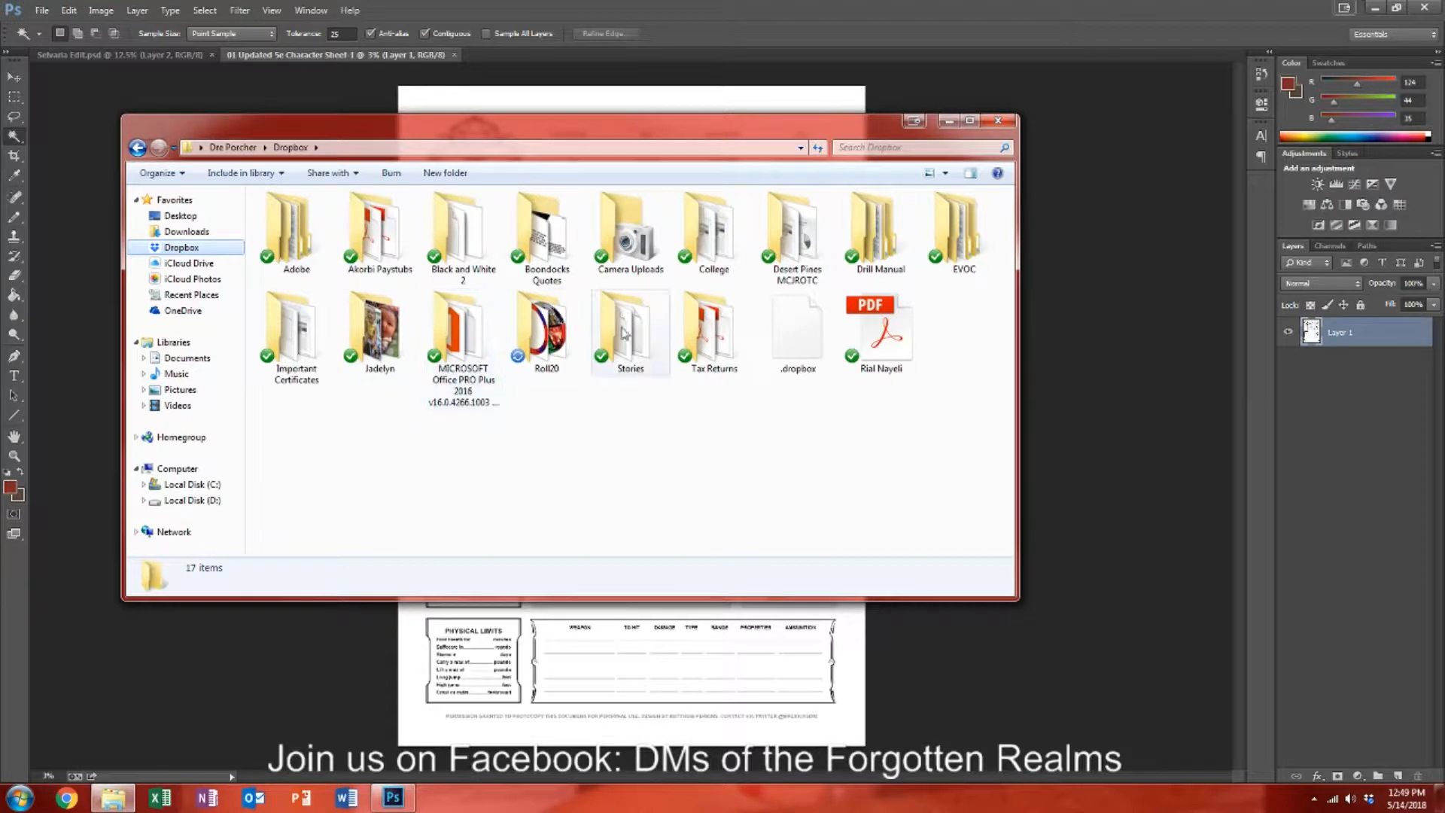
Step: Open the Selvaria Varrot PDF from the Roll20 Character Sheets folder in Acrobat Reader and close the folder window
left_click(391, 241)
double_click(390, 241)
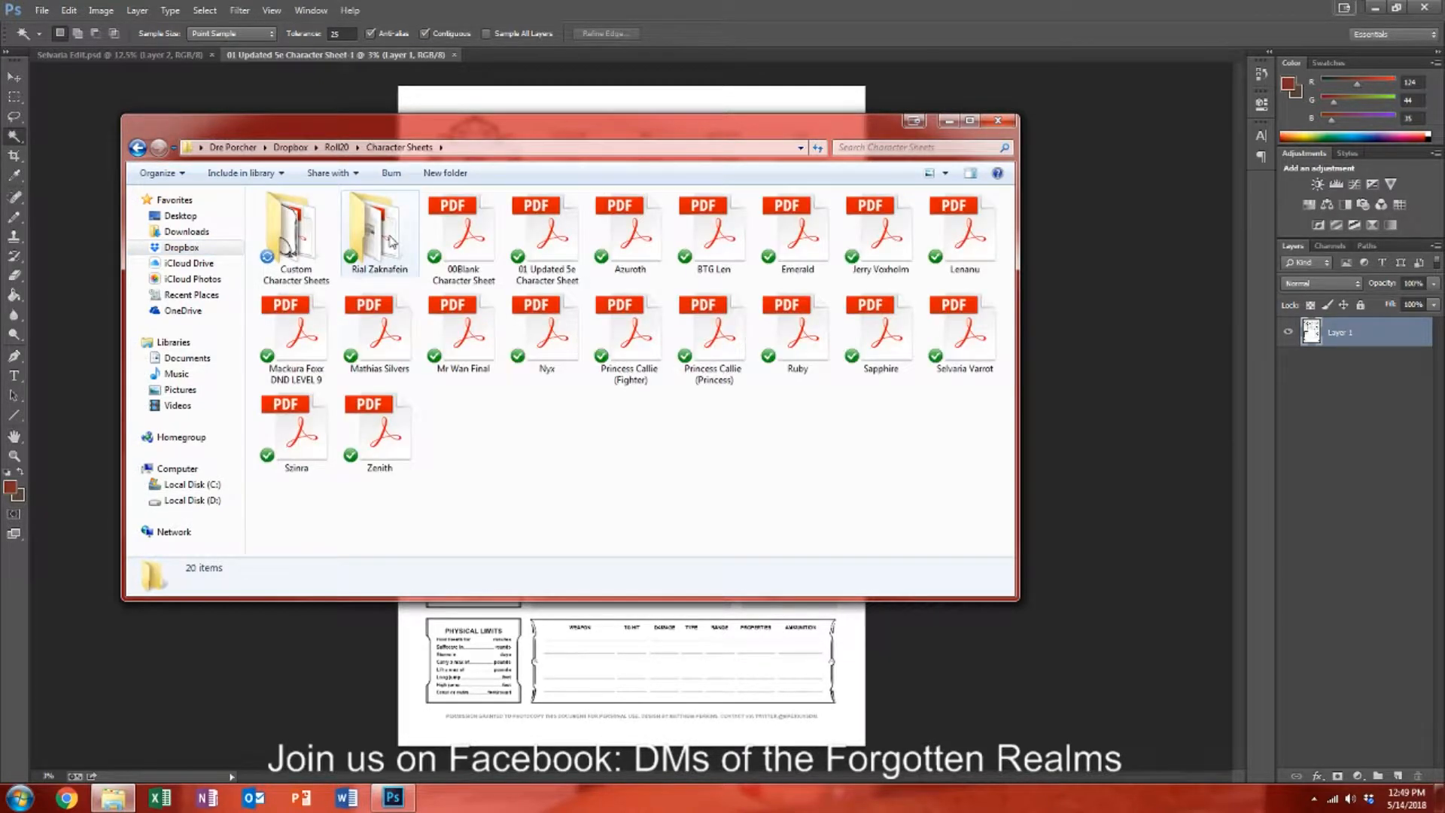
left_click(965, 351)
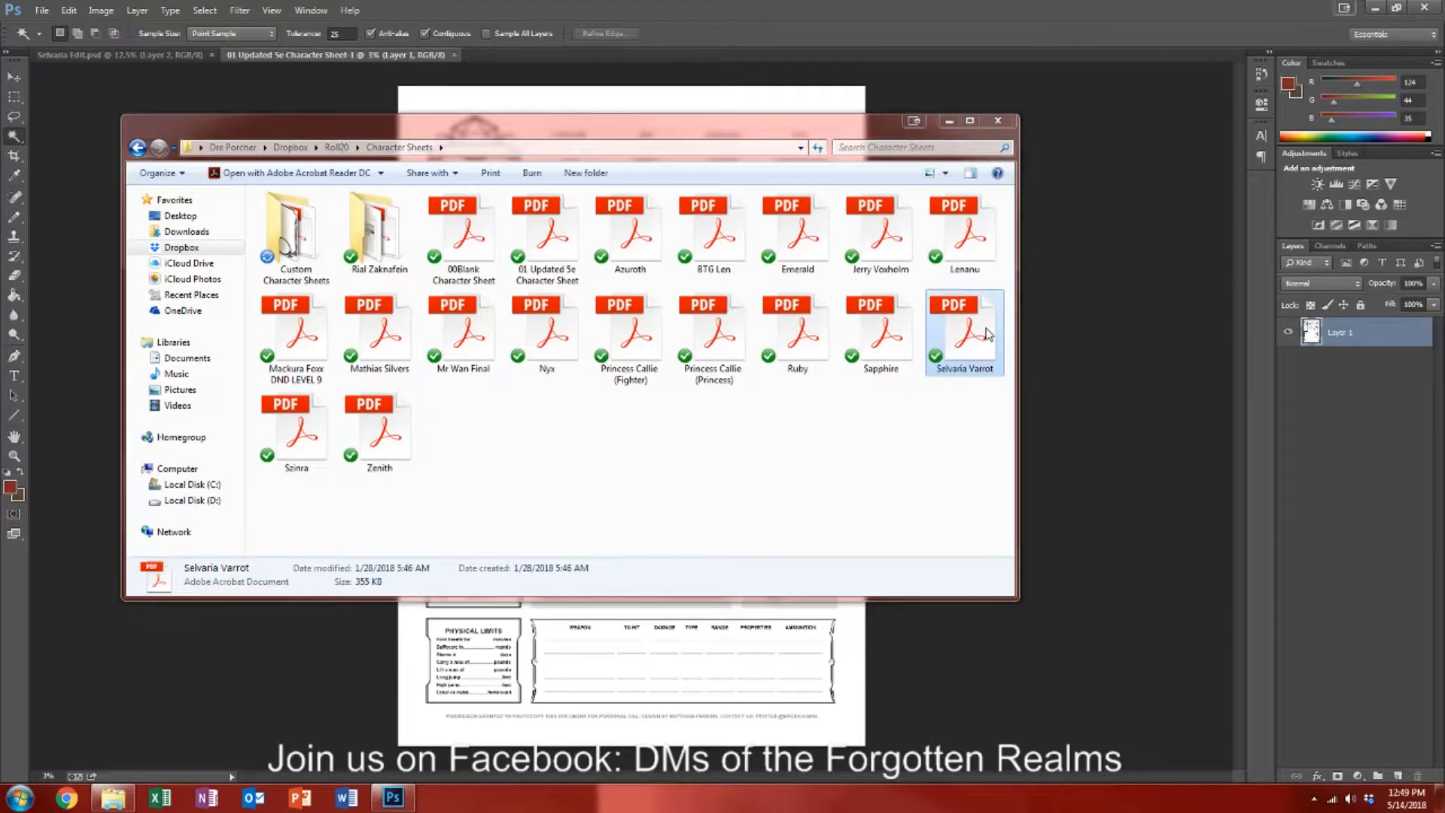
left_click(998, 120)
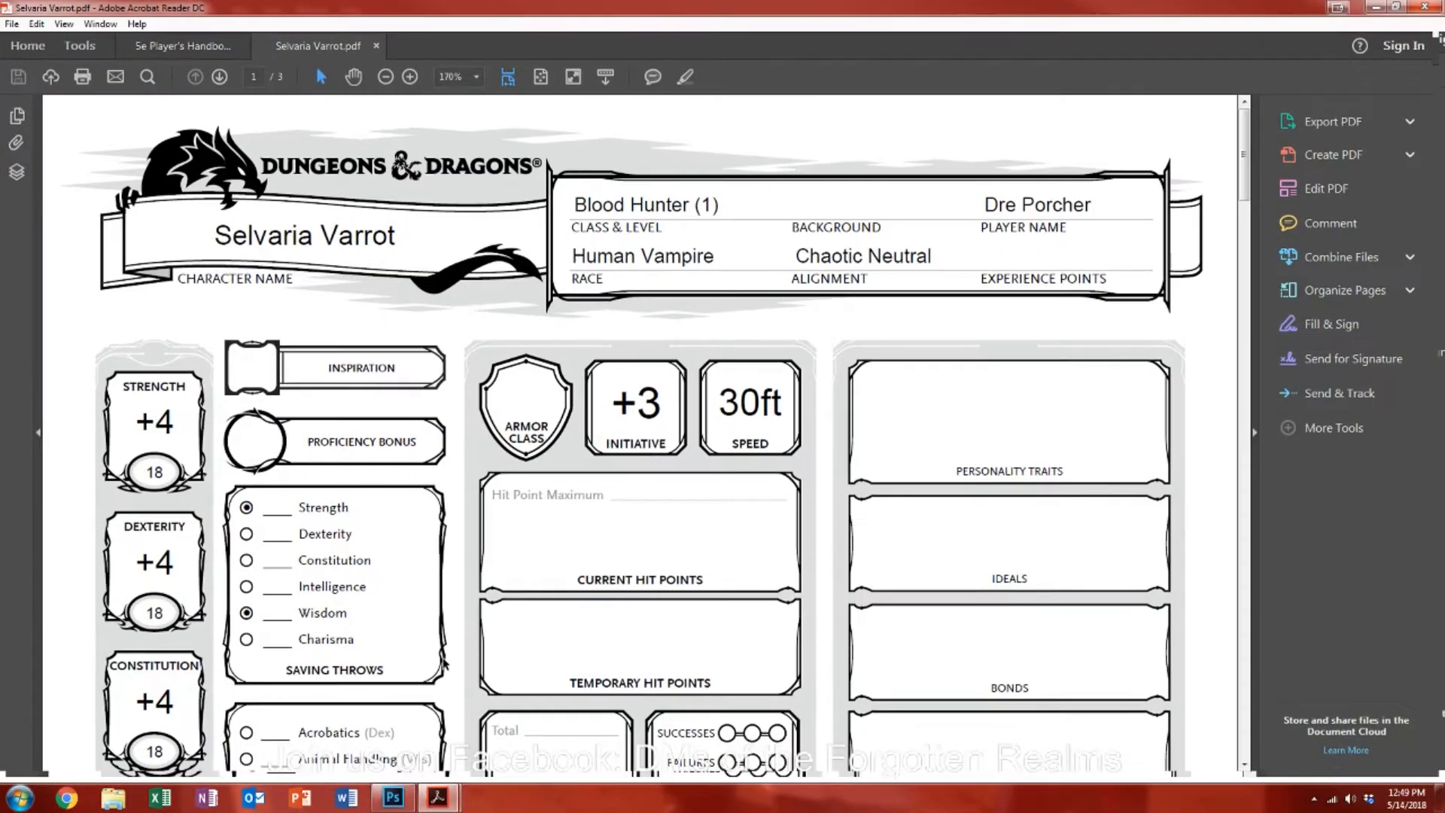
Step: Examine the header, ability scores, saving throws and skills on the first page of the character sheet
scroll(444, 662, "down", 8)
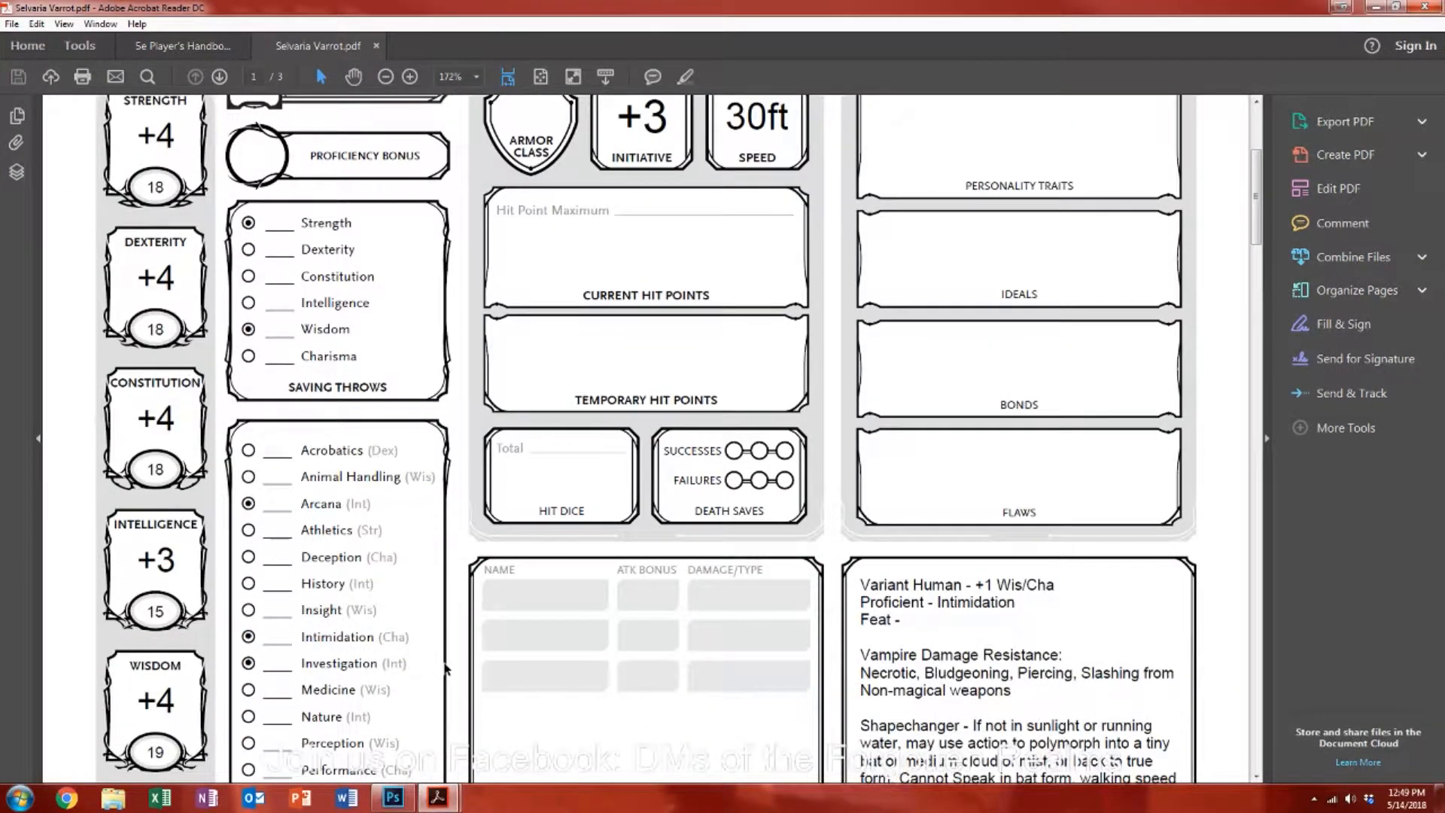
scroll(444, 668, "down", 7)
scroll(444, 668, "up", 6)
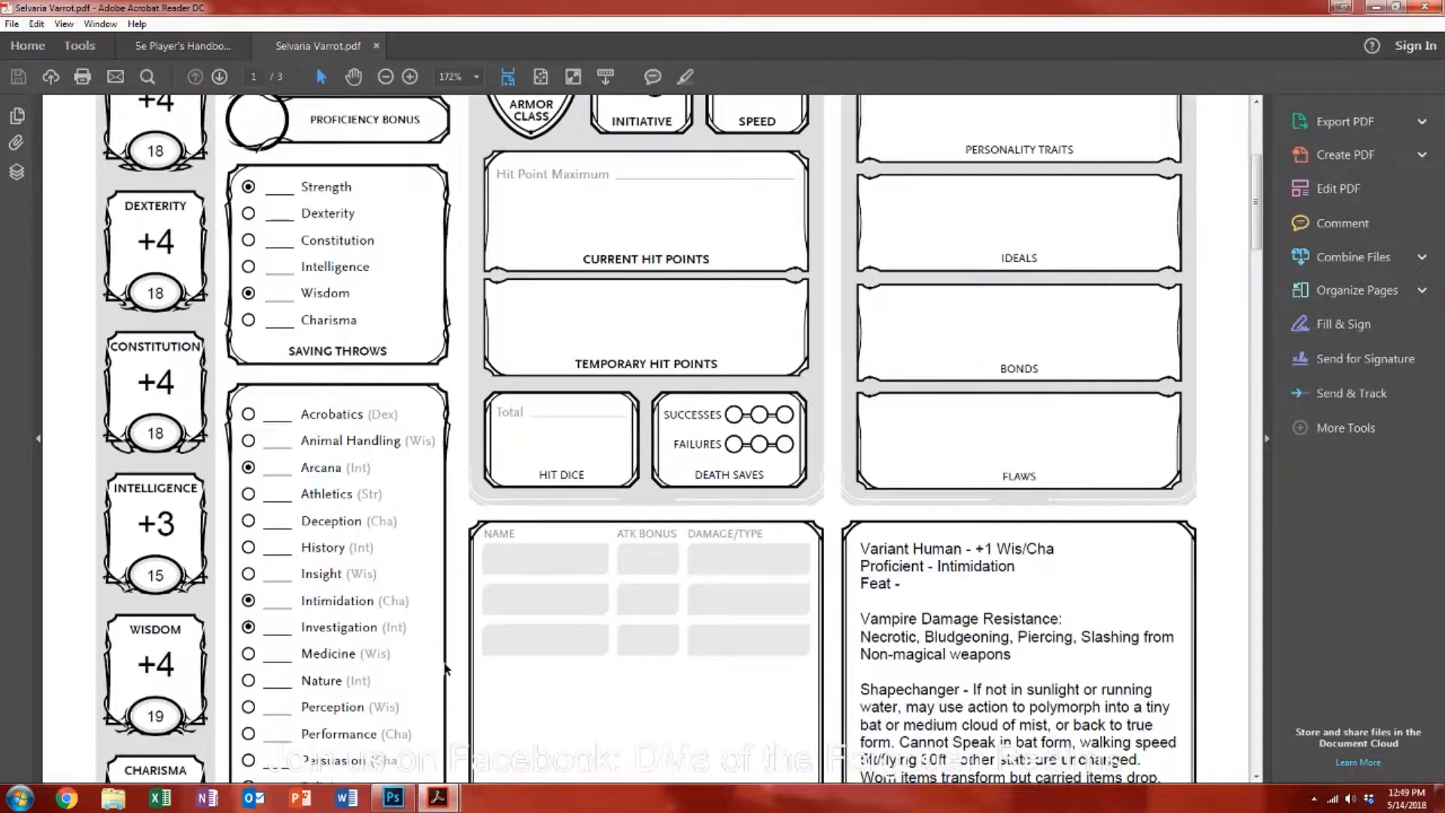
scroll(444, 667, "up", 7)
scroll(444, 667, "down", 5)
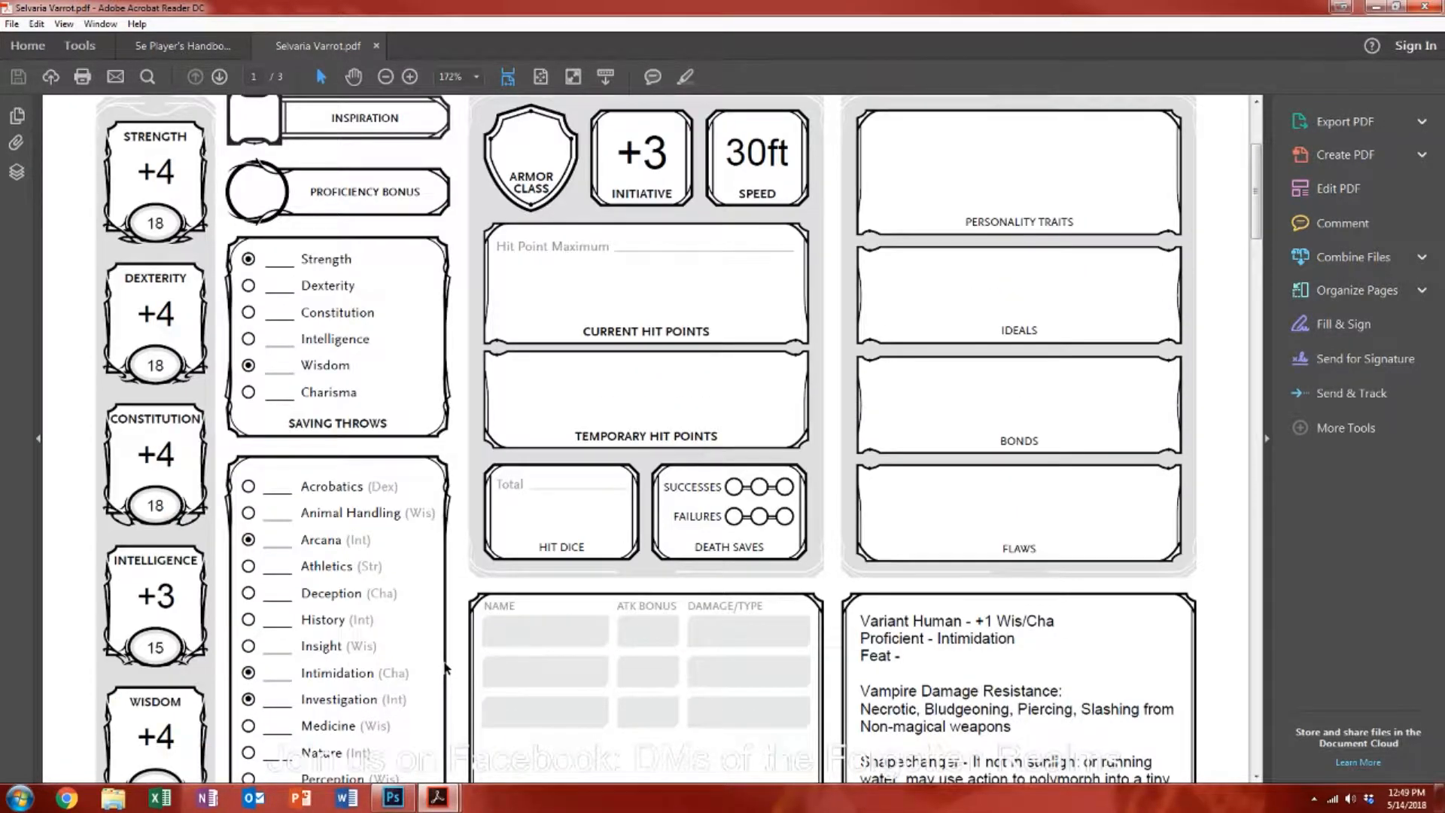
scroll(444, 668, "up", 7)
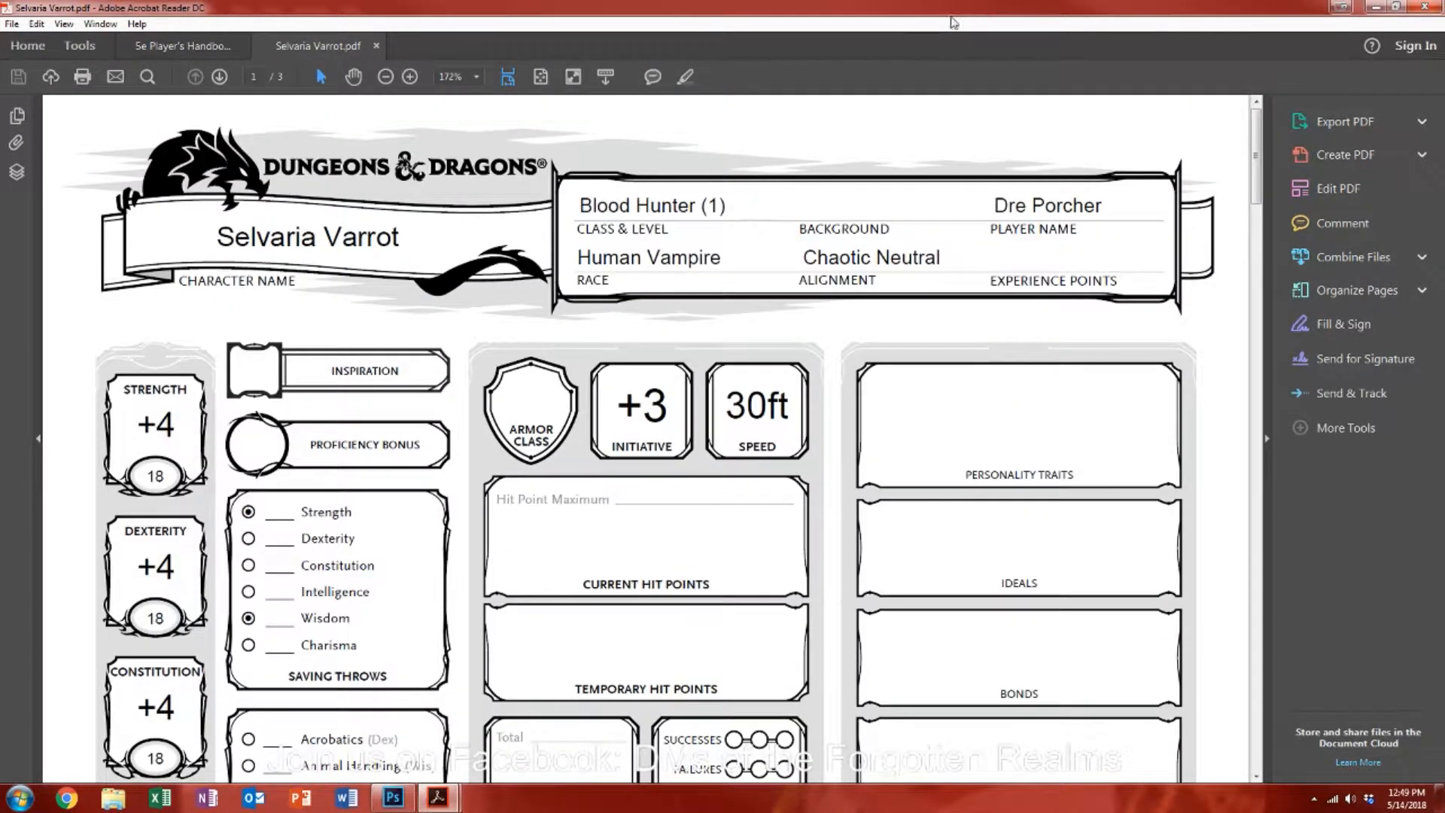
scroll(860, 548, "down", 1)
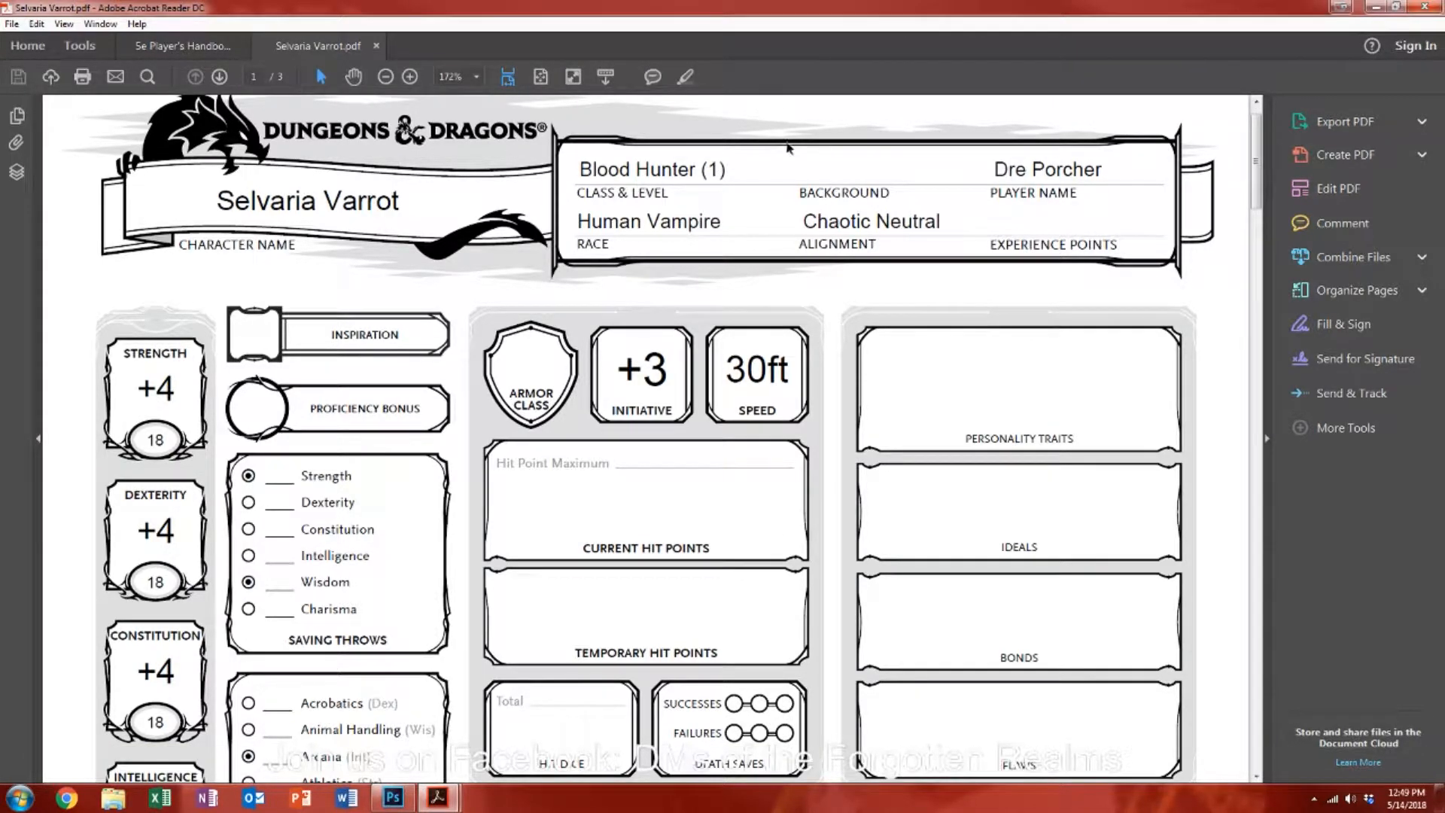
Step: Read the character's vampire features and traits, and look over the second page of the sheet
scroll(647, 437, "down", 19)
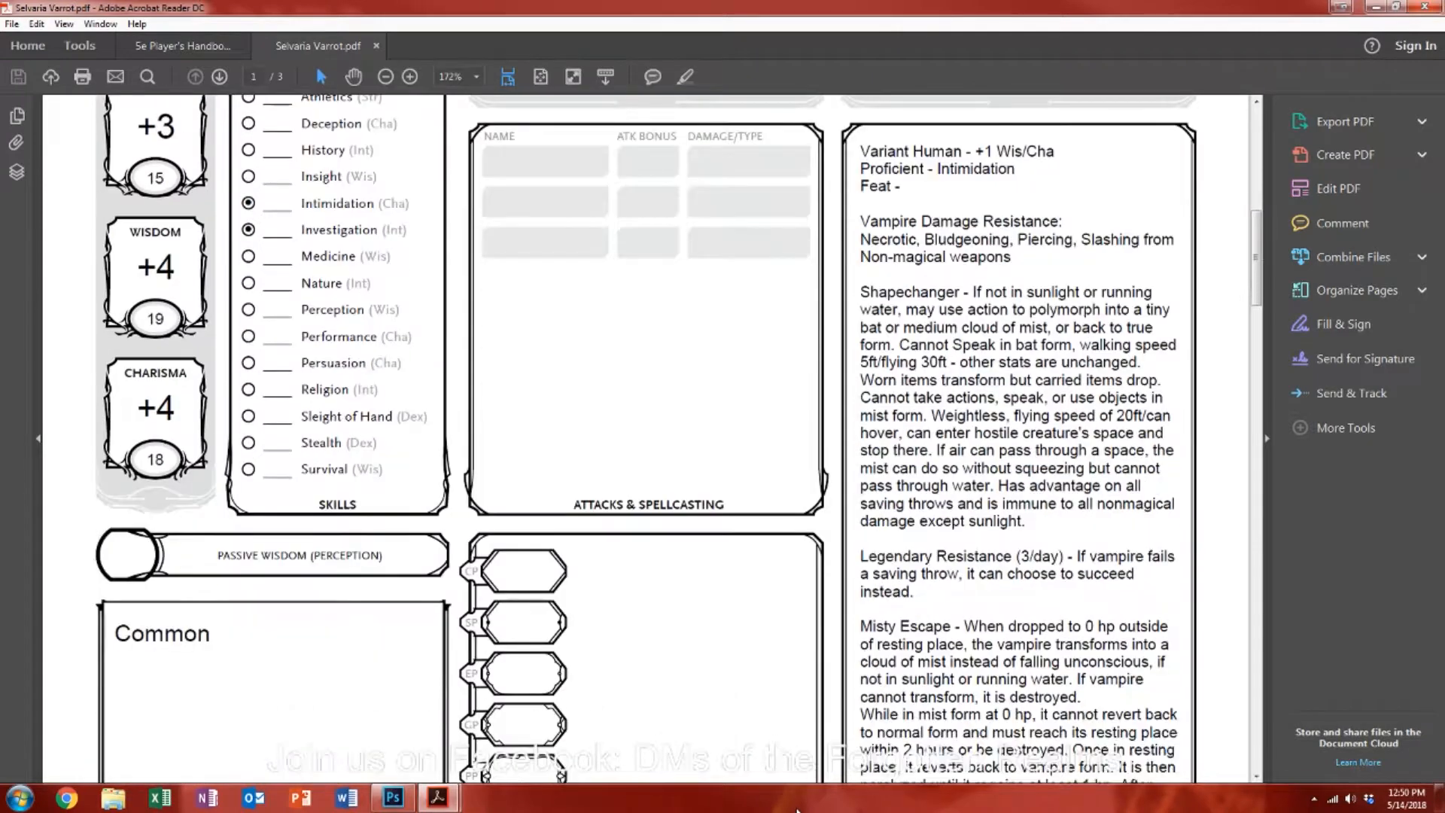
scroll(896, 670, "down", 3)
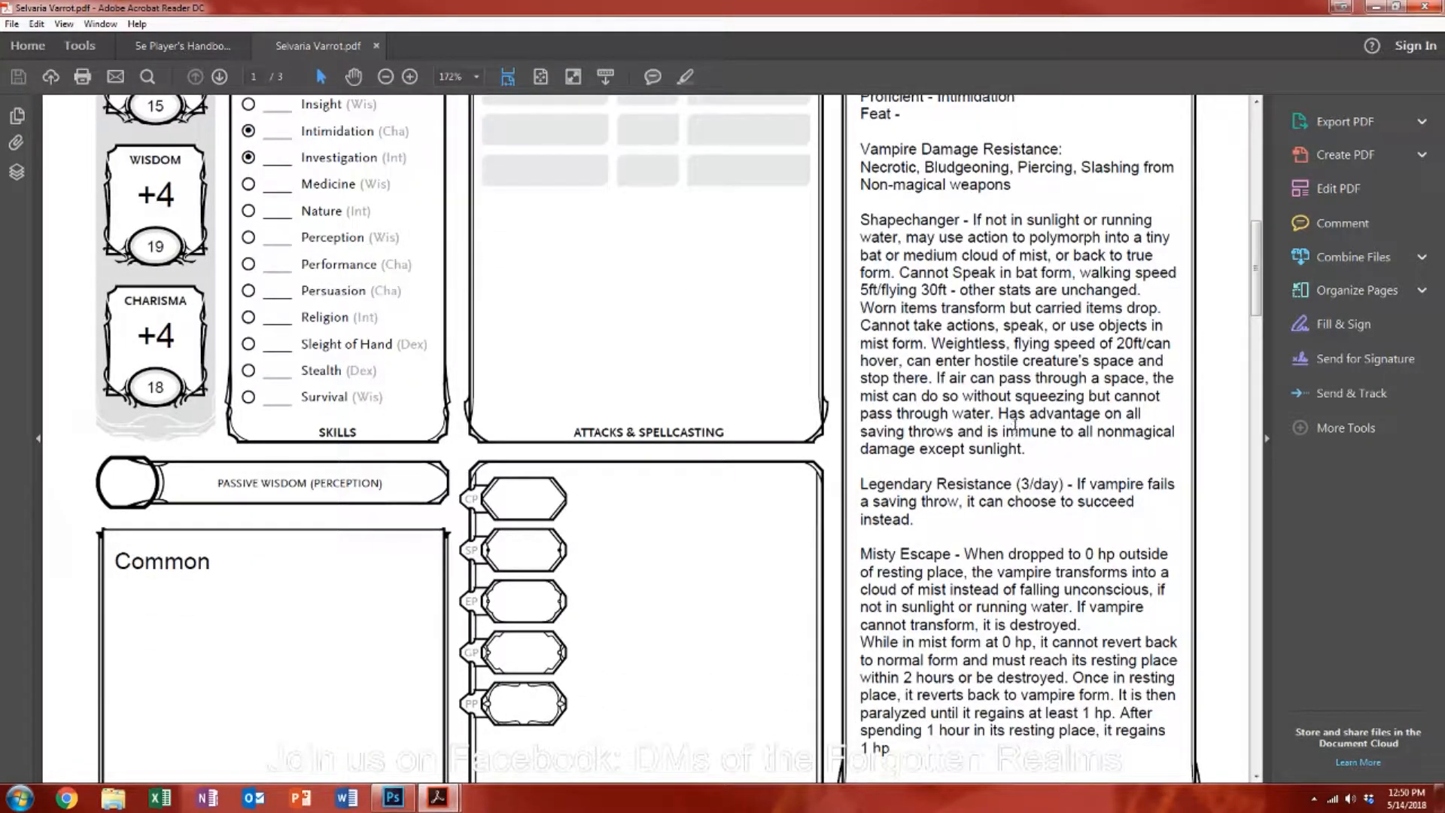
scroll(1016, 427, "up", 2)
scroll(1016, 426, "up", 1)
scroll(1017, 420, "down", 6)
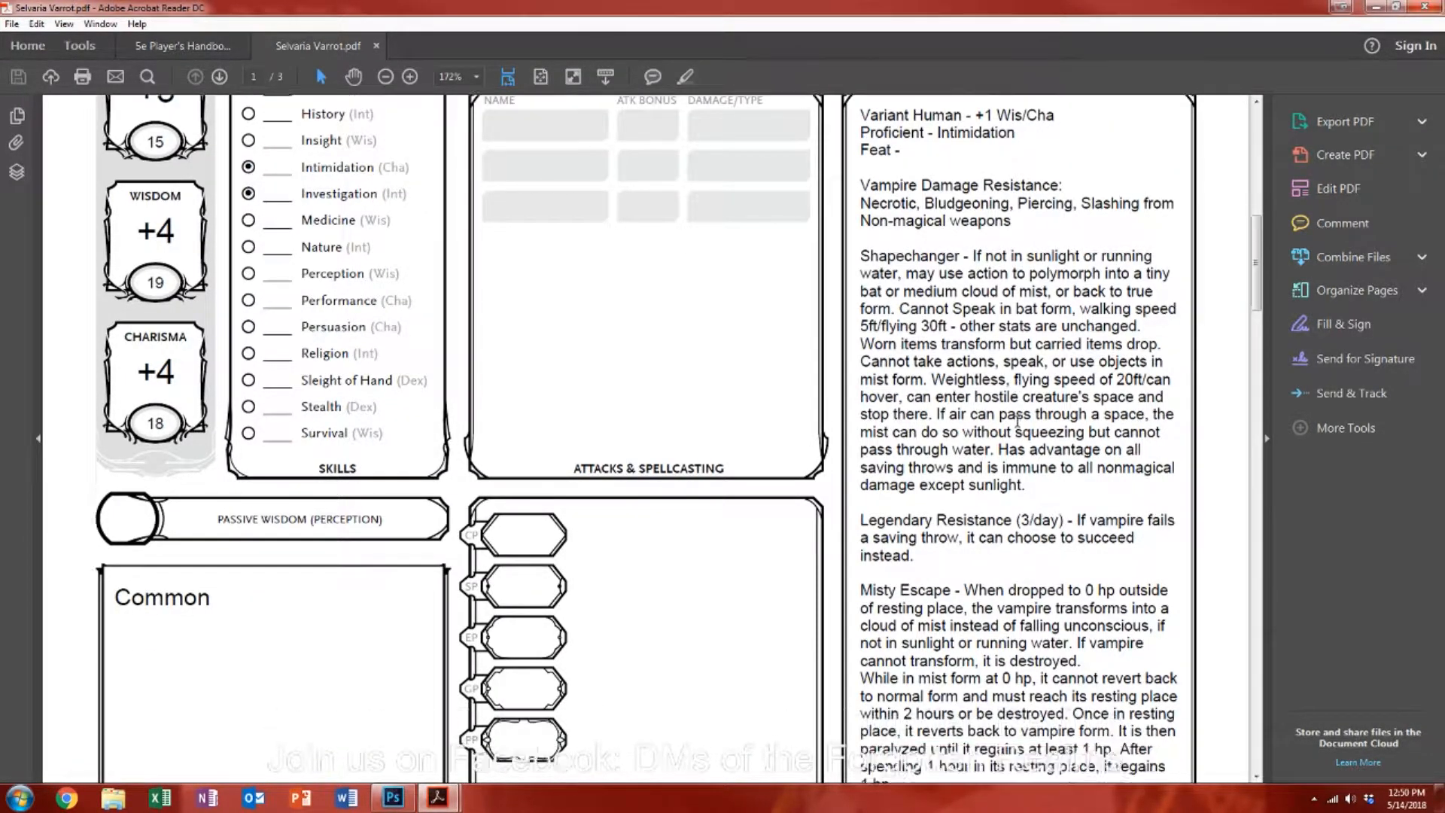
scroll(1004, 462, "down", 20)
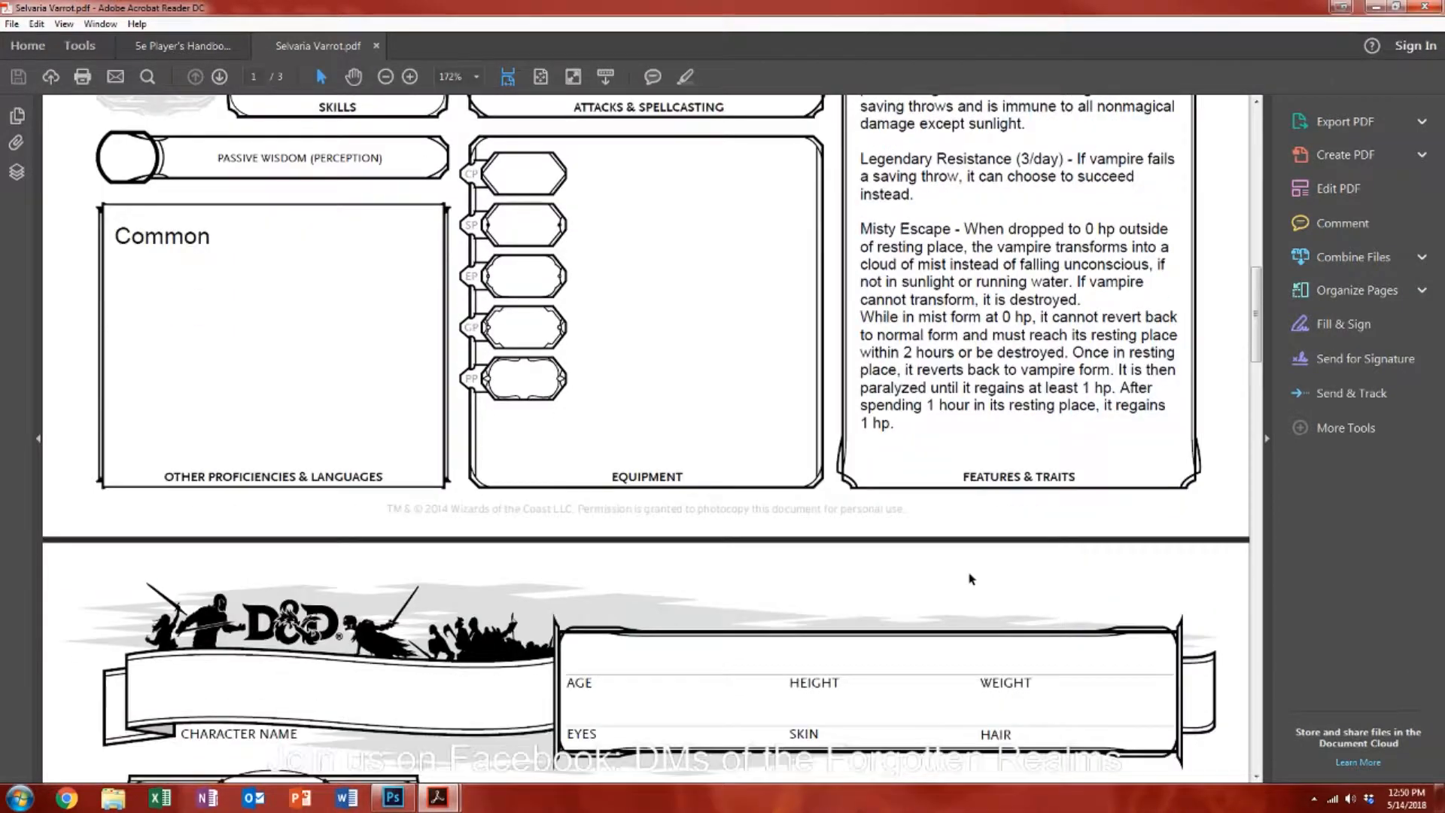
scroll(967, 575, "down", 20)
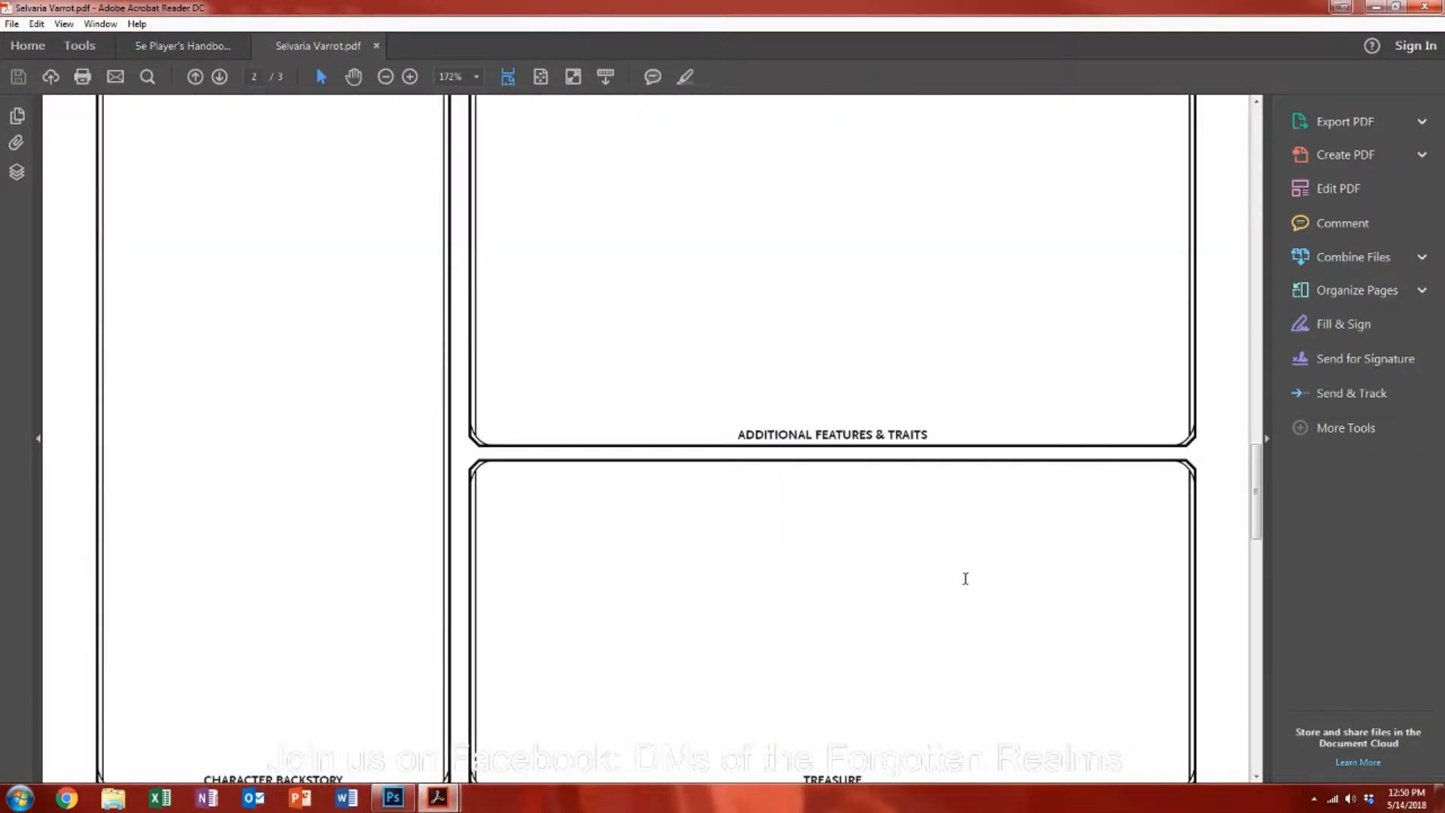
scroll(964, 580, "up", 6)
scroll(961, 582, "up", 20)
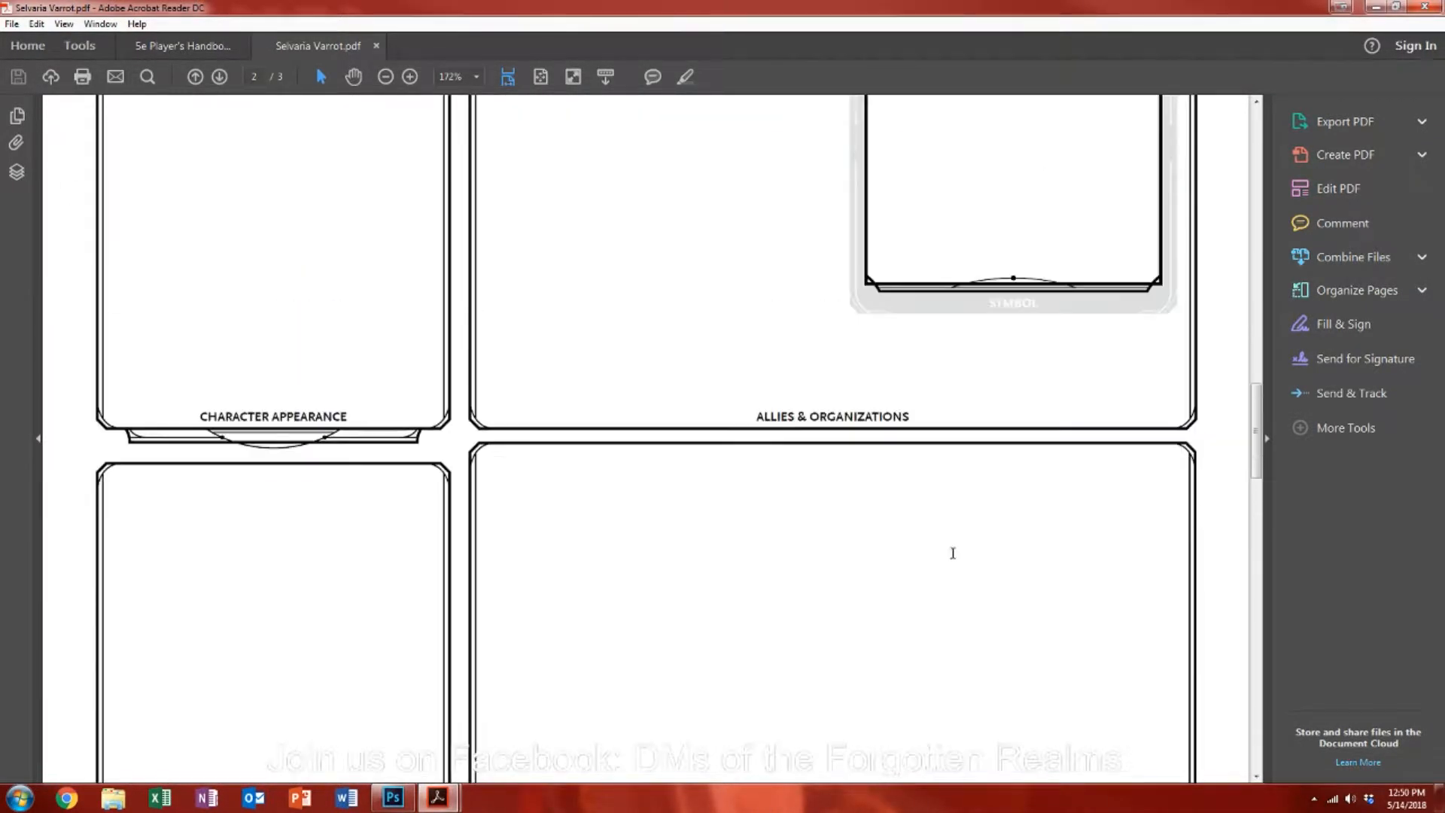
scroll(947, 480, "up", 7)
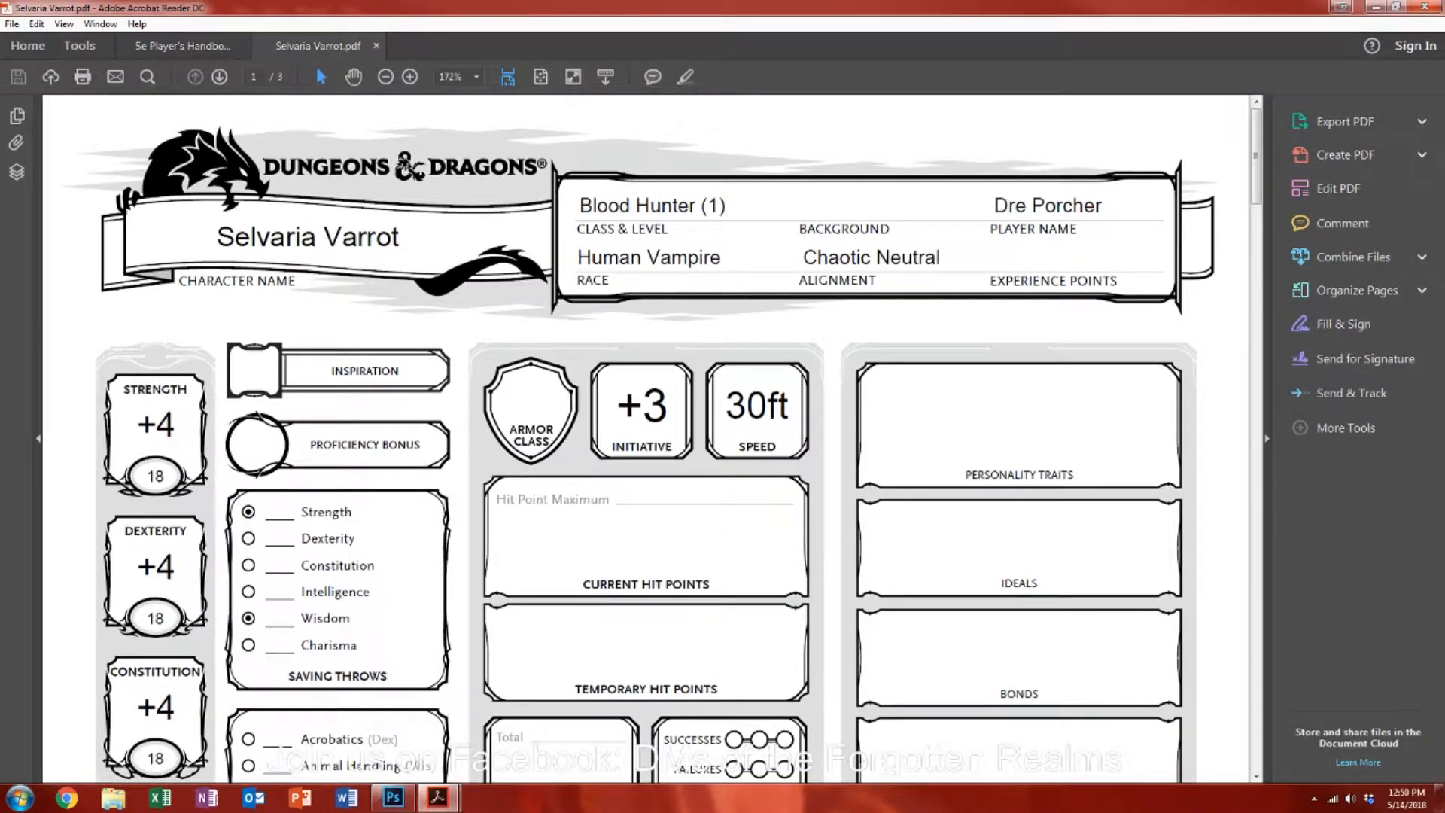
Step: Look up the Vampires entry in the 5e Monster Manual PDF, read the Player Characters as Vampires box, and close the manual
scroll(428, 247, "down", 5)
scroll(428, 246, "down", 20)
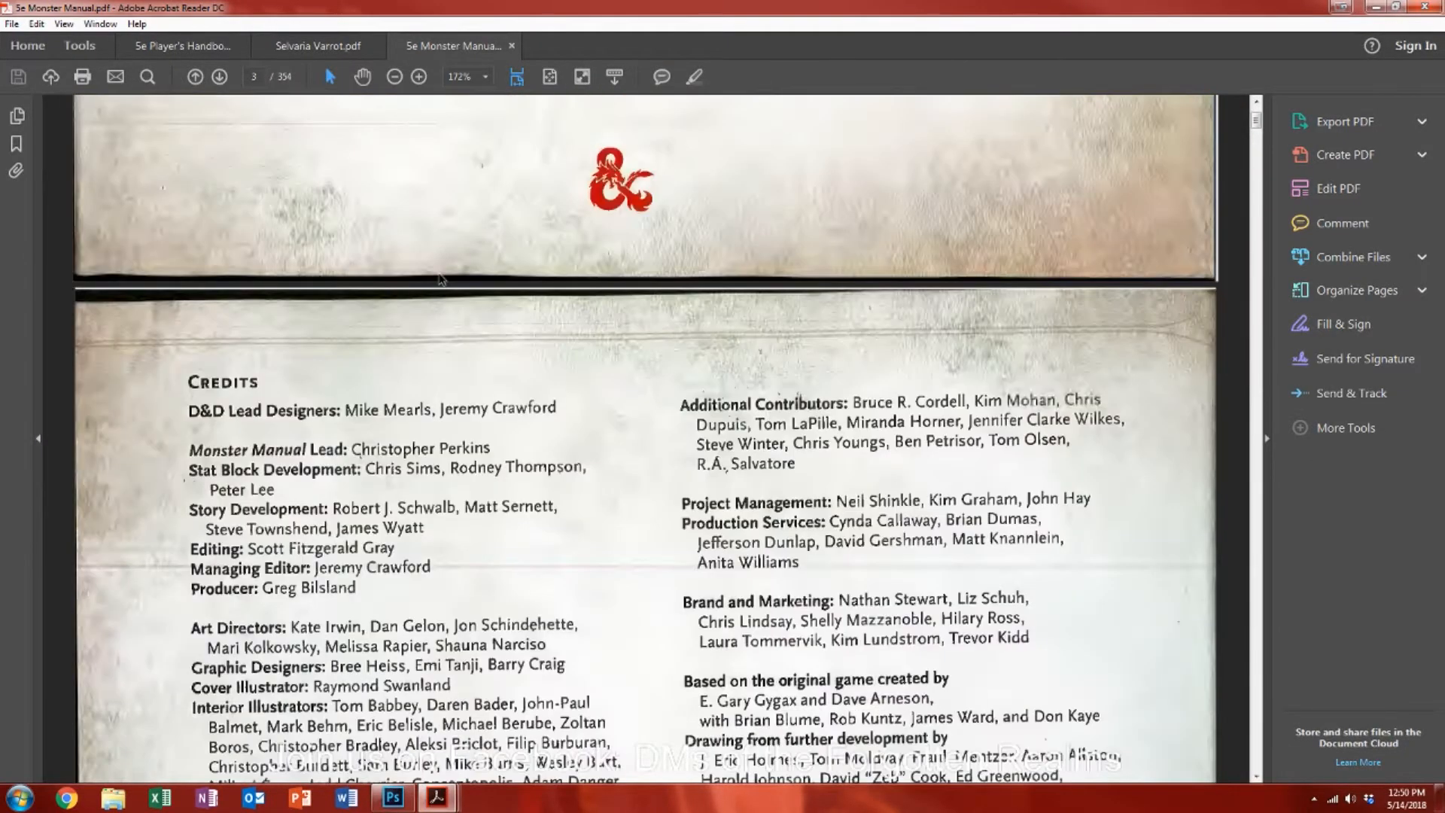
scroll(440, 279, "down", 15)
scroll(444, 286, "down", 6)
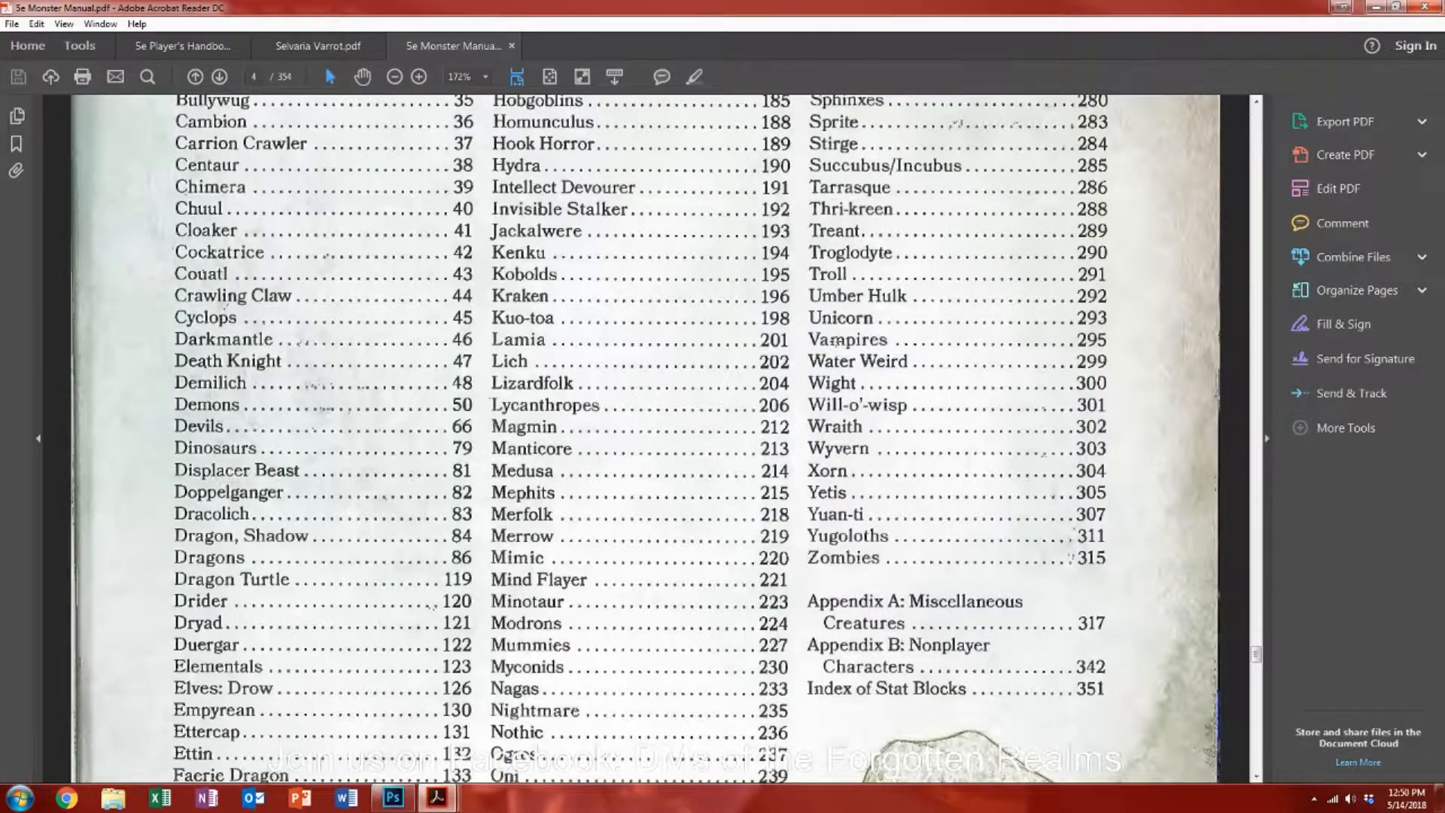
left_click(837, 343)
scroll(514, 474, "down", 8)
scroll(514, 474, "down", 4)
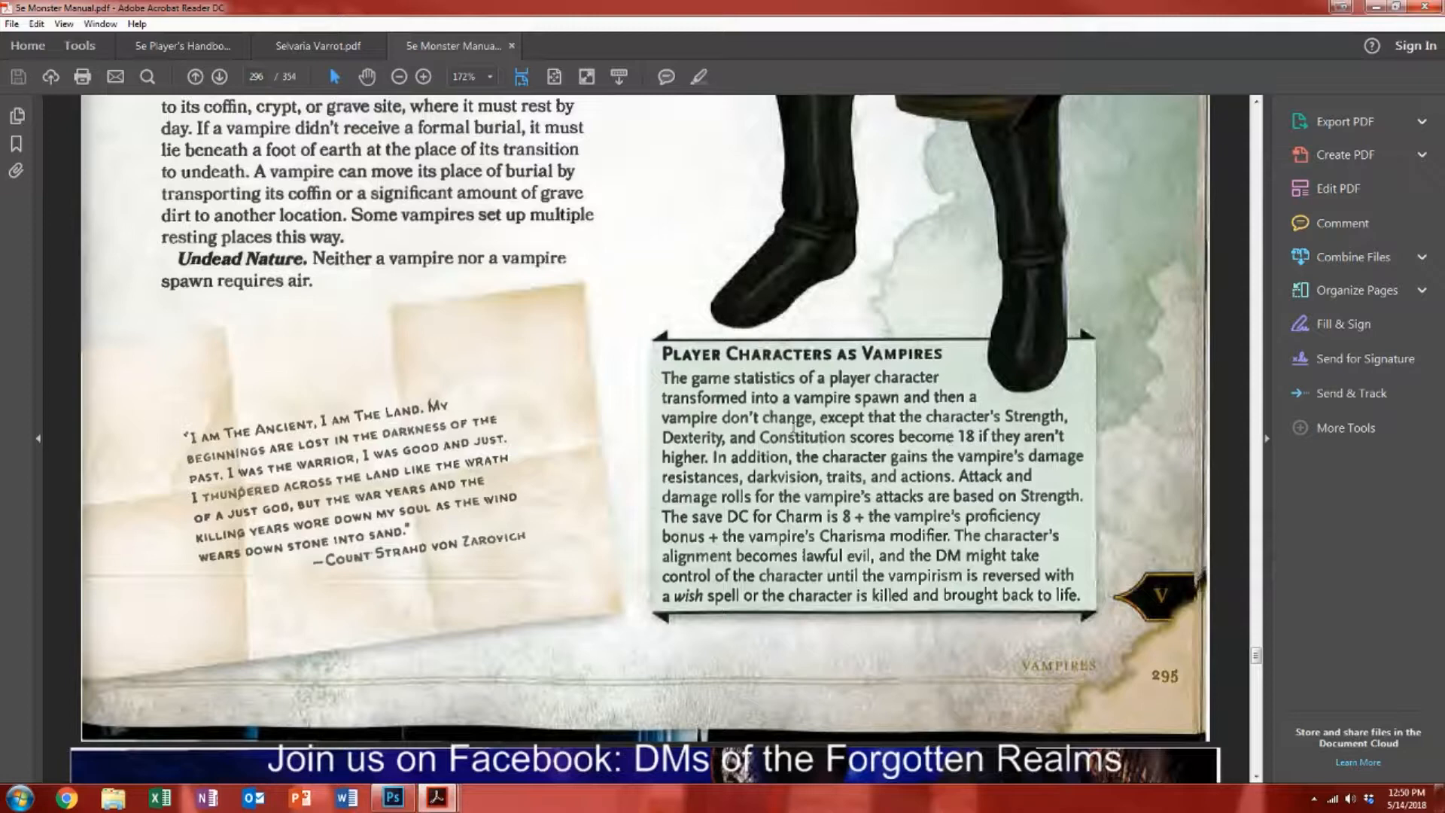
left_click(512, 46)
Step: Review the ability scores and proficiencies on the Selvaria Varrot character sheet
scroll(122, 535, "down", 3)
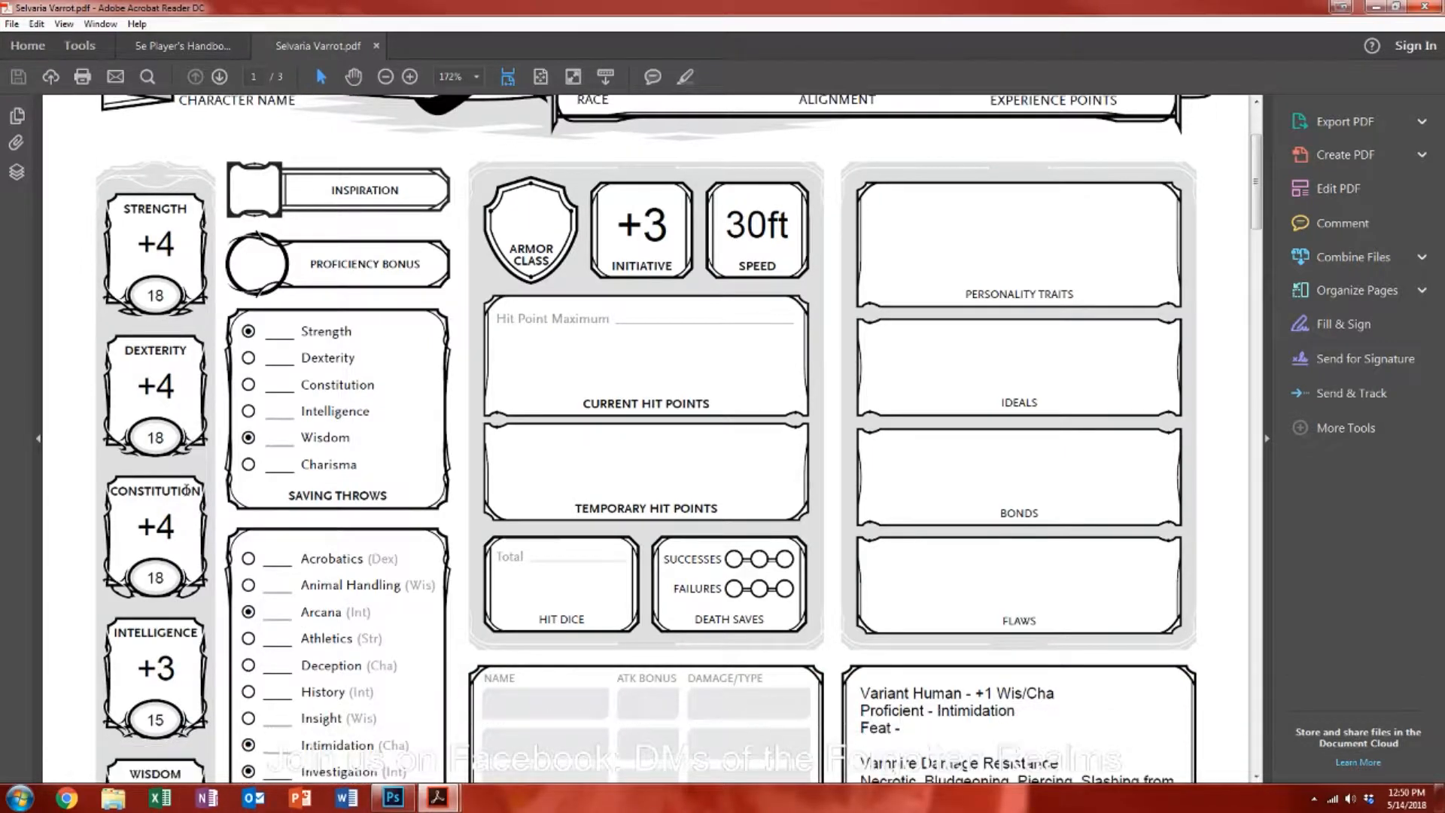
scroll(187, 493, "down", 7)
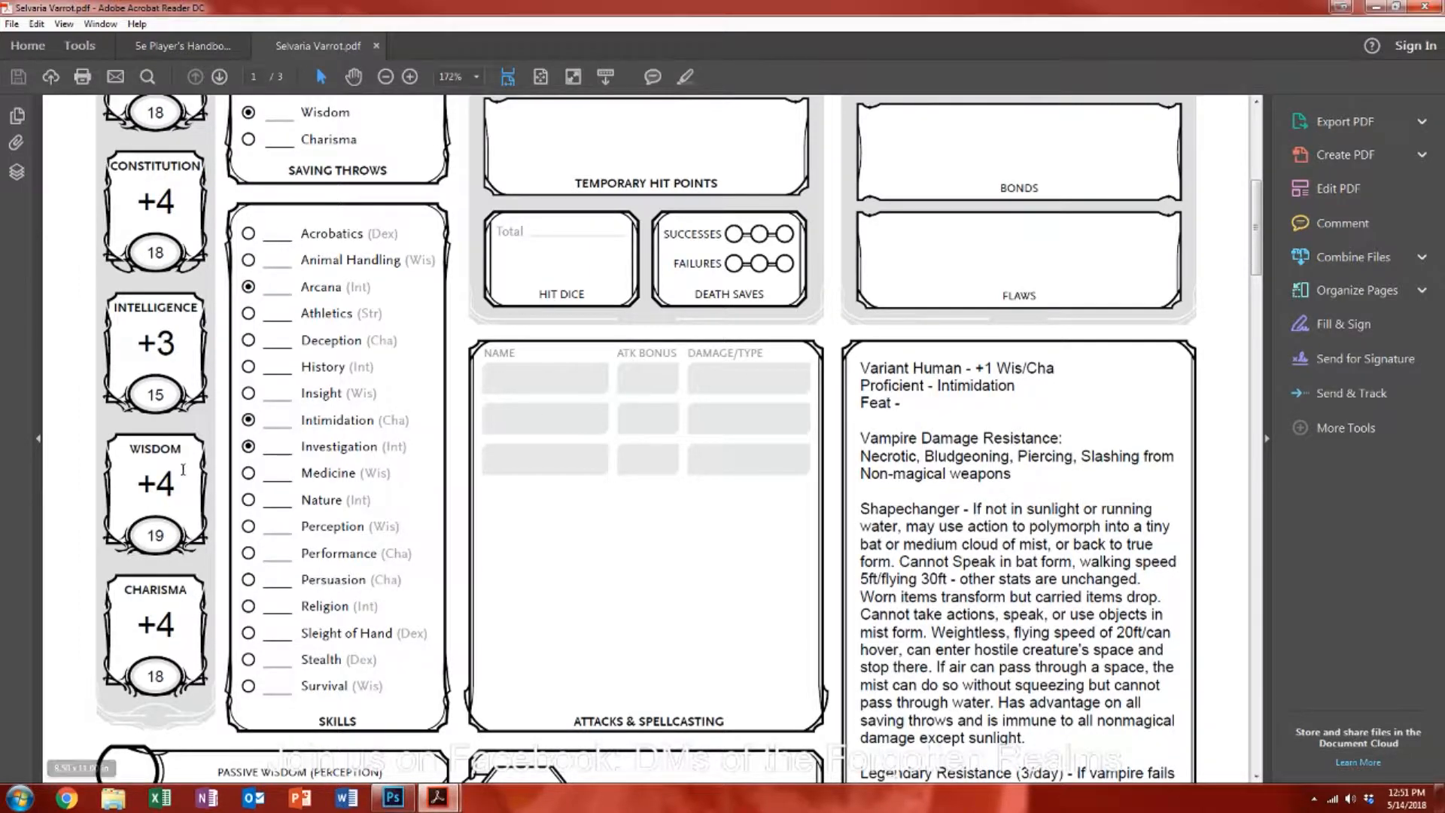
scroll(179, 634, "up", 5)
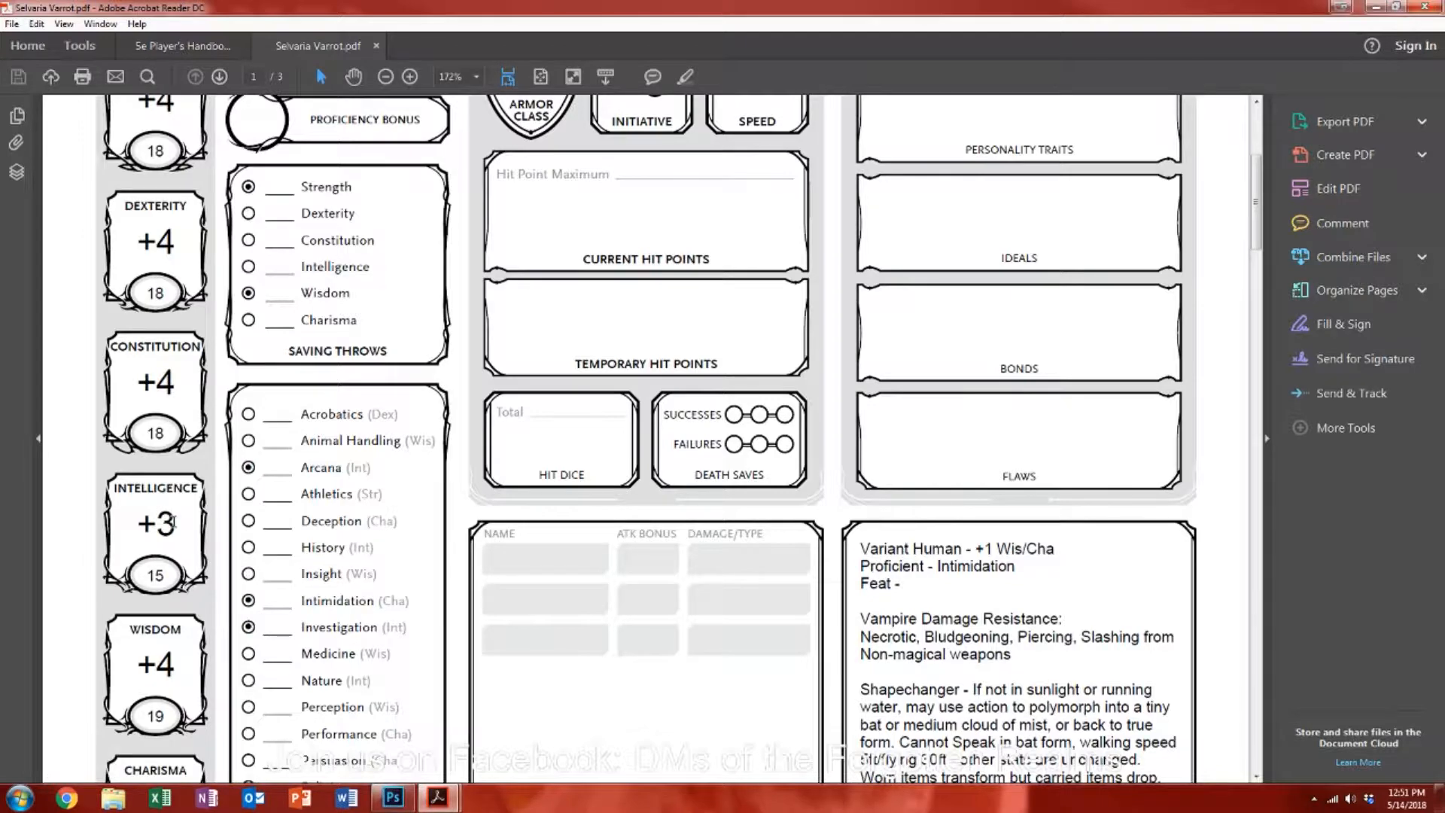
scroll(171, 519, "up", 9)
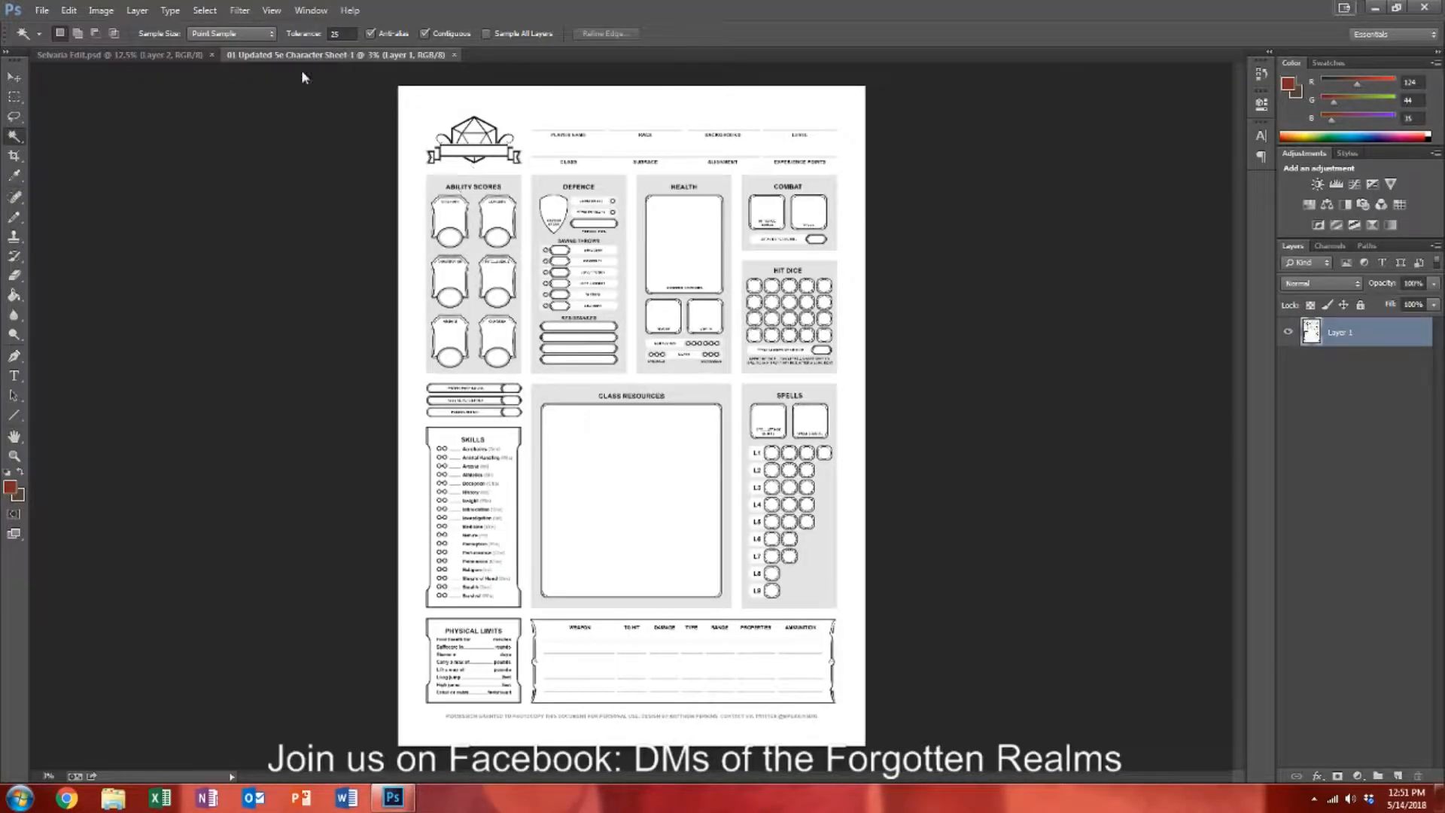
Step: In Photoshop, delete the white page background around the blank character sheet's sections with the Magic Wand, then clear the selection
left_click(14, 139)
left_click(506, 104)
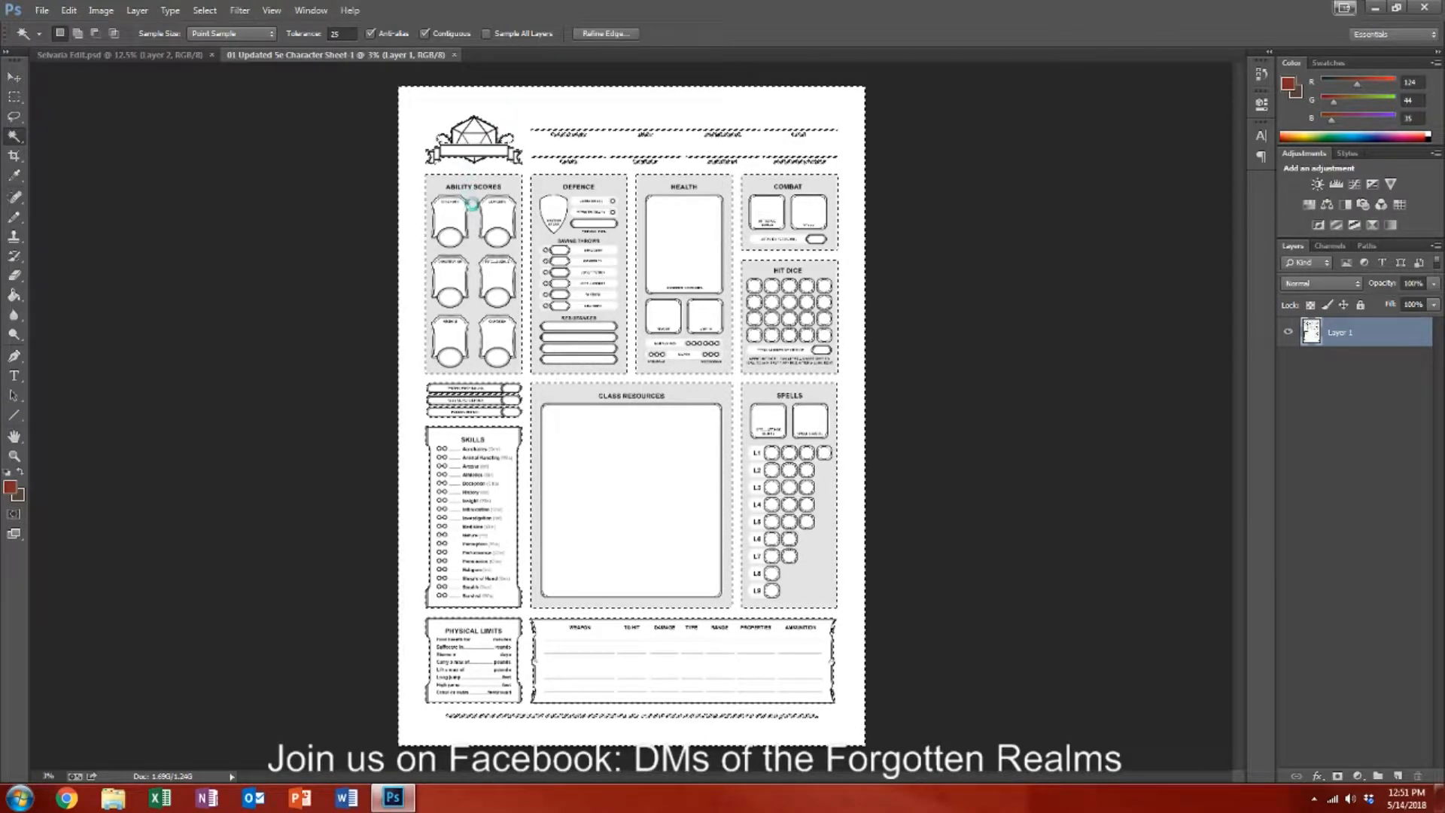
key("Delete")
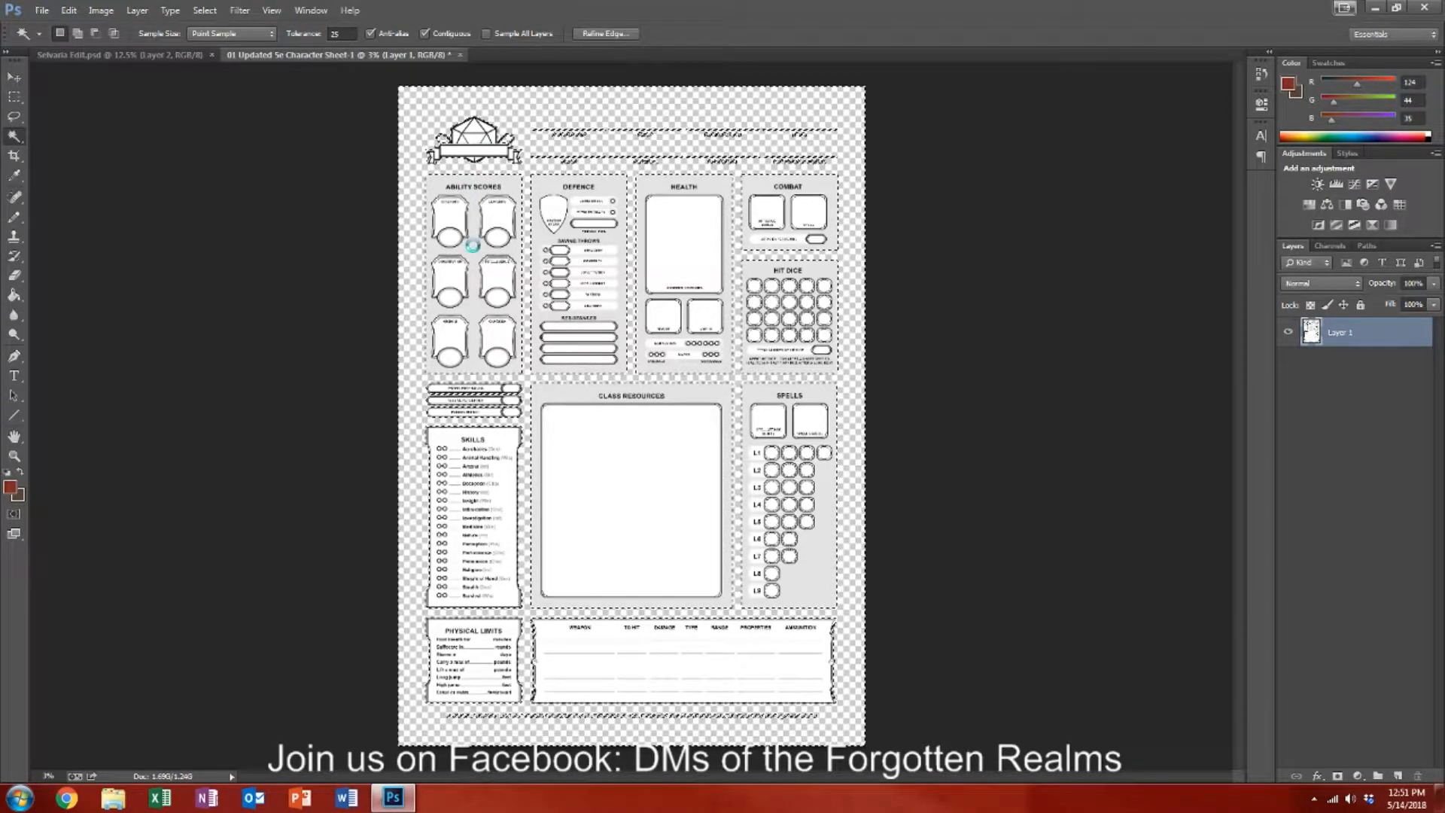
left_click(231, 272)
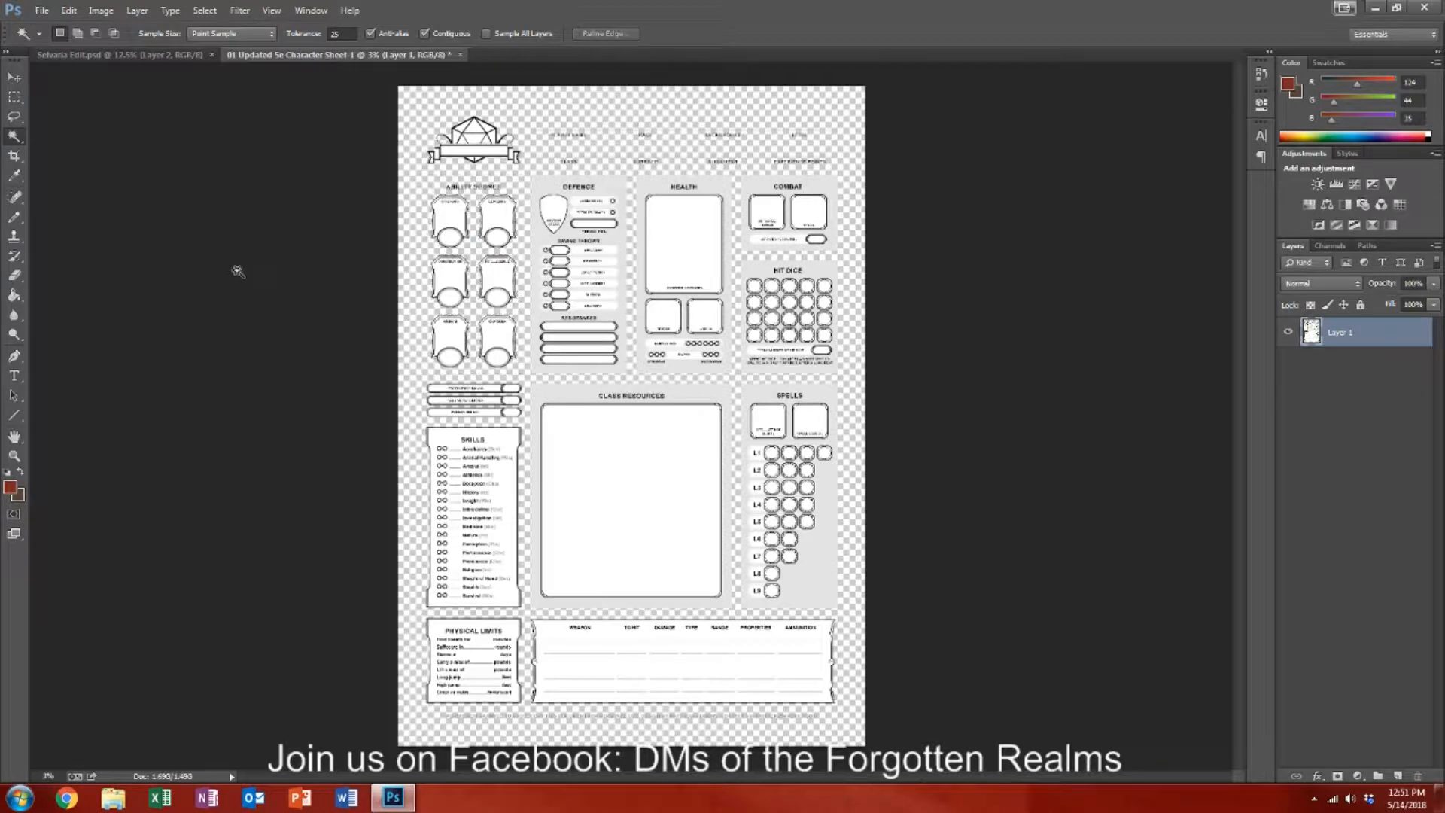
Step: Erase the STRENGTH label from its ability score box using a rectangular marquee selection, then deselect
scroll(451, 218, "up", 3)
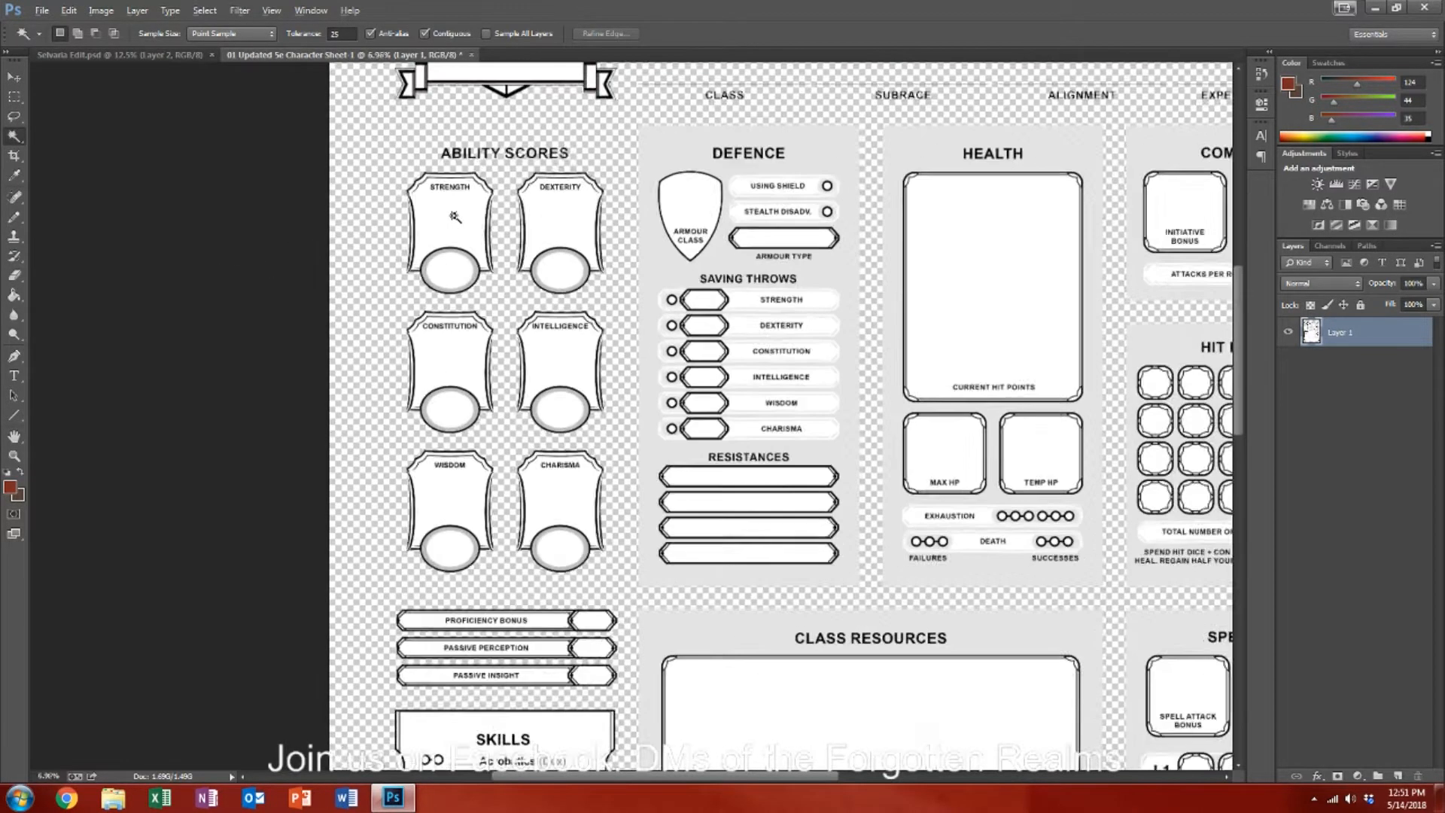
scroll(455, 217, "up", 3)
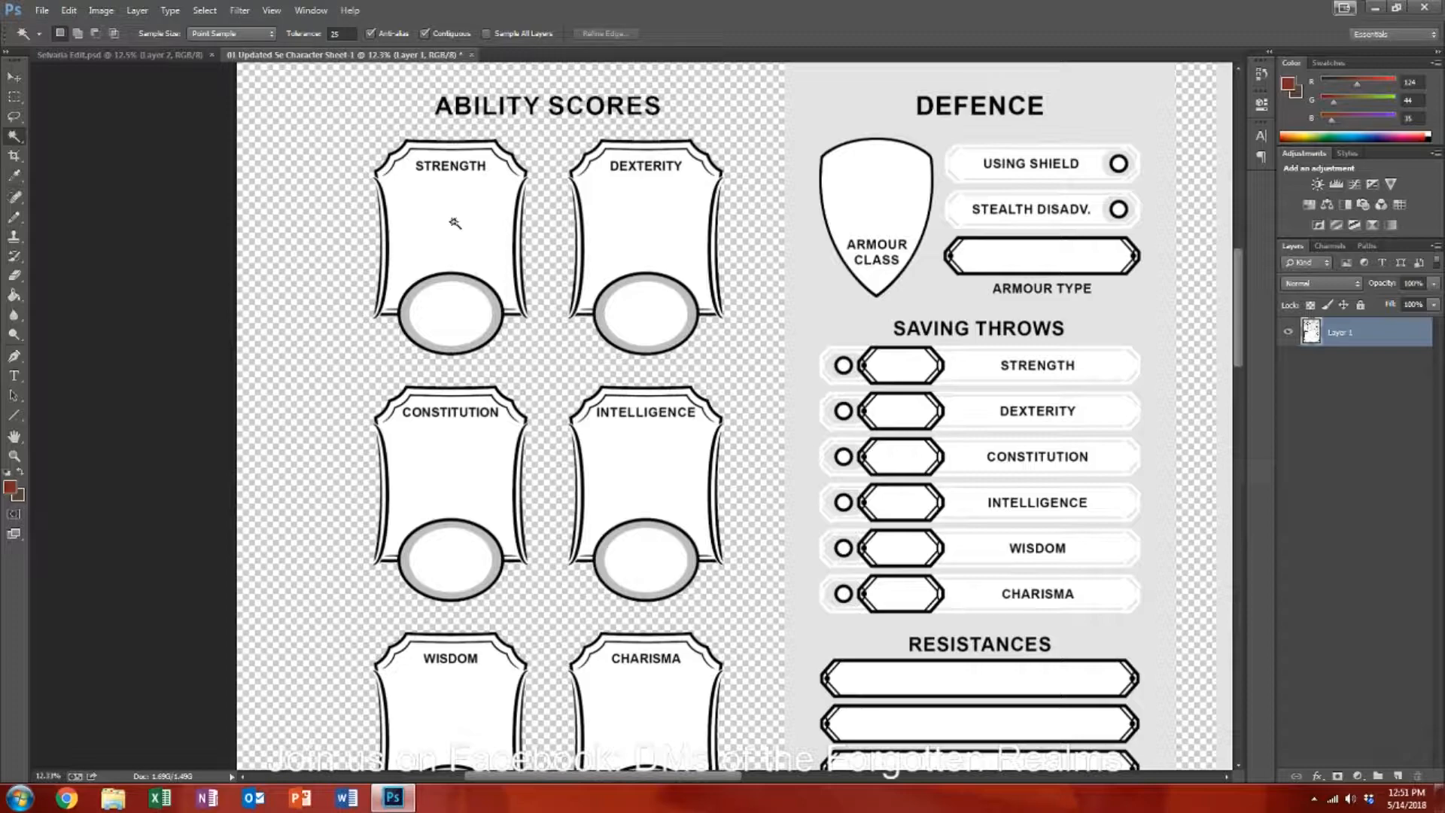
scroll(455, 223, "down", 10)
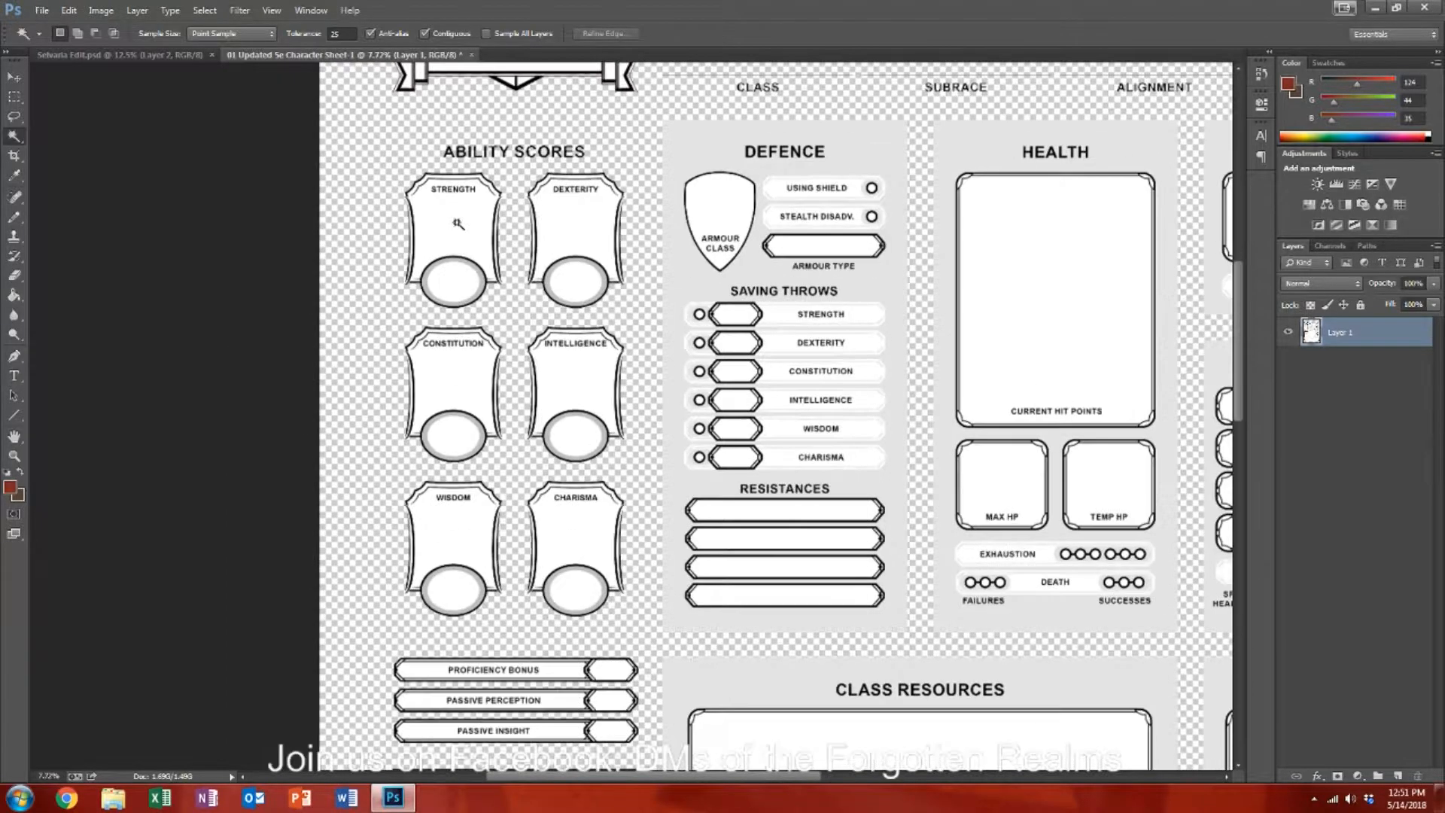
scroll(462, 222, "up", 4)
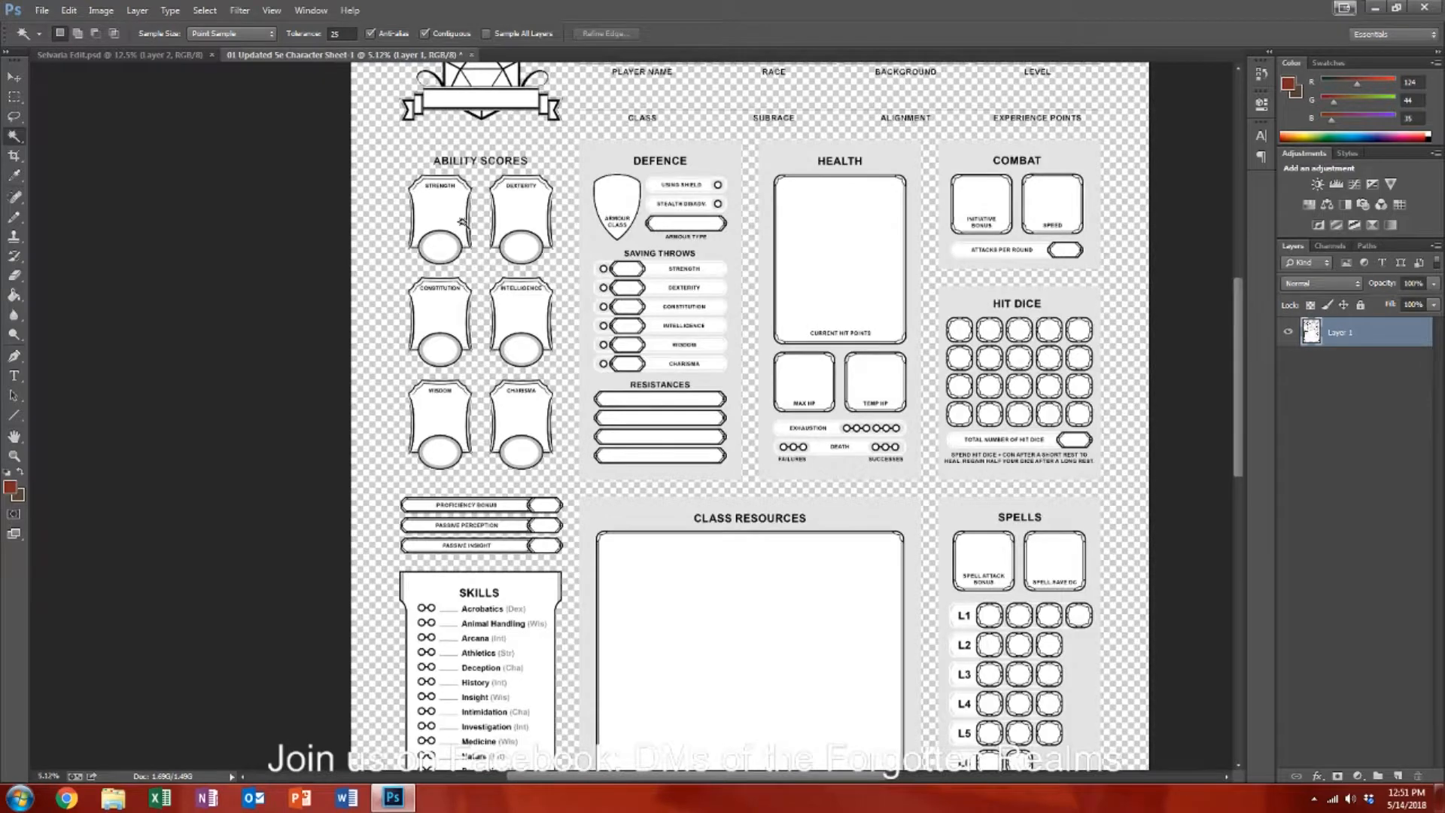
scroll(462, 222, "up", 1)
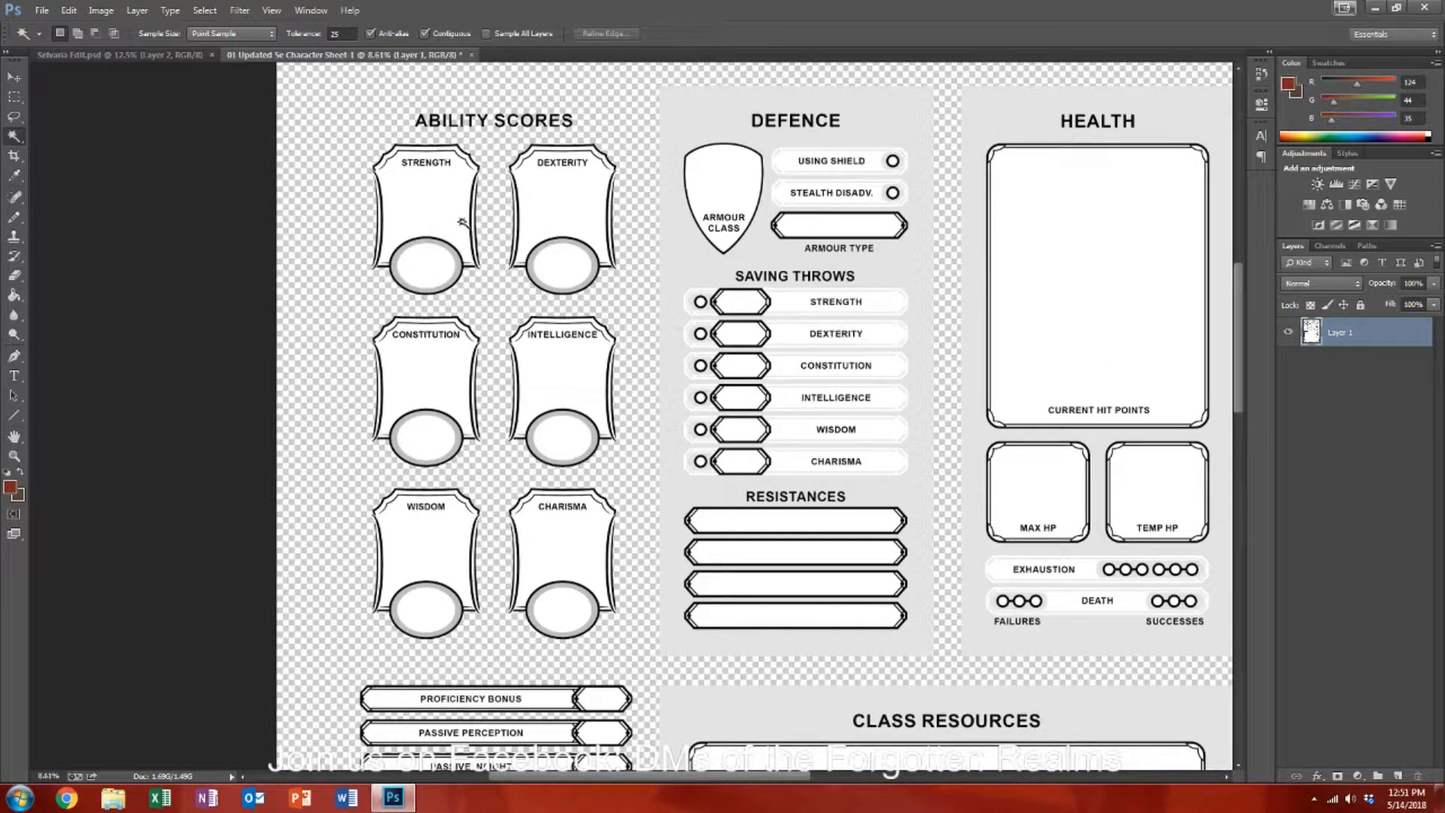
scroll(466, 226, "right", 5)
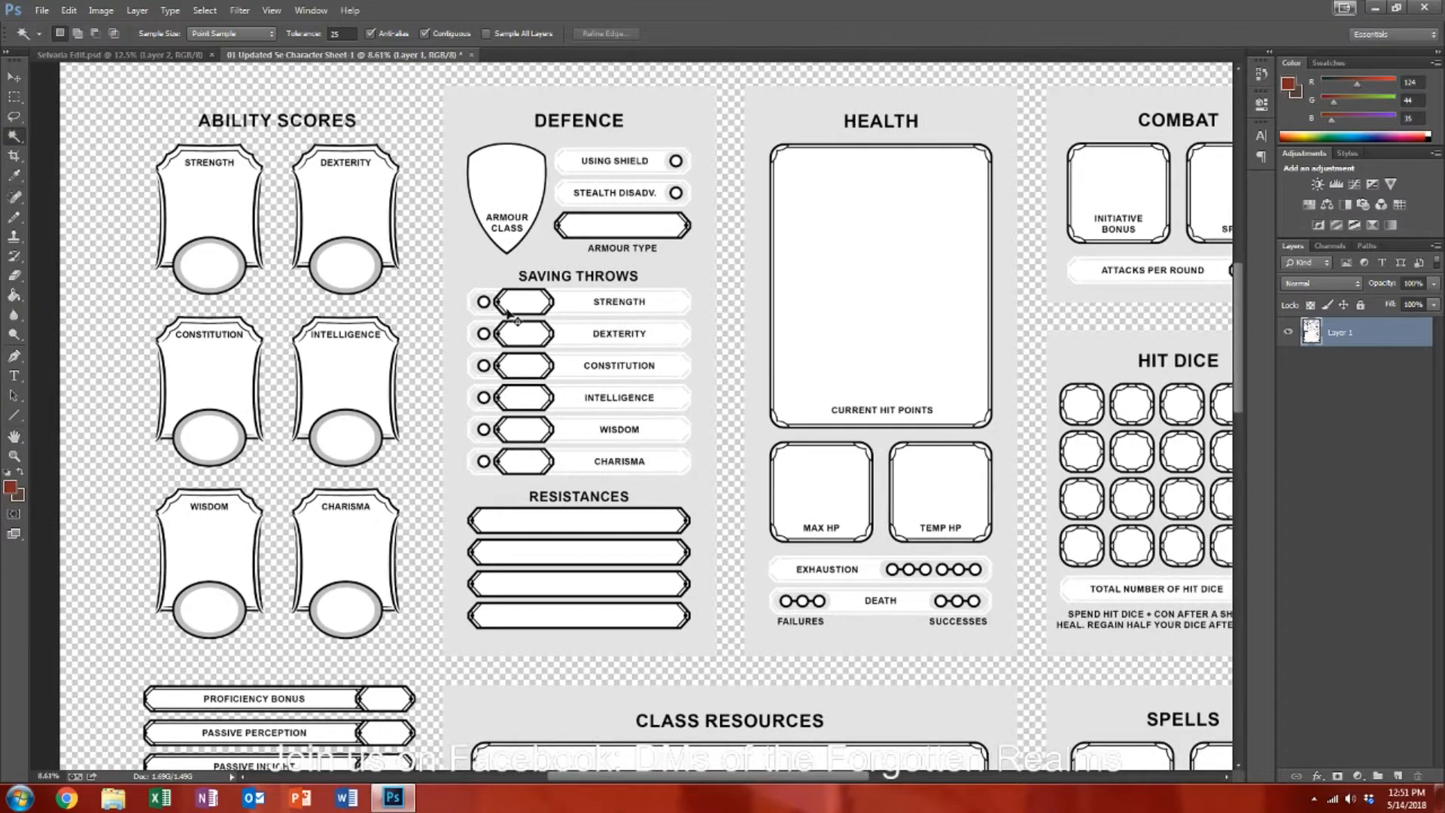
scroll(508, 315, "left", 3)
scroll(350, 310, "up", 1)
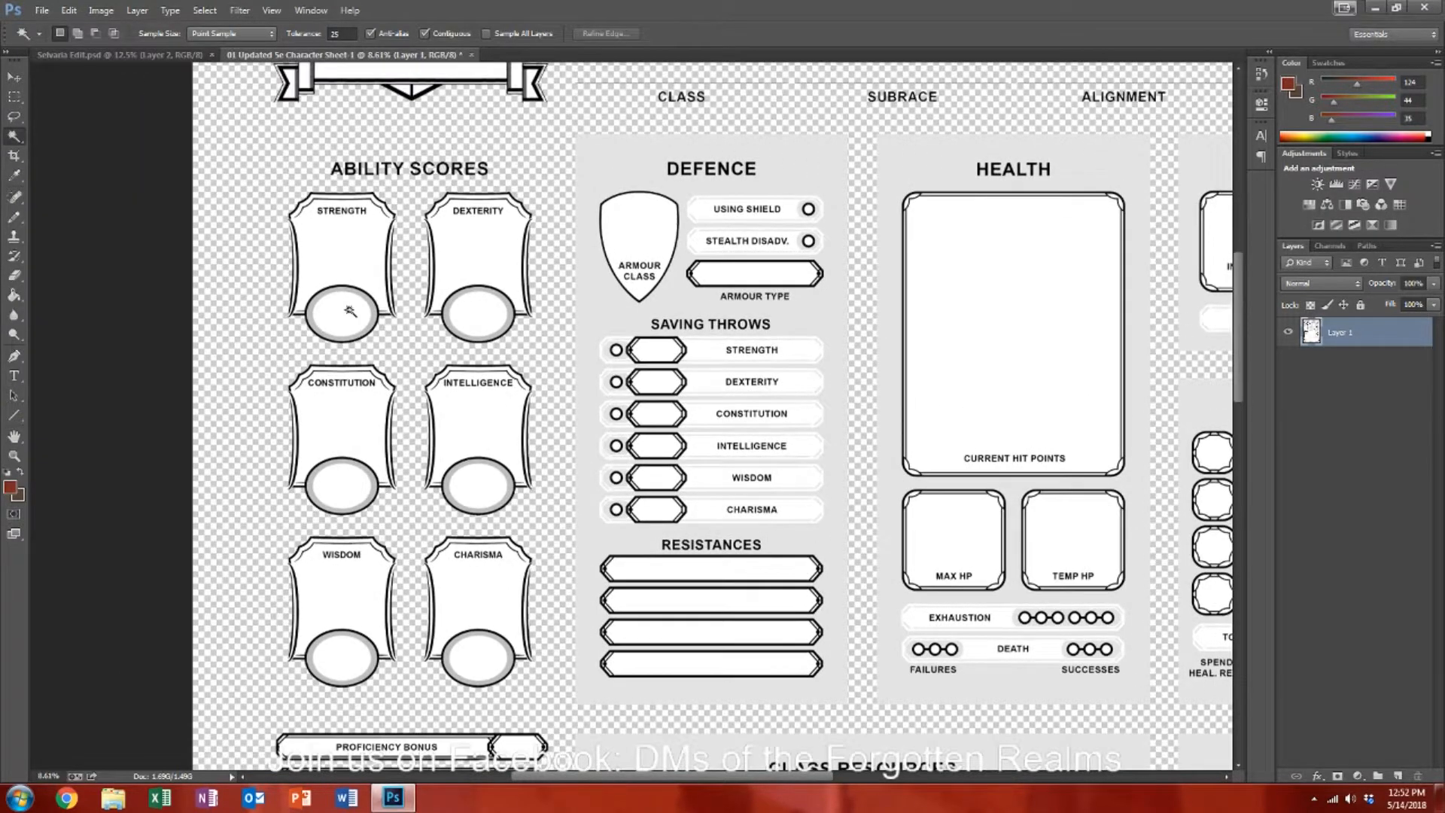
scroll(350, 310, "up", 1)
scroll(350, 311, "up", 4)
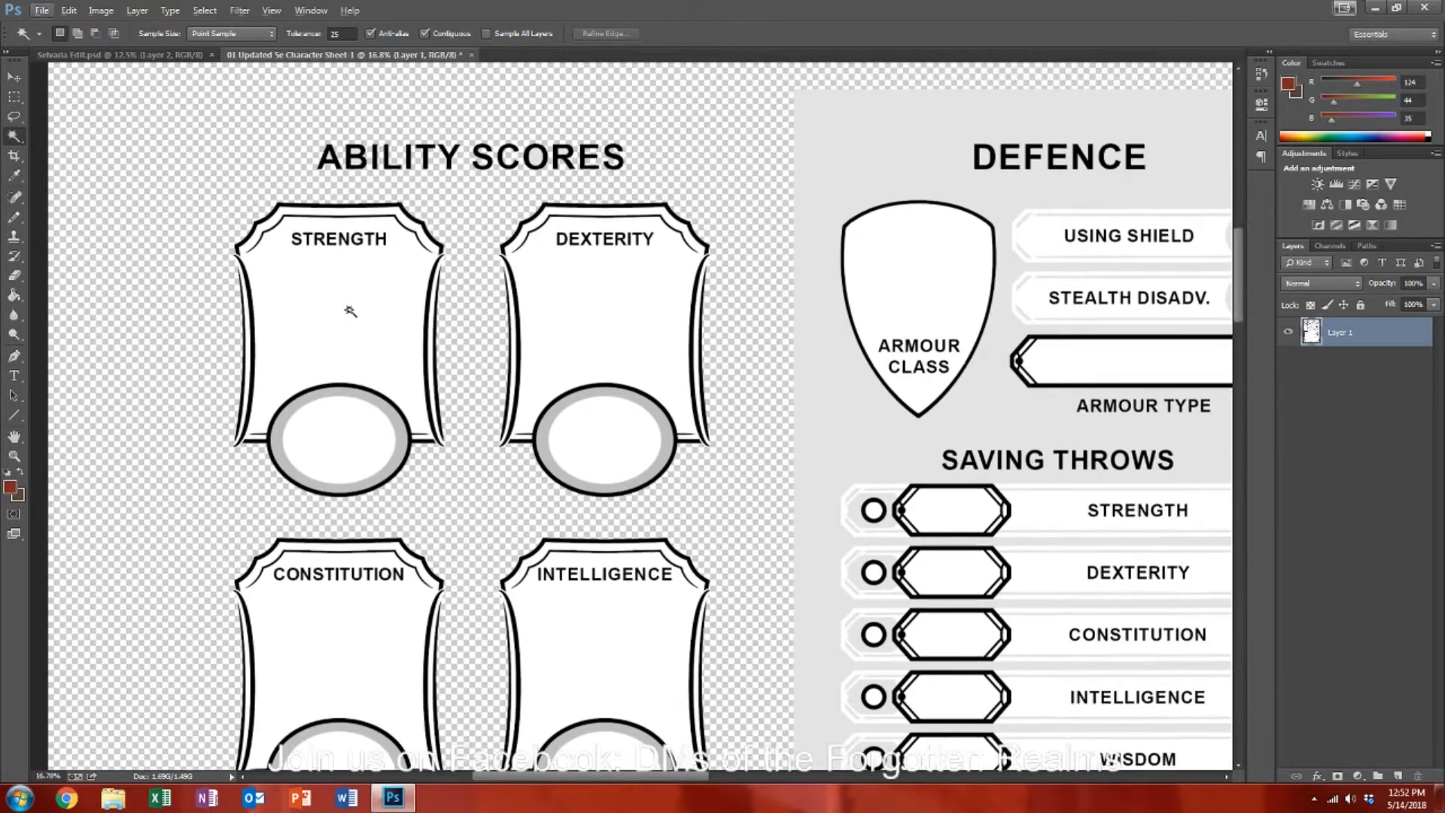
scroll(350, 310, "up", 1)
left_click(16, 98)
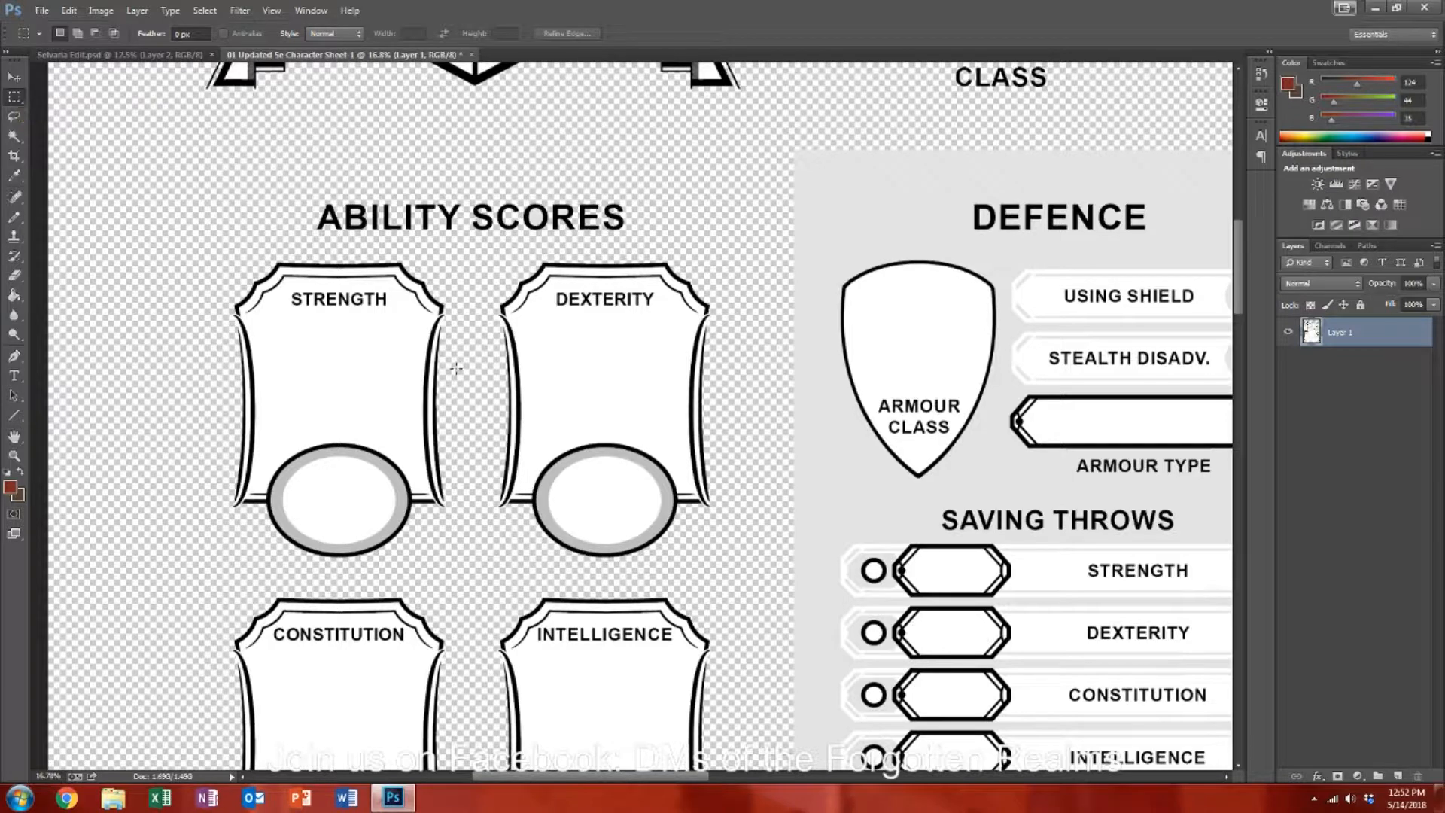
left_click_drag(289, 292, 389, 310)
key("Delete")
left_click(213, 267)
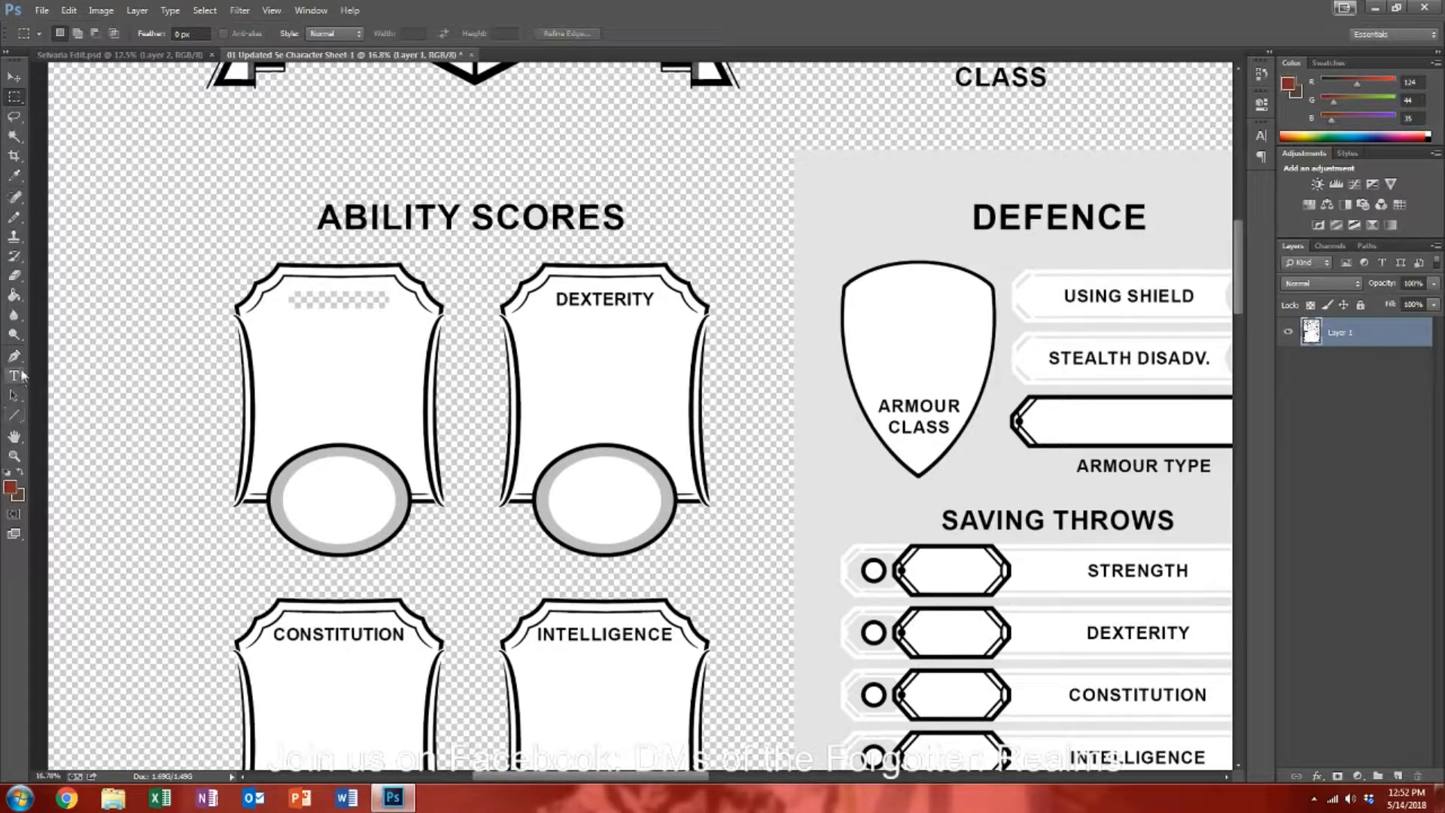
Step: Sample white from inside the Strength ability score box and fill the gap left by its erased label with the Paint Bucket
left_click(17, 297)
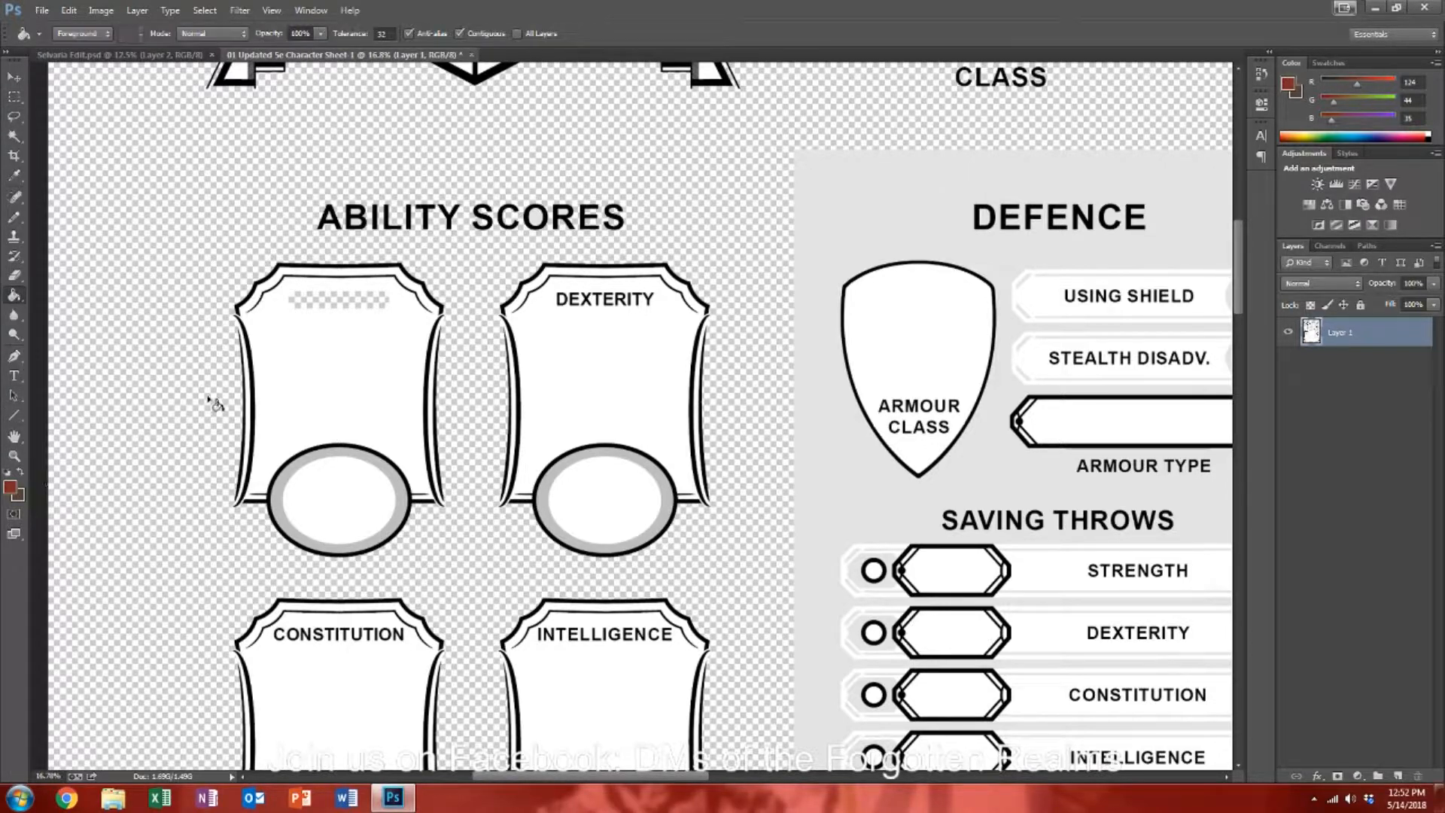
key("alt")
left_click(324, 351, "alt")
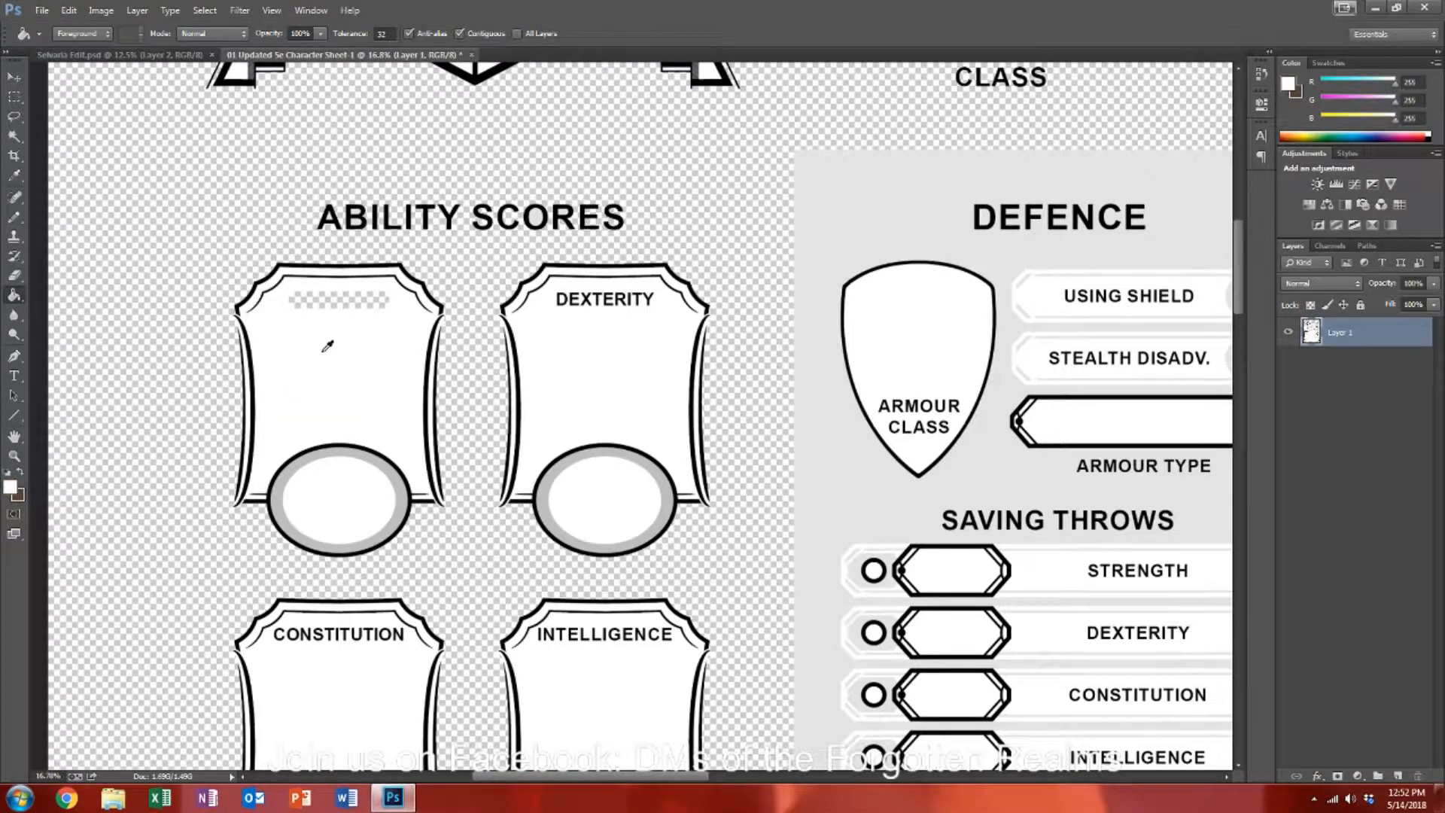
left_click(347, 302)
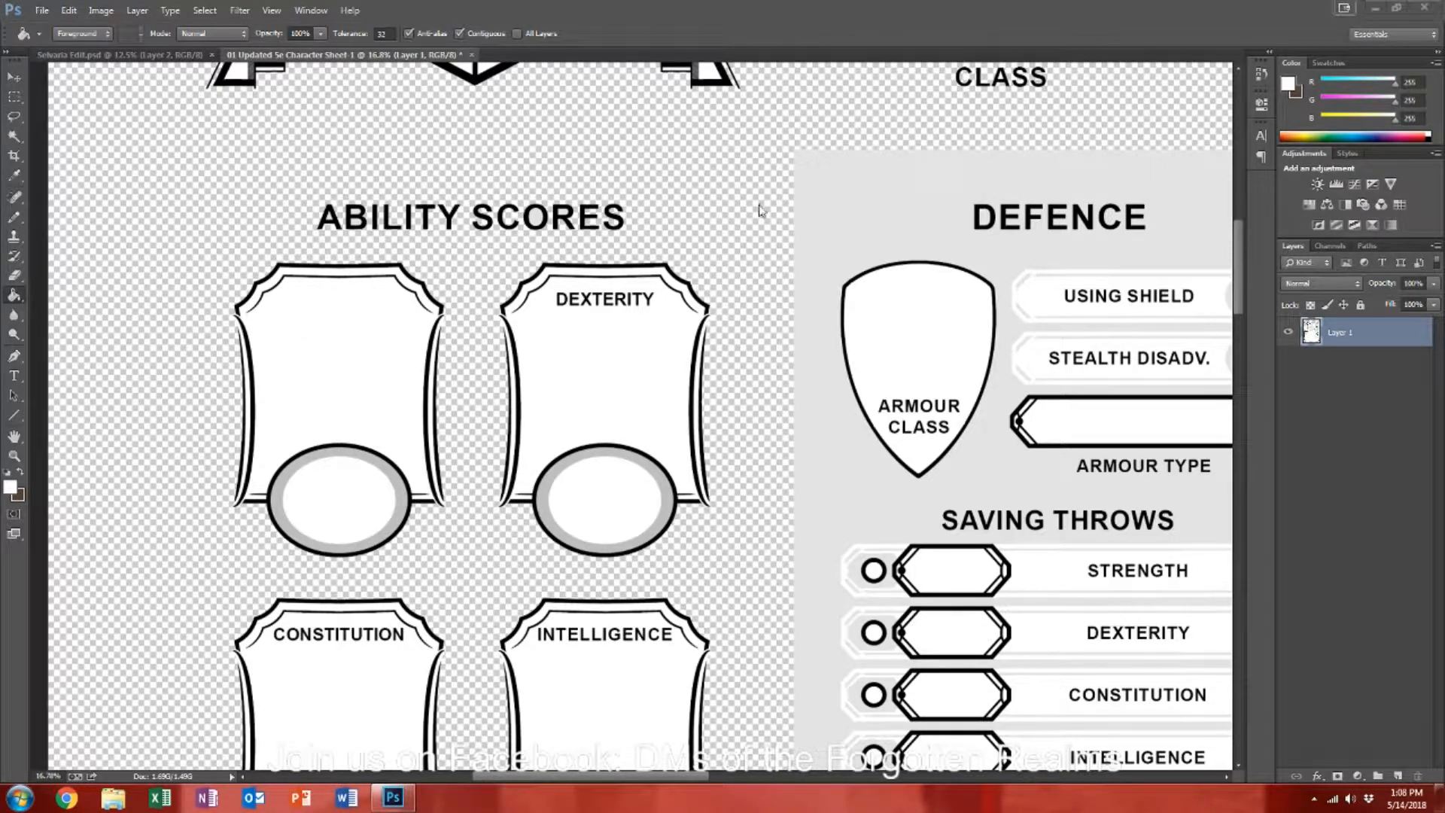
left_click(13, 96)
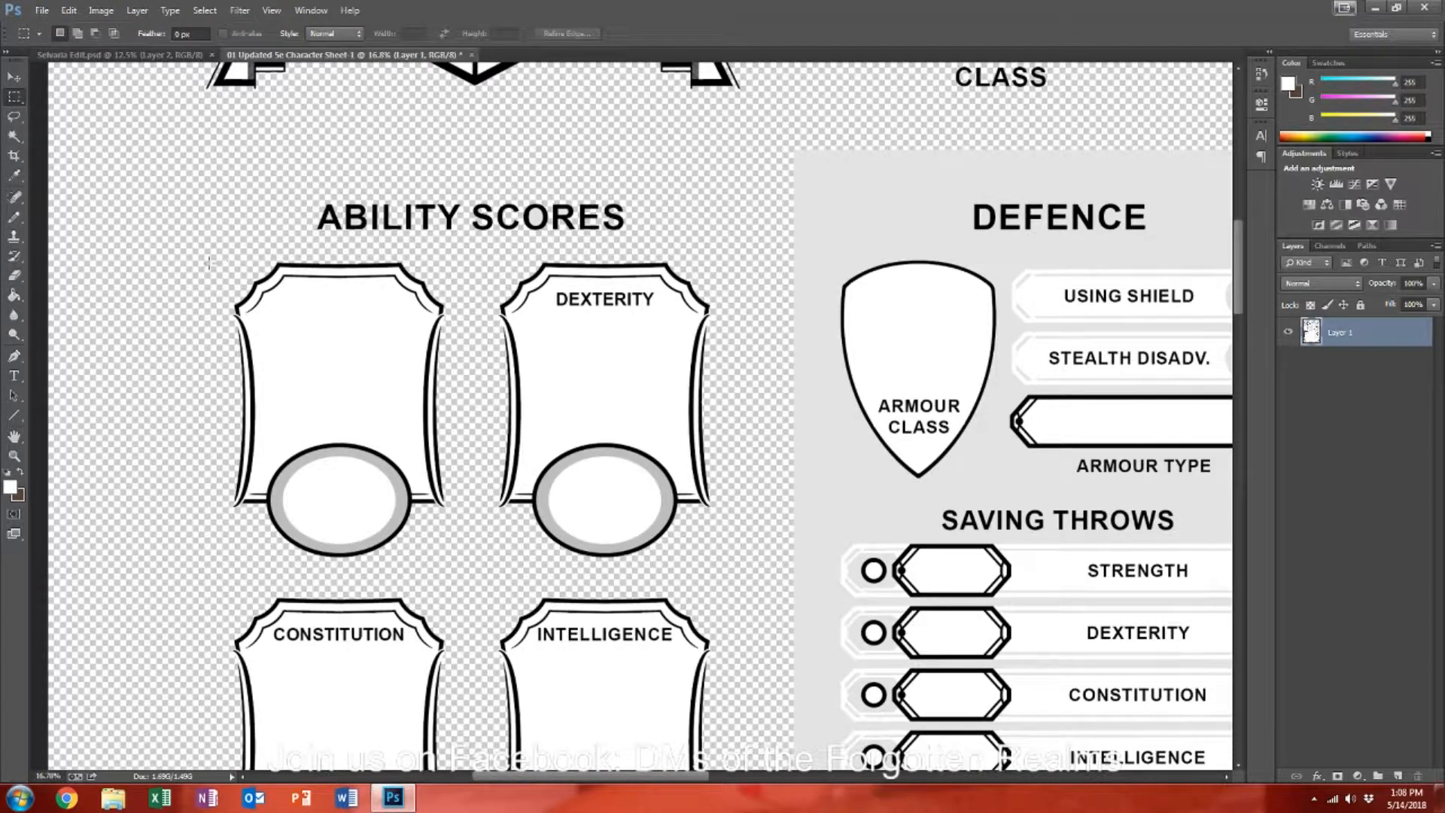
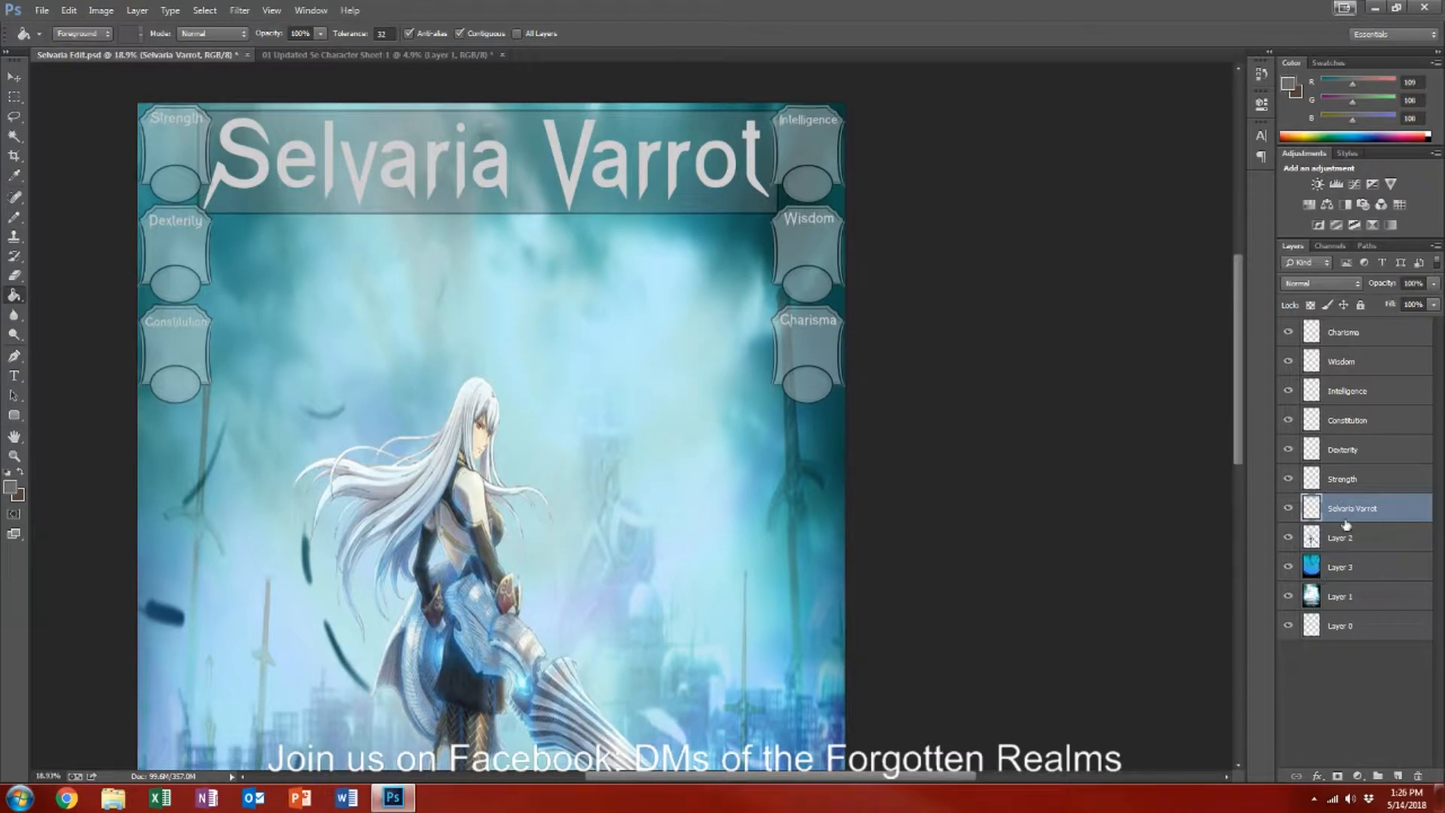
Step: Shrink the Selvaria Varrot title banner with Free Transform so it fits between the Strength and Intelligence boxes
key("ctrl+t")
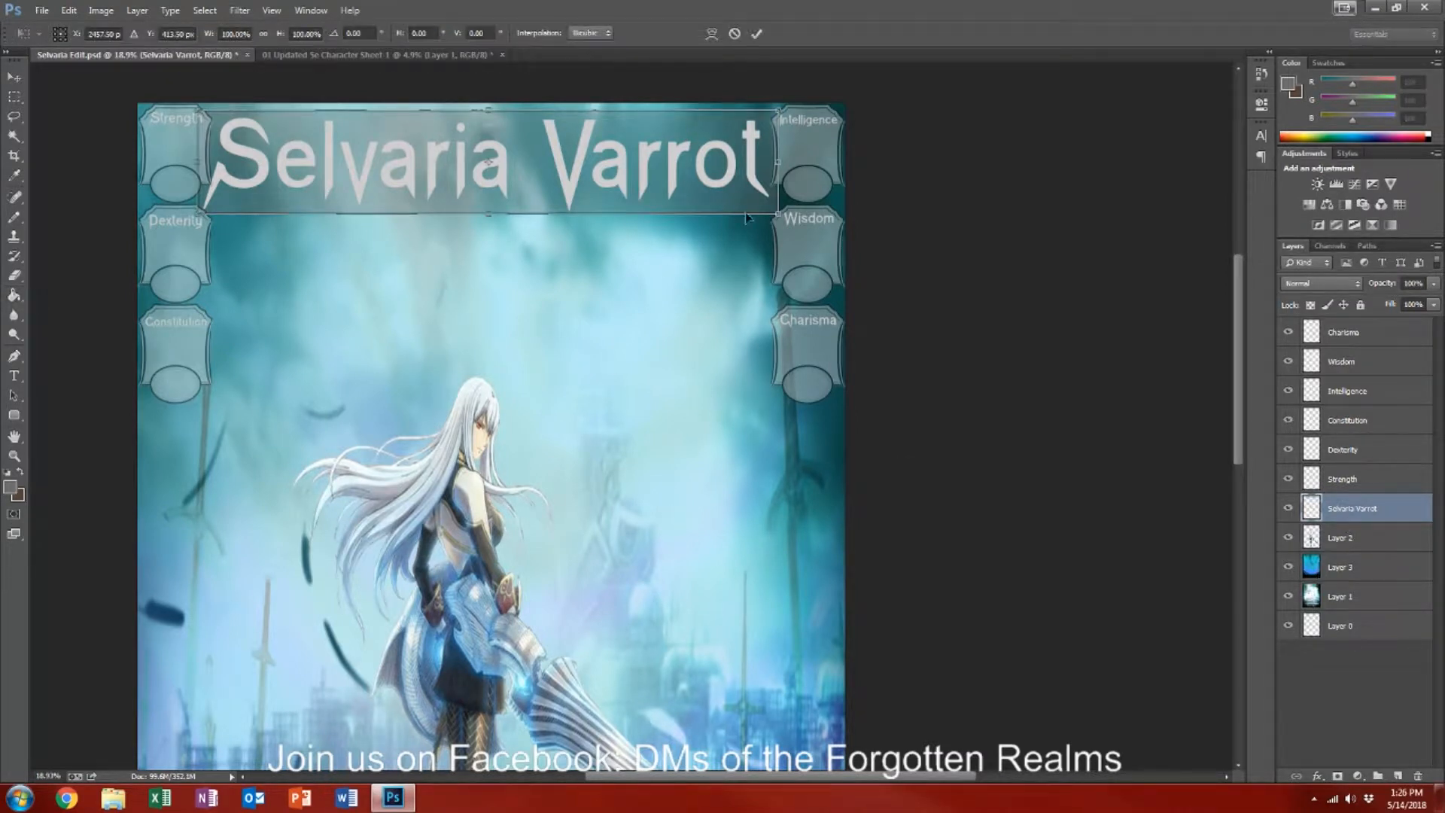
left_click_drag(779, 213, 768, 180)
mouse_move(200, 147)
left_mouse_down()
mouse_move(230, 148)
mouse_move(216, 151)
left_mouse_up()
key("Return")
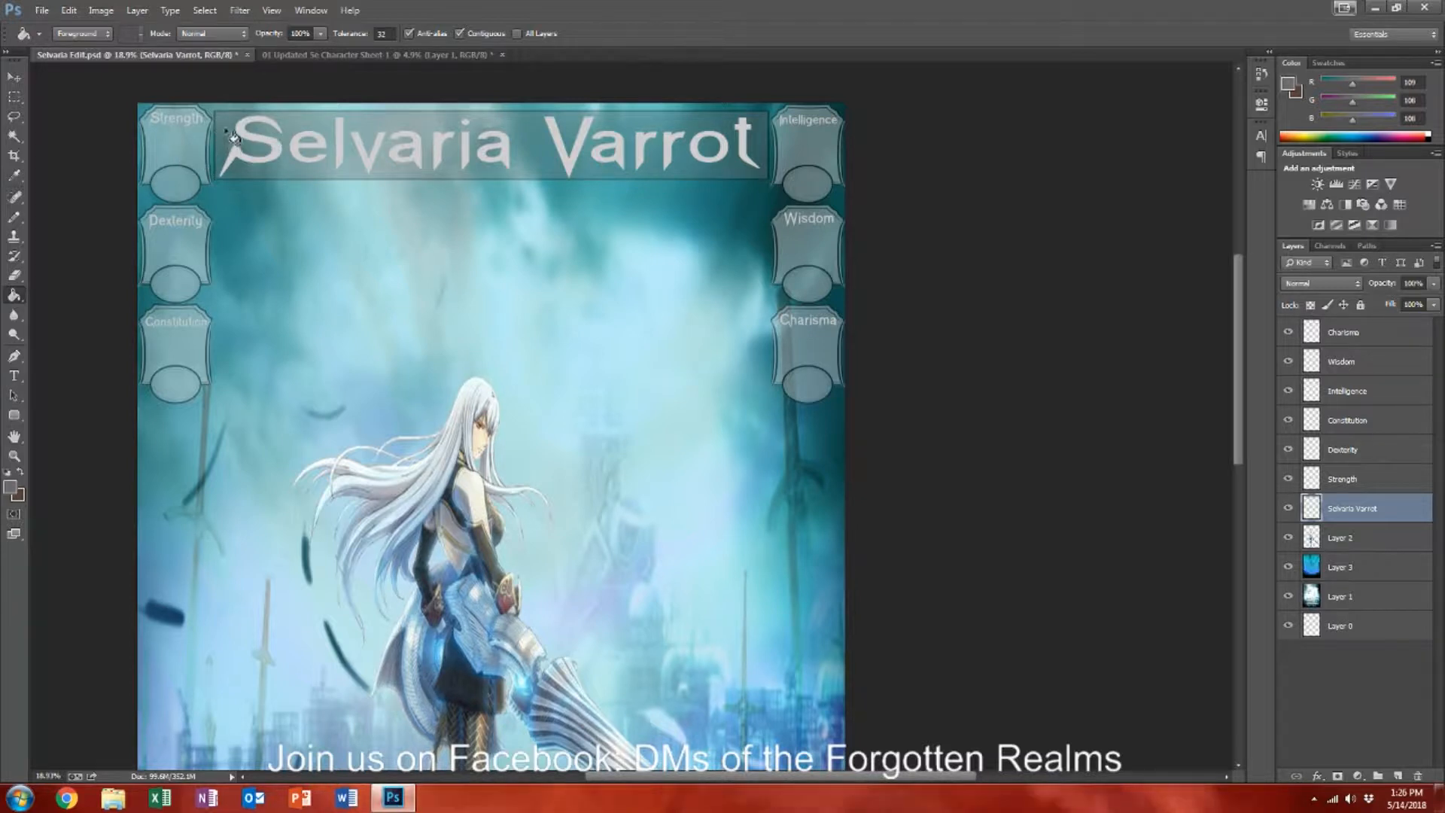
scroll(569, 371, "down", 4, "alt")
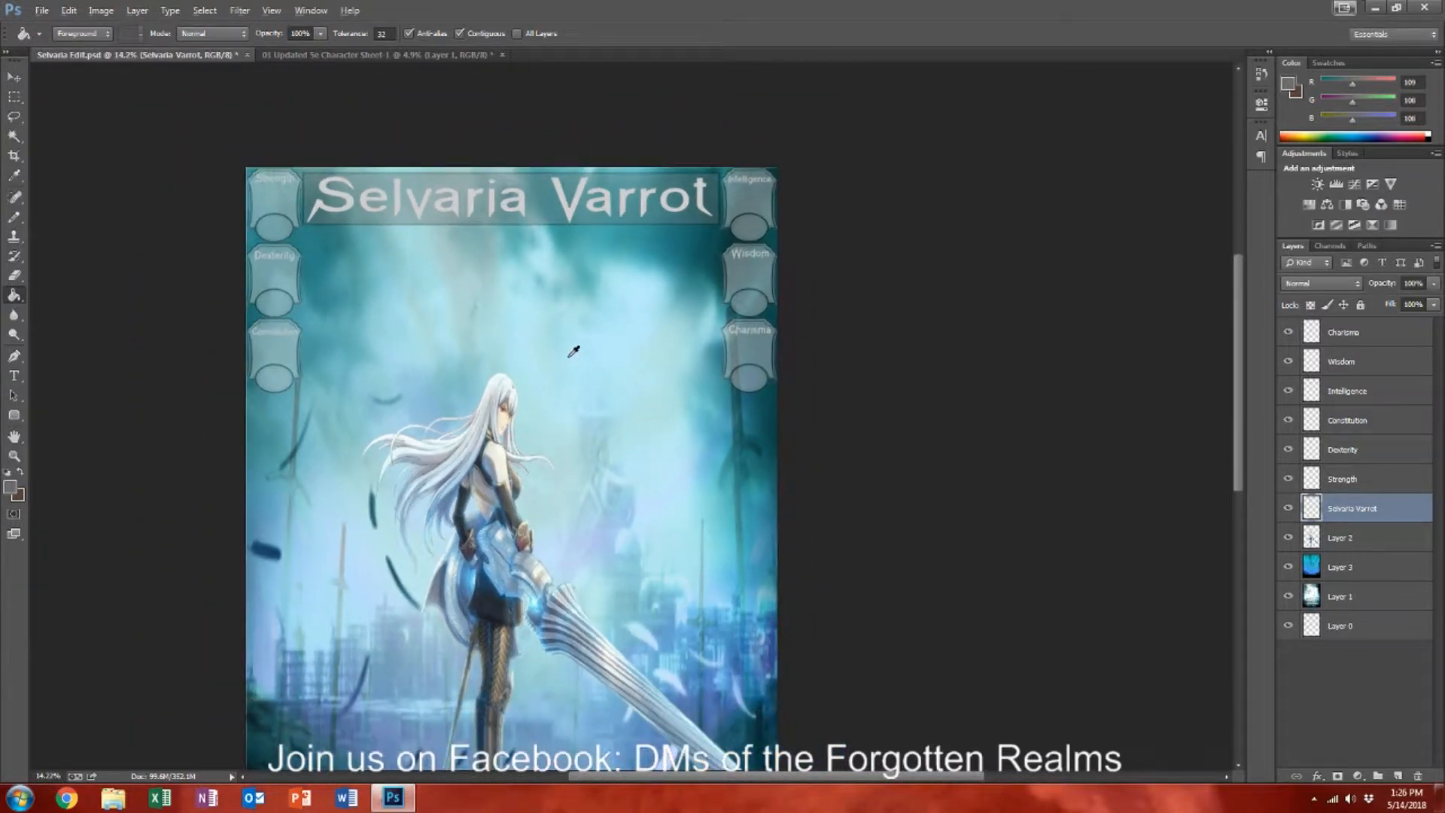
scroll(570, 382, "down", 3)
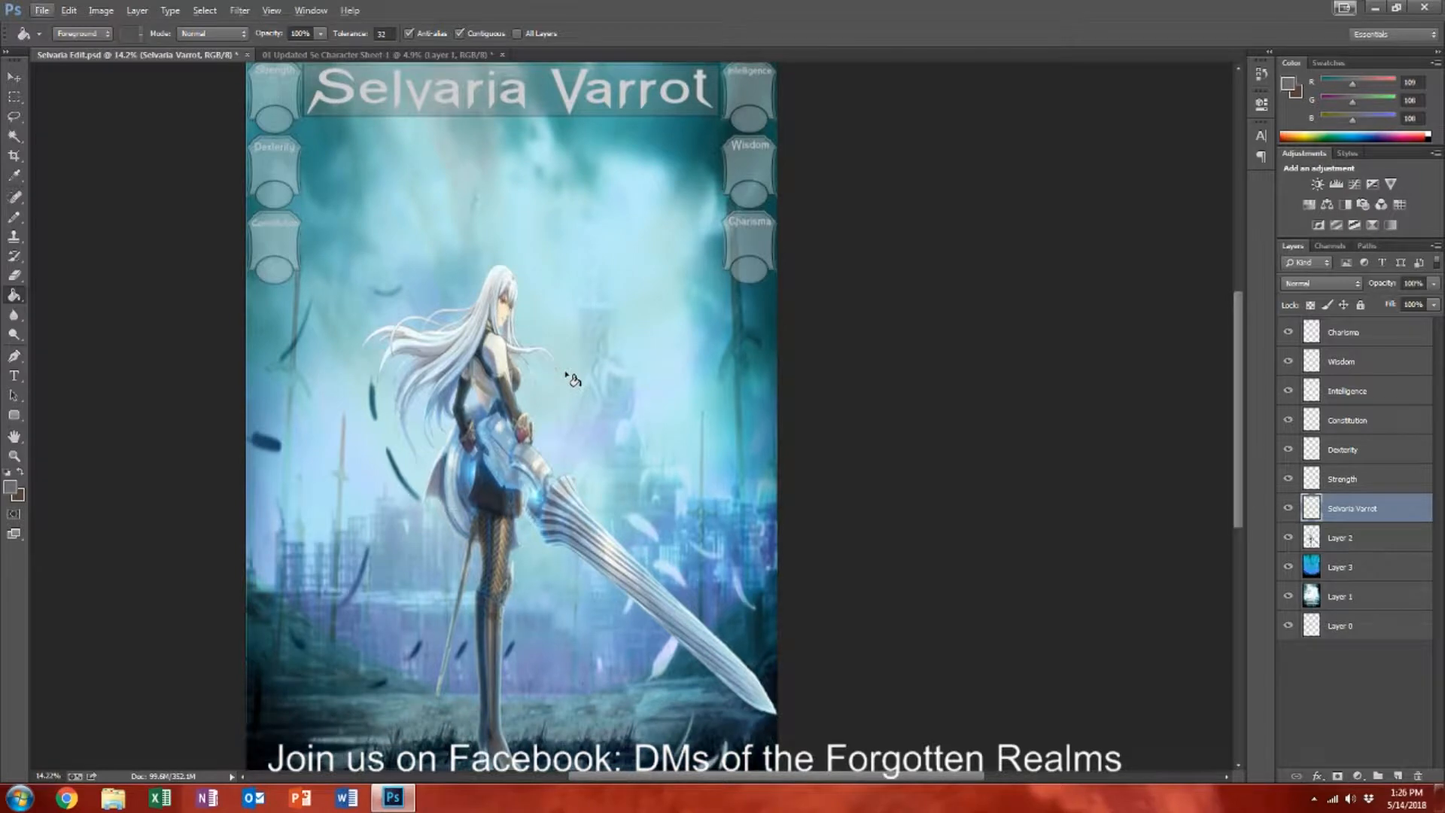
Step: Switch to the blank character sheet document and fill the Skills panel's white background with the grey foreground color
left_click(305, 53)
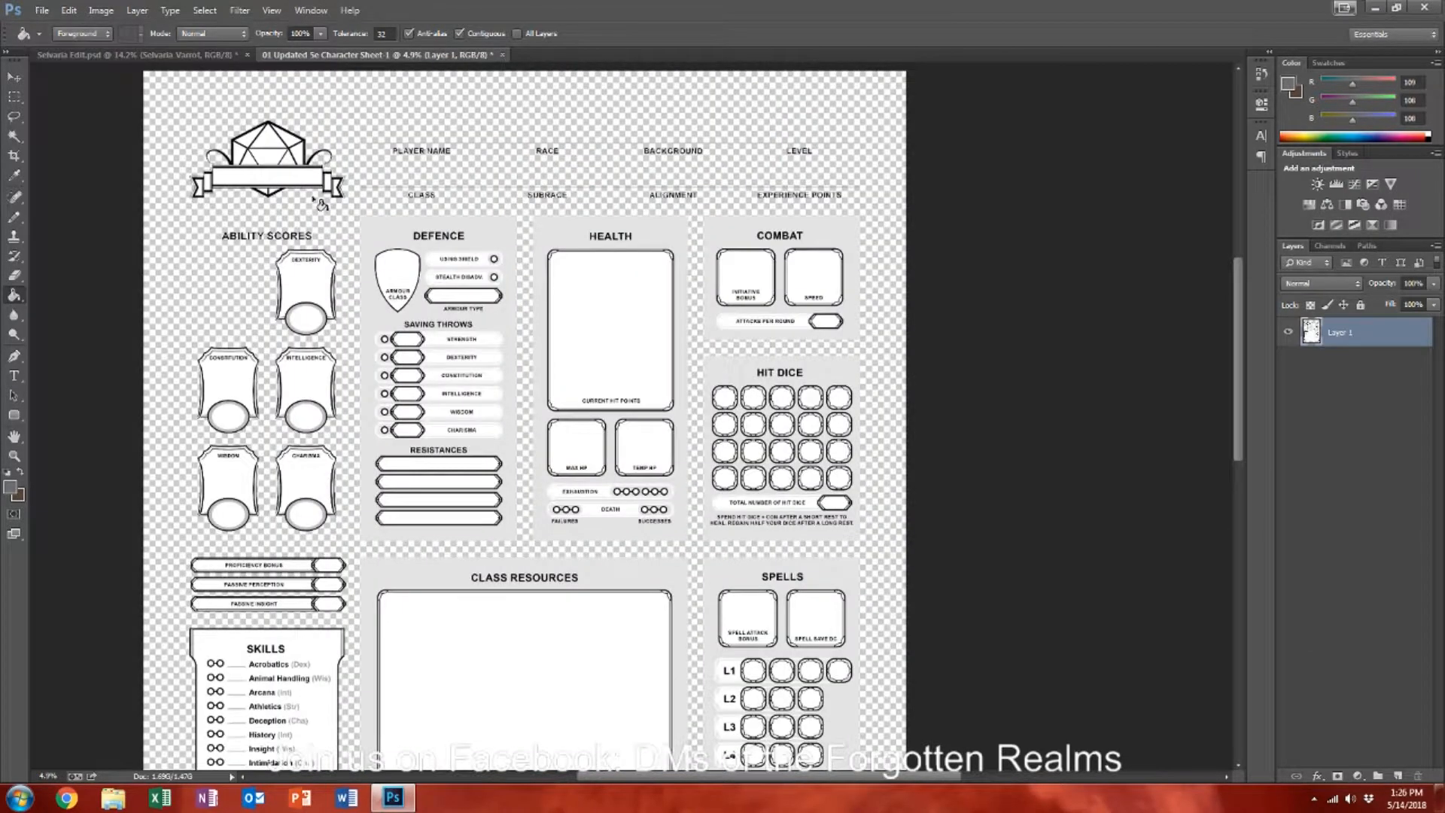
scroll(200, 304, "down", 2)
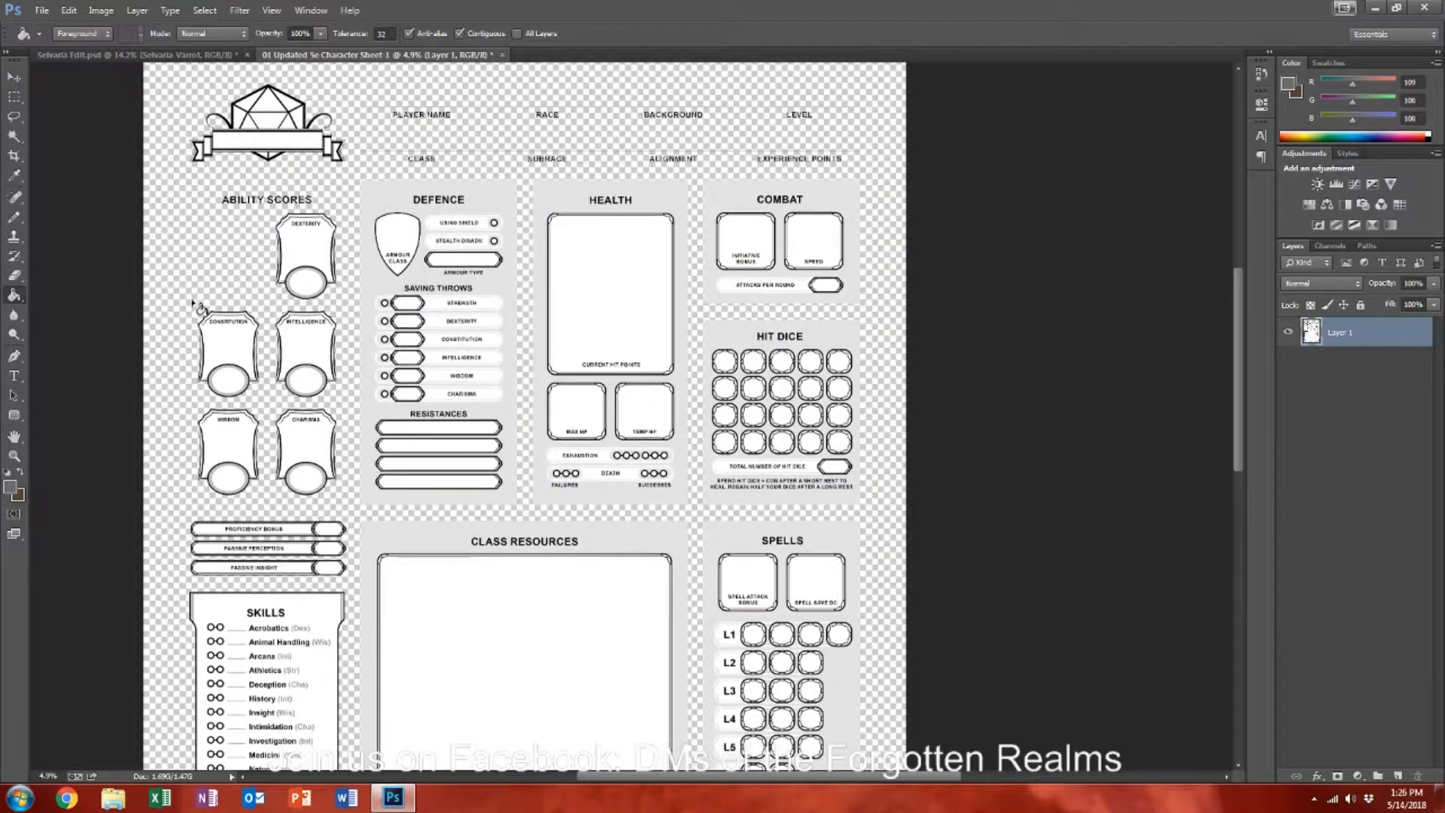
scroll(199, 305, "down", 7)
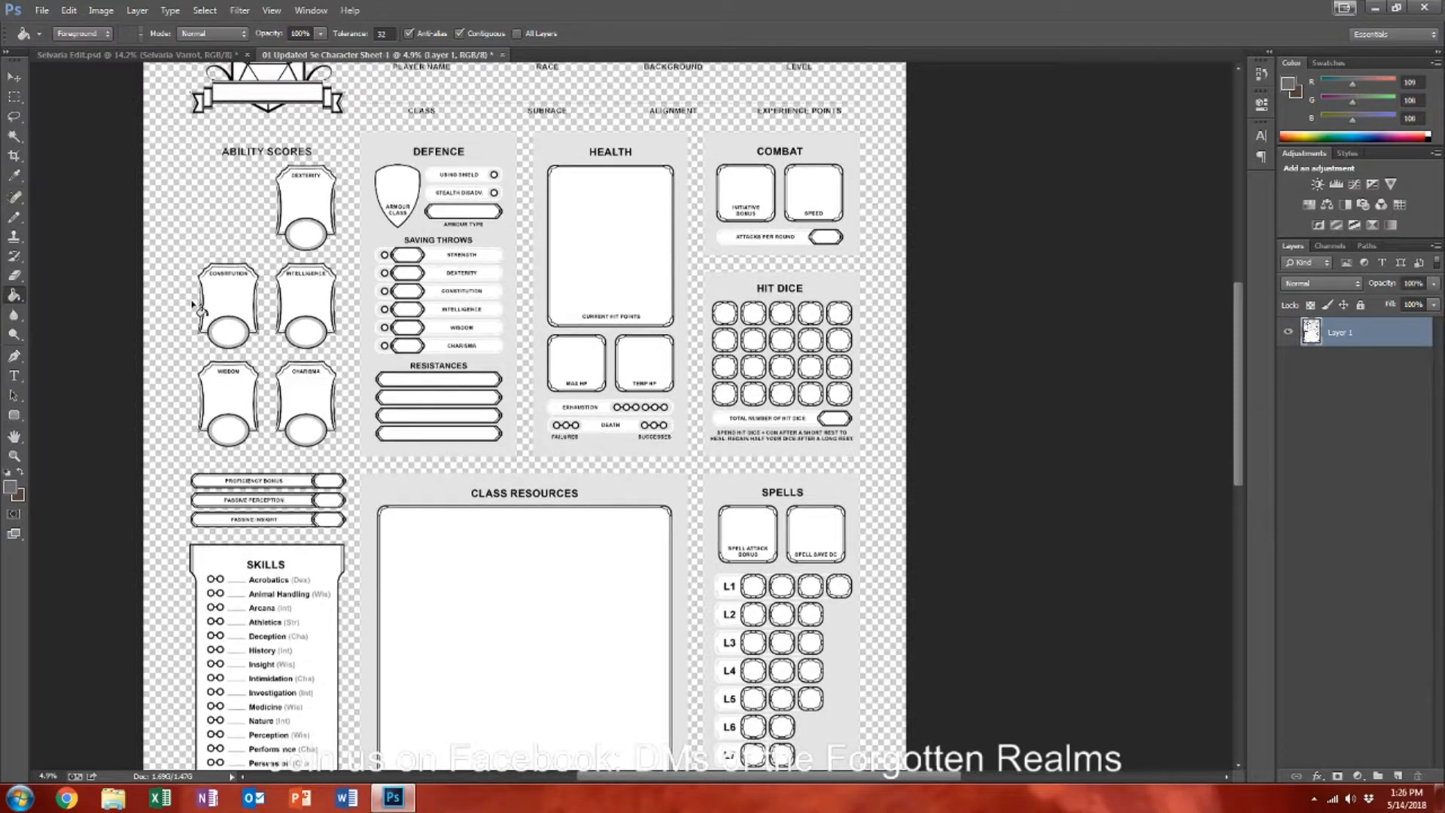
scroll(202, 310, "down", 4)
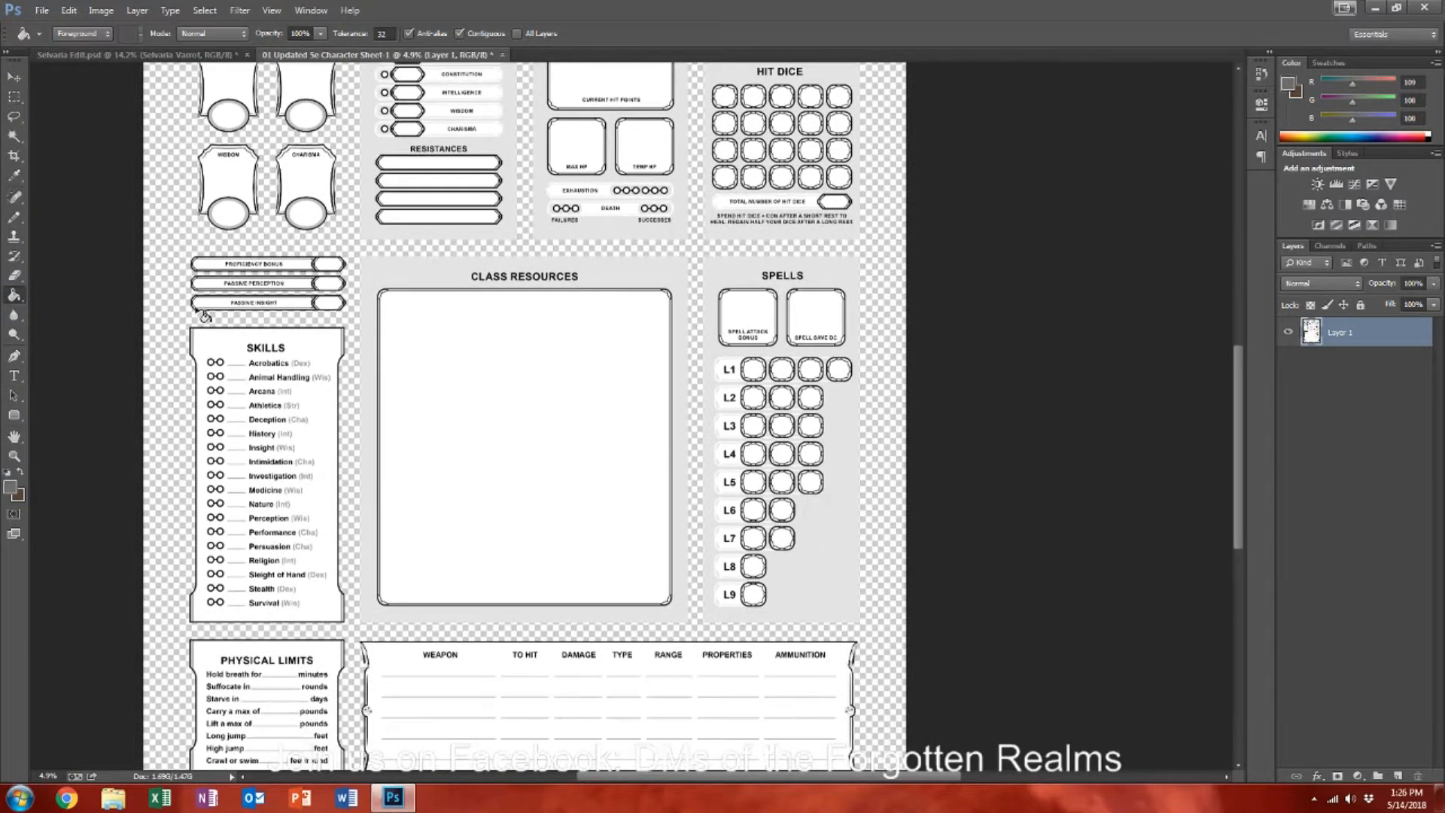
left_click(13, 138)
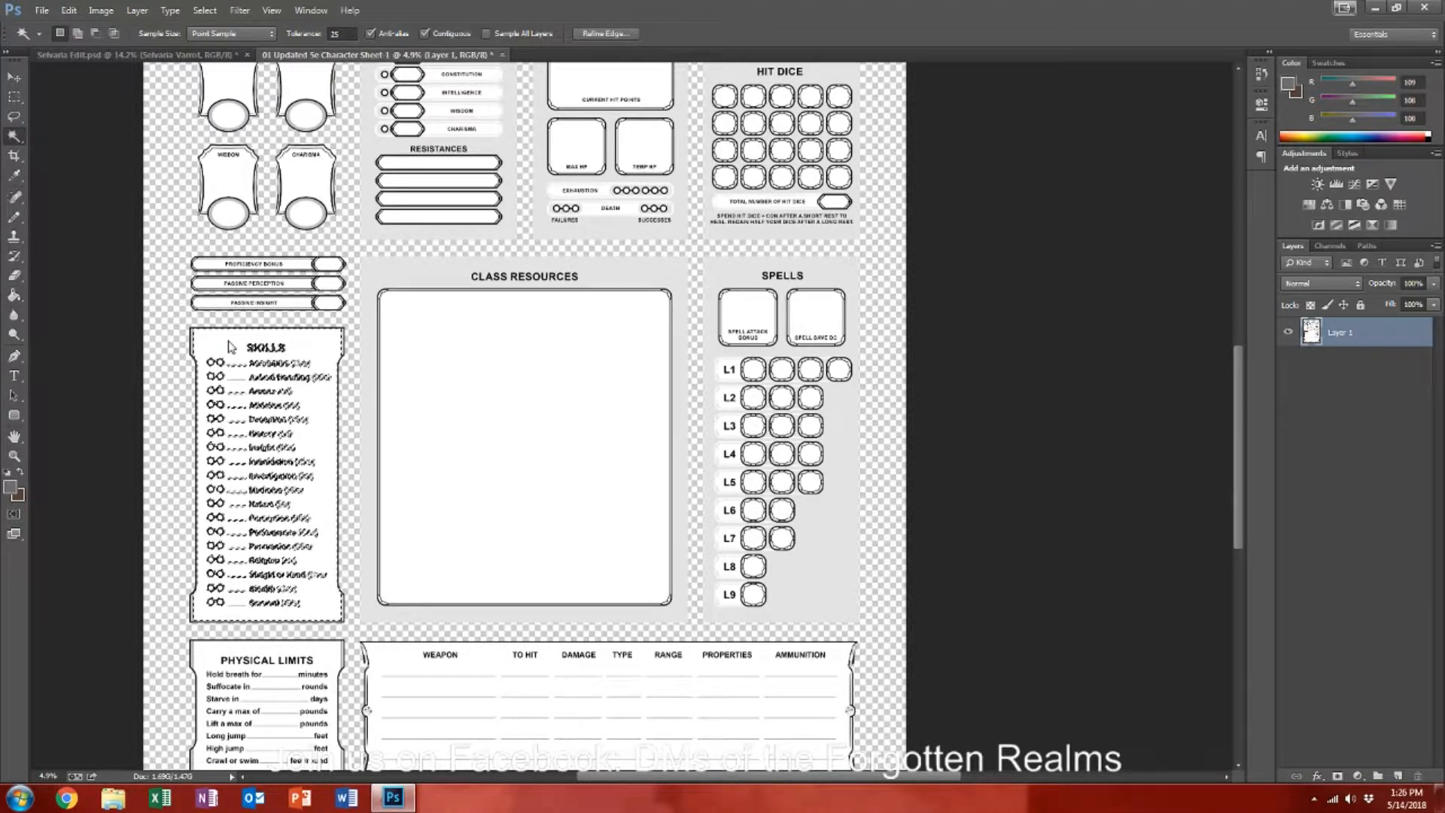
key("ctrl+d")
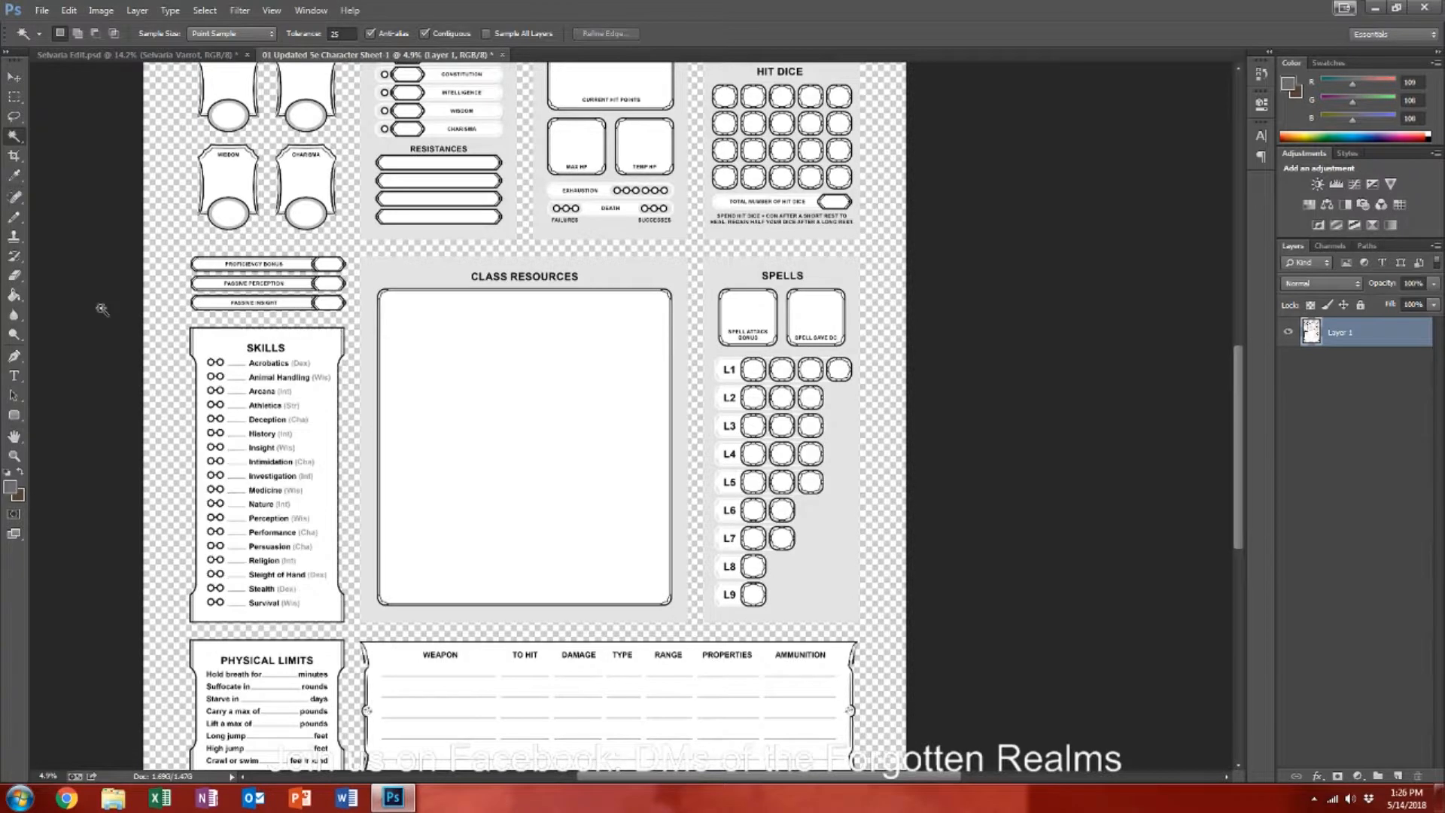
left_click(14, 295)
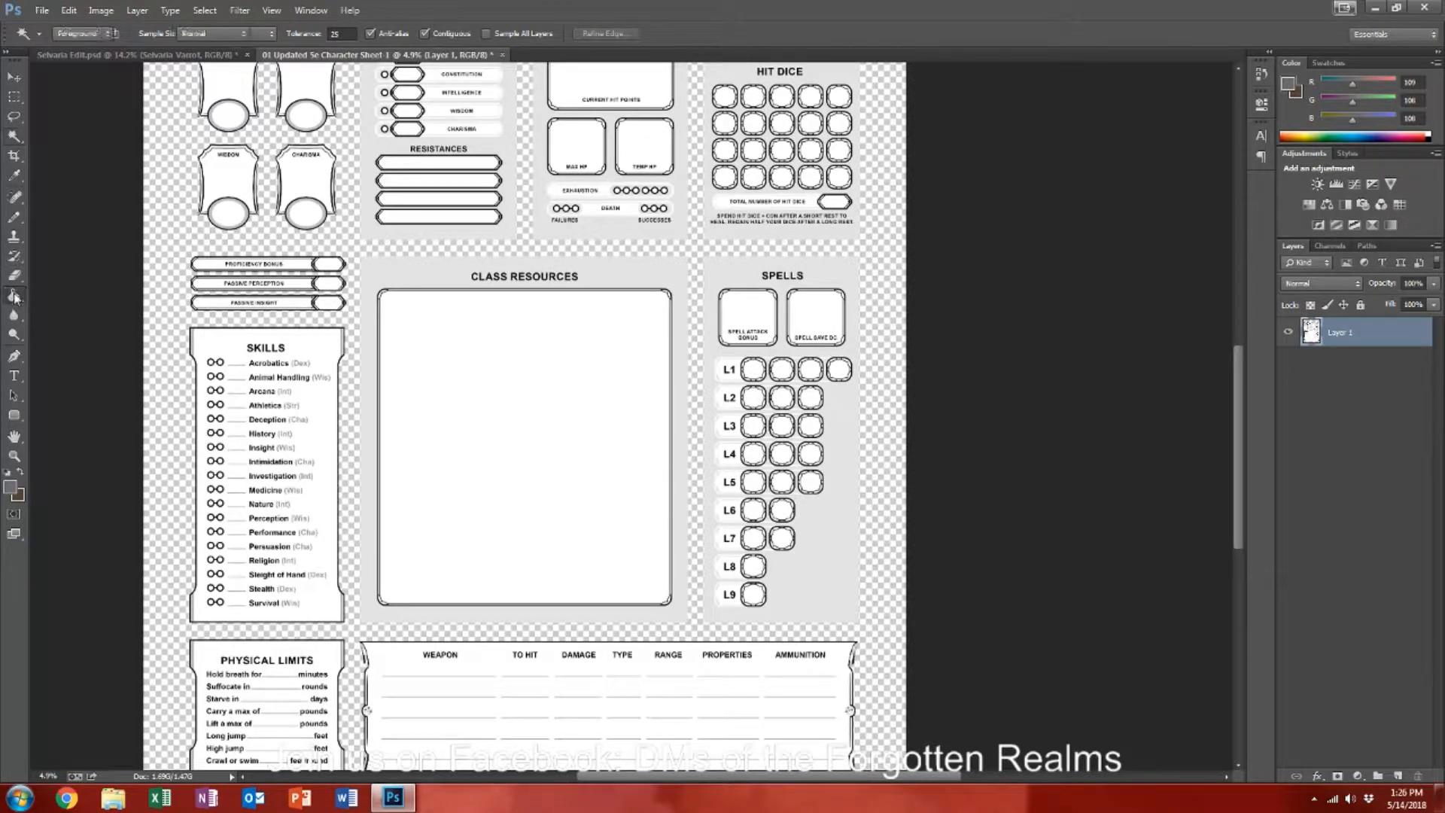
left_click(230, 349)
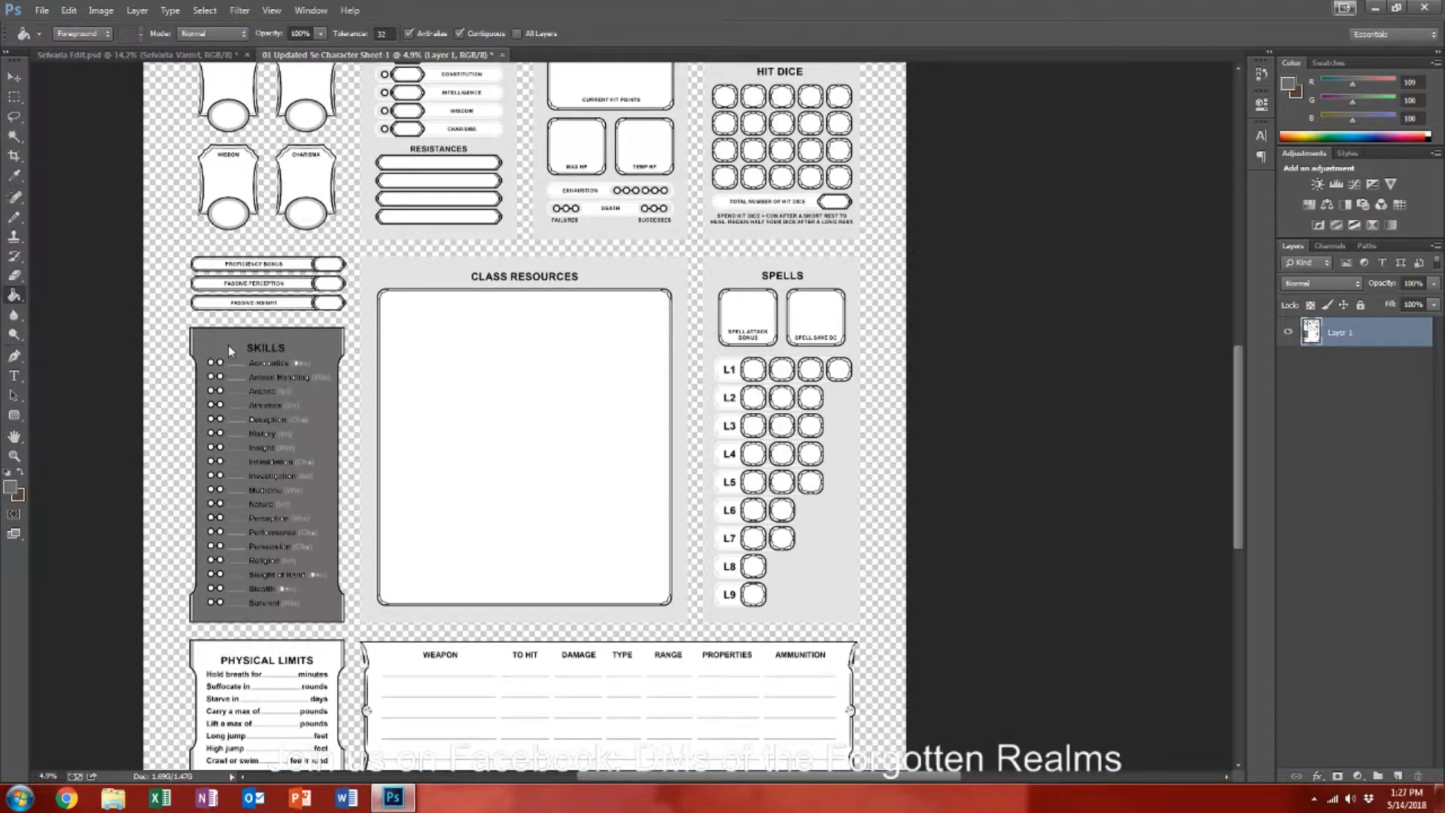
Step: Fill the remaining white strips along the Skills panel's side borders with the same grey
scroll(225, 380, "up", 5)
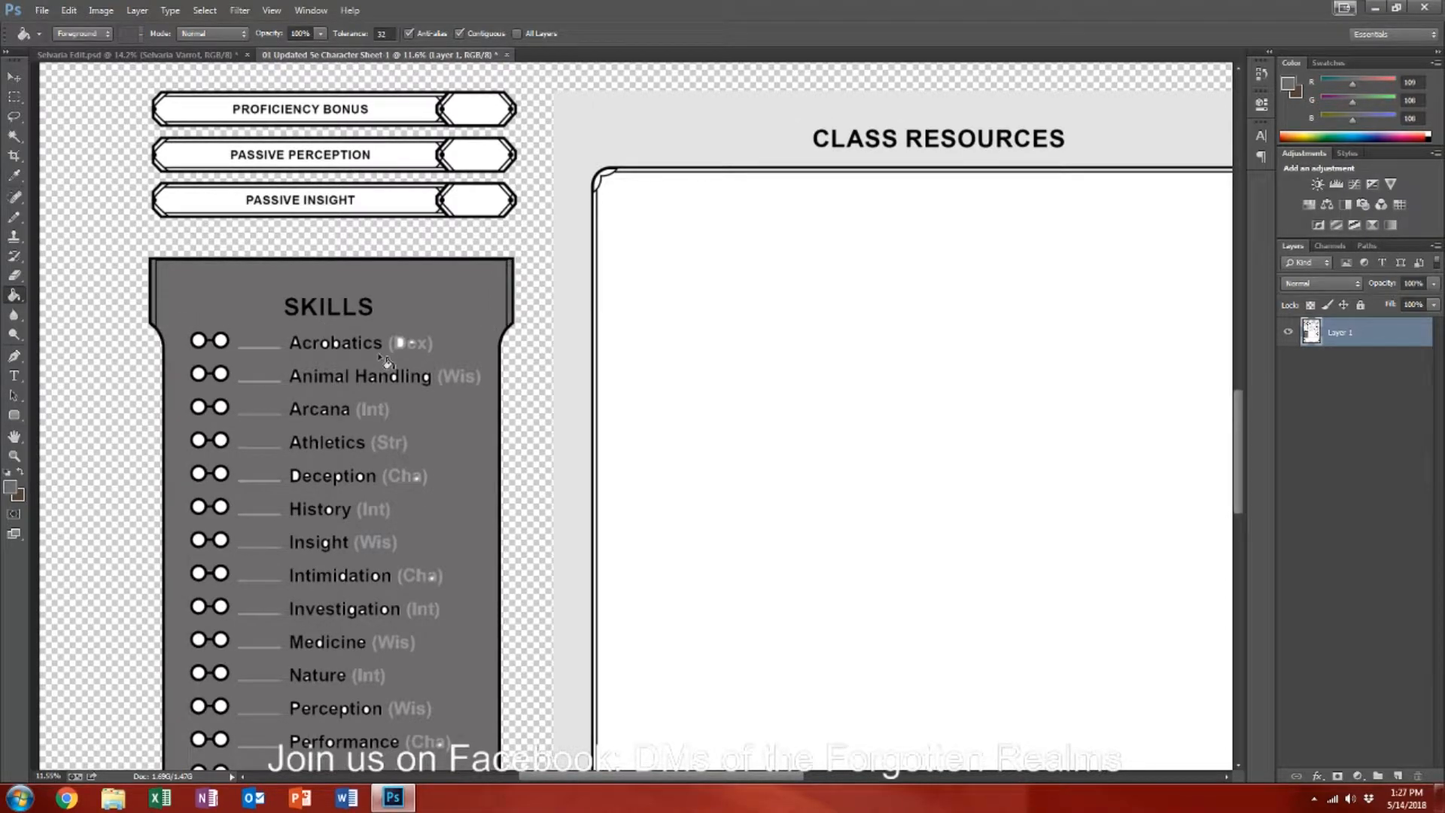
scroll(388, 361, "down", 8)
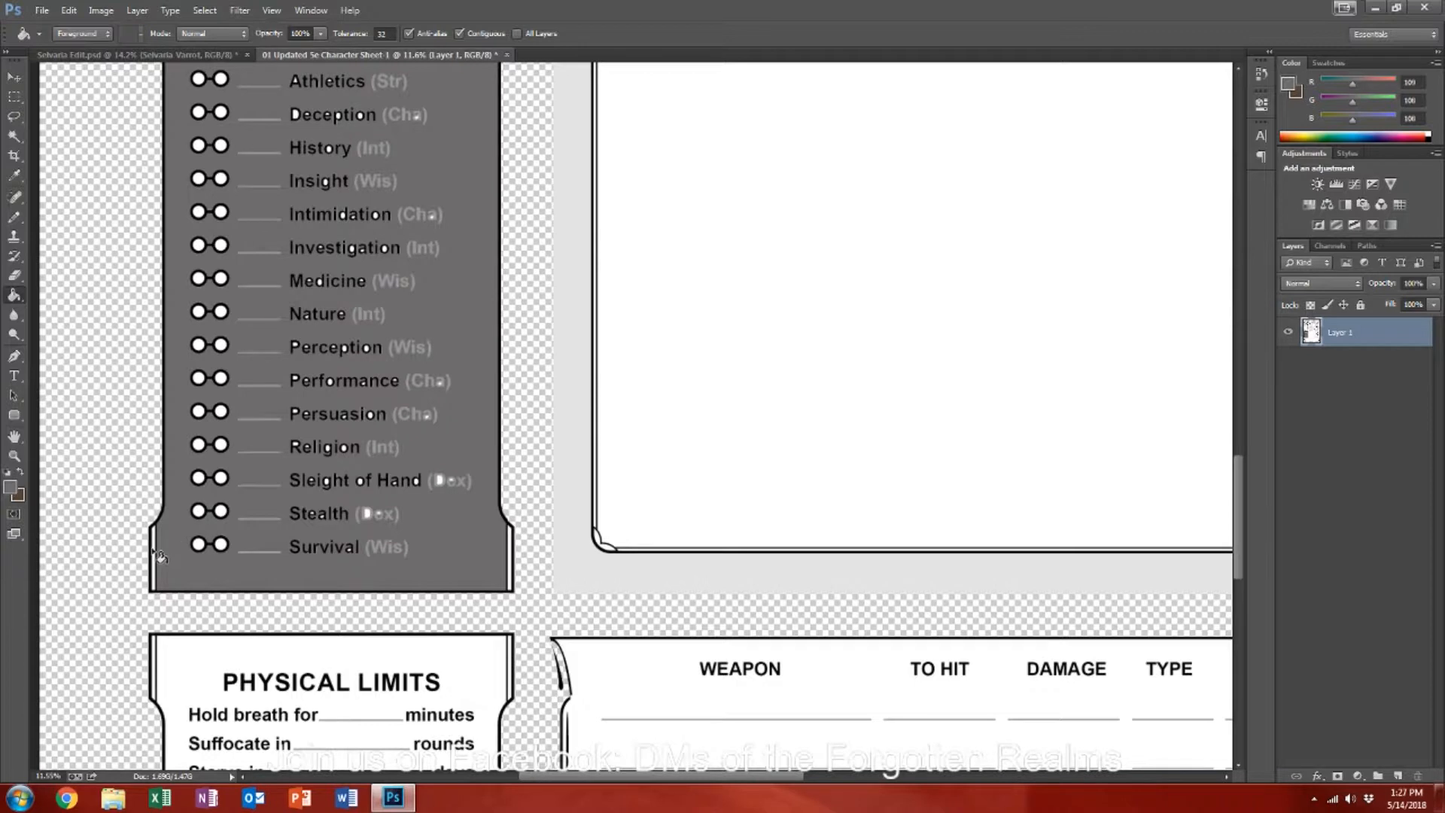
left_click(156, 554)
scroll(335, 578, "up", 1)
scroll(335, 578, "up", 1)
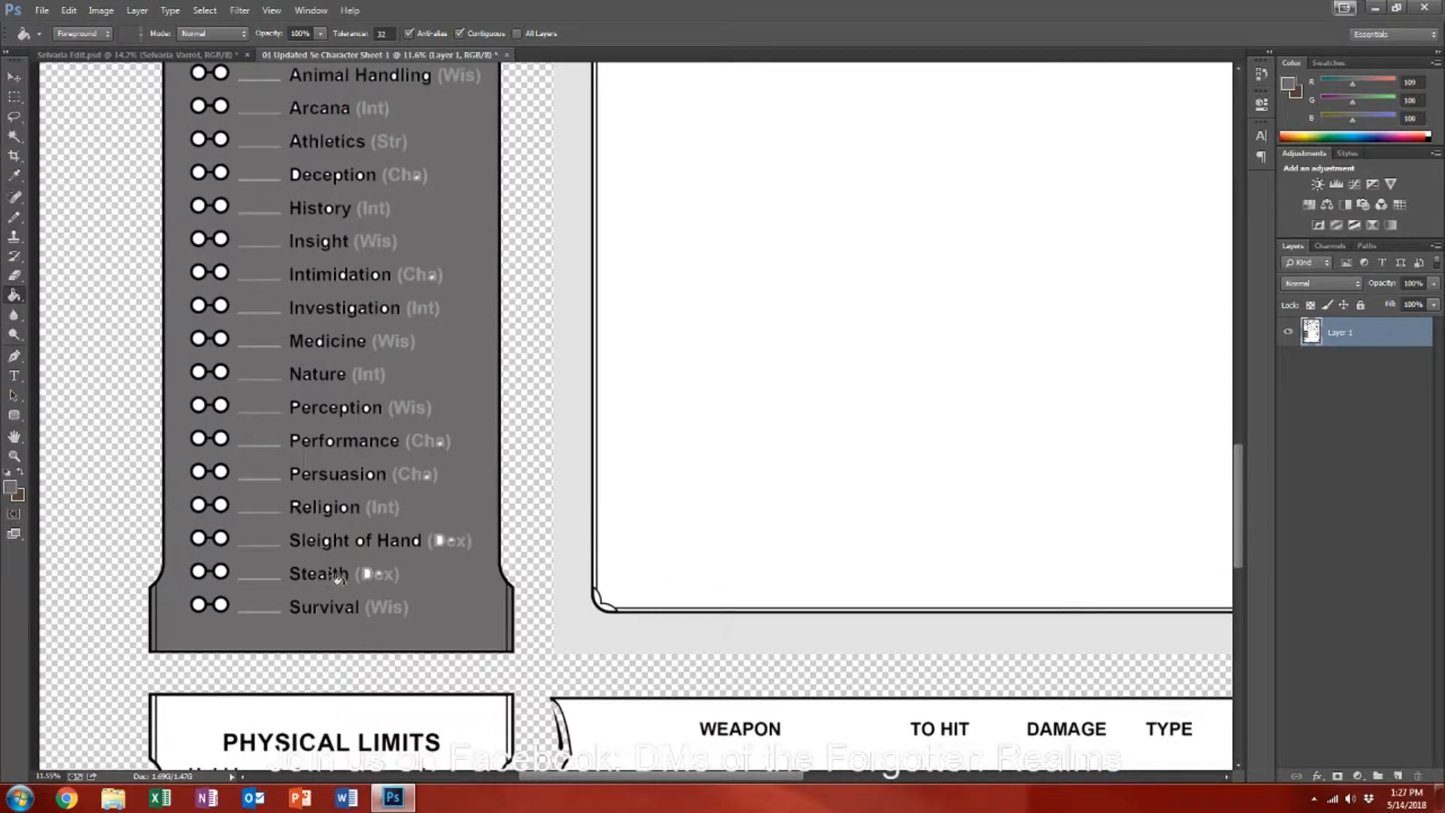
scroll(335, 578, "up", 2)
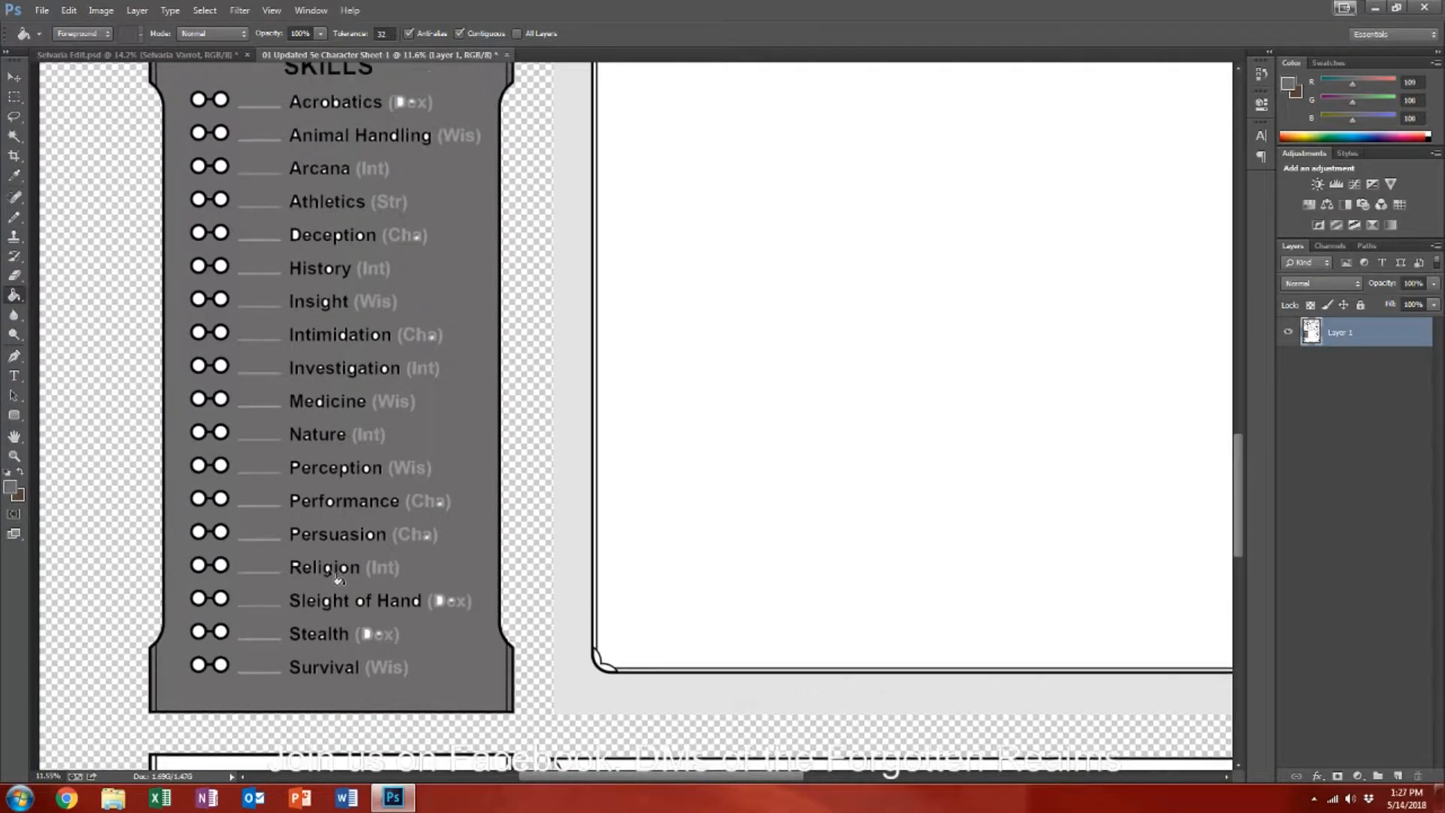
Step: Fill both proficiency circles of every skill, from Survival up to Acrobatics, with the grey foreground color
scroll(337, 578, "down", 1)
left_click(221, 663)
left_click(199, 631)
left_click(224, 633)
left_click(199, 599)
left_click(221, 600)
left_click(198, 566)
left_click(222, 566)
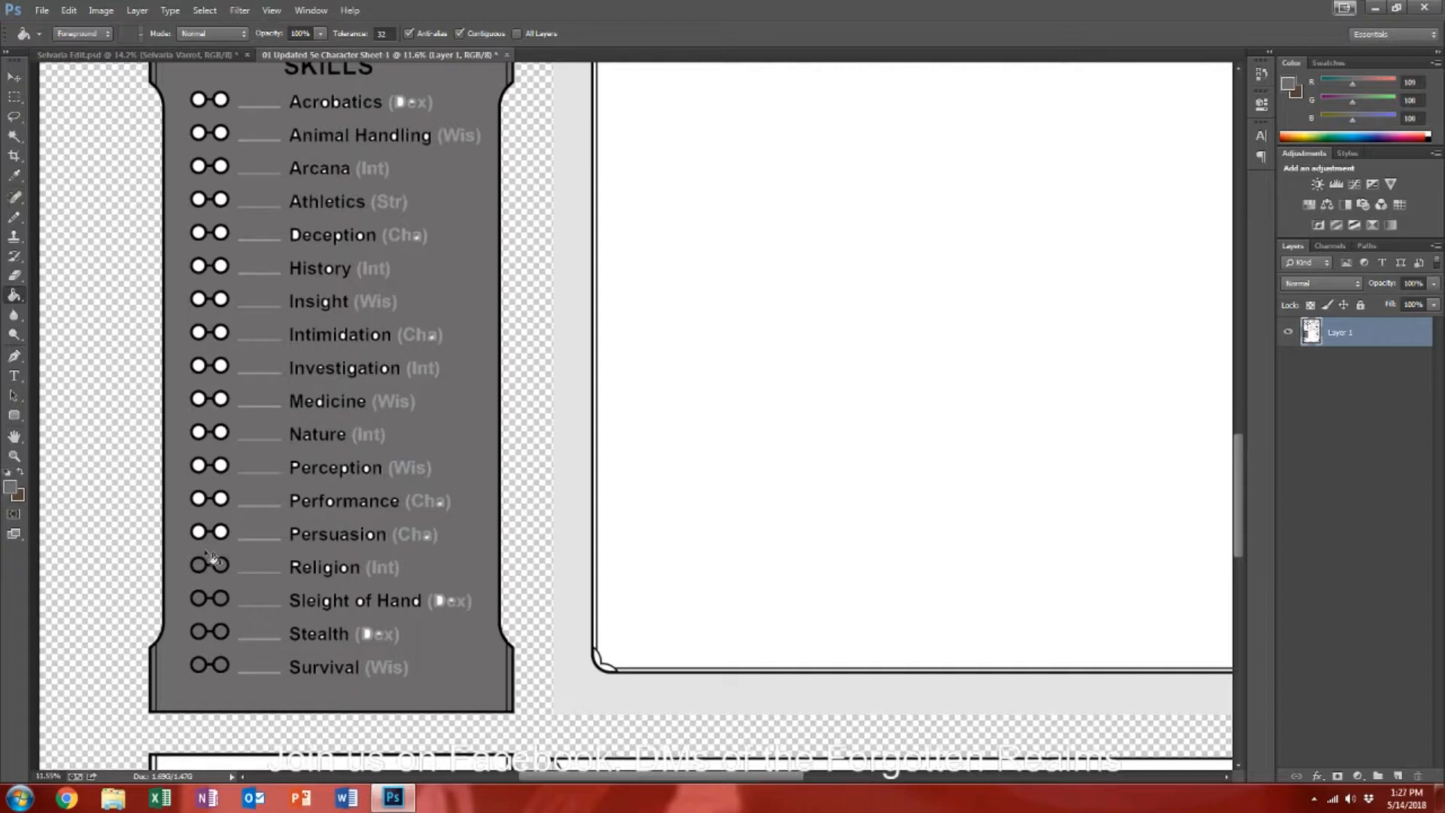
left_click(199, 533)
left_click(221, 534)
scroll(226, 557, "up", 3)
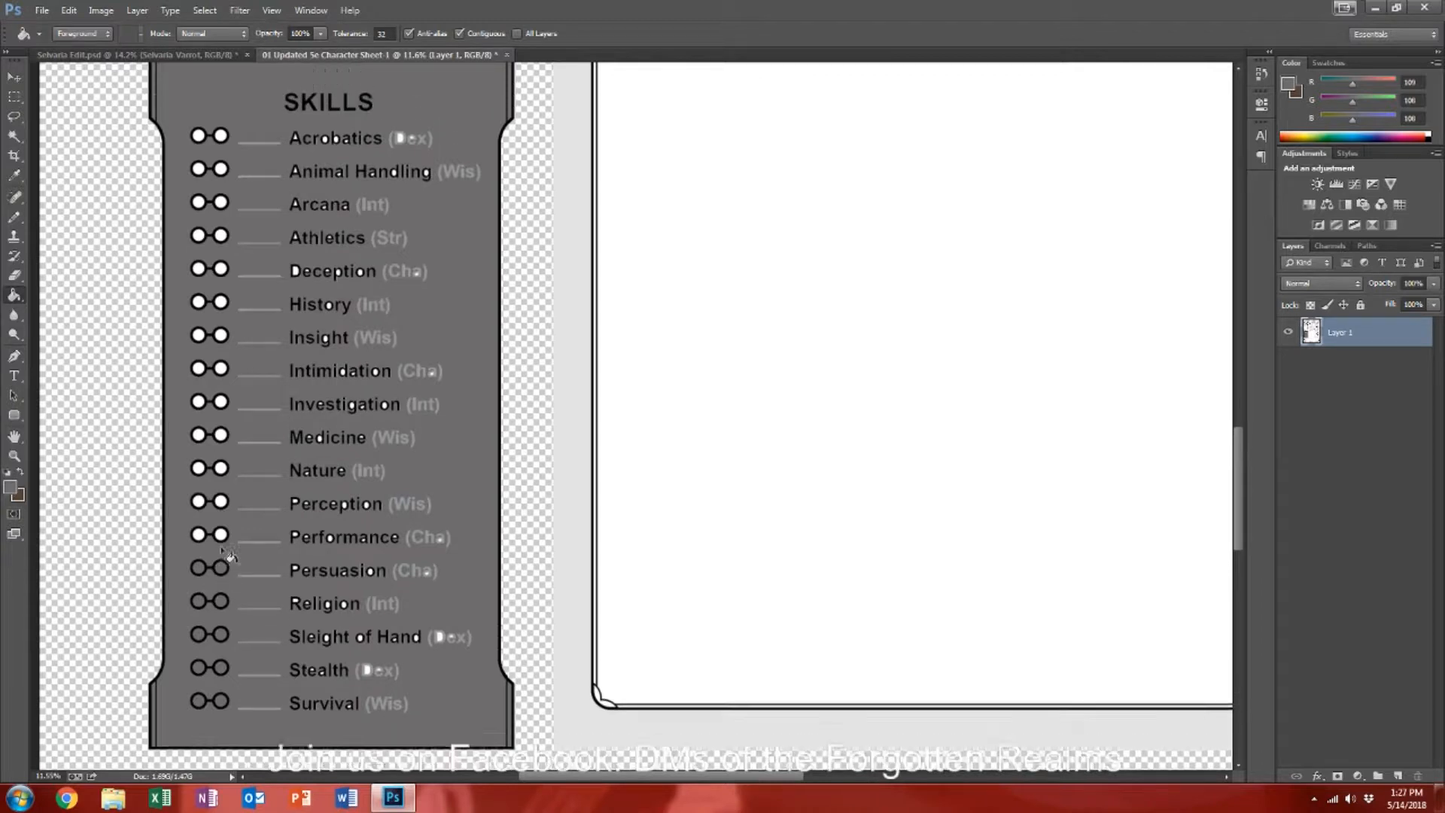
left_click(222, 599)
left_click(200, 599)
left_click(199, 565)
left_click(222, 564)
left_click(222, 530)
left_click(198, 529)
left_click(198, 496)
left_click(223, 497)
left_click(222, 463)
left_click(198, 463)
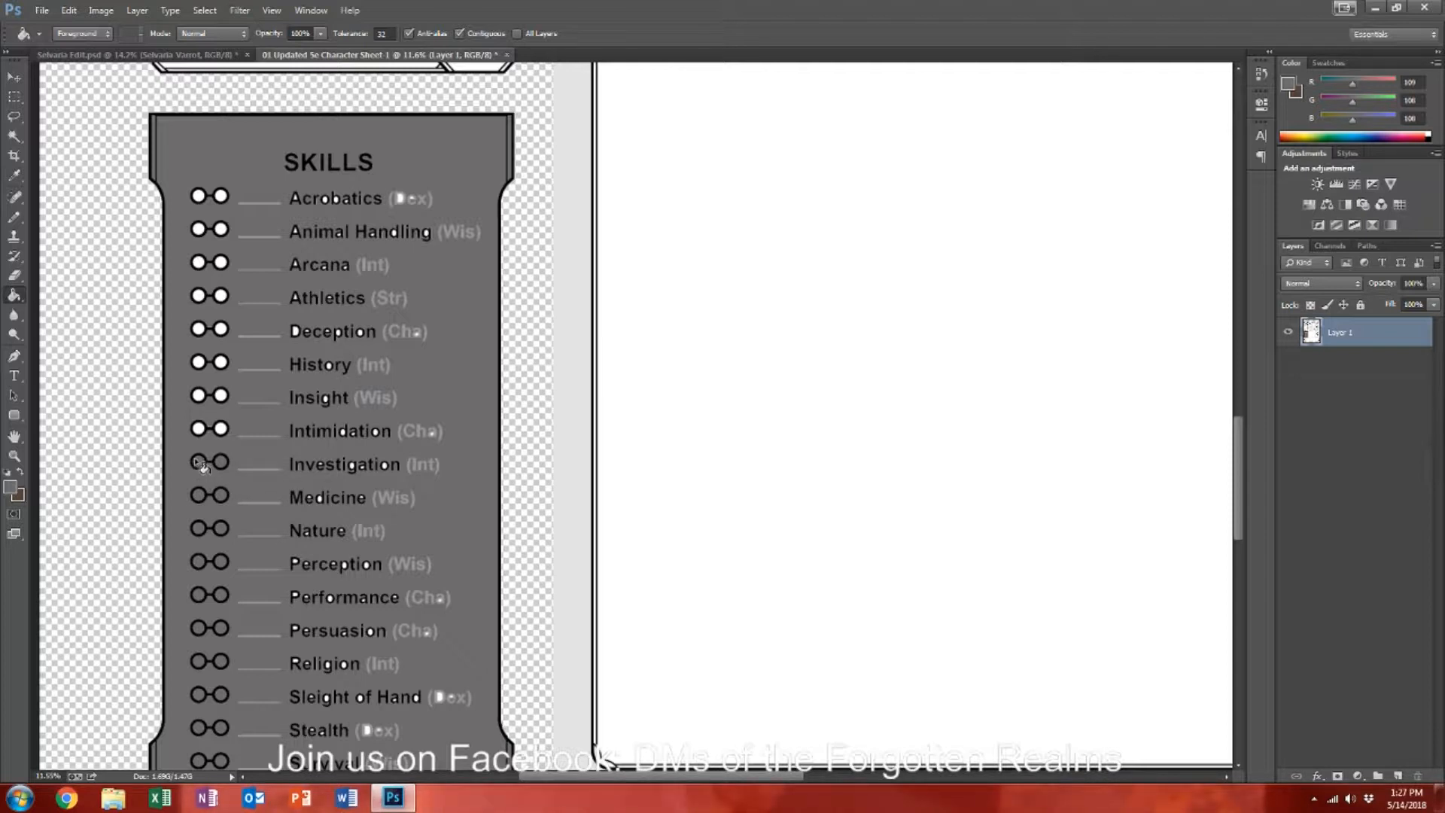
left_click(199, 429)
left_click(222, 430)
left_click(222, 396)
left_click(199, 396)
scroll(241, 414, "up", 1)
left_click(199, 411)
left_click(221, 411)
left_click(221, 378)
left_click(199, 378)
left_click(200, 345)
left_click(226, 349)
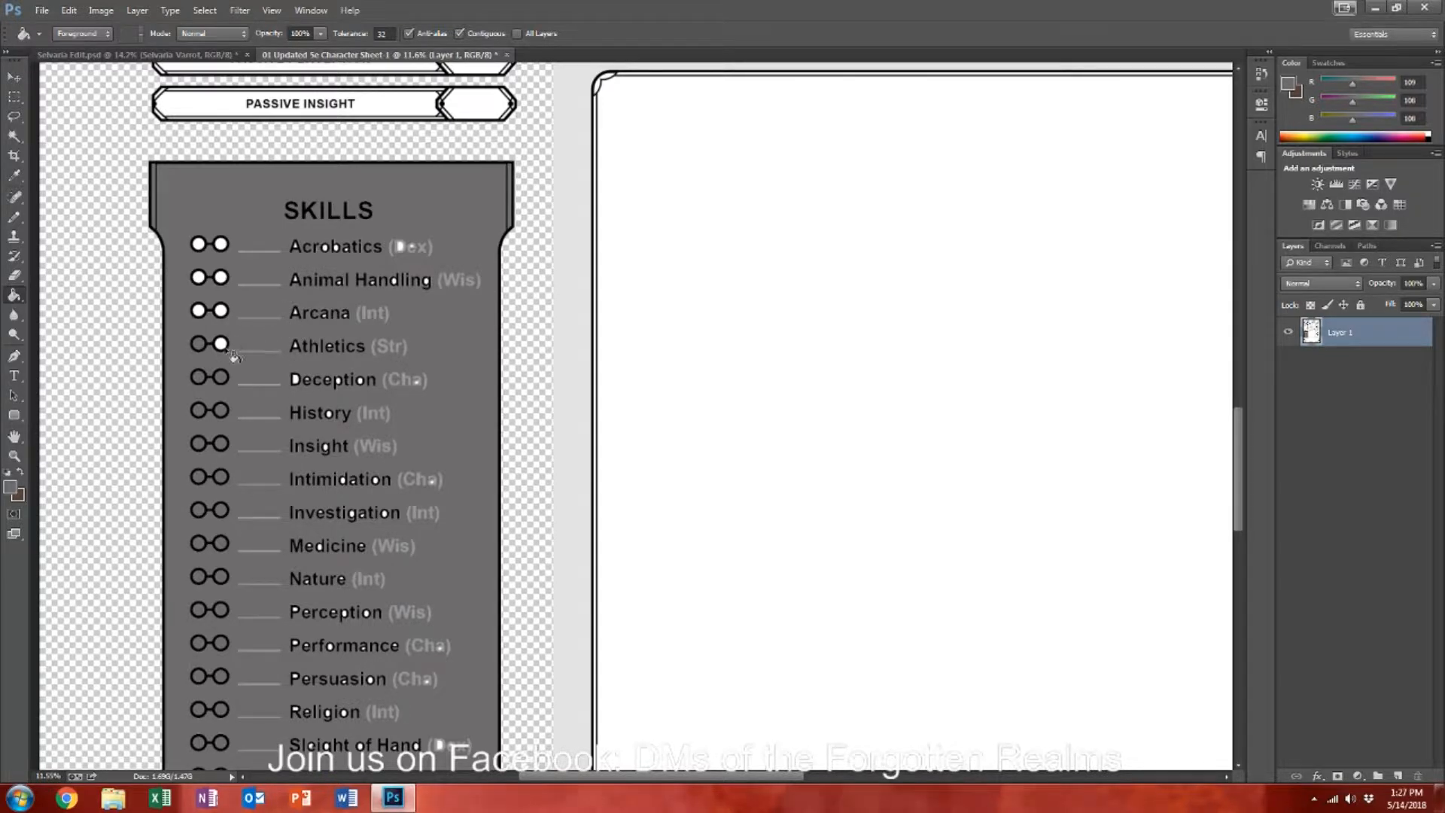
left_click(223, 311)
left_click(199, 312)
left_click(200, 280)
left_click(222, 277)
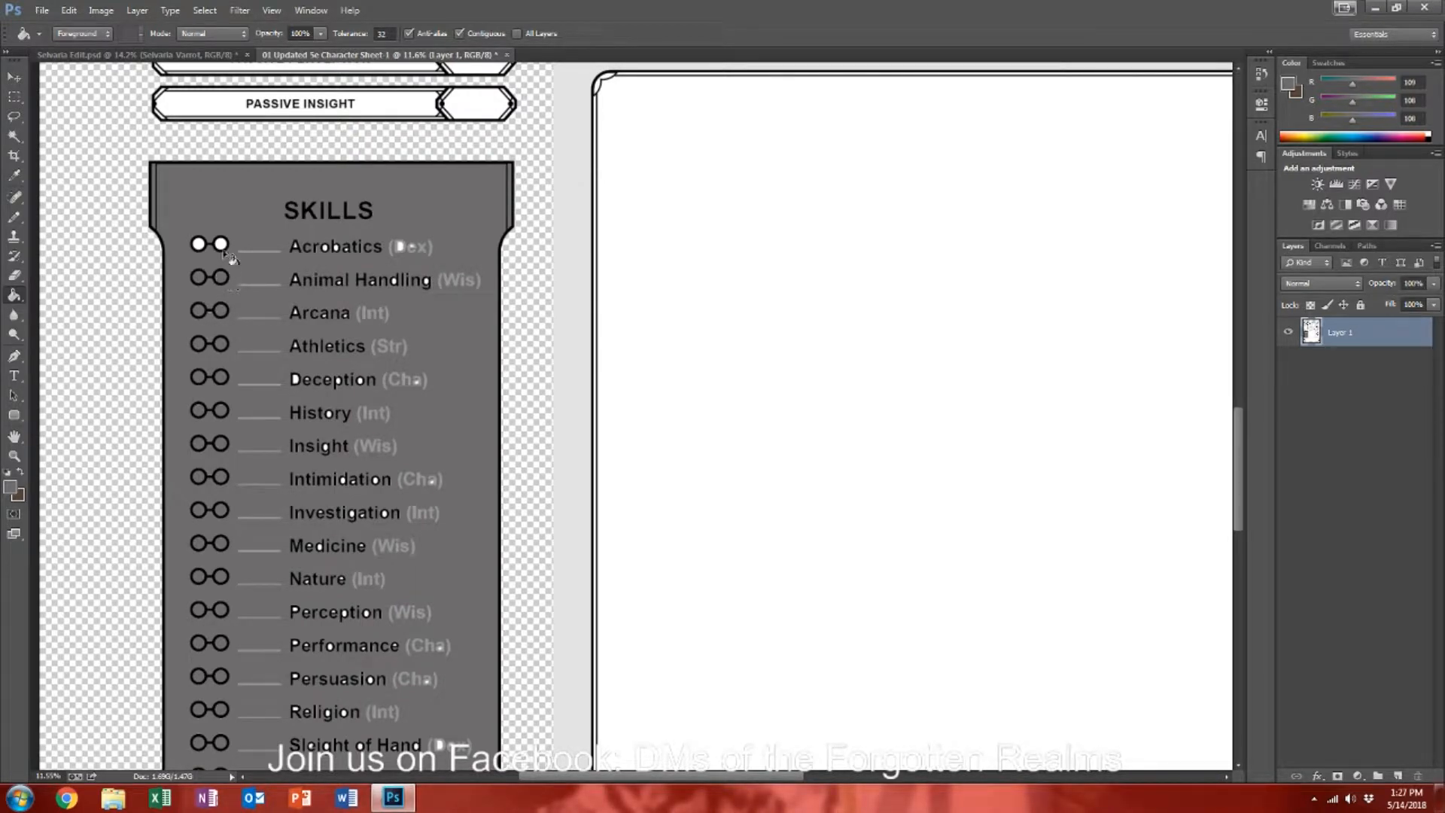
left_click(221, 245)
left_click(200, 245)
Step: Erase the SKILLS heading and the whole column of skill names using rectangular marquee selections, then deselect
scroll(337, 298, "down", 3)
scroll(336, 296, "down", 5)
scroll(351, 393, "up", 5)
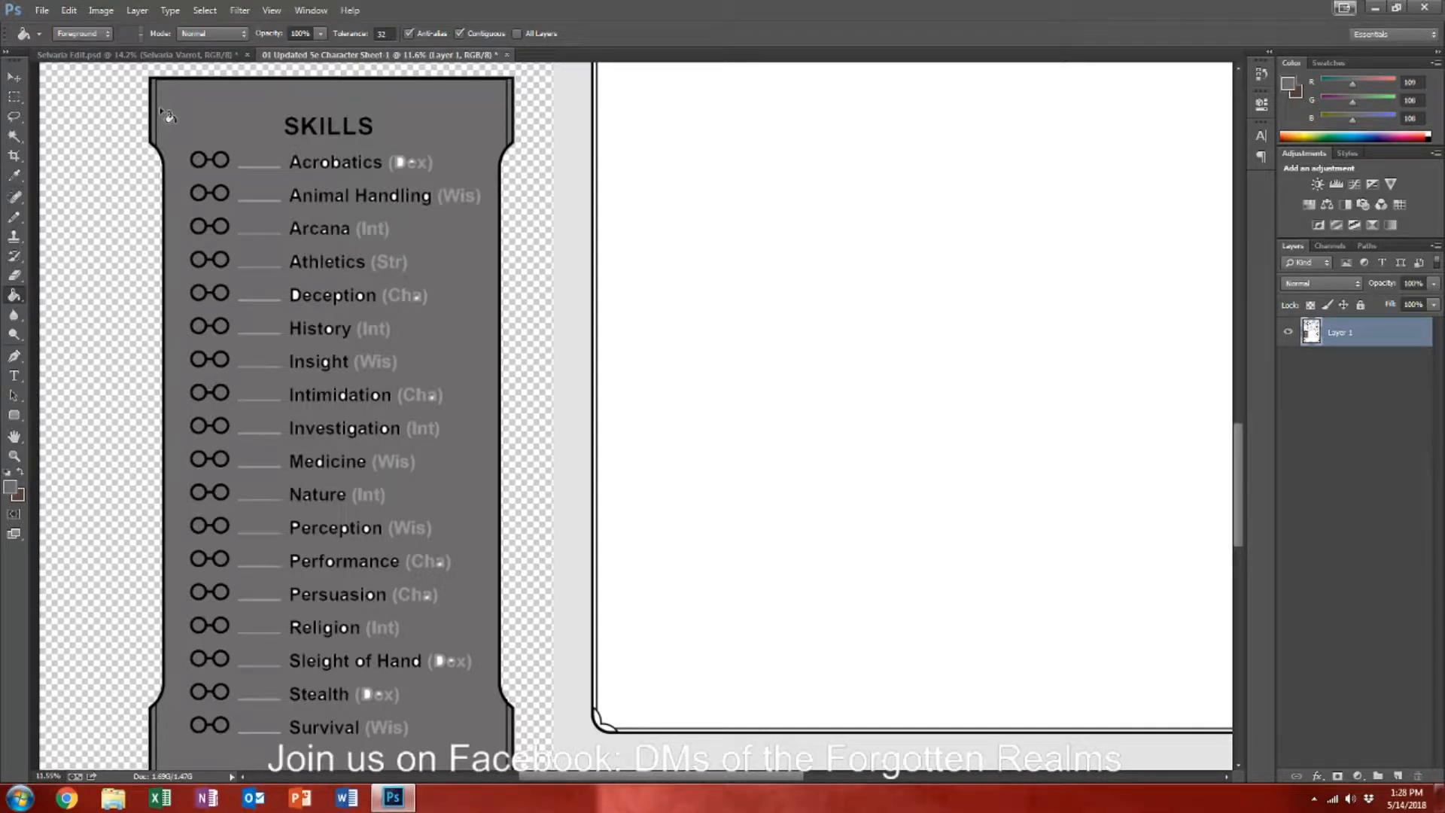
left_click(15, 98)
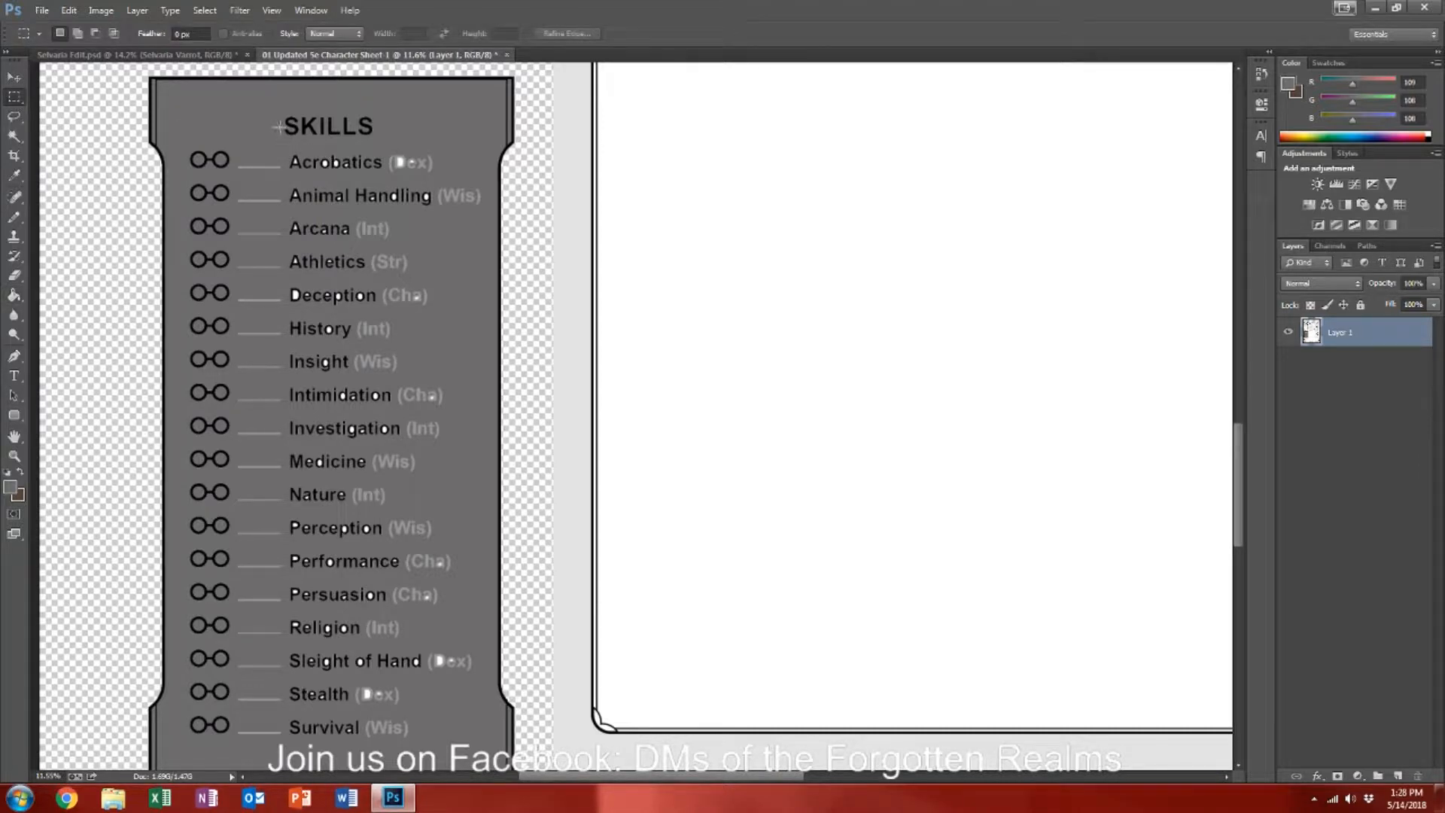
left_click_drag(277, 113, 379, 145)
key("Delete")
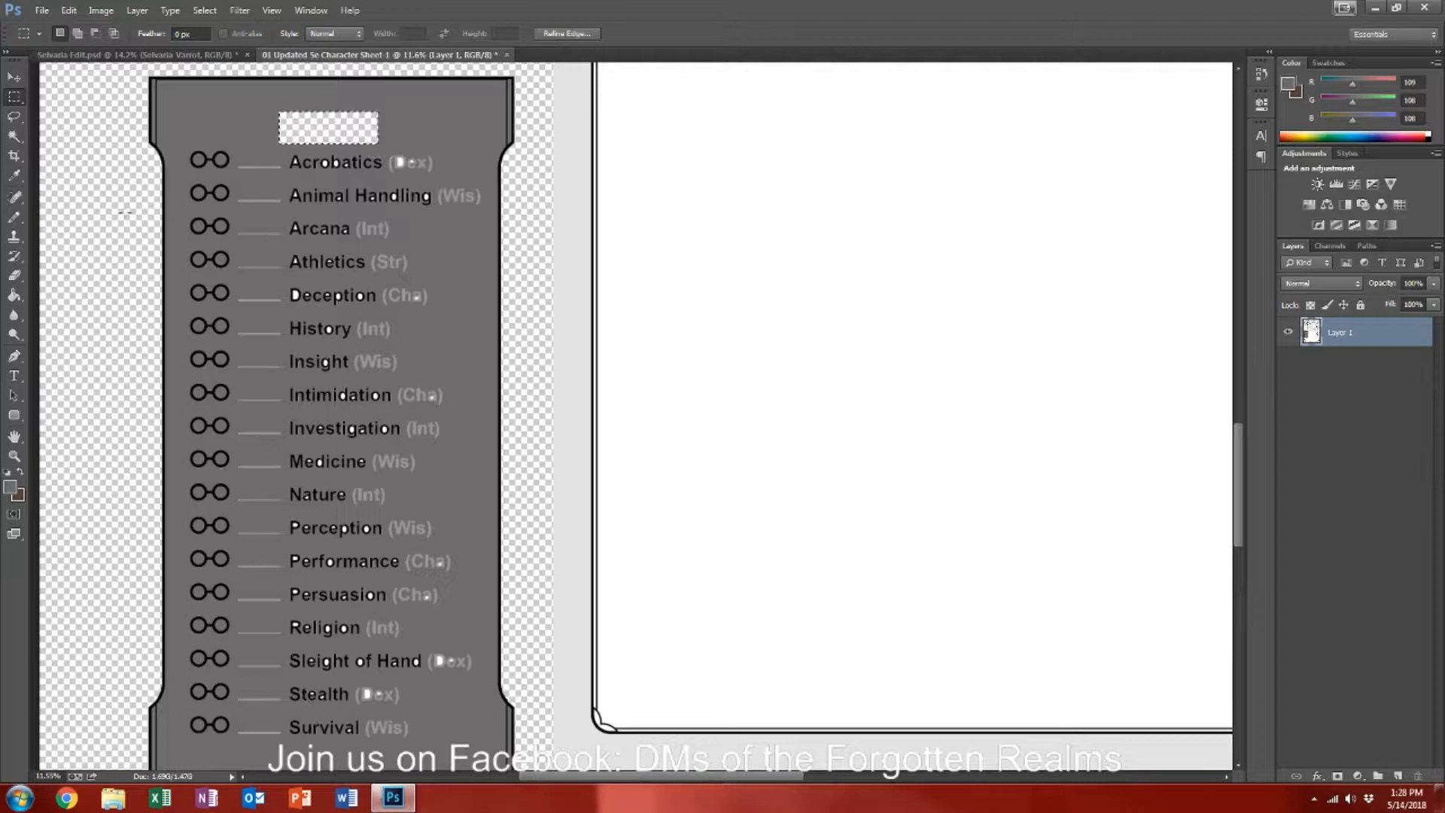
left_click_drag(289, 149, 485, 745)
key("Delete")
left_click(106, 296)
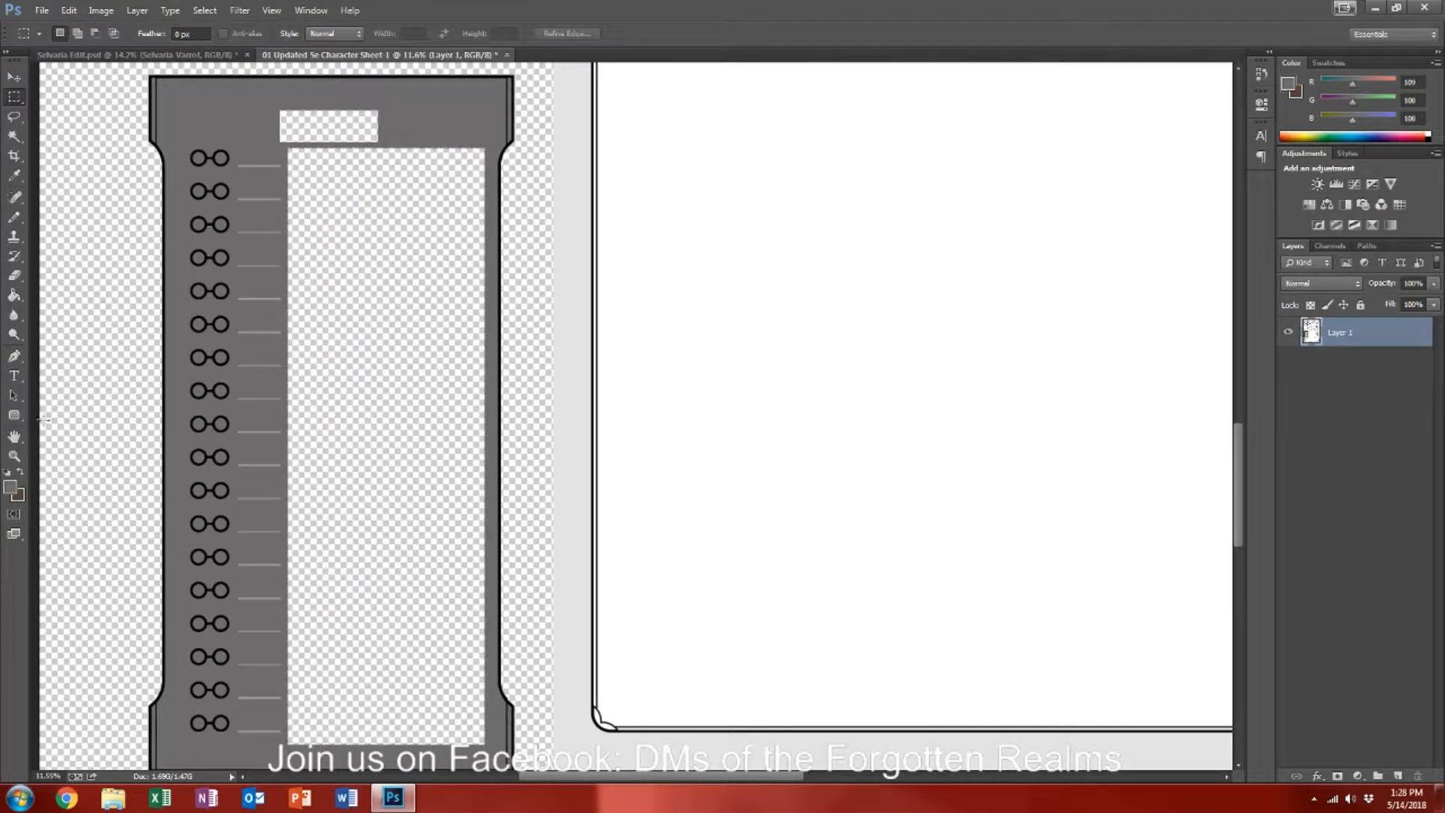
Step: Fill the erased heading and skill name areas with the panel's grey using the Paint Bucket
left_click(13, 295)
left_click(337, 151)
left_click(342, 127)
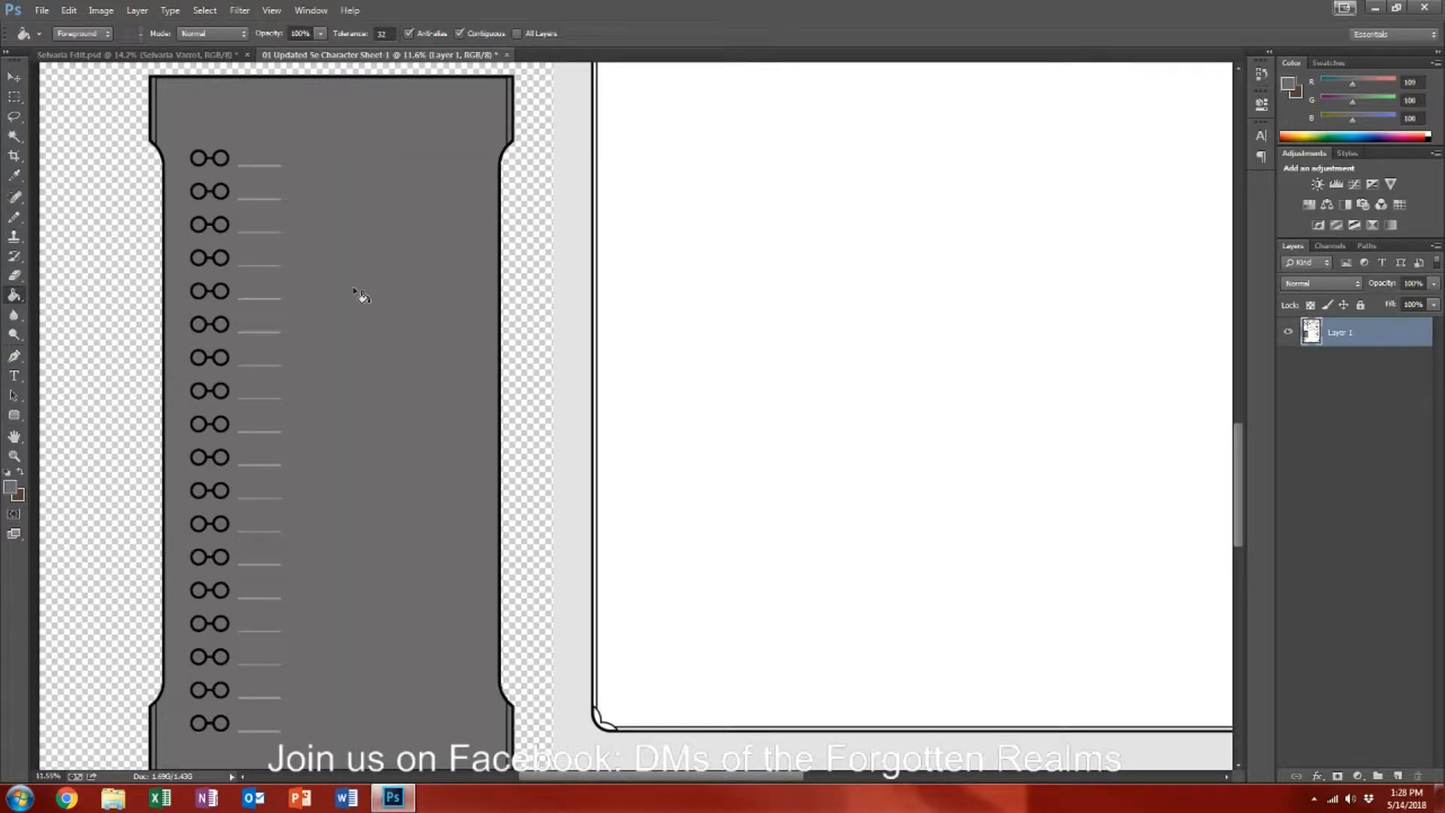
Step: Cut the entire Skills panel from the blank sheet with a rectangular marquee and paste it into Selvaria Edit.psd
scroll(360, 295, "down", 3)
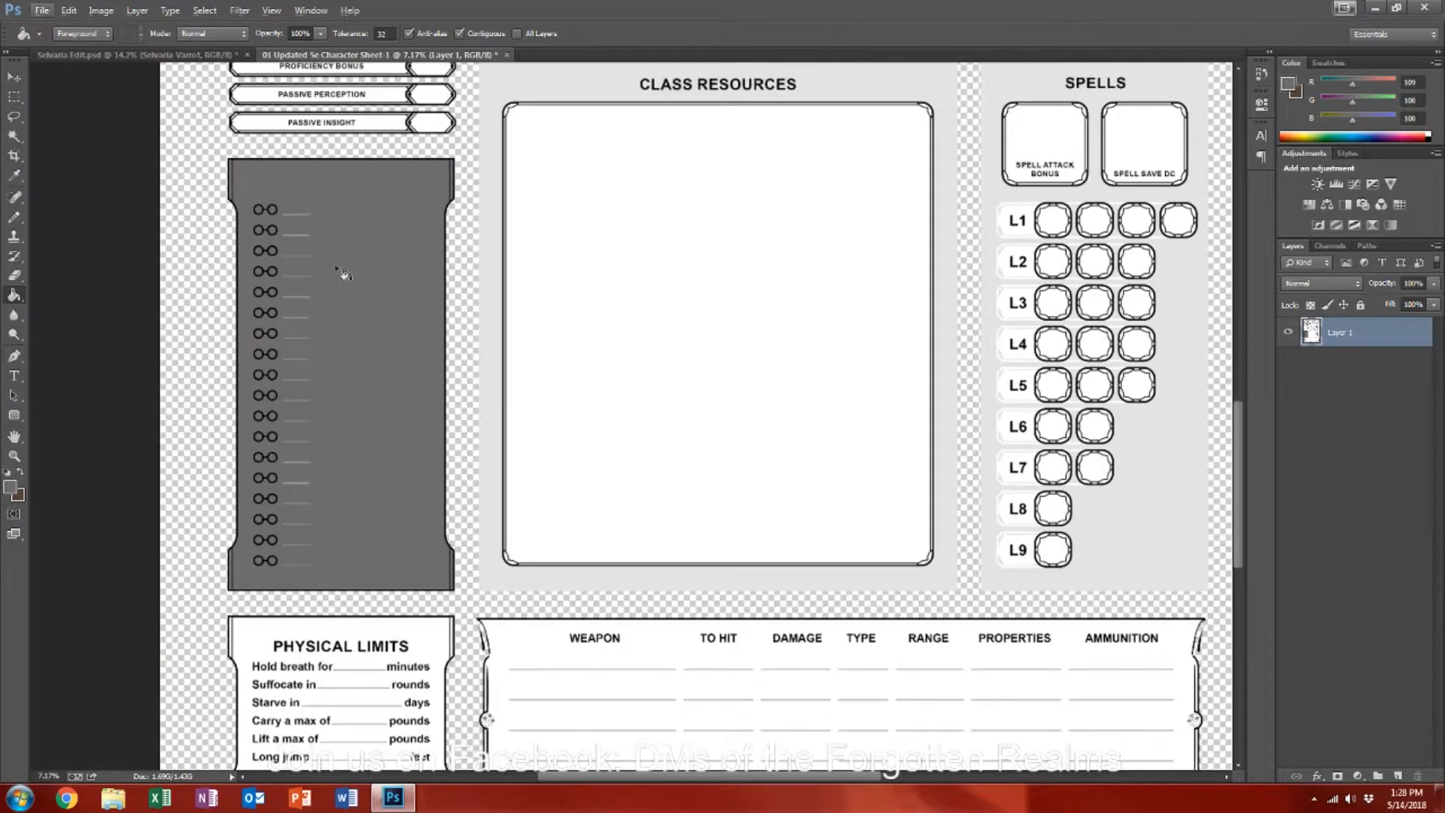
left_click(14, 97)
left_click_drag(217, 151, 464, 600)
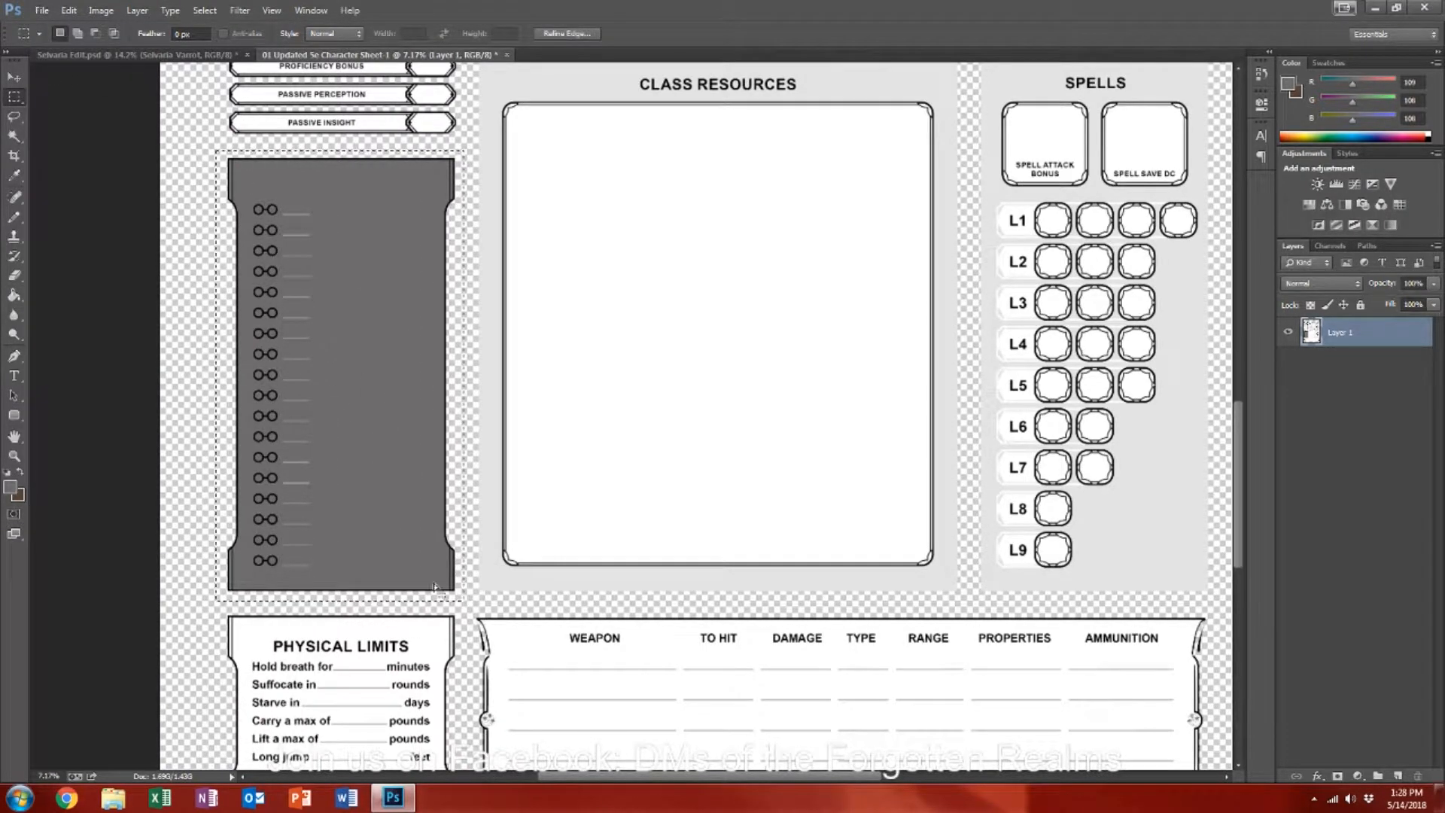
key("ctrl+x")
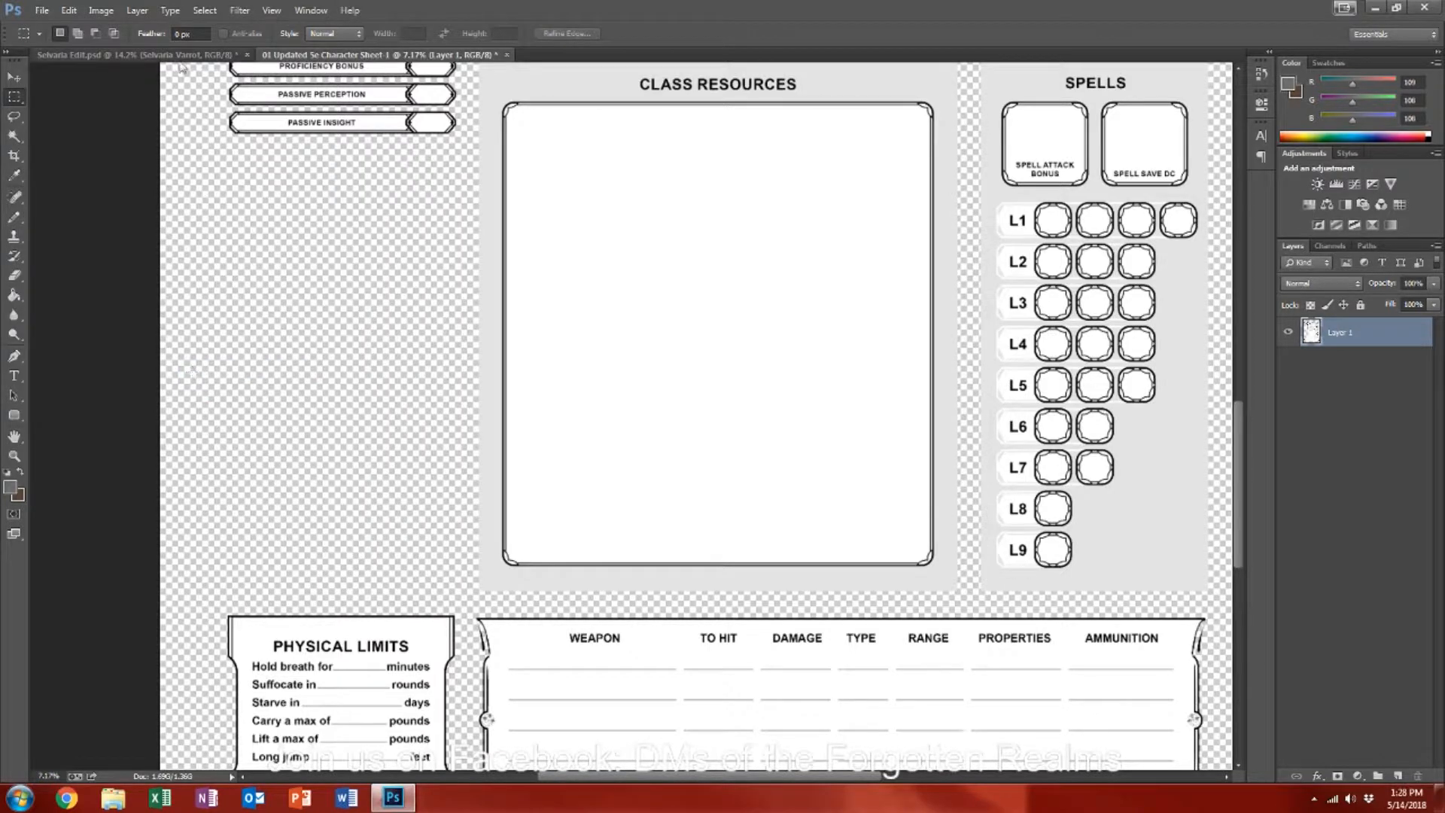
left_click(158, 55)
key("ctrl+v")
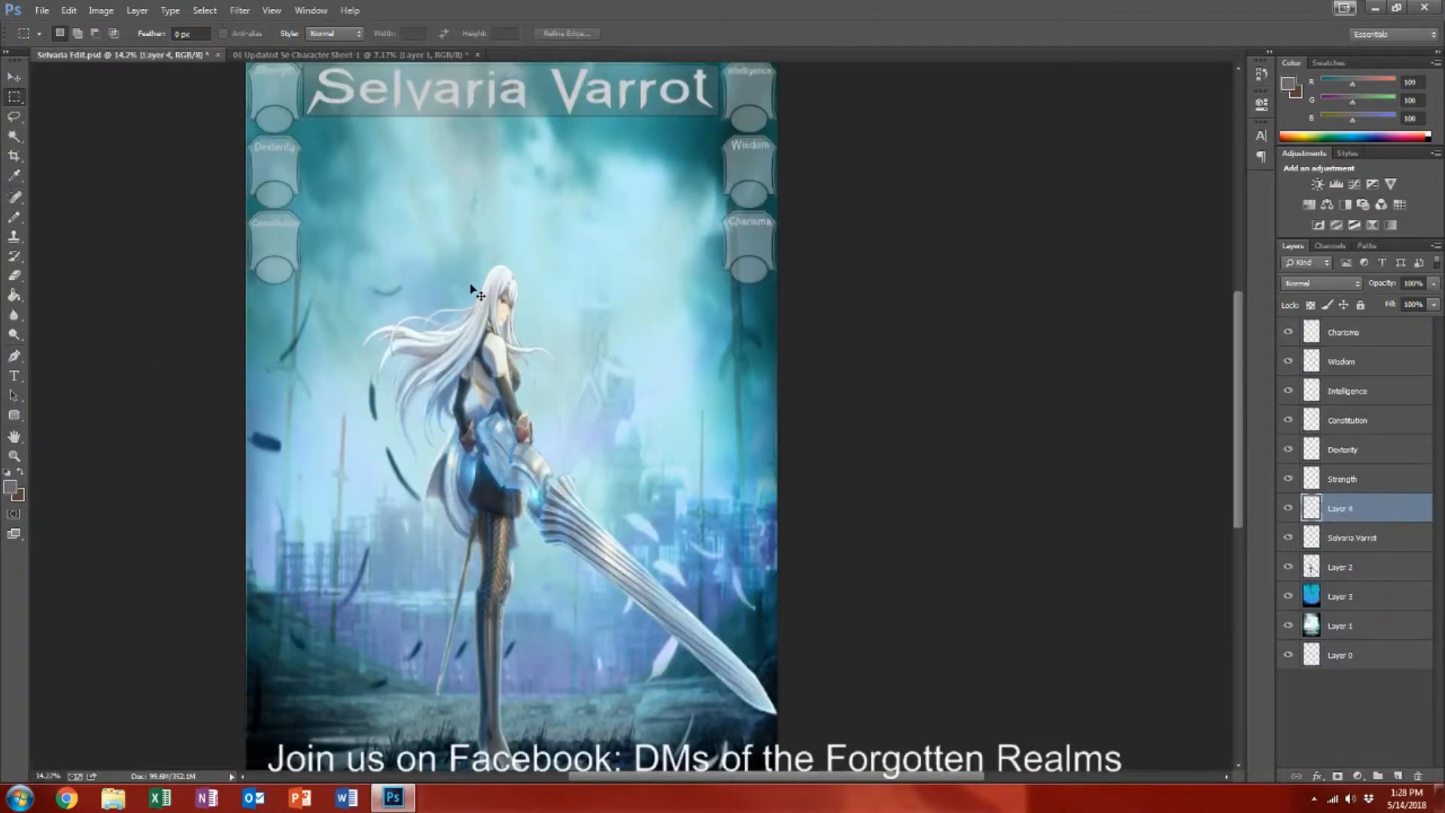
Step: Restore the cut Skills panel on the blank character sheet and refill its grey background with white
left_click(366, 55)
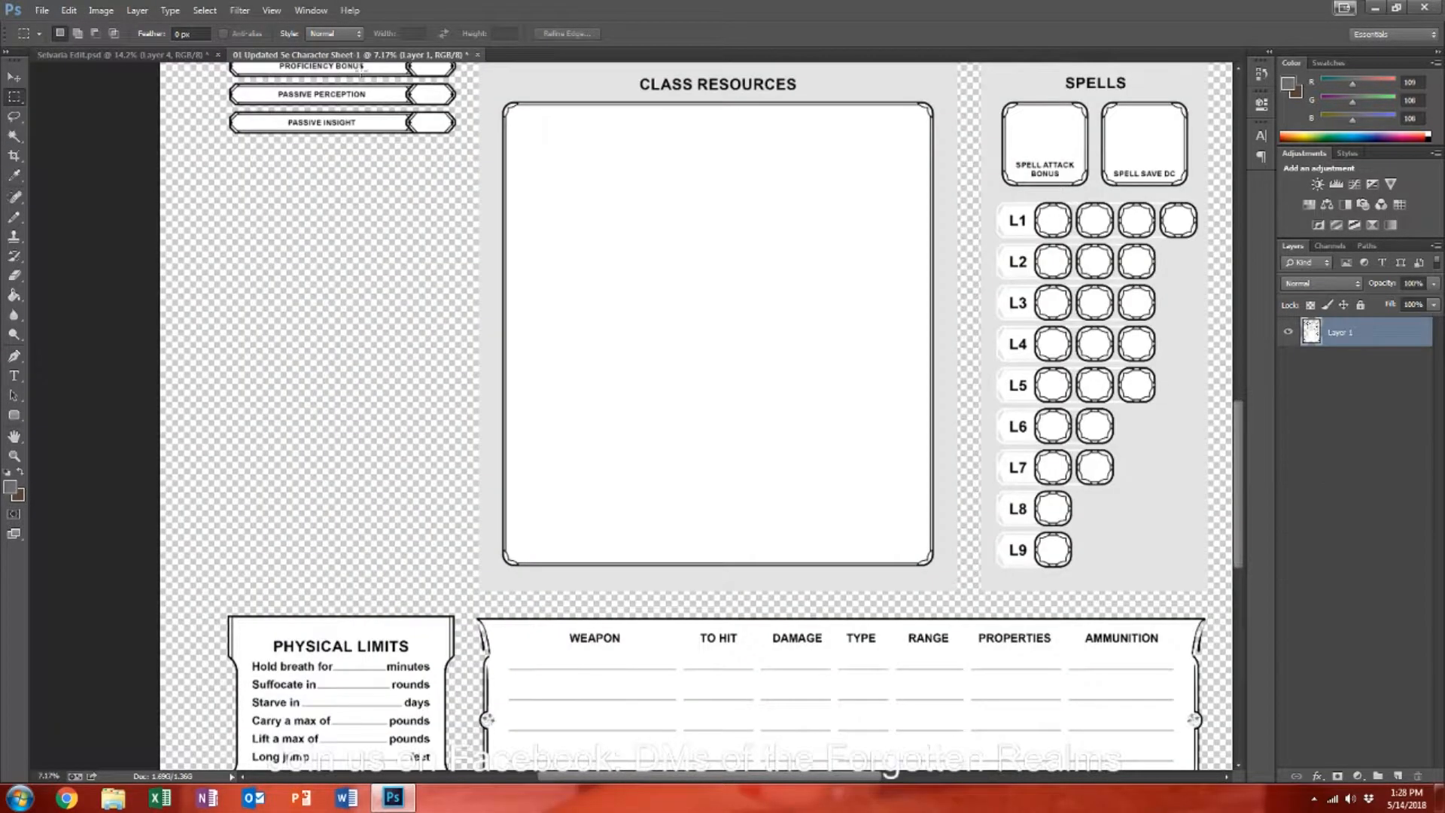
key("ctrl+v")
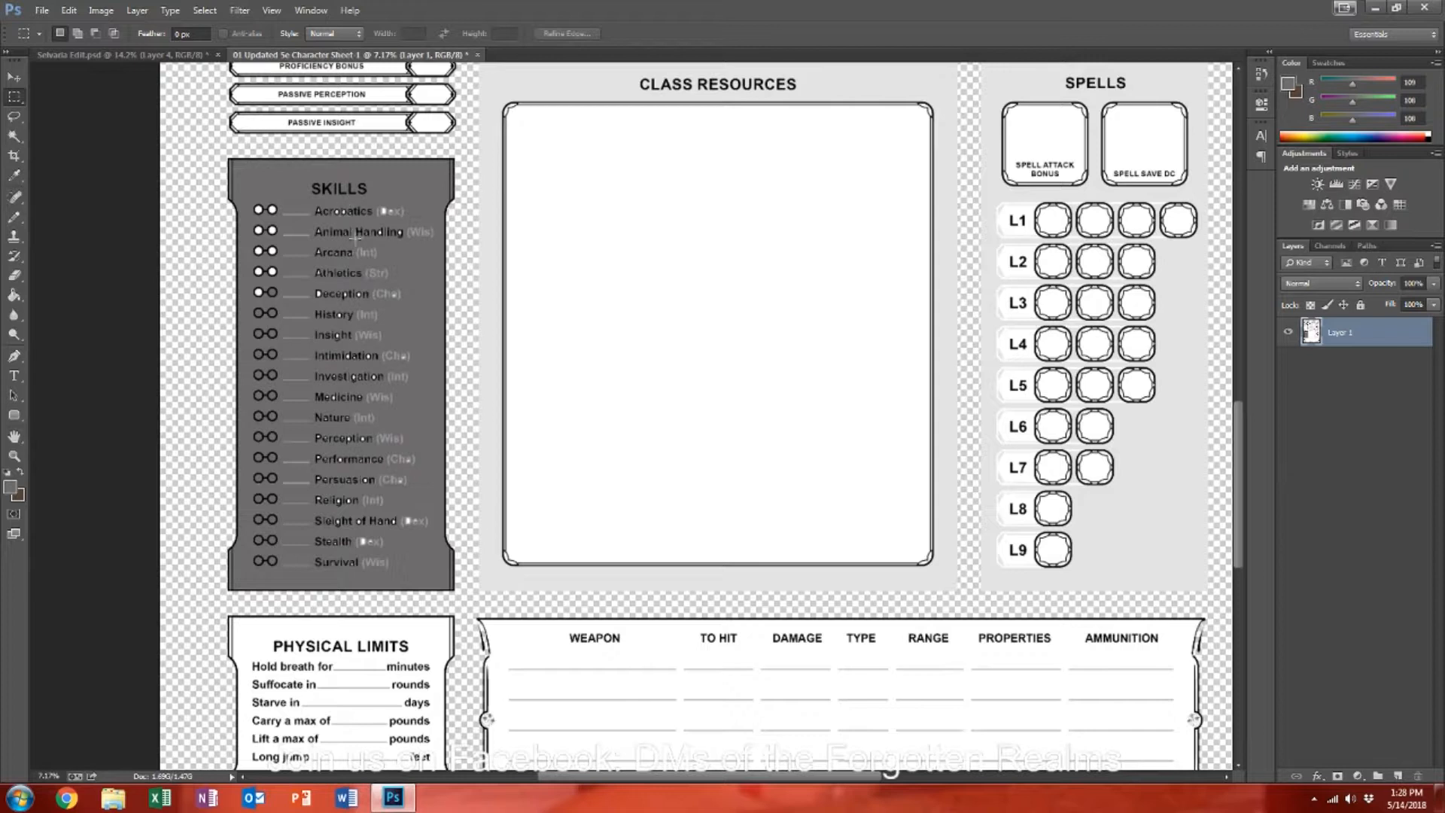
left_click(20, 471)
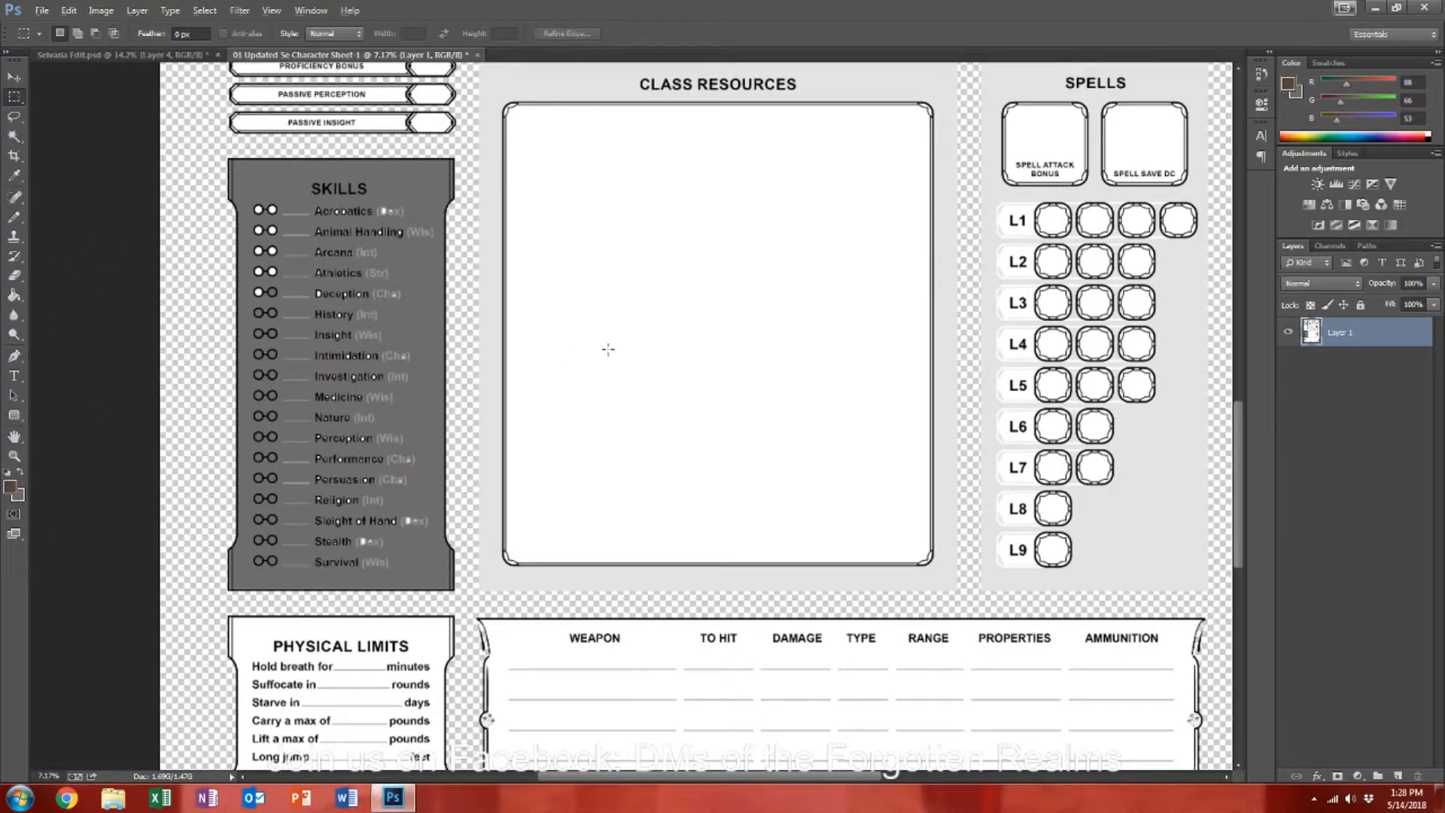
left_click(14, 295)
key("x")
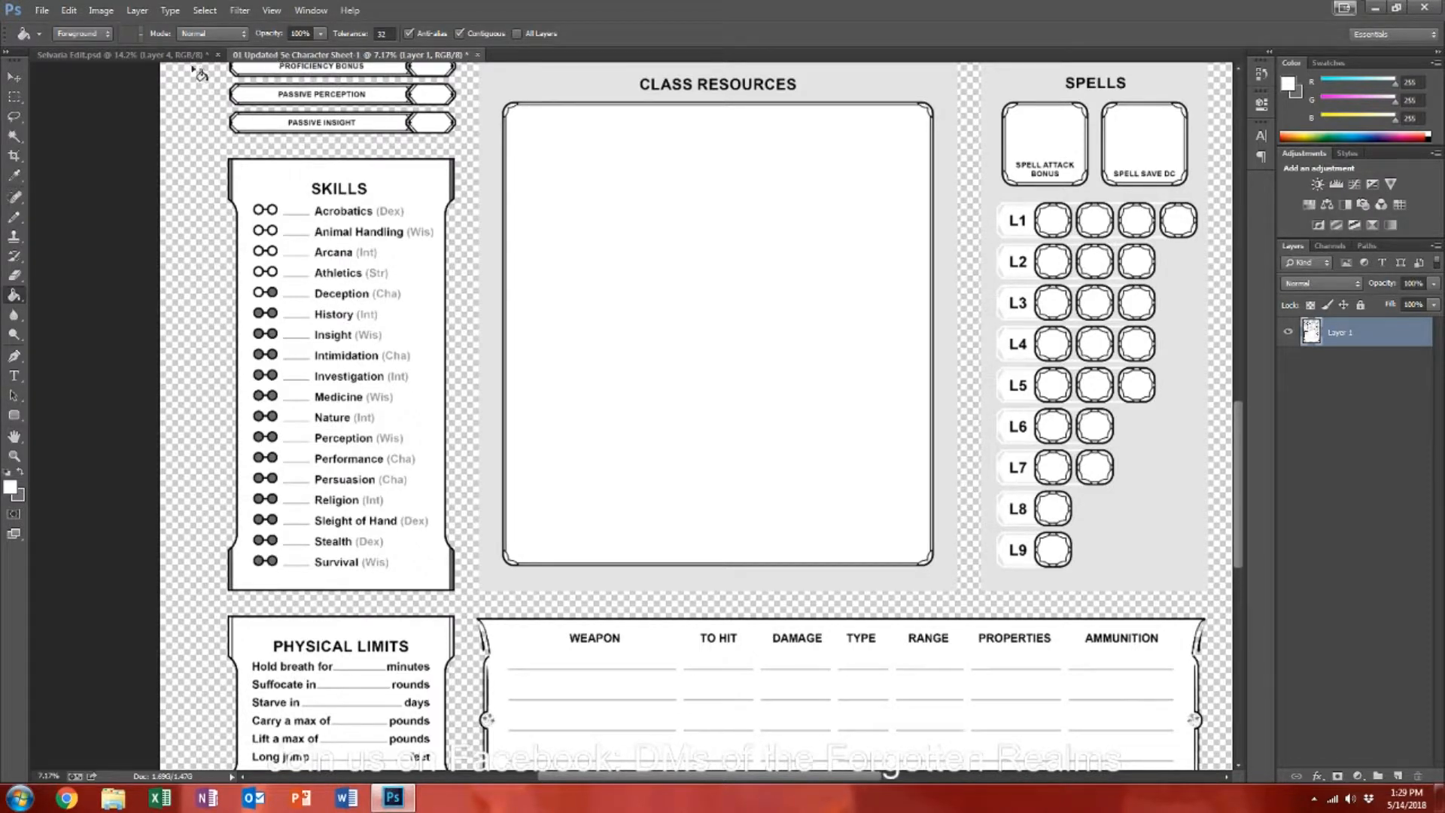
Step: Return to Selvaria Edit.psd, move the blank sheet document out of the workspace, and make grey the foreground color
left_click(150, 55)
left_click_drag(366, 50, 1444, 29)
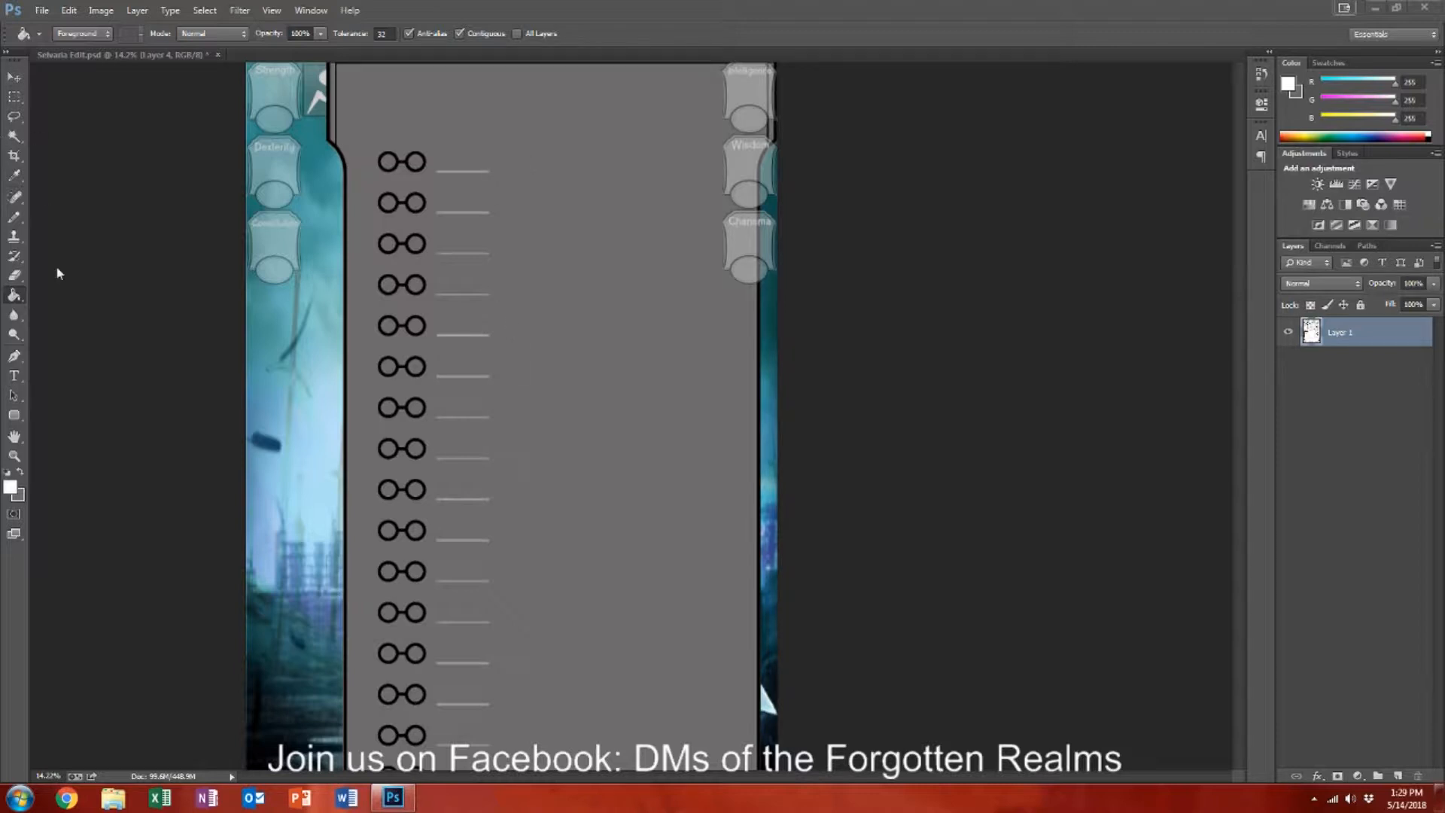
left_click(21, 473)
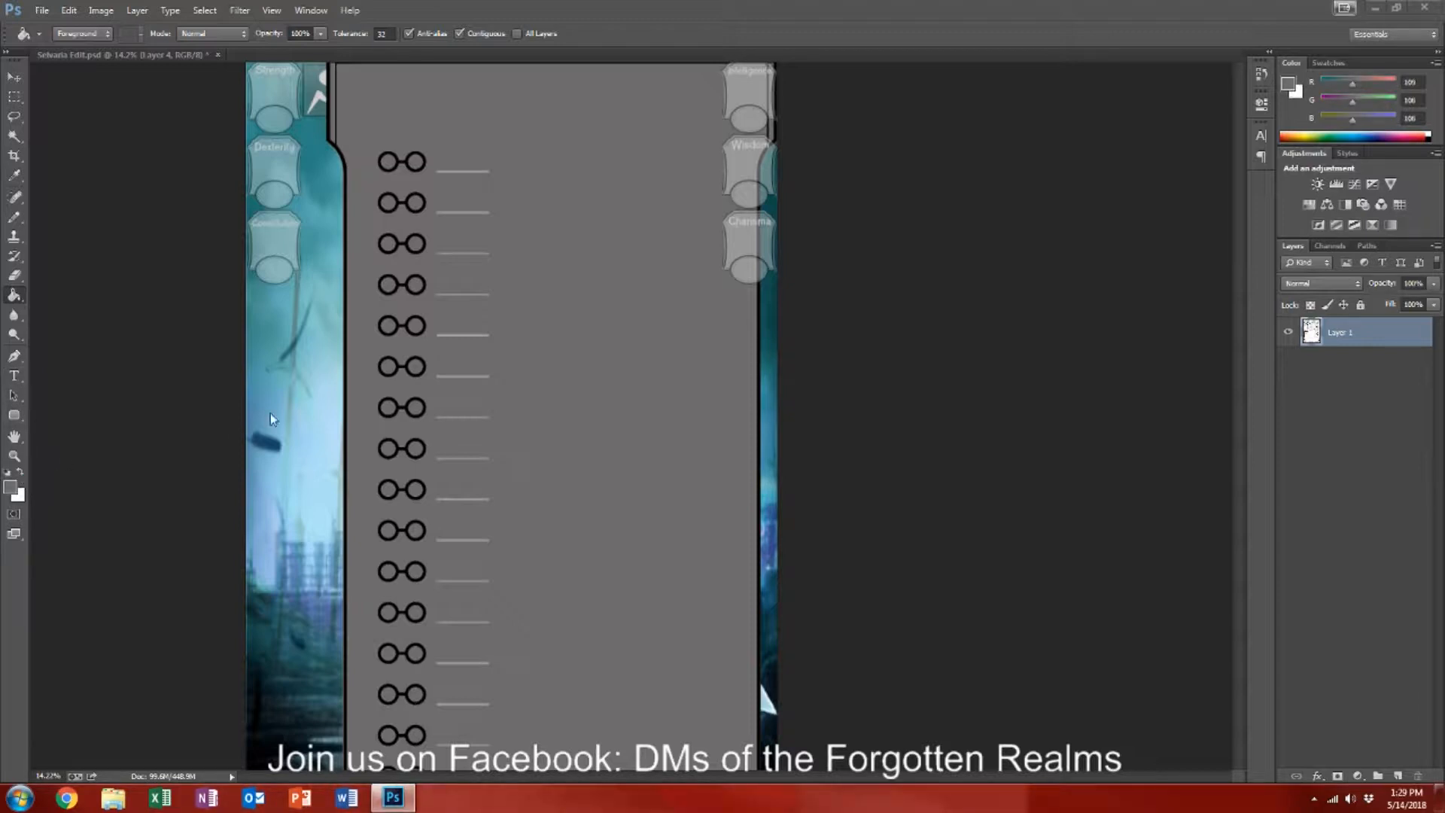
left_click(595, 261)
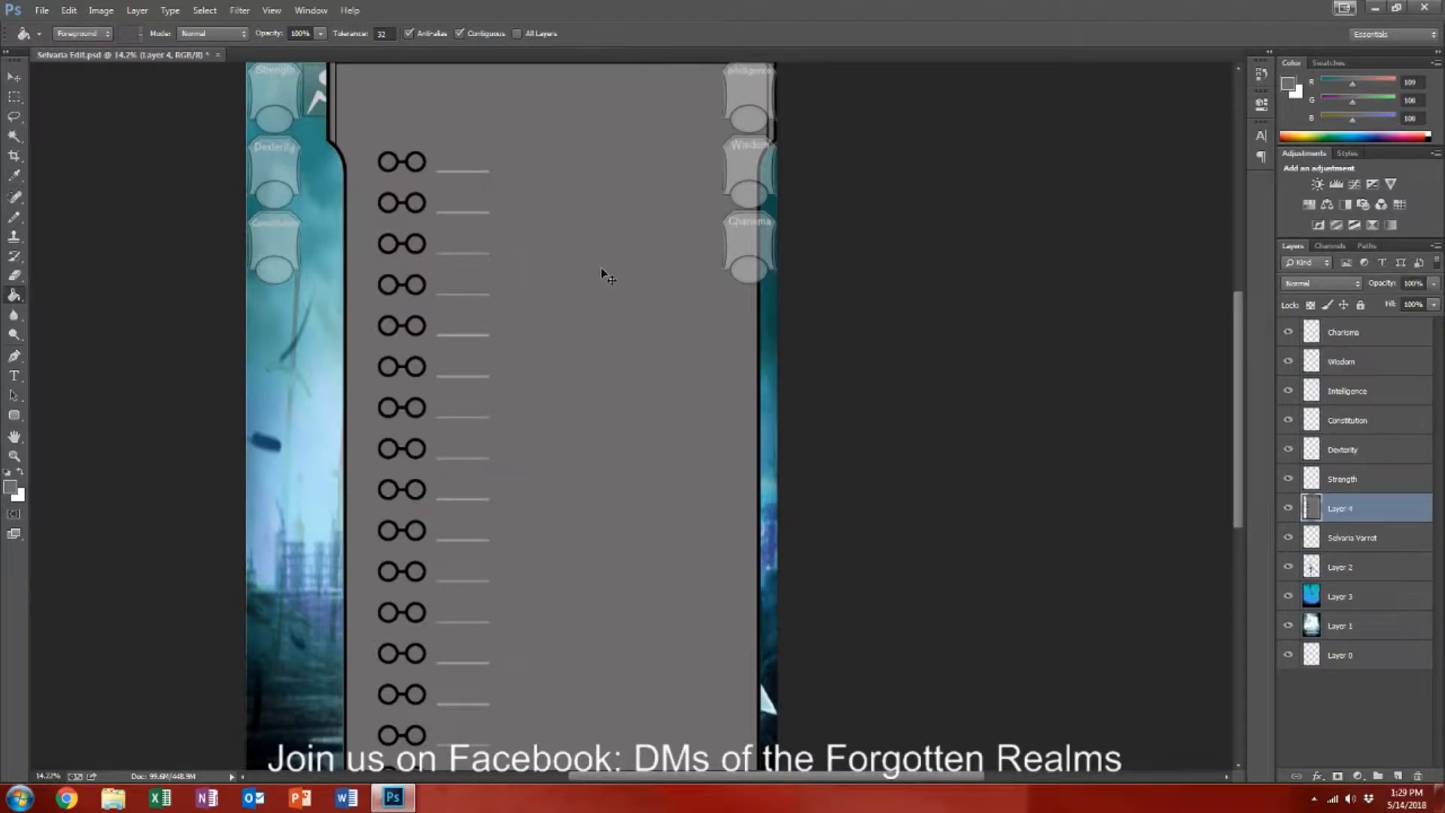
Step: Scale the pasted Skills panel to about 49% width and 54% height over the middle of the artwork
key("Delete")
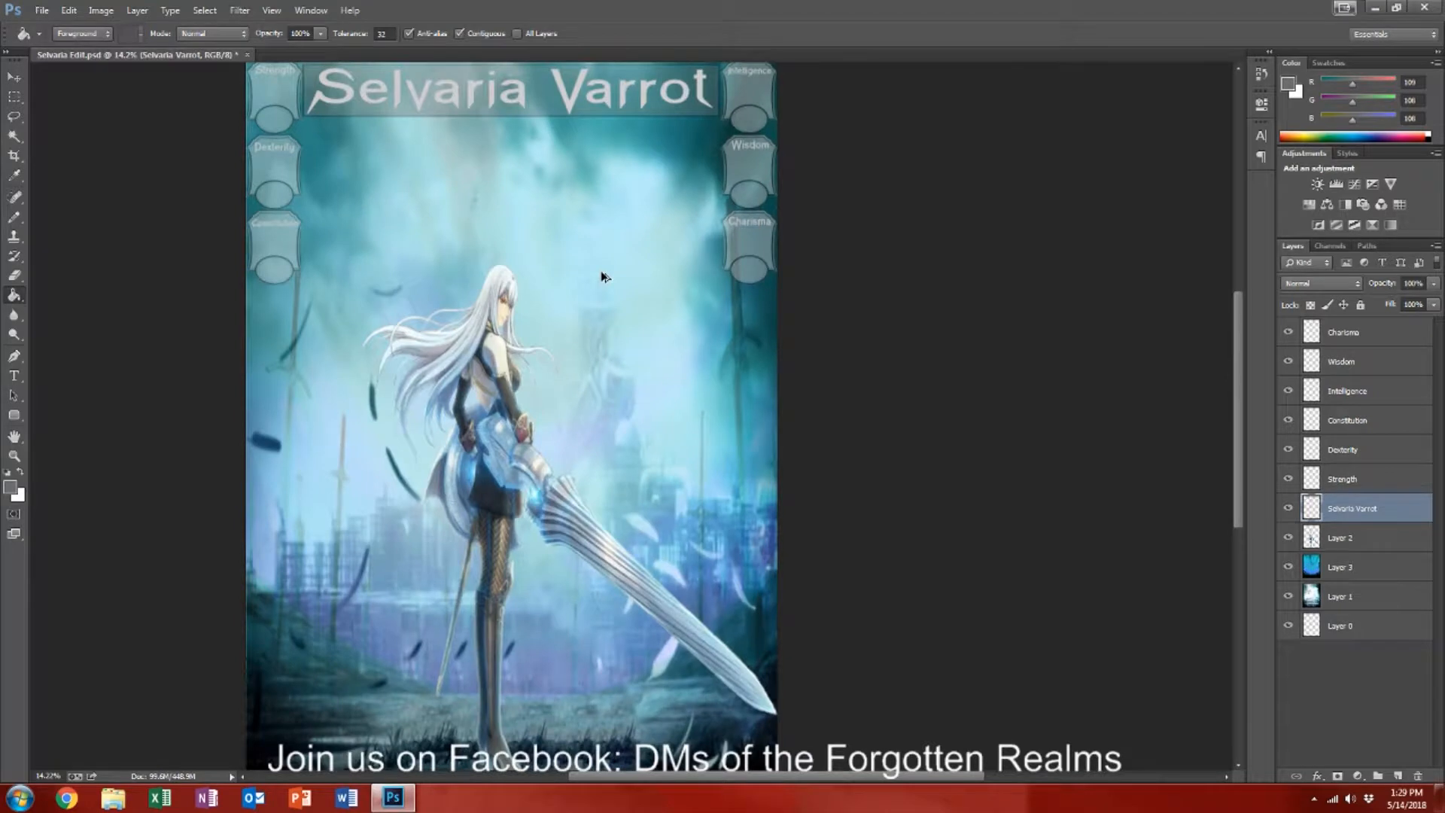
key("ctrl+z")
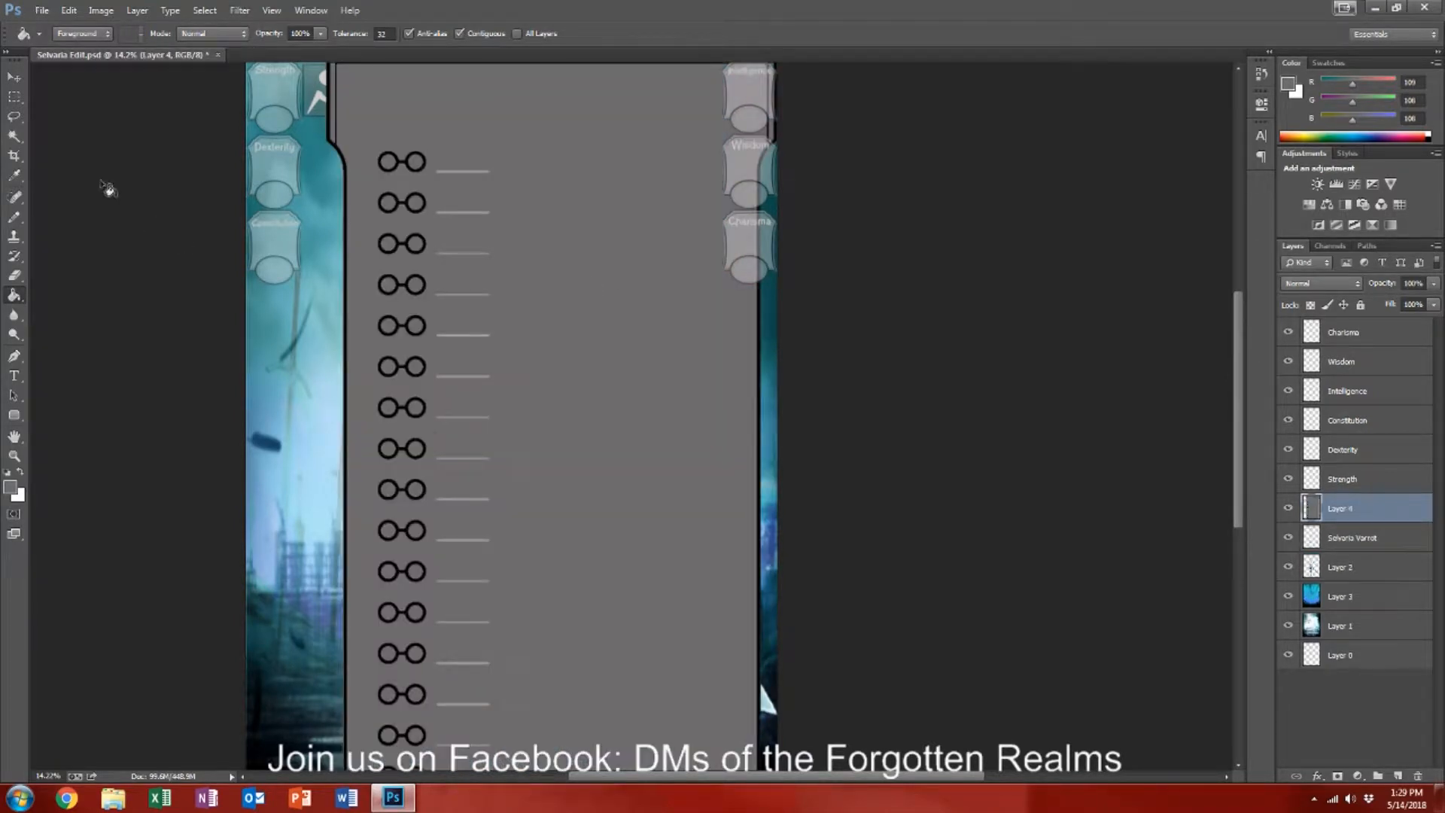
key("v")
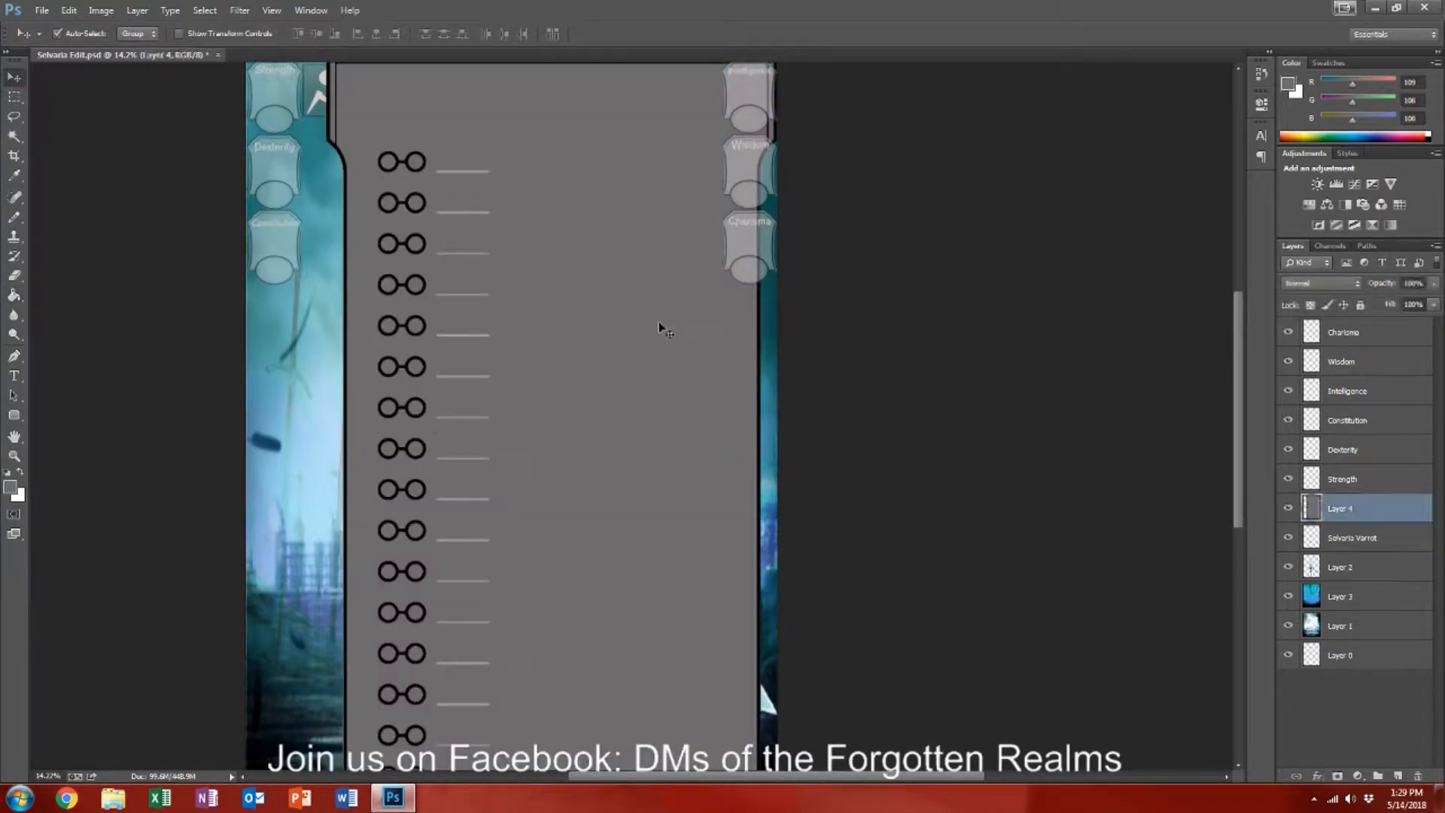
key("ctrl+t")
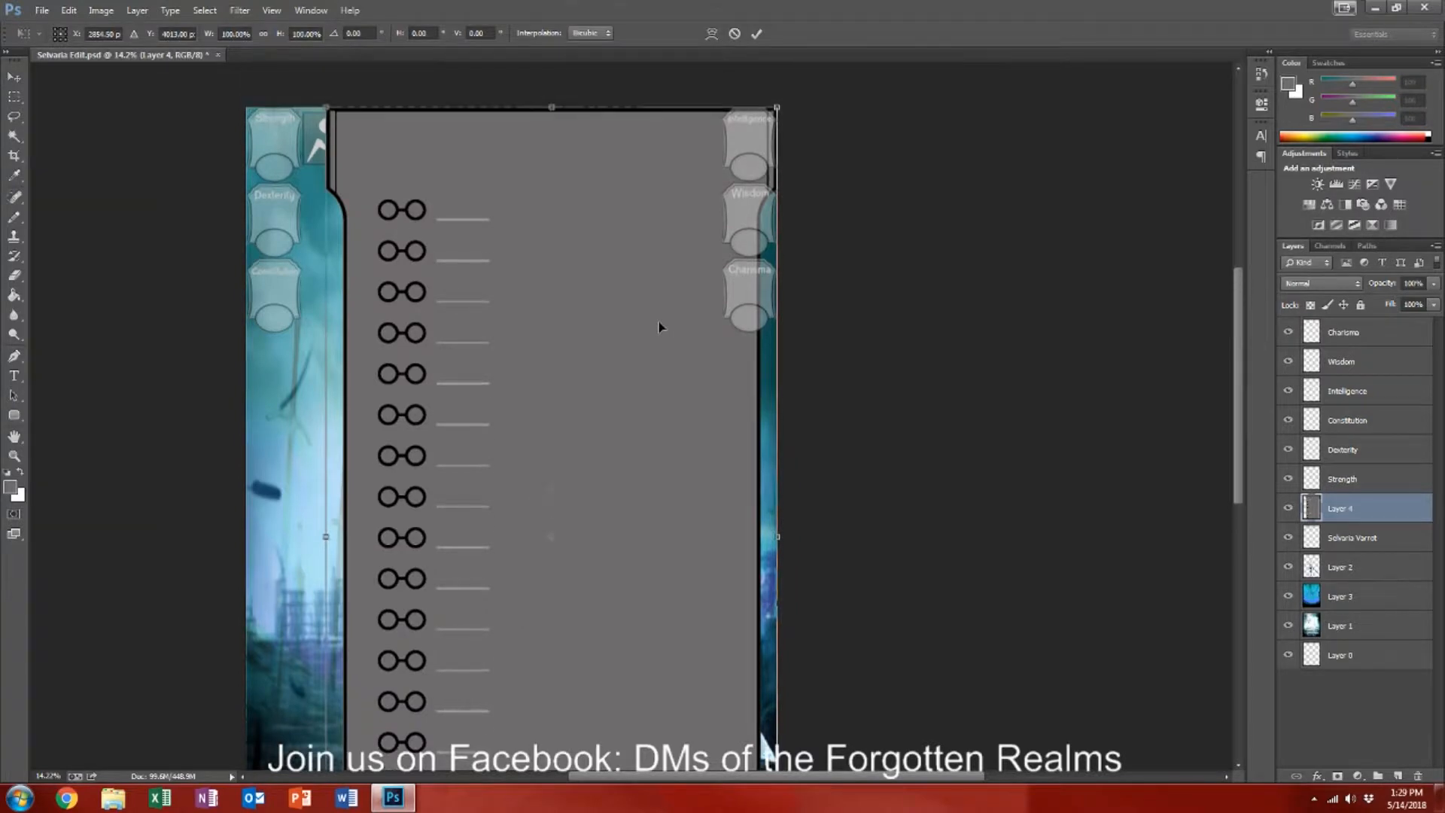
left_click_drag(781, 179, 572, 280)
scroll(527, 565, "down", 3)
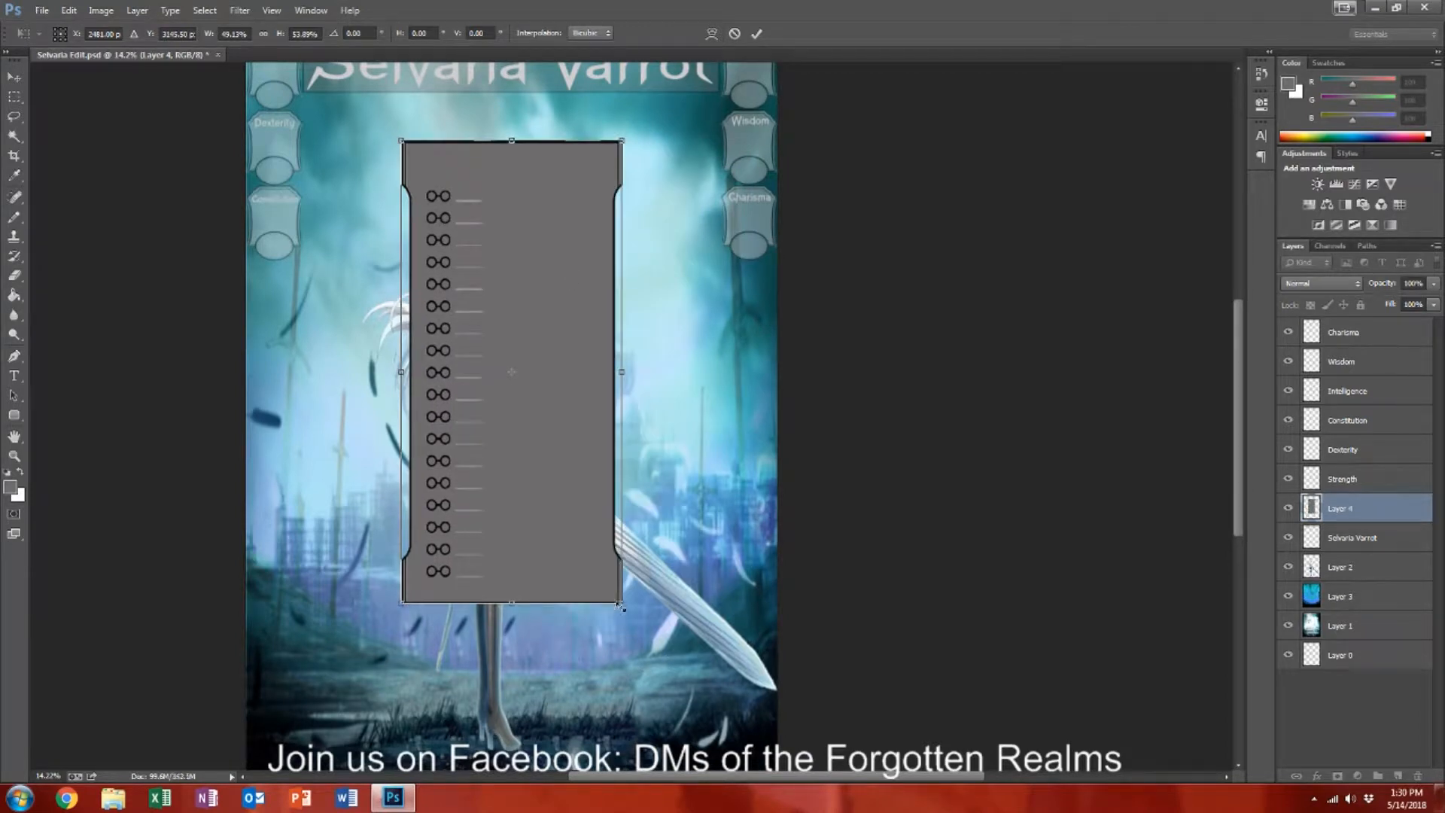
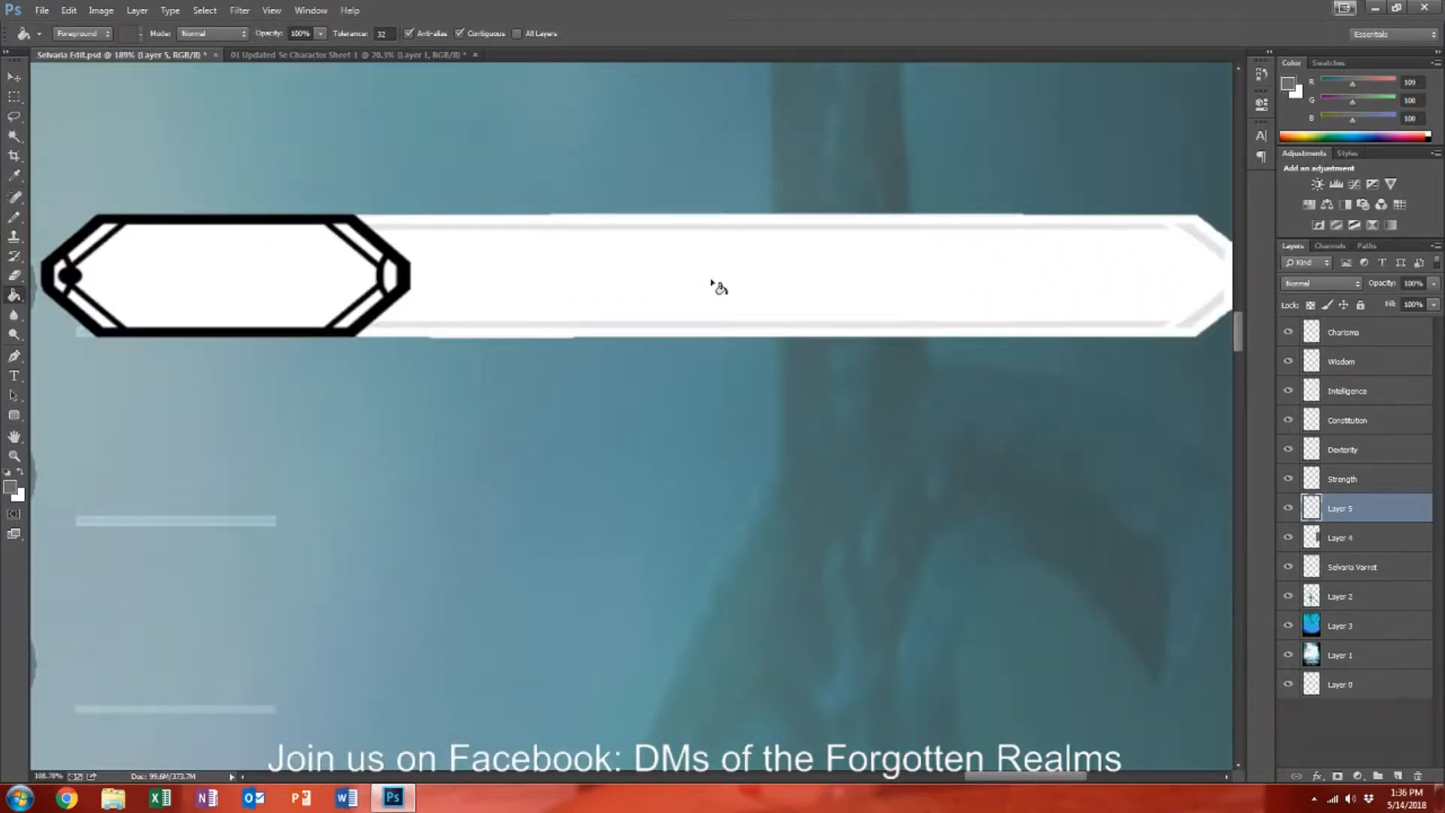
Step: Try a grey fill on the long white bar, undo it, and set the foreground color to red e81f1f
left_click(712, 281)
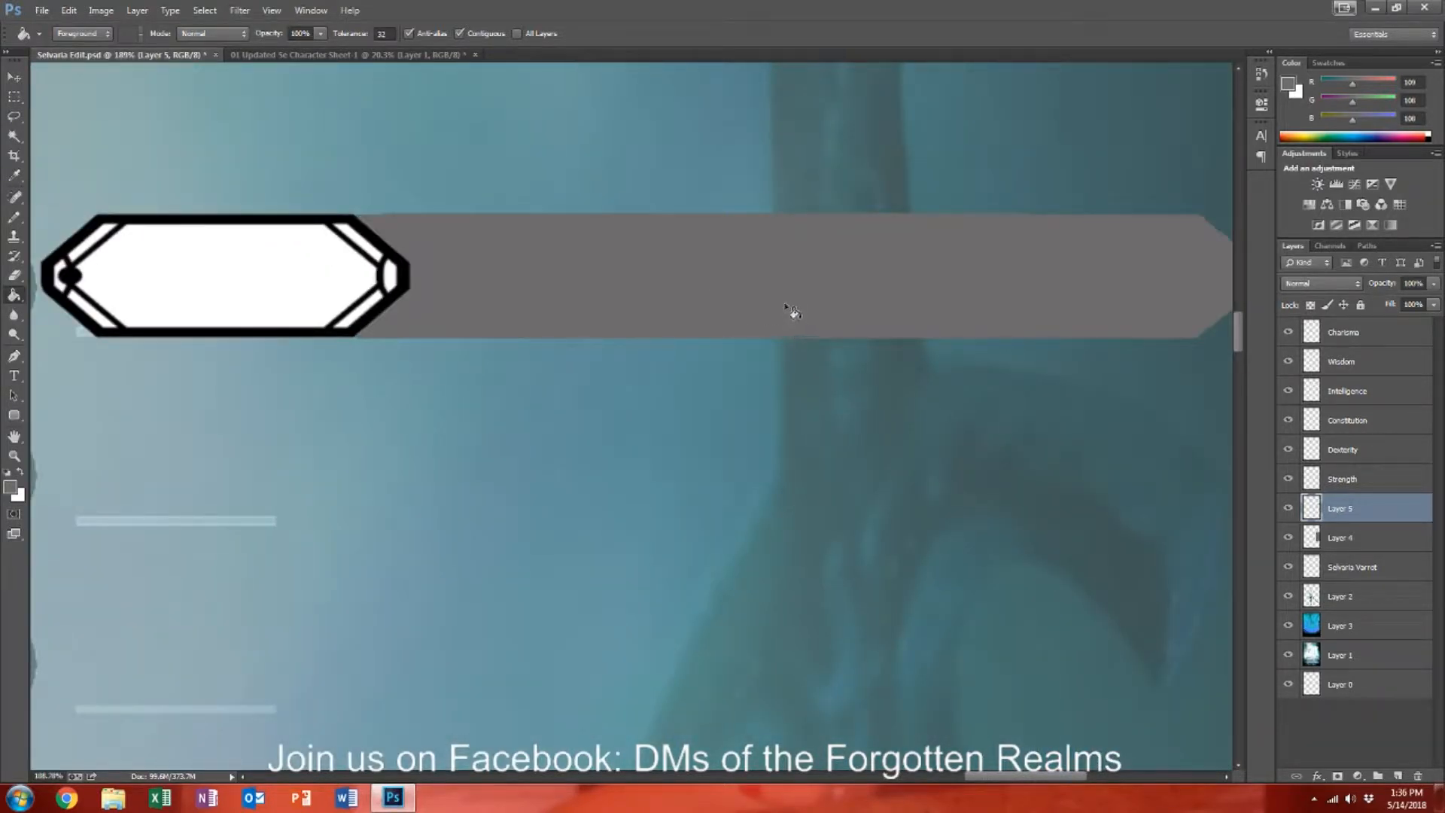
key("ctrl+z")
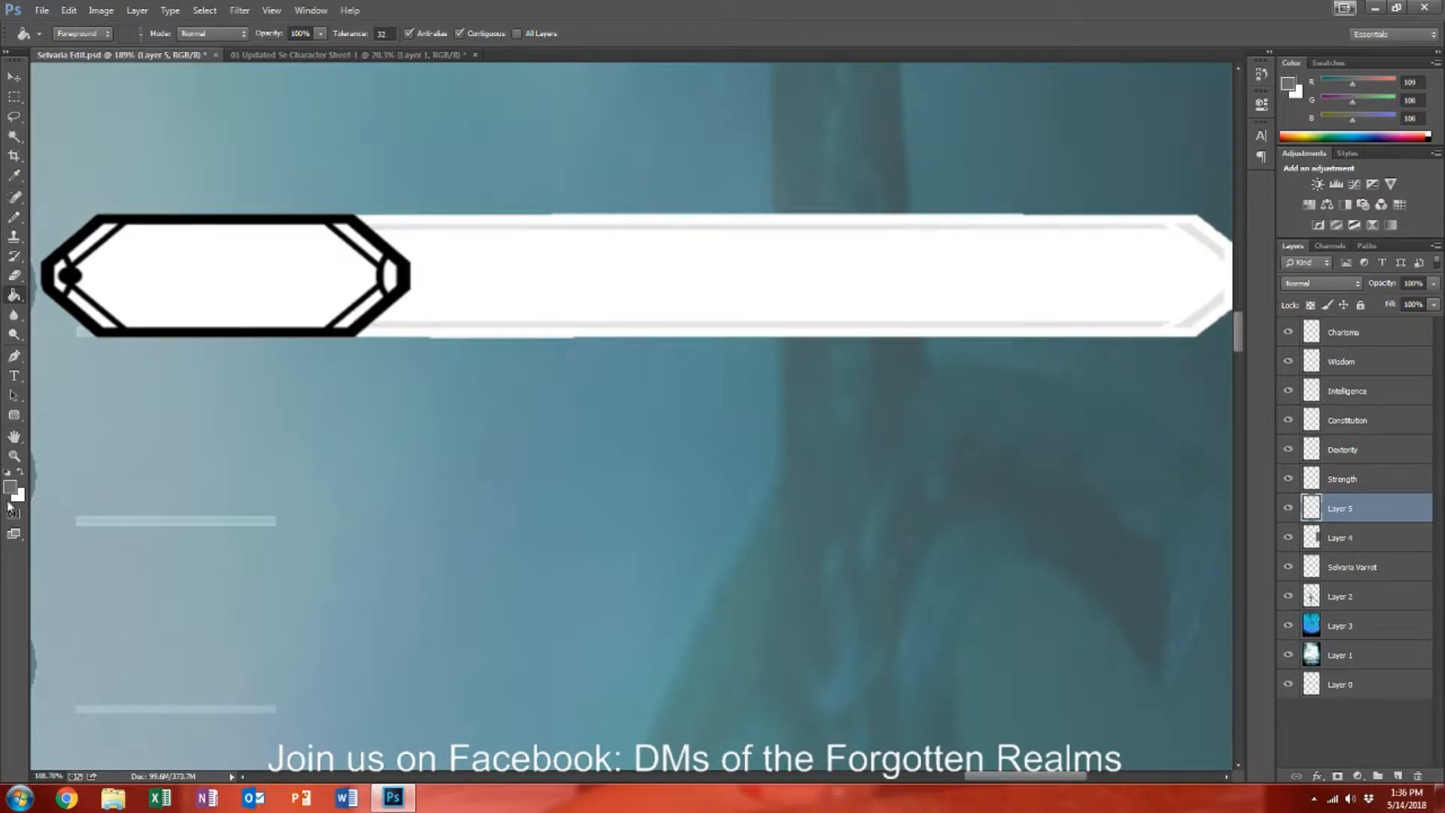
left_click(22, 471)
left_click(11, 487)
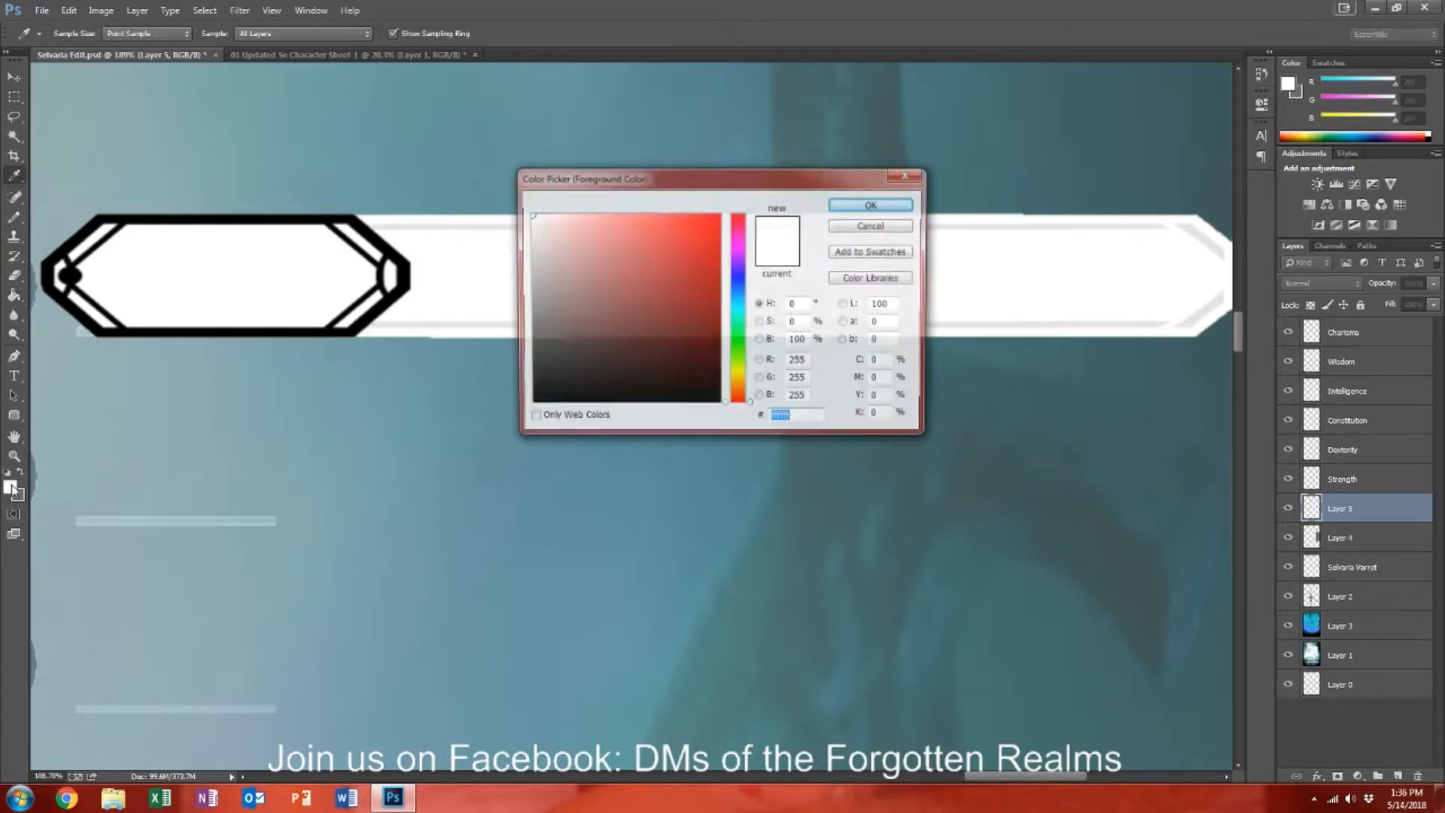
left_click(695, 230)
left_click(849, 209)
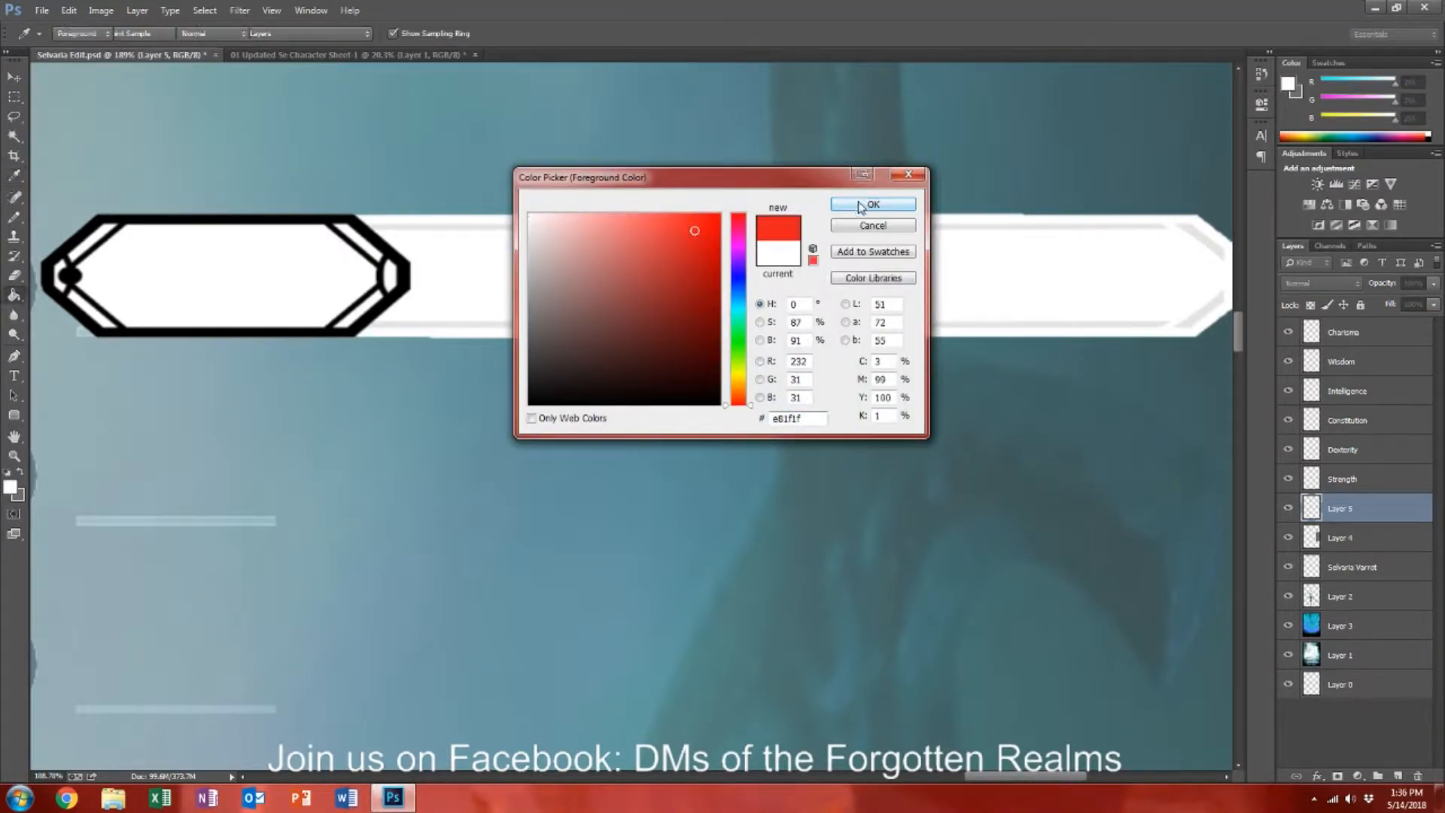
left_click(846, 225)
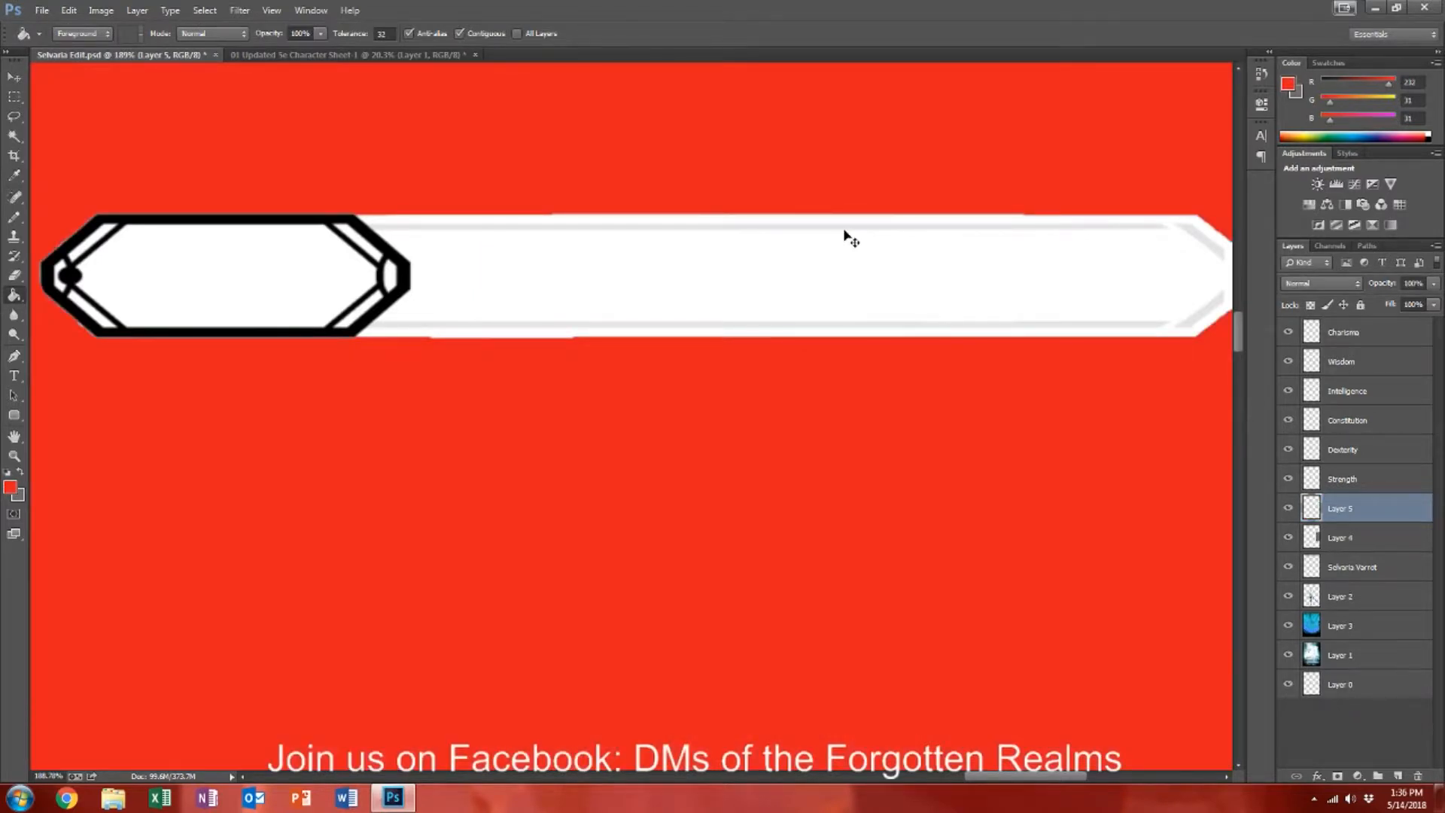
key("ctrl+z")
left_click(844, 229)
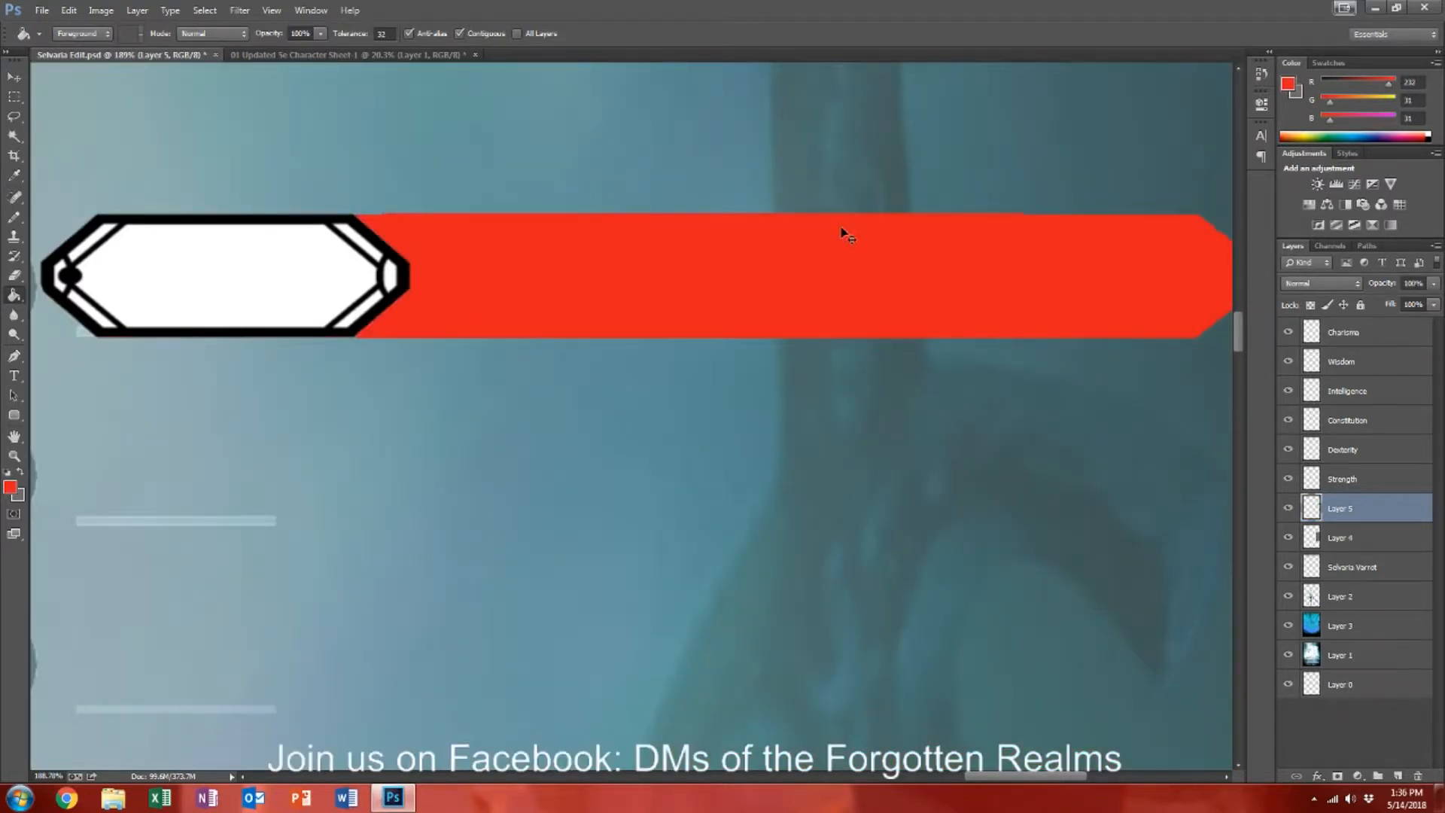
key("ctrl+z")
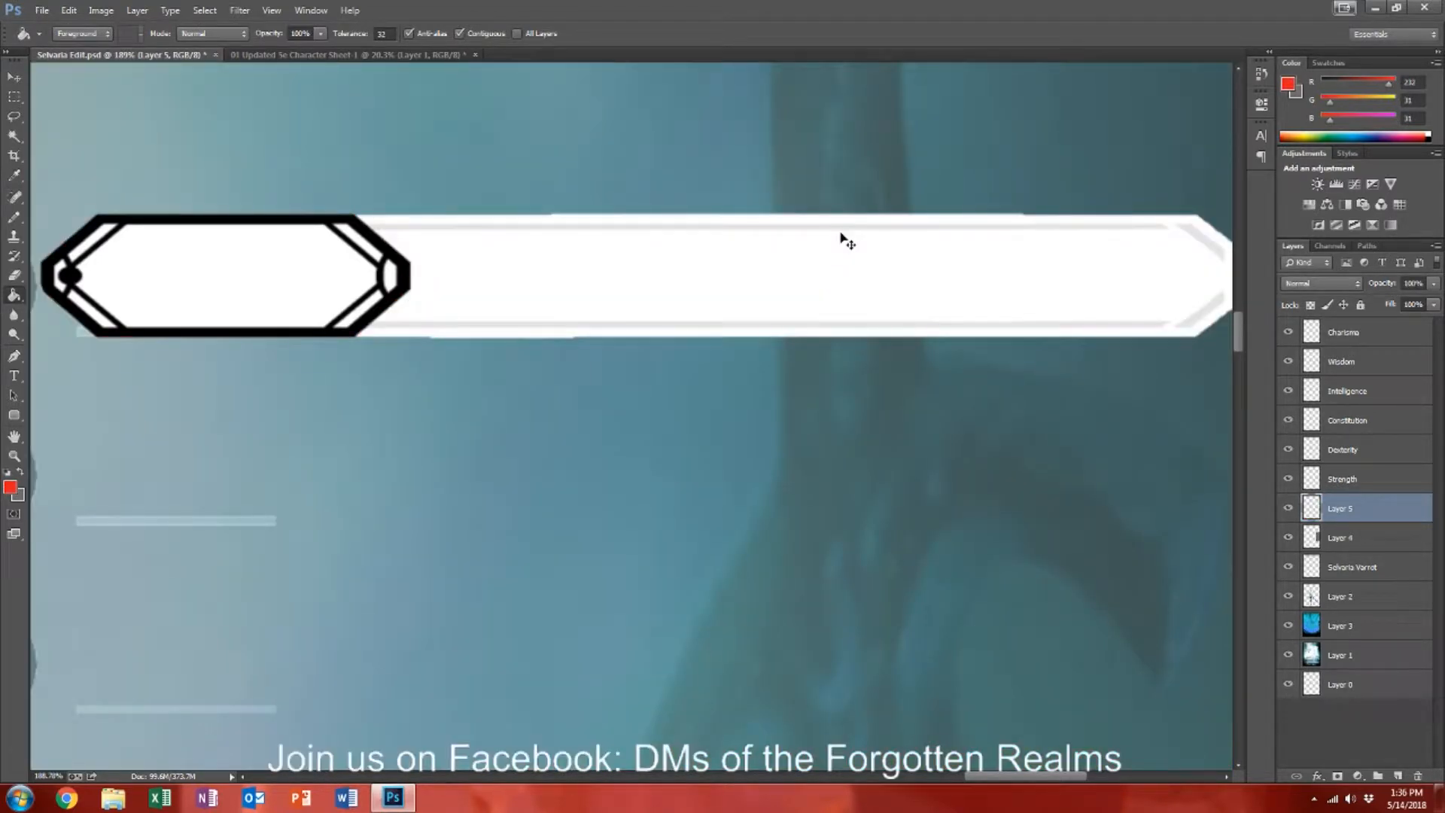
Step: Select the thin grey line along the white bar's upper edge with the Magic Wand at tolerance 10
left_click(13, 136)
left_click(343, 33)
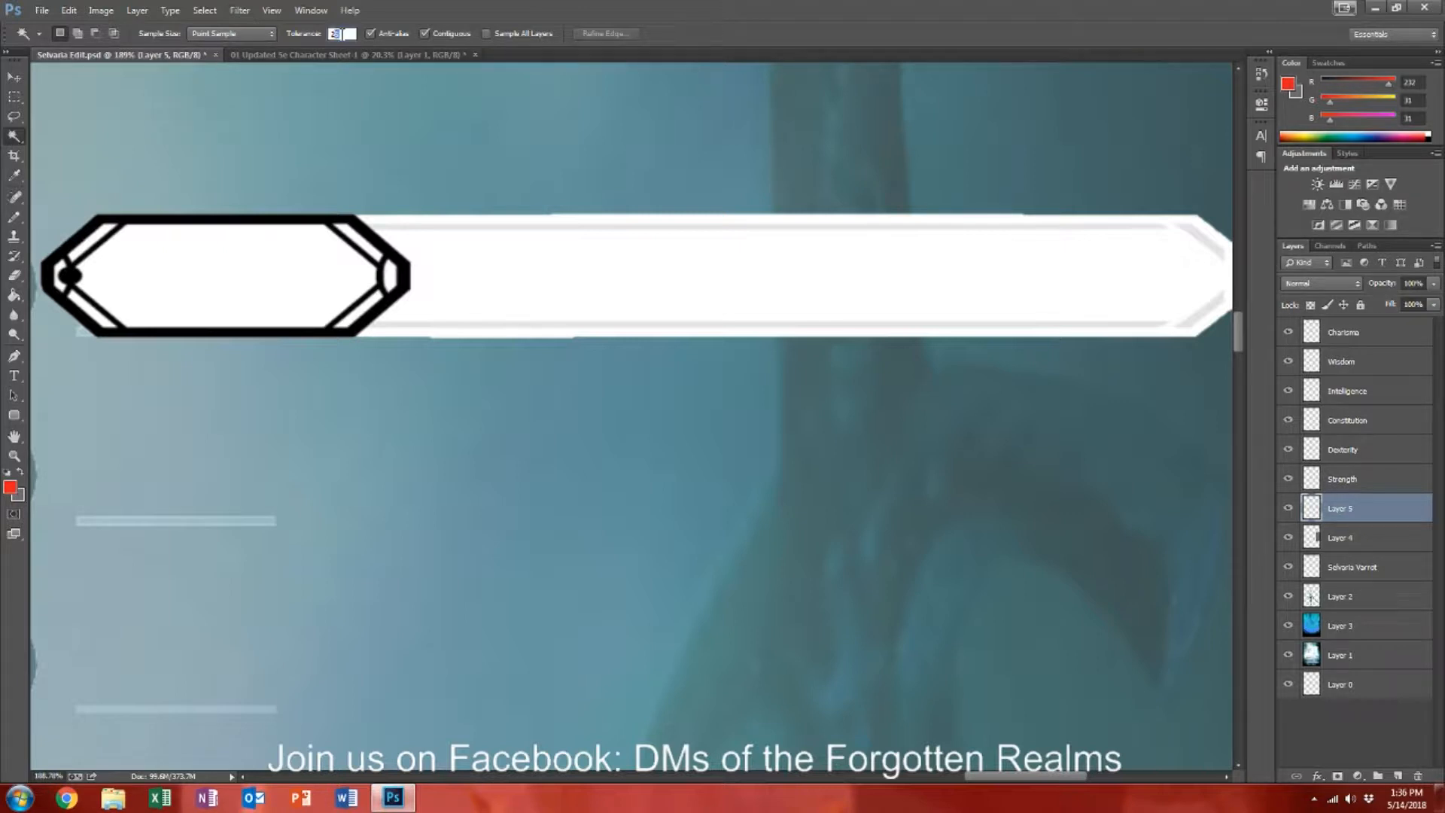
type("1")
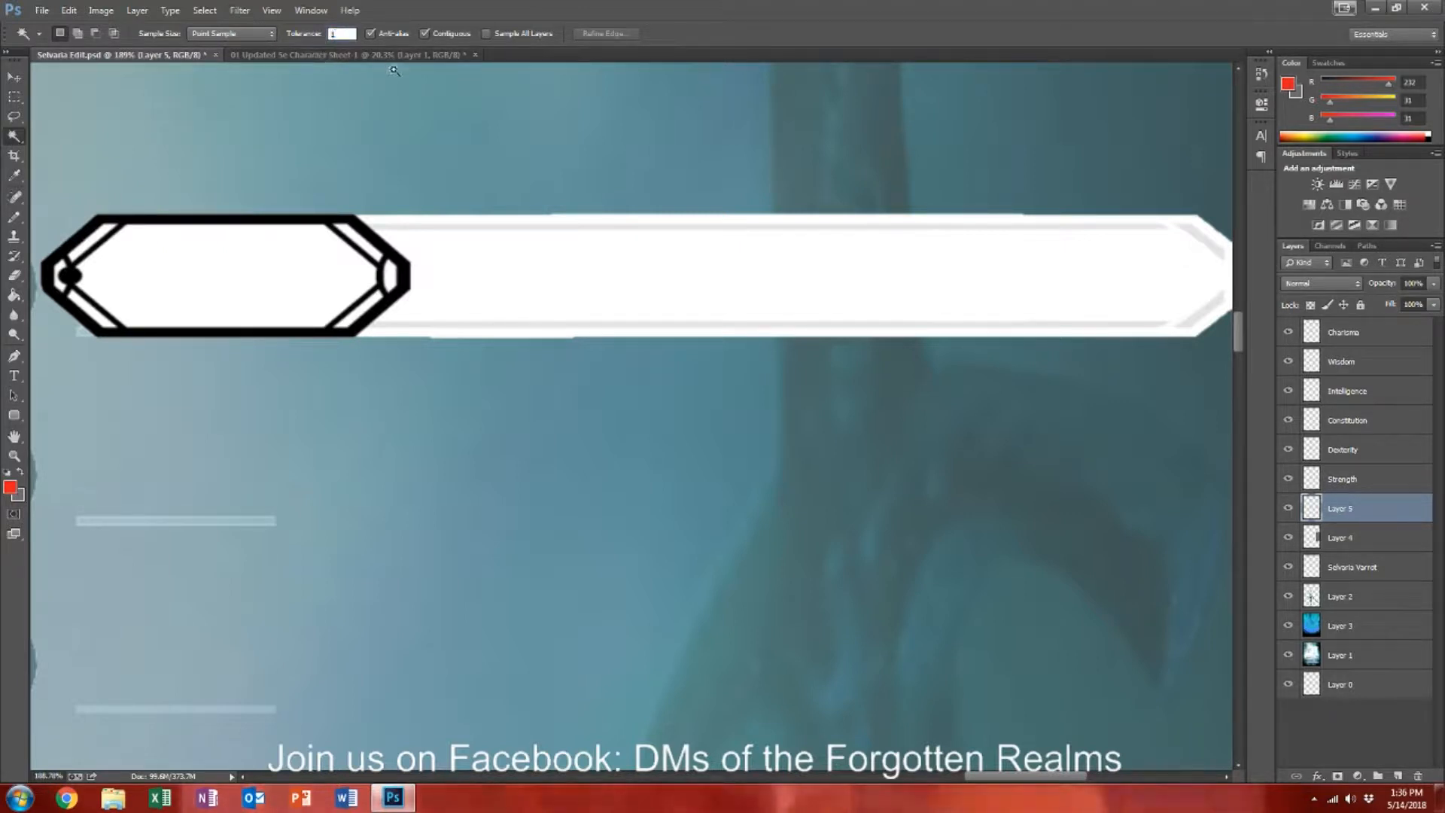
key("Return")
left_click(439, 224)
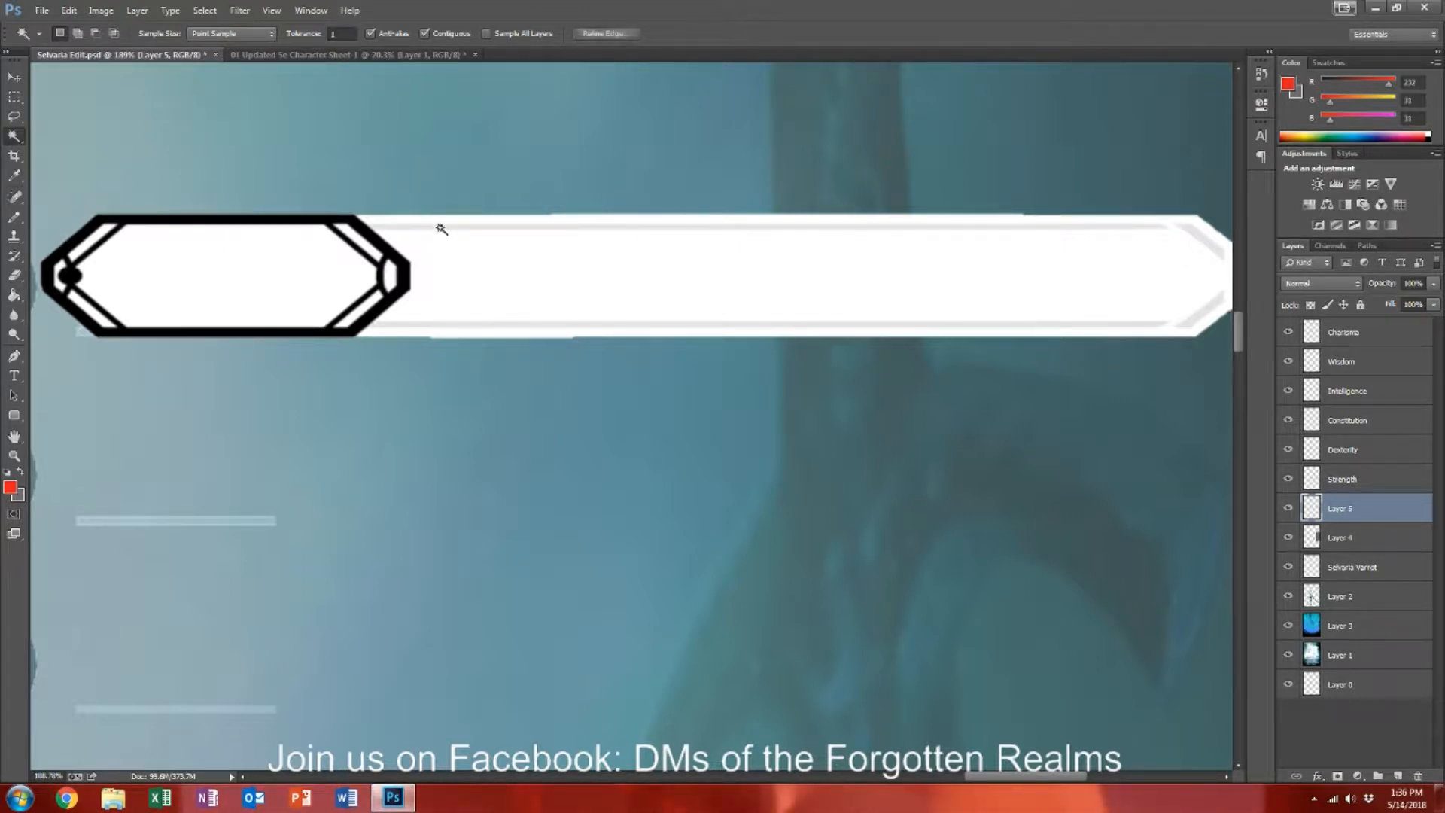
key("Return")
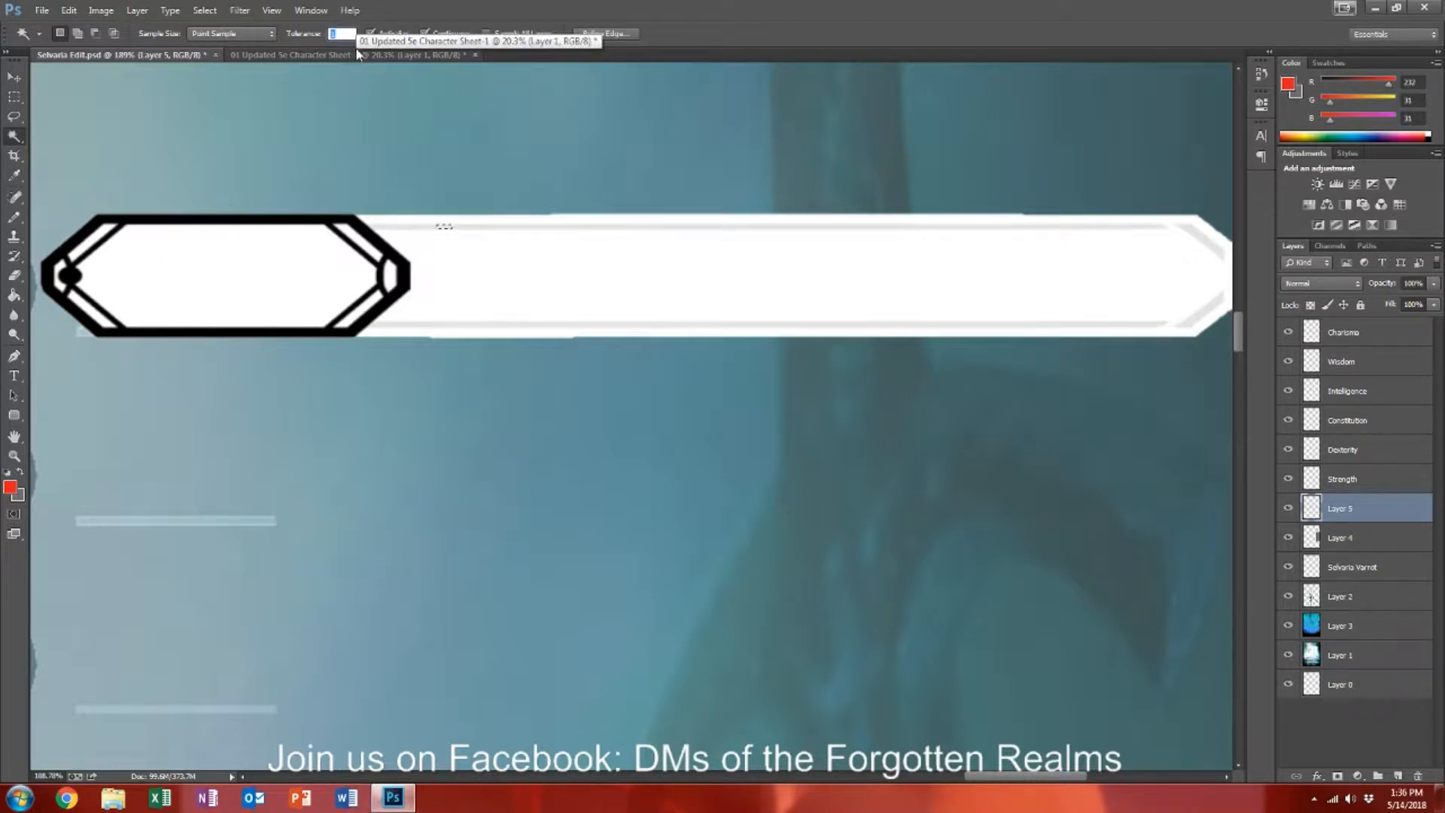
type("10")
left_click(552, 228)
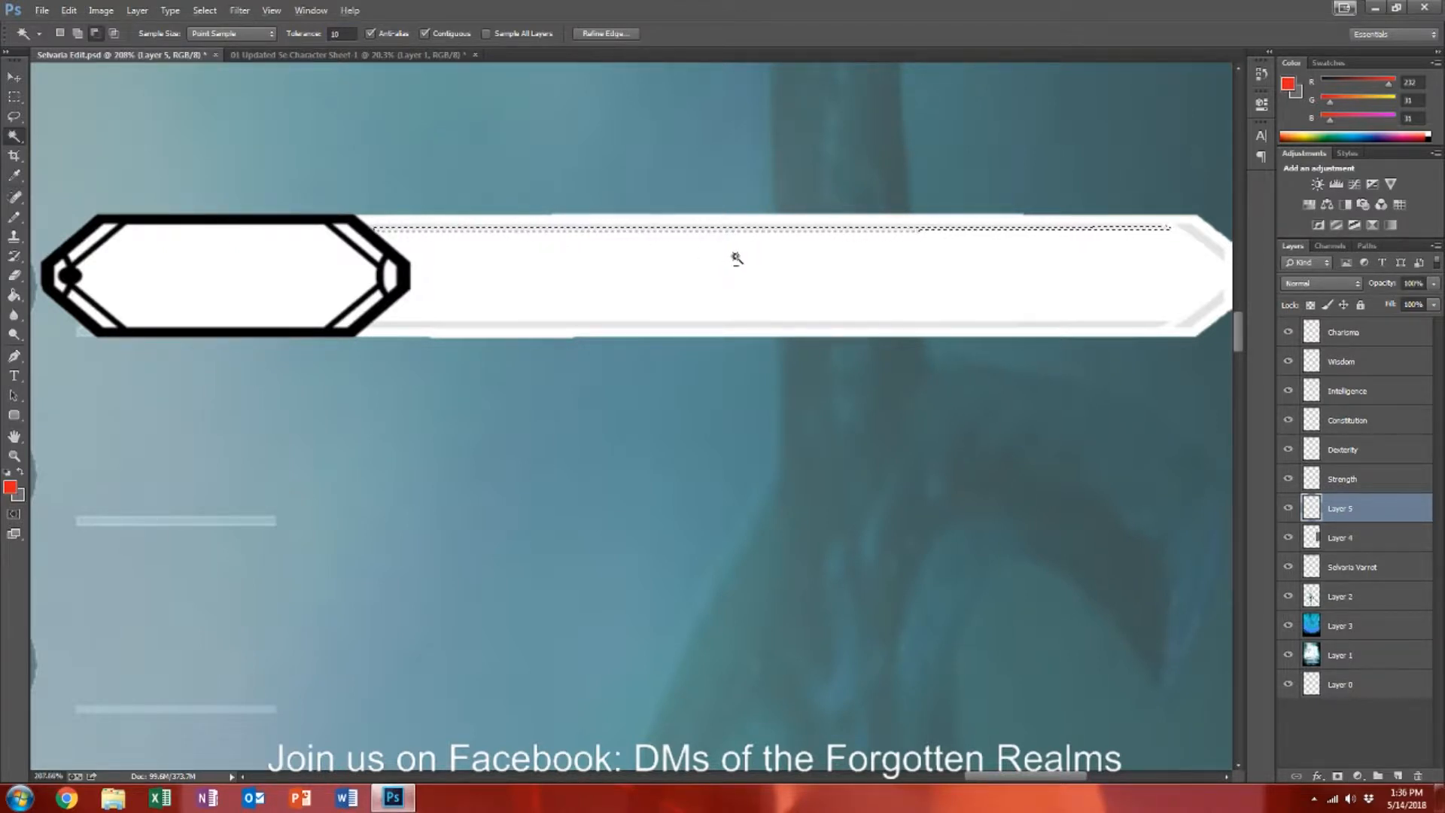
Step: Add the bar's lower grey line and the two angled lines at its pointed end to the selection
scroll(730, 259, "up", 4)
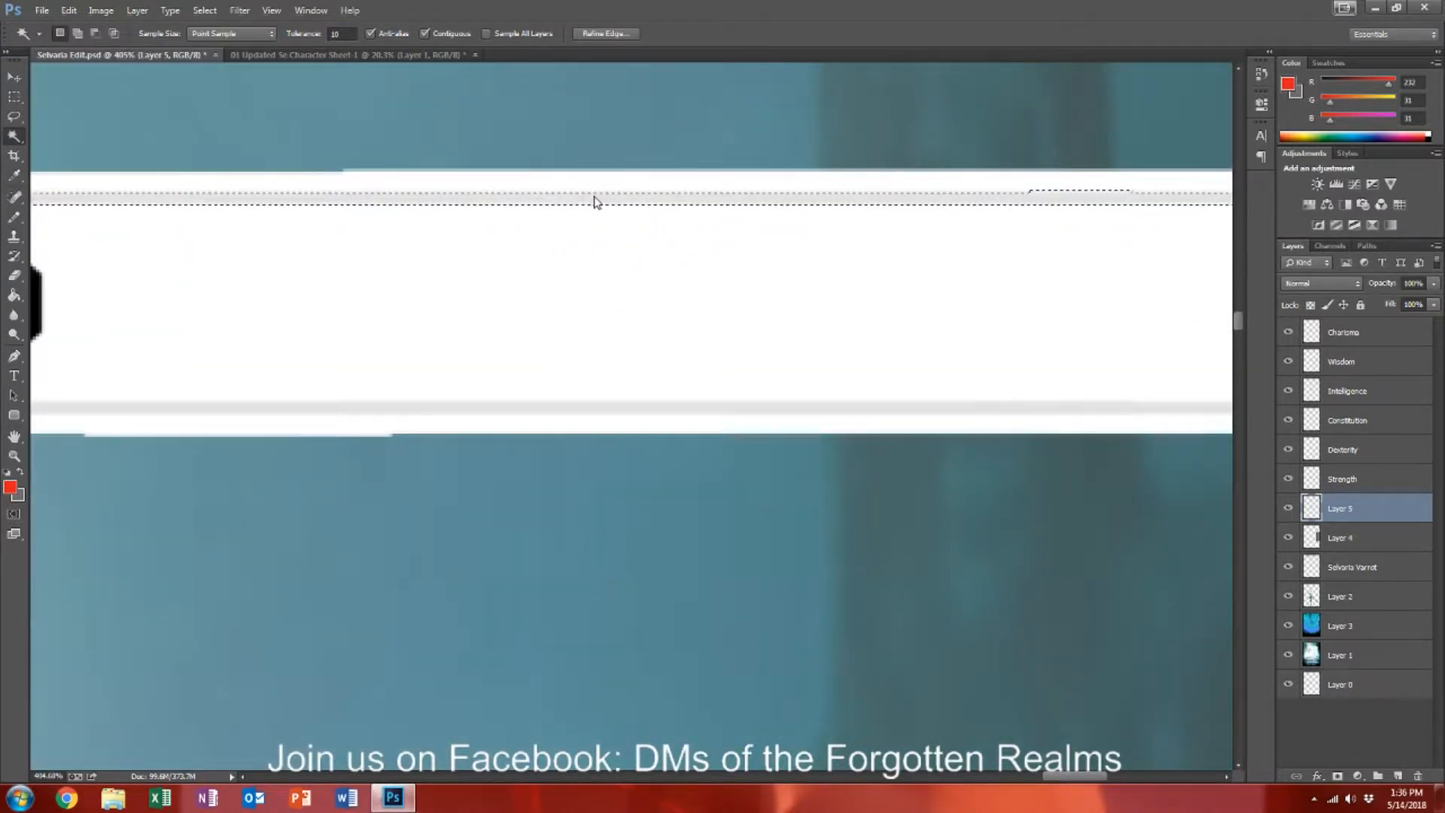
scroll(607, 236, "down", 1)
left_click(587, 383, "shift")
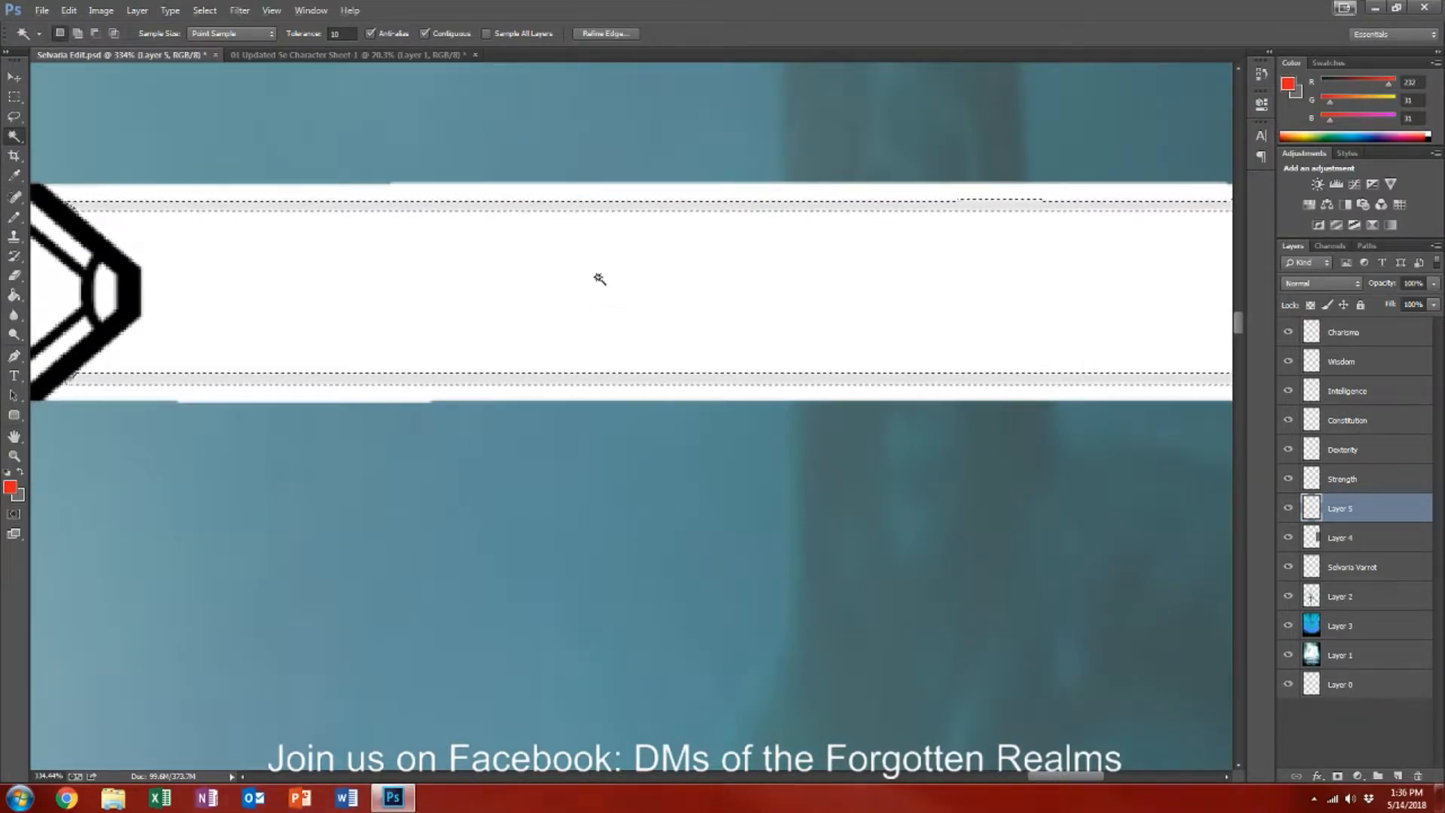
scroll(599, 278, "down", 2)
key("alt")
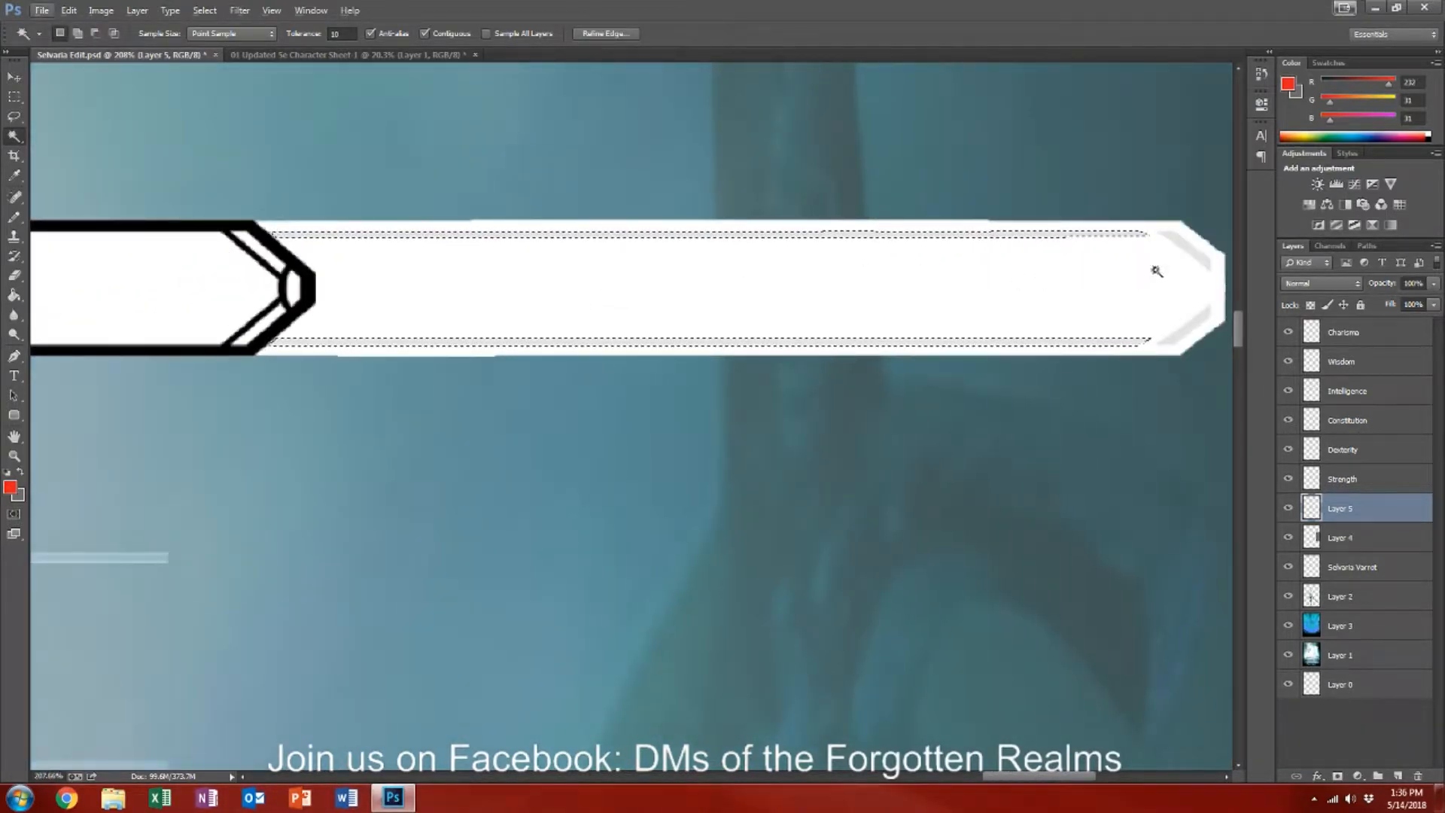
key("shift")
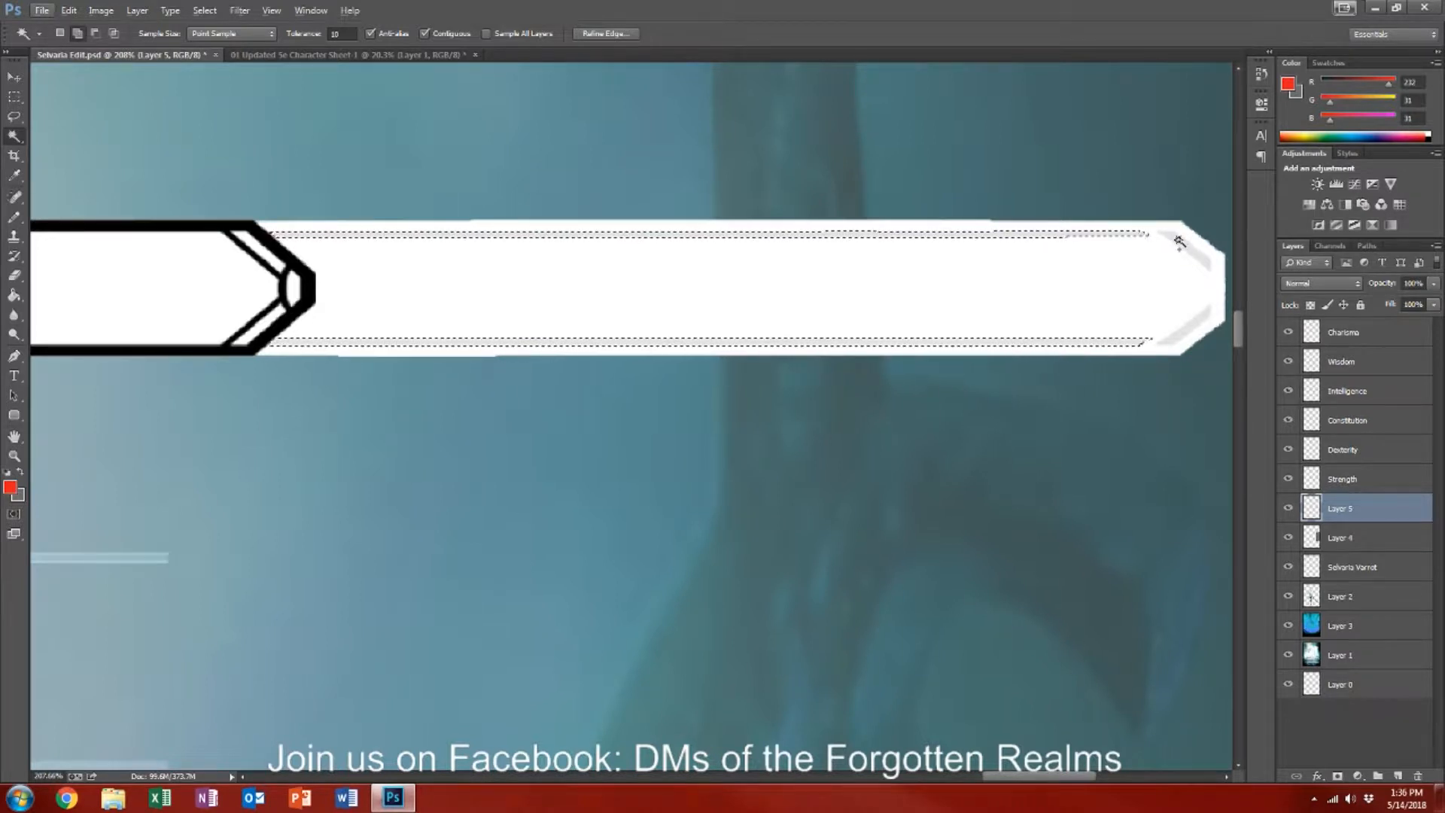
left_click(1178, 241, "shift")
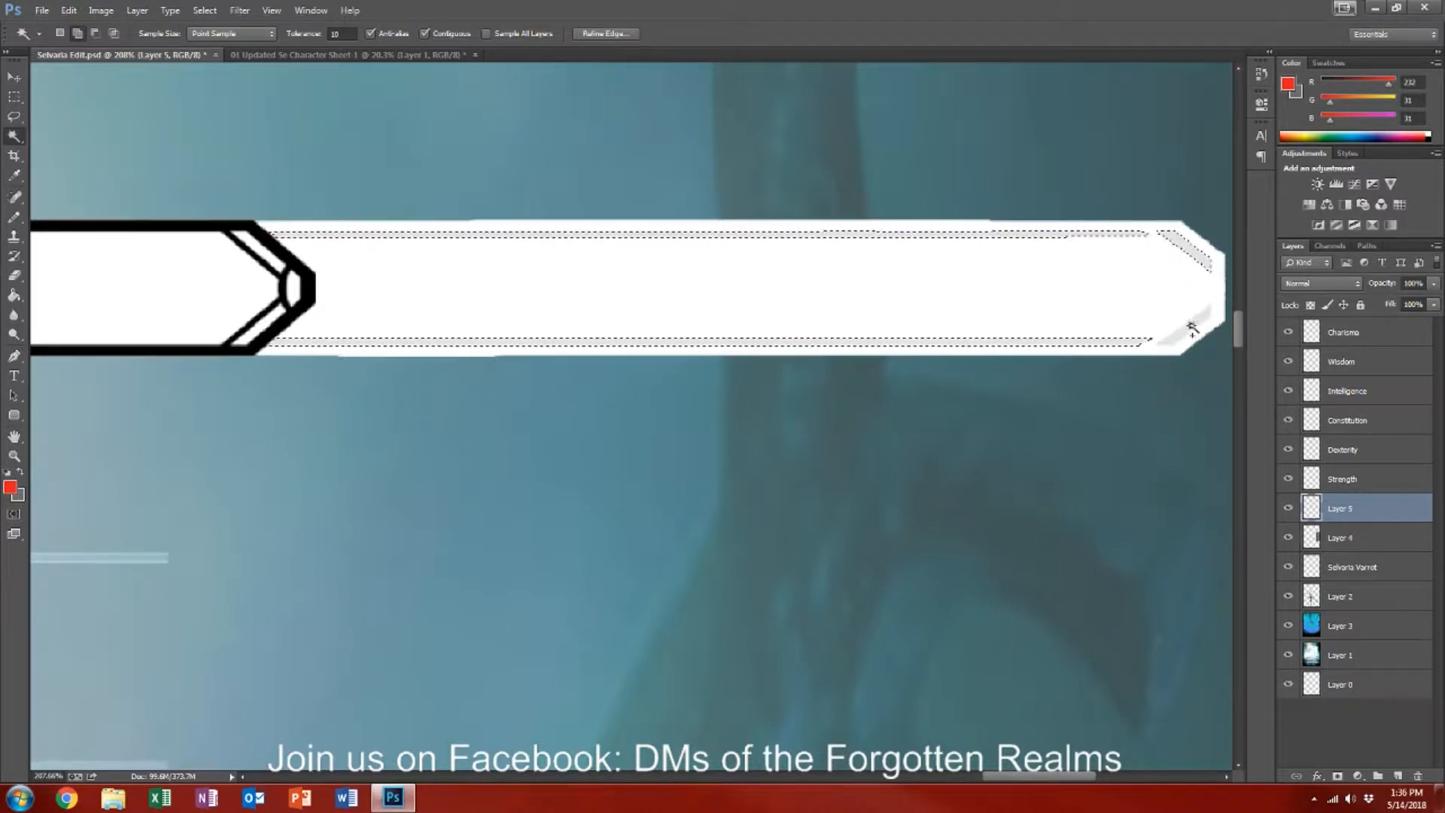
left_click(1193, 328, "shift")
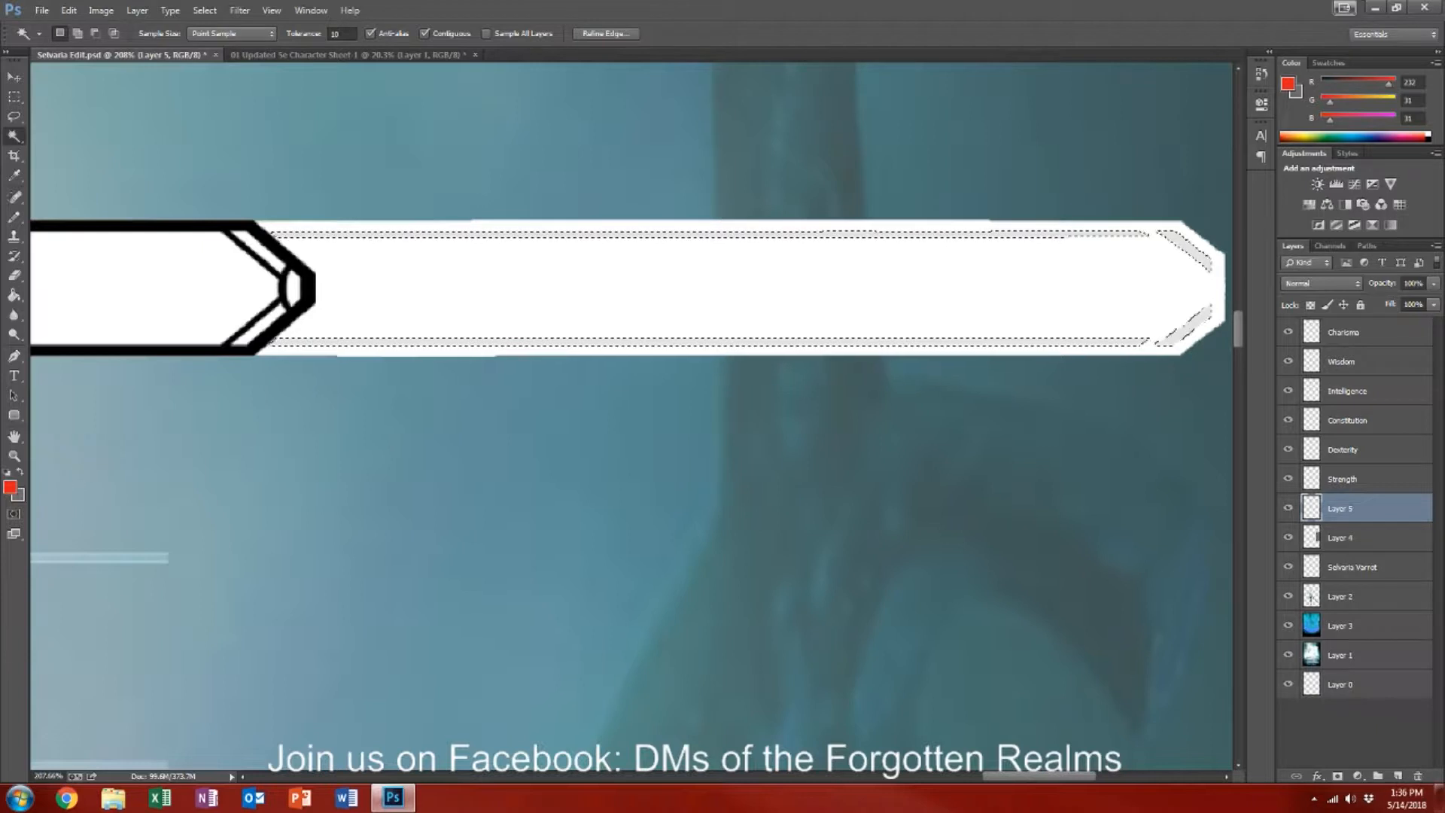
Step: Fill the selected border lines of the bar with red using the Paint Bucket, then deselect
left_click(13, 295)
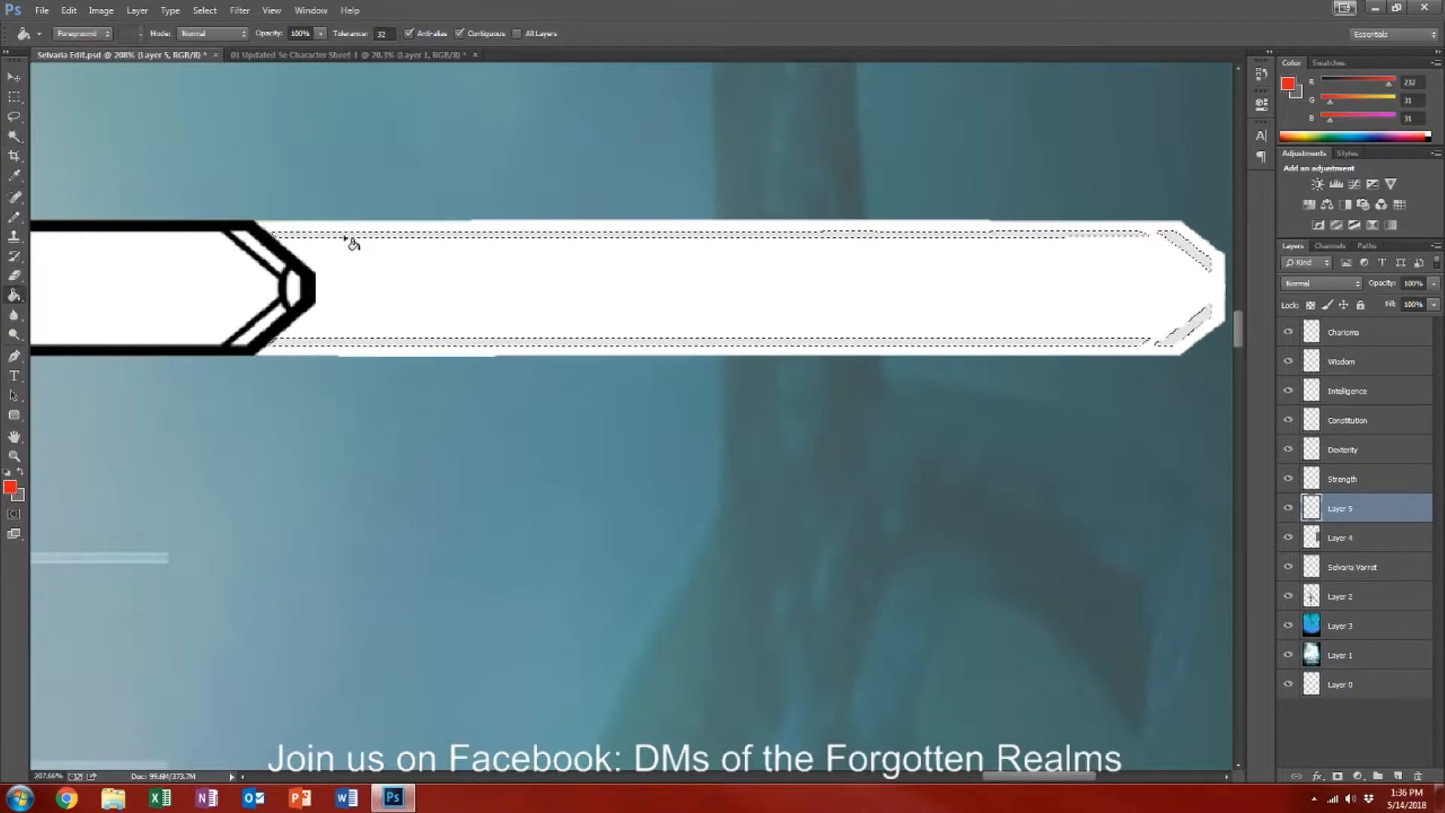
left_click(345, 235)
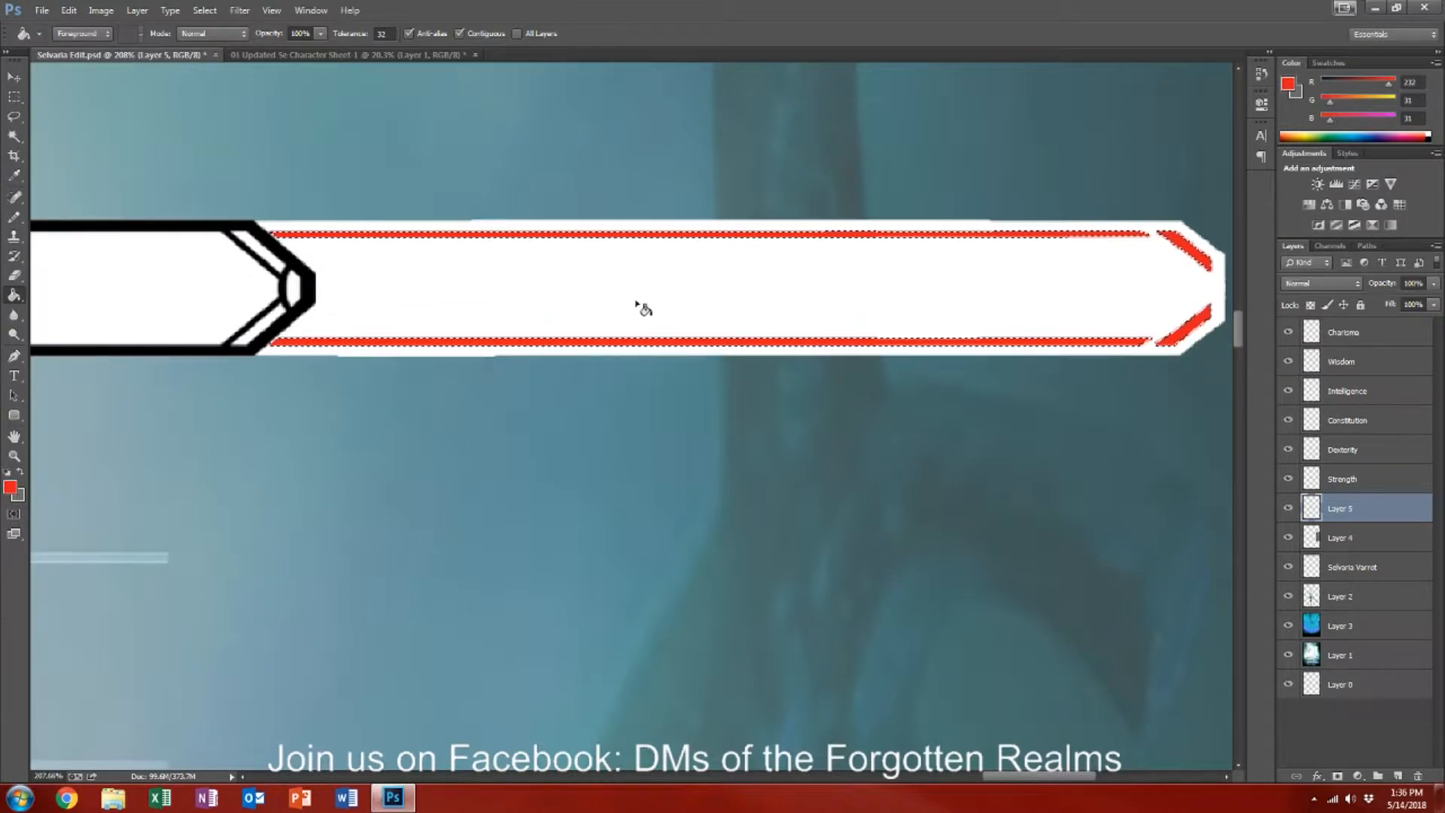
key("m")
left_click(274, 133)
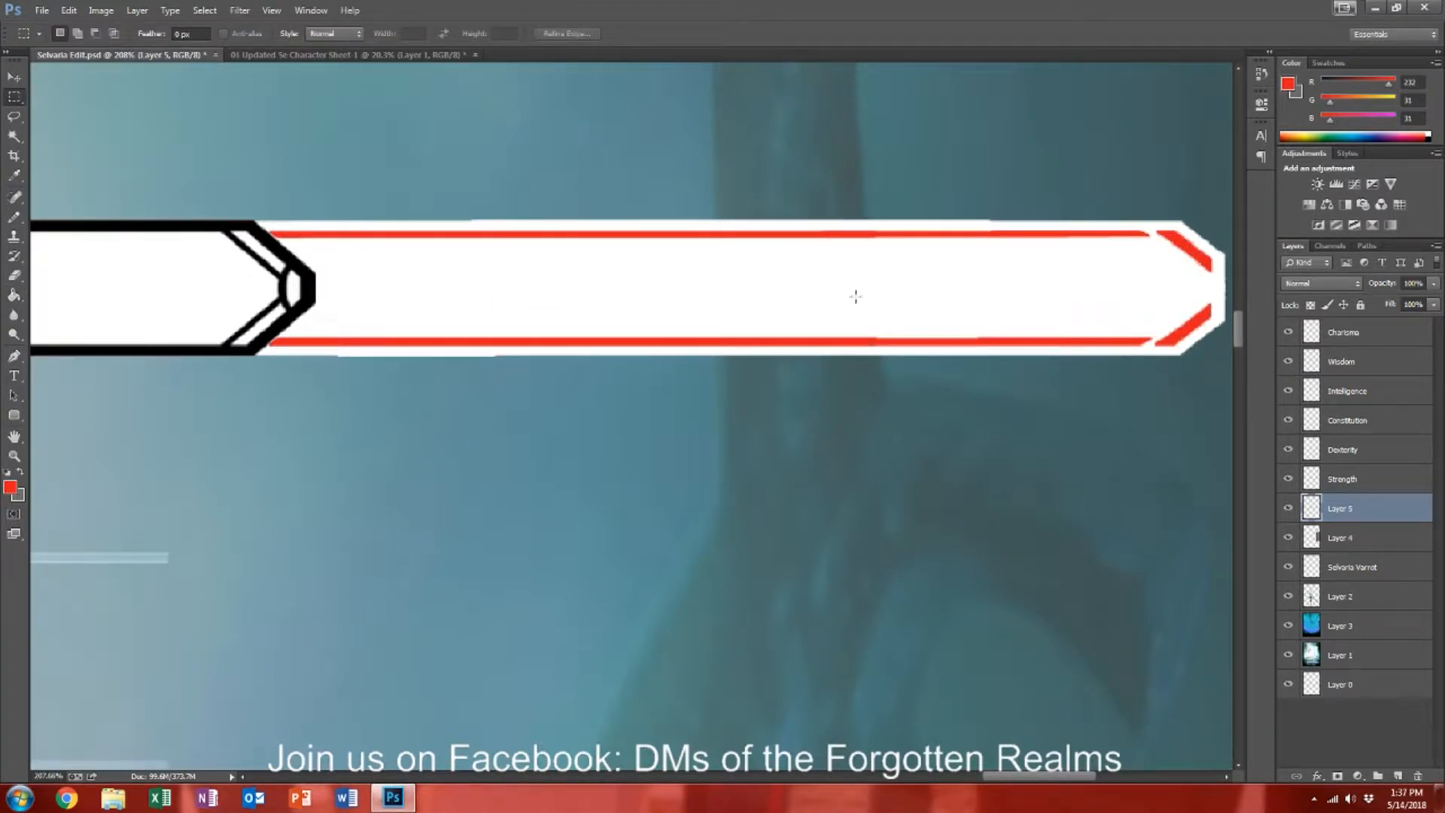
Step: Fill the long bar's white area with dark grey (RGB 109, 108, 108), leaving its red border lines as they are
left_click(21, 473)
left_click(14, 295)
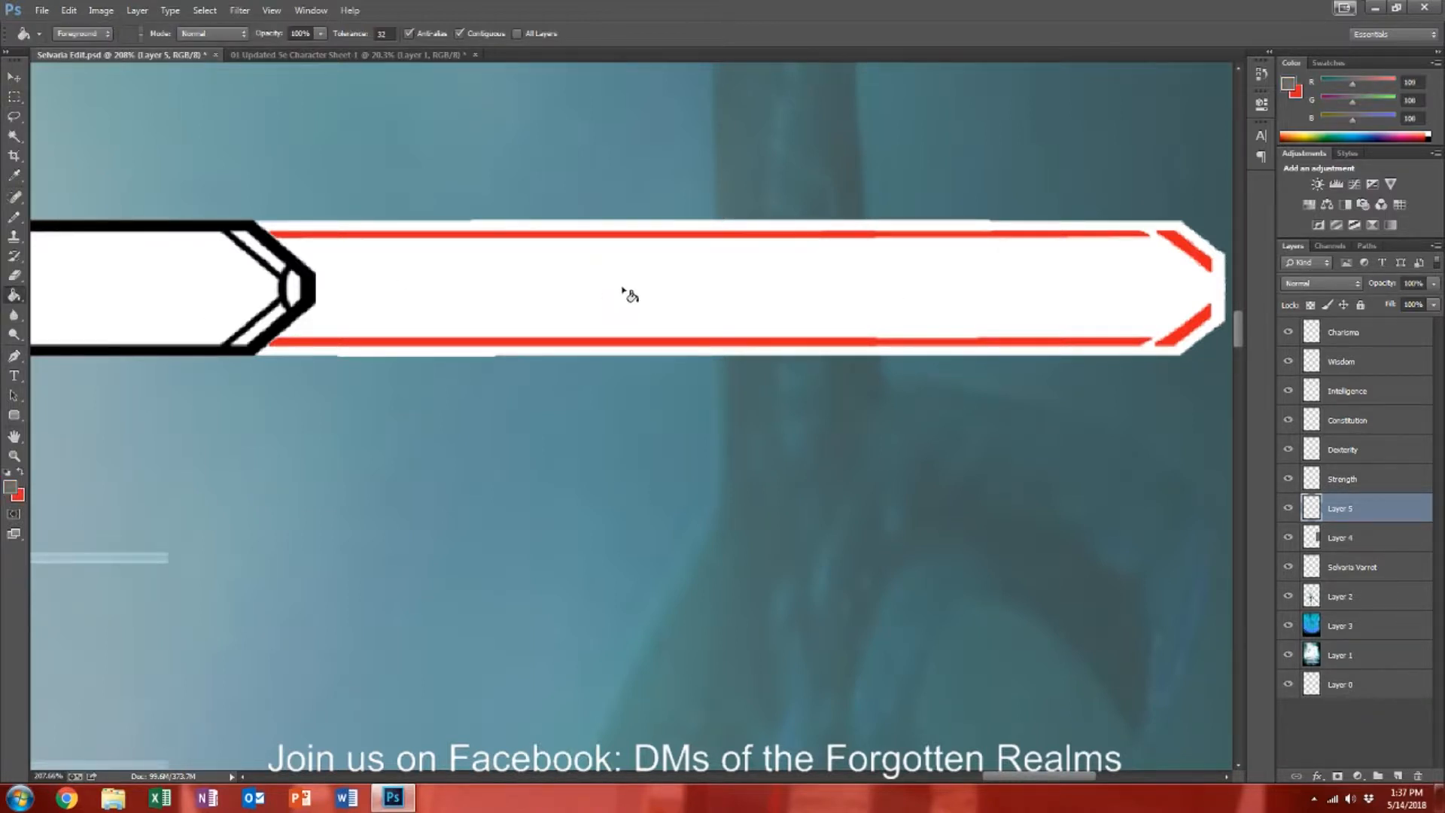
left_click(624, 291)
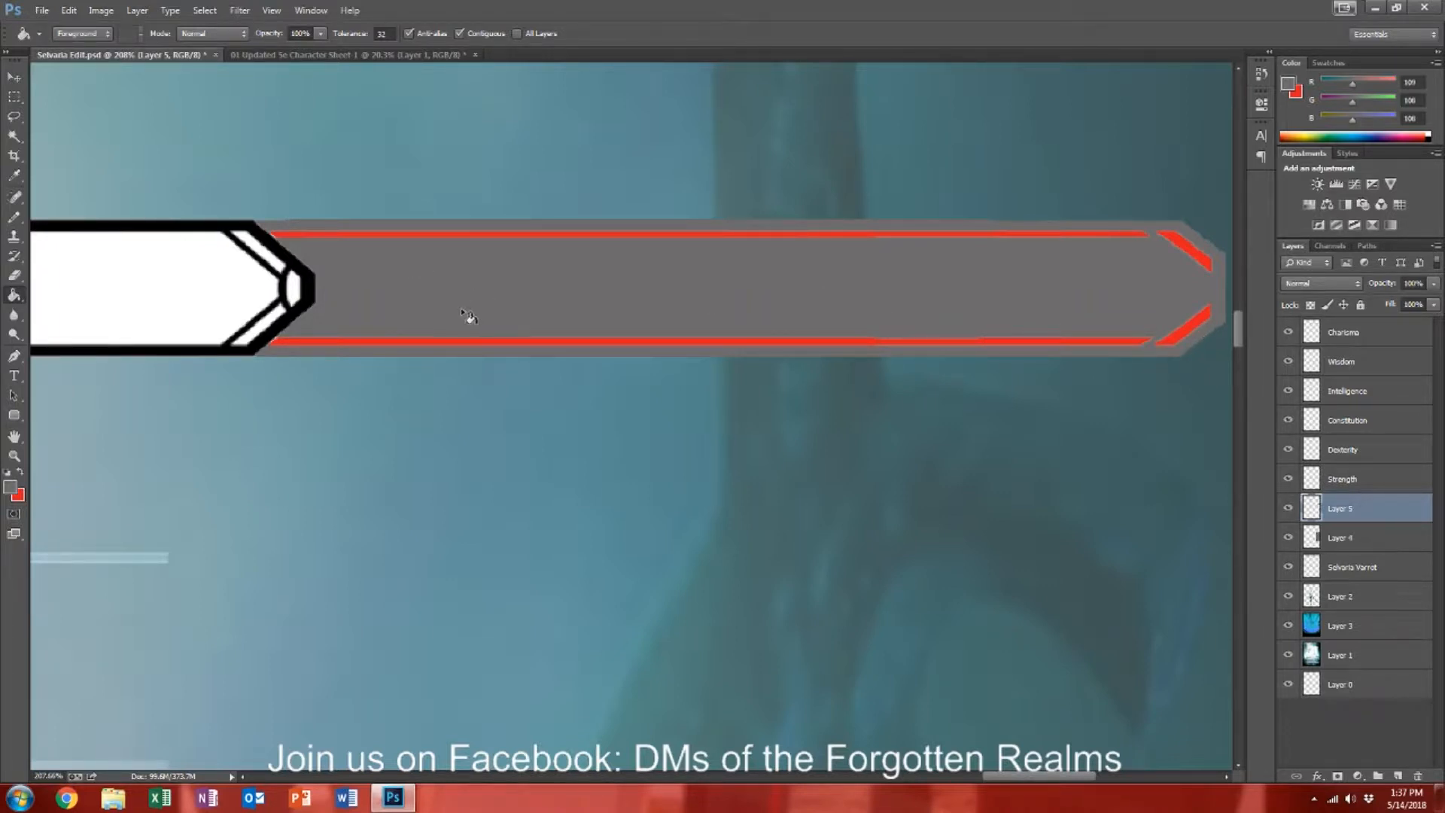
Step: Fill the hexagonal plate's white center and all the small white sections inside both of its pointed ends with the same dark grey
left_click(234, 292)
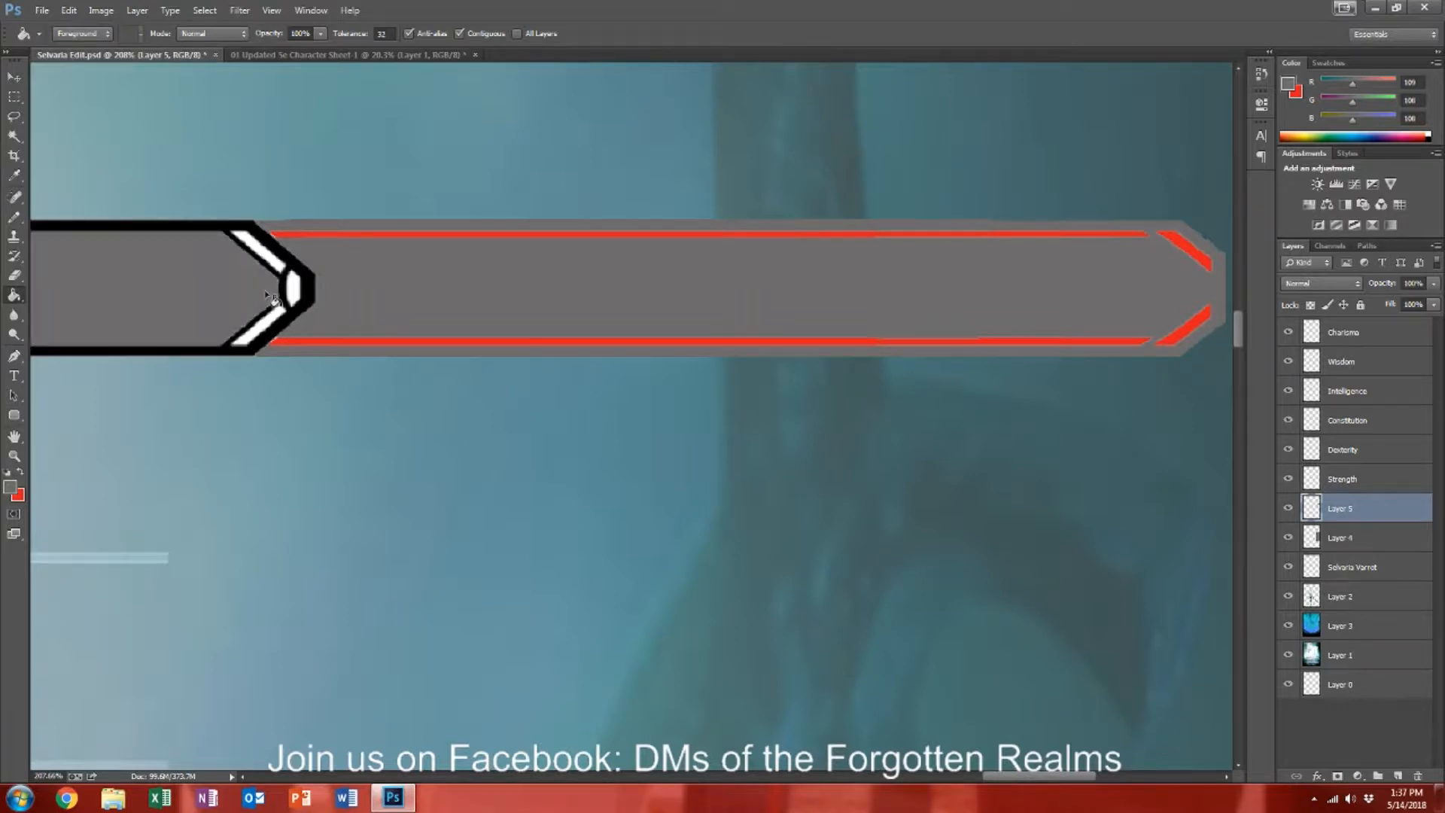
left_click(274, 330)
left_click(292, 288)
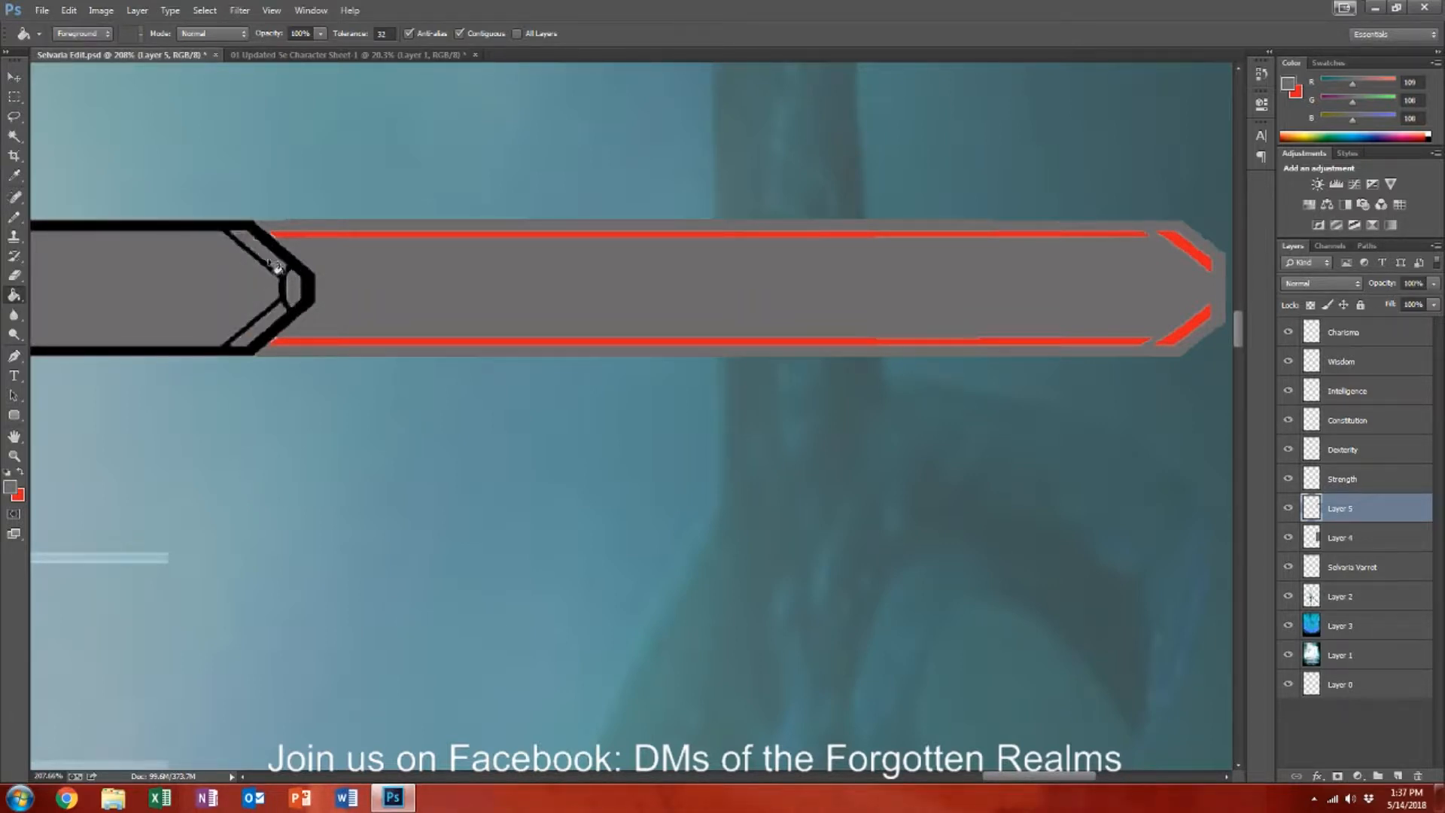
left_click(270, 260)
scroll(336, 301, "left", 5)
left_click(151, 336)
left_click(102, 282)
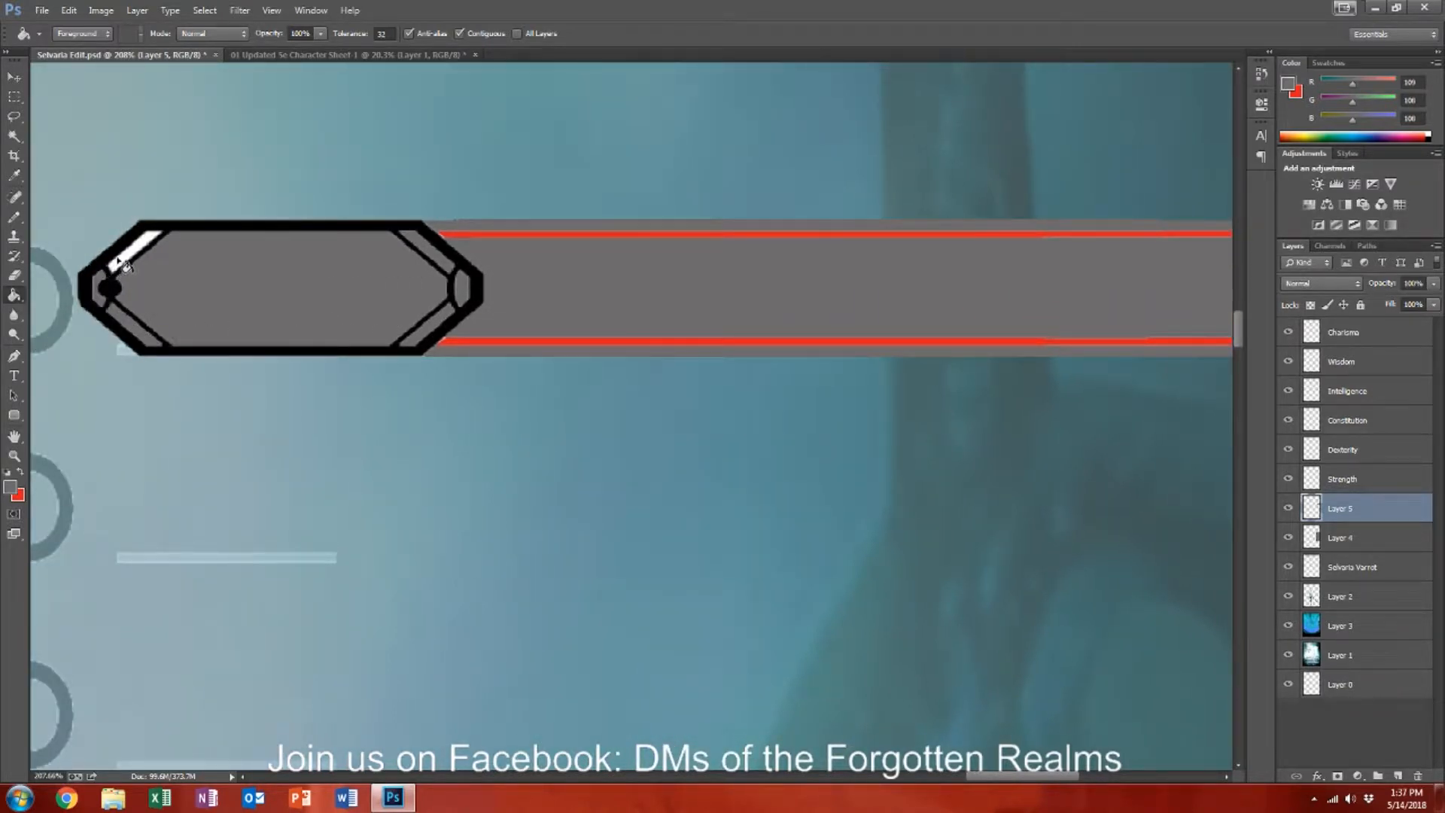
left_click(132, 261)
Step: Set the foreground color to light grey bebdbd and fill the bar's upper and lower red lines with it
left_click(10, 490)
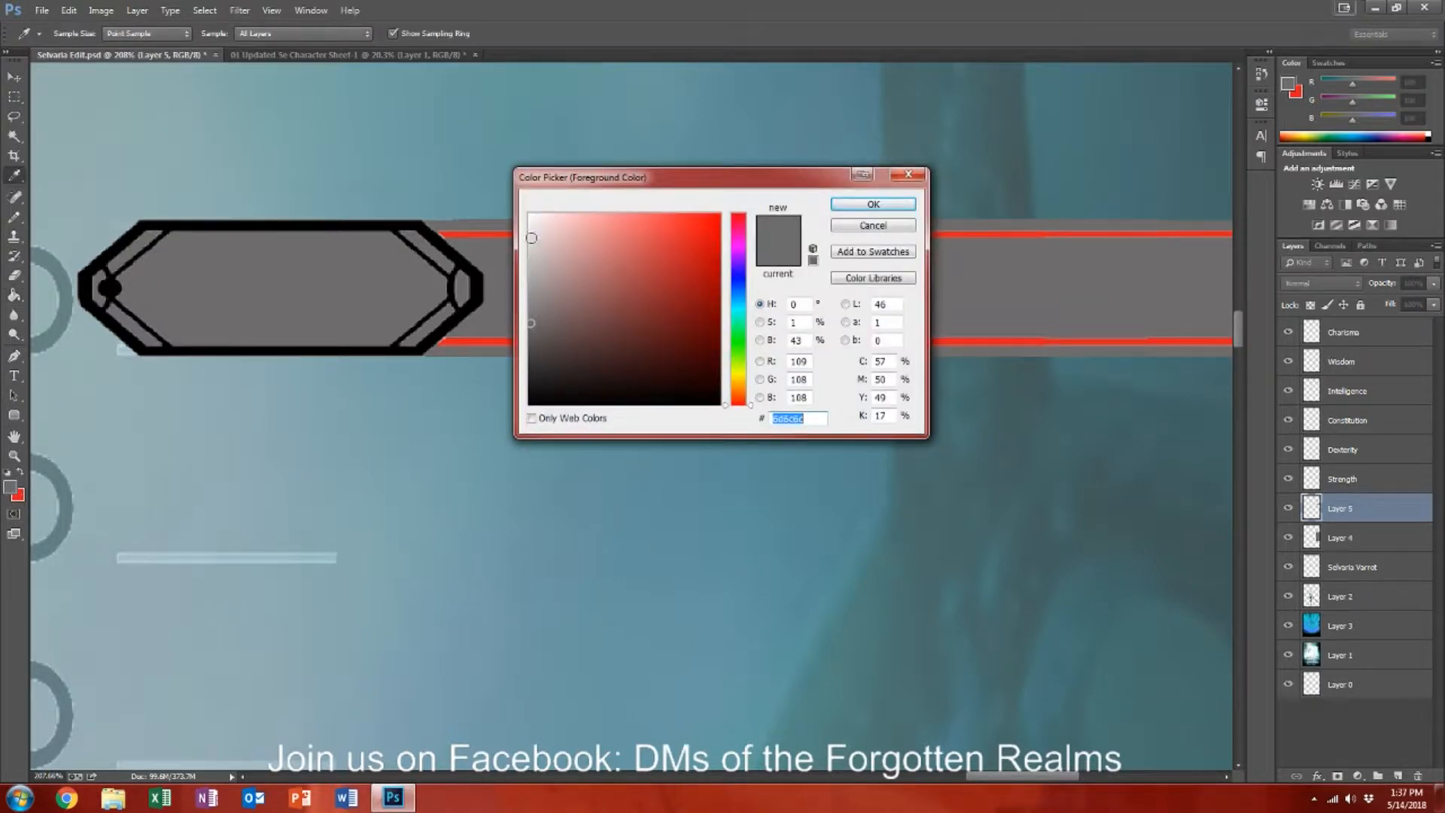
left_click(529, 262)
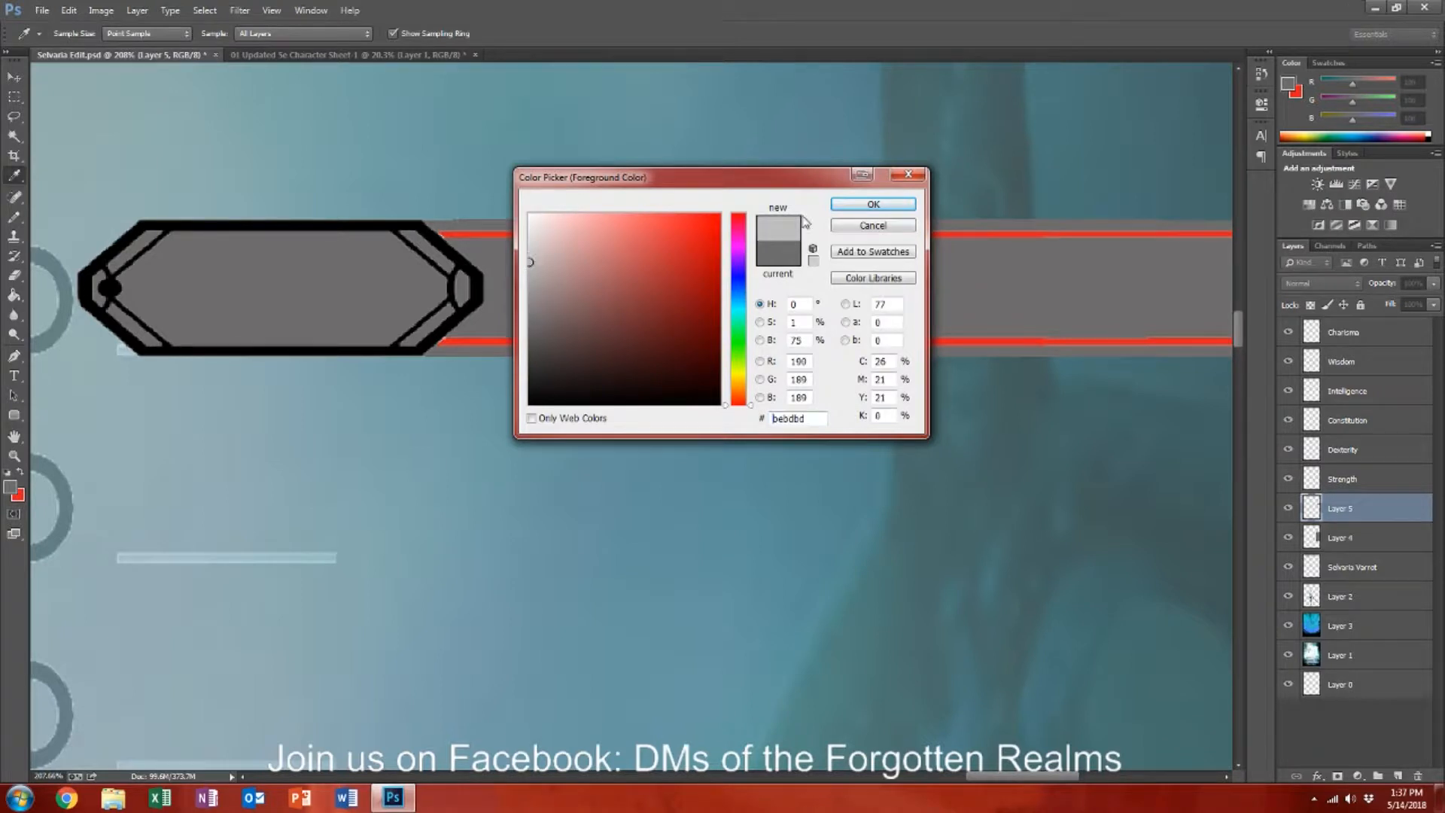
left_click(852, 205)
left_click(693, 236)
left_click(661, 344)
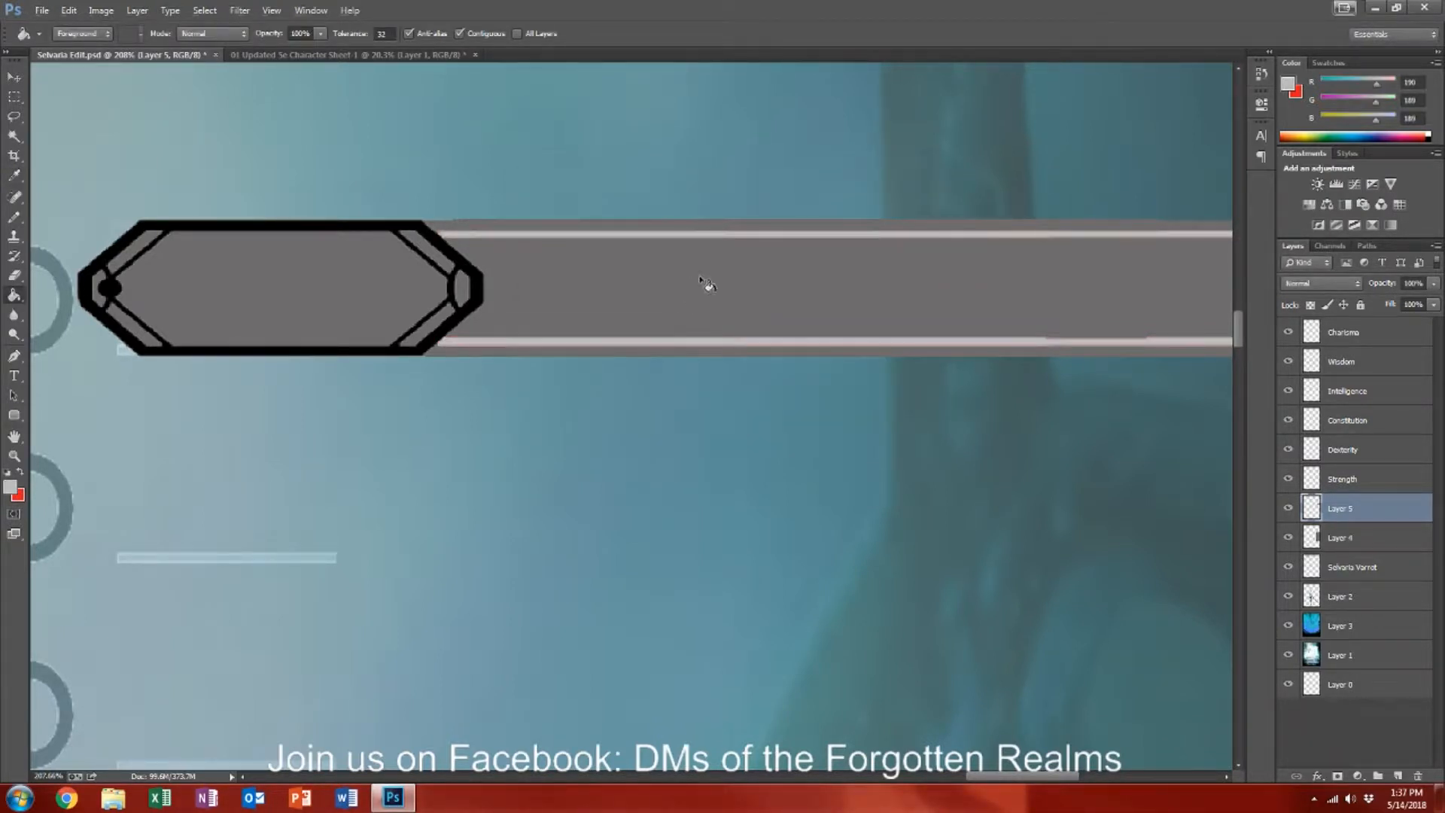
Step: Fill the hexagonal plate's black outline and the two angled red lines at the bar's pointed end with light grey
scroll(702, 280, "down", 3)
scroll(703, 282, "up", 3)
scroll(699, 283, "right", 2)
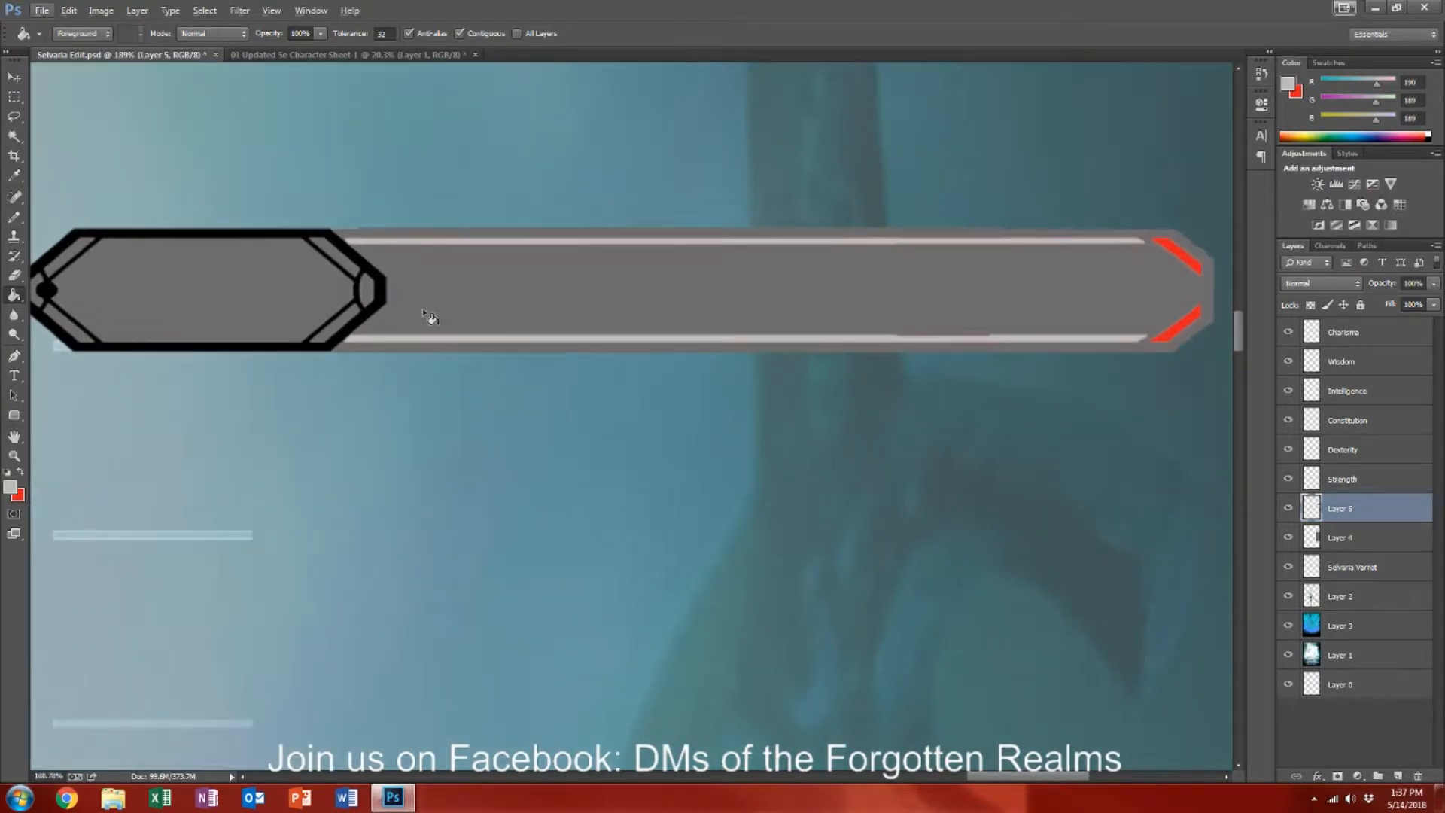
left_click(379, 300)
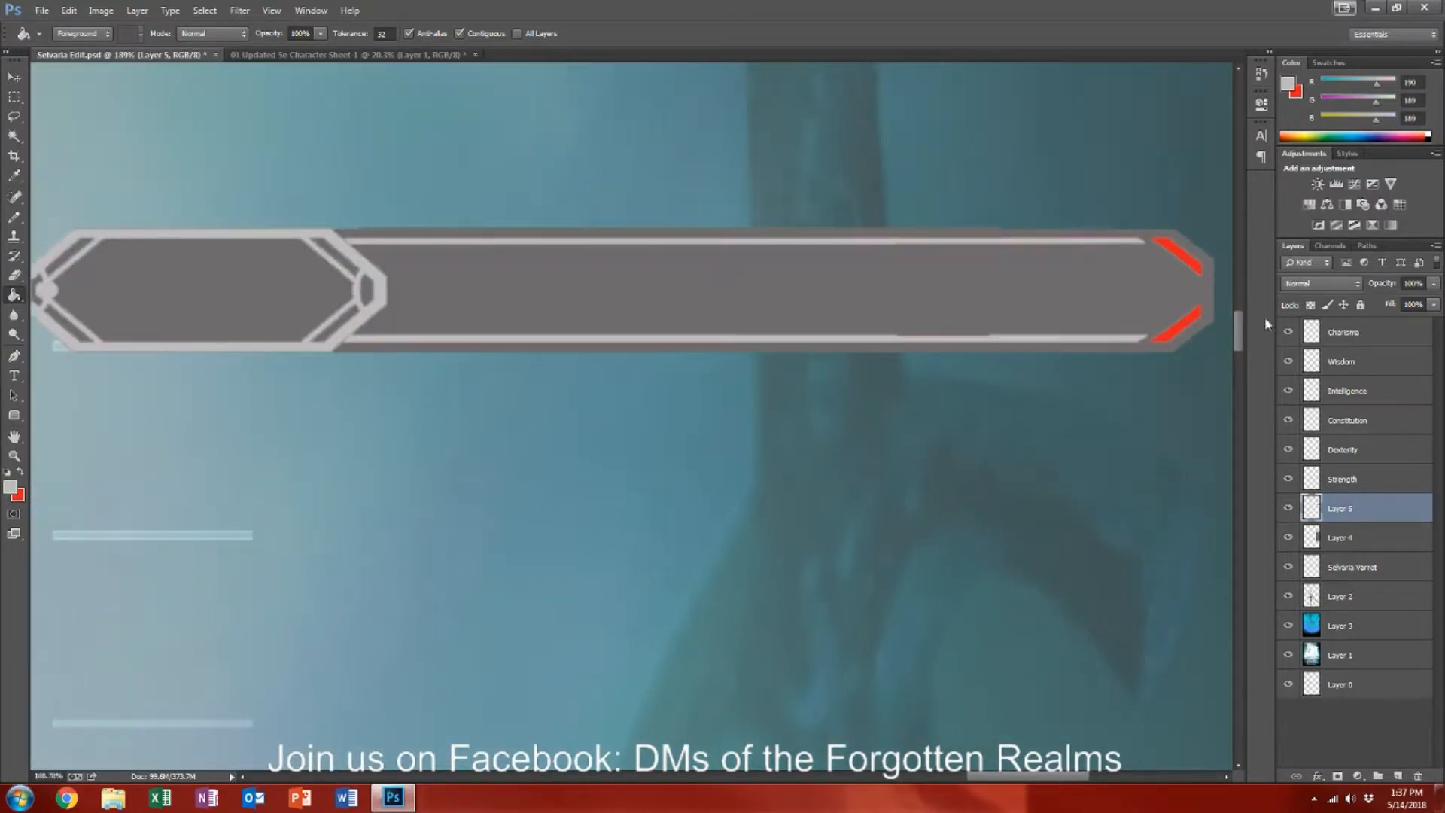
left_click(1177, 332)
left_click(1183, 256)
Step: Fill the leftover red fringes along the bar's lower line with light grey
scroll(1129, 265, "up", 4)
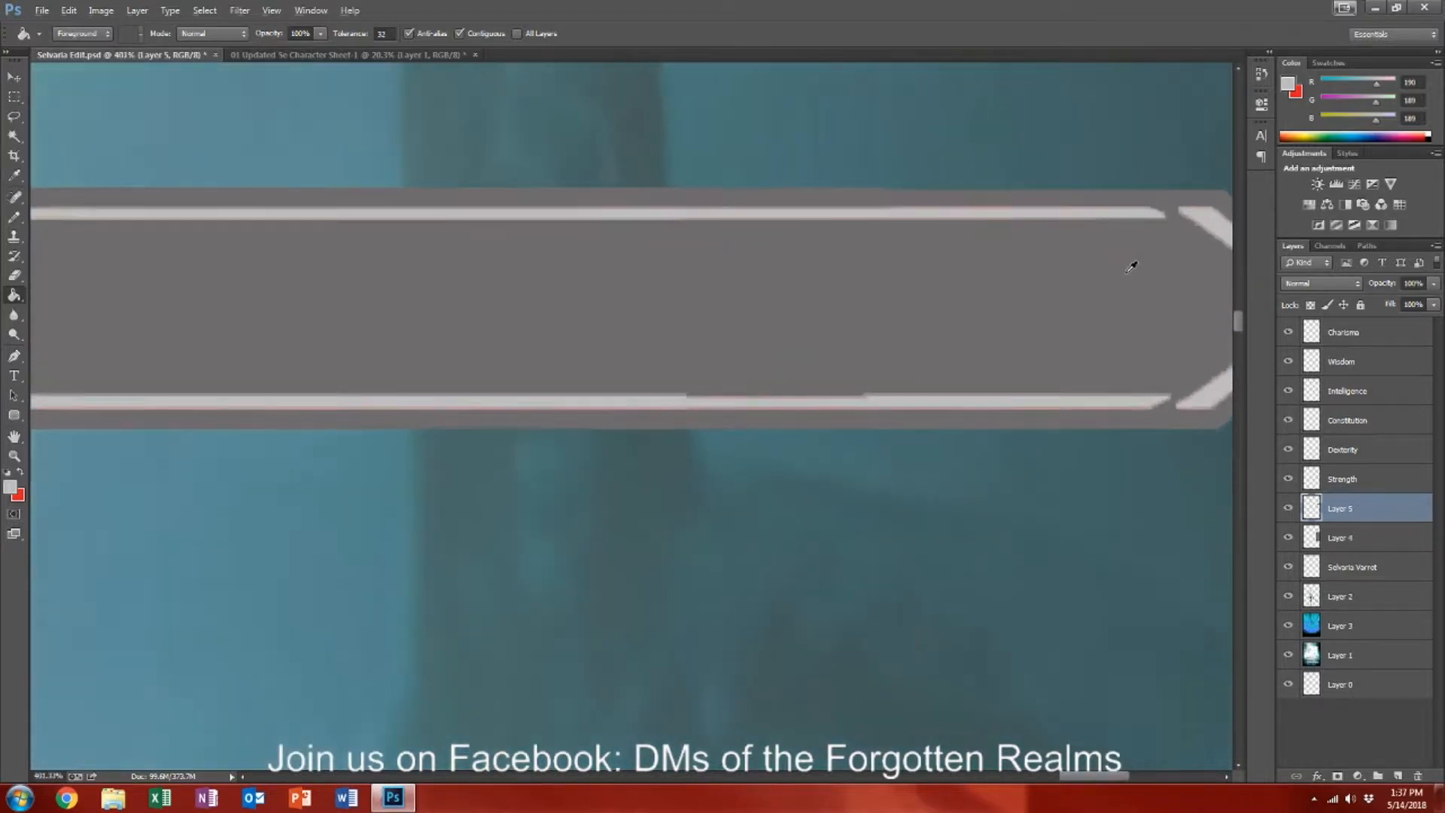
scroll(1131, 265, "up", 2)
left_click(878, 490)
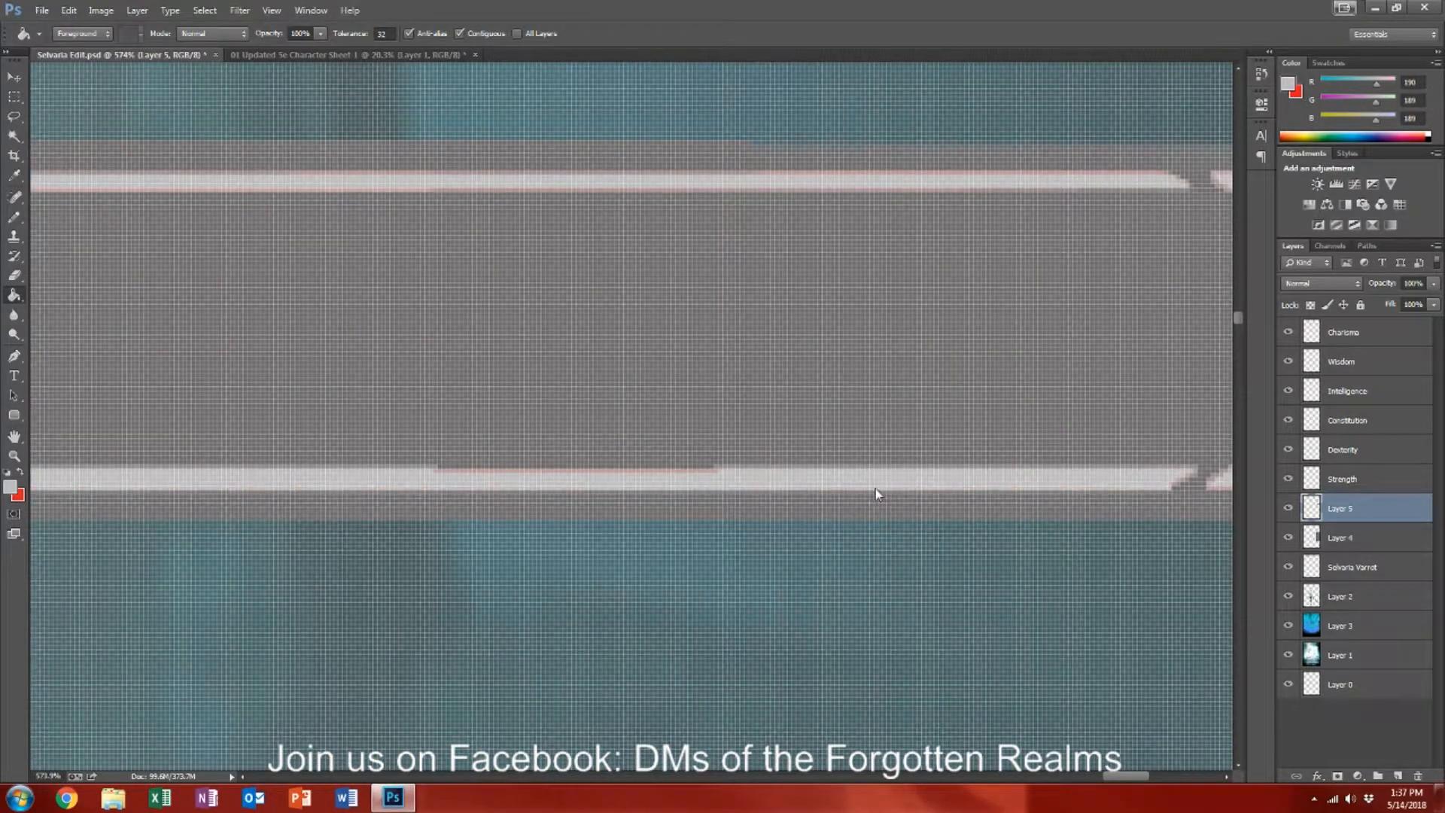
left_click(709, 471)
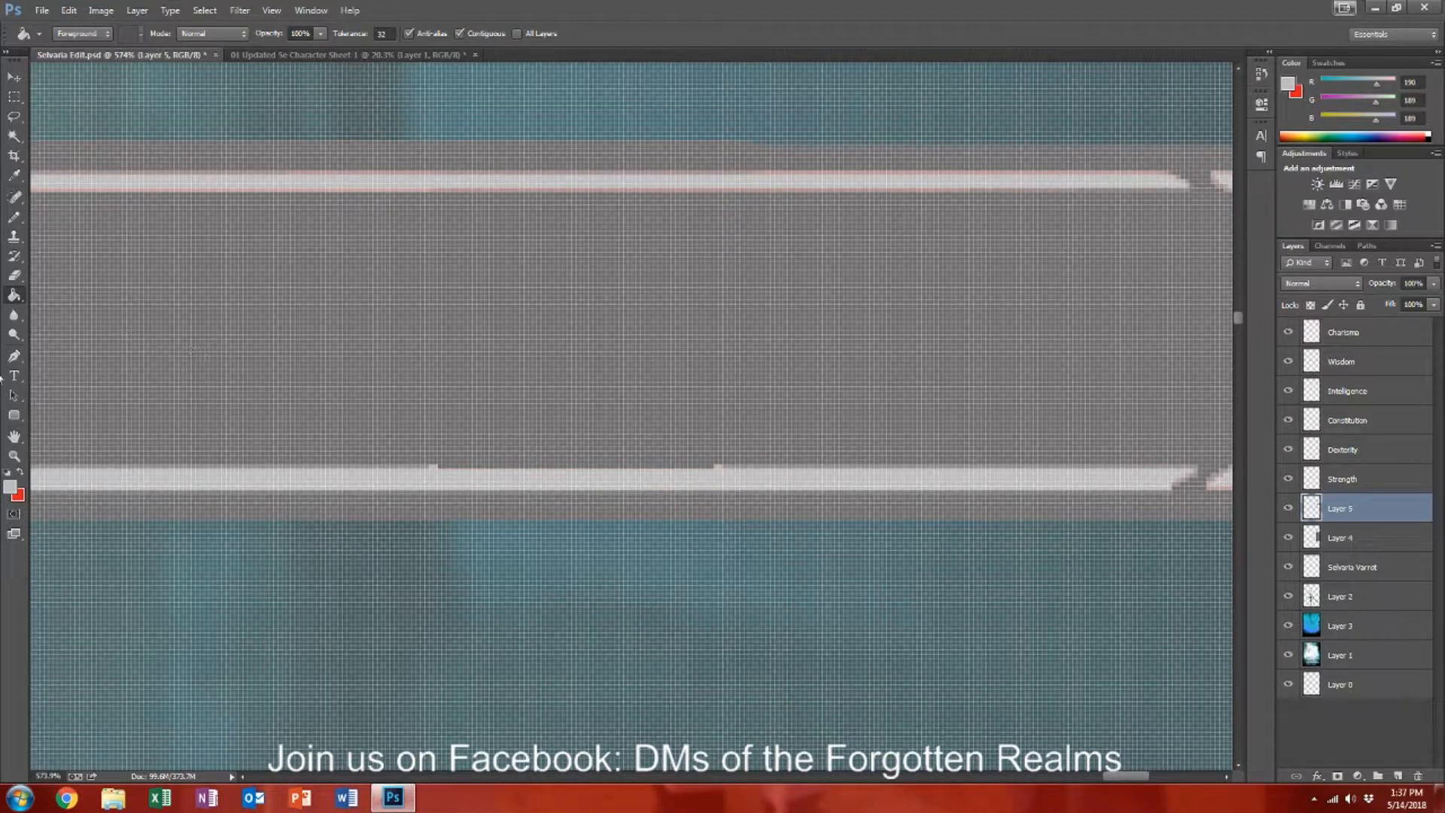
Step: Sample the bar's dark grey and try to cover the stray light pixels above the lower line with a 1 px Pencil
left_click(24, 470)
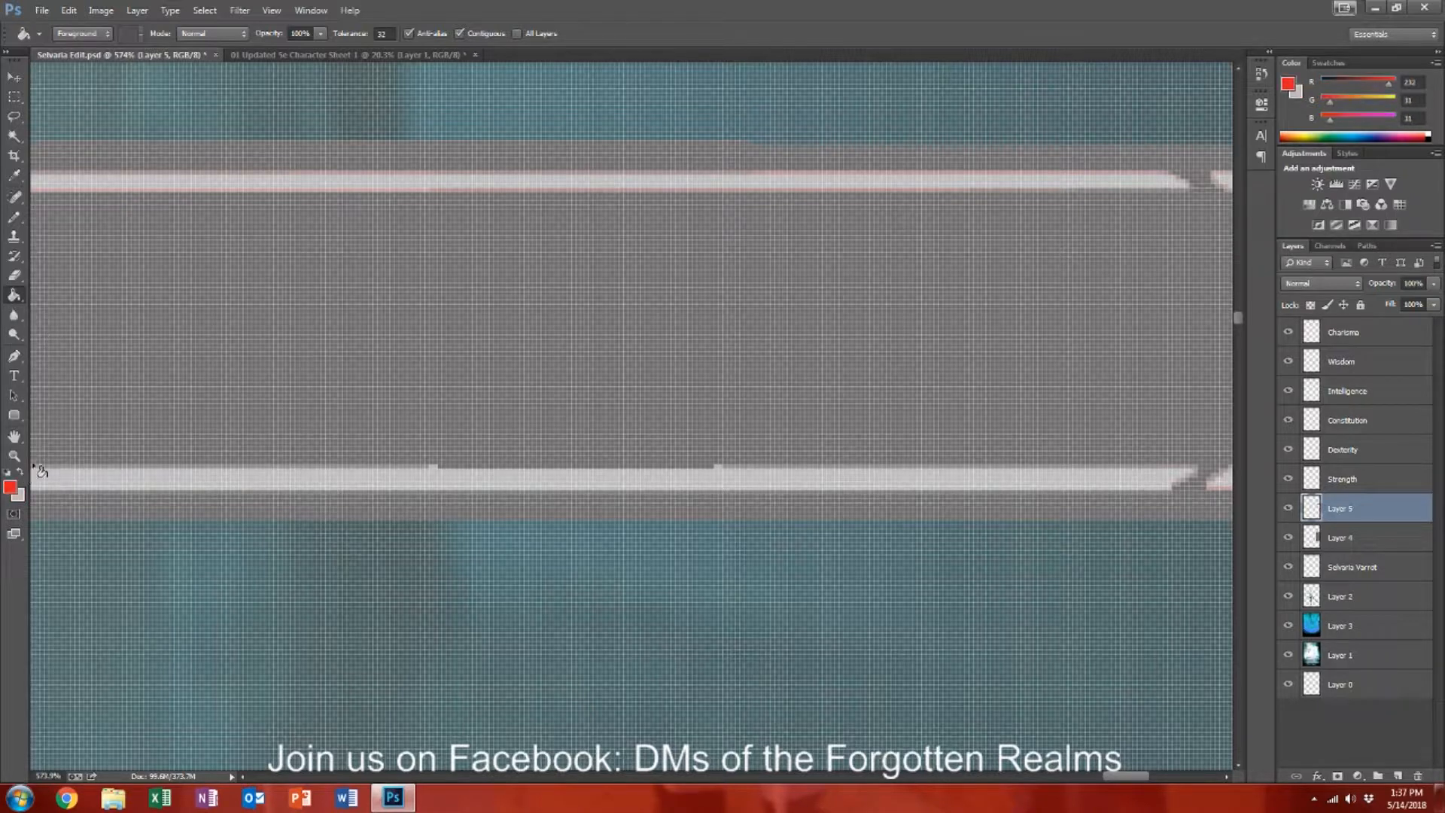
left_click(177, 384, "alt")
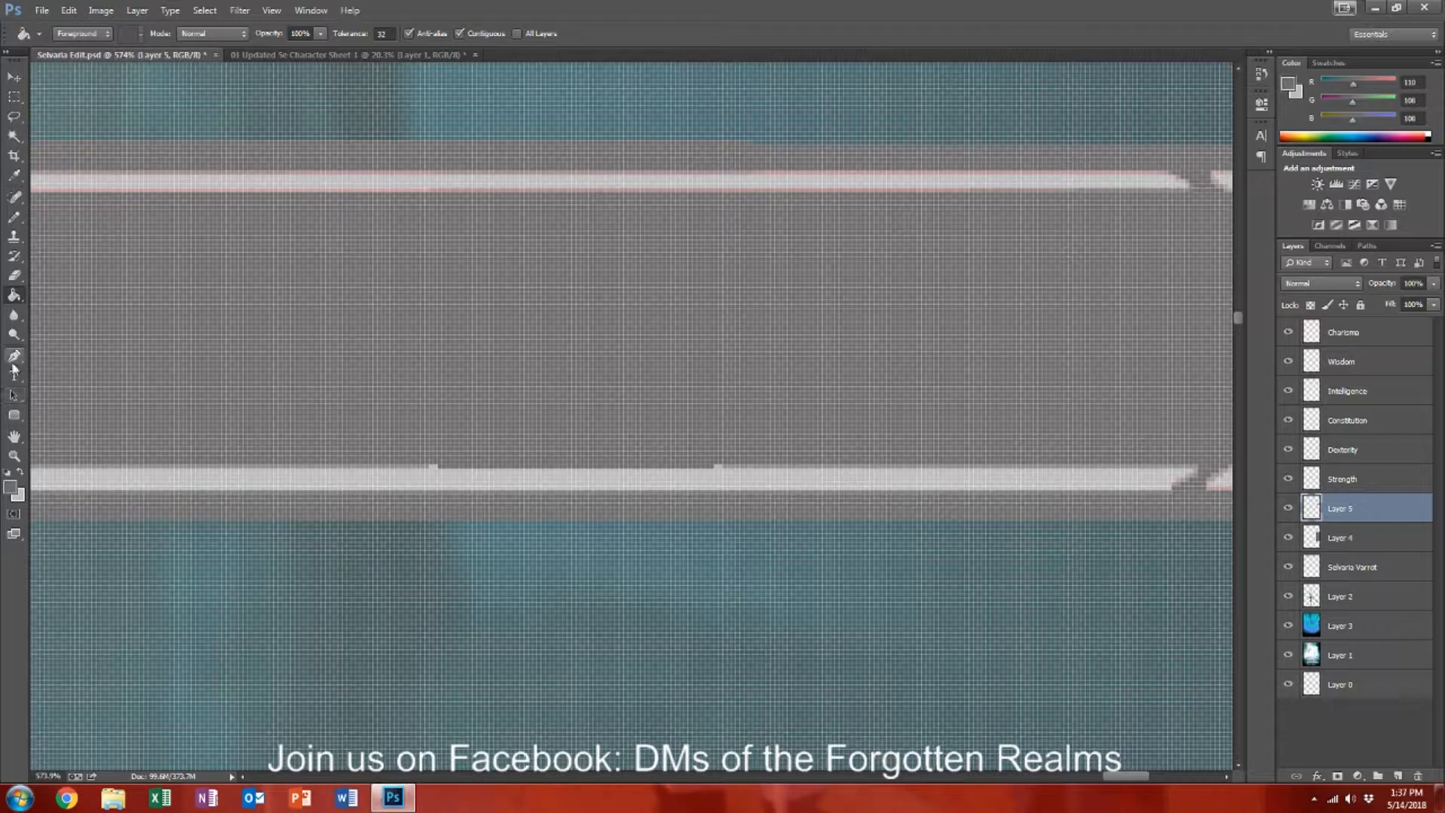
left_click(14, 359)
left_click(13, 359)
left_click(14, 360)
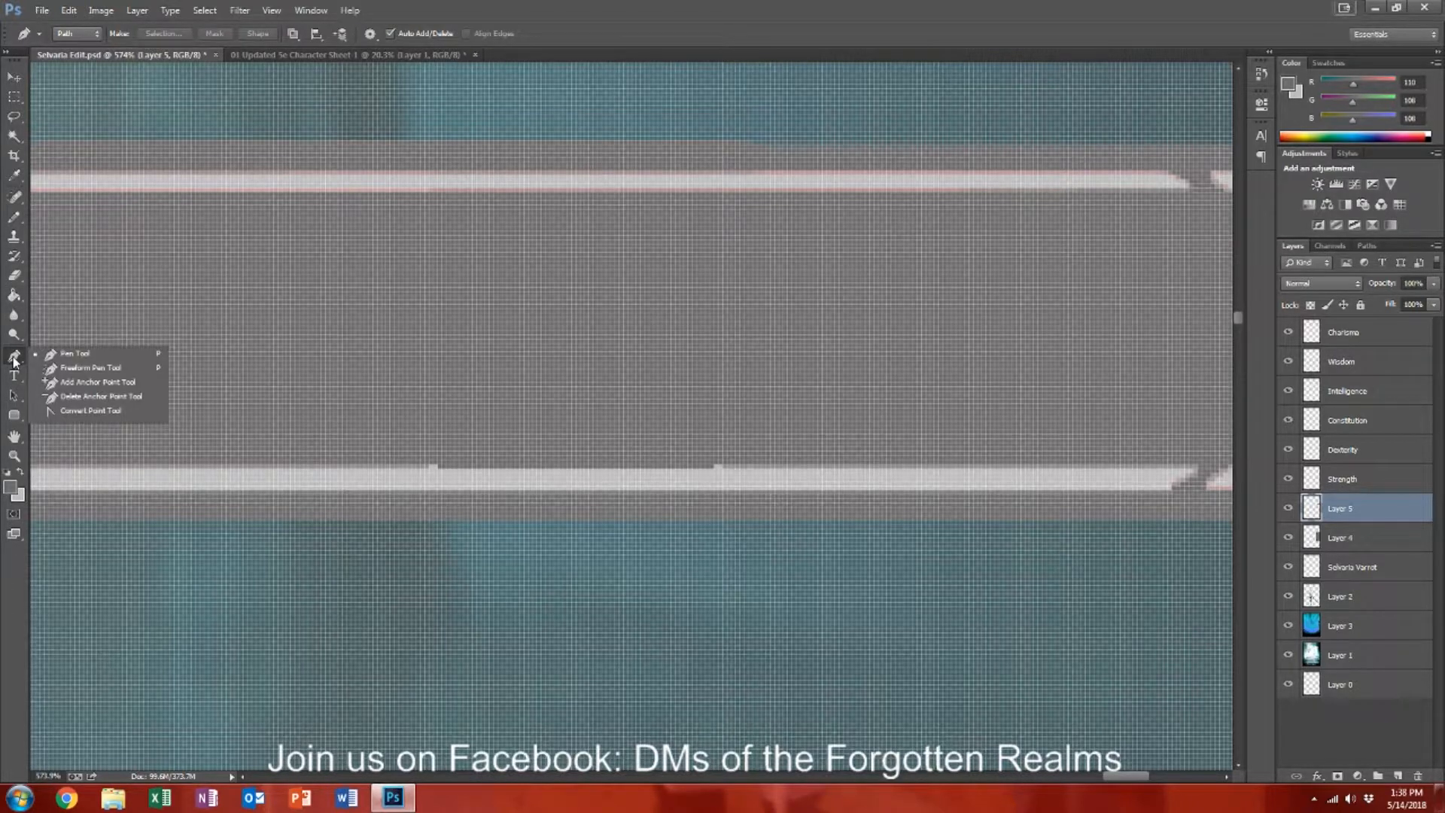
left_click(91, 372)
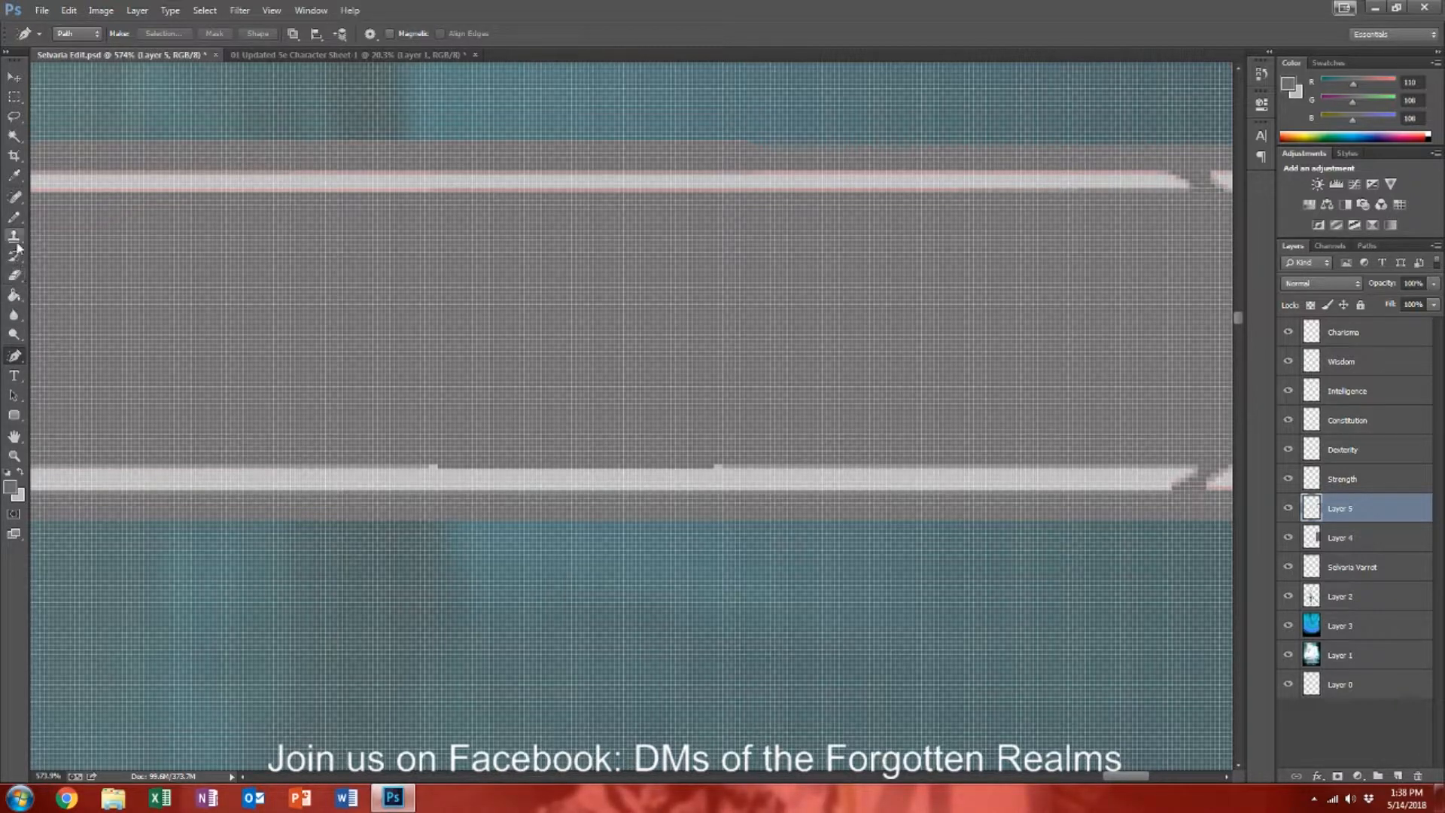
left_click(13, 216)
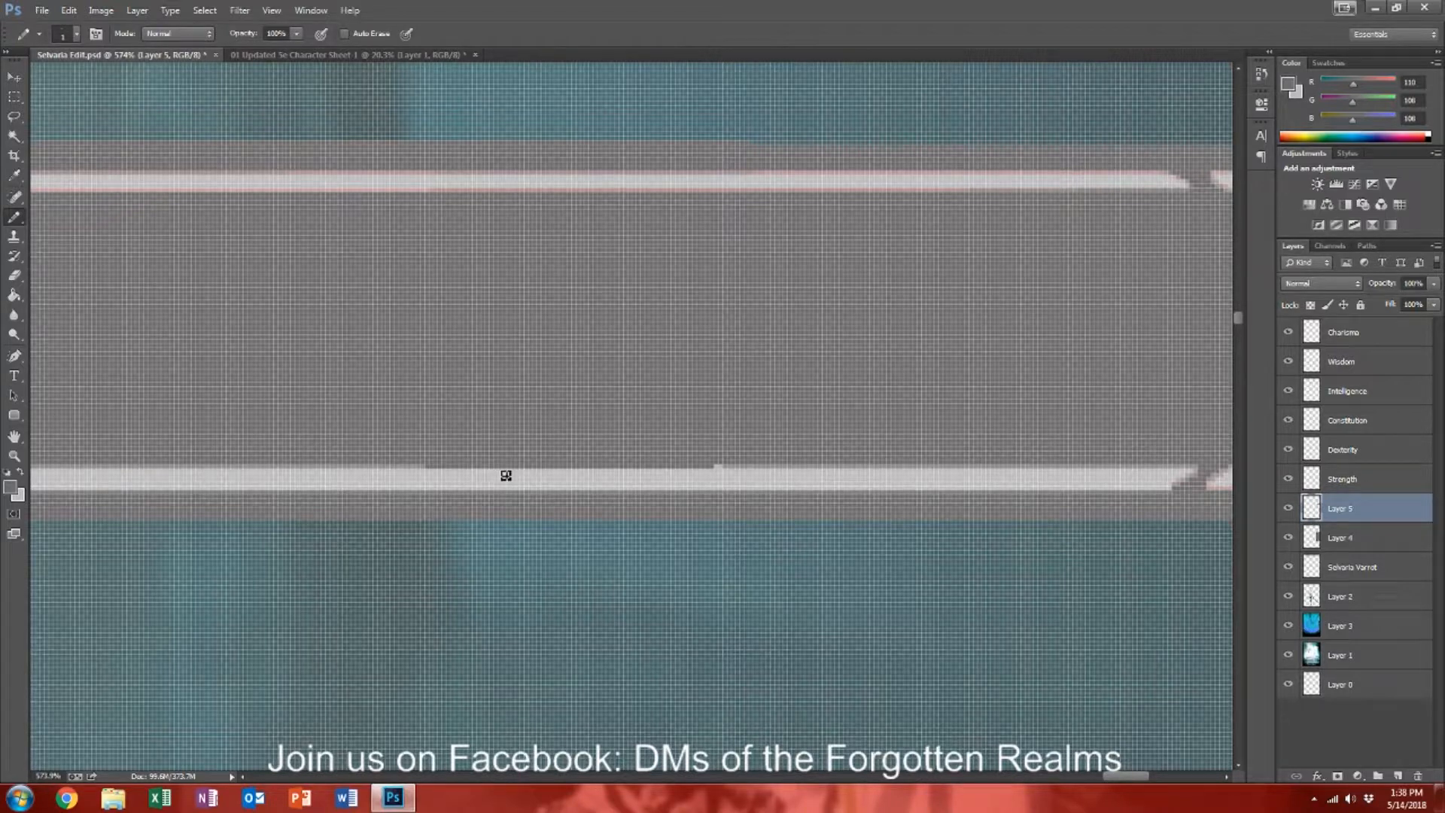
left_click_drag(711, 476, 1194, 477)
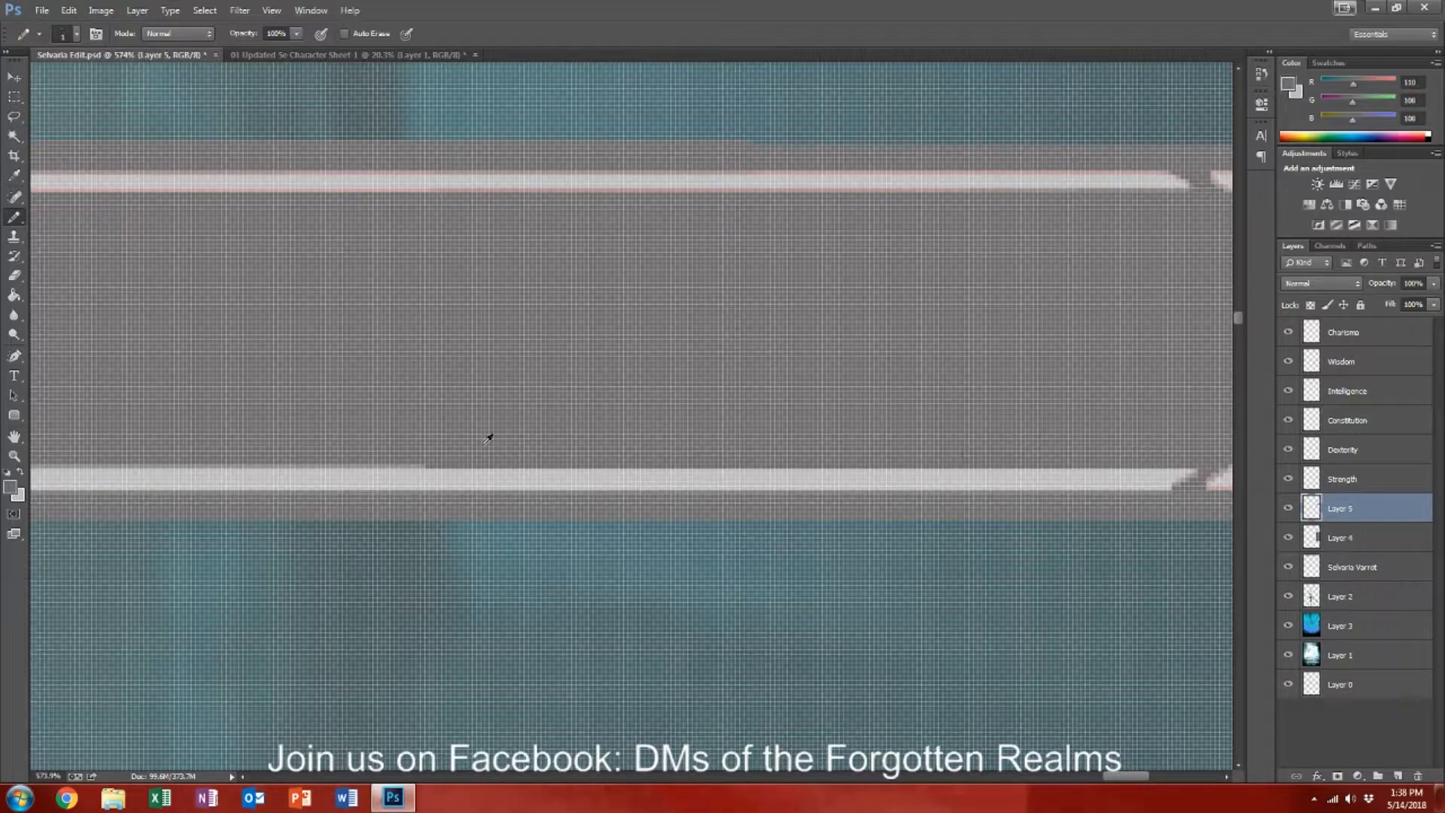
Step: Try to trim the raised part of the lower line's upper edge with a dark grey line shape, 3 px thick and about 110 px long
scroll(489, 440, "up", 4)
scroll(482, 444, "down", 3)
scroll(479, 445, "left", 5)
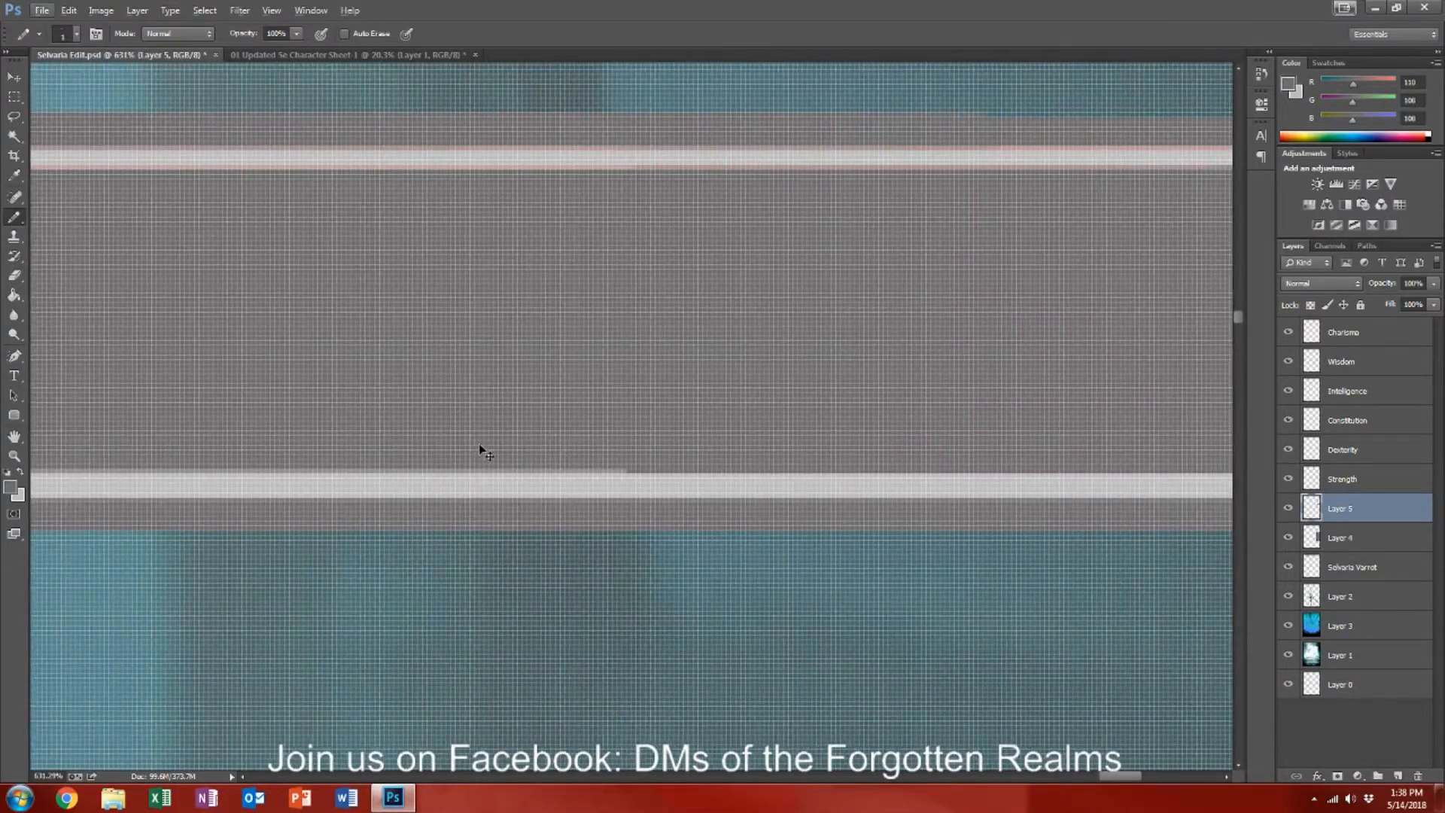
scroll(480, 445, "left", 8)
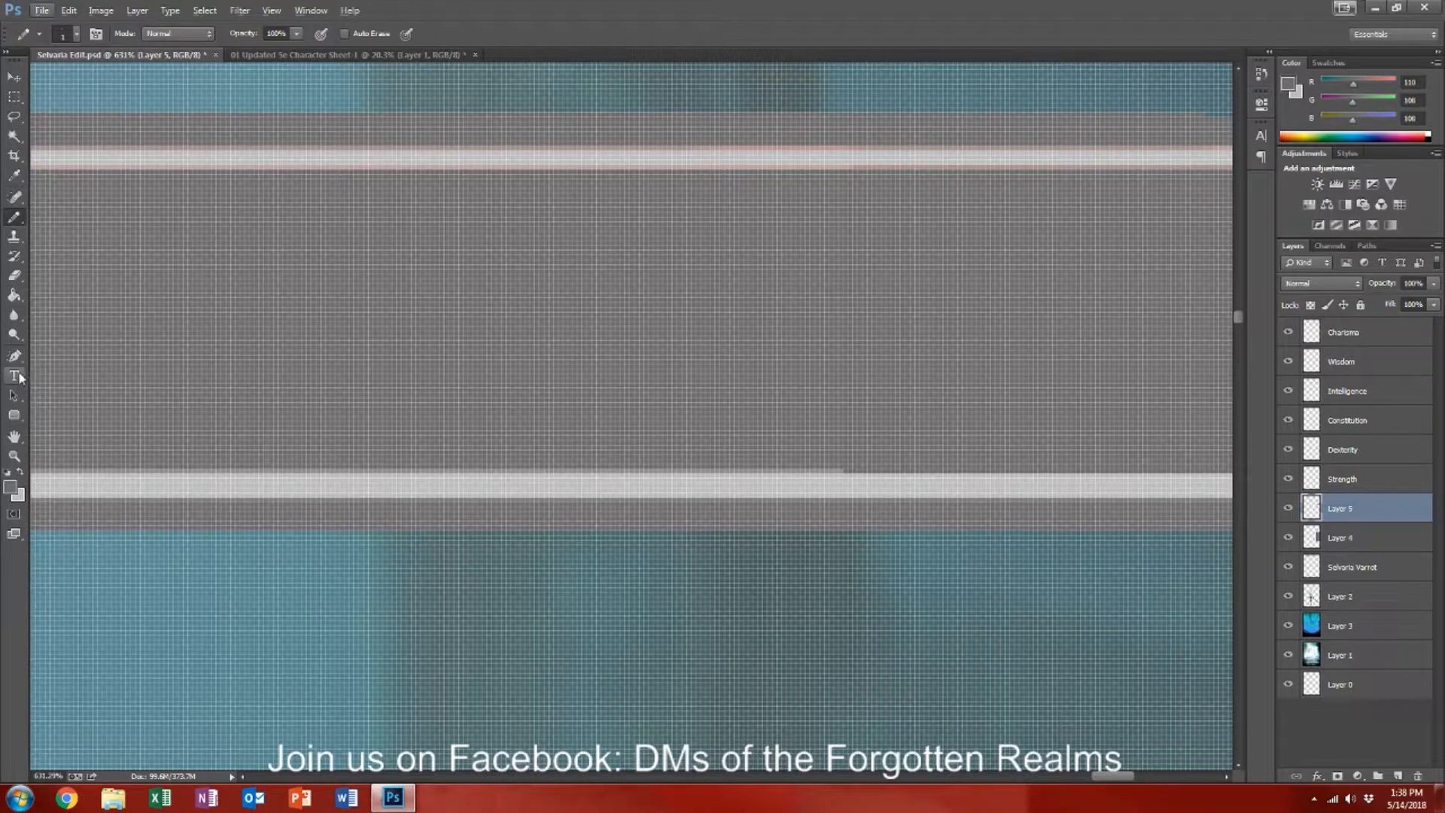
left_click(15, 416)
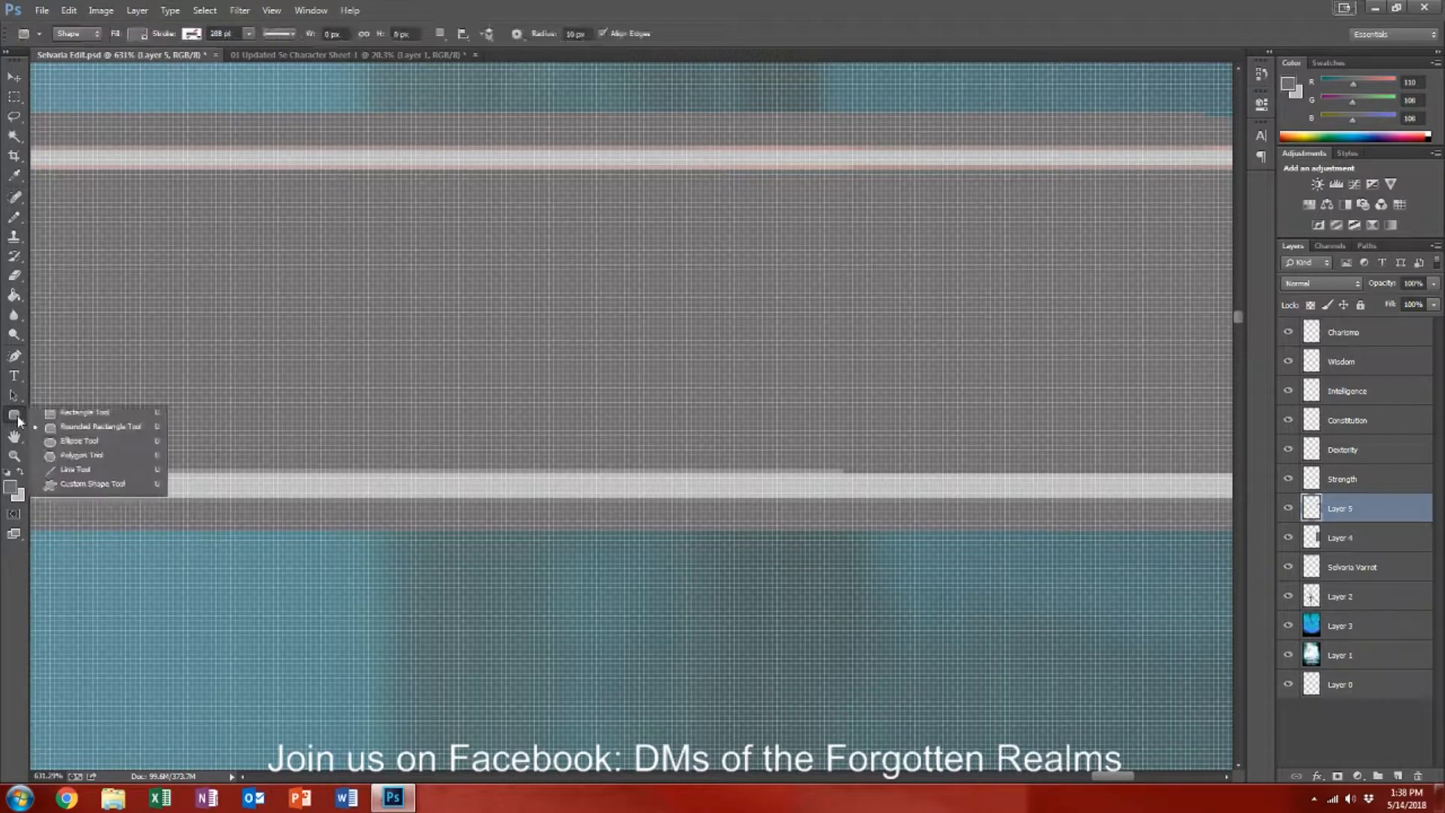
left_click(79, 469)
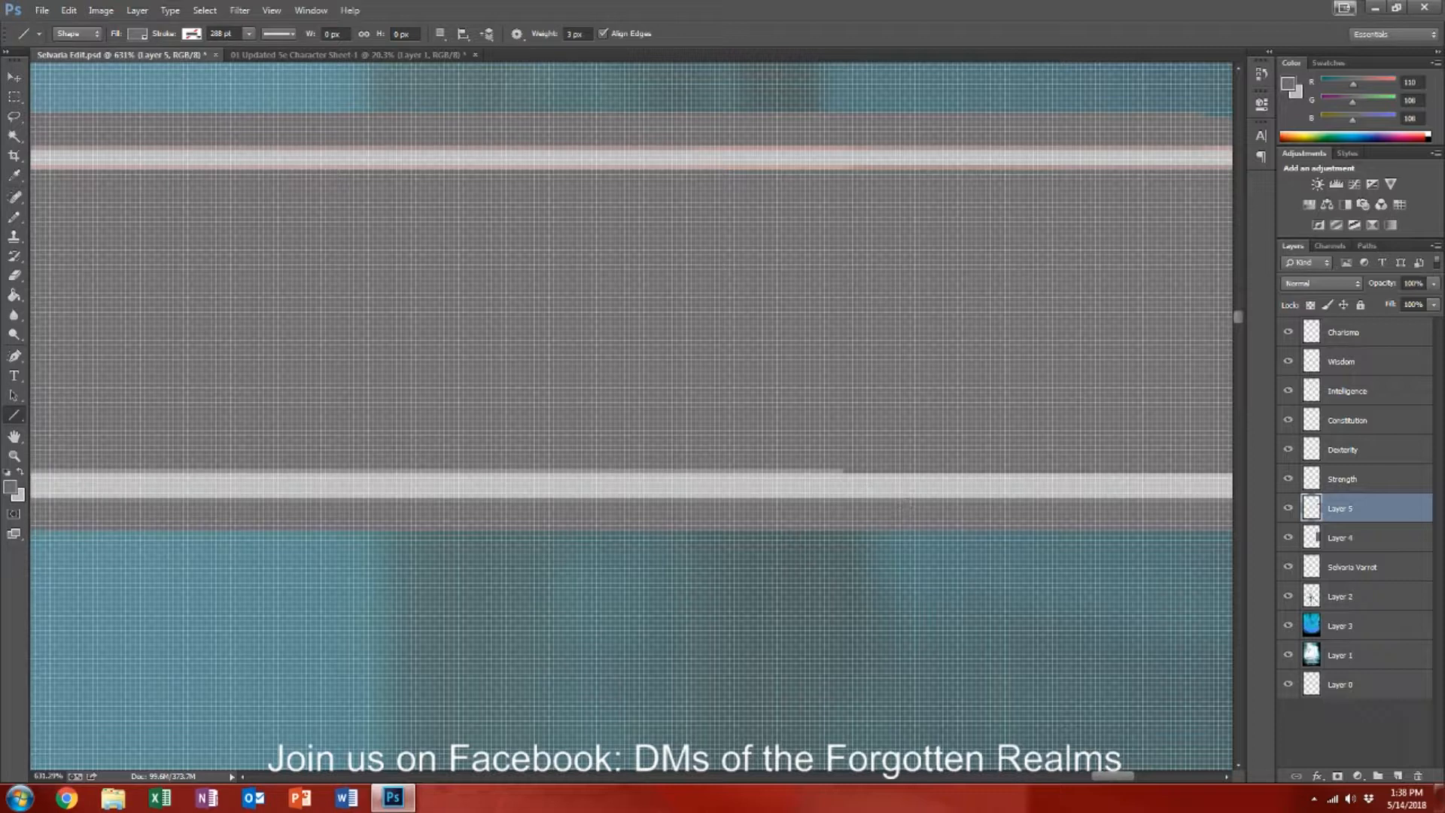
left_click_drag(843, 471, 320, 468)
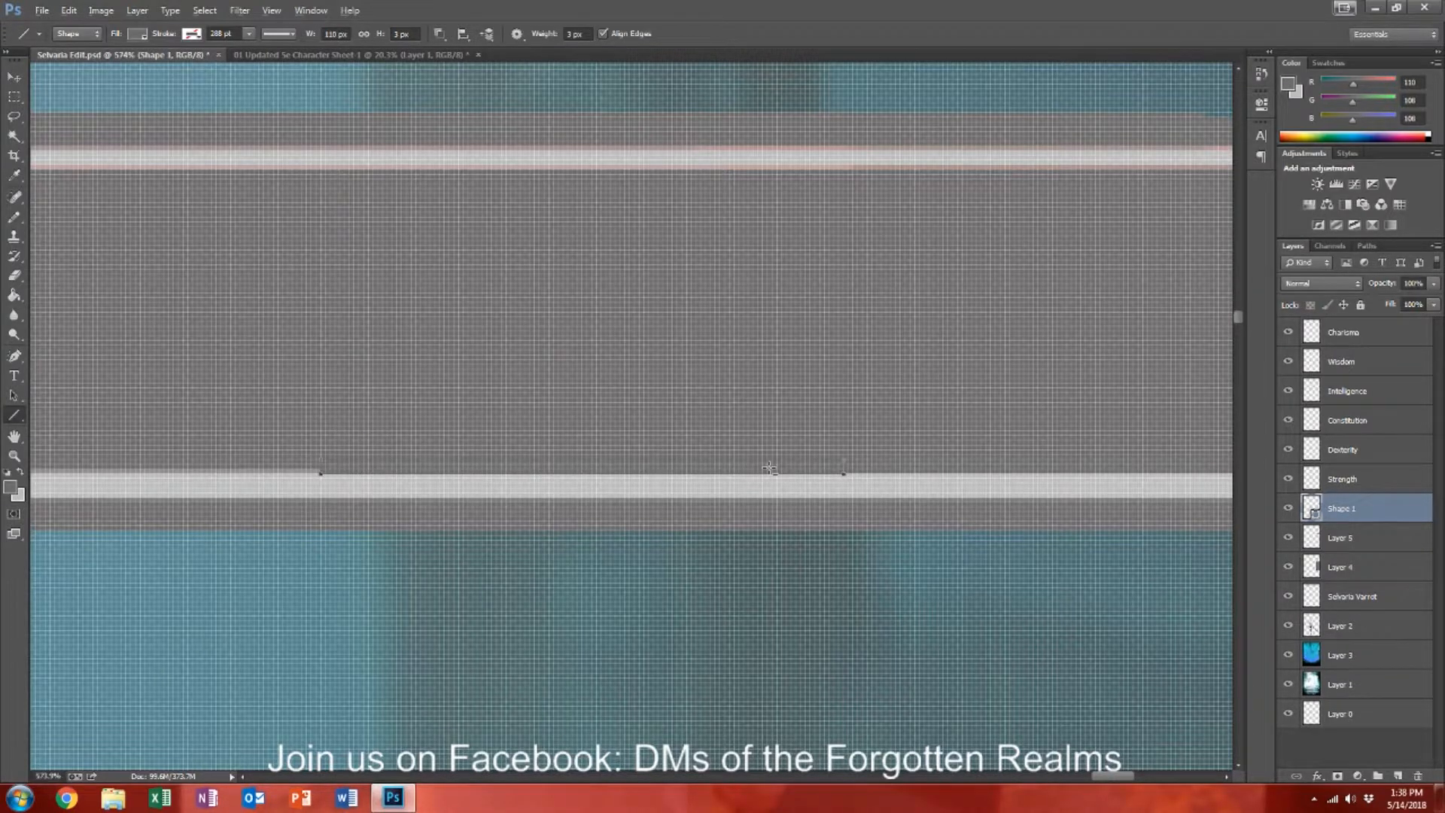
Step: Undo the dark grey line shape, the pencil corrections and the last fringe fill
scroll(769, 468, "down", 2)
scroll(769, 468, "left", 4)
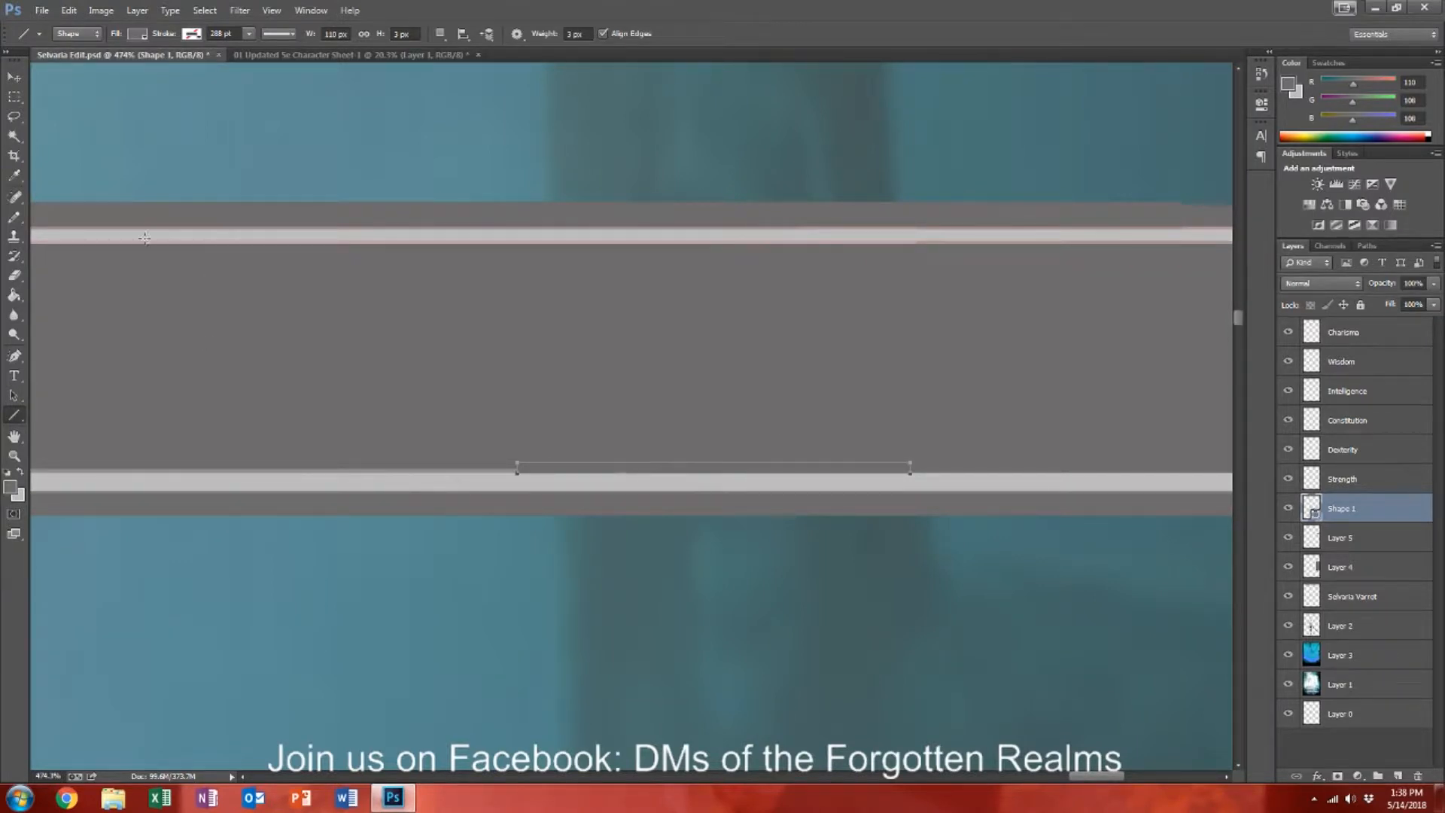
left_click(14, 96)
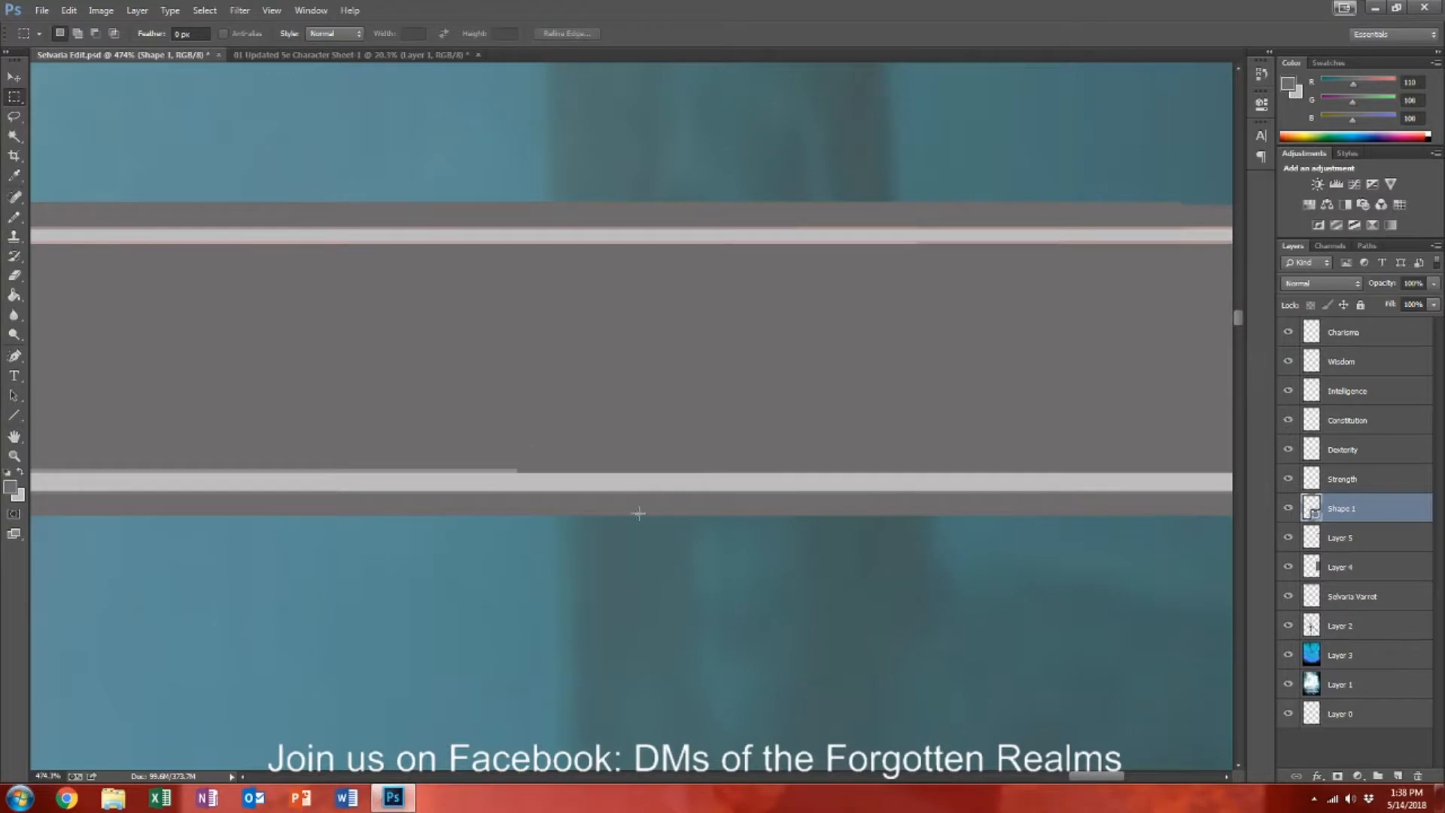
scroll(559, 461, "down", 2)
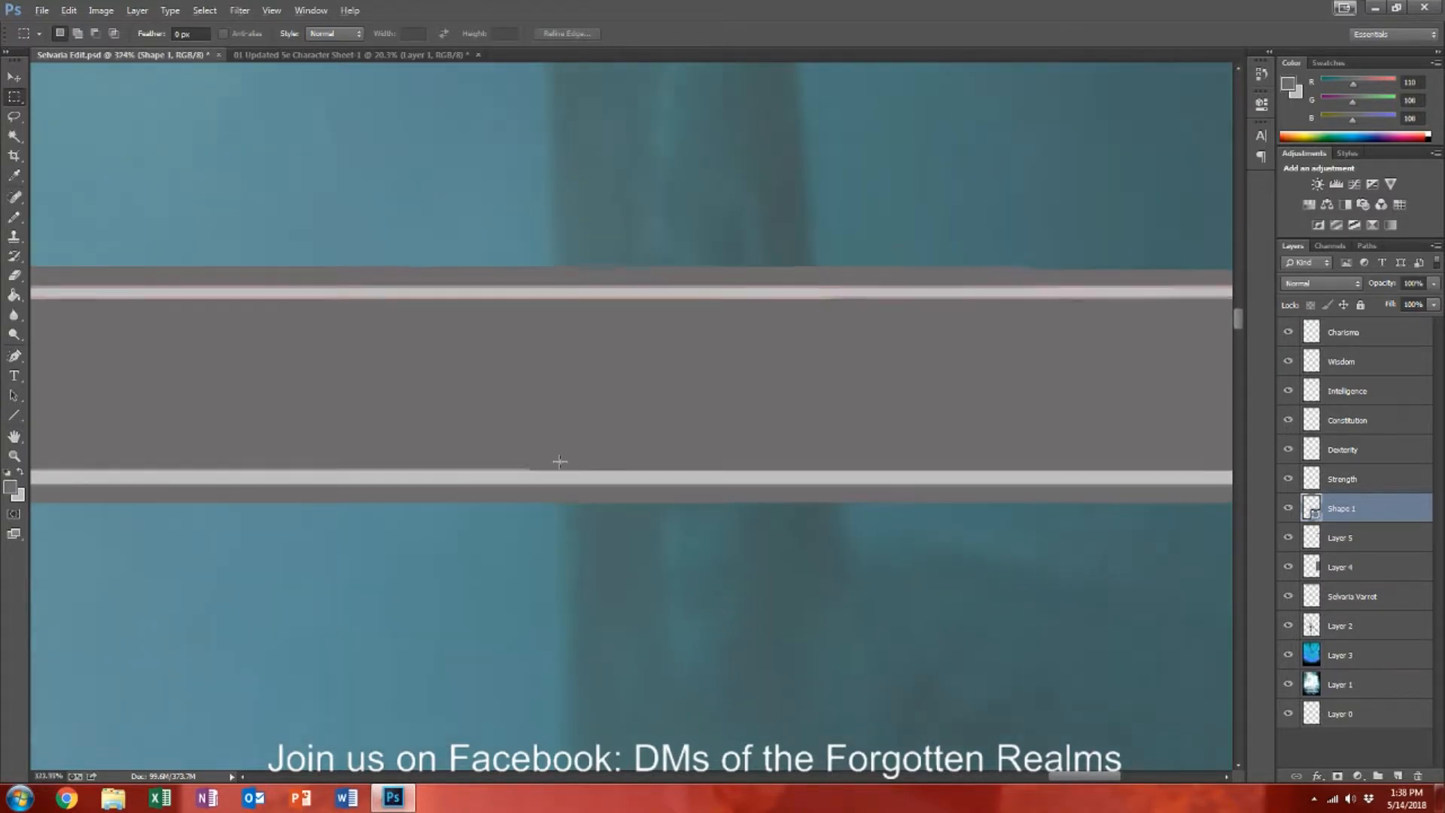
scroll(559, 461, "up", 2)
scroll(558, 460, "left", 5)
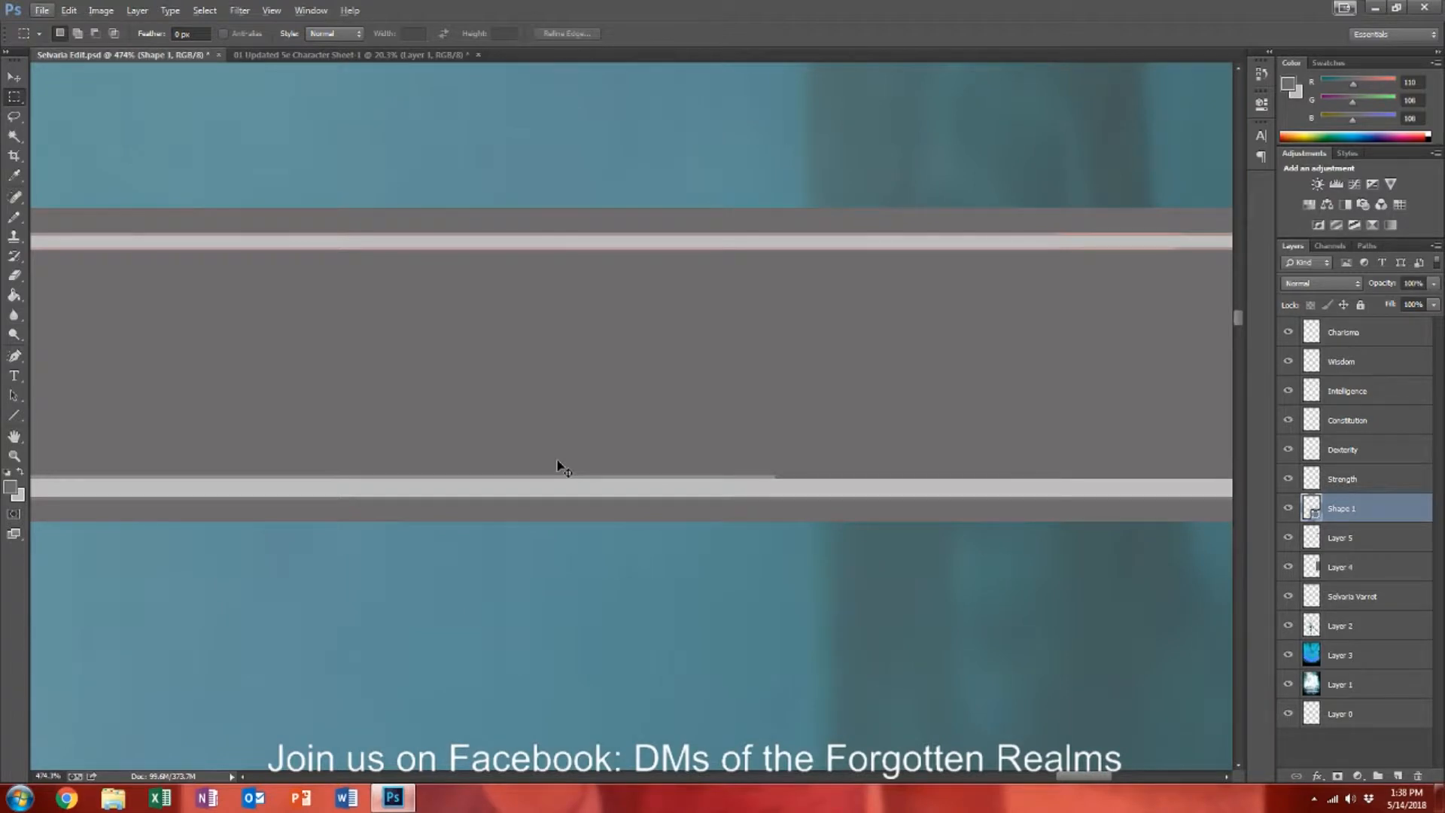
key("ctrl+z")
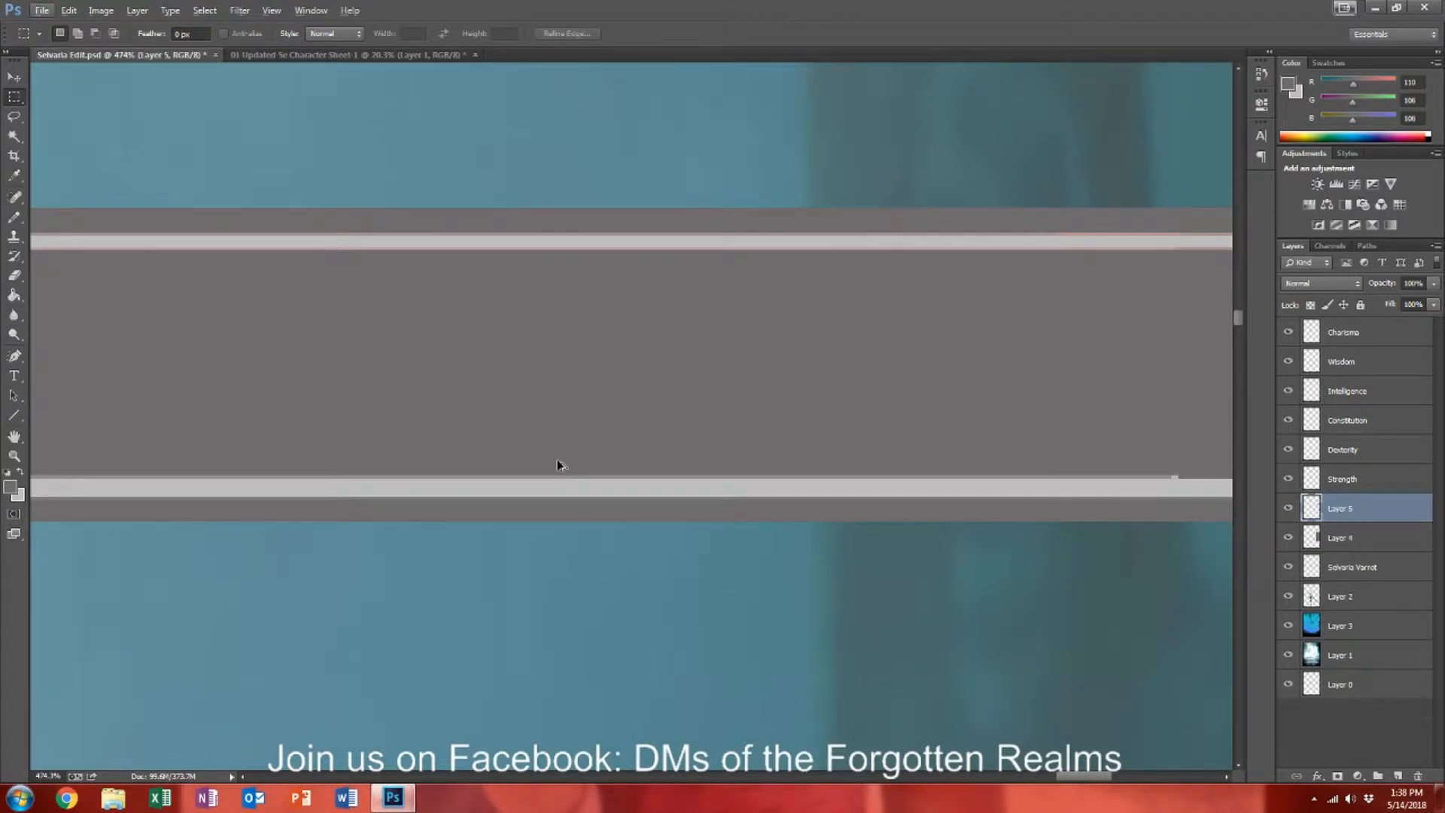
Step: Make light grey the foreground color again and fill the red fringe above the bar's lower line with the Paint Bucket
scroll(557, 463, "down", 2)
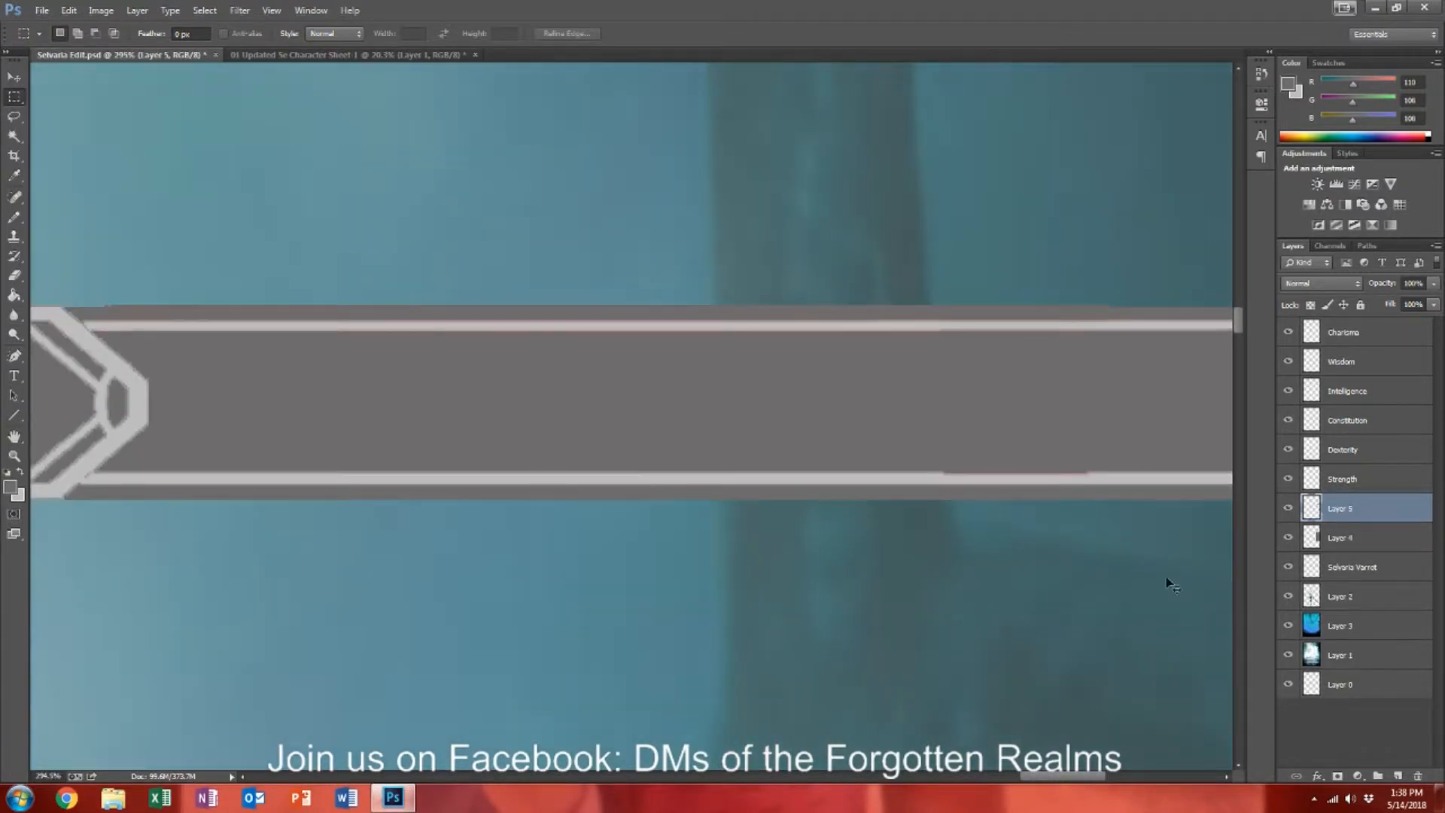
scroll(944, 493, "up", 2)
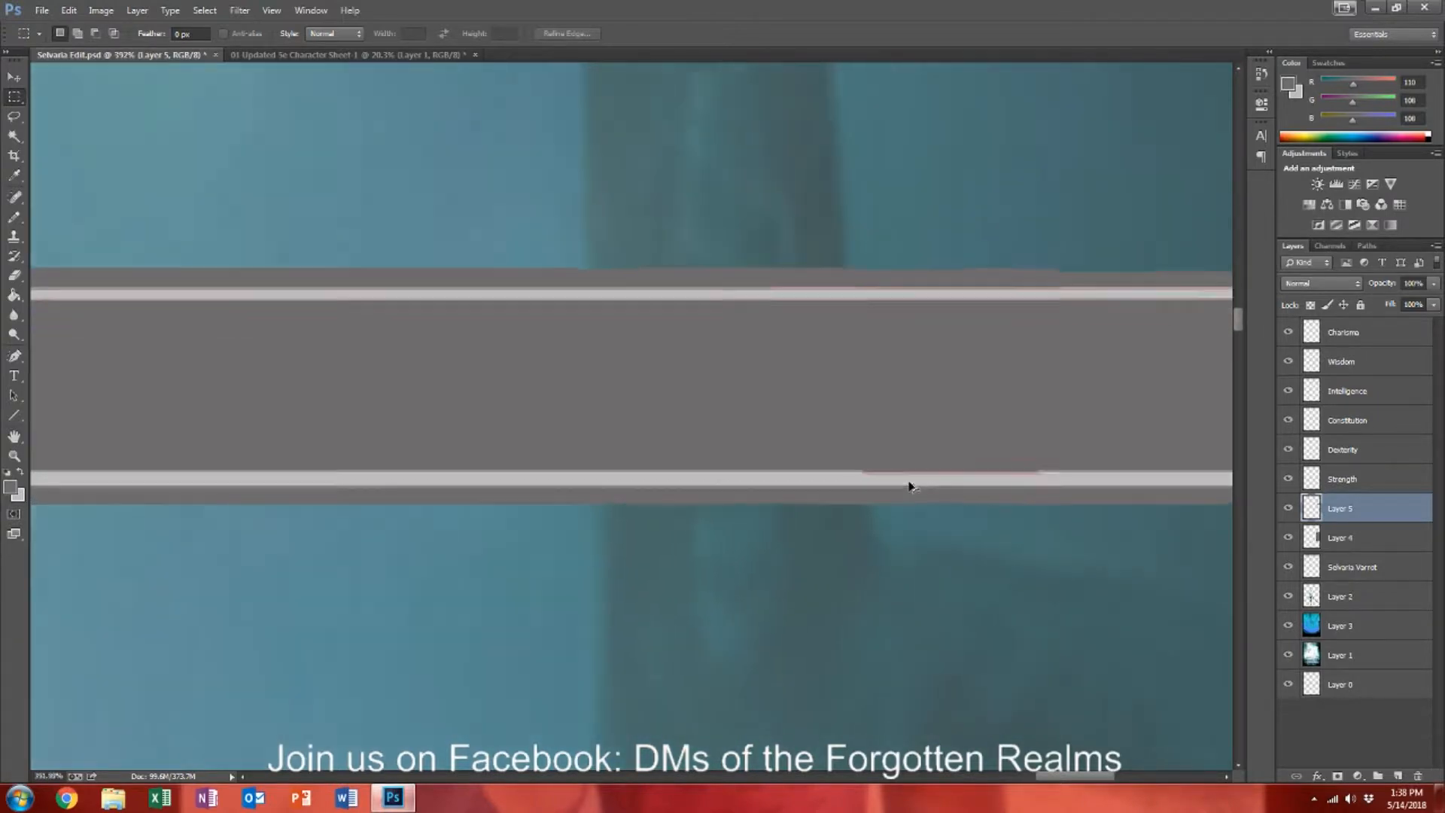
scroll(910, 487, "up", 3)
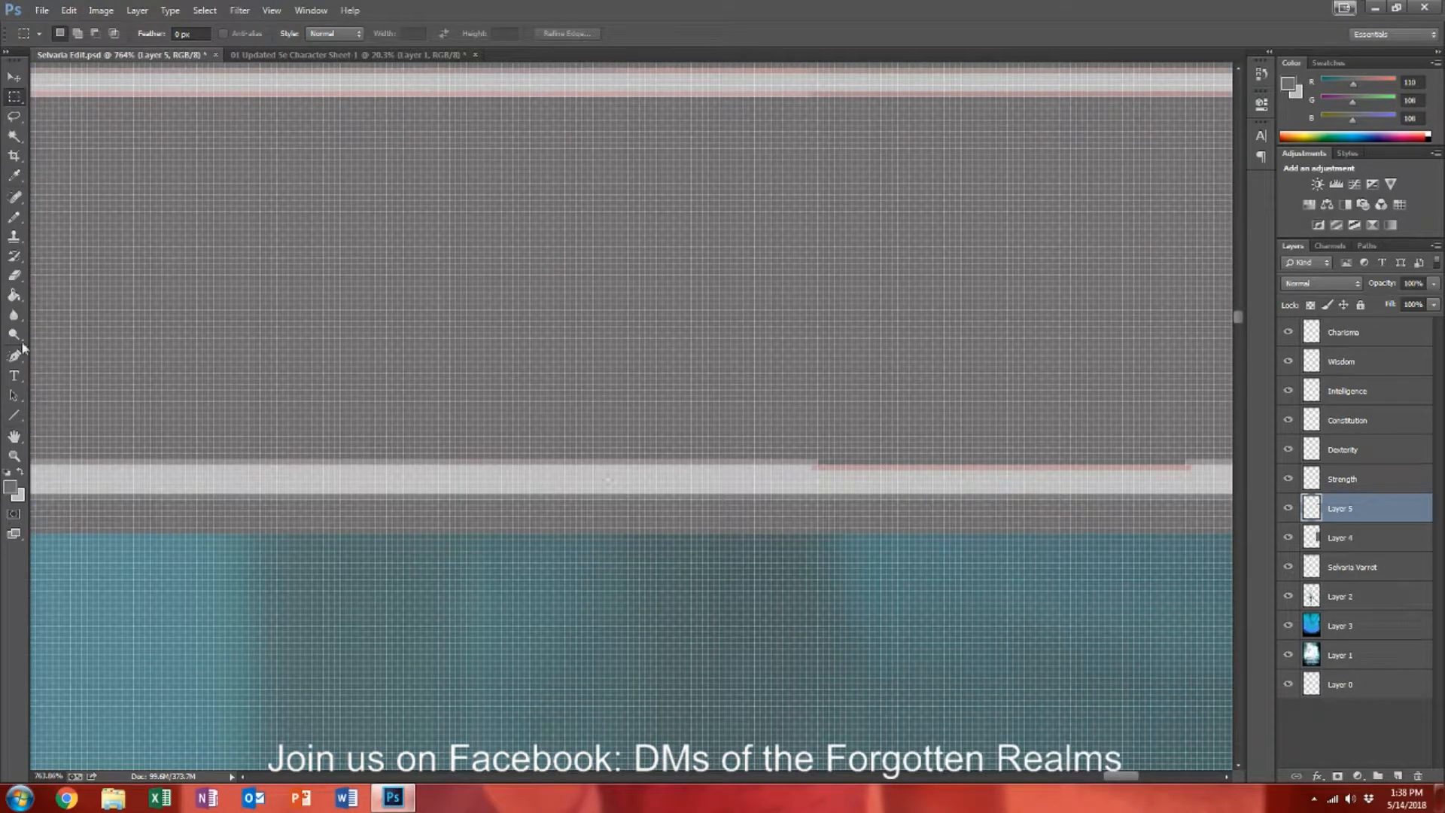
left_click(14, 295)
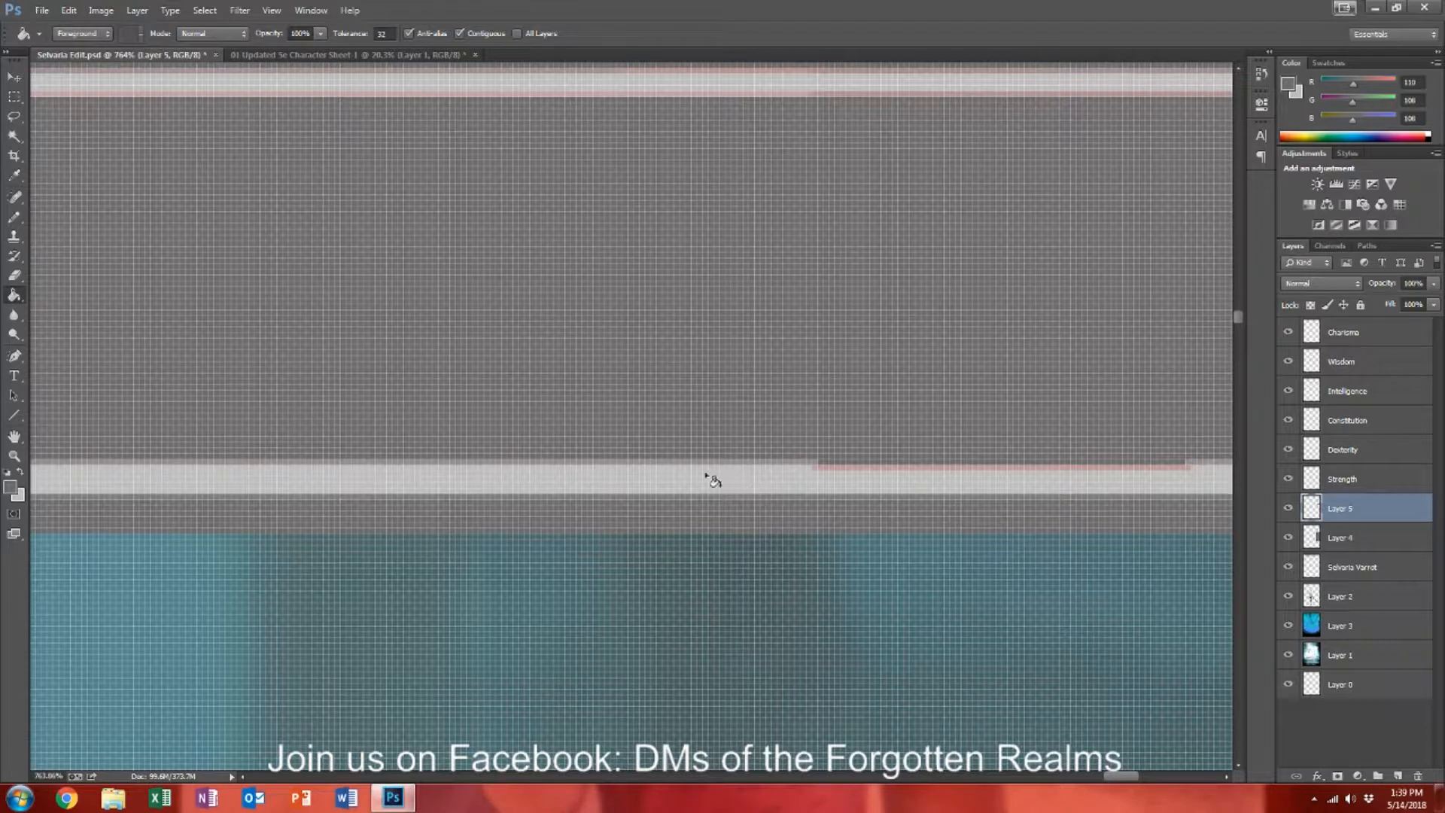
key("alt")
left_click(19, 474)
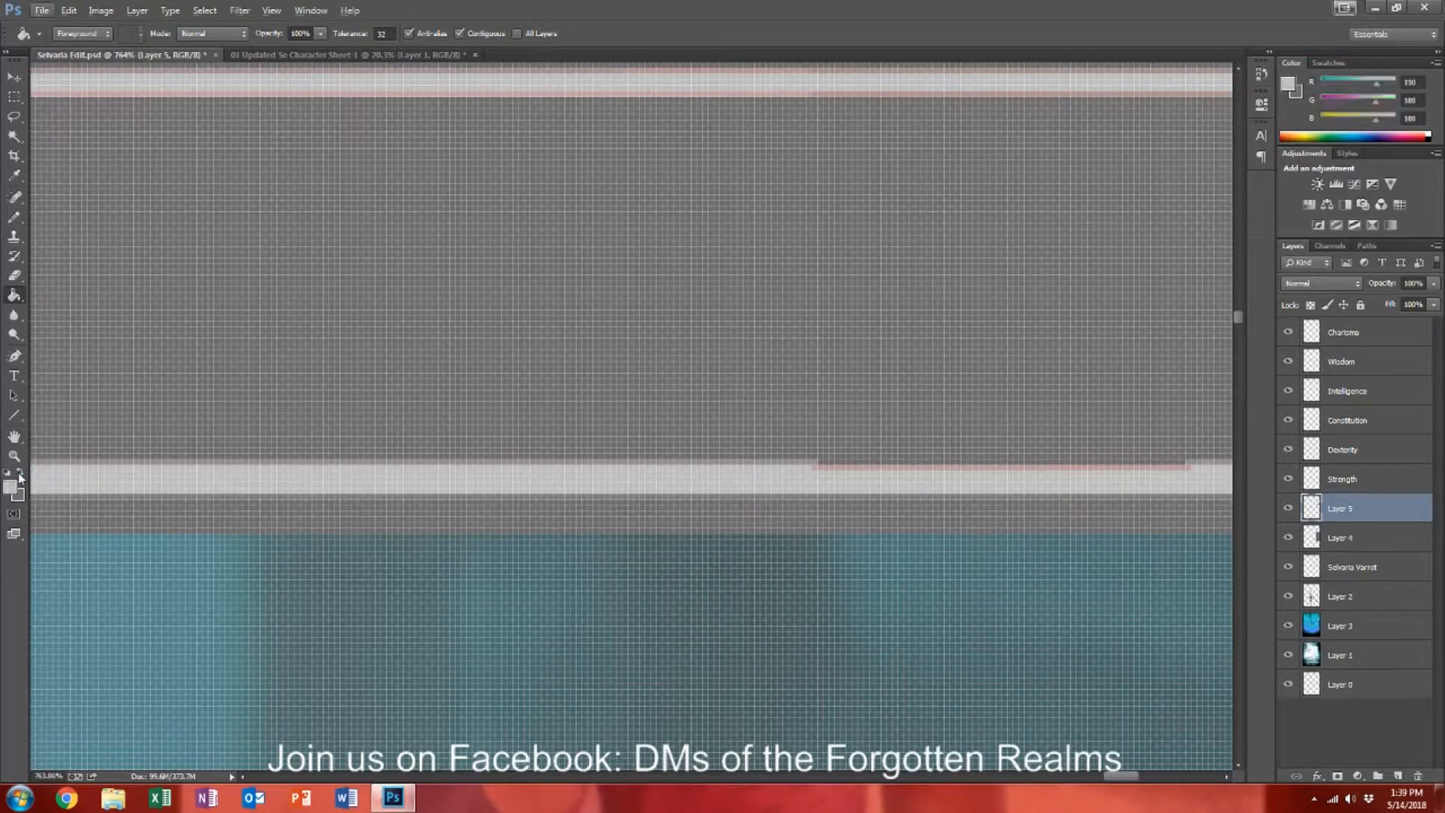
left_click(834, 470)
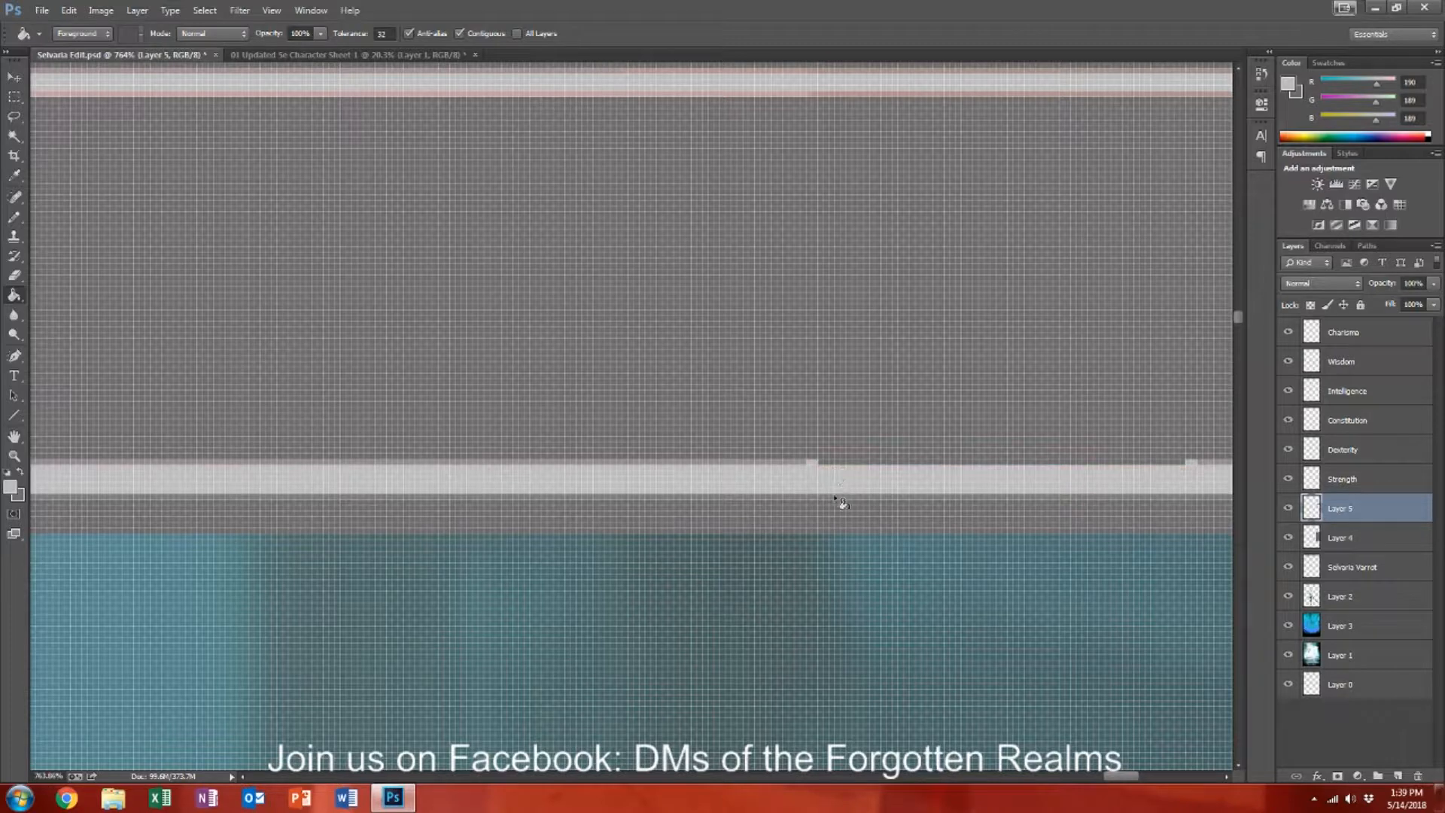
Step: Sample the edge's mid grey and cover the stray light pixels at one end of the gap above the lower line with a 1 px Pencil
scroll(834, 485, "down", 5)
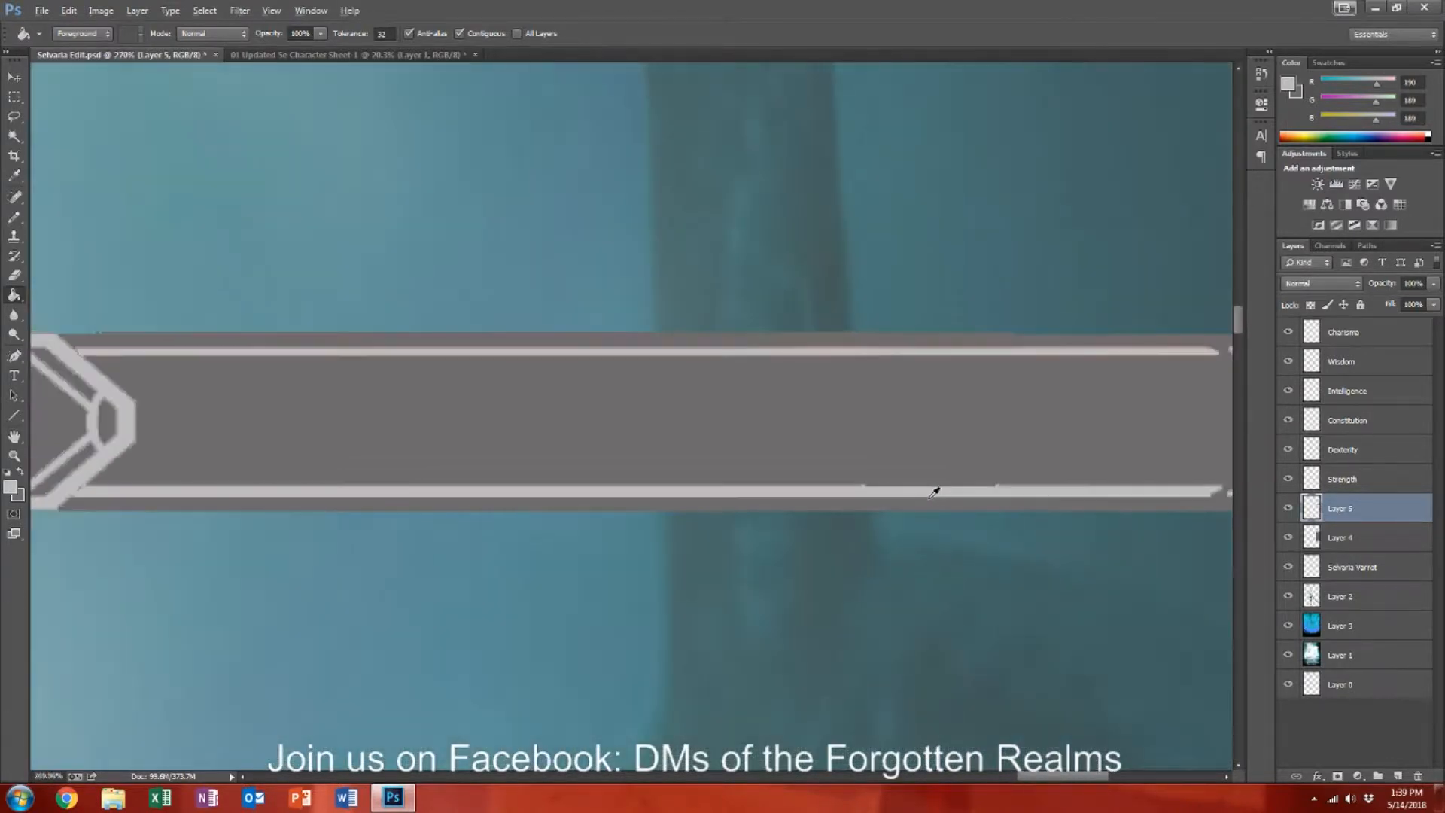
scroll(1043, 507, "left", 2)
scroll(1050, 505, "right", 6)
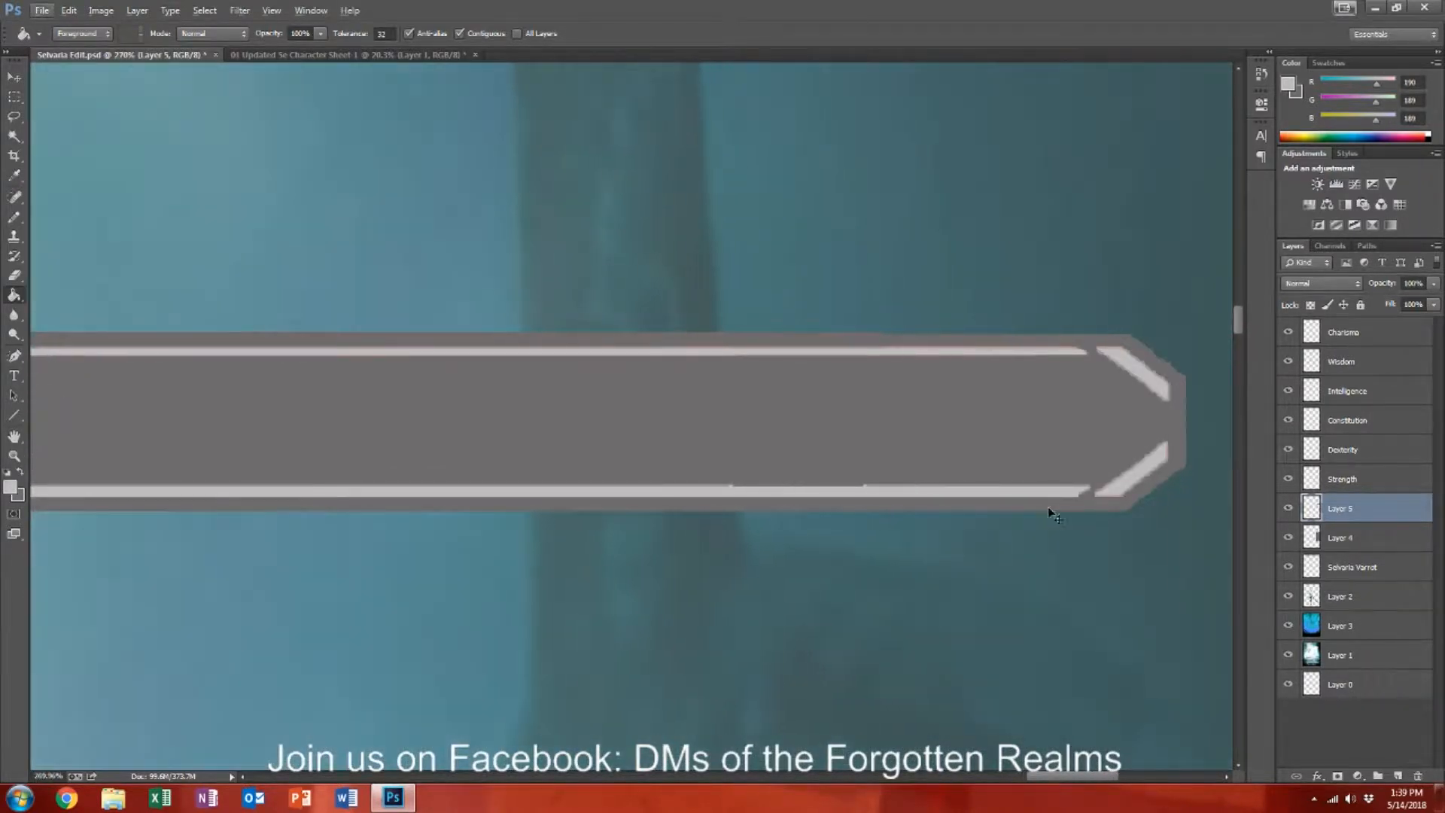
scroll(873, 485, "up", 2)
scroll(878, 480, "up", 4)
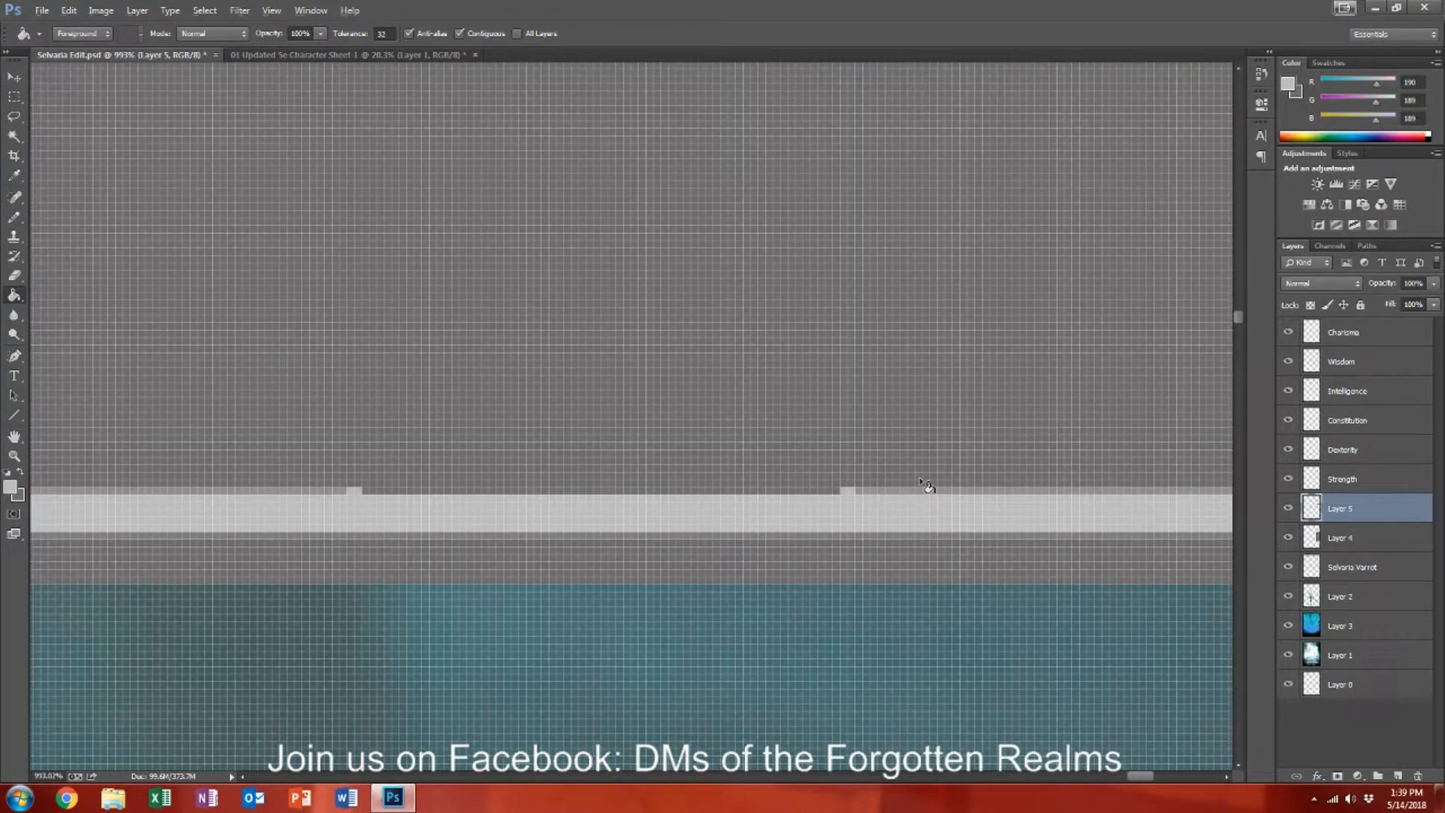
left_click(895, 484, "alt")
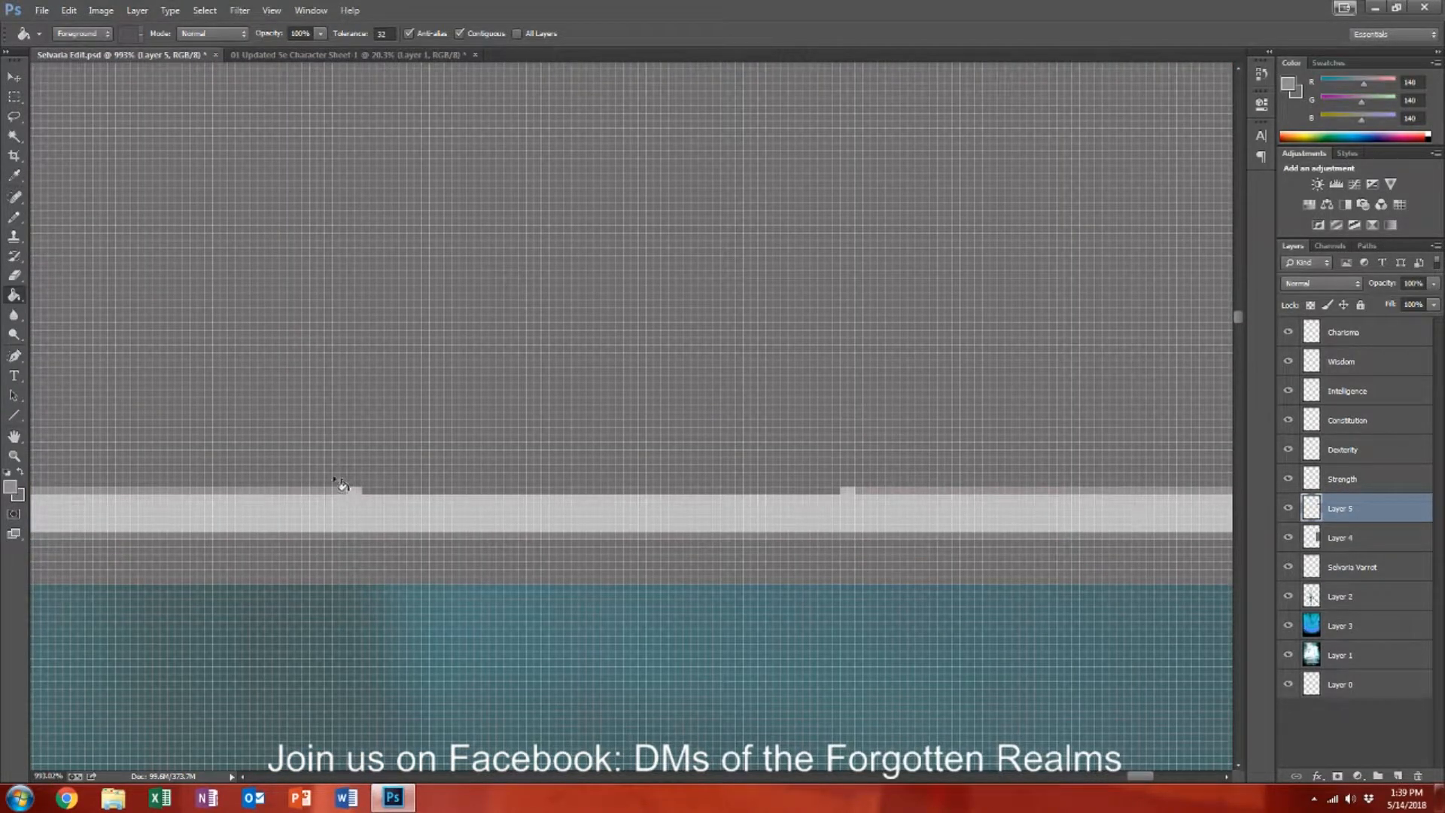
key("b")
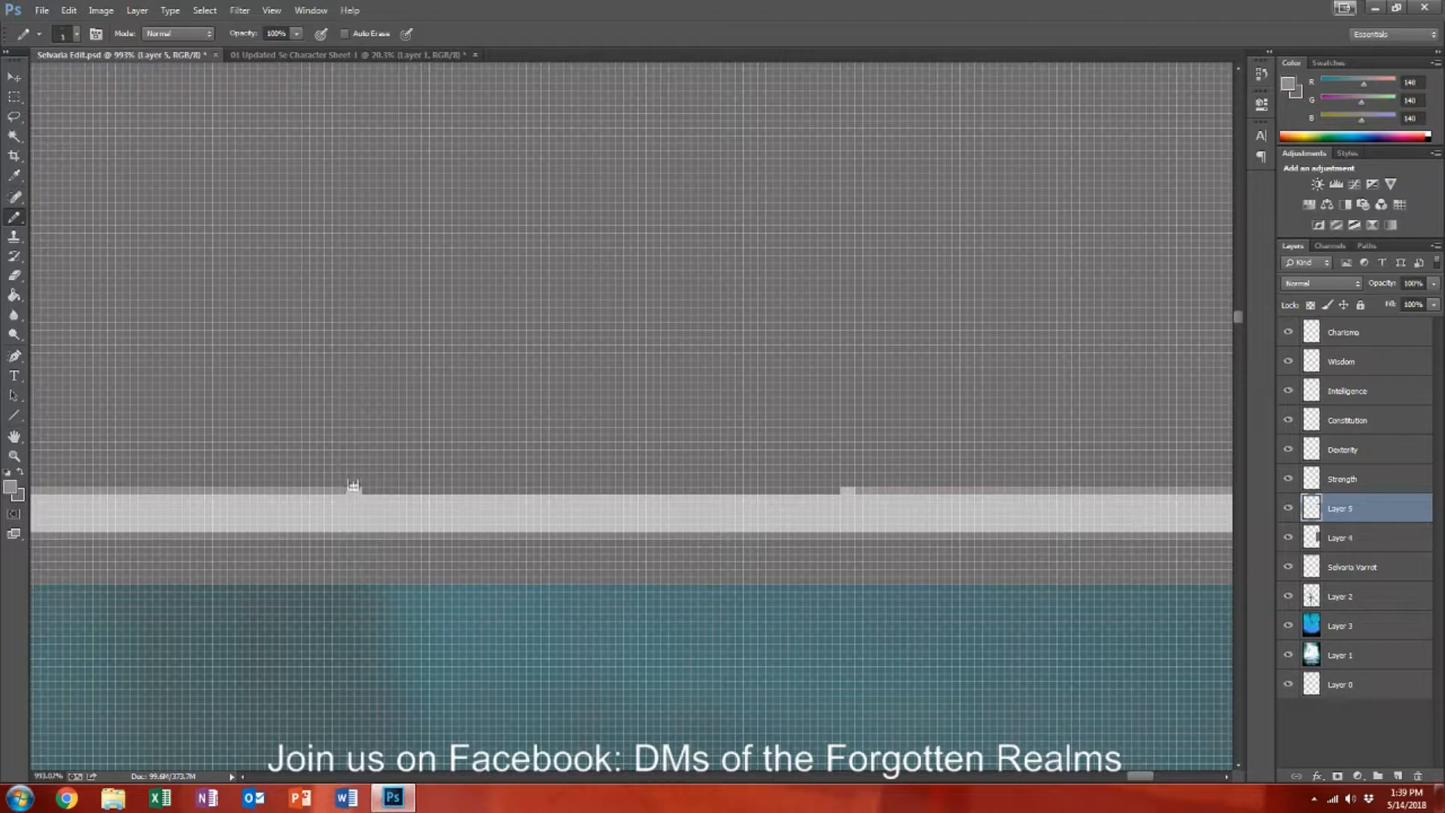
left_click_drag(354, 489, 378, 490)
key("ctrl+z")
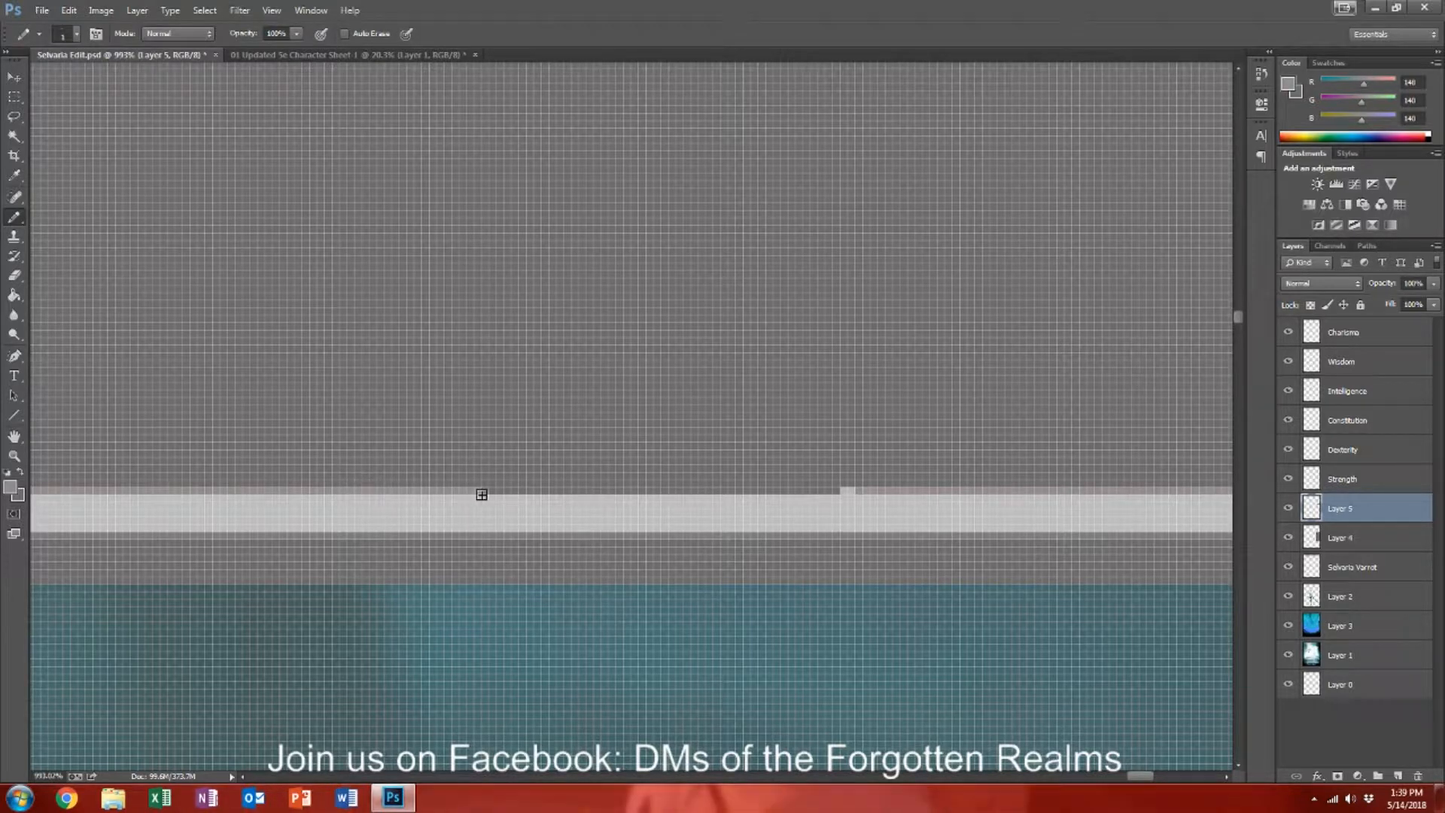
Step: Close the remaining gap along the lower line's upper edge with mid-grey Pencil strokes, undoing the strokes that stray
left_click_drag(540, 494, 858, 501)
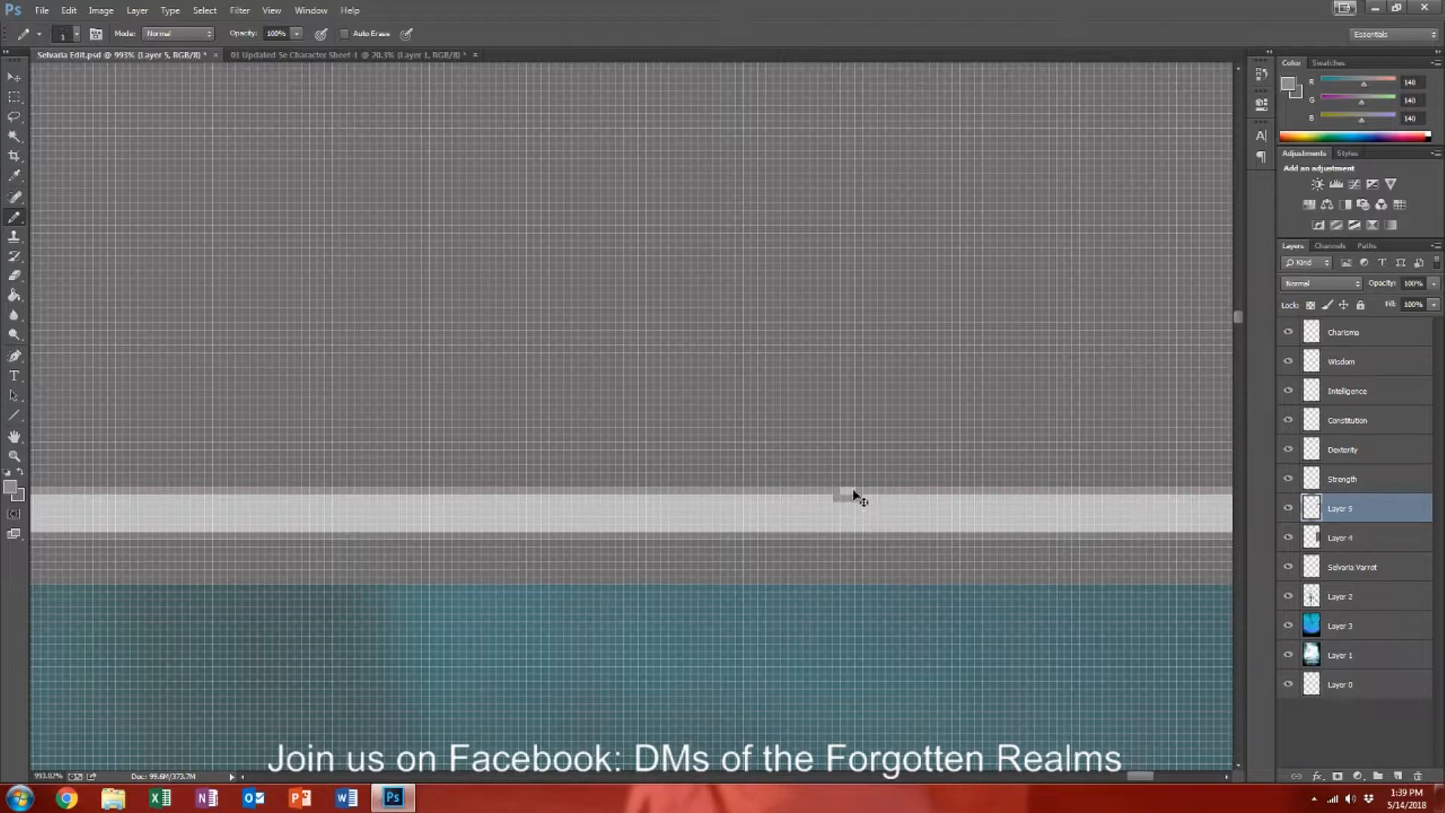
key("ctrl+z")
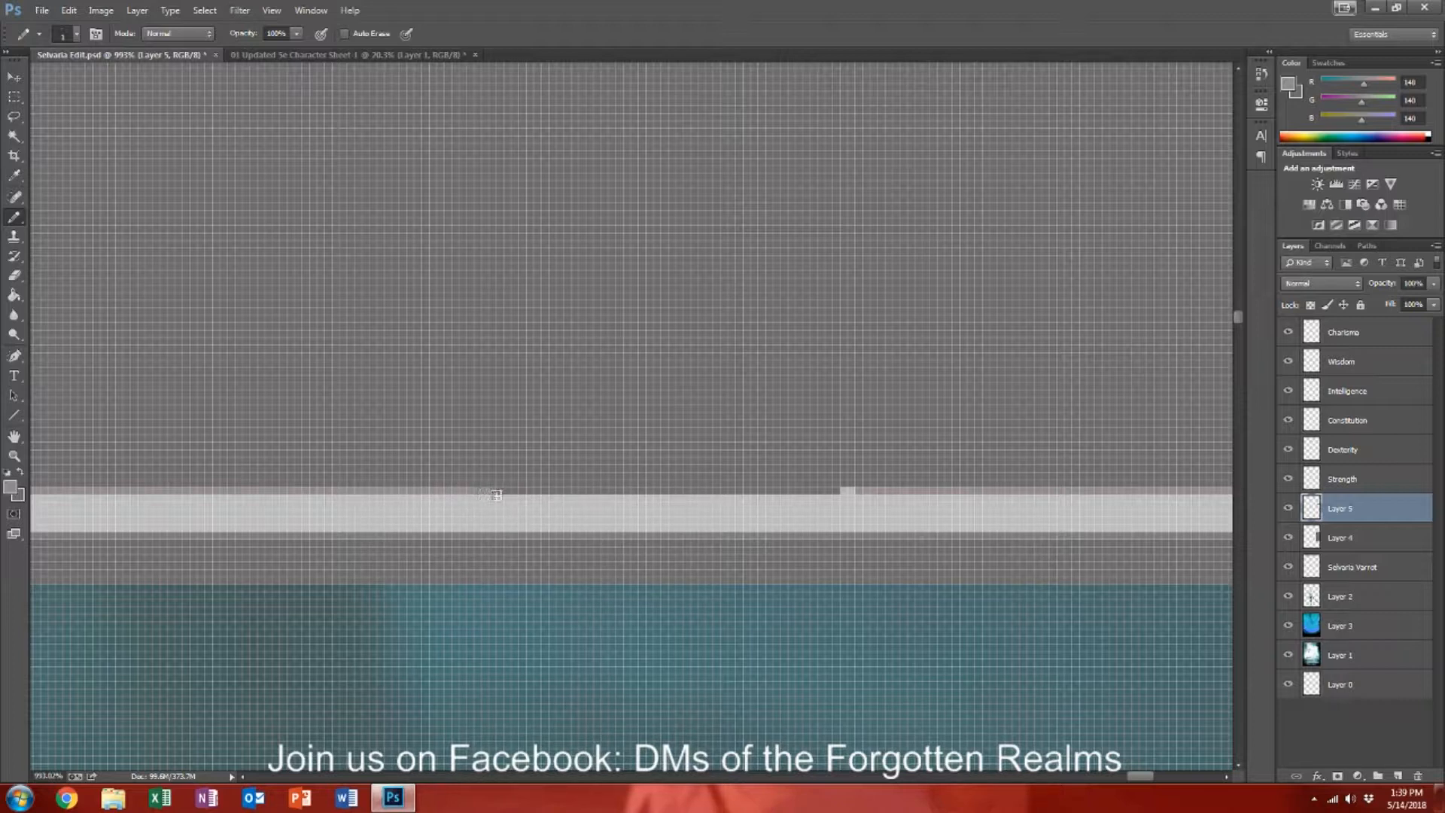
mouse_move(619, 497)
left_mouse_down()
mouse_move(774, 496)
mouse_move(820, 481)
left_mouse_up()
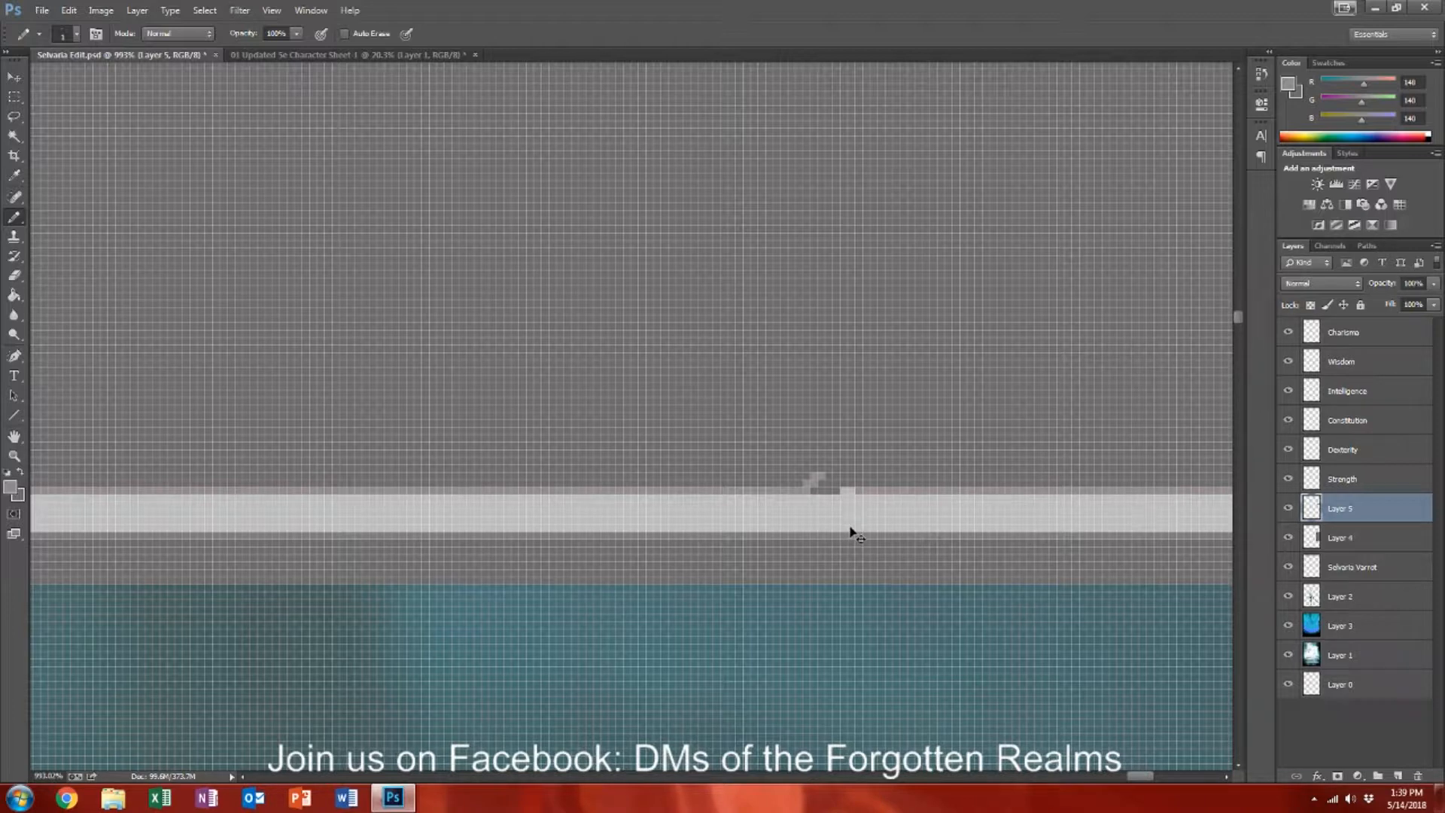
key("ctrl+z")
left_click_drag(963, 491, 1014, 493)
key("ctrl+z")
left_click_drag(783, 496, 932, 496)
scroll(622, 442, "down", 6)
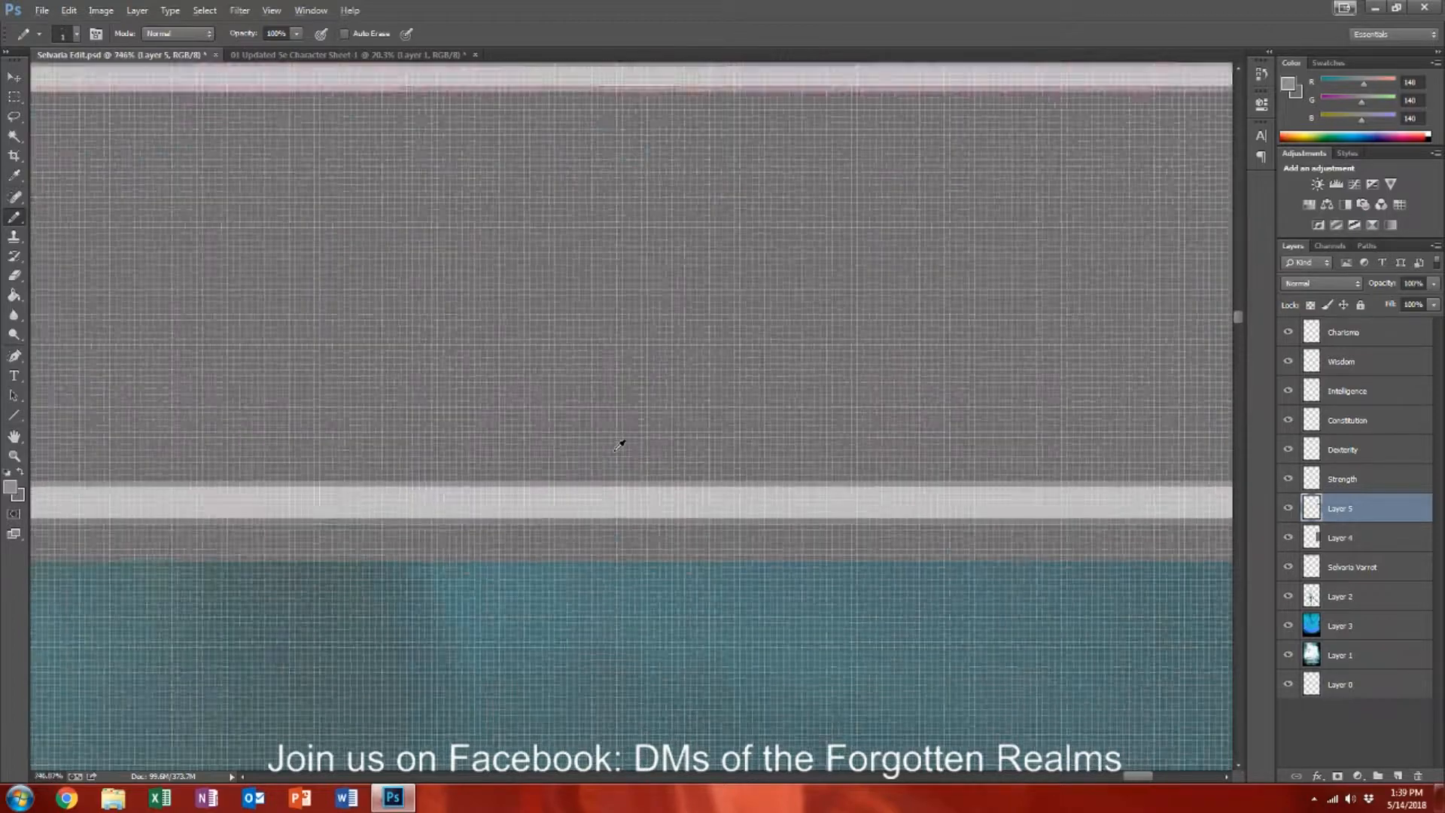
scroll(620, 444, "down", 1)
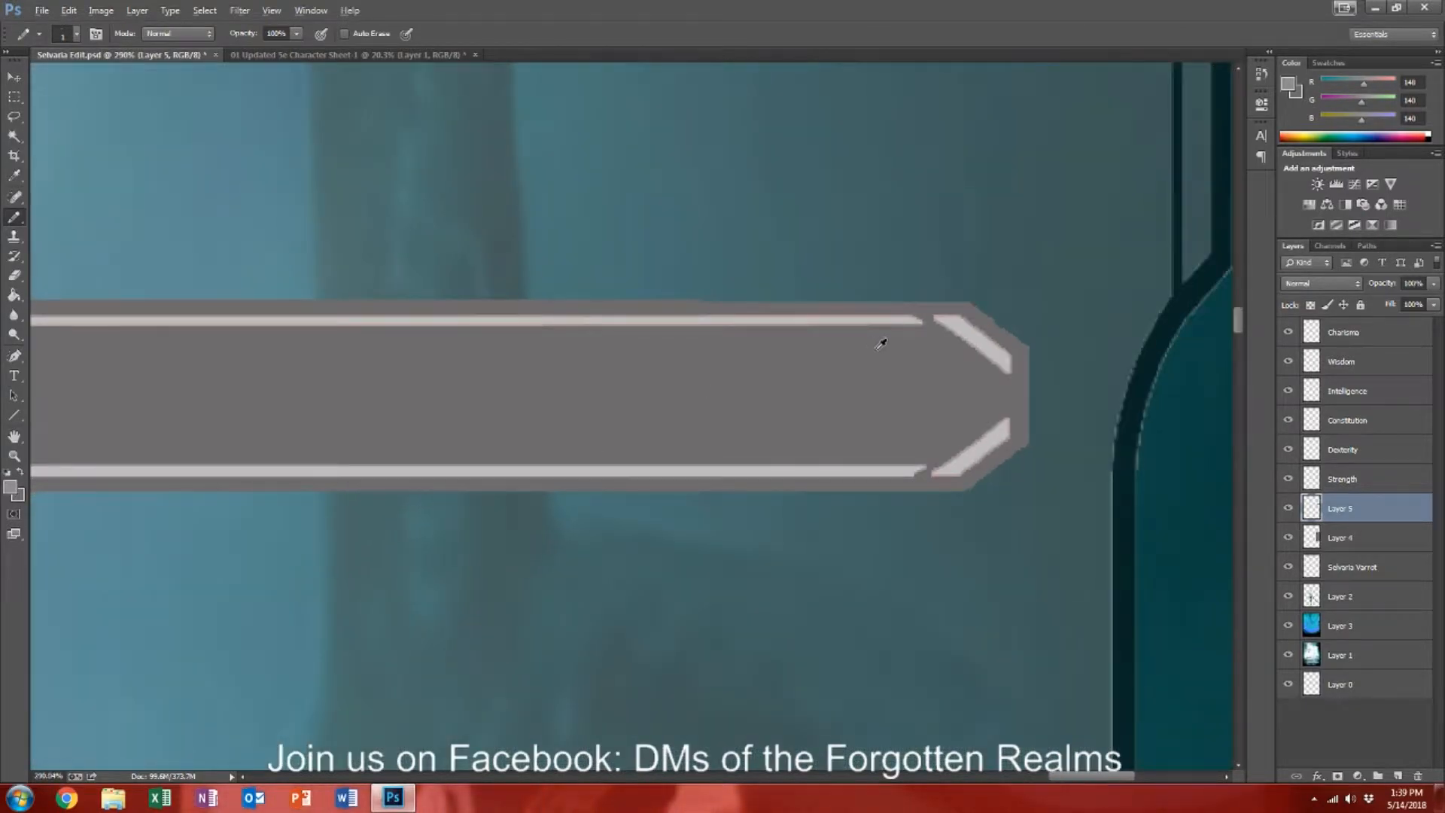
Step: Try to fill the red fringe around the bar's lower corner accent with mid grey using the Paint Bucket, and undo the fills
scroll(926, 459, "up", 7)
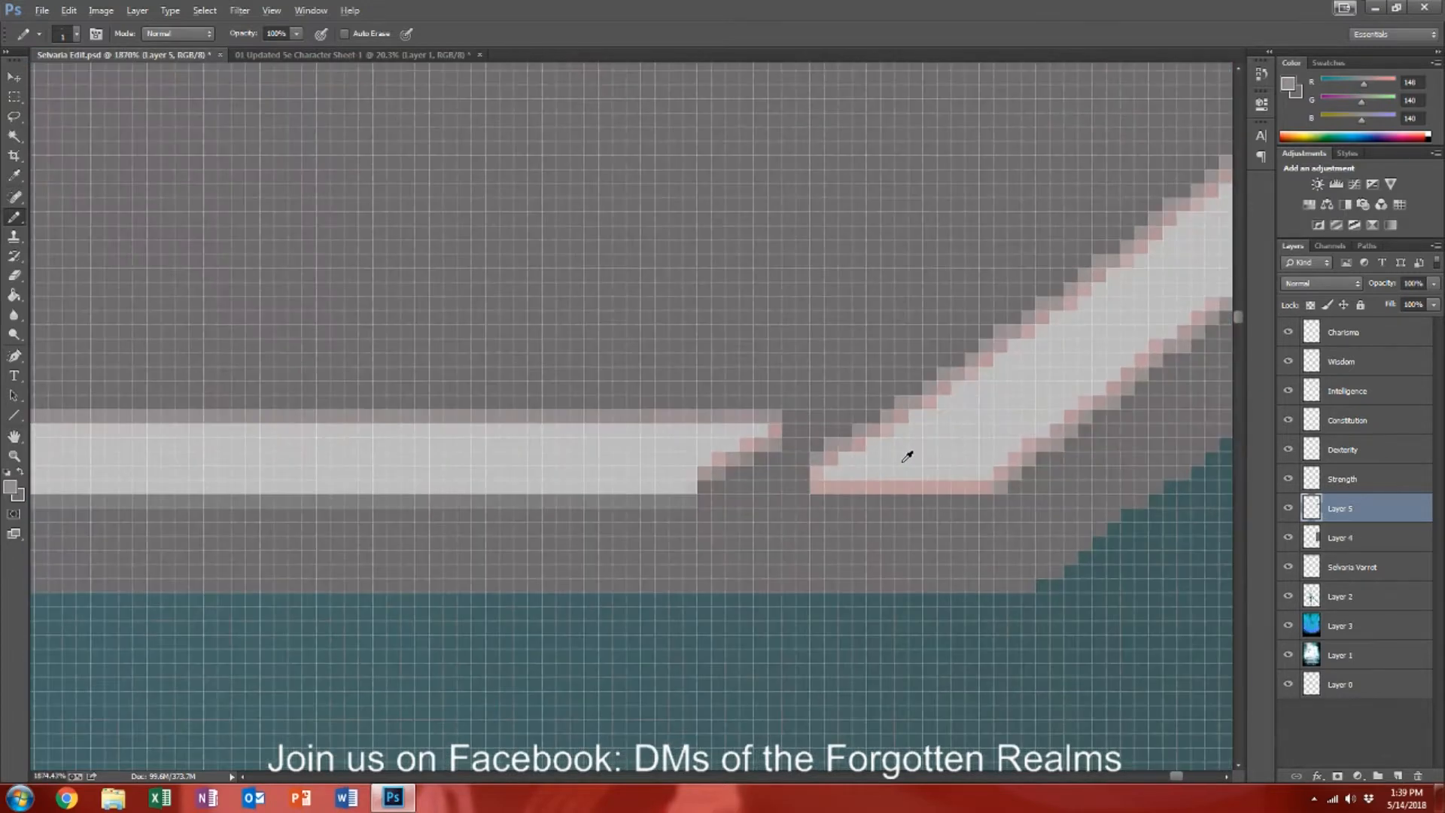
left_click(14, 300)
left_click(853, 488)
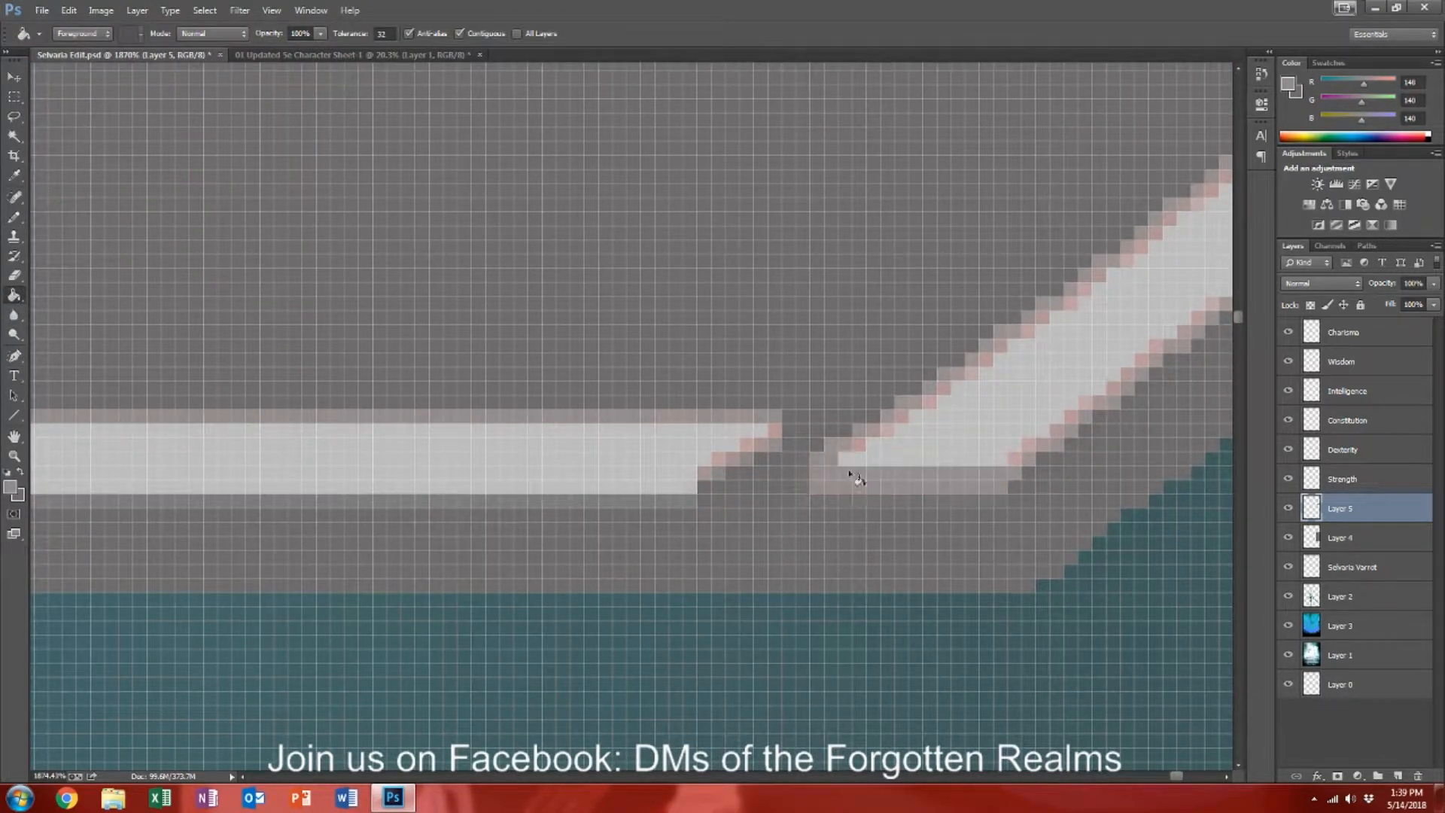
left_click(865, 447)
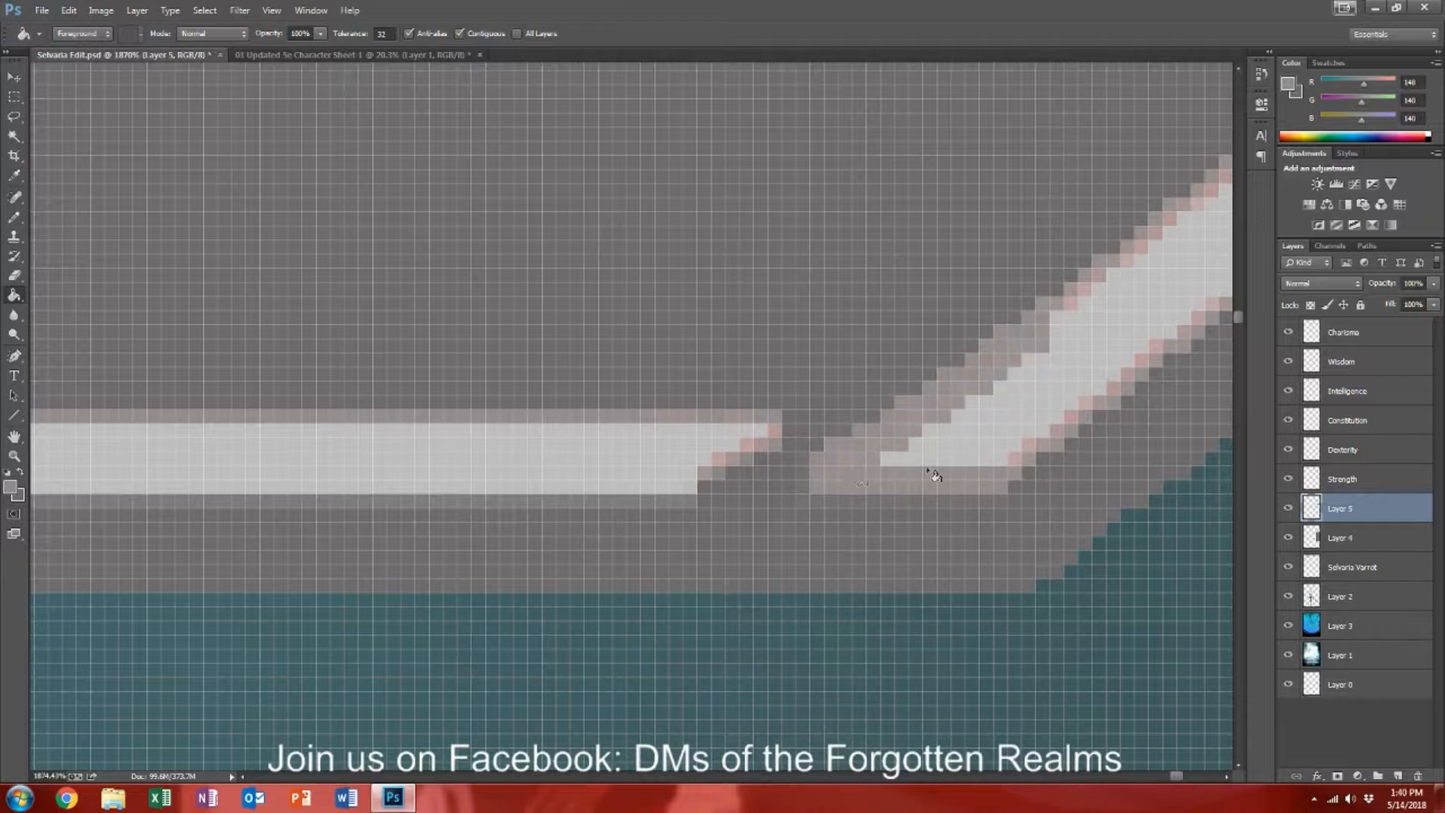
key("ctrl+alt+z")
key("ctrl+alt+z")
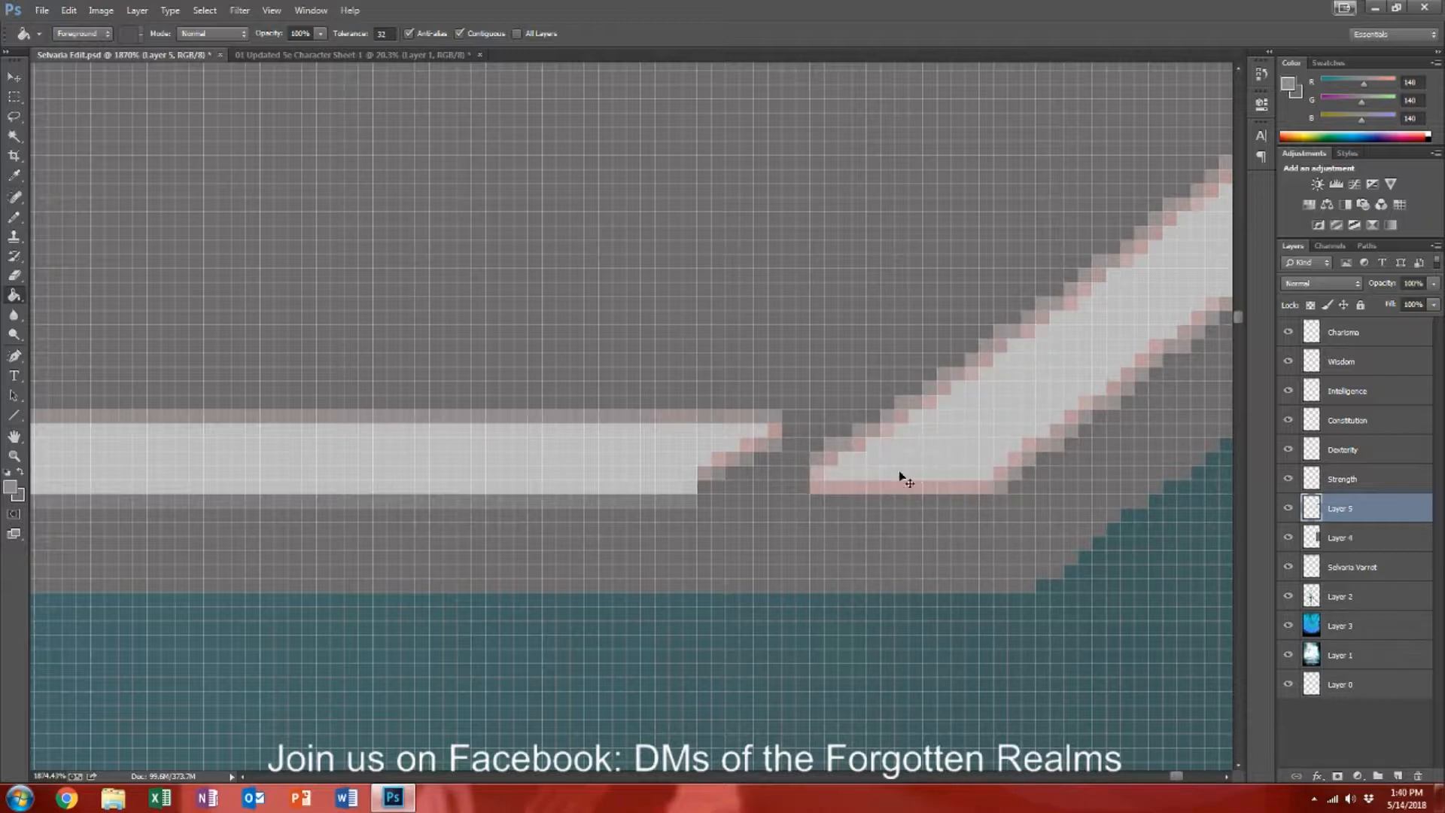
Step: Pencil mid grey over the red fringe on the lower line's tip and on the lower corner accent's bottom, outer and end edges
scroll(790, 411, "down", 5)
scroll(784, 400, "up", 6)
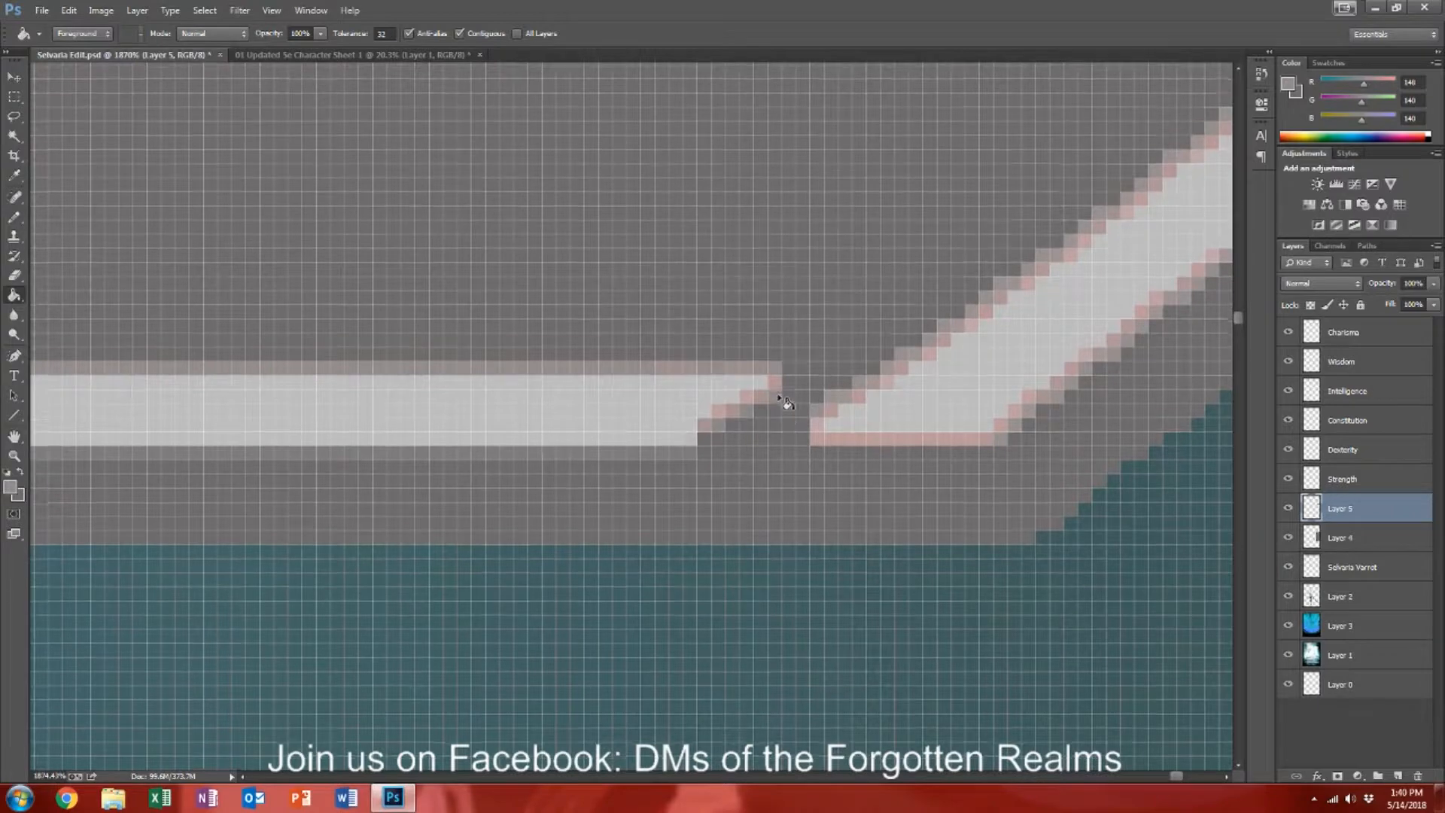
scroll(782, 403, "right", 10)
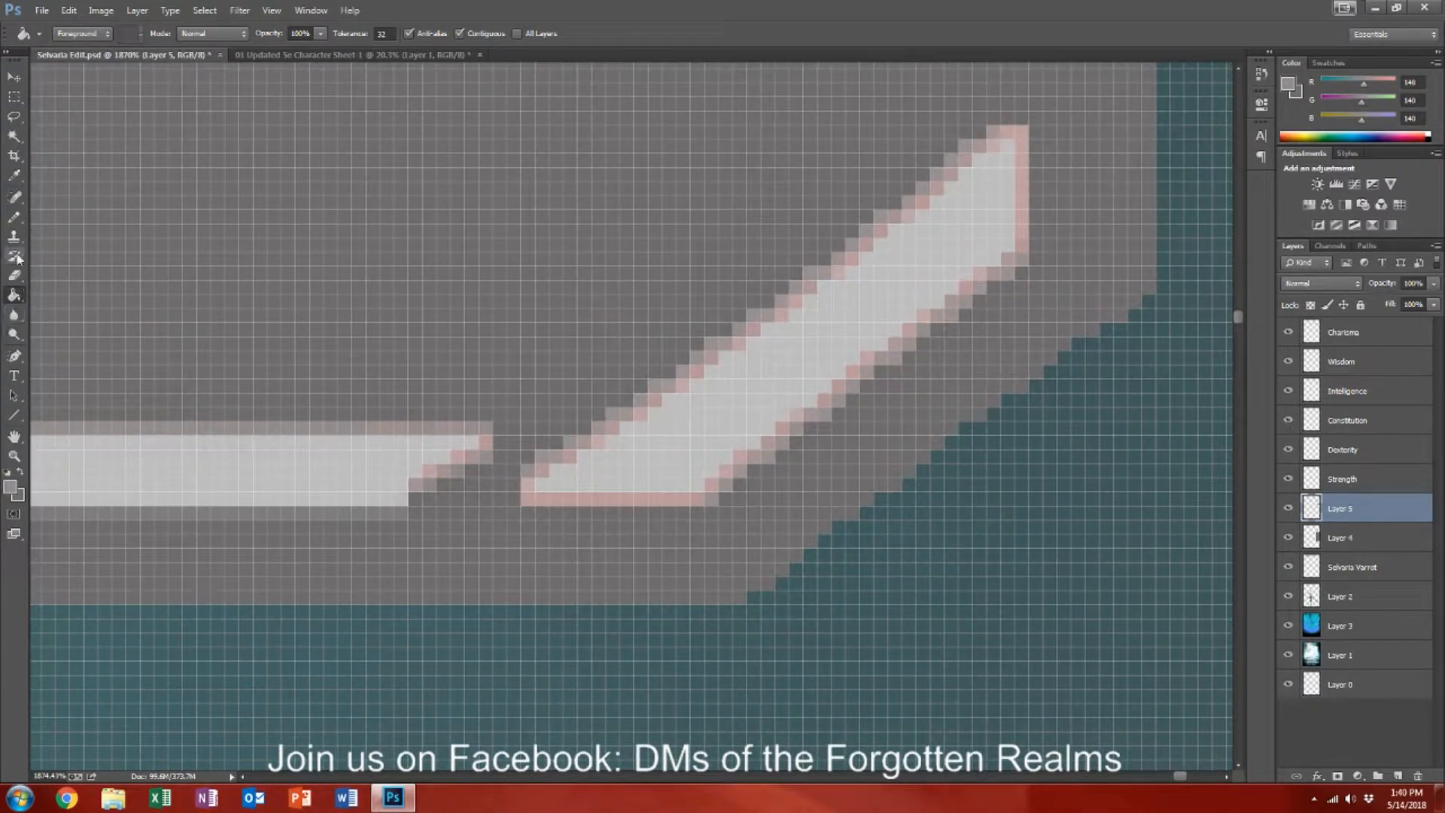
left_click(15, 215)
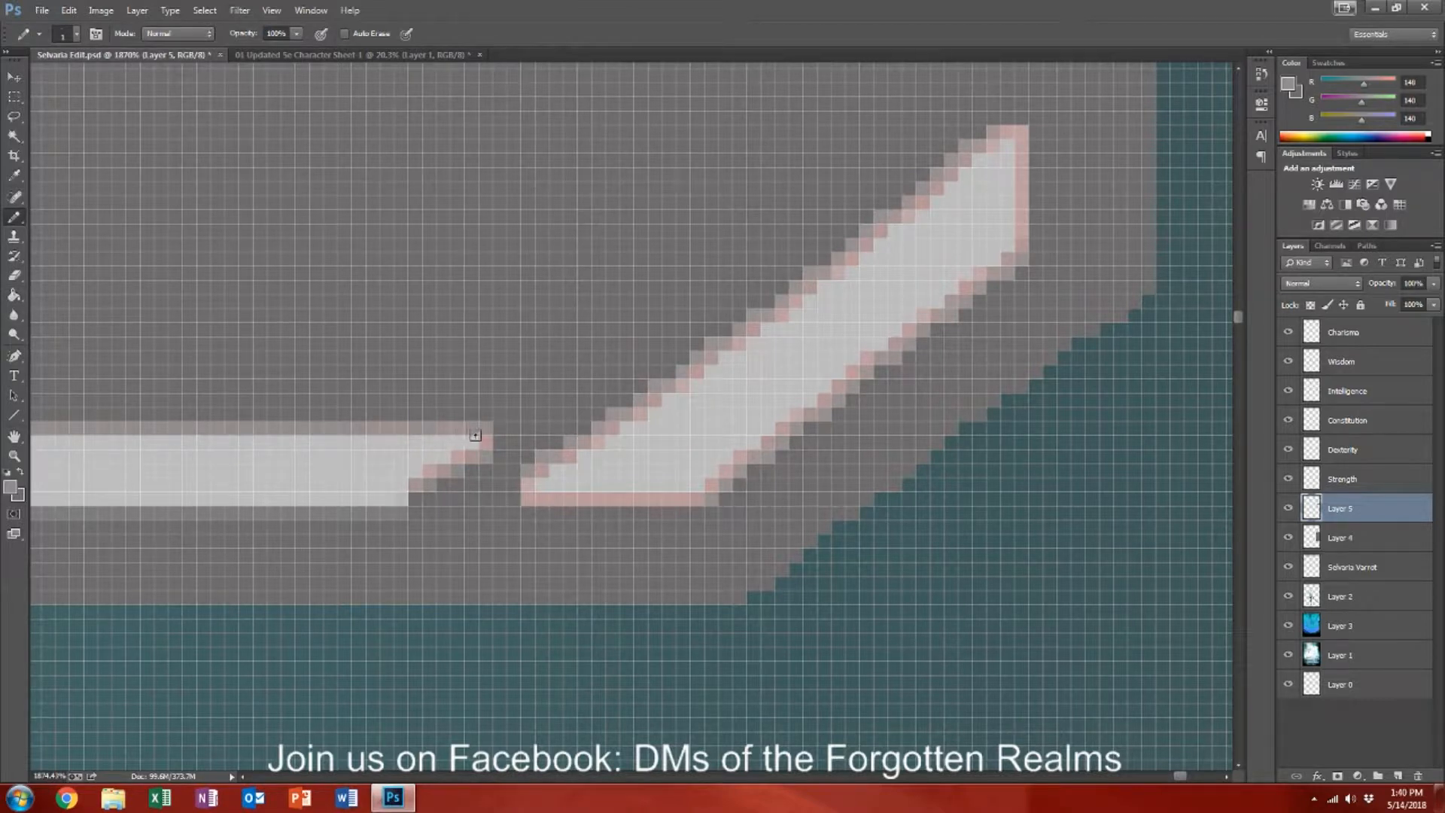
left_click_drag(469, 453, 423, 467)
mouse_move(522, 492)
left_mouse_down()
mouse_move(697, 491)
mouse_move(739, 455)
left_mouse_up()
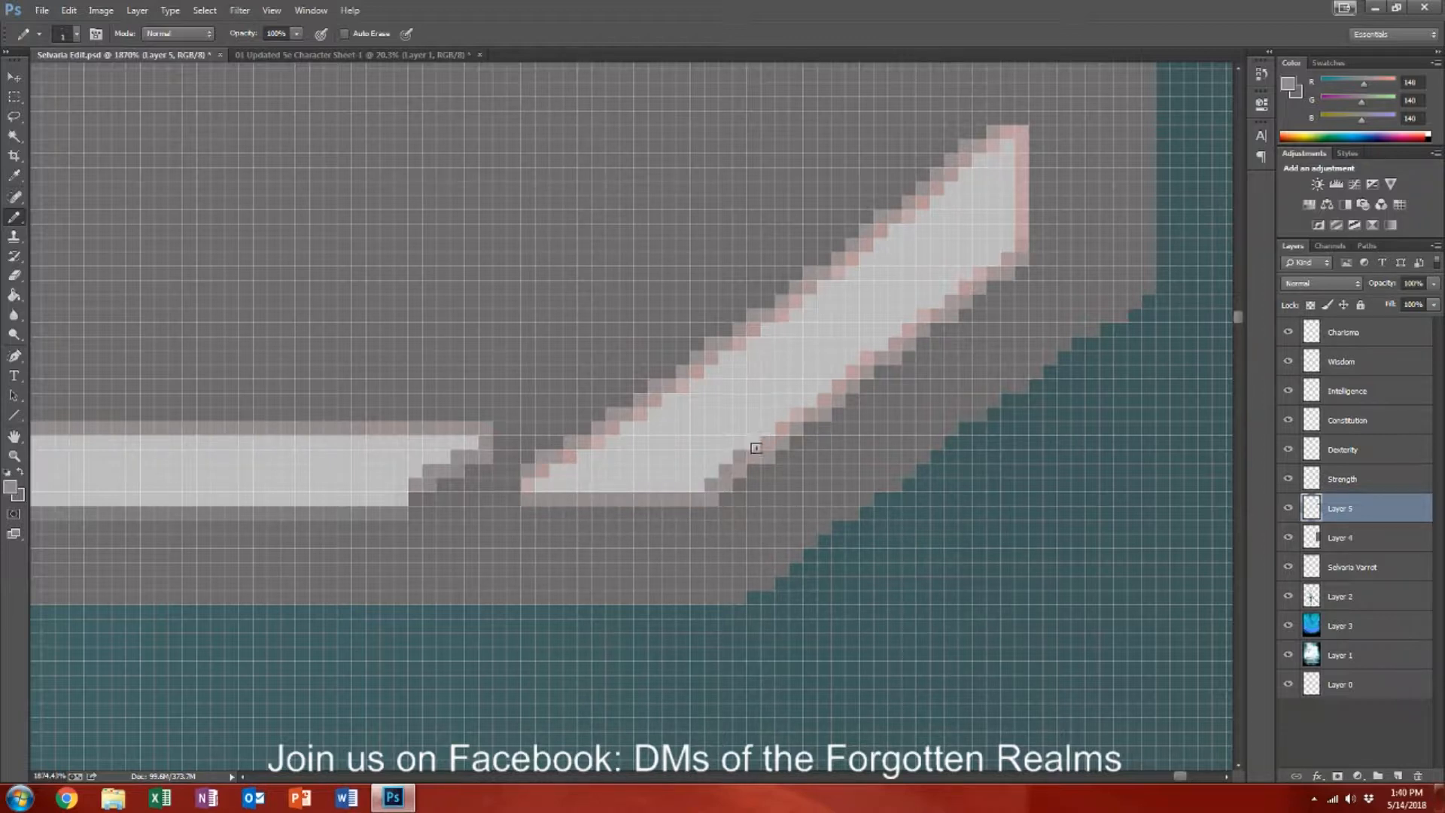
mouse_move(751, 455)
left_mouse_down()
mouse_move(1016, 243)
mouse_move(1019, 128)
left_mouse_up()
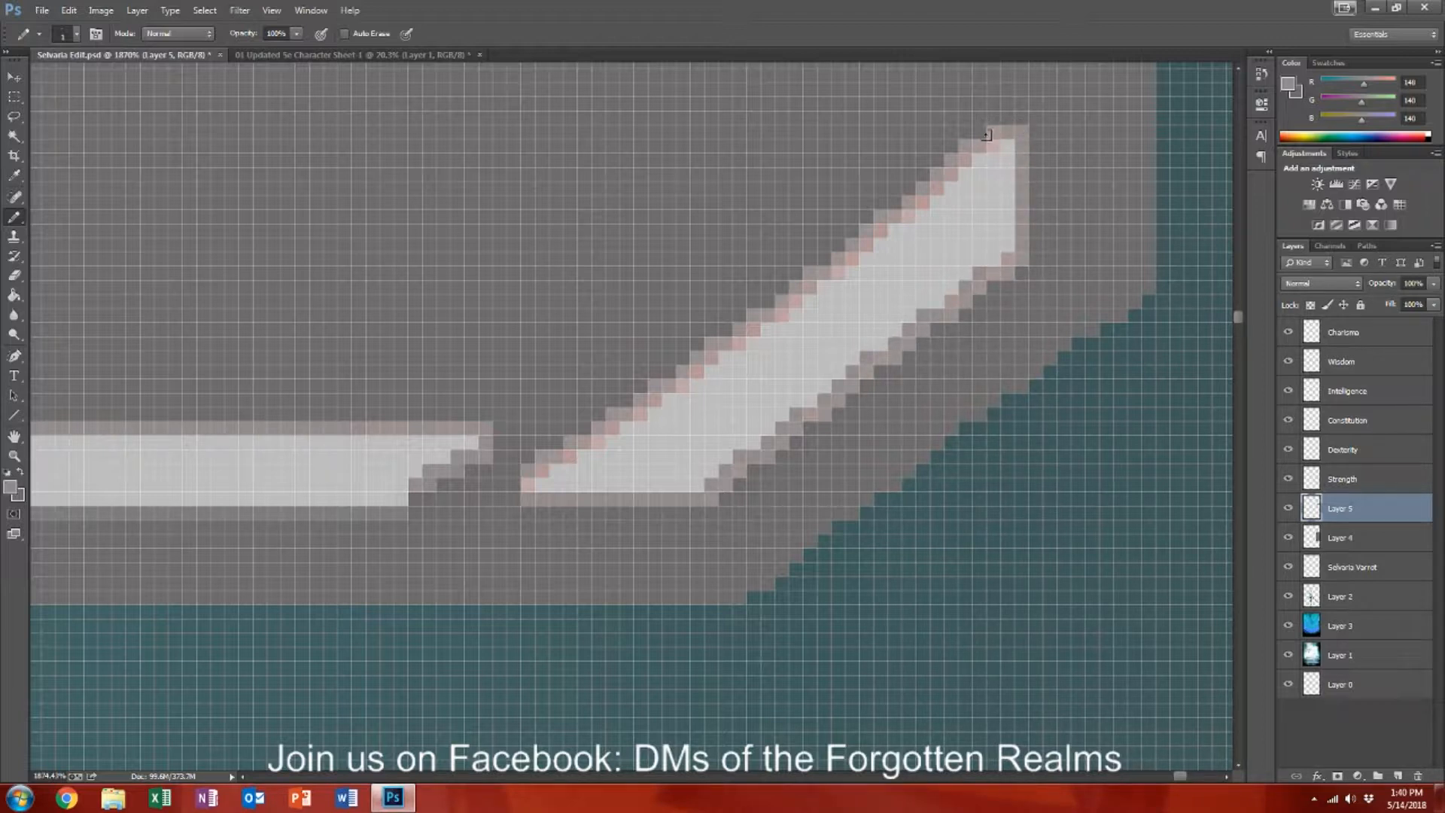
Step: Pencil mid grey over the red fringe along the inner diagonal edge of the lower corner accent
left_click(986, 136)
left_click_drag(943, 165, 675, 377)
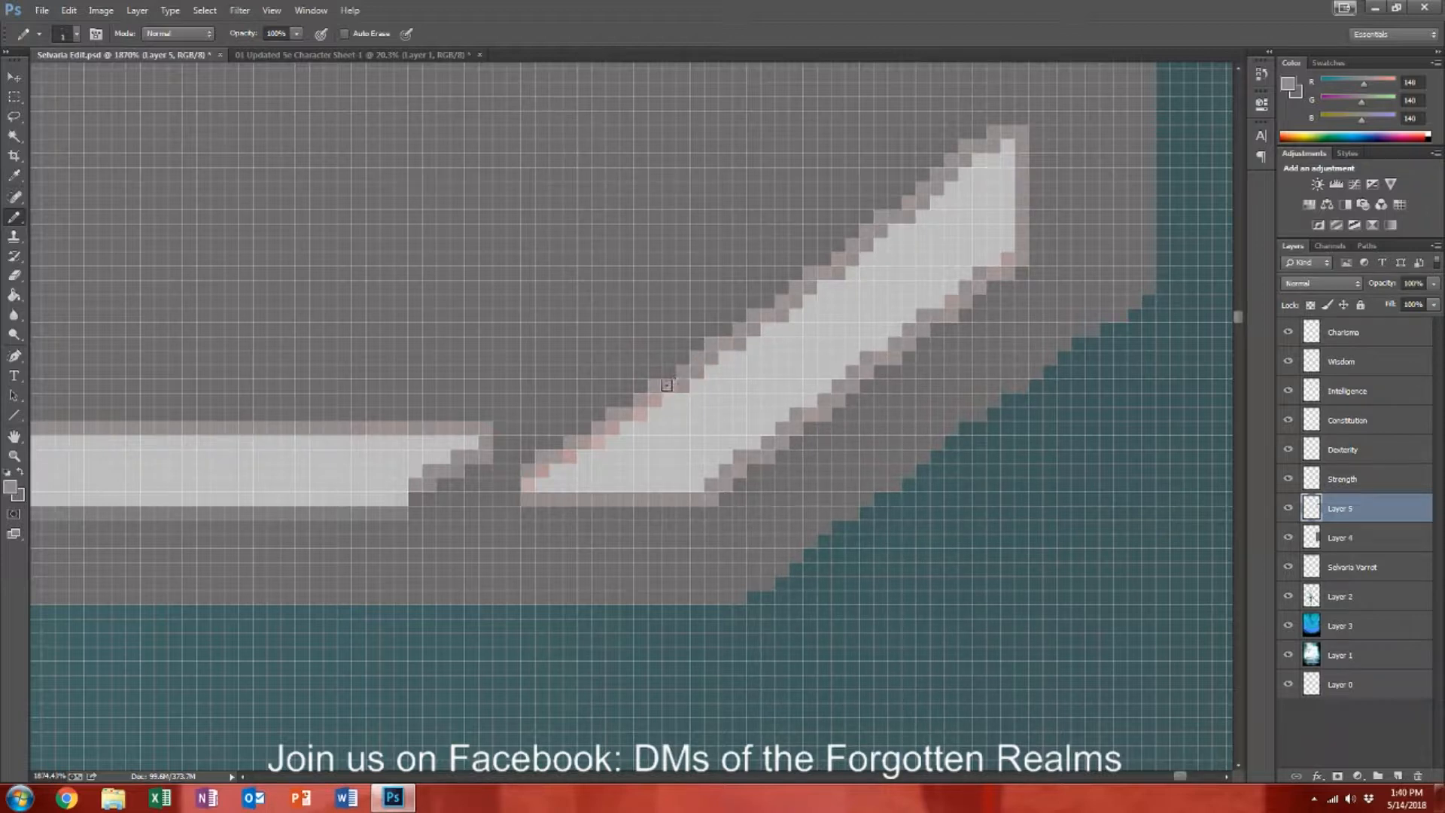
mouse_move(634, 407)
left_mouse_down()
mouse_move(591, 444)
mouse_move(595, 430)
mouse_move(525, 482)
left_mouse_up()
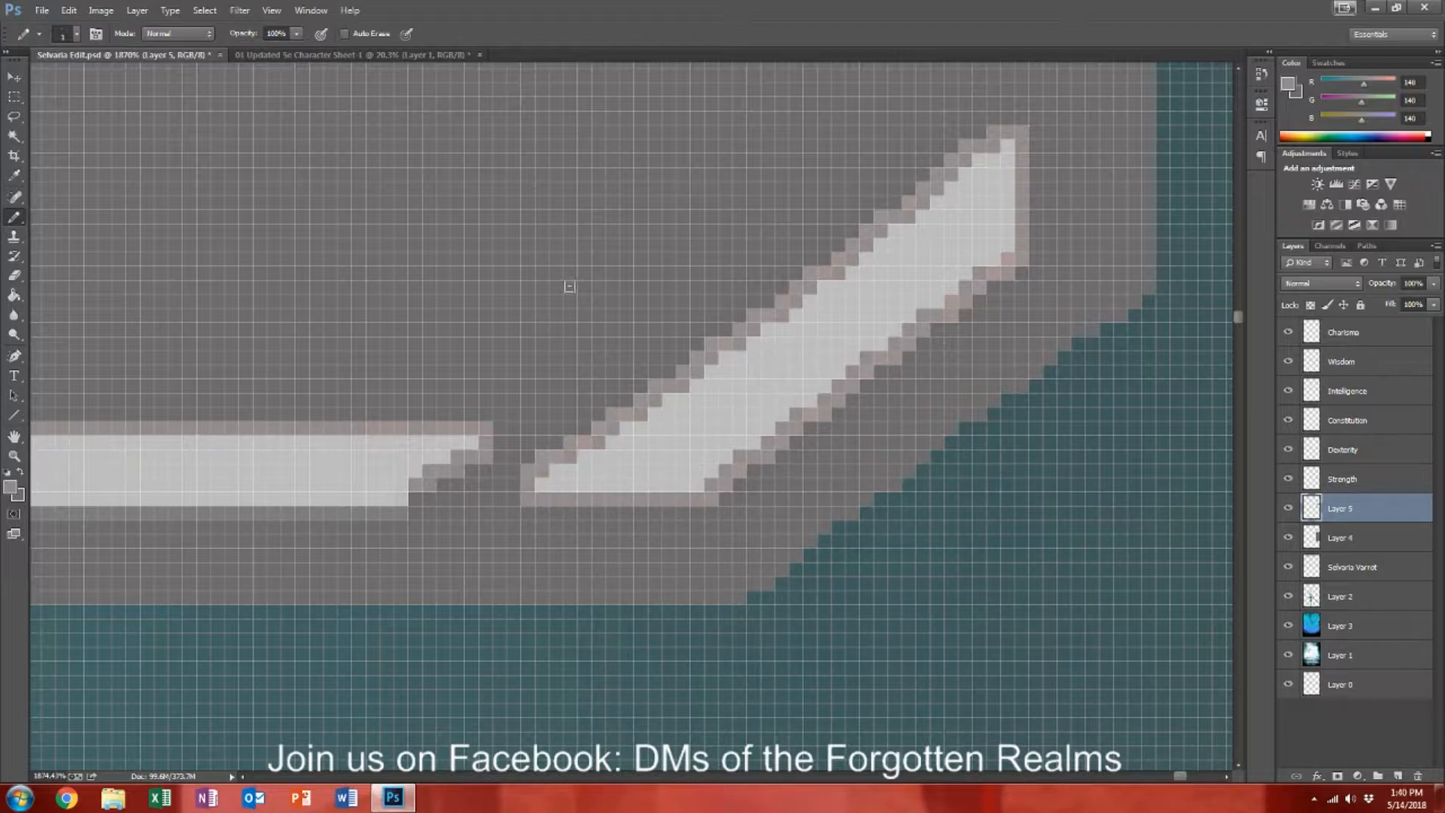
scroll(726, 303, "up", 3)
left_click_drag(831, 255, 806, 274)
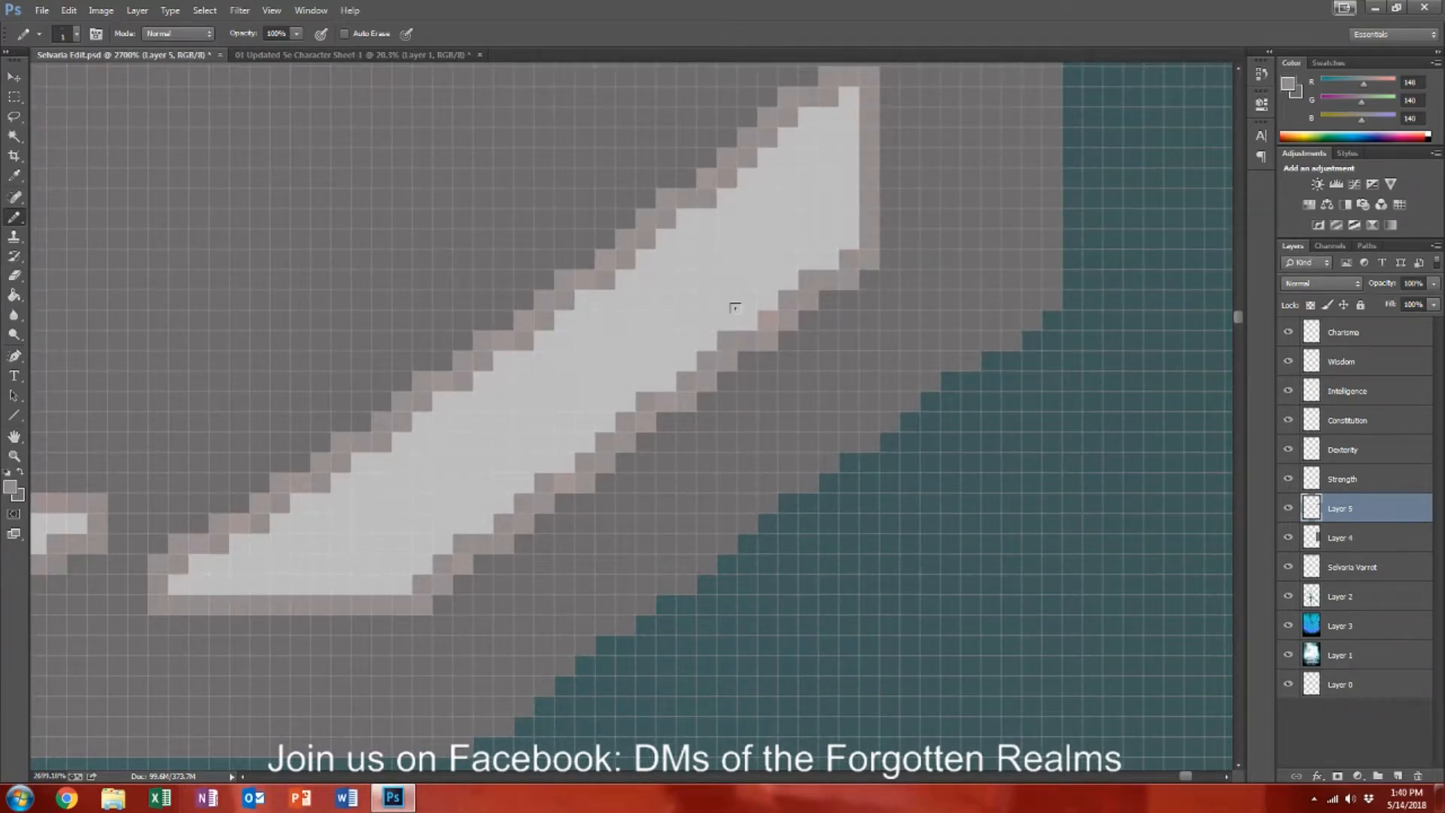
scroll(776, 300, "down", 3)
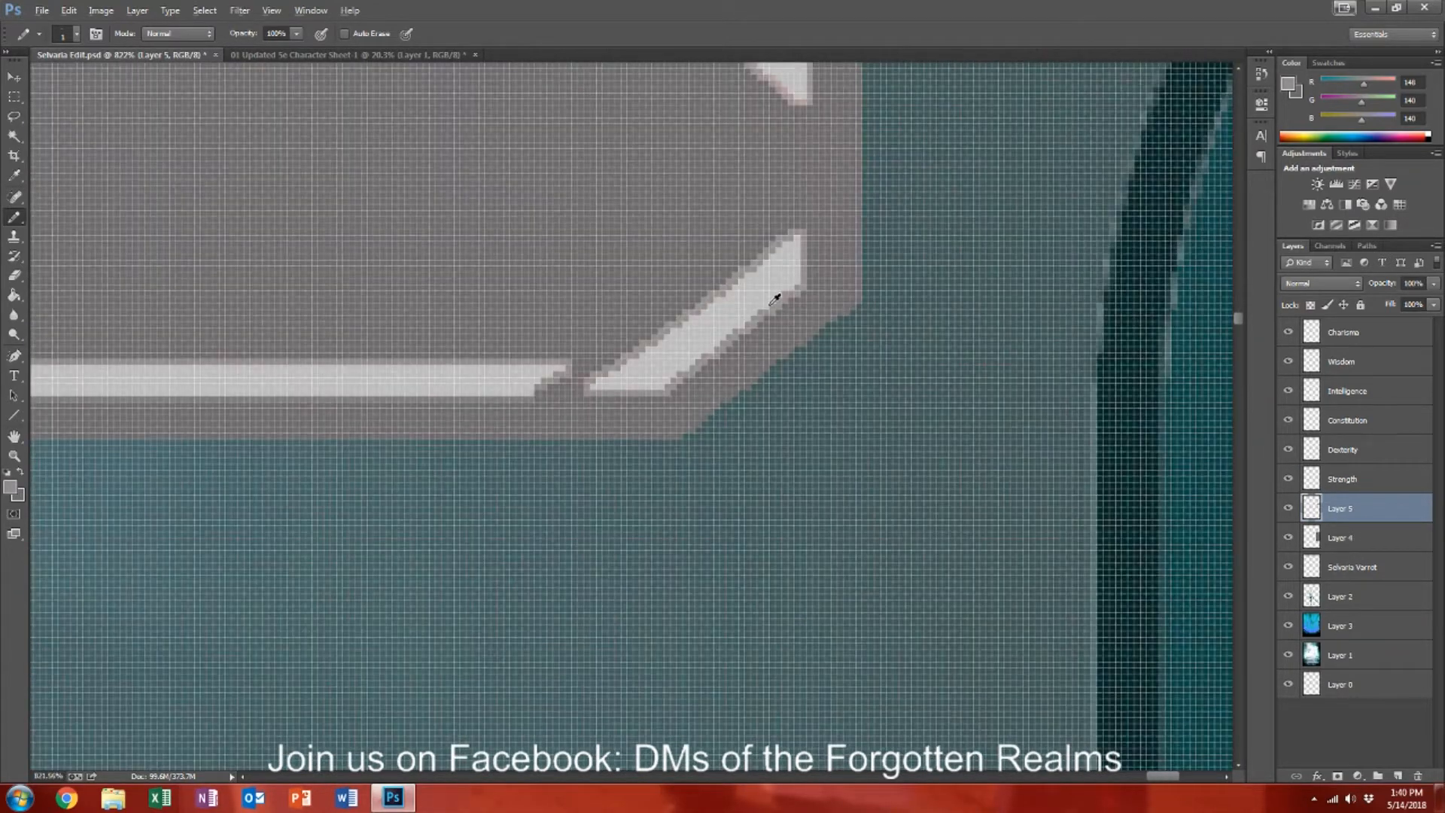
Step: Pencil mid grey over the red fringe on the top and outer diagonal edges of the upper corner accent
scroll(692, 302, "up", 4)
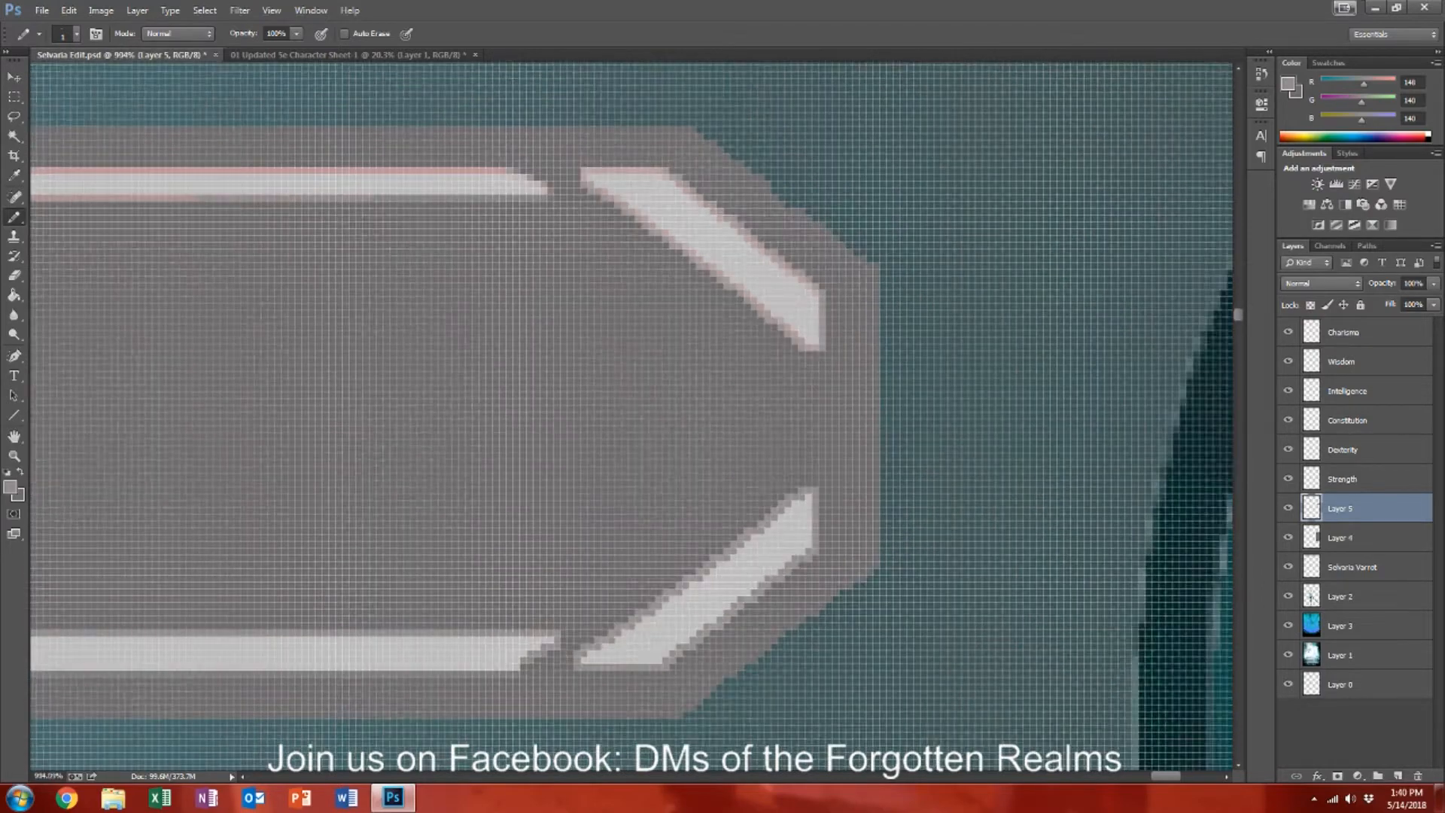
scroll(690, 299, "up", 3)
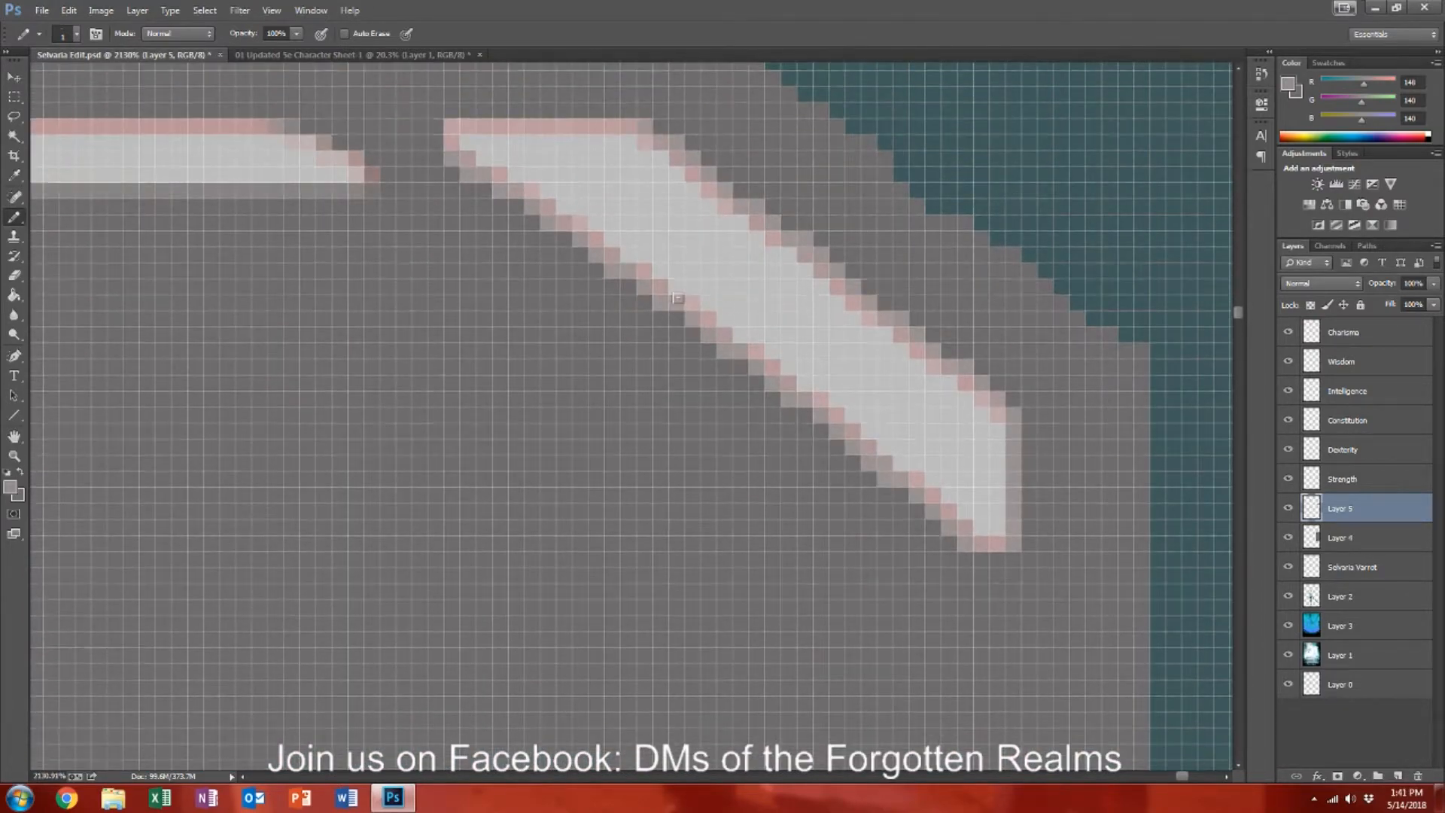
mouse_move(434, 141)
left_mouse_down()
mouse_move(459, 120)
mouse_move(557, 113)
mouse_move(617, 115)
mouse_move(666, 141)
left_mouse_up()
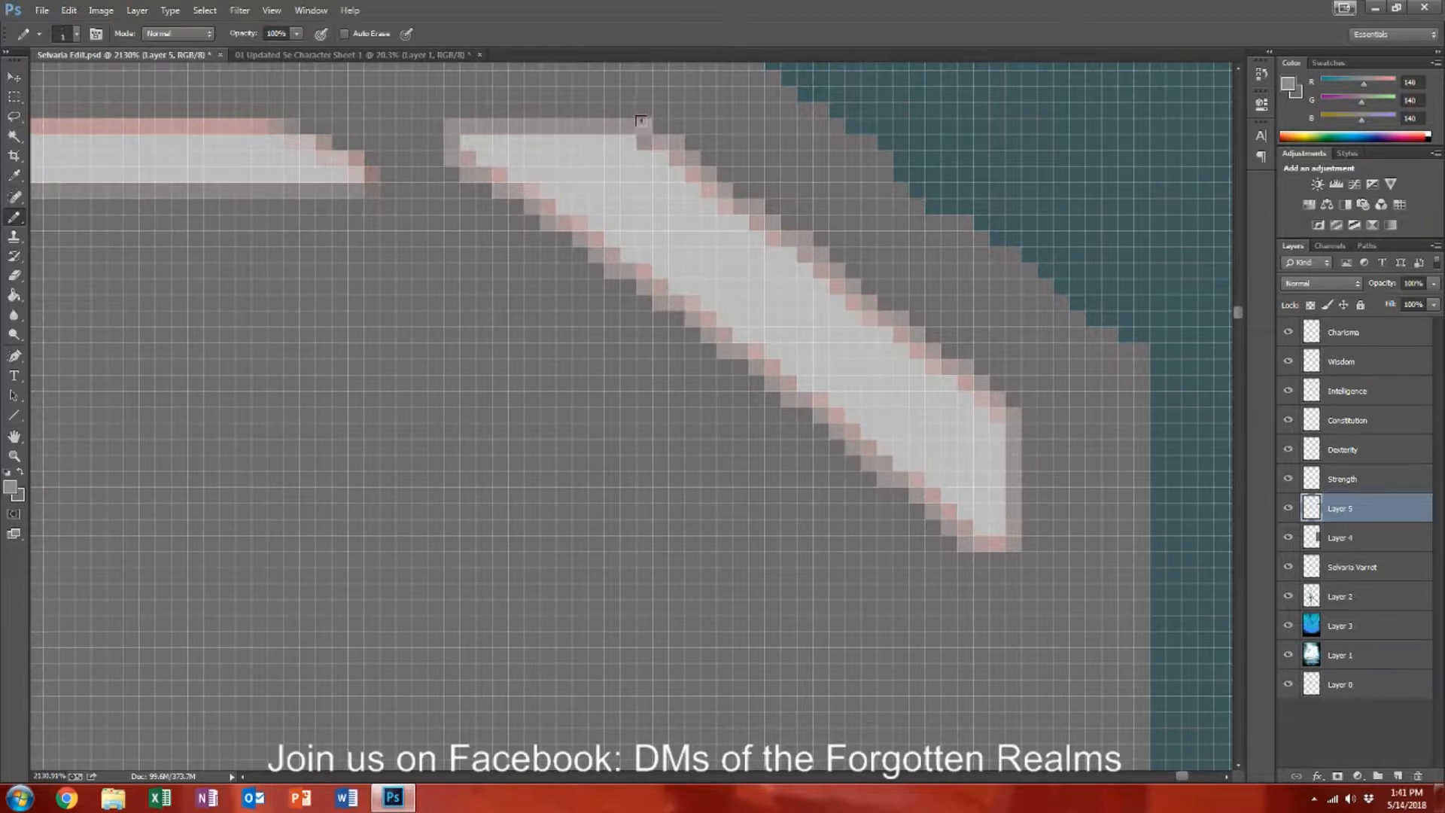
left_click_drag(668, 135, 997, 407)
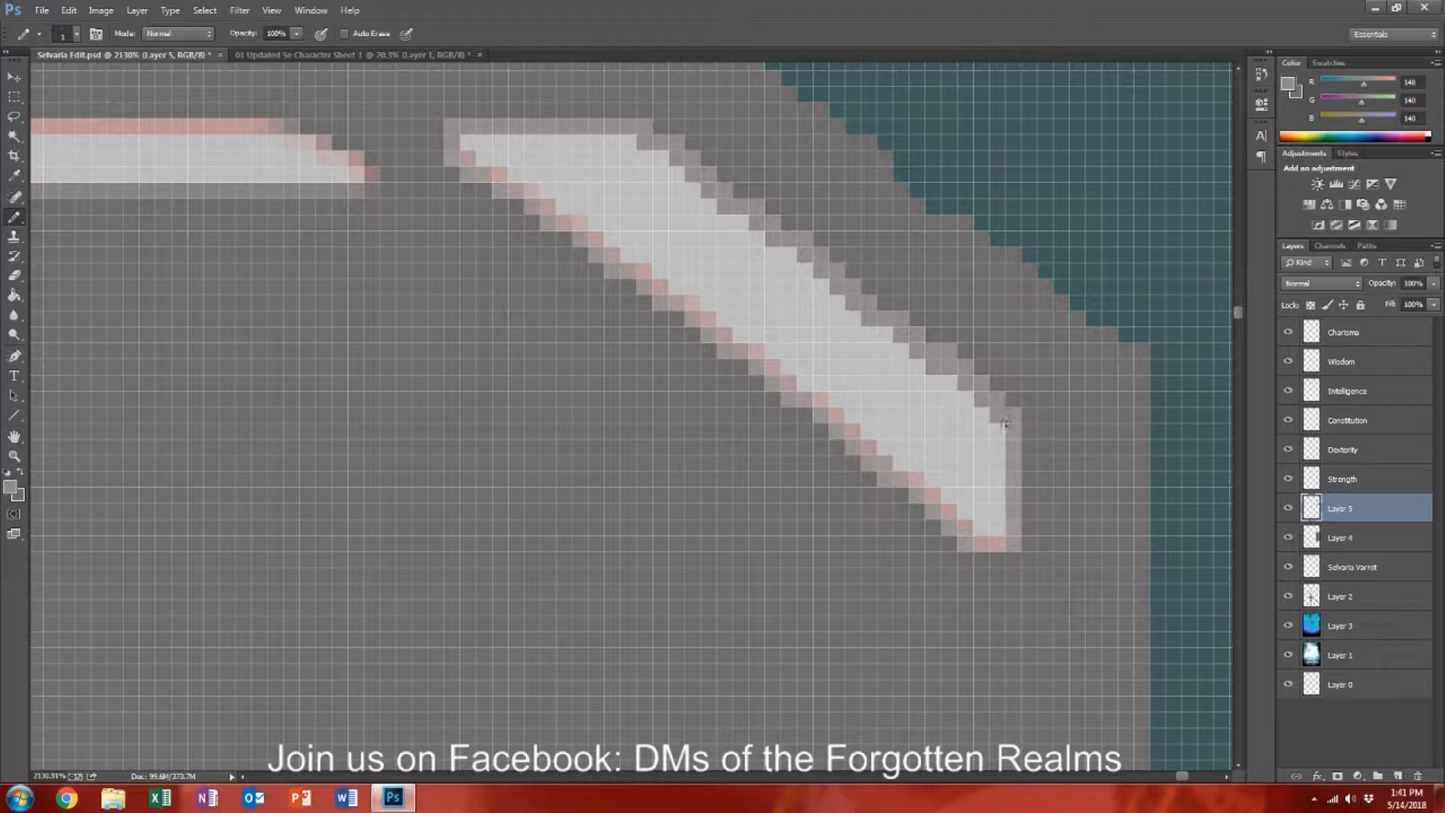
Step: Pencil mid grey over the upper corner accent's inner edge fringe, and sample its light grey to restore the overpainted pixels at its tip
mouse_move(996, 536)
left_mouse_down()
mouse_move(969, 536)
mouse_move(799, 392)
left_mouse_up()
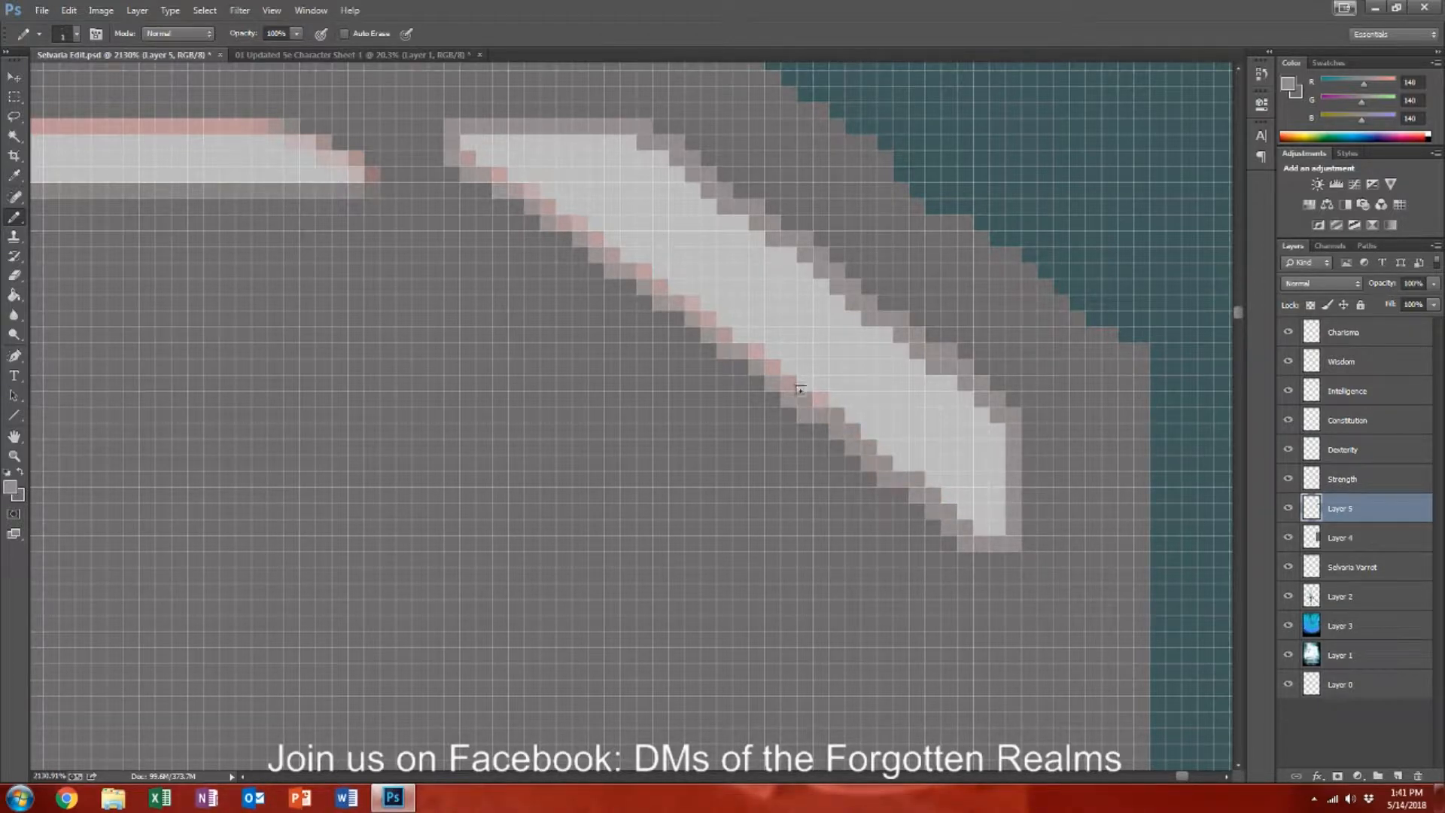
left_click(812, 392)
left_click_drag(785, 387, 490, 159)
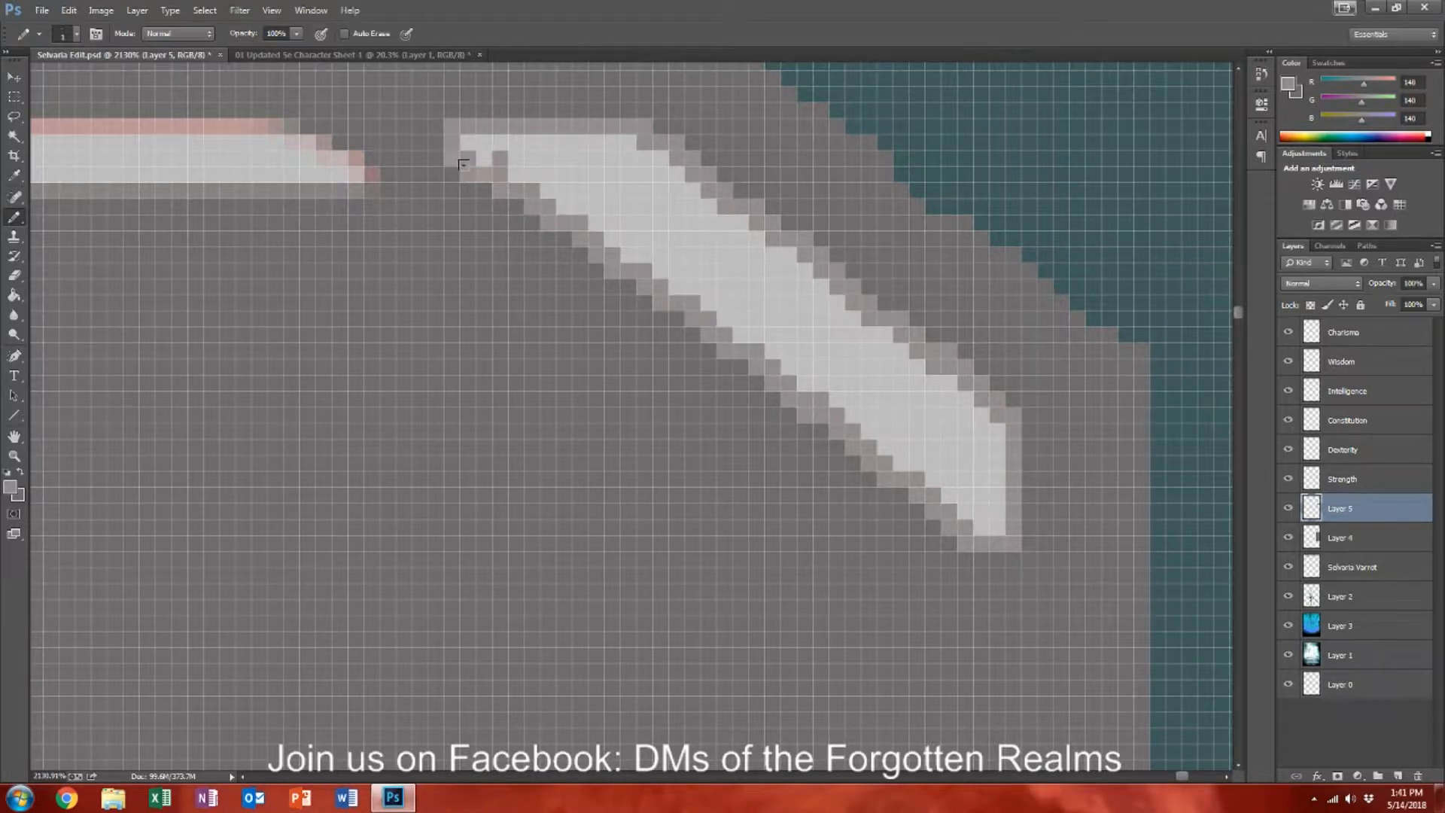
left_click(488, 153, "alt")
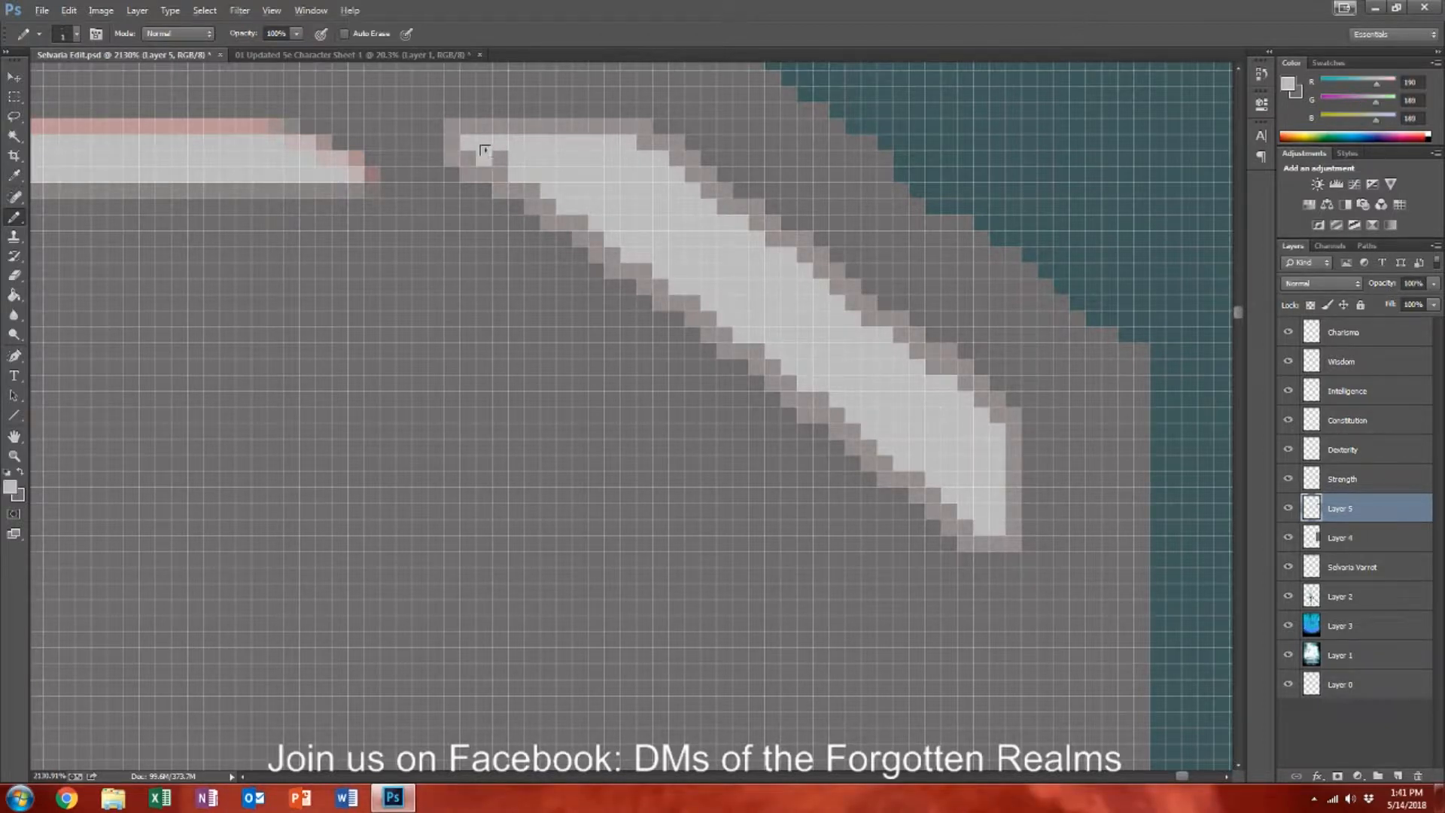
scroll(572, 188, "down", 10)
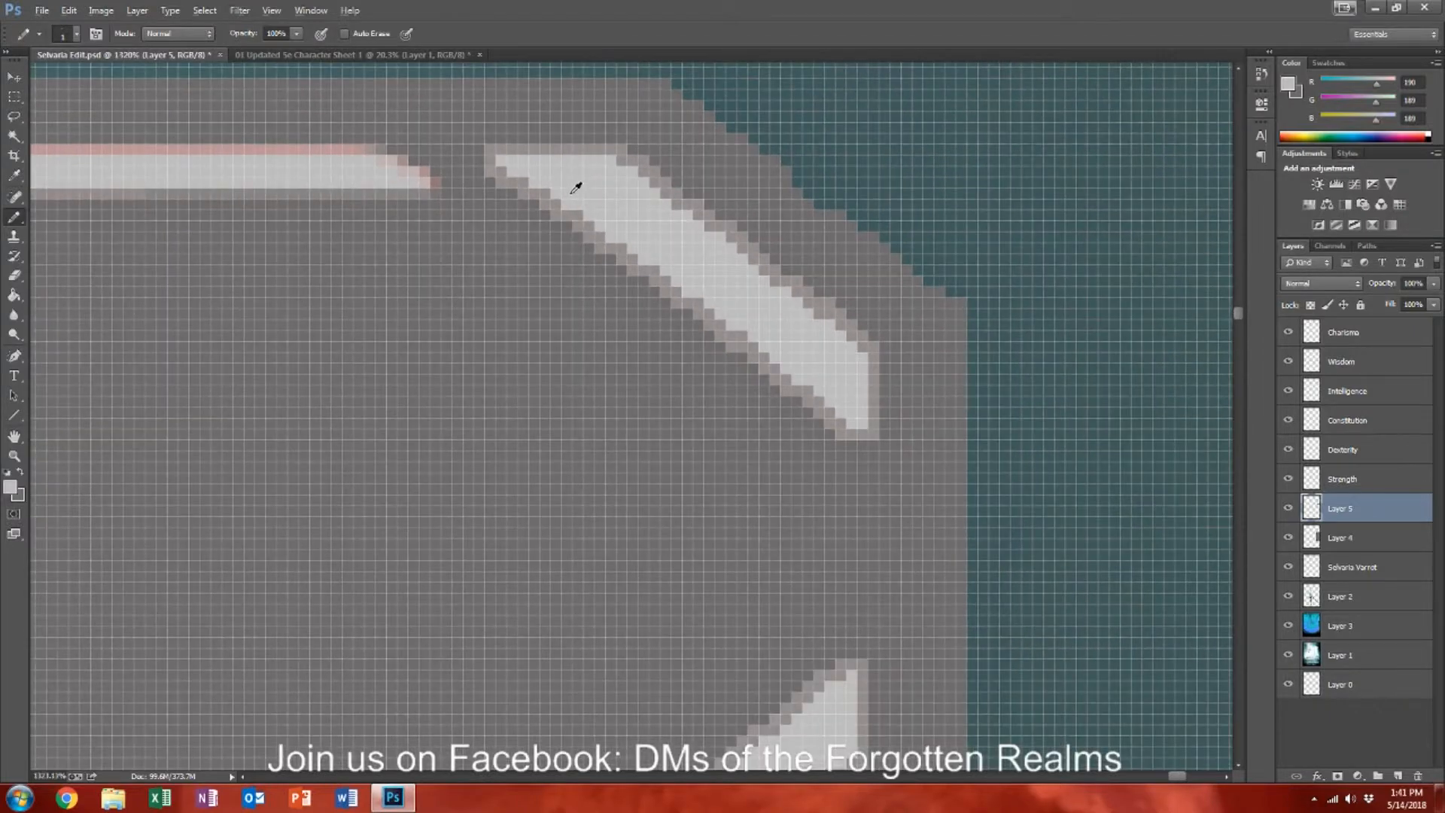
scroll(572, 188, "down", 10)
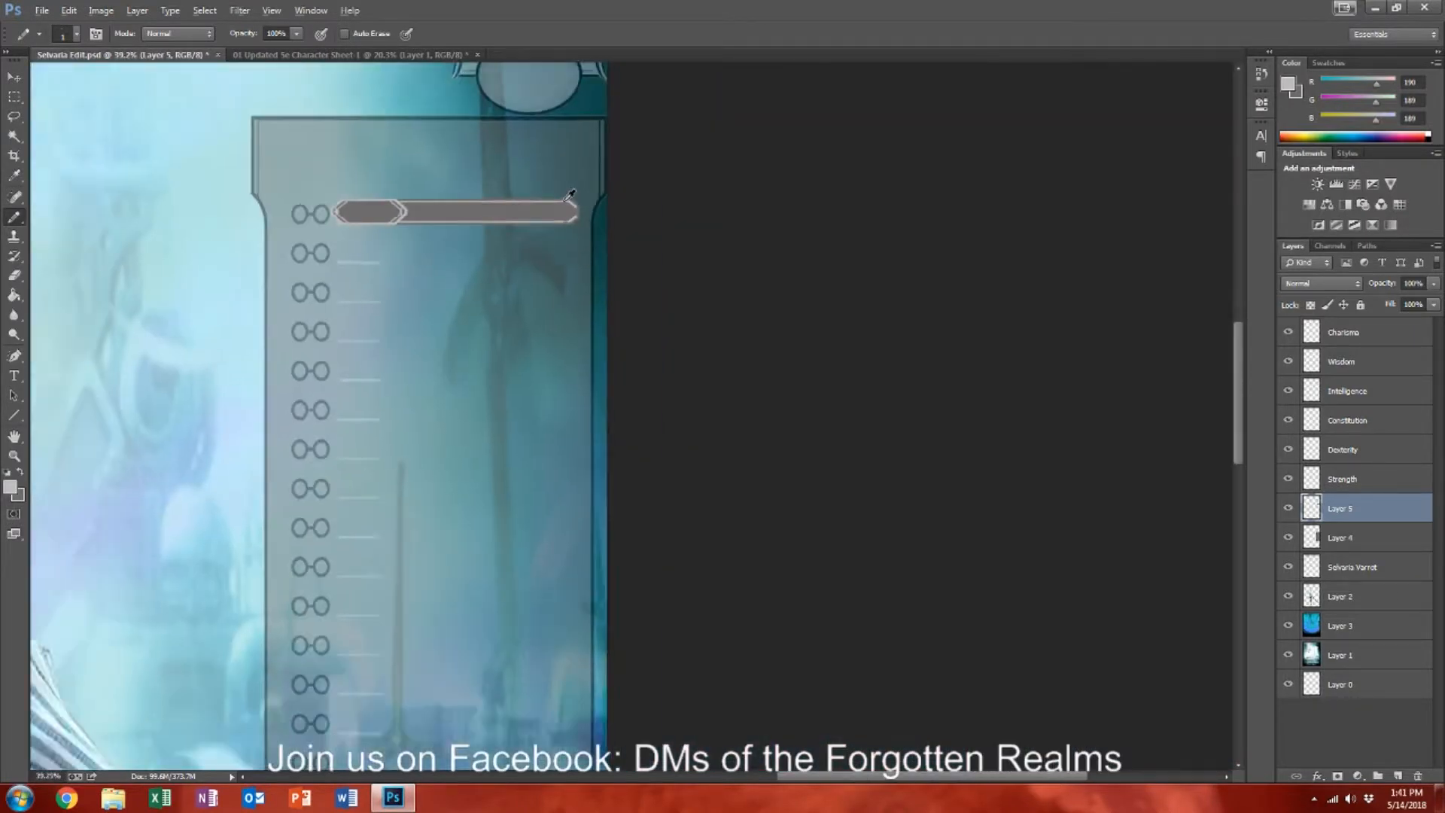
scroll(570, 194, "down", 2)
scroll(751, 310, "up", 1)
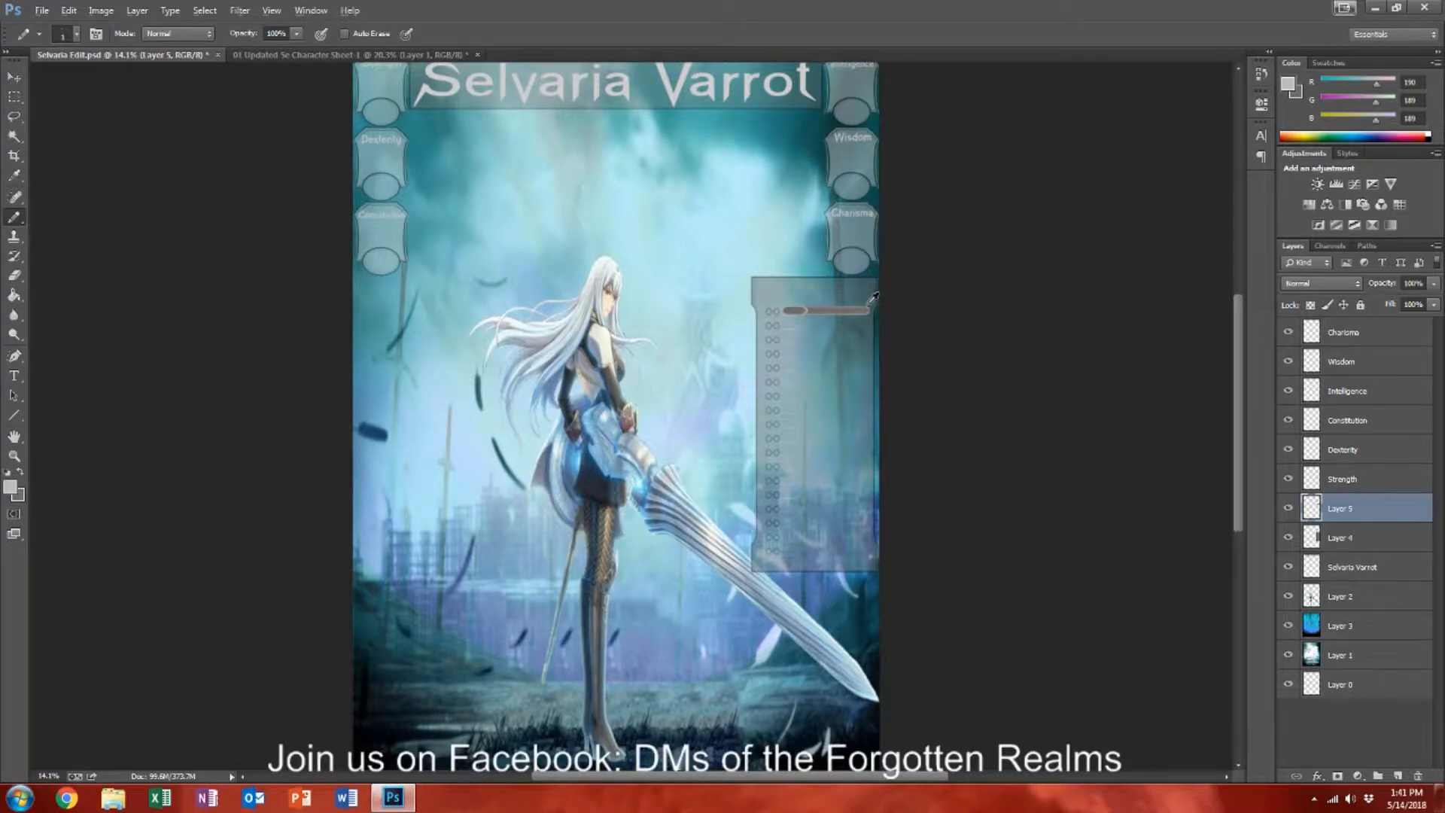
scroll(876, 307, "up", 8)
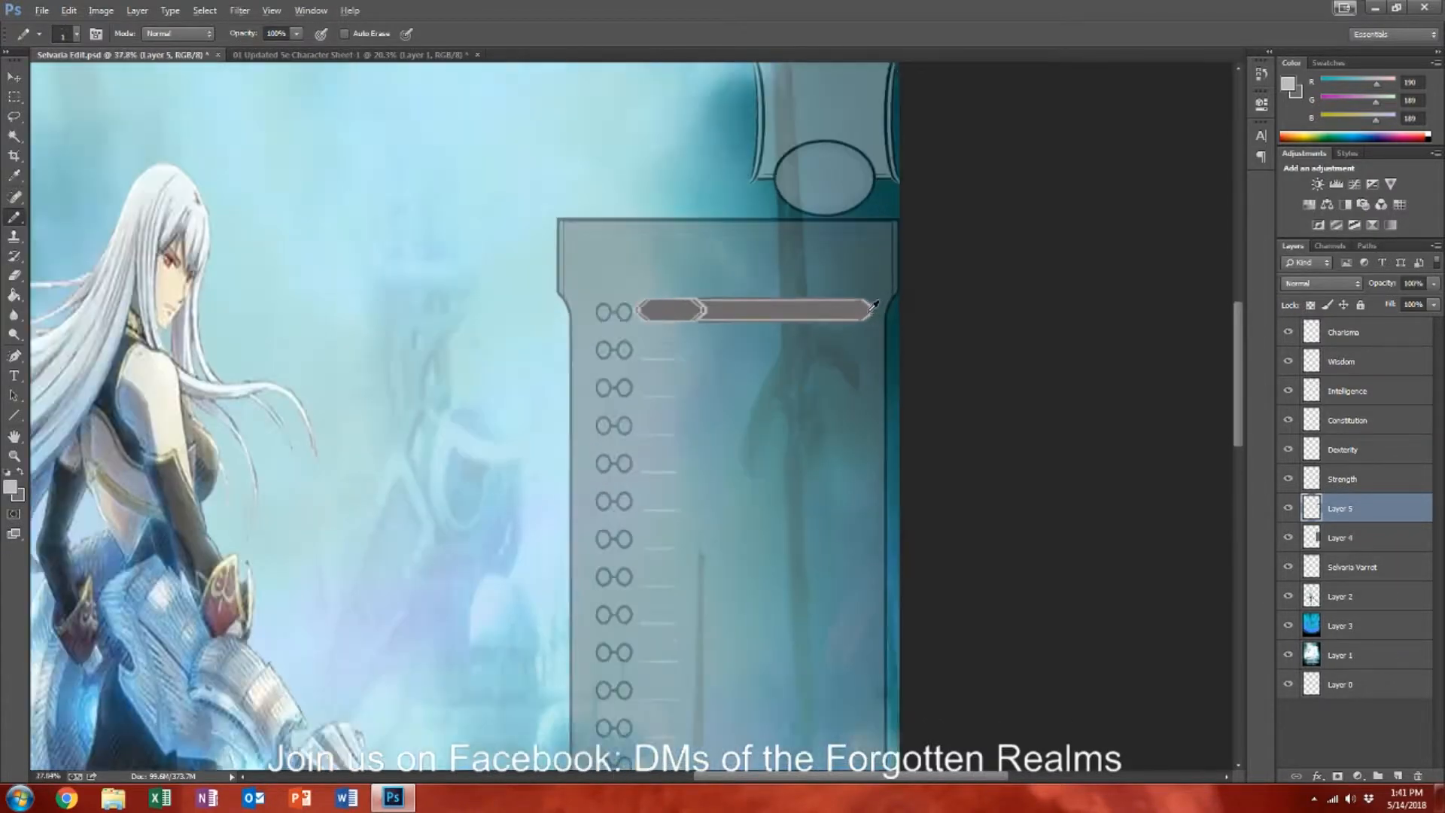
Step: Fill the reddish fringe along the bar's upper line with the light grey foreground colour using the Paint Bucket
scroll(853, 291, "up", 2)
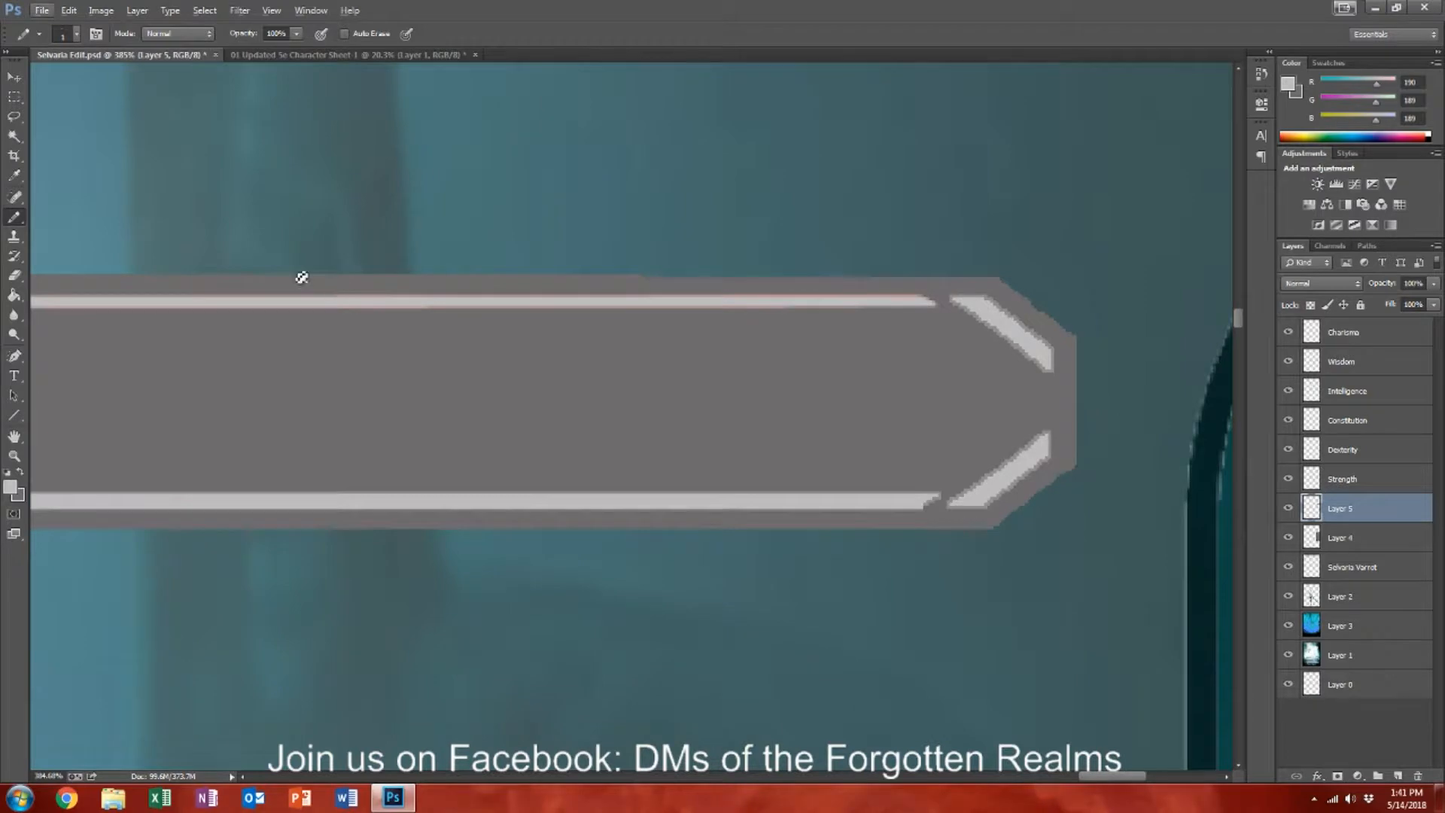
left_click(13, 296)
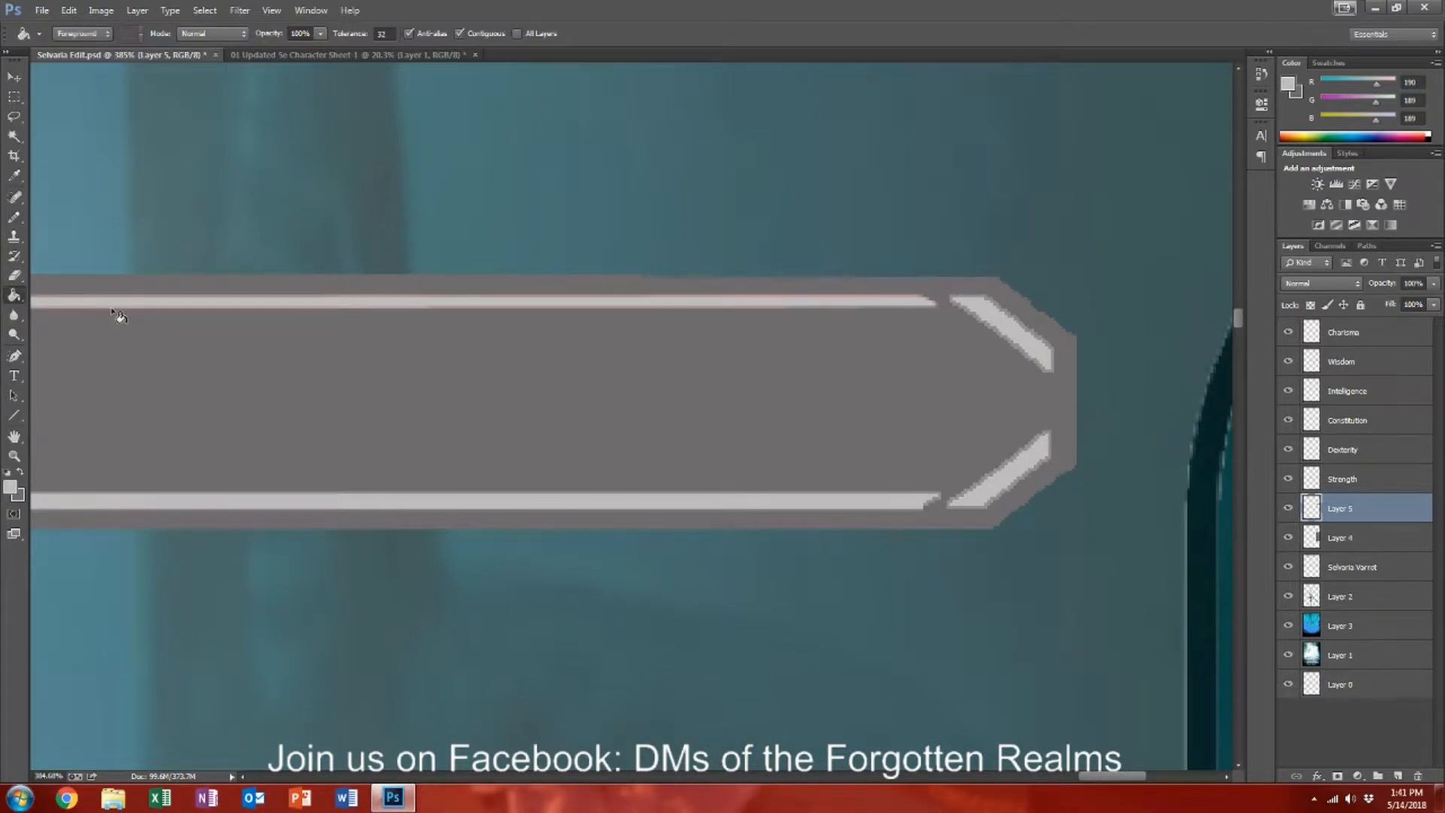
left_click(114, 308)
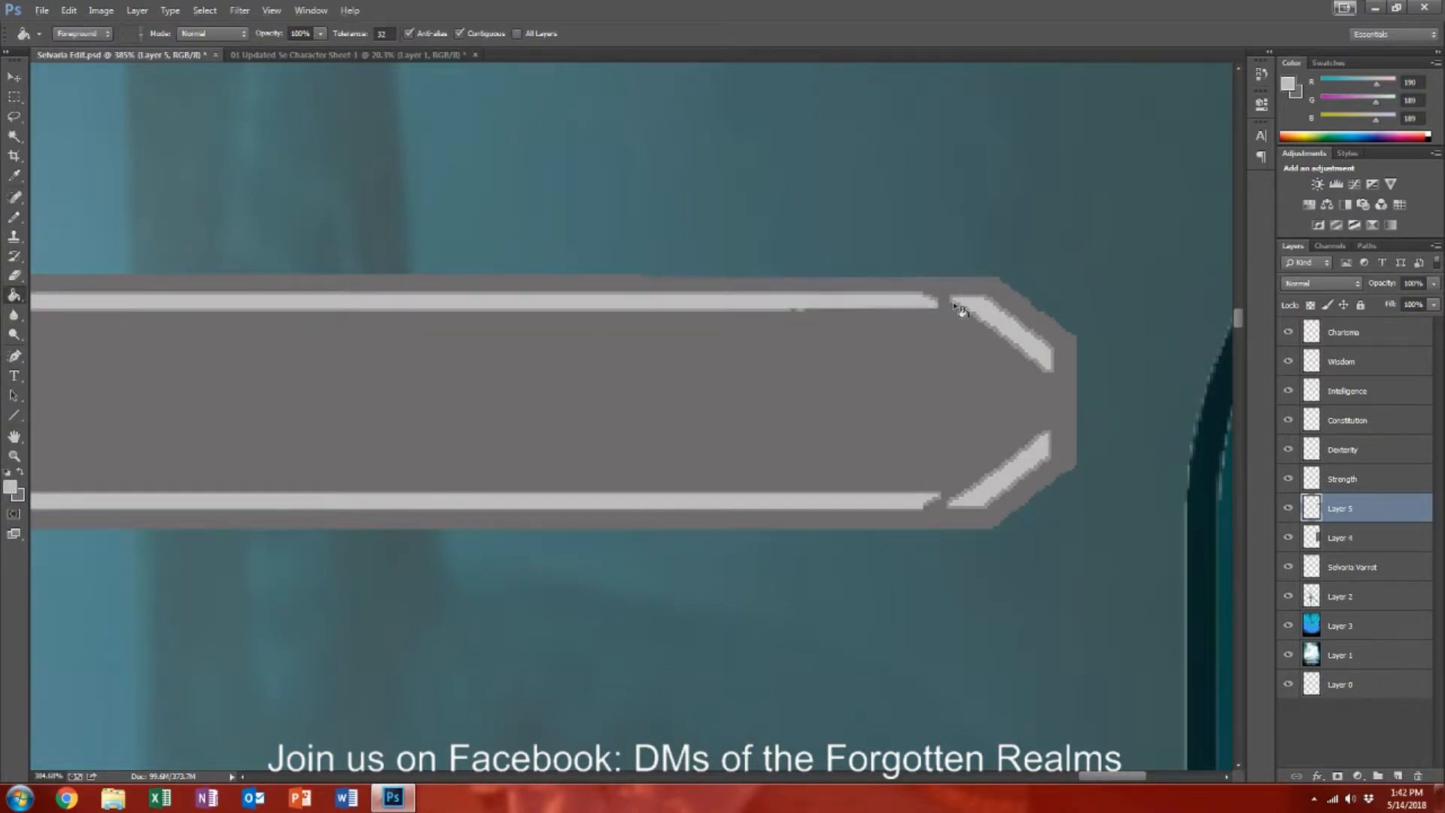
Step: Patch the gap below the upper line with the Pencil, and sample its mid grey edge to redraw the lower edge out to the tip
scroll(964, 301, "up", 5)
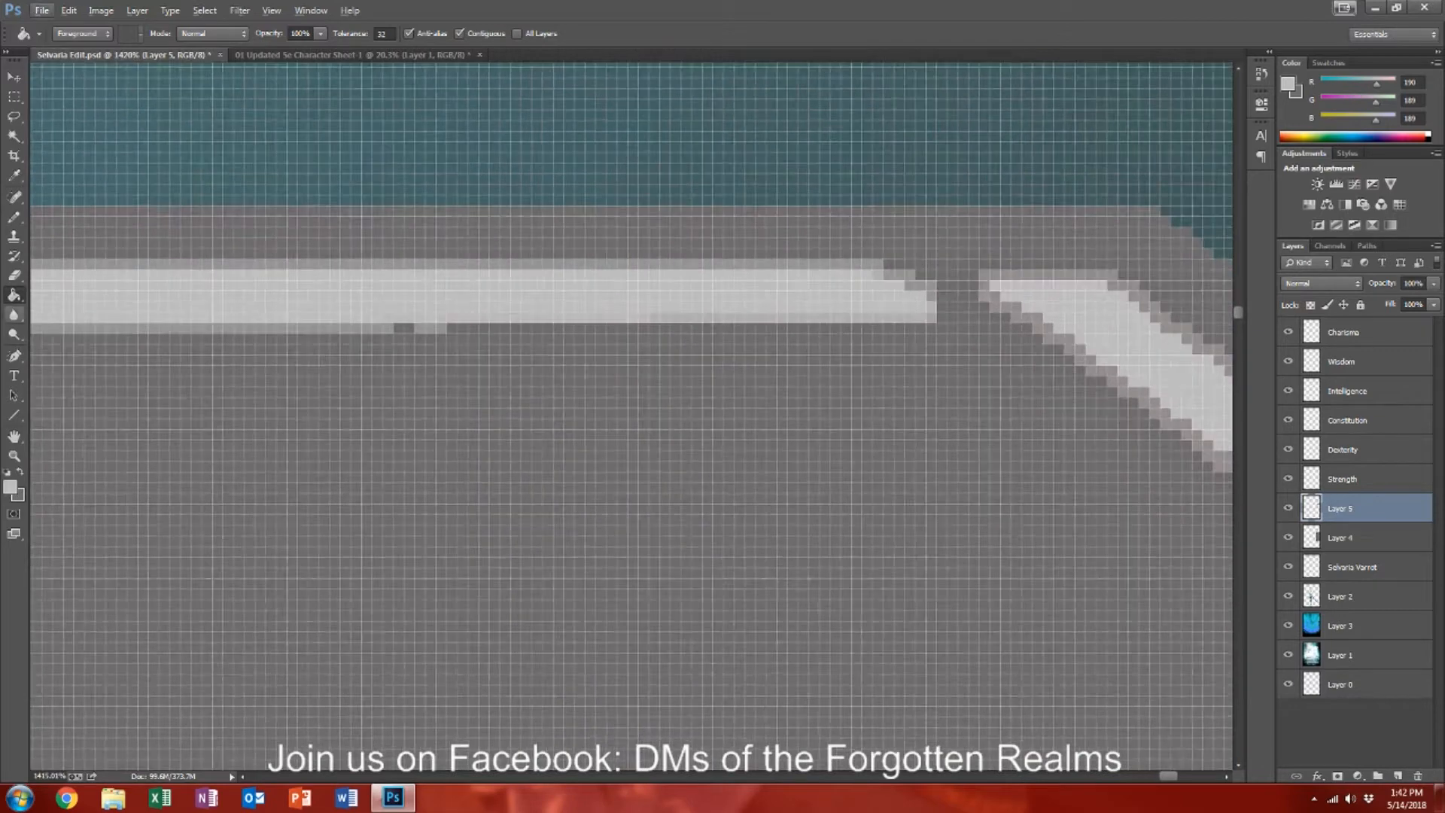
left_click(13, 217)
left_click_drag(398, 329, 500, 329)
left_click(389, 329, "alt")
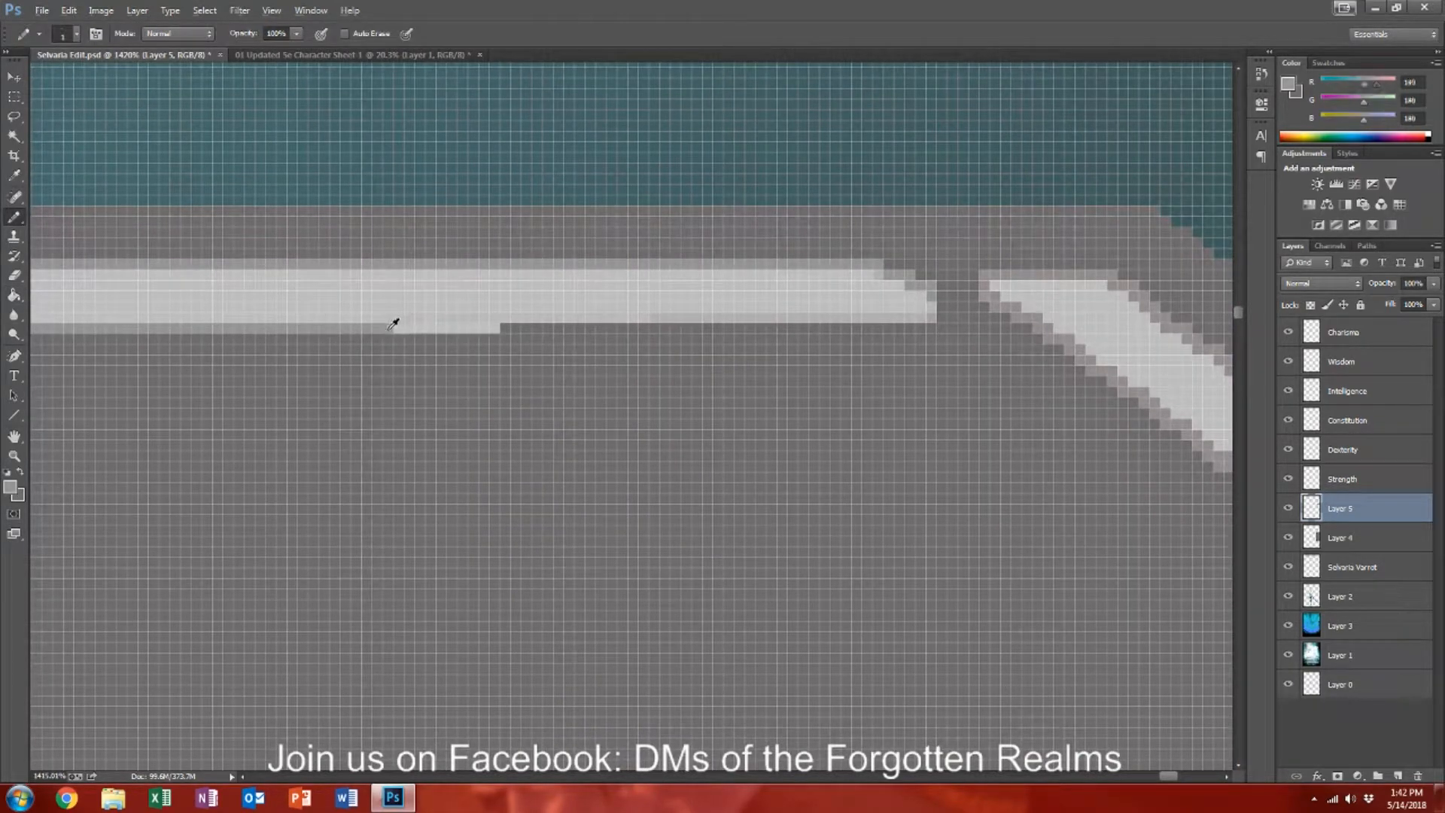
left_click_drag(402, 330, 950, 328)
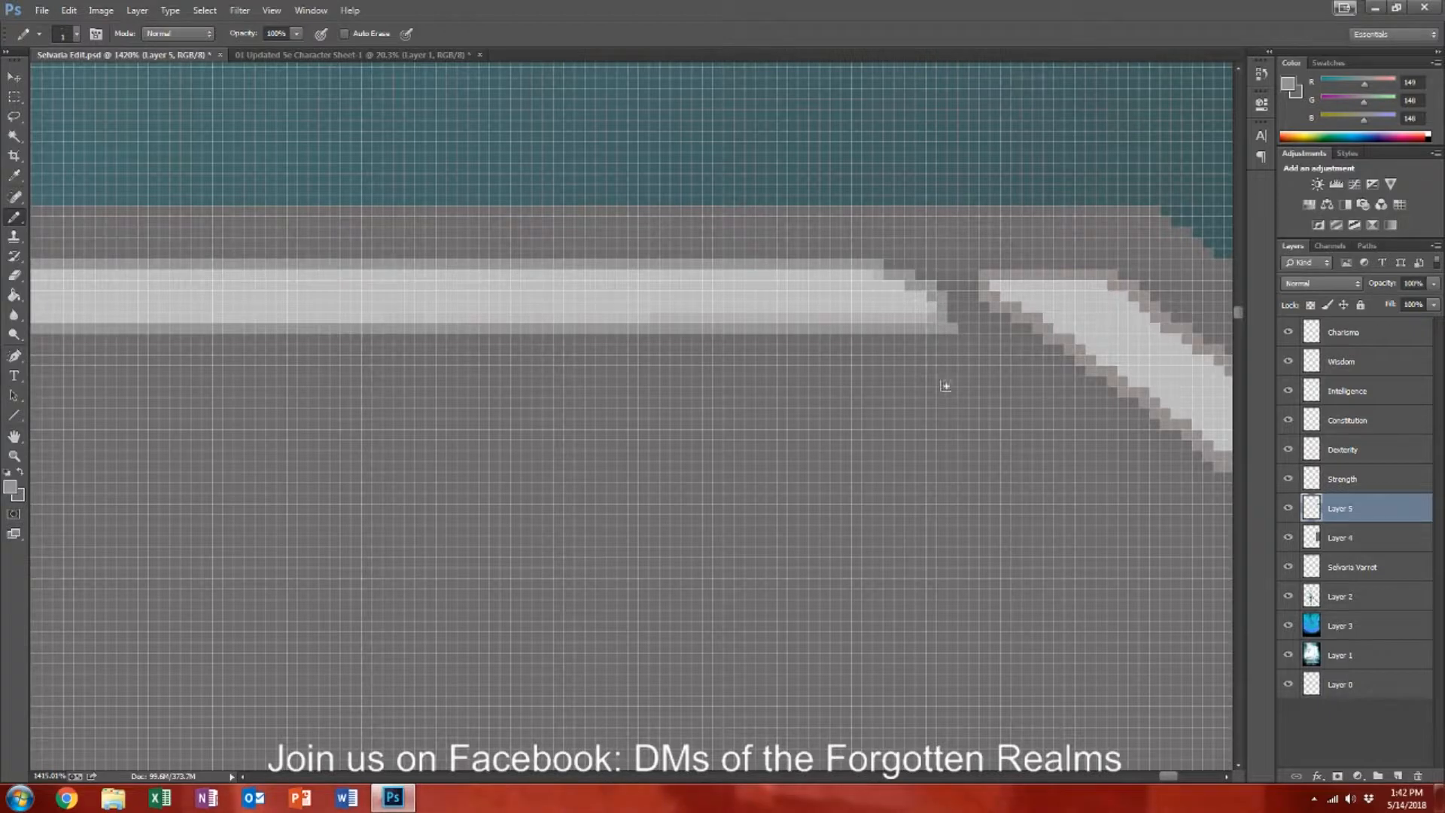
Step: Sample the bar's dark grey border and pencil its stepped top edge level towards the pointed end
scroll(542, 269, "down", 2)
scroll(528, 269, "down", 3)
scroll(549, 366, "up", 3)
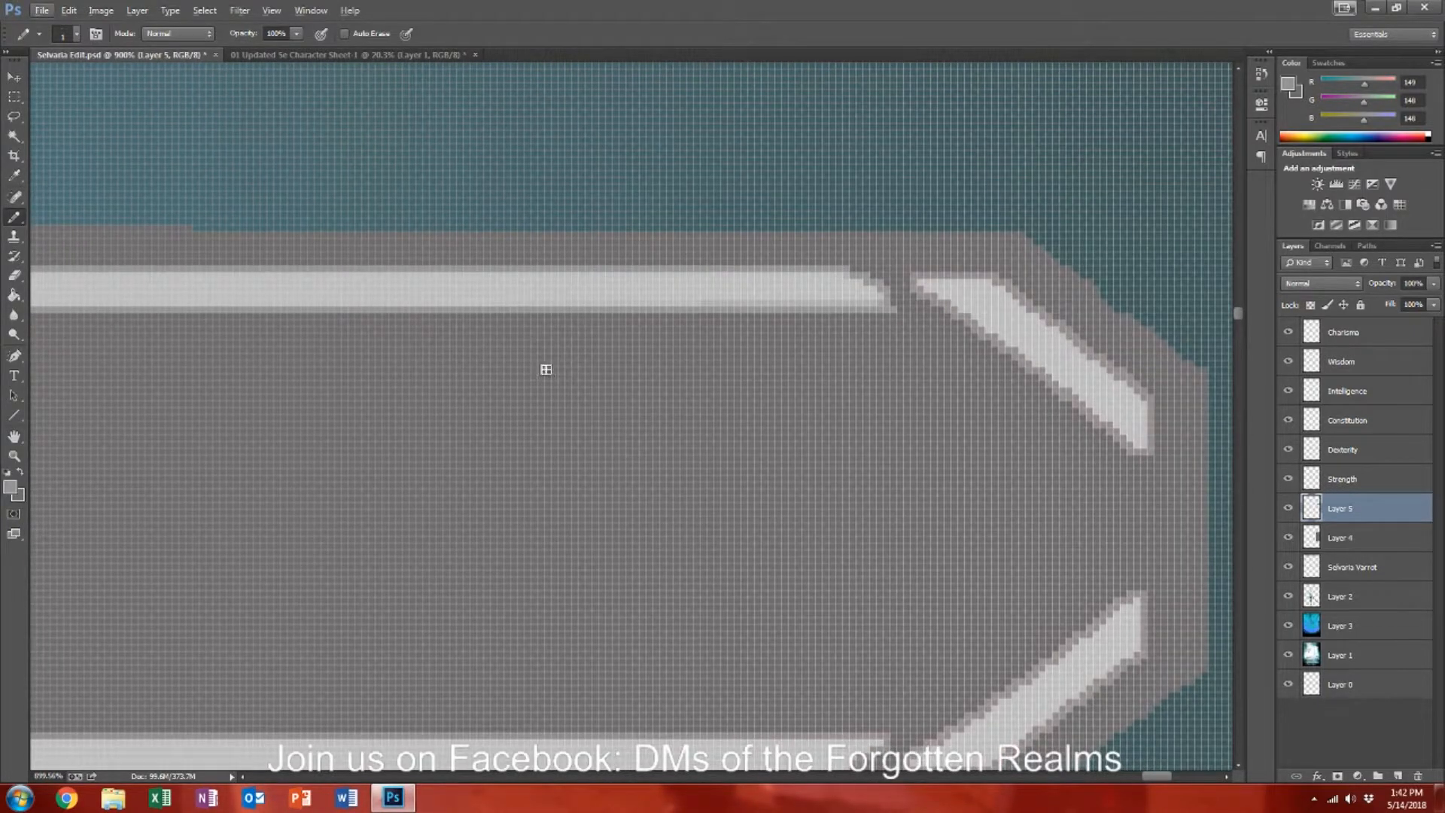
scroll(543, 367, "down", 1)
scroll(545, 367, "left", 2)
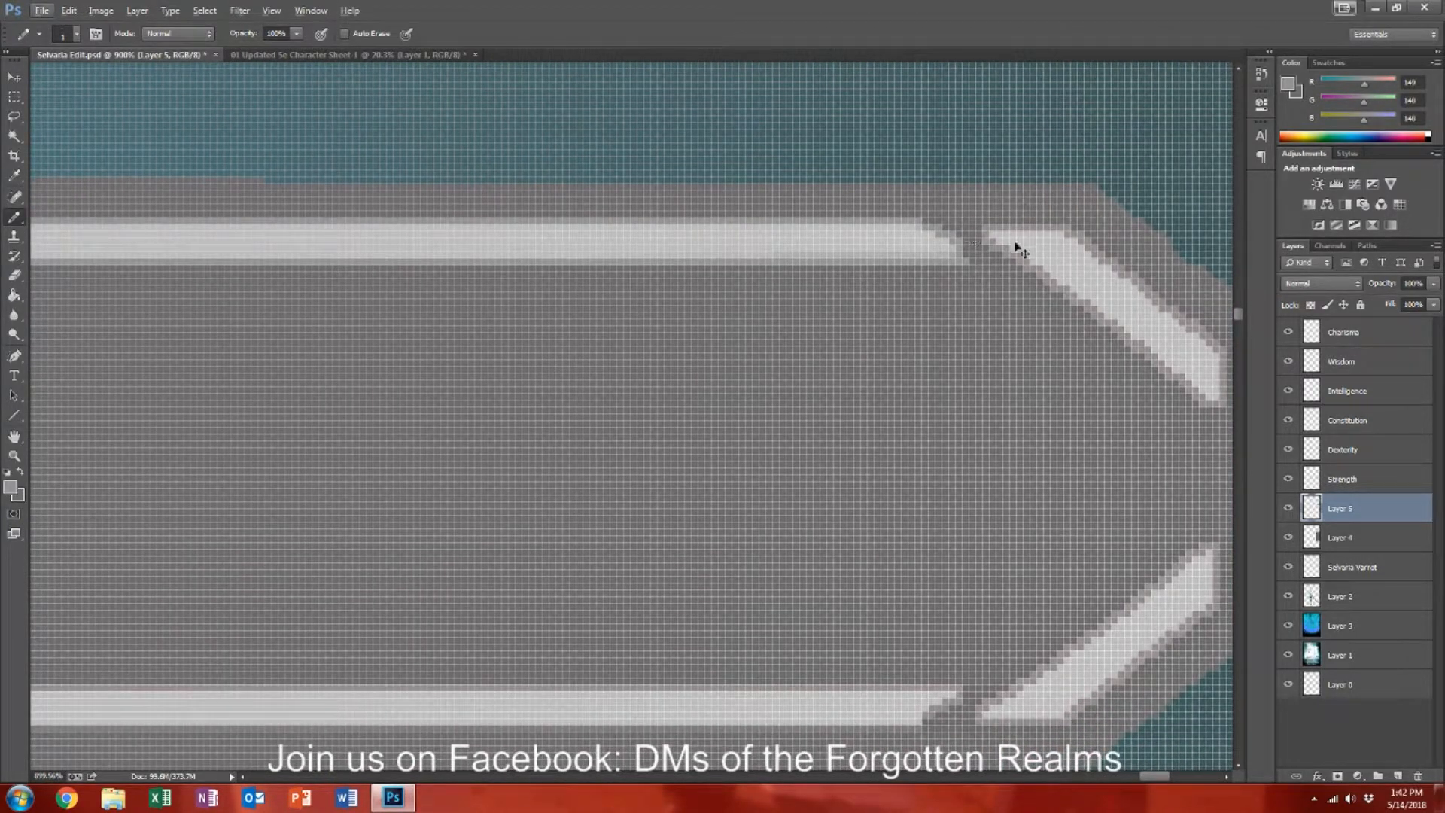
scroll(884, 280, "left", 9)
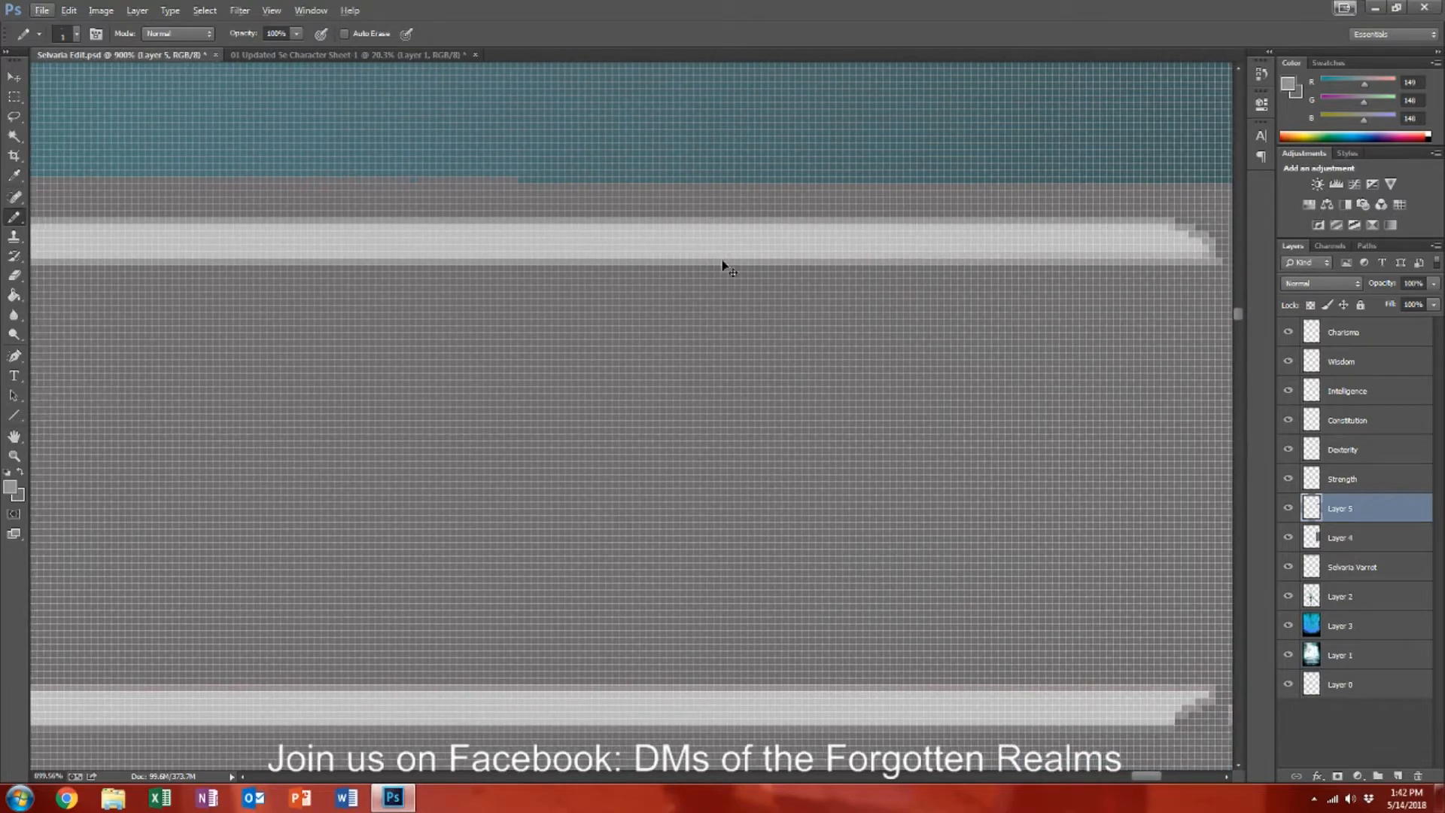
scroll(655, 301, "down", 2)
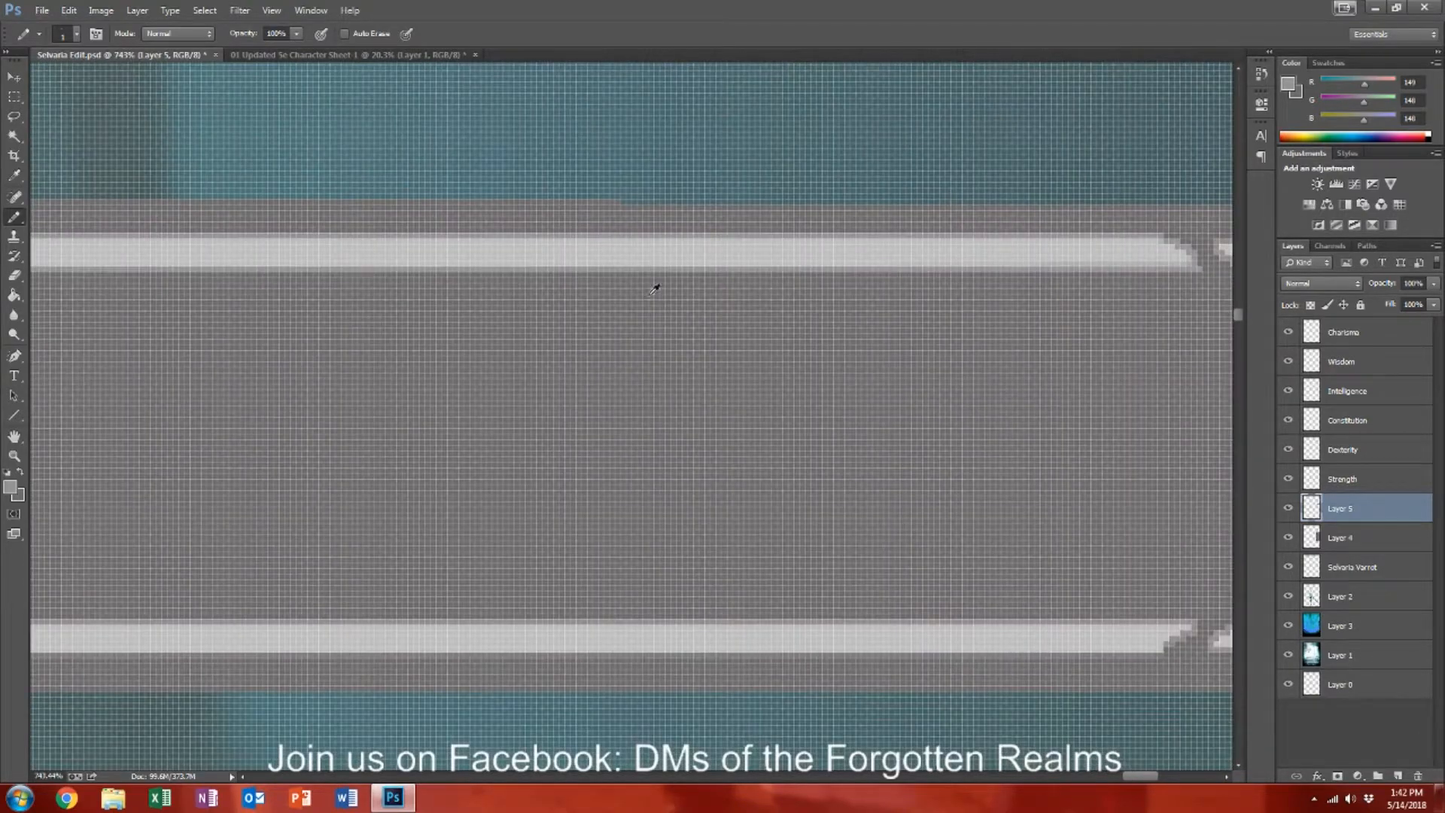
left_click(633, 204, "alt")
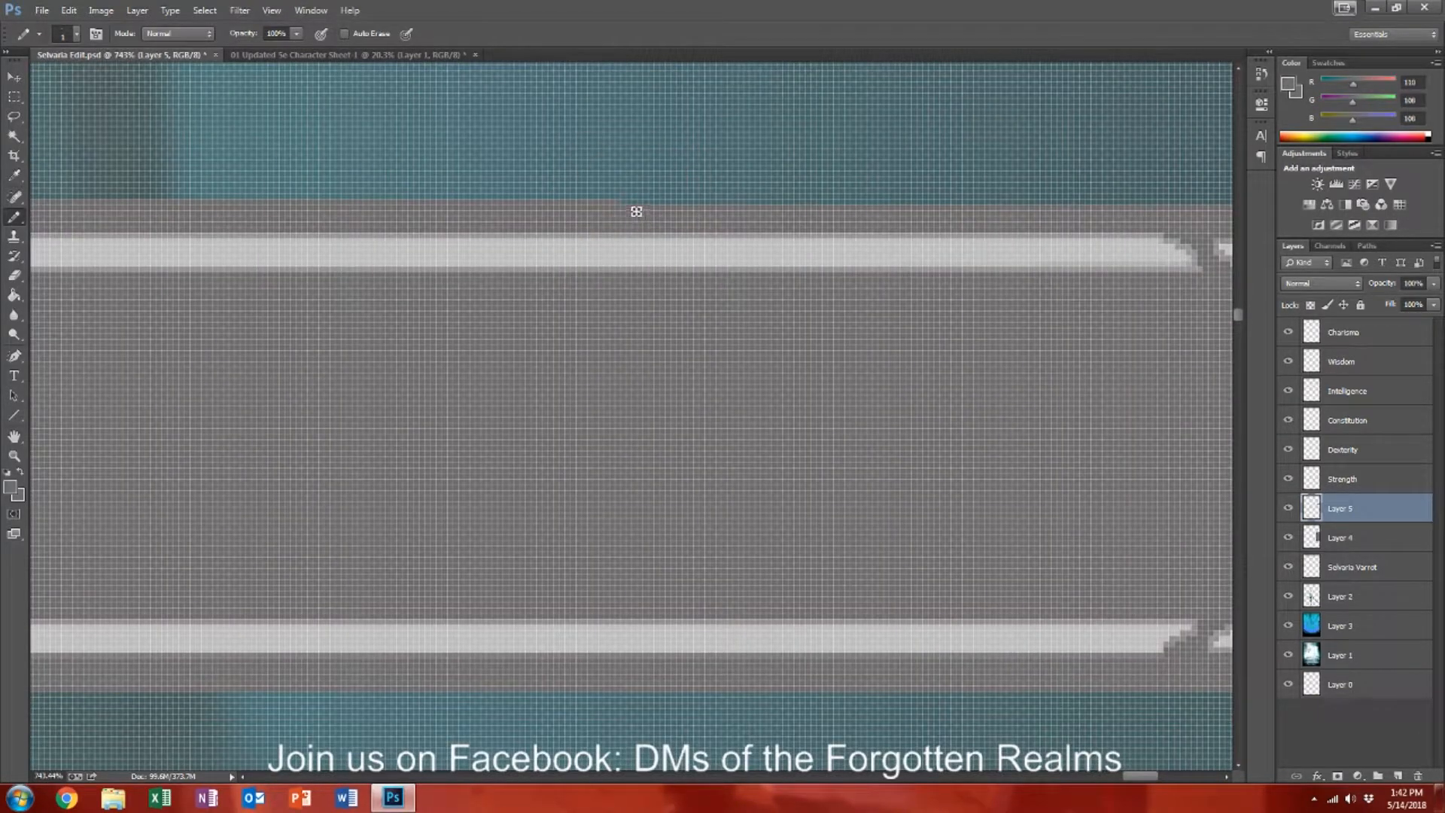
left_click_drag(634, 211, 796, 209)
key("ctrl+z")
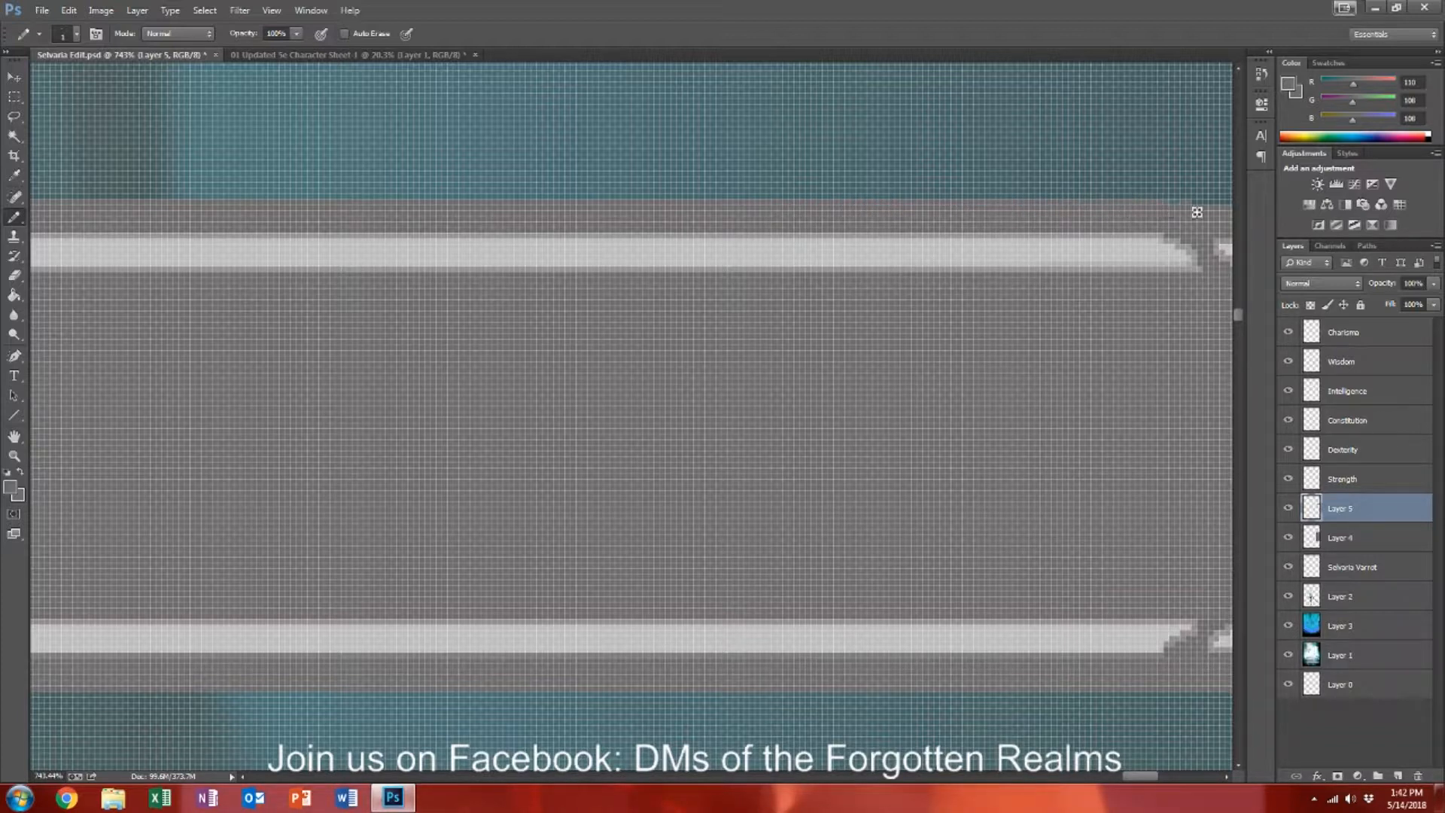
Step: Pencil dark grey along the remaining top edge and down the upper diagonal corner of the bar's pointed end
scroll(827, 273, "down", 3)
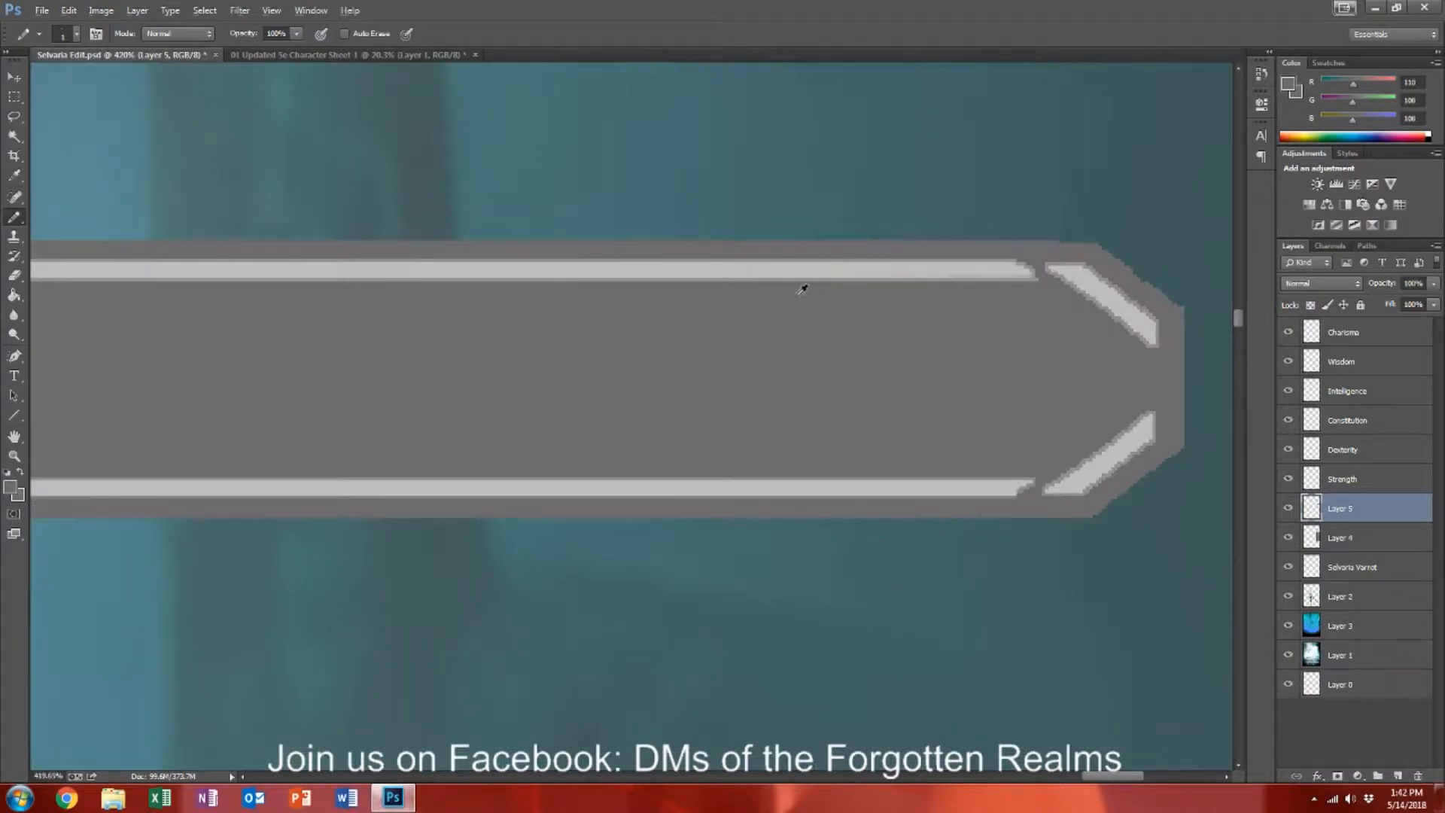
scroll(1102, 259, "up", 4)
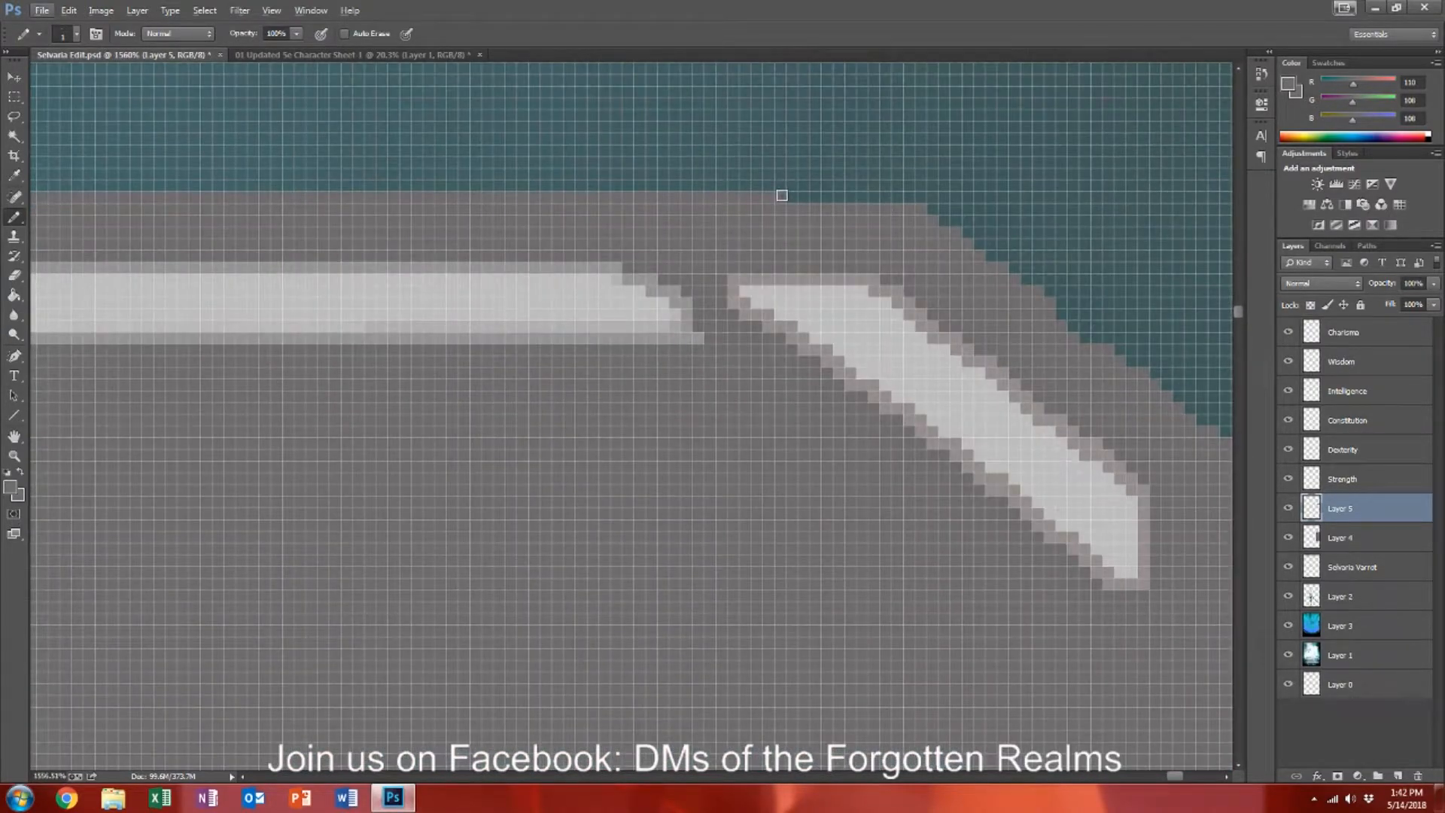
mouse_move(794, 194)
left_mouse_down()
mouse_move(920, 199)
mouse_move(1125, 354)
left_mouse_up()
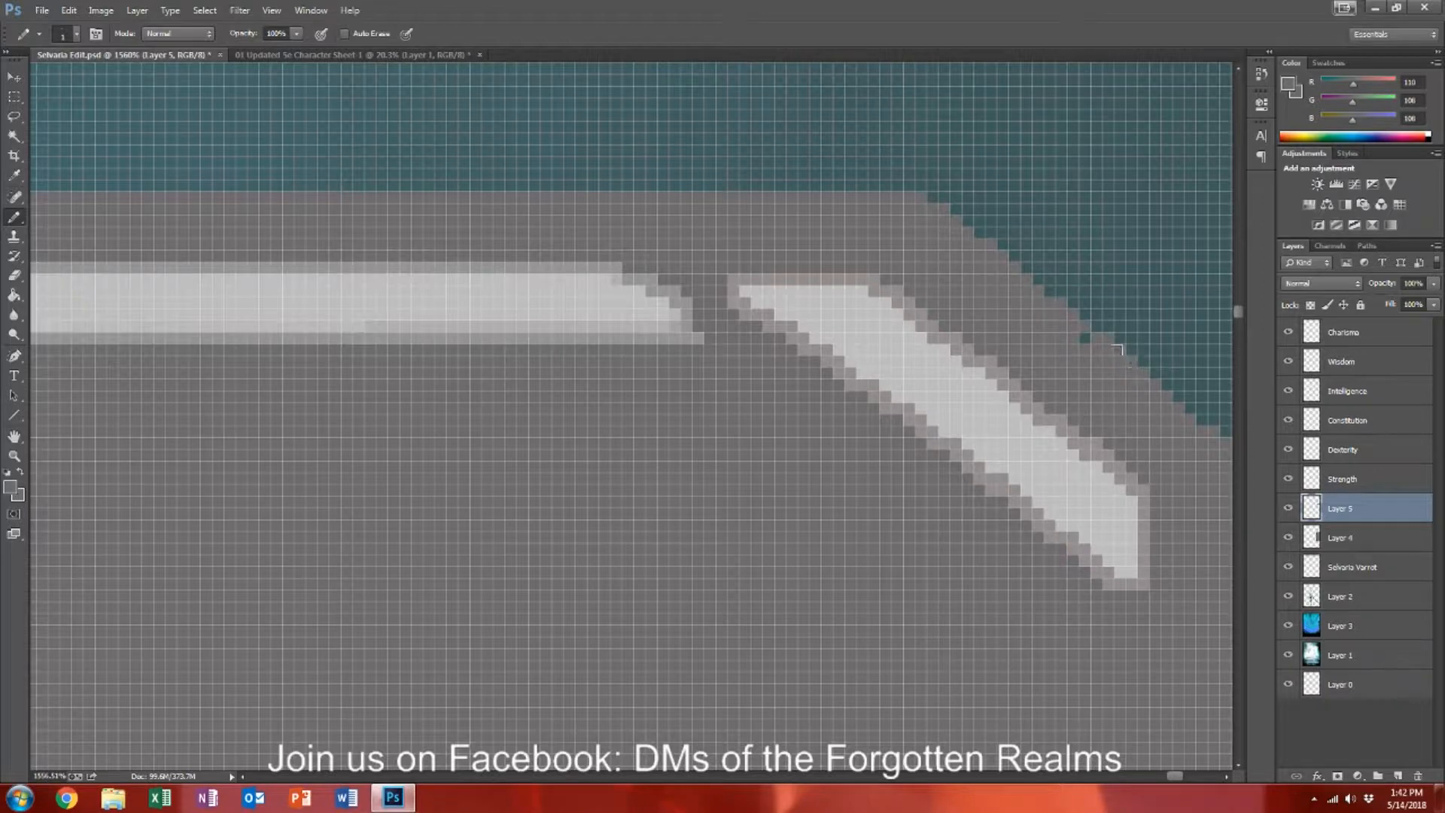
Step: Pencil dark grey along the bar's ragged top edge where it meets the light hexagon frame
scroll(645, 296, "down", 5)
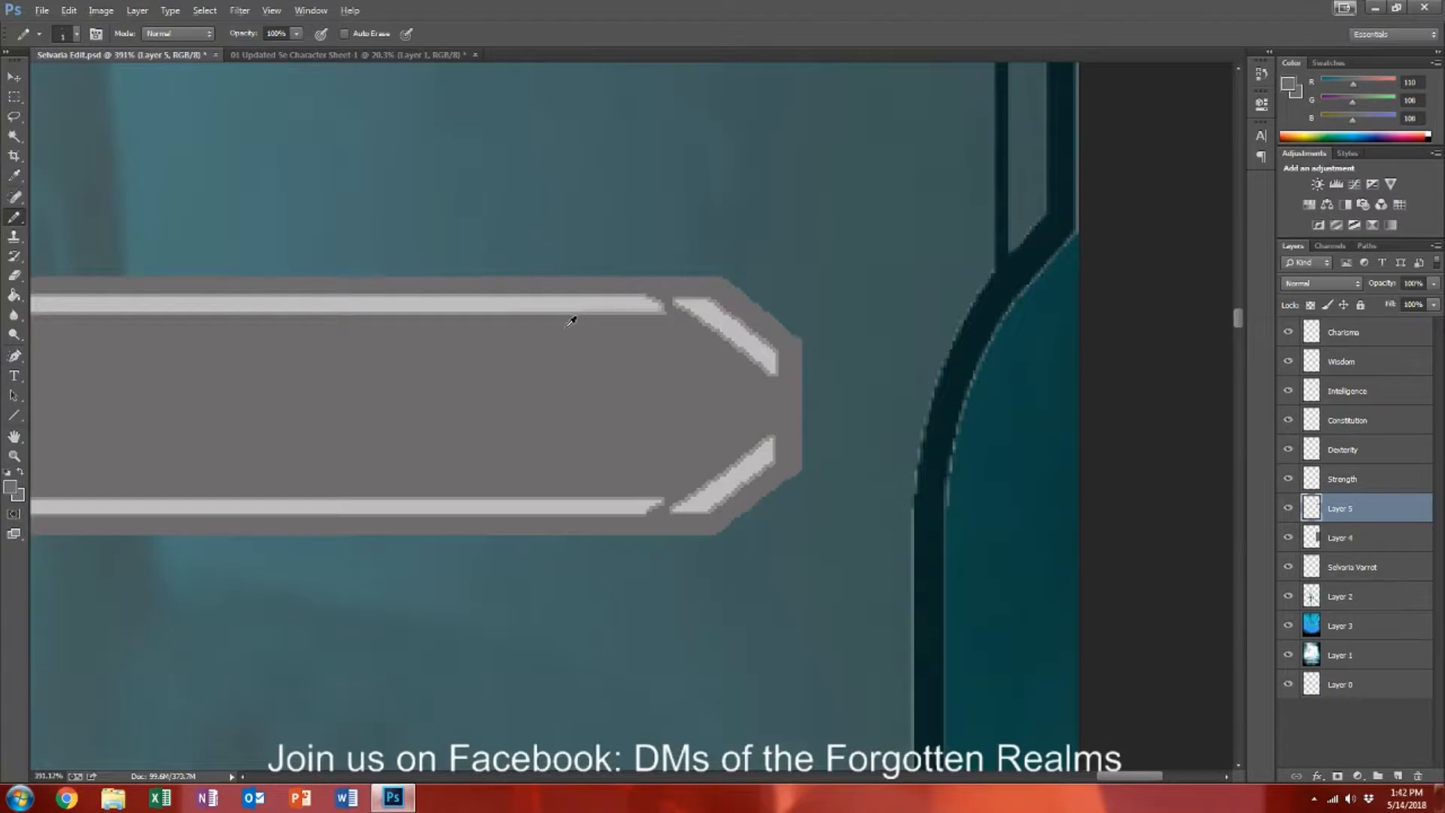
scroll(558, 326, "left", 2)
scroll(544, 335, "left", 10)
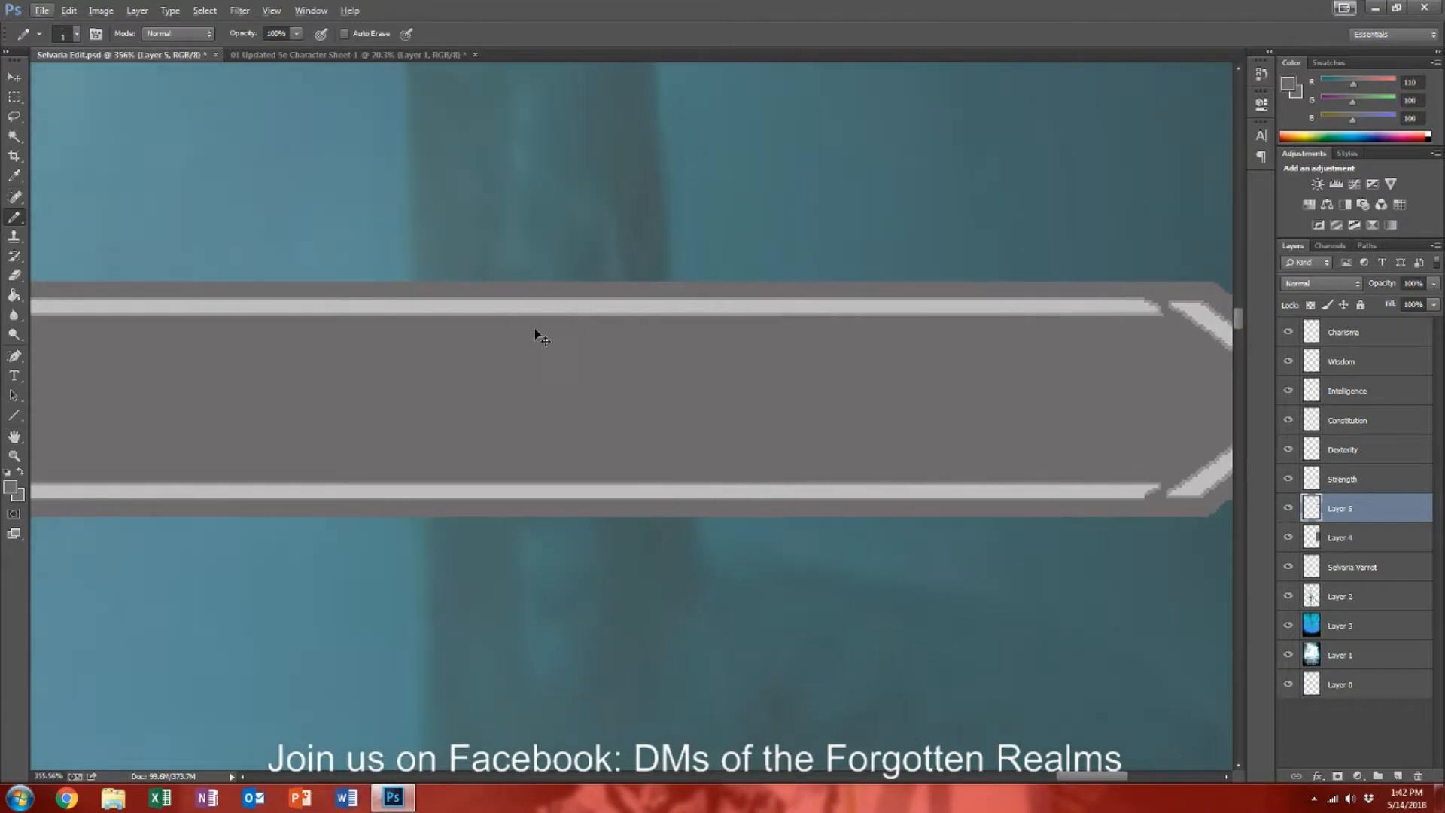
scroll(528, 327, "left", 10)
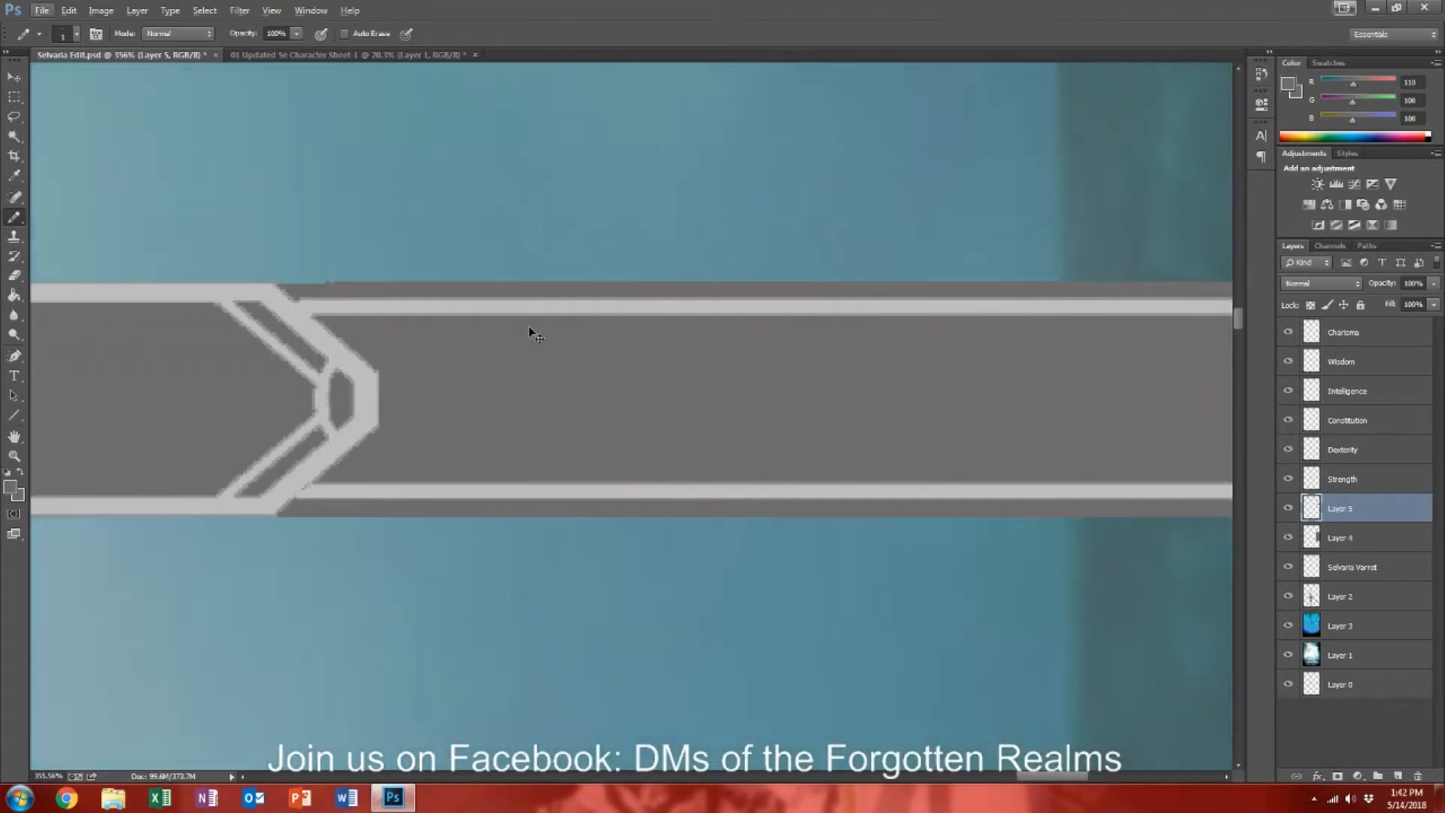
scroll(548, 292, "up", 2)
scroll(548, 292, "up", 3)
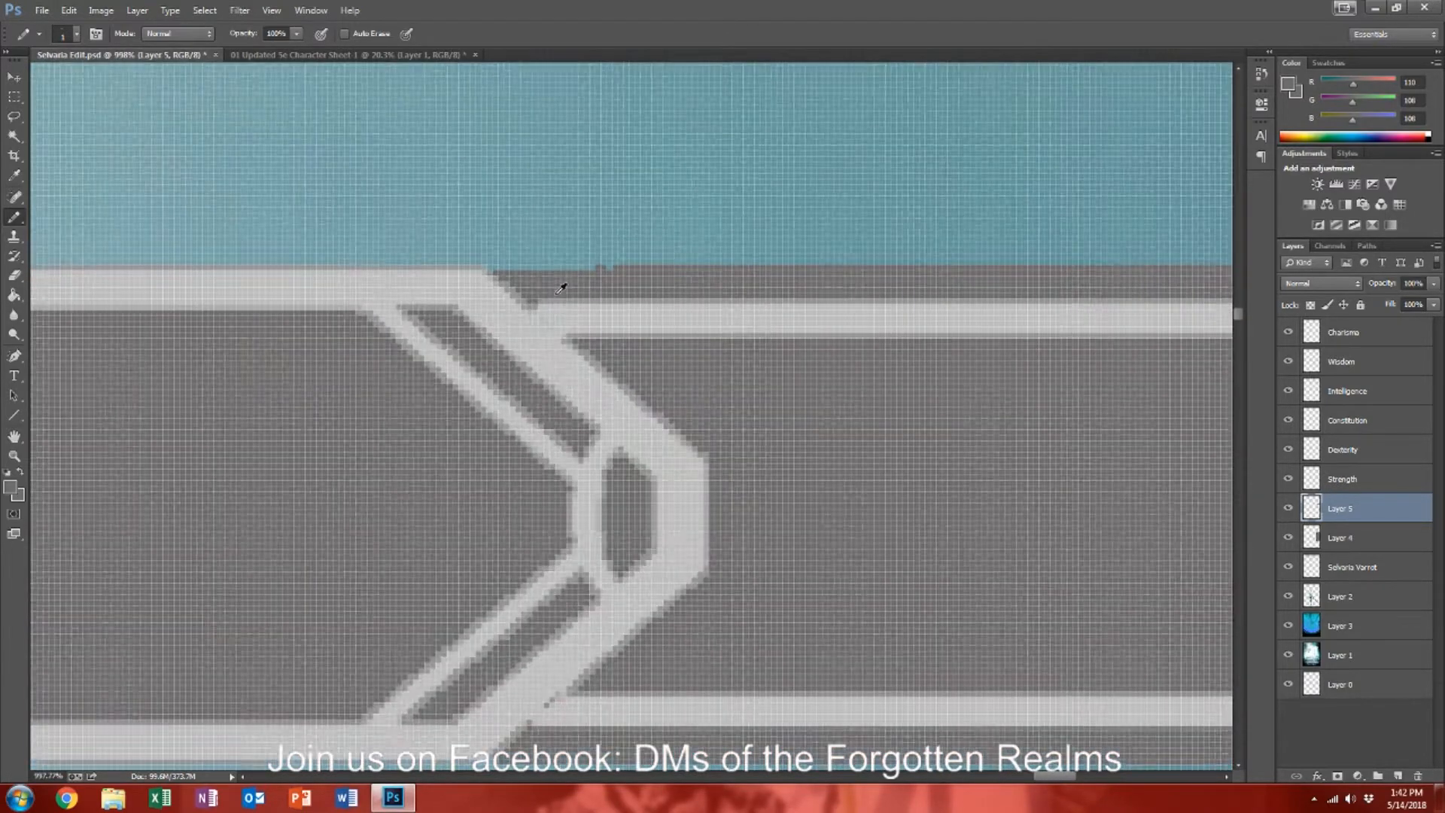
left_click_drag(635, 264, 465, 264)
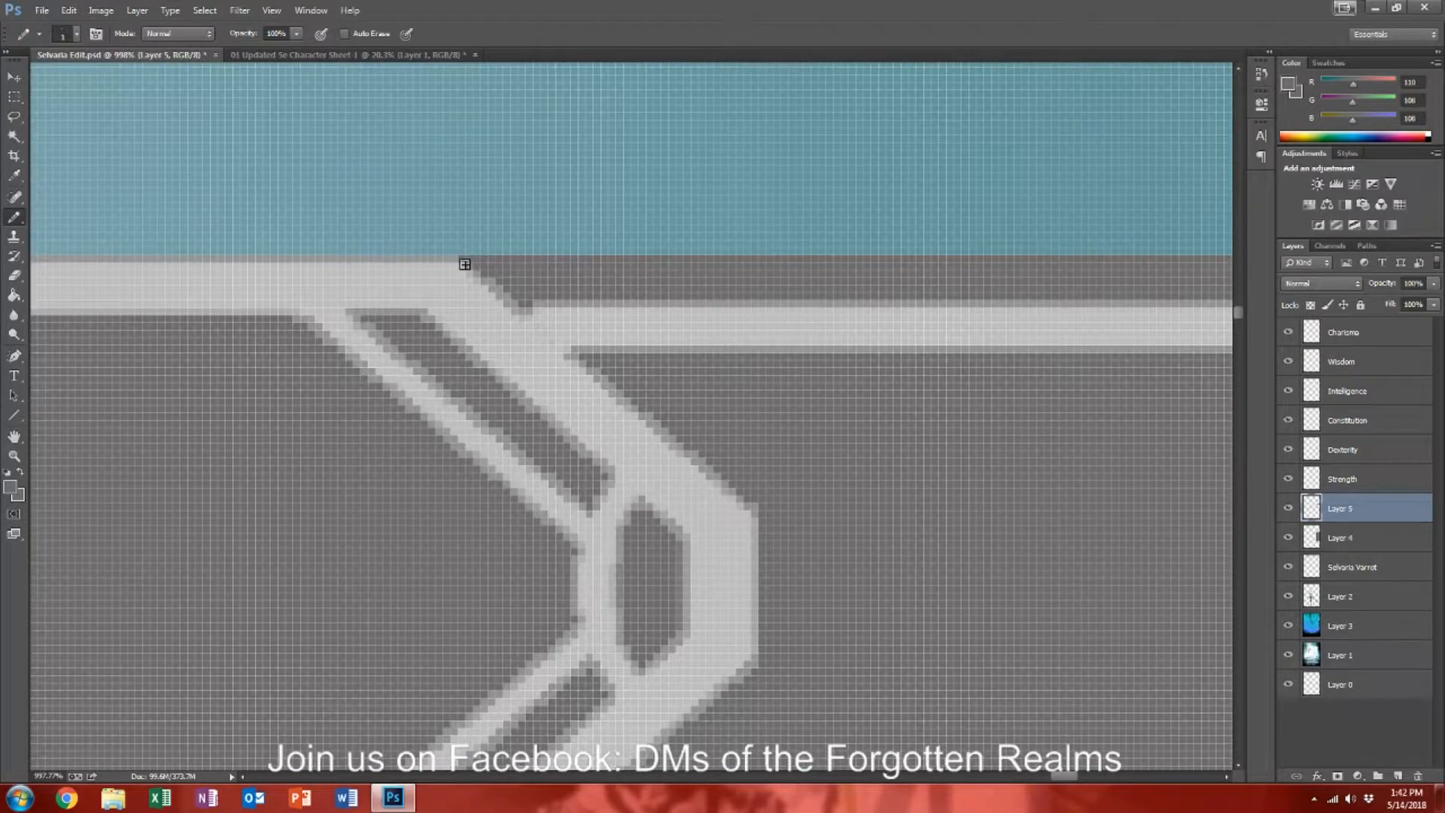
Step: Try to erase the leftover line stub beneath the hexagon on Layer 4 with a 5 px Eraser, and undo it
scroll(533, 269, "down", 6)
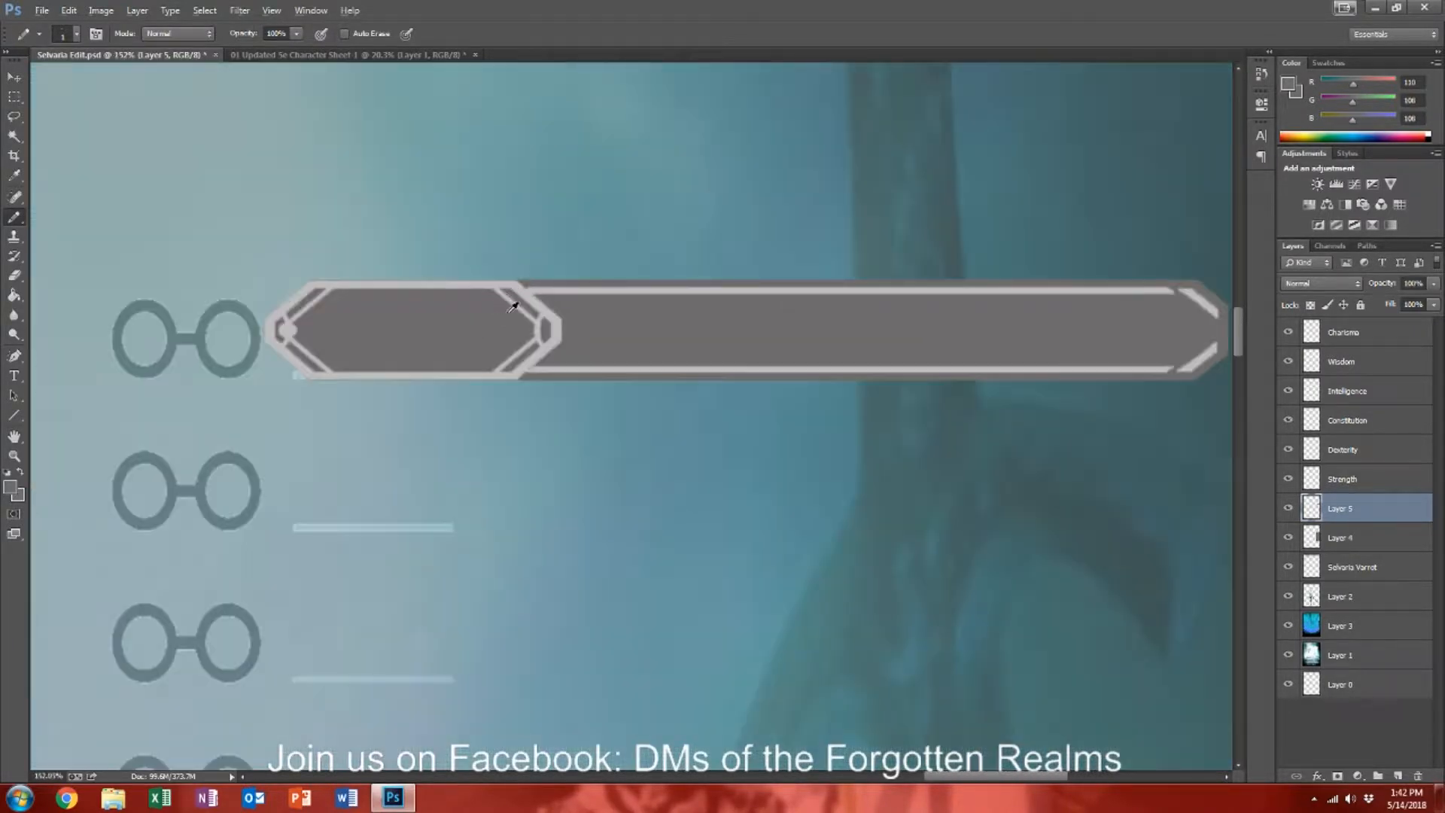
scroll(242, 419, "up", 3)
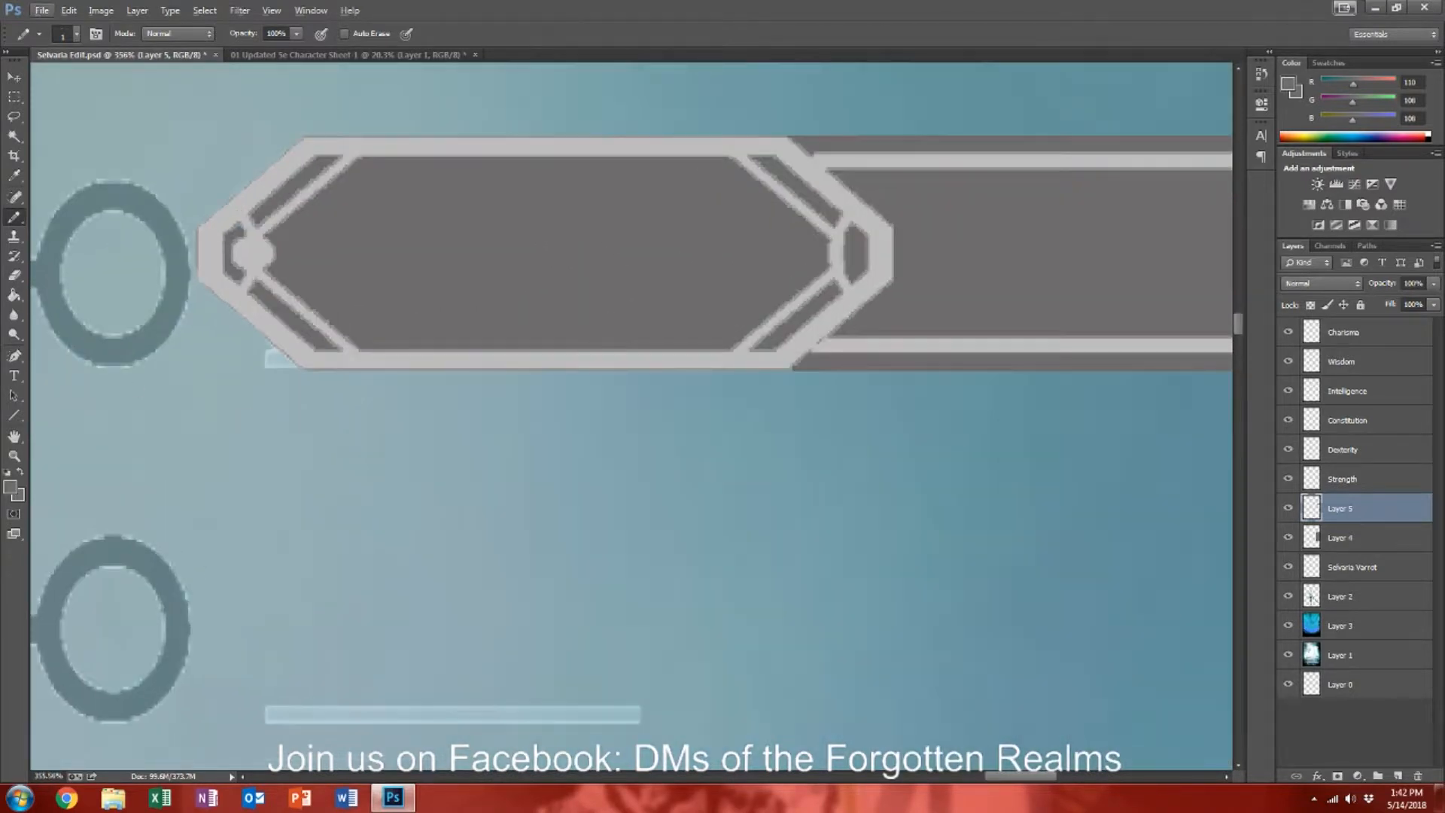
left_click(17, 73)
left_click(238, 451)
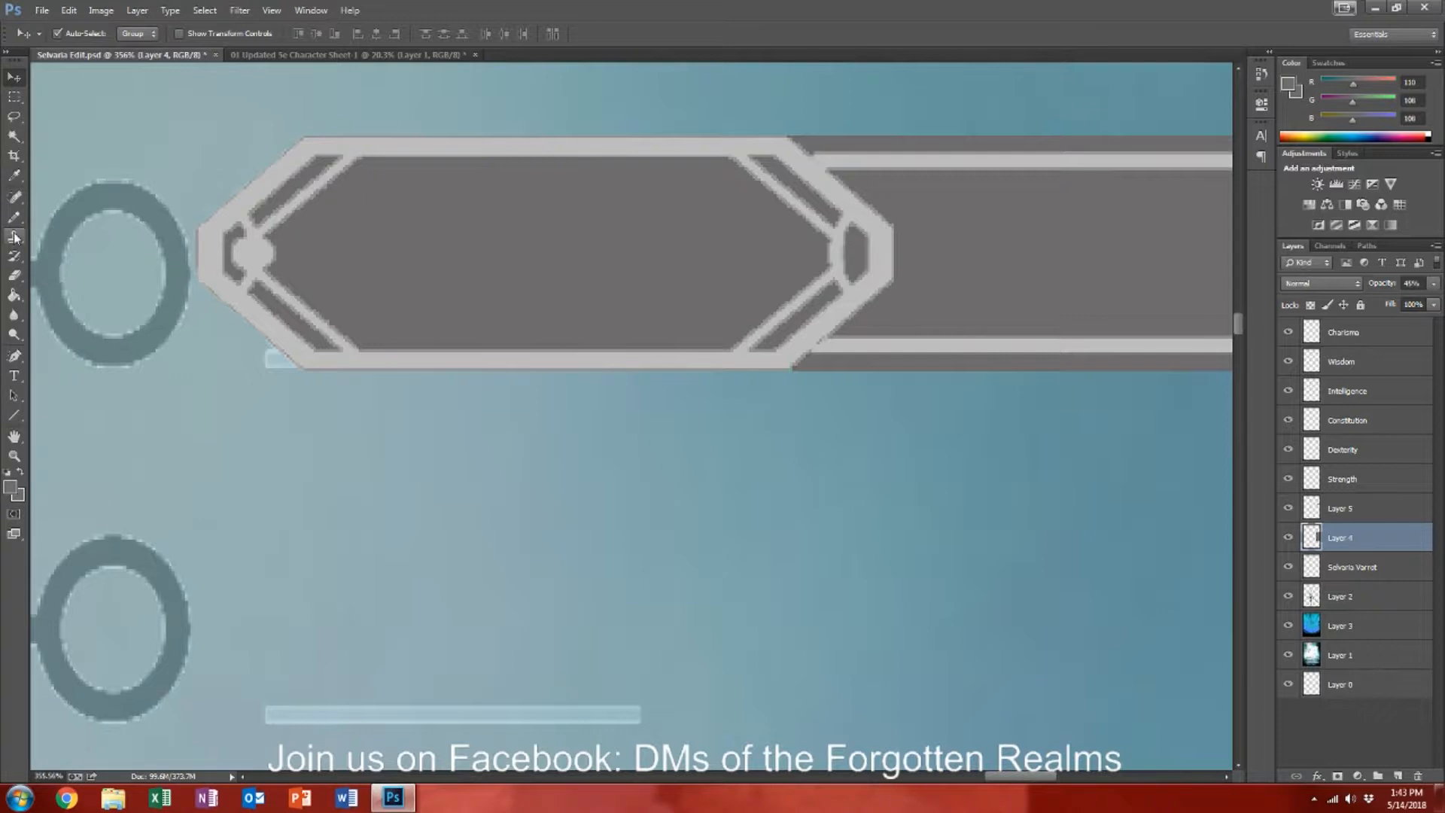
left_click(18, 278)
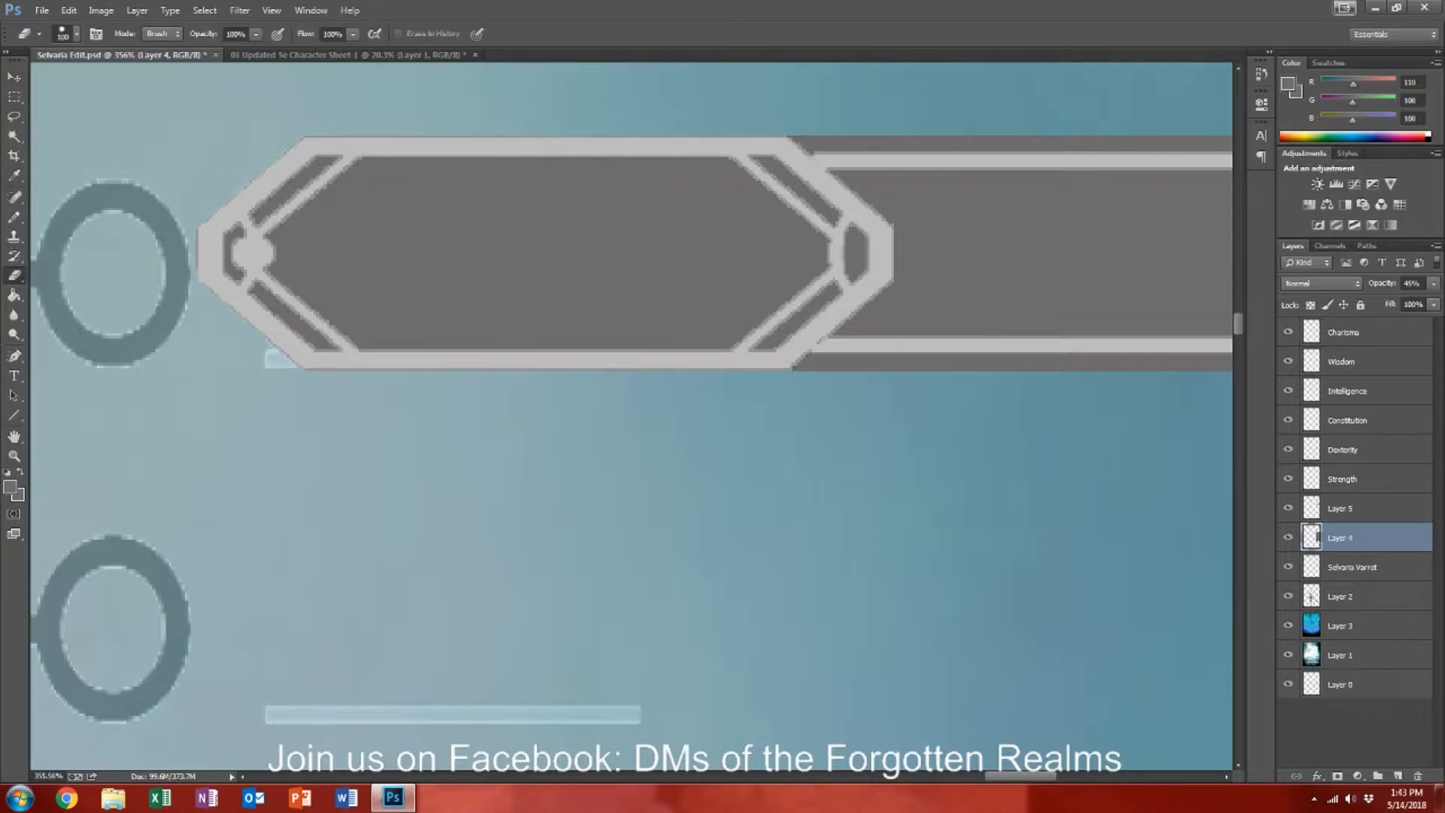
left_click(66, 39)
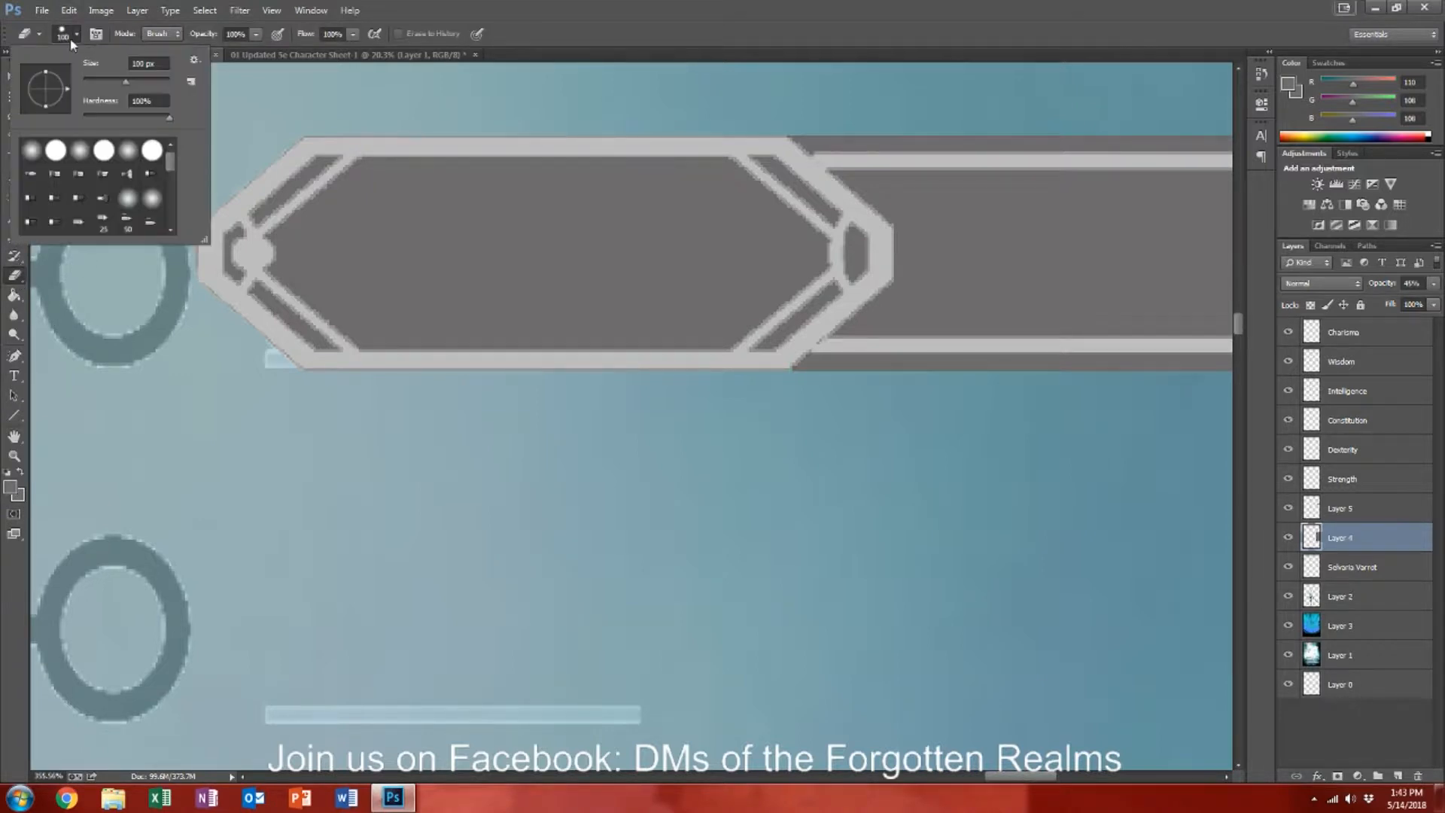
type("5")
key("Return")
left_click_drag(285, 359, 278, 363)
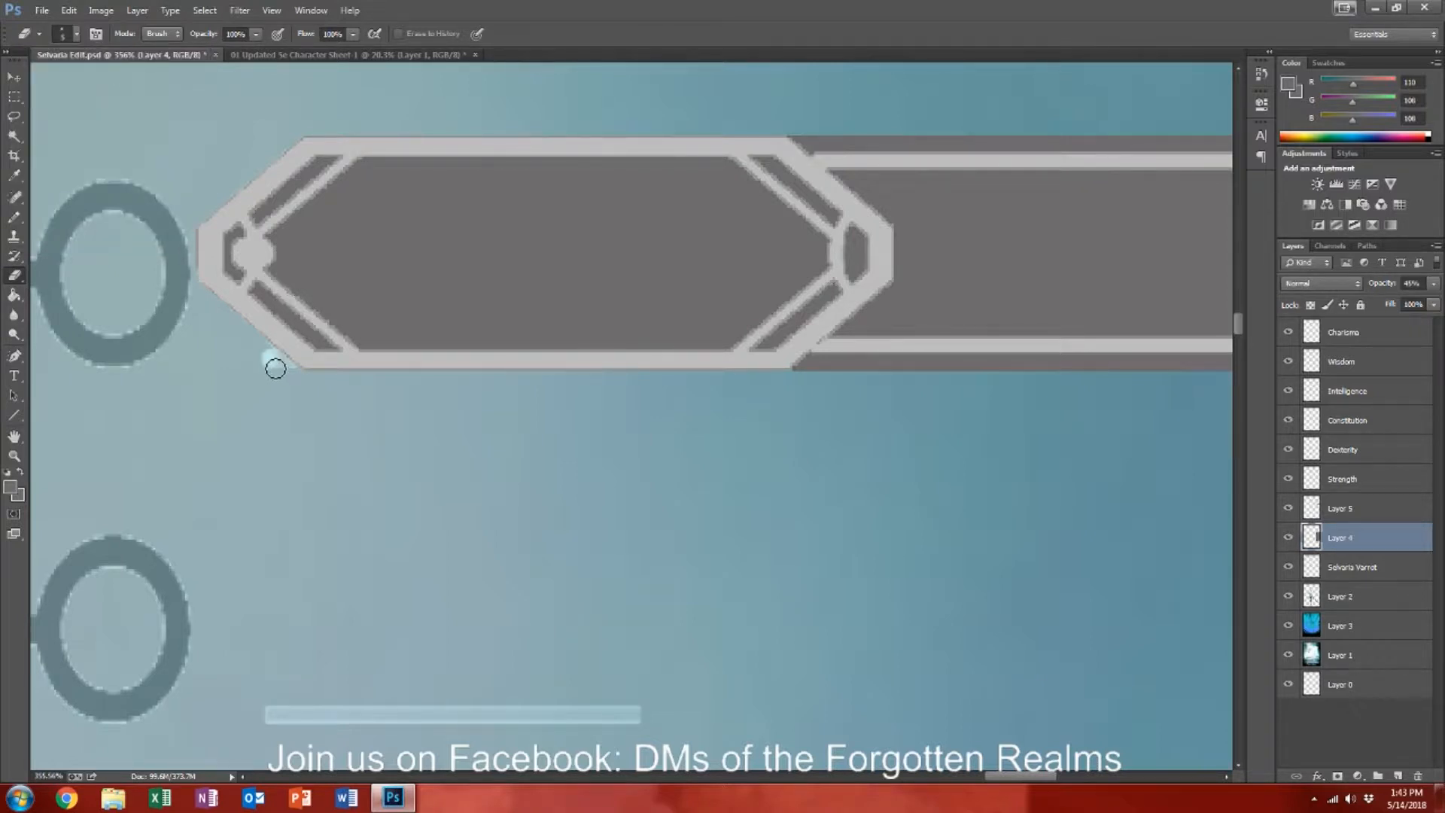
key("ctrl+z")
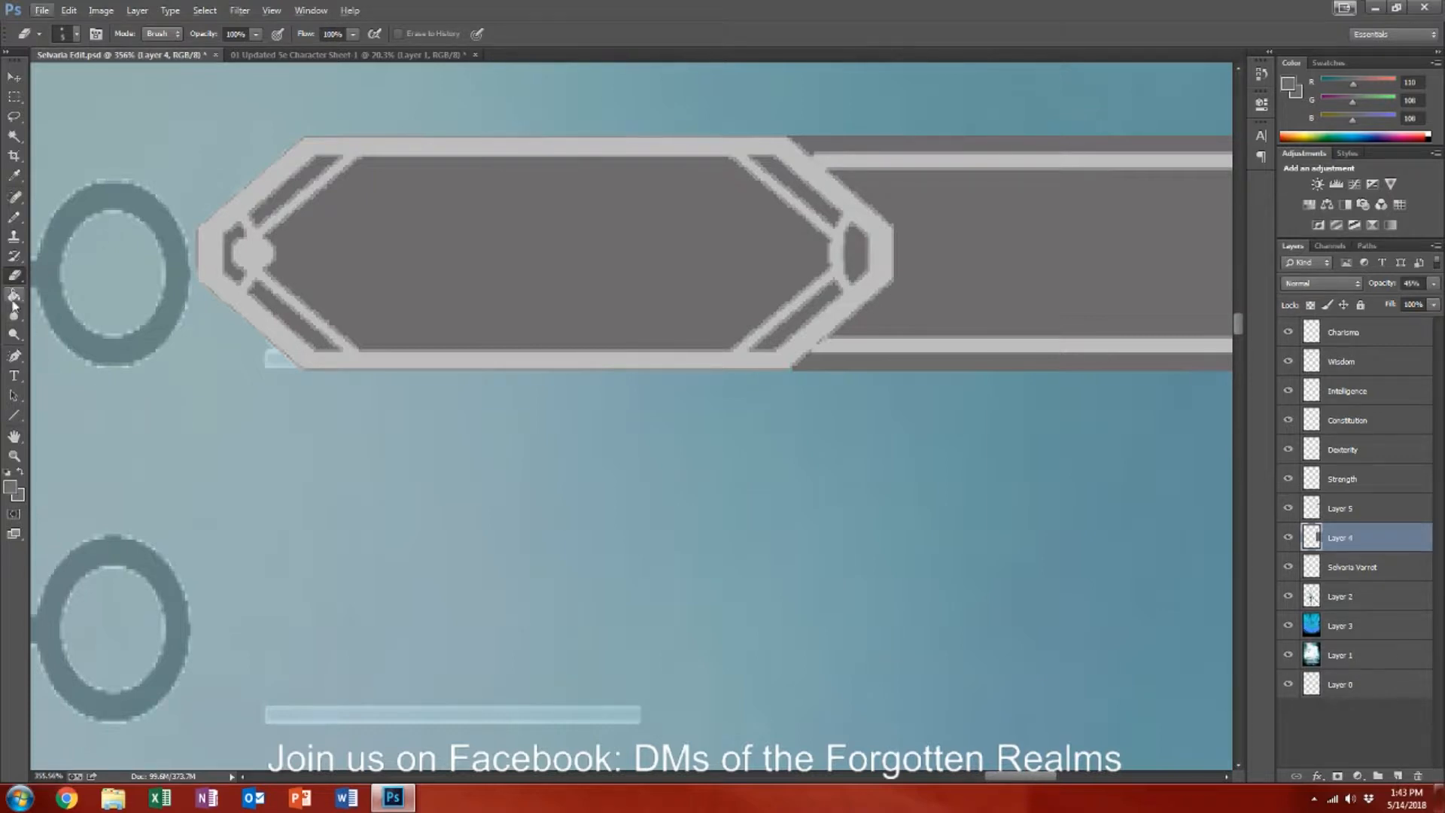
Step: Try to paint over the line stub beneath the hexagon using the Brush and a sampled background colour, and undo it
left_click(13, 219)
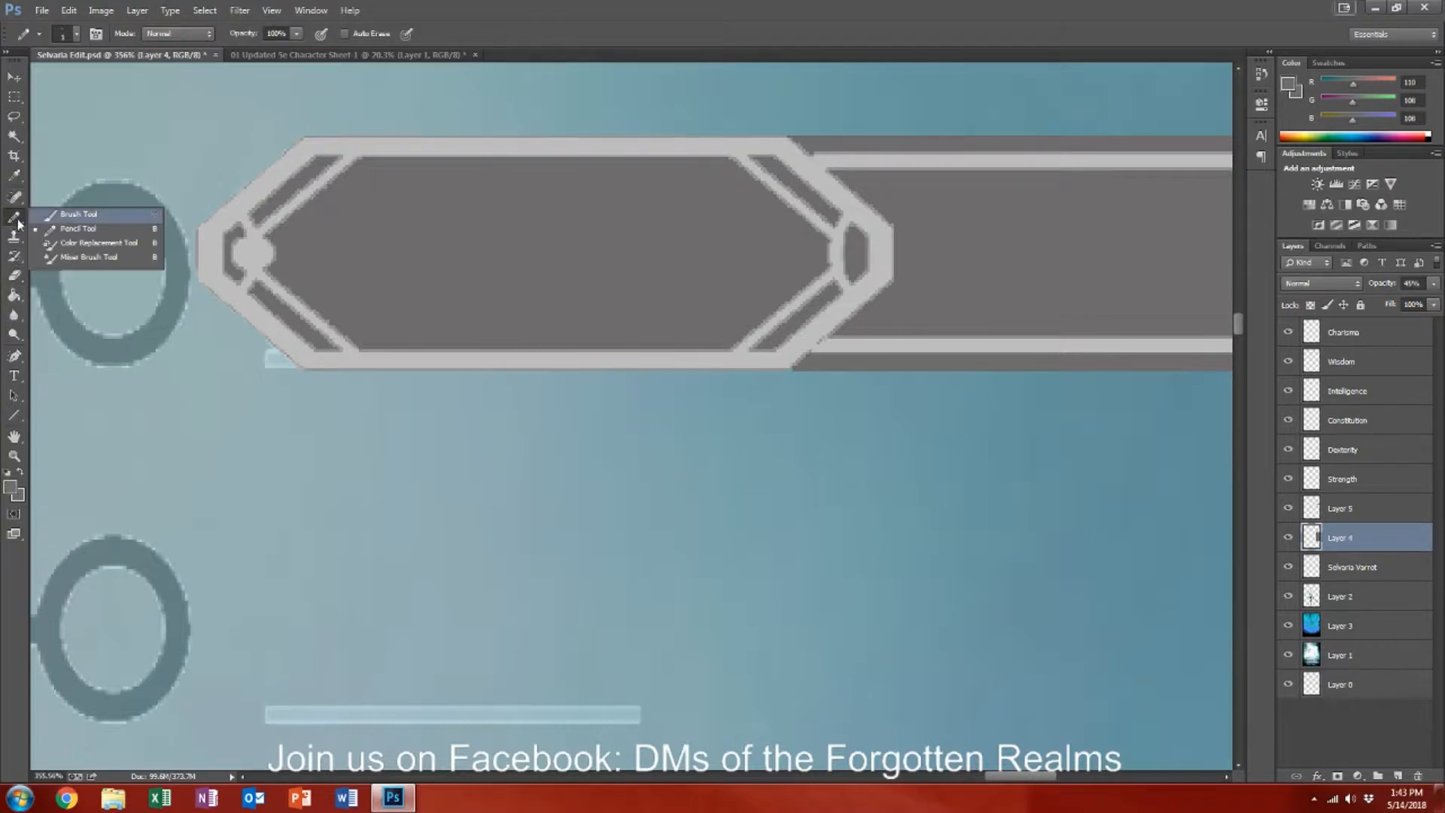
left_click(75, 214)
left_click(234, 416, "alt")
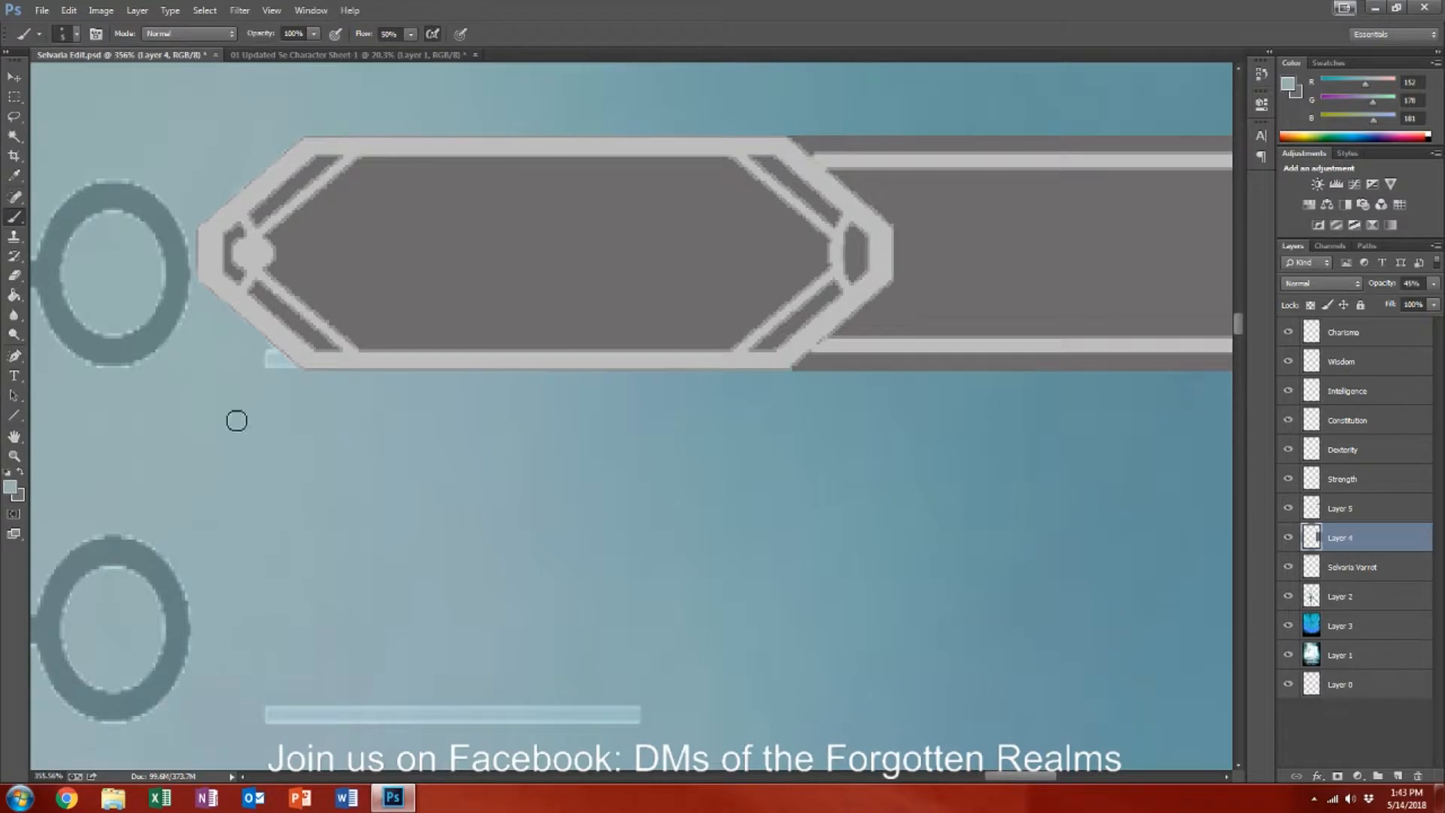
left_click_drag(268, 358, 292, 393)
left_click(300, 387, "alt")
key("ctrl+alt+z")
key("ctrl+alt+z")
Step: Nudge the hexagon bar on Layer 5 with the Move tool and set its layer opacity to 45%
scroll(449, 418, "down", 6)
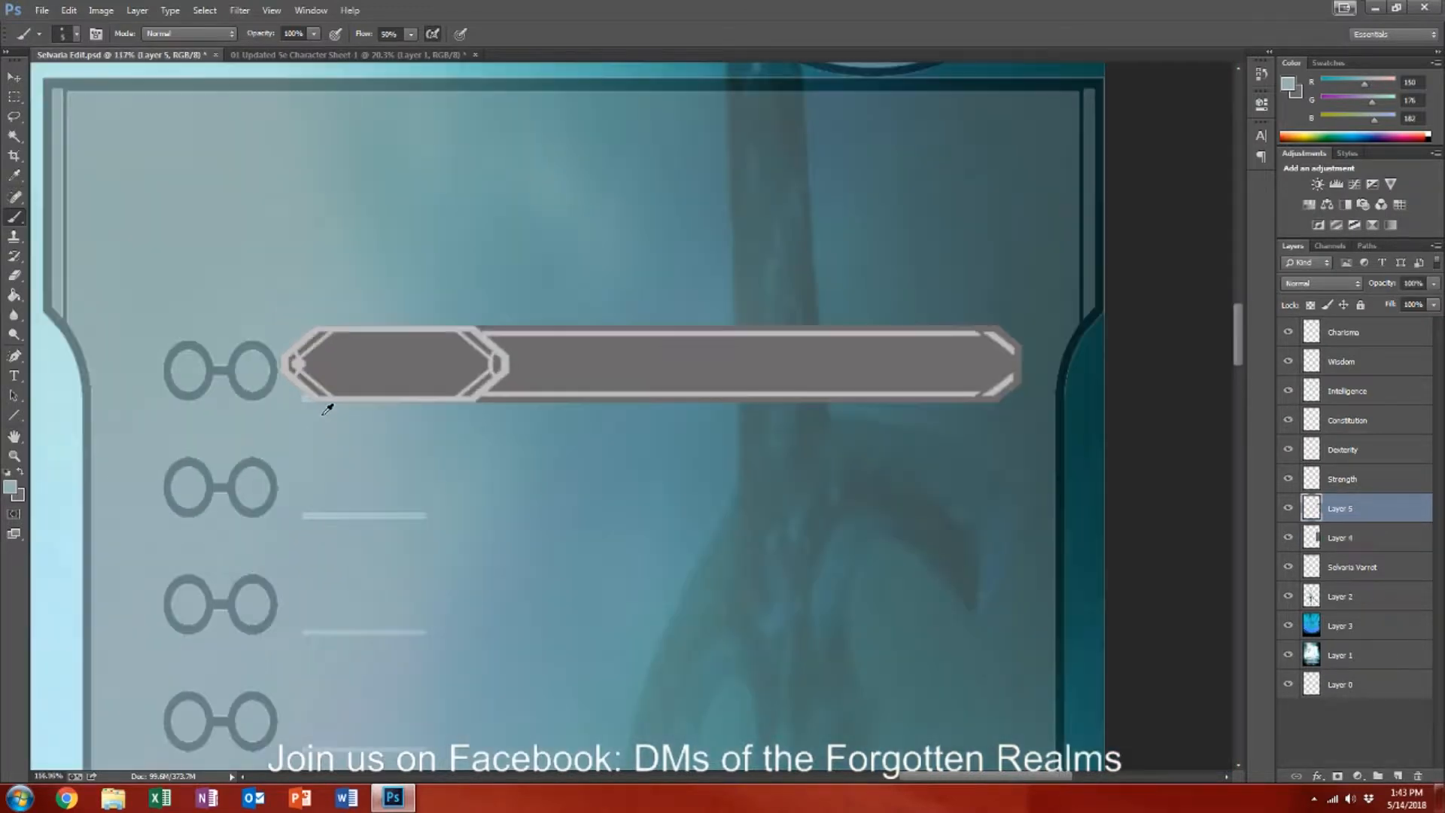
scroll(434, 433, "down", 1)
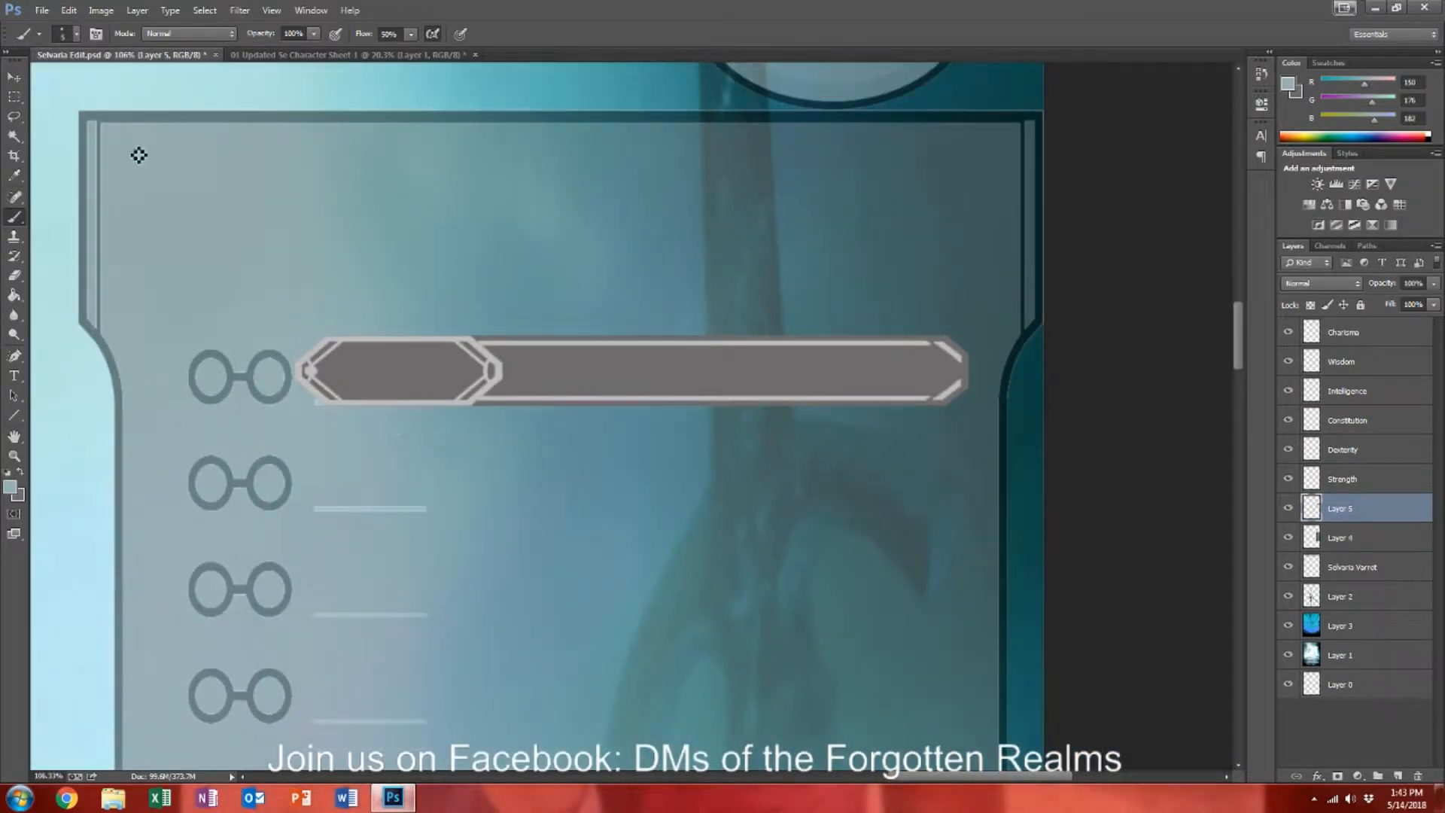
left_click(14, 77)
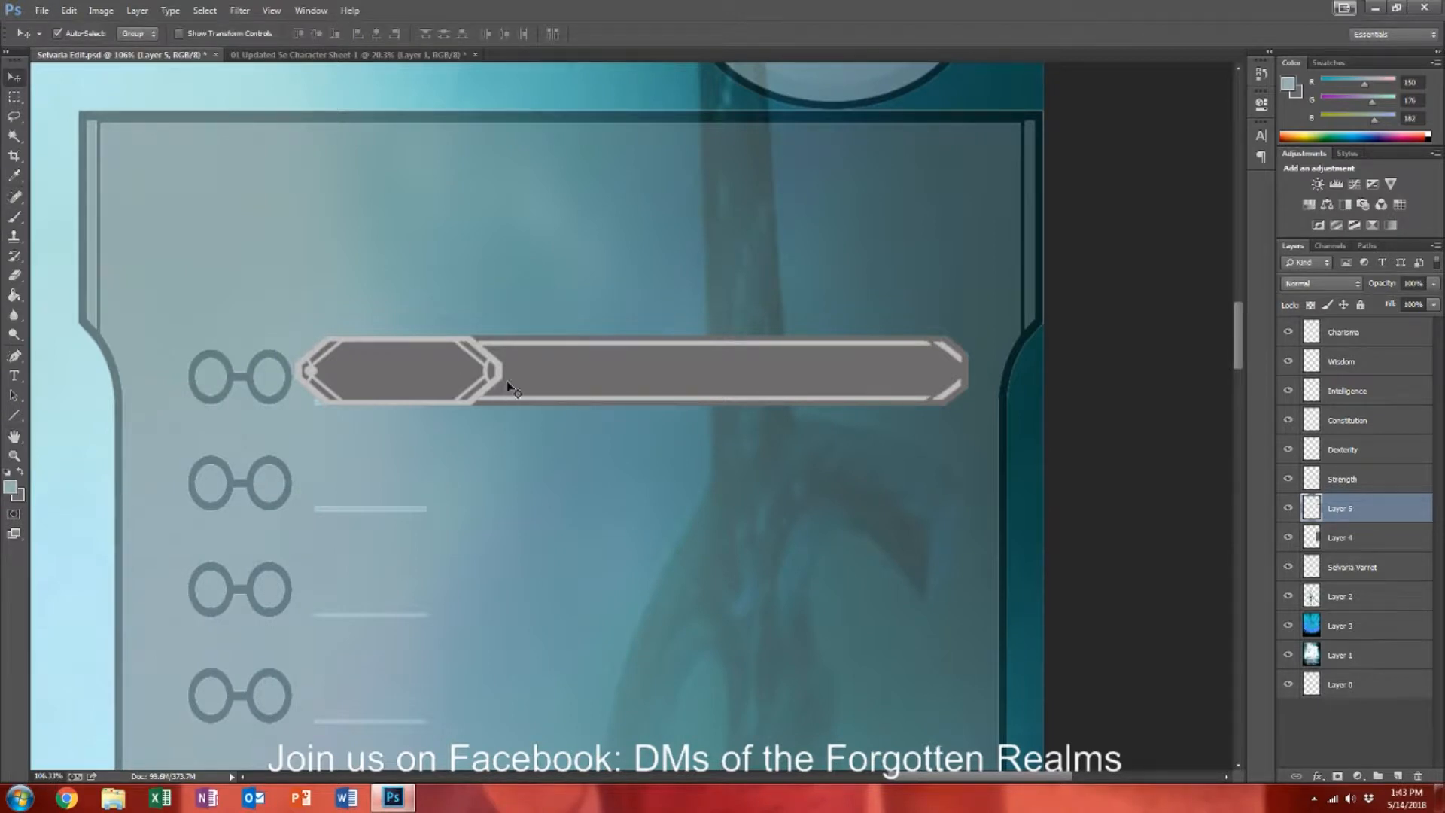
left_click_drag(551, 384, 579, 376)
left_click(1420, 283)
type("45")
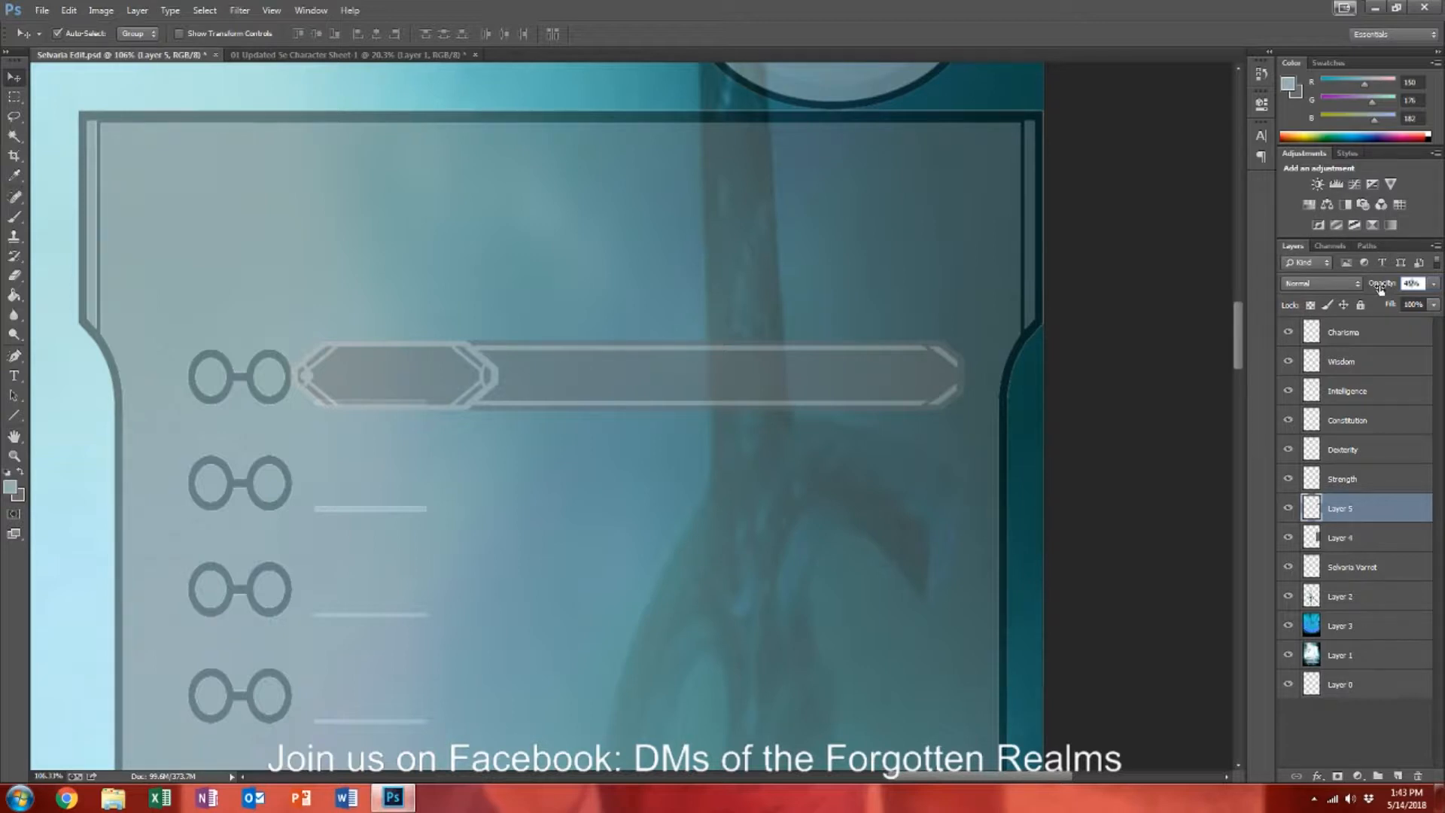
Step: Move the hexagon bar up into the empty area above the panel's first row, and select the panel's Layer 4
left_click_drag(552, 364, 557, 244)
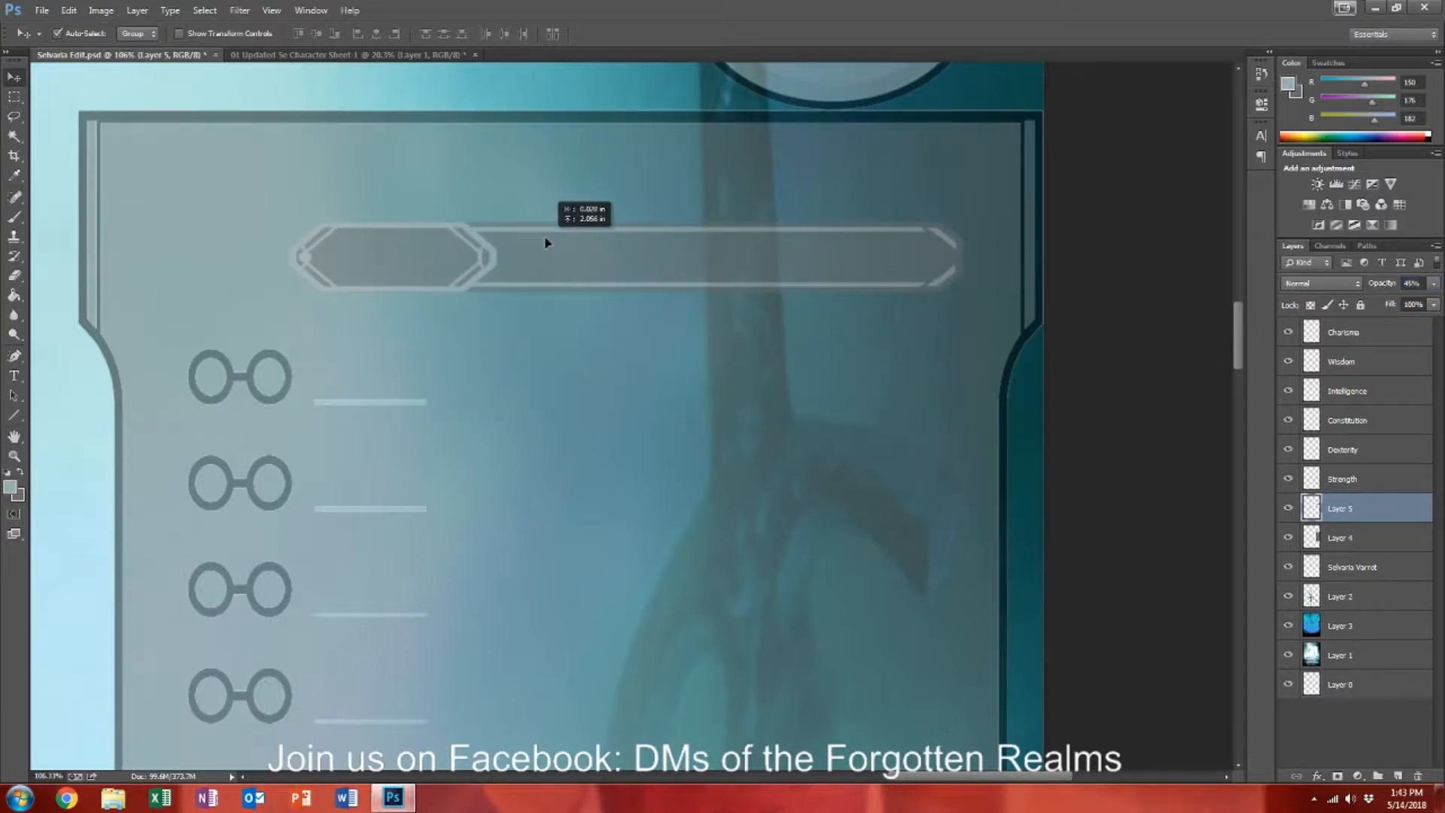
left_click(574, 444)
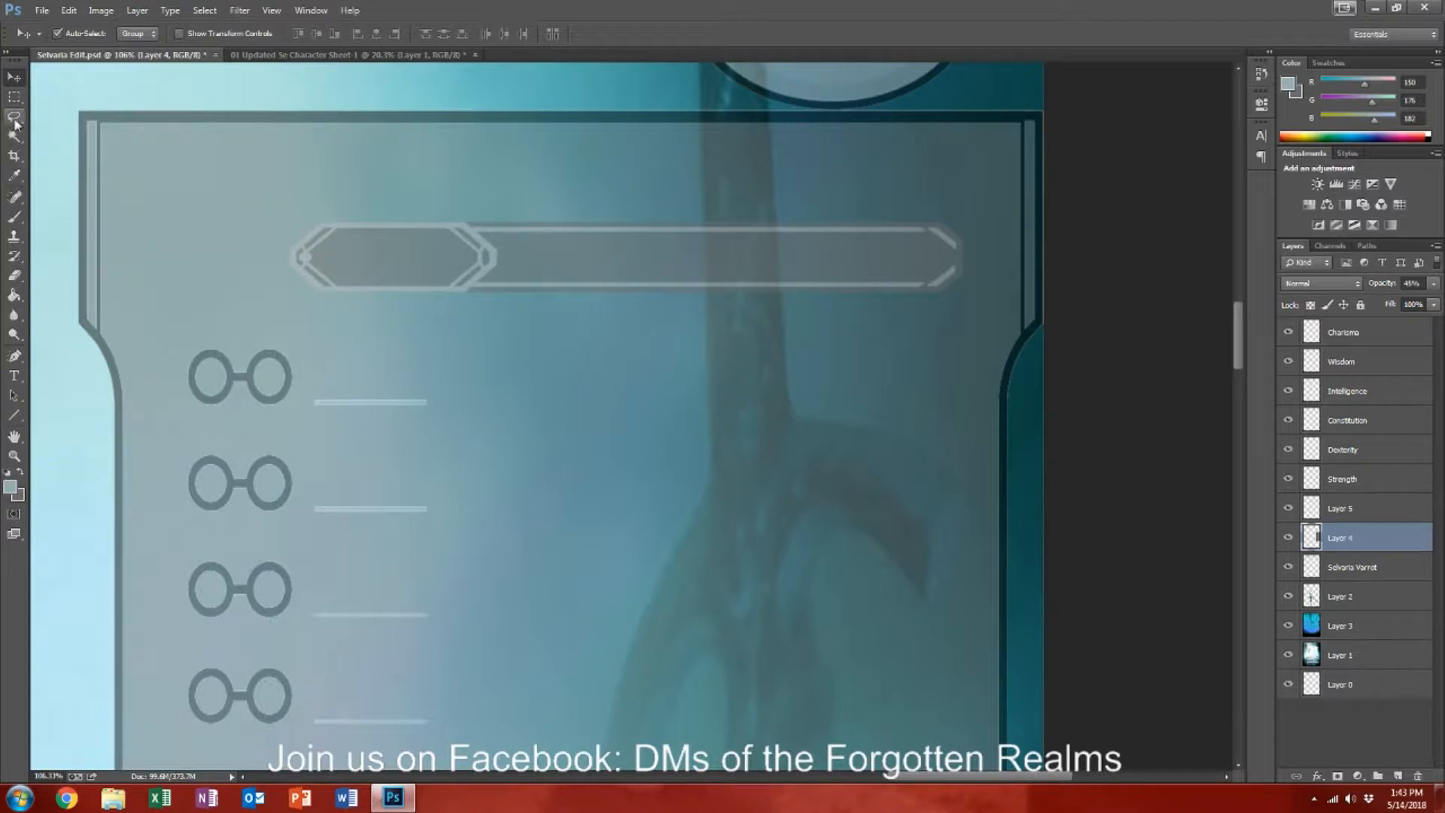
Step: Try to cut a rectangular patch of the panel above the first row's line and paste it as a cover, and undo it
left_click(14, 96)
left_click_drag(317, 360, 463, 392)
key("ctrl+x")
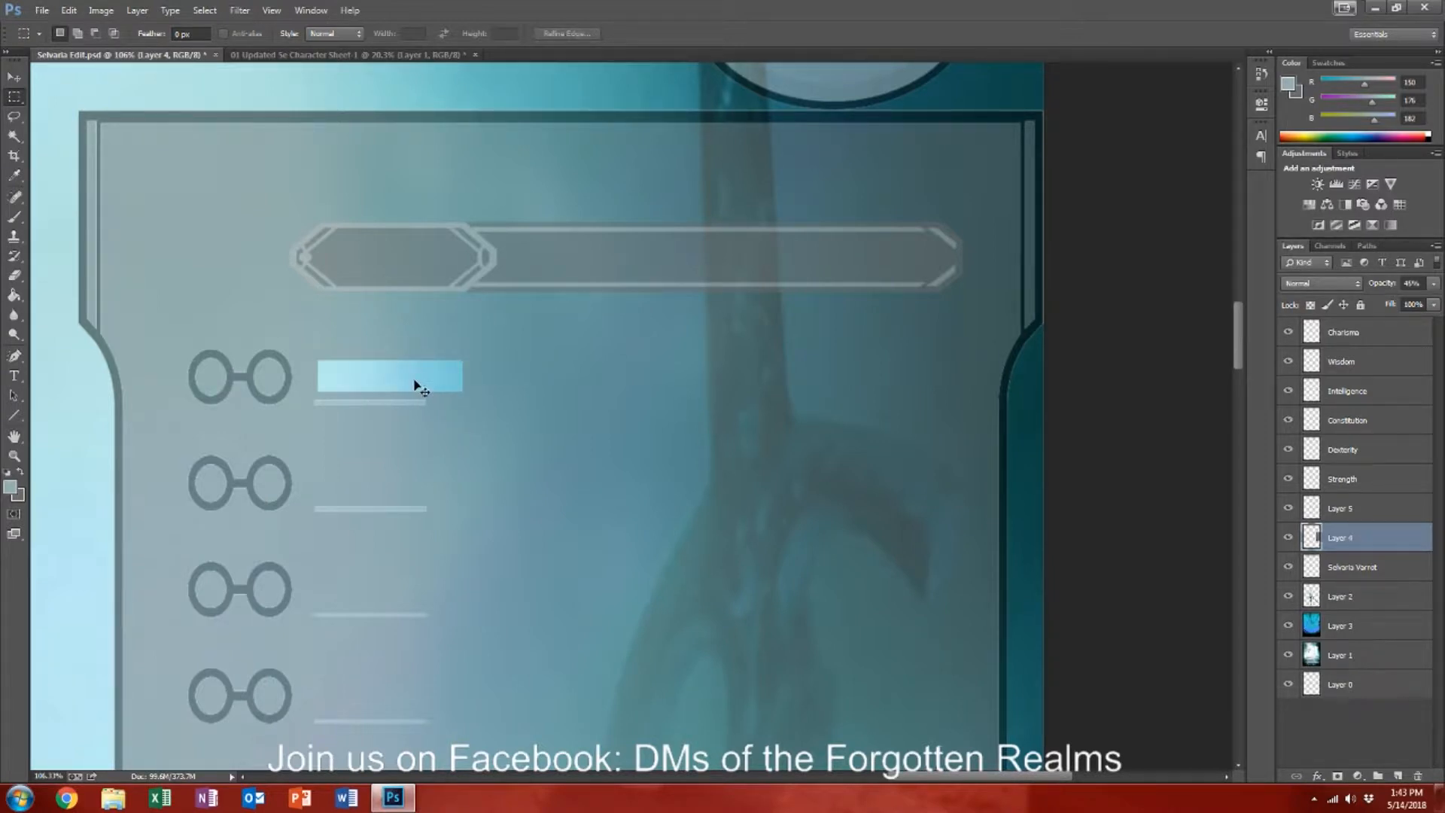
key("ctrl+v")
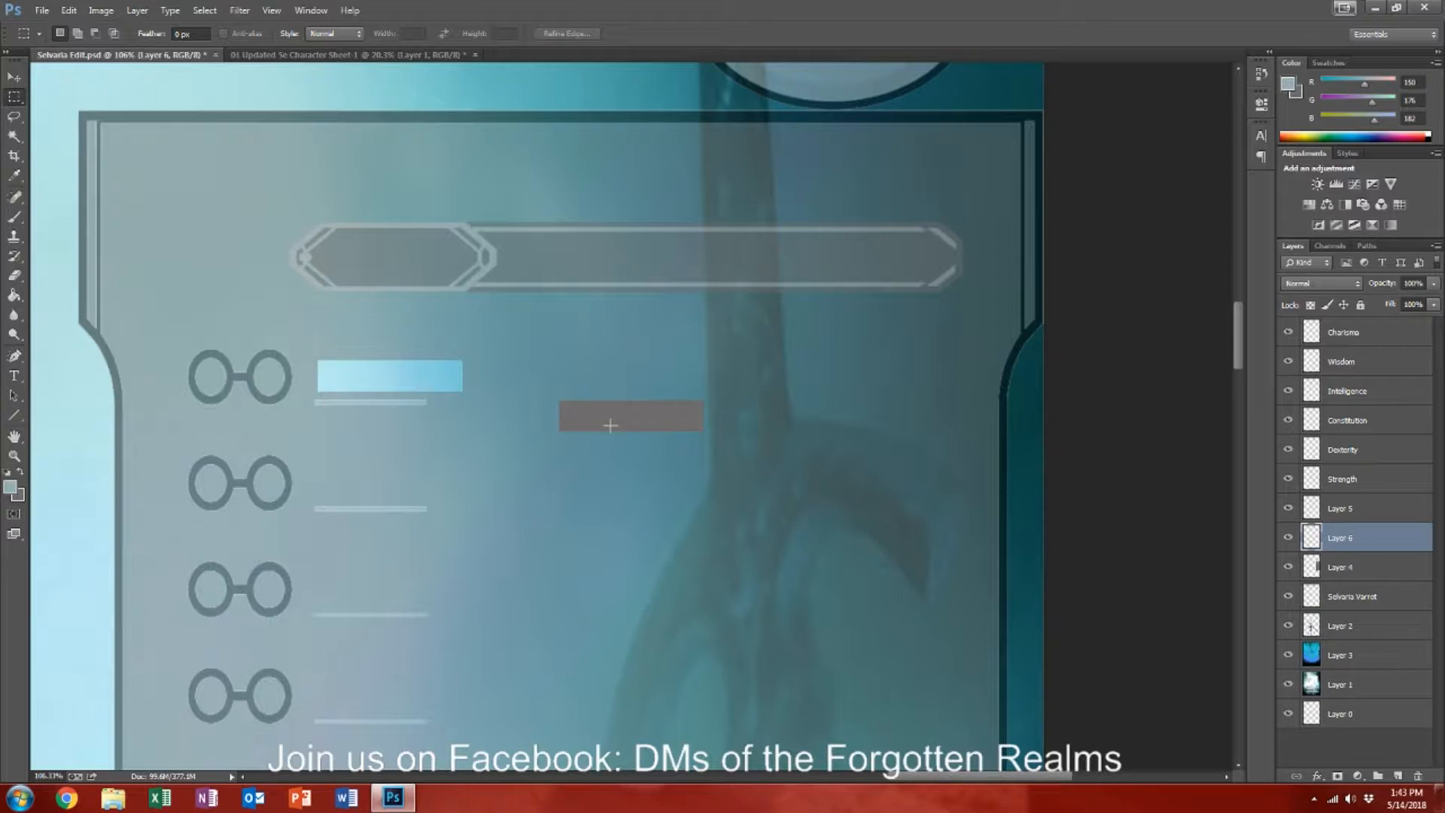
key("ctrl+alt+z")
key("ctrl+alt+z")
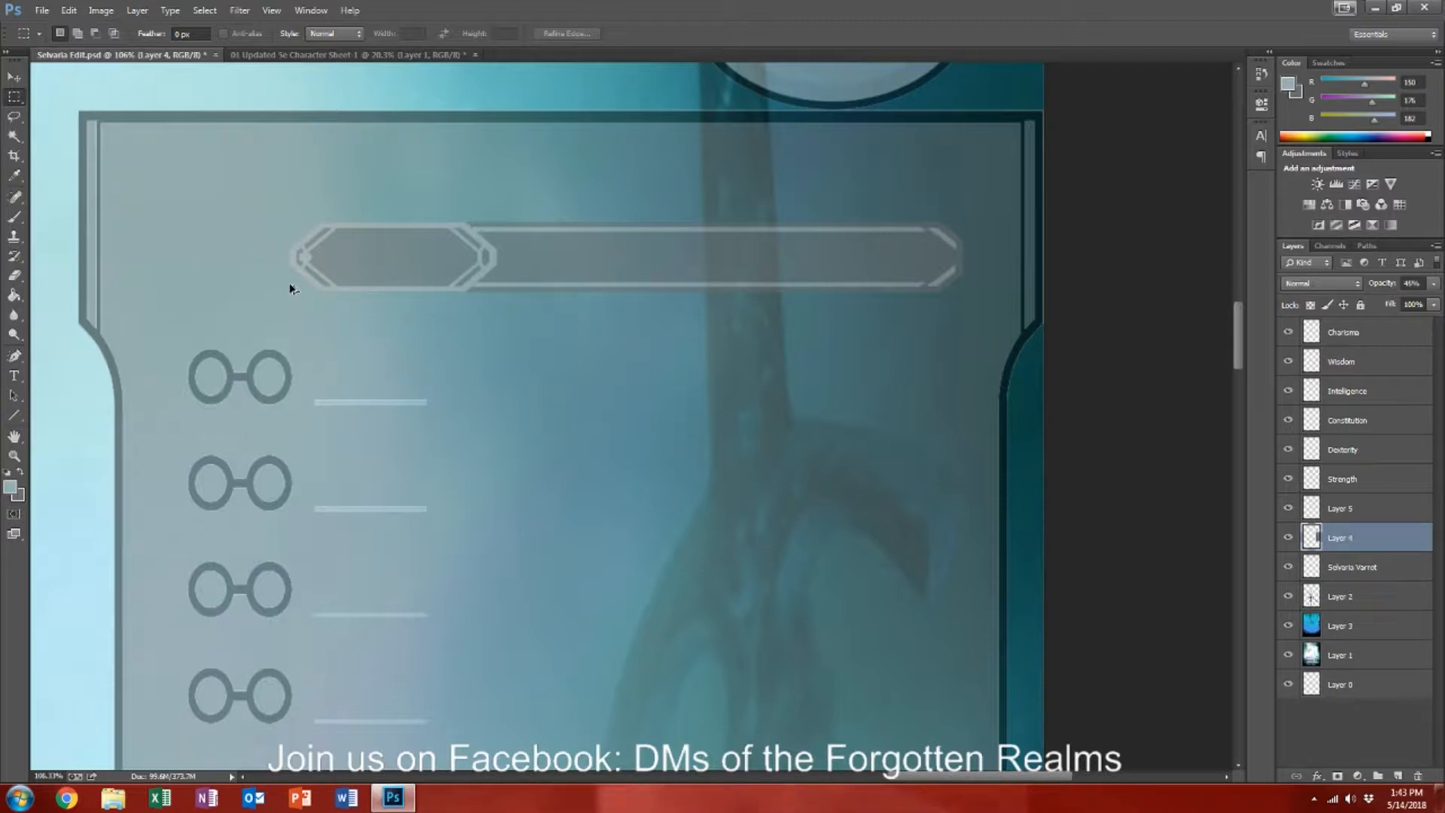
Step: Try to delete the column of short lines beside the circle pairs and fill the gap with a sampled panel colour, and undo the fill
left_click(330, 353)
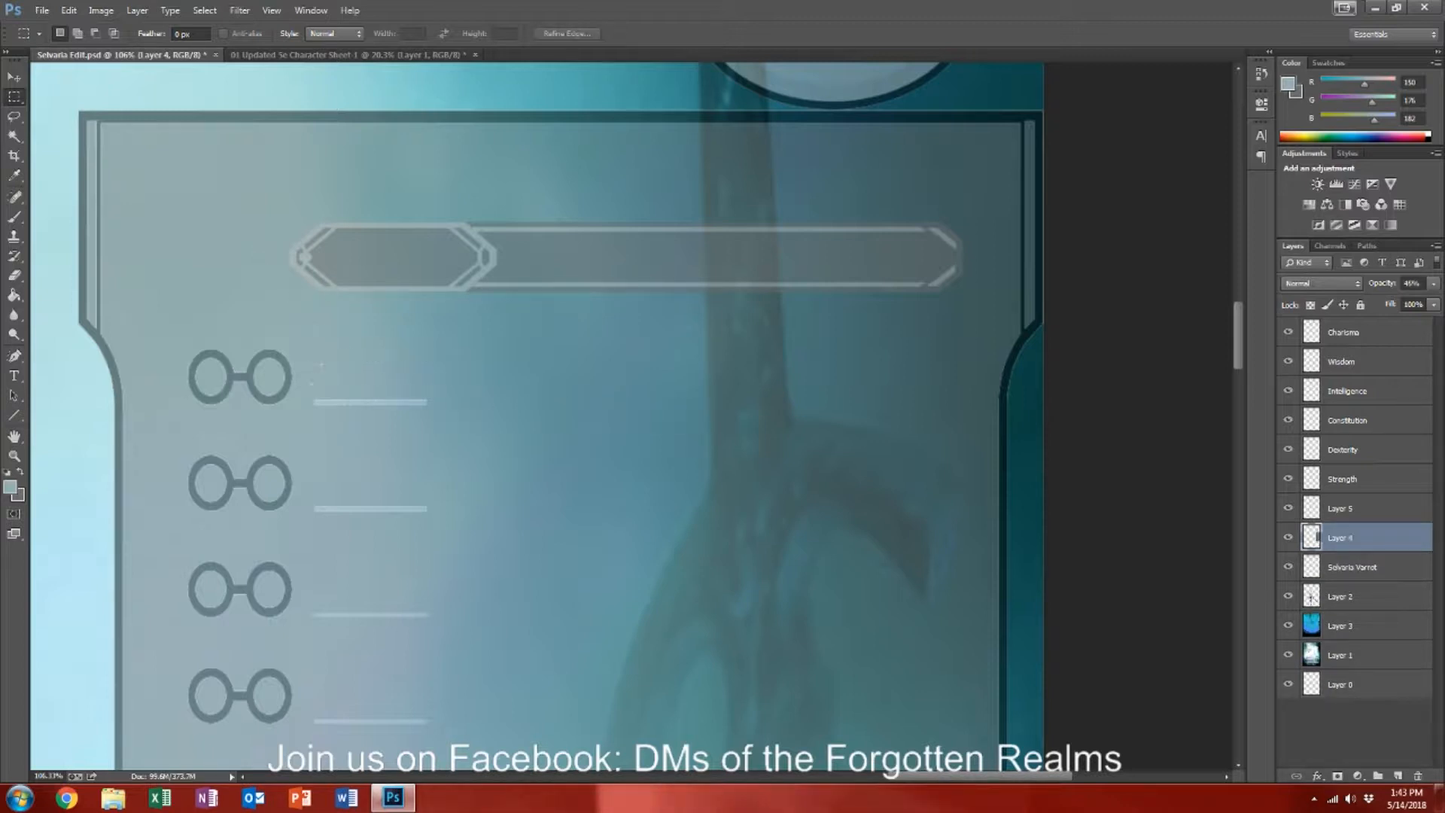
left_click_drag(309, 388, 433, 527)
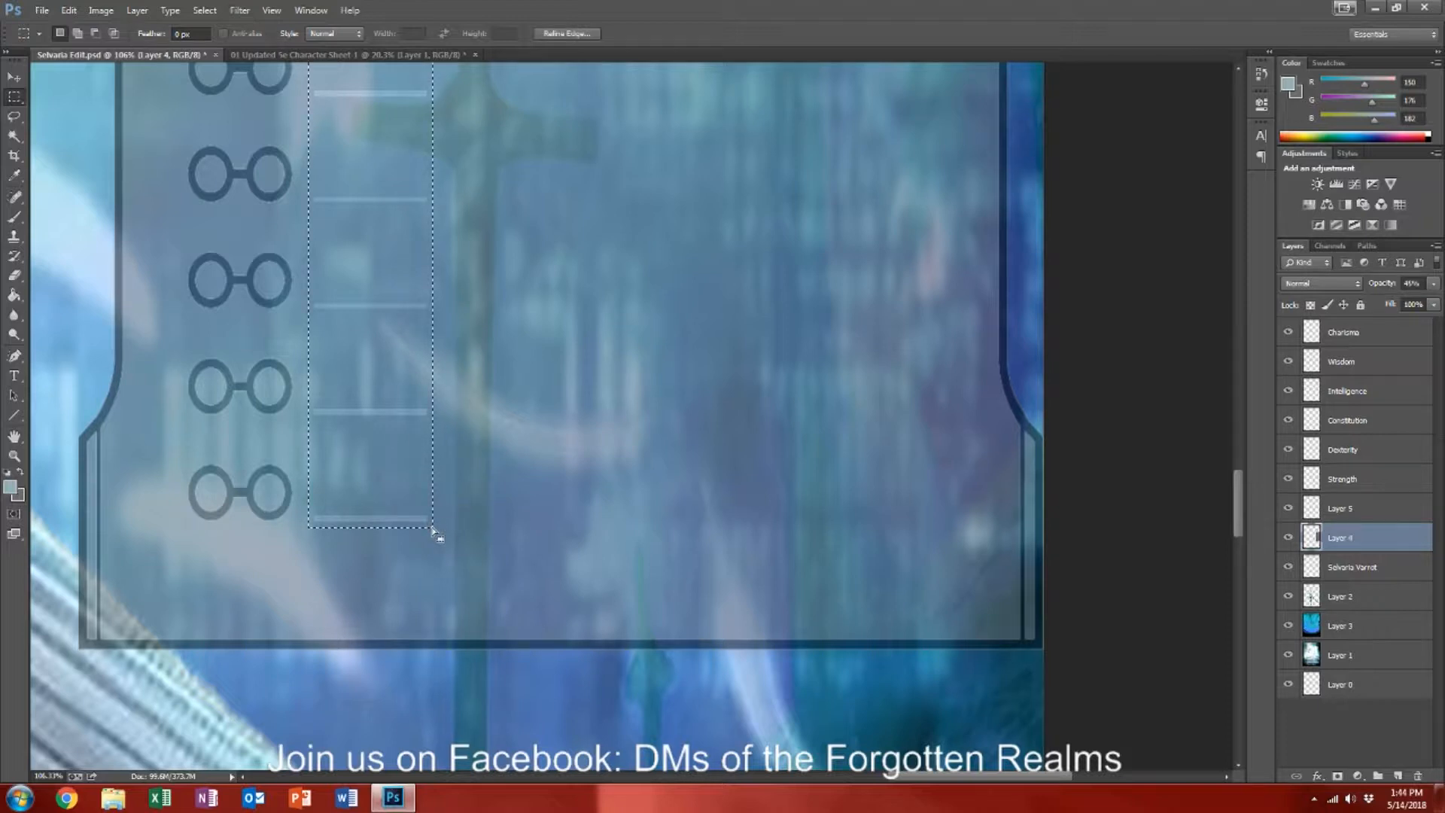
key("Delete")
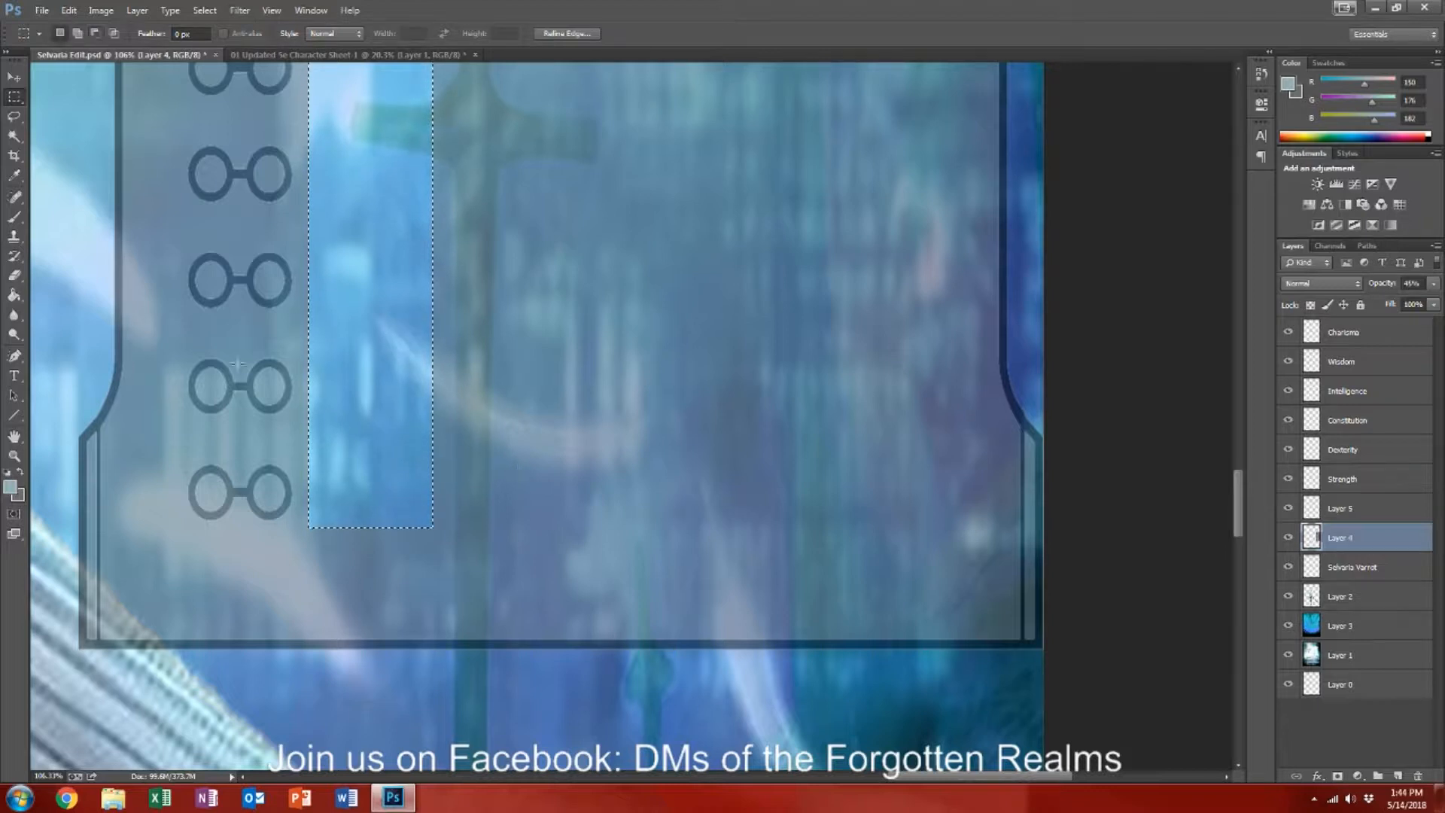
left_click(15, 295)
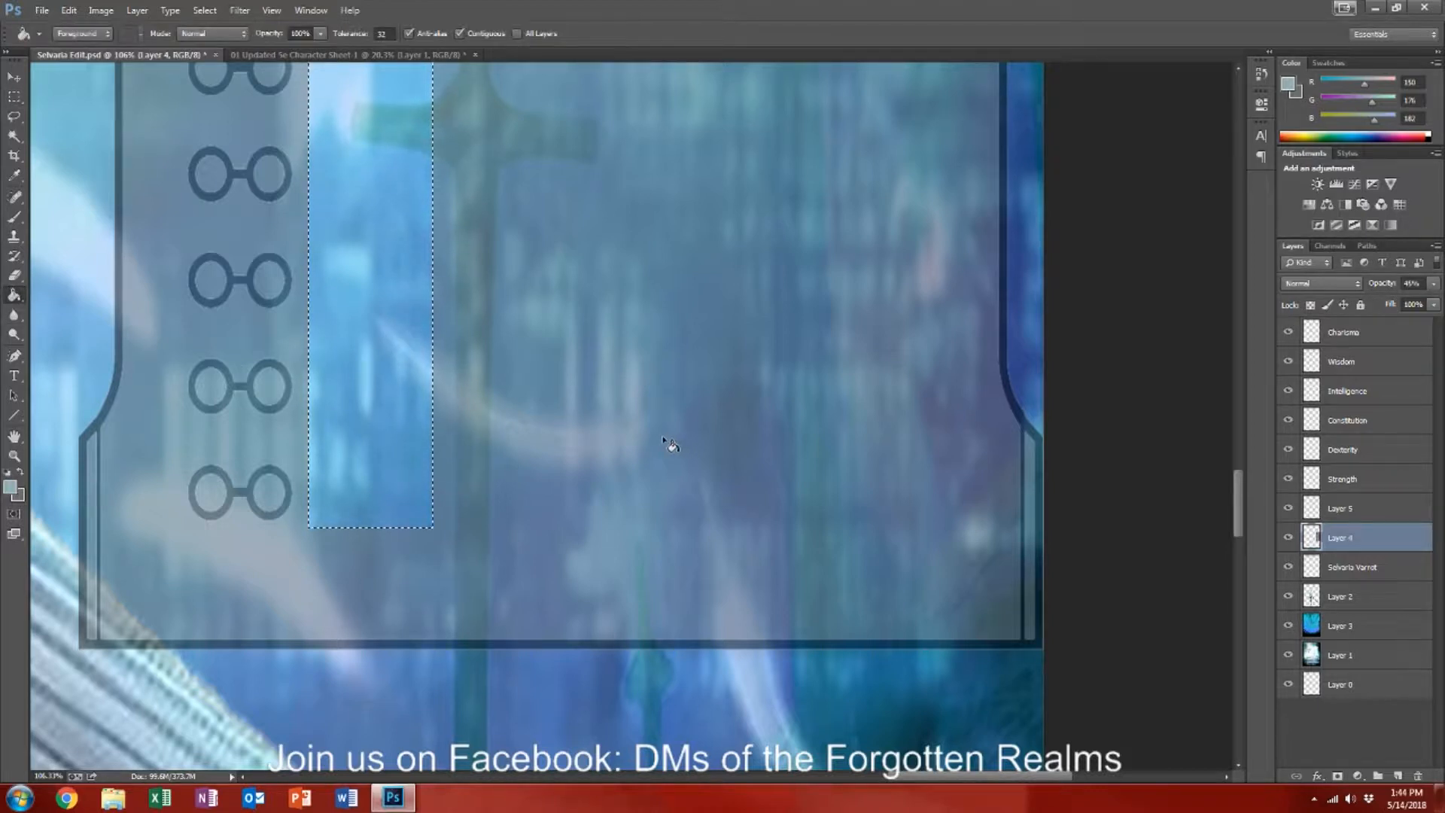
left_click(665, 430, "alt")
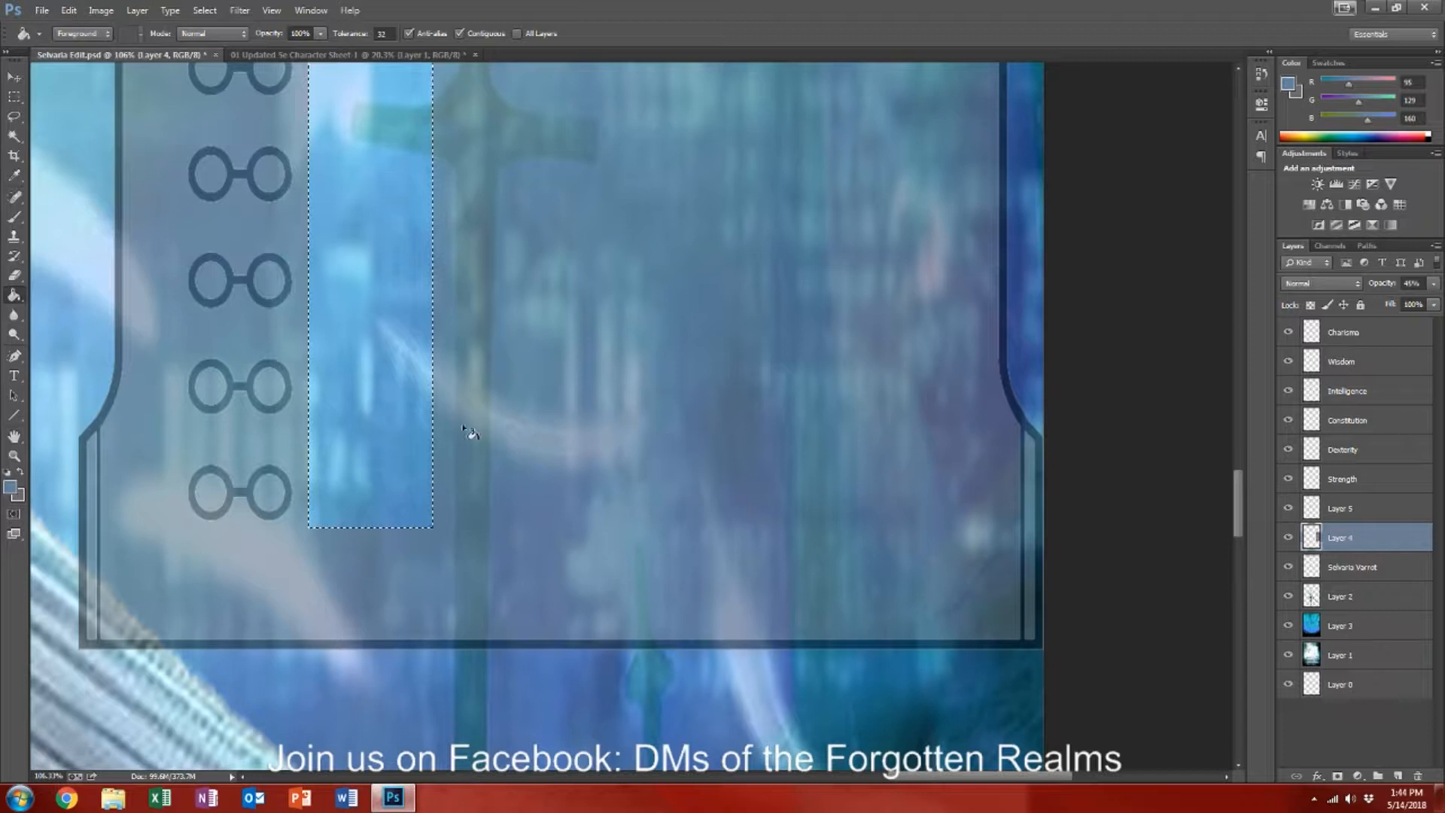
left_click(400, 430)
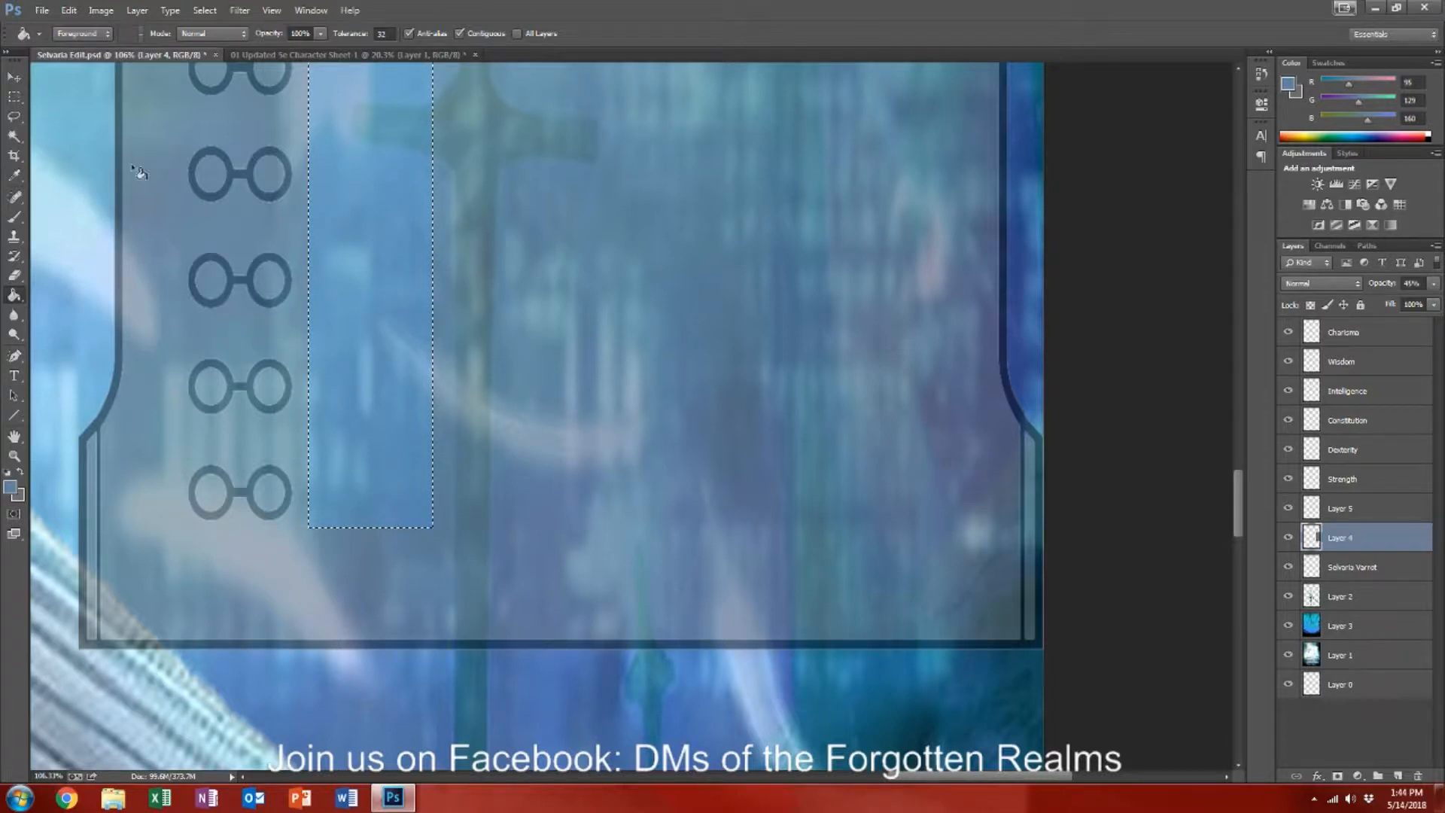
left_click(14, 98)
left_click(207, 263)
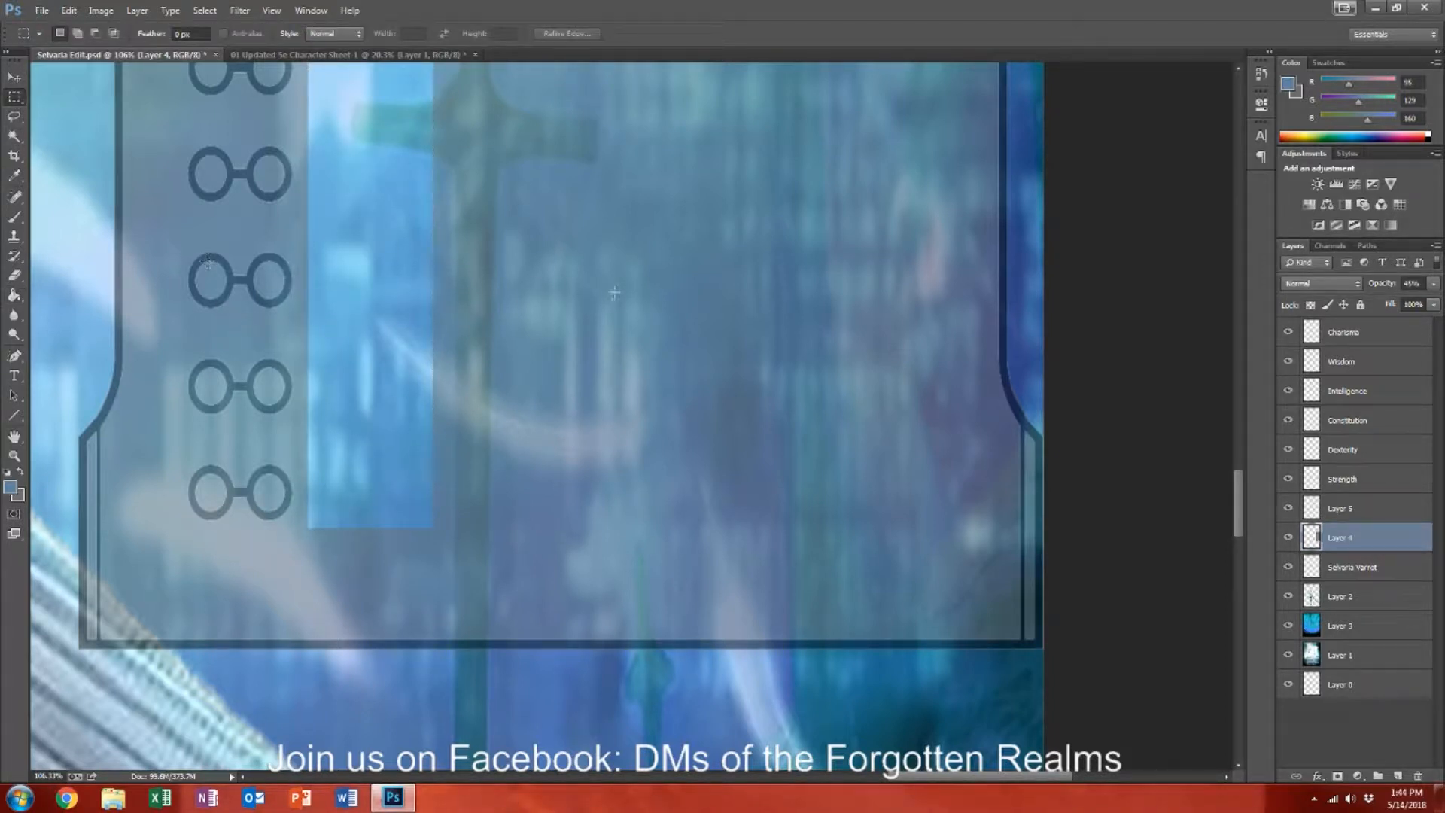
Step: Try to fill the cleared column with a lighter colour sampled from the panel's lower area, and undo the fill and the deletion
left_click(14, 295)
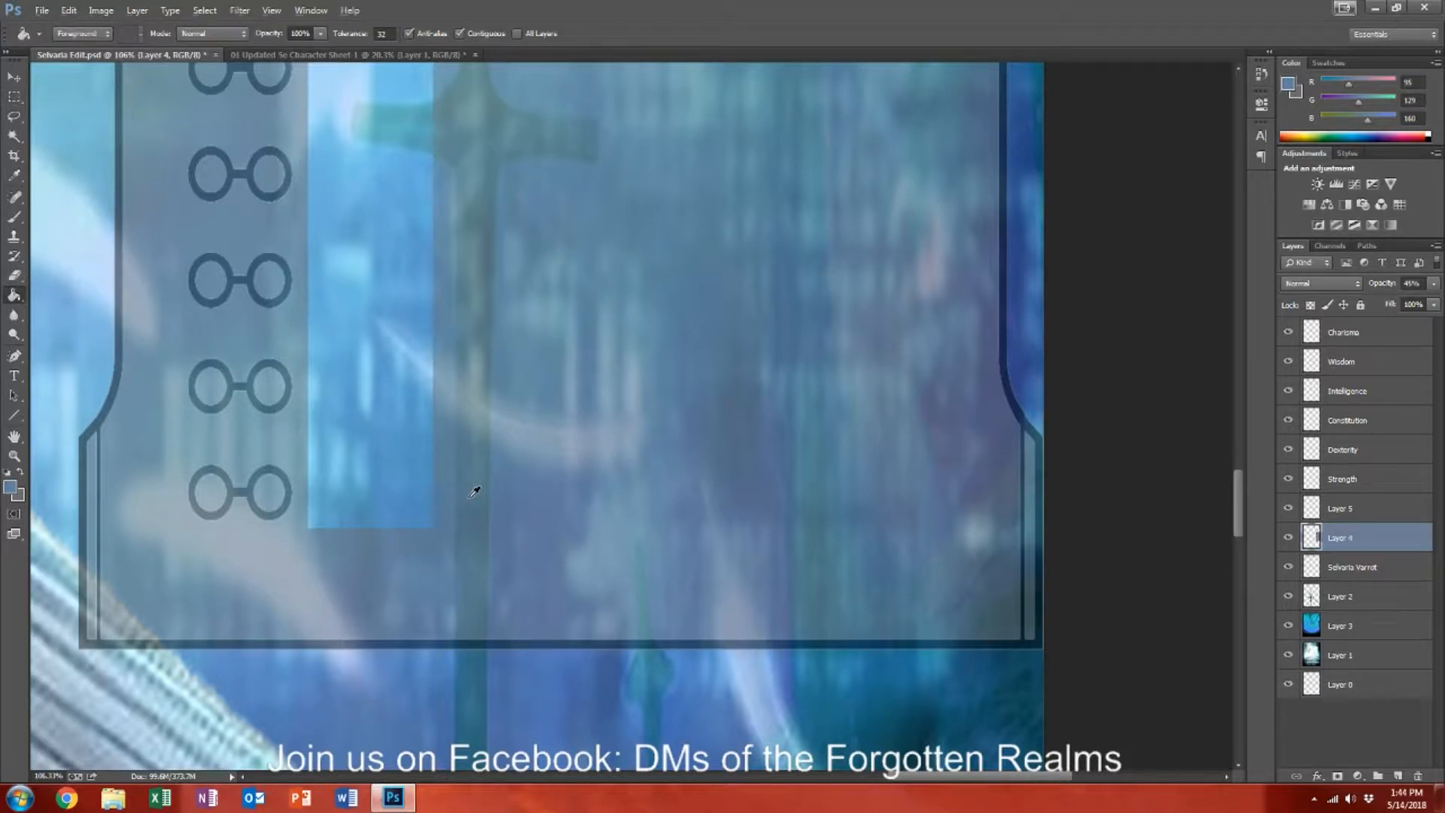
left_click(289, 559, "alt")
left_click(368, 503)
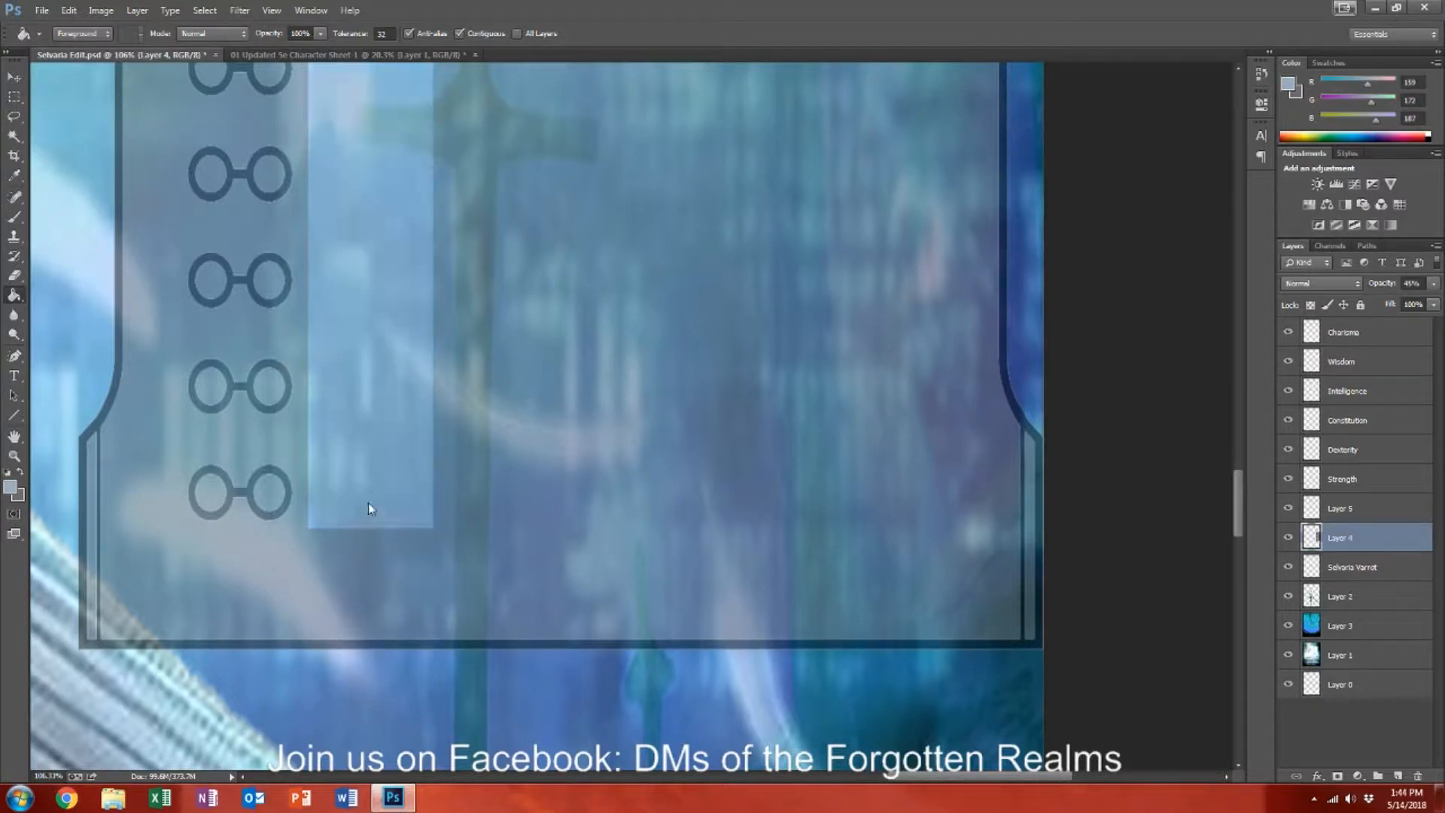
left_click(1412, 283)
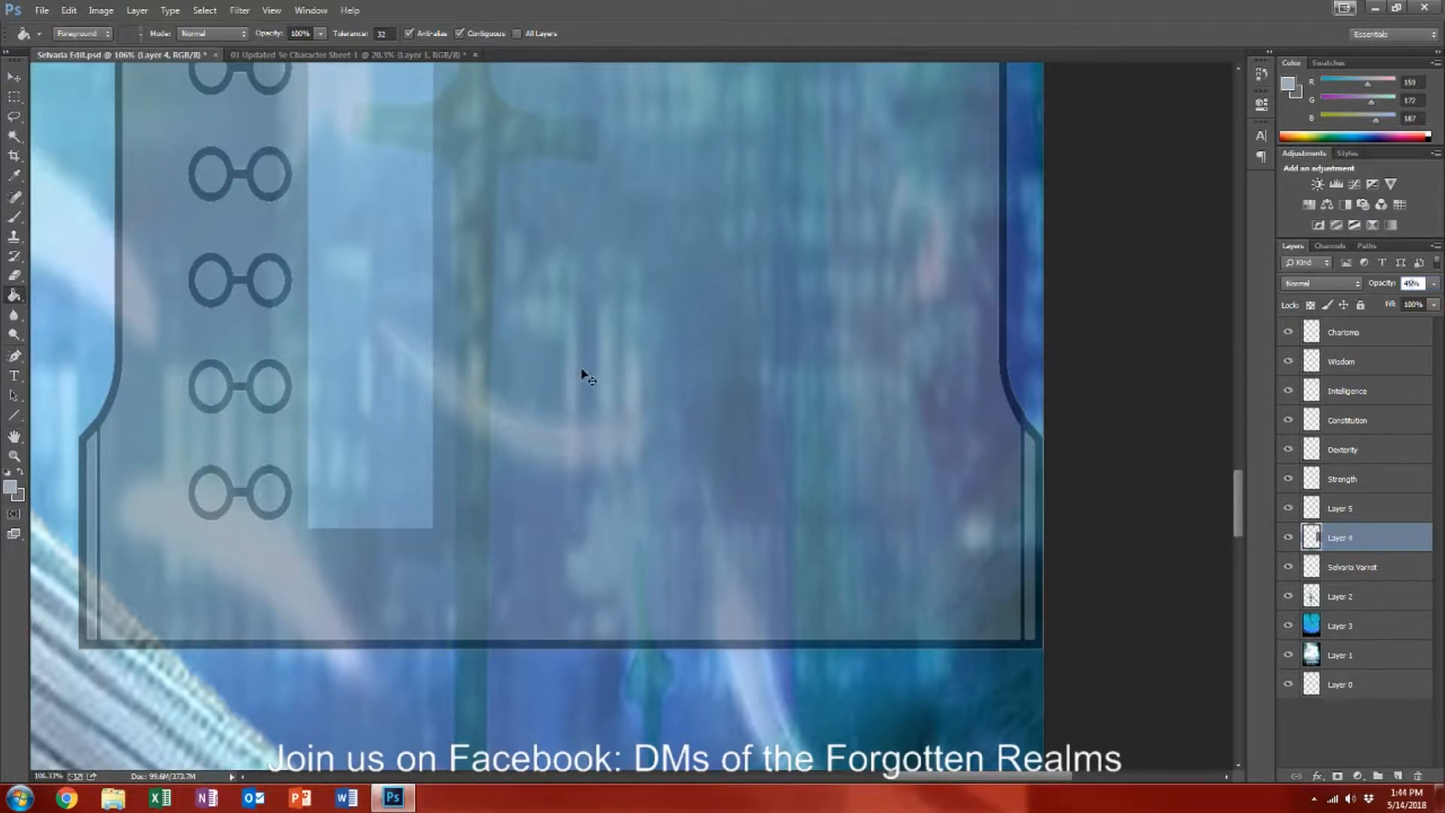
key("ctrl+z")
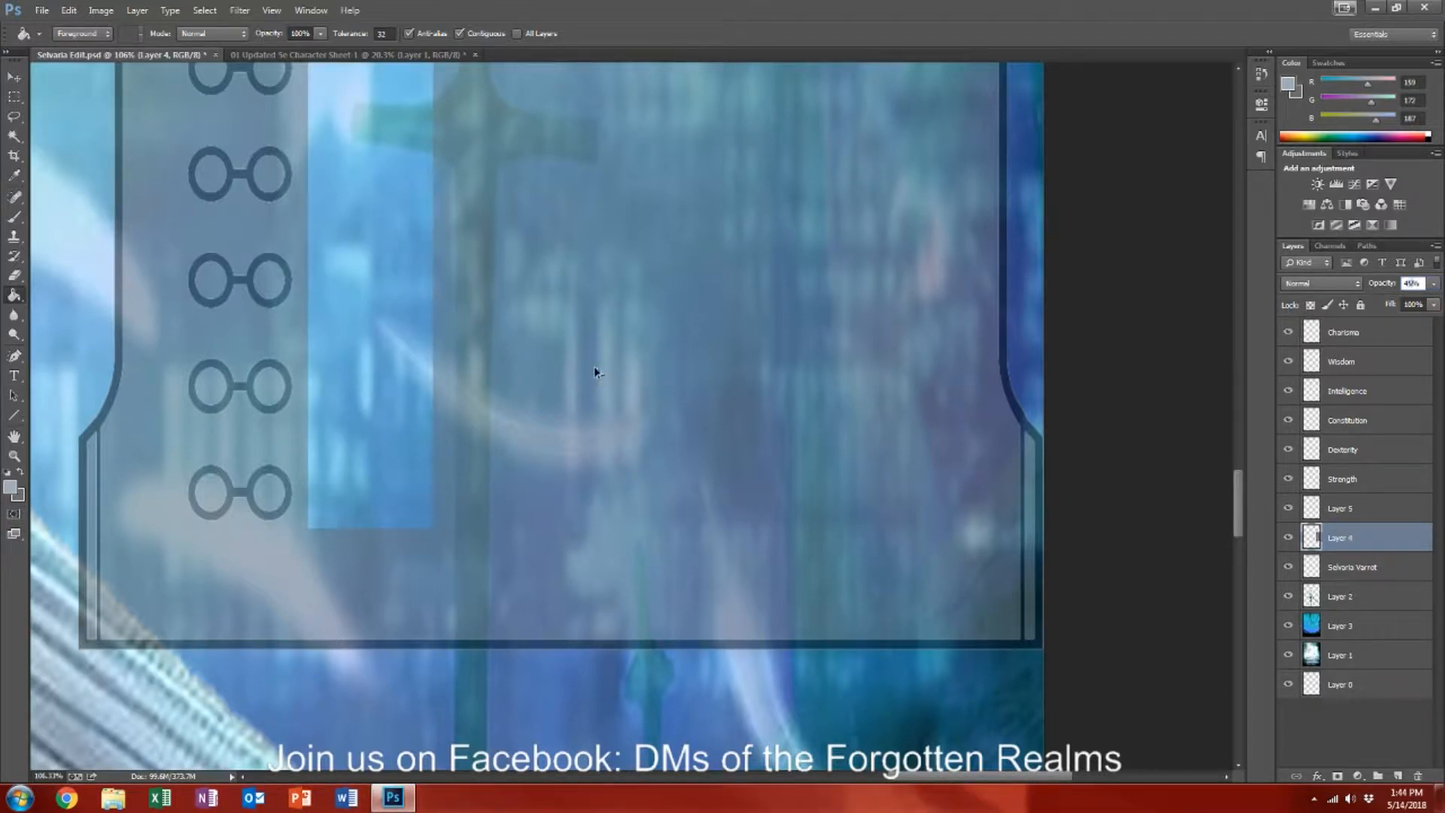
key("ctrl+z")
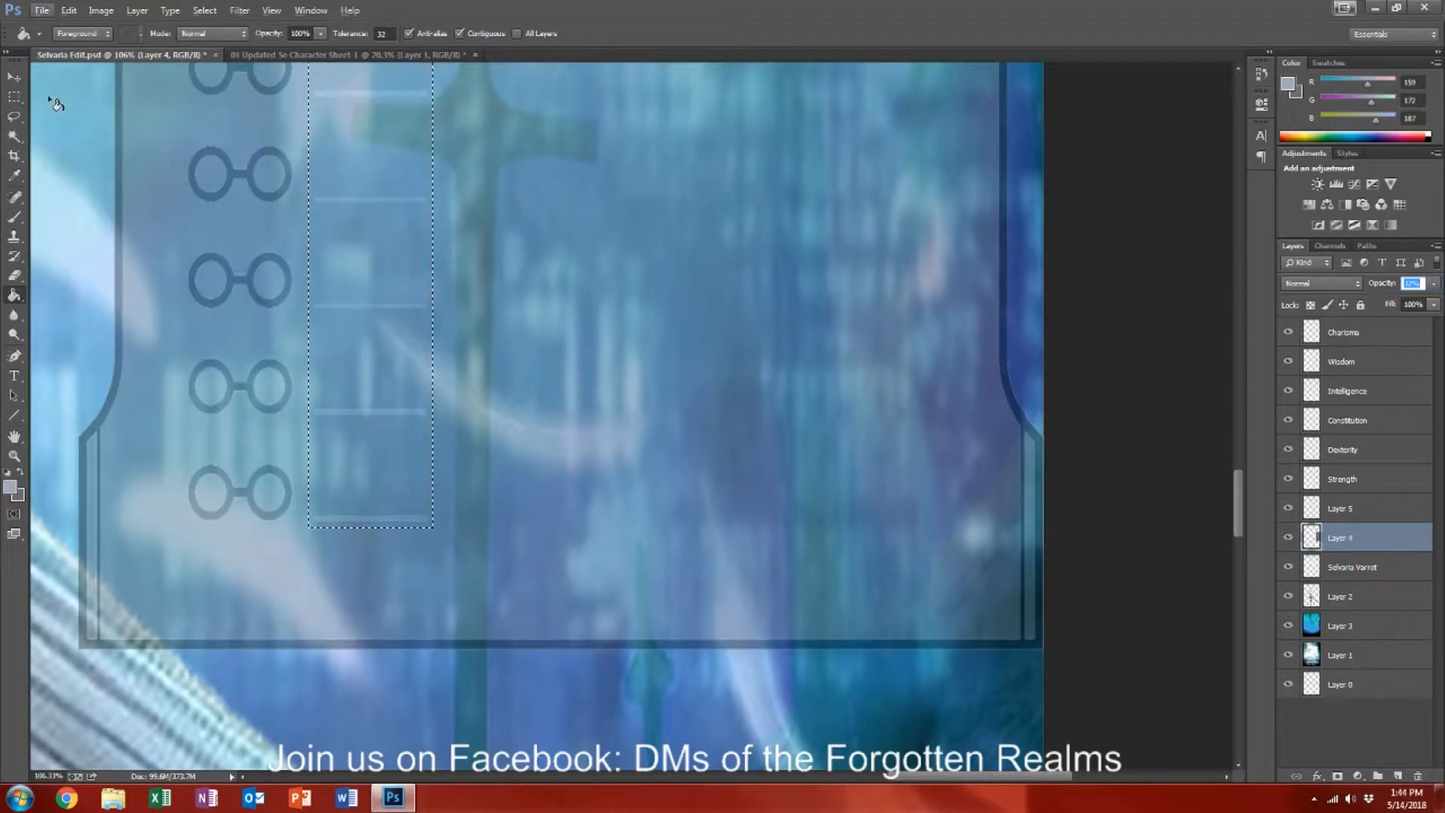
Step: Deselect the column and set the opacity of the panel's Layer 4 to 100%
left_click(15, 96)
key("ctrl+d")
key("alt")
left_click(1413, 283)
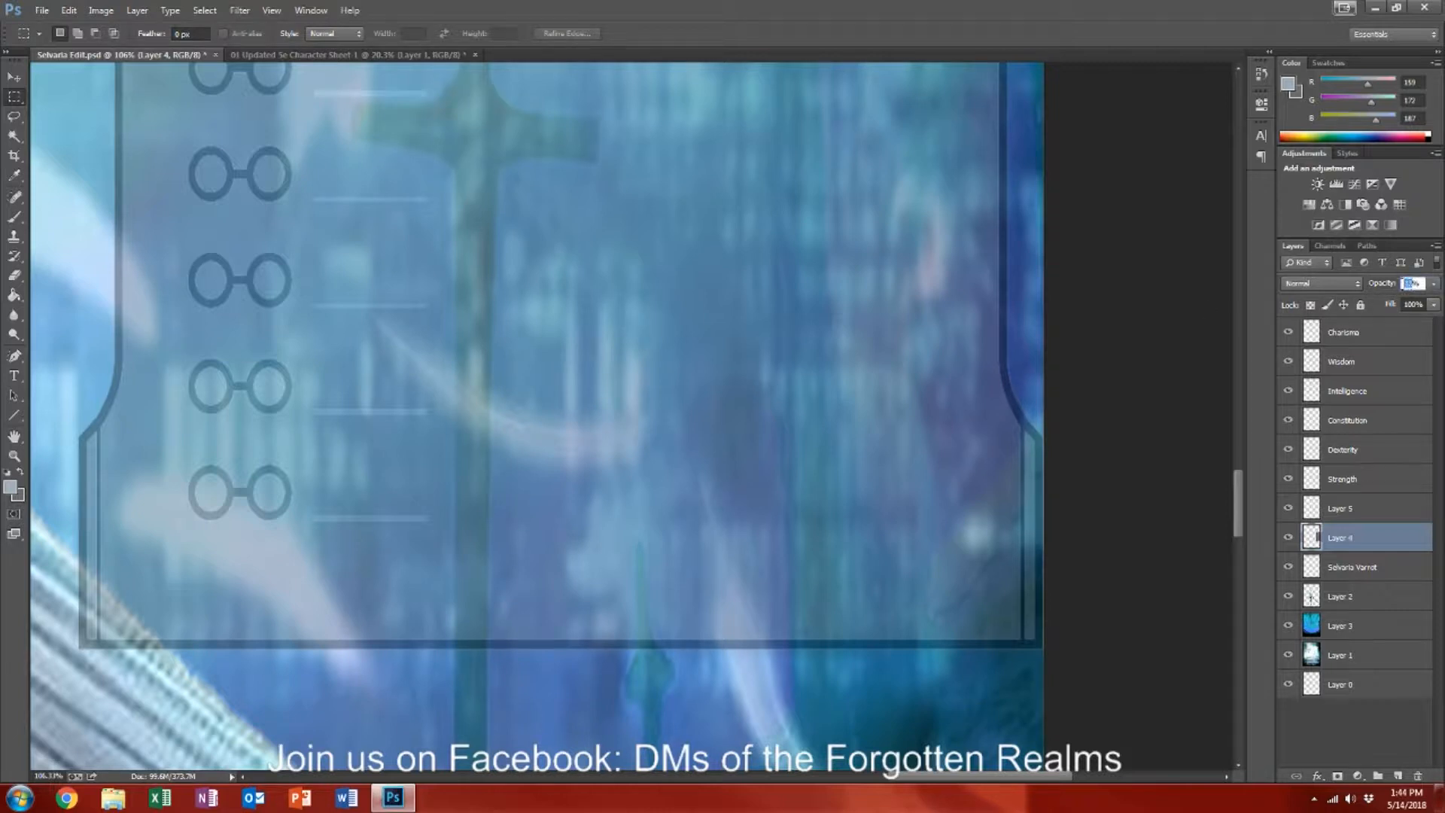
type("100")
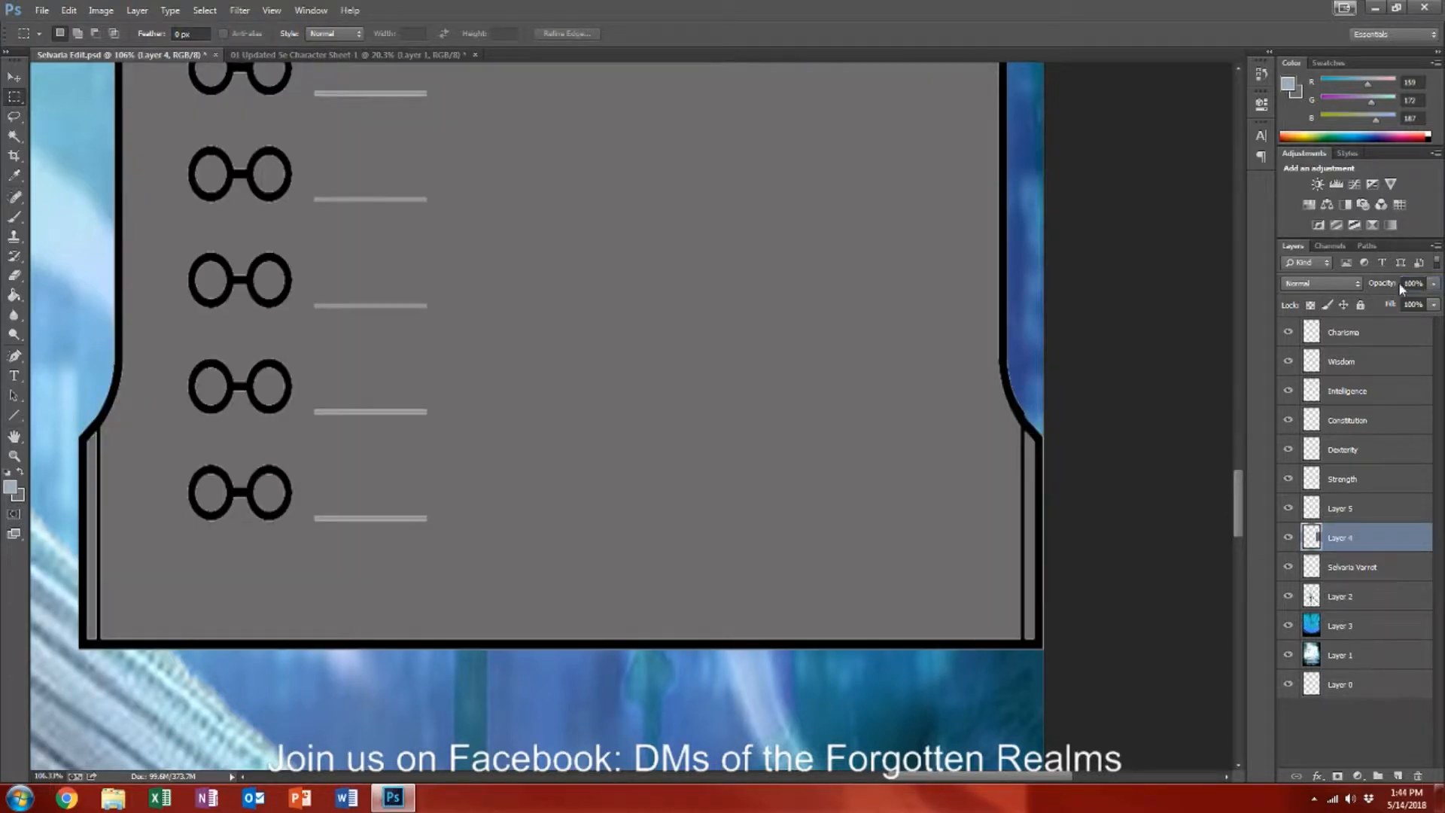
Step: Select the whole column of short lines beside the circle pairs with the Rectangular Marquee, delete it and deselect
scroll(350, 427, "down", 4)
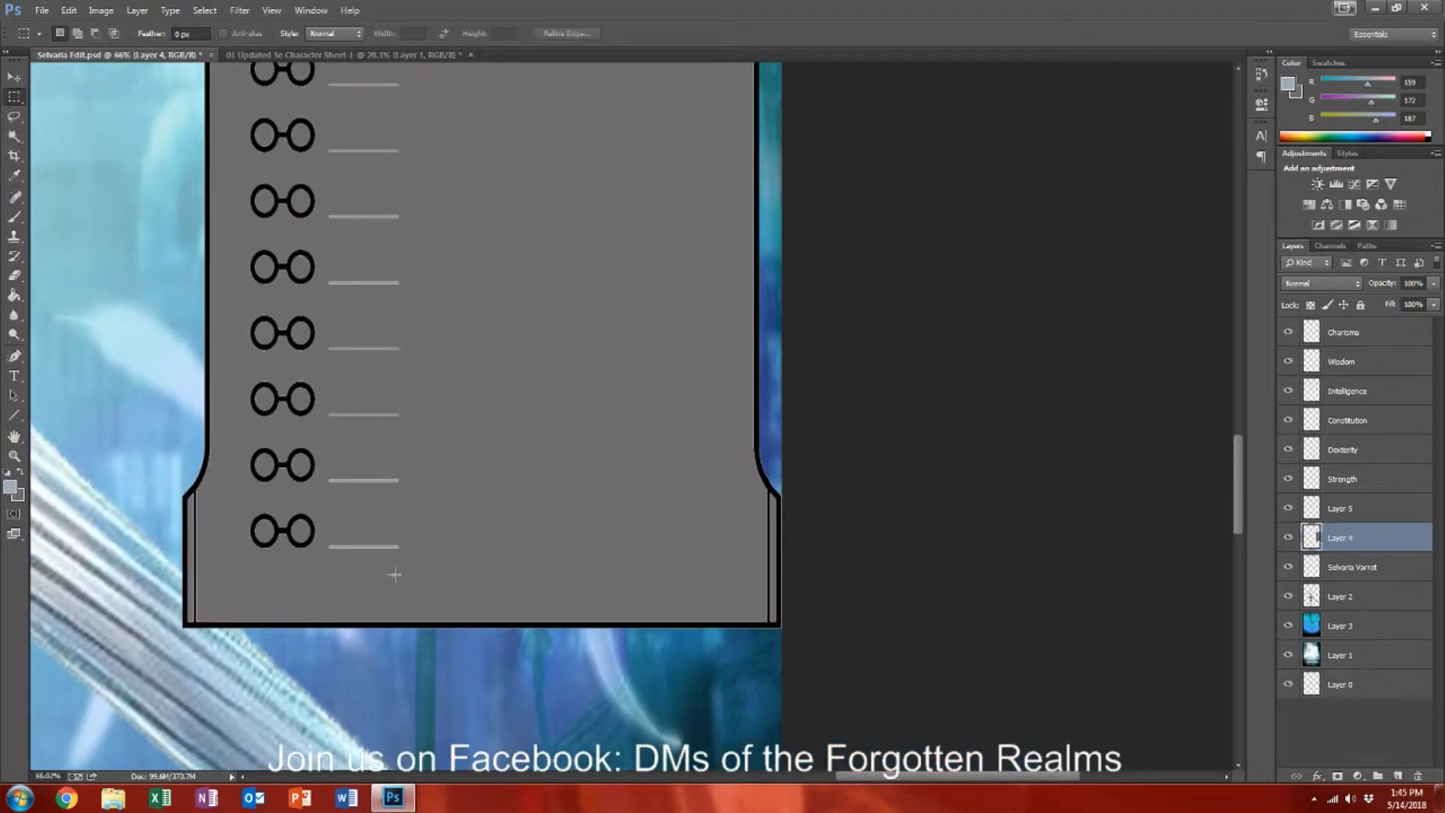
left_click_drag(329, 571, 404, 324)
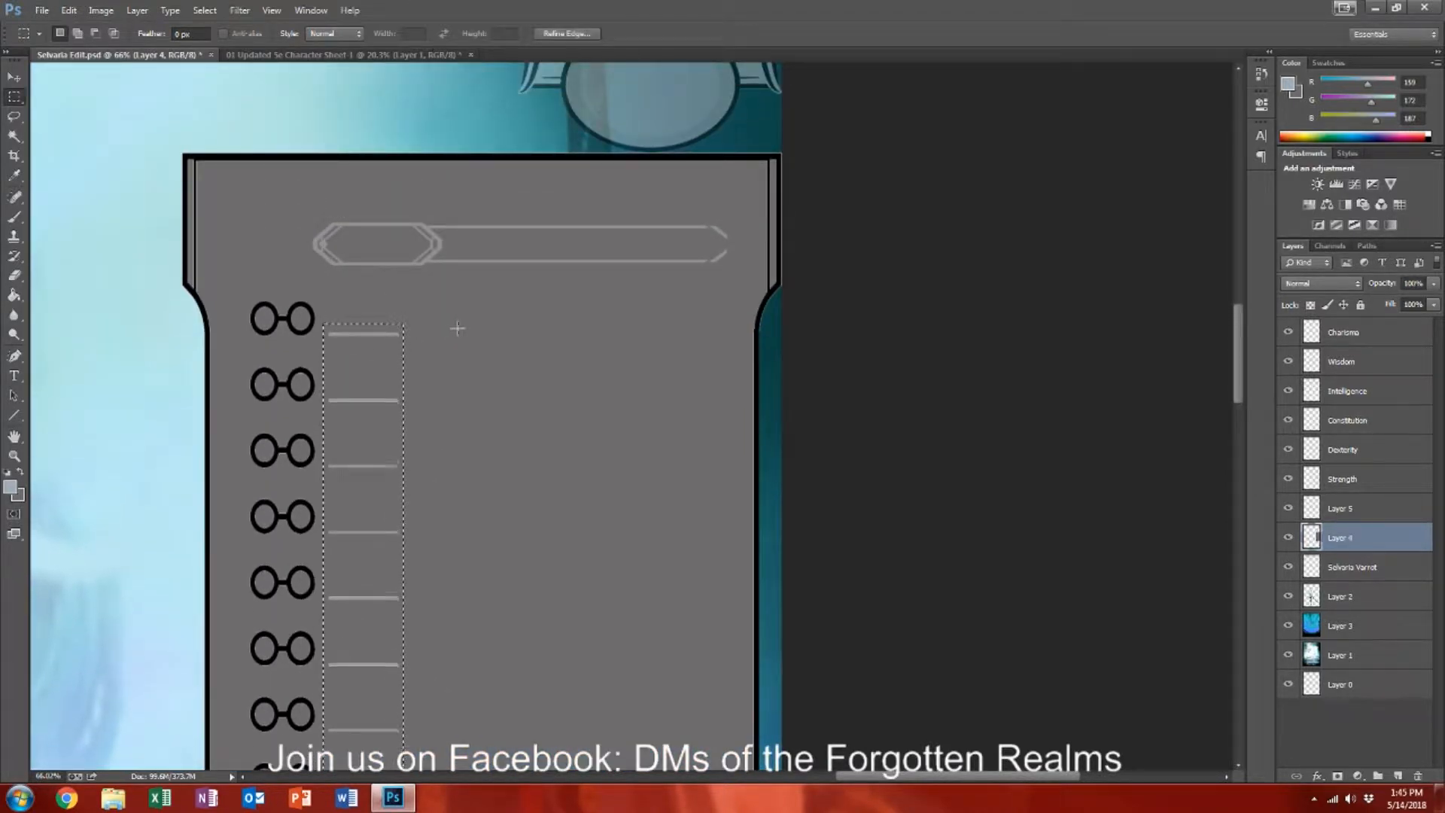
key("Delete")
key("ctrl+d")
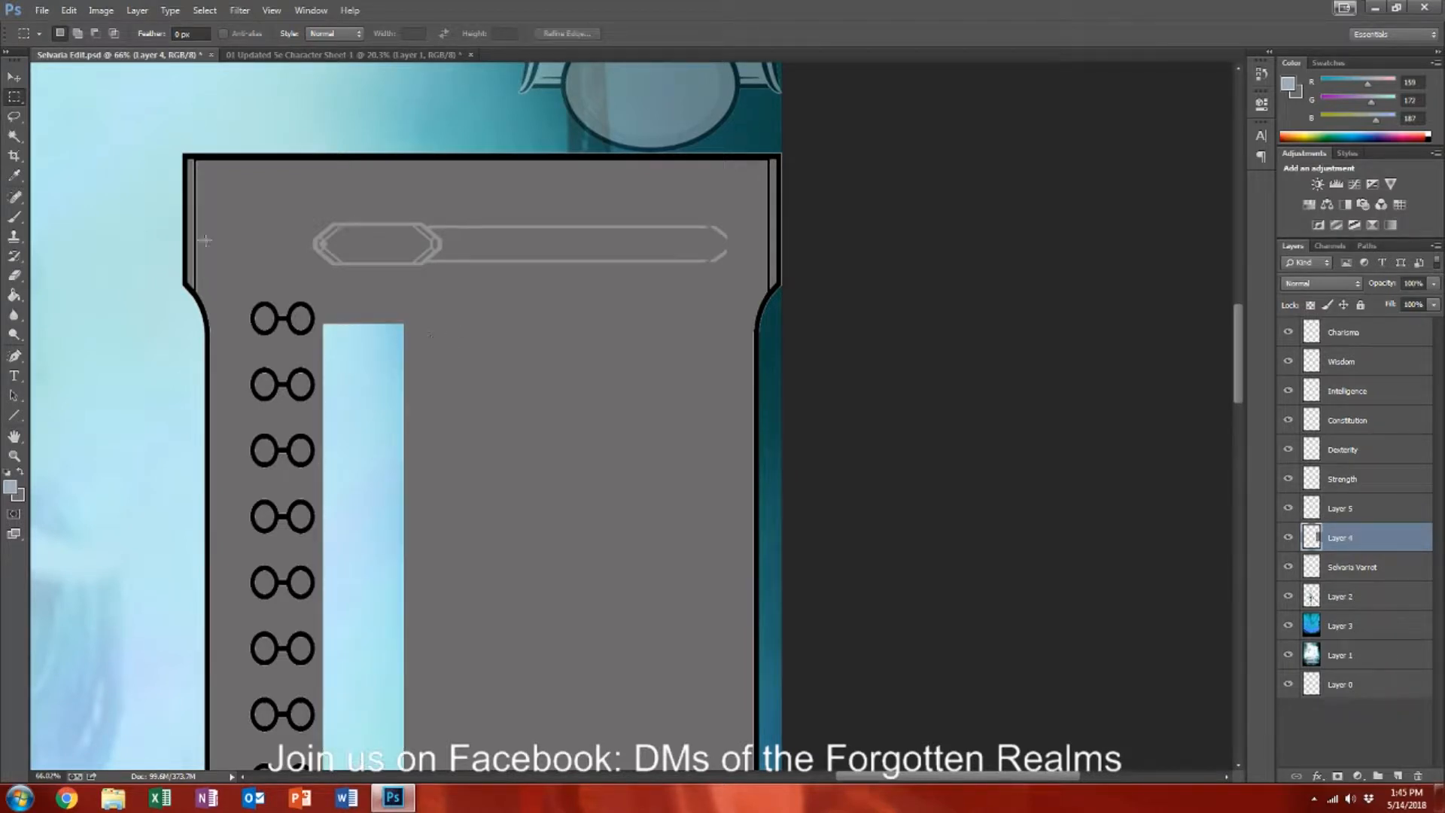
Step: Fill the cleared column with the panel's sampled grey using the Paint Bucket, and set Layer 4's opacity to 45%
left_click(15, 295)
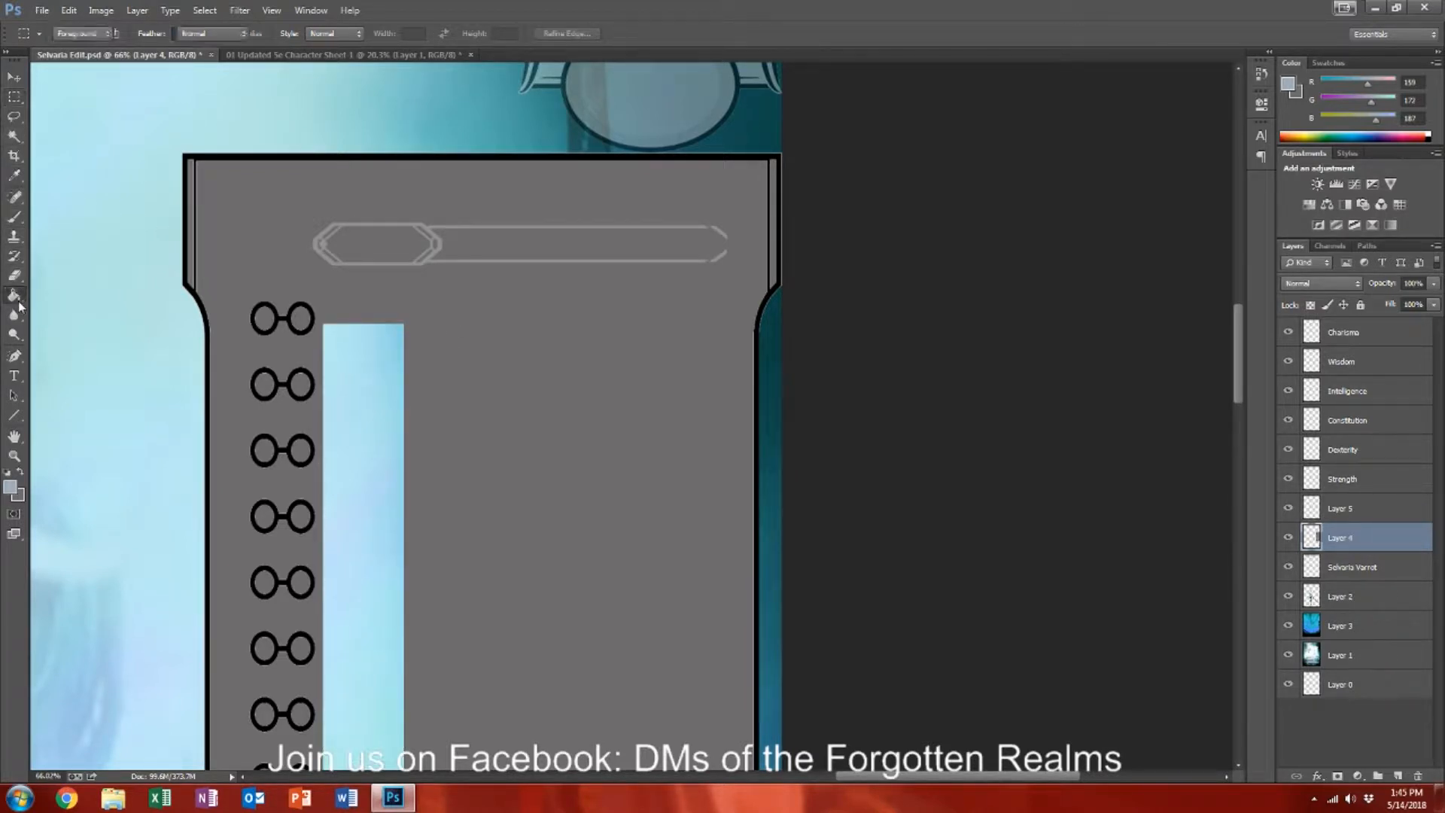
left_click(572, 404, "alt")
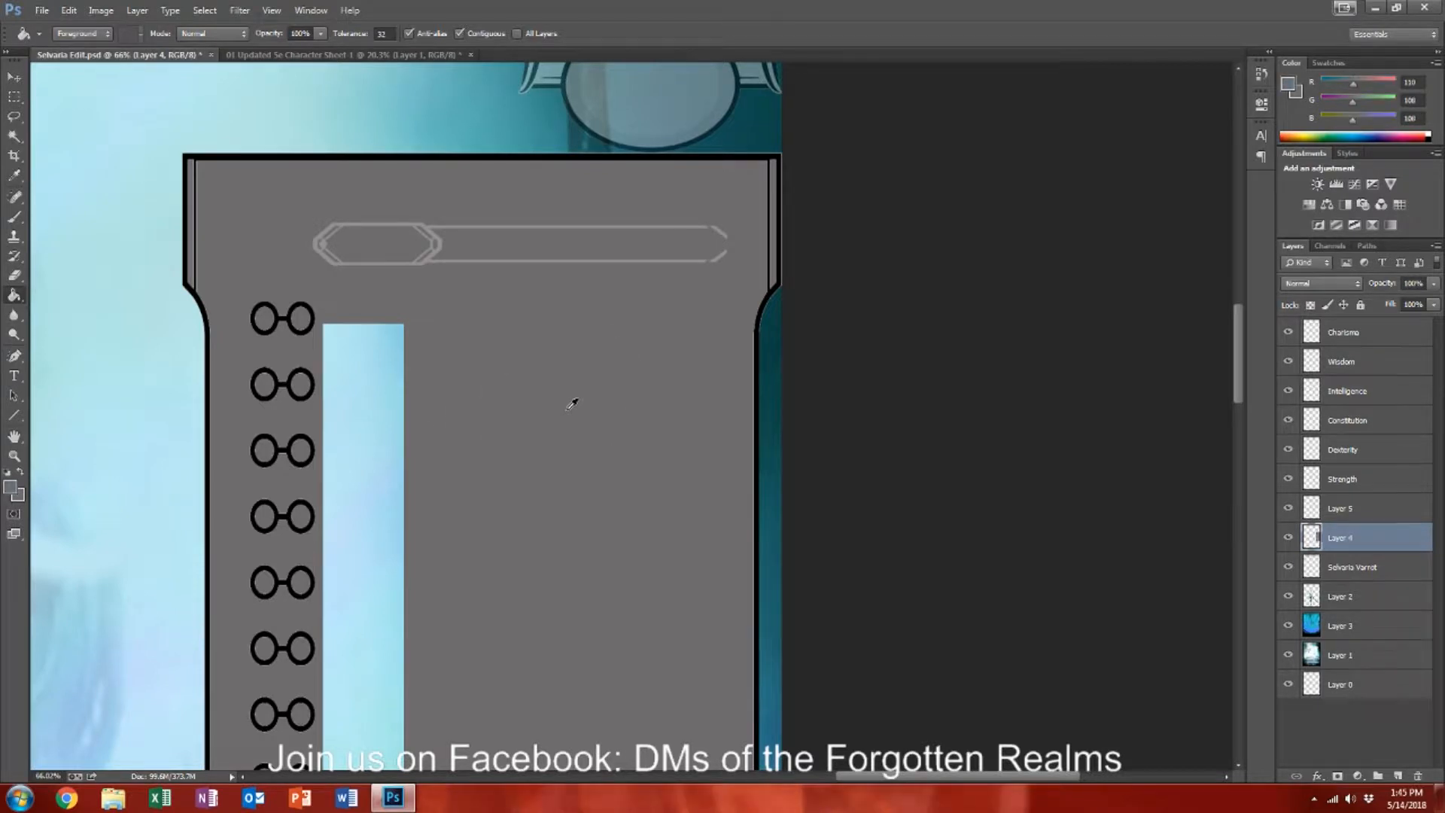
left_click(364, 396)
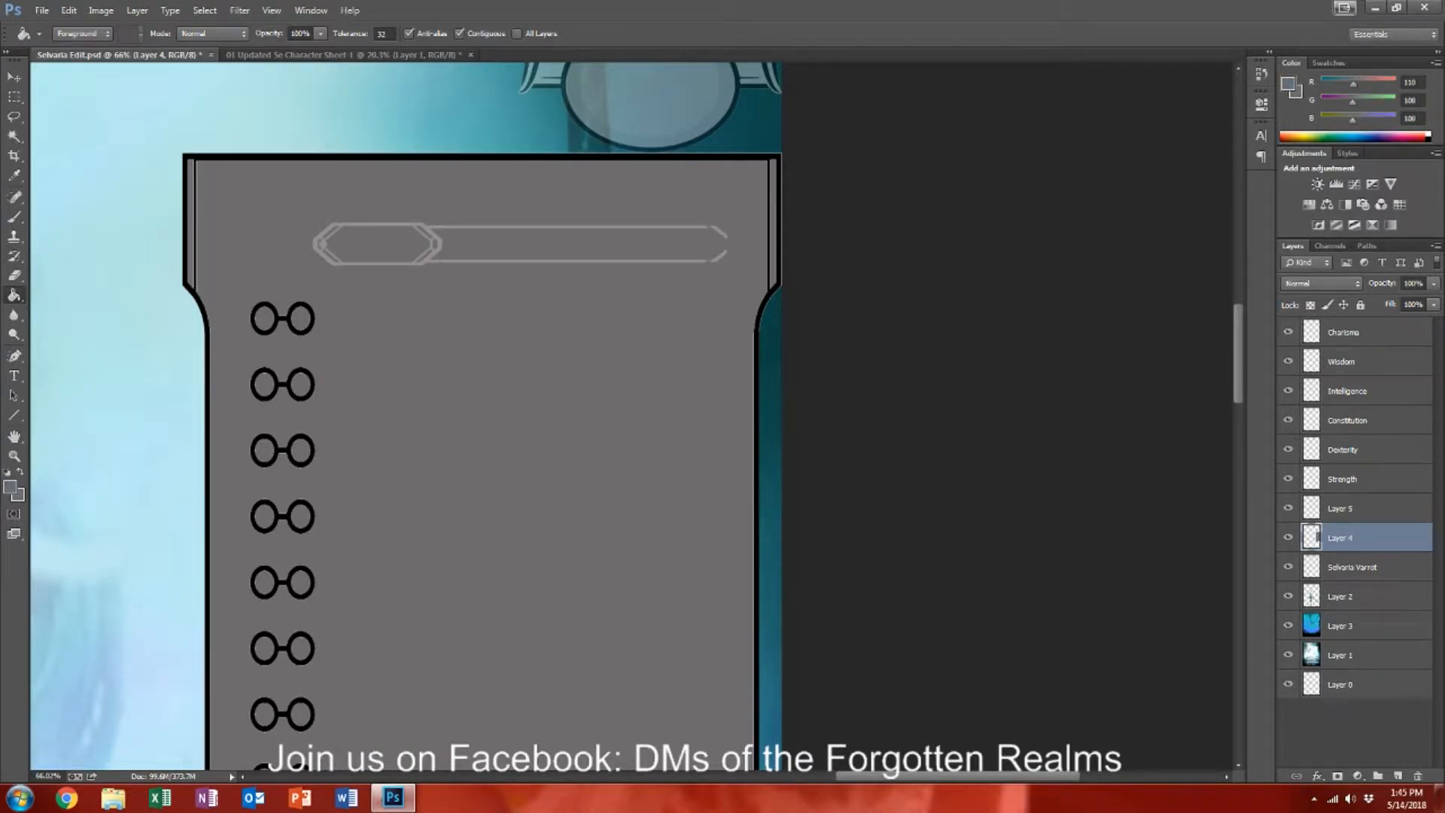
left_click(1413, 283)
type("45")
key("Return")
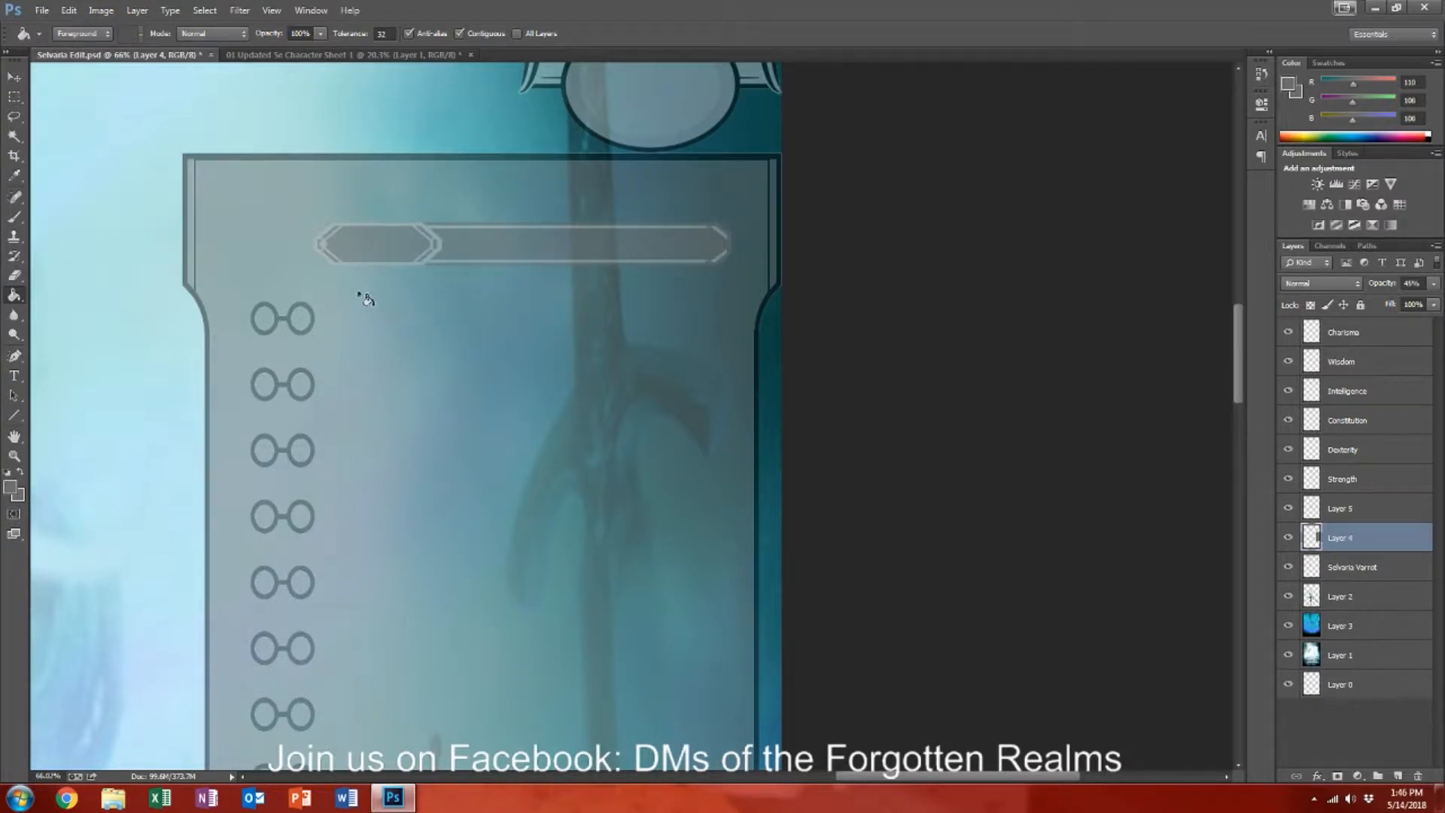
Step: Rename the panel's Layer 4 to "Skill Box"
left_click(13, 79)
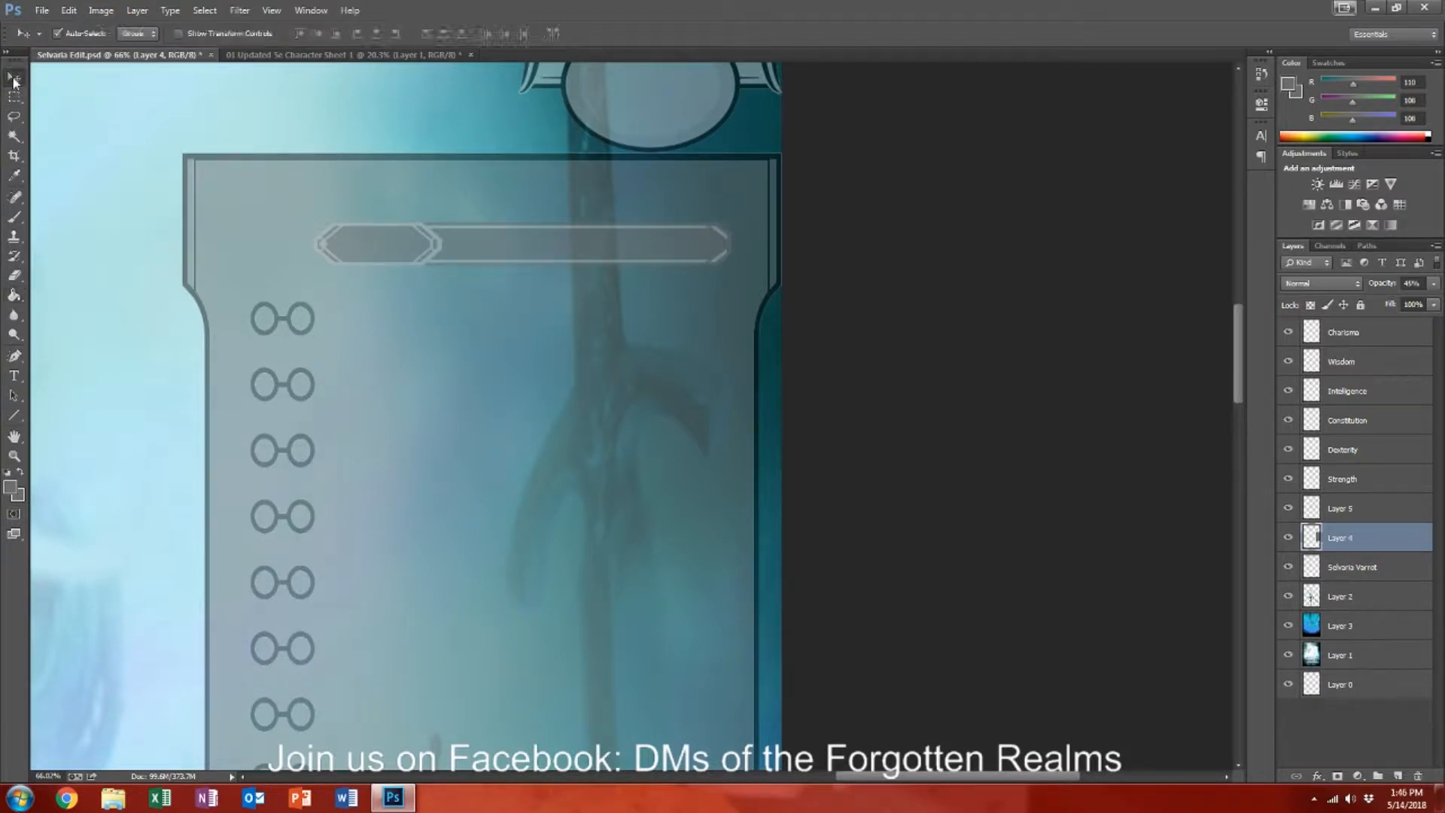
left_click(490, 241)
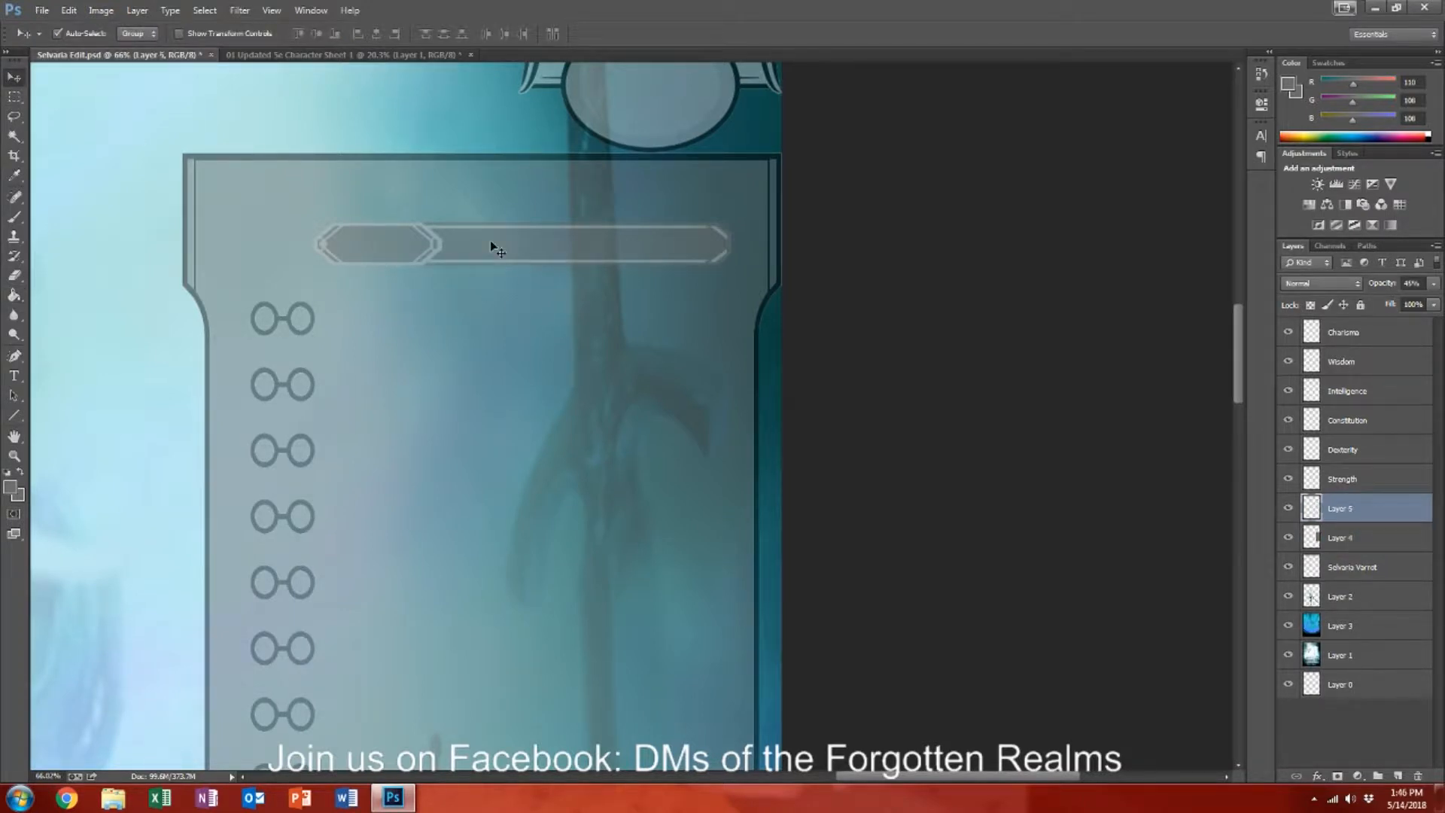
double_click(1340, 538)
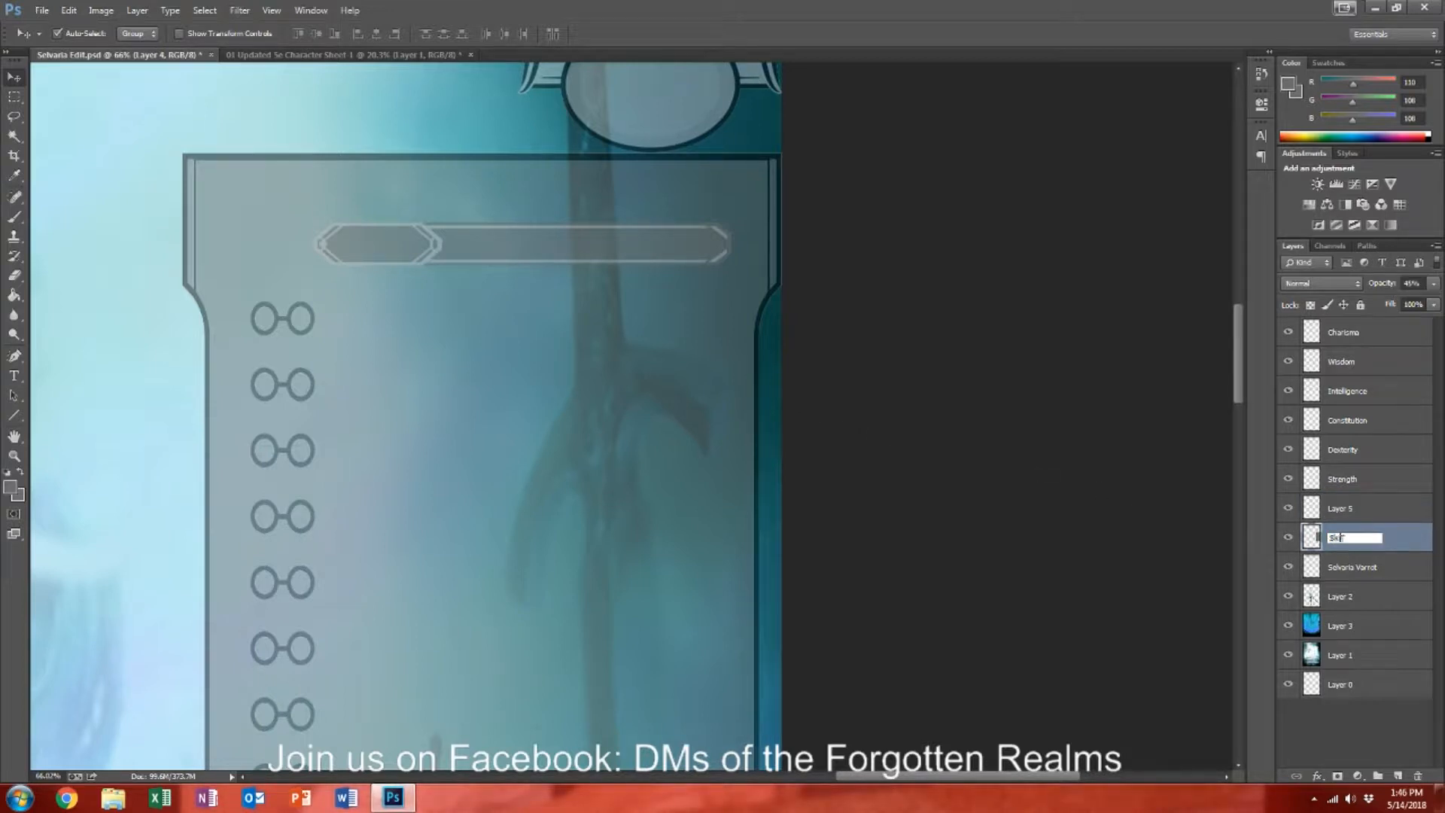
type("Skill Box")
key("Return")
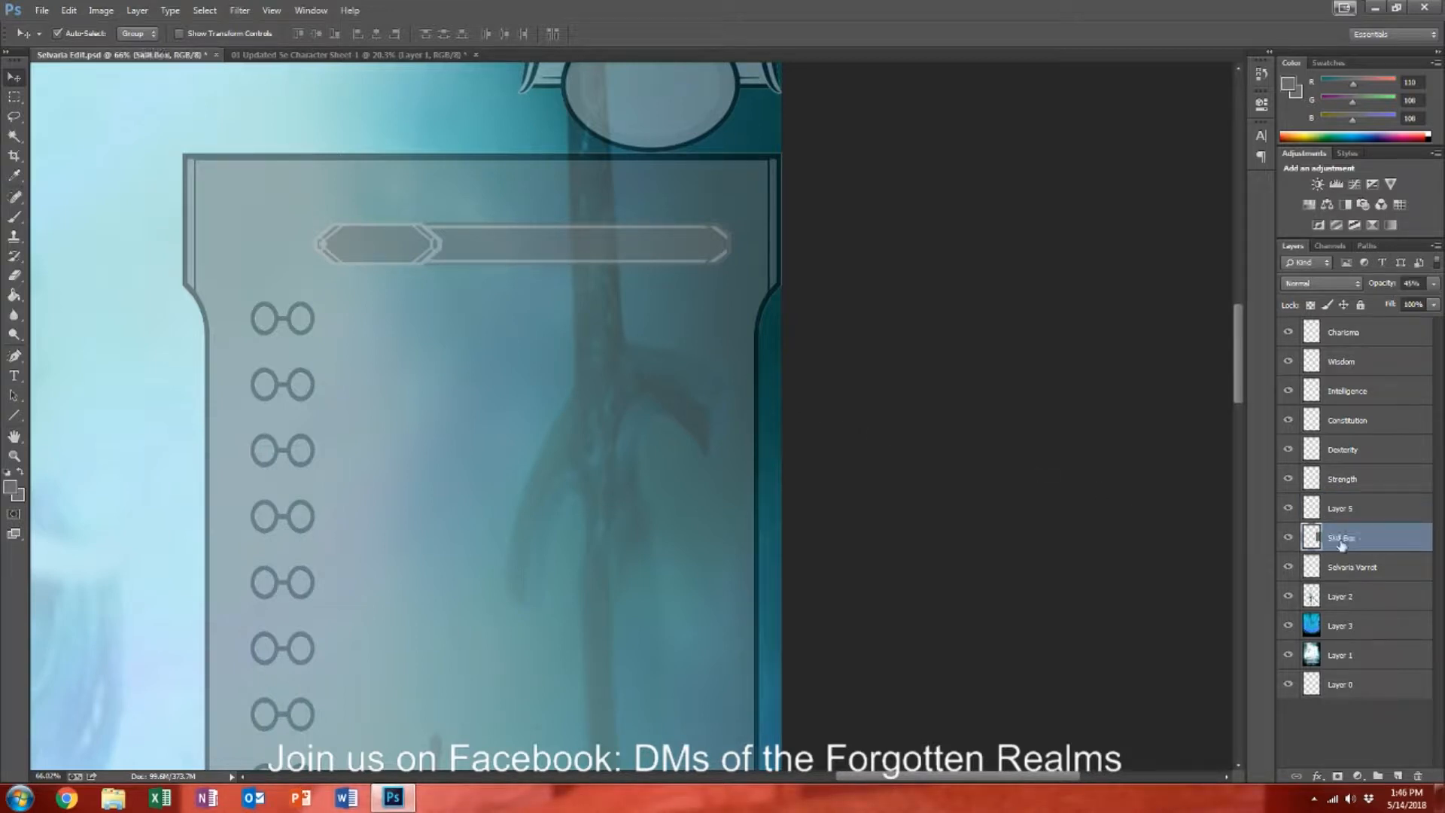
Step: Move the hexagon bar on Layer 5 down beside the first pair of circles and select its shape
left_click(534, 251)
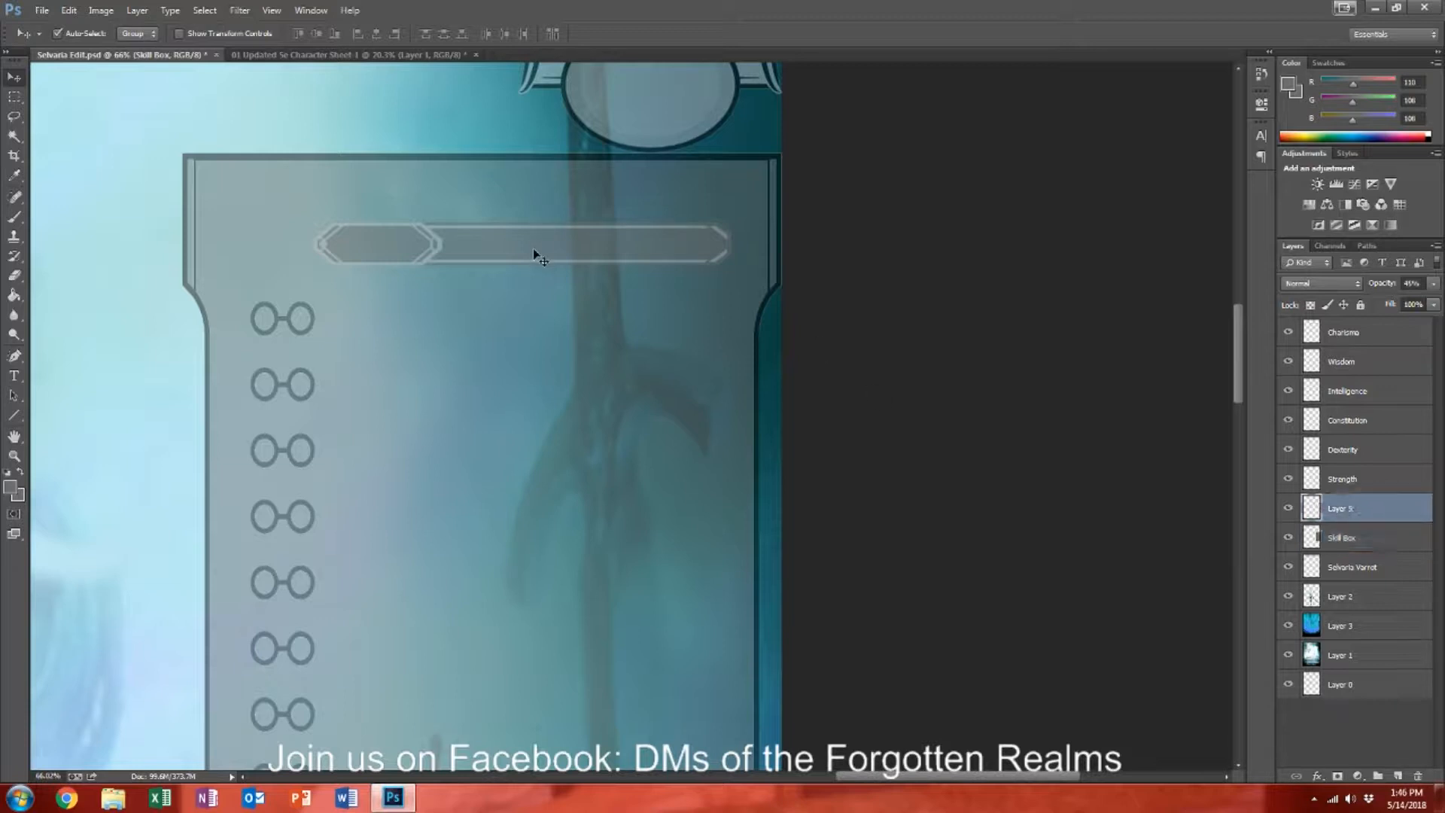
left_click_drag(534, 252, 539, 324)
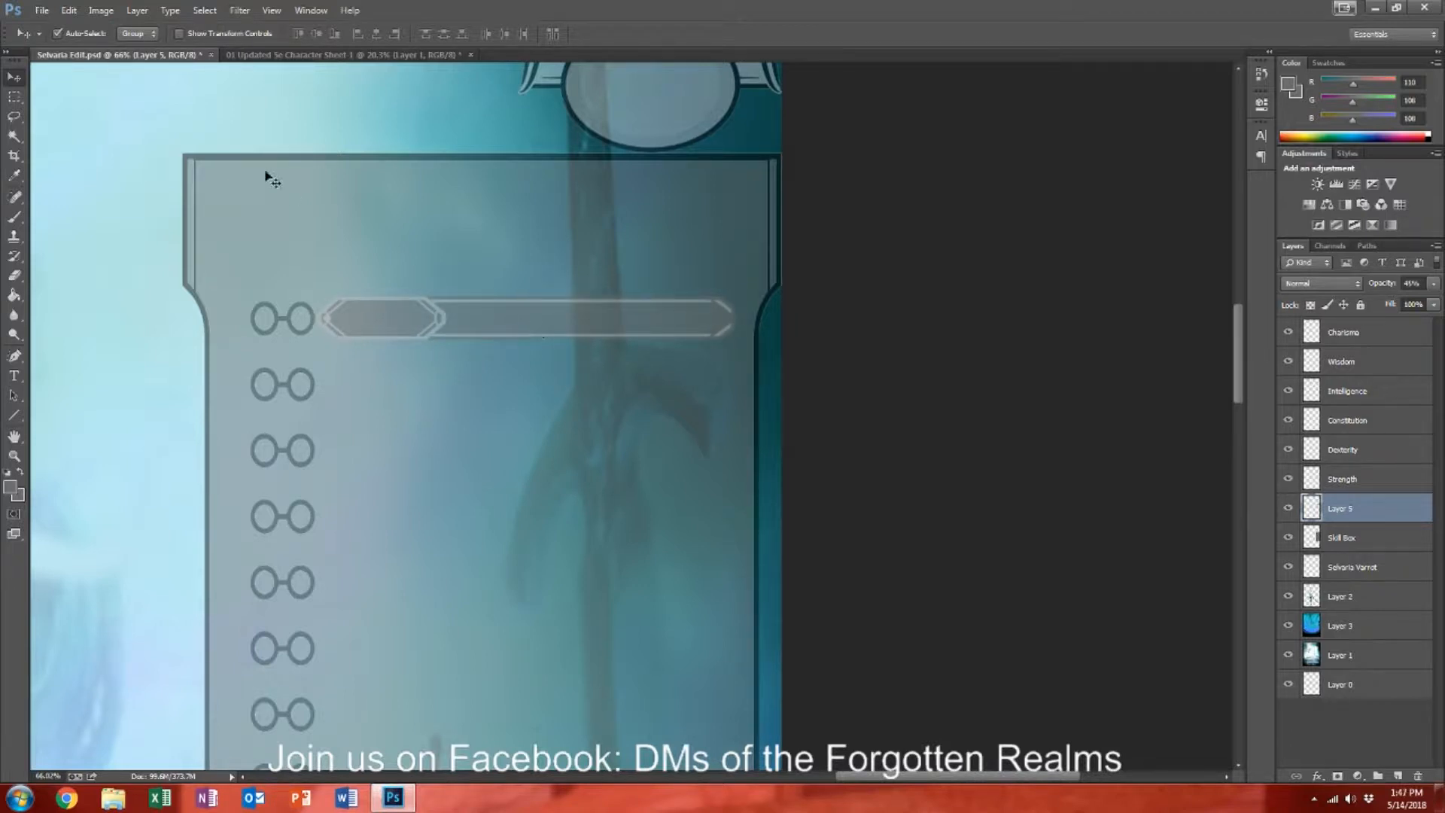
key("ctrl+a")
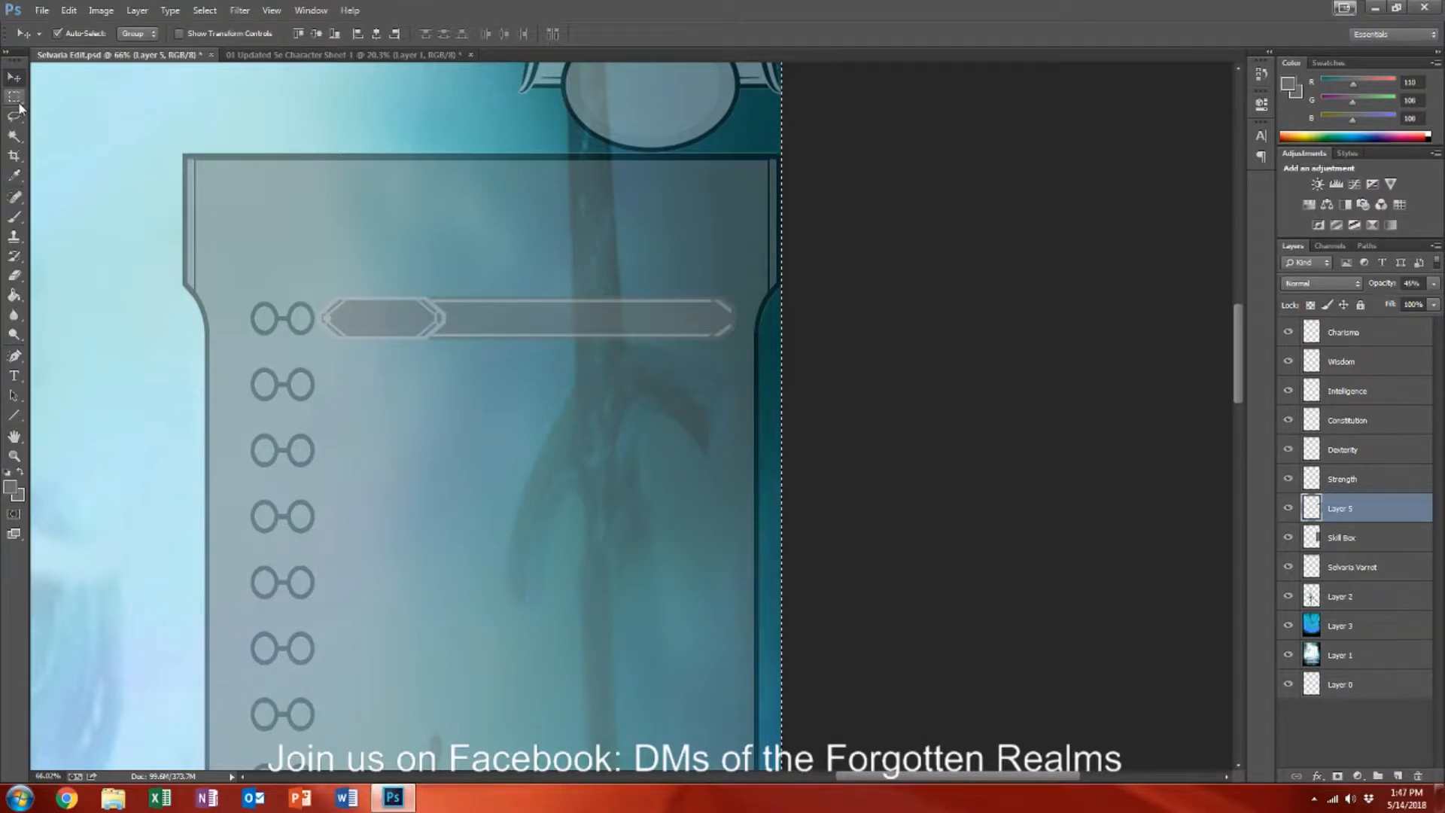
left_click_drag(516, 333, 525, 331)
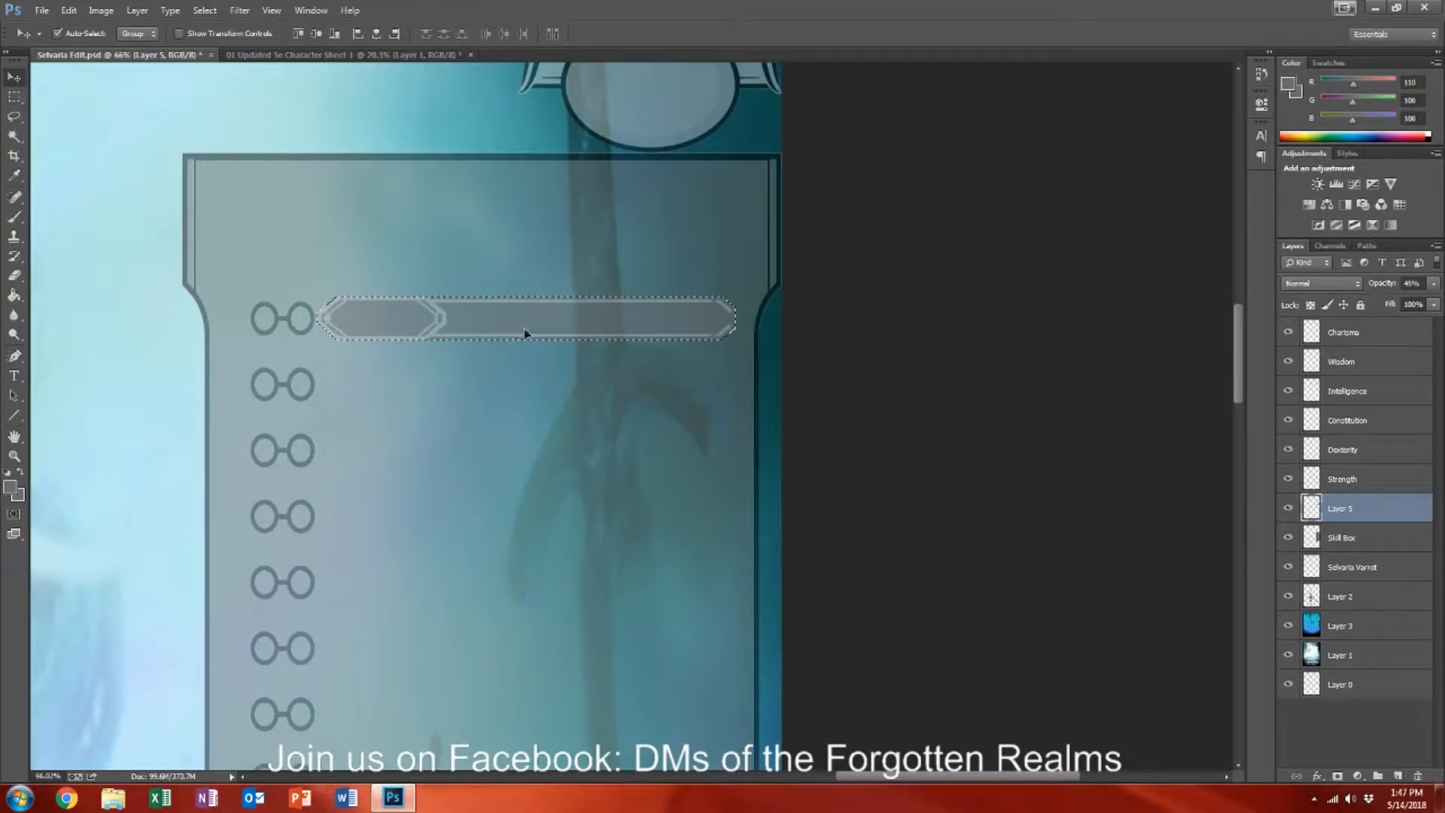
Step: Cut the selected hexagon bar, paste it back and realign it beside the first pair of circles
right_click(1384, 516)
left_click(926, 460)
key("ctrl+x")
key("ctrl+v")
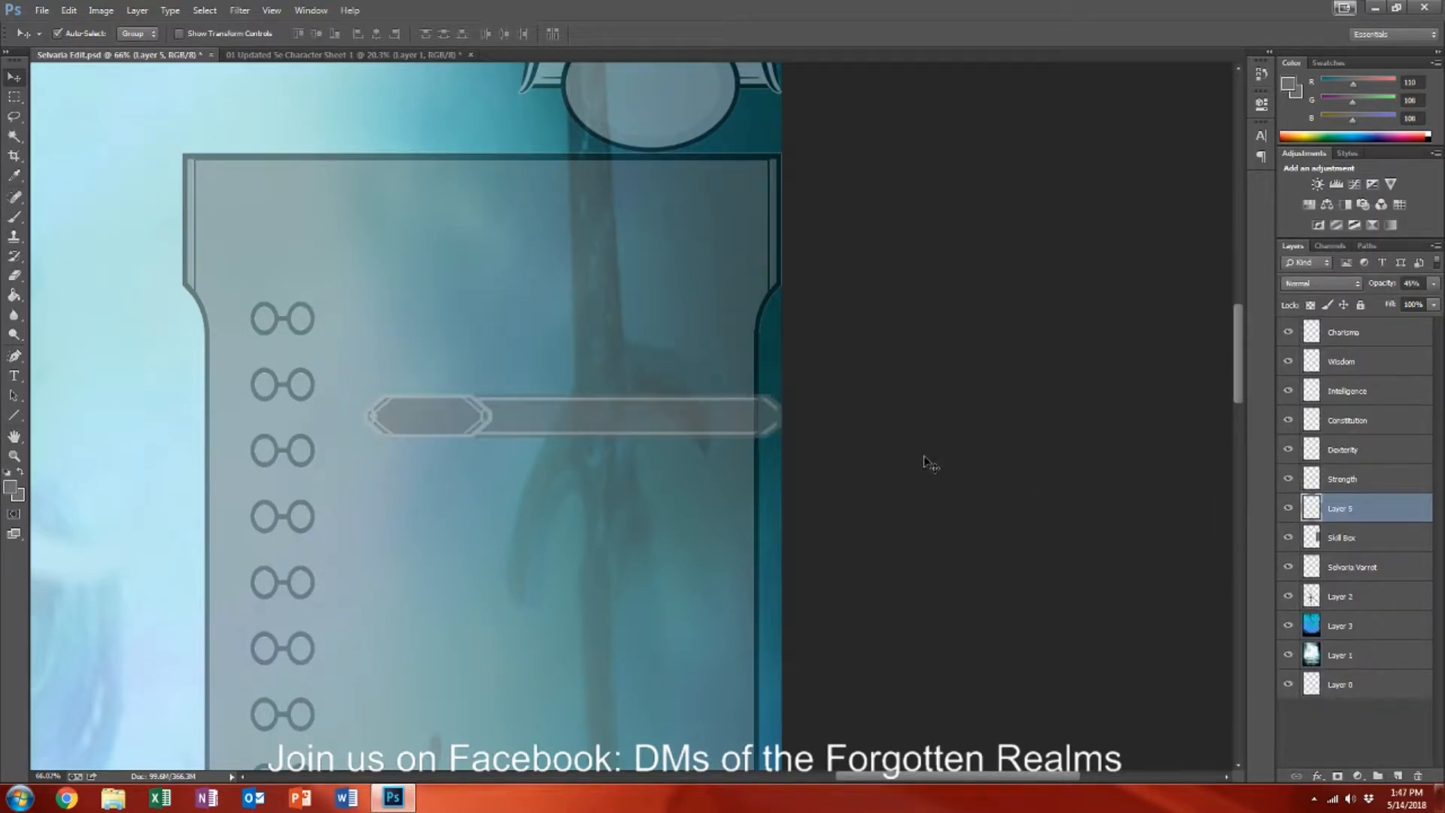
left_click_drag(563, 434, 510, 334)
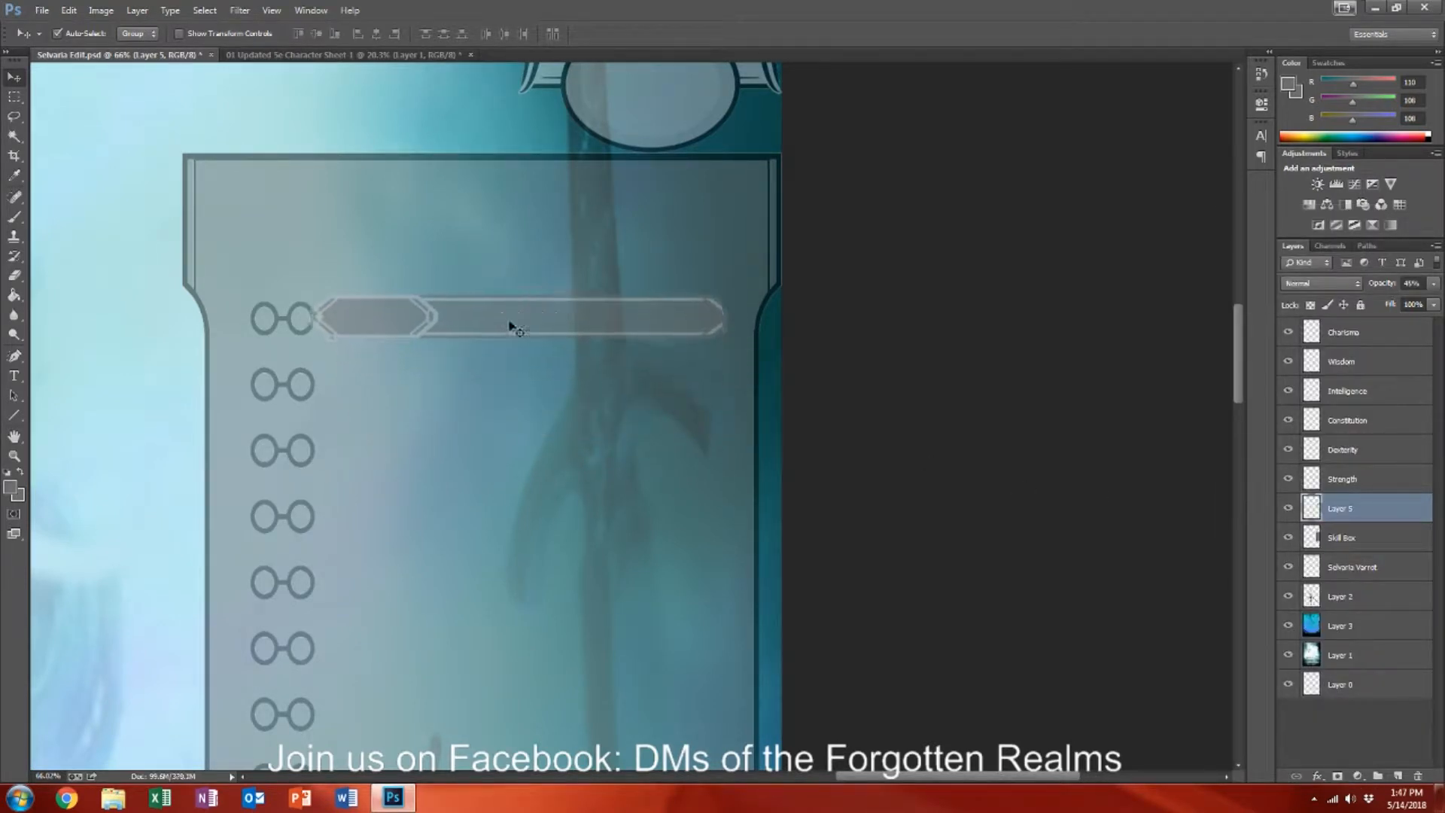
Step: Place copies of the hexagon bar beside the second and third circle pairs, and set Layer 5's opacity to 100%
mouse_move(564, 426)
left_mouse_down()
mouse_move(522, 394)
mouse_move(580, 420)
mouse_move(554, 433)
left_mouse_up()
left_click(558, 389)
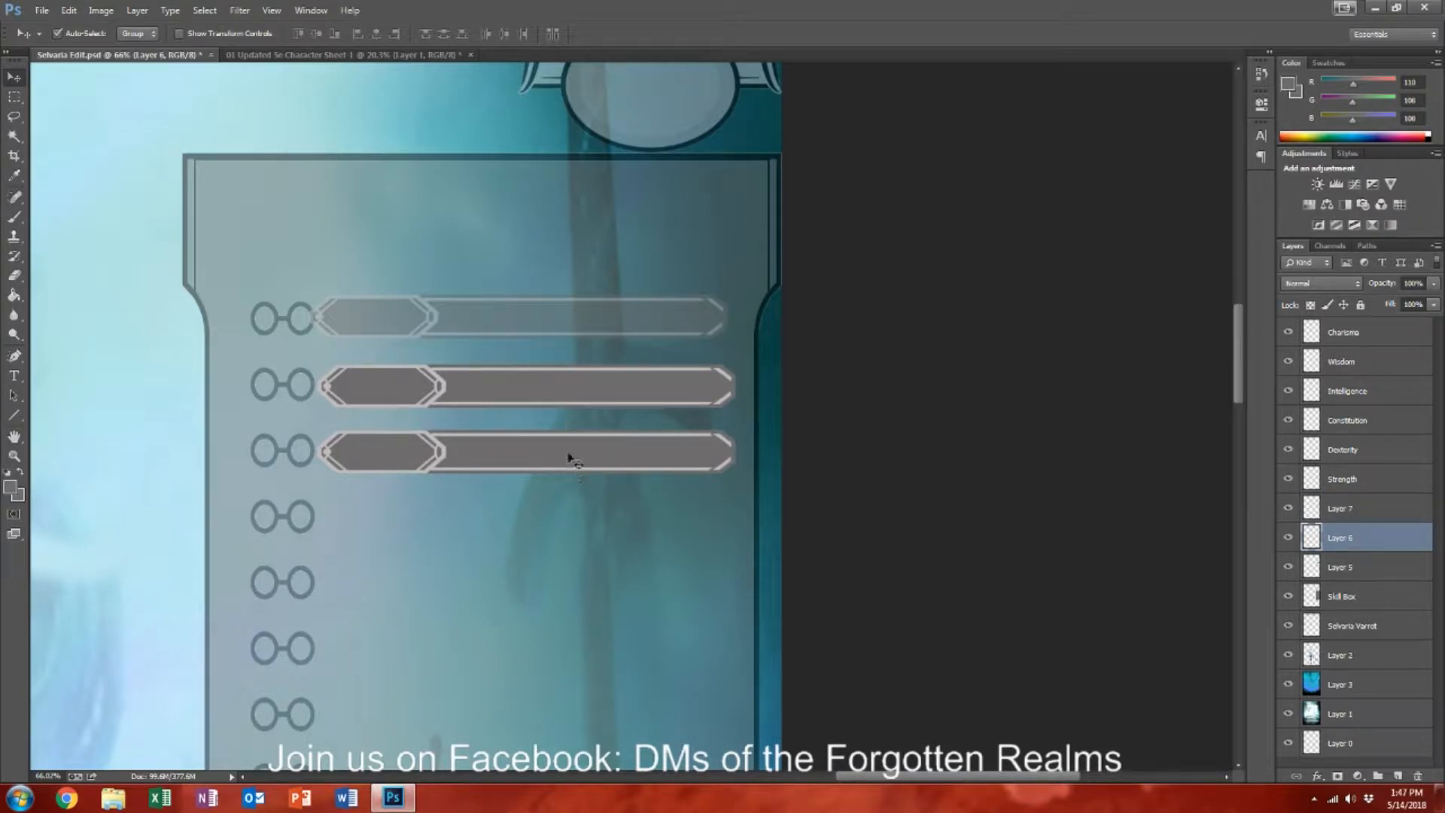
left_click(512, 320)
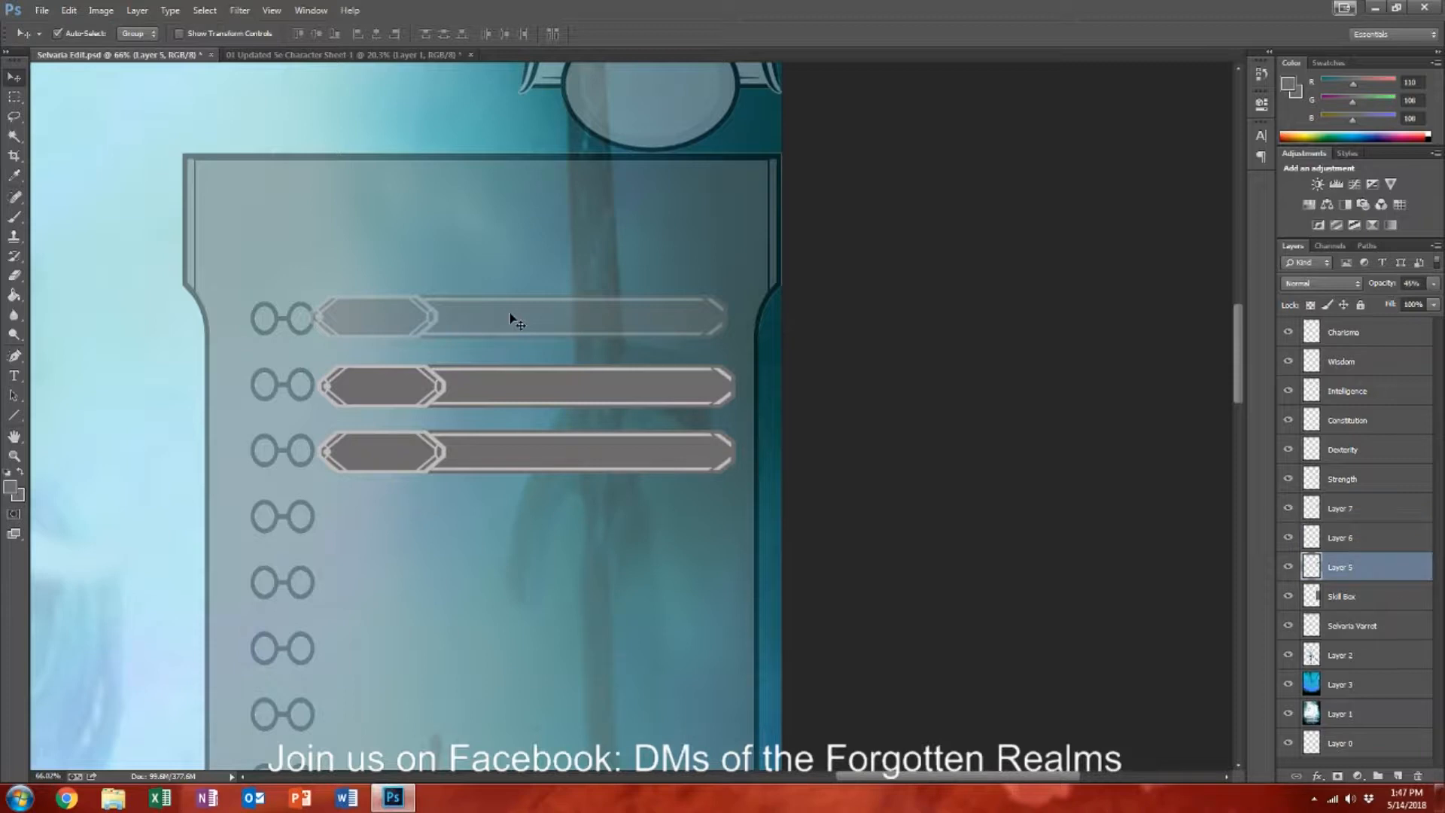
left_click(1409, 283)
type("100")
key("Return")
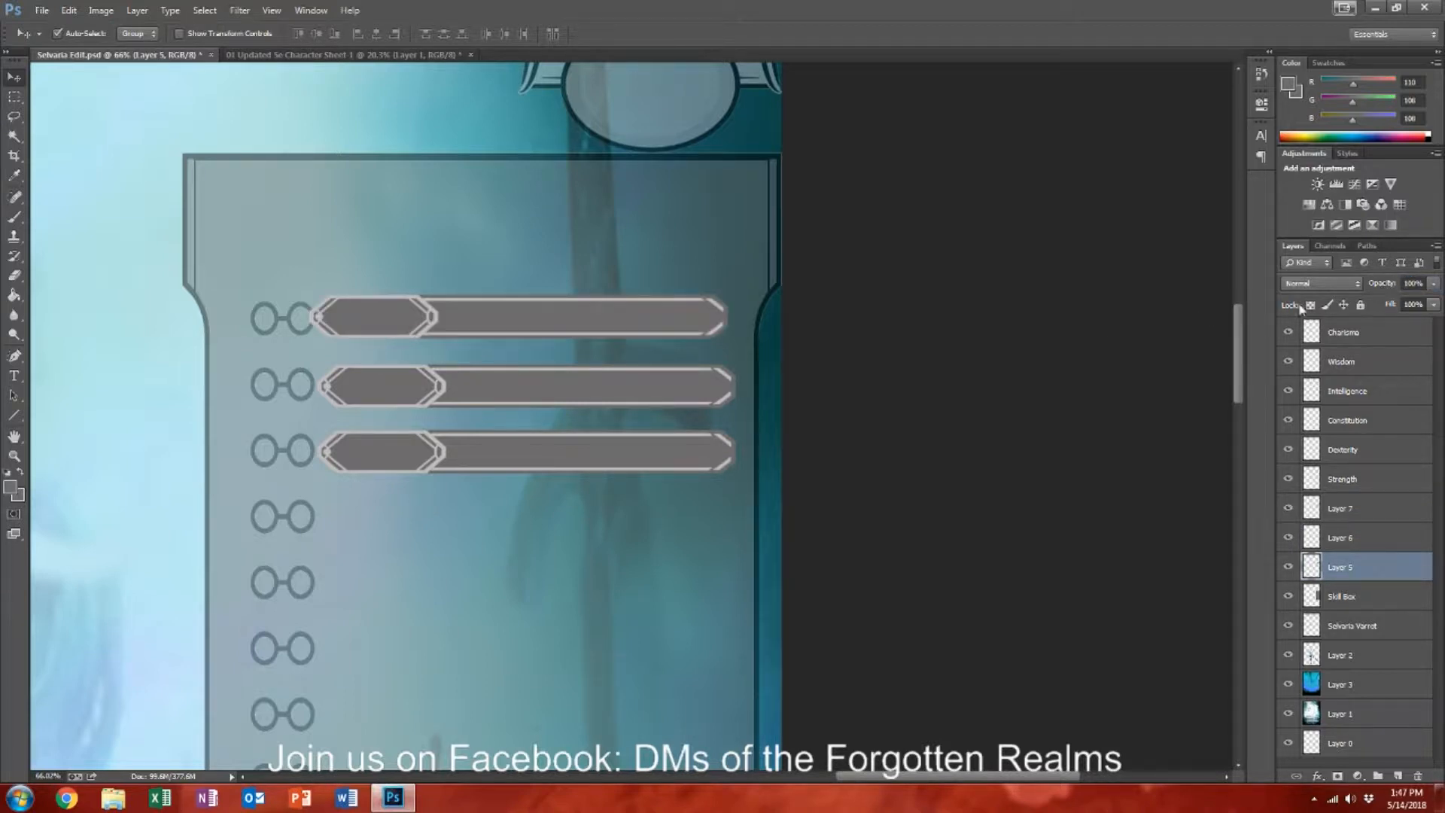
Step: Nudge the first three hexagon bars so they line up with each other and with their circle pairs
left_click_drag(426, 323, 439, 320)
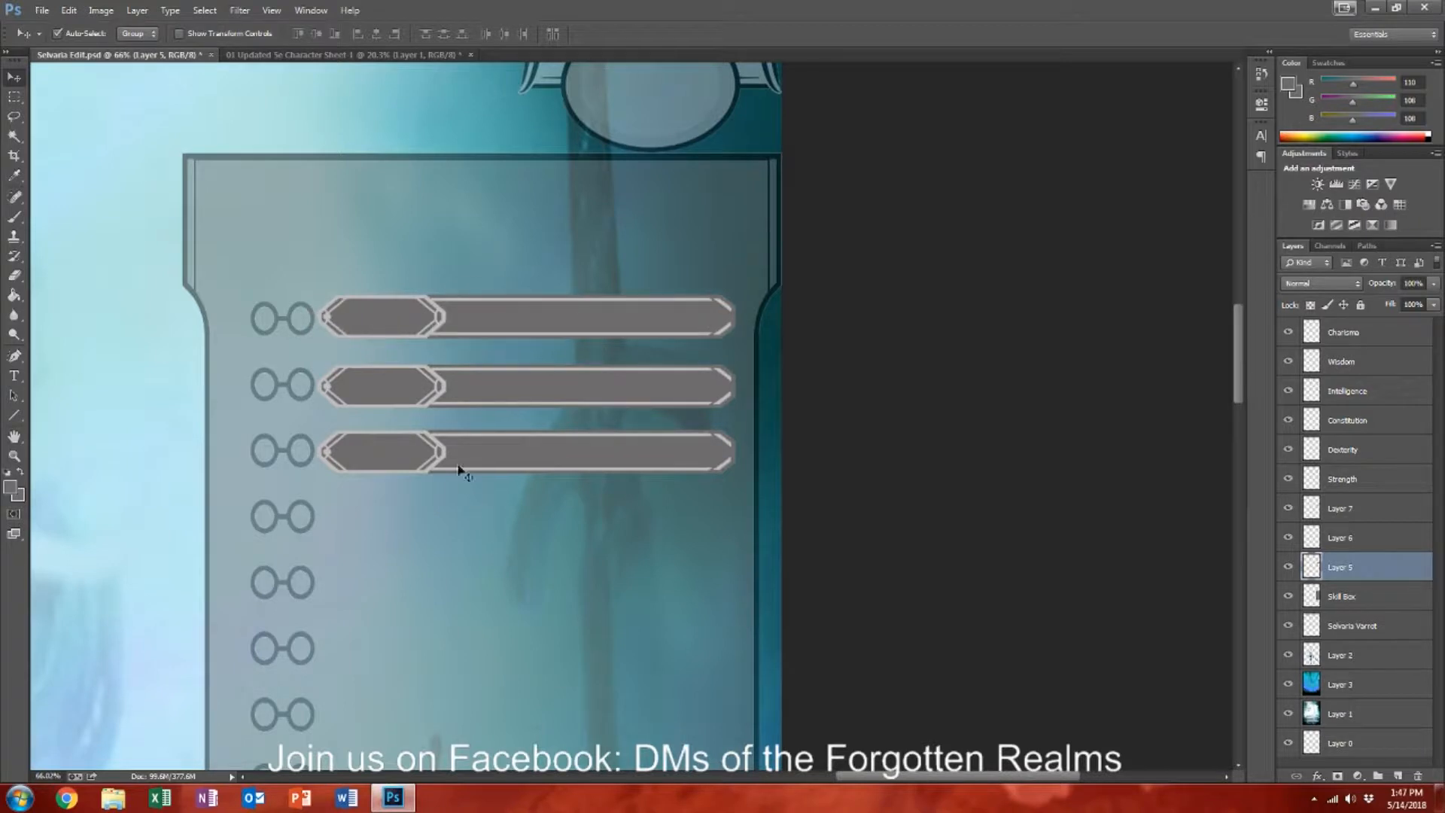
left_click_drag(441, 380, 441, 379)
left_click_drag(479, 446, 482, 456)
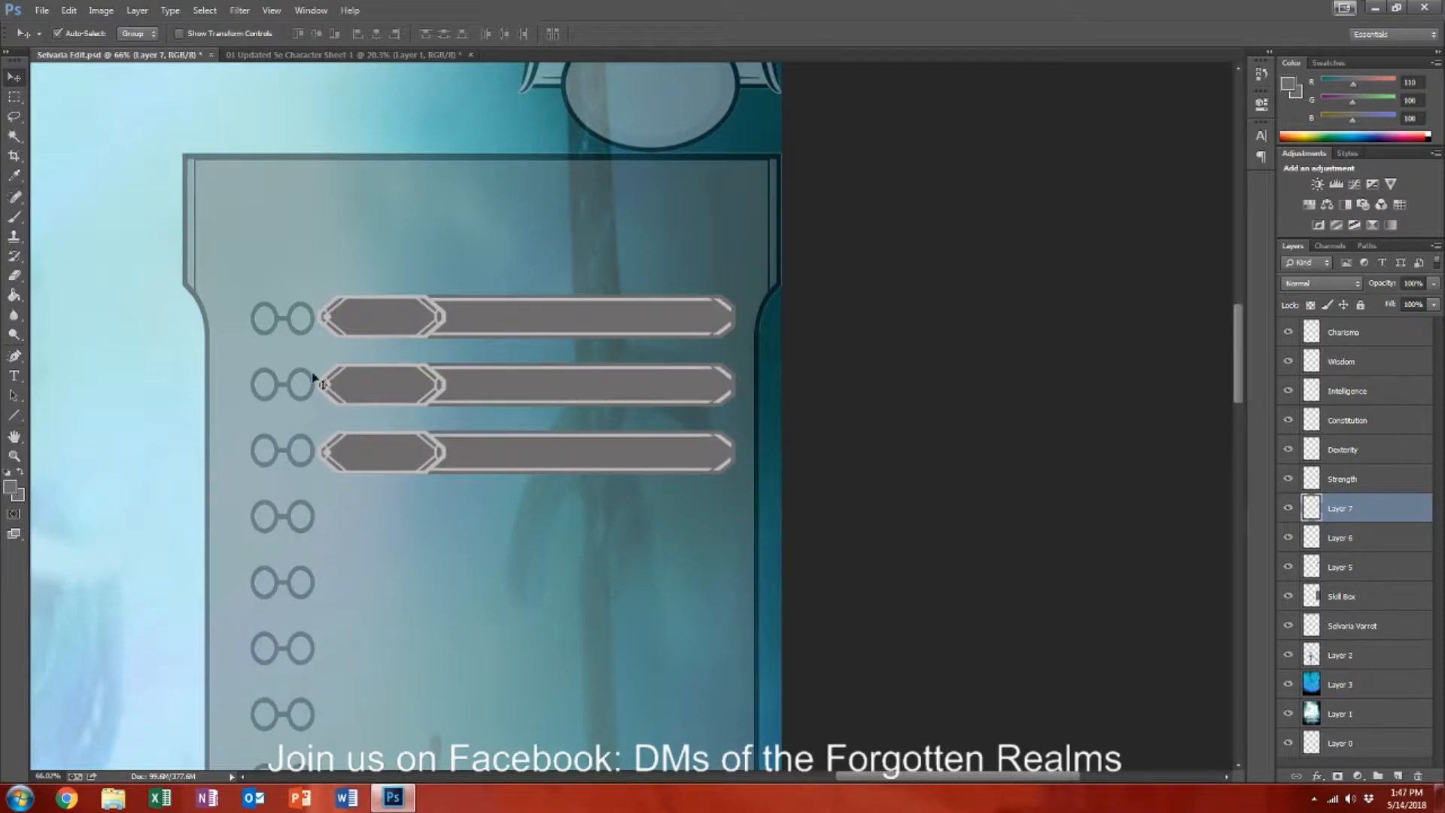
Step: Paste five more hexagon bars and align them beside the fourth to eighth circle pairs
scroll(431, 482, "down", 1)
scroll(432, 484, "down", 3)
key("ctrl+v")
left_click_drag(445, 419, 395, 365)
key("ctrl+v")
left_click_drag(467, 413, 384, 484)
key("ctrl+v")
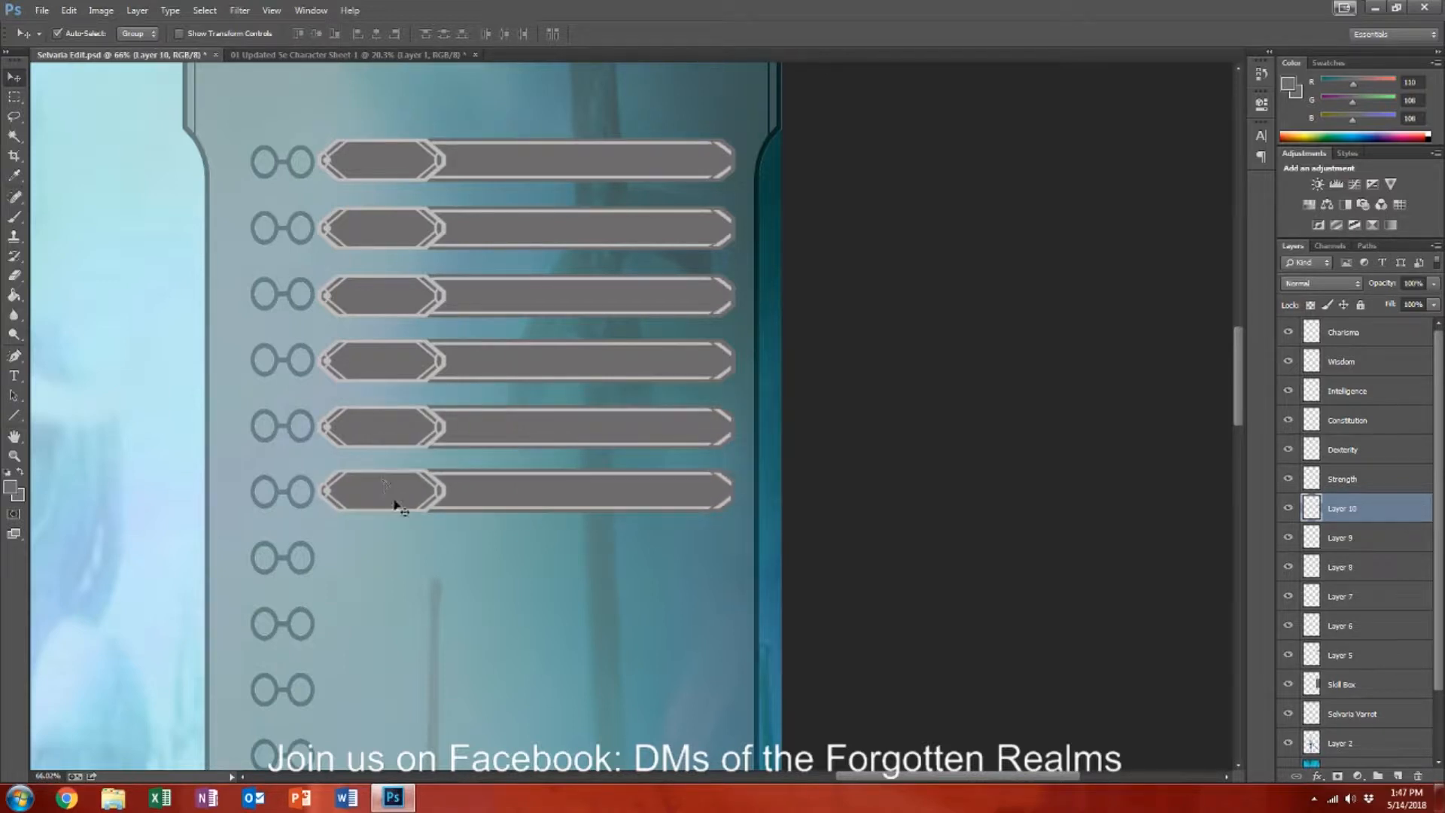
key("ctrl+v")
left_click_drag(408, 419, 366, 557)
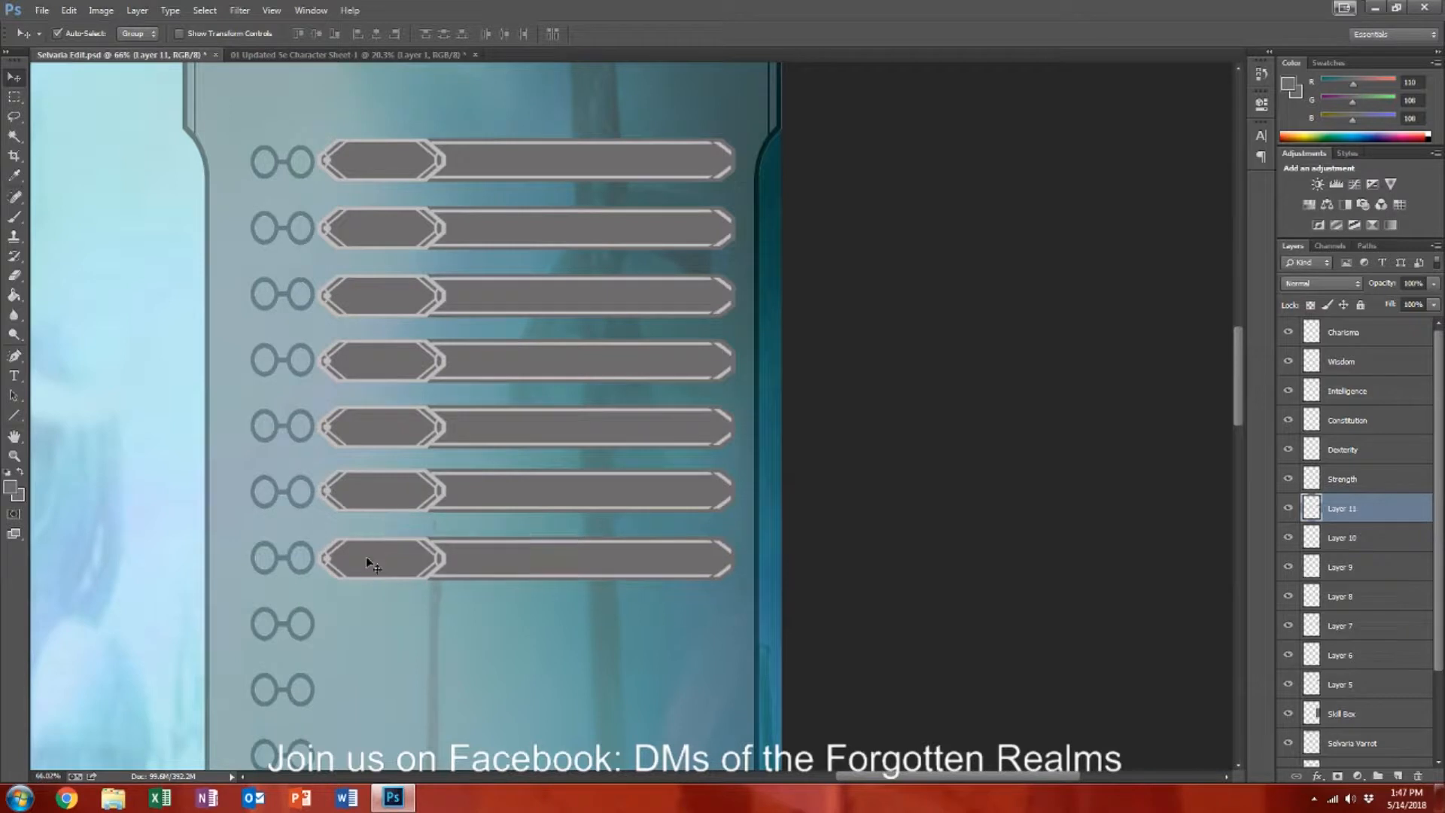
key("ctrl+v")
left_click_drag(440, 419, 390, 623)
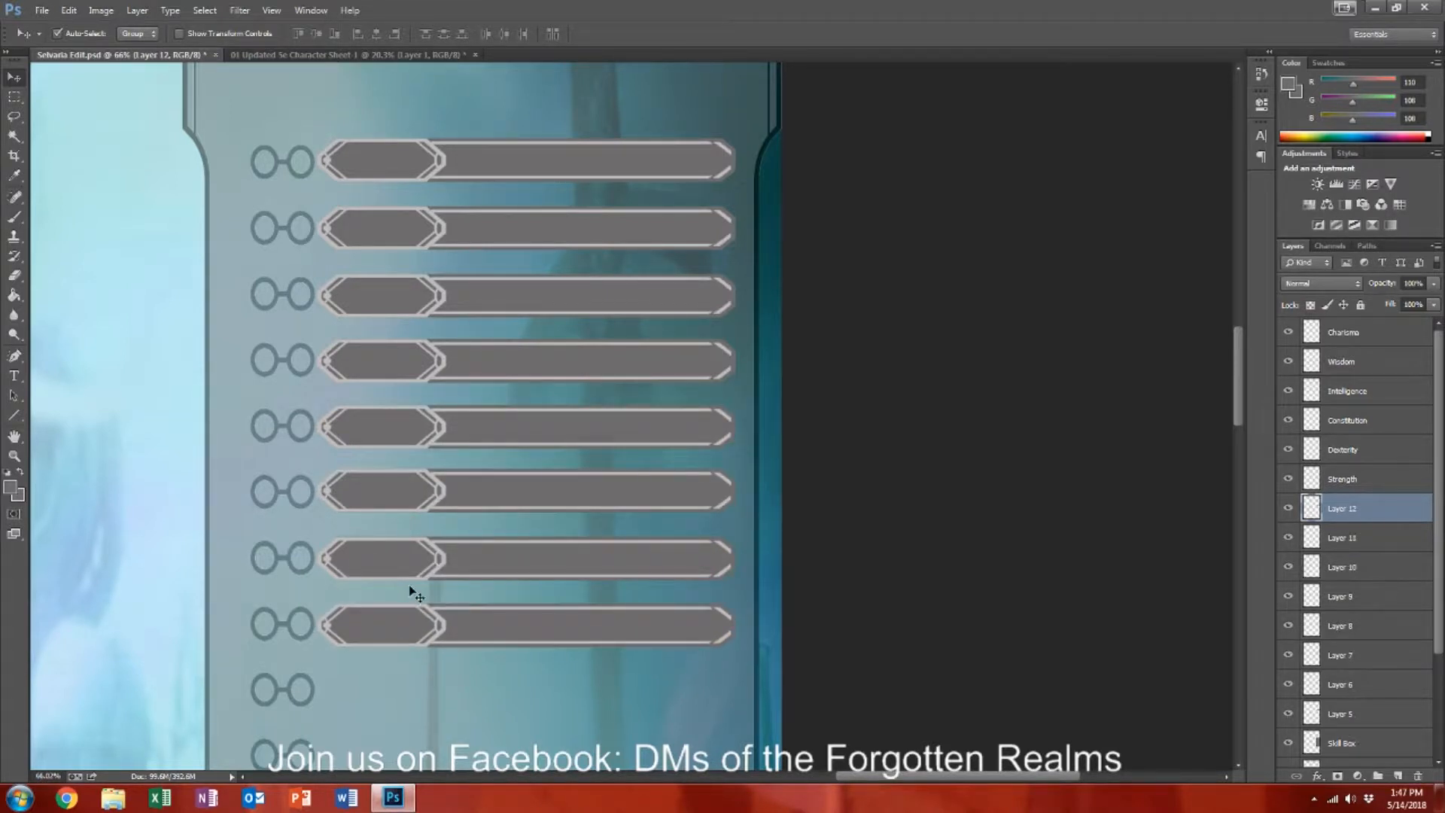
Step: Paste further hexagon bars and align them beside the ninth to twelfth circle pairs
scroll(414, 590, "down", 5)
key("ctrl+v")
left_click_drag(435, 442, 406, 494)
key("ctrl+z")
key("ctrl+v")
key("ctrl+v")
key("ctrl+v")
left_click_drag(442, 416, 394, 571)
scroll(395, 559, "down", 5)
scroll(406, 570, "down", 1)
Step: Paste hexagon bars for the remaining rows and align them beside the thirteenth to last circle pairs
key("ctrl+v")
left_click_drag(425, 425, 378, 274)
key("ctrl+v")
left_click_drag(436, 416, 395, 328)
key("ctrl+v")
left_click_drag(427, 413, 391, 539)
key("ctrl+v")
key("ctrl+v")
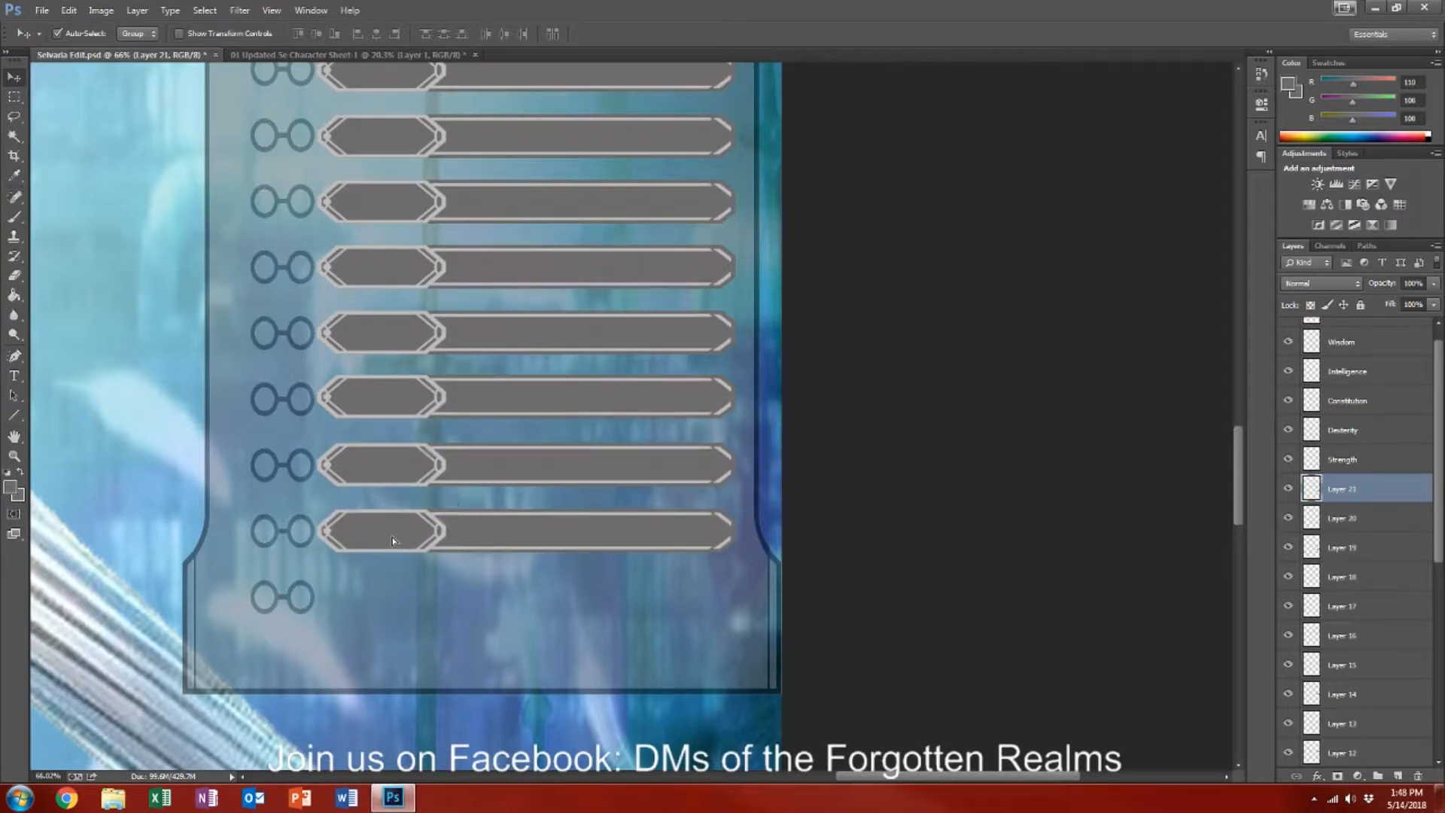
key("ctrl+v")
left_click_drag(456, 409, 408, 594)
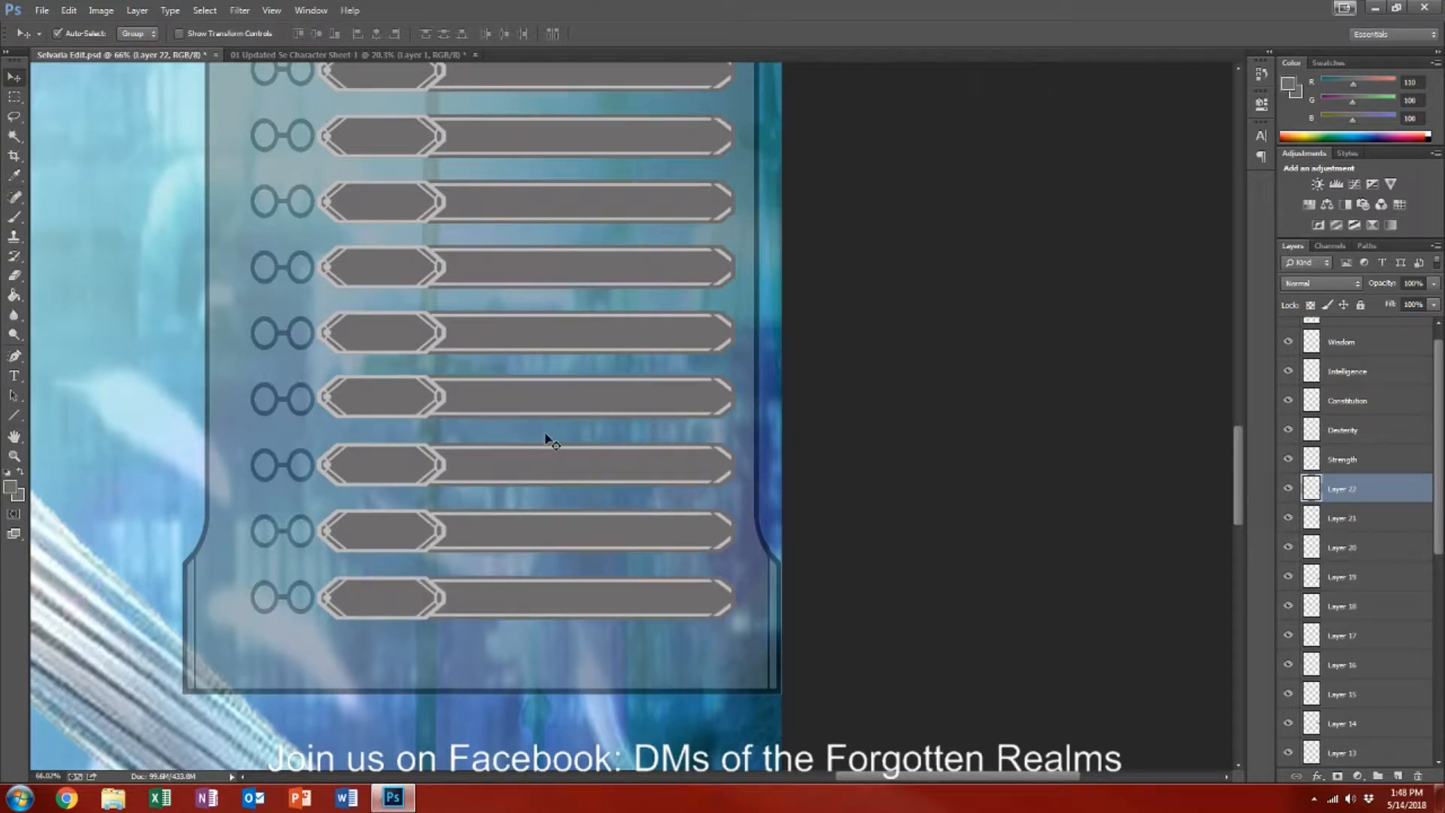
Step: Examine the ability score, saving throw and skills sections of the 01 Updated 5e Character Sheet document
left_click(354, 55)
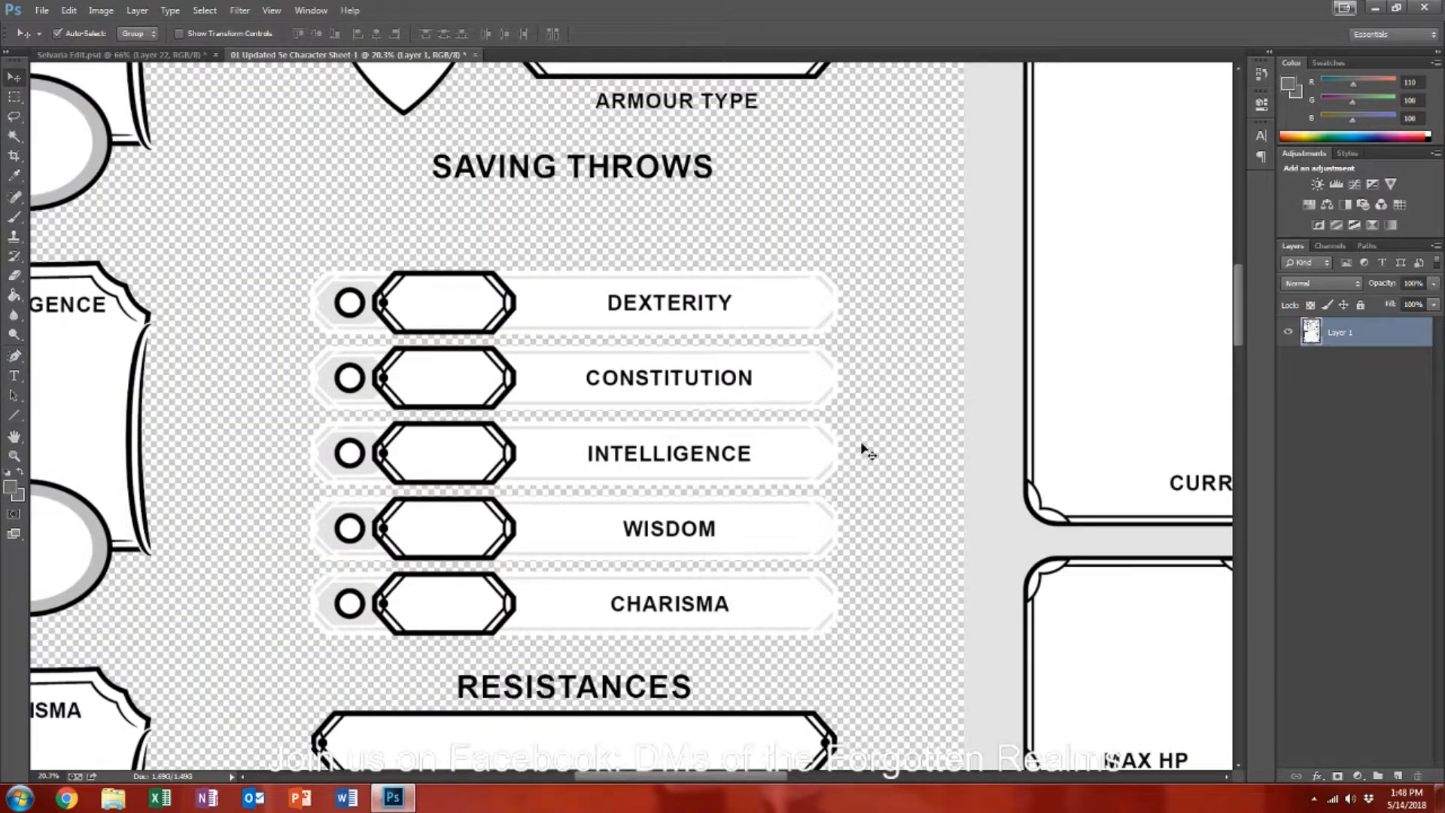
scroll(866, 451, "down", 5)
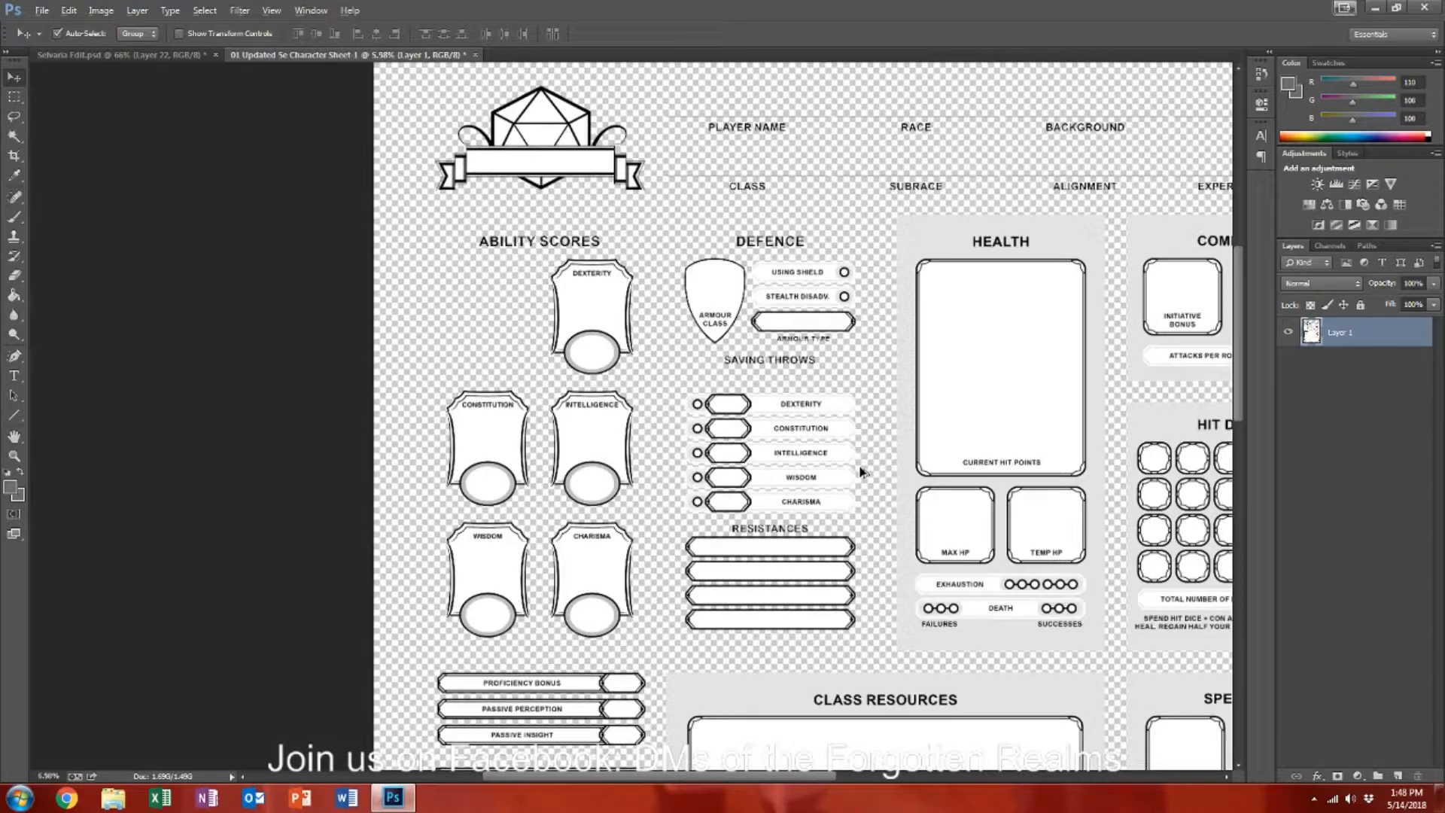
scroll(863, 471, "down", 1)
scroll(862, 527, "down", 1)
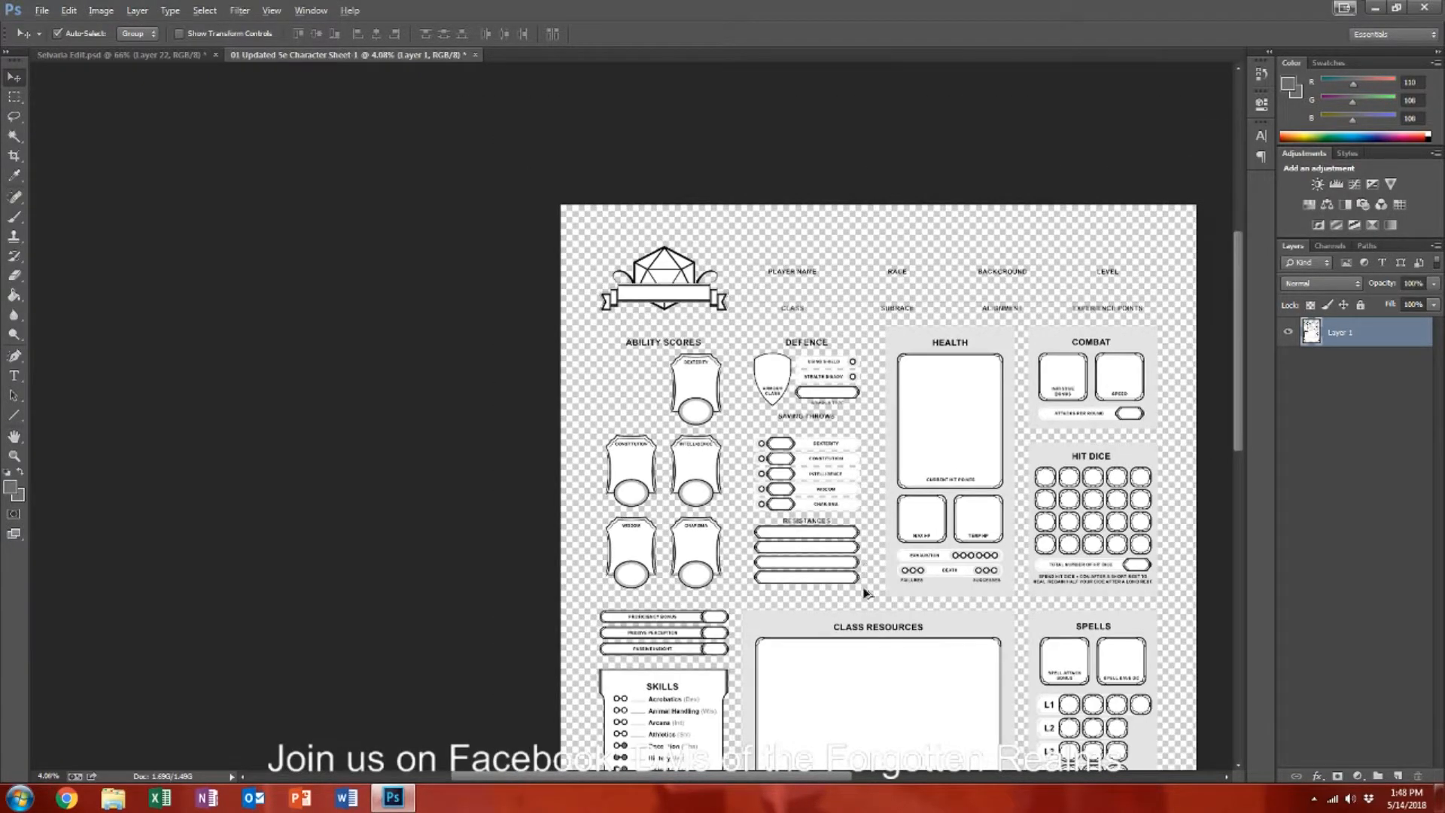
scroll(866, 593, "up", 2)
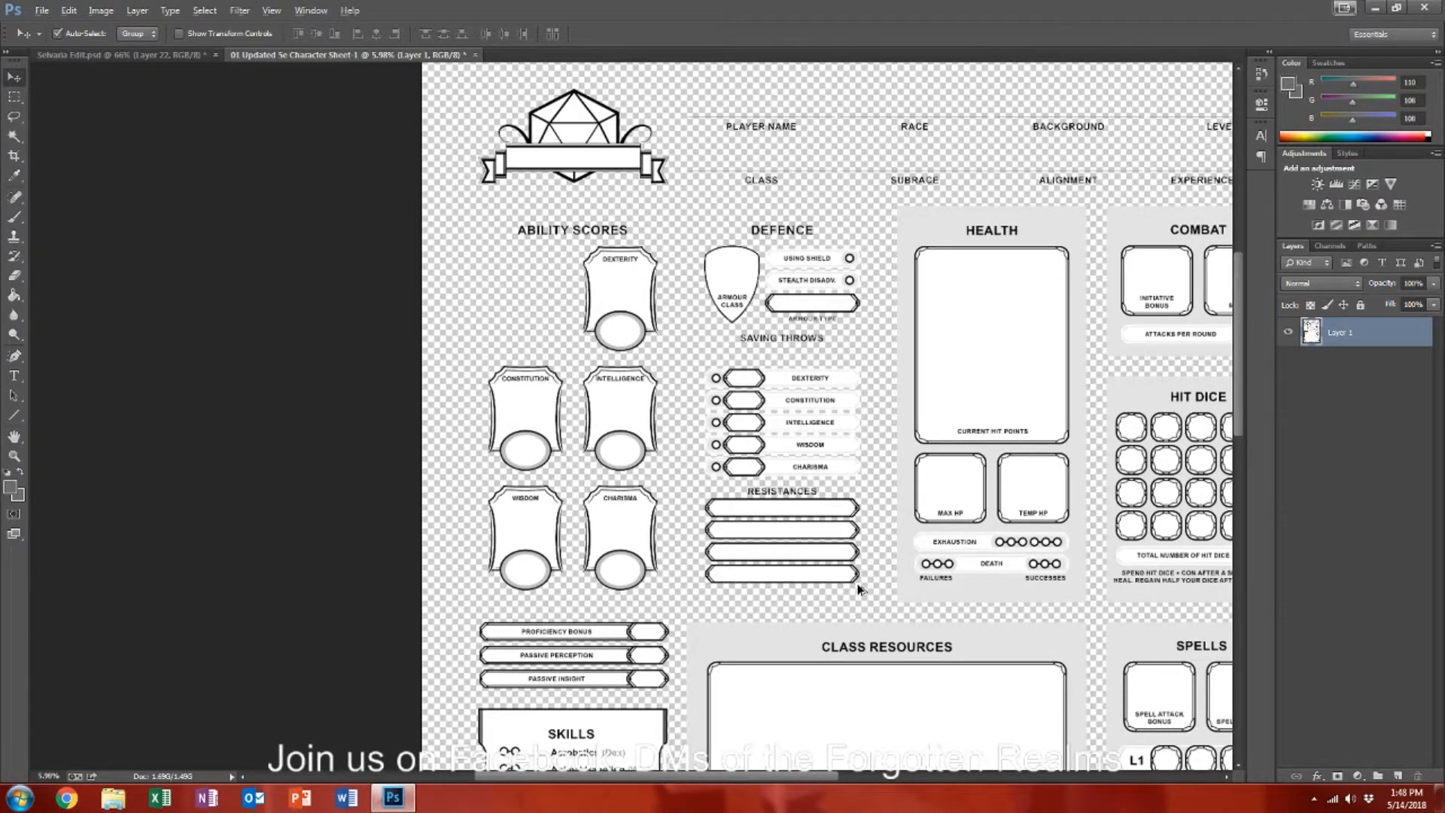
scroll(861, 589, "up", 2)
scroll(860, 589, "down", 1)
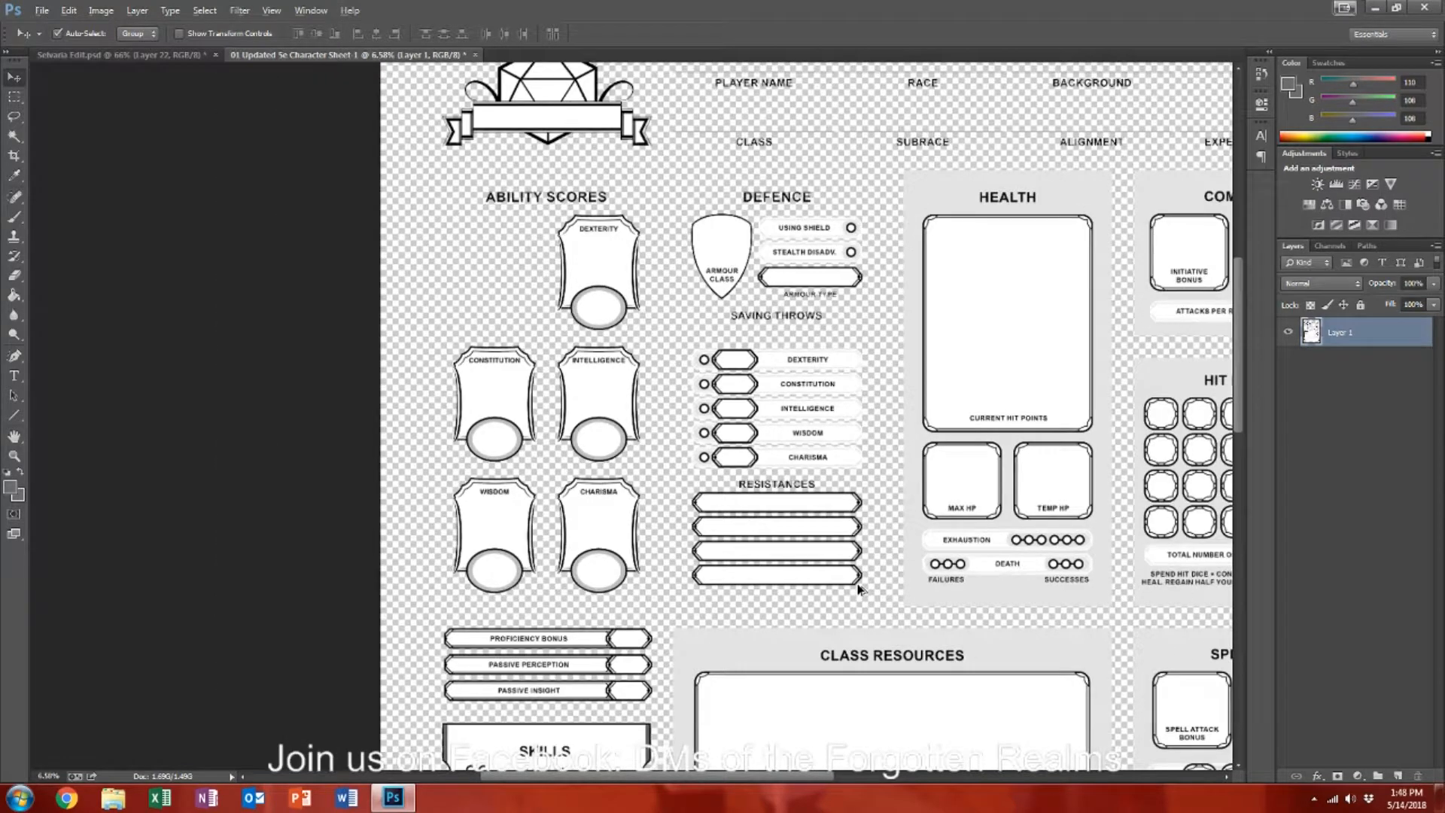
key("alt")
key("alt+Tab")
Step: Return to Selvaria Edit.psd and slightly stretch the Skill Box's bottom edge with Free Transform to match the bars
left_click(72, 55)
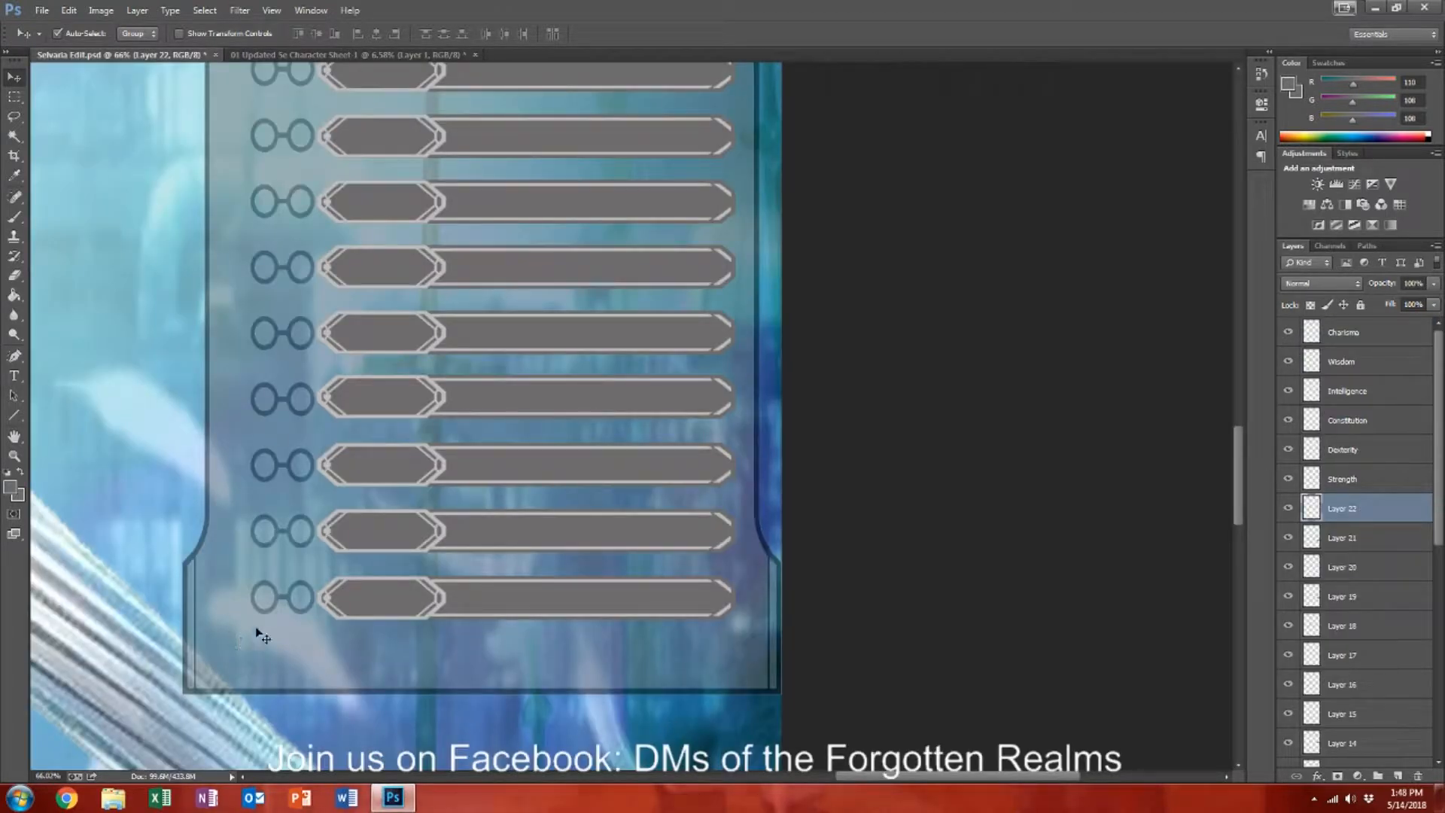
left_click(250, 649)
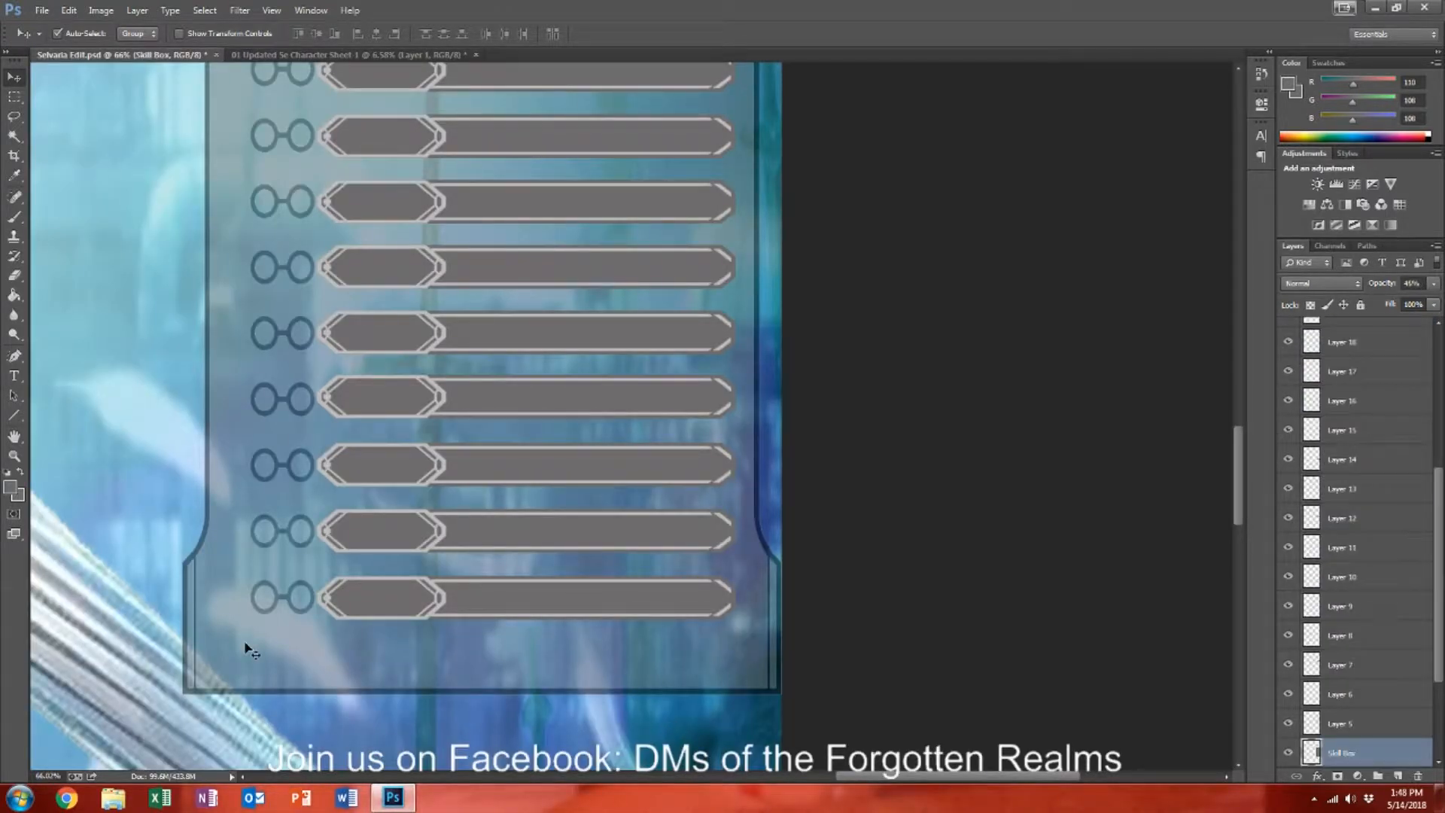
key("ctrl+t")
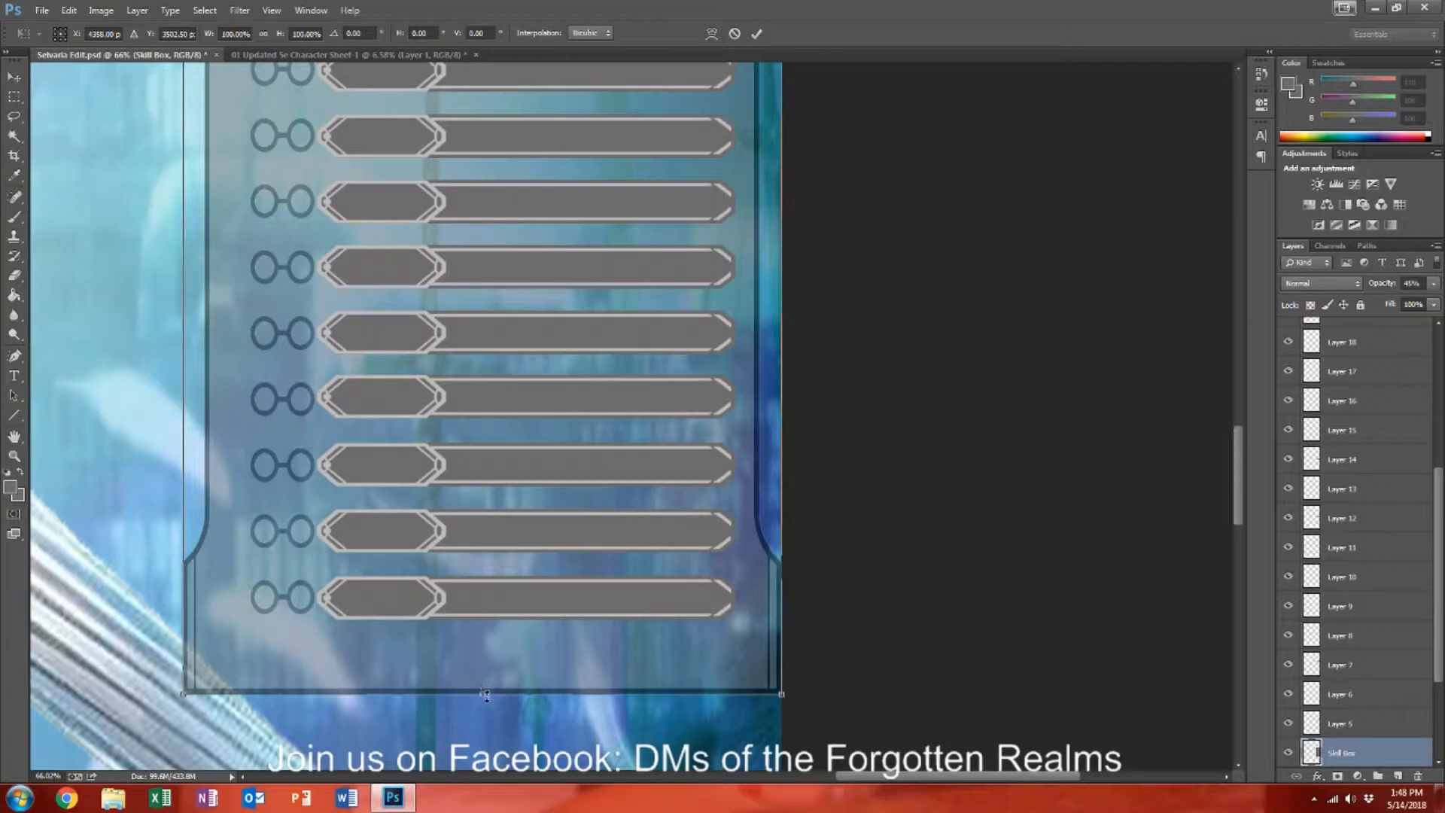
mouse_move(482, 696)
left_mouse_down()
mouse_move(483, 755)
mouse_move(475, 694)
left_mouse_up()
key("Return")
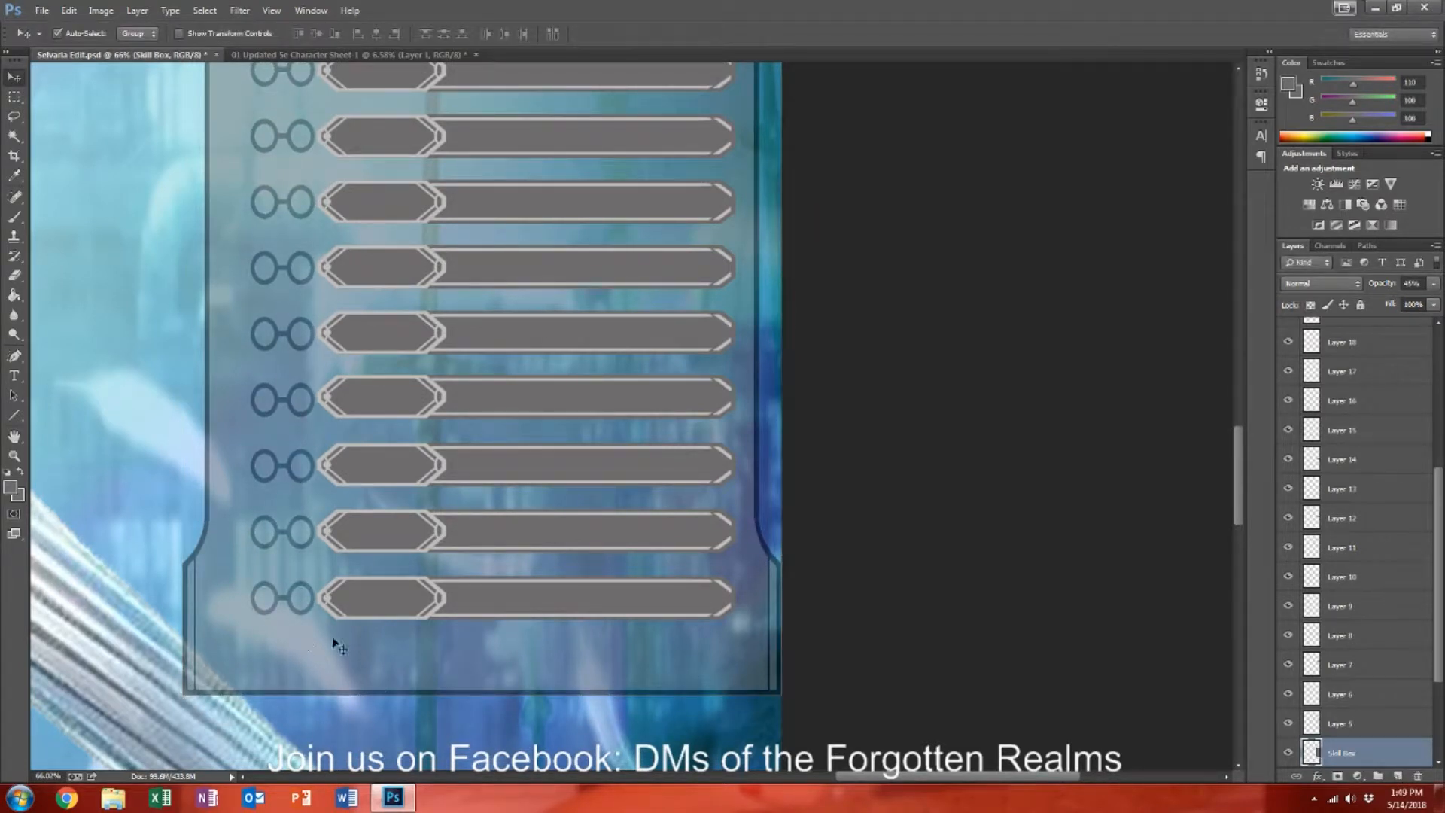
Step: Try to cut the first pair of circles out of the Skill Box and paste it onto its own layer
scroll(390, 639, "down", 2)
scroll(391, 641, "down", 2)
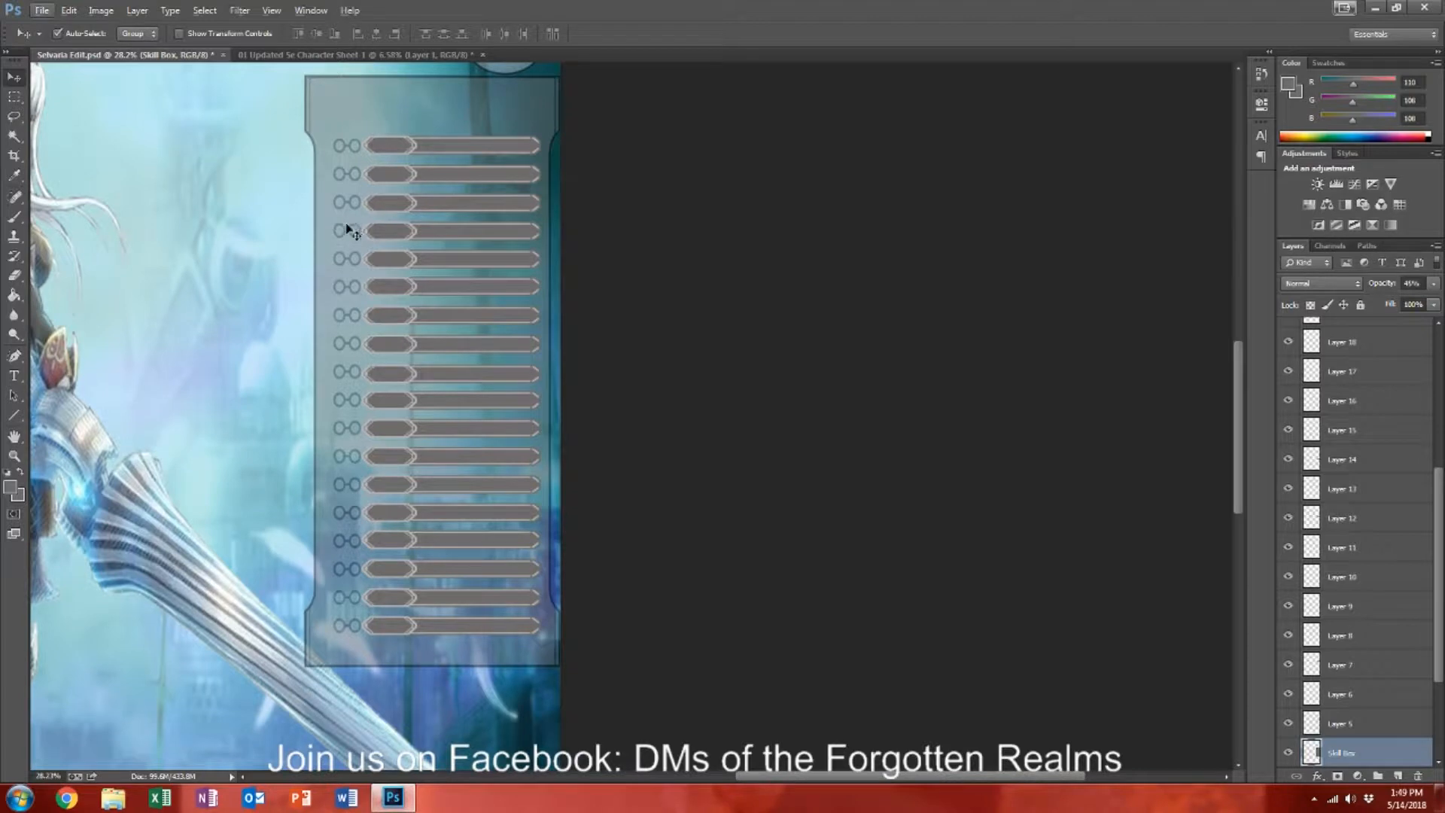
left_click(14, 97)
left_click_drag(328, 137, 364, 155)
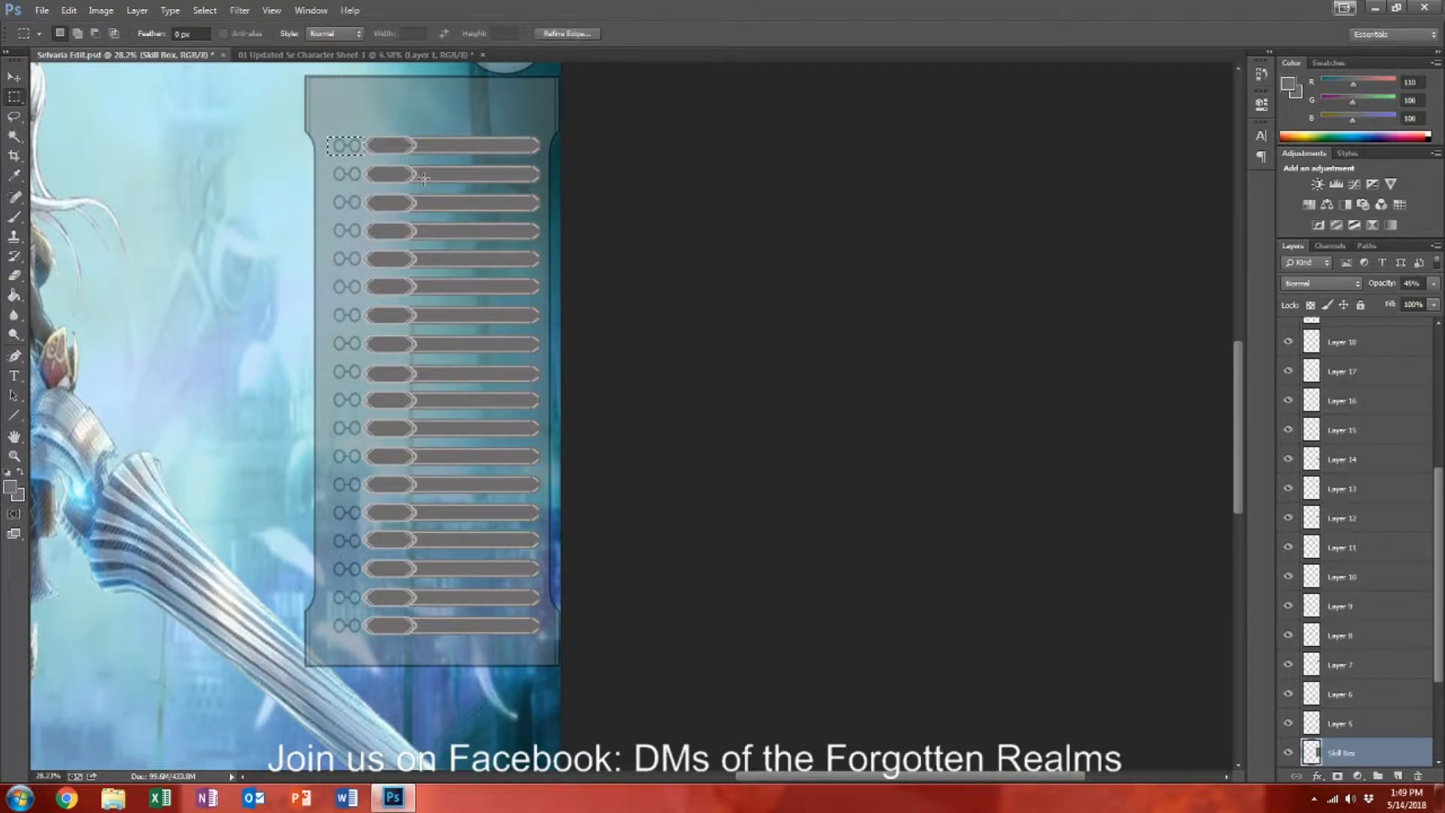
key("ctrl+x")
key("ctrl+v")
mouse_move(559, 415)
left_mouse_down()
mouse_move(437, 413)
mouse_move(454, 427)
mouse_move(556, 422)
left_mouse_up()
left_click(937, 327)
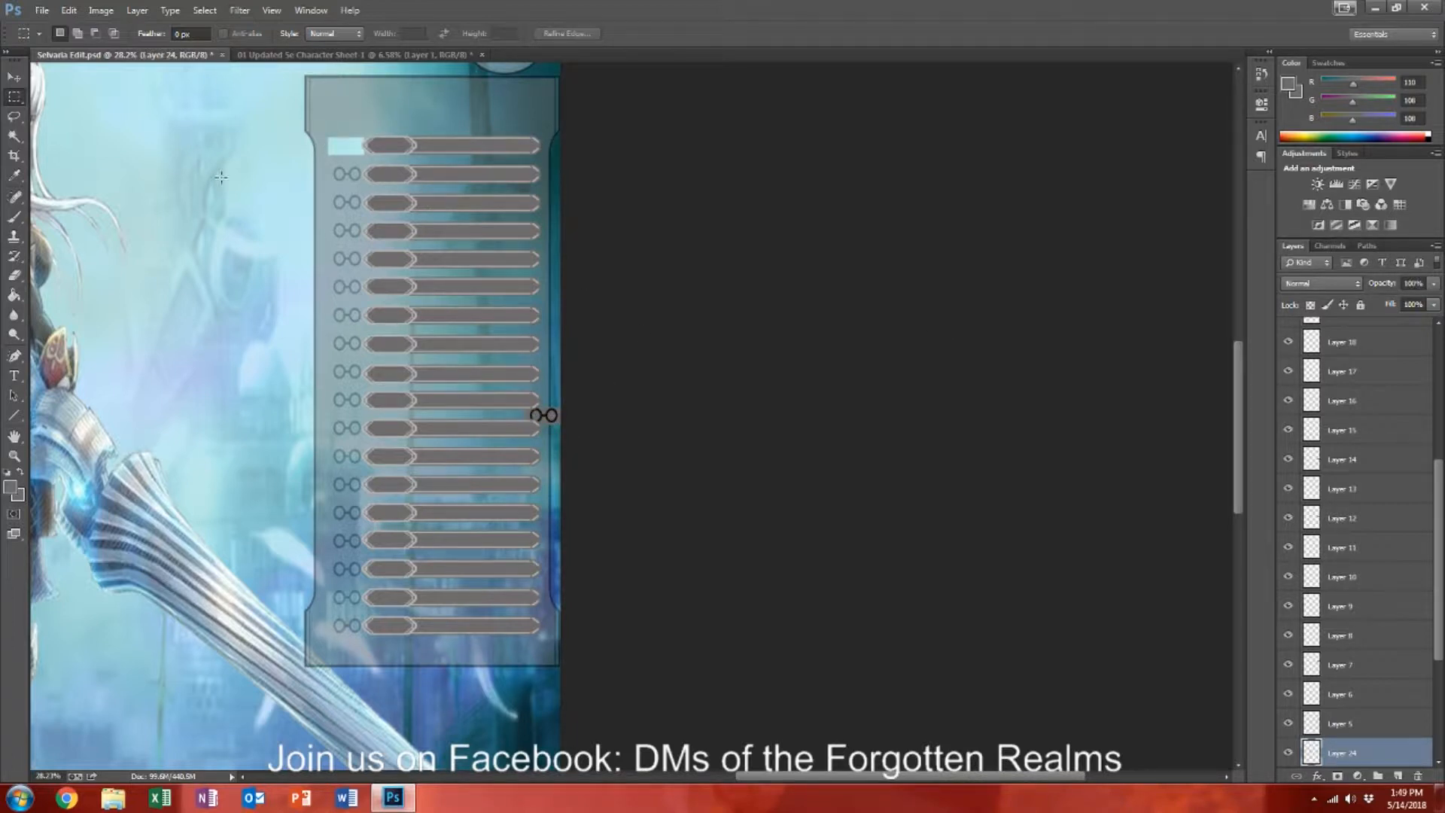
Step: Undo the cut and paste of the first circle pair and clear its selection
key("ctrl+alt+z")
key("ctrl+alt+z")
key("ctrl+alt+z")
key("ctrl+alt+z")
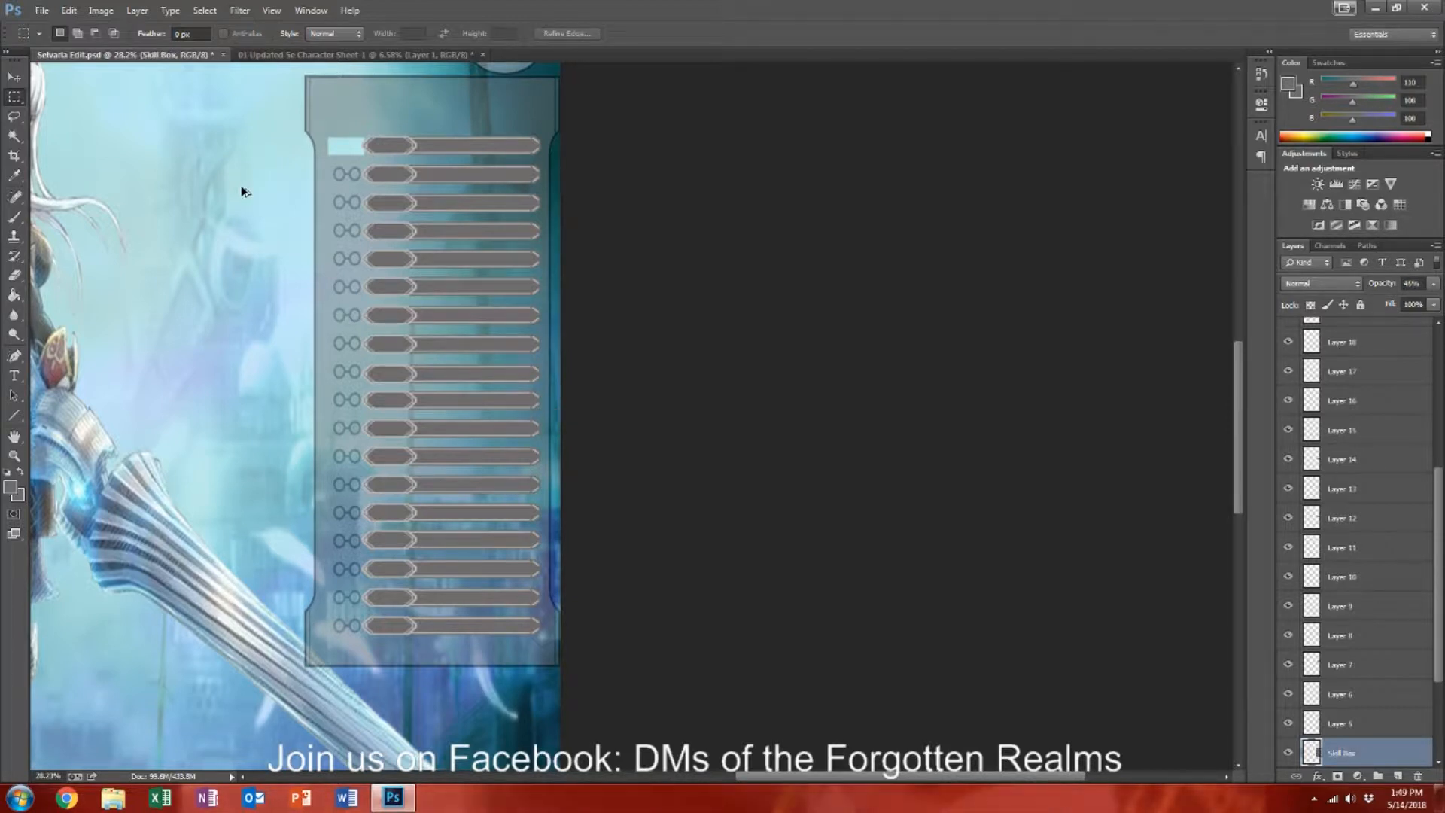
left_click(290, 184)
Step: Try Layer 2 above the Skill Box layer, and move it back to between Skill Box and Selvaria Varrot
scroll(634, 397, "up", 5)
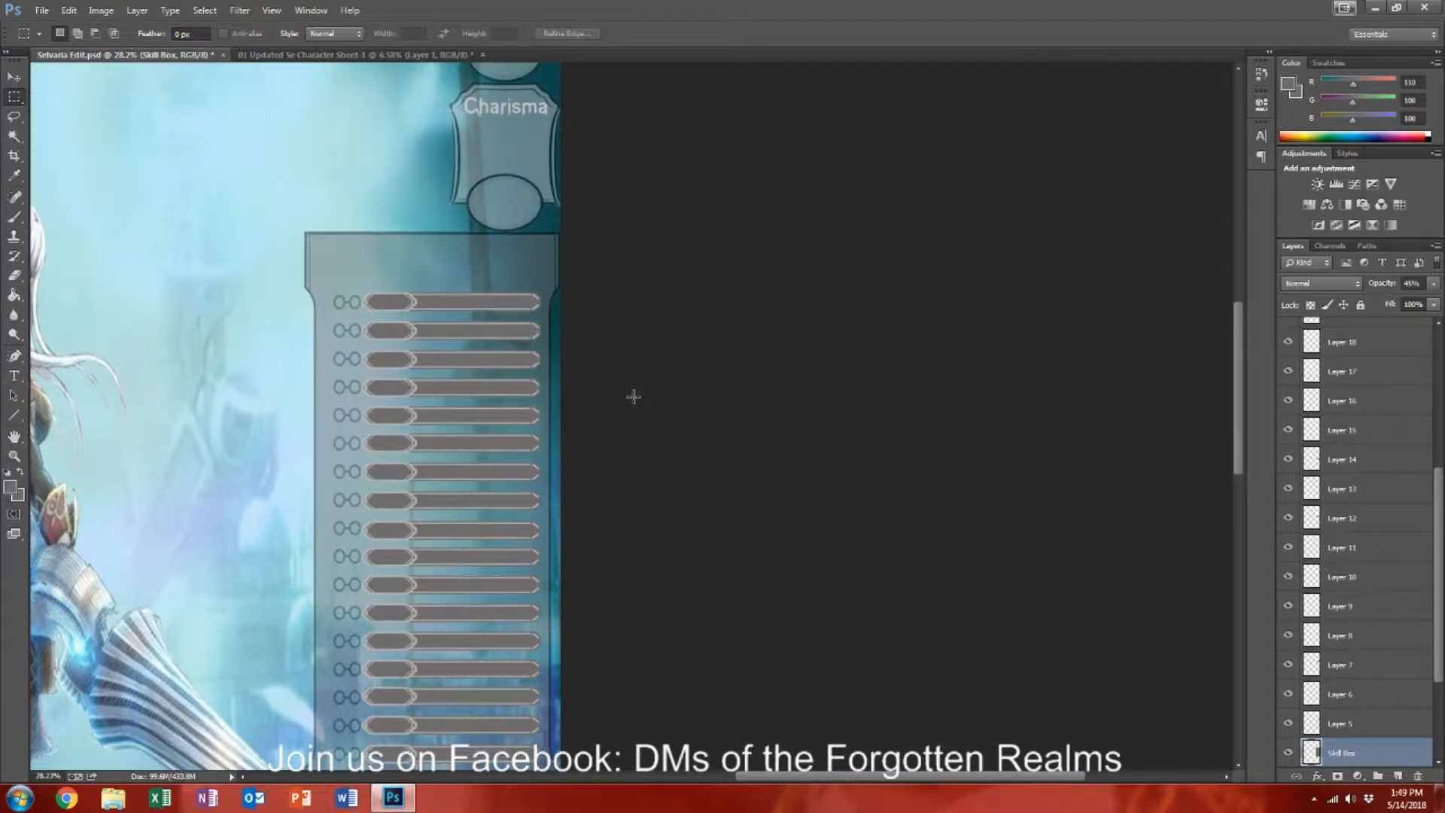
scroll(649, 403, "down", 12)
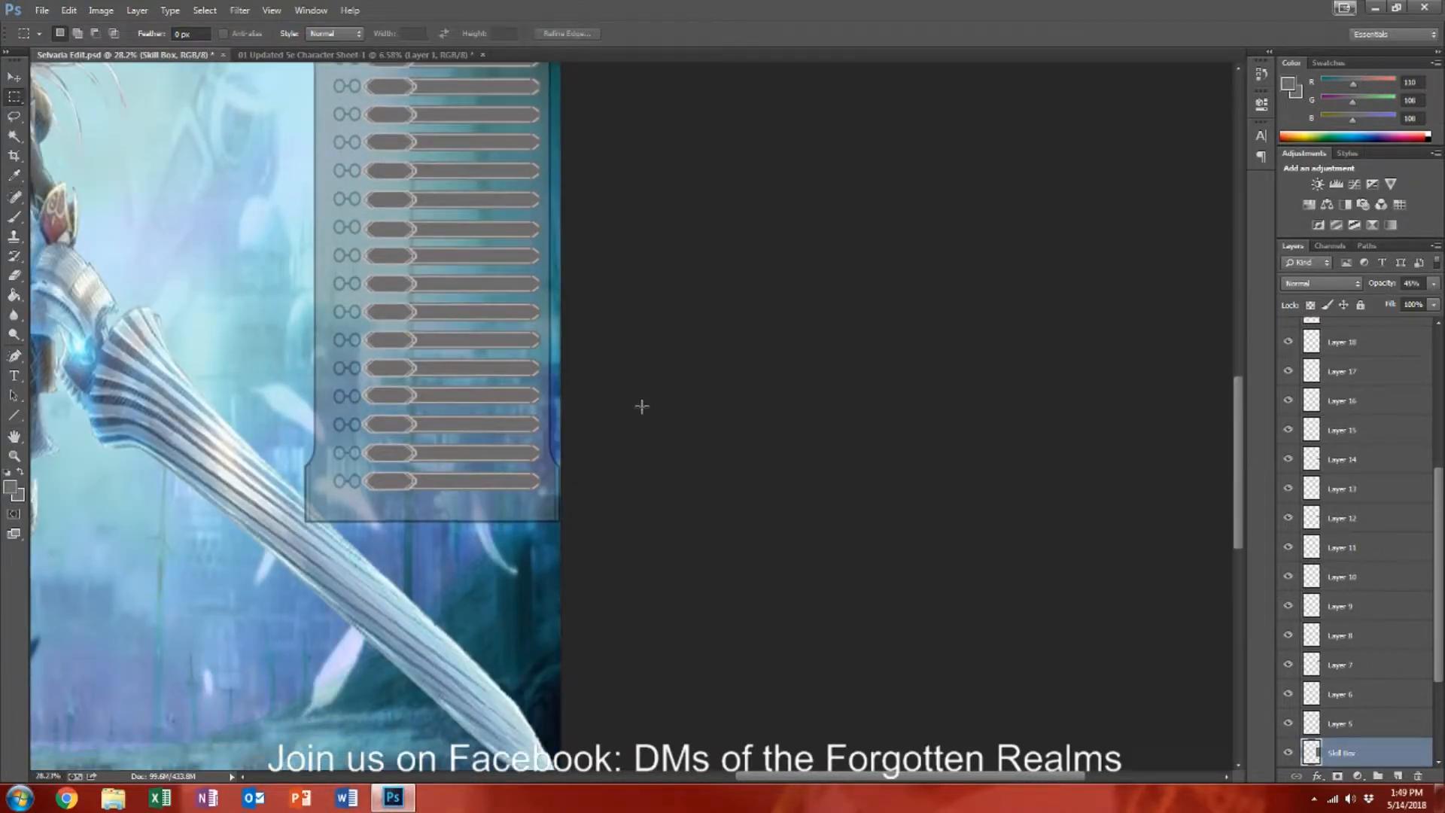
scroll(642, 406, "down", 5)
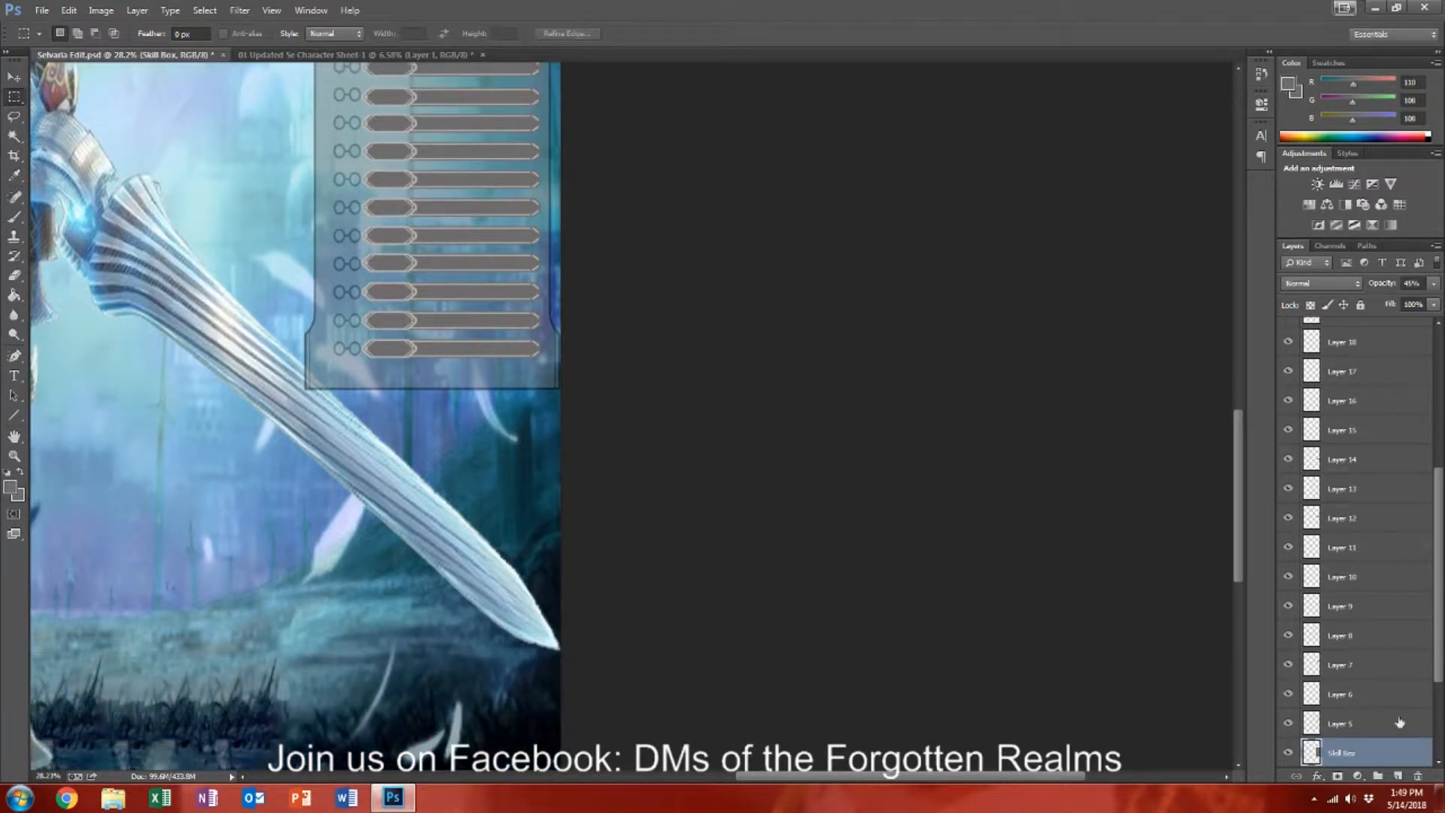
scroll(1389, 754, "down", 3)
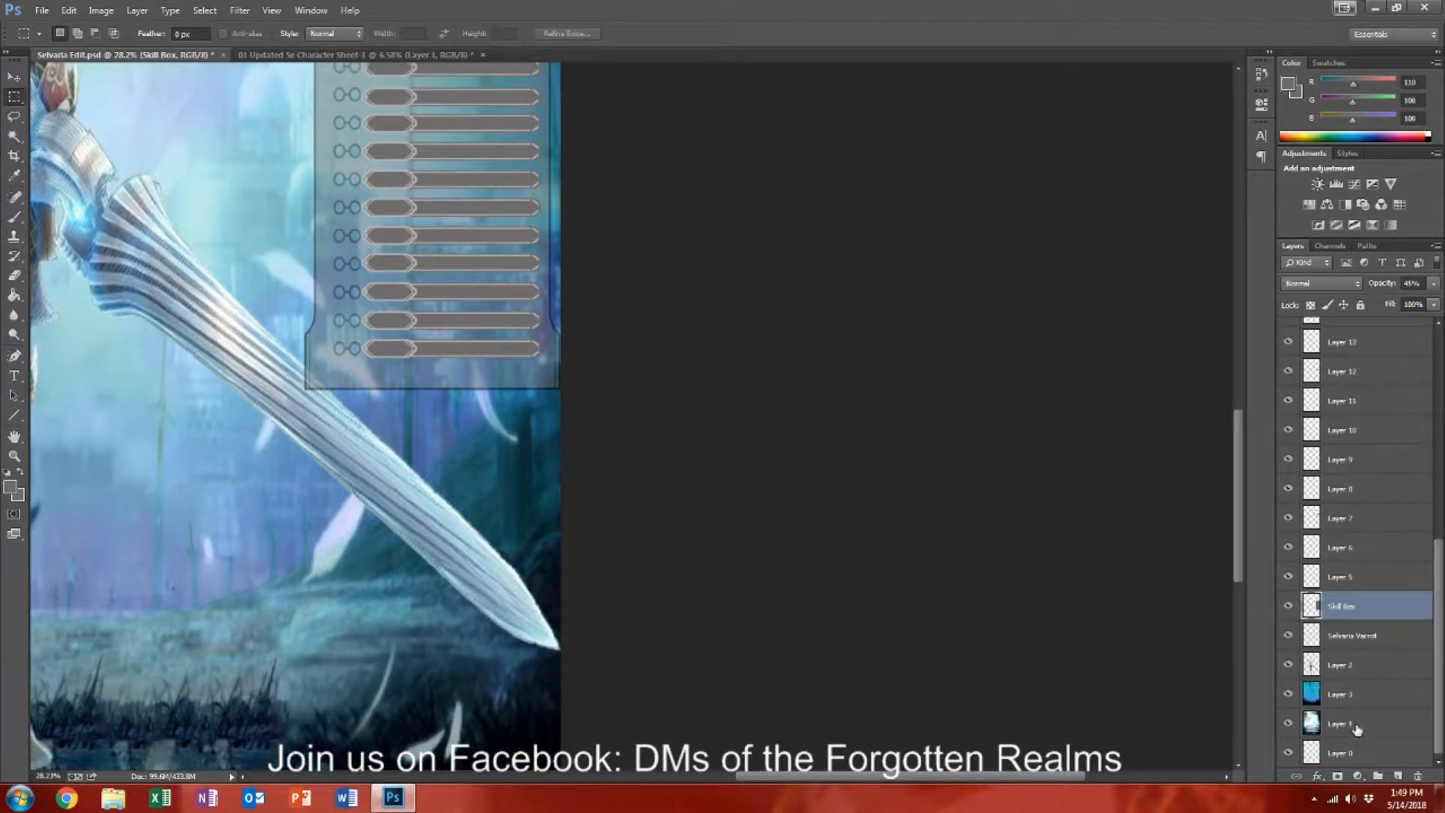
left_click_drag(1347, 666, 1343, 599)
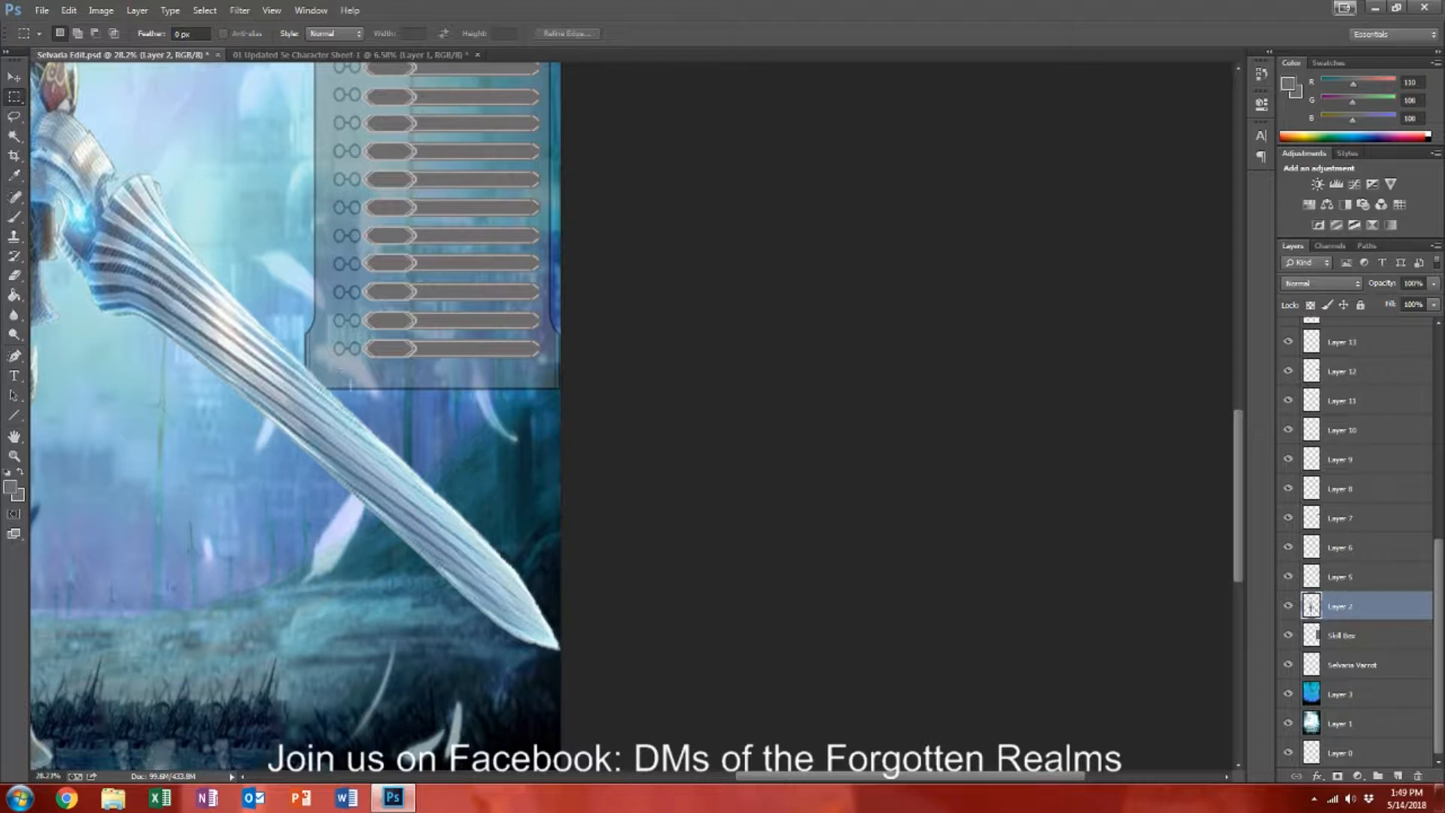
left_click_drag(1385, 612, 1382, 657)
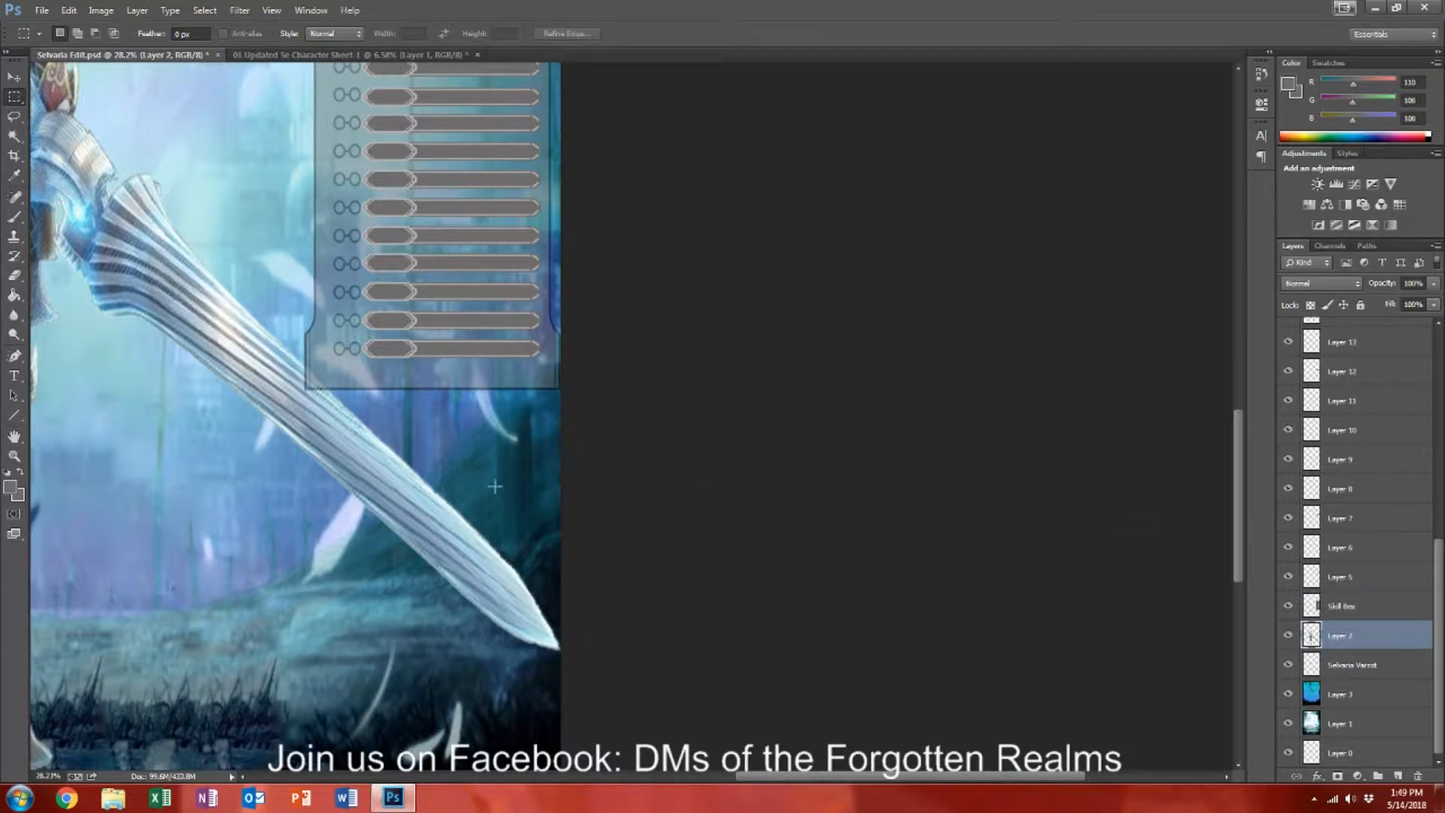
Step: Merge all the hexagon bar layers, Layer 5 through Layer 22, into a single layer
scroll(495, 486, "up", 6)
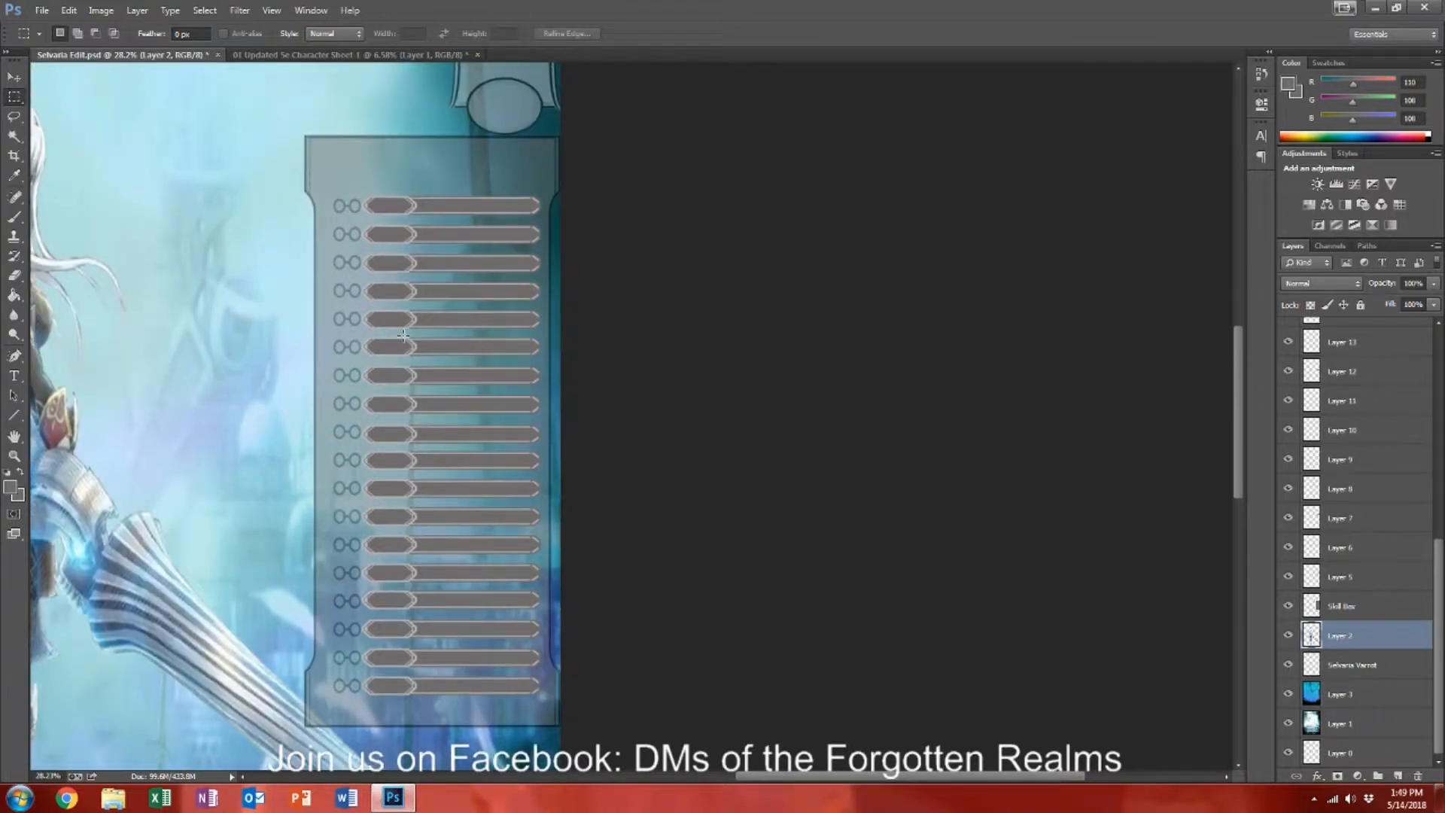
key("v")
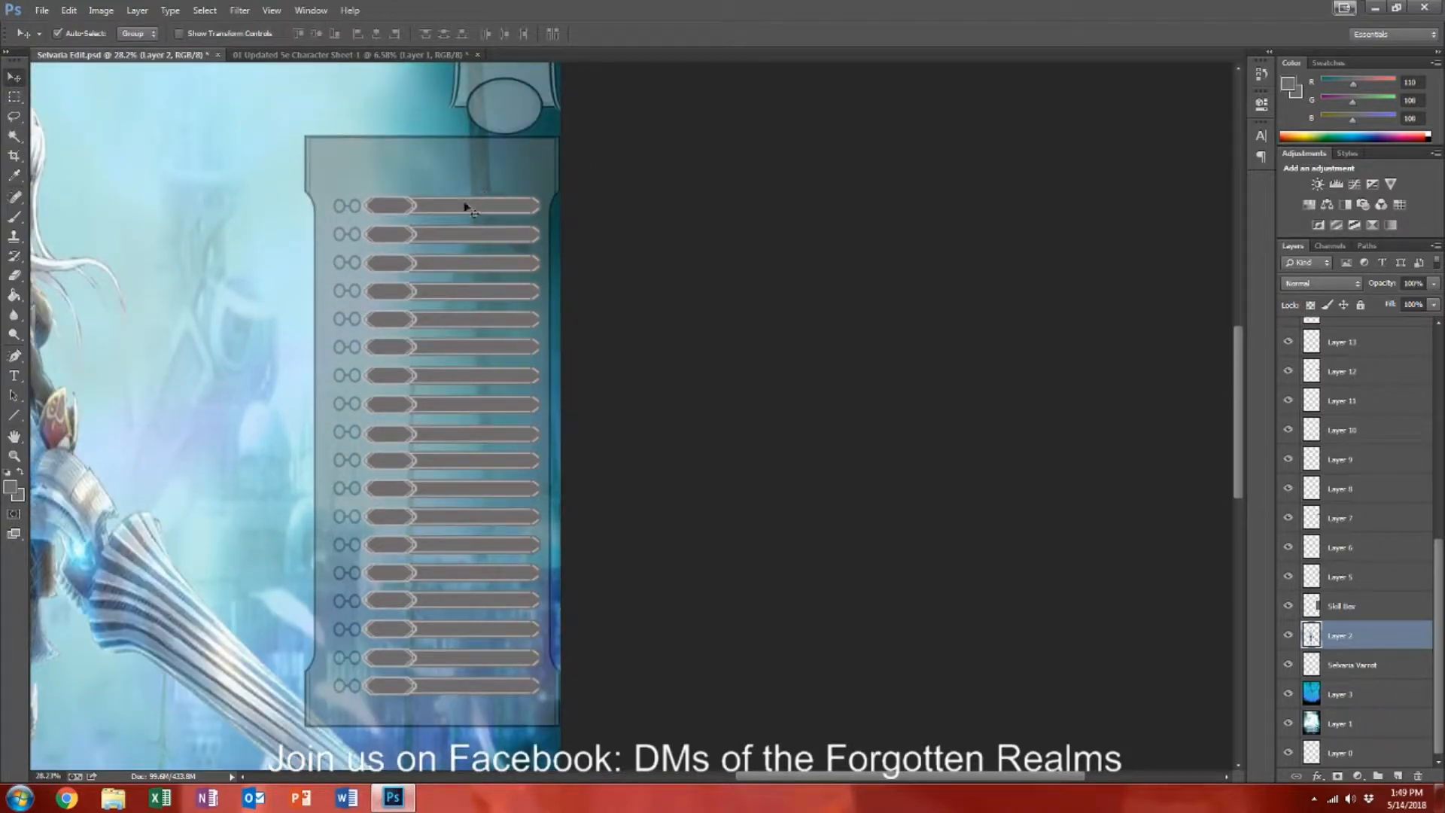
left_click(462, 210)
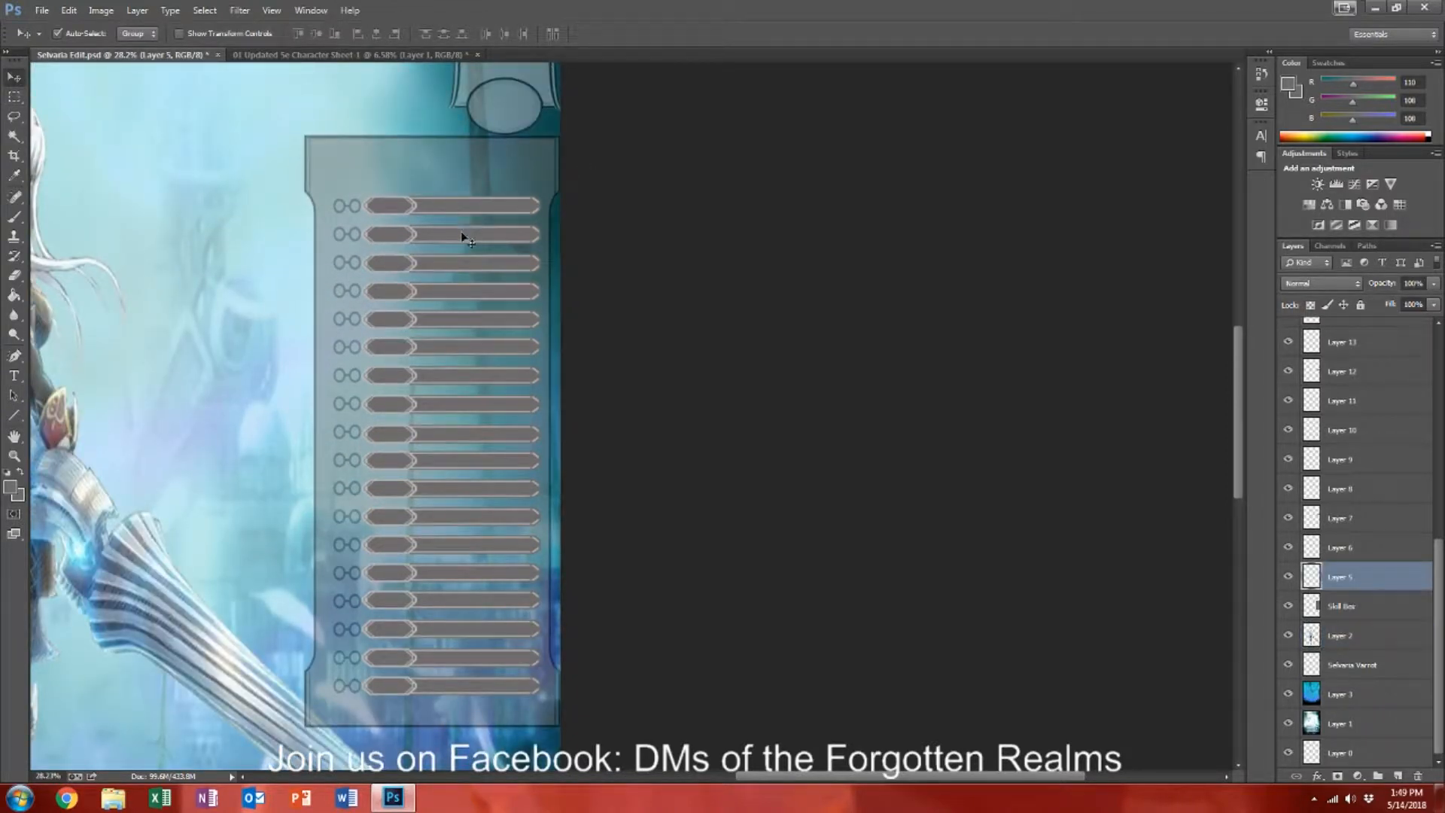
left_click(461, 234, "shift")
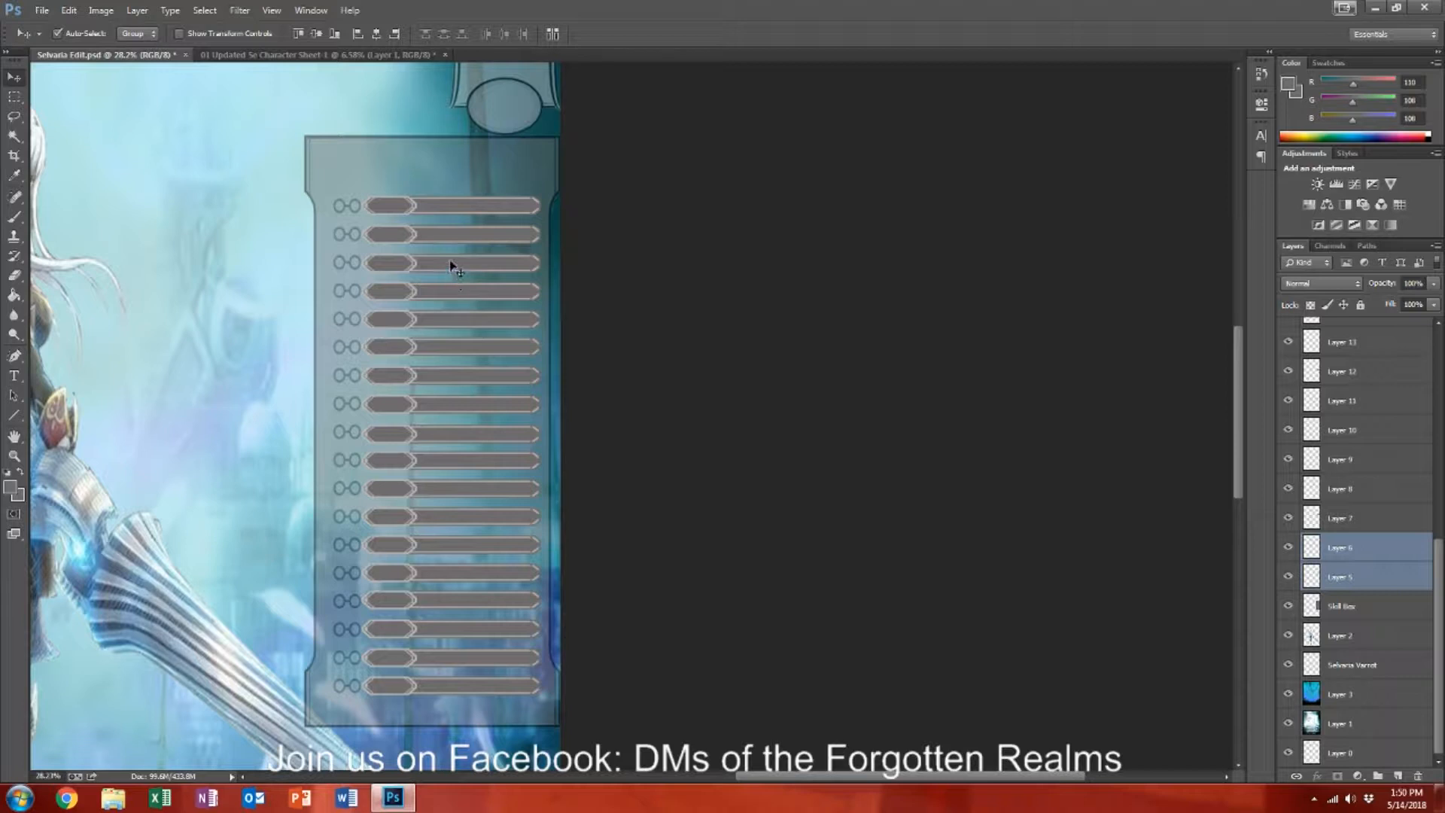
left_click(451, 266, "shift")
left_click(450, 295, "shift")
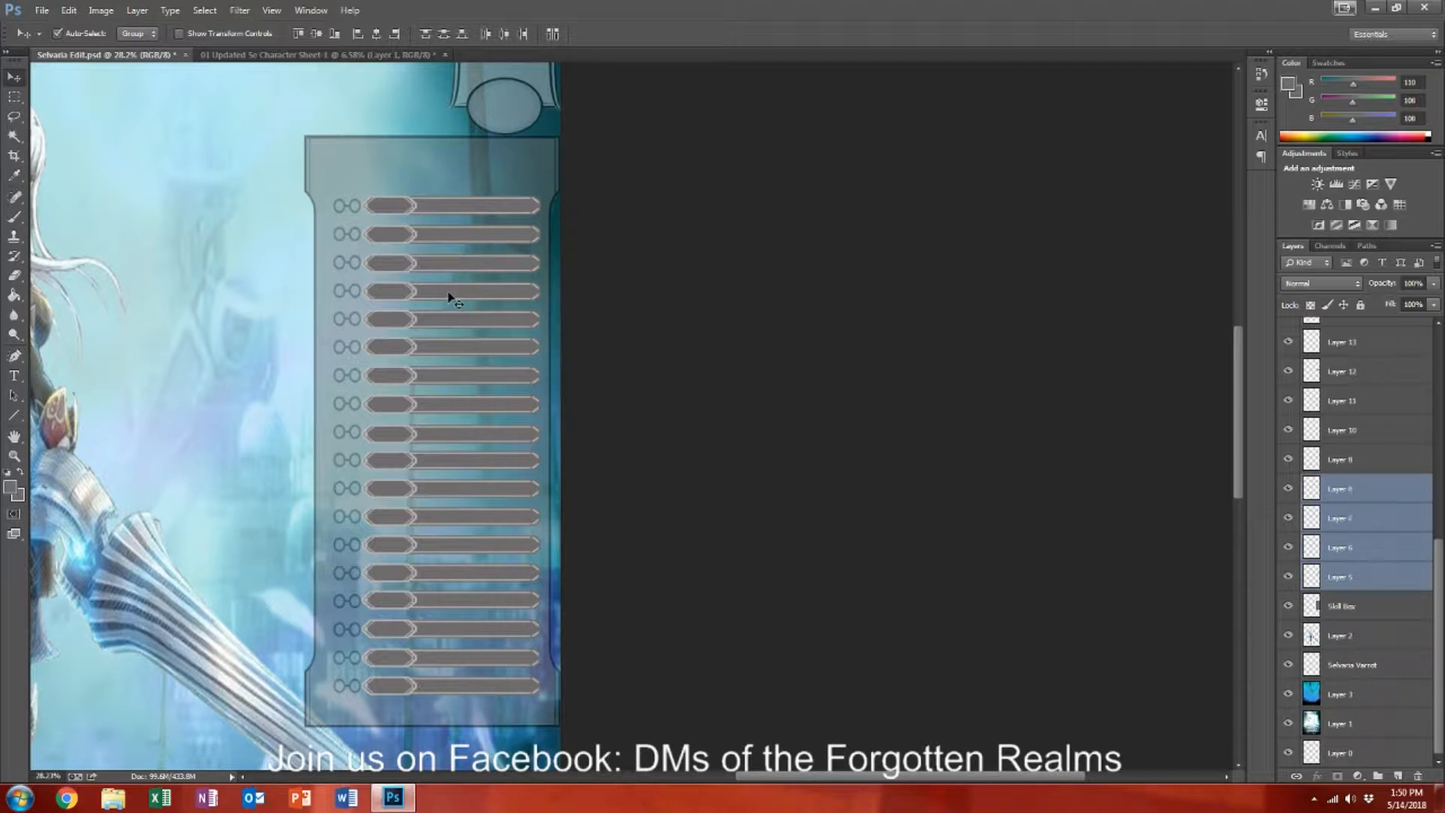
left_click(449, 320, "shift")
left_click(450, 352, "shift")
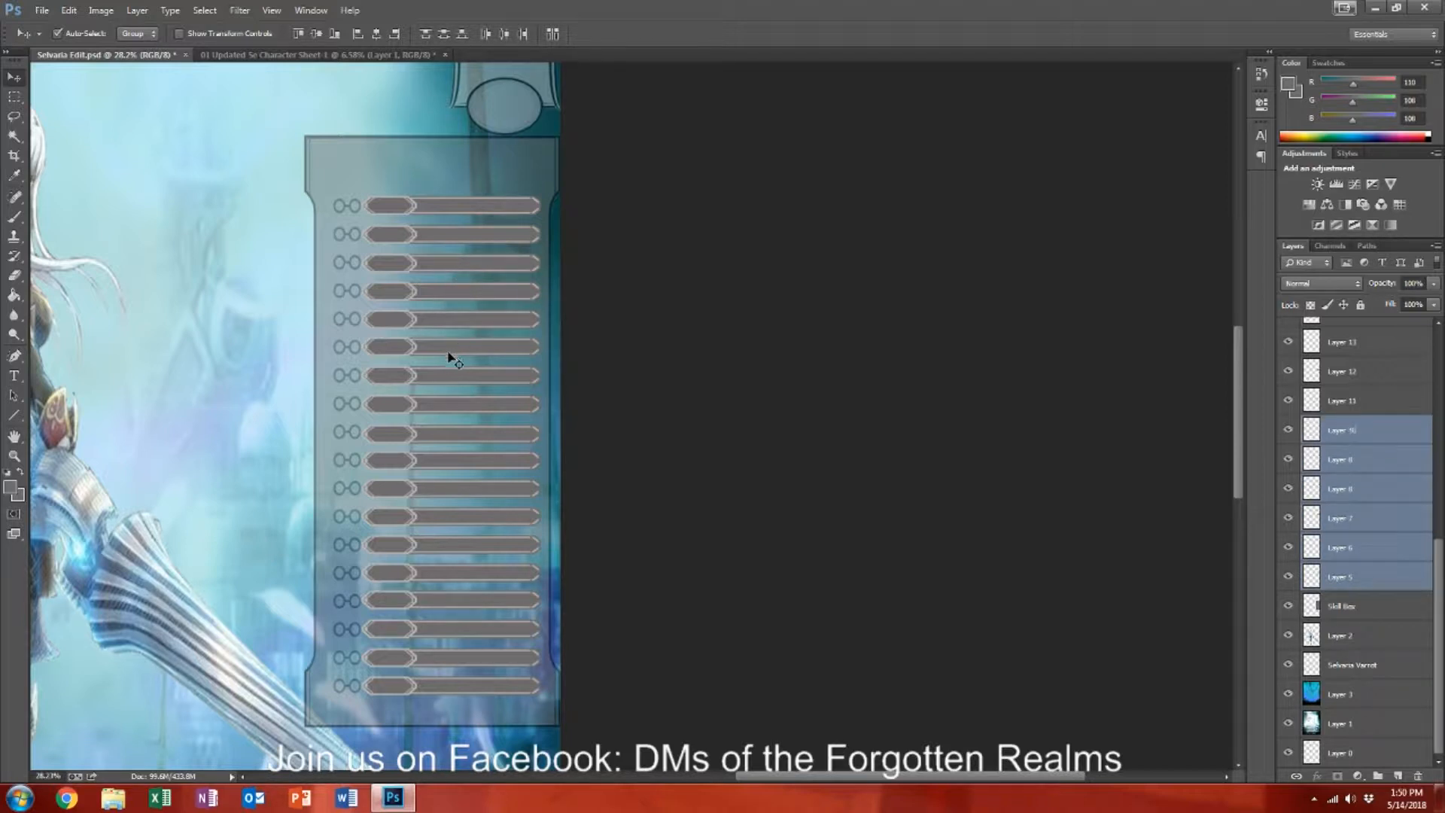
left_click(448, 399, "shift")
left_click(449, 408, "shift")
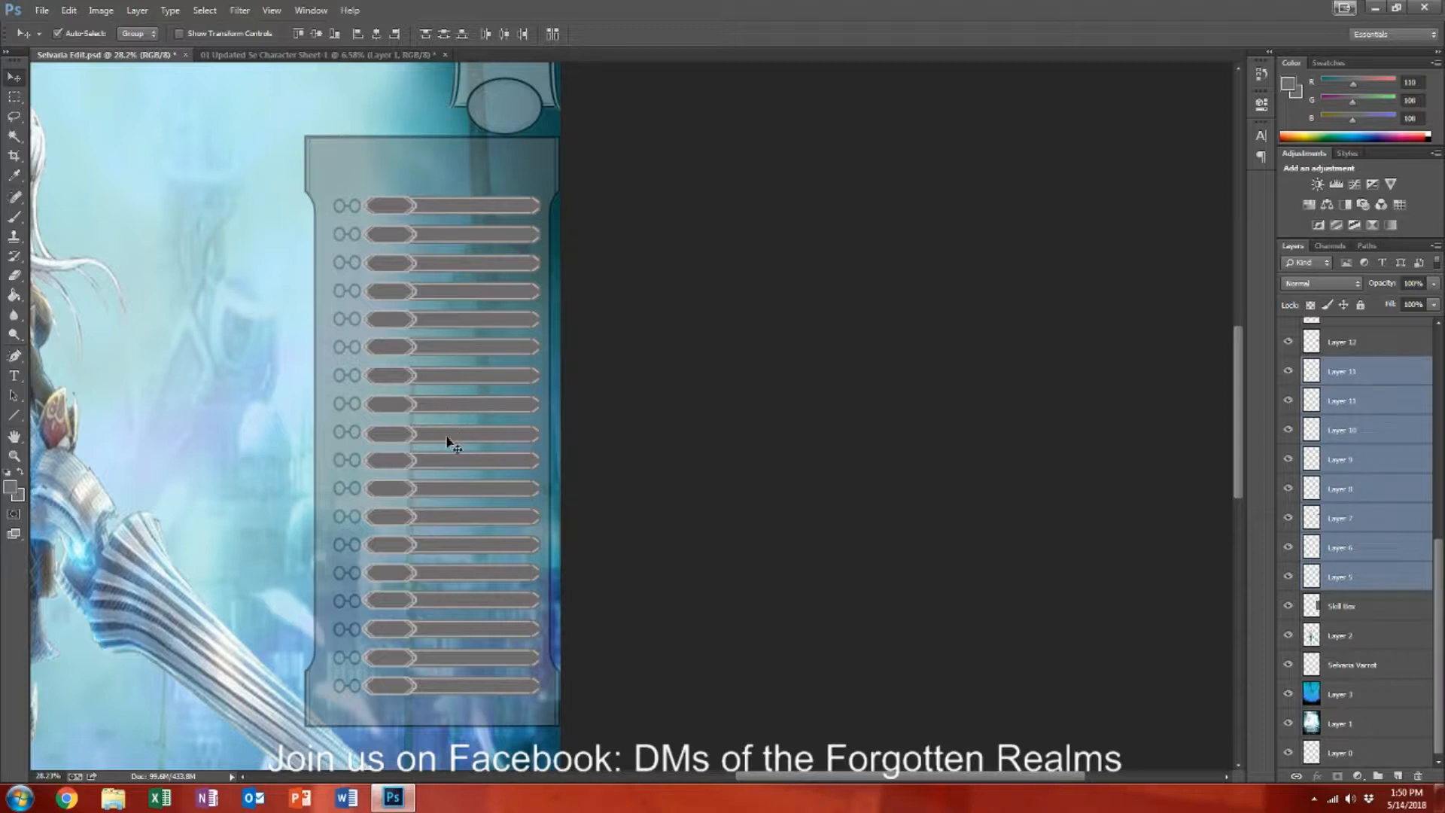
left_click(449, 440, "shift")
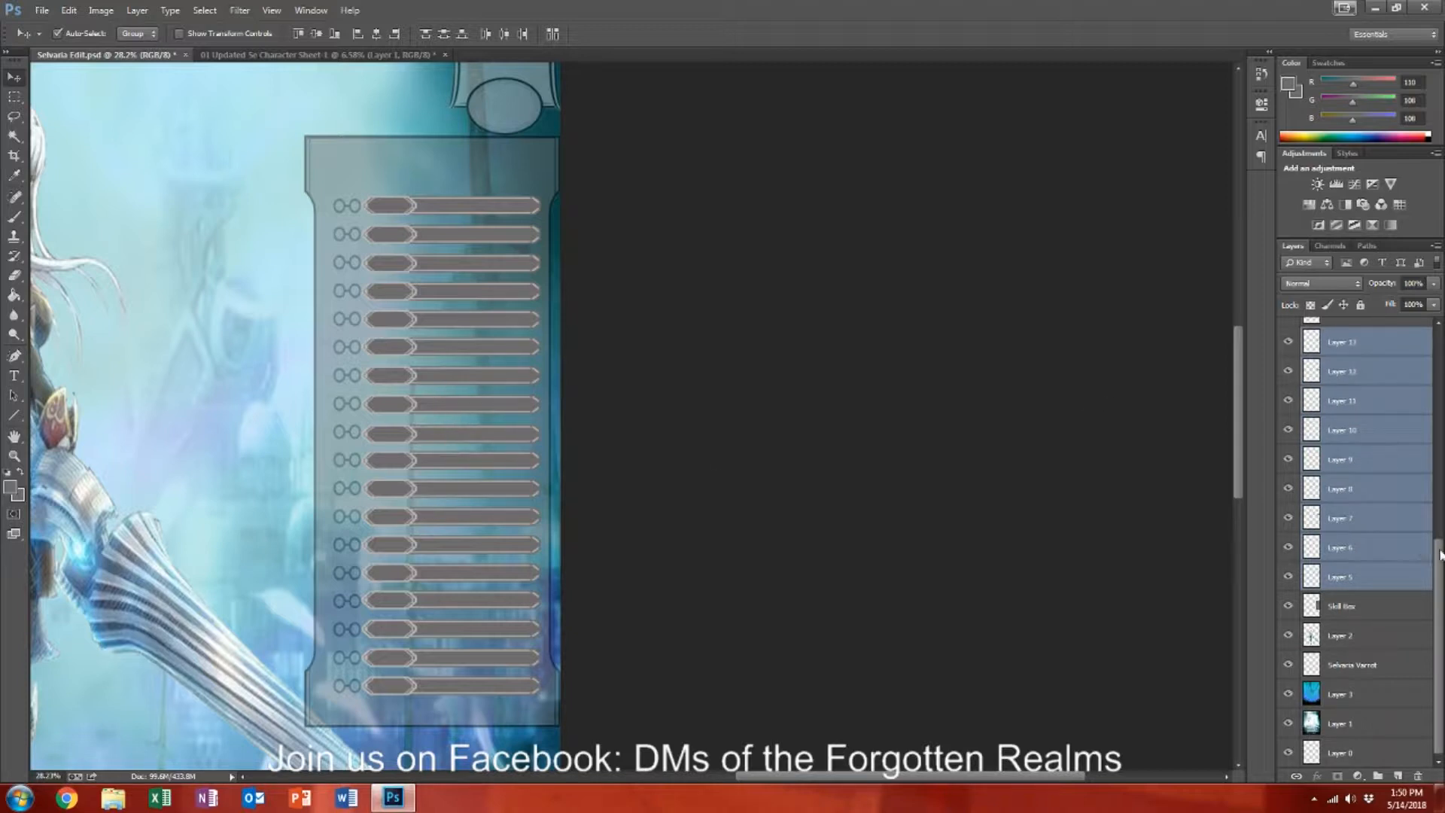
left_click_drag(1439, 555, 1424, 401)
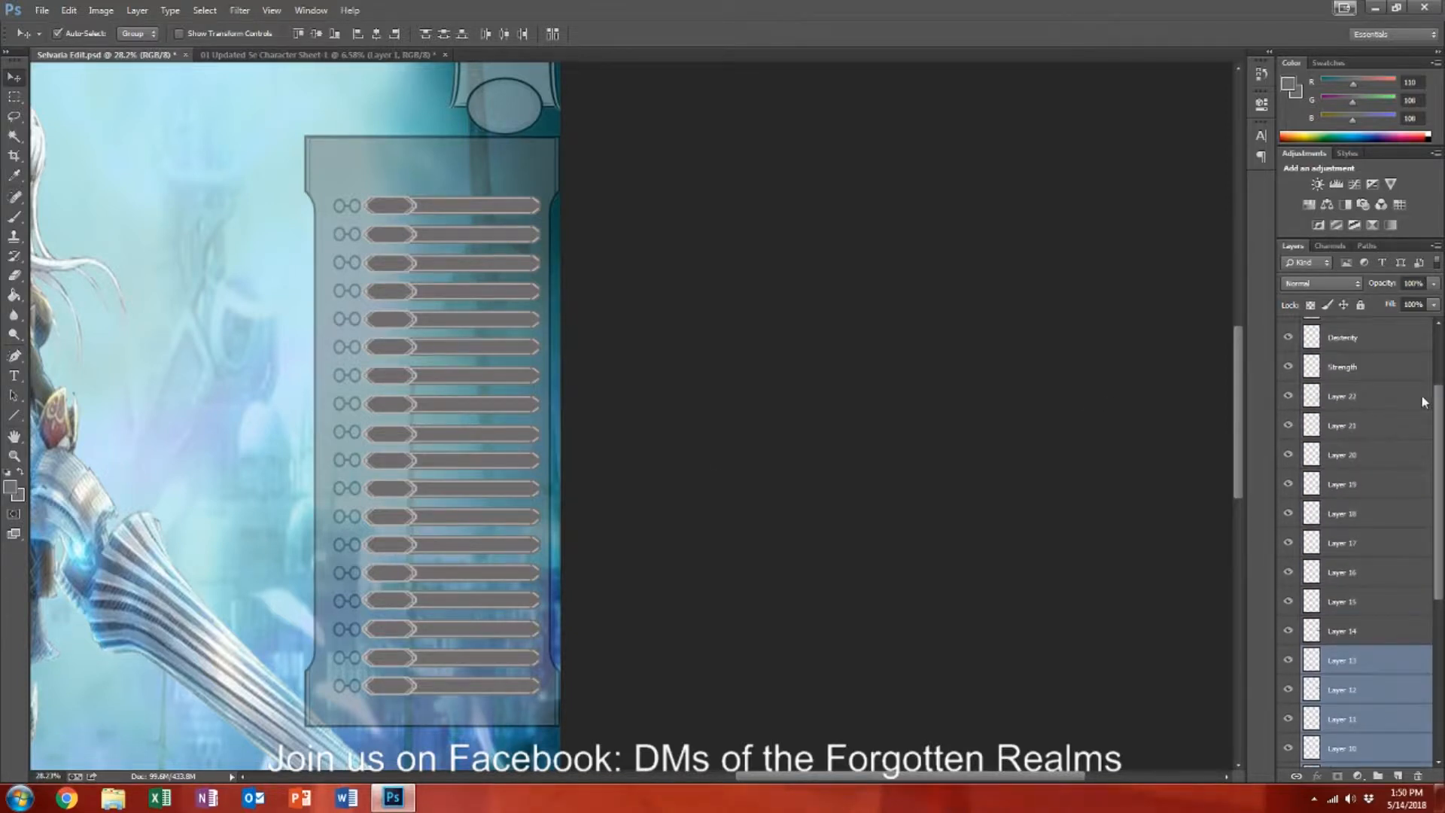
left_click(1412, 399, "shift")
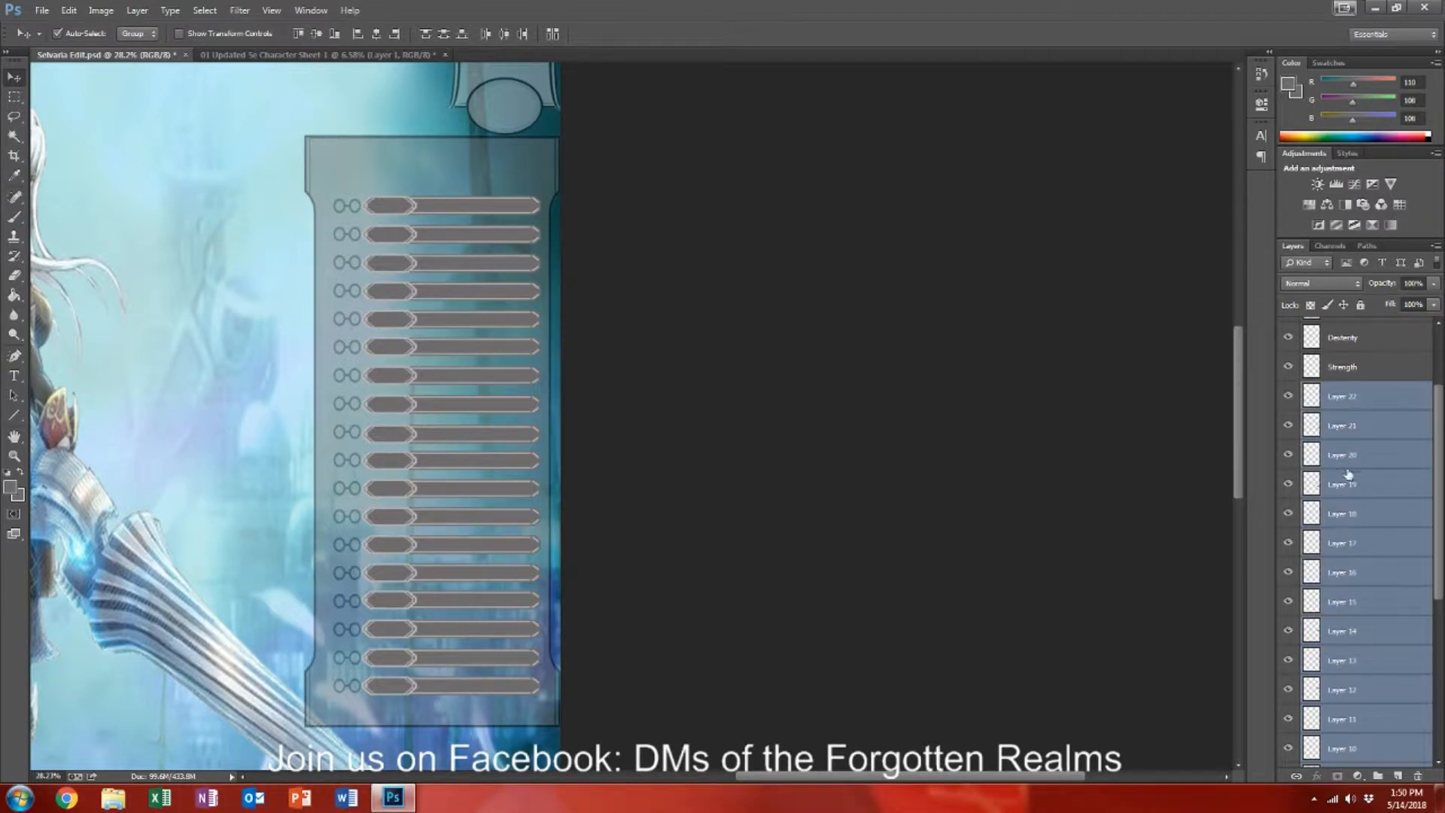
left_click_drag(1437, 393, 1439, 472)
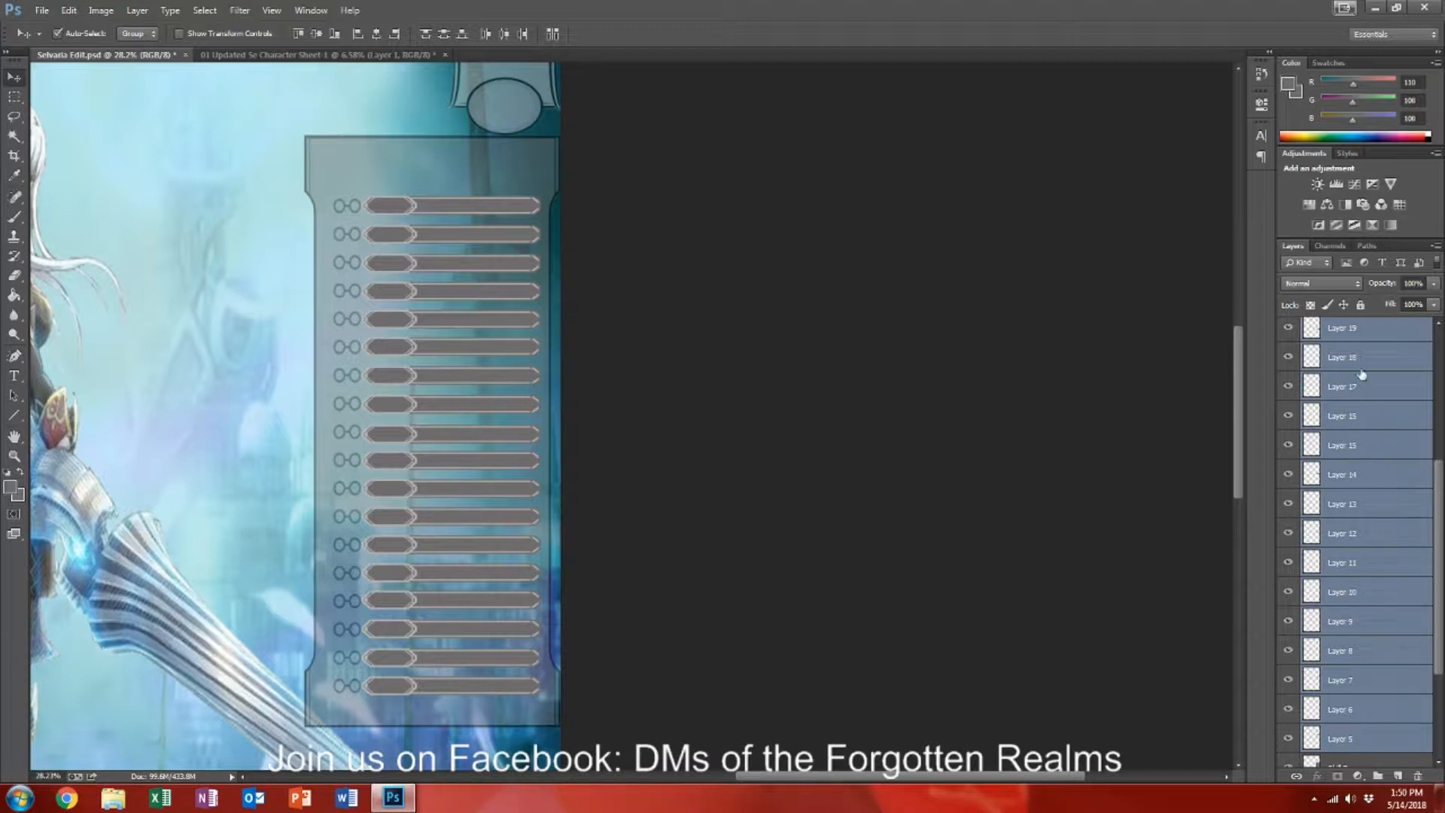
left_click_drag(1439, 470, 1438, 425)
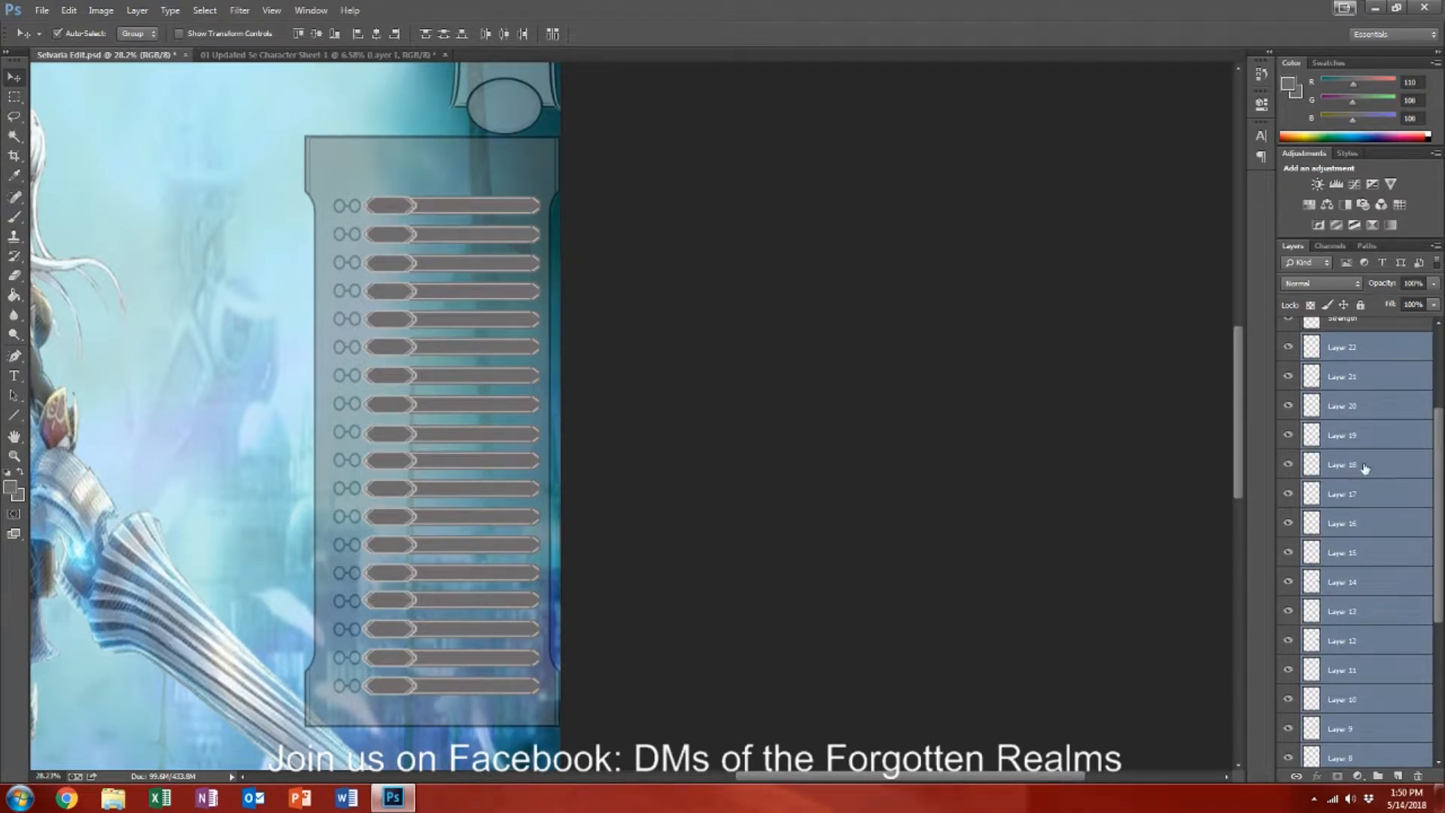
left_click_drag(1439, 422, 1438, 428)
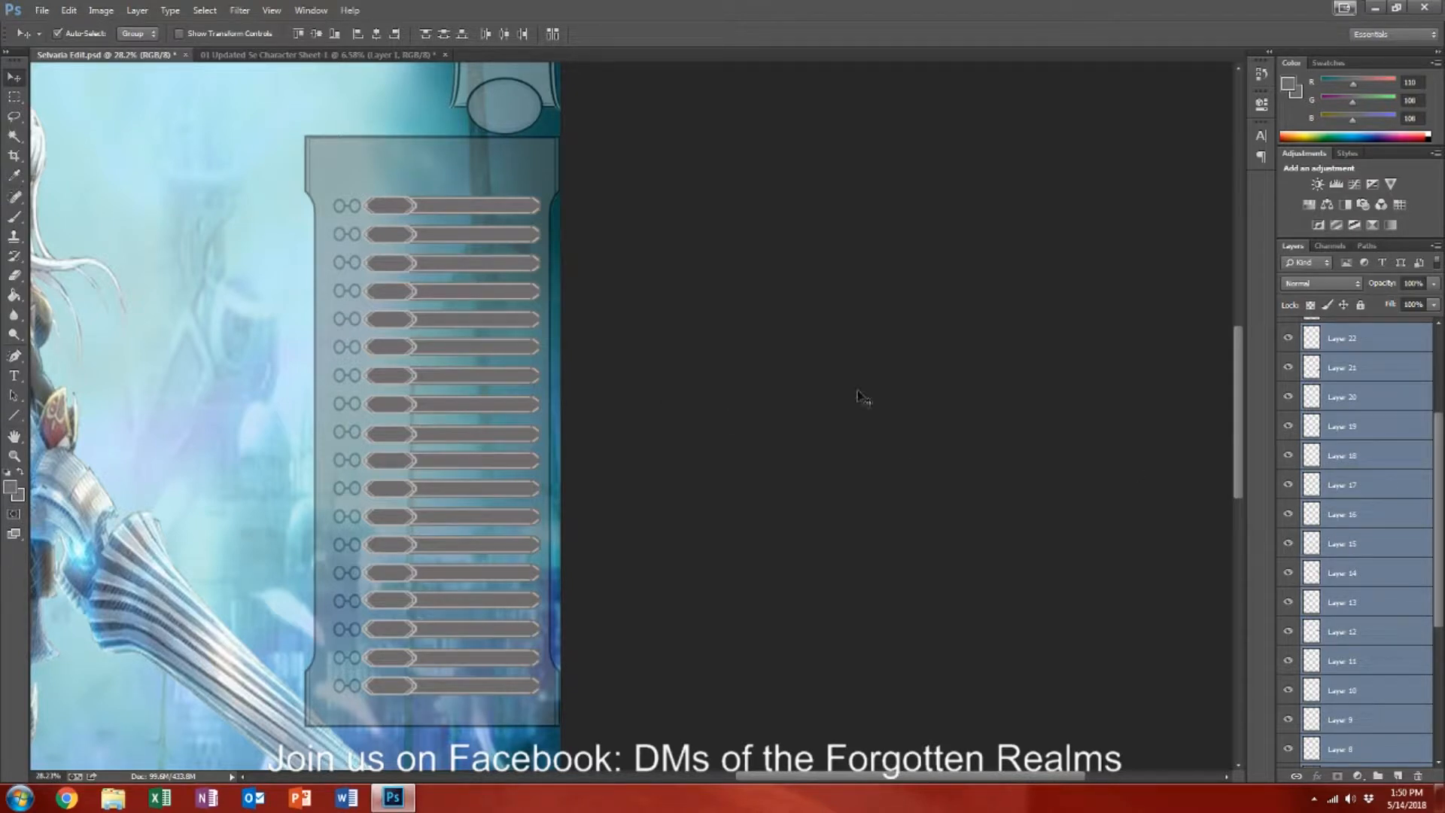
right_click(1356, 436)
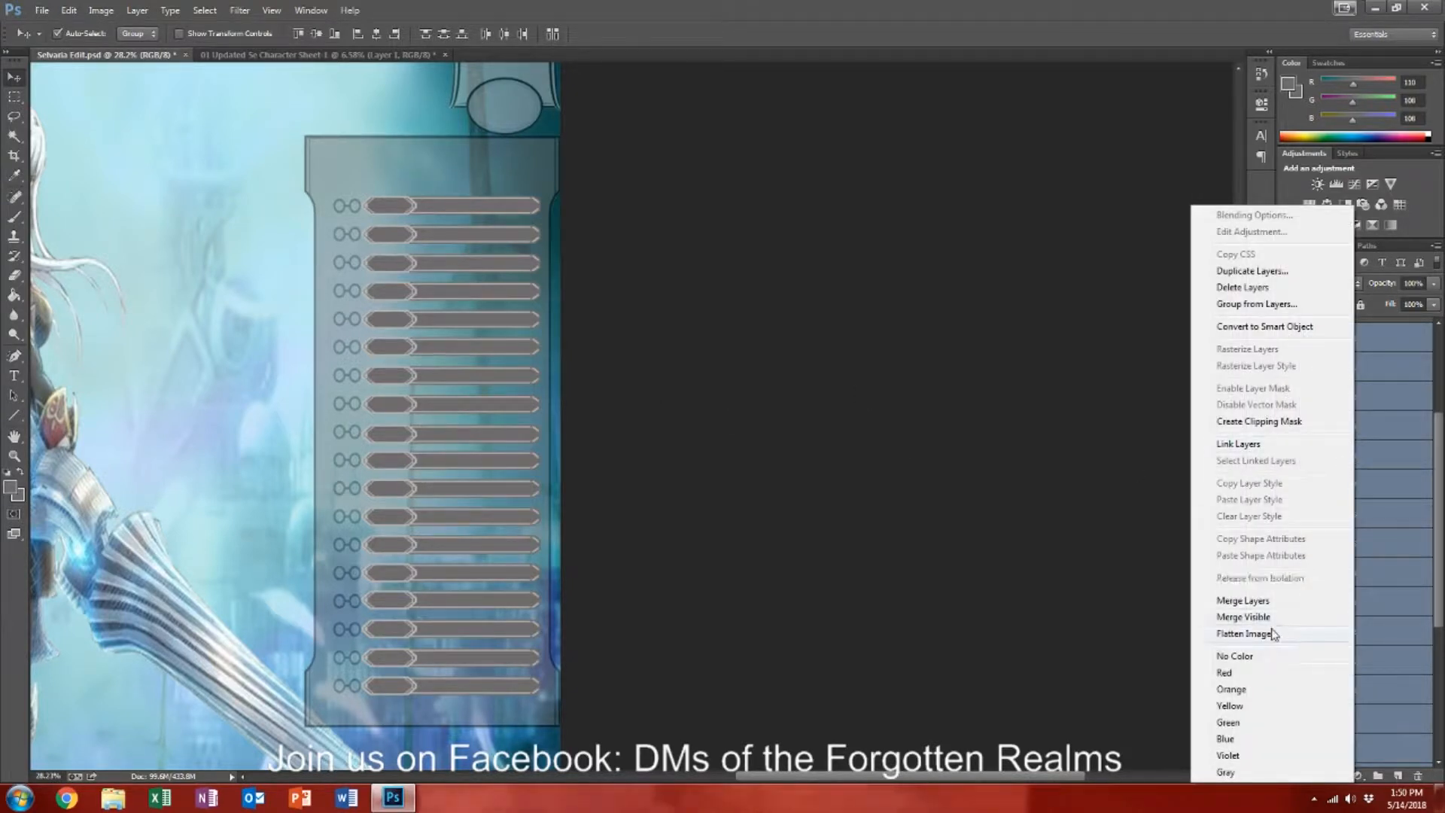
left_click(1263, 602)
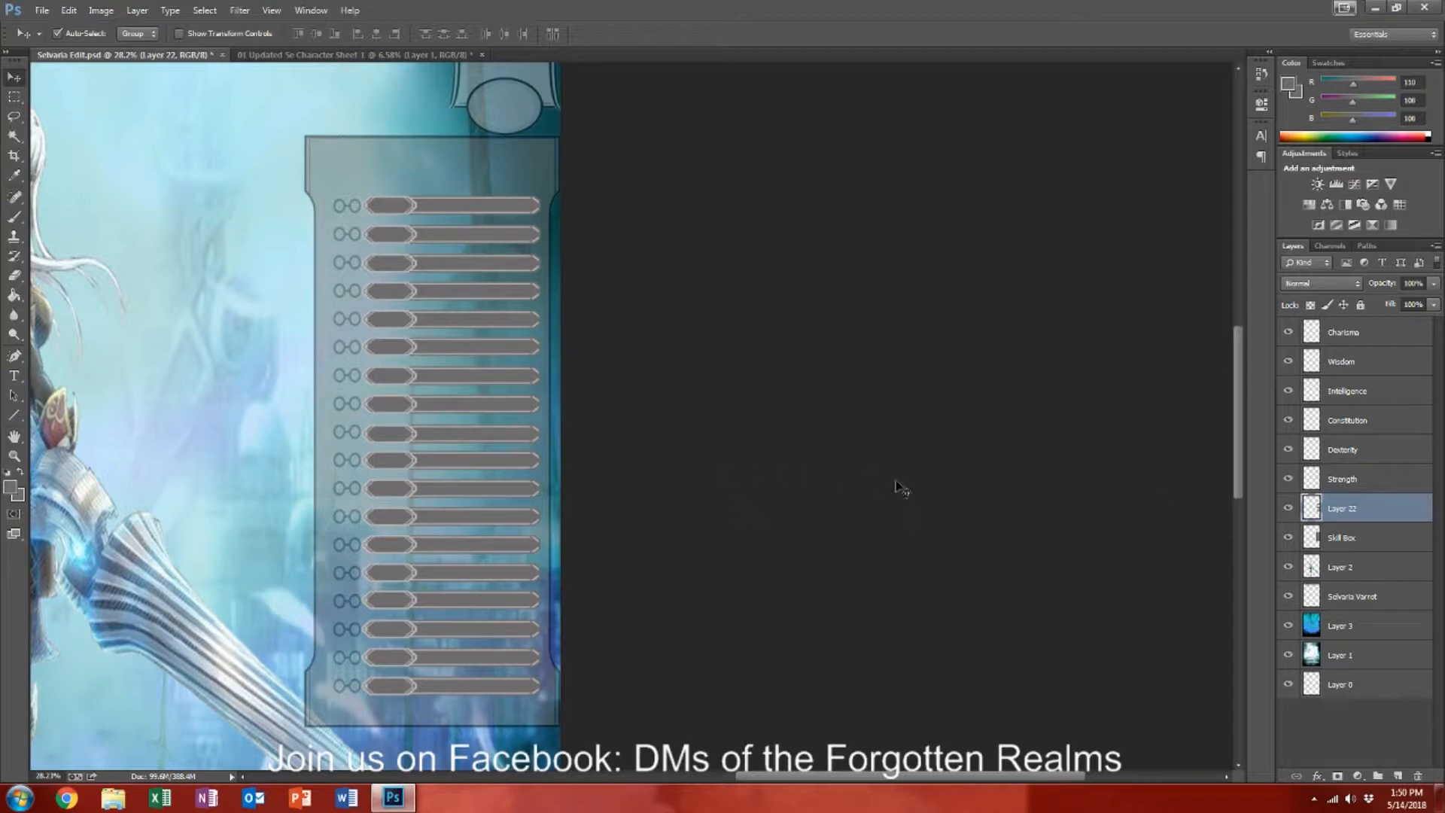
Step: Set the opacity of the merged hexagon bars layer to 45%
scroll(616, 453, "down", 8)
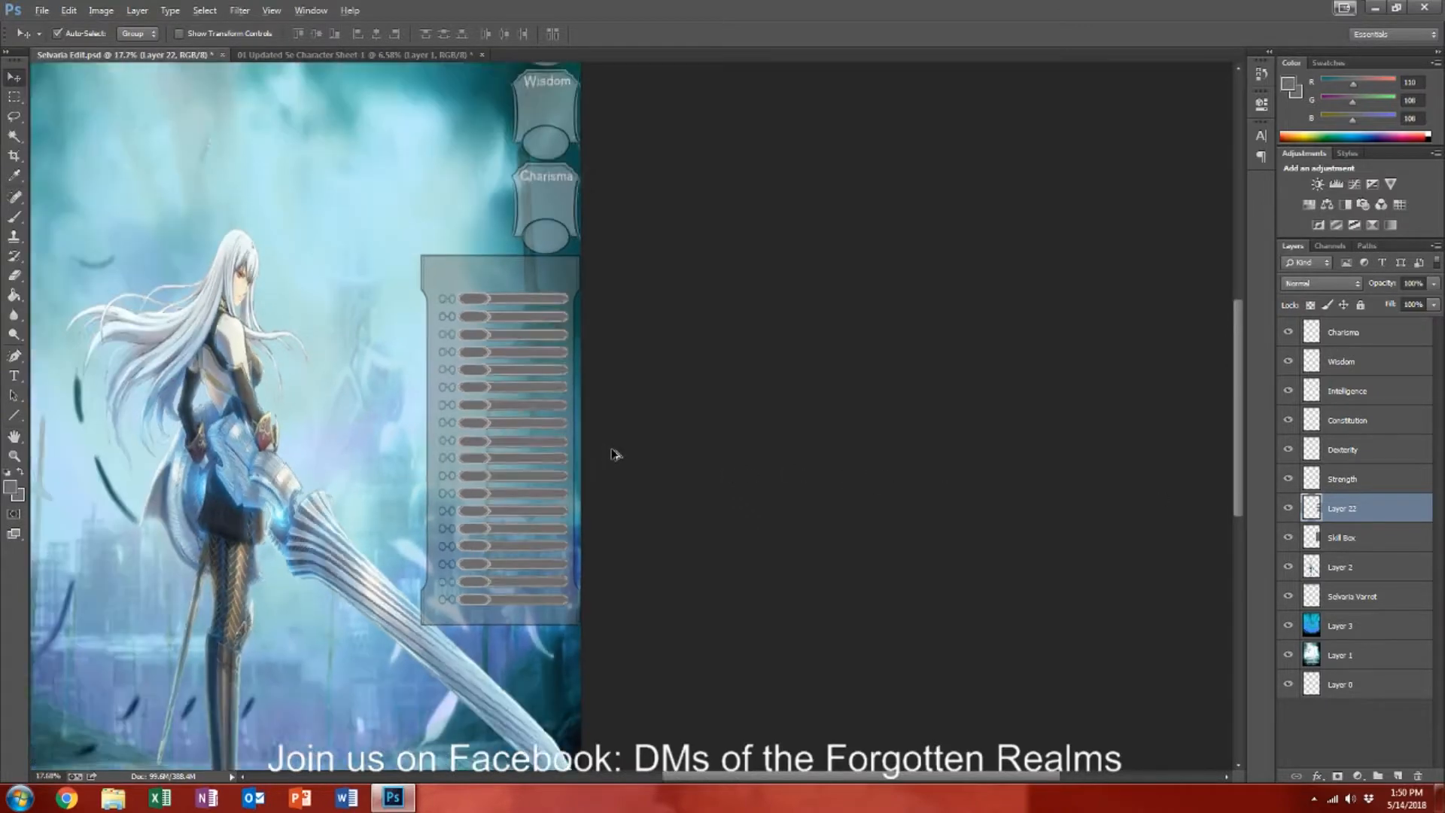
scroll(615, 452, "up", 3)
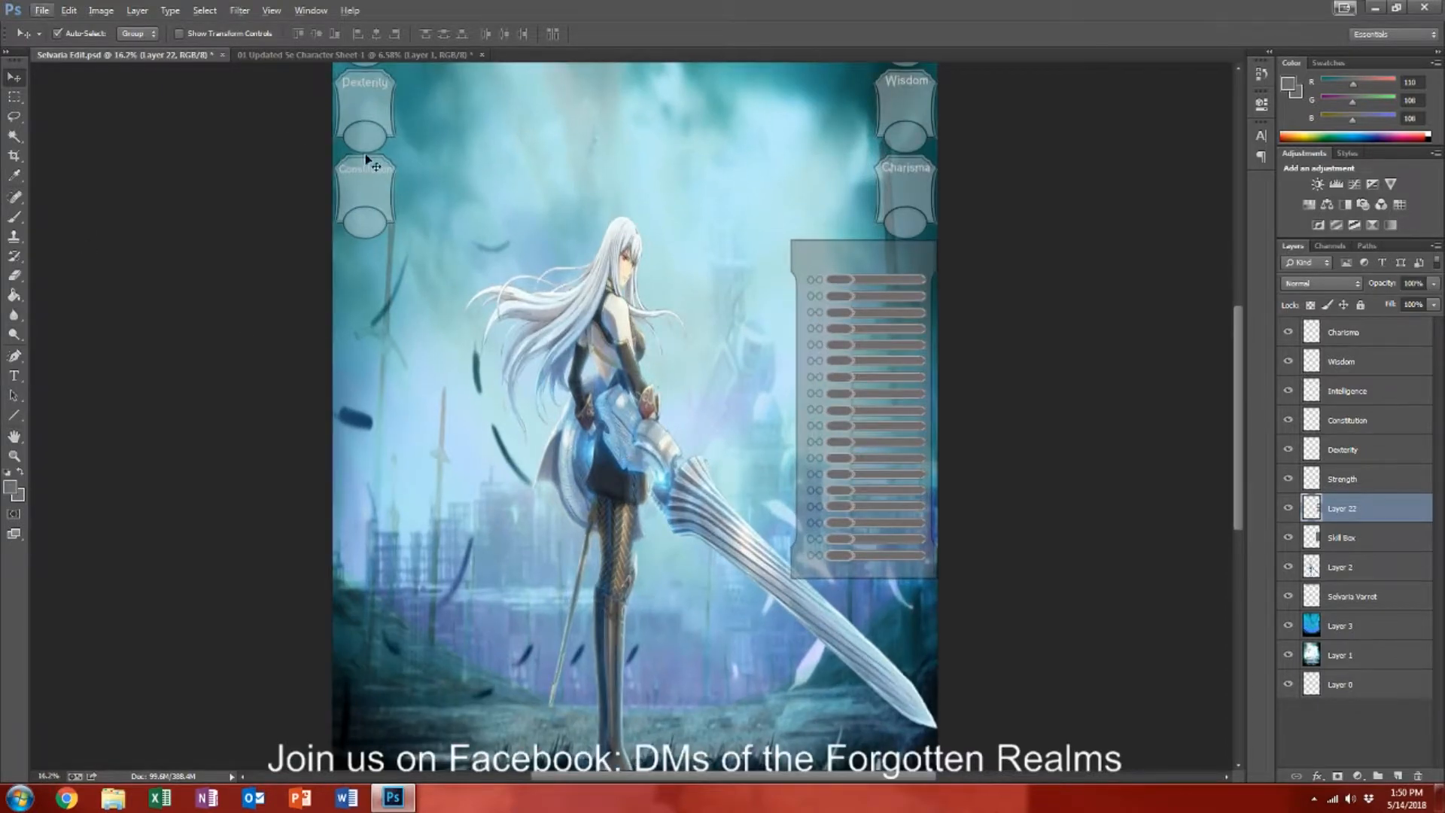
left_click(384, 198)
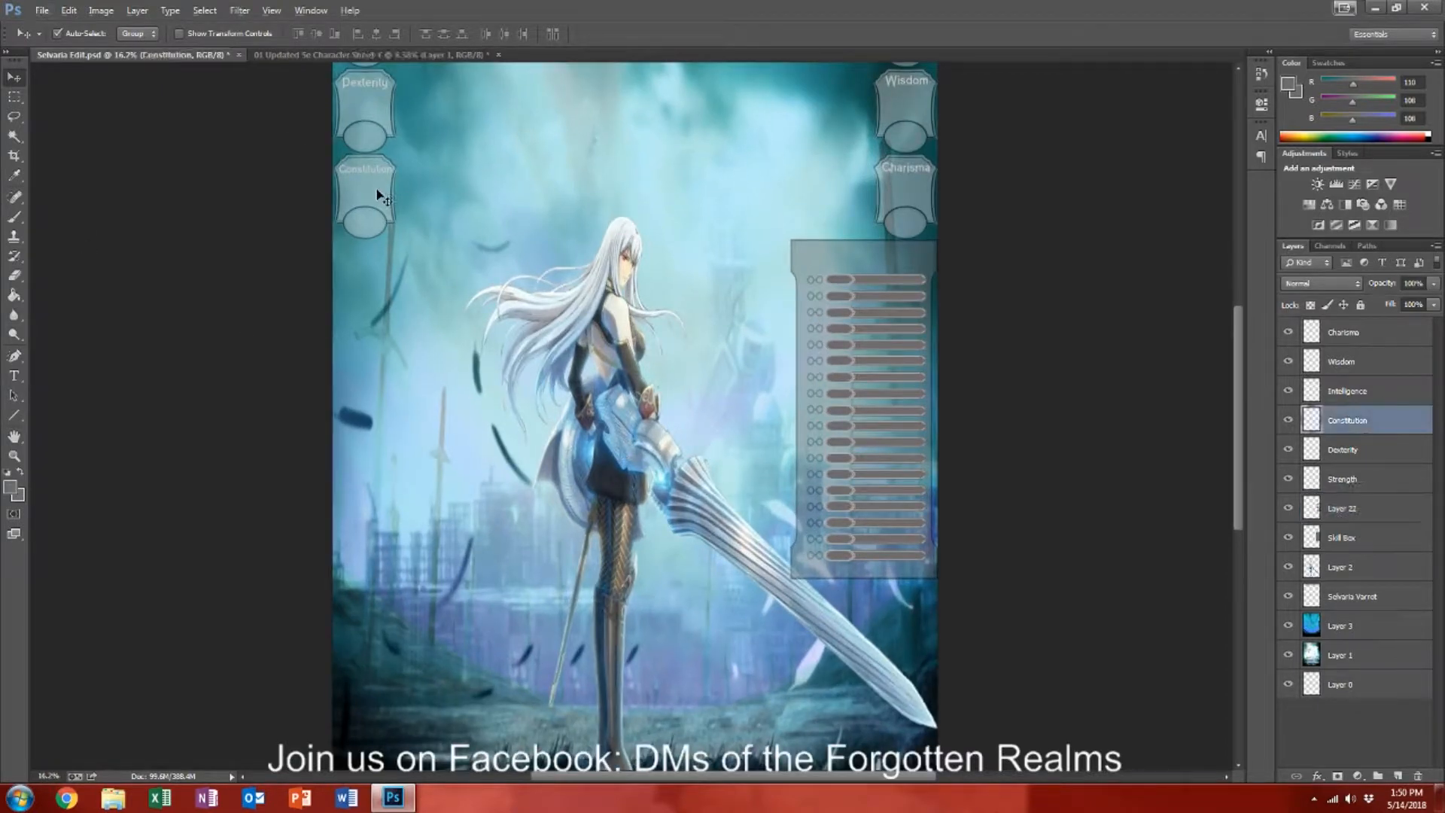
left_click(892, 380)
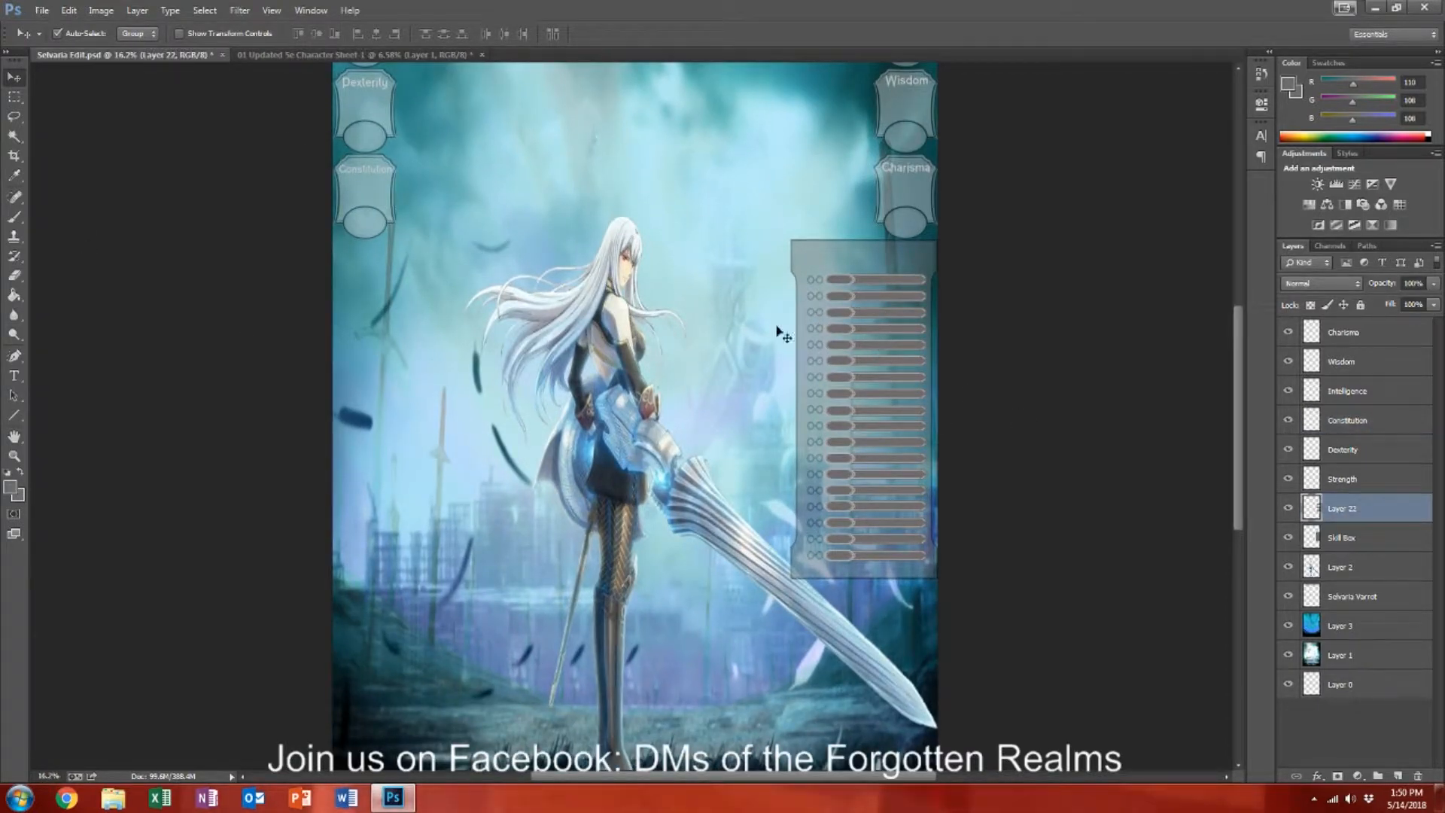
scroll(832, 440, "up", 2)
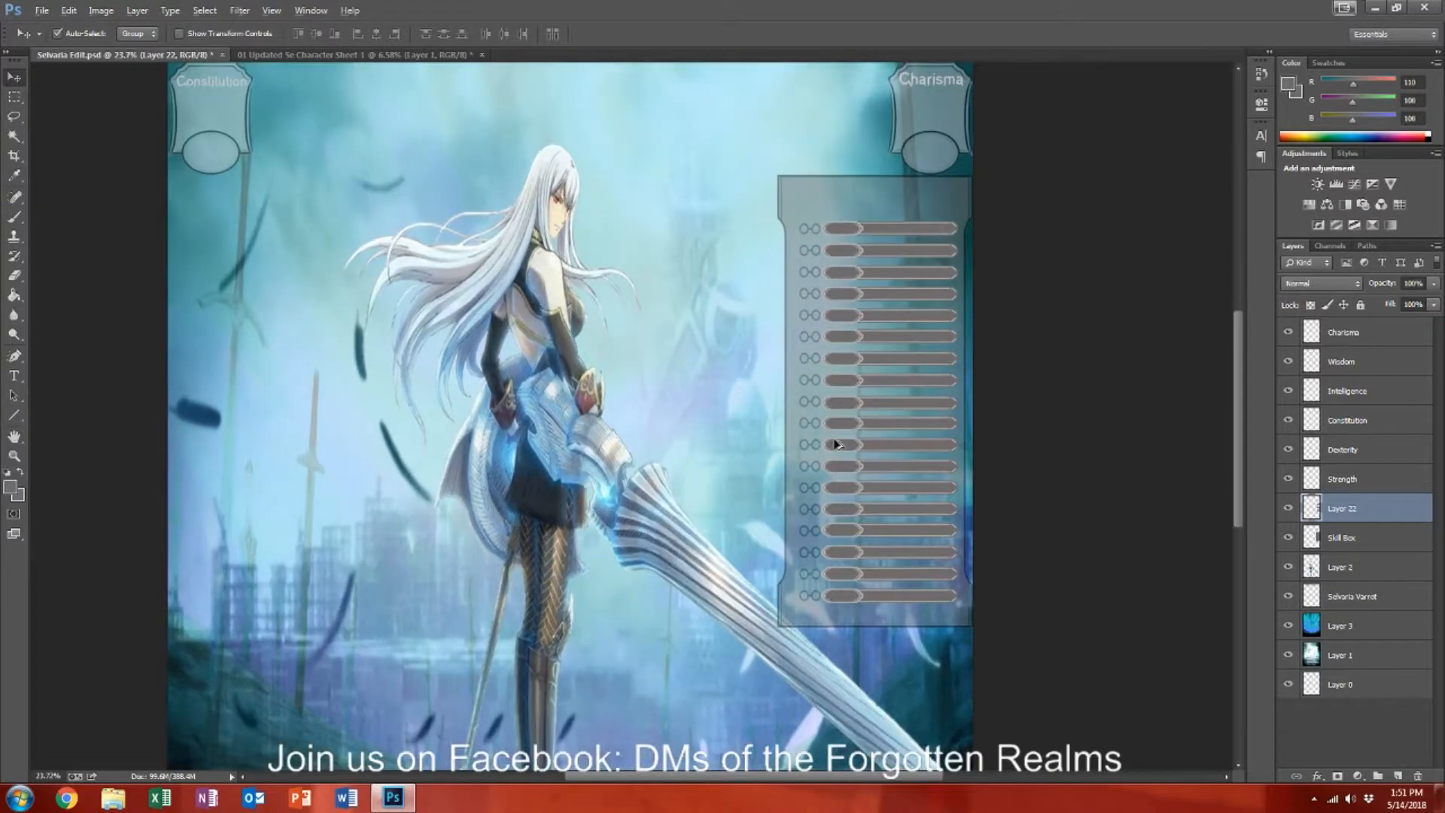
scroll(930, 432, "up", 1)
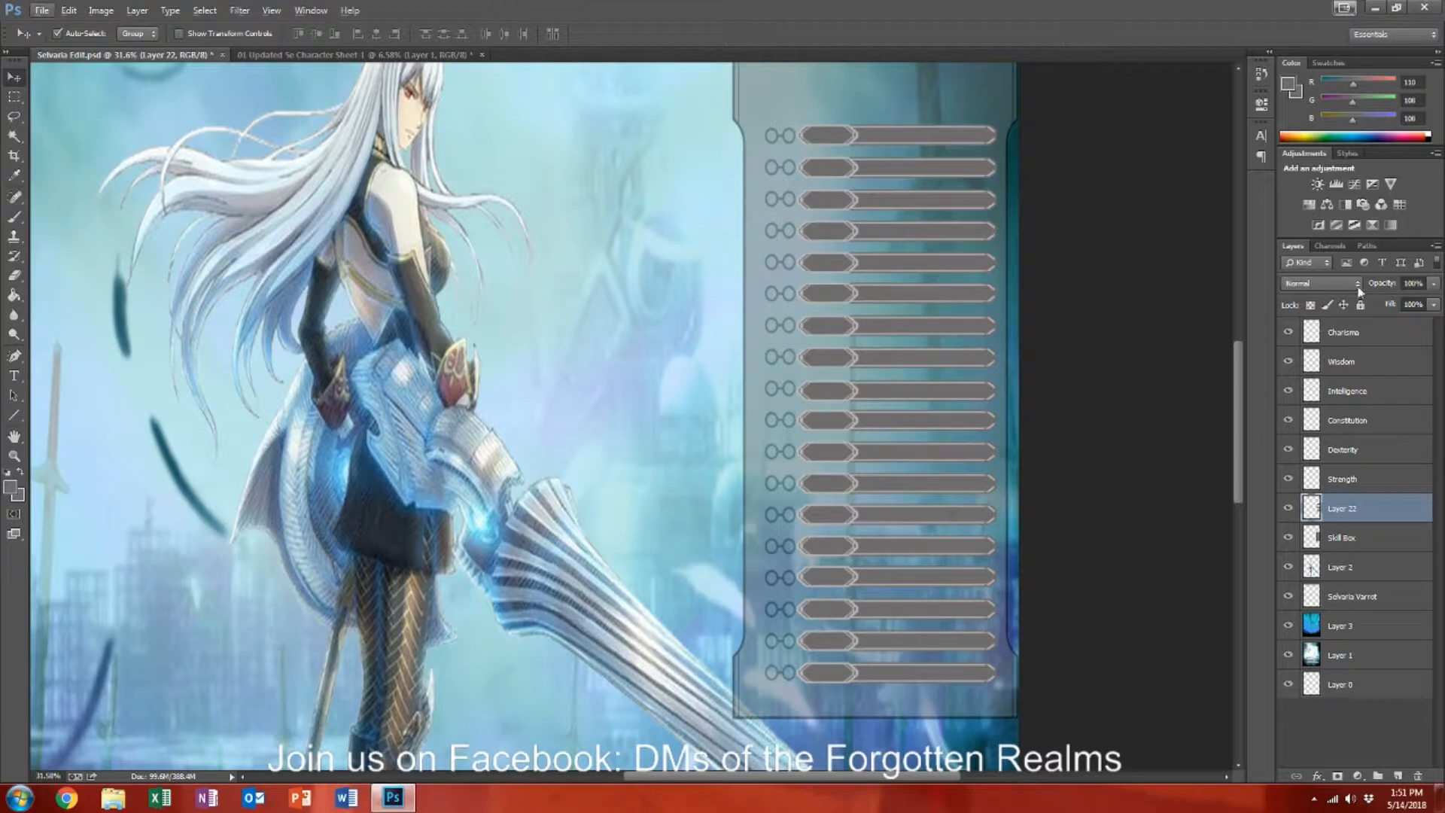
left_click(1413, 283)
type("45")
key("Return")
scroll(896, 420, "up", 3)
scroll(895, 420, "up", 1)
scroll(896, 420, "down", 2)
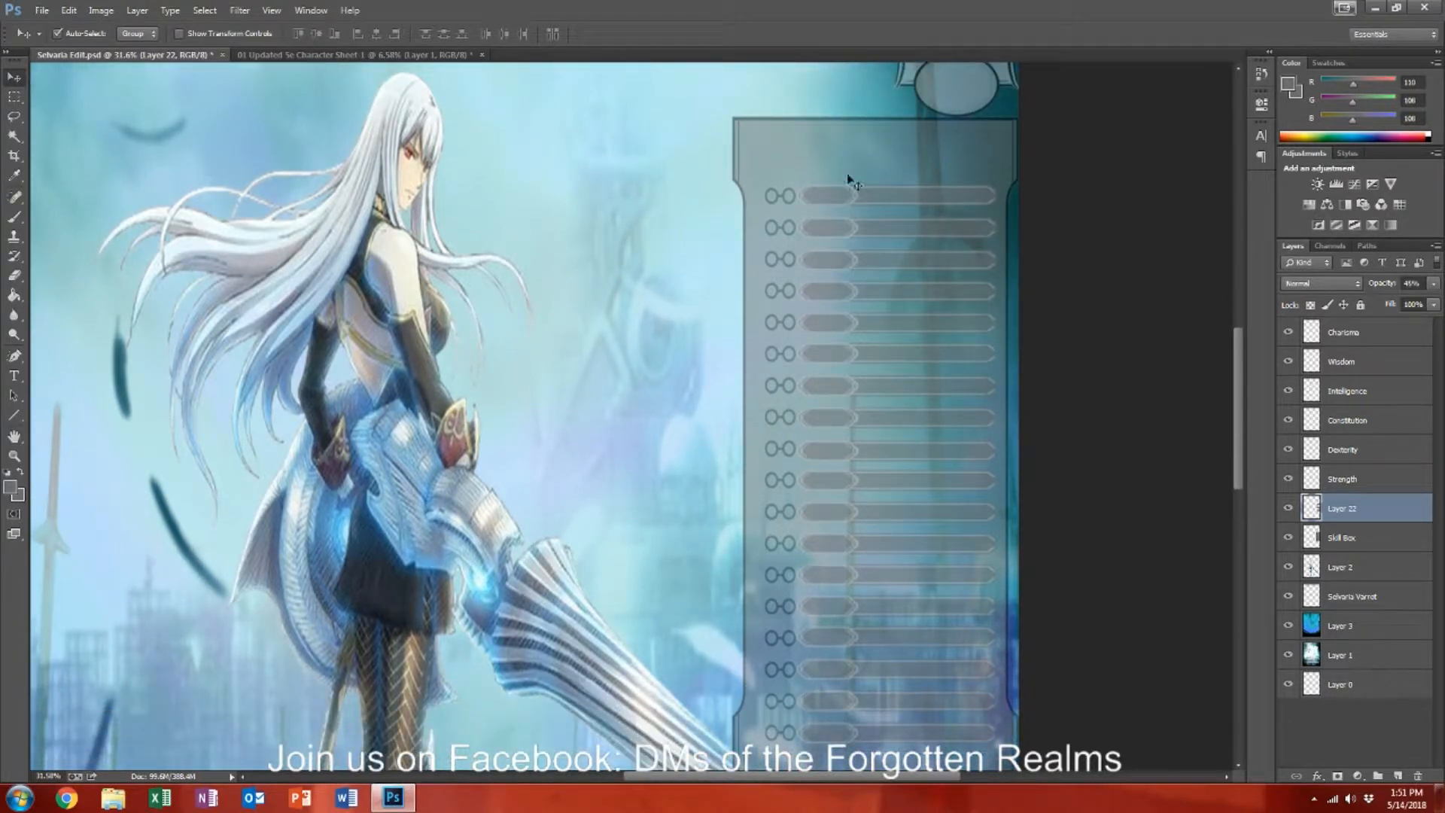
Step: Merge the translucent hexagon bars layer with the Skill Box layer, name the result "Skill Box", and look over its rows
left_click(873, 147, "shift")
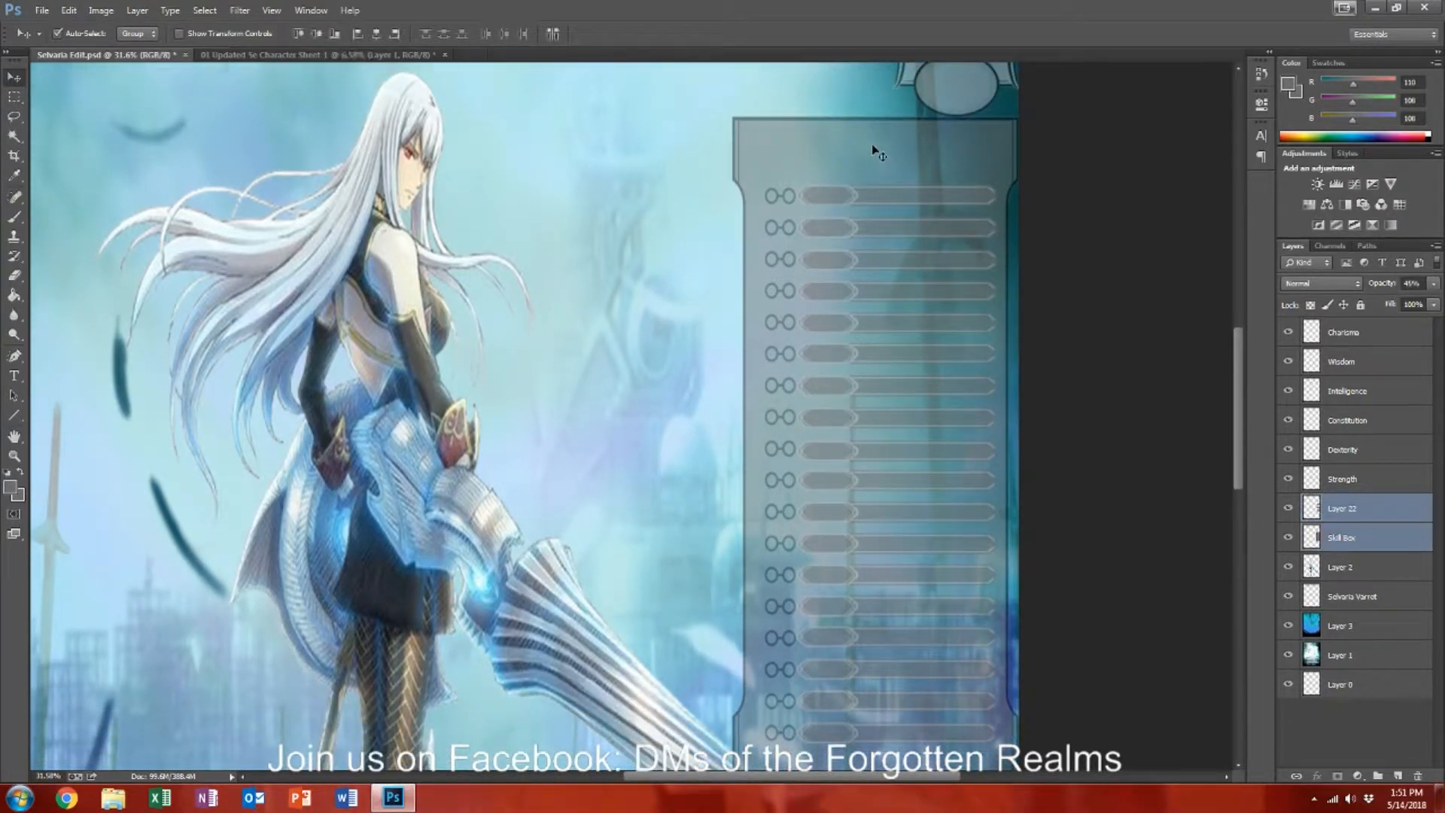
right_click(1374, 543)
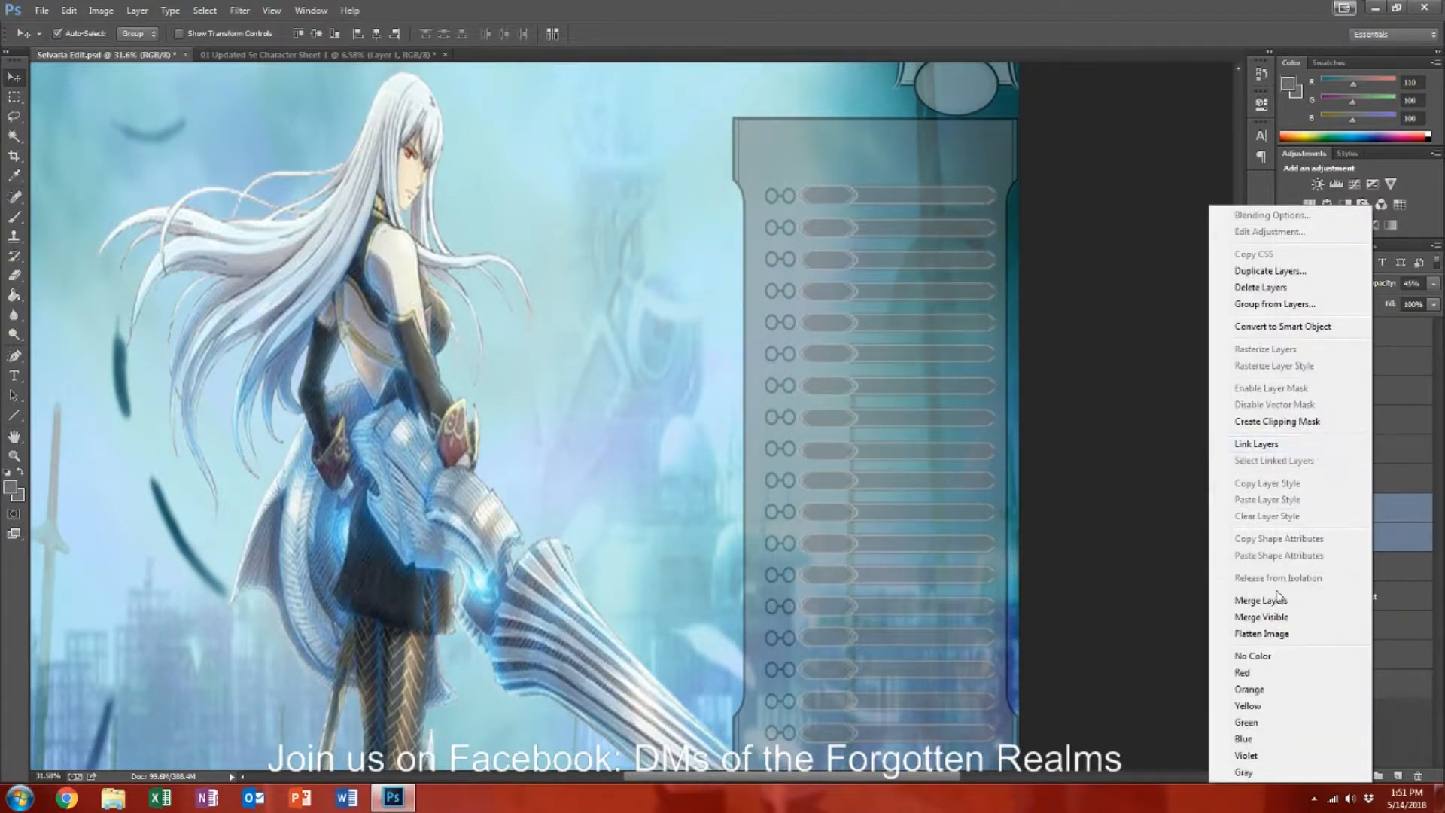
left_click(1259, 600)
double_click(1342, 509)
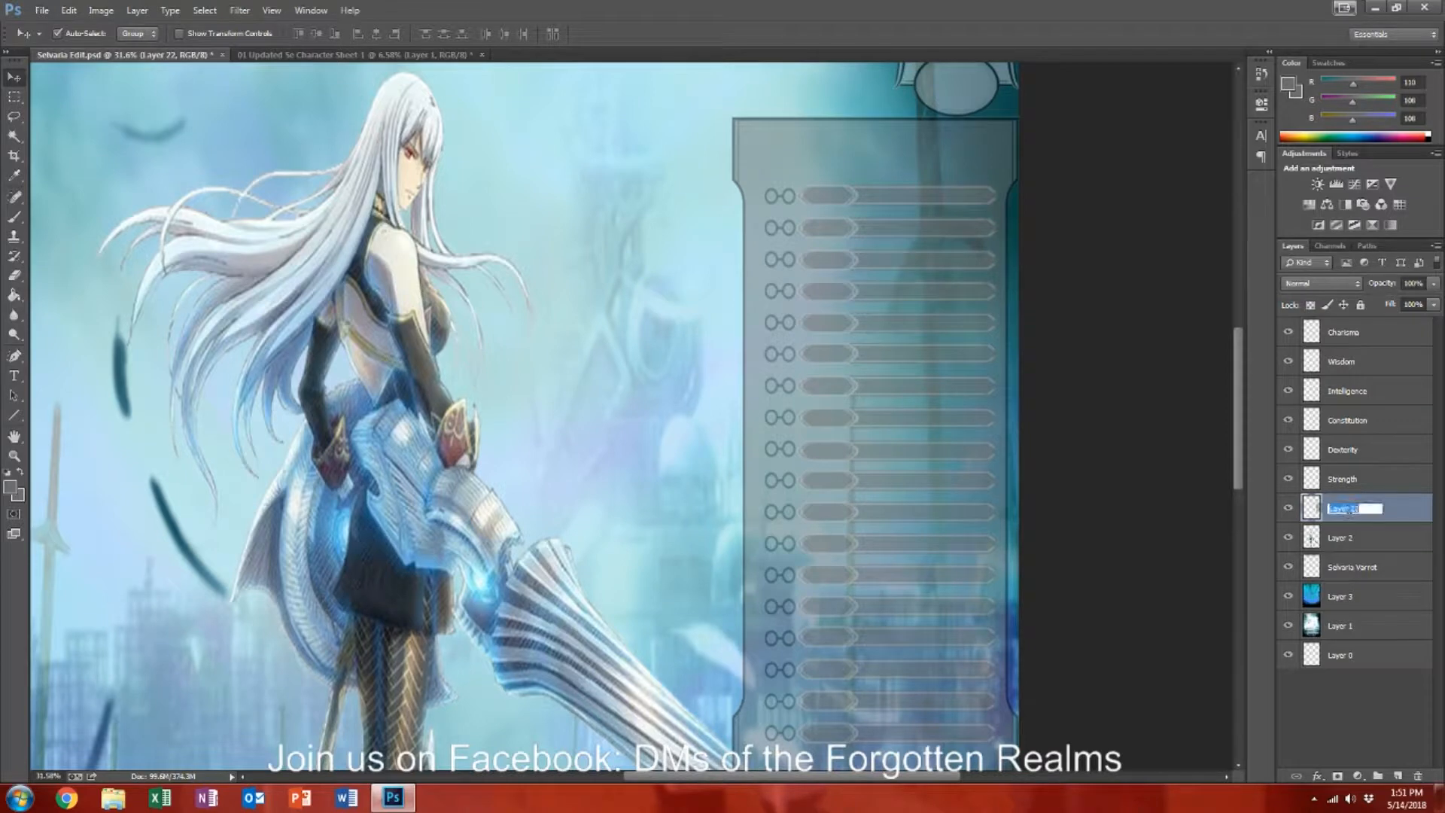
type("Skill Box")
key("Return")
mouse_move(858, 338)
left_mouse_down()
mouse_move(747, 408)
mouse_move(852, 360)
mouse_move(858, 338)
left_mouse_up()
scroll(869, 653, "down", 2)
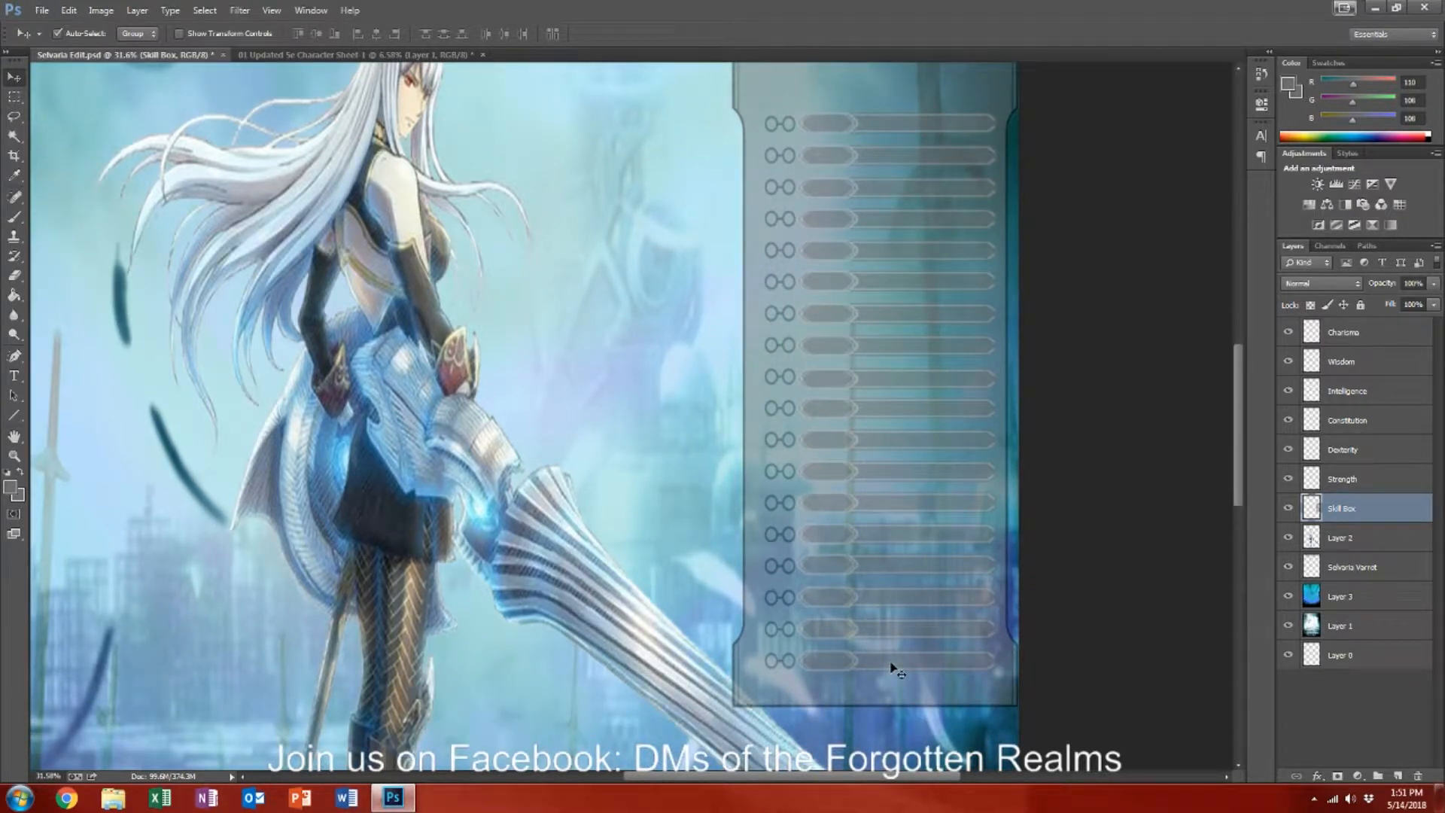
scroll(895, 670, "up", 4)
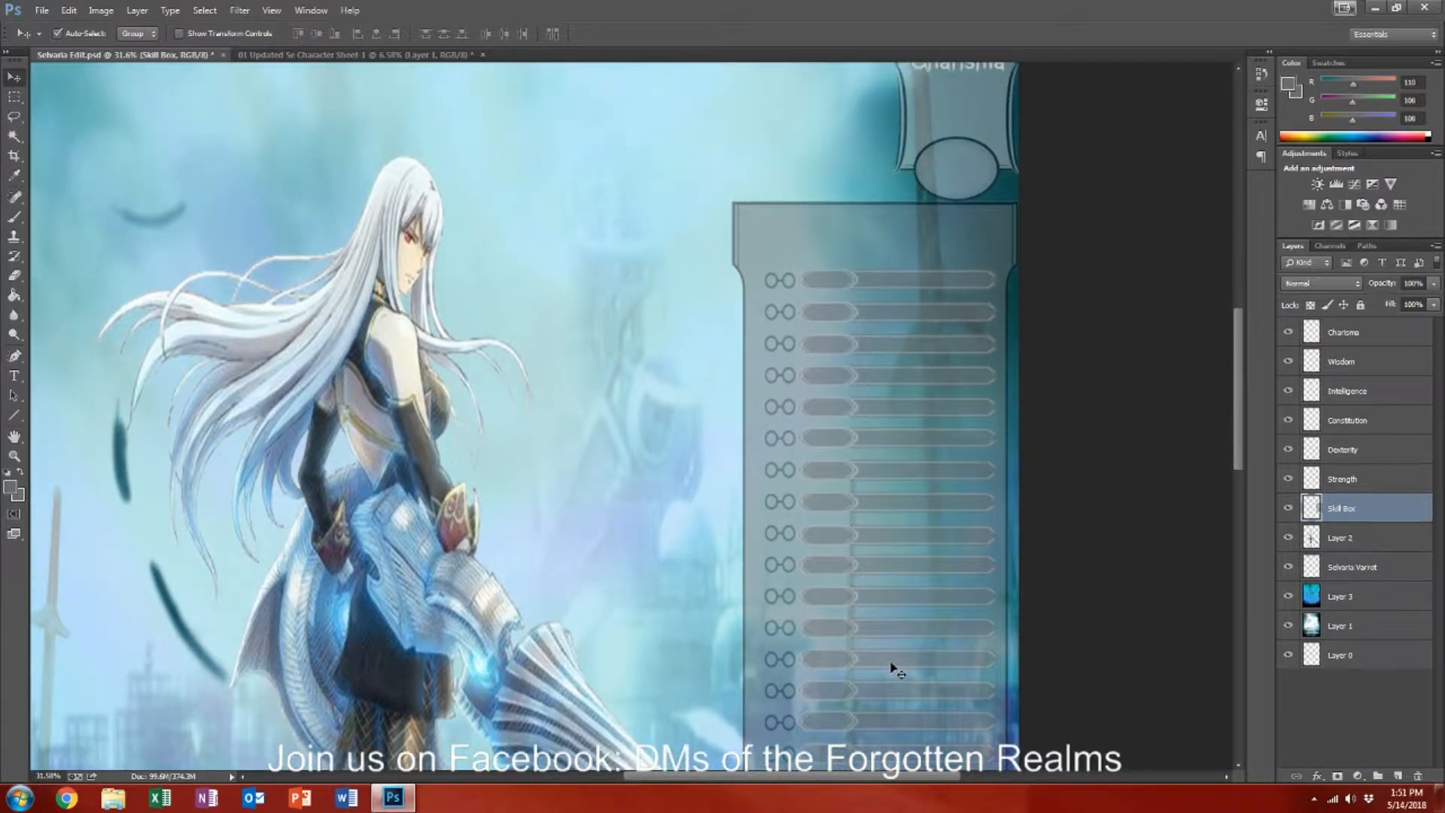
scroll(896, 670, "down", 1)
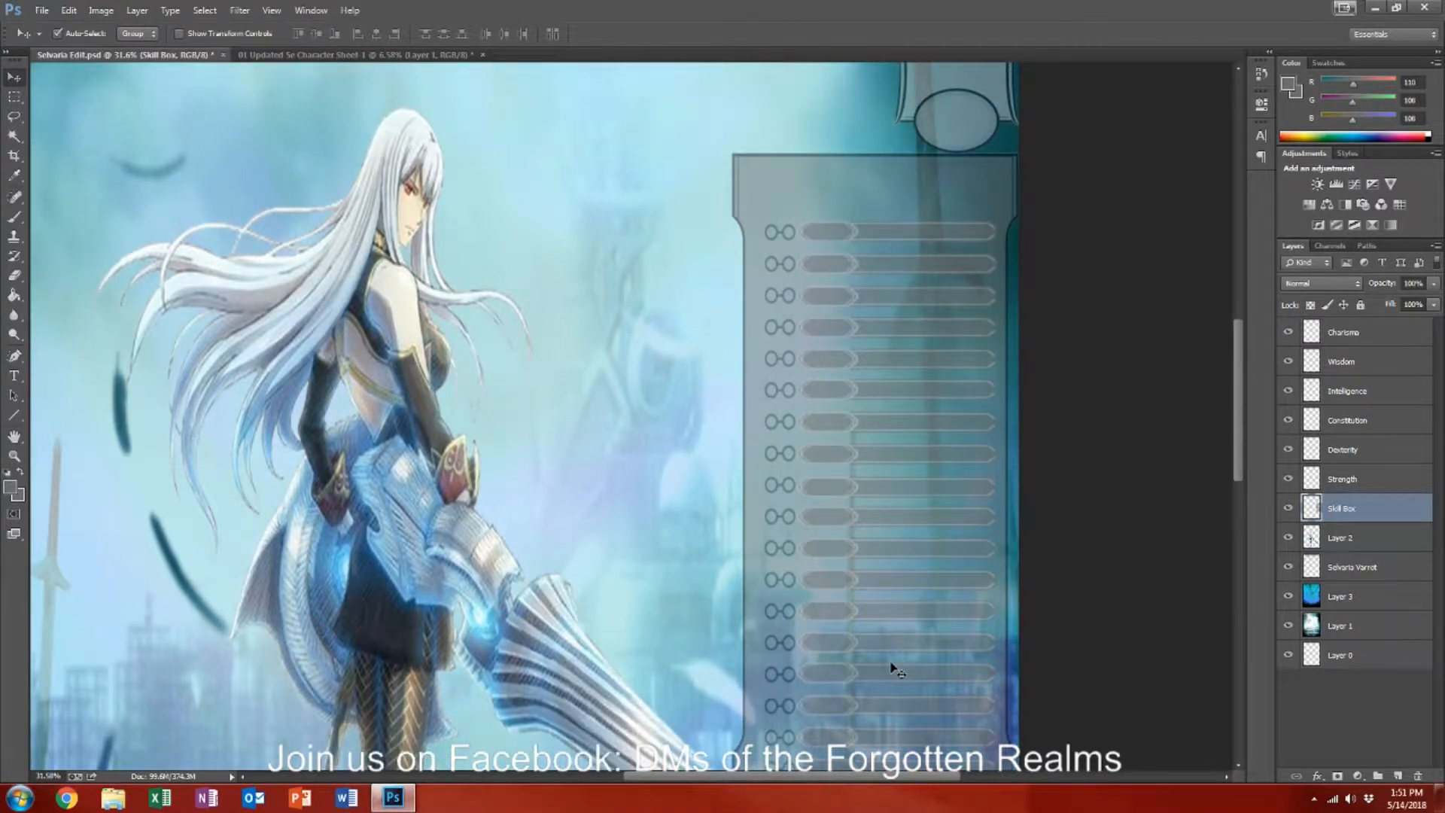
scroll(895, 670, "down", 1)
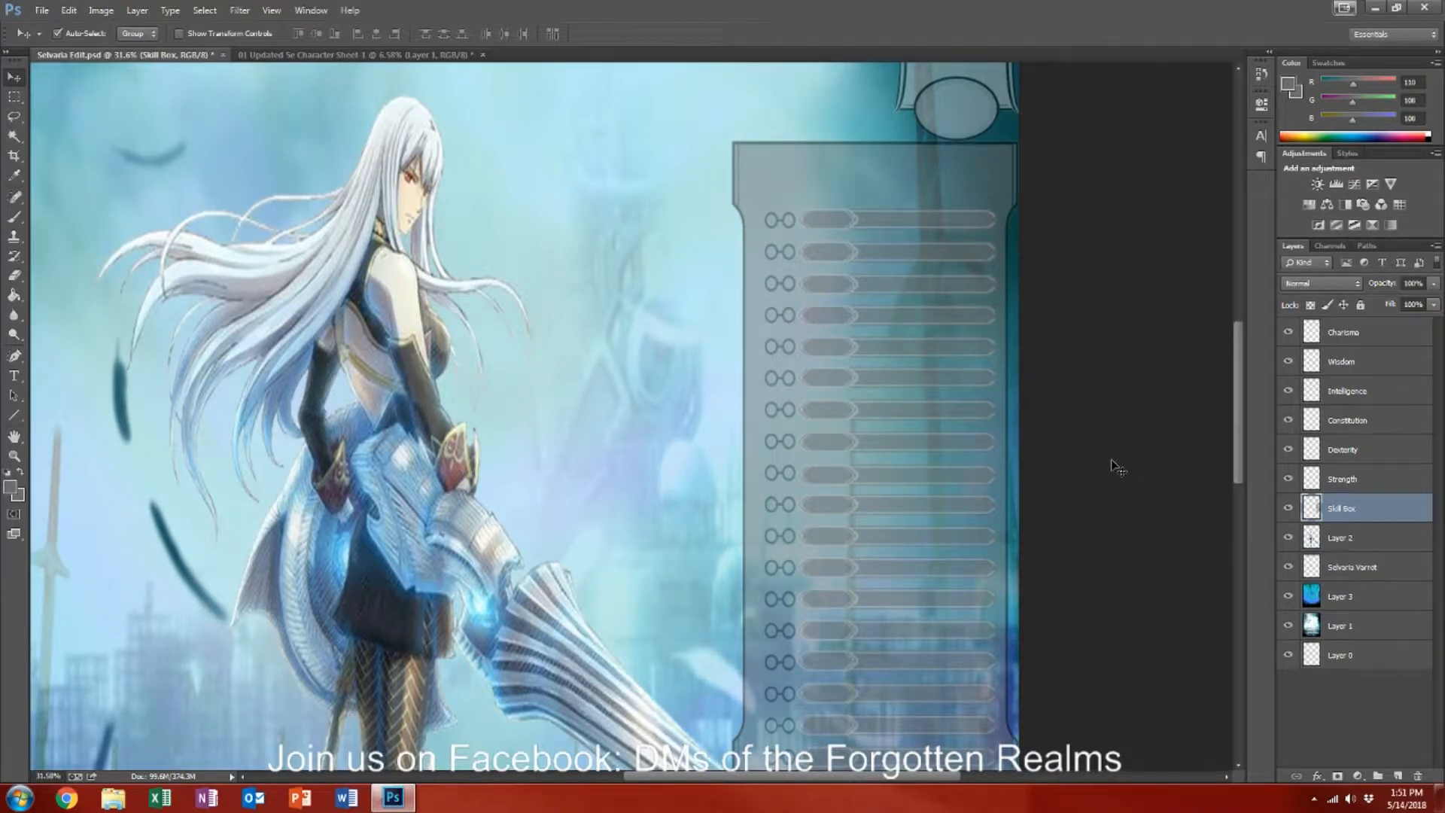
Step: Undo the Skill Box merge, the bars' opacity change and the merge of the individual bar layers
key("ctrl+alt+shift+n")
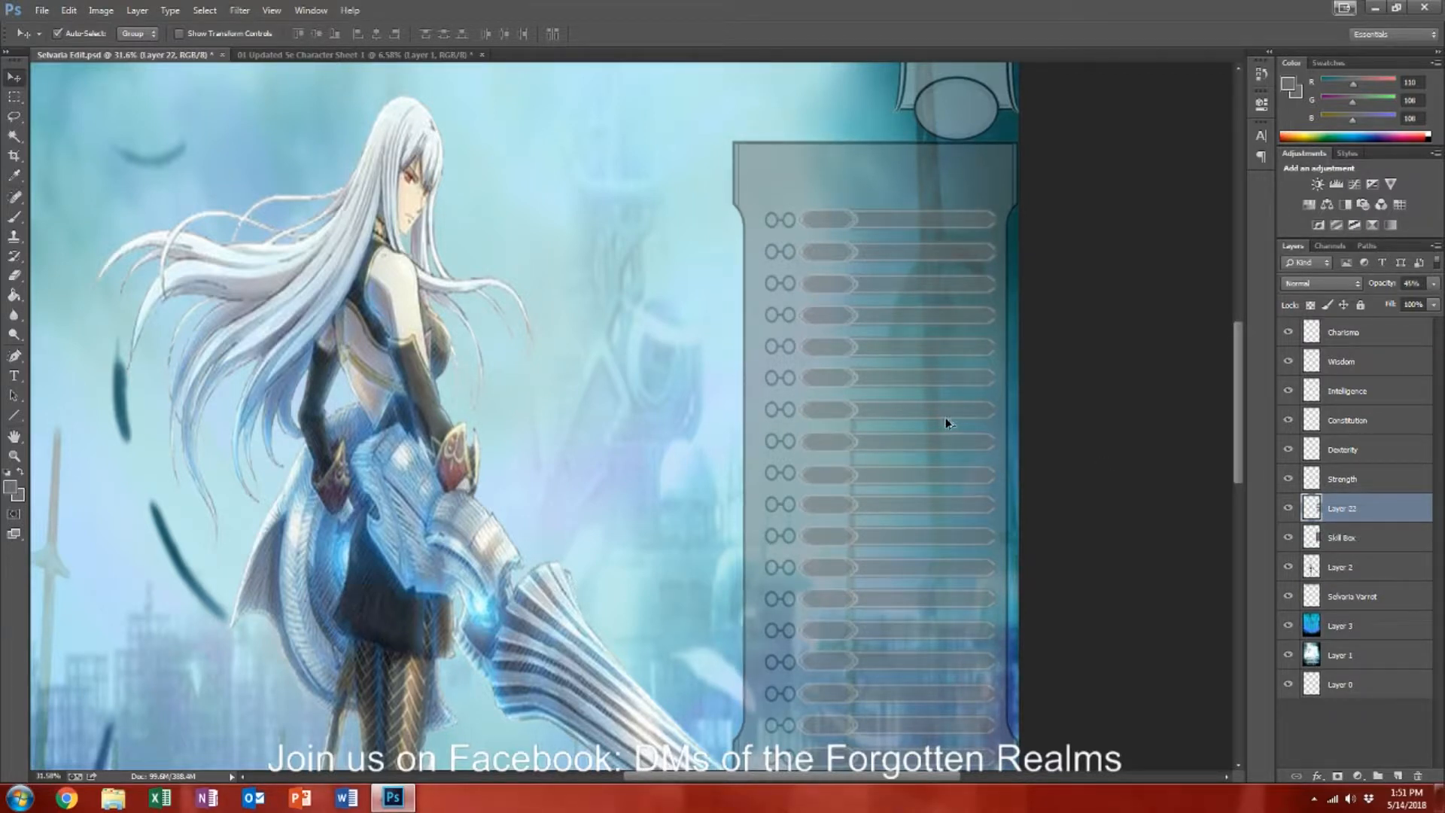
key("0")
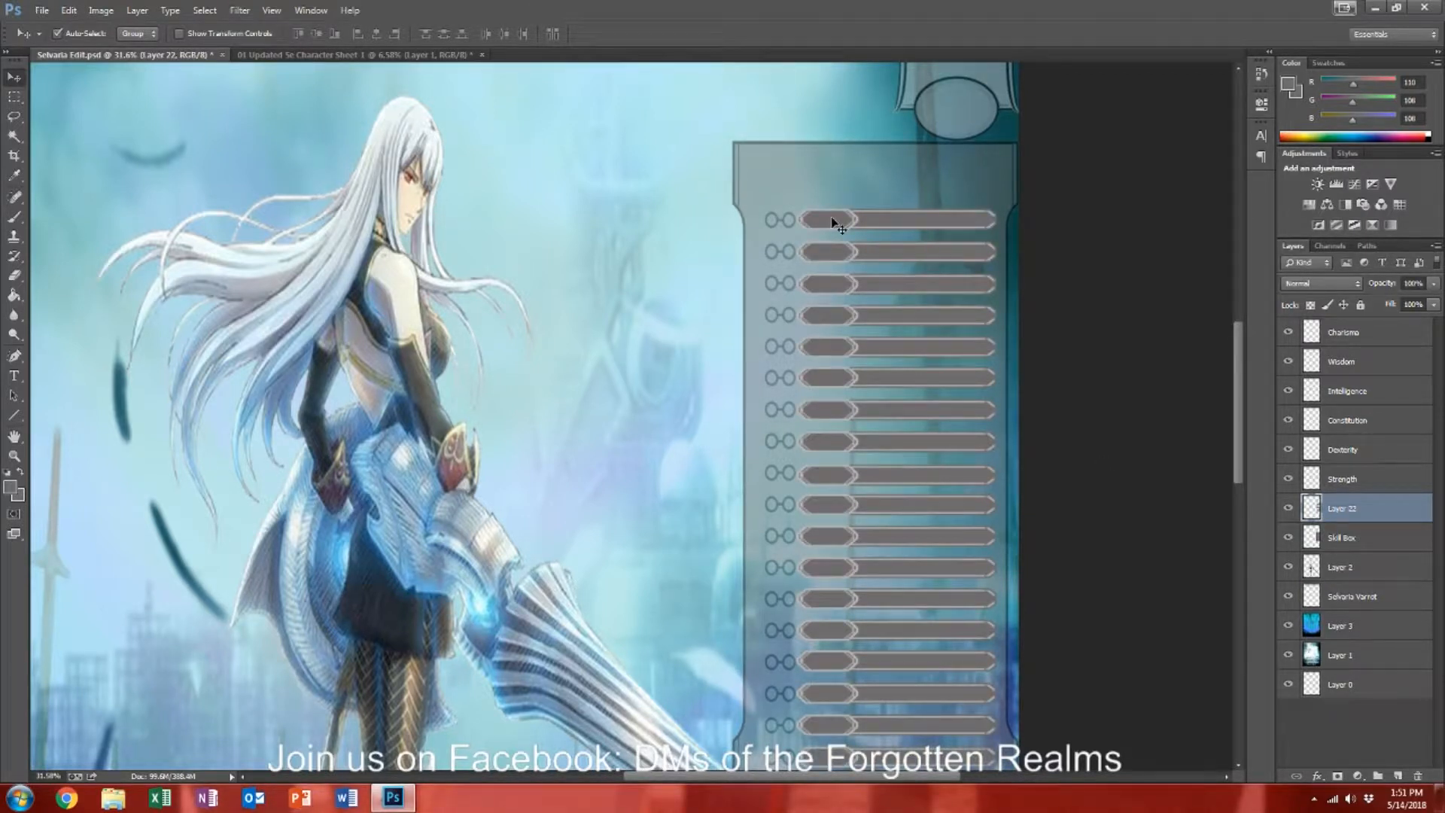
mouse_move(833, 223)
left_mouse_down()
mouse_move(663, 218)
mouse_move(849, 214)
mouse_move(823, 218)
left_mouse_up()
key("ctrl+z")
key("ctrl+alt+z")
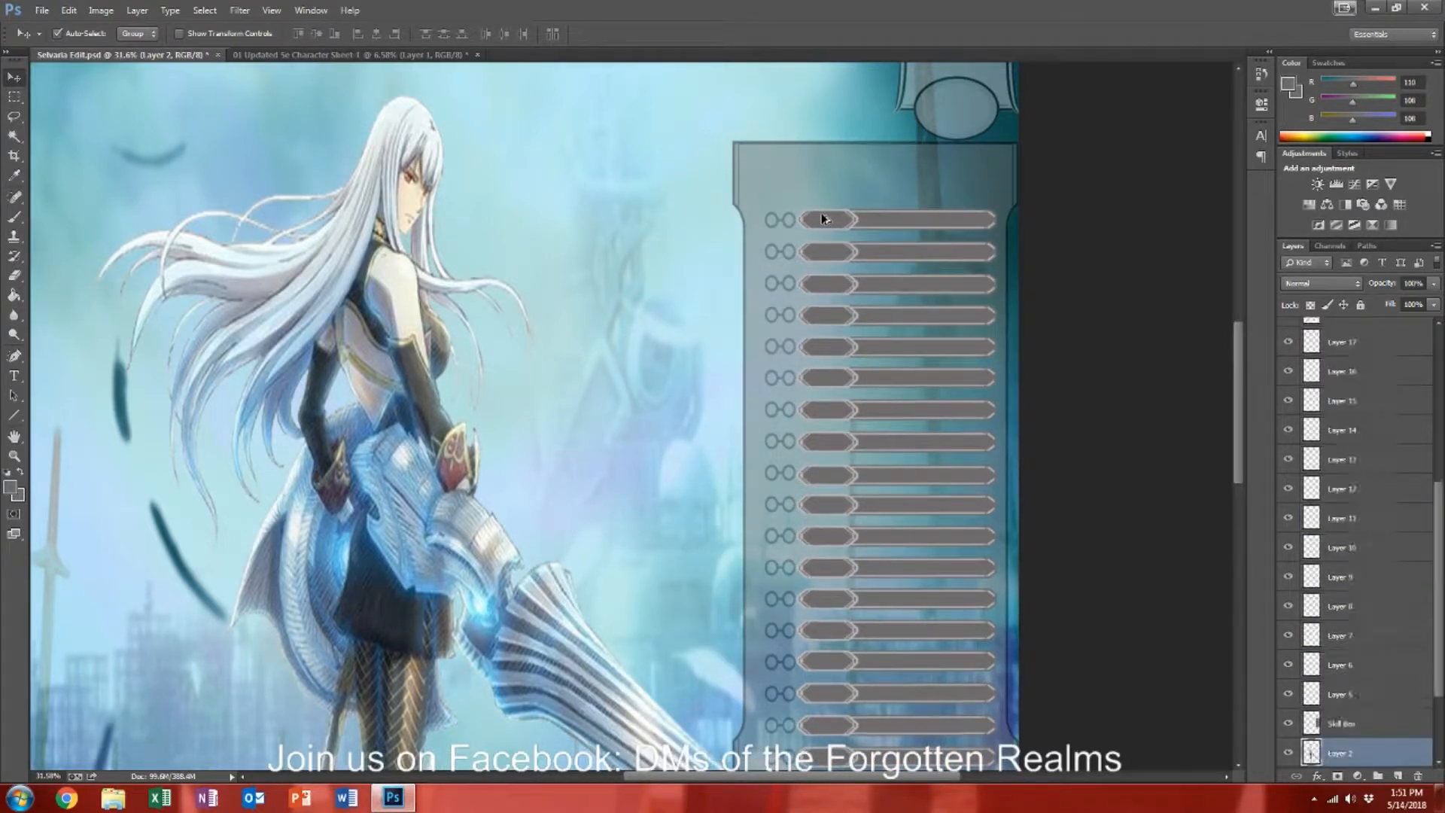
Step: Set the original Skill Box layer's opacity to 100% while the bars remain on separate layers, and clear the layer selection
left_click_drag(860, 219, 864, 222)
key("alt+bracketleft")
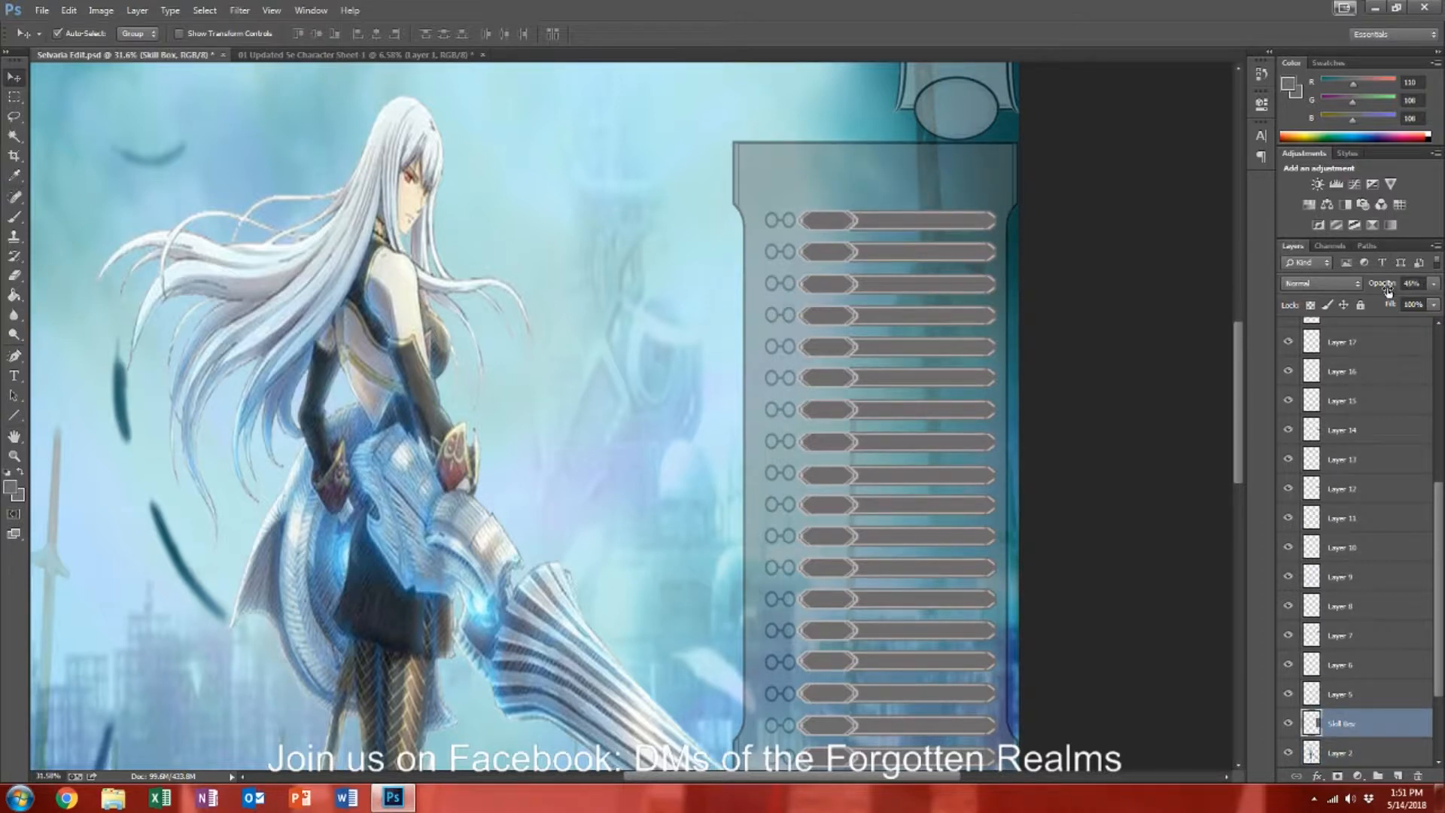
left_click_drag(1415, 286, 1404, 284)
type("100")
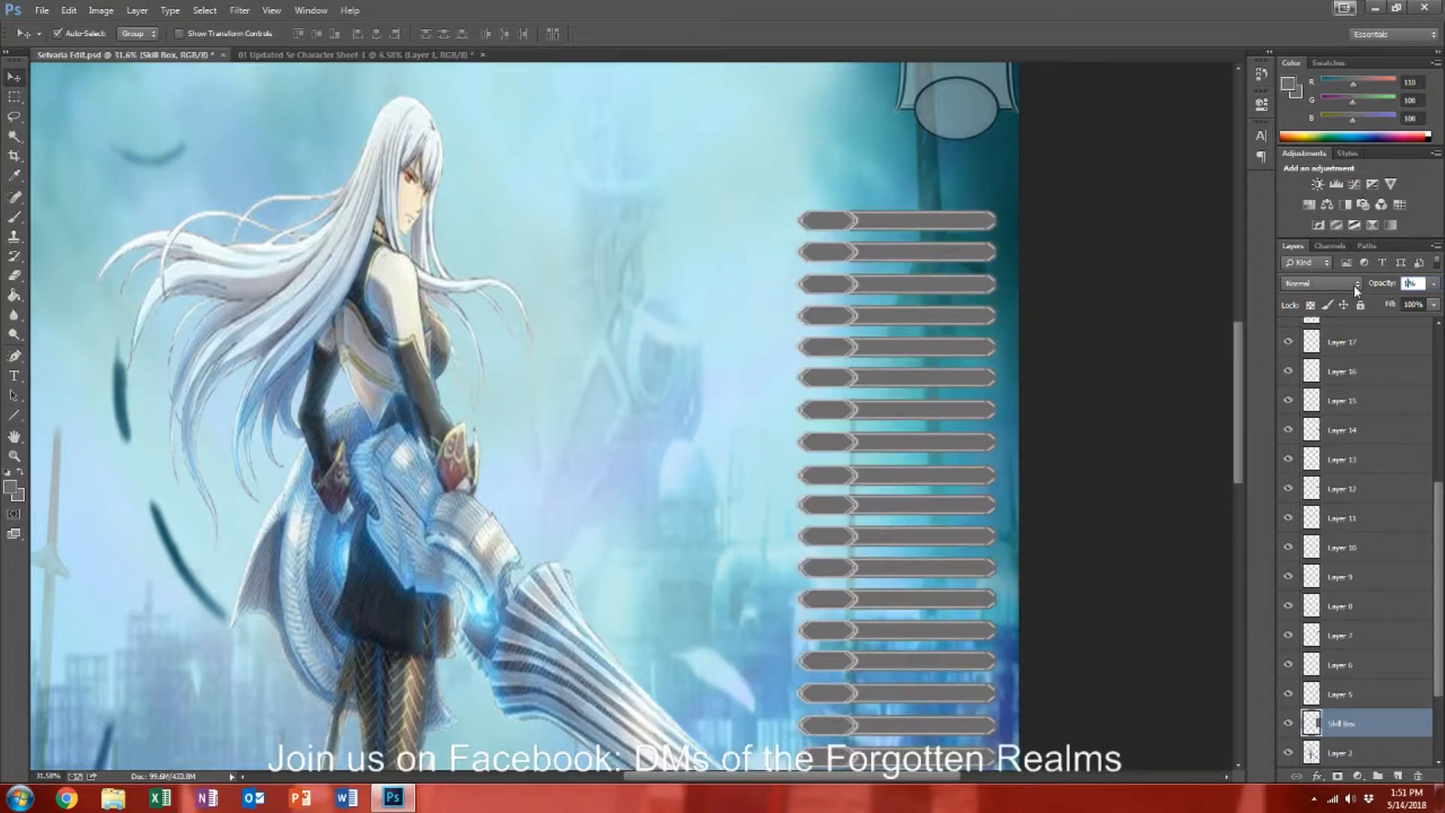
key("shift+Down")
left_click(1105, 233)
scroll(1104, 234, "down", 3)
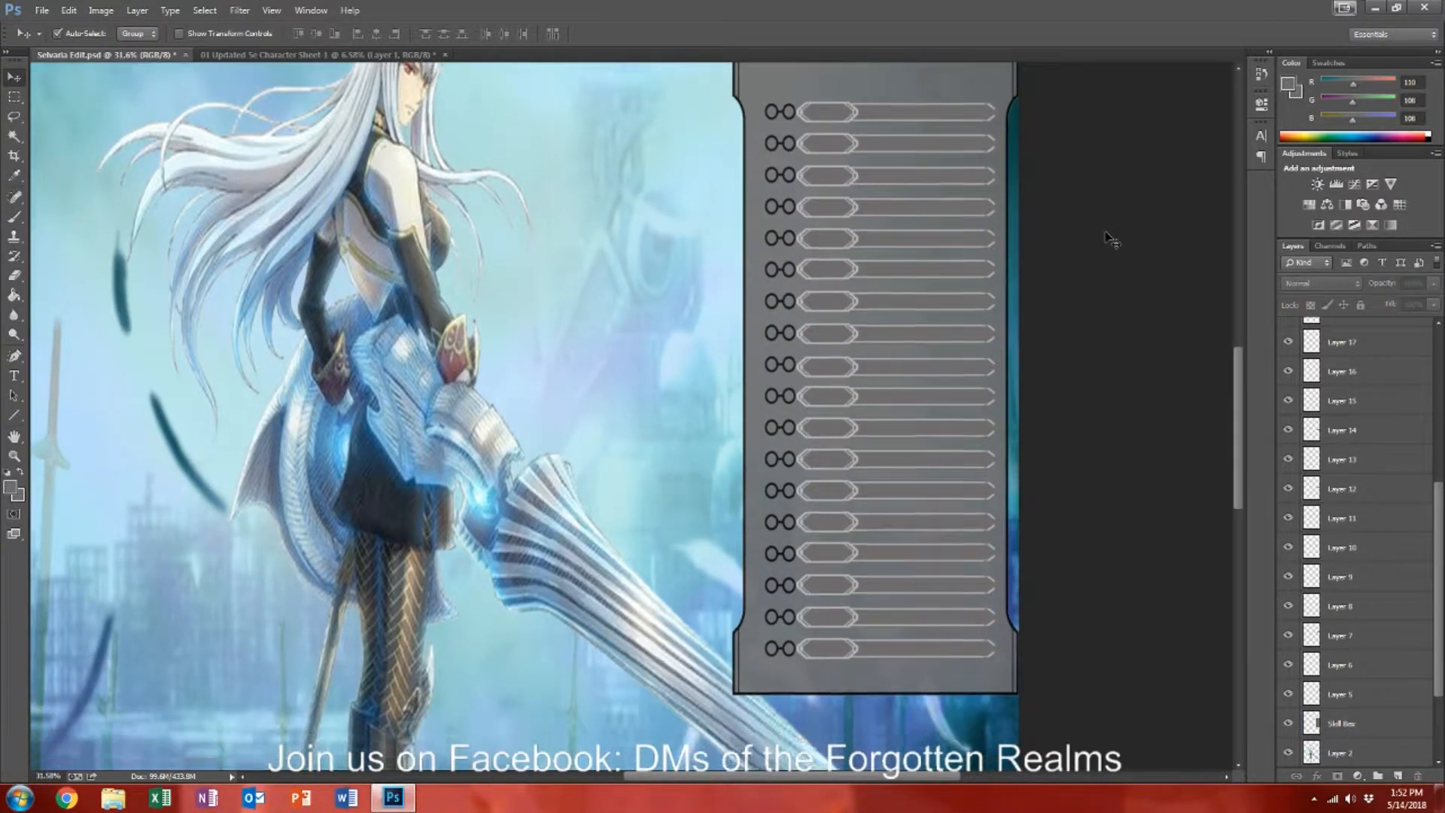
Step: Merge the hexagon bar layers from Layer 5 through Layer 22 and move the merged bars off the skill box onto the character artwork
scroll(1103, 239, "up", 1)
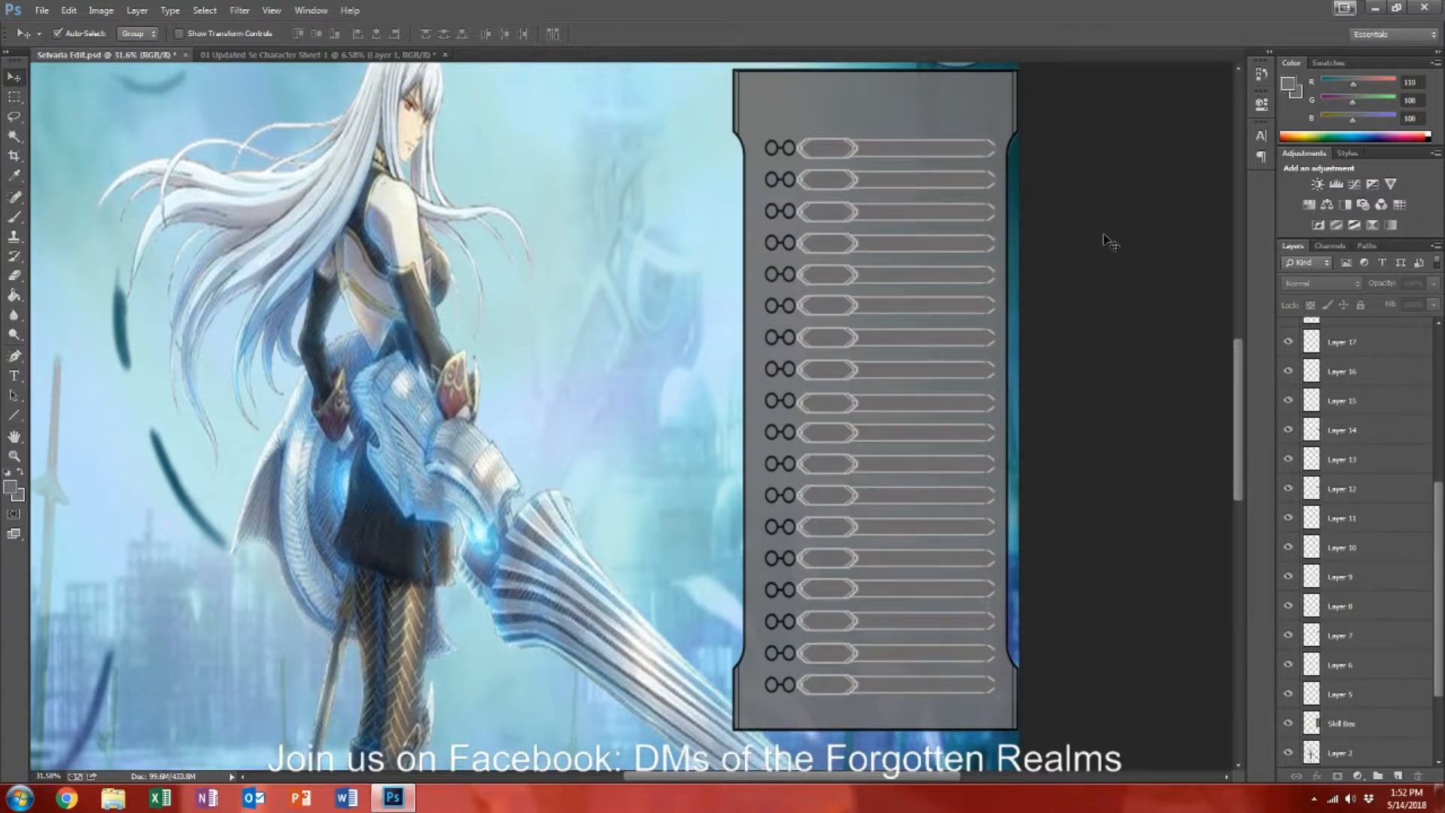
left_click(1376, 704)
scroll(1354, 587, "up", 3)
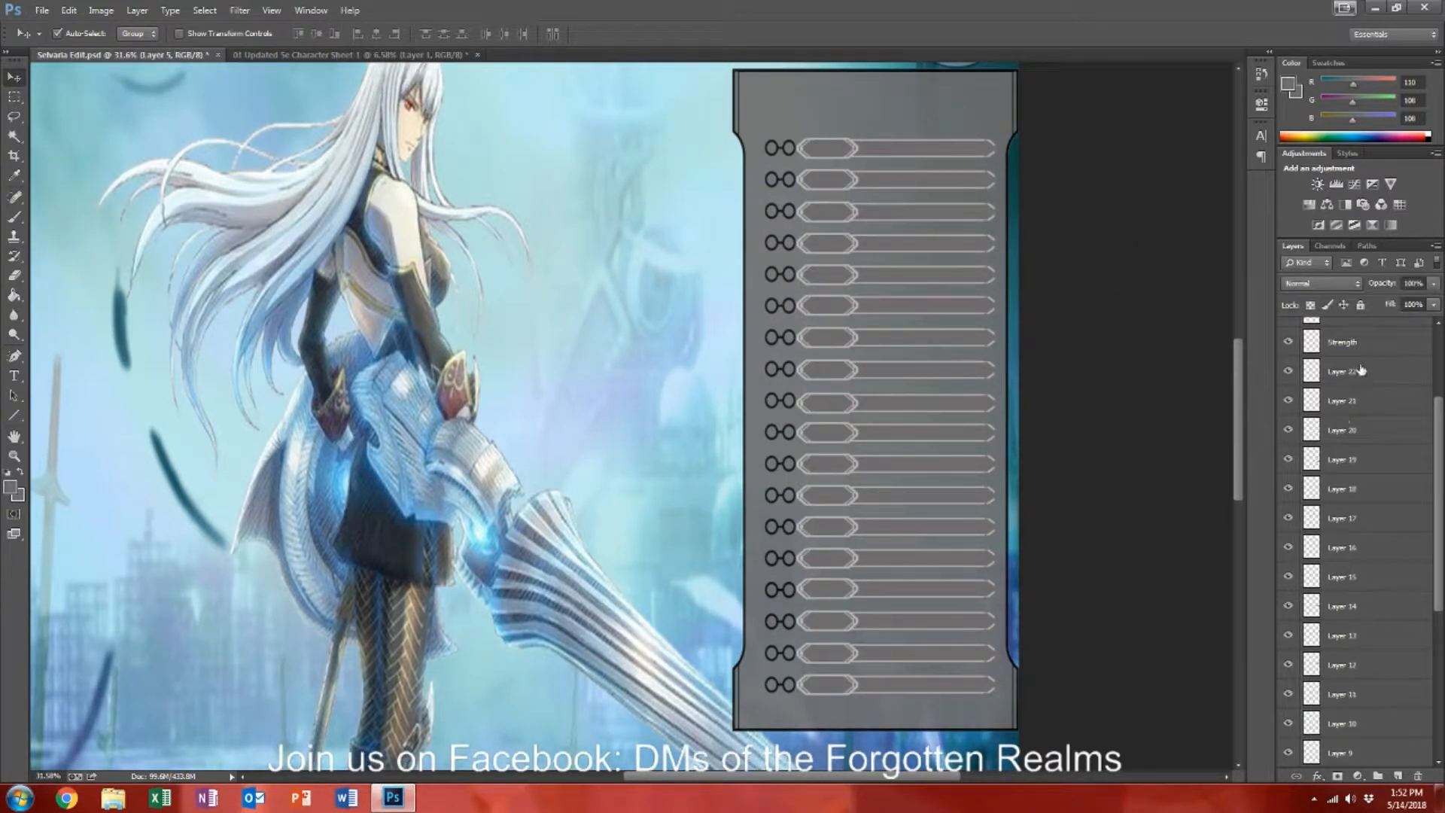
left_click(1360, 370, "shift")
right_click(1362, 365)
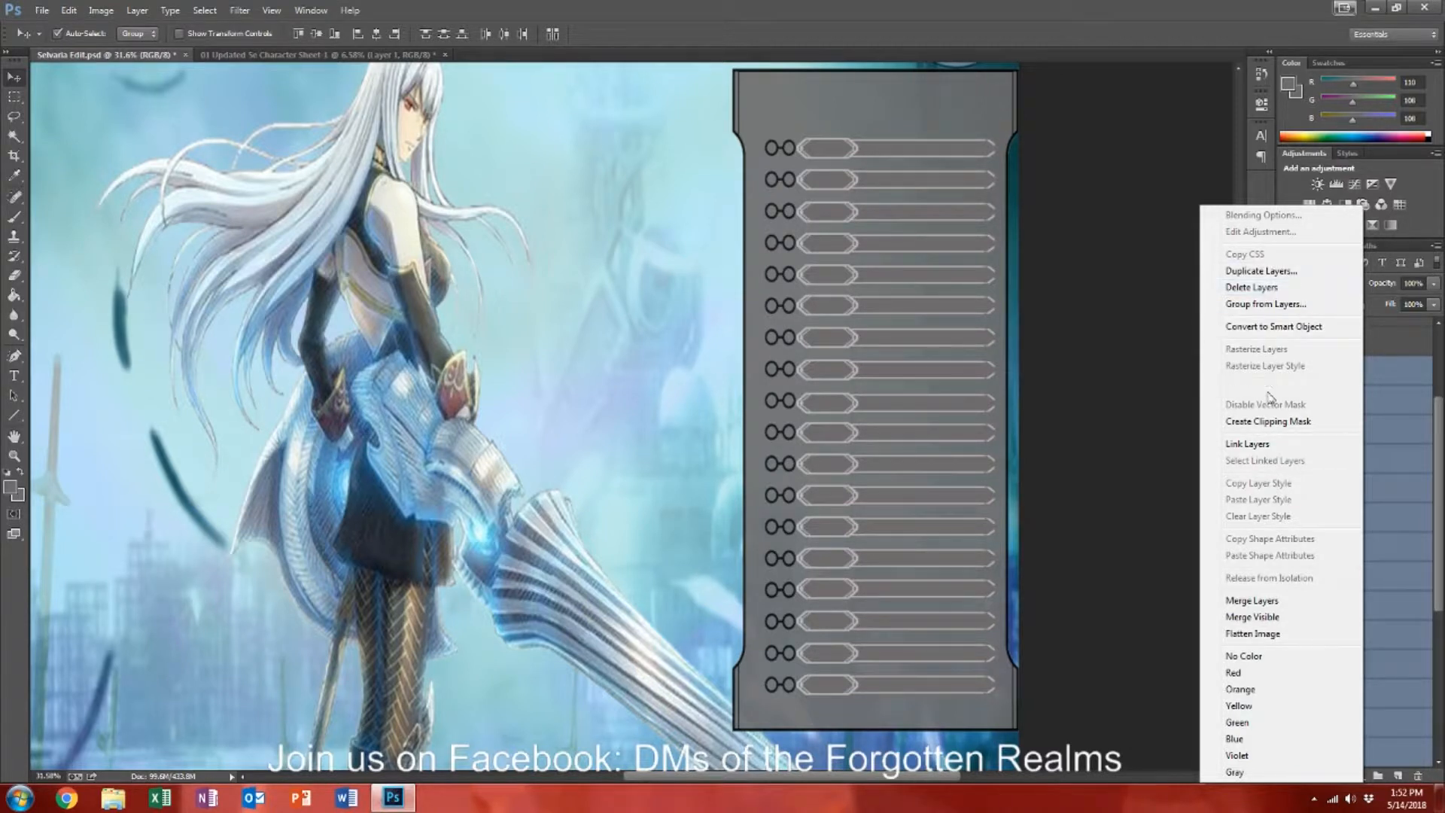
left_click(1266, 599)
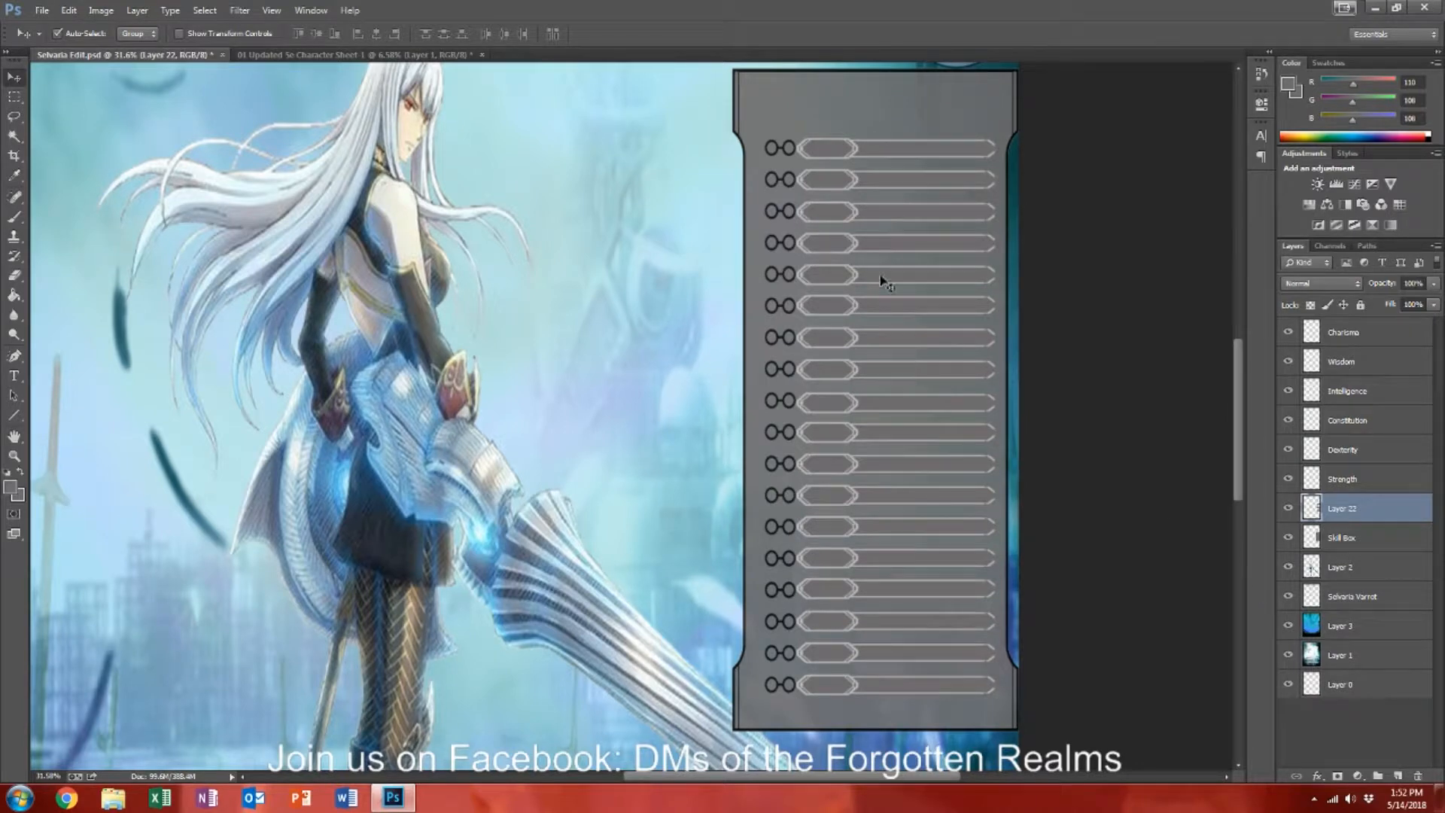
left_click_drag(858, 308, 215, 282)
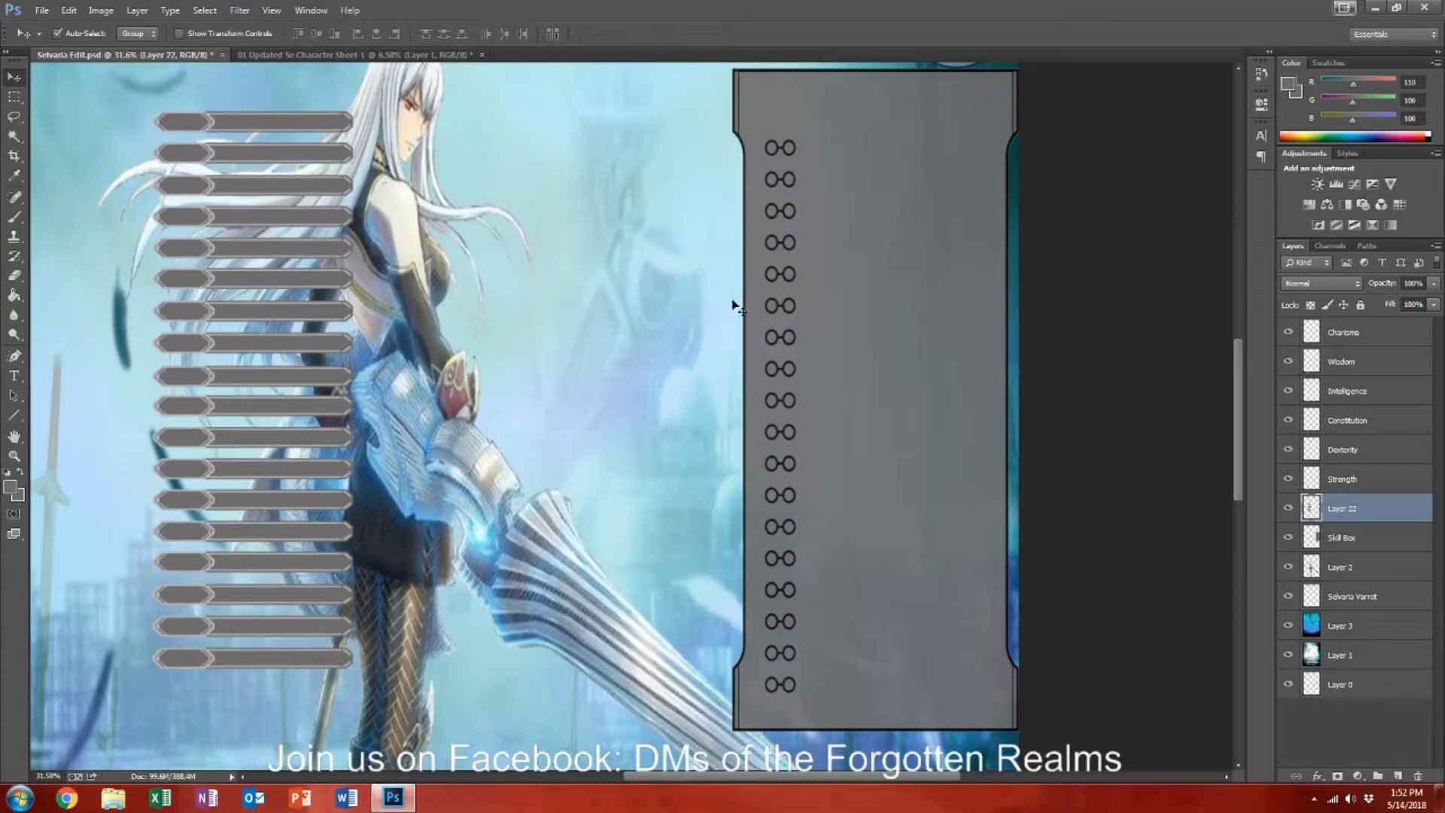
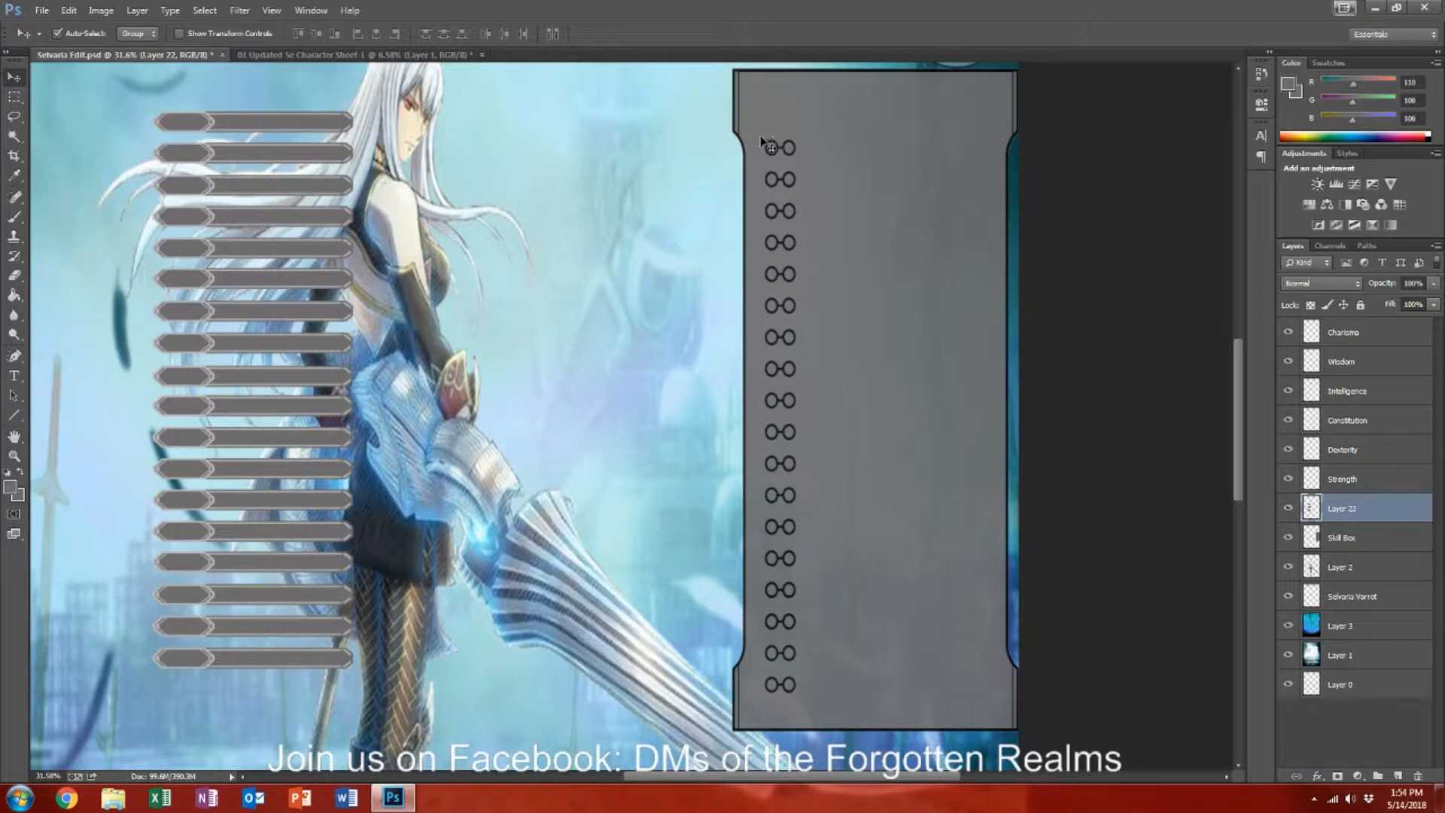
Step: Cut the column of linked circles out of the Skill Box layer with a rectangular selection and paste it as a separate layer
left_click(14, 97)
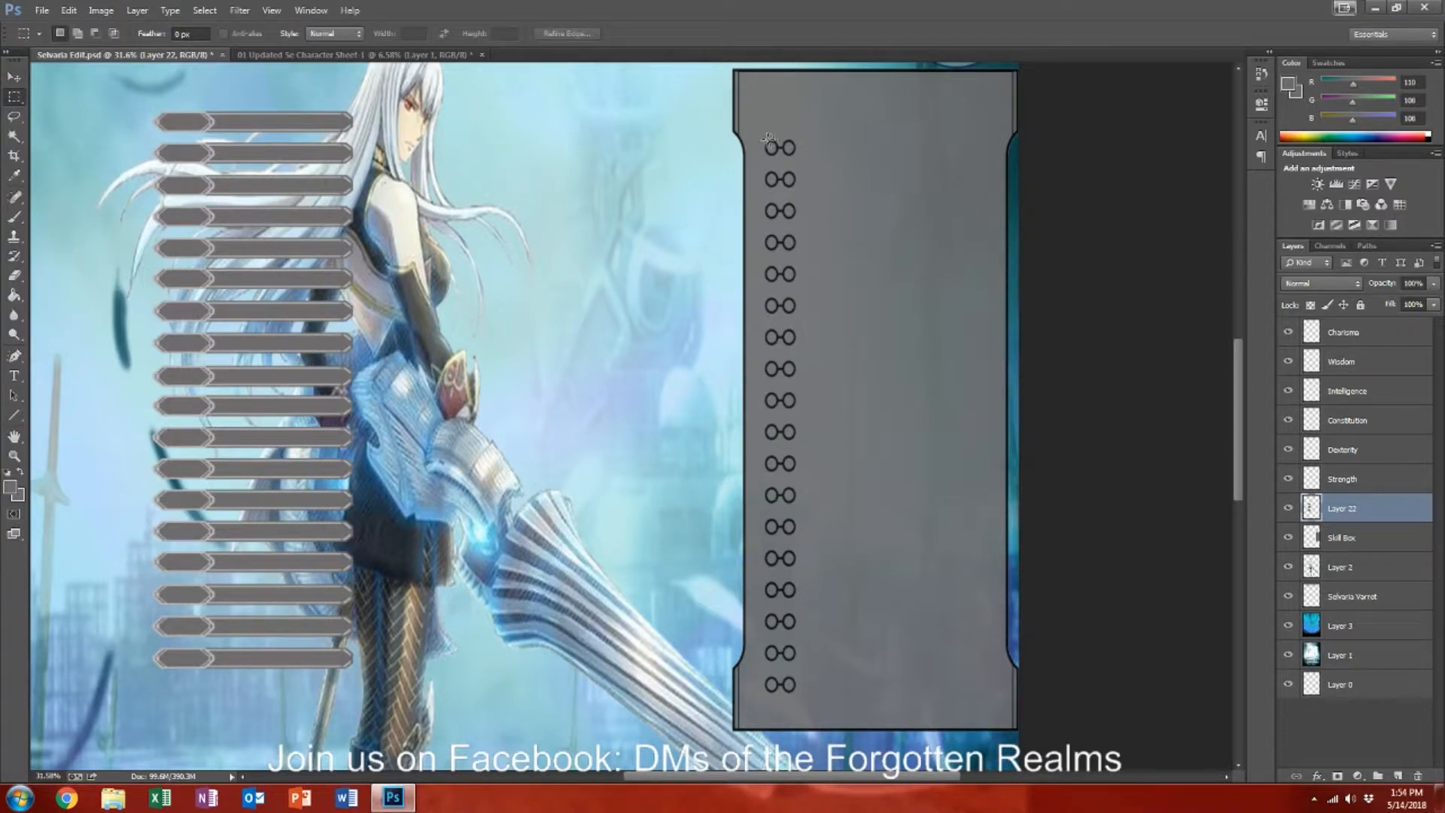
left_click_drag(762, 137, 800, 699)
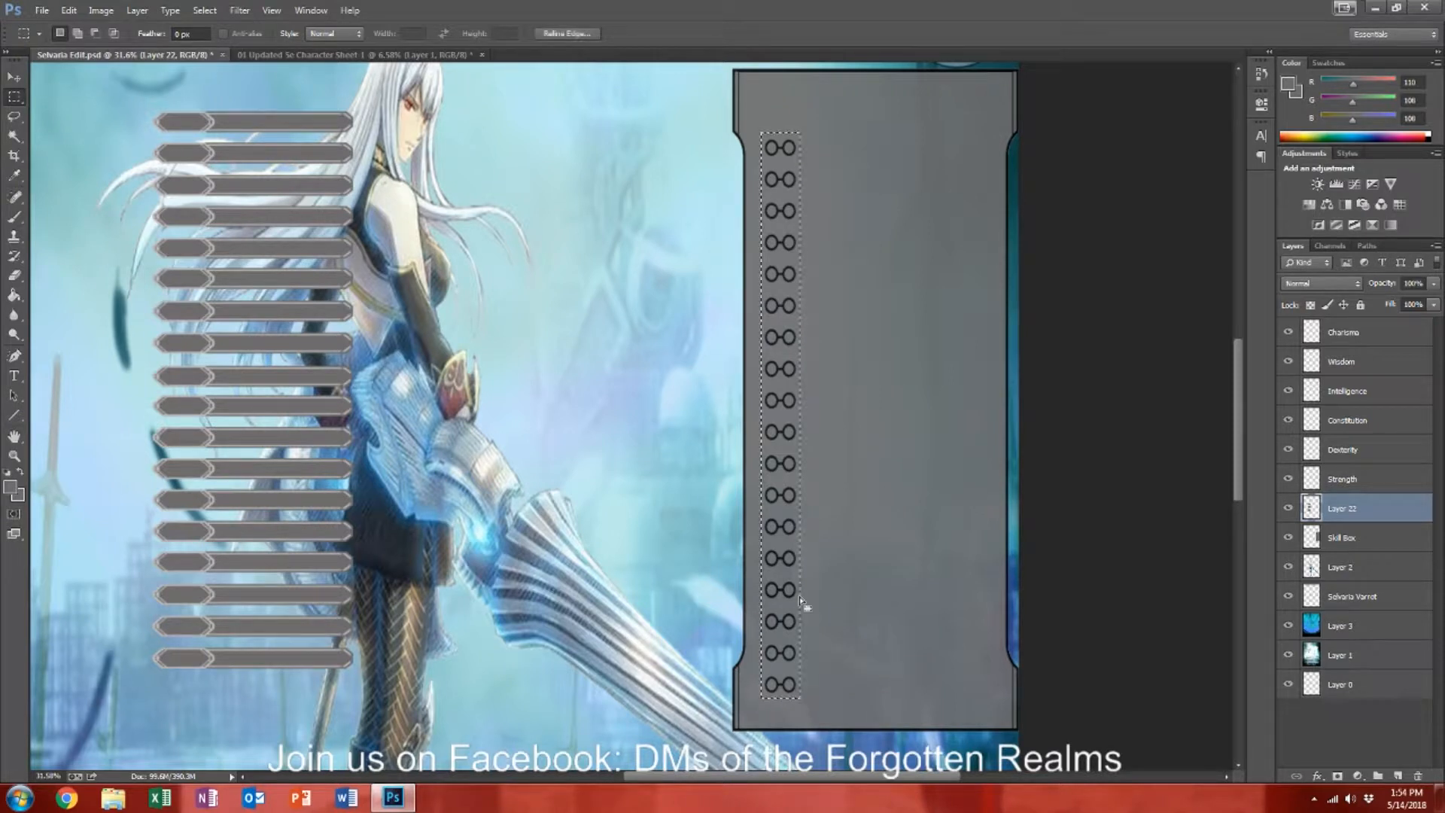
key("ctrl+x")
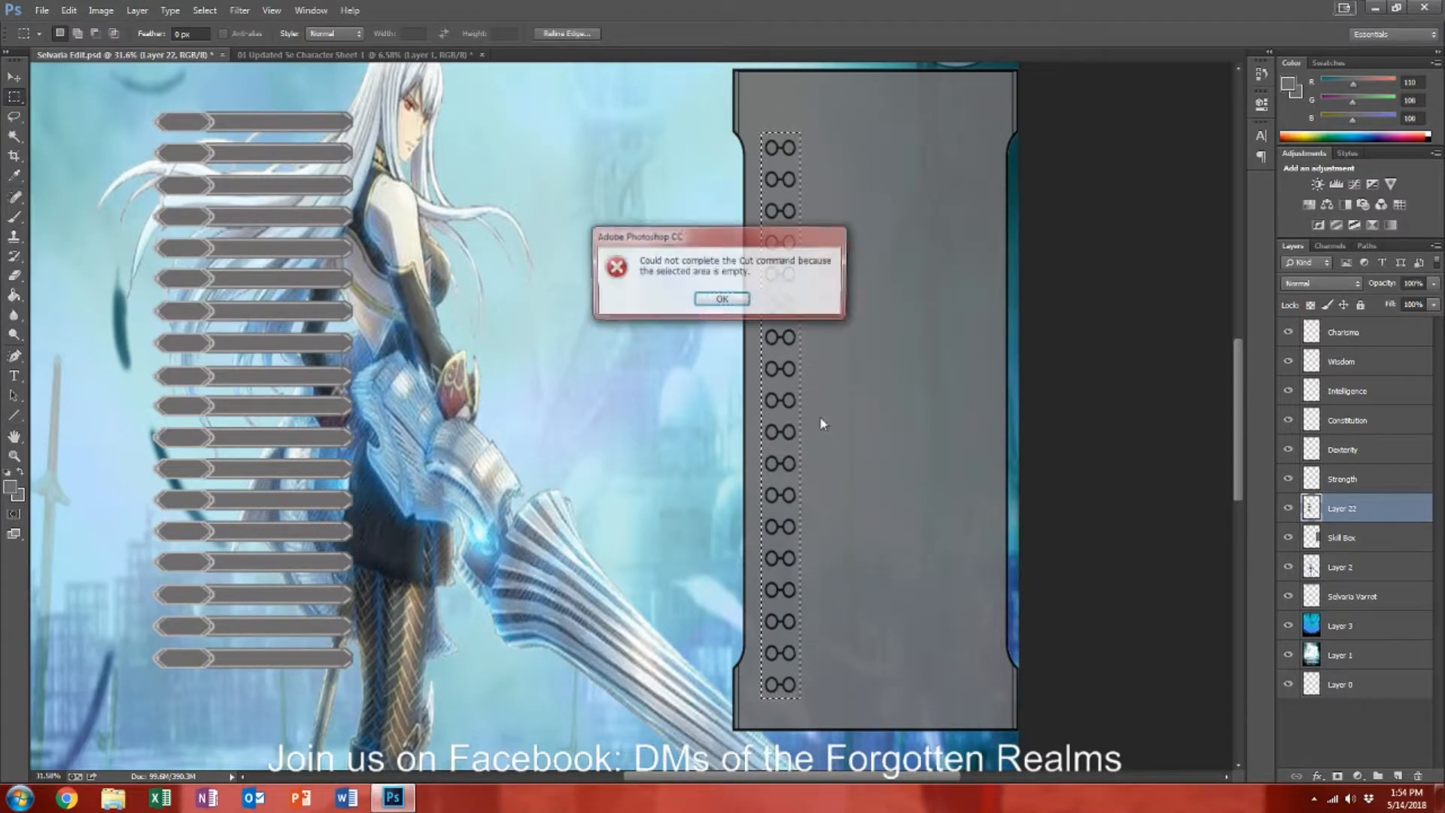
left_click(707, 300)
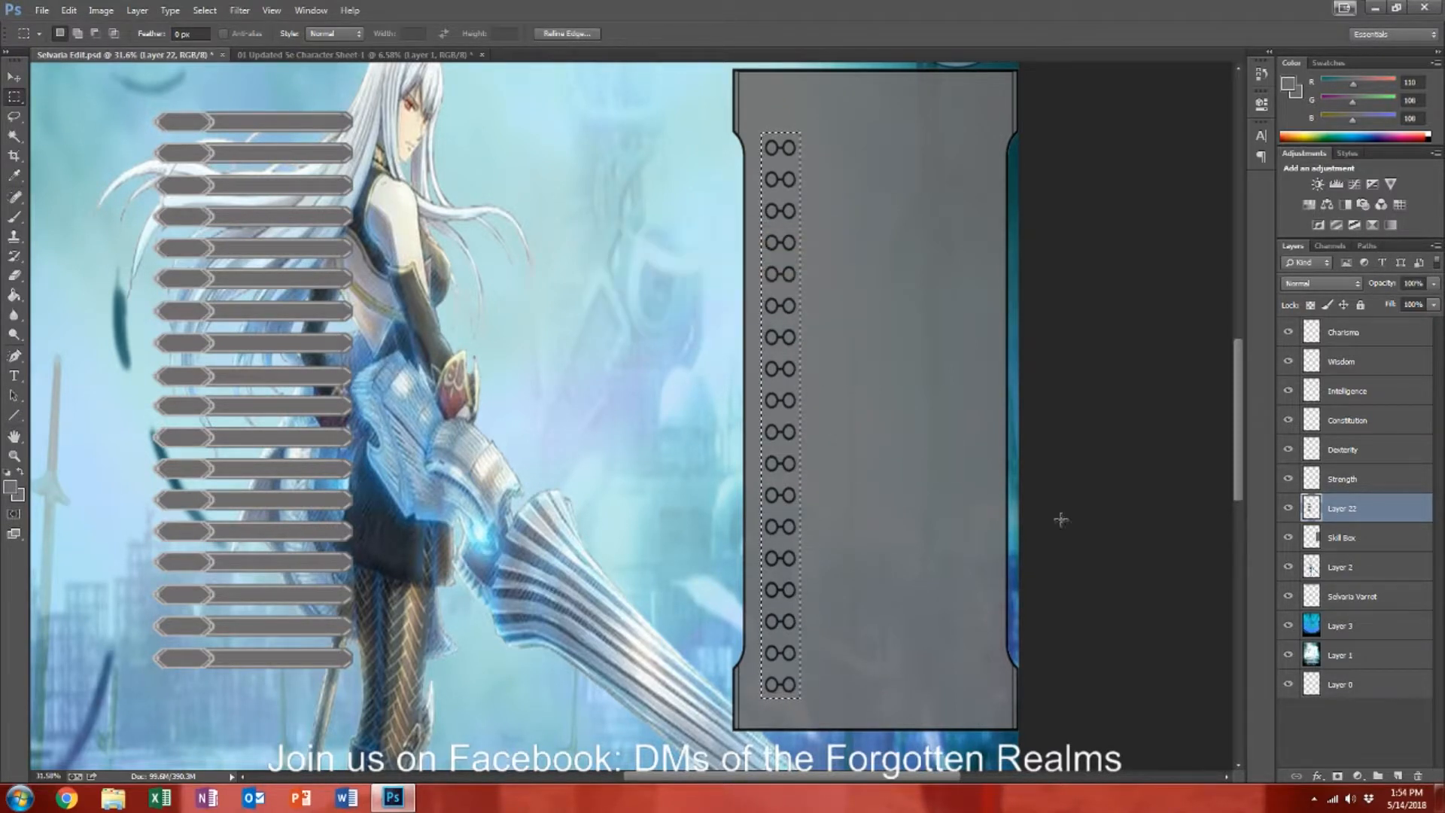
left_click(1363, 542)
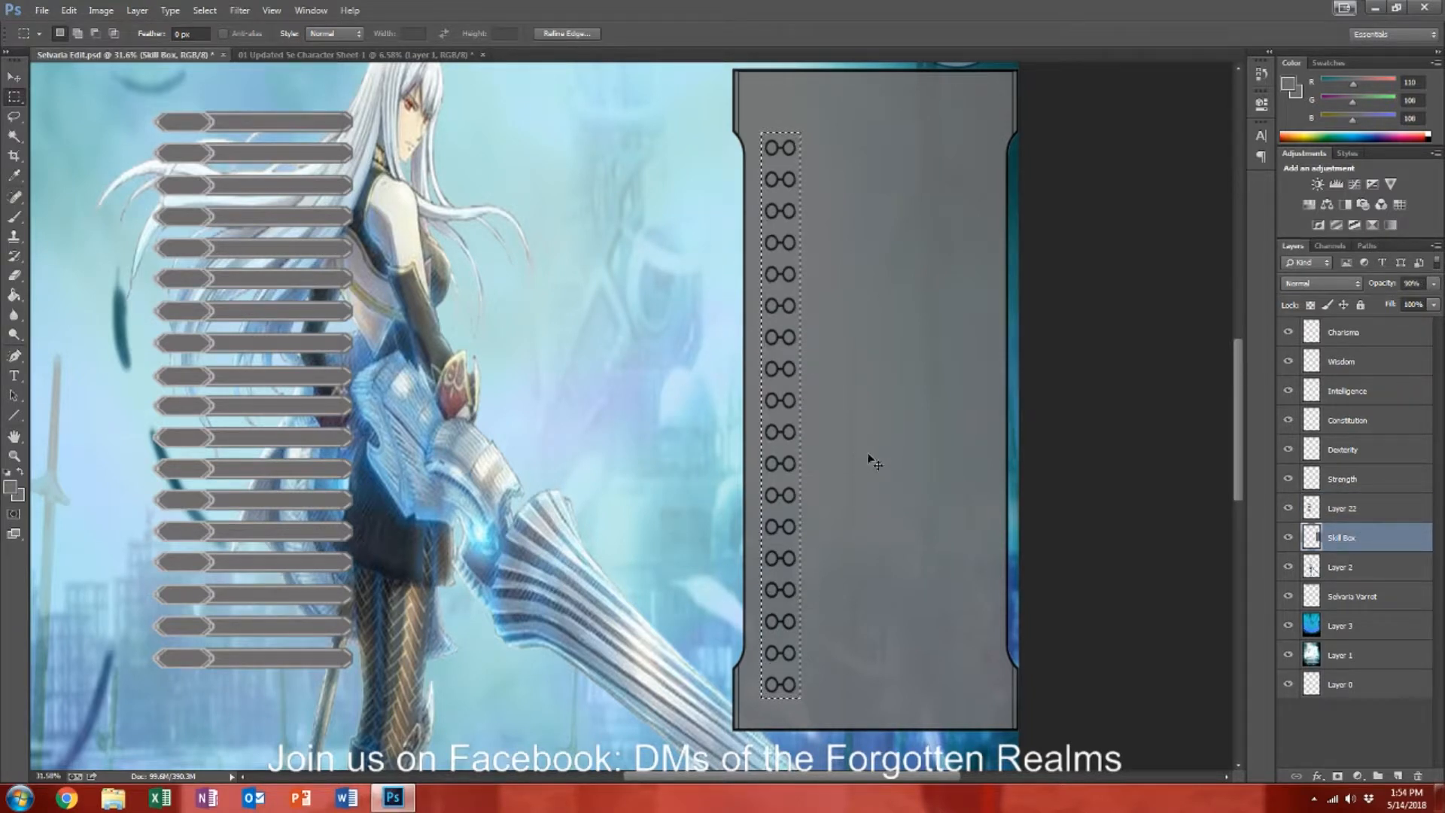
key("ctrl+x")
key("ctrl+v")
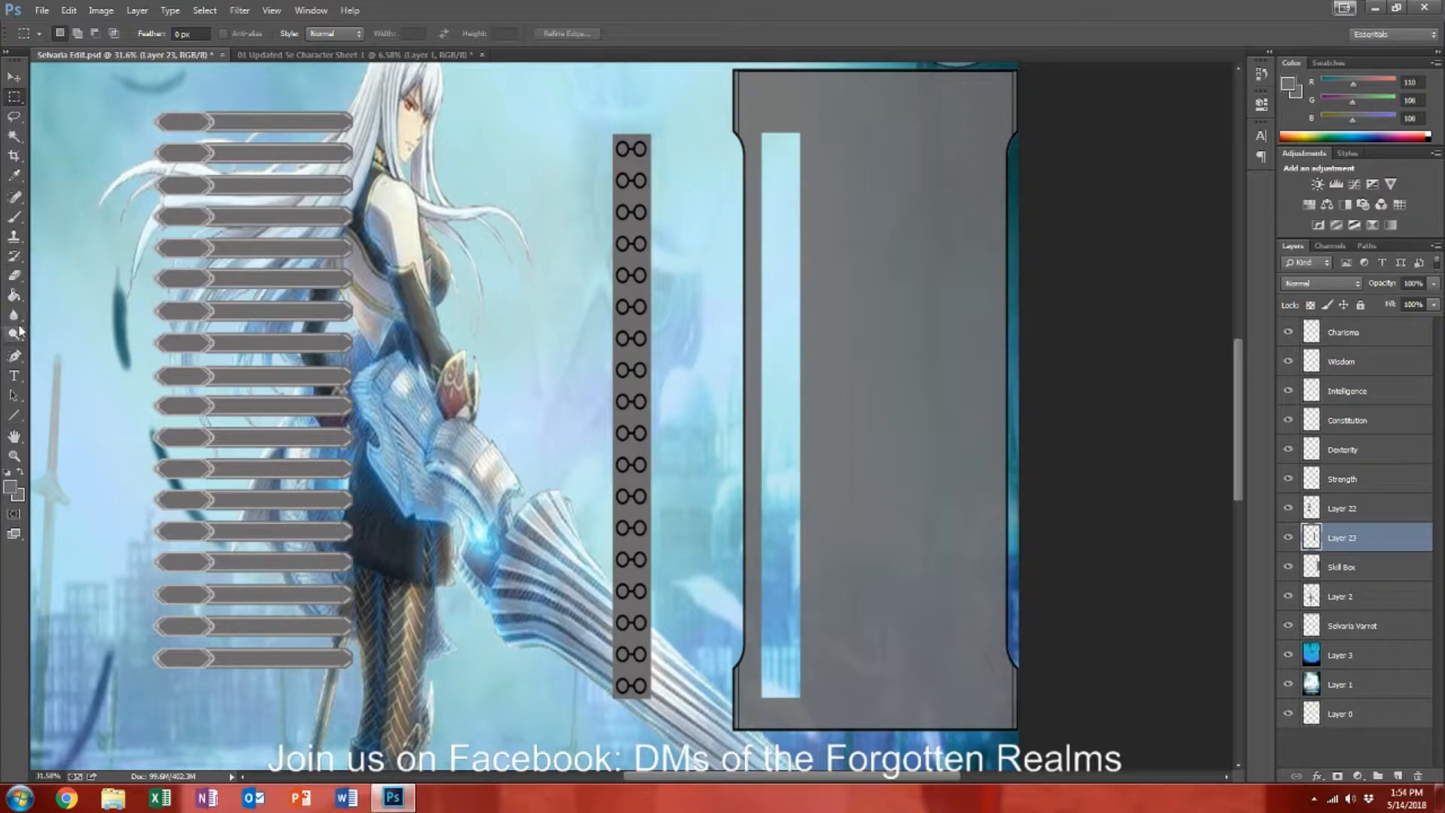
Step: Try to fill the cut-out strip in the skill box with the grey foreground colour, and undo the fill
left_click(18, 302)
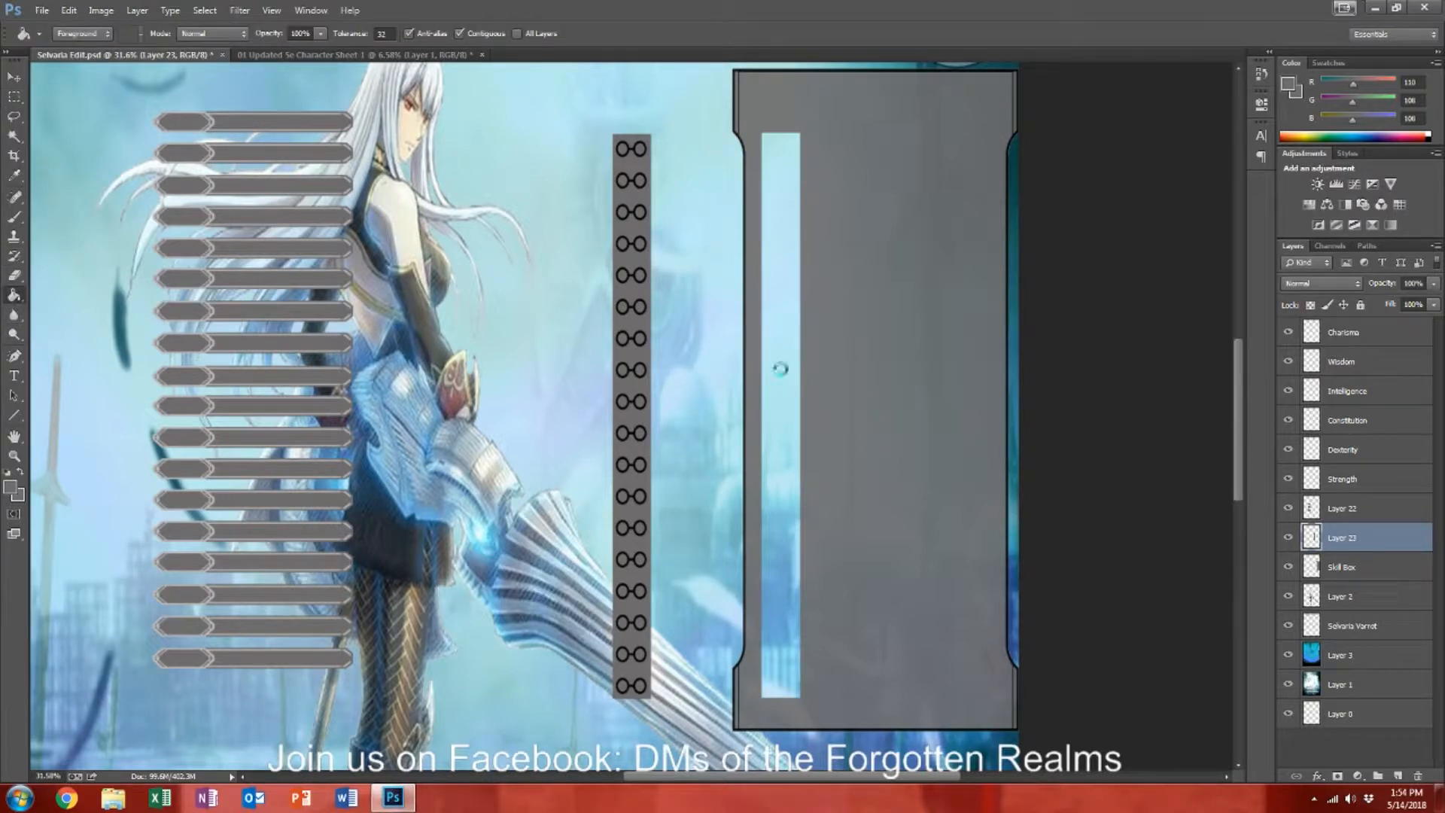
left_click(780, 370)
key("ctrl+z")
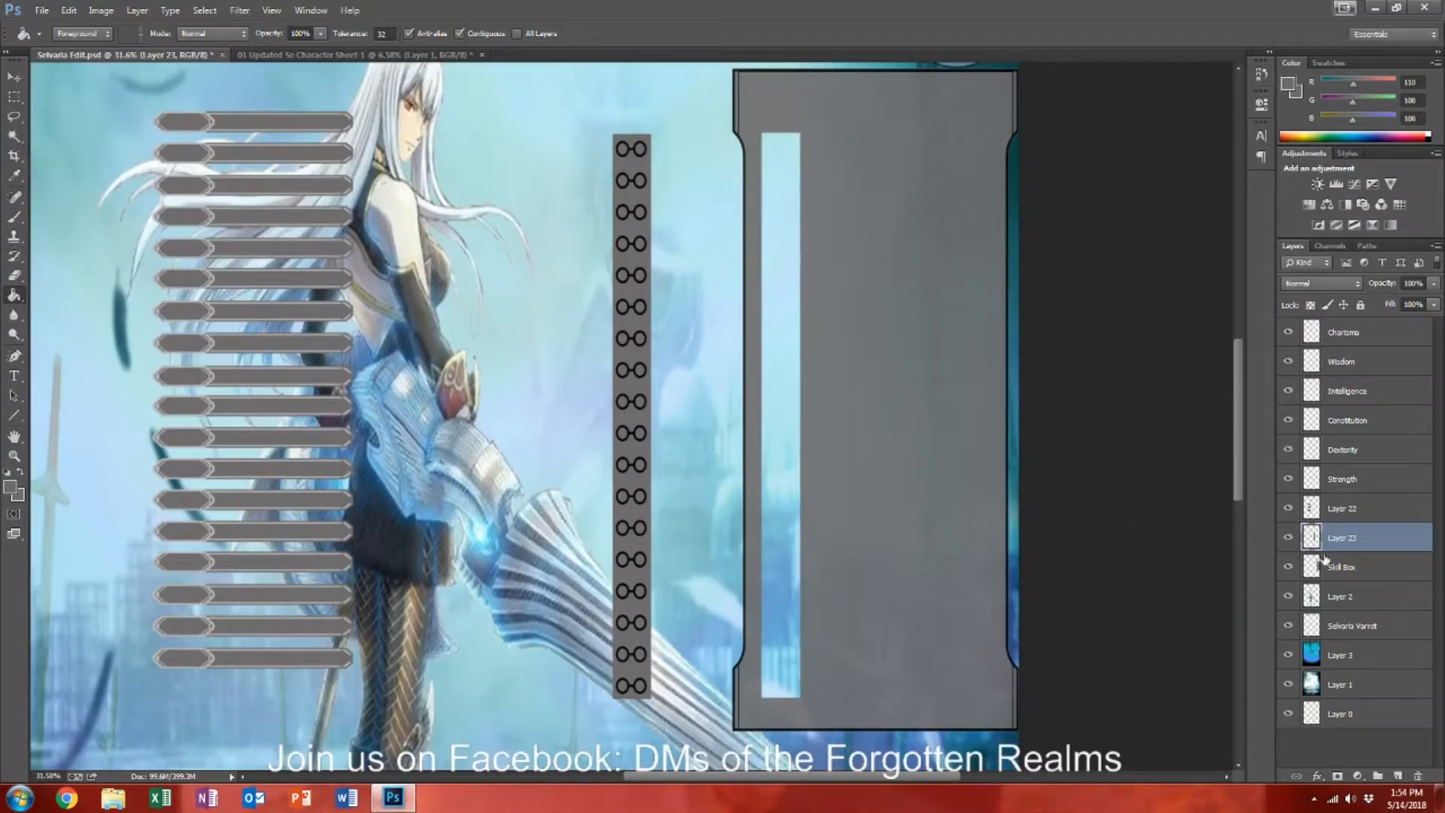
Step: Fill the light vertical strip in the Skill Box layer with the grey foreground colour and stretch the box downward to about 116% height
left_click(1378, 573)
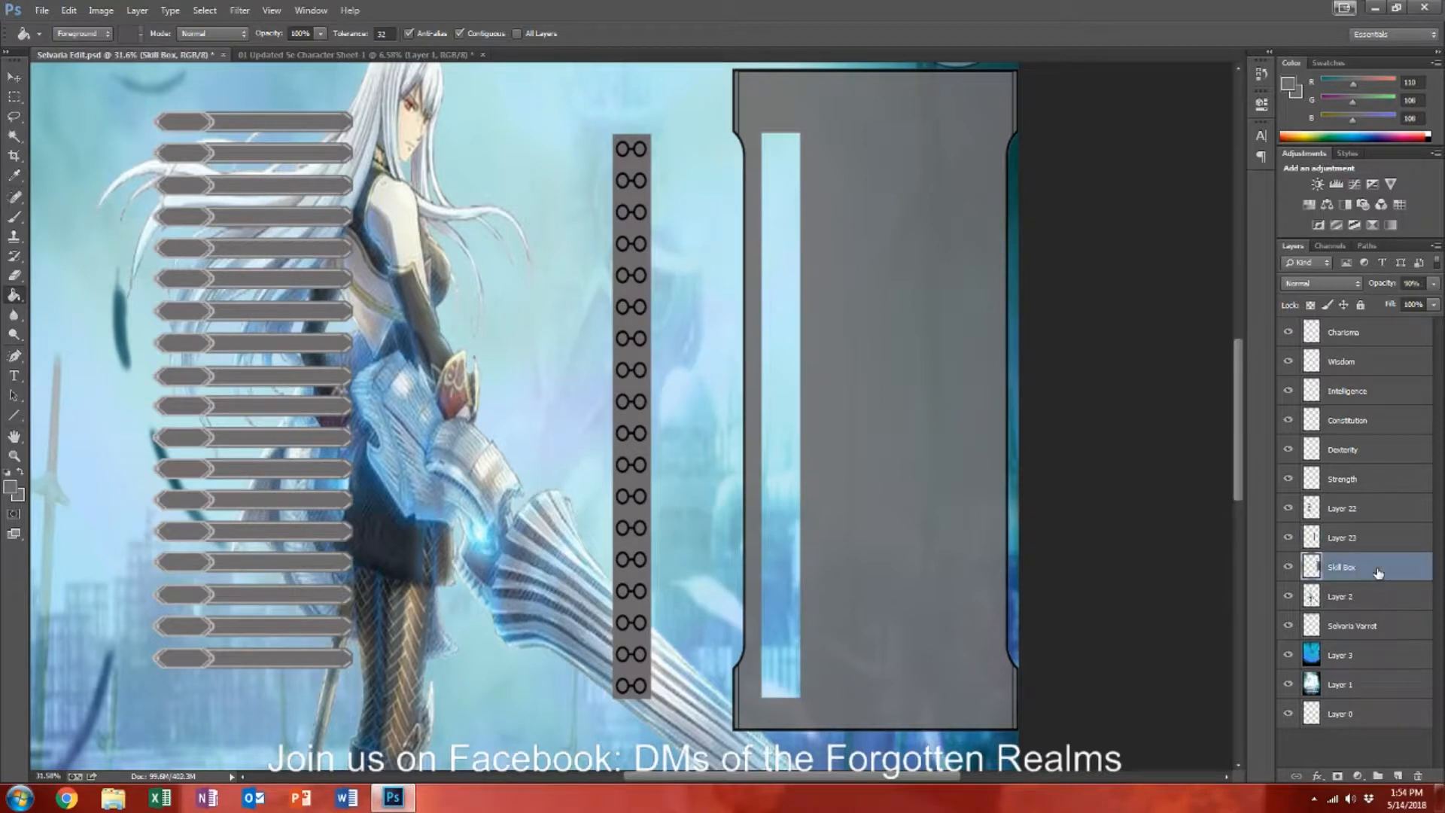
left_click(780, 414)
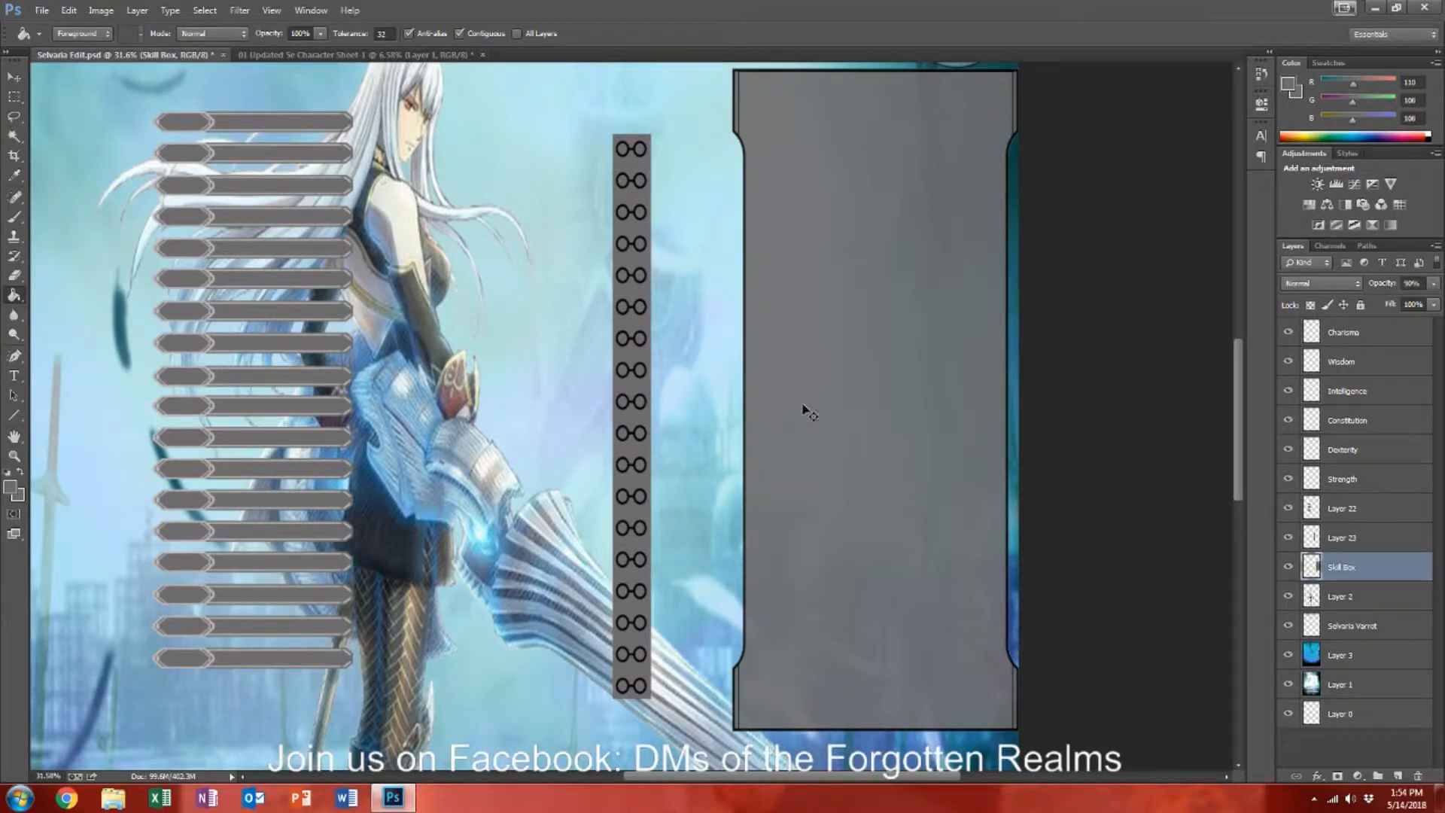
key("ctrl+t")
scroll(833, 405, "down", 4)
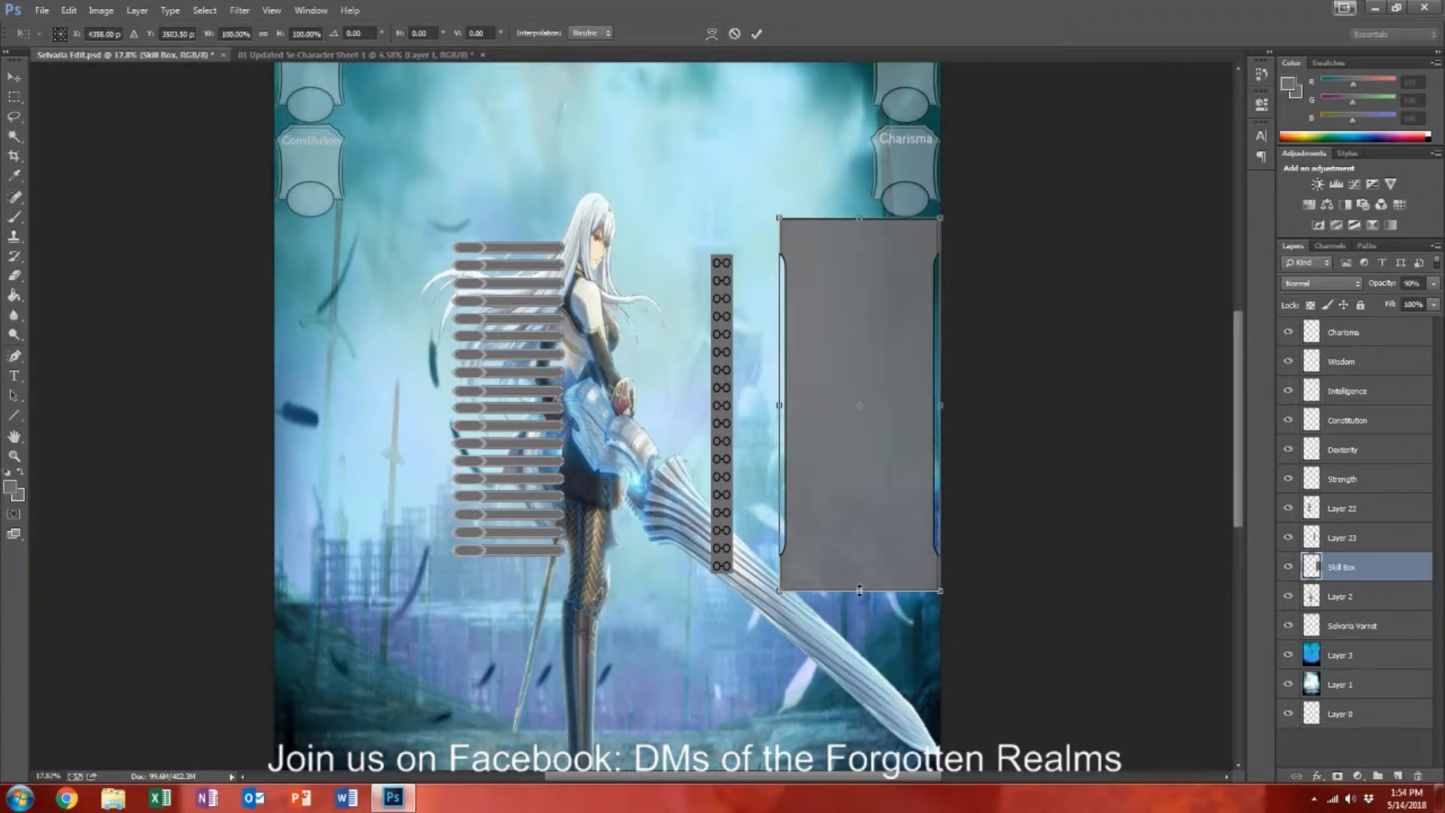
left_click_drag(859, 590, 860, 648)
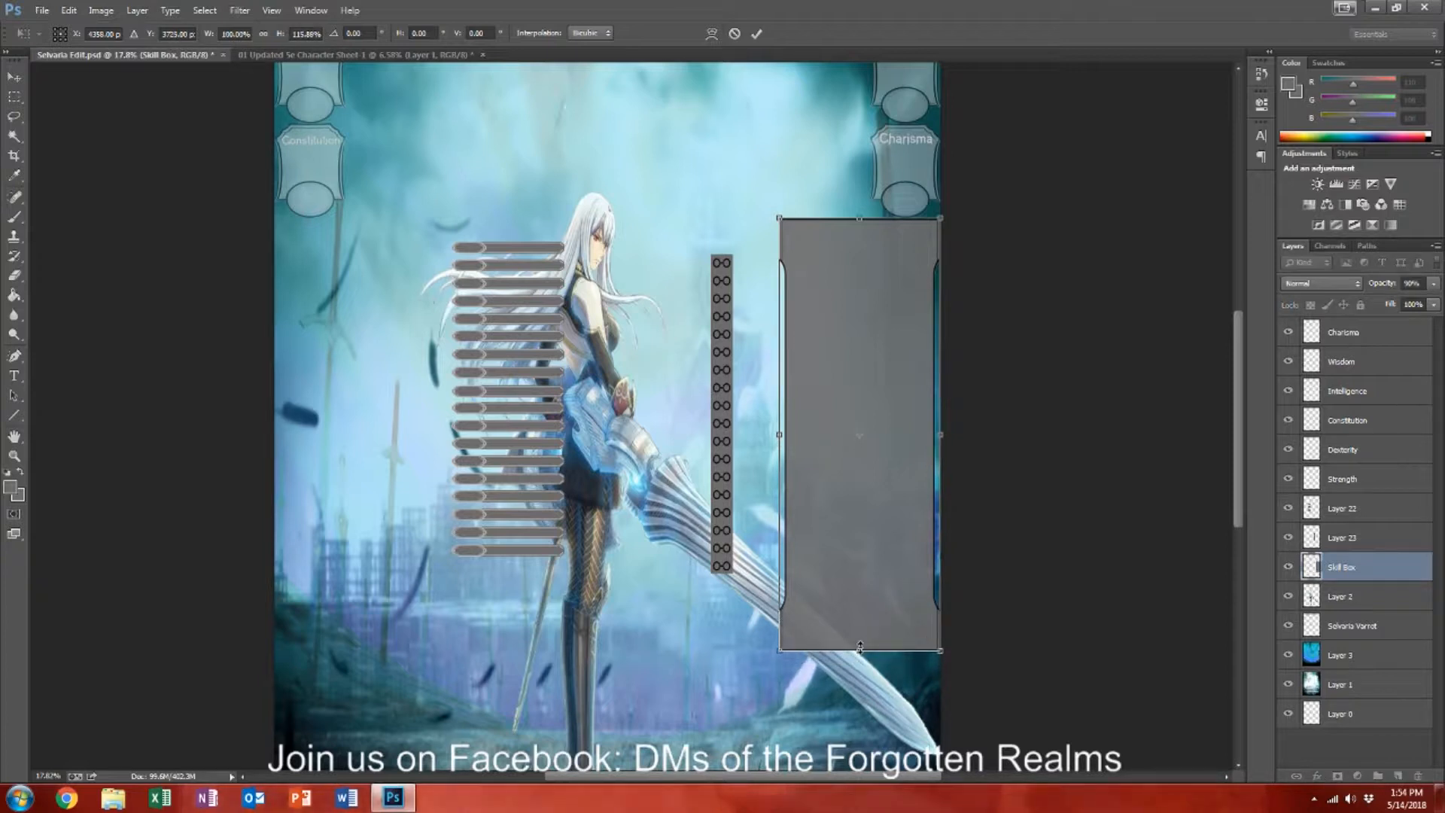
key("Return")
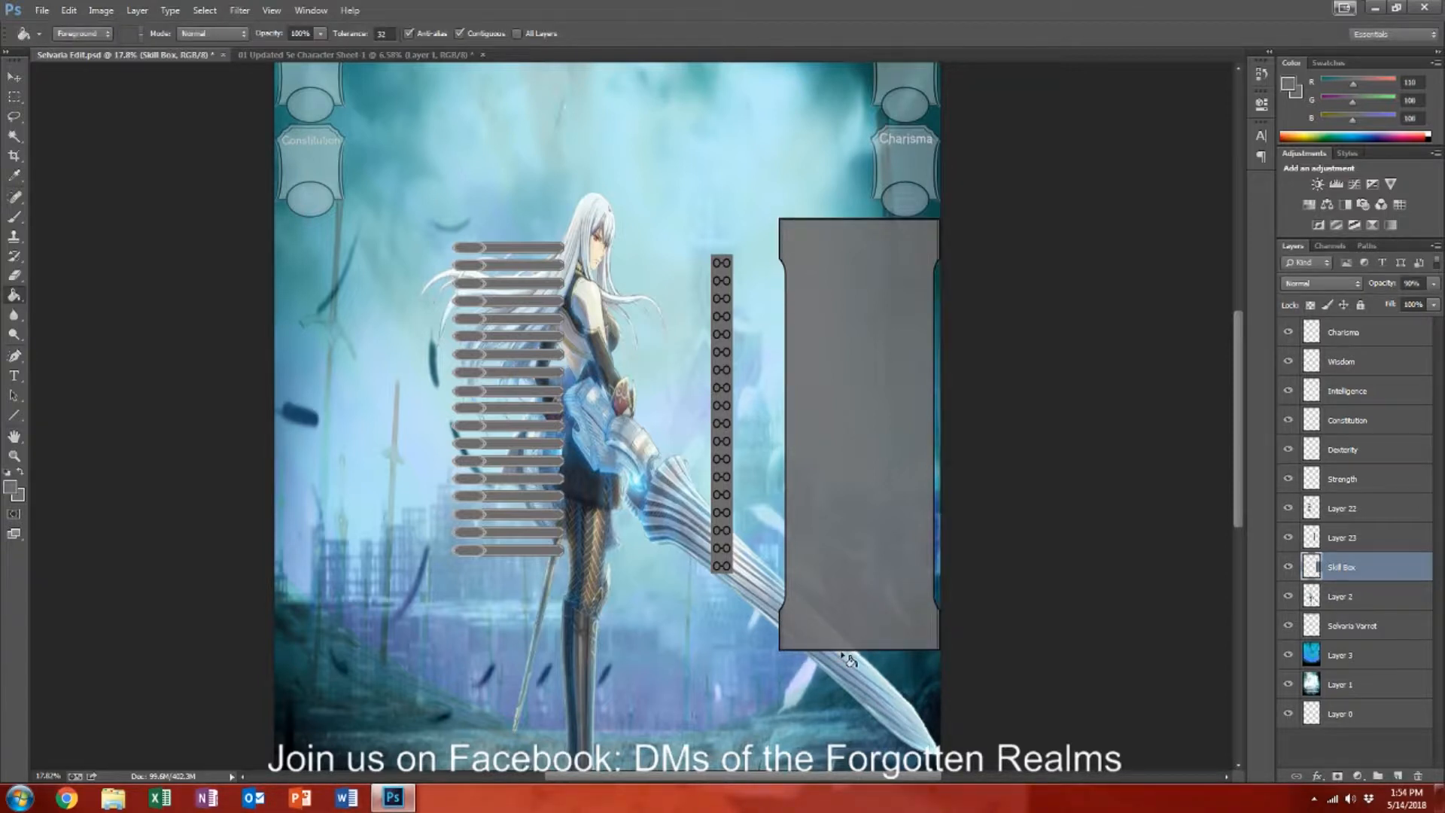
Step: Move the column of linked circles onto the Skill Box, near its inner edge below the wider upper section
scroll(882, 529, "up", 2)
scroll(883, 529, "up", 1)
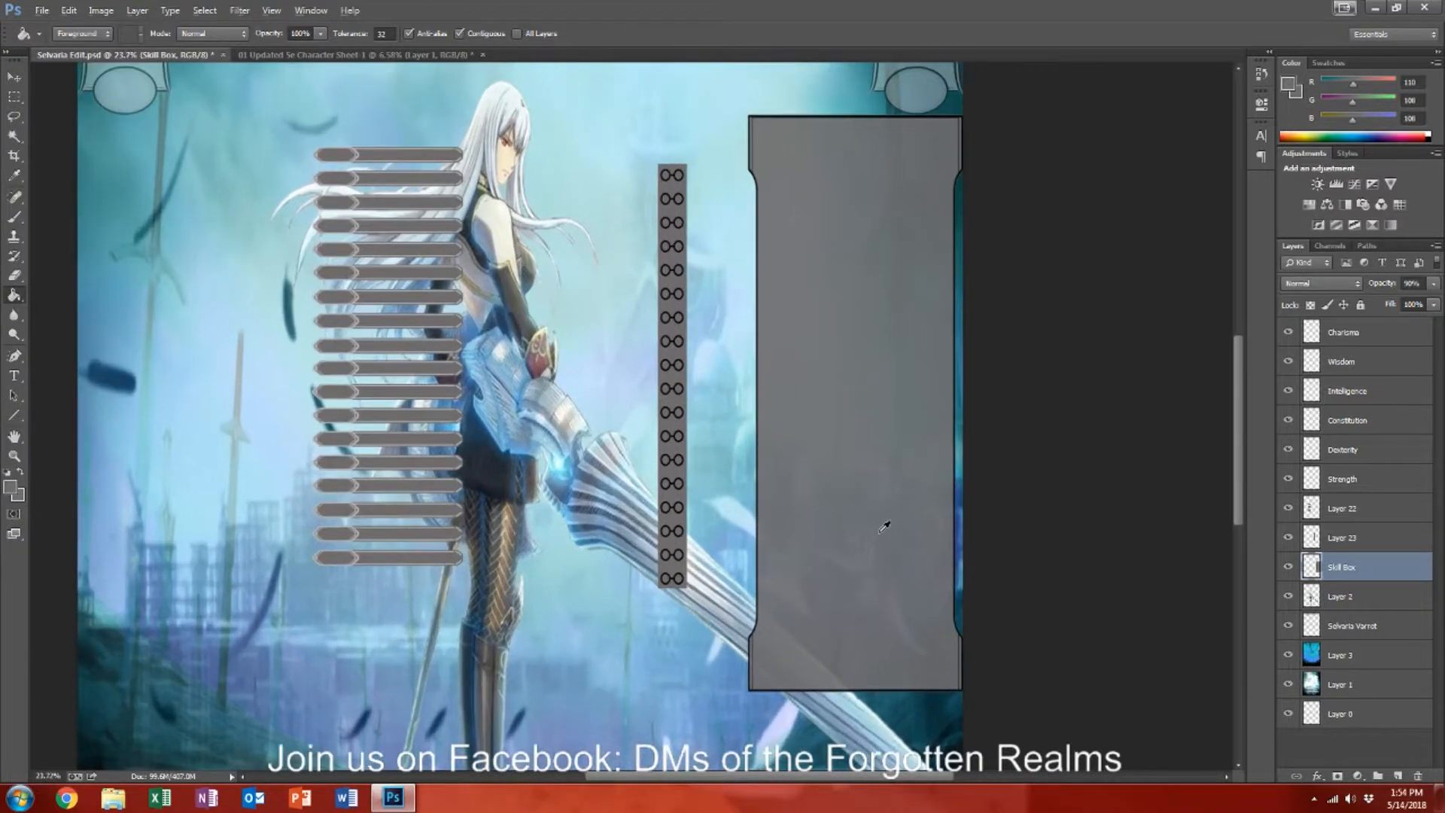
left_click(13, 76)
left_click_drag(671, 270, 788, 293)
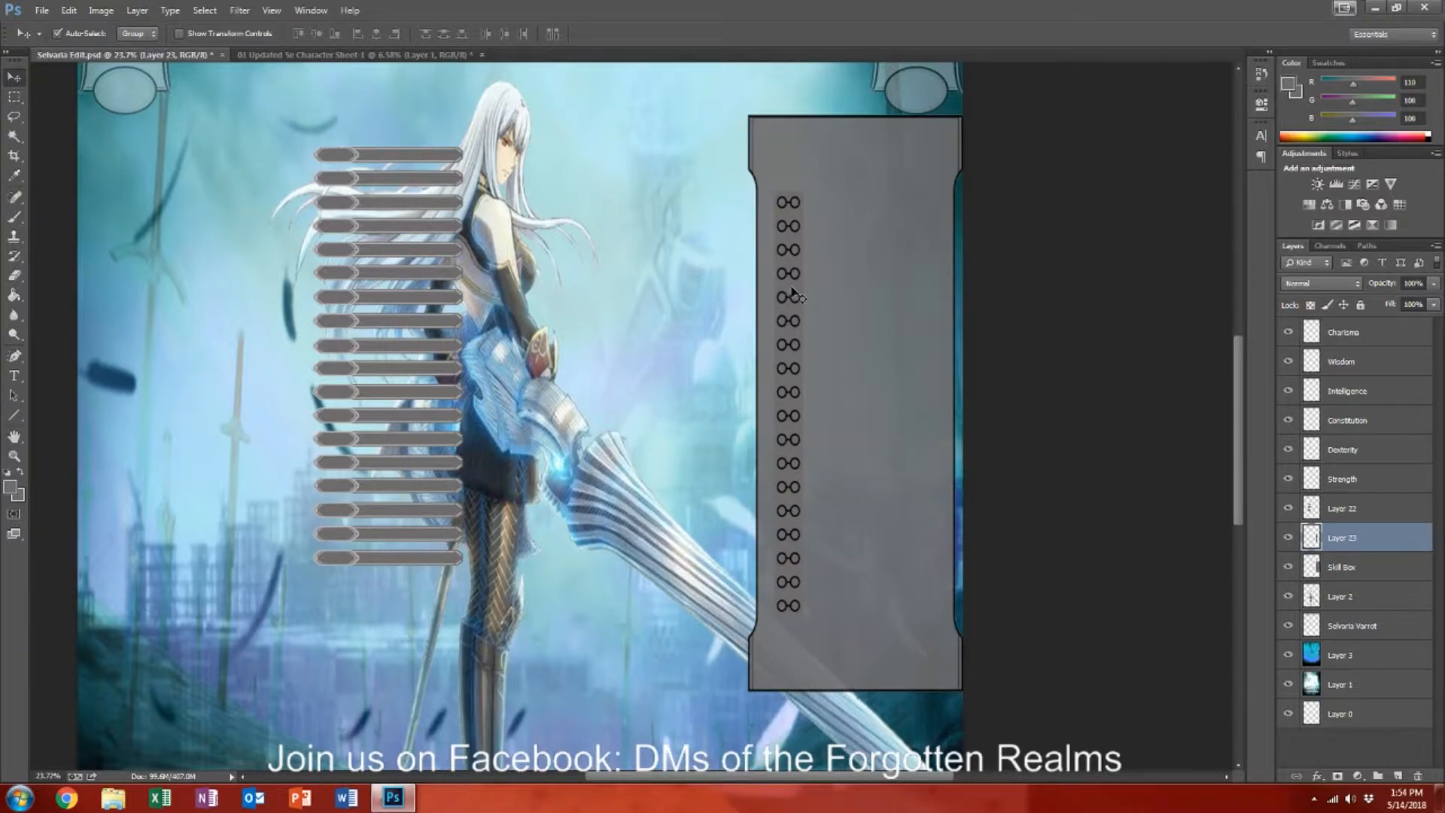
Step: Sample the Skill Box grey beside the circle column and fill the background strip behind the circles with it
scroll(831, 292, "up", 5)
scroll(832, 297, "down", 1)
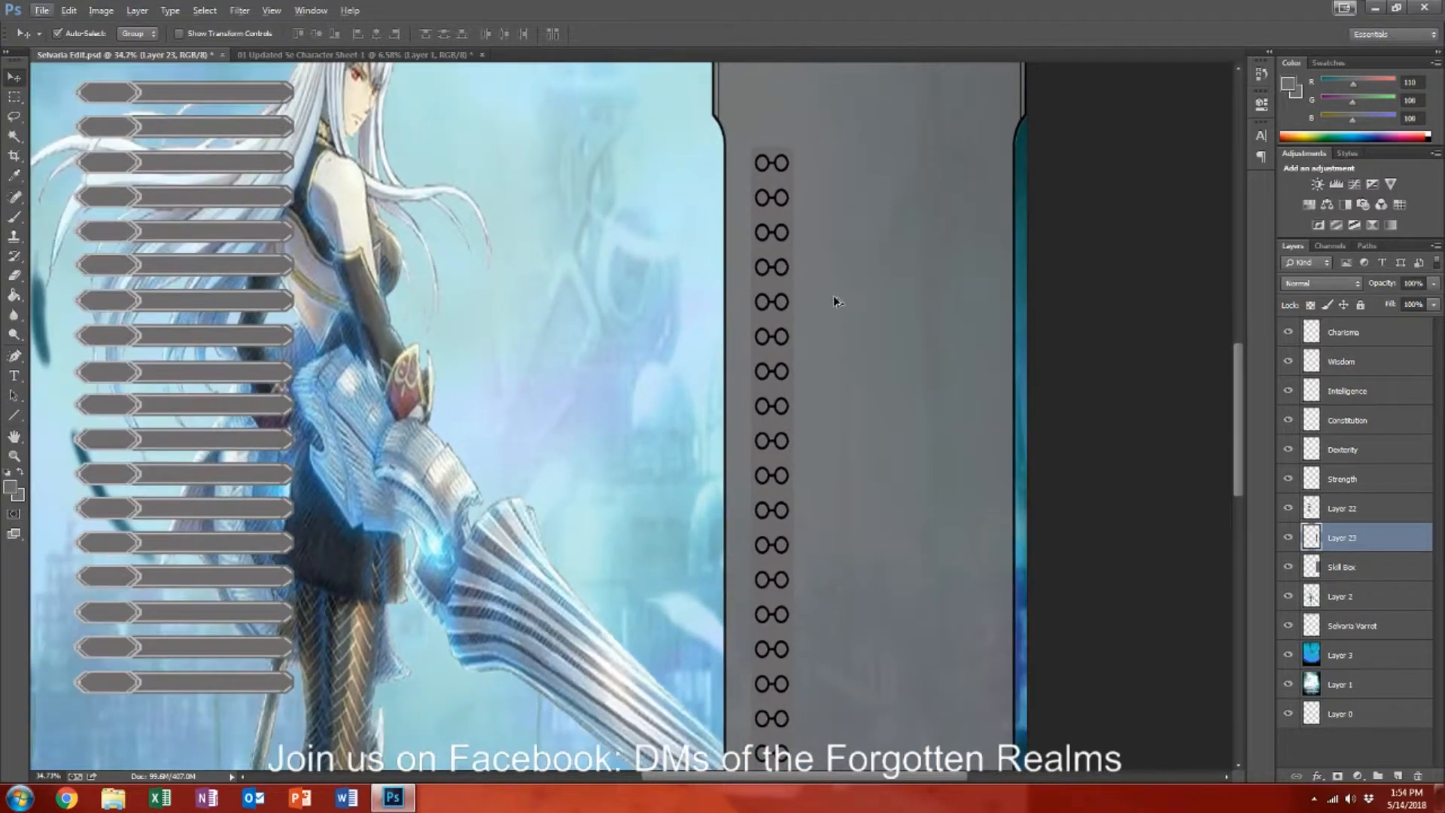
left_click(16, 298)
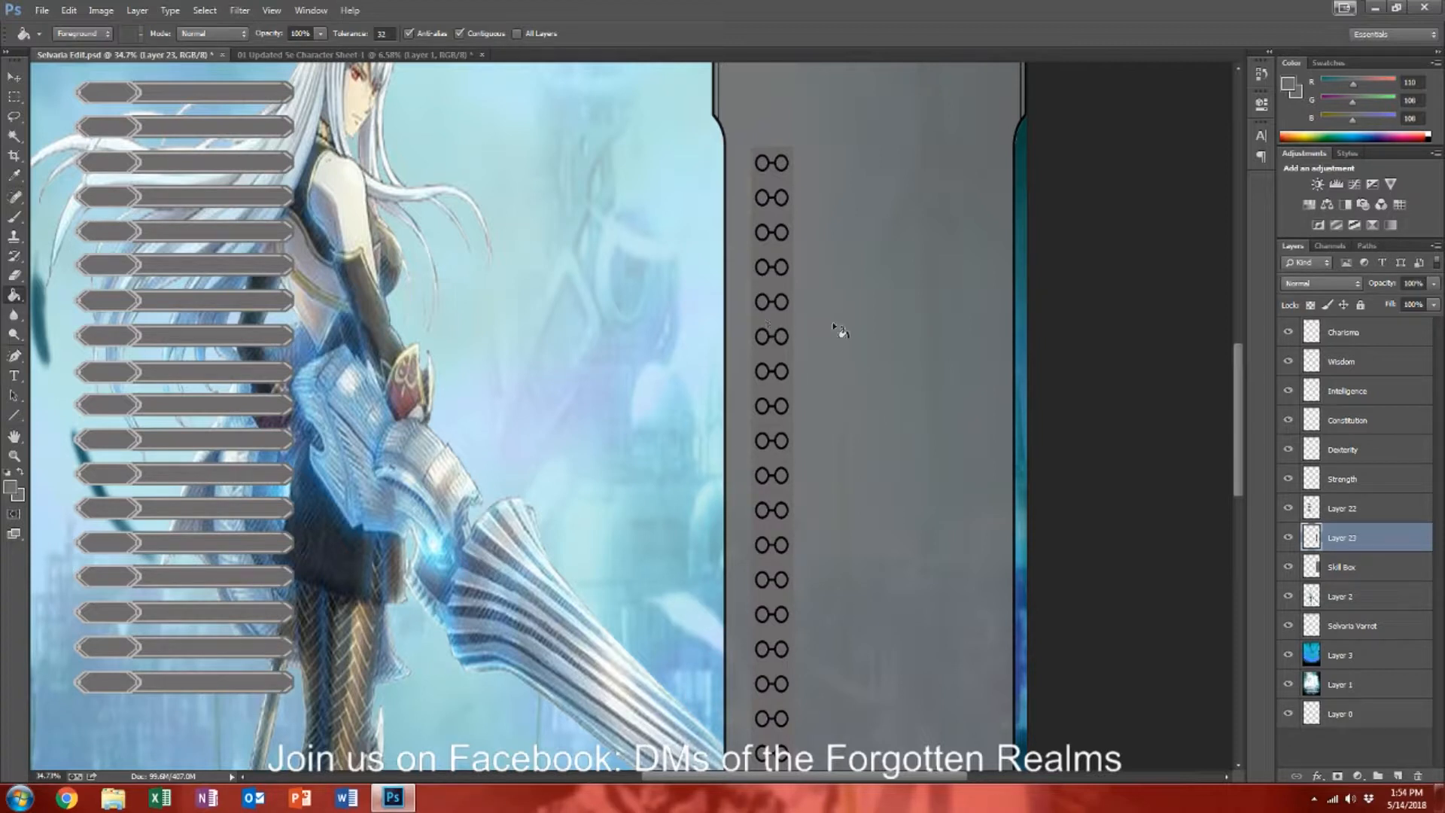
left_click(802, 335, "alt")
left_click(777, 332)
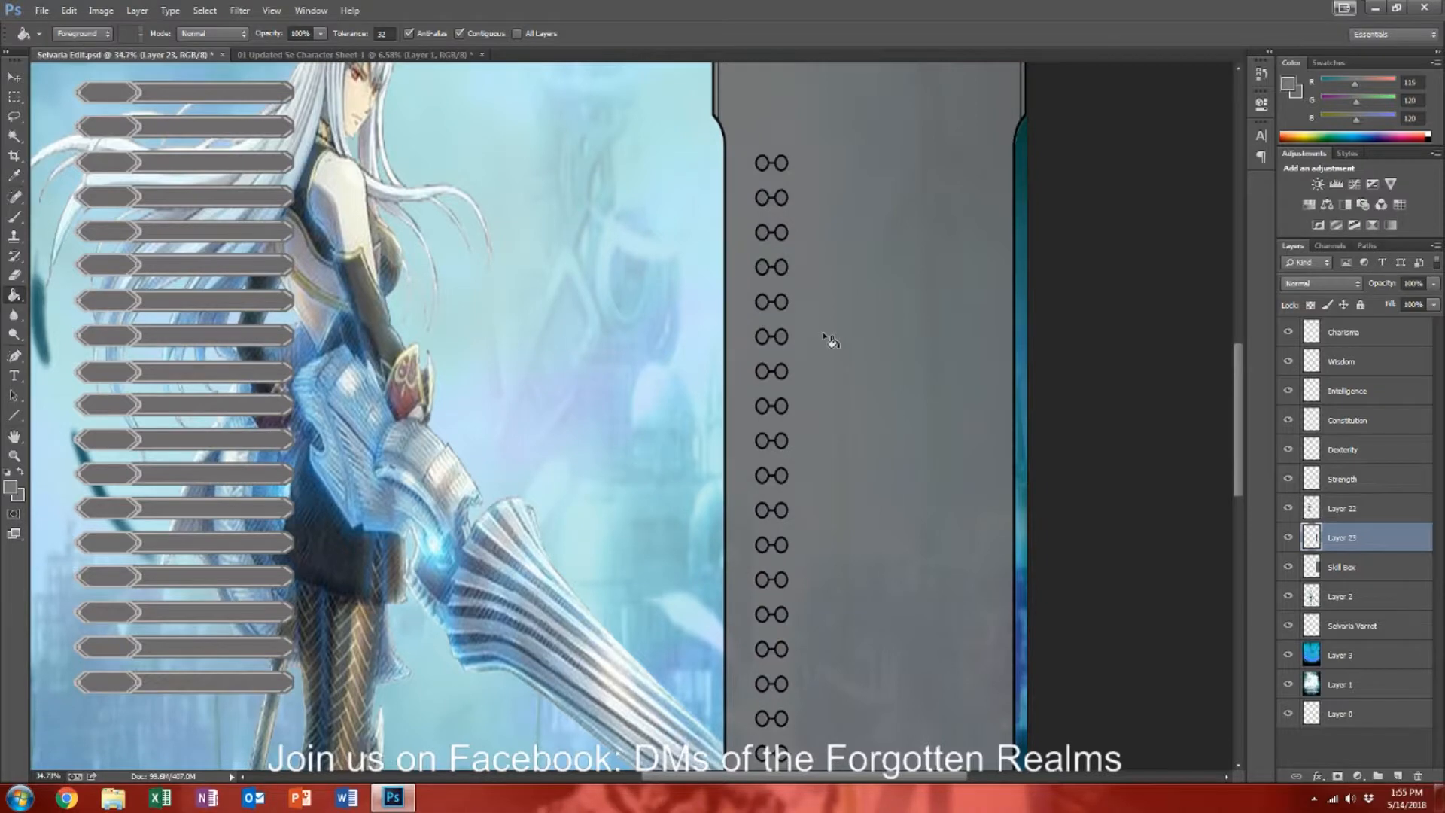
scroll(829, 336, "down", 1)
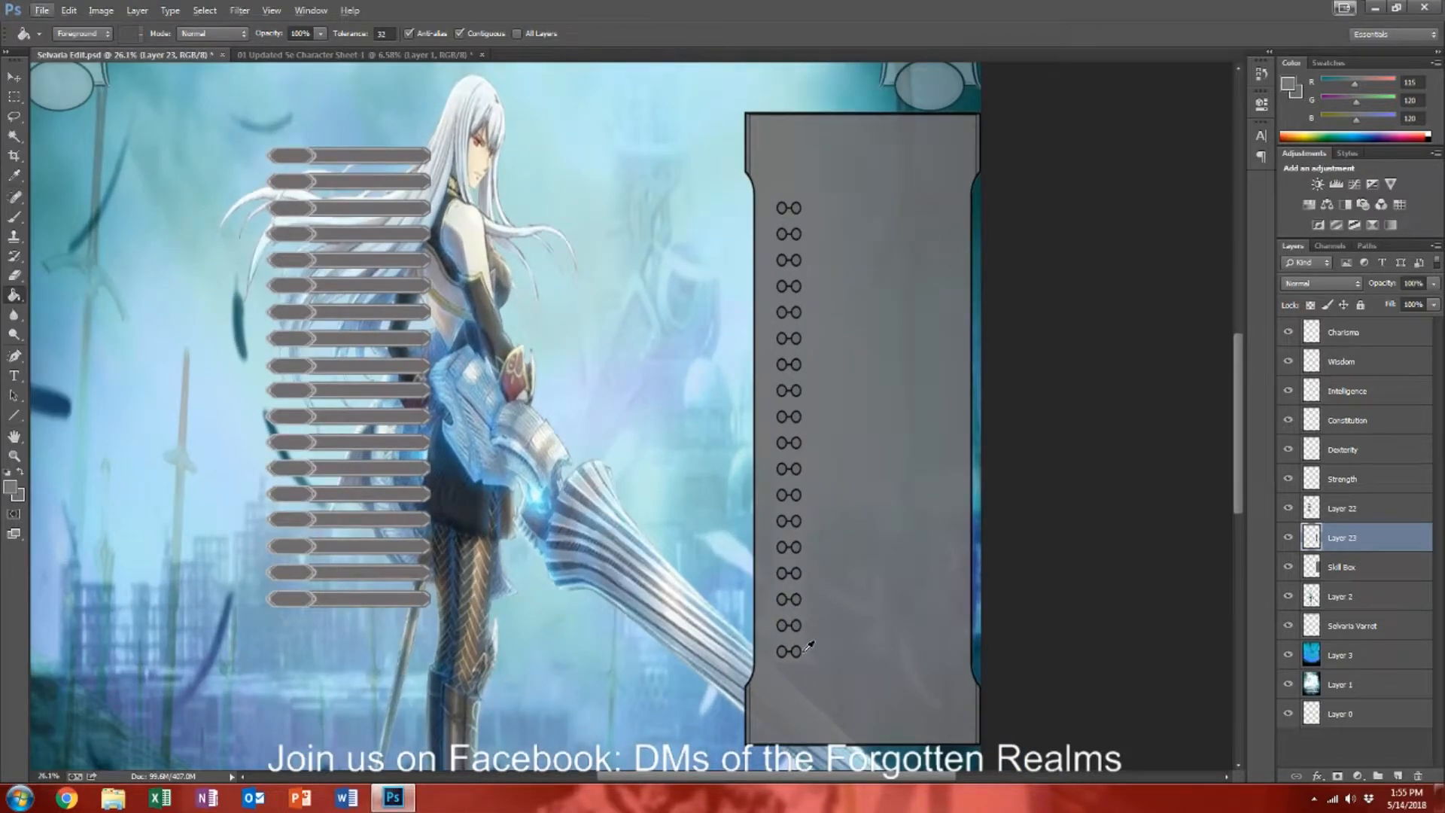
Step: Shift the circle column slightly closer to the Skill Box's inner edge and merge Layer 23 with the Skill Box layer
scroll(807, 645, "up", 2)
scroll(805, 645, "down", 5)
scroll(802, 632, "up", 6)
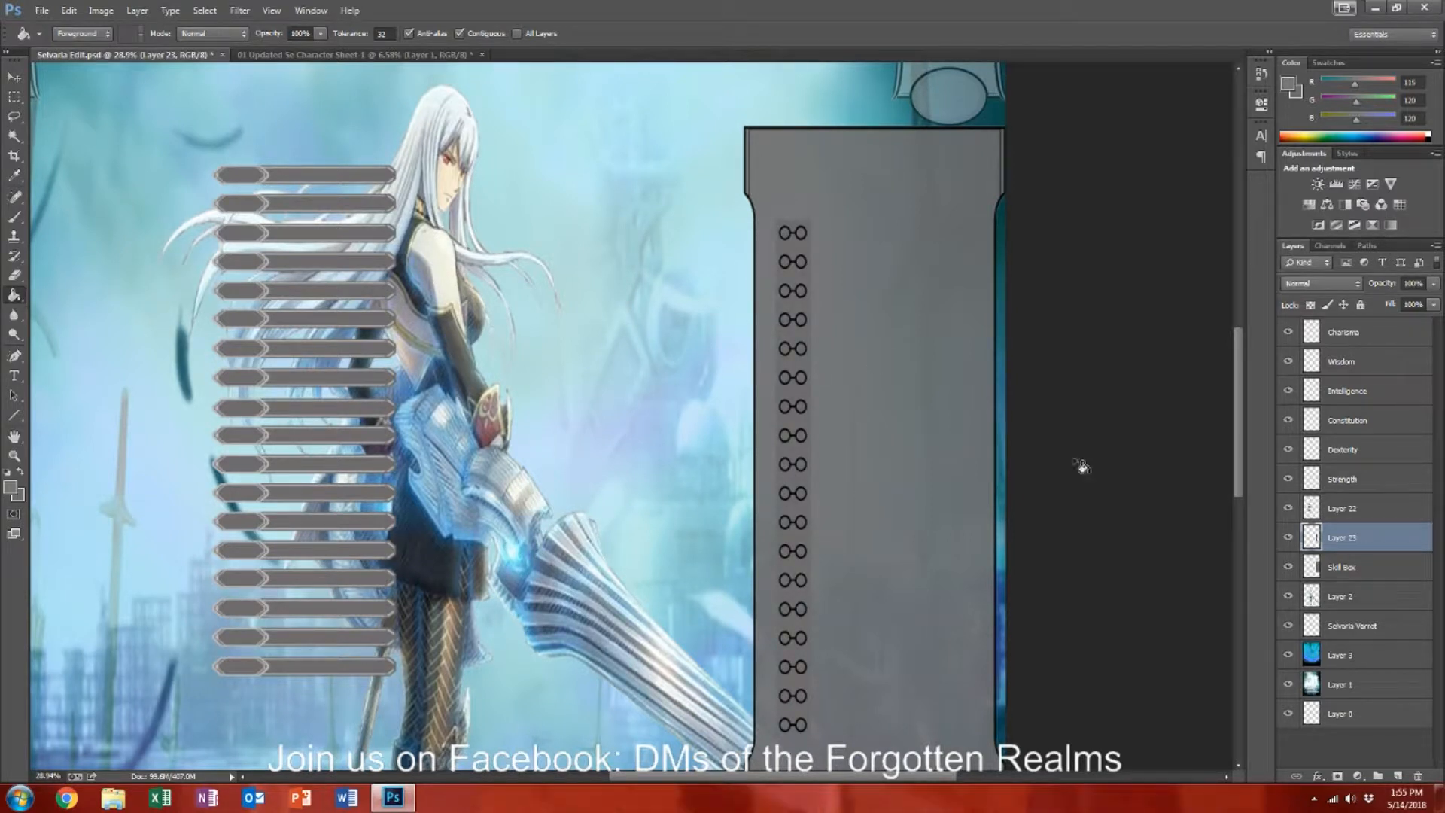
left_click(13, 78)
left_click_drag(797, 238, 784, 241)
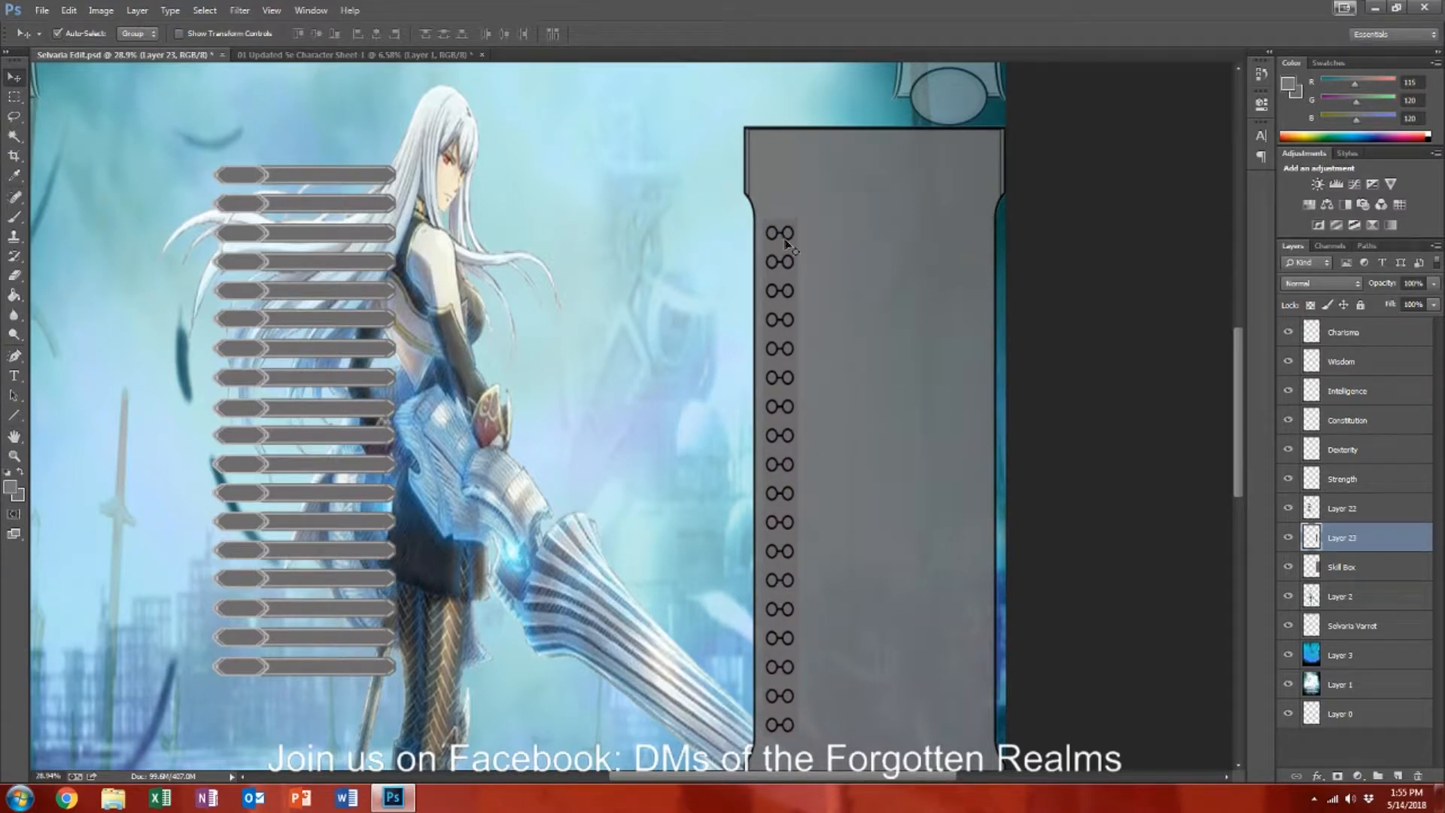
left_click(880, 295, "shift")
right_click(879, 294)
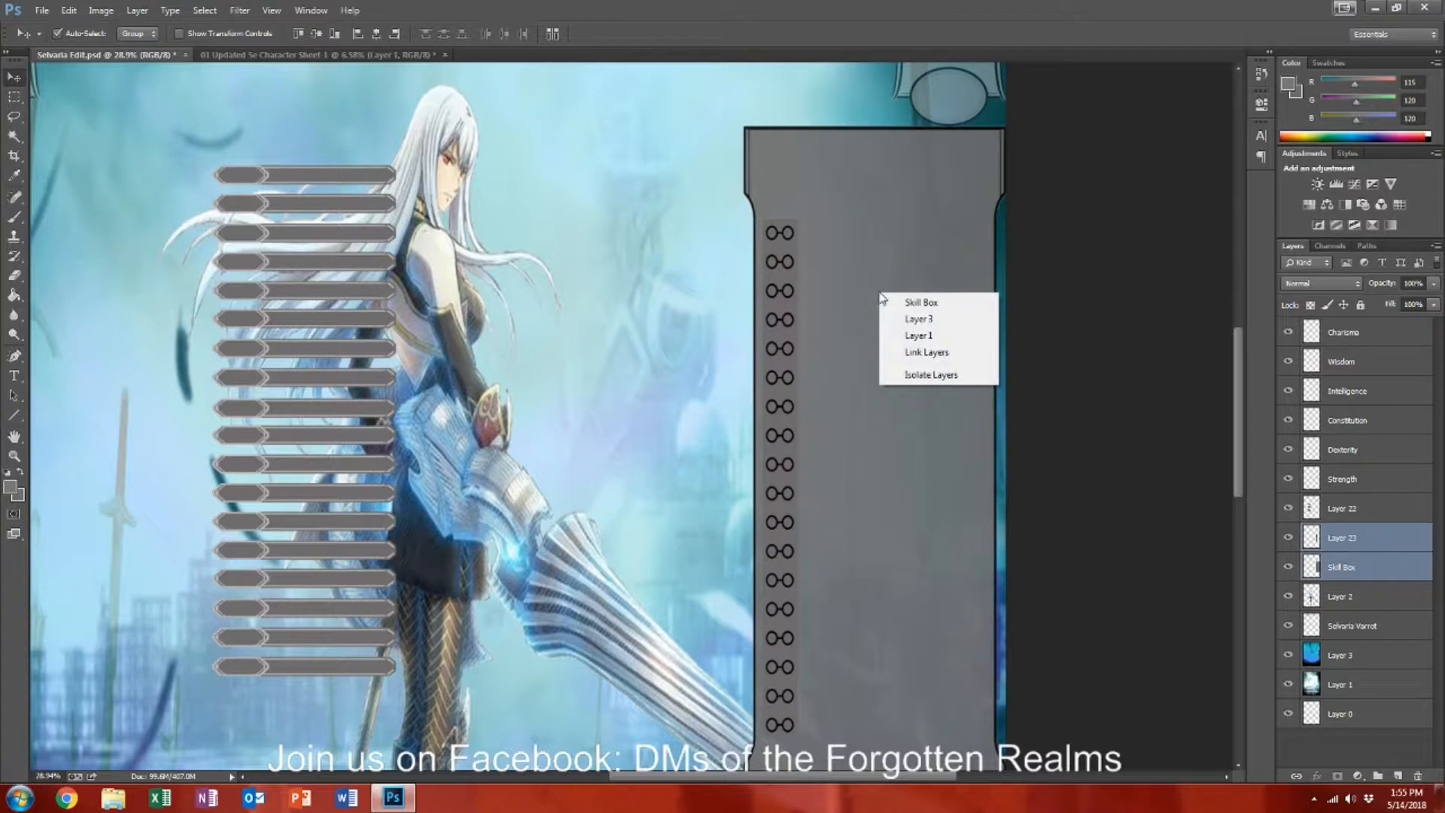
right_click(1339, 566)
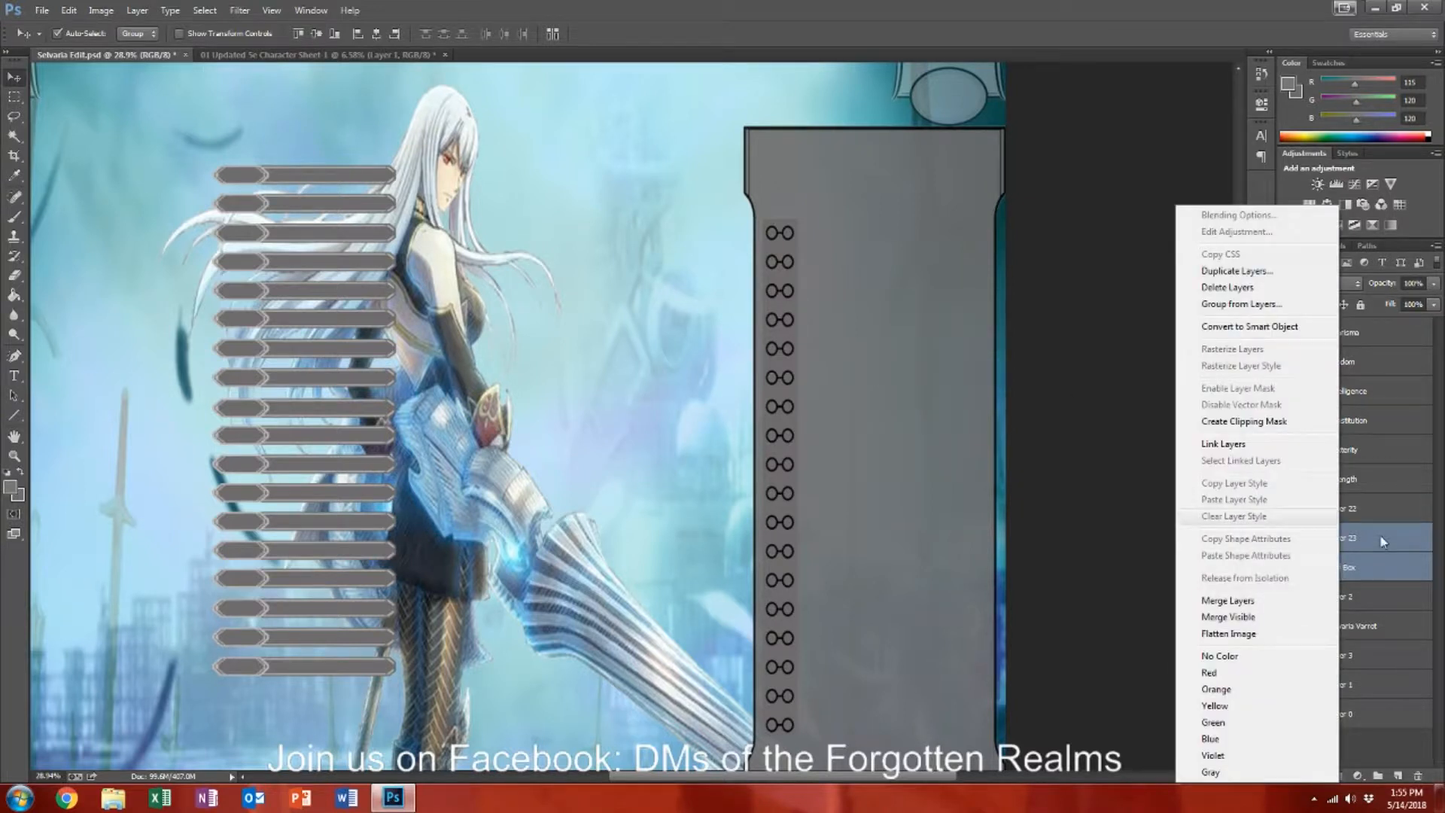
left_click(1238, 600)
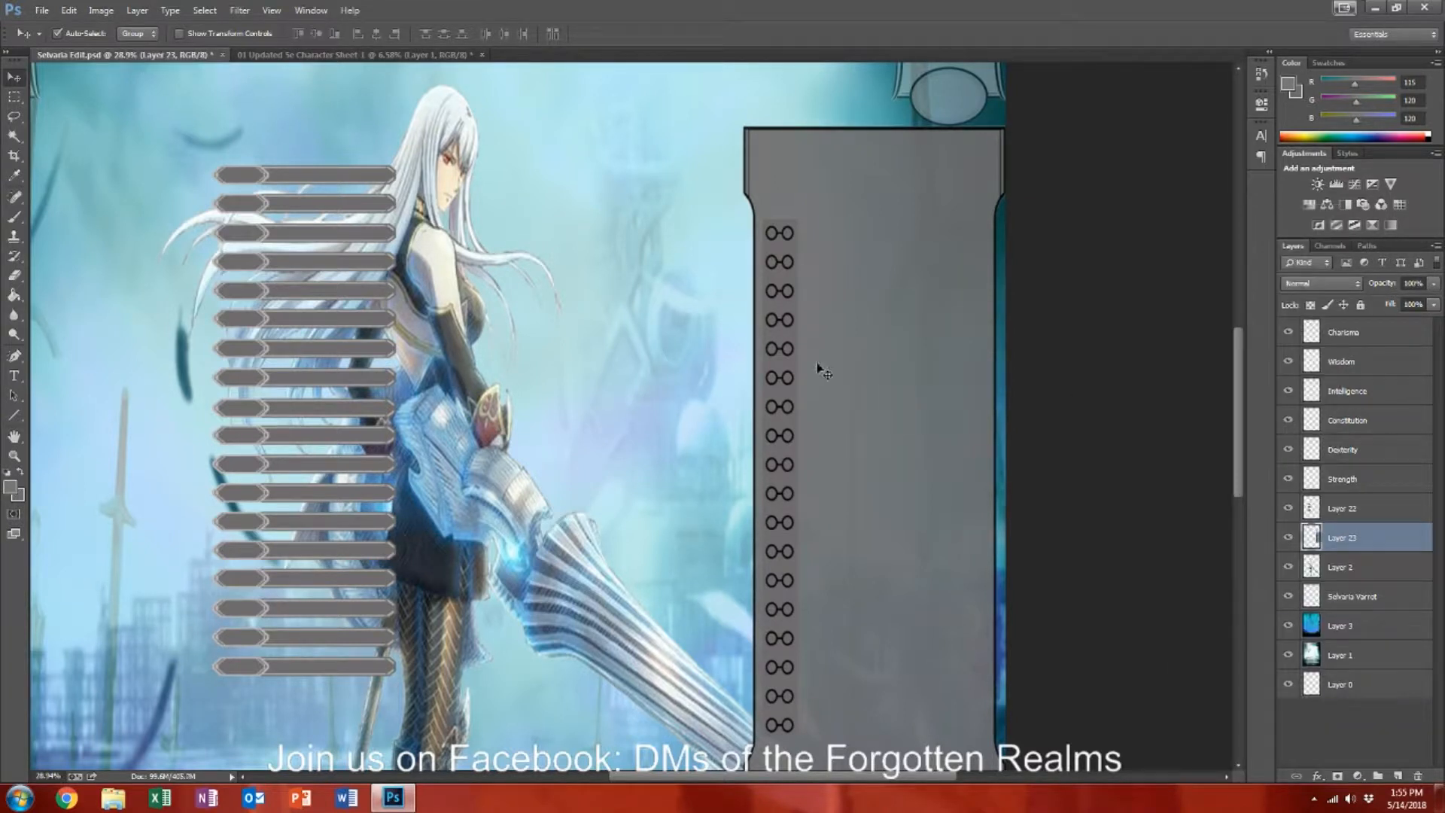
Step: Fill the merged skill panel background evenly with grey, redoing the fill with RGB 116, 120, 121
left_click(15, 295)
left_click(824, 342)
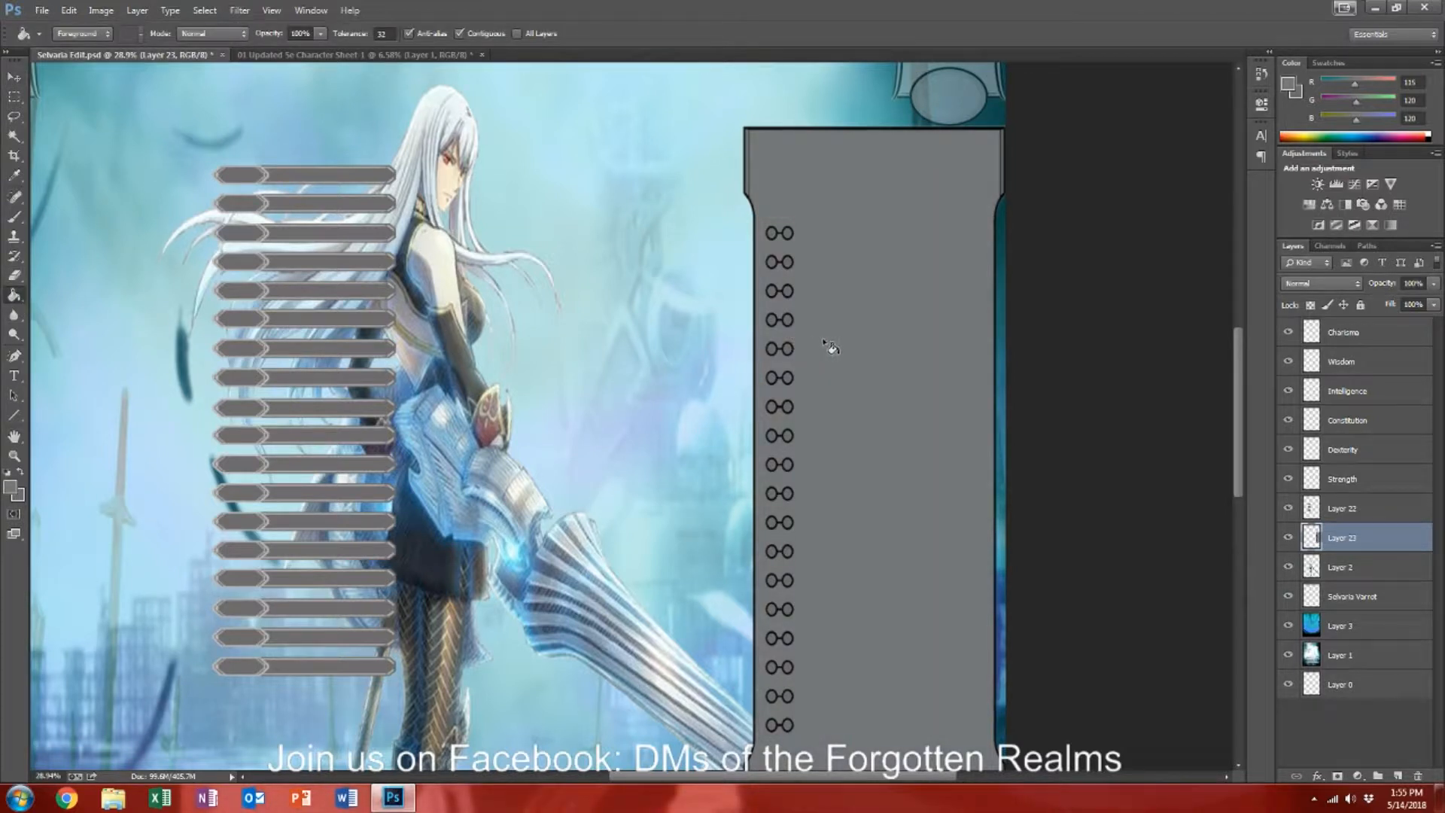
key("ctrl+alt+z")
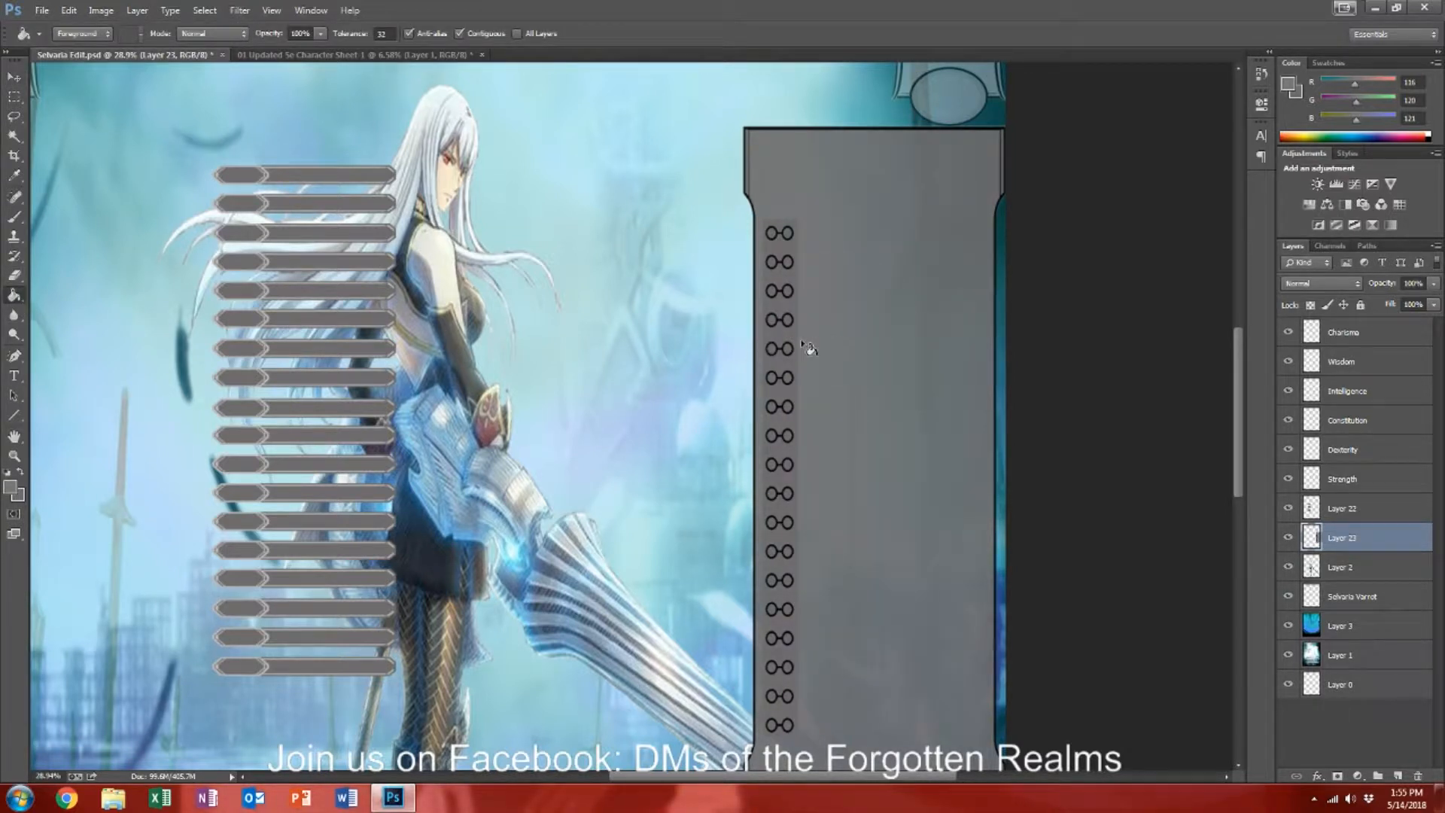
left_click(808, 348)
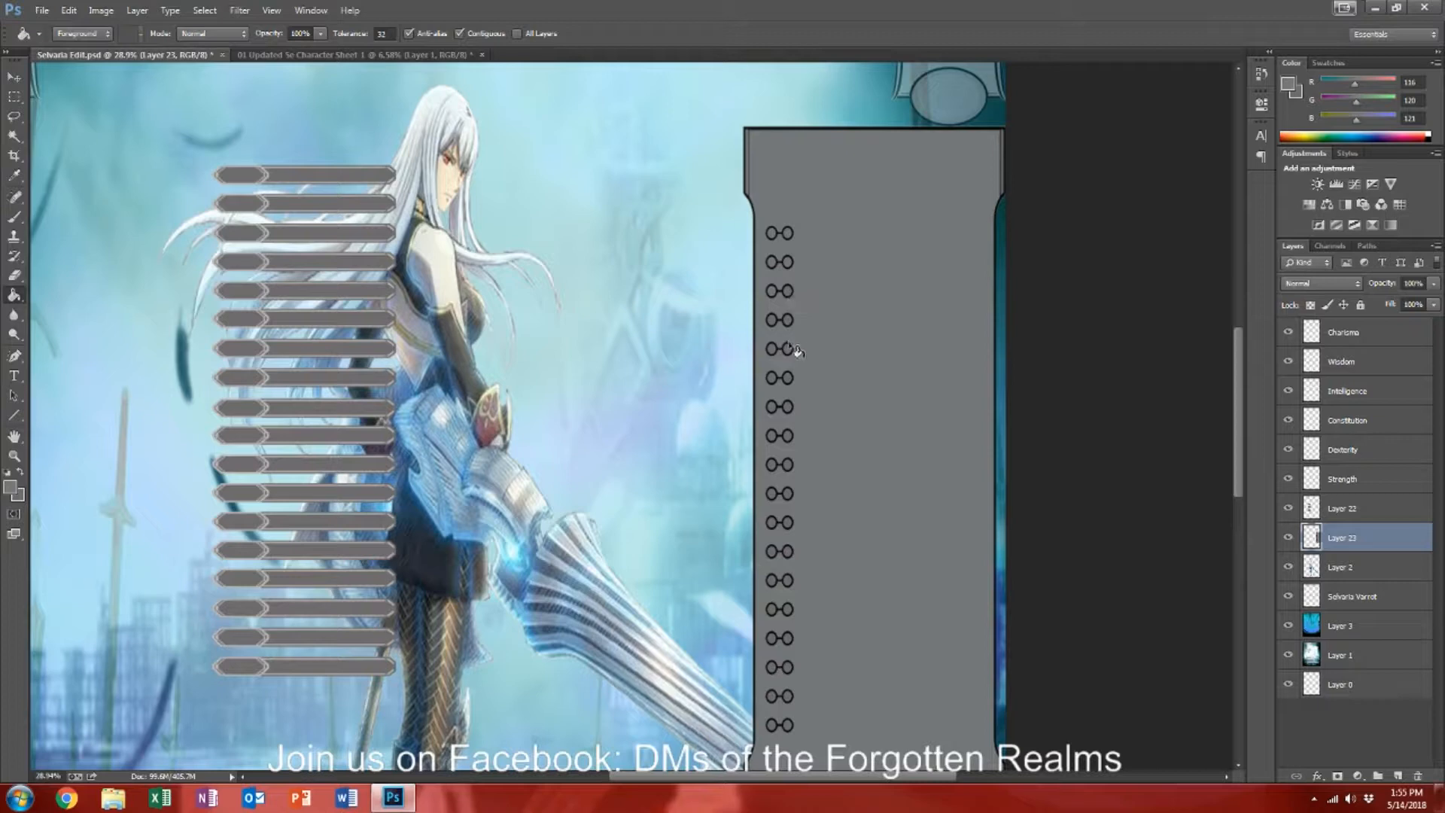
Step: Check the circle pairs and the fill around them along the full length of the skill panel
scroll(803, 378, "up", 4)
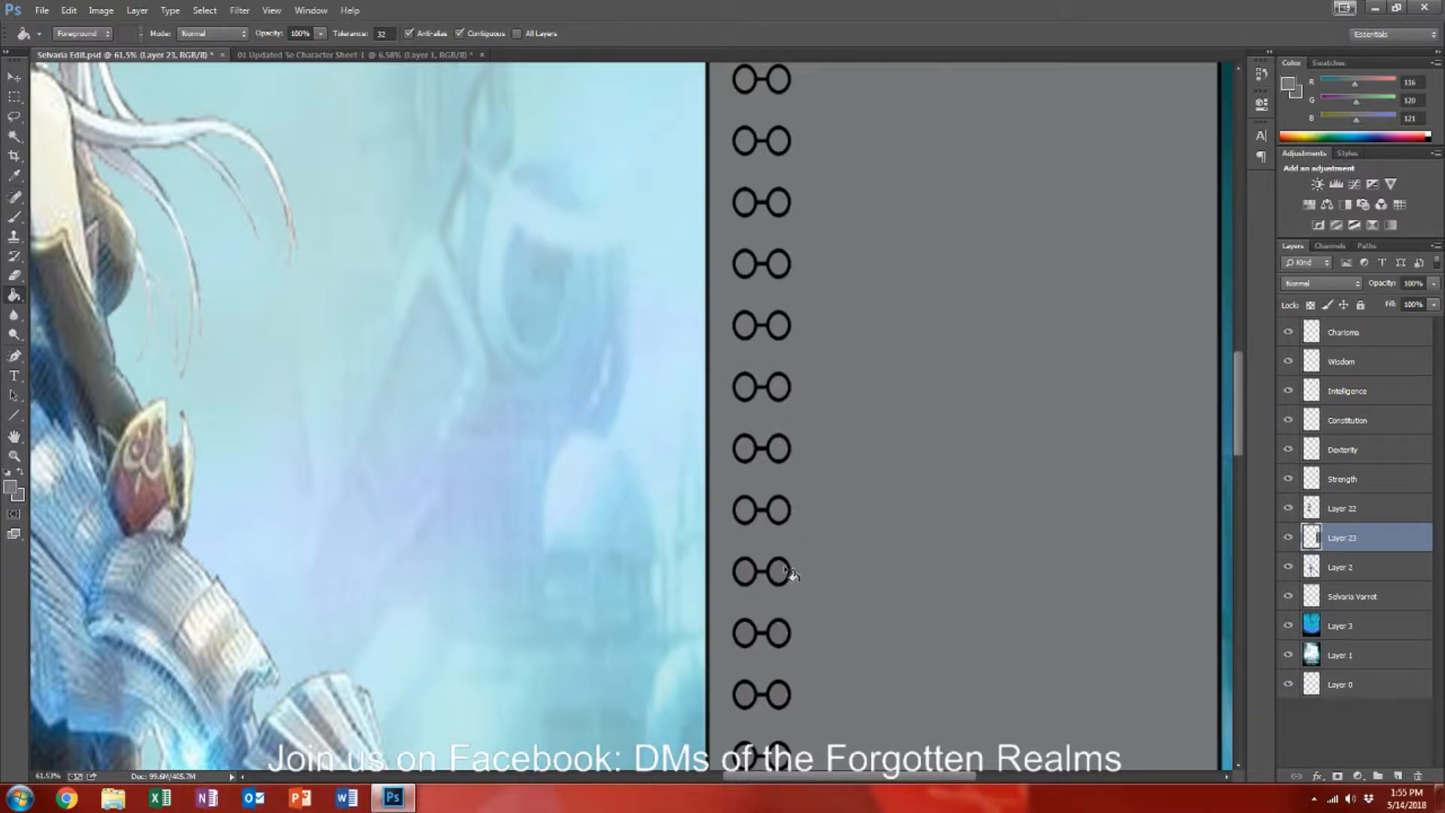
scroll(751, 578, "down", 2)
scroll(750, 578, "down", 5)
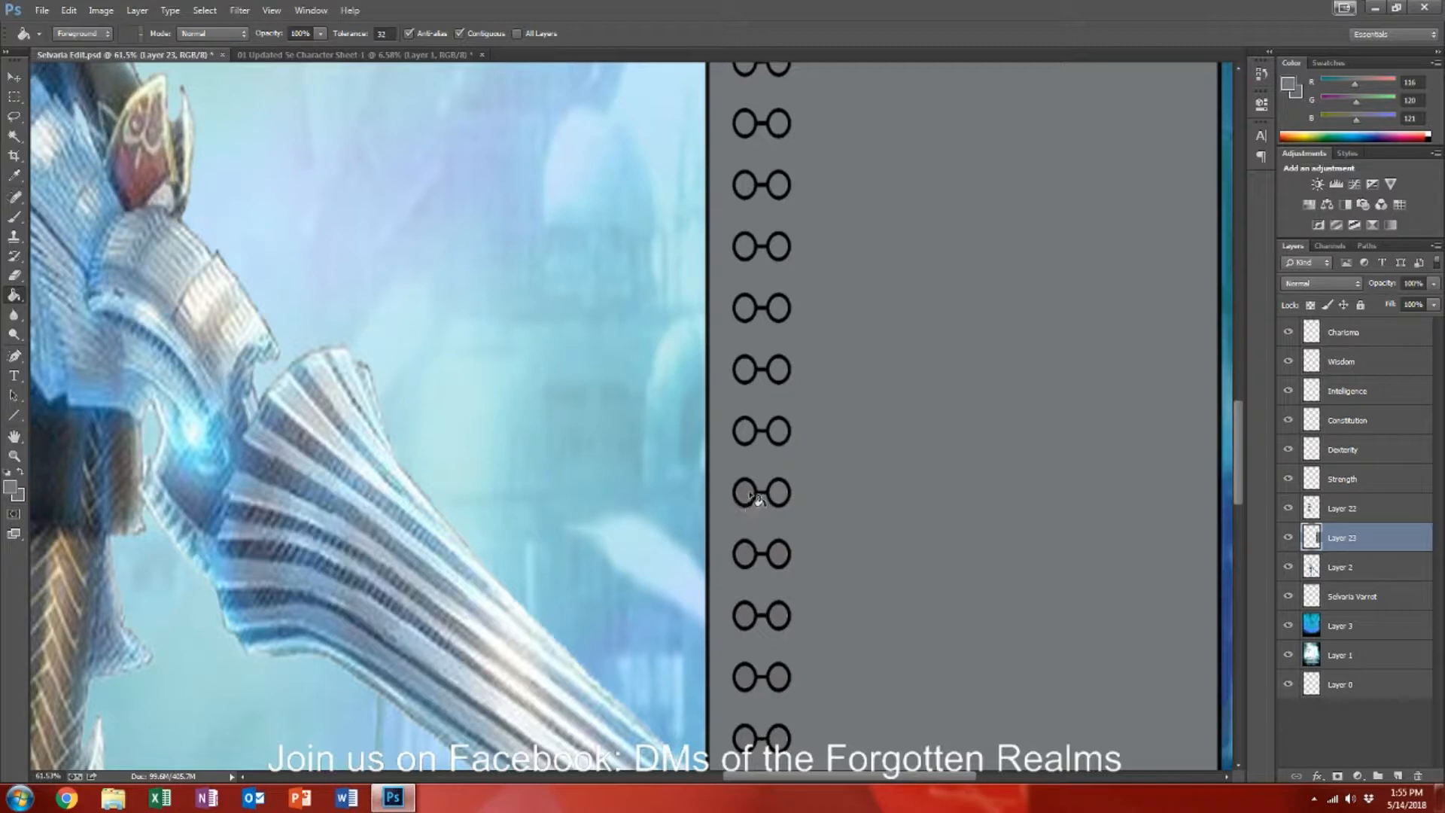
scroll(751, 497, "down", 3)
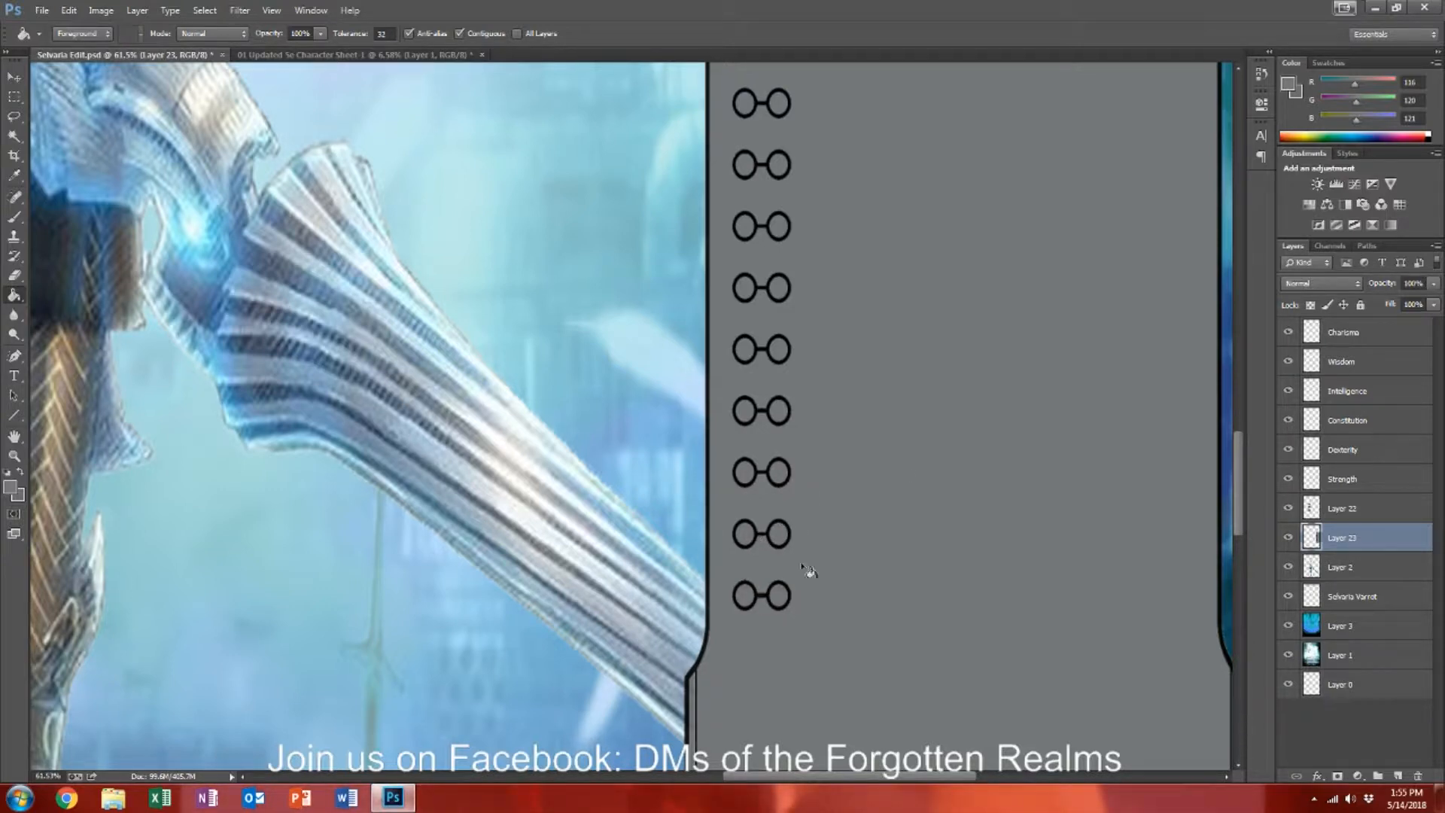
scroll(933, 362, "down", 5)
scroll(960, 333, "down", 1)
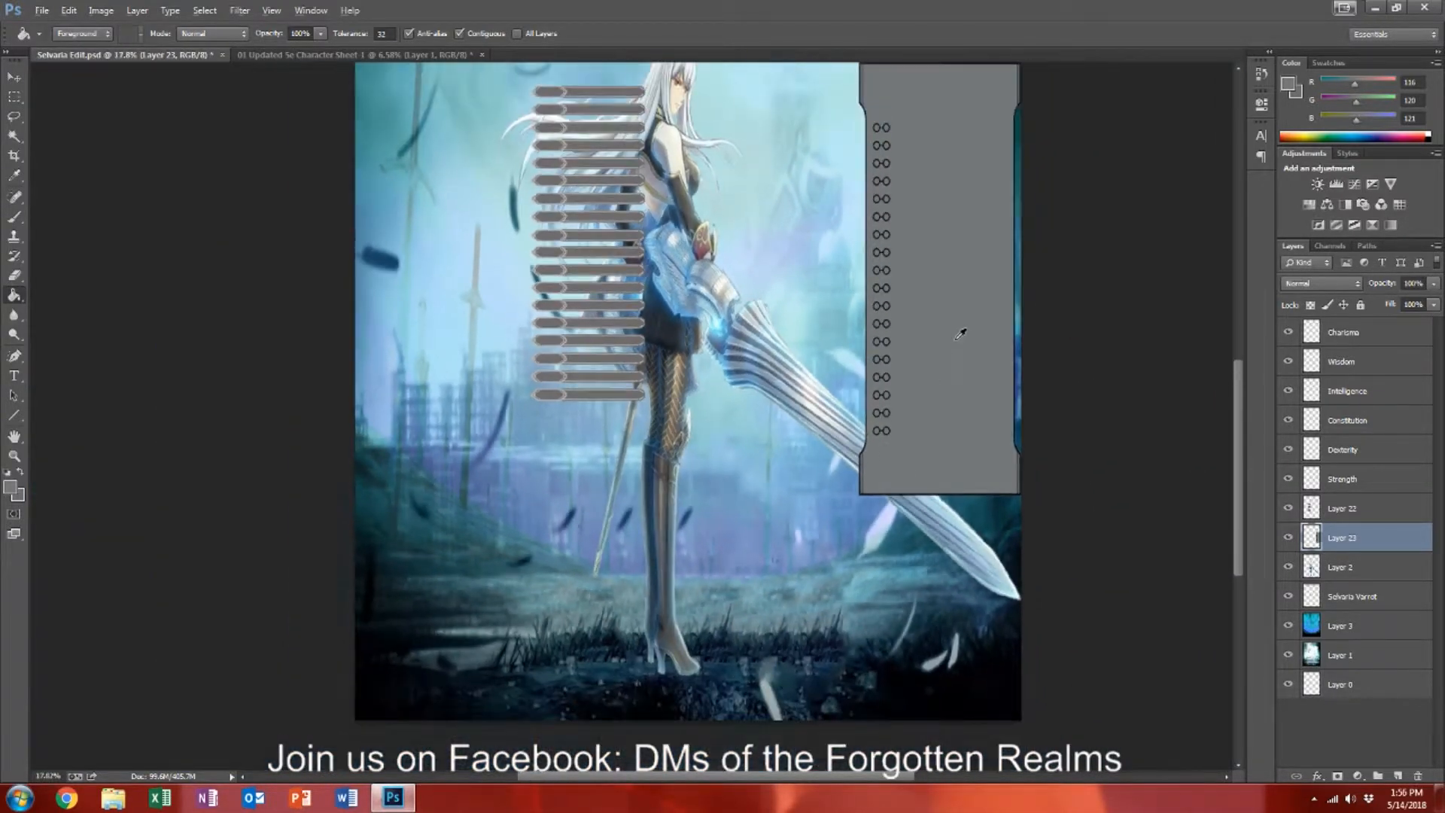
scroll(963, 303, "up", 3)
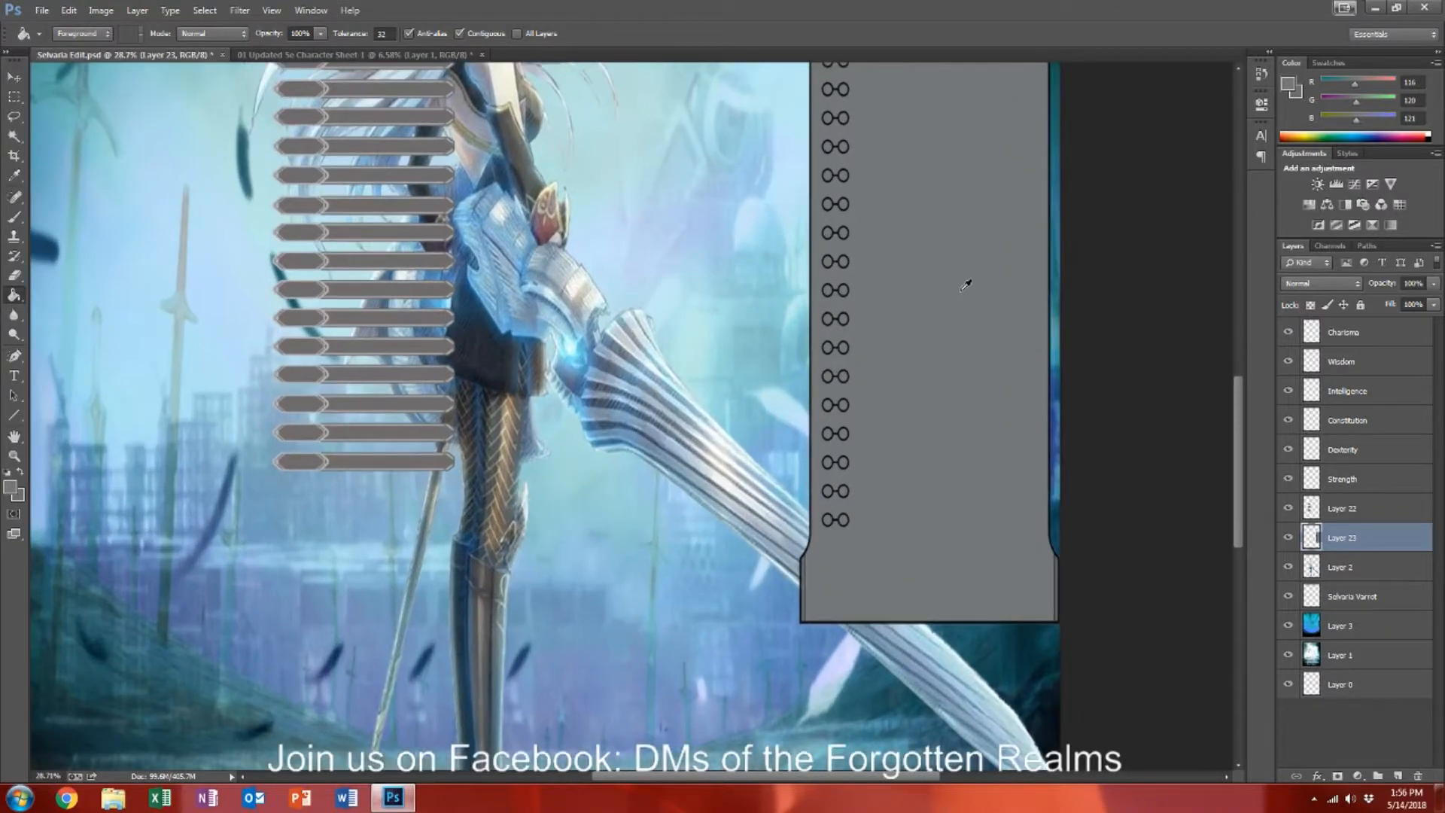
scroll(961, 294, "up", 3)
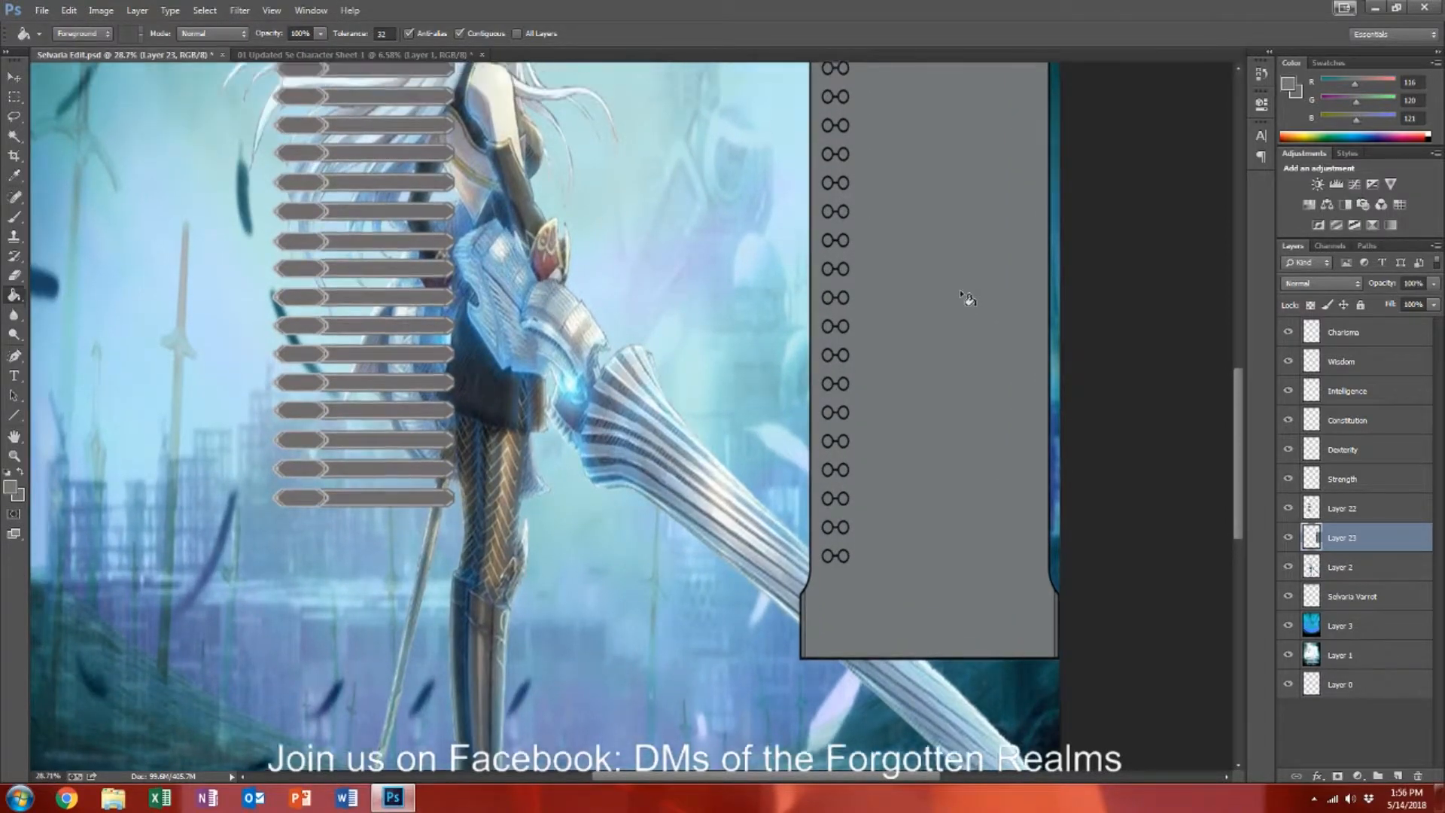
Step: Move the stack of slot bars from the character onto the skill panel, beside the rows of linked circles
left_click(13, 78)
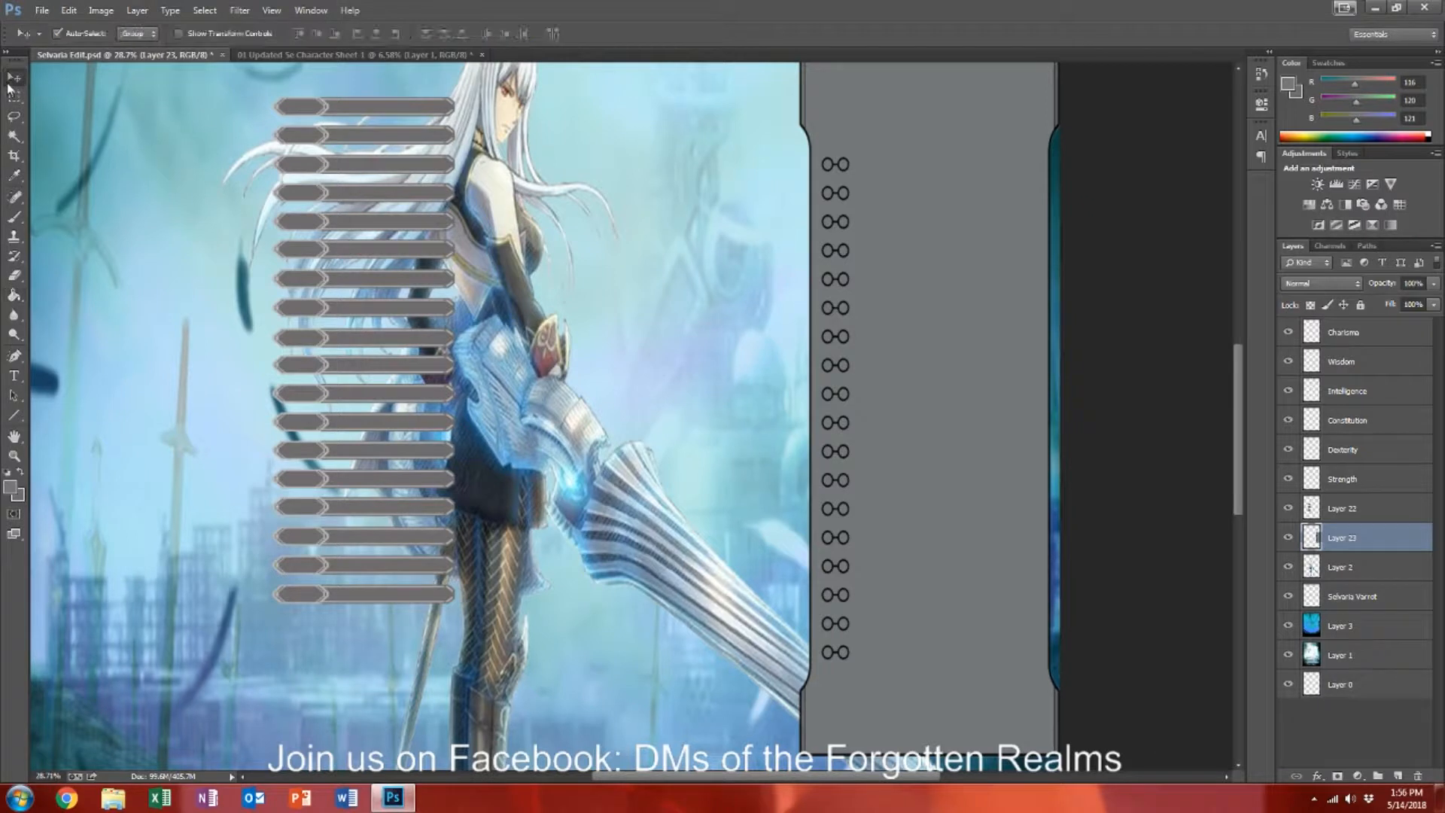
mouse_move(296, 111)
left_mouse_down()
mouse_move(952, 161)
mouse_move(878, 164)
left_mouse_up()
scroll(876, 163, "up", 2)
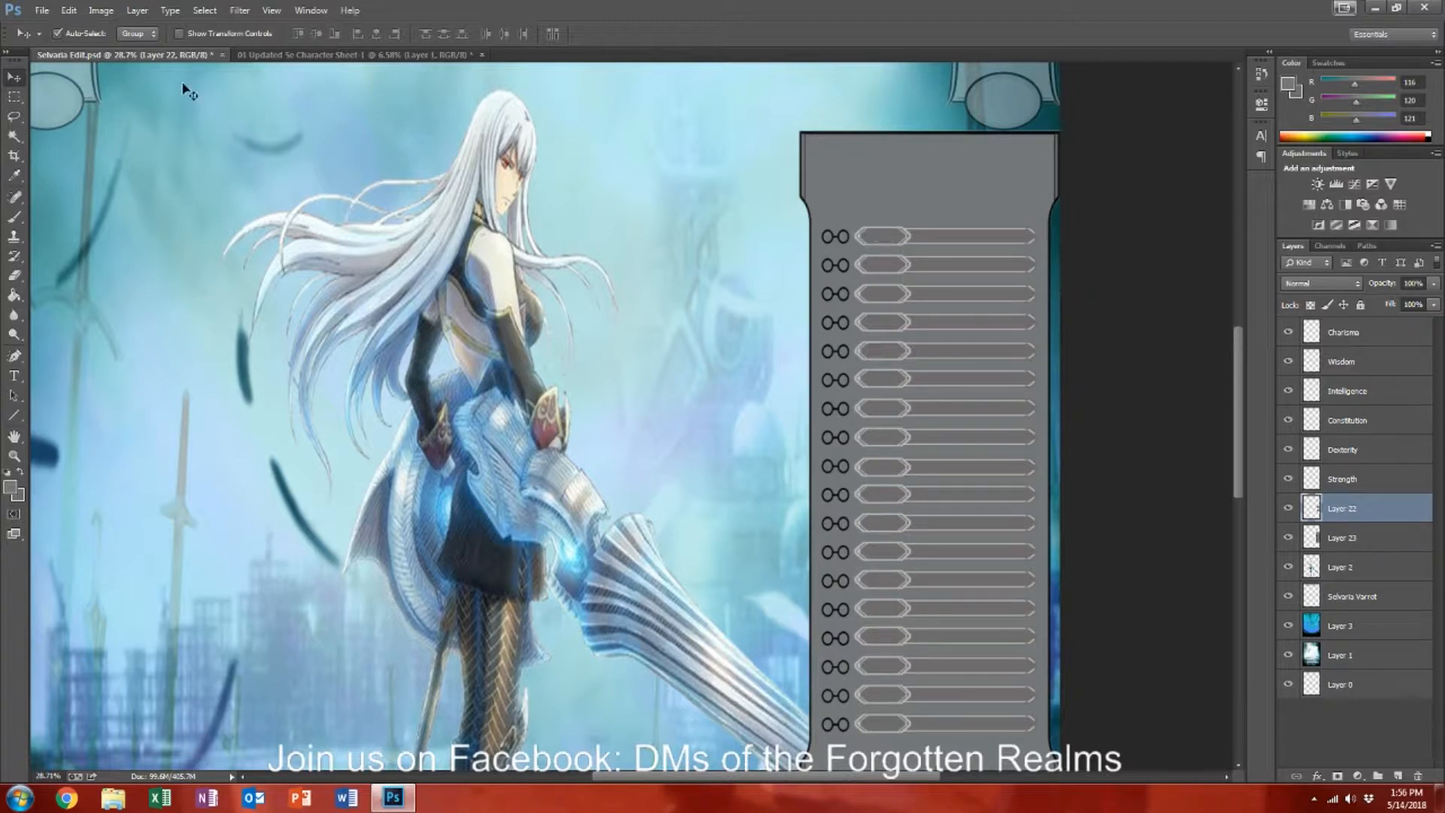
Step: Try the slot bars higher on the skill panel and move them back in line with the circle pairs
left_click_drag(882, 240, 886, 176)
scroll(888, 177, "down", 10)
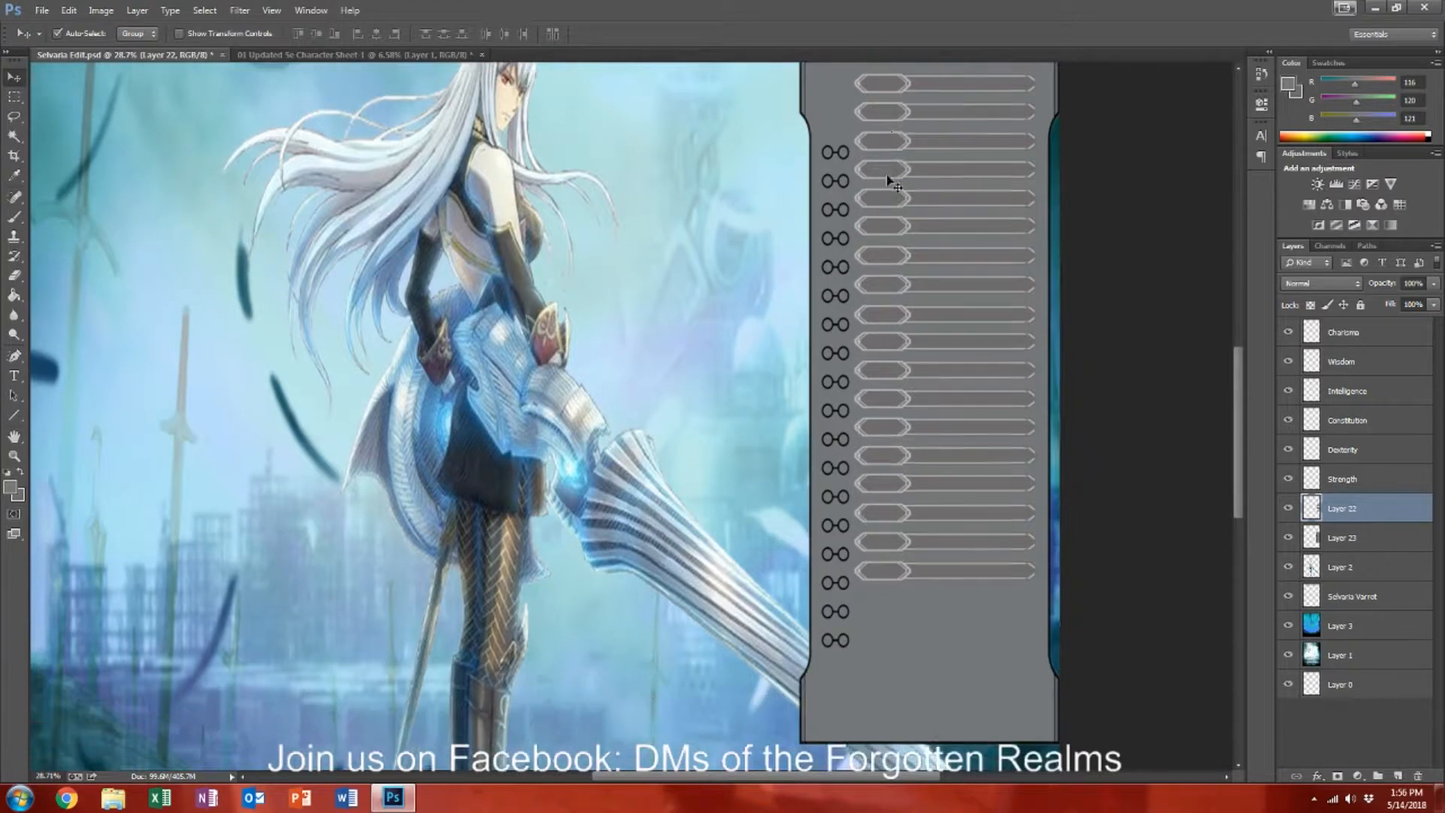
scroll(891, 181, "up", 5)
scroll(894, 158, "up", 1)
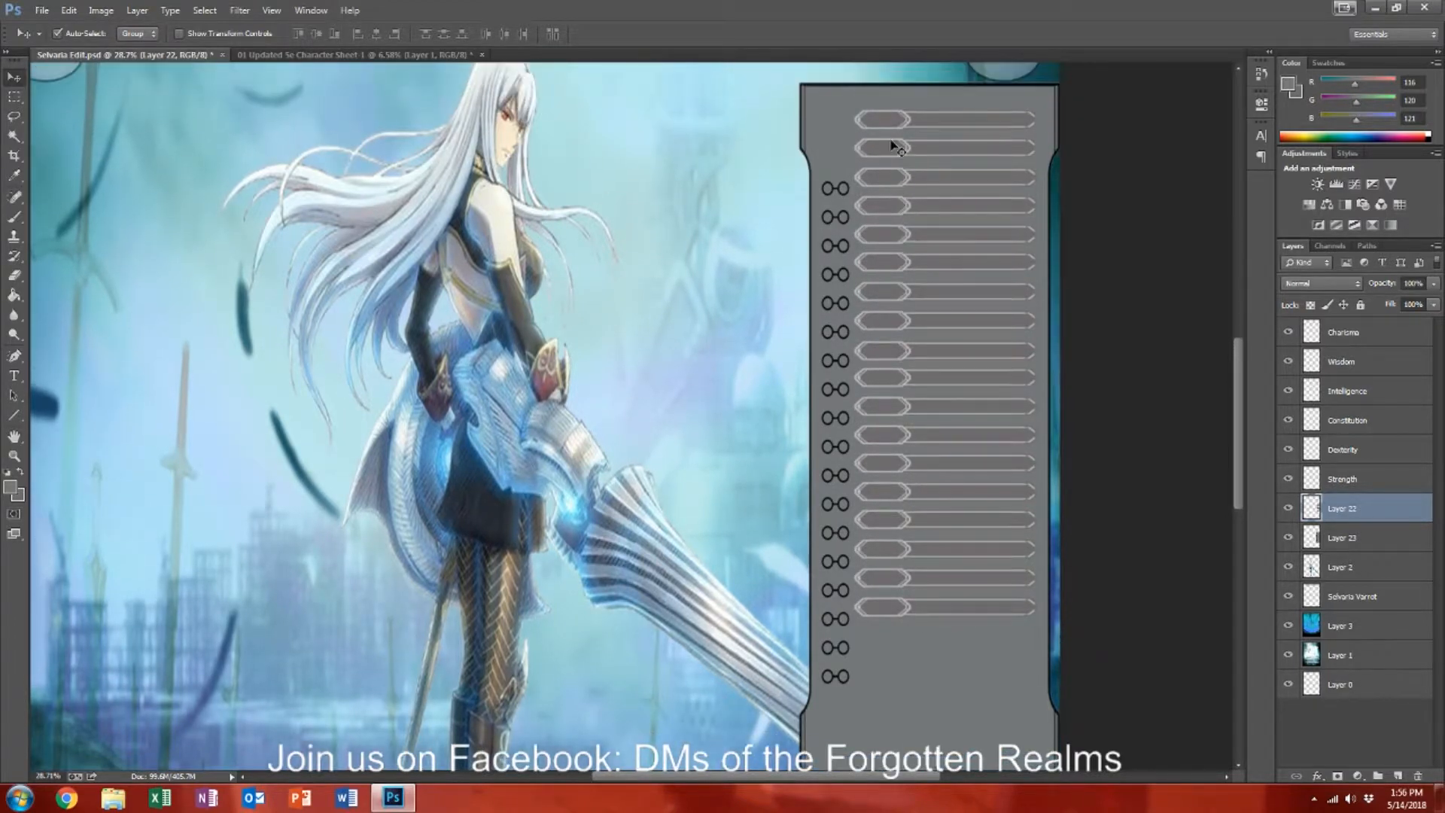
scroll(924, 364, "down", 5)
left_click_drag(892, 527, 899, 598)
scroll(895, 587, "up", 2)
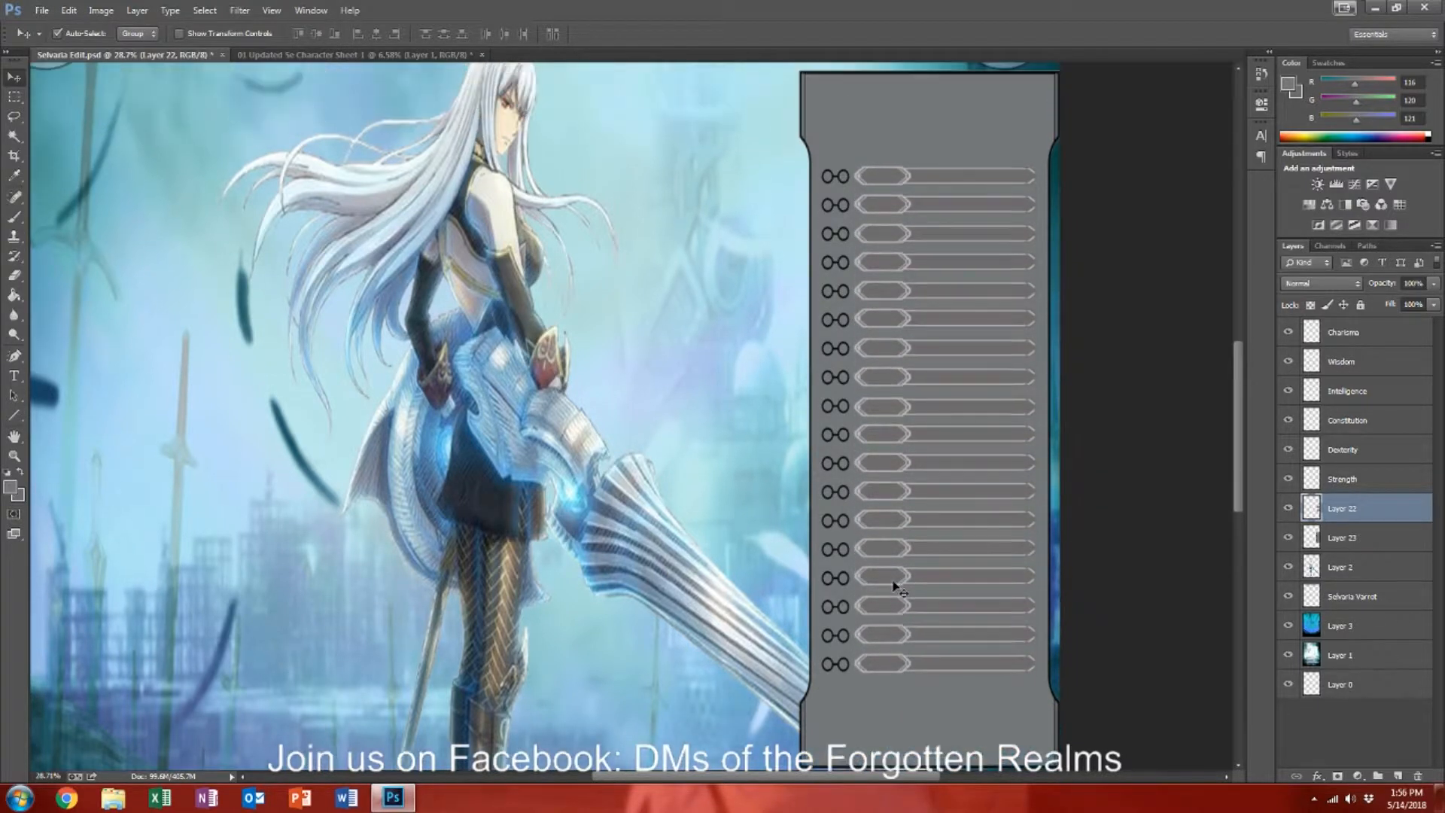
scroll(897, 587, "up", 1)
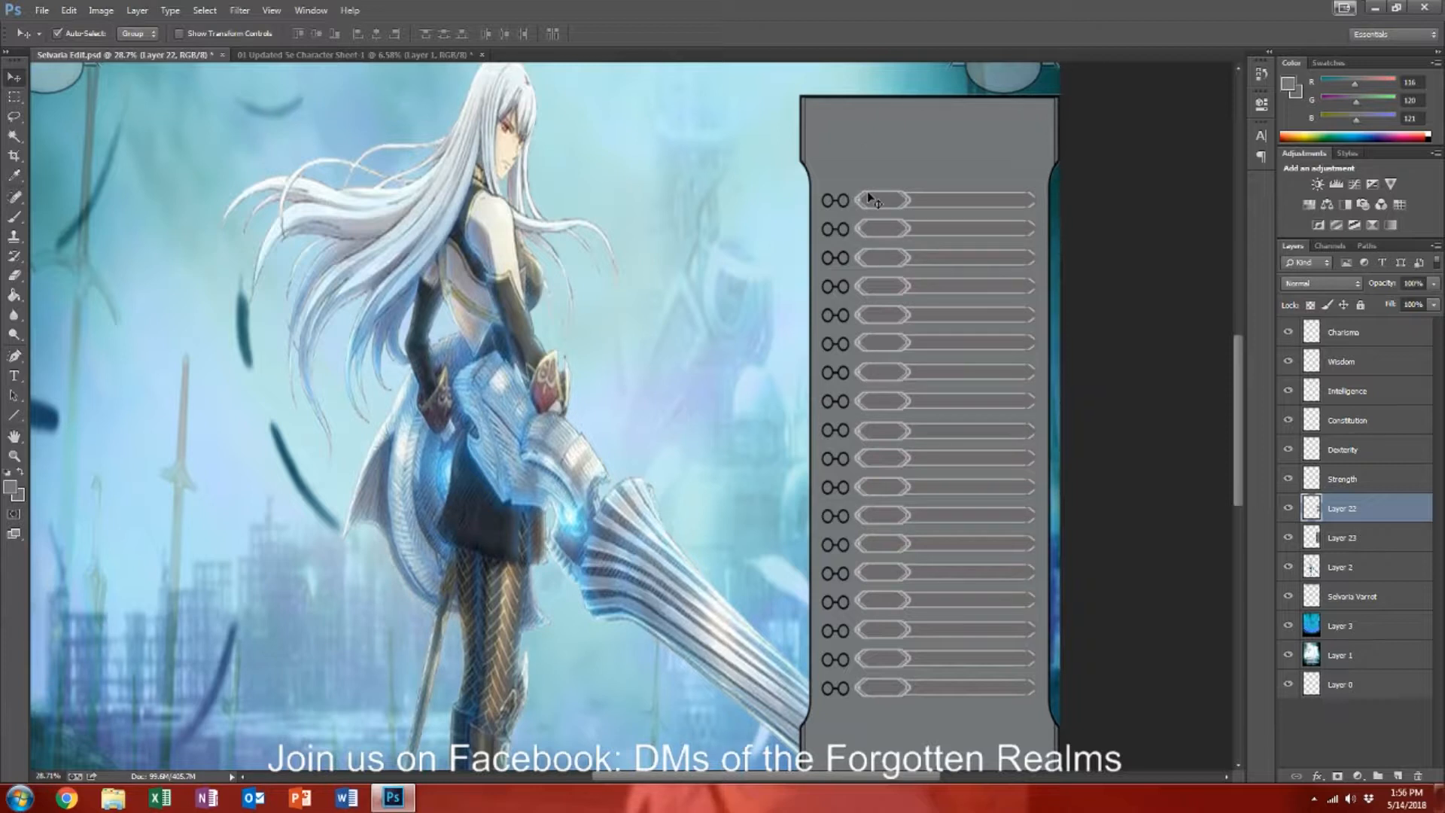
Step: Raise the slot bars by two rows so the third bar lines up with the first circle pair
left_click_drag(867, 197, 867, 151)
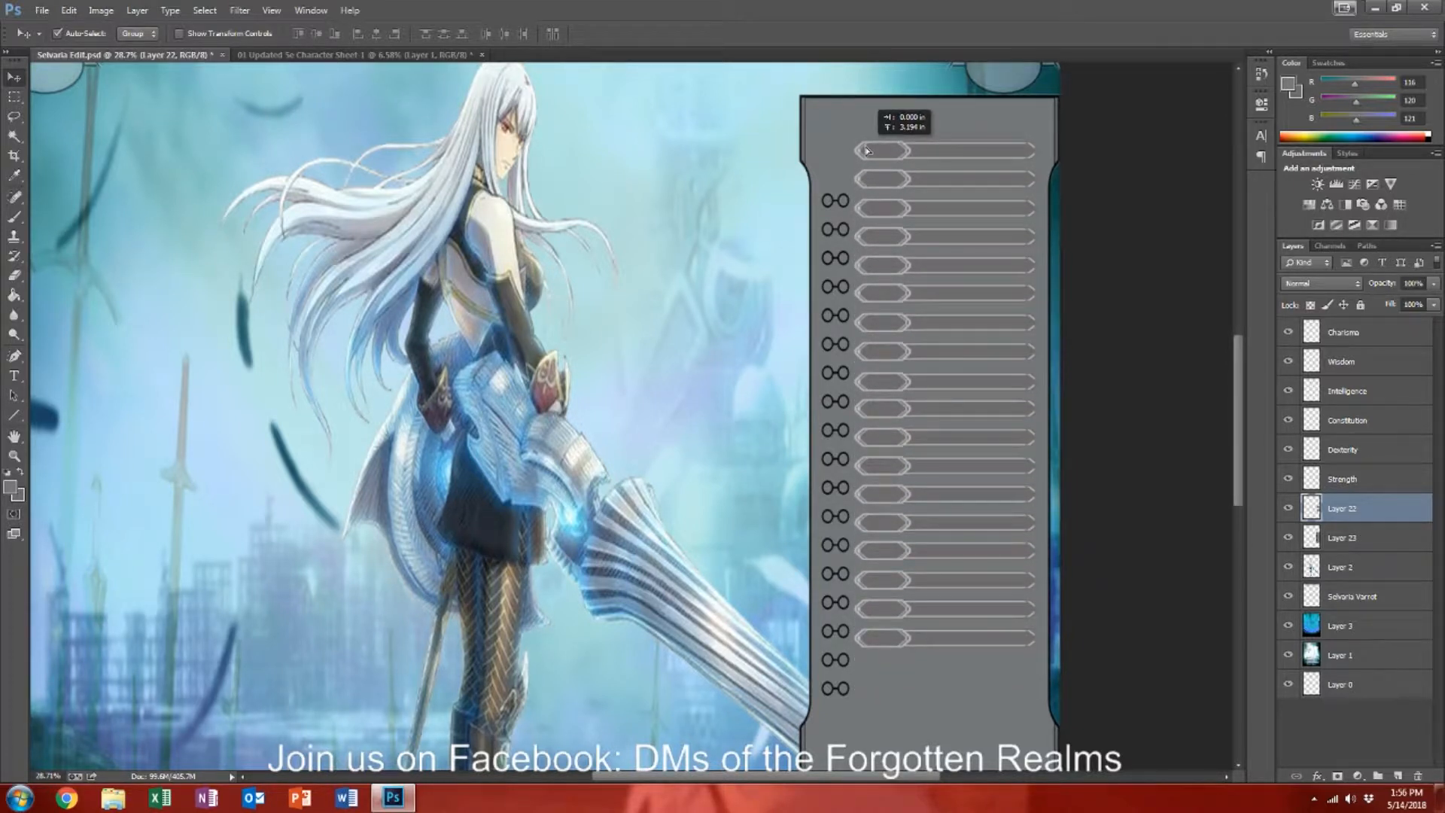
left_click_drag(867, 151, 866, 150)
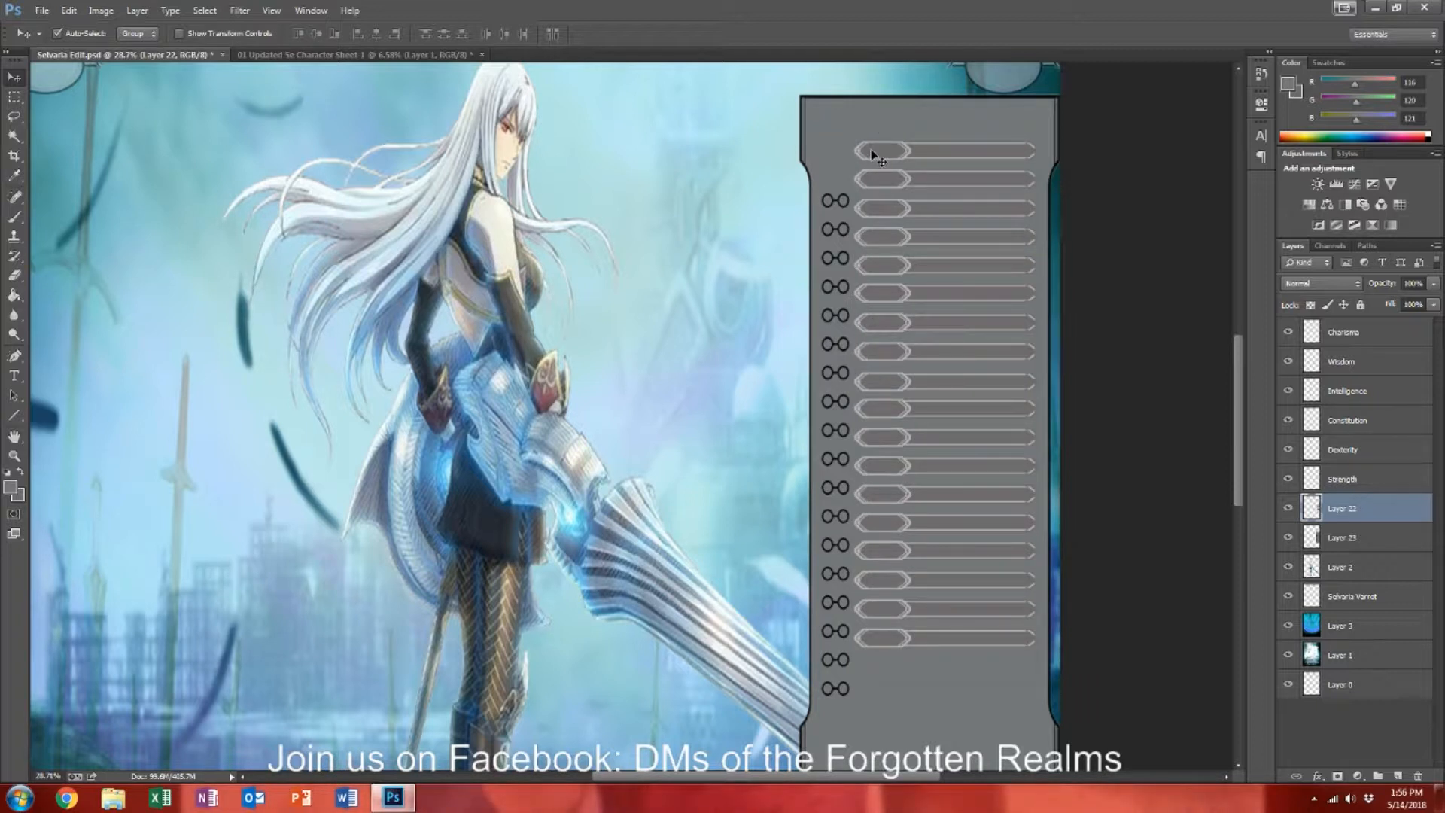
left_click_drag(873, 156, 875, 147)
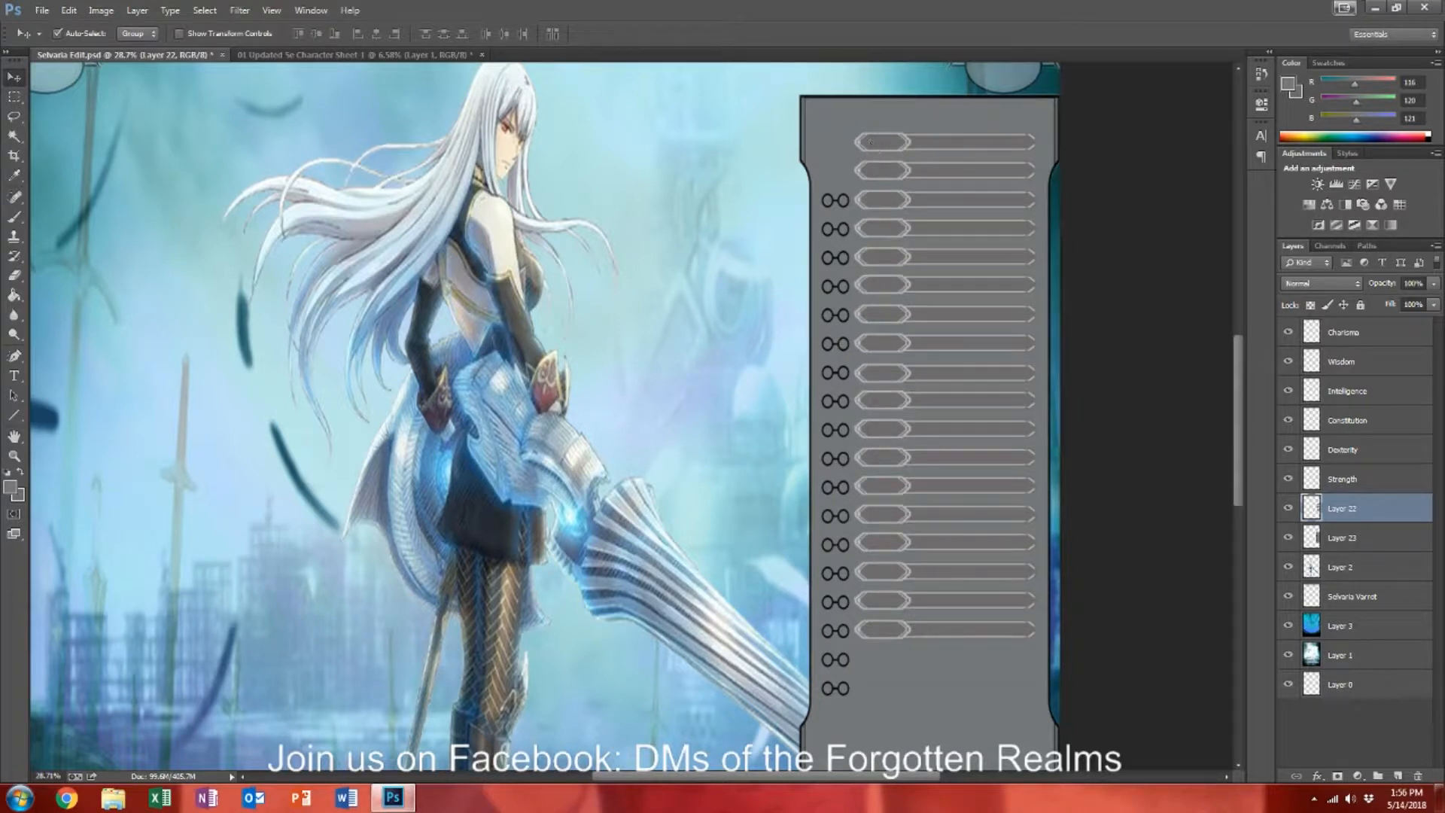
Step: Copy the top two slot bars of the skill panel, restoring the originals in their place
left_click(14, 96)
left_click_drag(841, 117, 1046, 186)
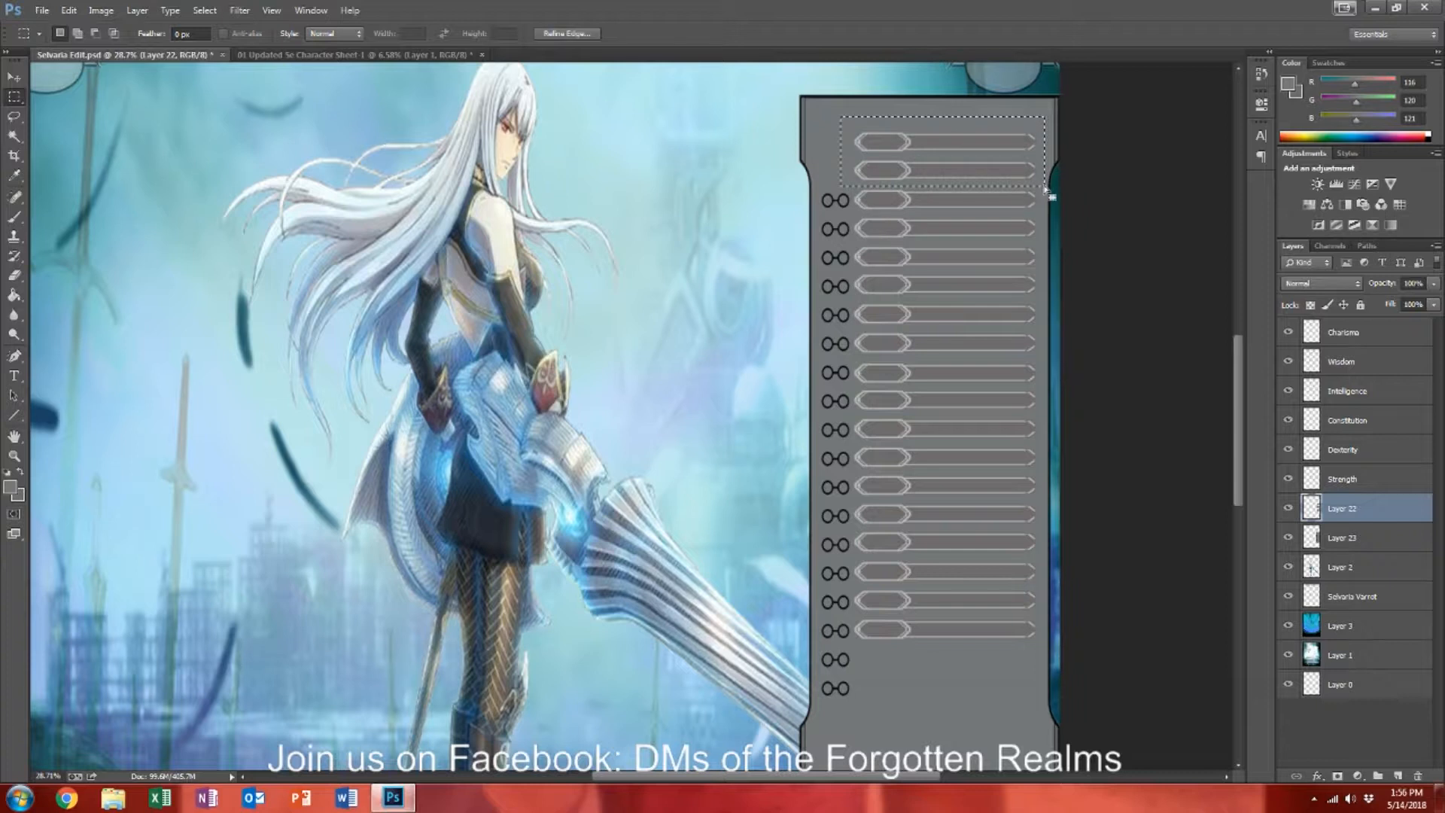
key("ctrl+x")
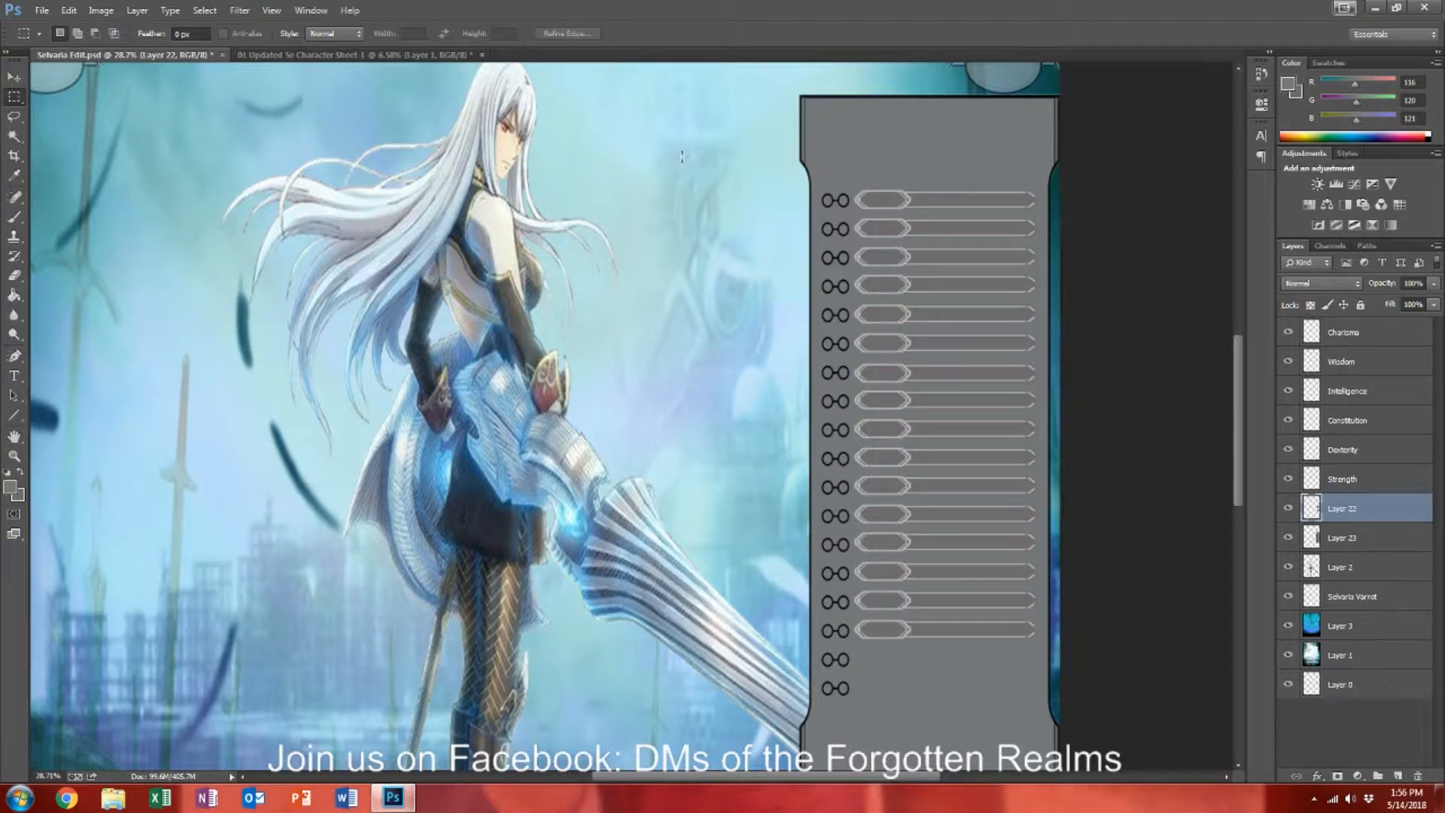
key("ctrl+v")
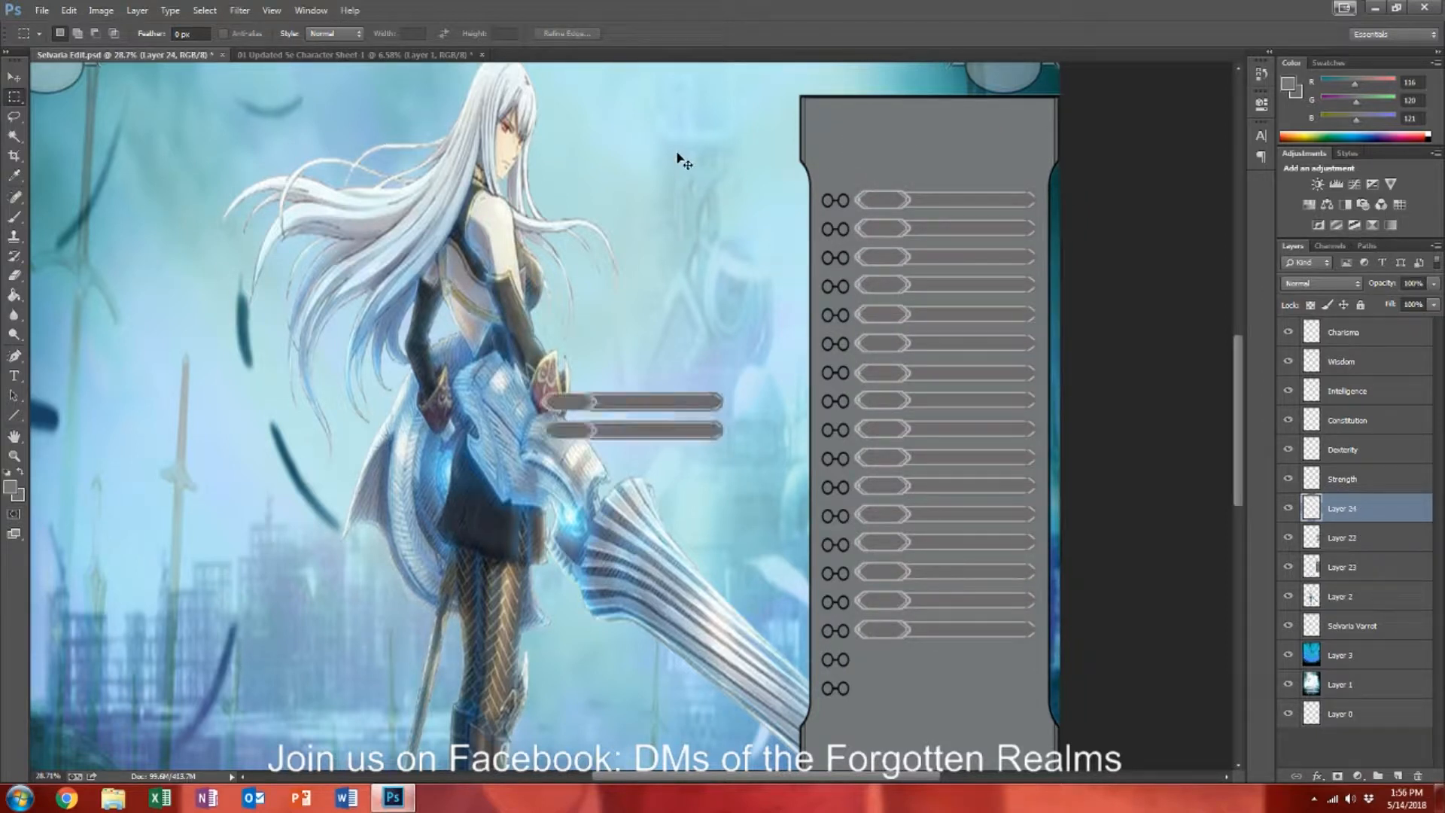
key("ctrl+alt+z")
key("ctrl+alt+z")
key("ctrl+alt+z")
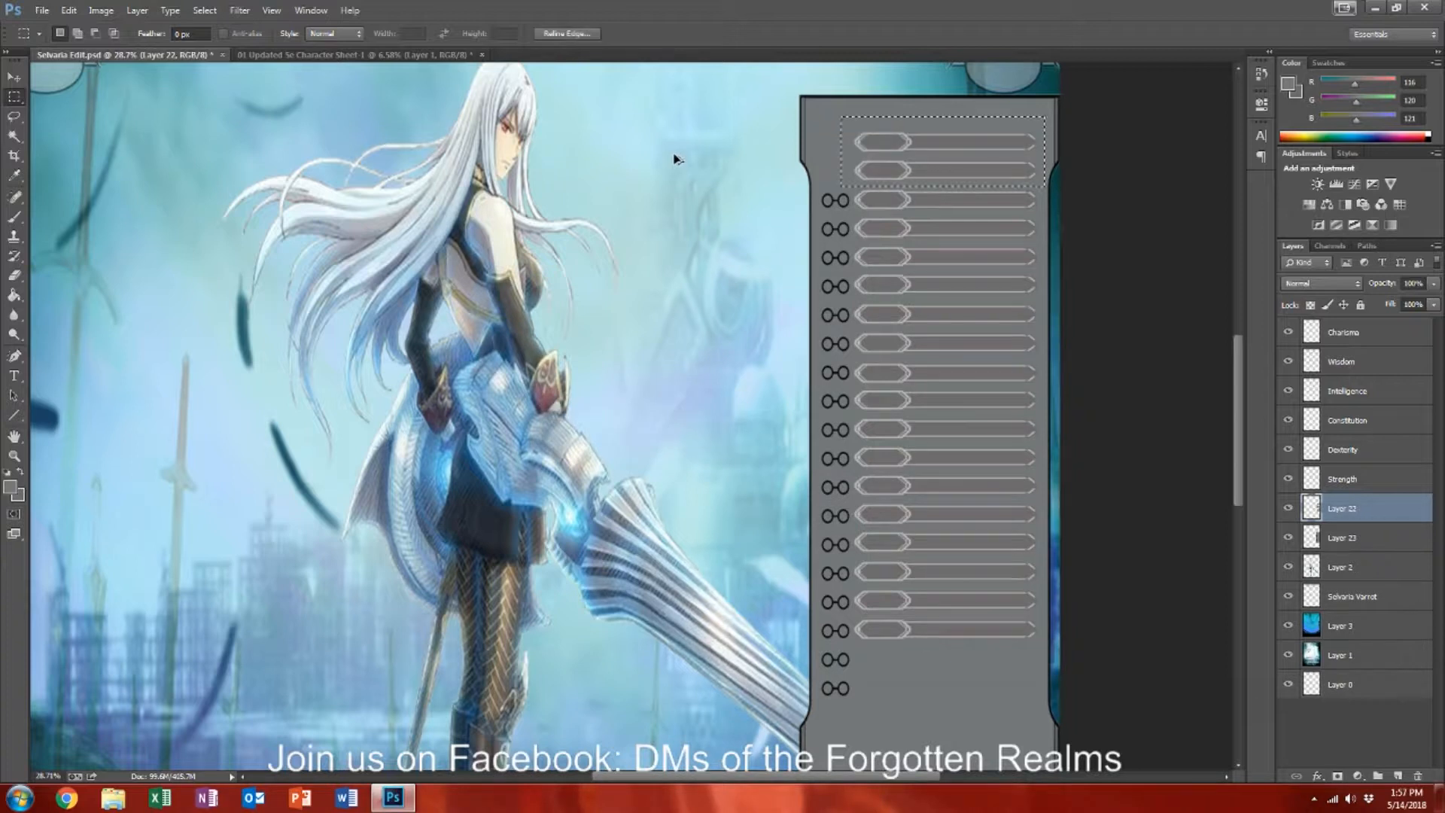
Step: Paste the two copied slot bars and place them beneath the stack, beside the last two circle pairs
key("ctrl+d")
key("ctrl+v")
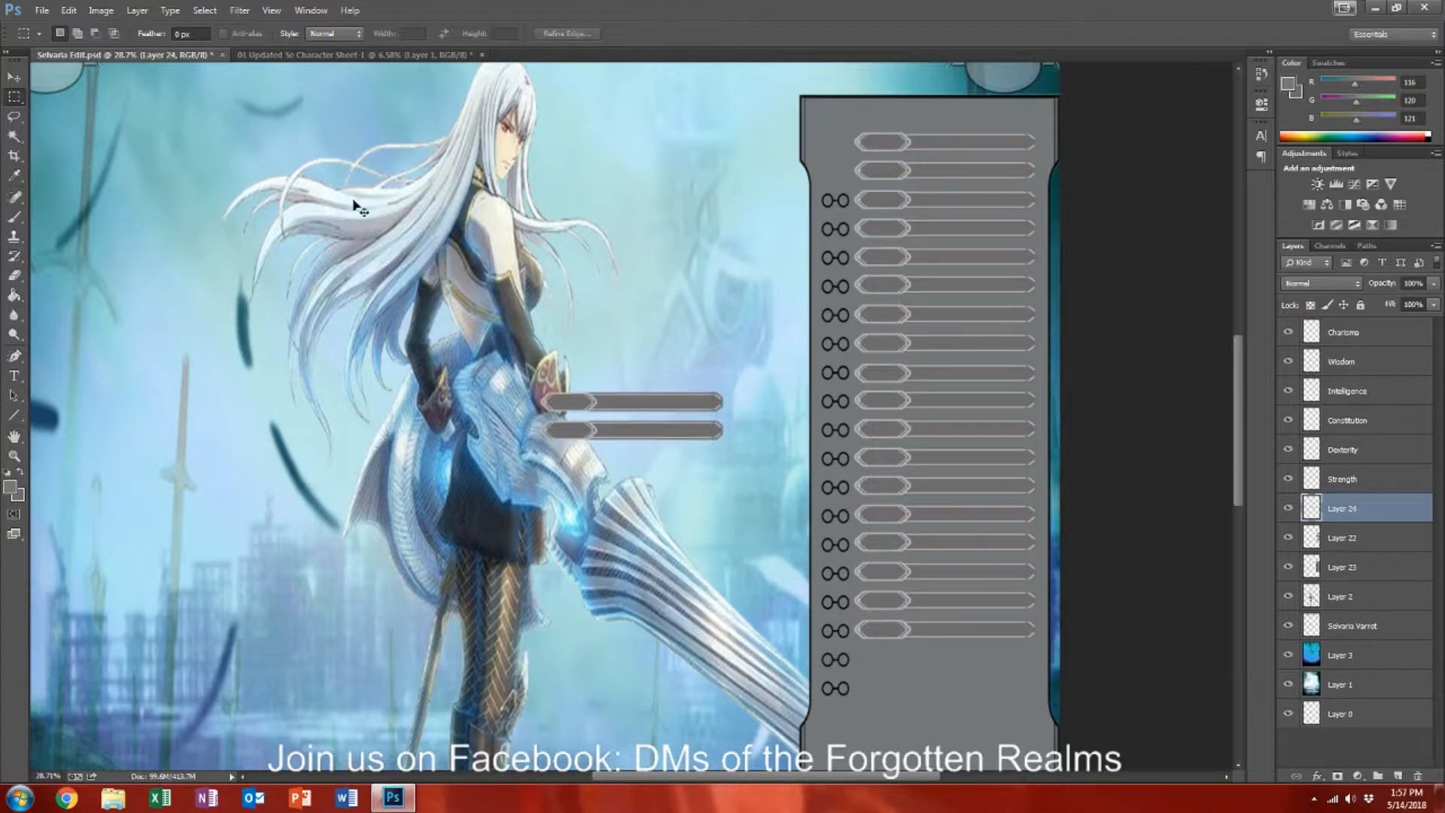
left_click(13, 77)
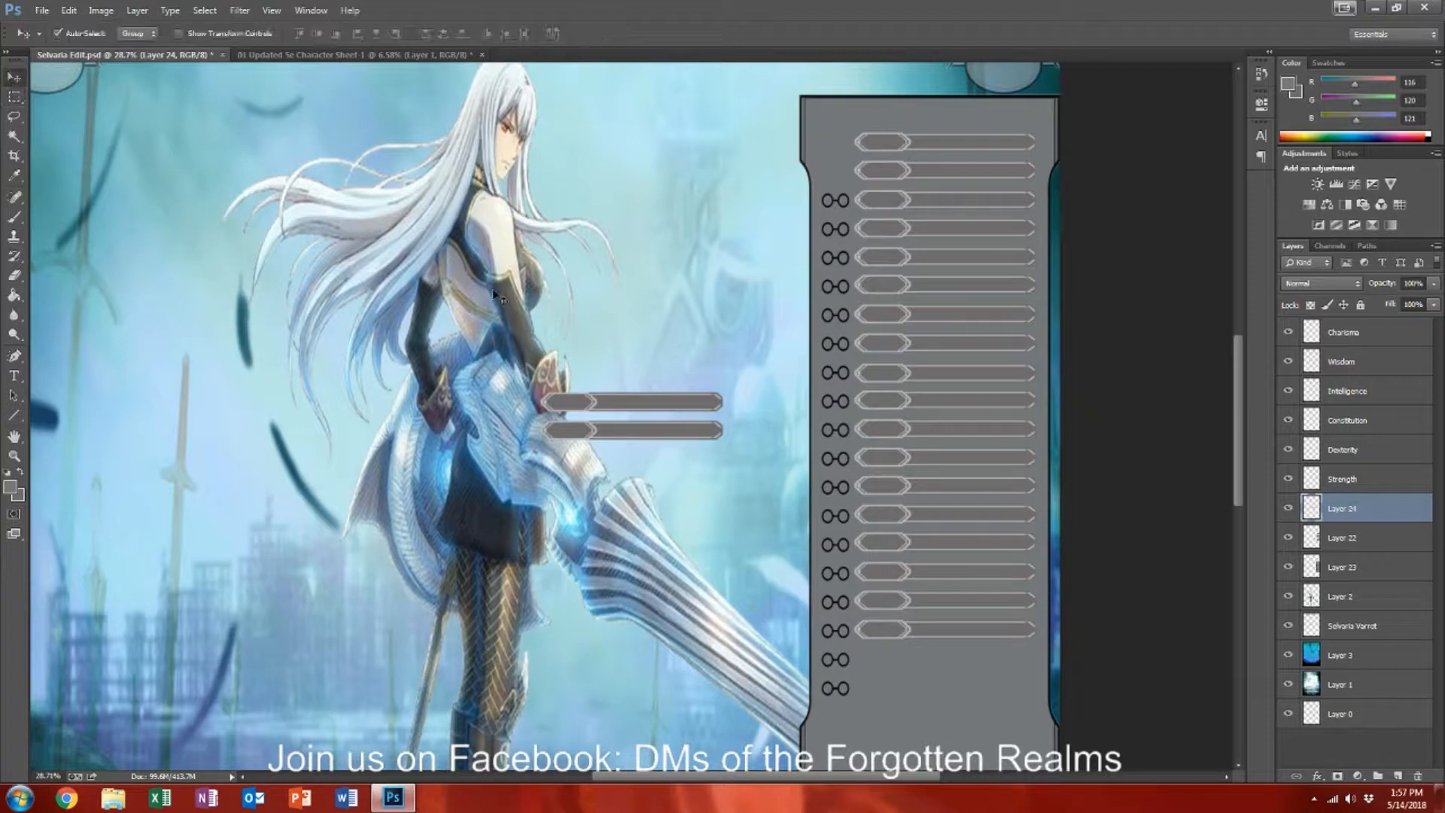
left_click_drag(569, 403, 876, 659)
Step: Paste another pair of slot bars and place it below the last bar, near the lower end of the skill panel
scroll(975, 328, "down", 3)
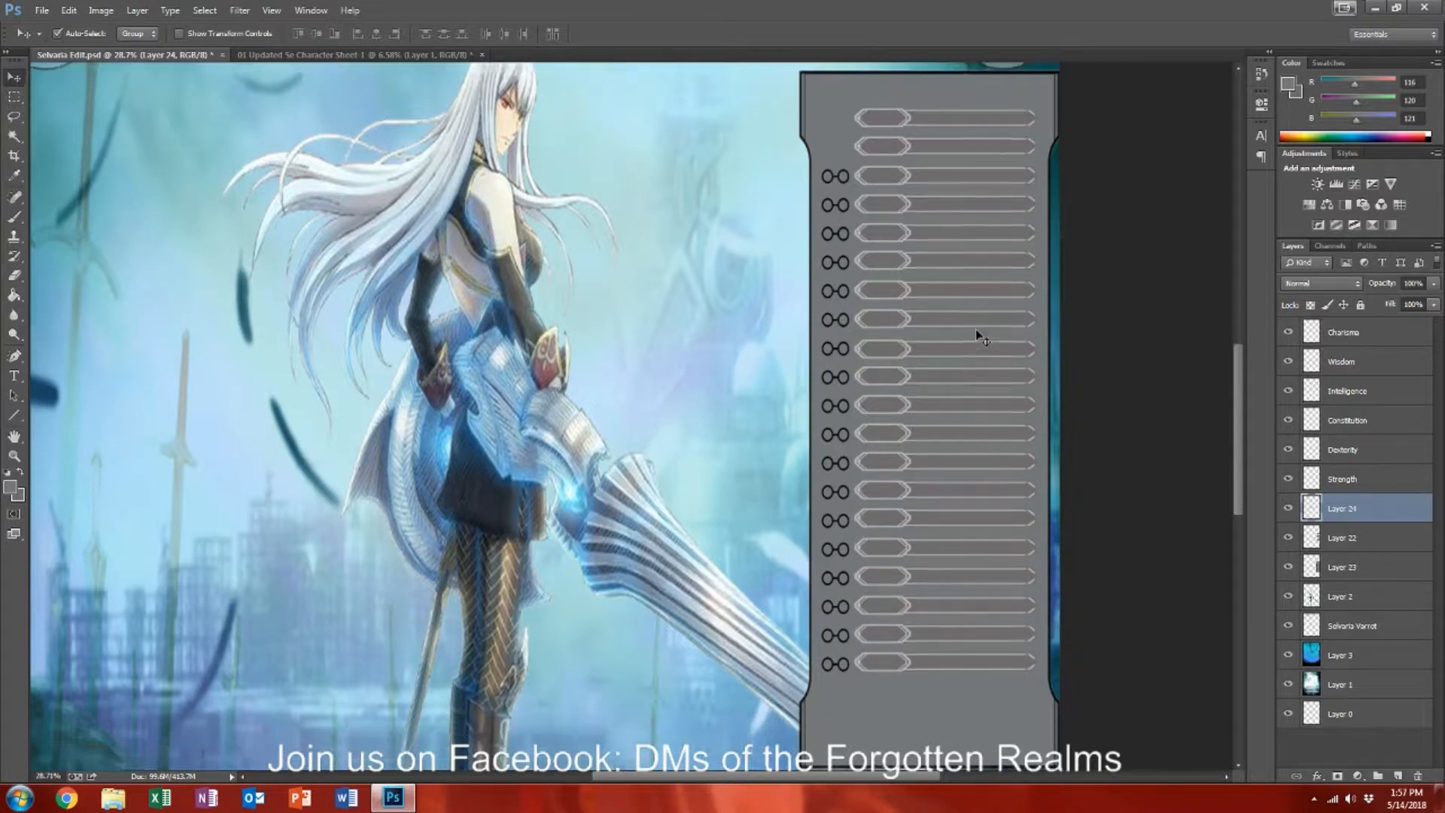
key("ctrl+v")
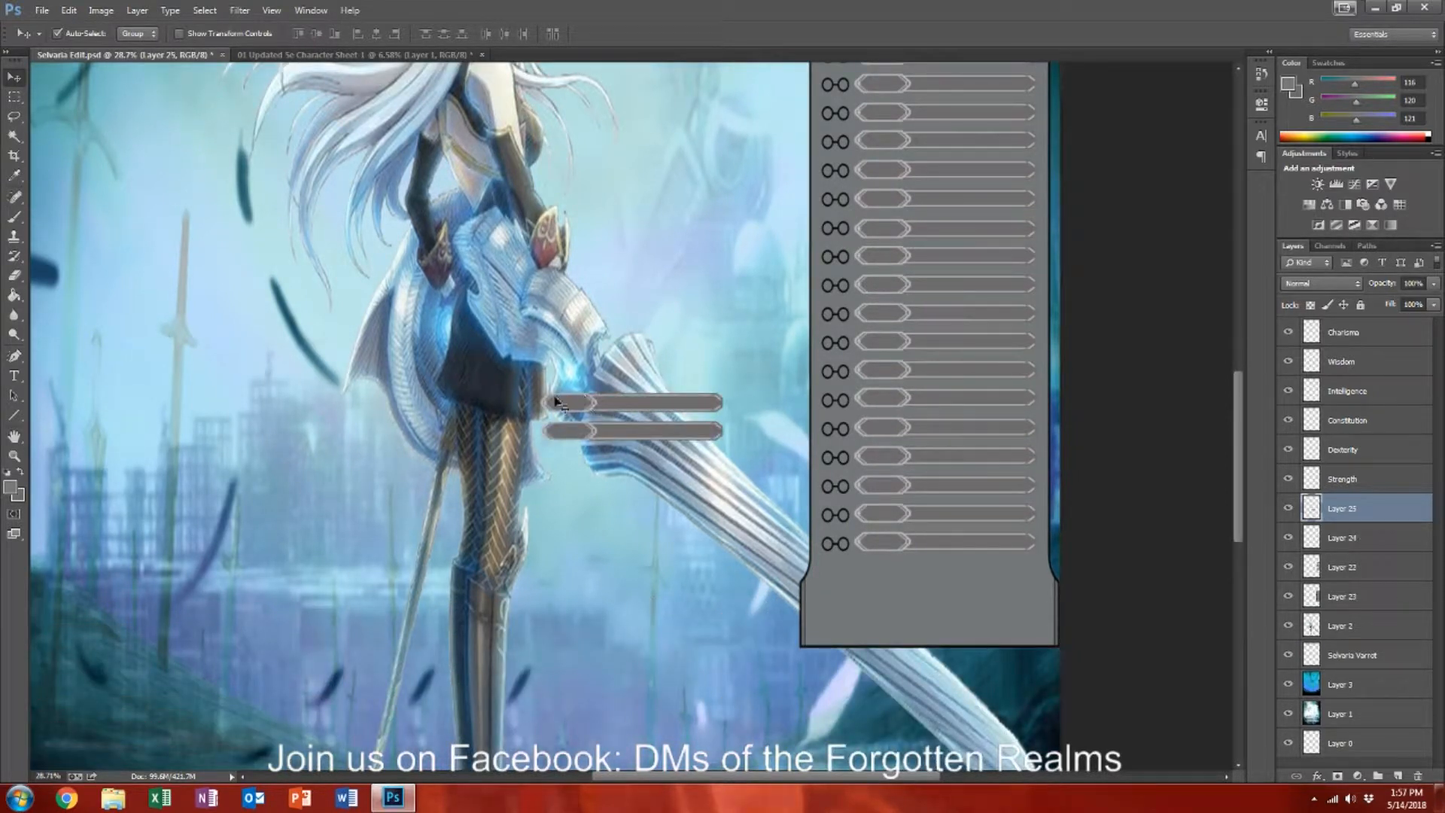
left_click_drag(576, 406, 871, 563)
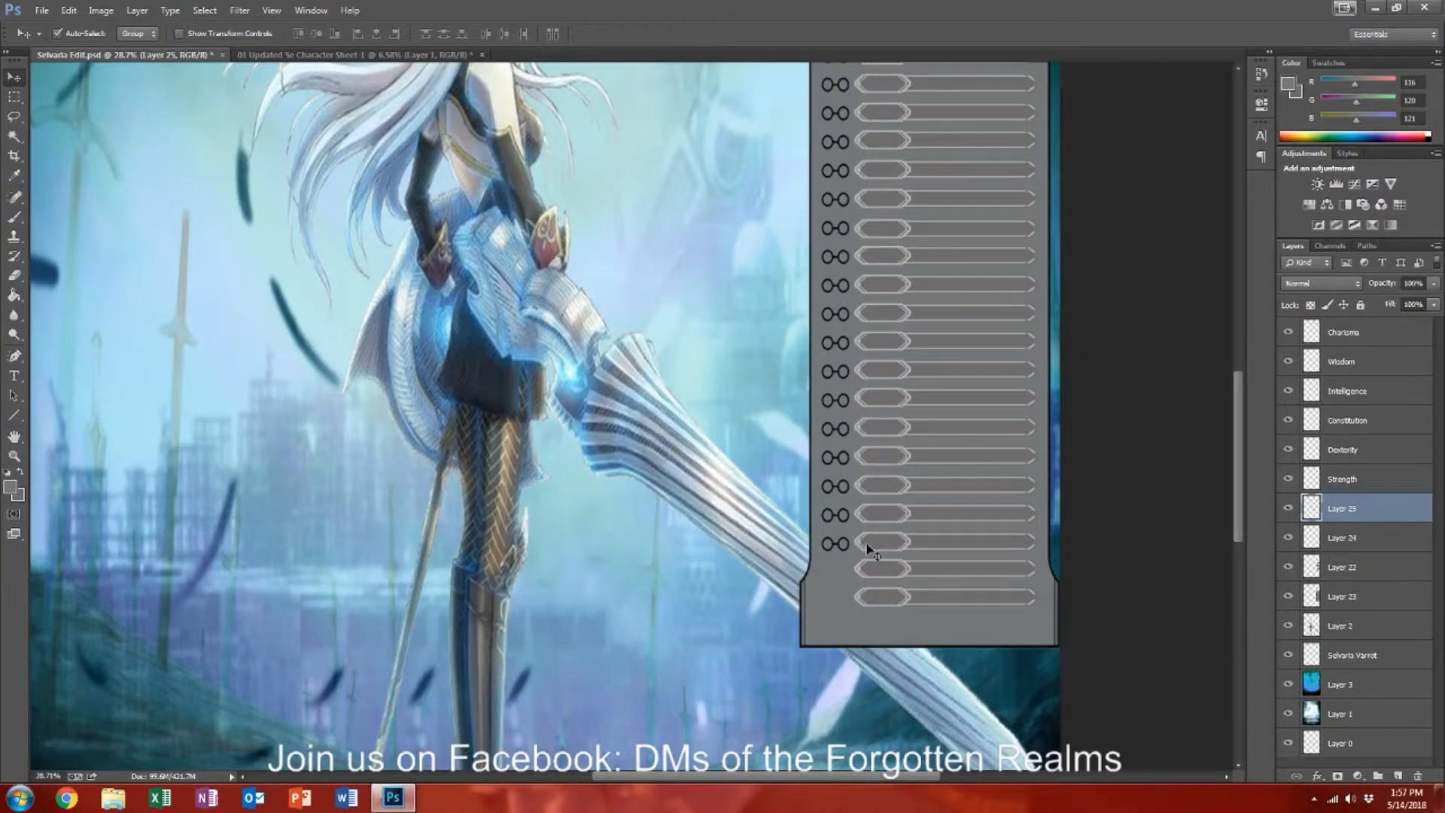
Step: Copy the top two circle pairs to a new layer and move them up beside the first two slot bars
scroll(867, 534, "up", 3)
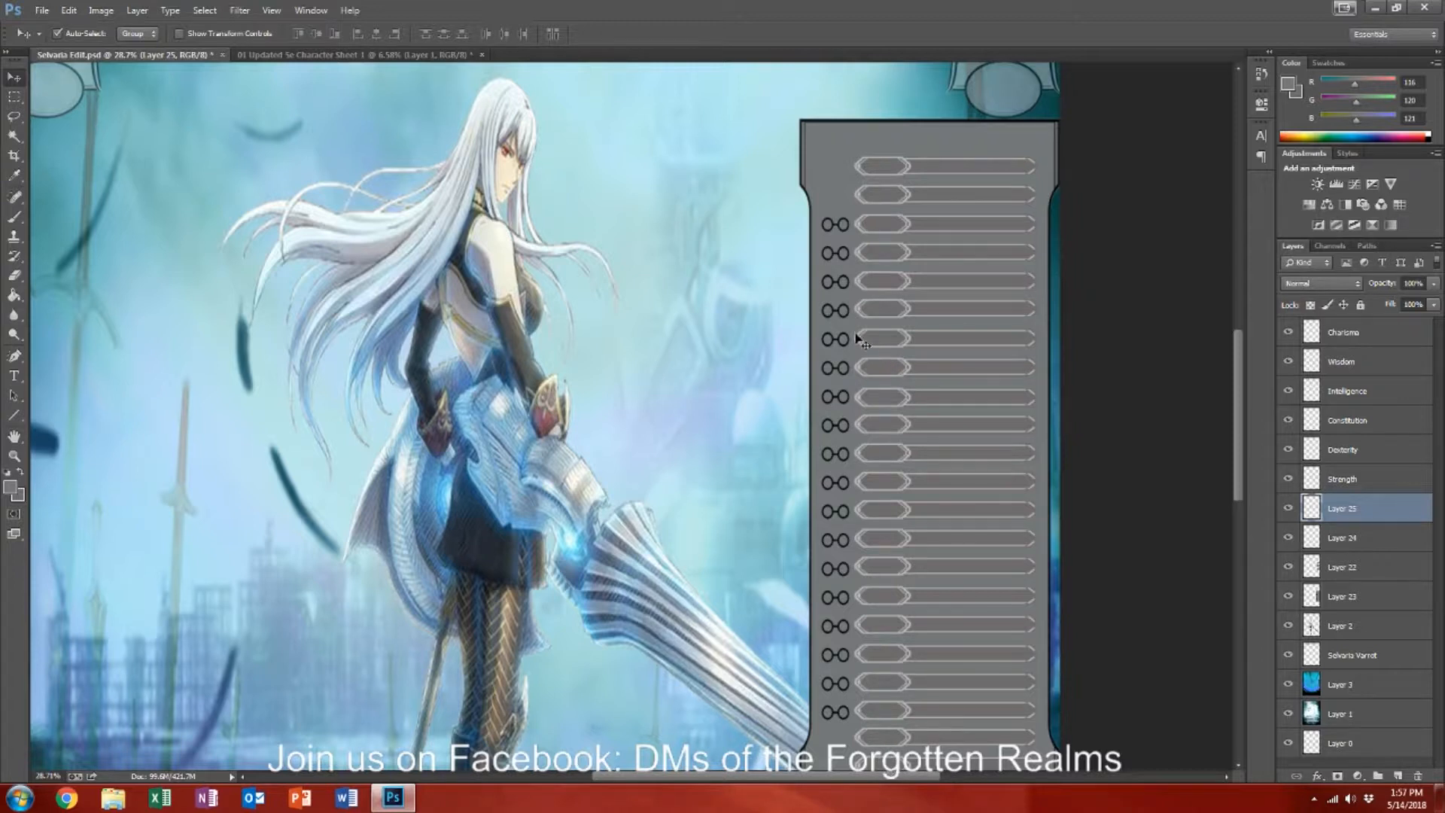
scroll(858, 344, "down", 2)
scroll(855, 342, "down", 1)
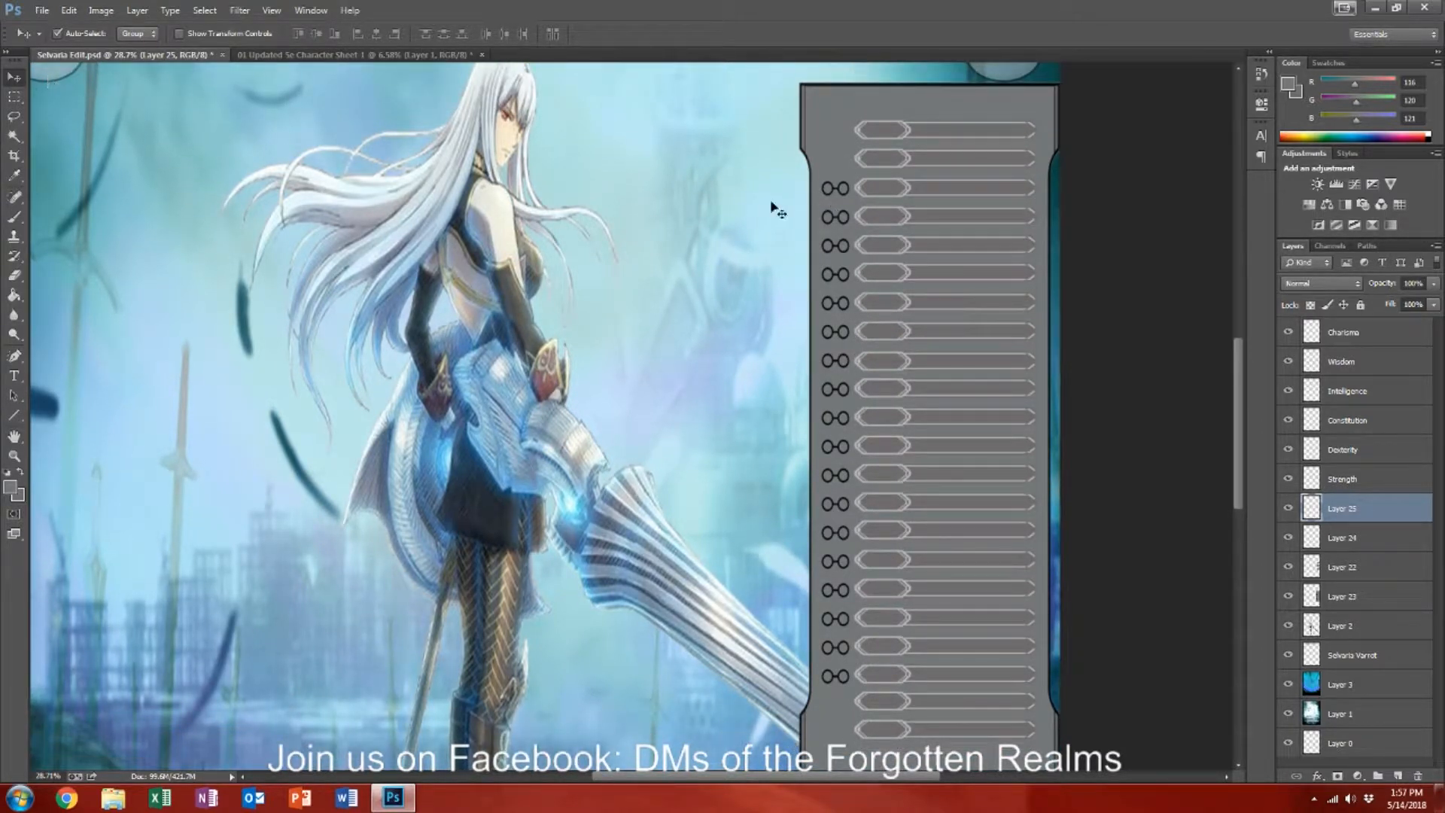
left_click(835, 171)
left_click(13, 97)
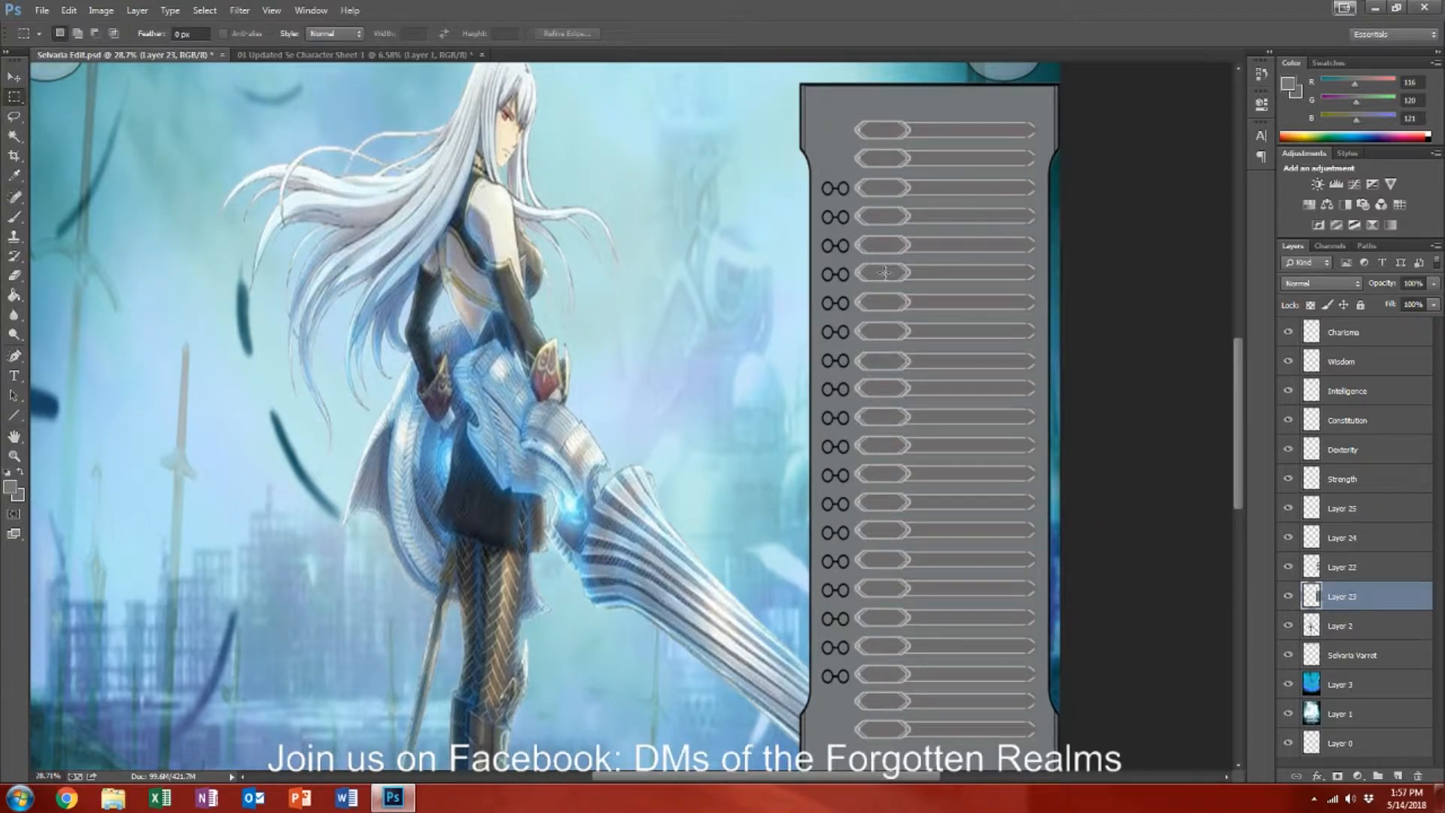
left_click_drag(821, 178, 849, 227)
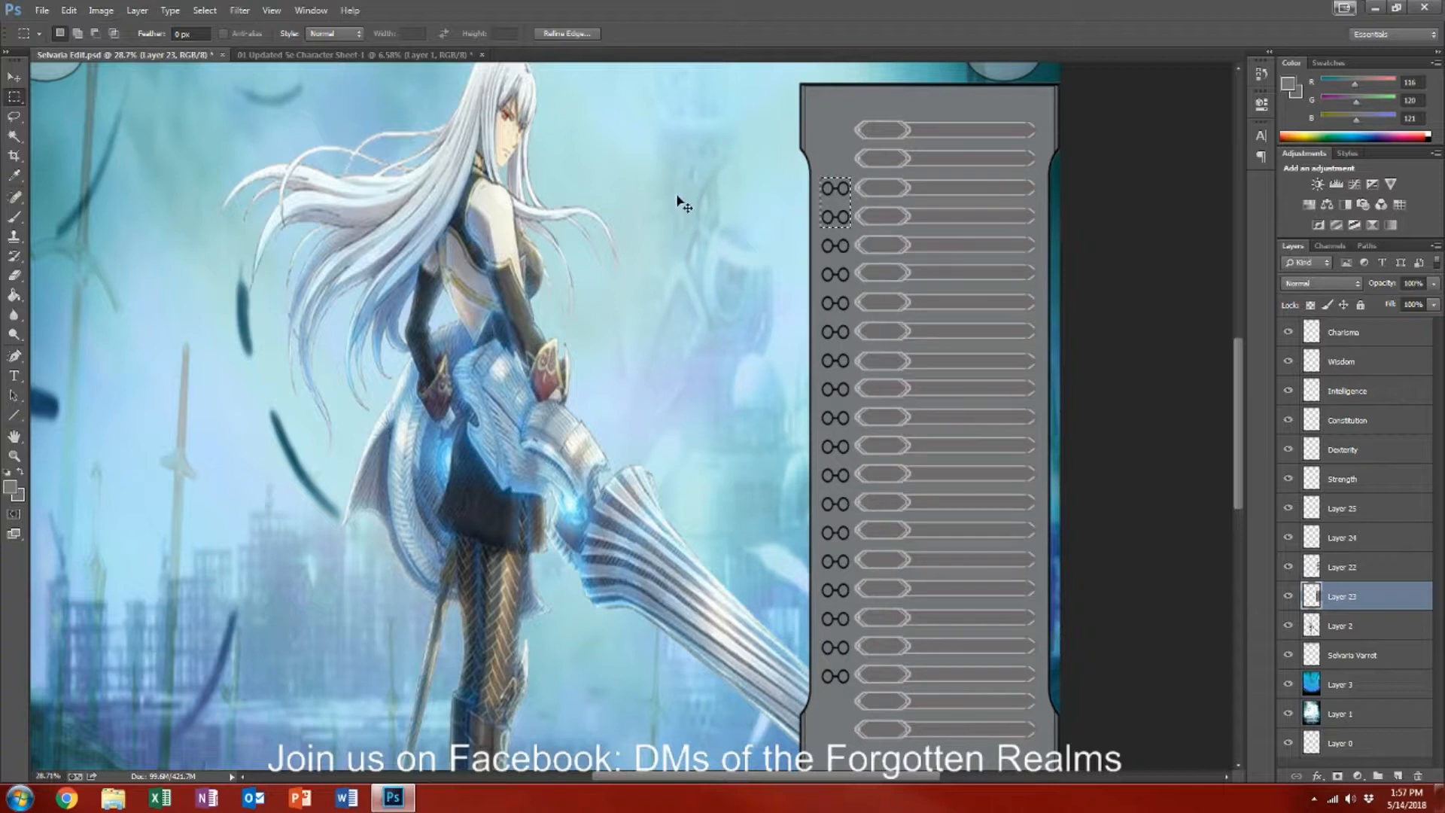
key("ctrl+j")
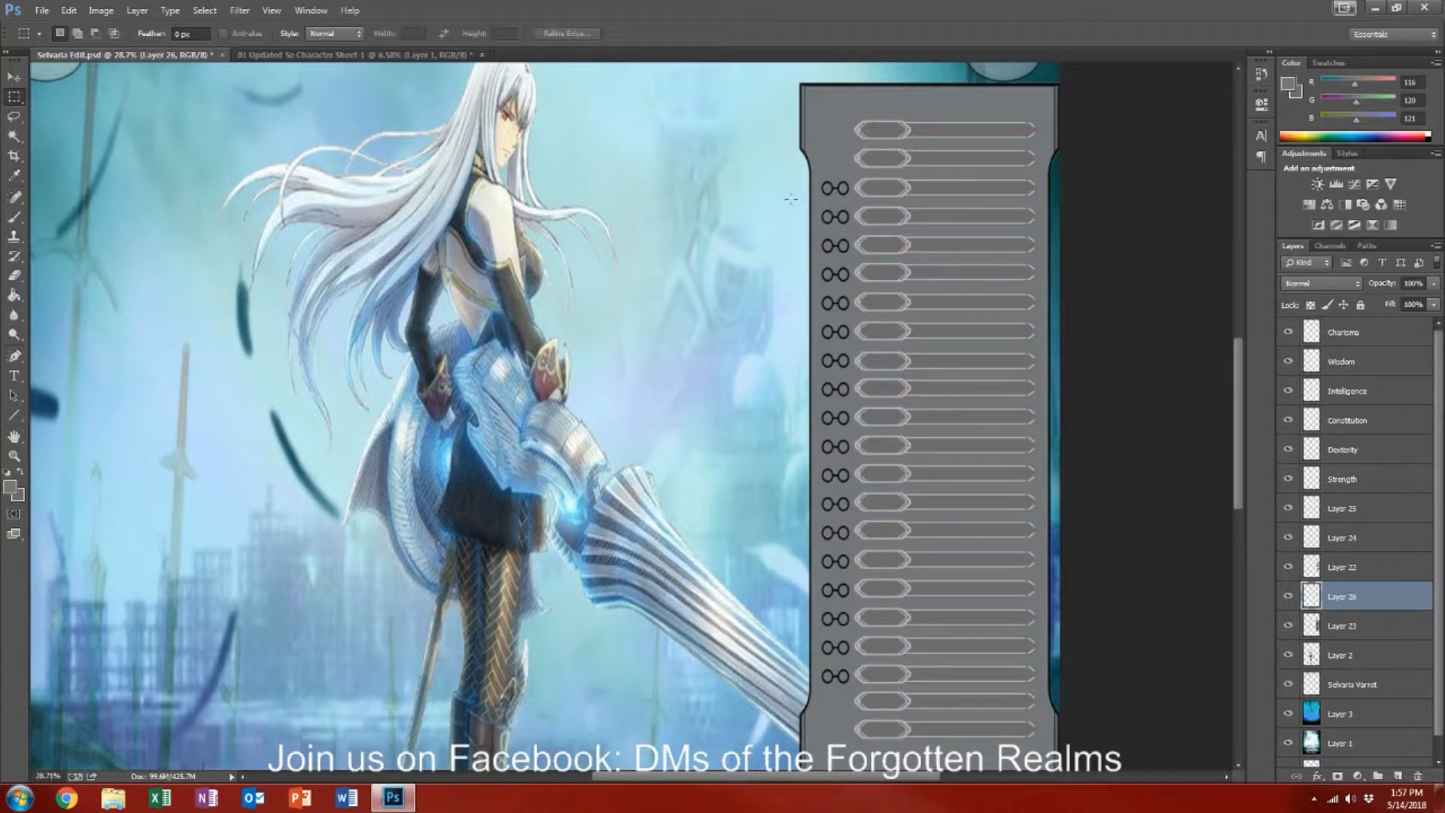
left_click(13, 76)
left_click_drag(835, 198, 834, 149)
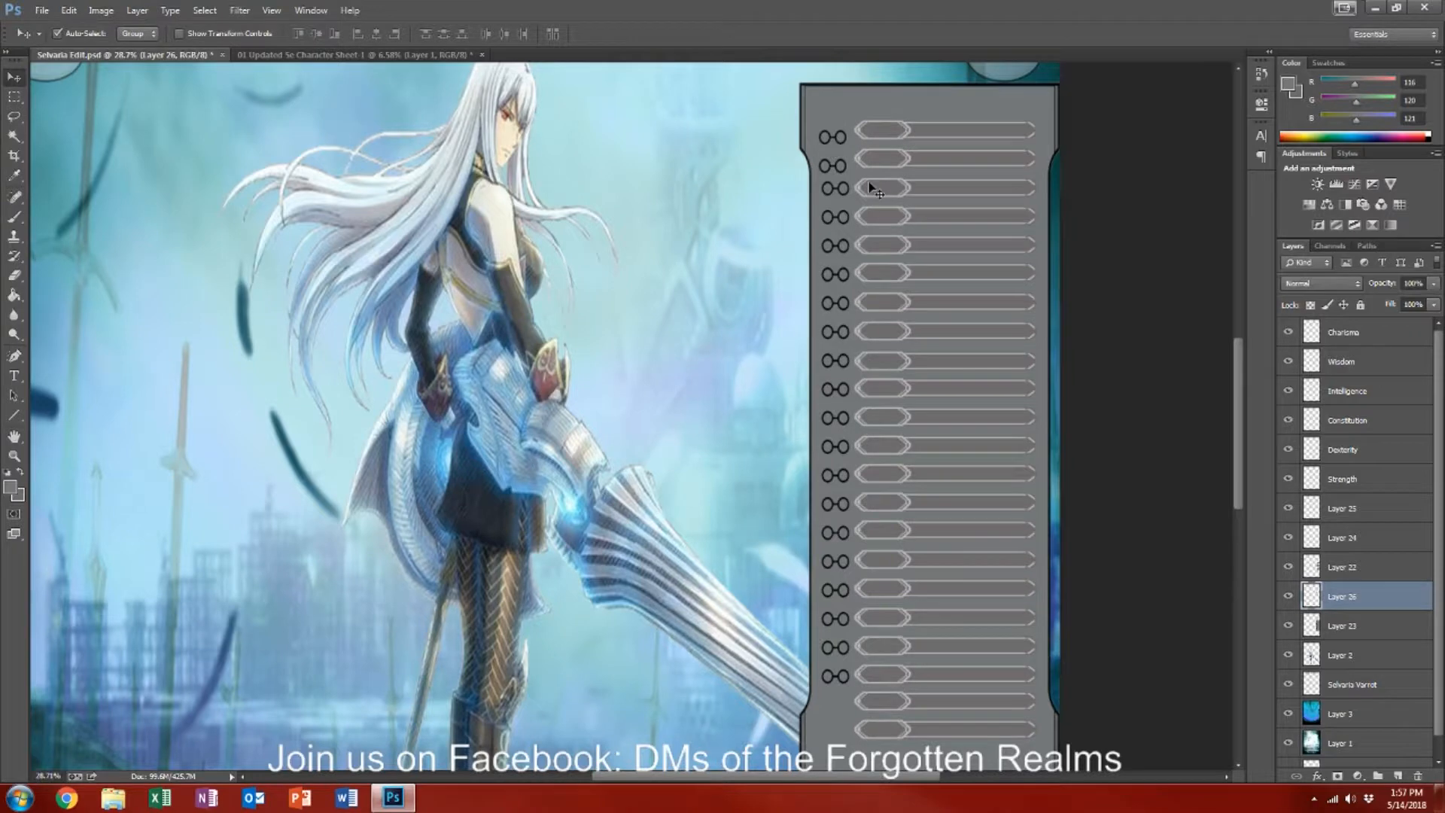
Step: Nudge the copied circle pairs right and up until they line up with the circle column and the first two slot bars
scroll(871, 188, "up", 2)
scroll(828, 185, "up", 1)
scroll(833, 188, "up", 3)
scroll(849, 197, "up", 2)
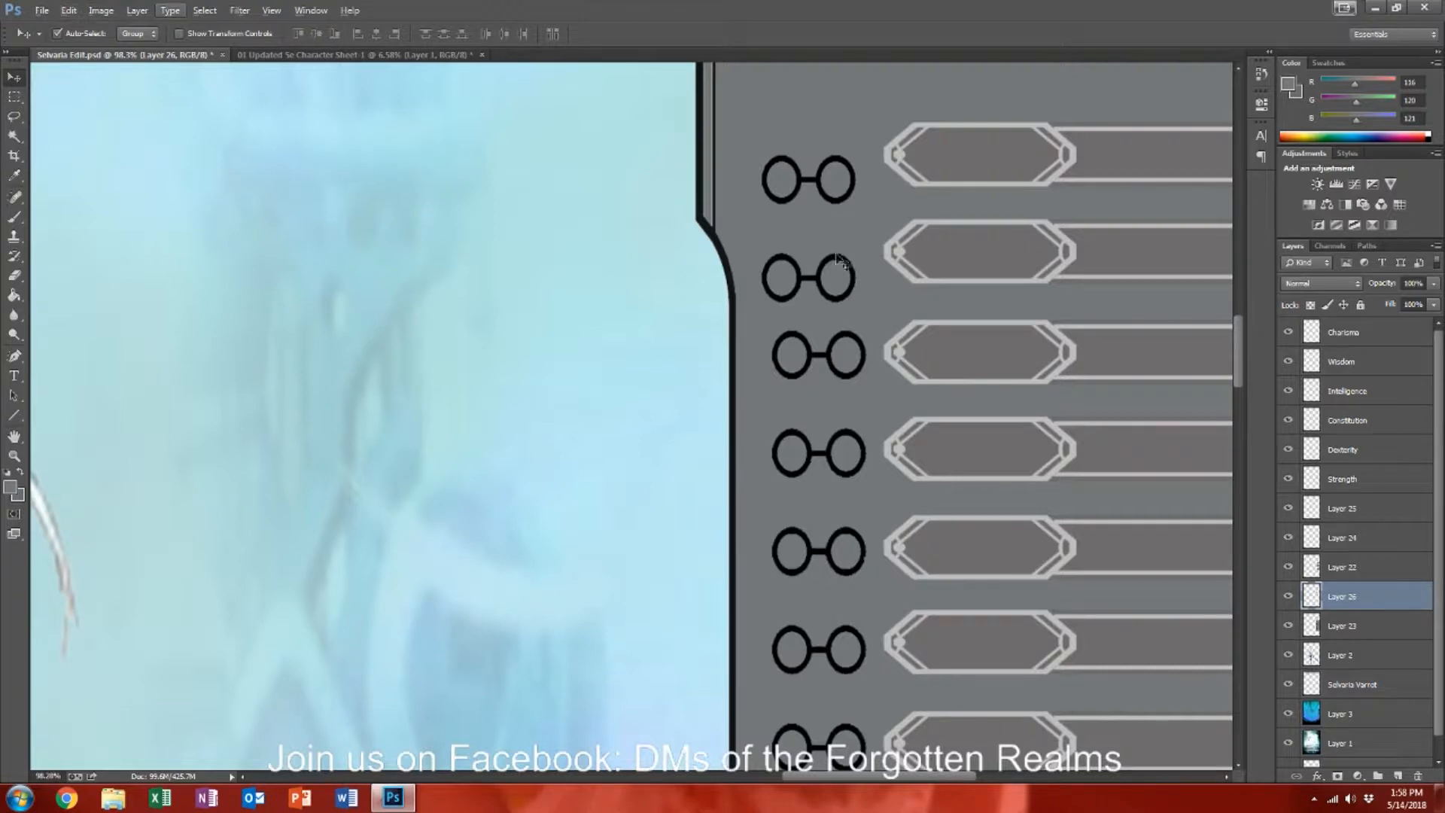
key("Right")
key("Right")
key("Right")
key("Right")
key("Right")
key("Right")
key("Right")
key("Right")
key("Up")
key("Up")
key("Up")
key("Up")
key("Up")
key("Up")
key("Right")
key("Right")
key("Right")
key("Up")
key("Up")
key("Up")
key("Up")
key("Up")
key("Up")
key("Up")
key("Up")
key("Up")
key("Up")
key("Up")
key("Up")
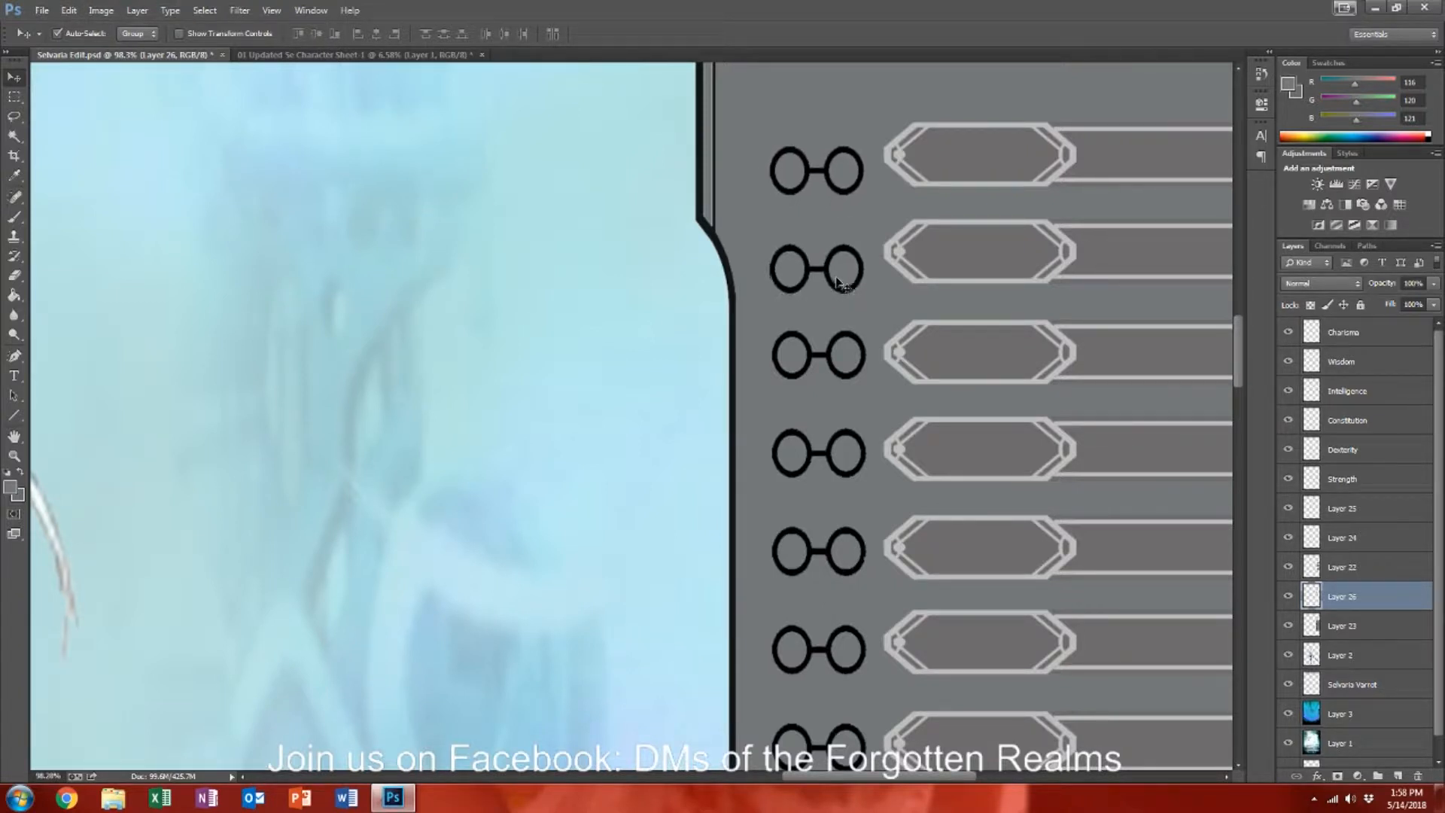
key("Right")
key("Right")
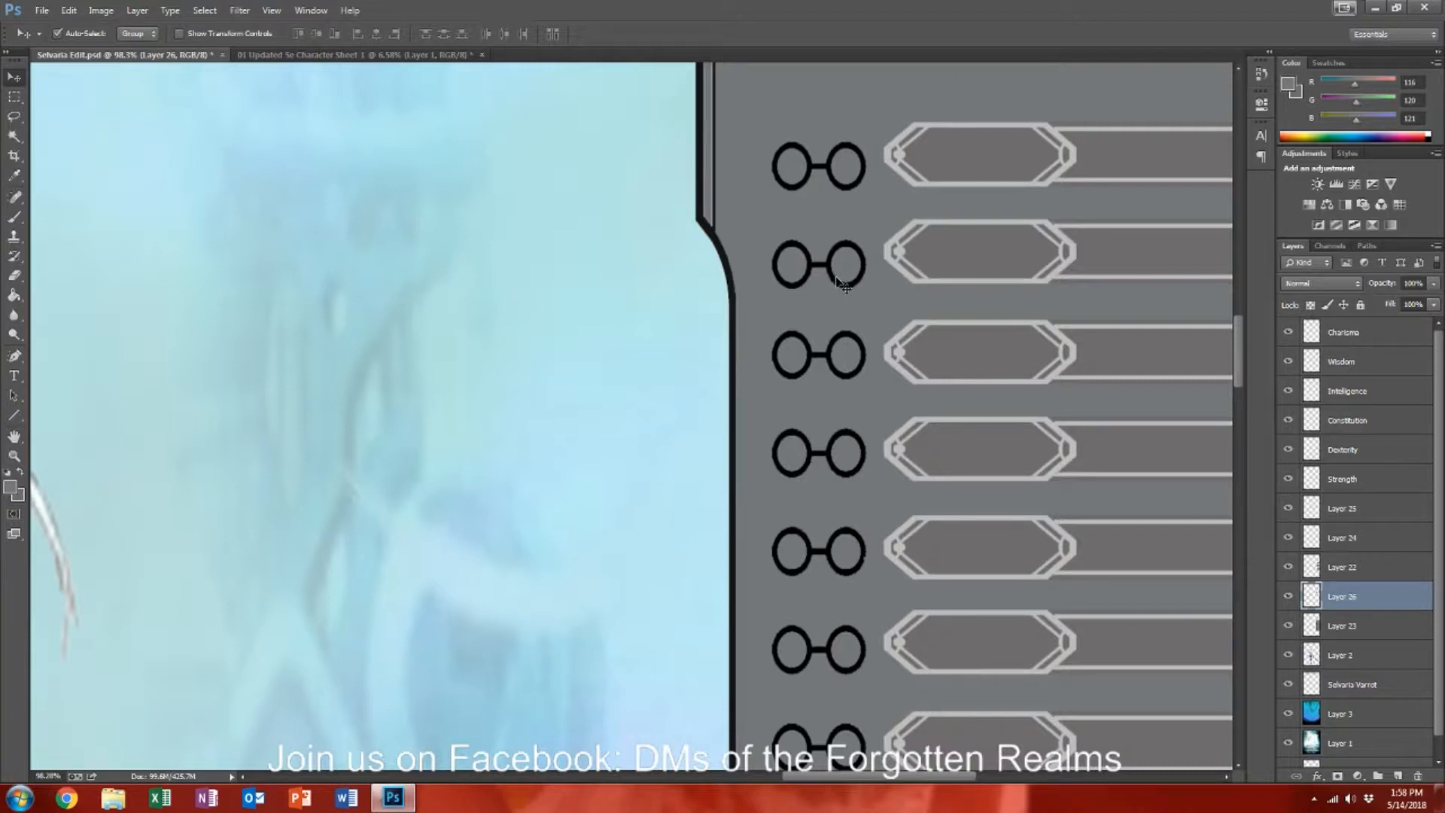
key("Up")
key("Up")
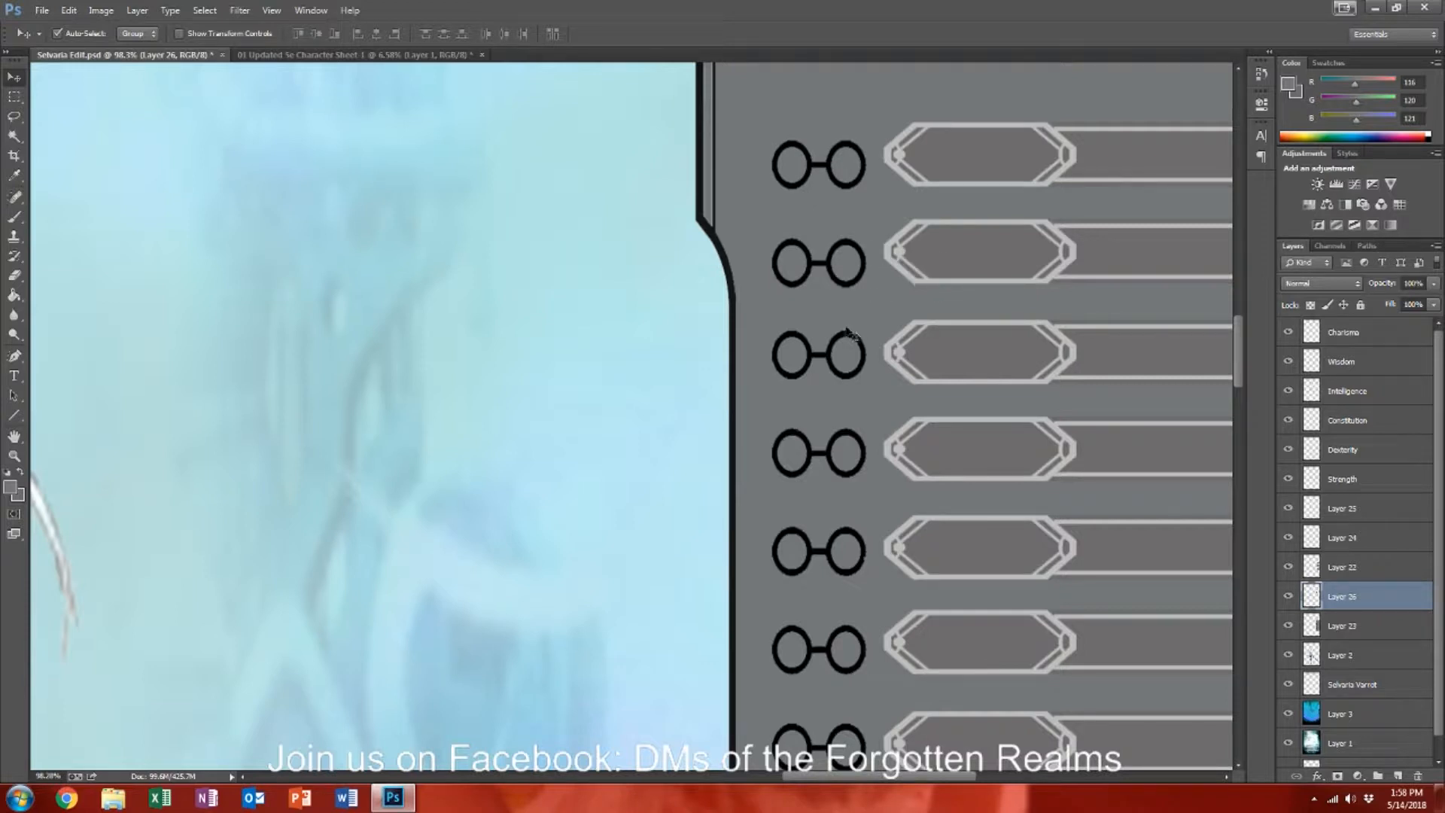
key("Up")
key("Up")
key("Up")
key("Up")
key("Up")
key("Up")
key("Up")
key("Up")
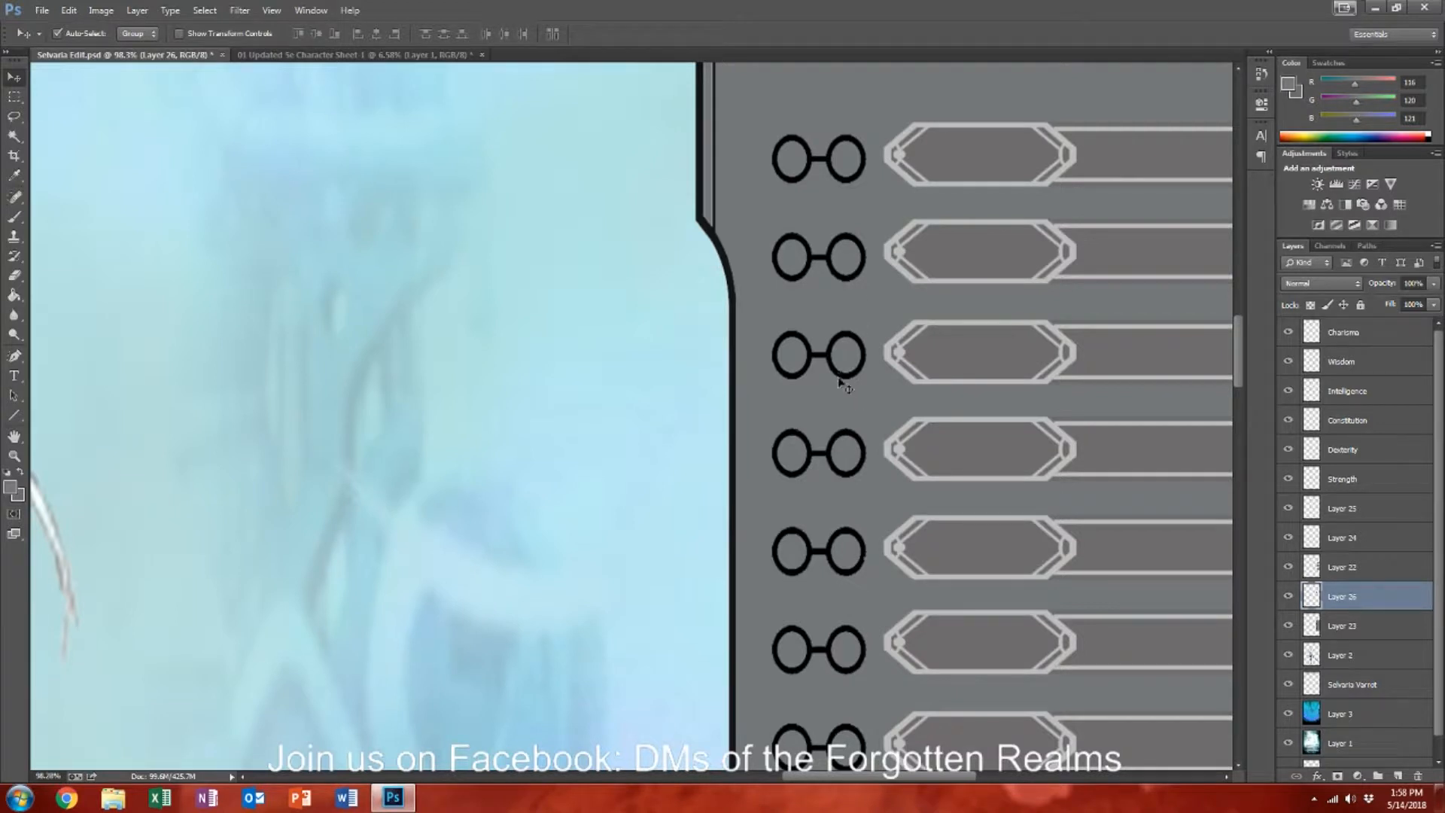
key("Up")
key("Up")
key("Up")
key("Up")
key("Up")
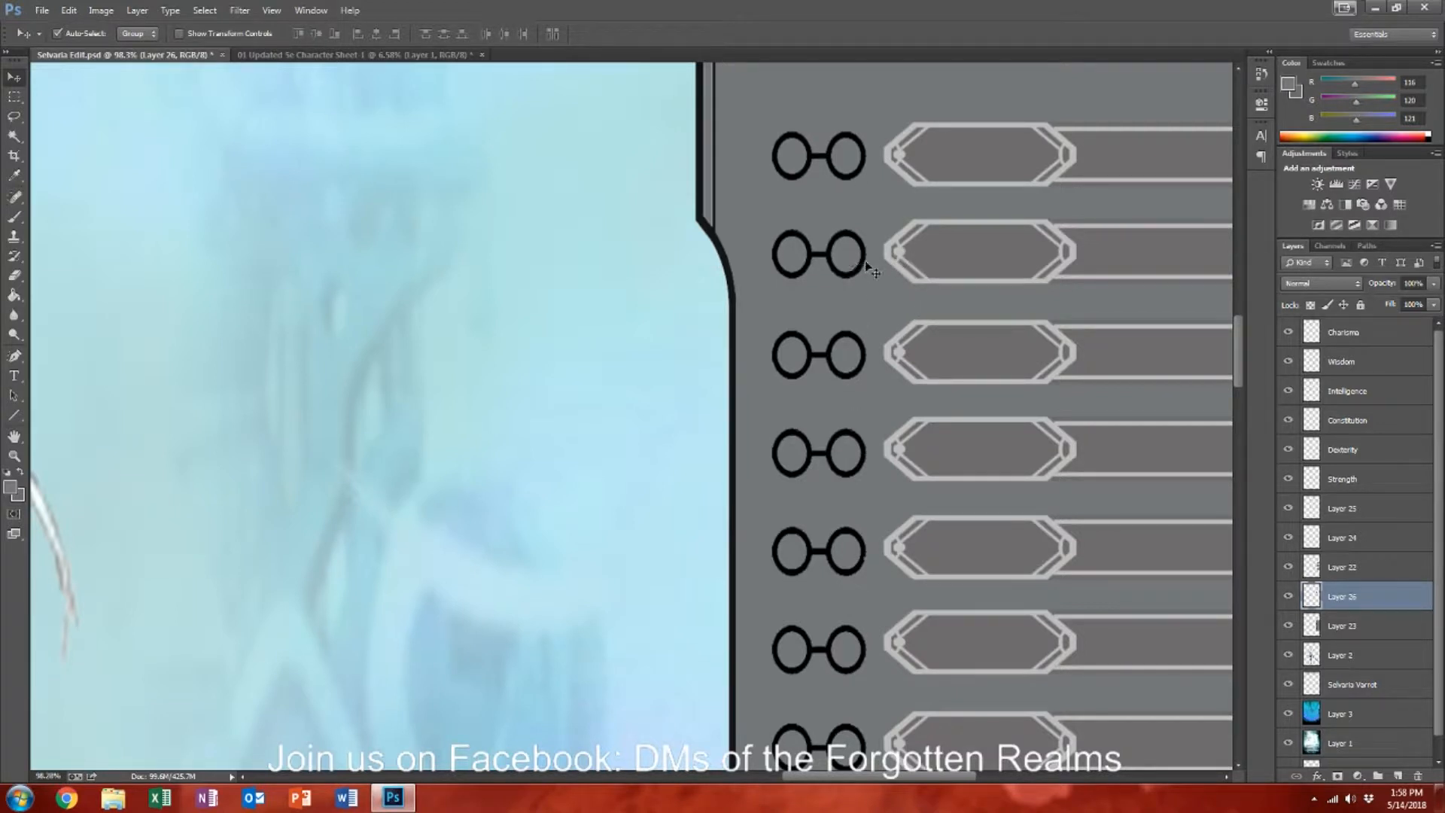
key("Left")
key("Left")
key("Right")
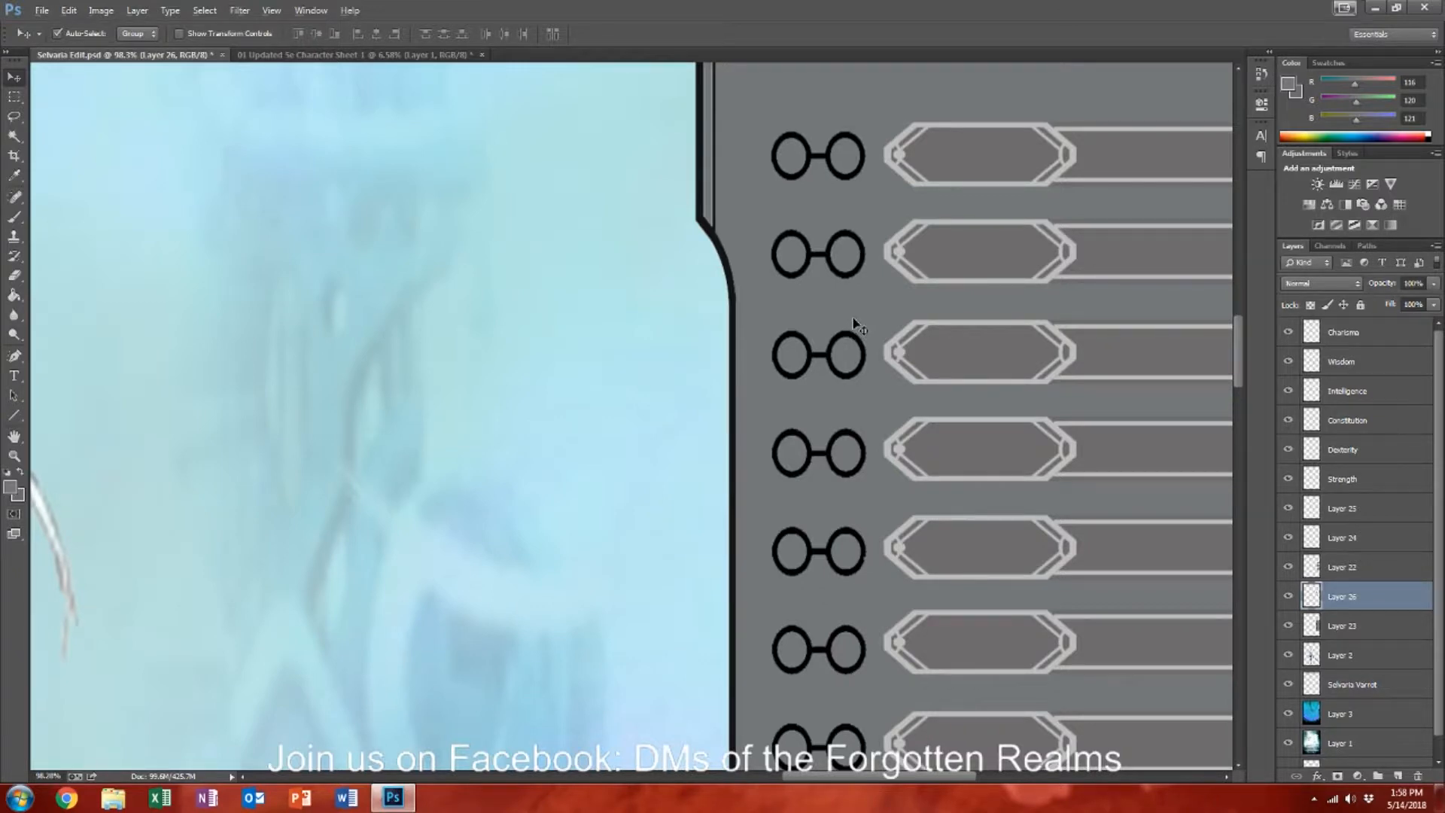
Step: Paste another copy of the two circle pairs and place it beside the last two slot bars of the skill panel
scroll(855, 325, "down", 3)
key("ctrl+v")
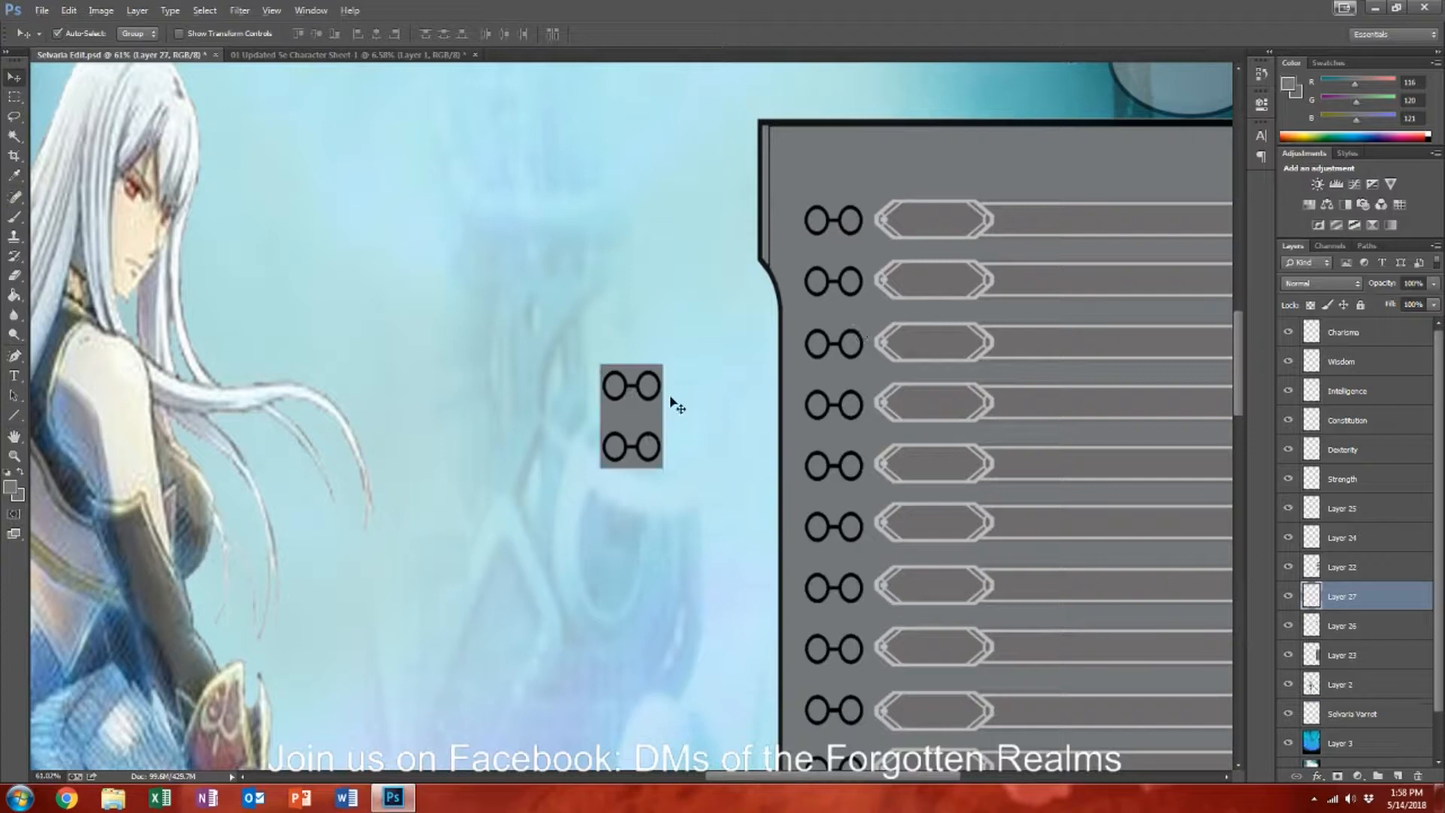
left_click_drag(629, 409, 664, 619)
scroll(735, 555, "down", 3)
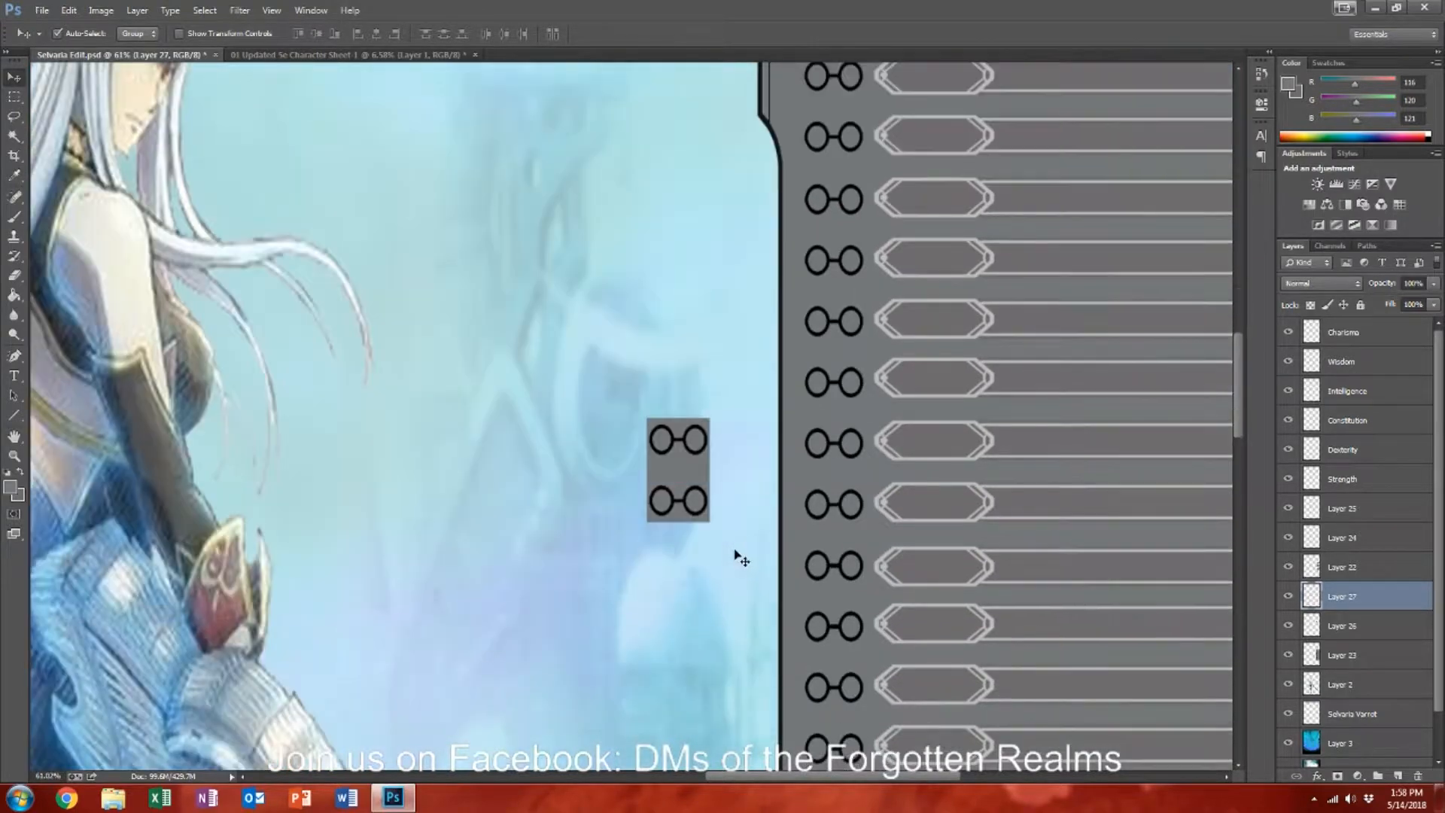
scroll(718, 527, "down", 5)
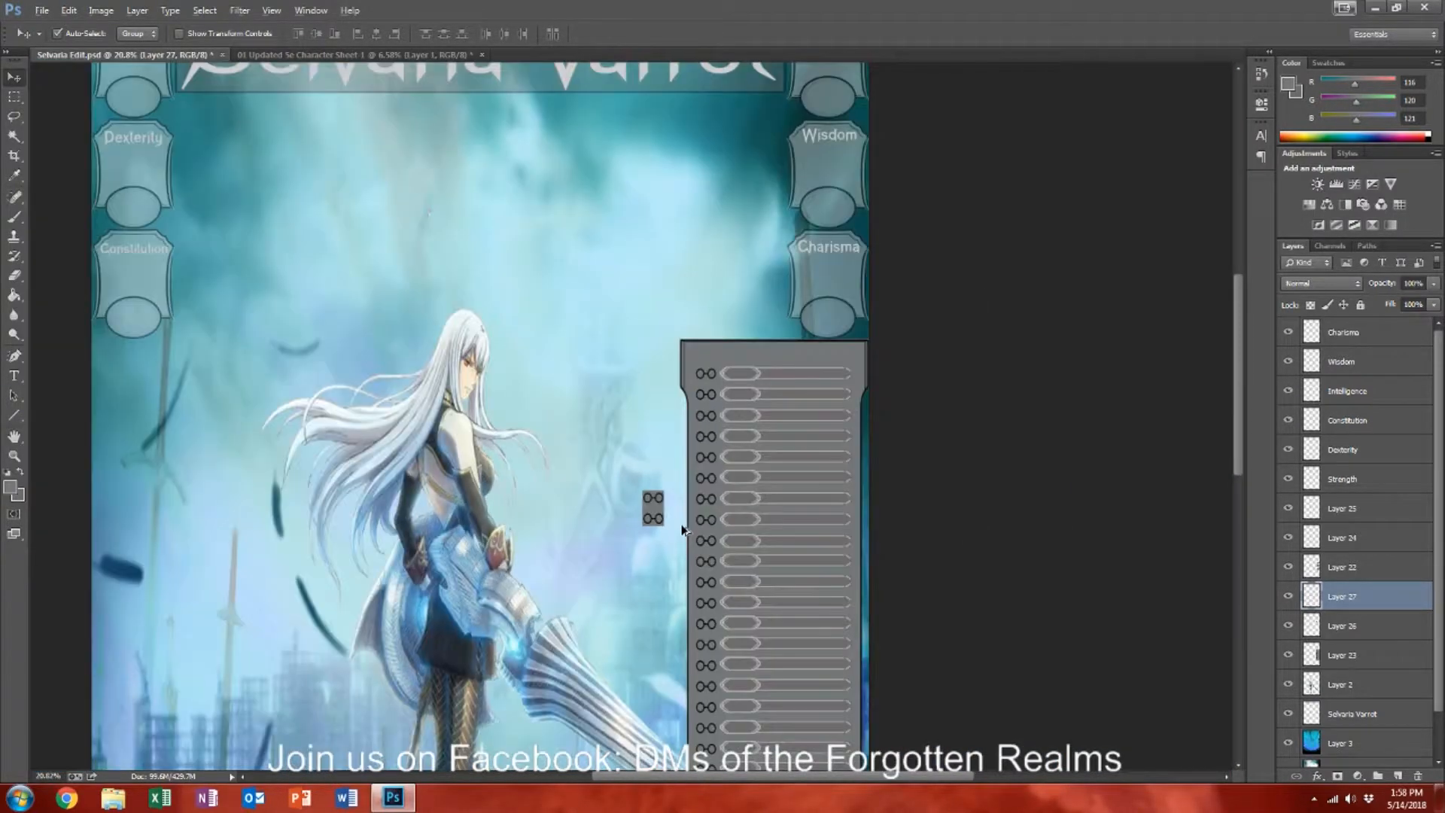
scroll(683, 530, "down", 5)
left_click_drag(659, 290, 706, 562)
scroll(707, 562, "up", 5)
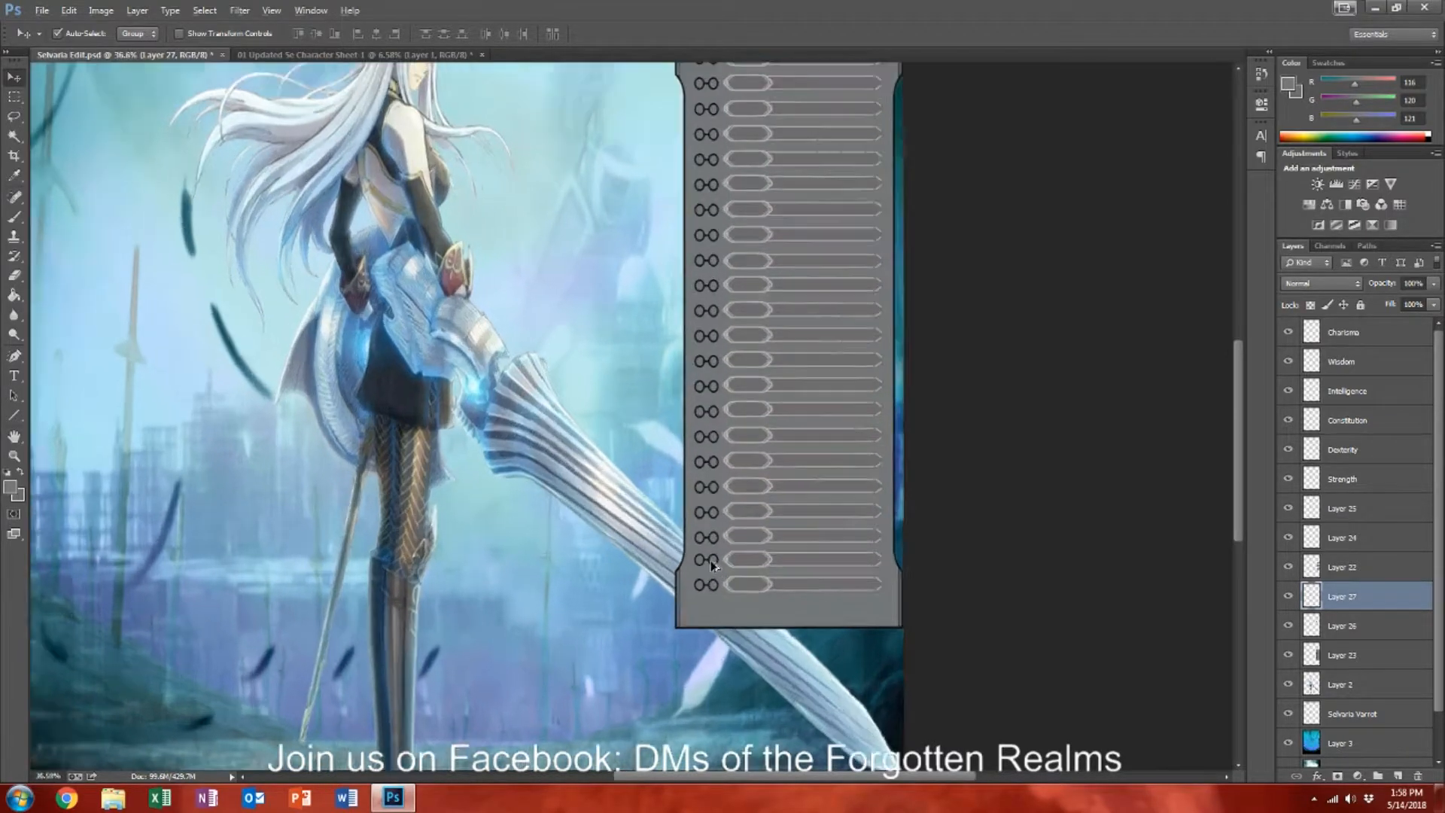
Step: Lower the last two slot bars slightly and nudge the circle pairs beside them down into alignment
scroll(711, 566, "up", 3)
left_click_drag(722, 576, 723, 576)
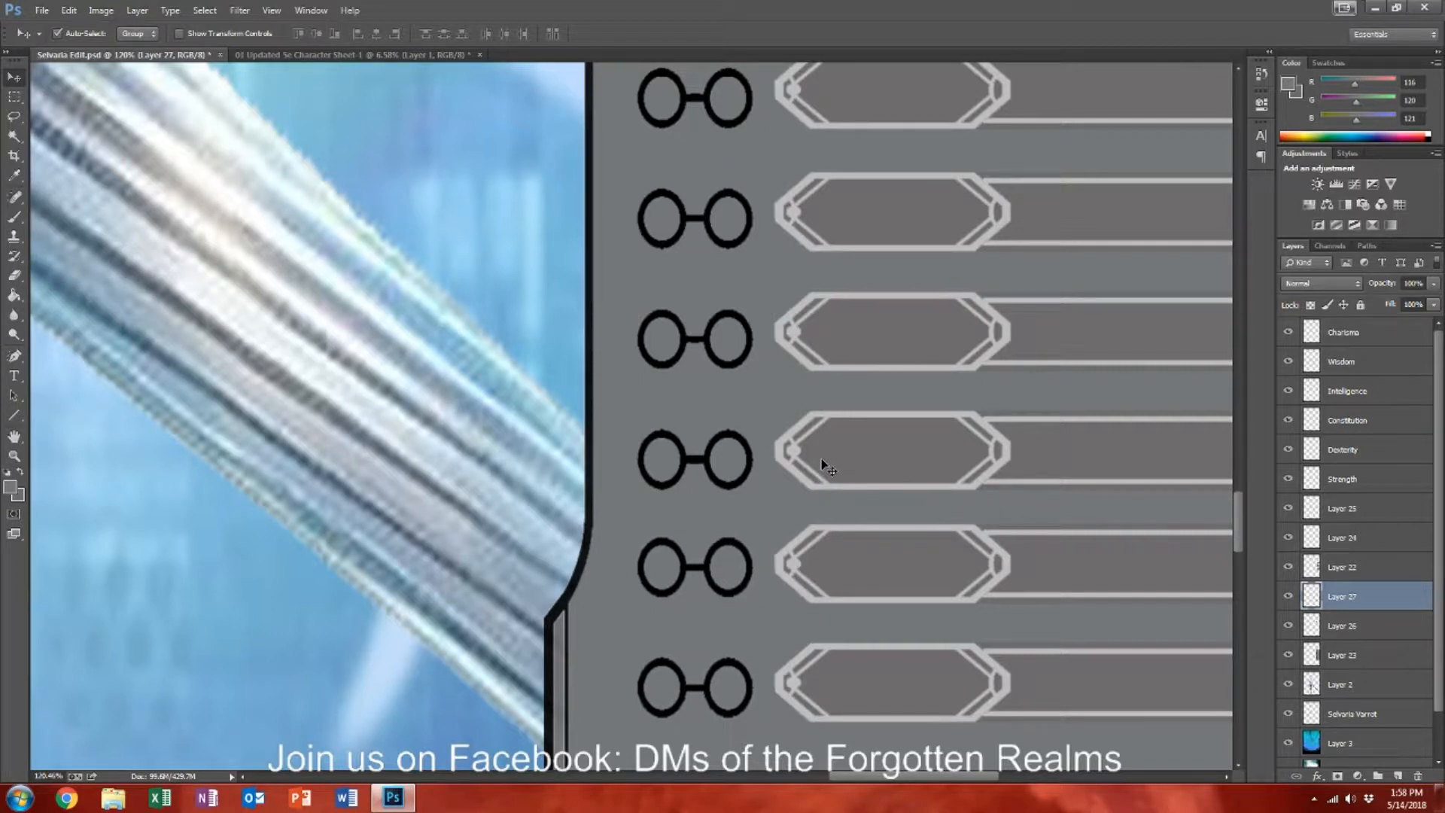
left_click_drag(828, 574, 829, 580)
key("Up")
key("Down")
left_click(736, 571)
key("Down")
key("Down")
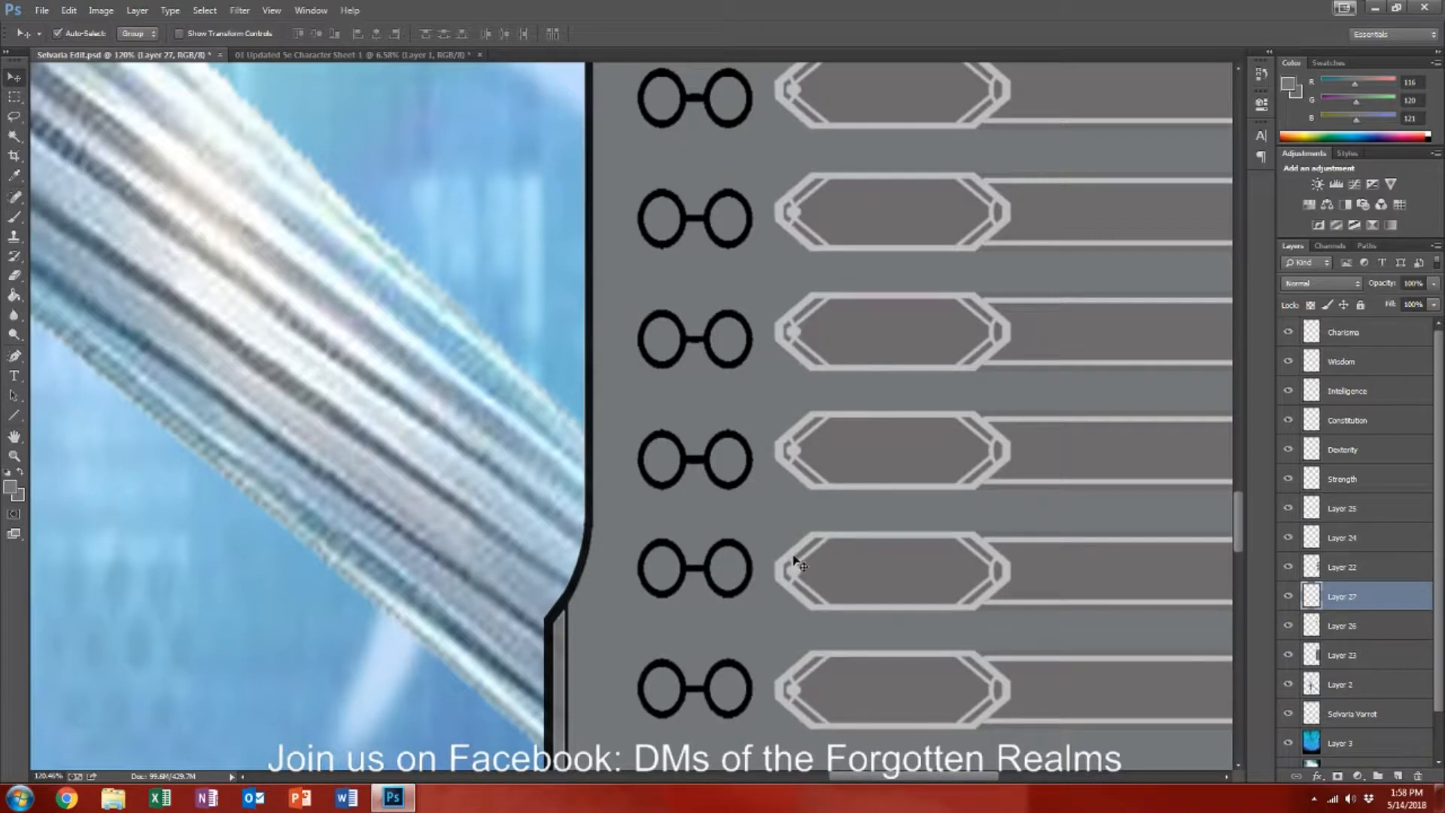
Step: Draw a horizontal line about 1002 px long and 3 px thick between the fifth- and fourth-last slot rows
scroll(797, 557, "down", 2)
scroll(786, 544, "down", 6)
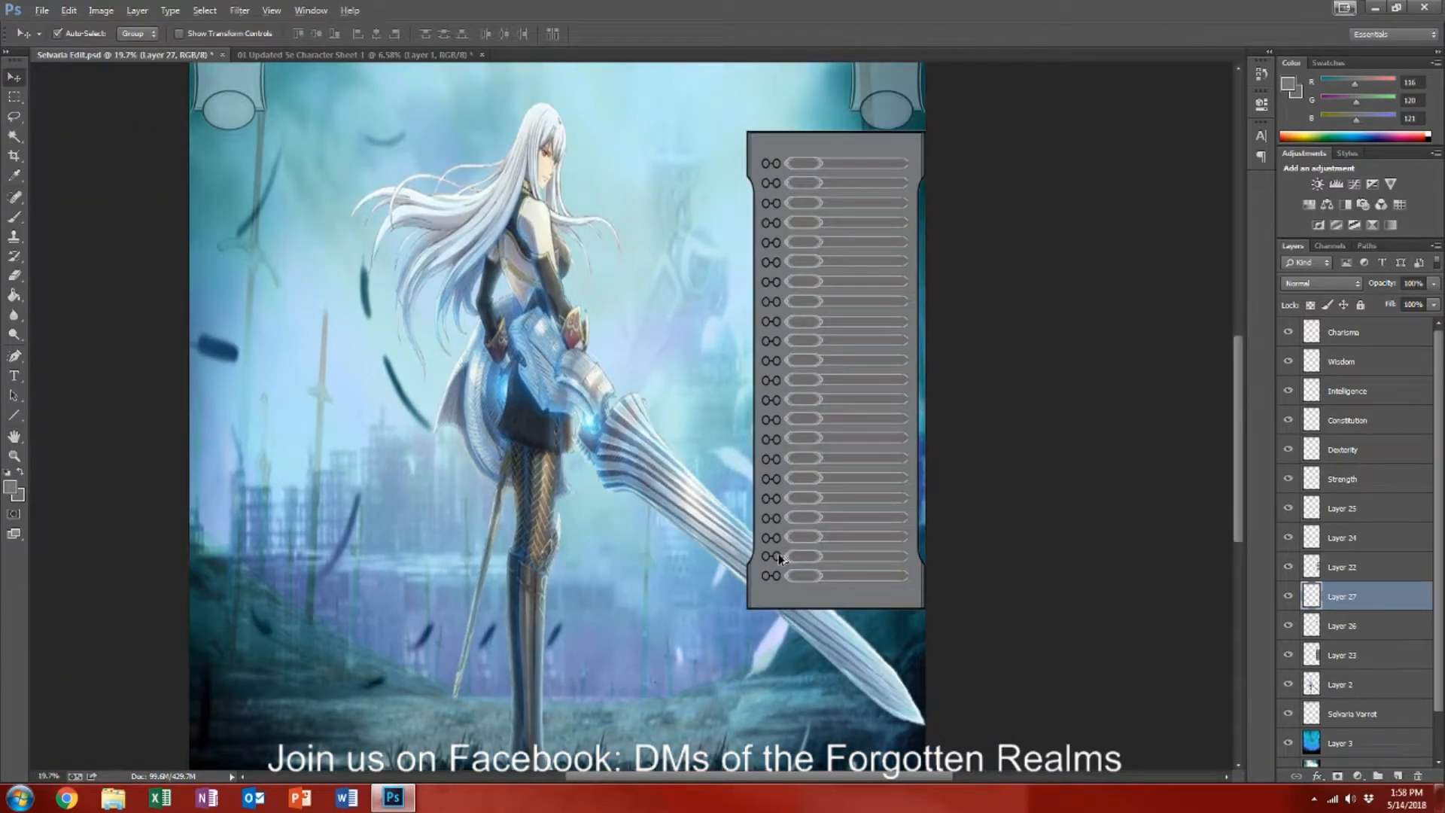
scroll(779, 560, "up", 5)
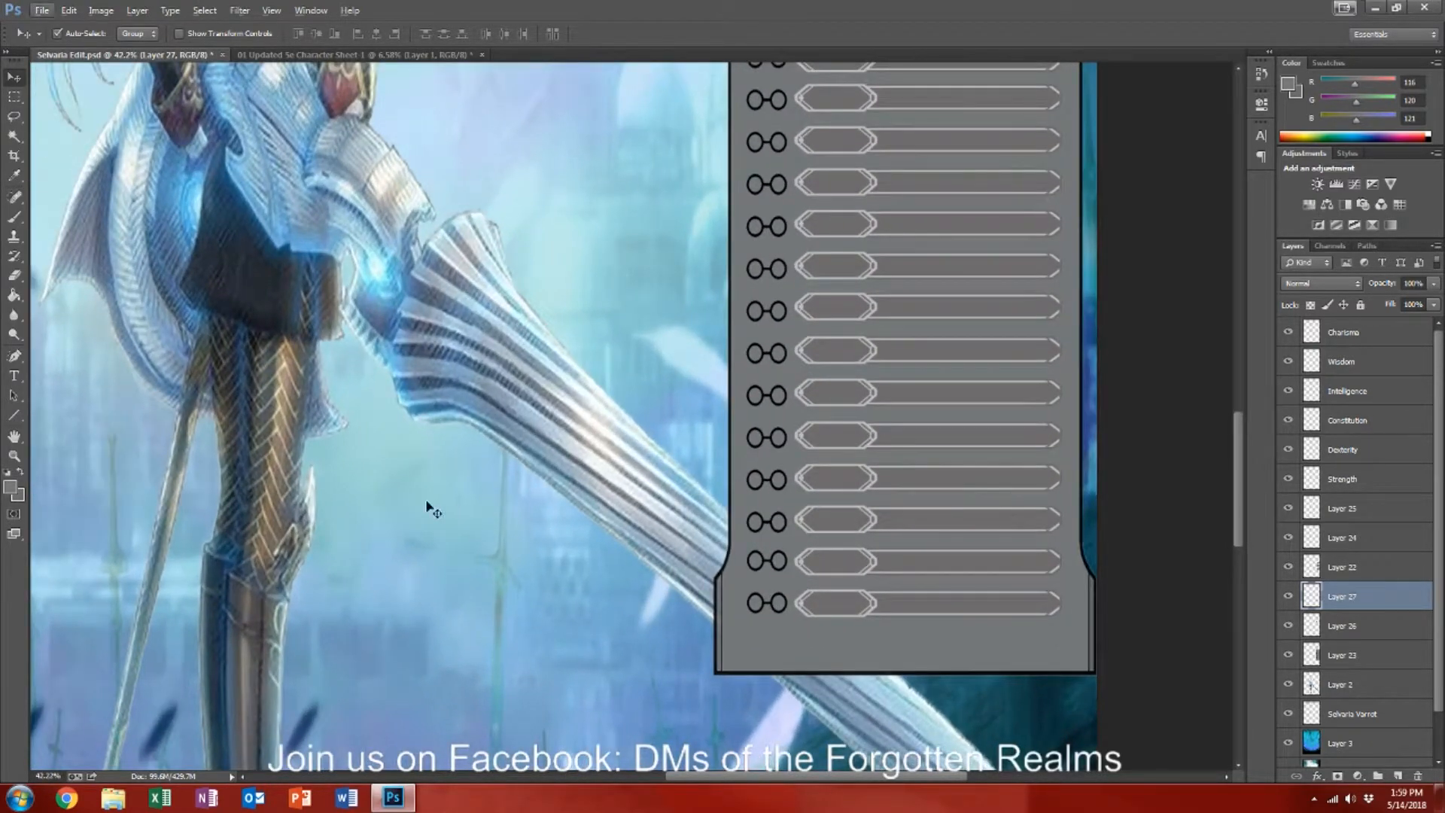
left_click(15, 416)
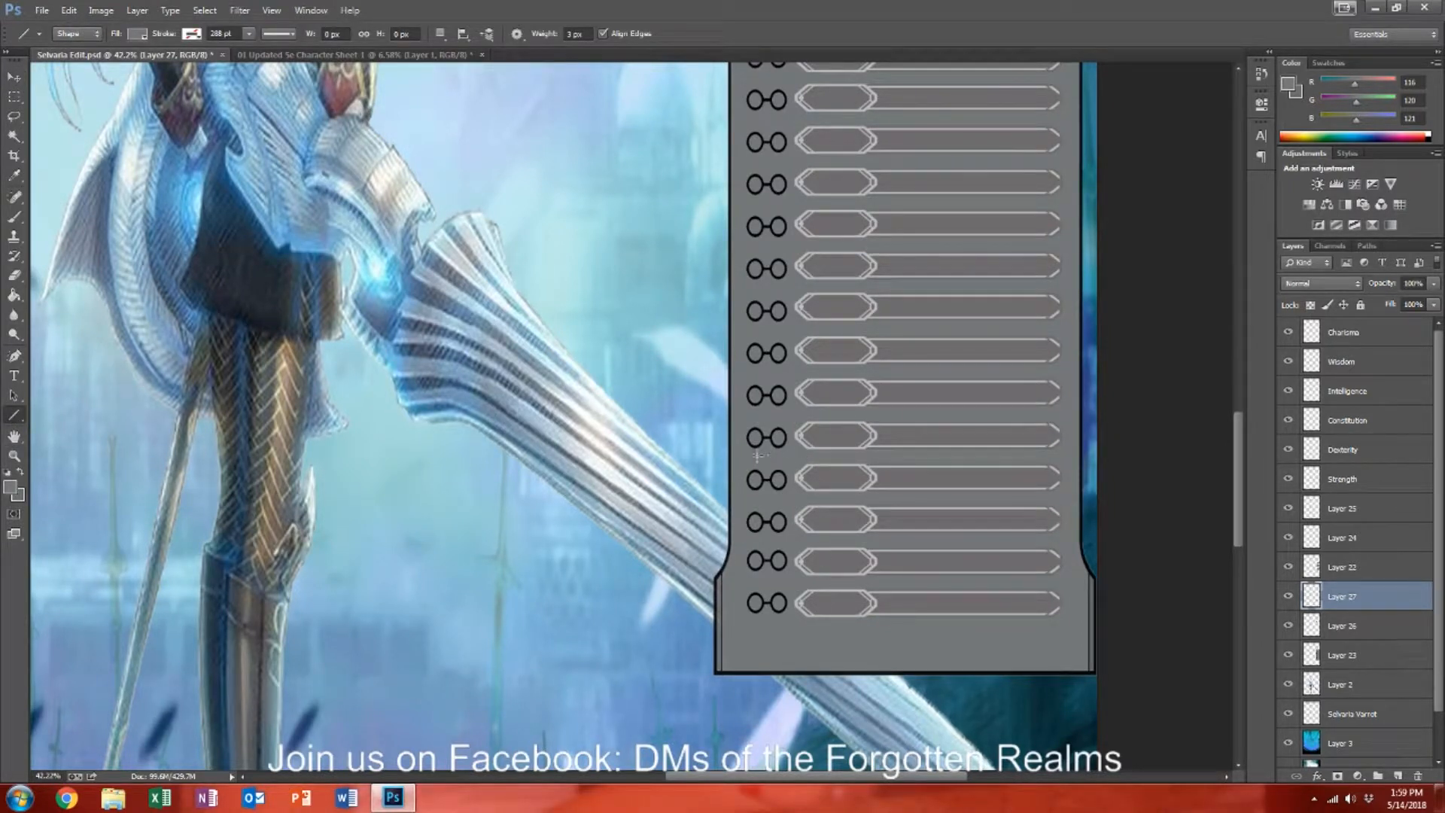
left_click_drag(747, 455, 1066, 455)
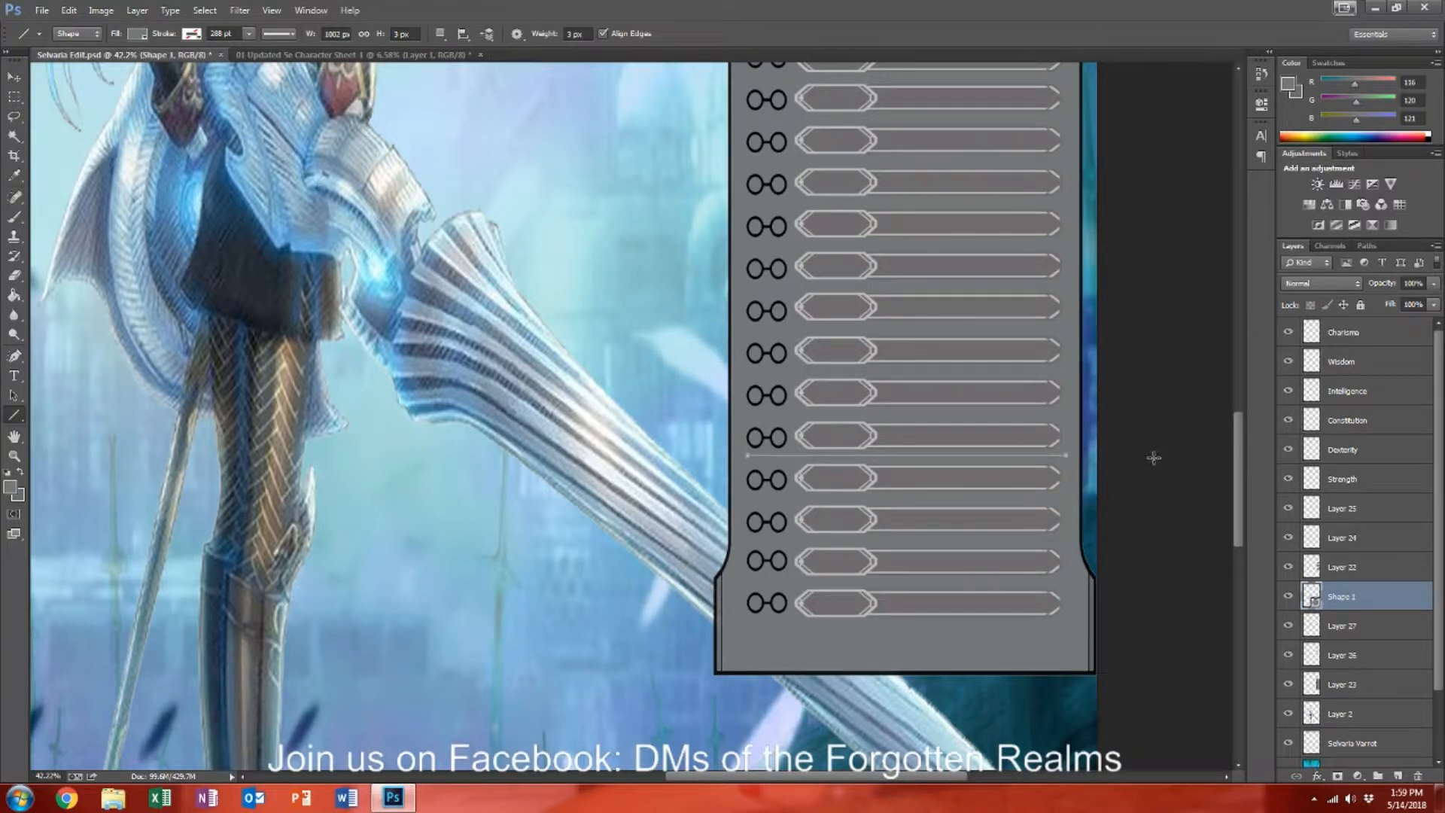
Step: Open page 1 of the 00Blank Character Sheet PDF, examine its skills list, and close the sheet
left_click(45, 10)
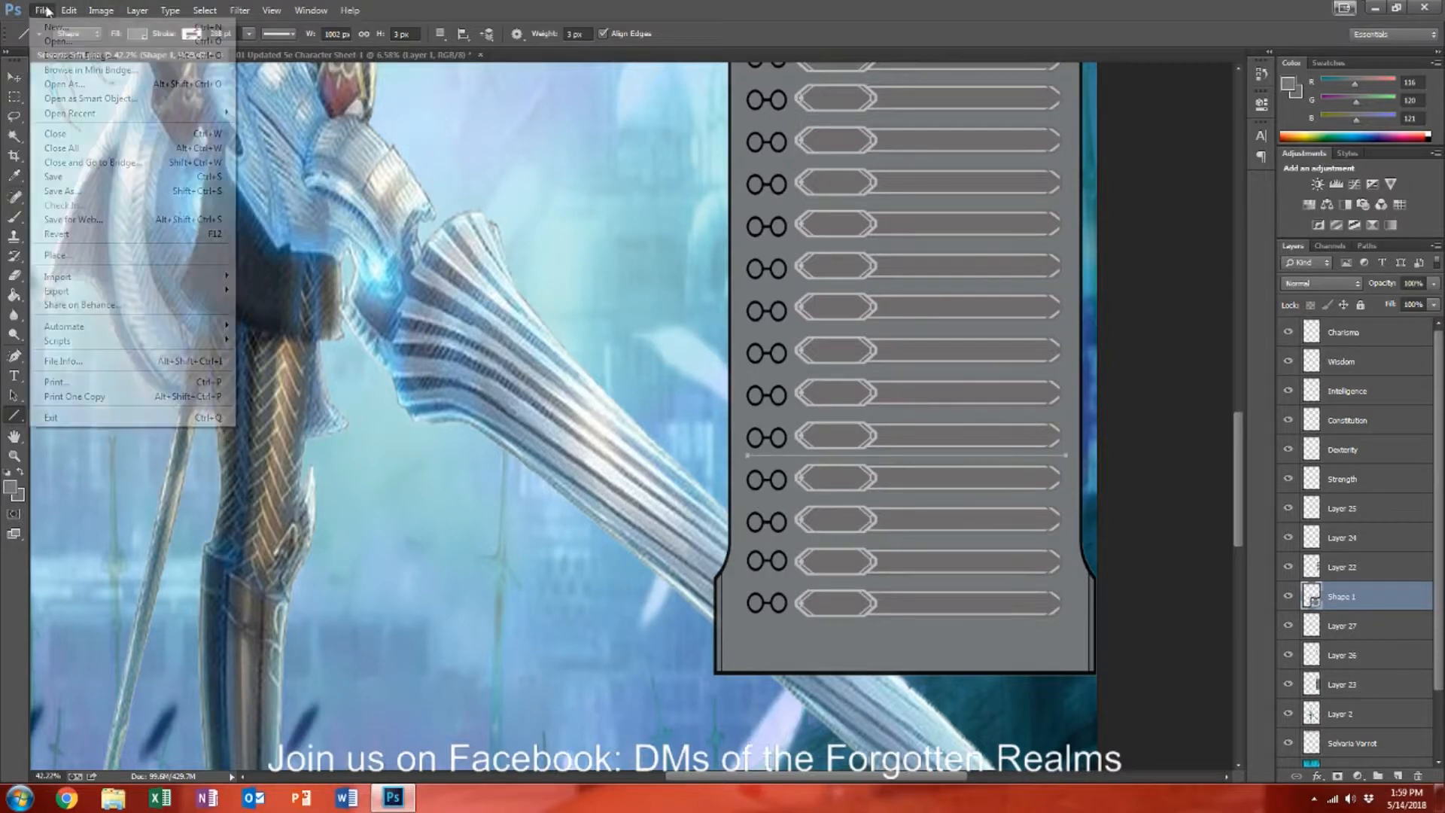
left_click(48, 42)
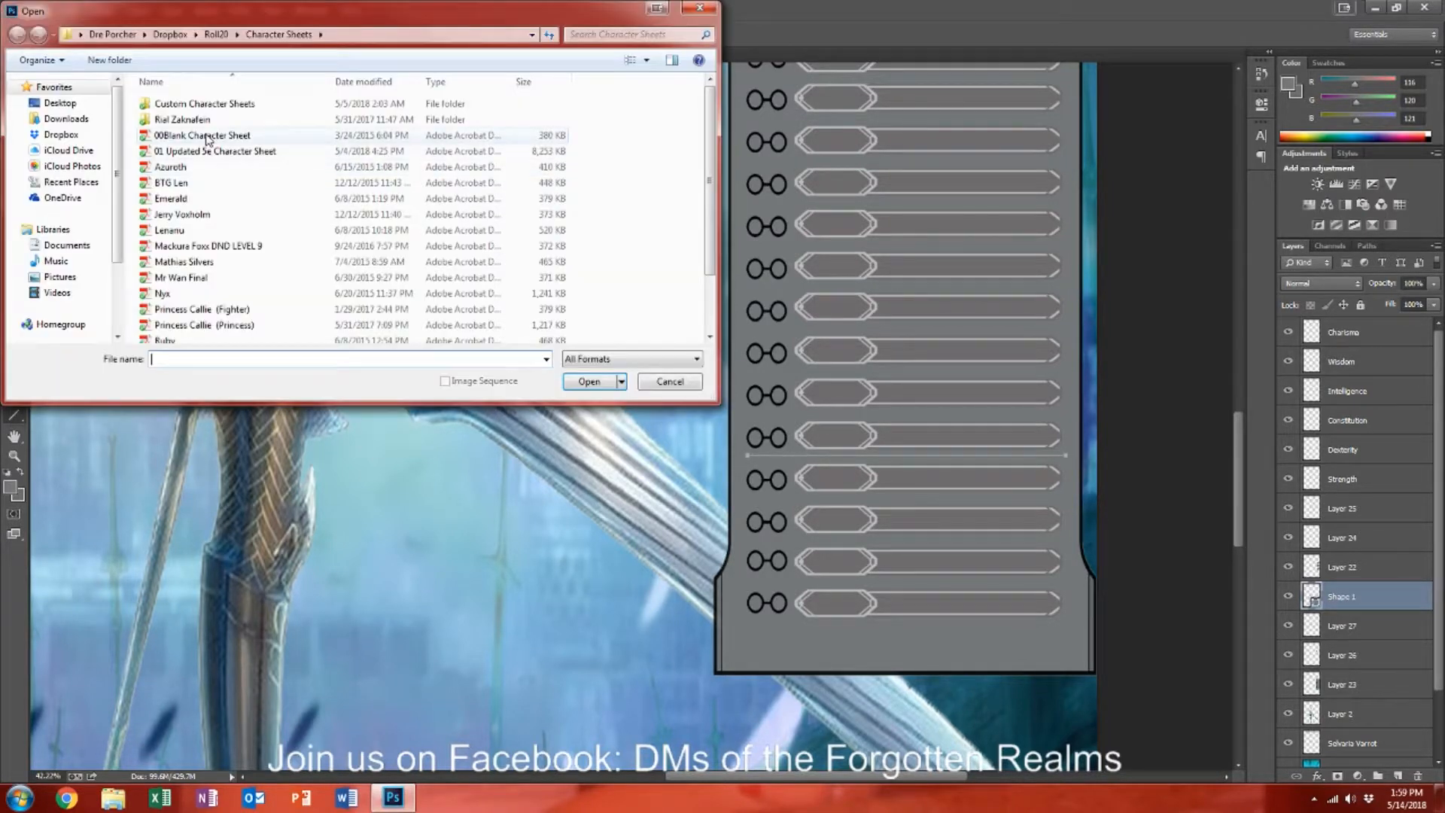
double_click(206, 136)
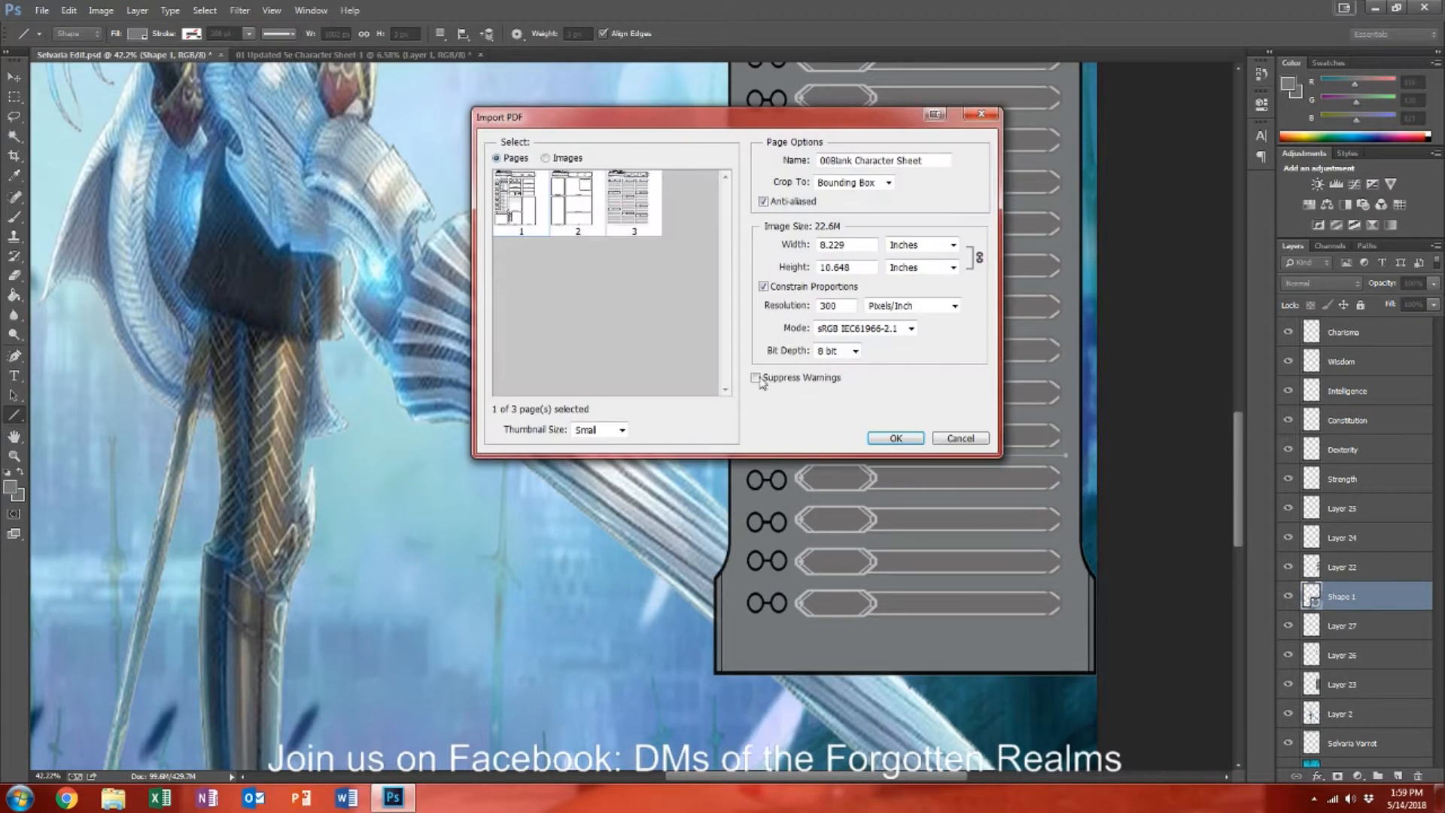
left_click(895, 437)
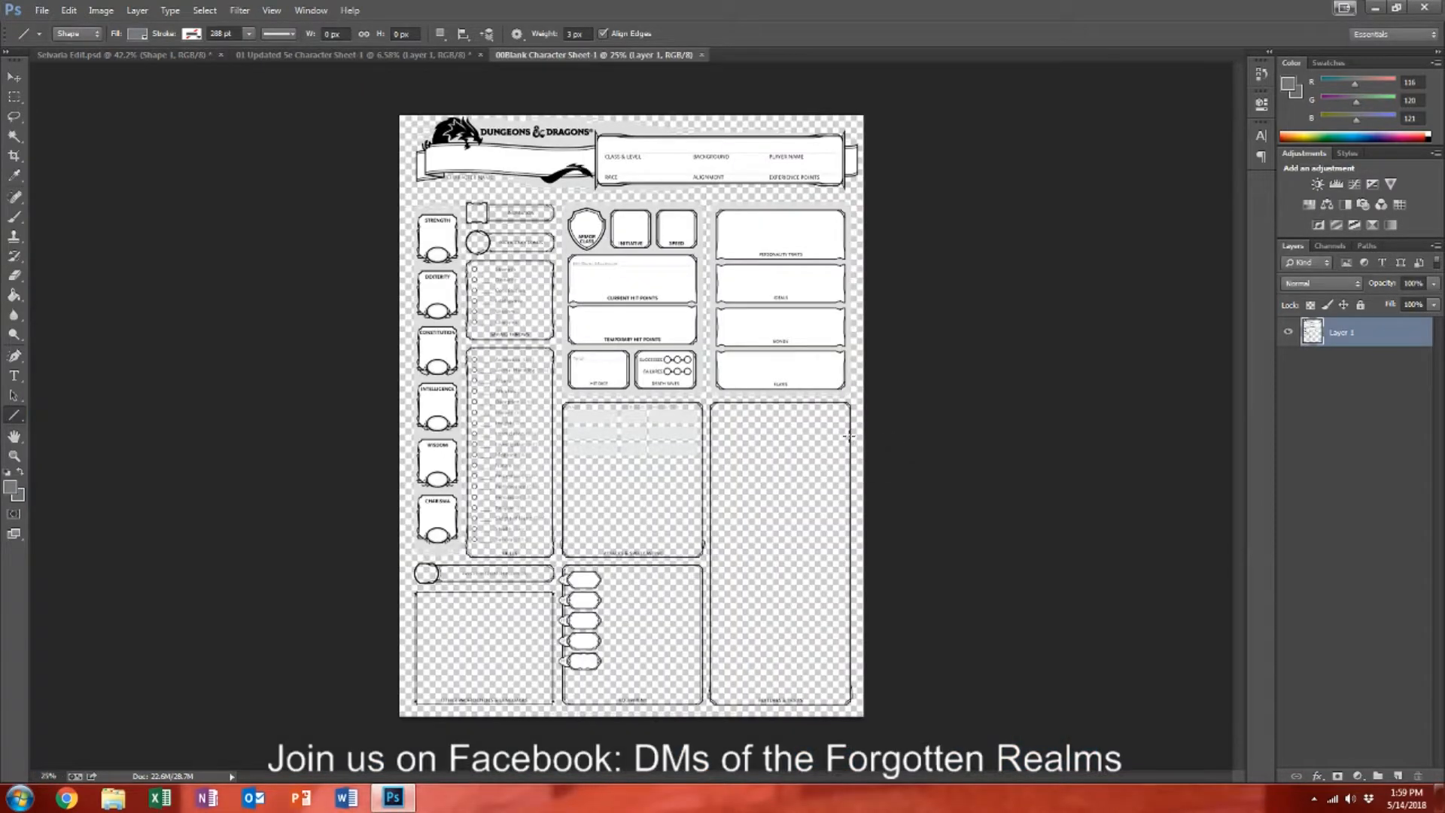
scroll(509, 542, "up", 5)
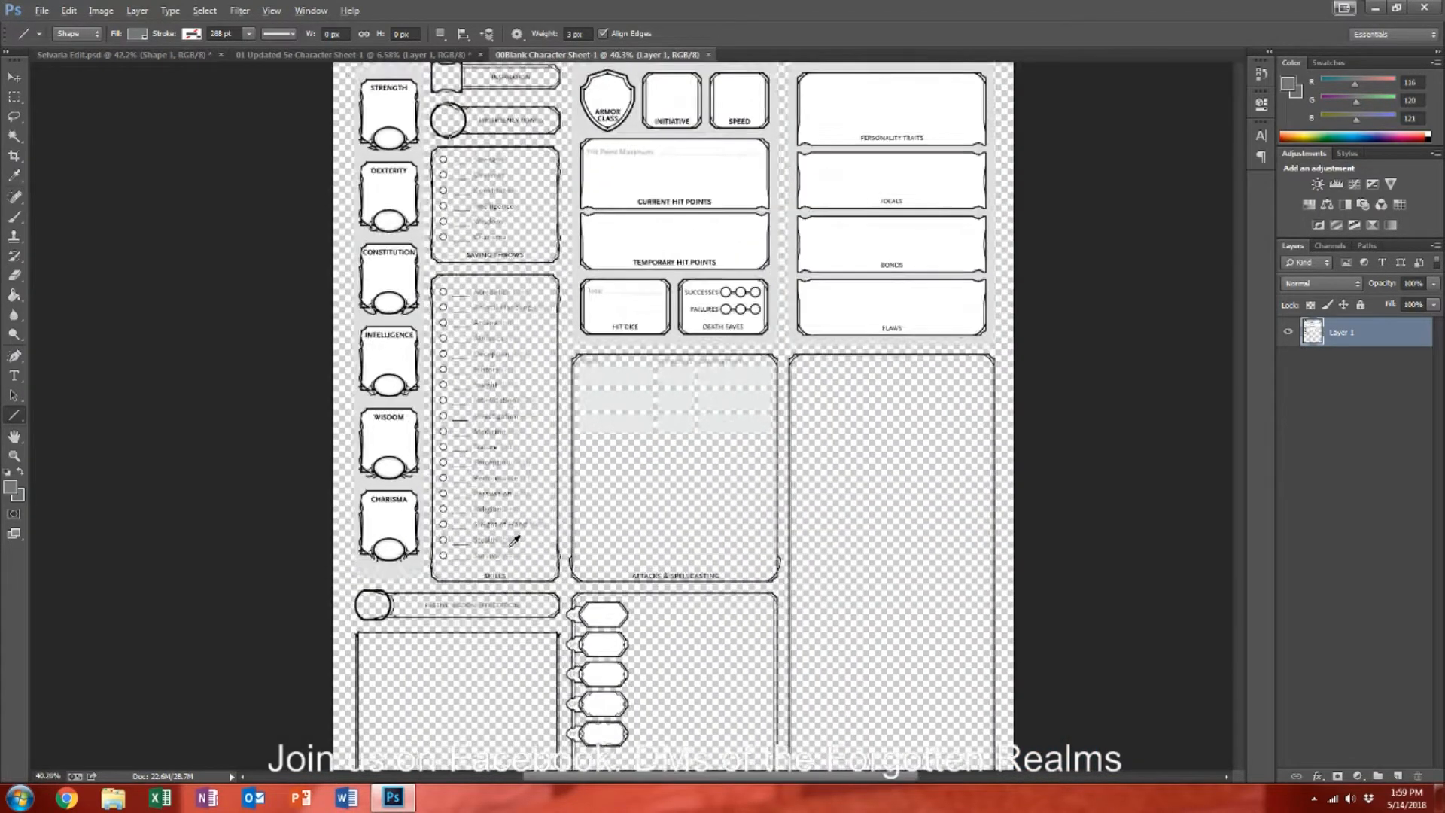
left_click(708, 55)
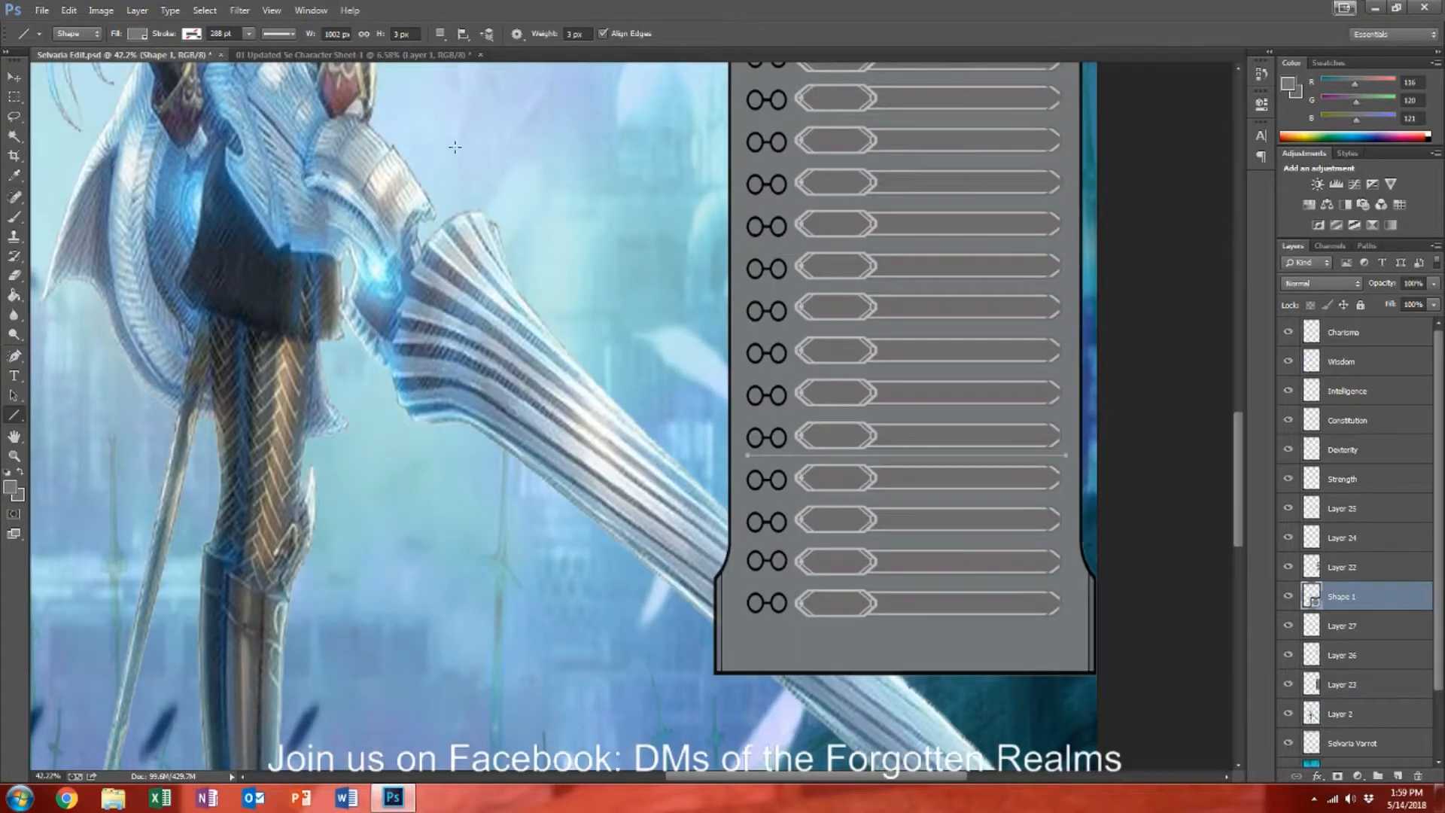
Step: Look through the 3.0 Edition folder in Tabletop Books for a reference character sheet
left_click(42, 10)
left_click(108, 46)
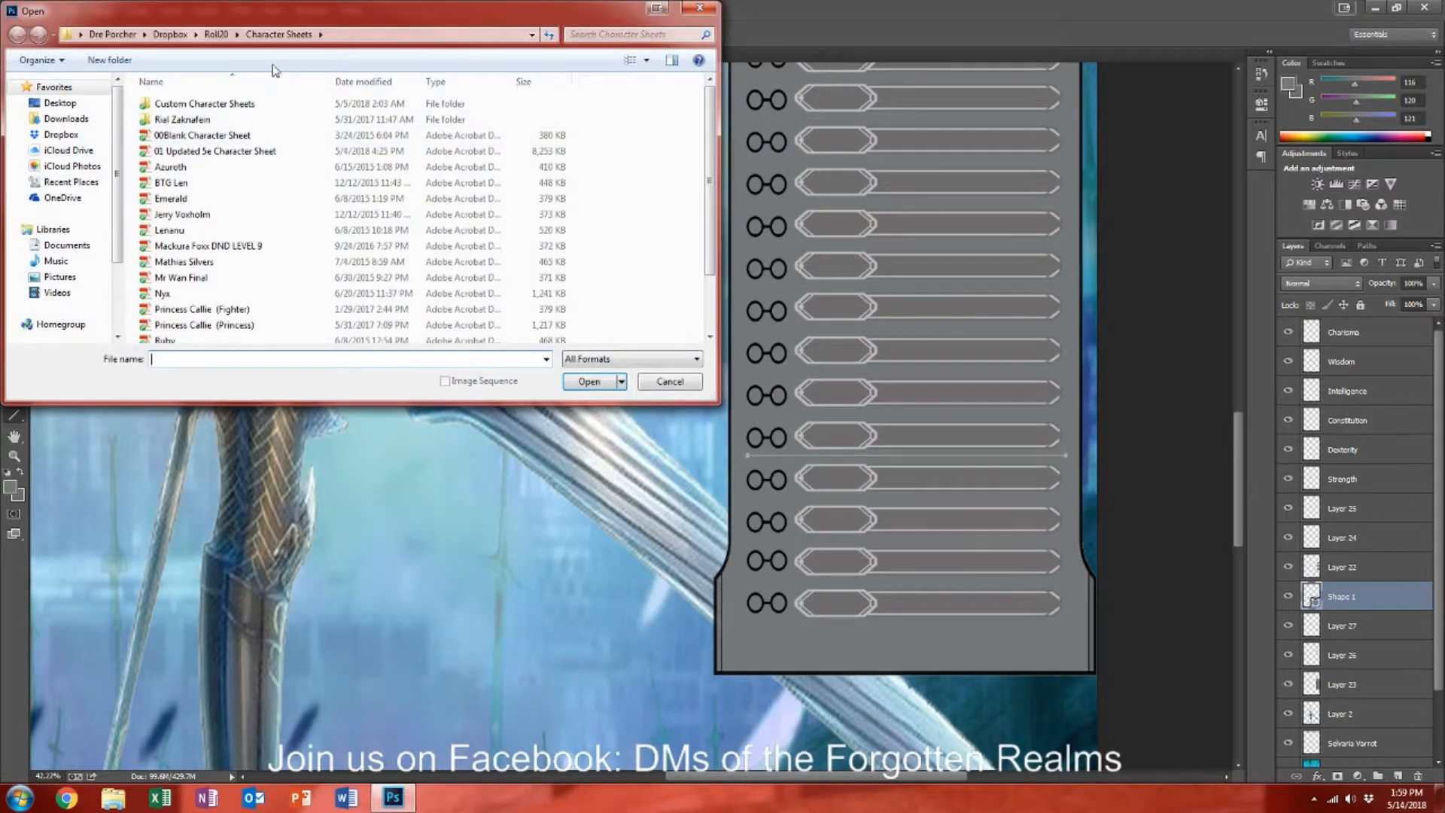
left_click(216, 33)
double_click(350, 200)
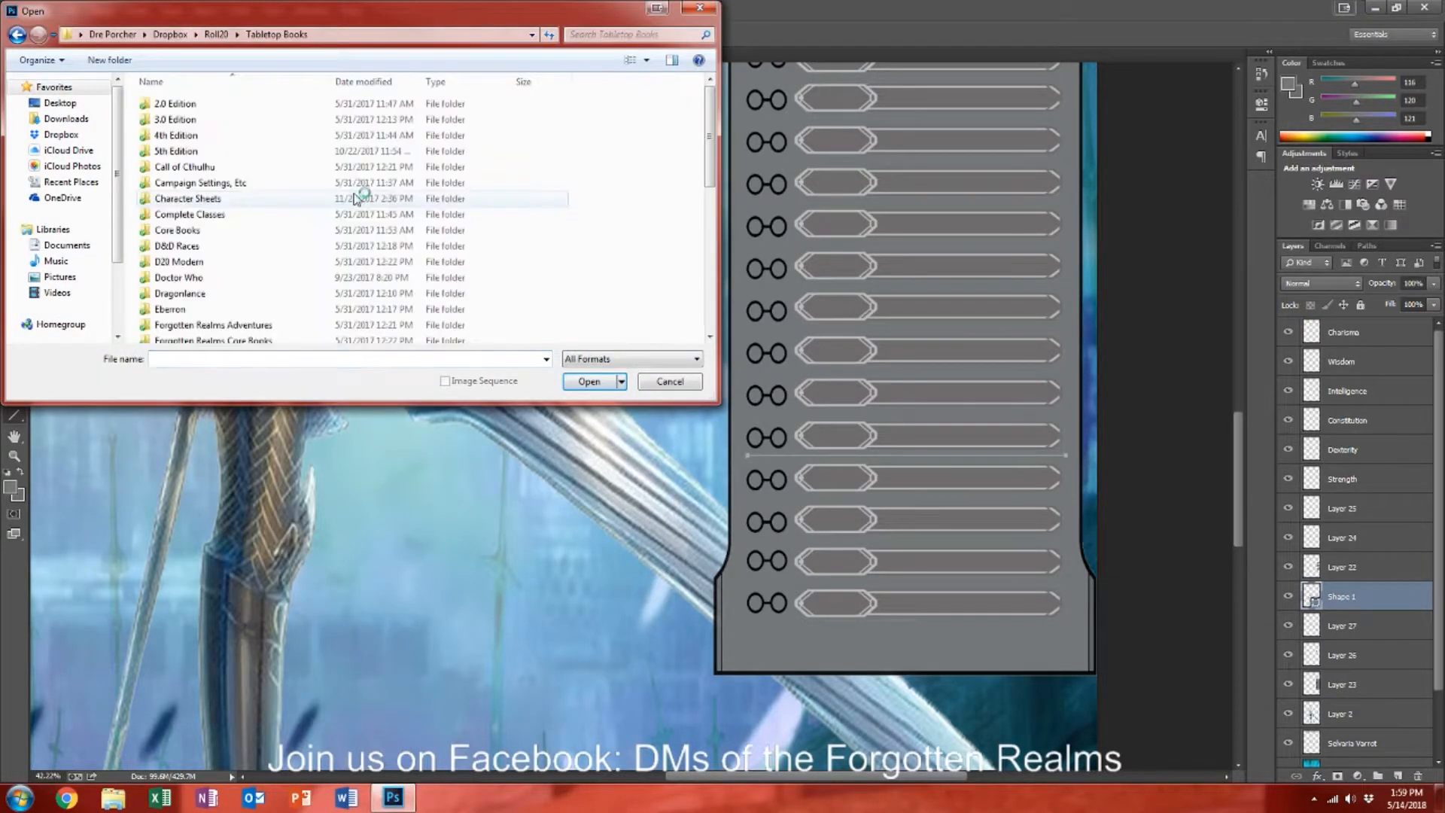
double_click(223, 122)
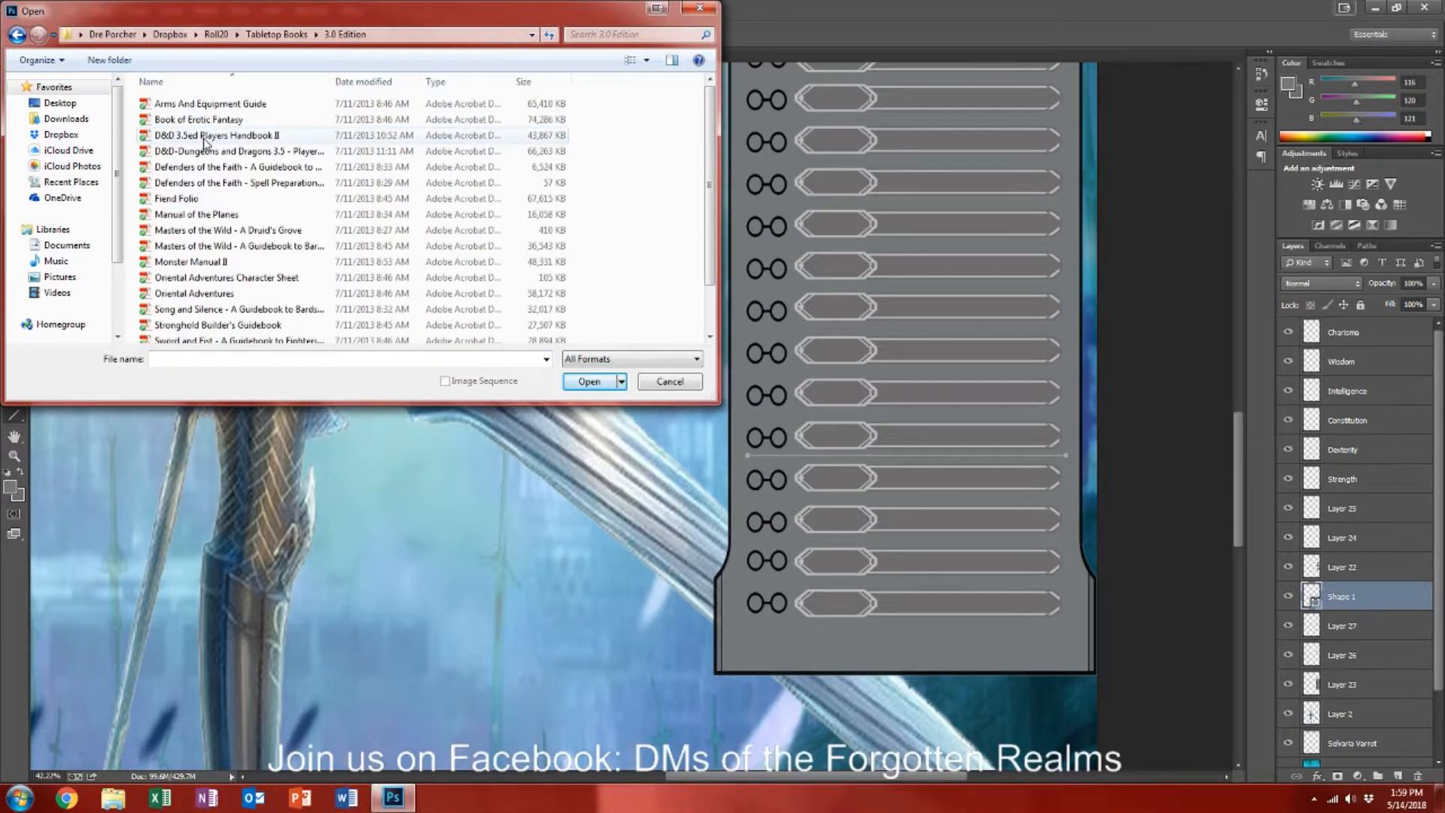
scroll(206, 222, "down", 1)
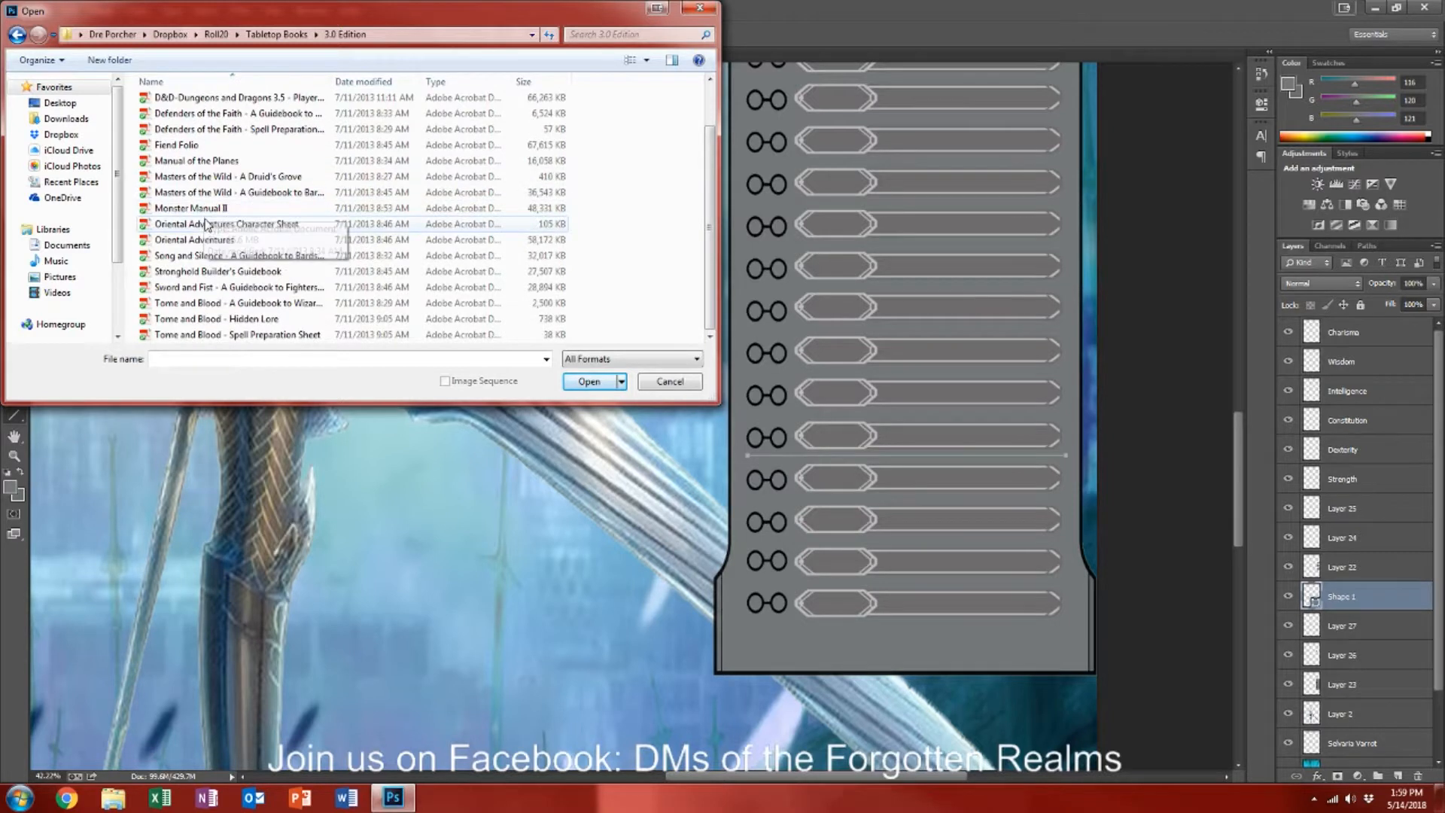
left_click(17, 34)
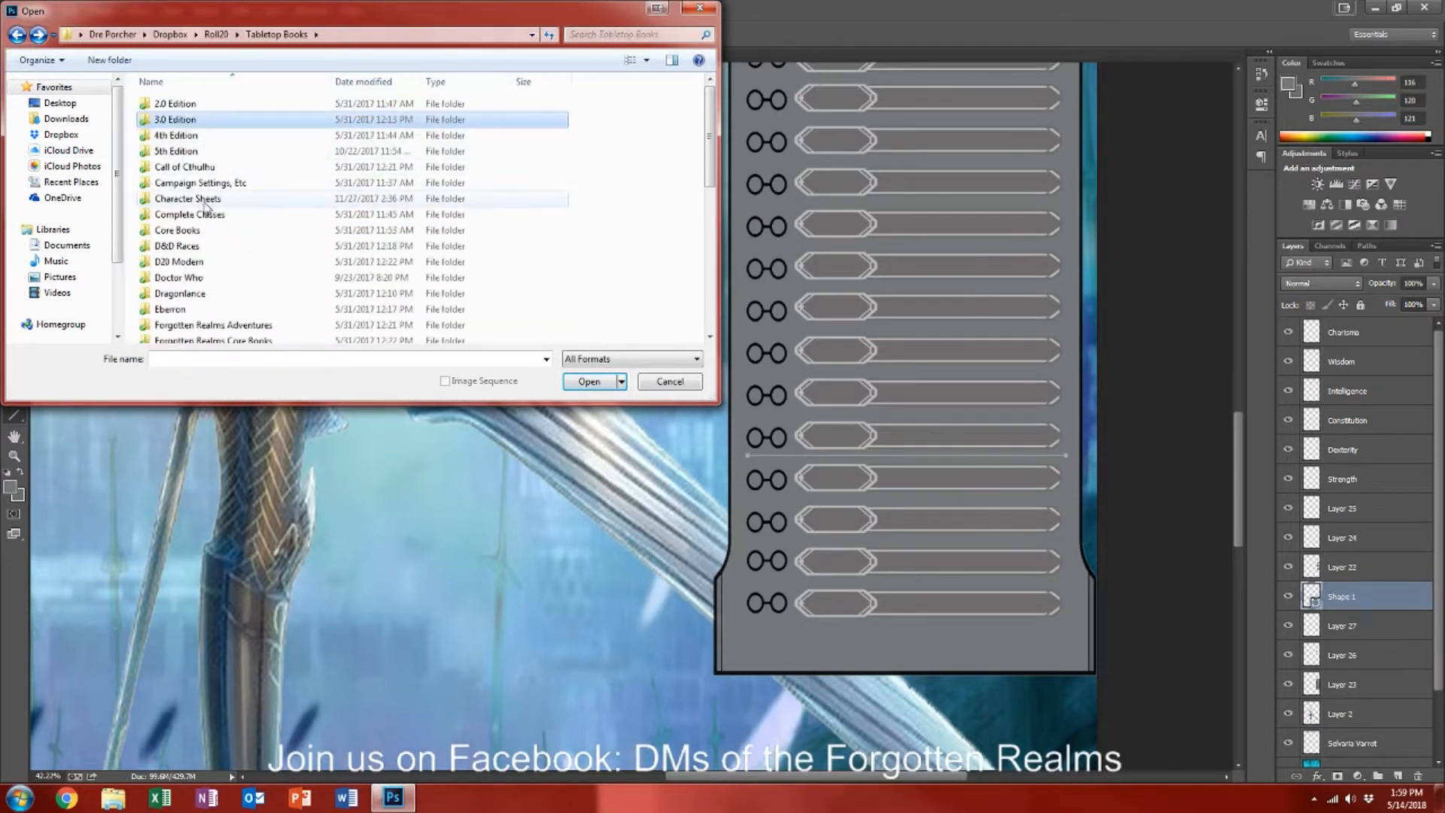
Step: Open page 5 of the D&D 3.5 - Deluxe Character Sheets PDF, examine its skills list, and close it
double_click(209, 199)
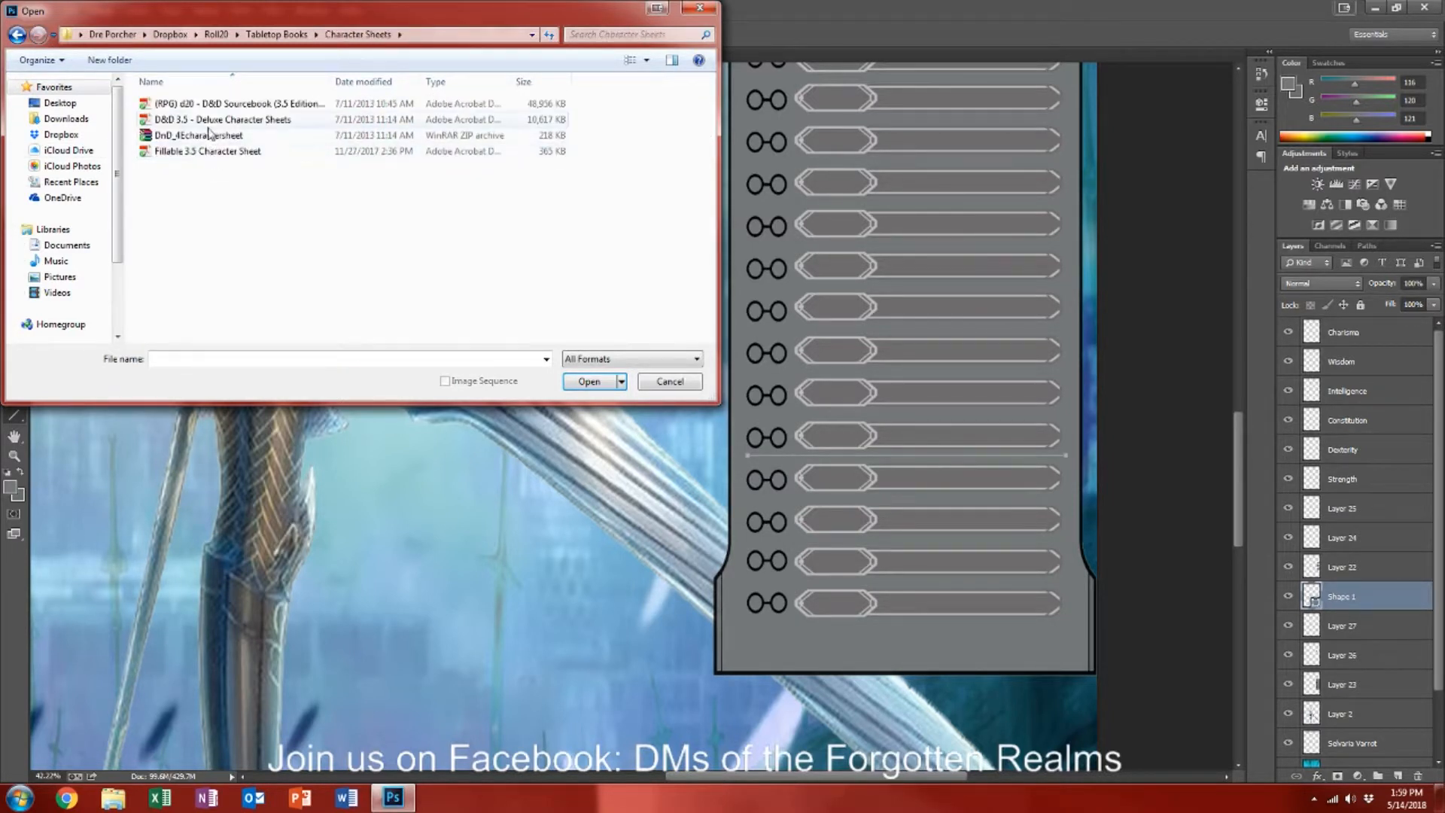
double_click(210, 120)
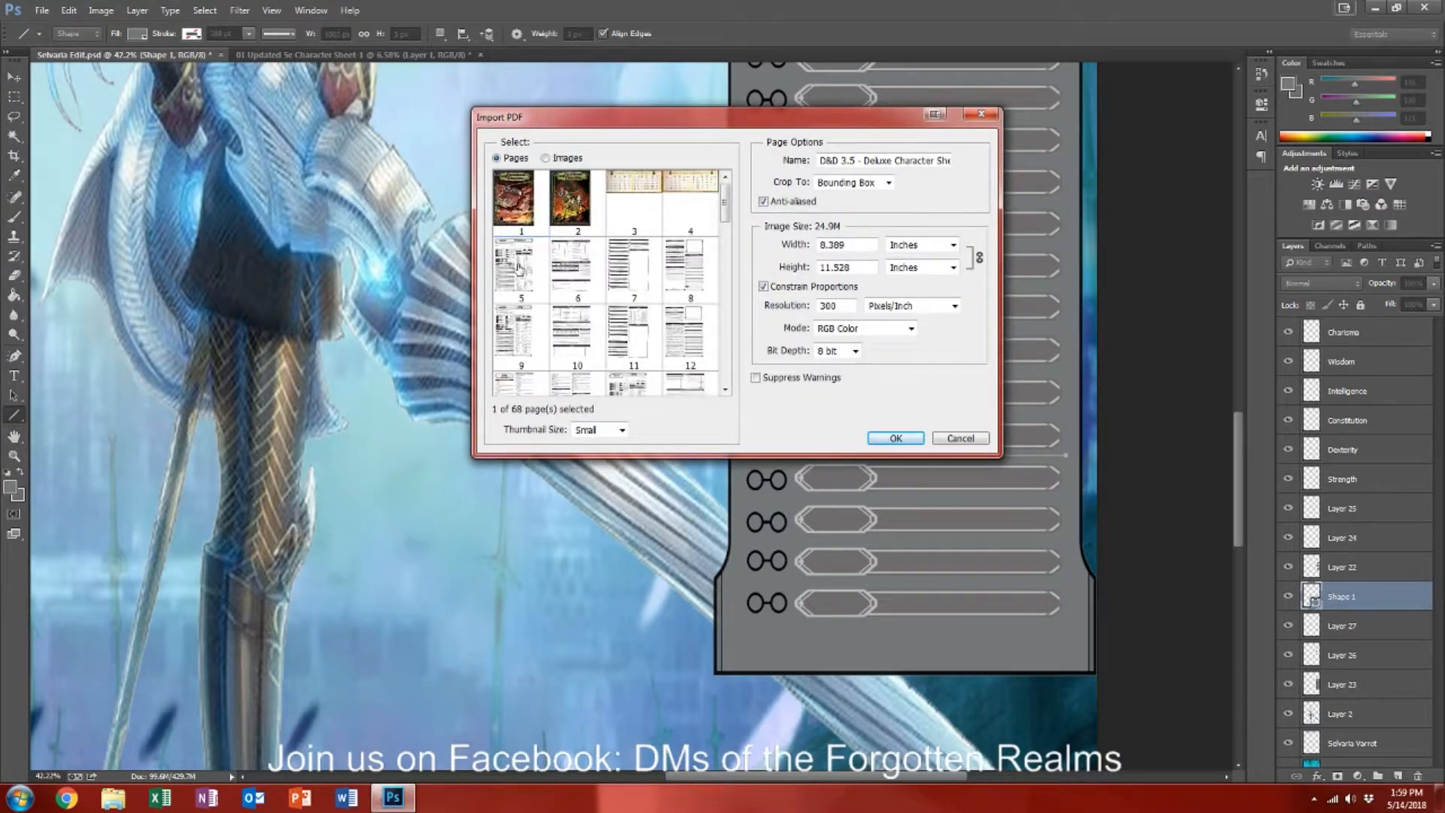
left_click(519, 271)
left_click(893, 438)
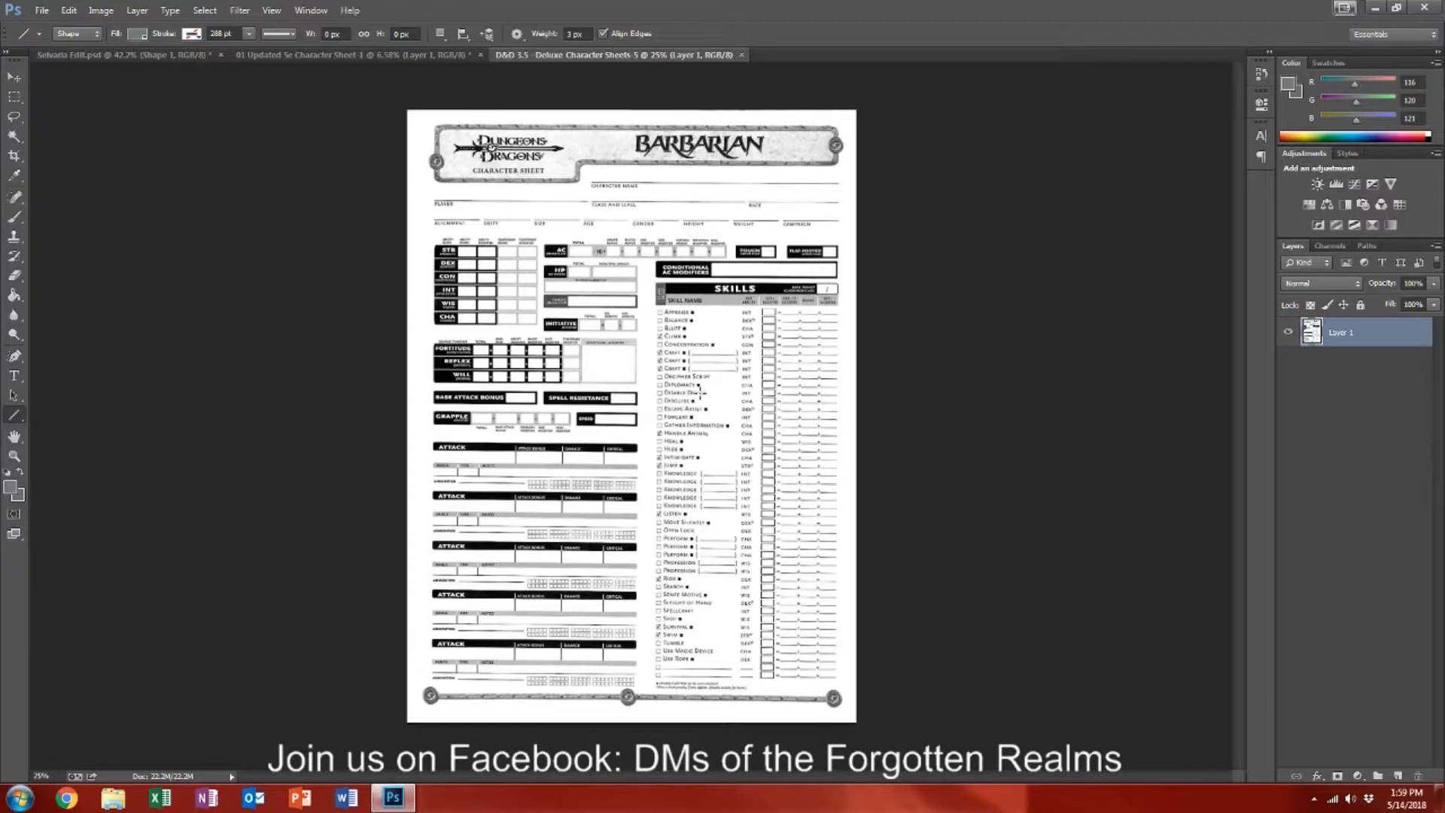
left_click(742, 55)
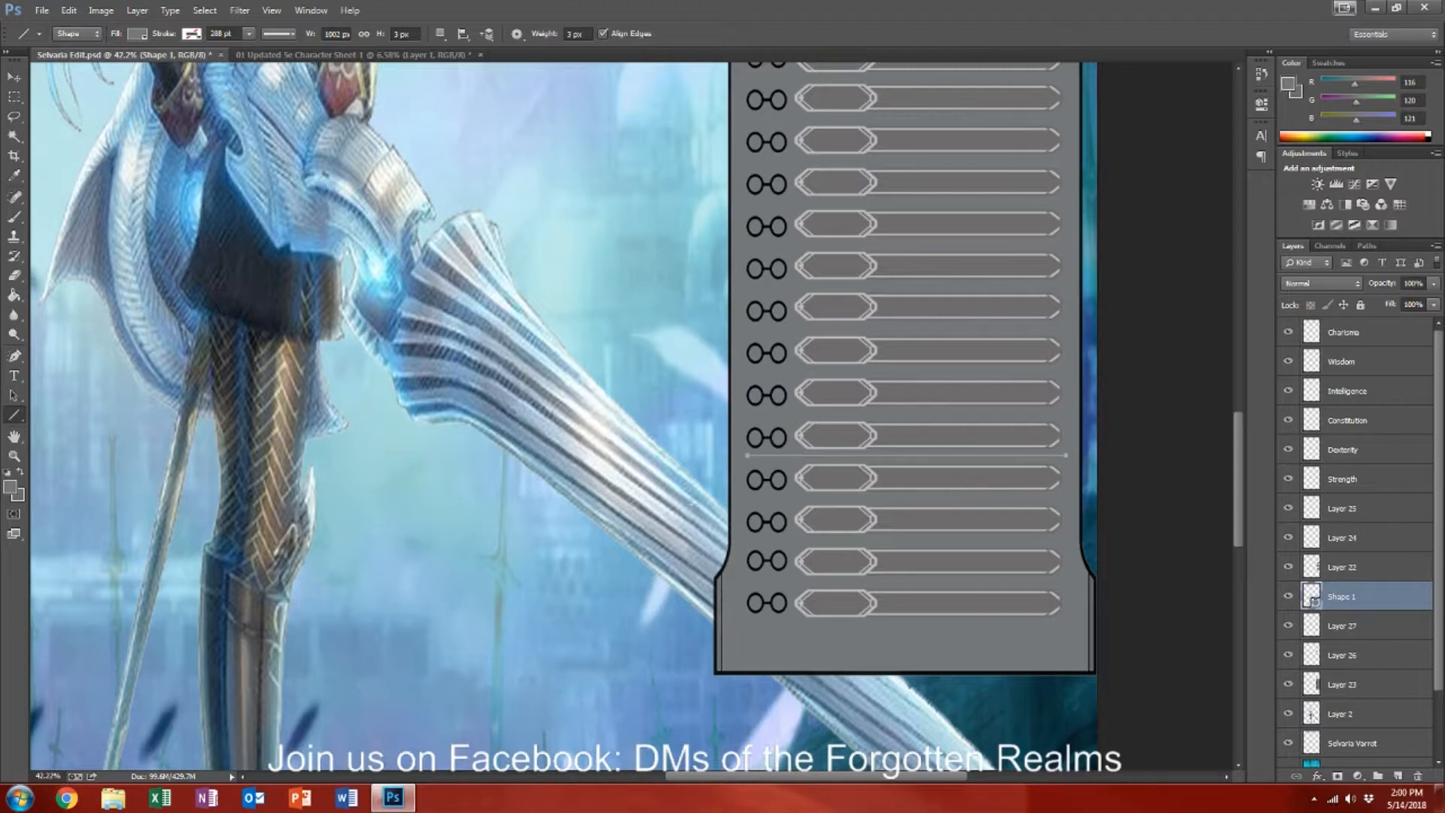
Step: Sample the light grey of the Selvaria Varrot title lettering as the foreground colour
scroll(738, 461, "up", 10)
scroll(738, 461, "up", 5)
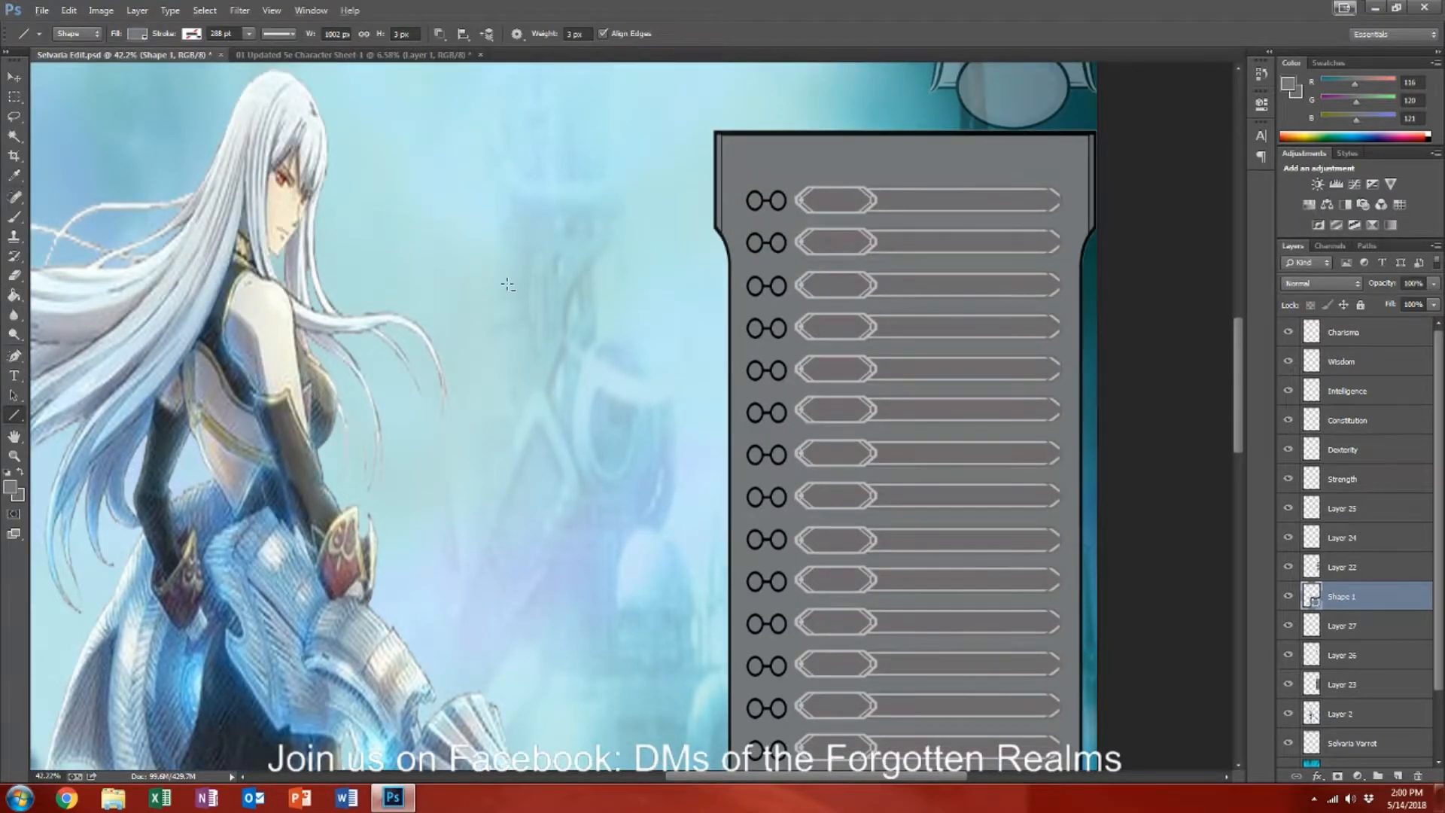
scroll(508, 285, "up", 3)
scroll(508, 285, "down", 5)
scroll(518, 301, "up", 6)
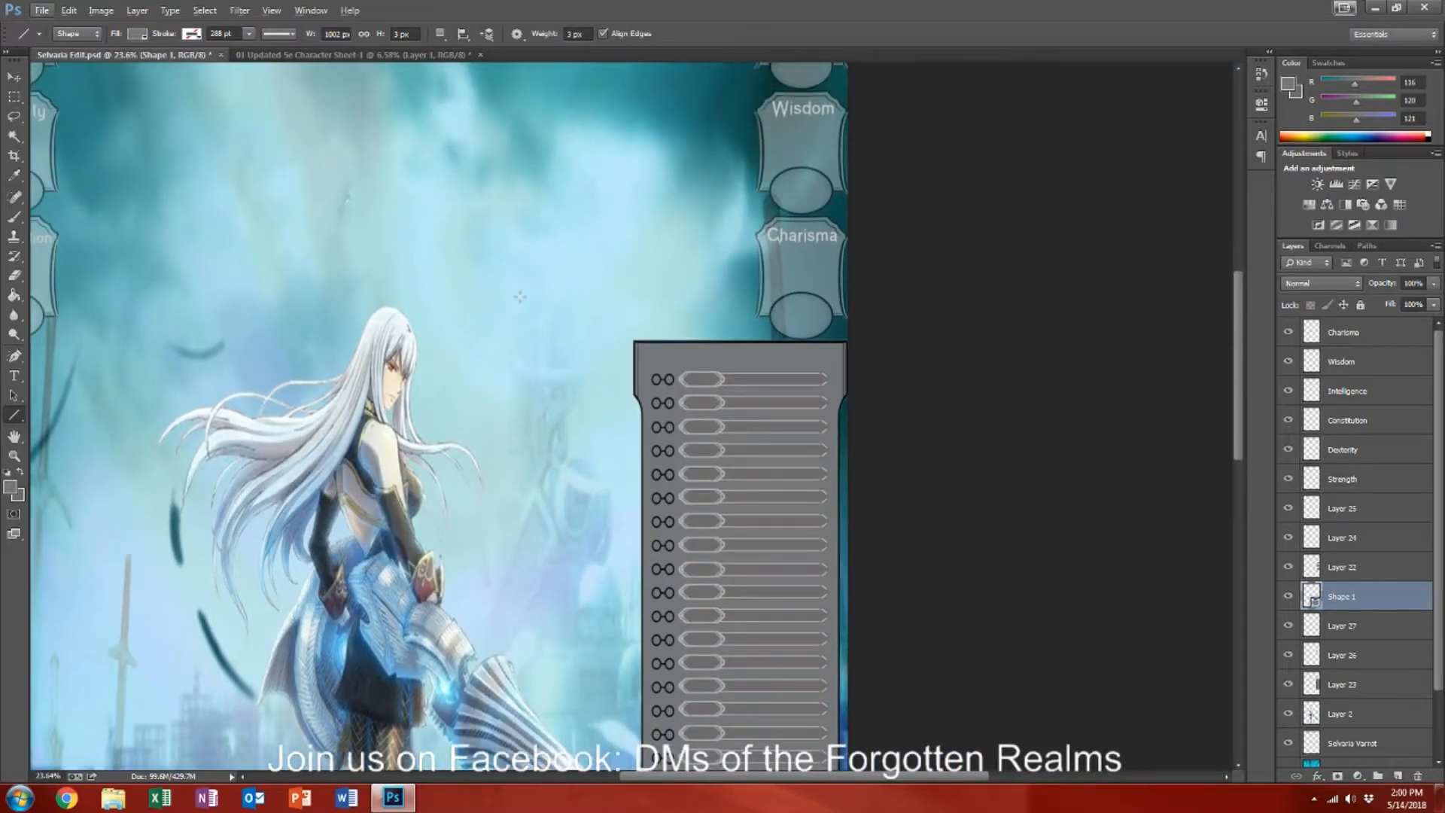
scroll(519, 304, "up", 2)
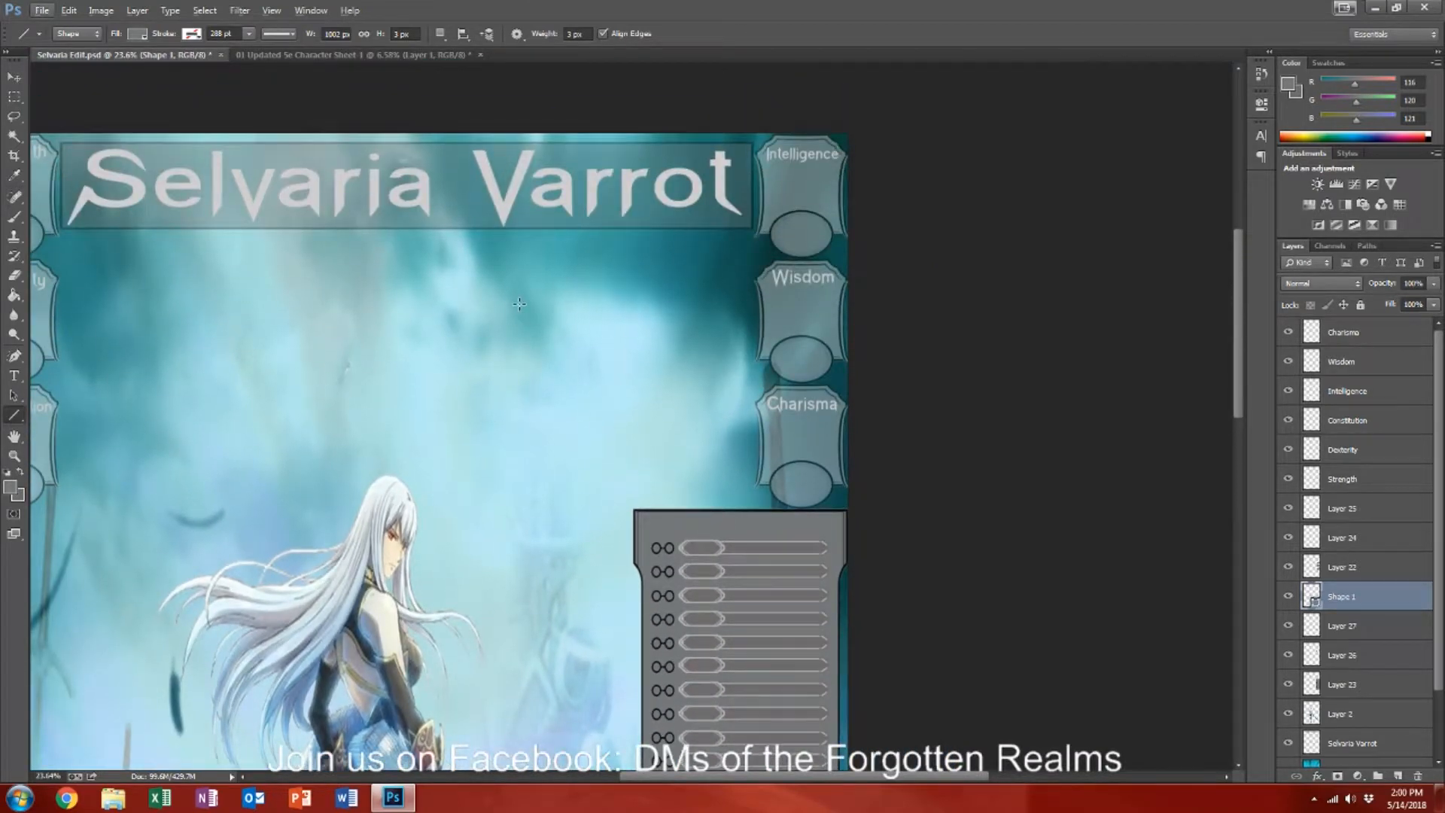
left_click(12, 76)
left_click(462, 202)
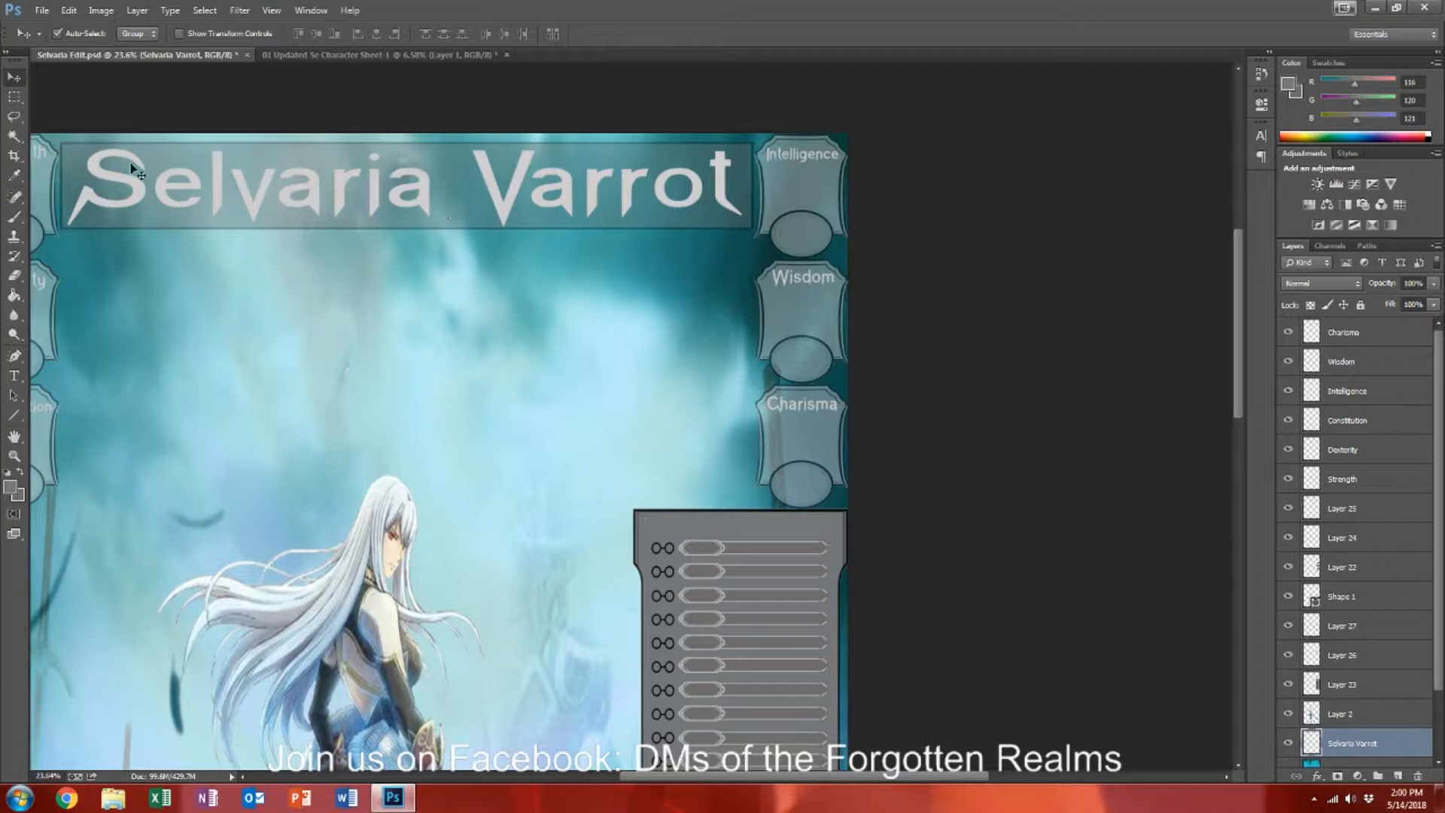
left_click(16, 300)
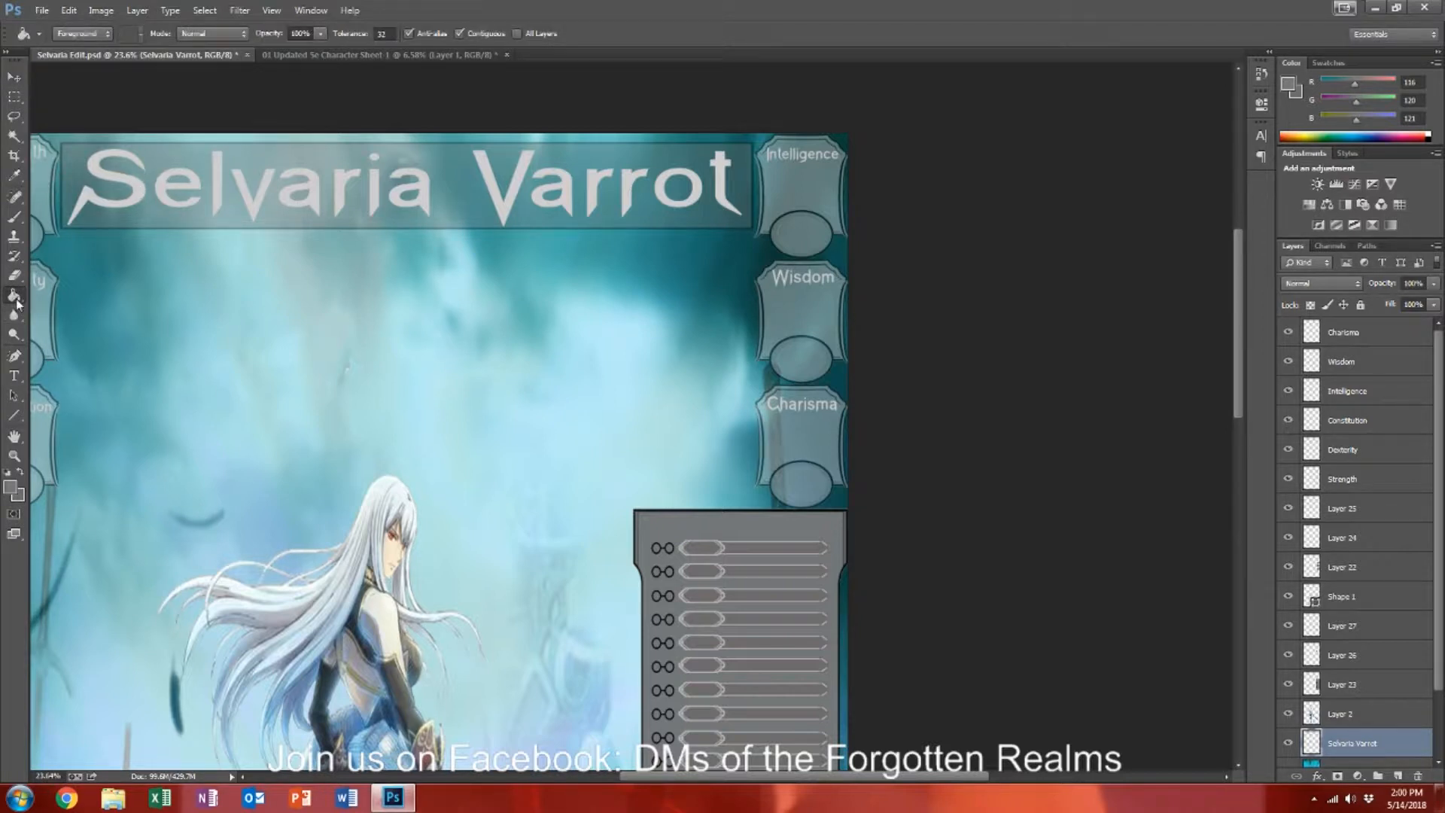
left_click(14, 218)
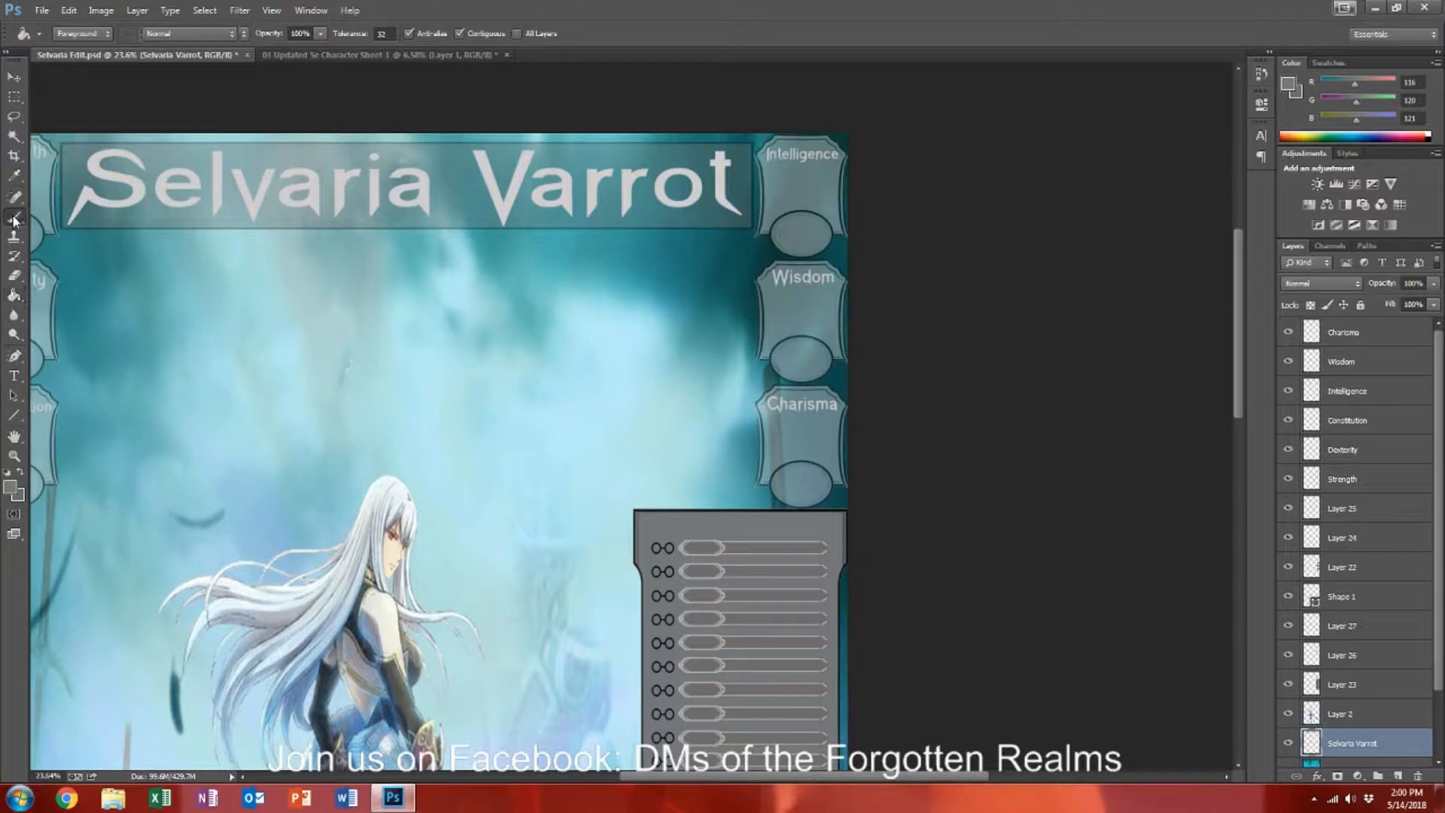
left_click(16, 176)
left_click(99, 158)
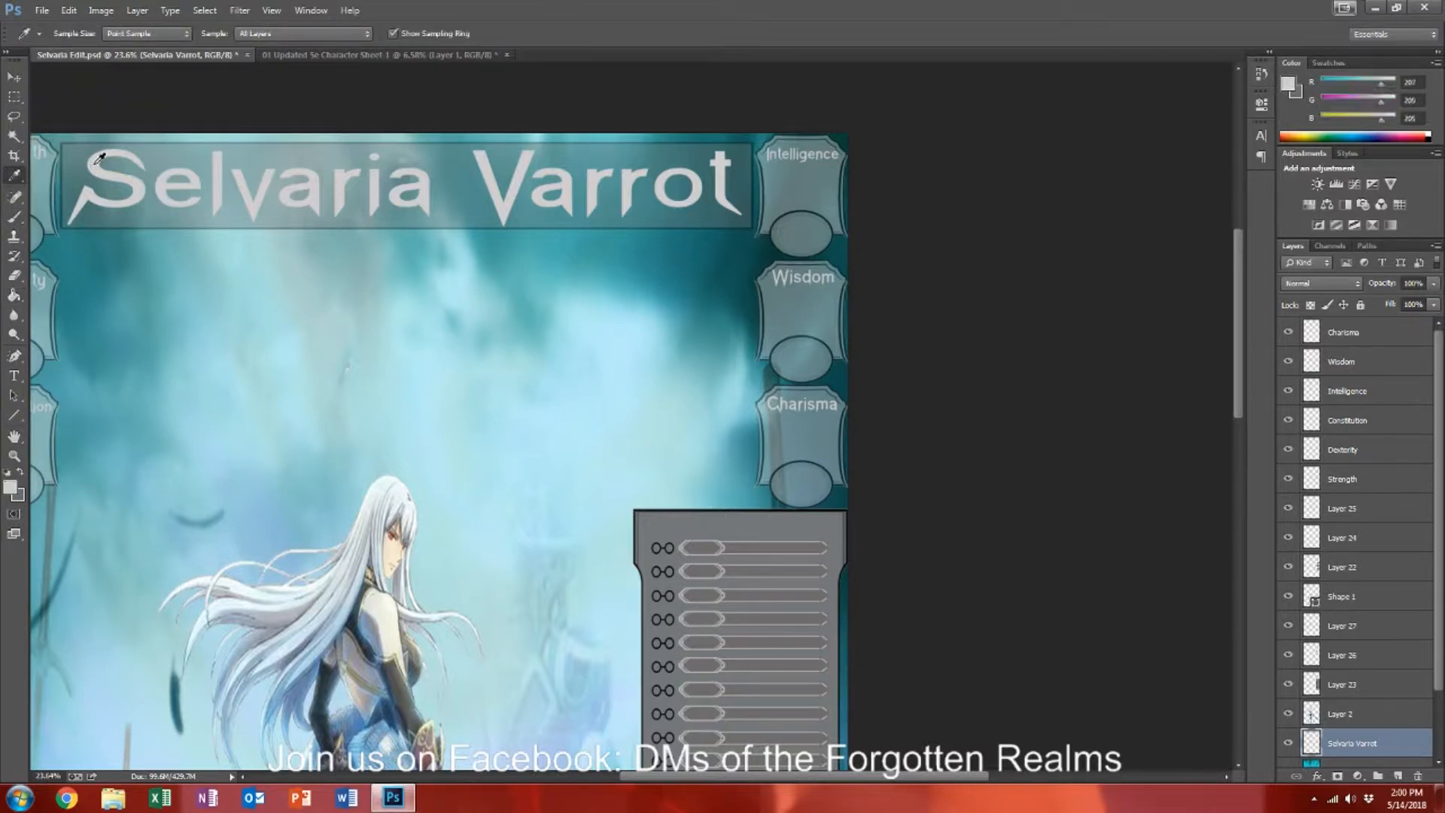
scroll(168, 295, "down", 5)
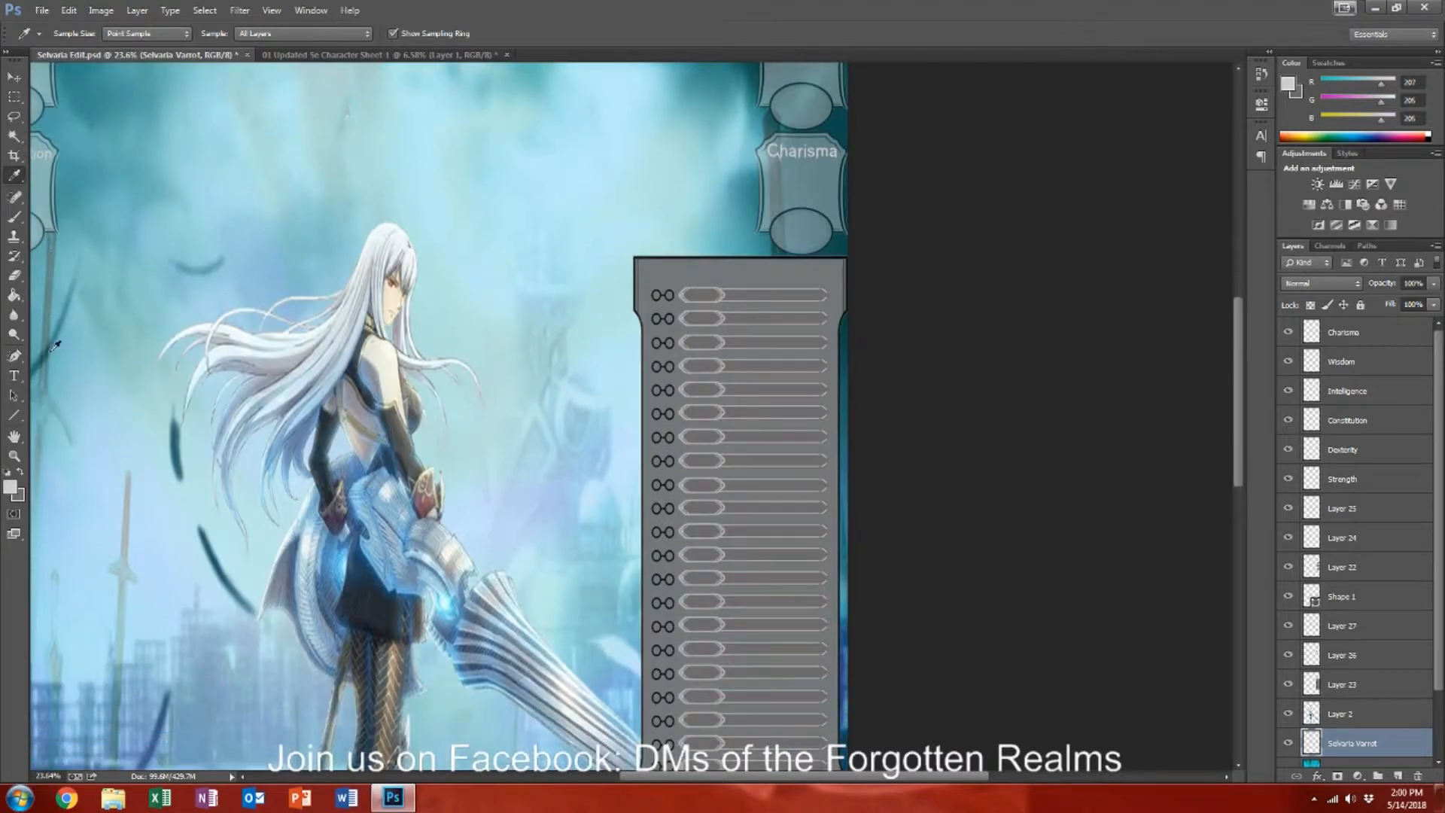
left_click(14, 375)
left_click(730, 295)
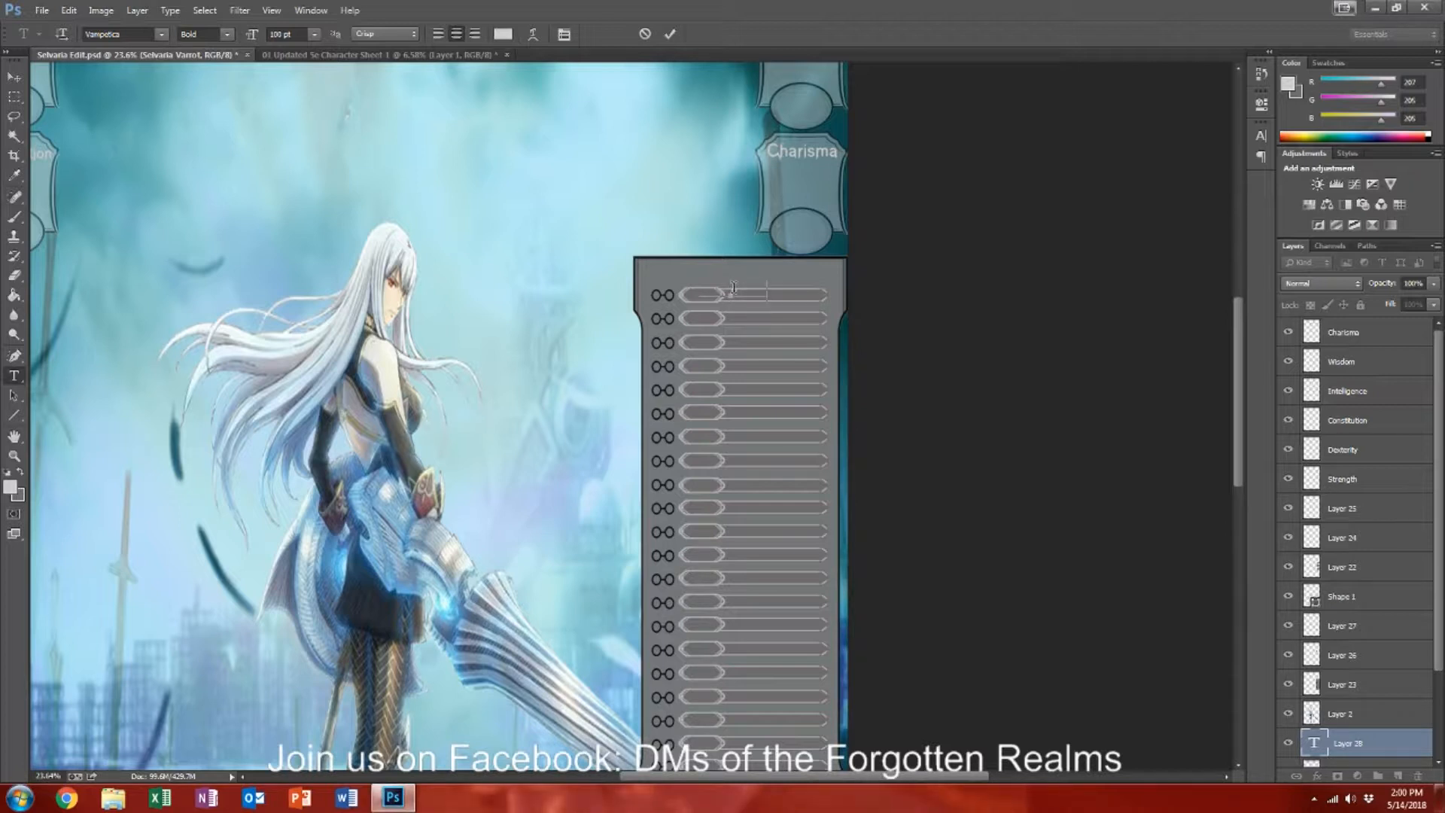
key("ctrl+a")
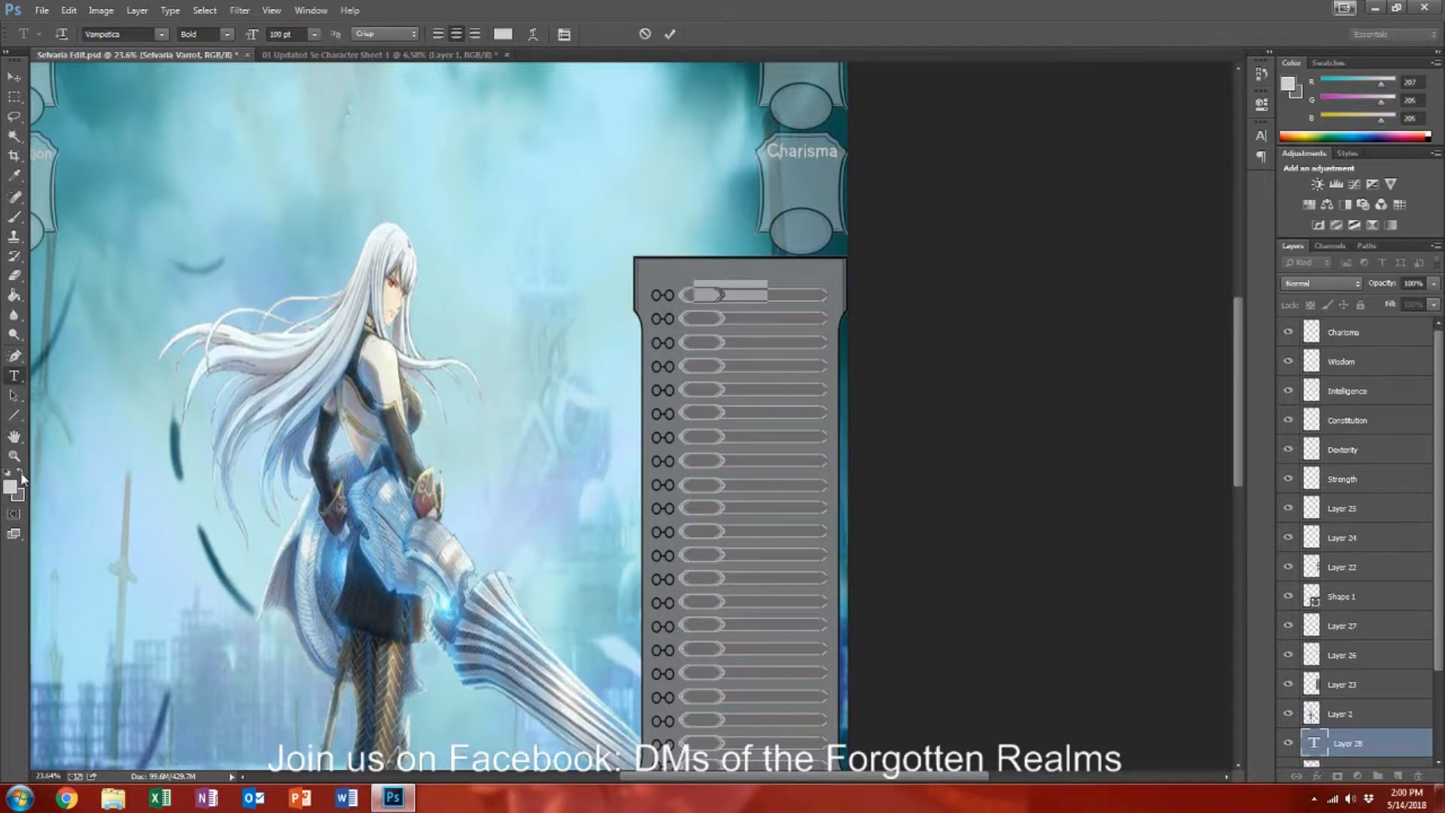
key("BackSpace")
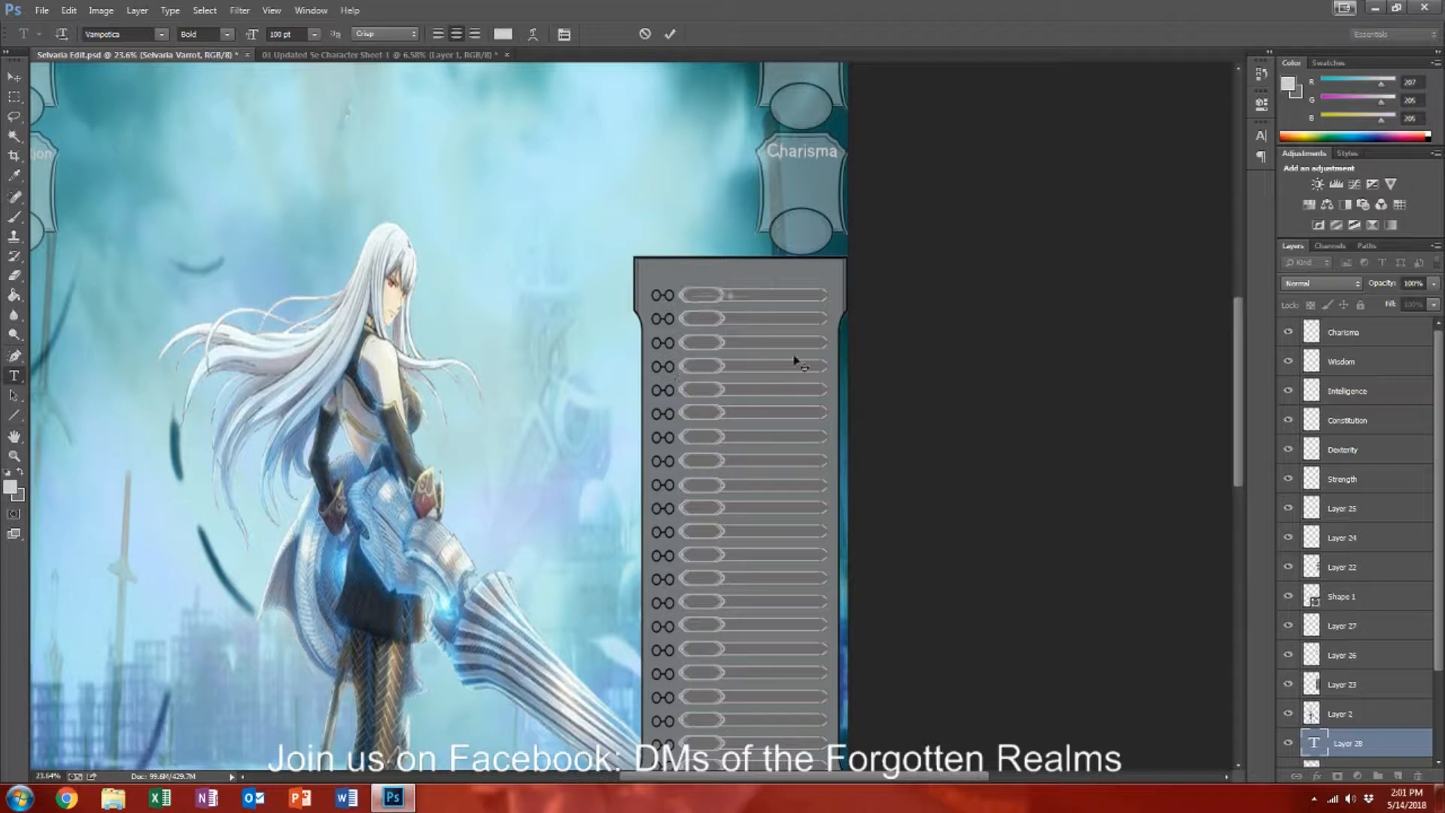
left_click(1374, 752)
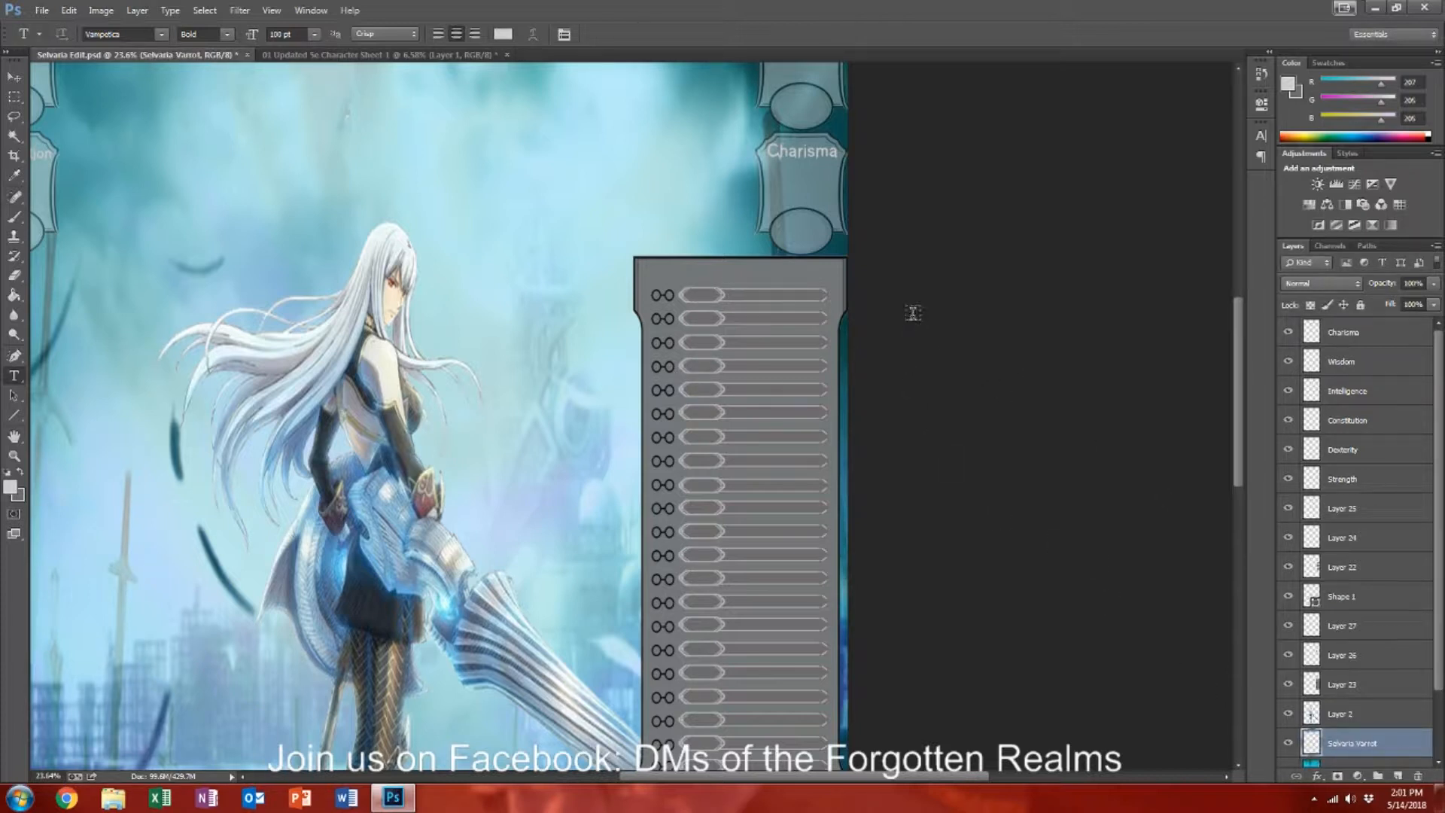
Step: Select the skill panel's background layer together with the layers of its slot bars and circle pairs
key("v")
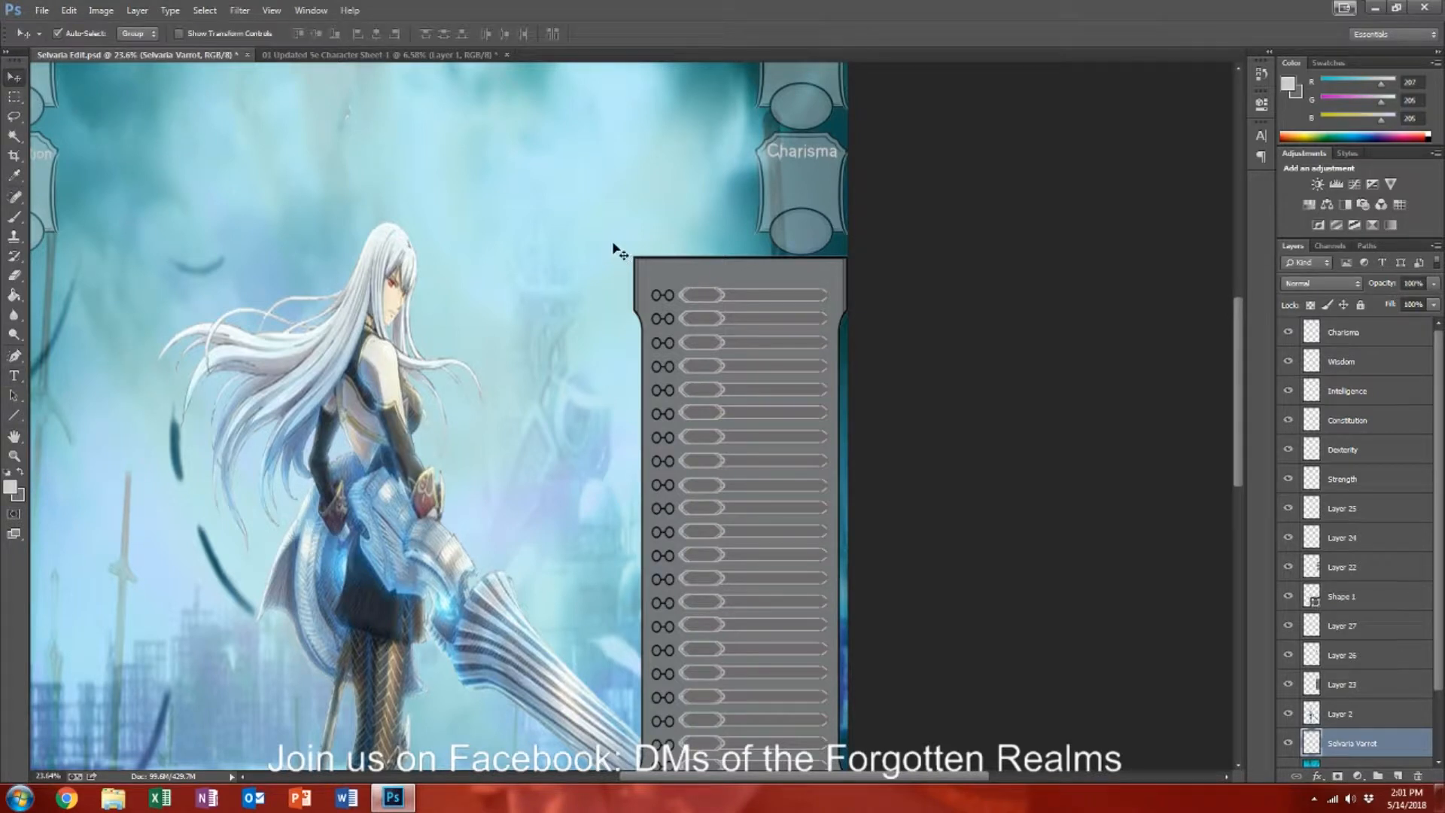
left_click(735, 281)
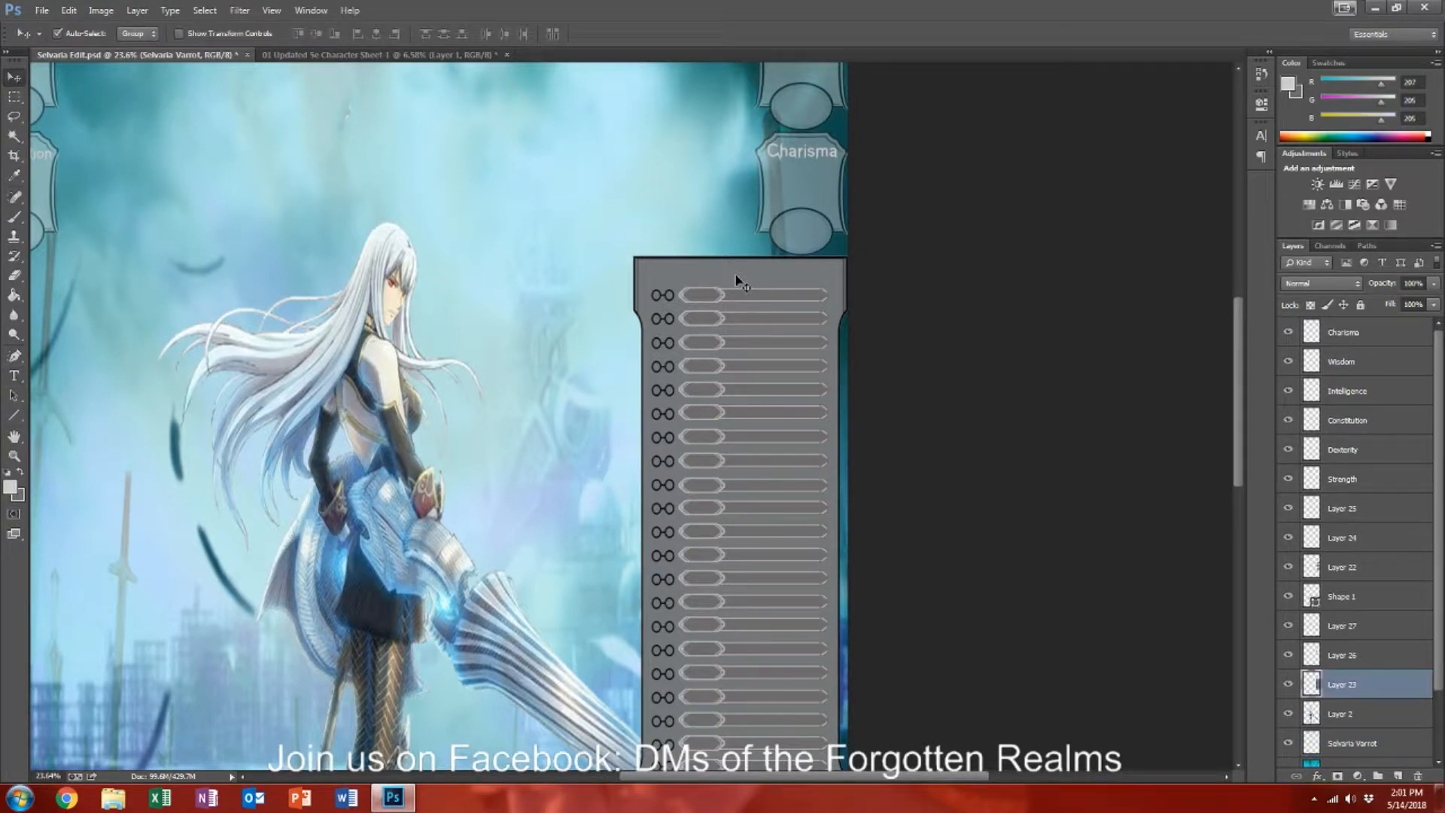
left_click(708, 301, "shift")
left_click(692, 320, "shift")
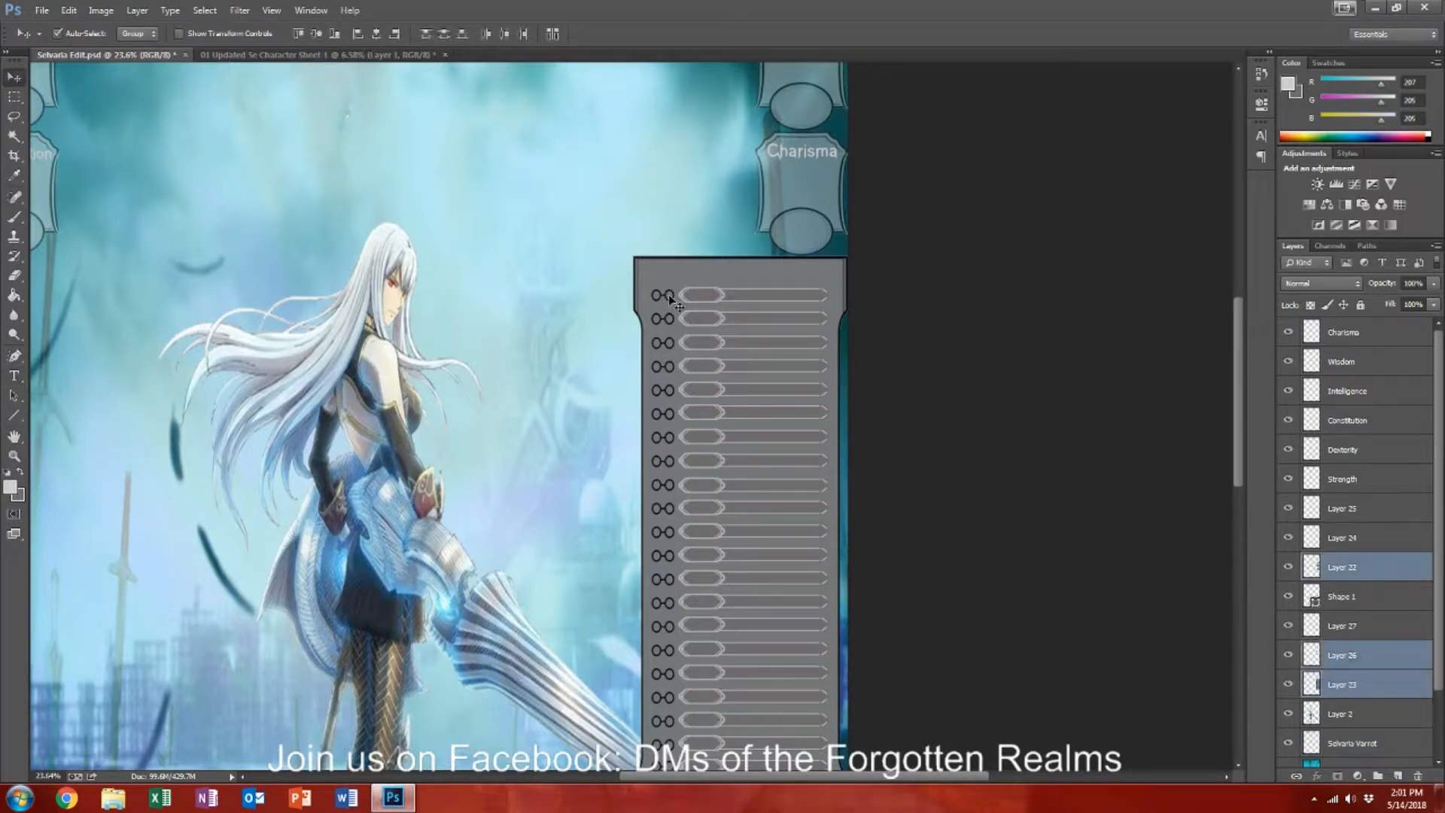
left_click(693, 348, "shift")
left_click(694, 349, "shift")
scroll(720, 489, "down", 4)
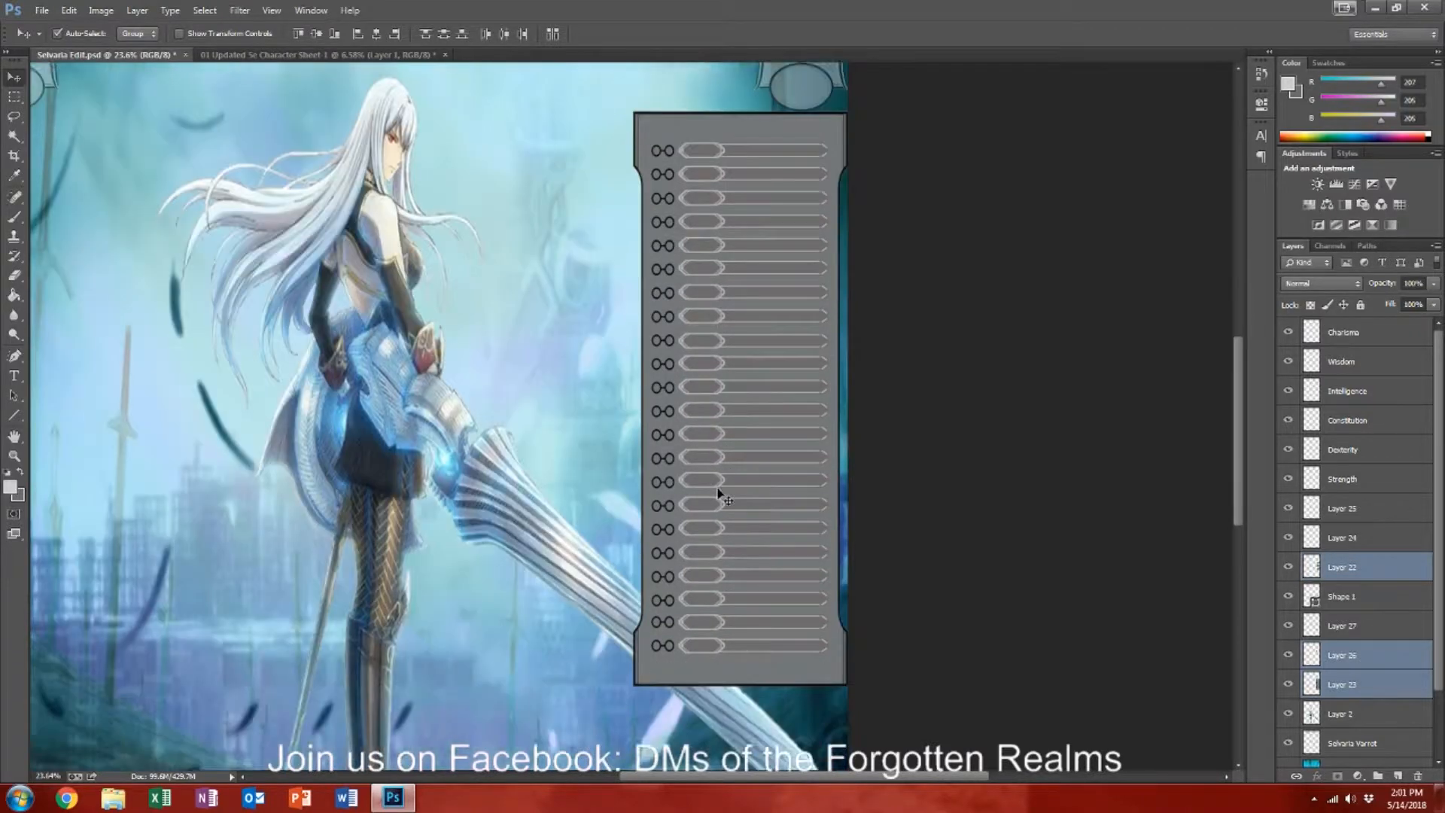
scroll(720, 493, "down", 2)
left_click(660, 563, "shift")
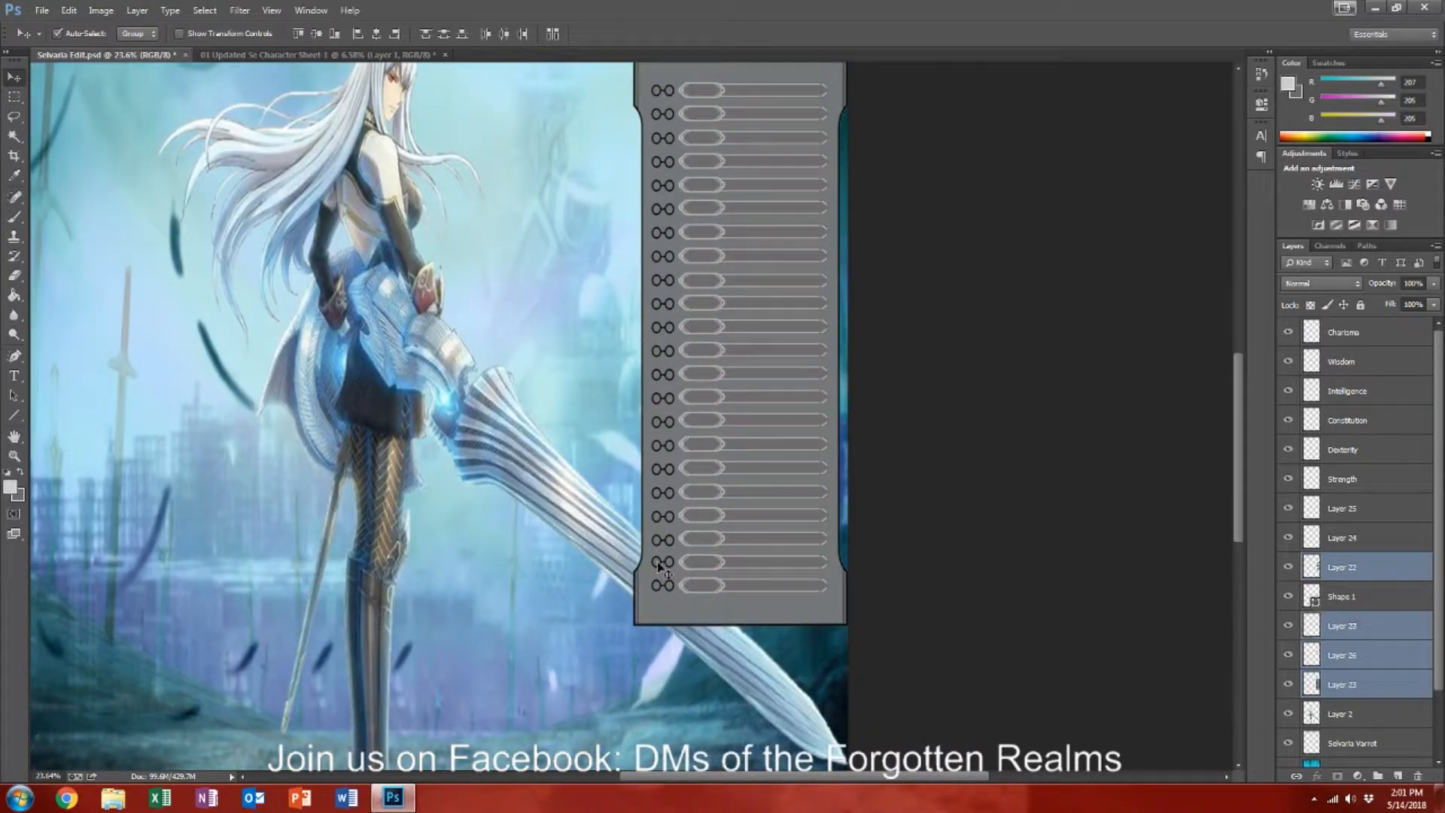
left_click(700, 565, "shift")
Step: Try to merge the selected panel, slot bar and circle pair layers into one layer
right_click(1370, 625)
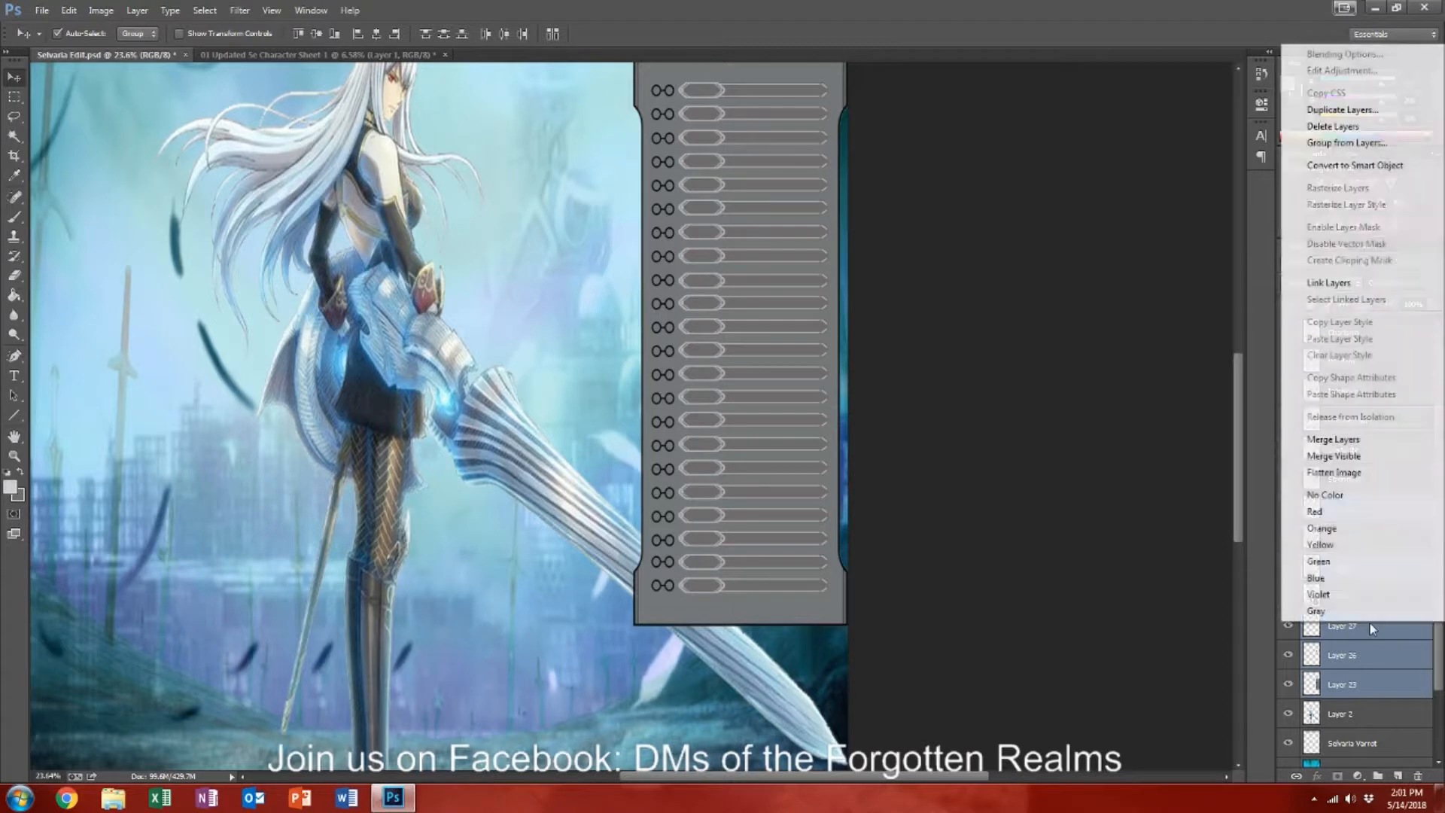
left_click(1347, 441)
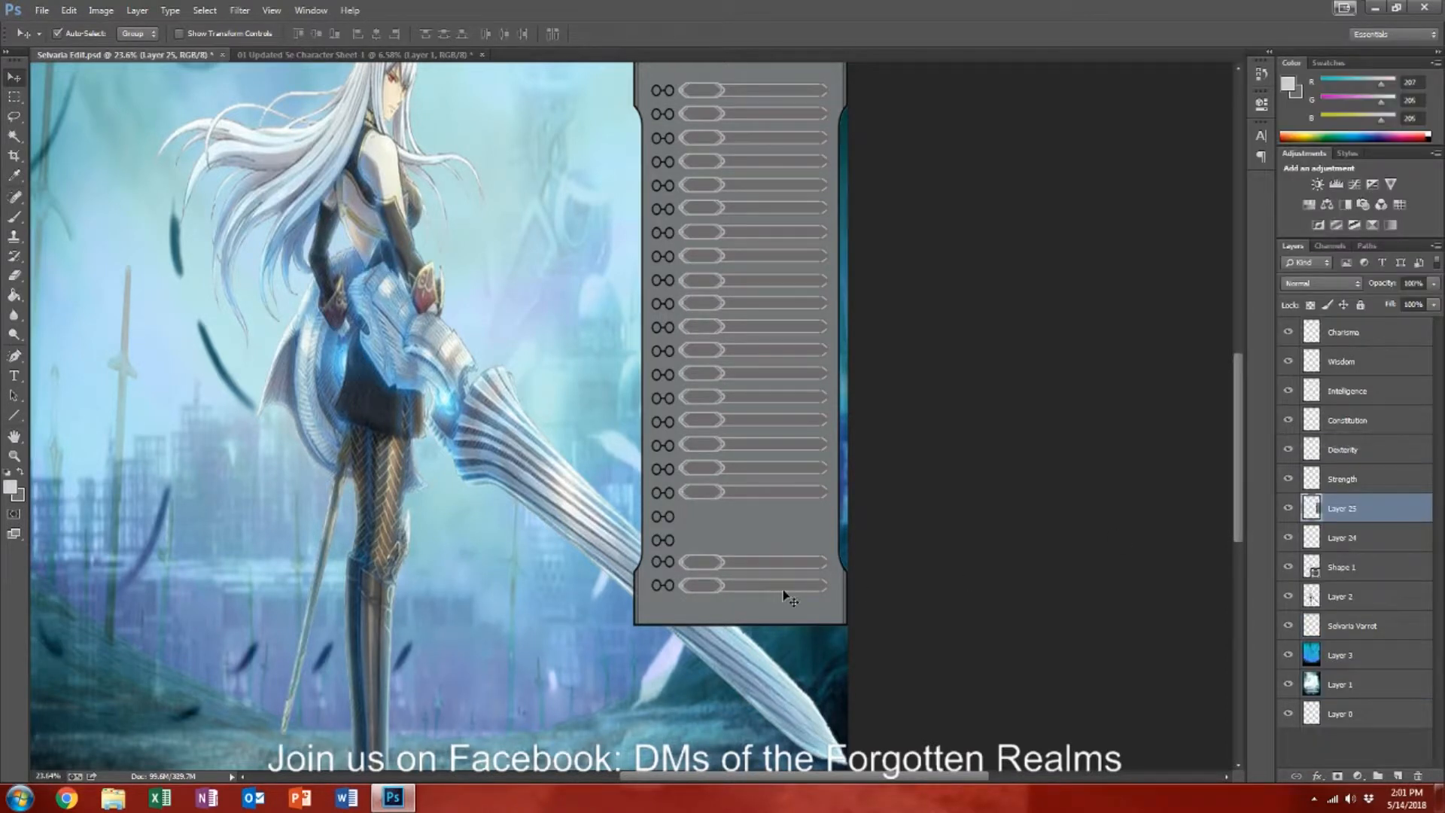
key("ctrl+z")
Step: Move the Shape 1 layer above the skill panel's background, slot bar and circle pair layers
left_click(737, 516, "shift")
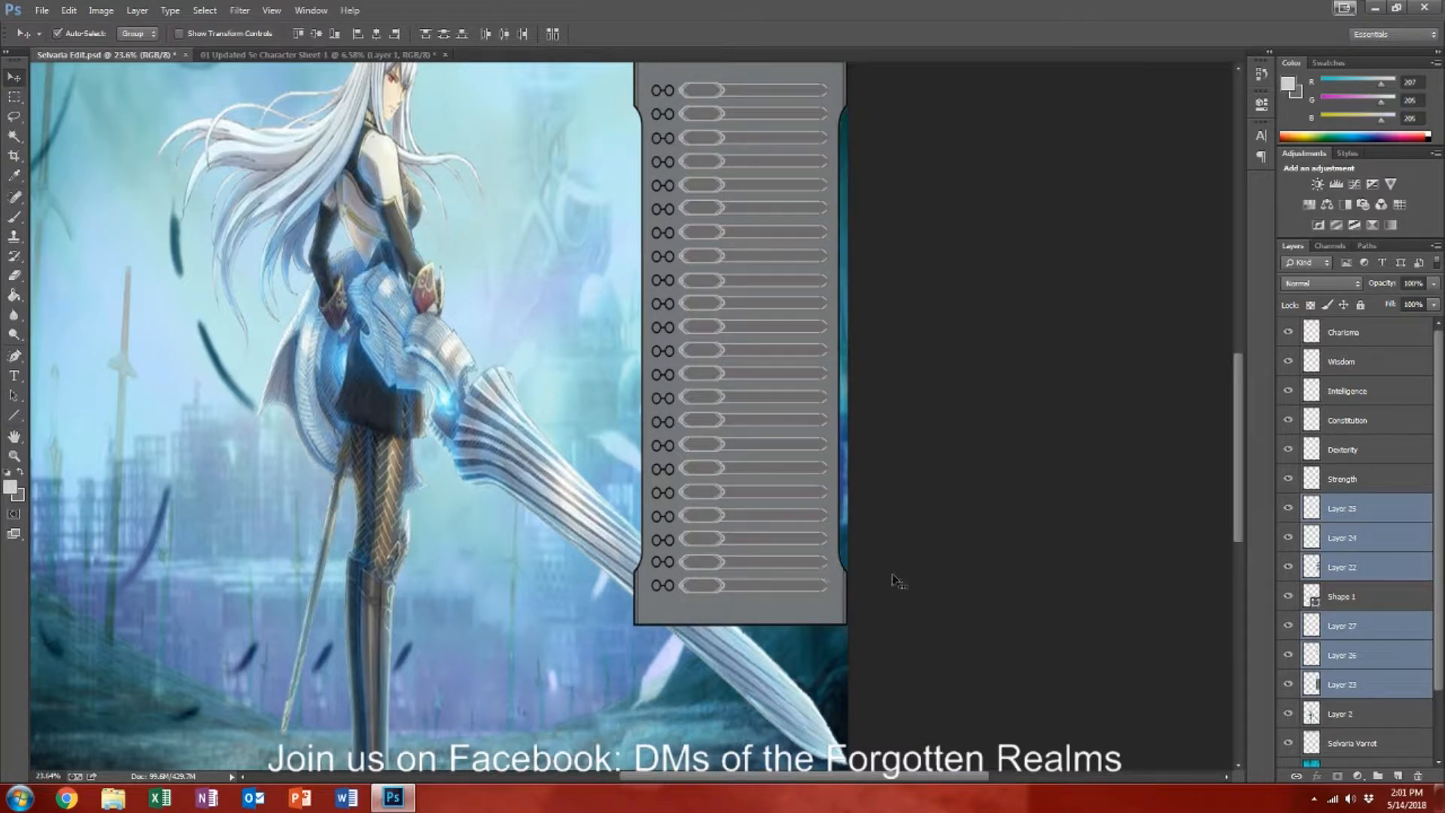
left_click(1383, 597, "shift")
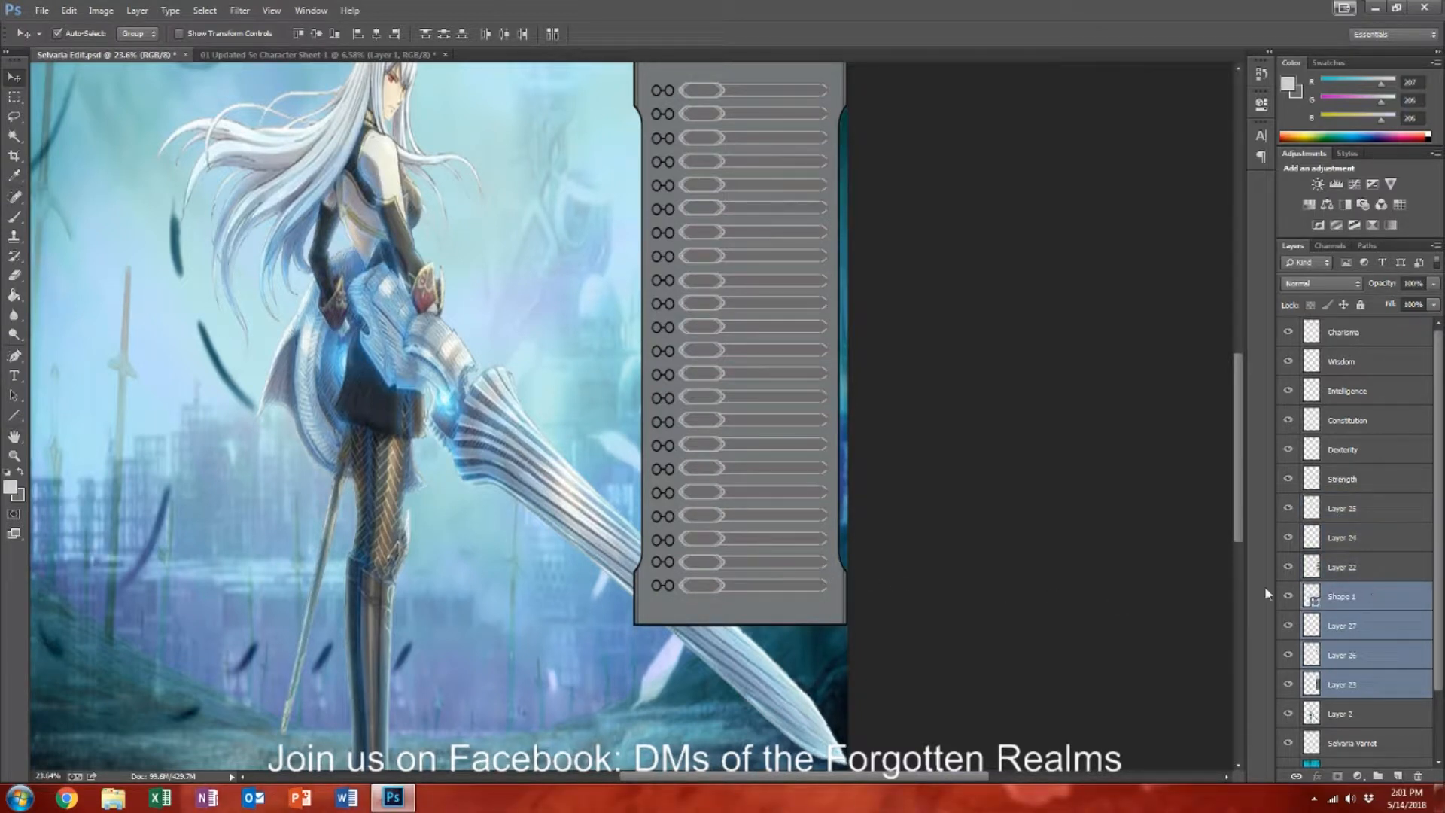
left_click(1382, 600)
left_click_drag(1381, 599, 1373, 504)
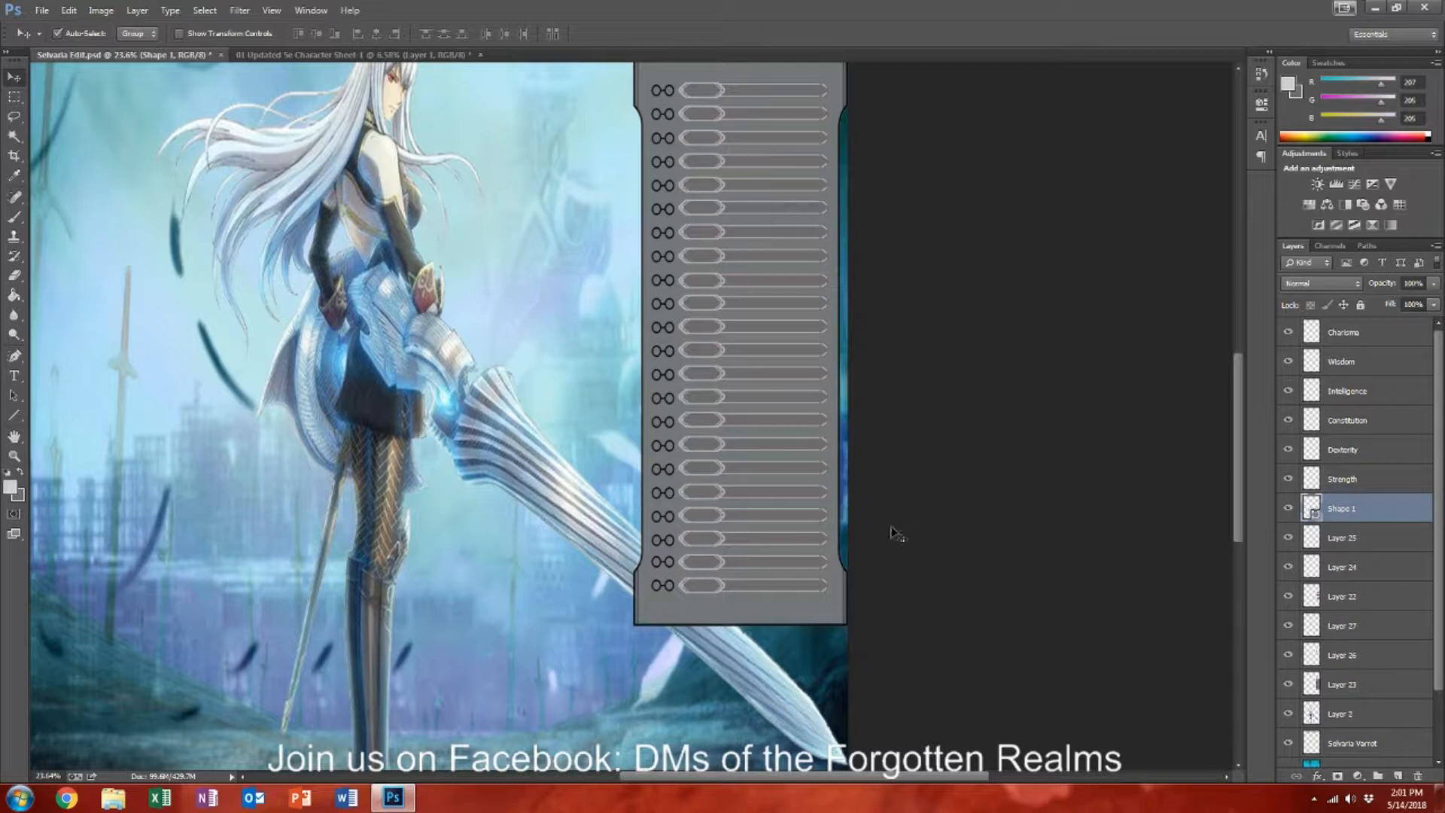
Step: Merge the skill panel's background, slot bar and circle pair layers into one layer, leaving Shape 1 separate
scroll(896, 533, "up", 4)
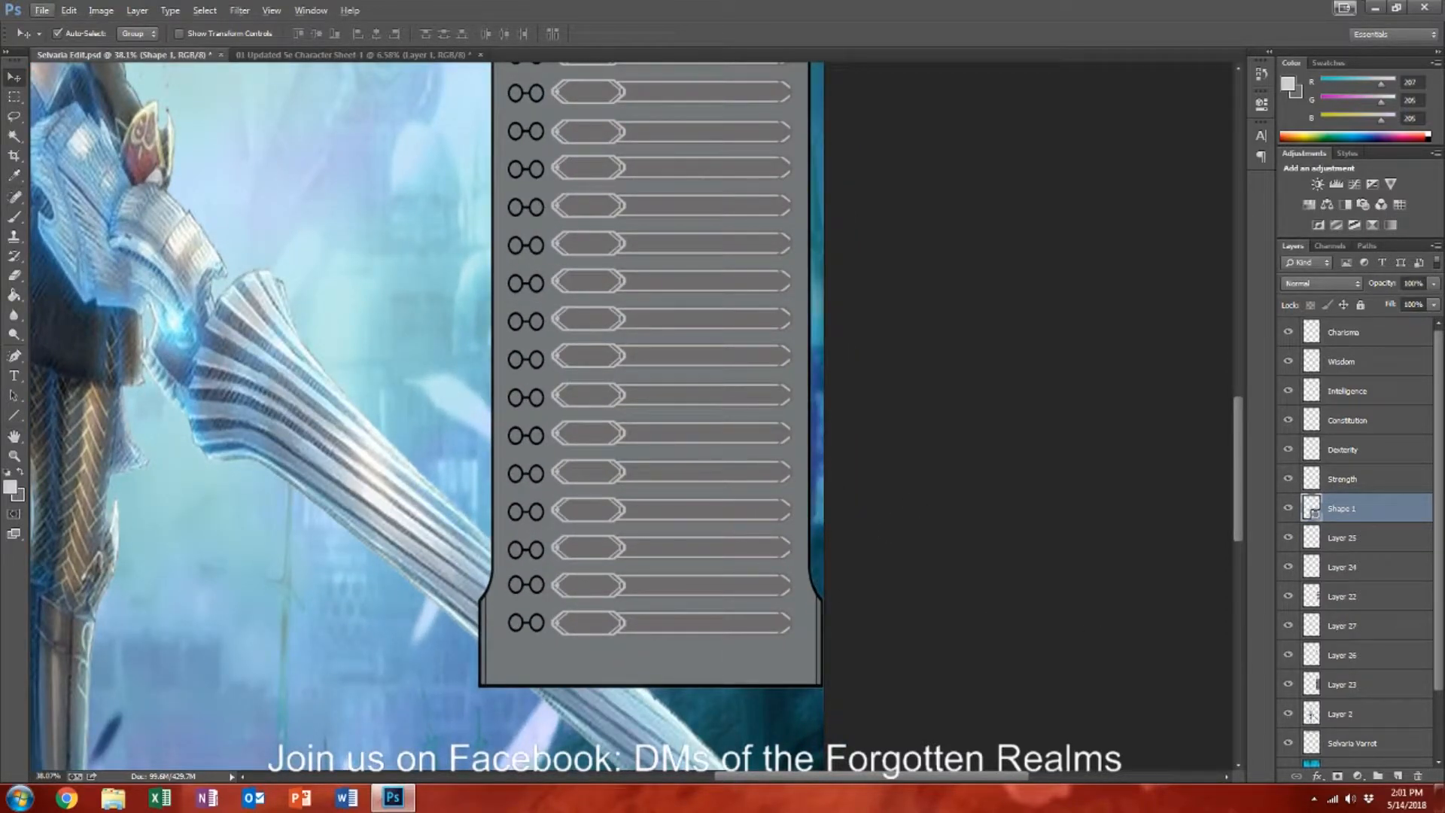
left_click(1355, 685)
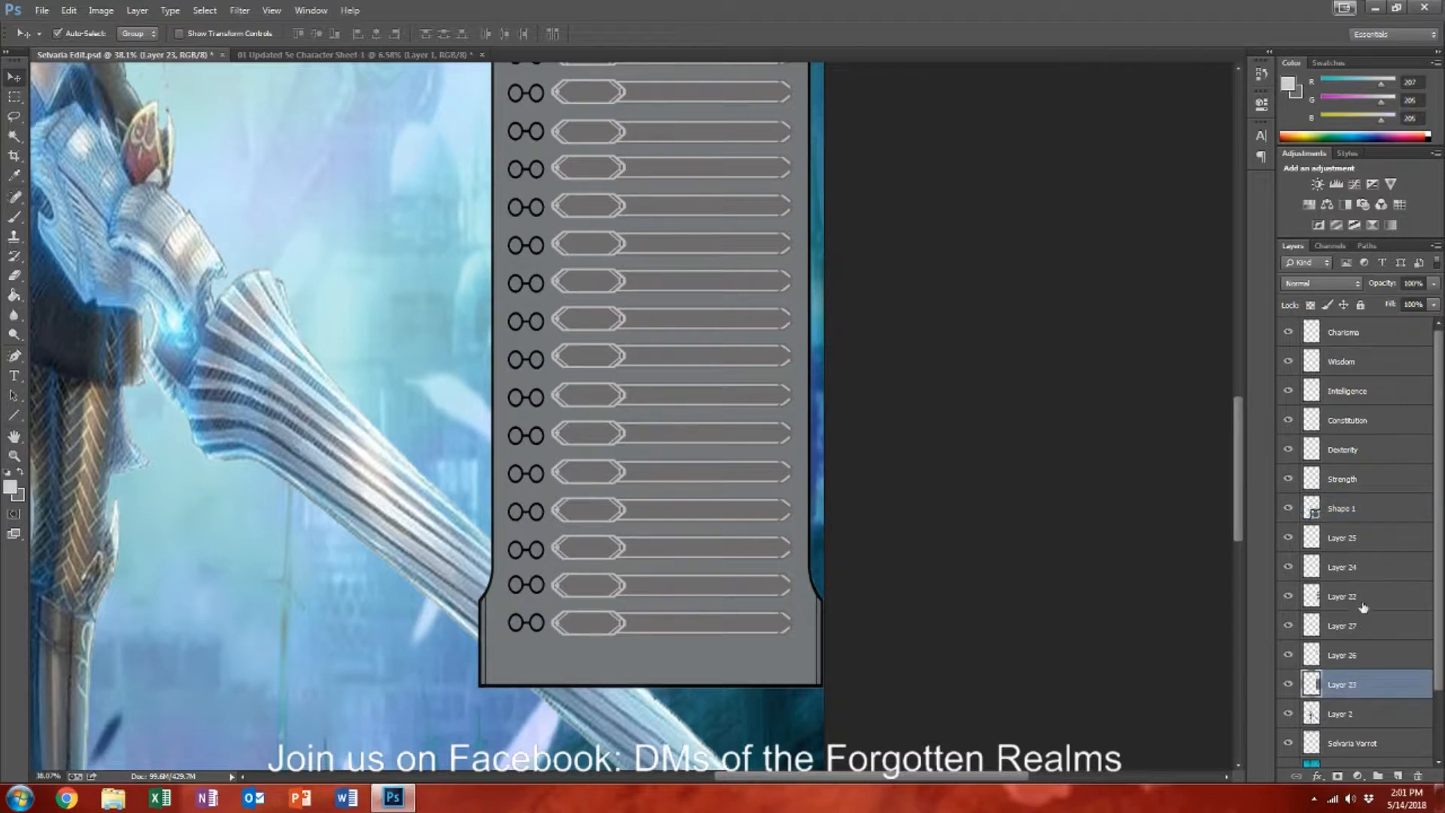
left_click(1369, 541, "shift")
scroll(1366, 691, "down", 2)
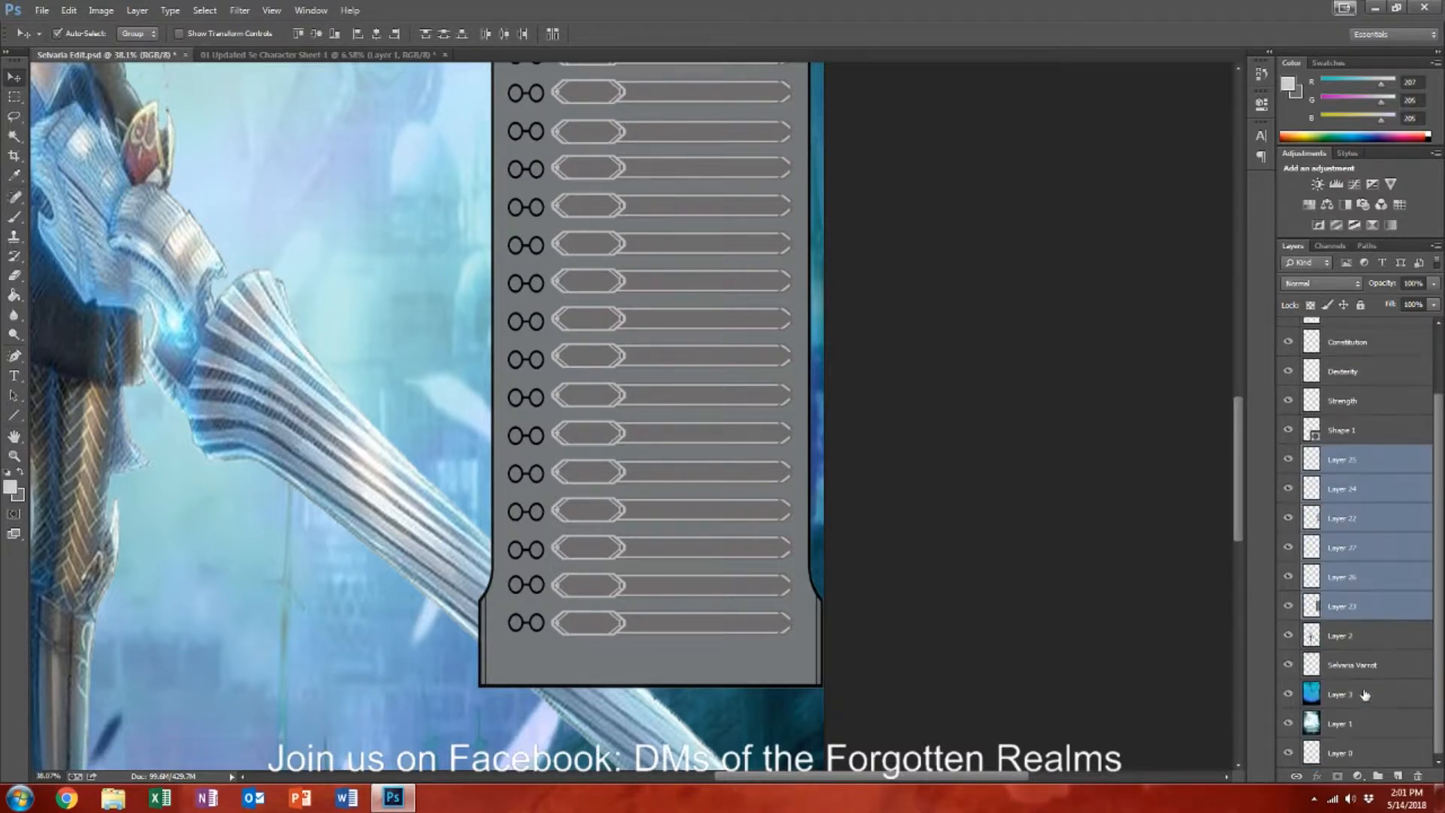
right_click(1352, 572)
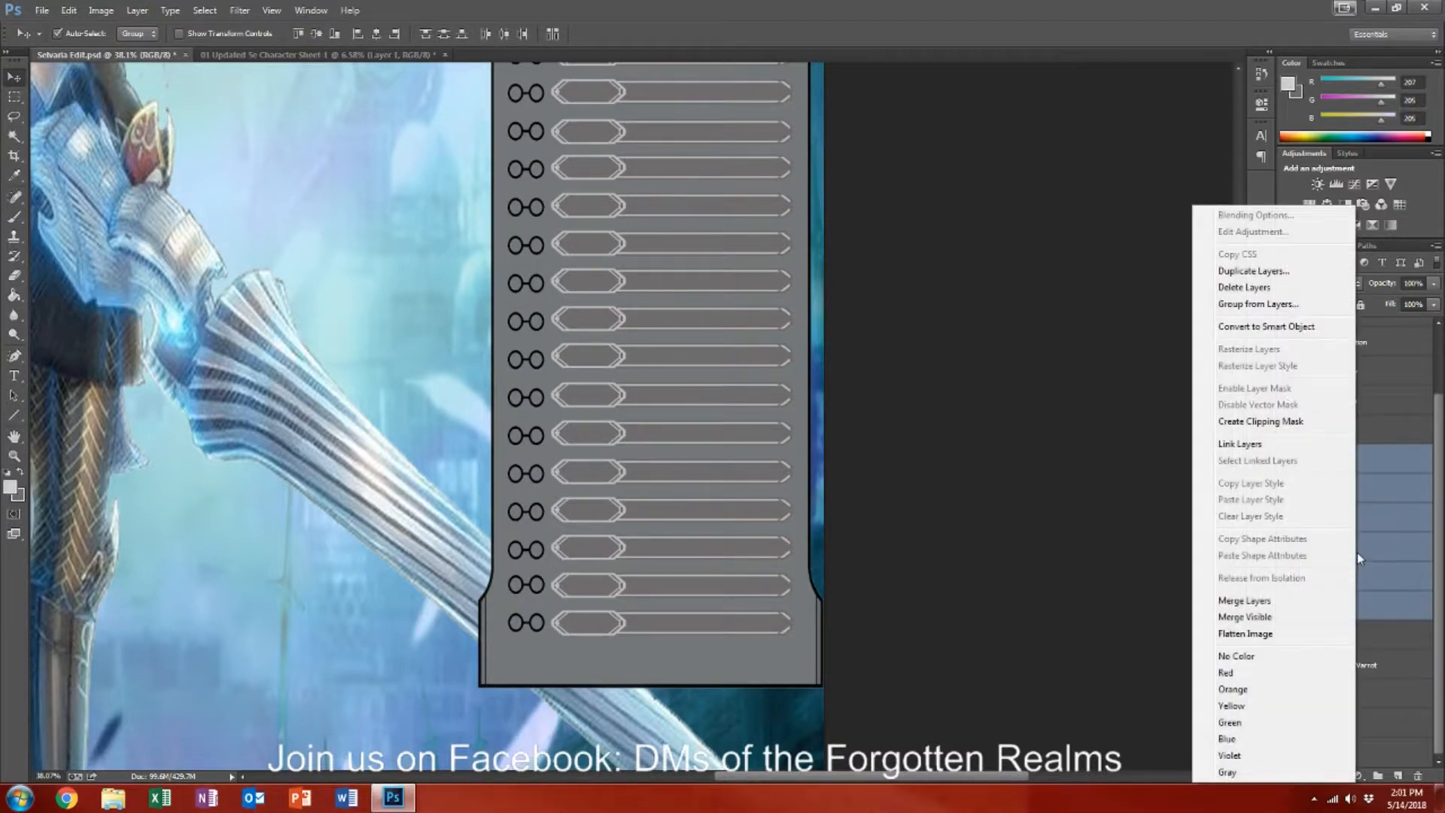
left_click(1251, 602)
mouse_move(619, 595)
left_mouse_down()
mouse_move(82, 586)
mouse_move(606, 598)
left_mouse_up()
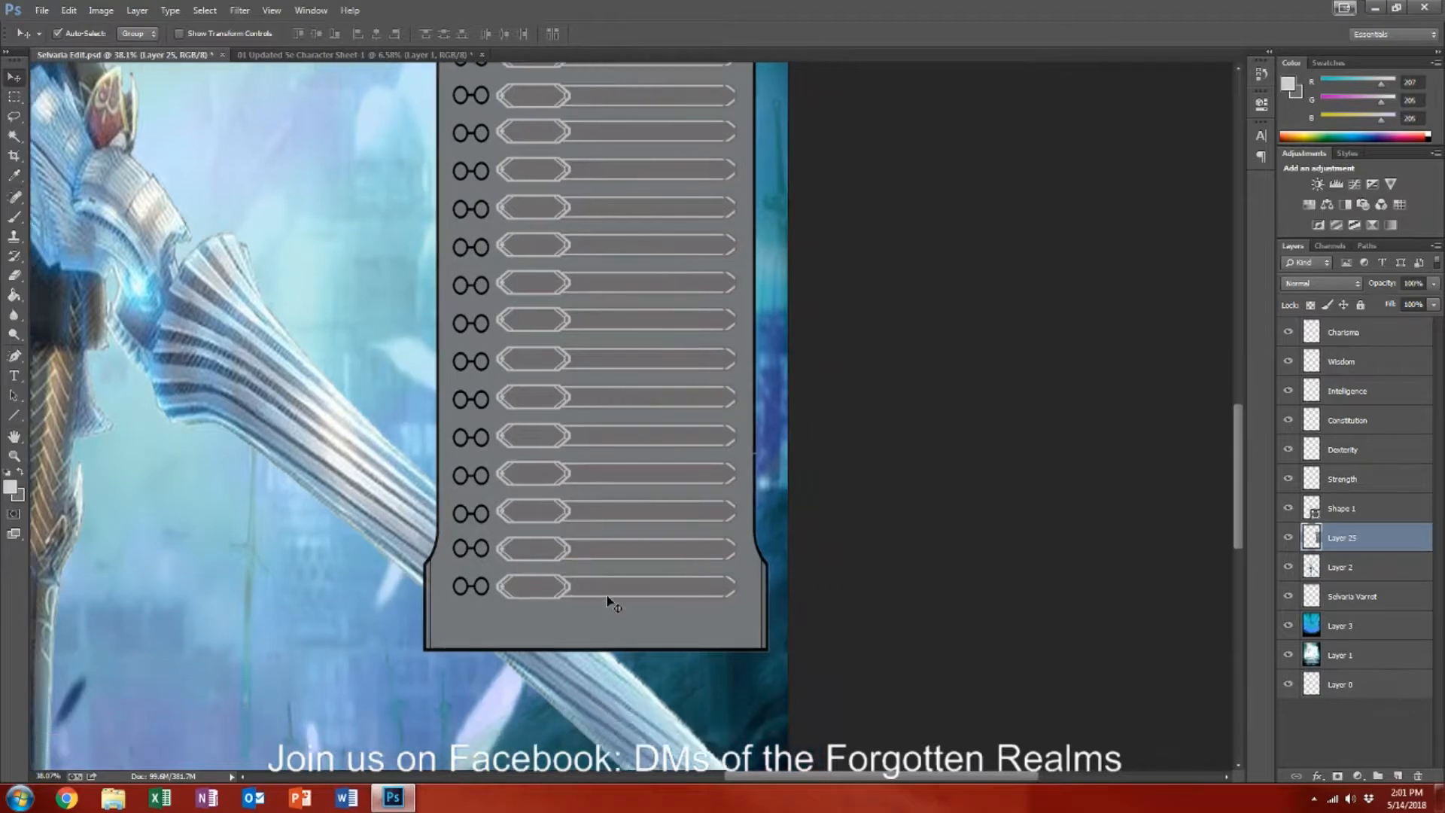
scroll(612, 588, "down", 3)
left_click_drag(590, 482, 629, 568)
key("ctrl+alt+z")
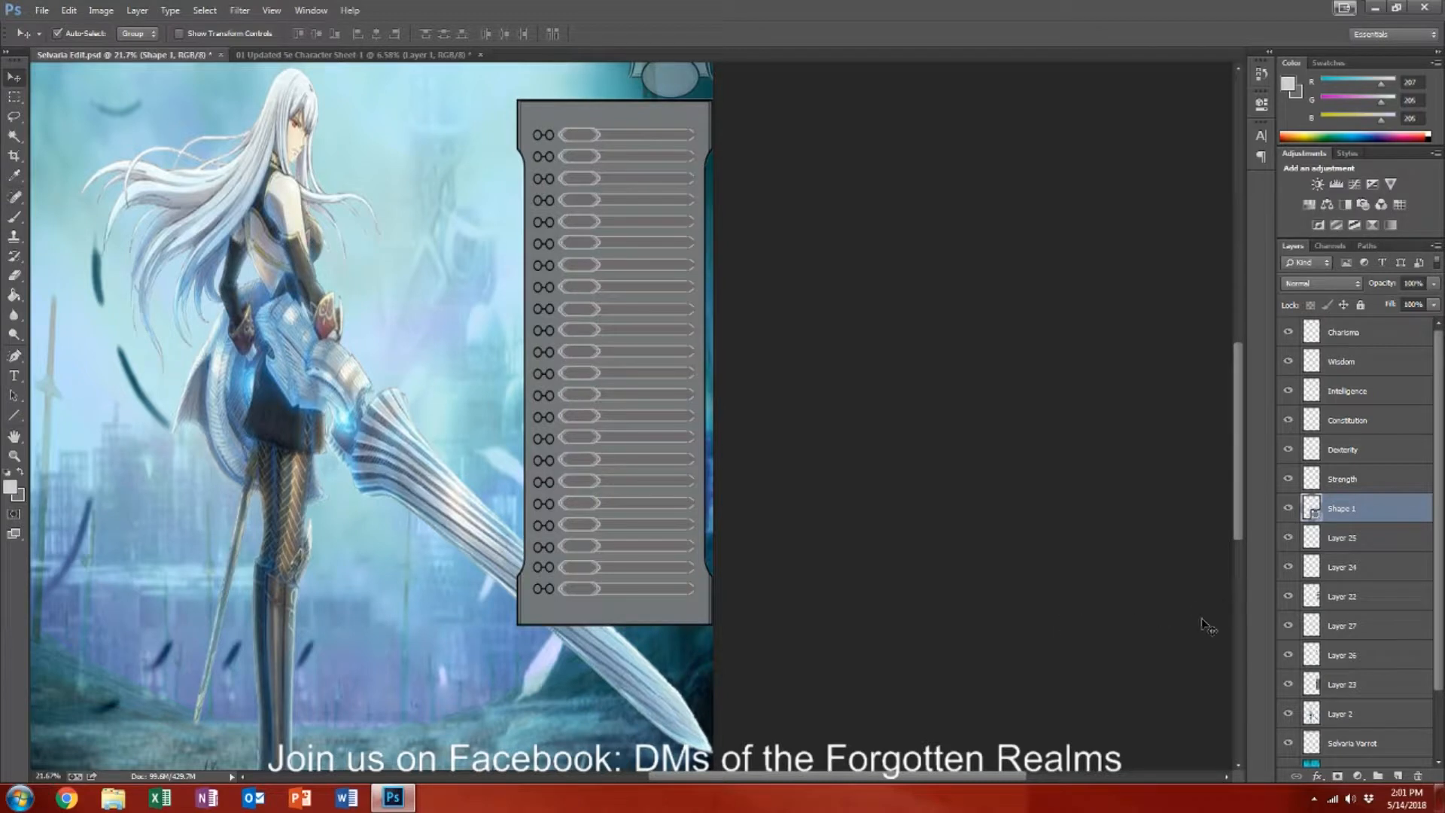
key("ctrl+alt+z")
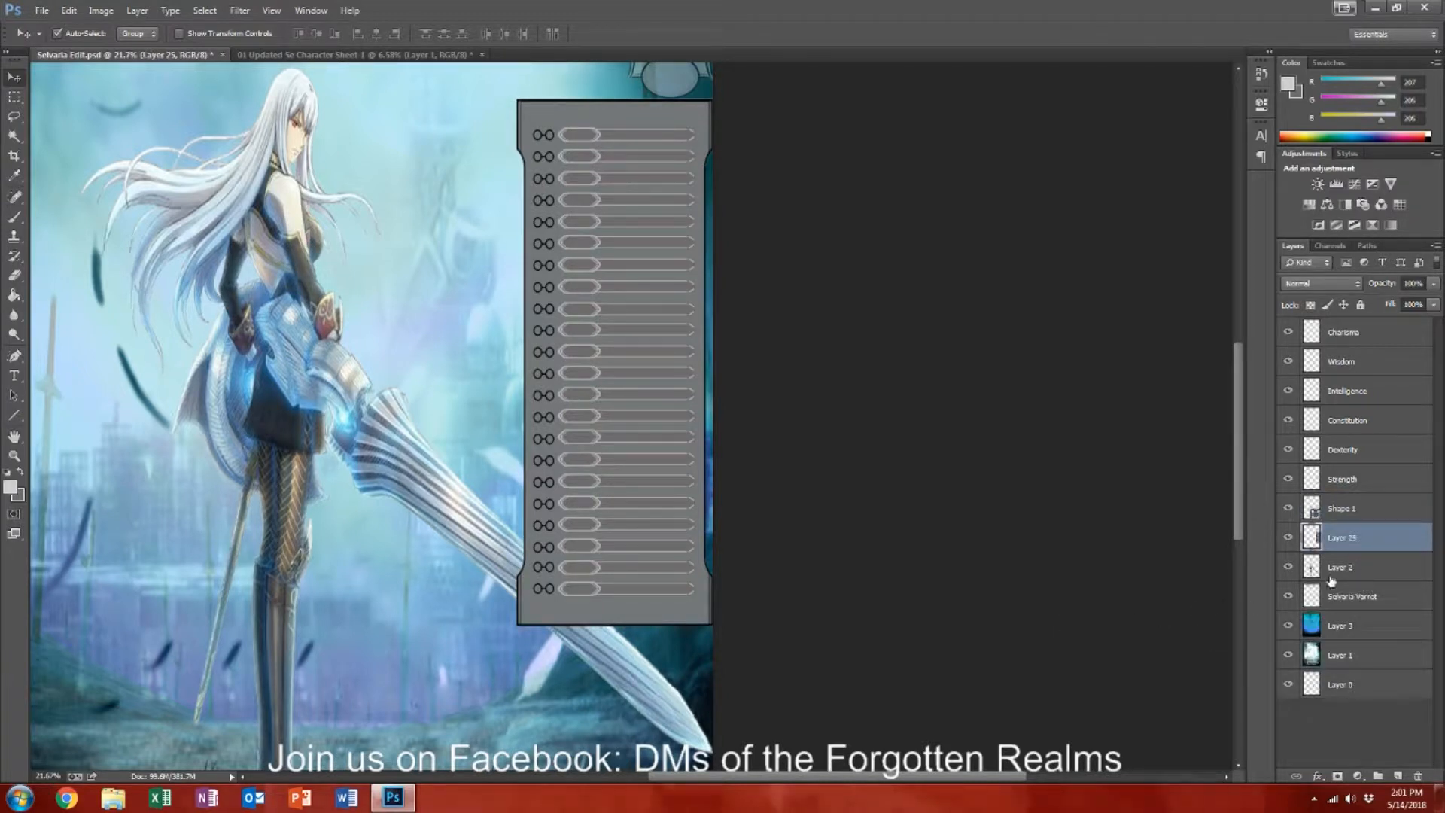
Step: Try to shift the merged skill panel leftward over the artwork, and undo the move
left_click_drag(715, 508, 594, 513)
left_click(624, 518)
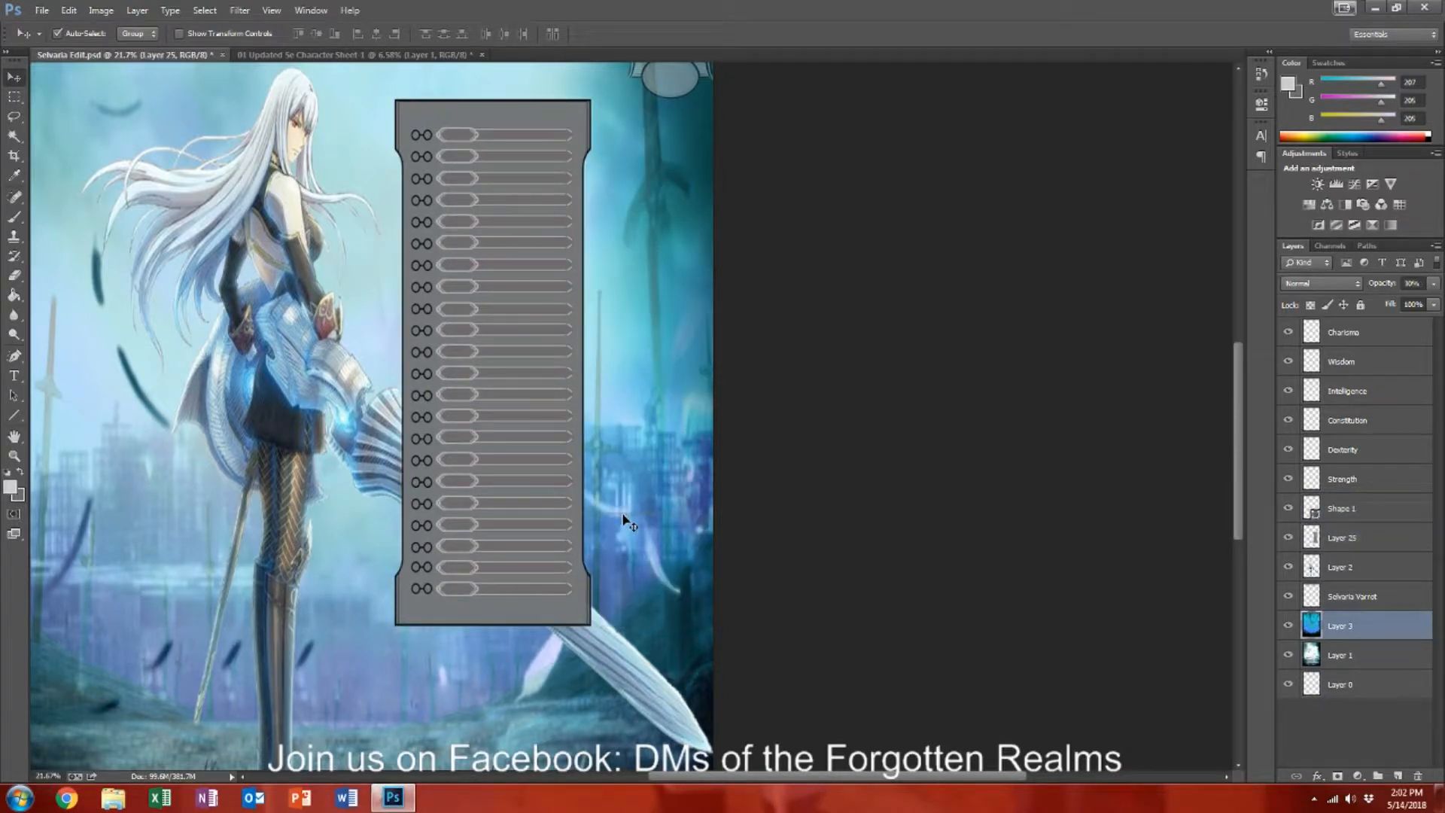
scroll(624, 520, "up", 5)
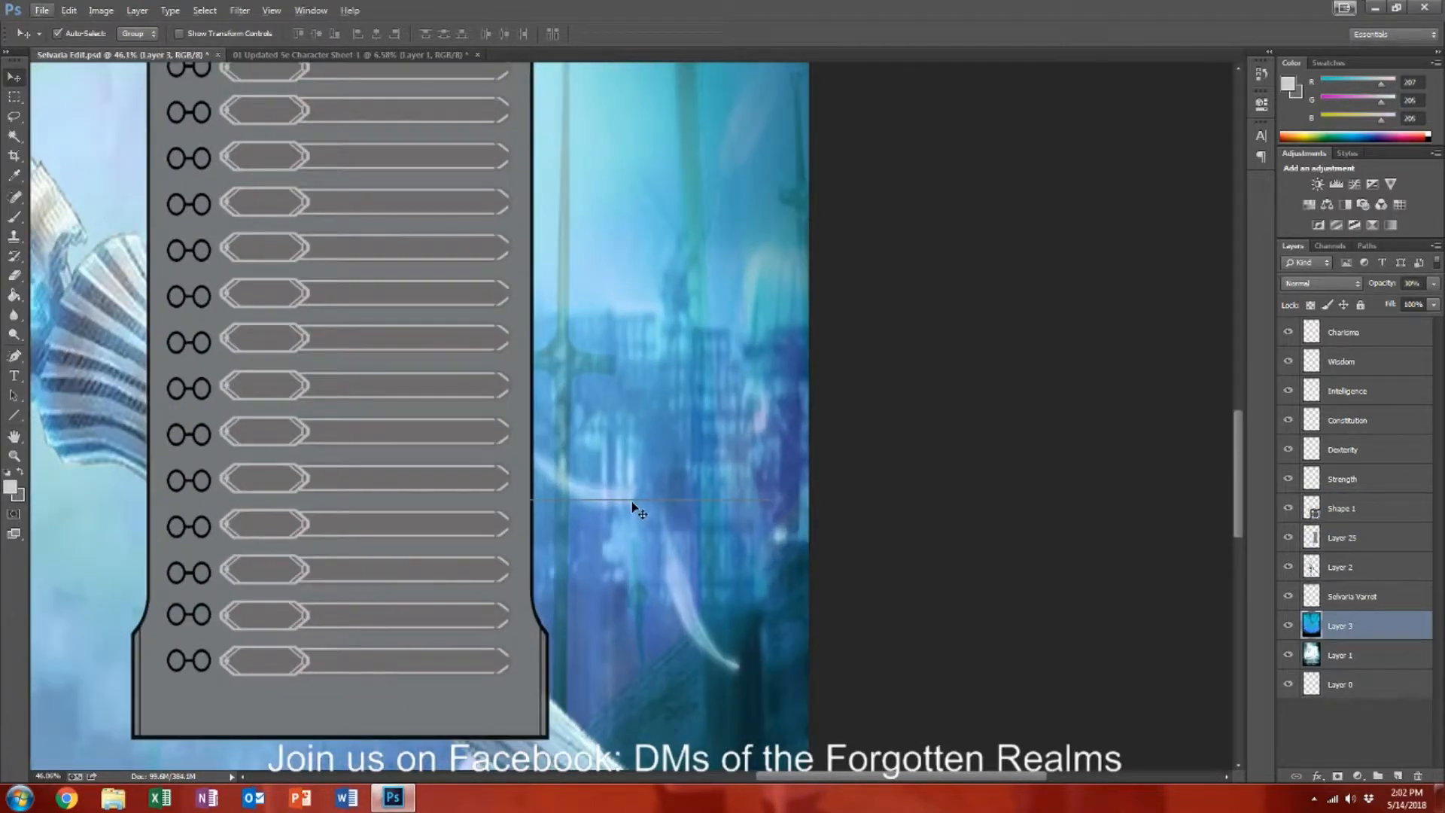
left_click(633, 501)
left_click_drag(632, 503, 377, 503)
key("ctrl+z")
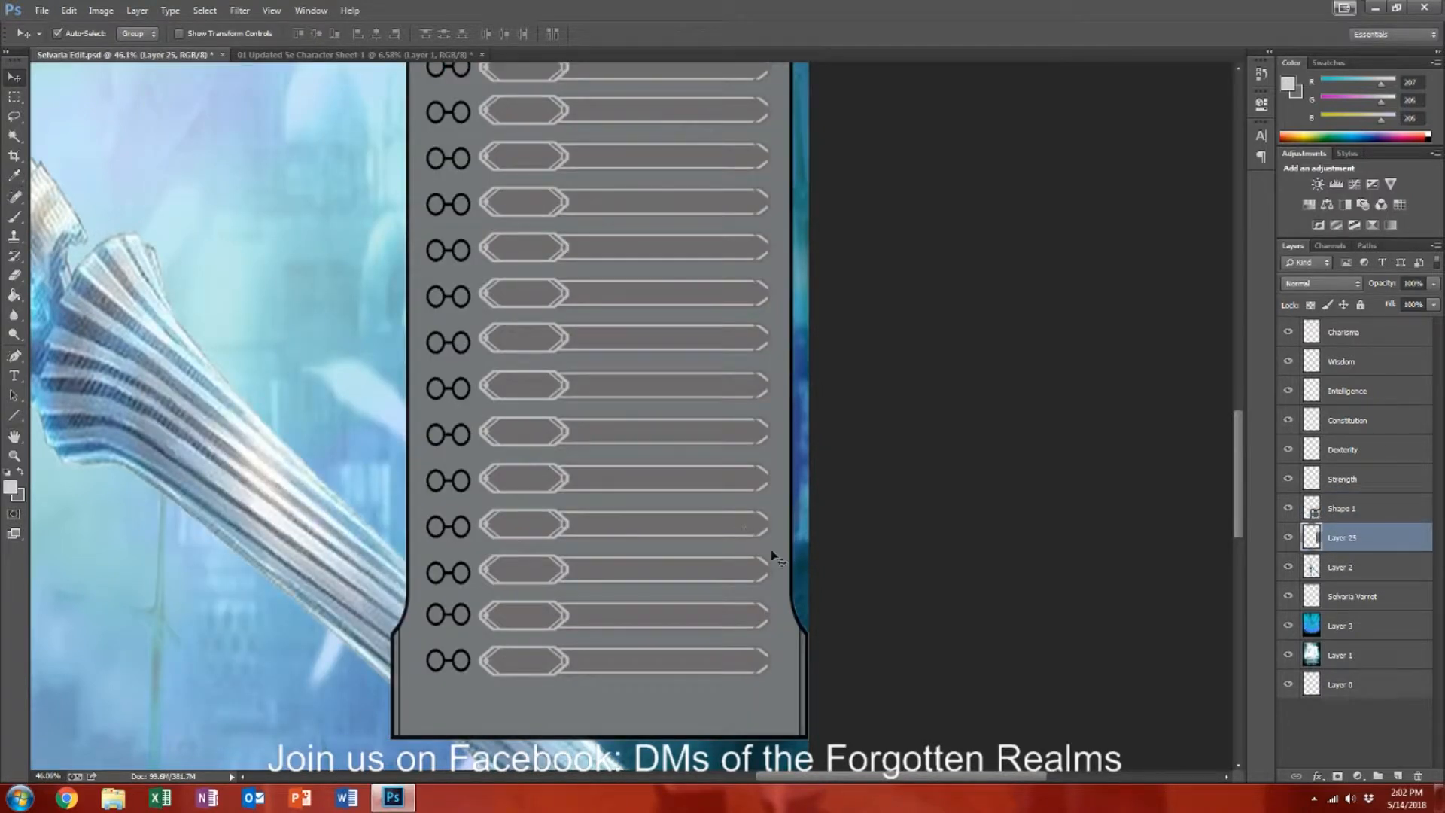
Step: Lower the merged skill panel layer's opacity to slightly under 50%
left_click(1413, 283)
type("49")
key("Return")
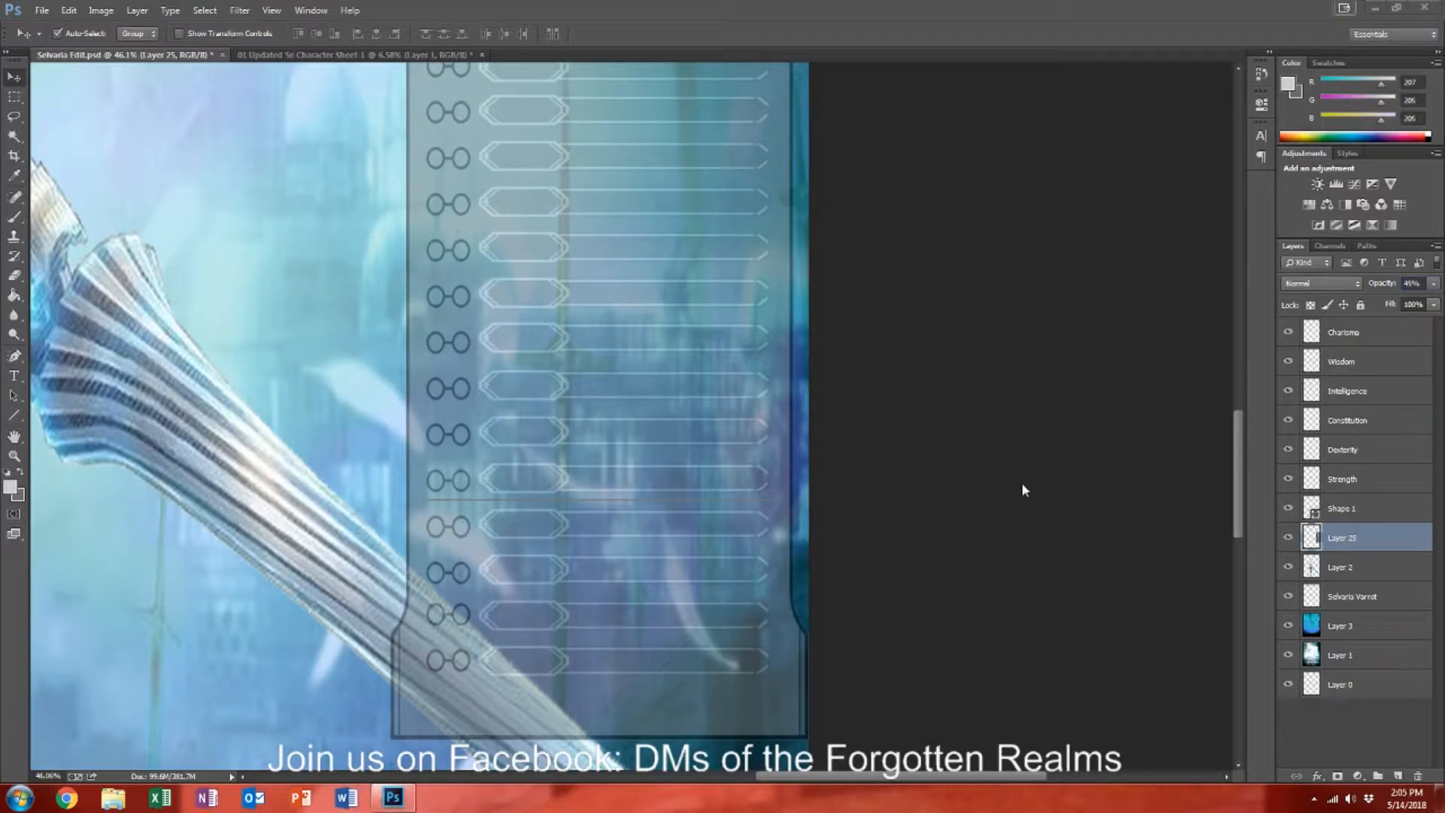
Step: Merge the semi-transparent skill panel layer with Shape 1 and inspect the panel against the ability score boxes
left_click(1388, 510)
left_click(1373, 539, "shift")
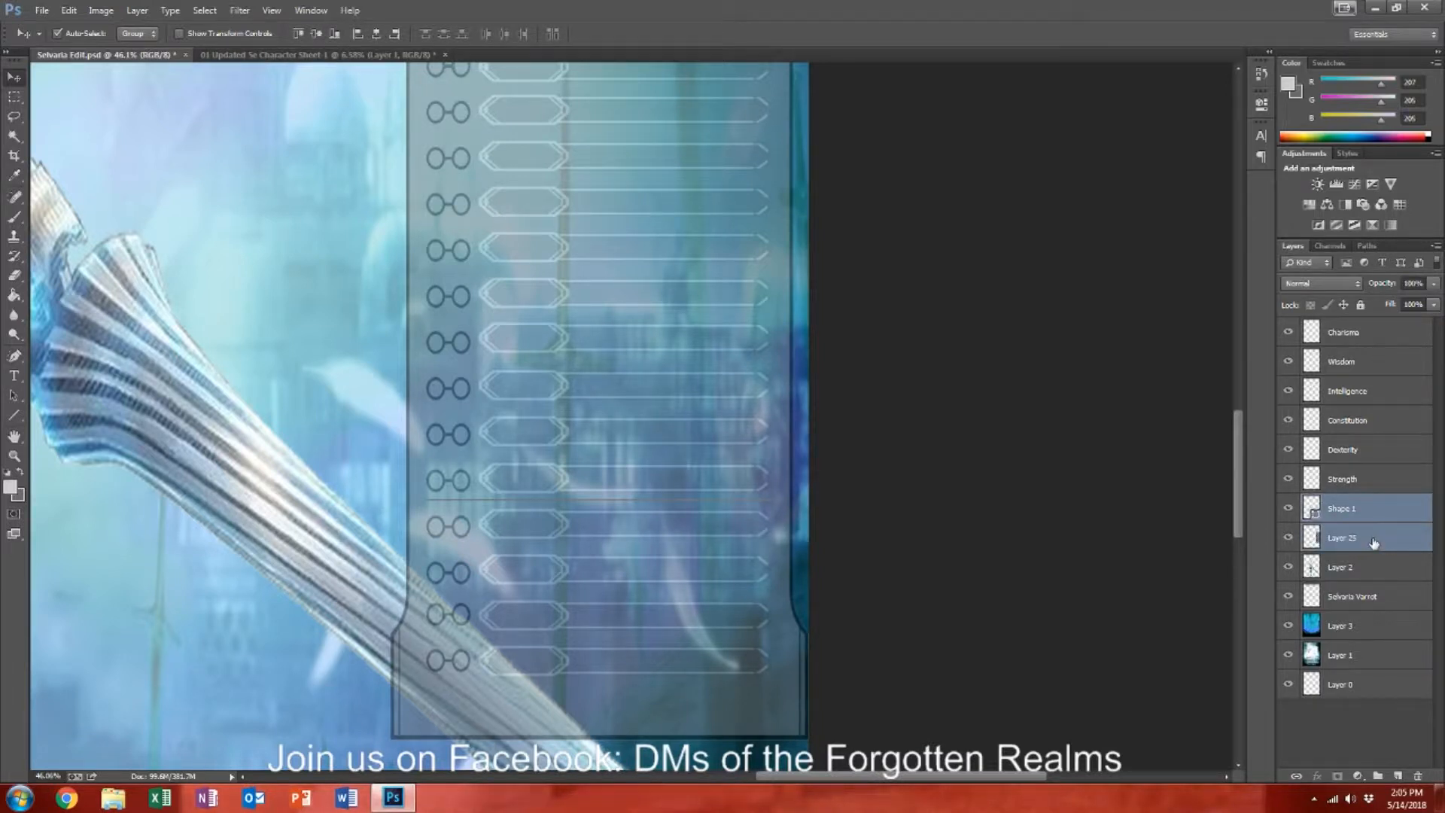
right_click(1373, 539)
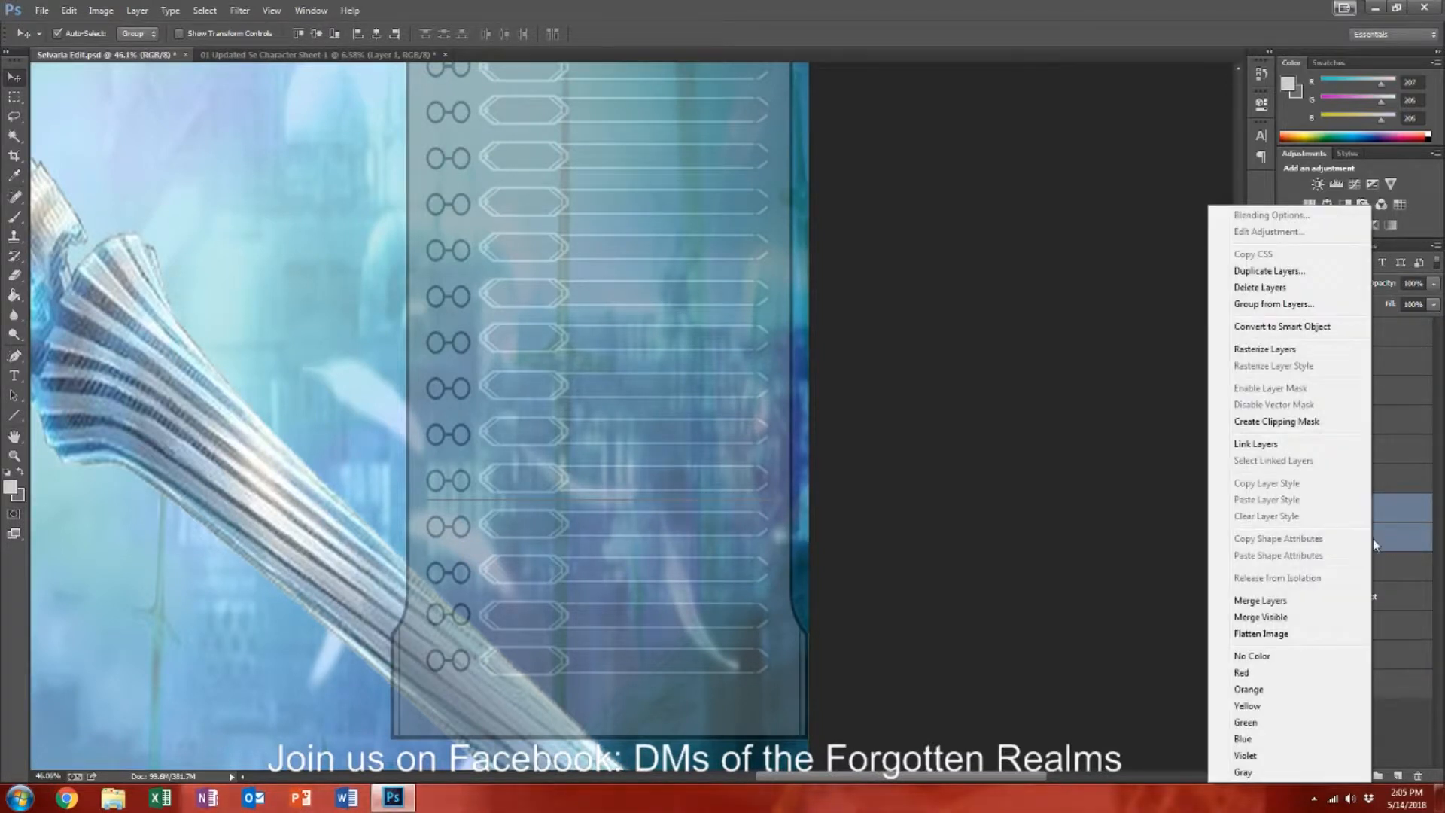
left_click(1275, 606)
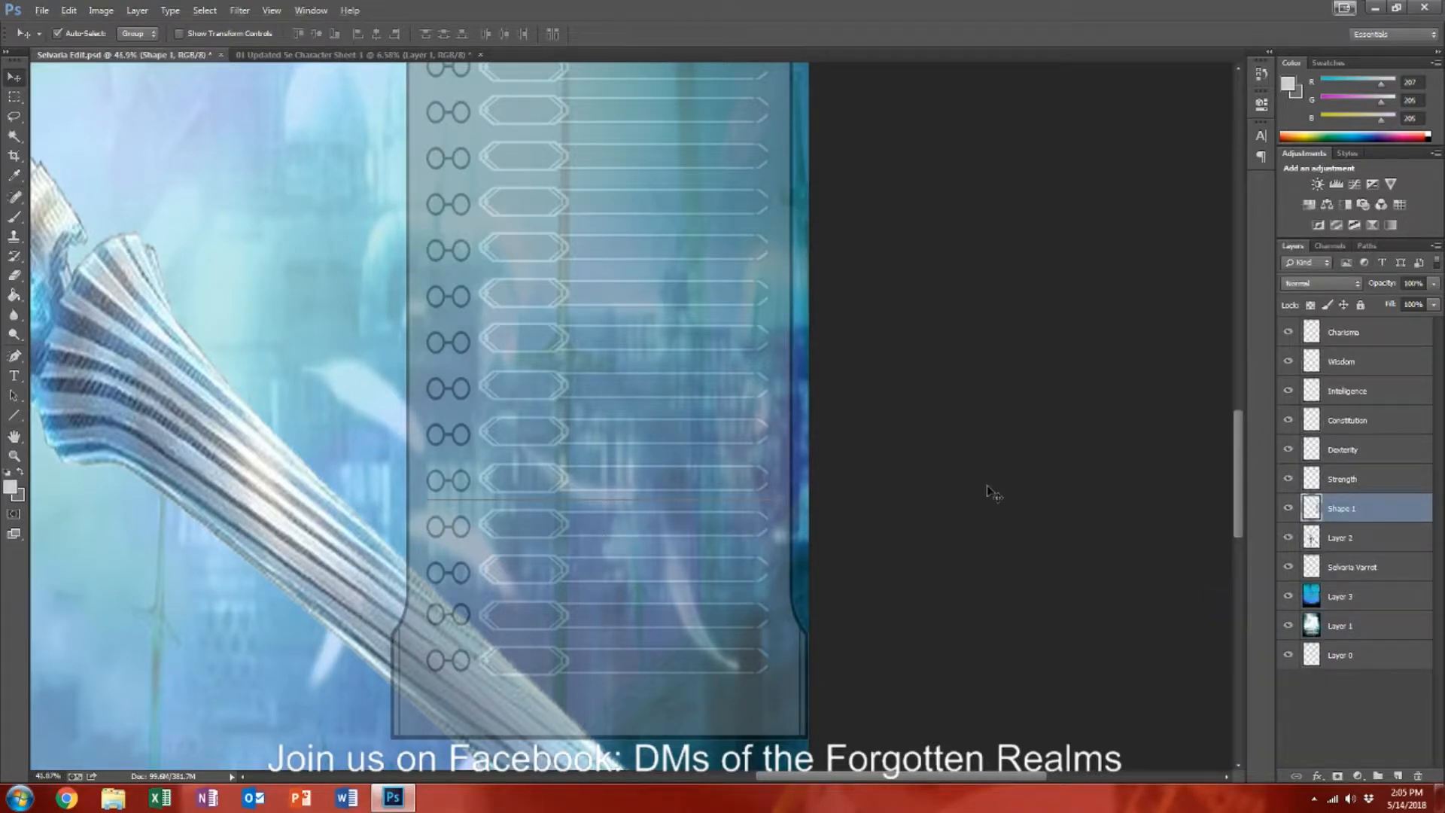
scroll(992, 493, "down", 3)
scroll(992, 533, "up", 3)
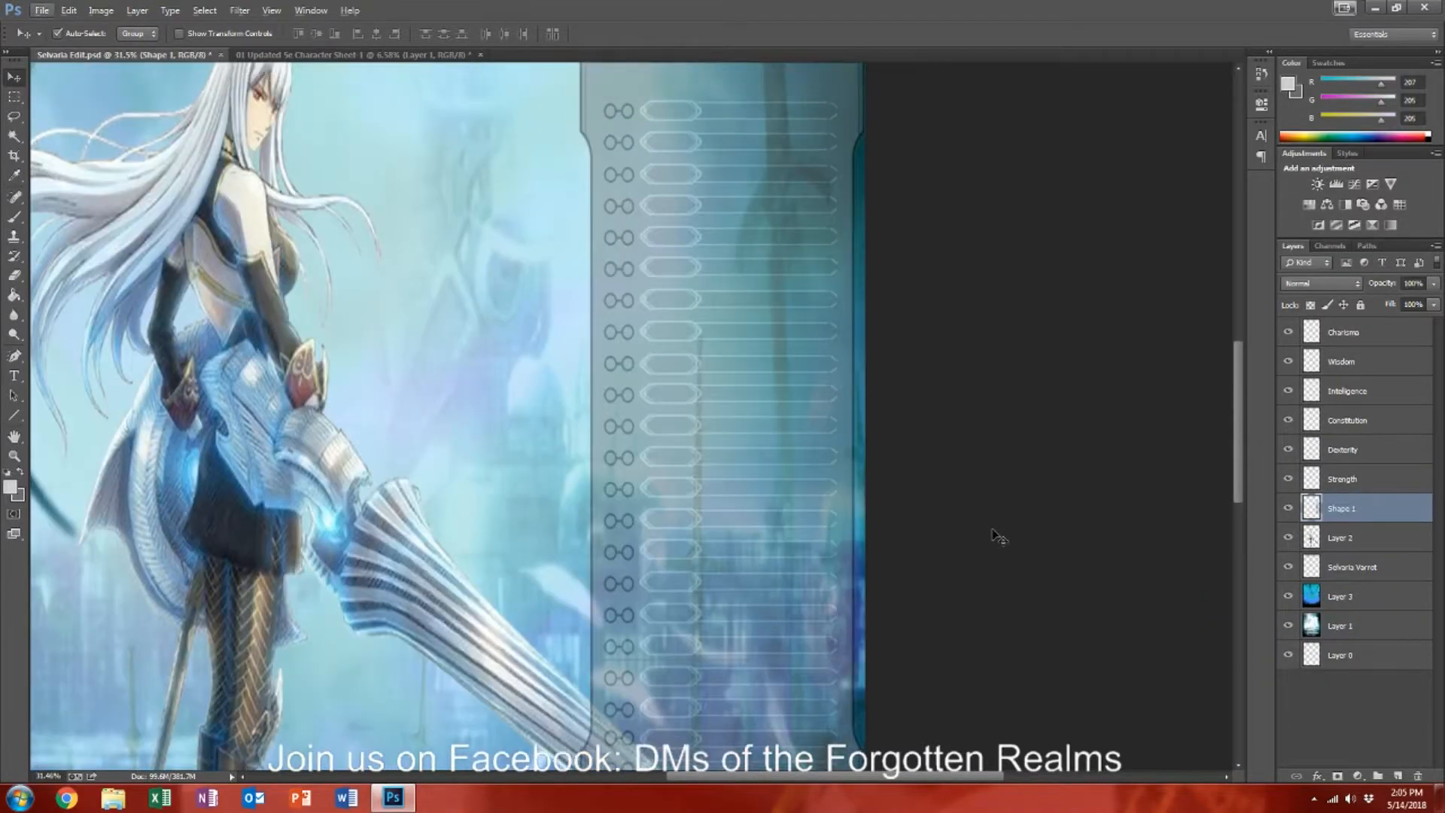
scroll(982, 524, "down", 2)
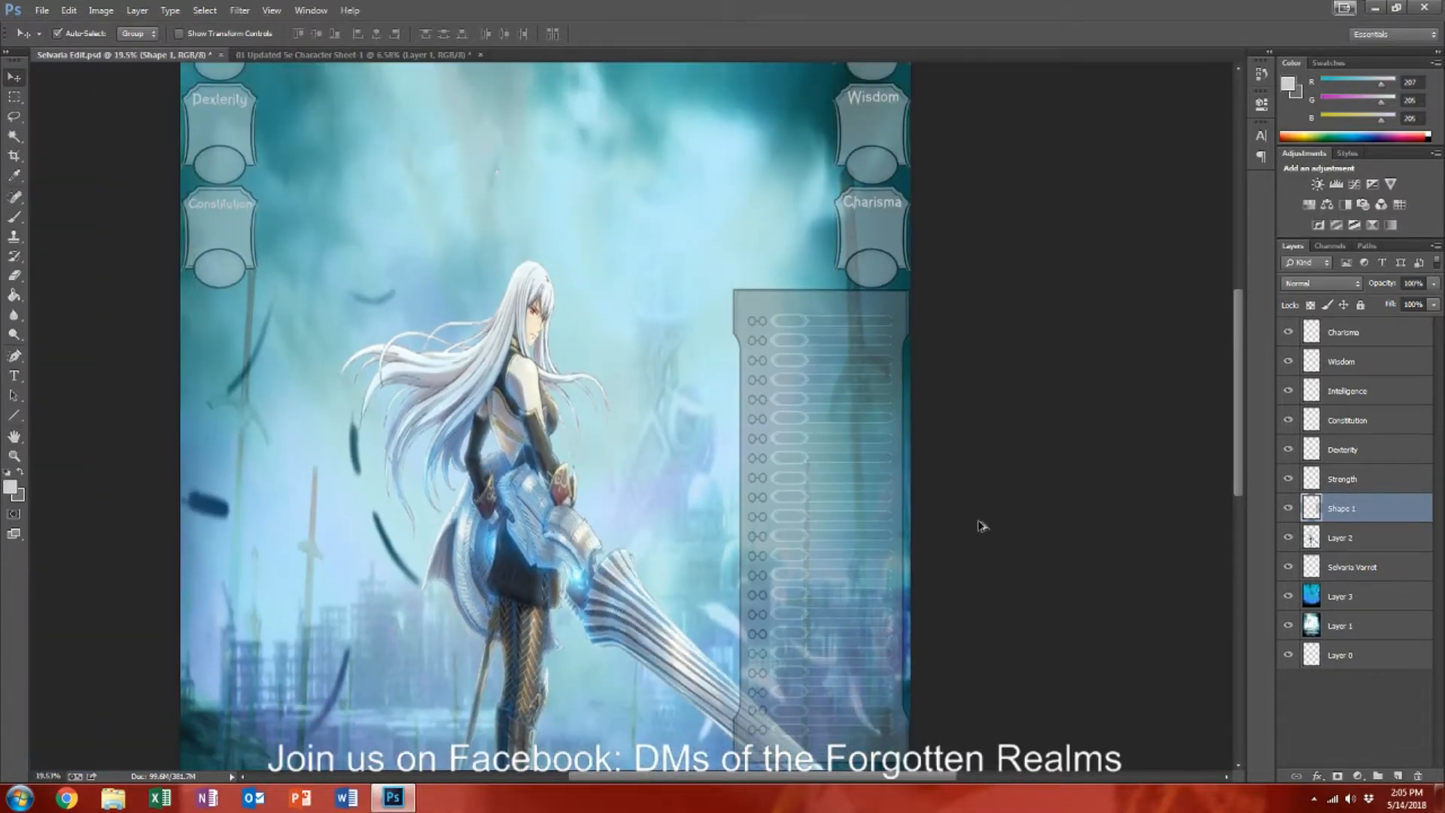
scroll(982, 525, "down", 2)
scroll(984, 526, "up", 3)
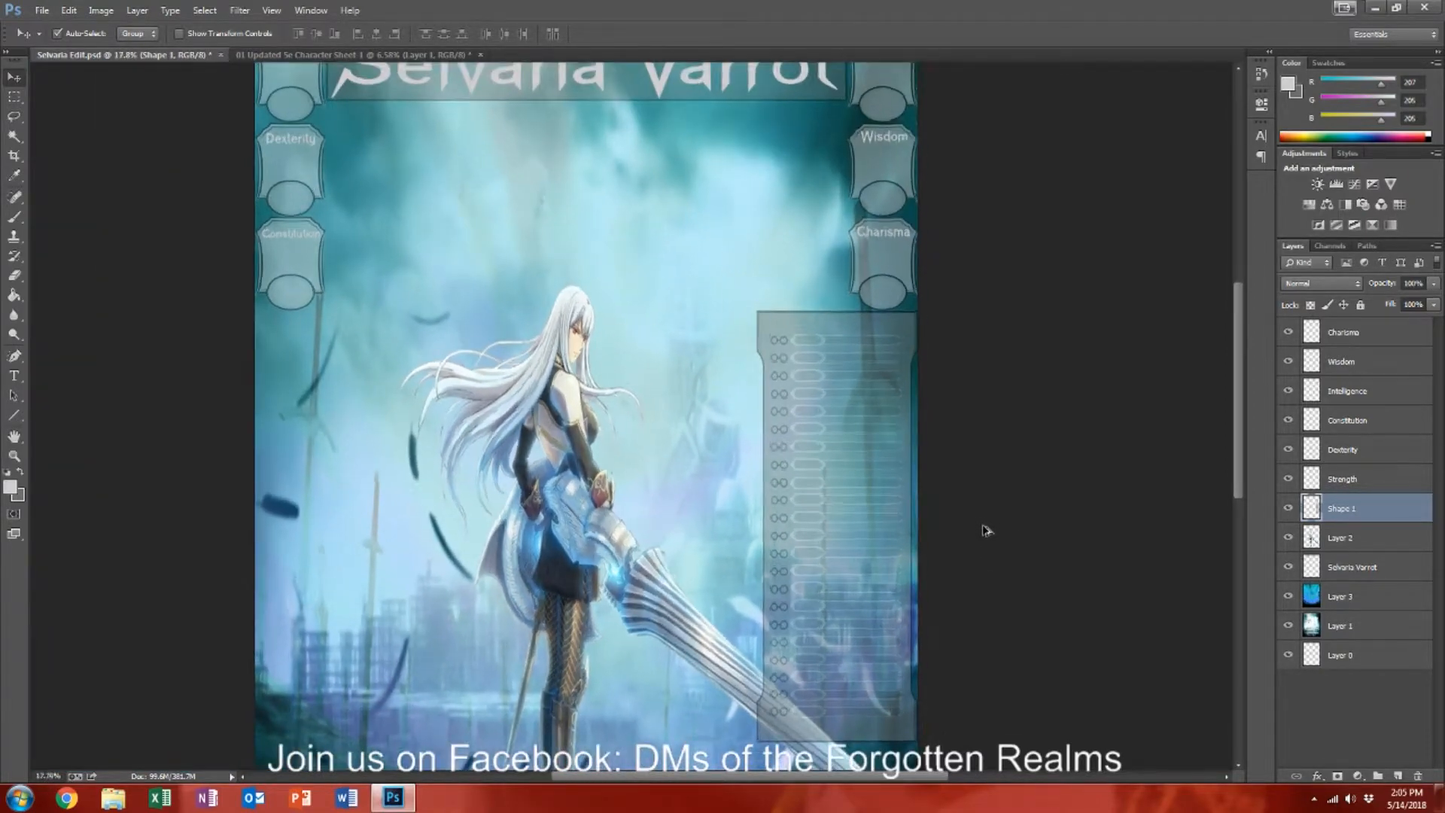
scroll(985, 530, "up", 1)
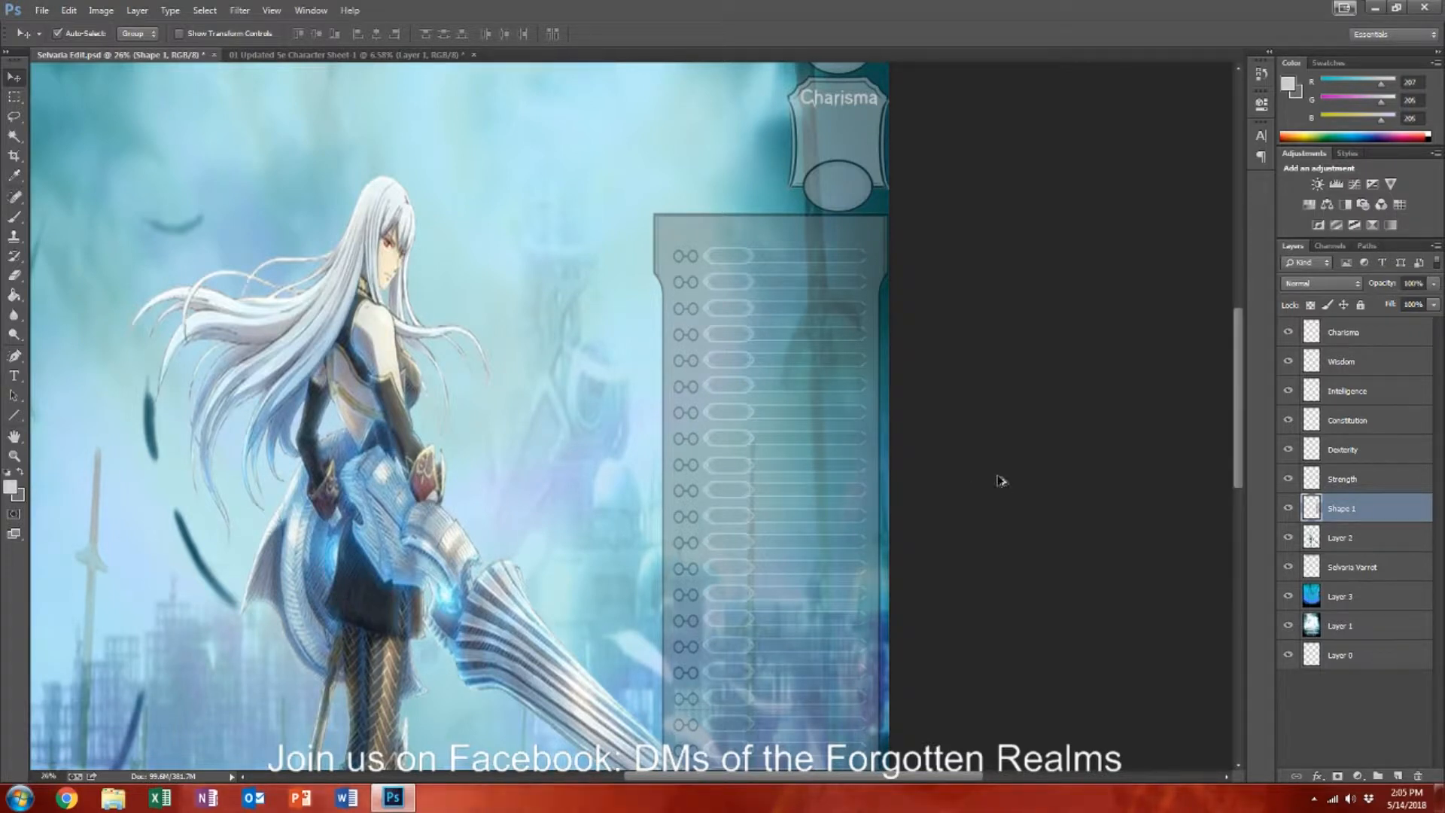
Step: Undo the merge with Shape 1 and set the skill panel layer's opacity to 50%
key("ctrl+alt+z")
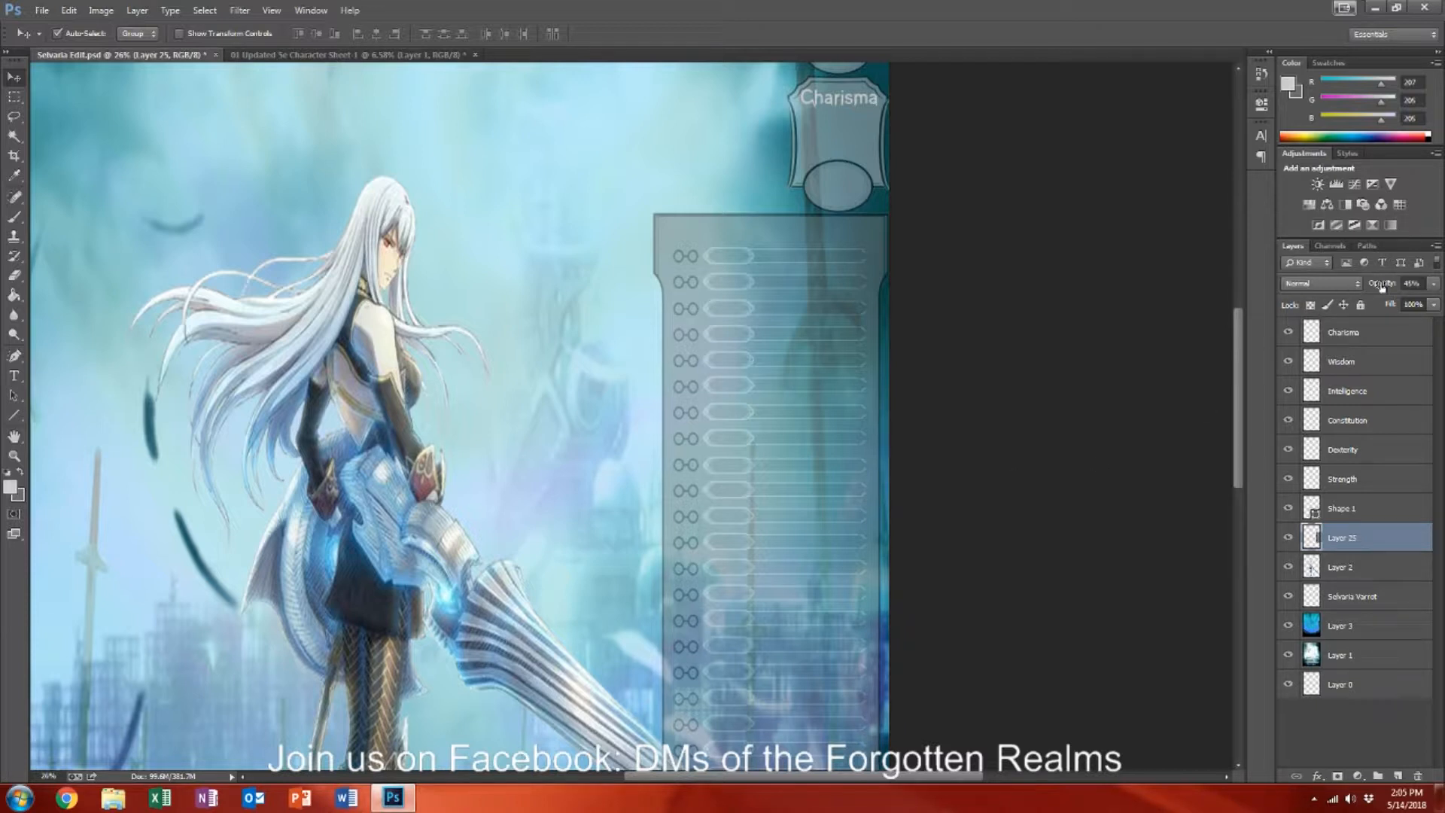
left_click(1411, 283)
type("50")
key("Return")
key("ctrl+0")
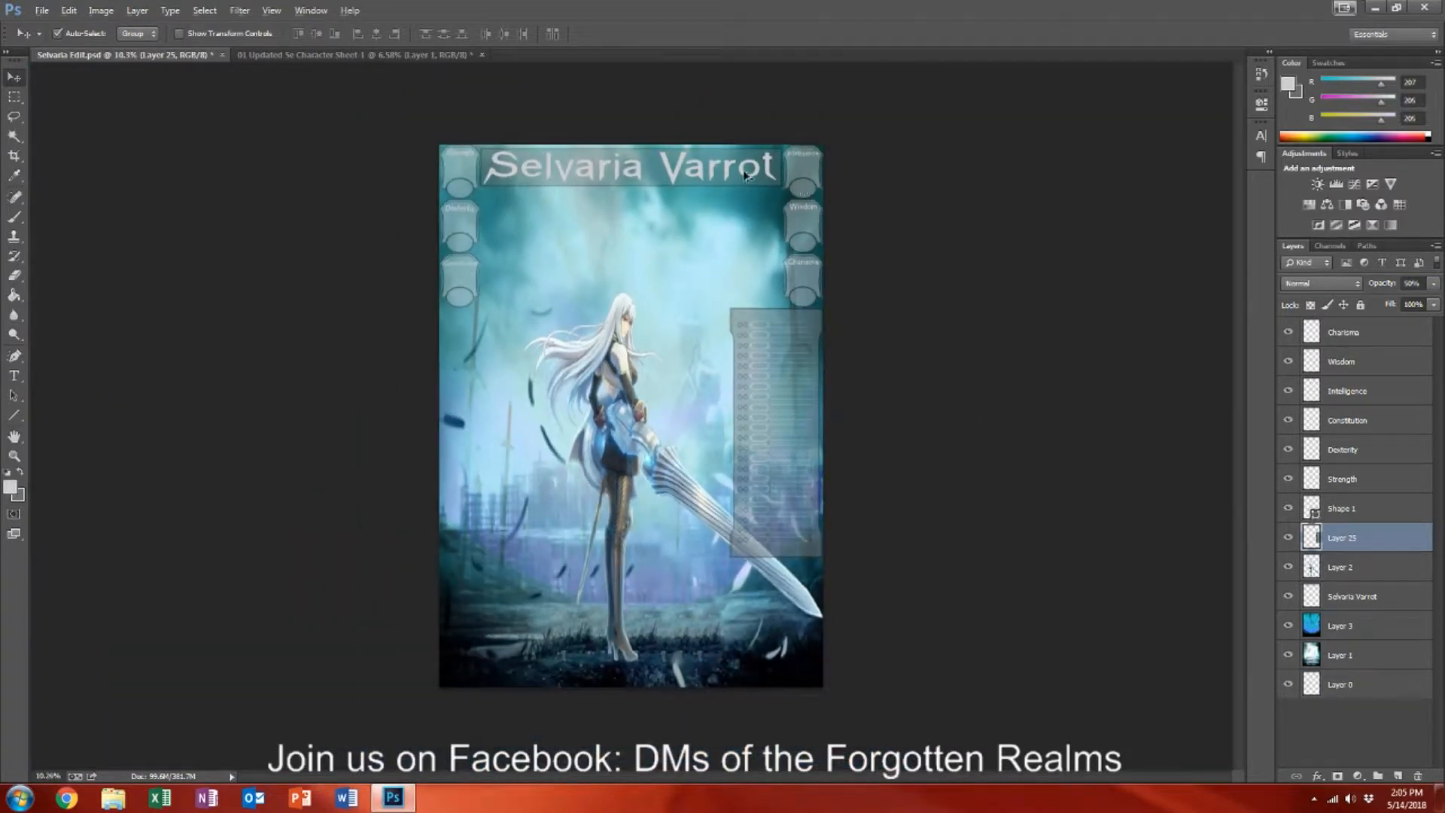
Step: Reduce the skill panel layer's opacity to slightly under 50% and merge it with the Shape 1 layer
scroll(812, 514, "up", 4)
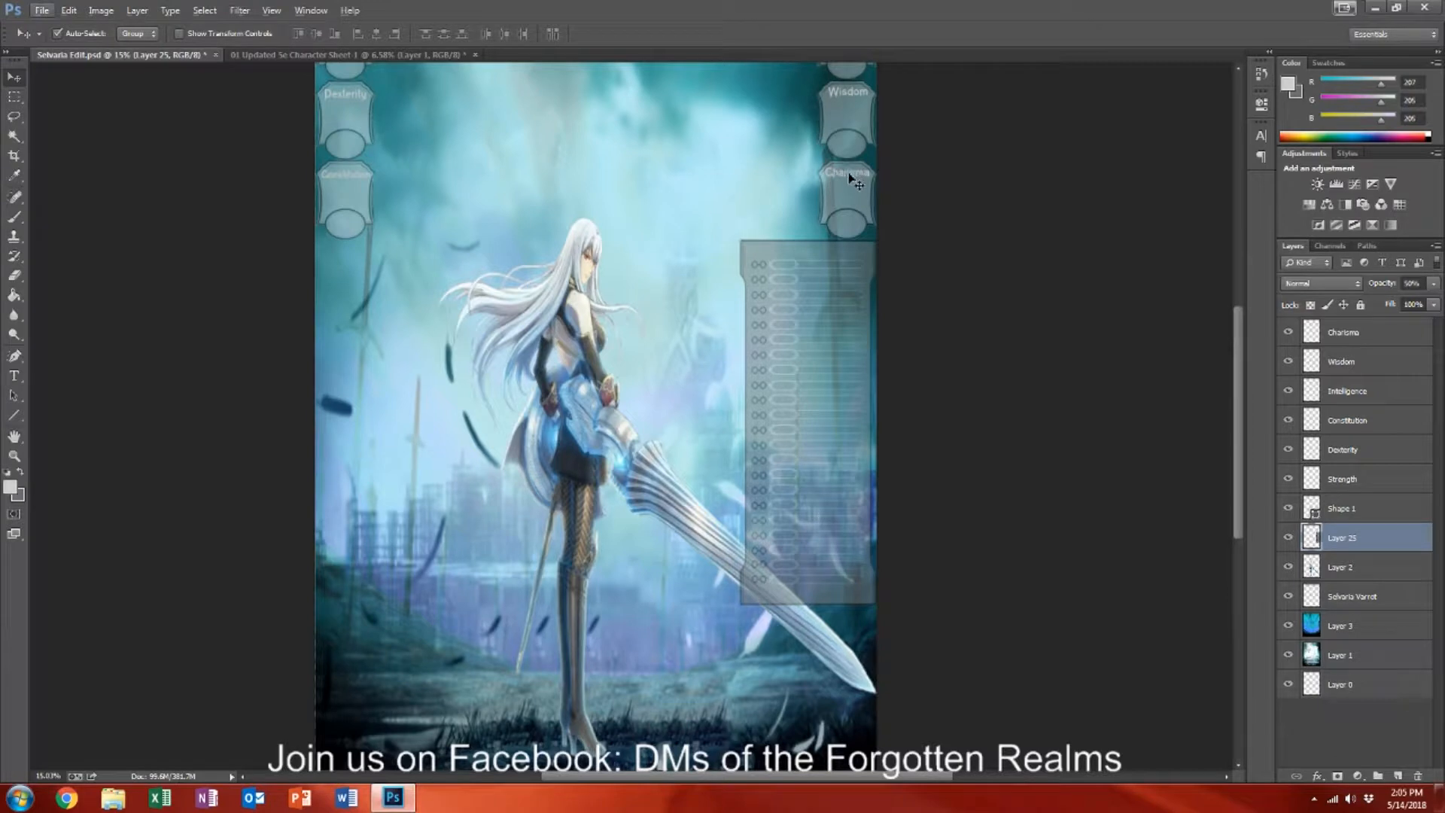
left_click(1410, 284)
left_click_drag(1386, 284, 1384, 285)
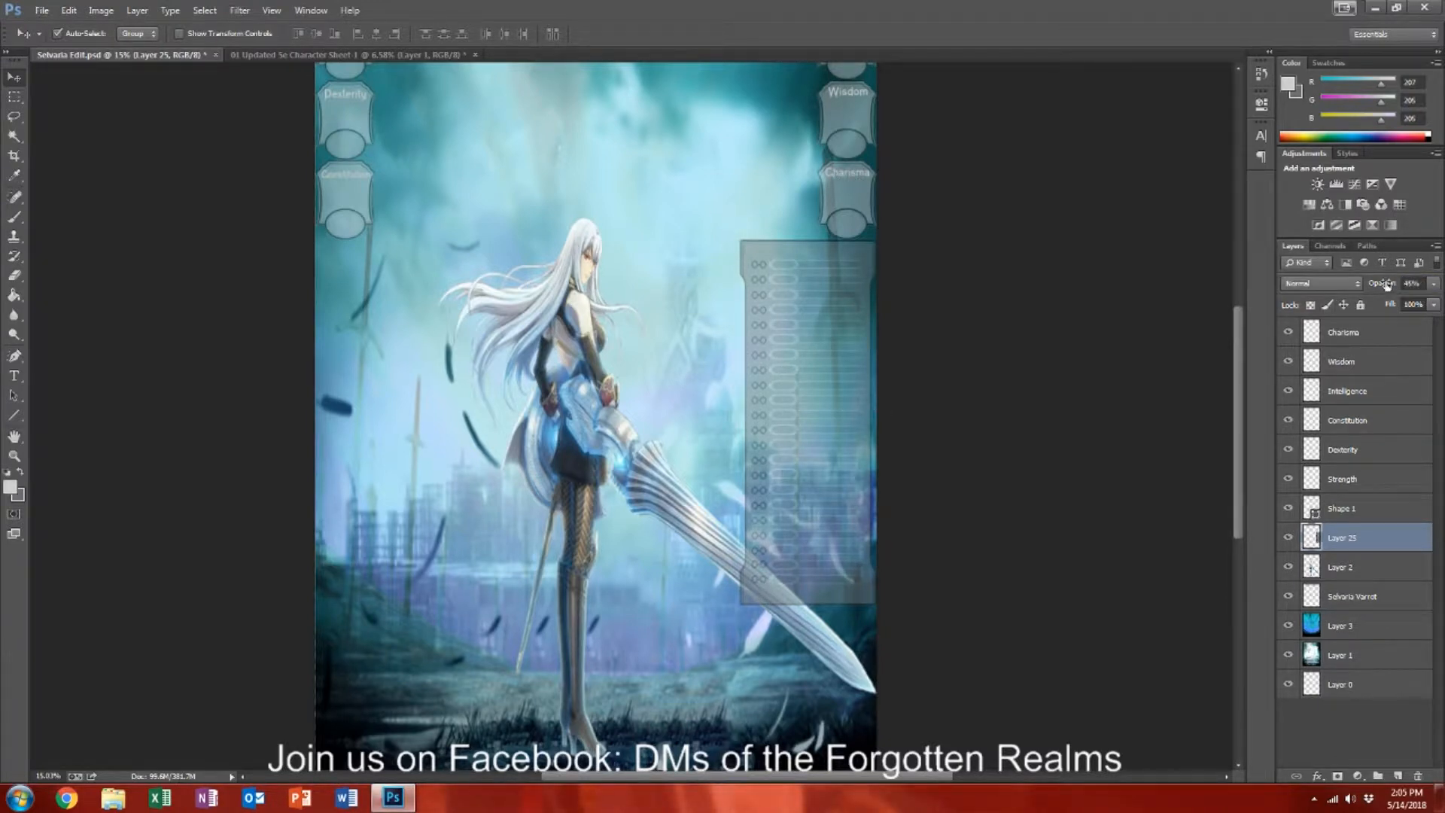
left_click(1383, 511, "ctrl")
right_click(1376, 538)
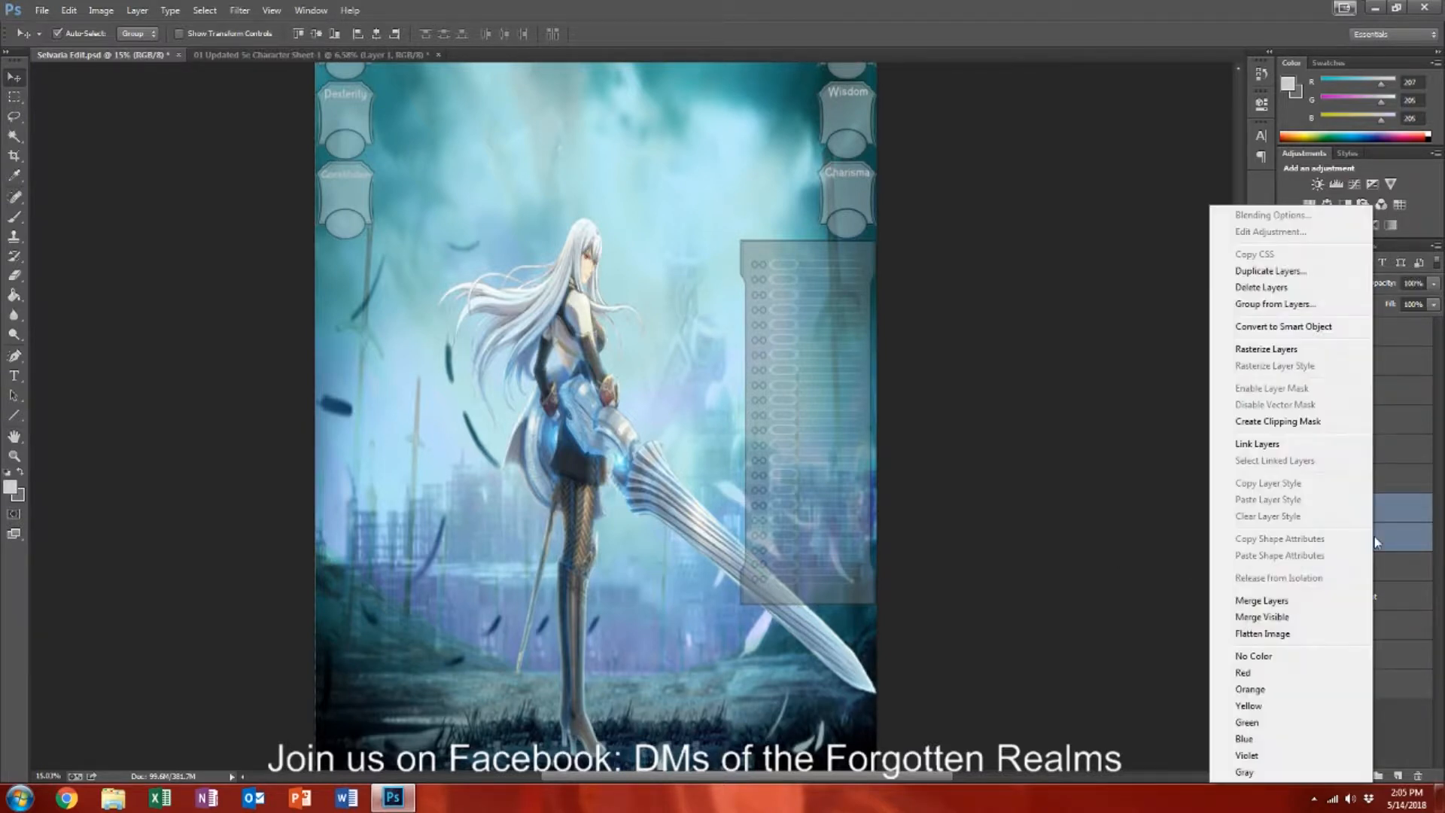
left_click(1271, 602)
Step: Add the text label "Acrobatics" and place it in the long part of the skill panel's first slot bar
scroll(925, 504, "up", 3)
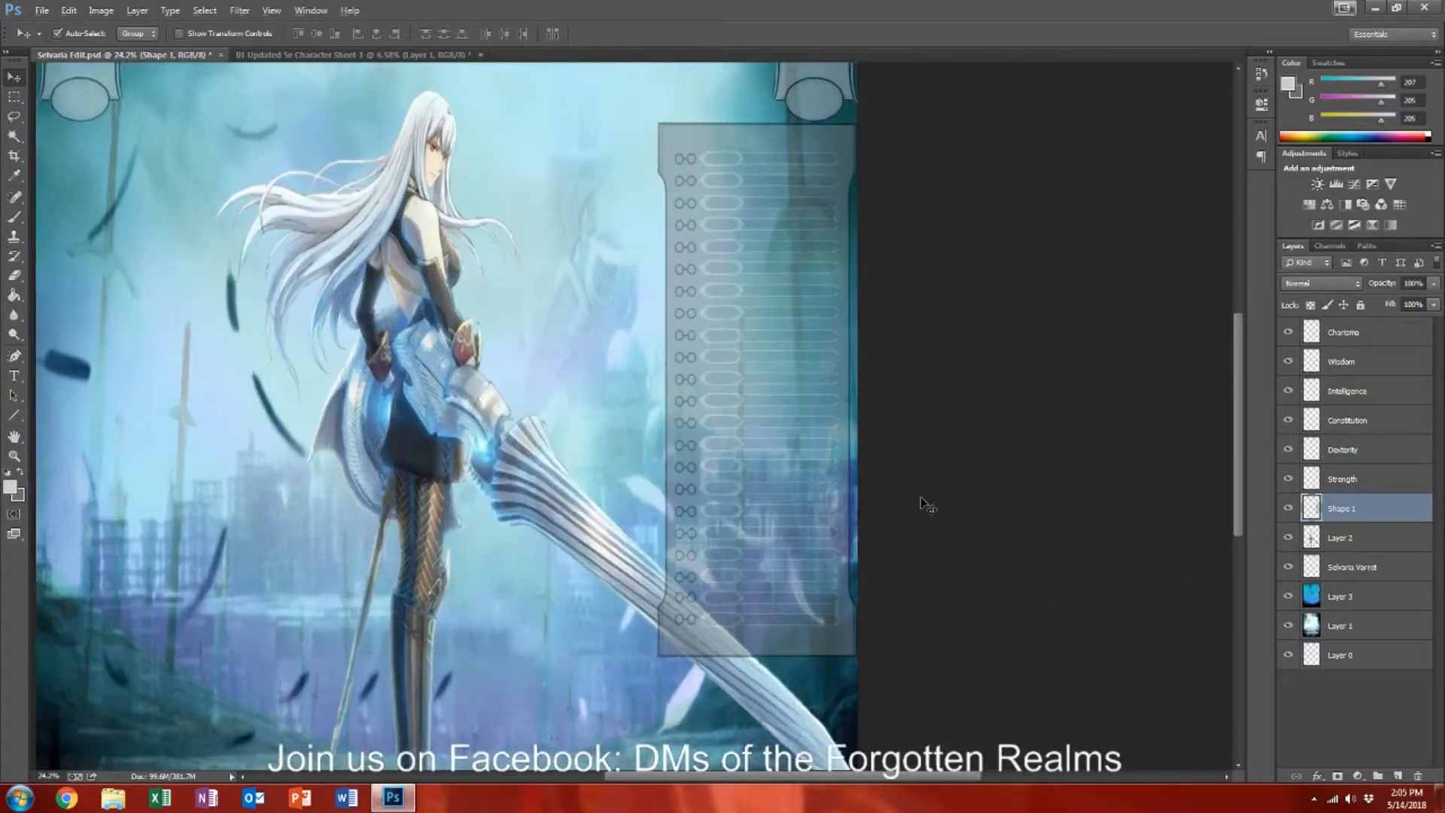
scroll(926, 504, "up", 2)
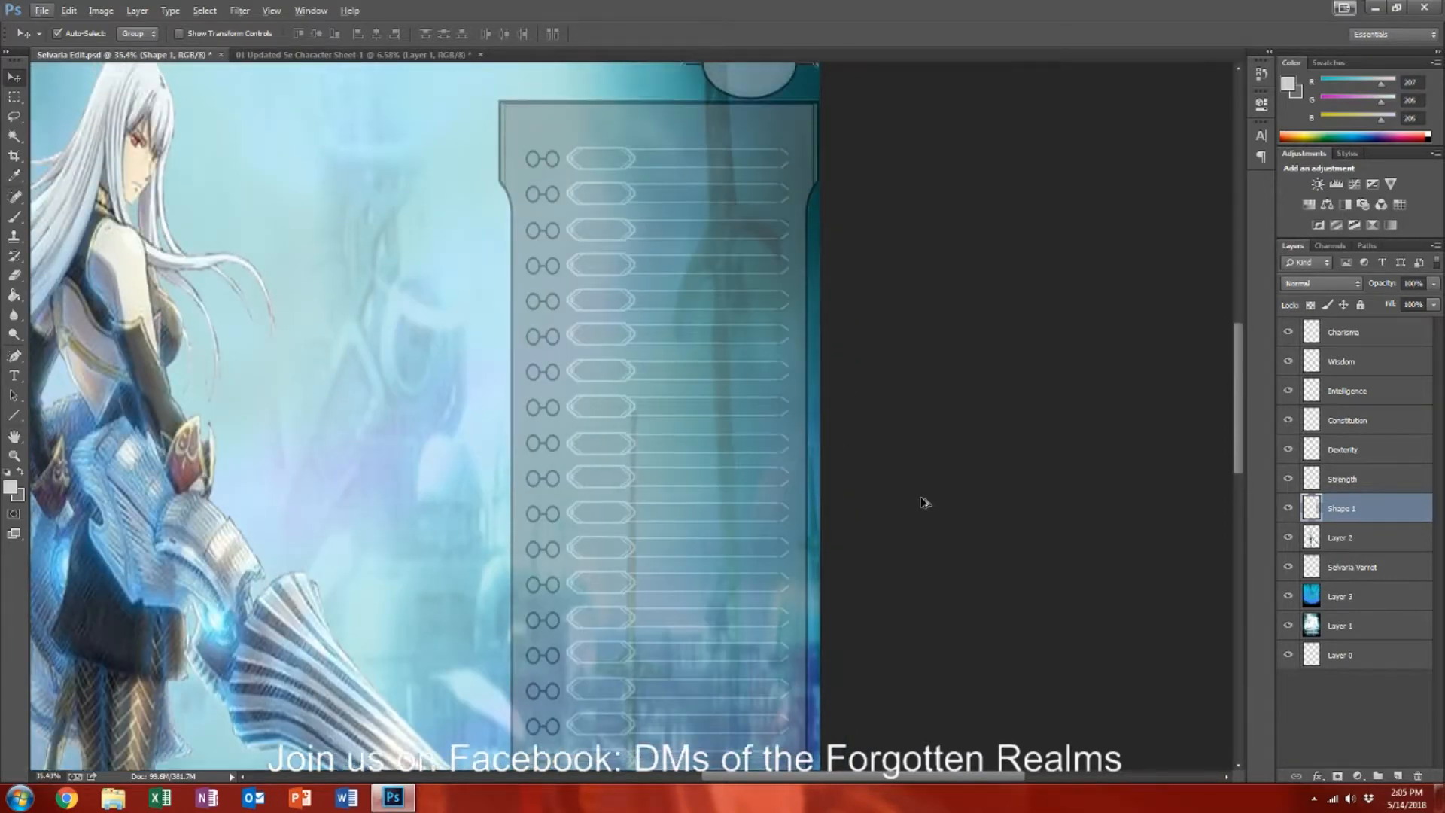
scroll(925, 503, "up", 3)
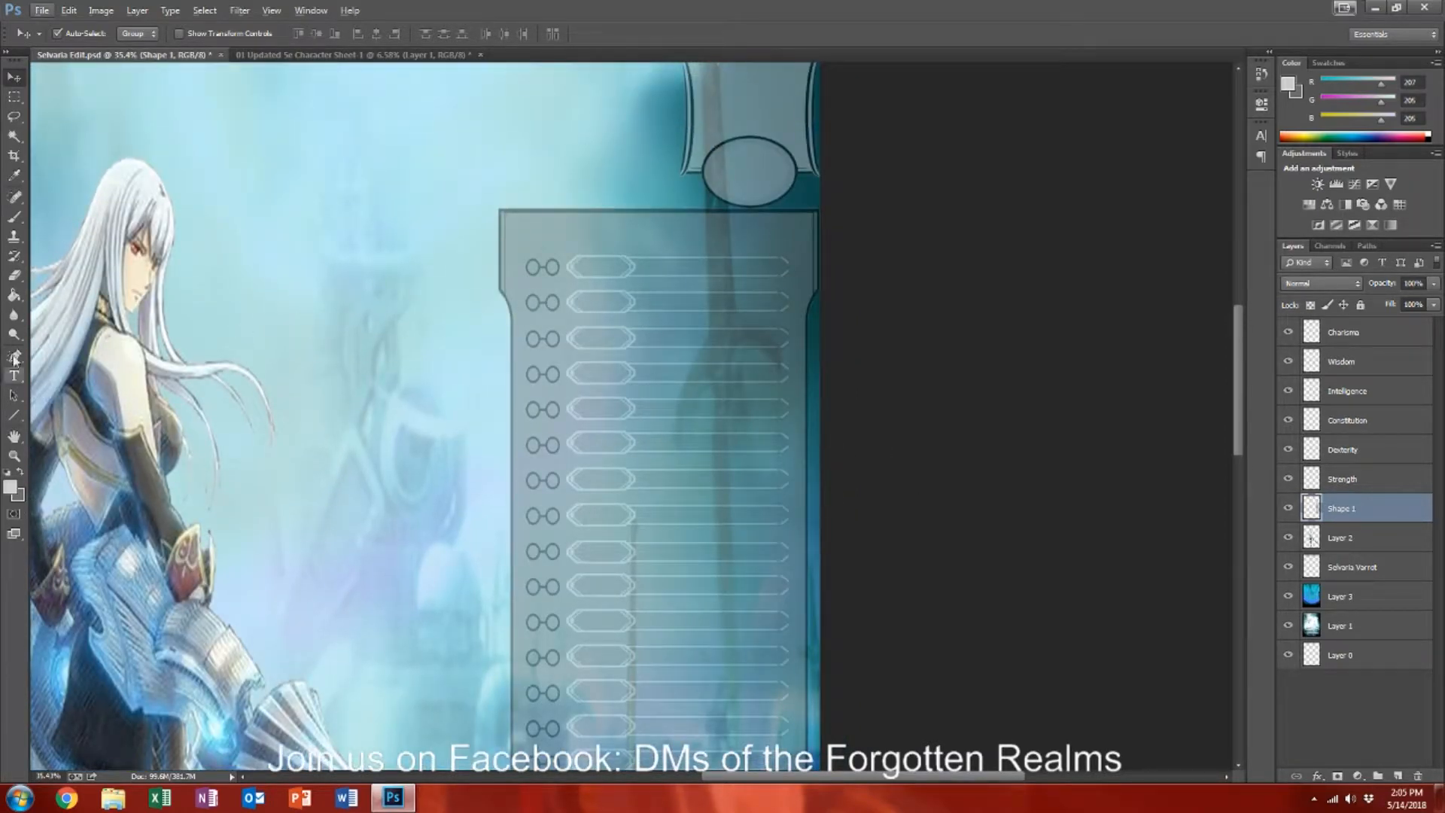
left_click(15, 374)
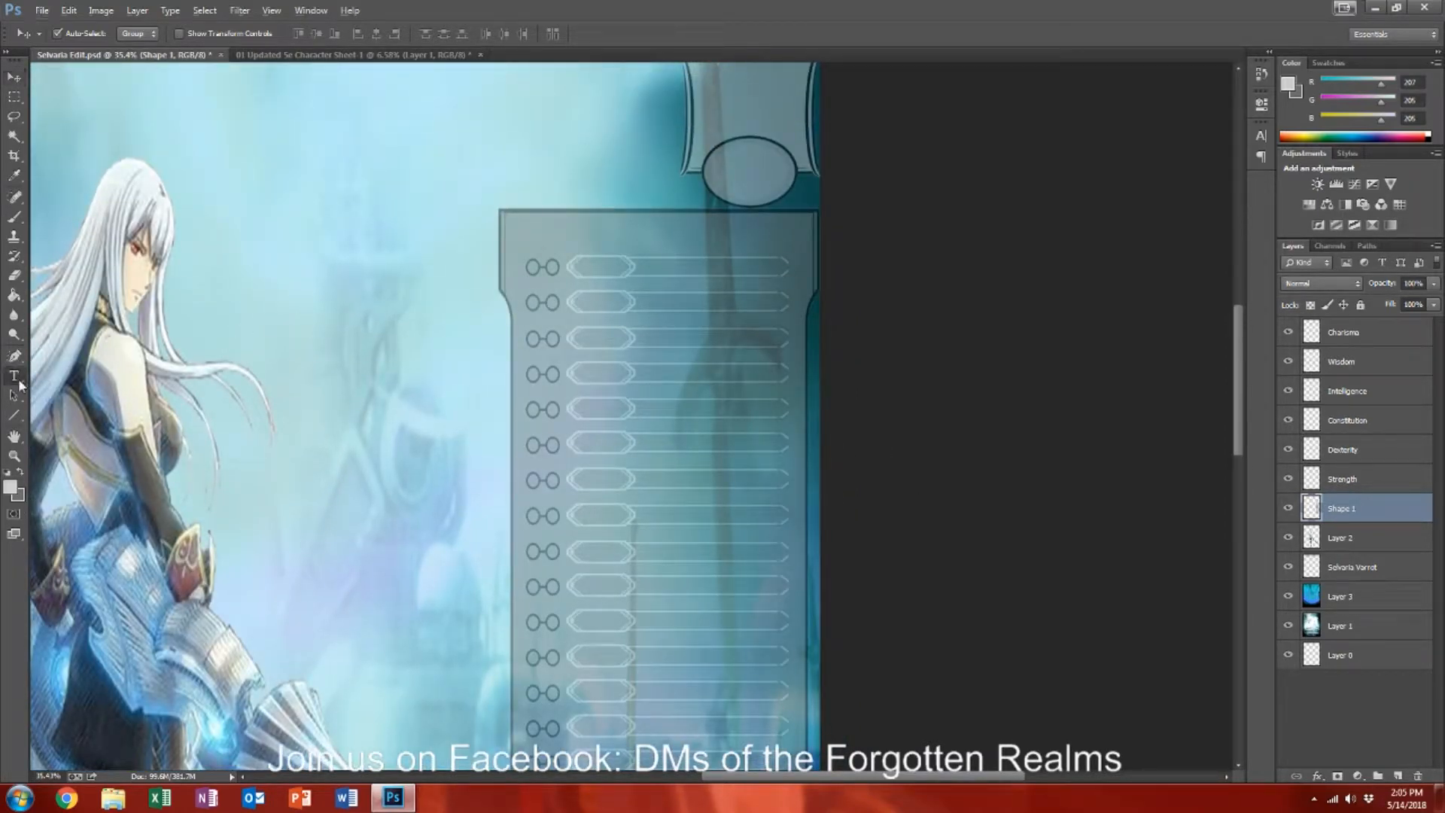
left_click(641, 272)
type("Acrobatics")
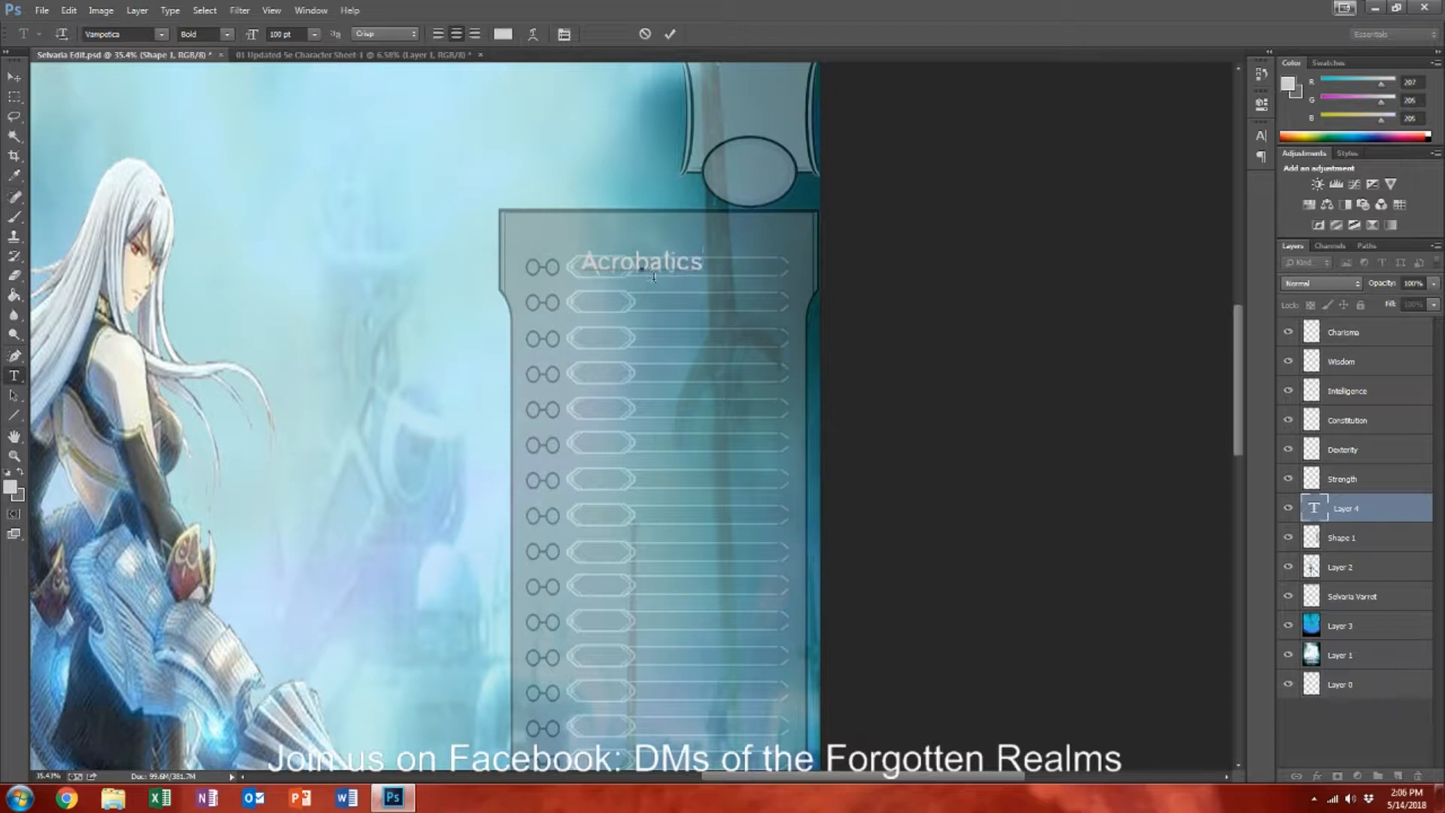
left_click_drag(657, 292, 713, 295)
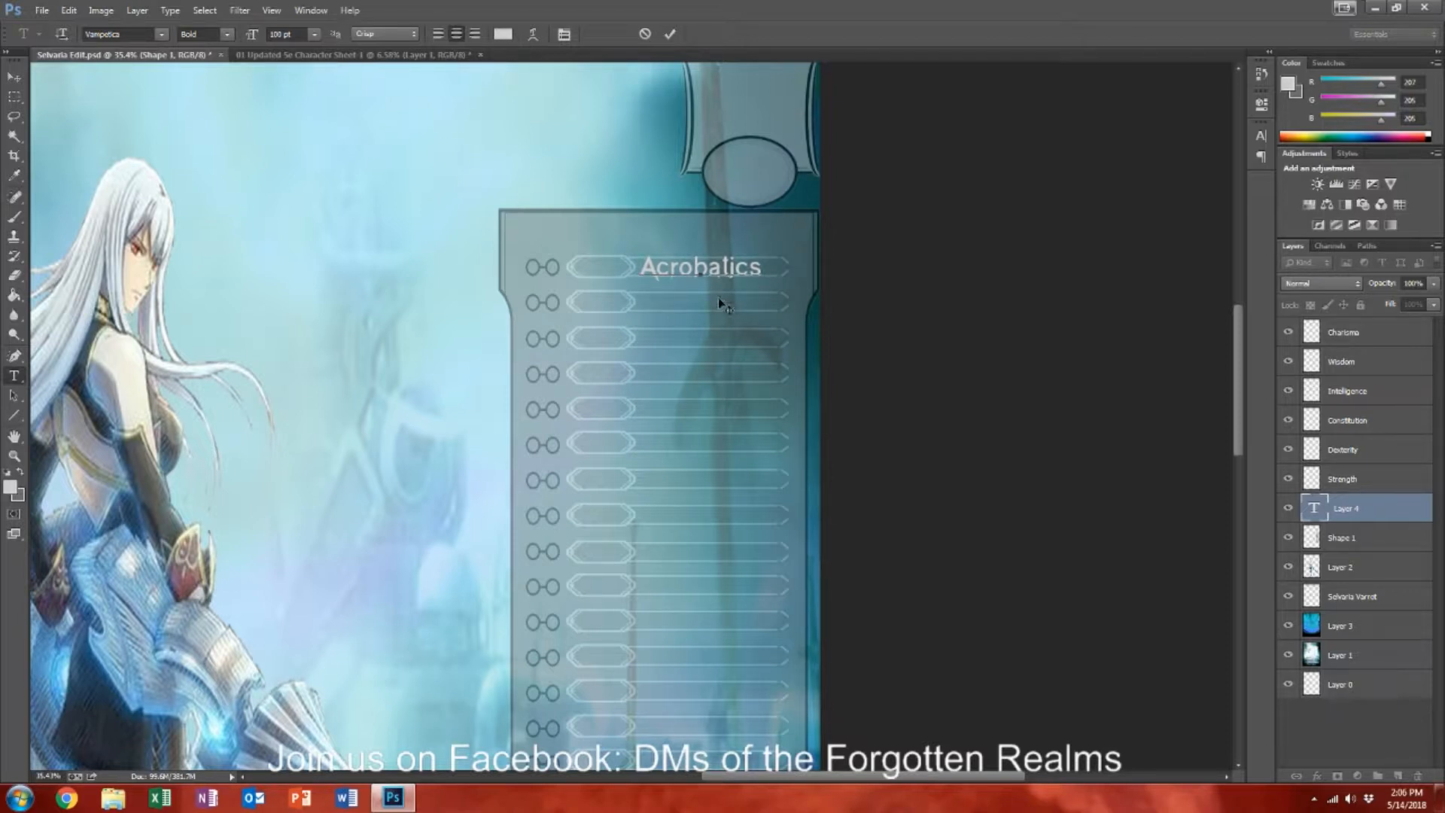
key("ctrl+Return")
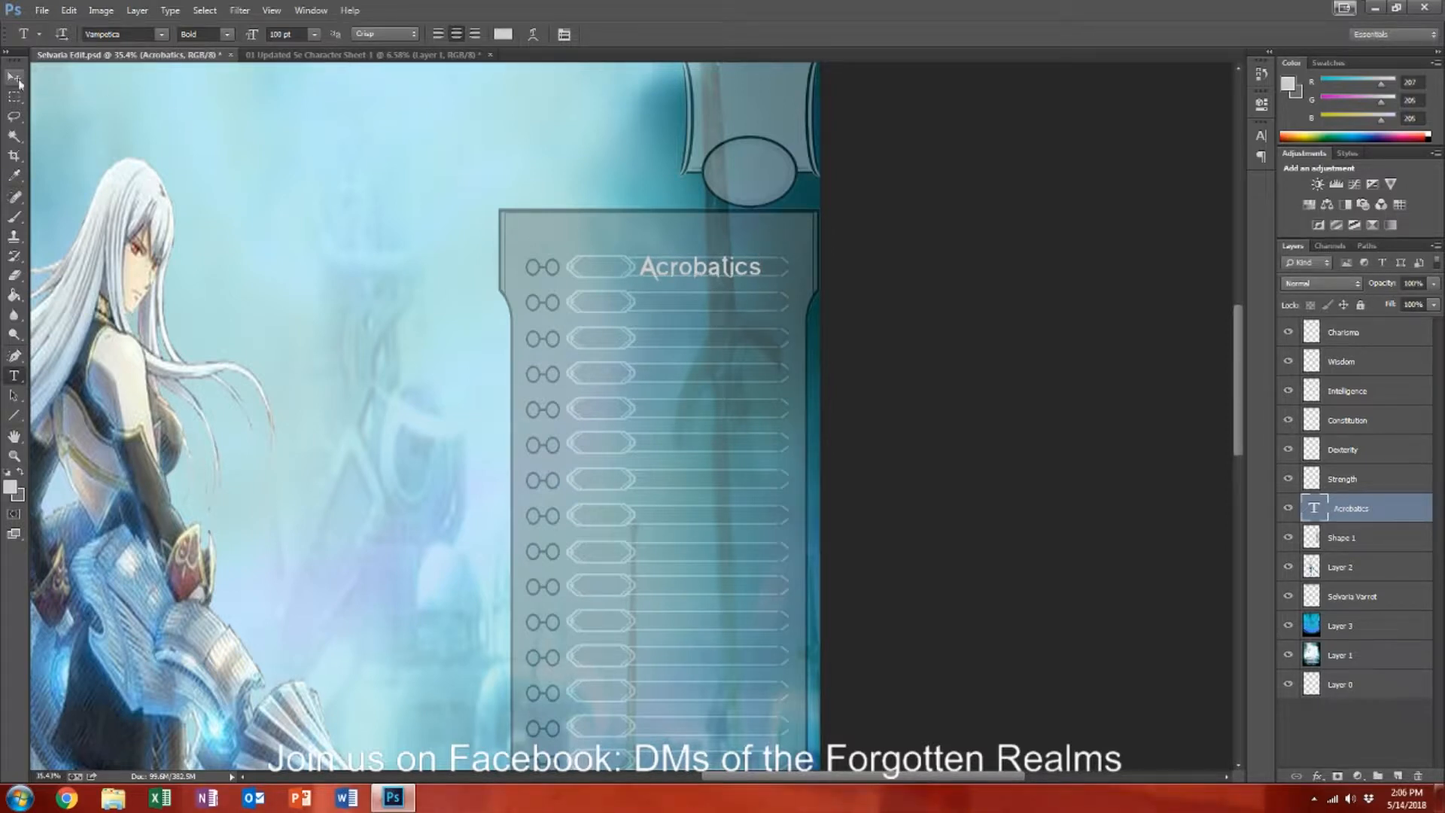
Step: Squash the "Acrobatics" label to about 68% of its height so it fits the first slot bar, and inspect it against the sheet
left_click(15, 78)
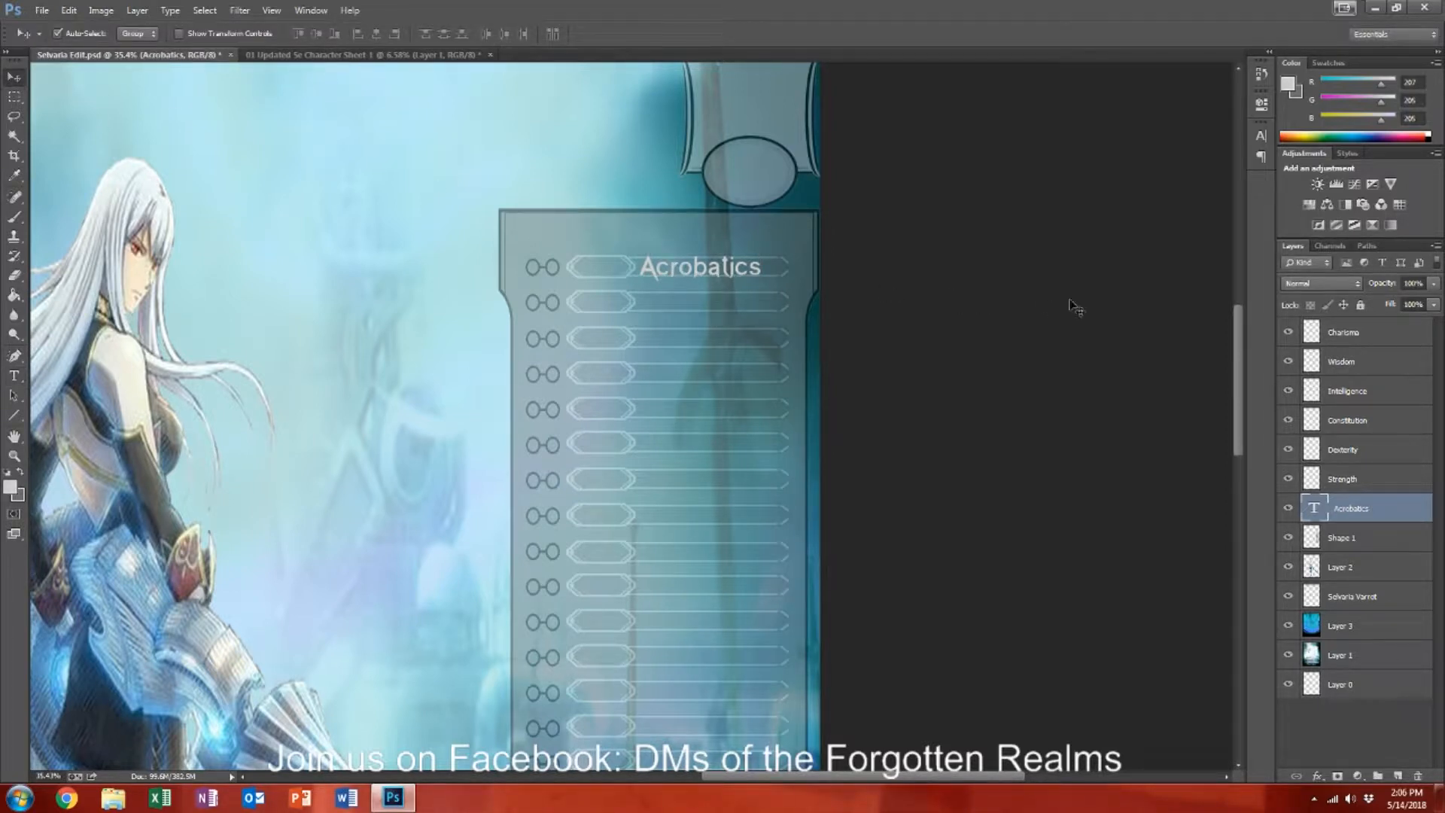
key("ctrl+t")
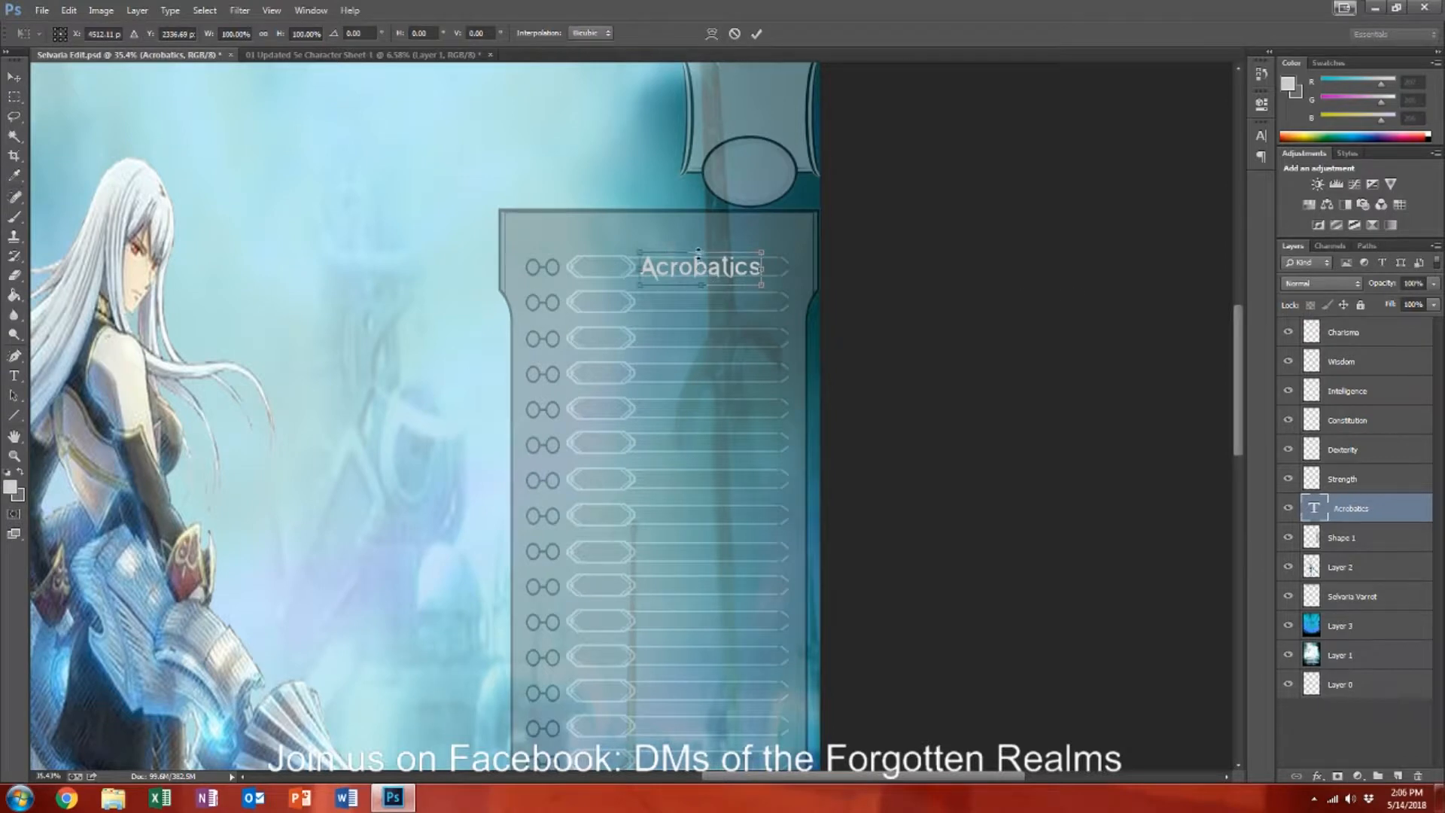
left_click_drag(699, 253, 700, 278)
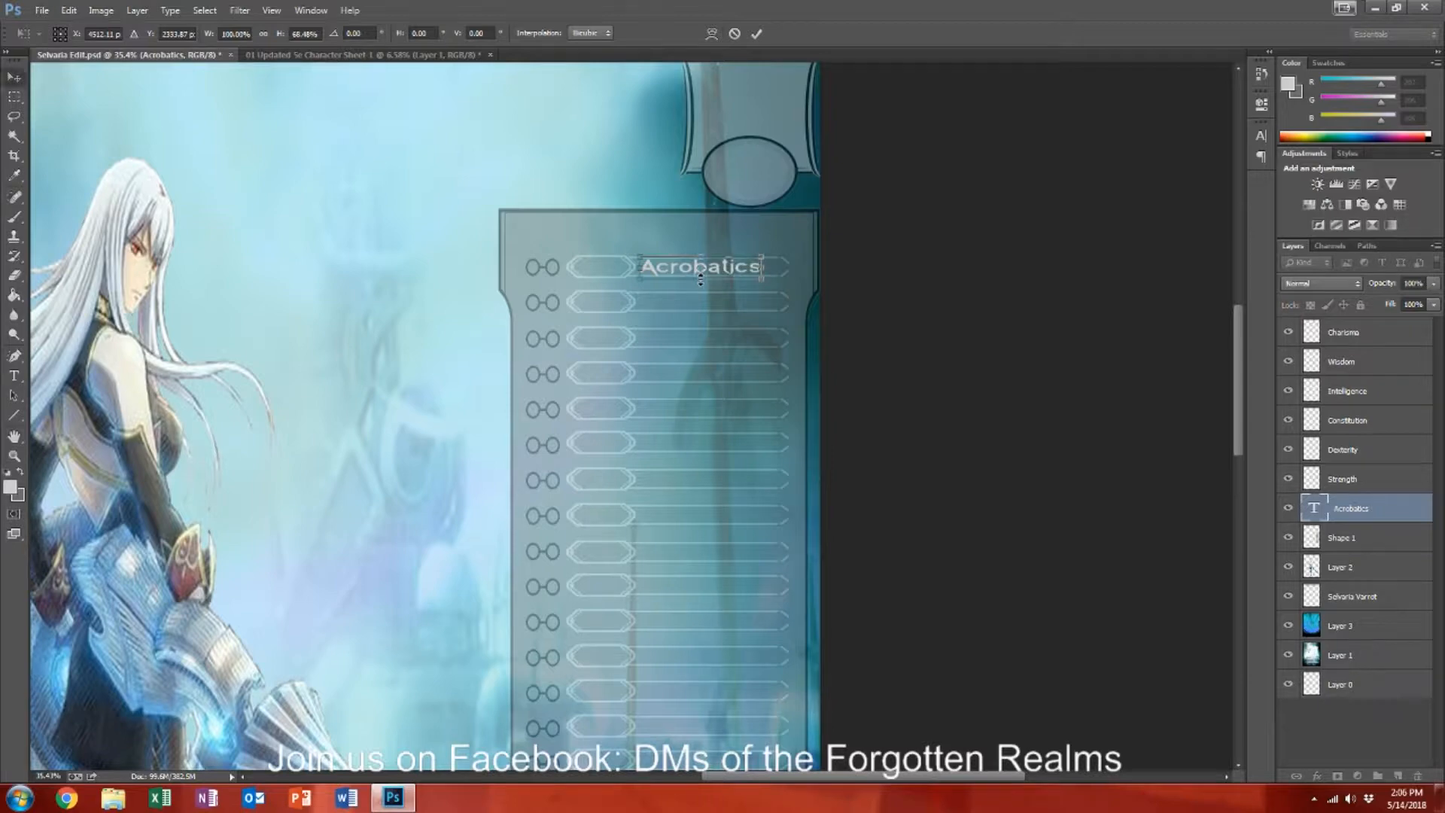
key("Return")
scroll(700, 278, "up", 3)
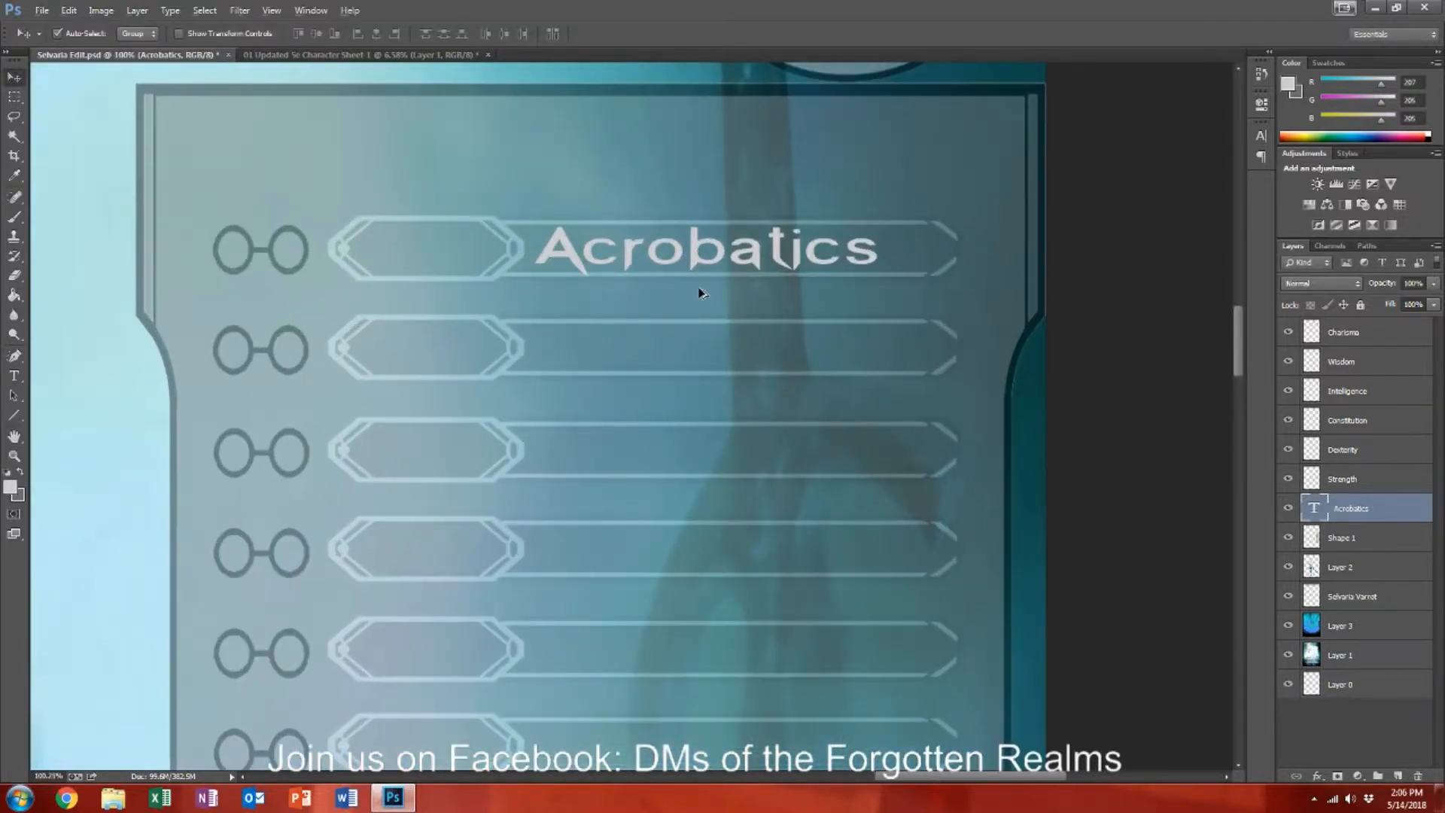
key("alt")
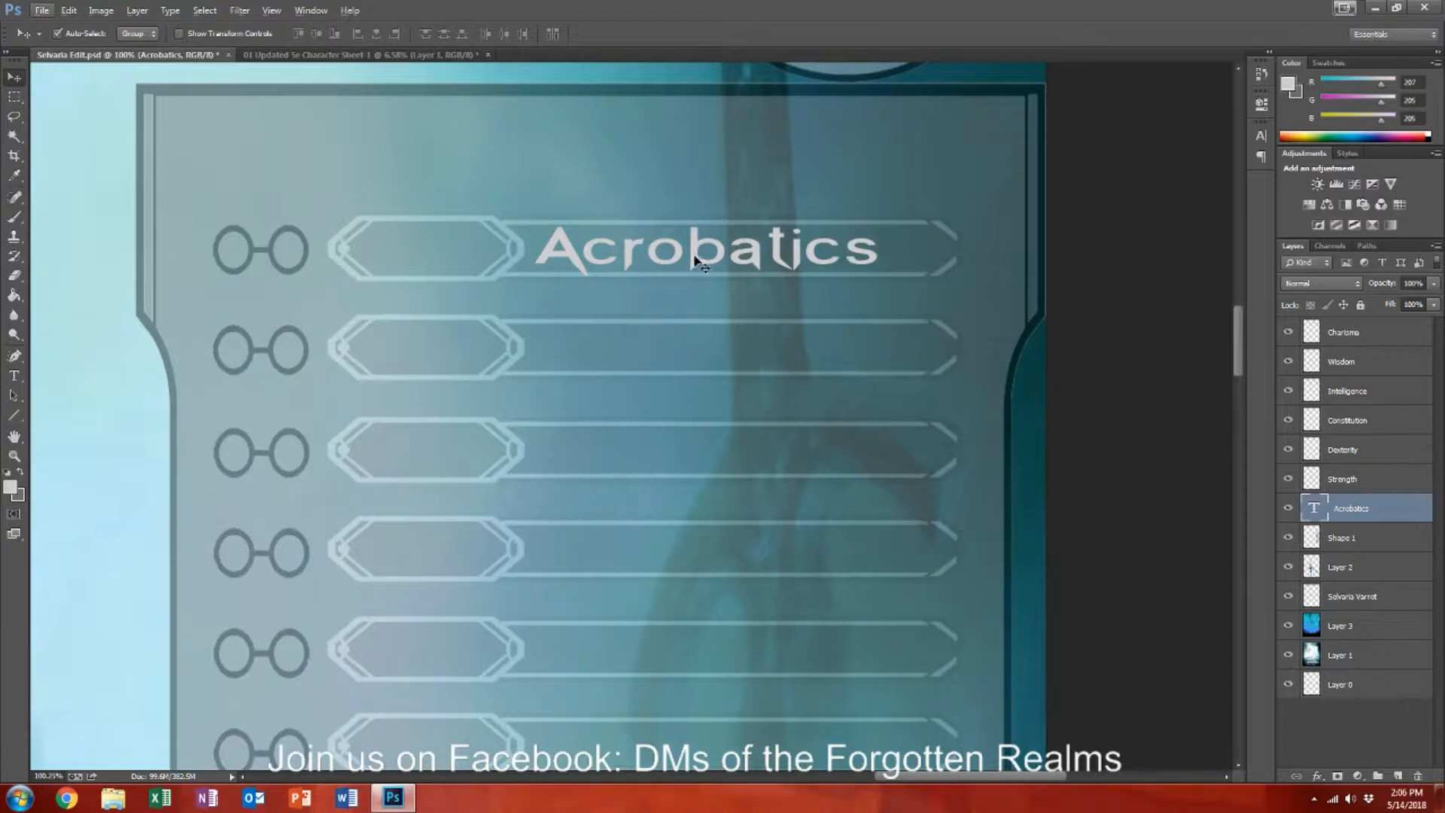
scroll(695, 261, "down", 6)
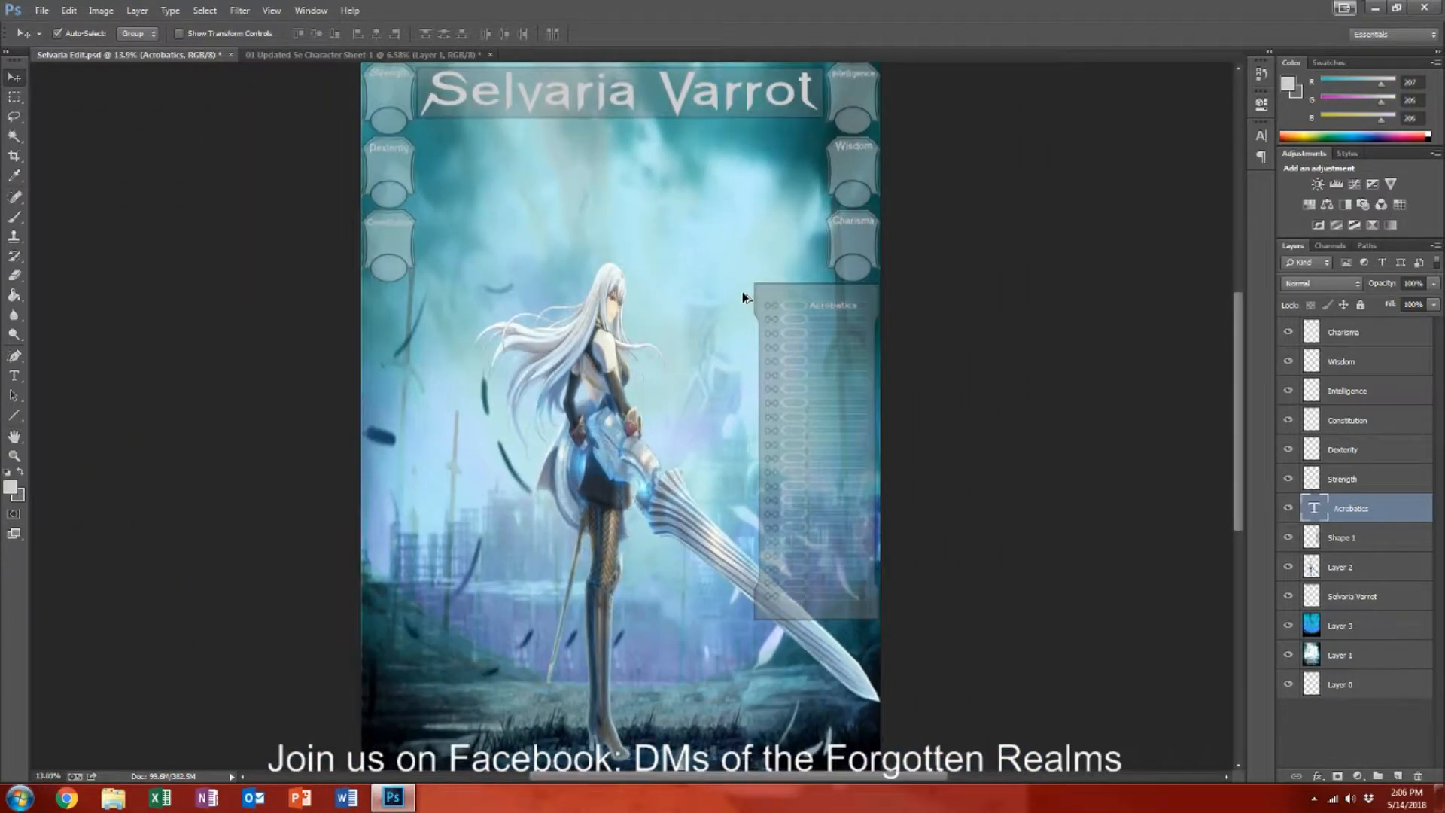
scroll(858, 312, "up", 4)
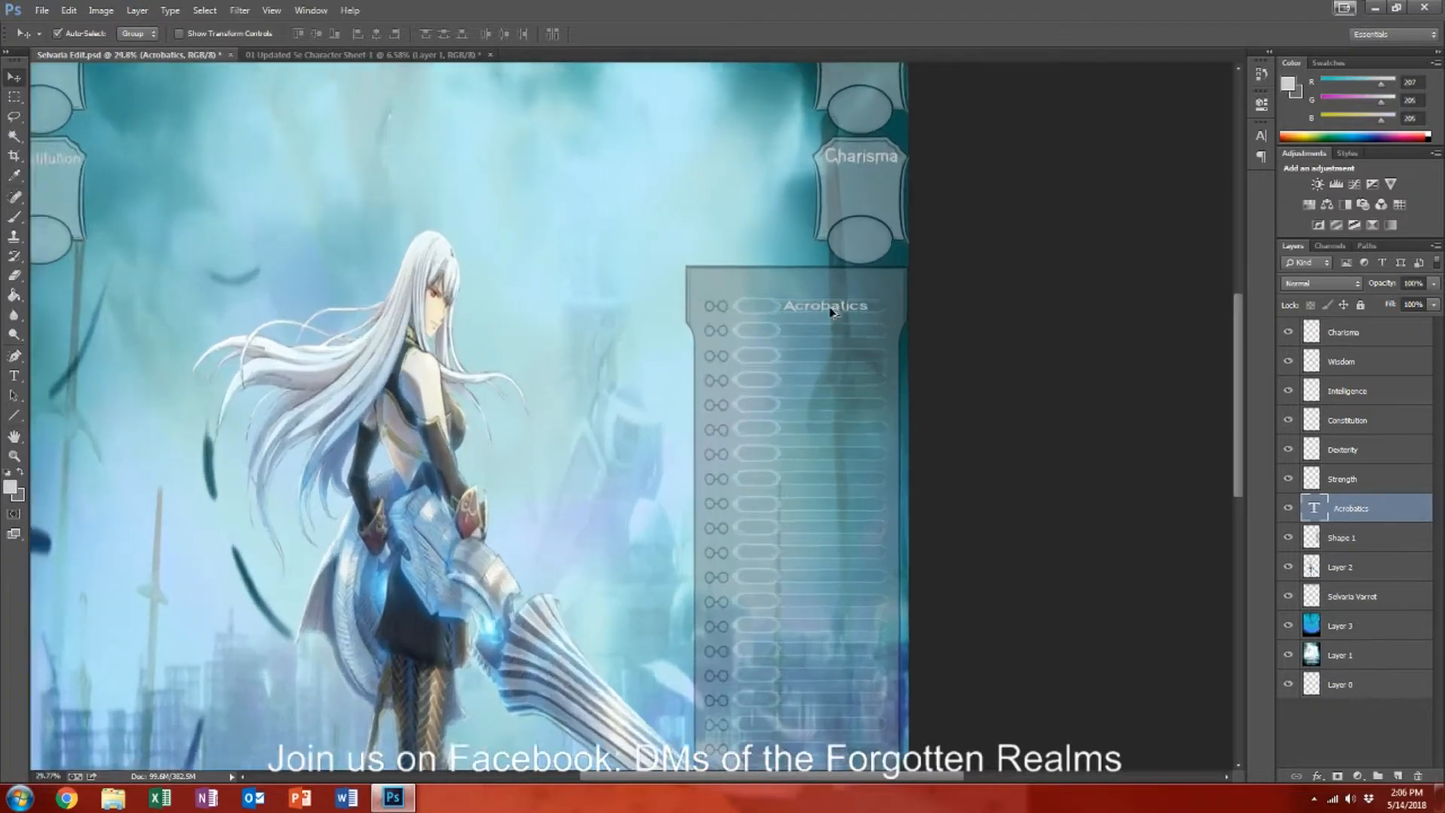
scroll(830, 312, "up", 2)
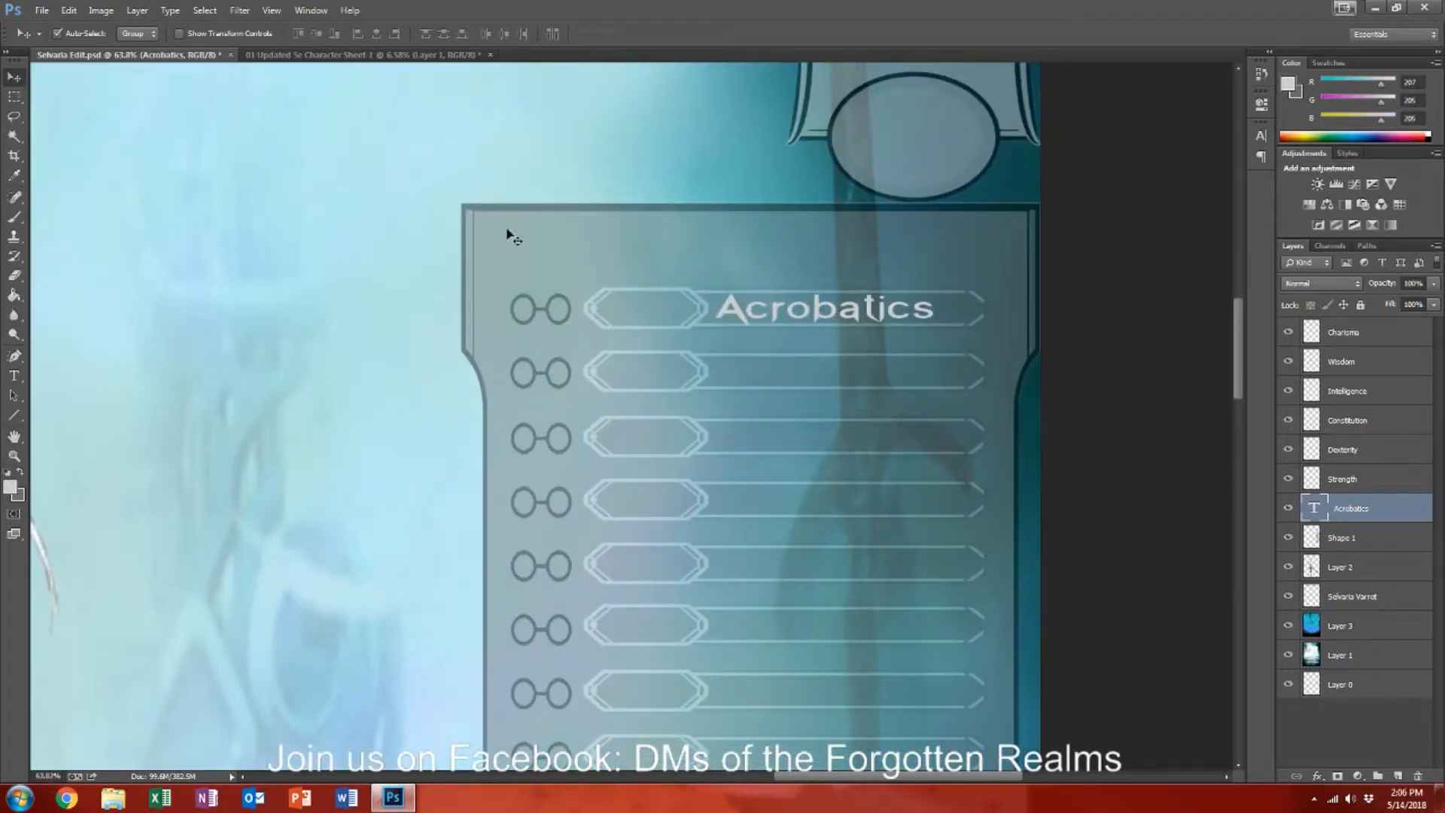
Step: Add the text label "Animal Handling" and place it over the long part of the second slot bar
left_click(14, 376)
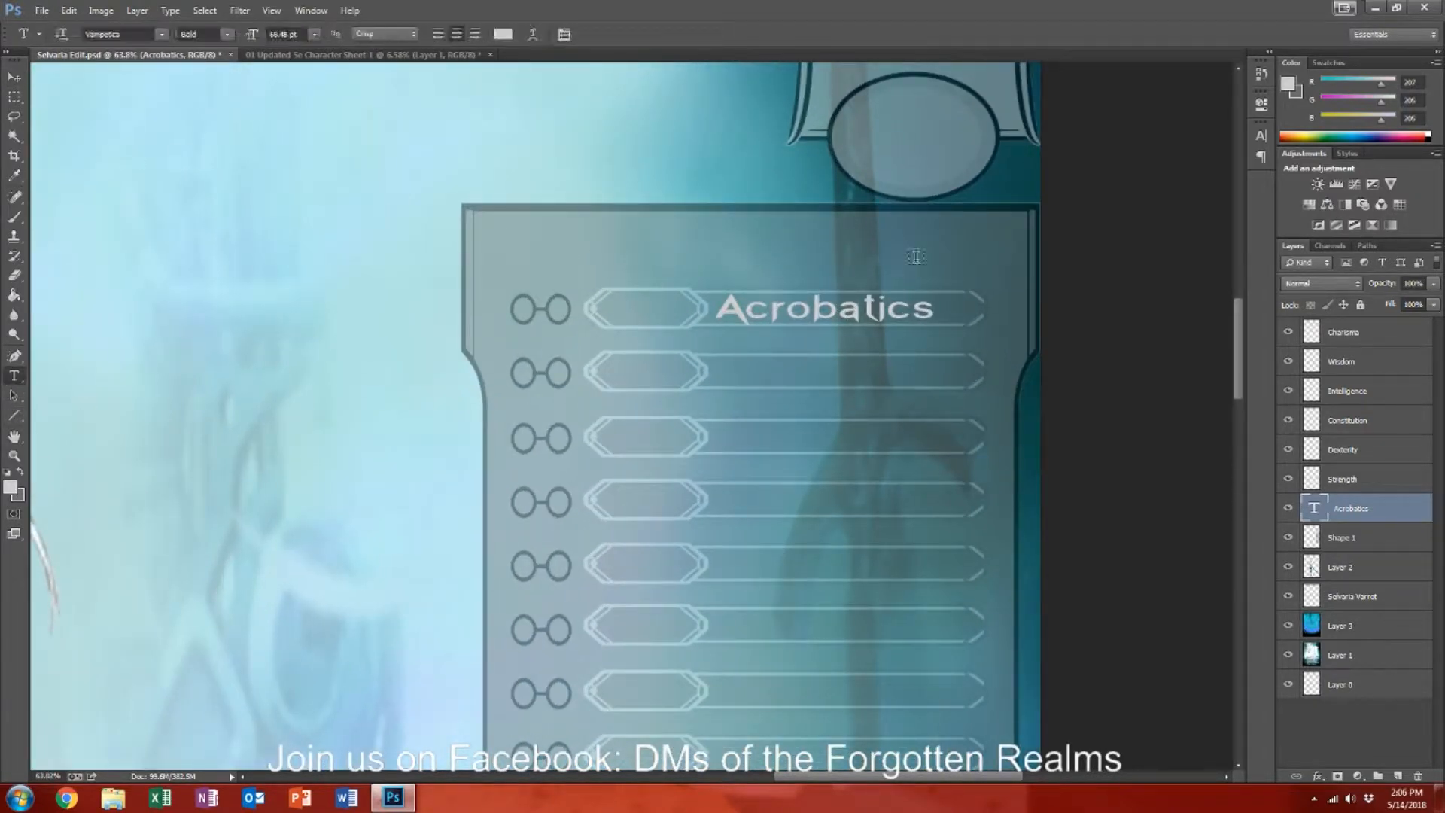
left_click(867, 309)
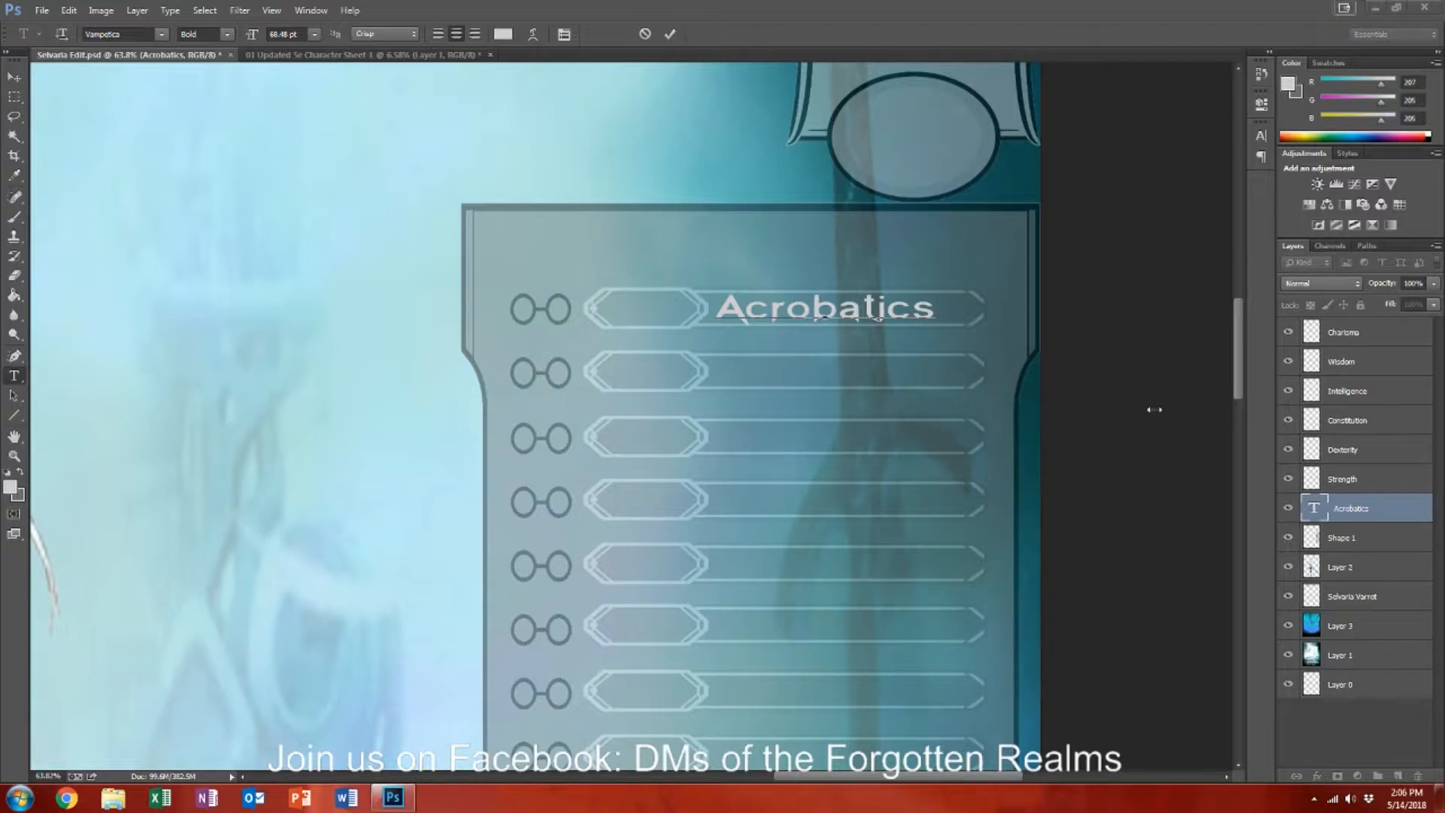
left_click(715, 371)
type("Anima")
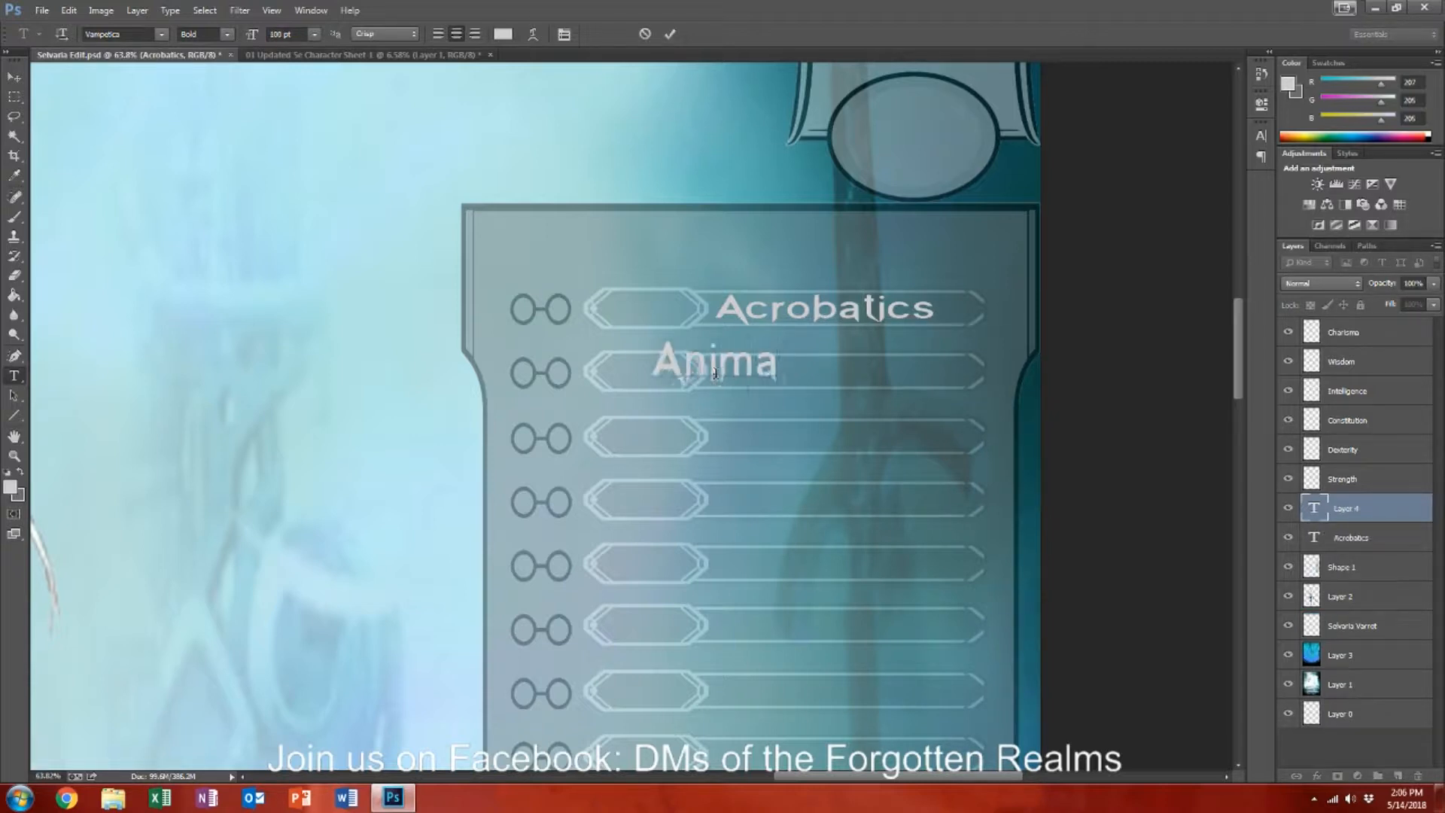
type("l Handling")
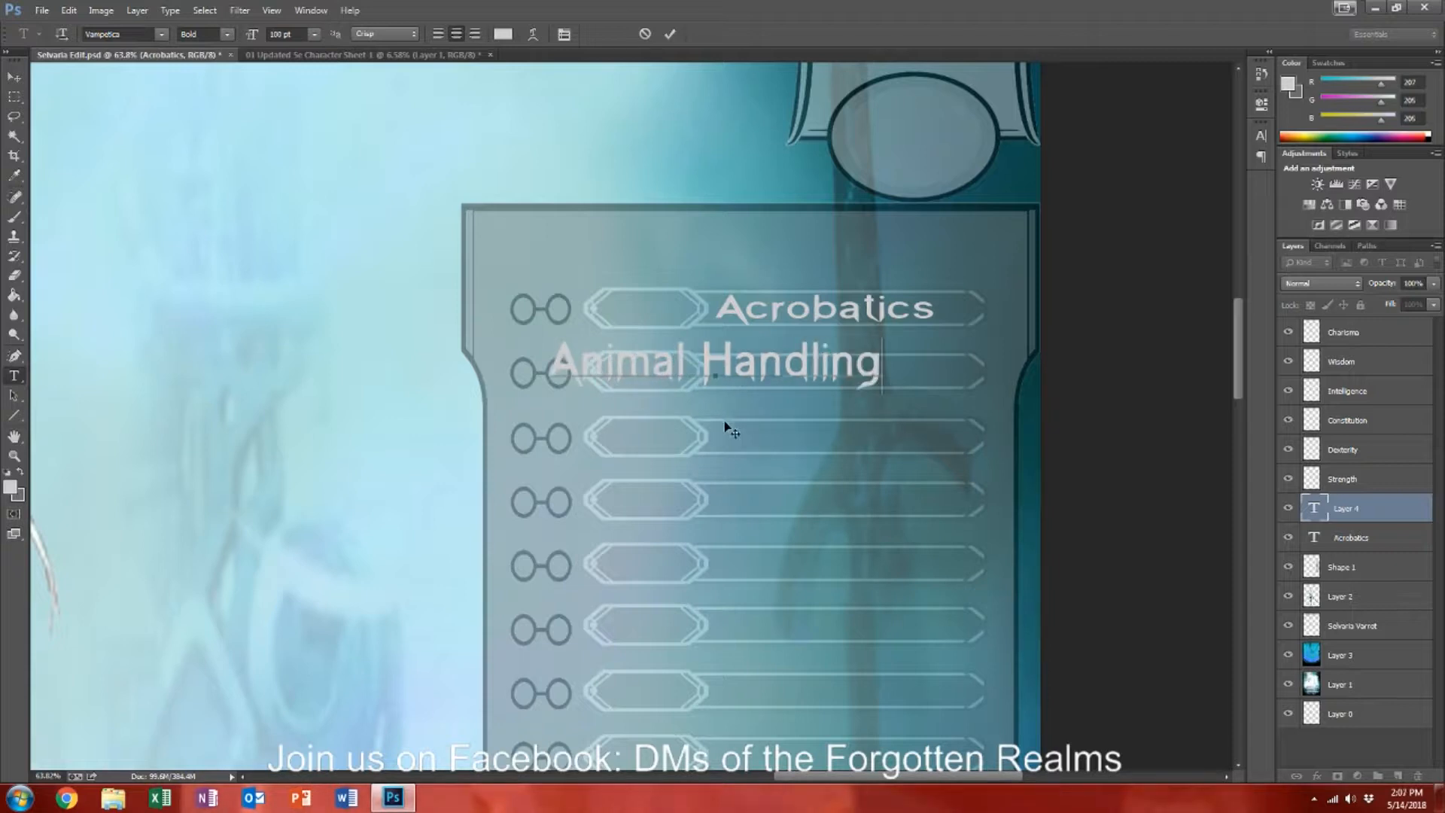
left_click_drag(724, 423, 857, 432)
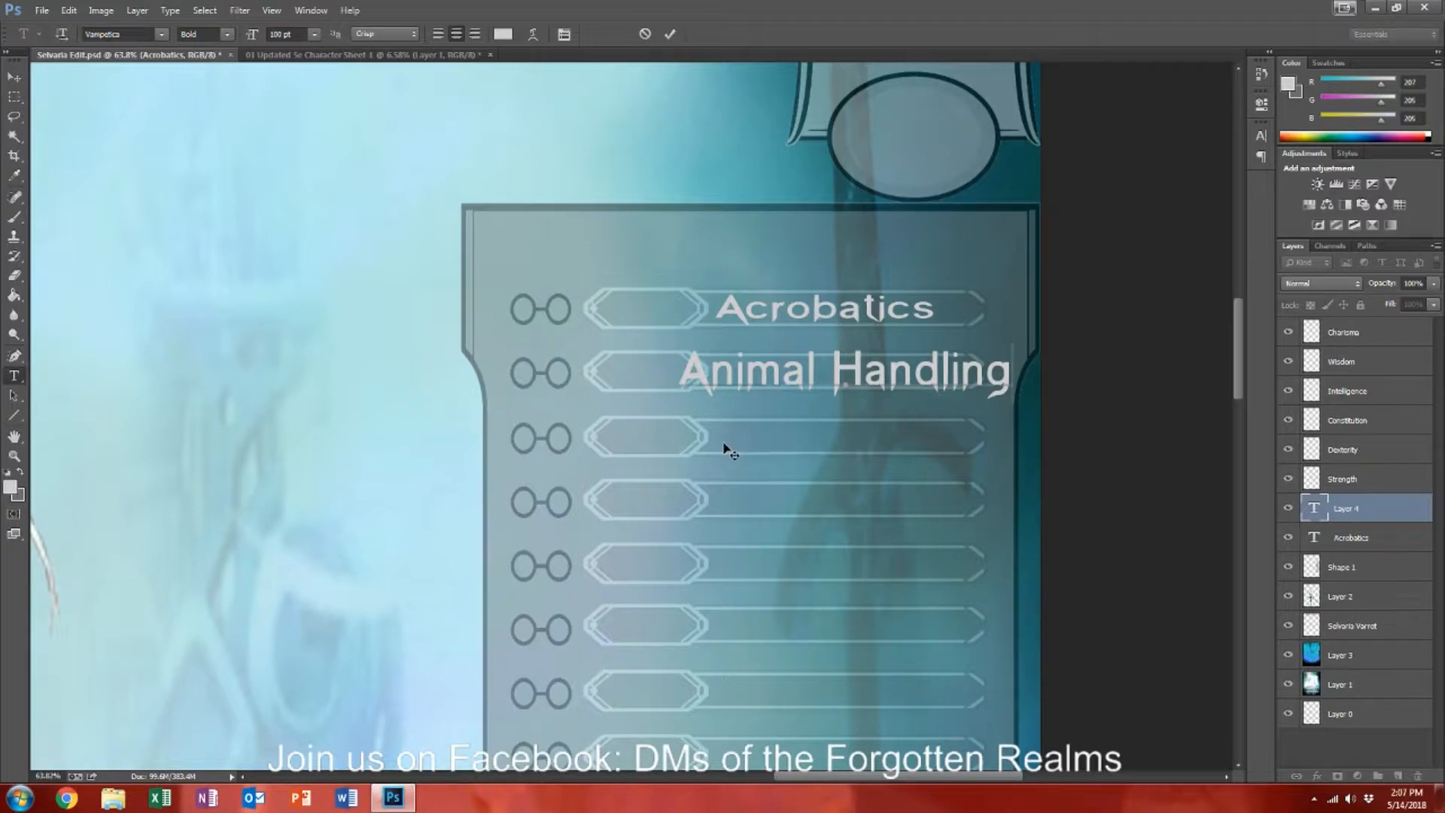
key("ctrl+Return")
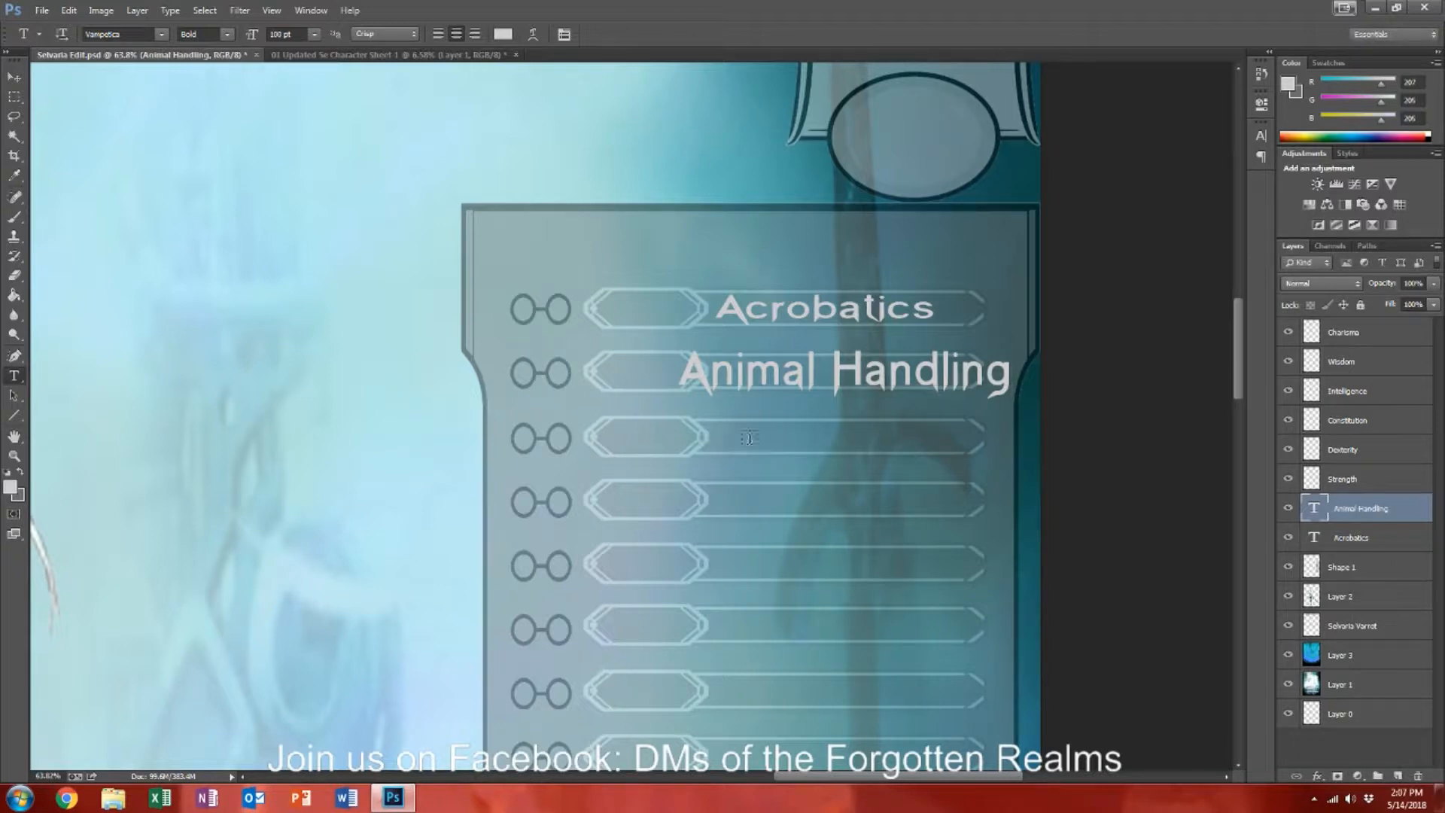
Step: Add the text label "Arcana" in the long part of the third slot bar and "Athletics" at the start of the fourth
left_click(716, 440)
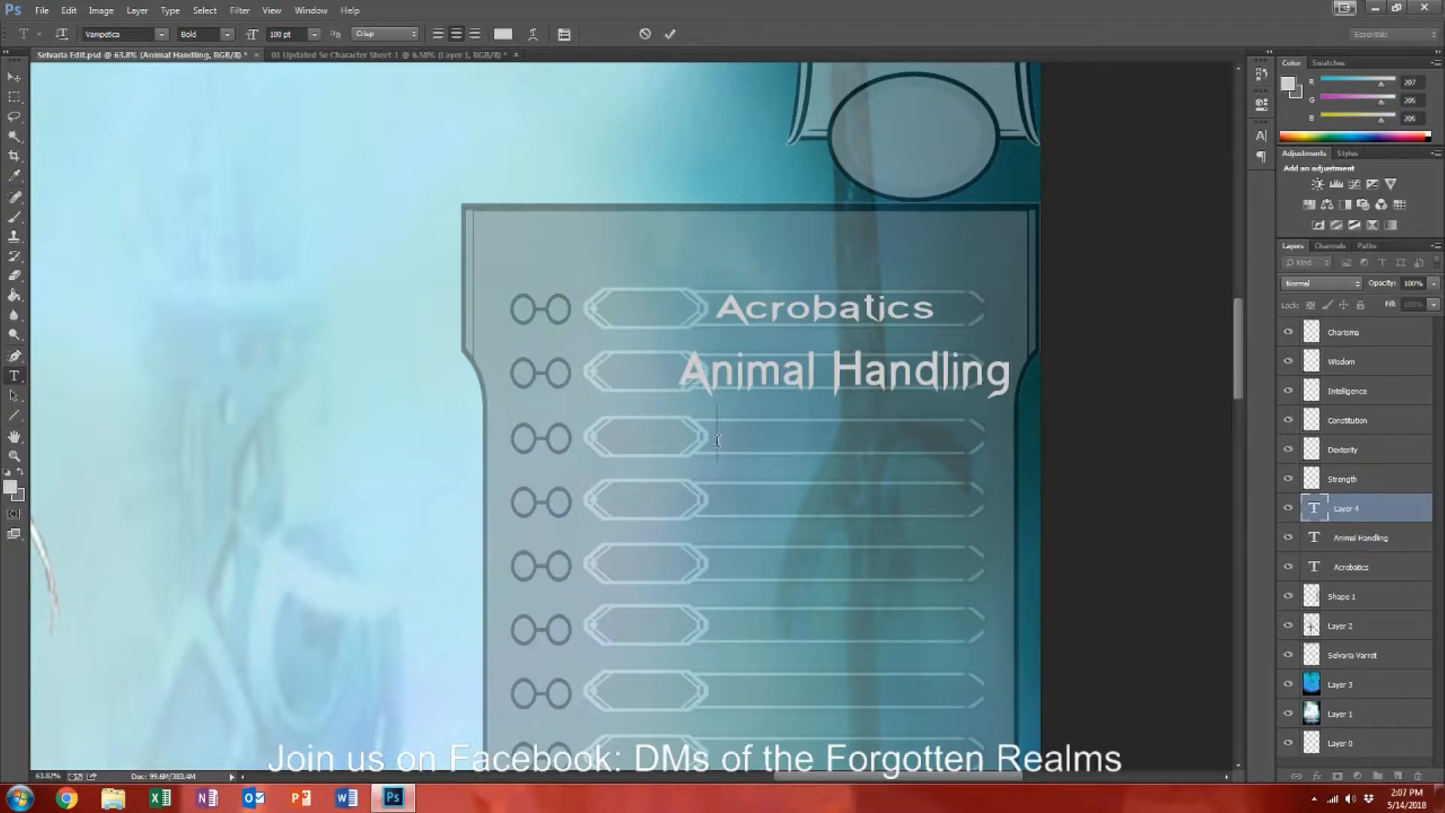
type("Arcana")
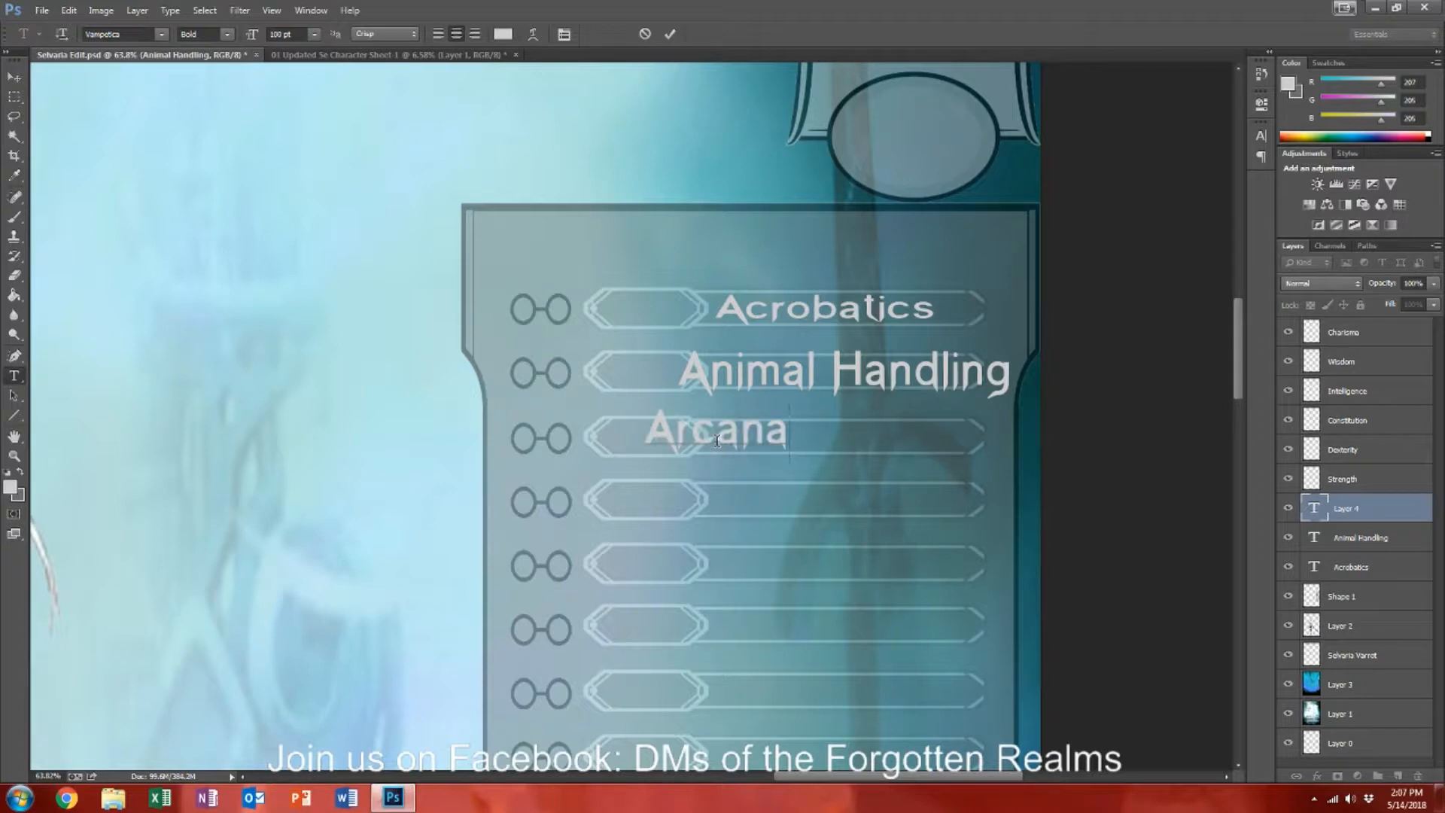
left_click_drag(745, 482, 789, 476)
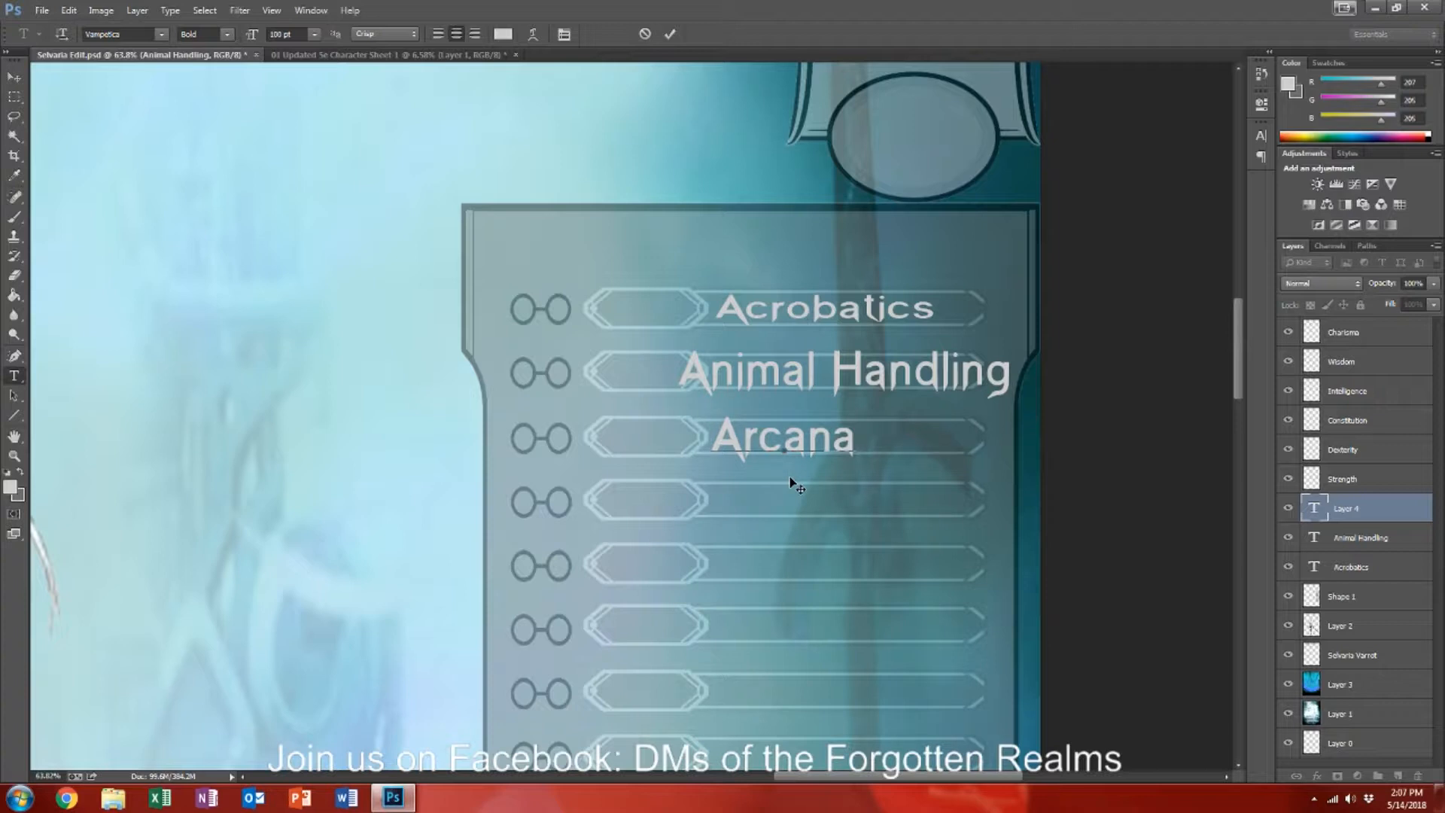
left_click(739, 498)
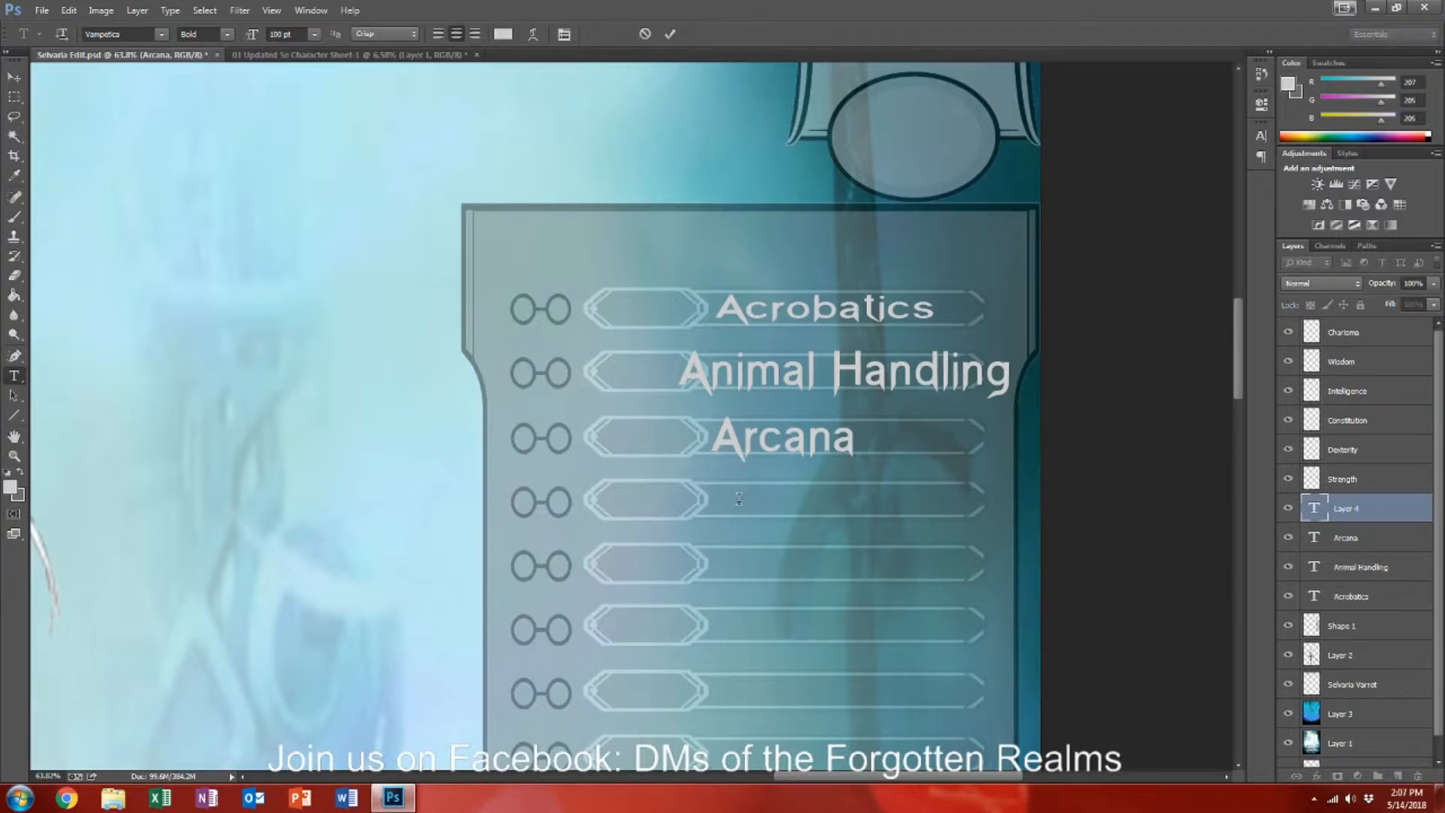
type("Athletics")
key("ctrl+Return")
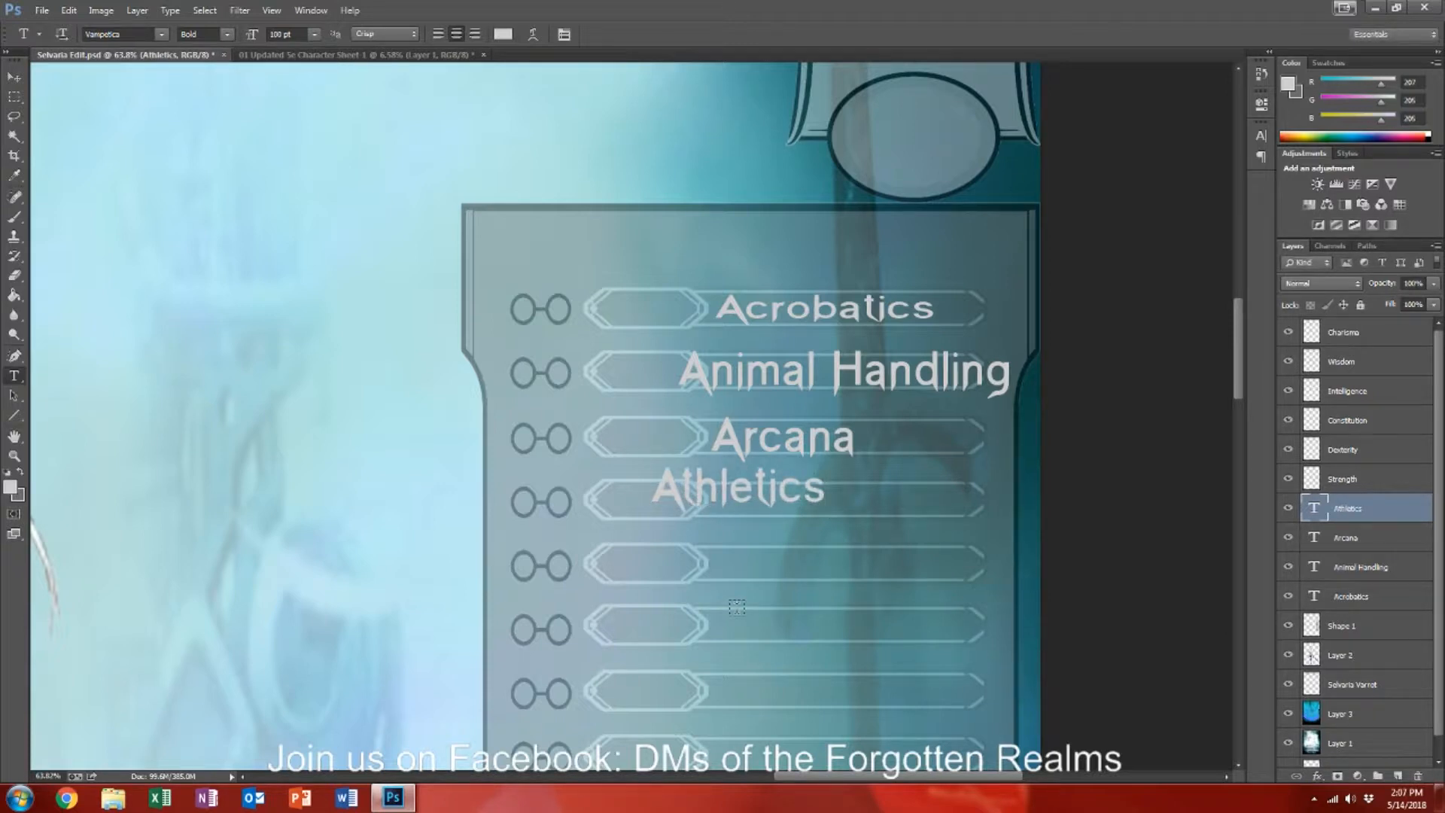
Step: Add the text label "Deception" at the fifth slot bar
left_click(726, 563)
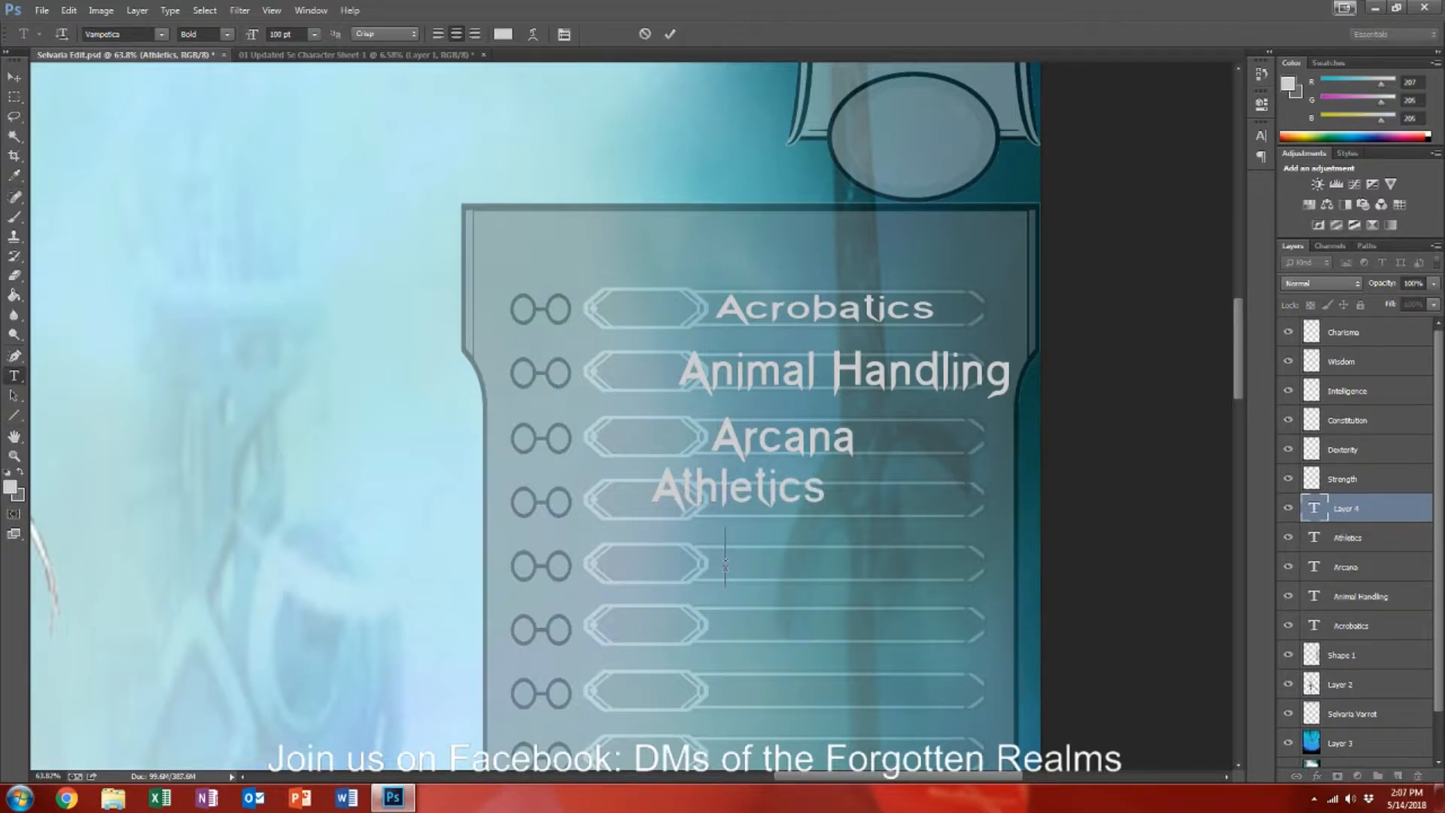
type("Decpt")
key("BackSpace")
key("BackSpace")
type("e")
type("ption")
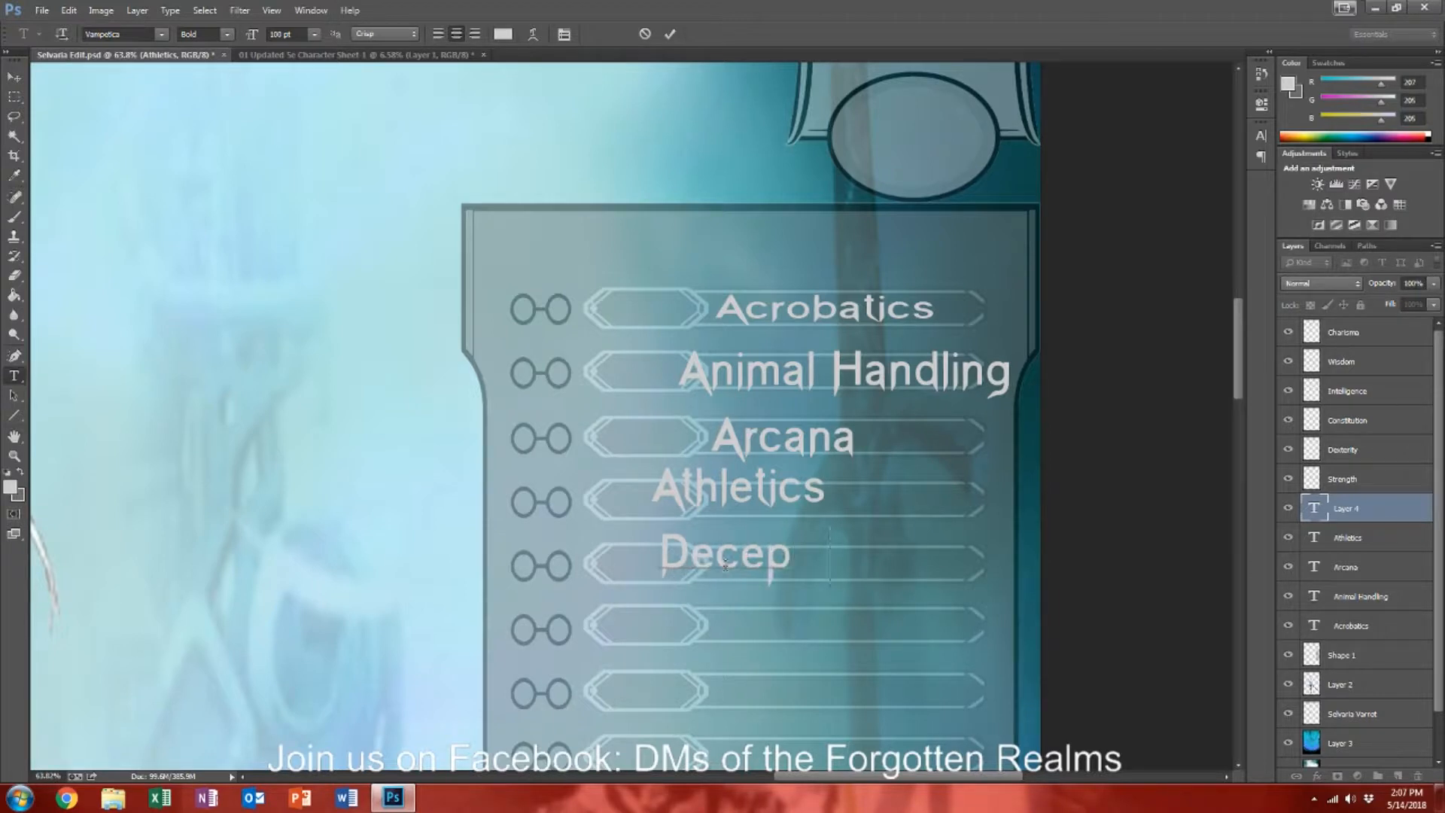
key("ctrl+Return")
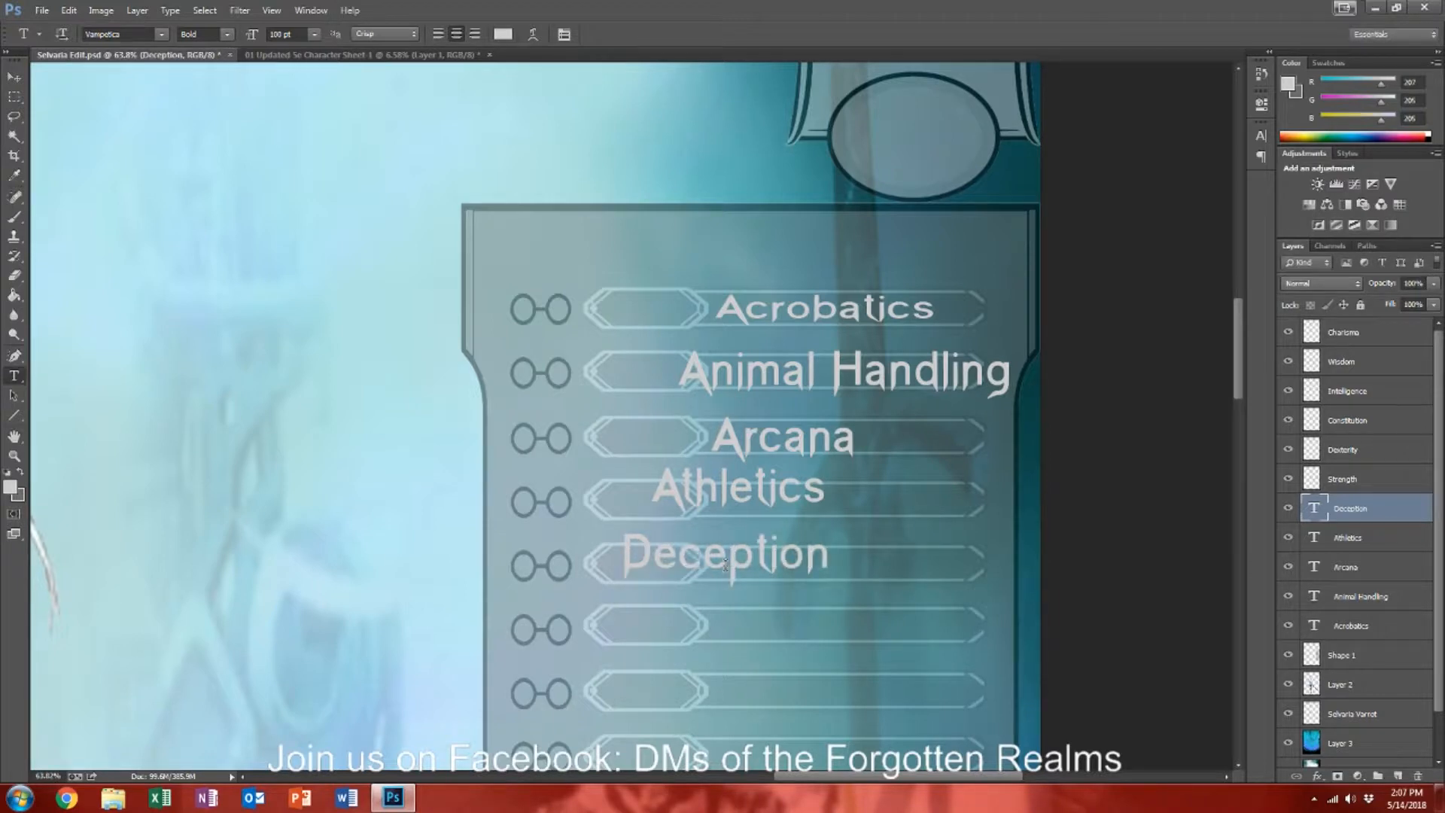
Step: Add a two-line text reading "History" and "Insight" and move it into the long parts of the sixth and seventh slot bars
left_click(727, 623)
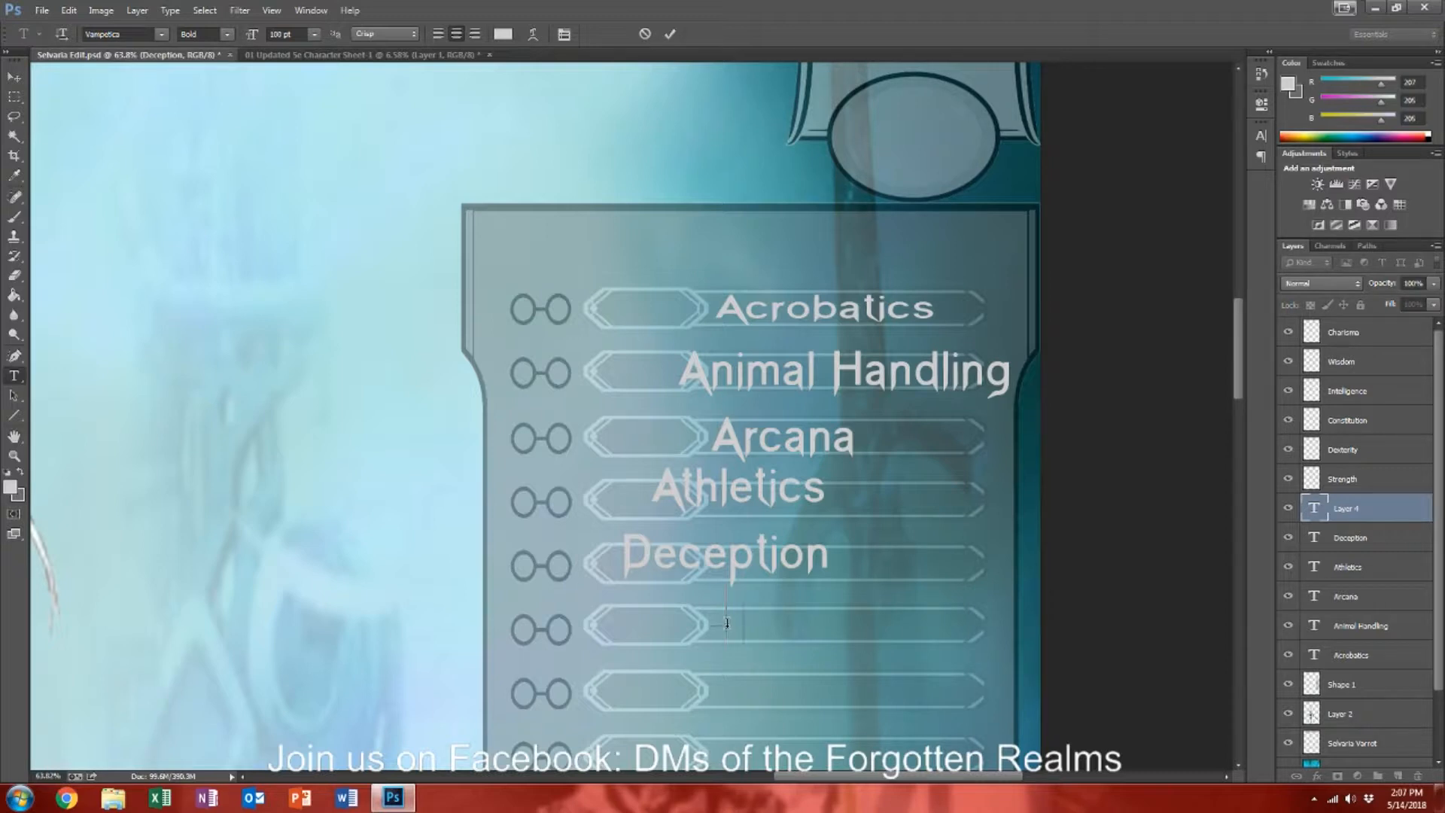
type("History")
key("Return")
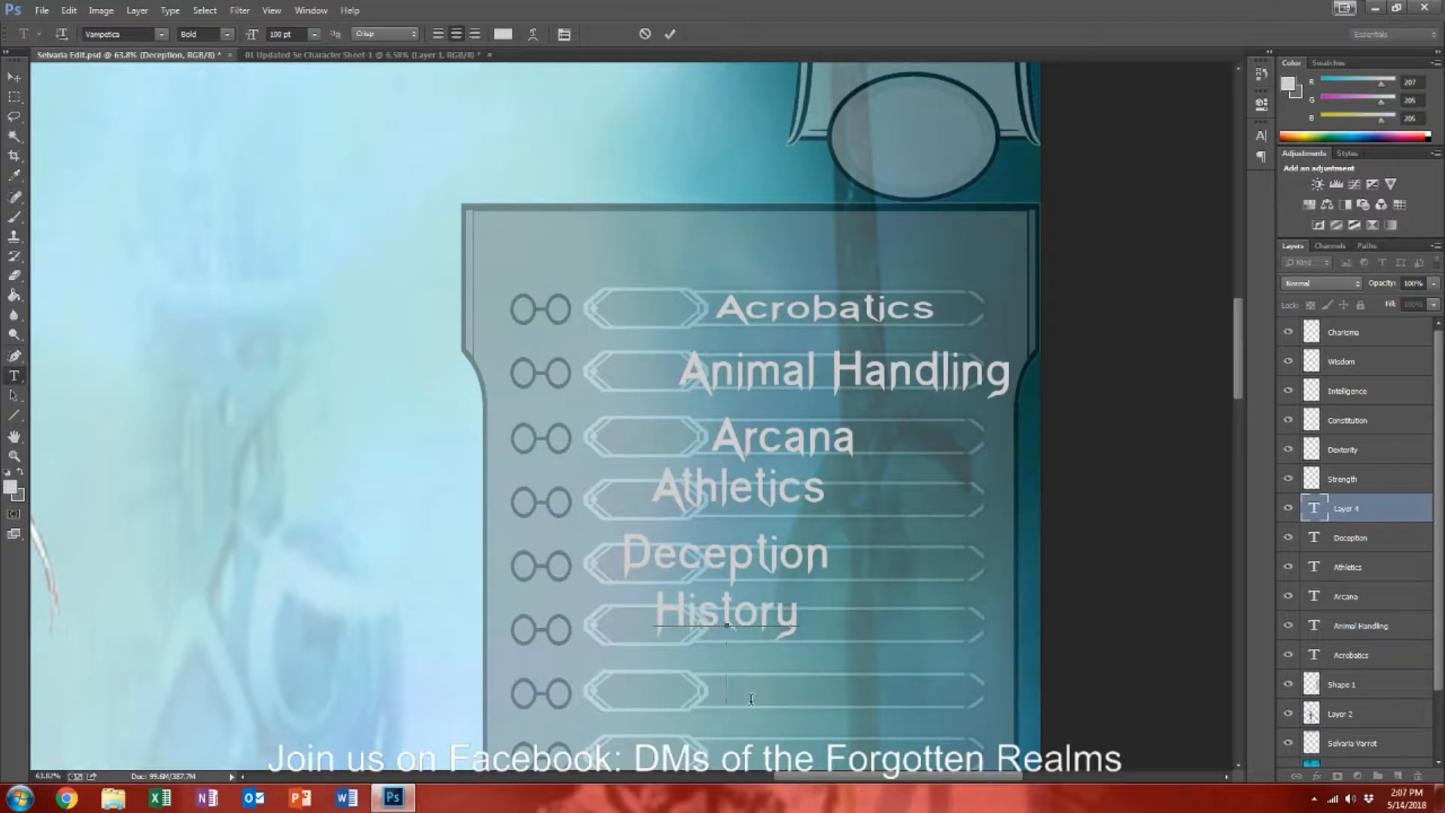
type("Insight")
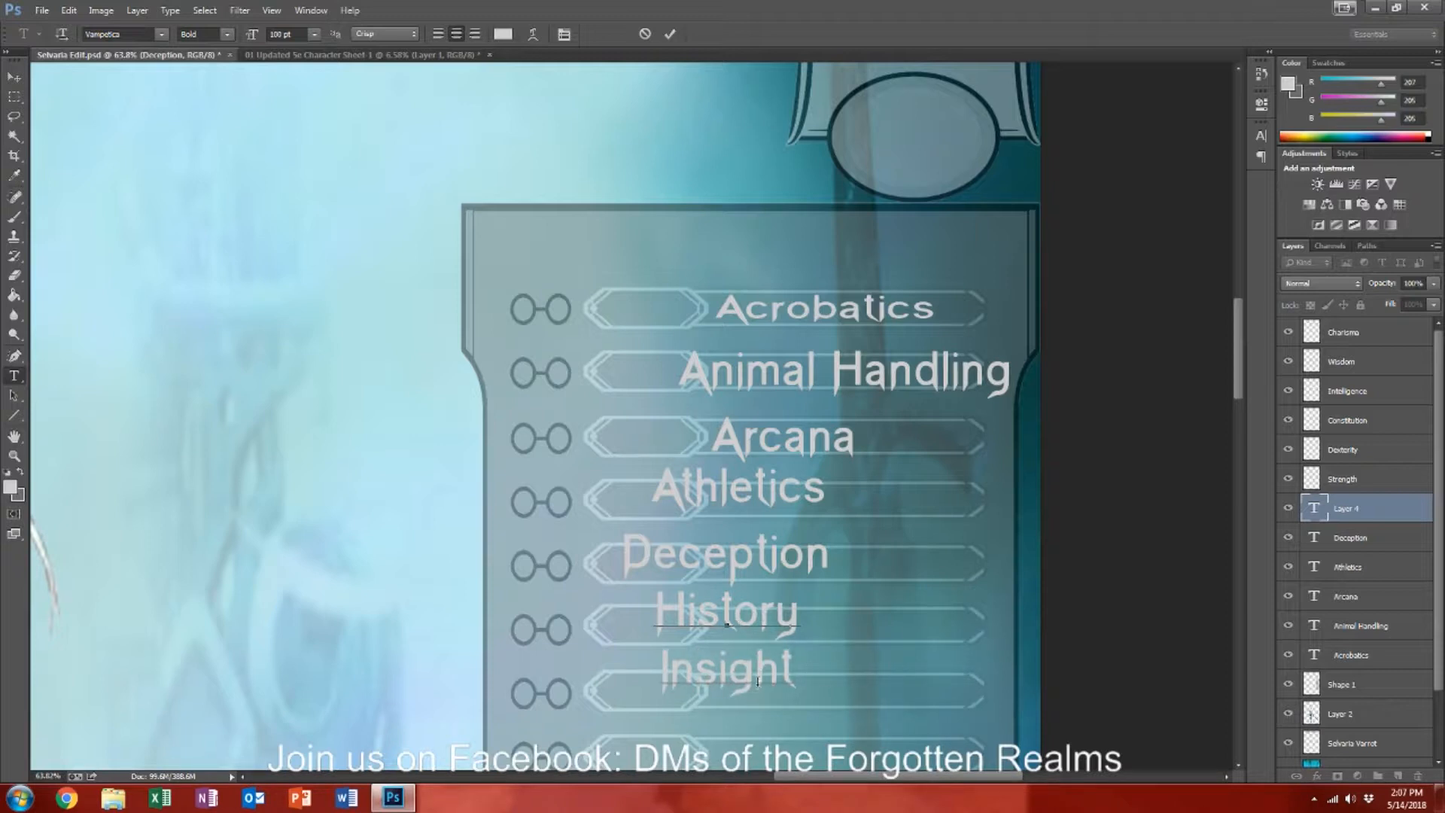
left_click_drag(825, 734, 854, 736)
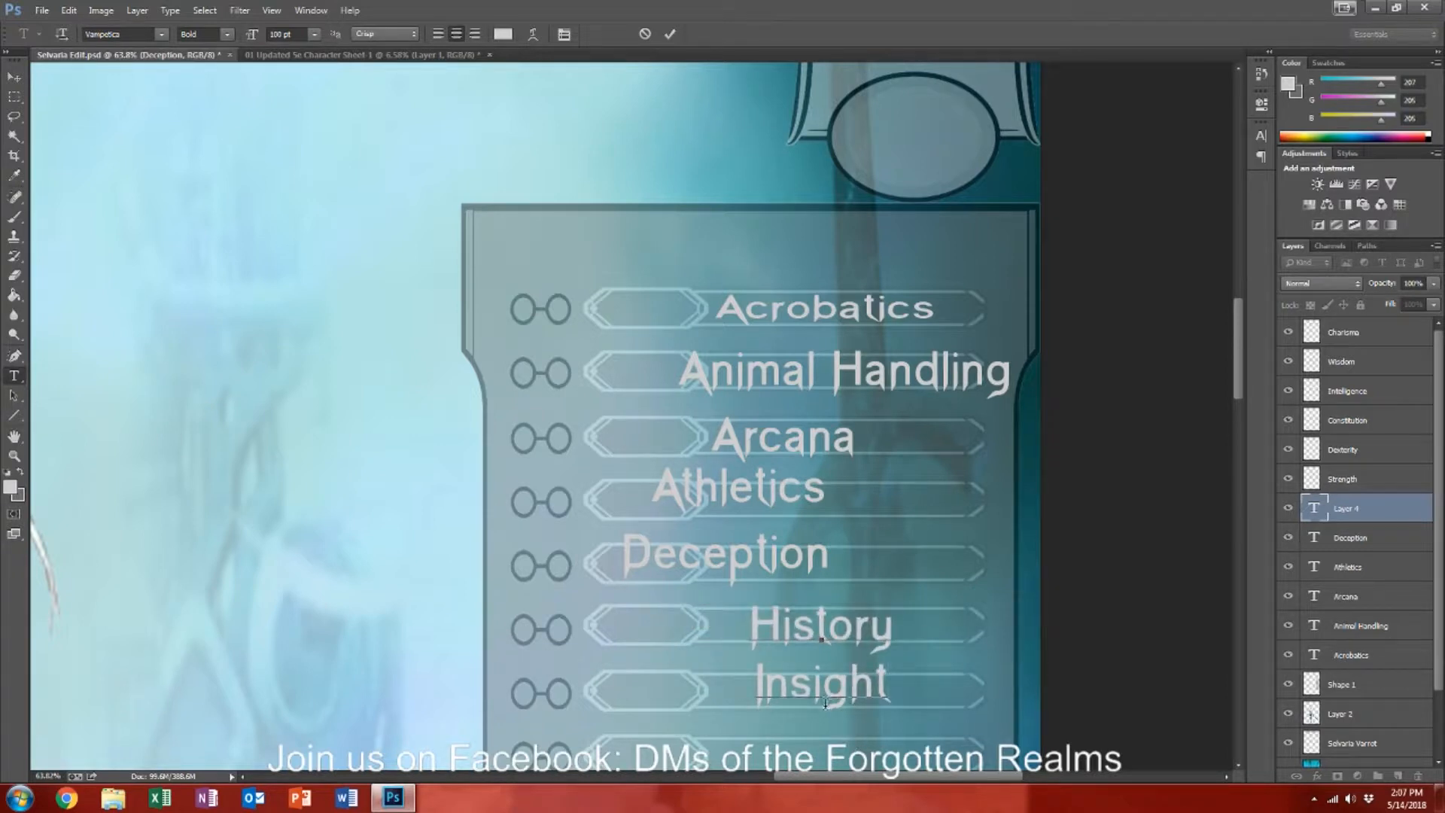
Step: Delete the "Insight" line from the two-line text so that the layer holds only the "History" label
key("BackSpace")
key("BackSpace")
key("BackSpace")
key("BackSpace")
key("BackSpace")
key("BackSpace")
key("BackSpace")
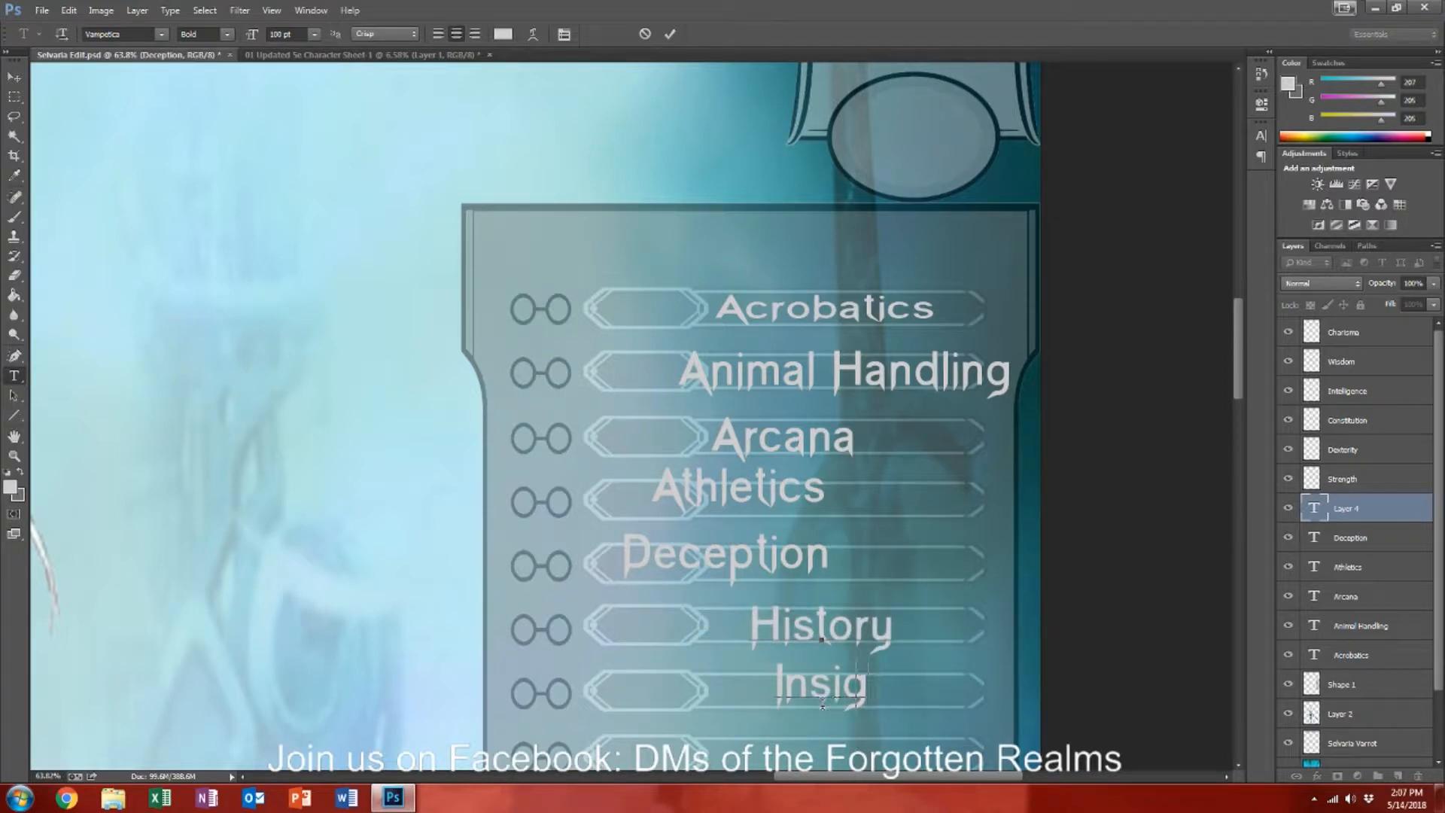
key("BackSpace")
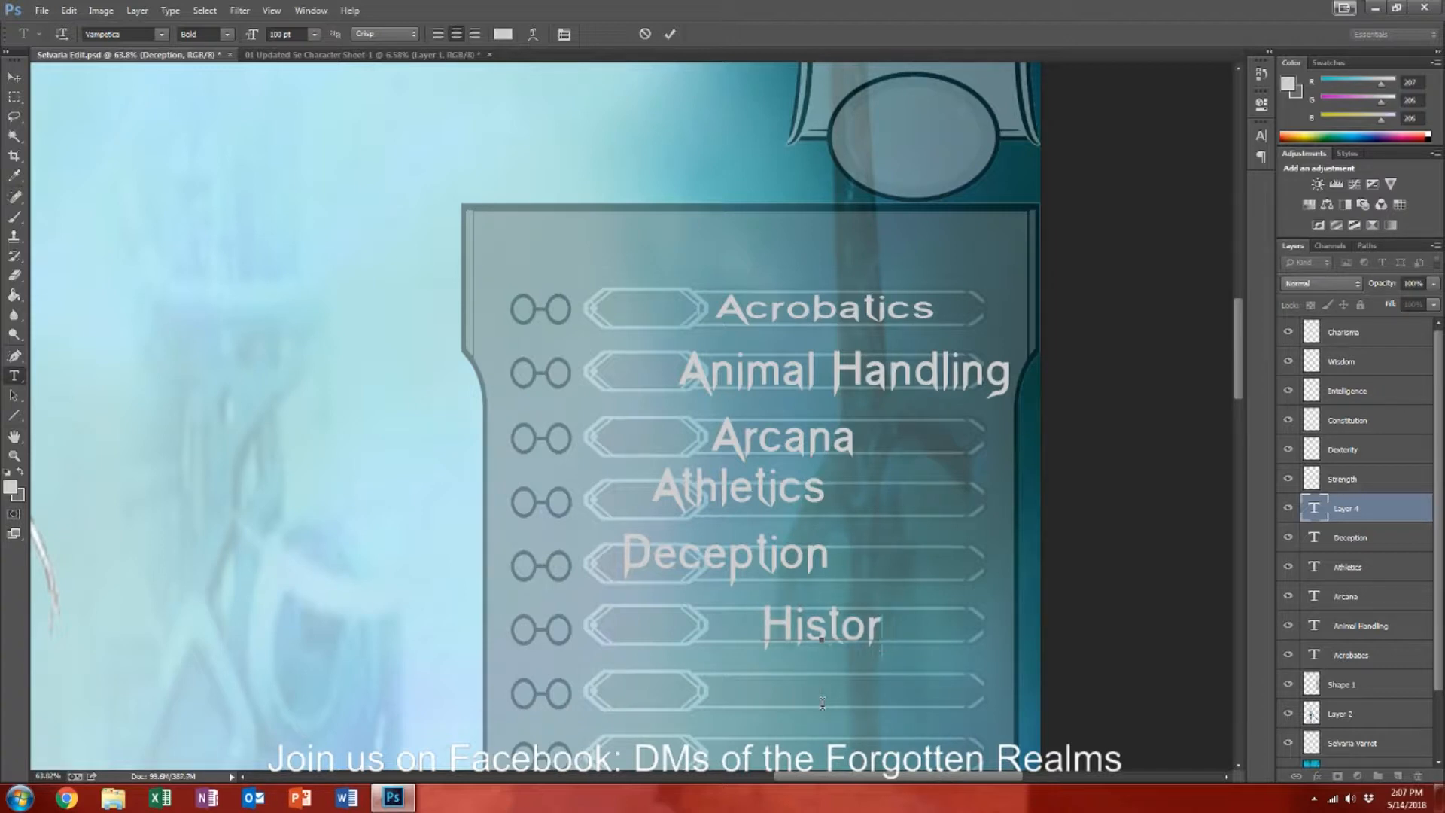
type("y")
key("Return")
key("ctrl+Return")
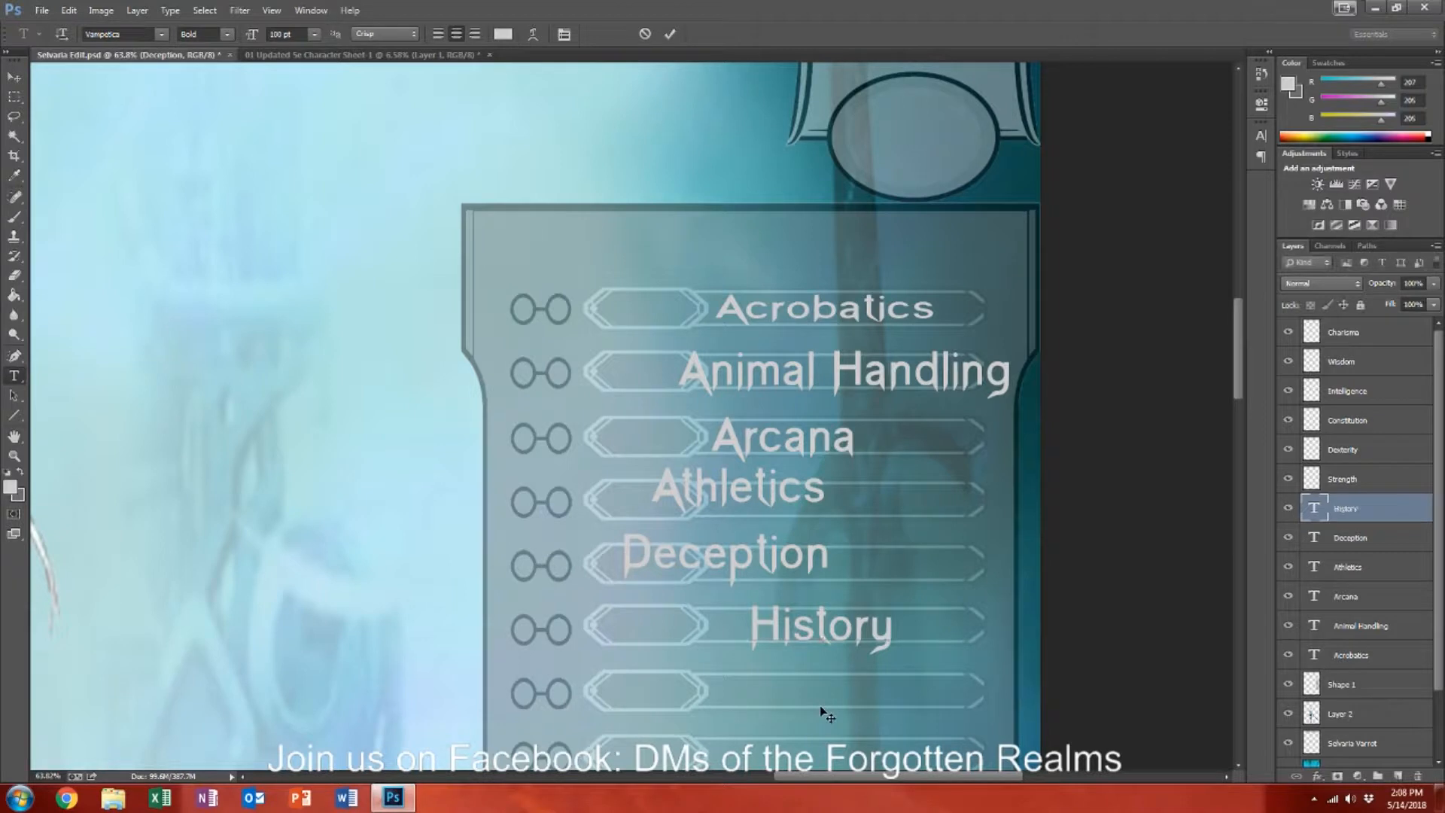
Step: Add "Insight" as a separate text label at the seventh slot bar
scroll(841, 666, "down", 1)
scroll(841, 666, "down", 5)
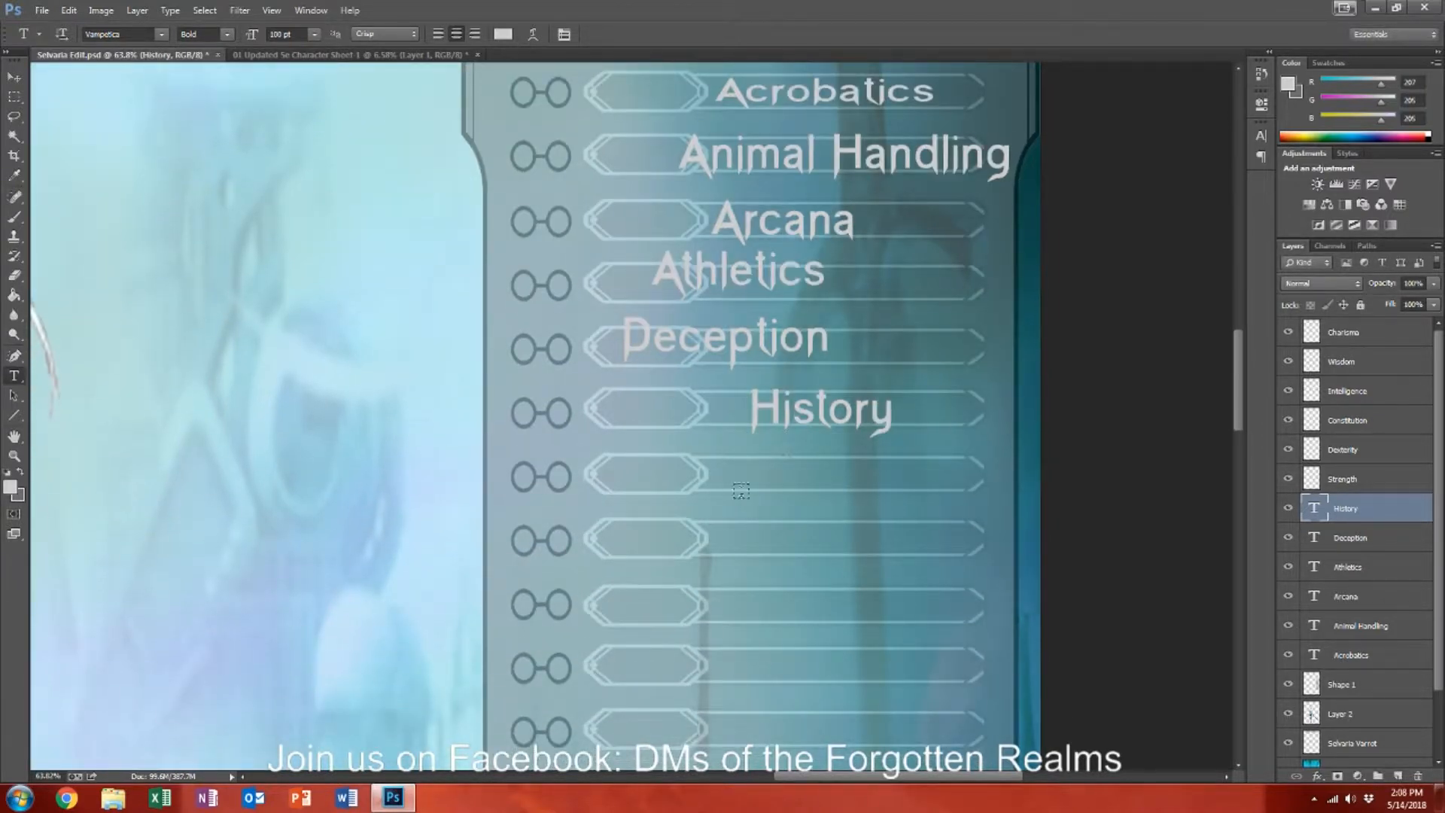
left_click(716, 476)
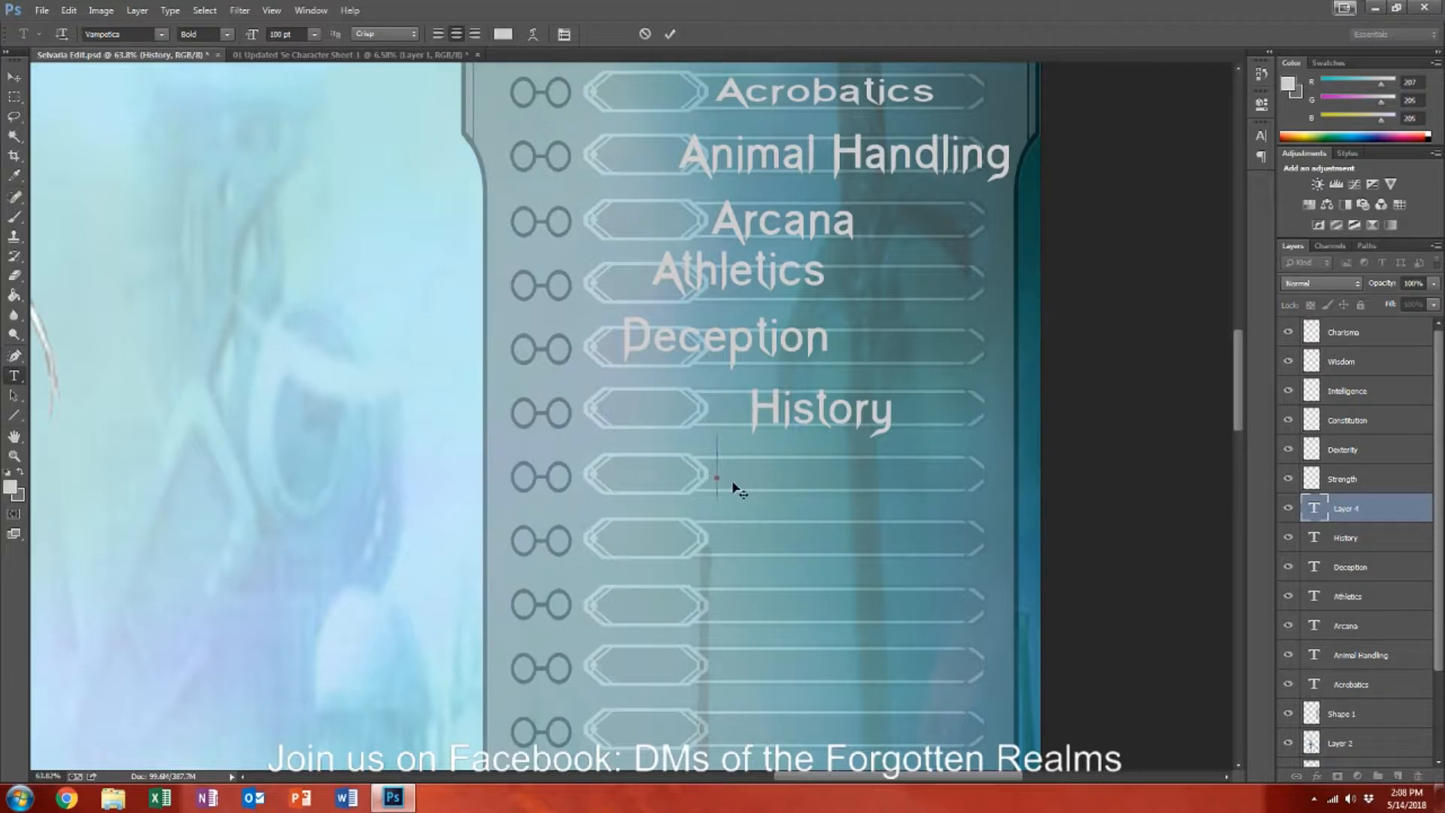
type("Insight")
key("ctrl+Return")
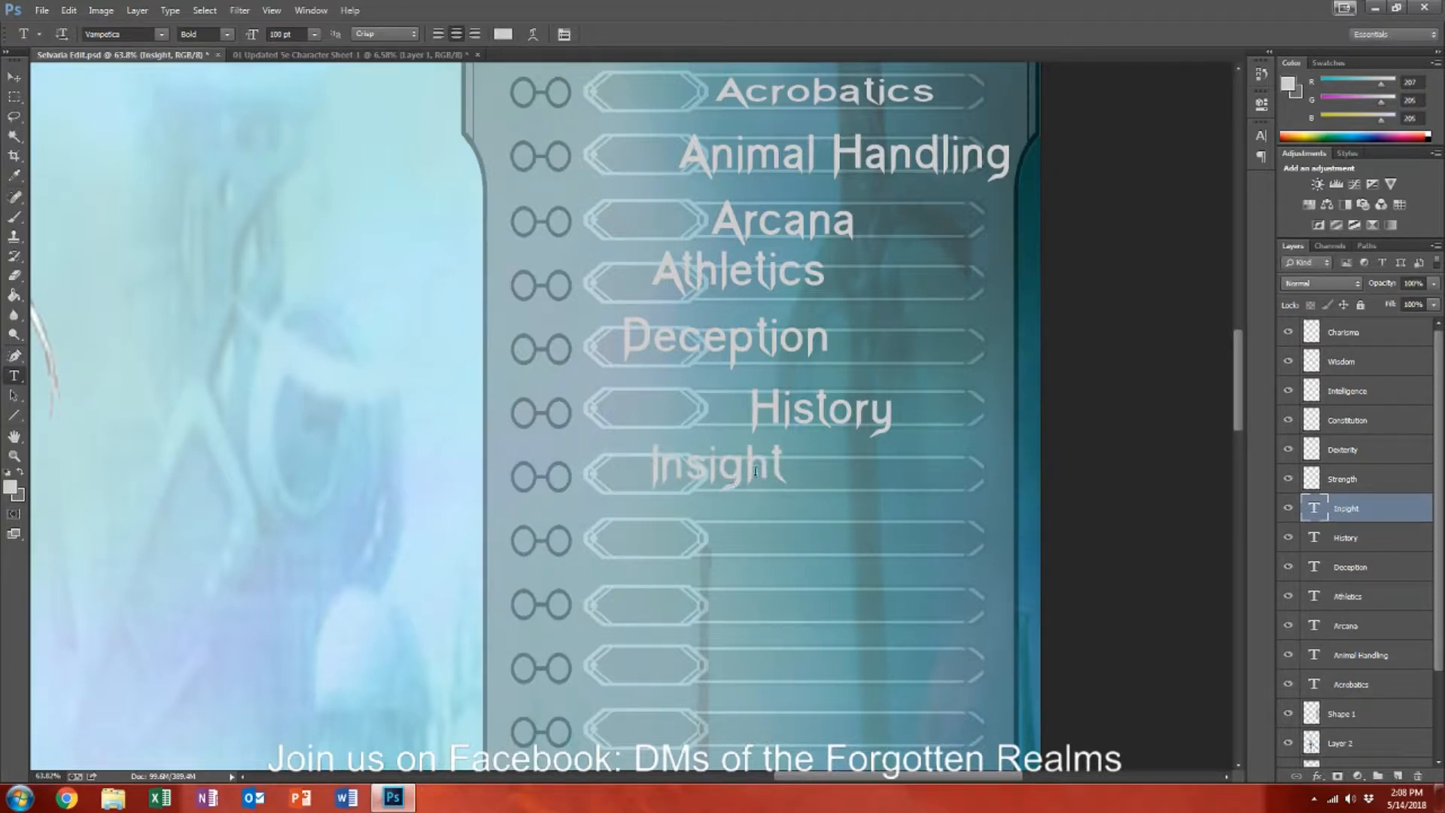
Step: Add the text label "Intimidation" at the eighth slot bar and start a new text at the ninth
left_click(727, 542)
type("Intimi")
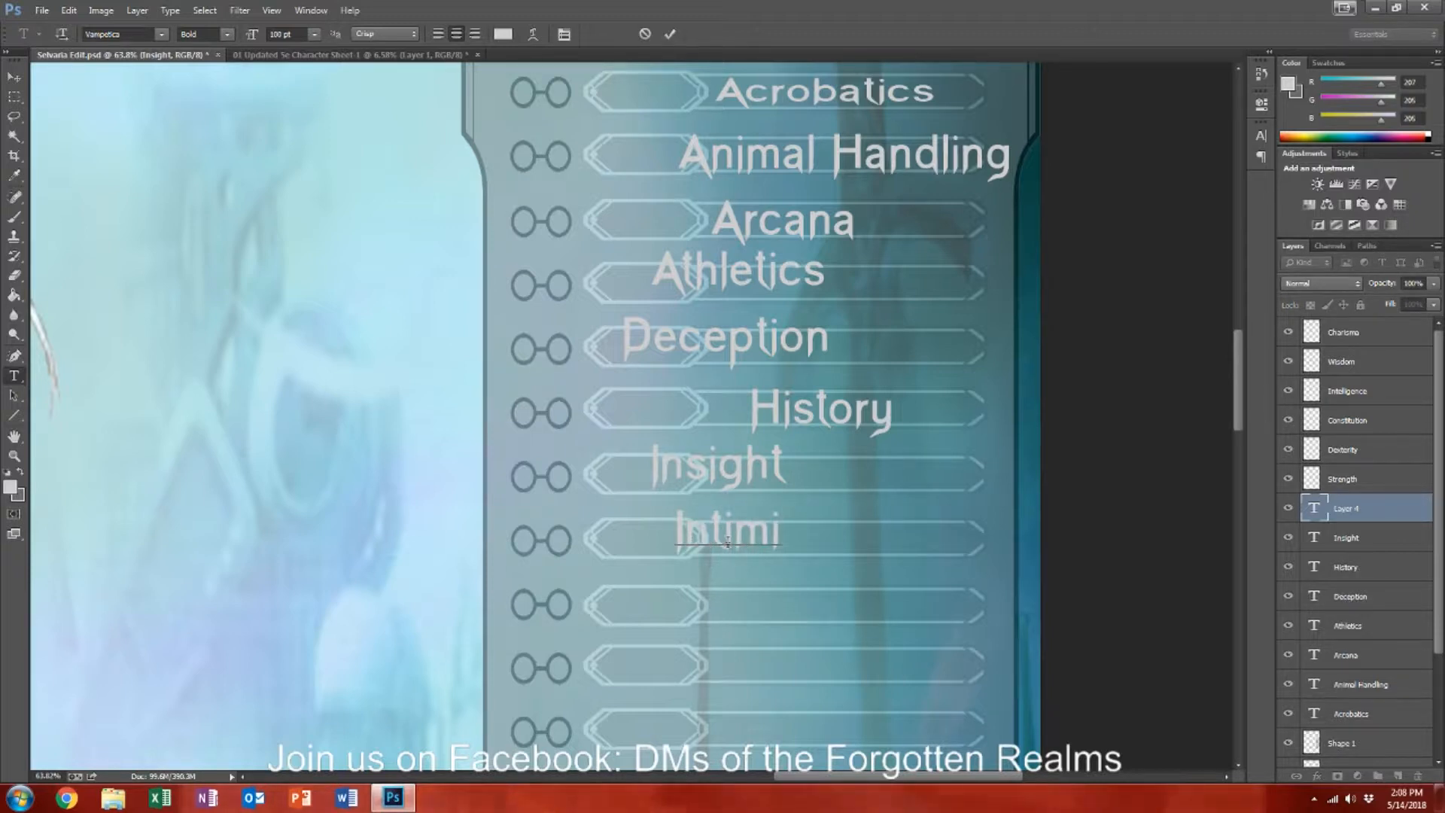
type("dation")
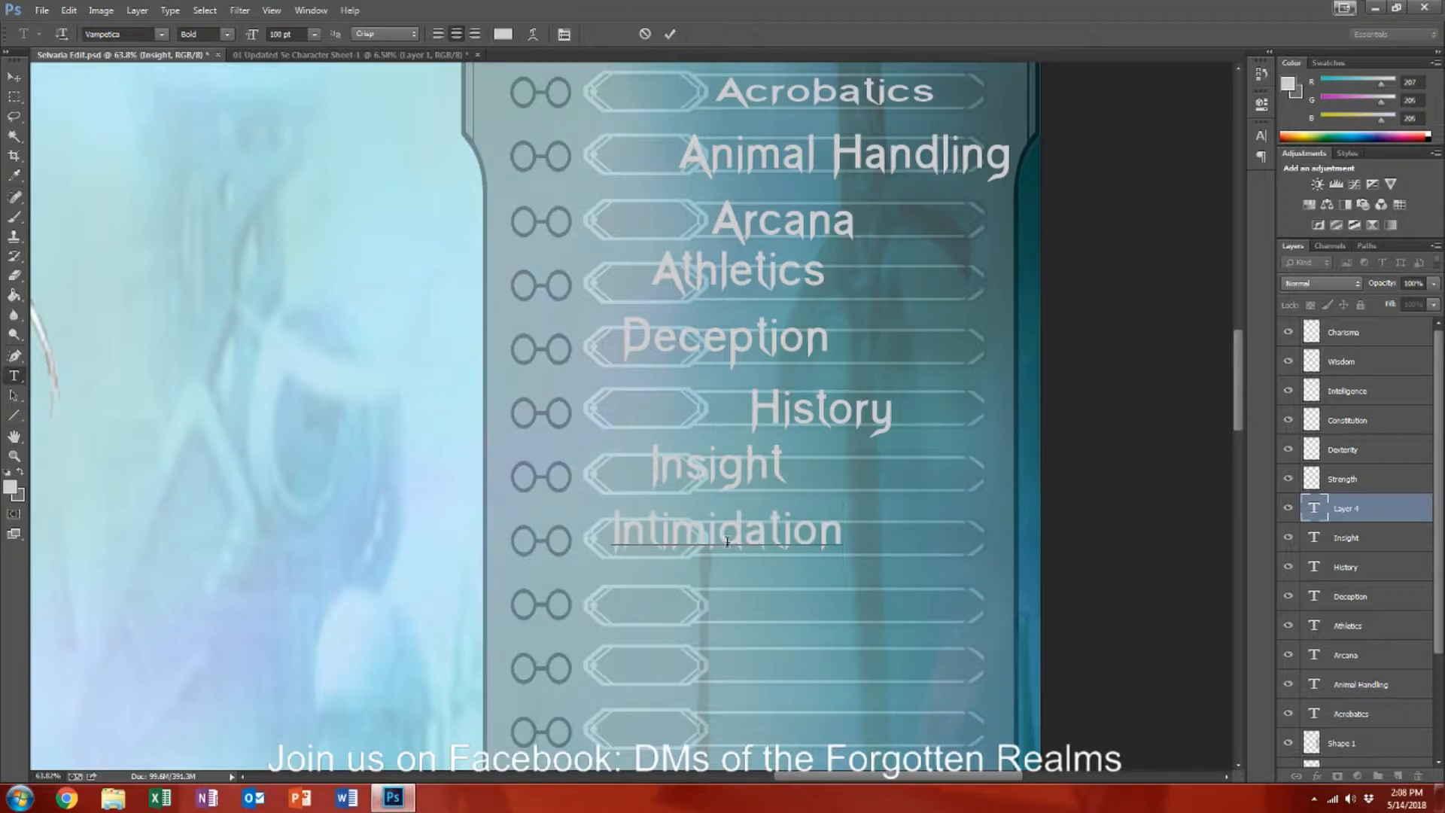
left_click(733, 618)
left_click(724, 615)
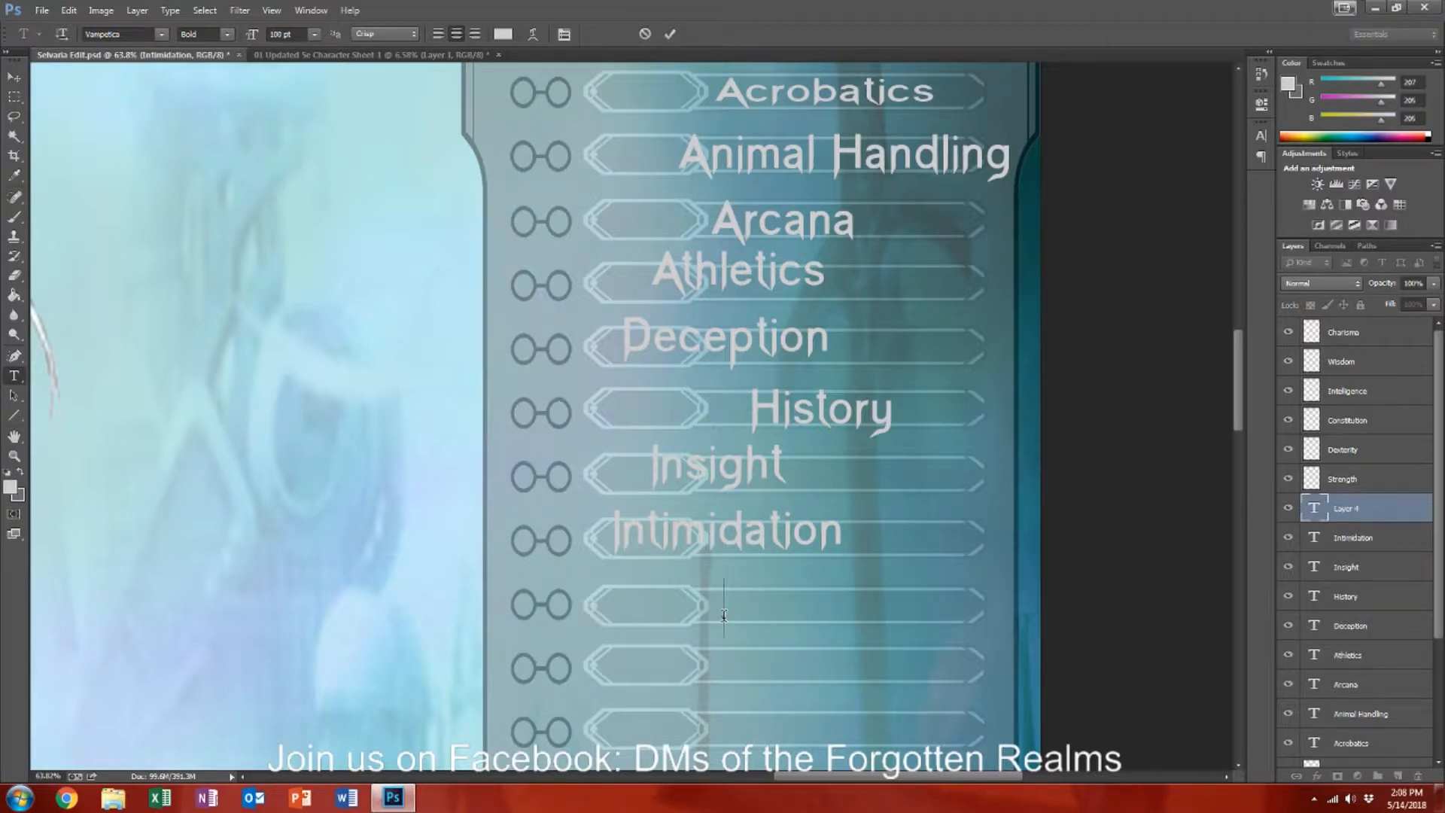
Step: Enter the text label "Investigation" at the ninth slot bar and add "Medicine" at the tenth
type("Investigation")
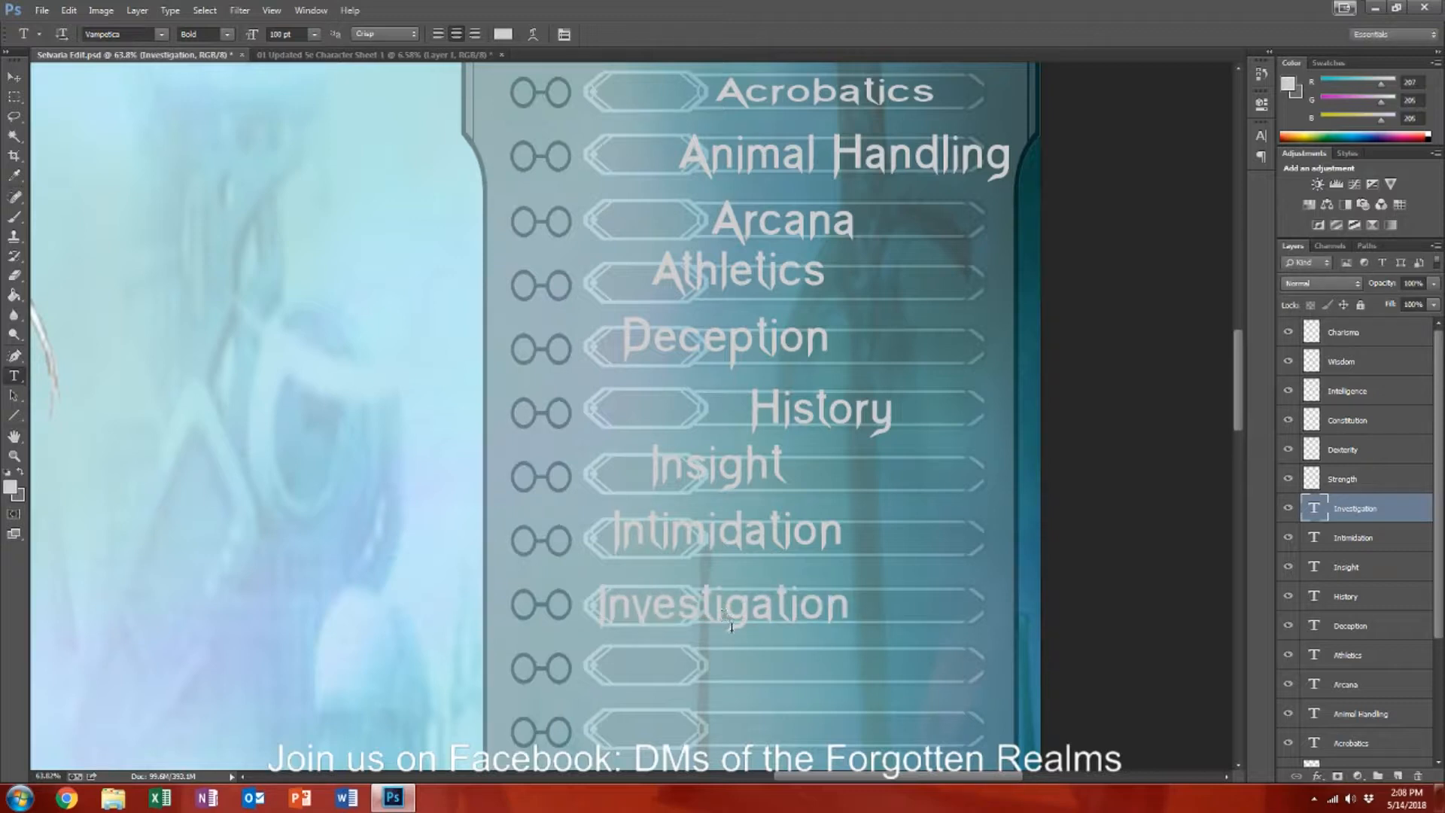
left_click(734, 668)
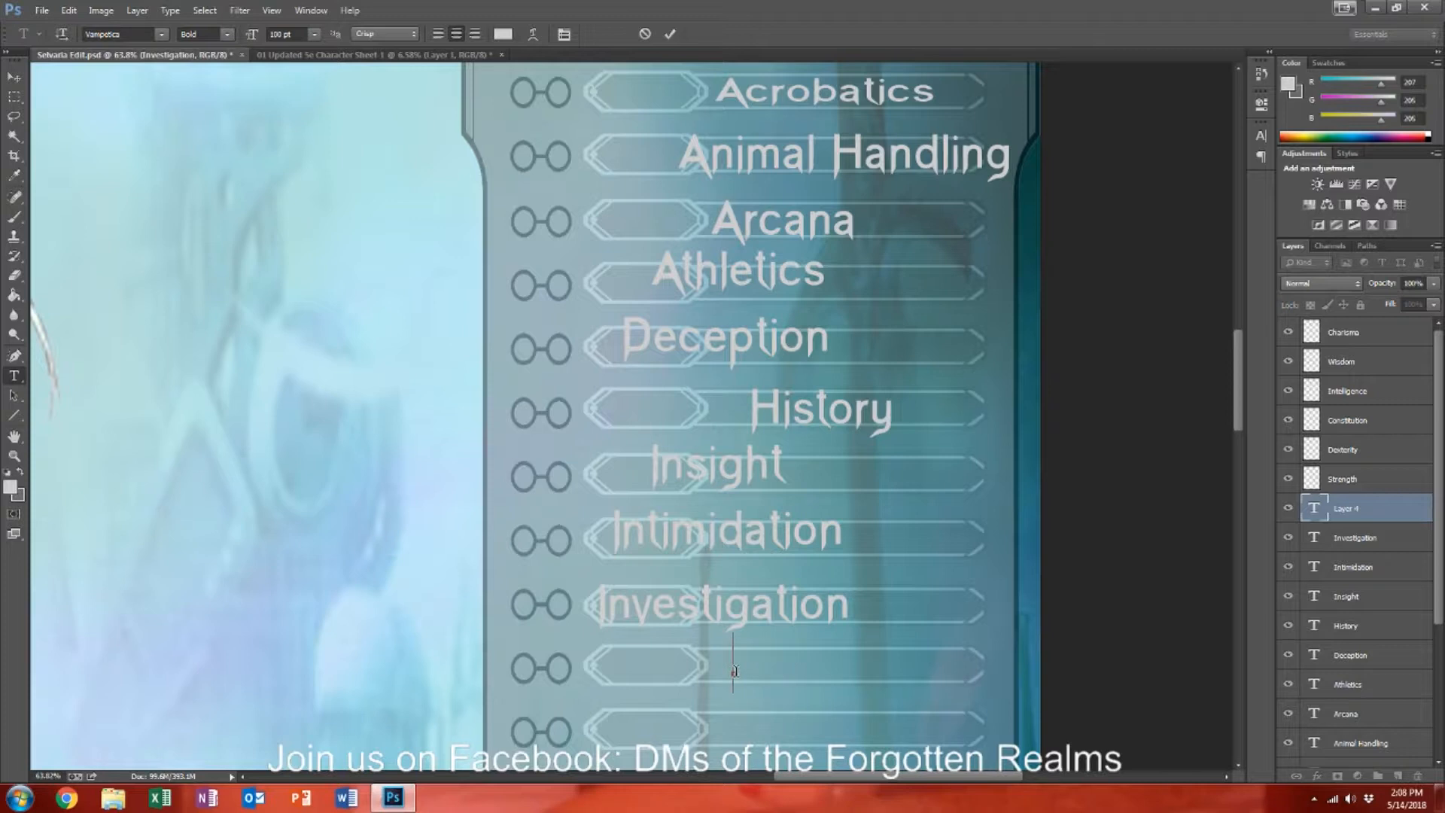
type("Medi")
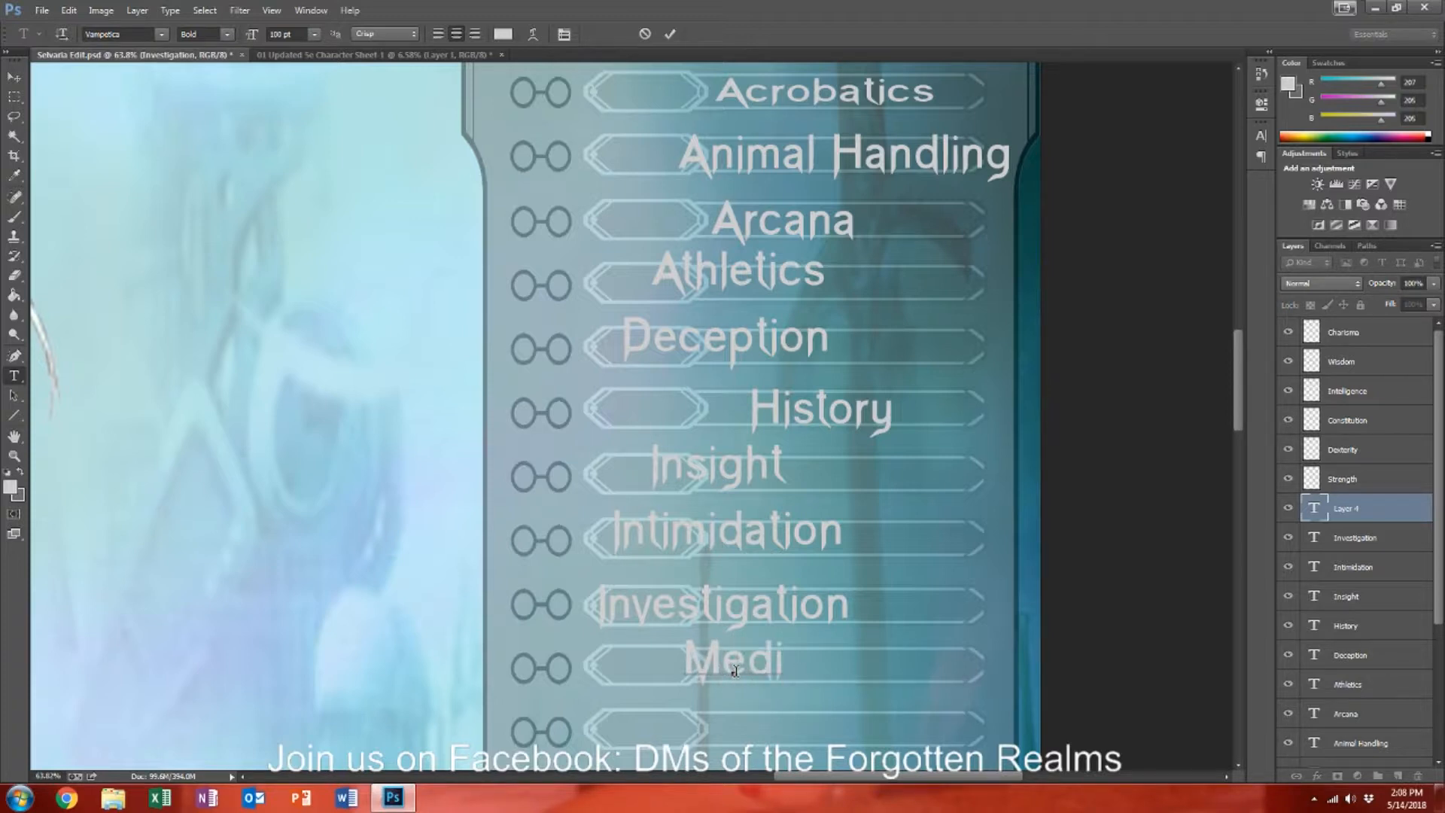
type("cine")
key("ctrl+Return")
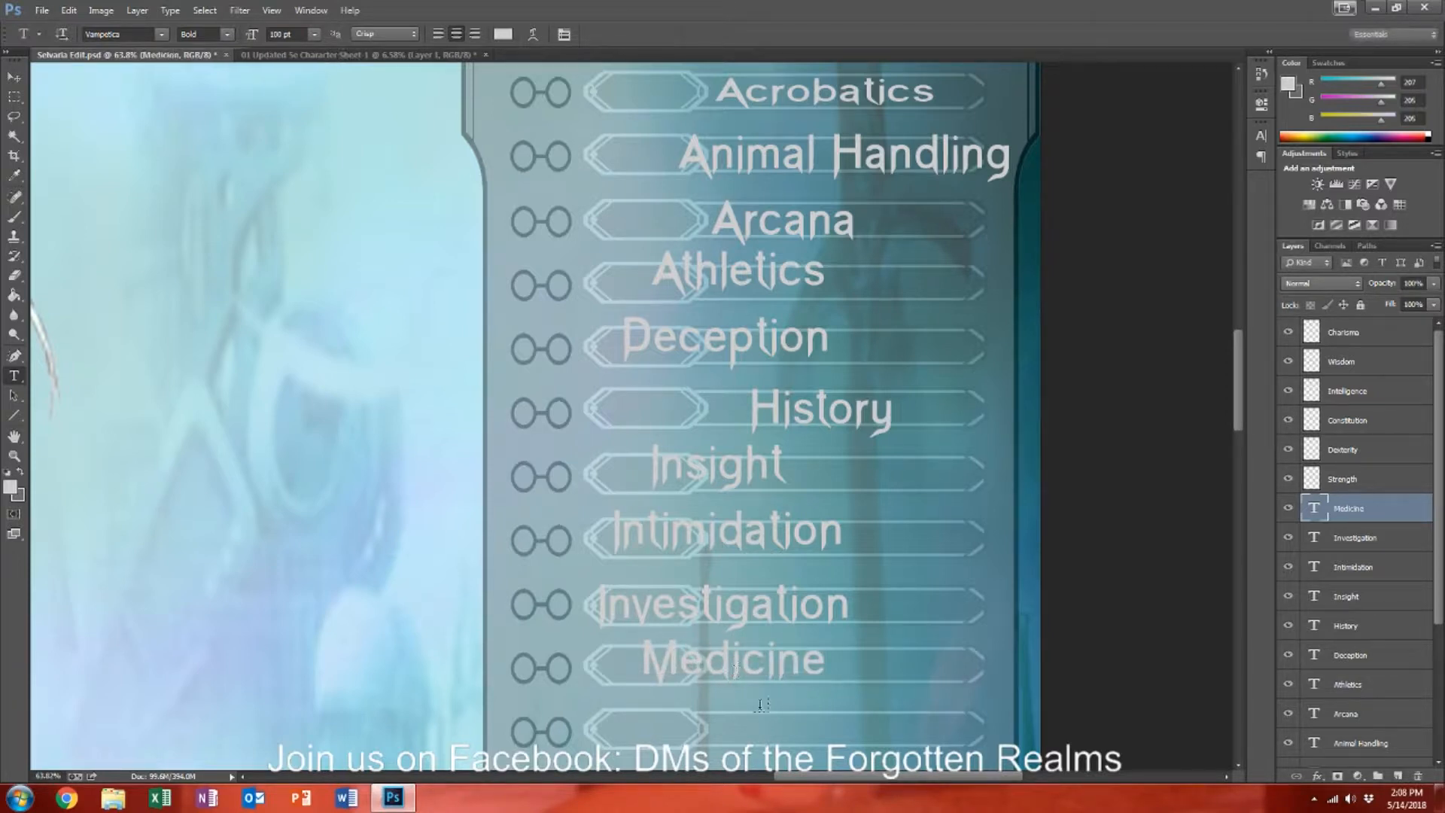
Step: Add the text label "Nature", with a capital N, at the eleventh slot bar
left_click(762, 730)
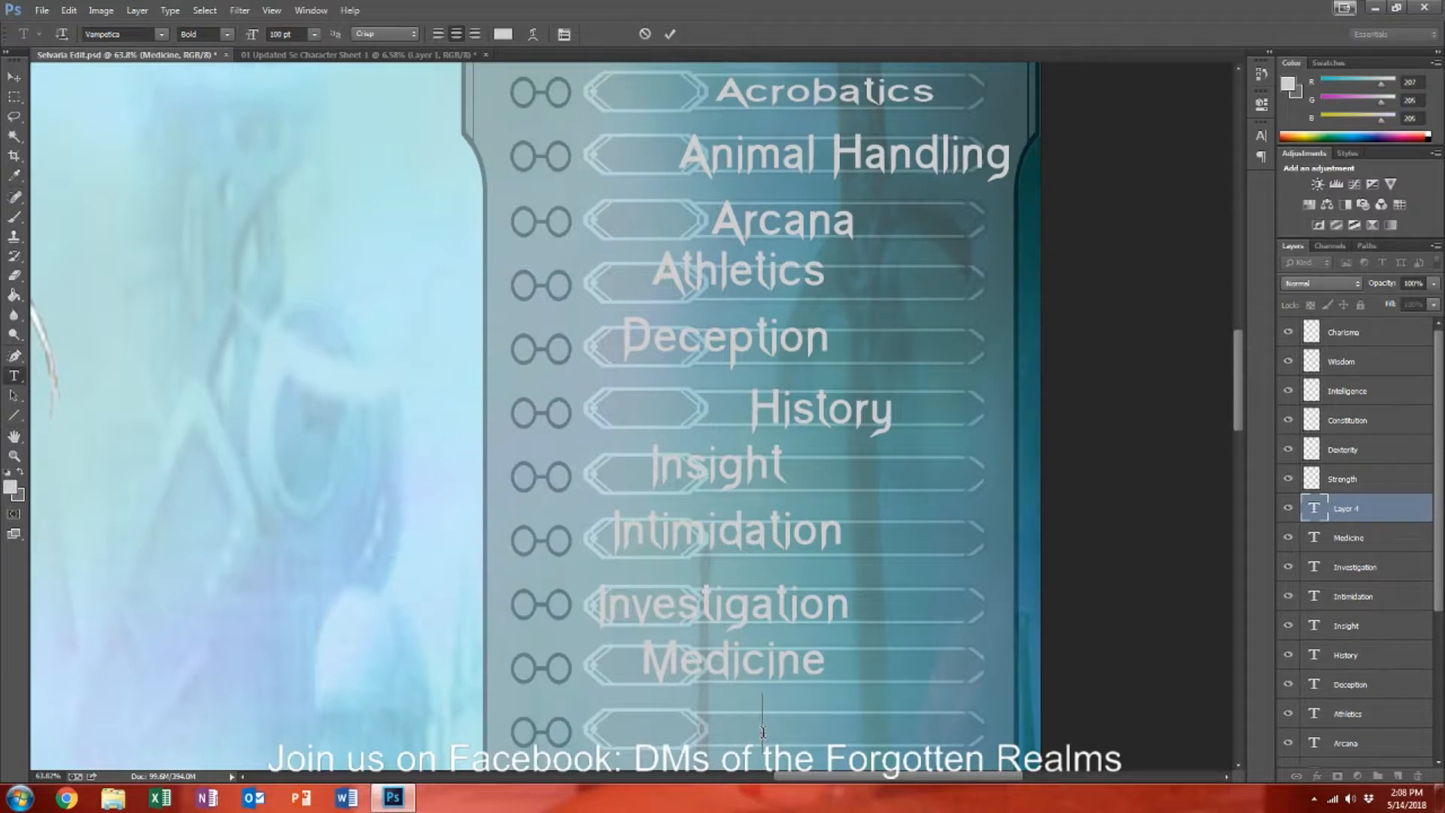
type("nature")
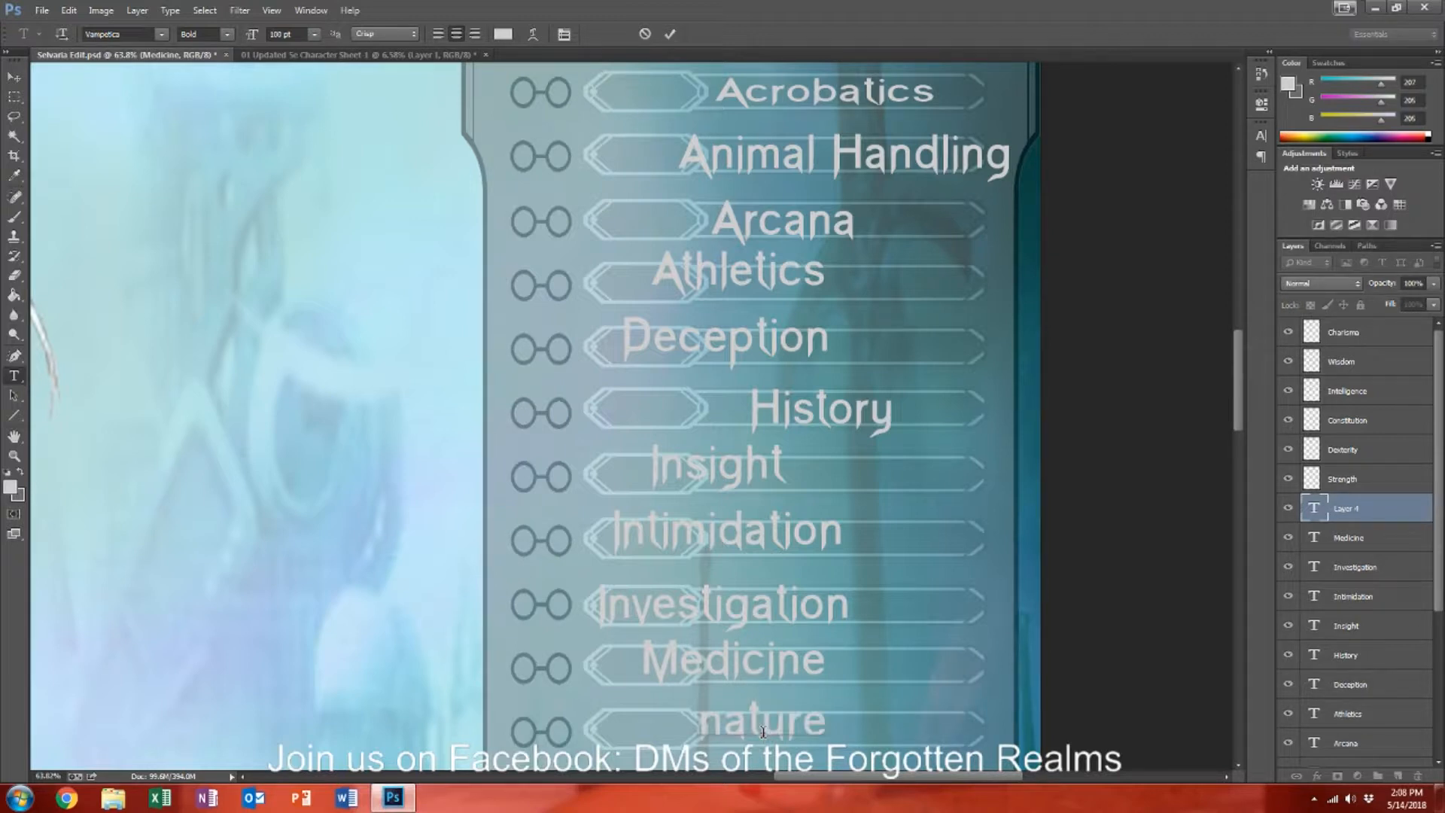
key("BackSpace")
key("BackSpace")
key("BackSpace")
key("BackSpace")
key("BackSpace")
key("BackSpace")
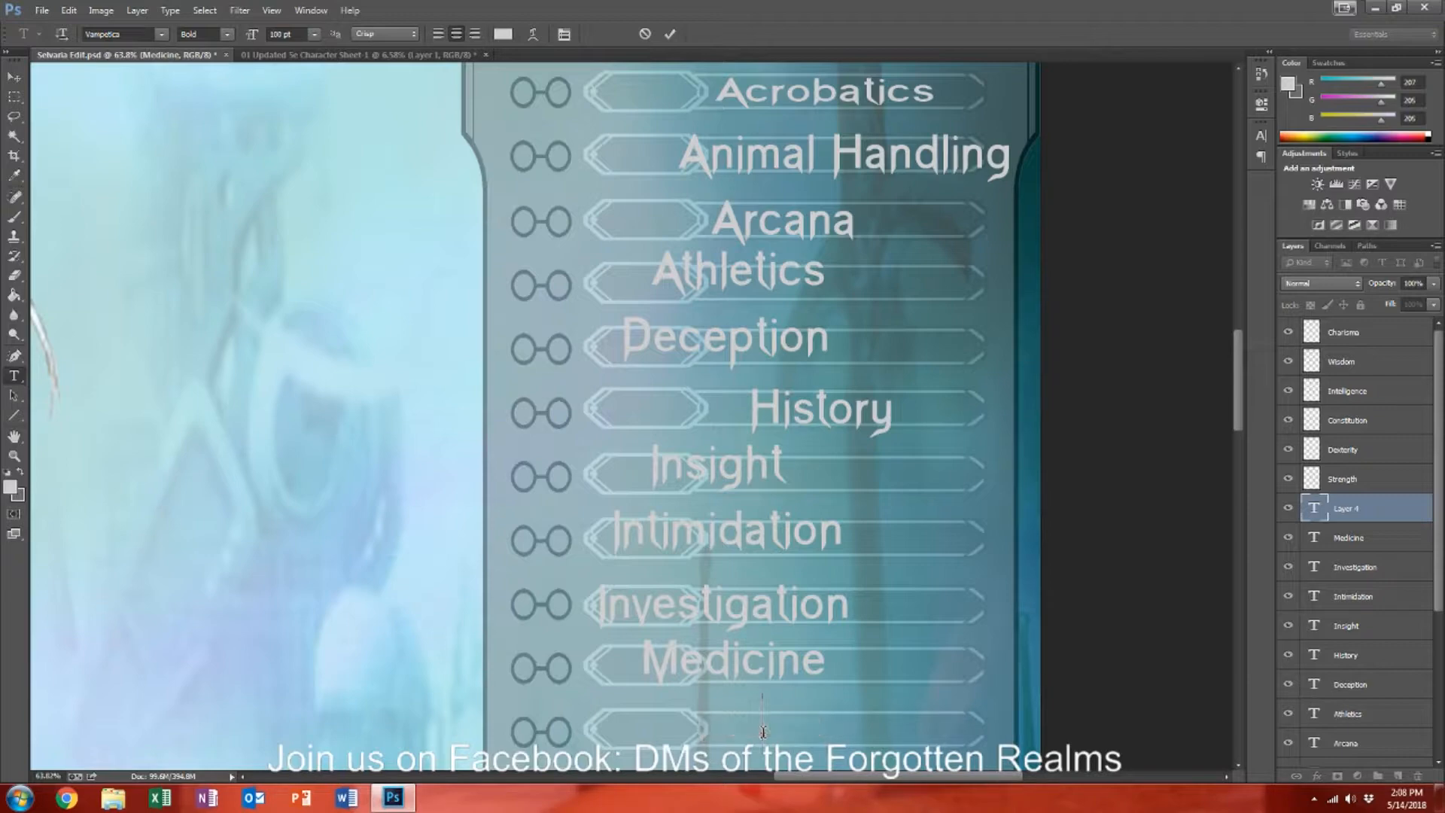
type("Nature")
key("ctrl+Return")
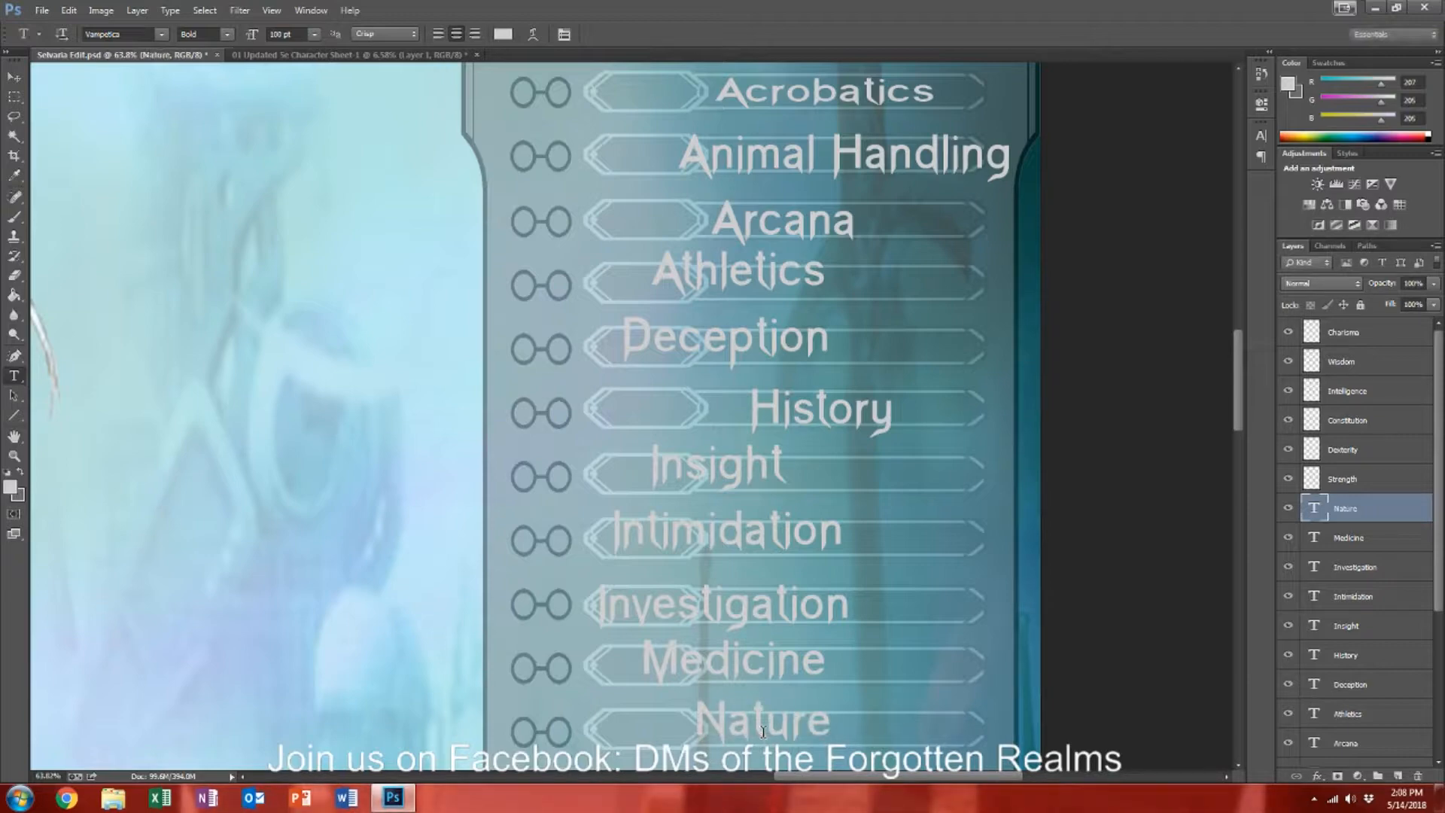
Step: Add the text labels "Perception" at the twelfth slot bar and "Performance" at the thirteenth
scroll(764, 720, "down", 2)
scroll(764, 720, "down", 3)
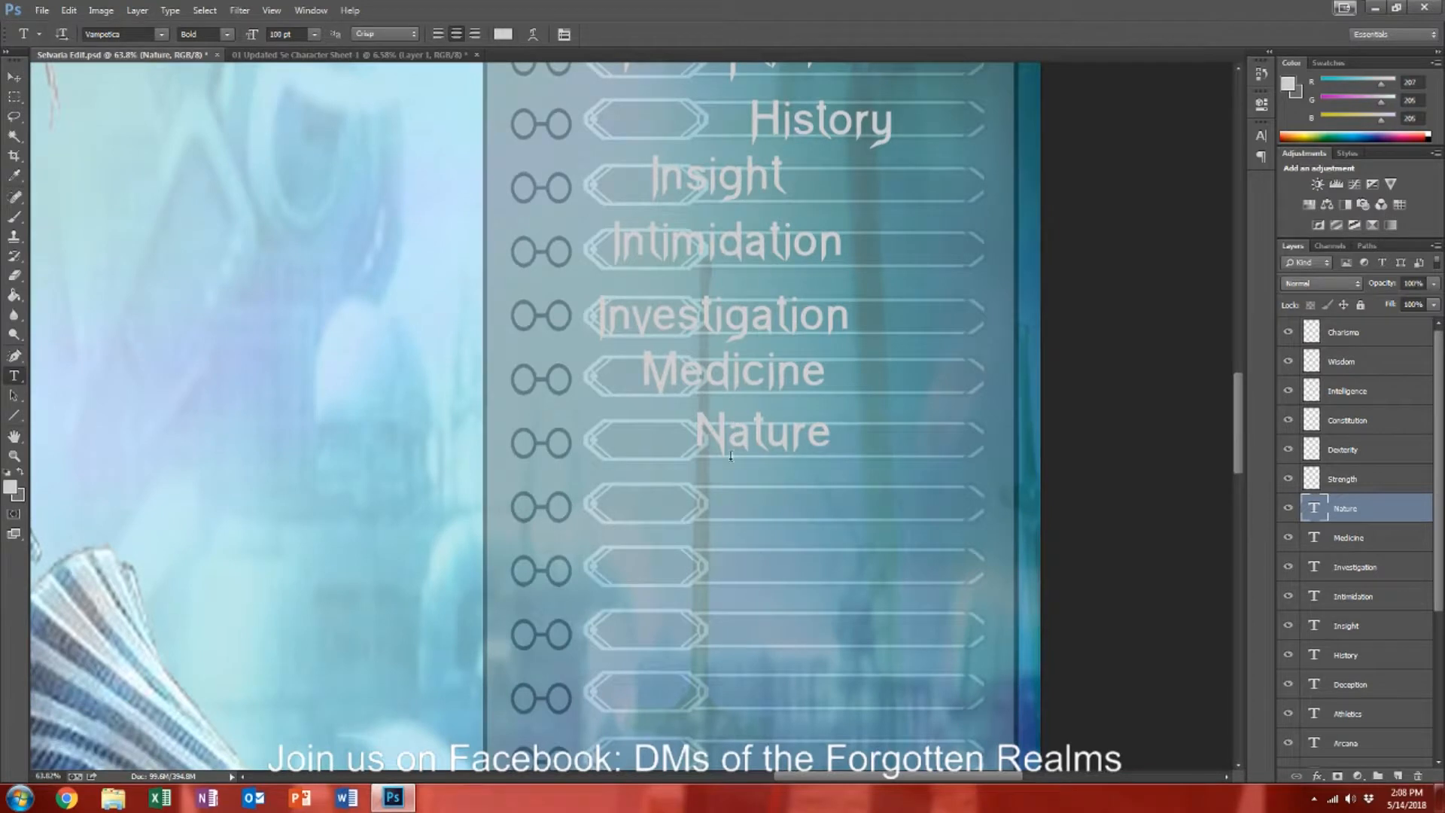
left_click(740, 504)
type("Perception")
key("ctrl+Return")
left_click(733, 576)
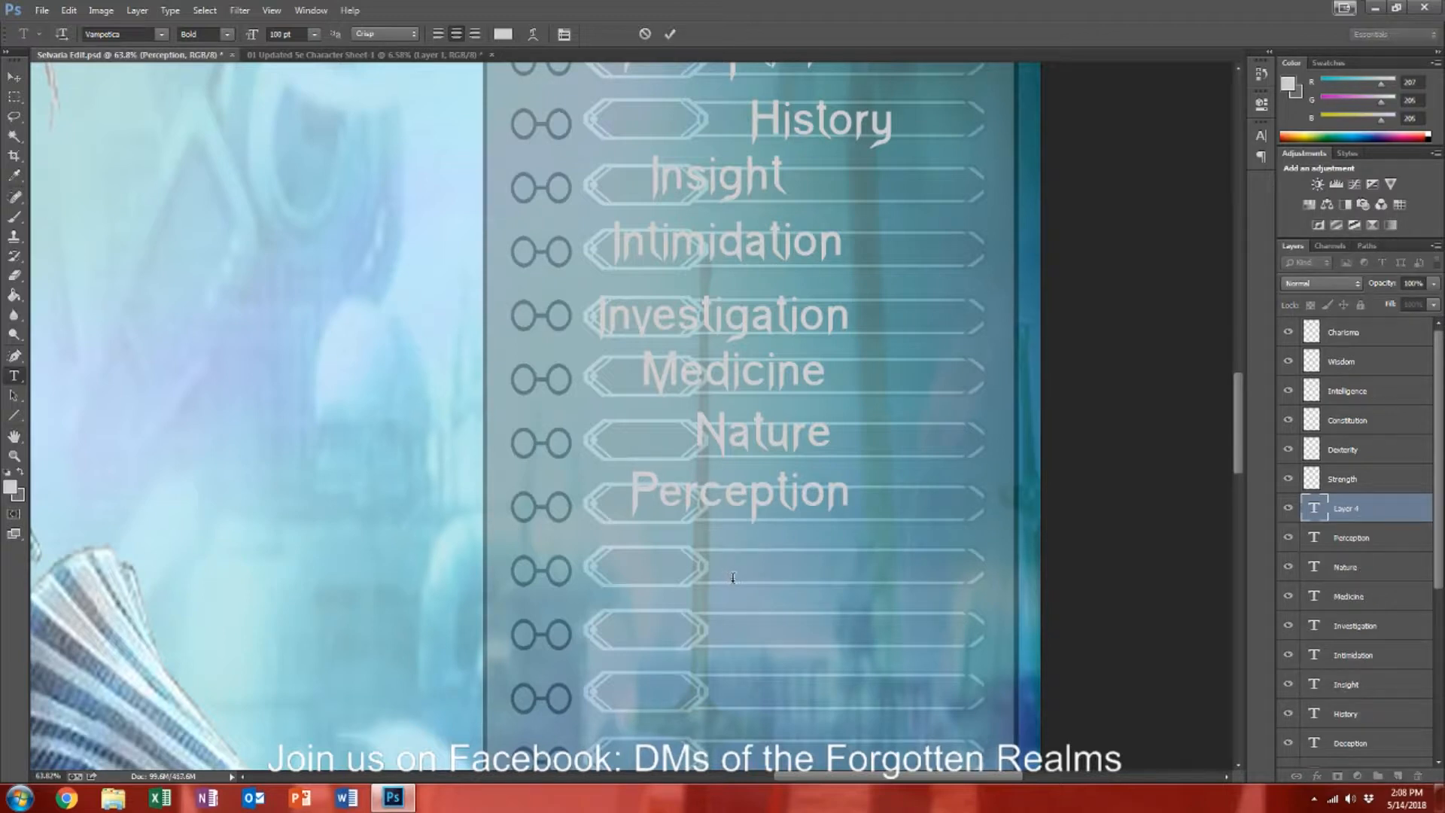
type("Performance")
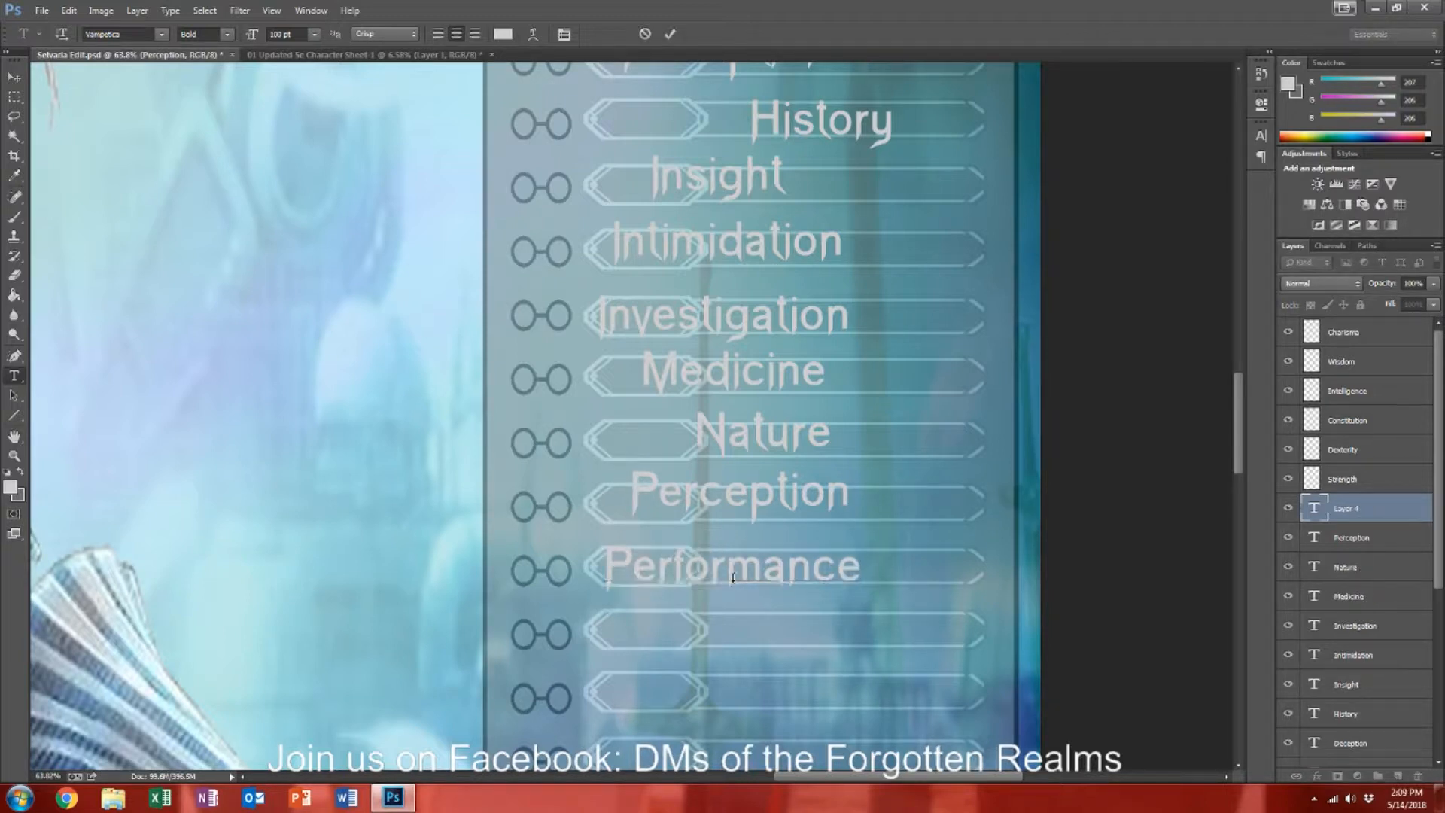
key("ctrl+Return")
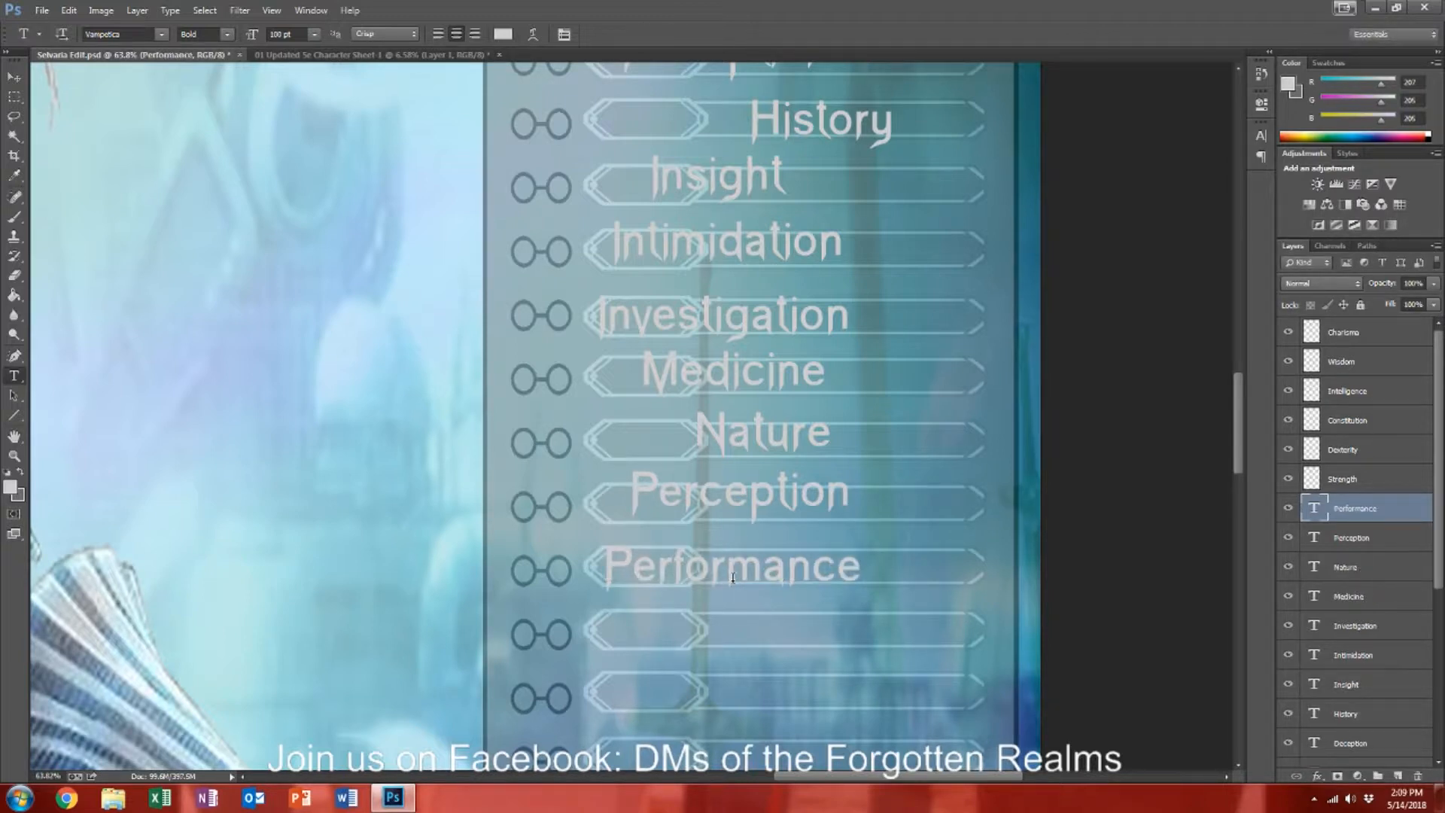
Step: Add the text labels "Persuasion" at the fourteenth slot bar and "Religion" at the fifteenth
left_click(749, 630)
type("Per")
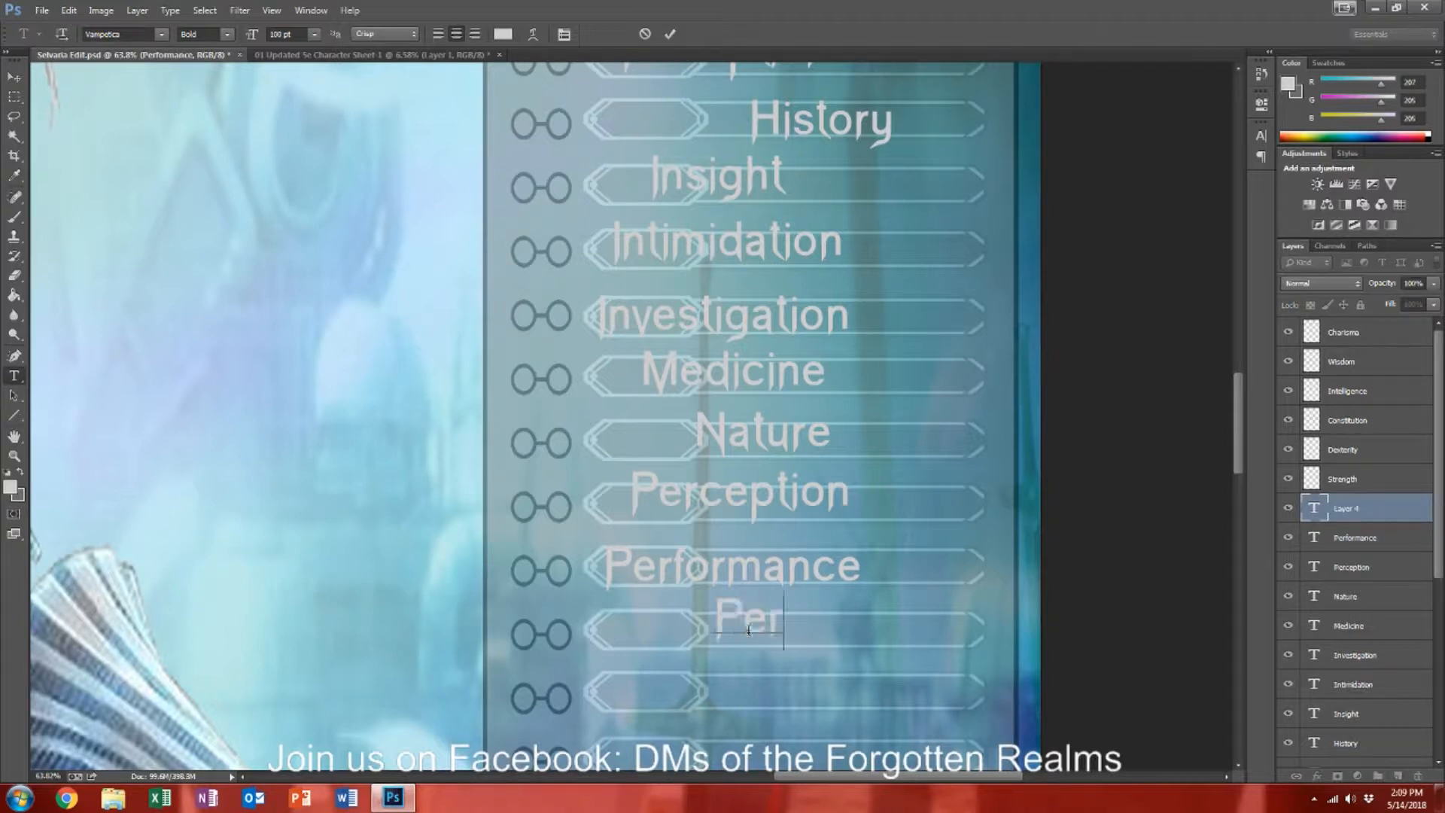
type("suasion")
key("ctrl+Return")
left_click(746, 695)
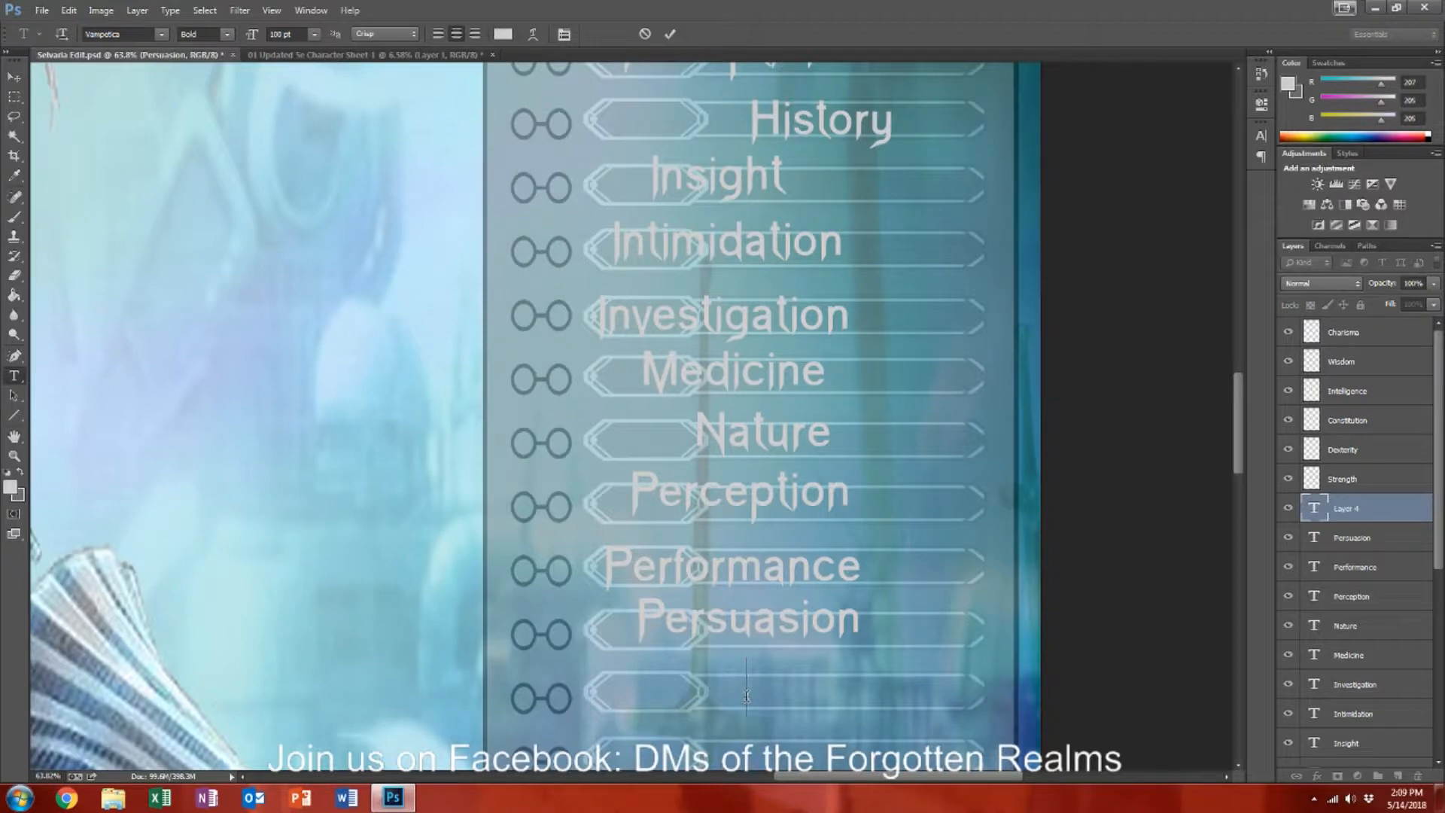
type("Religion")
key("ctrl+Return")
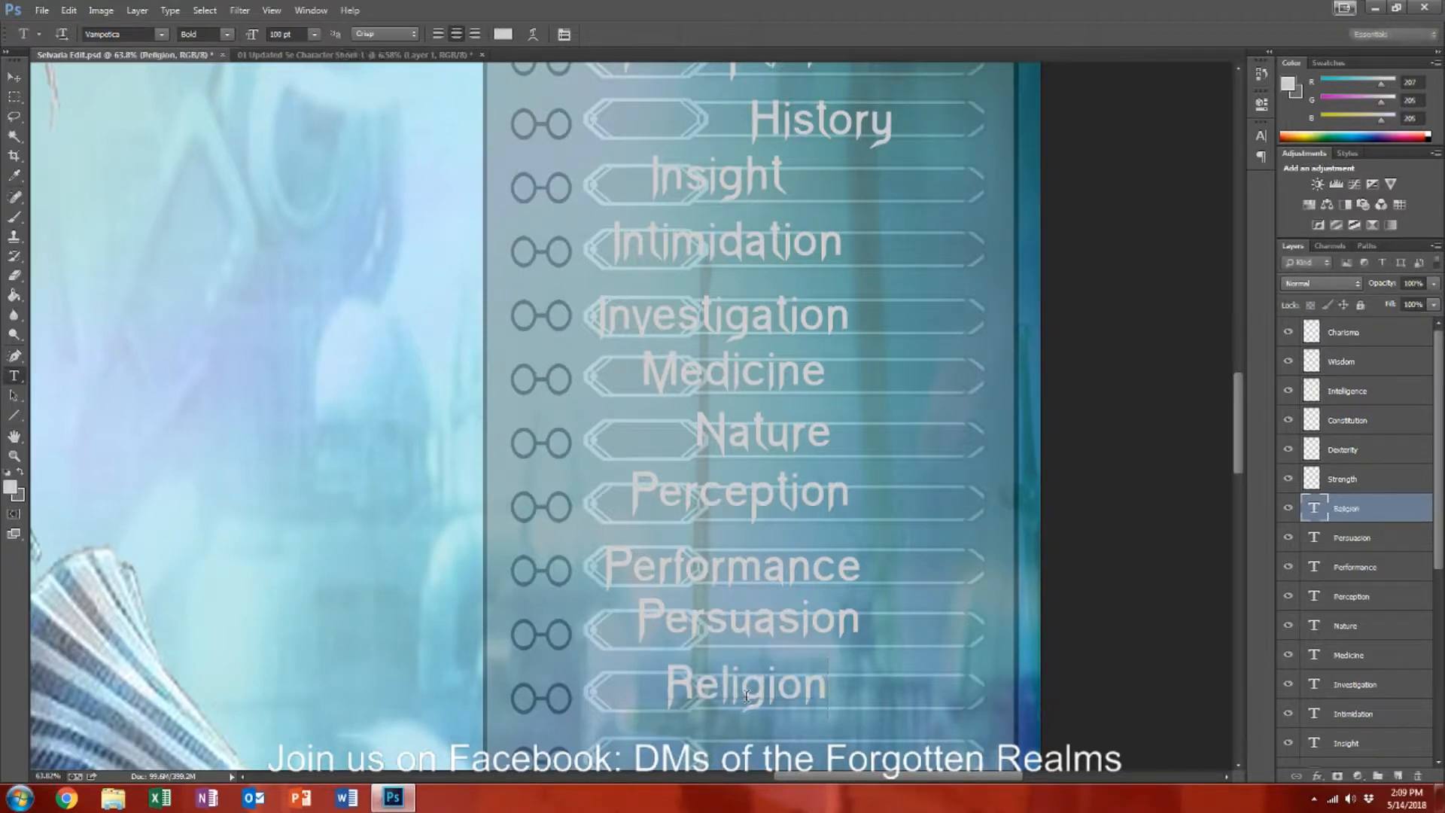
Step: Add the text label "Slight of Hand" at the sixteenth slot bar and start a new text at the seventeenth
scroll(760, 617, "down", 5)
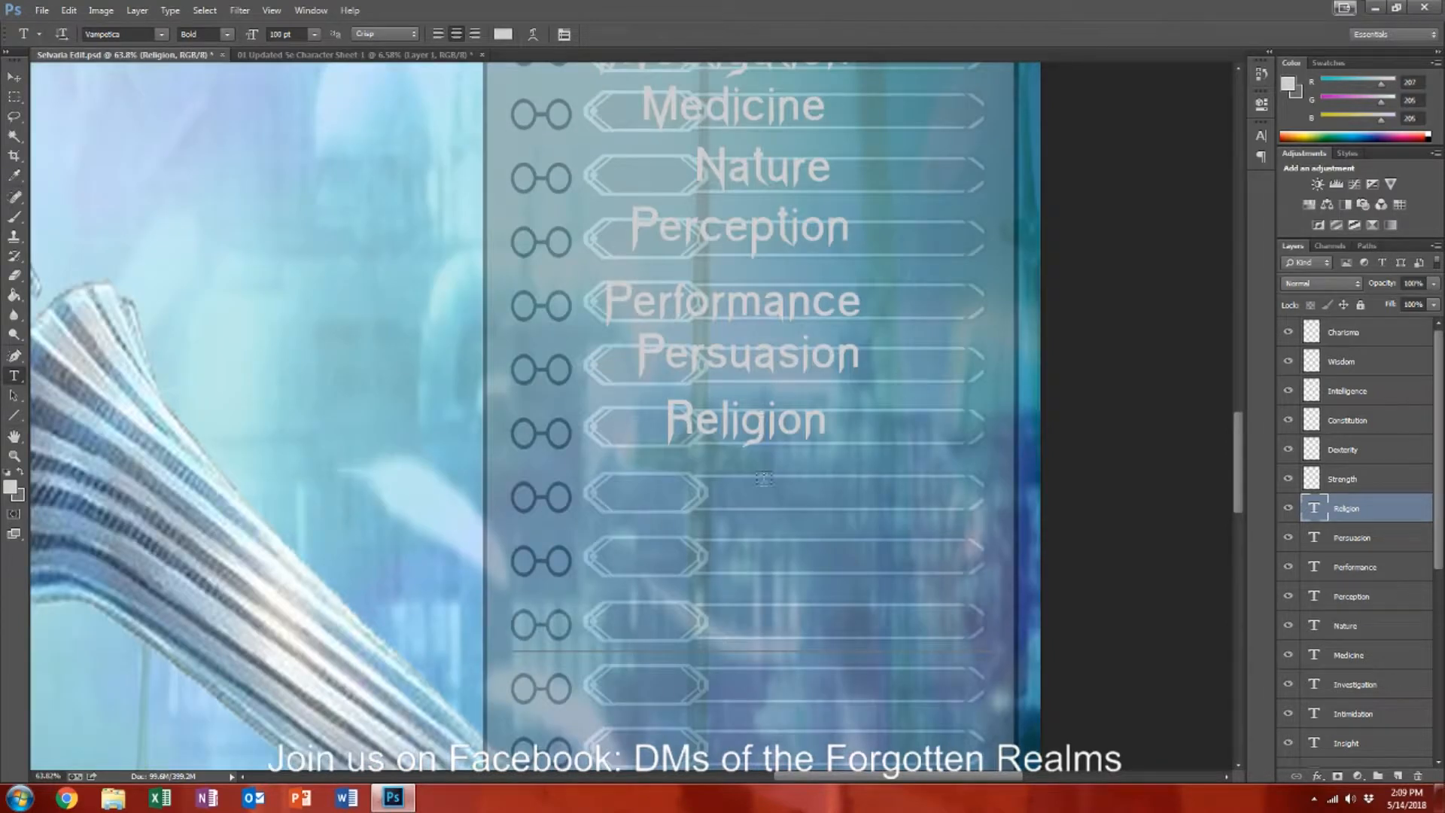
left_click(760, 493)
type("S")
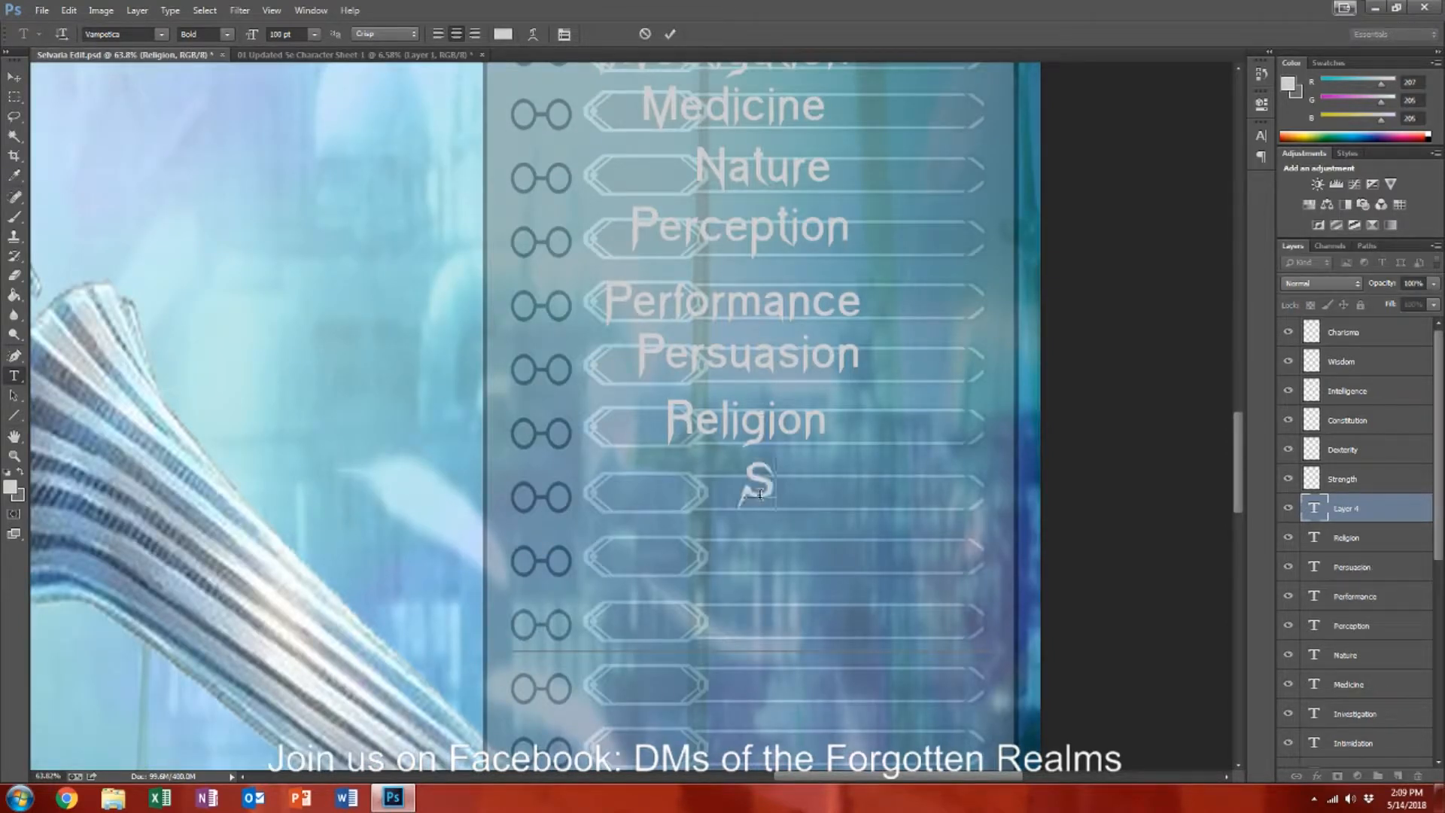
type("light of Hand")
key("ctrl+Return")
left_click(764, 555)
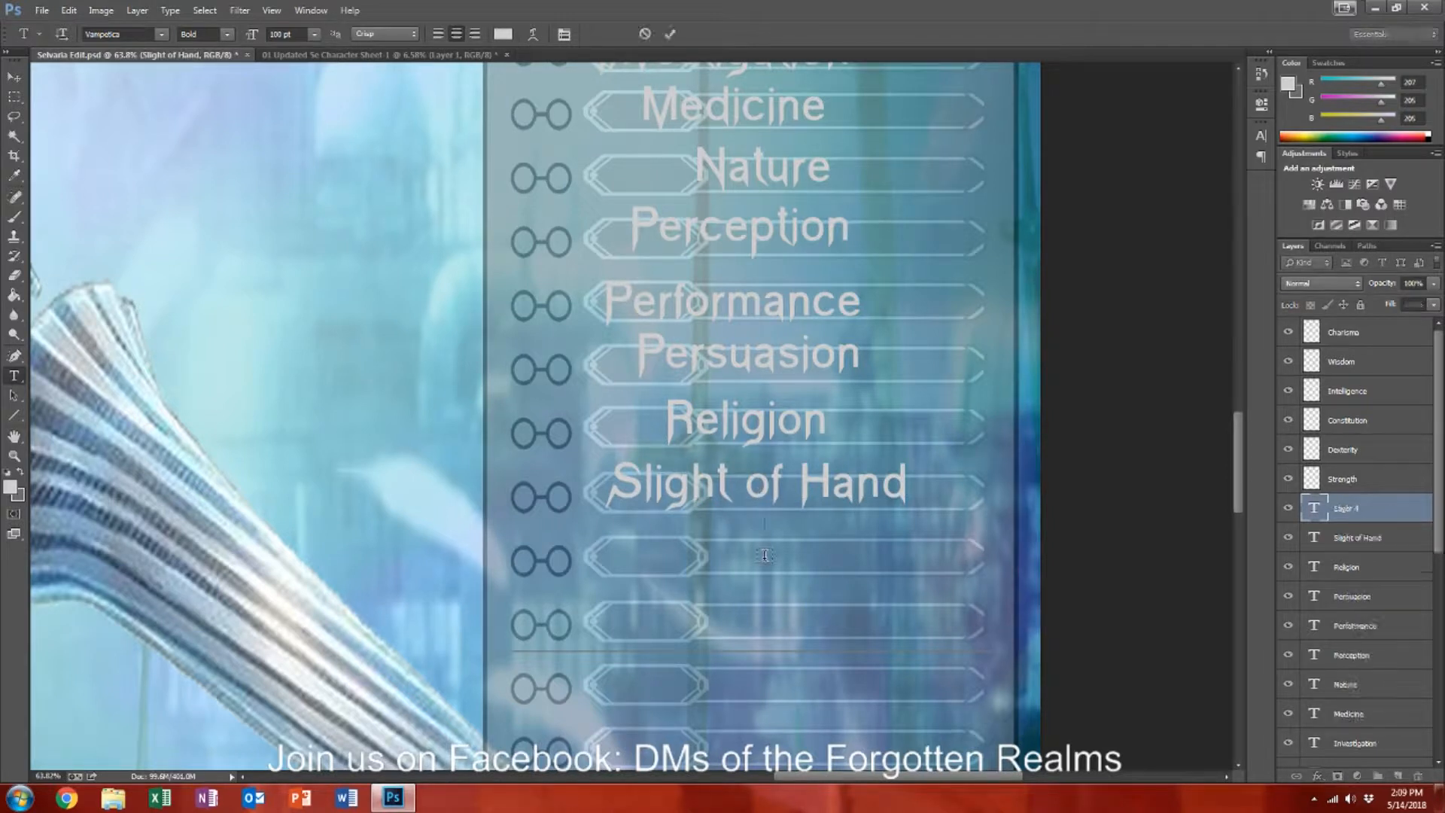
Step: Try capitalizing "of" in the "Slight of Hand" label, and restore its lowercase letter
key("ctrl+Return")
left_click(769, 487)
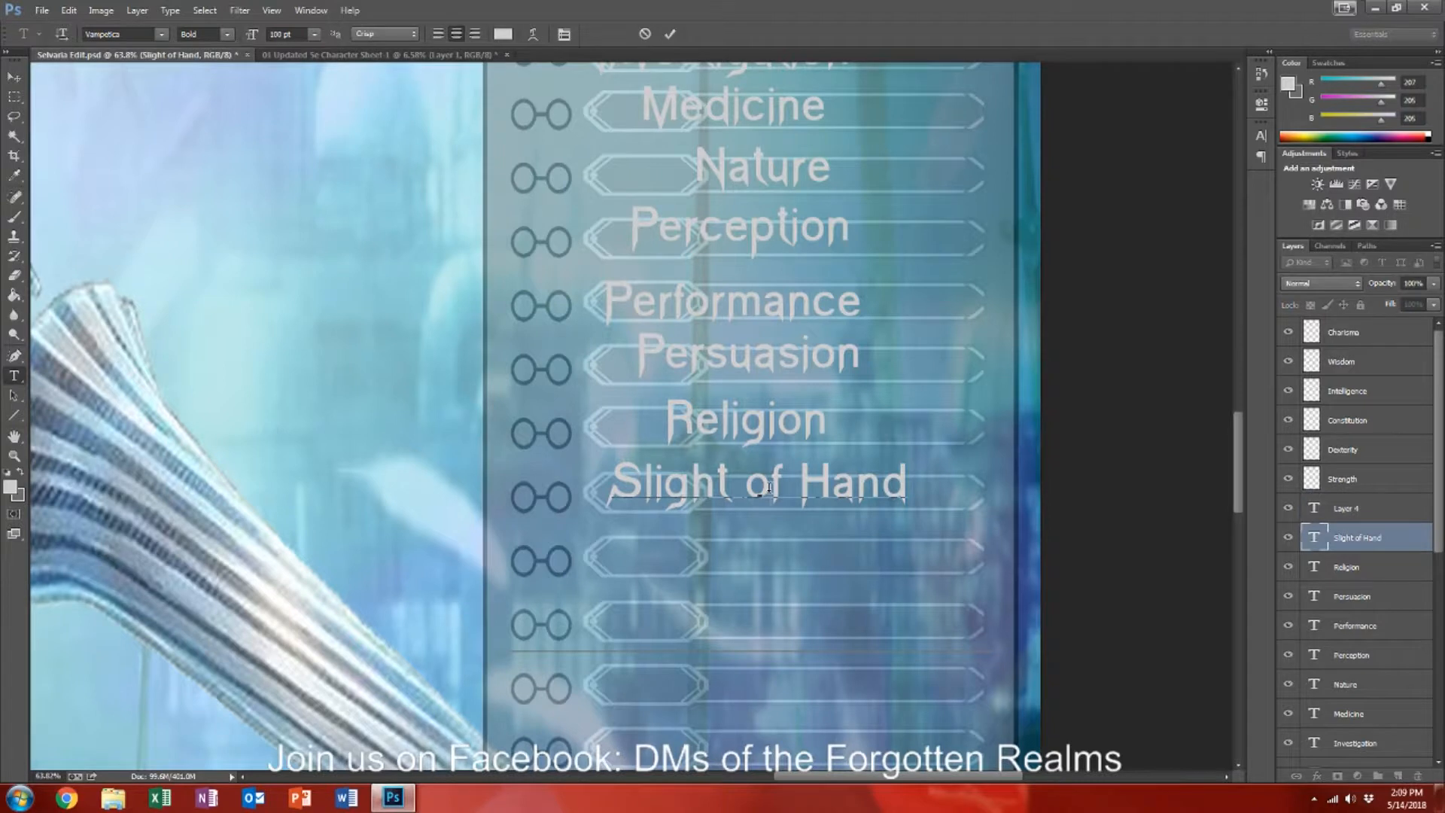
key("BackSpace")
type("O")
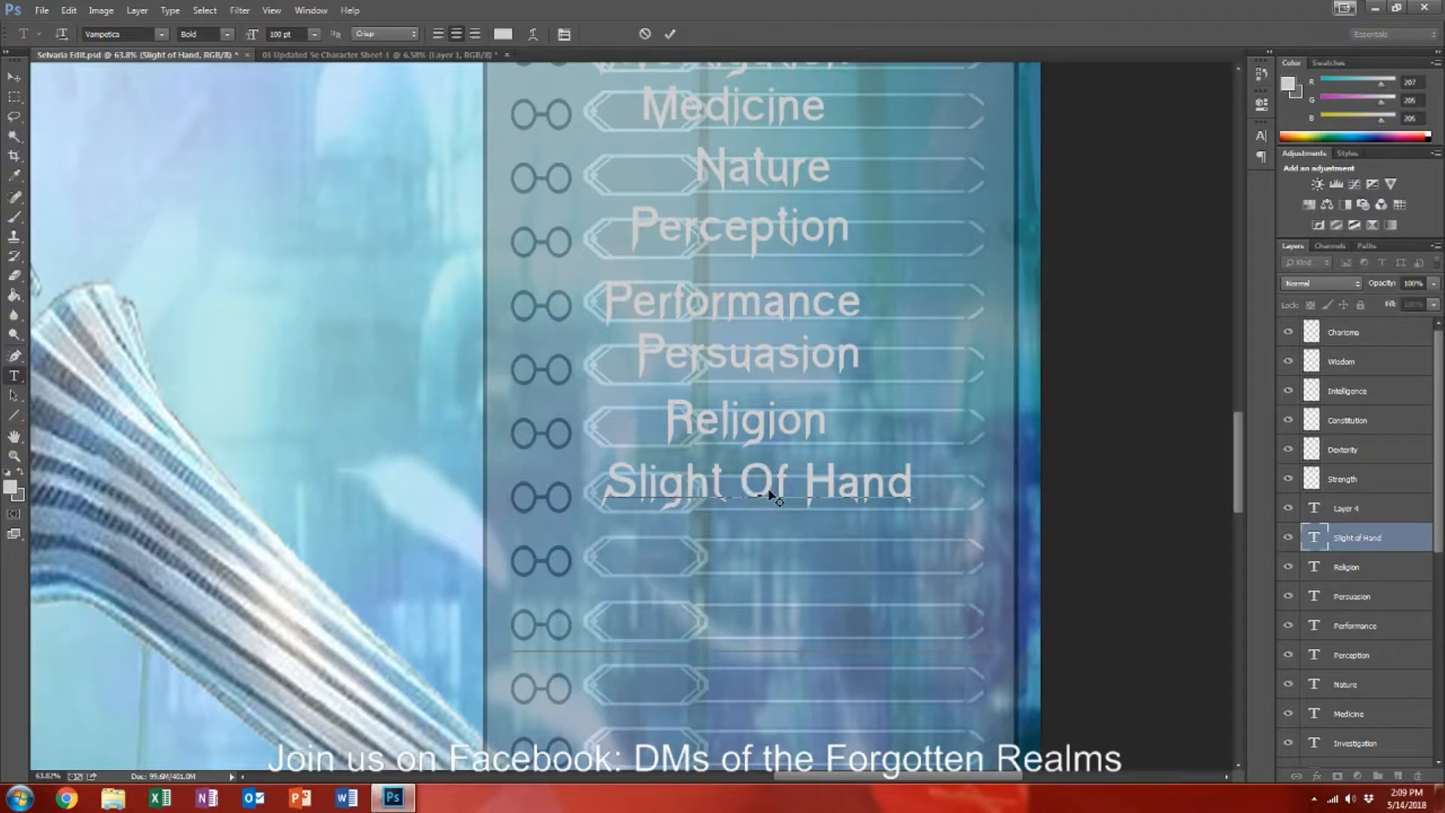
key("BackSpace")
type("o")
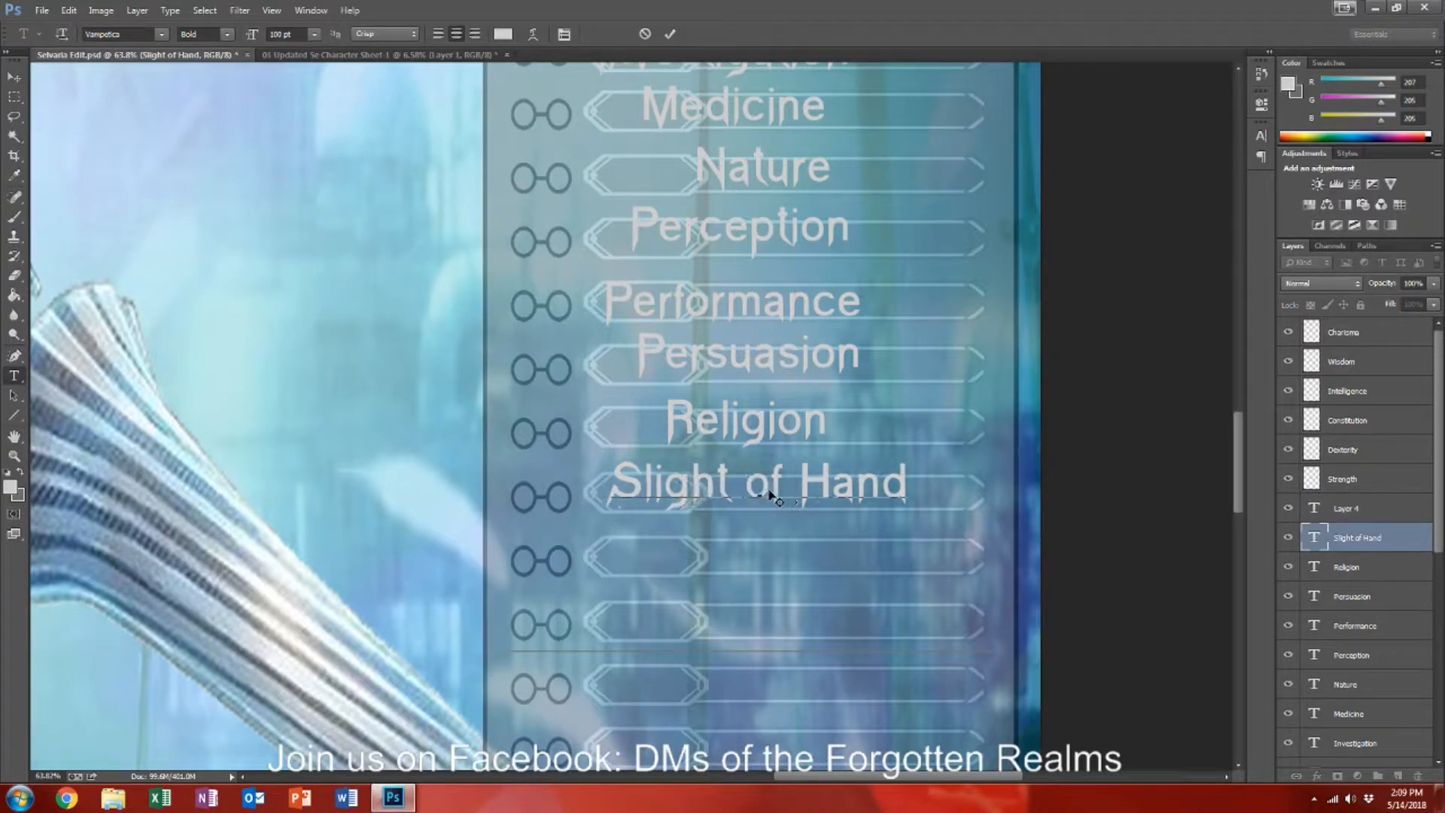
Step: Reopen the empty text layer at the seventeenth slot bar and enter "Stealth" as its label
left_click(766, 560)
left_click(1347, 509)
double_click(1348, 509)
double_click(1317, 510)
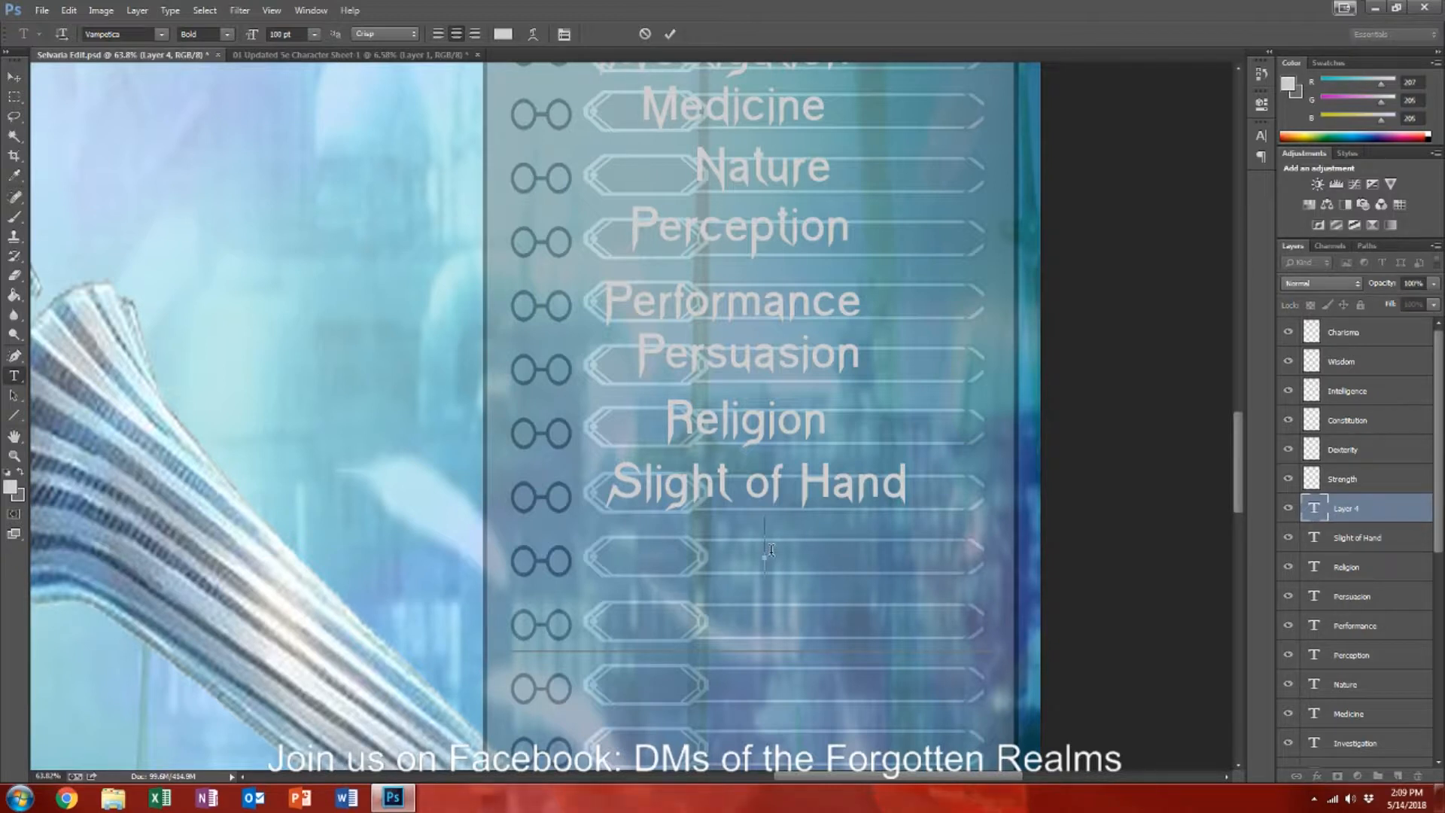
type("Stelth")
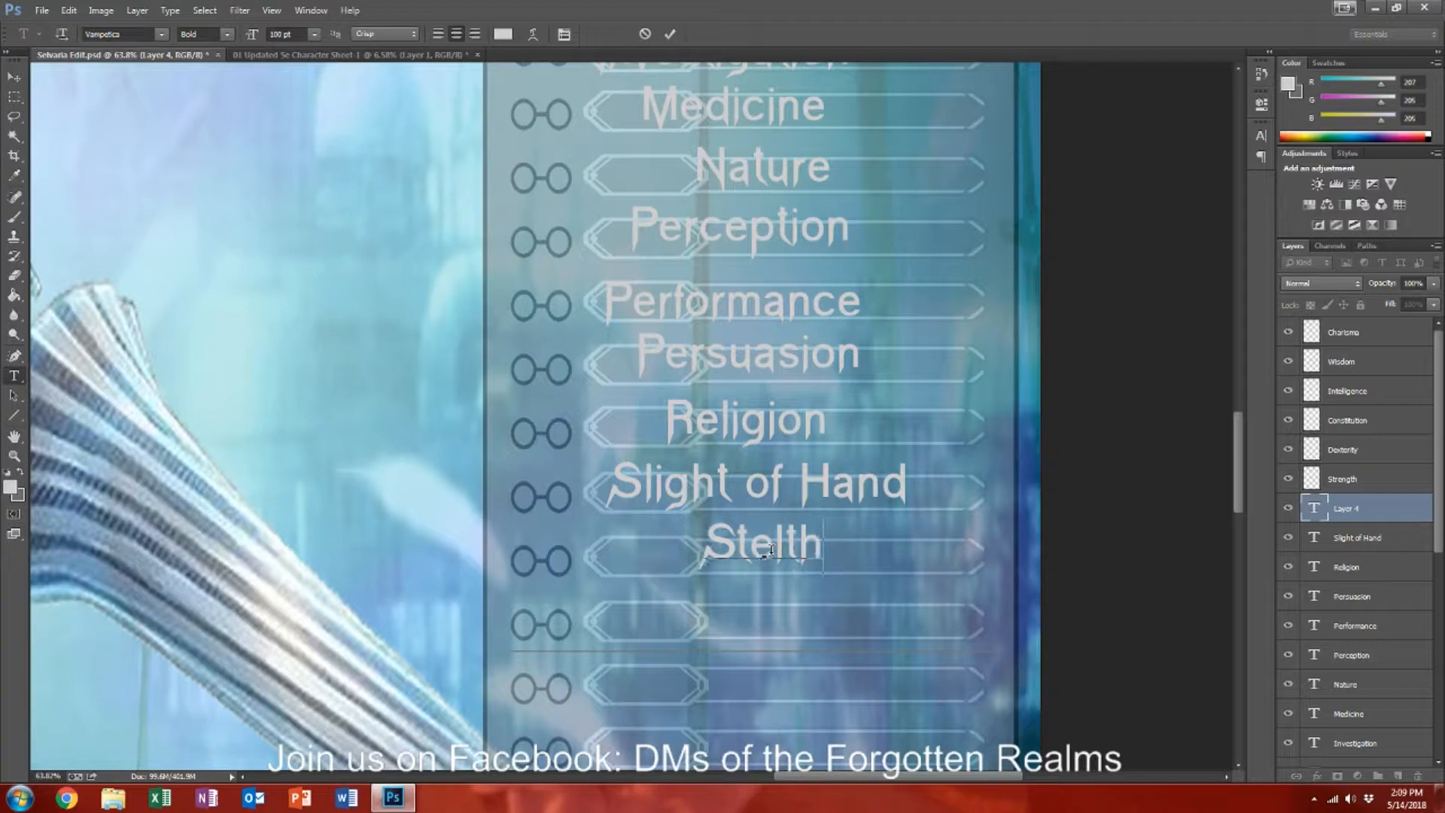
key("BackSpace")
key("BackSpace")
key("BackSpace")
type("a")
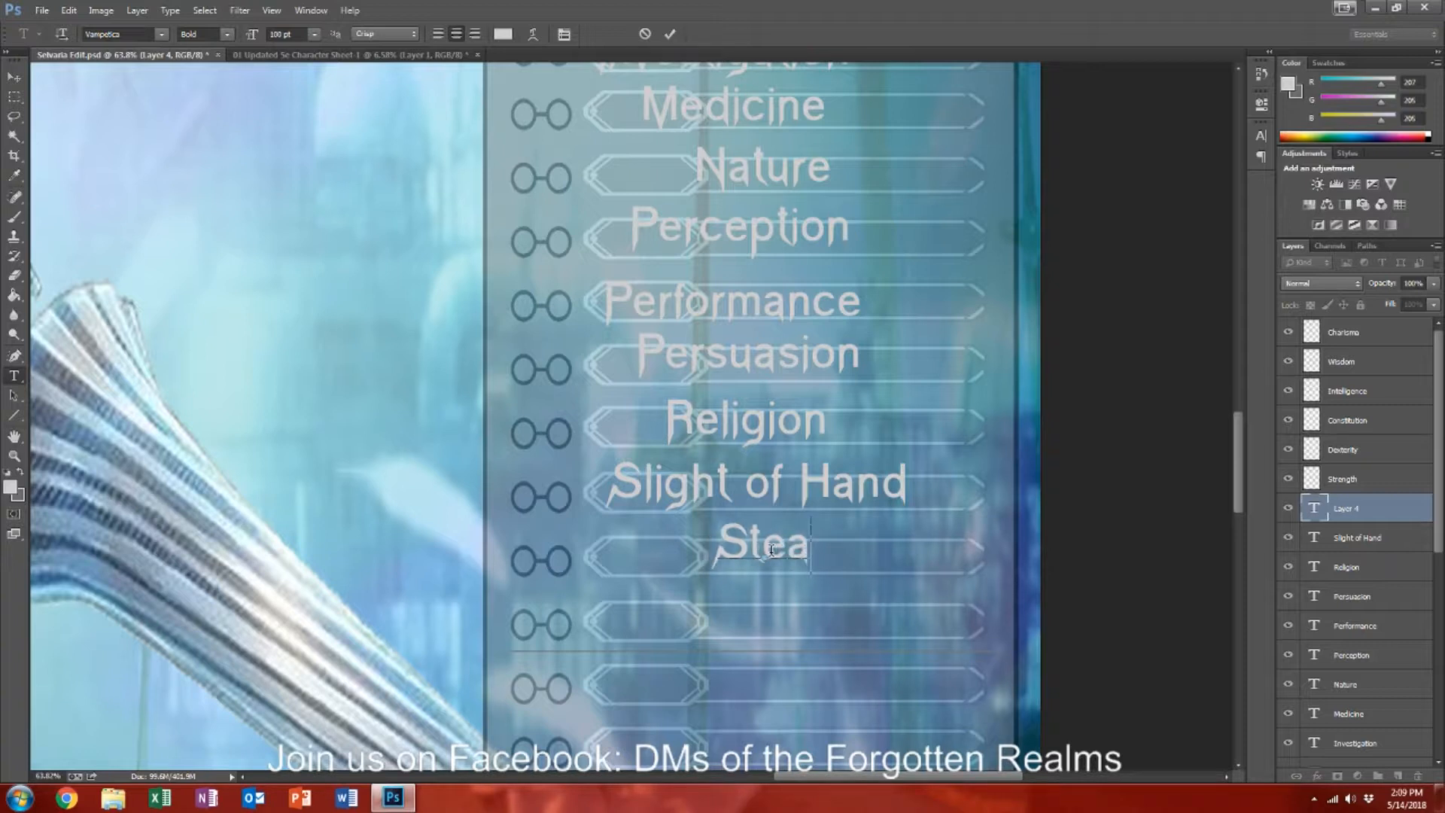
type("lth")
key("ctrl+Return")
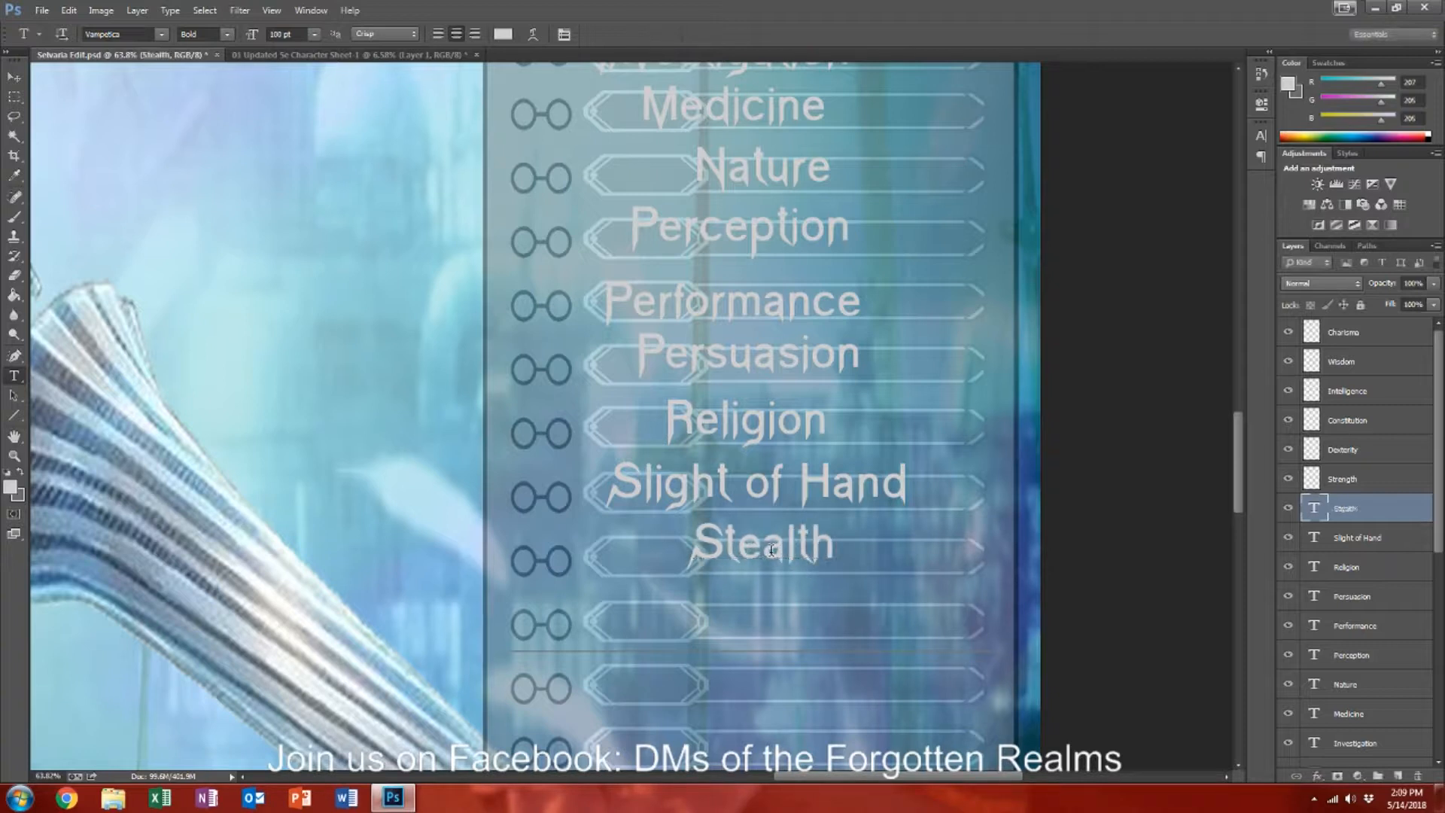
Step: Add the text label "Survival" at the eighteenth slot bar
left_click(722, 626)
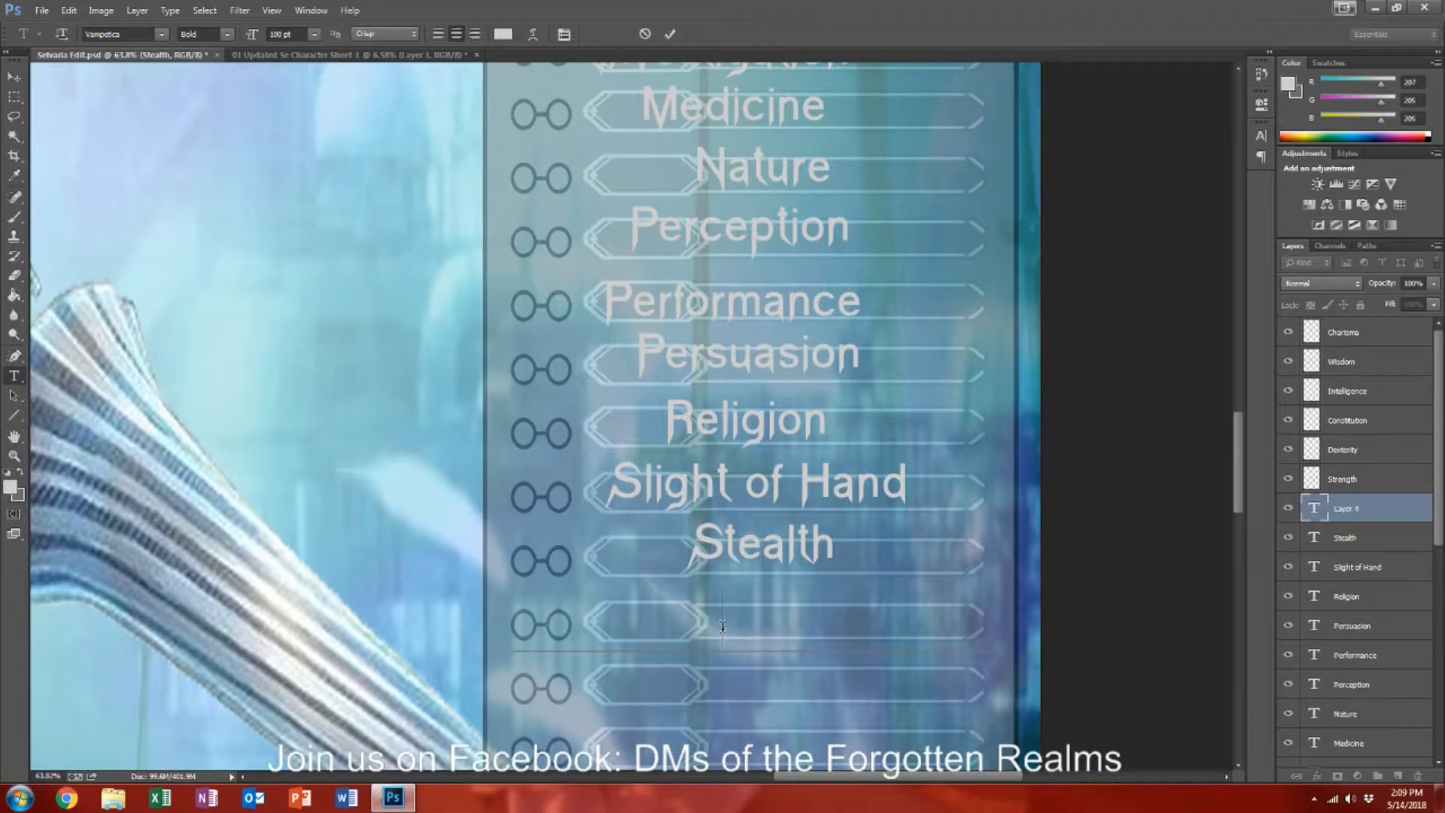
type("Survival")
key("ctrl+Return")
Step: Add the text label "Enchanting" at the nineteenth slot bar, correcting its spelling
scroll(864, 454, "down", 3)
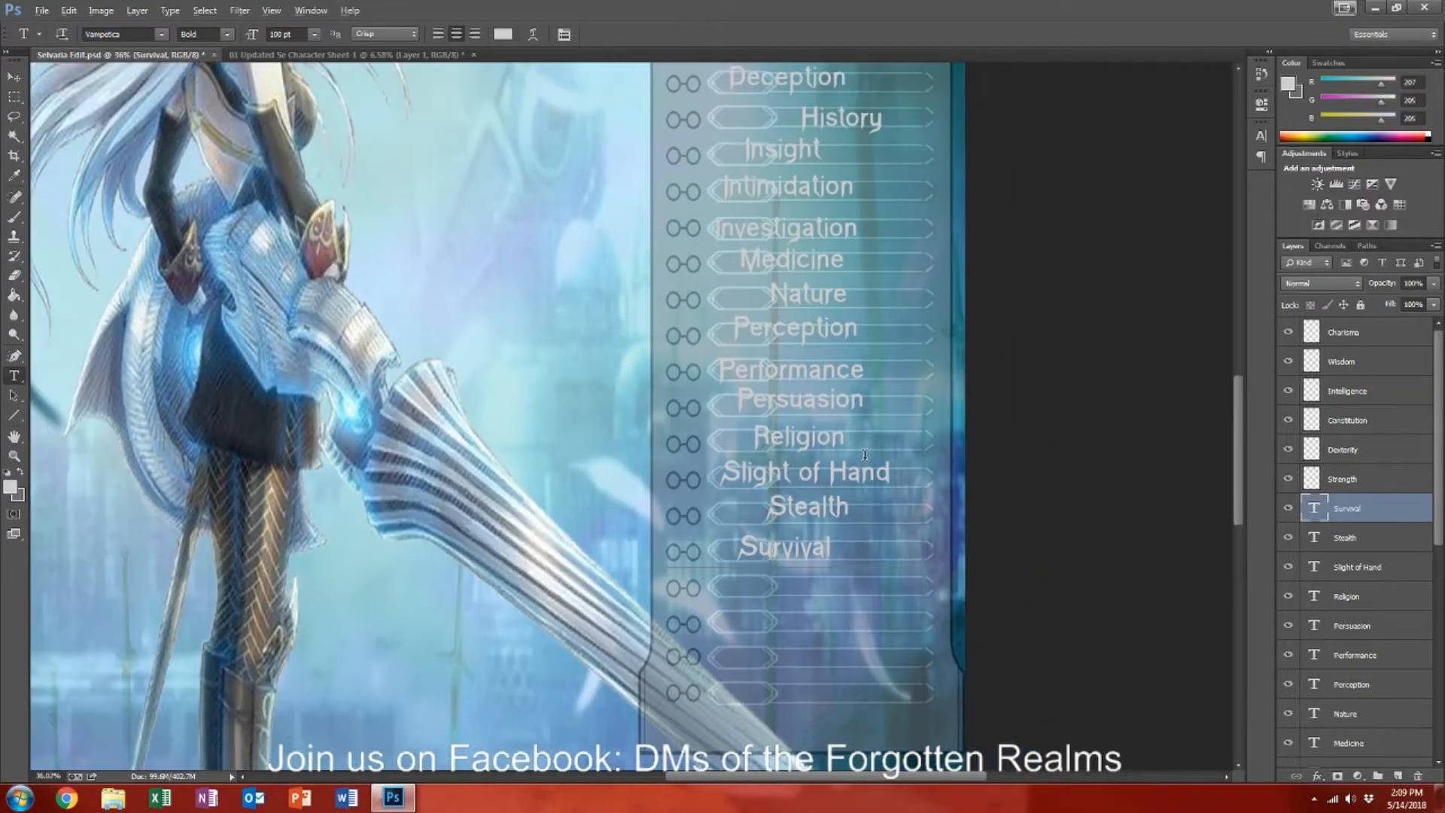
left_click(788, 591)
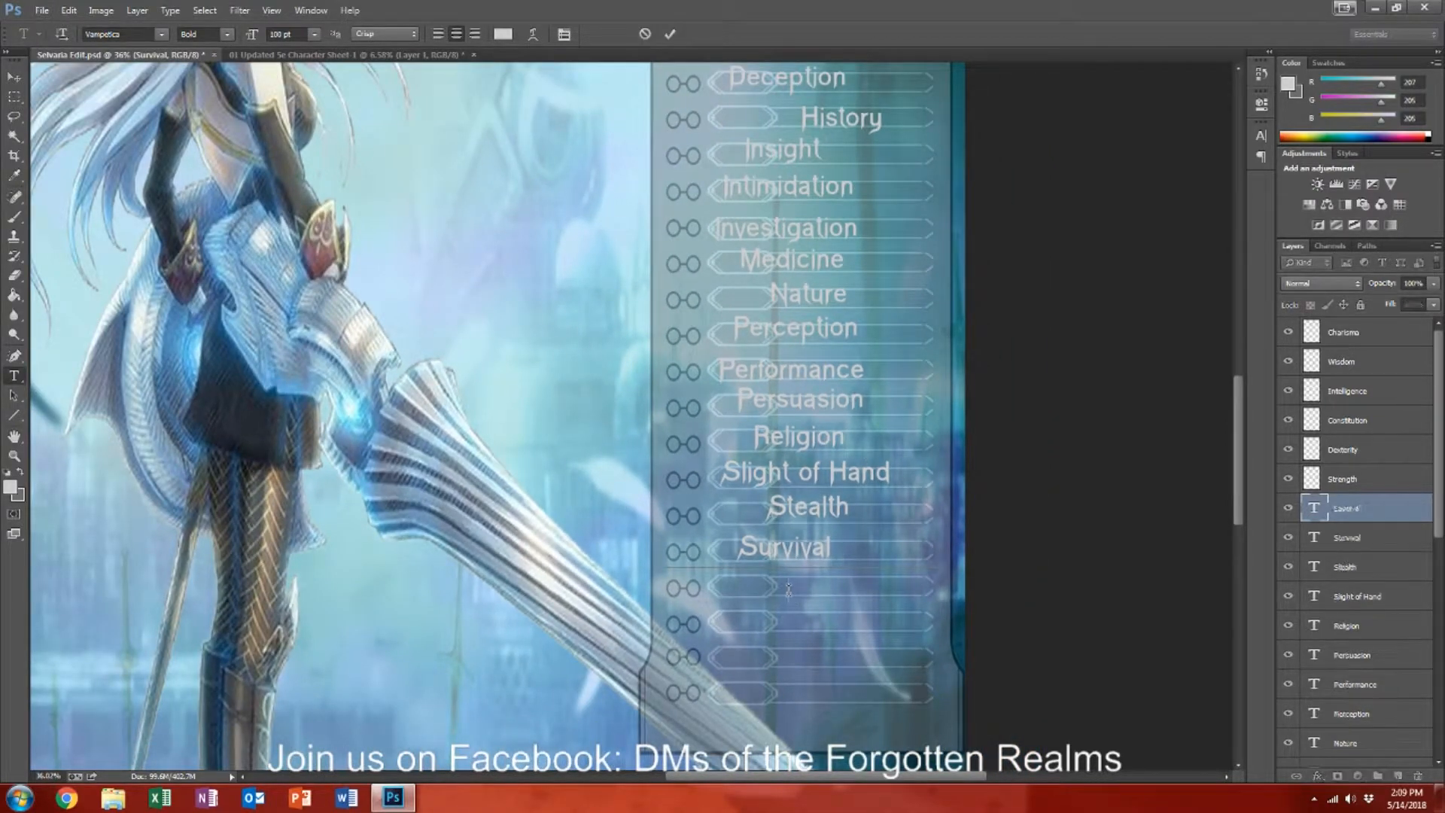
type("Echanting")
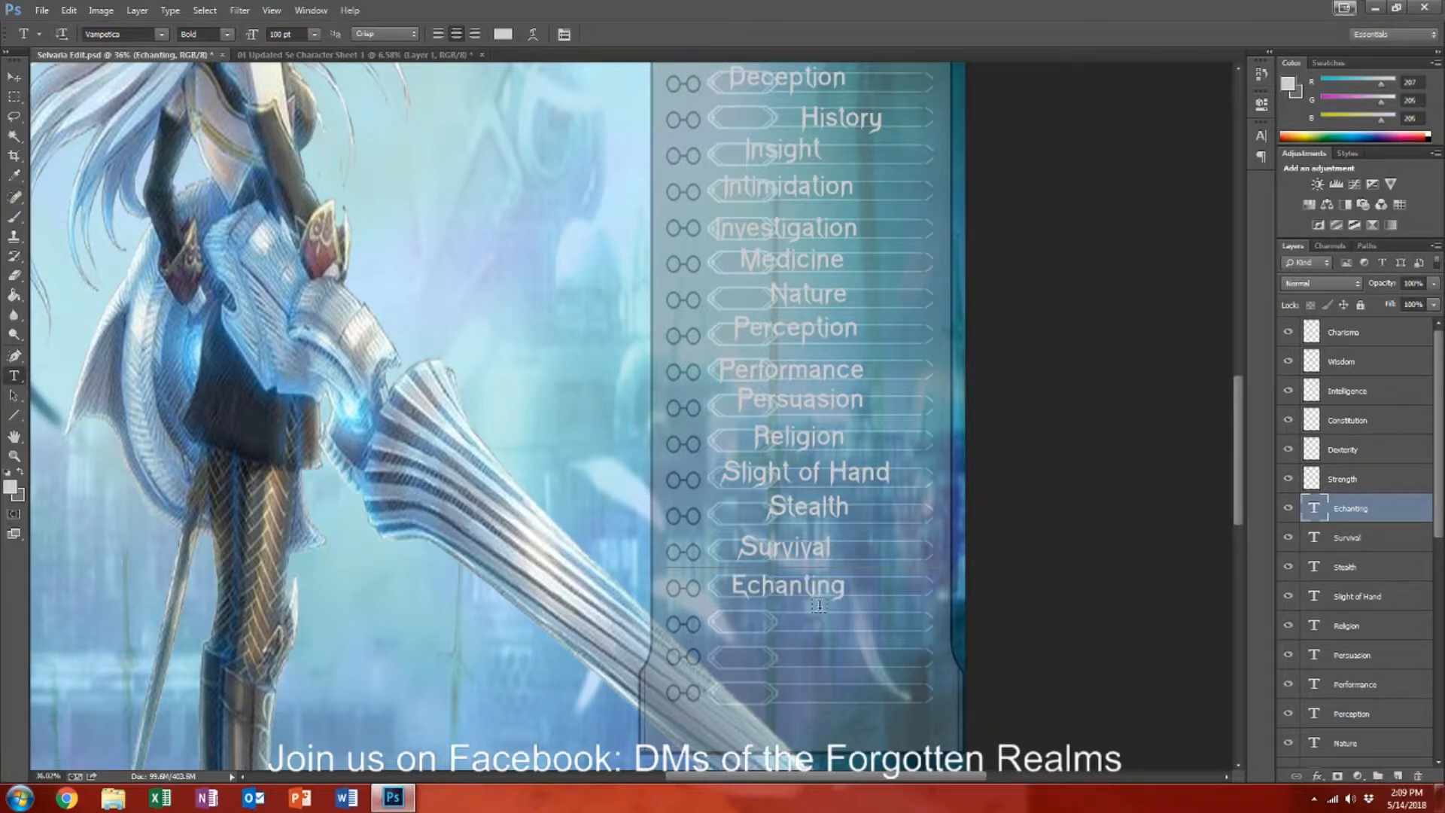
left_click(748, 585)
type("n")
left_click(791, 621)
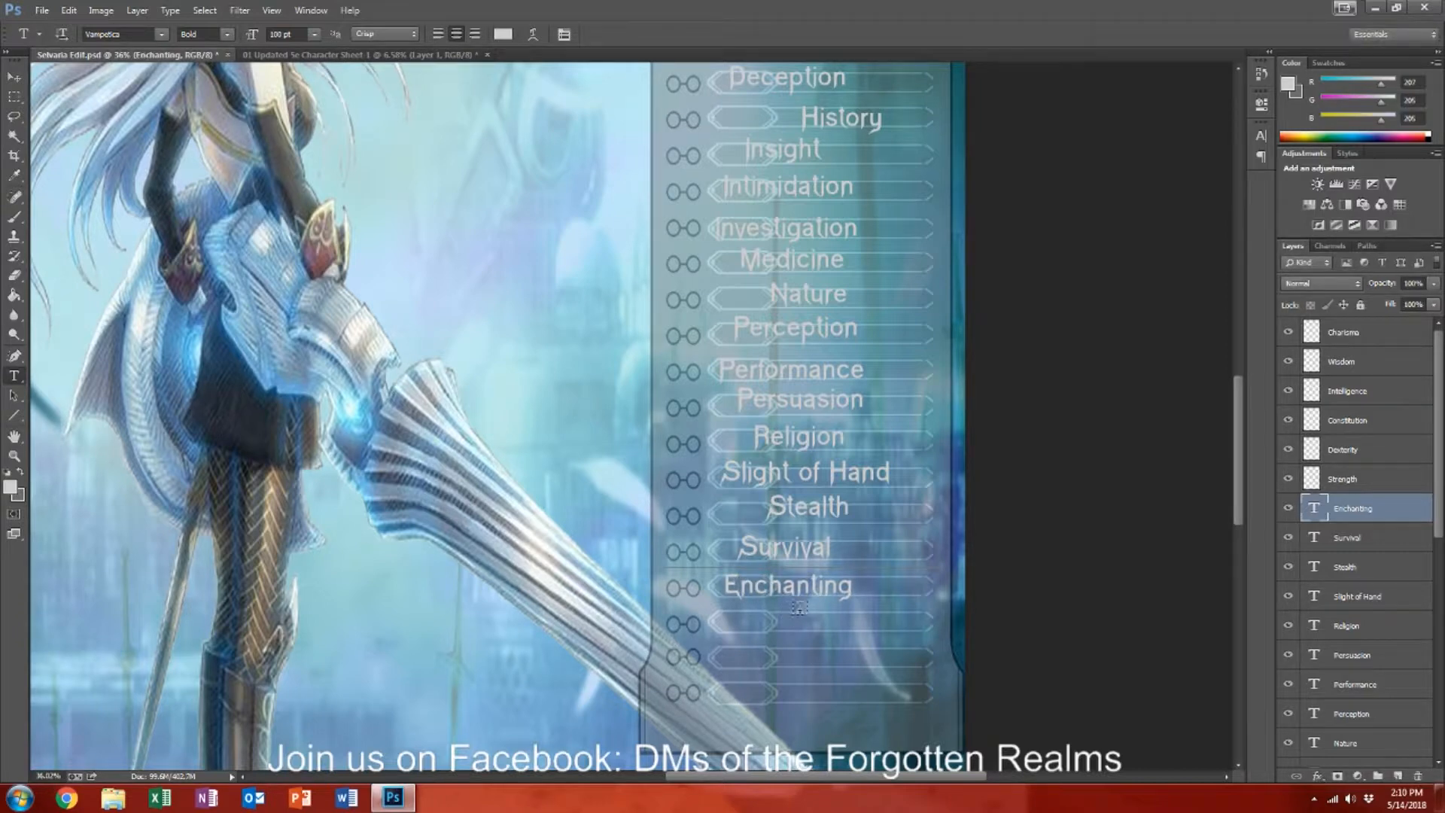
Step: Scale the "Animal Handling" label to about 79% width and 58% height so it fits inside the second slot bar
scroll(835, 621, "up", 4)
scroll(835, 621, "up", 2)
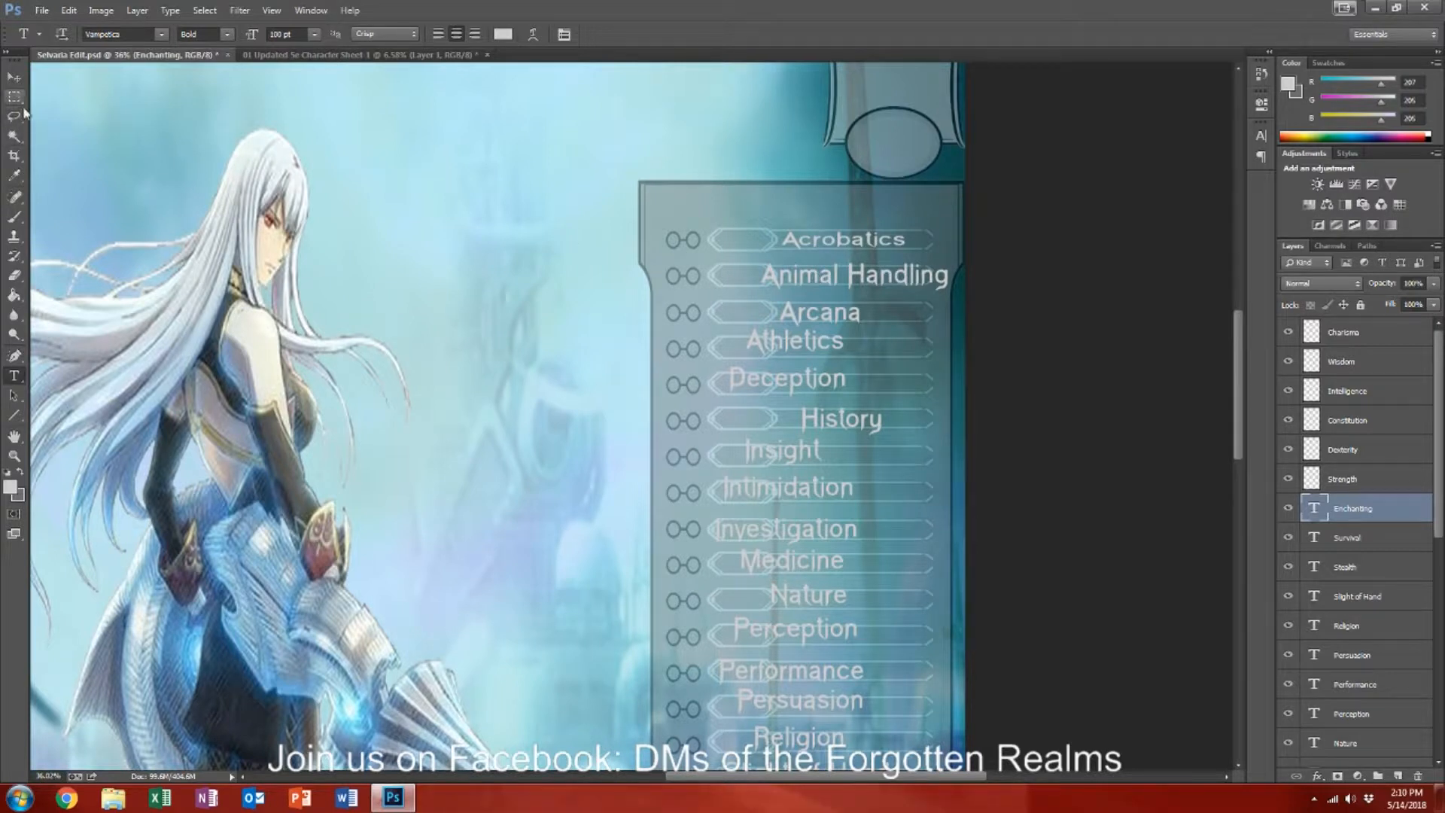
left_click(14, 76)
left_click(811, 278)
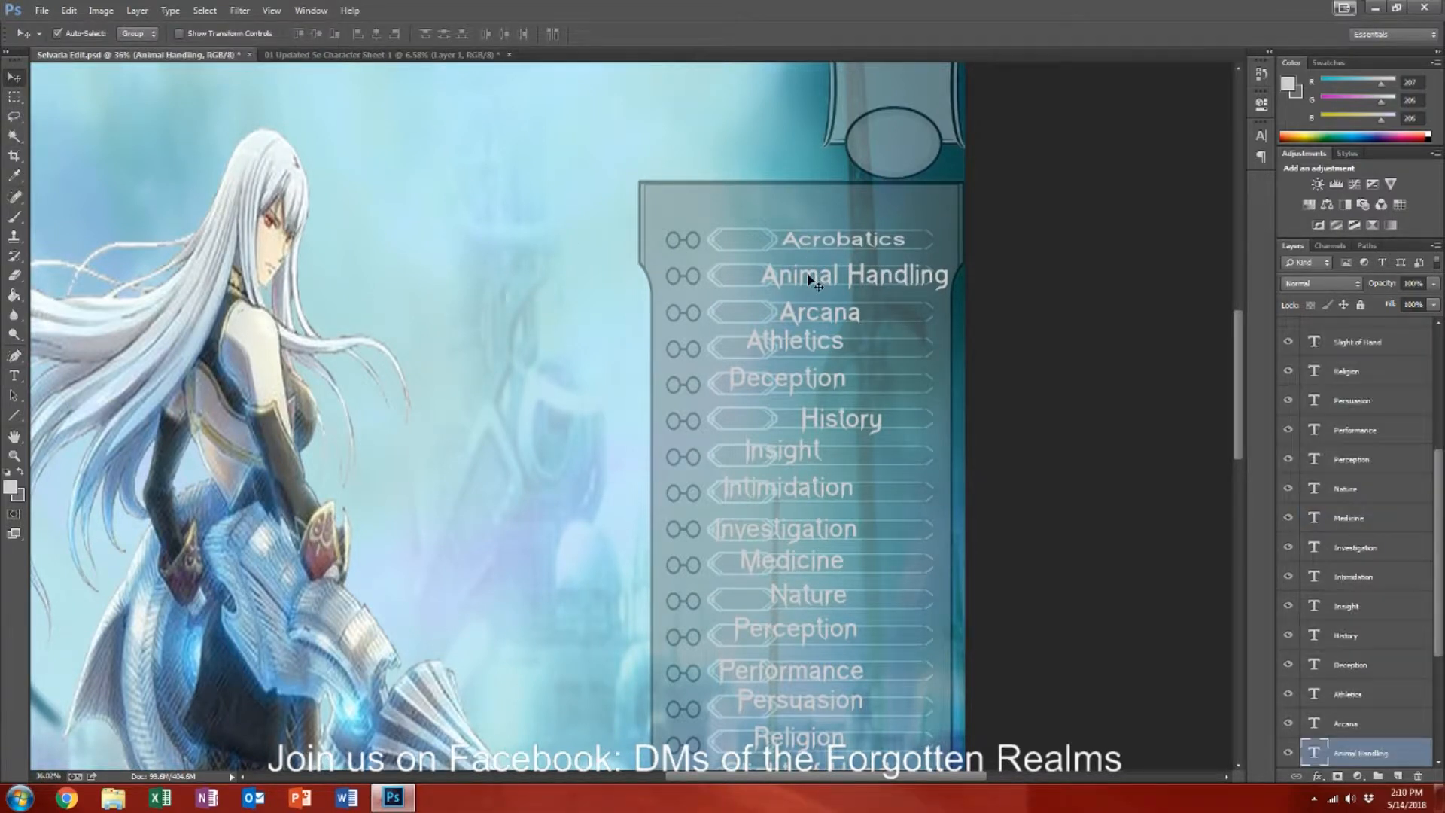
key("ctrl+t")
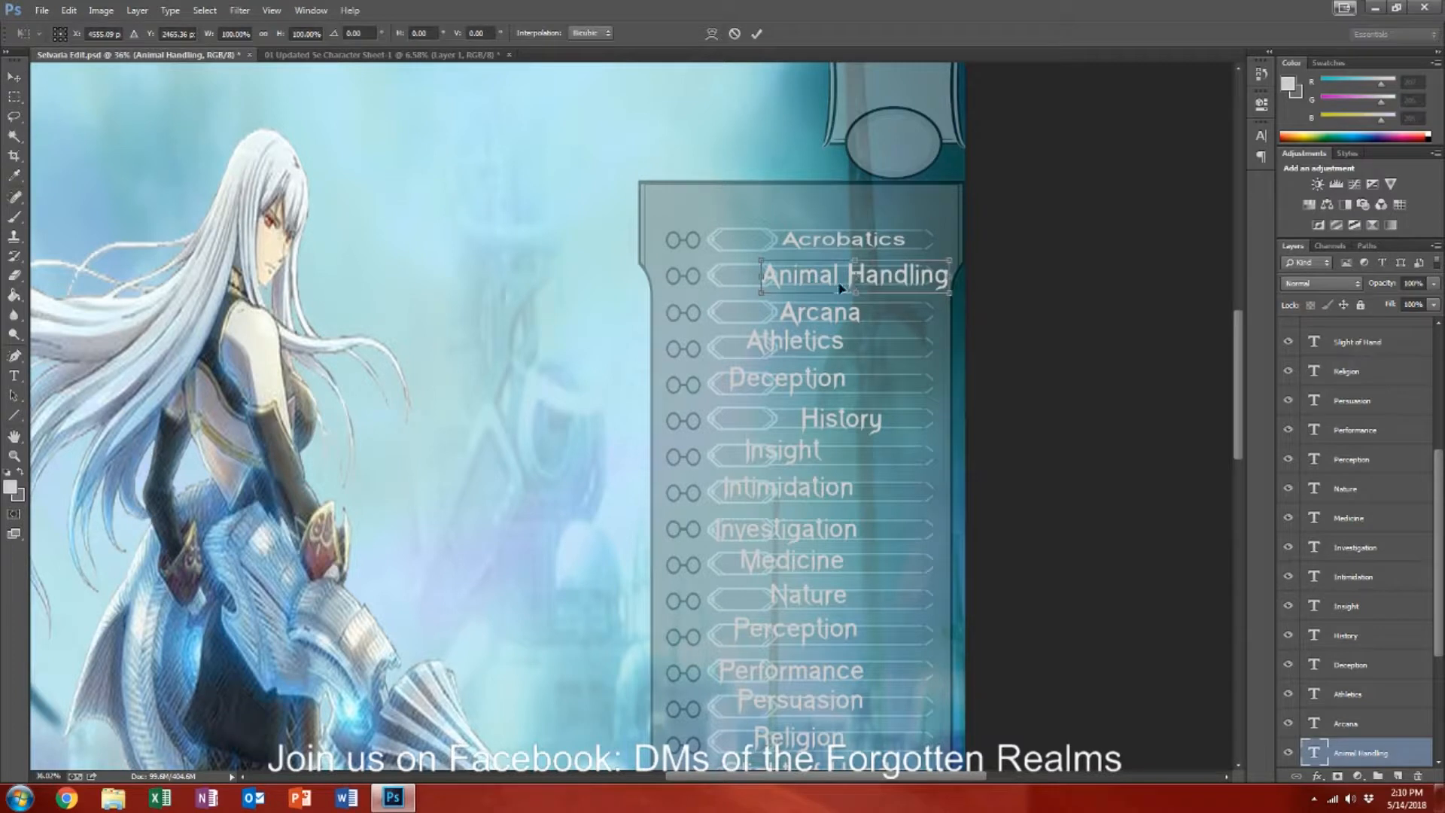
left_click_drag(855, 258, 855, 285)
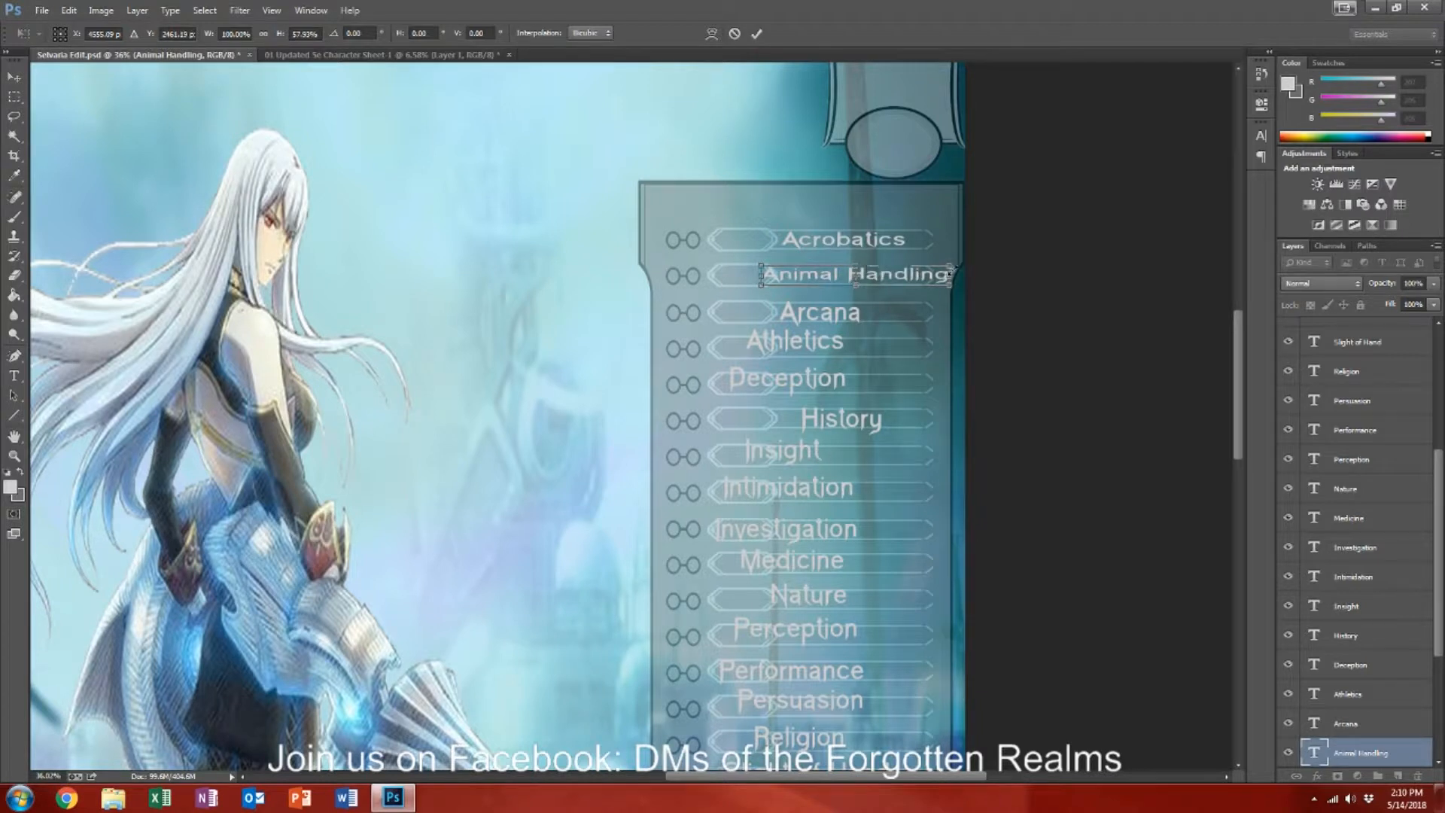
left_click_drag(949, 276, 927, 275)
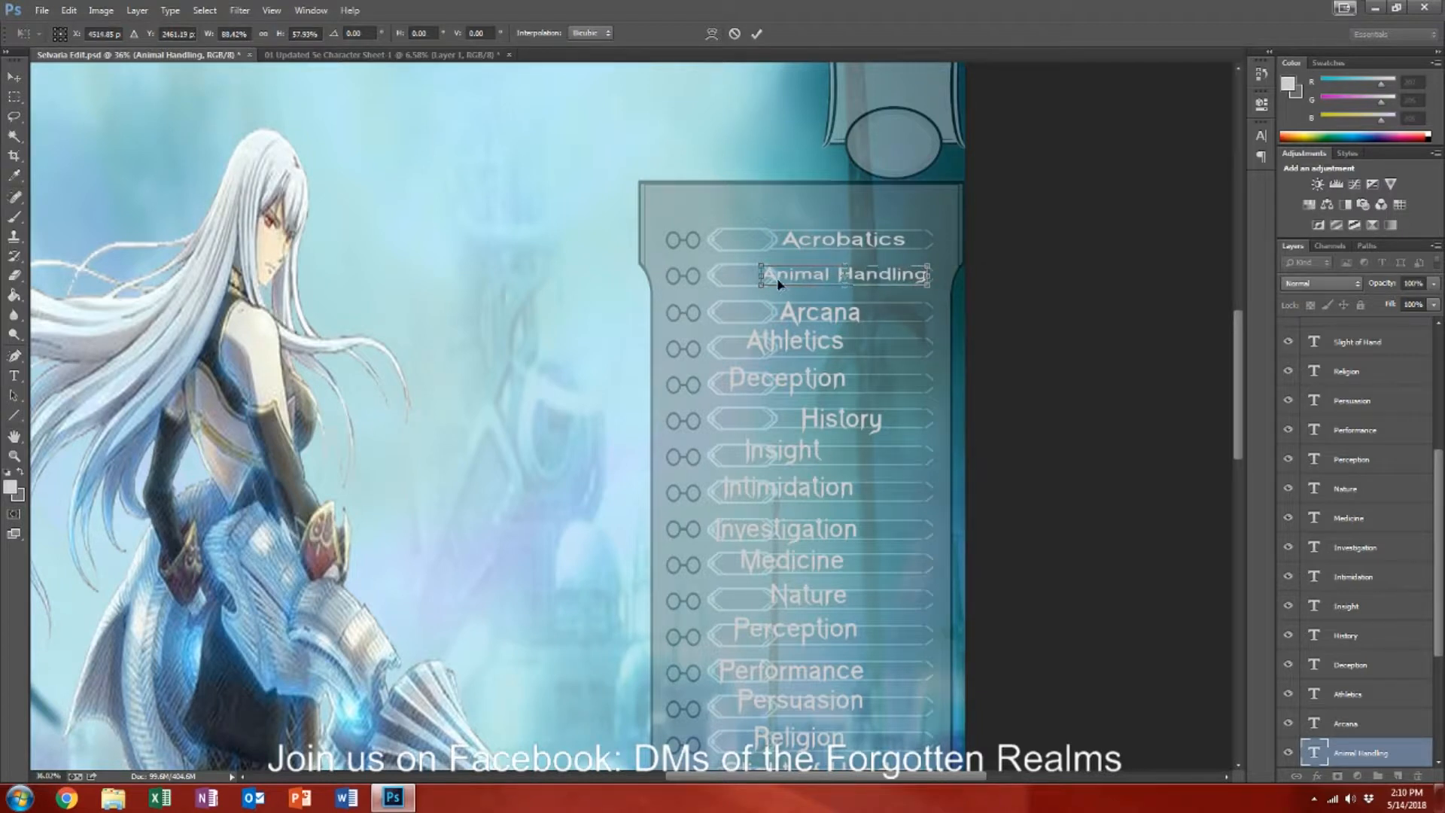
left_click_drag(762, 274, 781, 275)
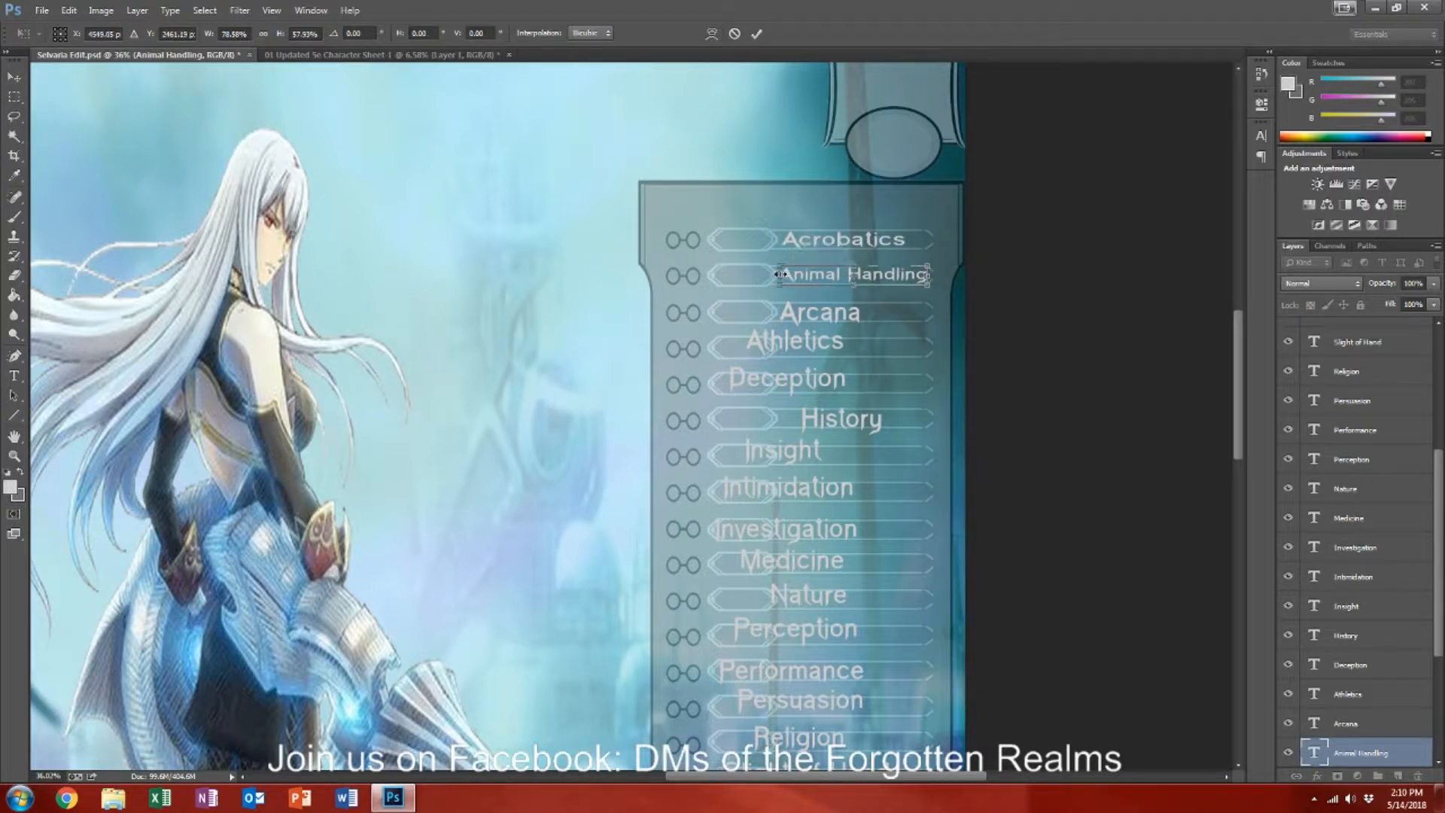
key("Return")
Step: Reduce the "Arcana" label to about 56% height so it fits inside the third slot bar
scroll(886, 394, "up", 4)
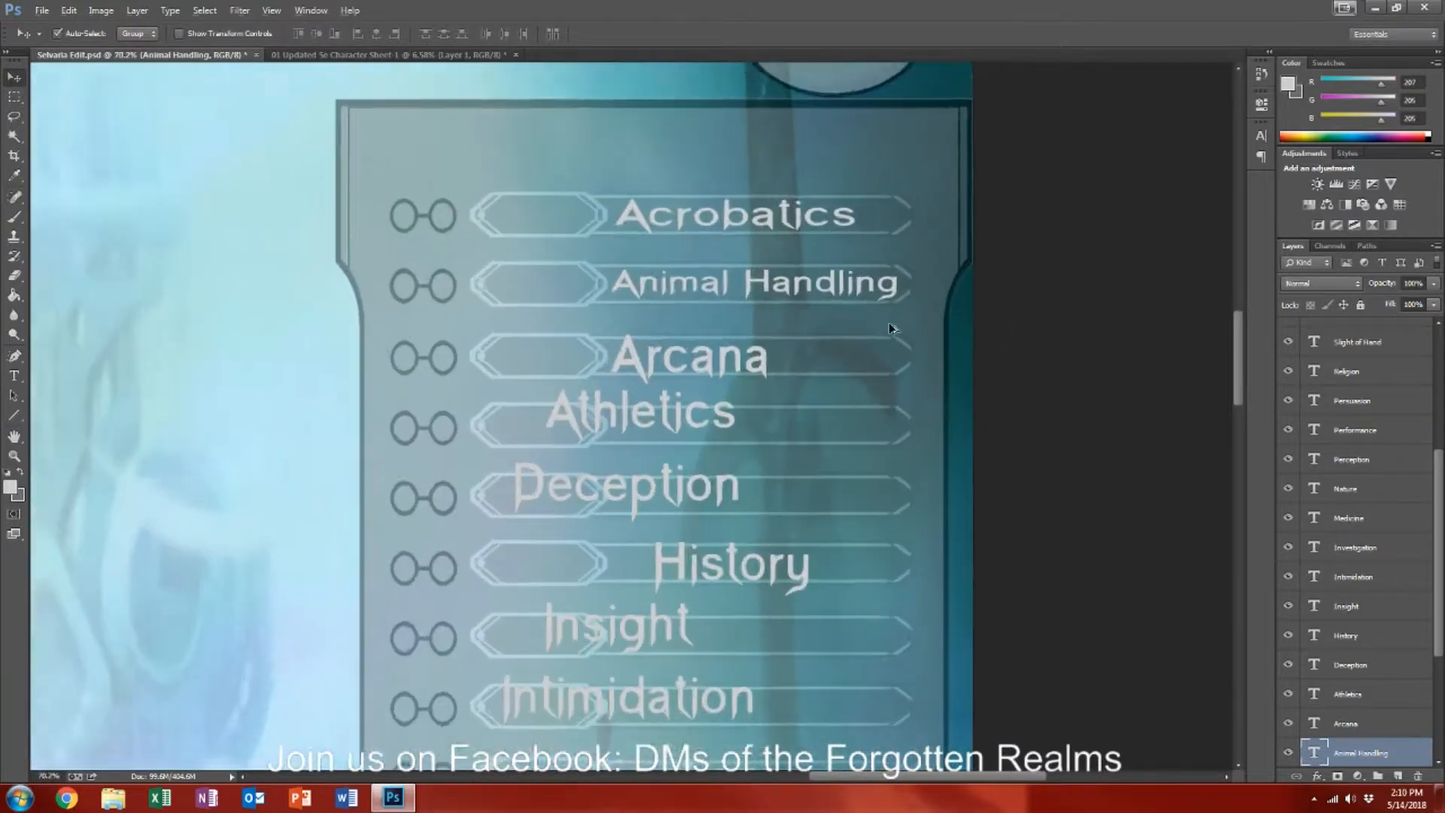
key("alt")
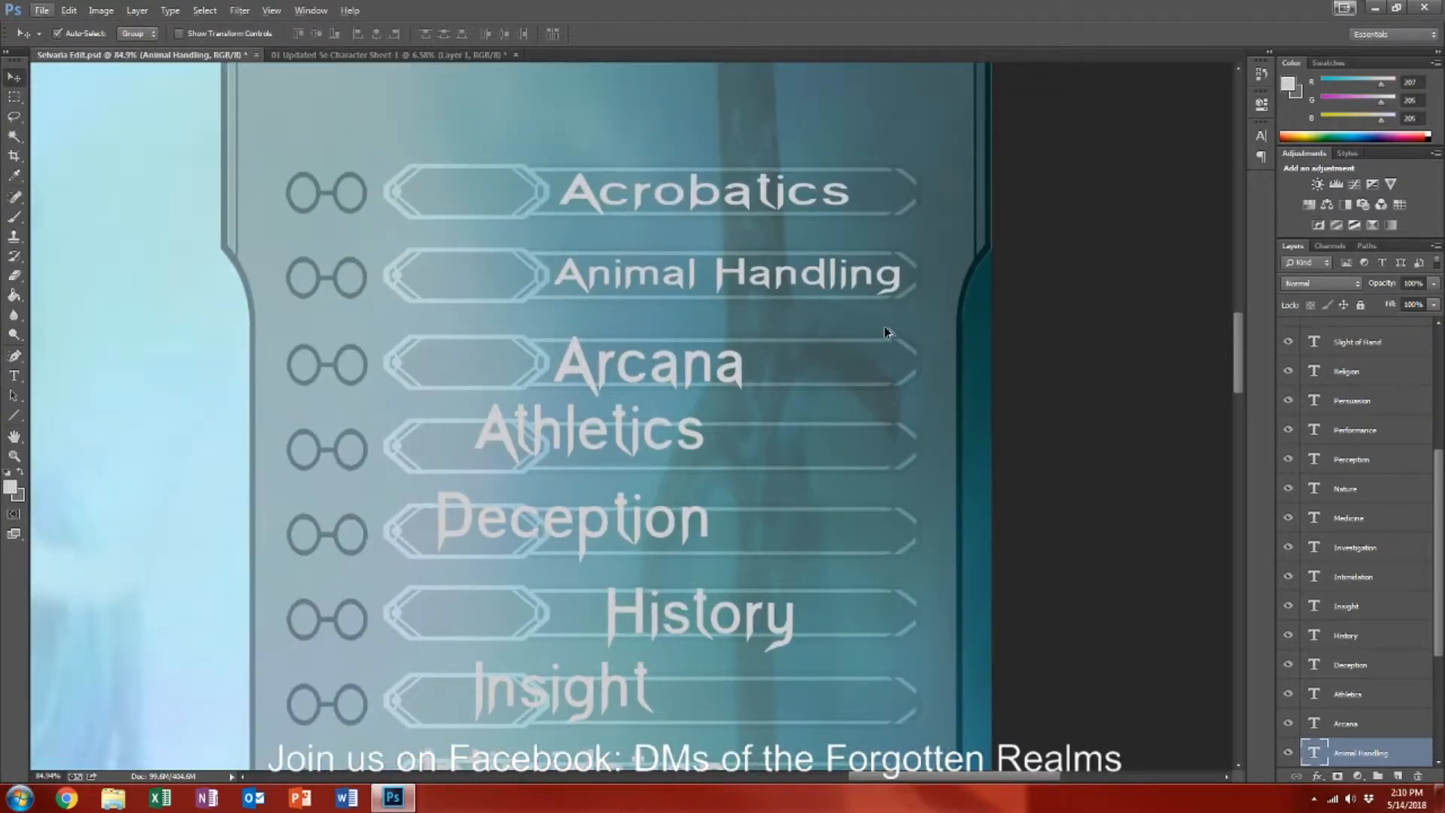
left_click(674, 370)
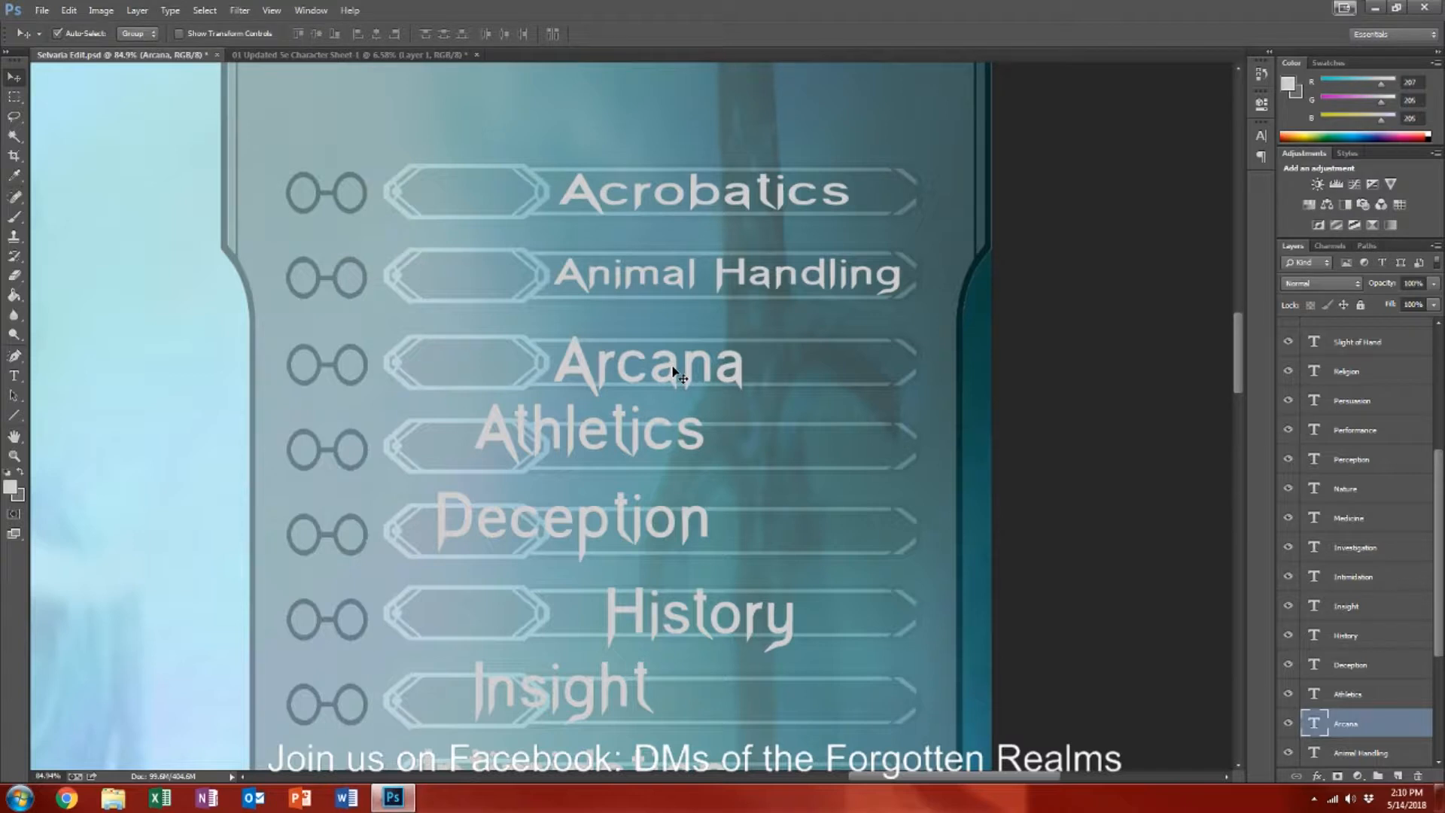
key("ctrl+t")
left_click_drag(653, 325, 647, 338)
left_click_drag(651, 409, 654, 387)
key("Return")
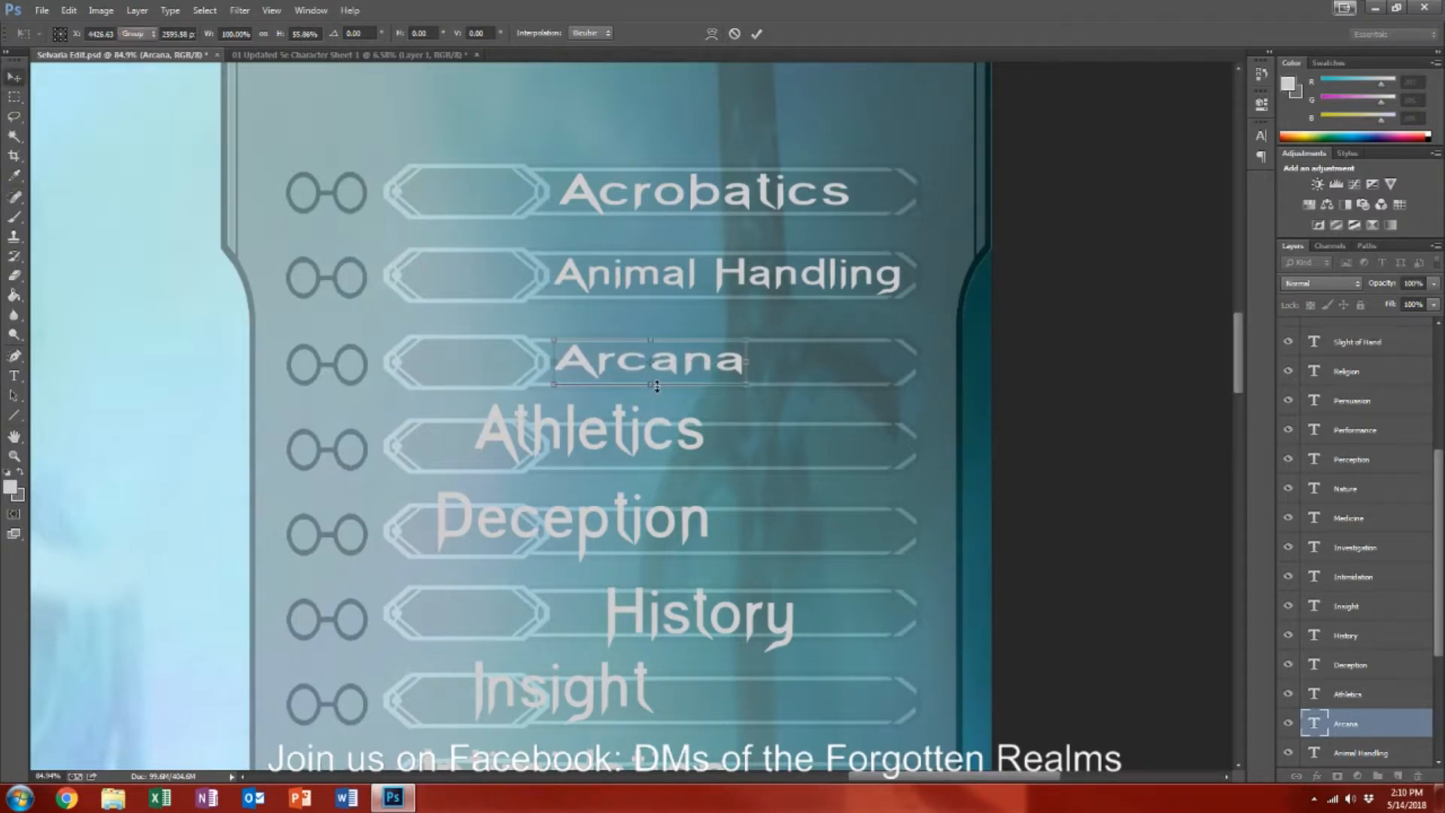
Step: Nudge the "Acrobatics" label slightly left to line up its start with the labels below it
left_click(606, 193)
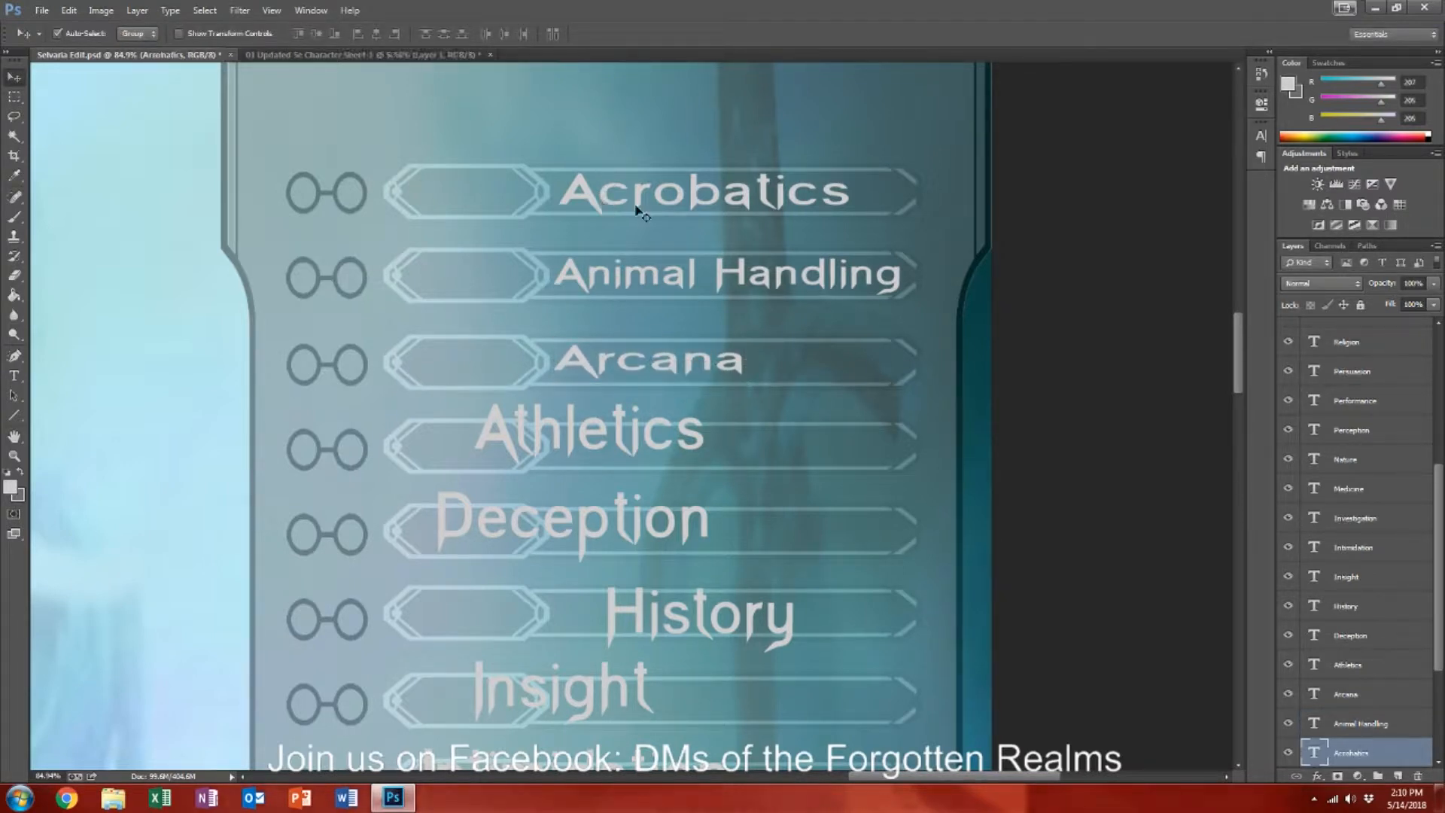
key("Left")
key("Left")
key("Left")
key("Left")
key("Left")
key("Left")
key("Left")
key("Left")
key("Left")
key("Left")
key("Left")
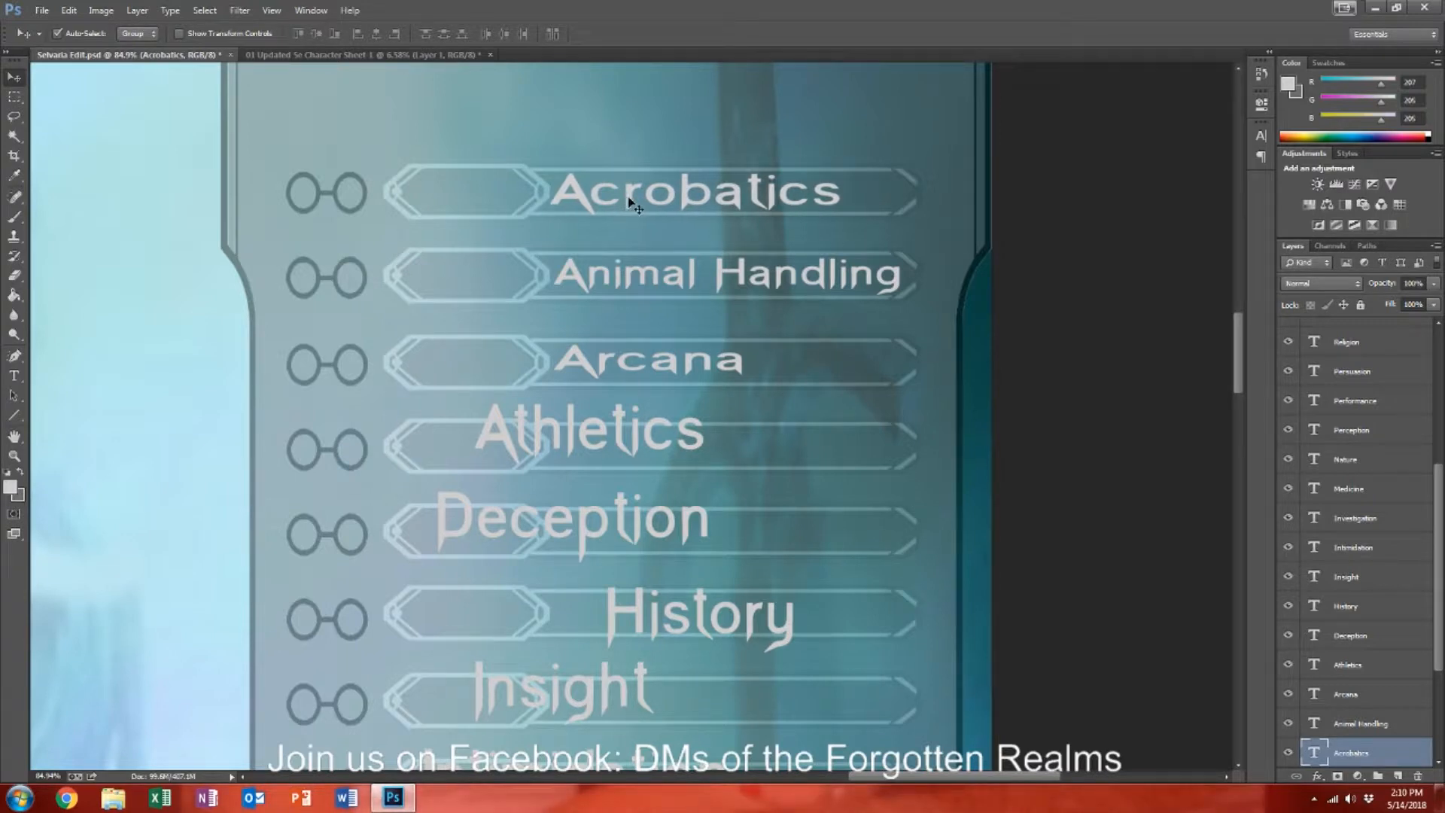
Step: Move the "Athletics" label into the fourth slot bar, reduce it to about 57% height and narrow it slightly
left_click(594, 452)
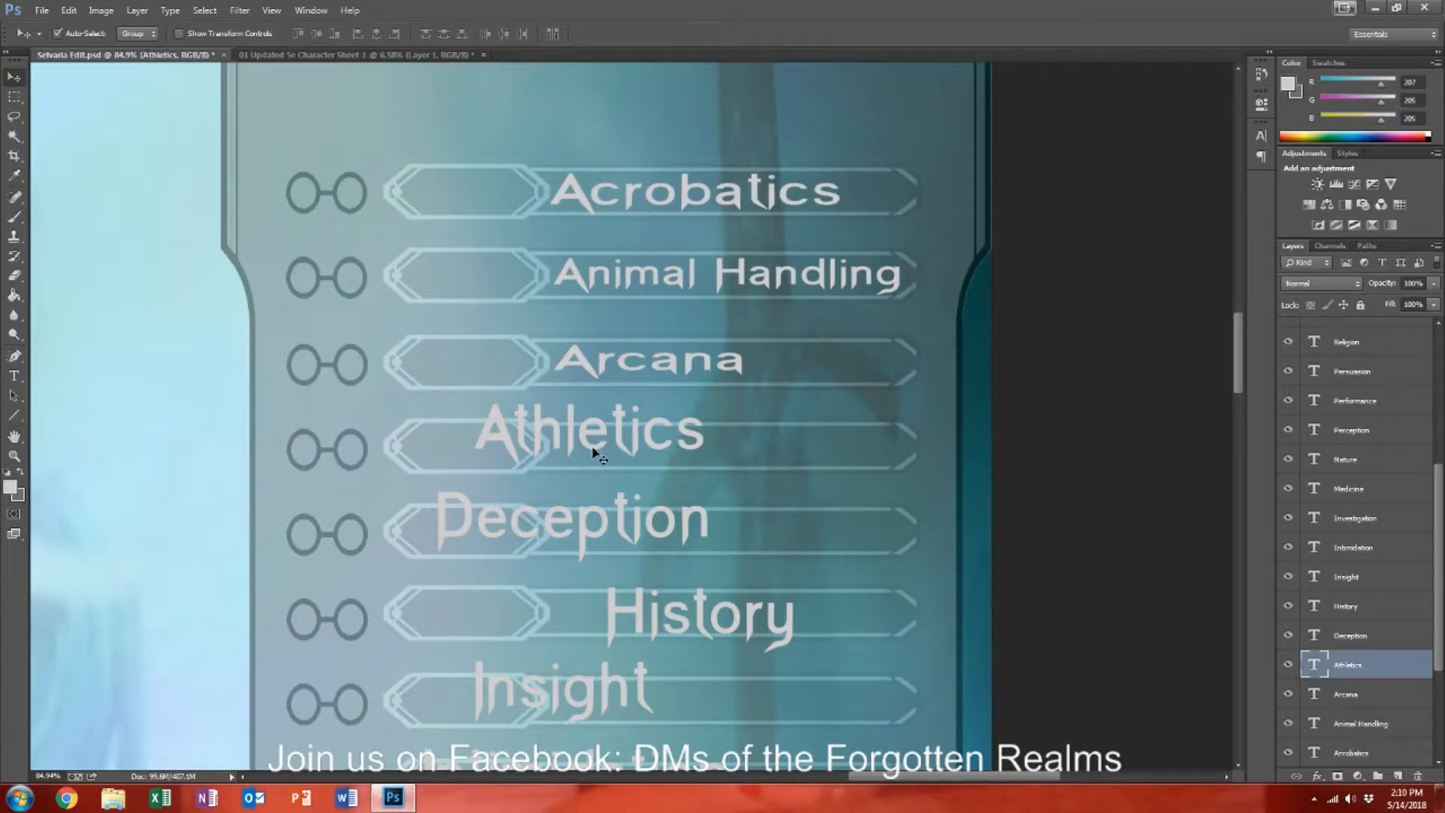
key("ctrl+t")
left_click_drag(596, 442, 668, 423)
left_click_drag(668, 487, 671, 468)
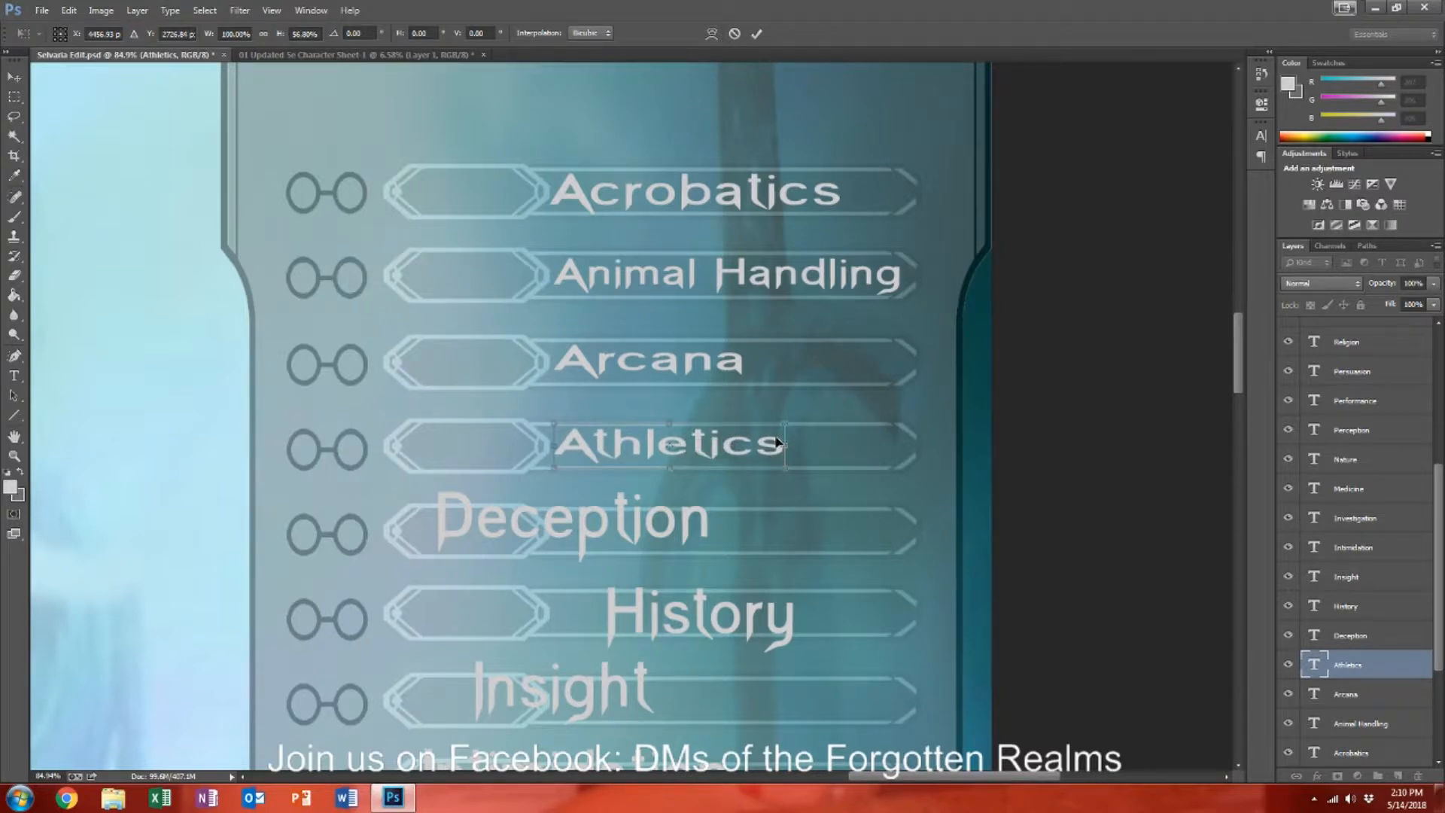
mouse_move(787, 443)
left_mouse_down()
mouse_move(903, 445)
mouse_move(762, 443)
left_mouse_up()
key("Return")
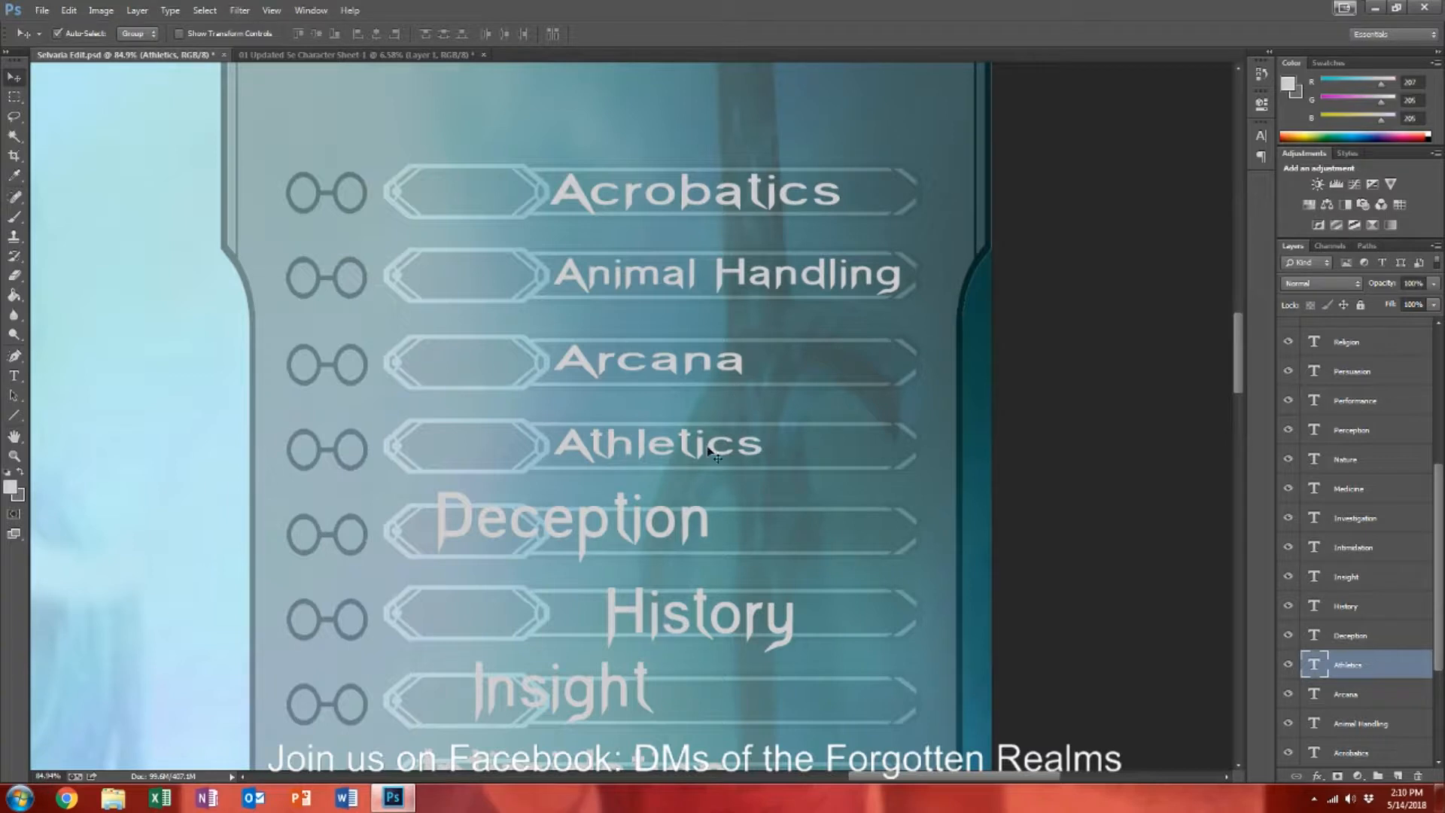
Step: Narrow the "Acrobatics" label to about 70% width
left_click(759, 199)
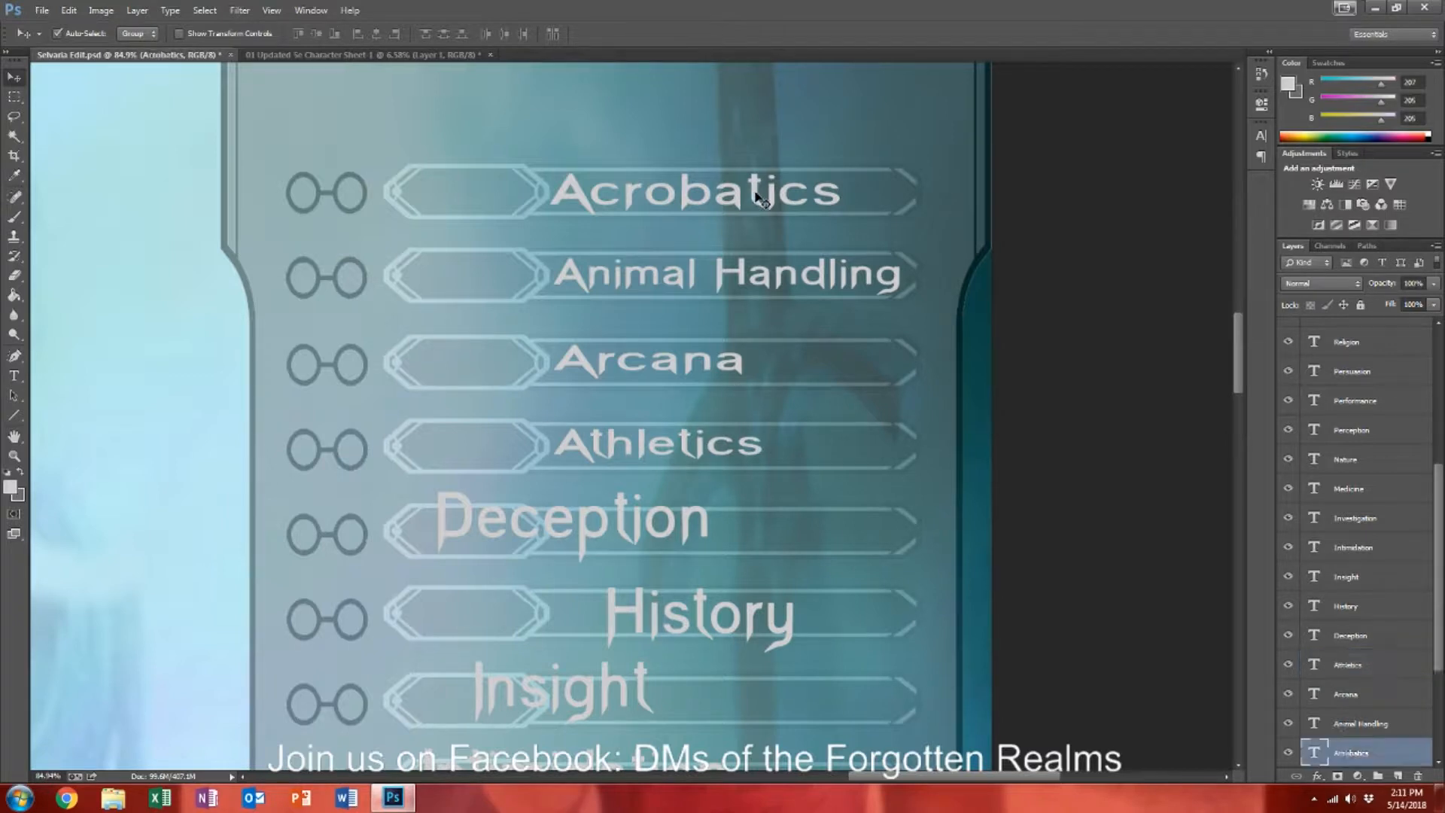
key("ctrl+t")
left_click_drag(837, 196, 753, 196)
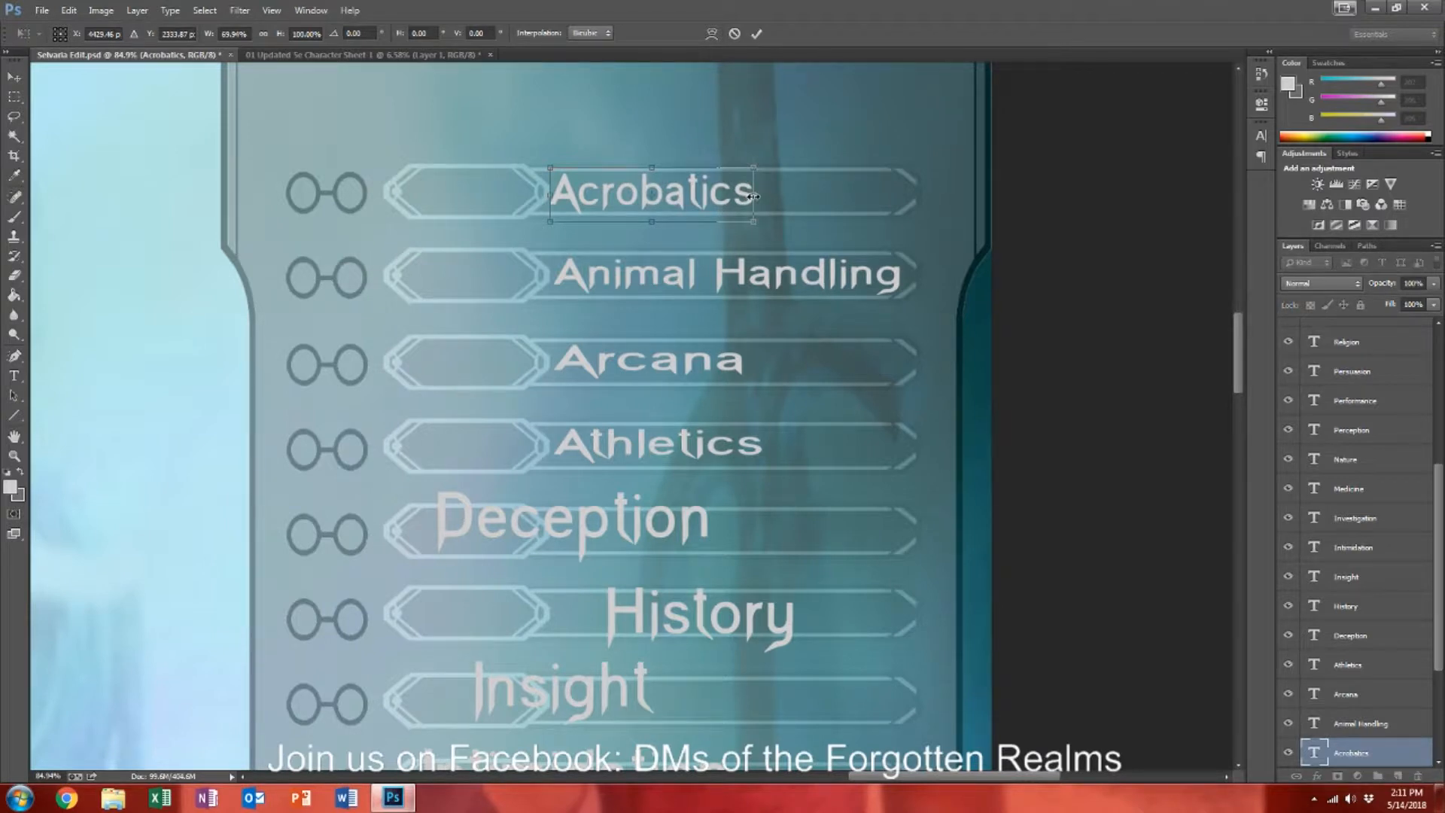
key("Return")
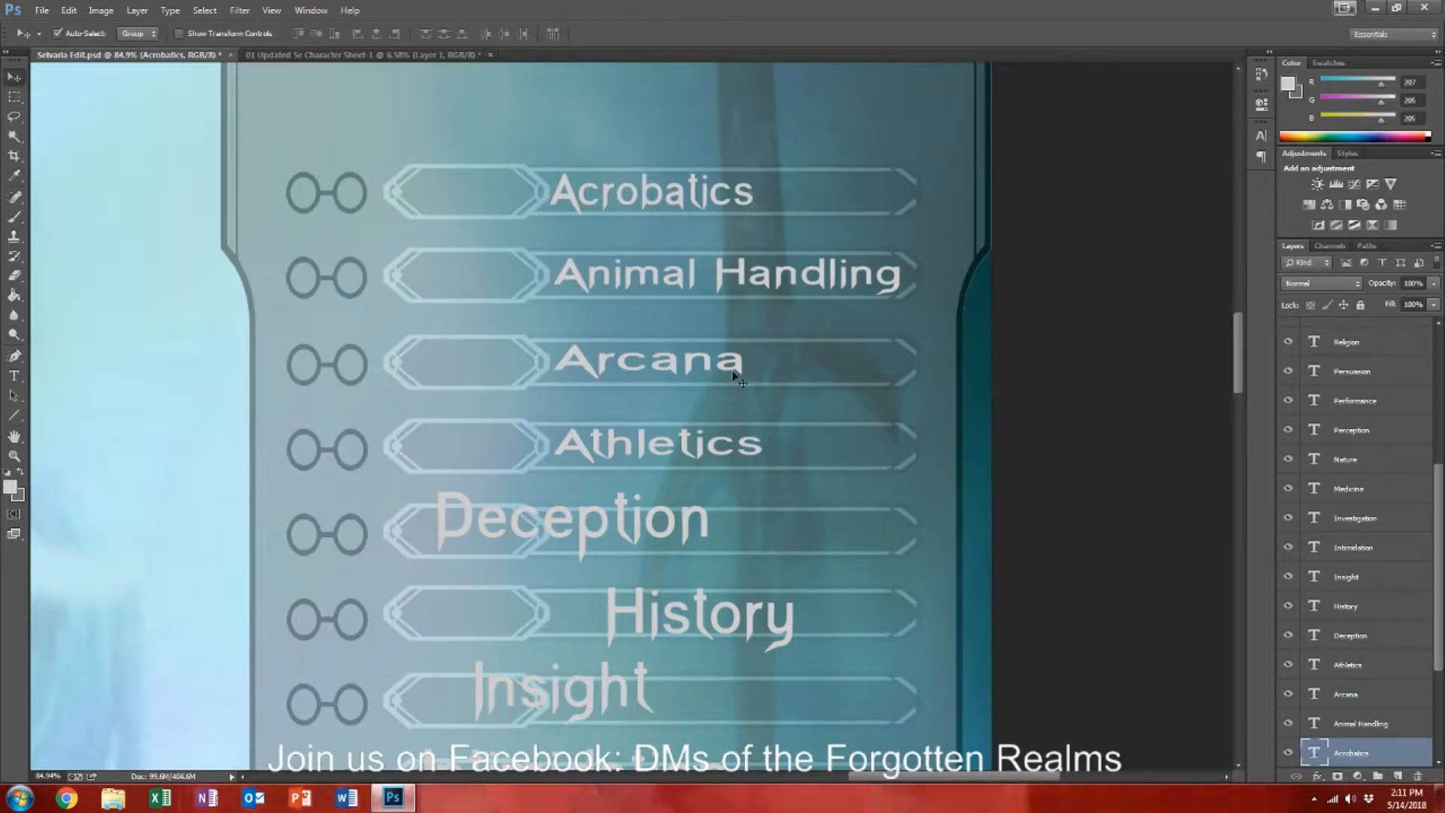
Step: Try narrowing the "Arcana" label slightly from its right side
left_click(712, 364)
key("ctrl+t")
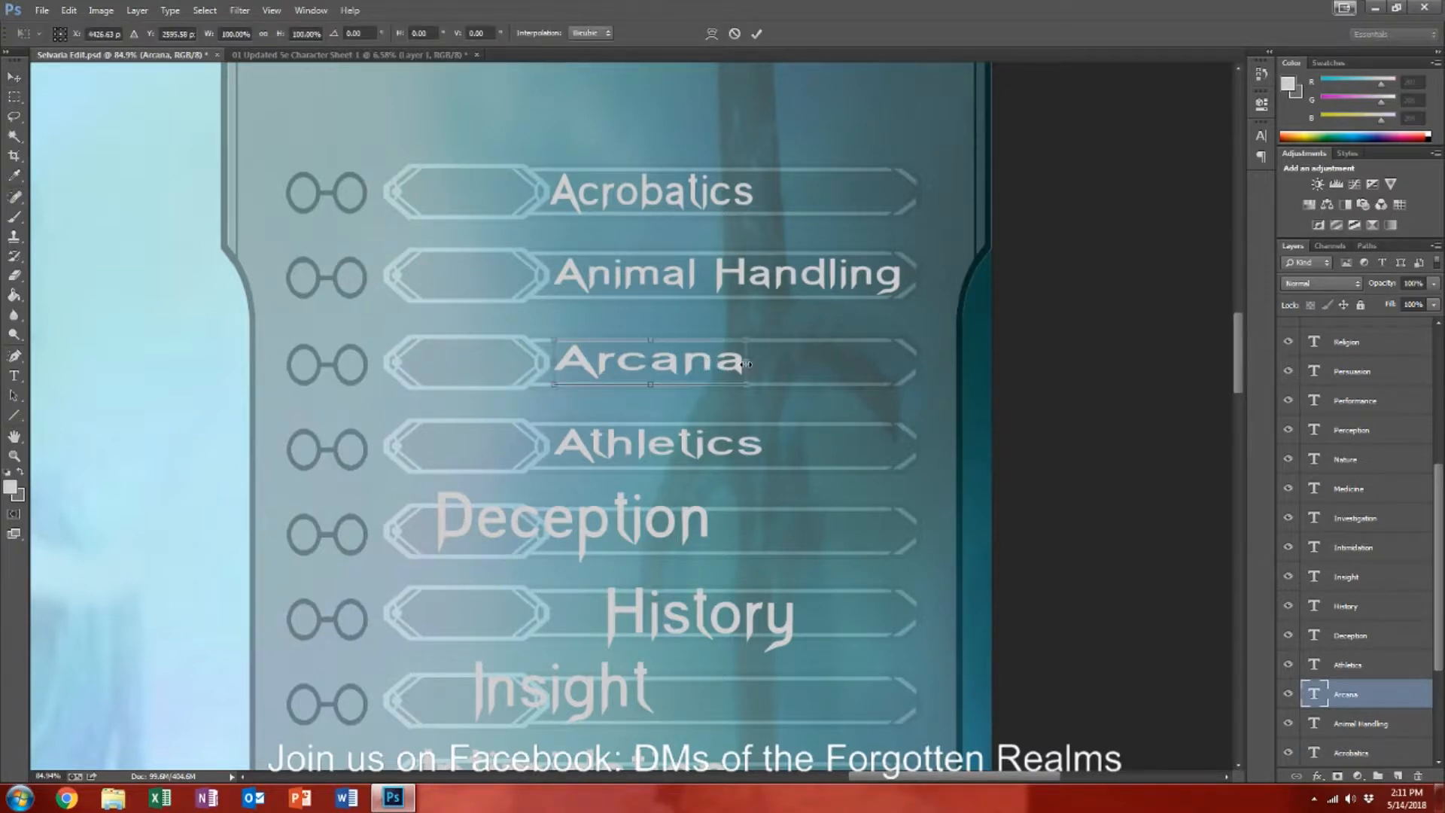
left_click_drag(745, 364, 724, 364)
key("Return")
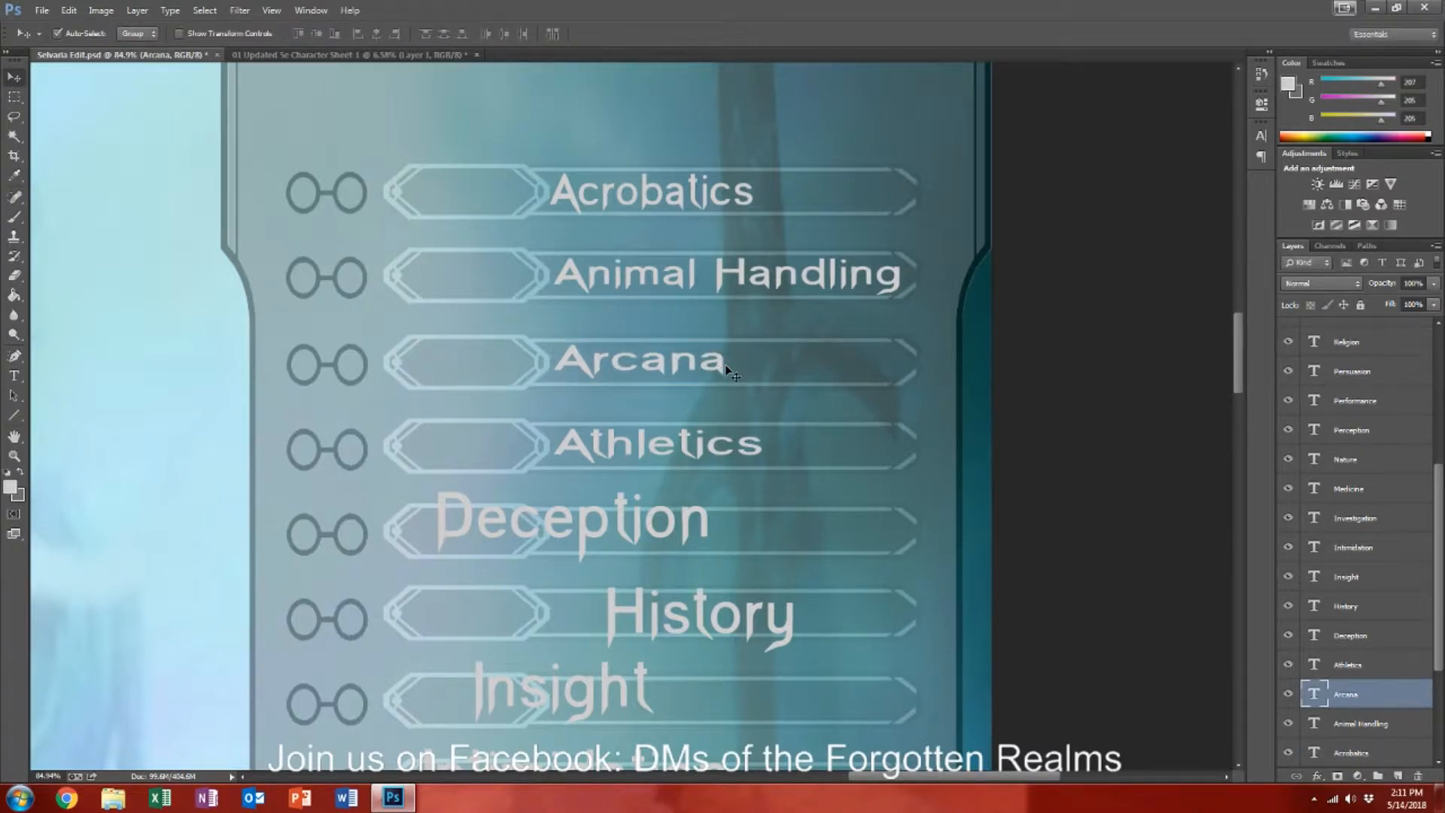
Step: Try narrowing the "Athletics" label further from its right side
left_click(701, 456)
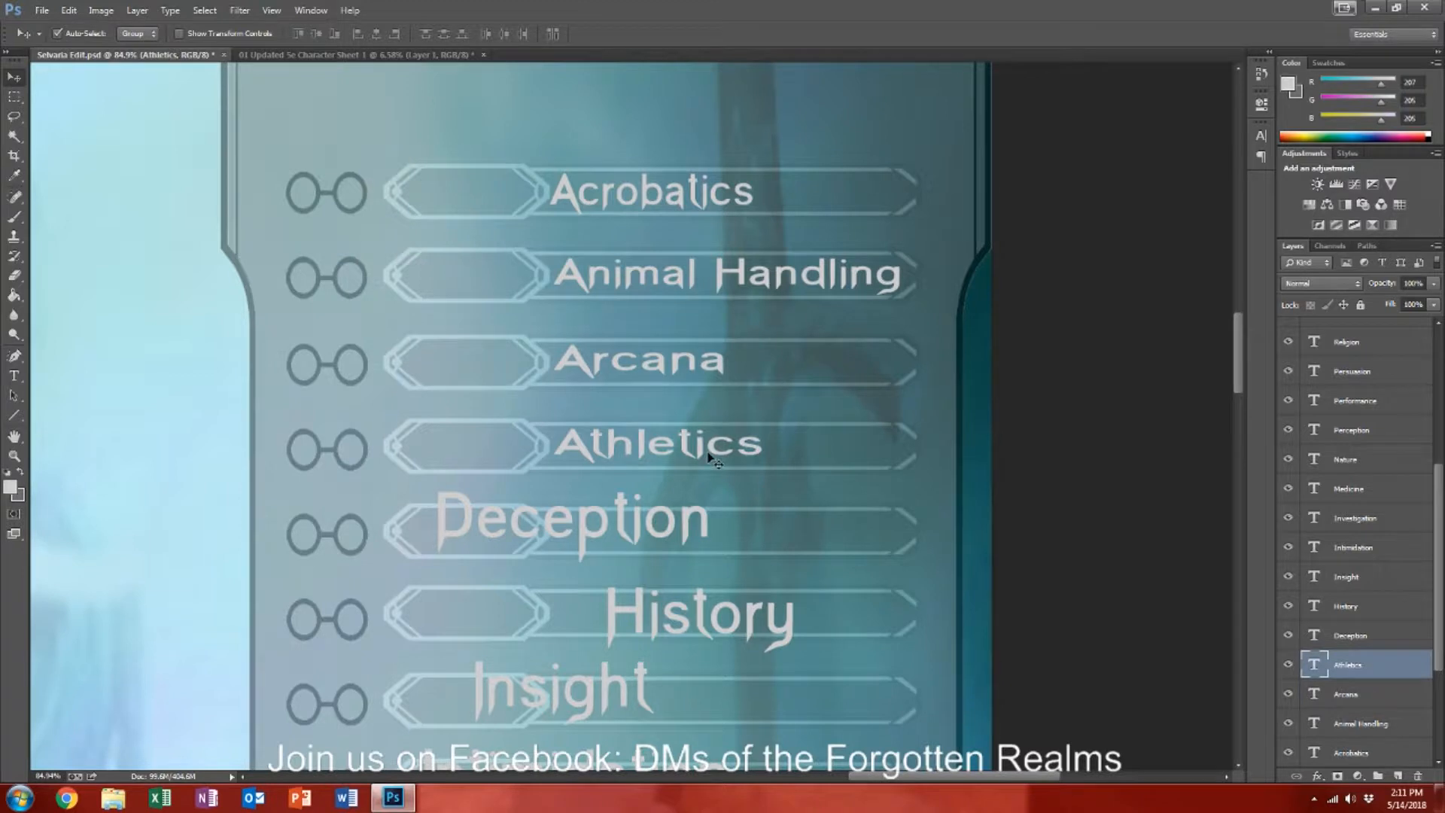
key("ctrl+t")
left_click_drag(761, 445, 734, 445)
key("Return")
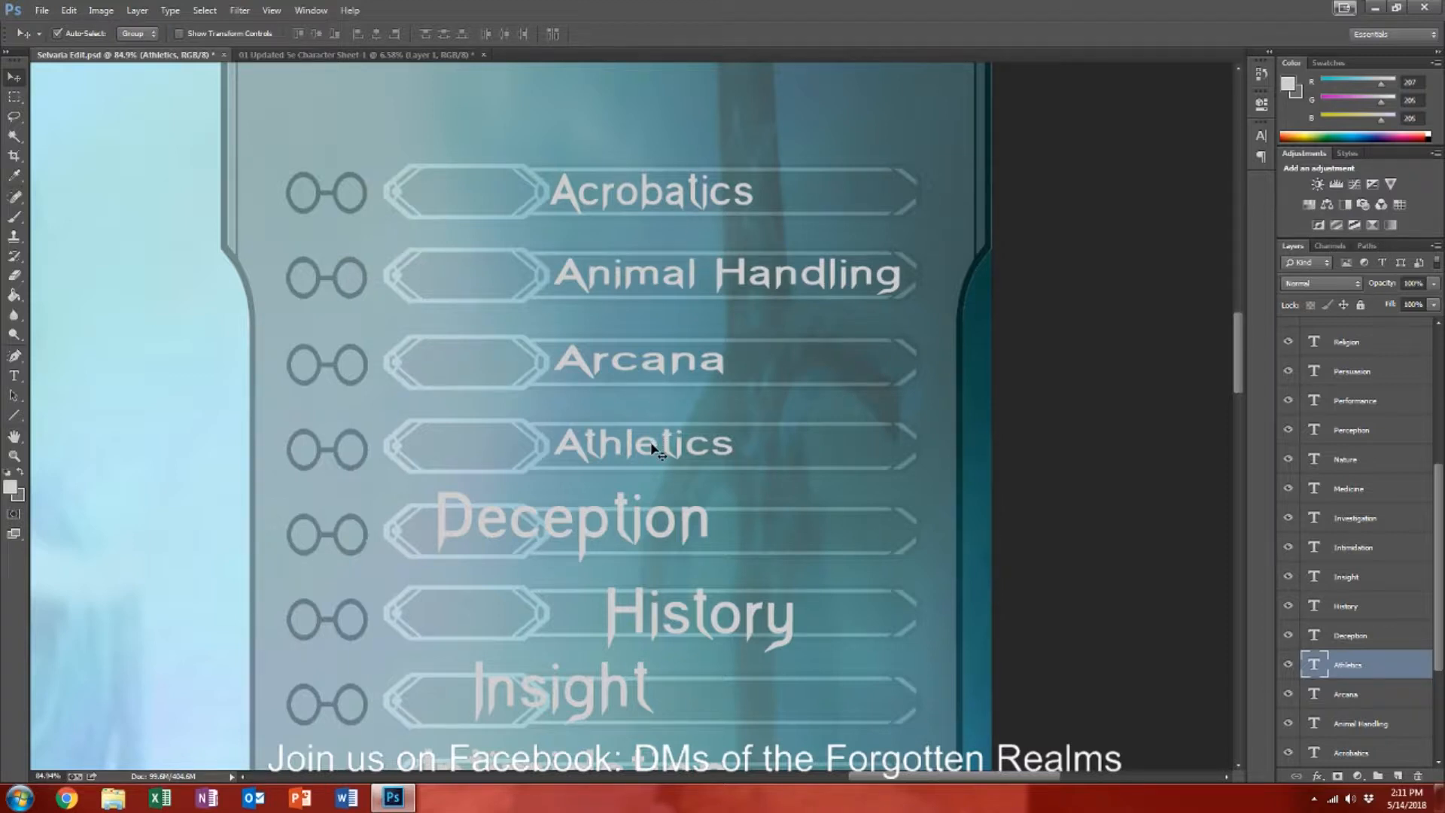
key("ctrl+t")
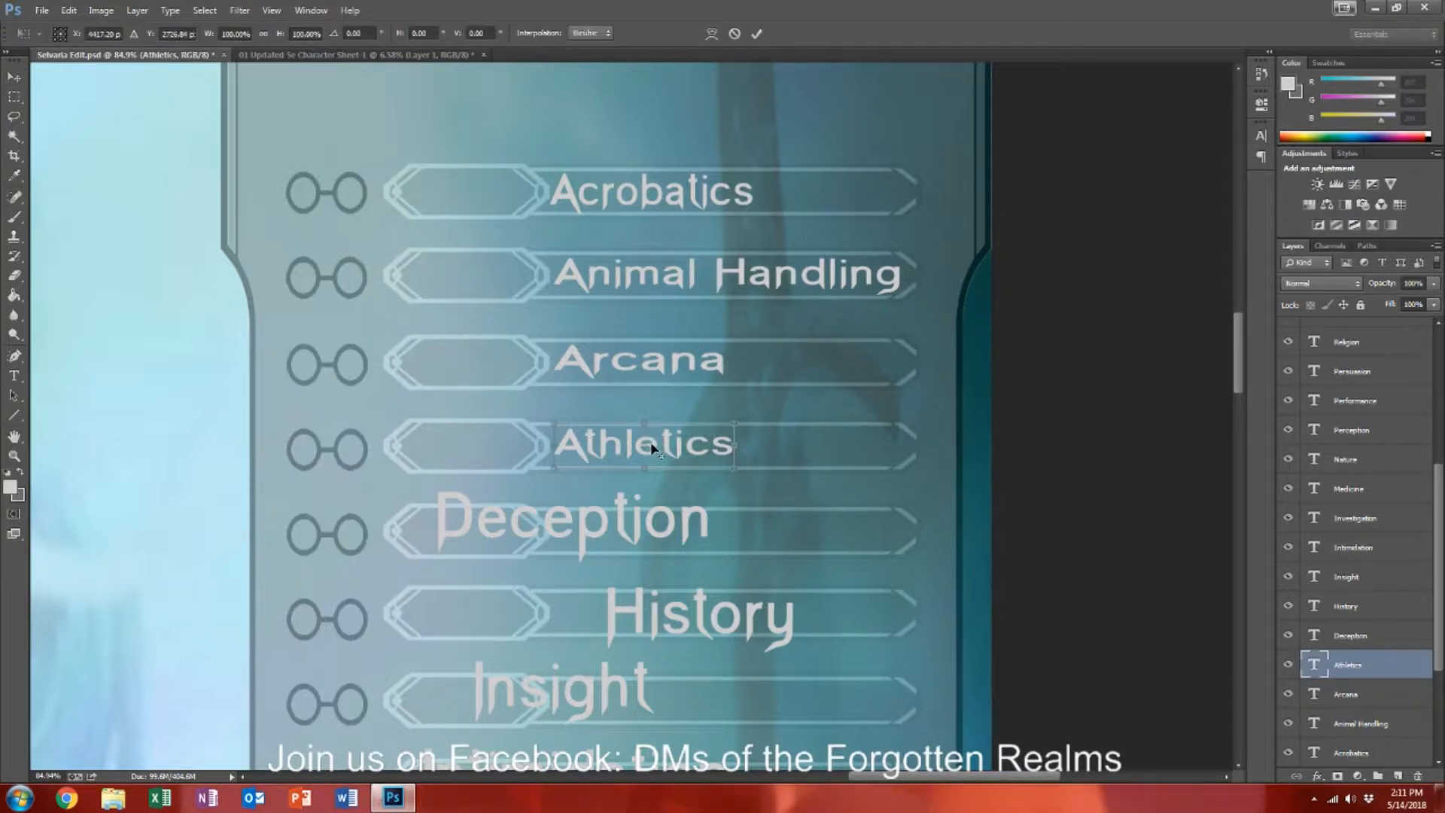
key("Return")
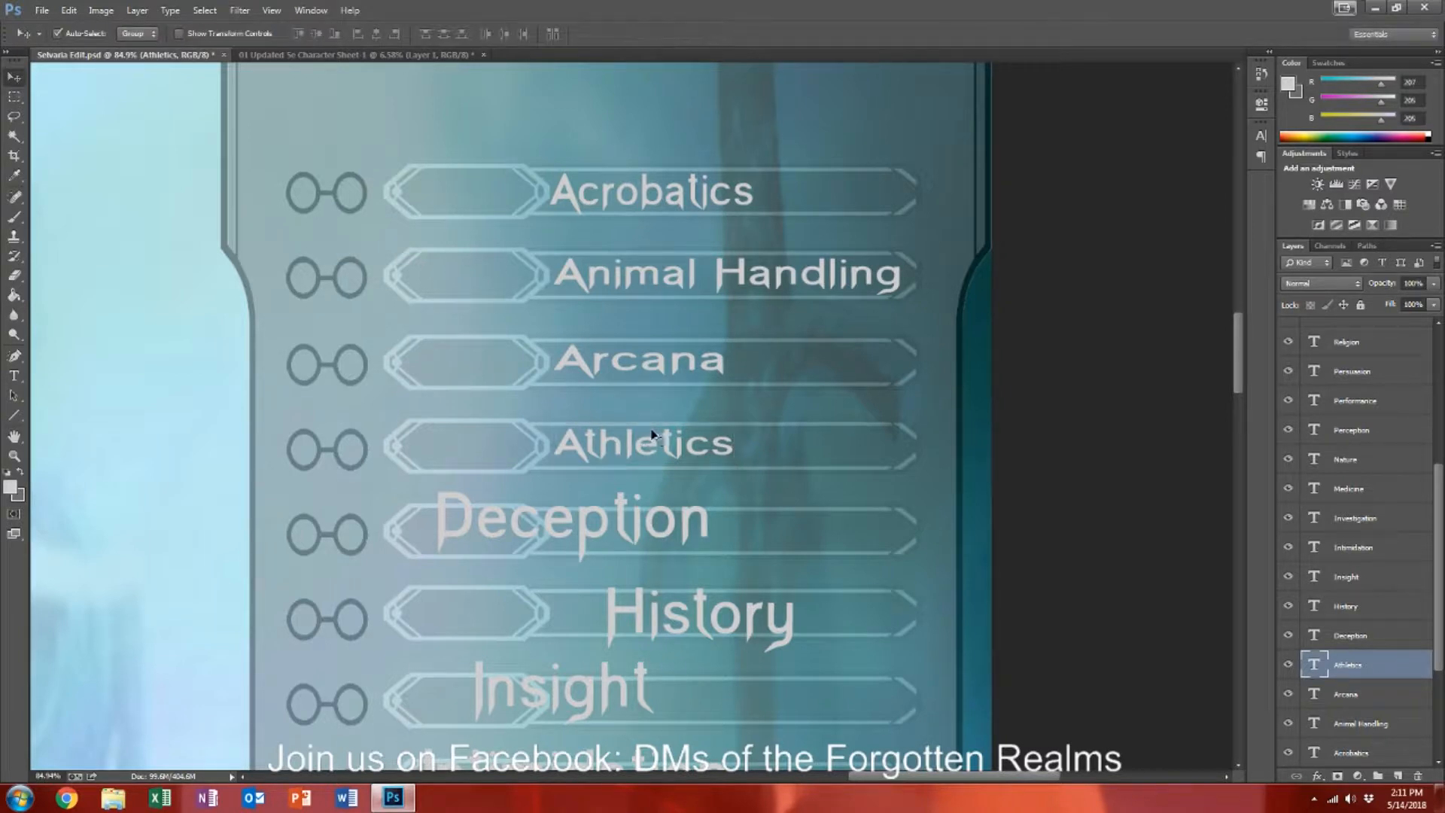
Step: Undo the last width reductions of the "Athletics" and "Arcana" labels
key("alt+bracketleft")
key("alt+comma")
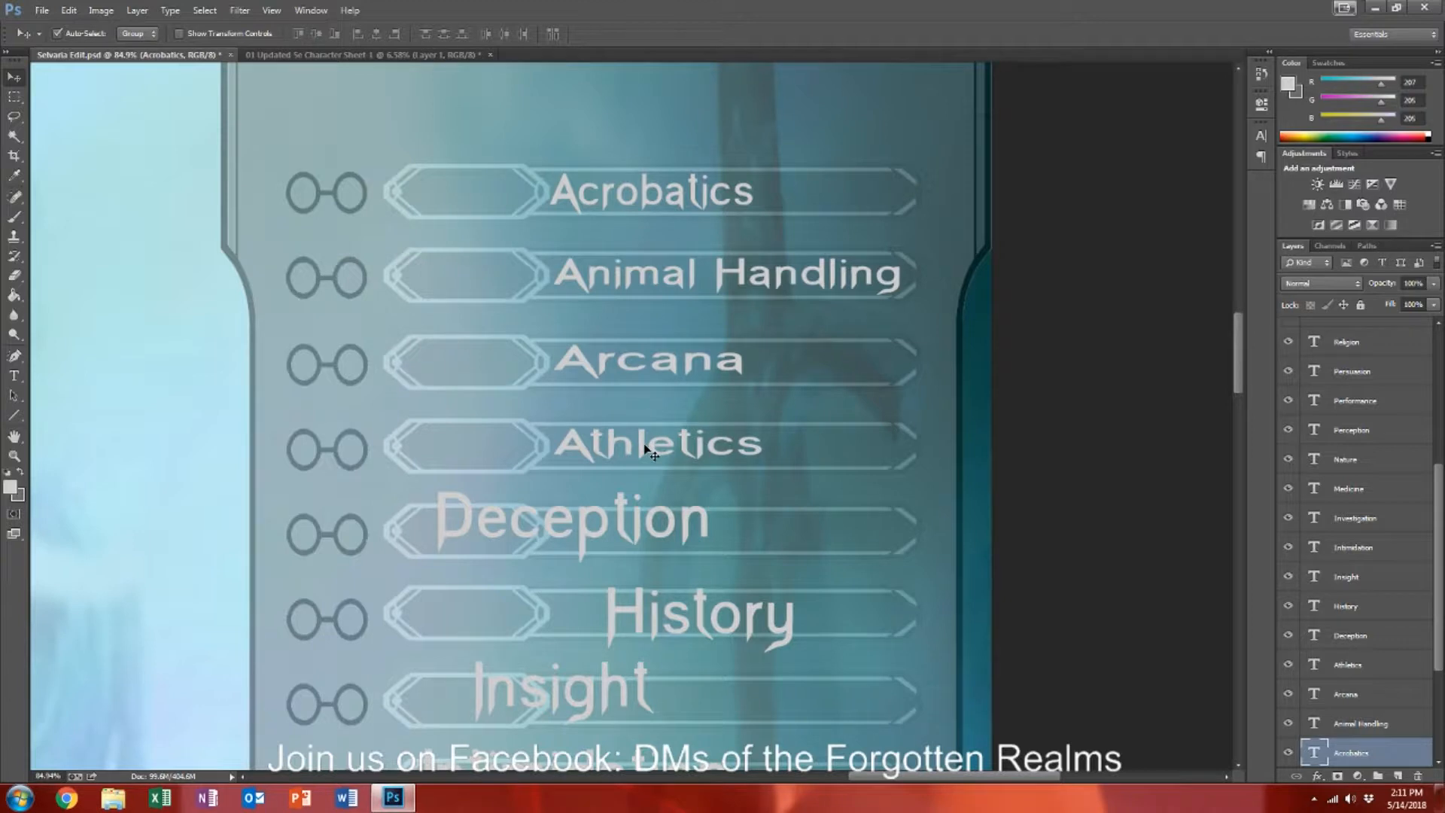
left_click(643, 451)
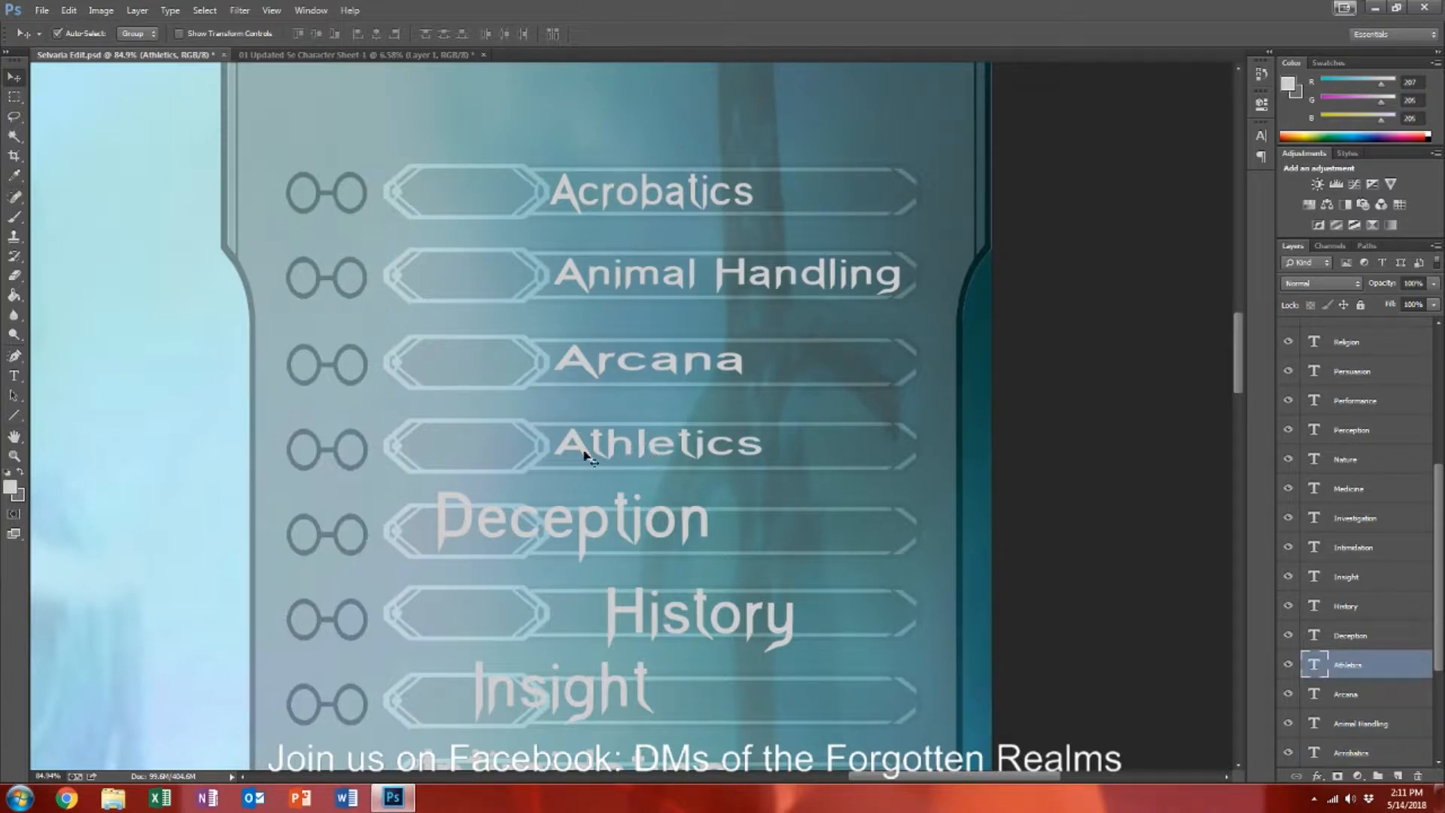
left_click(14, 376)
left_click(651, 456)
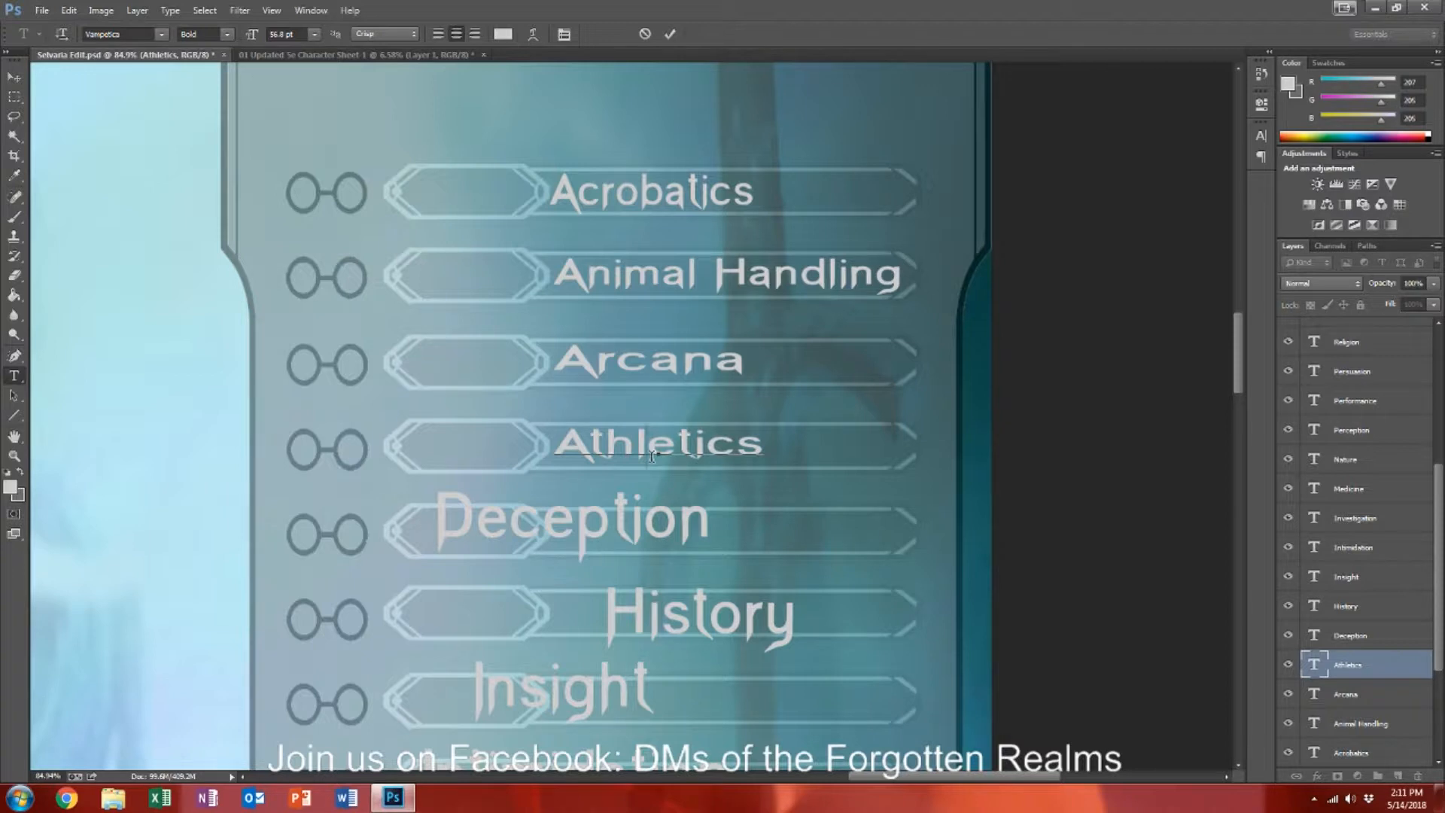
left_click(654, 363)
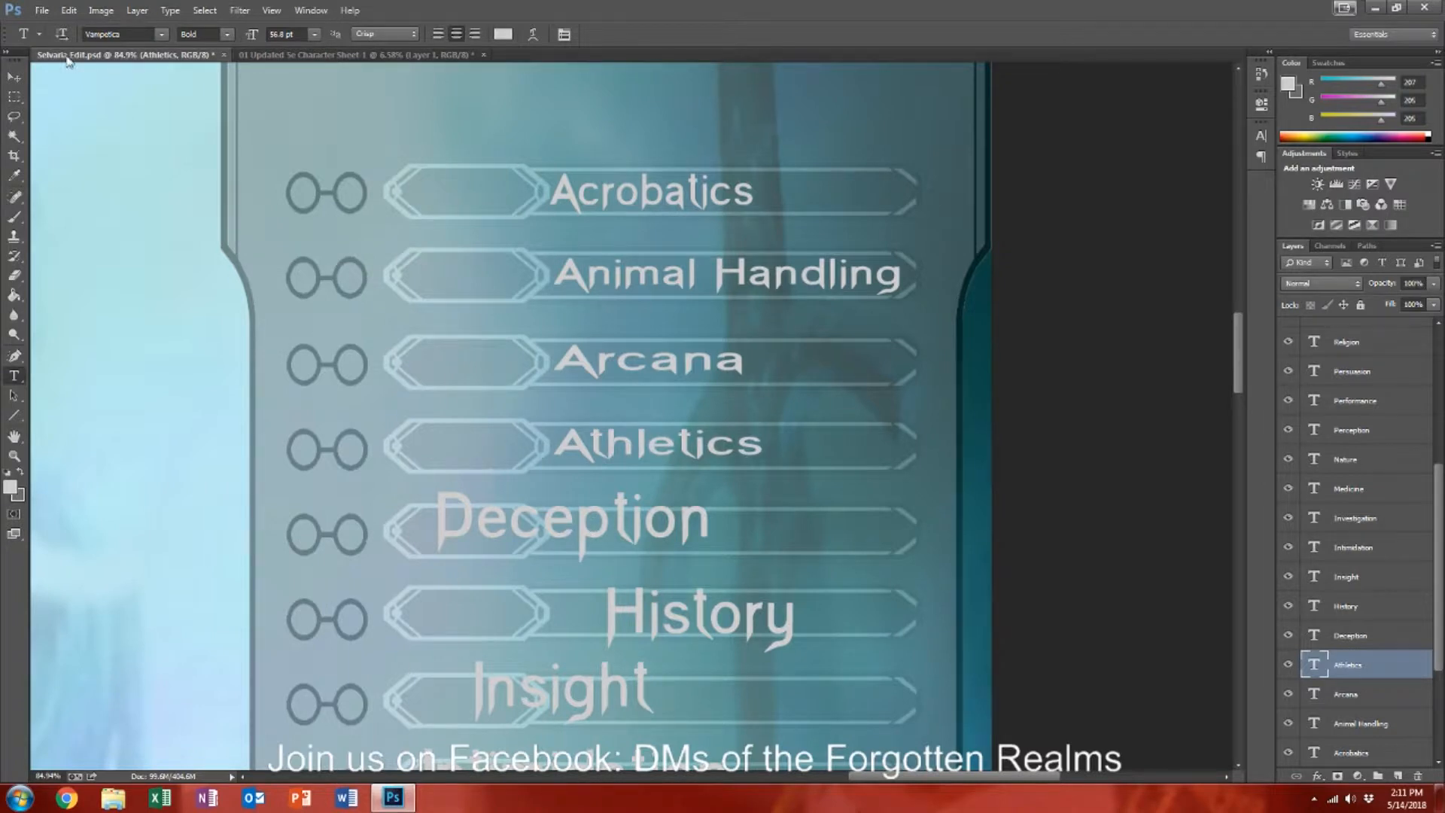
Step: Move the "Deception" label into the fifth slot bar and reduce it to about 55% height
key("v")
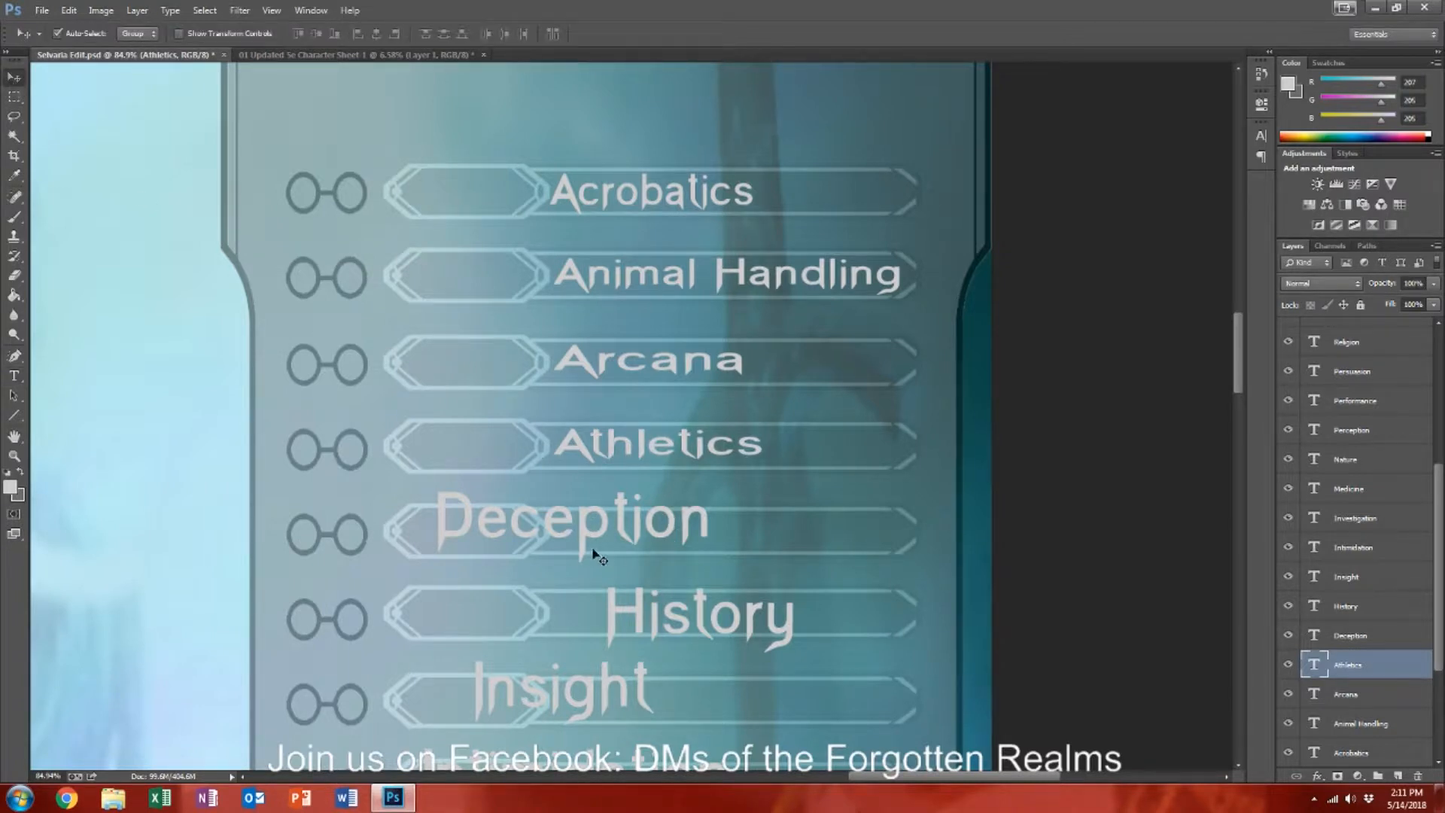
left_click_drag(586, 540, 699, 556)
key("ctrl+t")
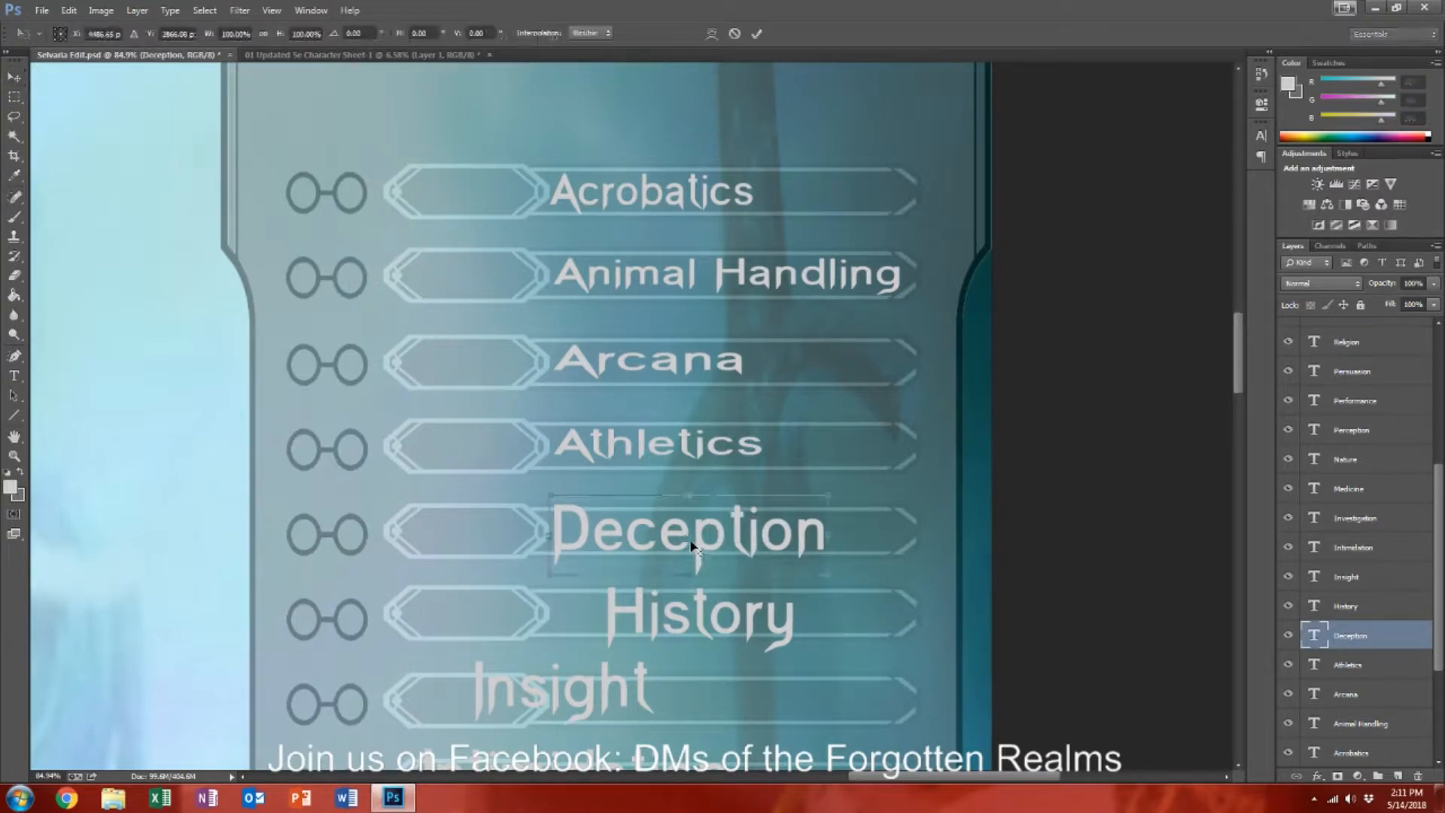
left_click_drag(692, 579, 684, 558)
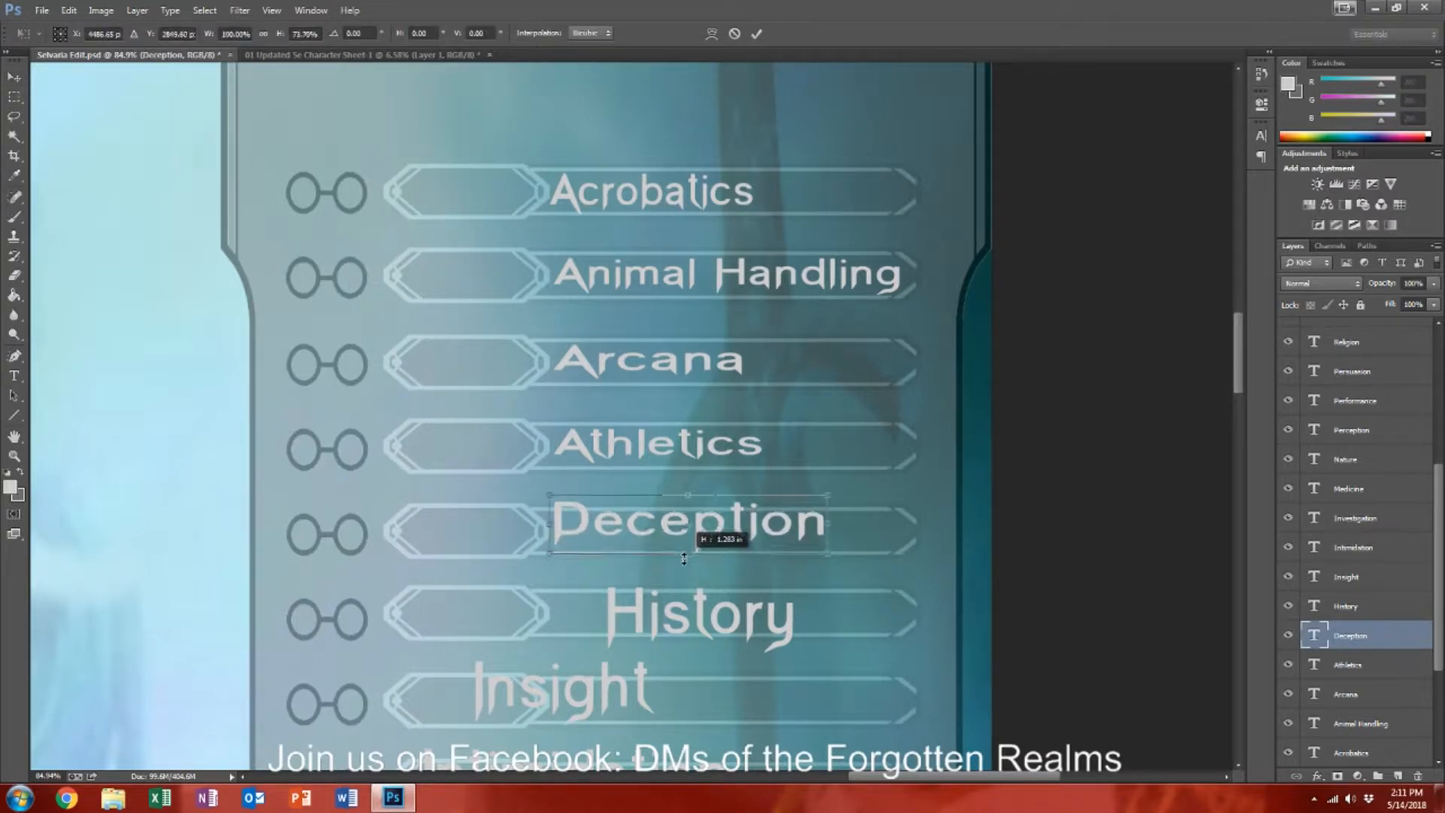
left_click_drag(688, 493, 690, 511)
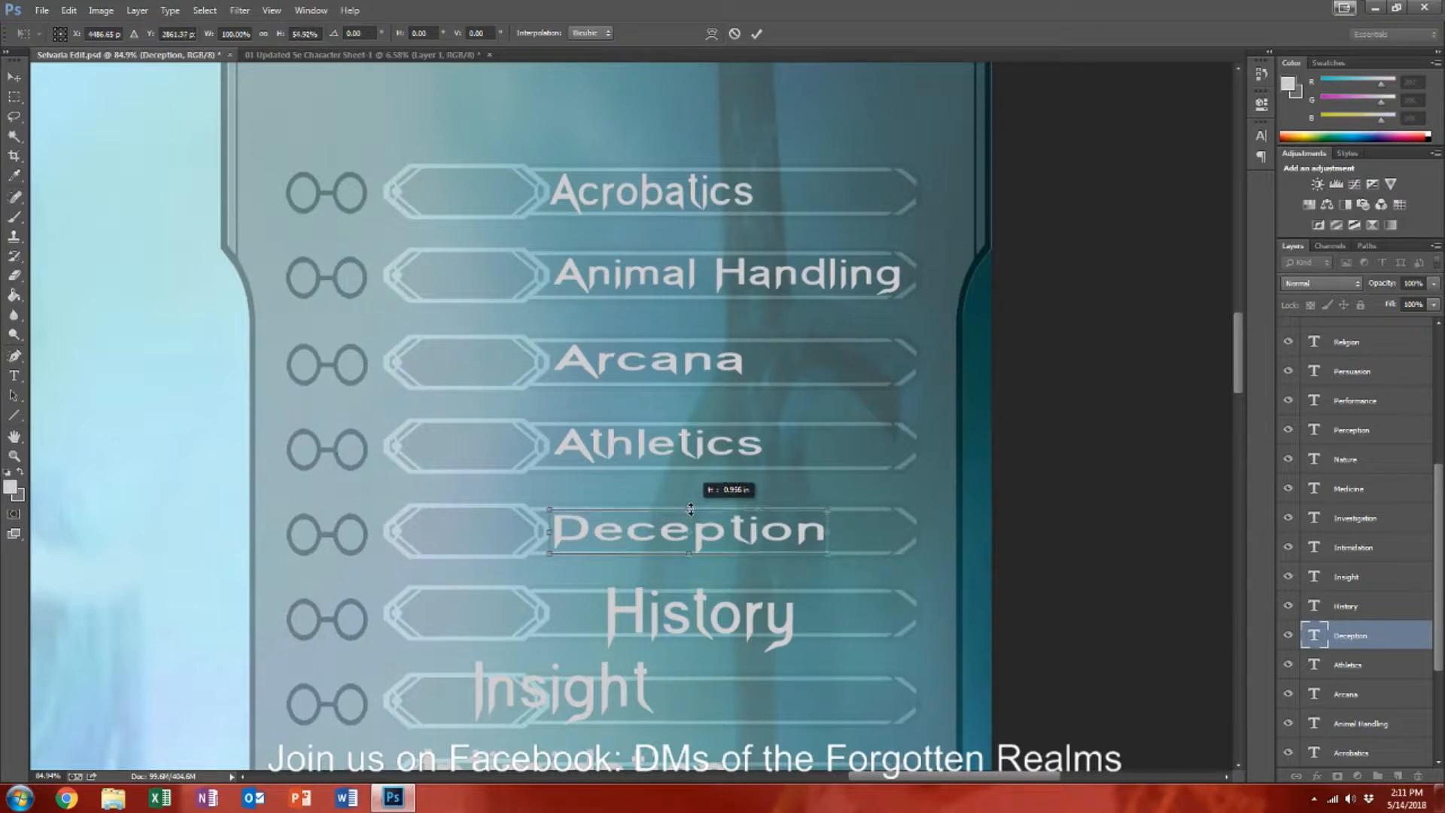
key("Return")
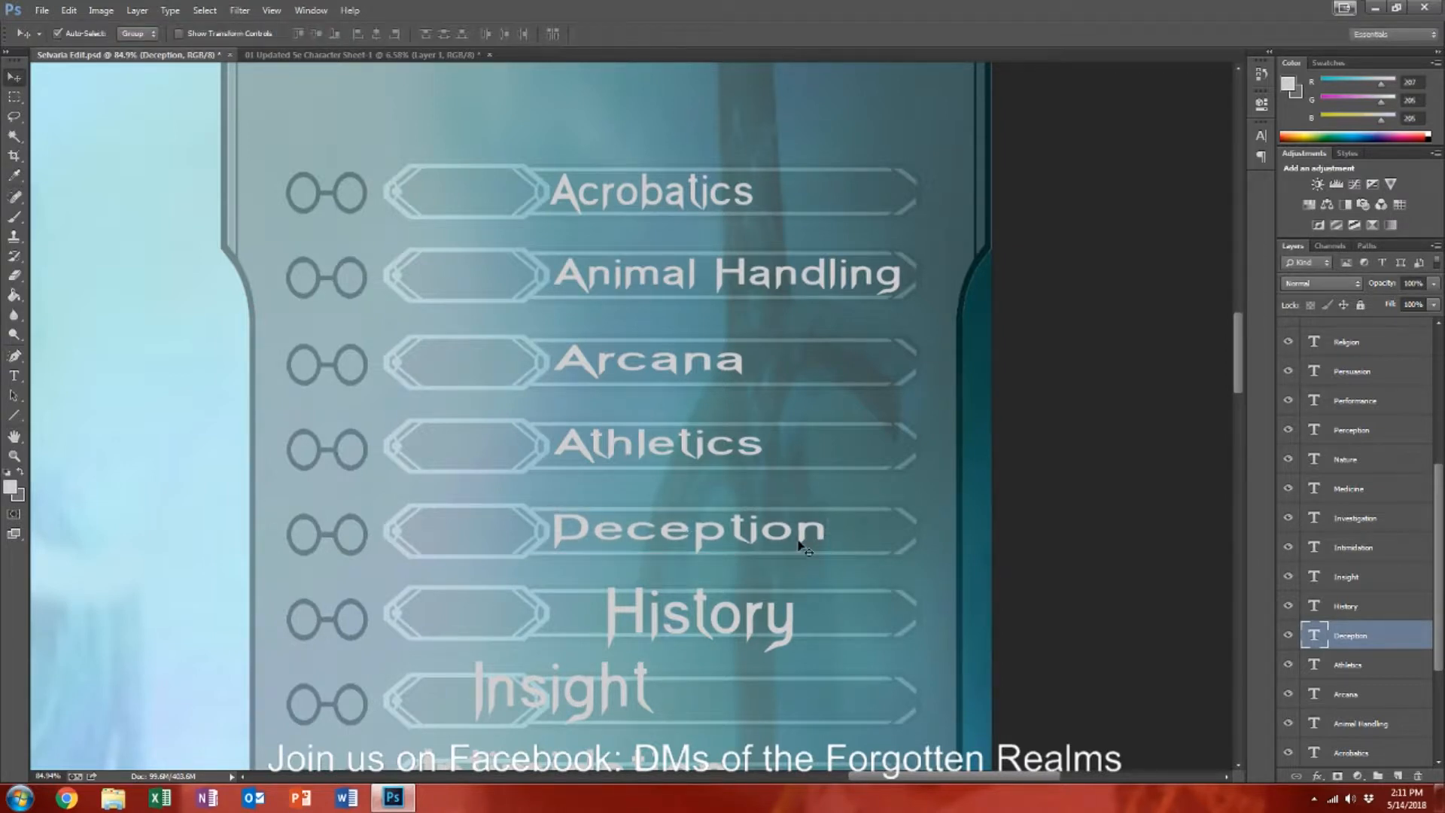
Step: Fit the "History" label into the sixth slot bar, scaling it to about 125% width and 56% height
left_click(737, 629)
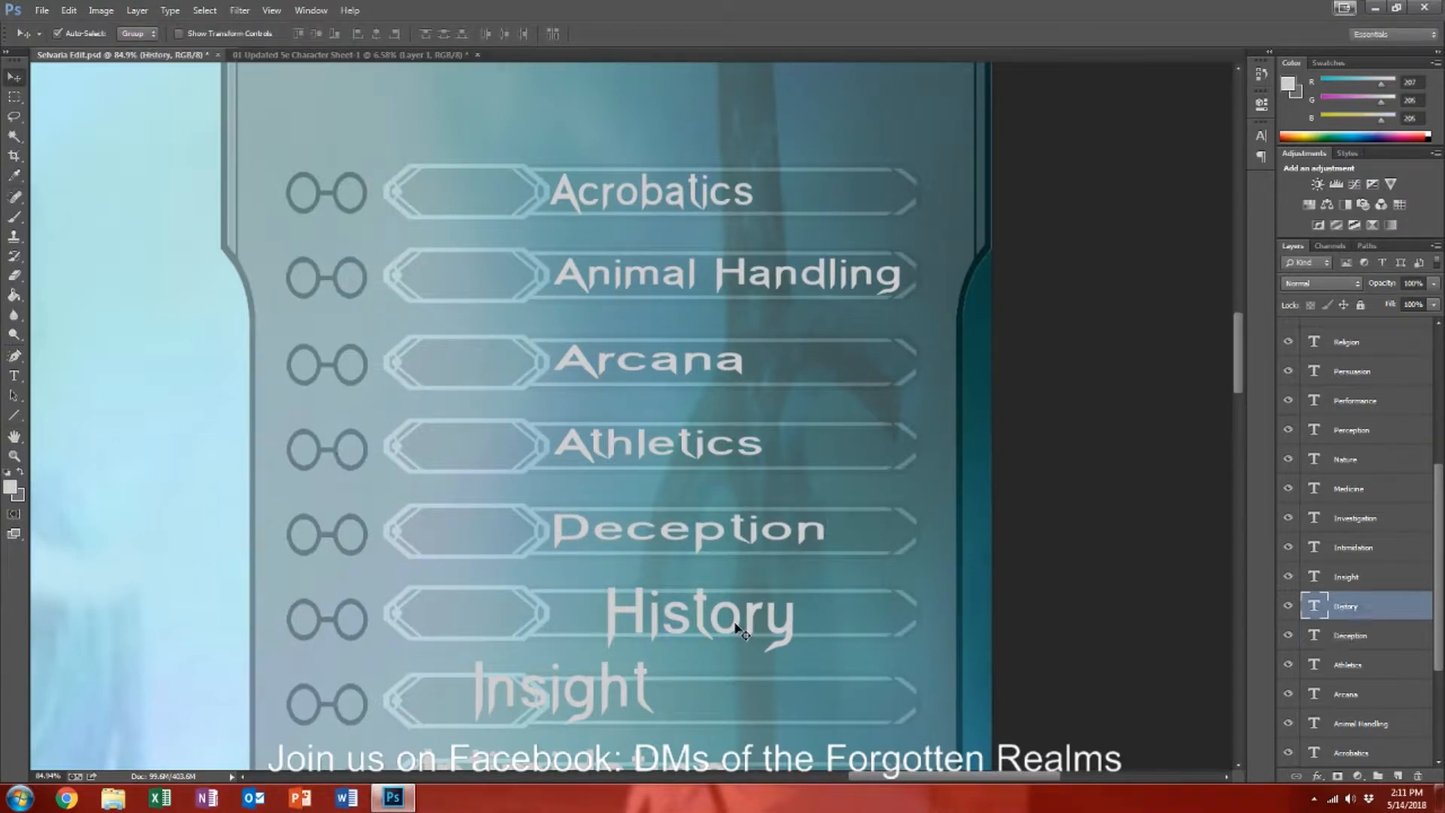
key("ctrl+t")
left_click_drag(584, 620, 538, 620)
left_click_drag(676, 581, 676, 592)
left_click_drag(677, 653, 678, 634)
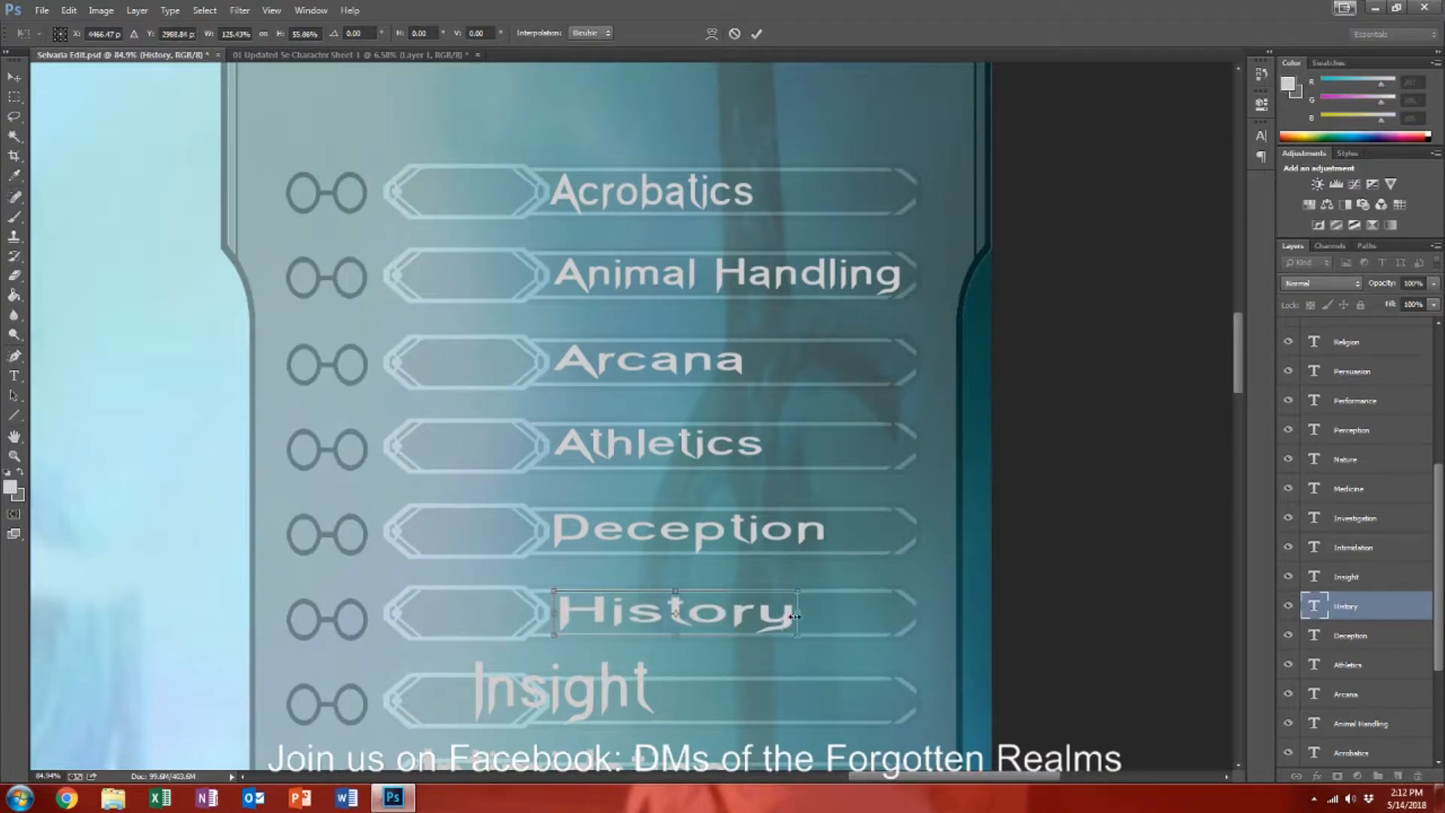
key("Return")
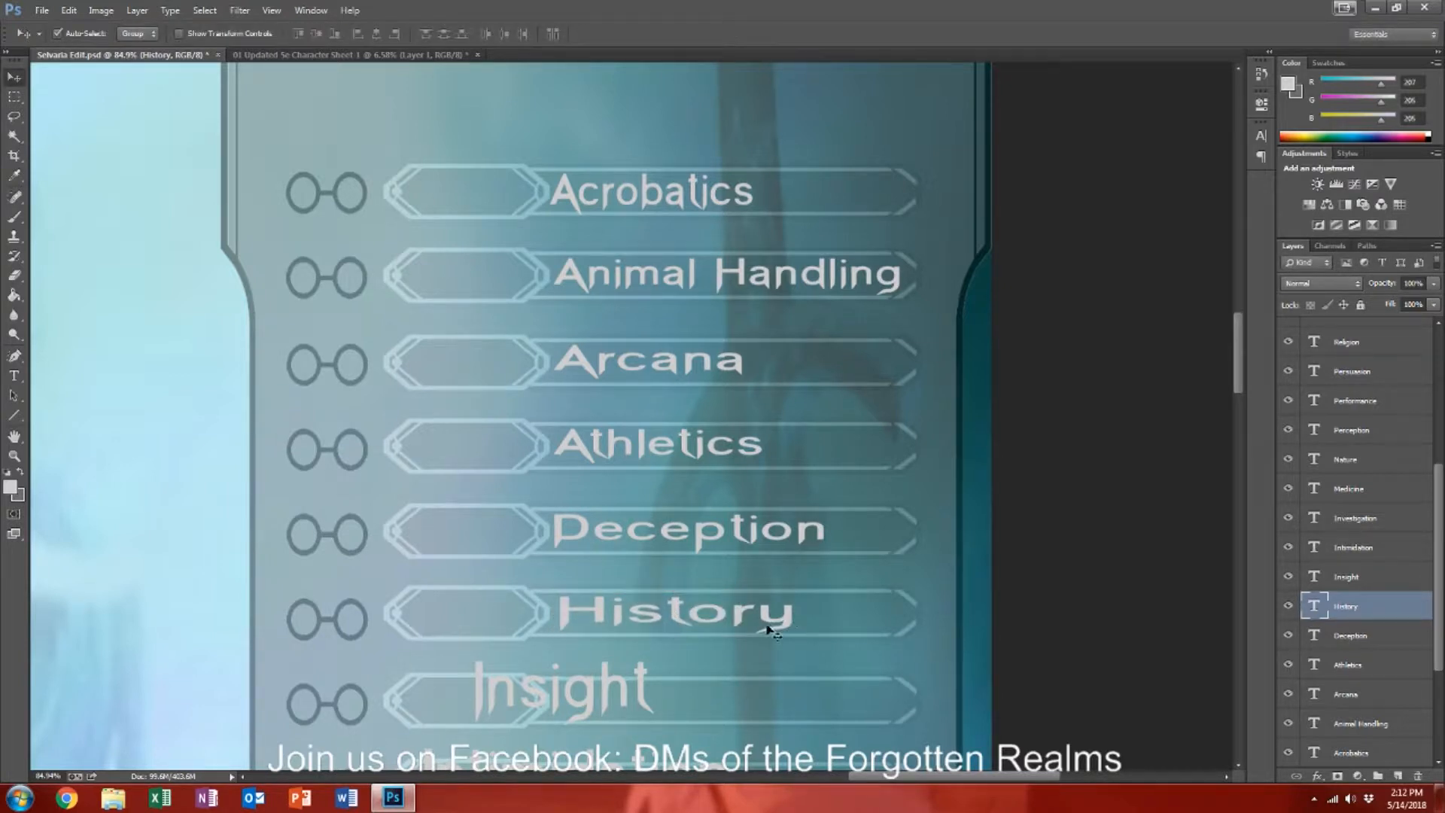
Step: Fit the "Insight" label into the seventh slot bar beside its hexagon, reducing it to about 55% height and stretching it wider
left_click(642, 702)
key("ctrl+t")
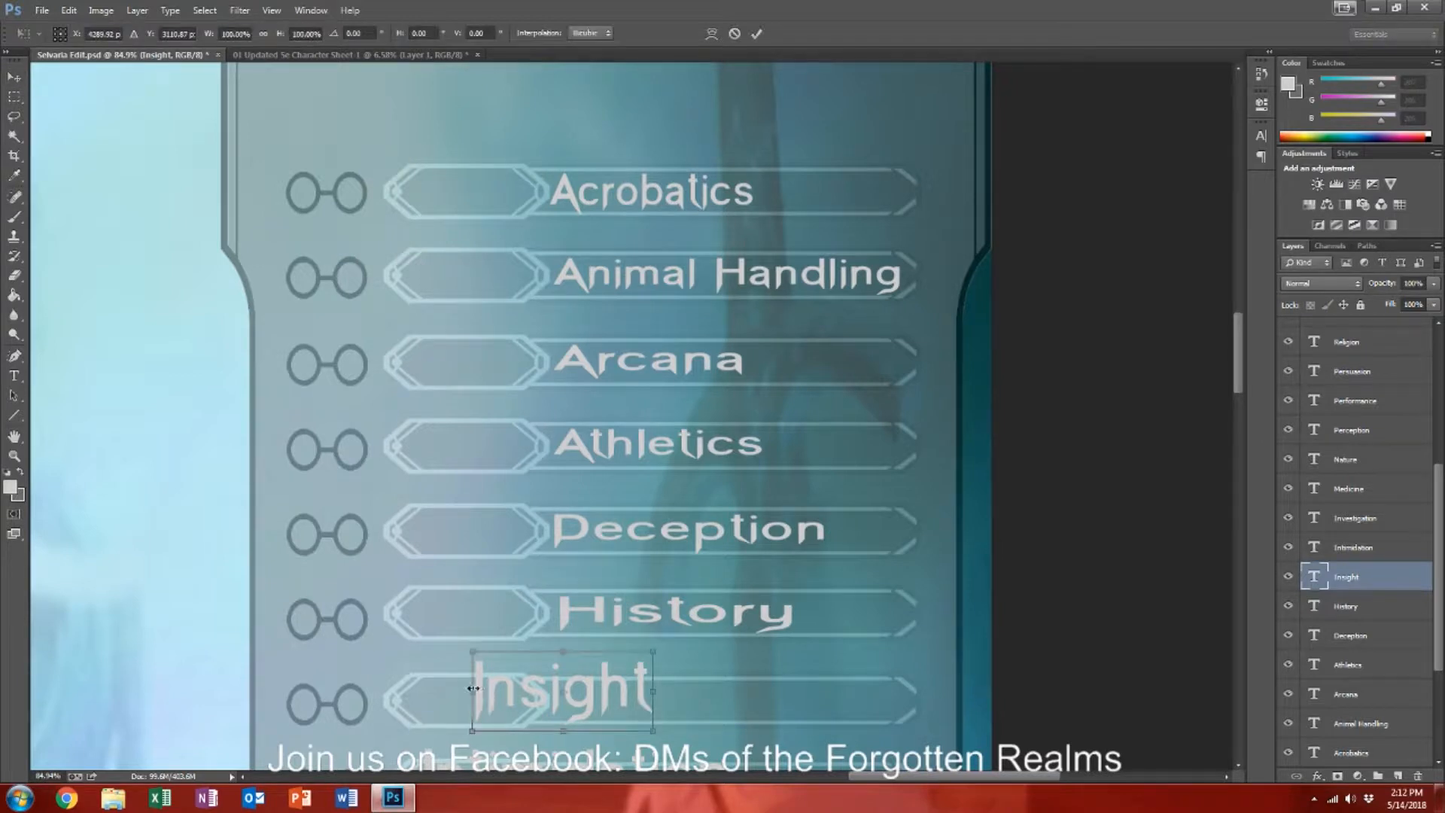
left_click_drag(472, 689, 599, 678)
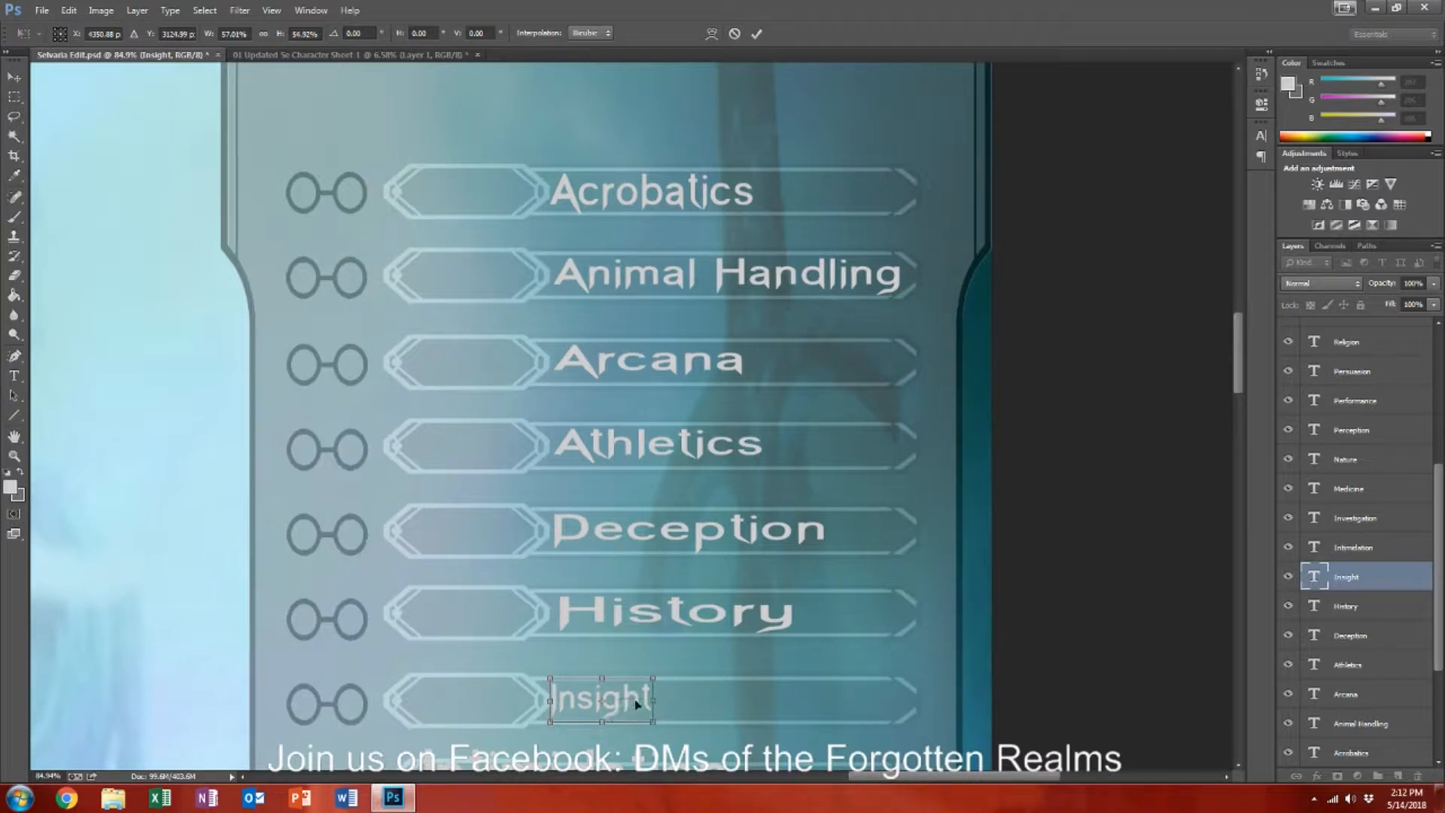
mouse_move(735, 707)
left_mouse_down()
mouse_move(798, 707)
mouse_move(753, 707)
left_mouse_up()
key("Return")
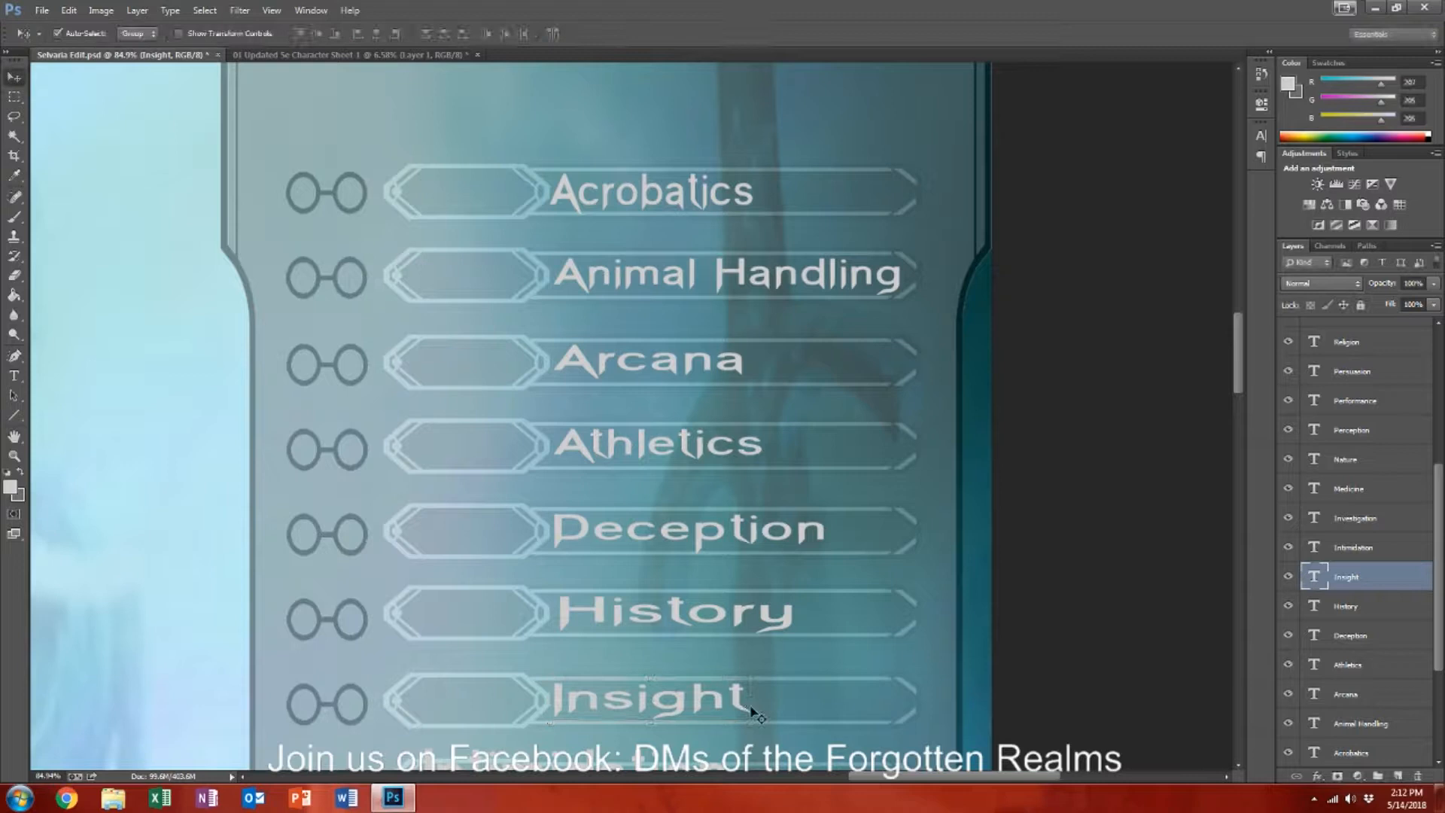
Step: Move the Intimidation, Investigation, Medicine, Nature and Perception labels into their slot bars, starting just after the hexagons
scroll(727, 715, "down", 5)
left_click_drag(647, 527, 773, 527)
left_click_drag(722, 611, 851, 602)
left_click_drag(736, 681, 768, 672)
scroll(768, 673, "down", 1)
left_click_drag(676, 704, 799, 682)
scroll(693, 705, "down", 2)
scroll(827, 616, "down", 2)
Step: Move the Performance, Persuasion, Religion and Slight of Hand labels into their slot bars and select the Stealth label
scroll(828, 615, "down", 8)
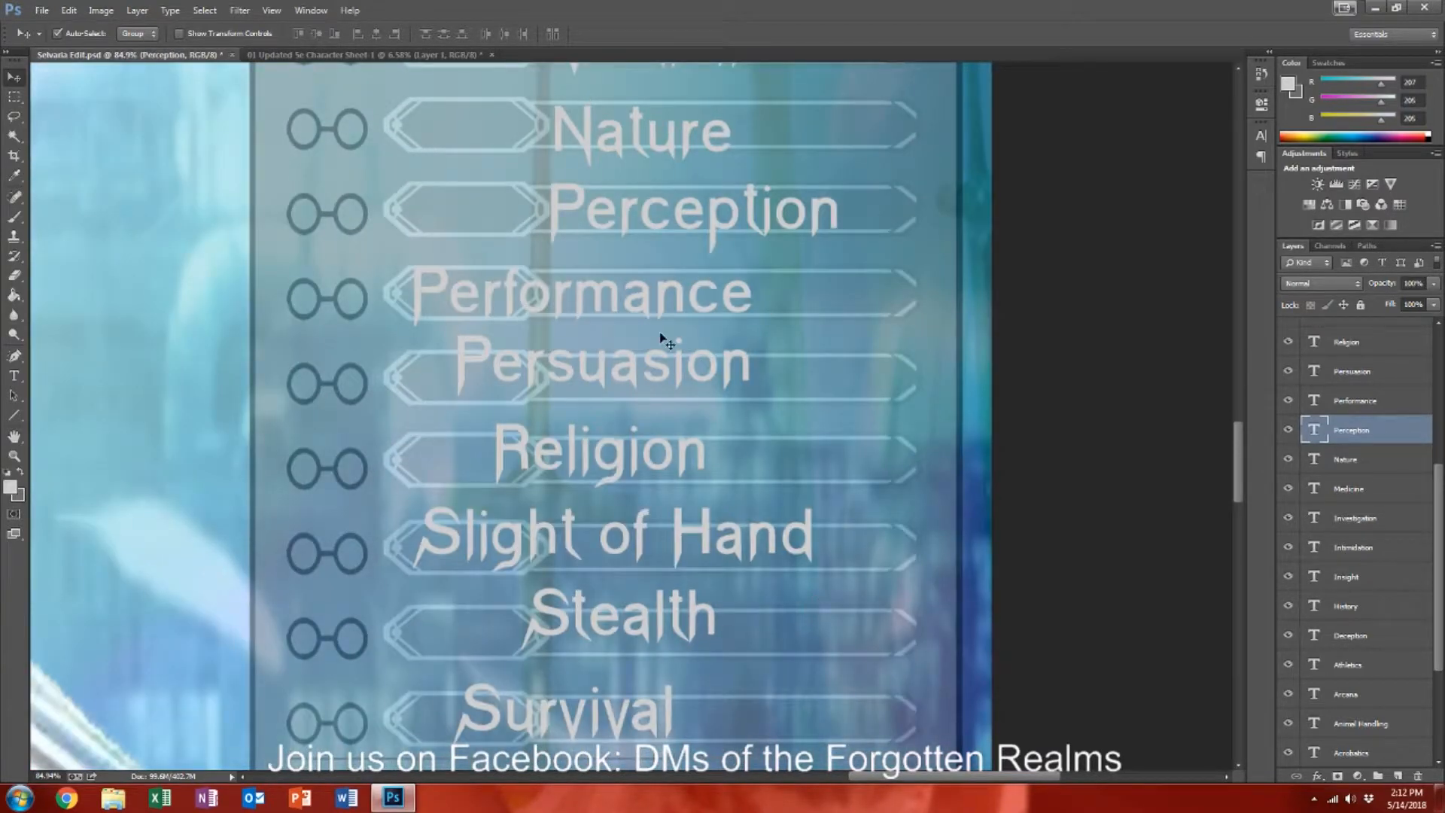
left_click_drag(639, 310, 773, 305)
left_click_drag(736, 380, 807, 374)
left_click_drag(699, 464, 760, 472)
left_click_drag(778, 540, 903, 556)
left_click(646, 632)
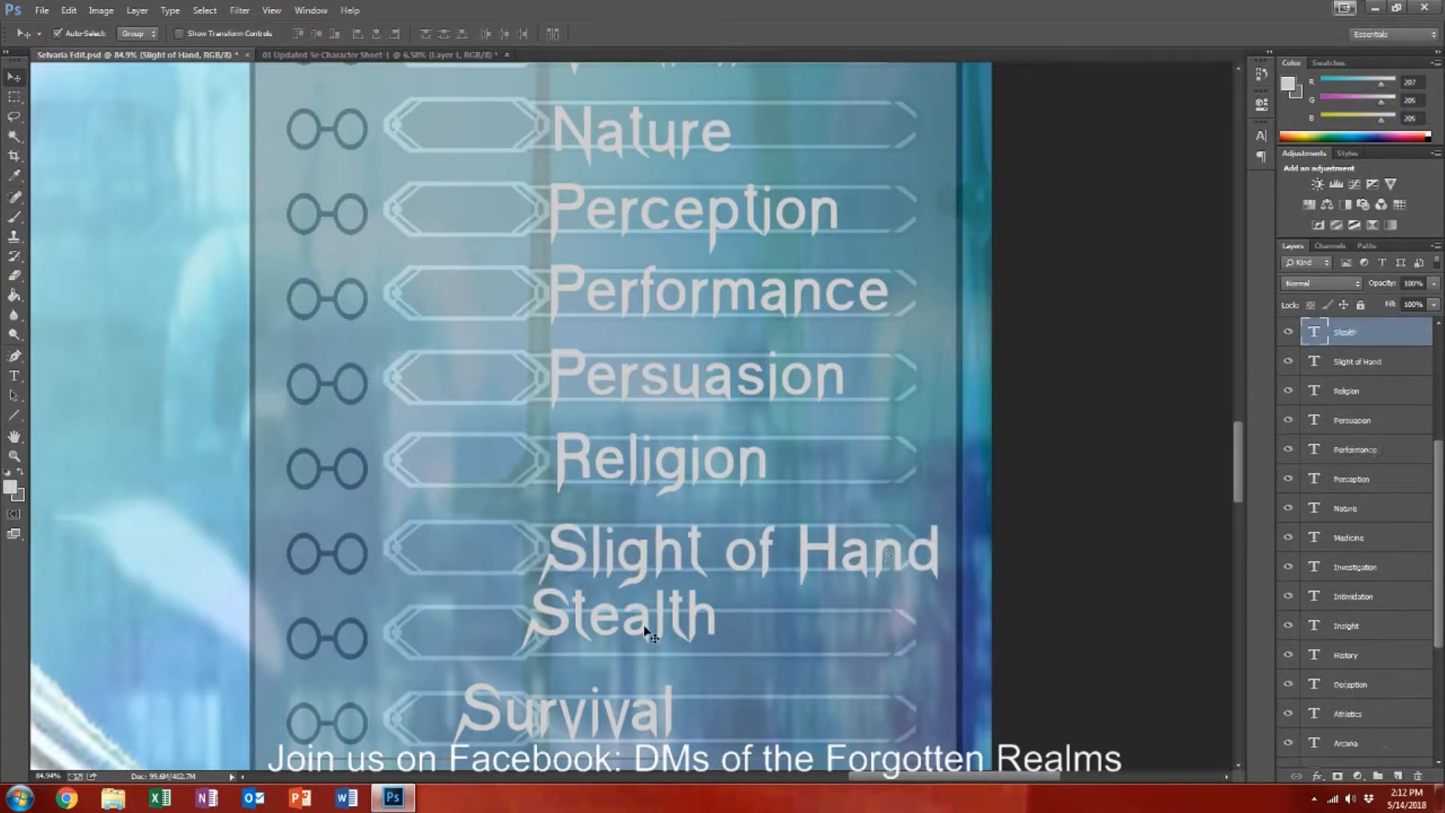
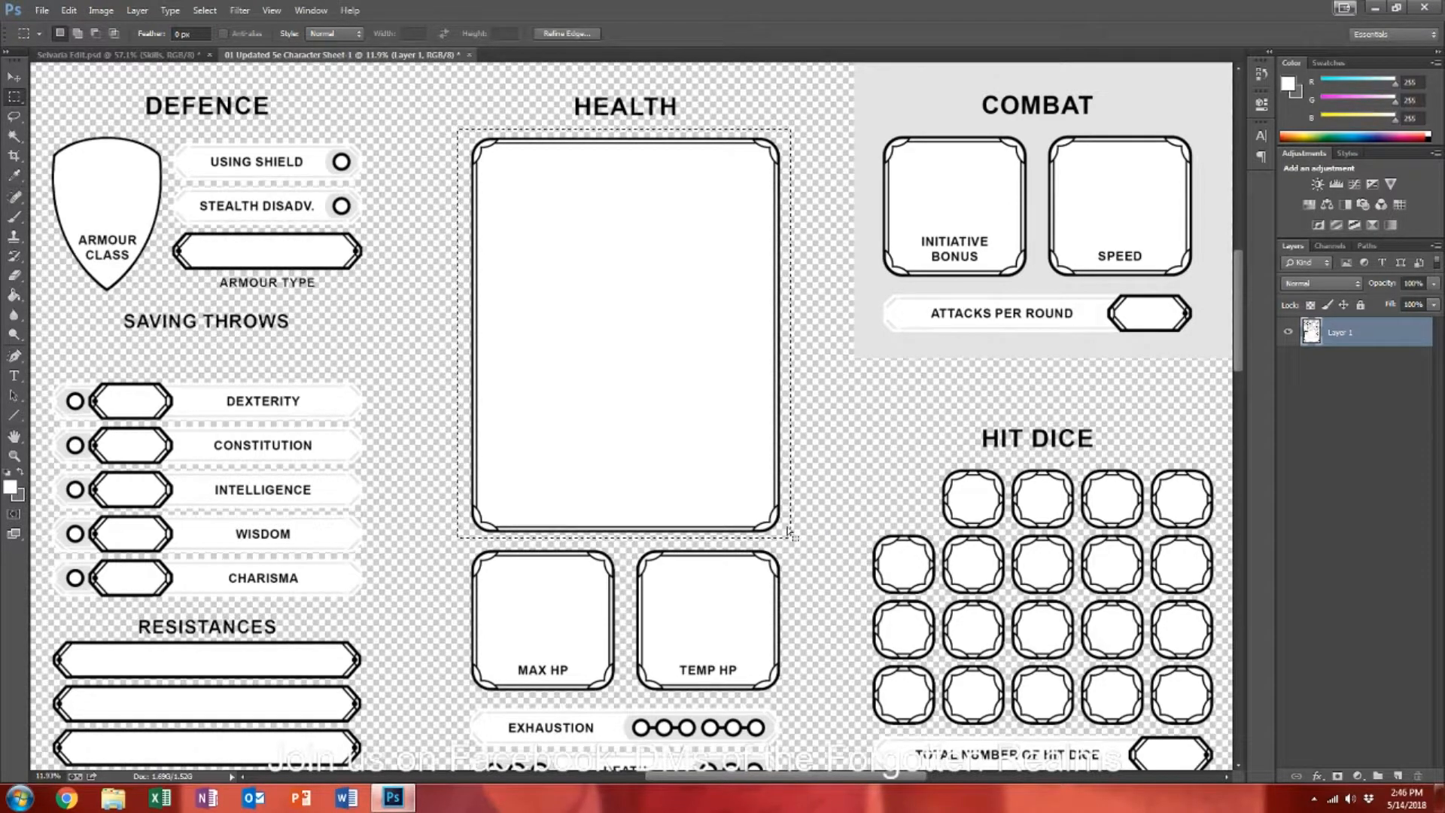
Step: Cut the large box under HEALTH from the 5e character sheet and paste it into Selvaria Edit.psd
key("ctrl+x")
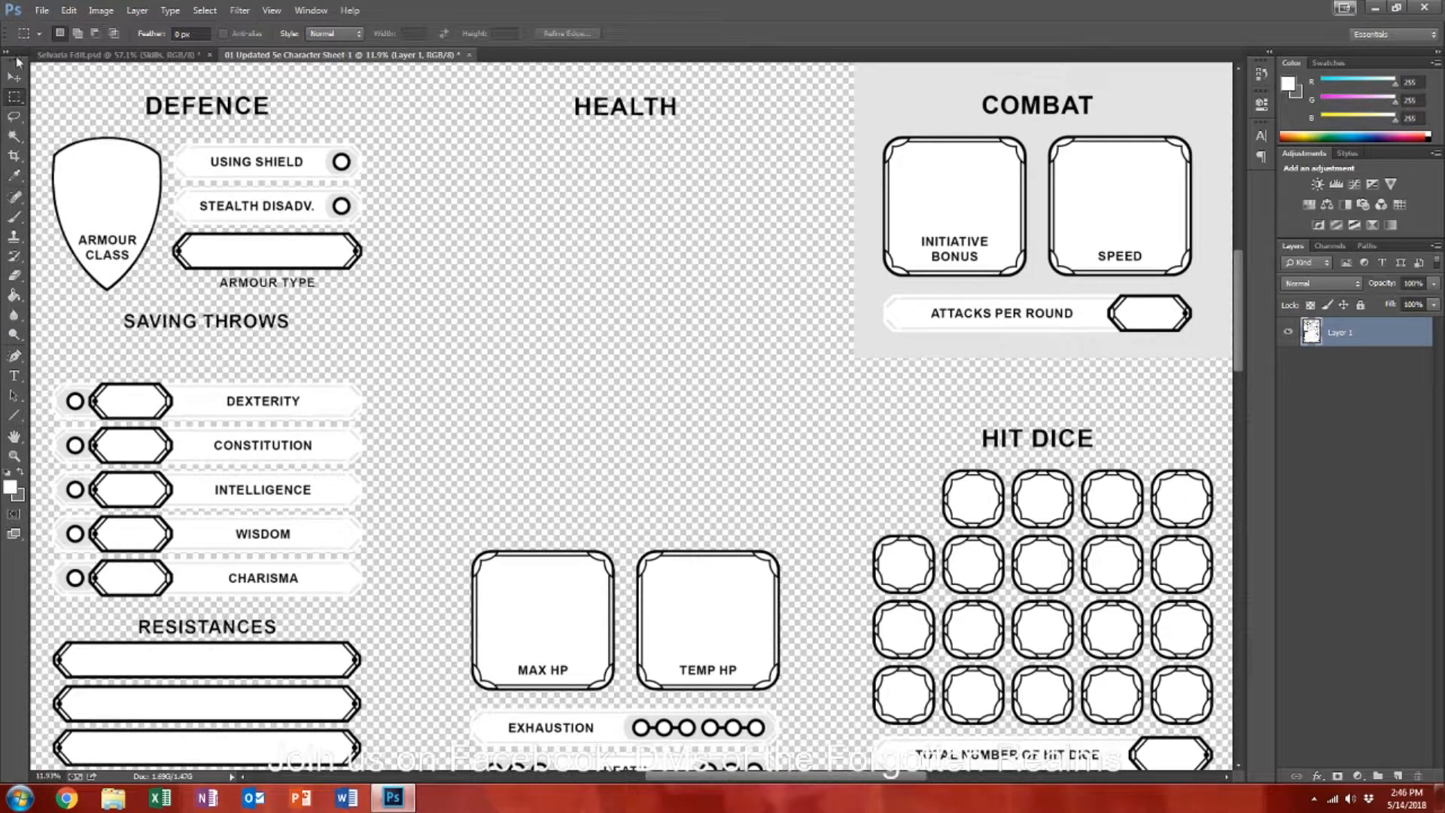
left_click(117, 55)
key("ctrl+v")
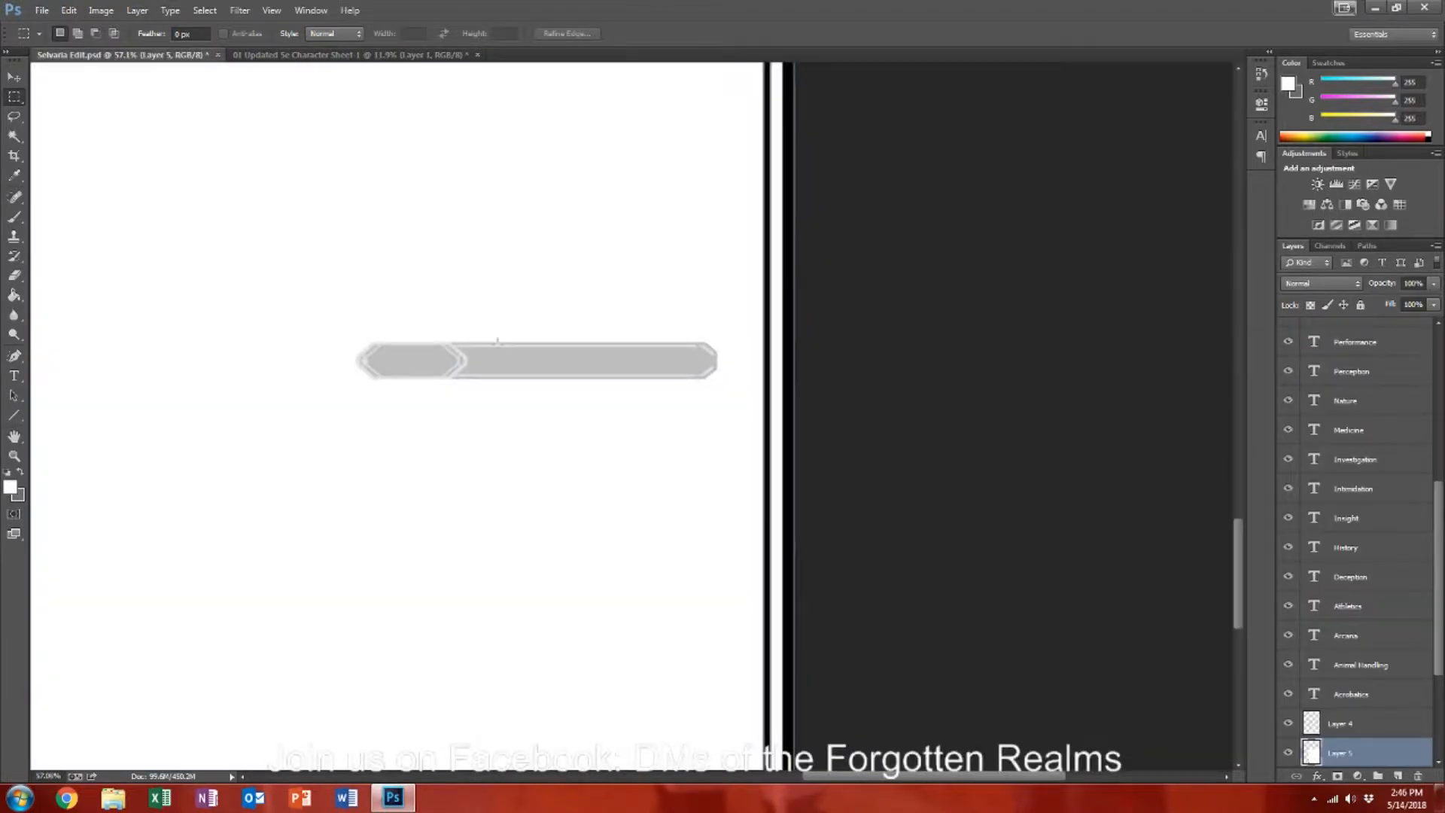
scroll(497, 341, "down", 4)
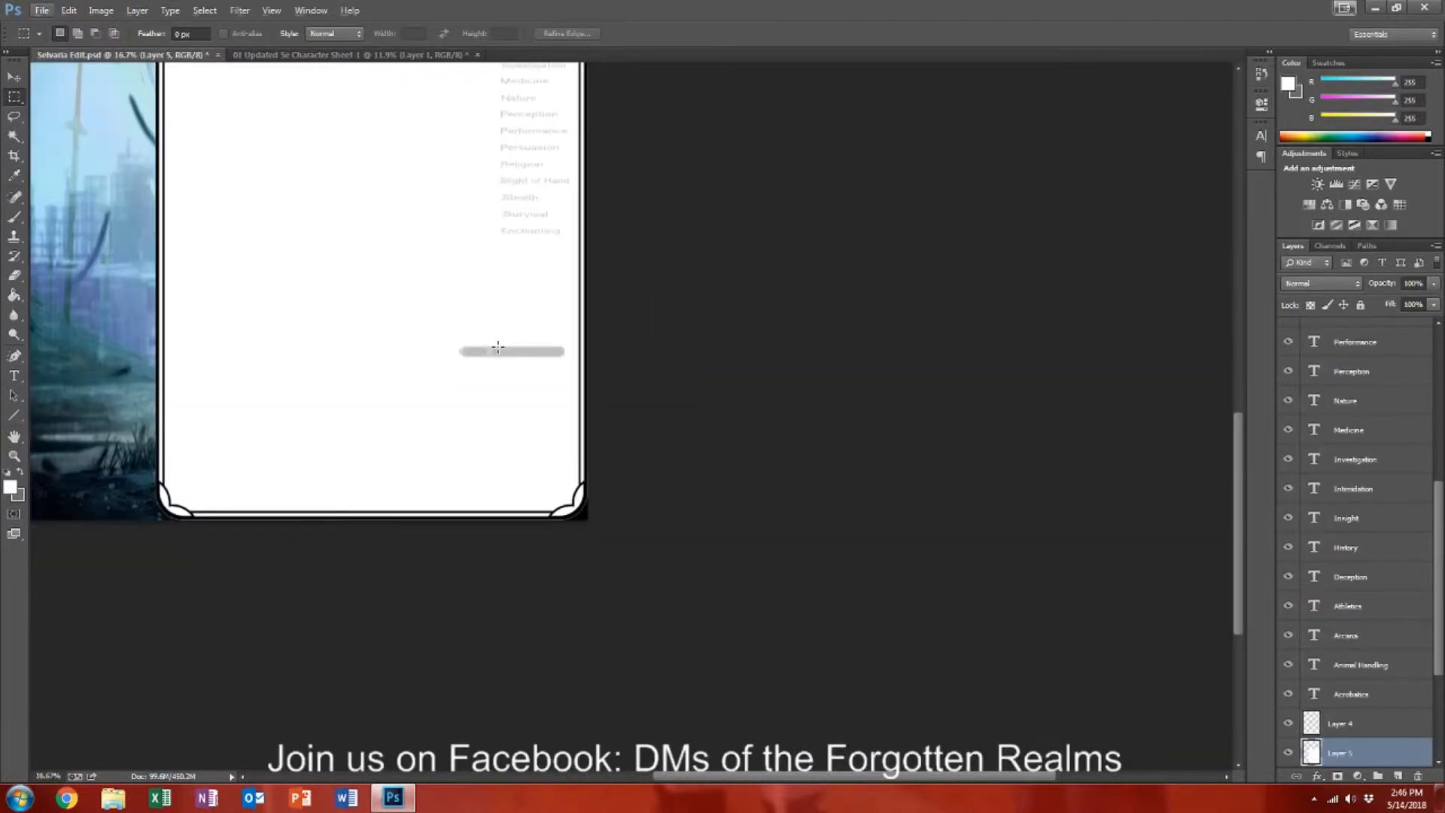
Step: Try scaling the pasted box to about 35% width and 20% height below the skills panel, and delete its layer
key("ctrl+t")
scroll(500, 355, "up", 3)
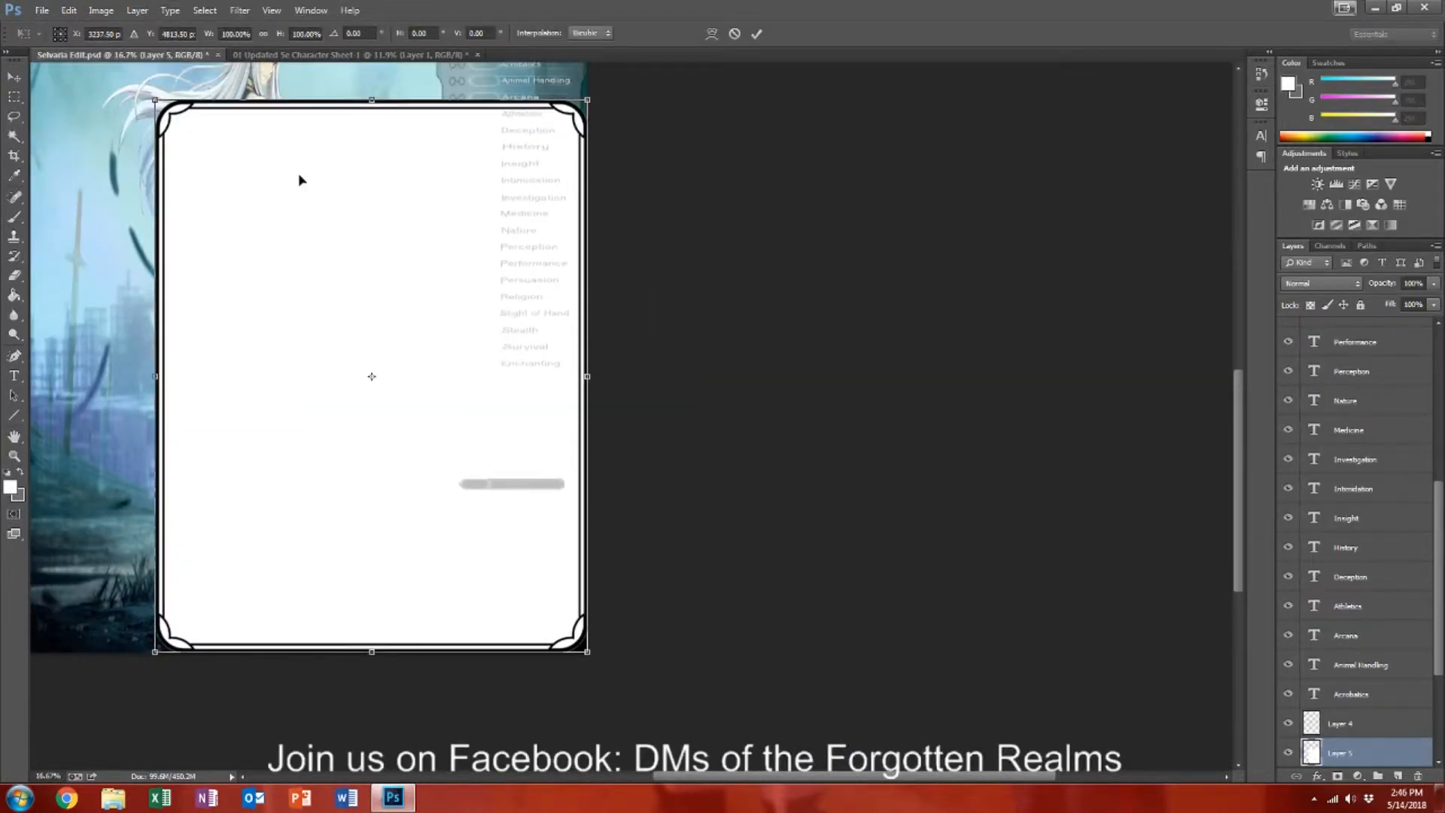
left_click_drag(152, 96, 438, 464)
left_click_drag(511, 651, 511, 572)
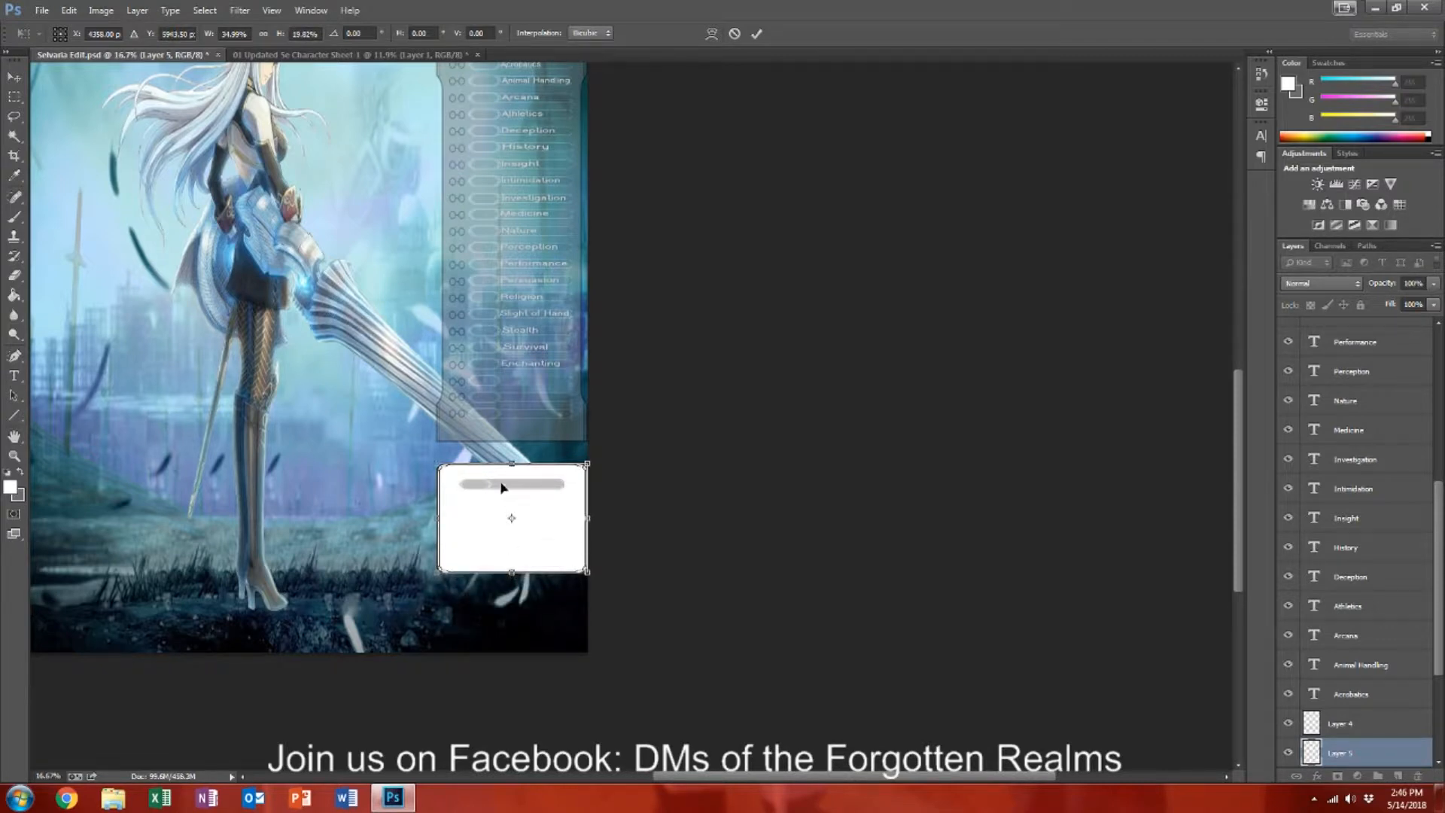
key("Return")
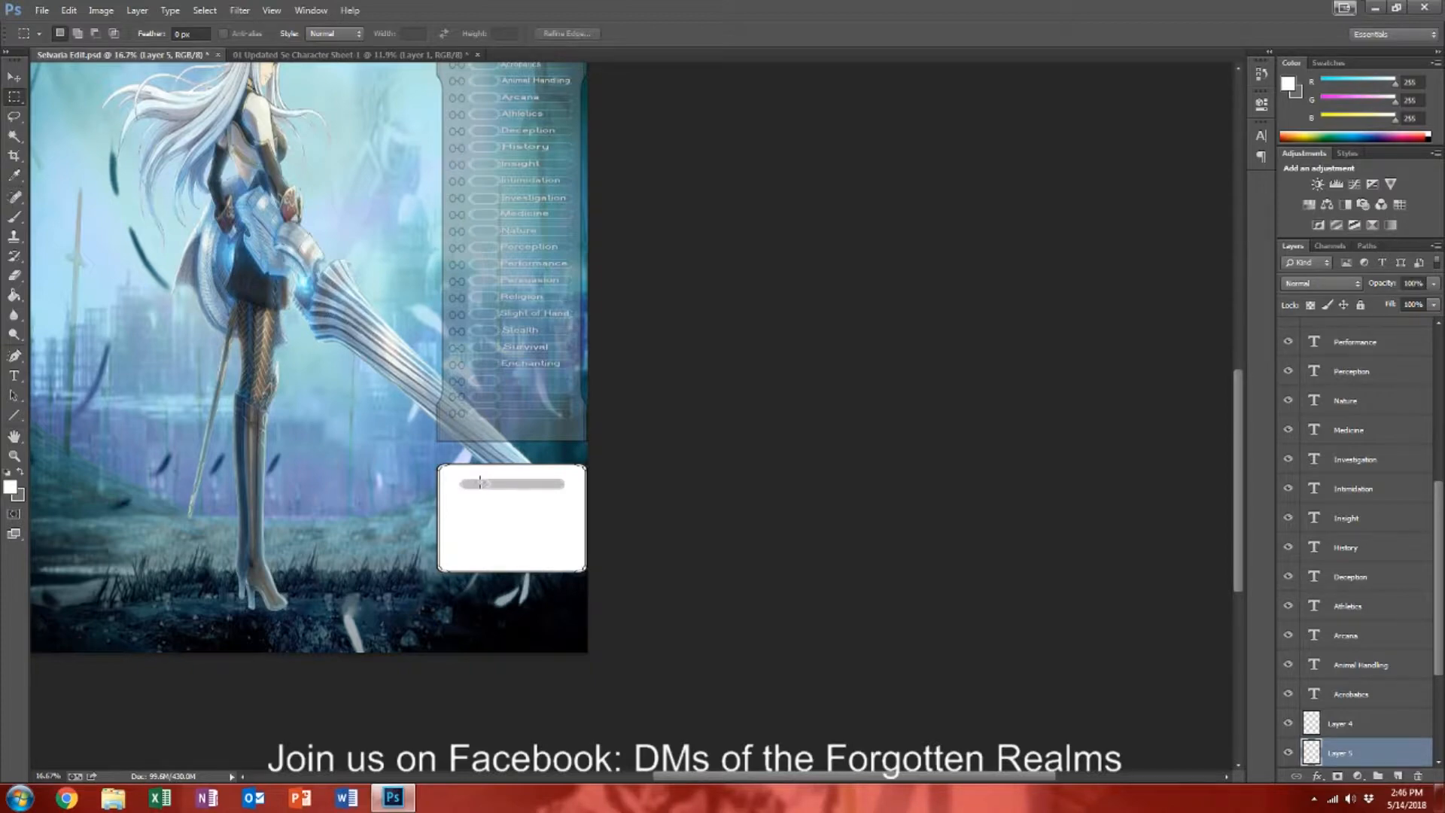
key("Delete")
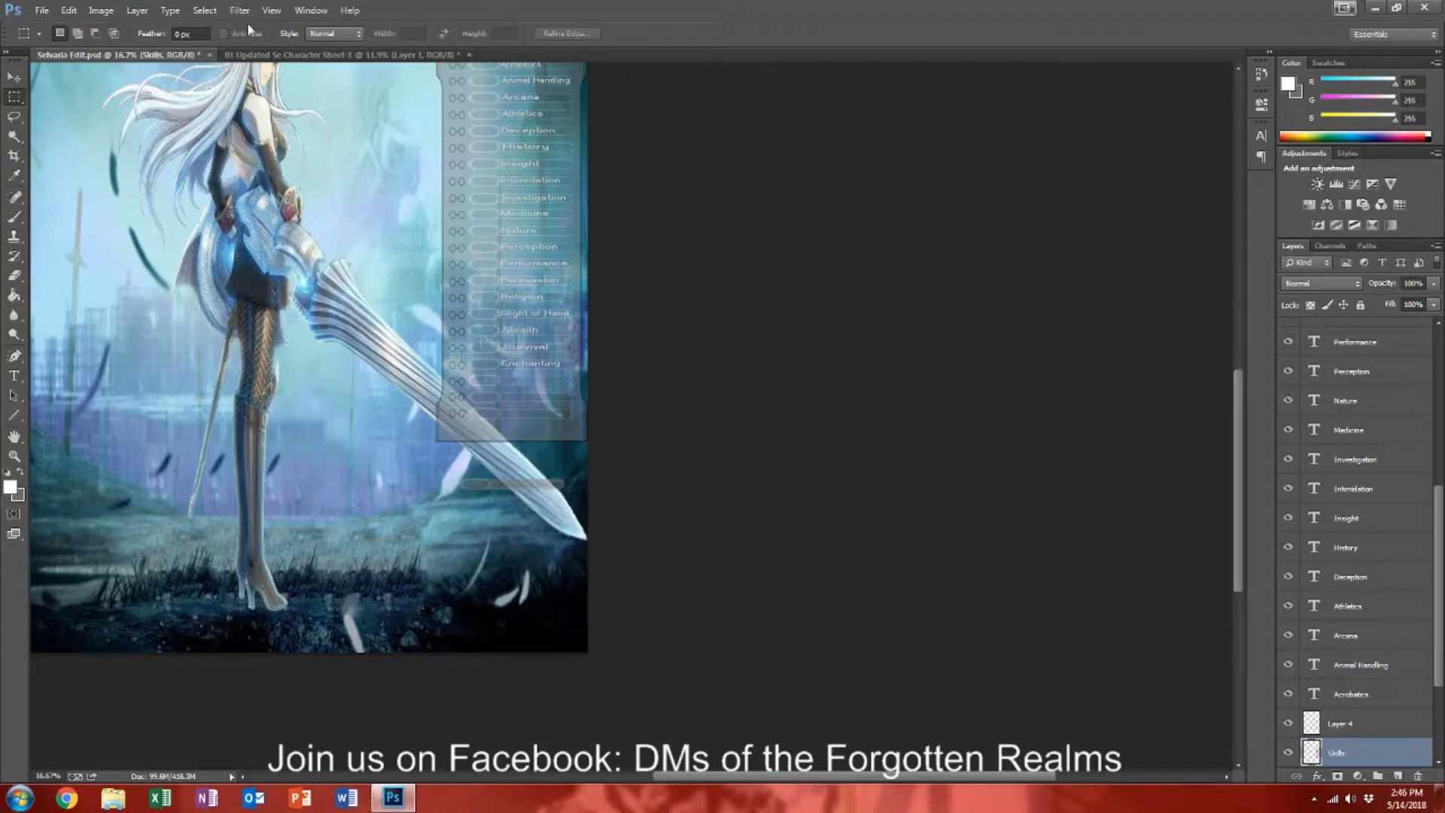
Step: In the 5e character sheet document, erase the SKILLS heading and list from inside their frame and fill the gap with white
left_click(236, 54)
scroll(476, 379, "down", 3)
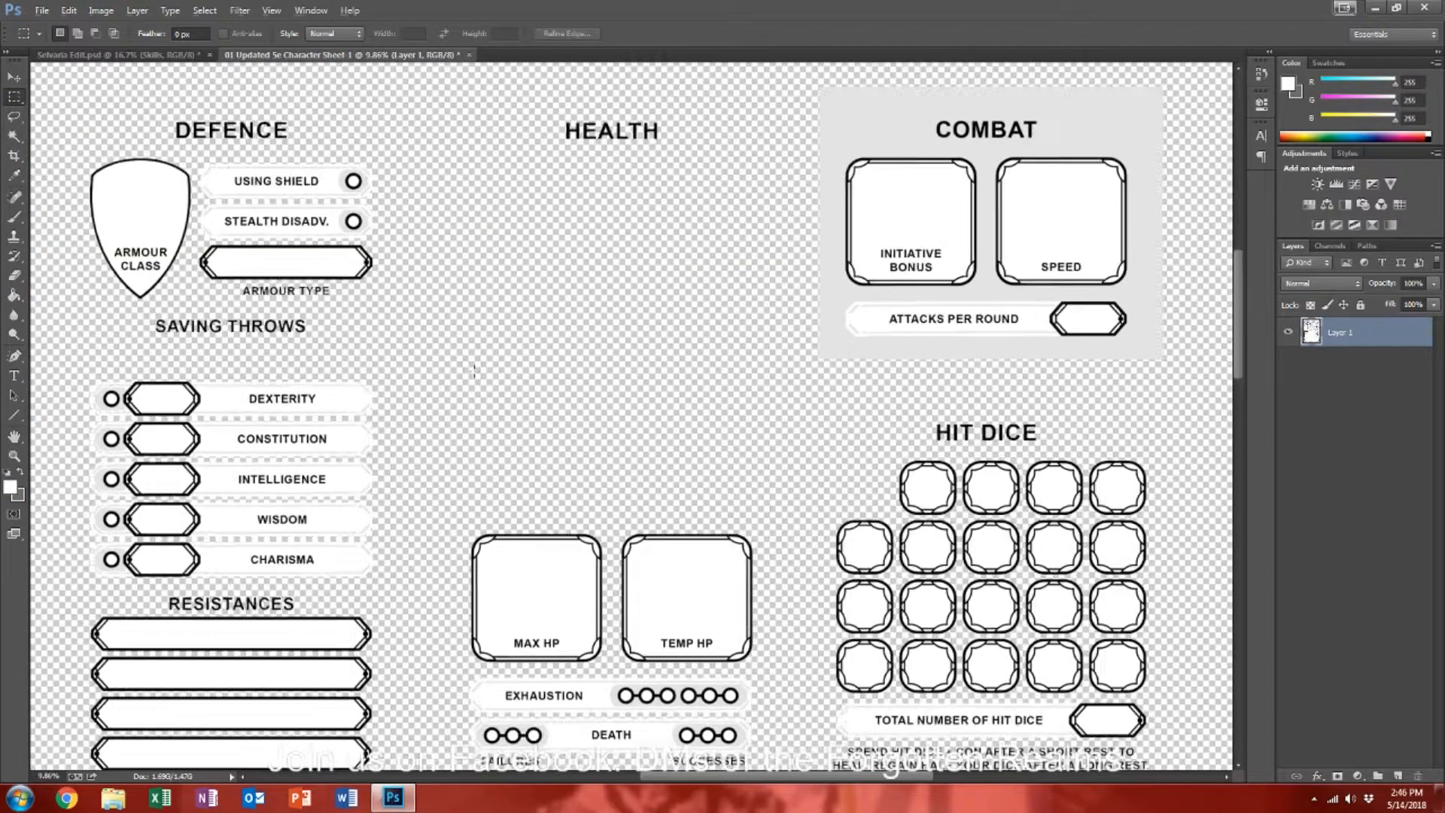
scroll(476, 380, "up", 5)
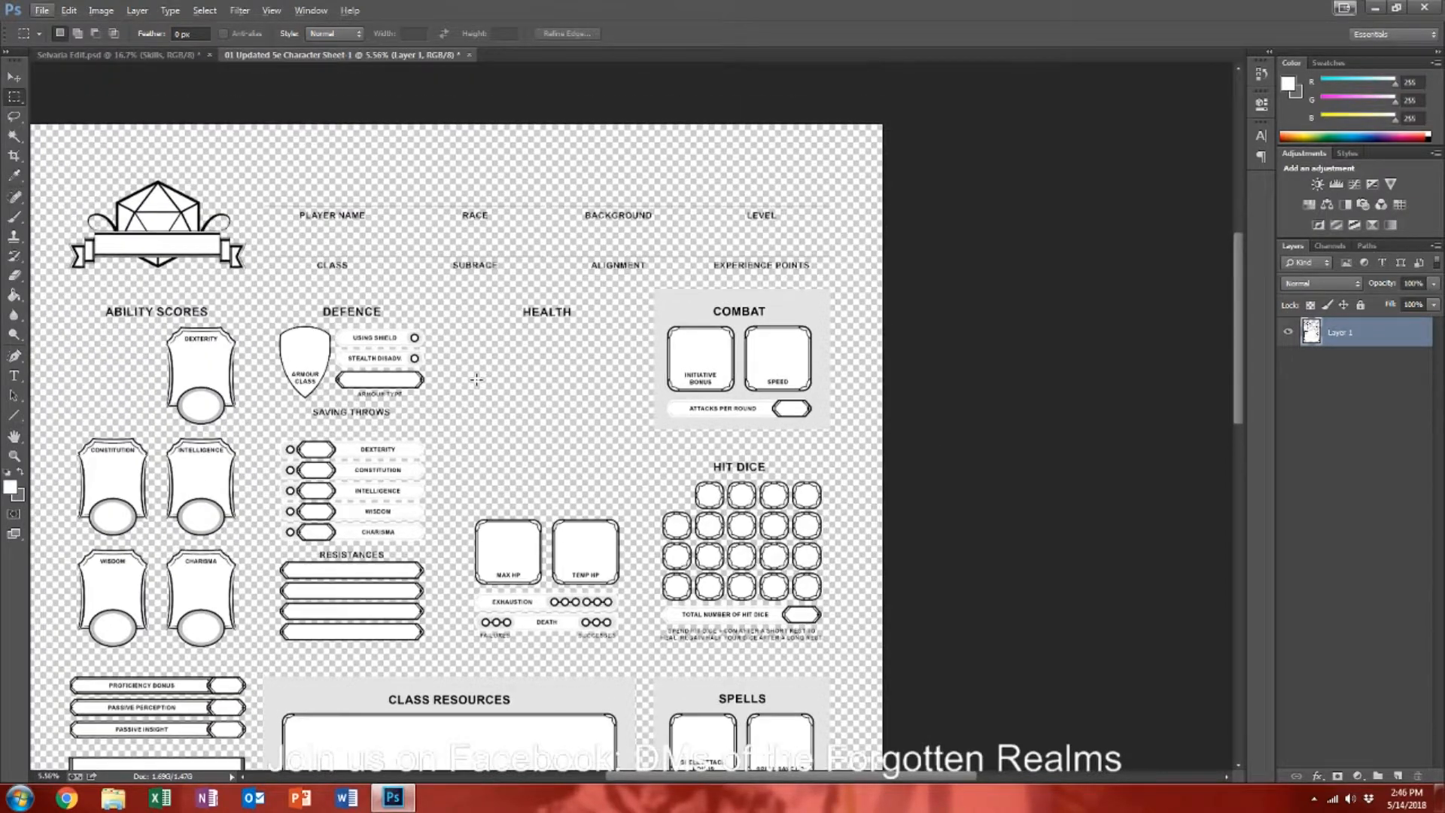
scroll(477, 379, "down", 4)
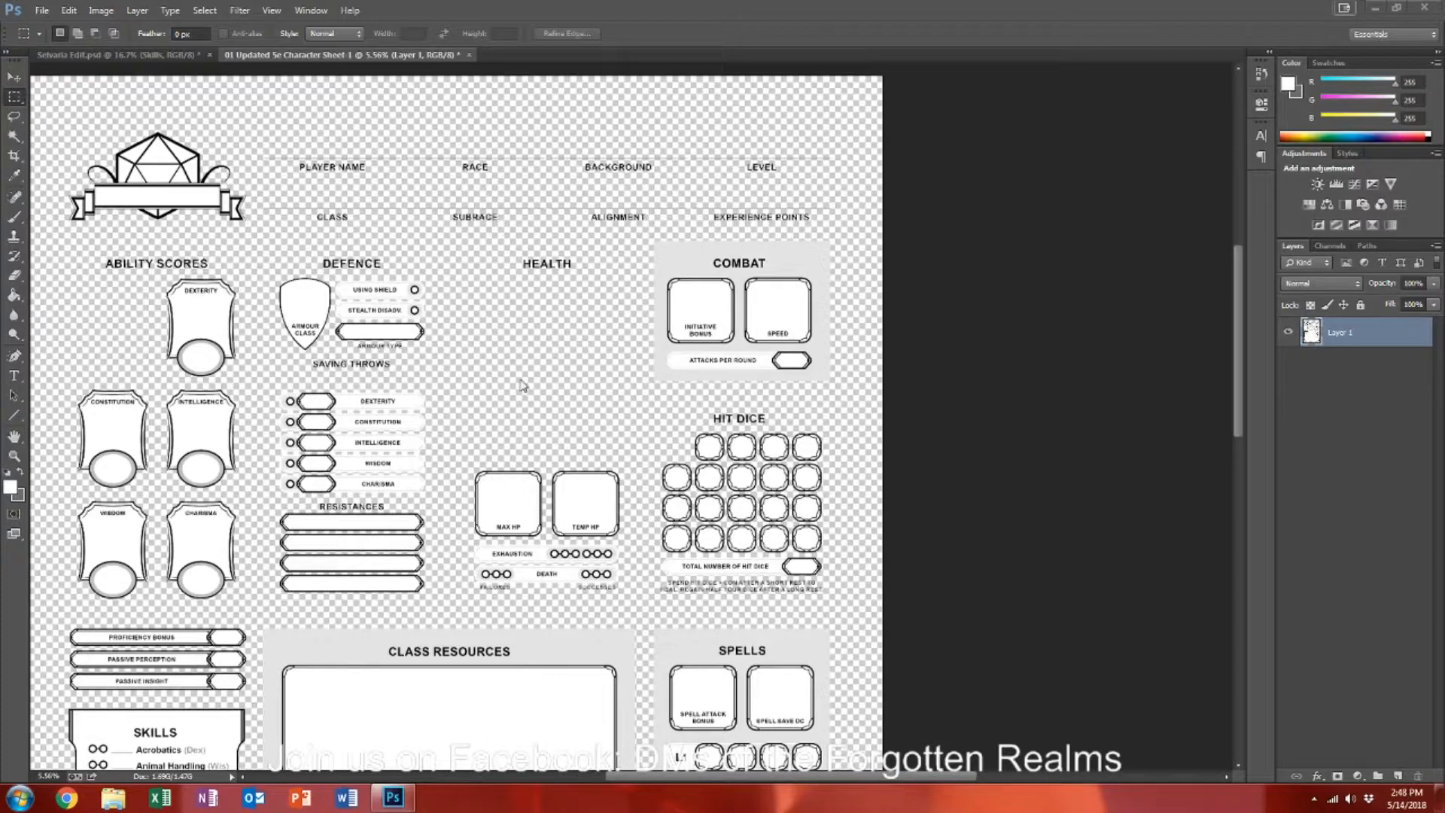
scroll(519, 388, "down", 5)
scroll(509, 392, "down", 3)
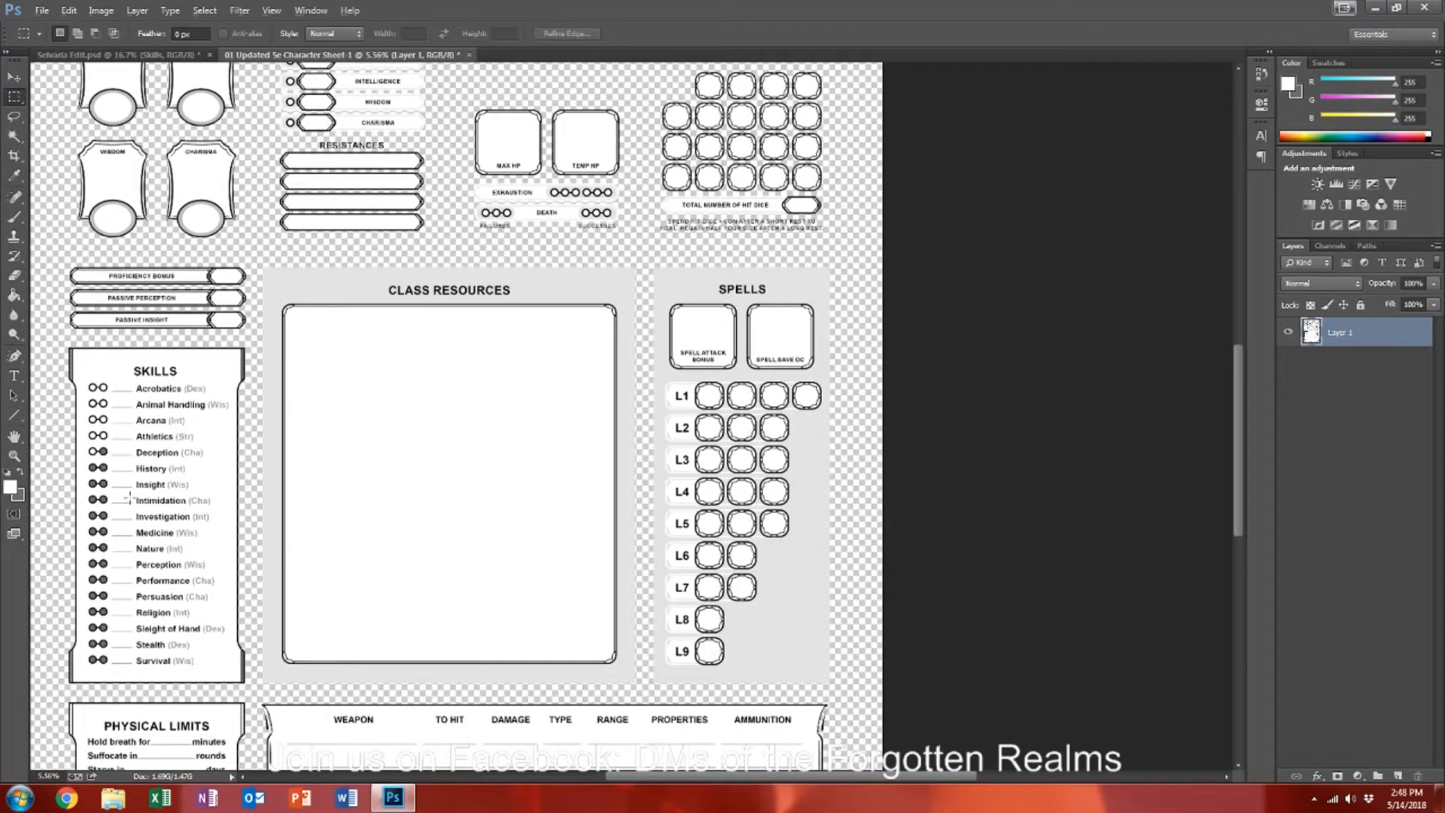
scroll(130, 497, "up", 2)
scroll(129, 497, "down", 1)
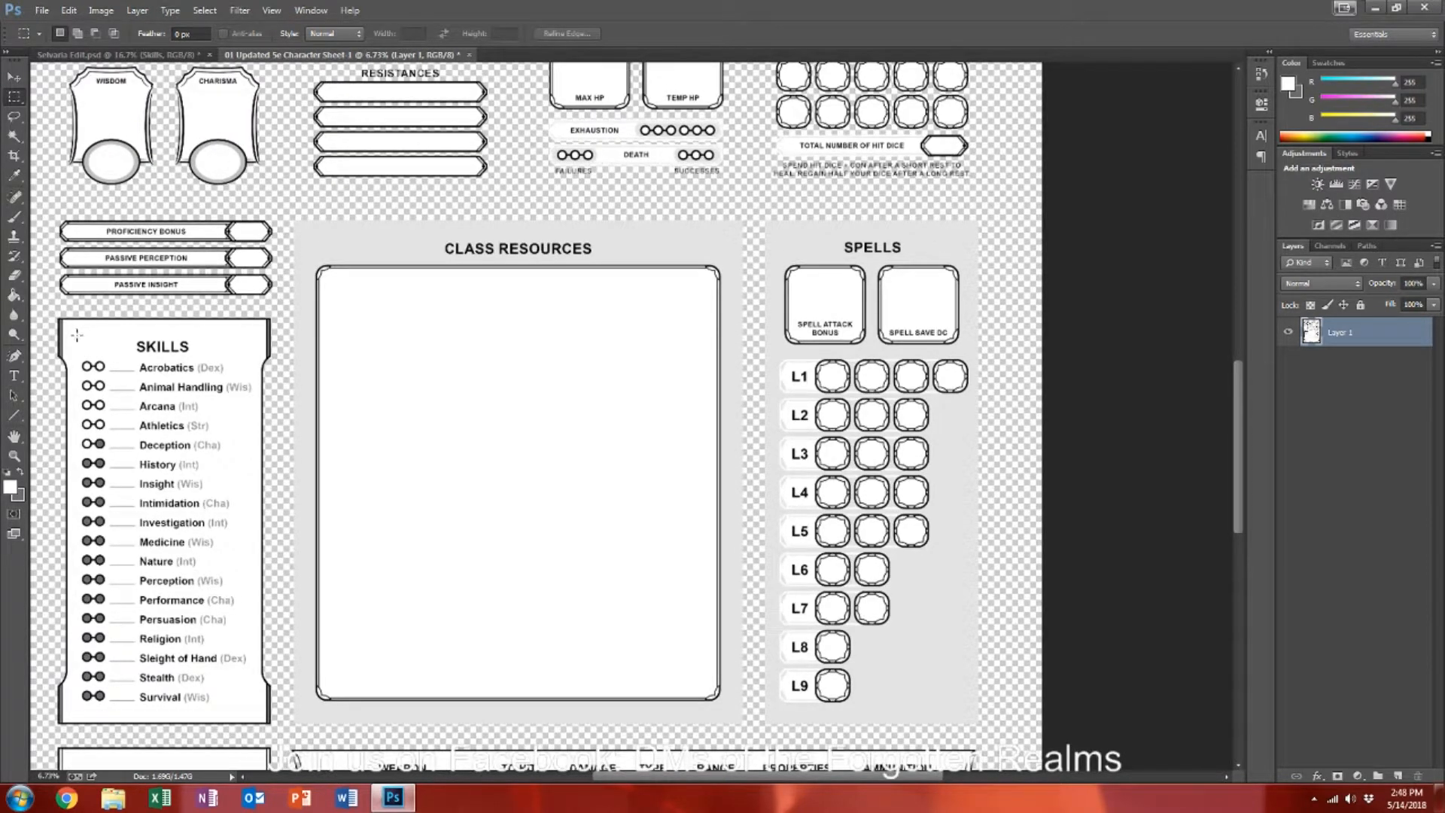
left_click_drag(75, 334, 256, 708)
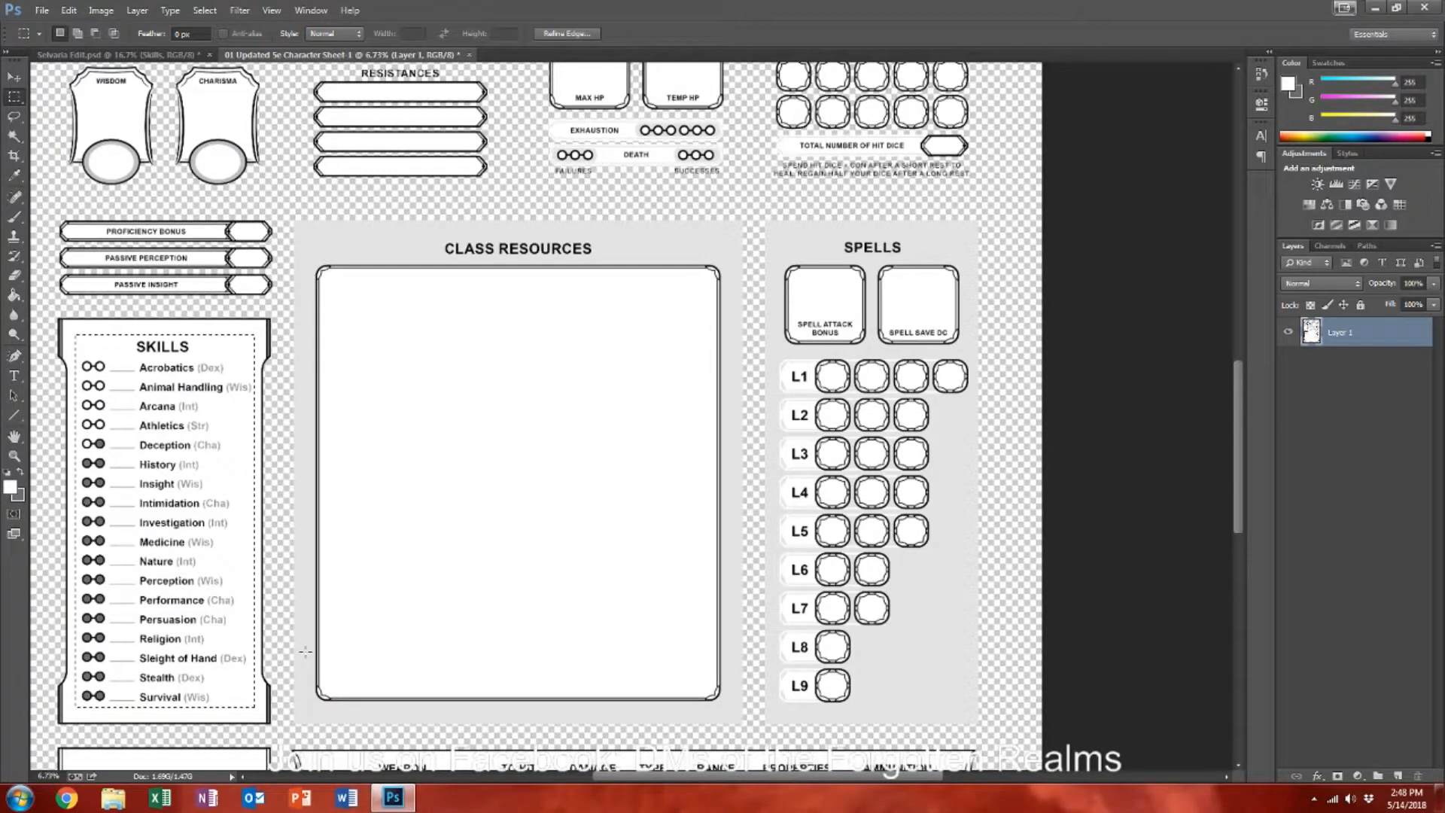
key("Delete")
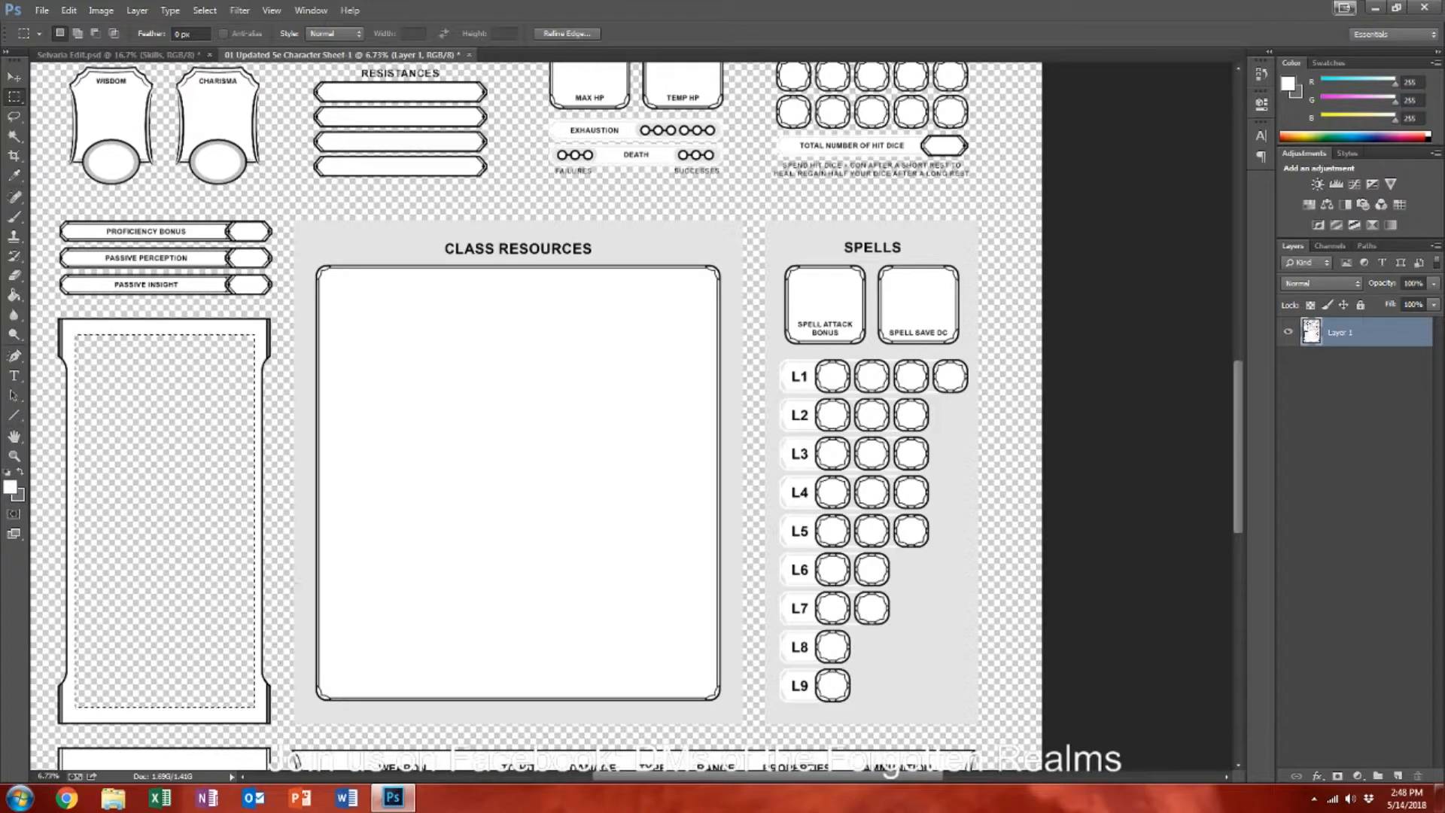
key("ctrl+d")
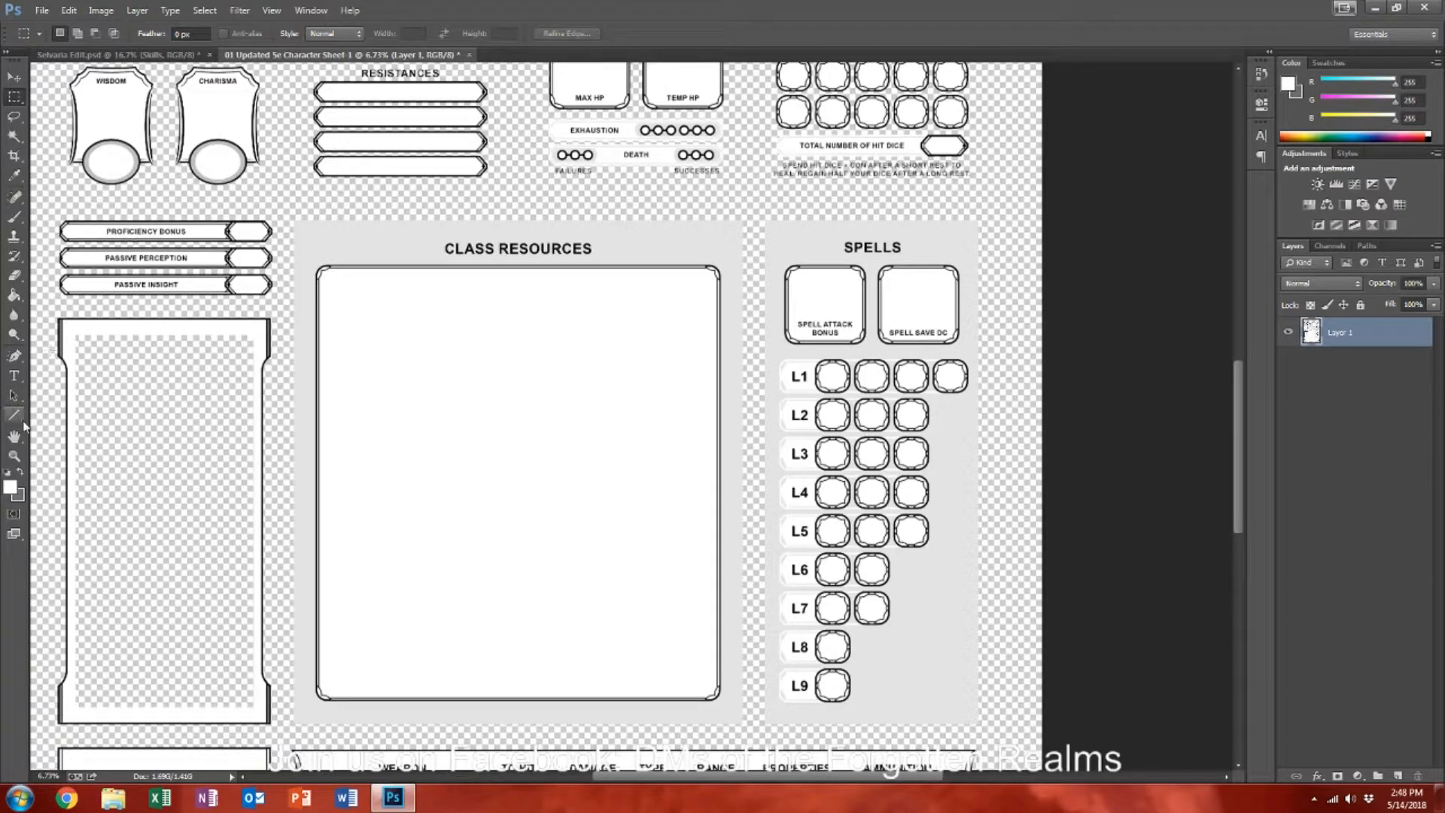
left_click(13, 295)
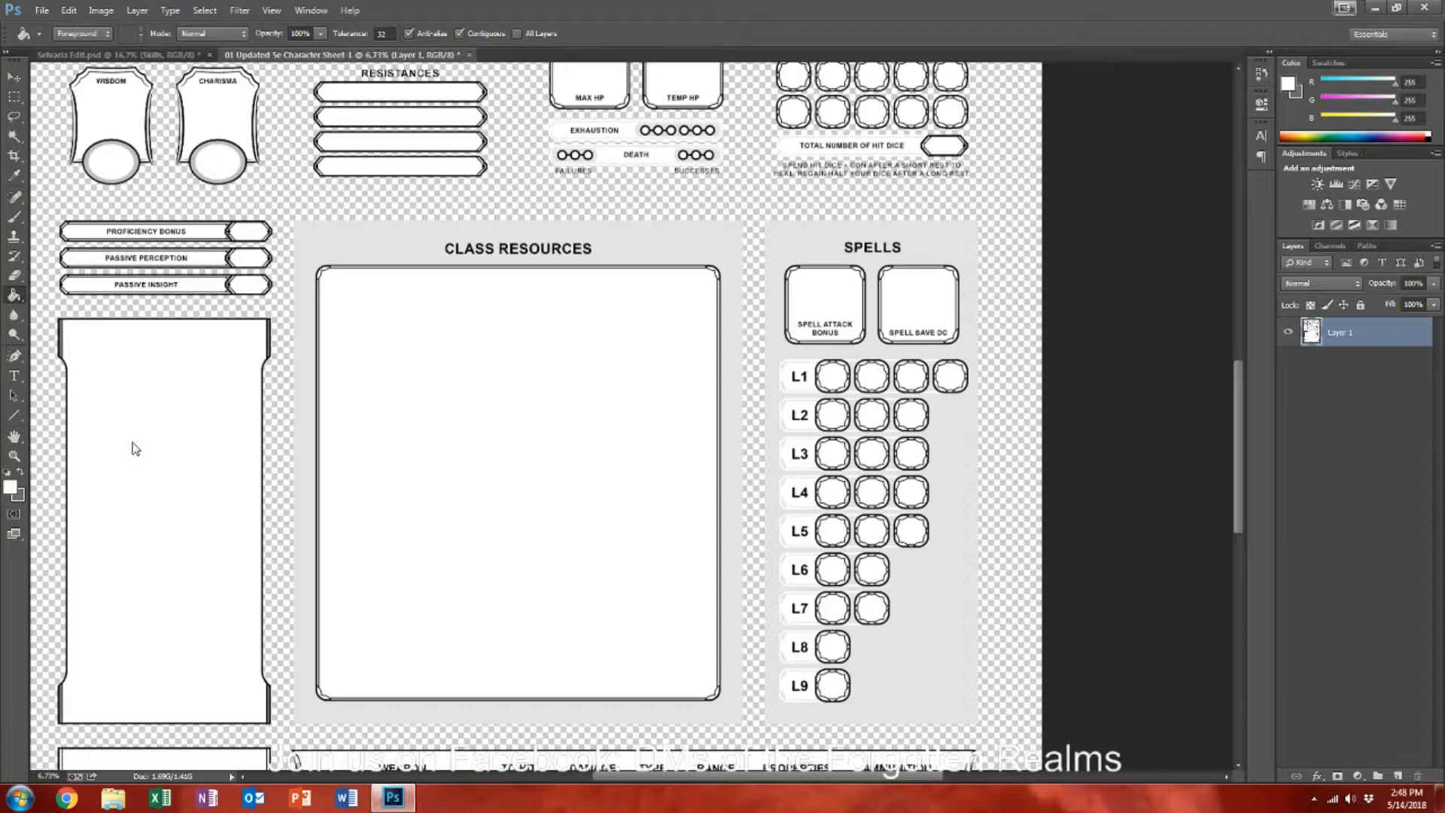
Step: Cut the emptied skills frame from the 5e character sheet and paste it into Selvaria Edit.psd
left_click(15, 96)
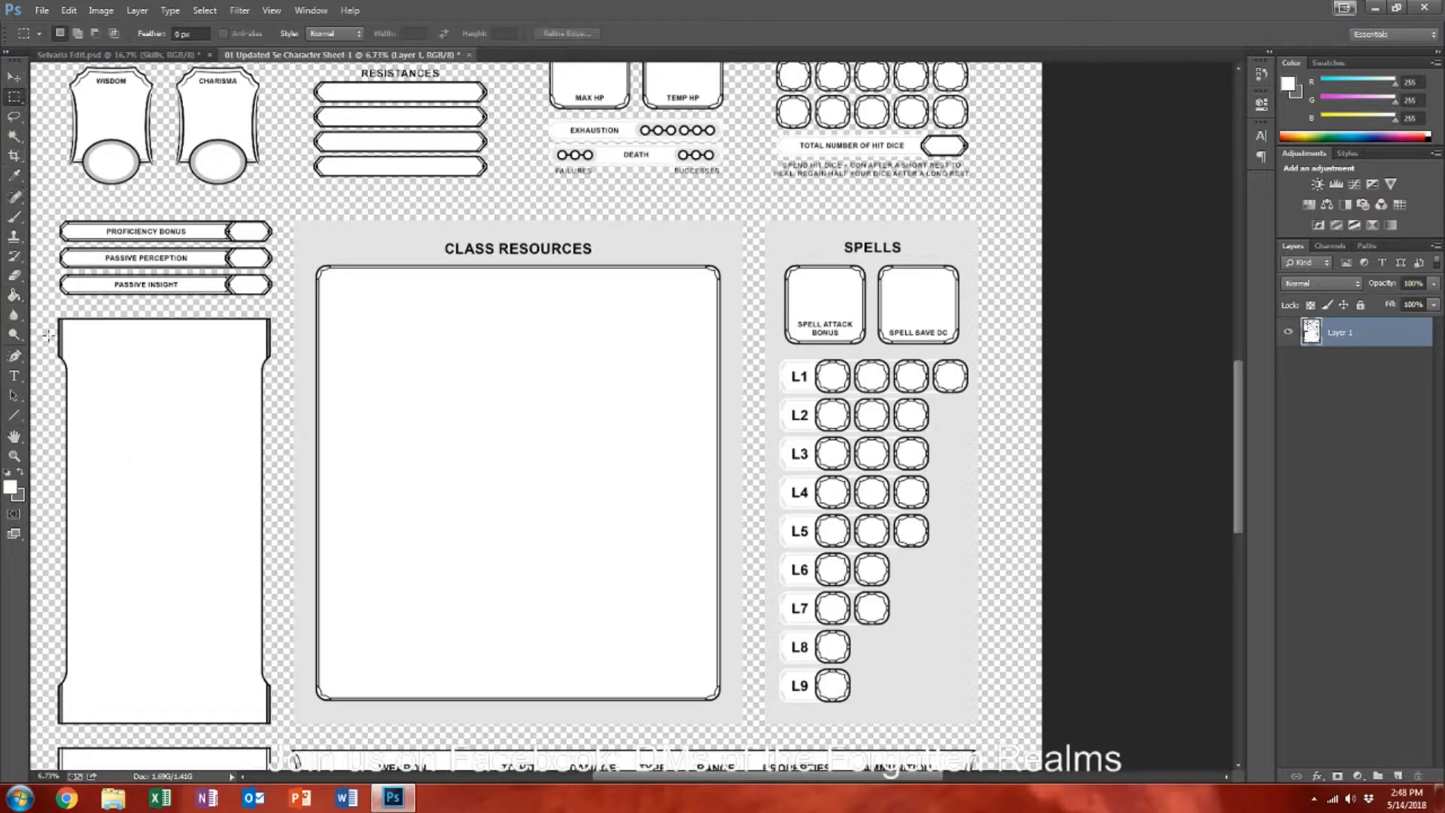
left_click_drag(47, 308, 283, 733)
key("ctrl+x")
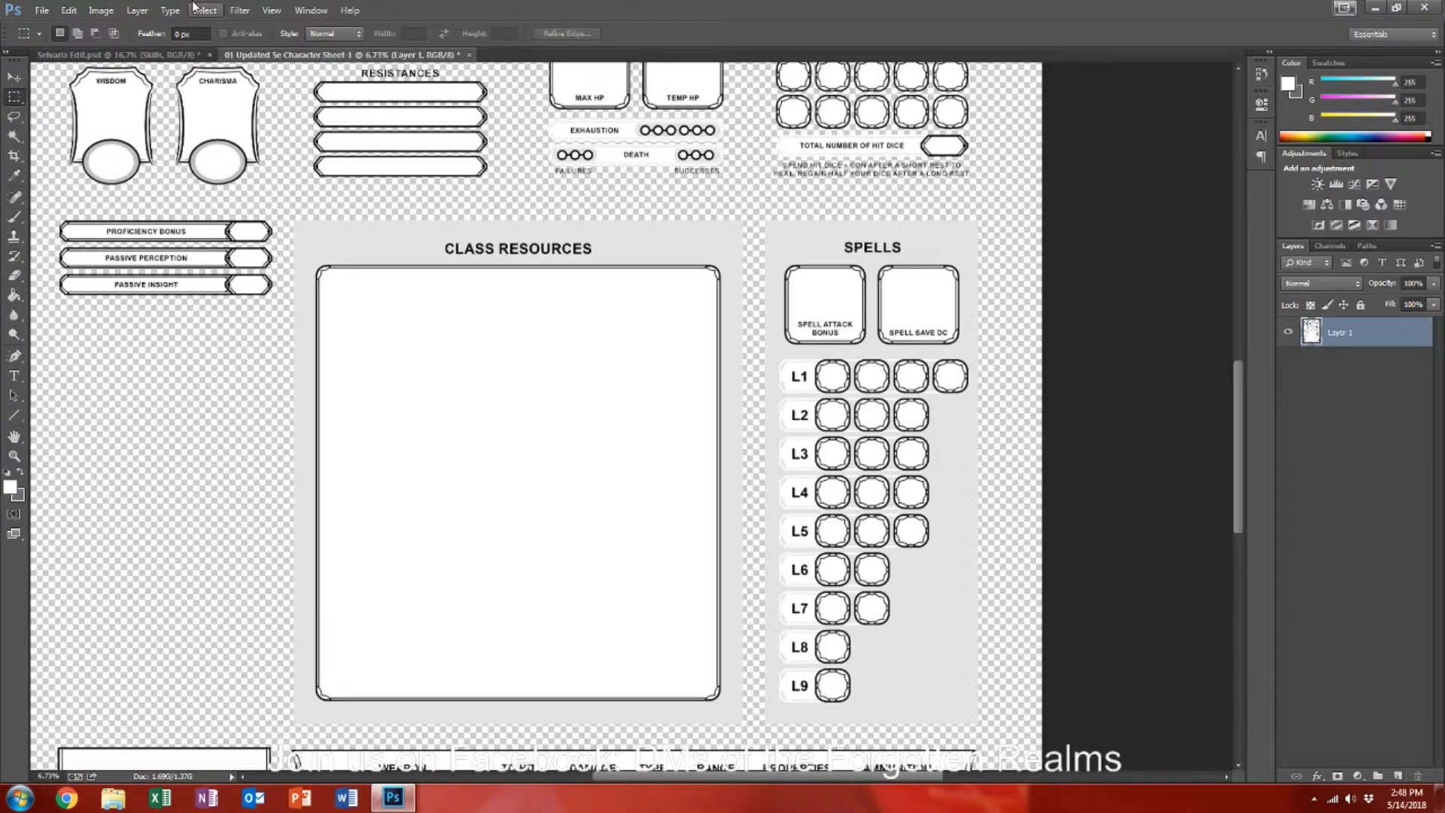
left_click(174, 57)
key("ctrl+v")
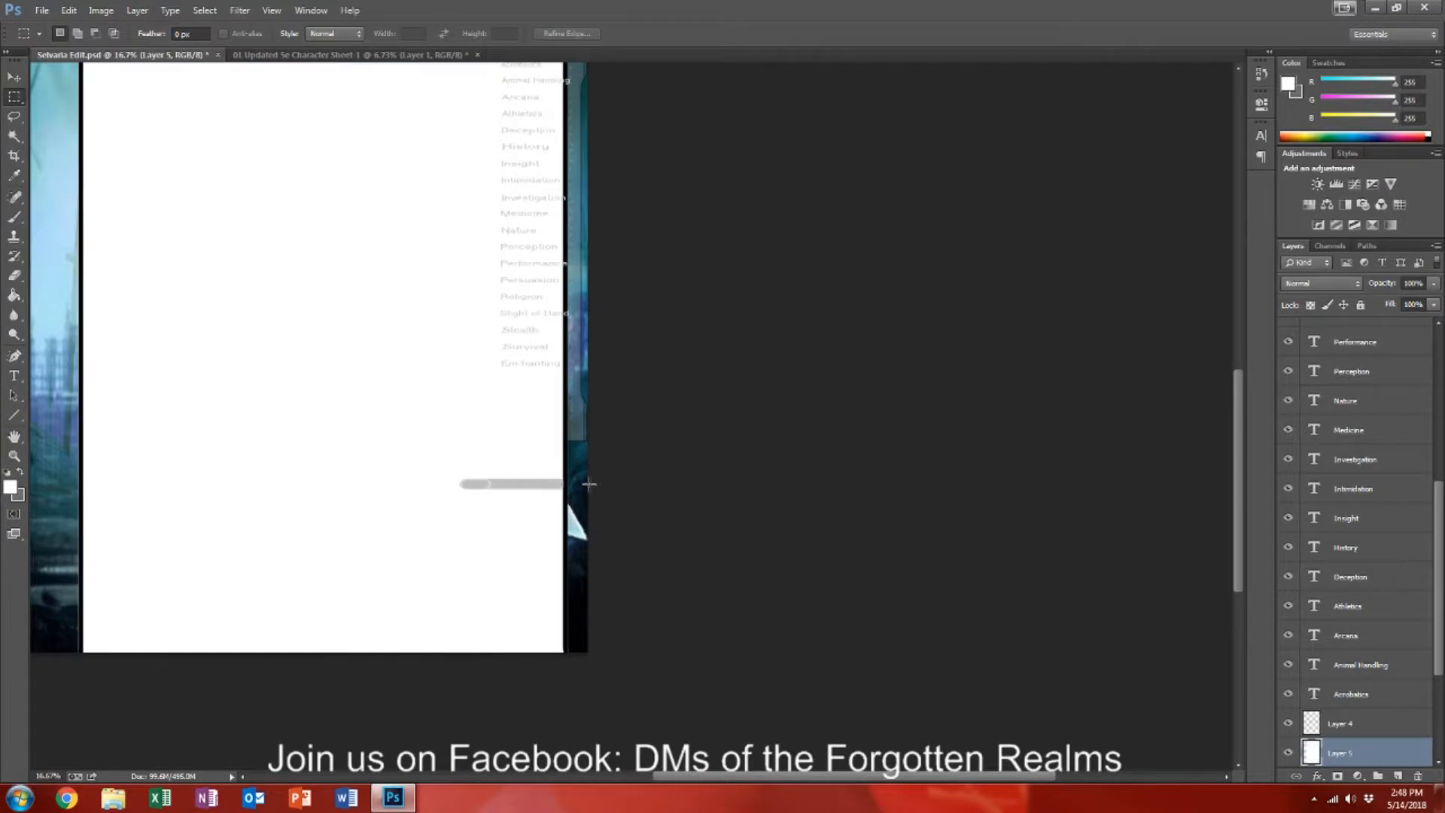
Step: Scale the pasted frame to about 29% width and 19% height and place it directly below the skills panel
key("ctrl+t")
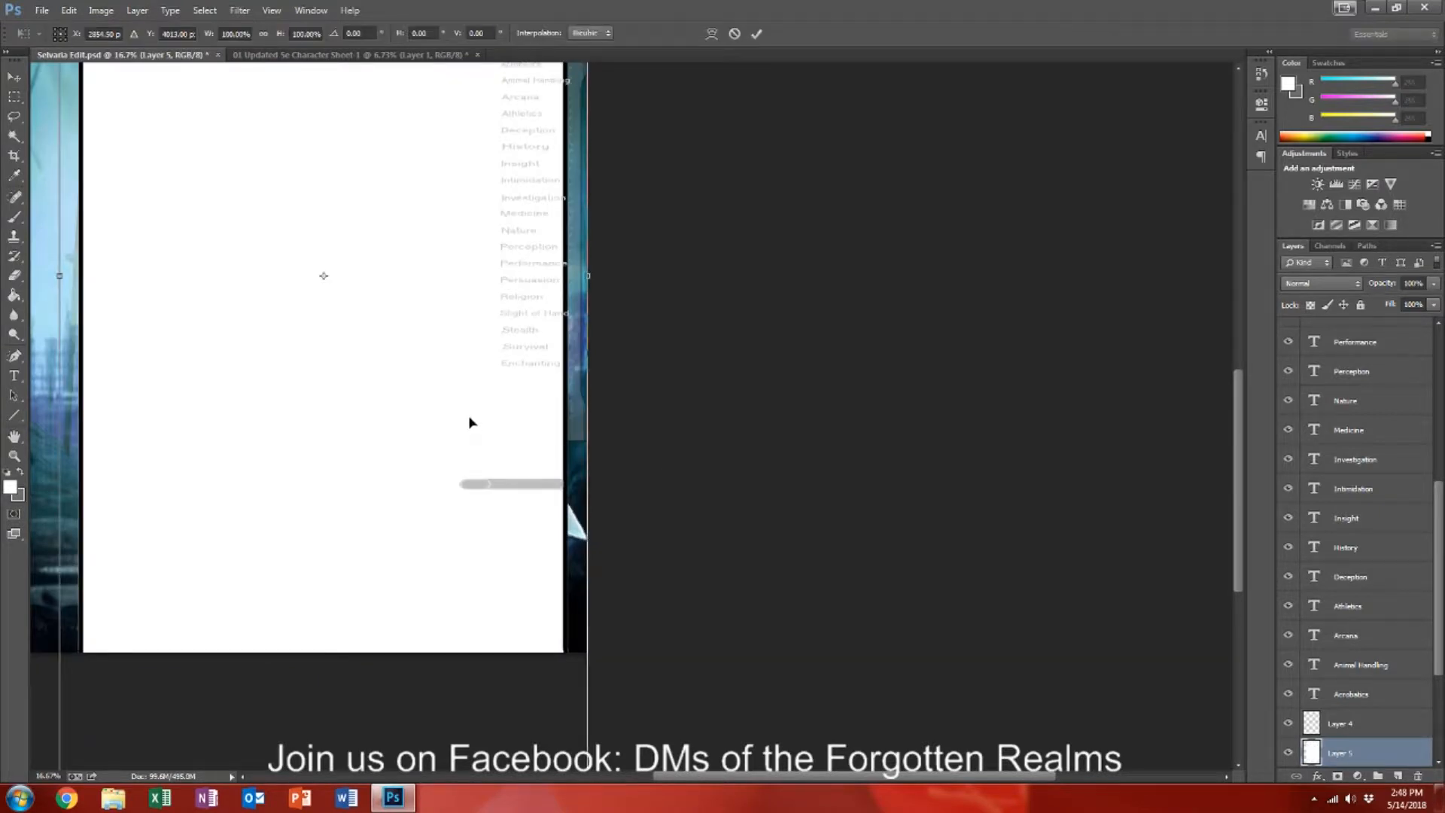
scroll(469, 422, "up", 5)
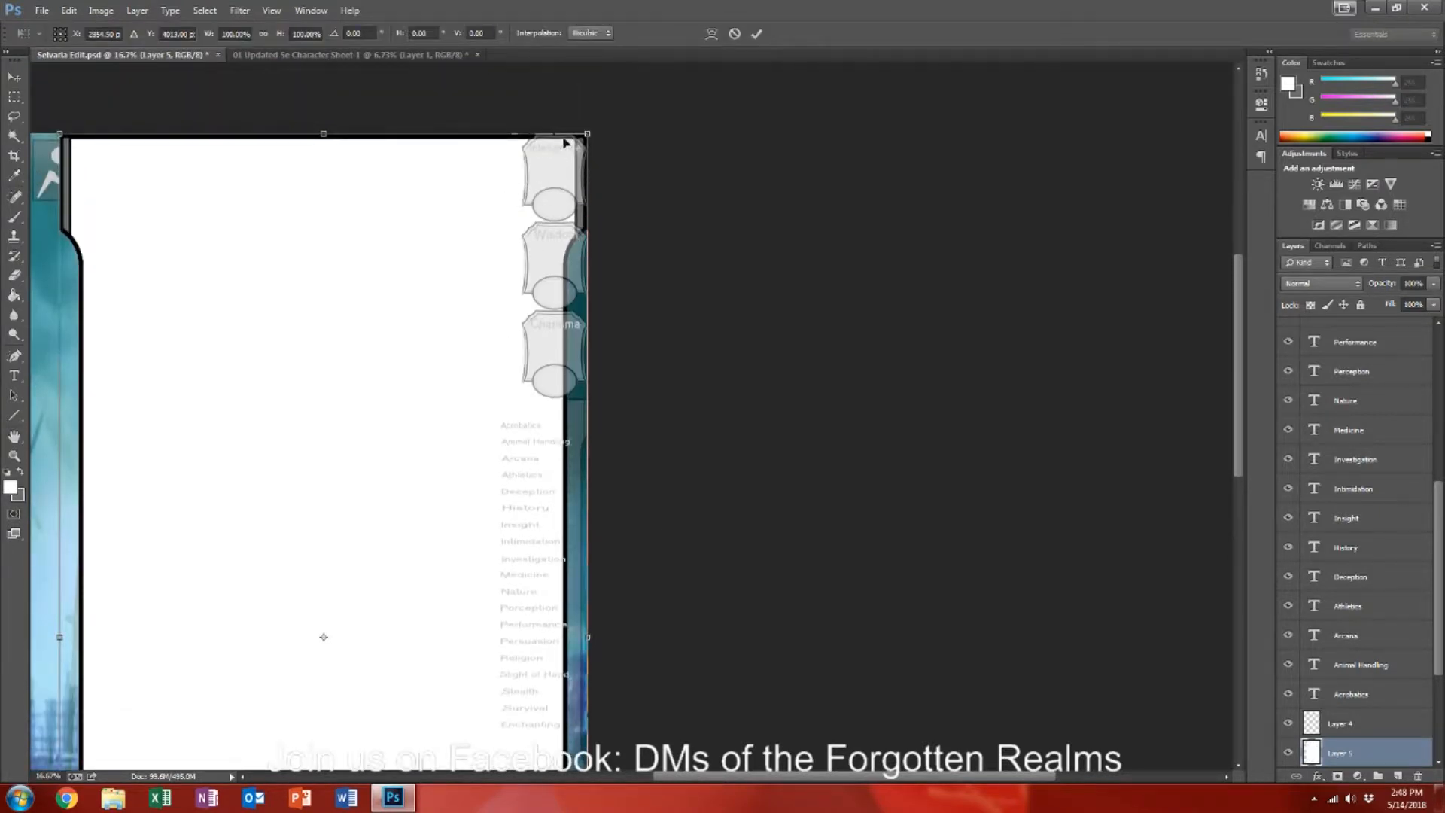
left_click_drag(596, 133, 294, 686)
scroll(320, 572, "down", 3)
scroll(320, 572, "down", 4)
left_click_drag(218, 282, 517, 147)
left_click_drag(358, 80, 438, 346)
left_click_drag(506, 426, 499, 404)
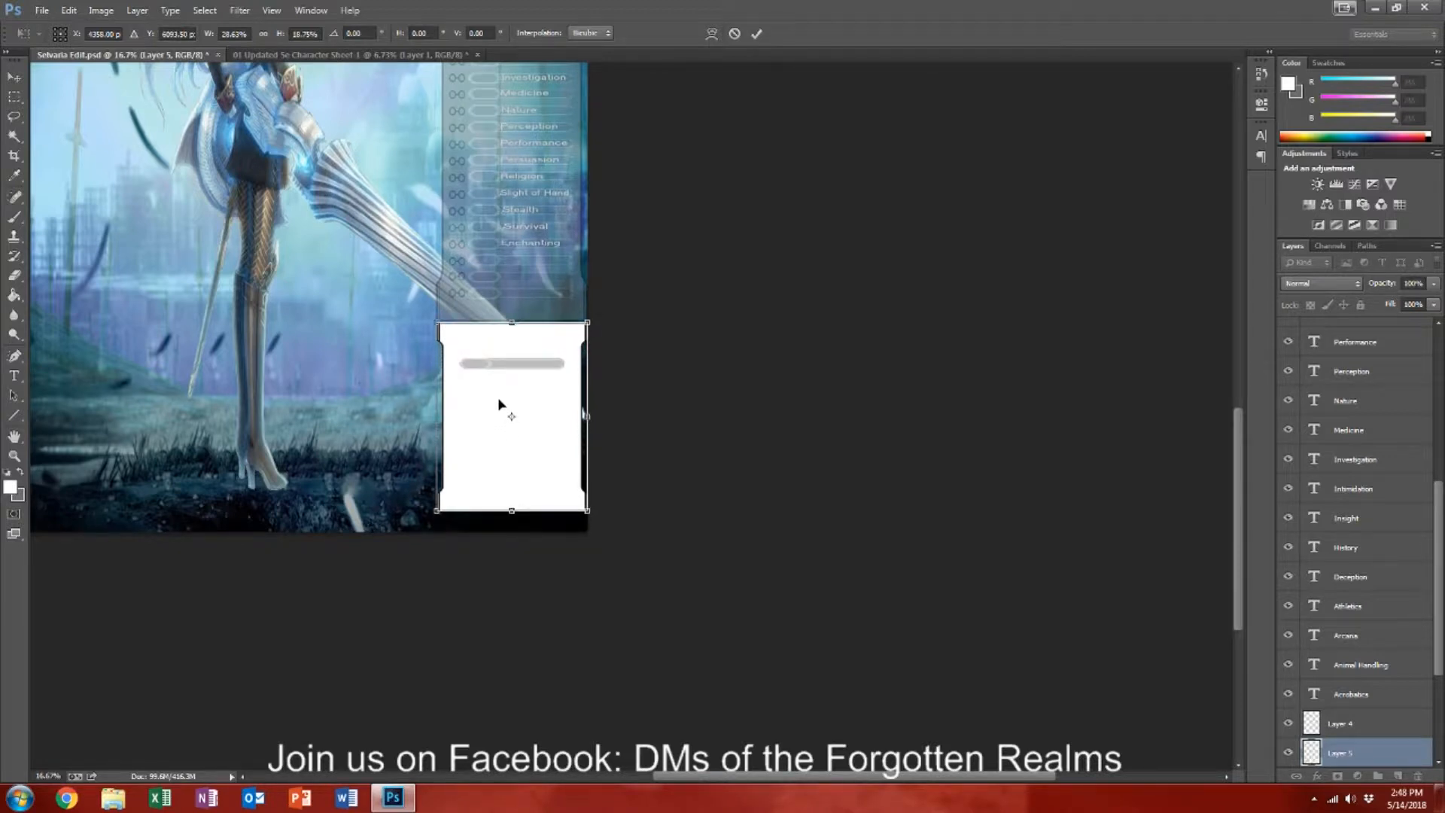
scroll(500, 397, "up", 5)
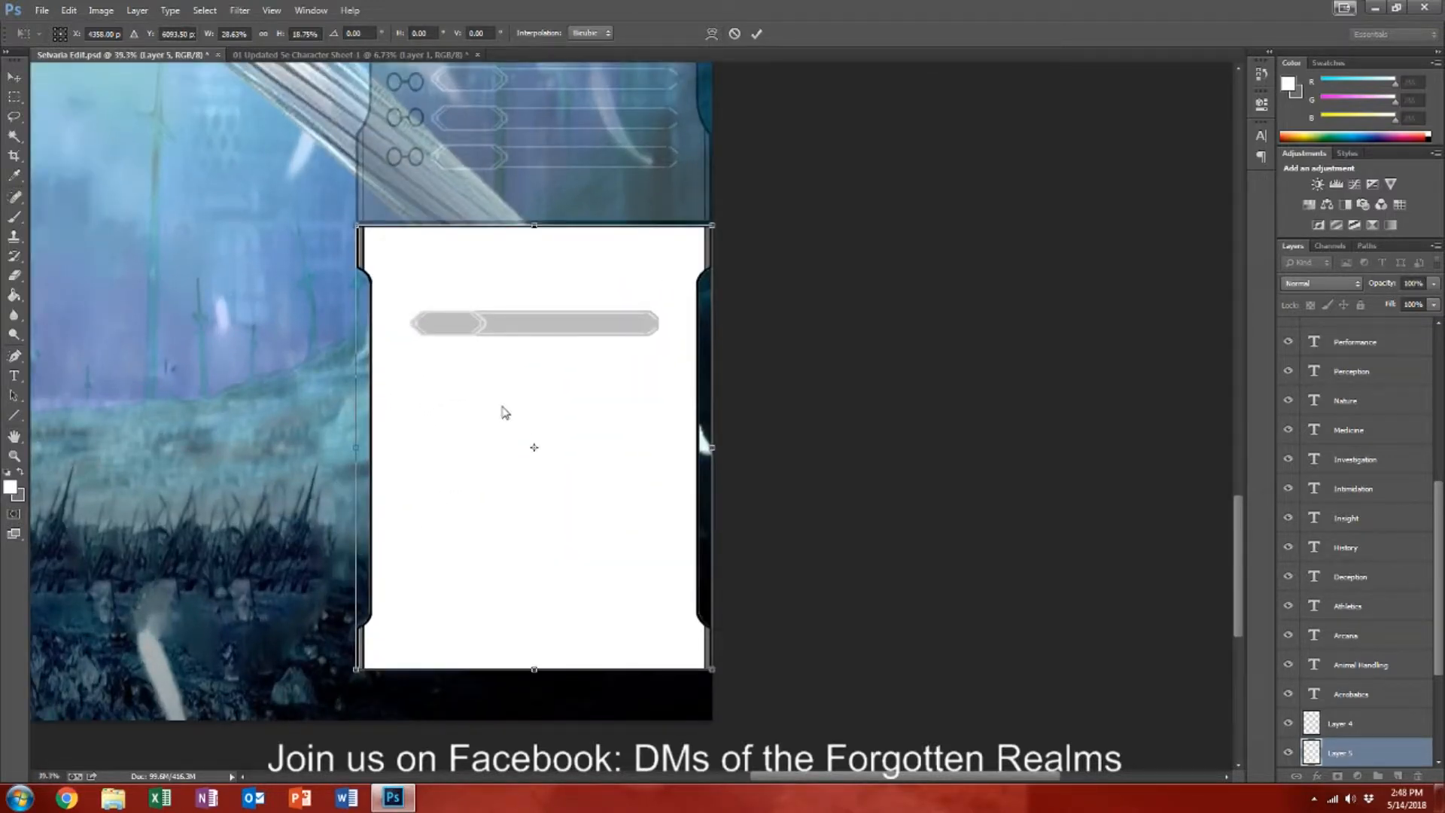
key("alt+space")
left_click(884, 420)
key("Return")
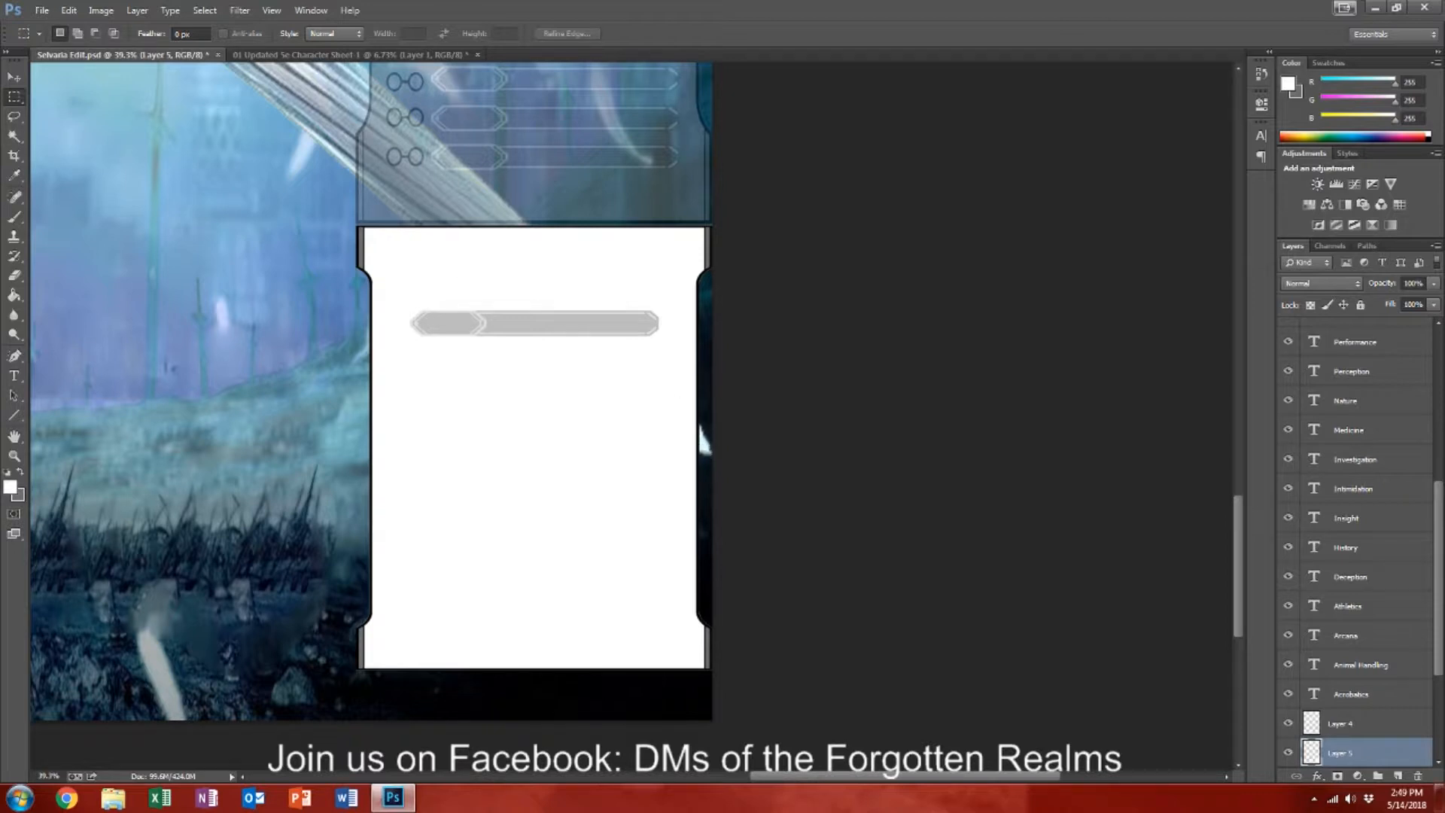
Step: Move the grey slot bar on Layer 4 up to the top of the new white frame
left_click(14, 76)
left_click_drag(464, 334, 478, 271)
key("ctrl+z")
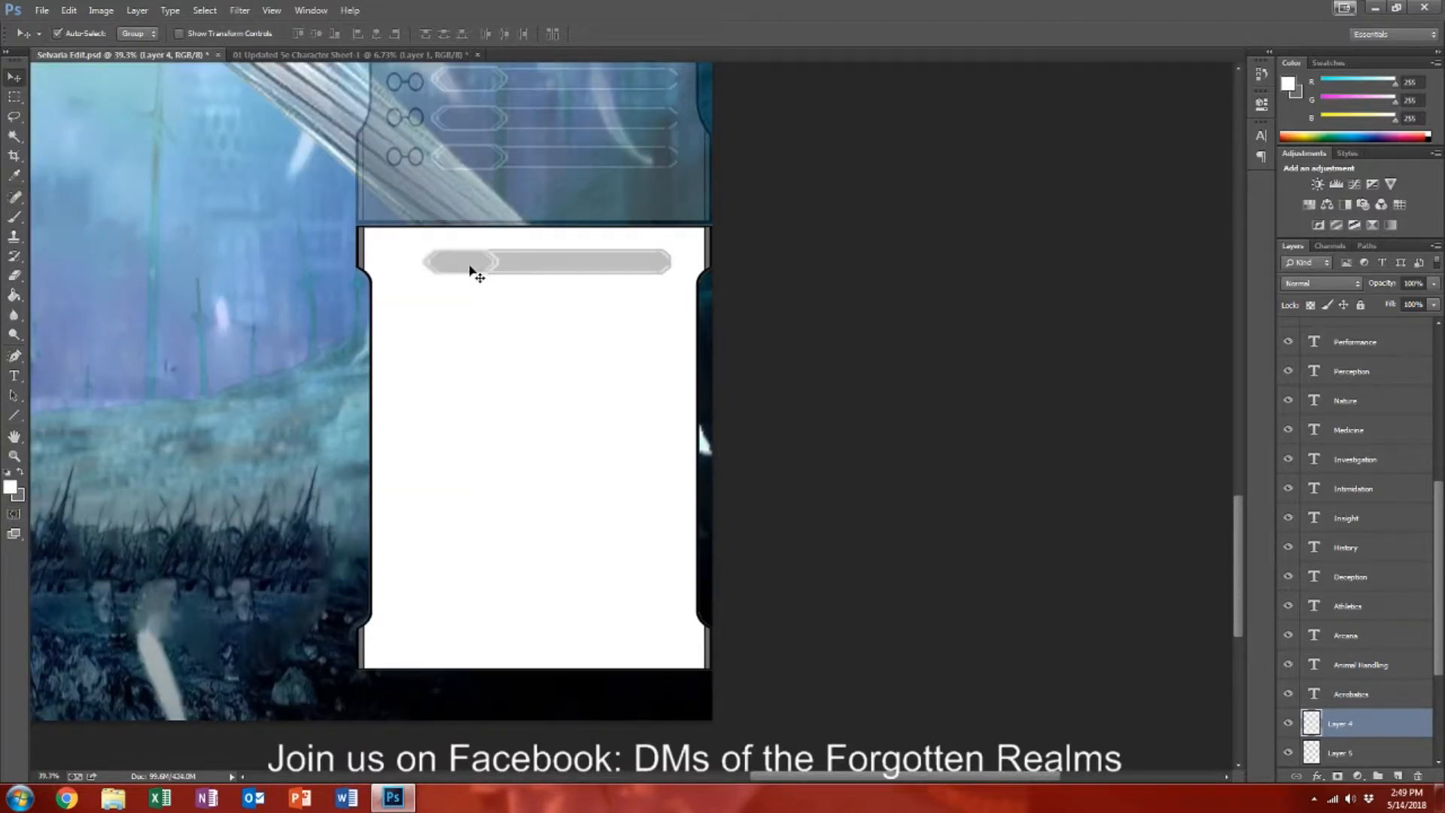
Step: Move the grey slot bar slightly lower in the white frame and place duplicate bars beneath it
left_click(14, 97)
left_click_drag(350, 205, 779, 421)
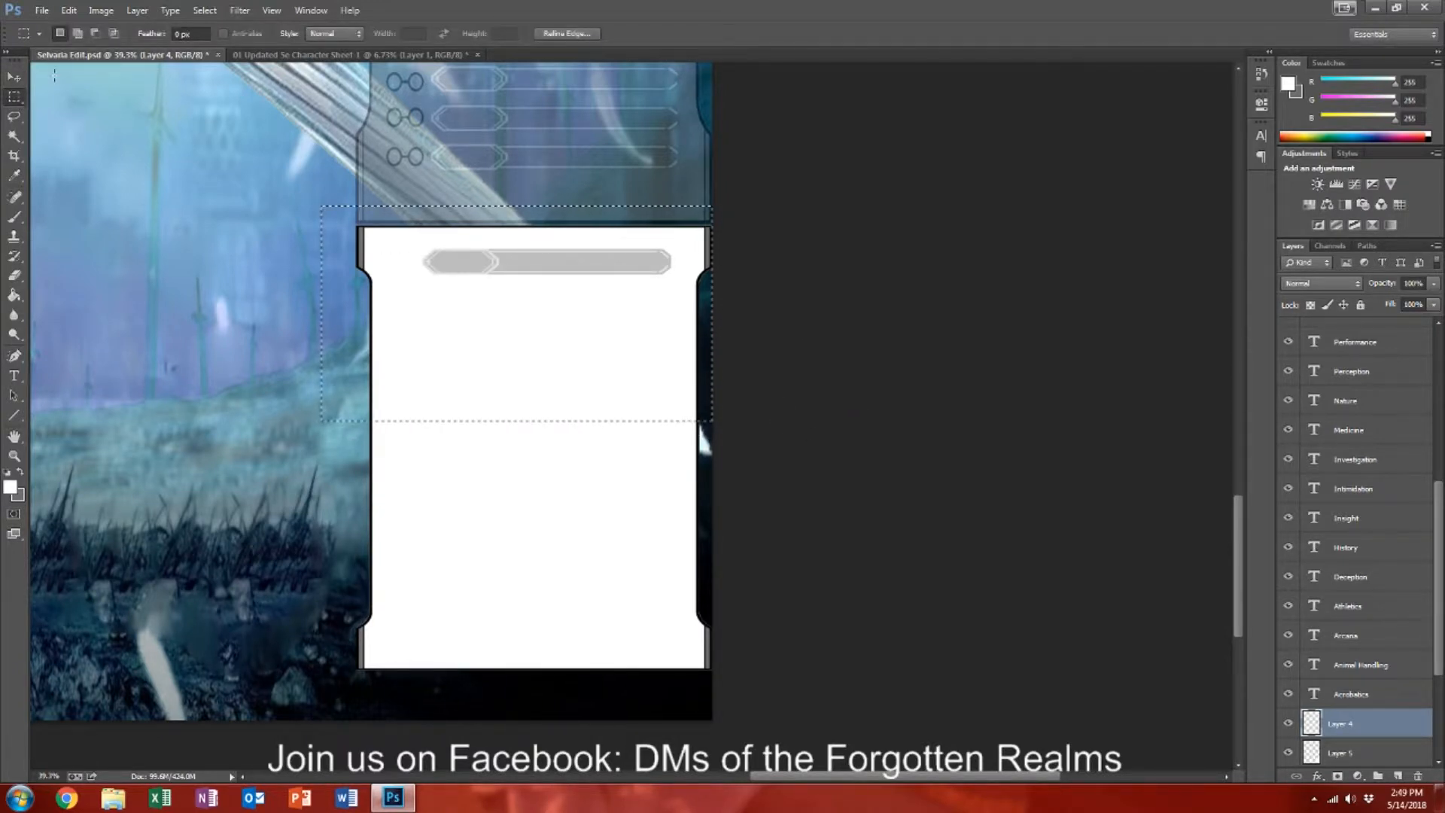
left_click(14, 76)
left_click_drag(497, 265, 501, 282)
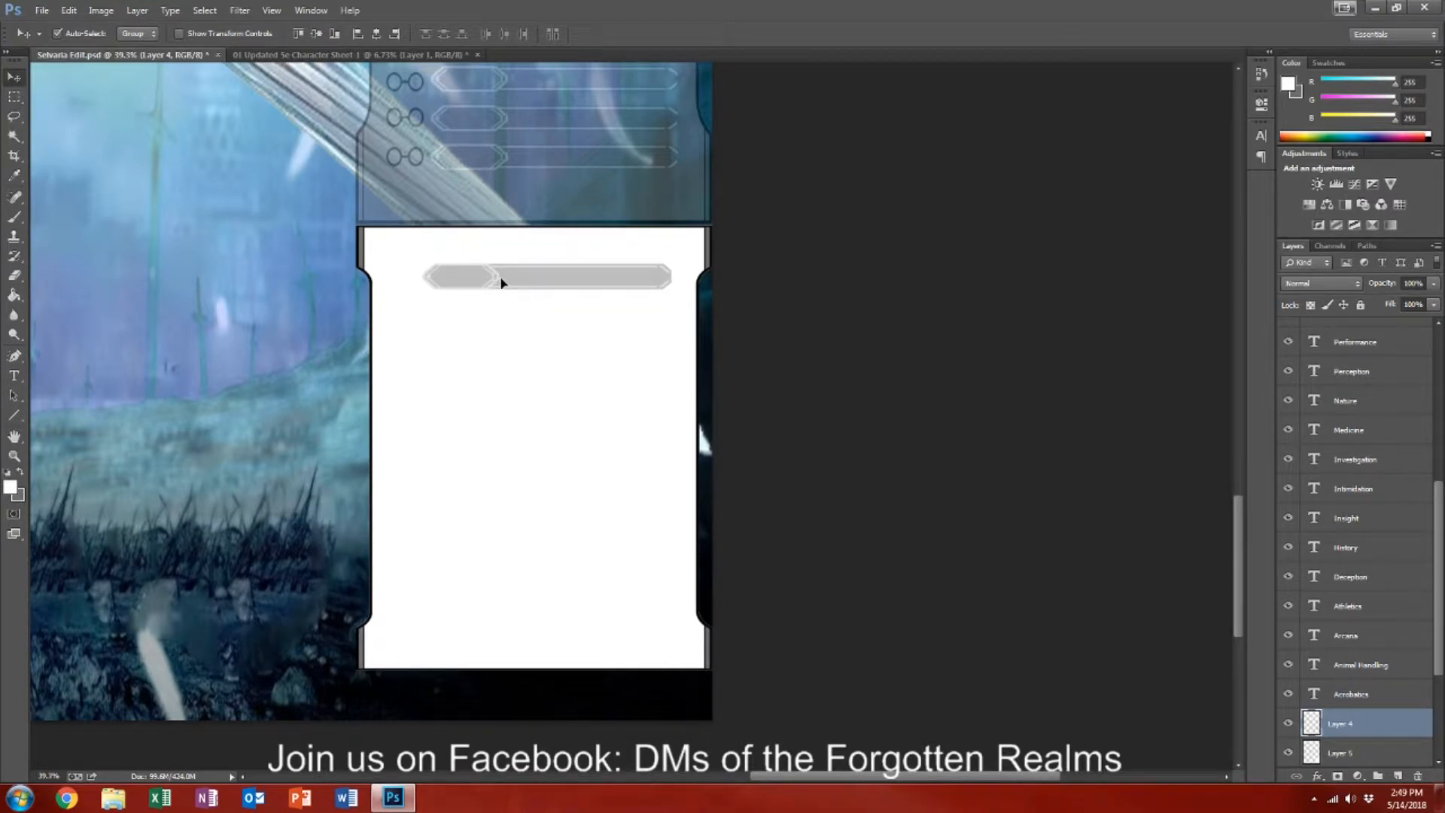
key("ctrl+j")
left_click_drag(489, 283, 495, 318)
key("ctrl+v")
left_click_drag(535, 431, 493, 356)
Step: Check the saving throws layout in the 5e character sheet and paste more slot bars into the white frame, making six
left_click(304, 54)
scroll(517, 377, "up", 8)
scroll(527, 387, "up", 2)
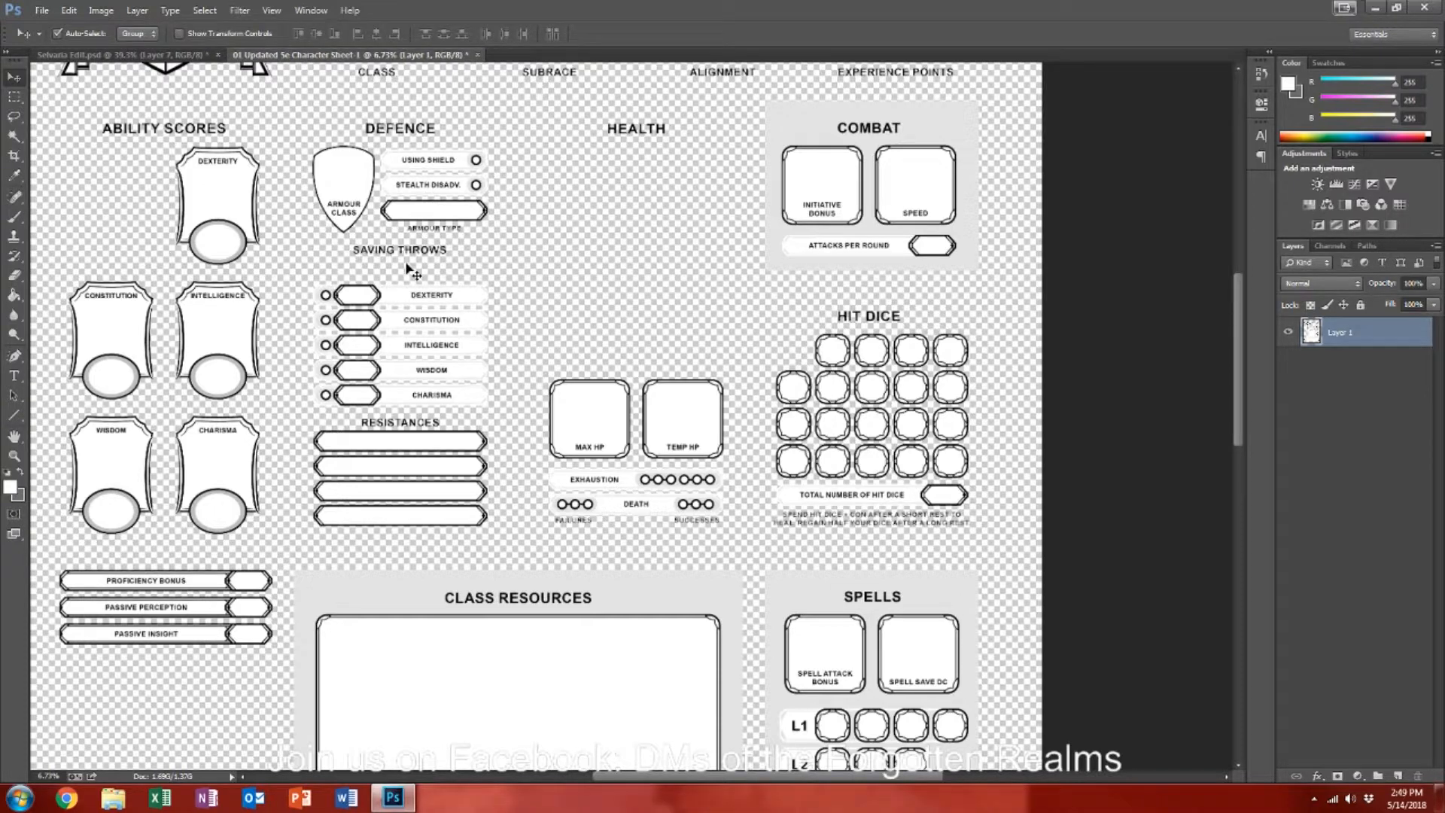
left_click(120, 55)
key("ctrl+v")
left_click_drag(552, 420, 476, 451)
key("ctrl+v")
key("ctrl+v")
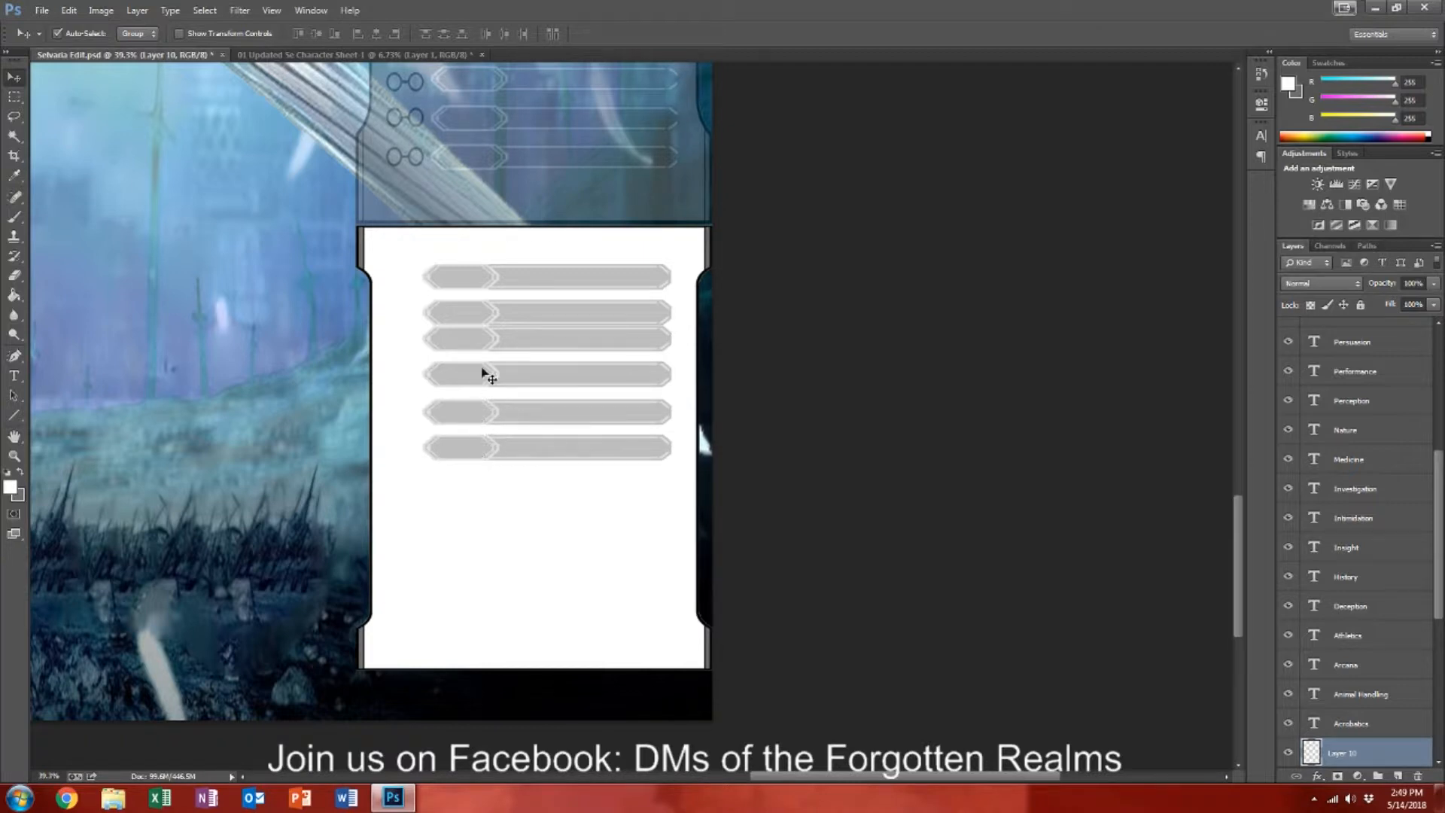
Step: Nudge the second slot bar up to sit directly beneath the first with a small gap
left_click_drag(488, 343, 496, 310)
key("Up")
key("Up")
key("Up")
key("Up")
key("Up")
key("Up")
key("Up")
key("Up")
key("Up")
key("Up")
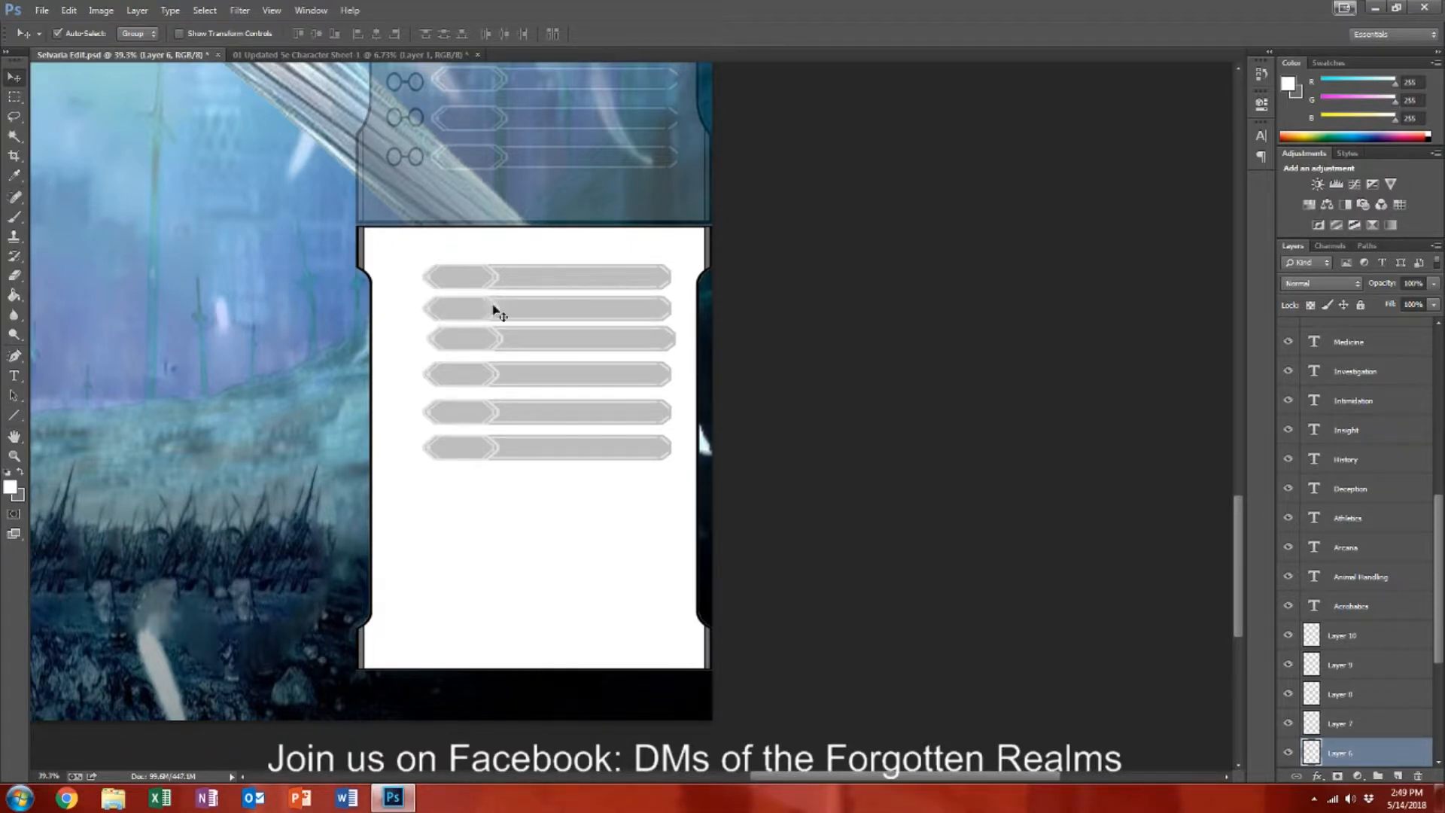
key("Down")
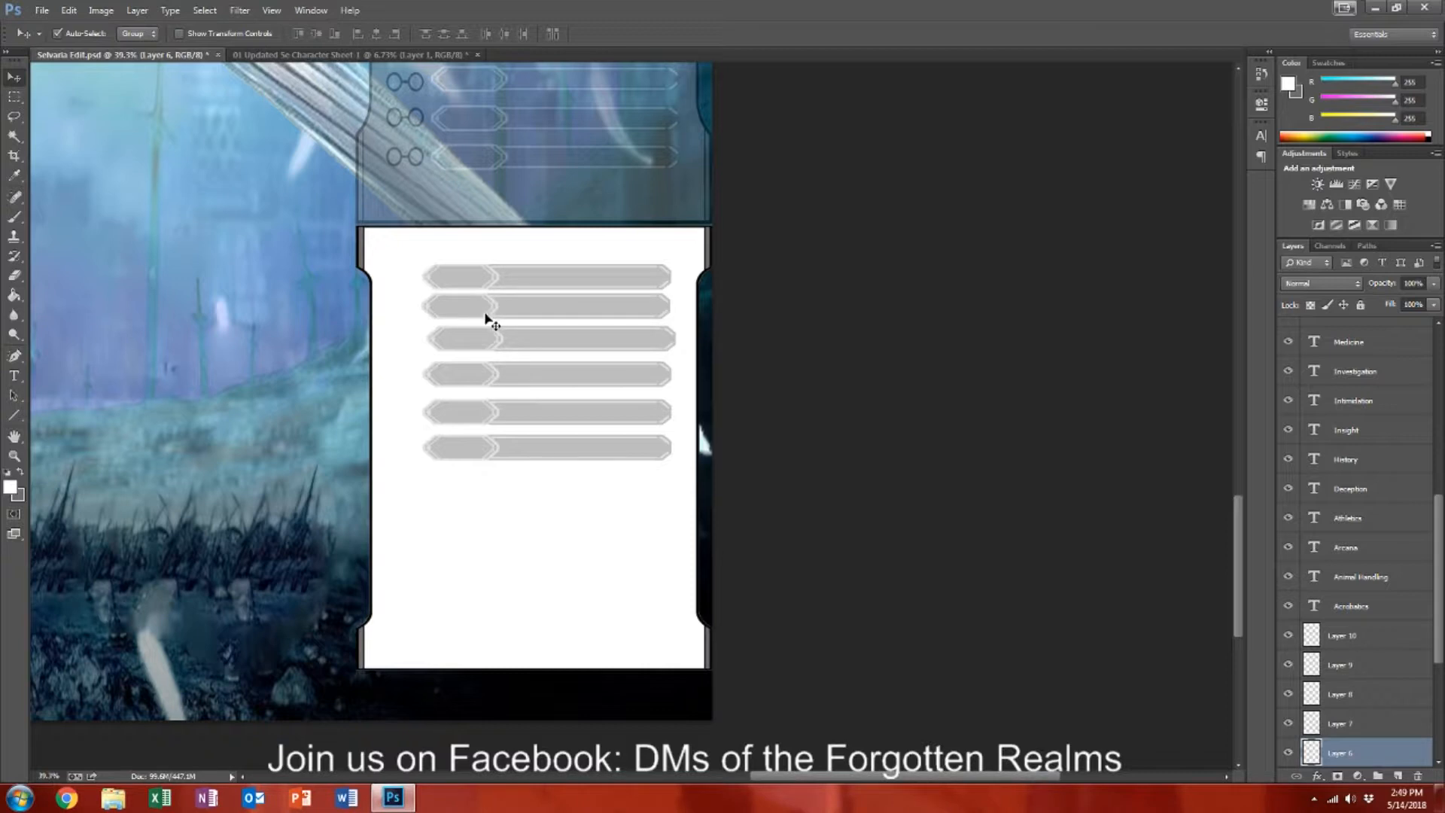
Step: Align the third slot bar under the second and stack the remaining three closely below it
left_click_drag(482, 345, 476, 333)
key("Down")
key("Down")
key("Down")
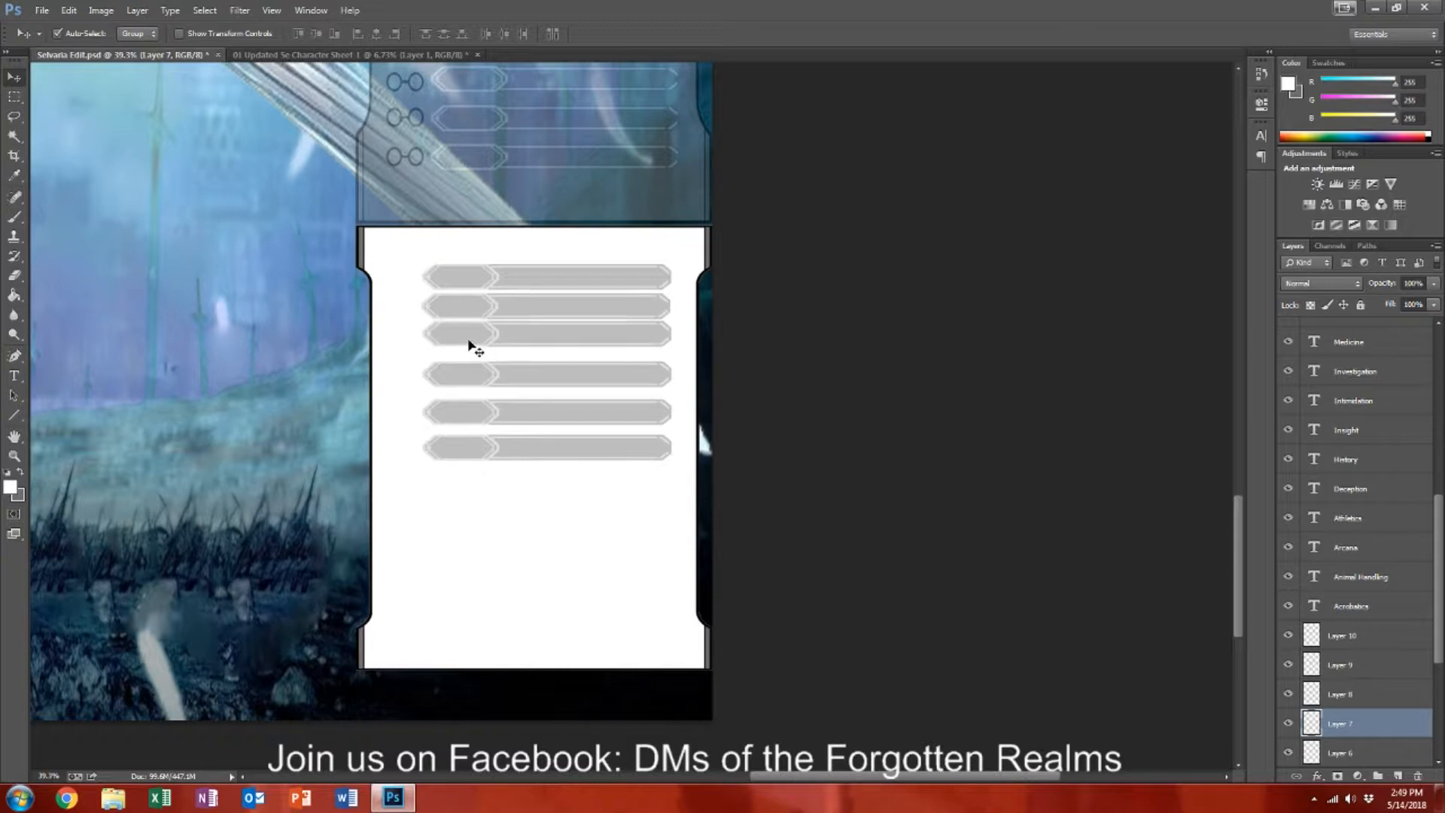
mouse_move(486, 374)
left_mouse_down()
mouse_move(489, 404)
mouse_move(487, 388)
left_mouse_up()
left_click_drag(487, 447, 491, 412)
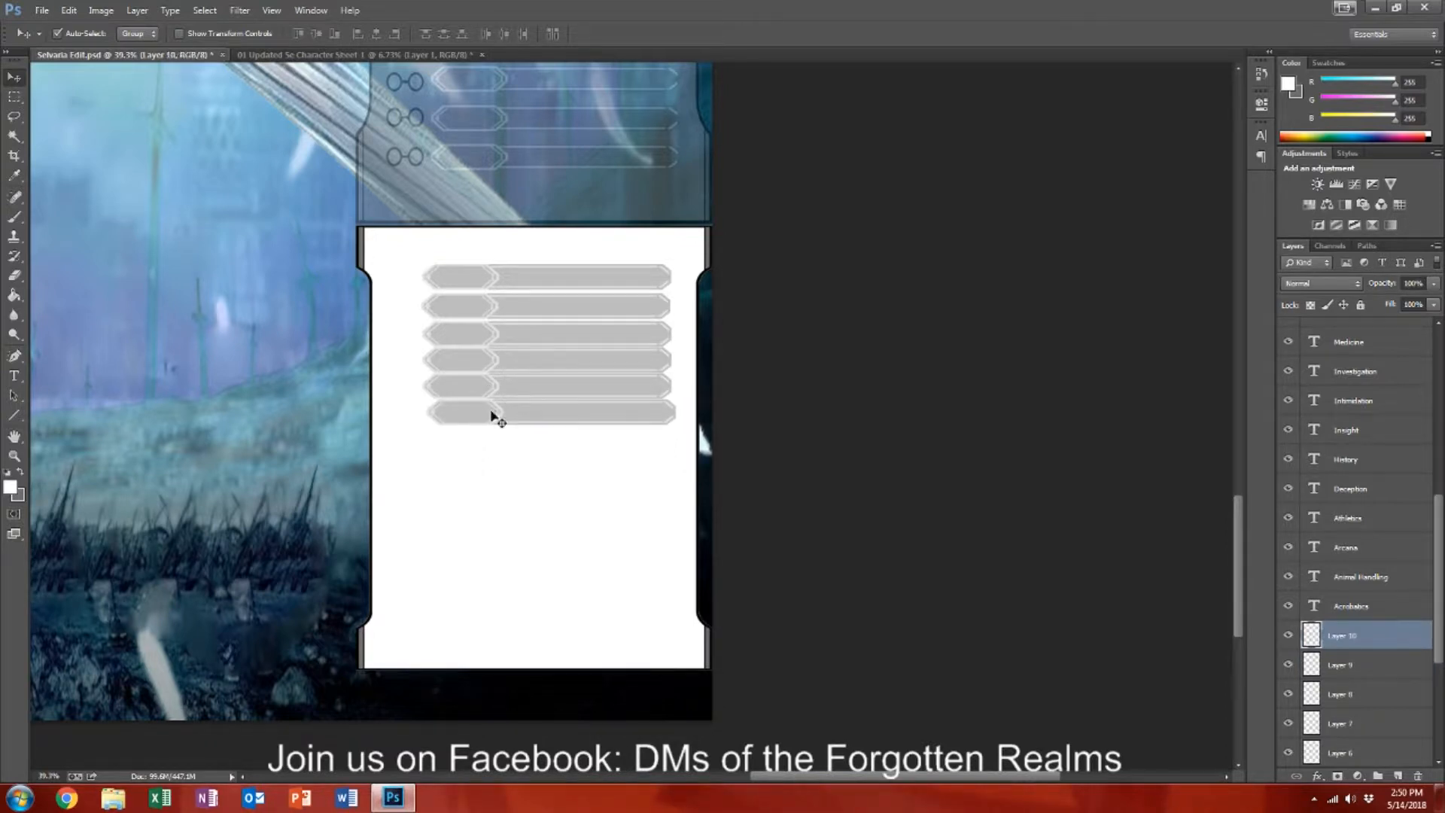
Step: Compare the slot bars with the saving throw rows in the 5e character sheet and delete all six bars from the white frame
left_click(353, 55)
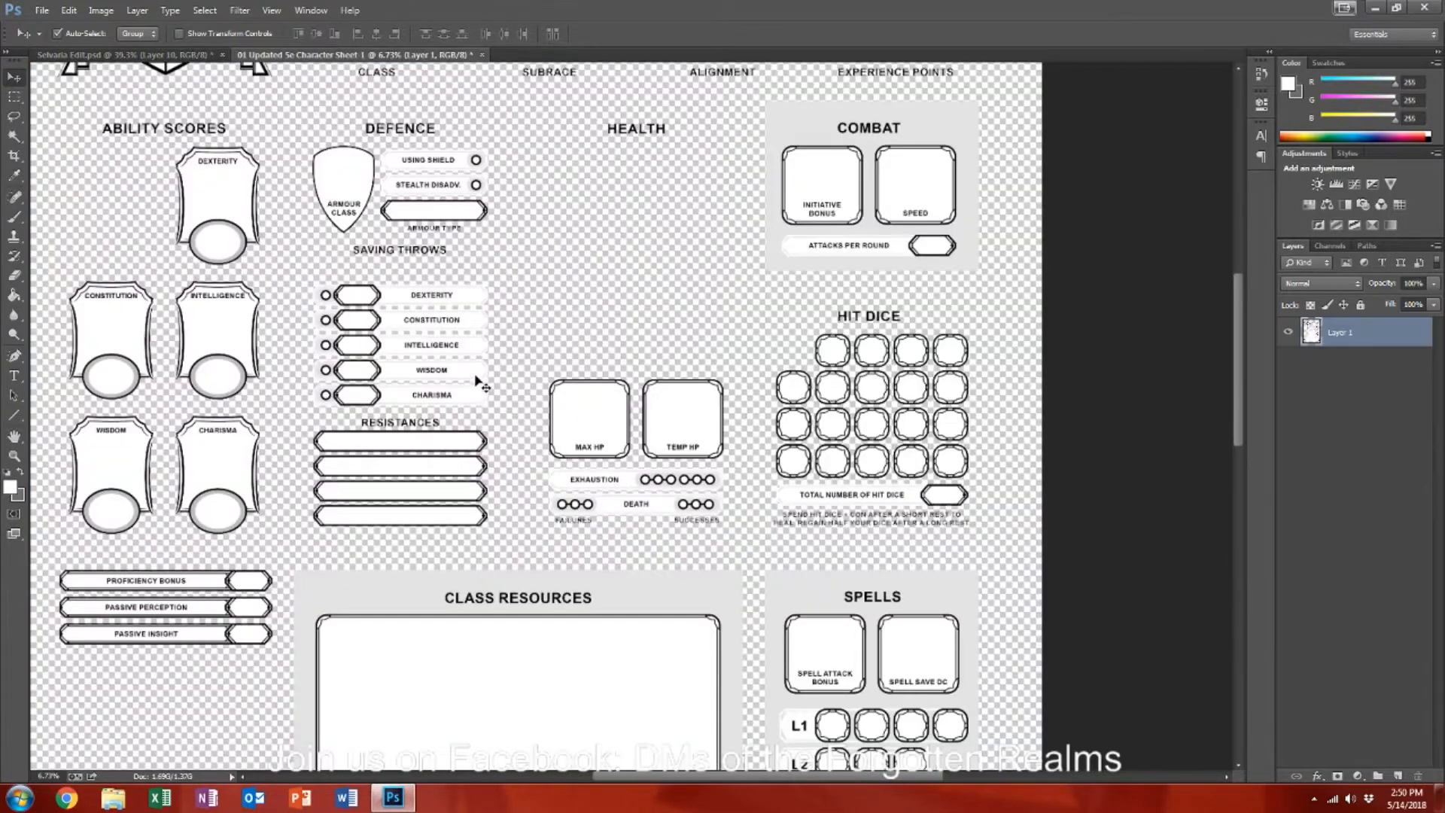
scroll(326, 397, "up", 3)
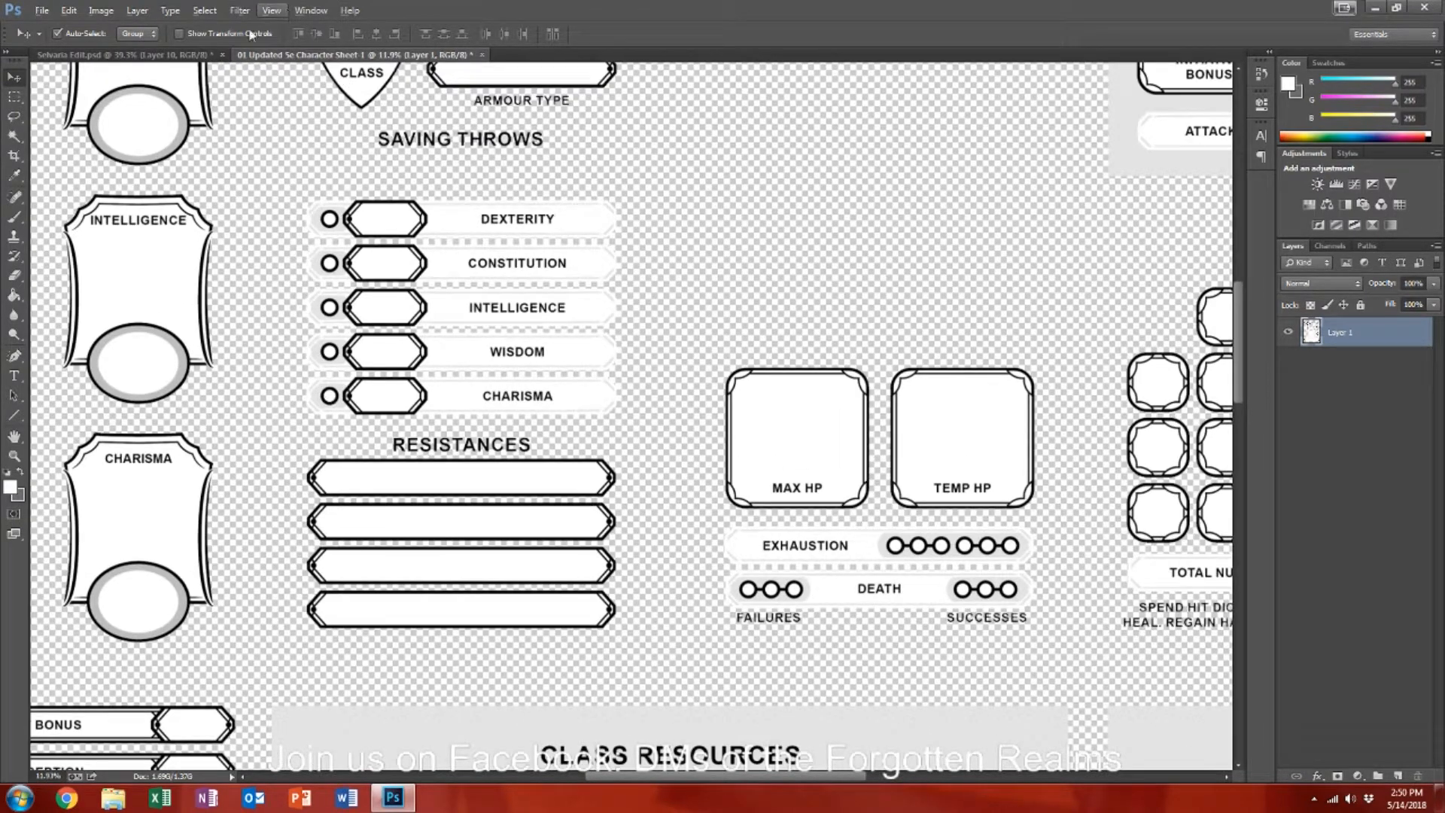
left_click(124, 54)
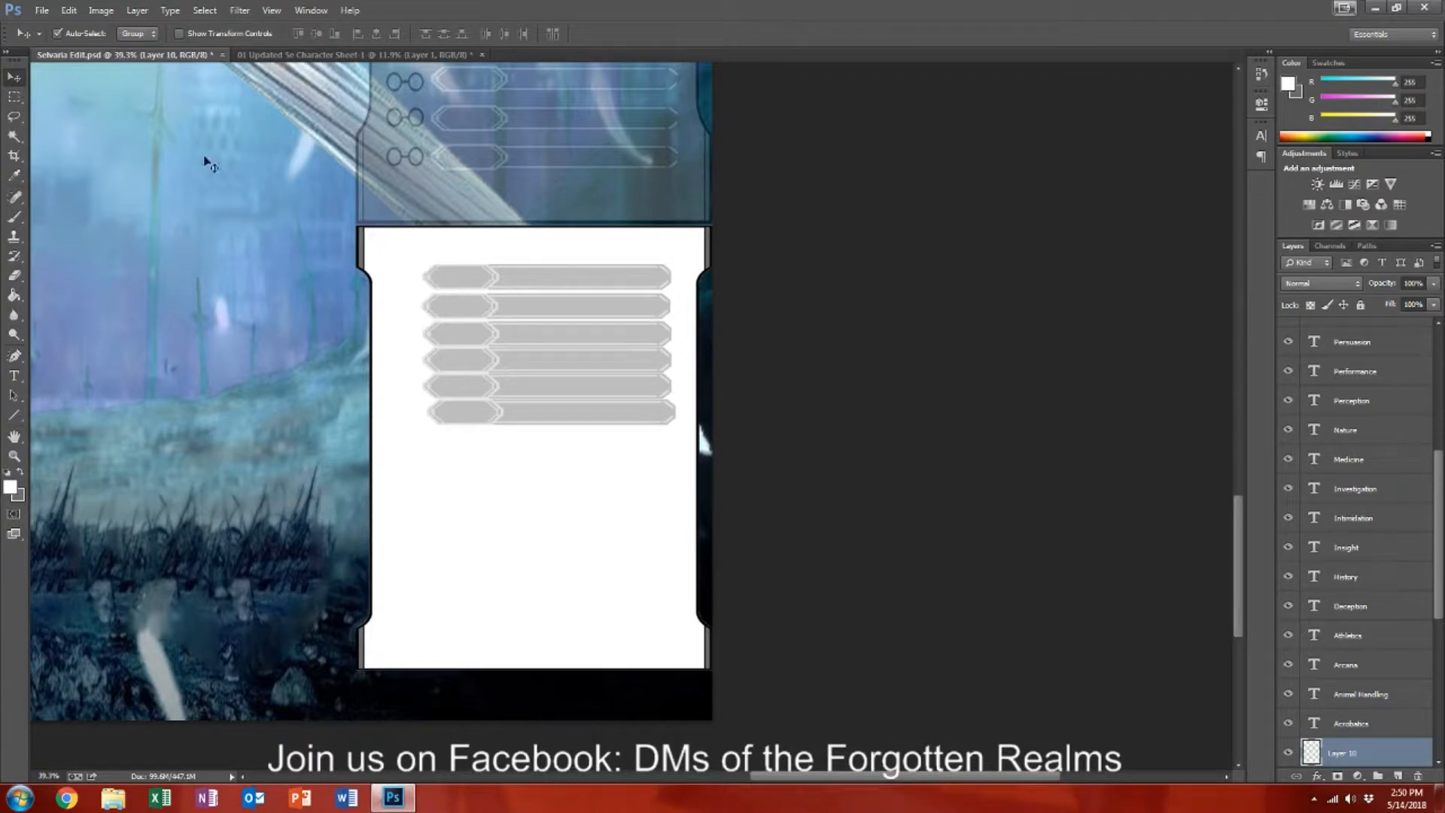
left_click(462, 280)
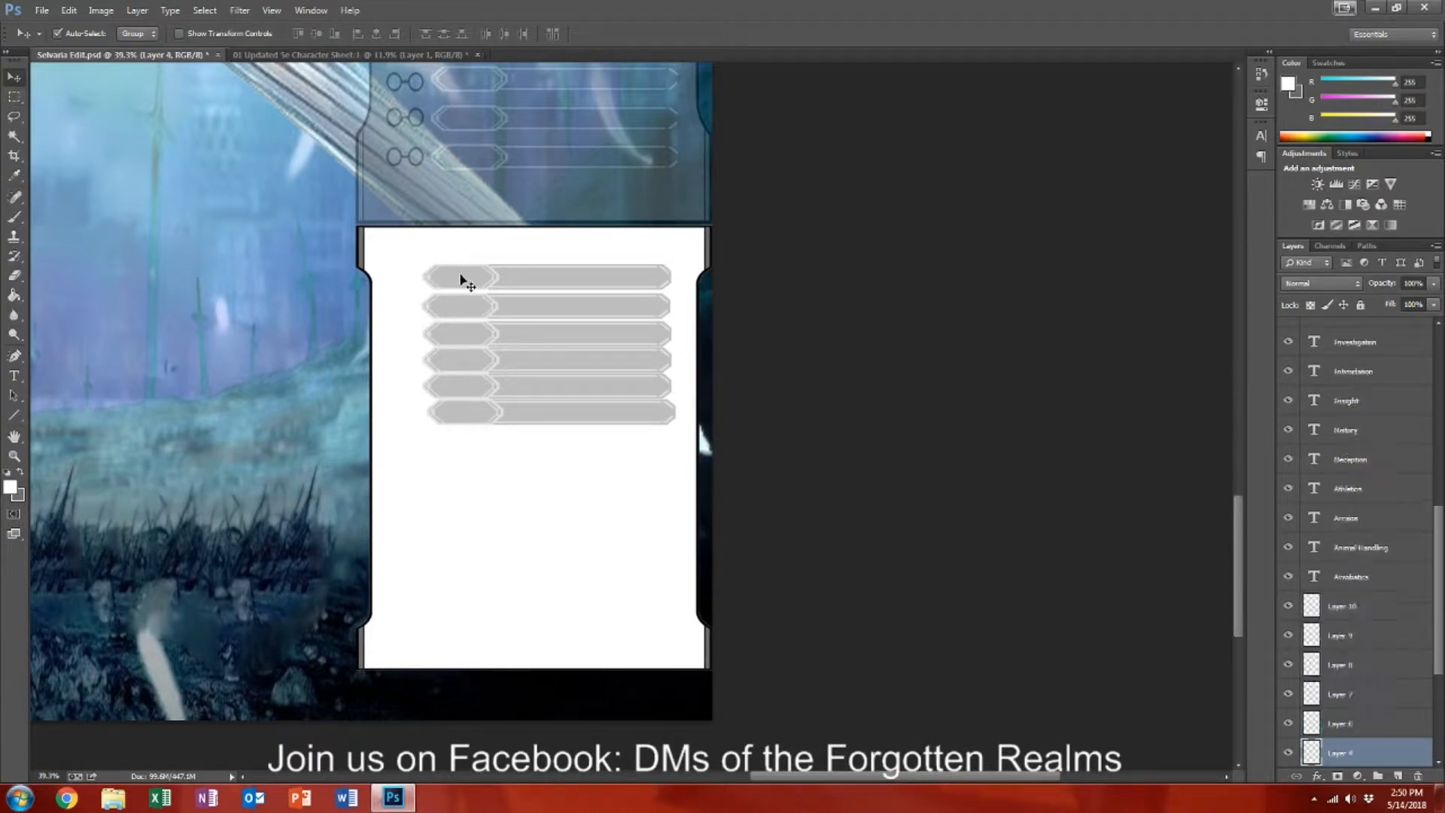
left_click(491, 319, "shift")
left_click(482, 336, "shift")
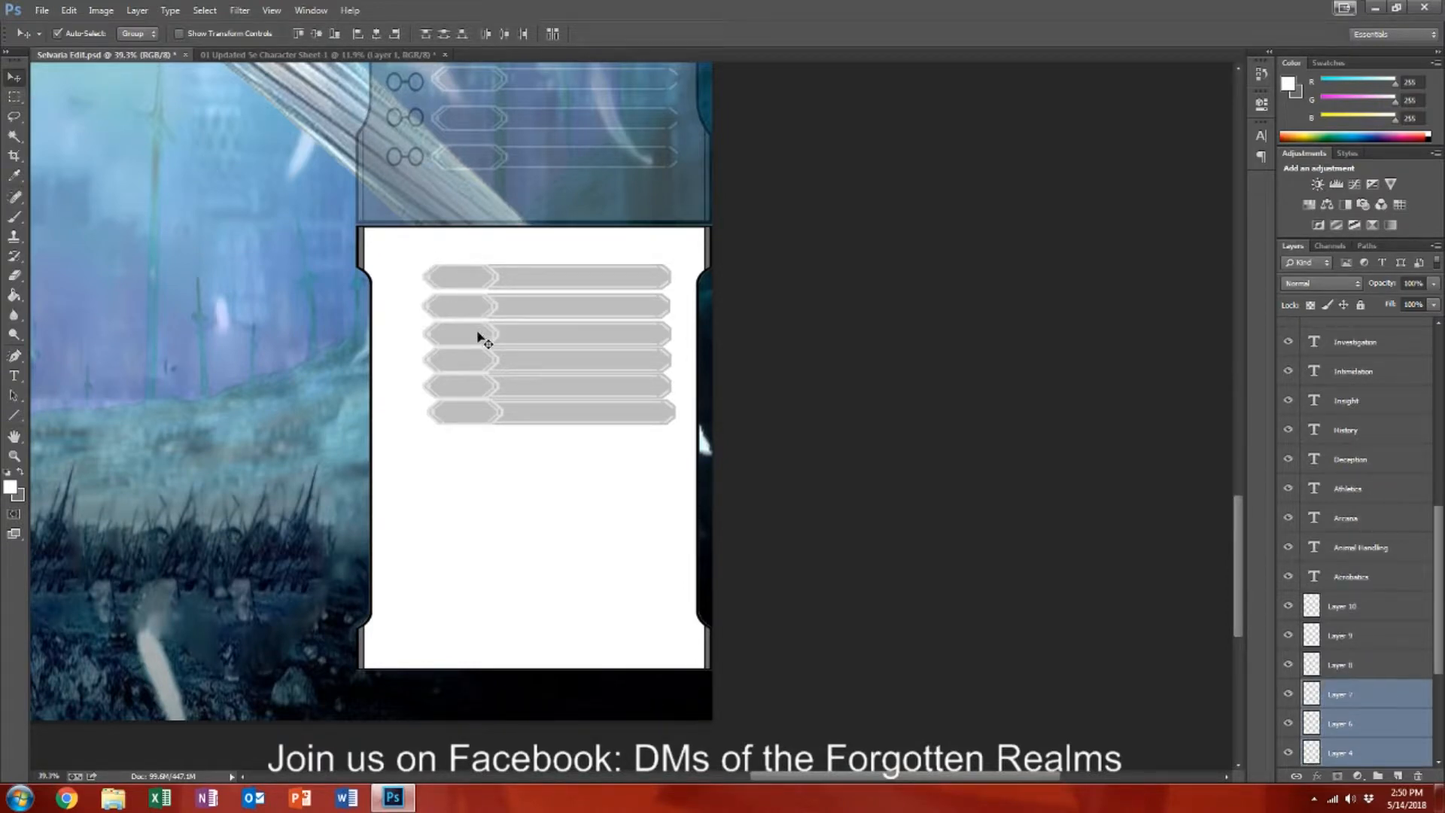
left_click(474, 385, "shift")
left_click(474, 385, "shift")
left_click(475, 419, "shift")
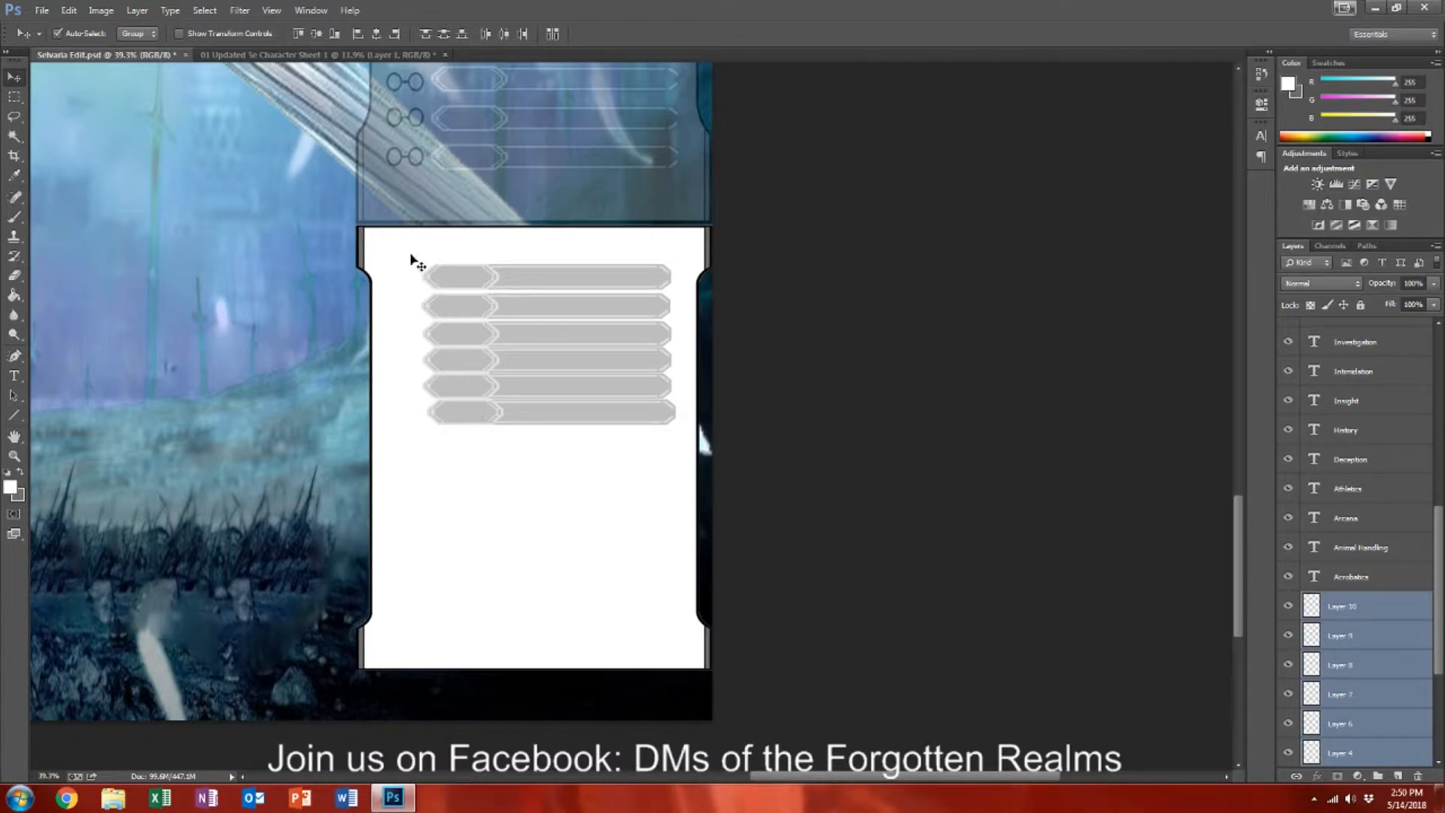
left_click(327, 55)
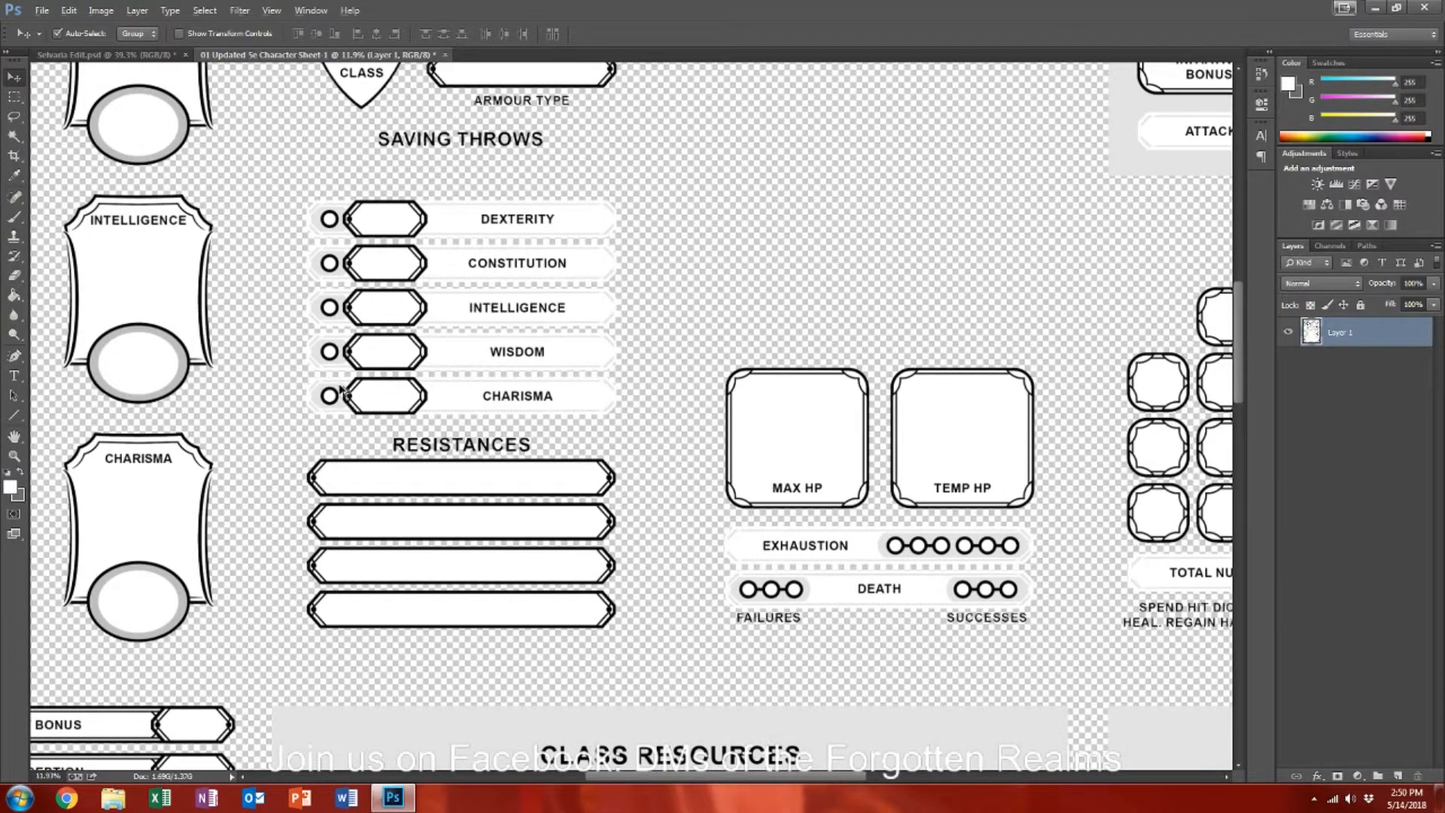
scroll(341, 393, "up", 5)
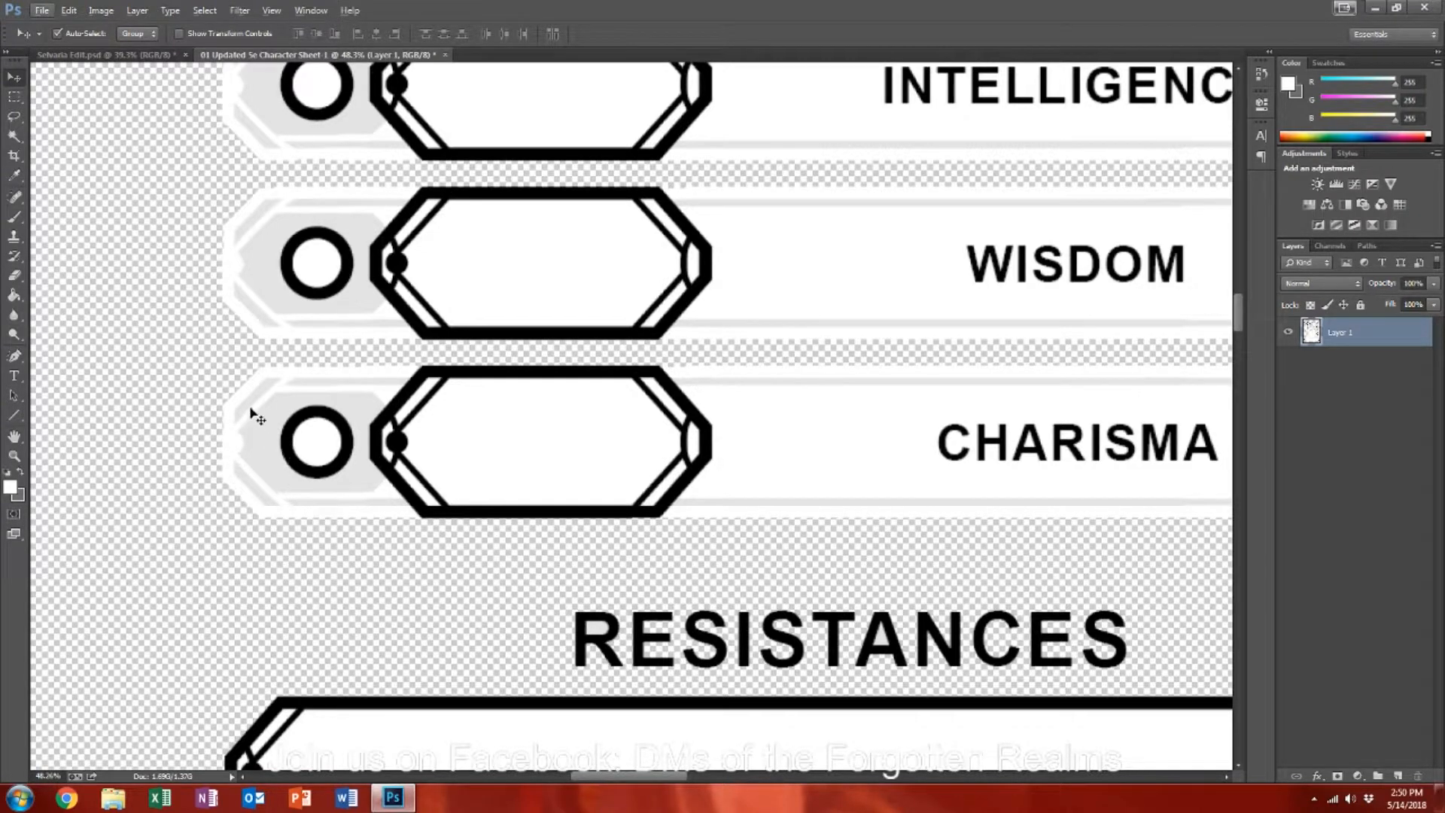
scroll(252, 426, "down", 3)
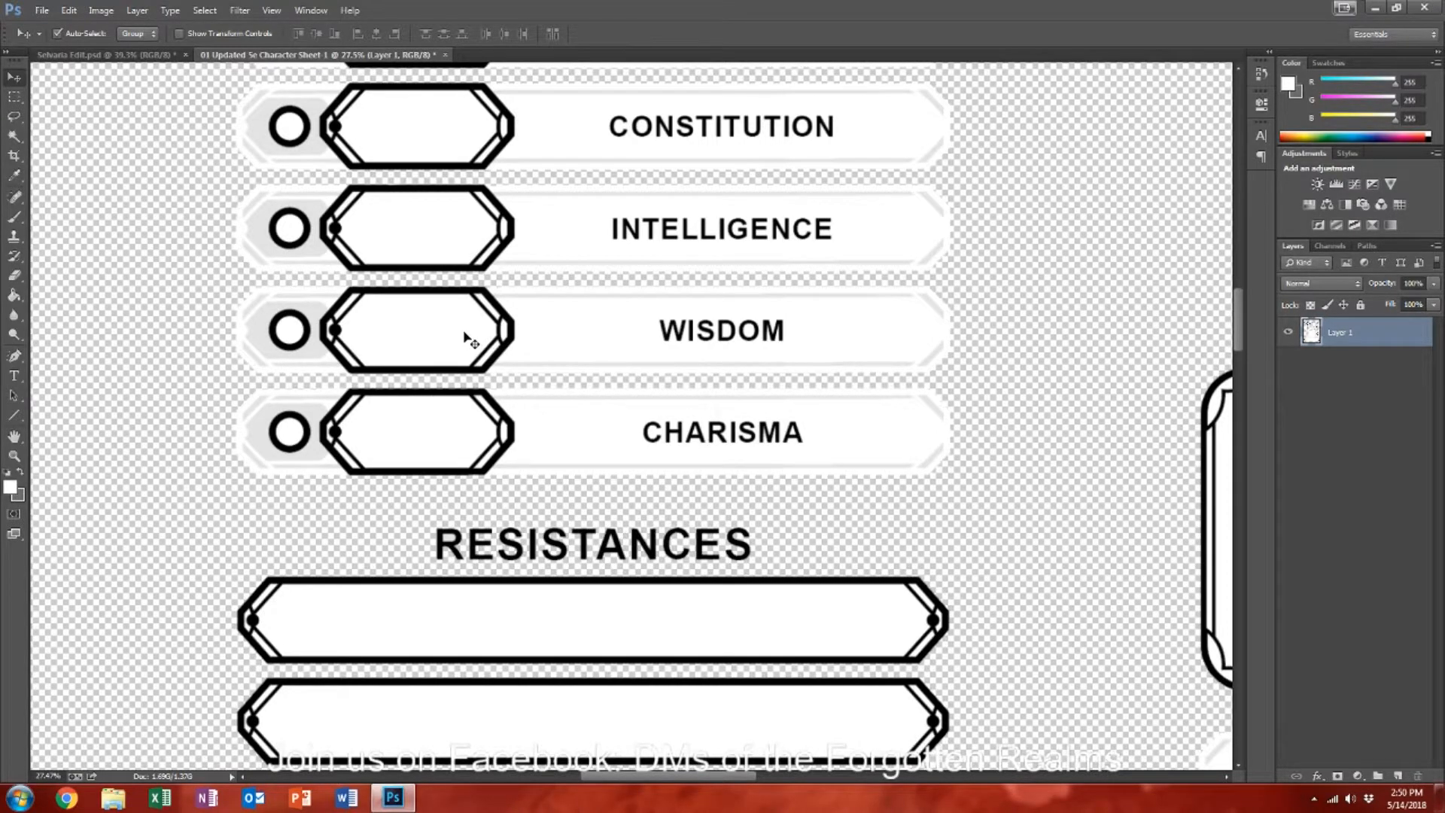
scroll(465, 336, "up", 3)
left_click(106, 55)
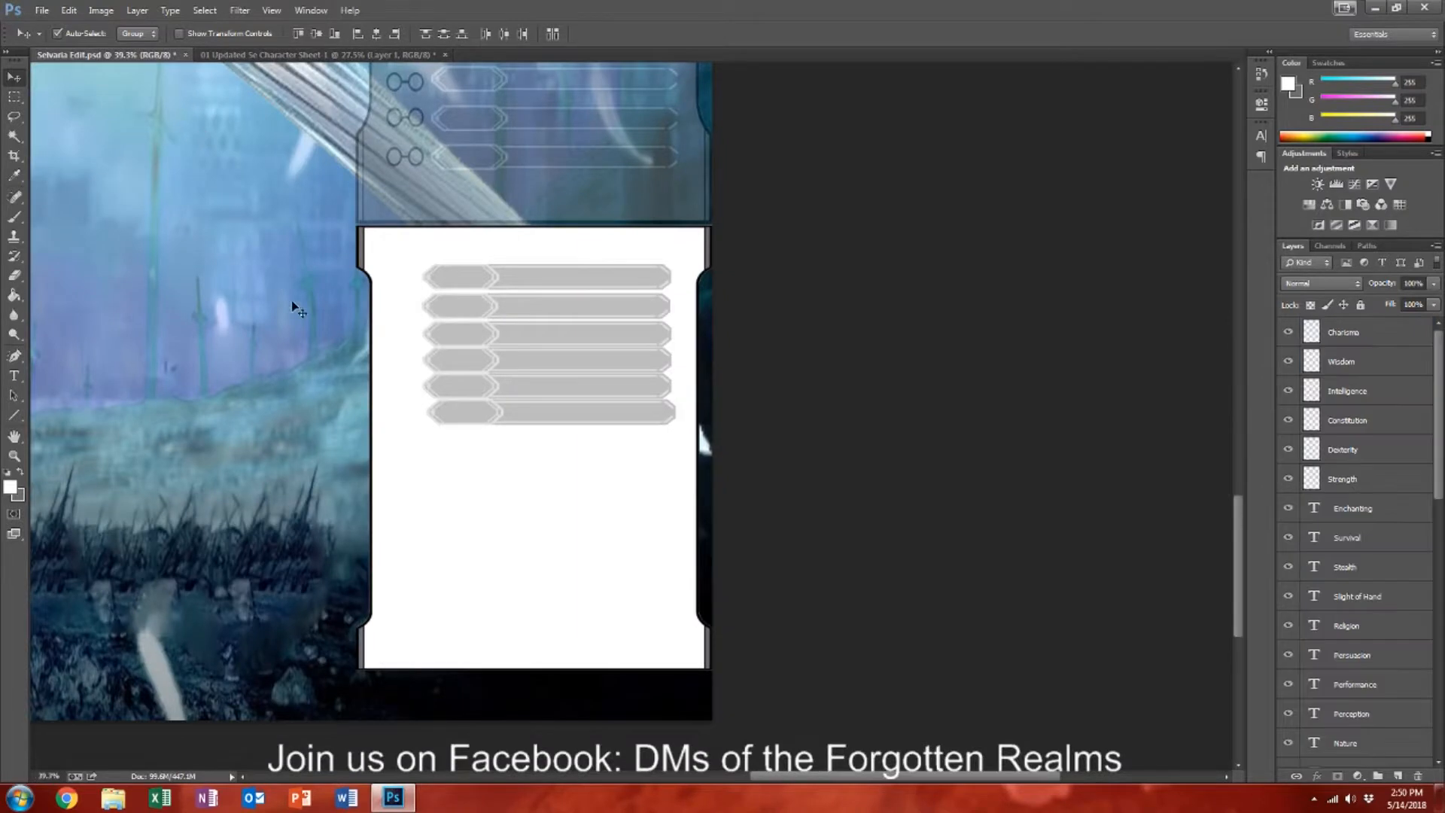
key("ctrl+v")
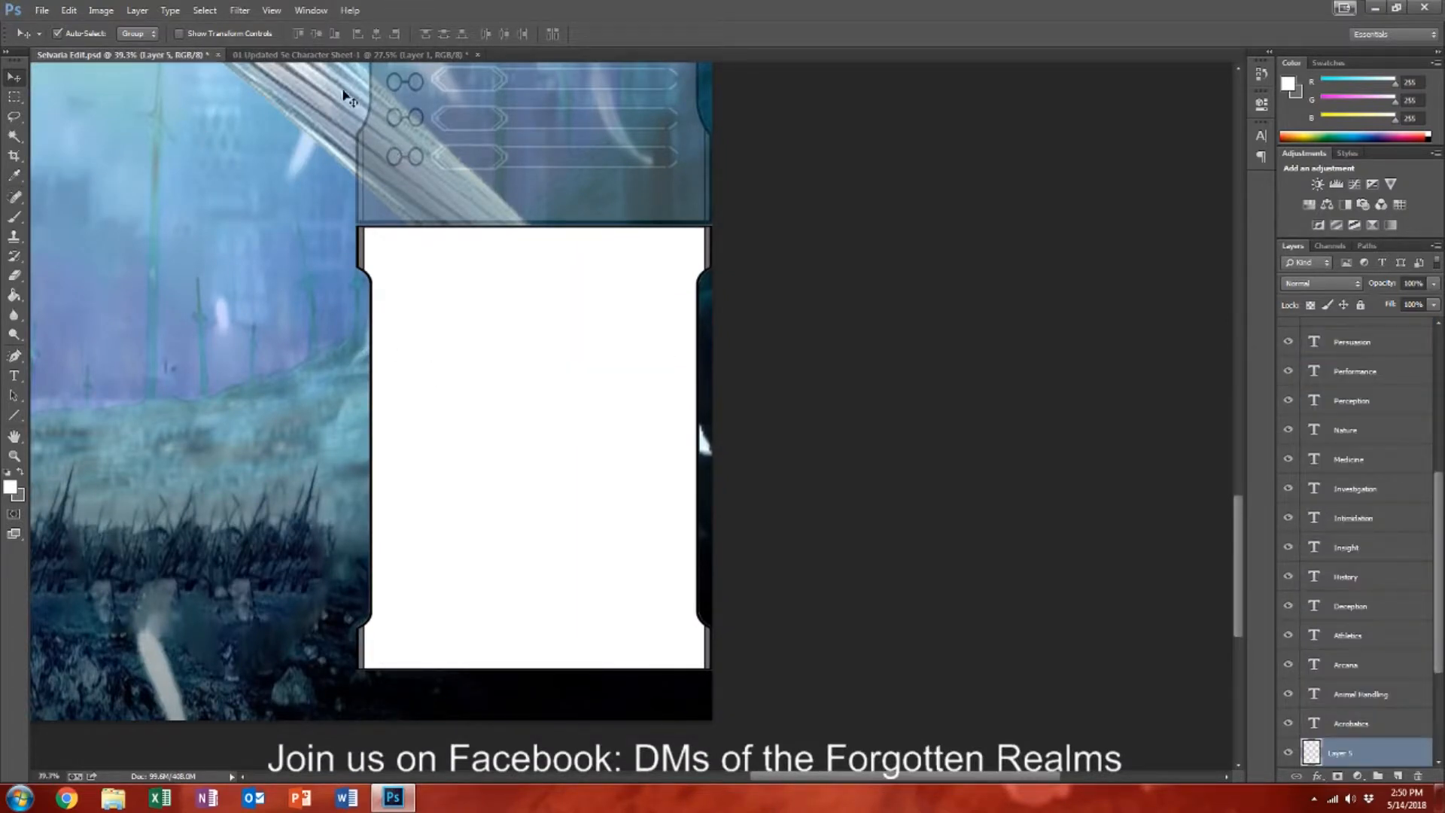
Step: In the 5e character sheet document, erase the DEXTERITY label from its saving throw row and fill the gap with white
left_click(316, 55)
scroll(419, 233, "up", 3)
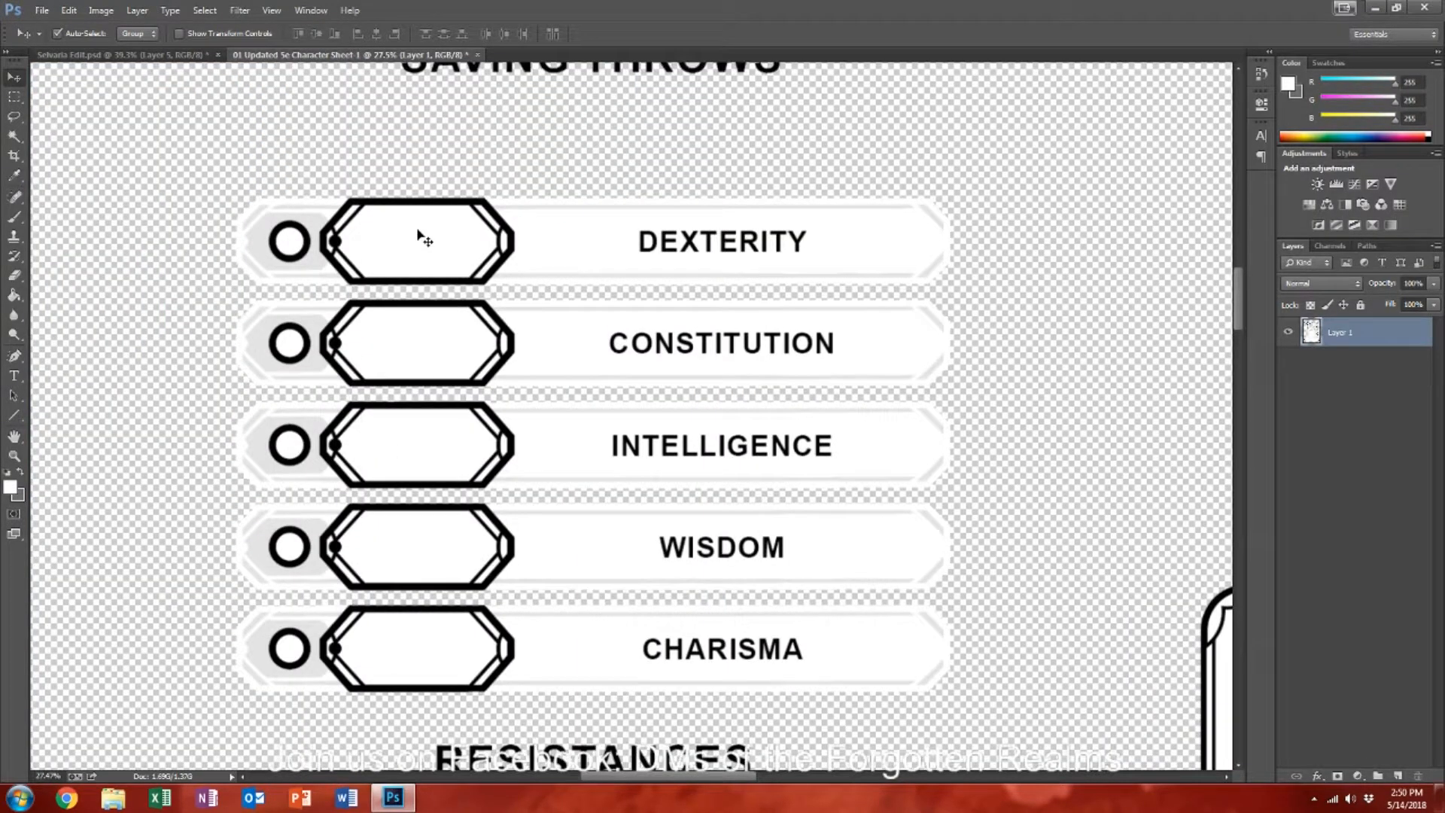
scroll(419, 240, "up", 1)
left_click(14, 97)
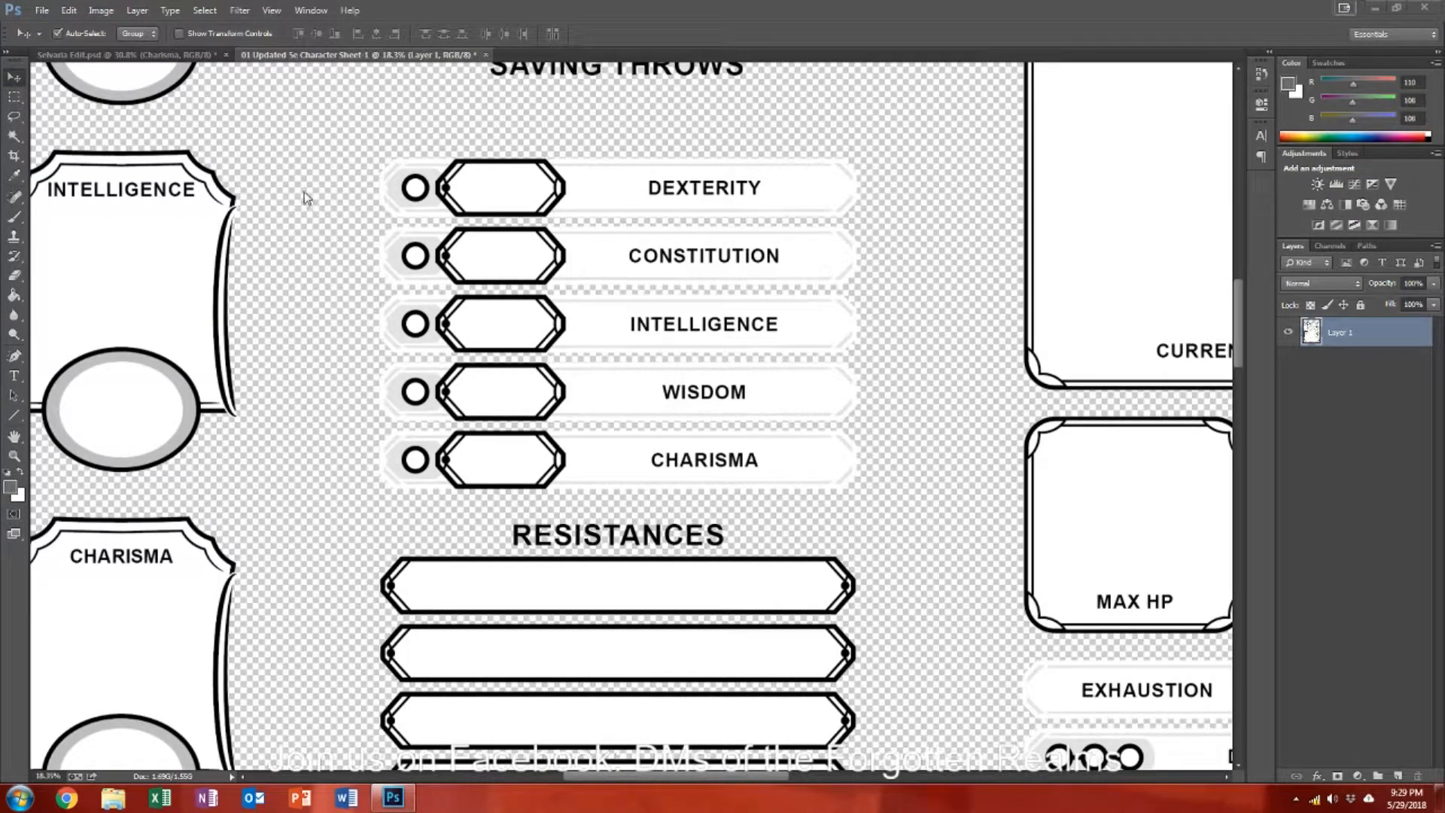
left_click(15, 98)
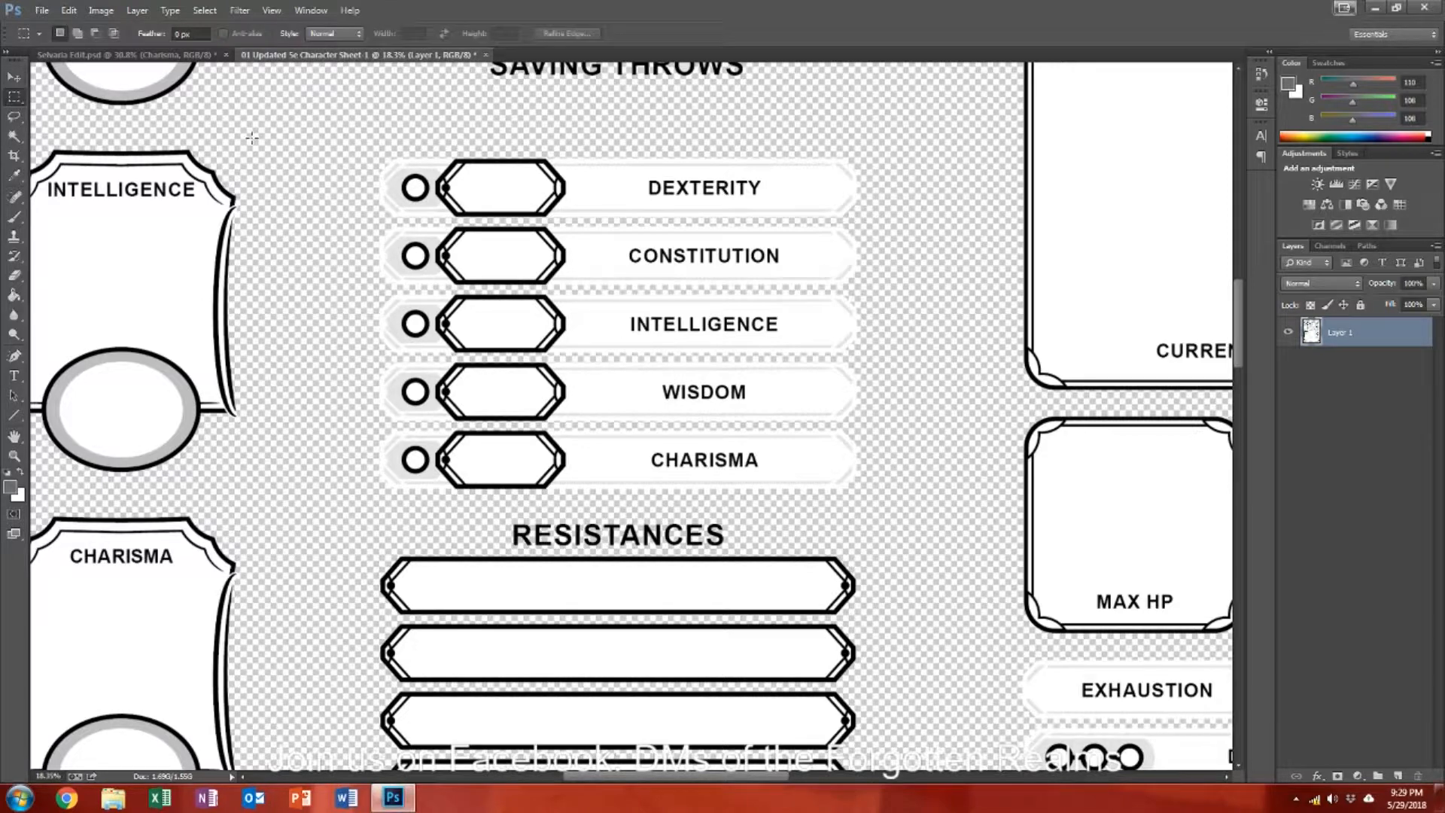
left_click_drag(730, 197, 762, 197)
key("Delete")
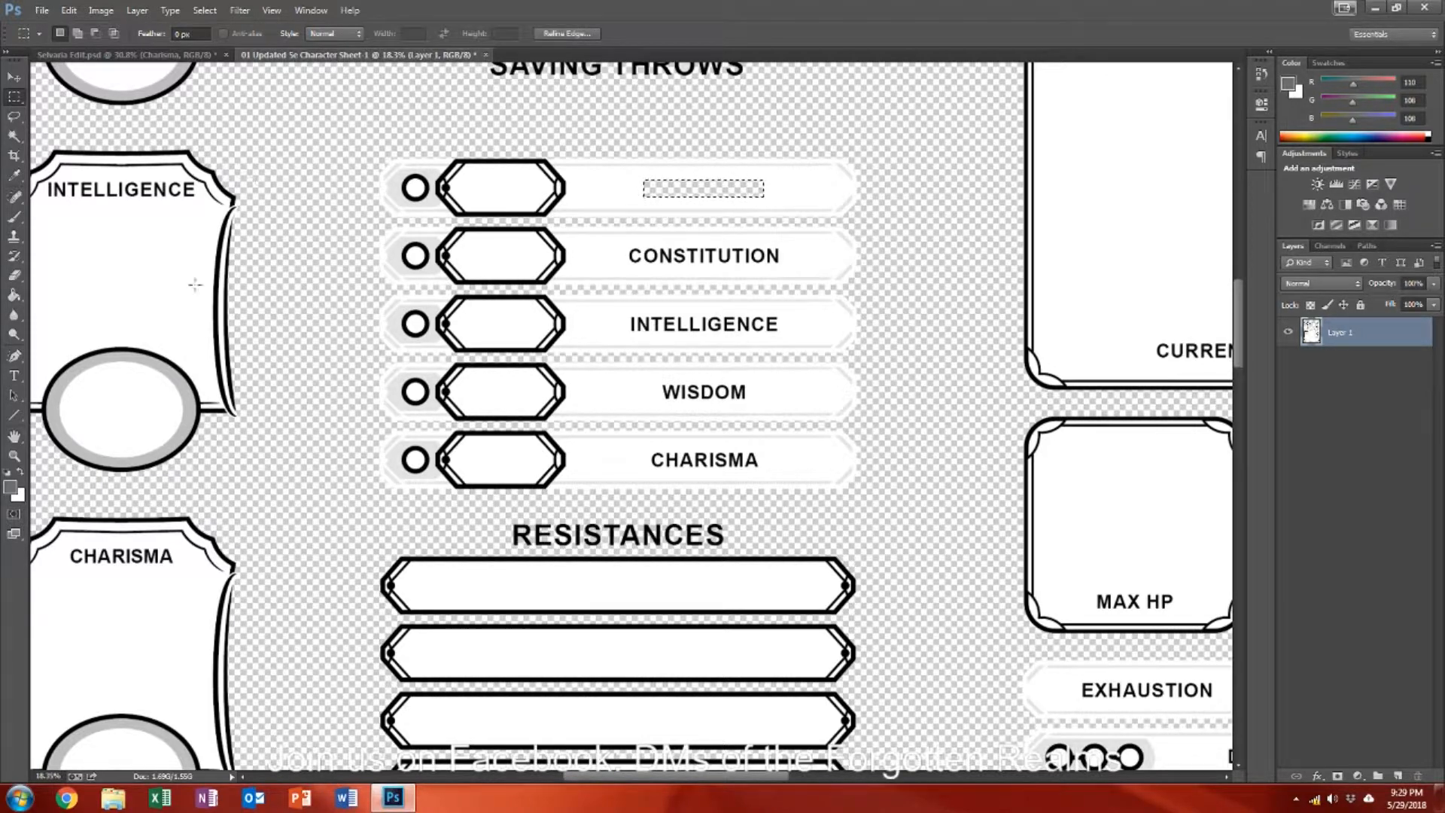
left_click(20, 472)
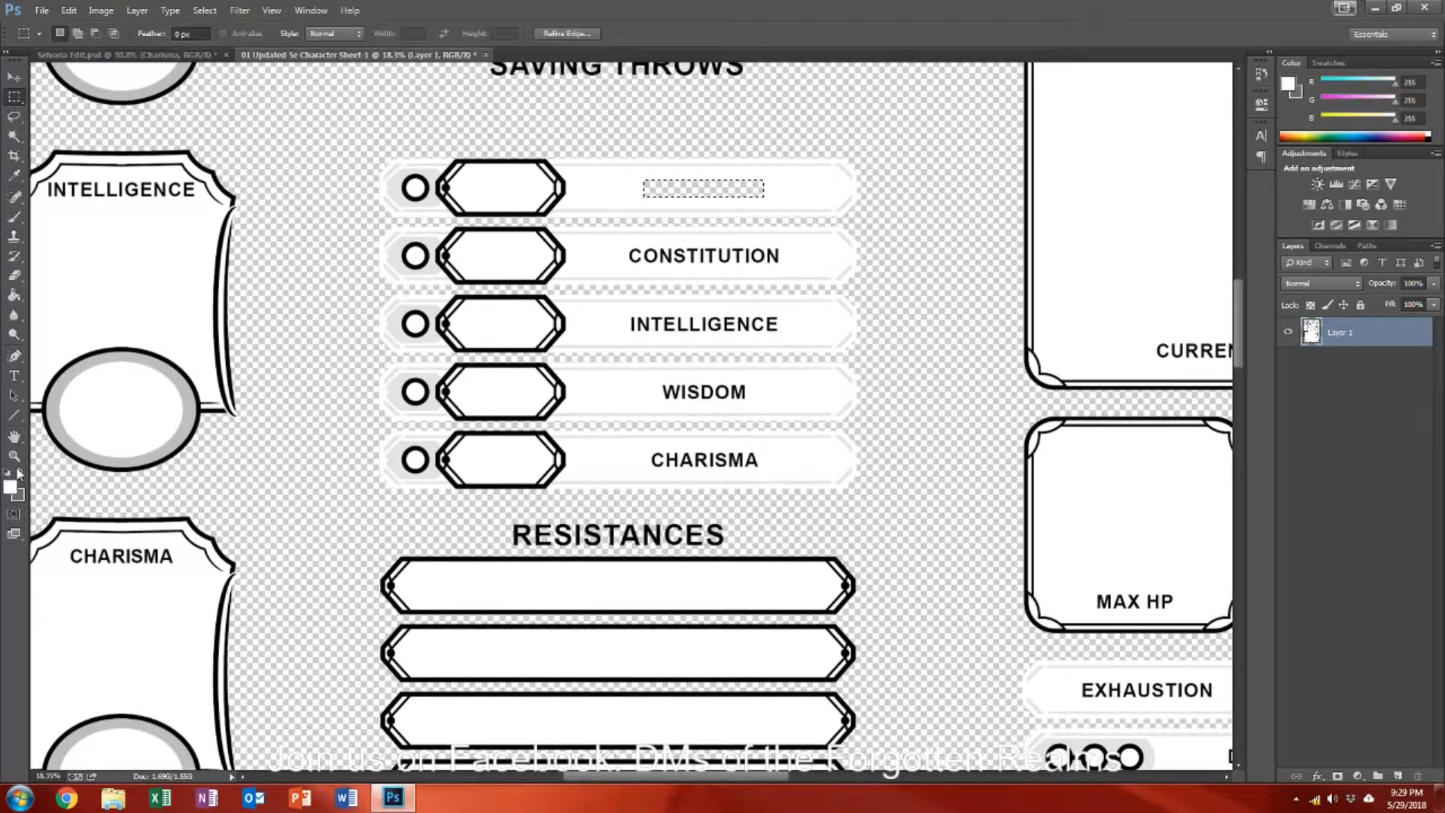
left_click(14, 294)
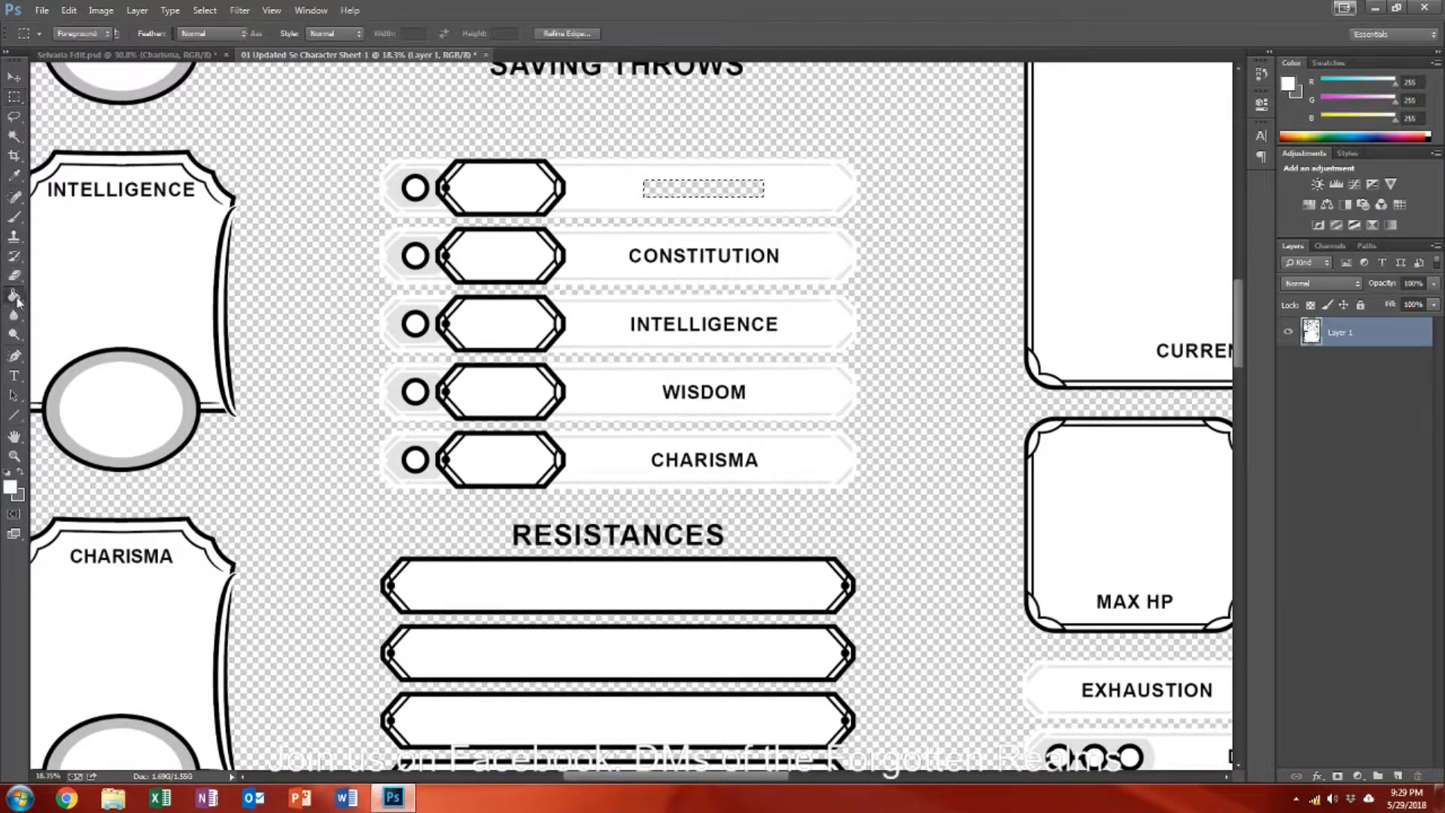
left_click(679, 192)
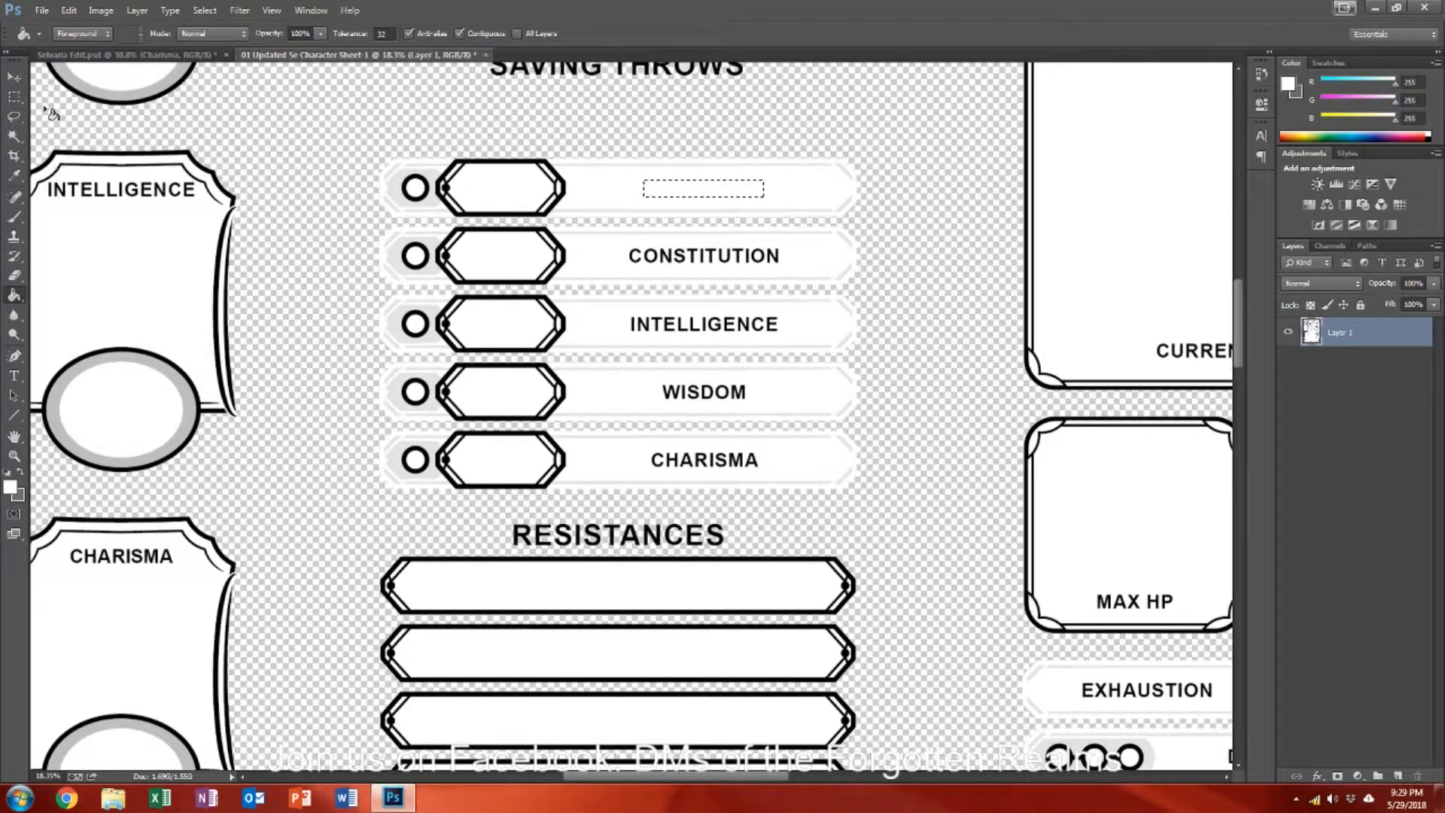
Step: Cut the emptied Dexterity saving throw row, paste it into Selvaria Edit.psd and position it over the figure's legs
left_click(20, 99)
left_click(362, 148)
left_click_drag(374, 152, 872, 222)
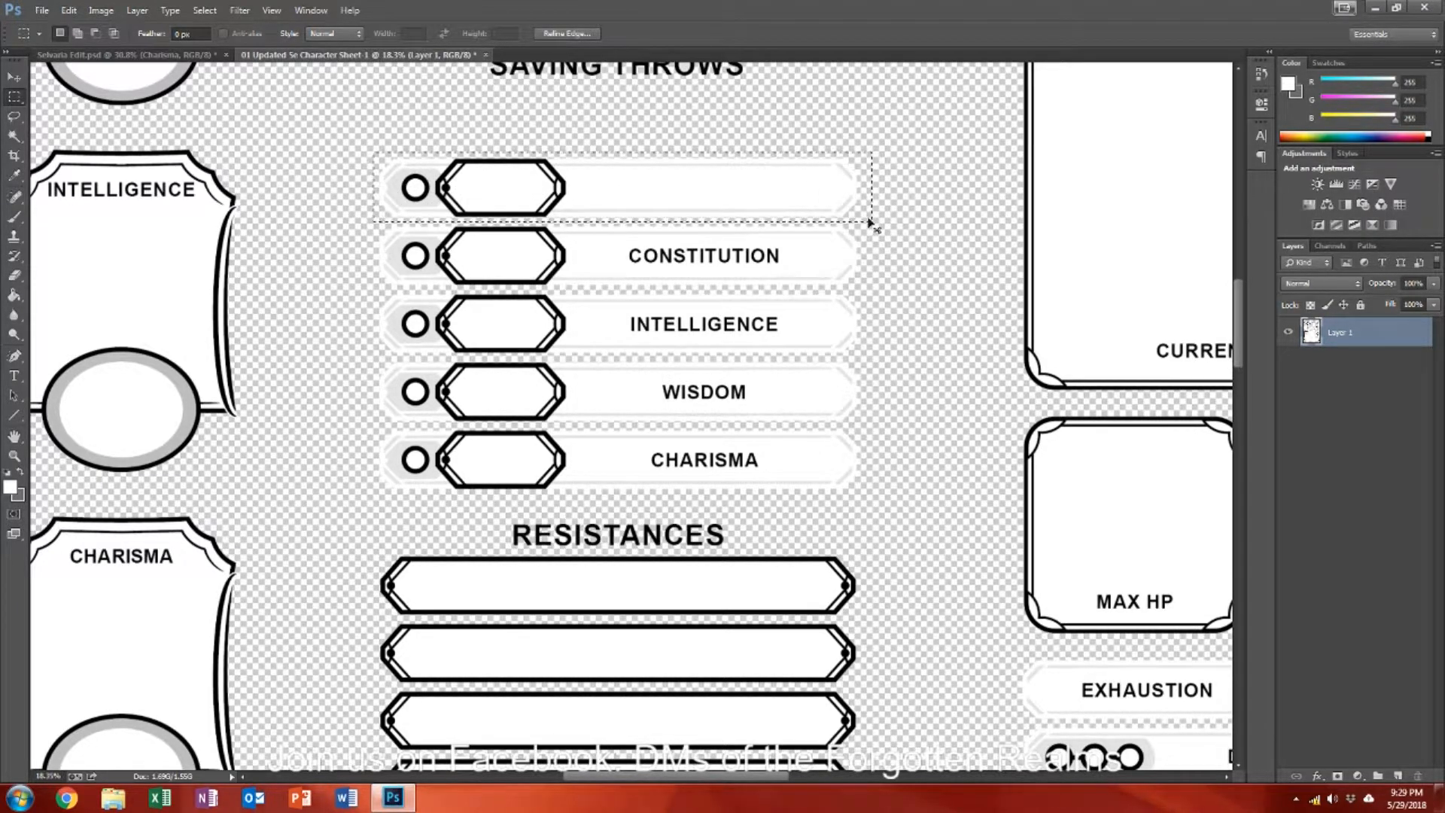
key("ctrl+x")
left_click(135, 55)
key("ctrl+v")
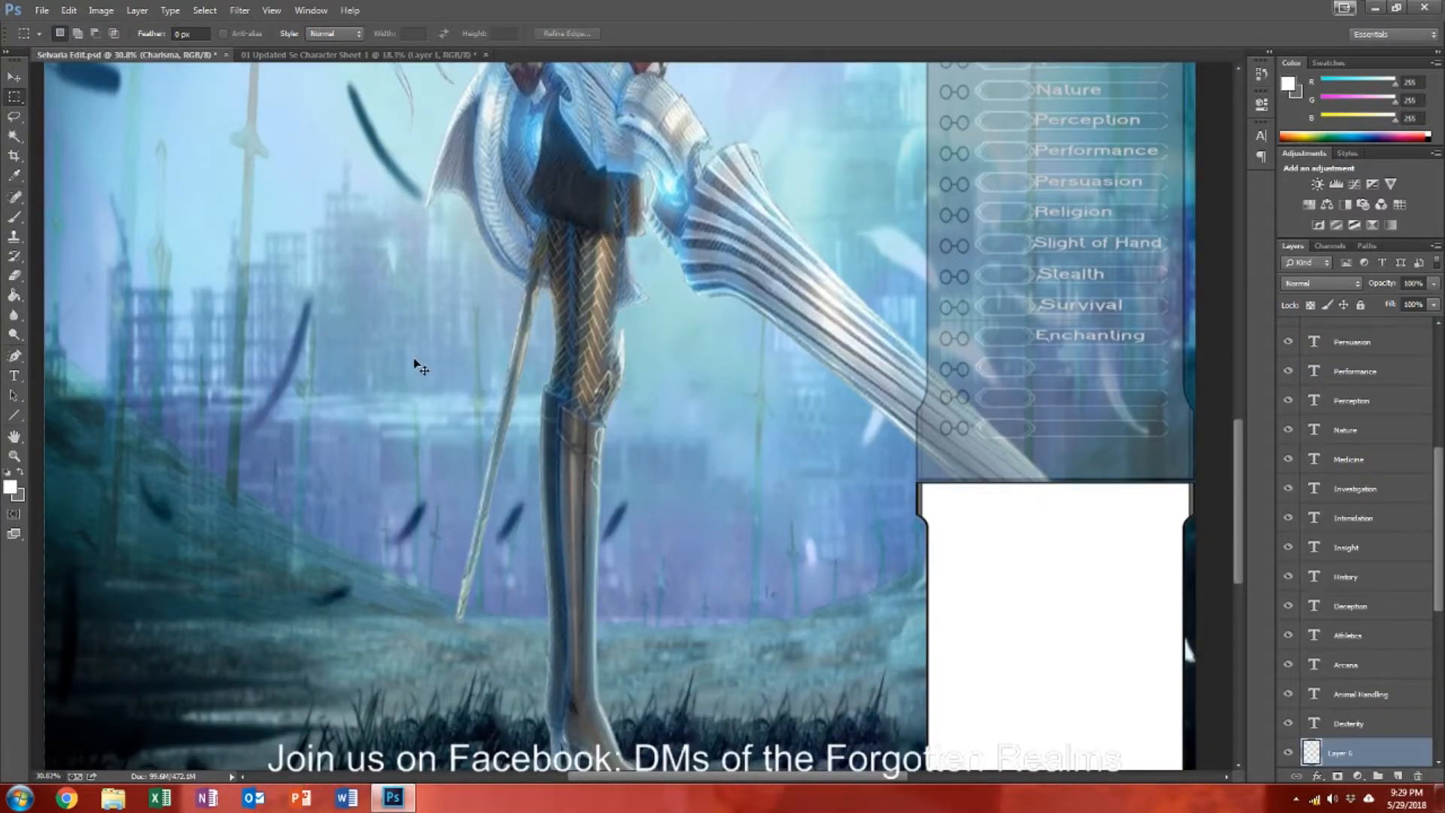
left_click(13, 77)
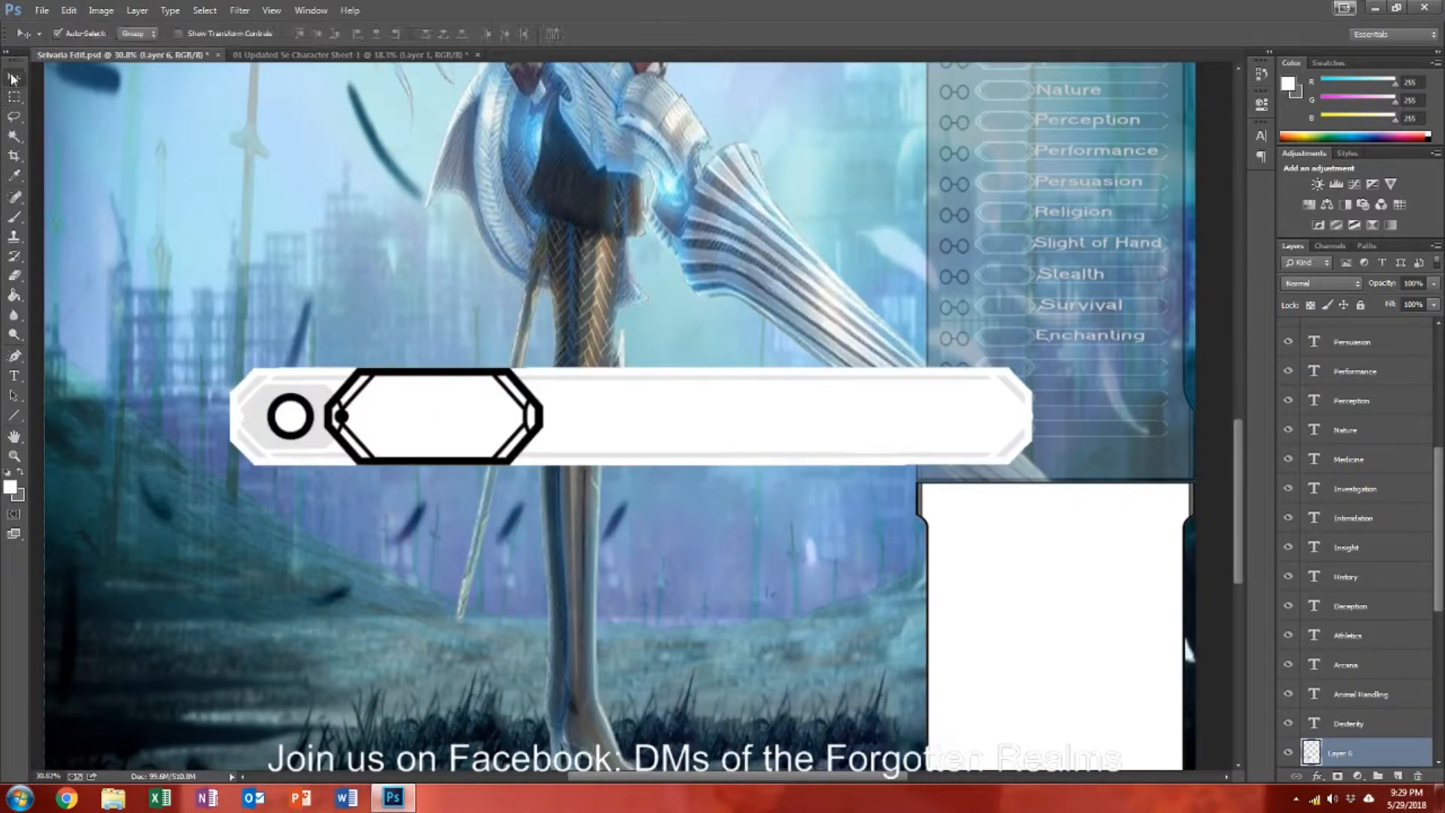
left_click_drag(685, 436, 540, 405)
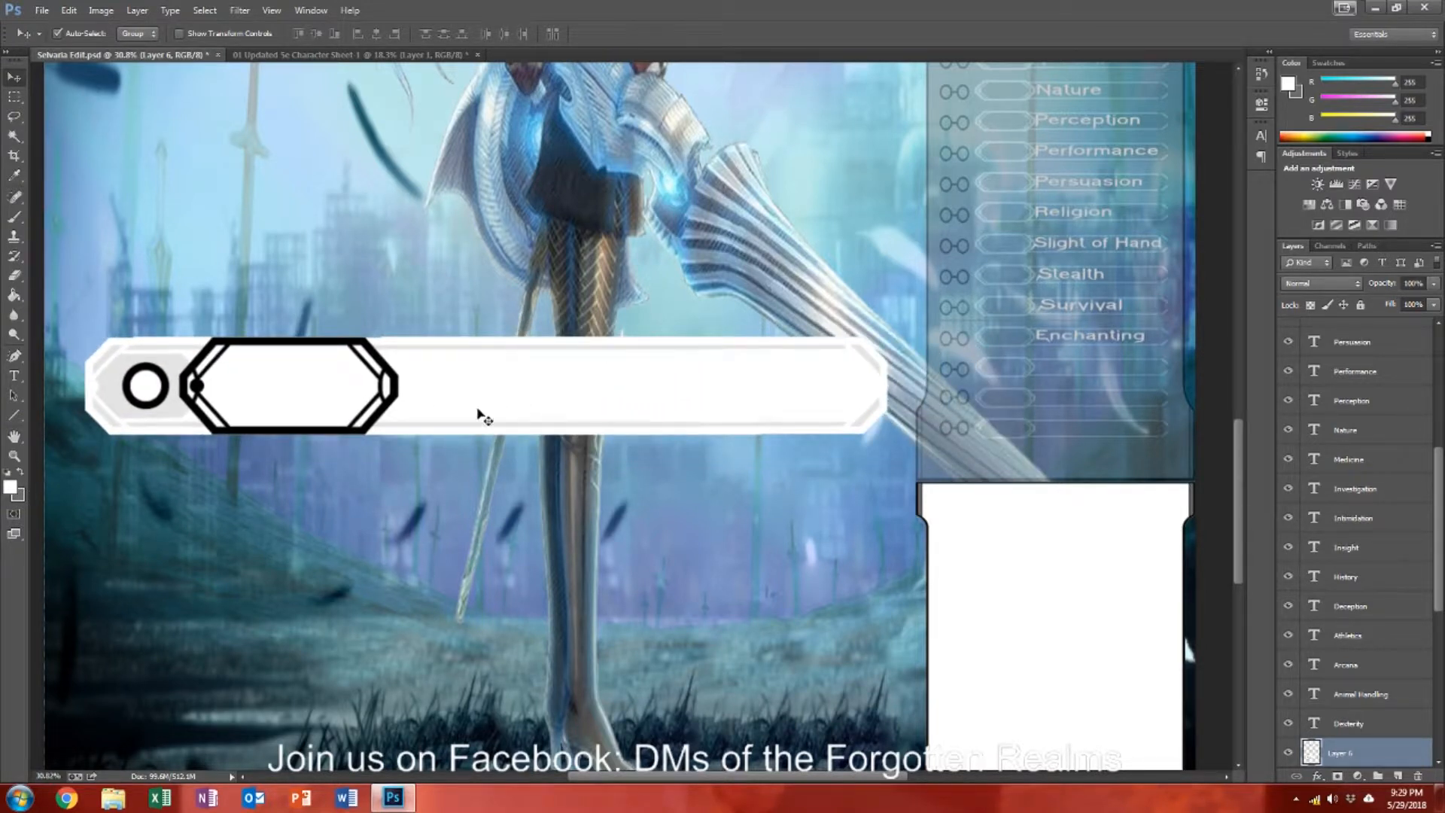
Step: Set the foreground colour to red ec1818
left_click(20, 472)
left_click(20, 472)
left_click(10, 488)
type("ec1818")
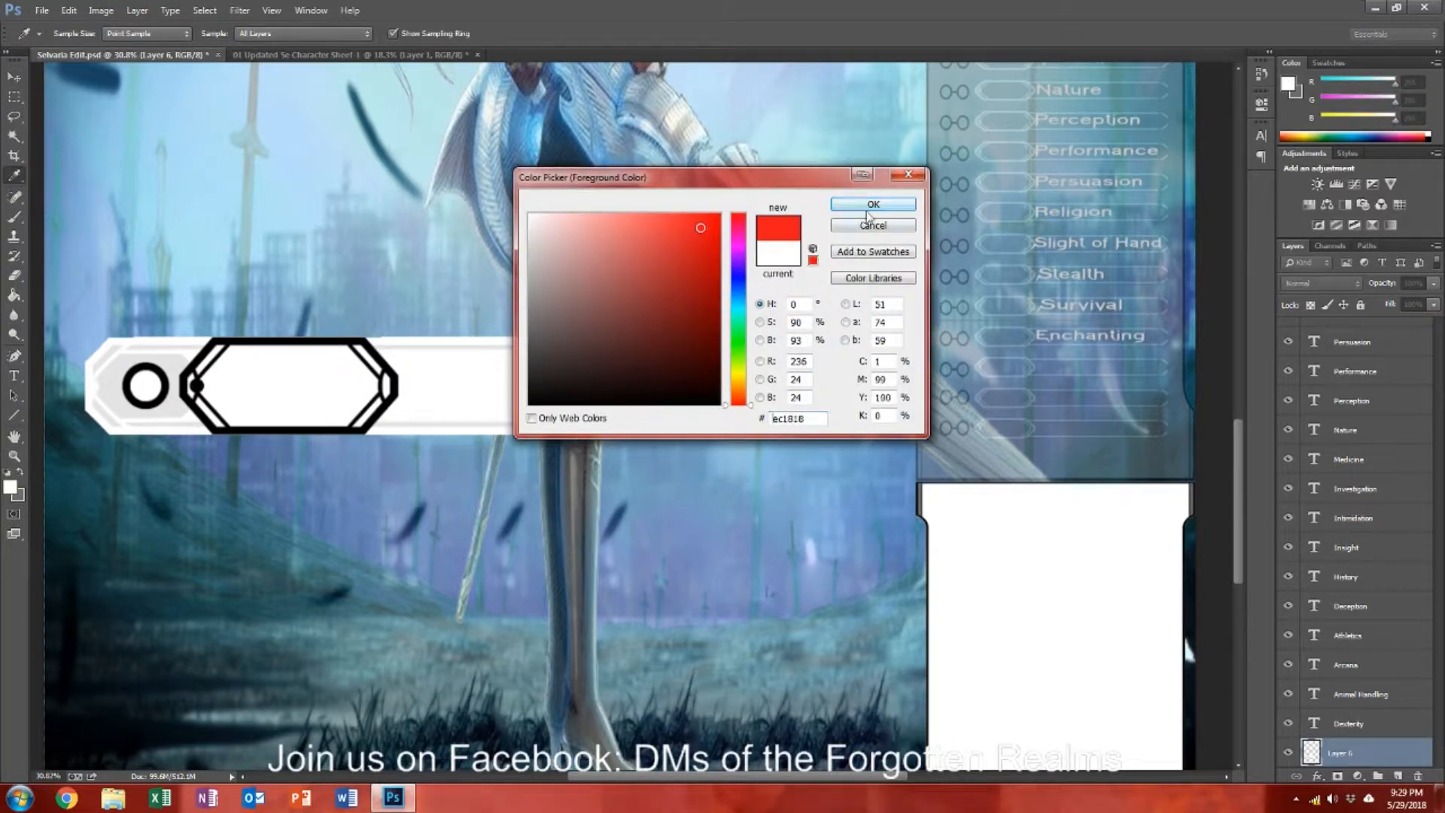
left_click(872, 204)
Step: Select the light grey trim lines and corner accents of the pasted row's long bar, fill them with the red foreground colour and deselect
left_click(13, 136)
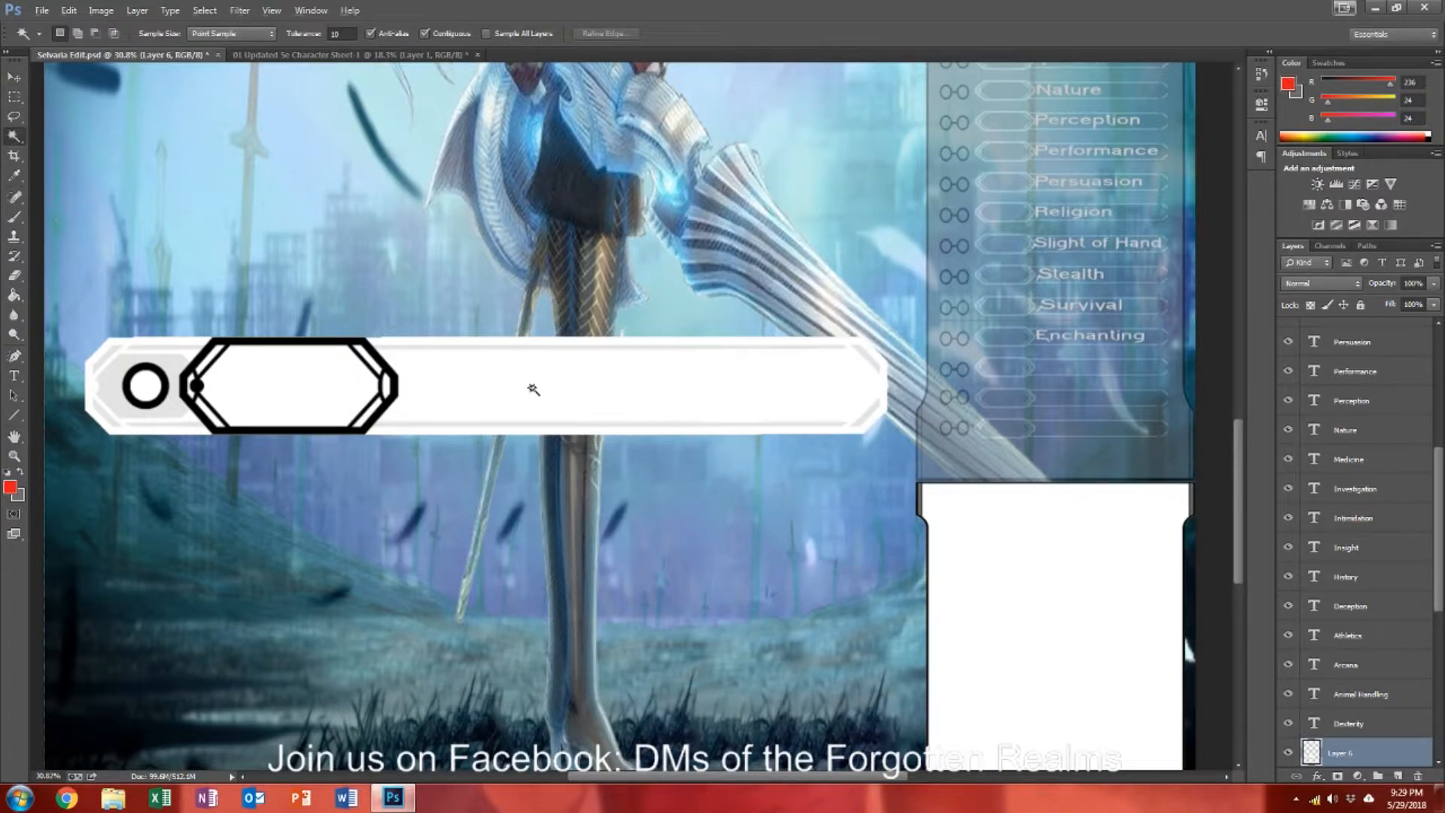
scroll(533, 389, "up", 5)
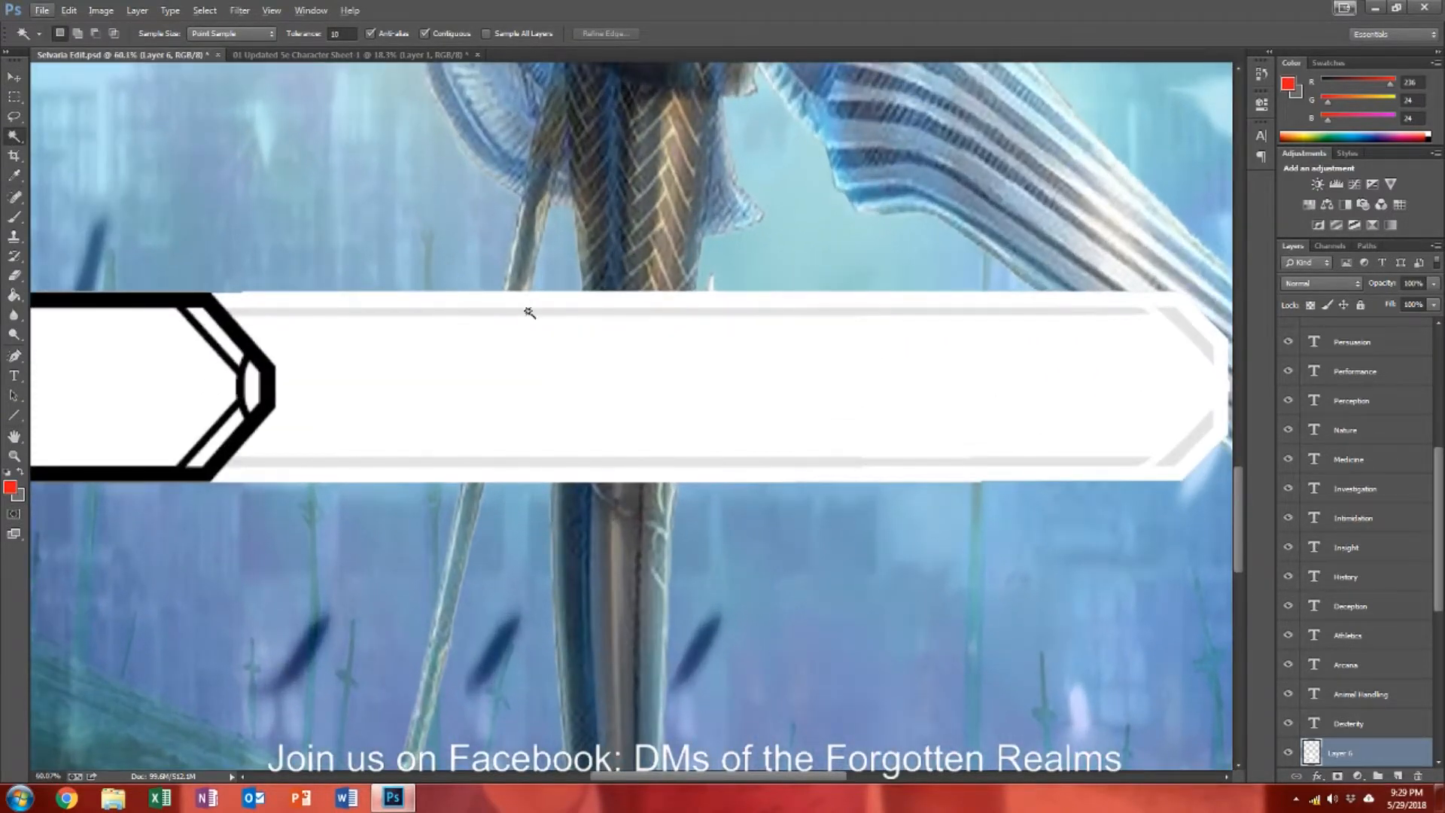
left_click(529, 311)
left_click(1194, 335, "shift")
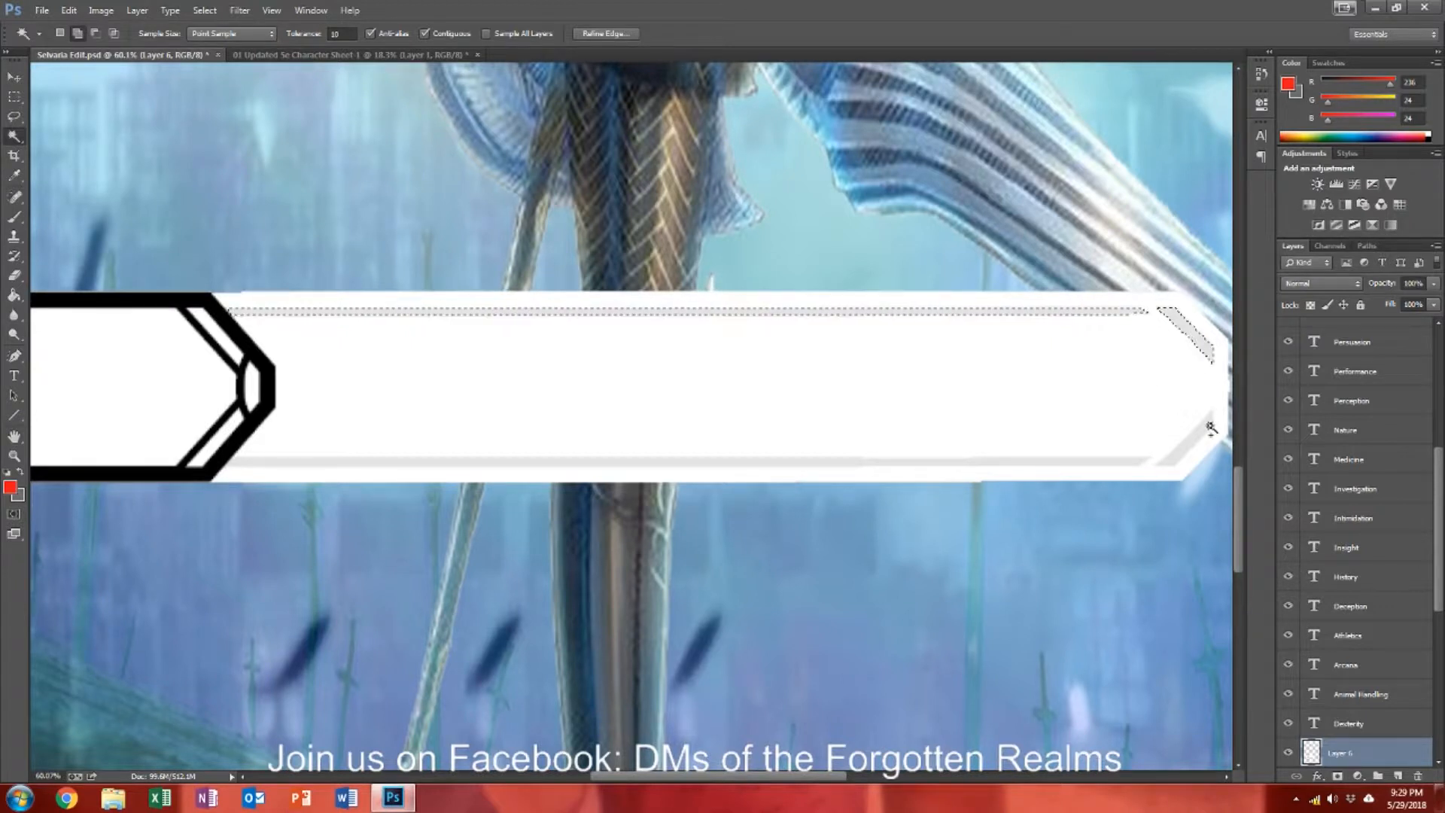
left_click(1204, 425, "shift")
left_click(1092, 464, "shift")
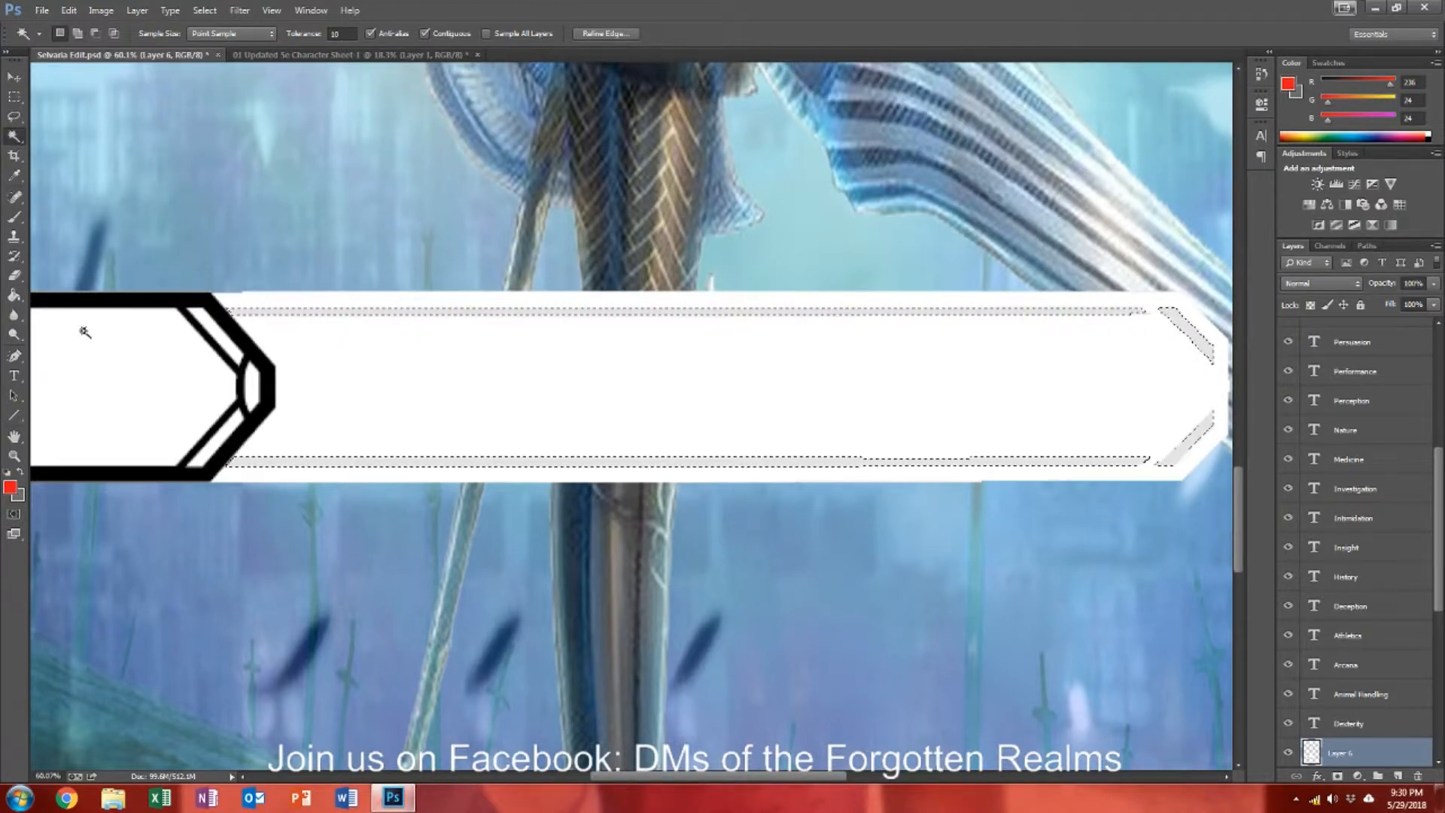
left_click(14, 295)
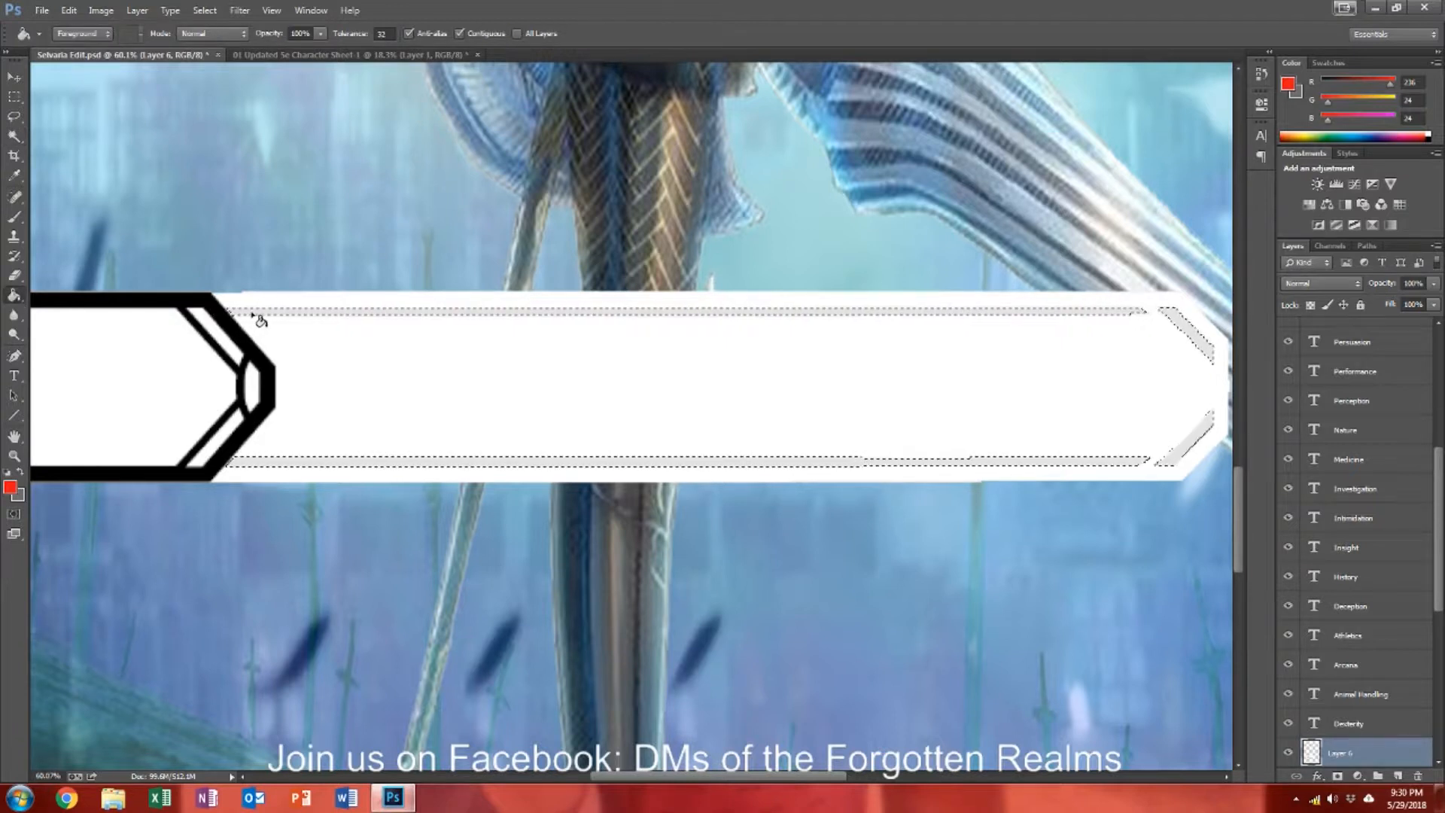
left_click(256, 316)
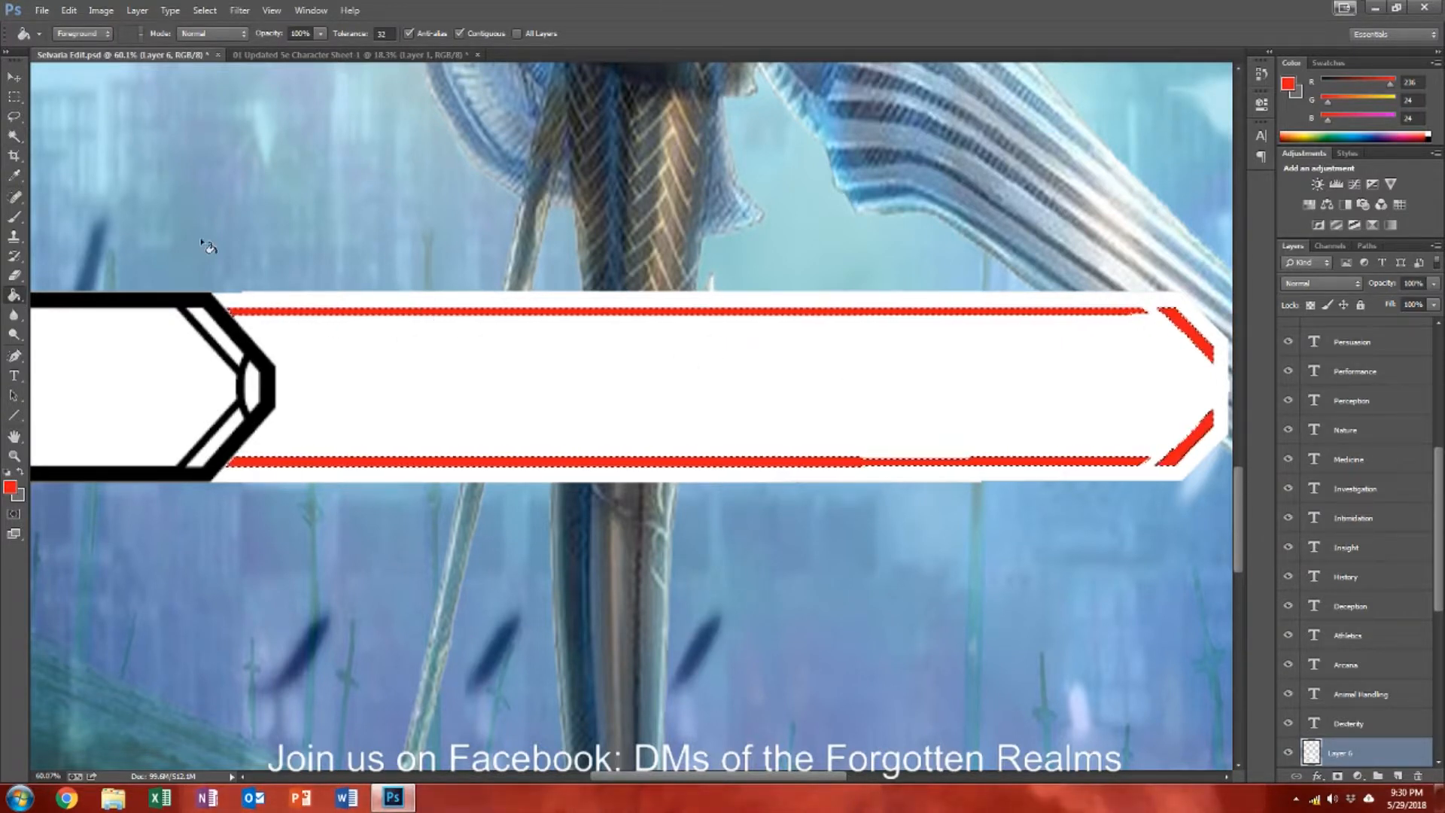
key("m")
key("ctrl+d")
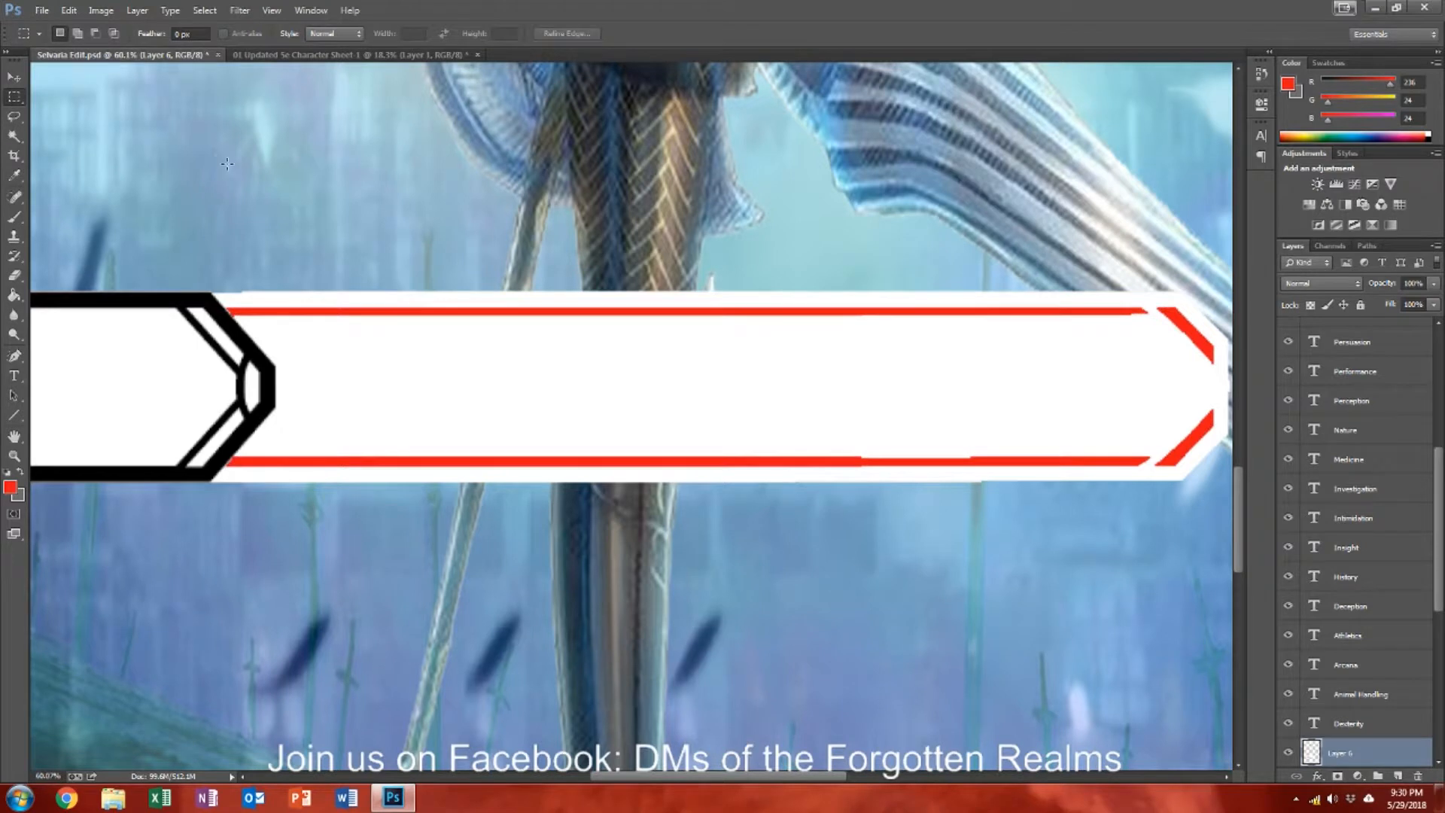
Step: Swap to the dark grey colour and fill the white body of the long bar, the hexagon's interior and its right-hand white accents
left_click(21, 472)
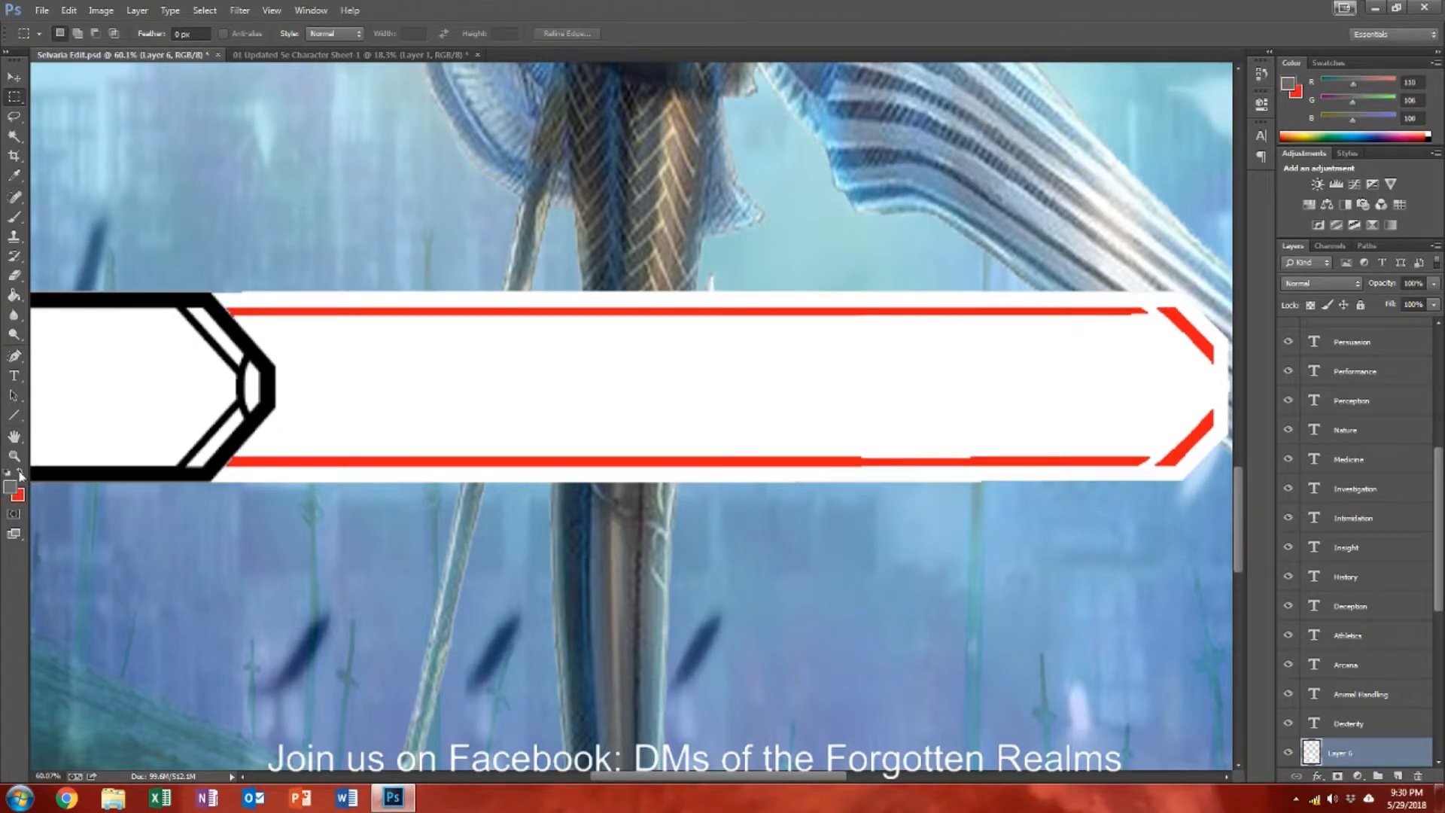
left_click(14, 294)
left_click(399, 358)
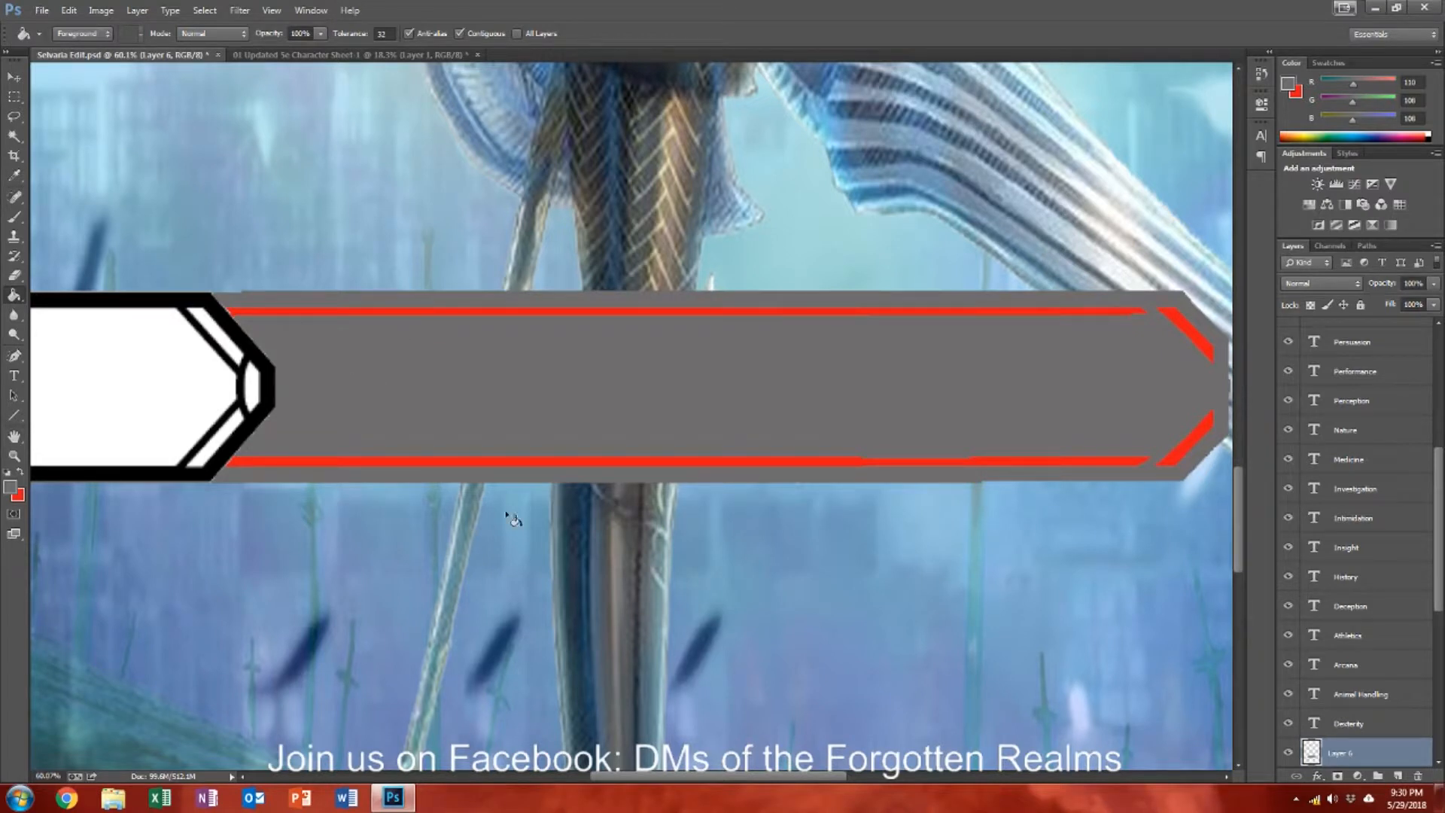
left_click(214, 375)
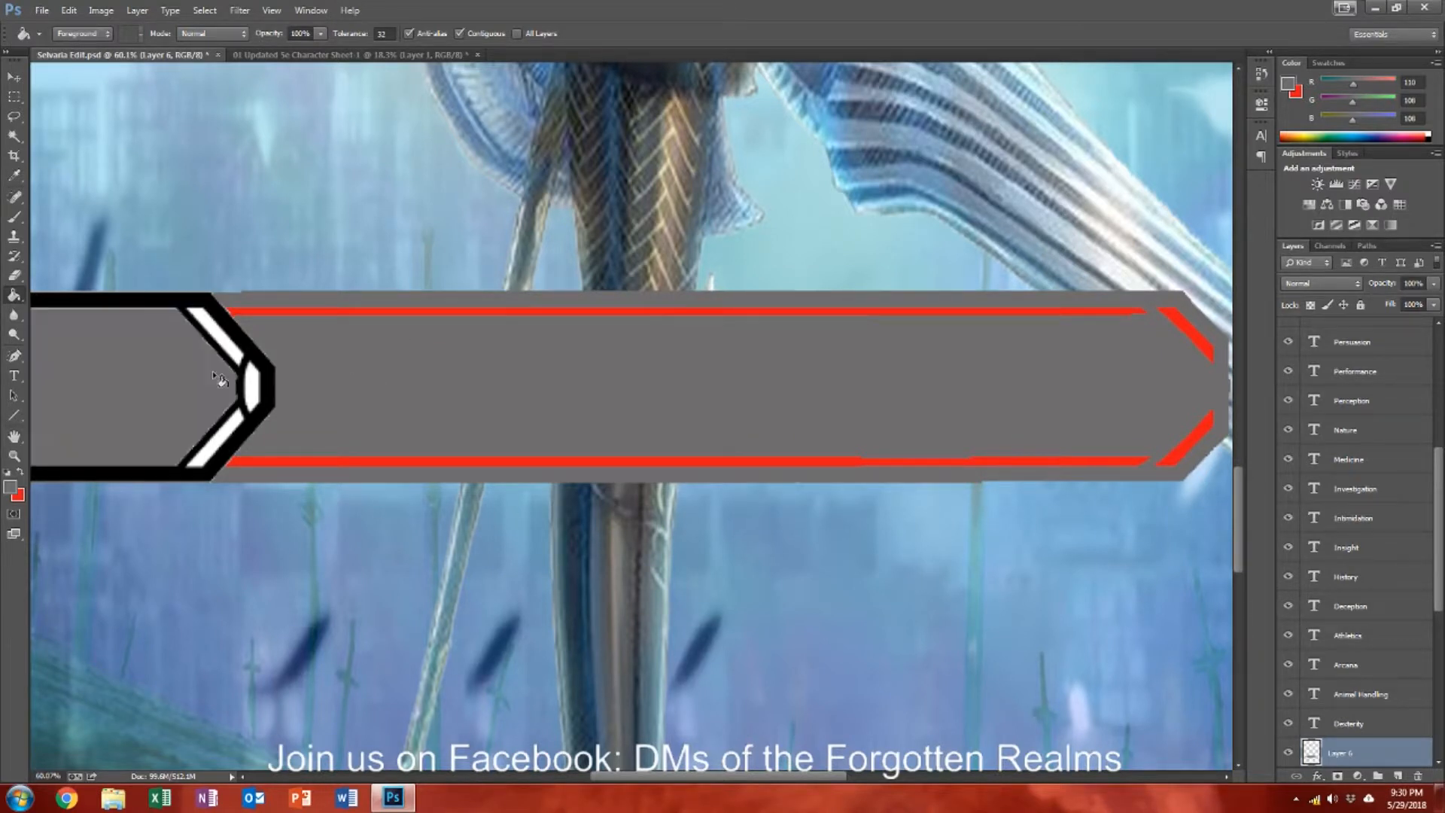
left_click(228, 348)
left_click(251, 406)
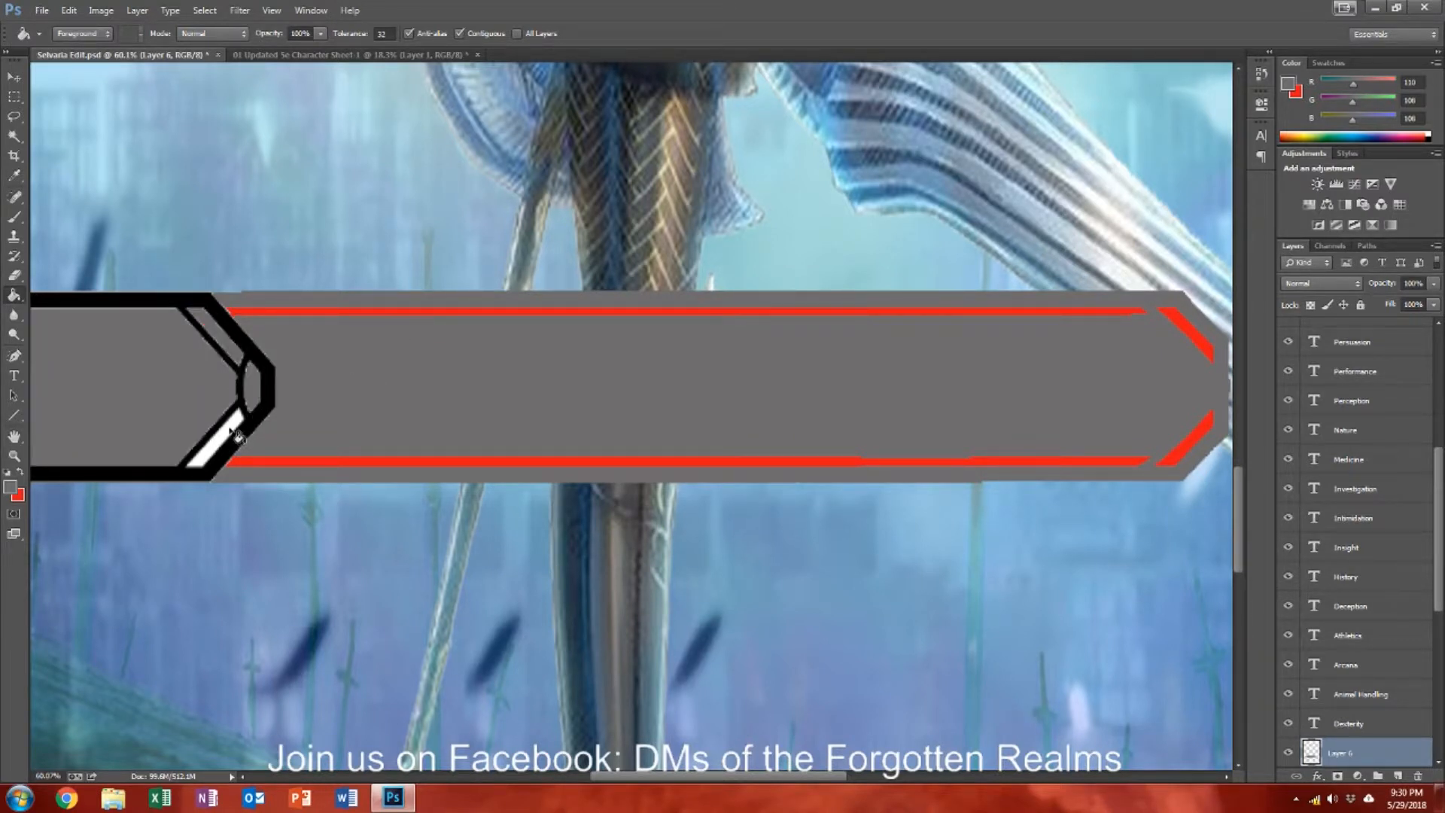
left_click(234, 435)
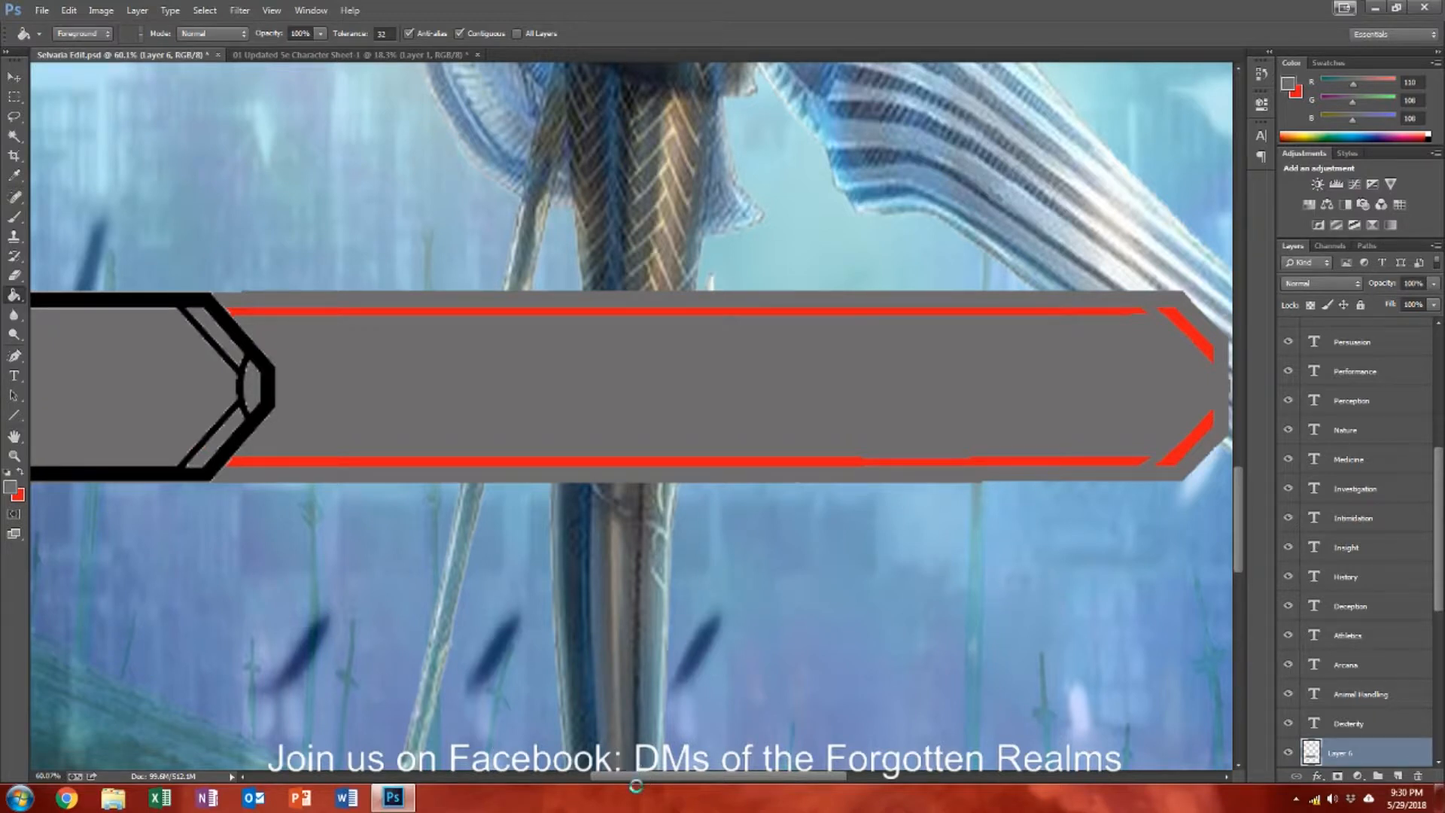
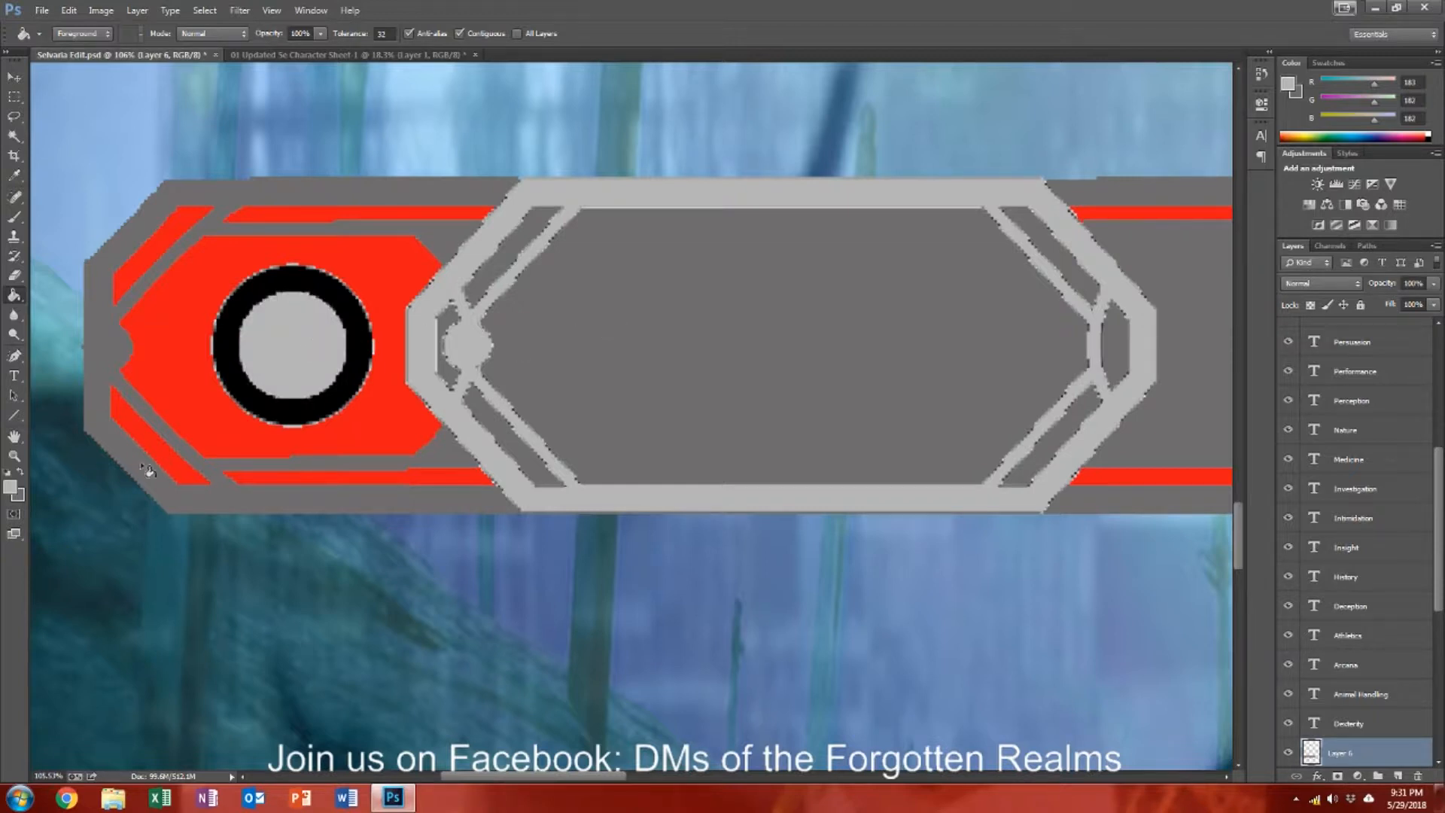
Step: Fill the black ring around the circle with dark grey and the red area surrounding the ring with light grey
left_click(21, 472)
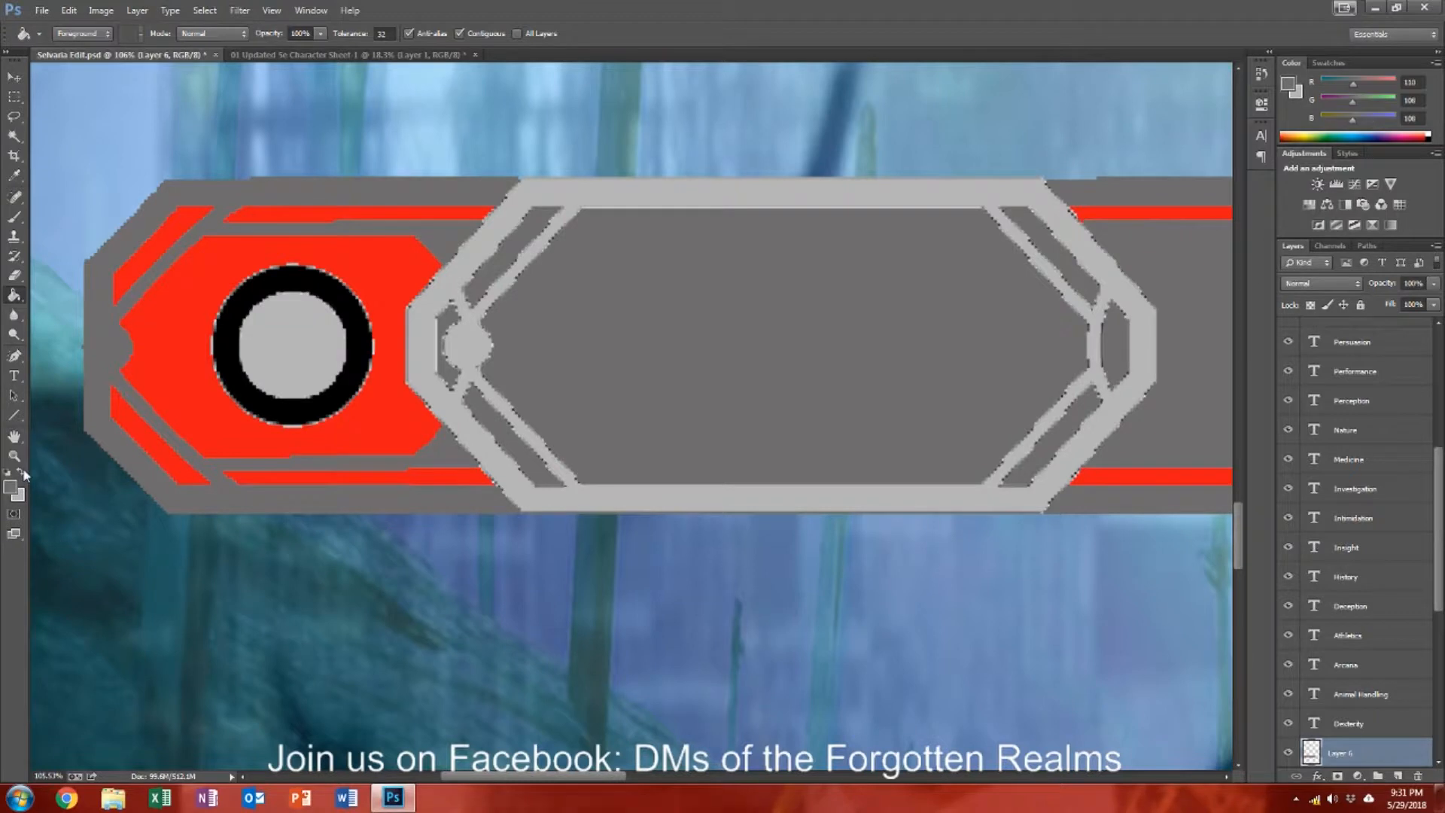
left_click(232, 345)
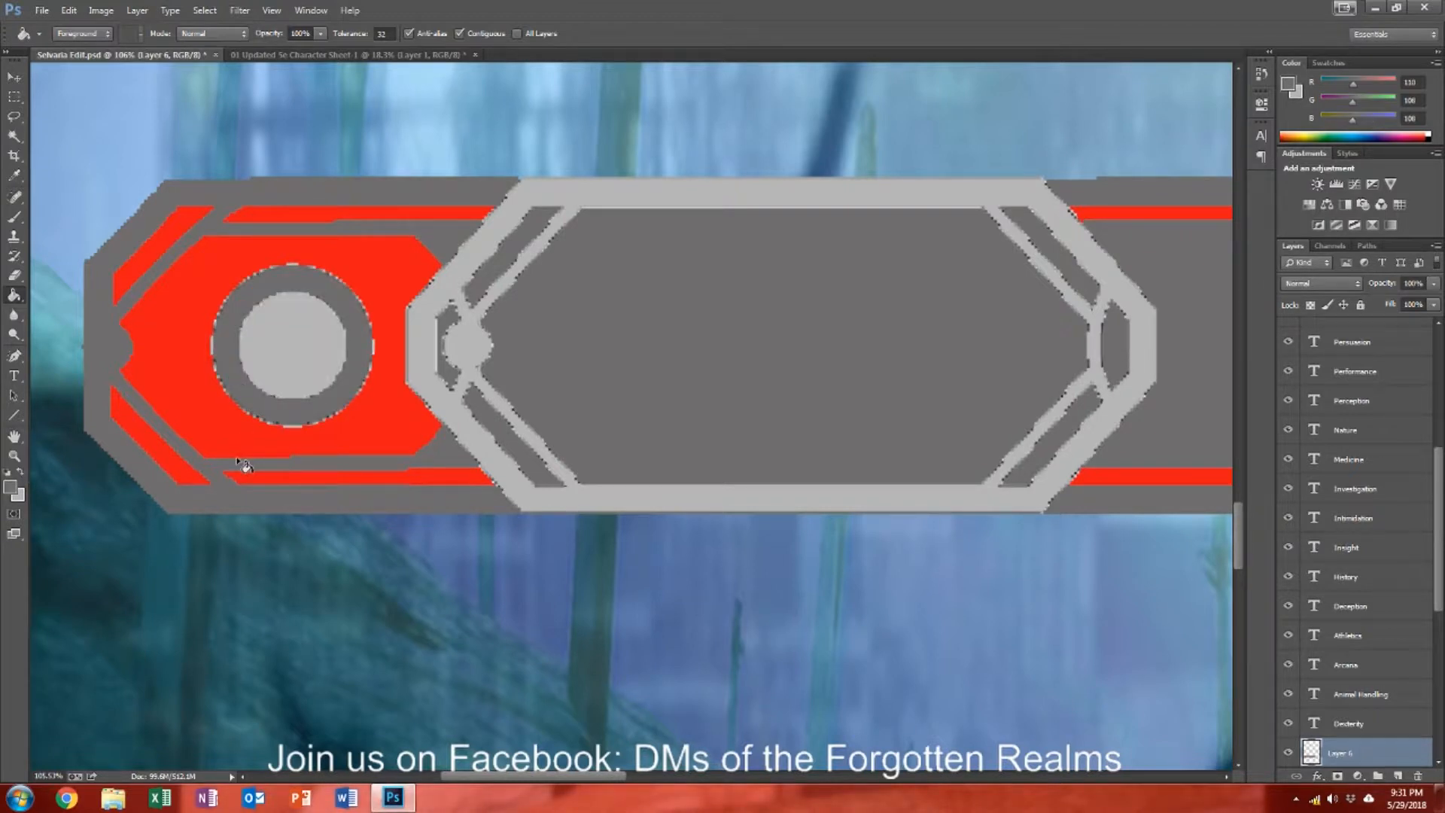
left_click(20, 472)
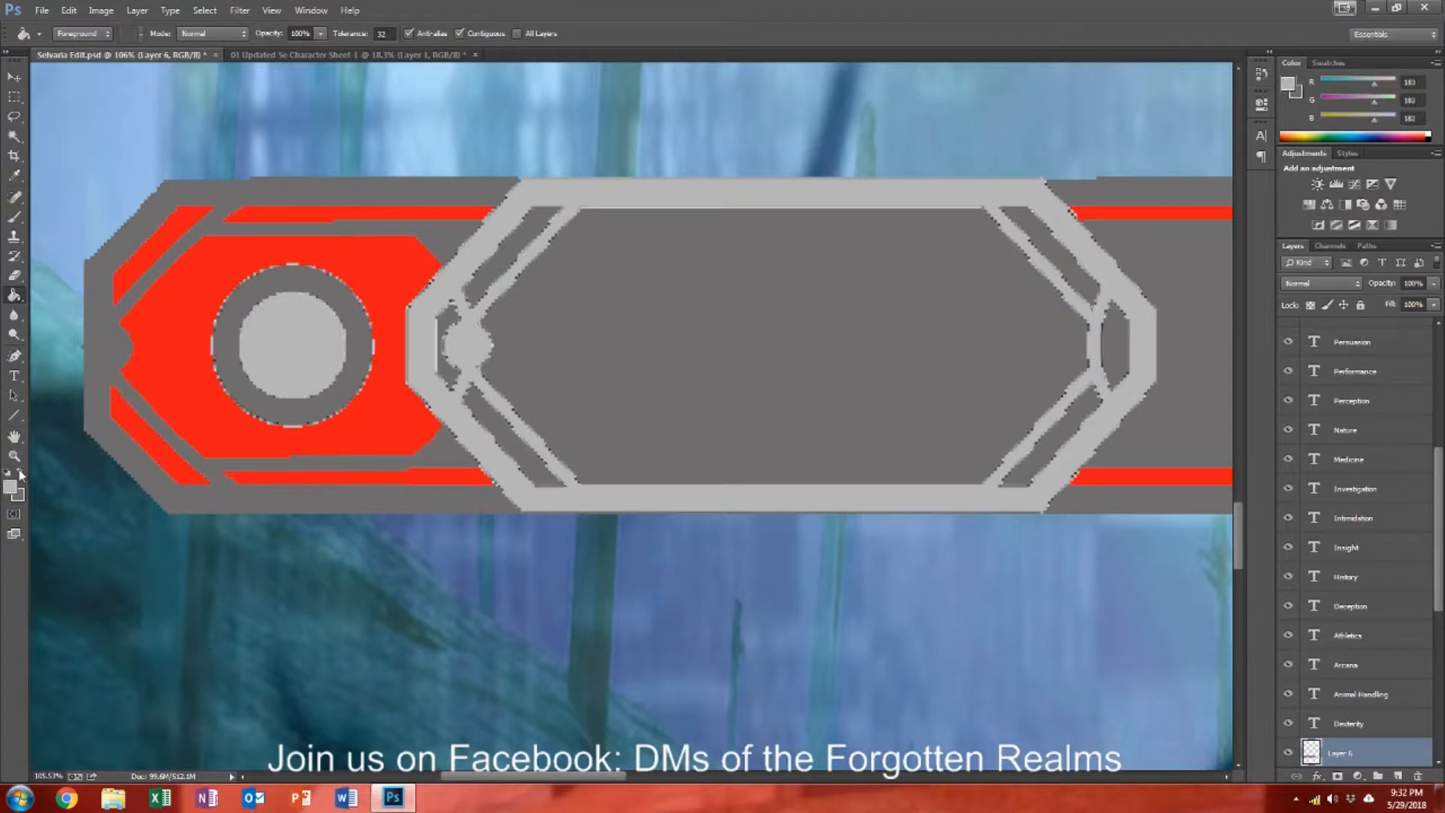
left_click(337, 443)
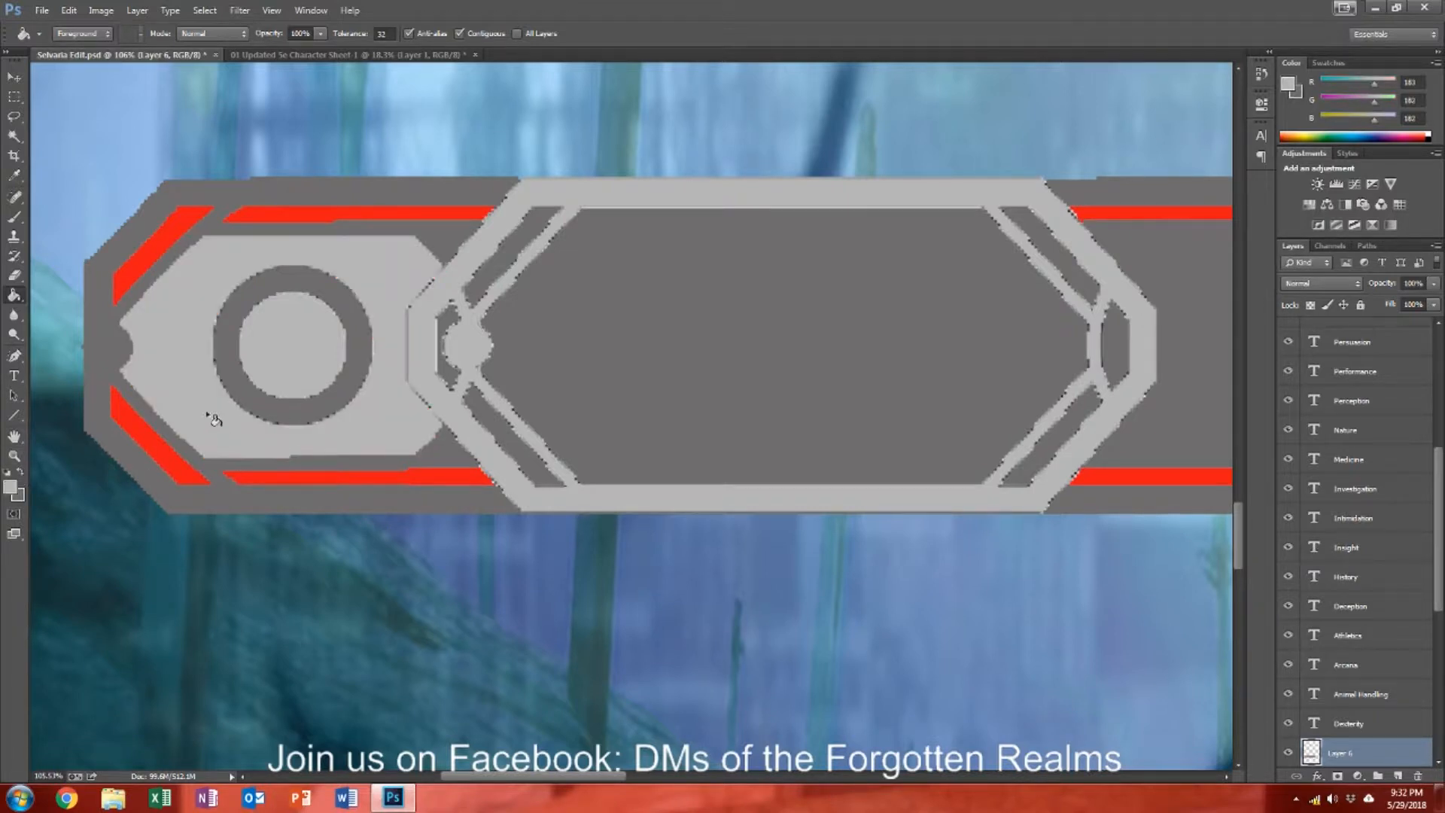
Step: Fill the four red trim pieces around the circle end of the row with light grey
left_click(184, 228)
left_click(331, 223)
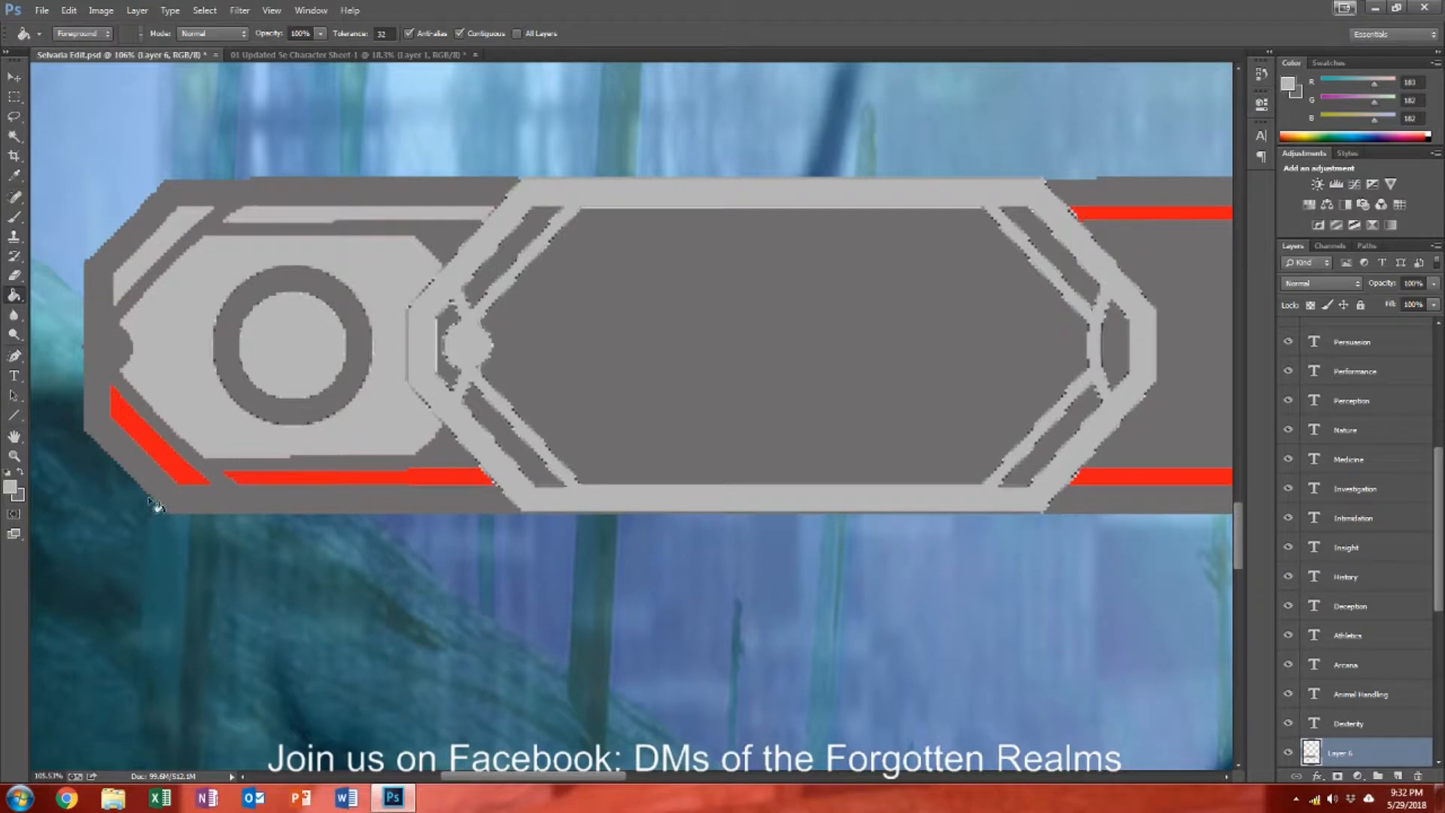
left_click(174, 467)
left_click(265, 487)
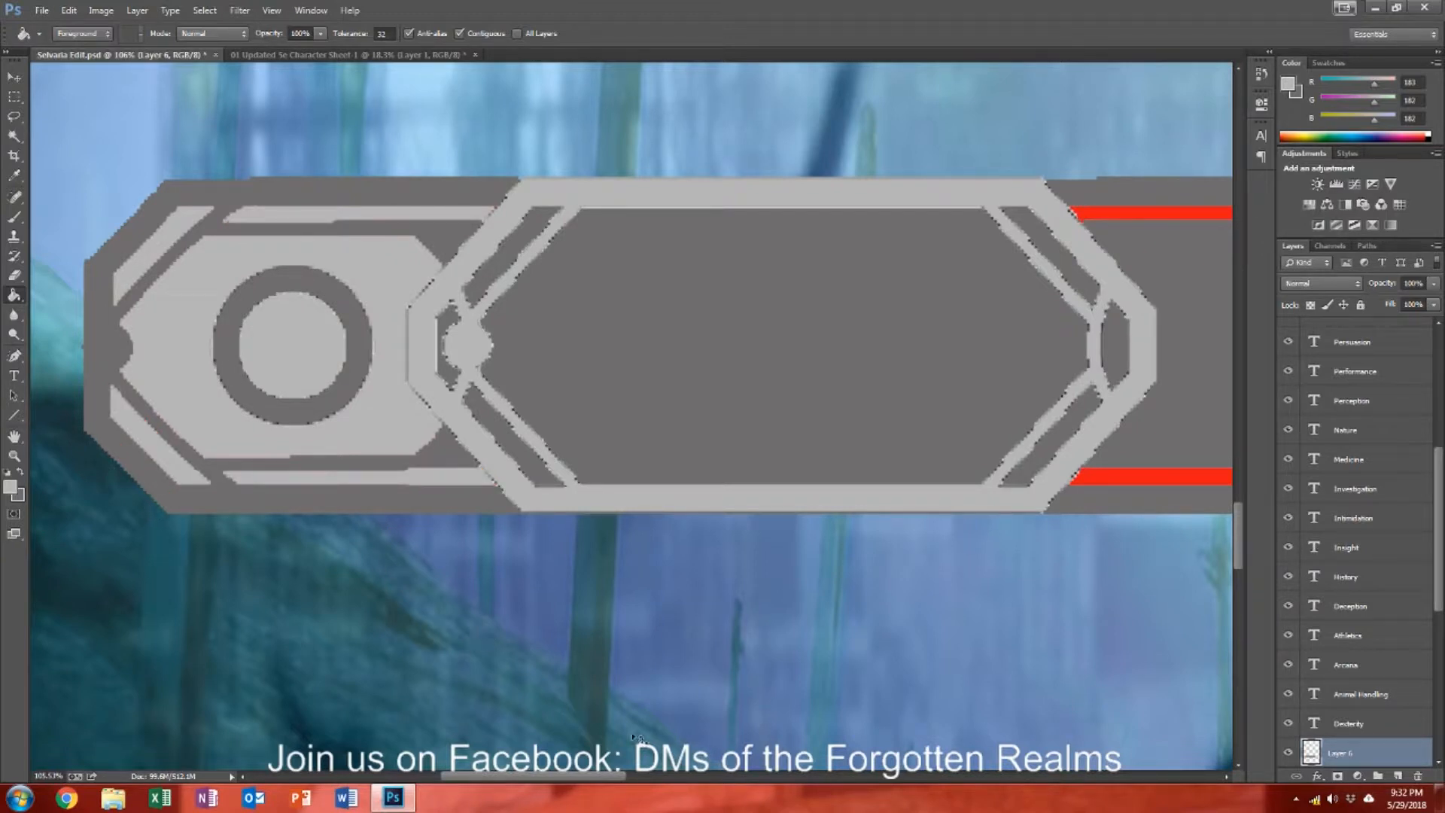
Step: Fill the long bar's red upper and lower trim lines and its two red corner accents at the far end with light grey
left_click_drag(606, 779, 794, 779)
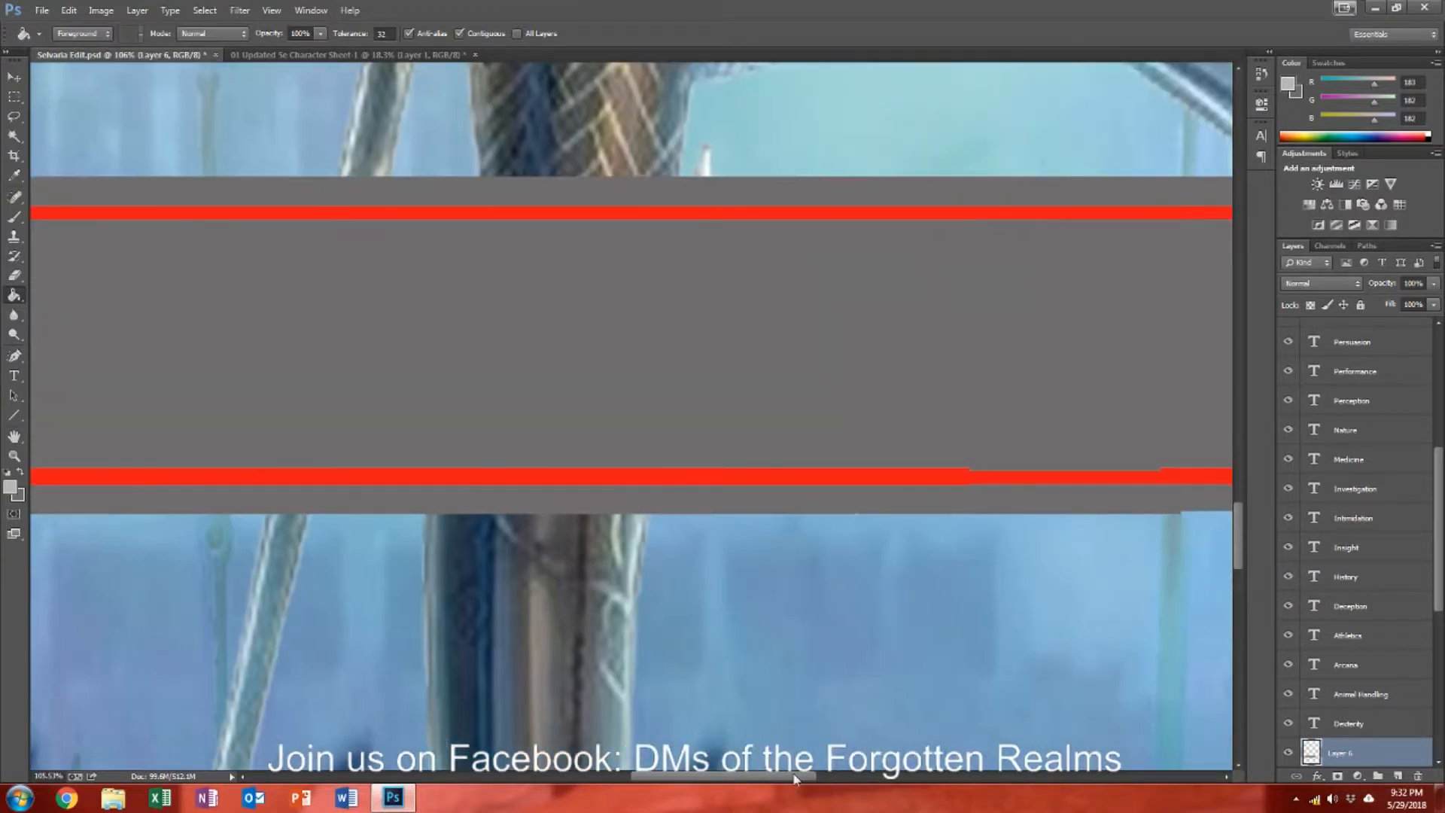
left_click(676, 477)
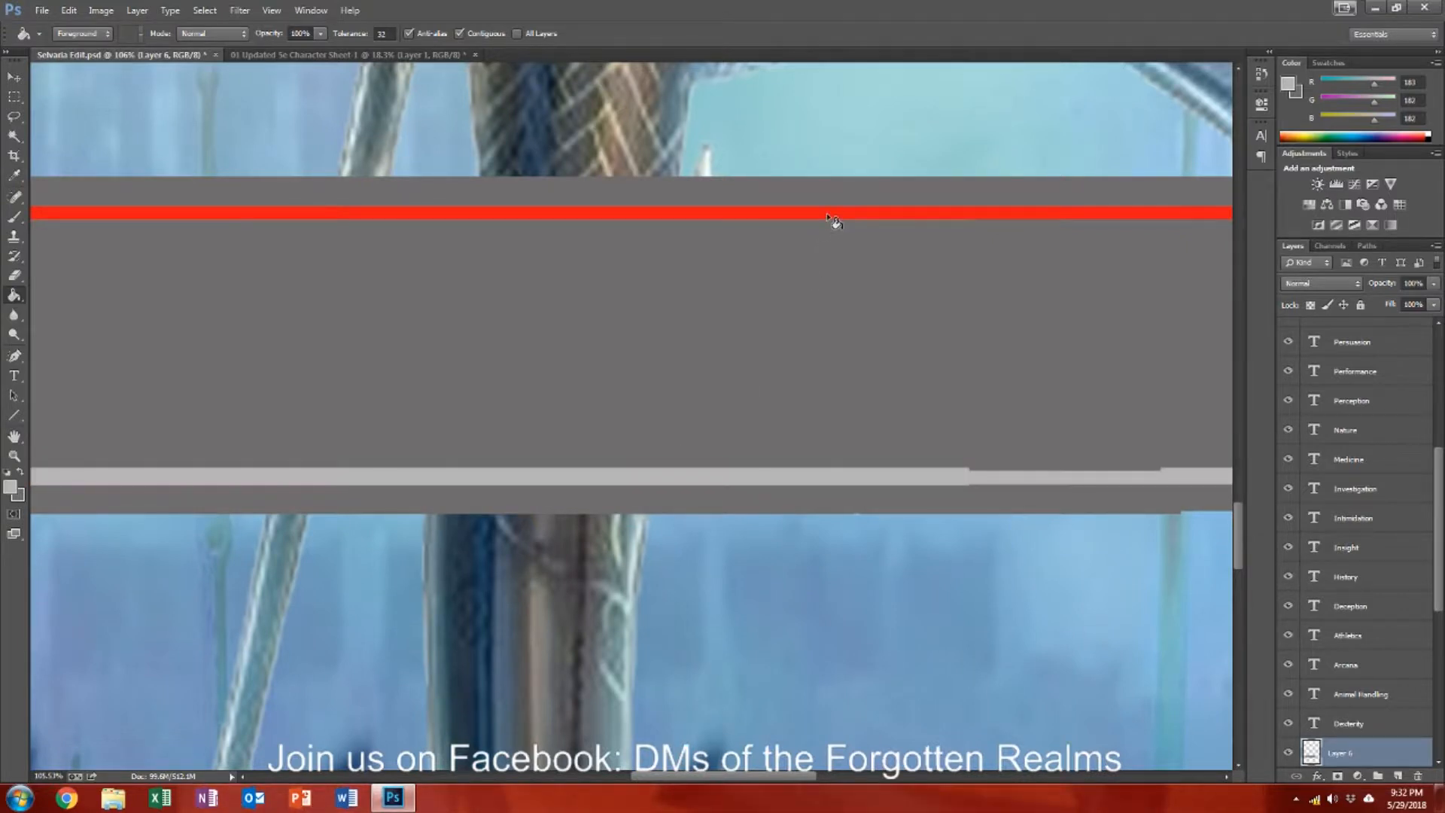
left_click(832, 214)
left_click_drag(730, 779, 802, 776)
left_click(1092, 438)
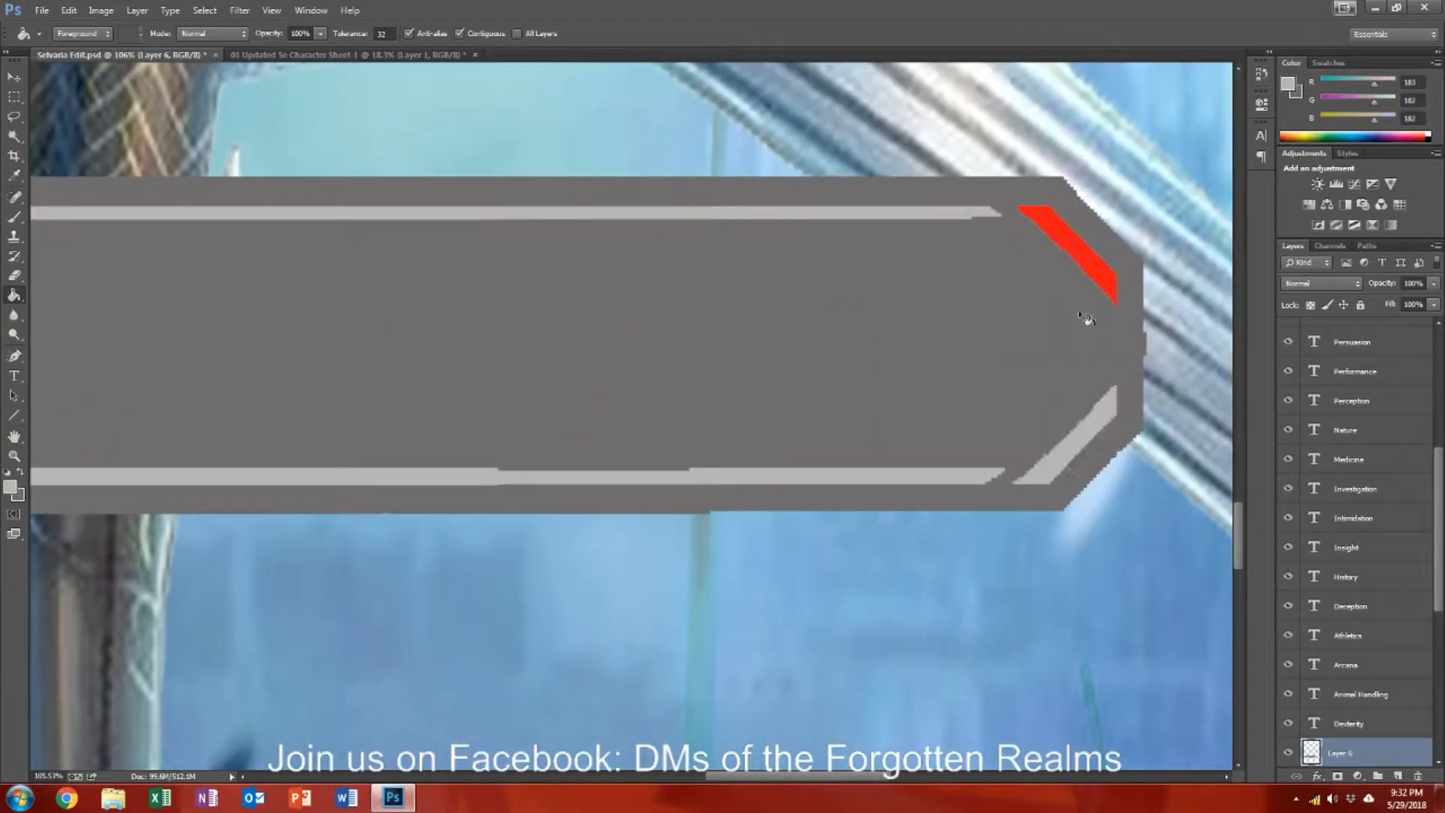
left_click(1087, 264)
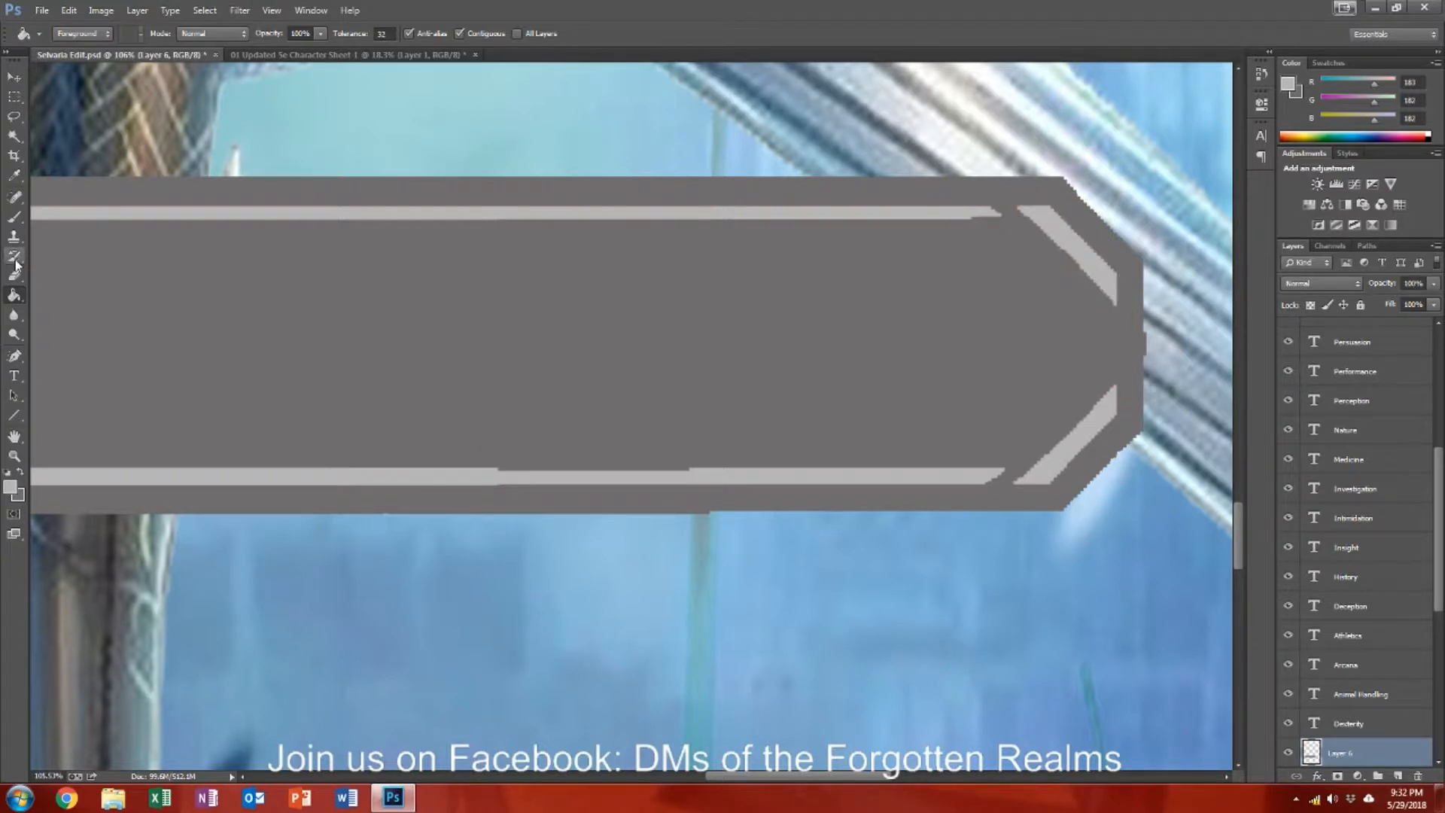
Step: Switch to the Pencil tool for retouching the bar's light grey trim
left_click(12, 220)
right_click(12, 220)
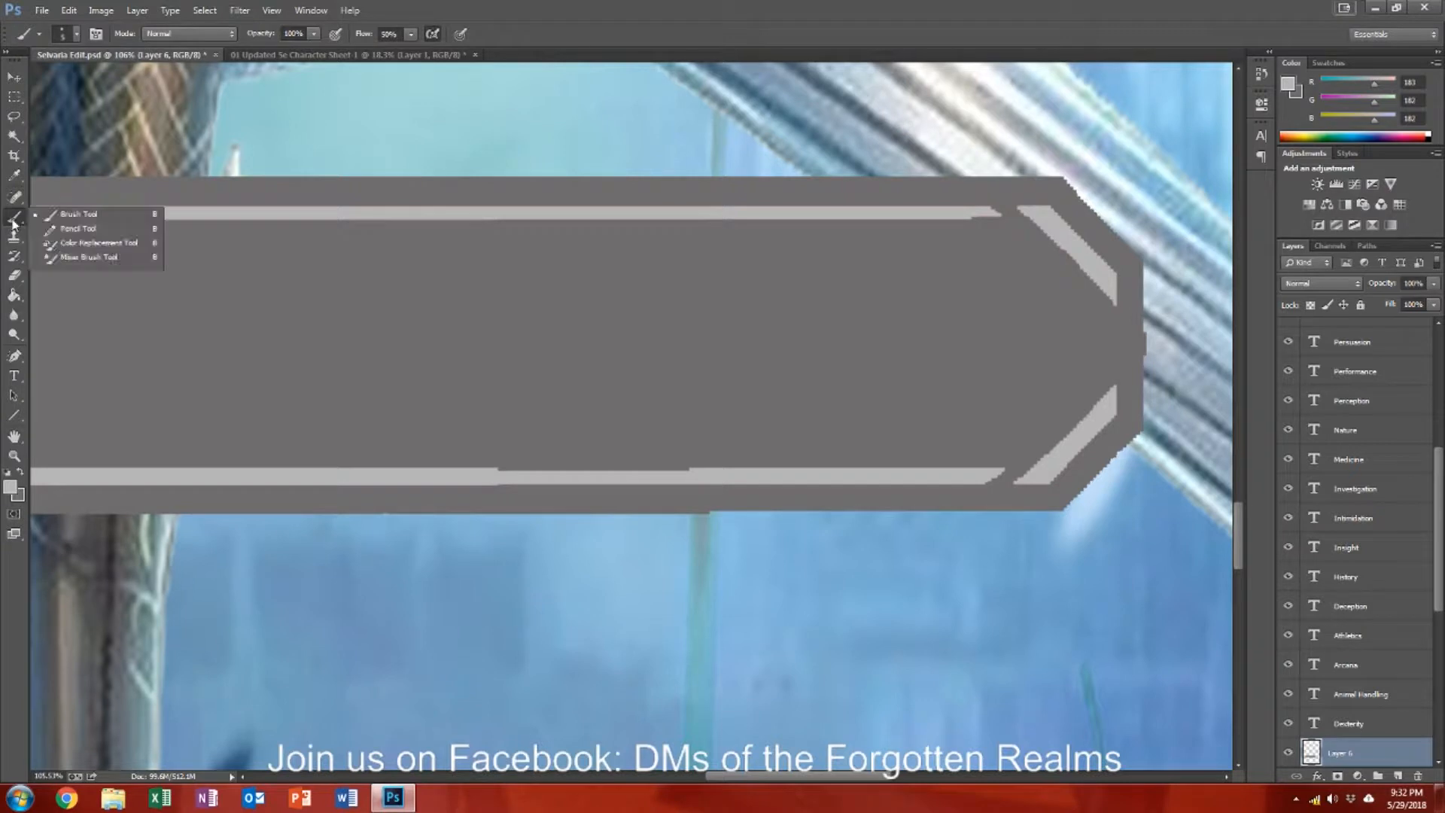
left_click(88, 230)
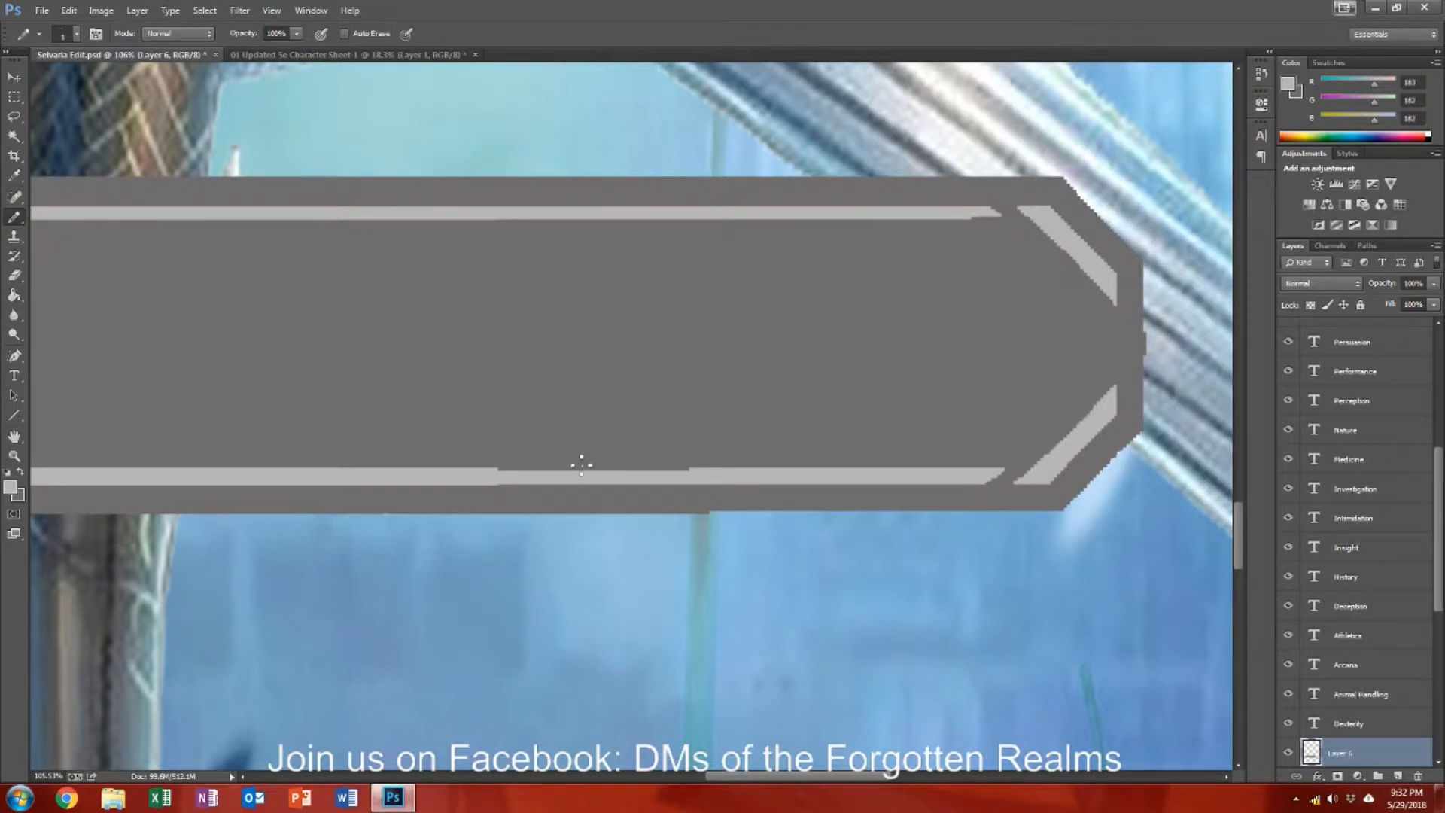
Step: Fill the start of the notch in the lower stripe's upper edge with light gray, using a 10 px Pencil
scroll(582, 465, "up", 6)
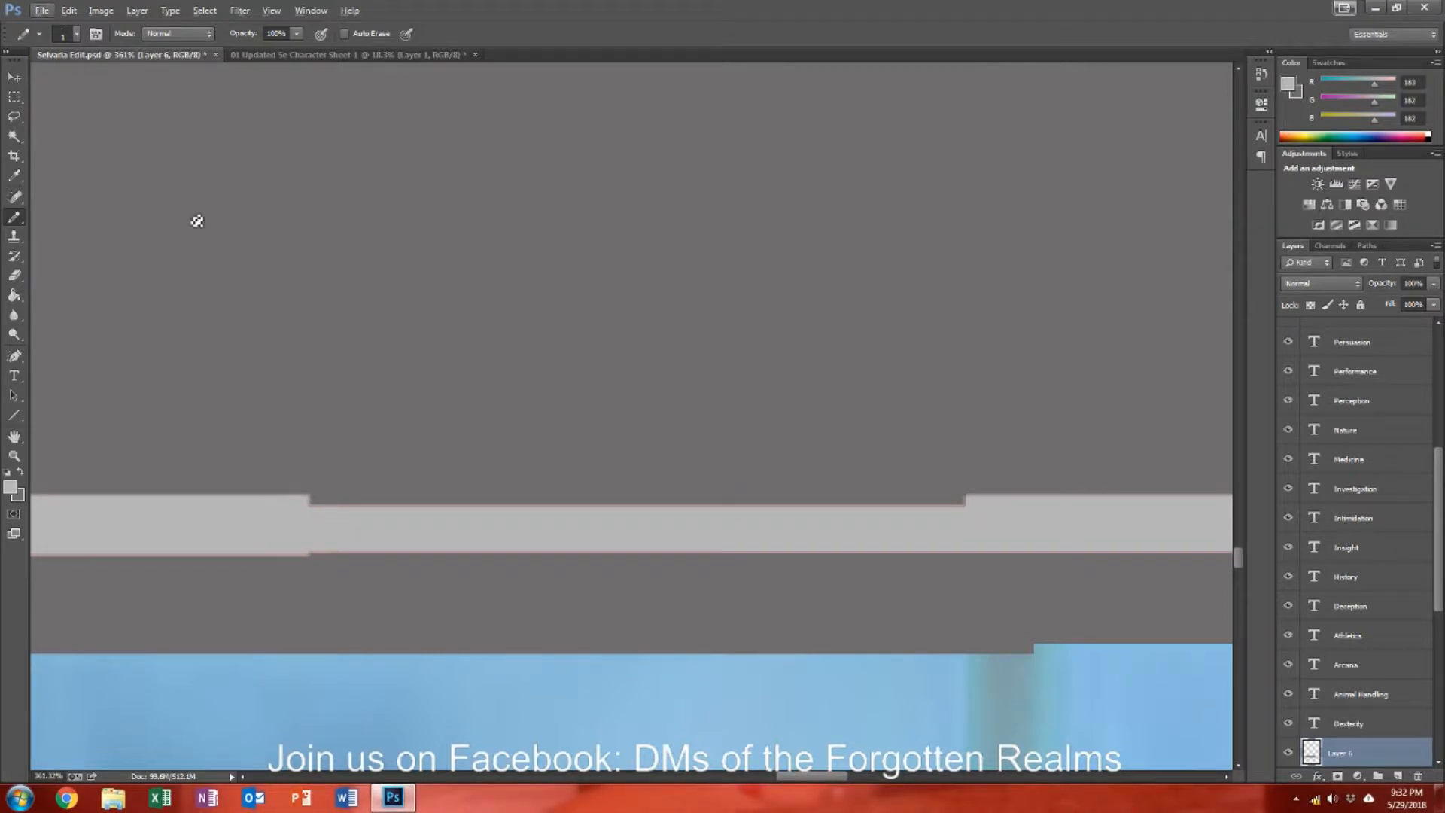
left_click_drag(325, 511, 359, 511)
key("ctrl+z")
left_click(74, 33)
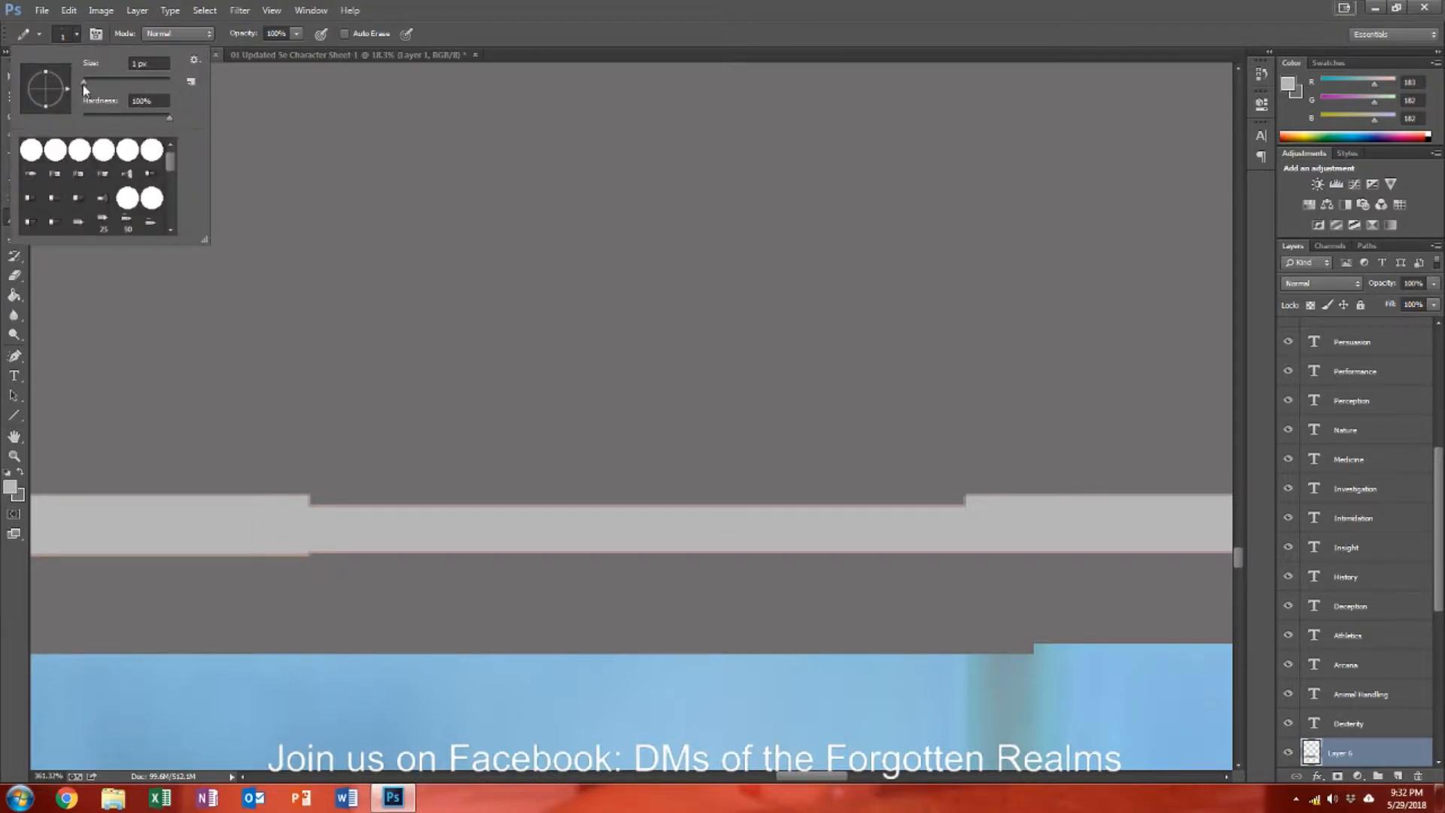
left_click(318, 498)
left_click_drag(316, 497, 454, 503)
key("ctrl+z")
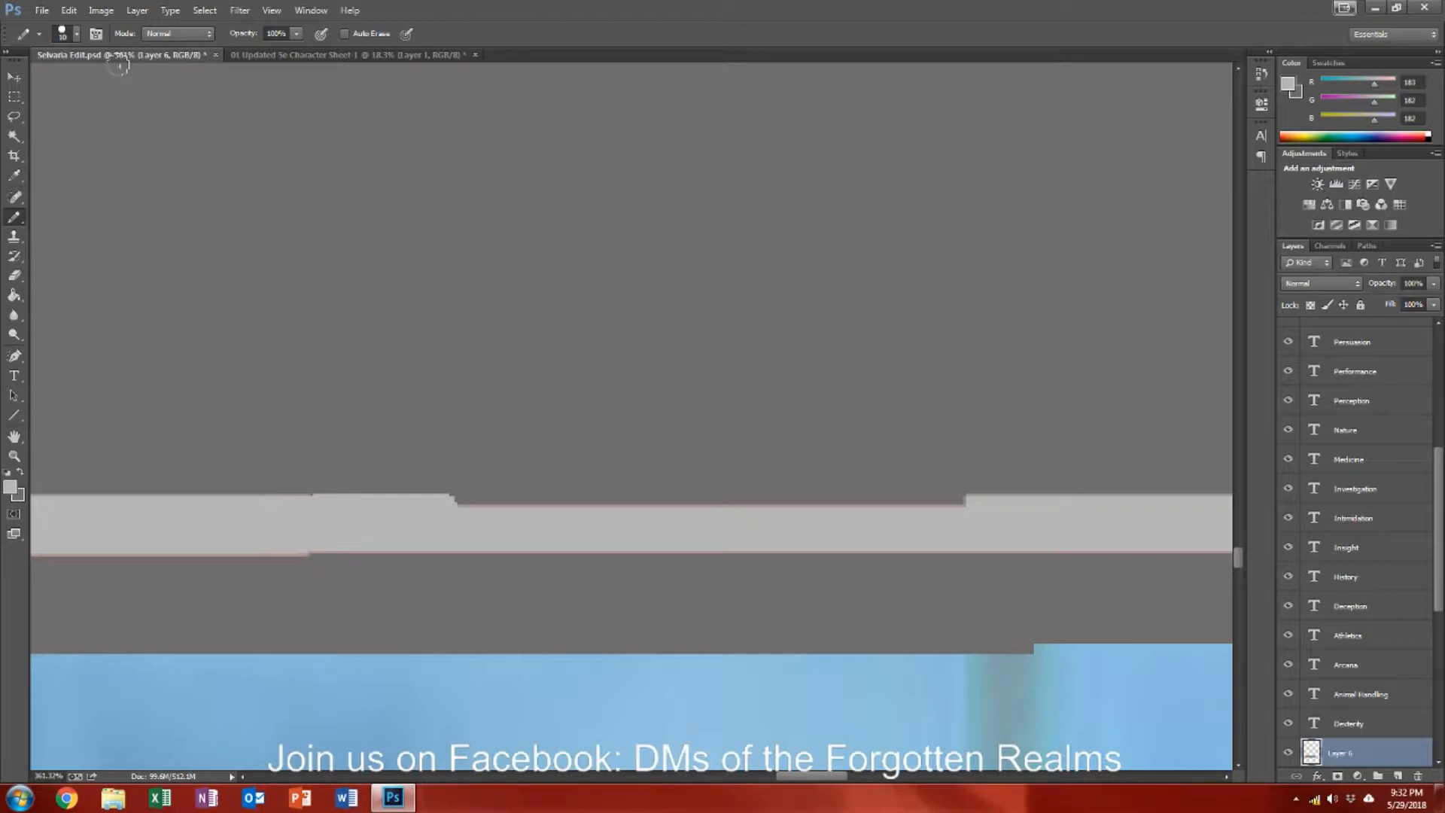
Step: Reduce the Pencil size and fill the remaining notch along the lower stripe's upper edge with light gray
left_click(76, 33)
double_click(135, 64)
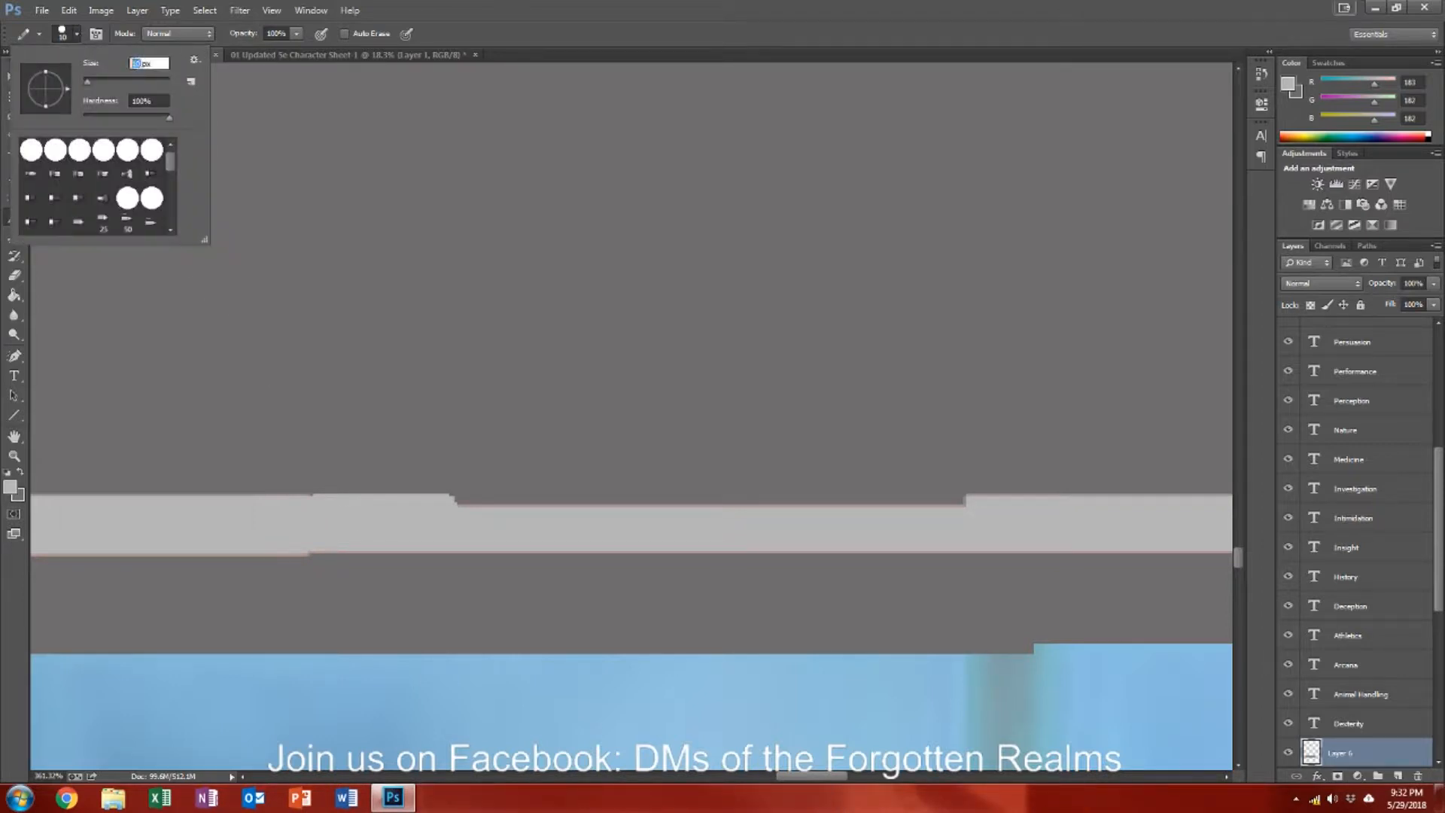
key("Return")
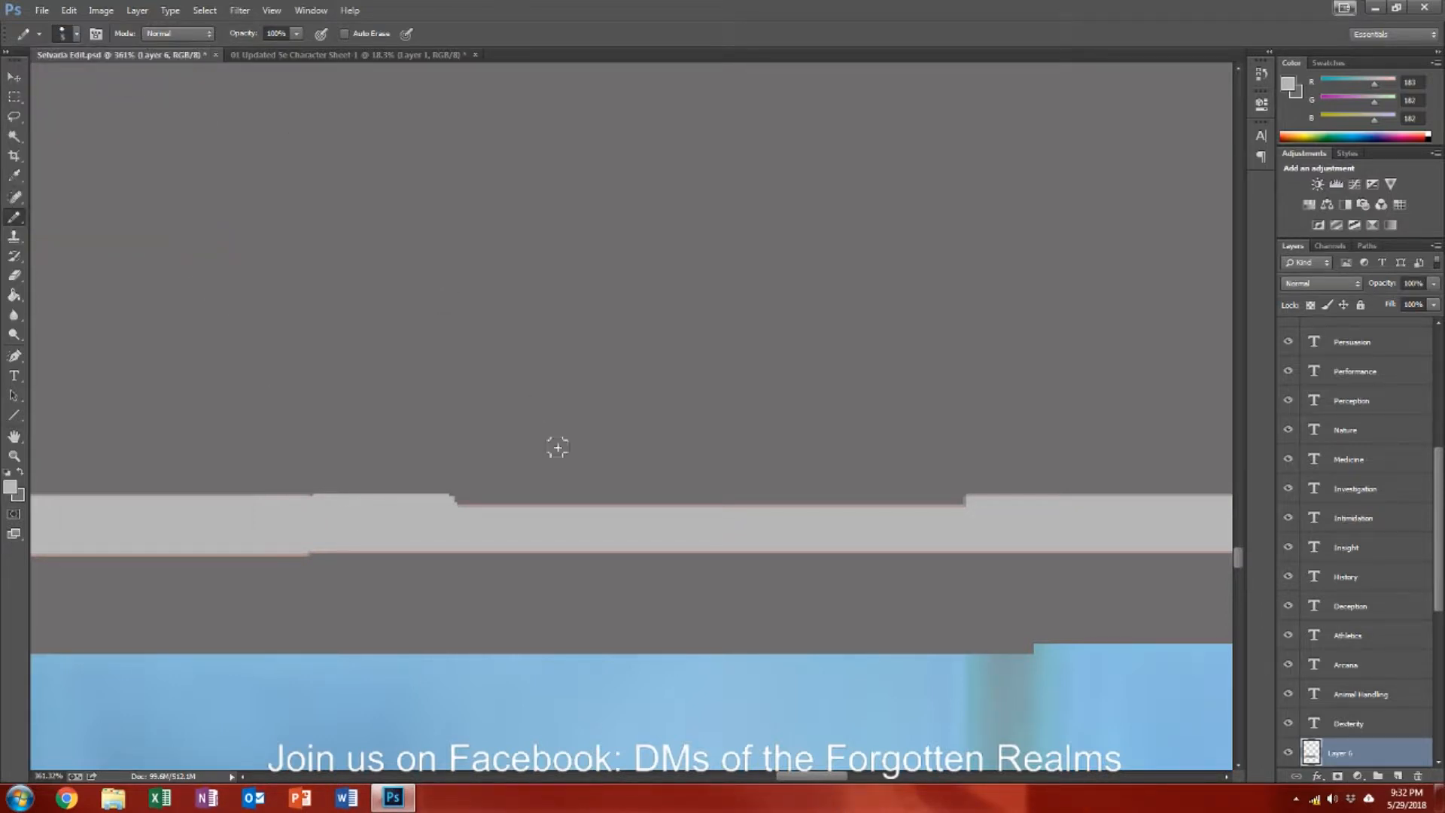
mouse_move(456, 505)
left_mouse_down()
mouse_move(980, 515)
mouse_move(787, 510)
mouse_move(840, 505)
mouse_move(791, 504)
left_mouse_up()
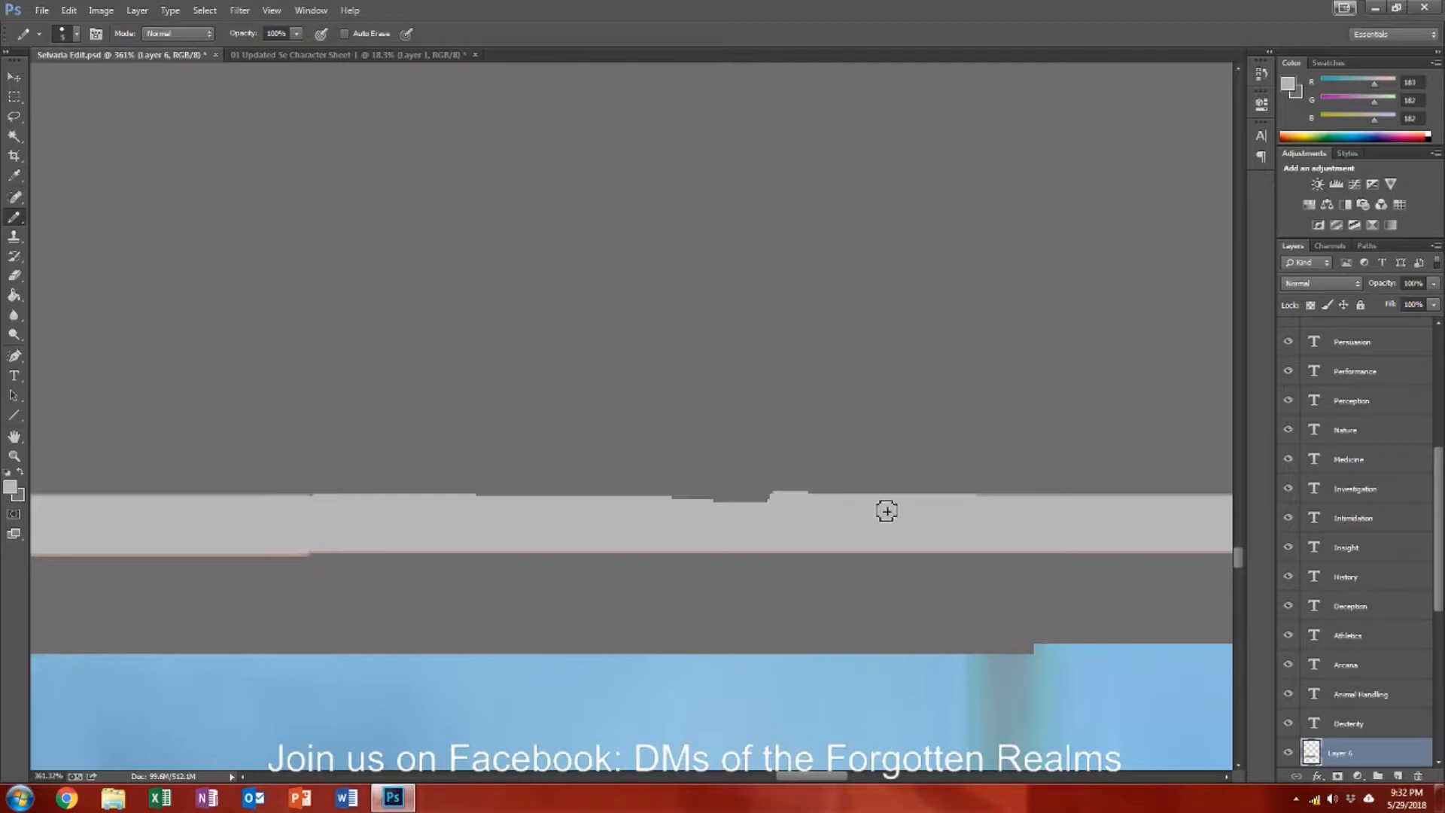
key("ctrl+z")
left_click_drag(968, 507, 713, 499)
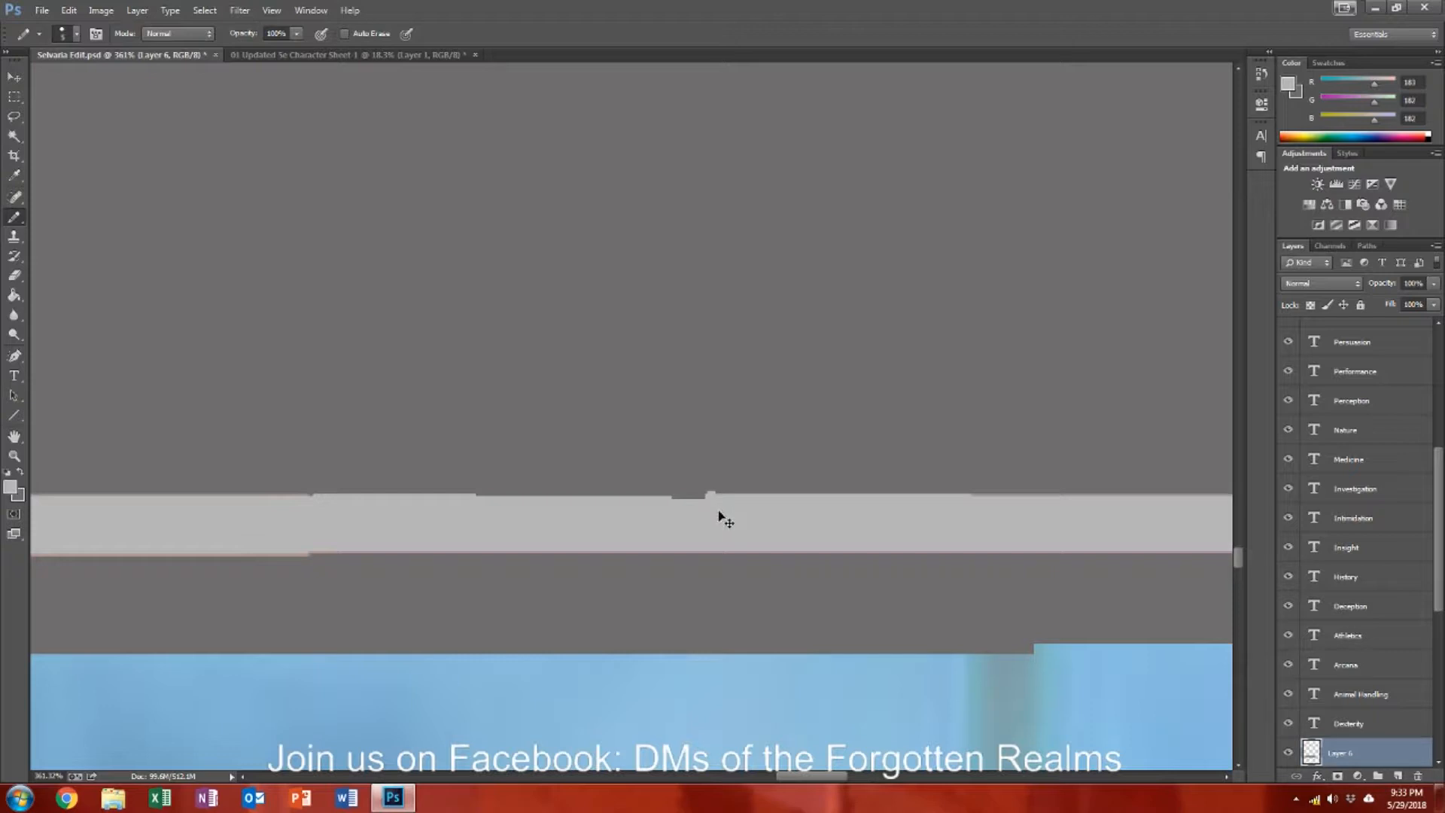
key("ctrl+z")
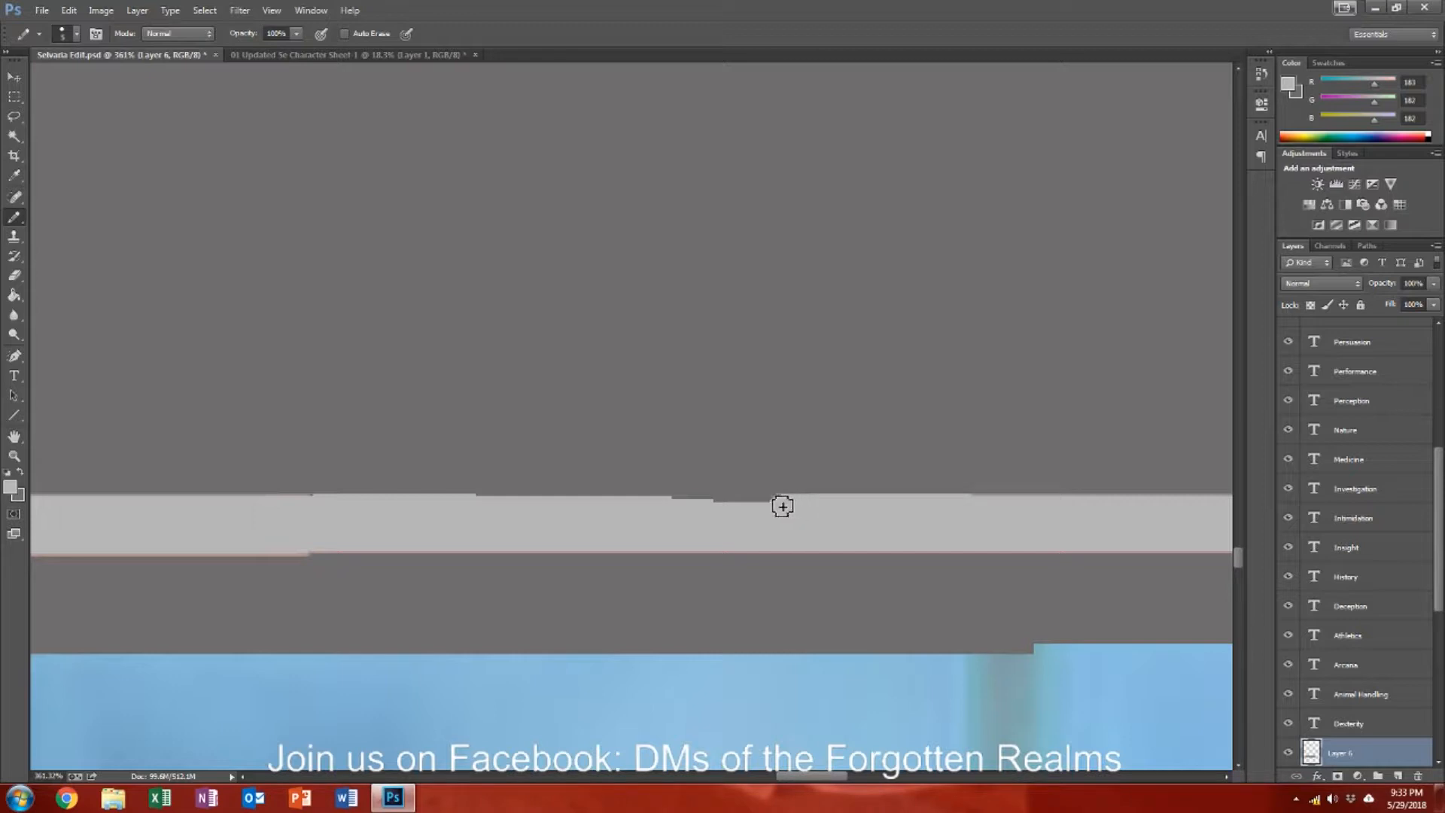
left_click_drag(783, 504, 675, 506)
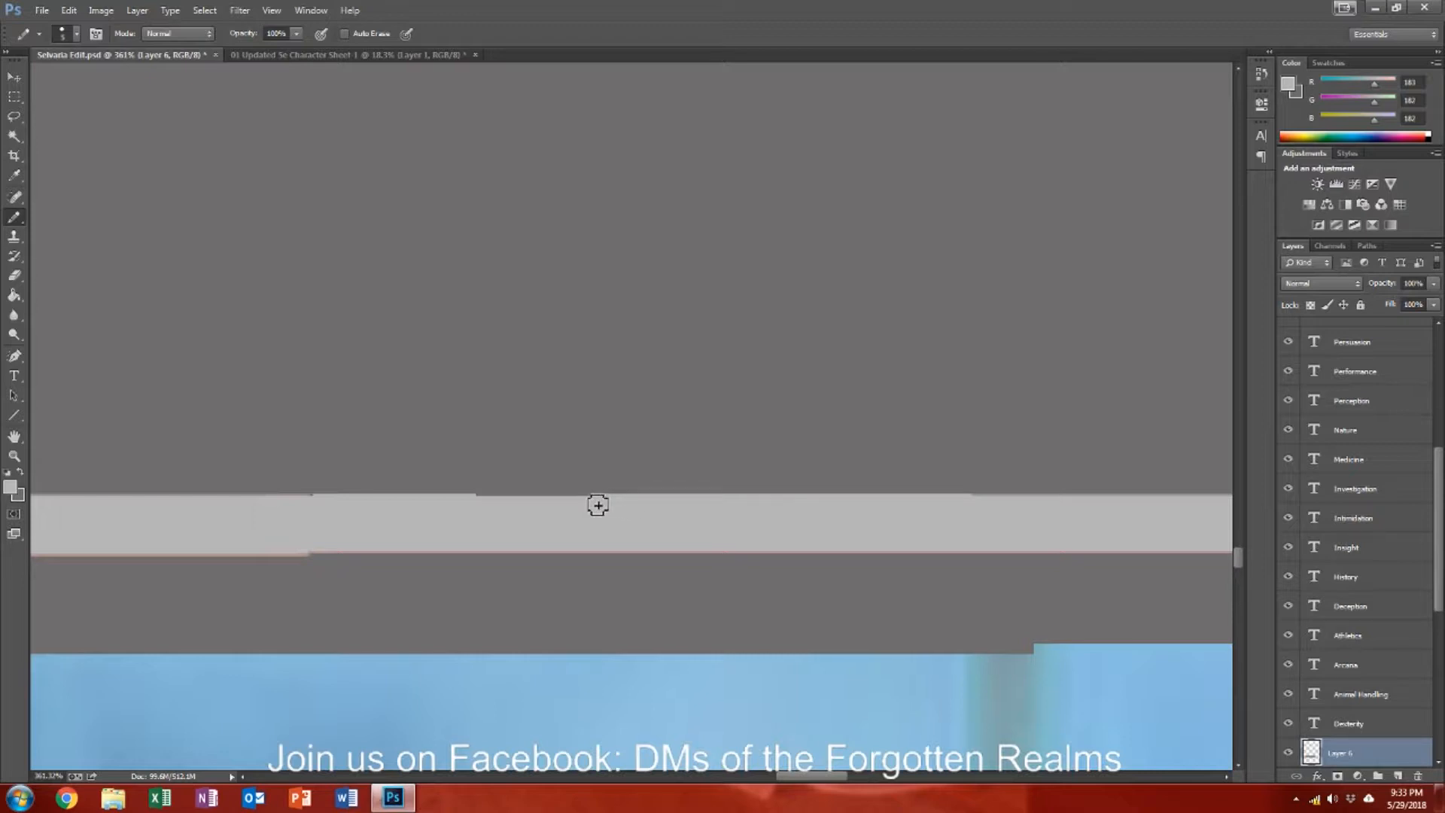
left_click(555, 503)
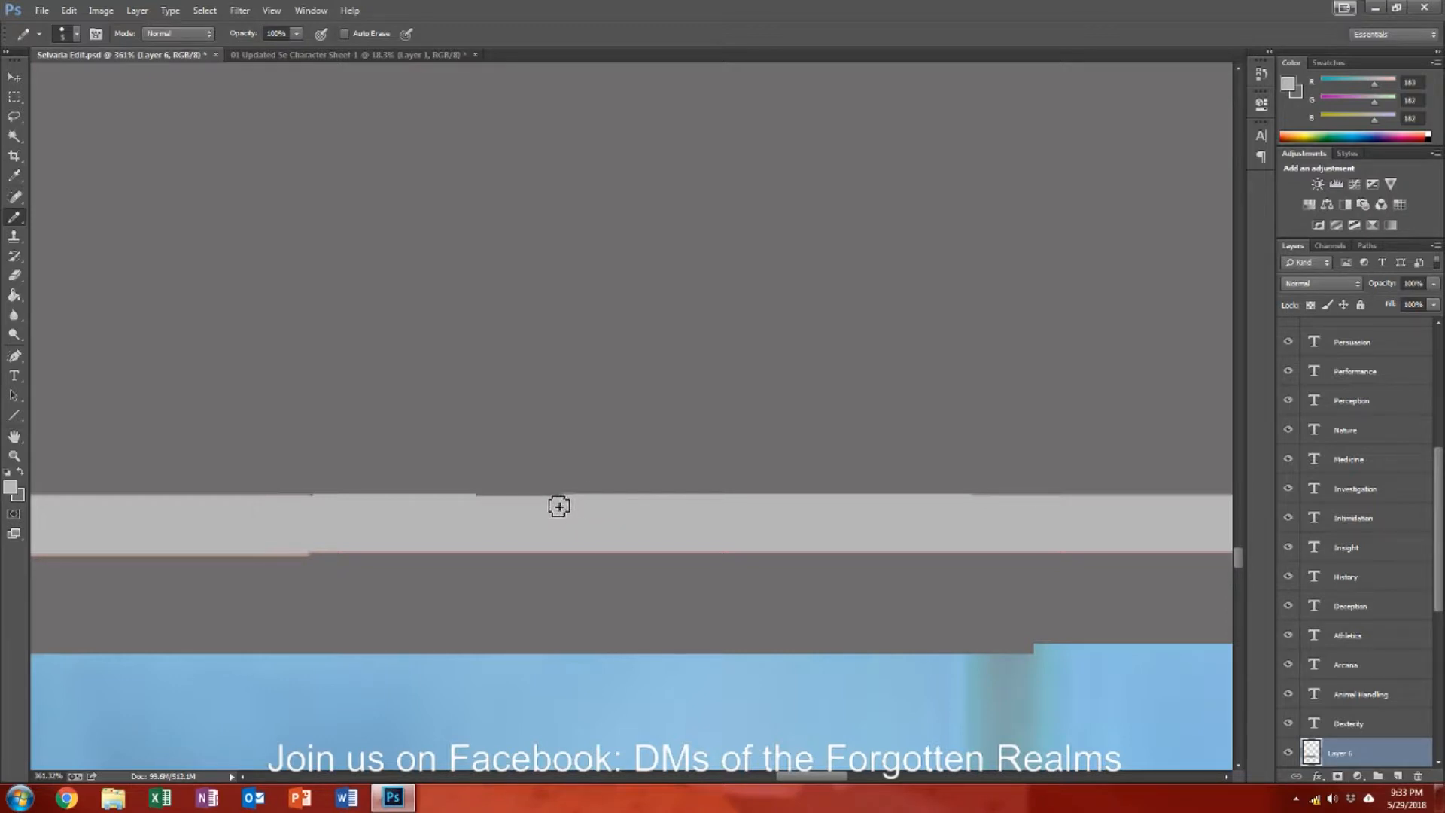
Step: Paint over the leftover dark pixels on the lower stripe's upper edge until the edge is straight
left_click_drag(567, 505, 508, 501)
key("ctrl+z")
left_click_drag(548, 504, 534, 502)
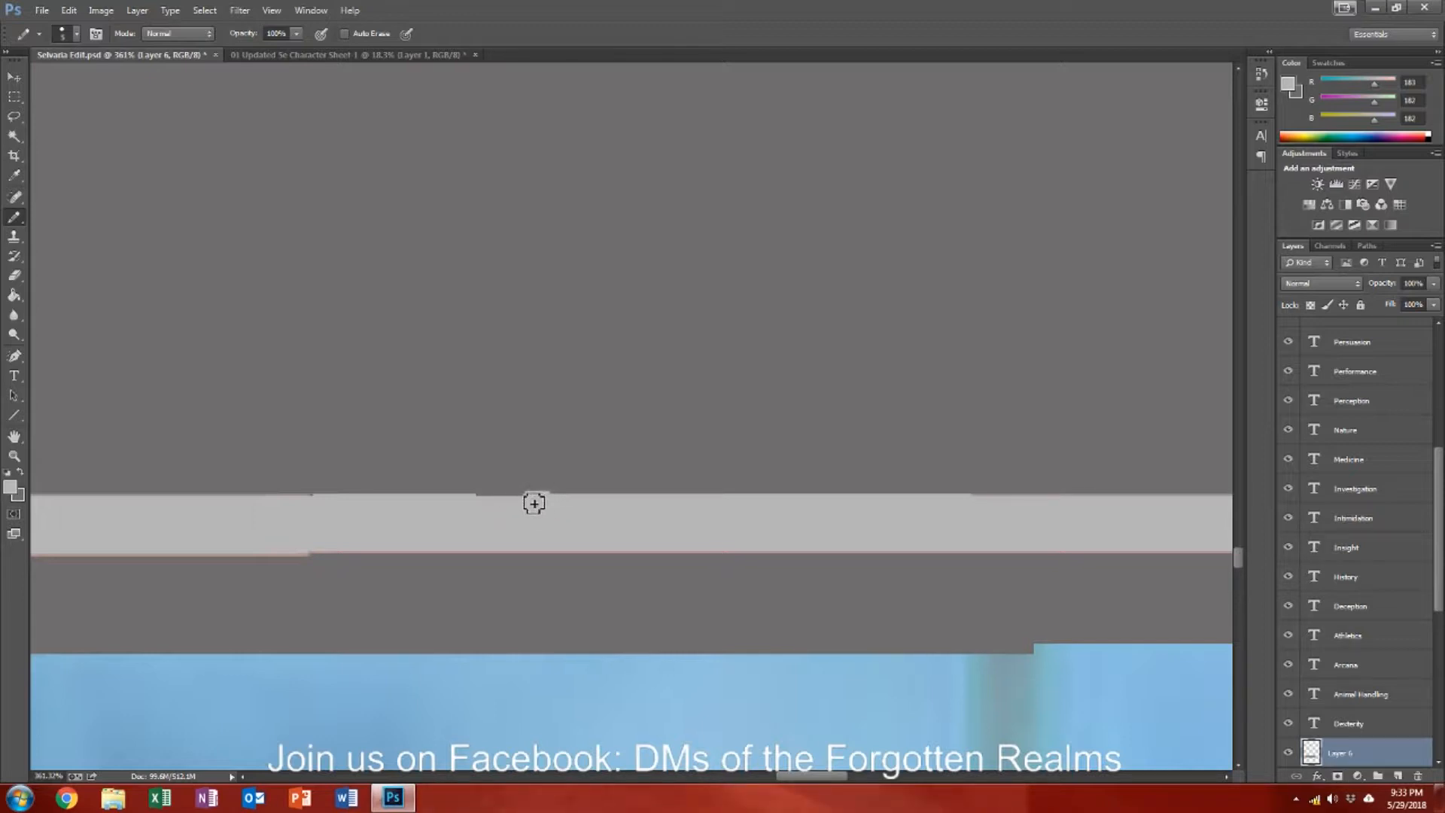
scroll(555, 511, "up", 5)
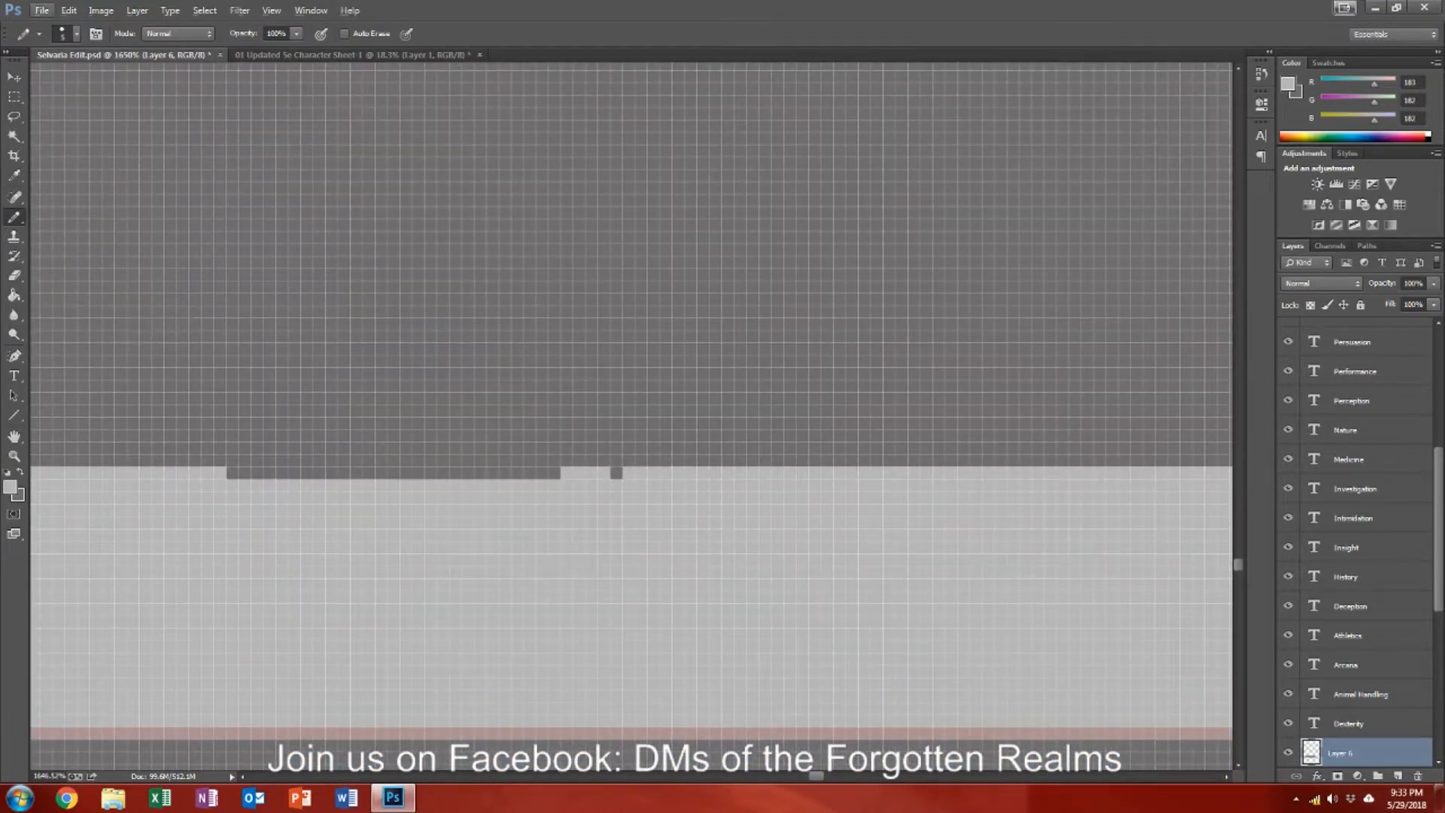
left_click_drag(219, 475, 593, 481)
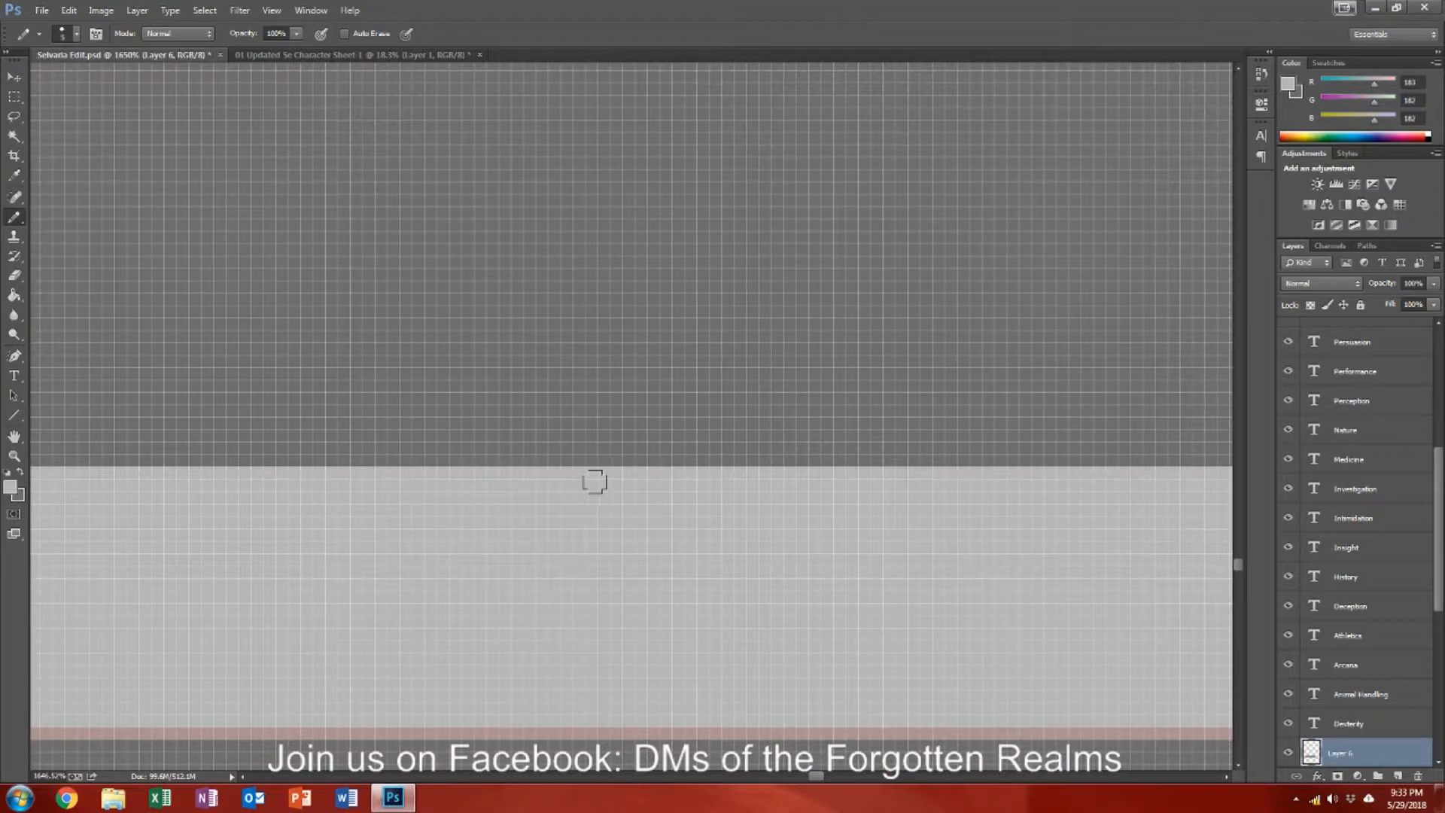
Step: Examine the retouched stripe's edges up close, and check how the gray bar looks on the whole character sheet
scroll(559, 650, "up", 4)
scroll(556, 646, "down", 3)
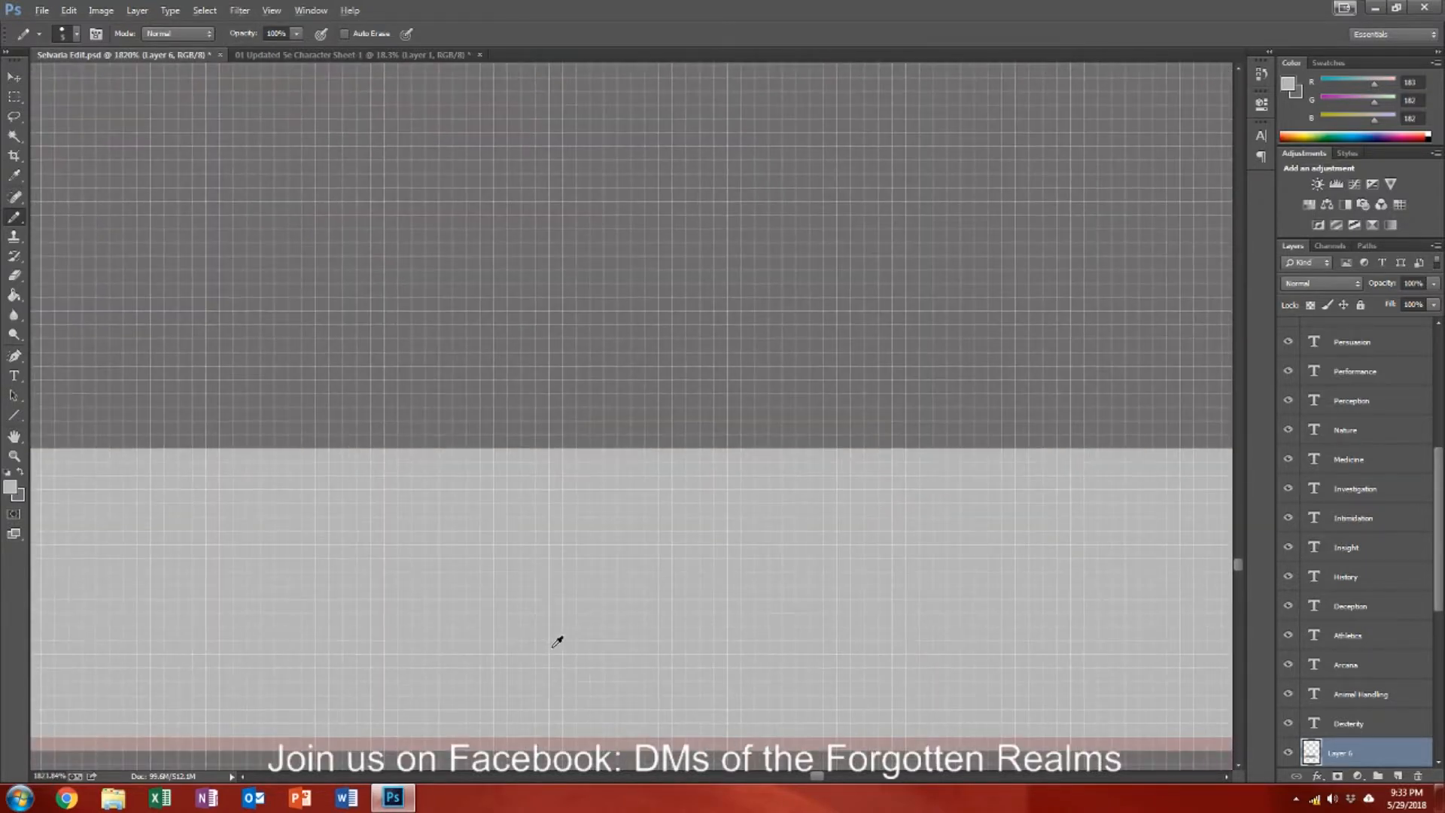
scroll(551, 644, "left", 6)
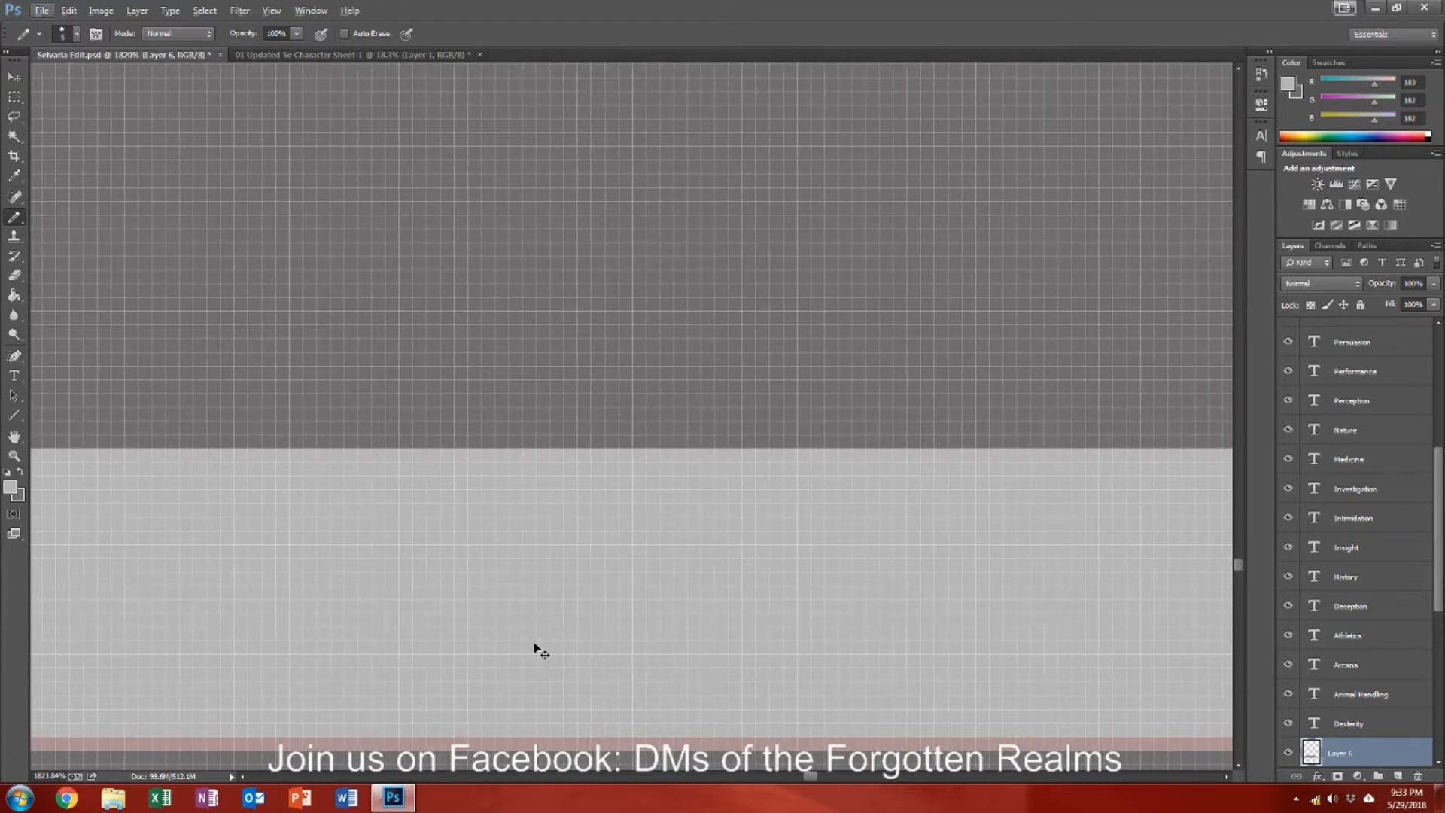
scroll(532, 649, "left", 5)
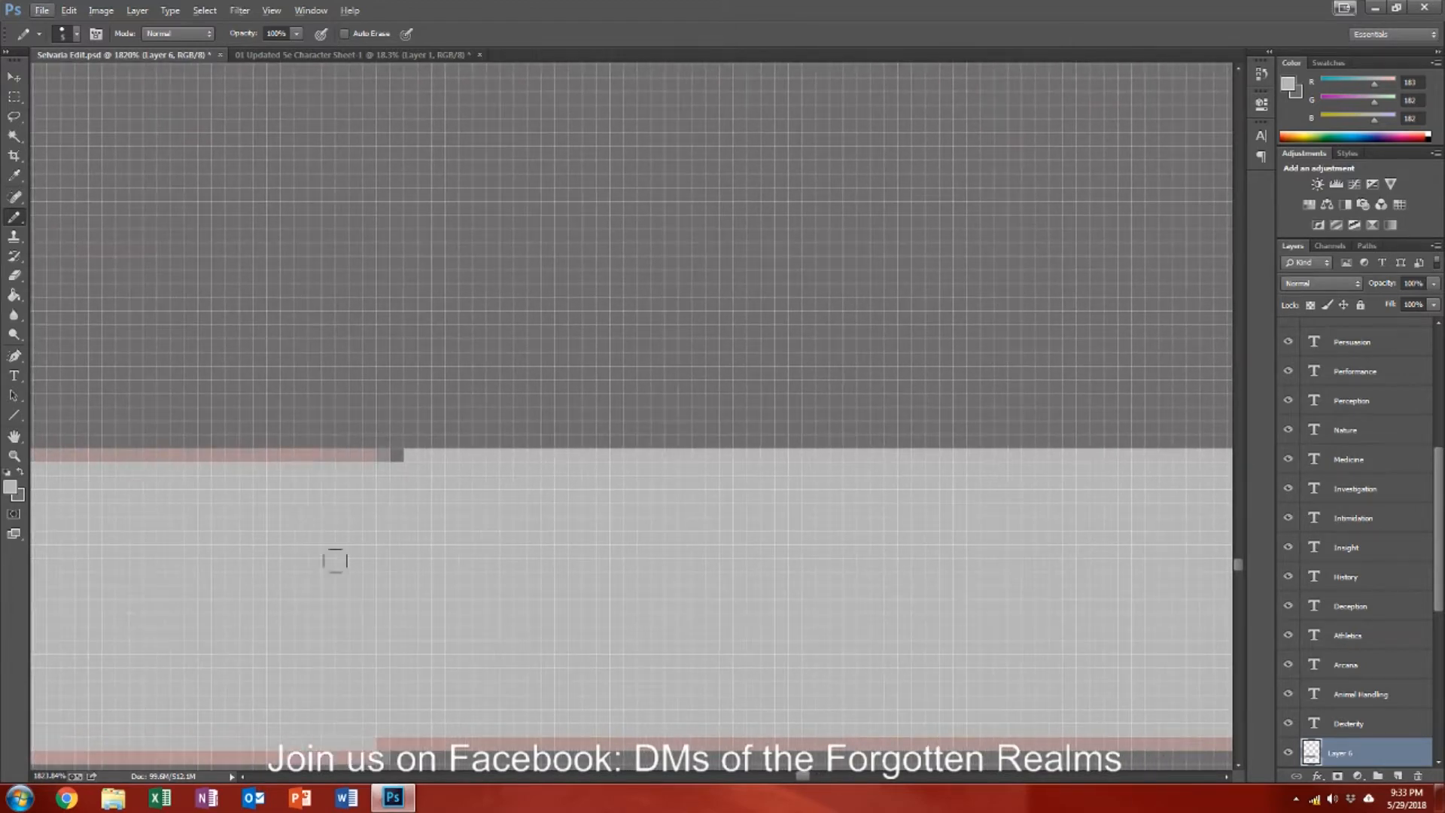
scroll(465, 516, "down", 5)
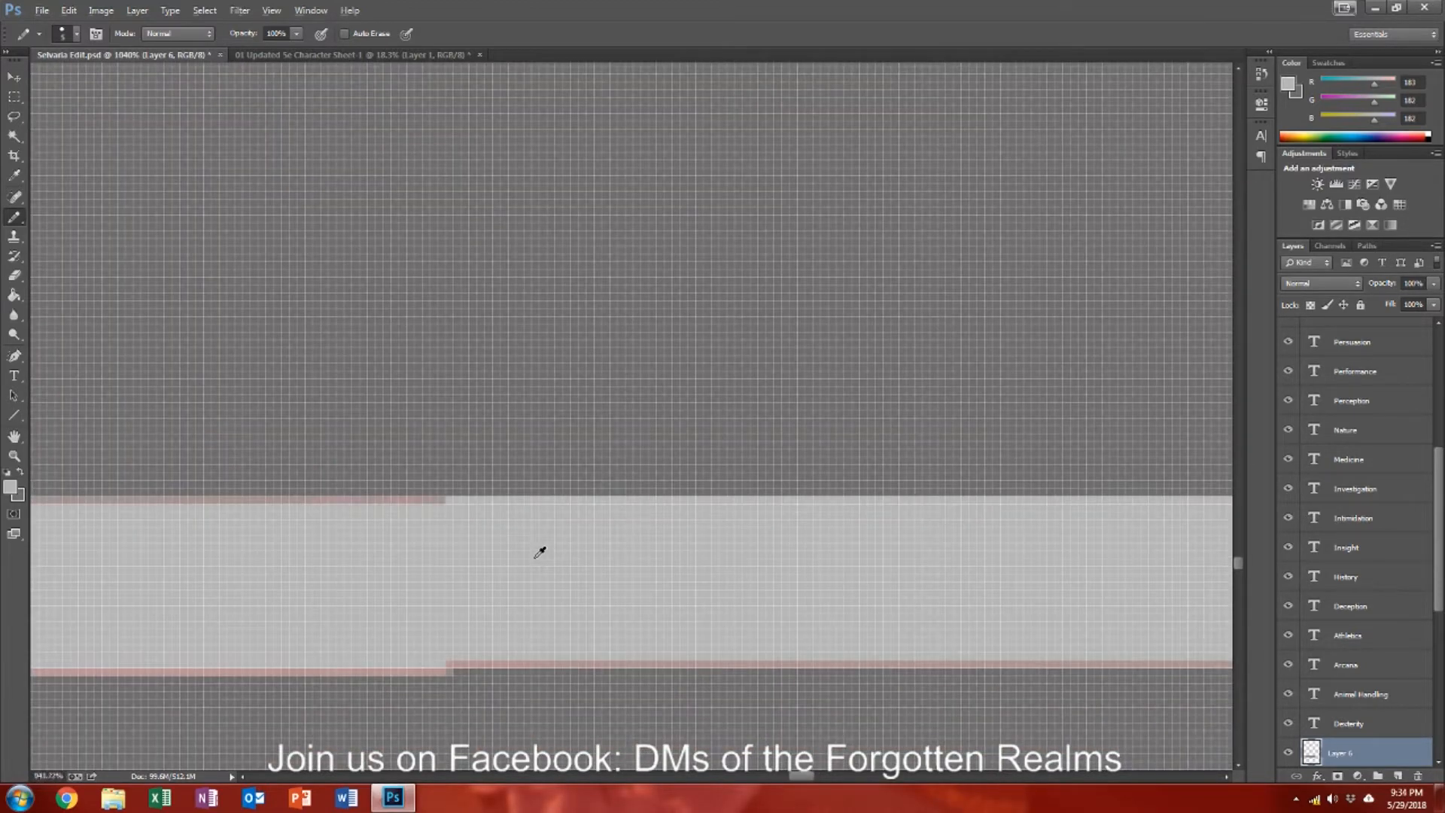
scroll(539, 553, "down", 5)
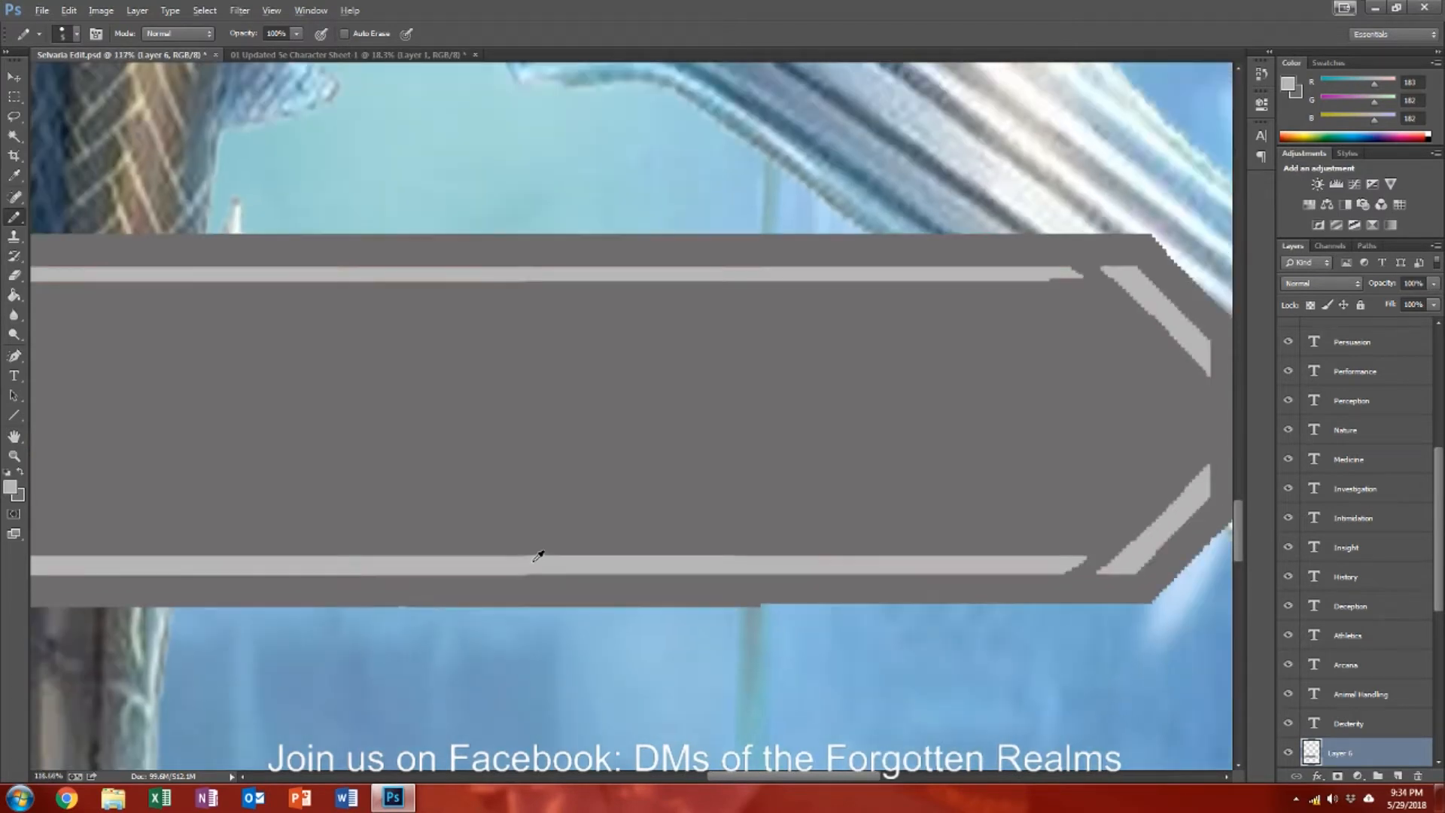
scroll(538, 556, "down", 4)
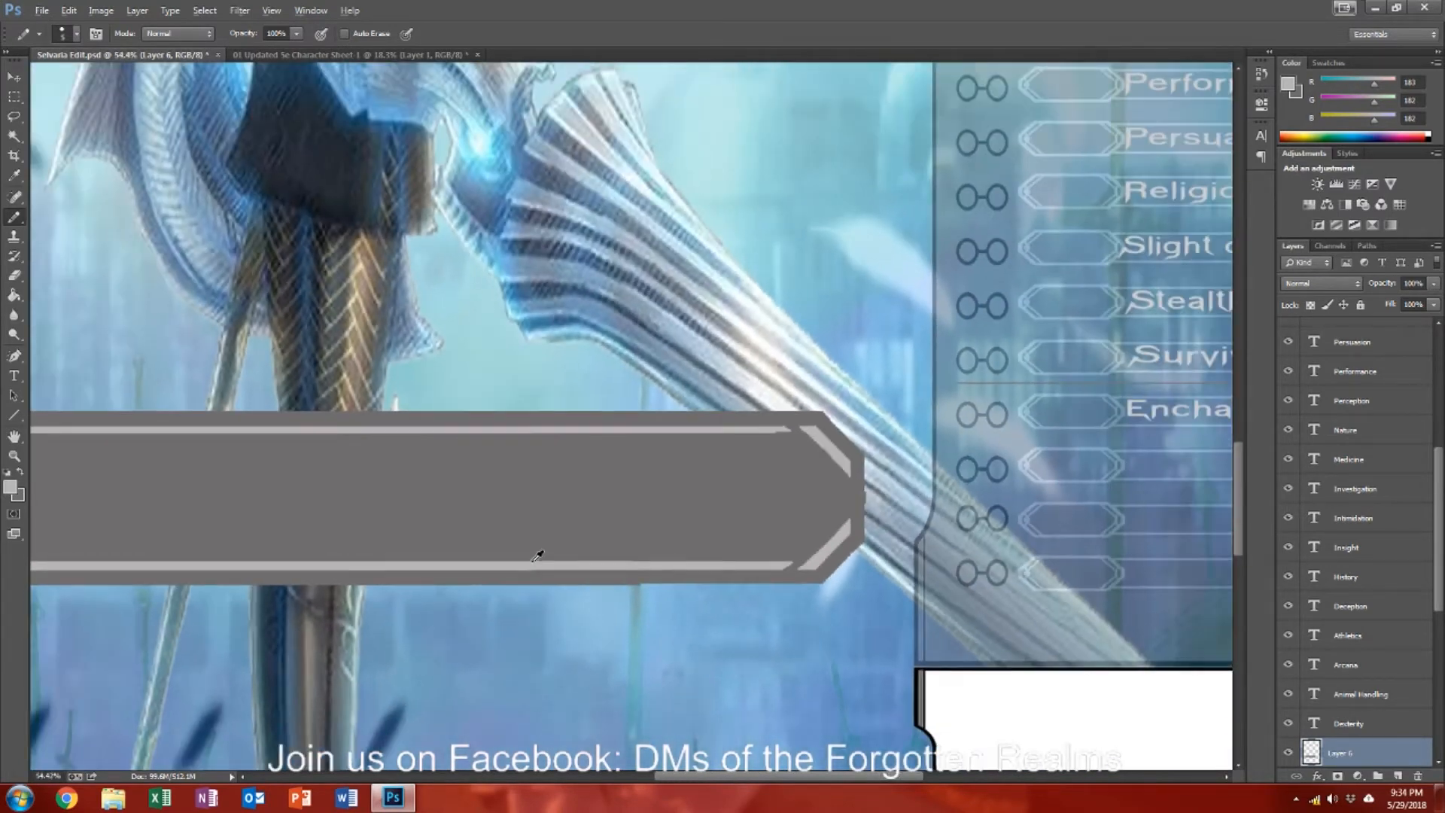
scroll(539, 555, "down", 4)
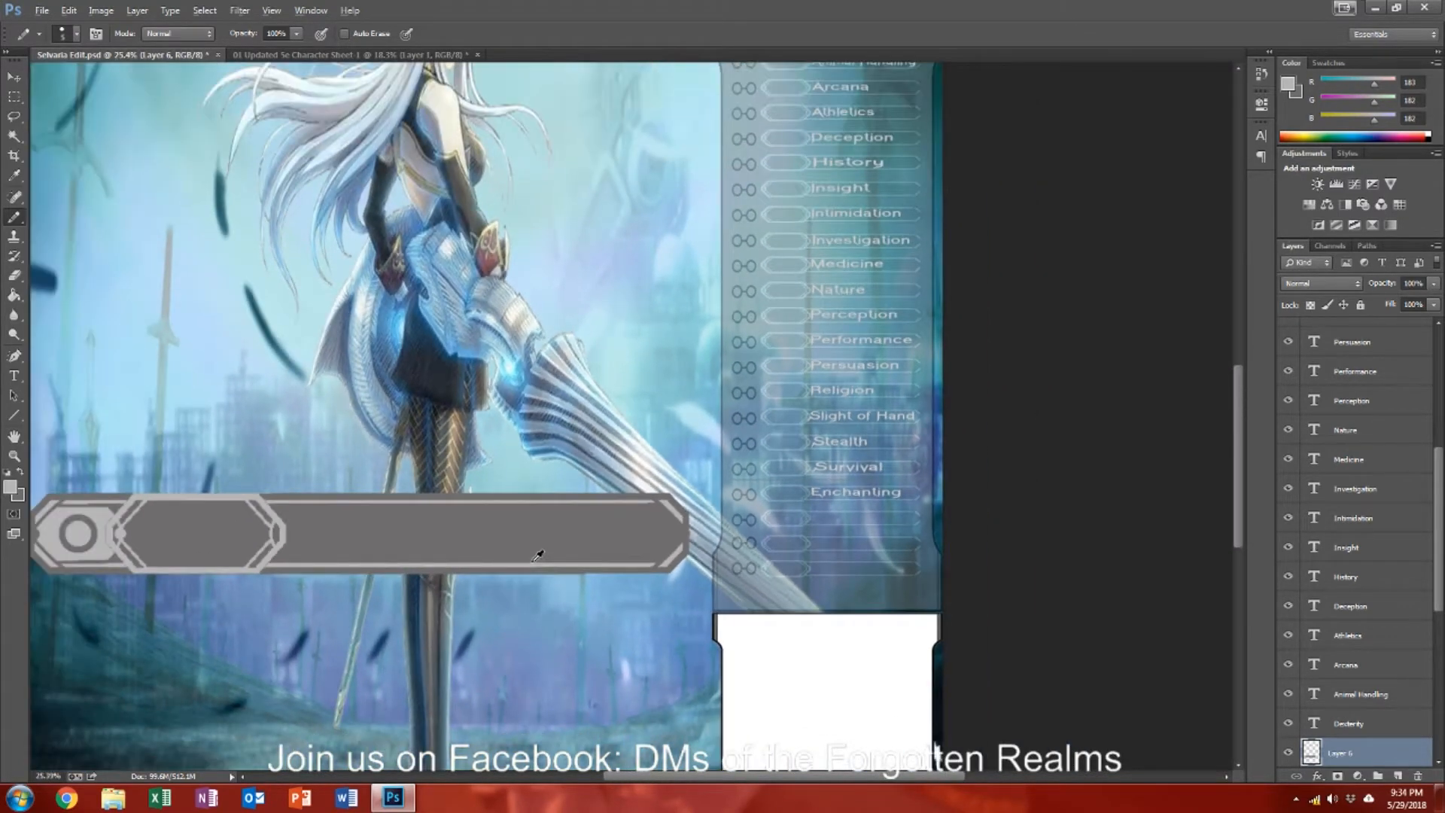
scroll(526, 582, "down", 2)
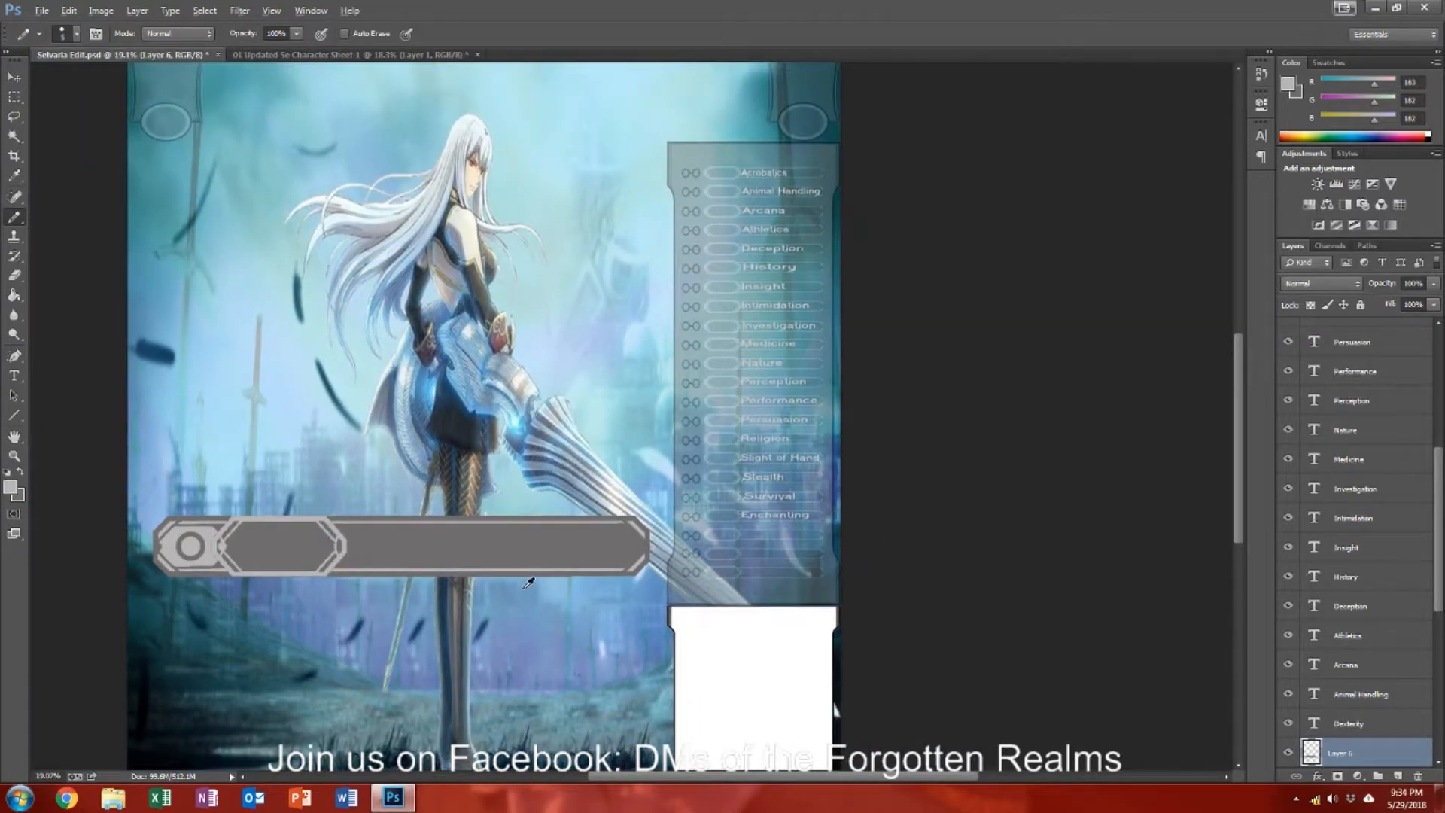
Step: Move the gray bar up across the figure's legs and set its layer opacity to 45%
scroll(449, 622, "up", 4)
left_click(14, 78)
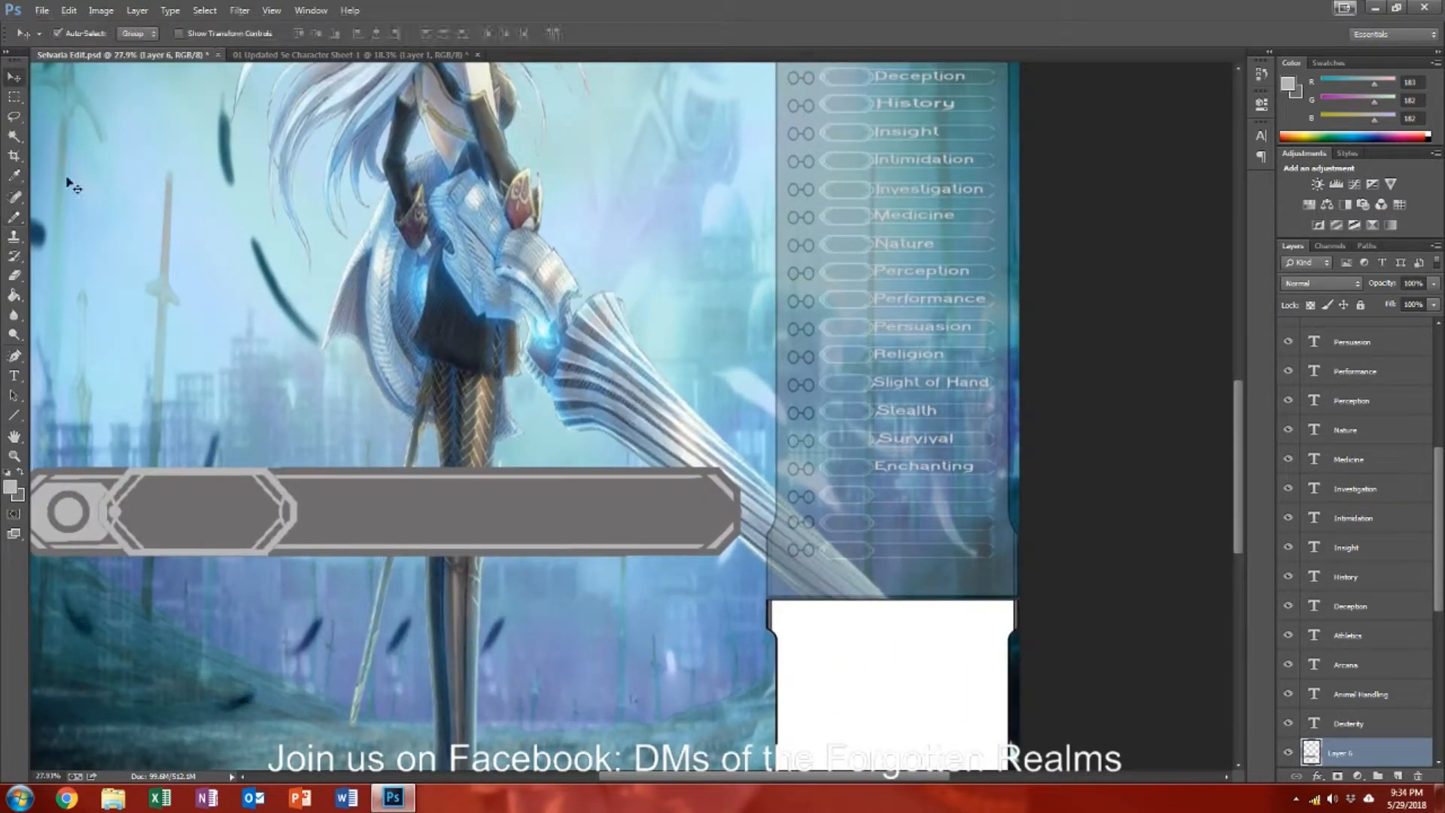
left_click_drag(427, 523, 473, 440)
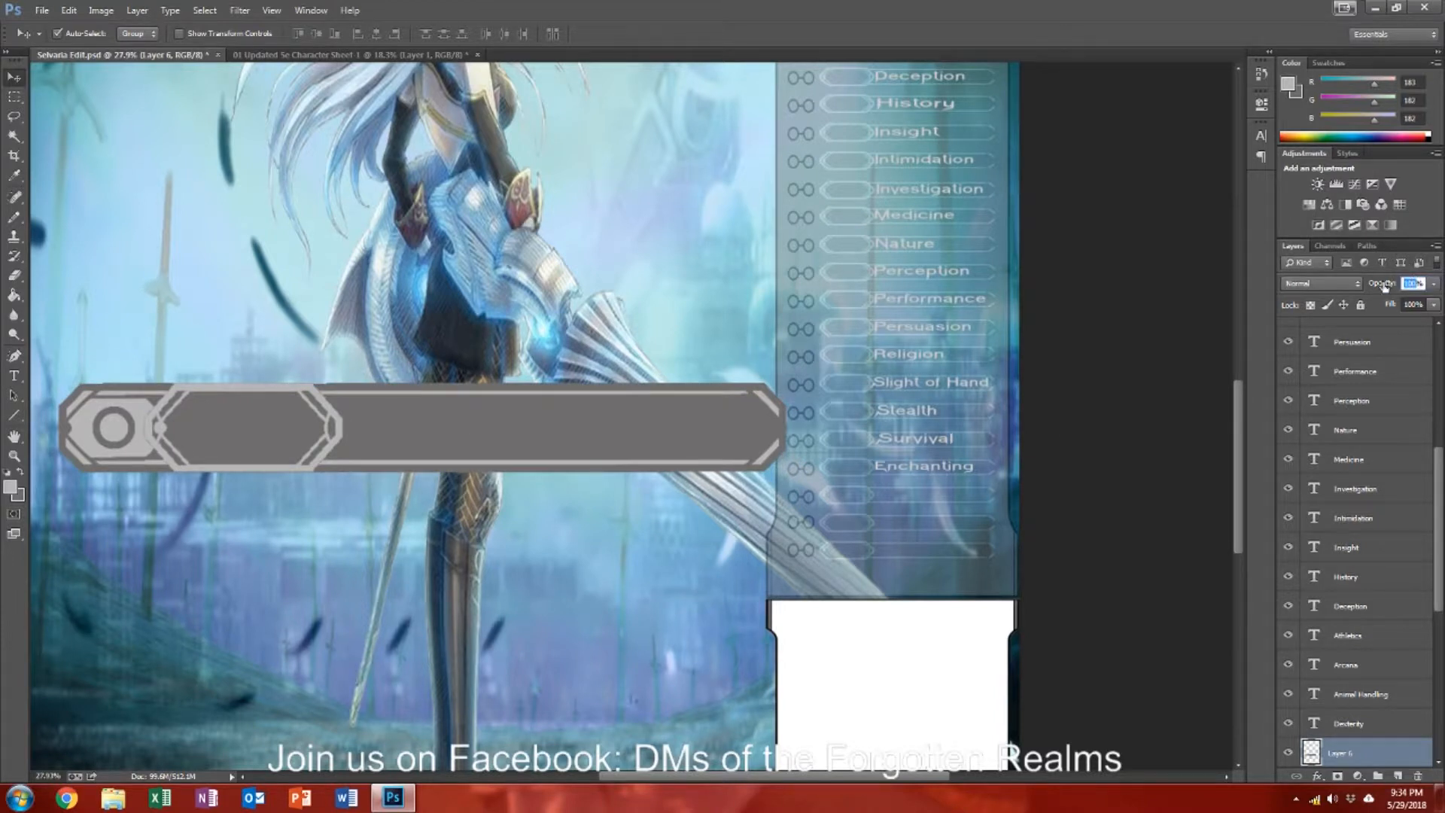
type("45")
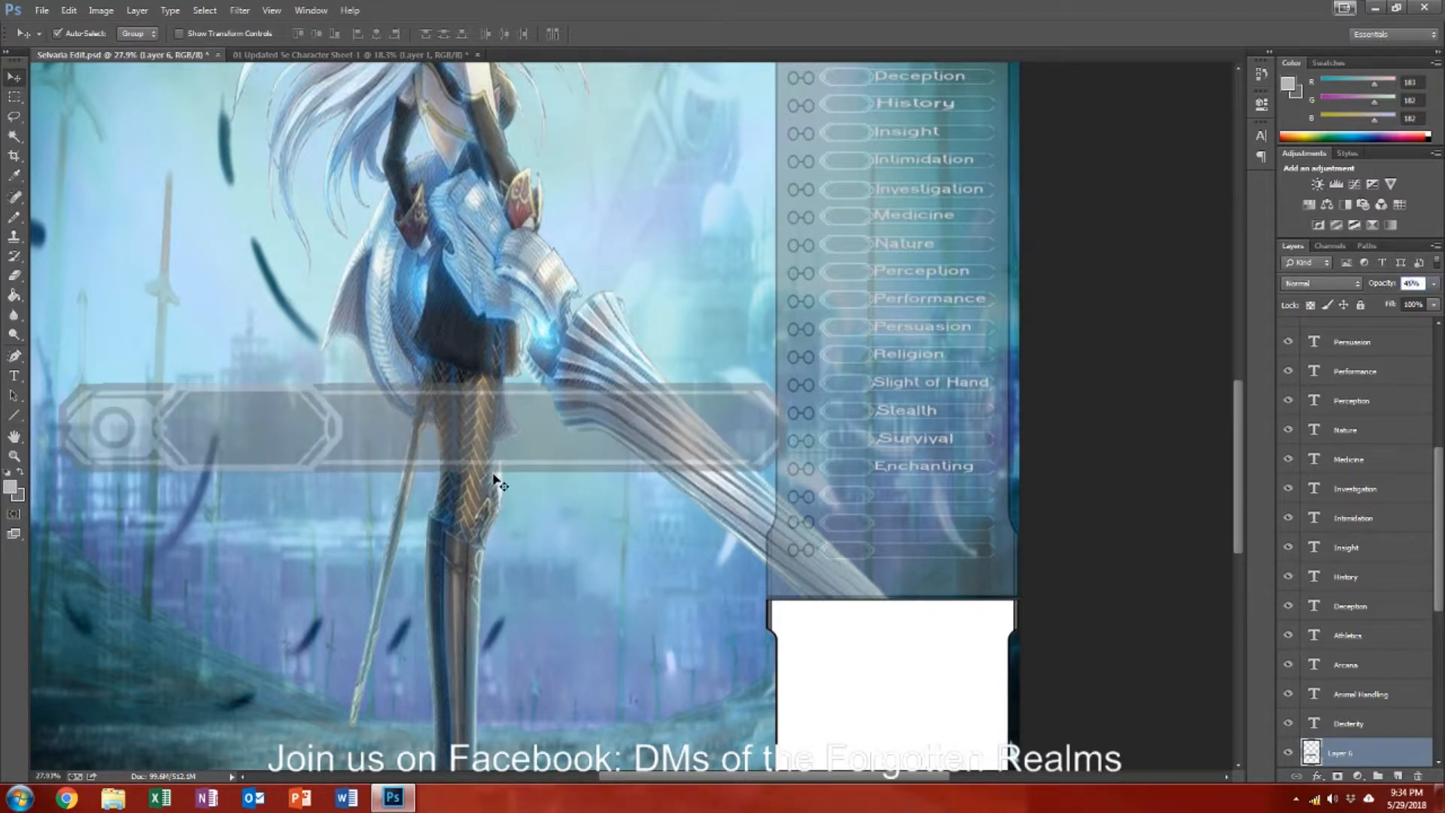
Step: Scale the bar to about 27.47% width and 20% height, placing it over the bottom blank row of the skills list
key("ctrl+t")
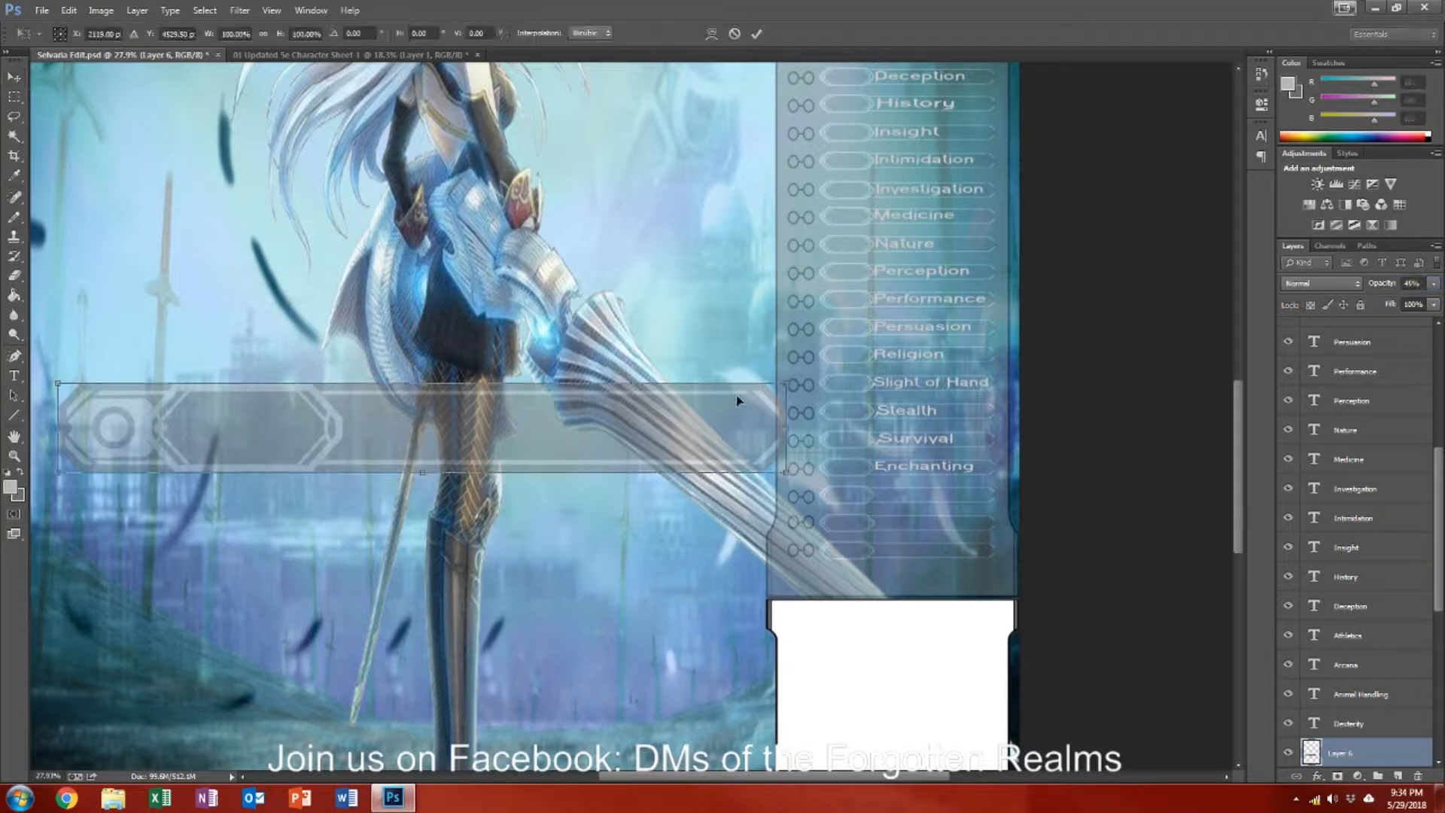
left_click_drag(788, 383, 993, 561)
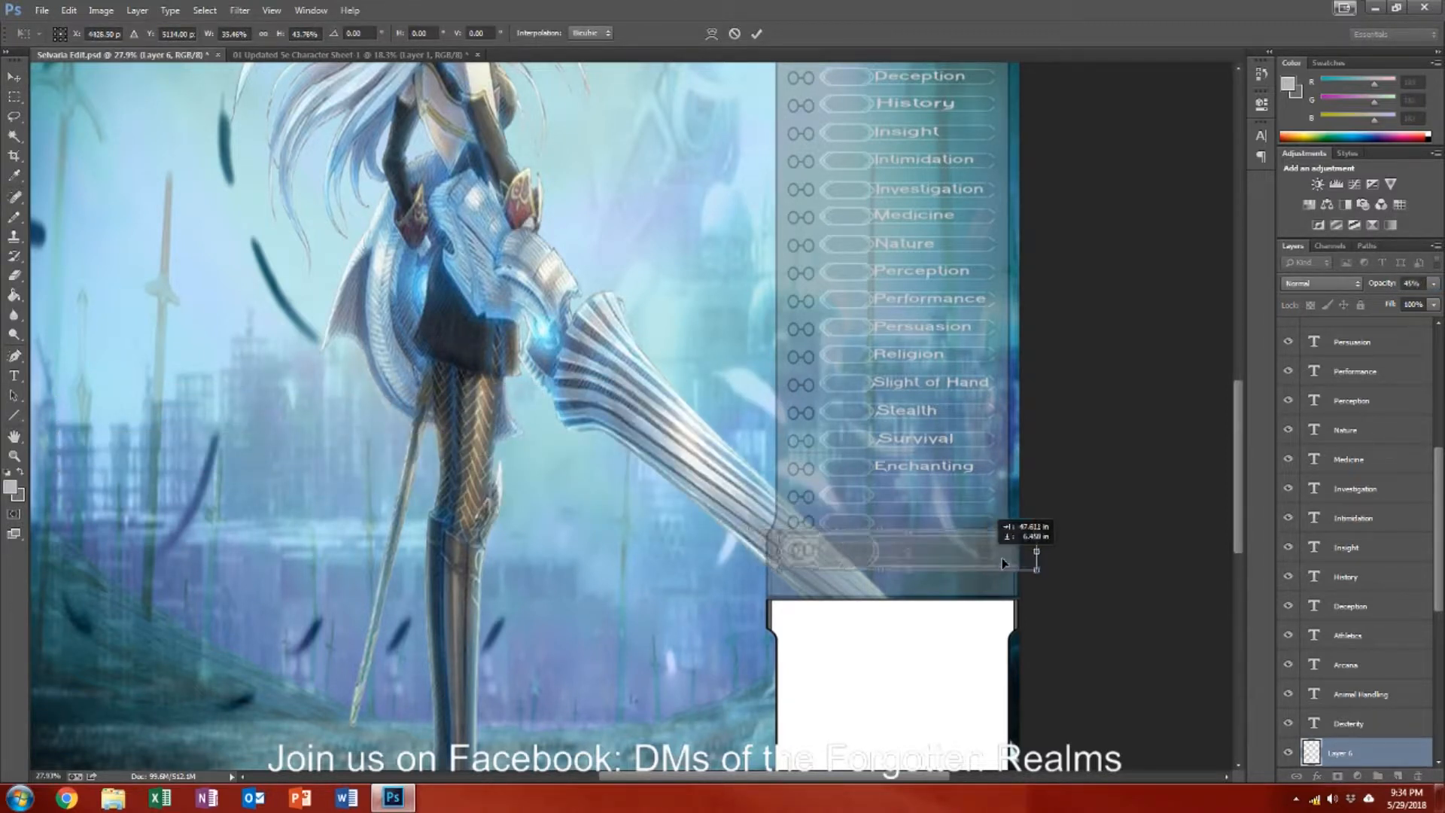
scroll(994, 562, "up", 4)
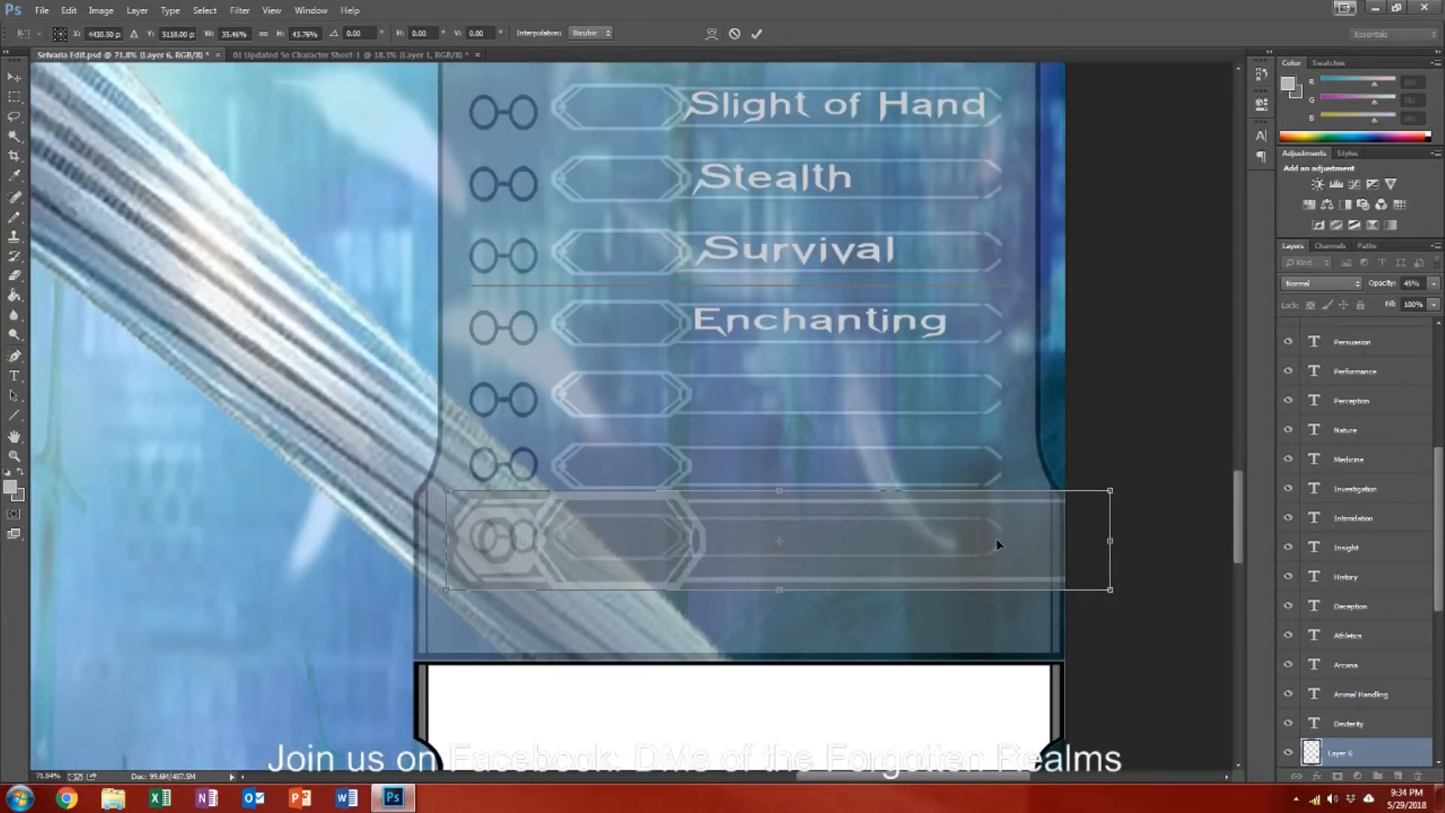
left_click_drag(995, 546, 907, 544)
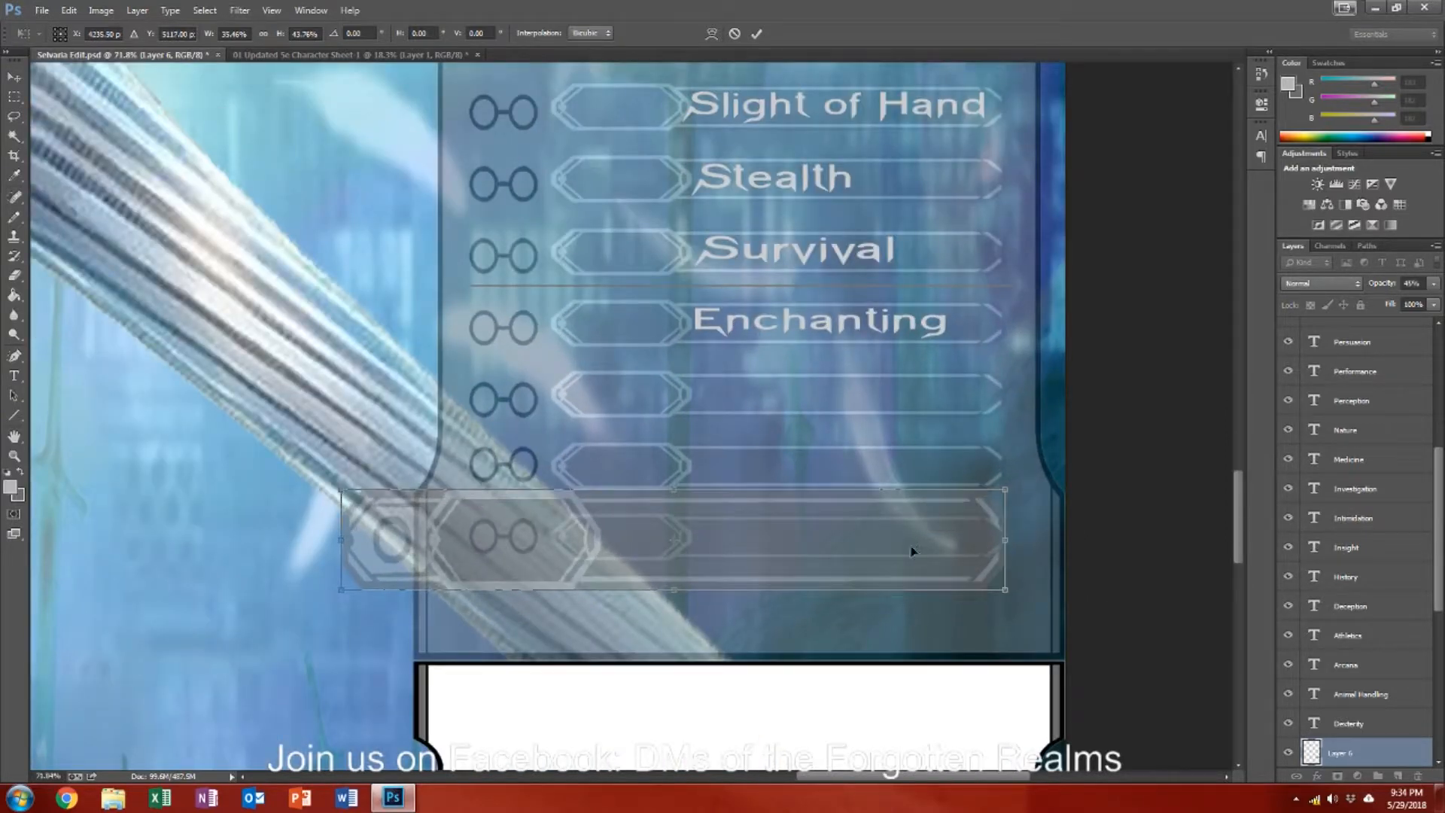
left_click_drag(677, 589, 677, 557)
left_click_drag(679, 487, 669, 512)
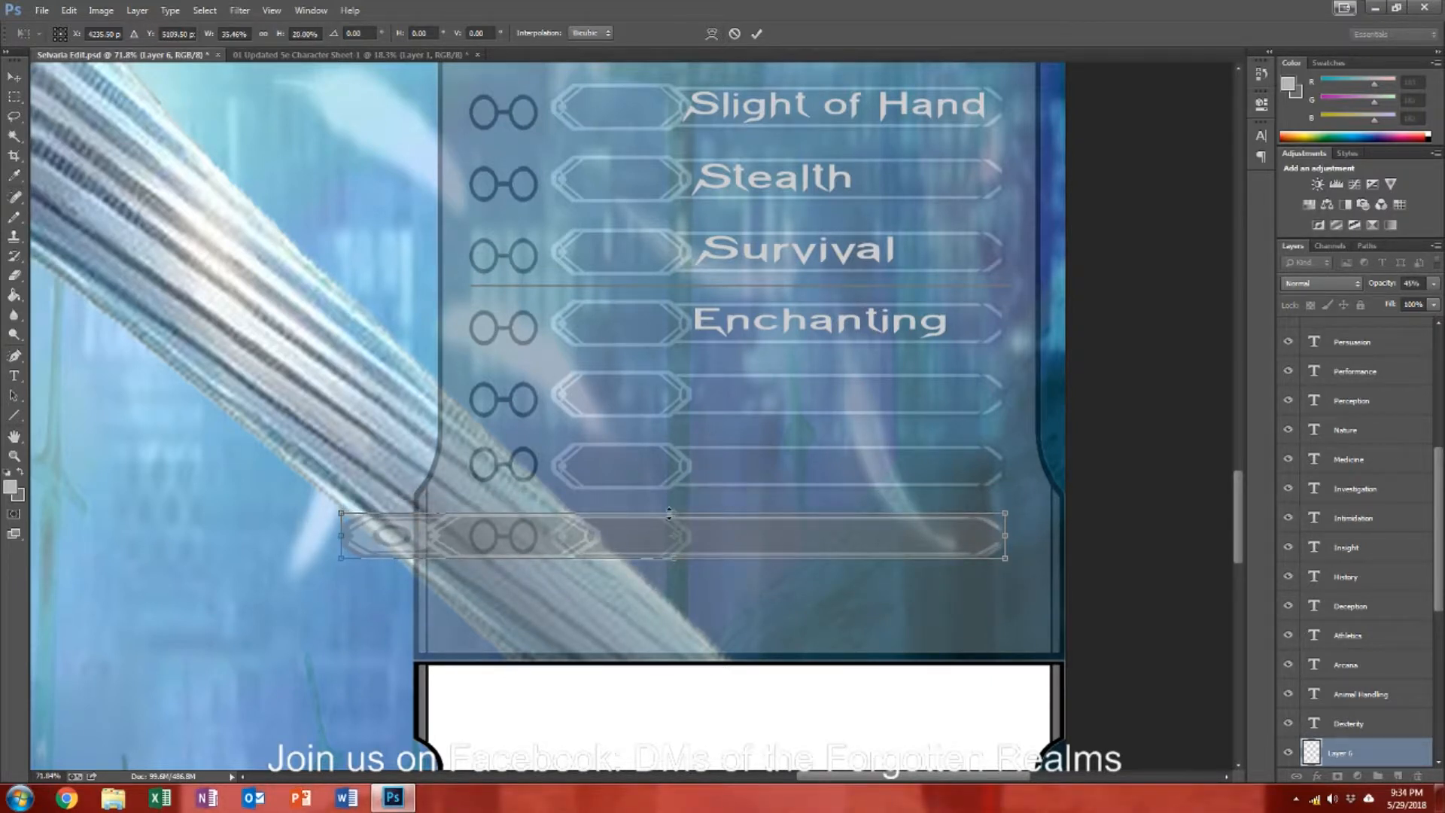
left_click_drag(340, 535, 492, 531)
Step: Fine-tune the bar's position and height to about 20.5% so its hexagon and stripes match the bottom skill row's outline
scroll(671, 573, "up", 5)
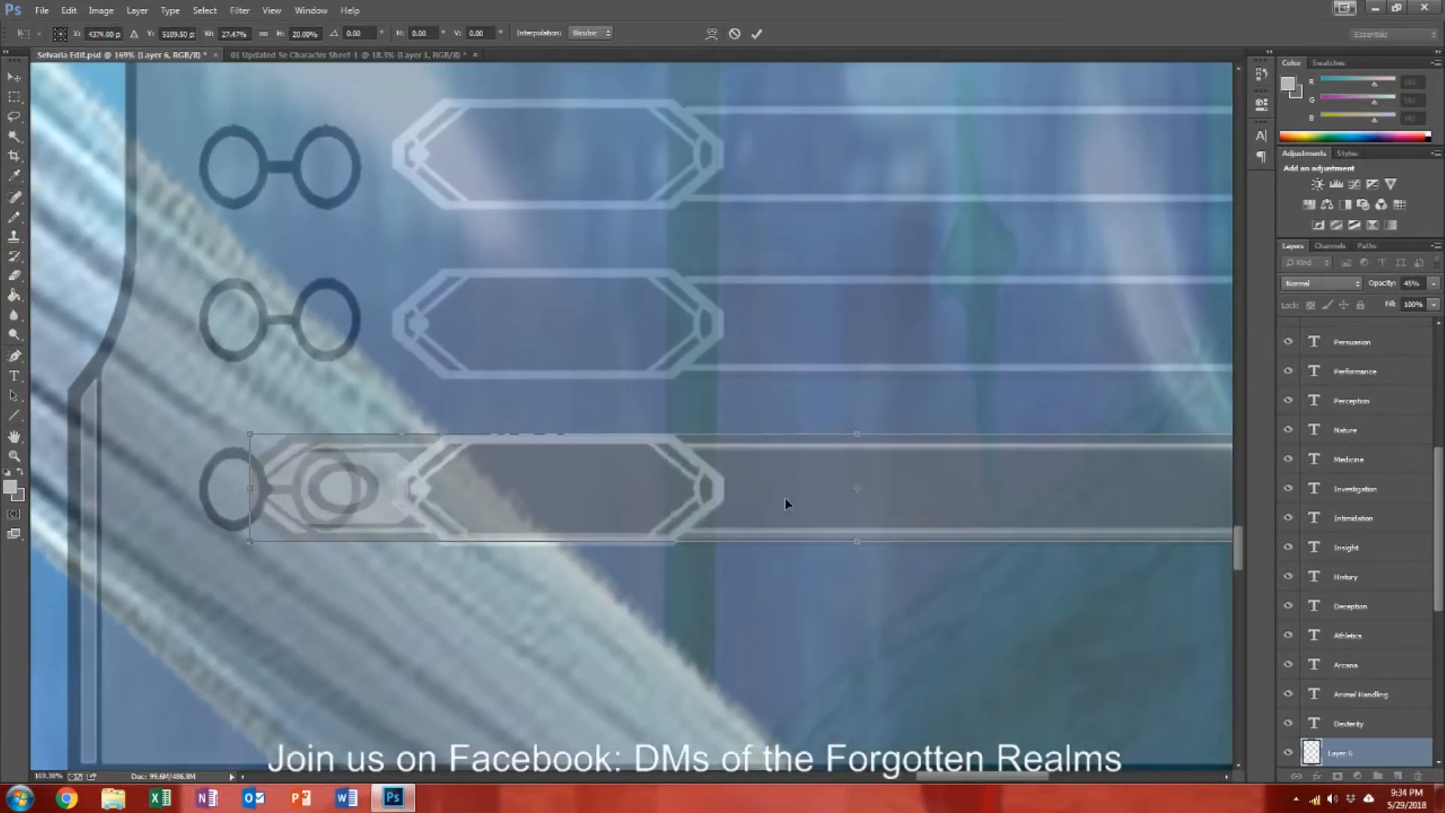
mouse_move(783, 501)
left_mouse_down()
mouse_move(770, 505)
mouse_move(786, 503)
left_mouse_up()
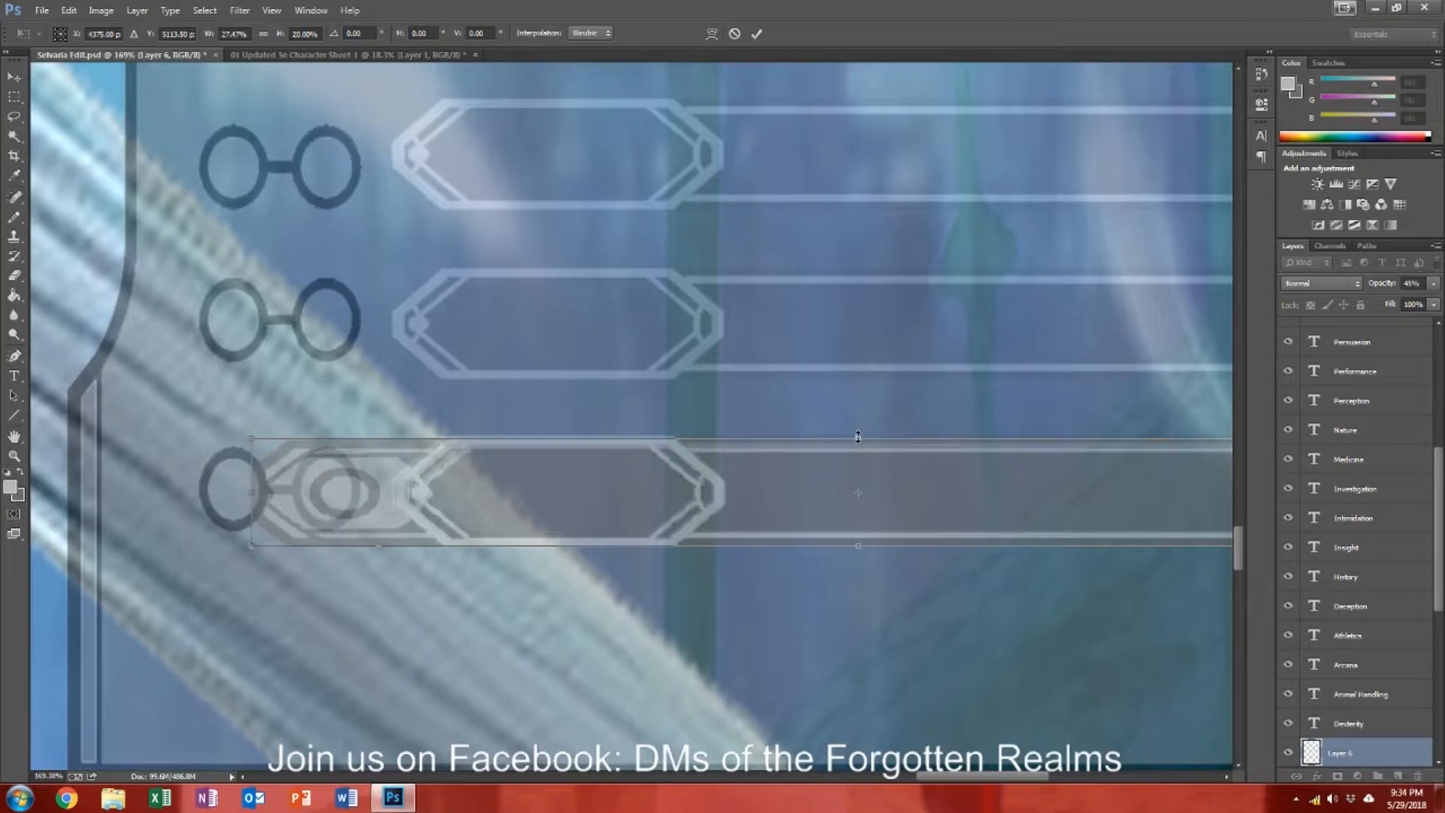
left_click_drag(858, 435, 858, 432)
left_click_drag(822, 490, 822, 489)
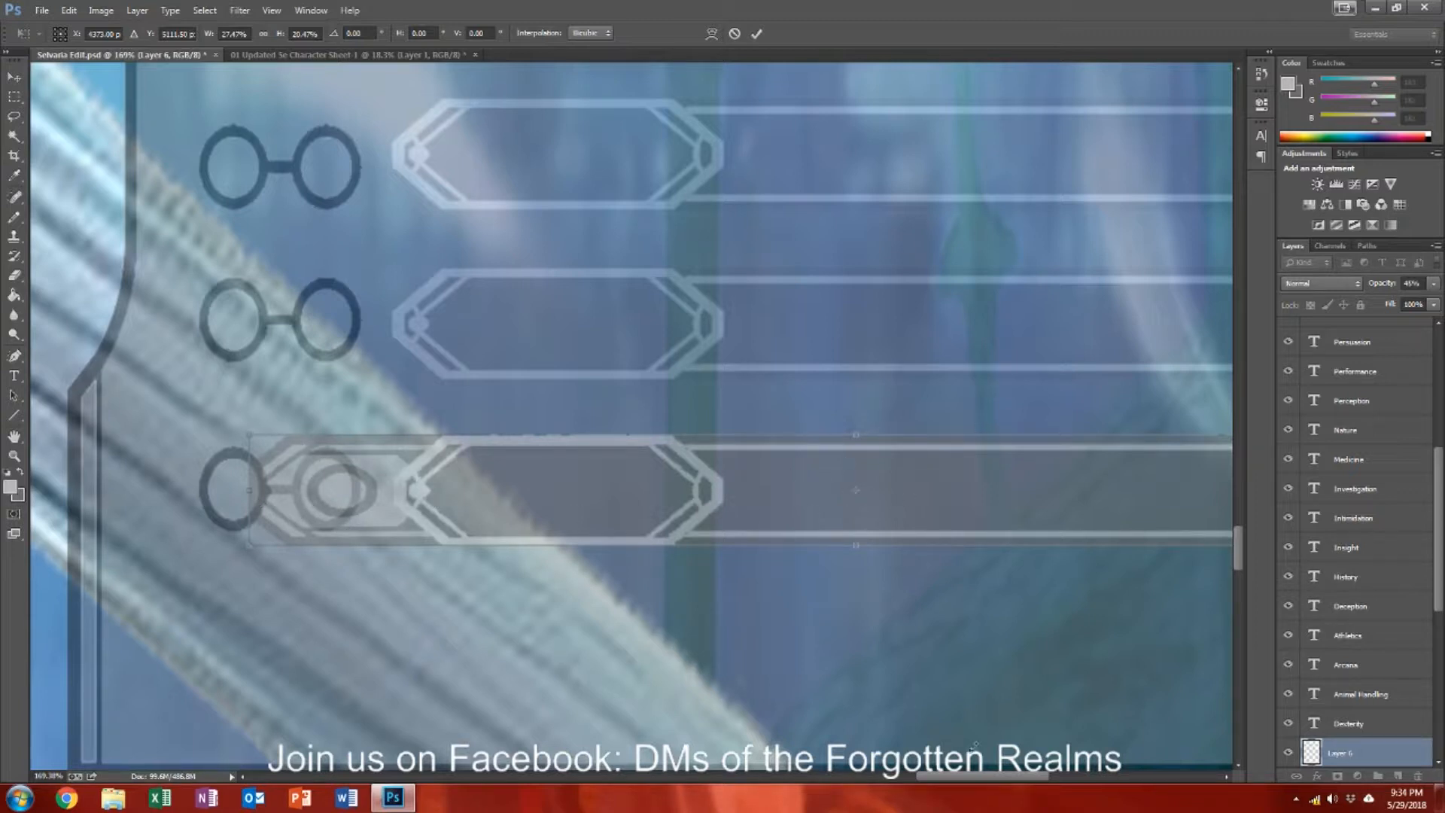
left_click_drag(996, 775, 1045, 775)
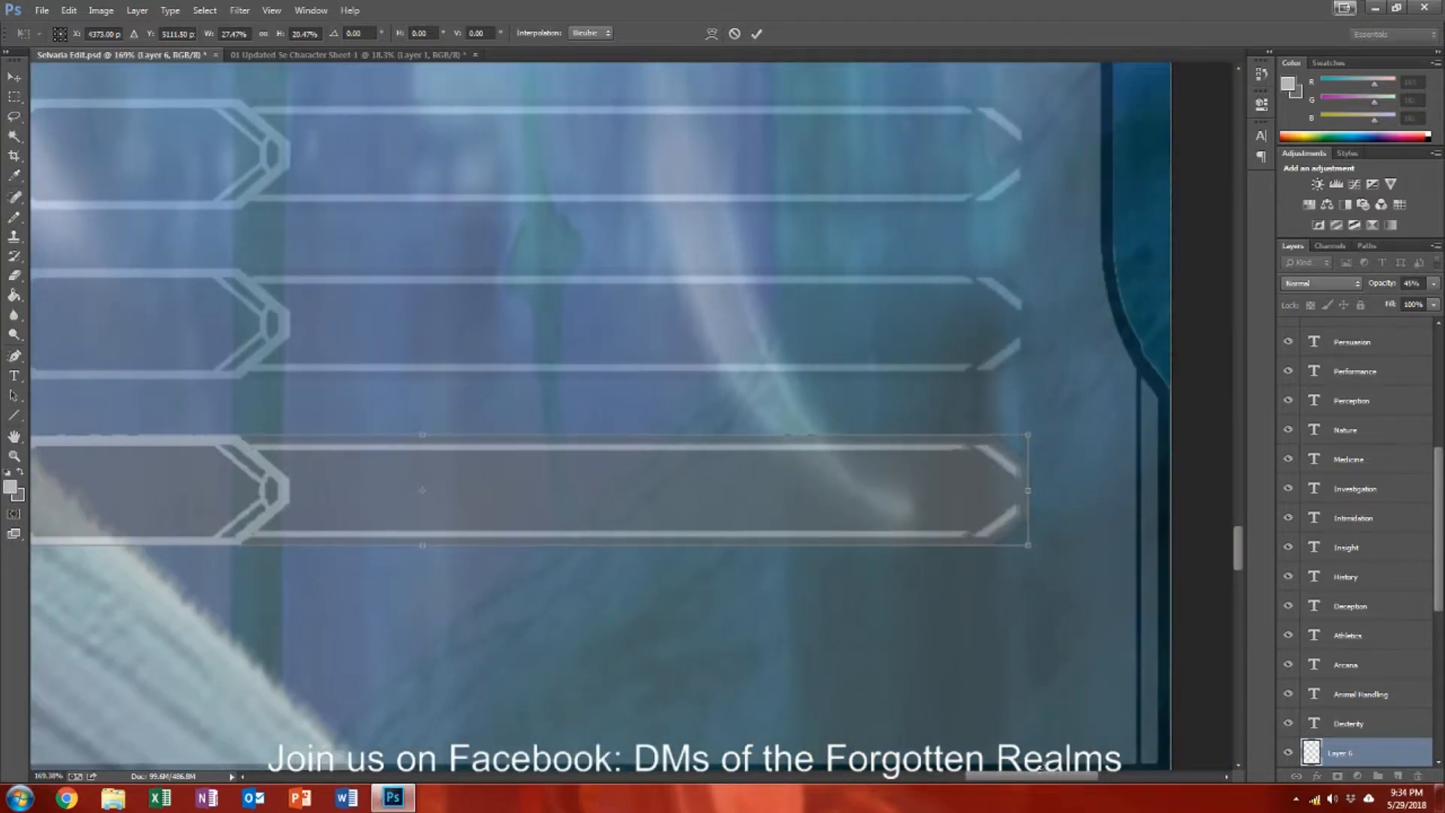
key("Return")
mouse_move(811, 525)
left_mouse_down()
mouse_move(822, 507)
mouse_move(817, 518)
left_mouse_up()
Step: Stretch the gray bar's left end slightly outward to about 100.74% width so its hexagon lines up with the bottom skill row
left_click_drag(998, 778, 945, 778)
scroll(925, 656, "down", 5)
scroll(924, 656, "down", 1)
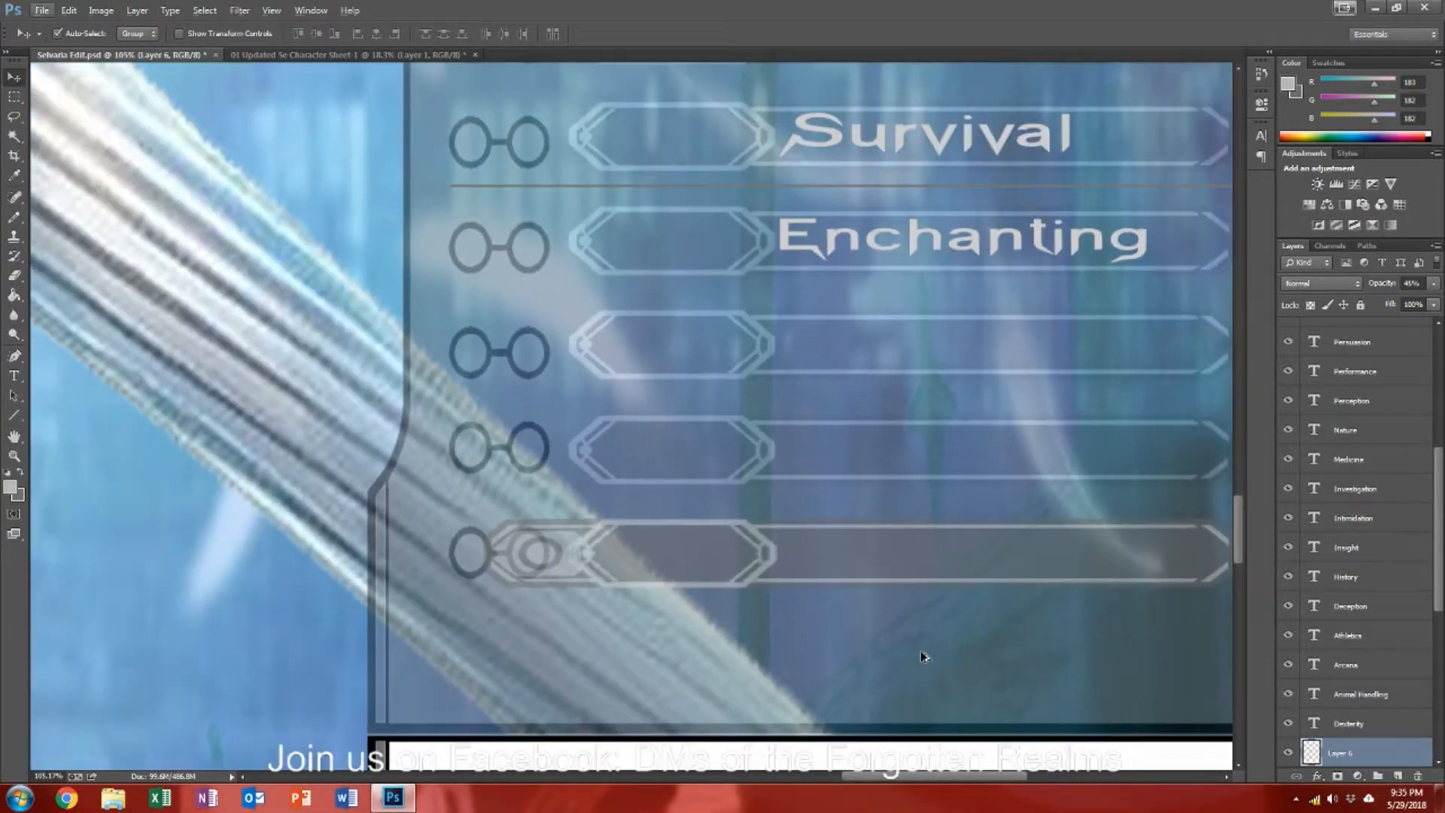
key("ctrl+t")
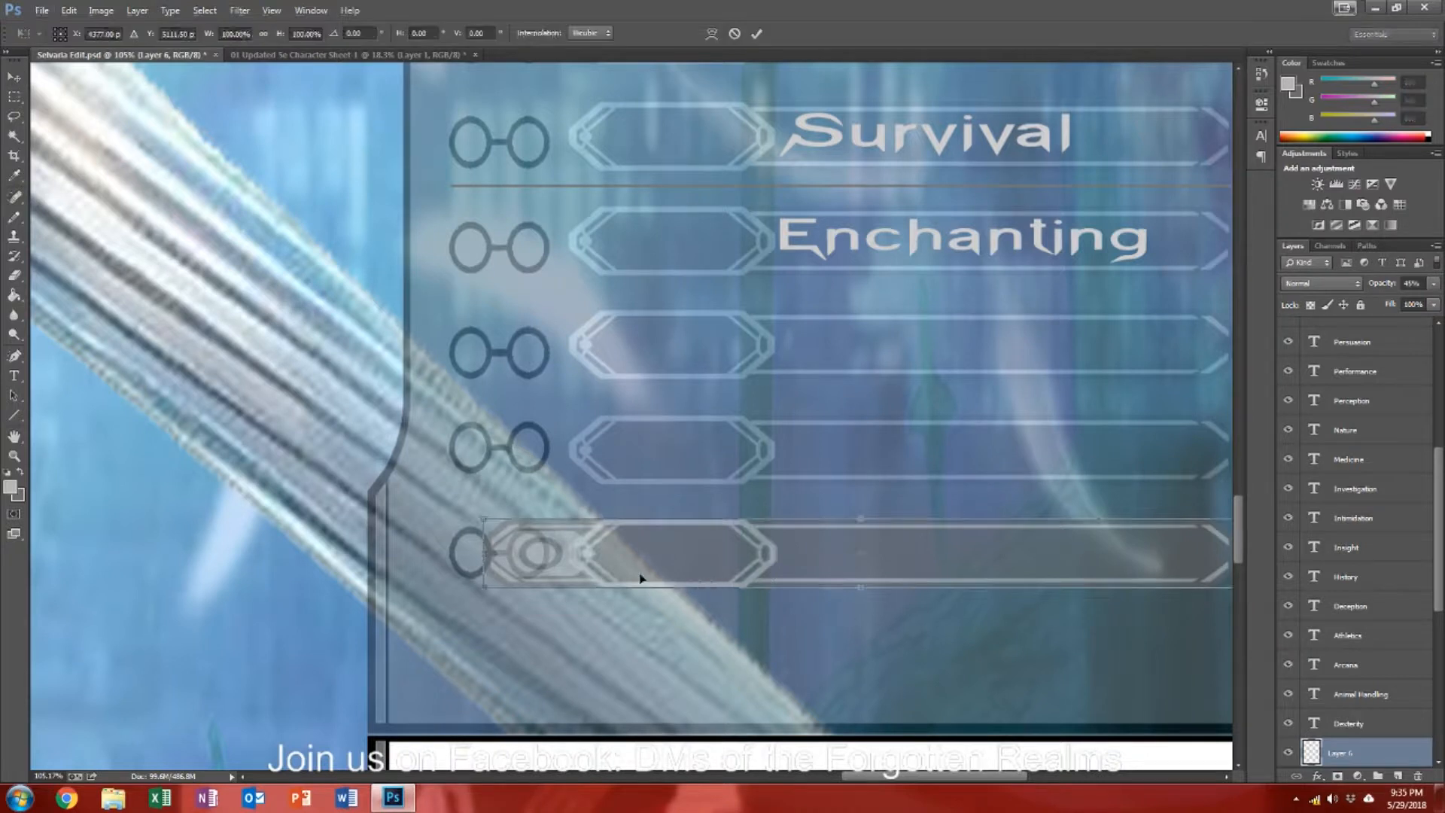
left_click_drag(483, 554, 481, 554)
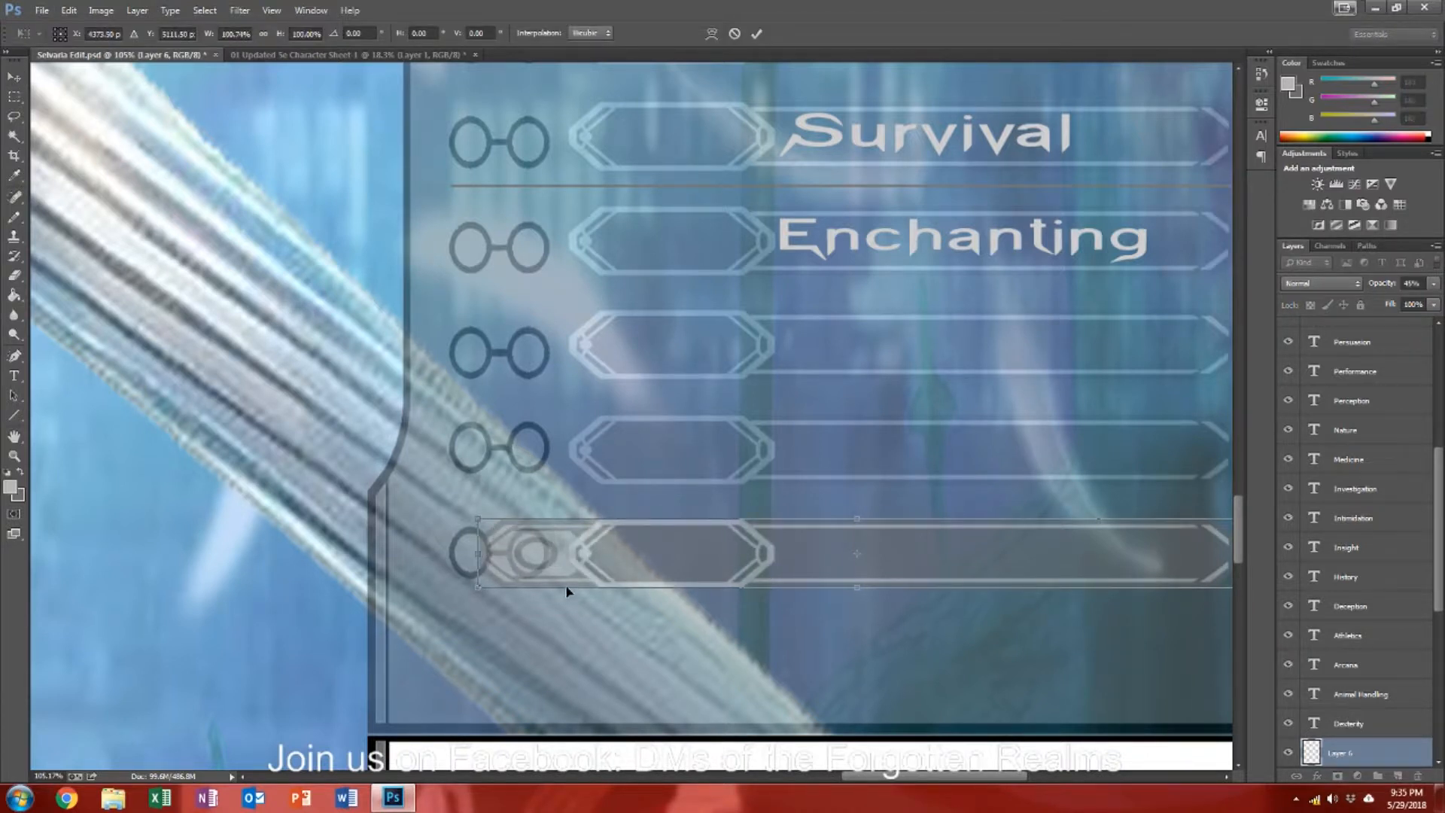
key("Return")
Step: Move the gray bar down off the skills list and place it near the top of the white panel below
left_click_drag(752, 563, 742, 677)
scroll(745, 671, "down", 3)
scroll(745, 523, "down", 2)
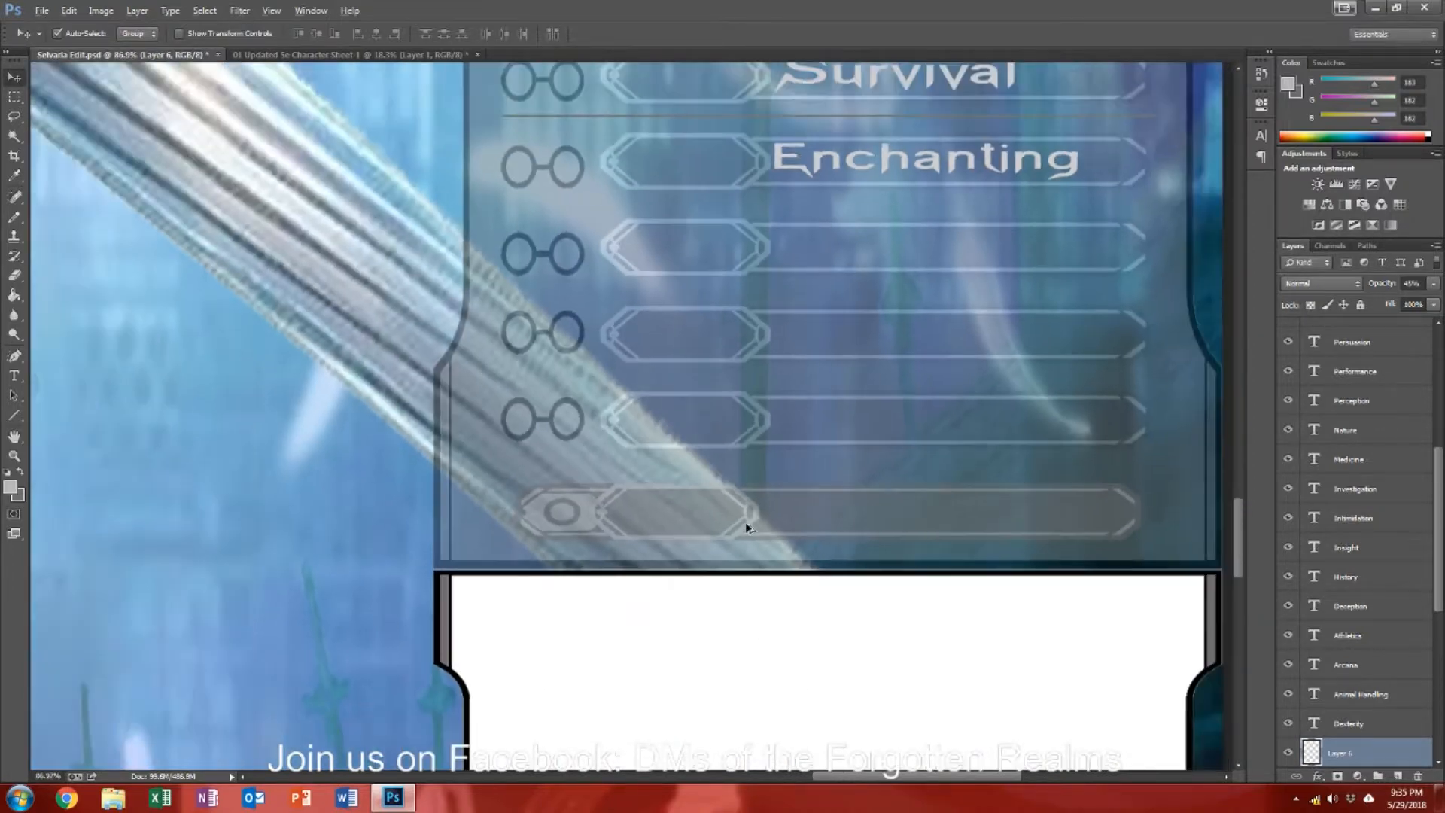
scroll(745, 521, "down", 2)
left_click_drag(745, 521, 778, 653)
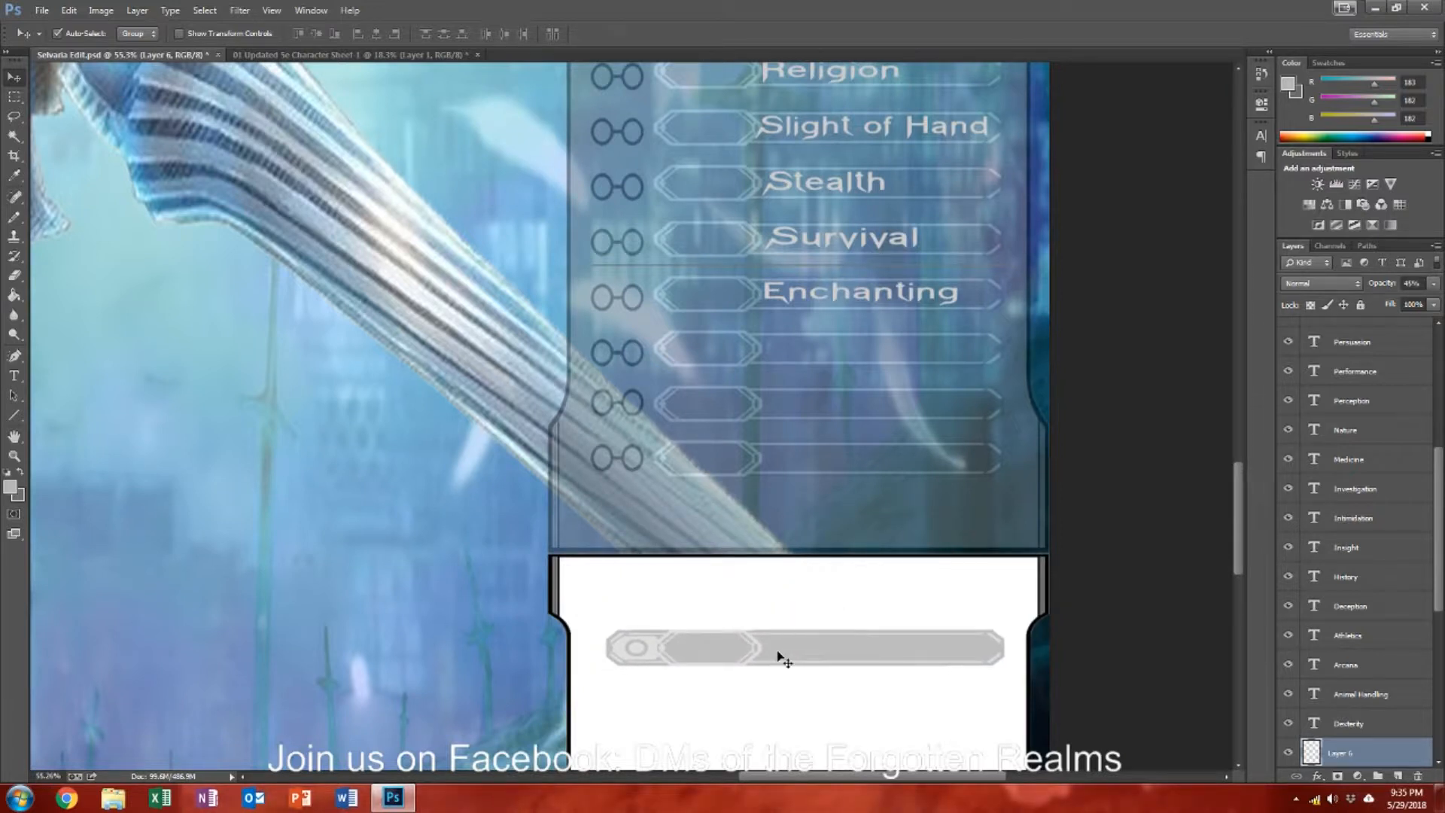
scroll(780, 656, "down", 5)
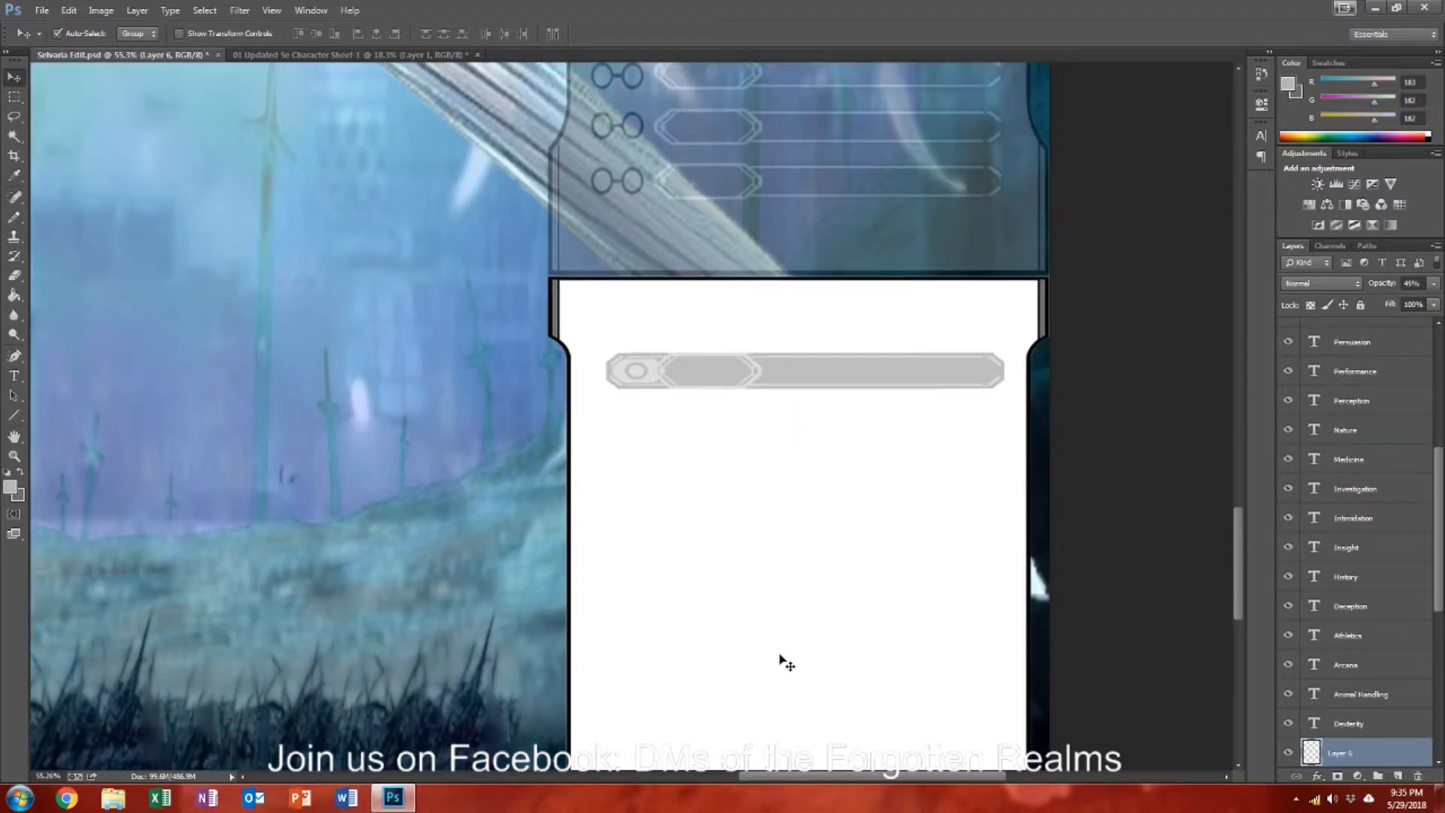
scroll(757, 592, "down", 3)
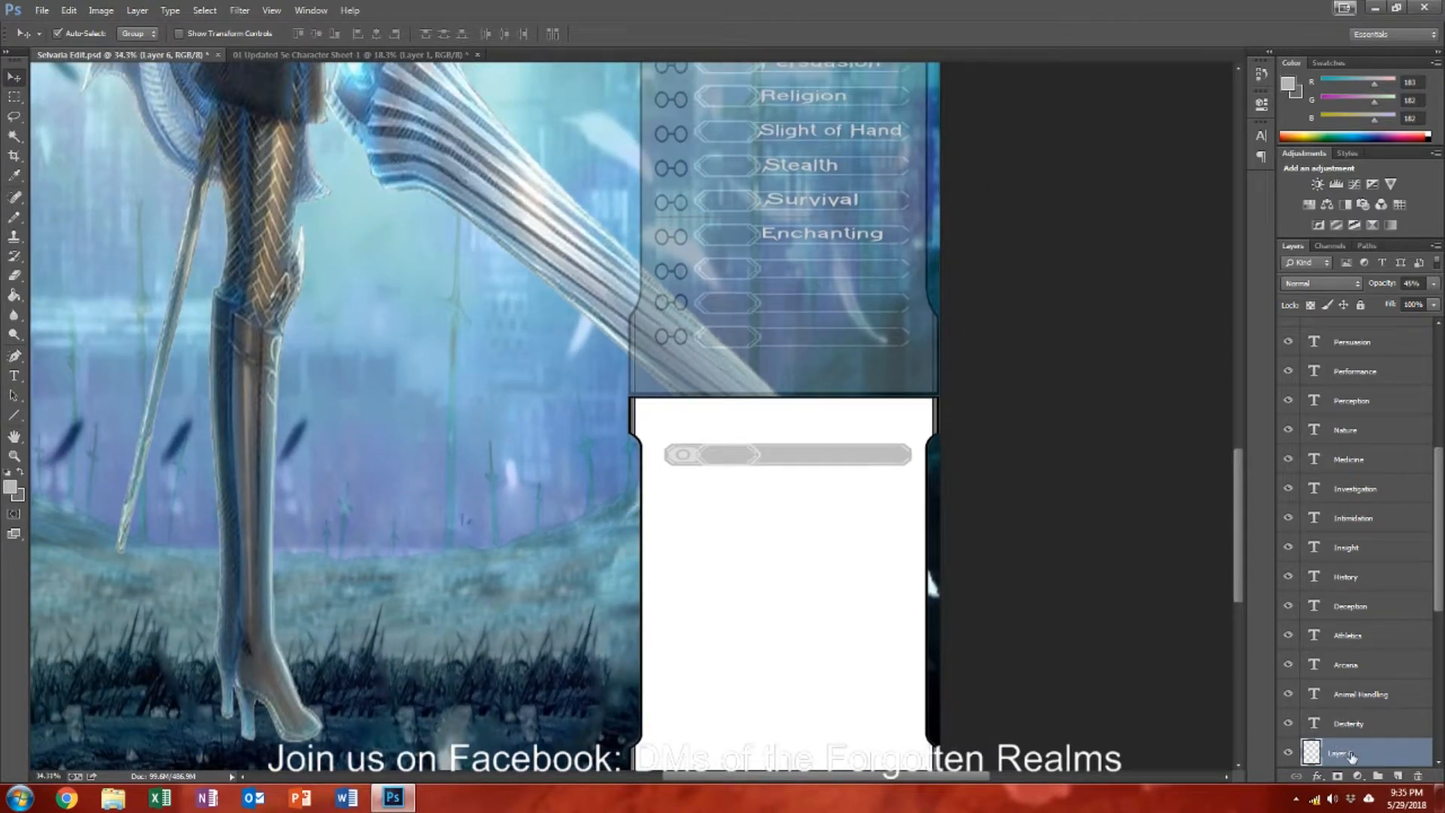
Step: Check the saving throws section in the reference character sheet, and rename the gray bar's layer in Selvaria Edit.psd as Str Saving
left_click(314, 54)
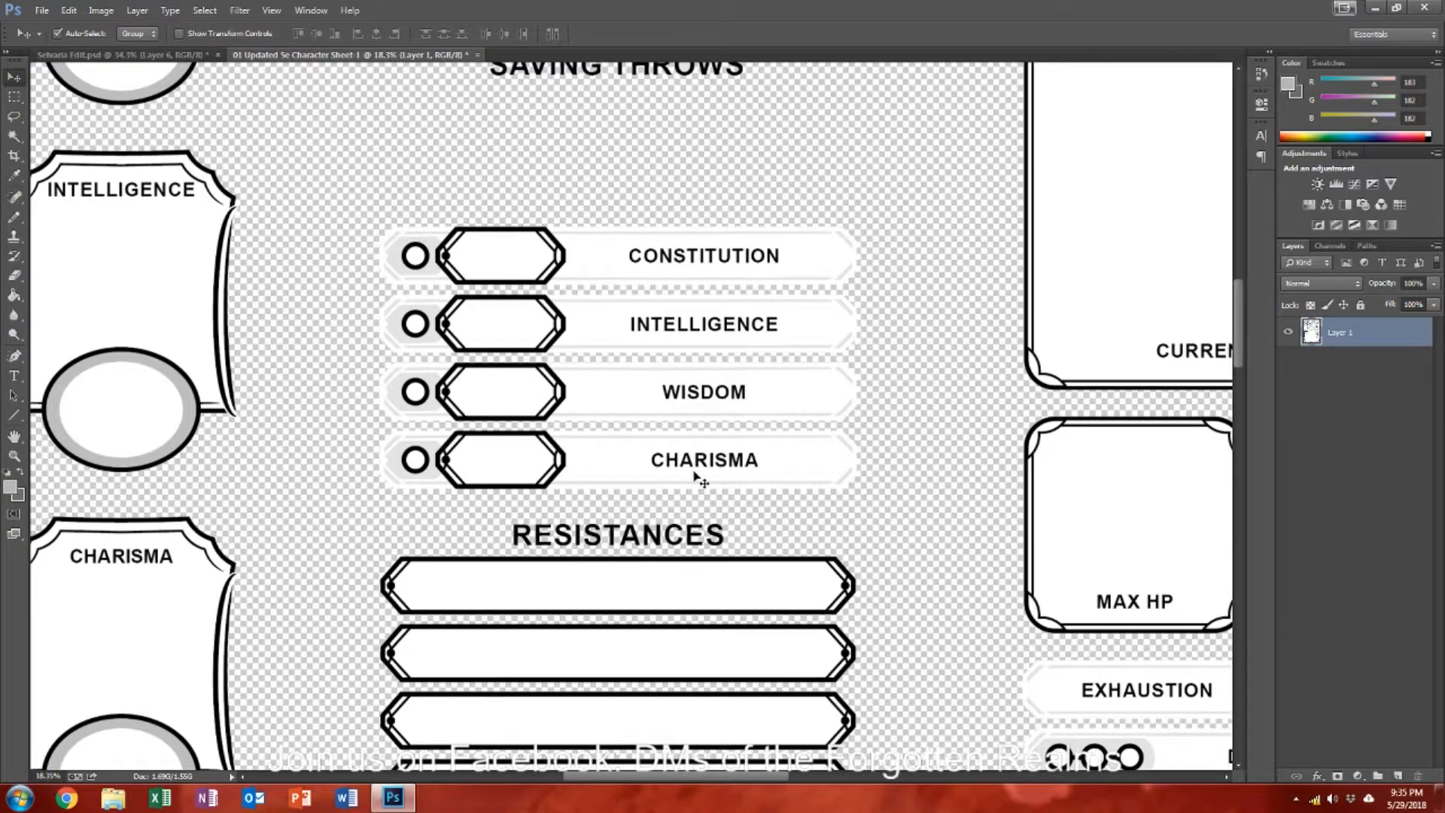
left_click(142, 57)
double_click(1349, 754)
type("Se")
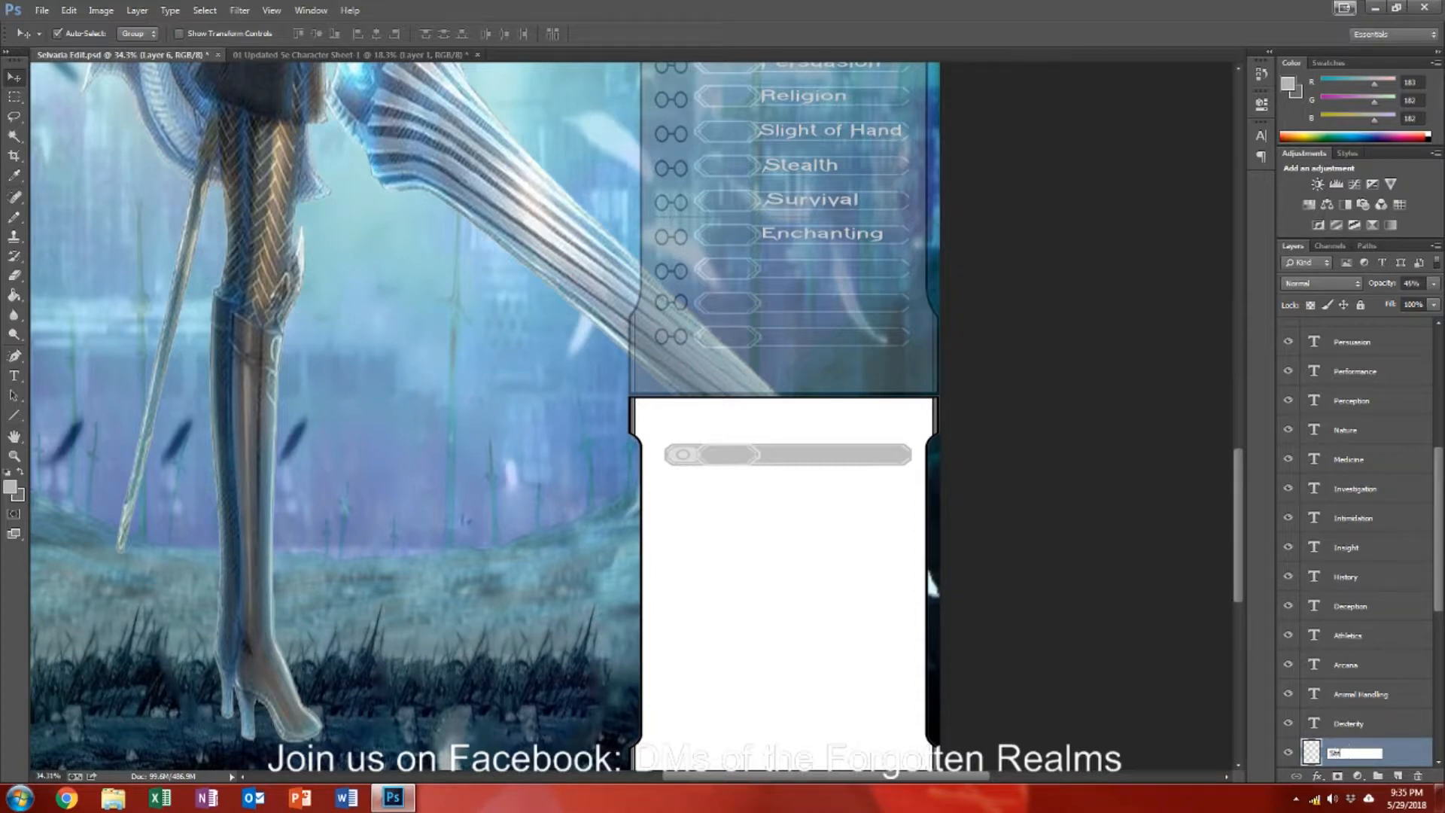
key("Return")
Step: Duplicate the Str Saving bar as Dex Saving and place the copy directly beneath it in the white panel
right_click(1349, 756)
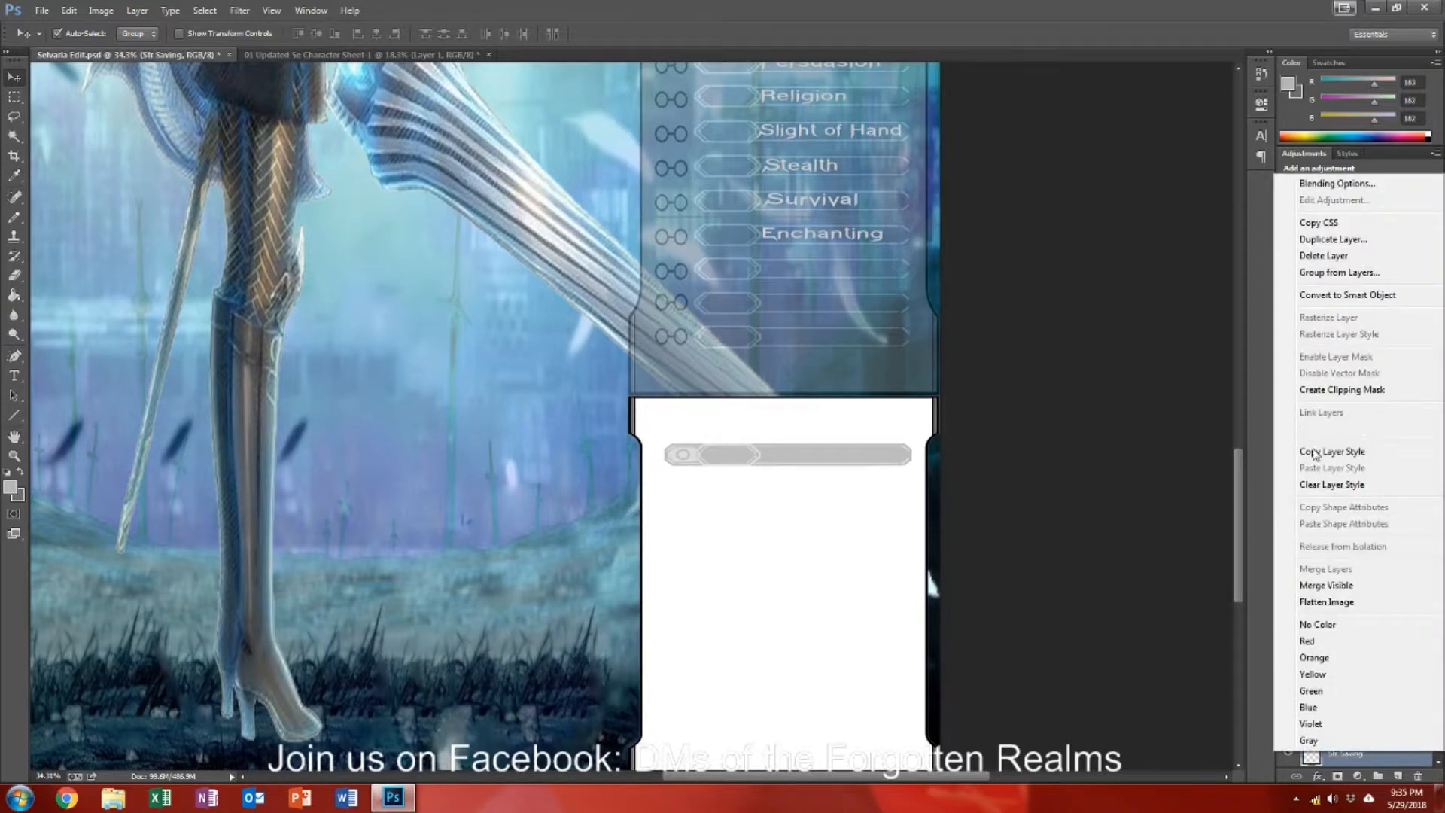
left_click(1324, 239)
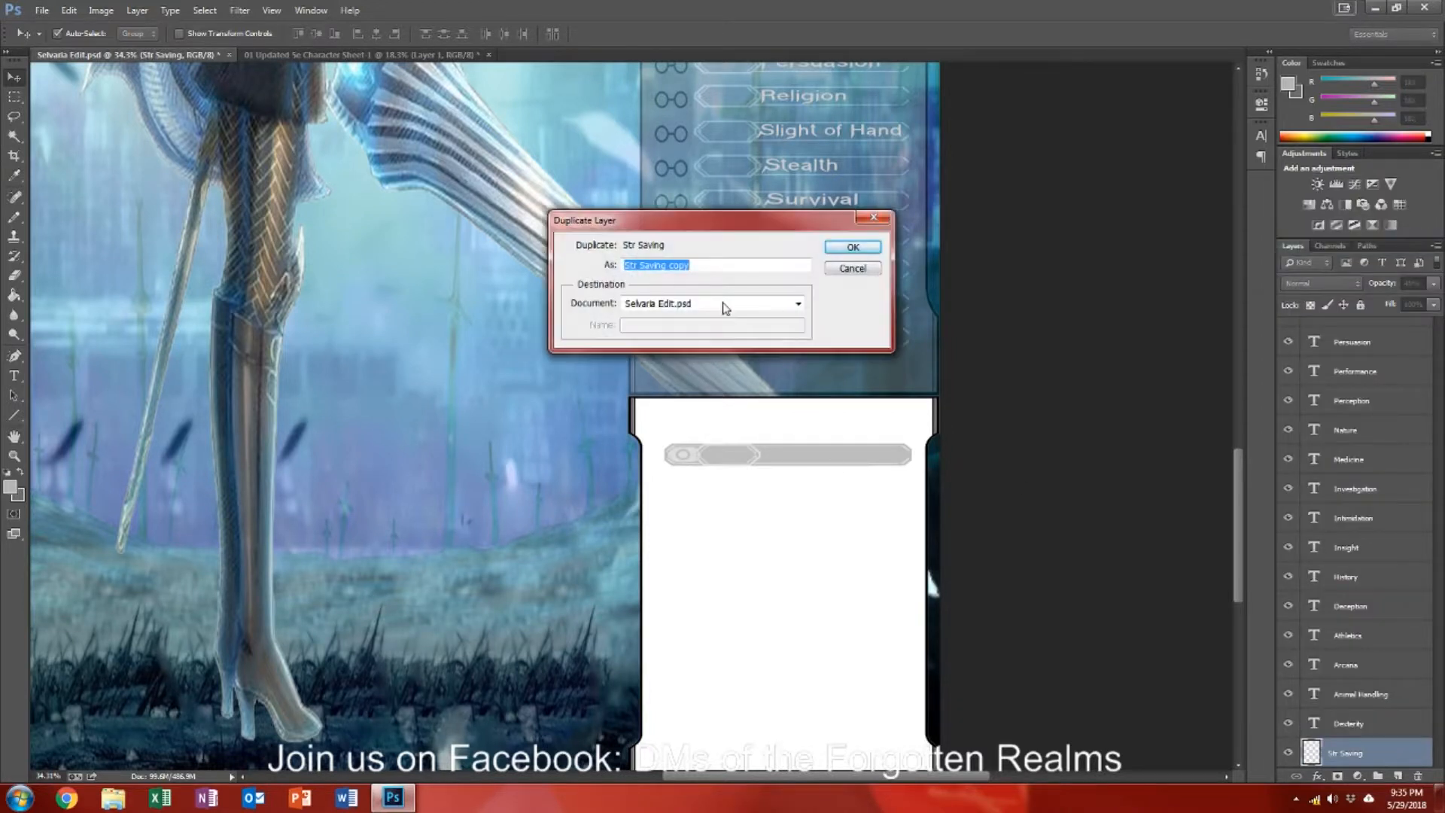
left_click(707, 268)
key("BackSpace")
key("BackSpace")
key("BackSpace")
key("BackSpace")
key("BackSpace")
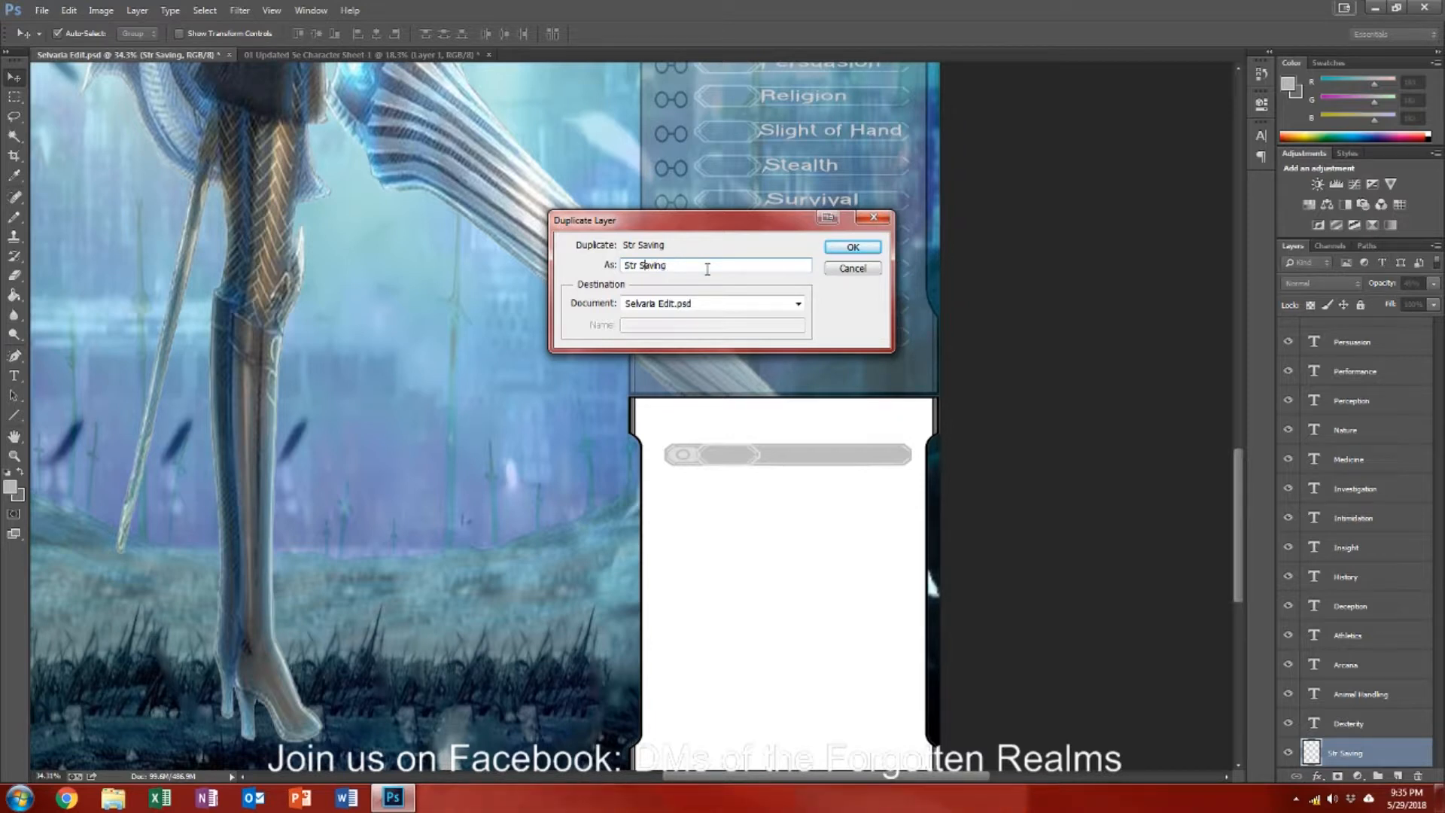
type("Dex")
key("Return")
left_click_drag(716, 467, 721, 502)
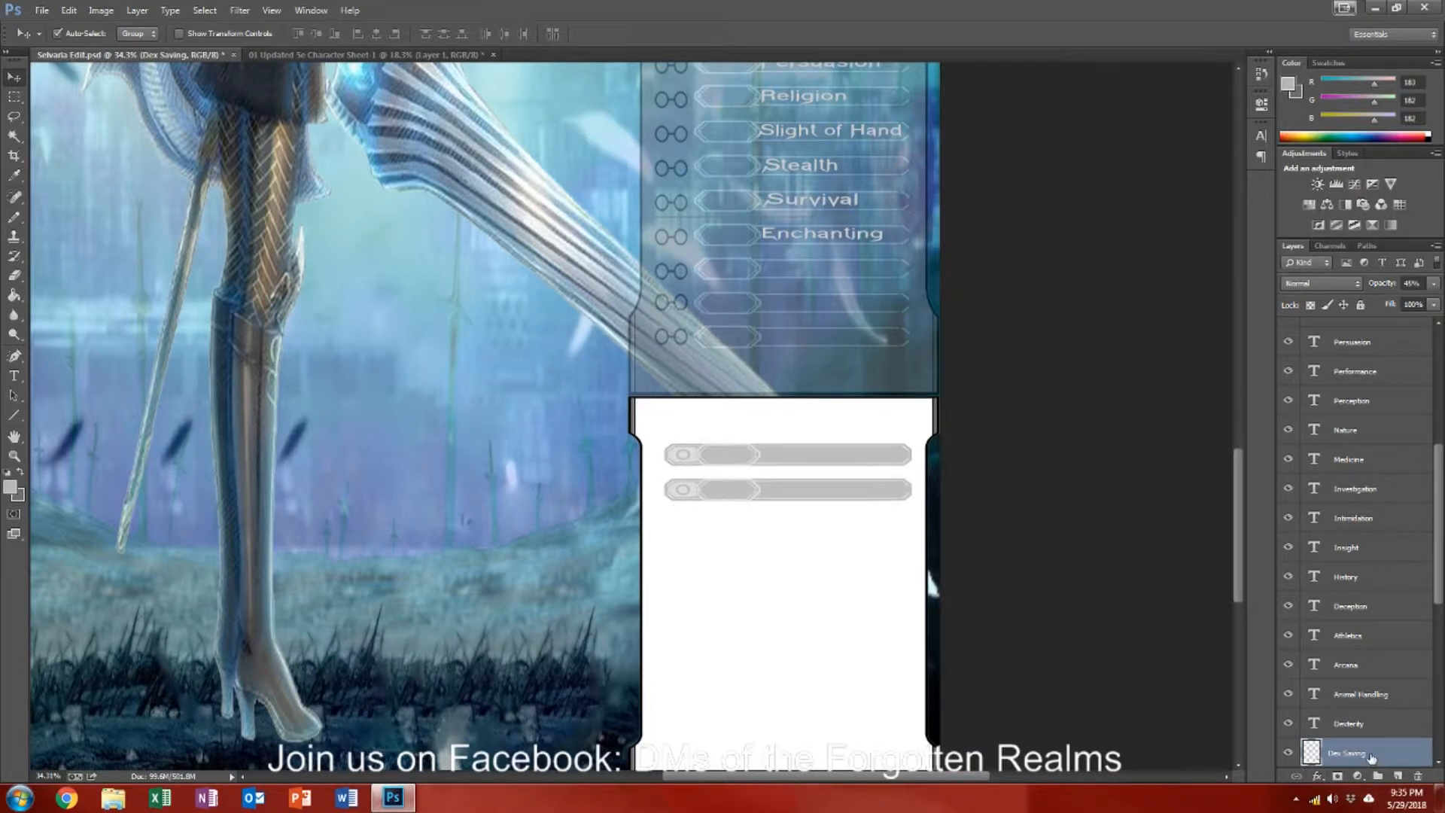
Step: Duplicate the Dex Saving bar as Con Saving and place the copy as the third row in the white panel
right_click(1369, 752)
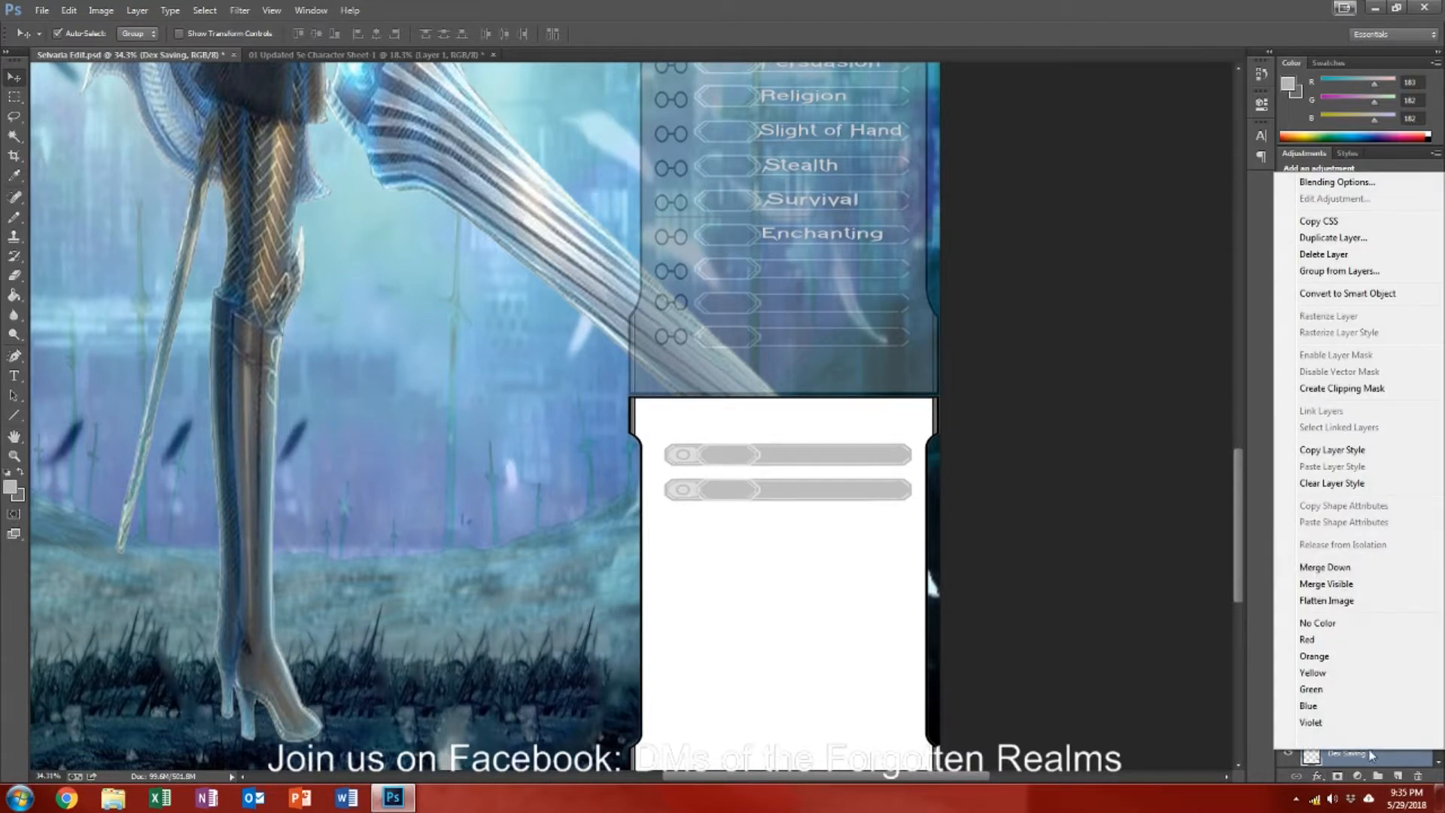
left_click(1330, 238)
key("Right")
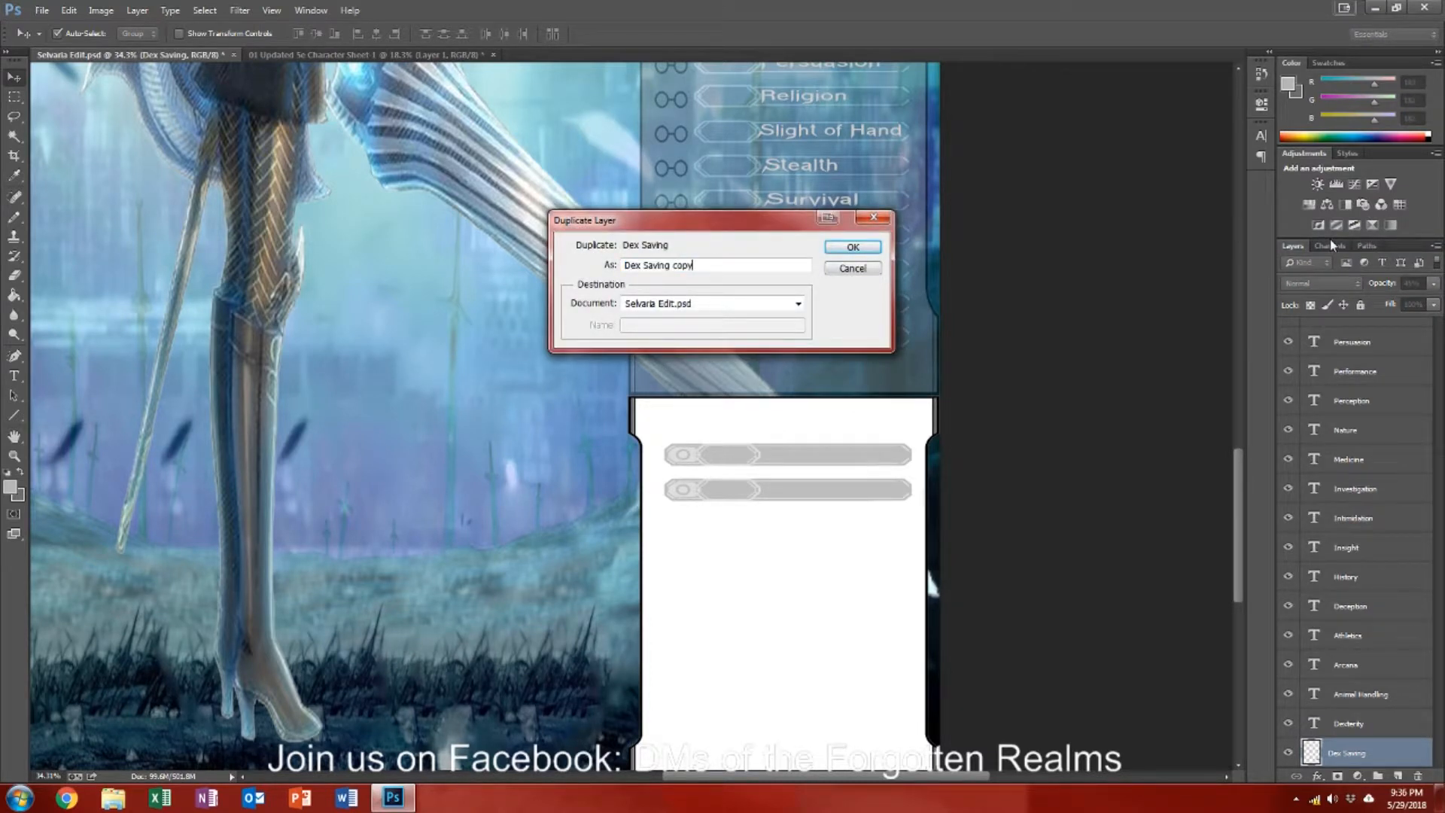
left_click_drag(706, 265, 493, 263)
type("Con Saving")
key("Return")
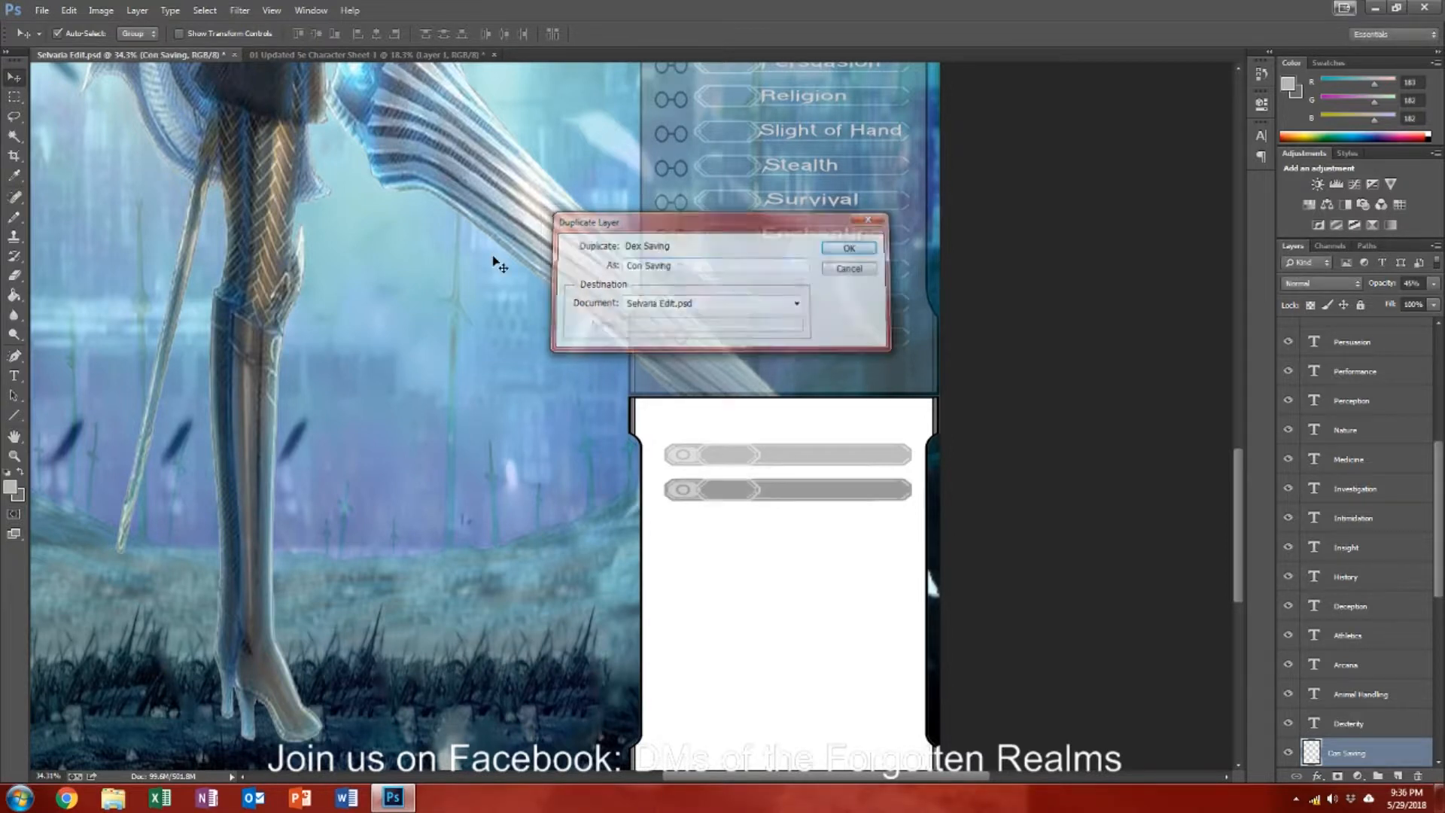
left_click_drag(736, 495, 725, 526)
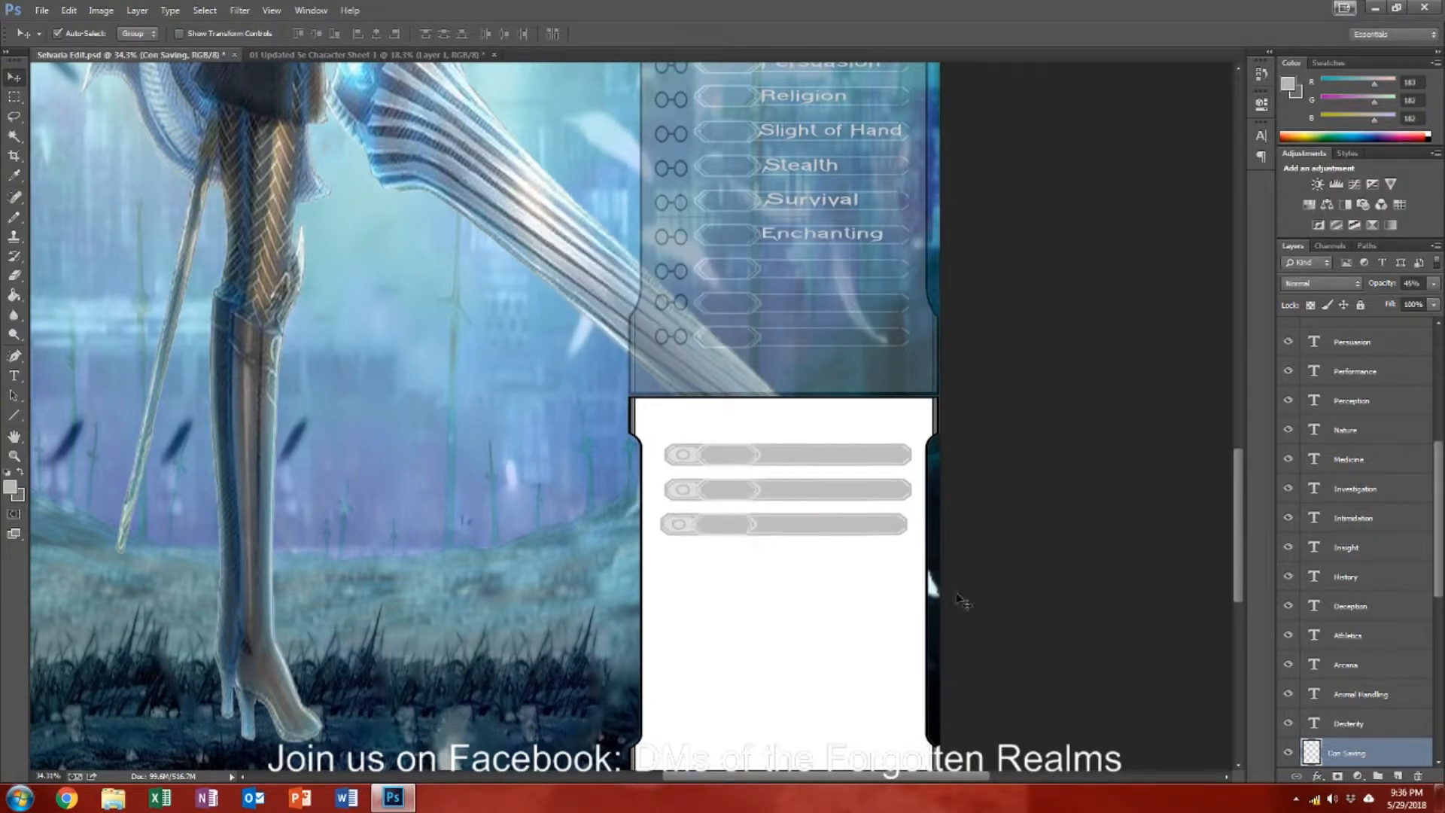
Step: Duplicate the Con Saving bar as Int Saving and place the copy as the fourth row in the white panel
right_click(1358, 754)
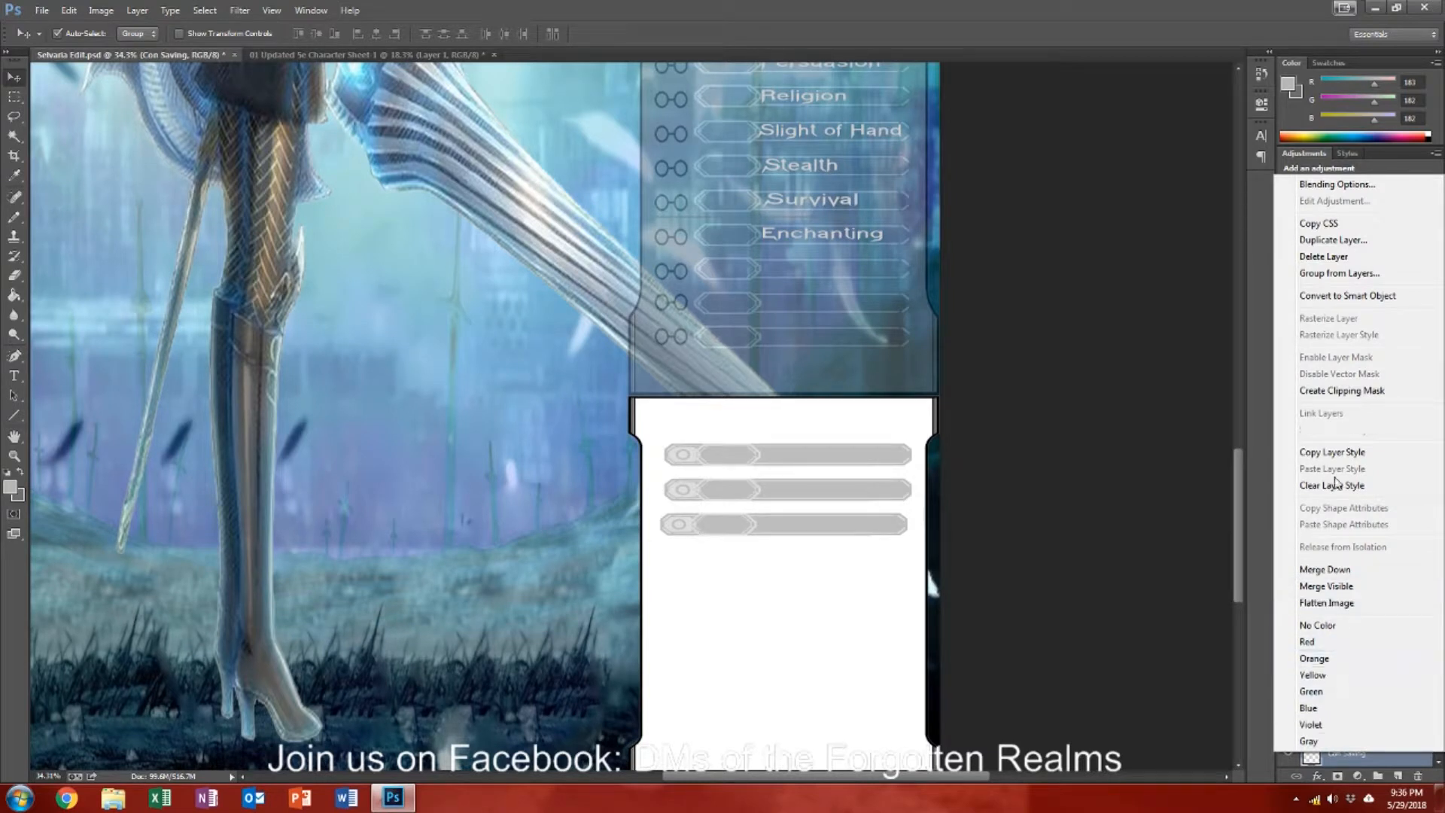
left_click(1329, 241)
type("In")
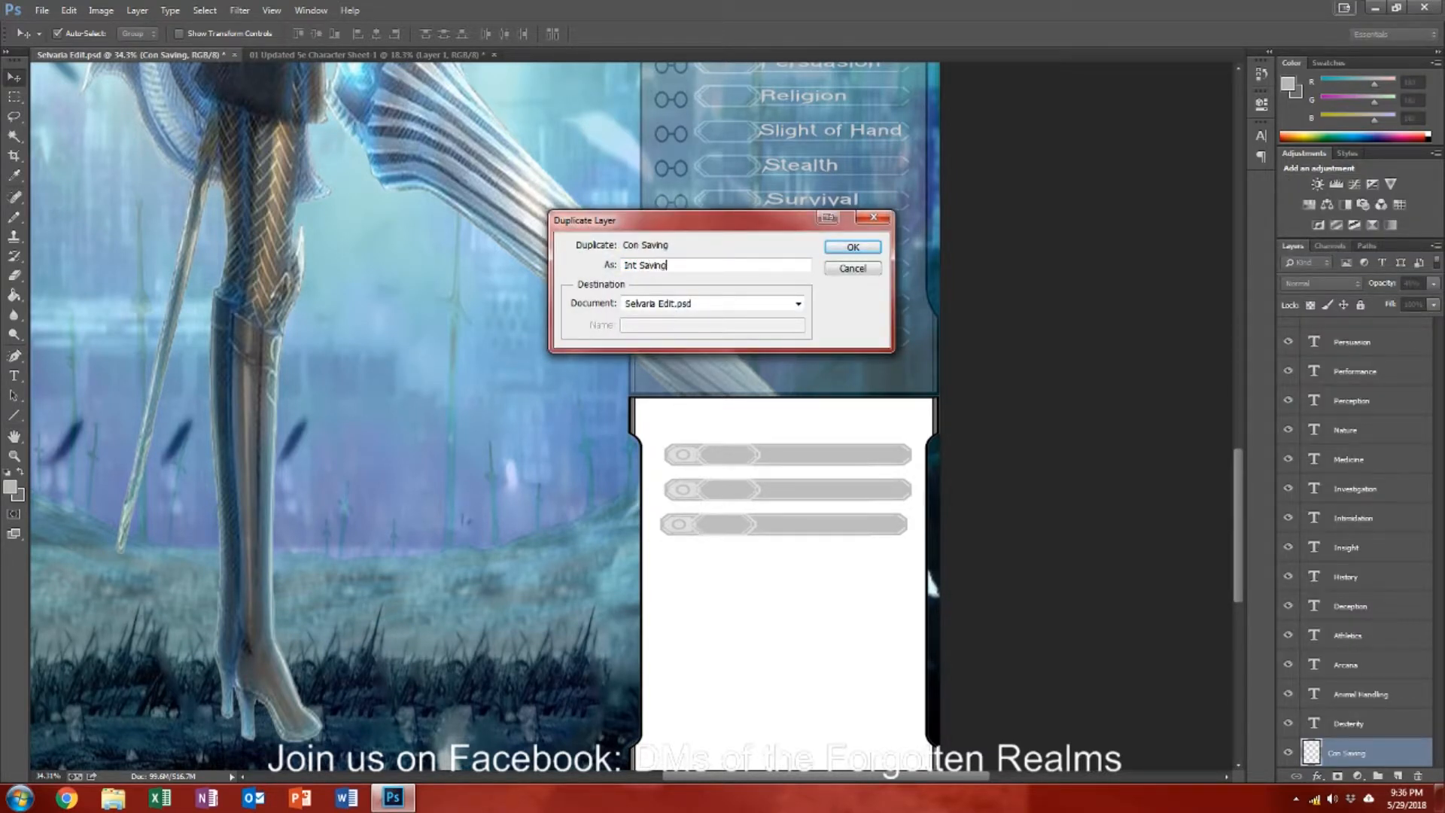
type("t Saving")
key("Return")
left_click_drag(740, 534, 739, 566)
Step: Duplicate the Int Saving bar as Wis Saving and place the copy as the fifth row in the white panel
right_click(1346, 754)
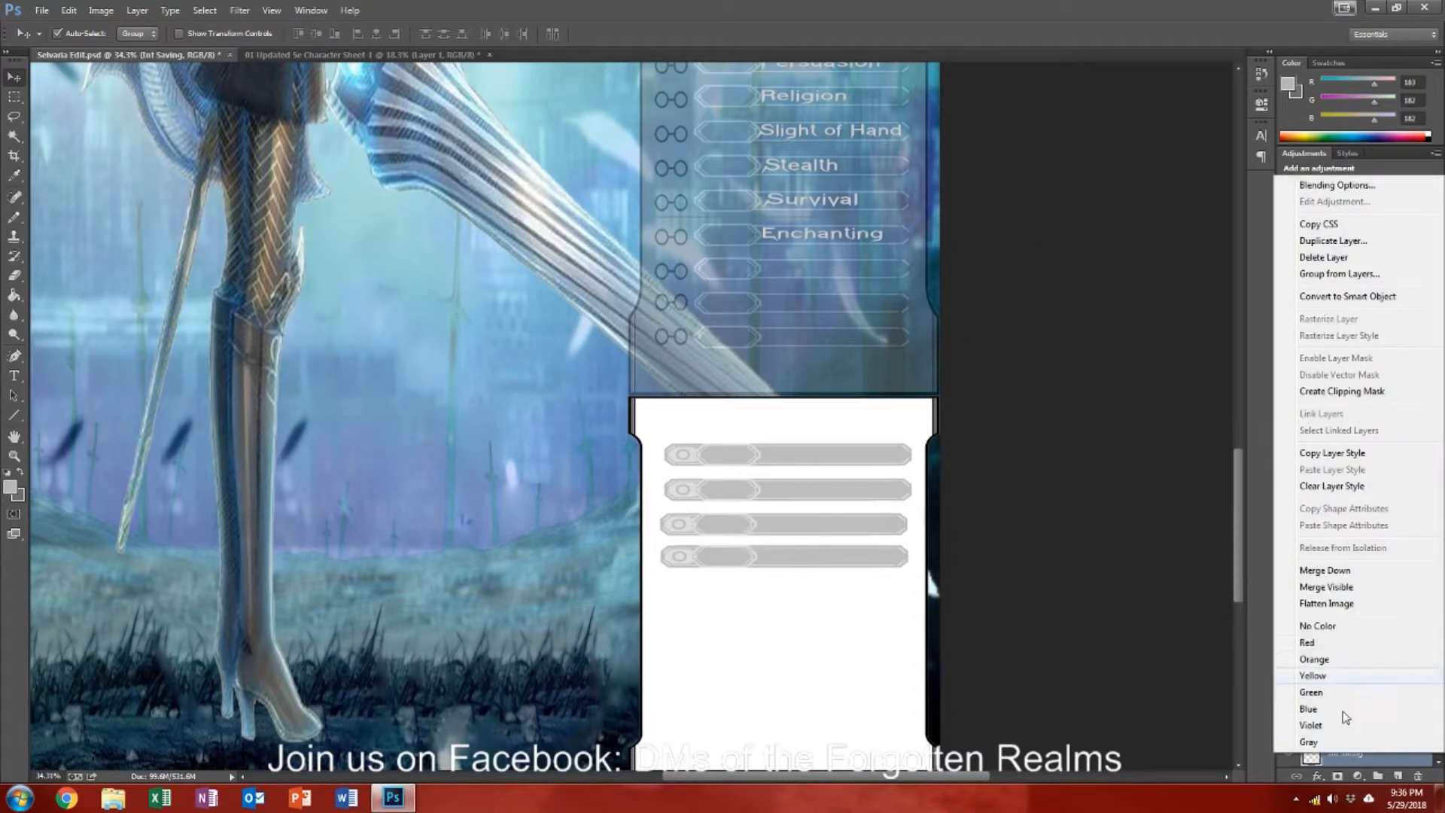
left_click(1328, 246)
type("We A")
key("BackSpace")
type("Saving")
key("Return")
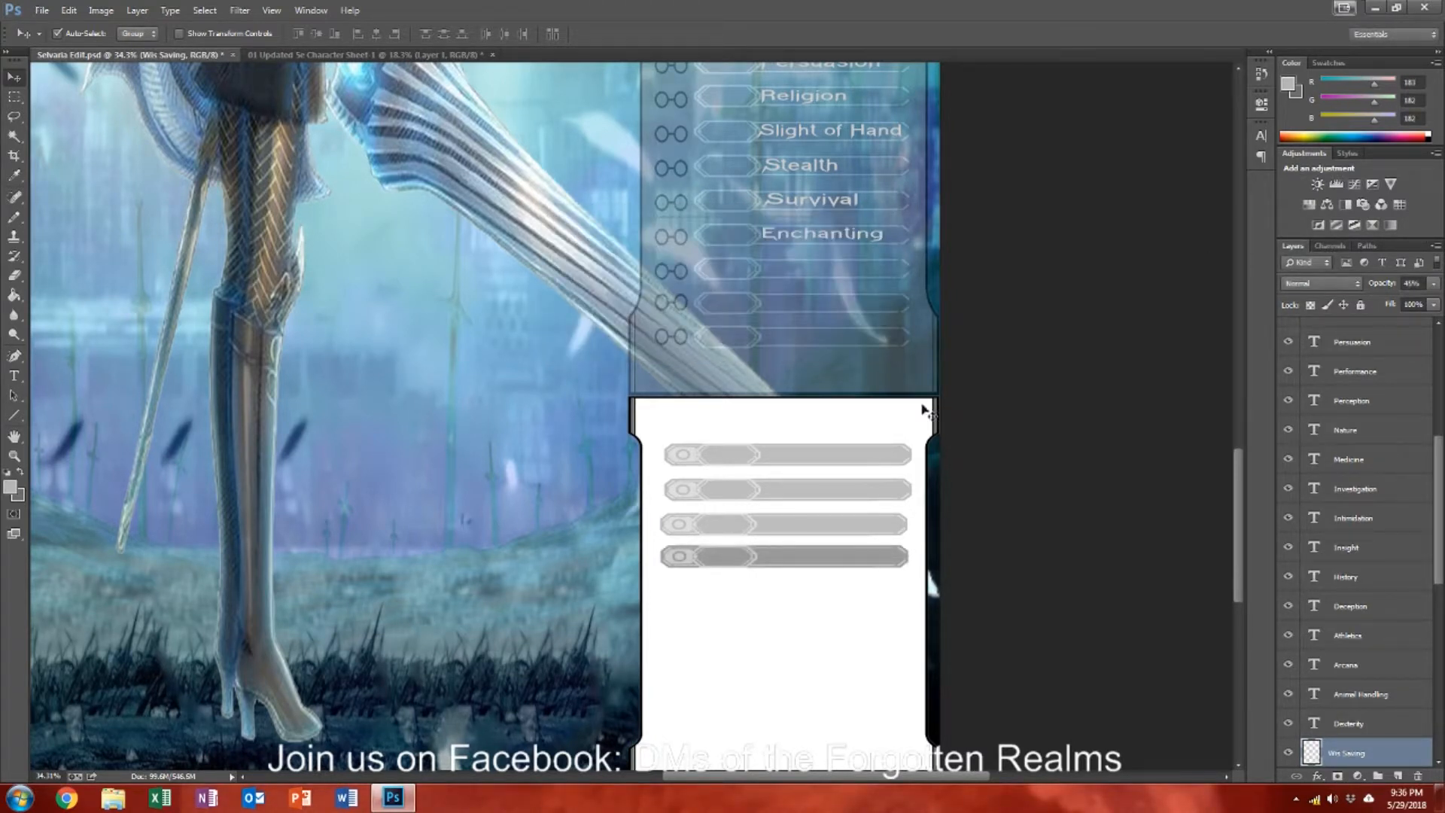
left_click_drag(750, 566, 759, 600)
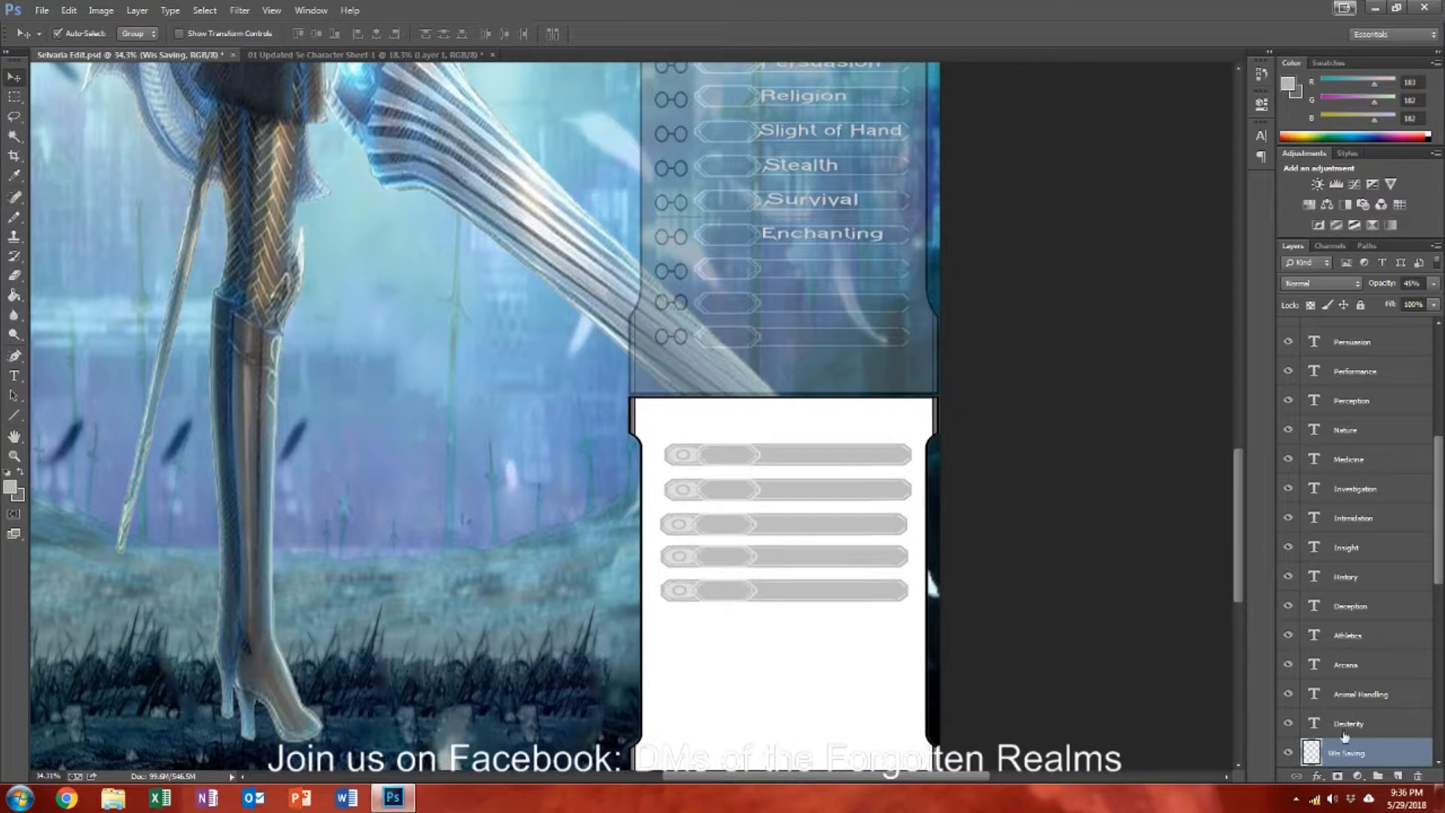
Step: Duplicate the Wis Saving bar as Cha Saving and place the copy as the sixth row in the white panel
right_click(1345, 755)
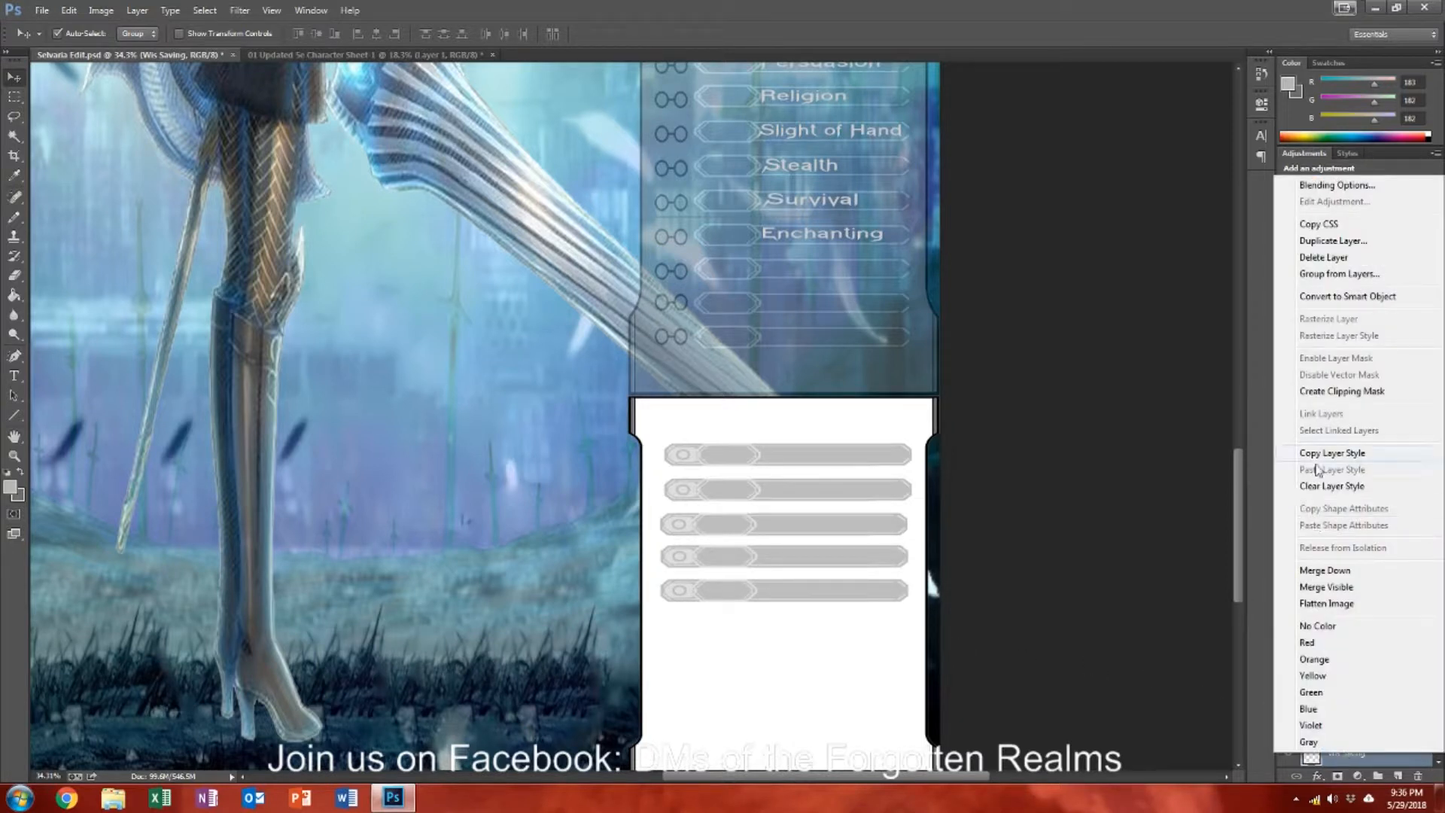
left_click(1332, 241)
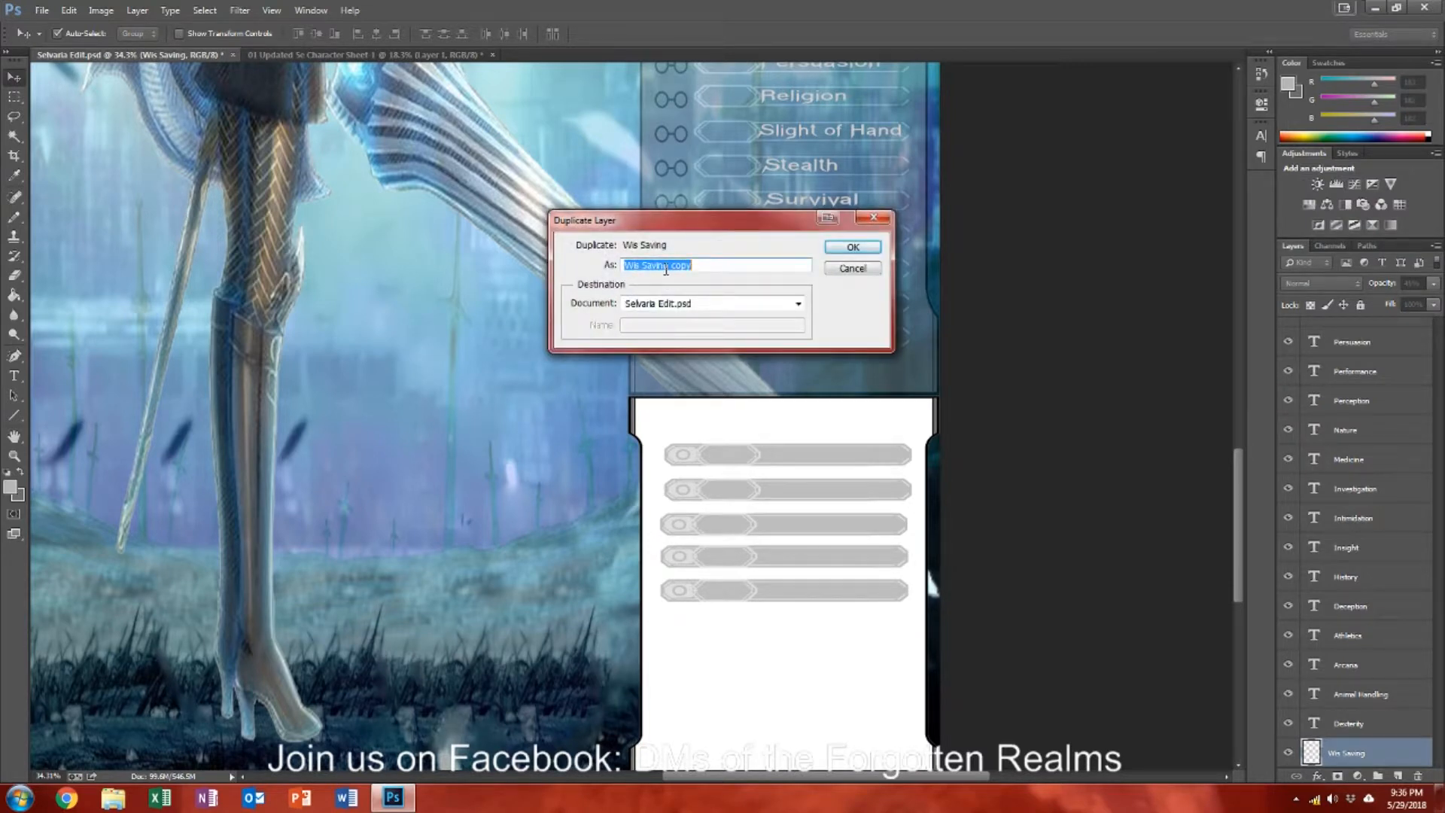
type("Cha Saving")
key("Return")
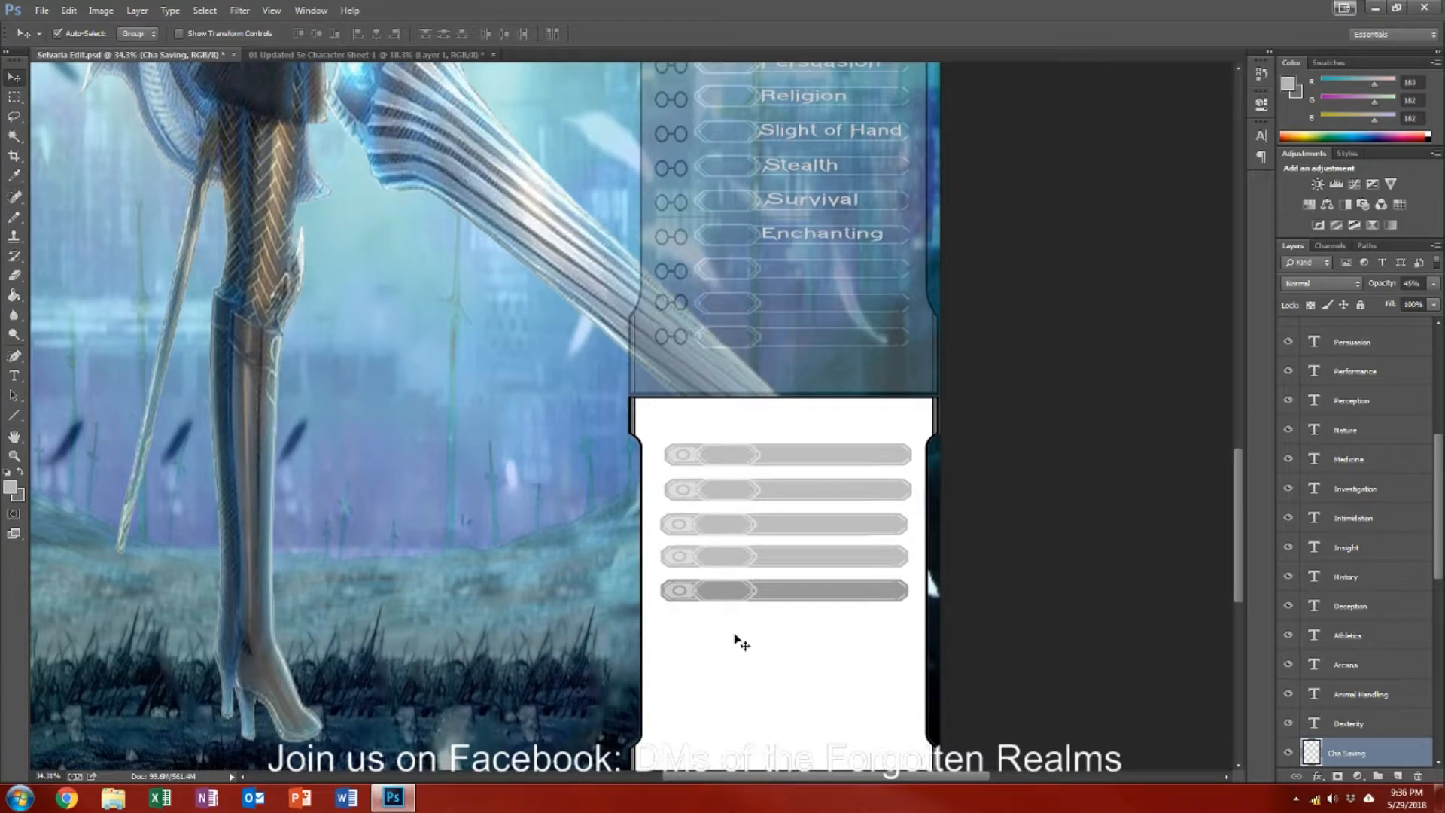
left_click_drag(740, 595, 740, 632)
Step: Fill the white panel behind the saving bars with the dark gray swatch color and set its layer opacity to 49%
scroll(740, 630, "up", 1)
scroll(739, 631, "up", 10)
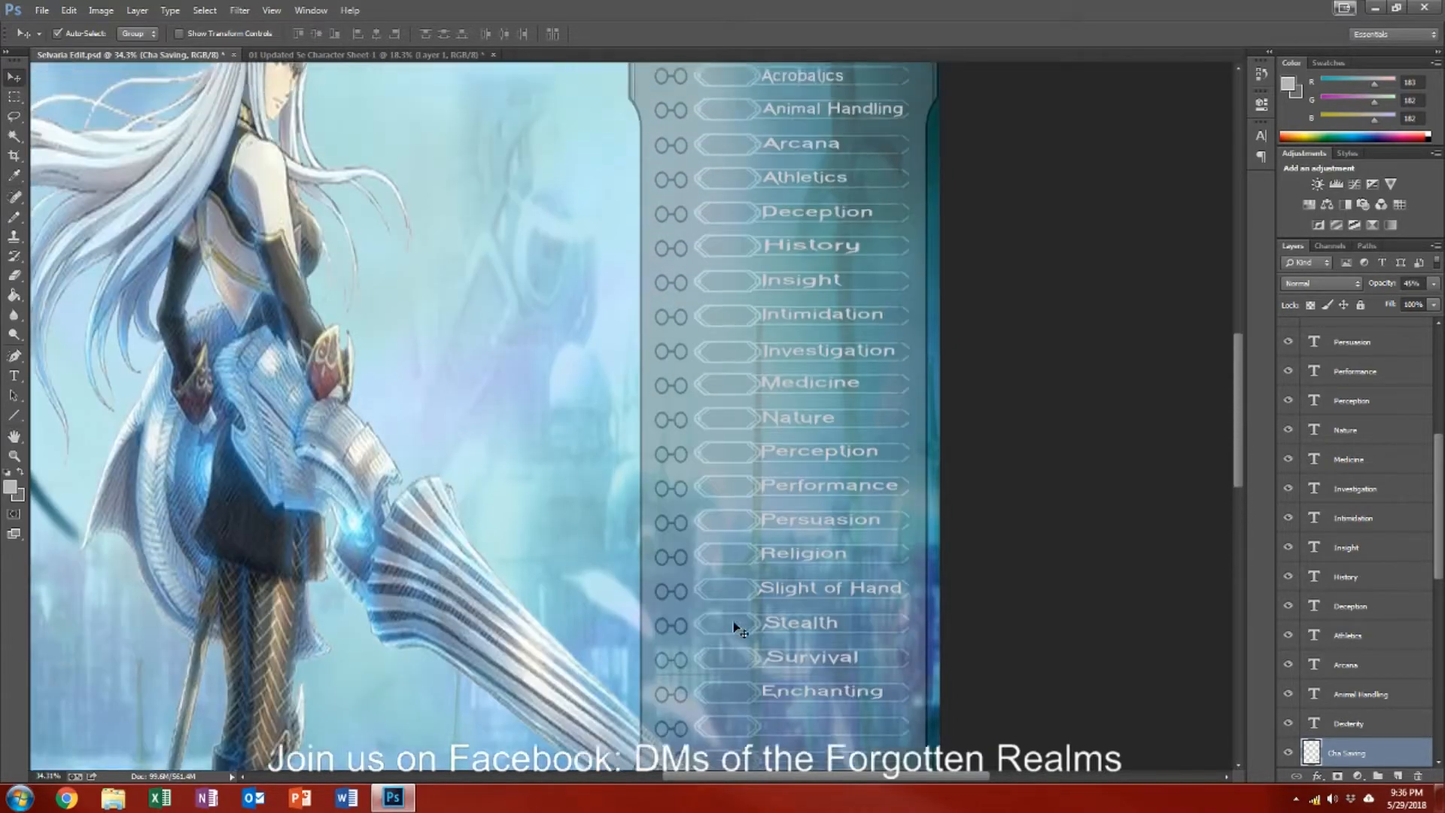
scroll(740, 631, "down", 2)
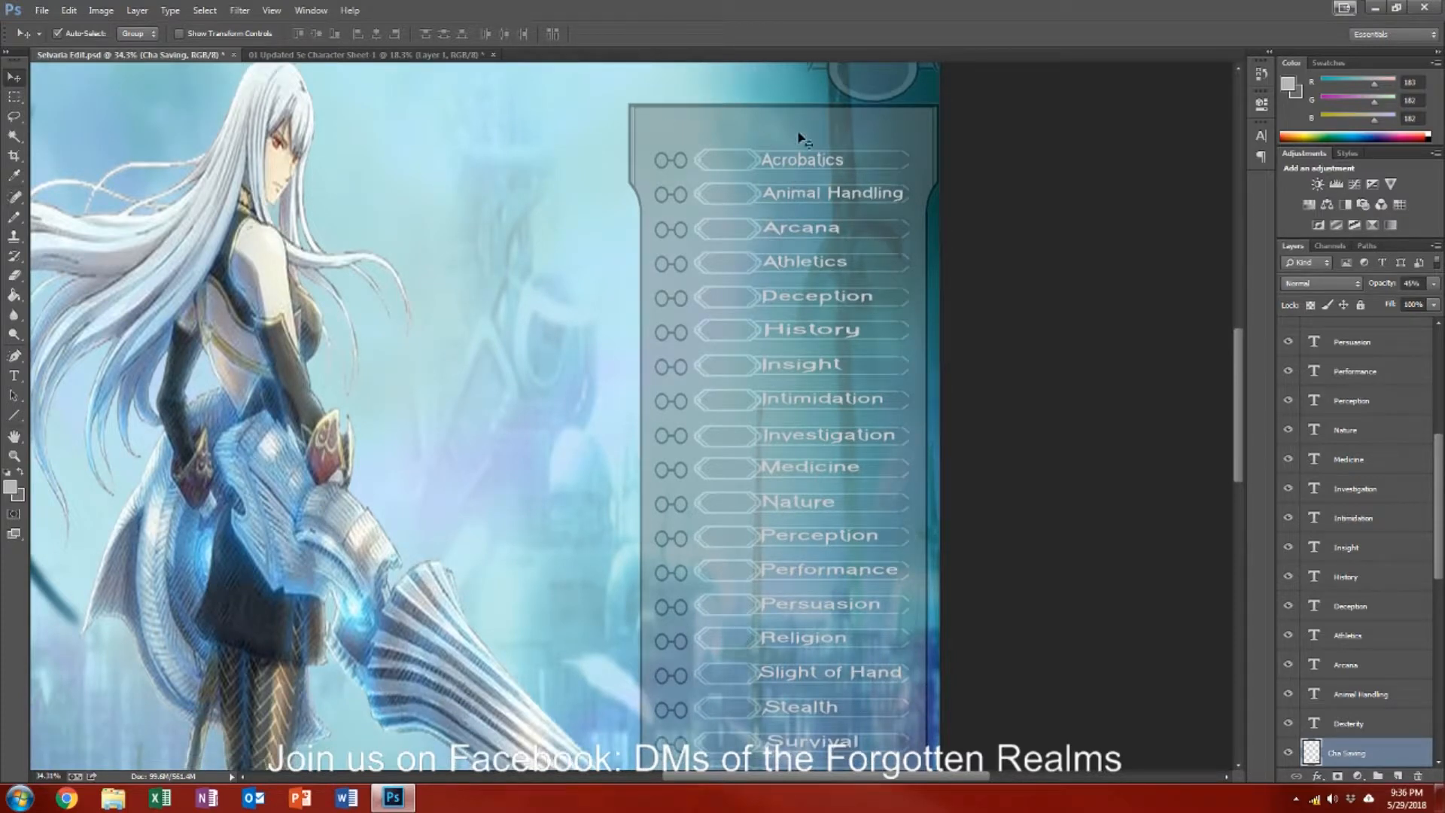
scroll(814, 262, "down", 15)
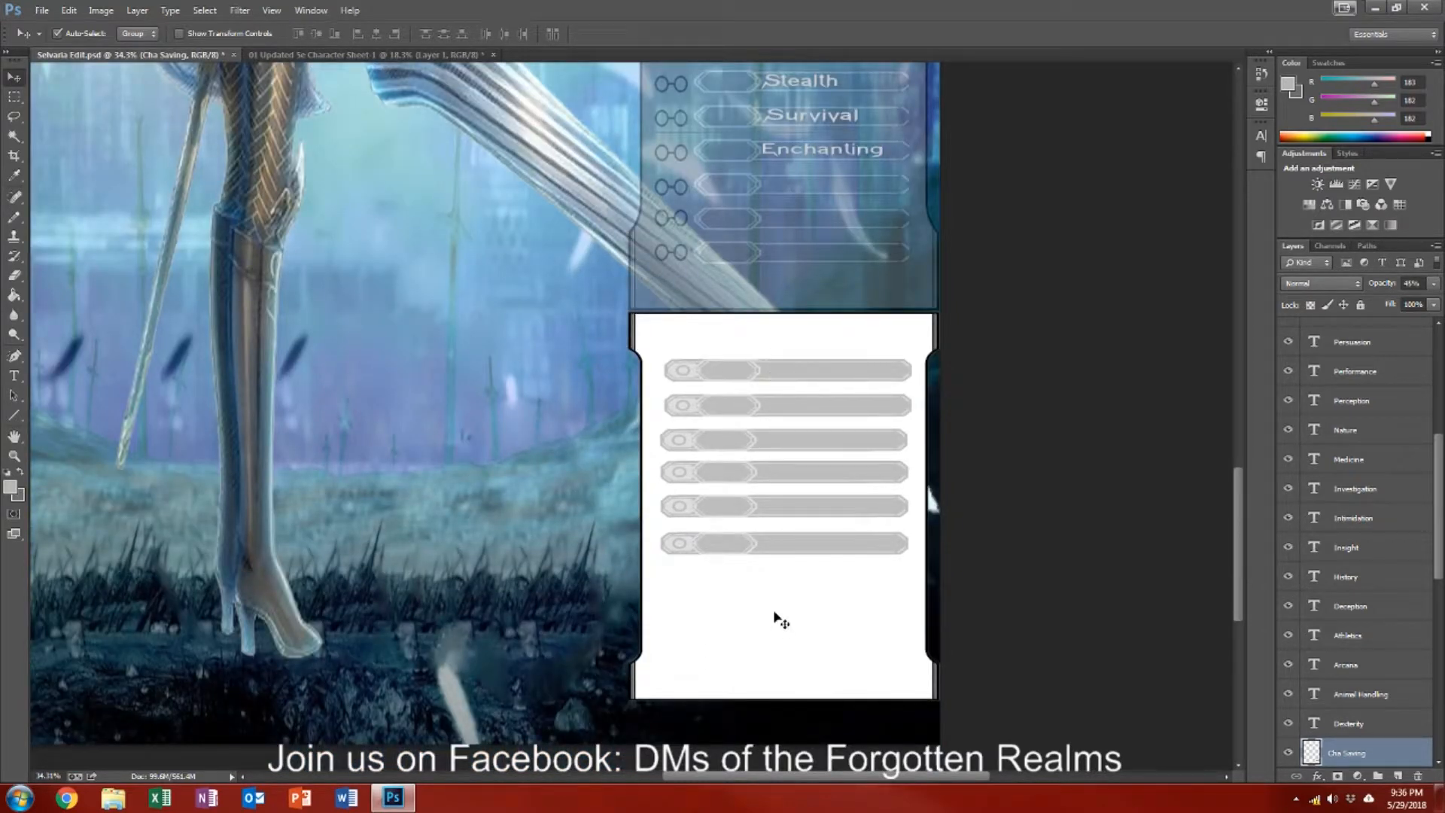
key("ctrl+shift+alt+n")
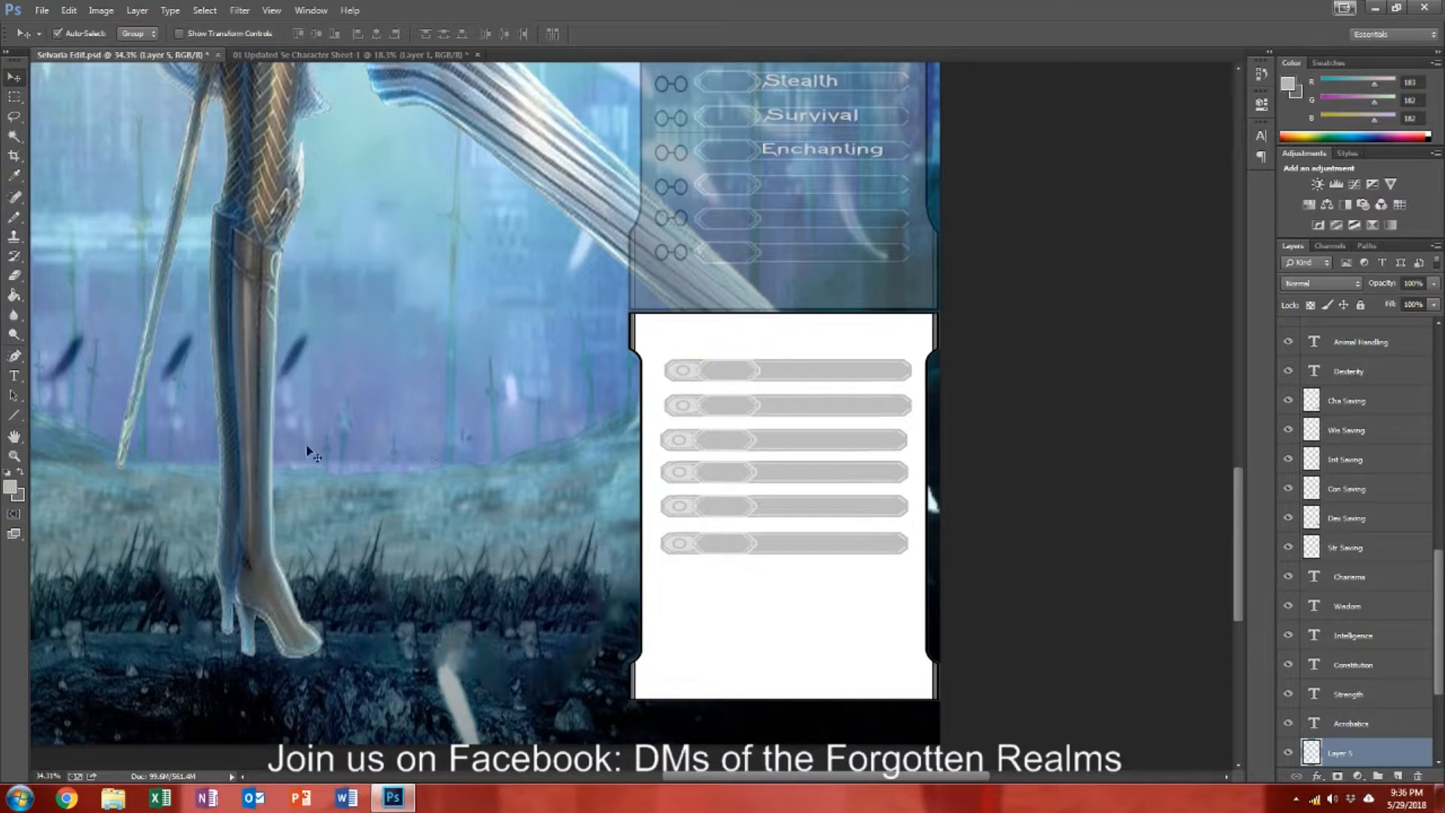
left_click(21, 474)
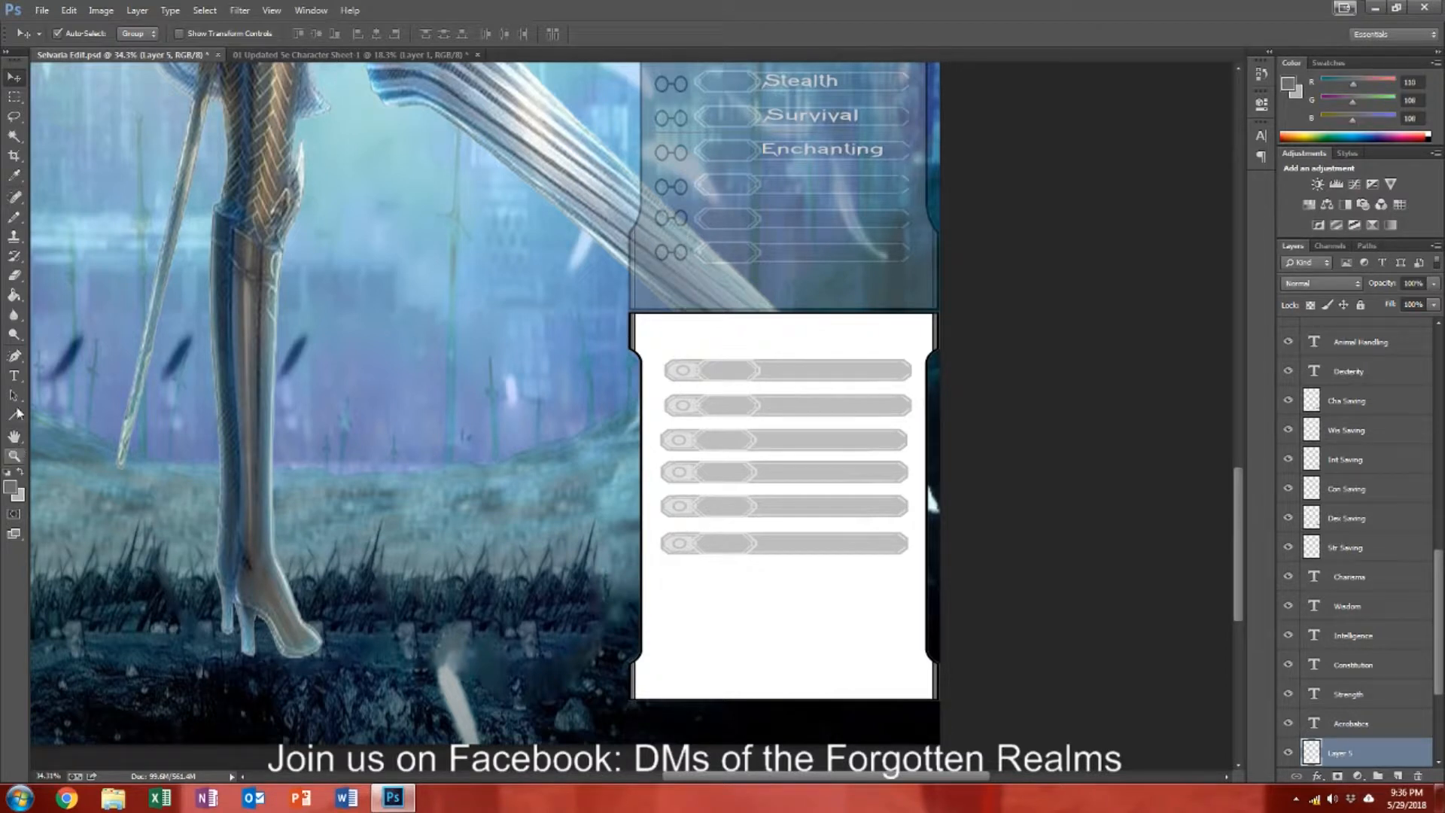
left_click(13, 295)
left_click(790, 625)
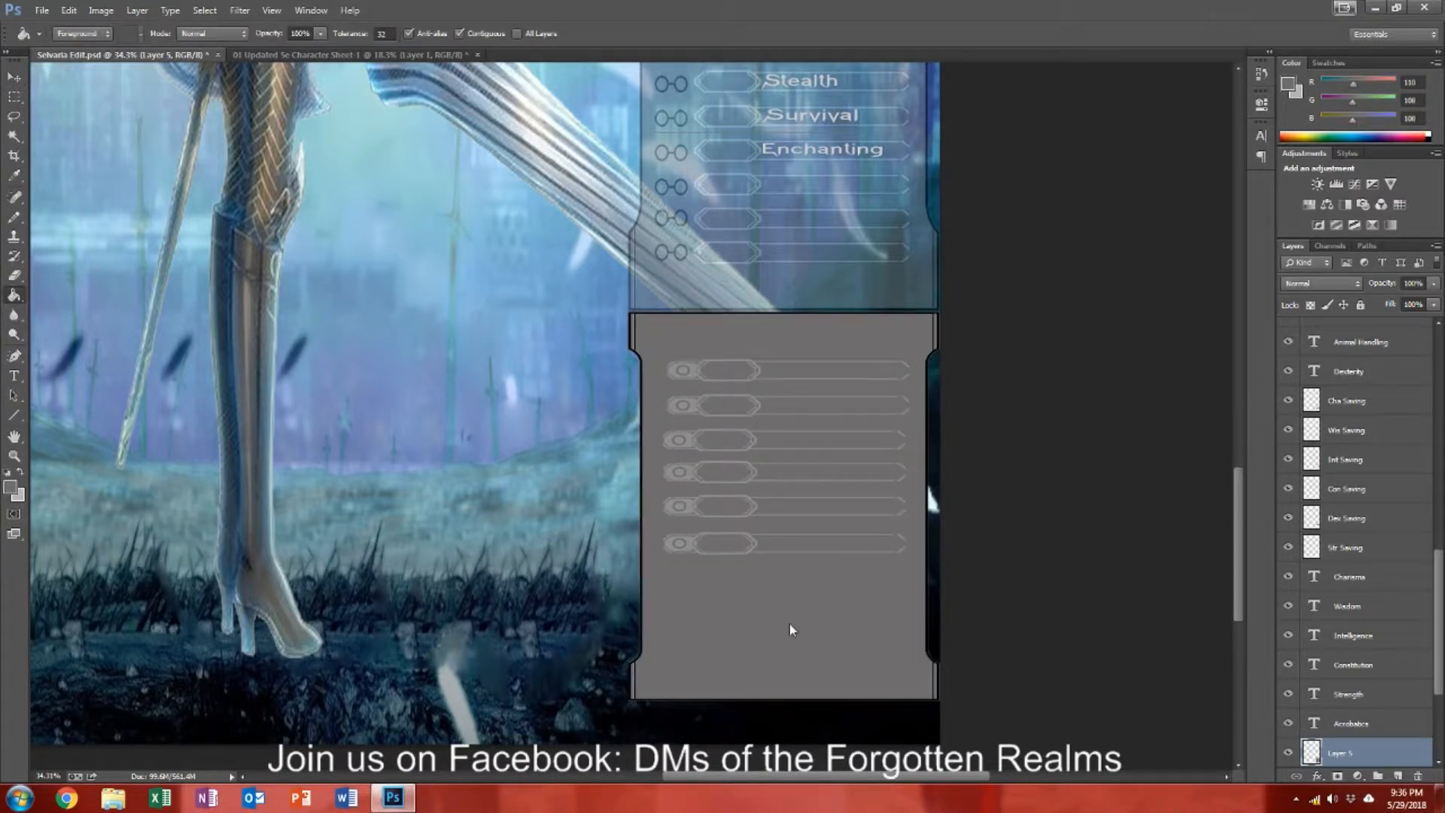
left_click(1415, 284)
type("49")
key("Return")
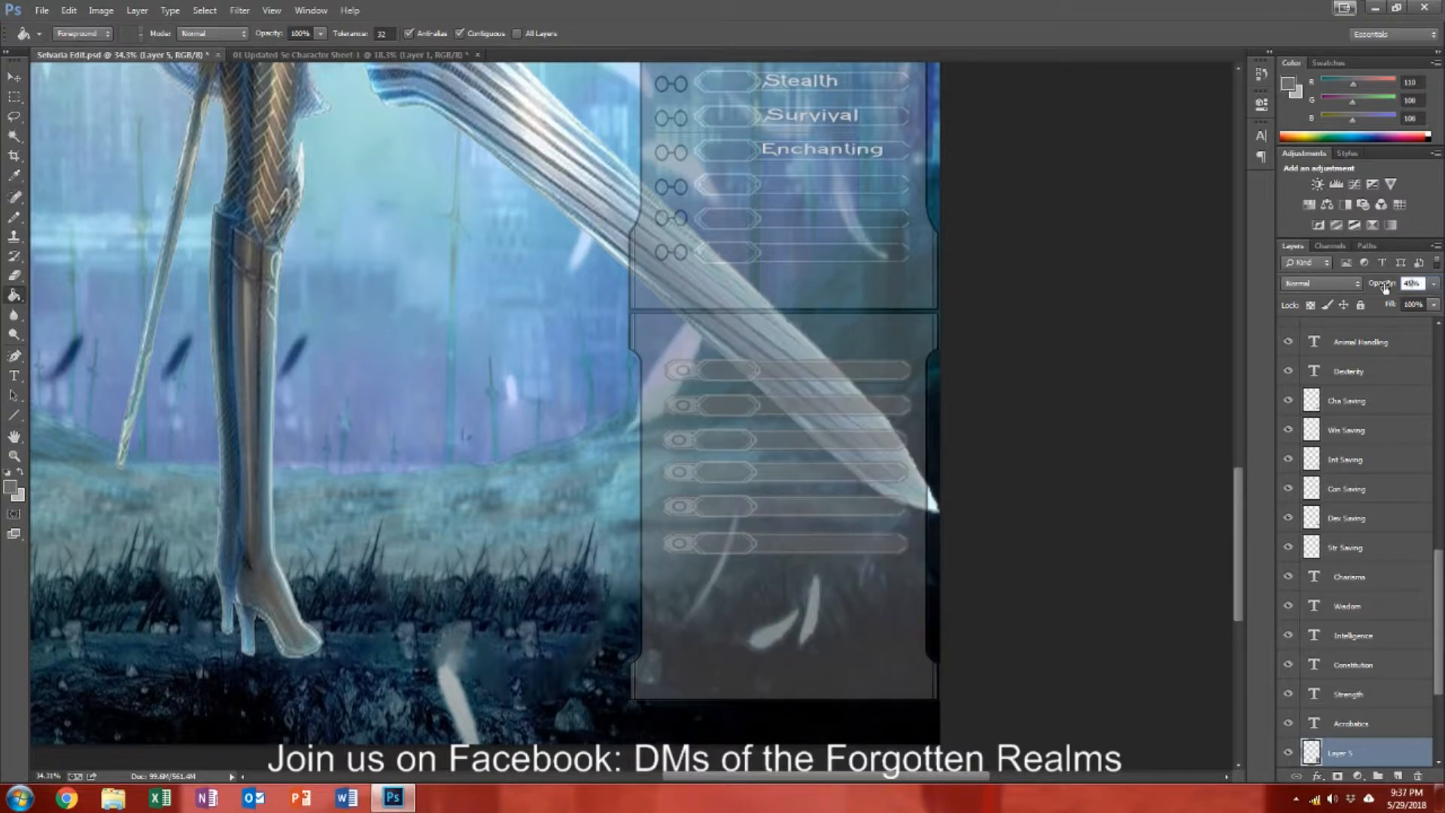
Step: Create a "Saving" text beside the character's legs using the lighter gray swatch color
left_click(13, 375)
left_click(356, 362)
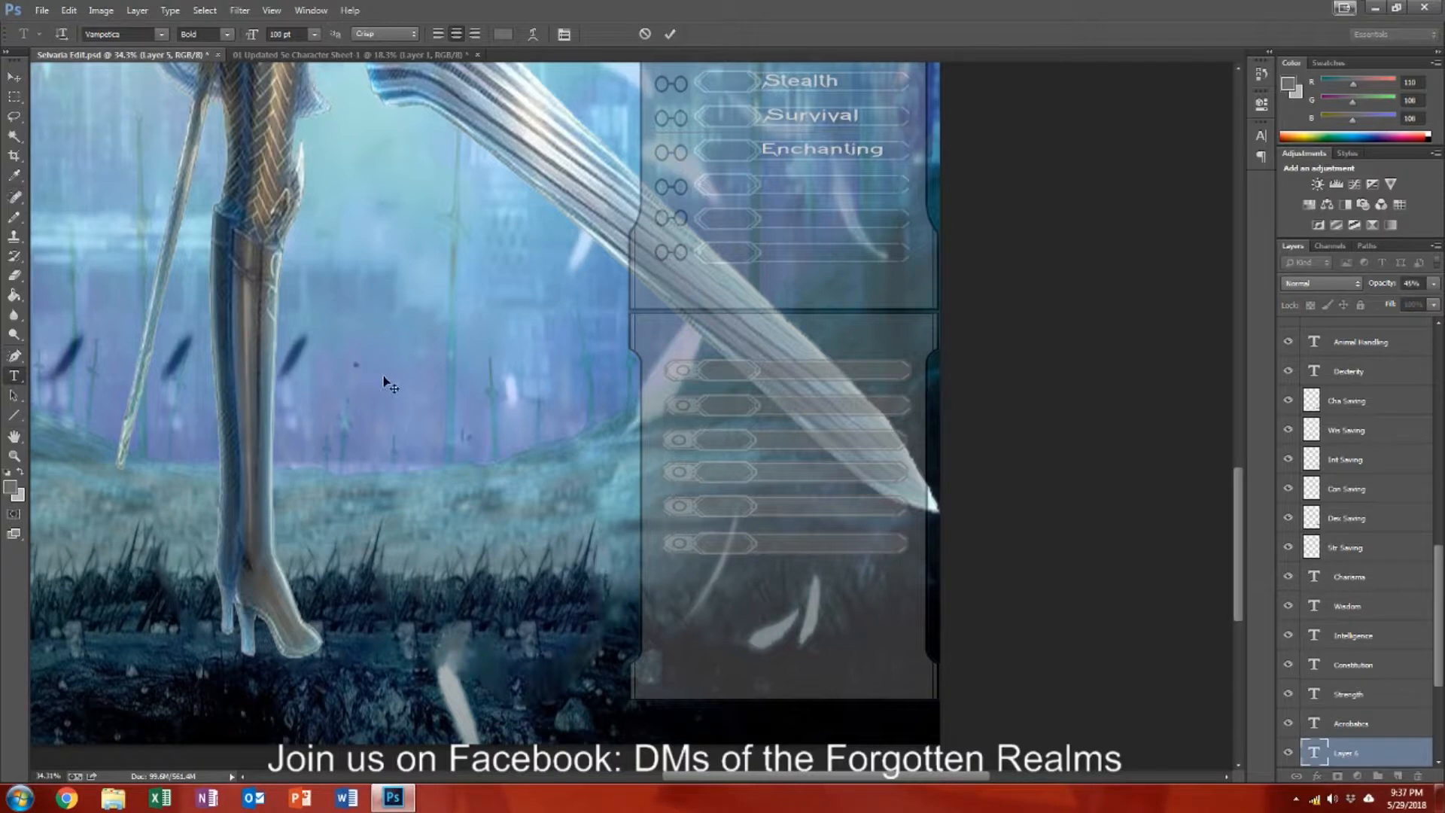
type("Saving")
key("BackSpace")
key("BackSpace")
key("BackSpace")
key("BackSpace")
type("i")
key("BackSpace")
left_click(21, 474)
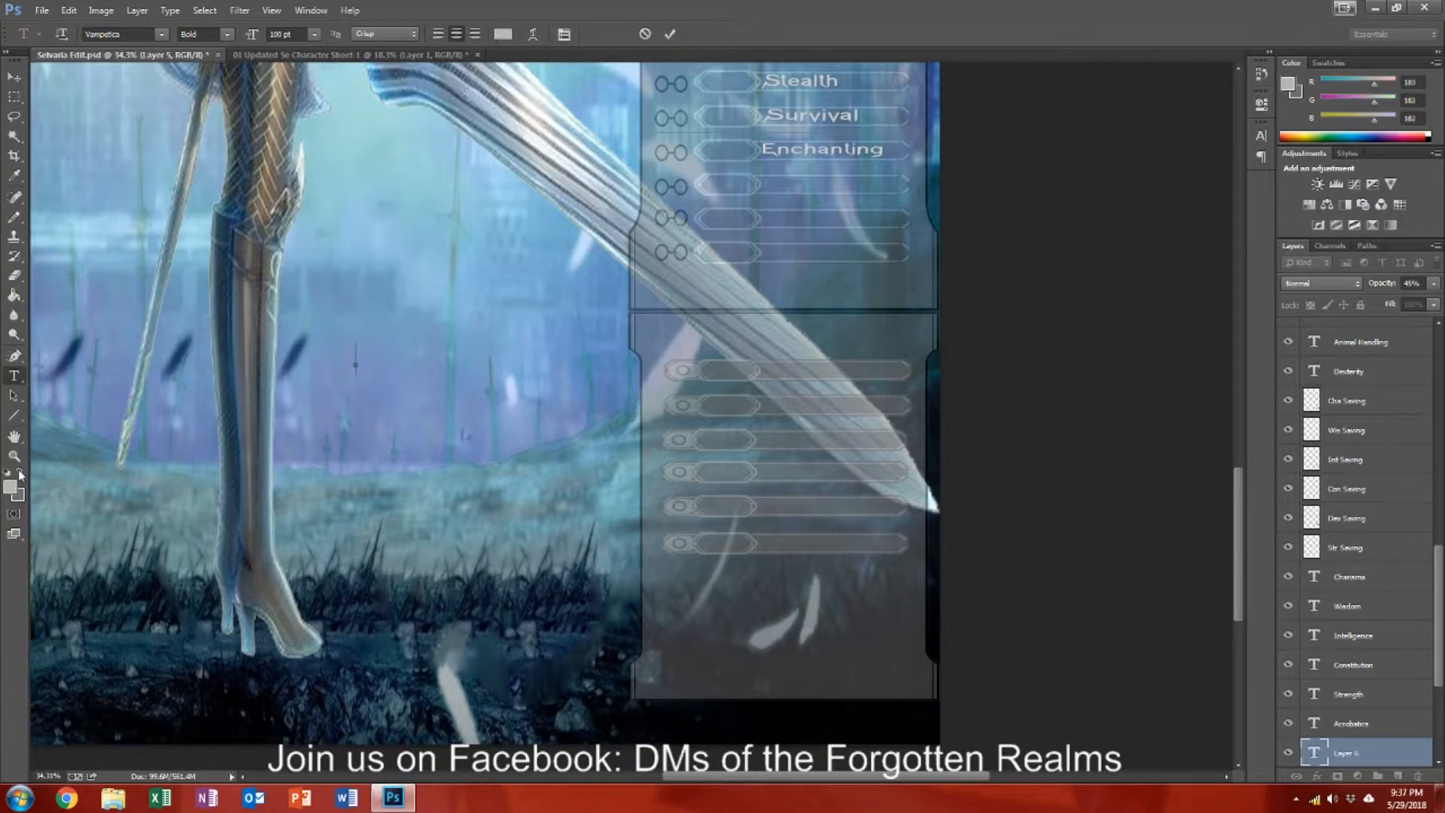
type("Saving")
Step: Recolor the whole "Saving" text to light gray #dedbdb
key("ctrl+a")
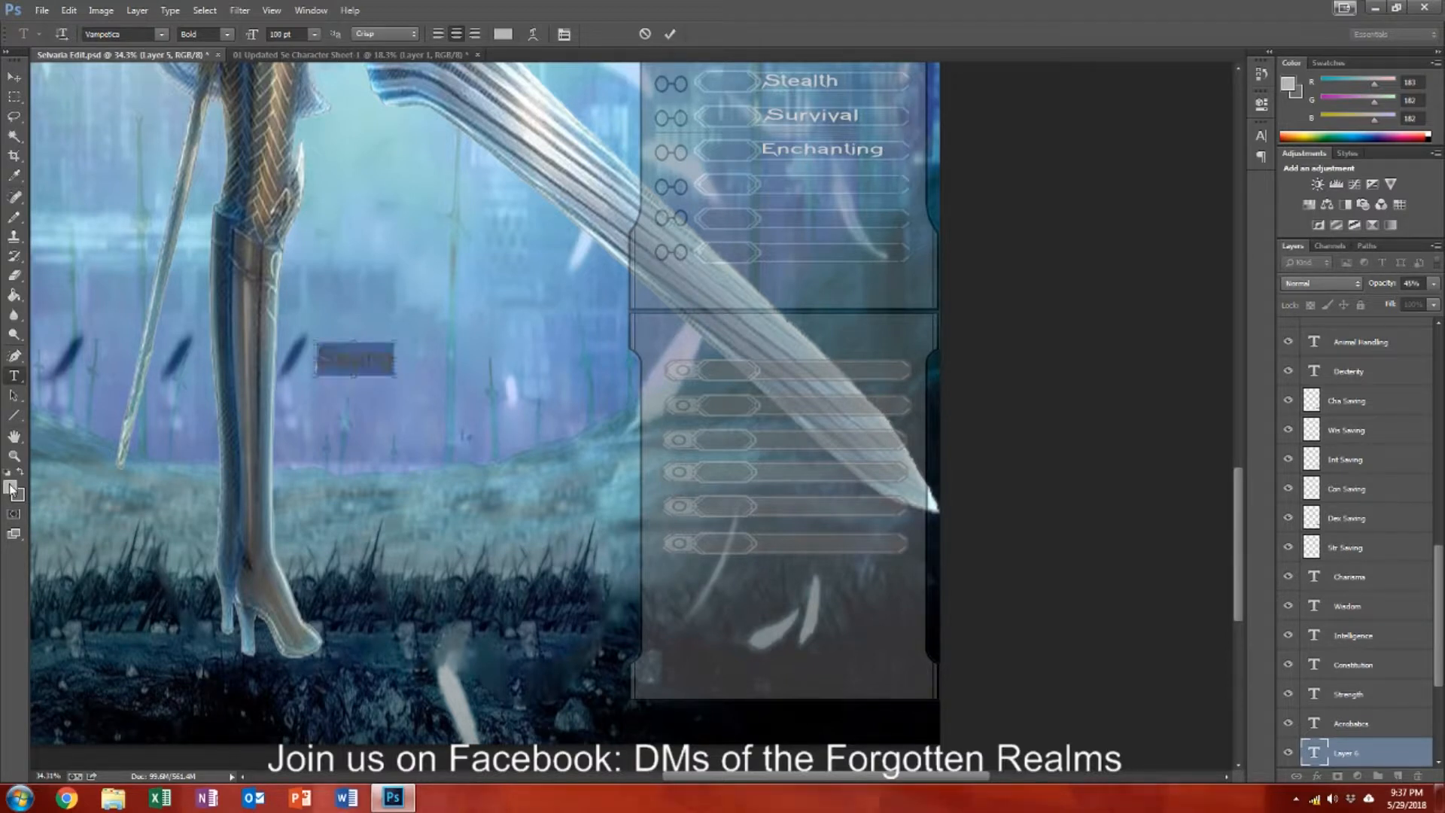
left_click(10, 486)
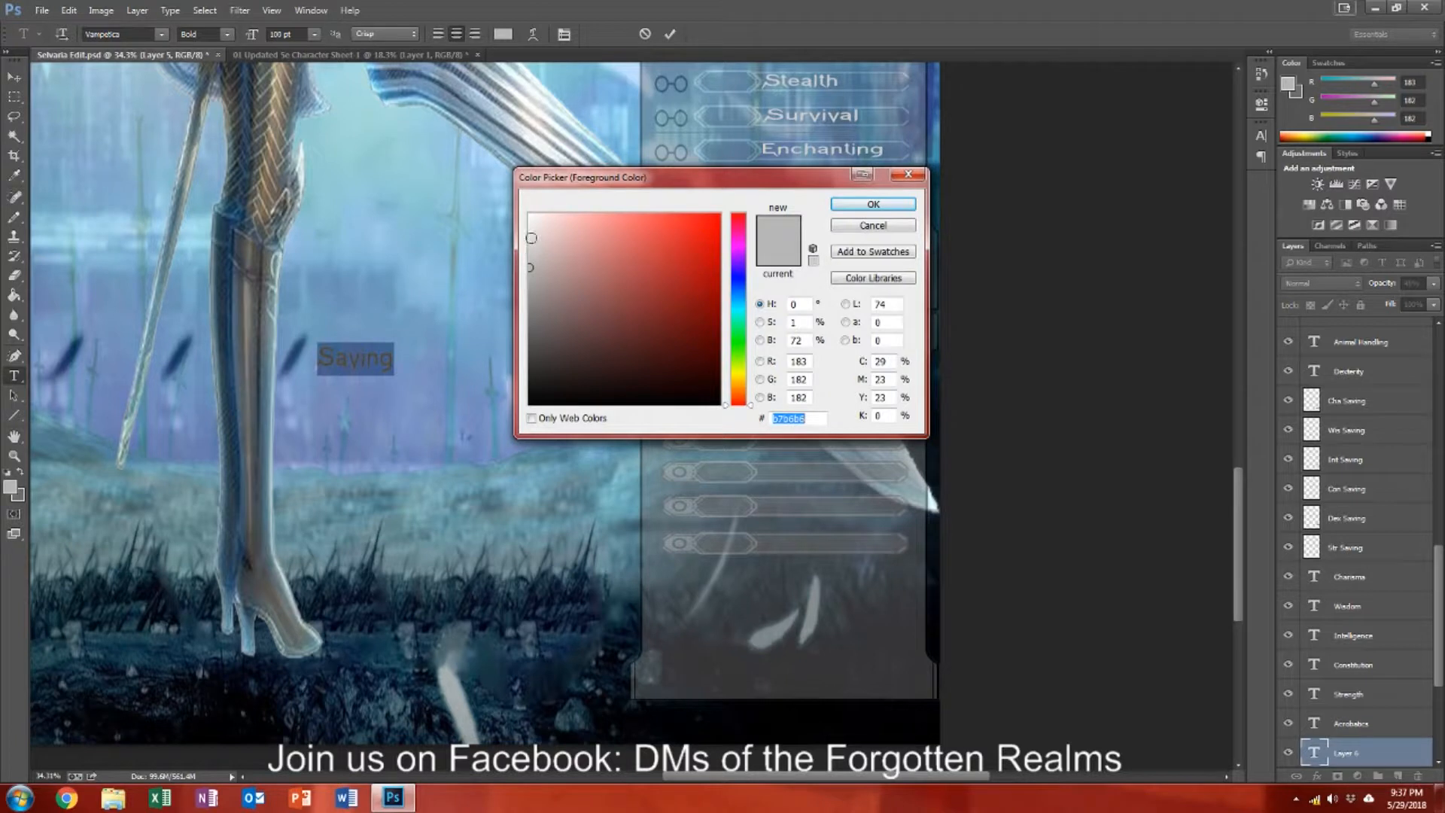
left_click(532, 237)
left_click(886, 205)
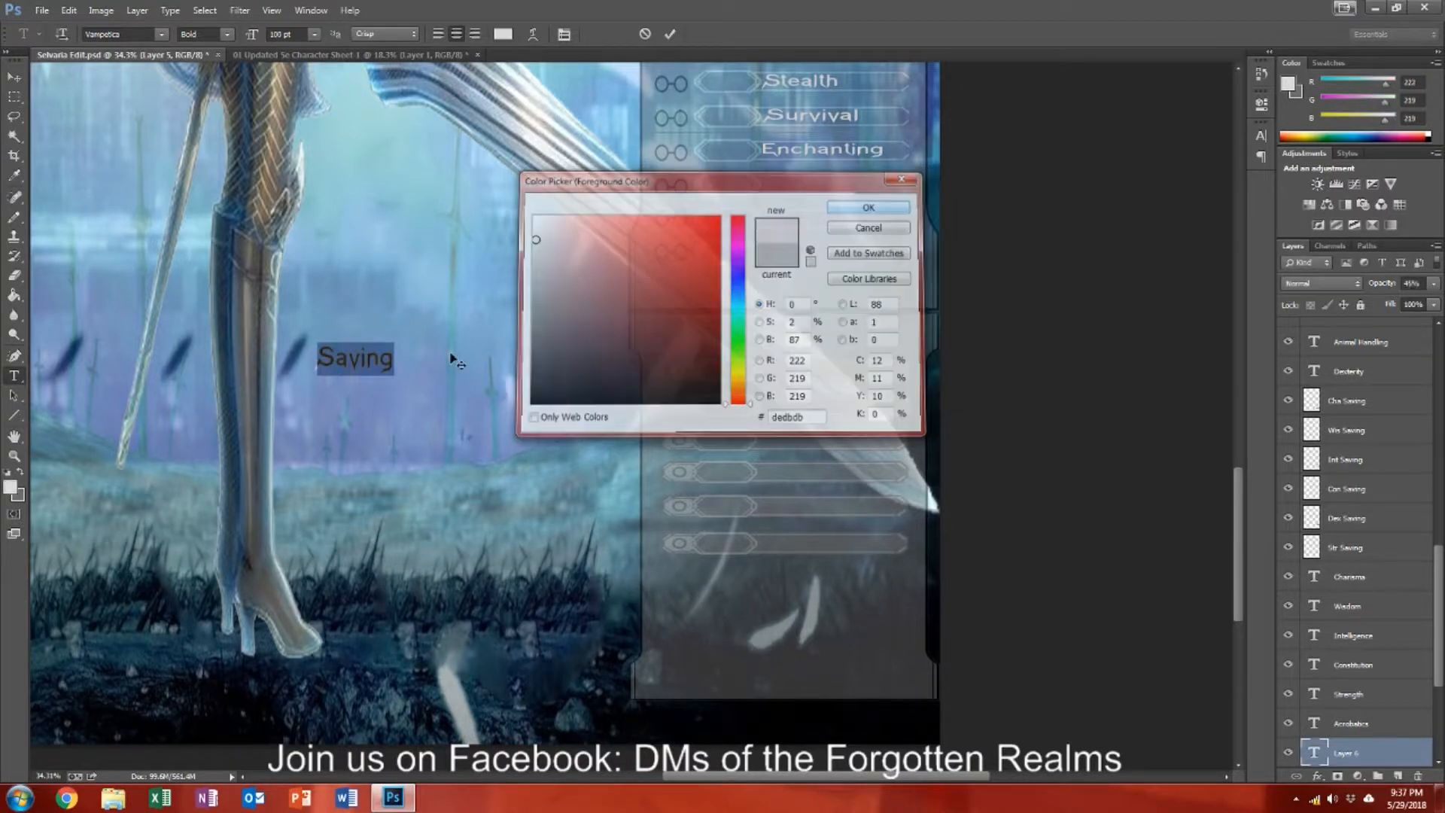
left_click(385, 361)
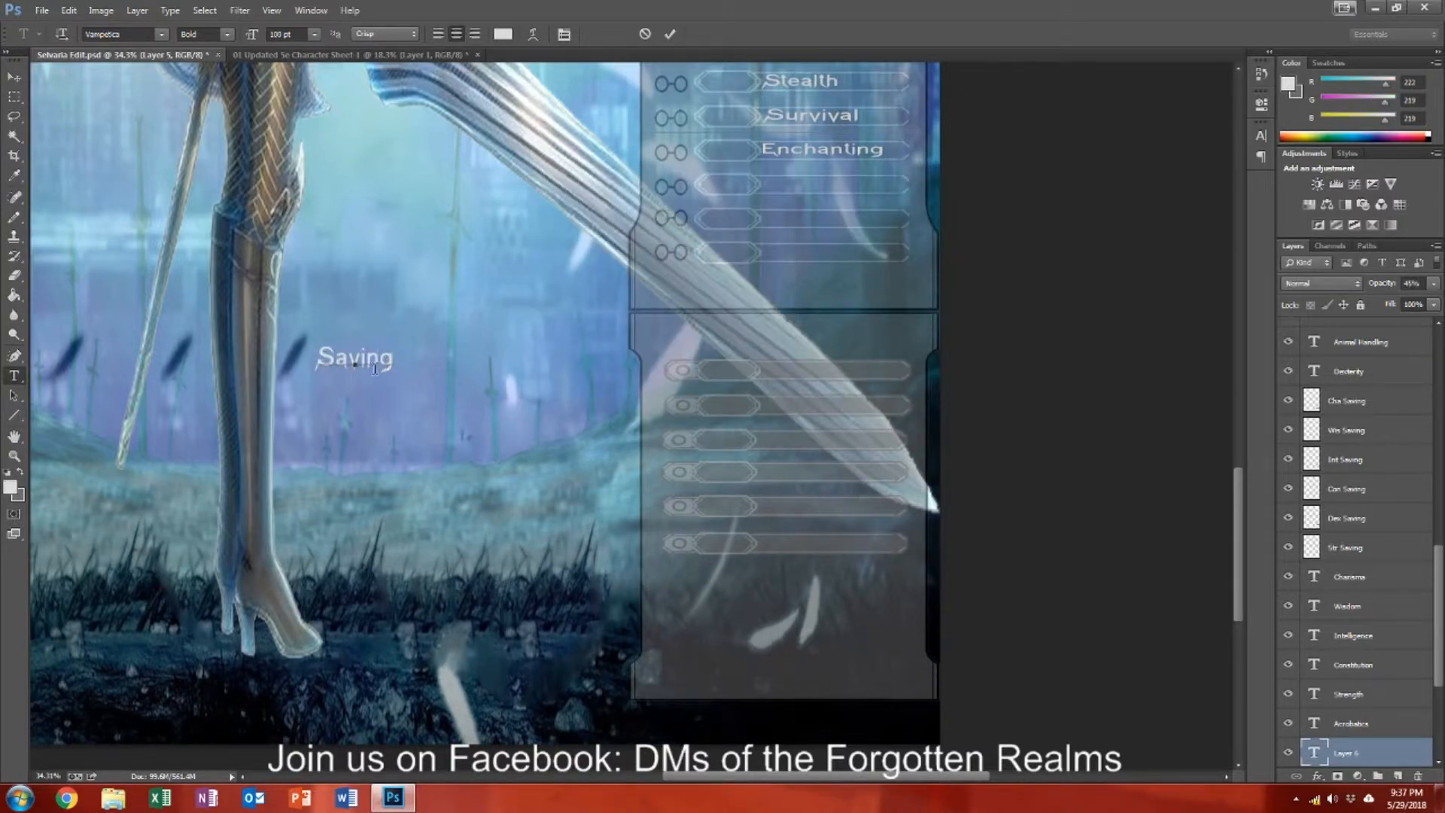
Step: Move the "Saving" text to the head of the skills list and replace its wording with "Skills"
scroll(510, 361, "up", 5)
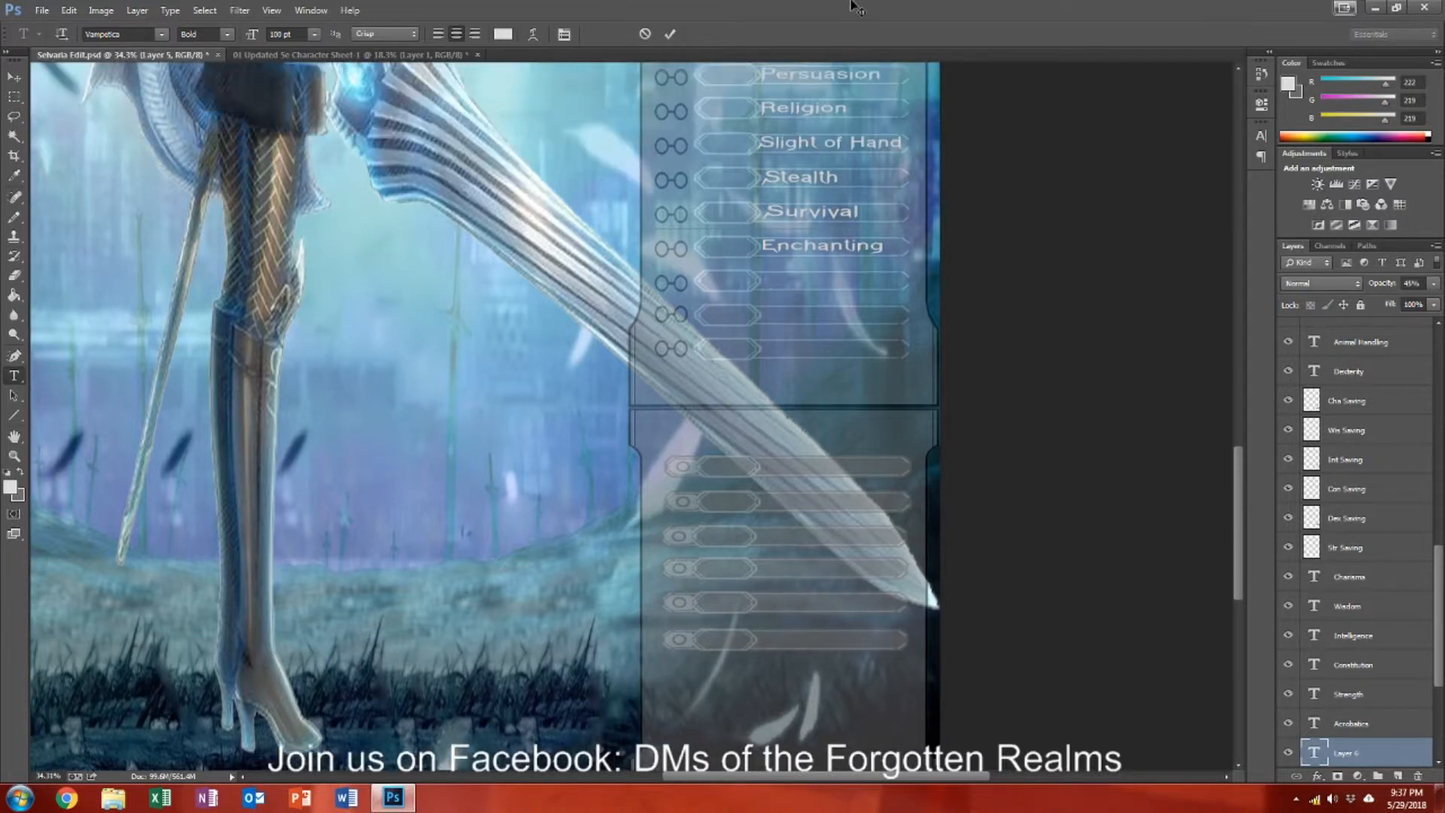
scroll(511, 361, "up", 12)
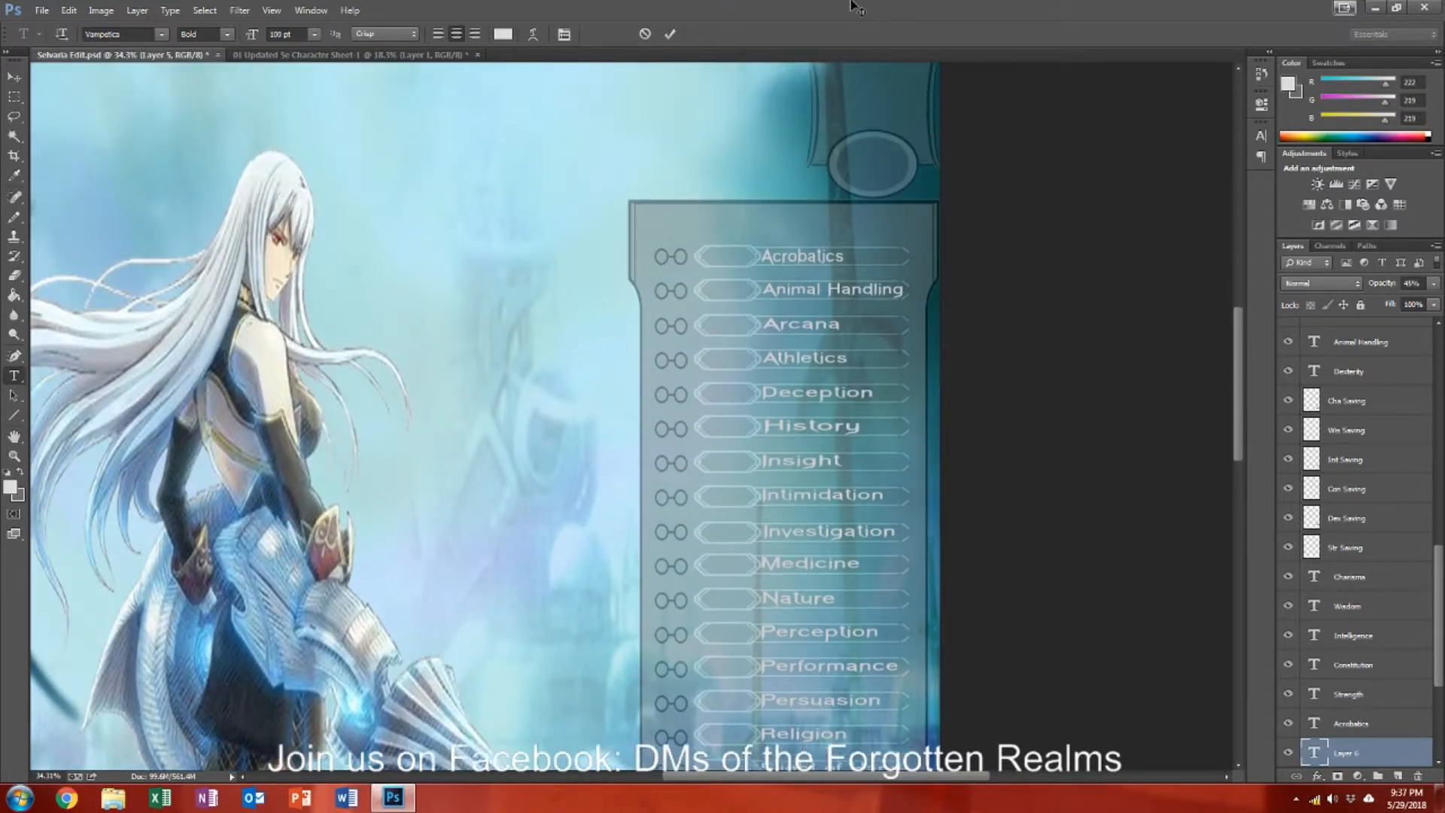
left_click_drag(851, 3, 788, 290)
double_click(783, 264)
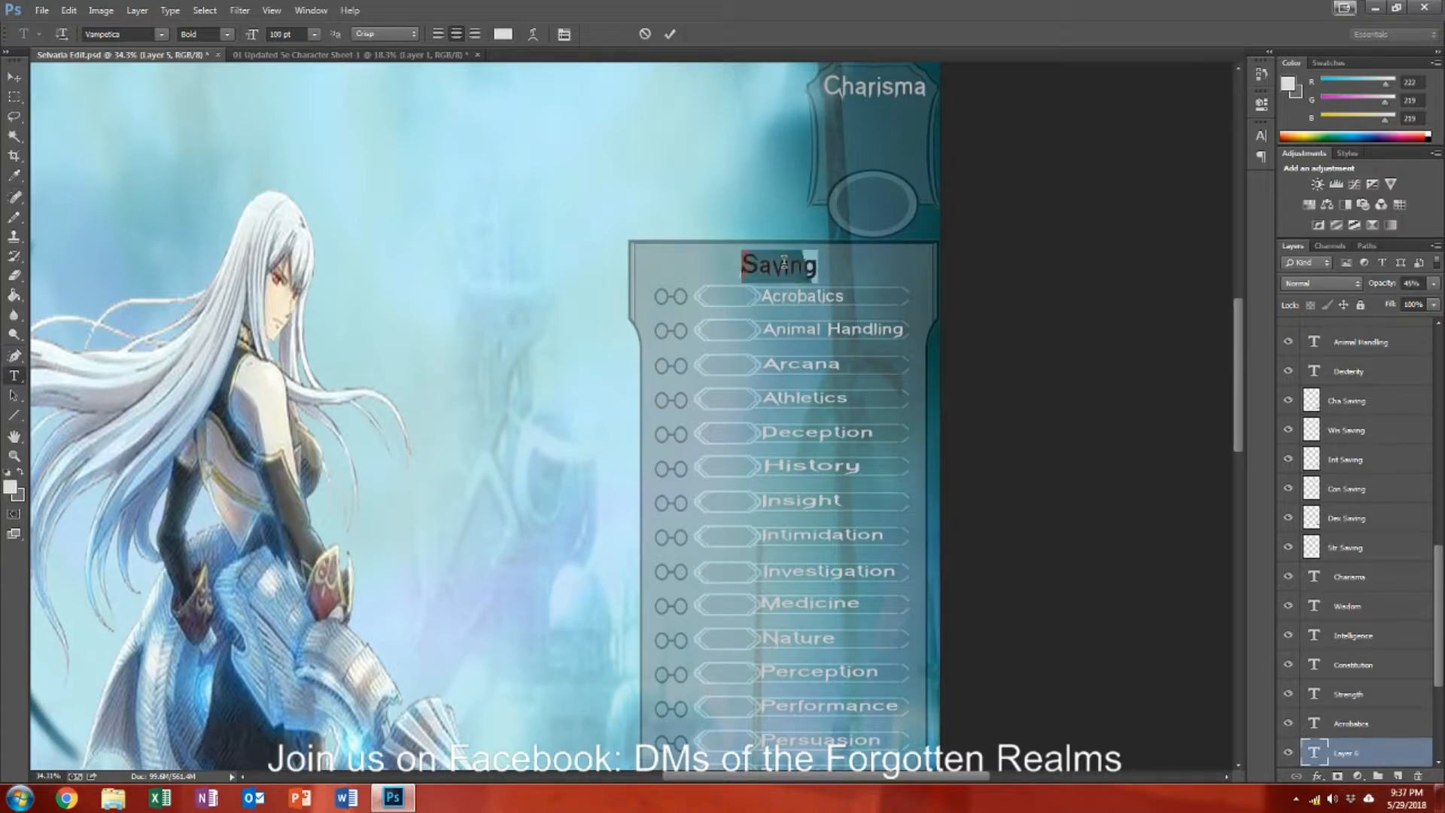
type("Skill")
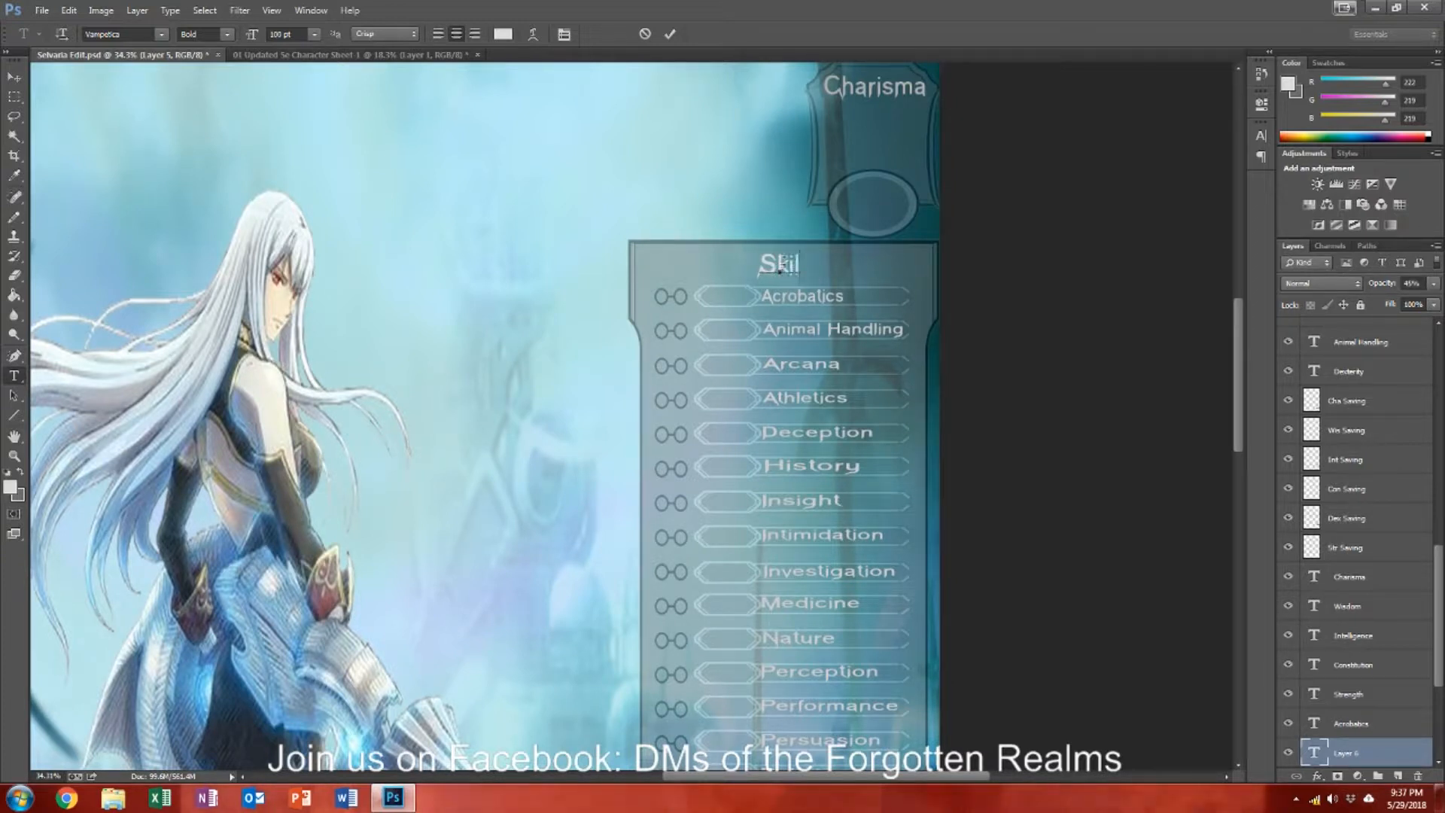
type("s")
Step: Try stretching the "Skills" heading across the width of the skills panel, then delete its layer
key("ctrl")
left_click_drag(749, 270, 676, 267)
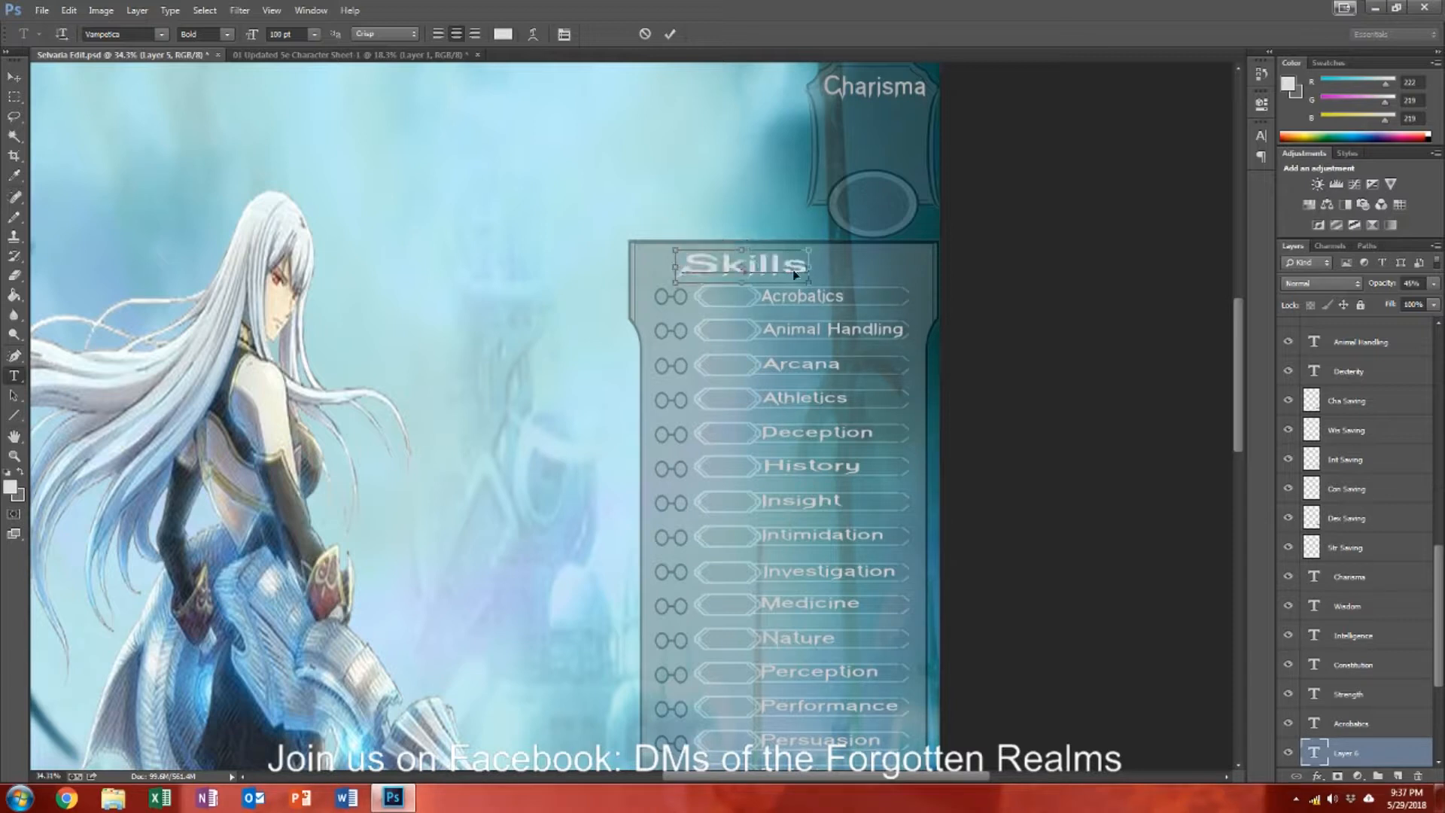
left_click_drag(811, 269, 900, 271)
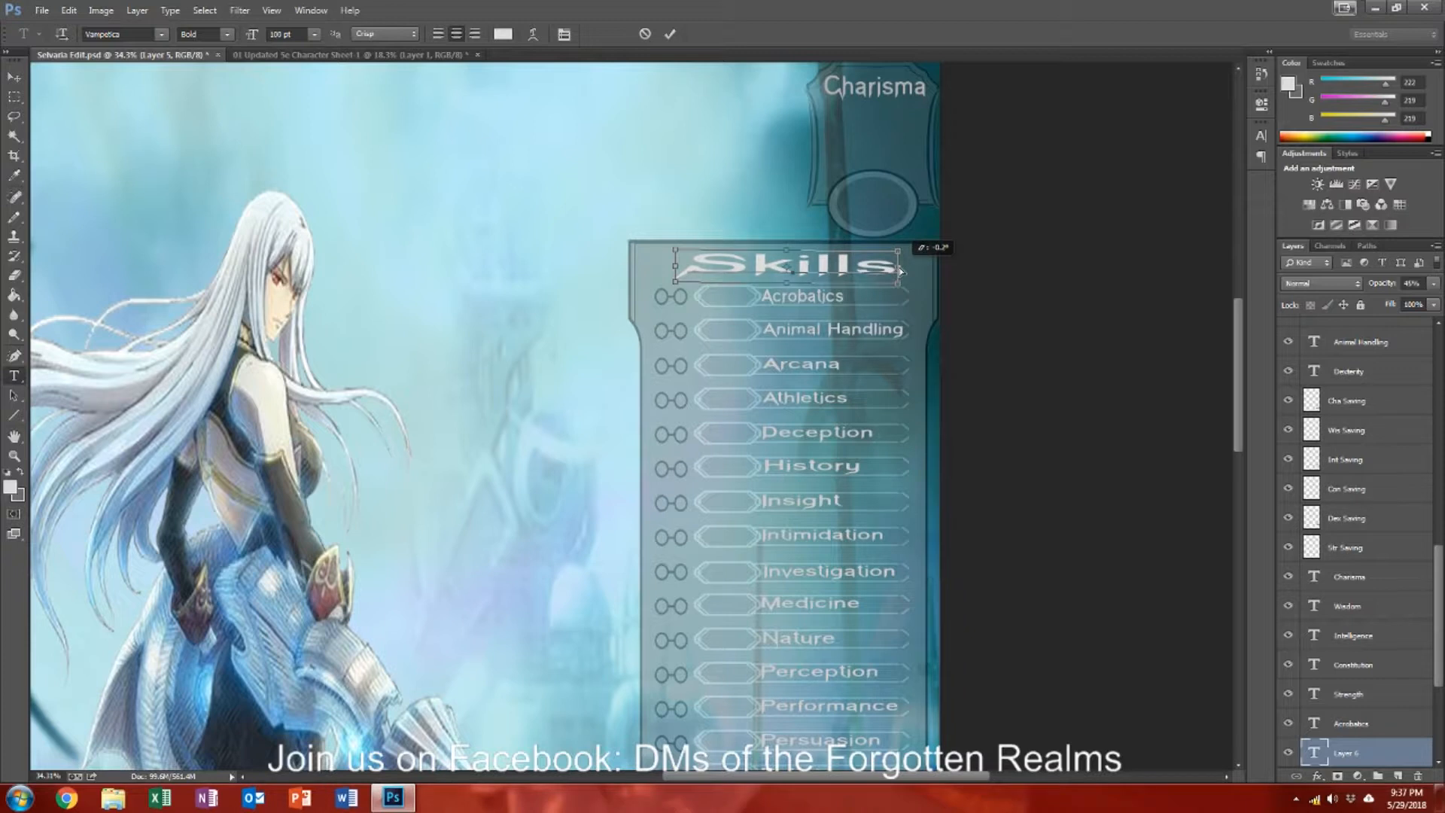
left_click_drag(901, 271, 901, 273)
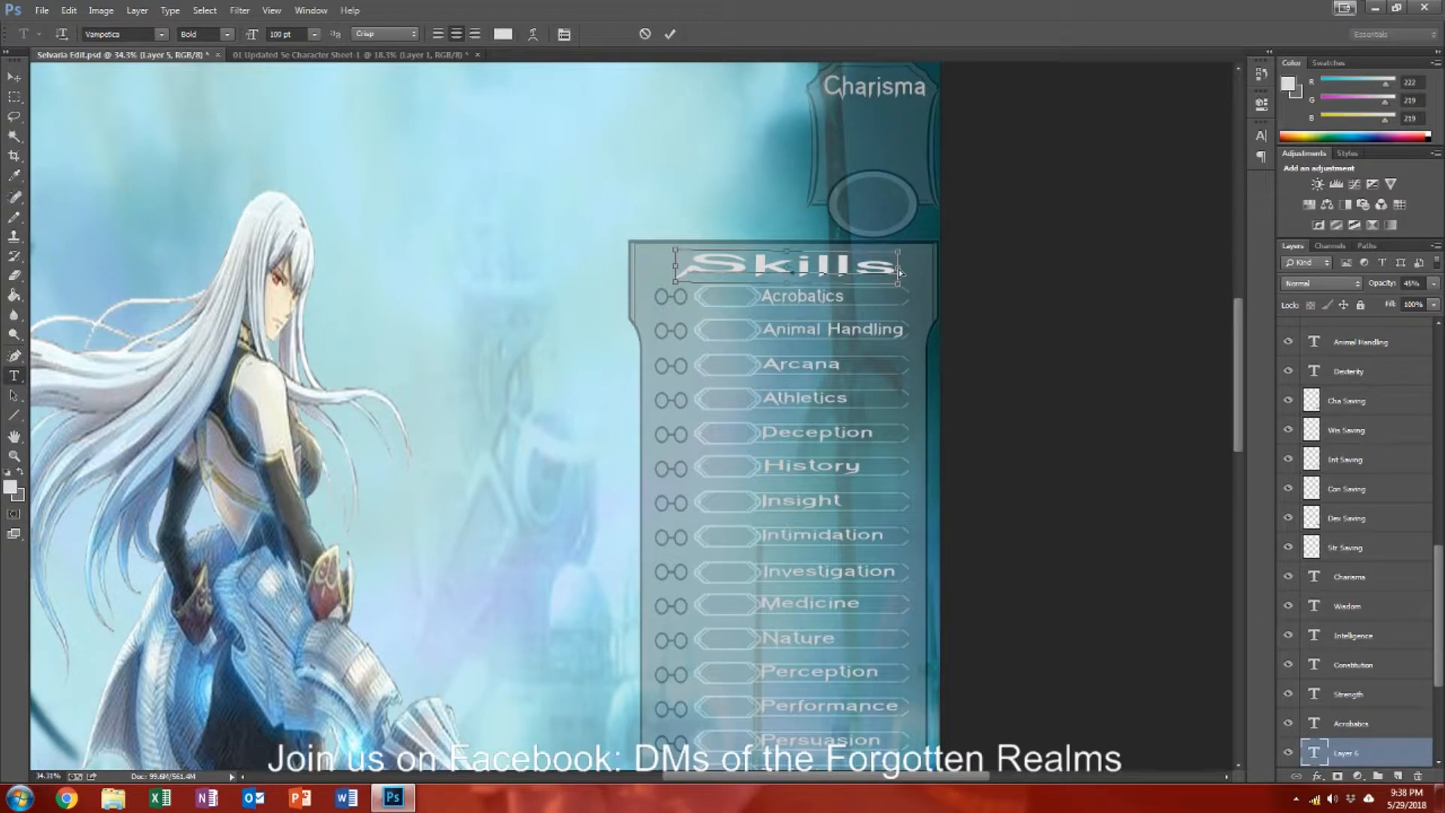
left_click_drag(901, 267, 905, 273)
key("Return")
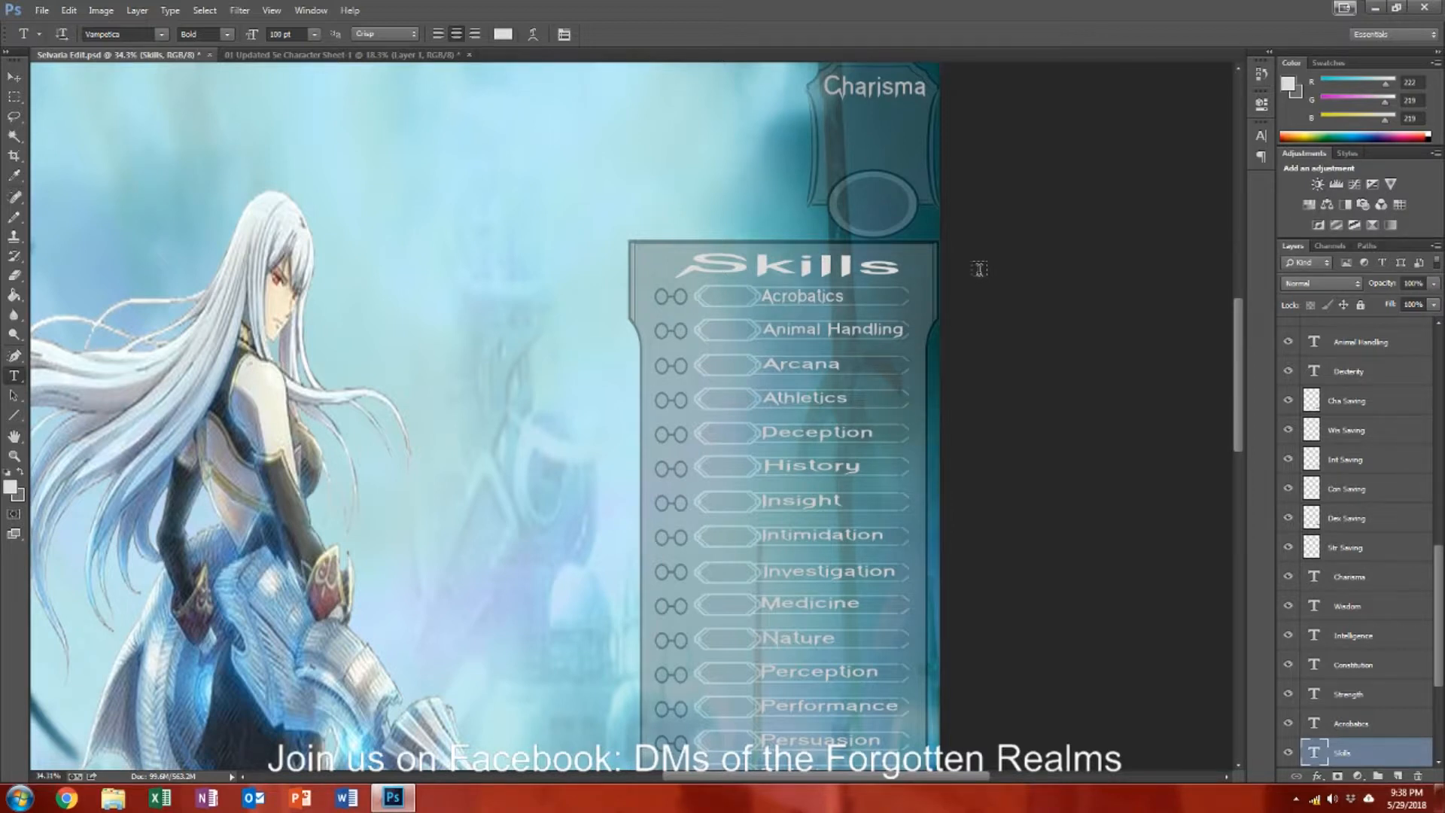
key("Delete")
Step: Add a new "Skills" text and move it to the head of the skills panel above Acrobatics
left_click(398, 317)
type("Skills")
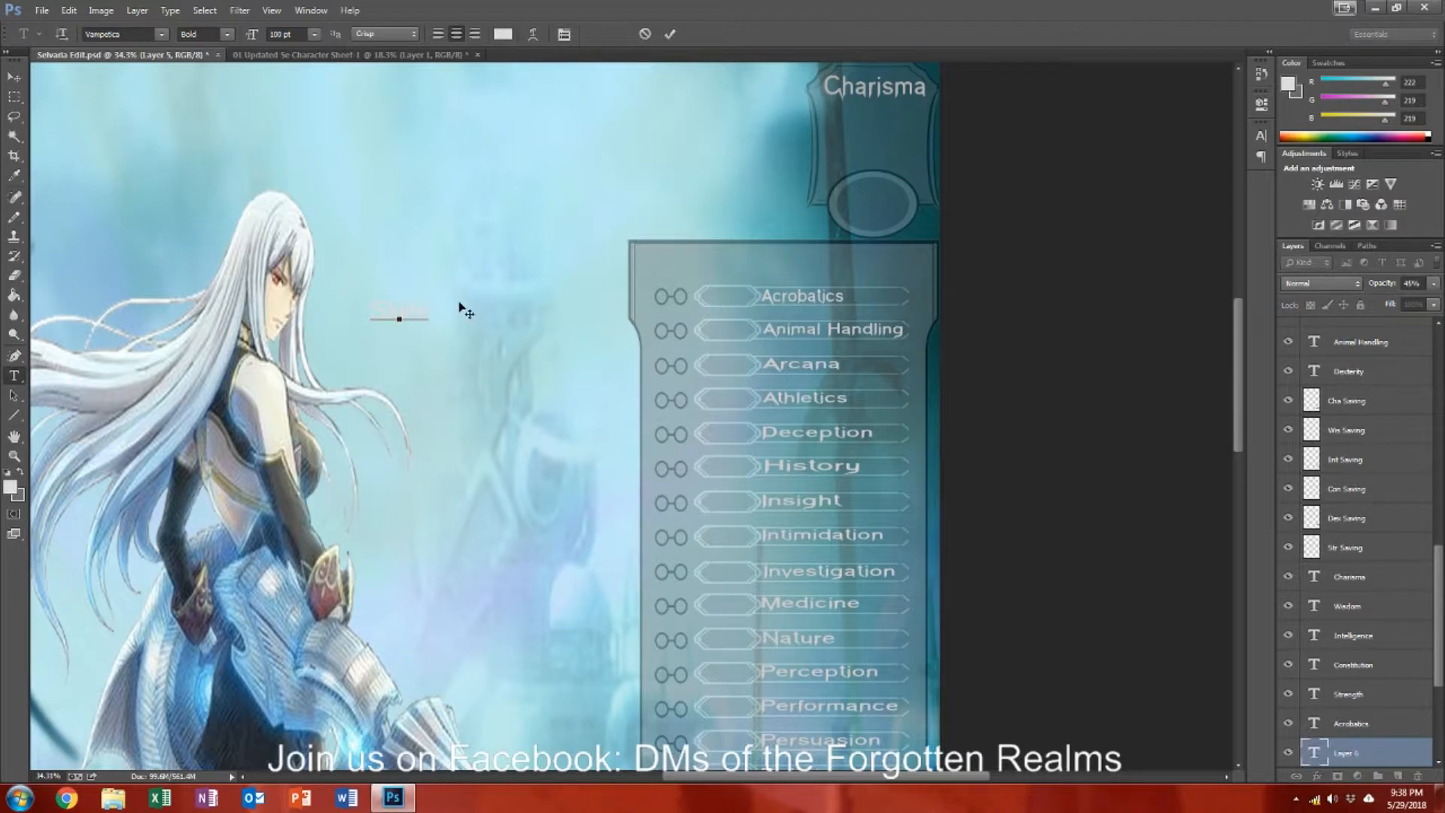
left_click_drag(414, 338, 809, 300)
Step: Stretch the "Skills" heading horizontally across the skills panel and nudge it slightly up from the Acrobatics row
key("ctrl")
left_click_drag(825, 276, 892, 272)
left_click_drag(901, 273, 903, 277)
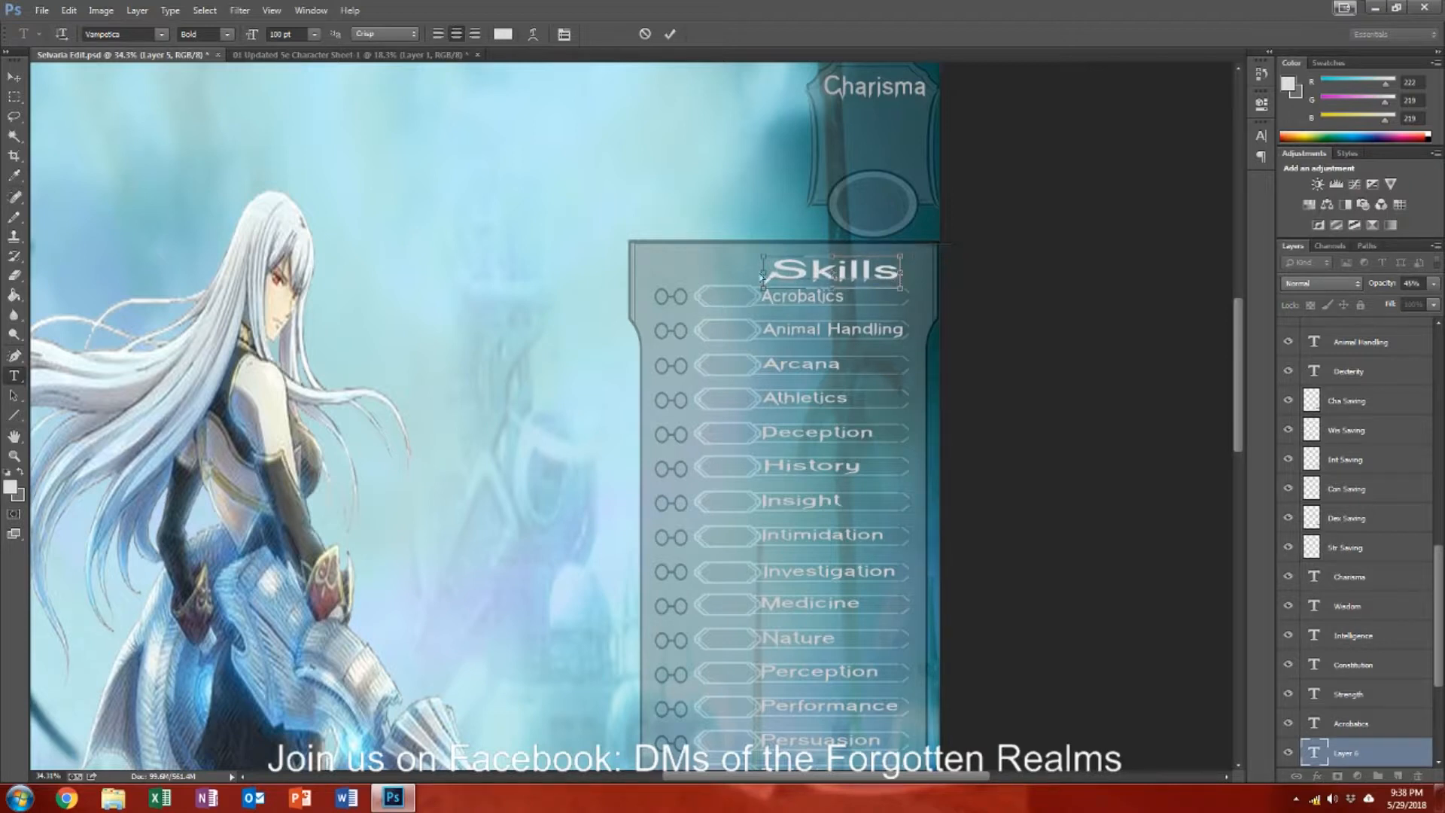
left_click_drag(760, 275, 655, 276)
key("Return")
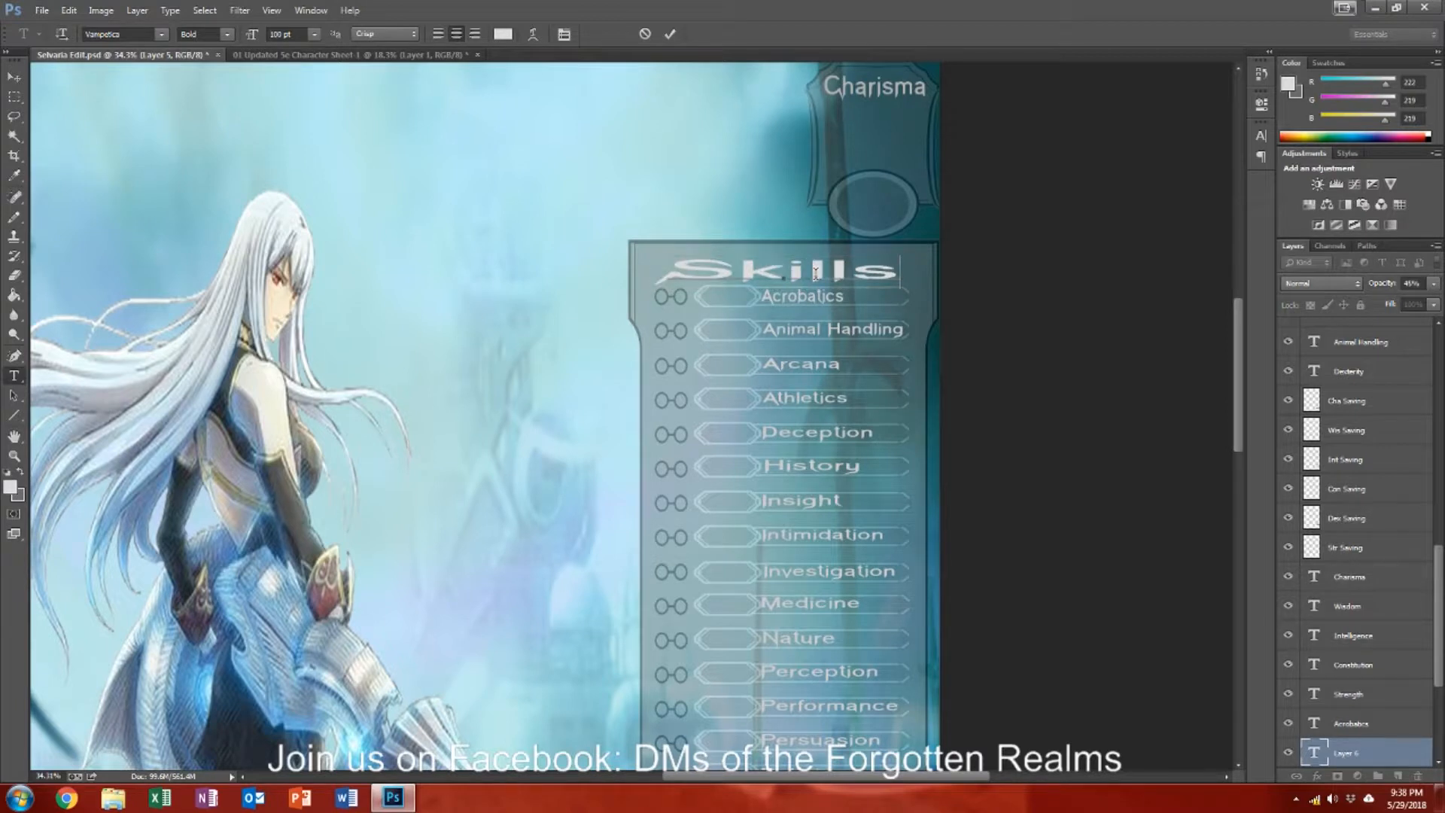
left_click(815, 273)
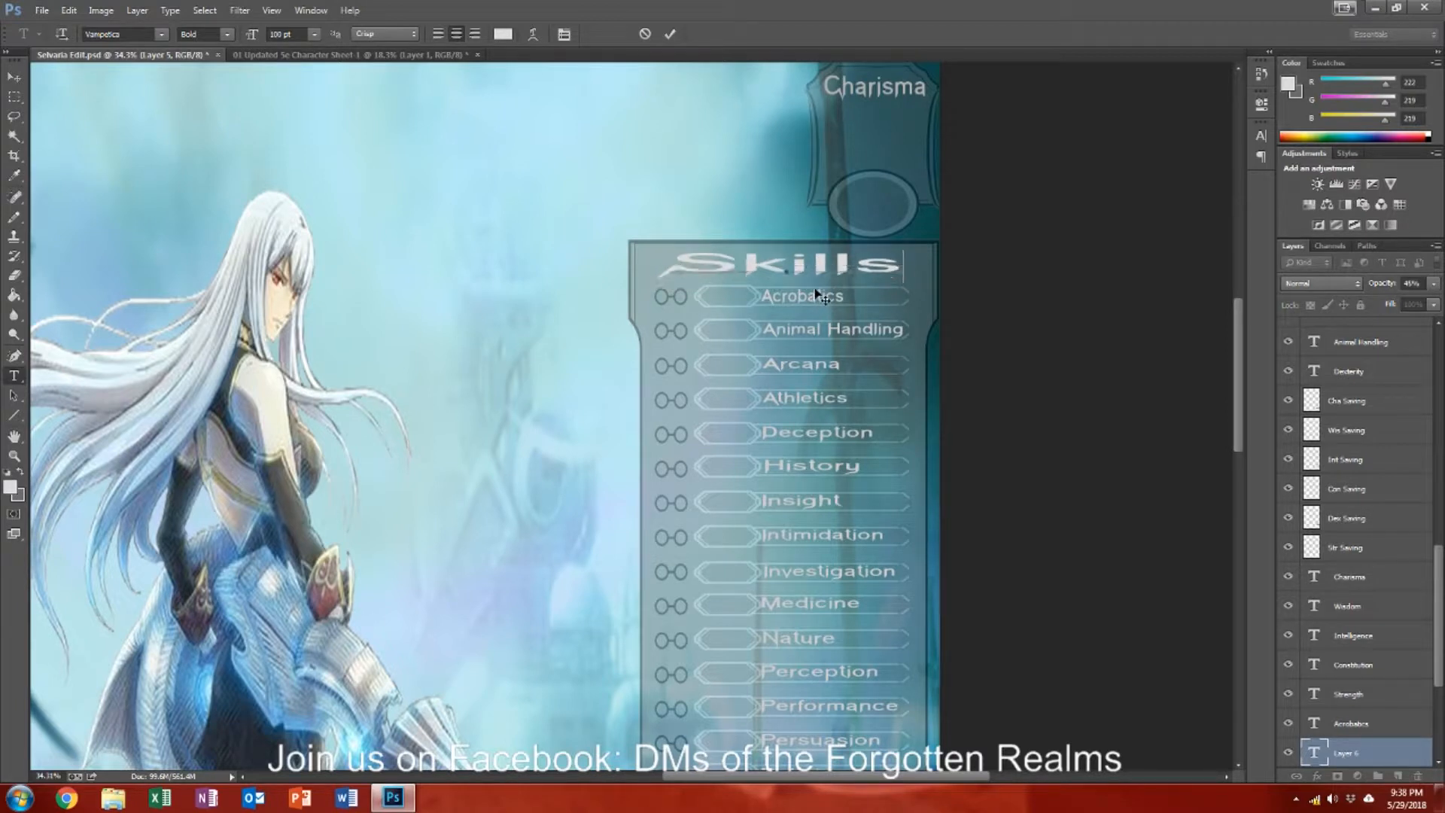
key("ctrl+Return")
Step: Narrow the "Skills" heading from both sides so it sits centered above the skills list
scroll(442, 326, "right", 2)
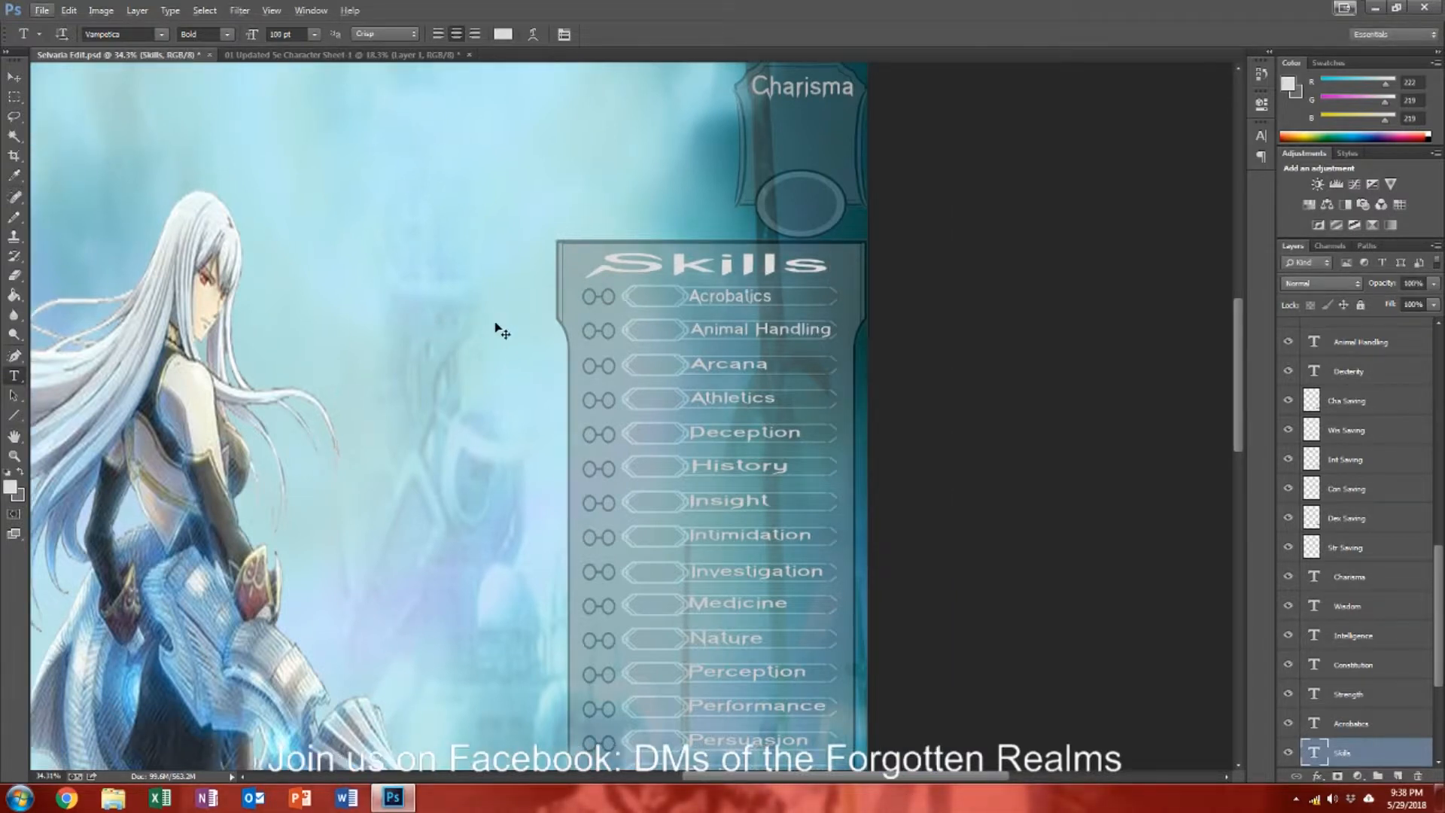
scroll(500, 332, "right", 2)
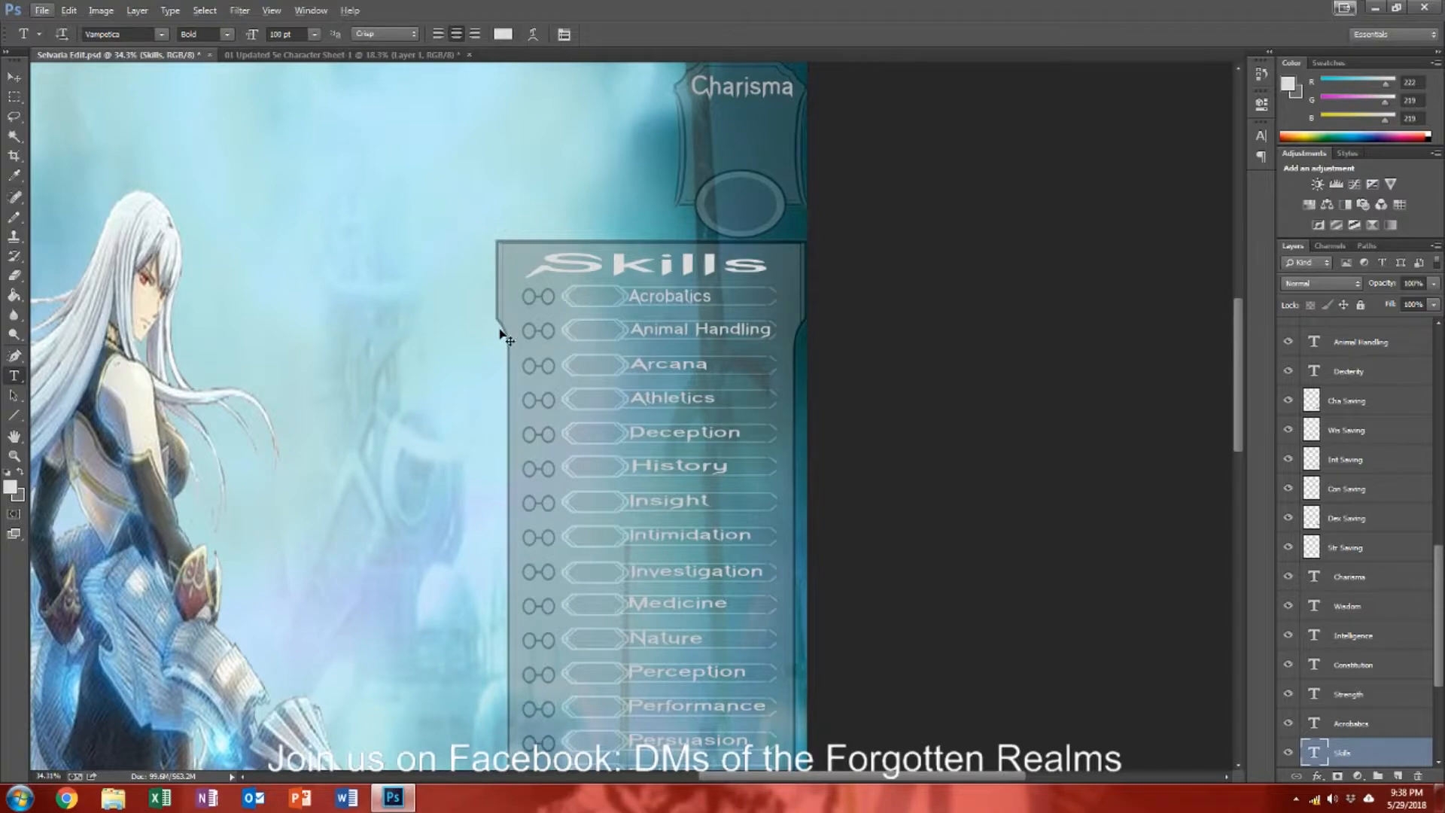
scroll(499, 326, "down", 3)
scroll(499, 329, "down", 2)
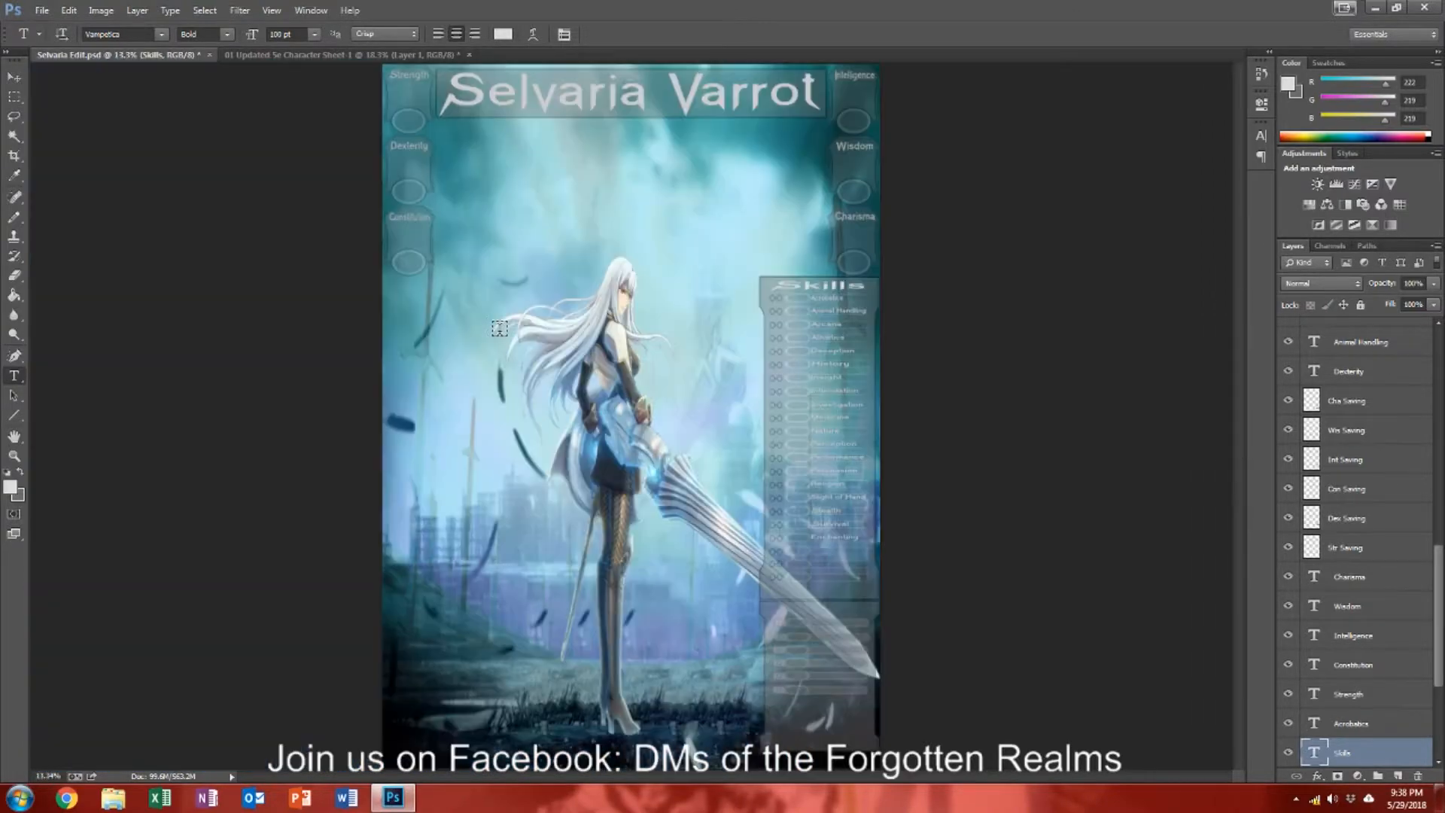
scroll(833, 294, "up", 3)
scroll(832, 293, "up", 1)
left_click(824, 280)
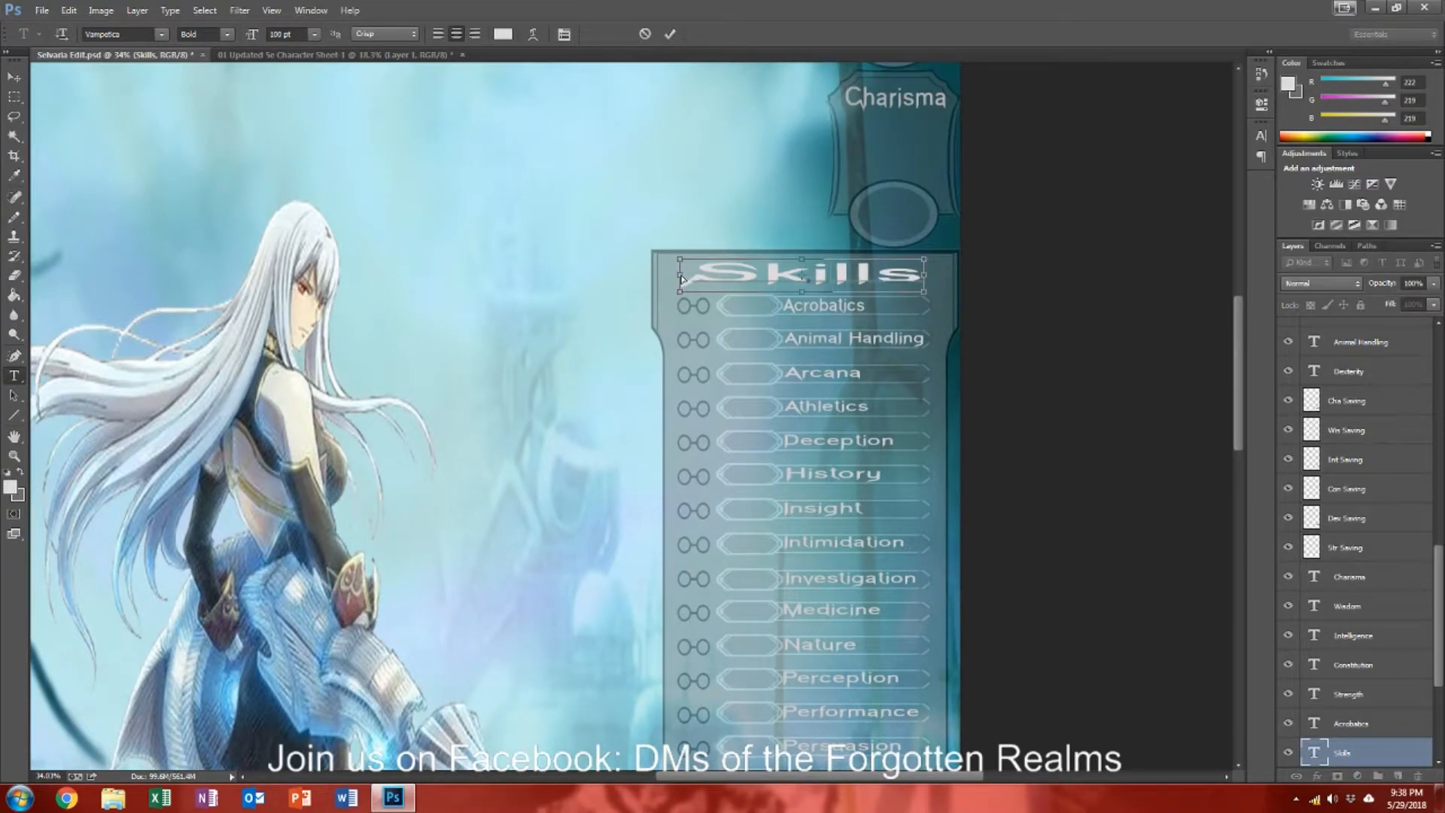
left_click_drag(681, 280, 734, 278)
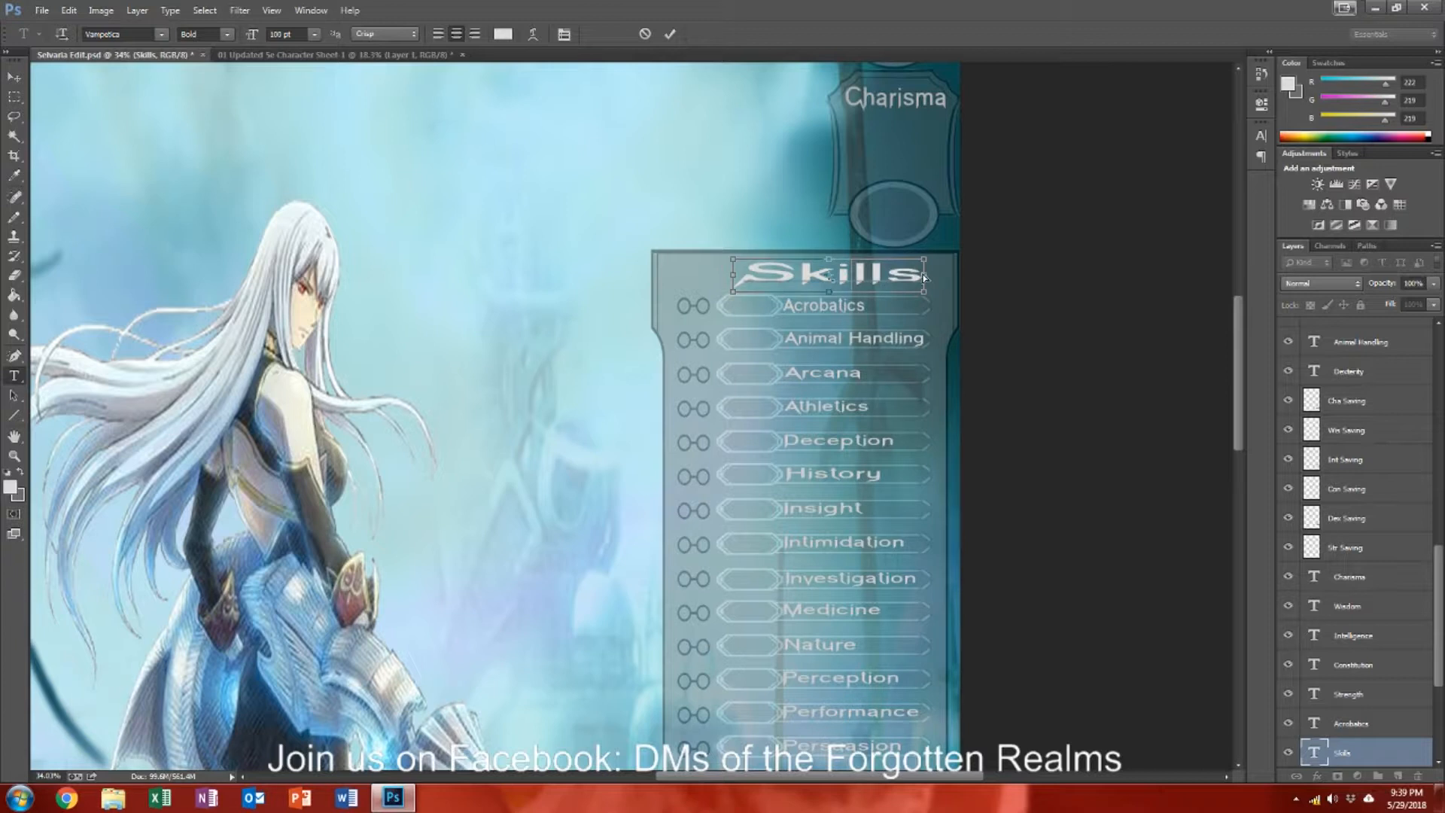
left_click_drag(926, 278, 871, 279)
key("Return")
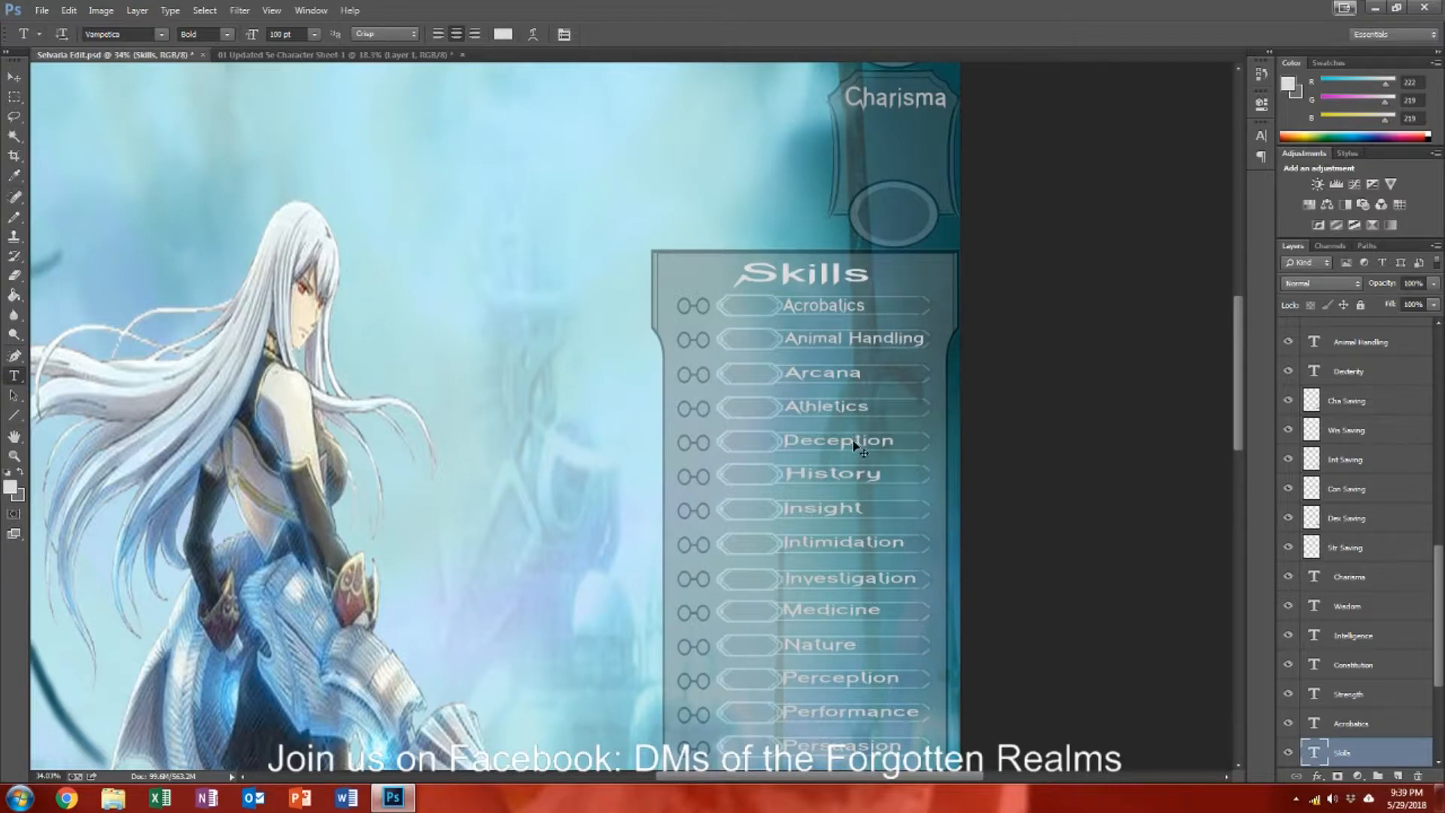
Step: Add a "Saving Throws" heading centered in the saving throws panel above the first saving bar
scroll(850, 444, "down", 3)
scroll(845, 443, "down", 3)
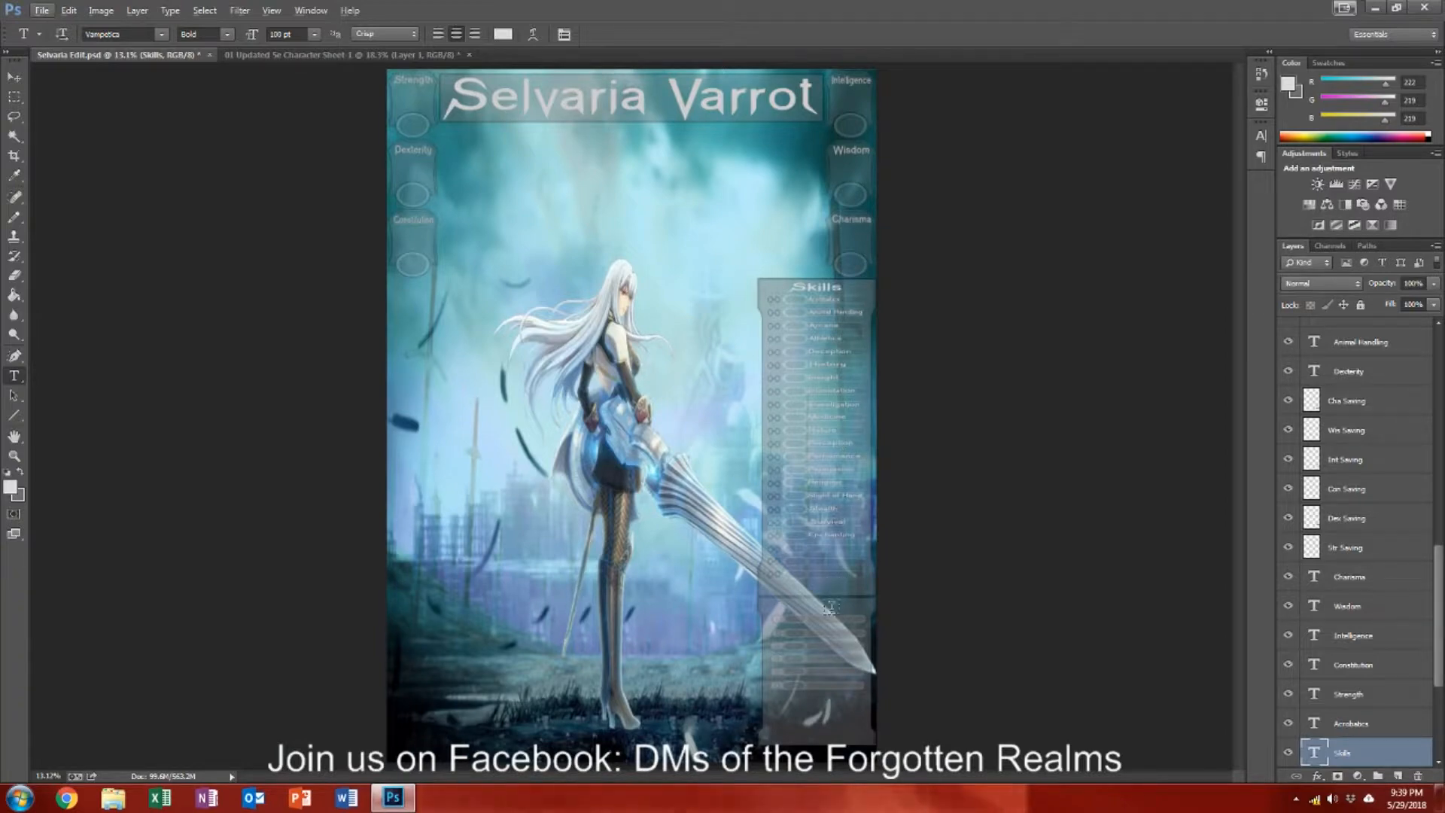
scroll(833, 623, "up", 5)
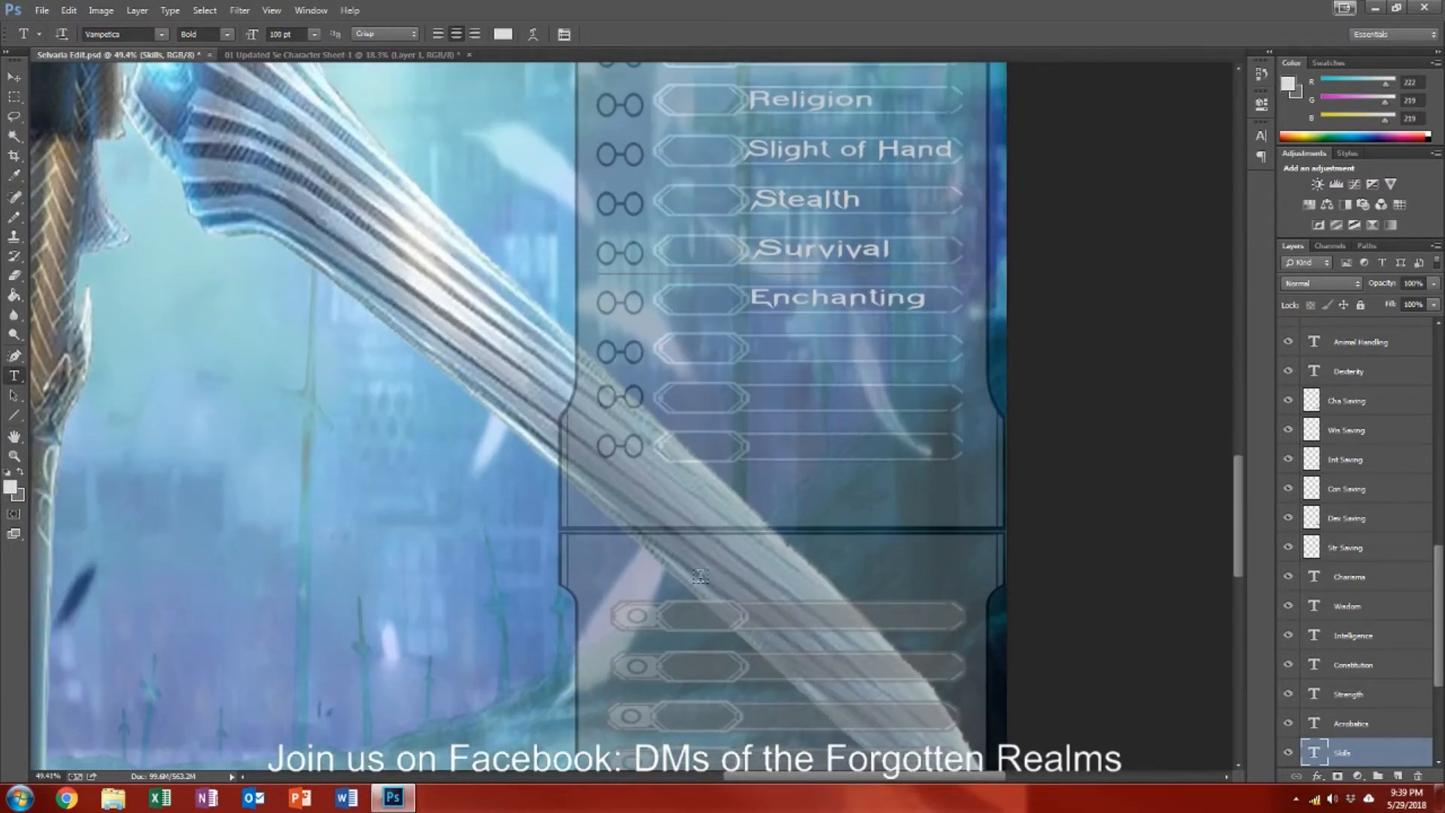
left_click(697, 572)
type("Sav")
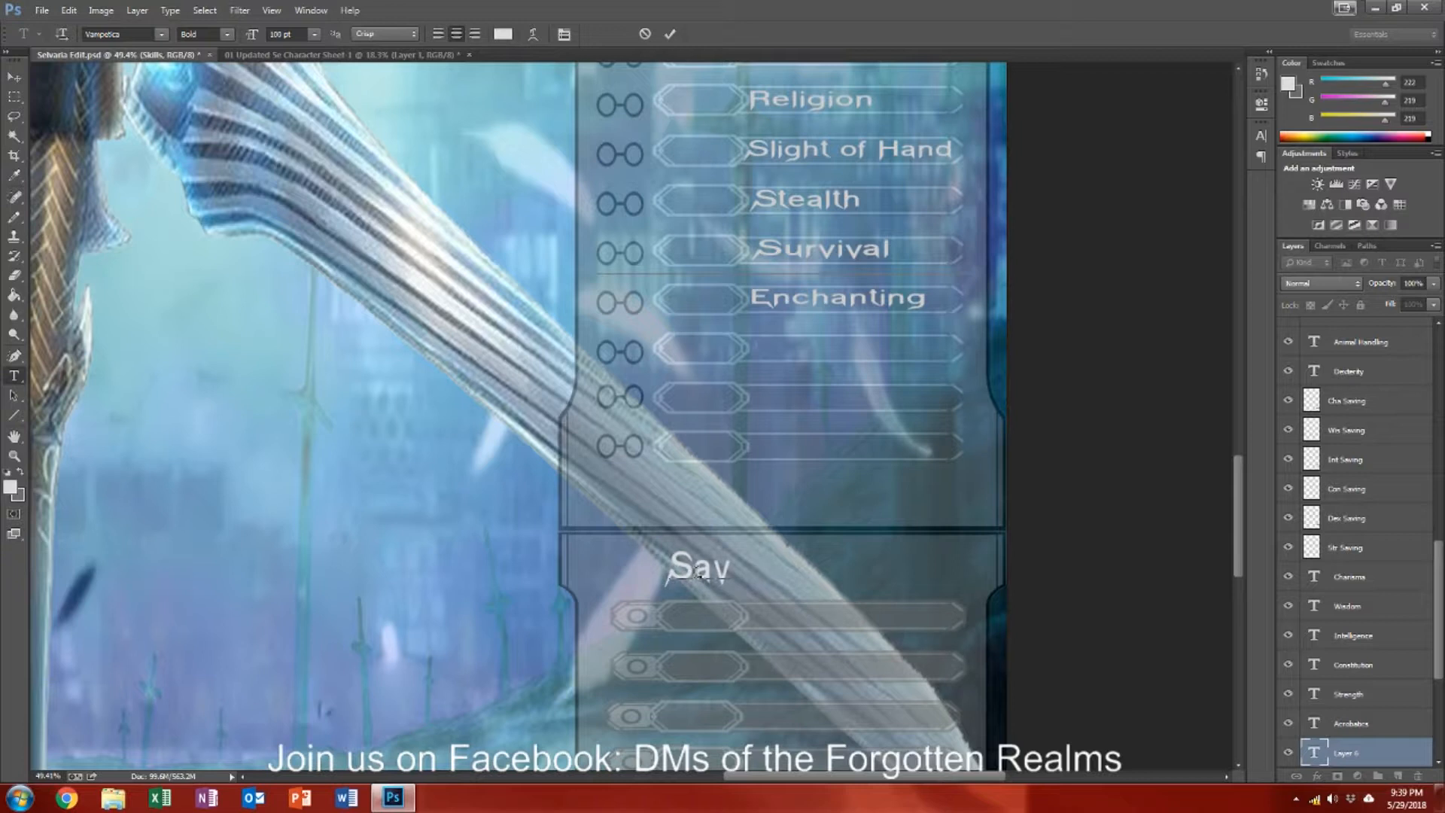
type("ing Throws")
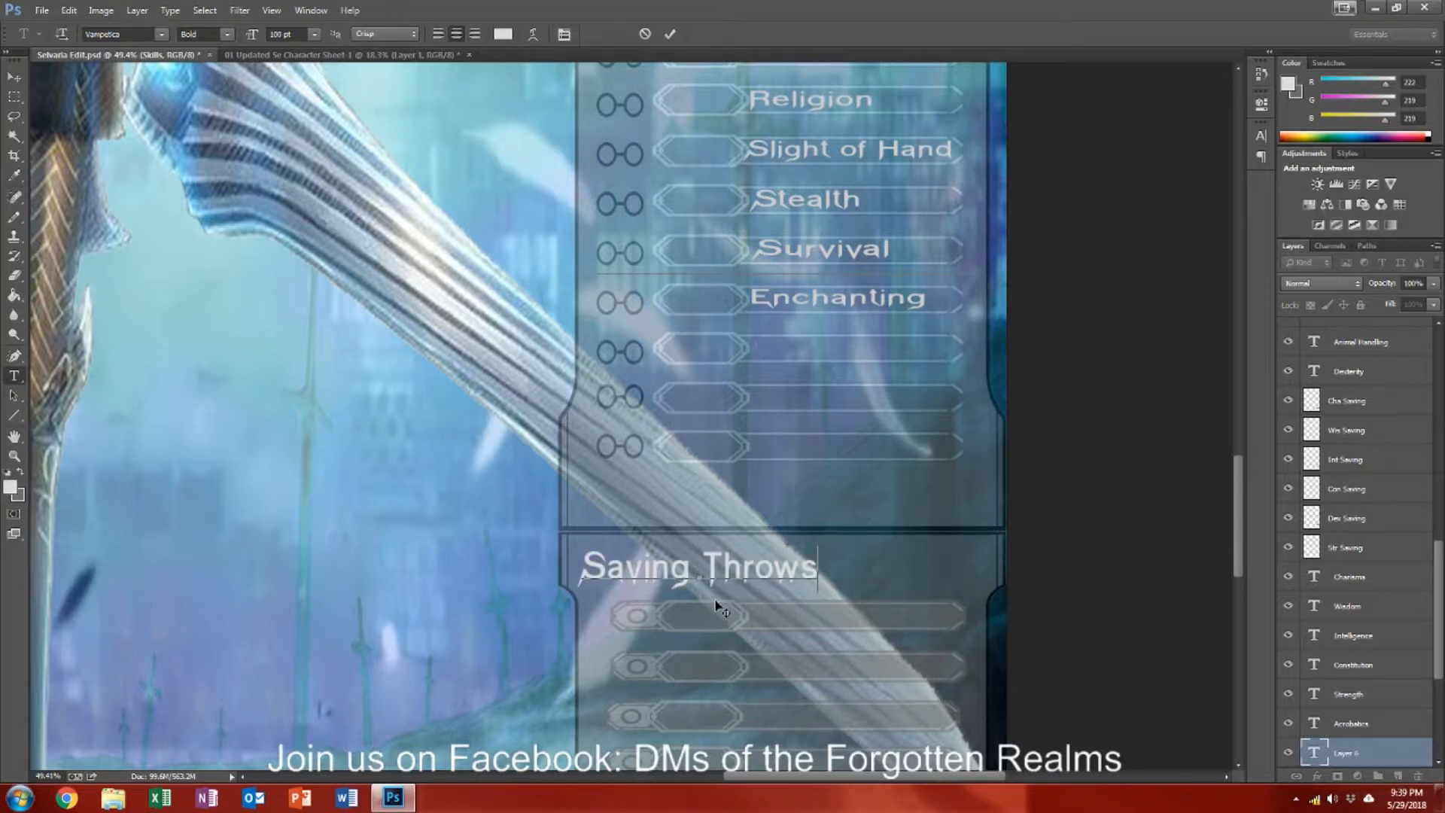
left_click_drag(716, 590, 801, 592)
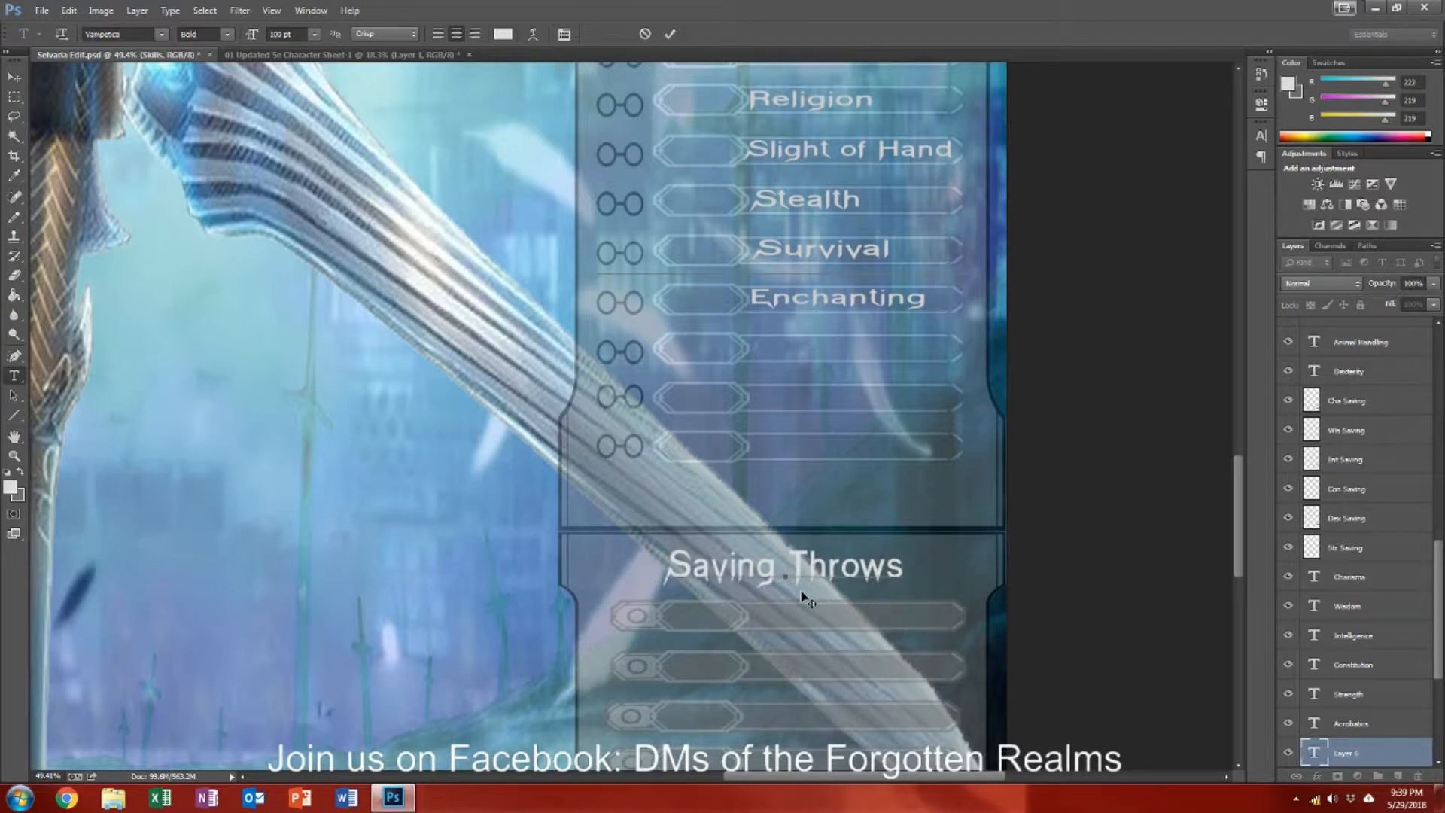
key("ctrl+Return")
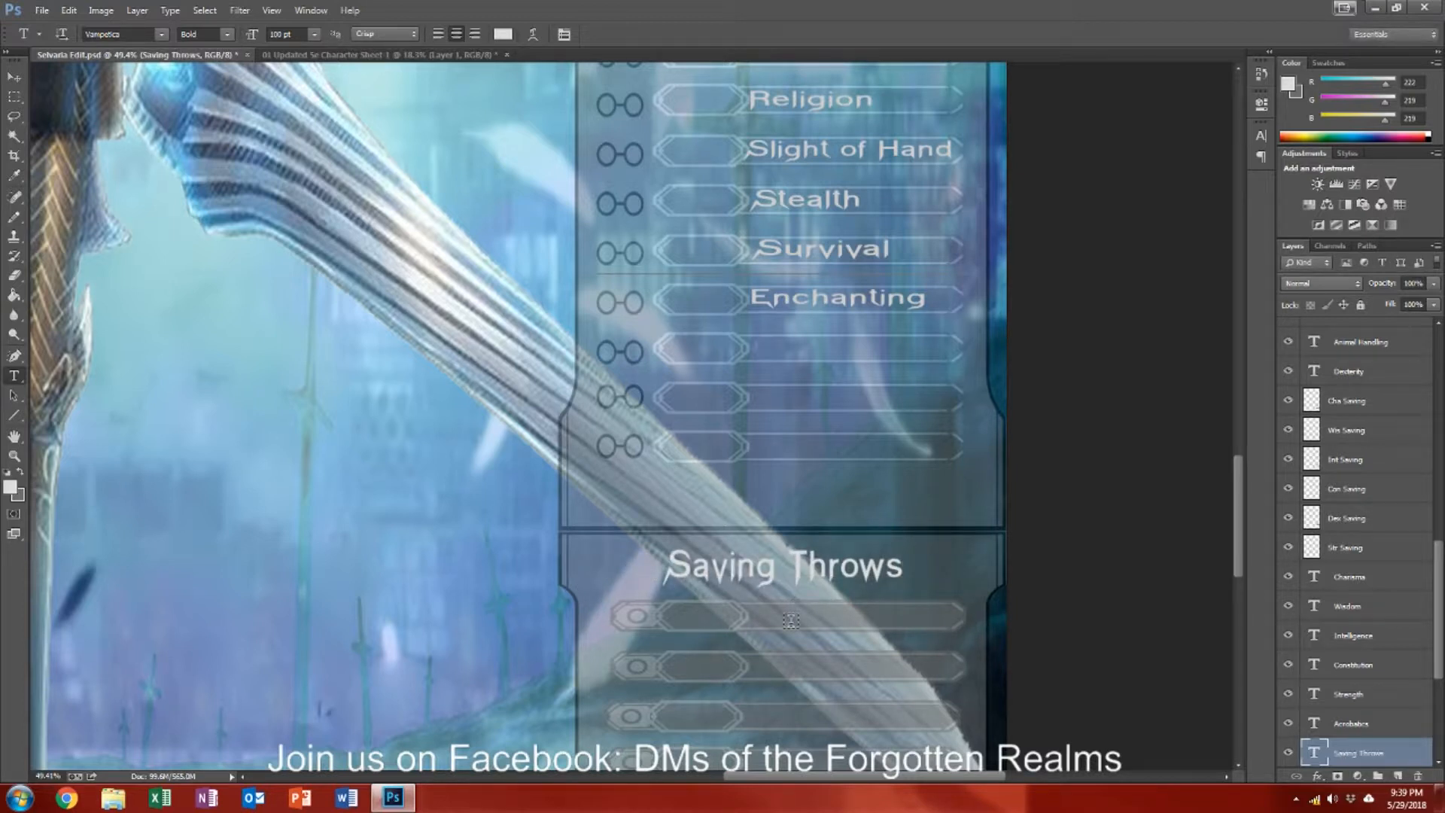
Step: Add a "Strength" text over the first saving bar and move its layer above the Cha Saving layer
scroll(789, 621, "down", 1)
scroll(789, 621, "down", 6)
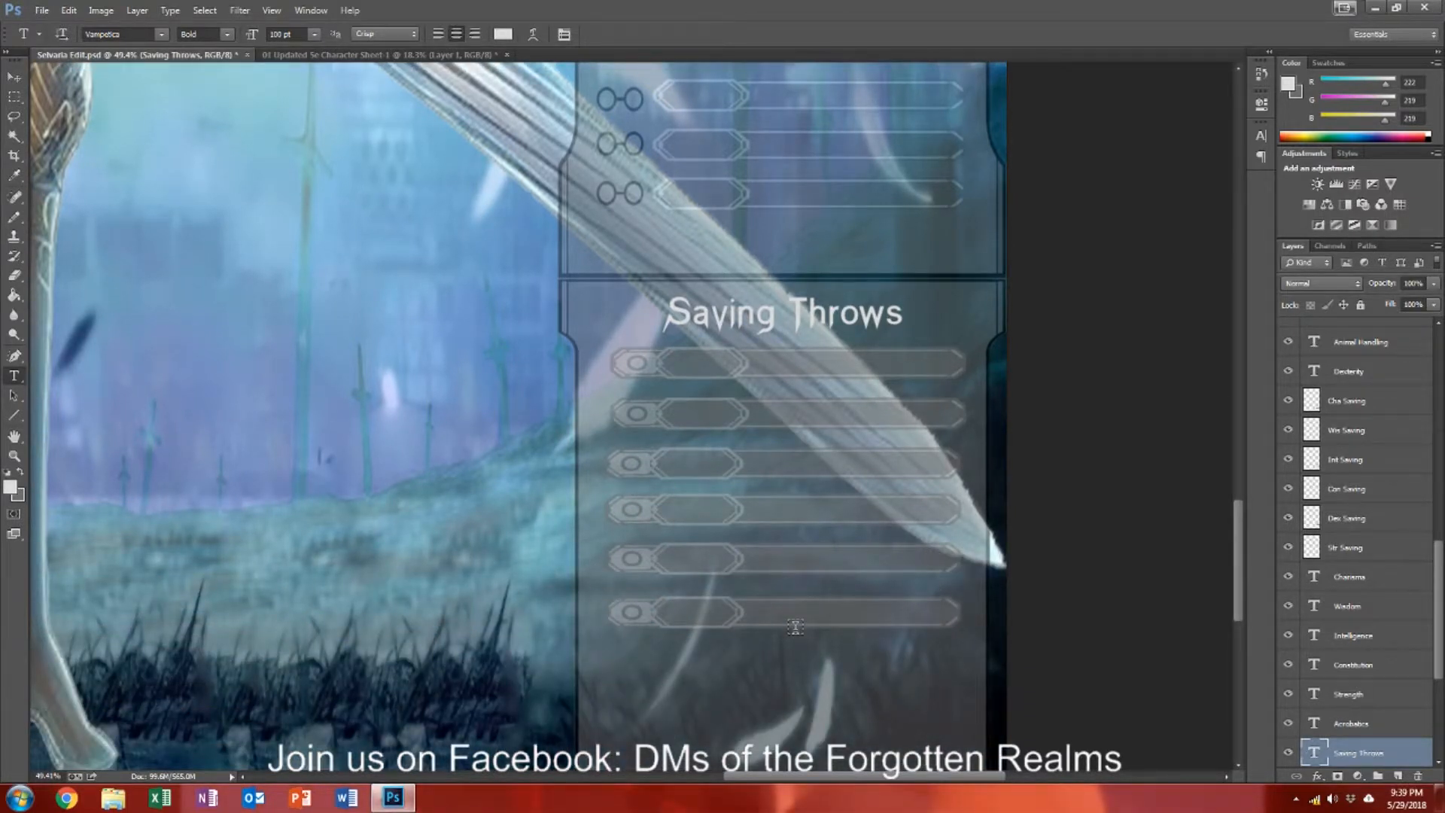
left_click(782, 365)
type("Strength")
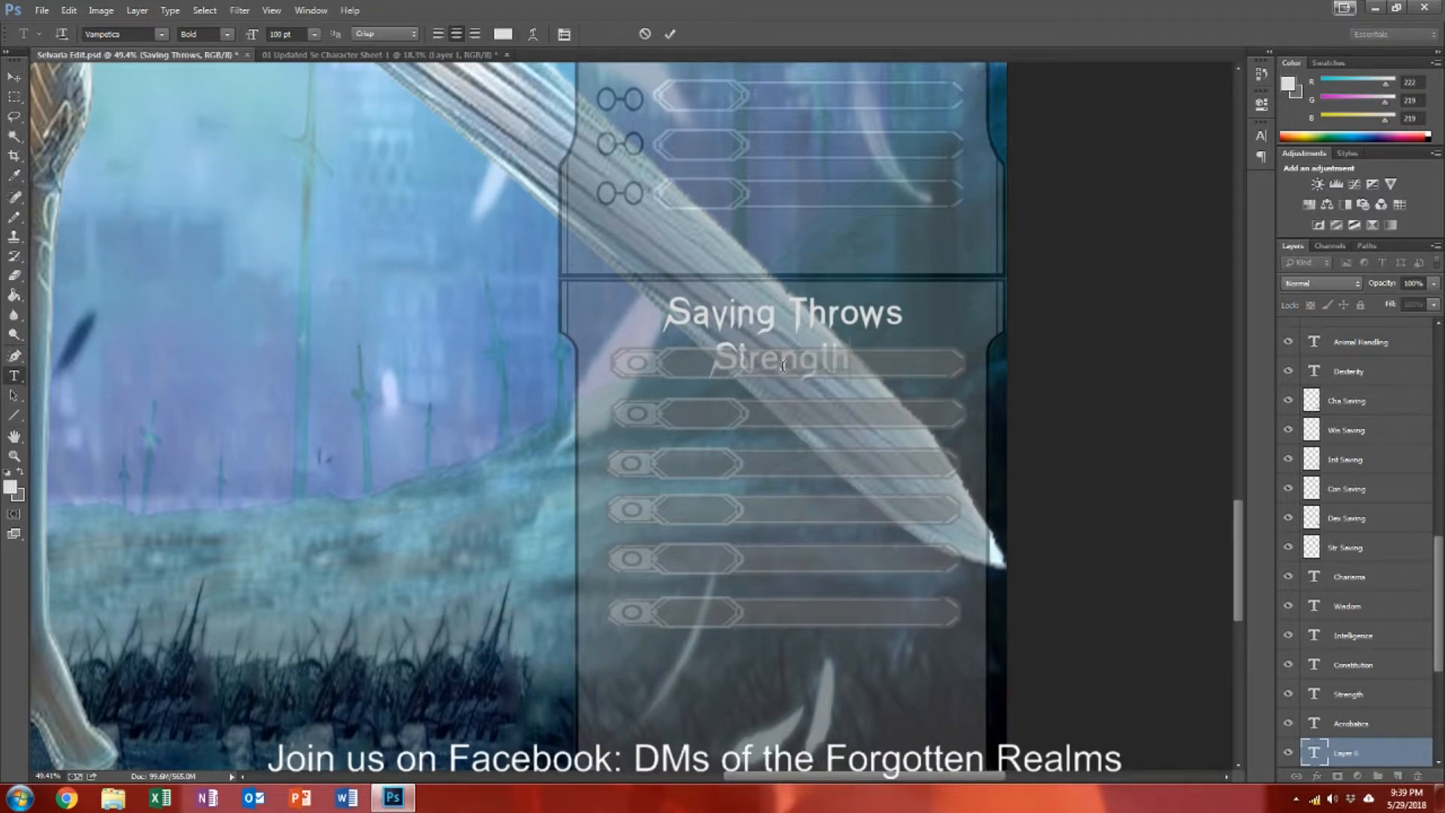
key("ctrl+Return")
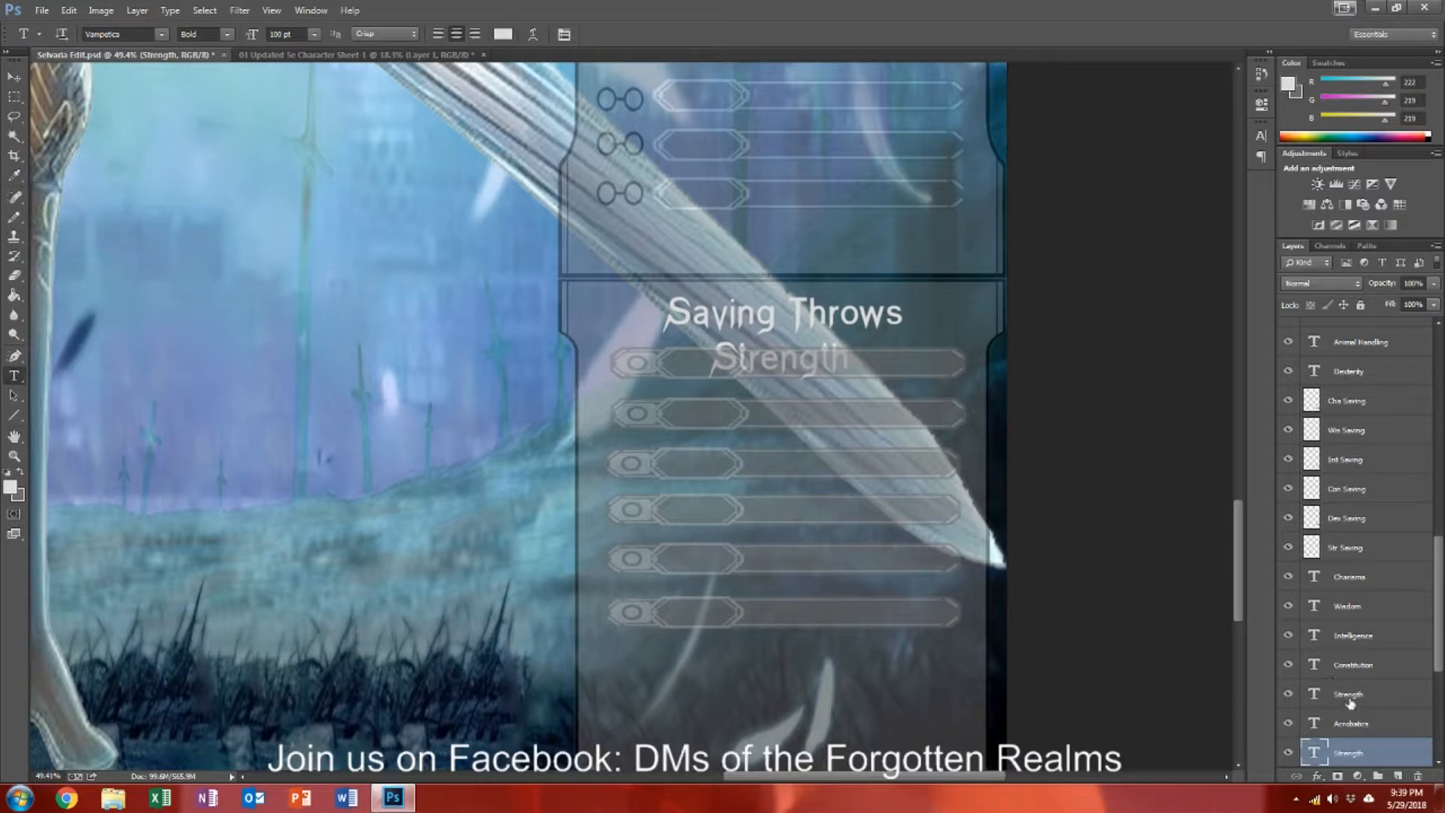
left_click_drag(1352, 755, 1348, 397)
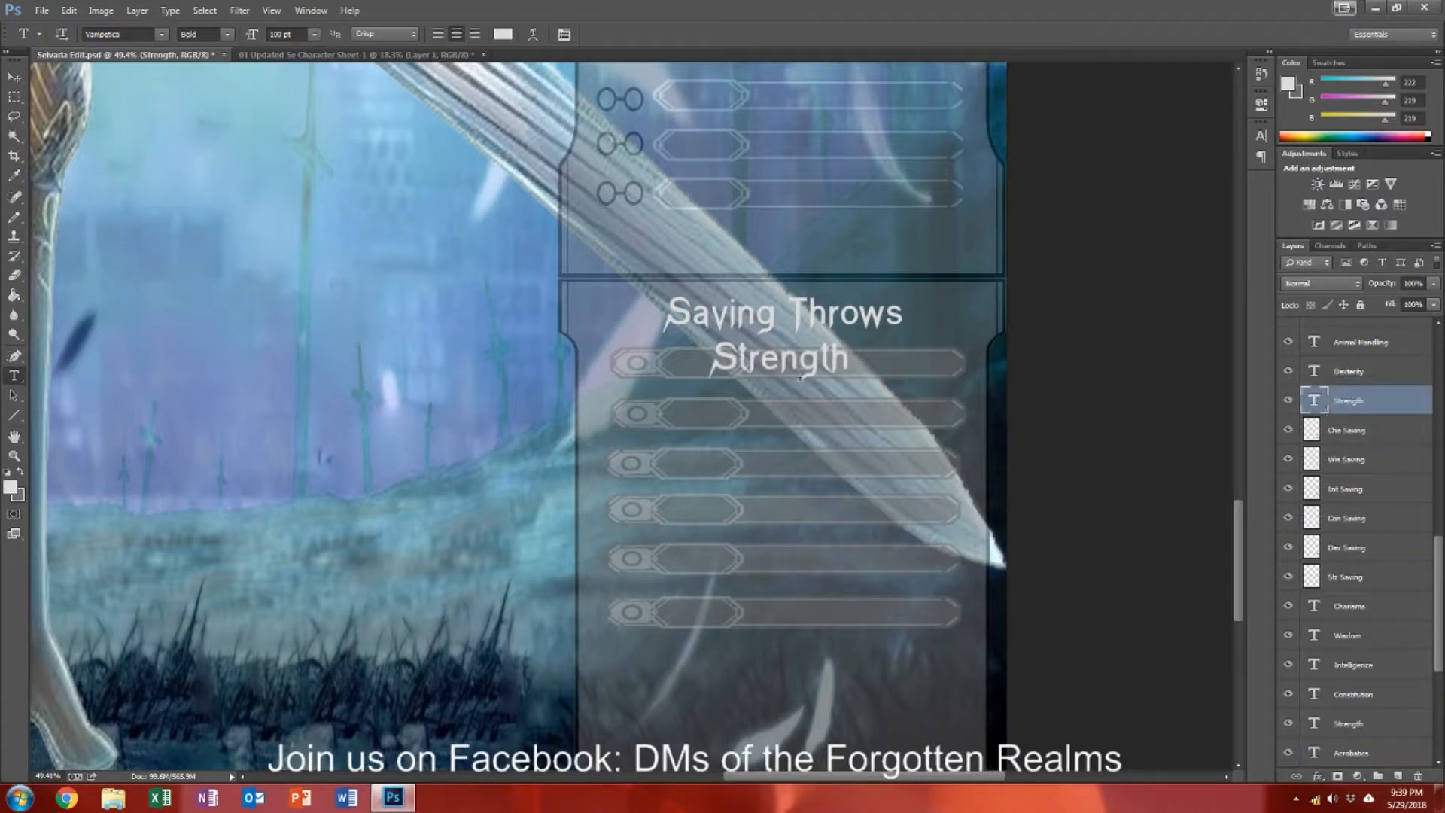
scroll(765, 357, "up", 3)
scroll(766, 357, "down", 3)
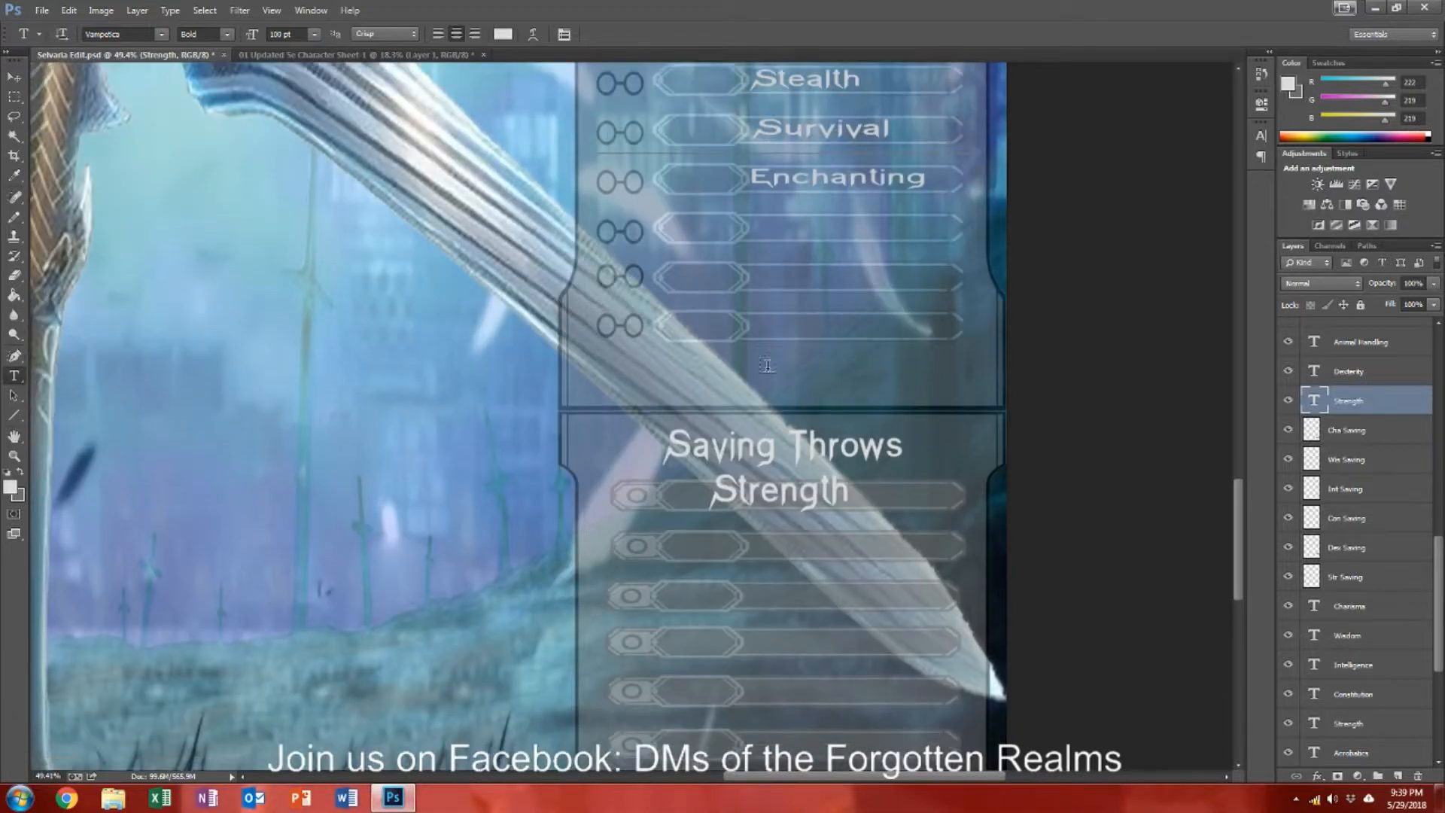
Step: Move the "Strength" label onto the first saving bar beyond the hexagonal box and flatten it to fit the bar's height
left_click(781, 377)
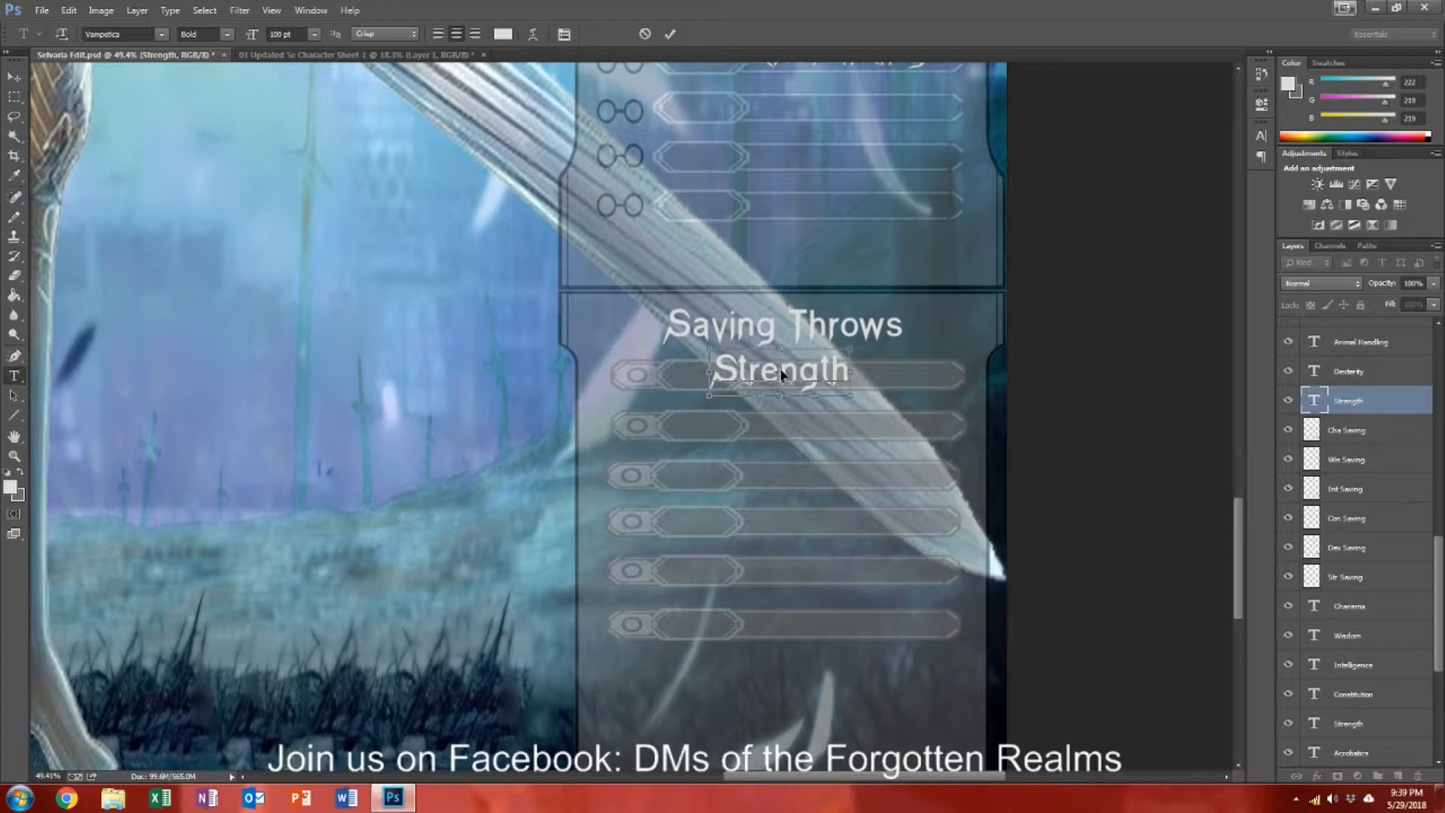
left_click_drag(808, 411, 865, 414)
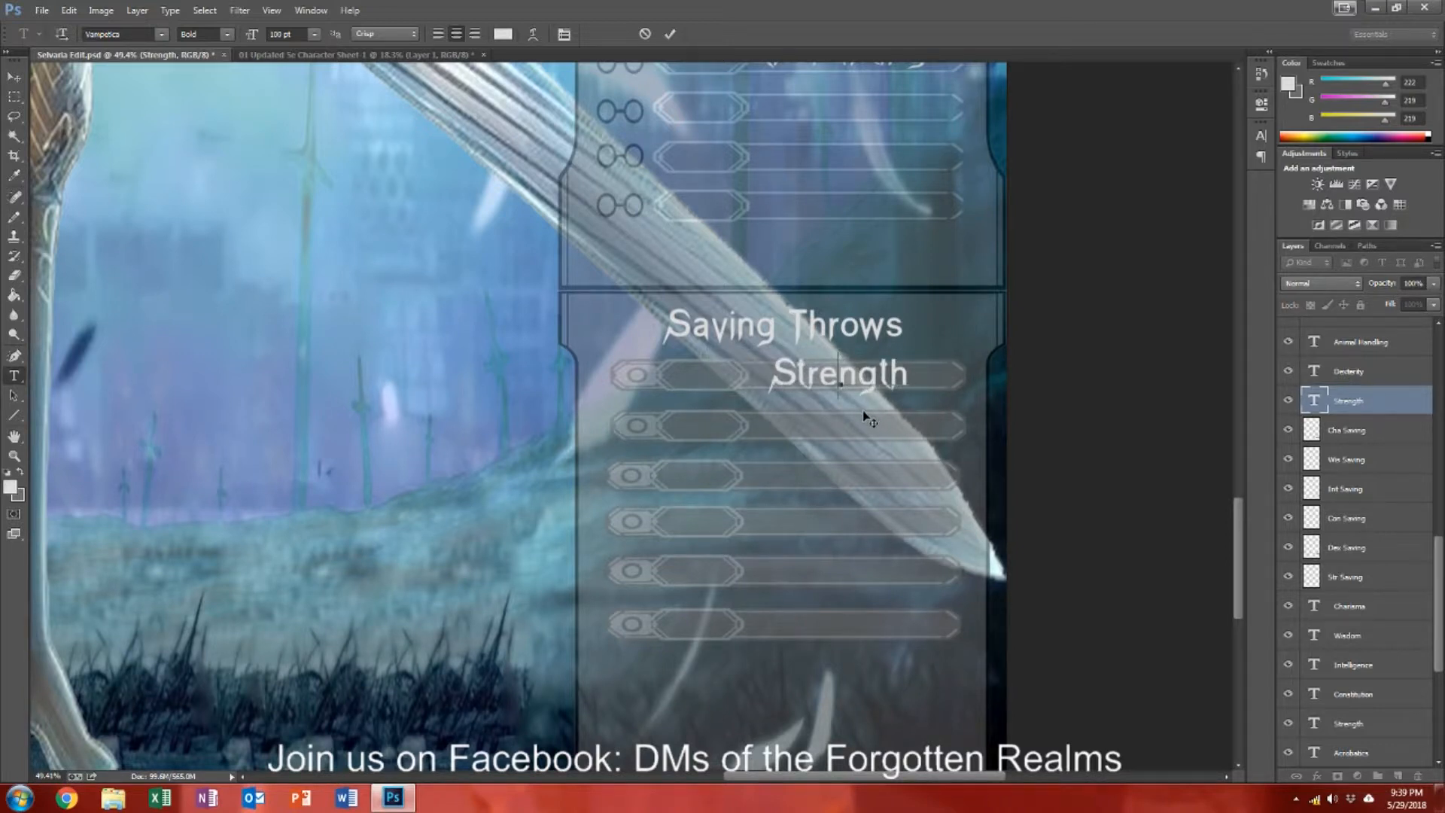
scroll(862, 425, "up", 2)
scroll(861, 425, "down", 1)
scroll(864, 431, "up", 5)
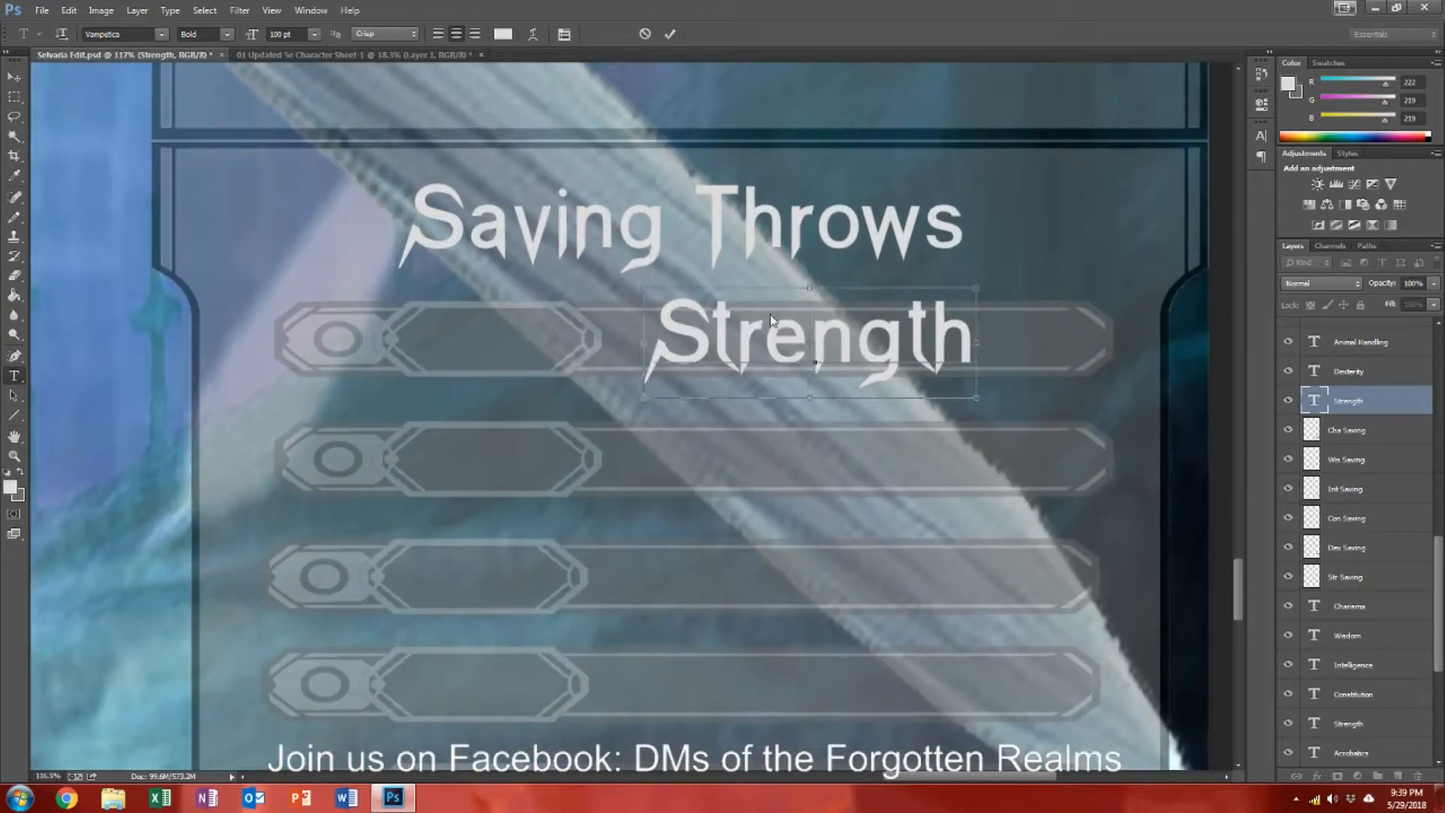
left_click_drag(811, 289, 810, 312)
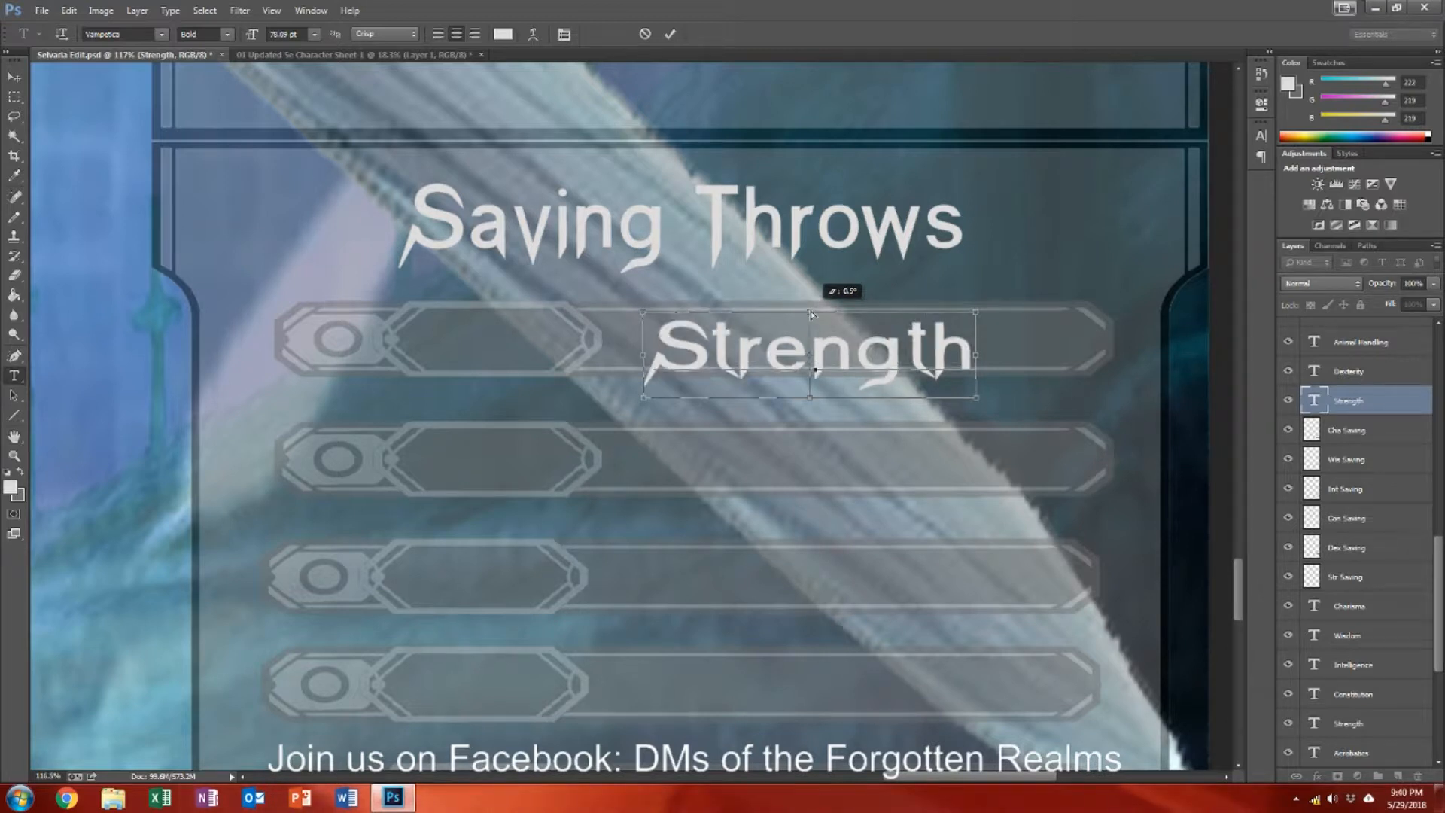
mouse_move(811, 401)
left_mouse_down()
mouse_move(812, 363)
mouse_move(810, 374)
left_mouse_up()
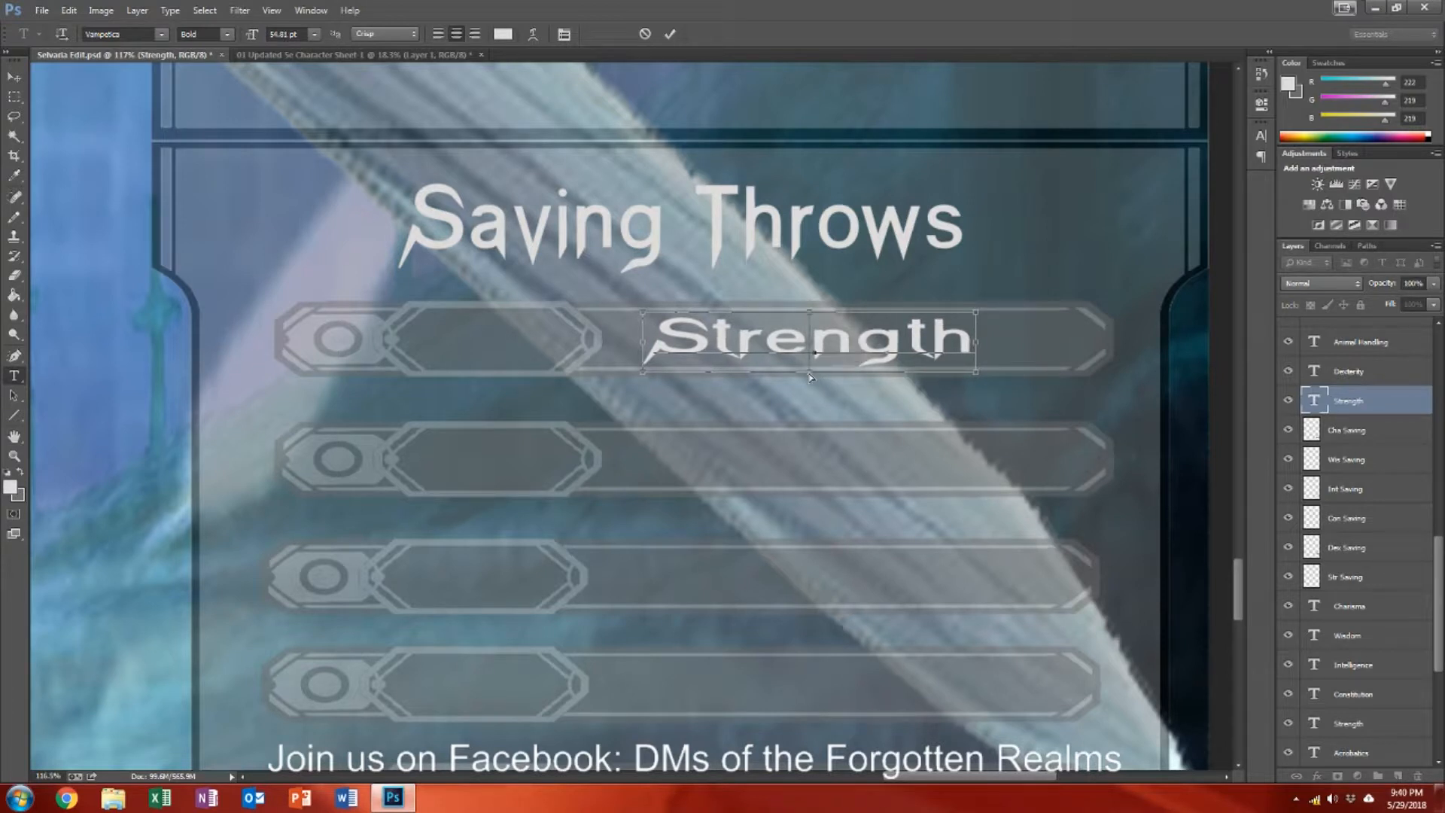
key("ctrl+Return")
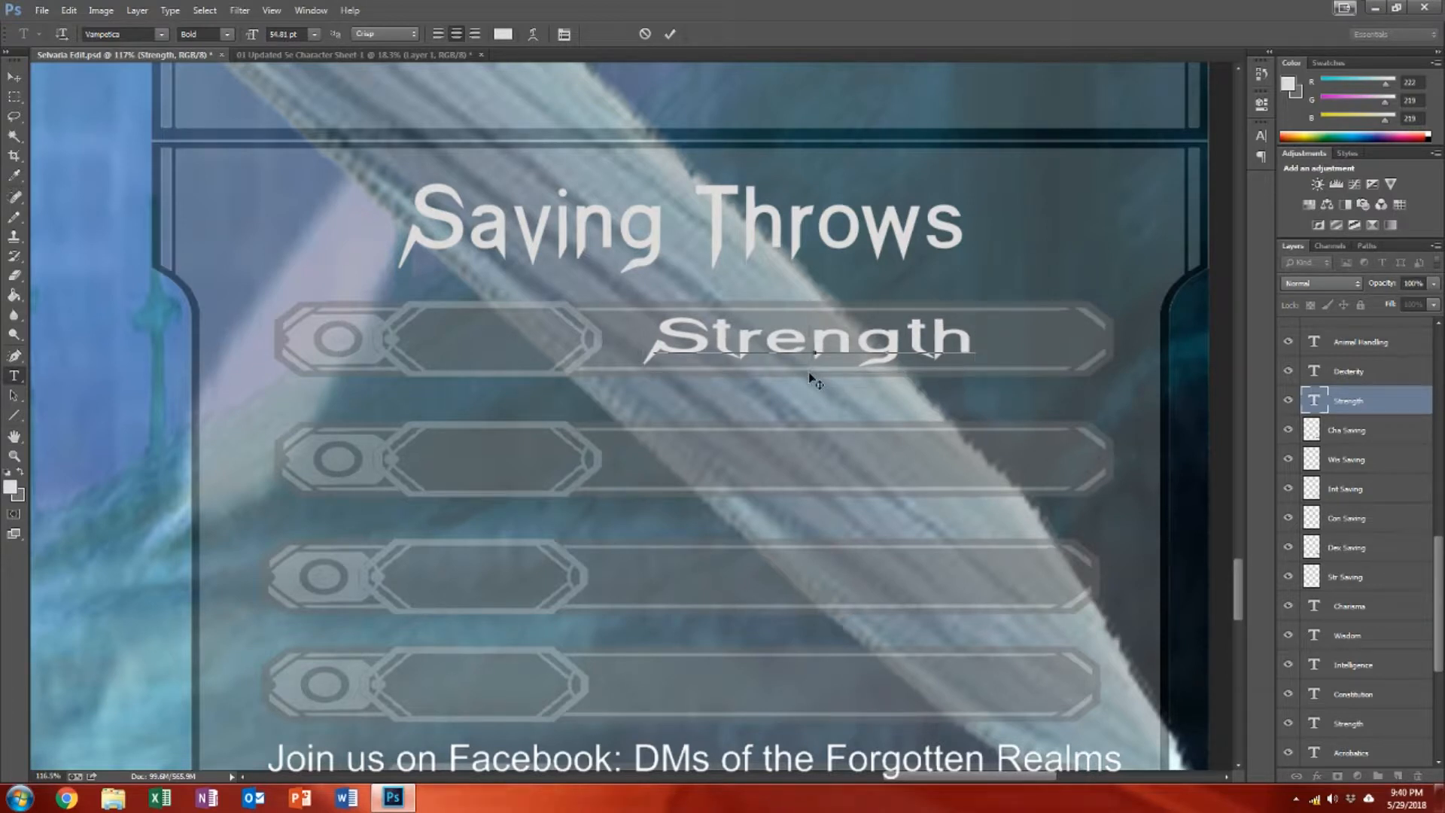
Step: Add a "Dexterity" label on the second saving bar, below "Strength", and flatten it to fit the bar's height
left_click(708, 463)
type("Dex")
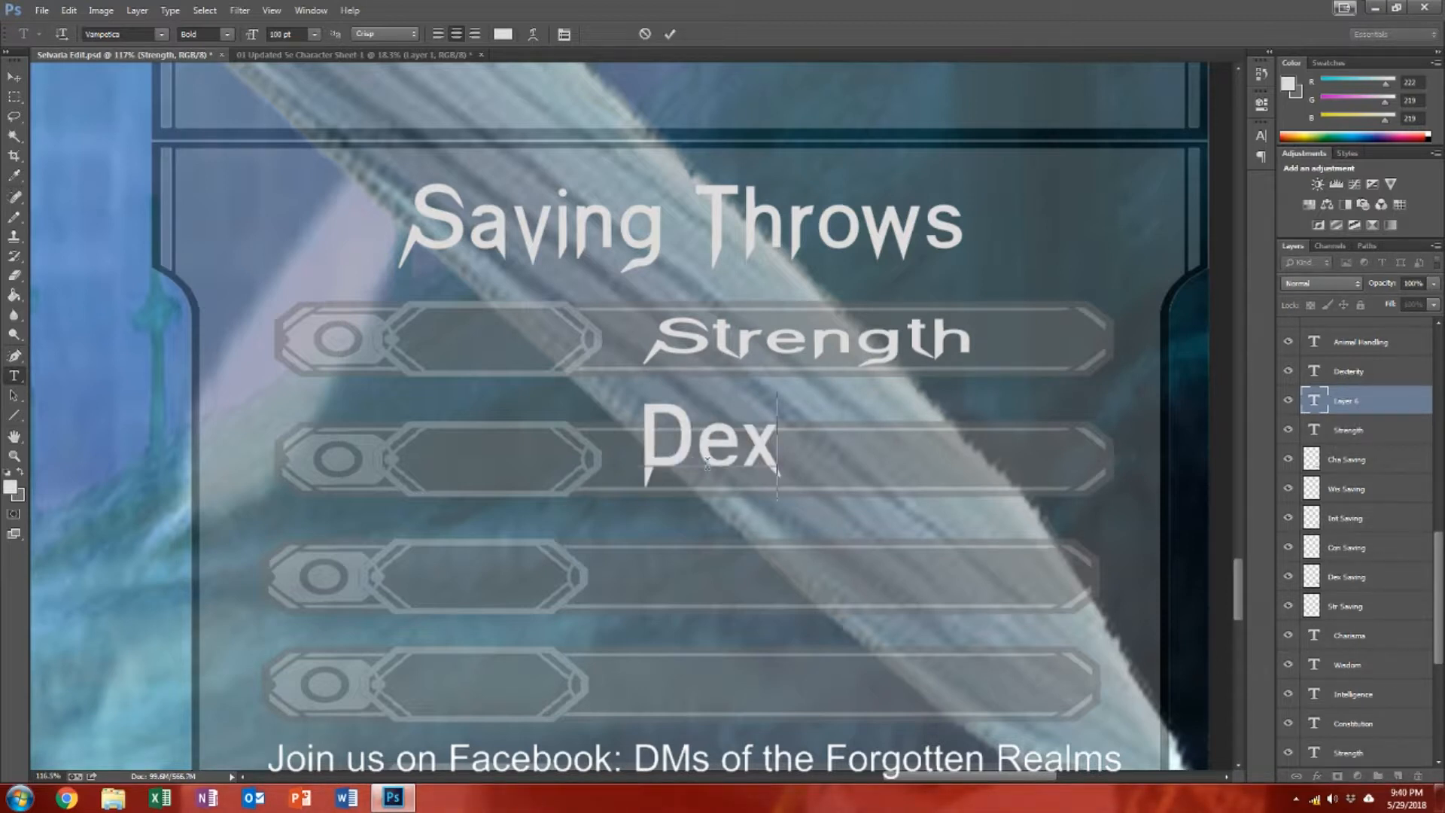
type("terity")
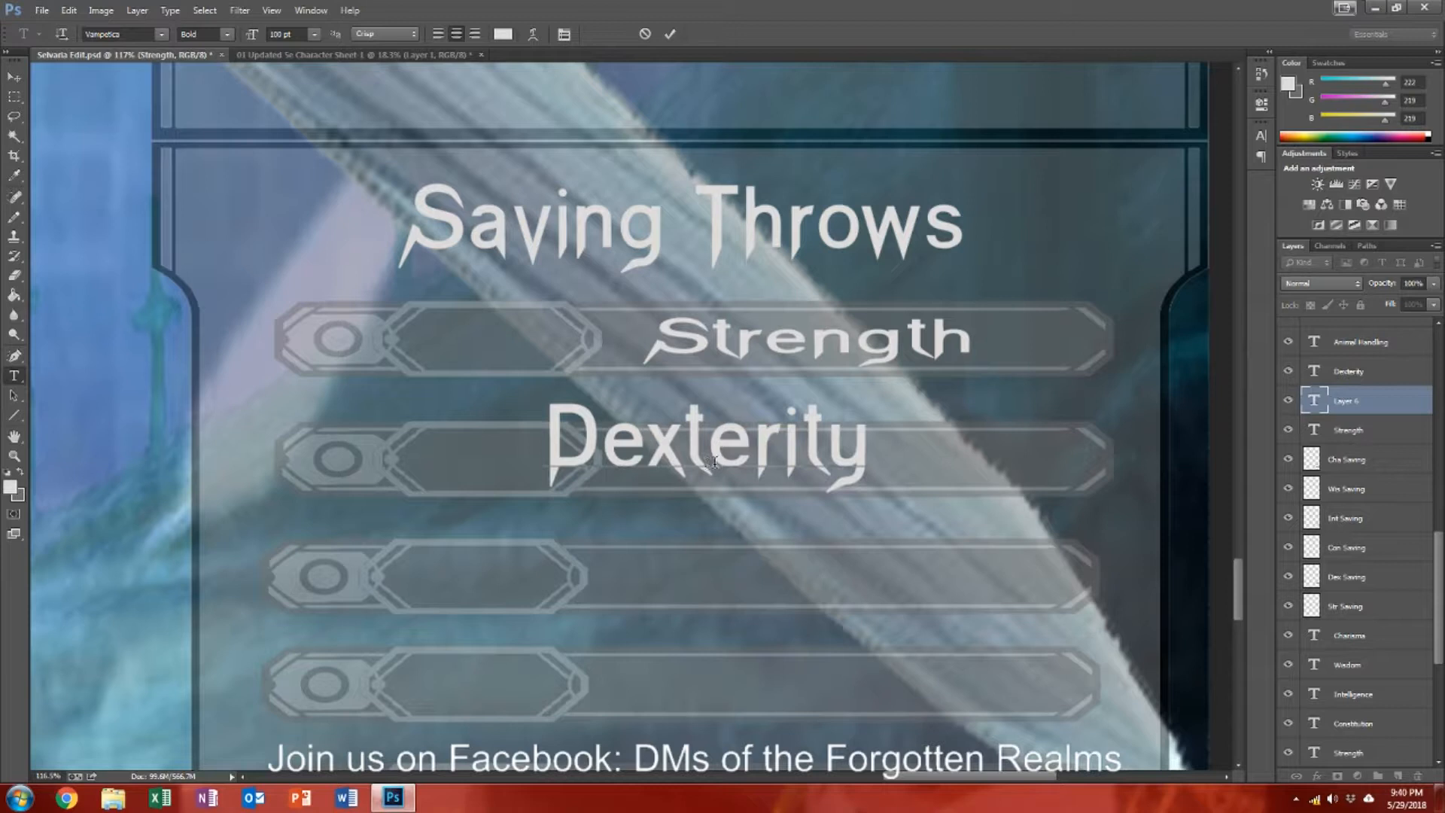
left_click_drag(713, 502, 836, 529)
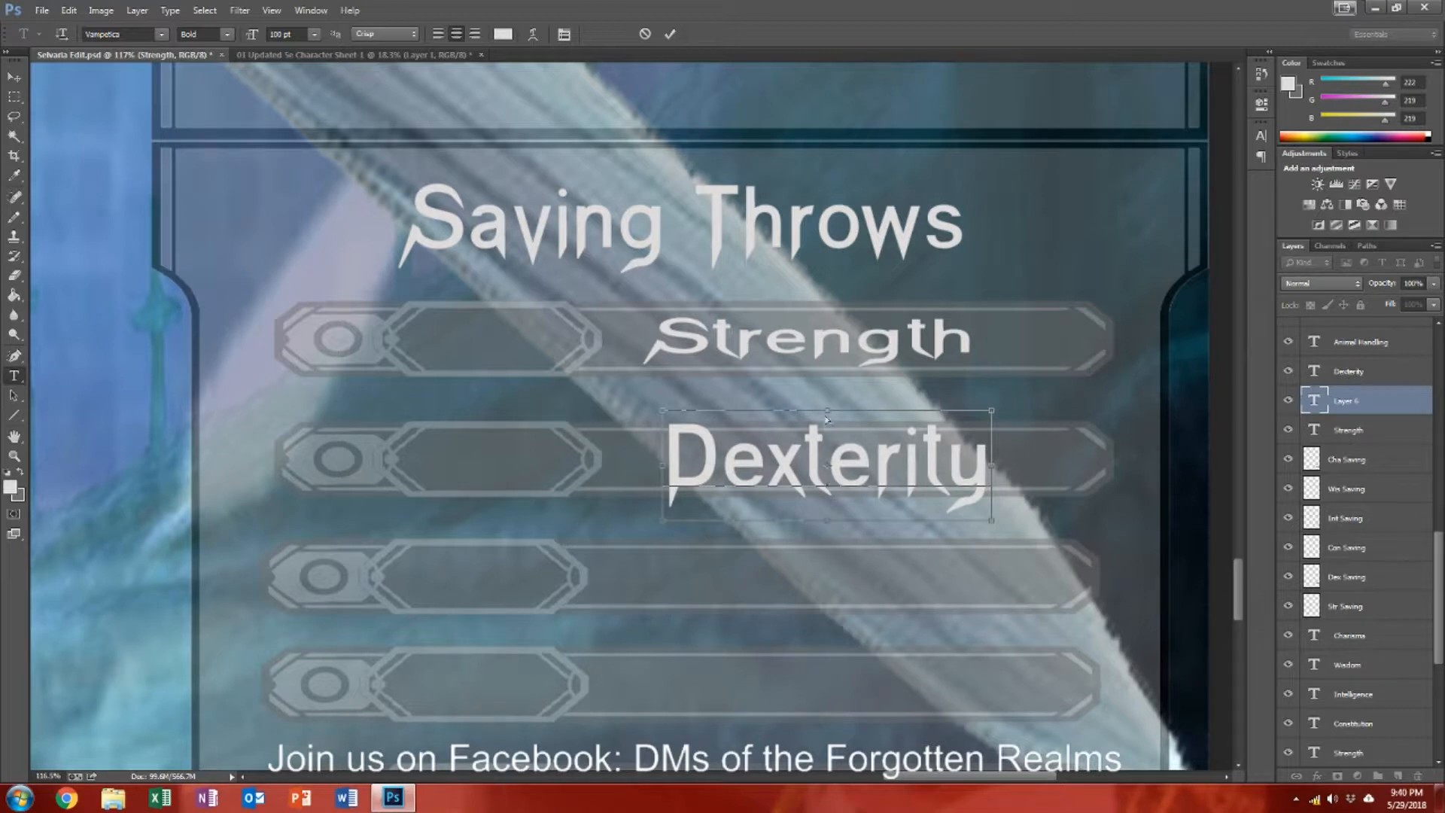
left_click_drag(831, 419, 831, 436)
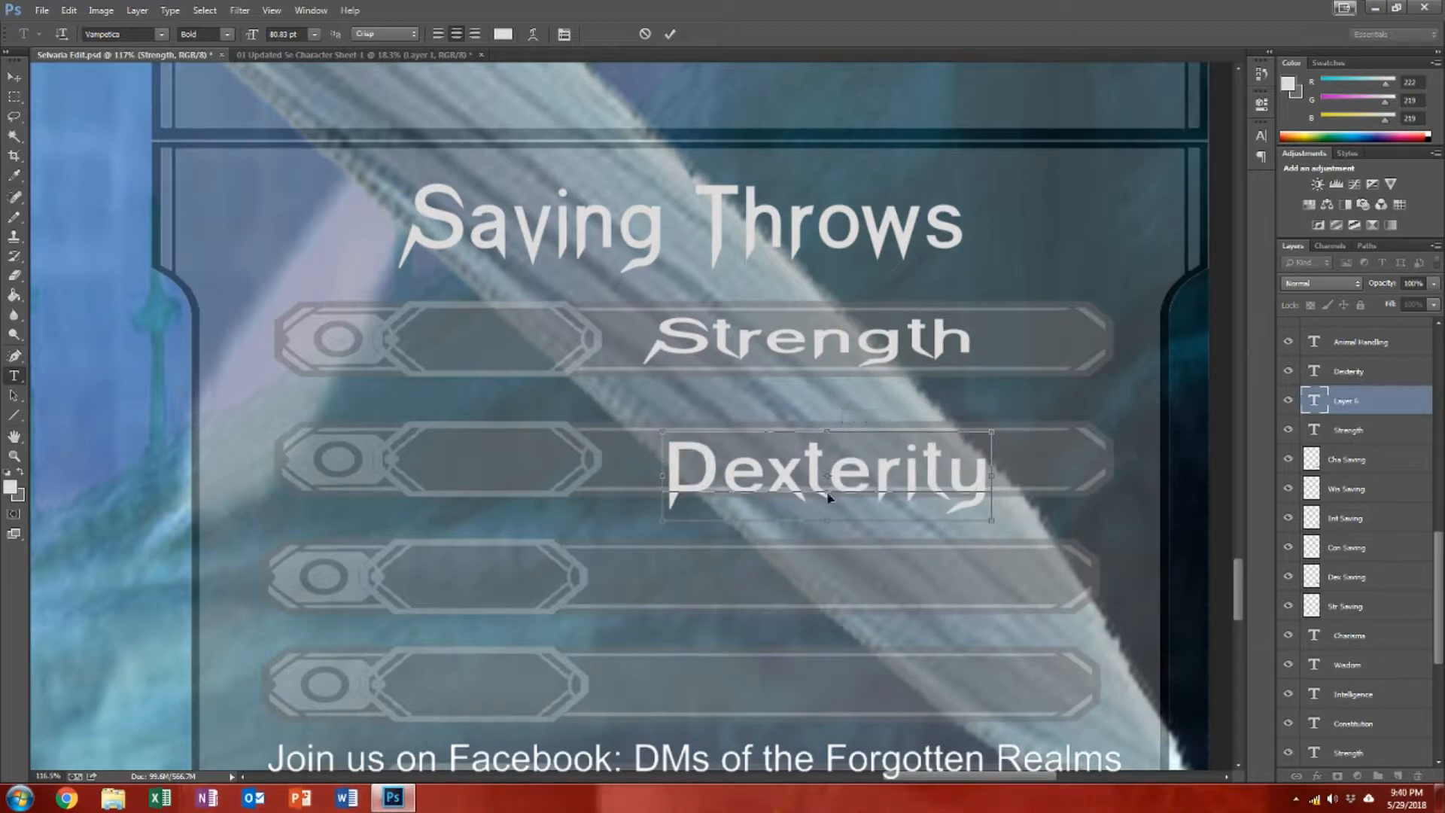
left_click_drag(829, 526, 829, 495)
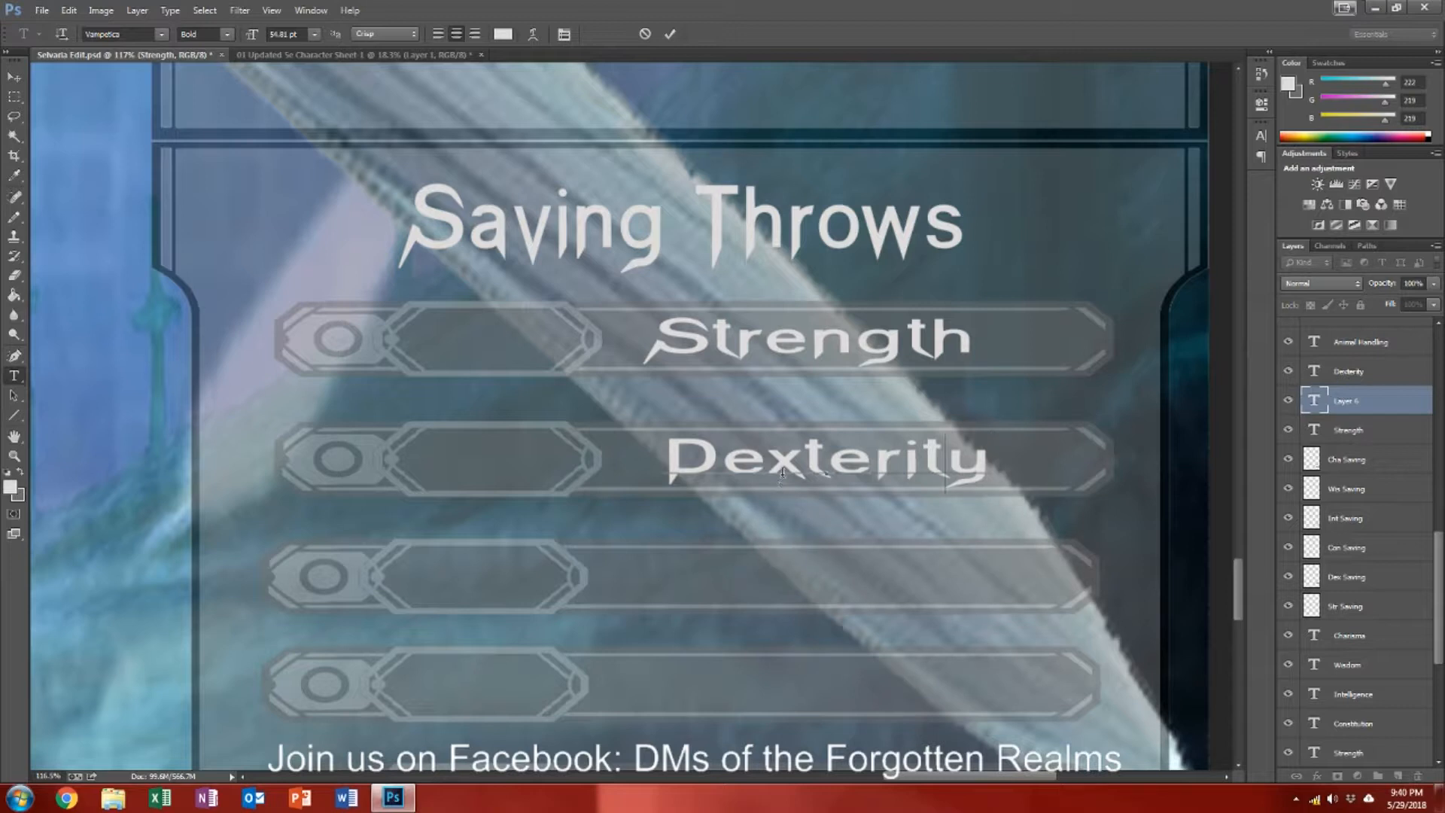
Step: Nudge the "Dexterity" label slightly left so it sits centered beneath "Strength"
left_click(23, 74)
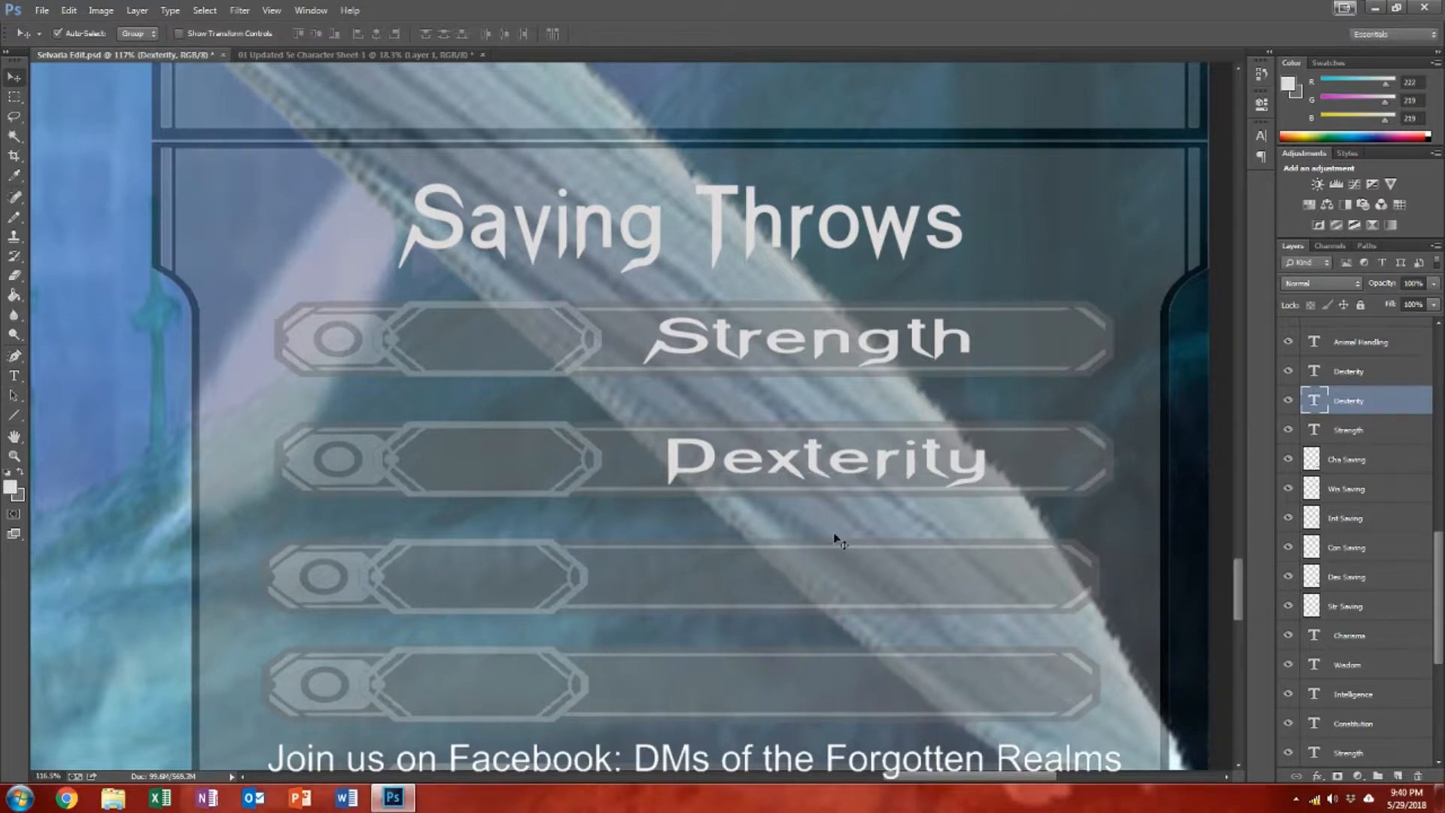
key("Left")
key("Left")
key("Left")
key("Left")
key("Left")
key("Left")
key("Left")
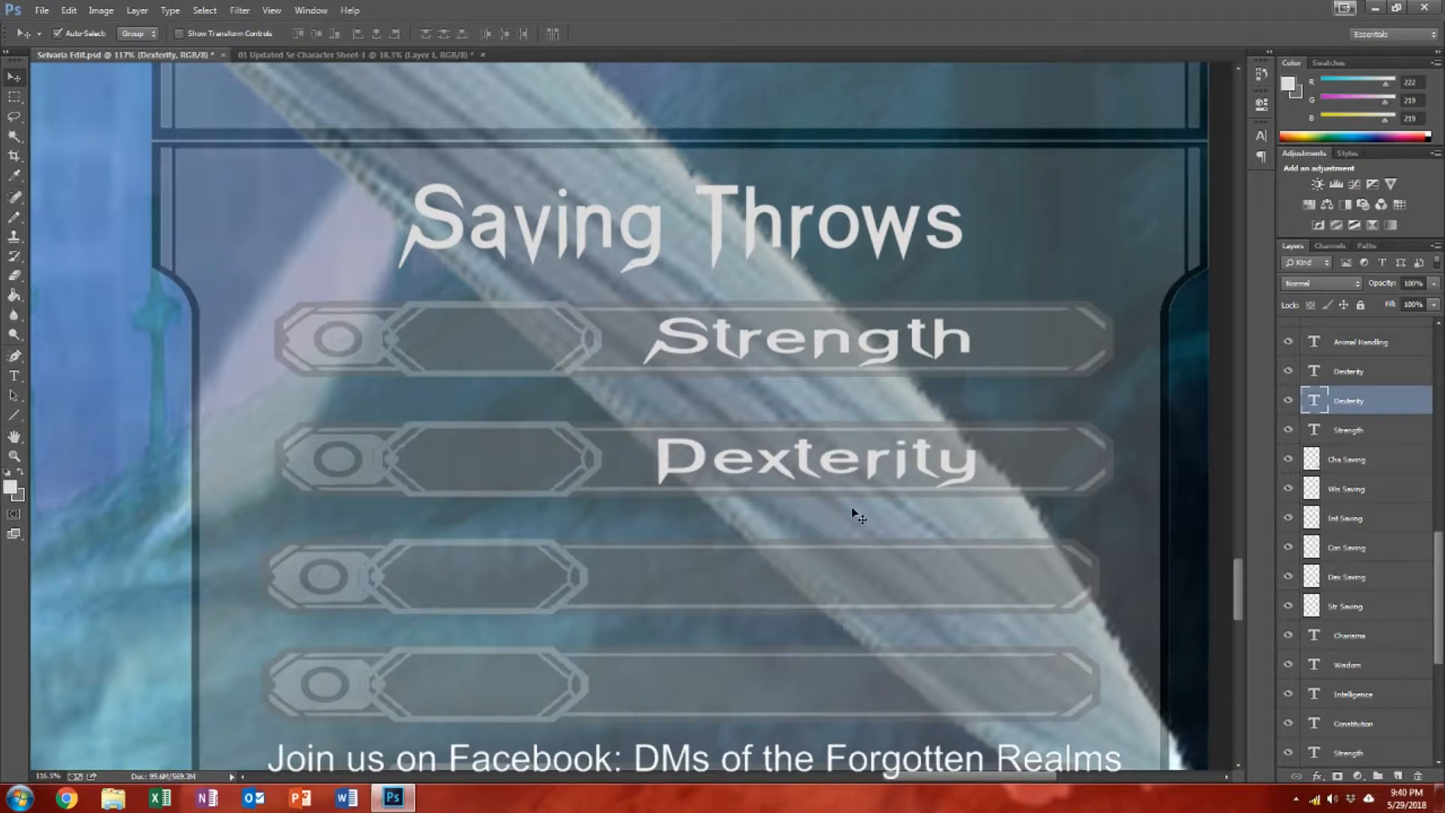
Step: Shift the "Strength" and "Dexterity" saving labels left so both start right beside their bars' hexagonal boxes
scroll(853, 505, "up", 2)
scroll(853, 507, "up", 15)
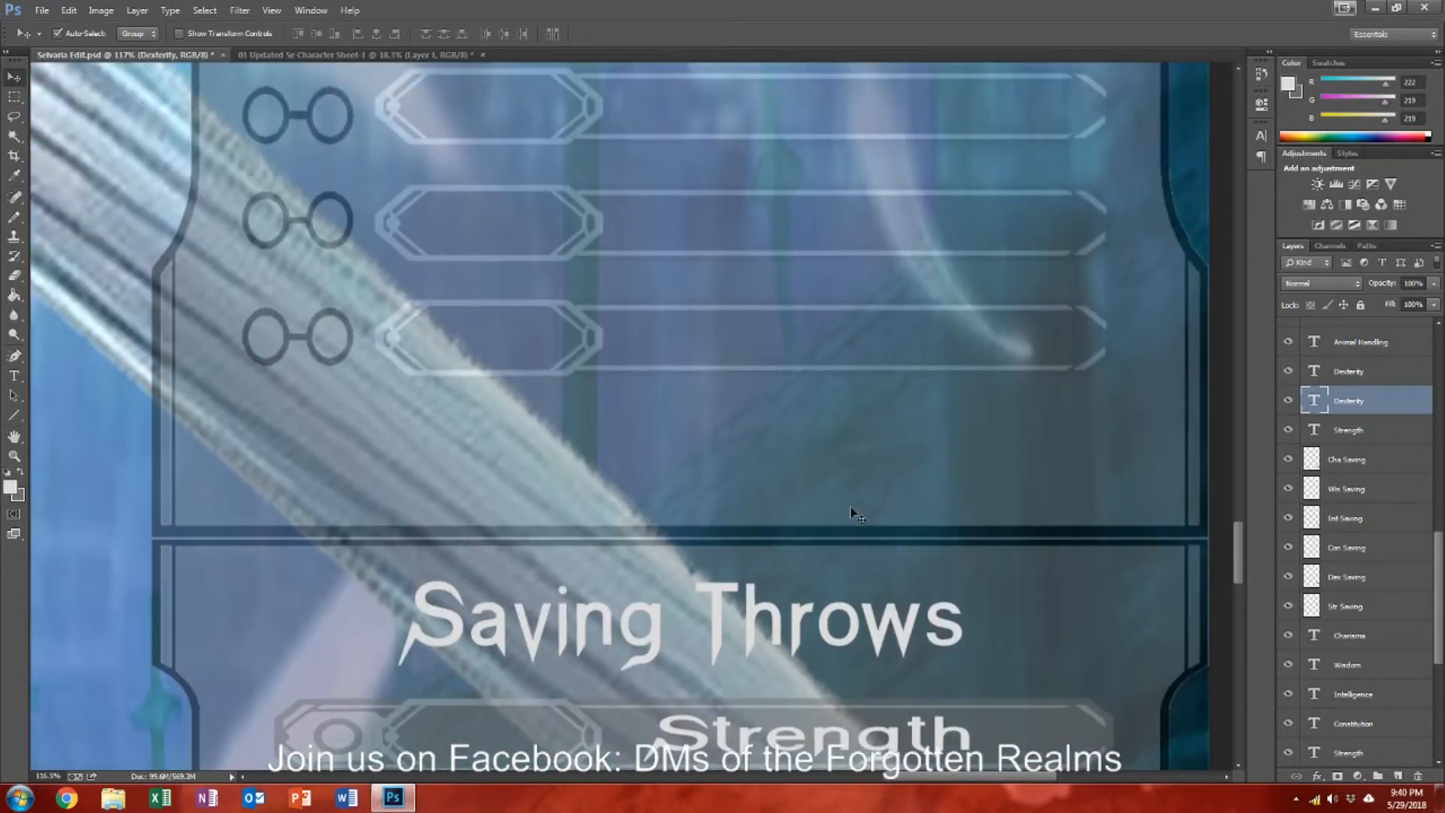
scroll(854, 516, "down", 20)
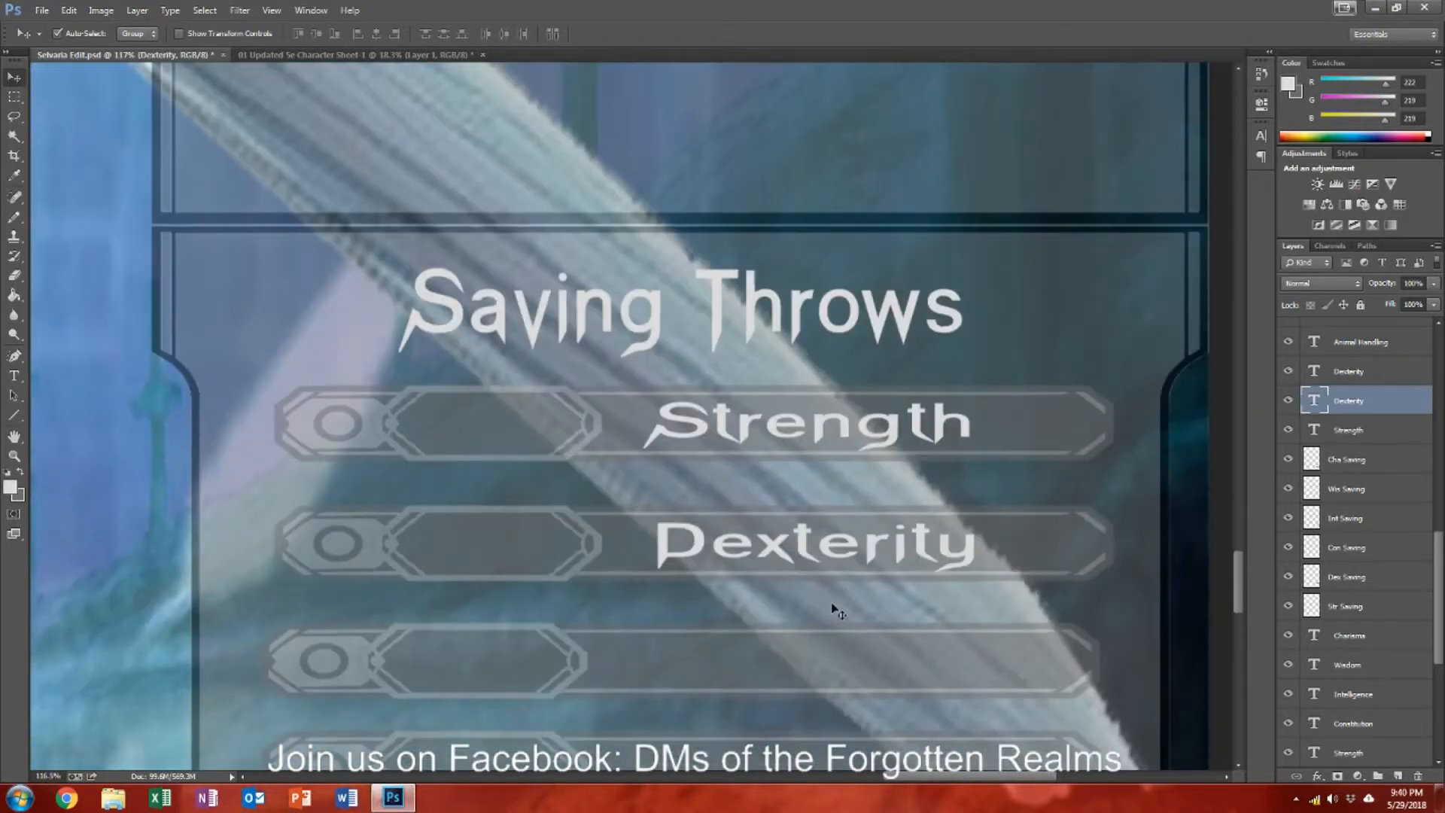
left_click_drag(742, 430, 699, 434)
left_click_drag(704, 552, 652, 548)
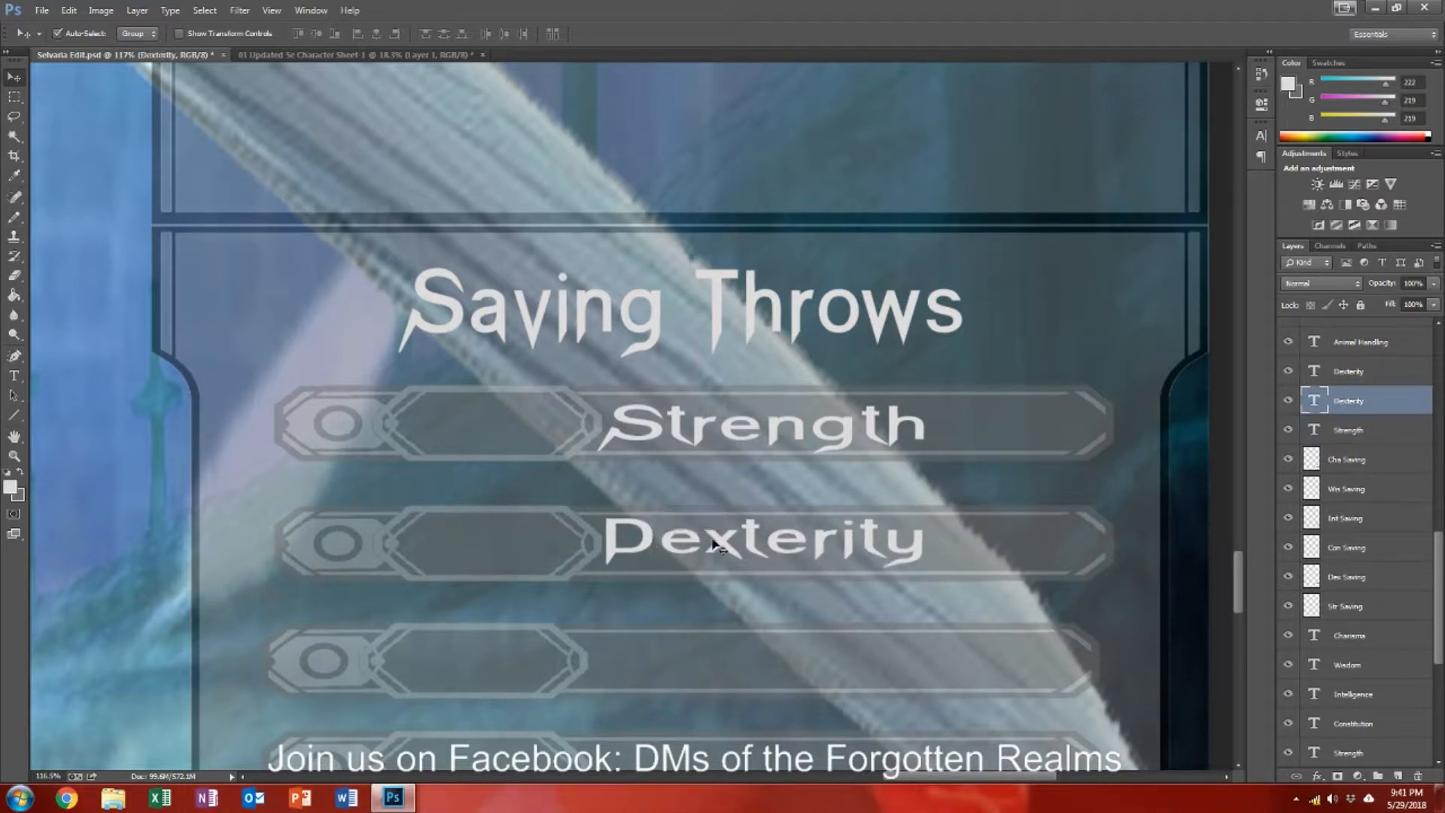
Step: Stretch the "Strength" and "Dexterity" saving labels to the right so they fill most of their bars
scroll(836, 542, "up", 2)
scroll(839, 544, "up", 10)
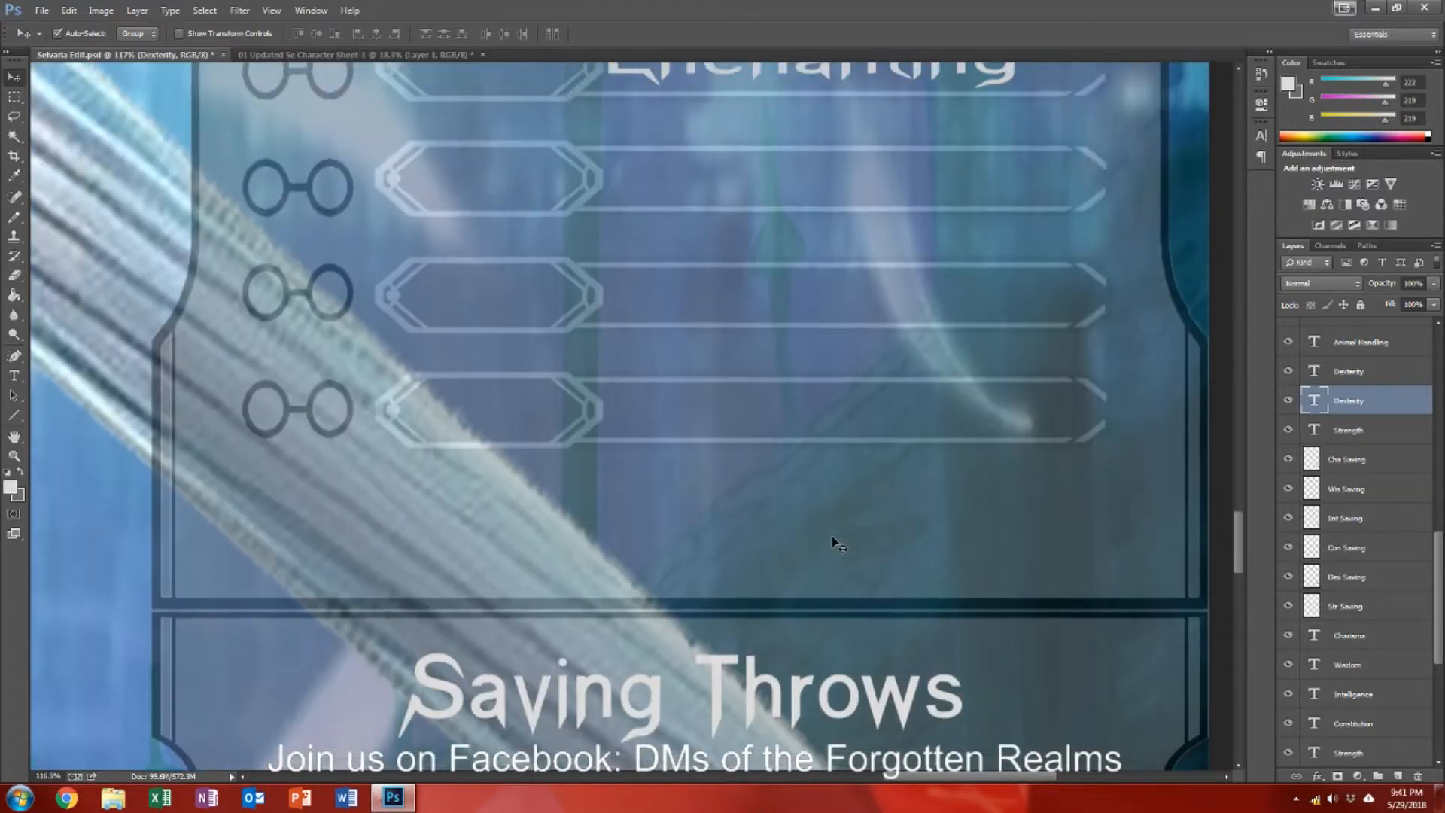
scroll(841, 551, "down", 3)
scroll(835, 549, "down", 12)
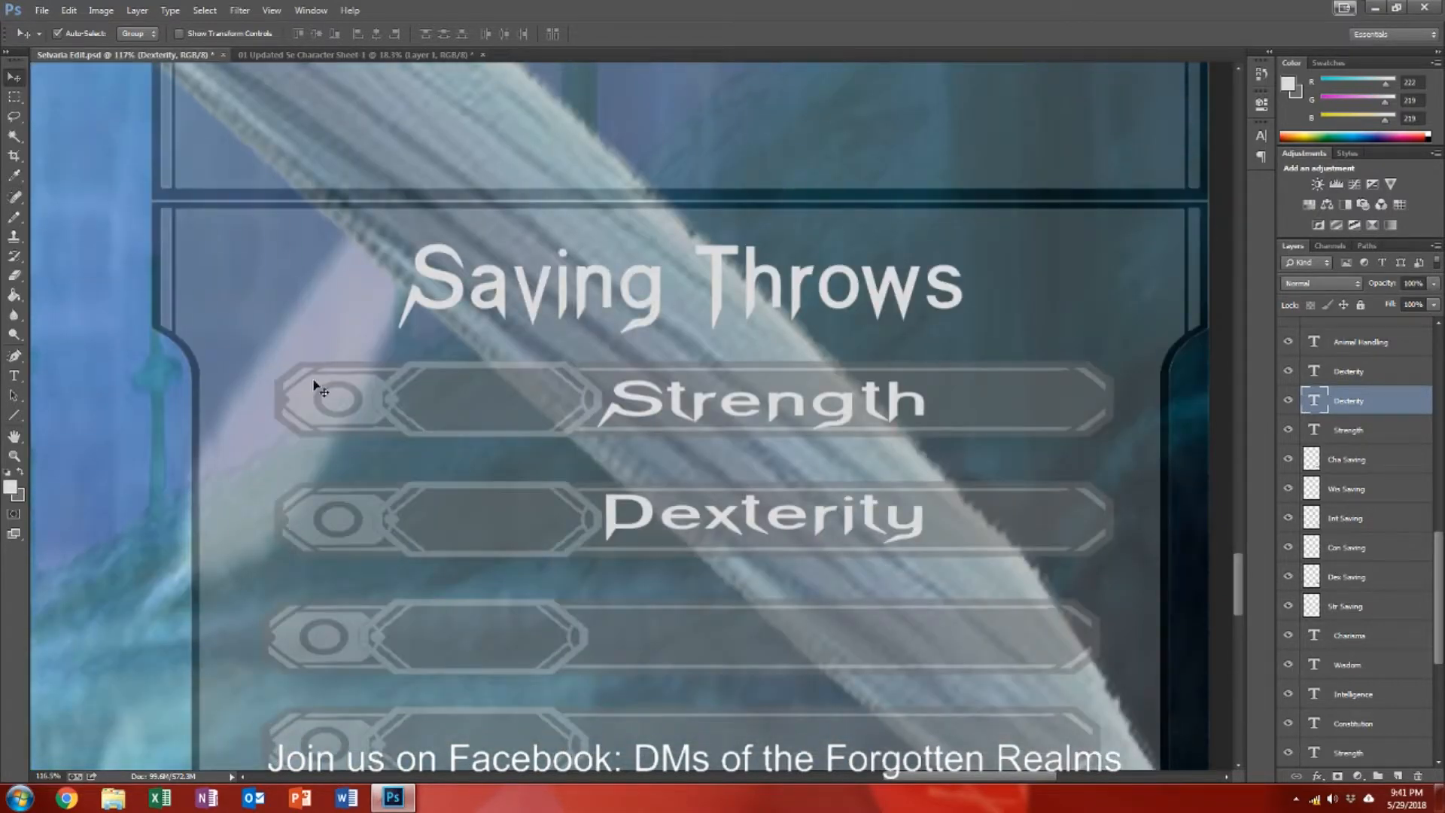
left_click(14, 375)
left_click(882, 401)
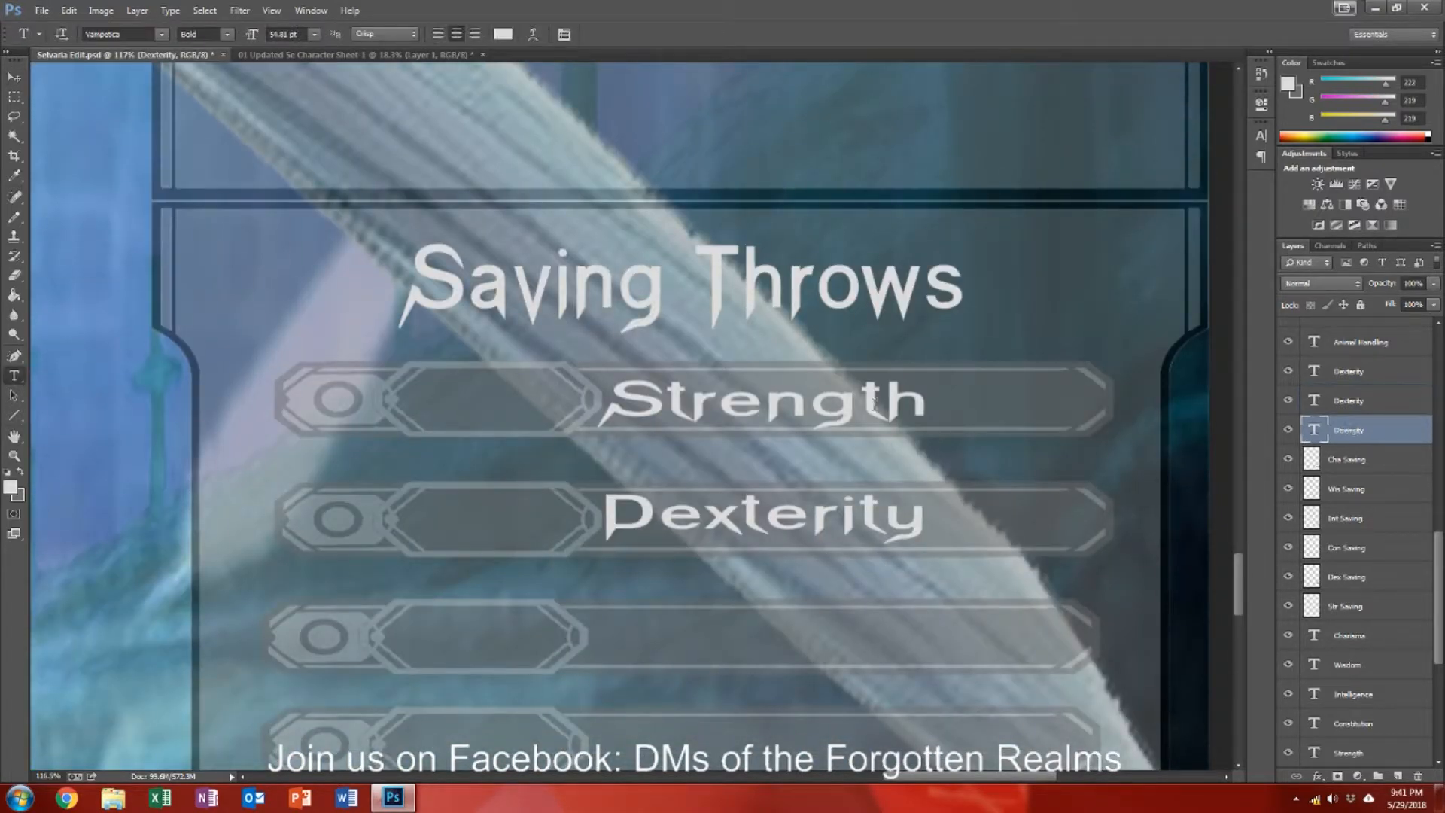
left_click_drag(932, 405, 1054, 407)
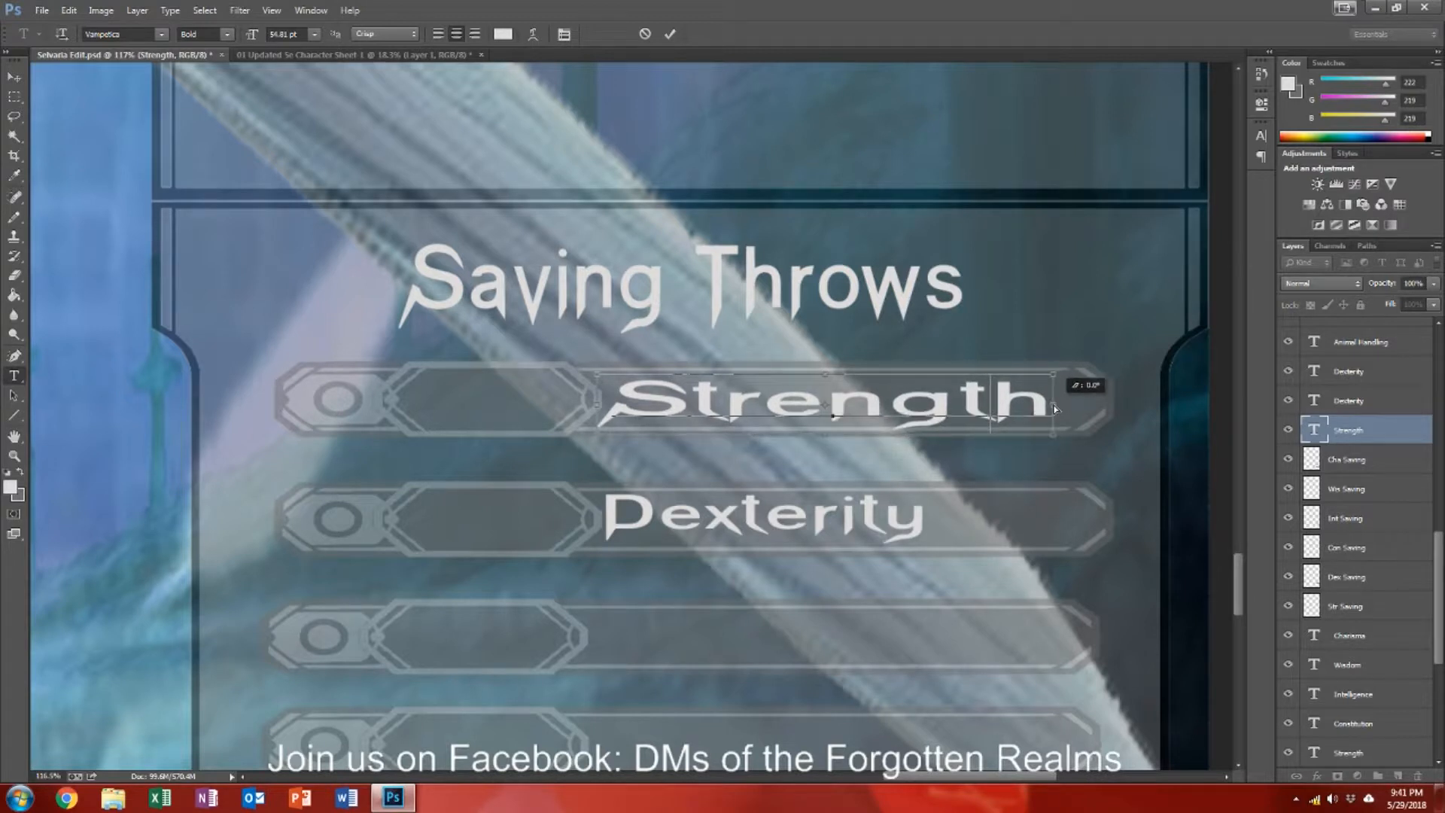
left_click(877, 525)
key("ctrl")
left_click_drag(932, 521, 1067, 521)
key("ctrl+Return")
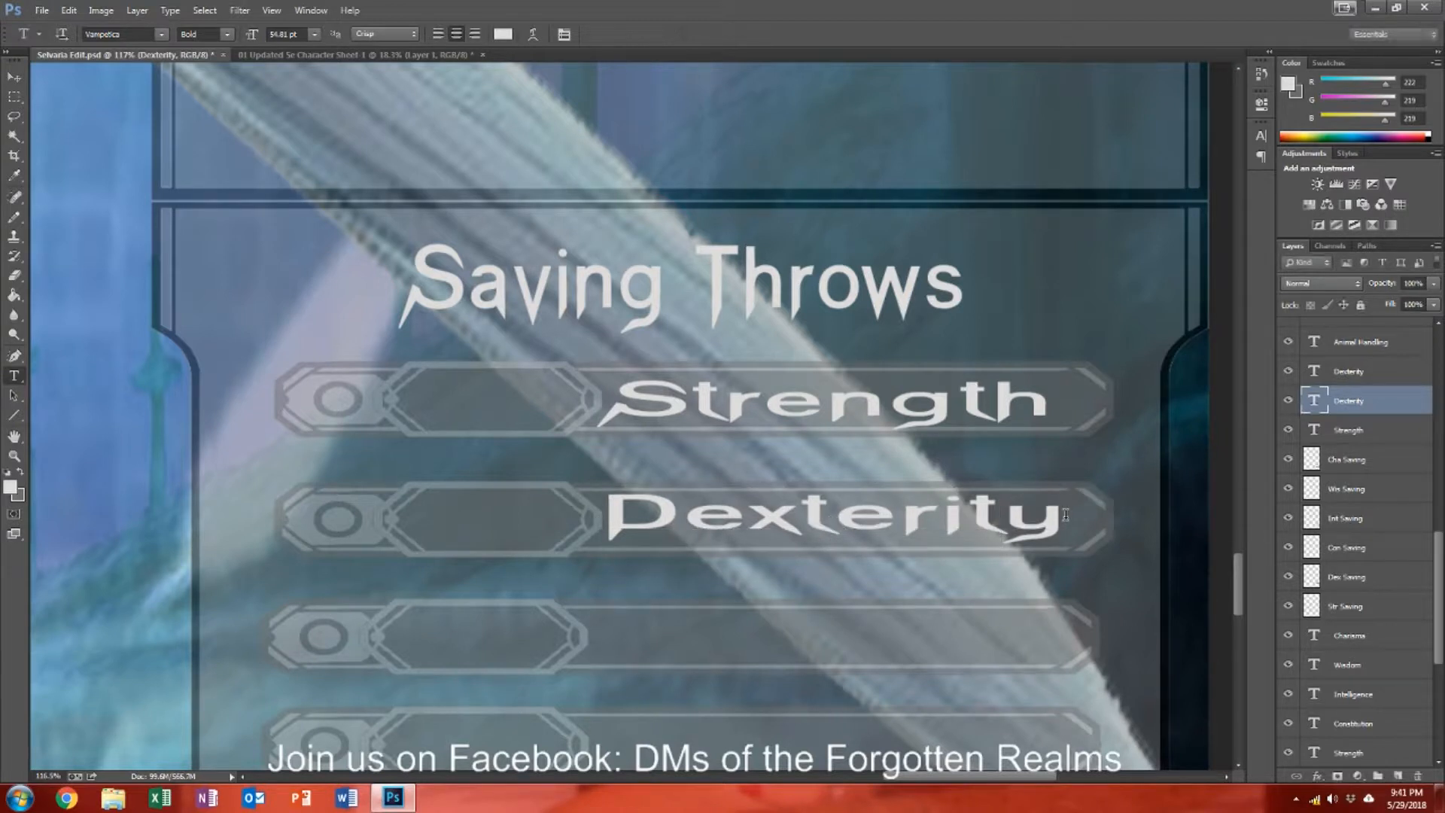
Step: Add a "Constitution" text over the third saving bar
scroll(1066, 514, "down", 5)
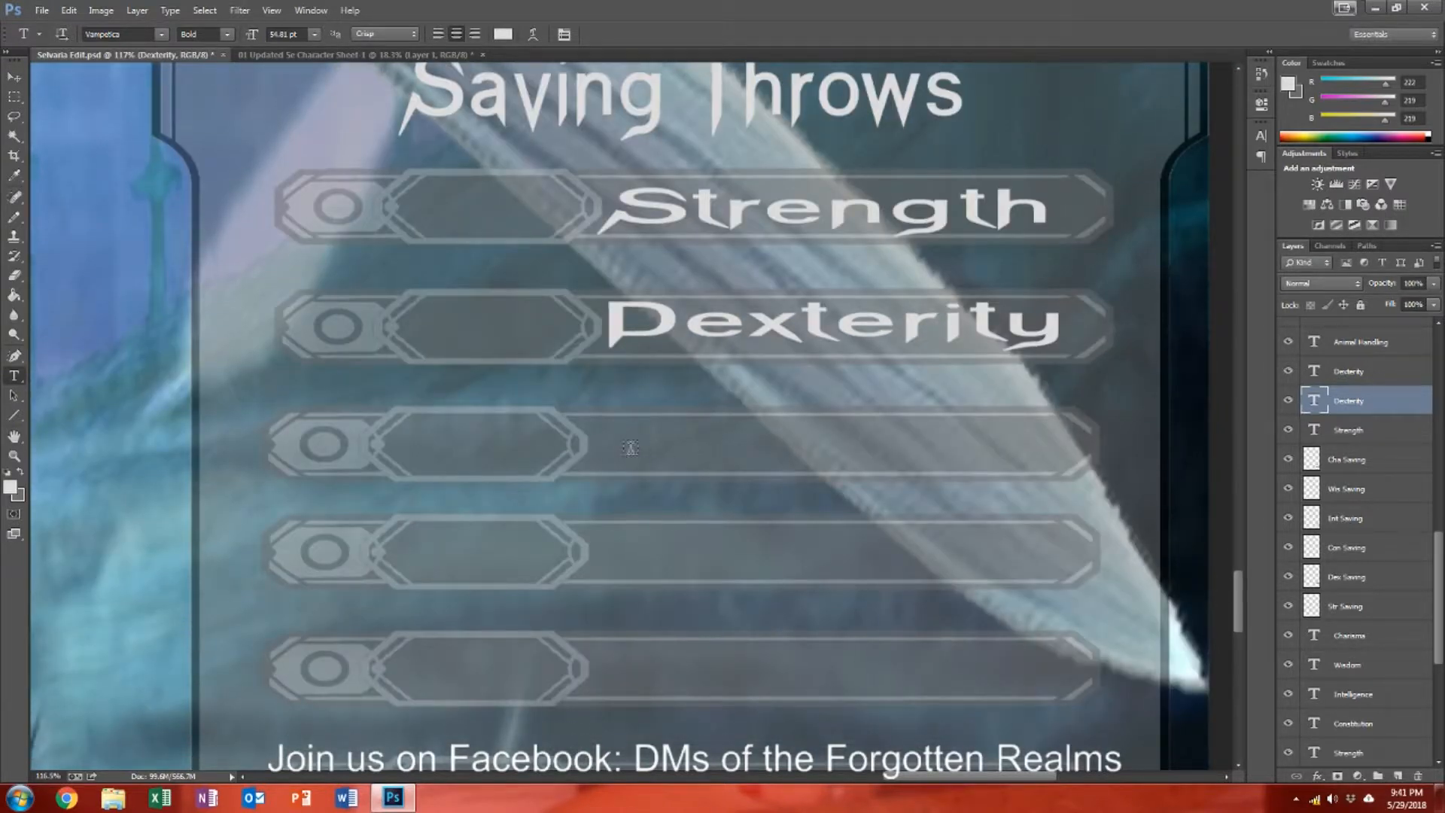
left_click(631, 447)
scroll(631, 450, "up", 1)
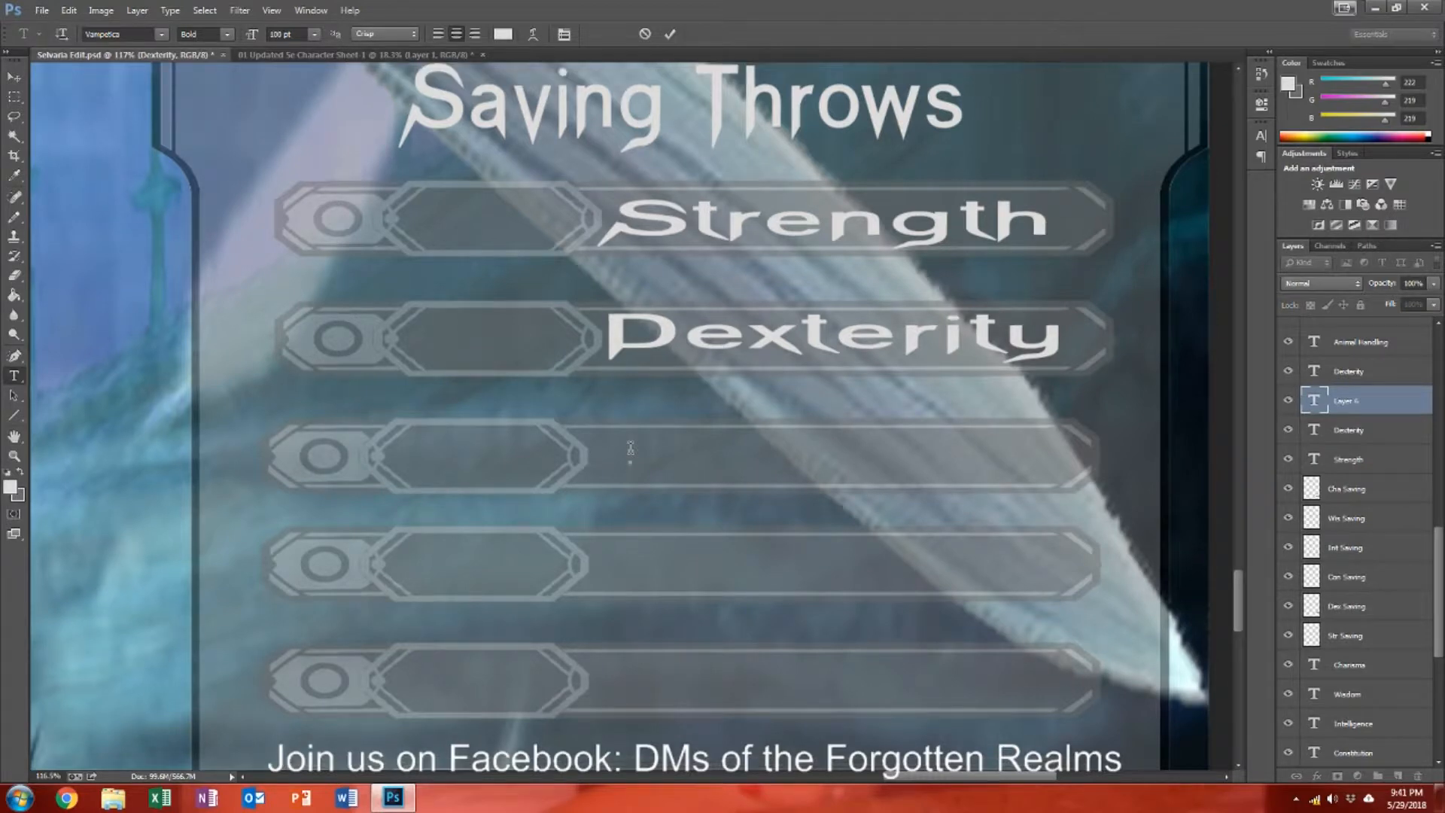
scroll(631, 449, "down", 4)
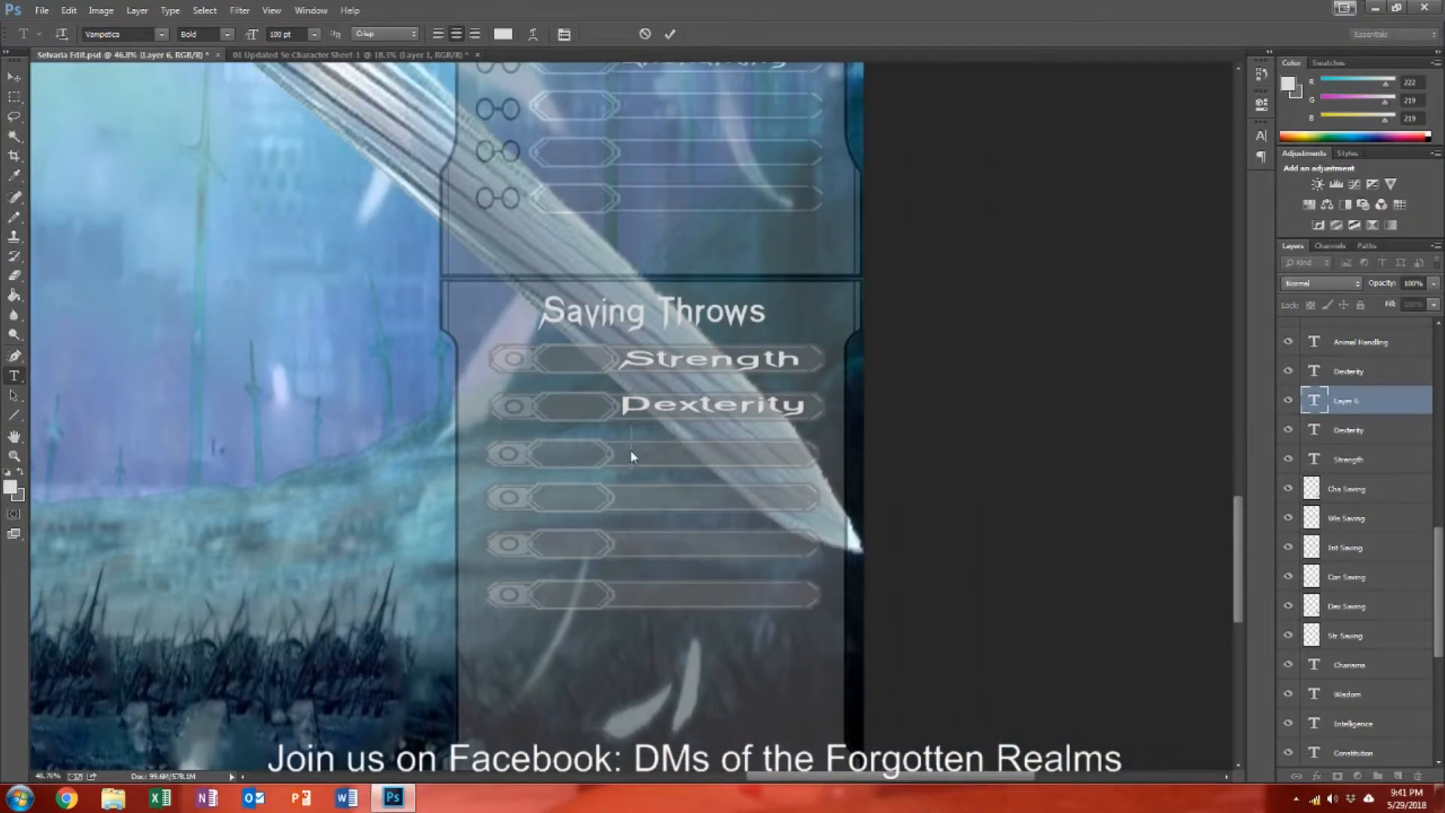
scroll(630, 449, "down", 4)
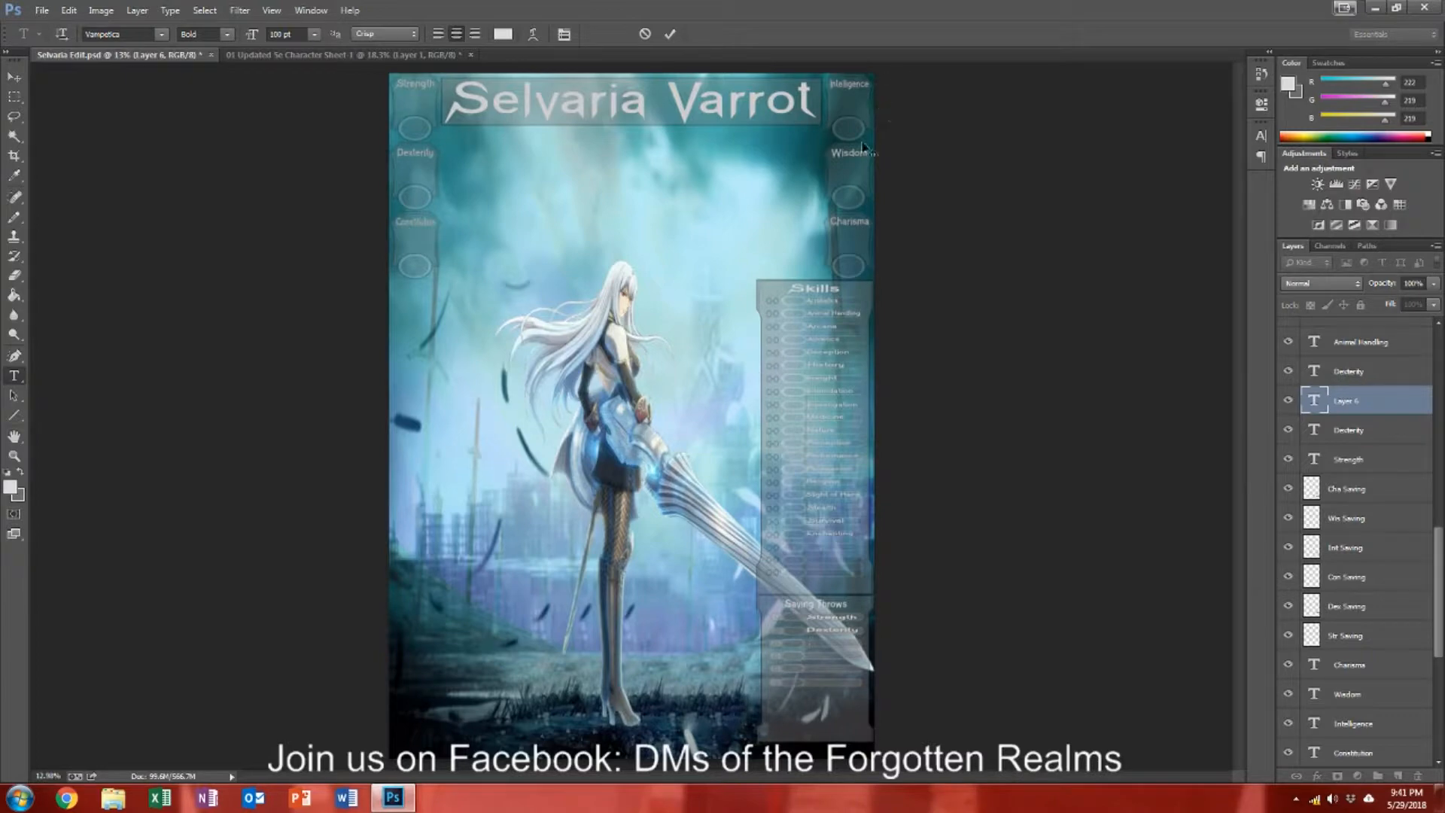
scroll(854, 544, "up", 5)
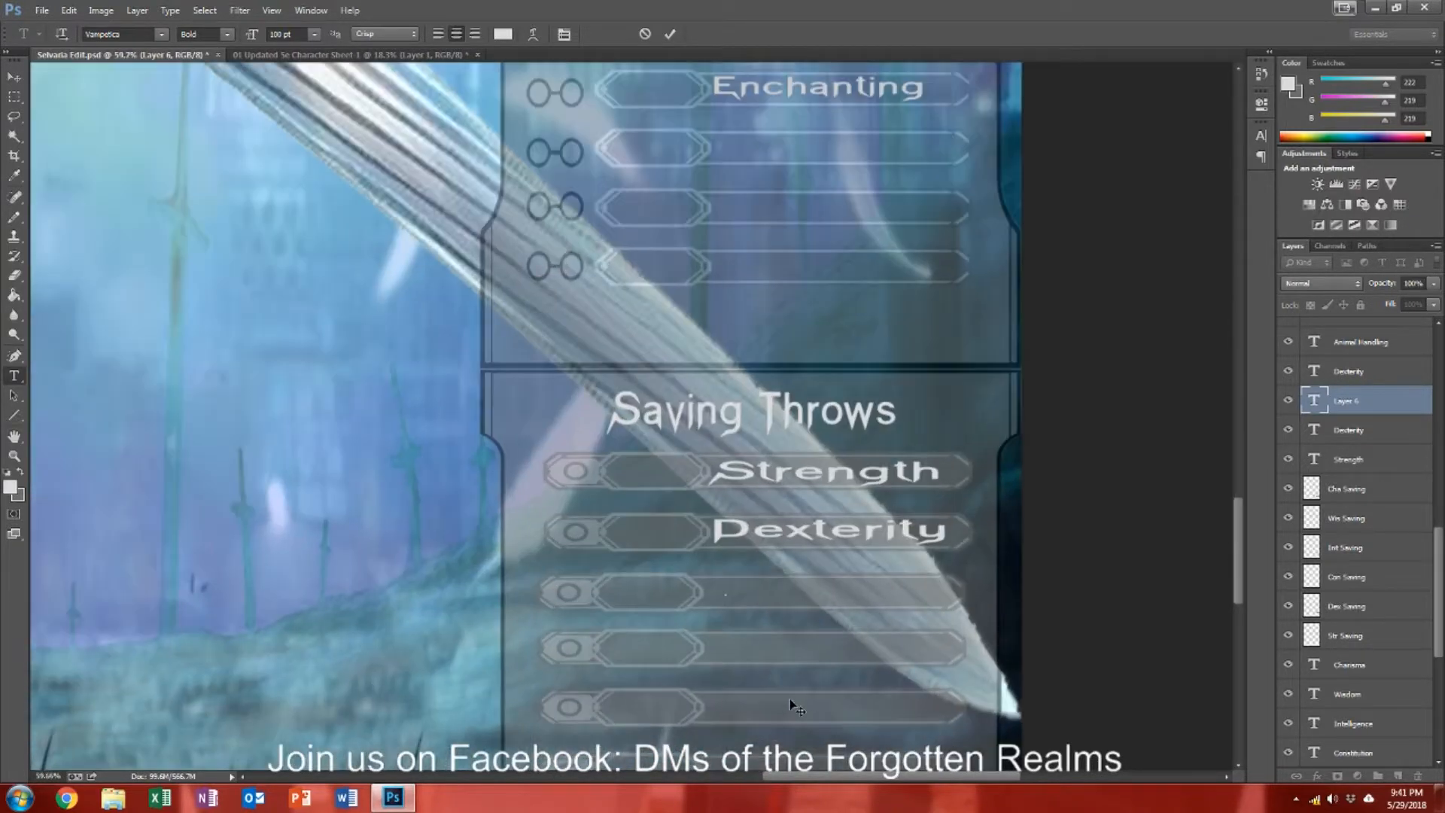
scroll(790, 700, "up", 2)
type("Constitution")
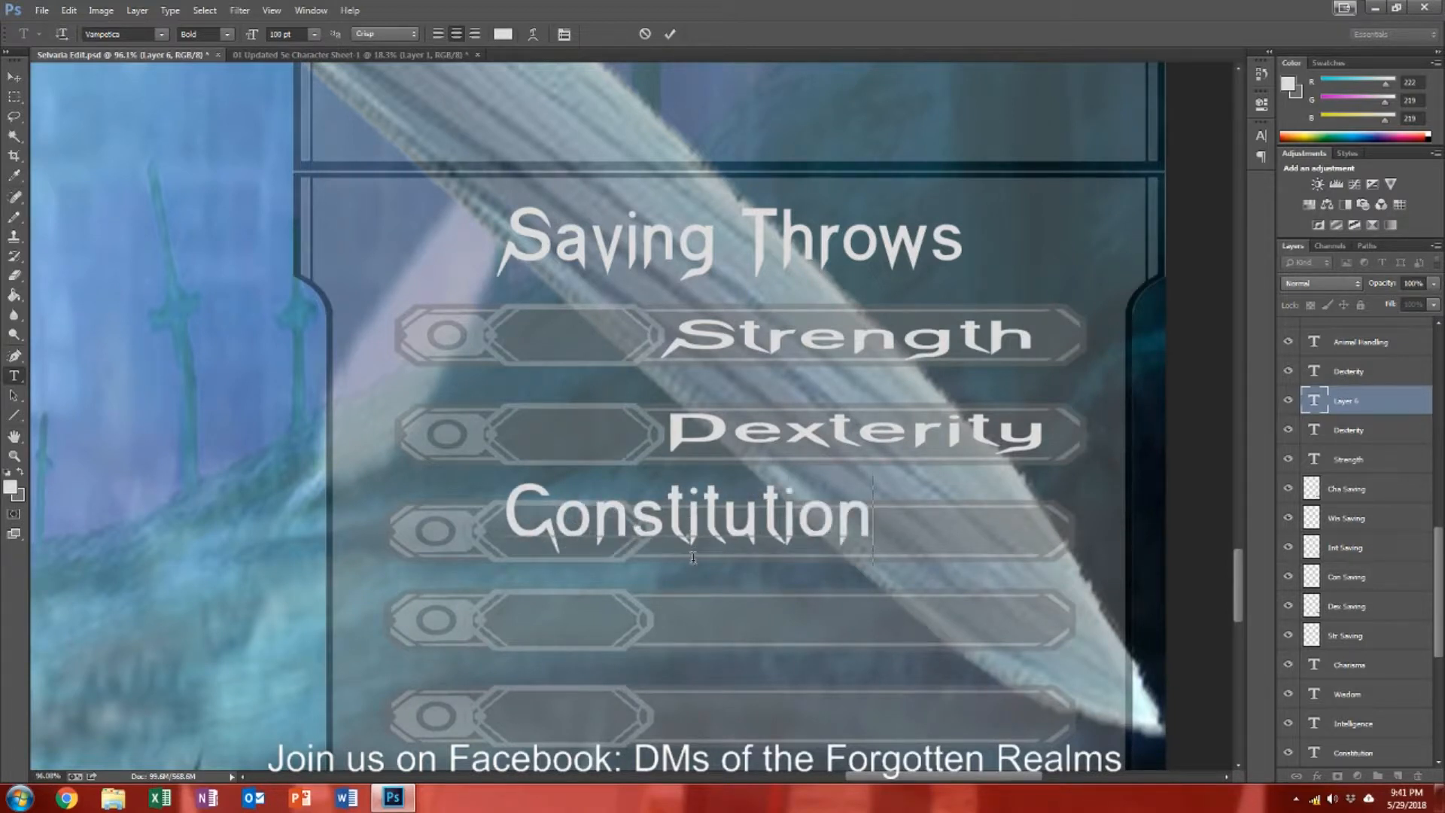
Step: Move the "Constitution" label right of the third bar's hexagonal box and flatten it to fit the bar's height
left_click_drag(693, 574, 856, 588)
left_click_drag(848, 589, 846, 589)
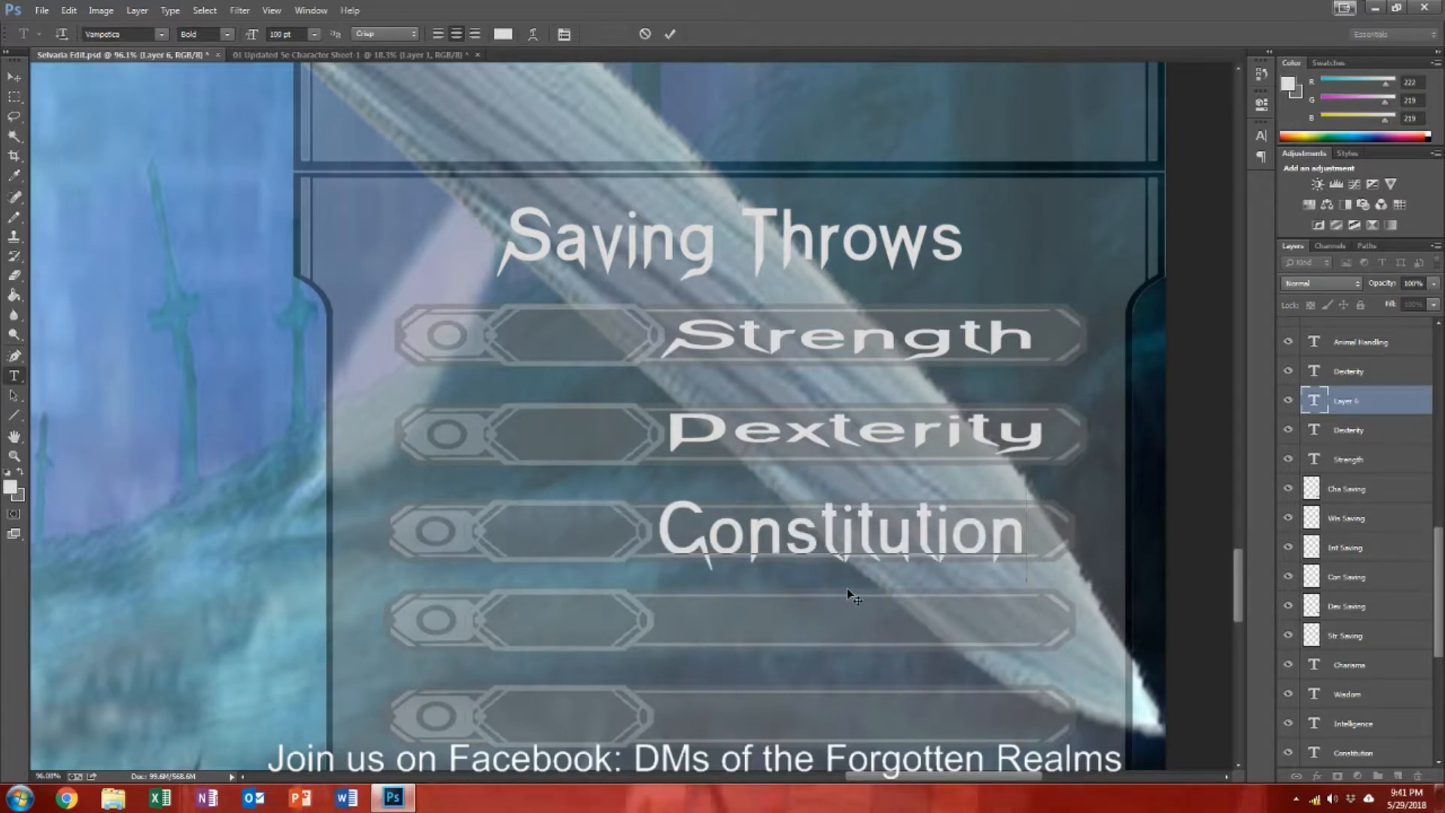
left_click_drag(842, 495, 841, 511)
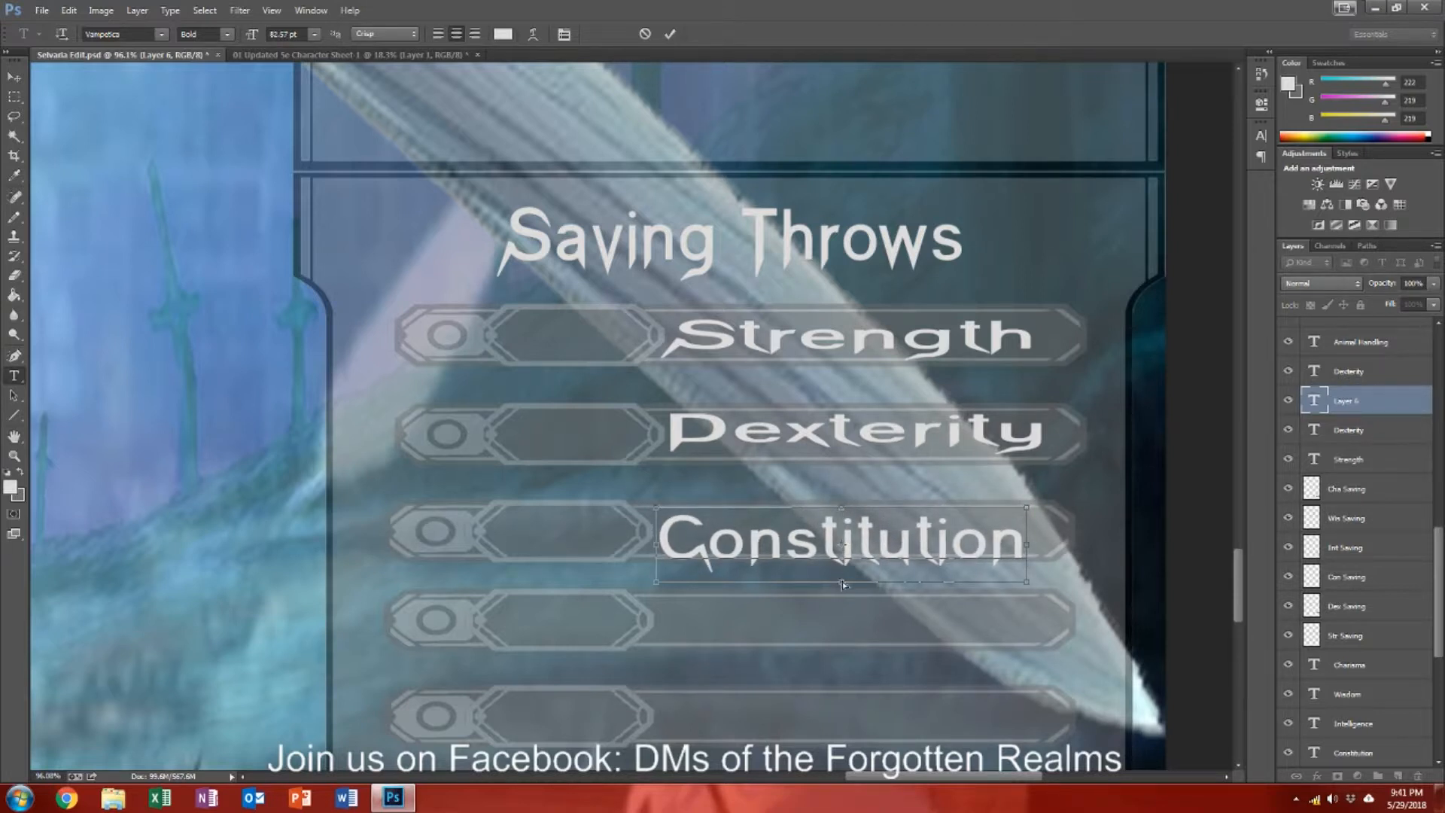
left_click_drag(842, 584, 842, 561)
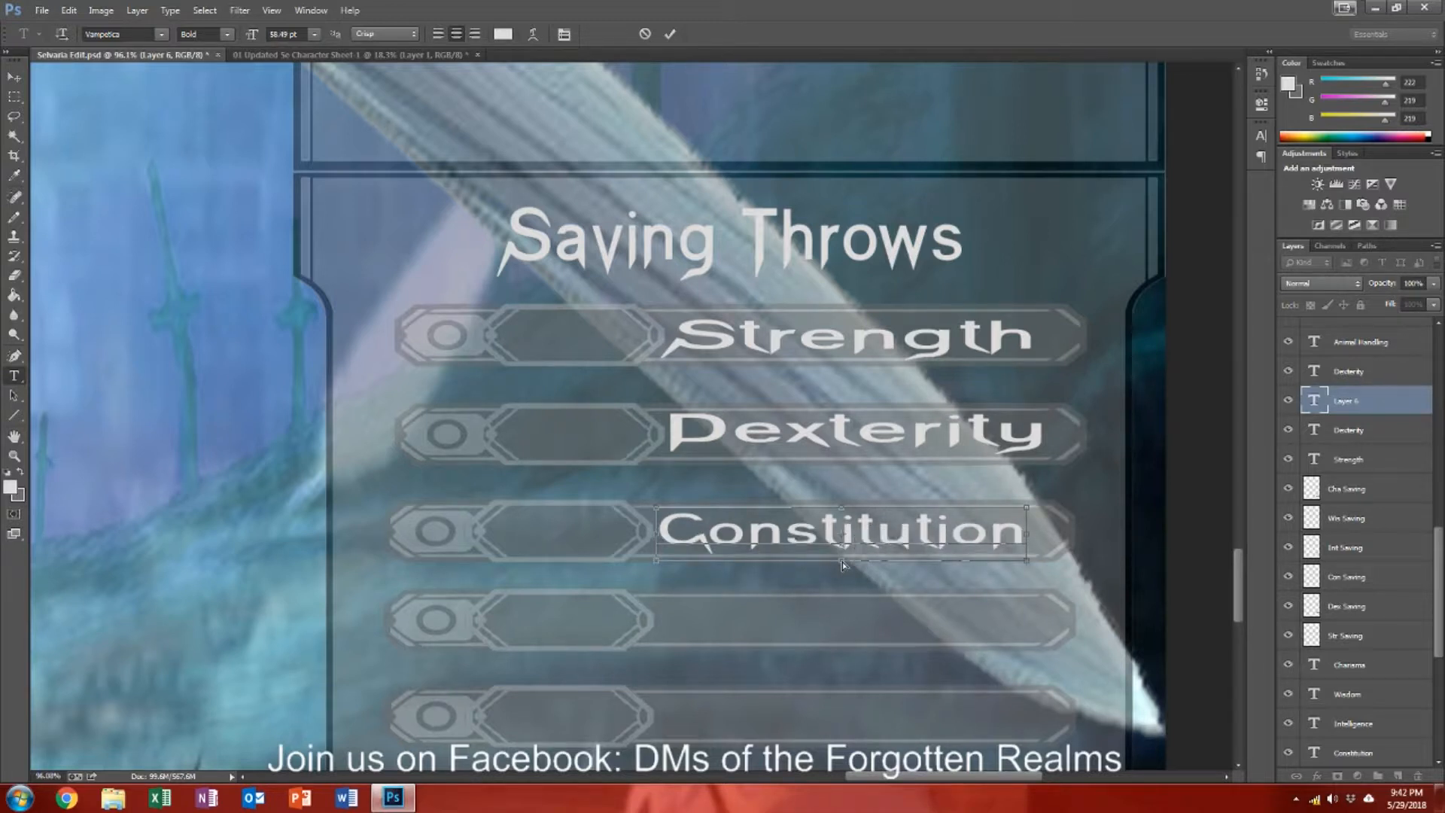
key("ctrl+Return")
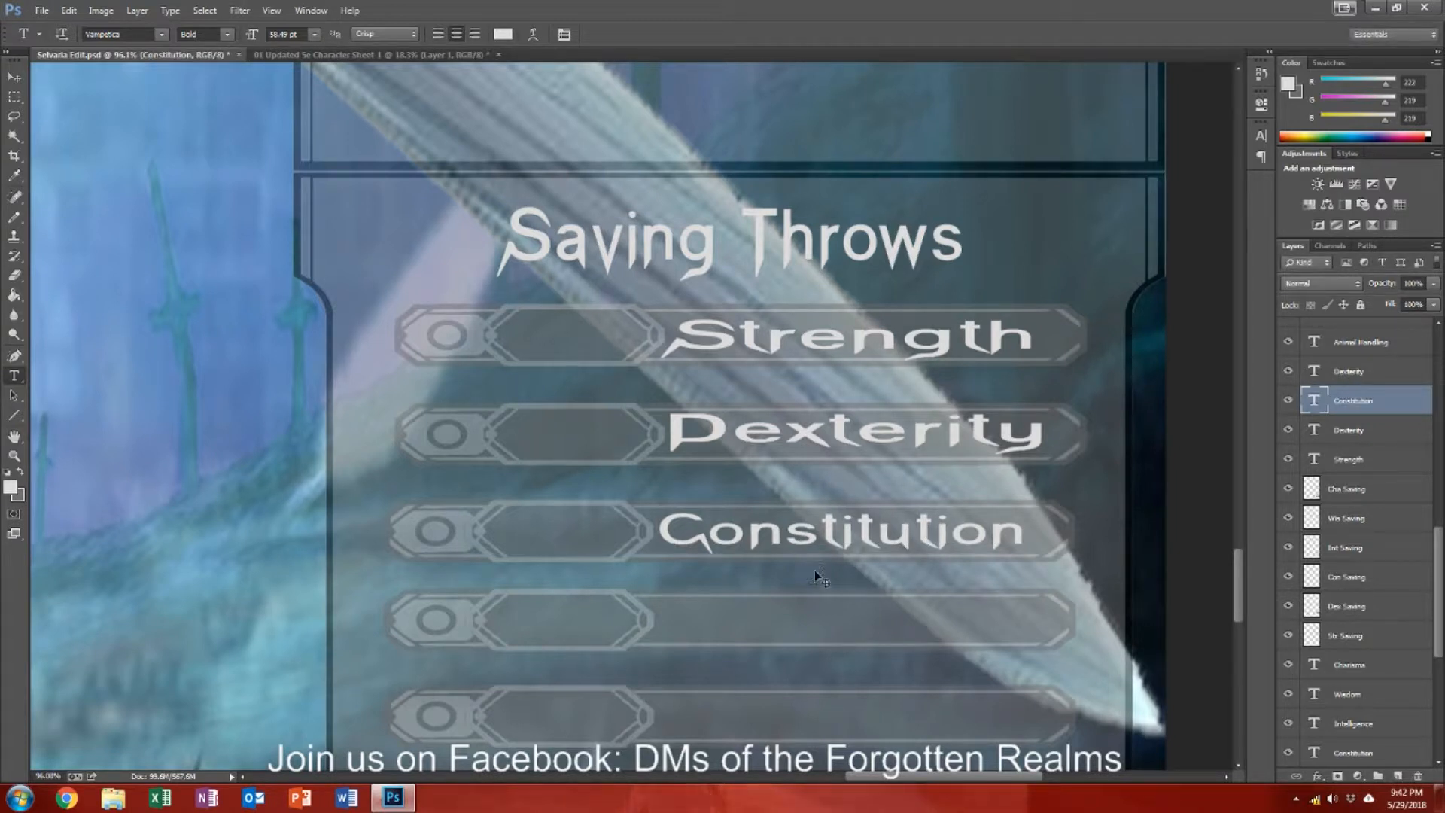
Step: Widen the "Constitution" label to about 104% so its right end lines up with "Dexterity"
key("ctrl+t")
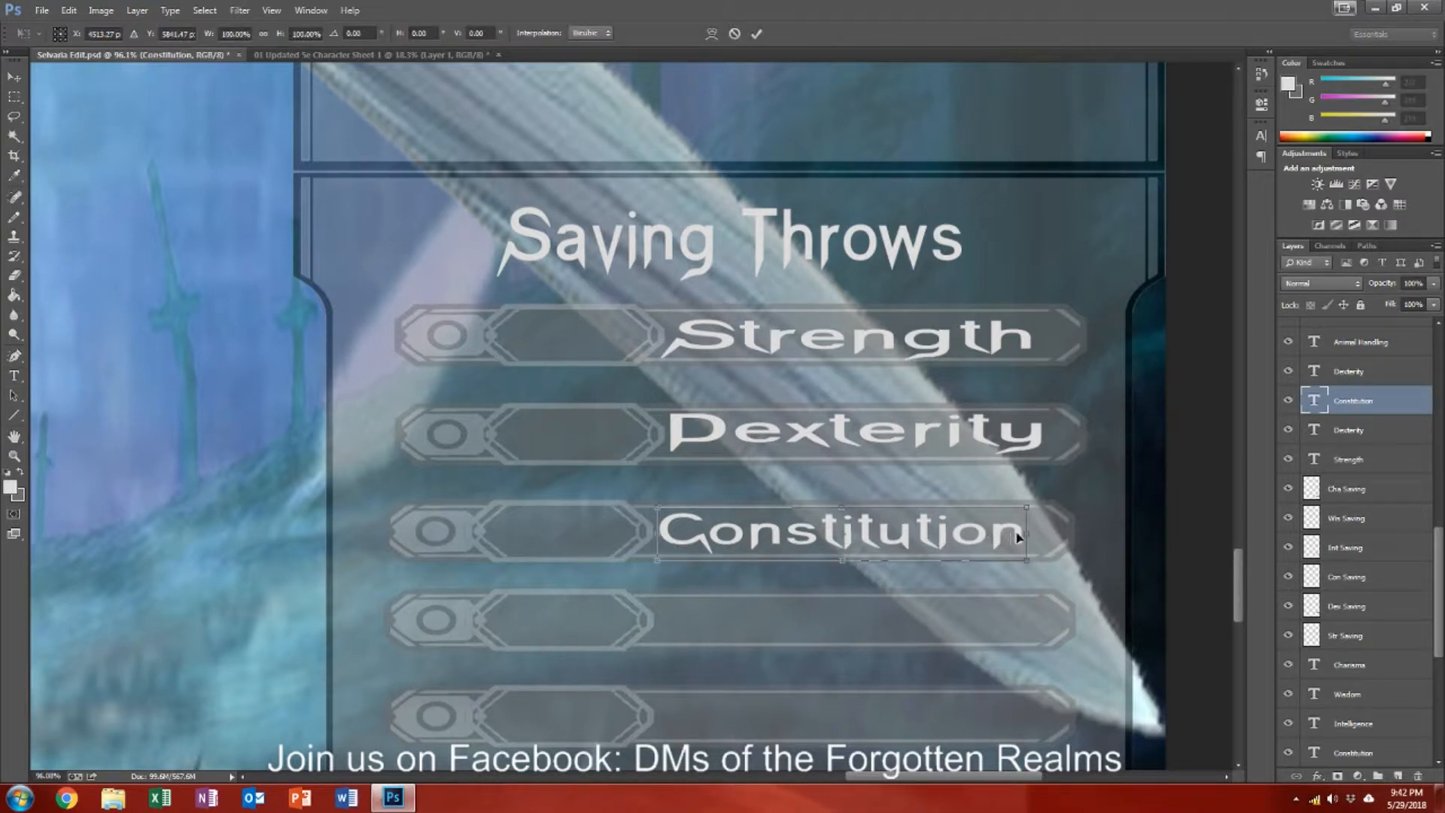
left_click_drag(1031, 533, 1035, 534)
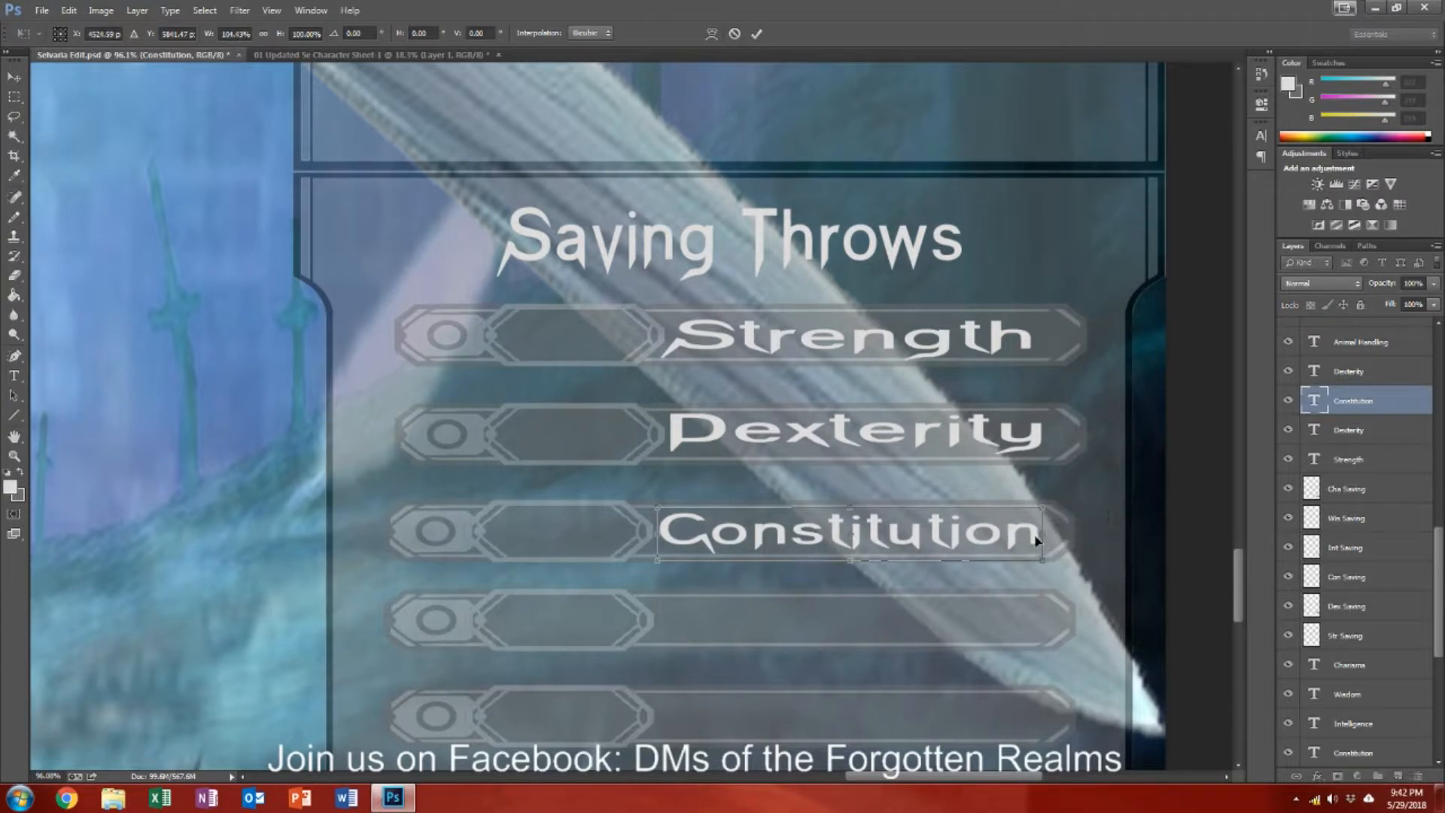
key("Return")
Step: Add an "Intelligence" text over the fourth saving bar
left_click(673, 624)
type("In")
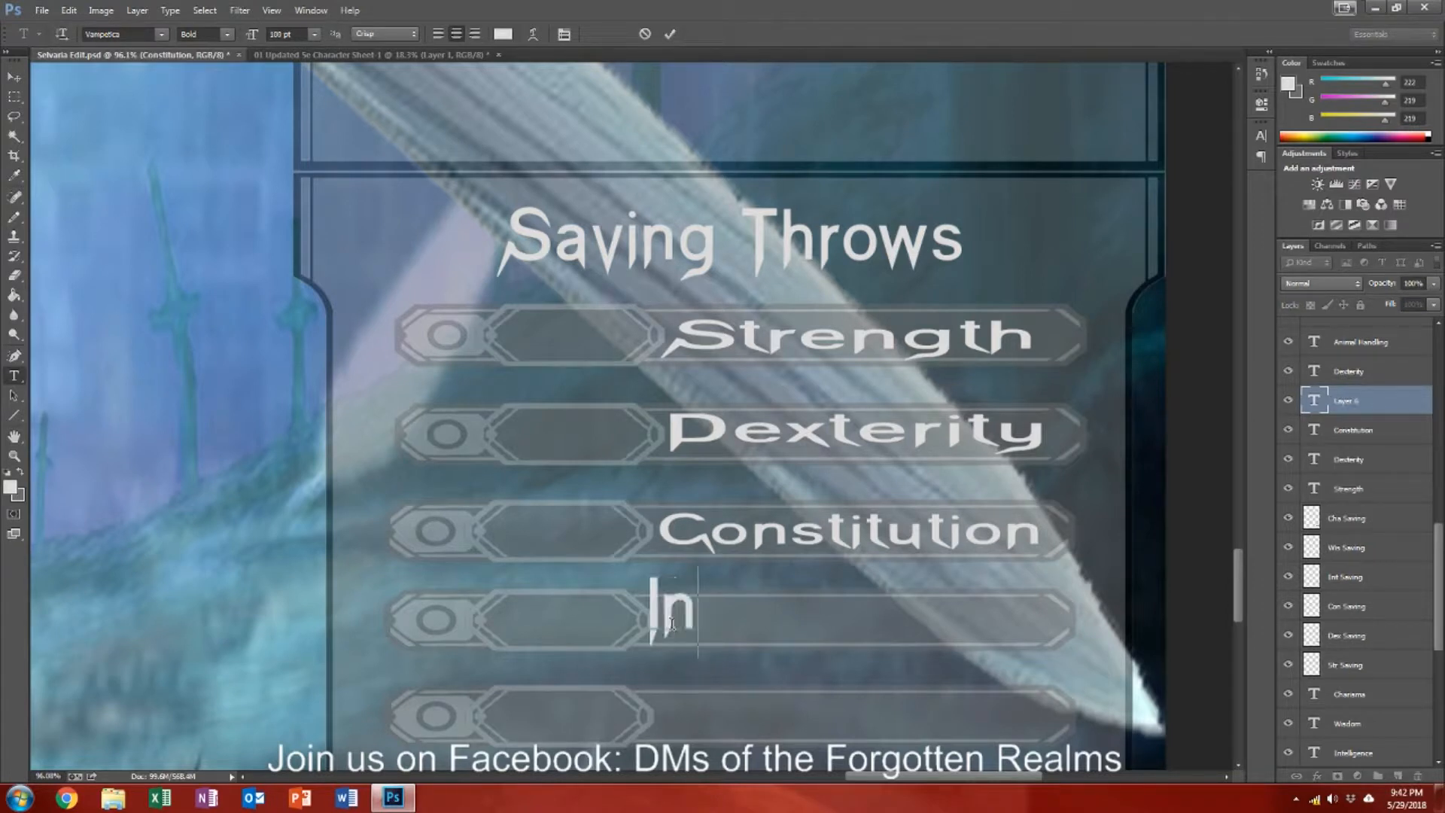
type("telligence")
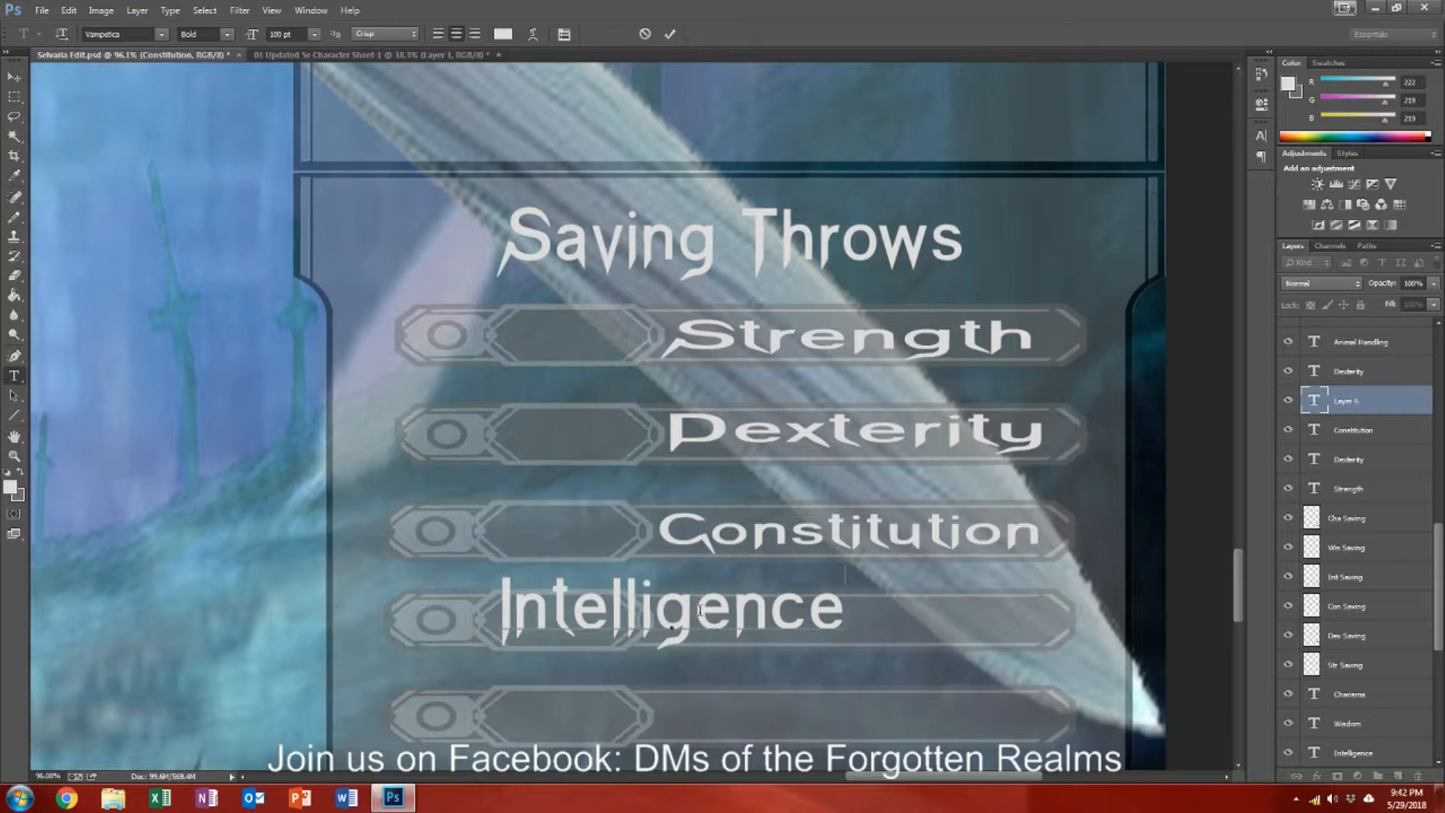
key("ctrl+Return")
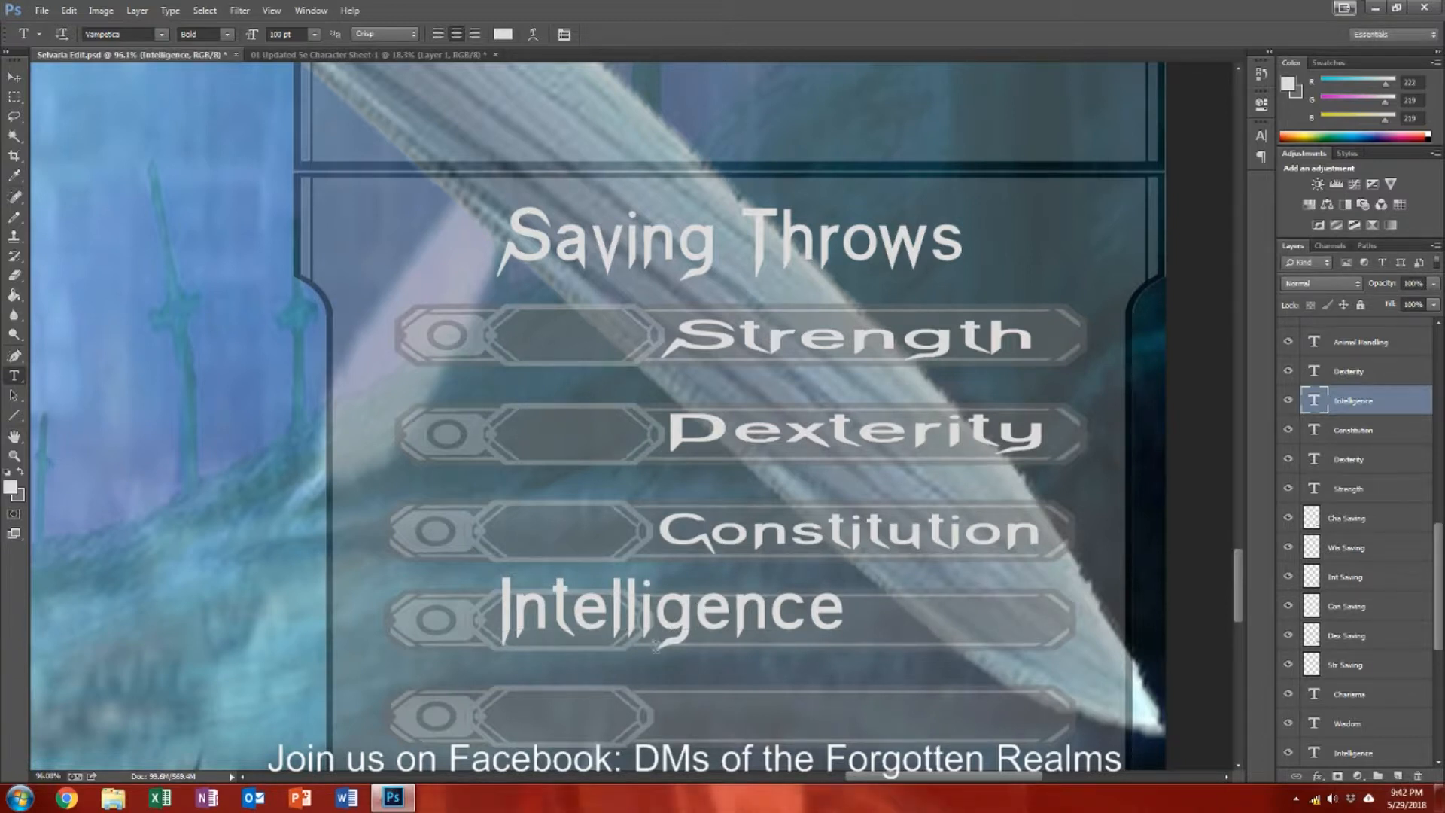
Step: Move the "Intelligence" label beside the fourth bar's hexagonal box, flatten it to the bar's height and widen it to line up with "Constitution"
key("ctrl+t")
left_click_drag(710, 621, 831, 648)
left_click_drag(830, 578, 829, 600)
left_click_drag(1007, 623, 1048, 623)
key("Return")
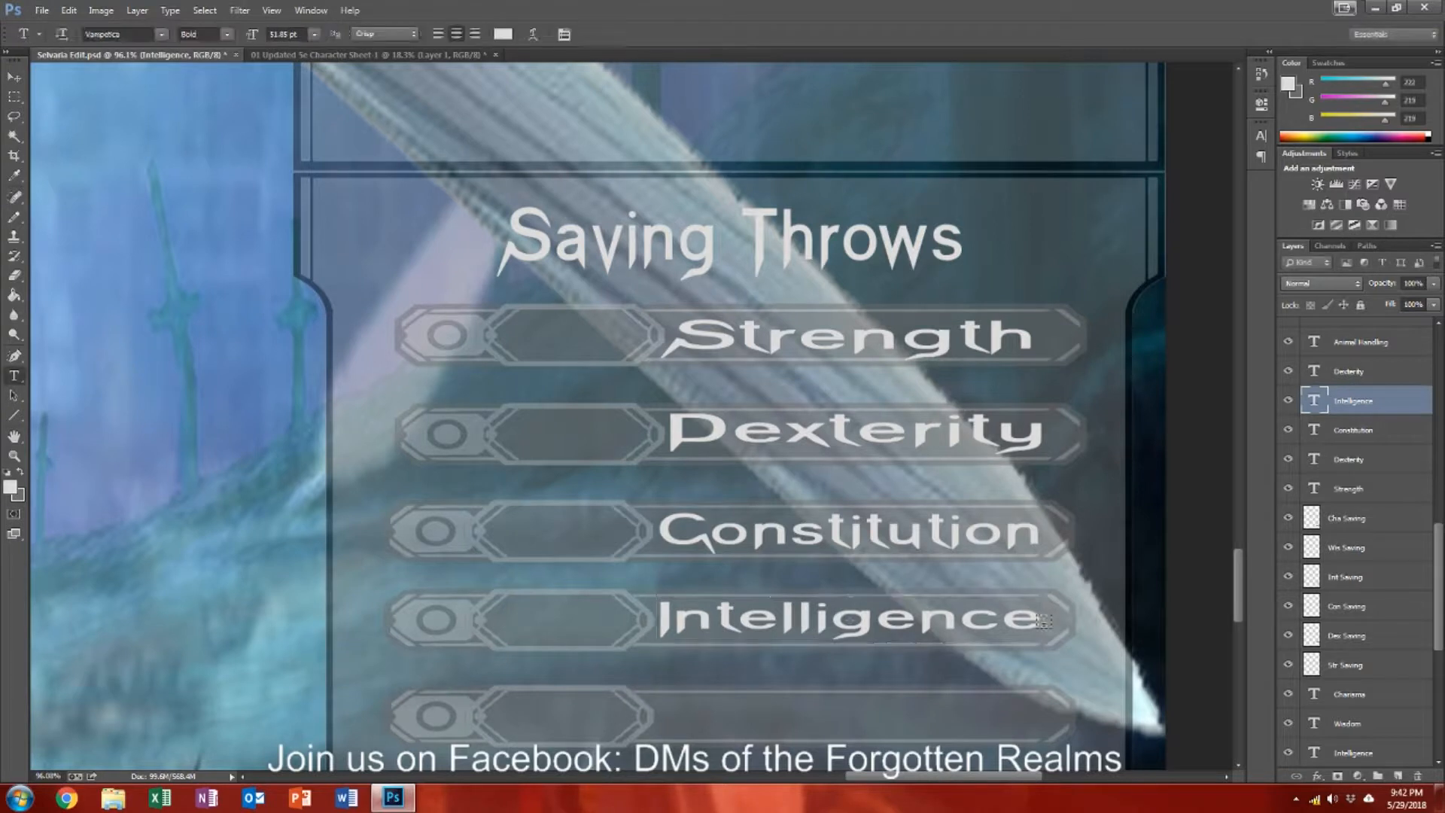
Step: Add a "Wisdom" text over the fifth saving bar
scroll(747, 629, "down", 5)
scroll(748, 629, "down", 1)
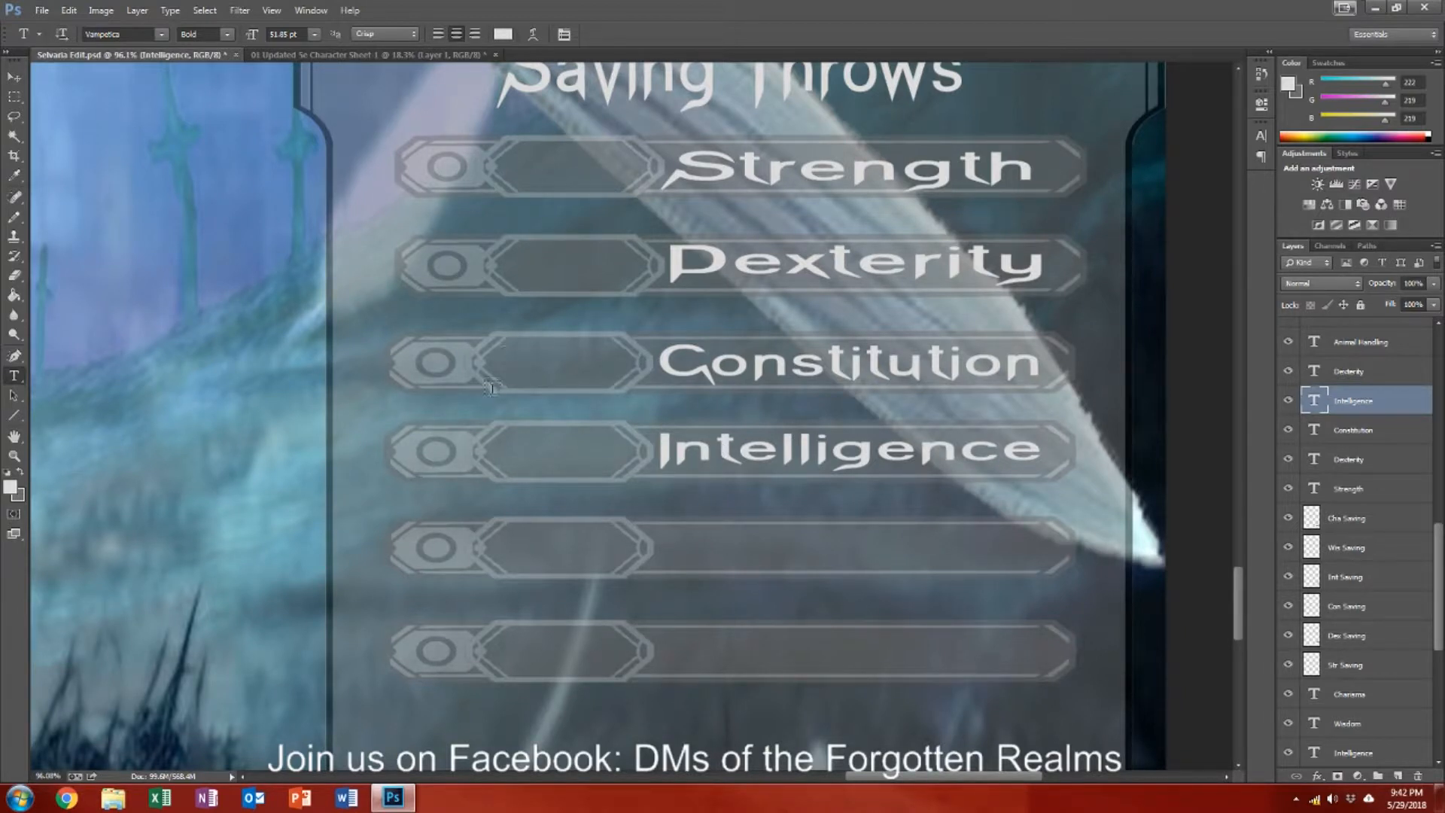
left_click(666, 548)
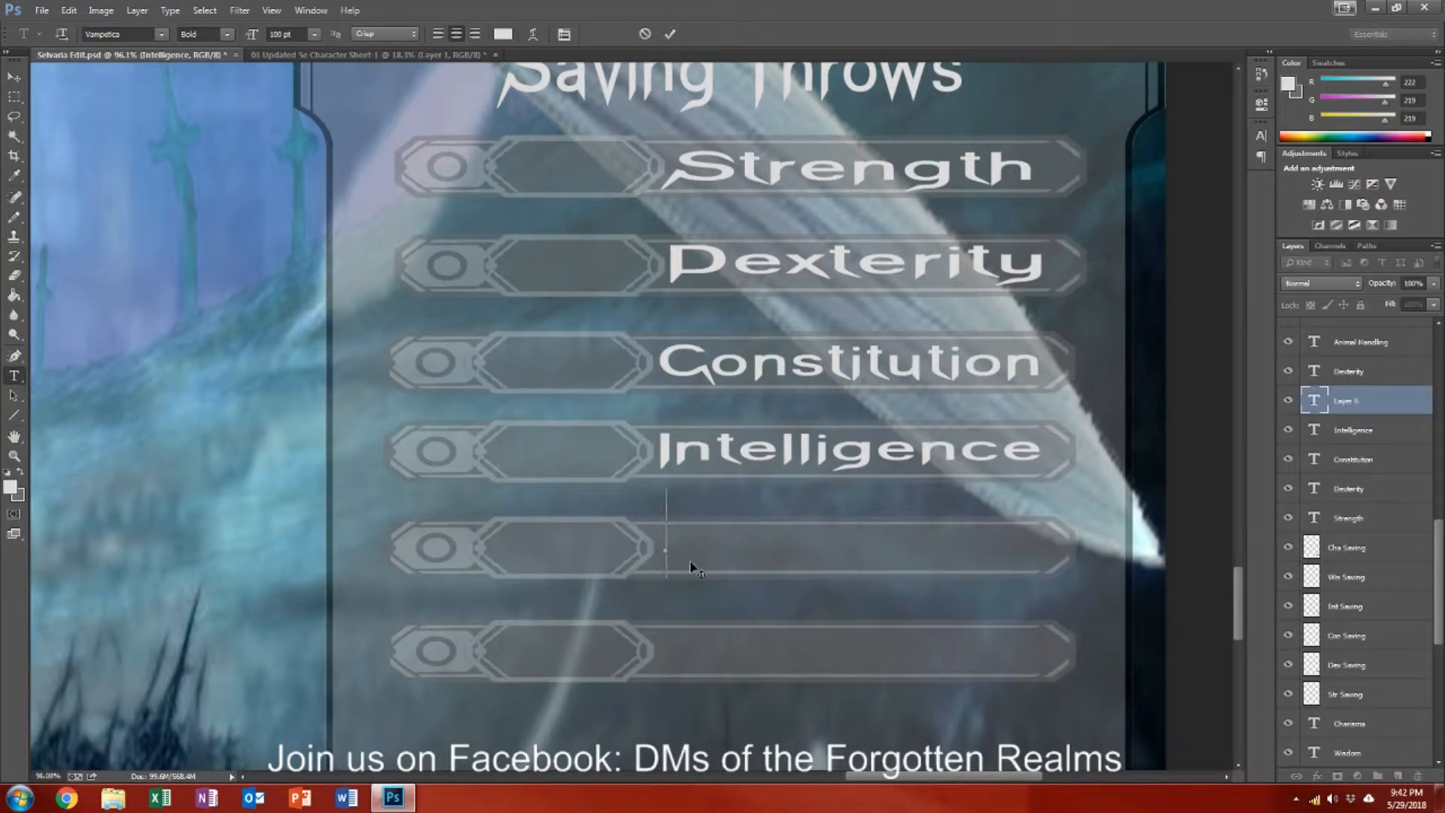
type("Wis")
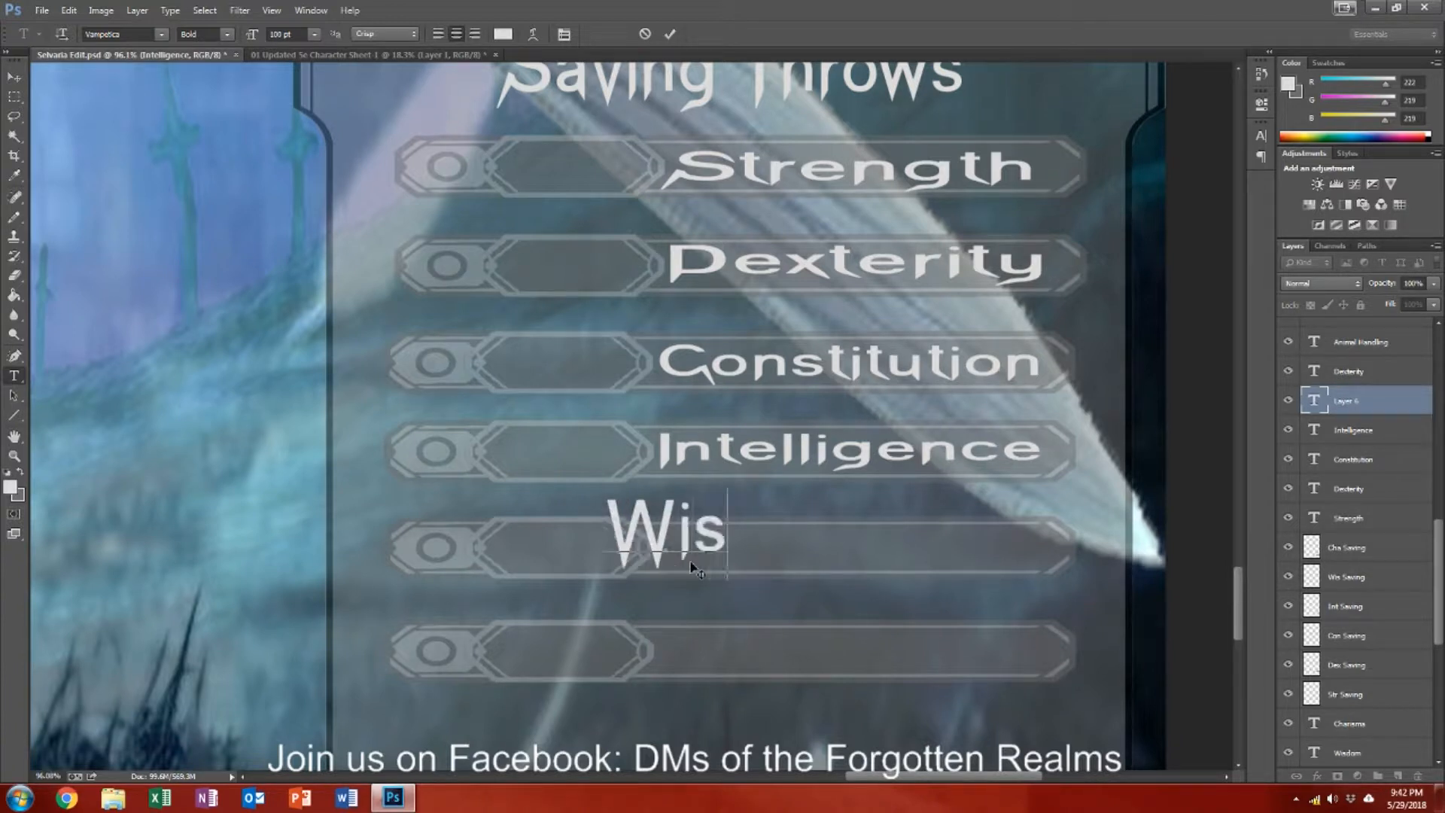
type("dom")
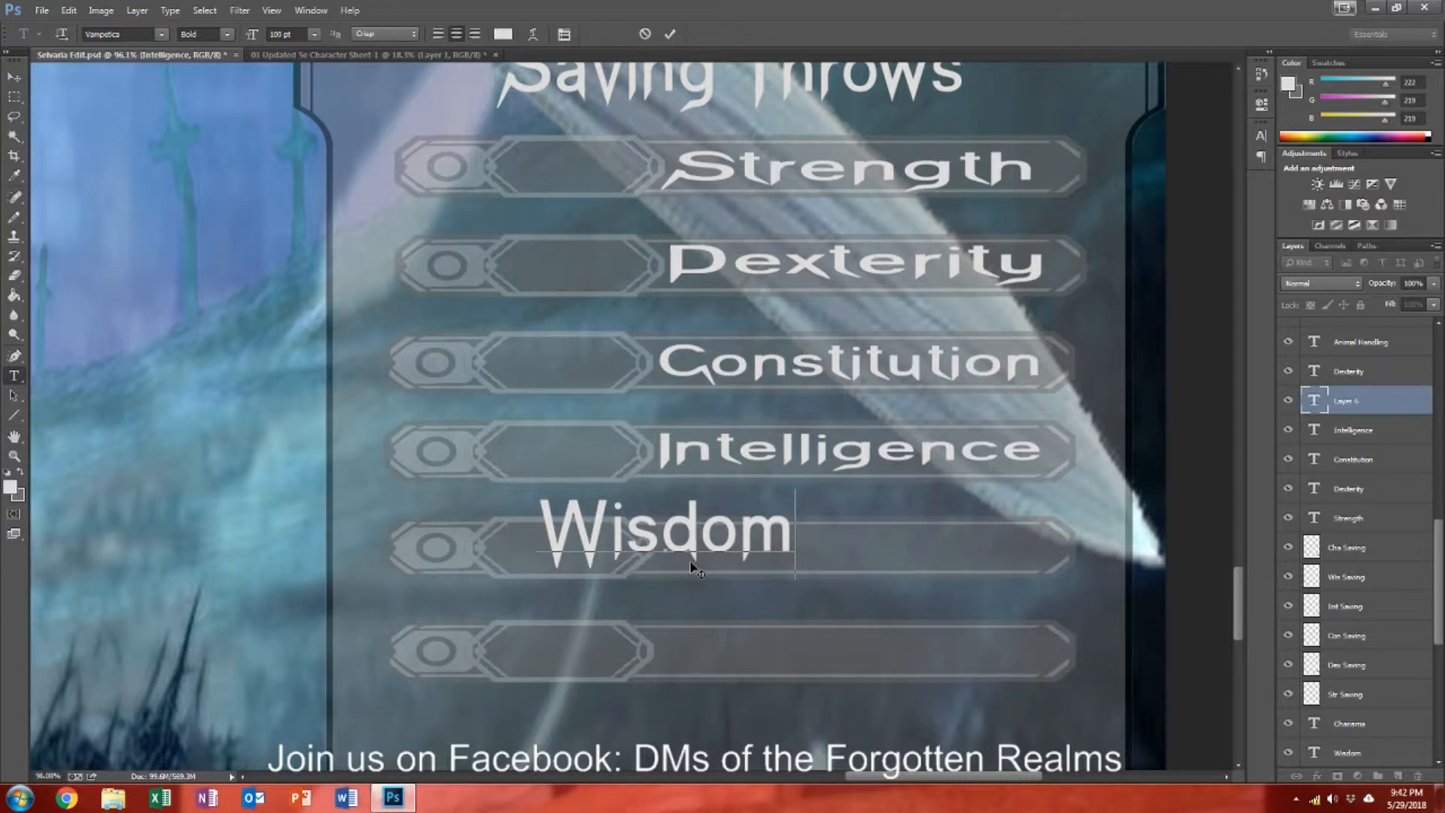
key("ctrl+Return")
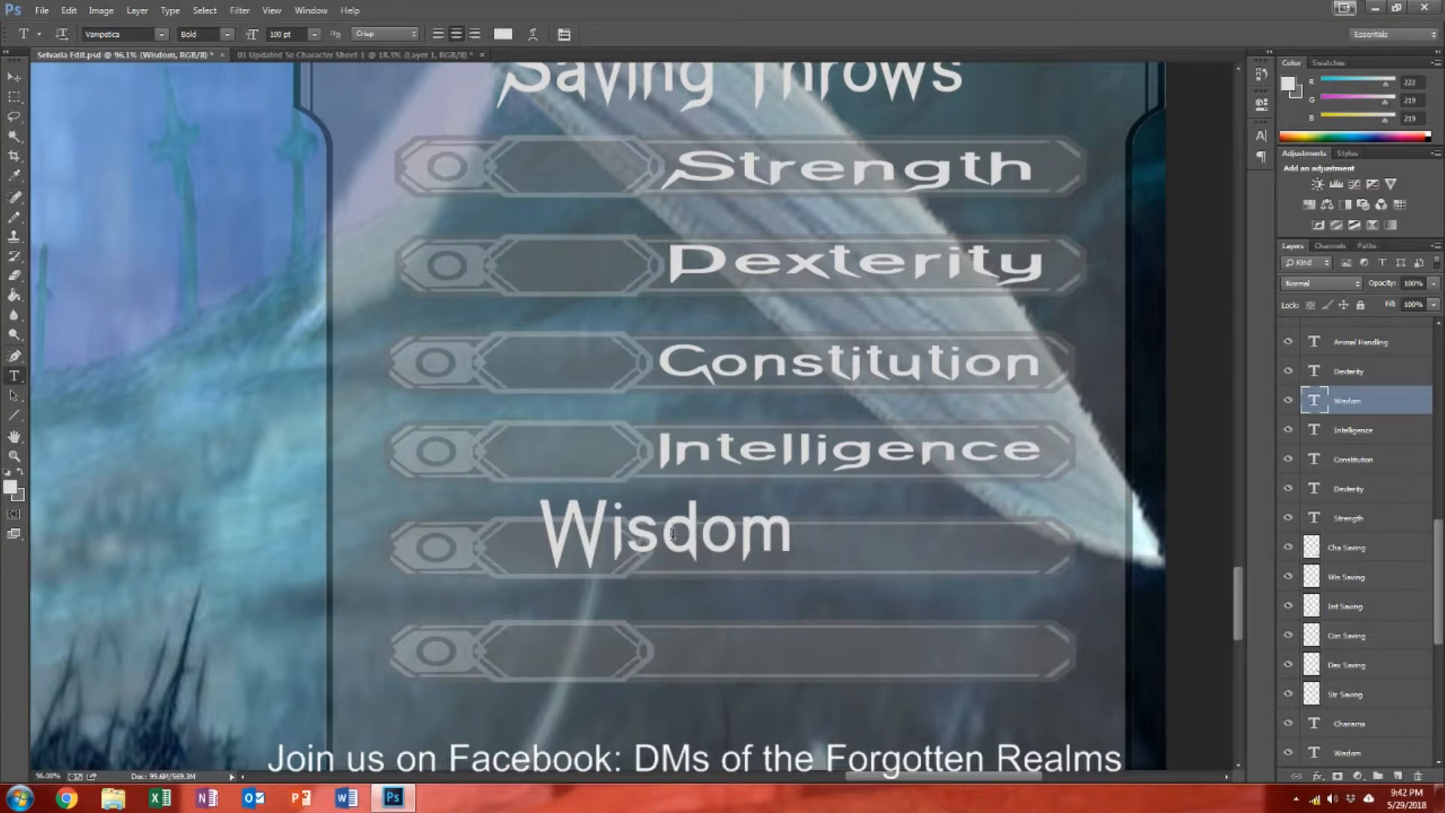
Step: Place the "Wisdom" label beside the fifth bar's hexagonal box, flattened to about 52% height and widened to about 113%
left_click(13, 77)
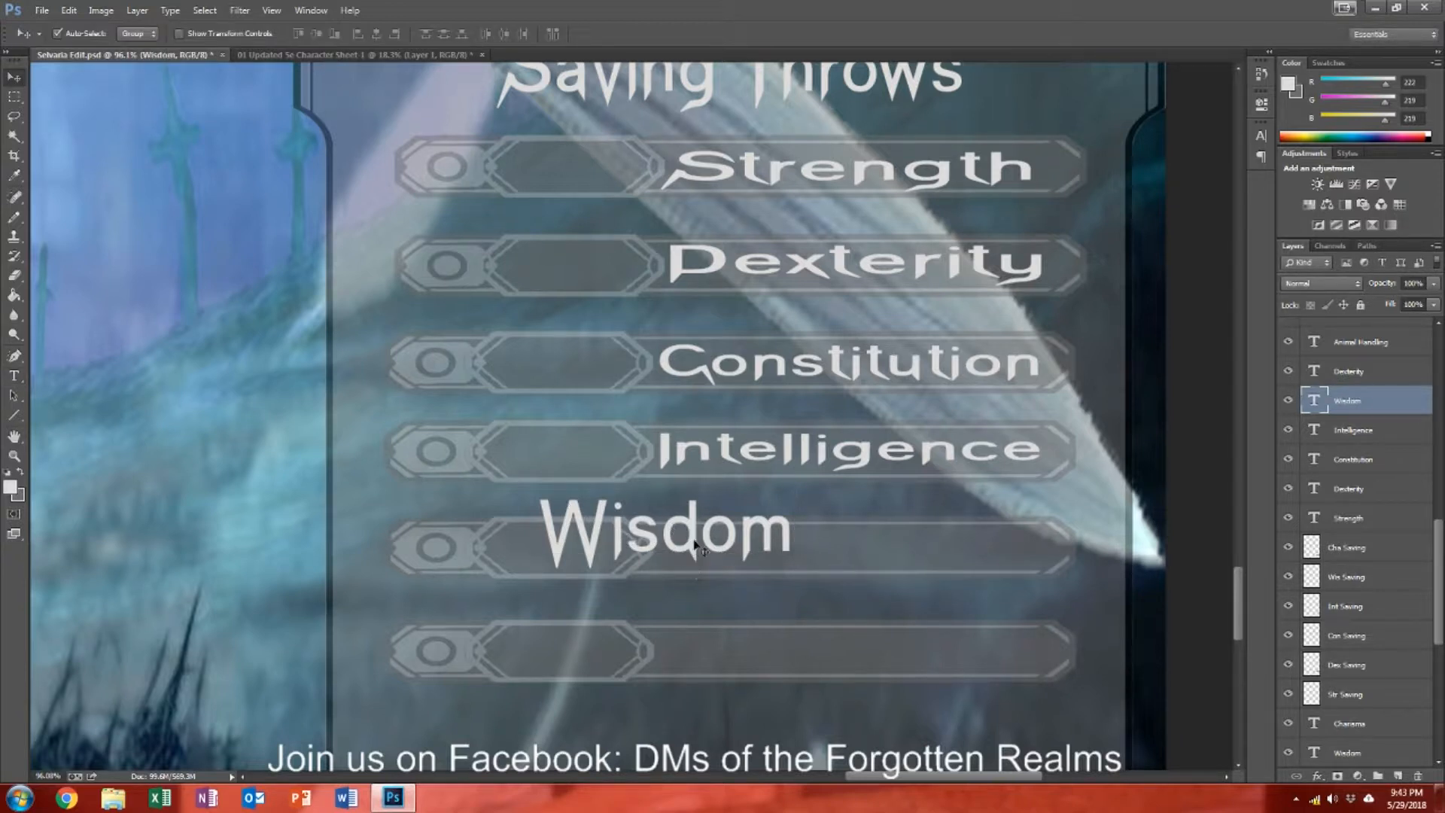
left_click_drag(692, 543, 791, 573)
key("ctrl+t")
left_click_drag(792, 509, 792, 524)
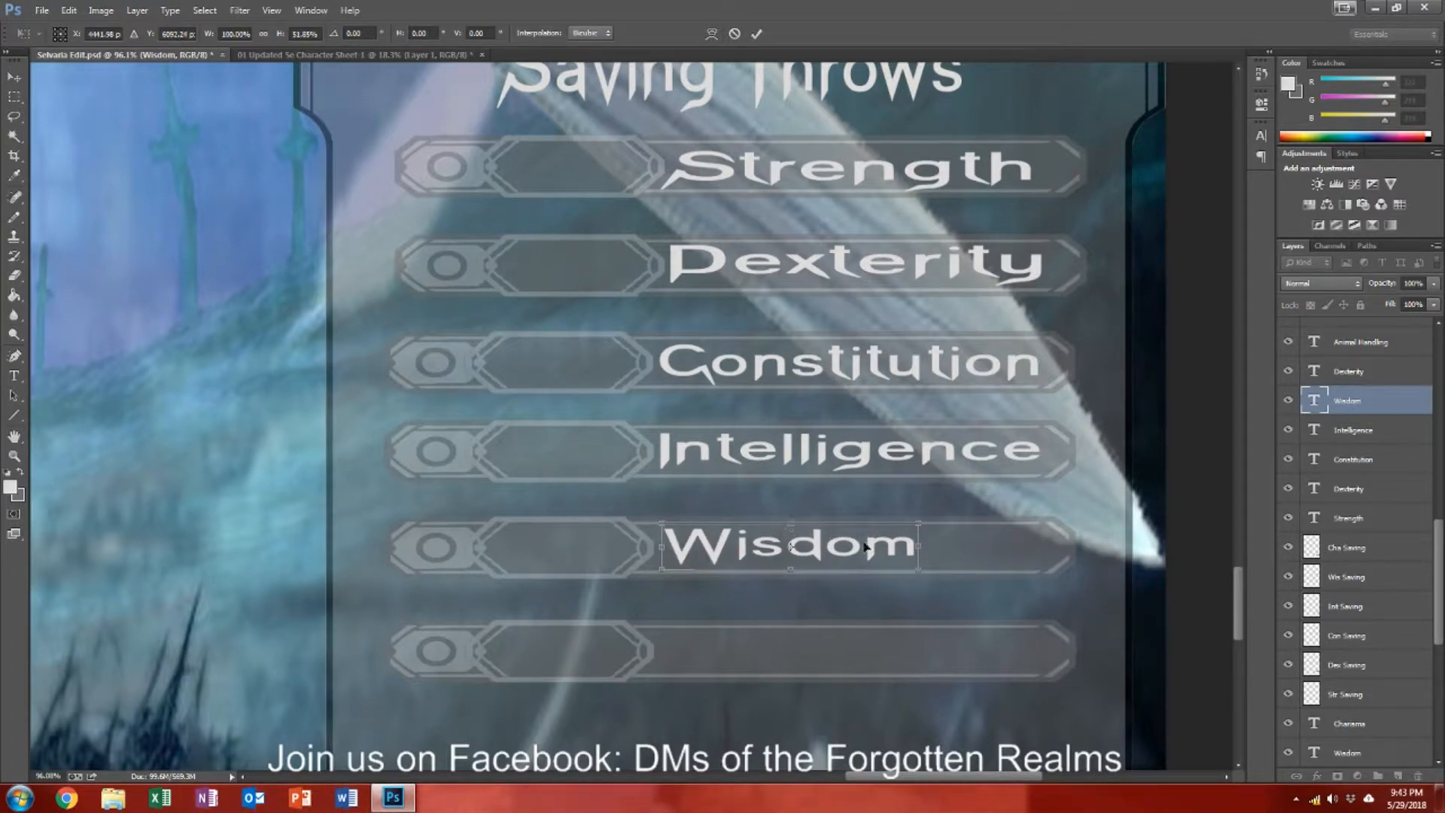
left_click_drag(918, 546, 965, 545)
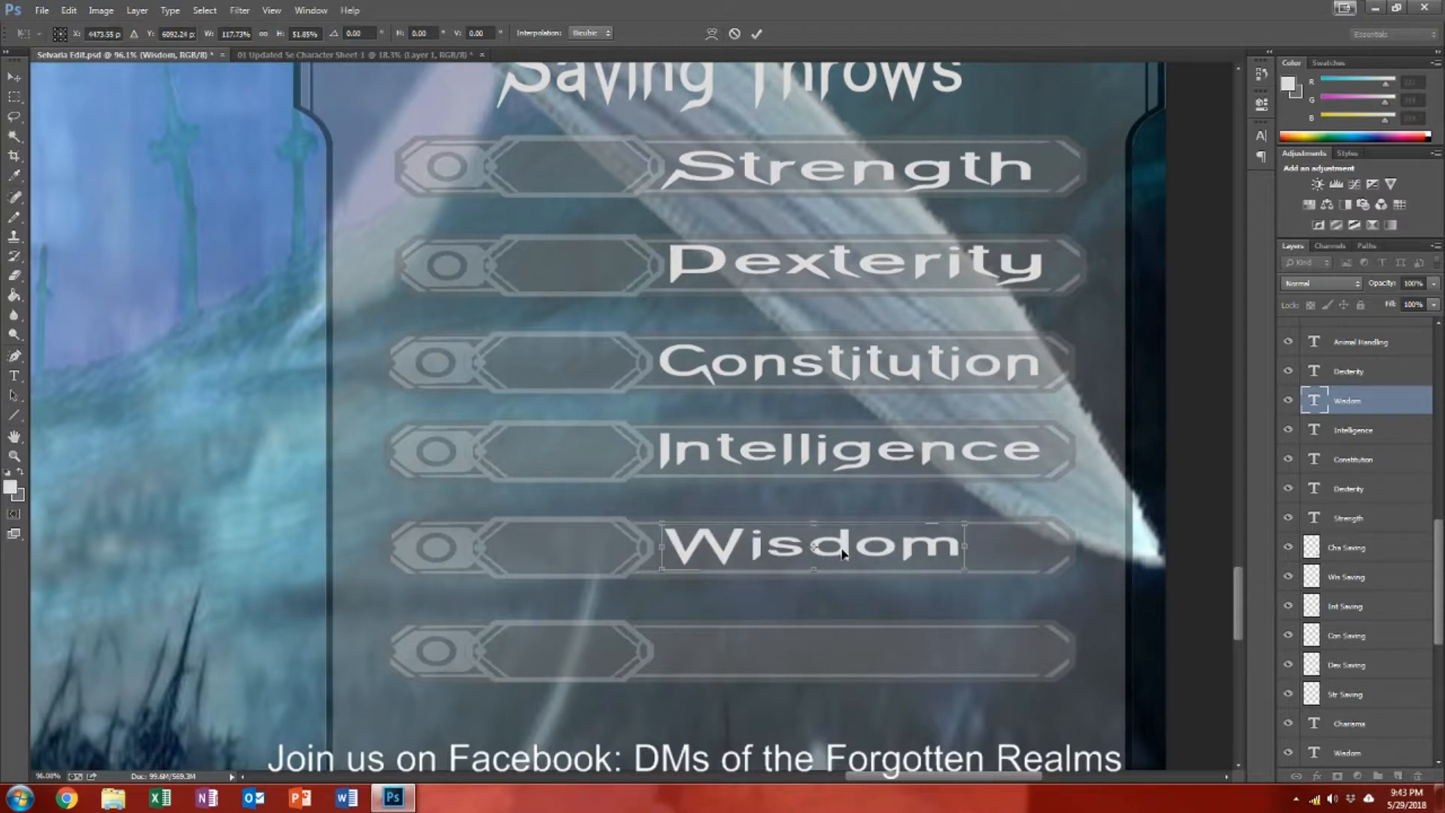
mouse_move(968, 549)
left_mouse_down()
mouse_move(962, 533)
mouse_move(964, 564)
mouse_move(956, 508)
mouse_move(952, 545)
left_mouse_up()
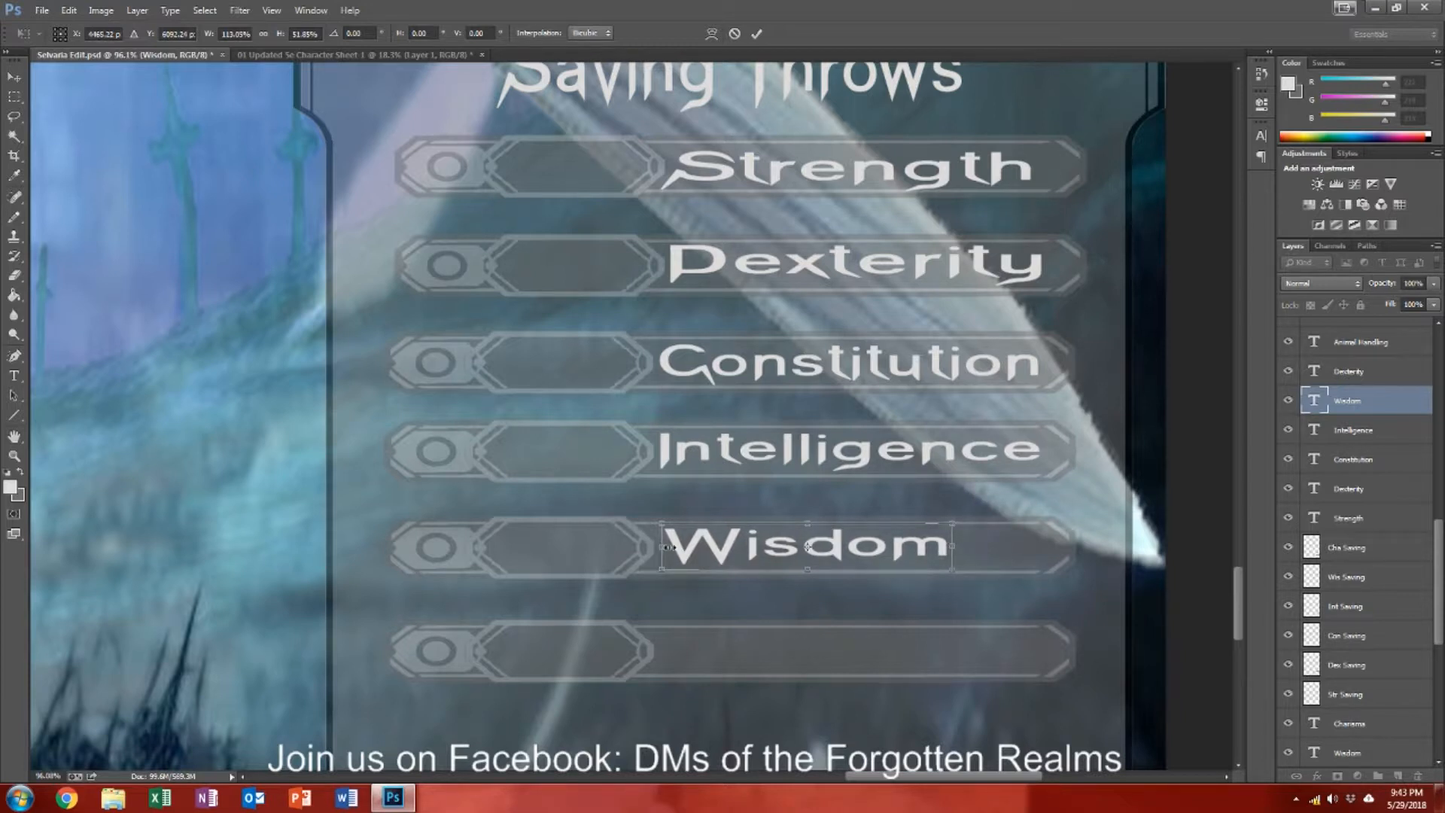
left_click_drag(693, 551, 687, 550)
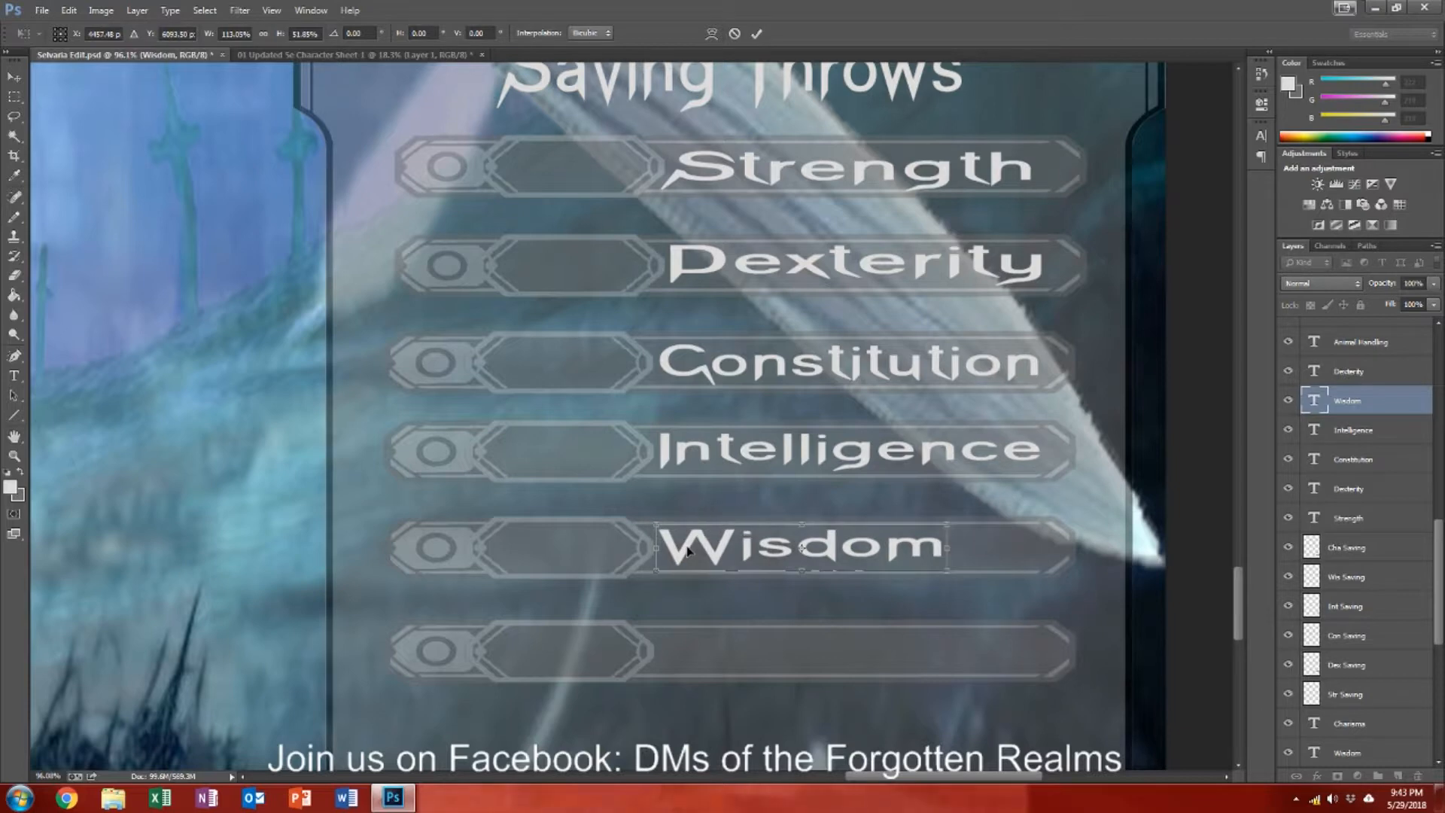
key("Return")
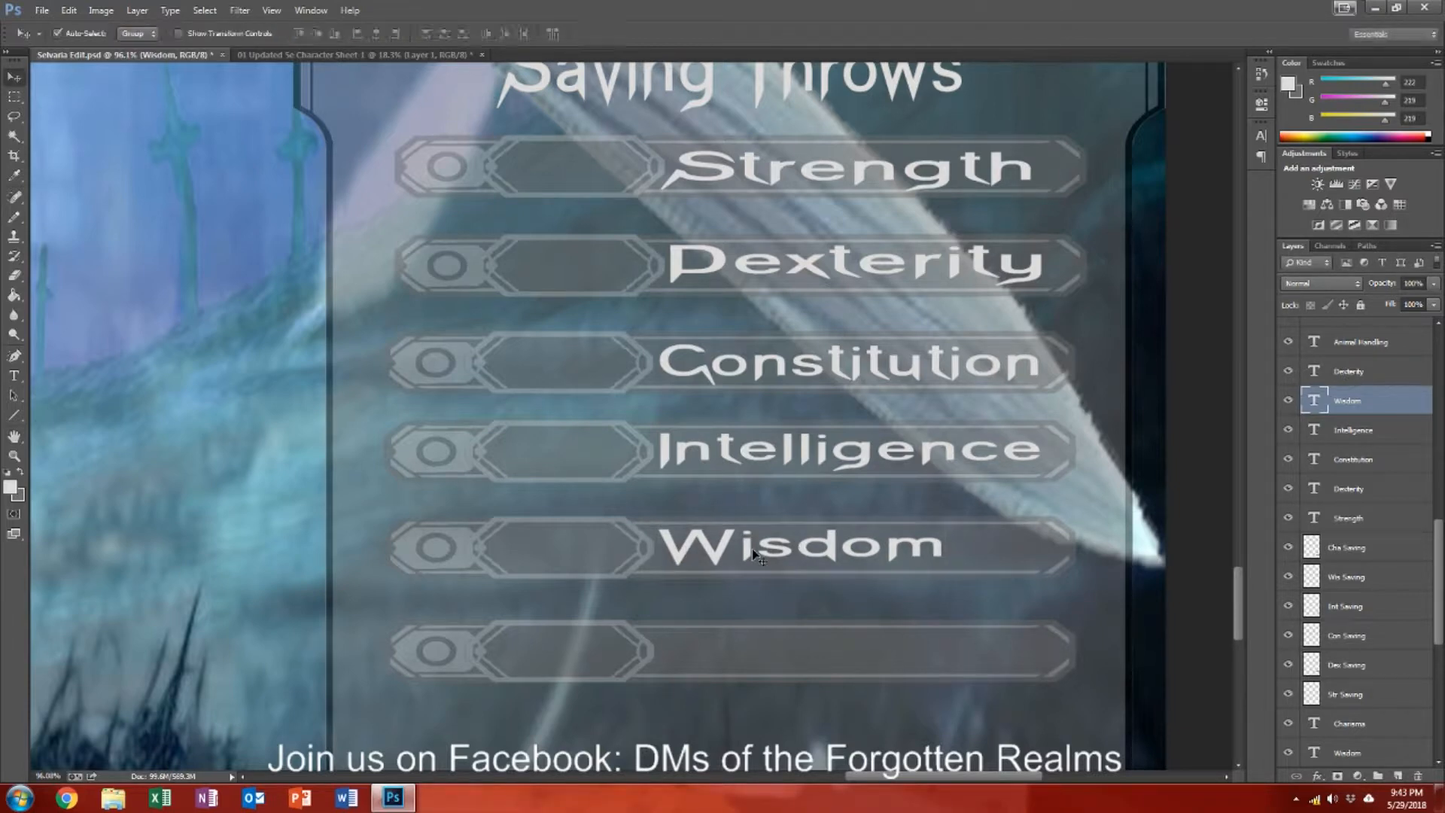
Step: Add a "Charisma" text over the sixth saving bar
scroll(756, 557, "down", 5)
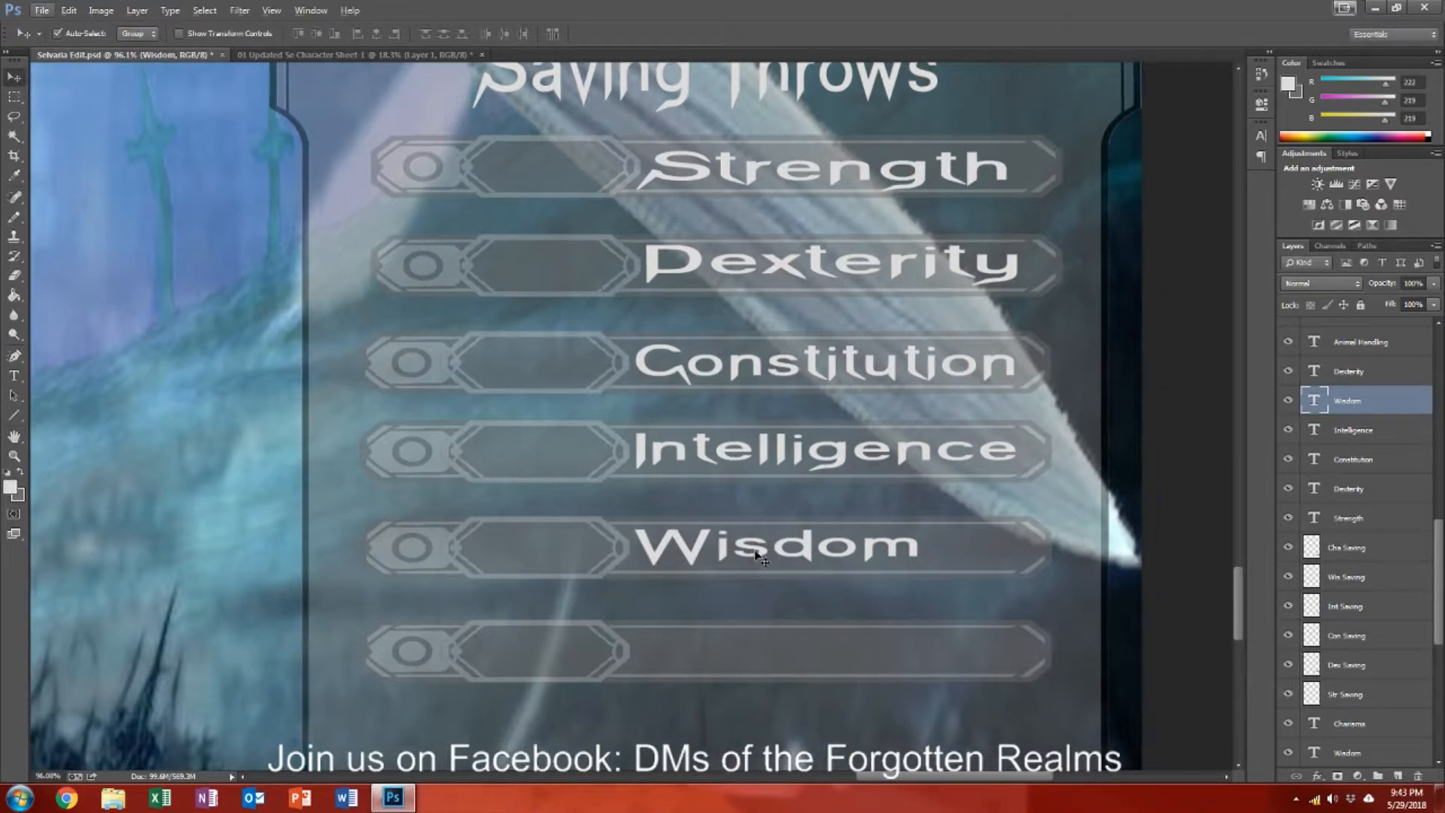
scroll(763, 561, "up", 5)
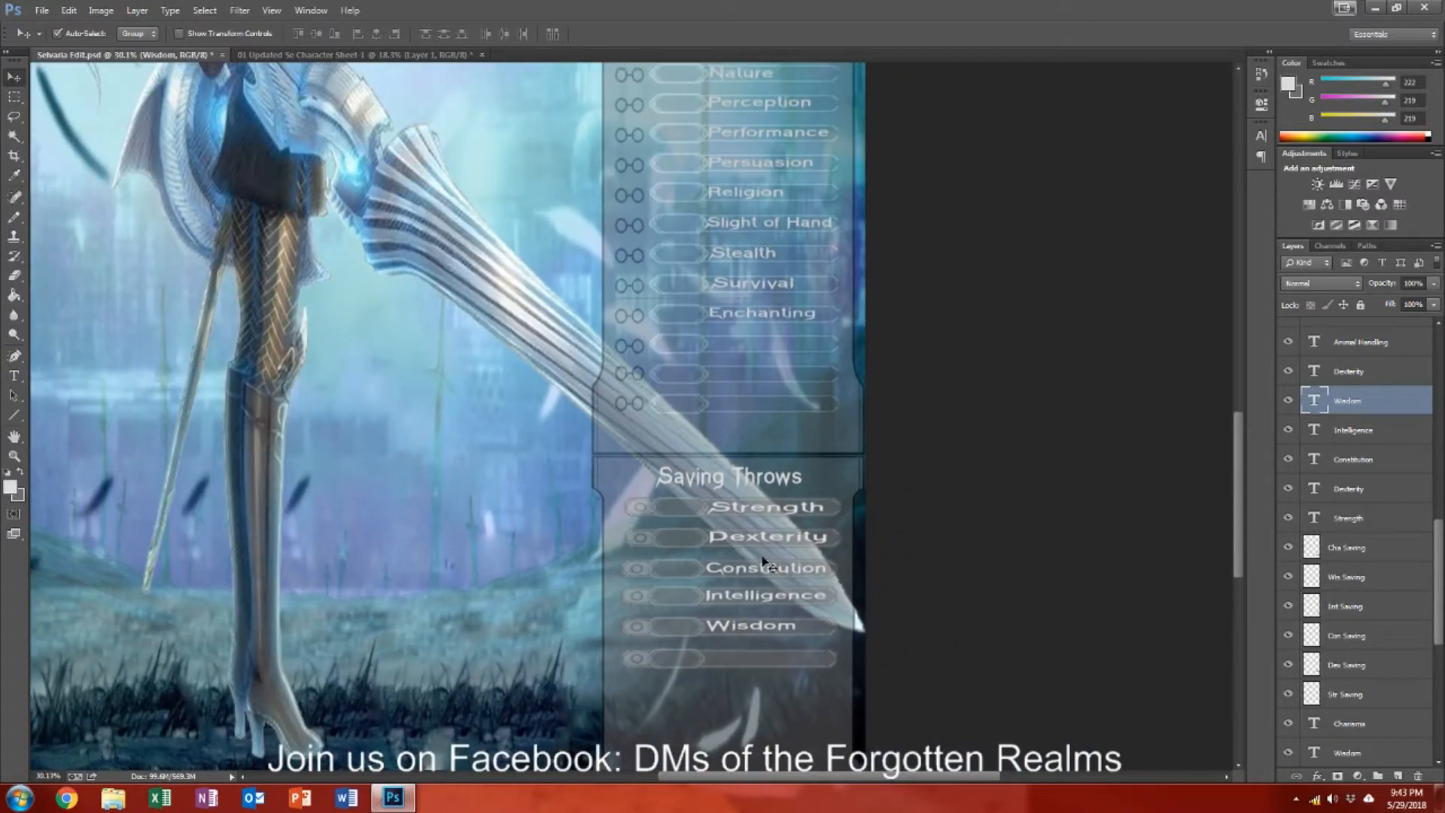
scroll(763, 565, "up", 1)
scroll(762, 572, "down", 3)
scroll(762, 592, "down", 2)
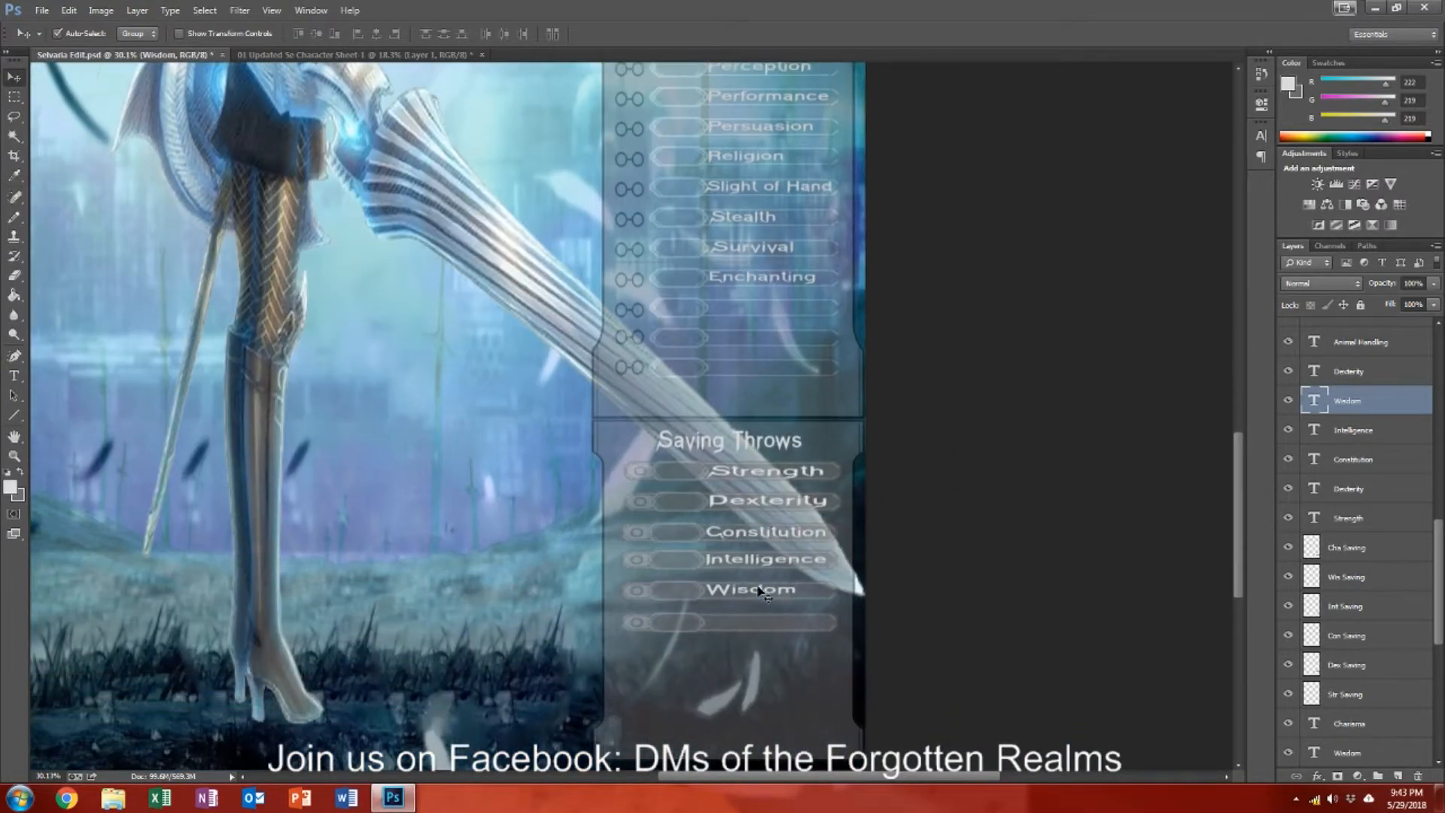
scroll(760, 630, "up", 6)
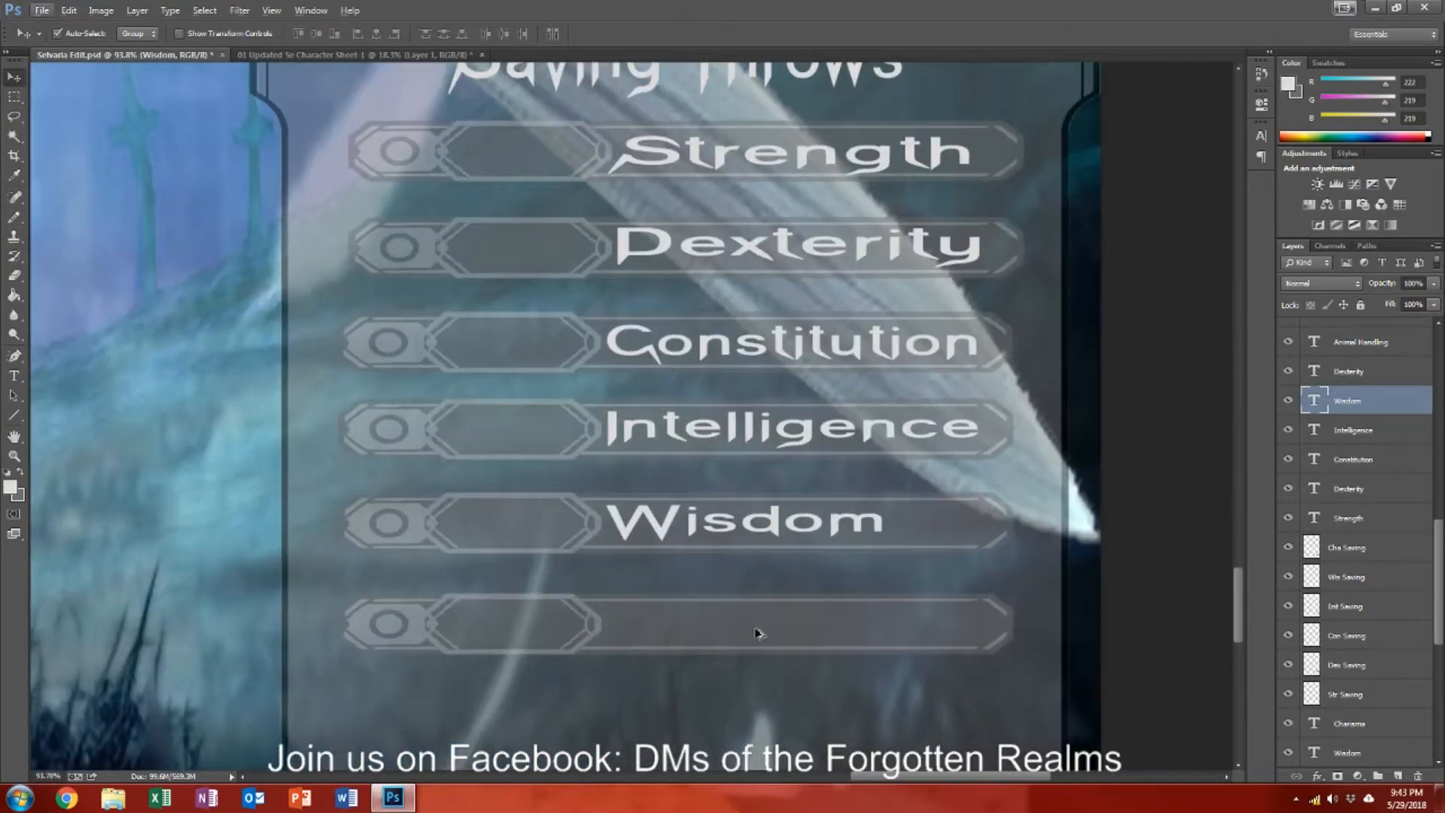
left_click(15, 376)
left_click(664, 654)
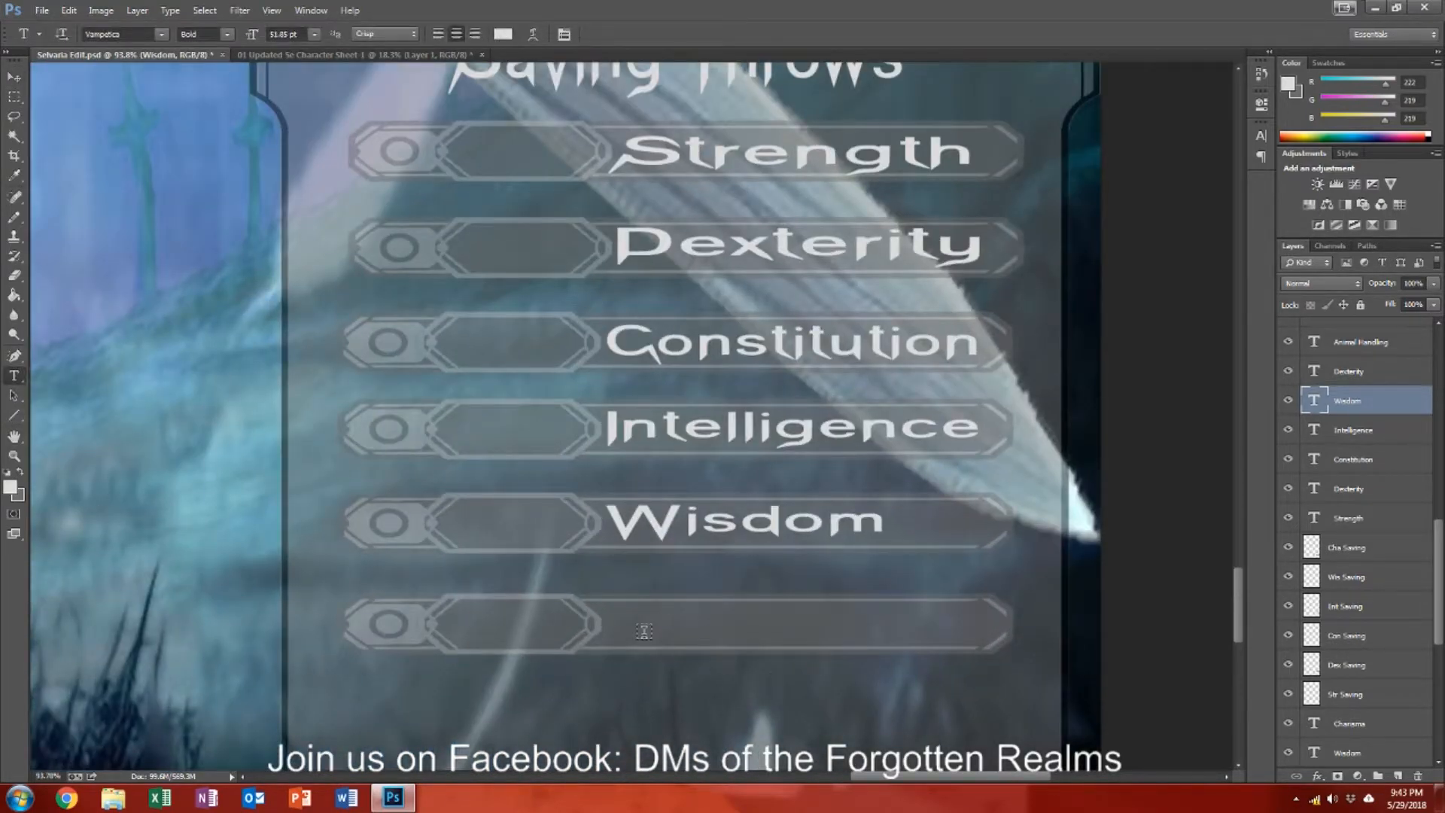
type("Charisma")
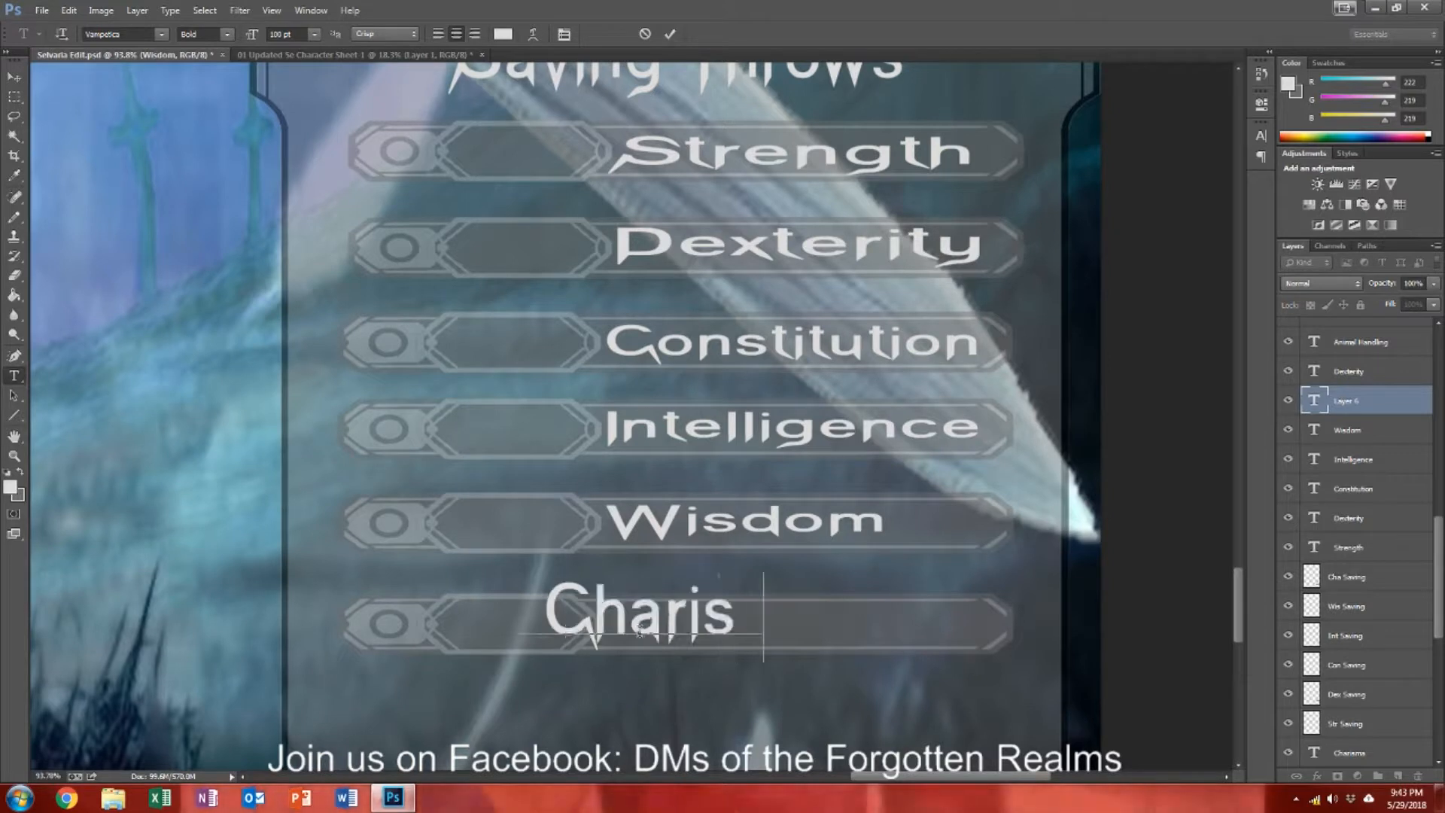
key("ctrl+Return")
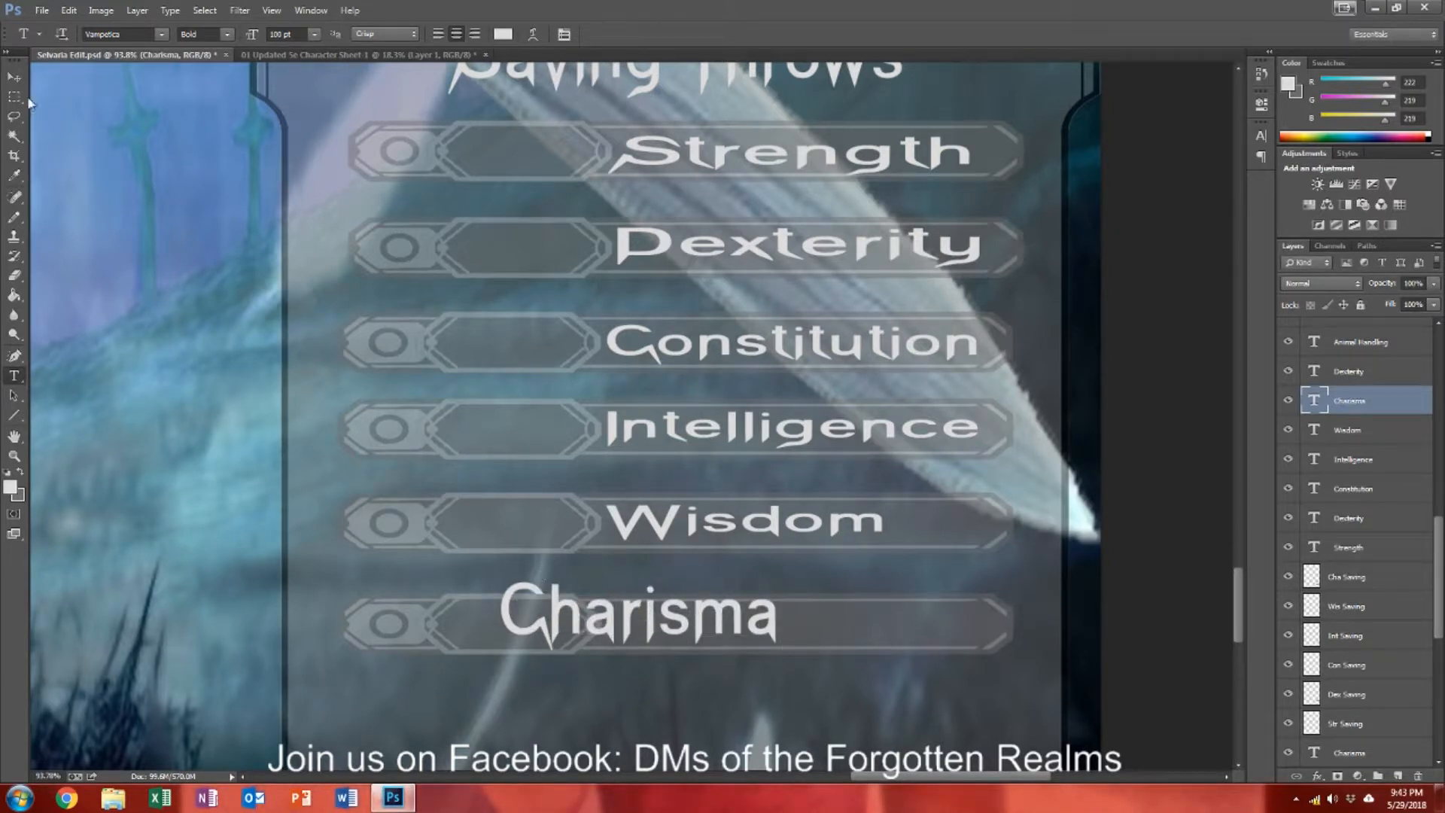
Step: Move the "Charisma" label beside the sixth bar's hexagonal box, flatten it to about 52% height and widen it to fill most of the bar
left_click(14, 77)
left_click_drag(652, 623, 751, 644)
key("ctrl+t")
left_click_drag(747, 586, 746, 602)
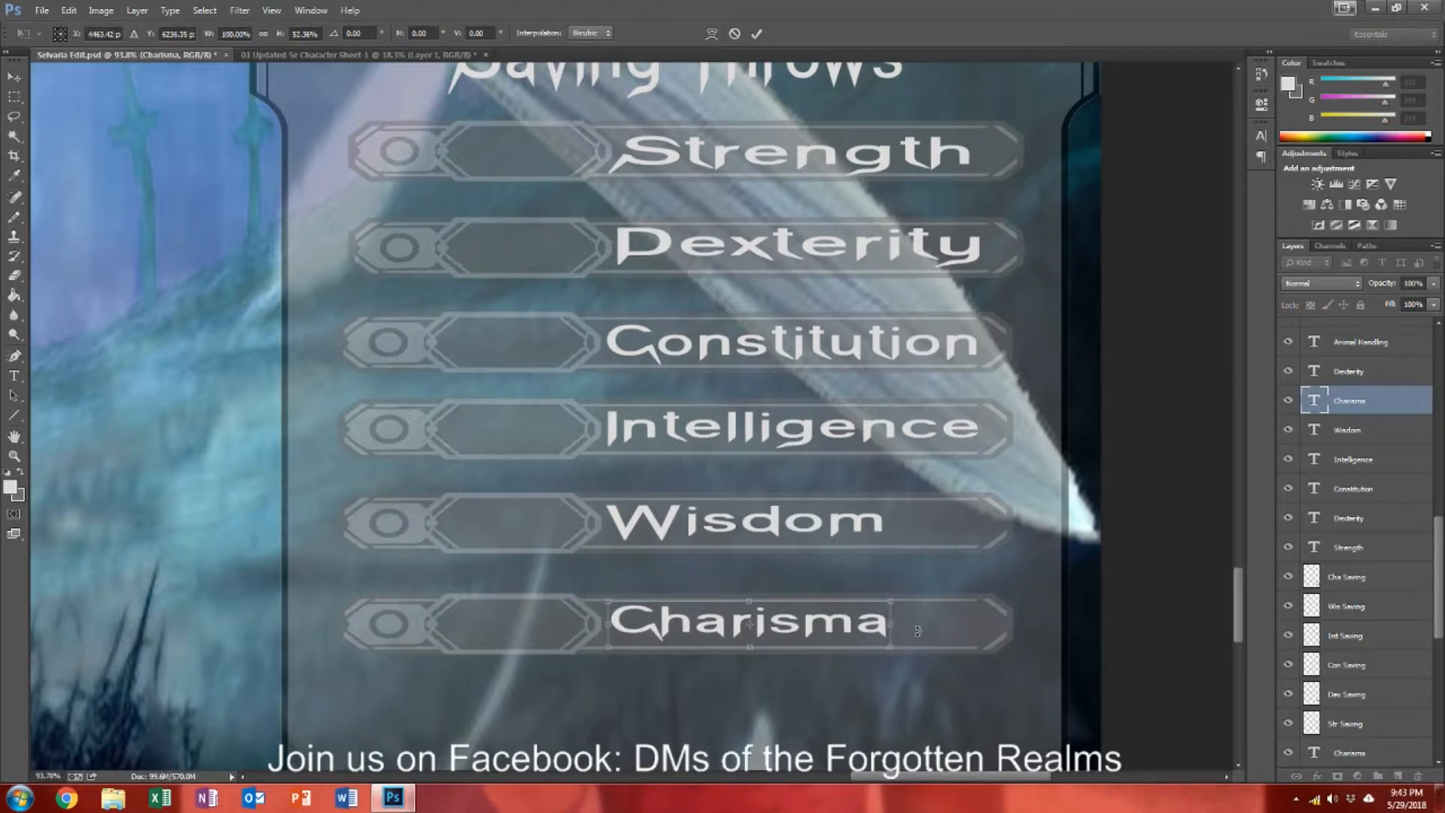
left_click_drag(894, 624, 971, 624)
key("Return")
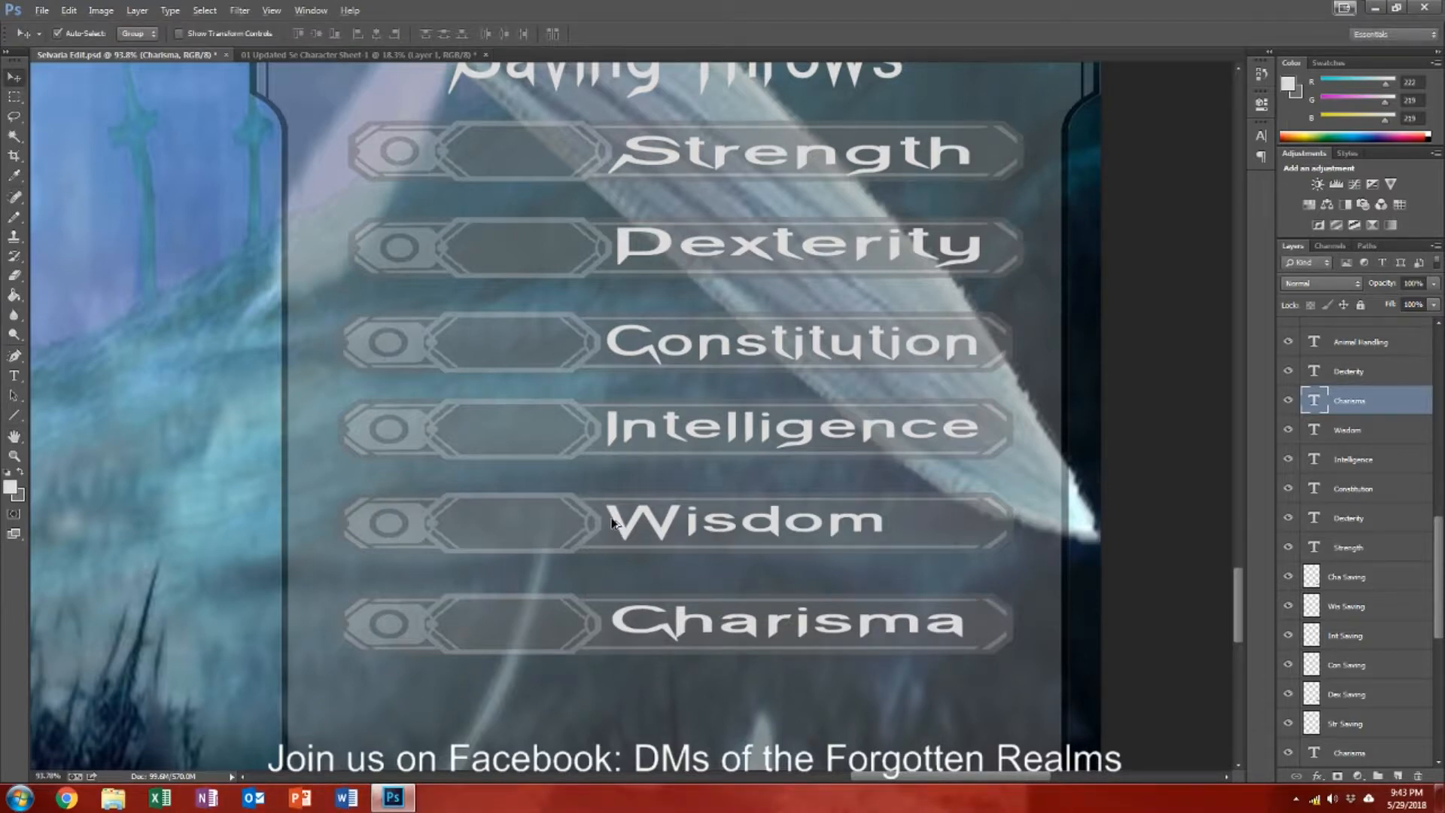
Step: Merge the "Strength" label with the Str Saving bar and shift the merged bar slightly left to line up with the lower bars
scroll(611, 521, "down", 2)
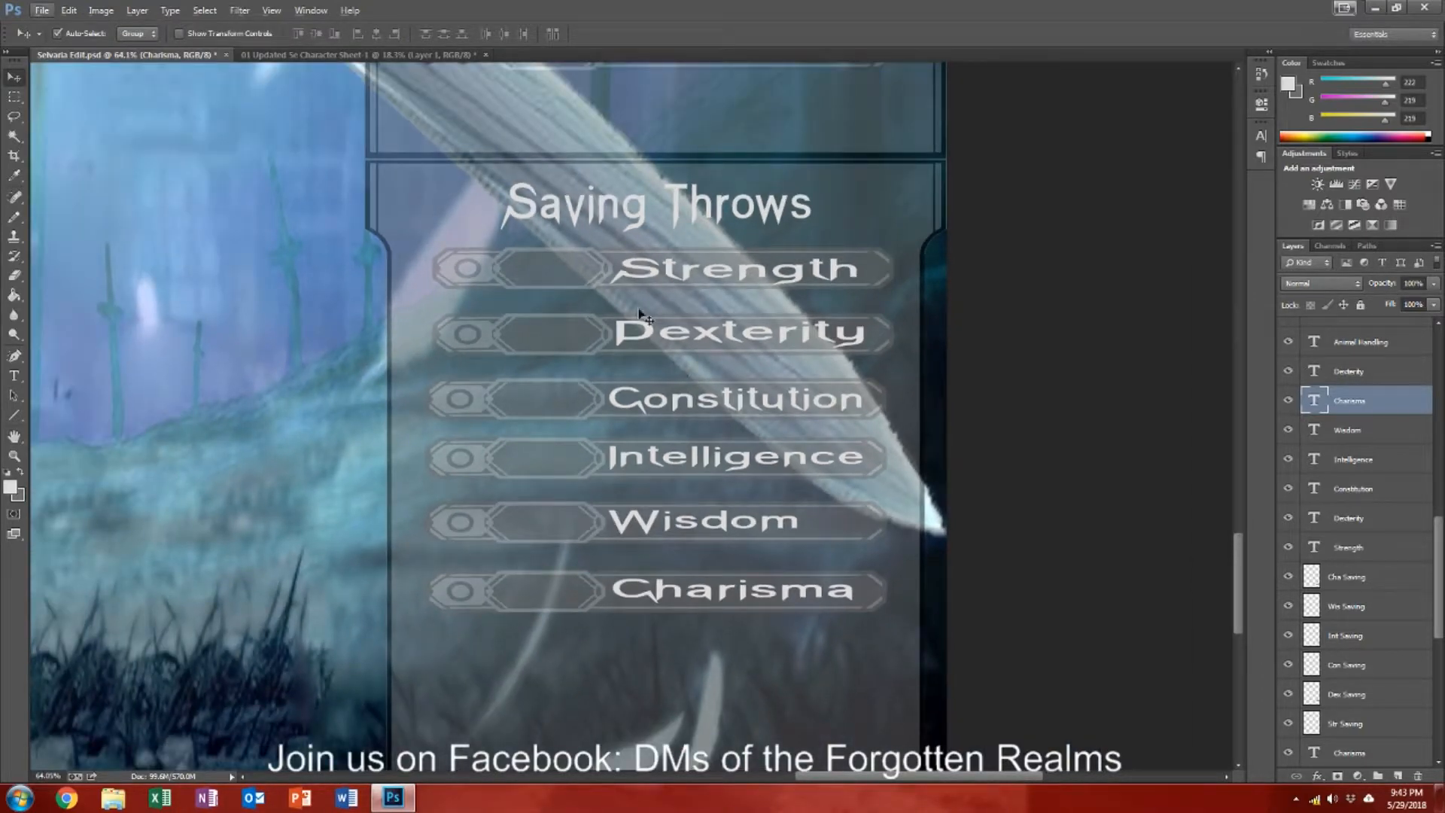
left_click(560, 271)
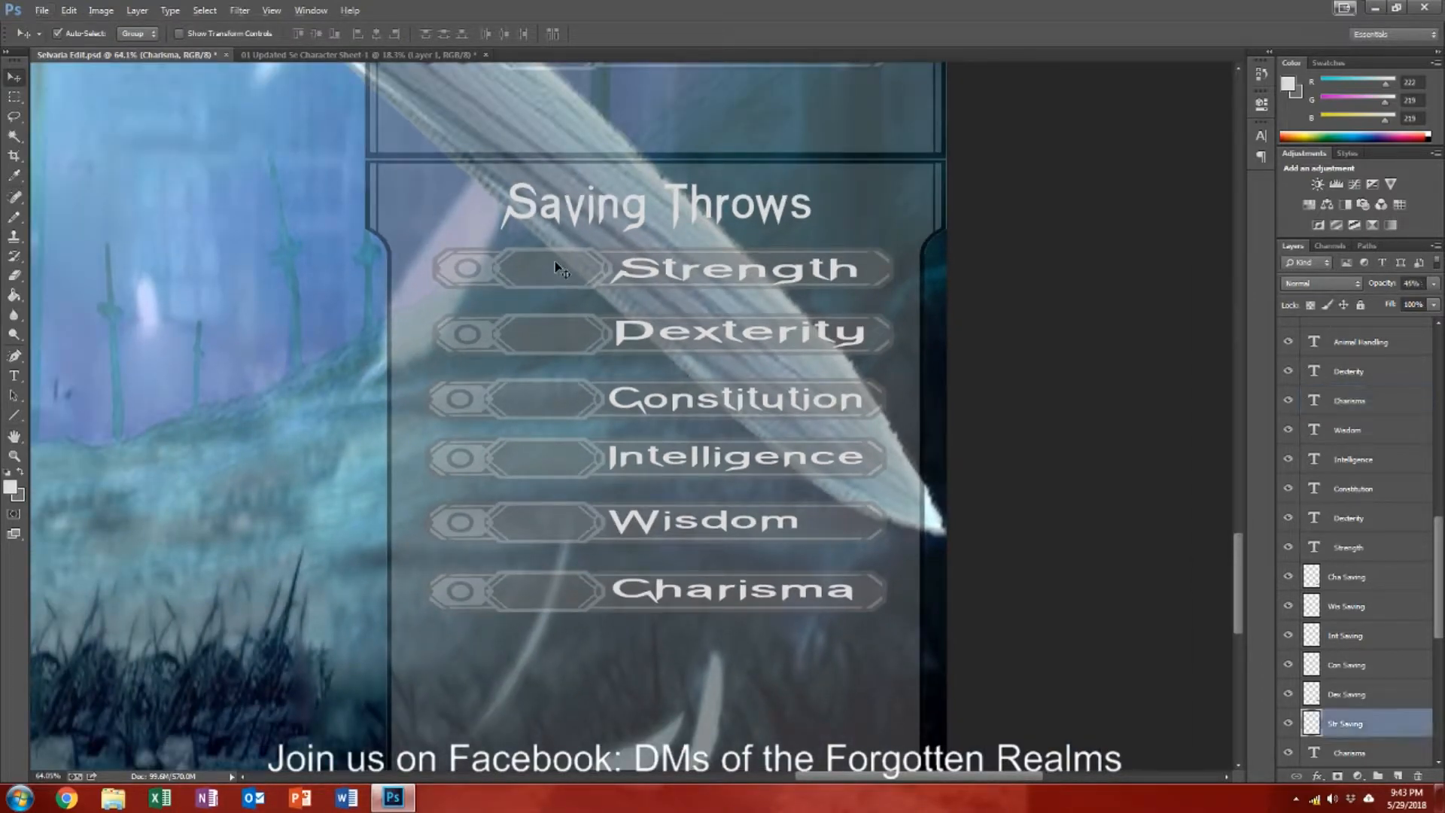
left_click(672, 273, "shift")
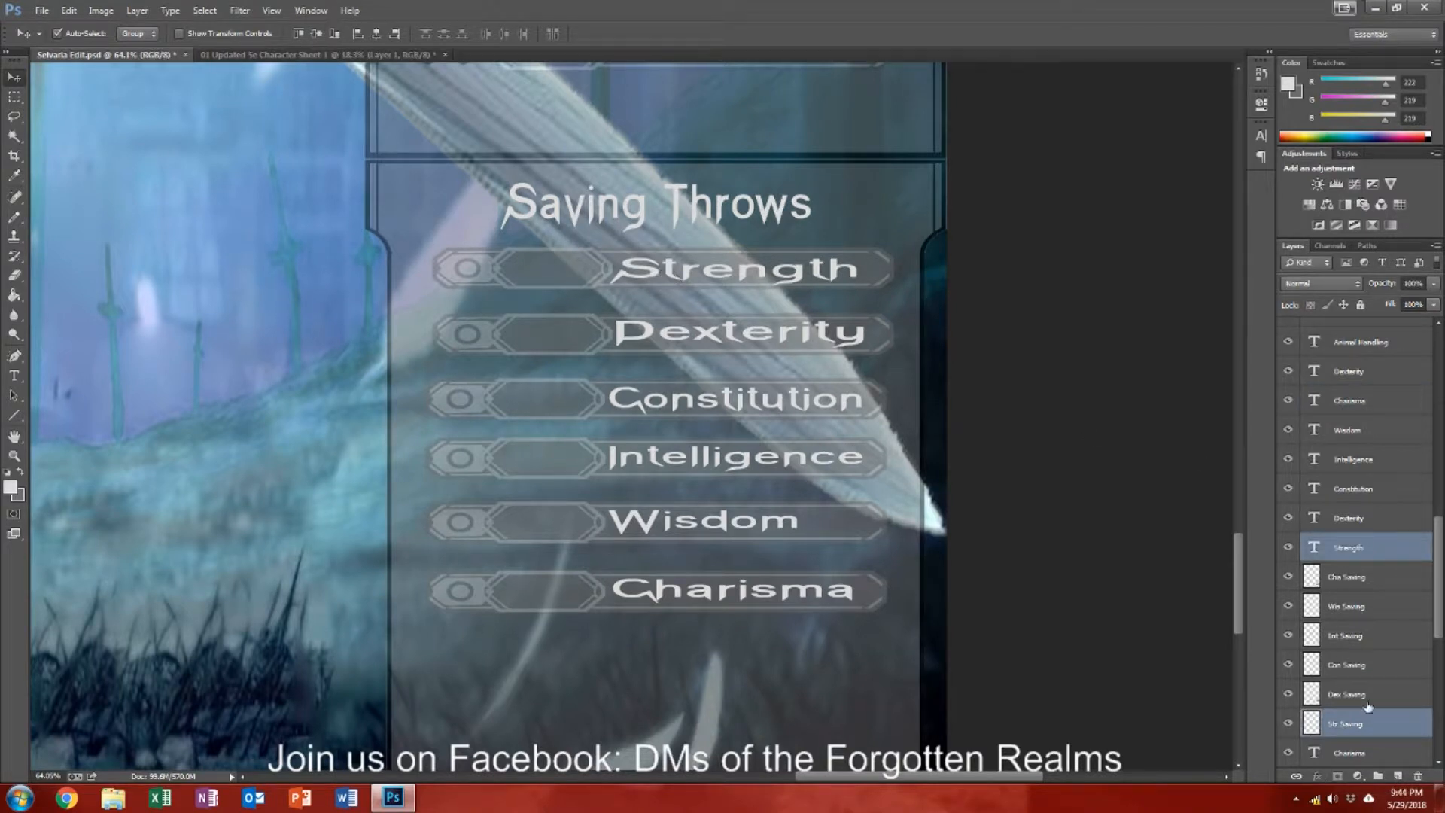
right_click(1364, 724)
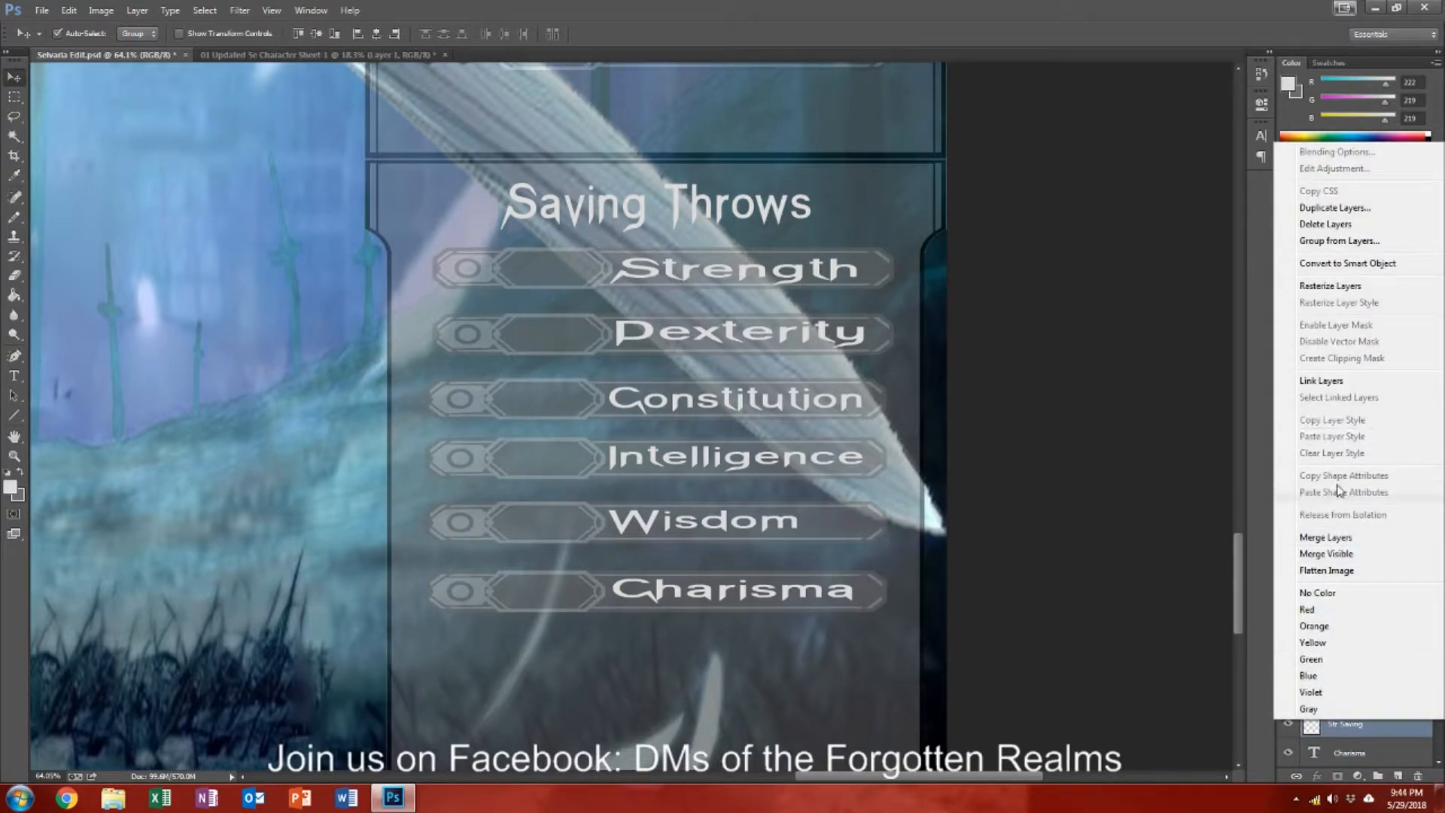
left_click(1339, 536)
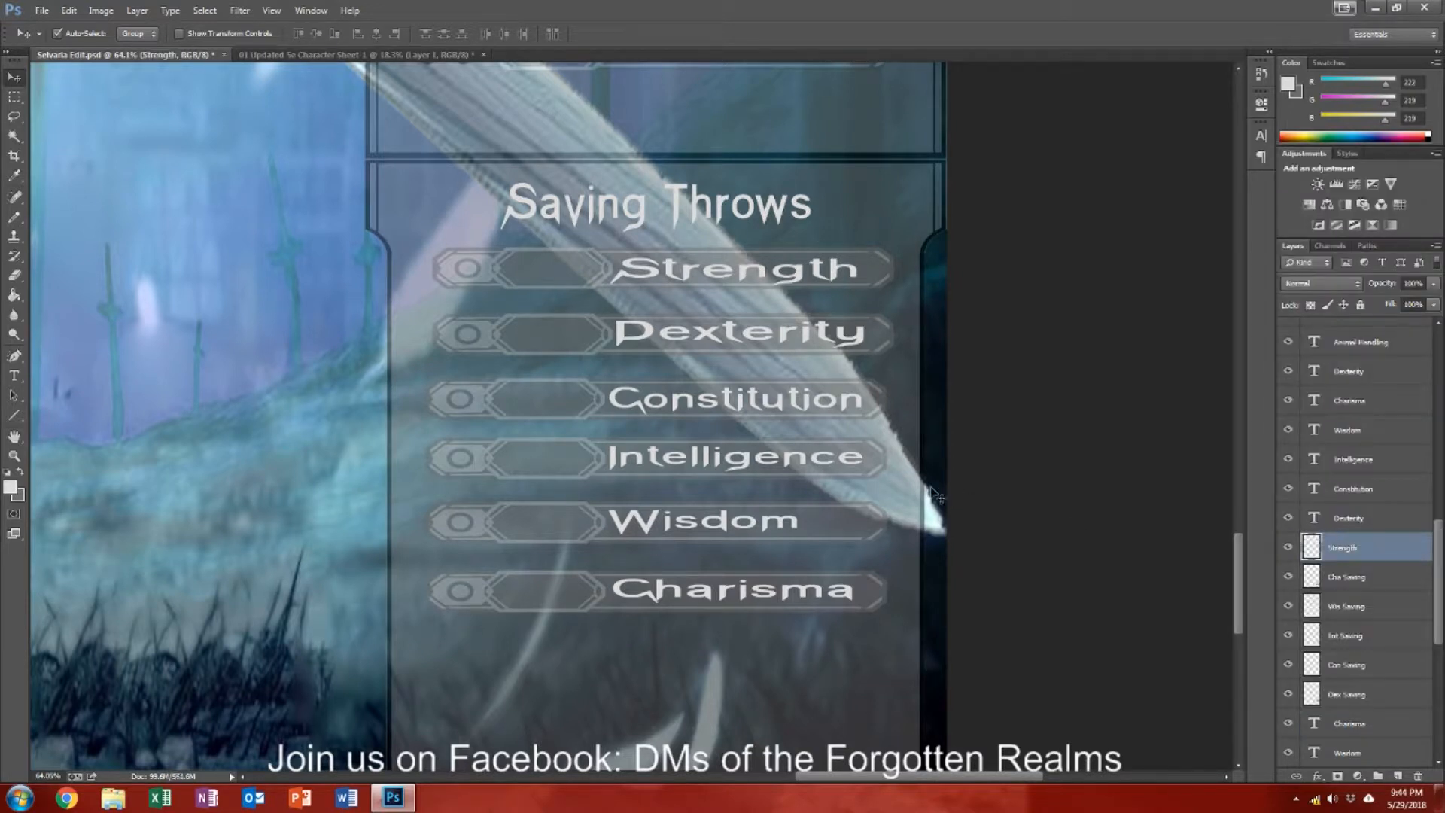
mouse_move(525, 294)
left_mouse_down()
mouse_move(533, 261)
mouse_move(528, 272)
left_mouse_up()
Step: Merge the "Dexterity" saving label with the Dex Saving bar into one layer
left_click(579, 331)
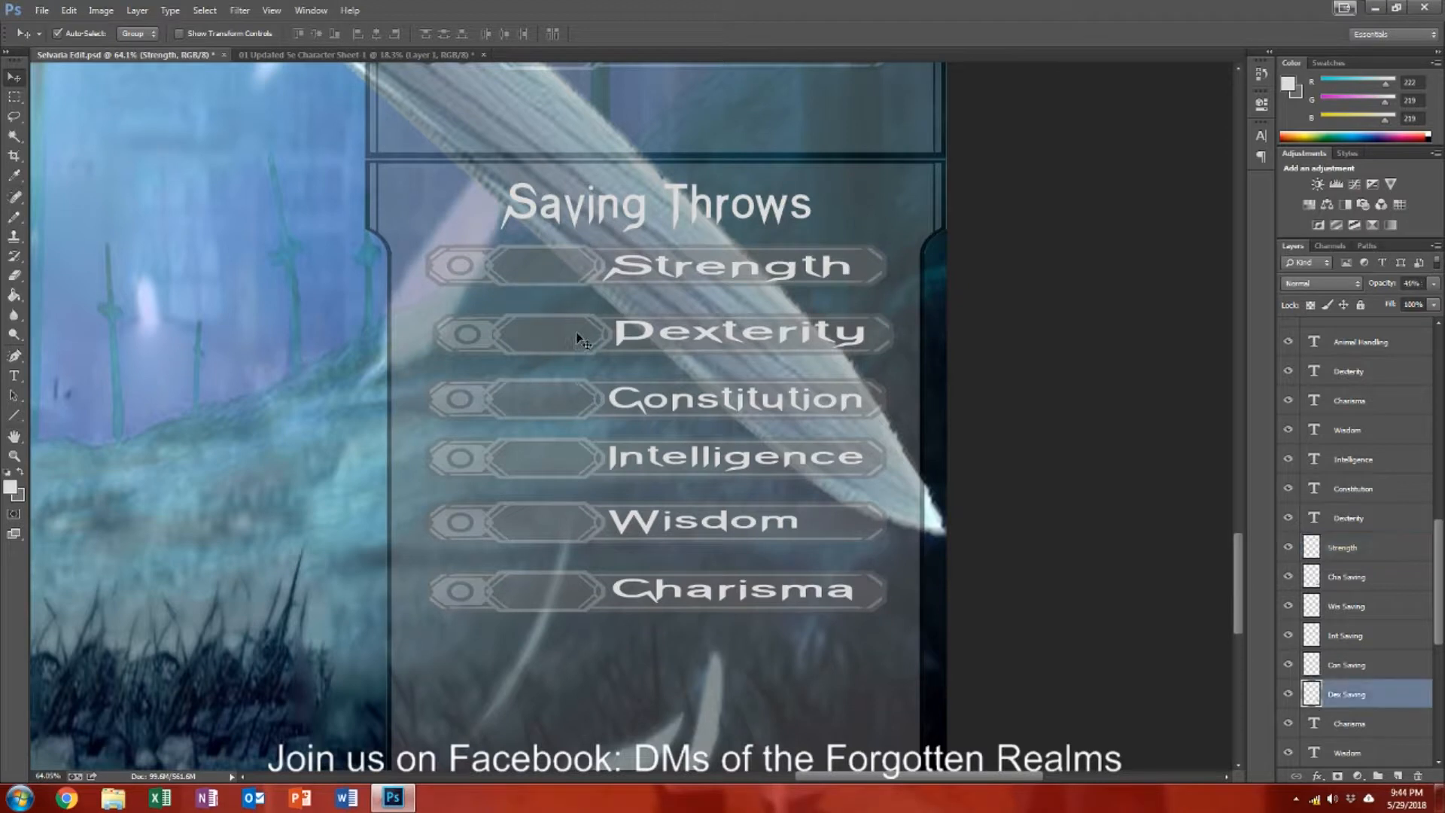
left_click(621, 337, "shift")
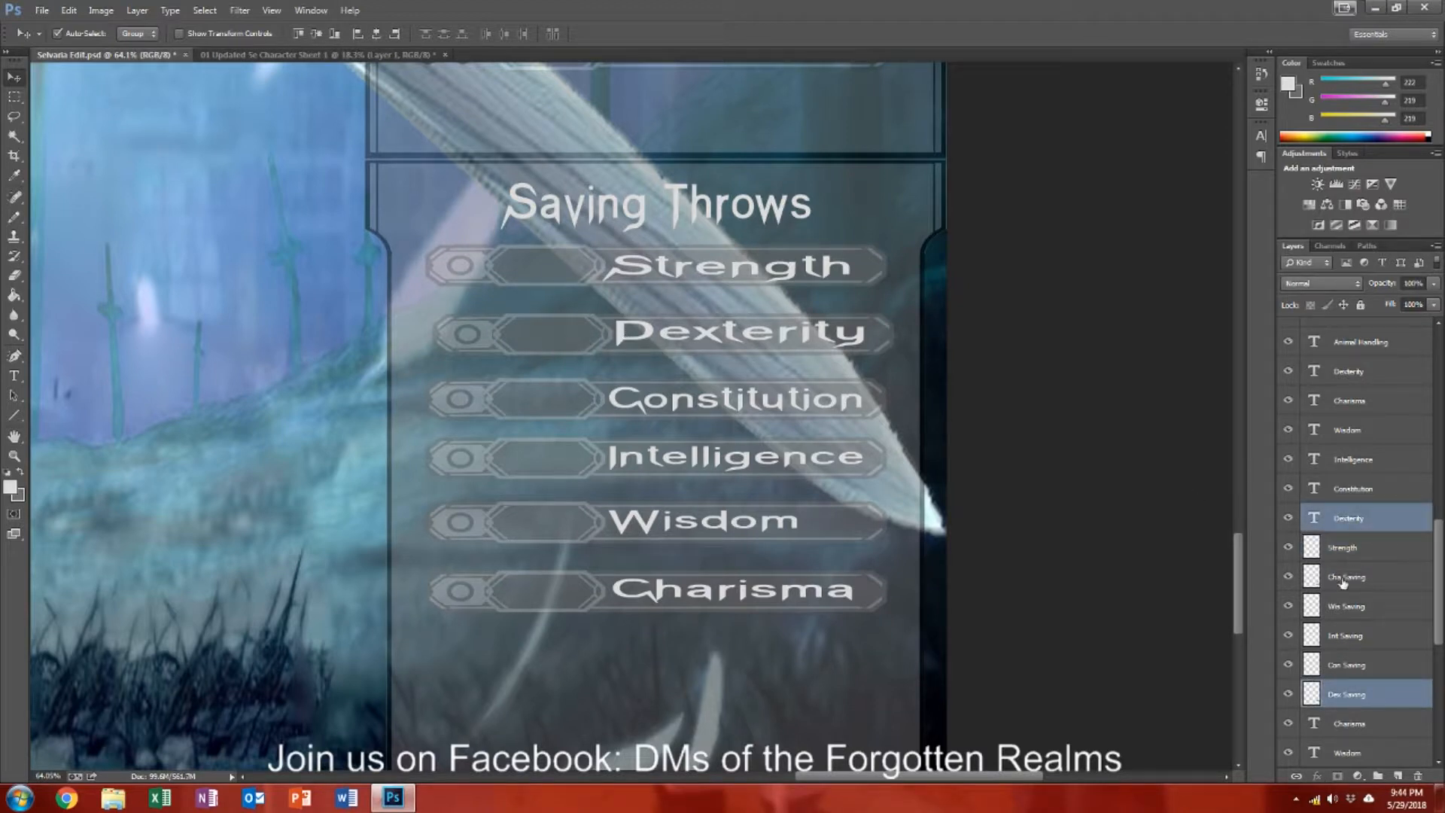
right_click(1410, 694)
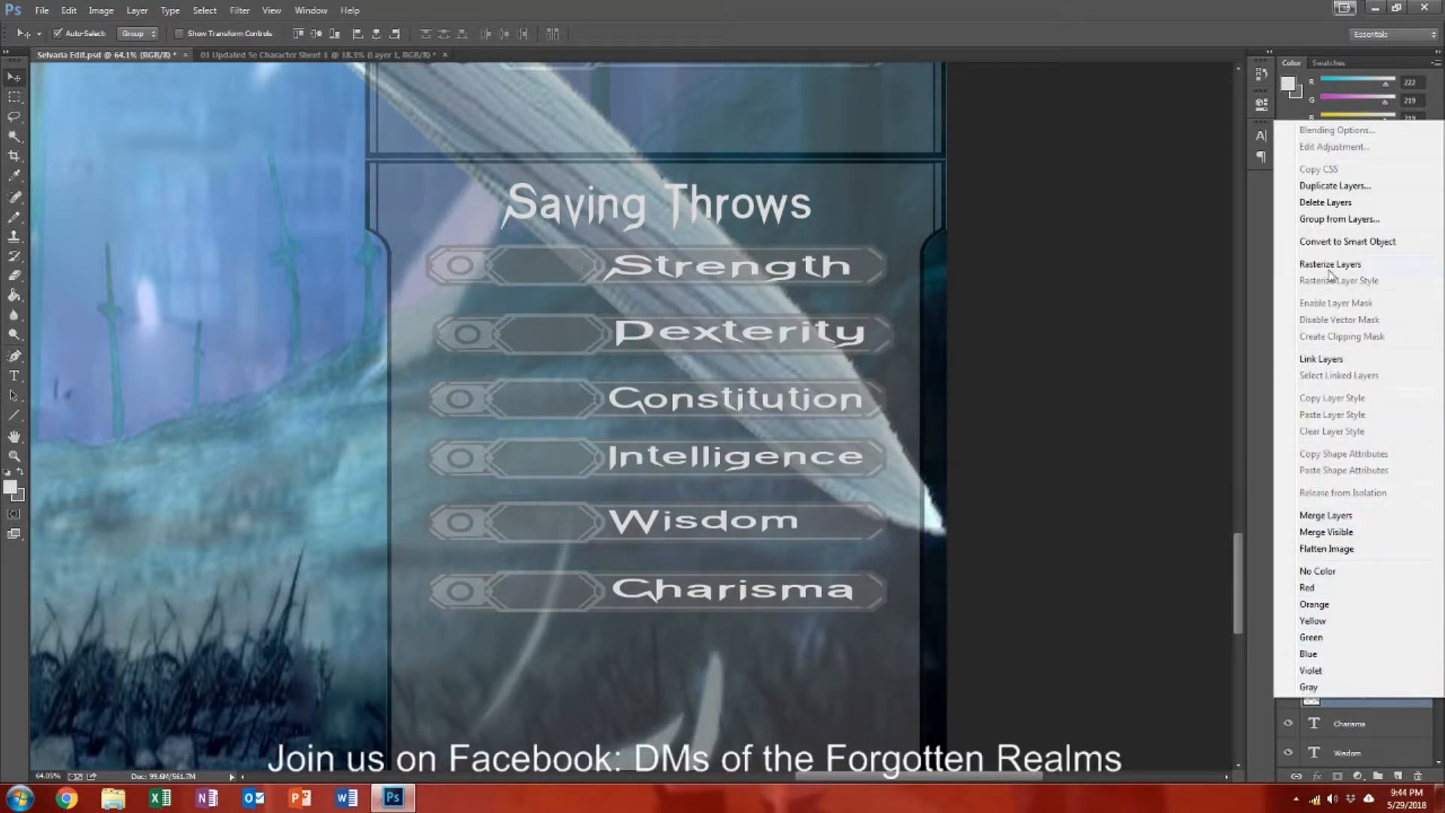
left_click(1338, 514)
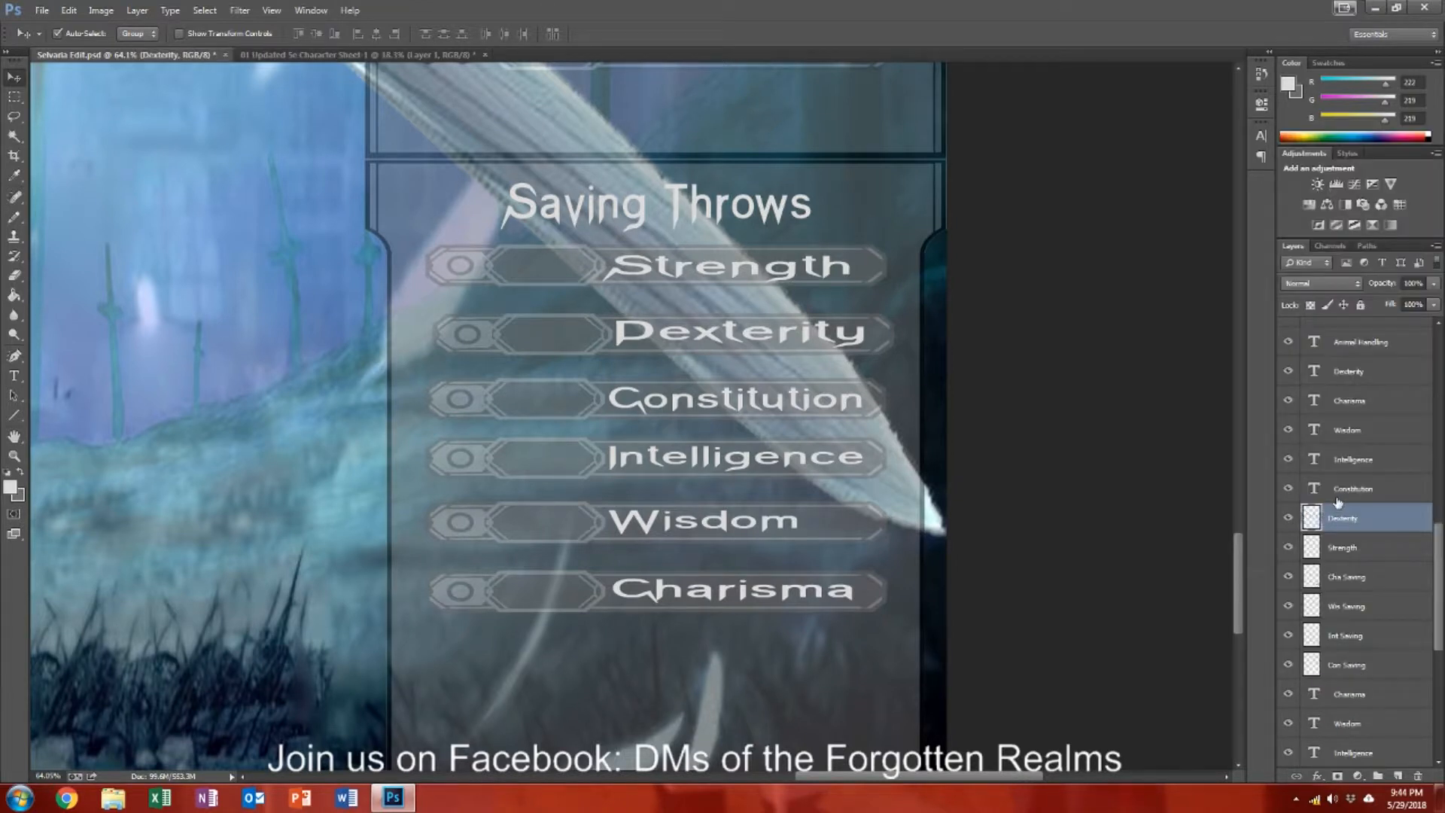
Step: Merge the "Constitution" saving label with the Con Saving bar into one layer
left_click(1359, 693)
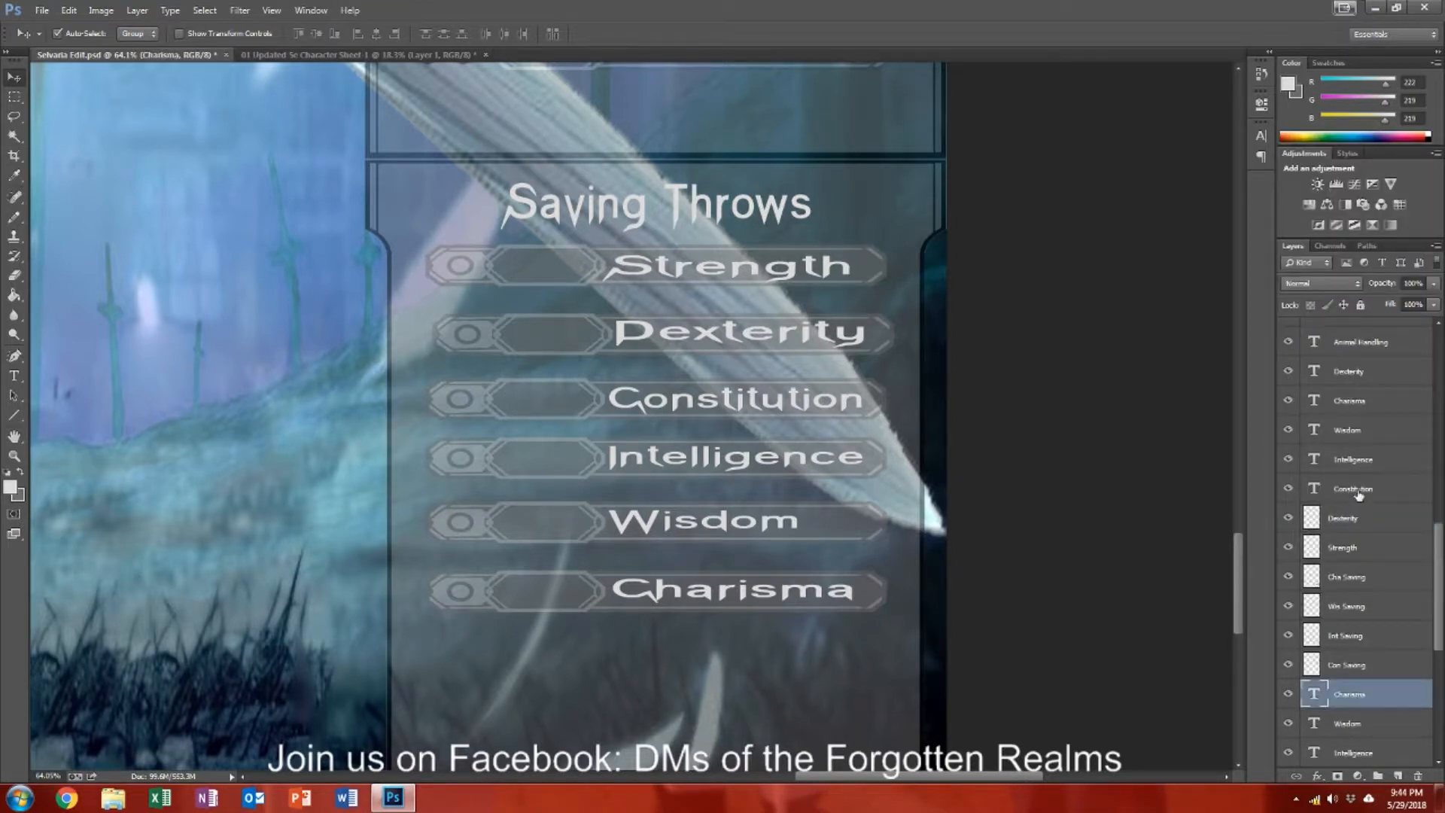
left_click(1378, 579, "ctrl")
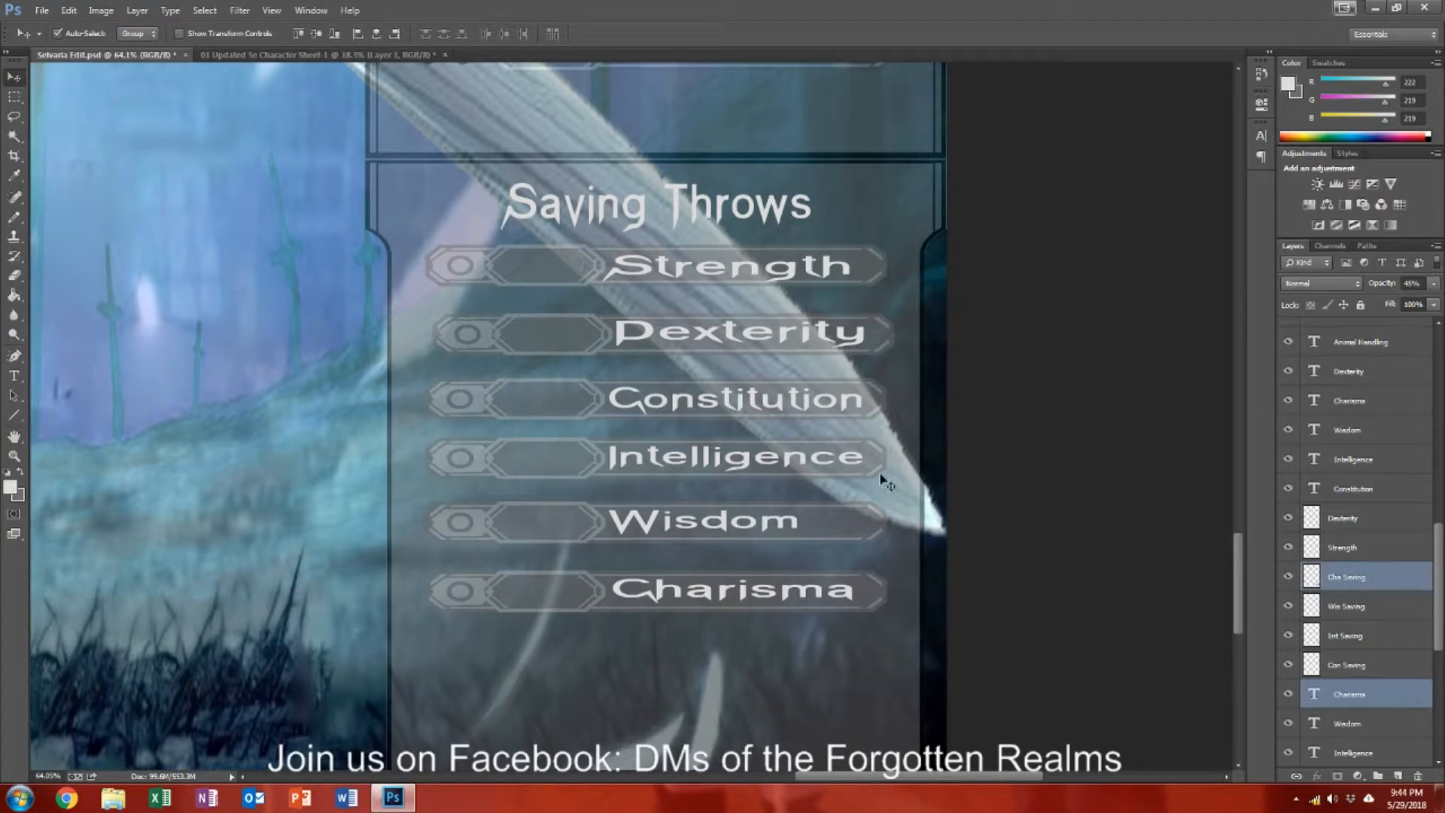
left_click(508, 396)
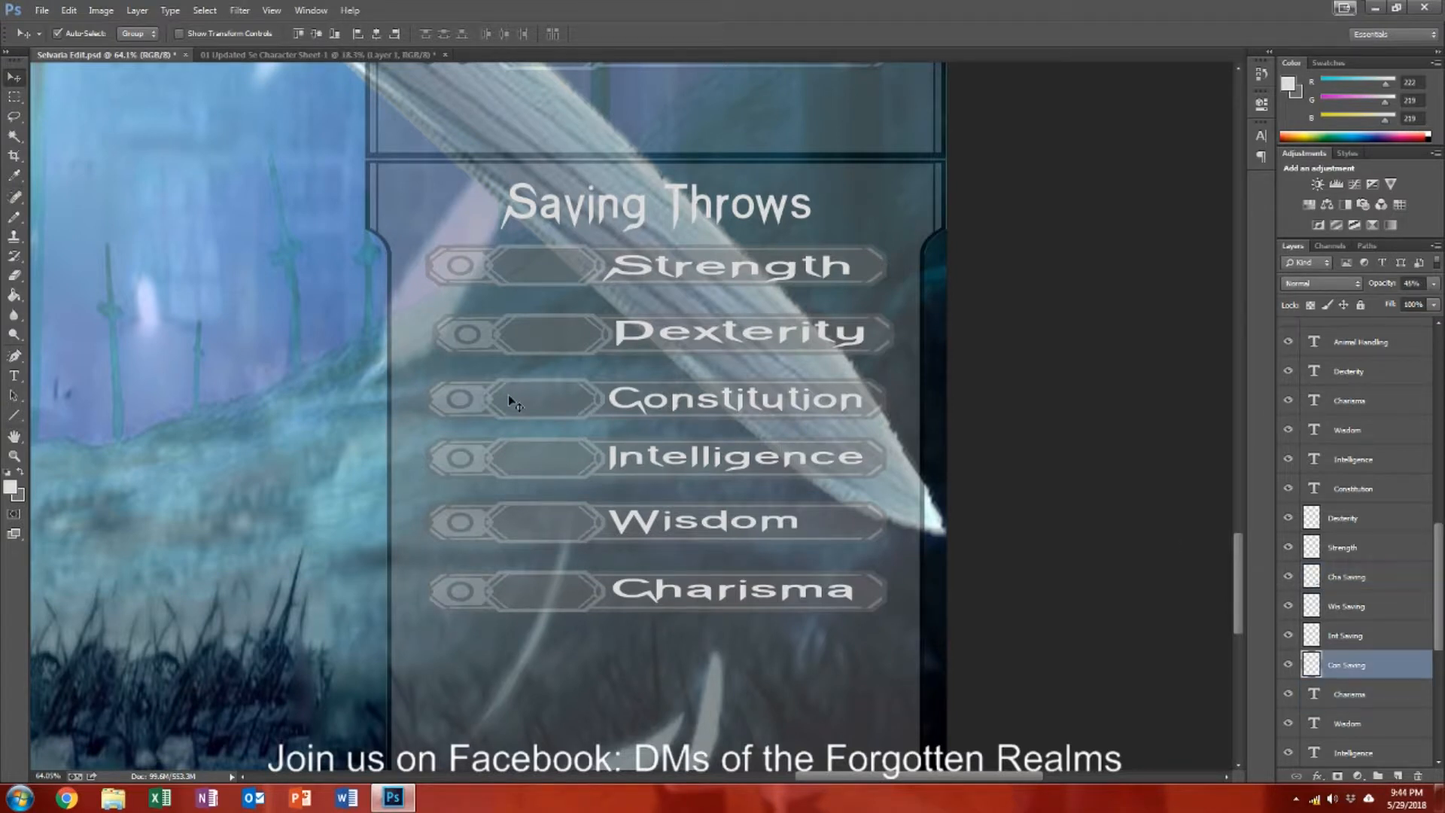
left_click(619, 407, "shift")
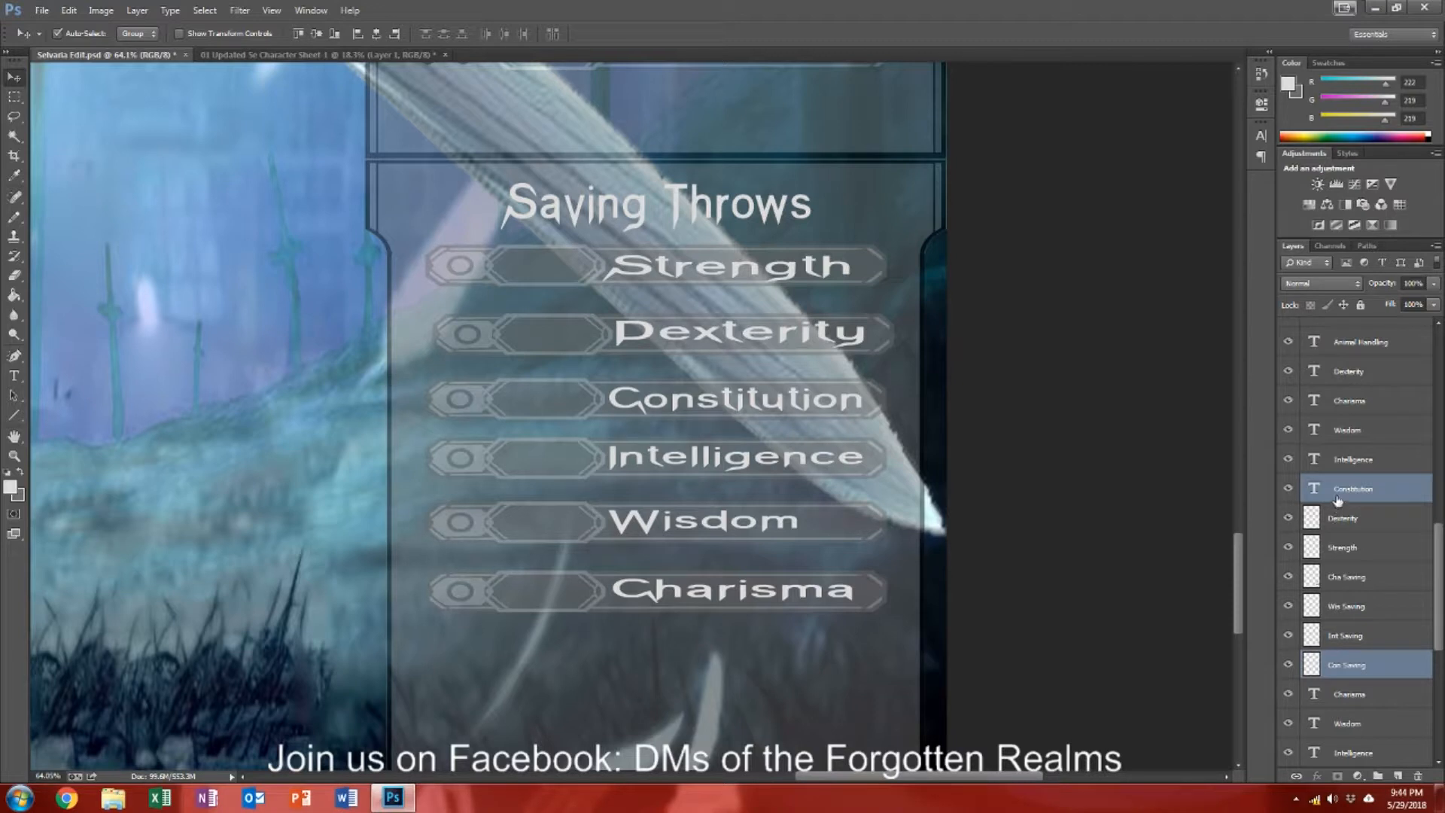
right_click(1364, 660)
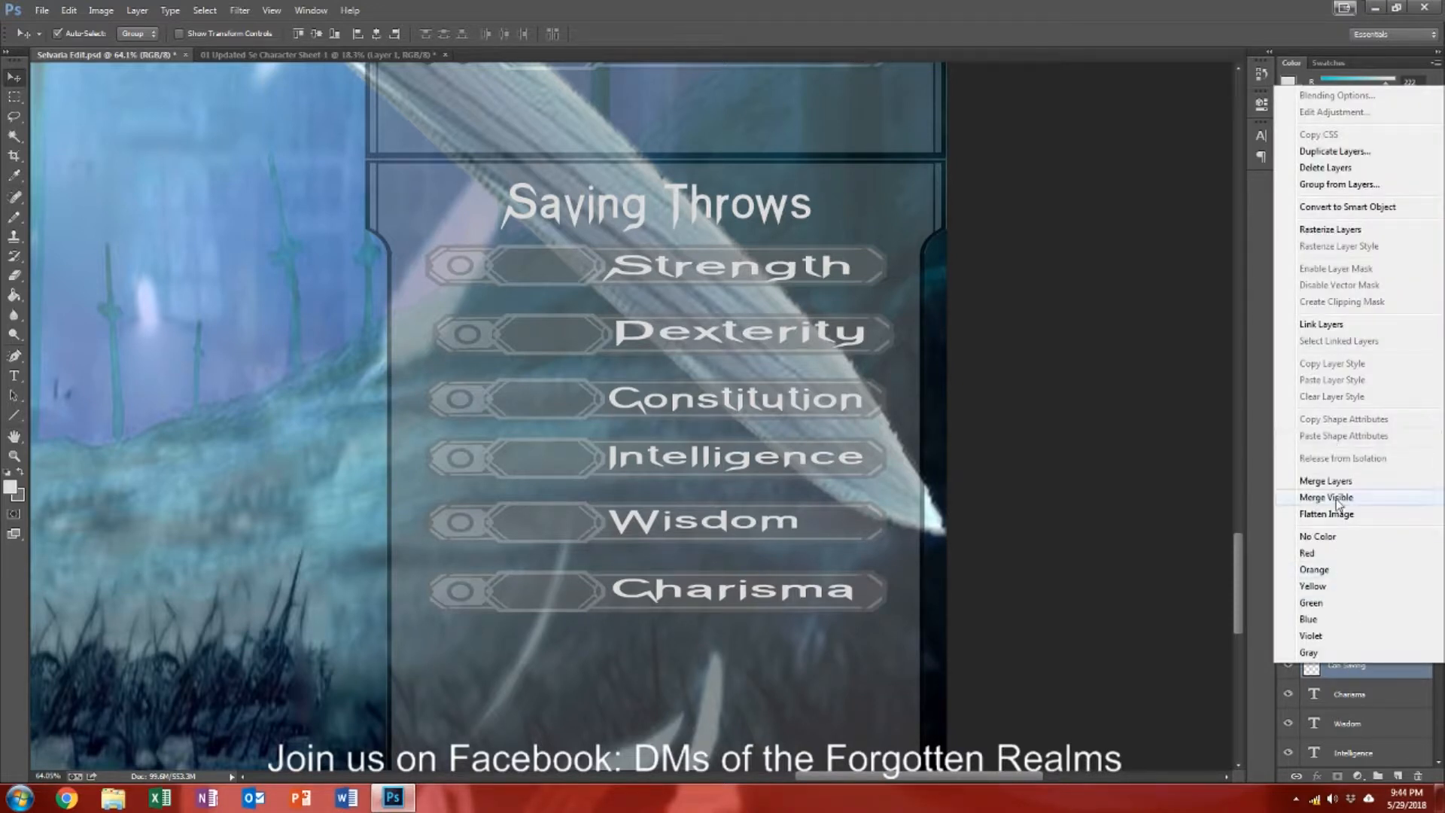
left_click(1336, 487)
Step: Merge the upper "Intelligence" text layer with the Int Saving bar into one layer
left_click(1354, 466)
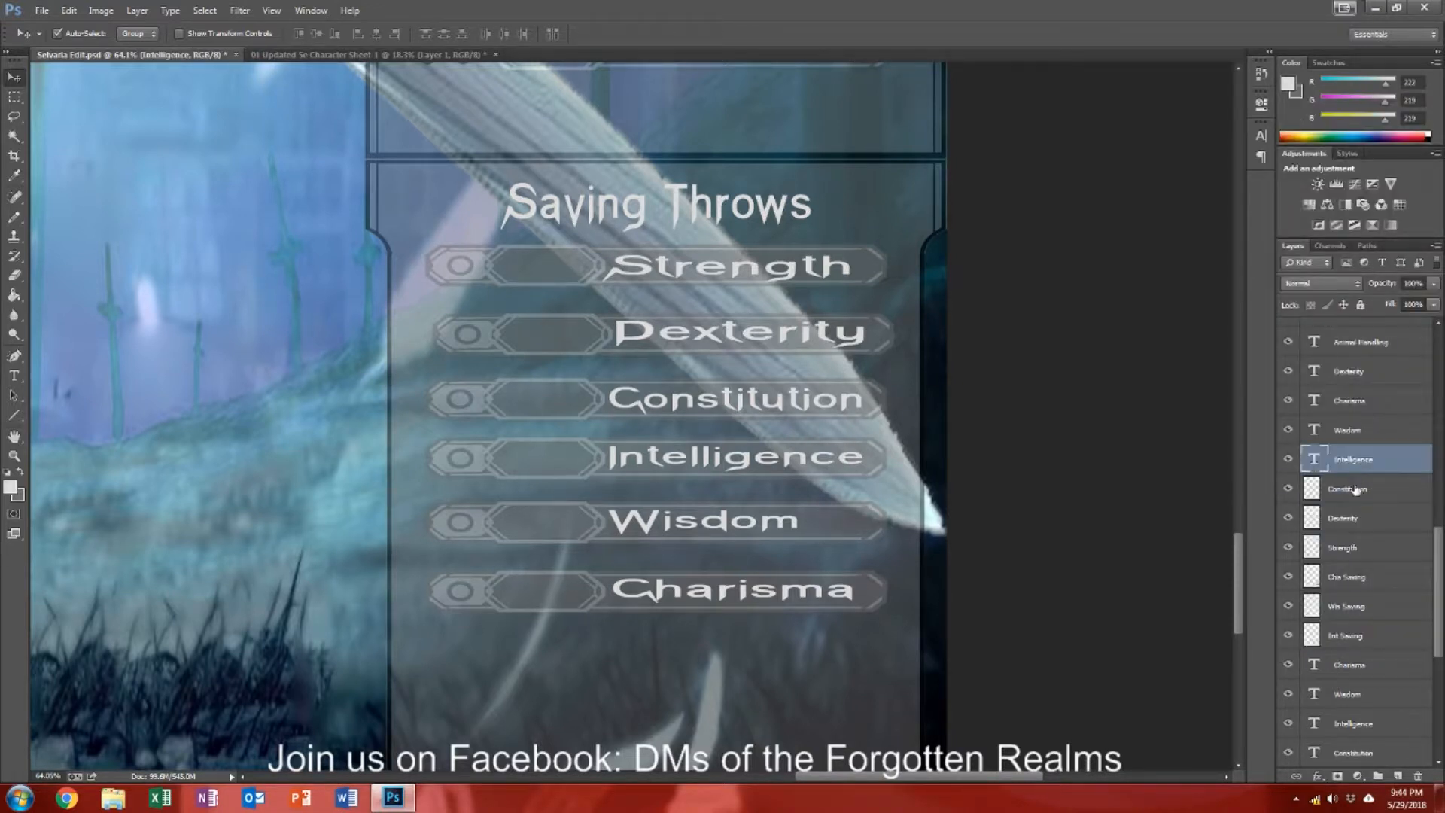
left_click(1347, 636, "ctrl")
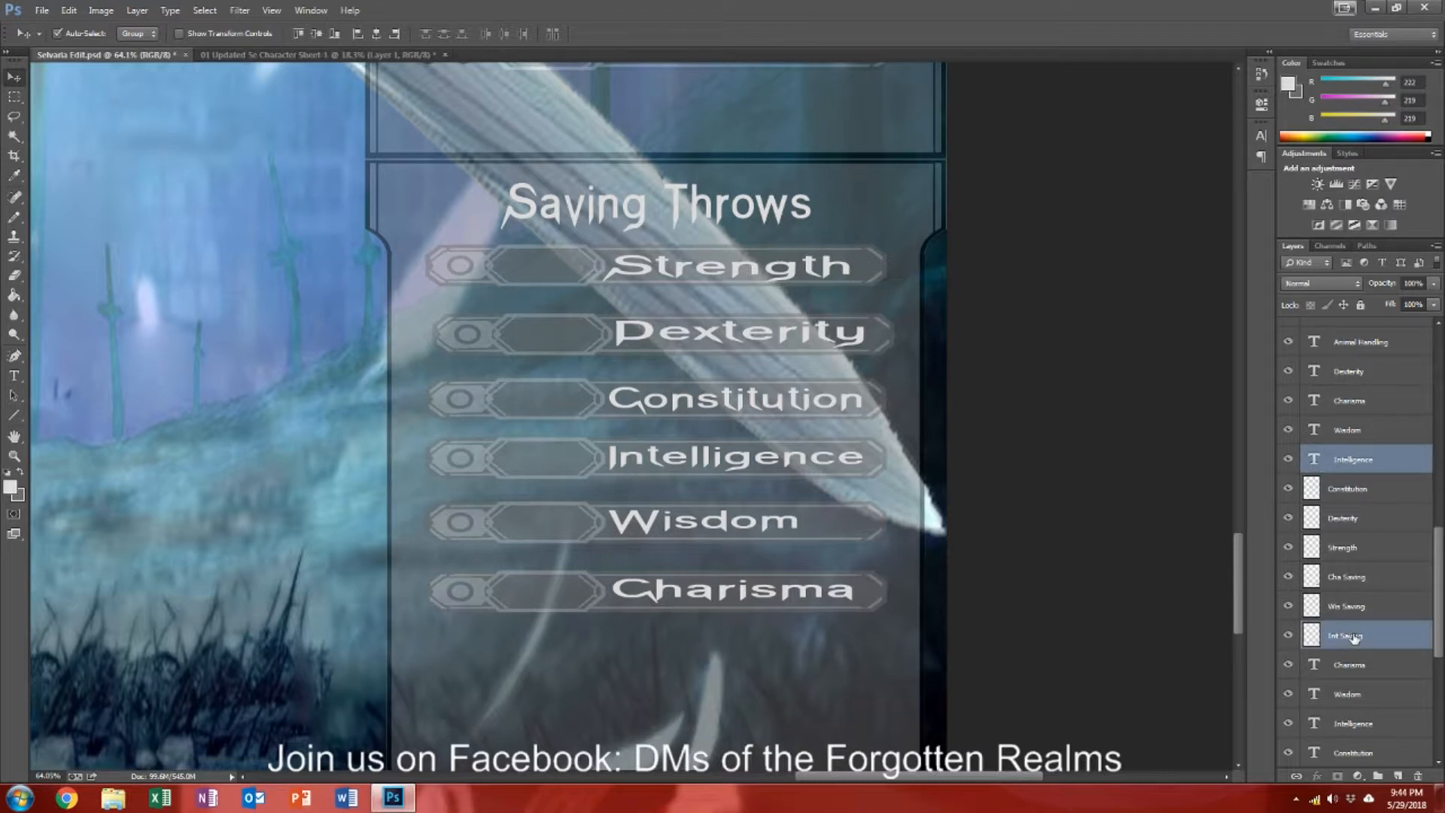
right_click(1353, 637)
left_click(1342, 454)
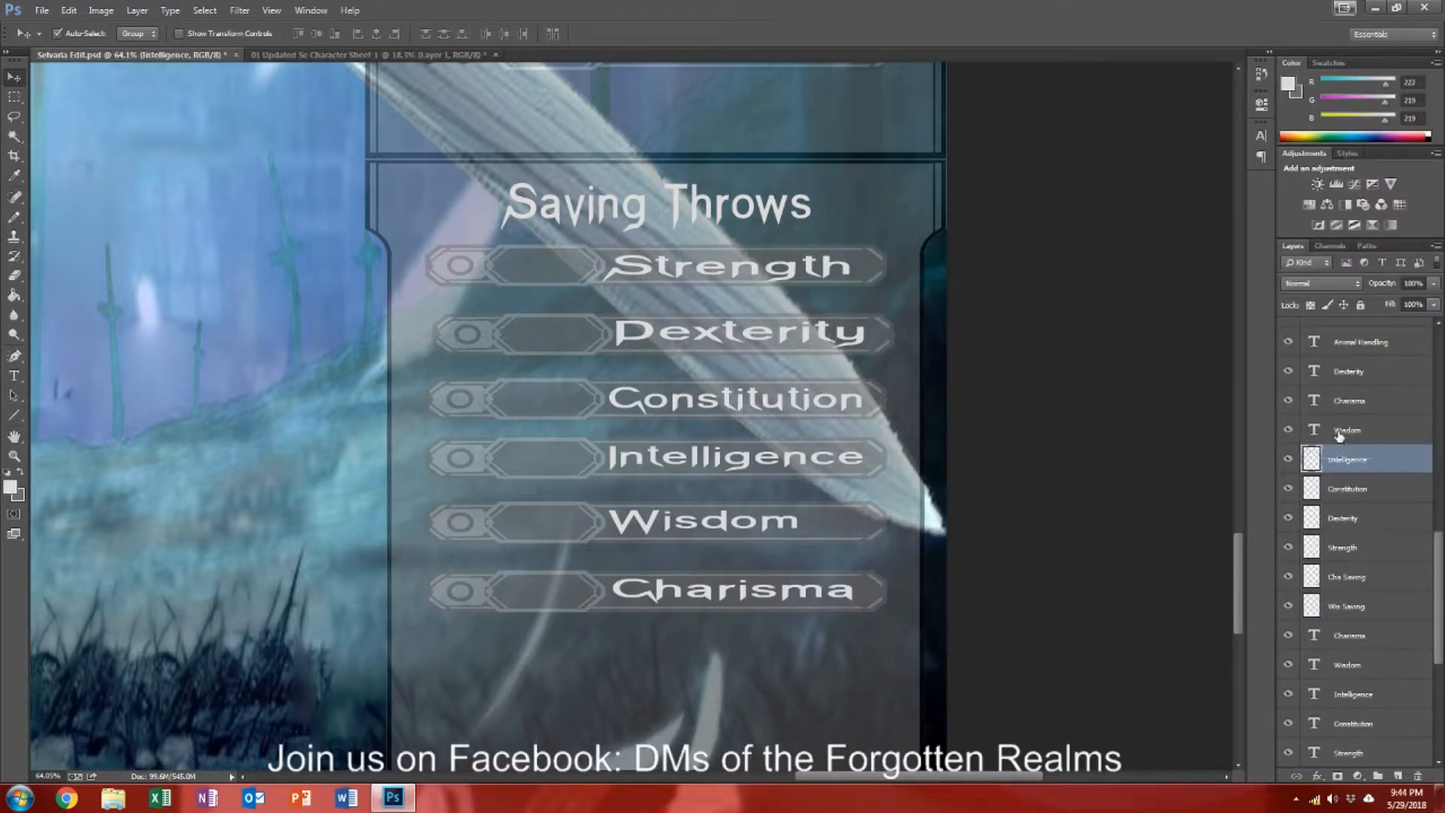
Step: Merge the upper "Wisdom" text layer with the Wis Saving bar into one layer
left_click(1339, 435)
left_click(1353, 611, "ctrl")
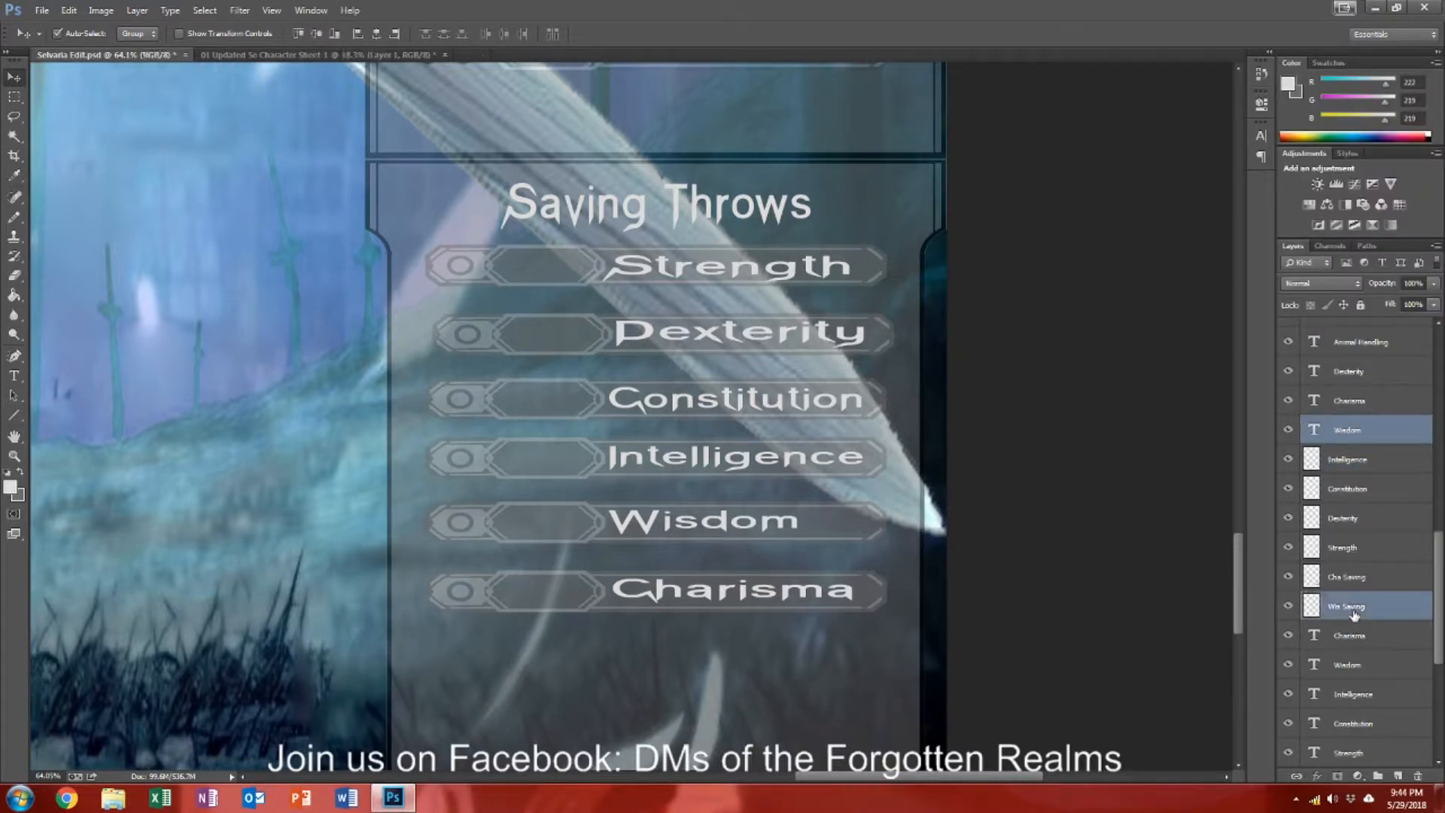
right_click(1352, 612)
left_click(1345, 427)
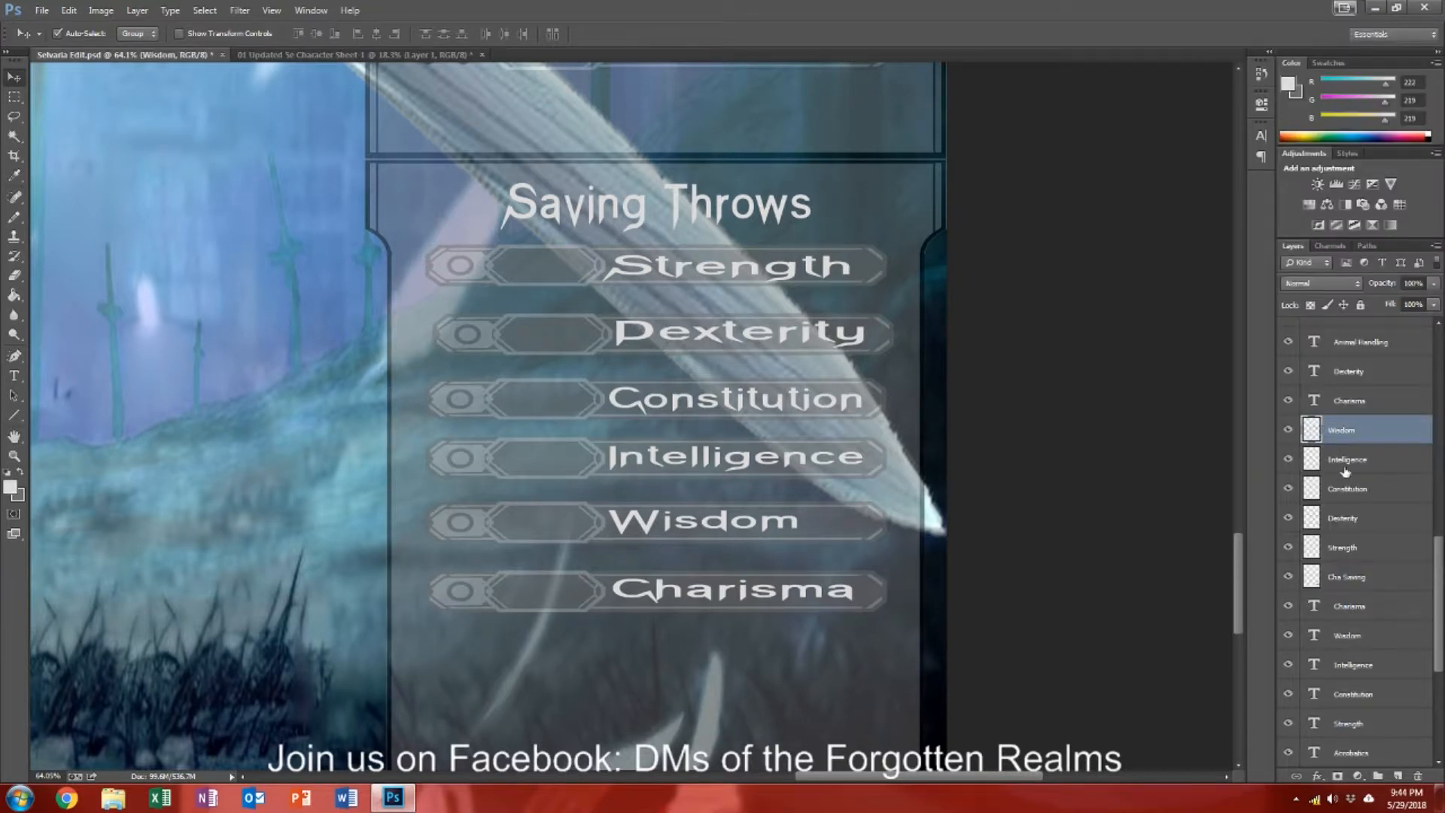
Step: Merge the upper "Charisma" text layer with the Cha Saving bar into one layer
left_click(1345, 406)
left_click(1353, 579, "ctrl")
right_click(1353, 581)
left_click(1337, 398)
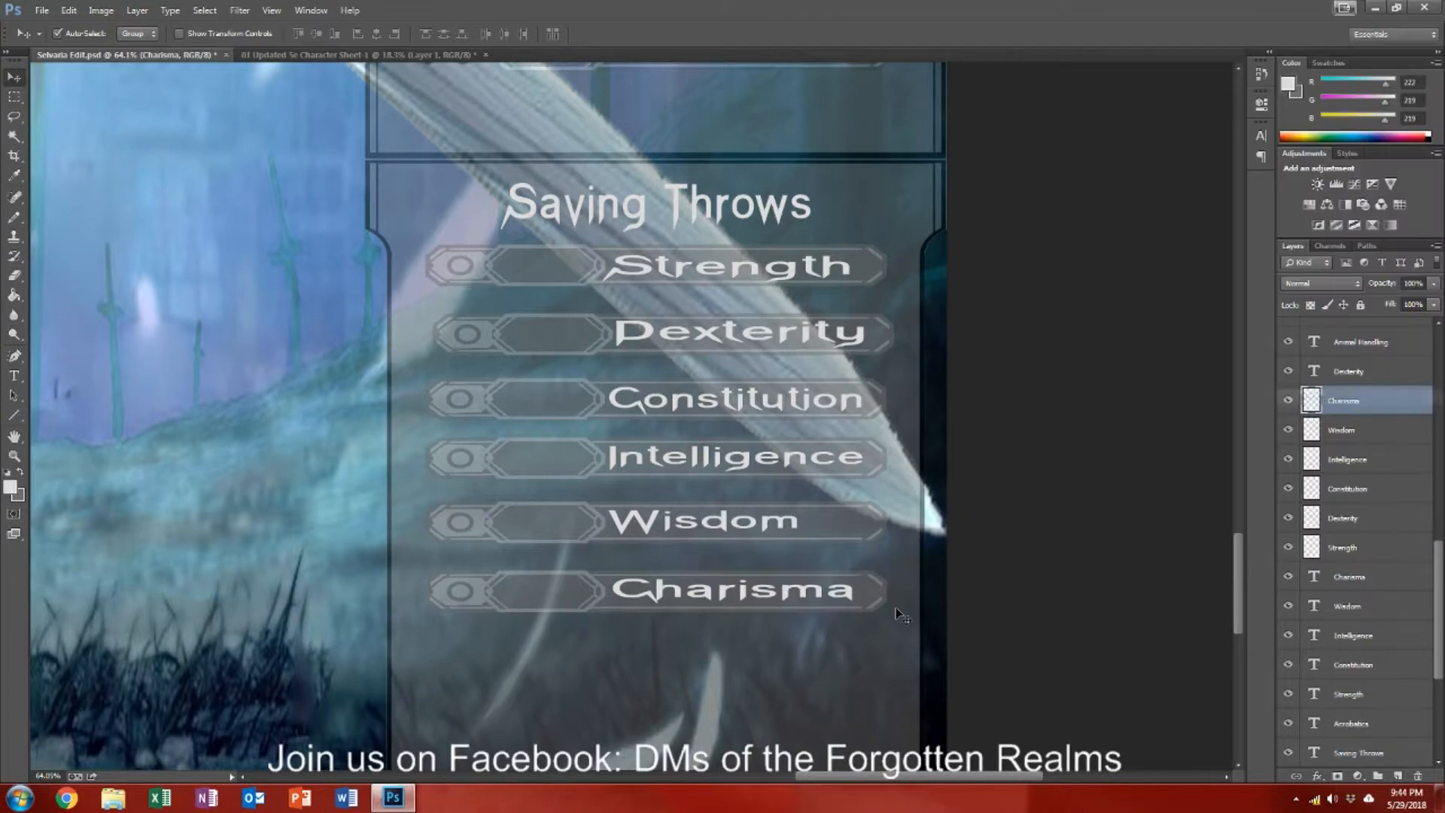
Step: Move the Charisma, Wisdom, Intelligence, Constitution and Dexterity bars down roughly, one by one, to make room between the saving throw rows
mouse_move(587, 586)
left_mouse_down()
mouse_move(578, 611)
mouse_move(580, 598)
left_mouse_up()
left_click(577, 514)
left_click_drag(579, 518, 580, 550)
left_click_drag(583, 460, 582, 476)
left_click_drag(580, 400, 580, 428)
left_click_drag(580, 337, 579, 361)
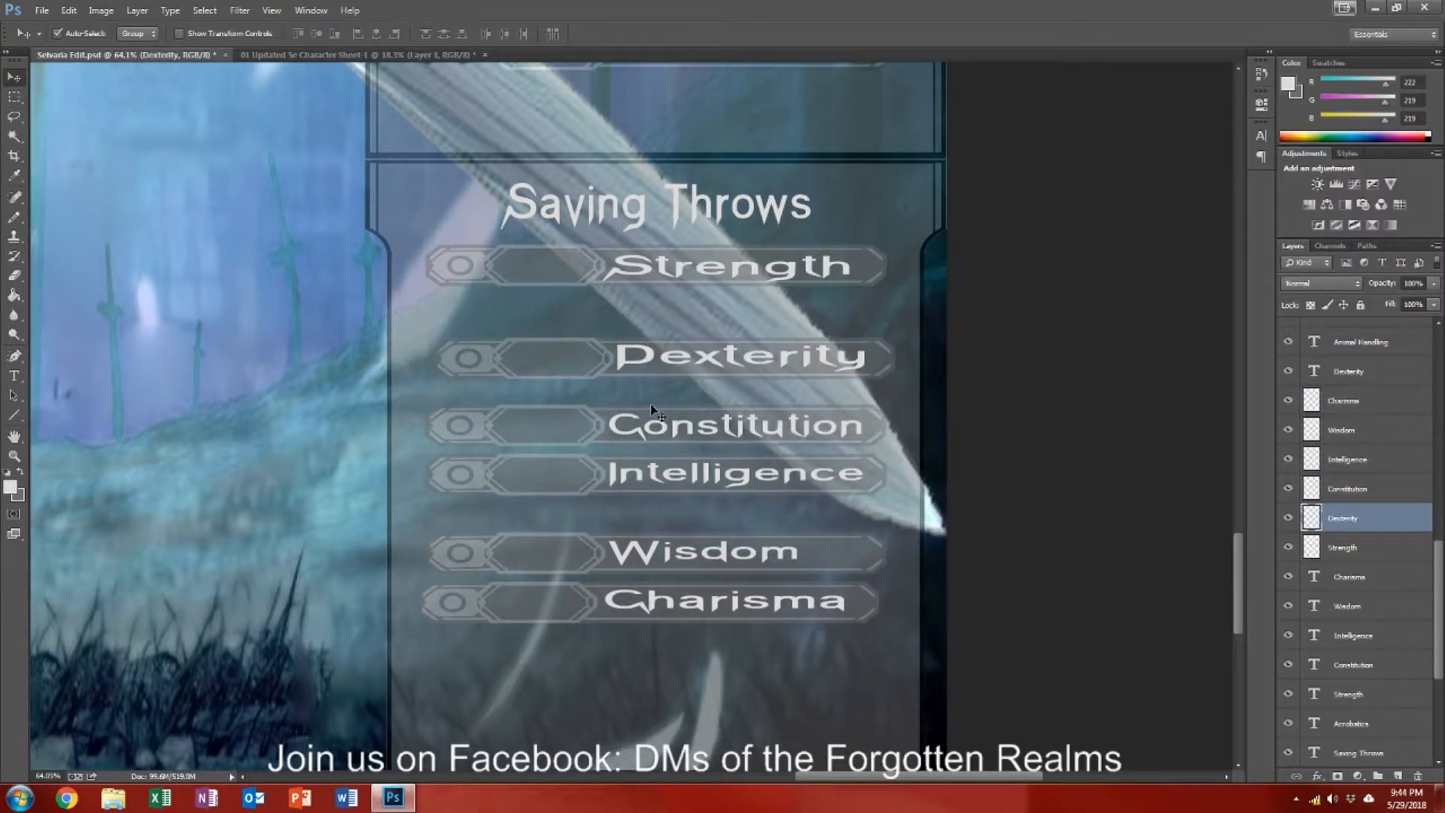
Step: Line up the Dexterity bar directly beneath the Strength bar and nudge it down to leave a small gap
scroll(614, 369, "down", 3)
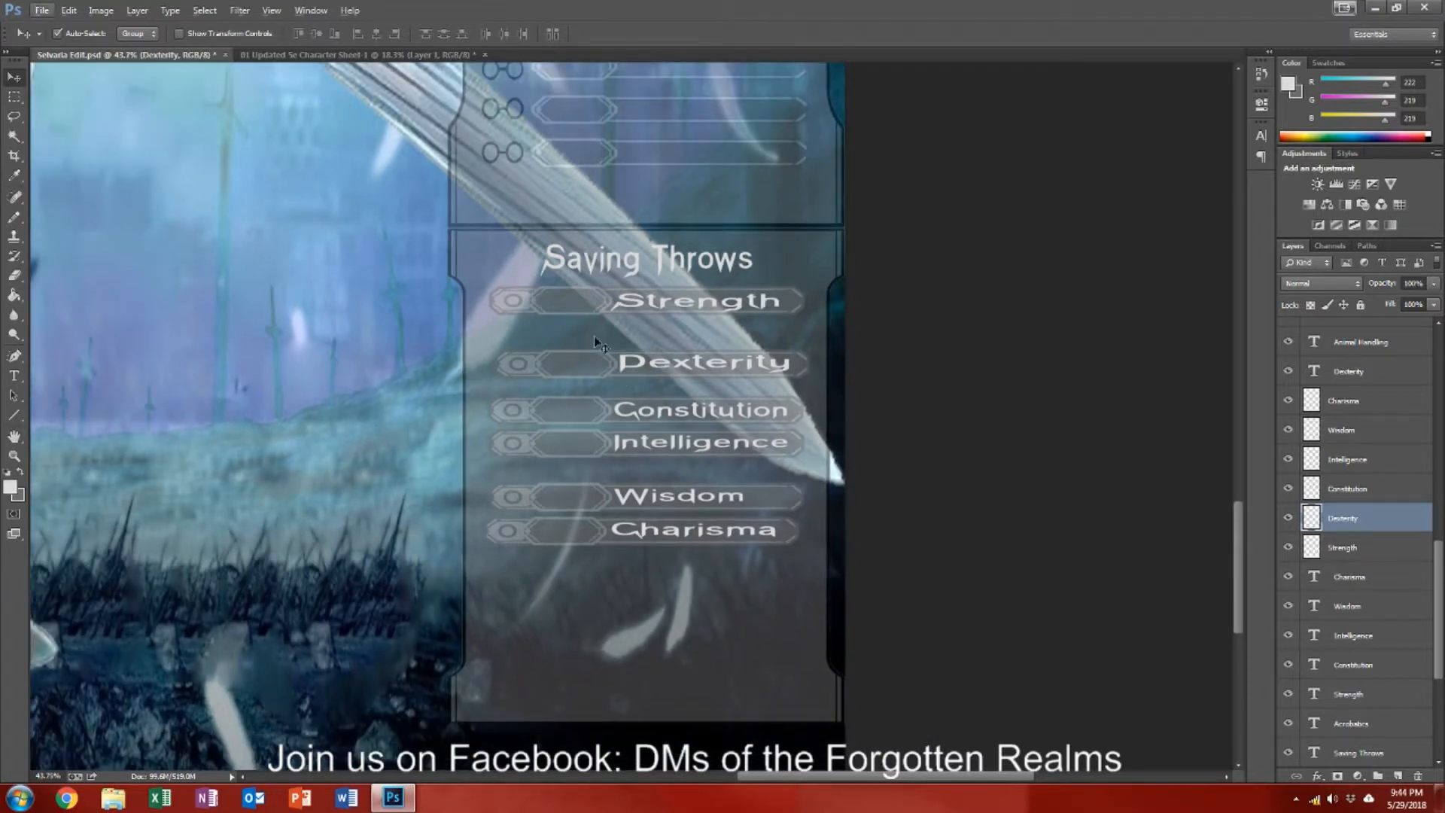
left_click_drag(556, 360, 551, 333)
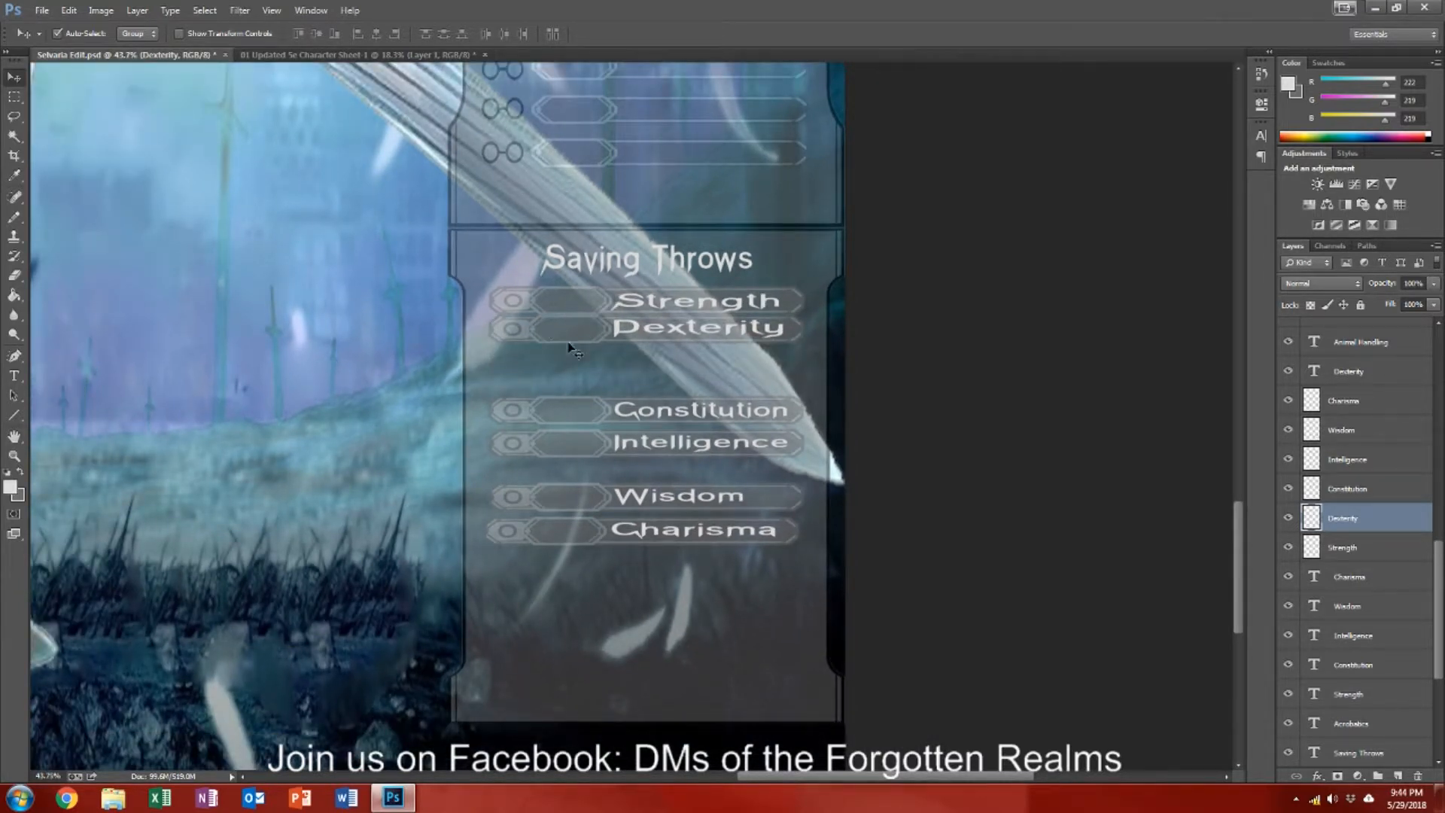
scroll(572, 336, "up", 6)
key("alt")
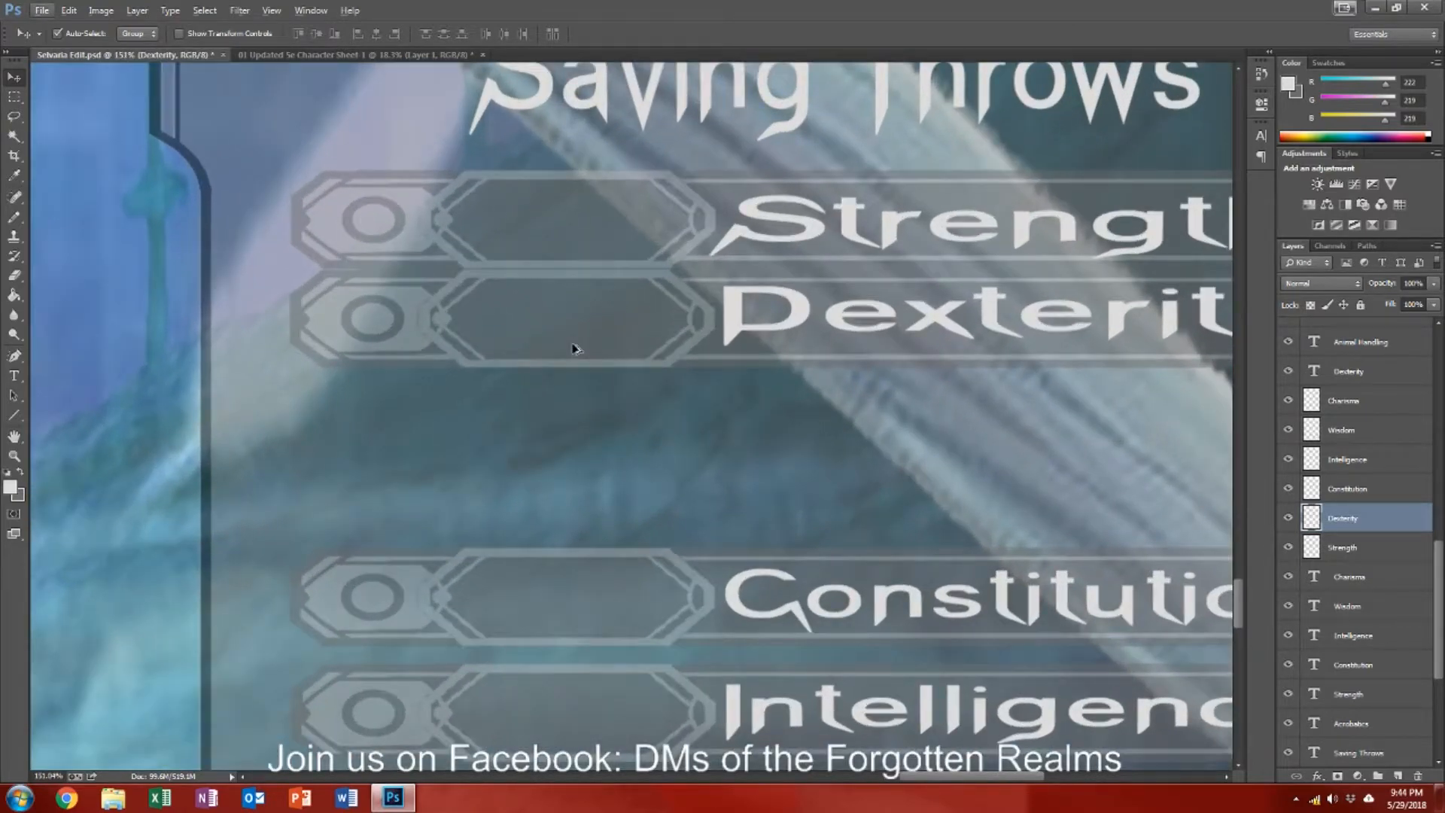
key("Down")
key("alt")
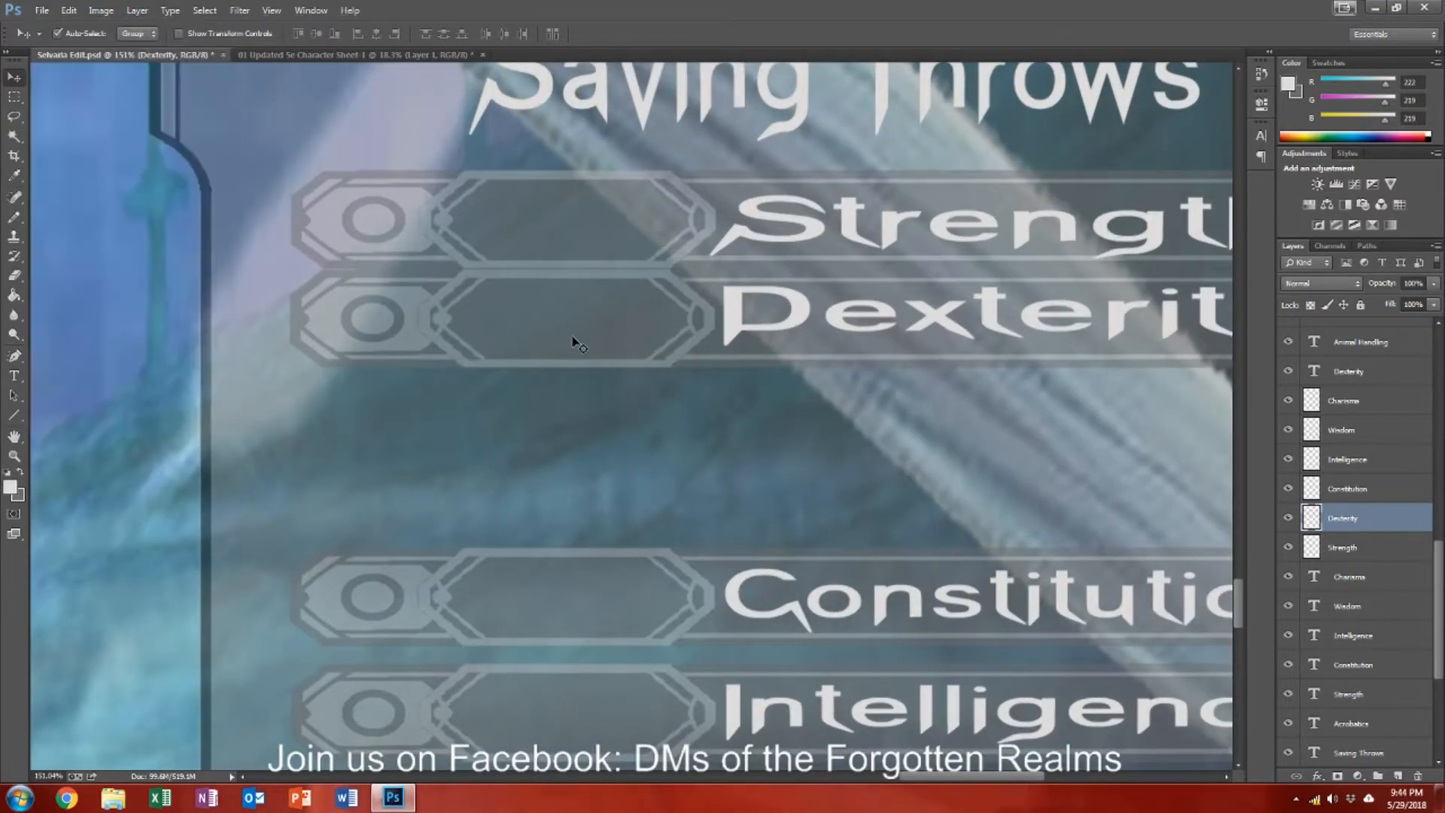
key("Down")
key("Down")
key("Down")
key("Down")
key("Down")
key("Down")
key("Down")
key("Down")
key("Down")
key("Down")
key("Down")
key("Down")
key("Down")
key("Down")
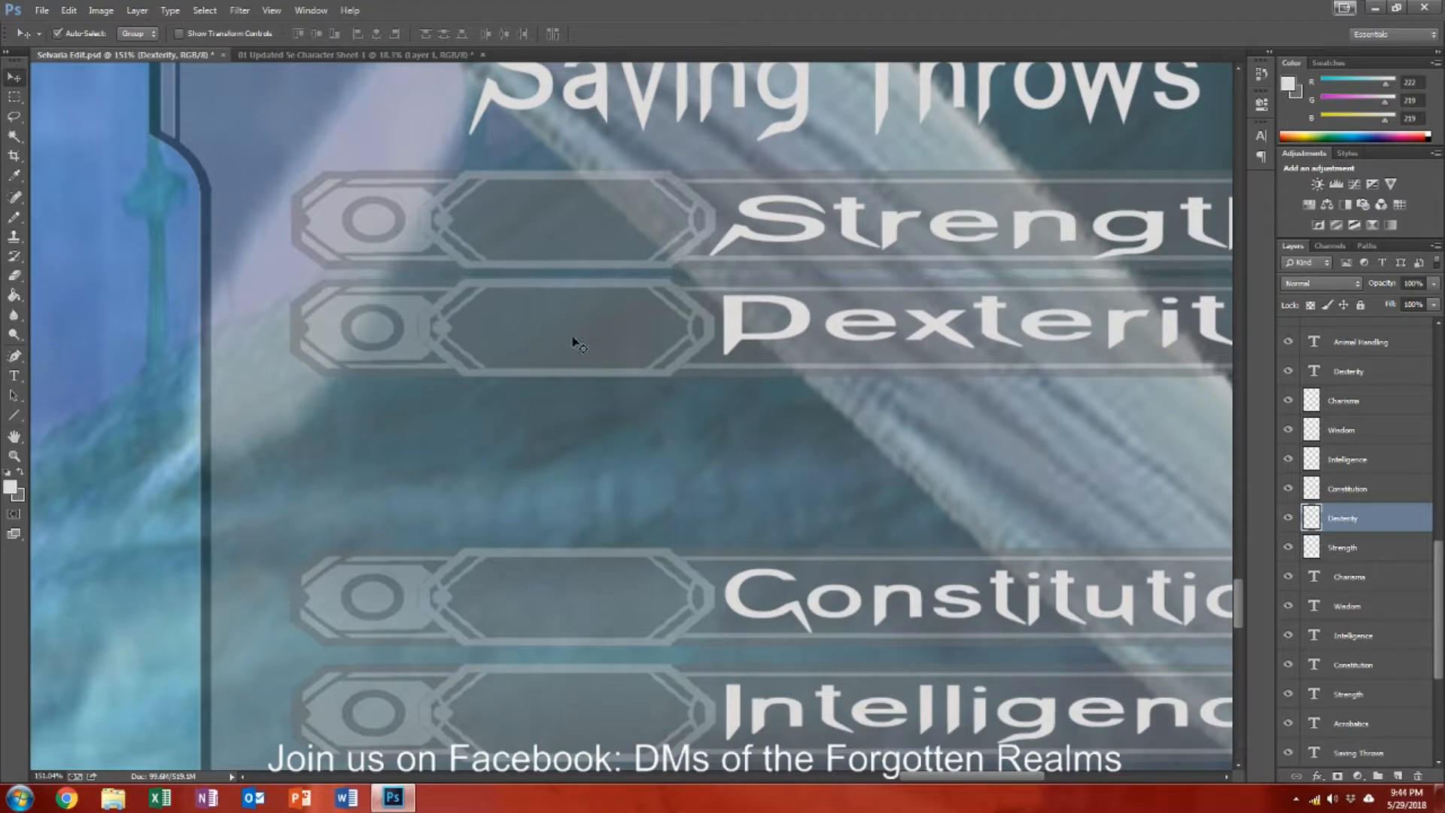
key("Down")
key("Down")
key("Down")
key("Down")
key("Down")
key("Down")
key("Down")
key("Down")
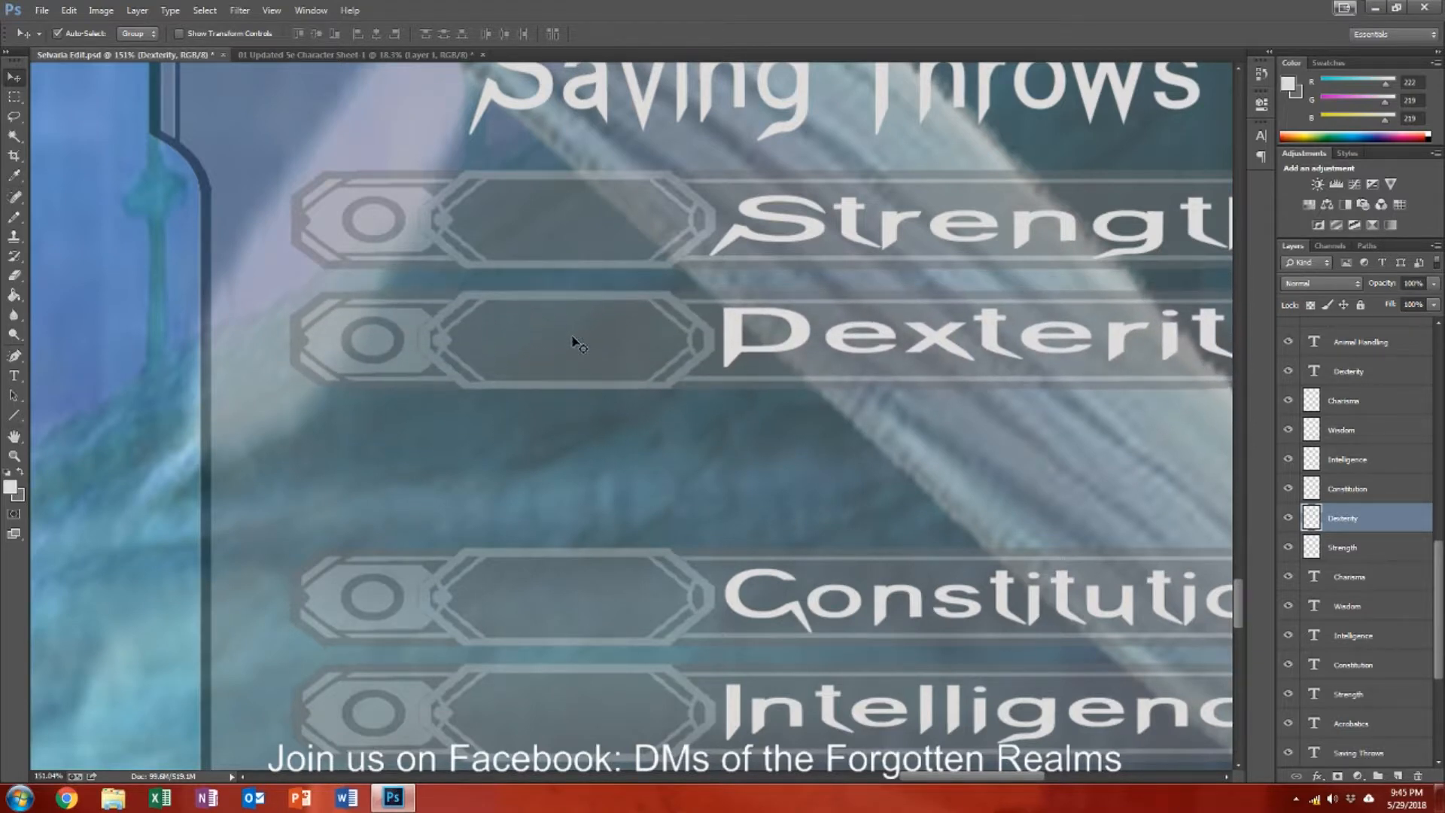
Step: Nudge the Dexterity bar further down from the Strength bar, using the spacing of the skill bars above as reference
scroll(577, 343, "up", 3)
scroll(577, 343, "up", 3)
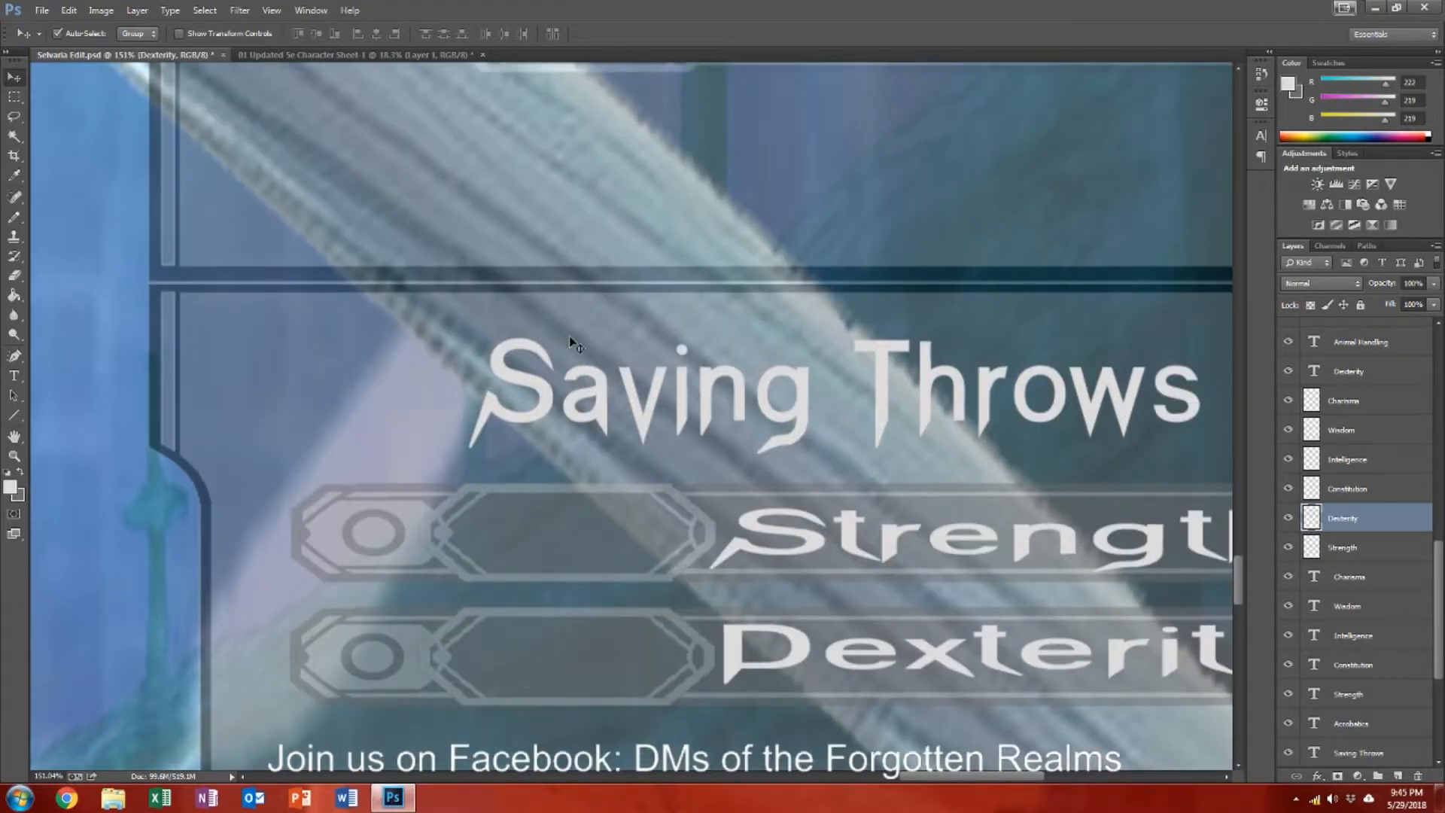
scroll(569, 335, "down", 5)
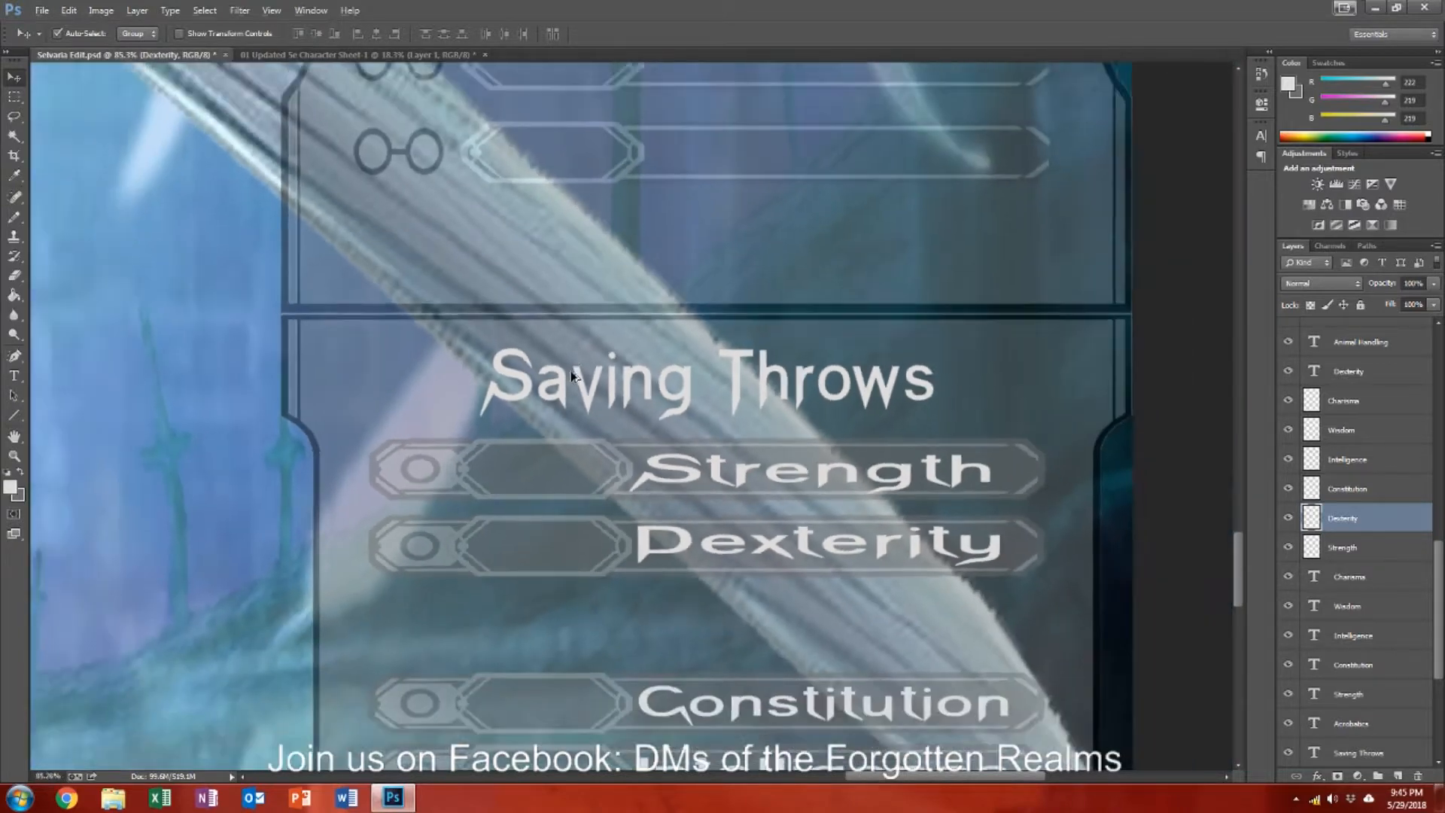
scroll(572, 376, "up", 1)
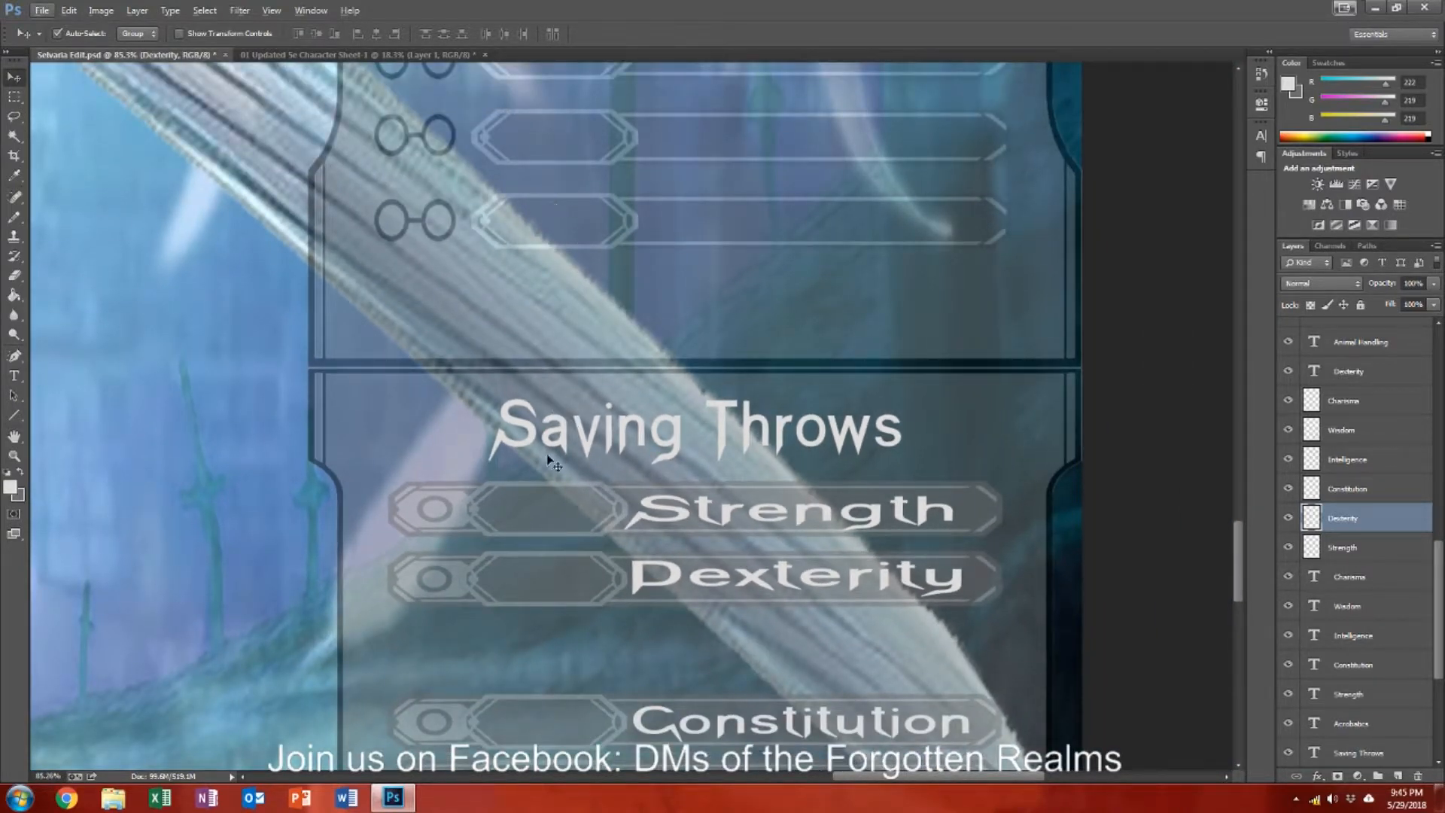
key("Down")
key("Down")
key("Down")
key("Down")
key("Down")
key("Down")
key("Down")
key("Down")
key("Down")
key("Down")
key("Down")
key("Down")
key("Down")
key("Down")
key("Down")
key("Down")
key("Down")
key("Down")
key("Down")
key("Down")
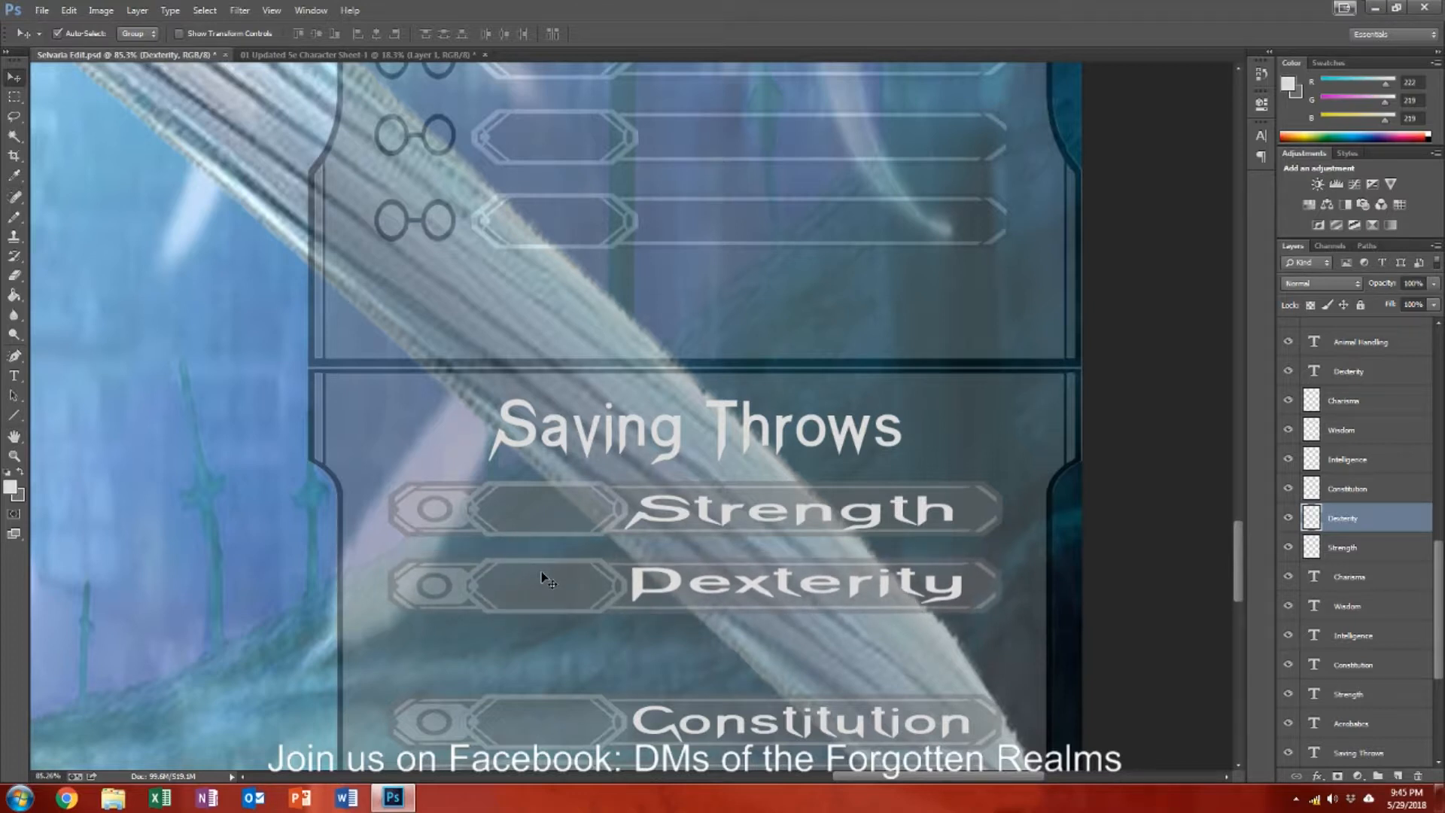
key("Down")
key("Down")
key("Down")
key("Down")
key("Down")
key("Down")
key("Down")
key("Down")
key("Down")
key("Down")
key("Down")
key("Down")
key("Down")
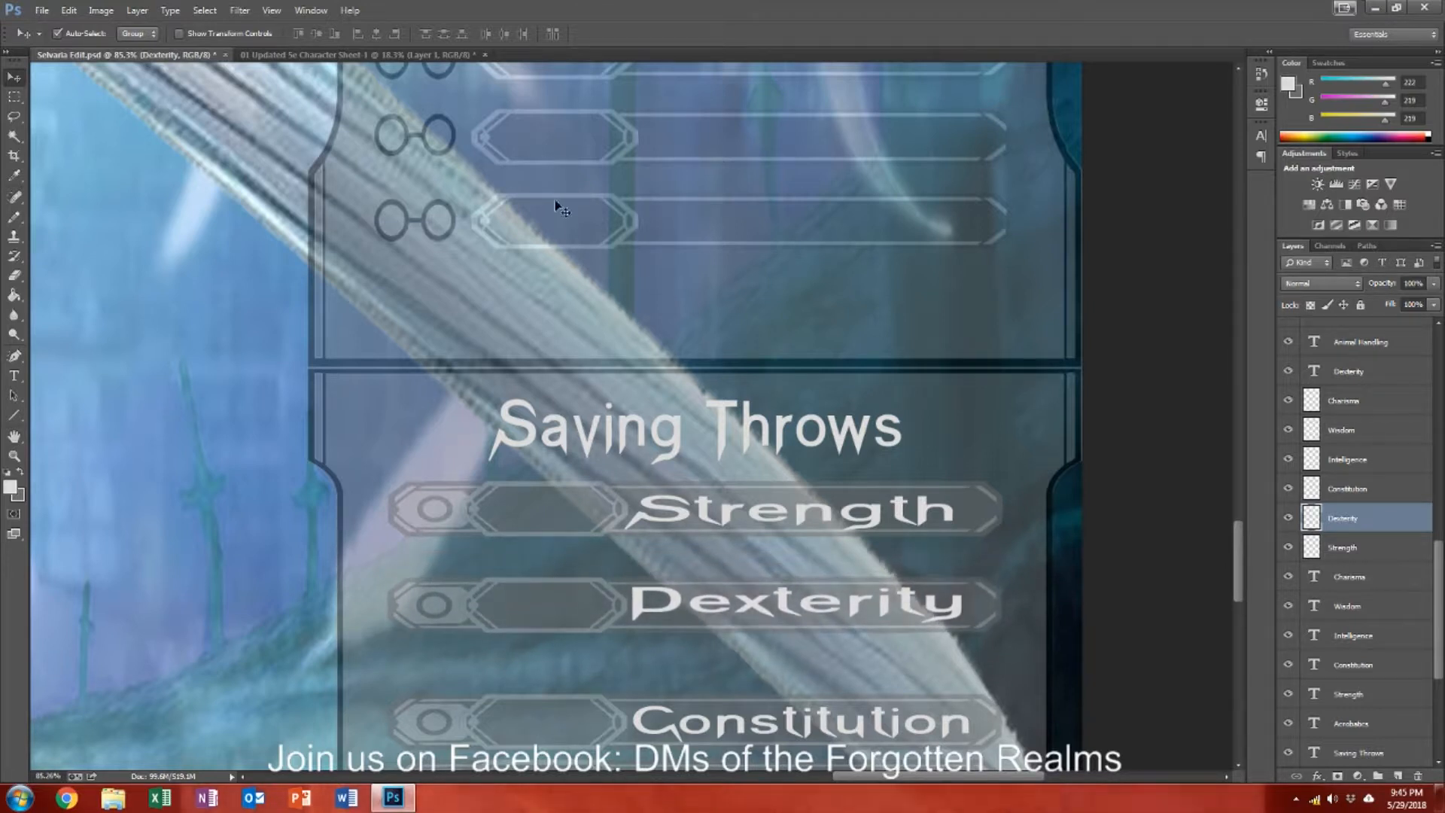
Step: Place the Strength and Dexterity bars over the last two skill bars to copy their spacing, and return both together beneath the Saving Throws heading
left_click(564, 506)
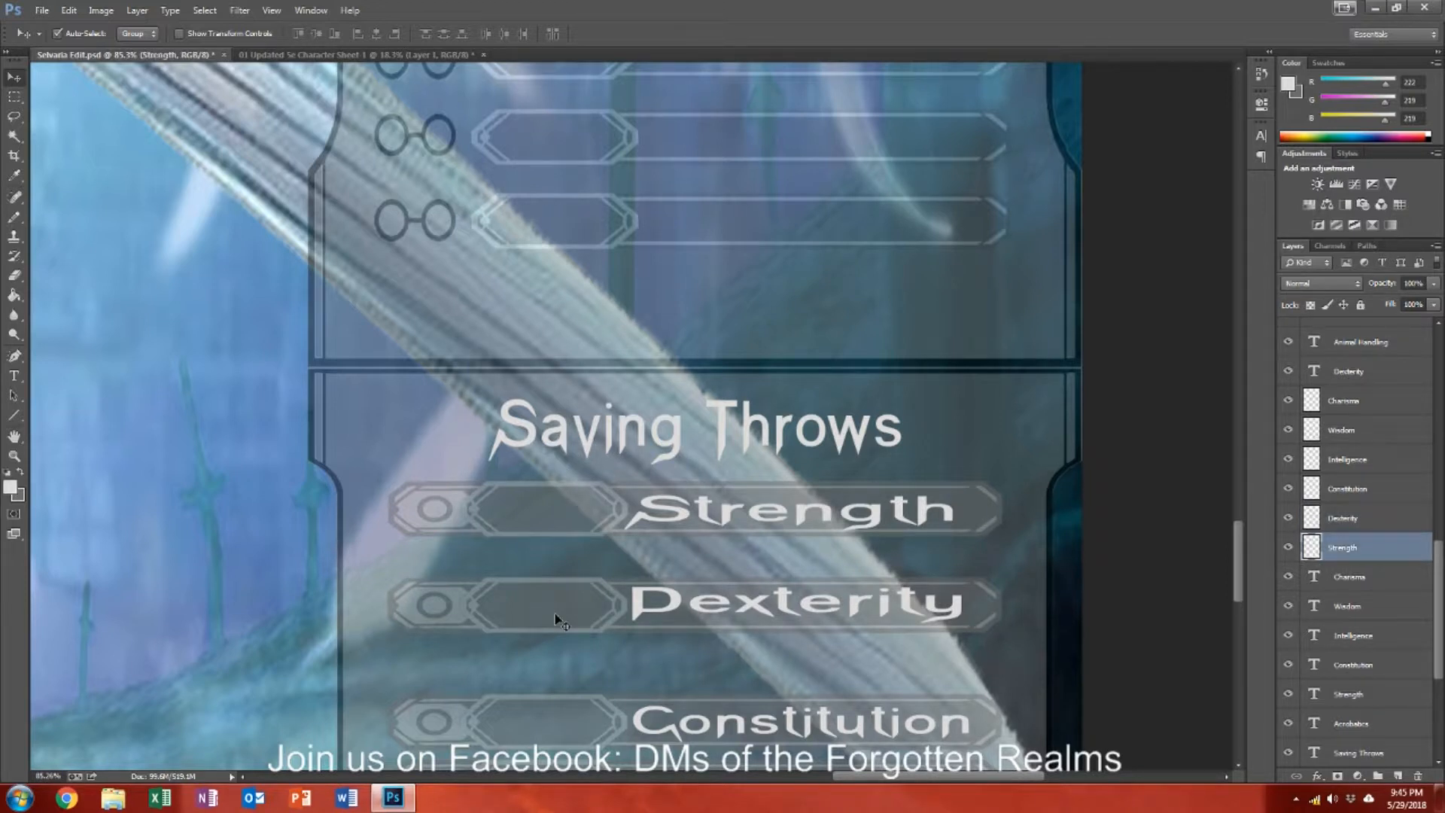
left_click(552, 517)
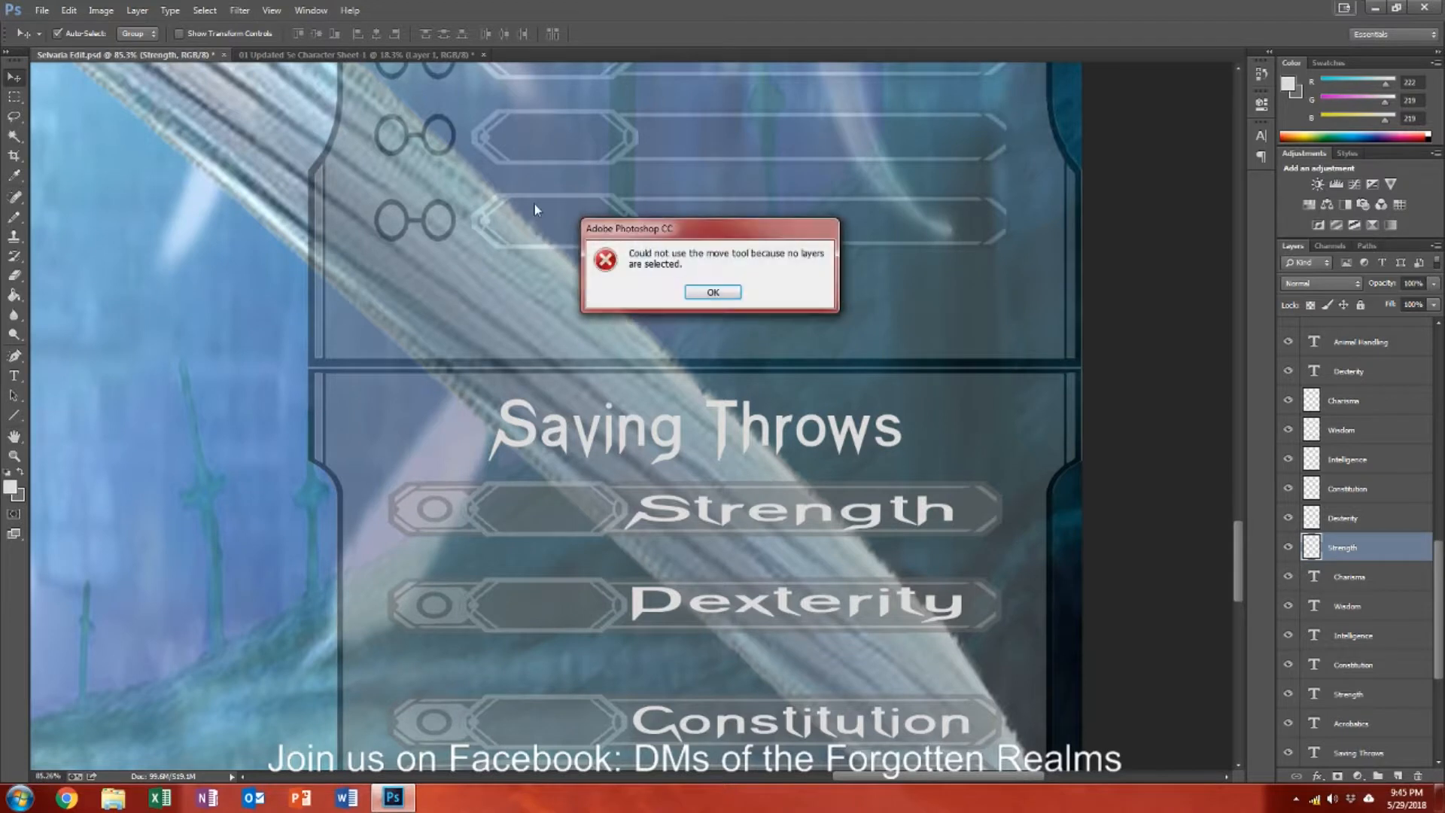
left_click(692, 293)
left_click_drag(570, 519, 578, 144)
left_click(582, 608)
left_click_drag(582, 608, 591, 232)
left_click(595, 139, "shift")
left_click_drag(596, 140, 575, 356)
Step: Overlay the Constitution and Intelligence bars on Strength and Dexterity to match their spacing, and move the pair down as evenly spaced third and fourth rows
scroll(583, 683, "down", 5)
left_click_drag(585, 667, 584, 489)
left_click_drag(576, 616, 578, 445)
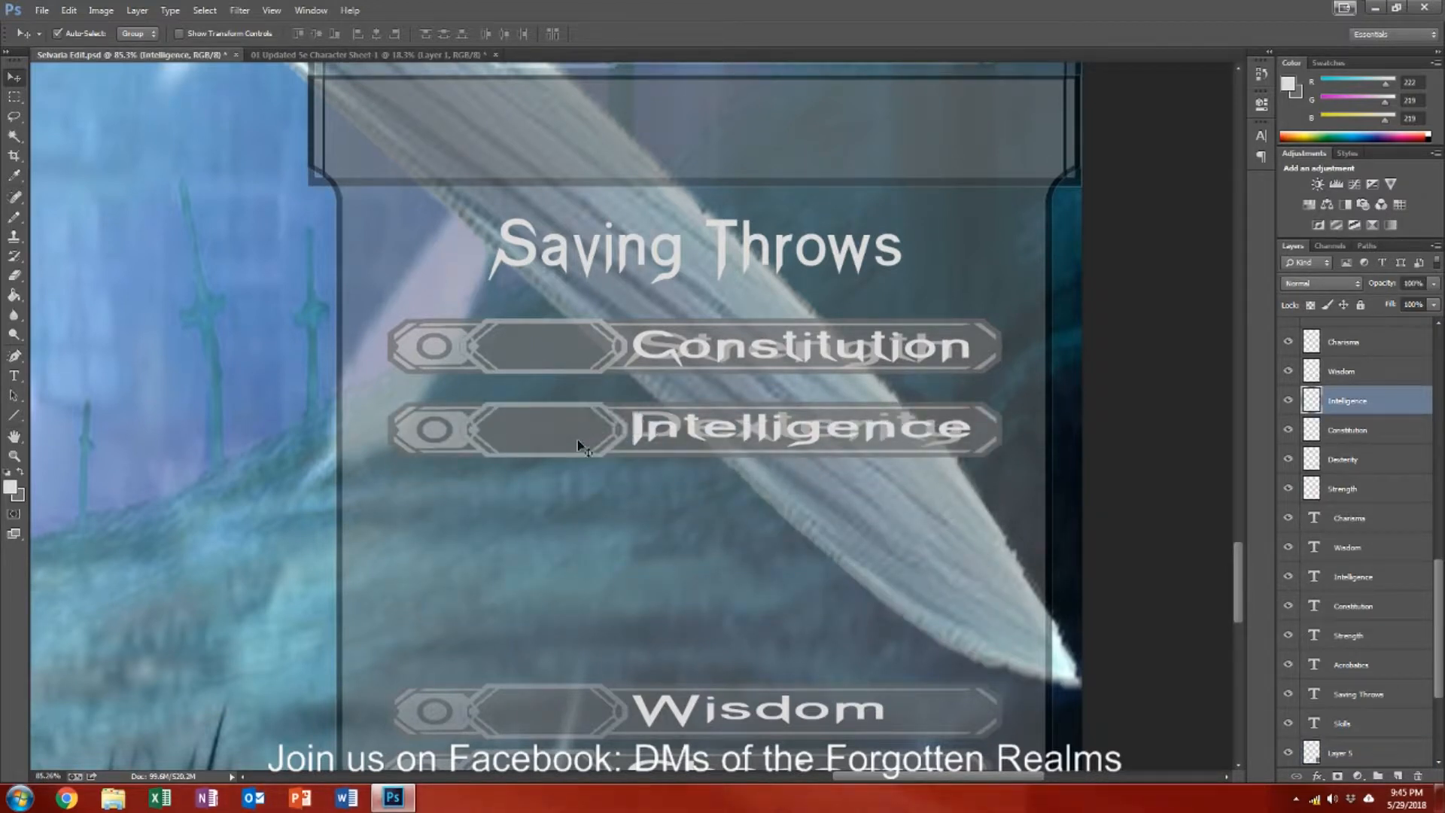
left_click(1398, 438, "shift")
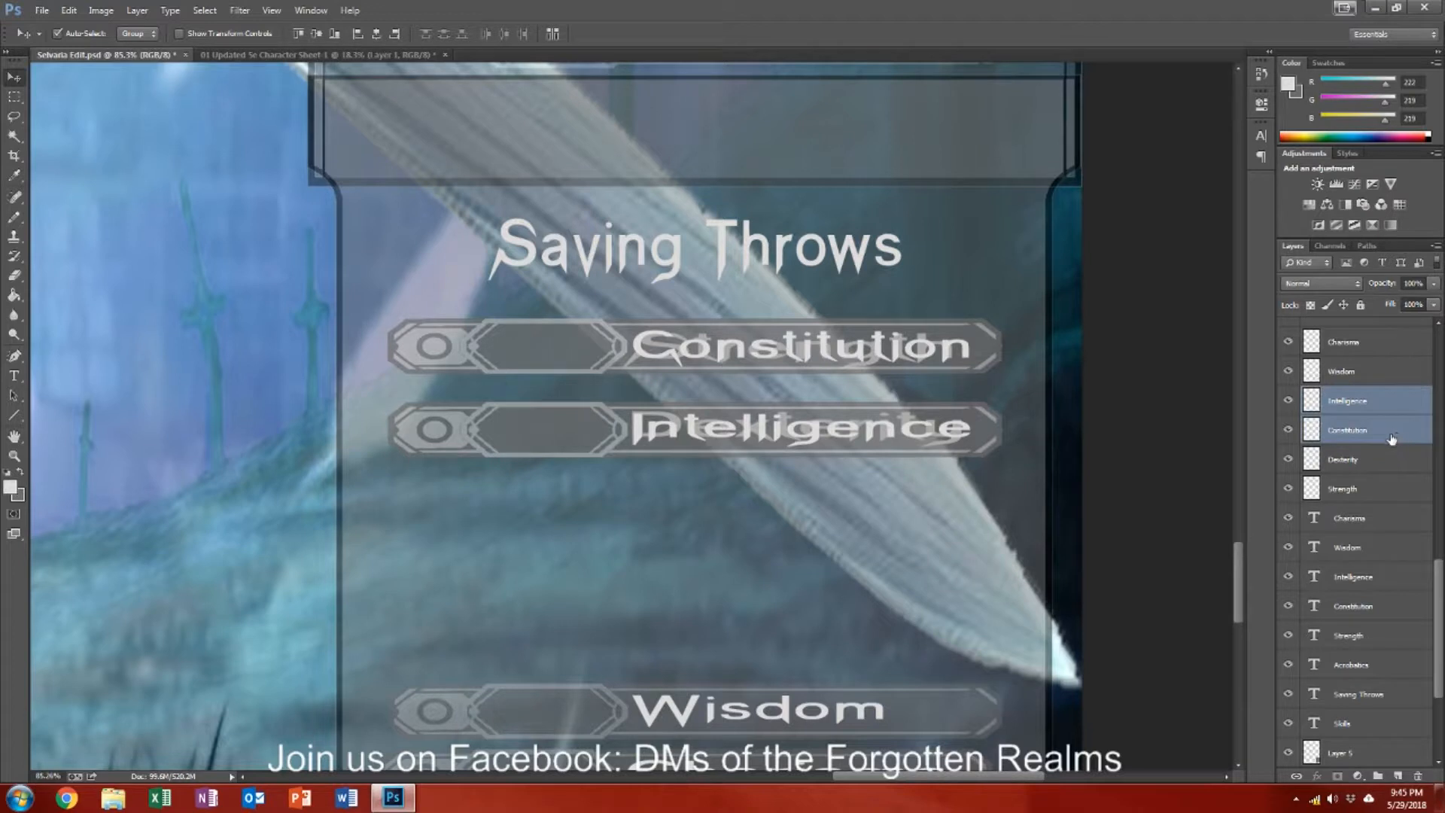
left_click_drag(575, 435, 579, 592)
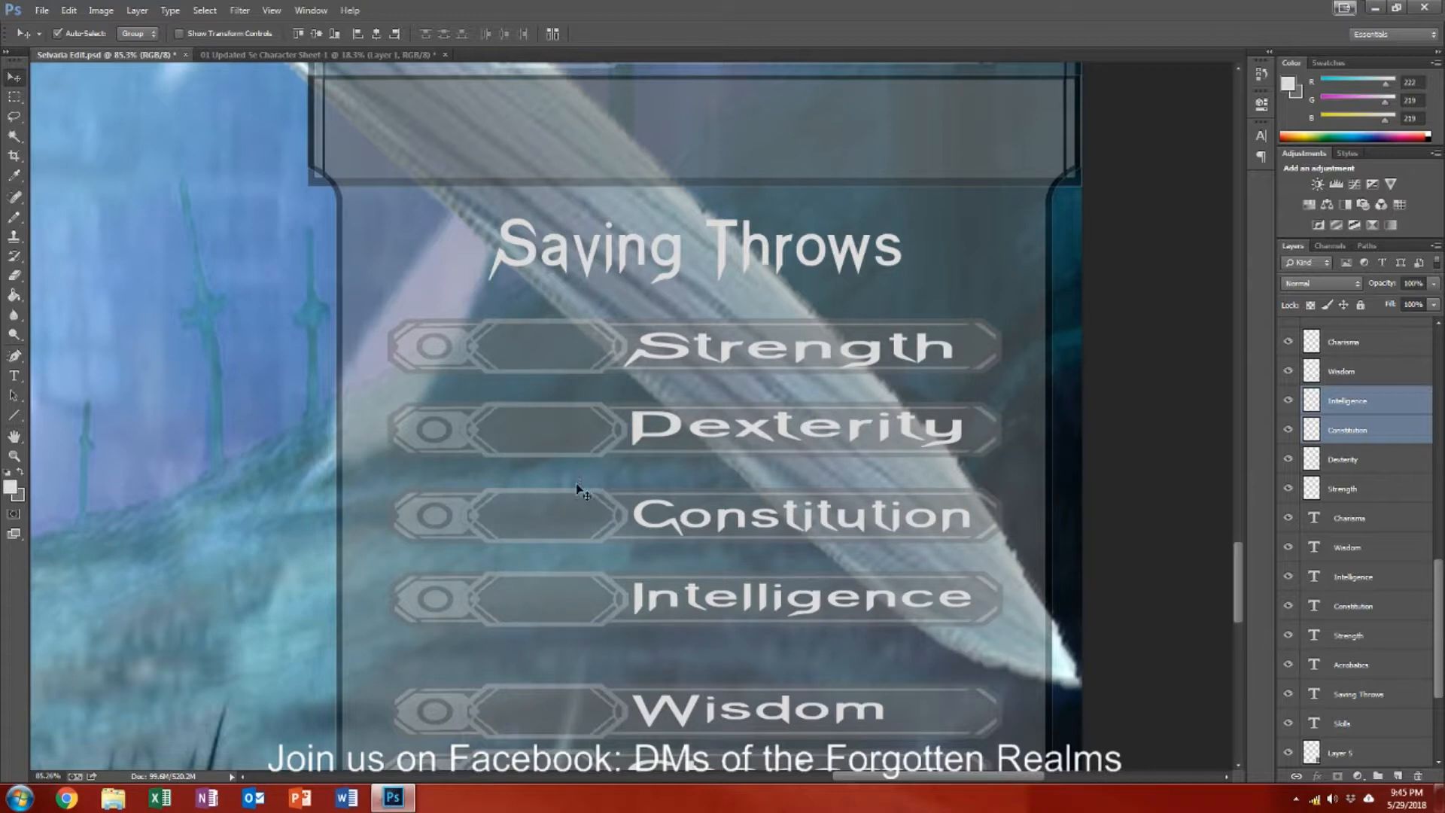
scroll(579, 485, "down", 3)
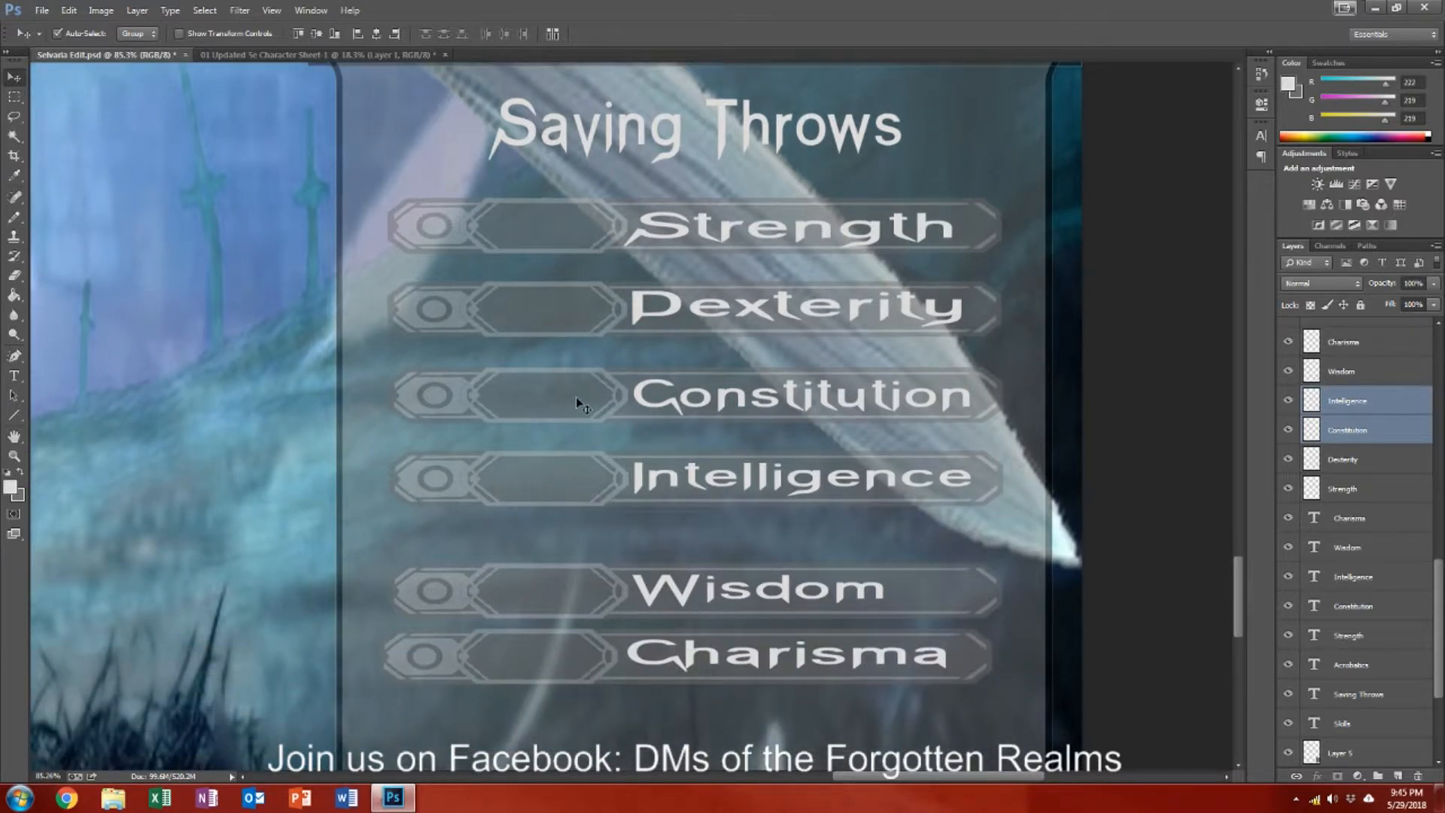
key("Up")
key("Up")
key("Up")
key("Up")
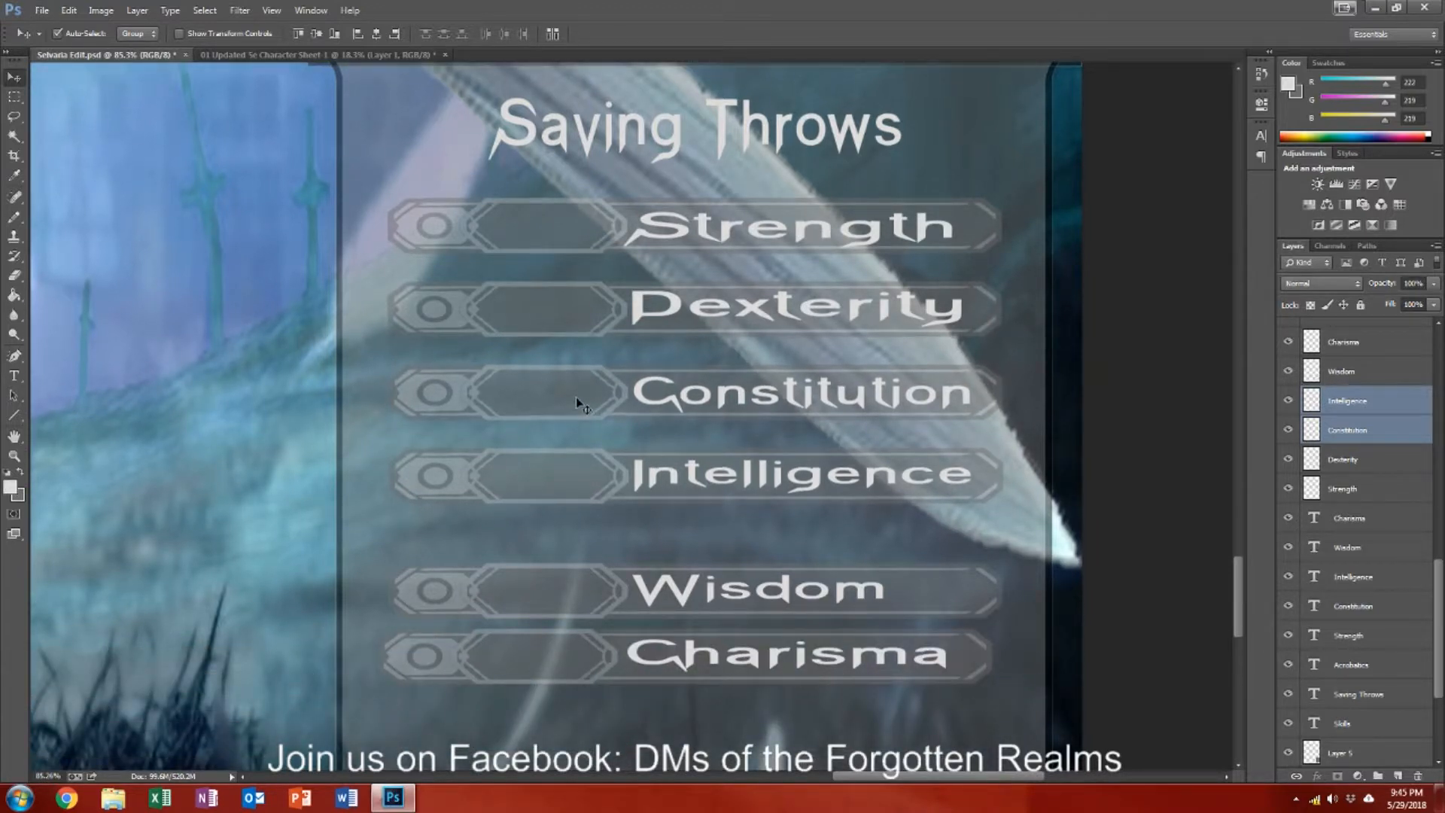
Step: Overlay the Wisdom and Charisma bars on Constitution and Intelligence to match their spacing, and move the pair down as the fifth and sixth rows
left_click_drag(561, 590, 561, 387)
left_click(563, 653)
left_click_drag(563, 653, 572, 477)
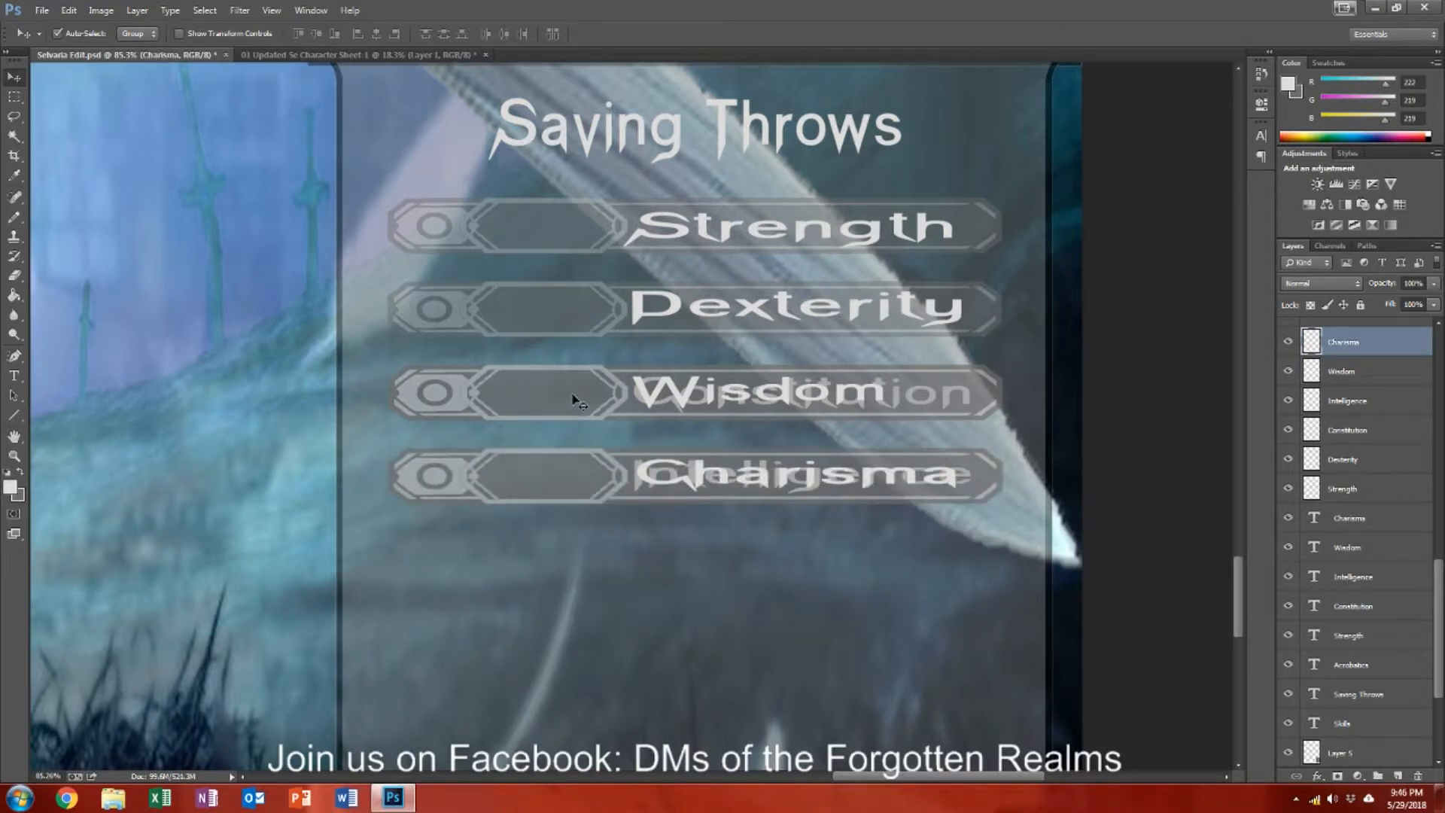
left_click(1332, 371, "shift")
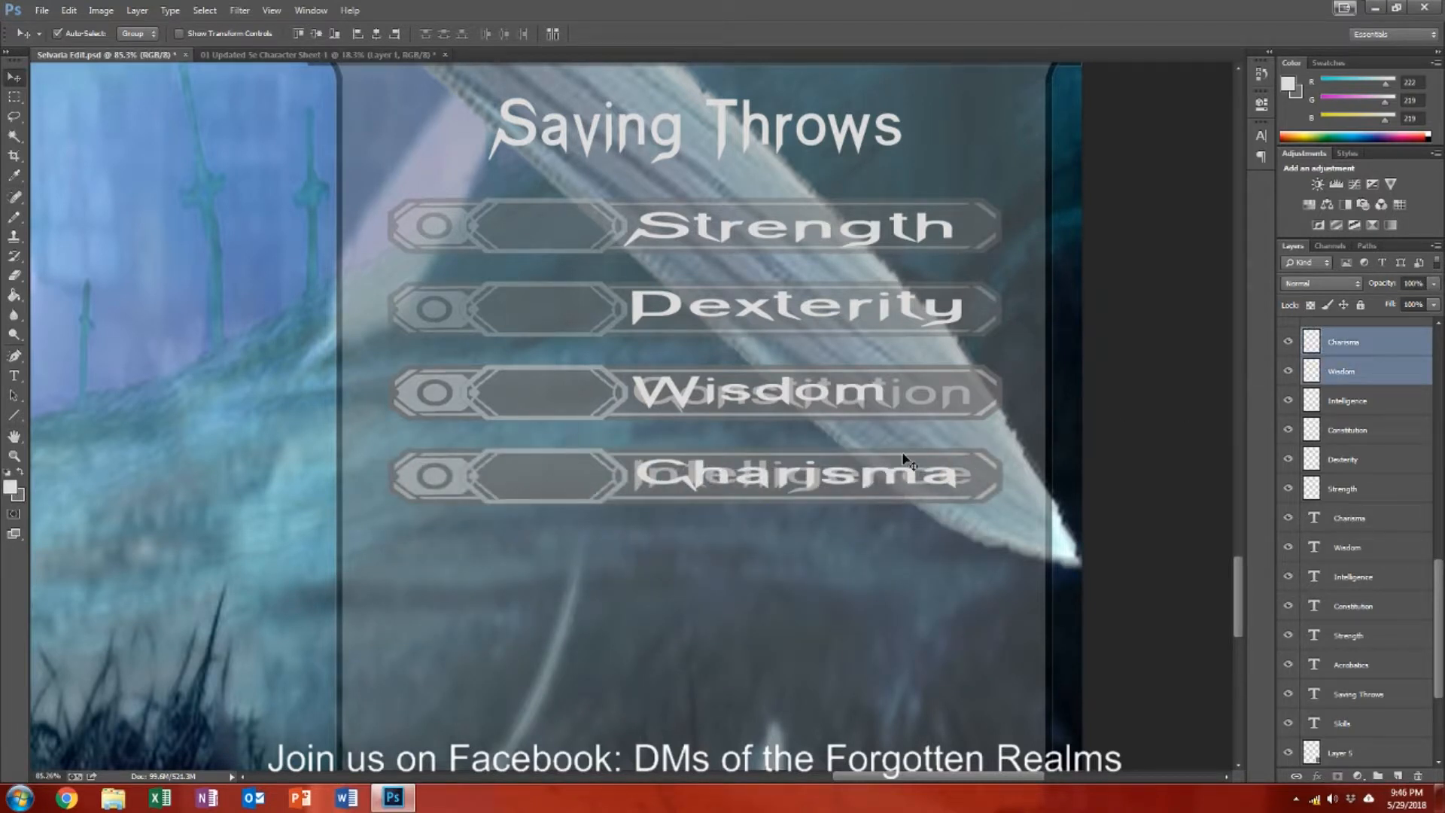
left_click_drag(567, 379, 576, 549)
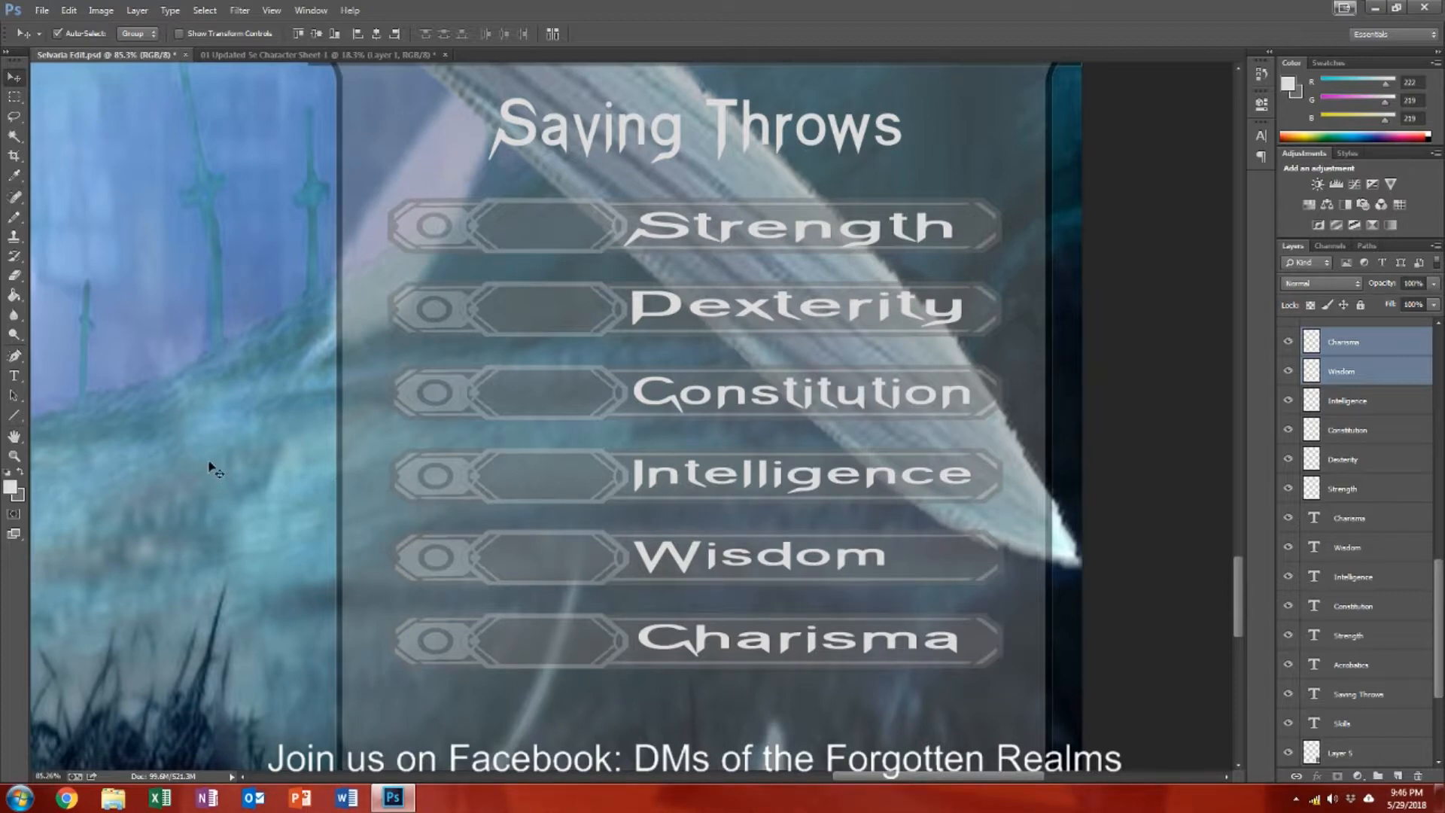
Step: Shorten the Saving Throws background panel on Layer 5 so that it ends just below the Charisma bar
scroll(211, 467, "down", 3)
left_click_drag(476, 639, 475, 713)
key("ctrl+t")
scroll(483, 661, "down", 3)
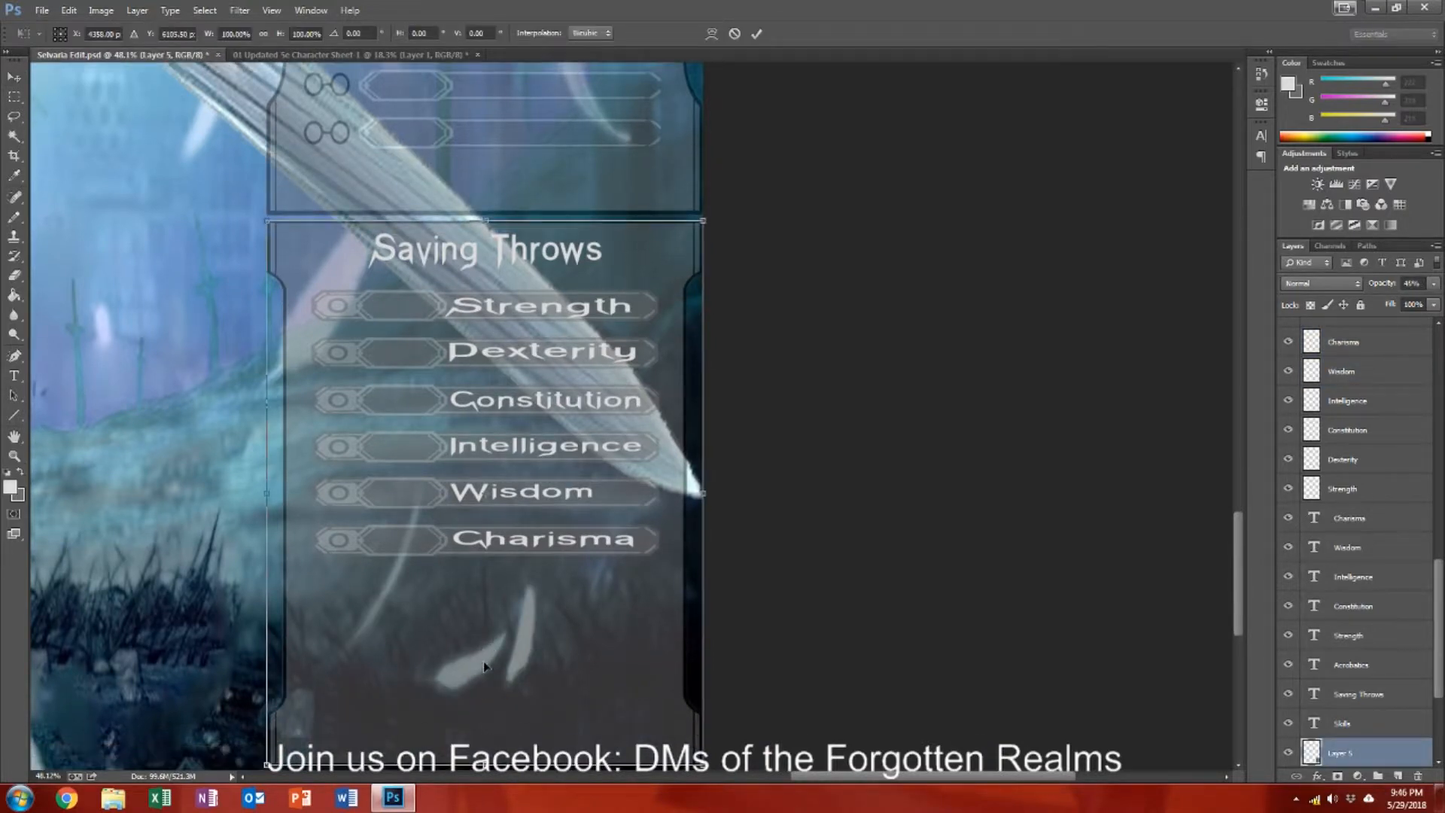
left_click_drag(486, 669, 478, 495)
key("Return")
scroll(483, 501, "down", 5)
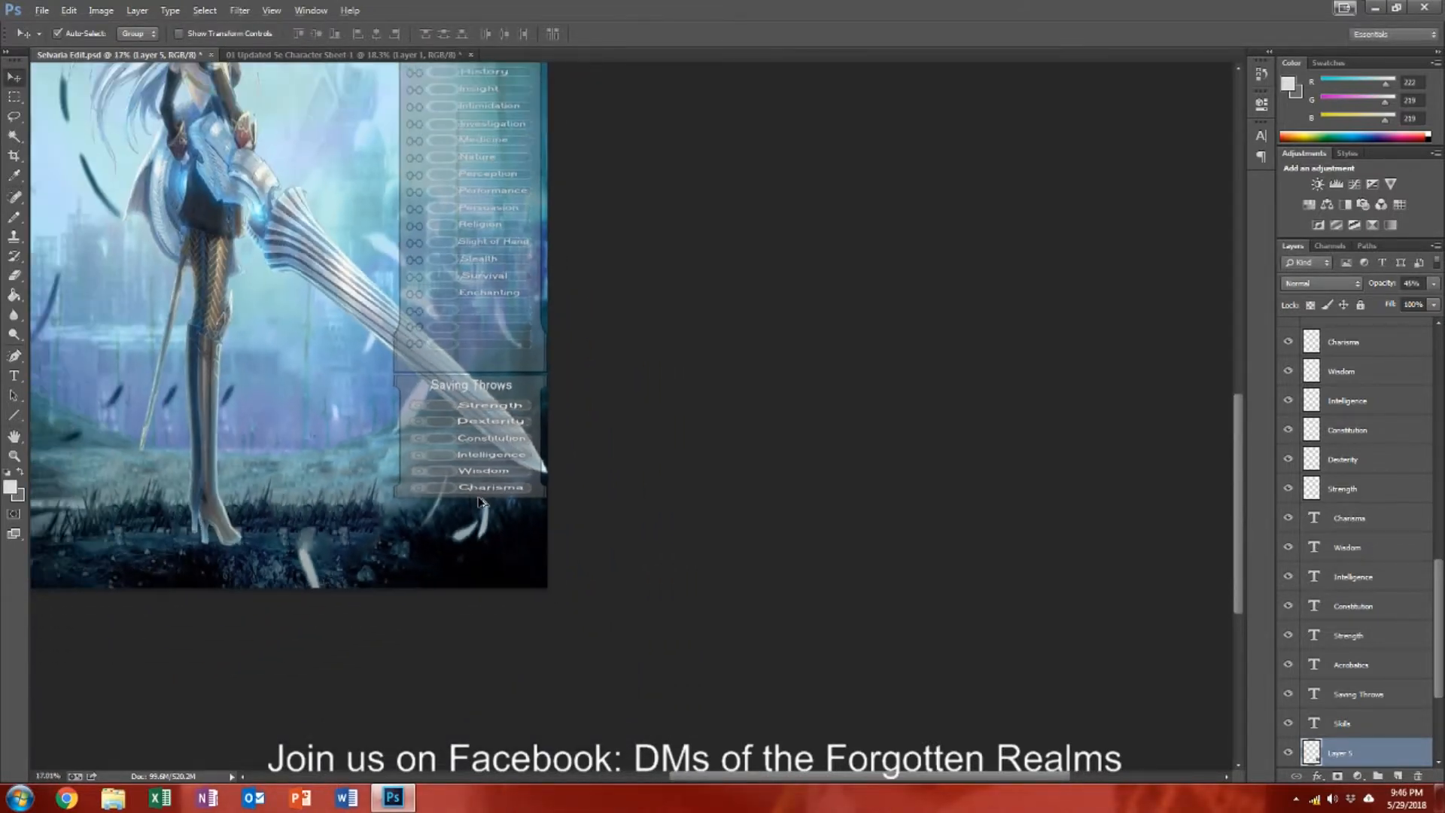
Step: Compare the Selvaria Edit sheet with the updated 5e template, examining its Defence, Health and Combat sections for remaining blocks
scroll(538, 504, "up", 1)
scroll(538, 504, "up", 1)
scroll(537, 505, "down", 1)
key("alt")
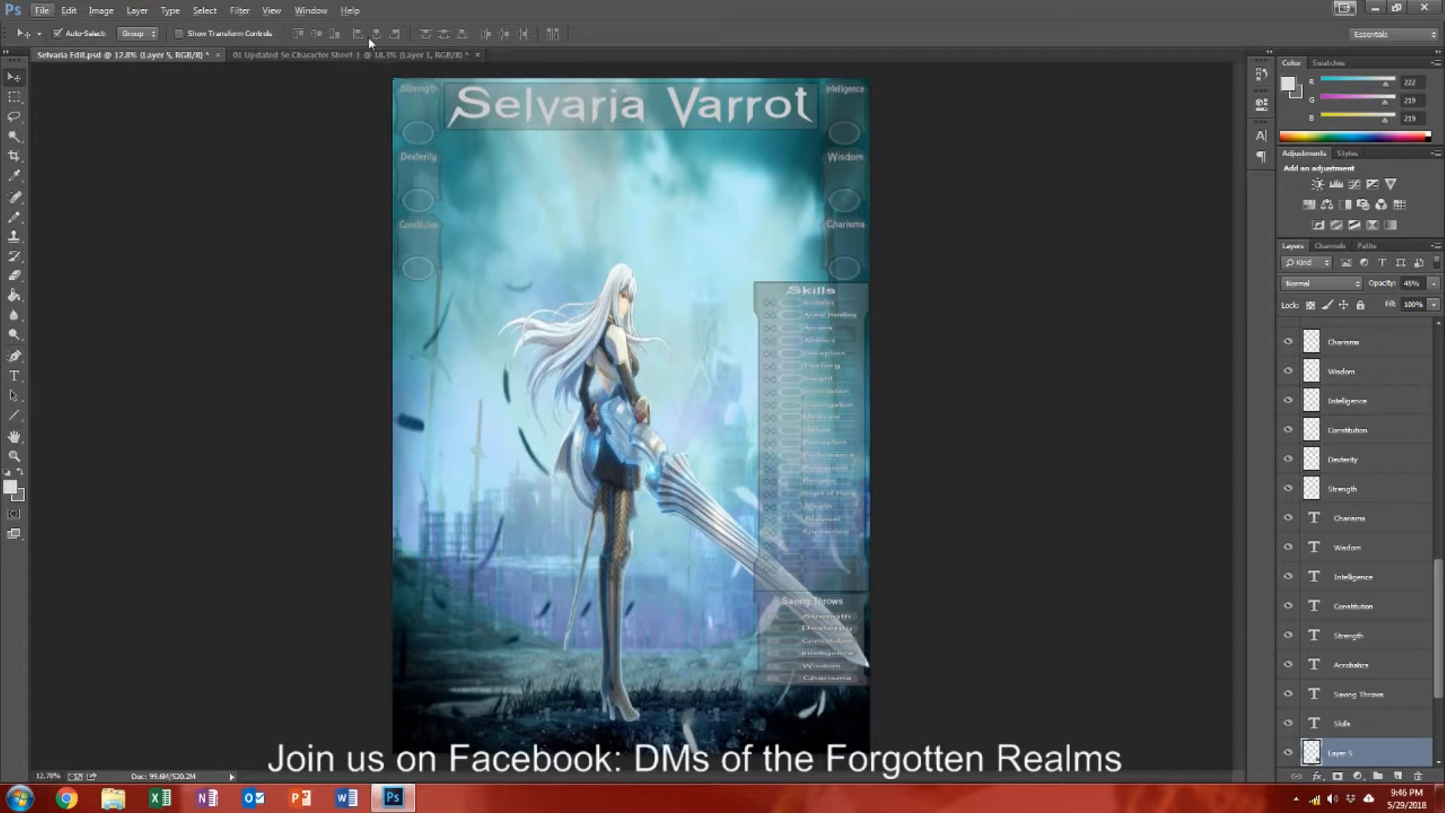
left_click(359, 55)
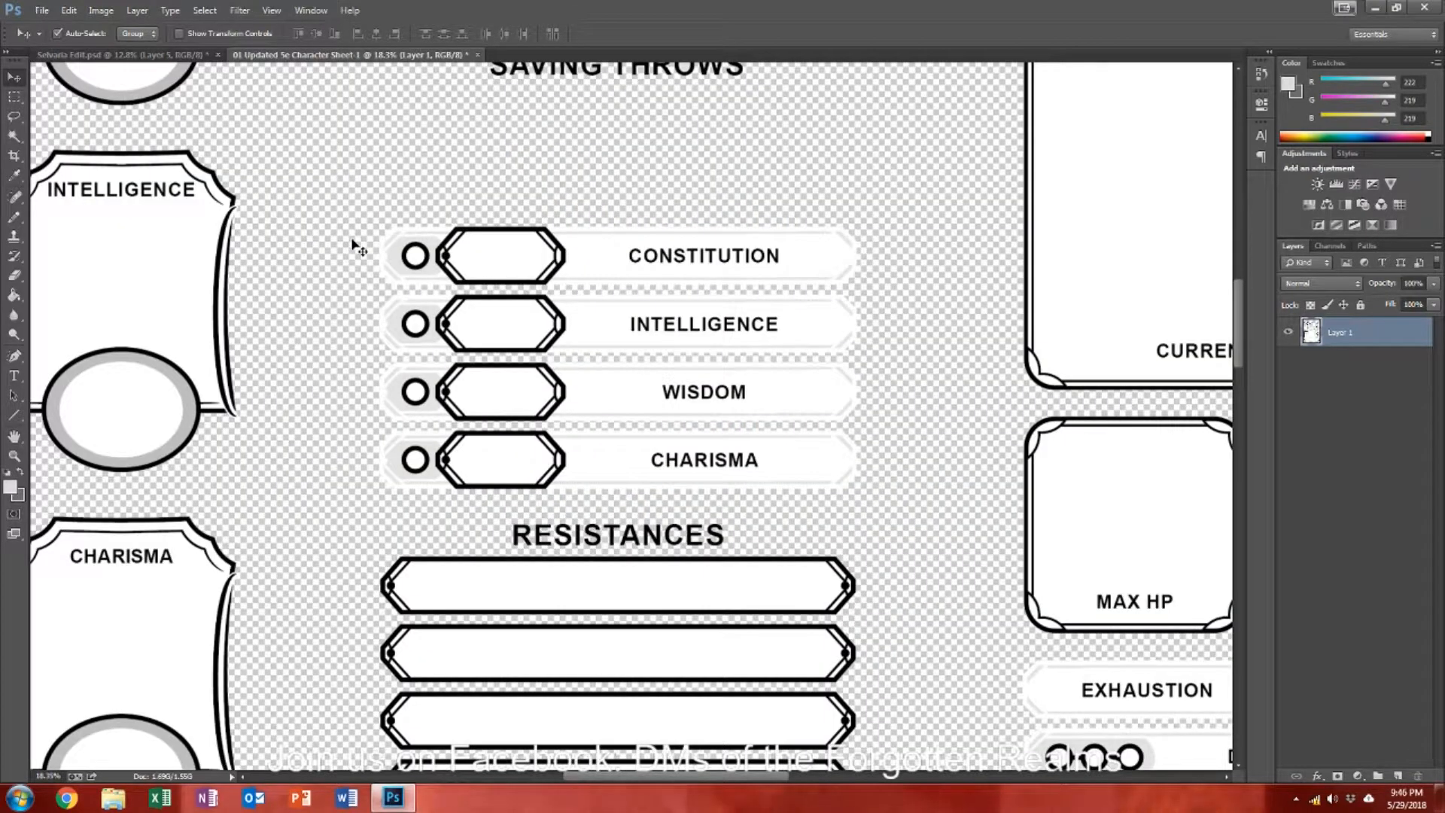
scroll(360, 249, "down", 5)
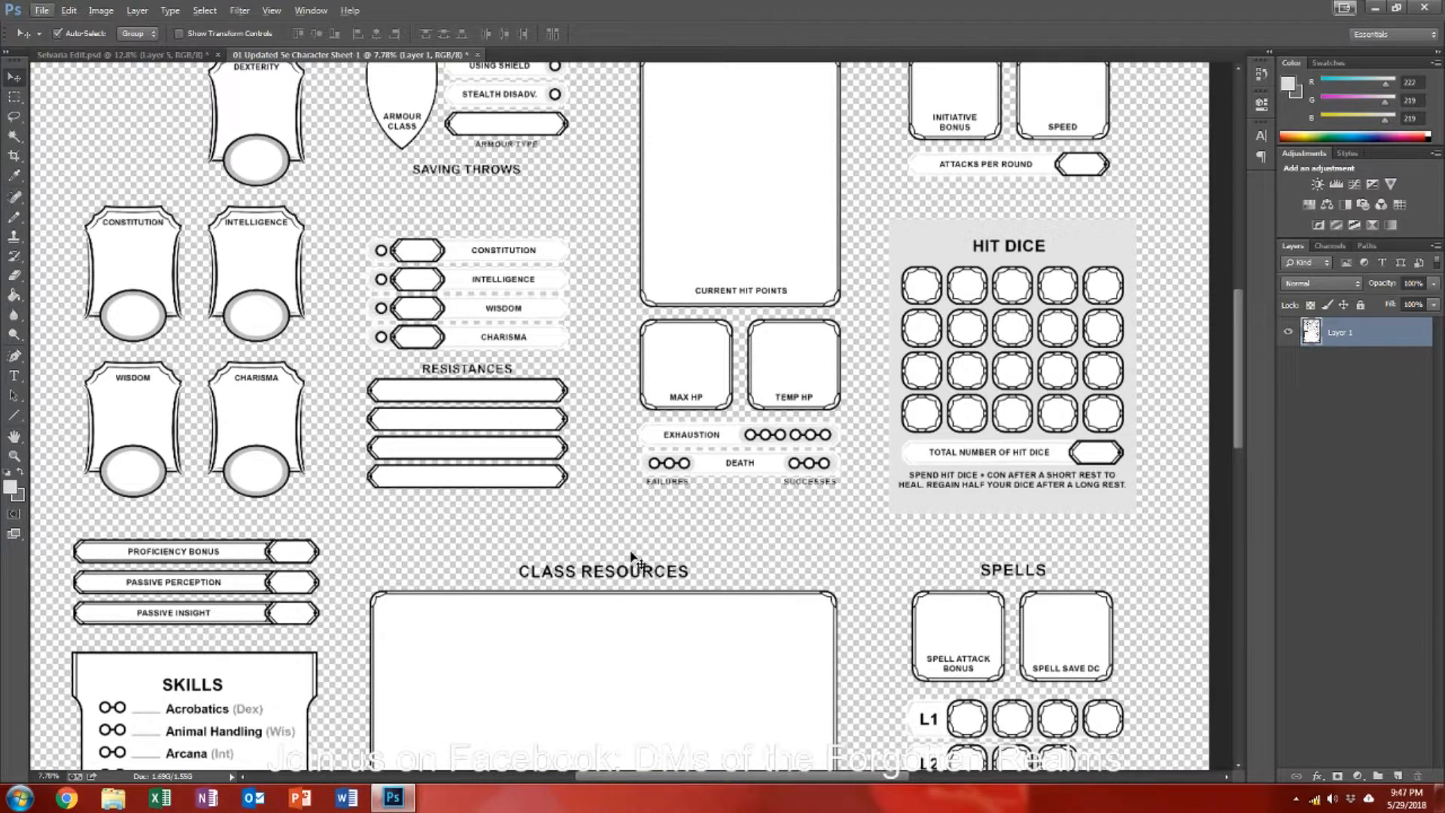
scroll(632, 558, "up", 4)
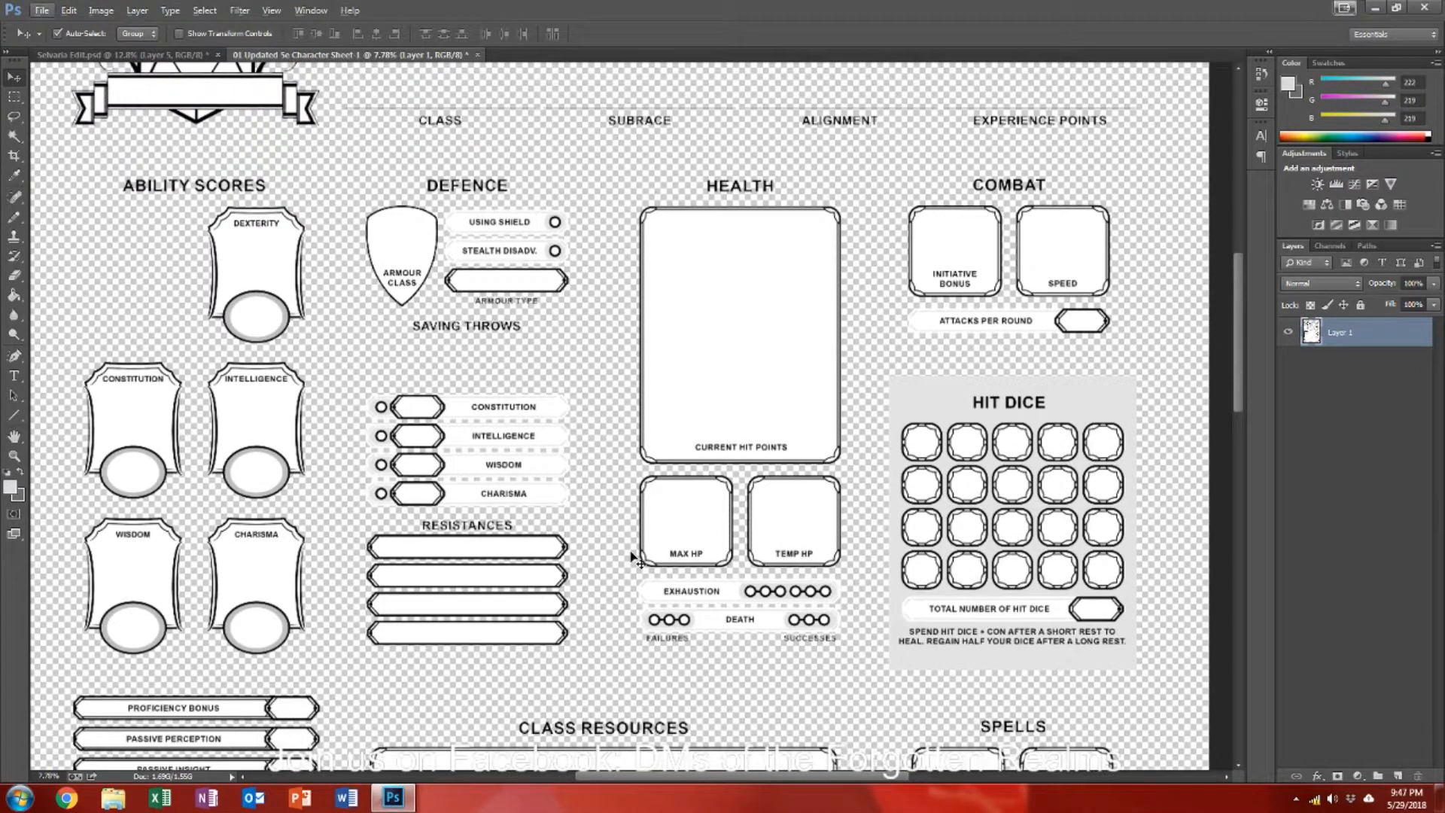
left_click(178, 59)
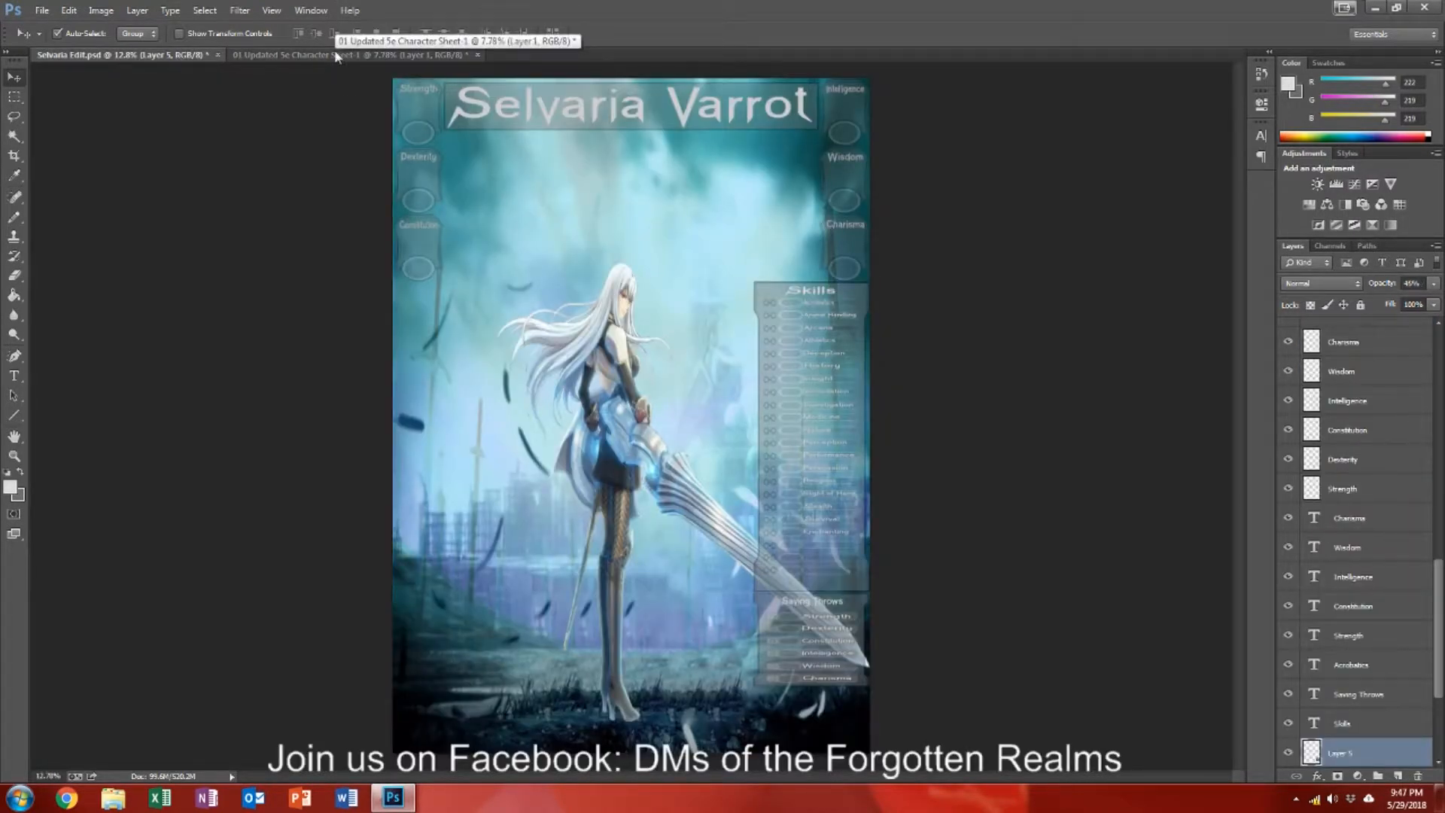
left_click(336, 58)
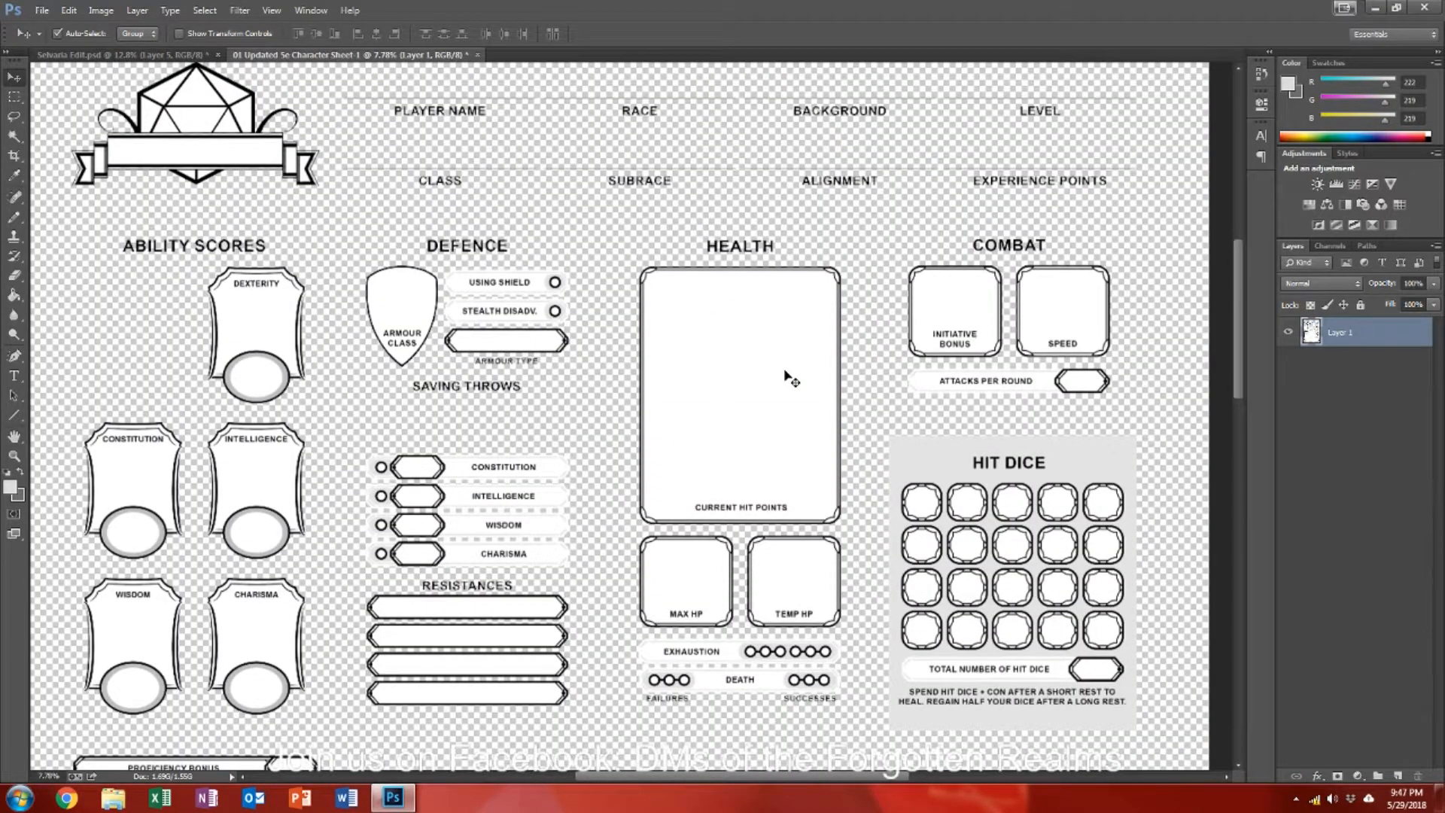
scroll(790, 380, "down", 3)
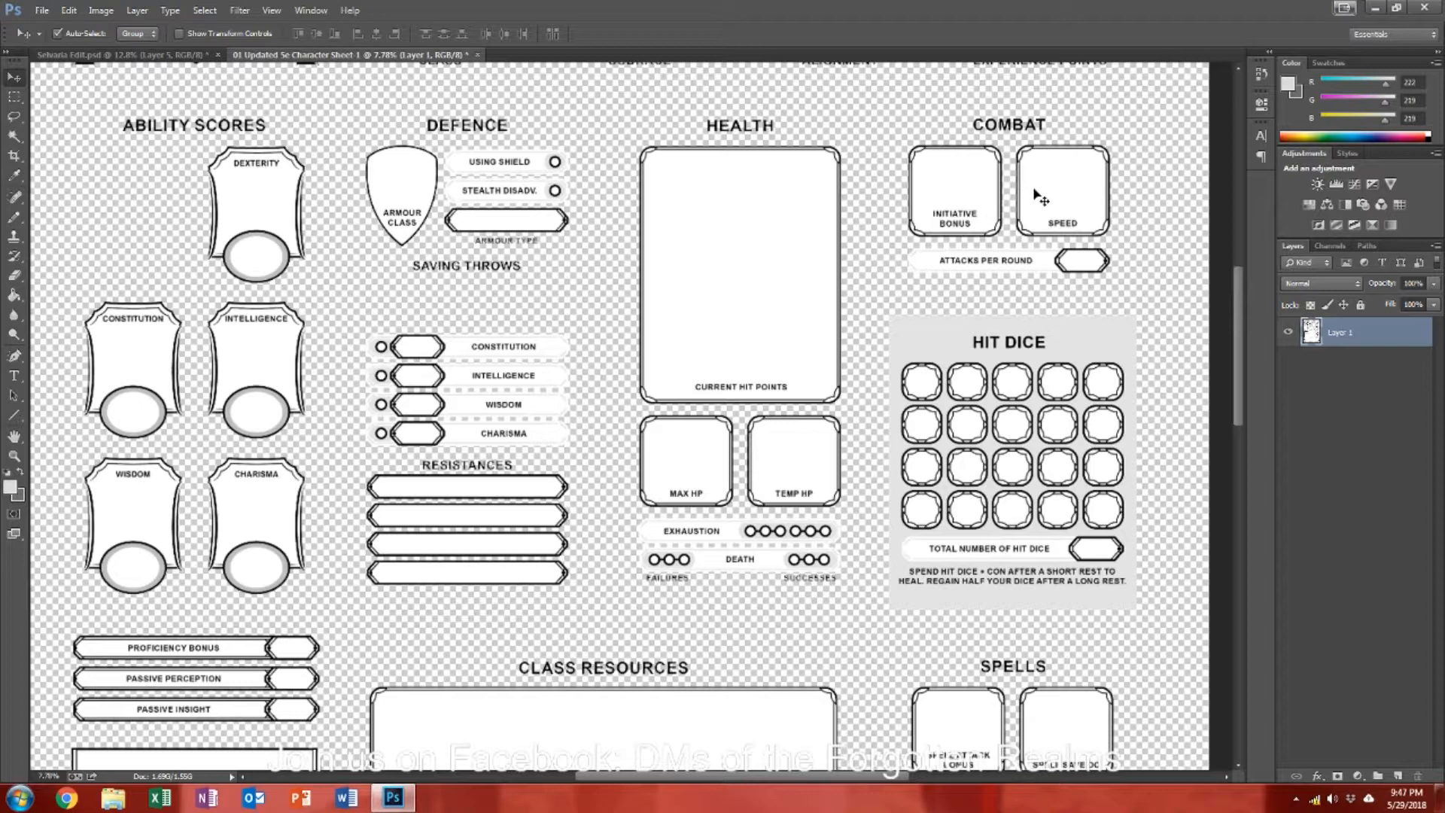
left_click(173, 55)
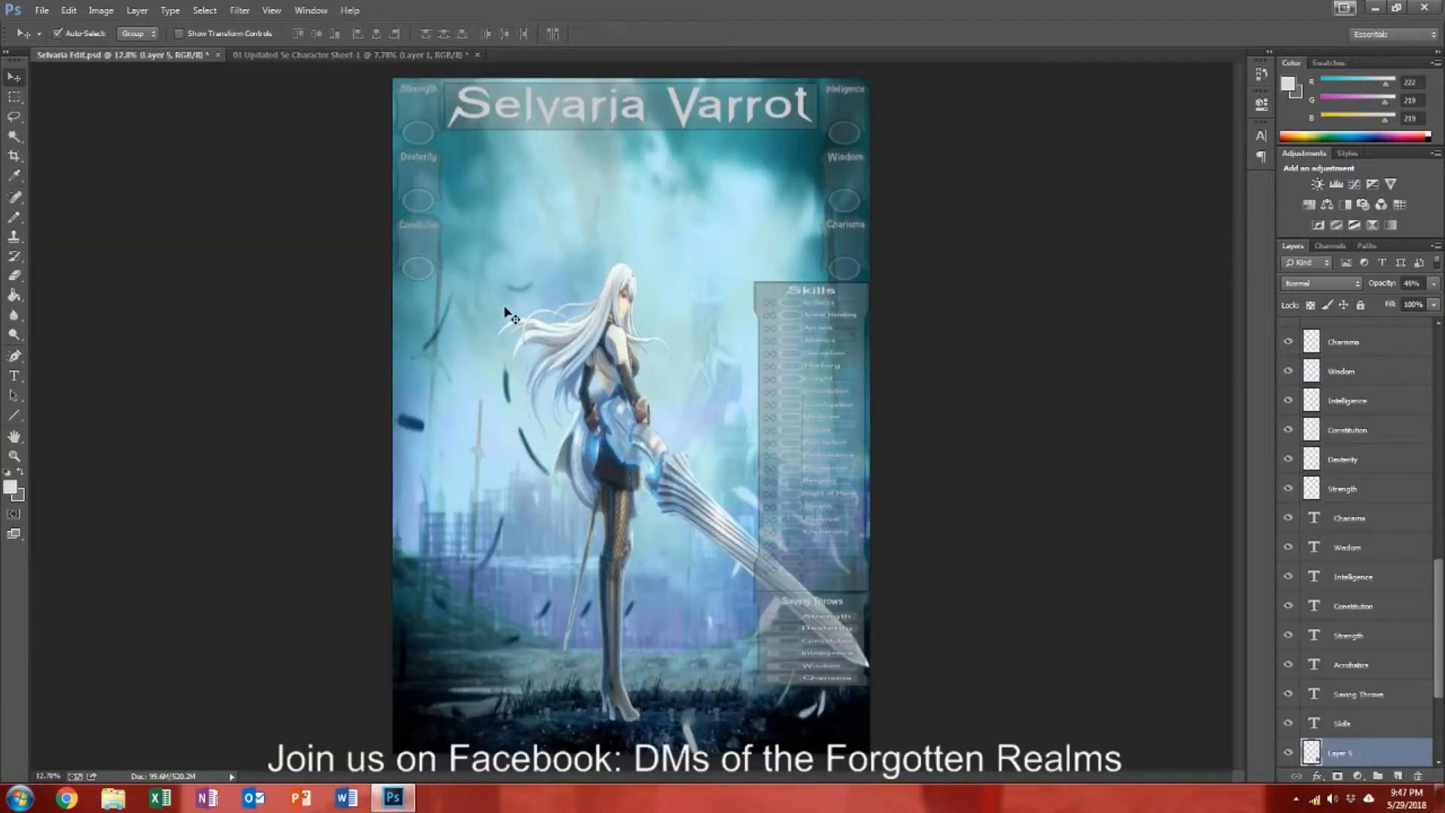
Step: Import page 1 of the 00Blank Character Sheet PDF and compare its armor class and hit point boxes with the updated 5e template
left_click(42, 10)
left_click(60, 41)
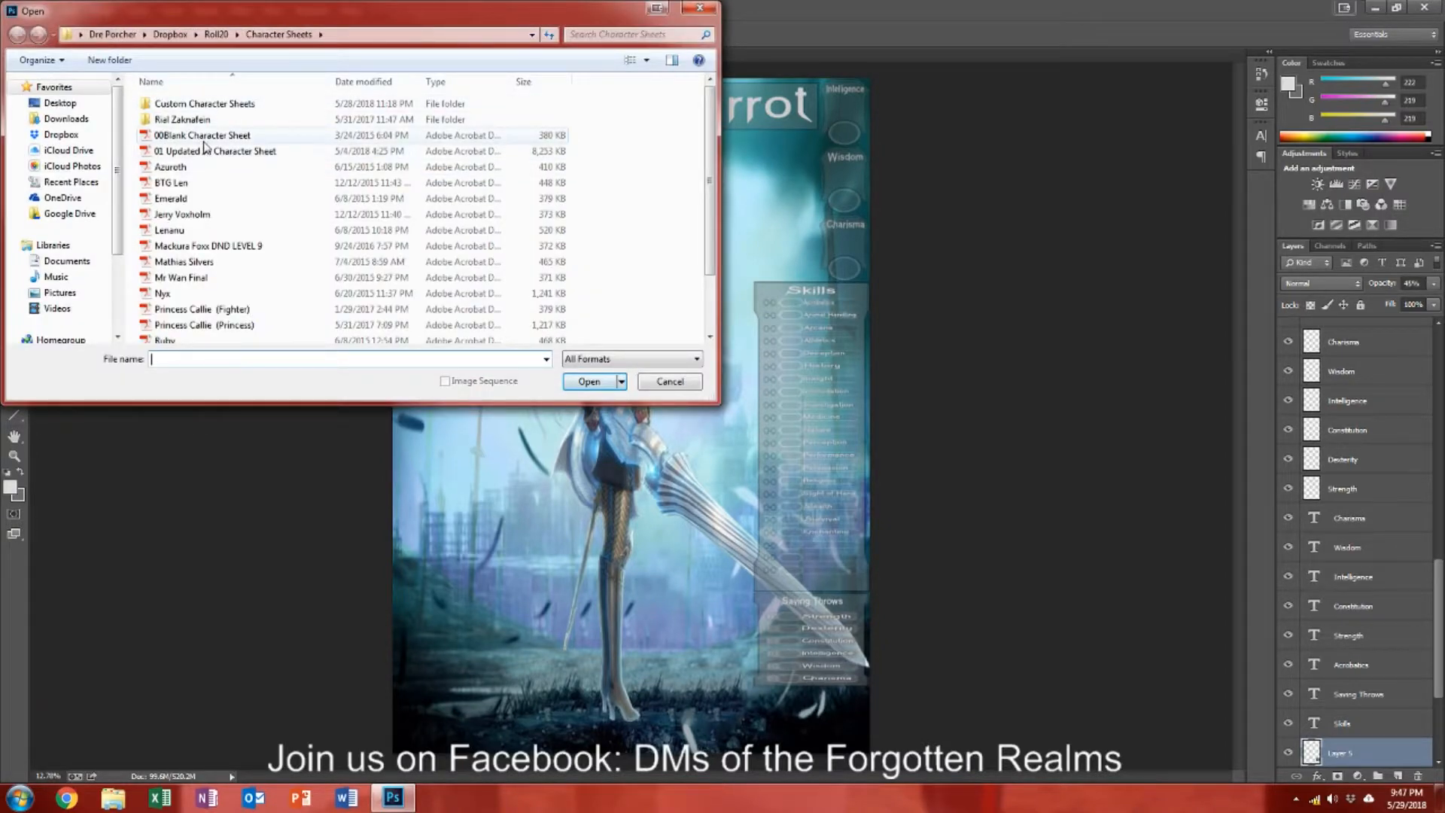
double_click(202, 137)
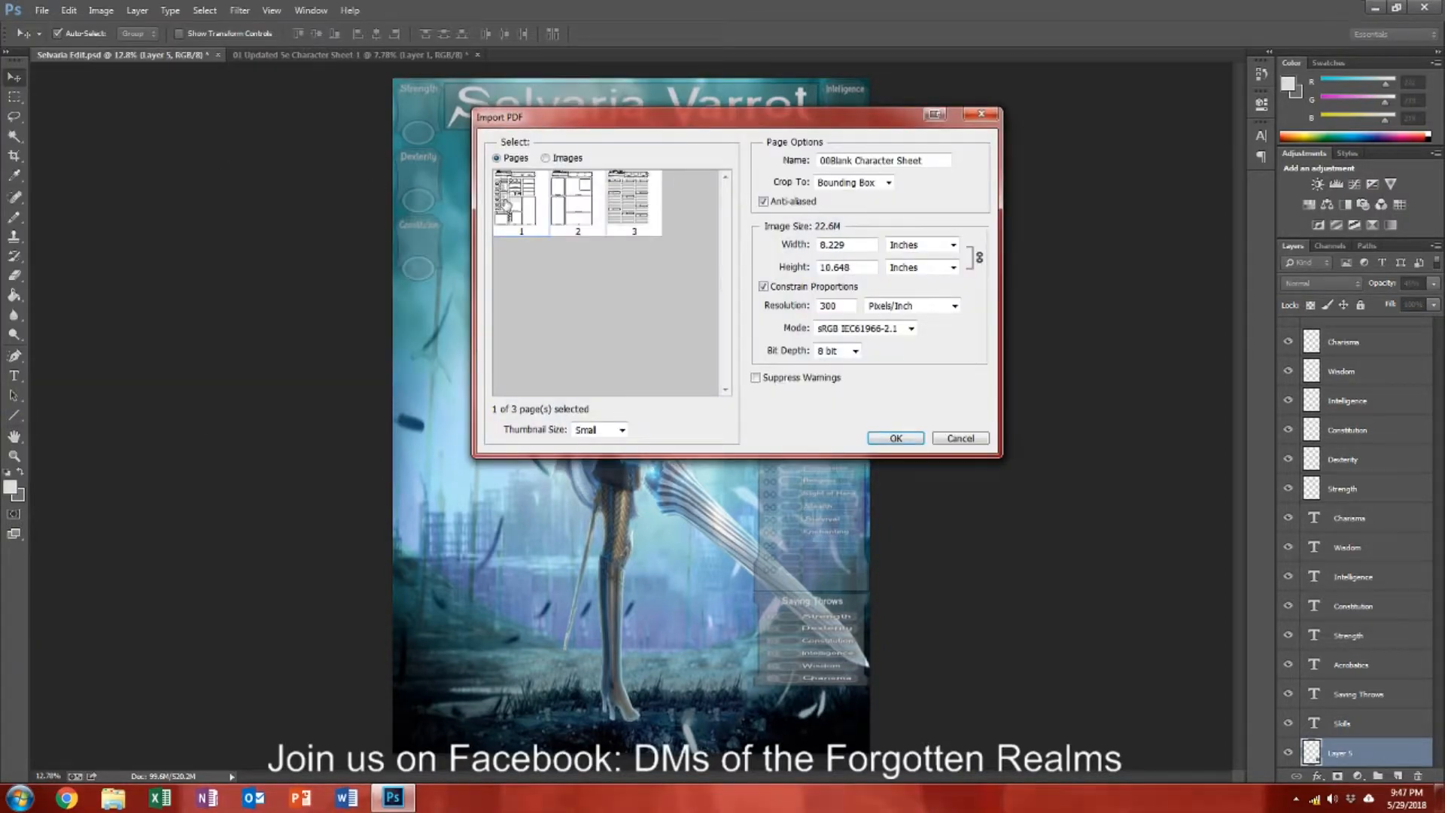
left_click(896, 439)
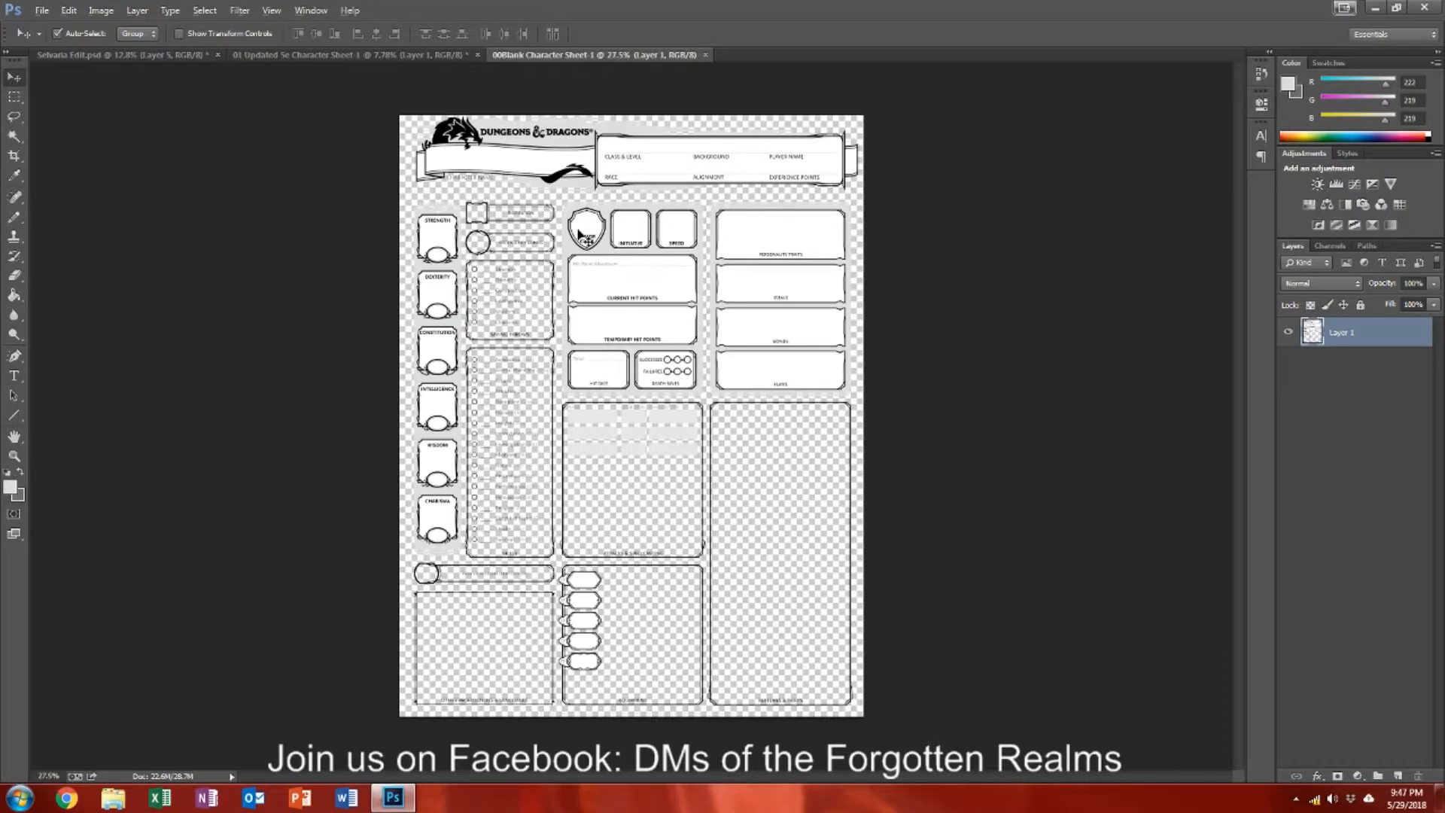
scroll(581, 235, "up", 5)
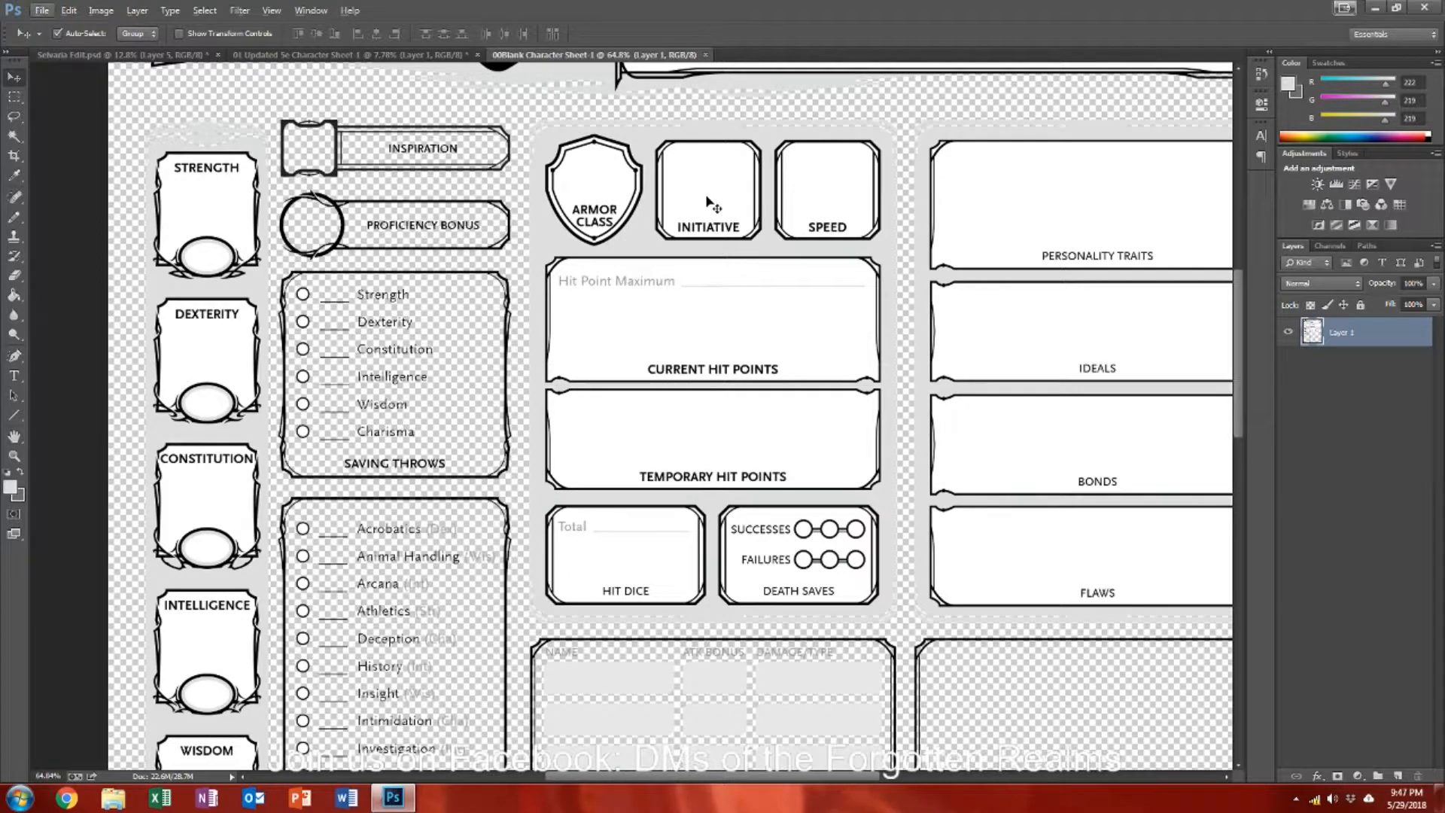
left_click(440, 55)
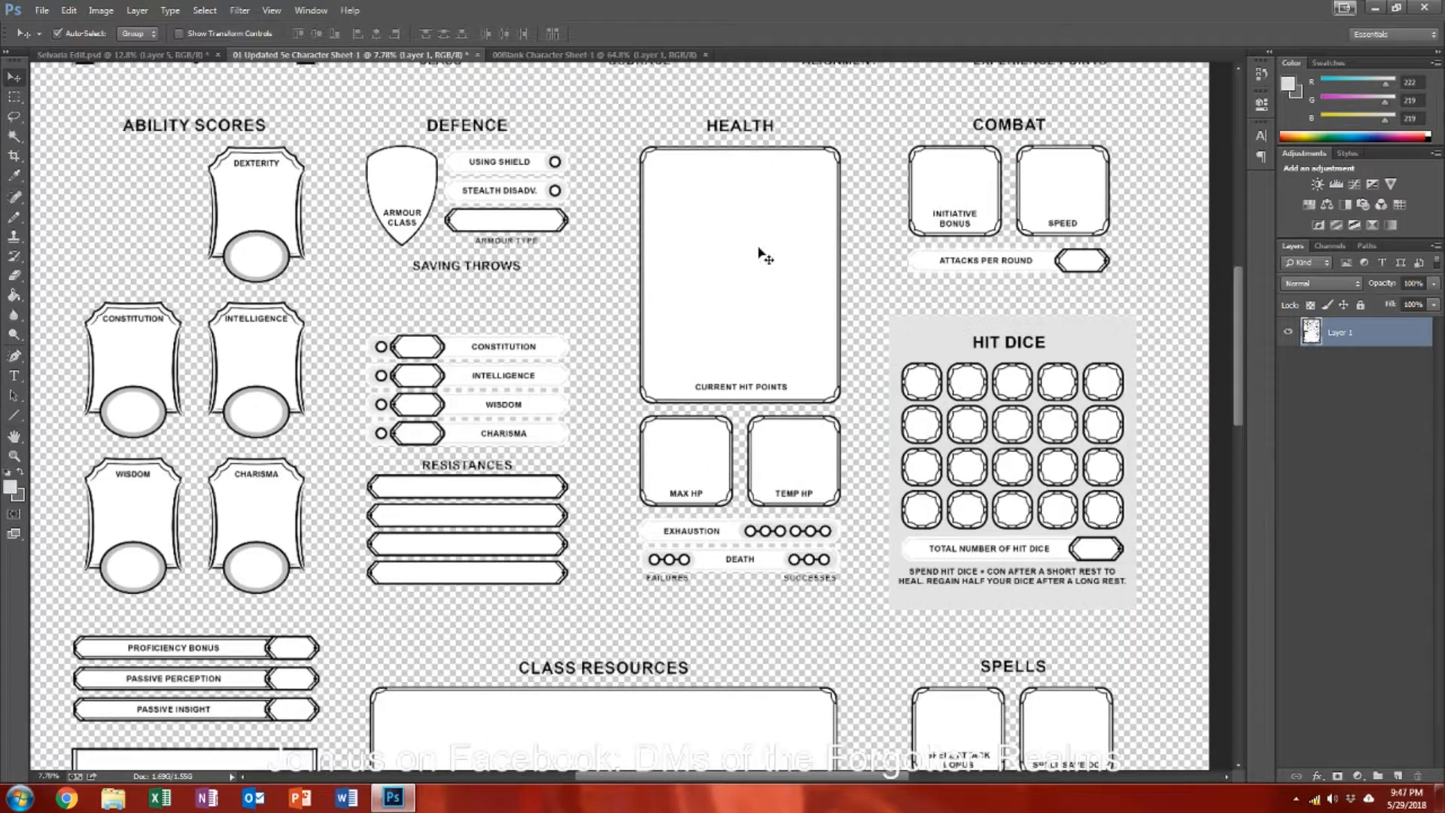
key("ctrl+Tab")
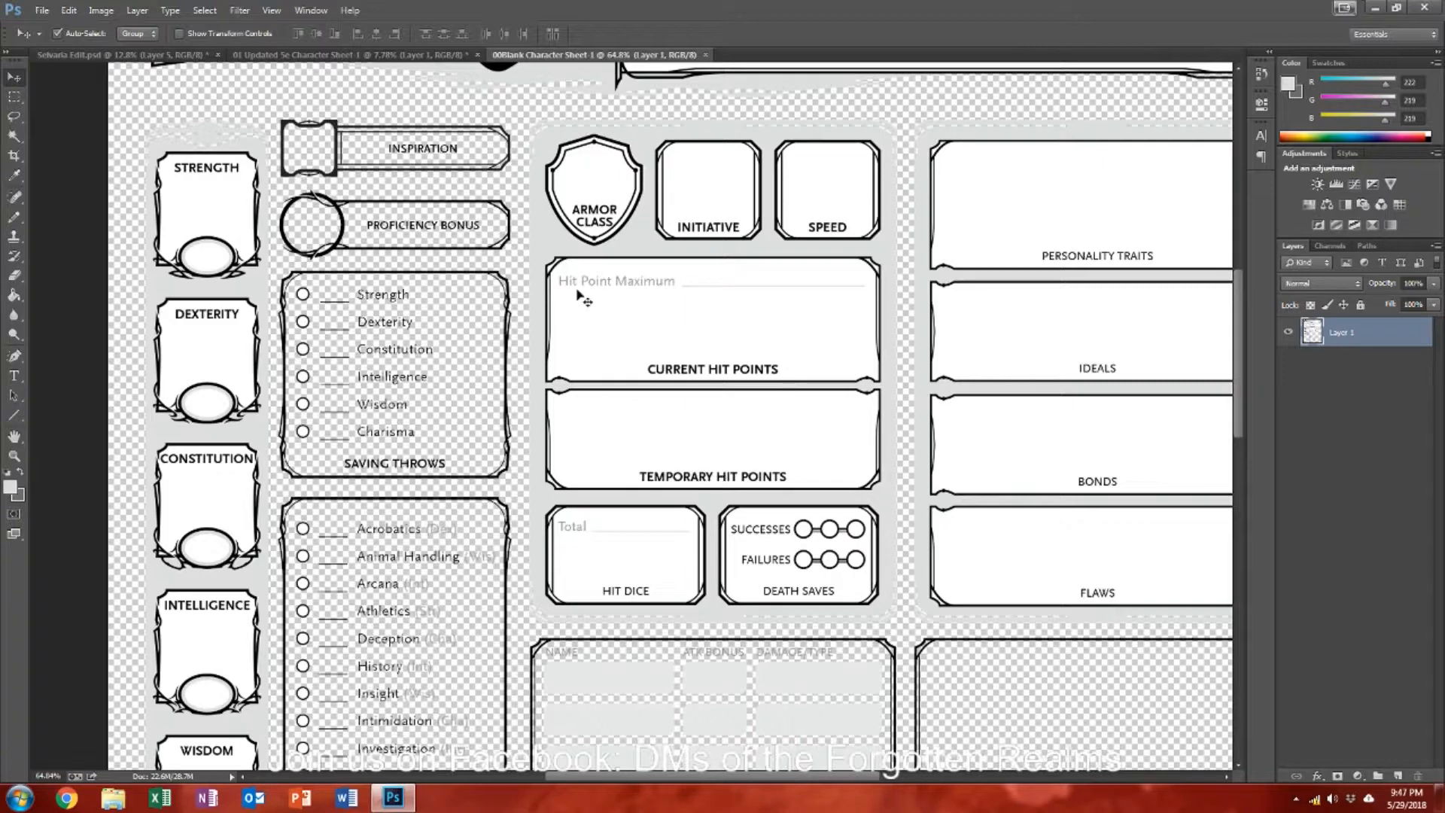
Step: Import page 1 of the Malfryn PDF from Custom Character Sheets and compare its Armor Class and Hit Points blocks with the blank sheet
left_click(41, 10)
left_click(56, 38)
double_click(225, 106)
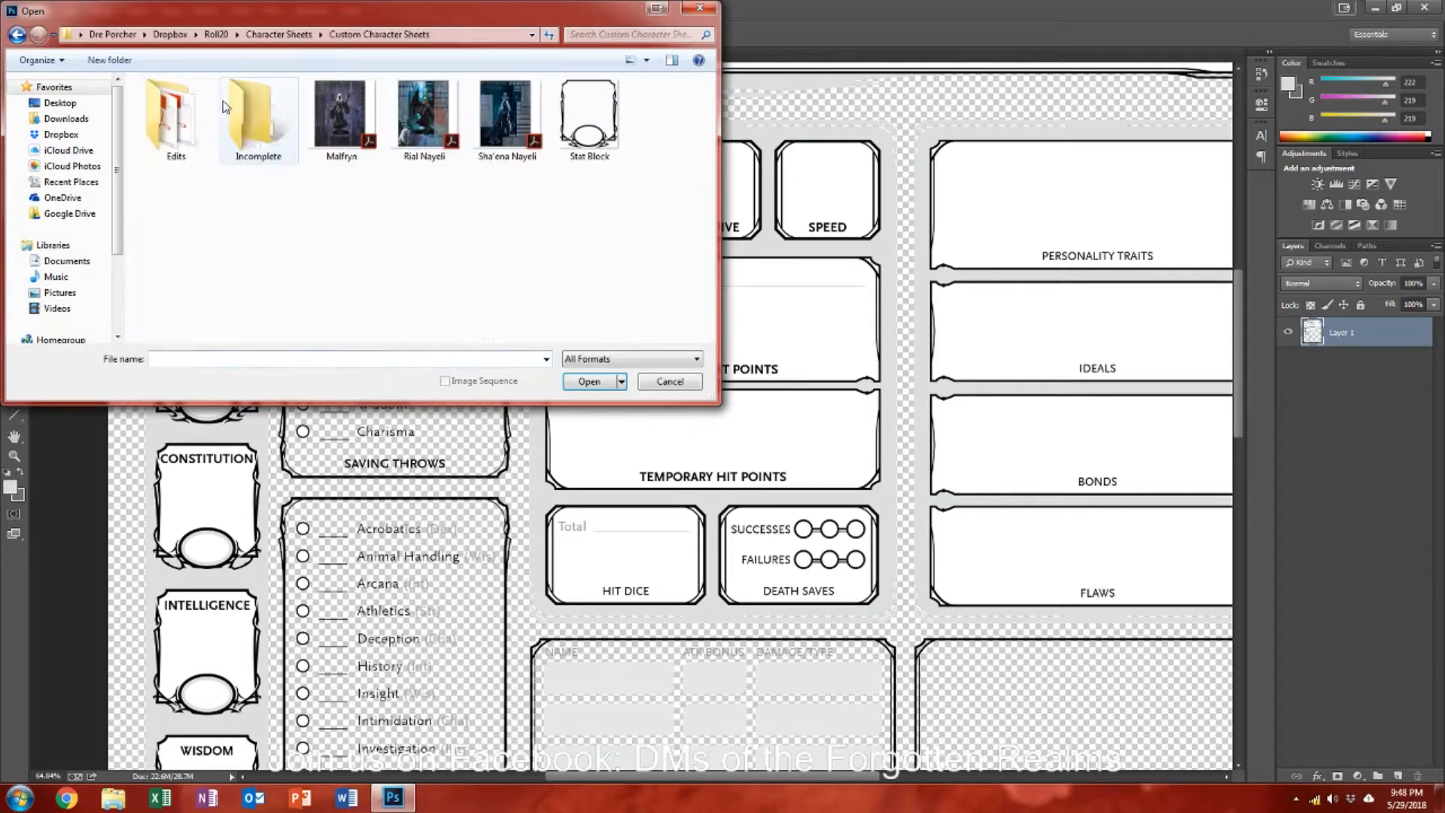
double_click(339, 118)
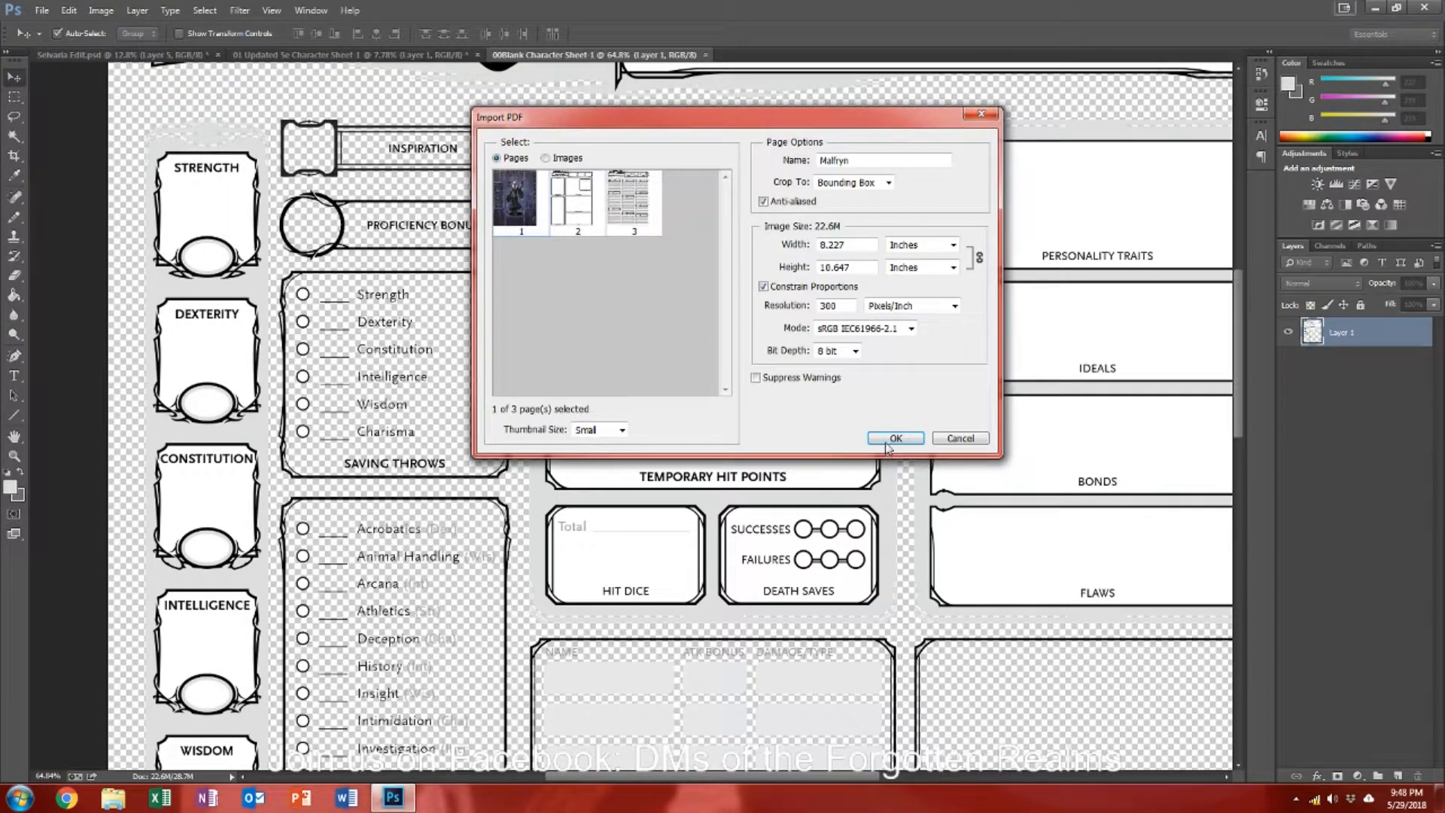
left_click(890, 438)
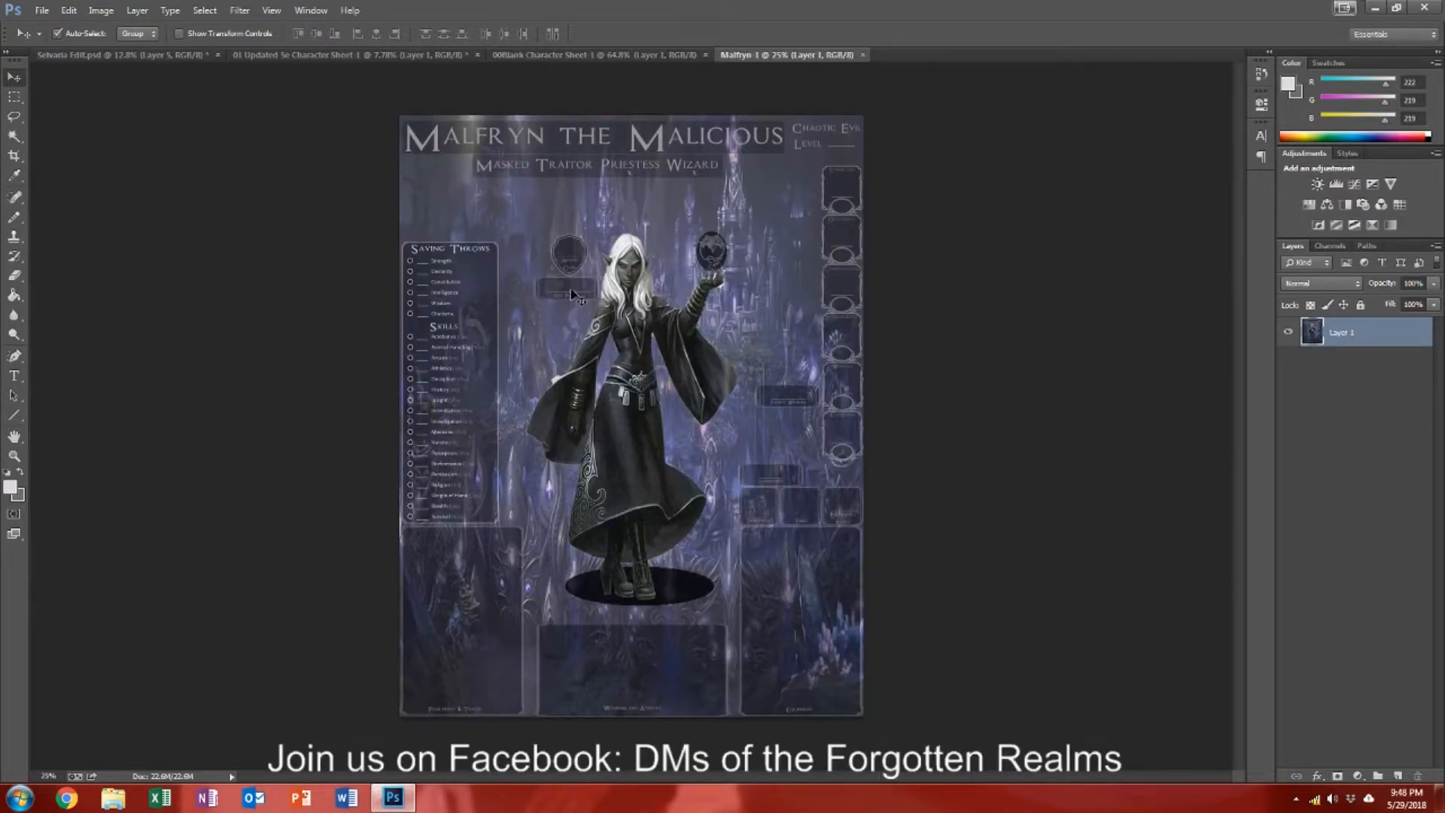
scroll(571, 295, "up", 5)
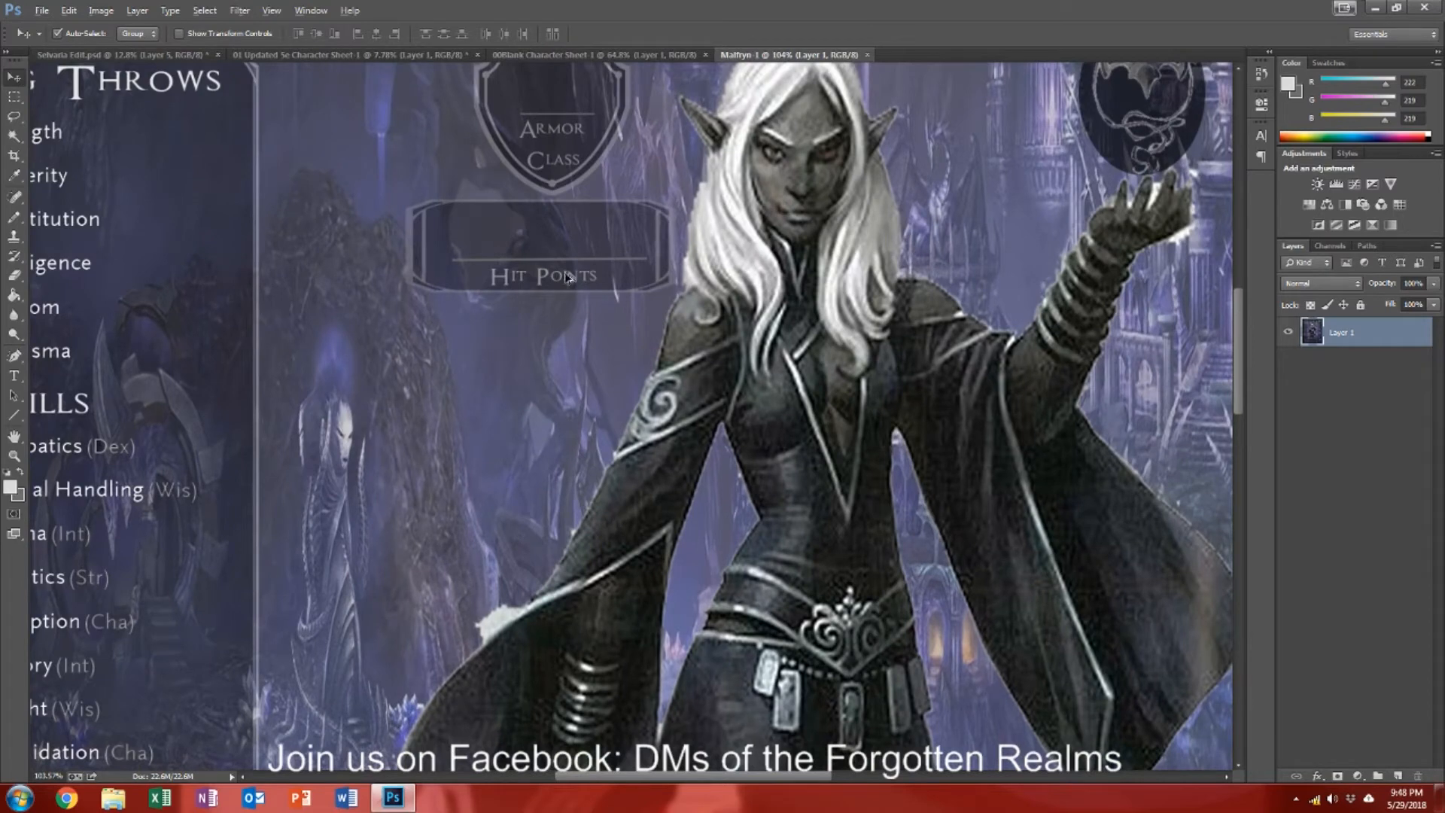
key("alt")
left_click(547, 61)
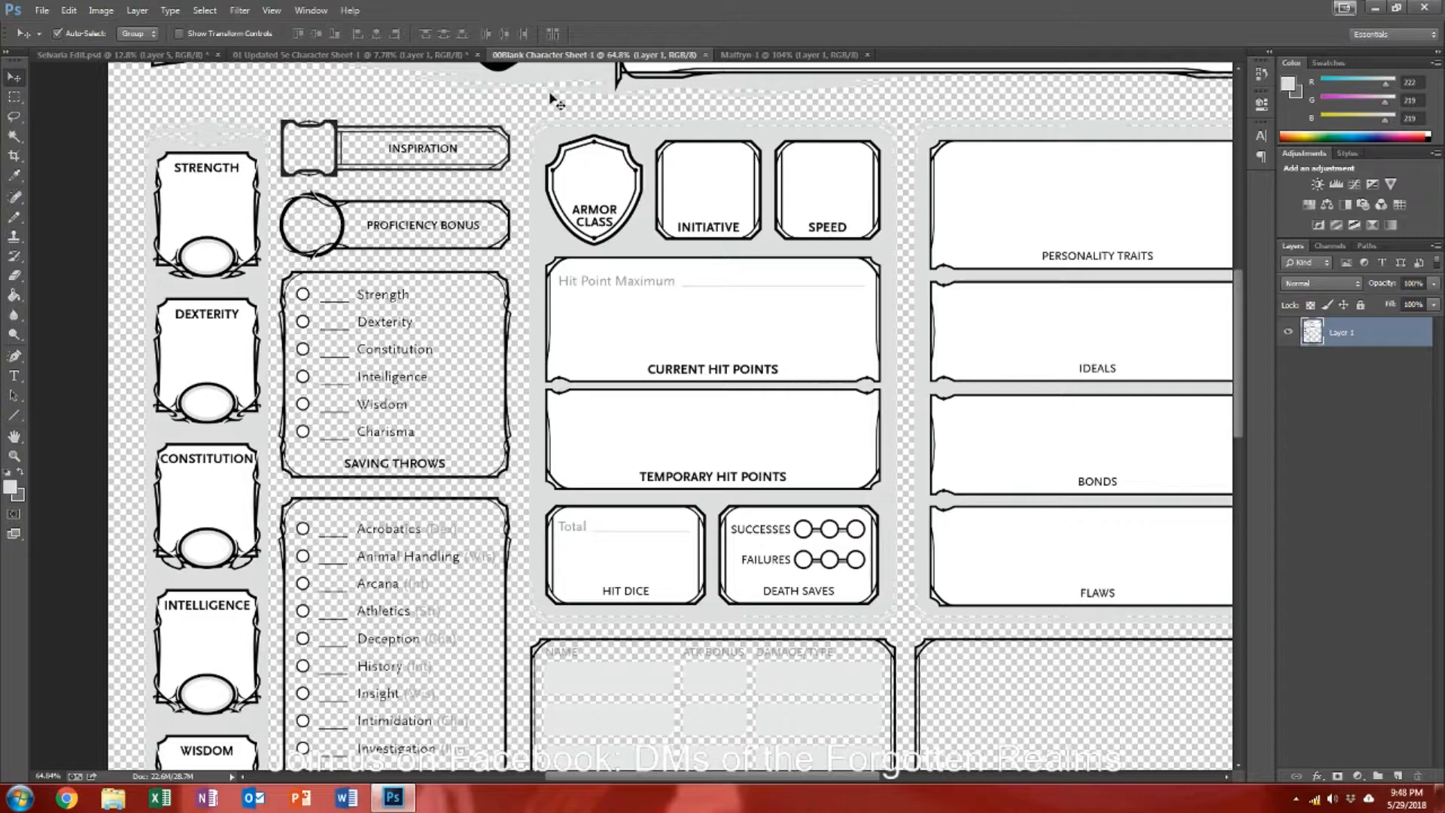
left_click(745, 56)
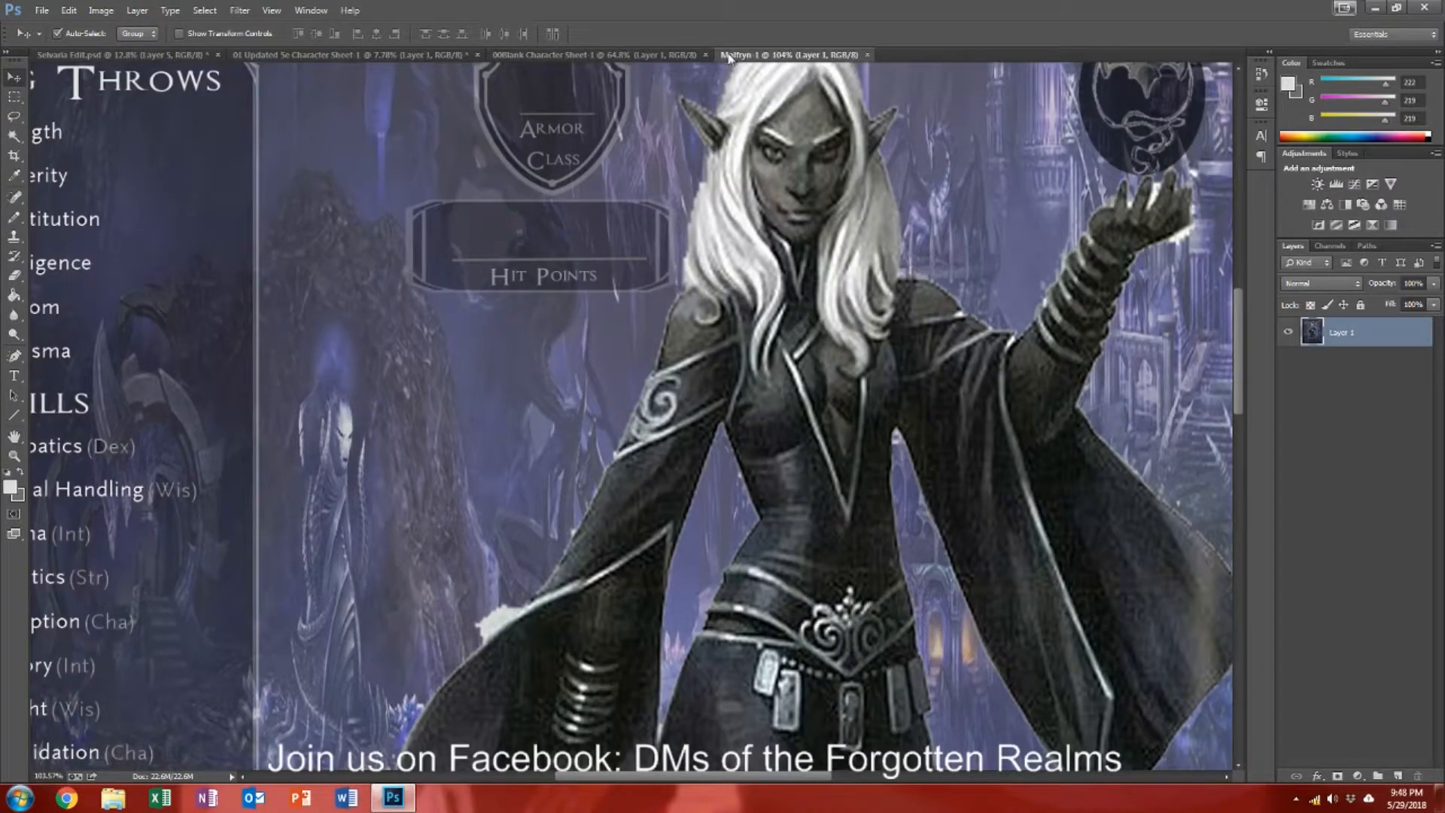
left_click(628, 56)
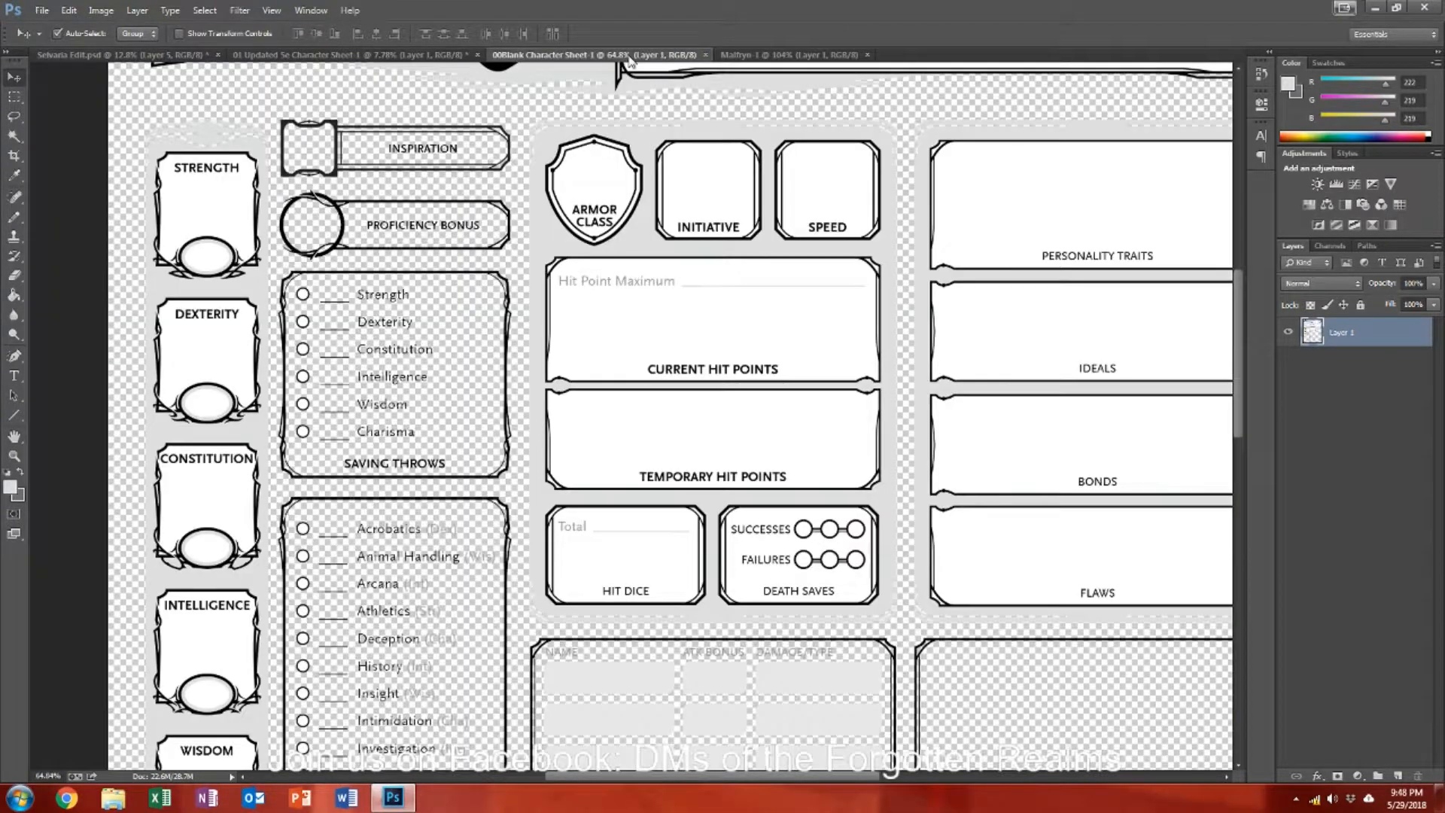
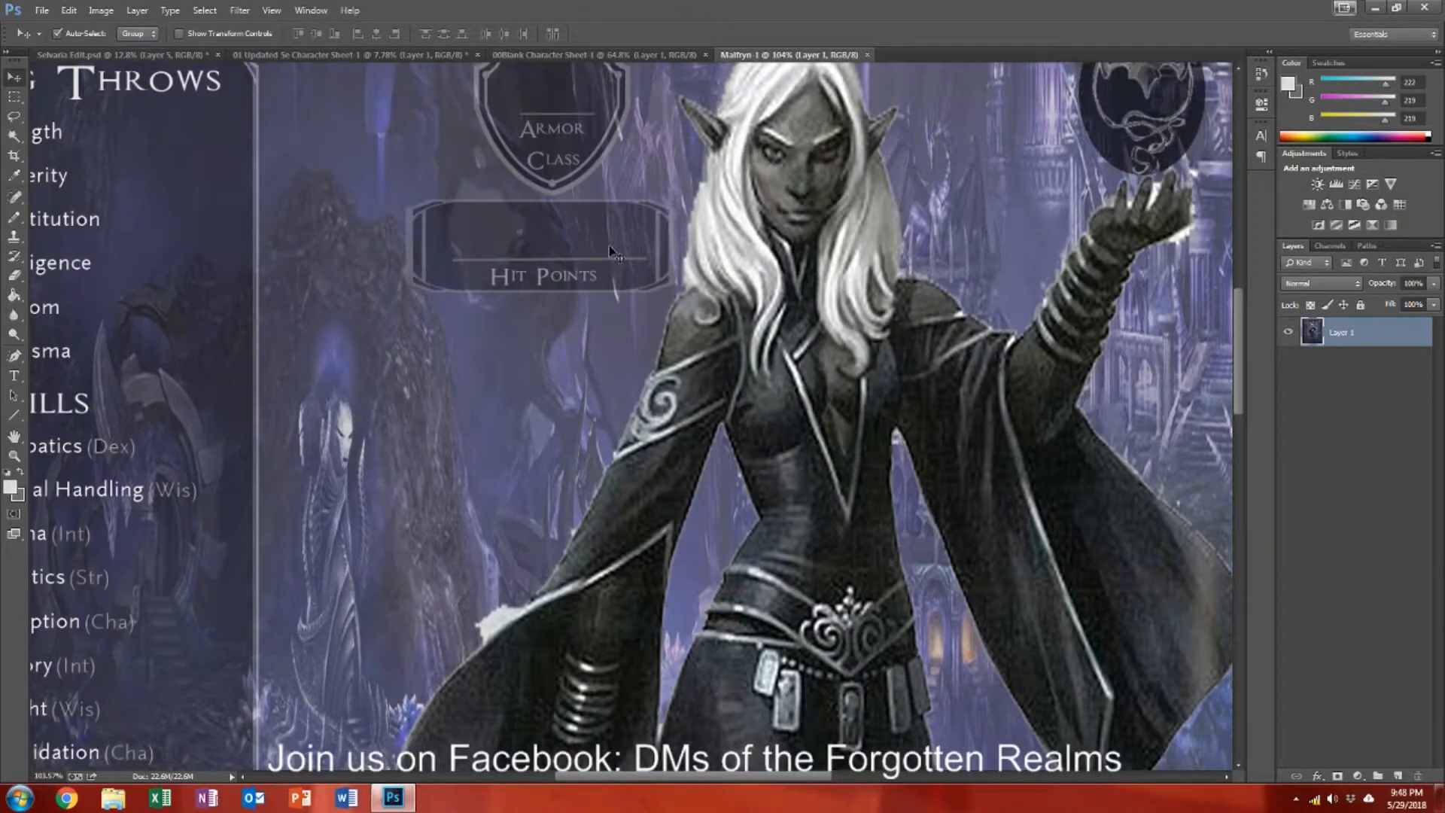
Step: Close the Malfryn reference document without saving its changes
left_click_drag(608, 236, 603, 250)
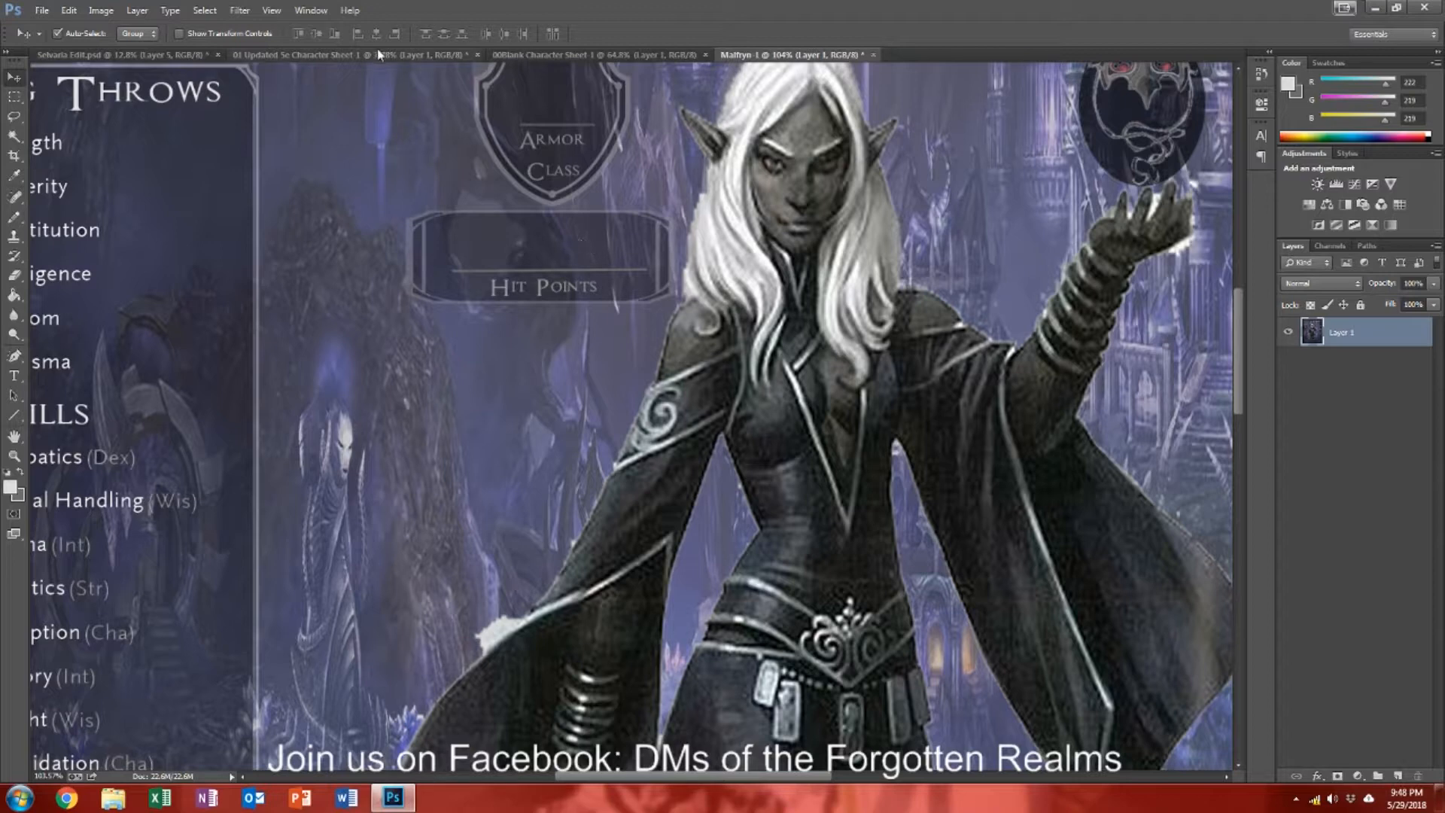
left_click(873, 55)
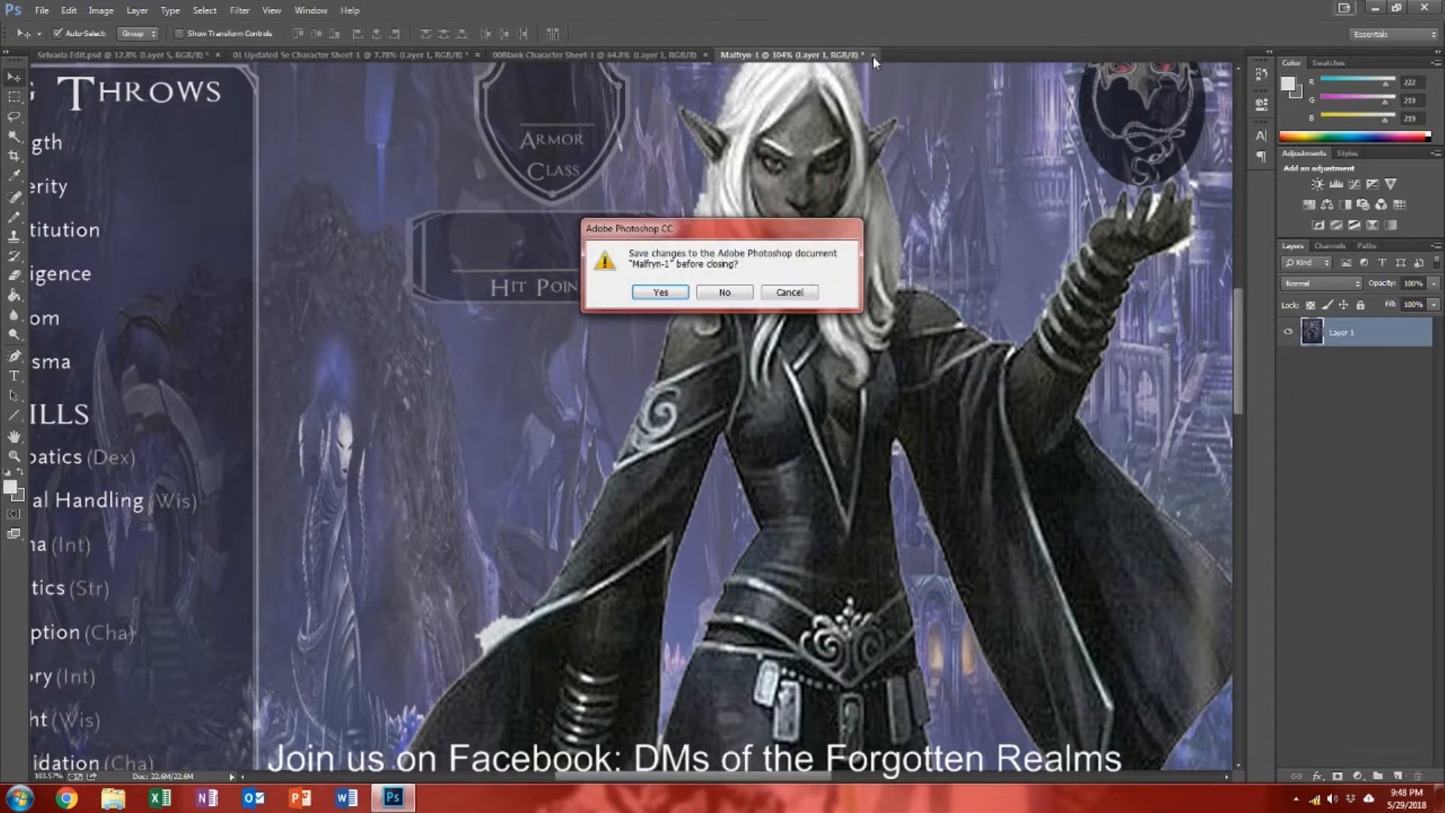
left_click(734, 293)
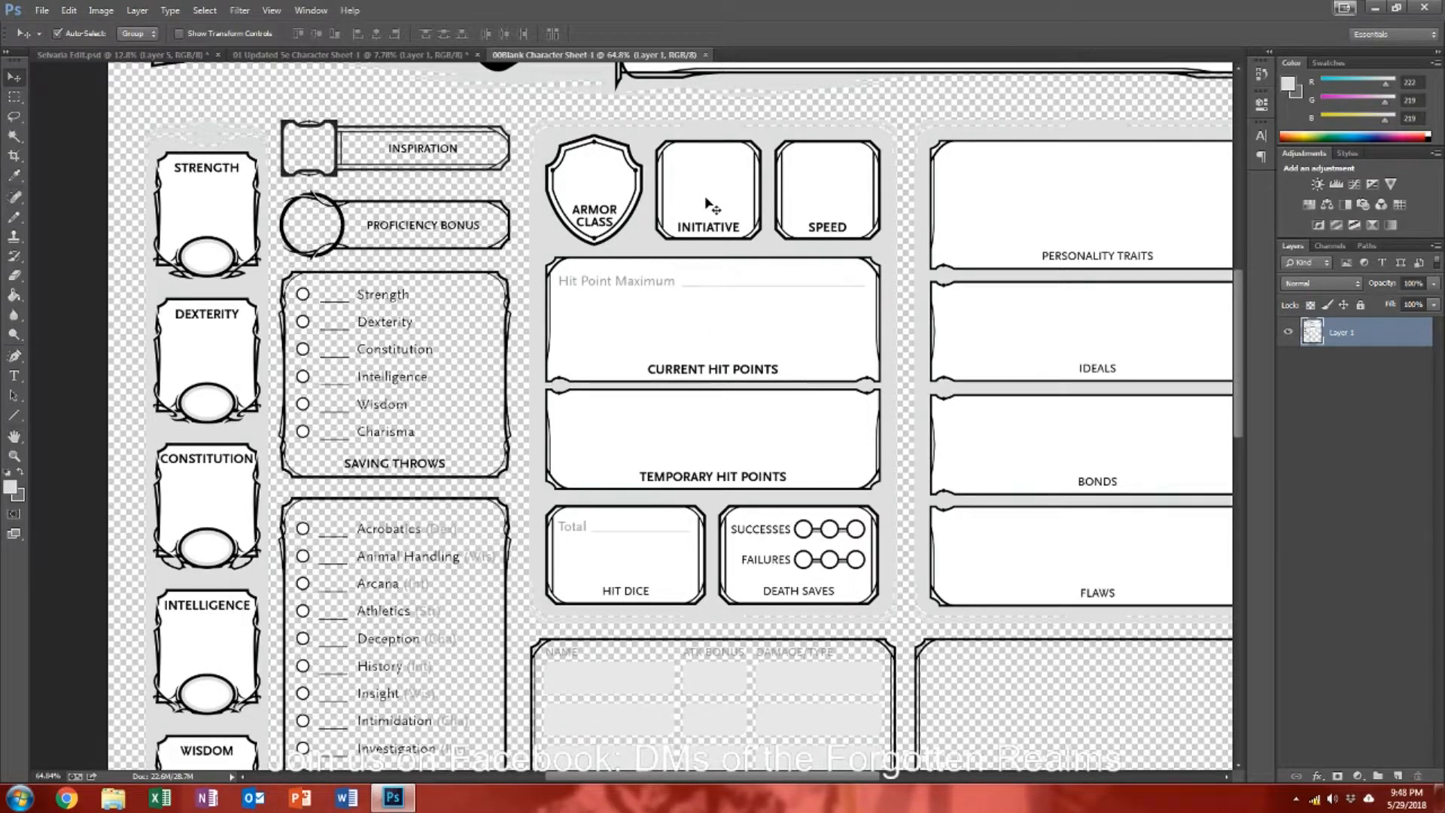
Step: Select the grey background around the armor class and hit point boxes with the Magic Wand, delete it and clear the selection
left_click(14, 98)
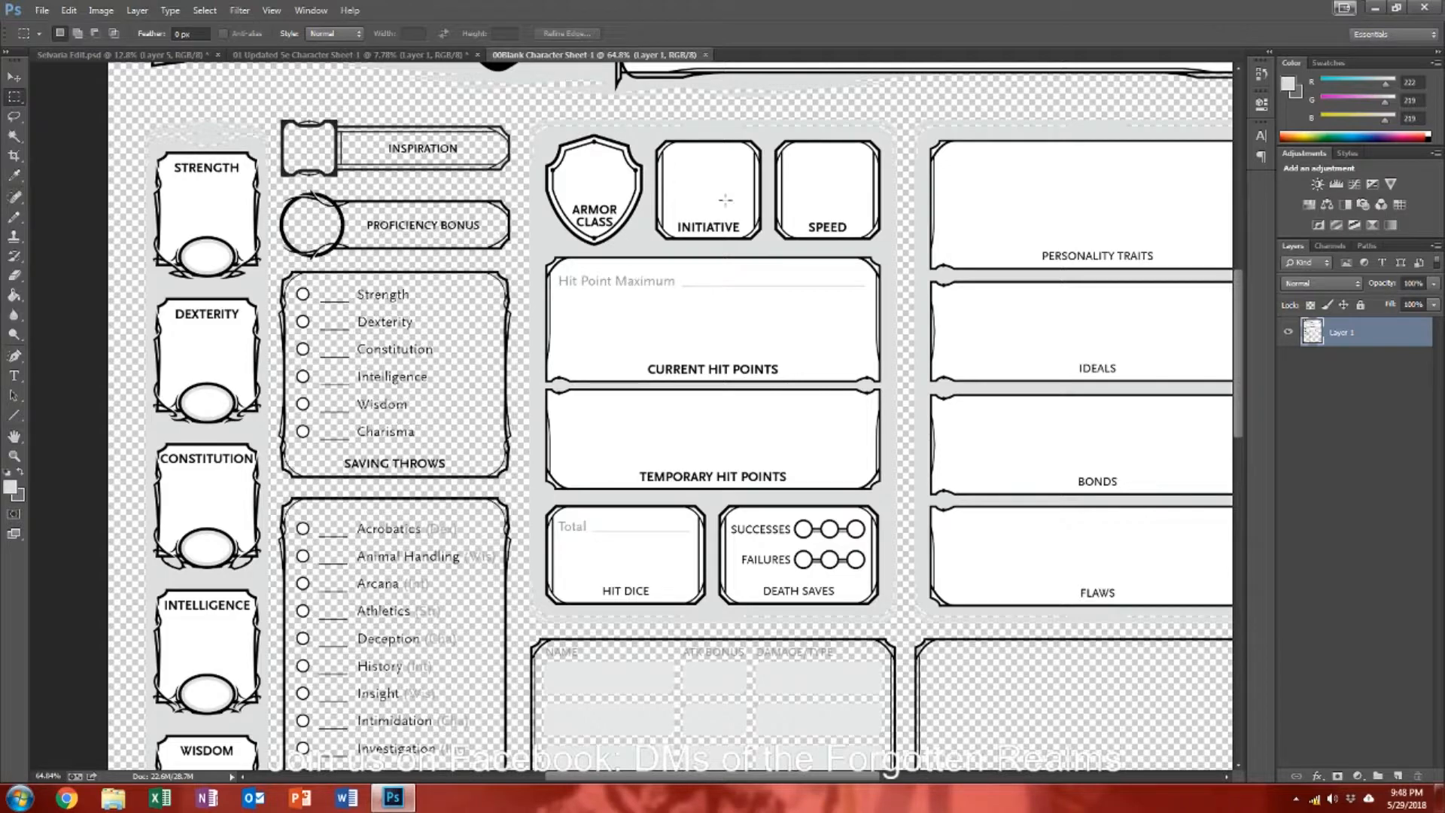
left_click(15, 136)
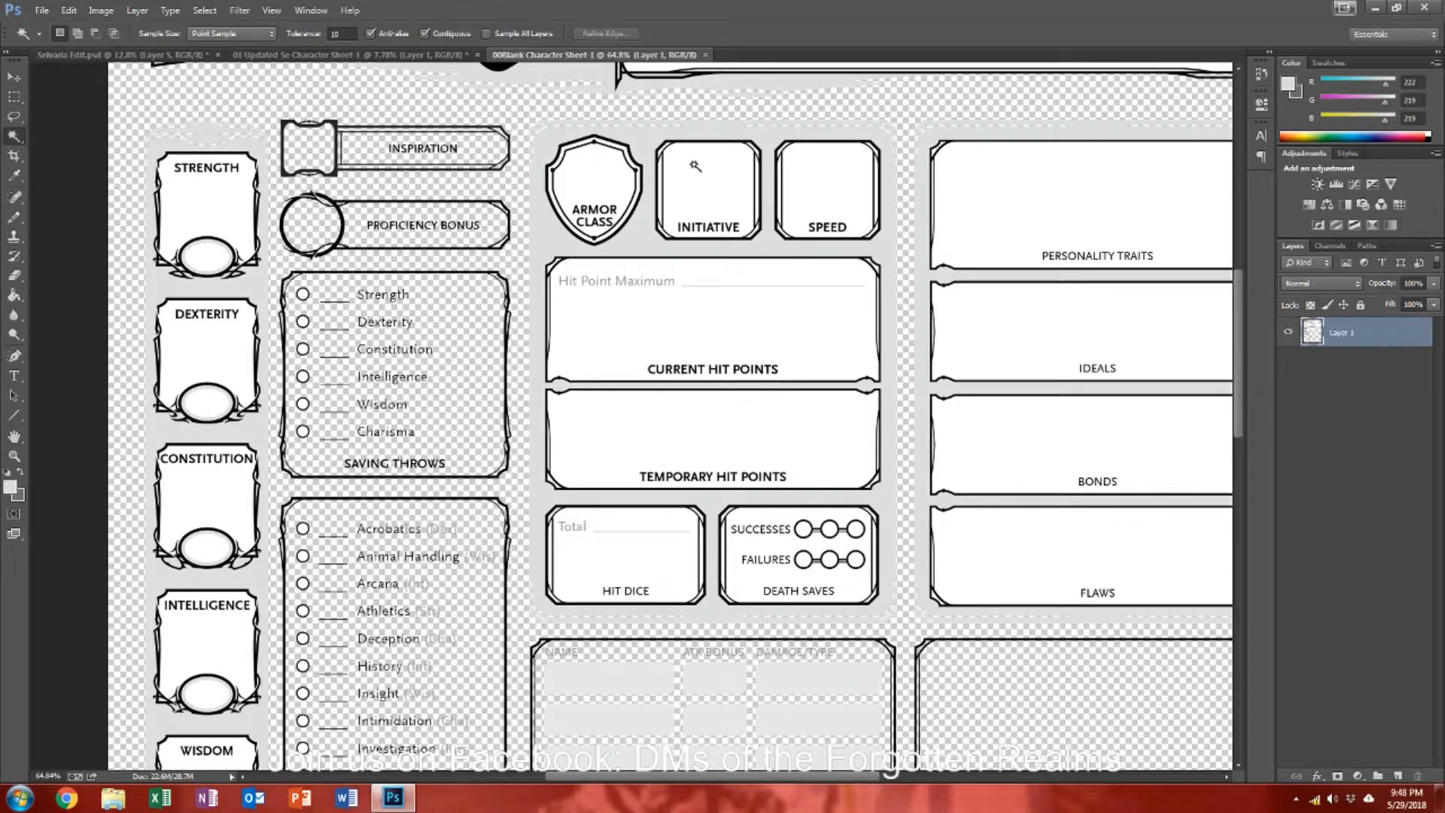
left_click(643, 150)
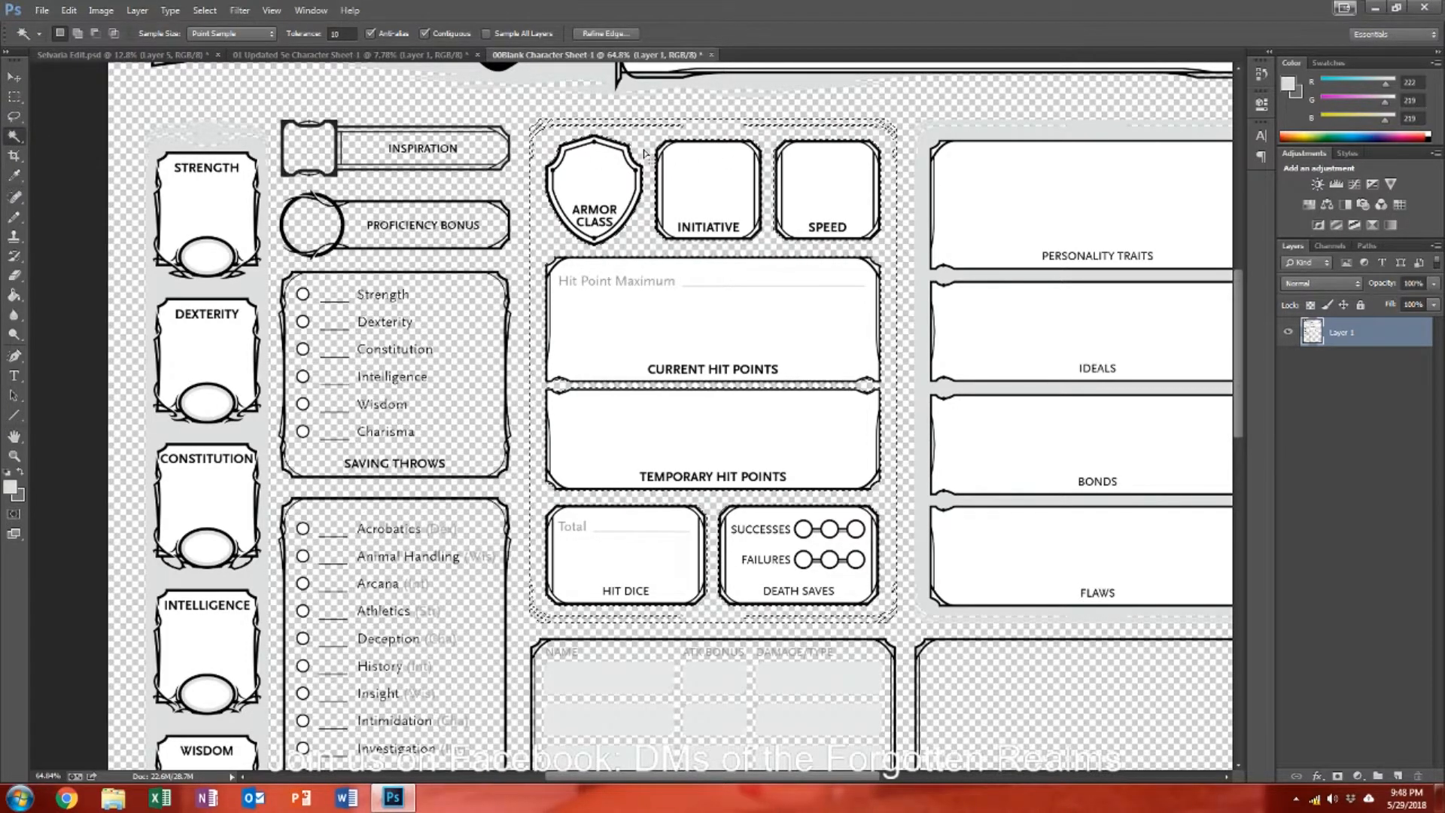
key("ctrl+d")
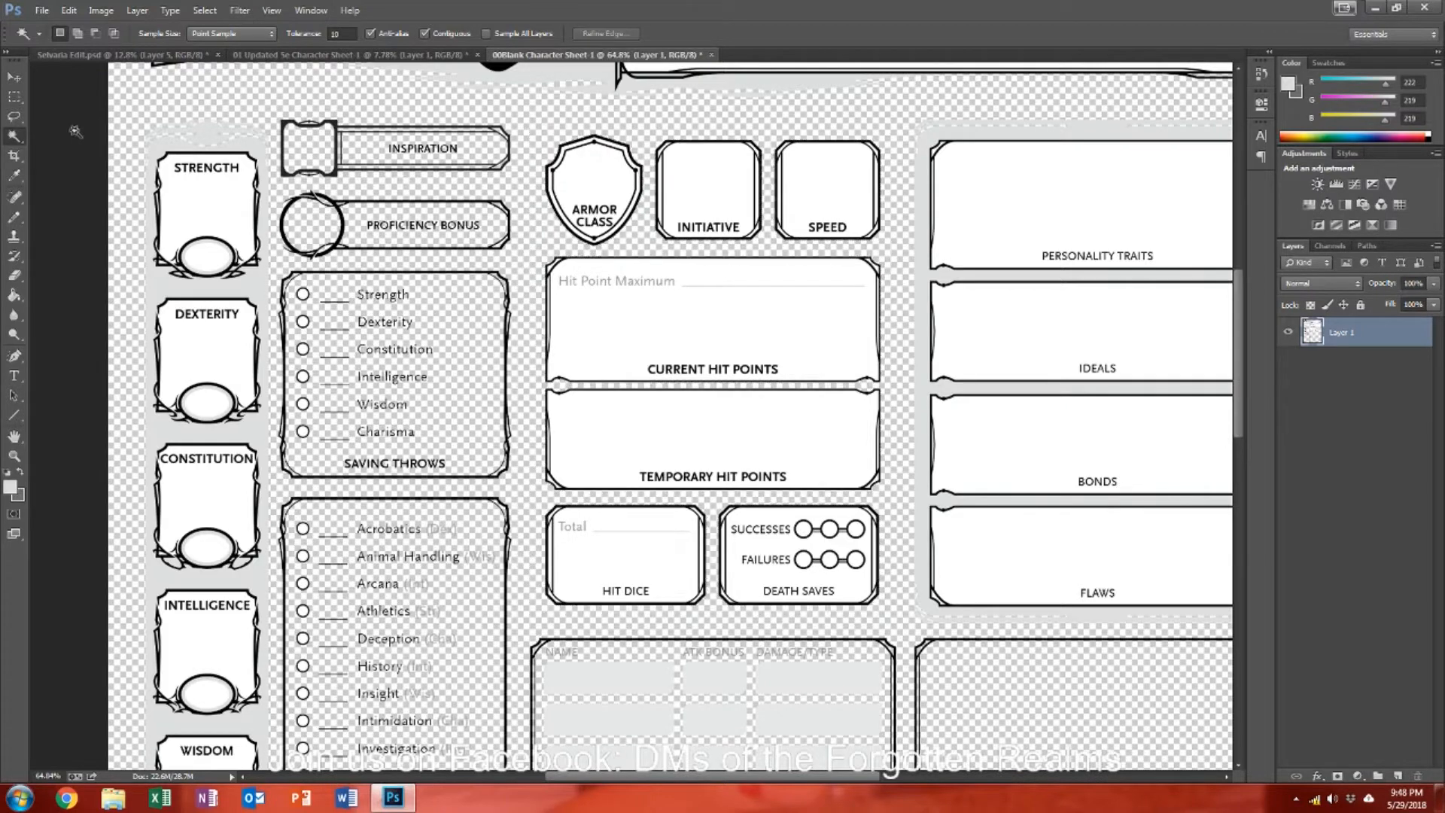
Step: Cut the Armor Class shield out of the blank character sheet with a rectangular selection and paste it into the Selvaria Edit document
left_click(15, 96)
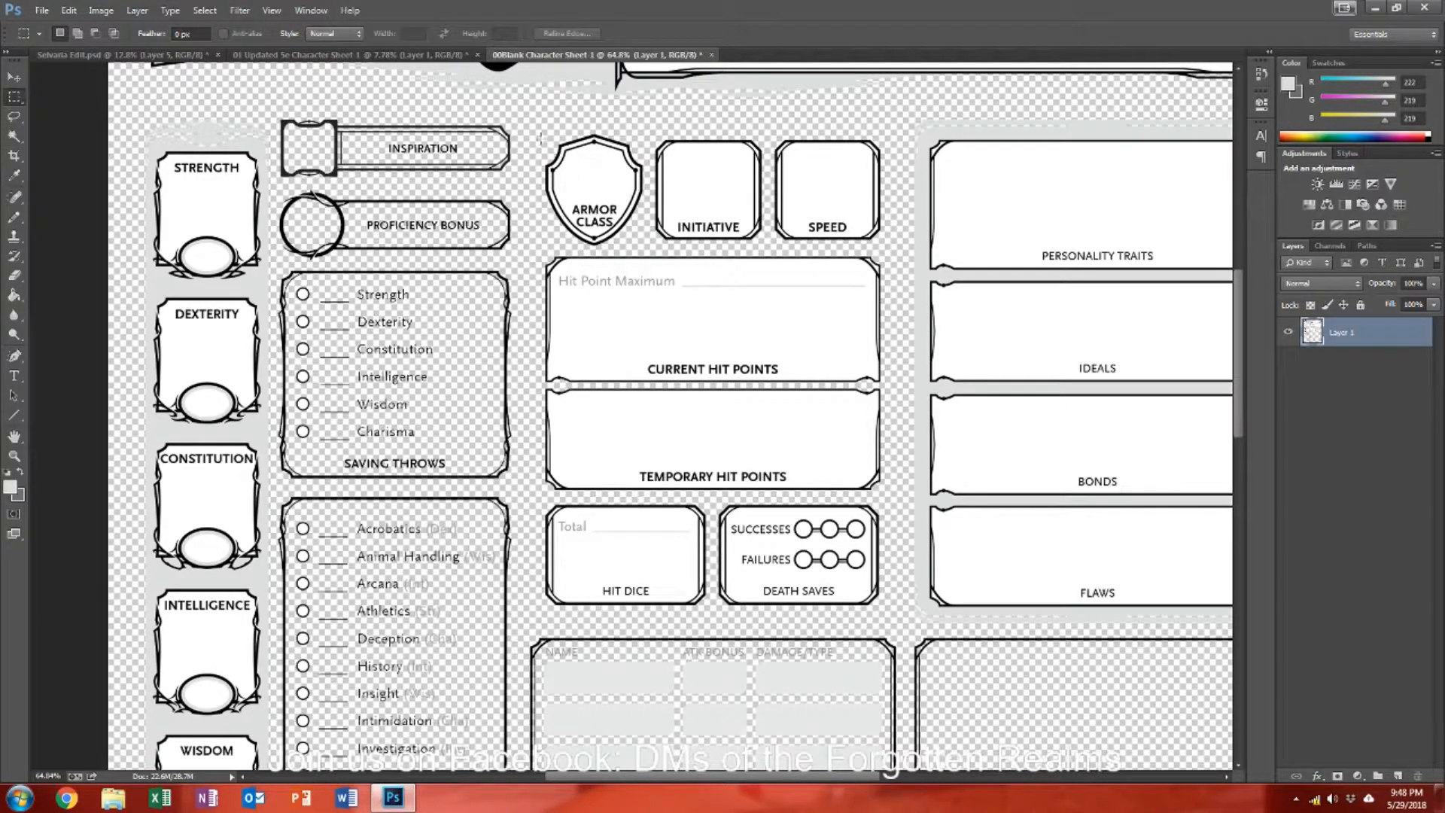
left_click_drag(533, 132, 648, 248)
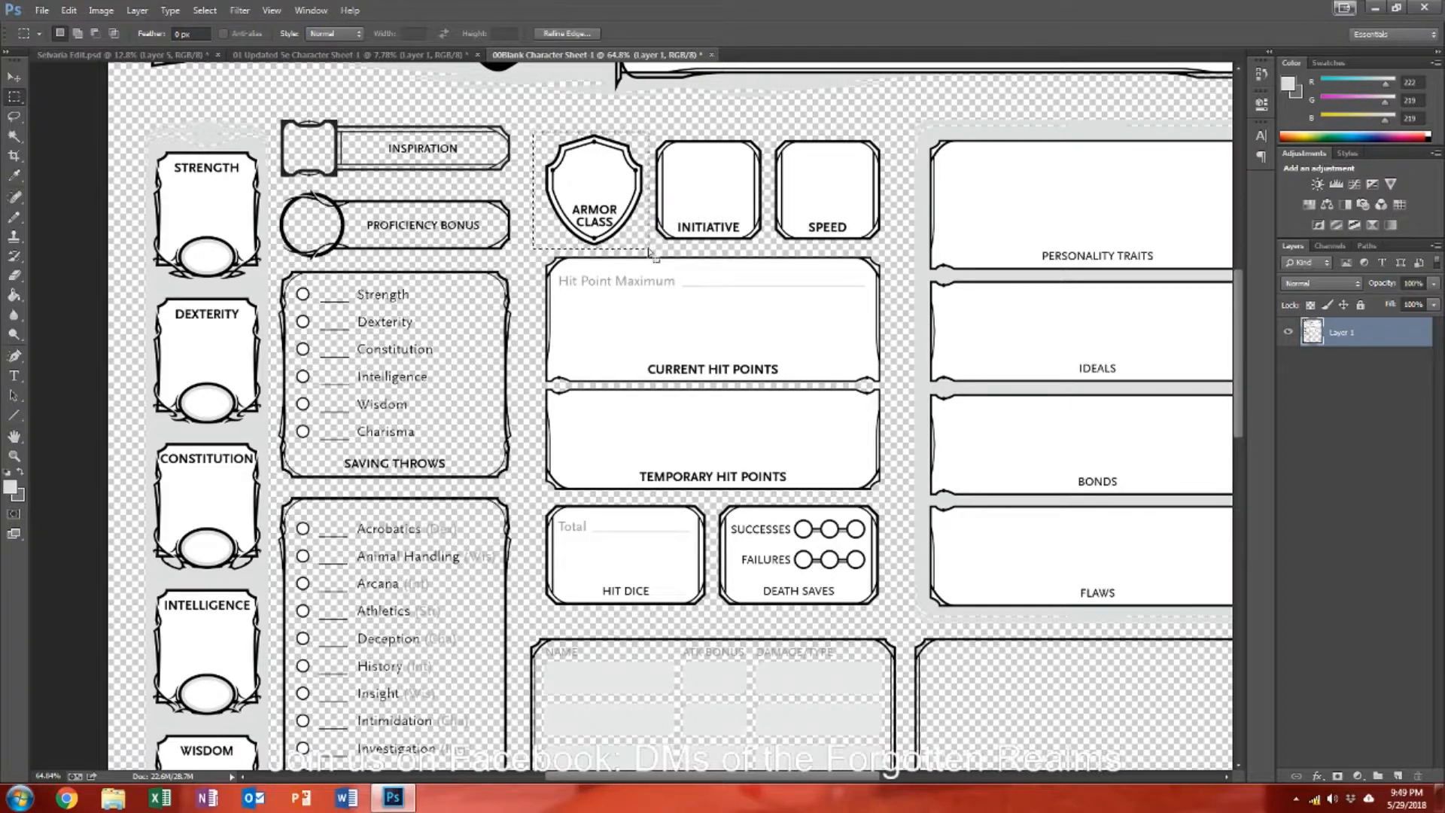
key("ctrl+x")
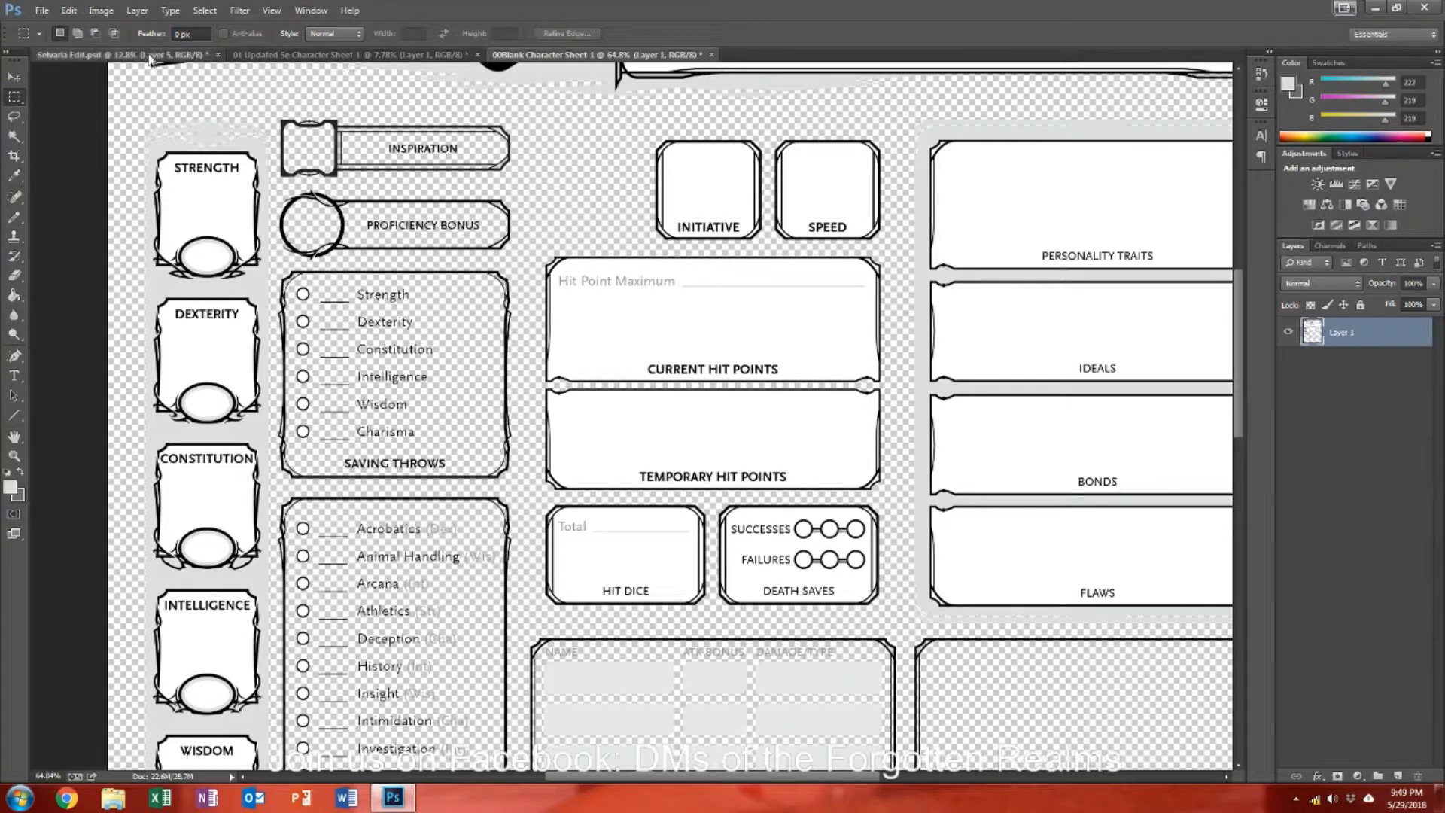
left_click(121, 55)
key("ctrl+v")
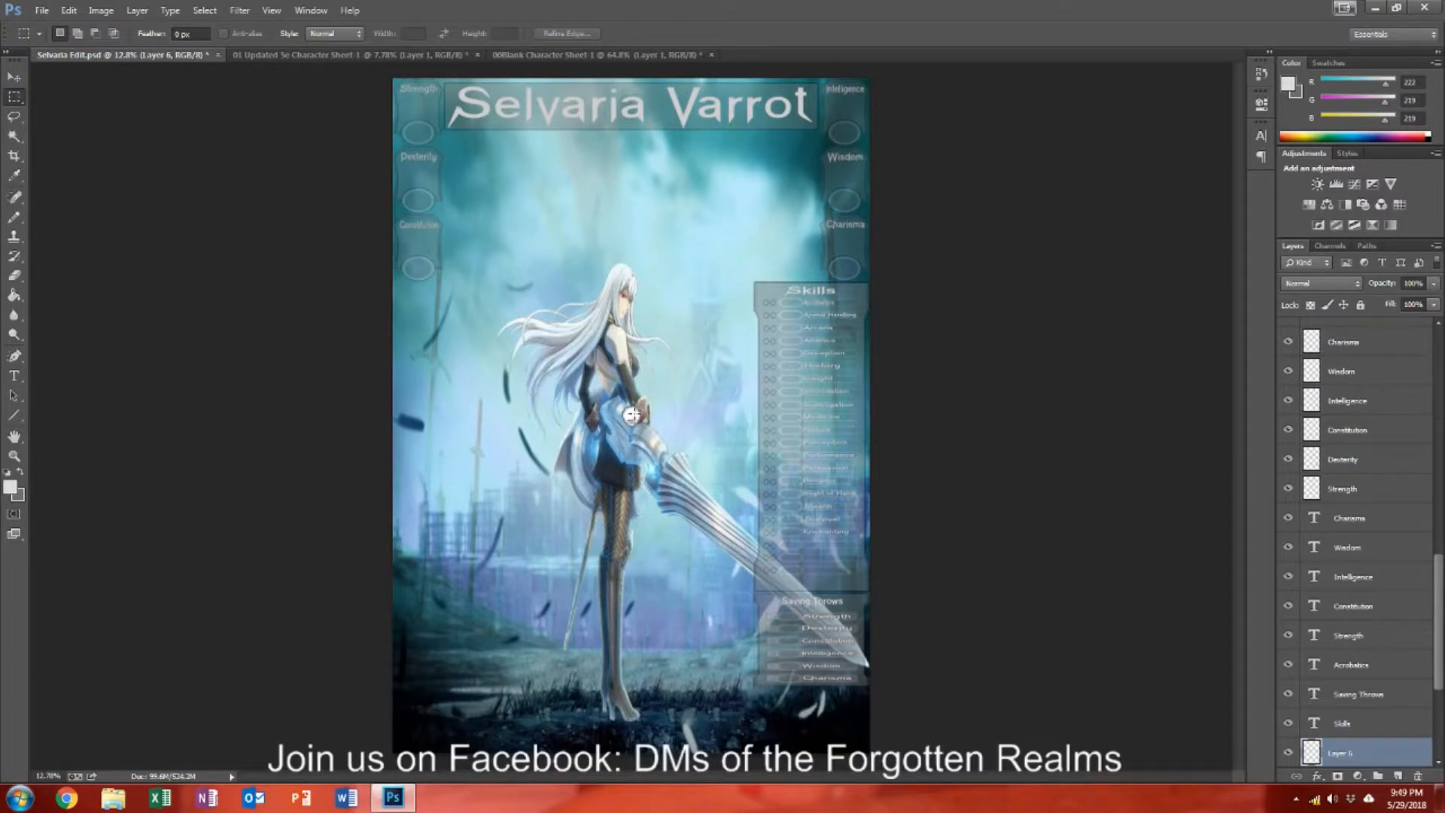
Step: Move the pasted Armor Class shield off the character's hand to the open background just above her flowing hair
scroll(632, 414, "up", 5)
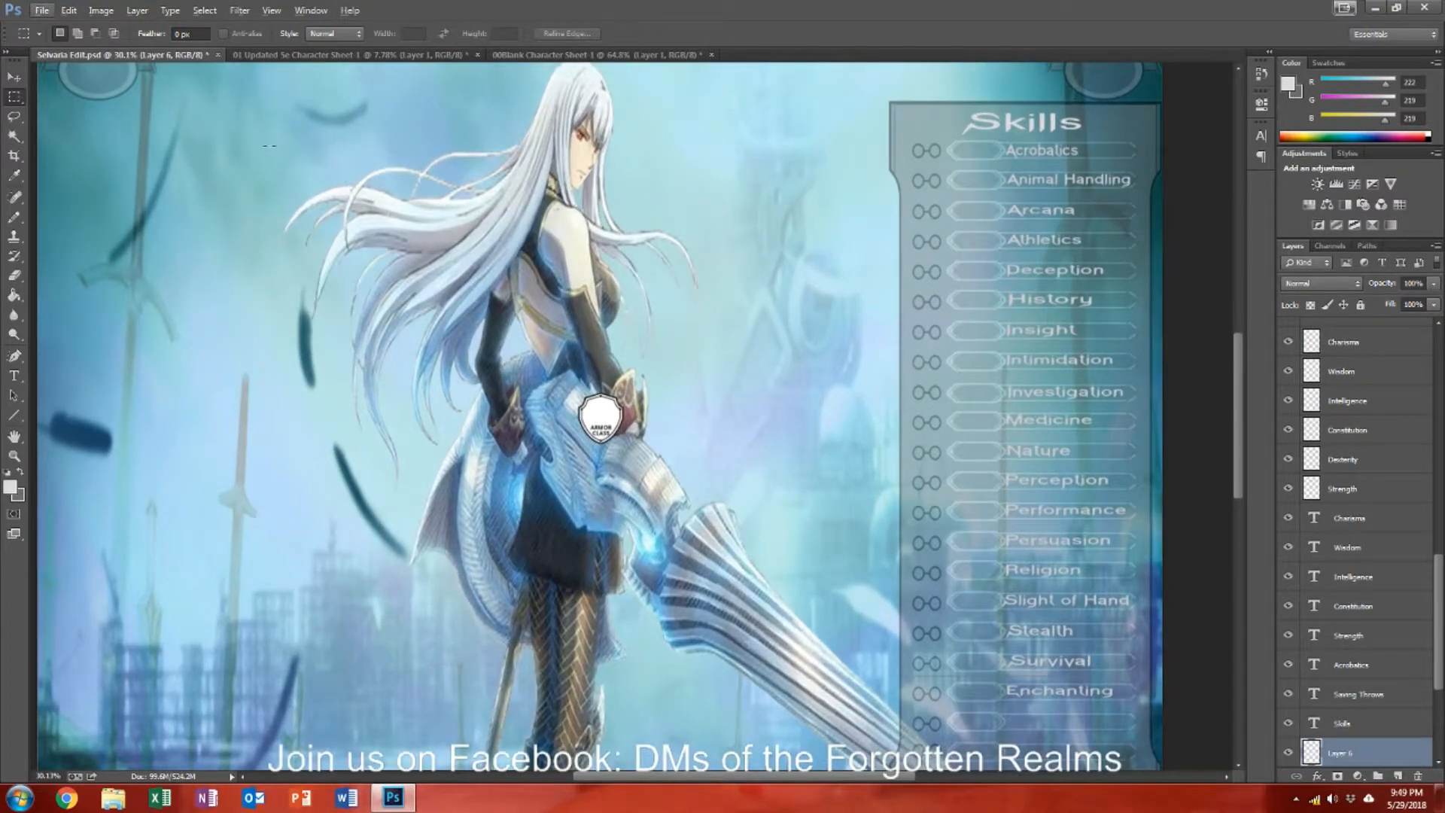
left_click(14, 77)
left_click_drag(600, 414, 454, 93)
scroll(461, 129, "up", 2)
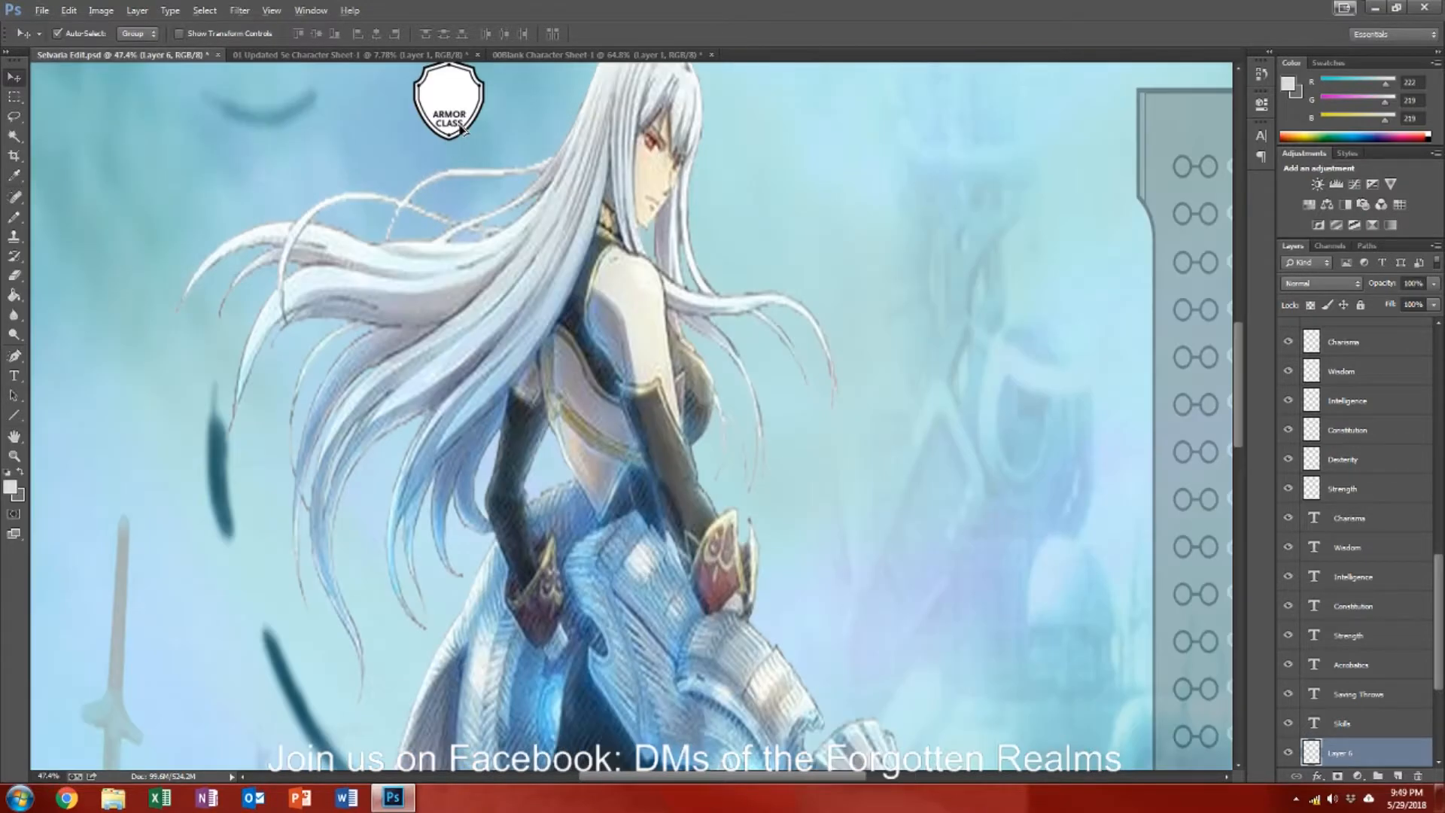
scroll(461, 129, "up", 3)
scroll(450, 233, "up", 4)
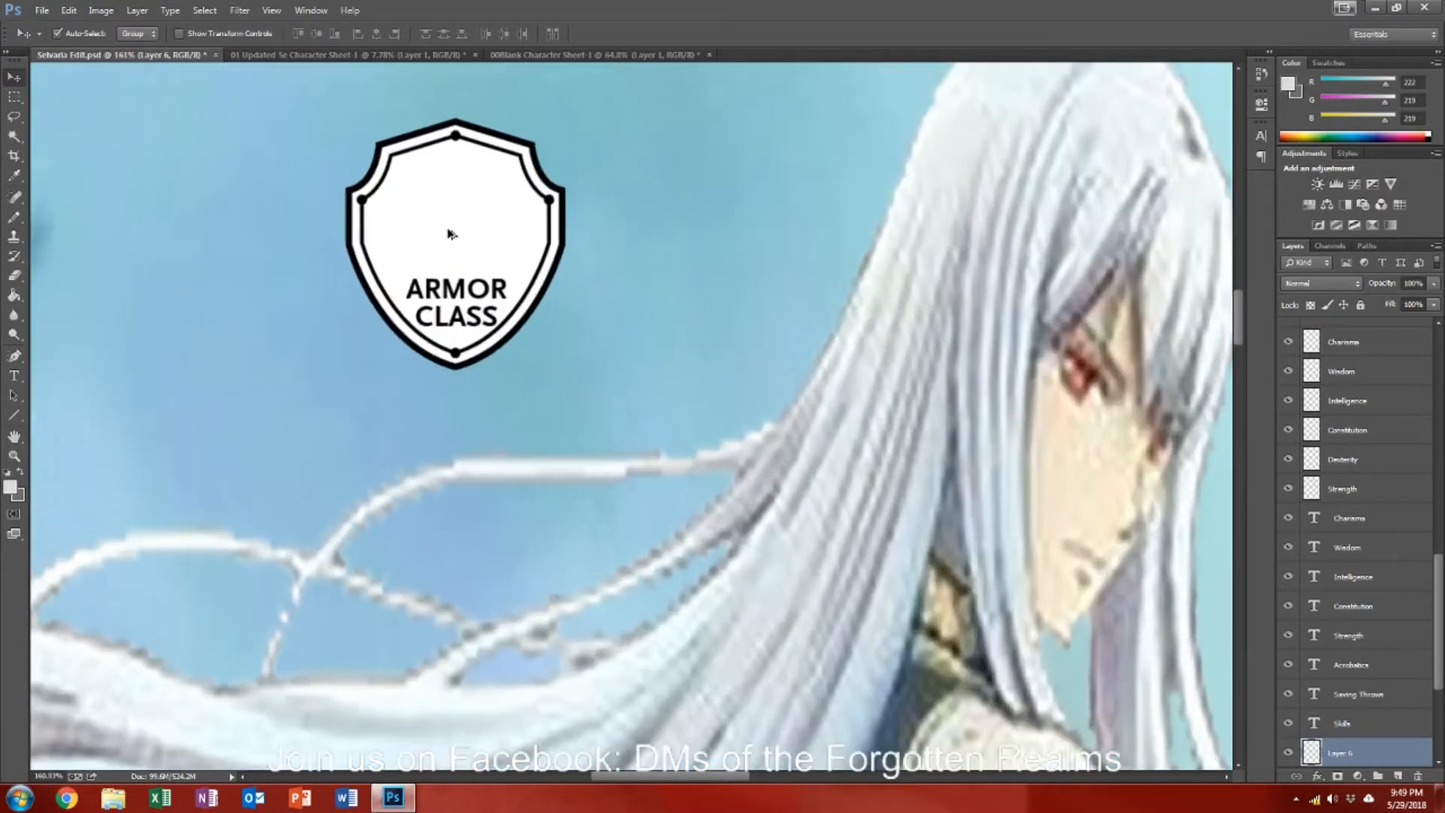
scroll(450, 233, "down", 7)
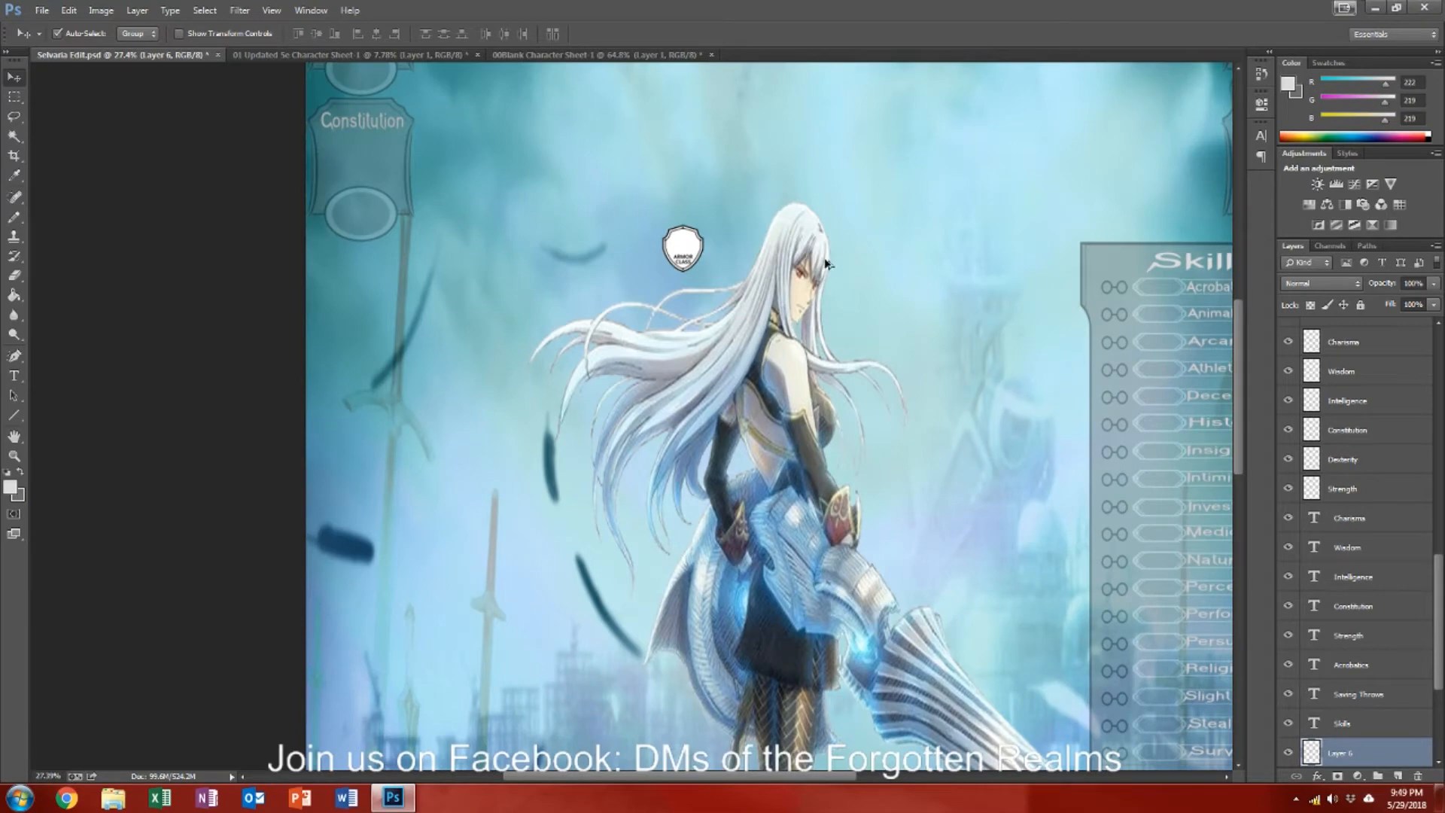
scroll(1023, 263, "down", 2)
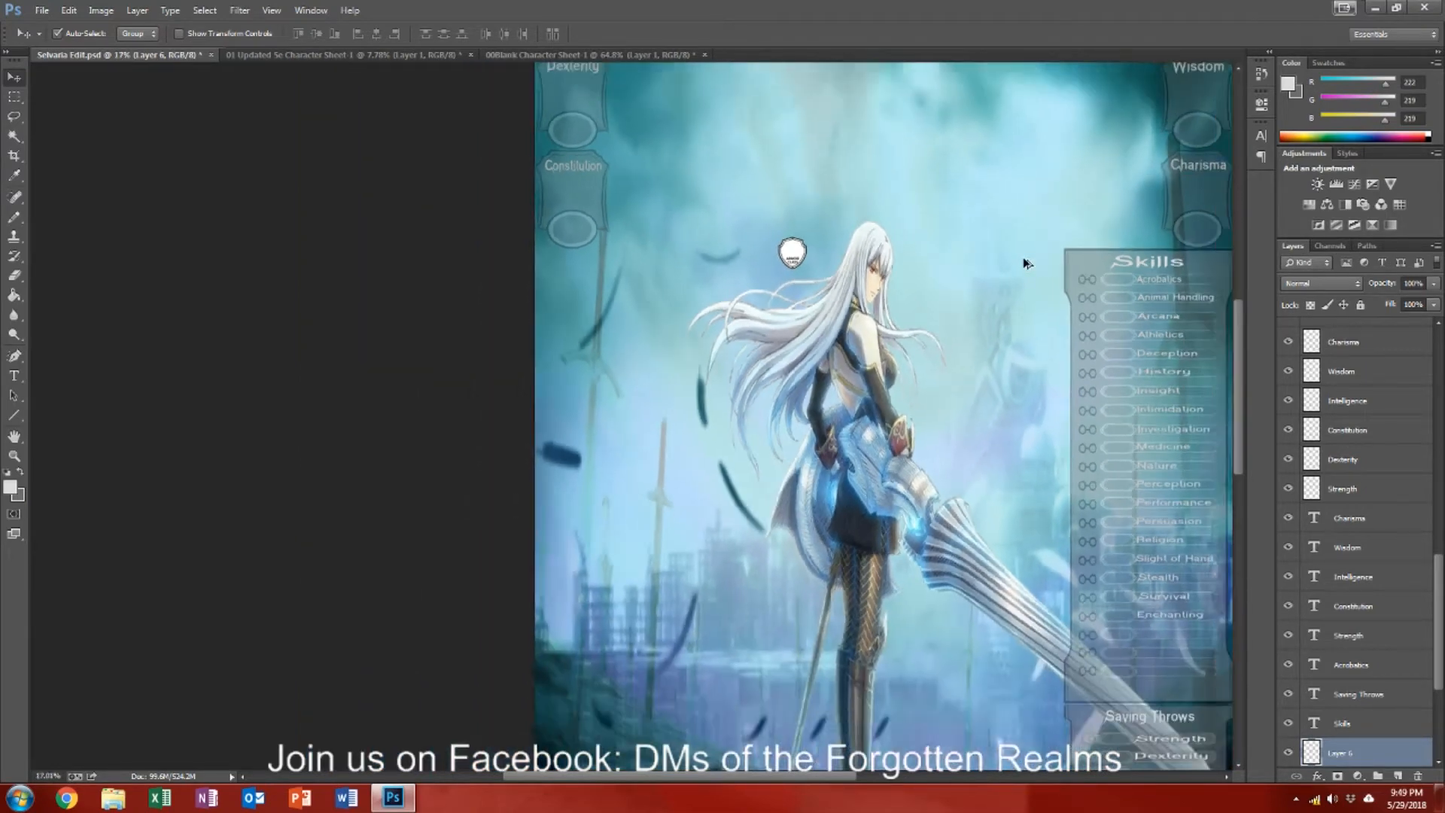
scroll(1023, 262, "up", 1)
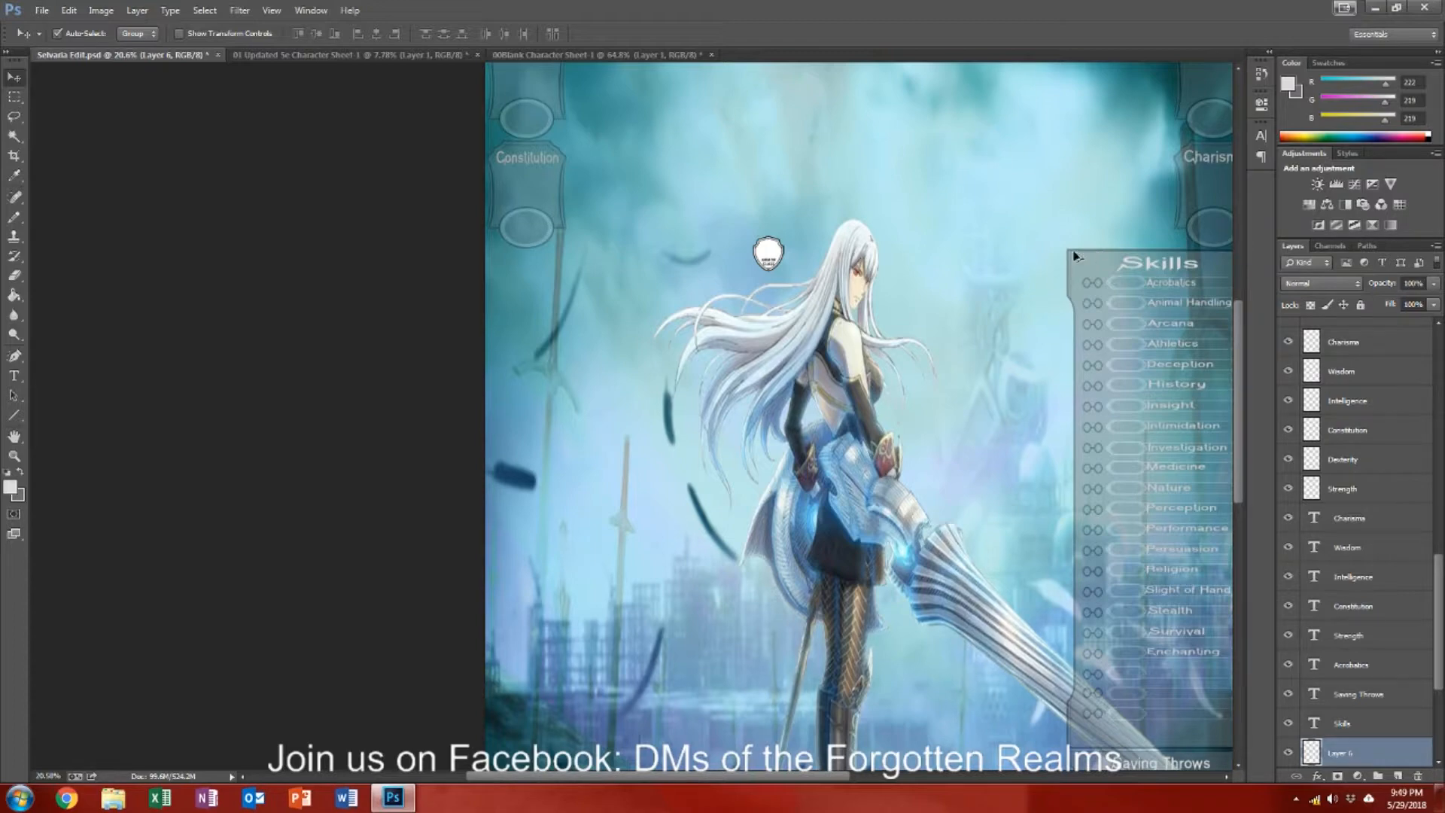
Step: Try filling the Armor Class shield's interior and border with dark grey, and undo both fills
scroll(760, 272, "up", 8)
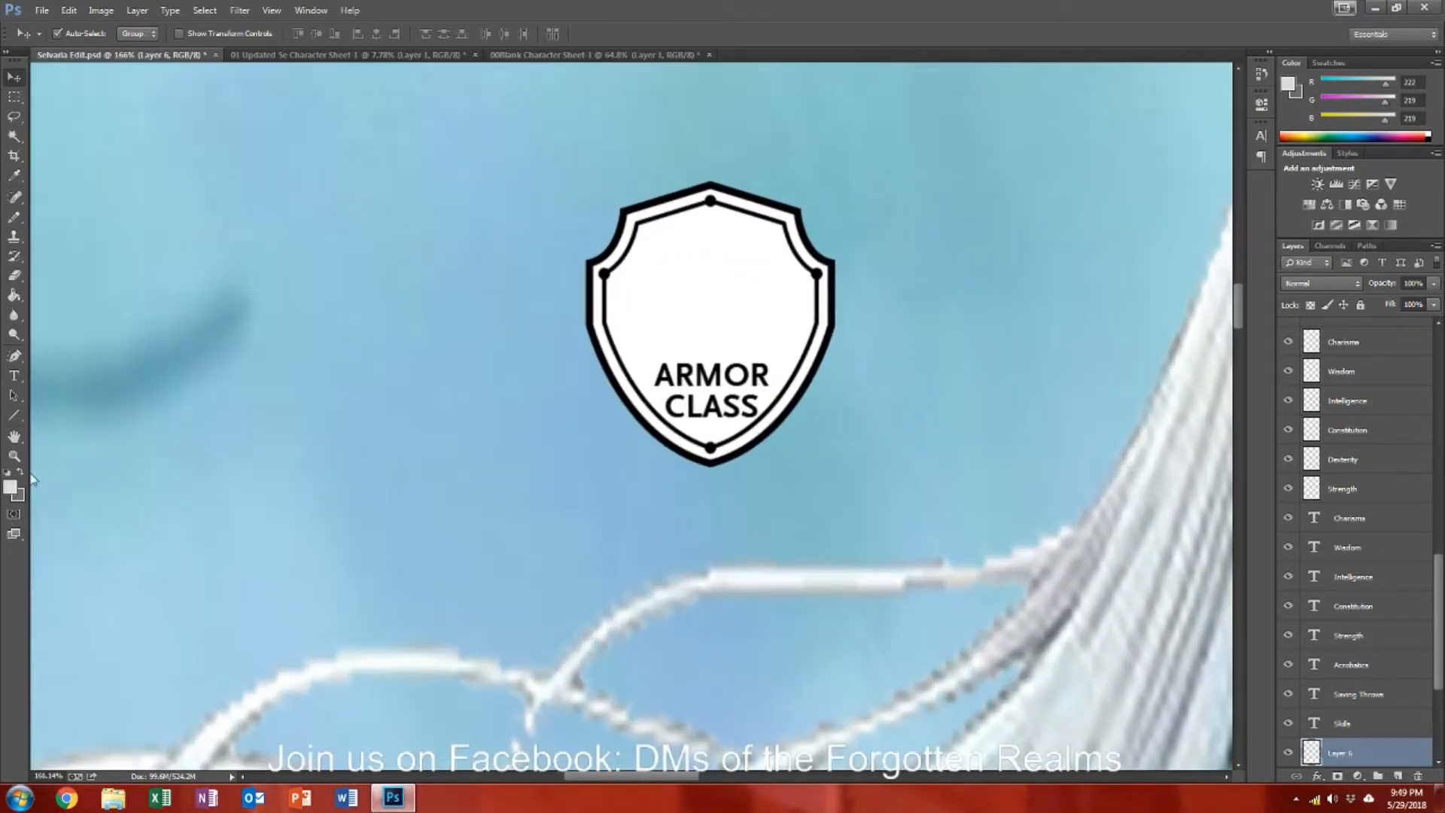
left_click(23, 471)
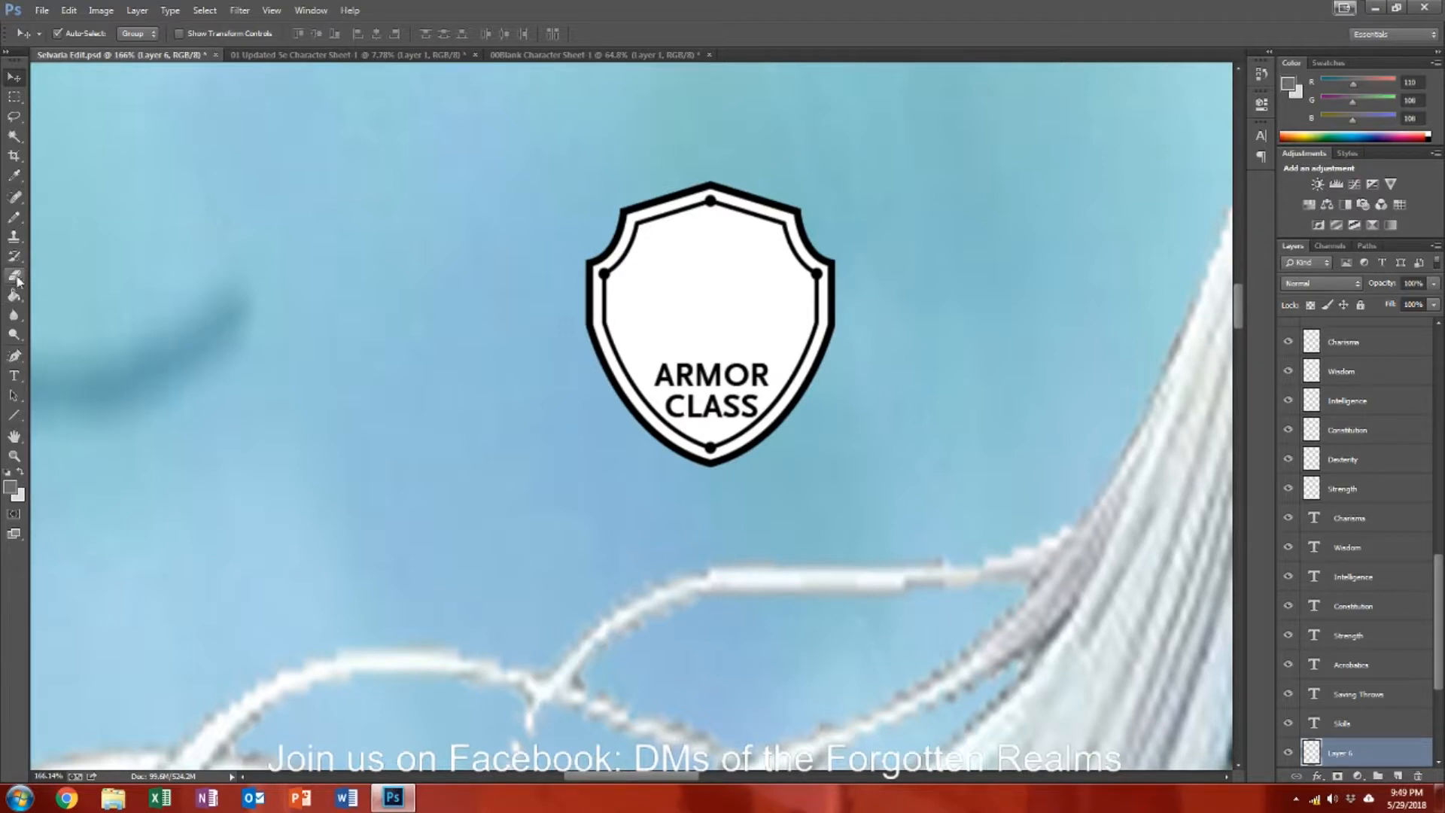
left_click(15, 296)
left_click(729, 295)
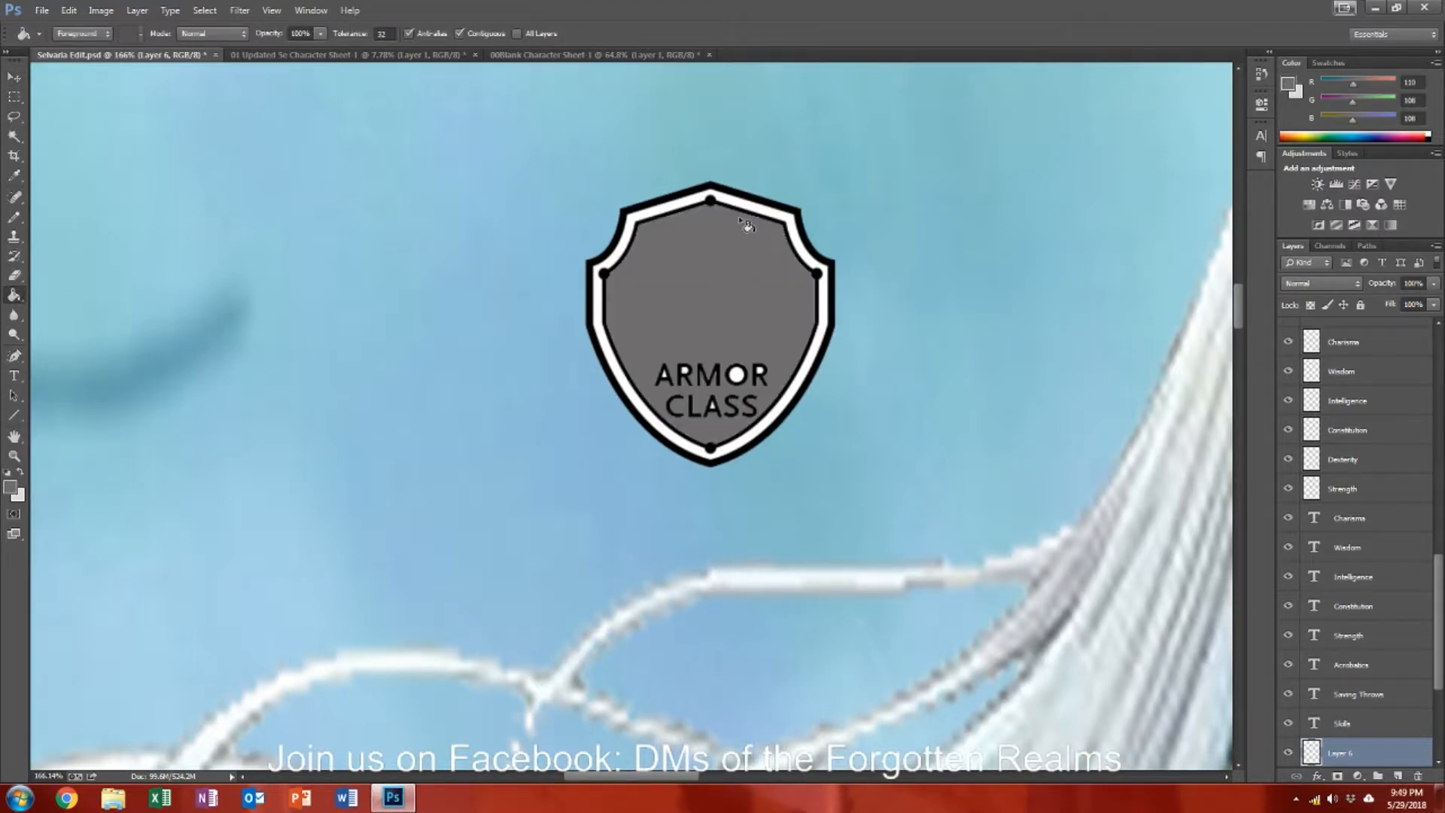
left_click(743, 206)
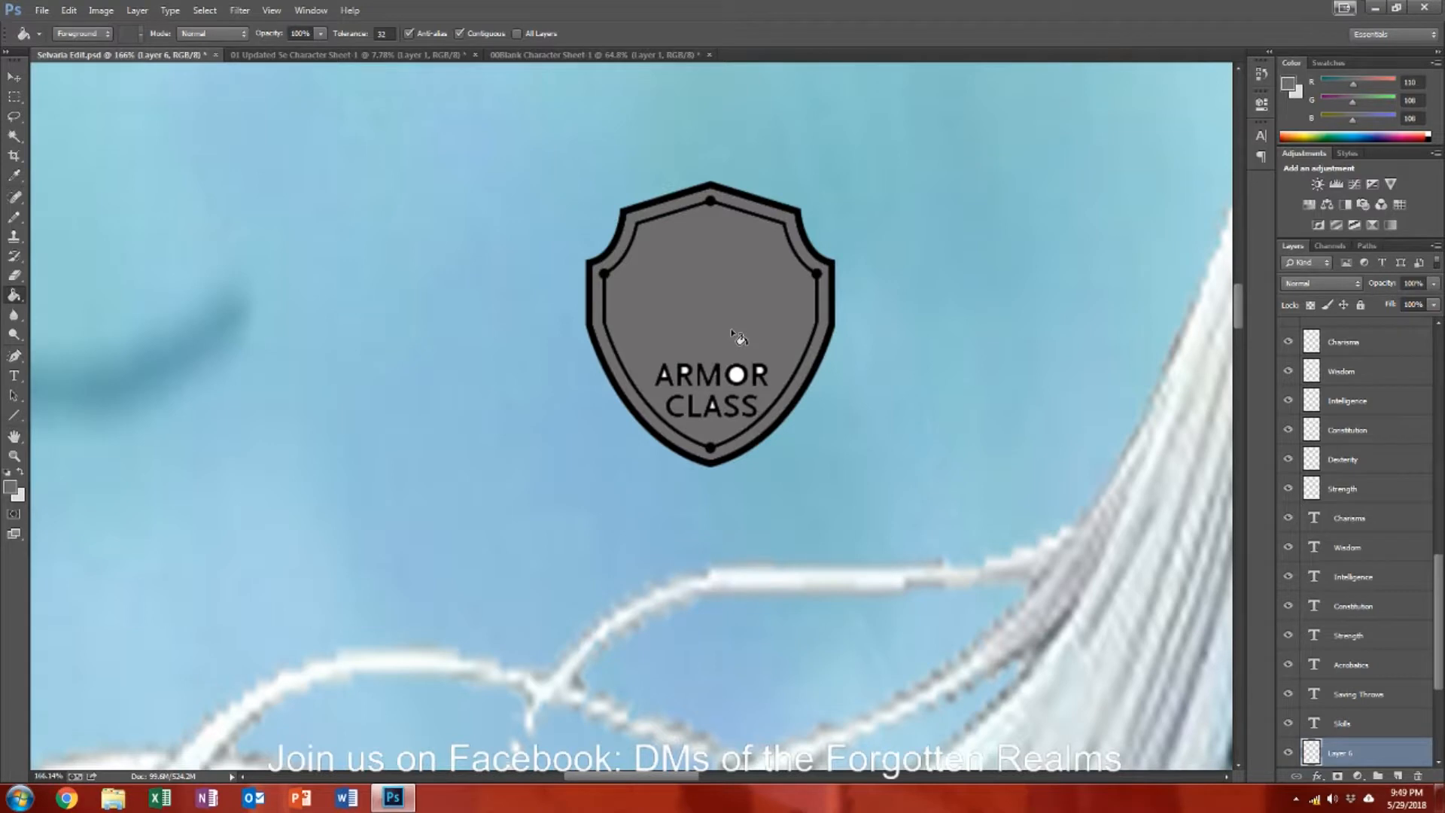
key("ctrl+alt+z")
key("ctrl+alt+z")
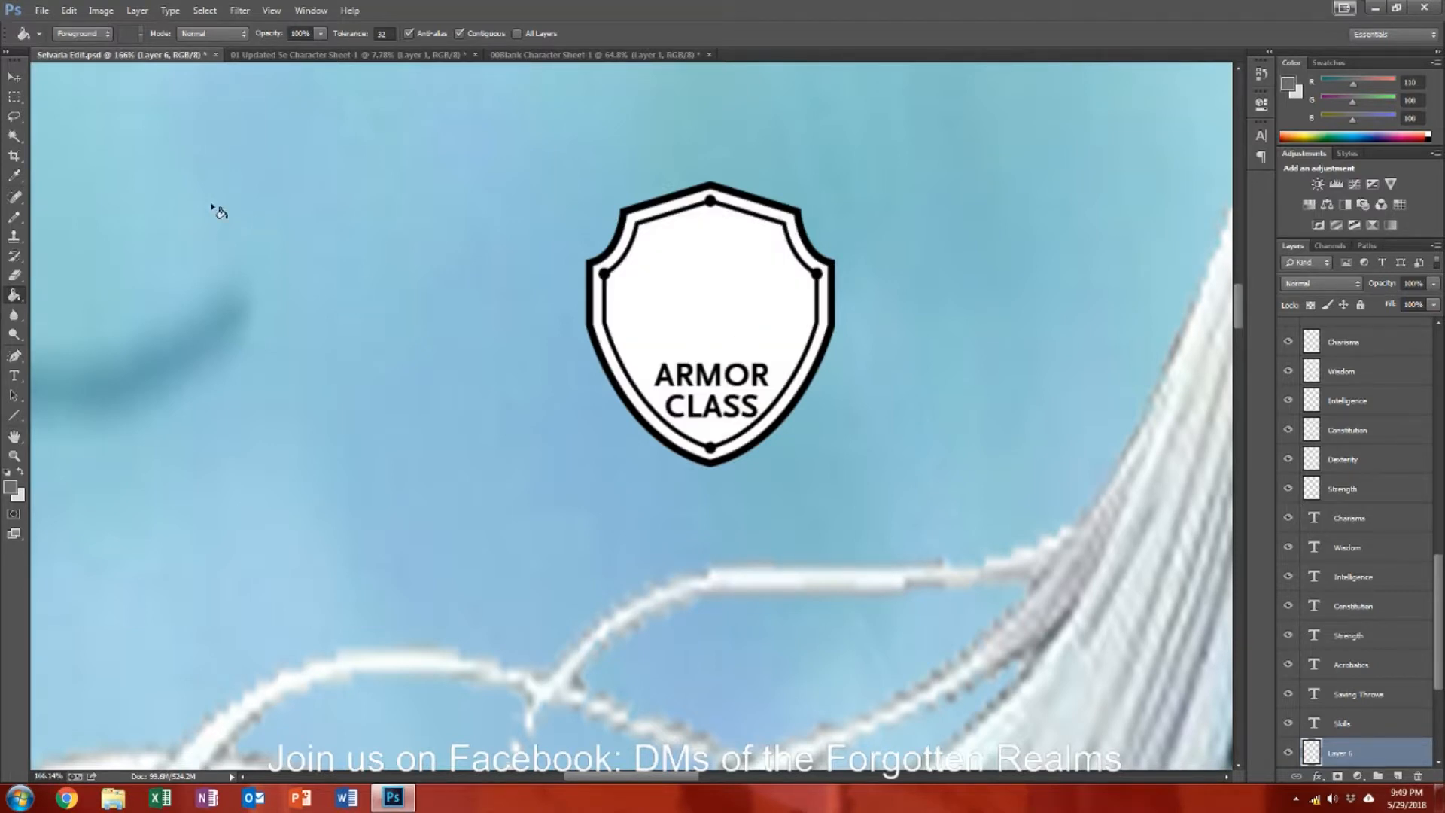
Step: Delete the word ARMOR from the shield using a rectangular selection and clear the selection
left_click(14, 98)
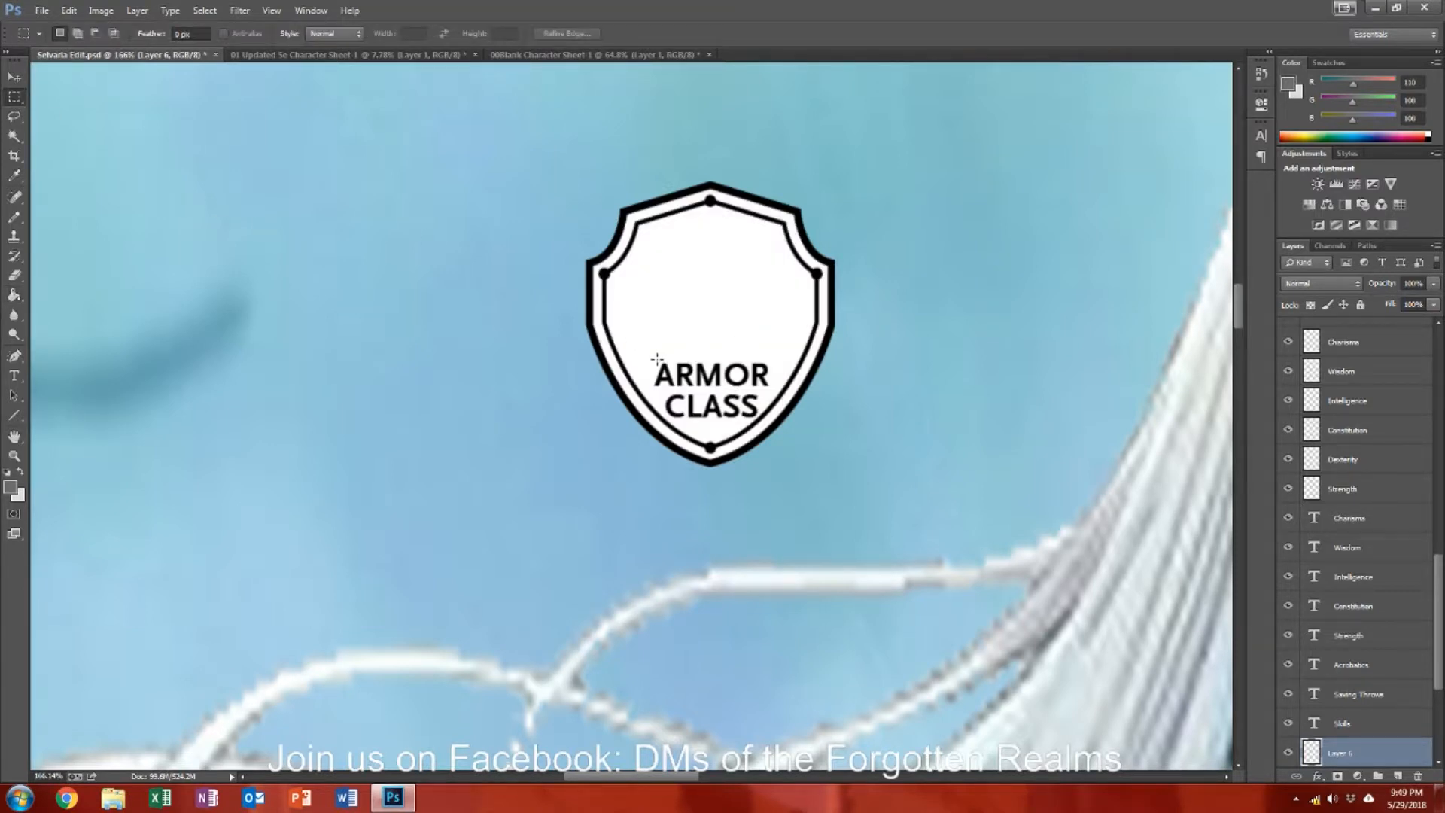
left_click_drag(651, 358, 773, 391)
key("Delete")
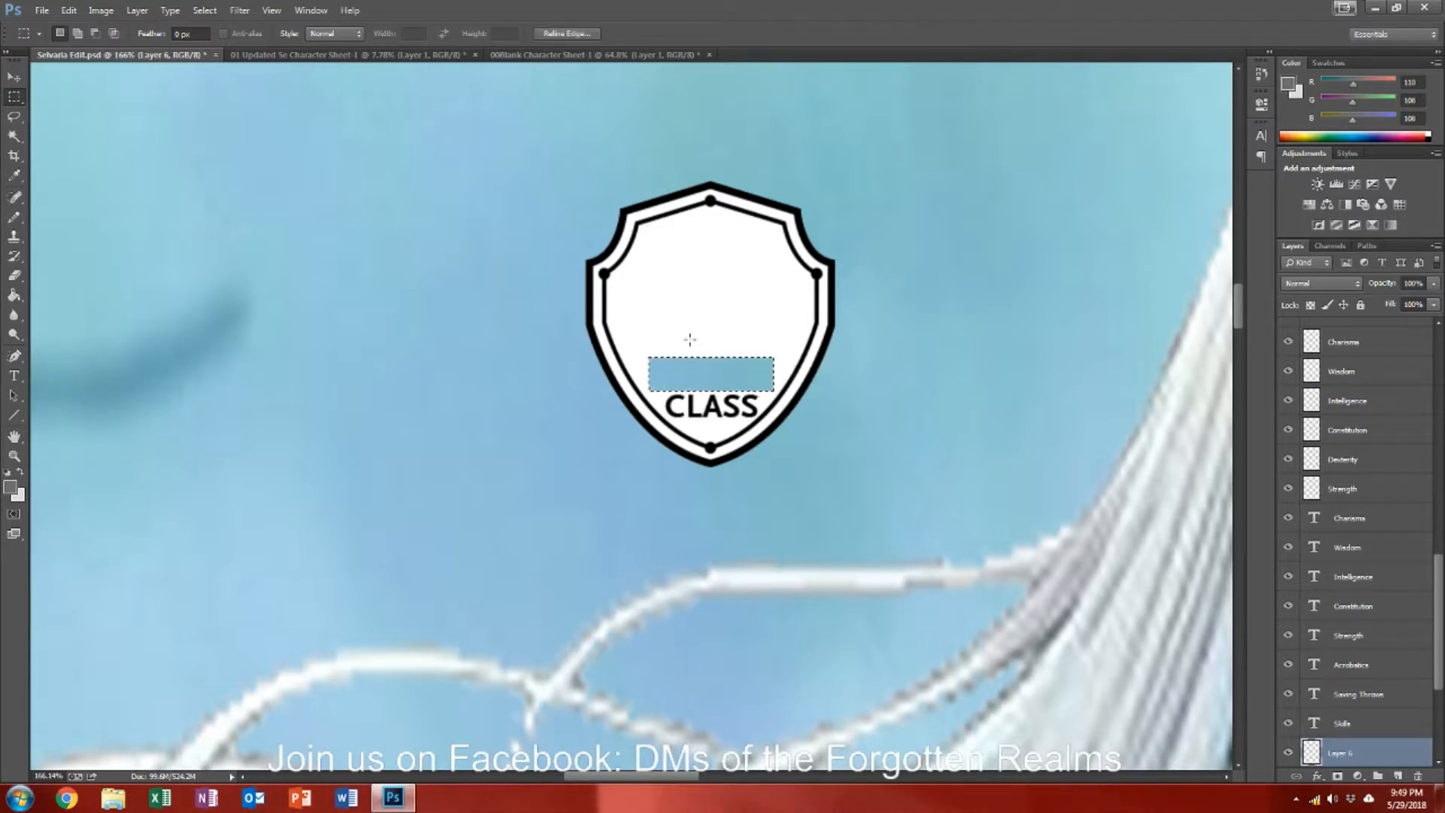
left_click(680, 303)
Step: Try deleting the word CLASS from the shield using a rectangular selection, and undo the deletion
left_click_drag(664, 380, 758, 418)
key("Delete")
left_click(736, 346)
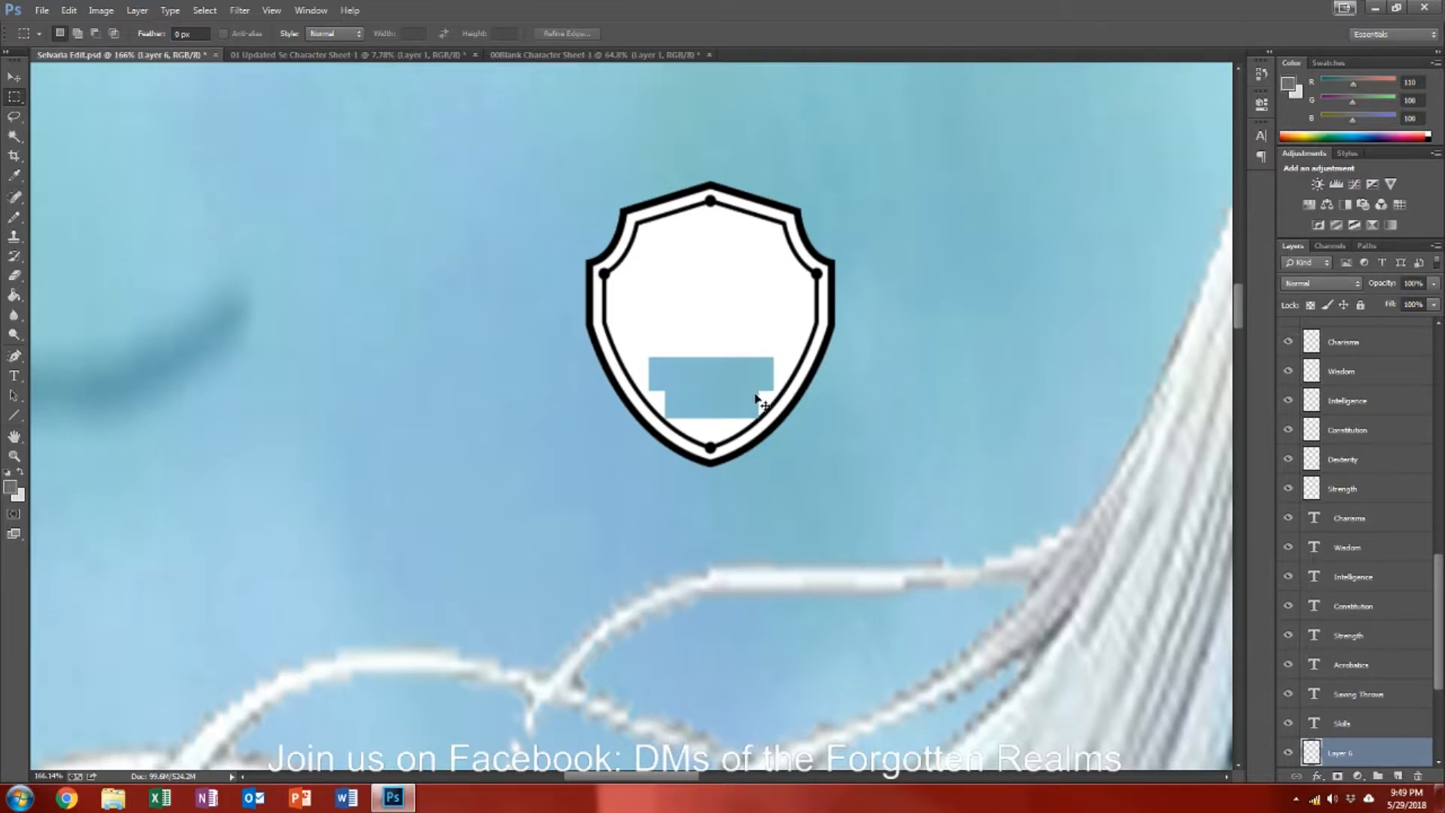
key("ctrl+z")
key("ctrl+d")
Step: Erase the word CLASS from the lower part of the shield with the Eraser brush
left_click(14, 274)
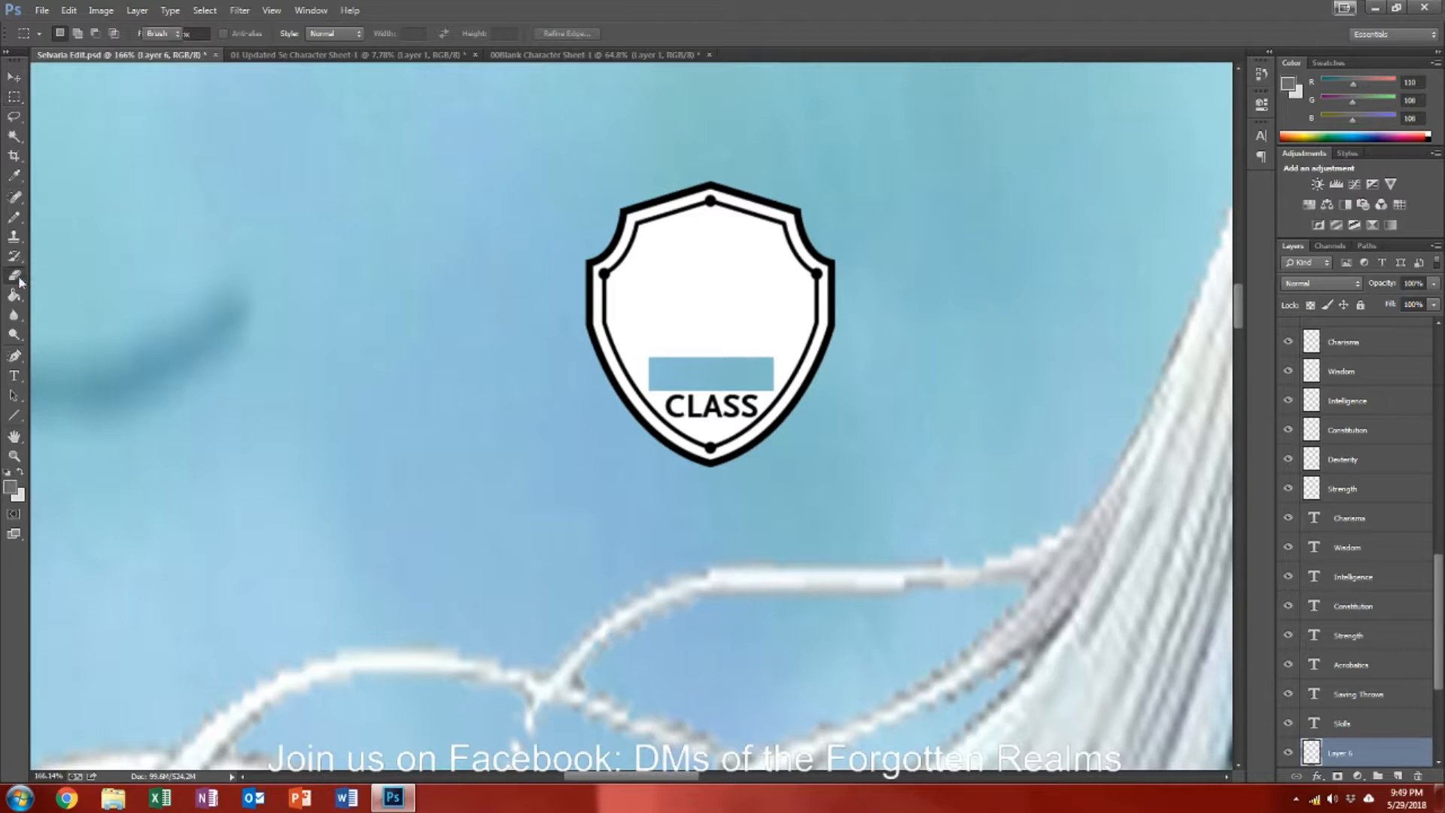
mouse_move(669, 386)
left_mouse_down()
mouse_move(749, 407)
mouse_move(735, 392)
left_mouse_up()
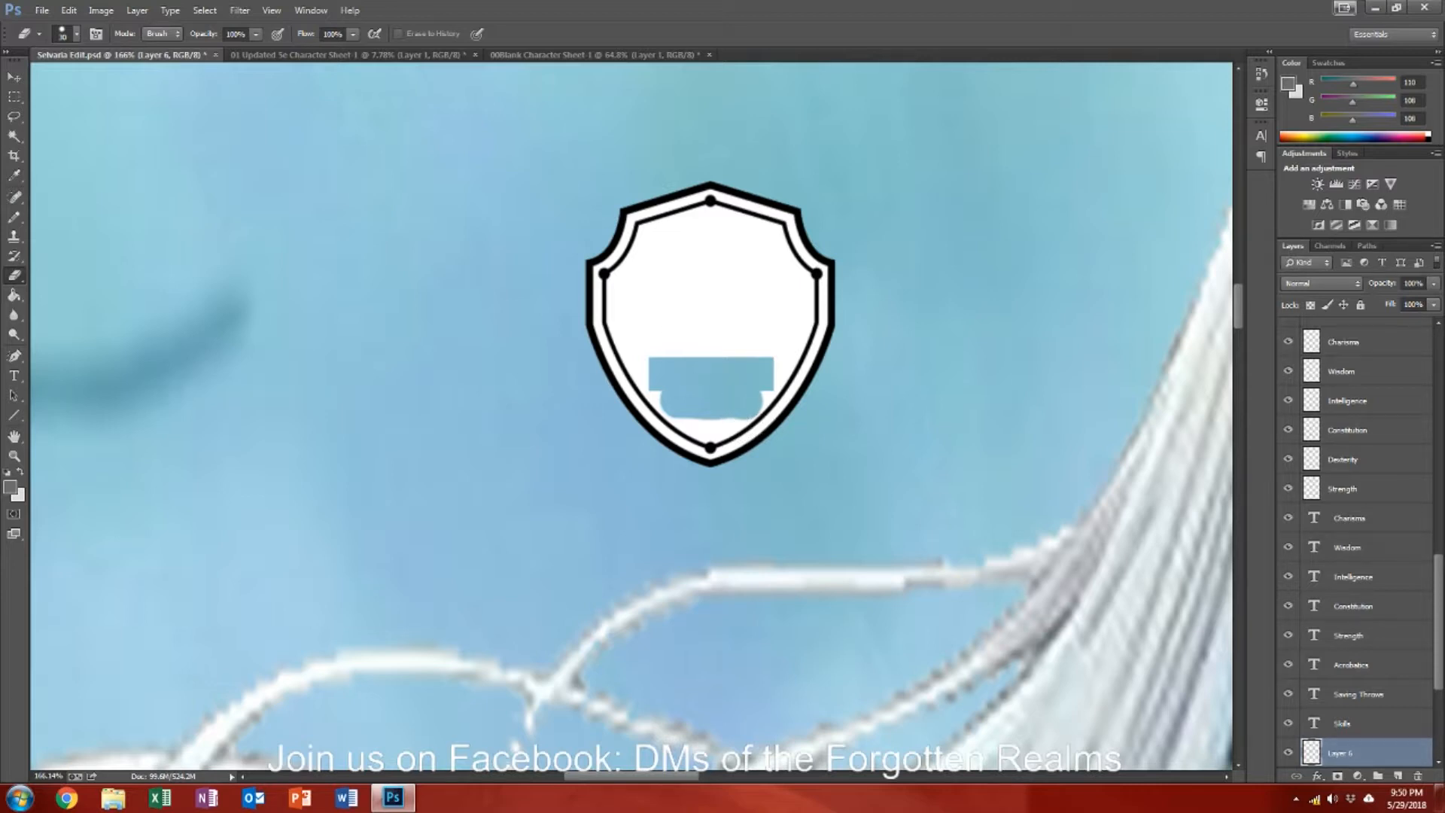
left_click_drag(662, 399, 730, 419)
Step: Try filling the erased lettering area with light grey and dark grey, and undo both fills
left_click(21, 472)
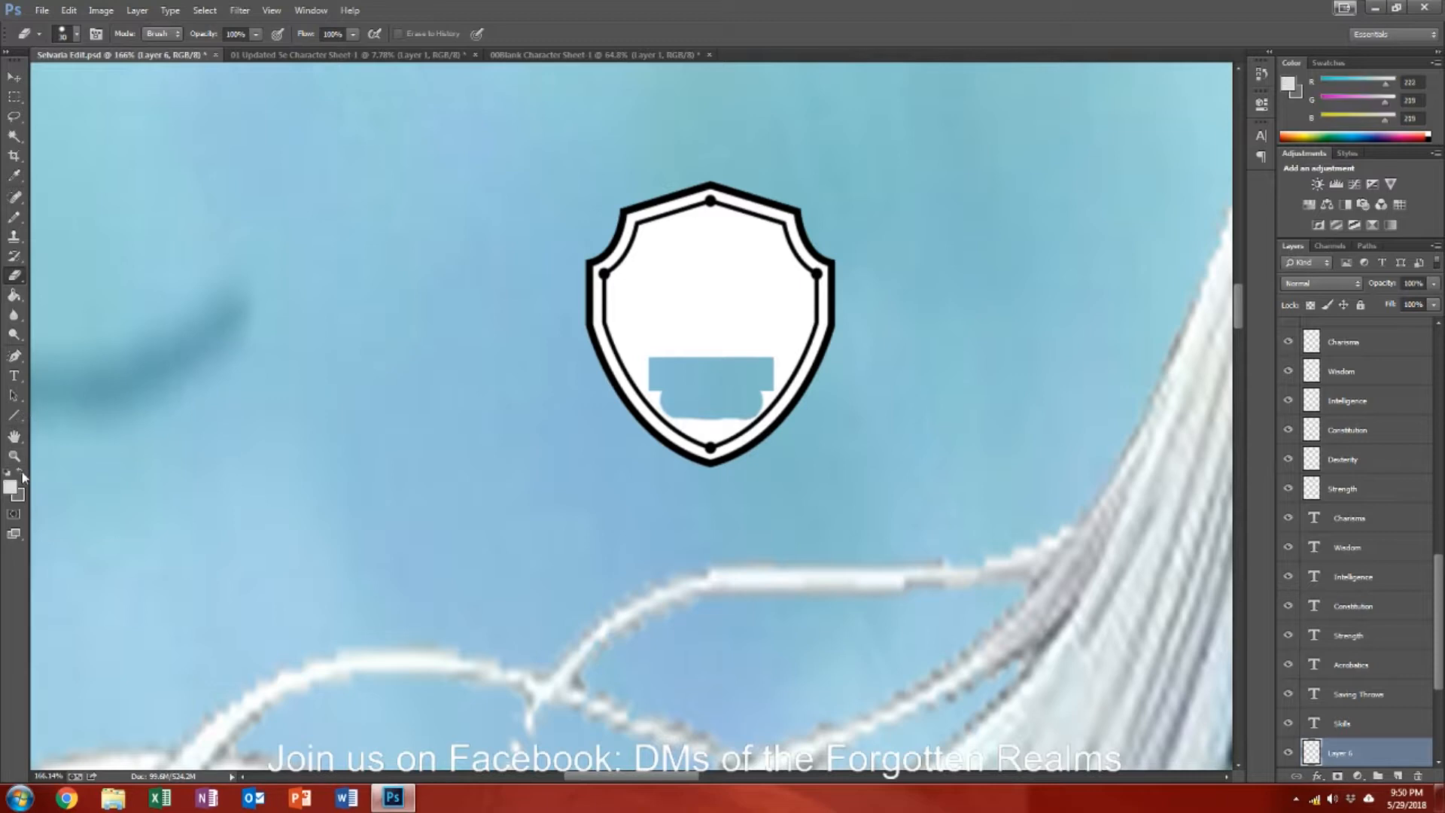
left_click(14, 295)
left_click(707, 394)
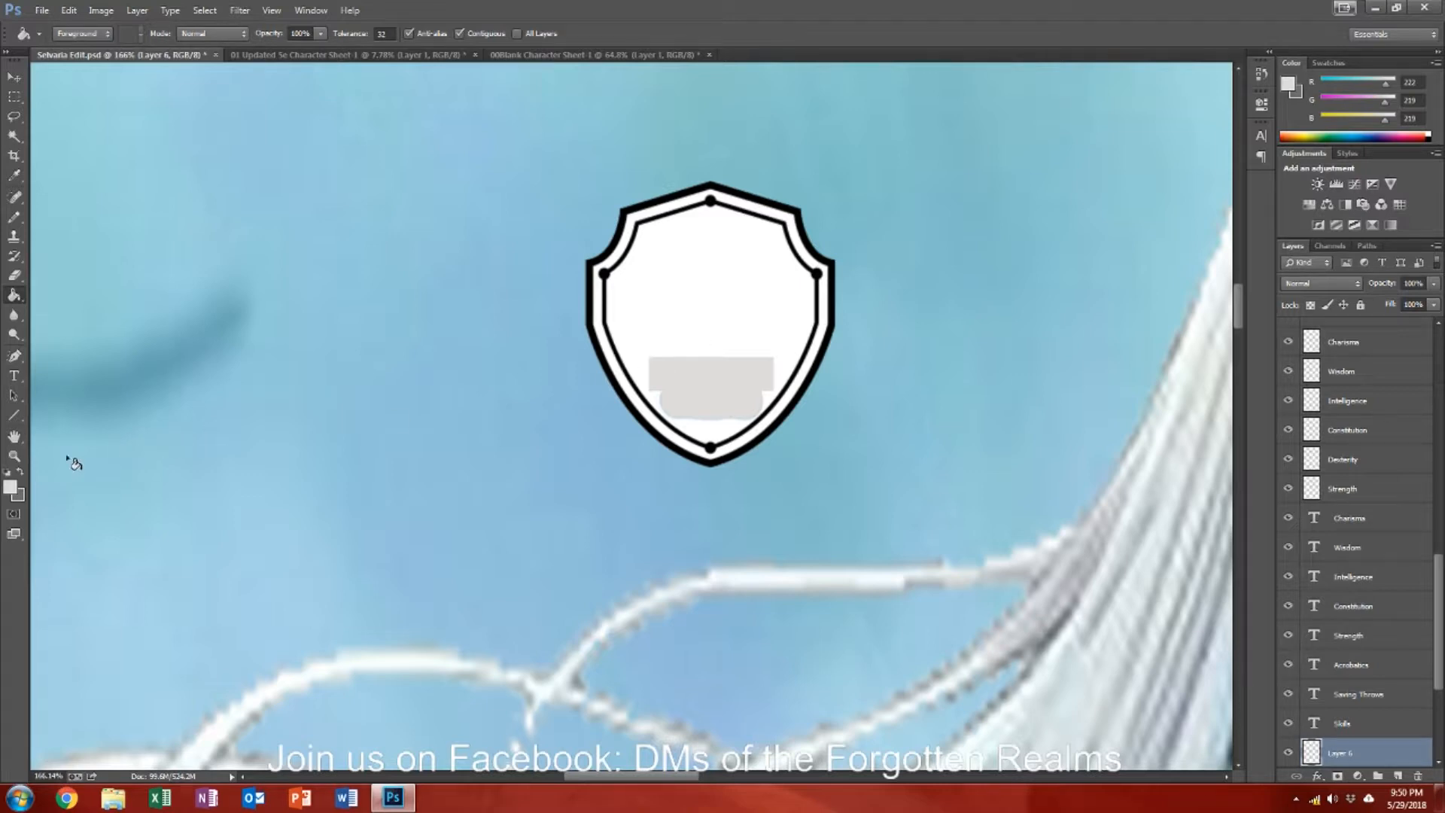
left_click(20, 472)
left_click(719, 379)
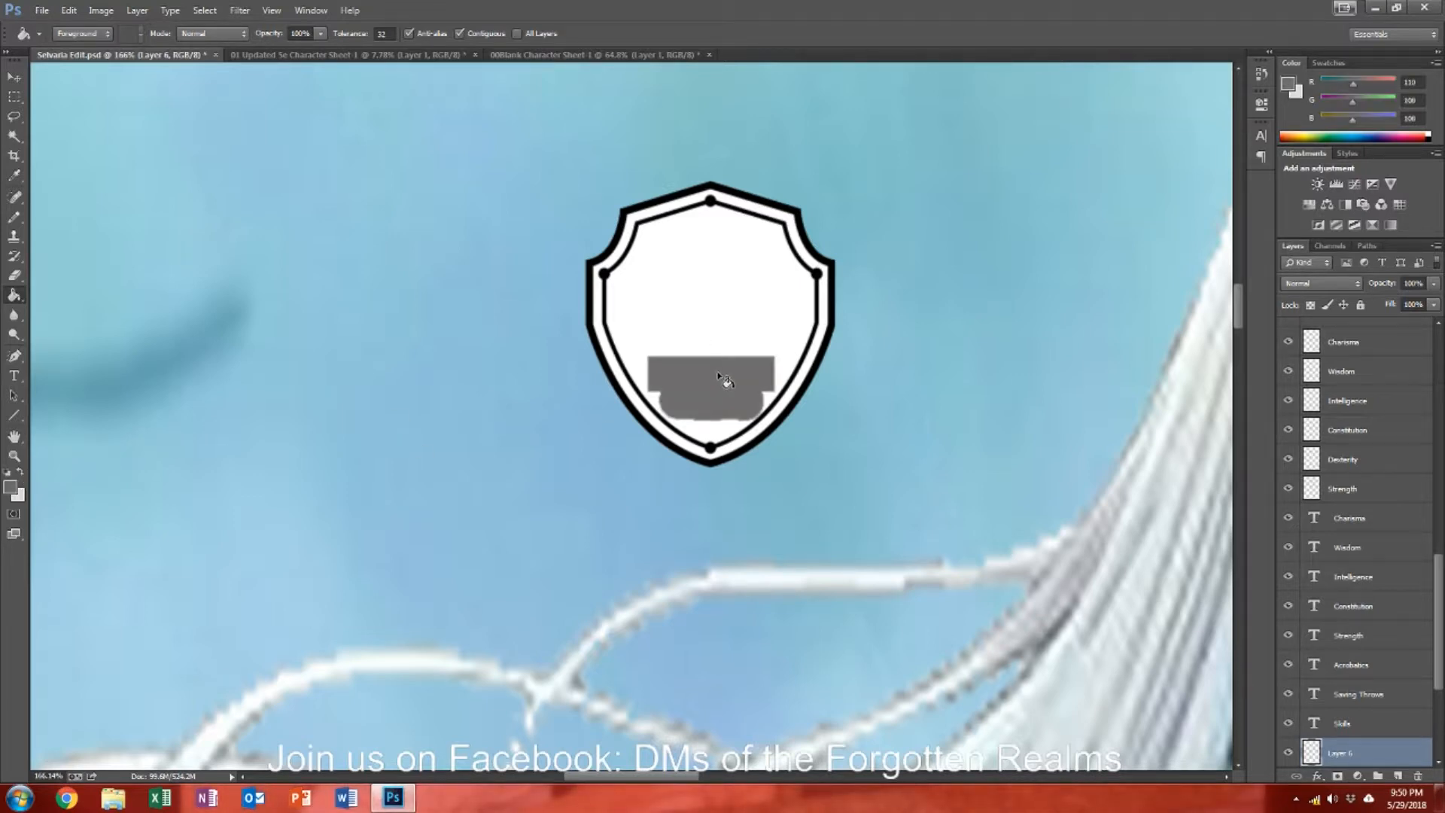
left_click(21, 473)
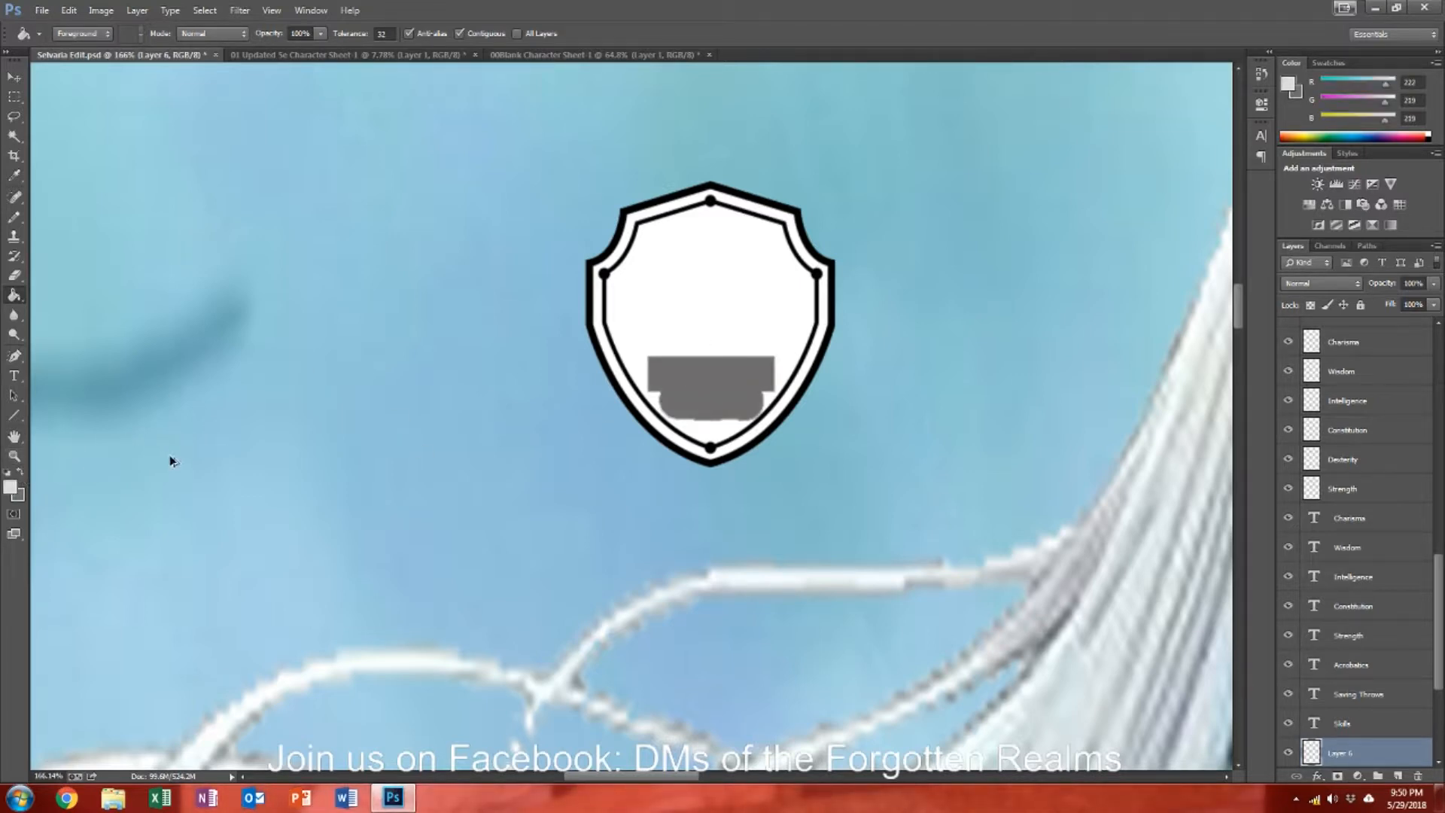
key("ctrl+alt+z")
key("ctrl+alt+z")
Step: Sample the shield's white and fill the erased lettering area and its leftover outline with it
left_click(736, 320, "alt")
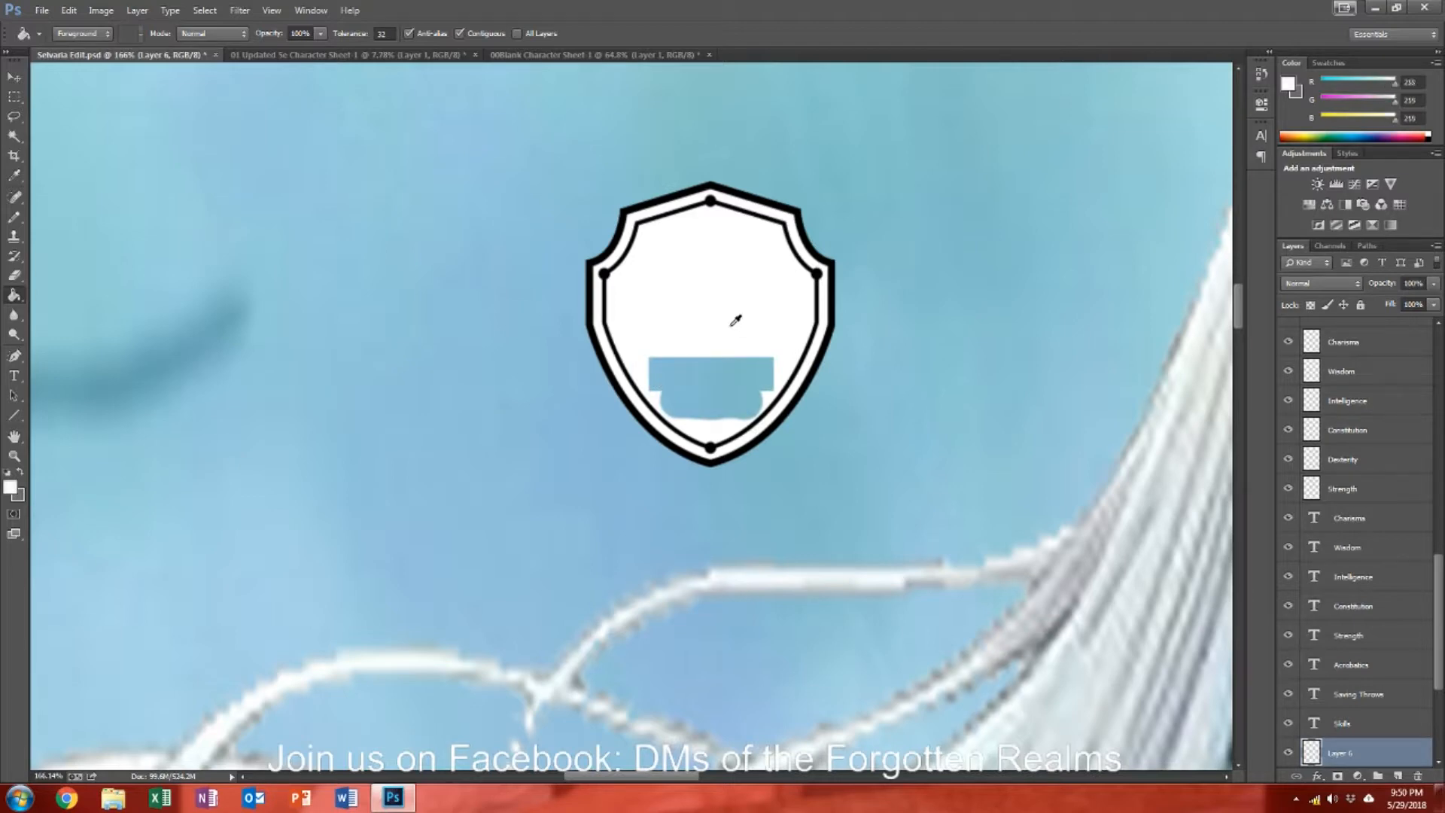
left_click(725, 393)
scroll(727, 410, "up", 5)
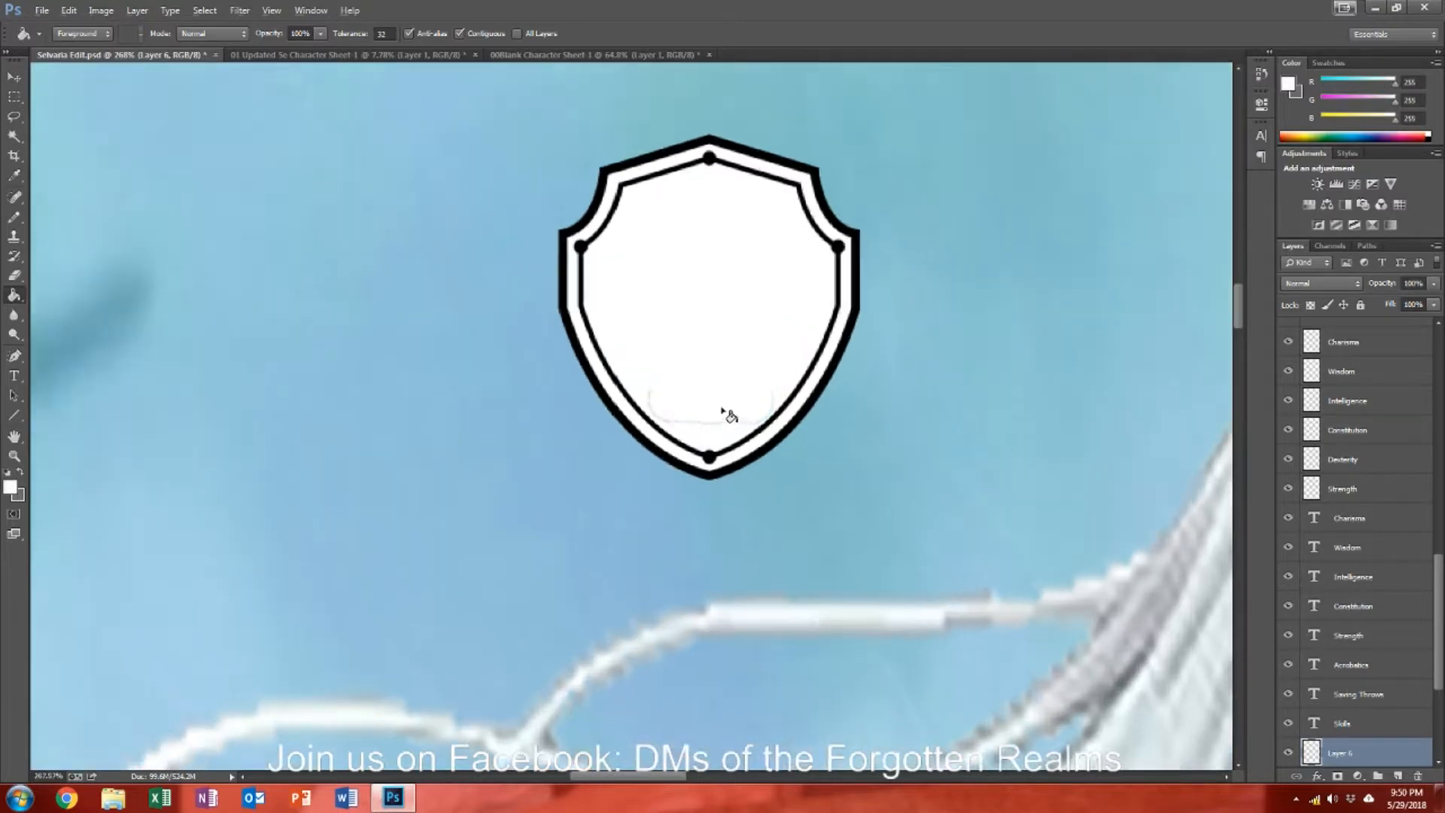
scroll(727, 403, "down", 2)
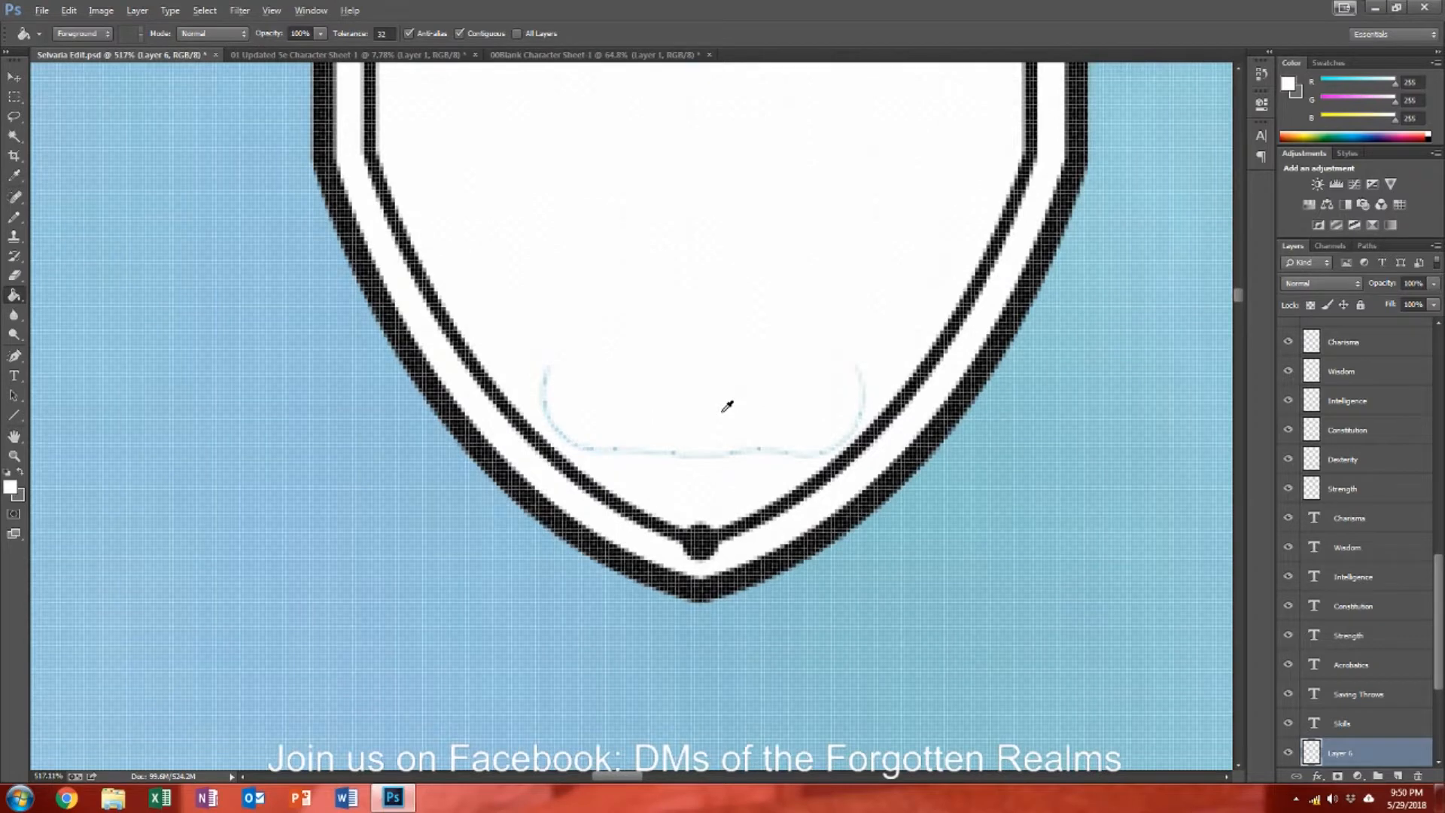
left_click(549, 387)
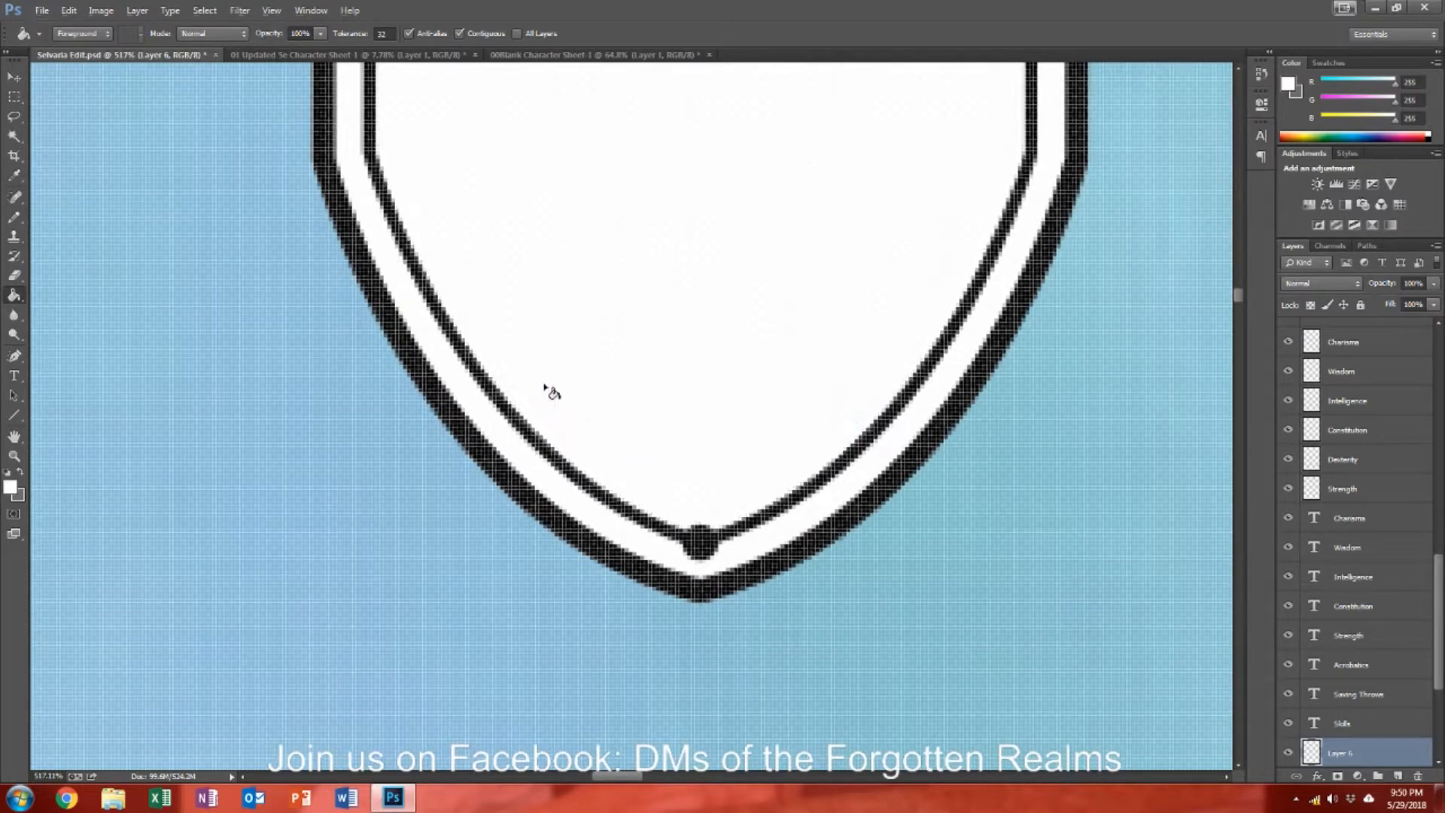
Step: Fill the blank shield's interior and its surrounding border band with the dark grey swatch colour
scroll(653, 331, "down", 3)
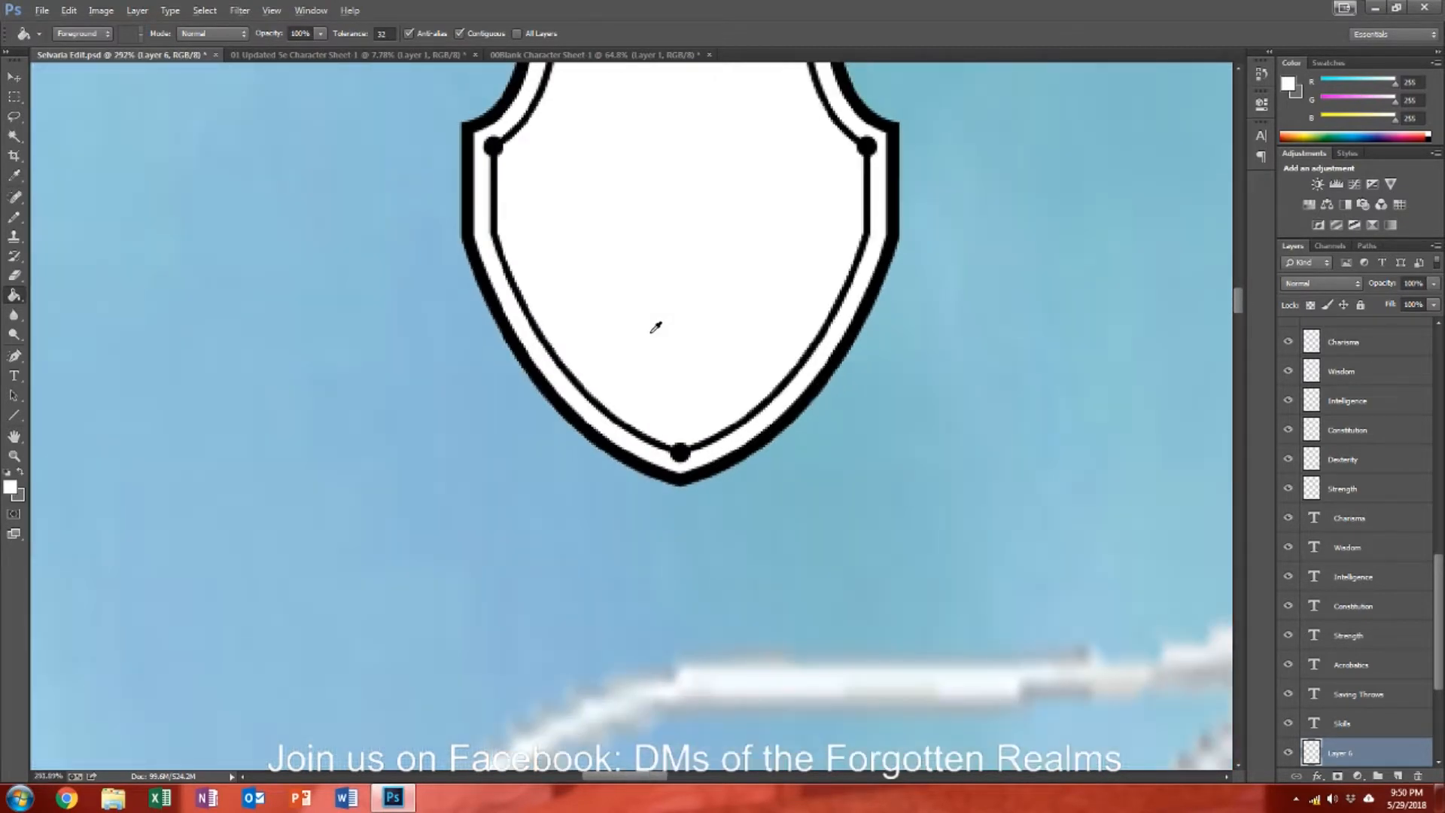
scroll(713, 354, "up", 2)
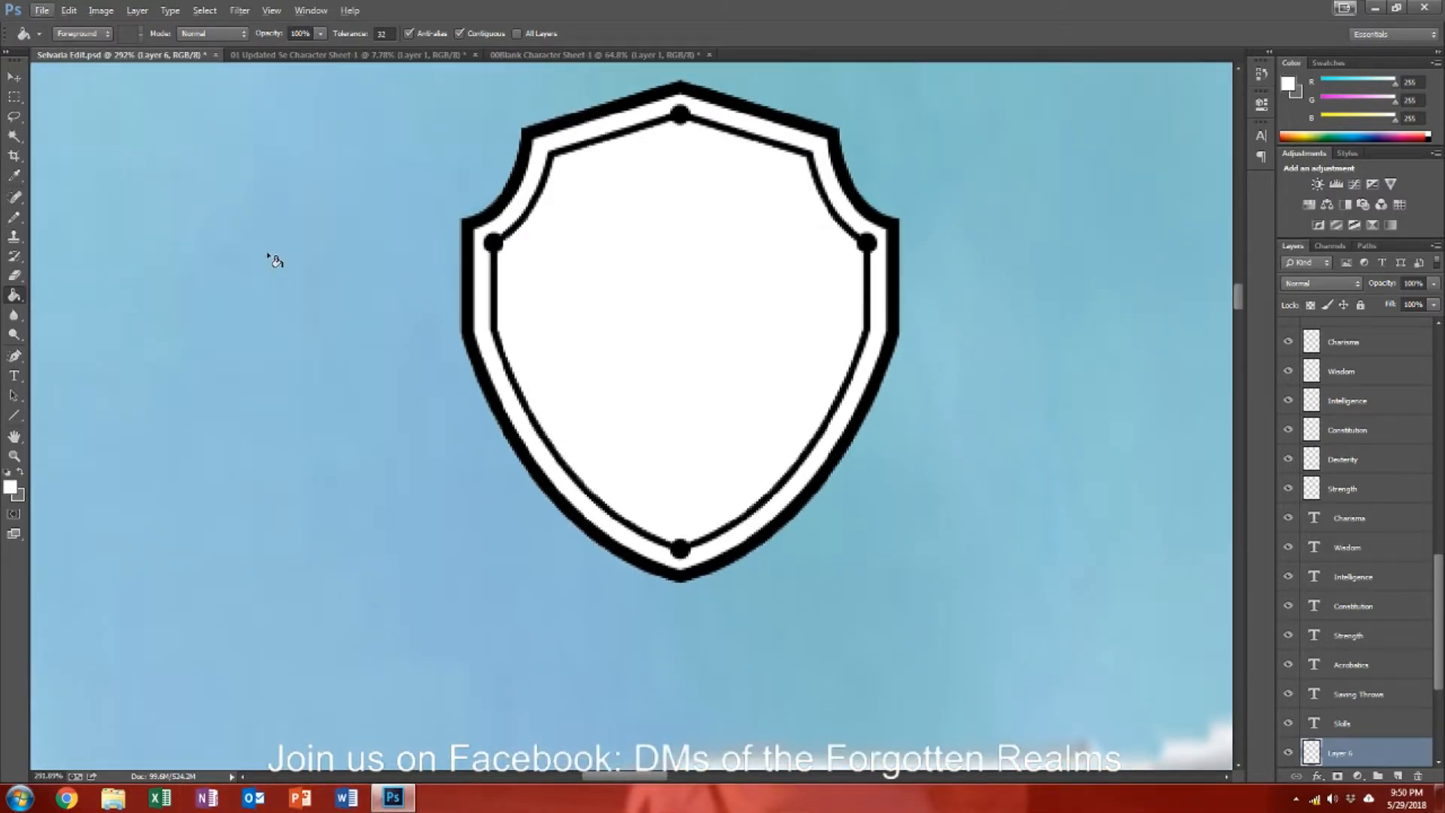
left_click(21, 472)
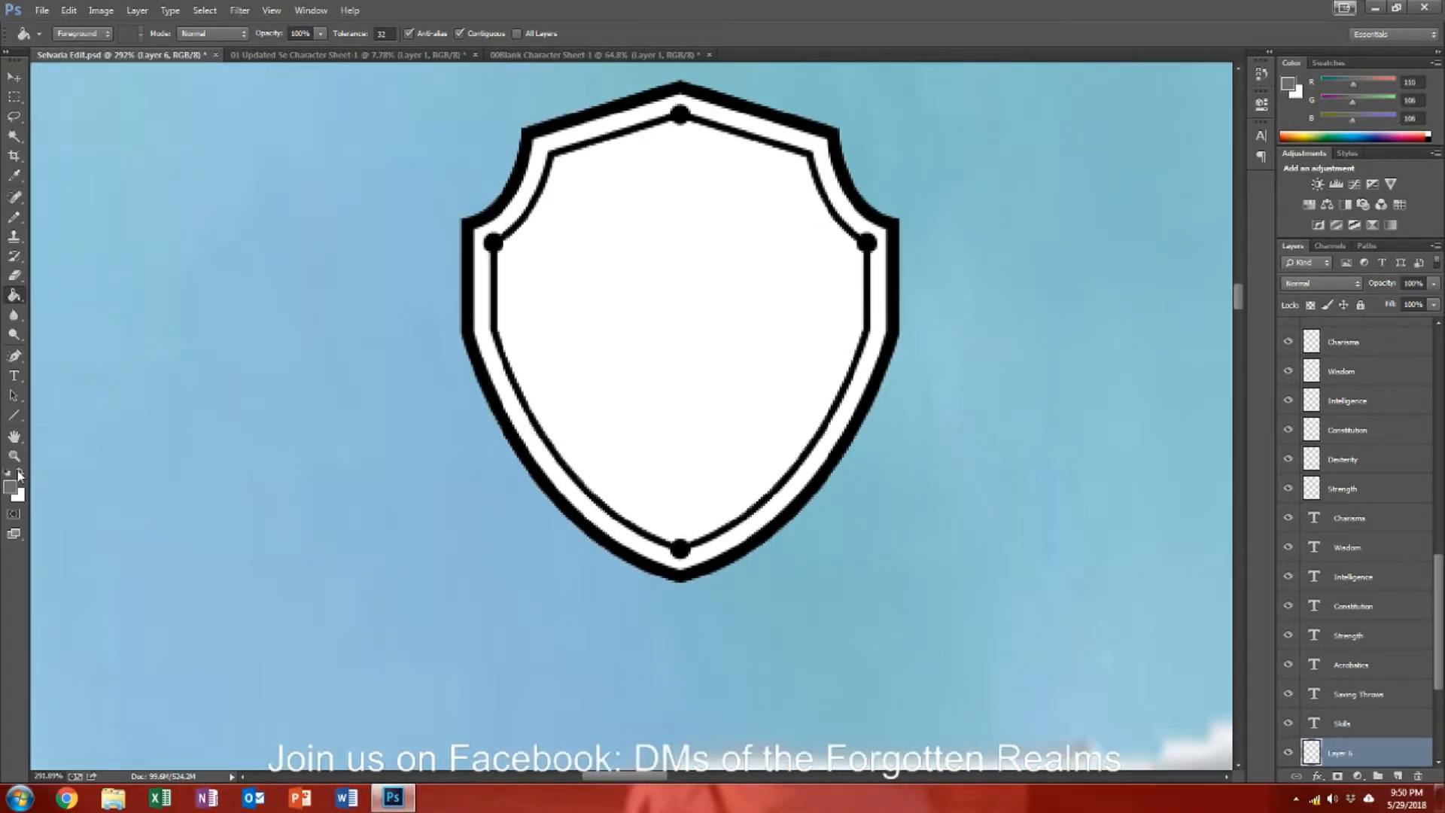
left_click(573, 300)
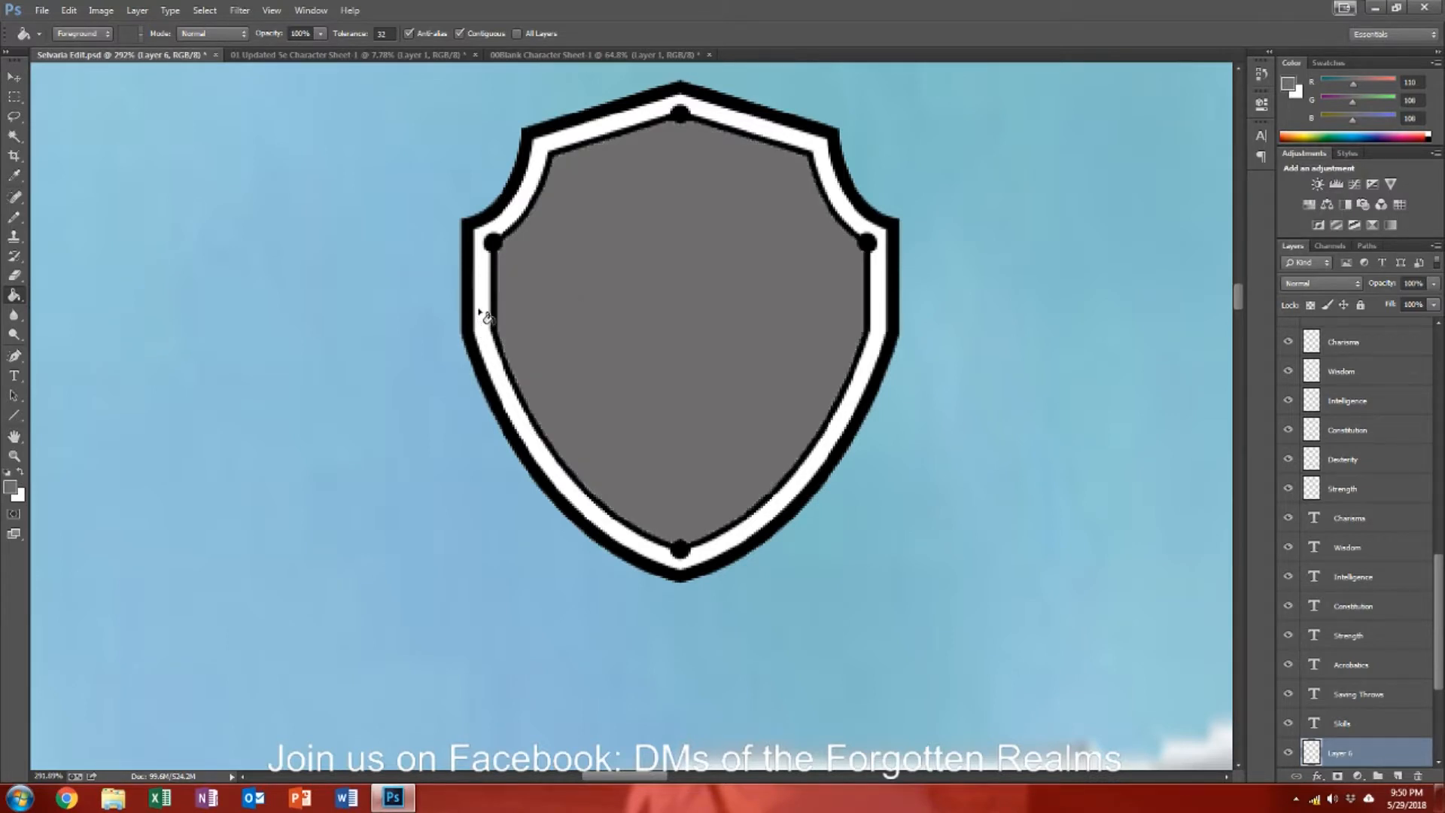
left_click(521, 426)
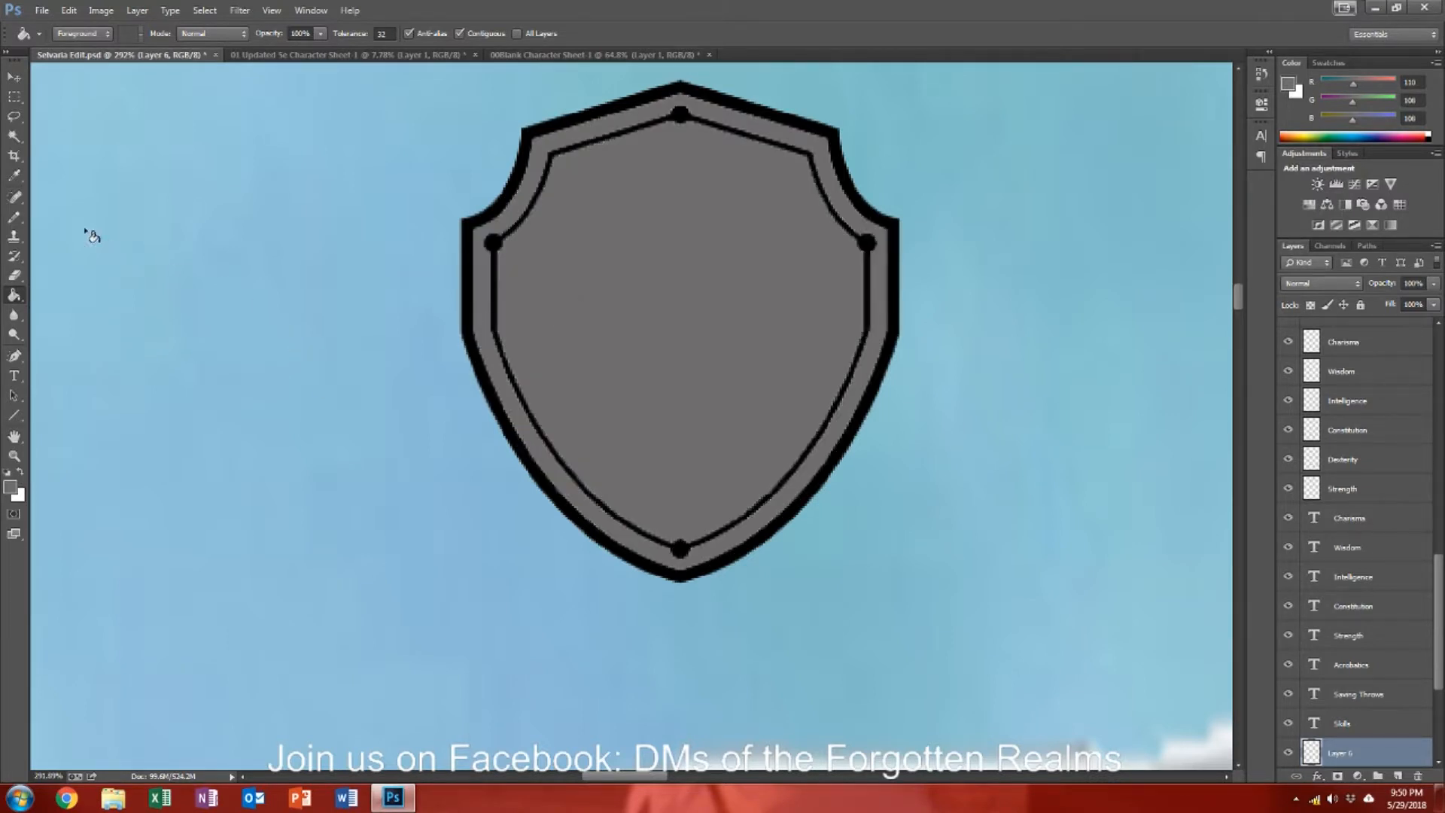
Step: Set the foreground colour to light grey for new text made with the Type tool
left_click(16, 382)
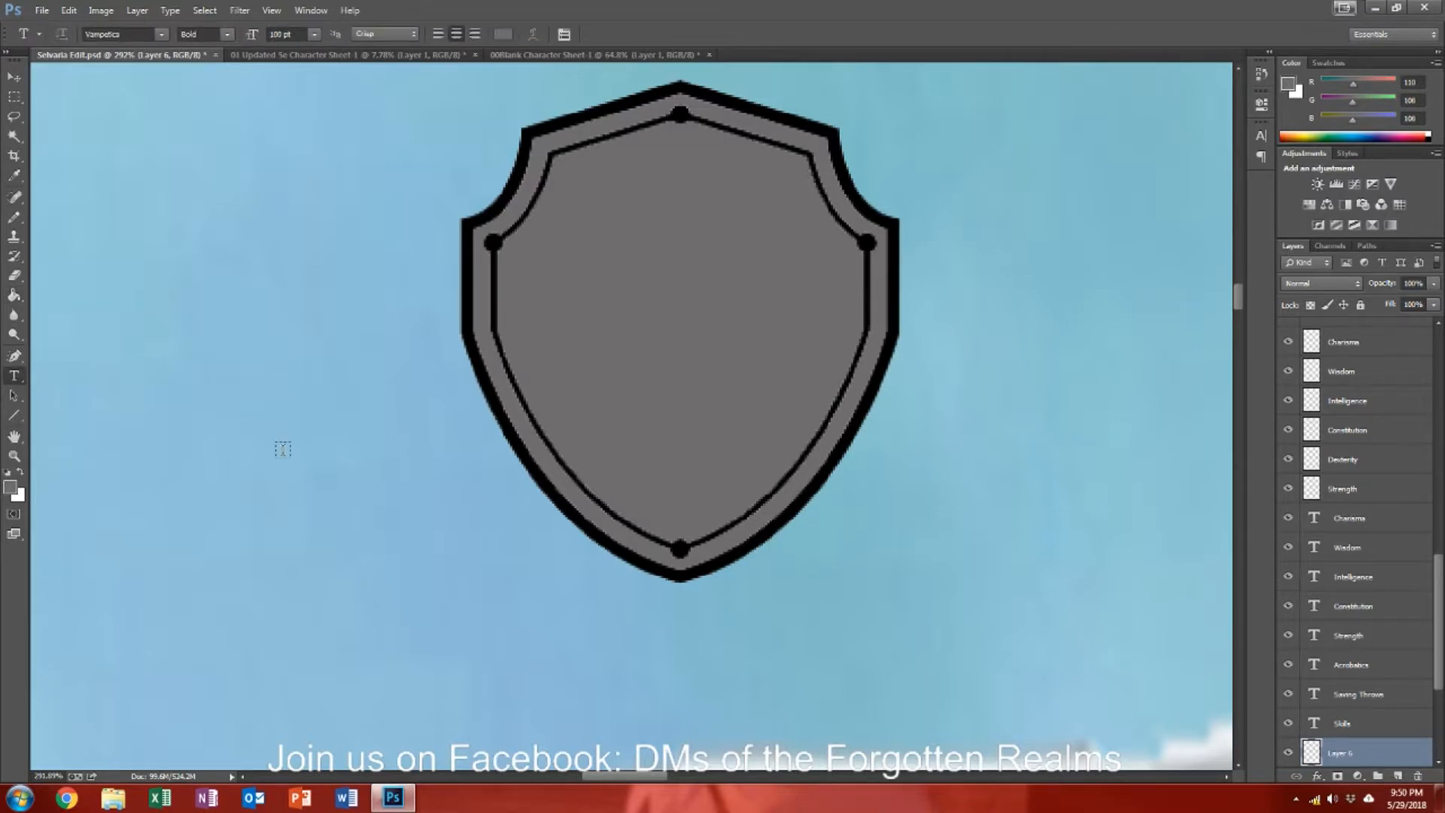
left_click(22, 472)
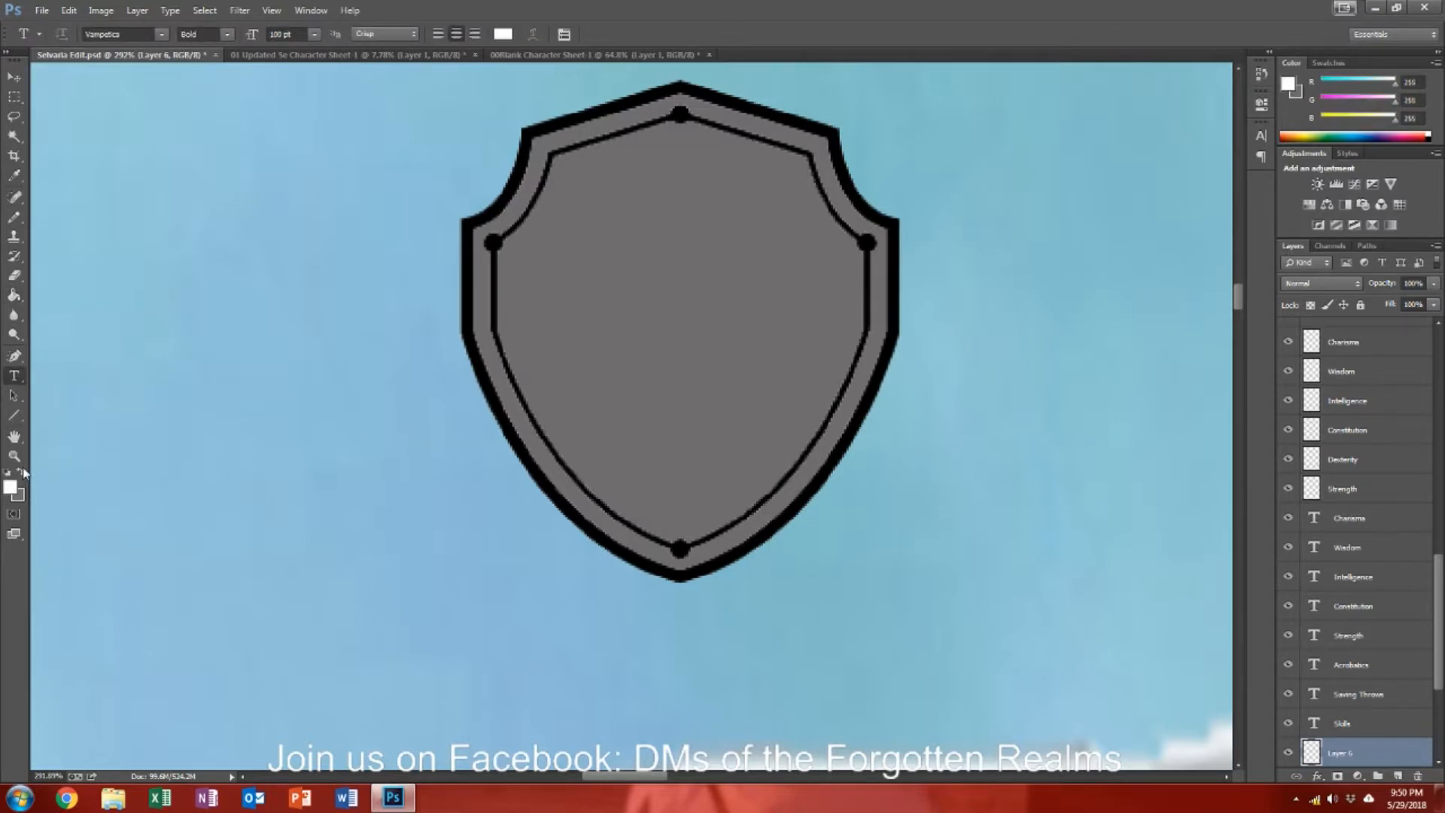
left_click(10, 487)
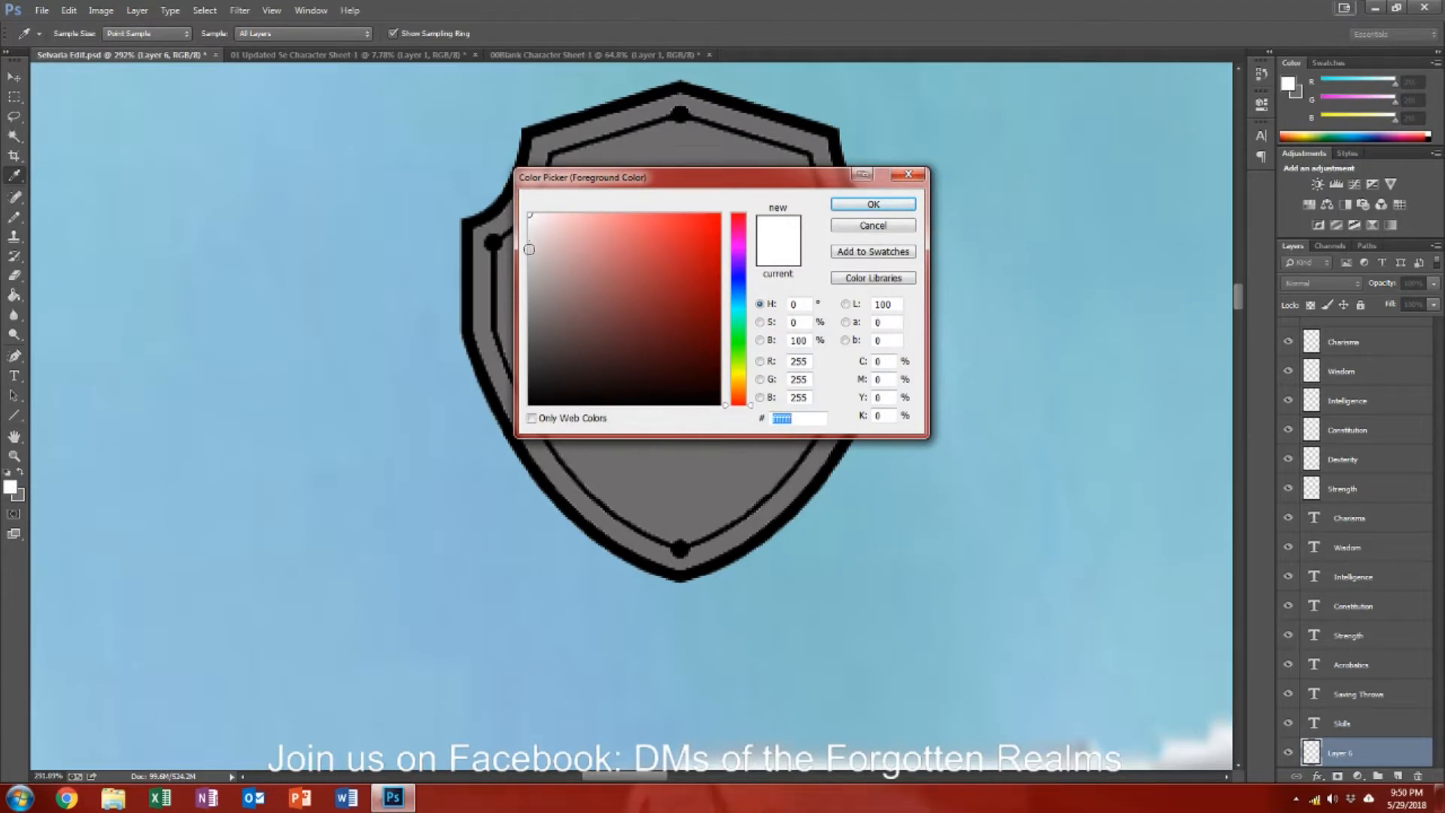
left_click(531, 256)
left_click(873, 206)
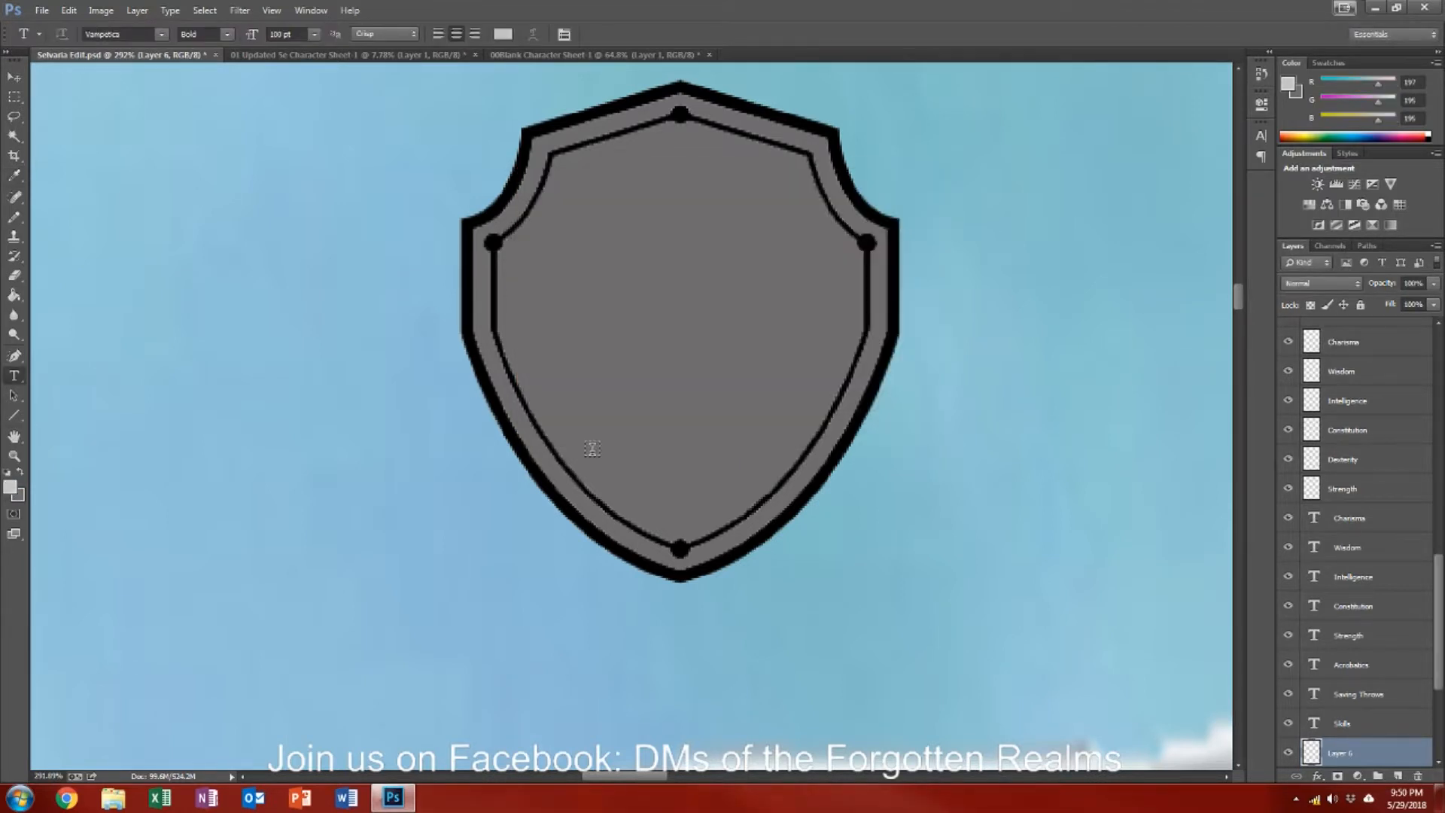
Step: Add the text "Armor Class" over the lower part of the shield, split onto two lines
left_click(573, 450)
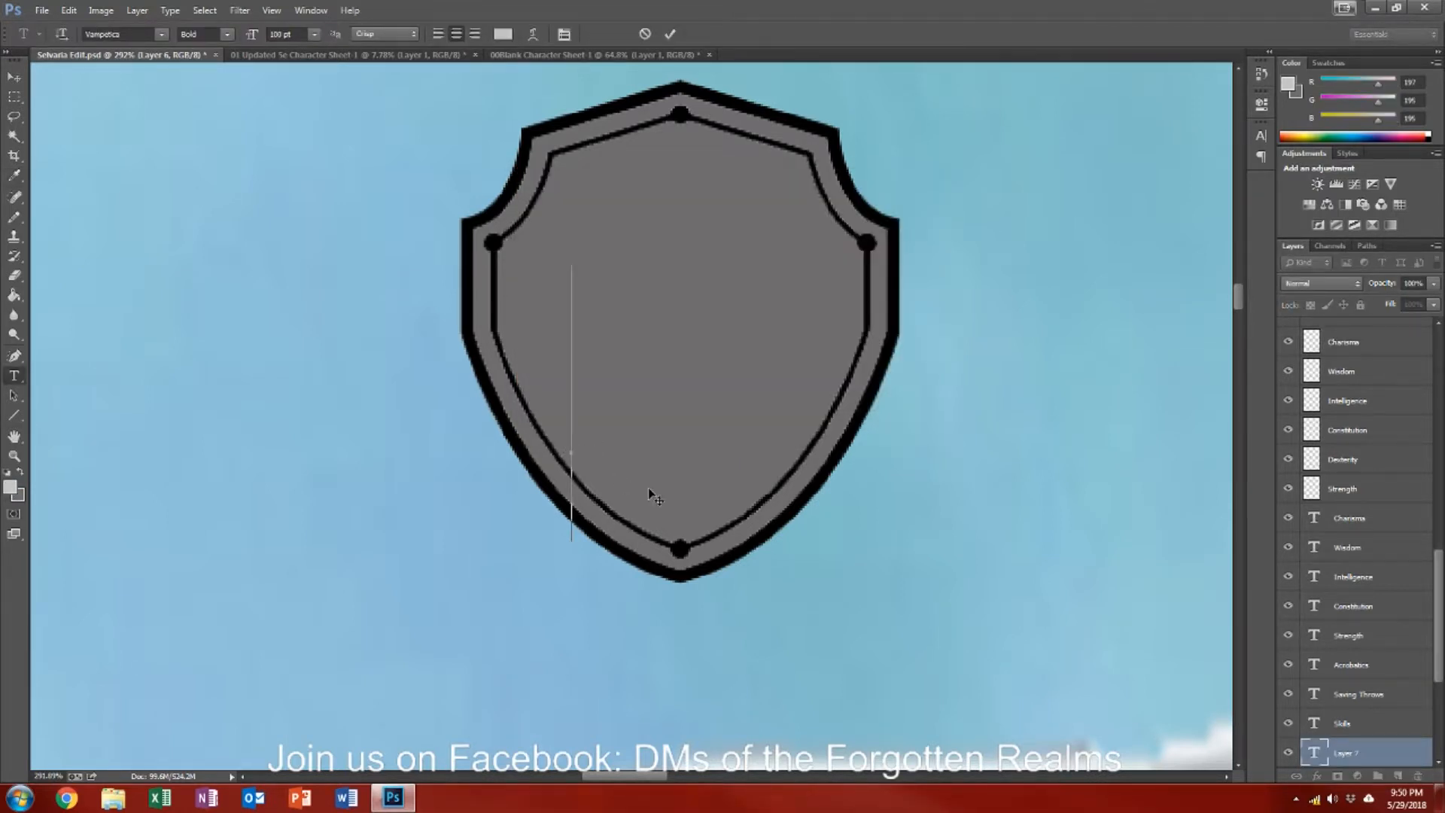
type("Armor C")
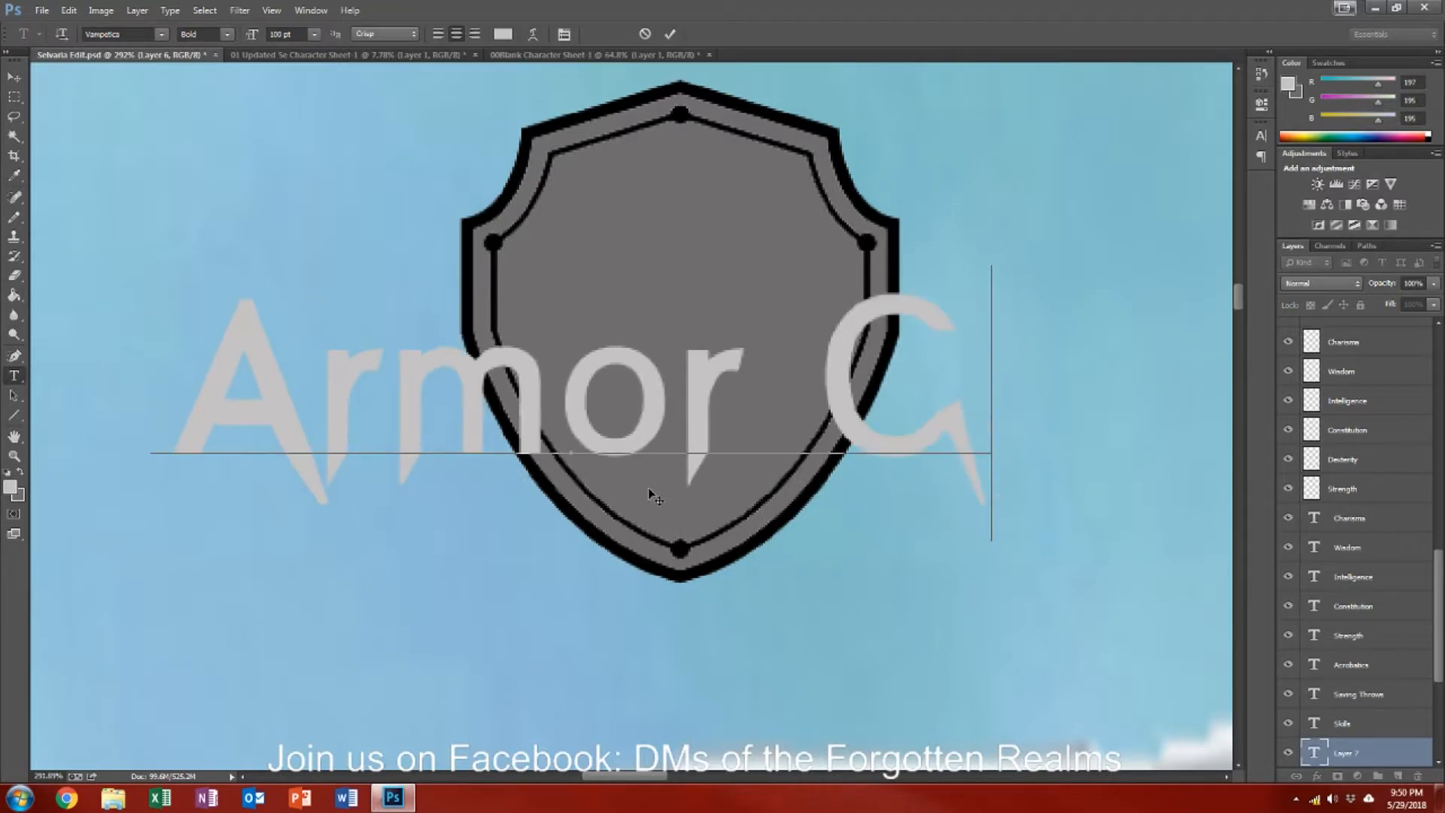
type("lass")
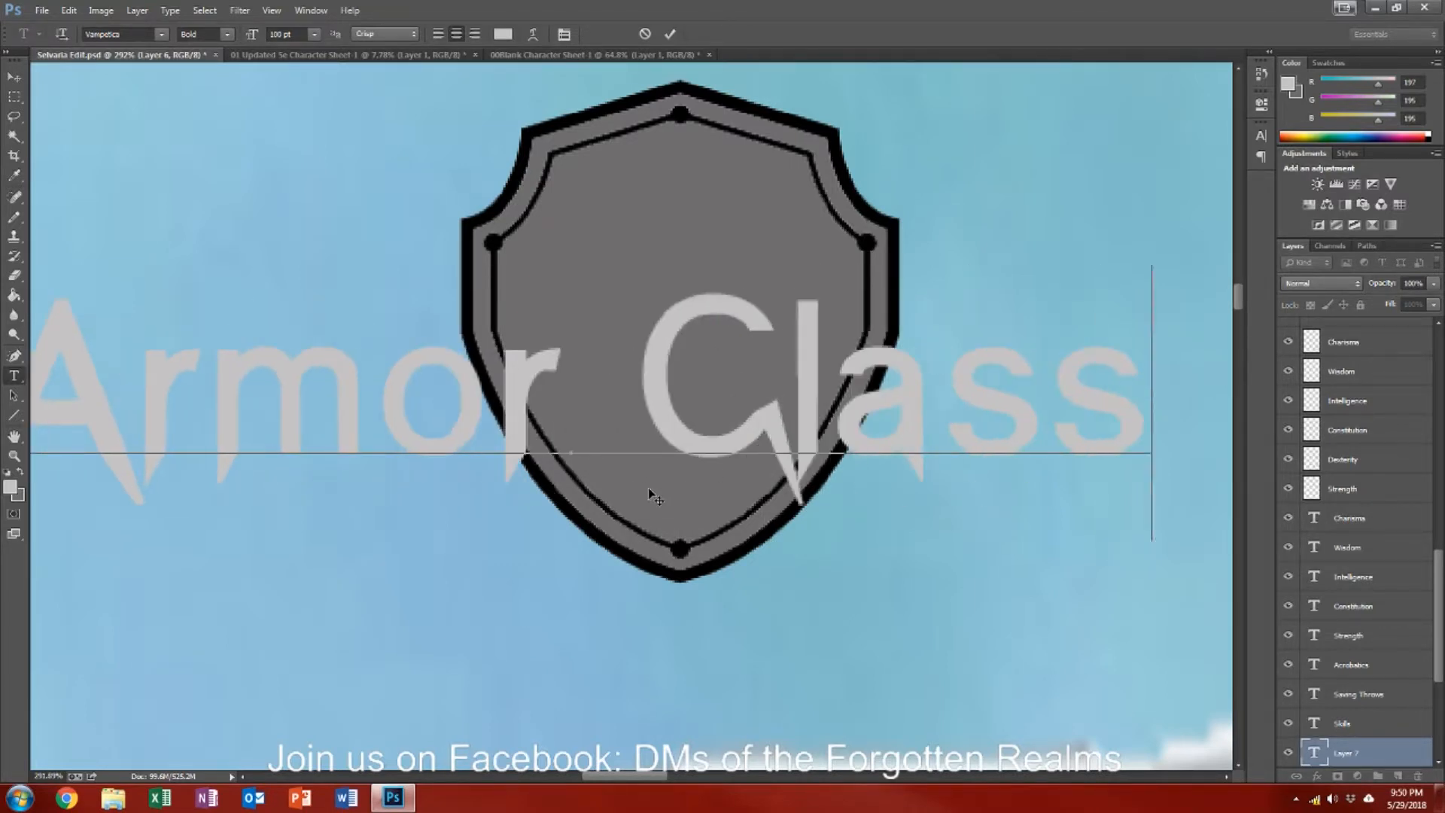
key("Left")
key("Left")
key("Left")
key("Left")
key("Left")
key("Return")
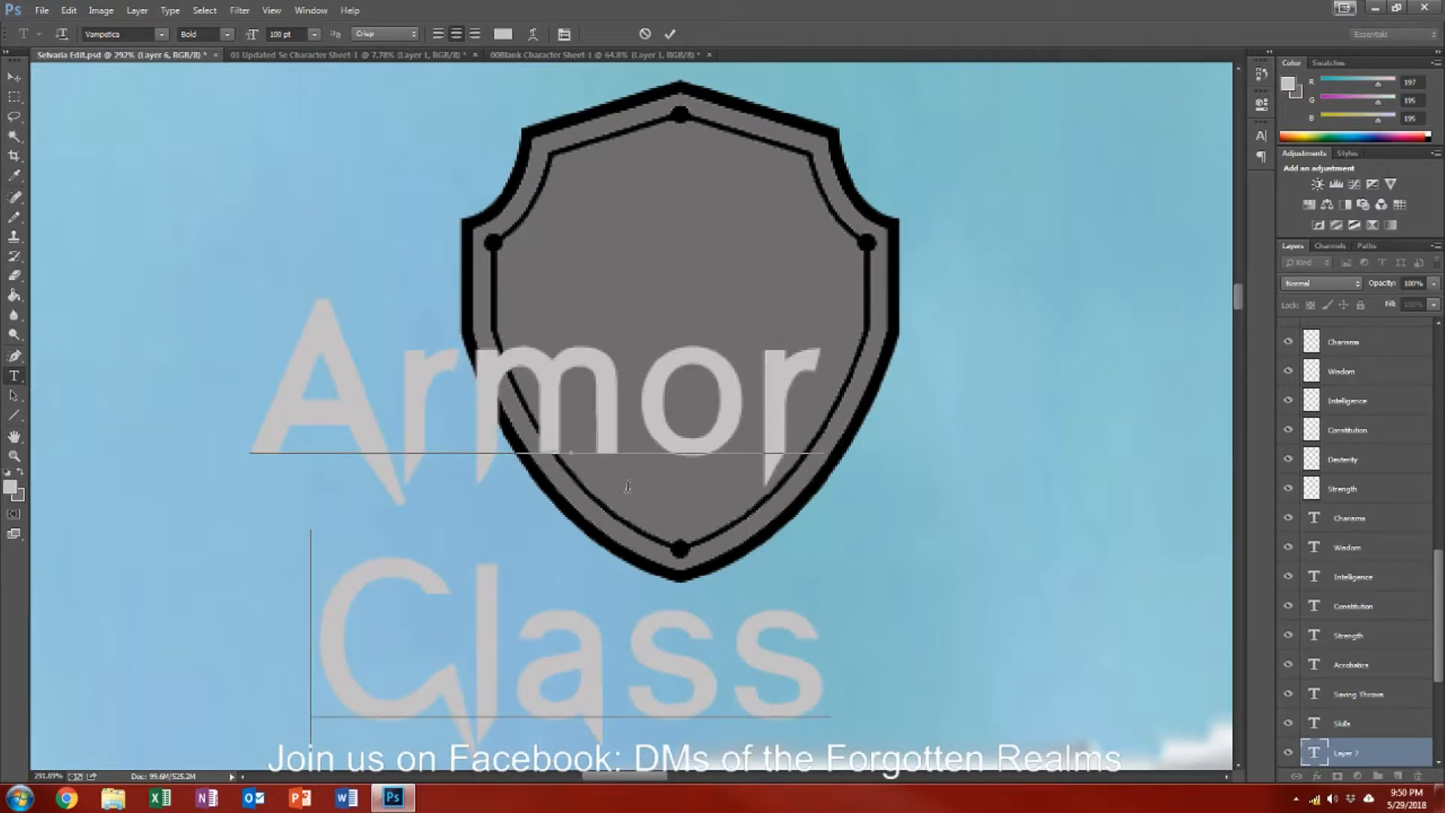
Step: Commit the Armor Class text and scale it to about 41% width and 26% height, fitting it inside the shield's lower half
key("ctrl+a")
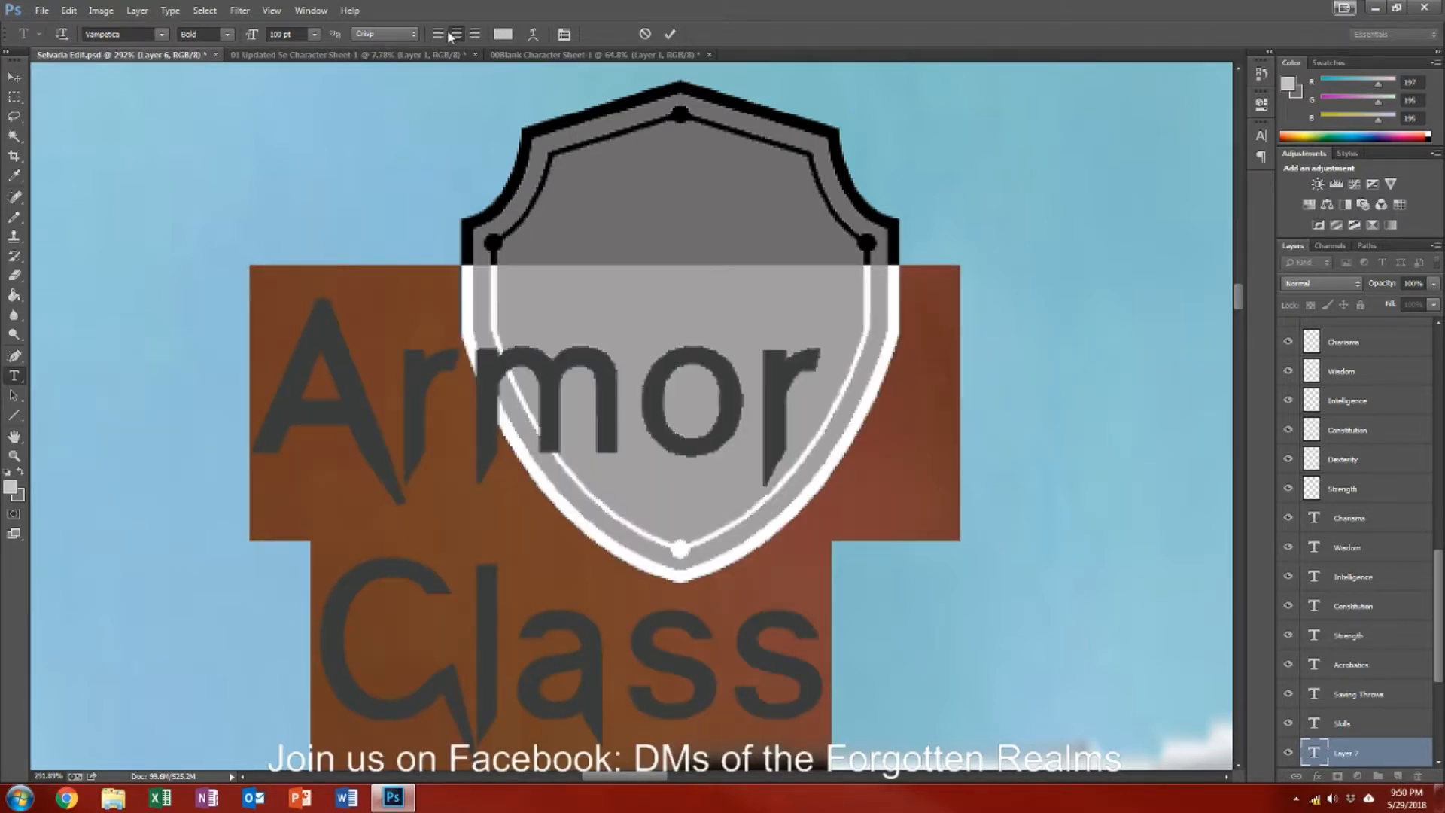
left_click(602, 548)
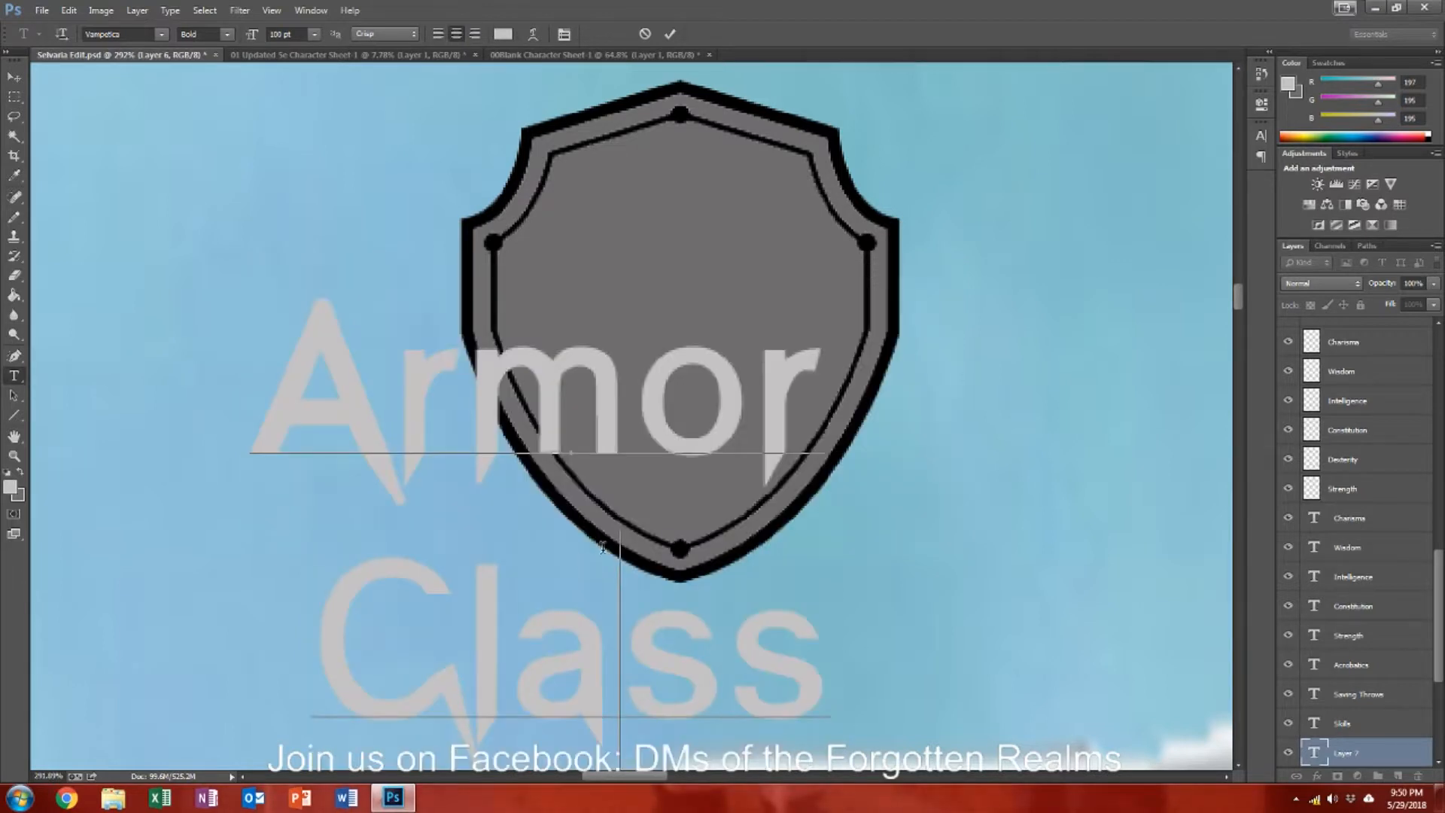
key("ctrl+Return")
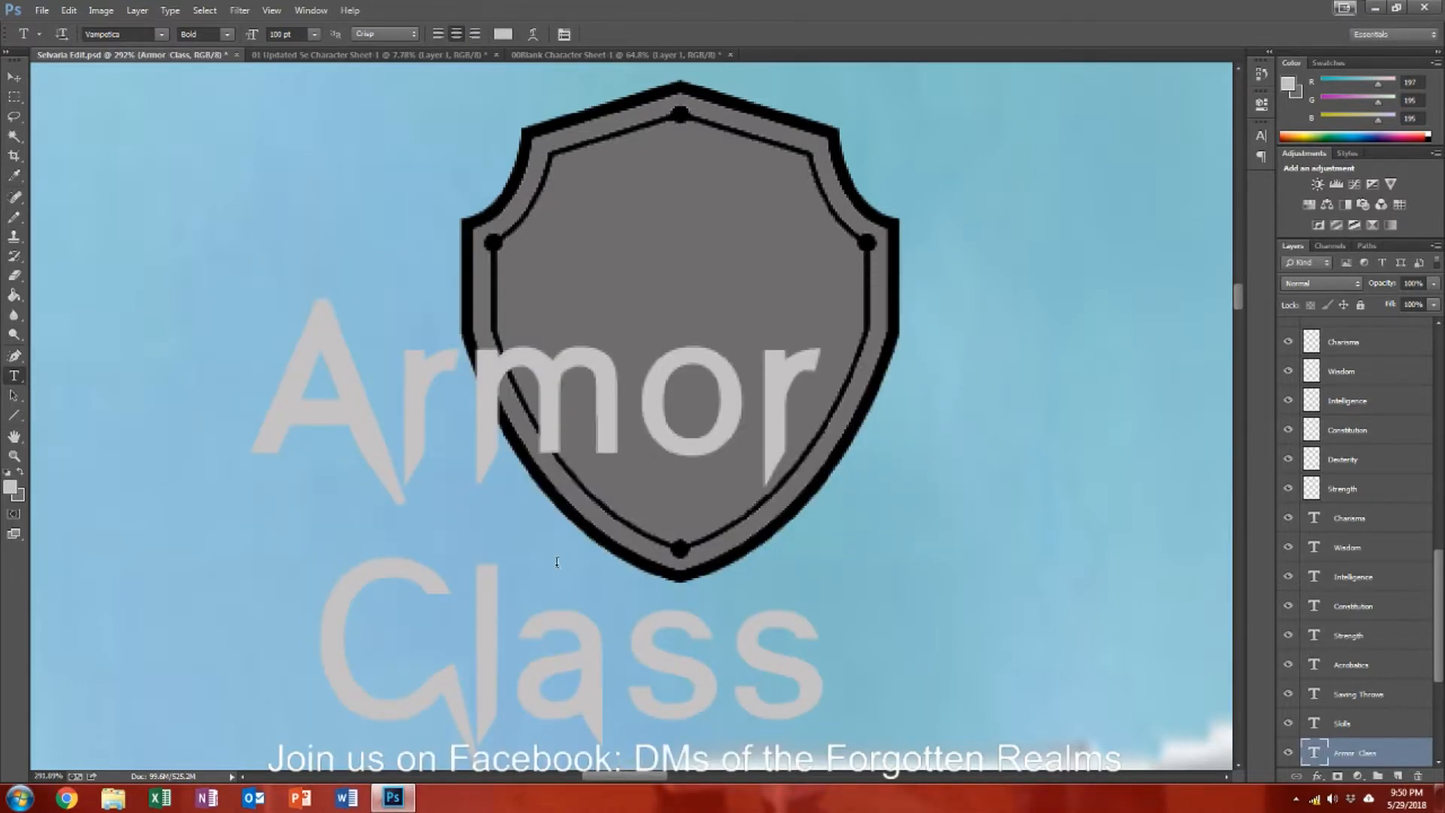
left_click(13, 77)
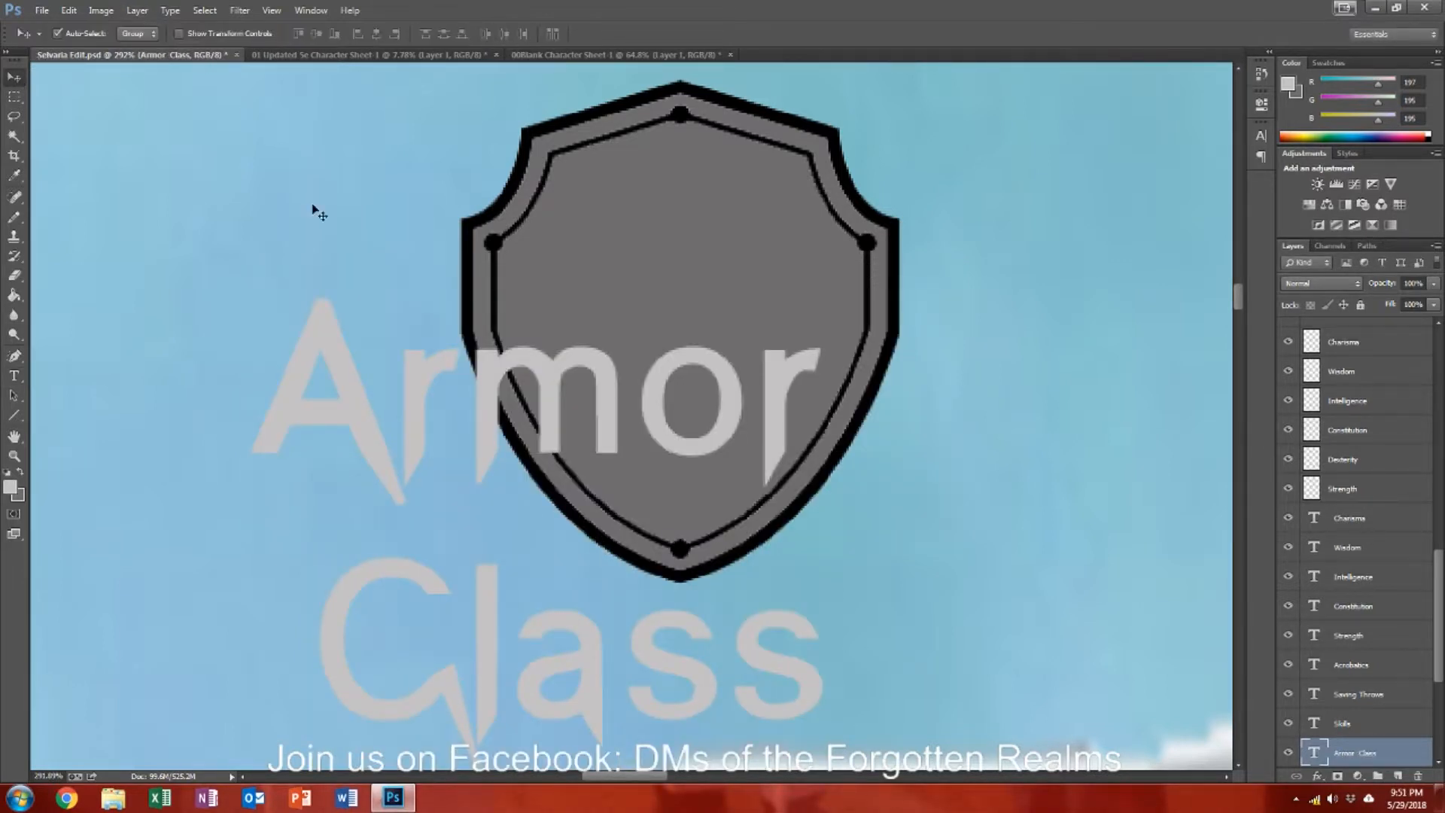
key("ctrl+t")
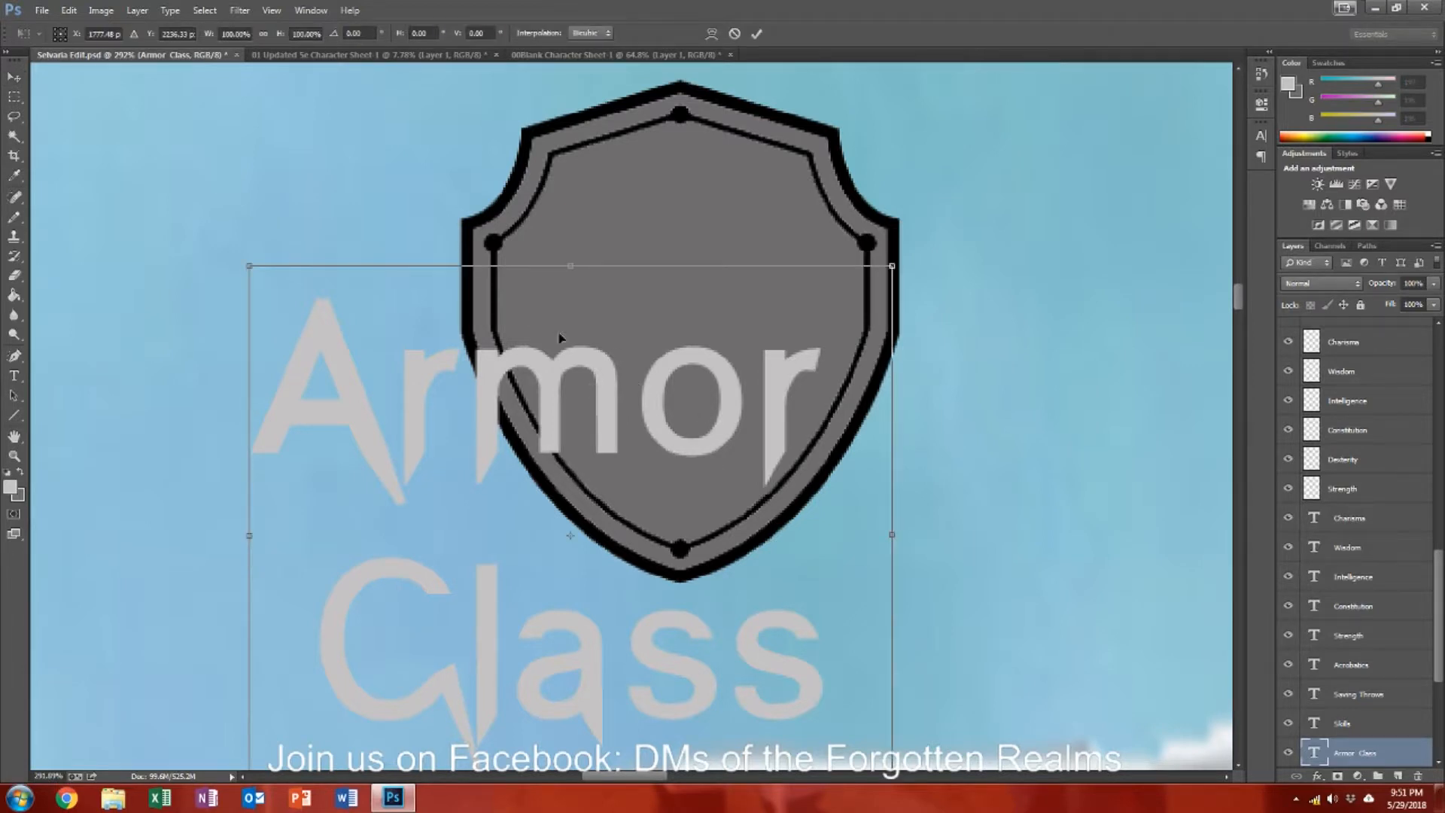
left_click_drag(251, 263, 580, 590)
left_click_drag(765, 693, 718, 407)
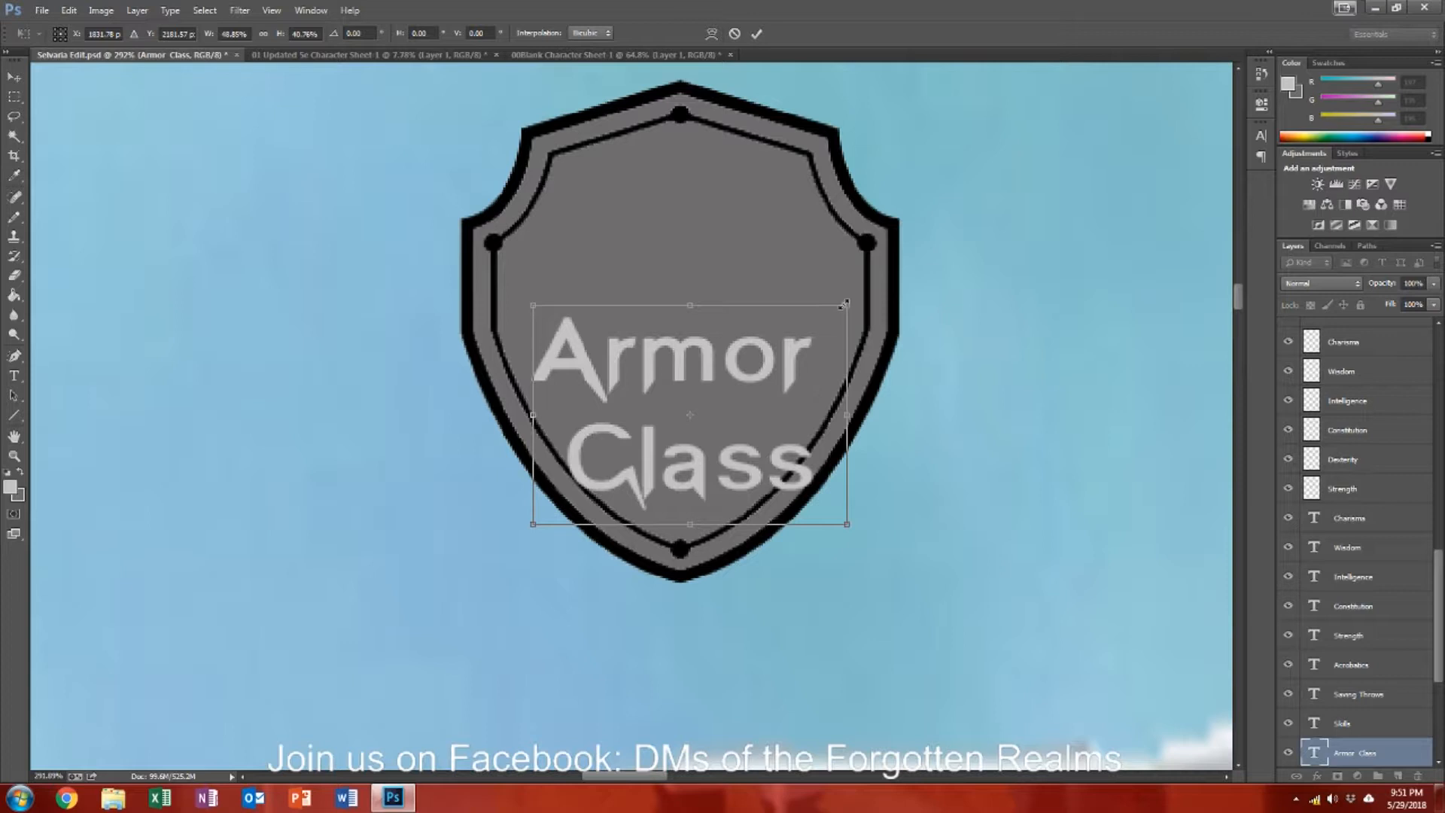
left_click_drag(688, 302, 694, 384)
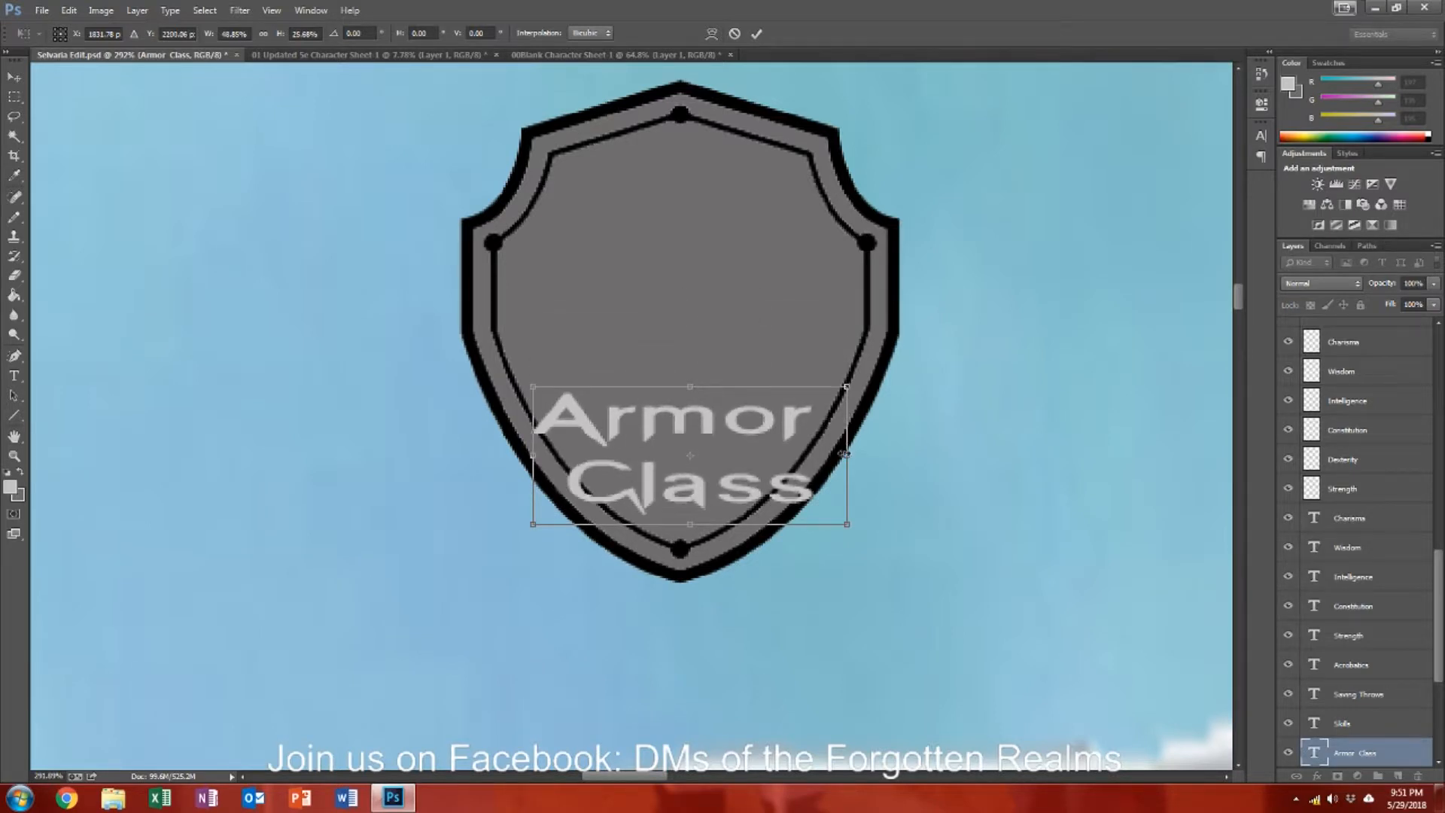
left_click_drag(848, 457, 797, 455)
mouse_move(649, 492)
left_mouse_down()
mouse_move(652, 466)
mouse_move(667, 472)
left_mouse_up()
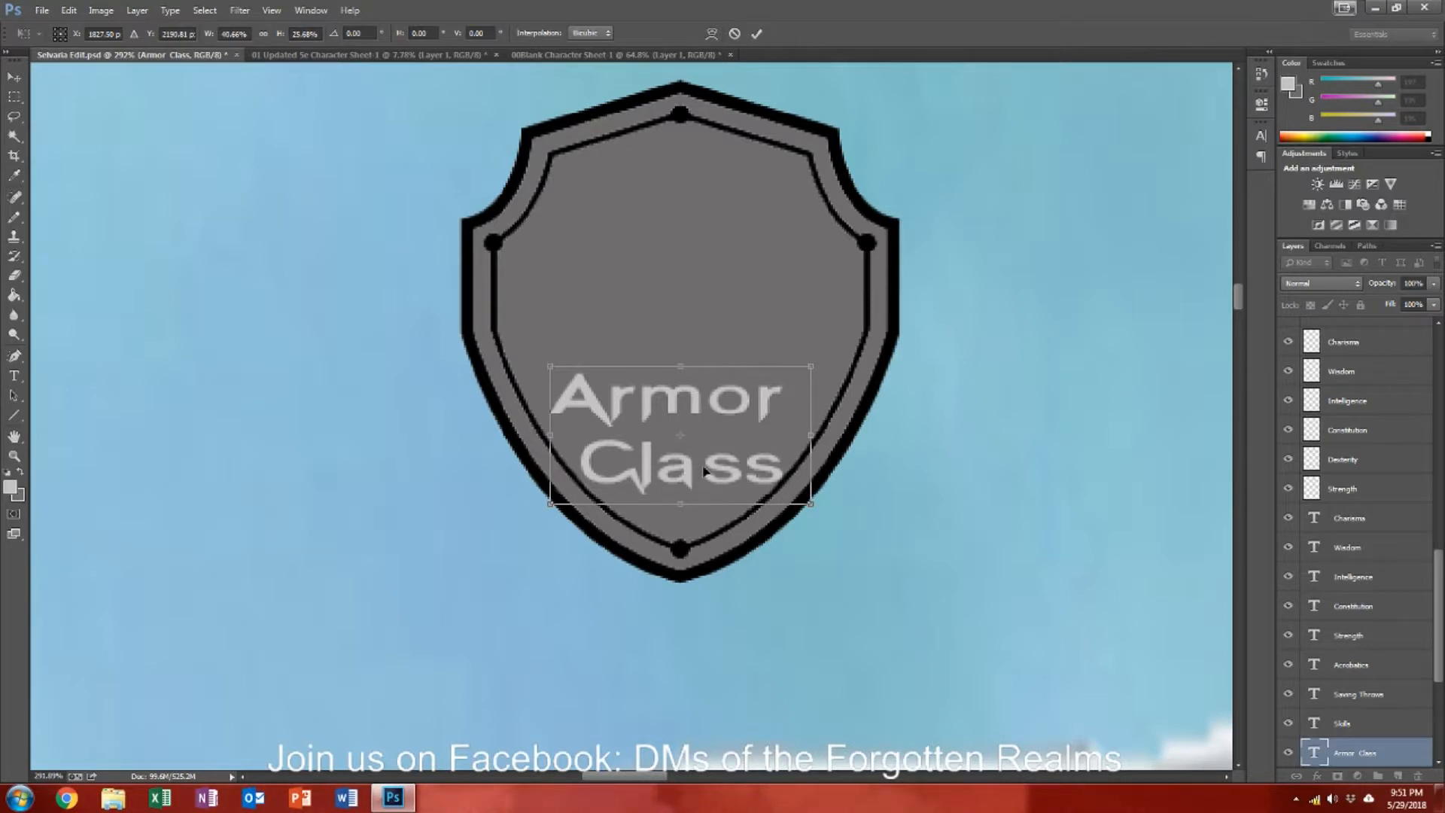
Step: Remove the stray space before the line break in "Armor Class", keeping "Class" on its own line
left_click(13, 376)
left_click(687, 447)
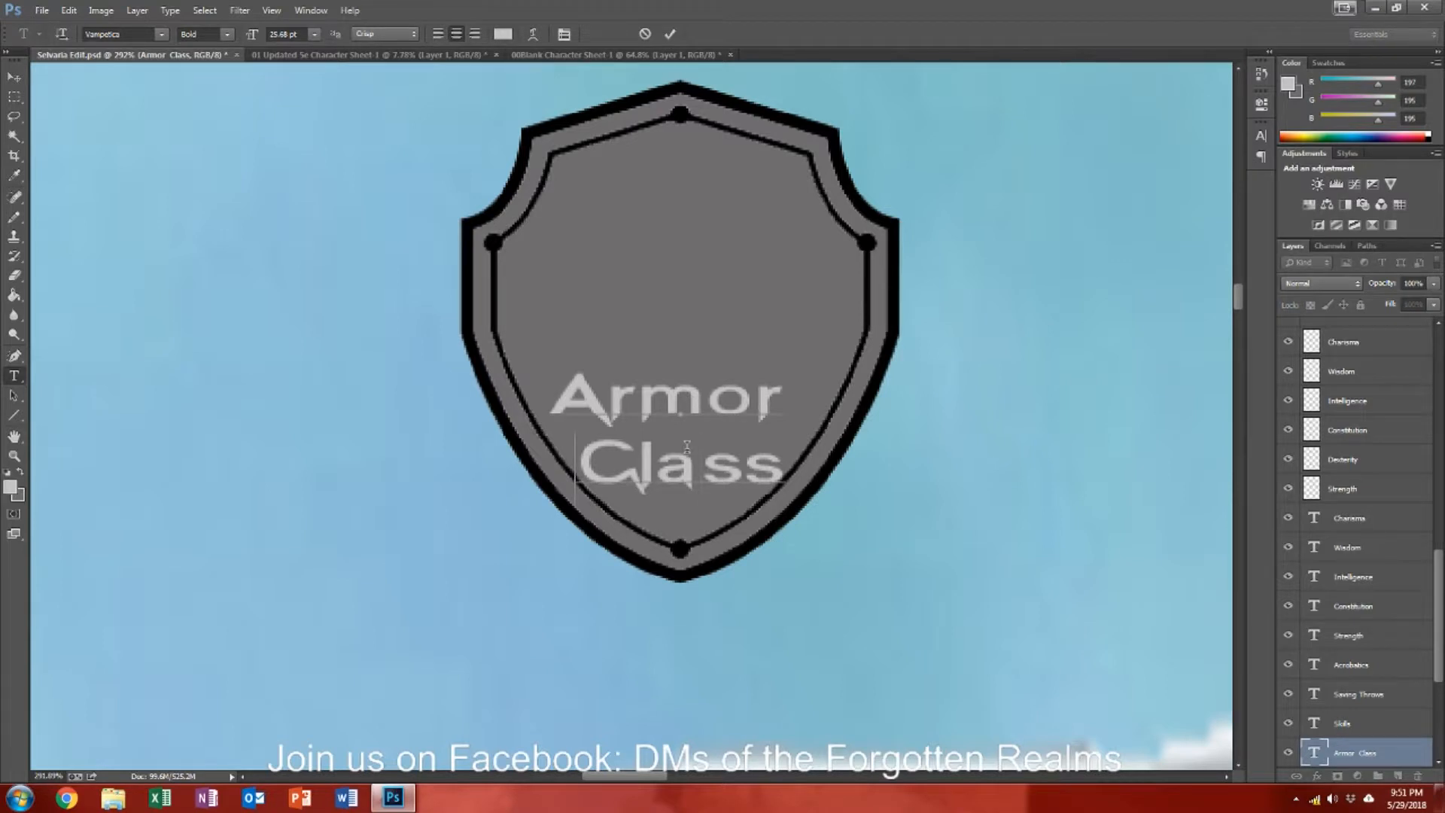
key("BackSpace")
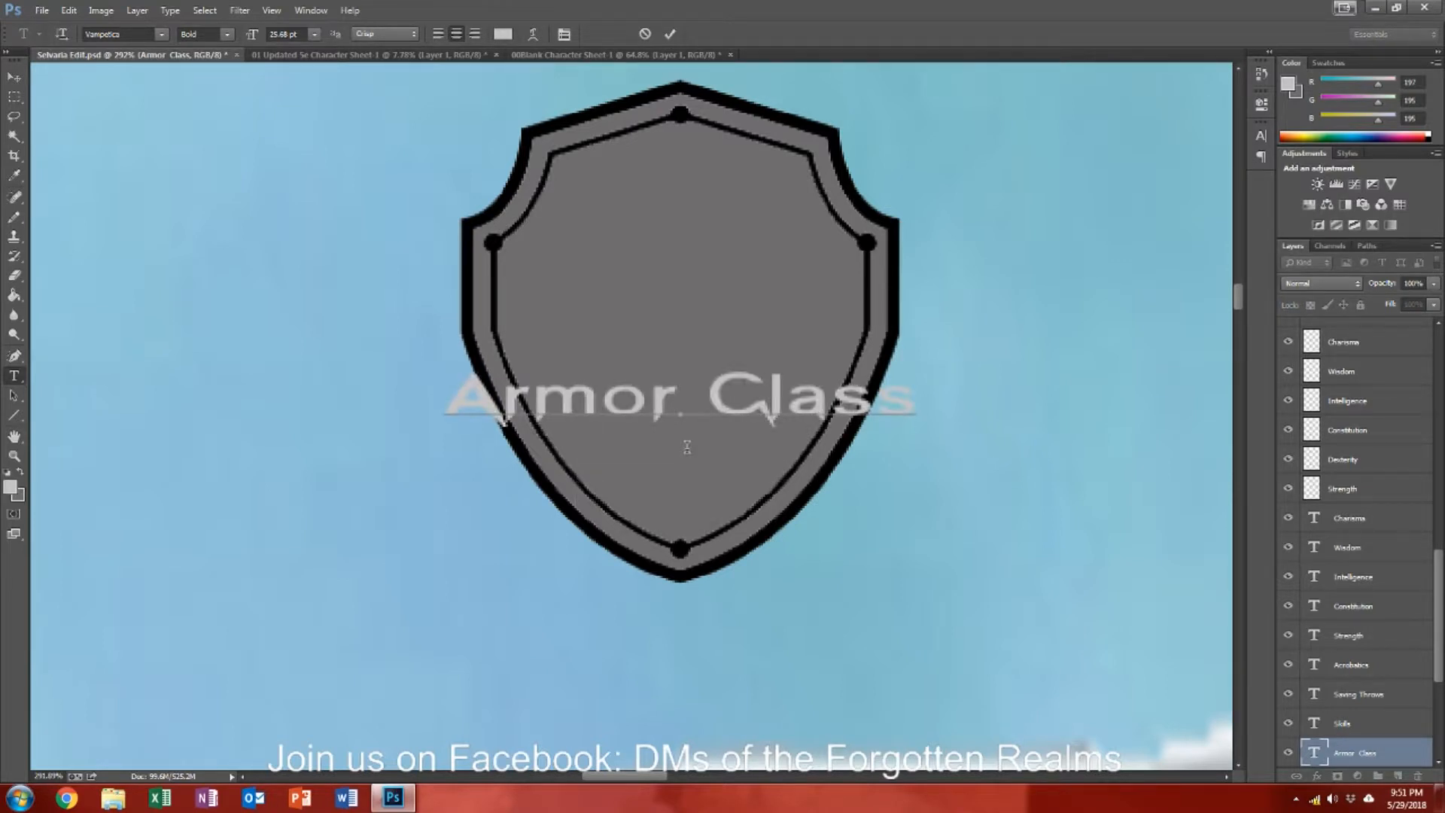
key("BackSpace")
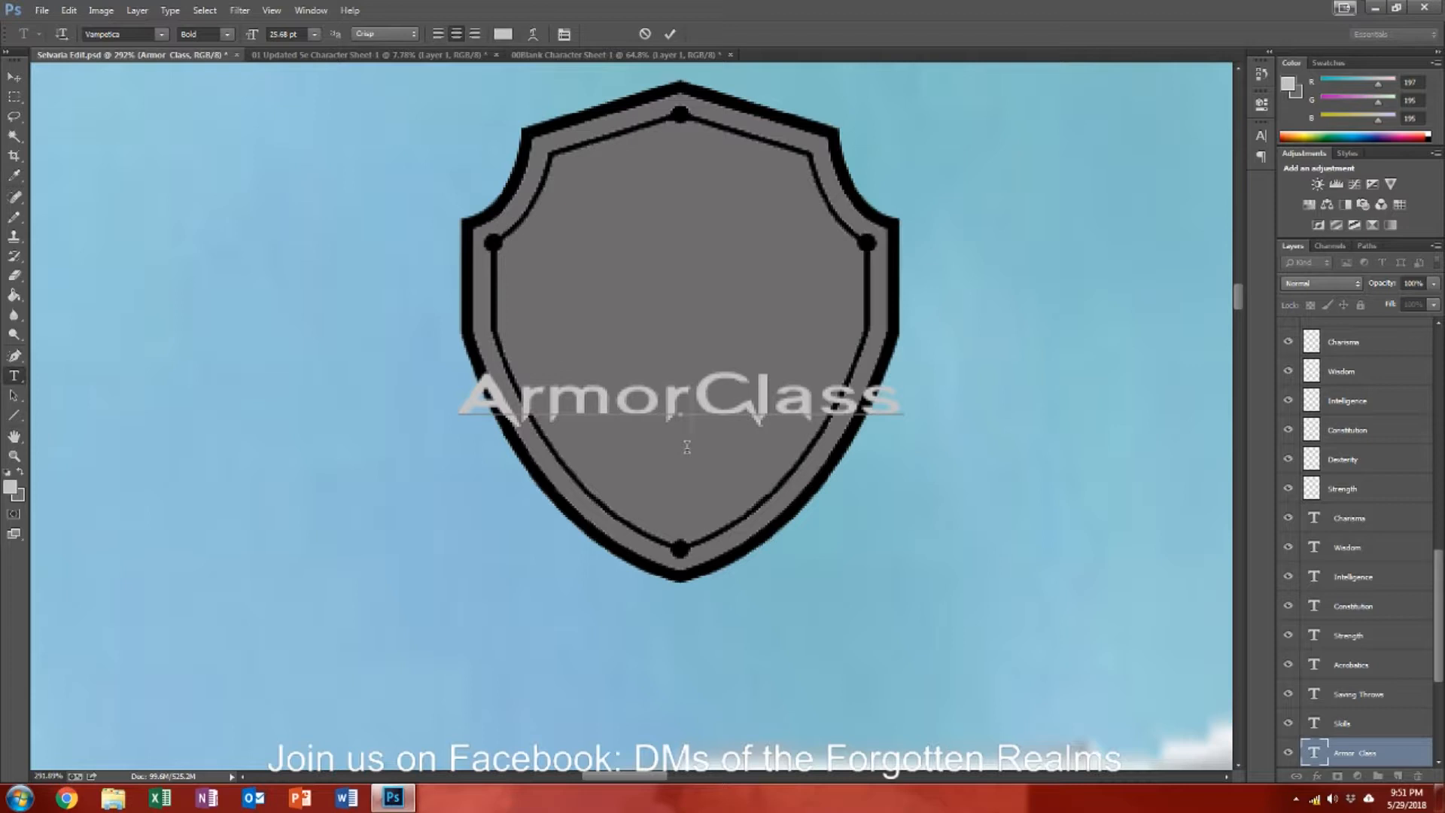
key("Return")
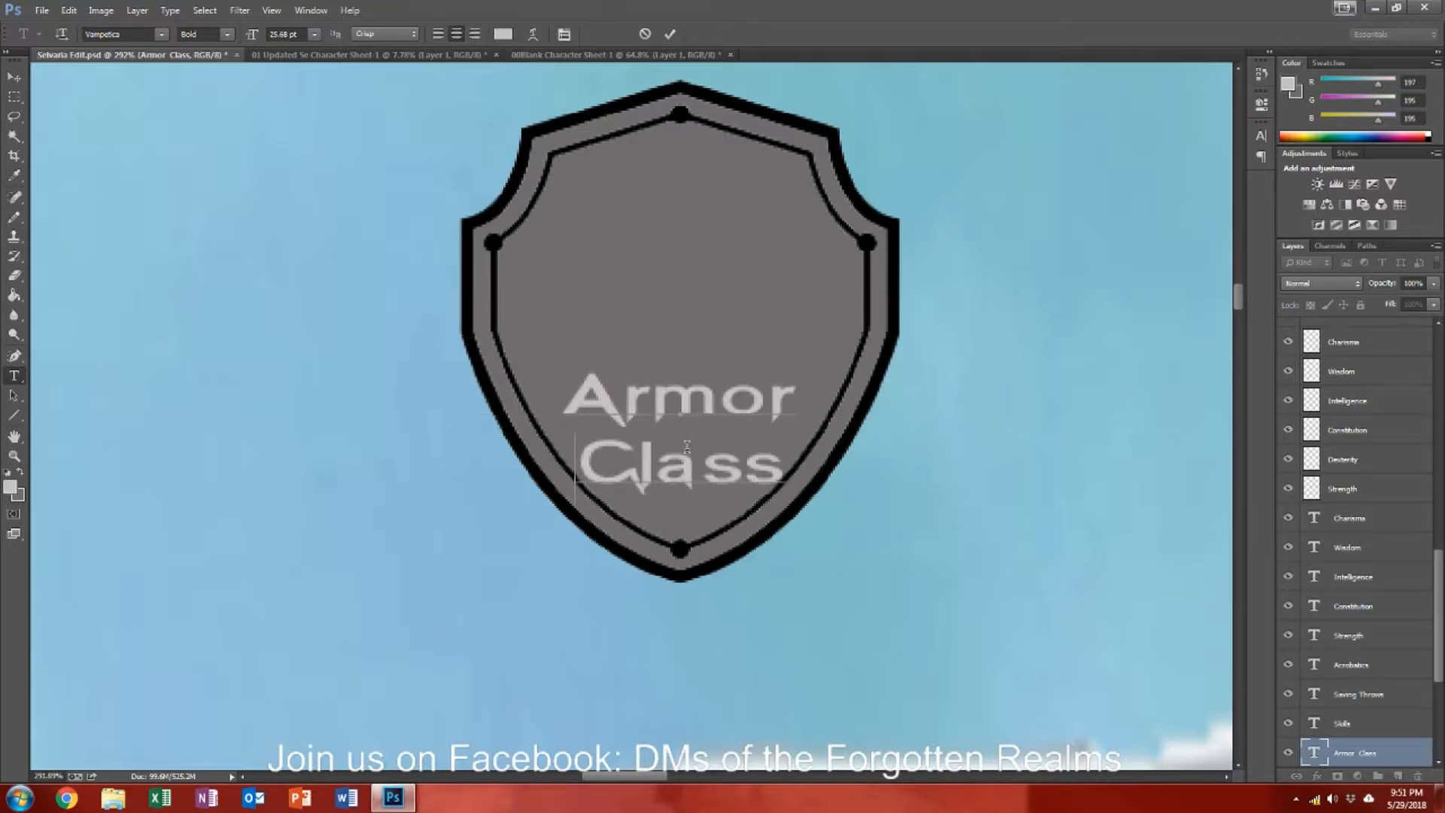
left_click(940, 534)
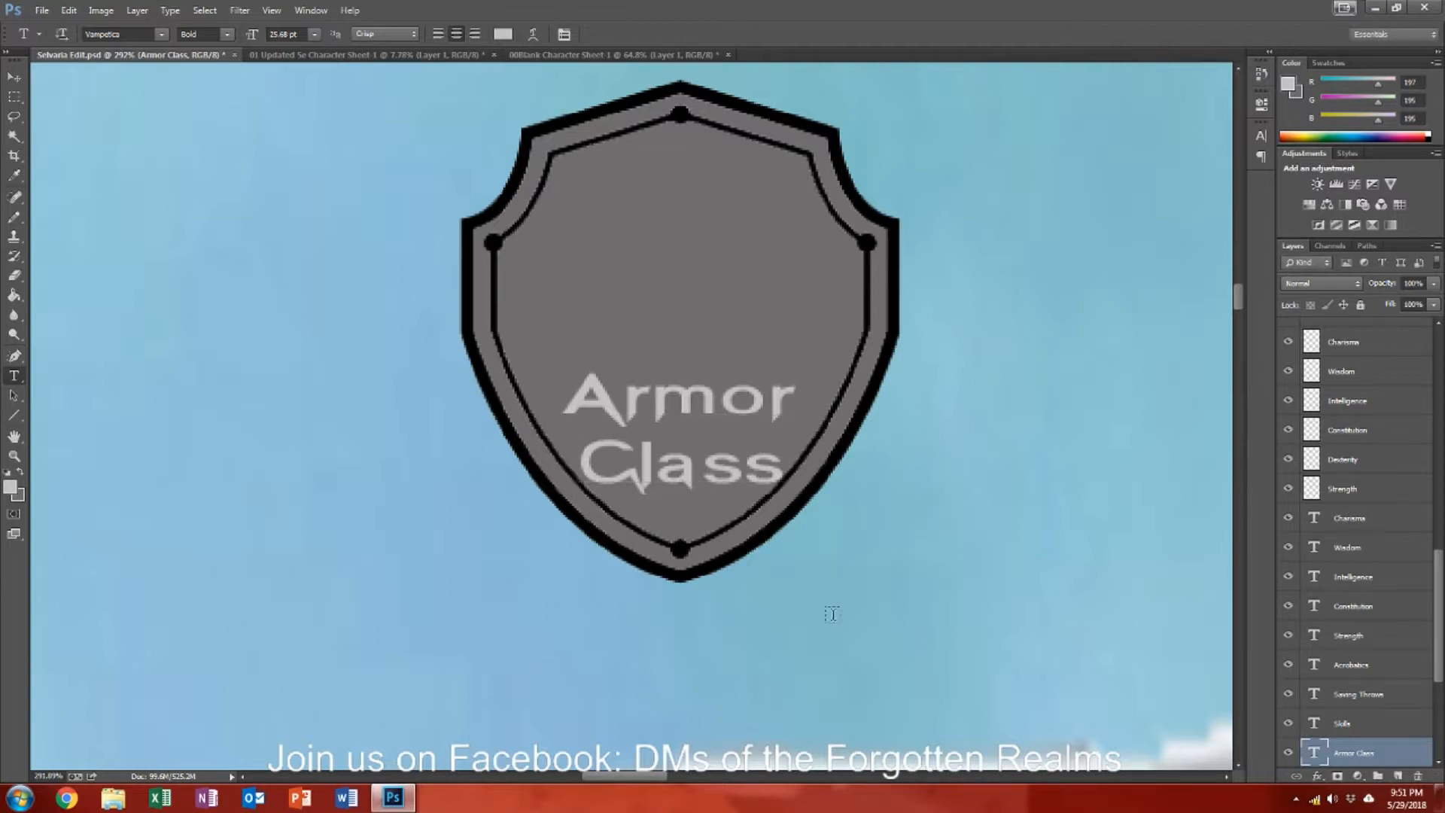
Step: Reposition the Armor Class text slightly lower and centre it horizontally within the shield
left_click(14, 77)
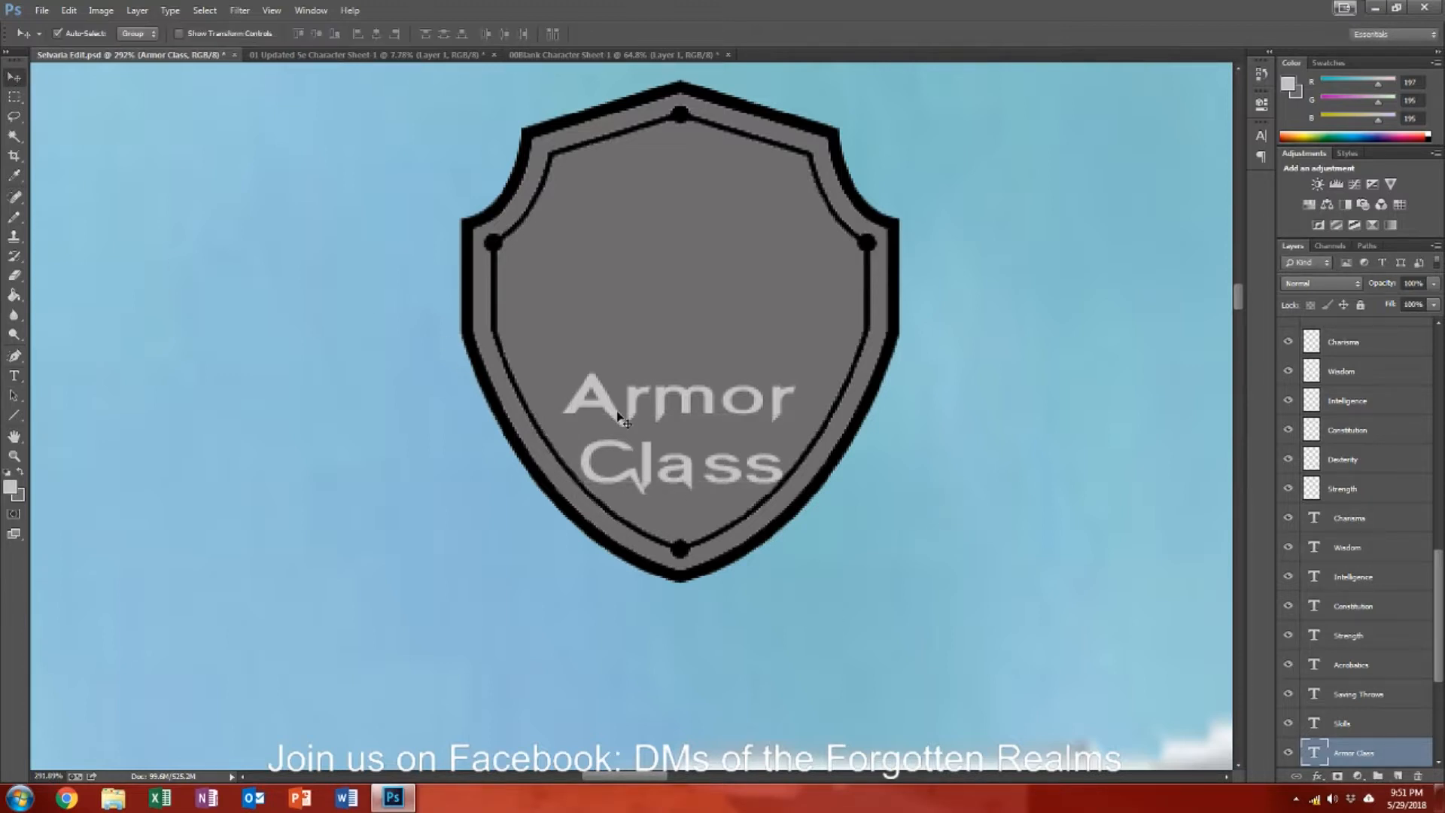
left_click_drag(687, 405, 677, 404)
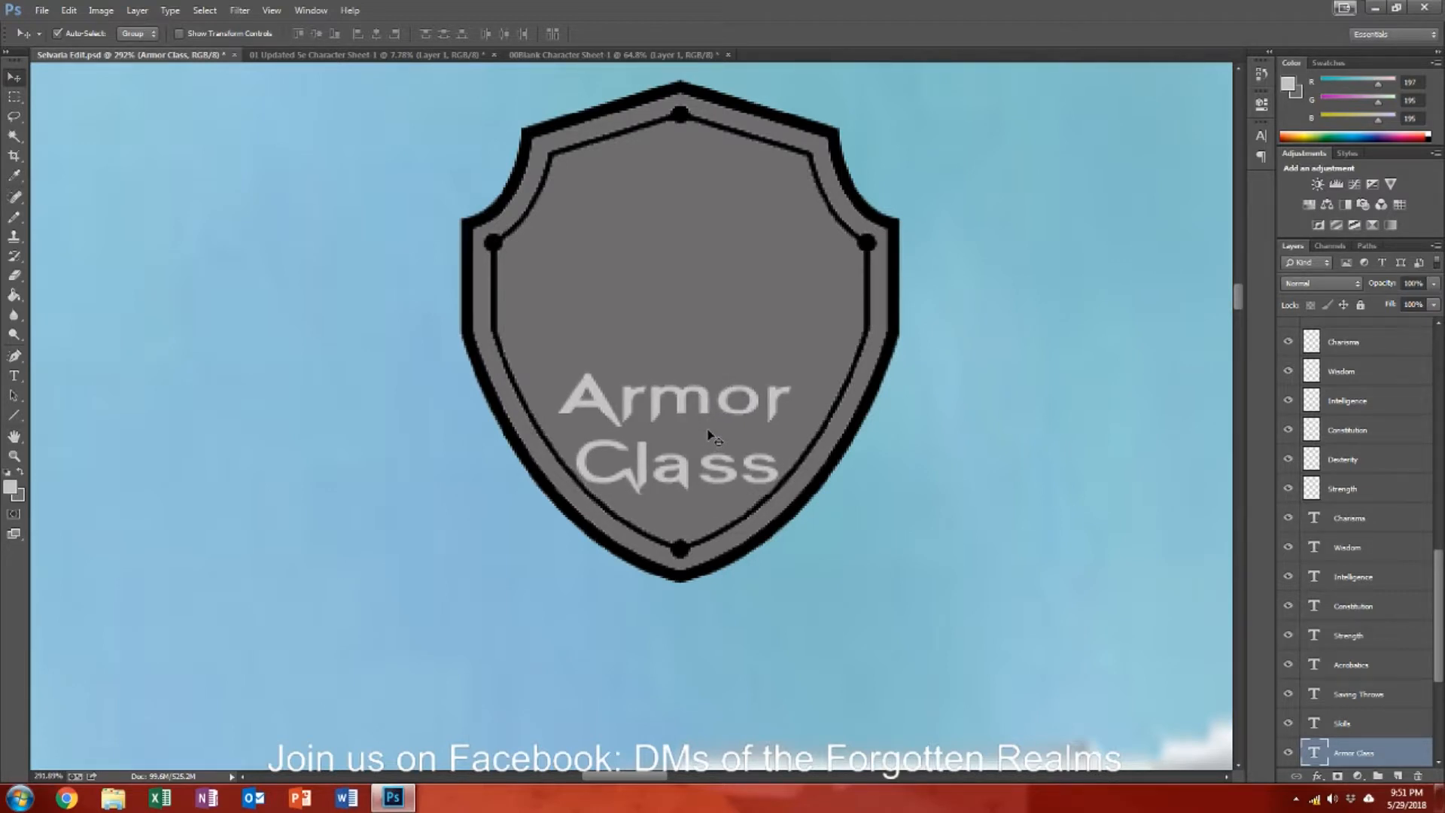
key("Down")
key("Down")
key("Right")
key("Down")
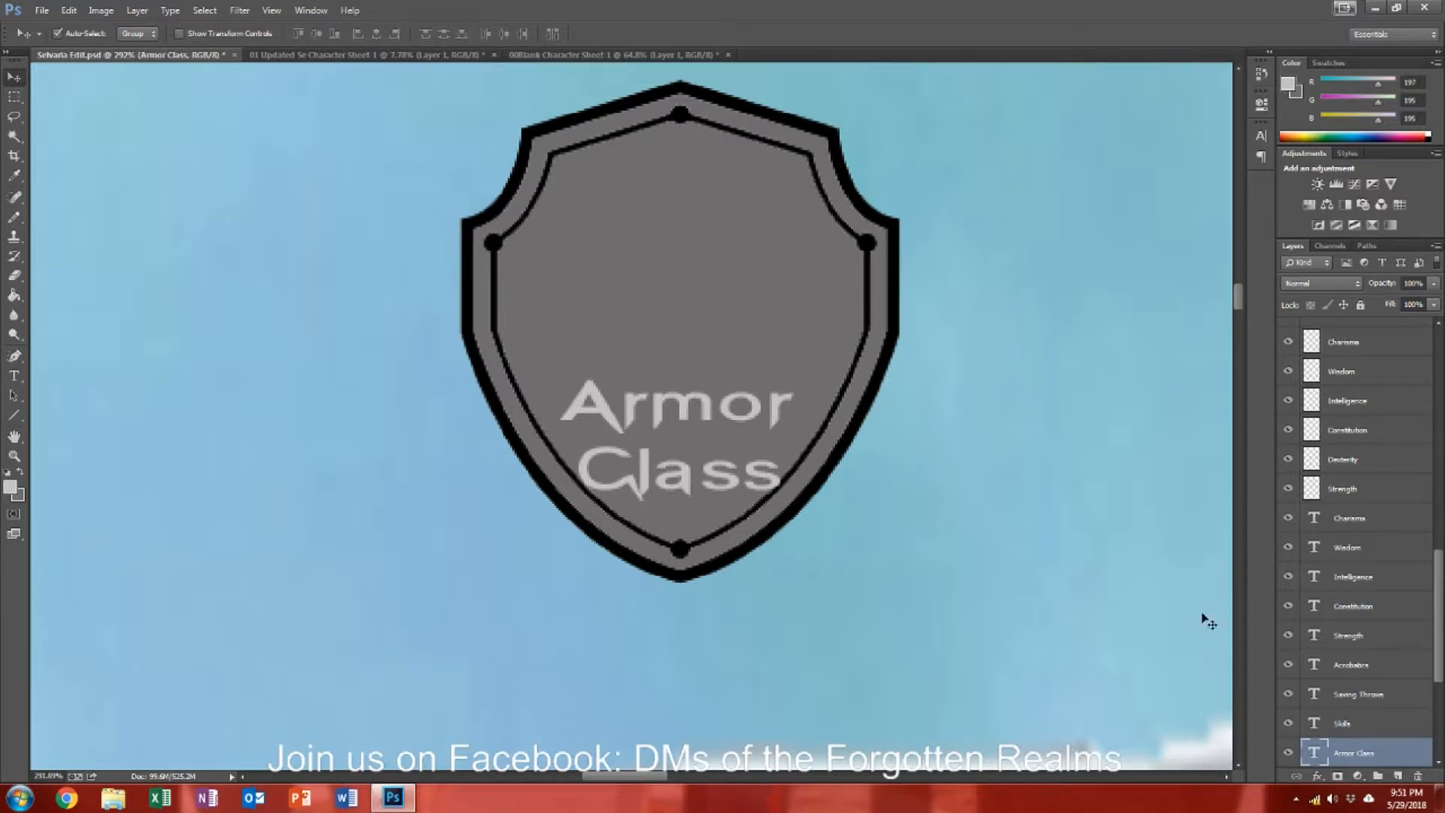
Step: Merge the Armor Class text layer with the shield's layer
scroll(1332, 715, "down", 3)
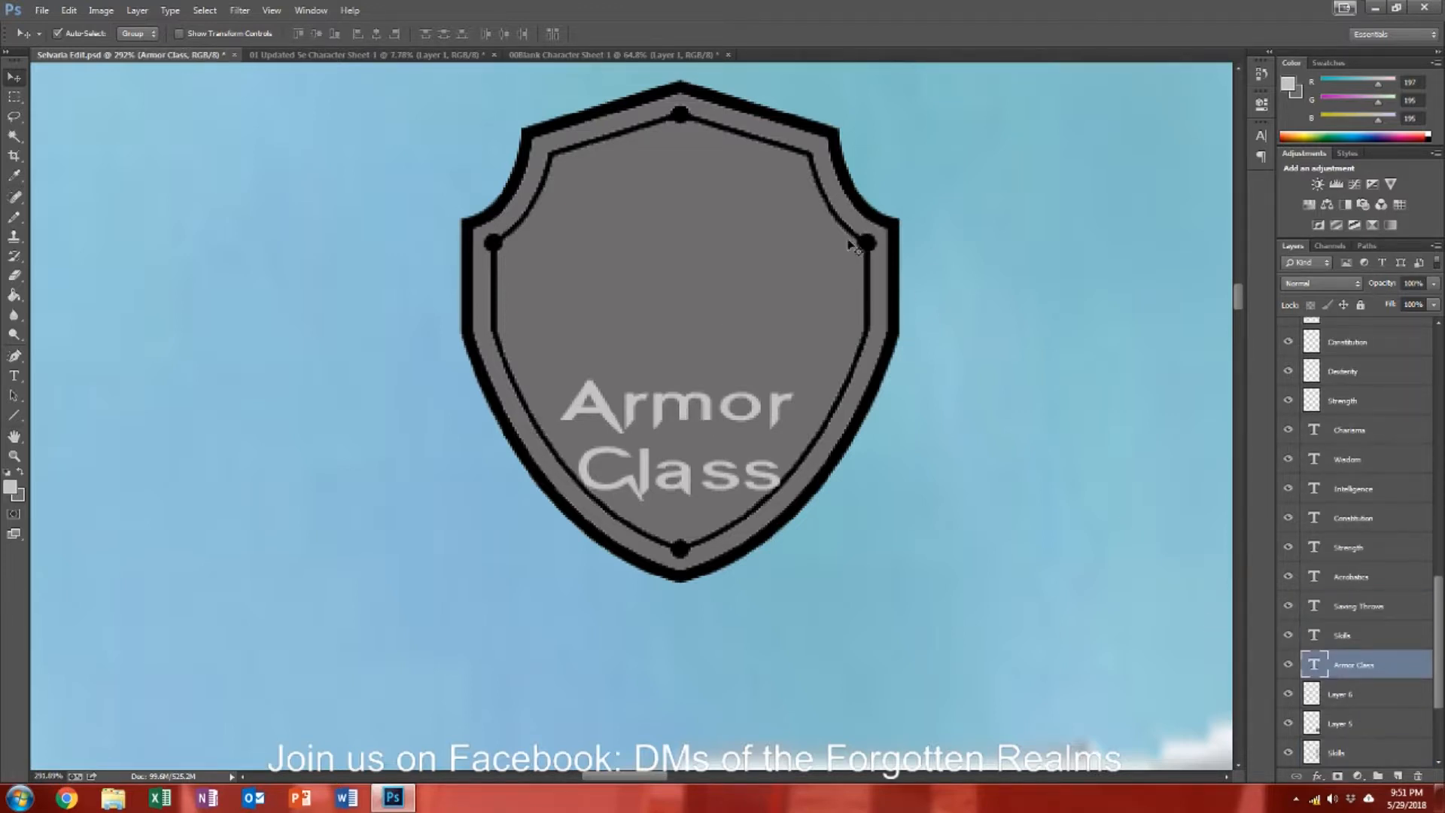
left_click(796, 241)
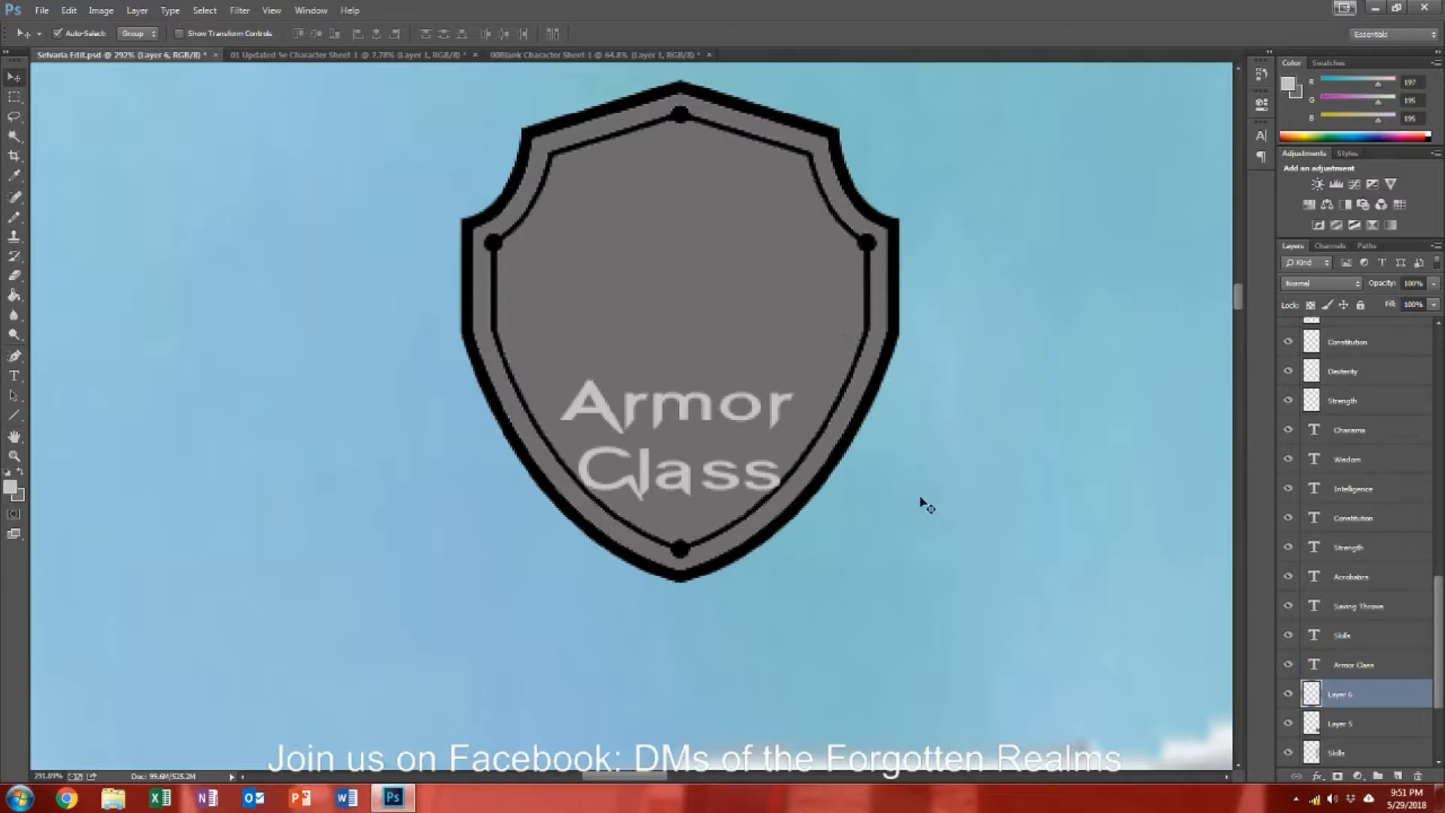
left_click(1354, 664, "ctrl")
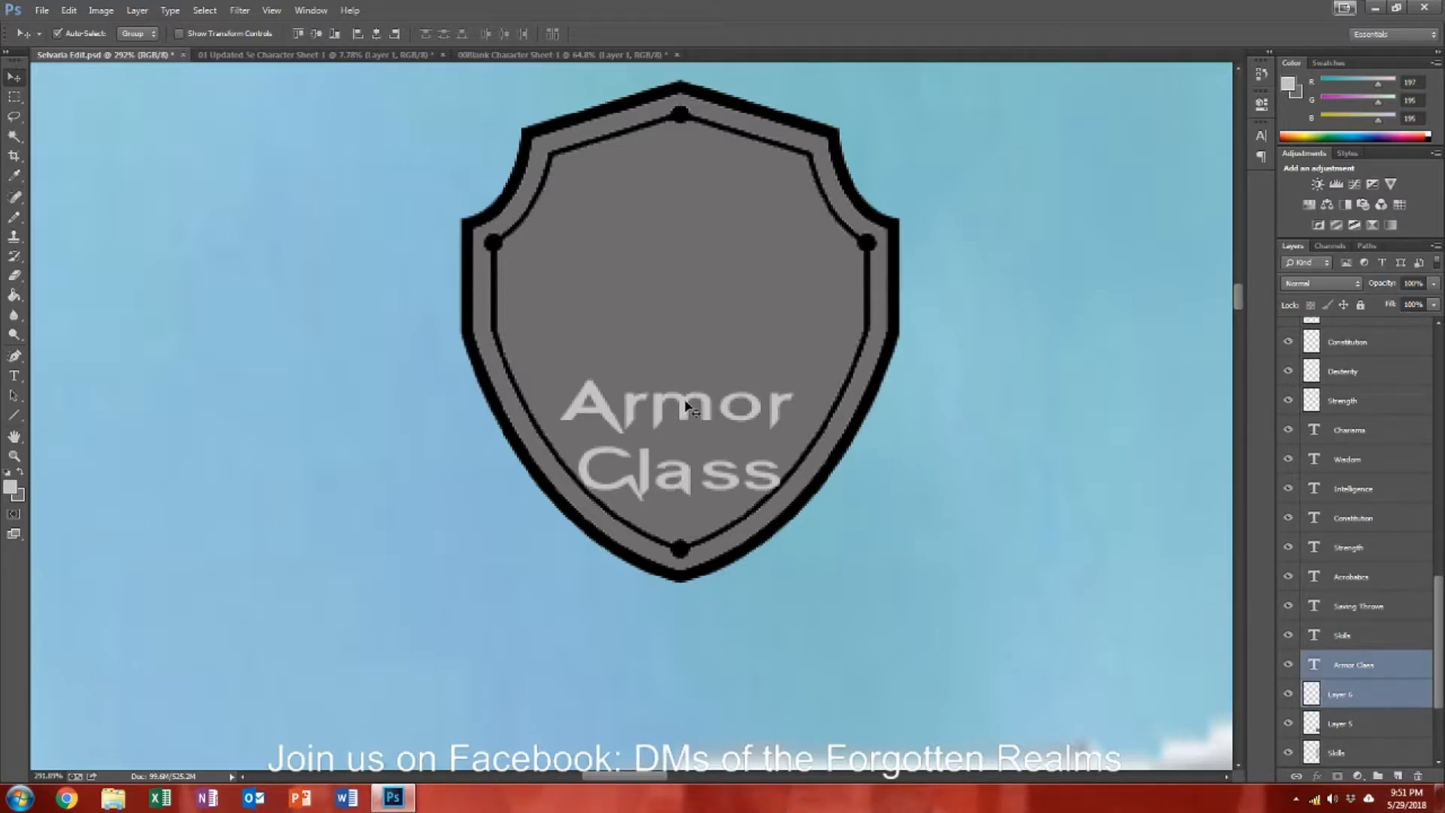
right_click(1341, 694)
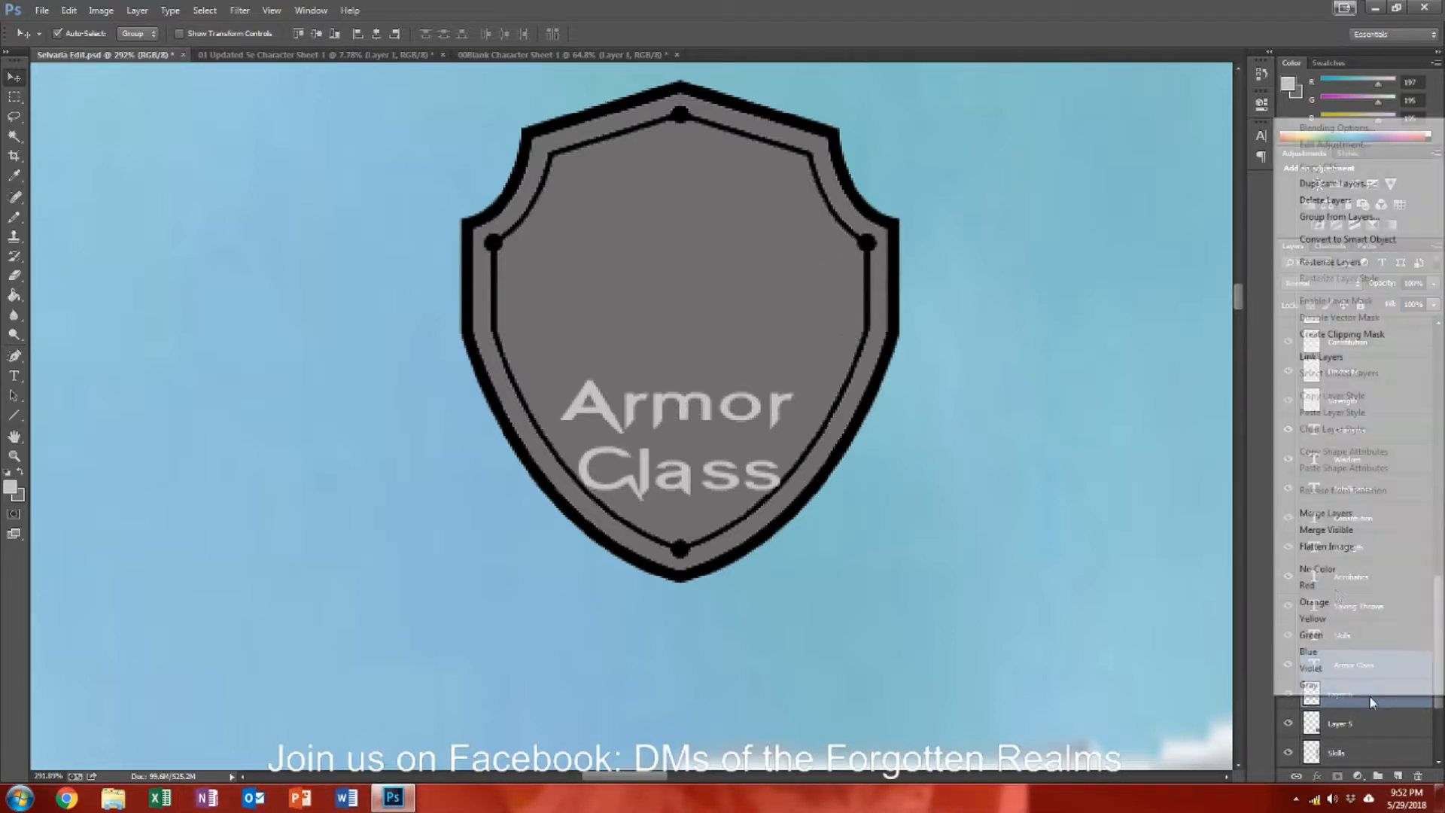
left_click(1324, 512)
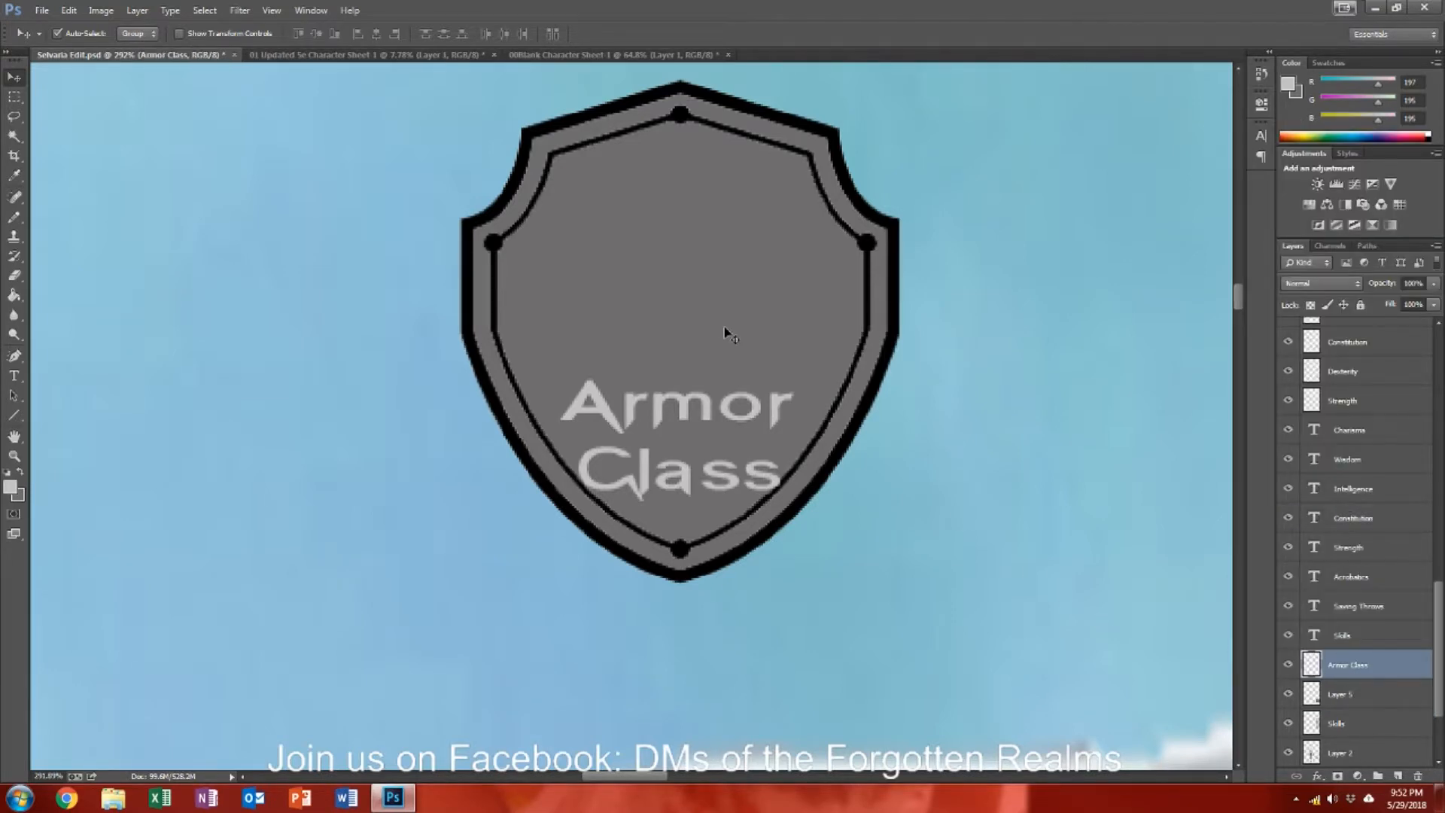
Step: Set the merged Armor Class layer's opacity to 49%
scroll(727, 392, "down", 2)
scroll(727, 390, "down", 5)
scroll(727, 390, "down", 15)
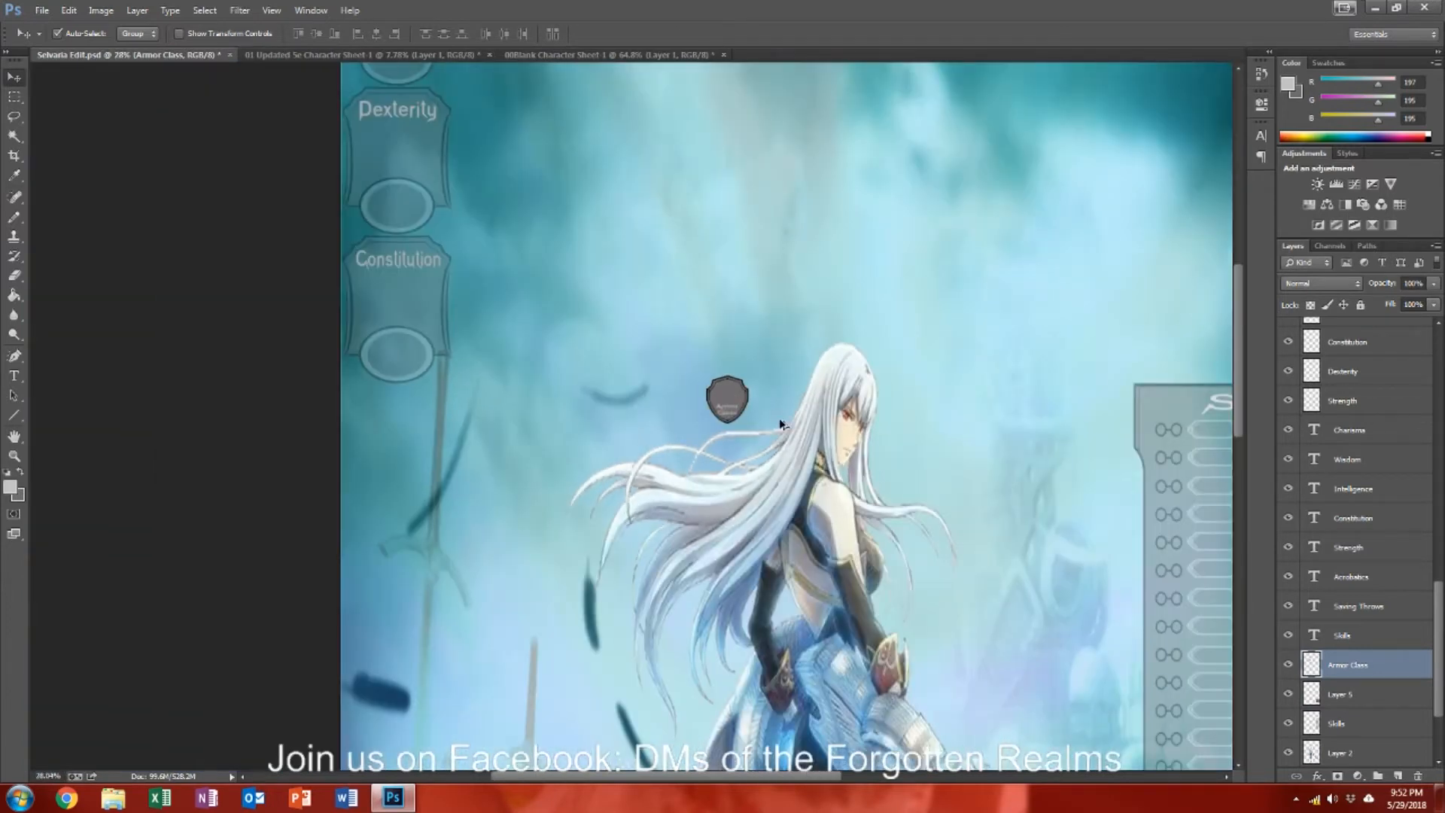
scroll(780, 421, "up", 4)
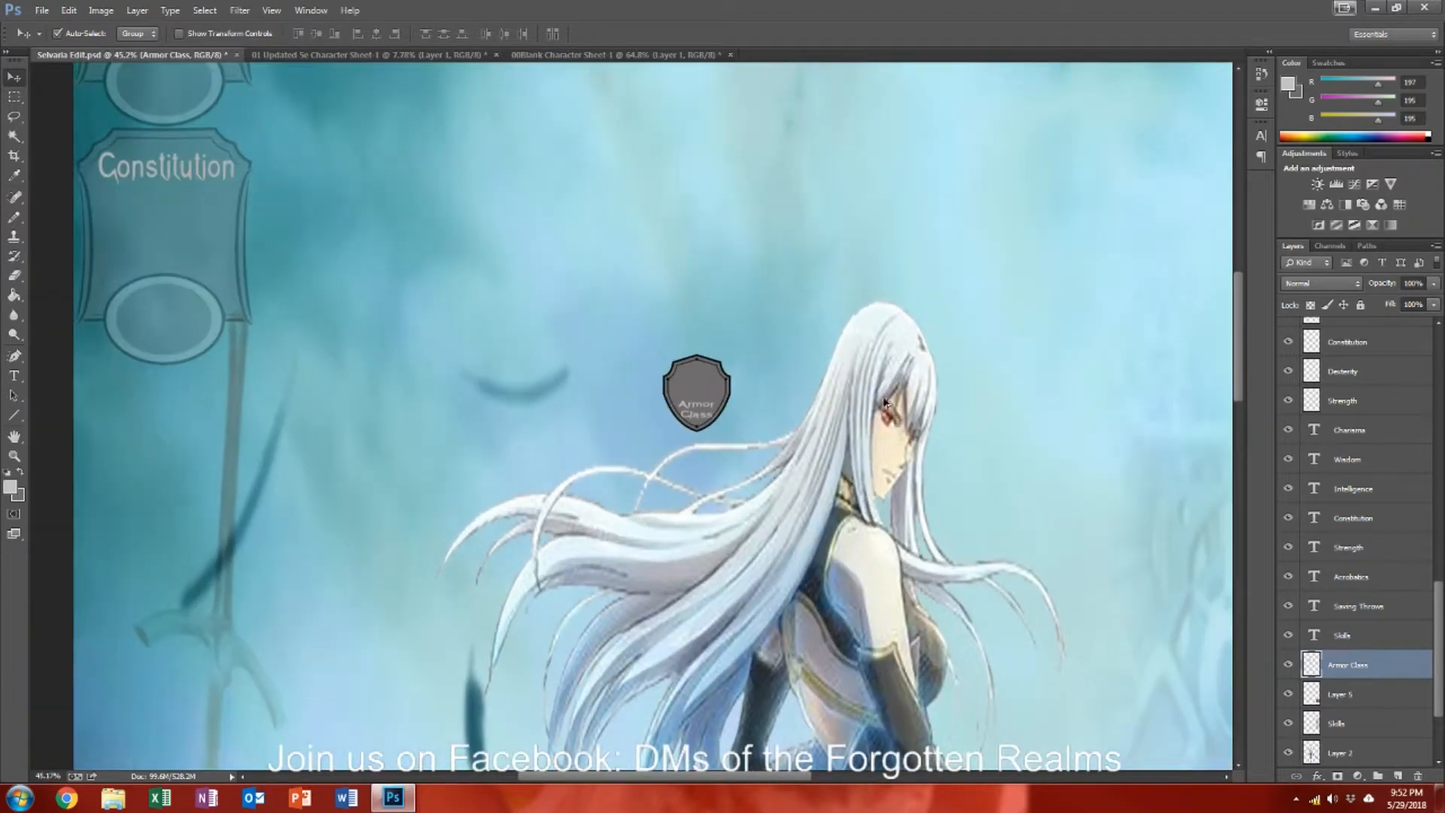
left_click(1415, 283)
type("49")
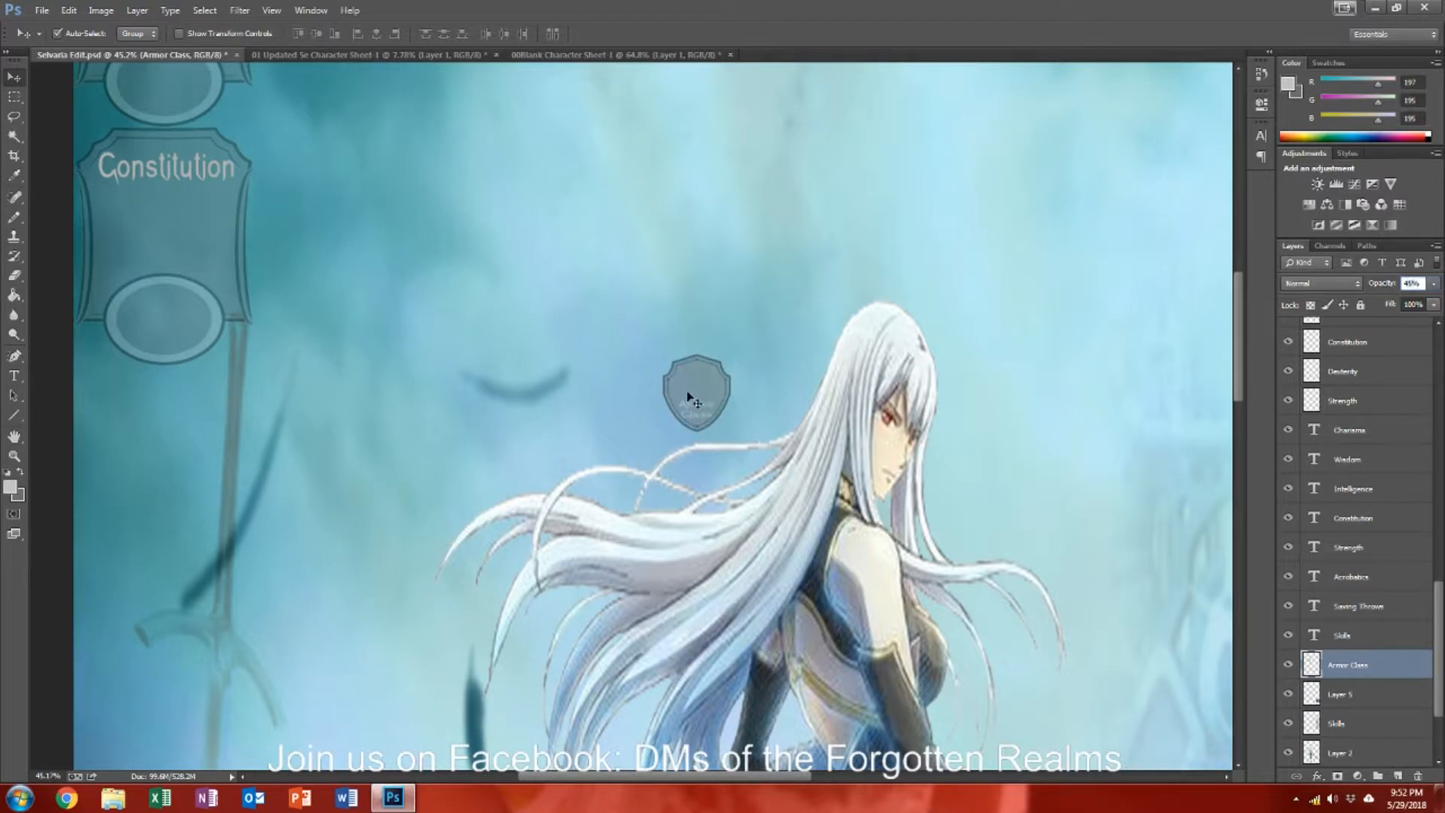
Step: Enlarge the Armor Class shield to about twice its size with Free Transform
key("ctrl+t")
left_click_drag(729, 356, 822, 217)
key("Return")
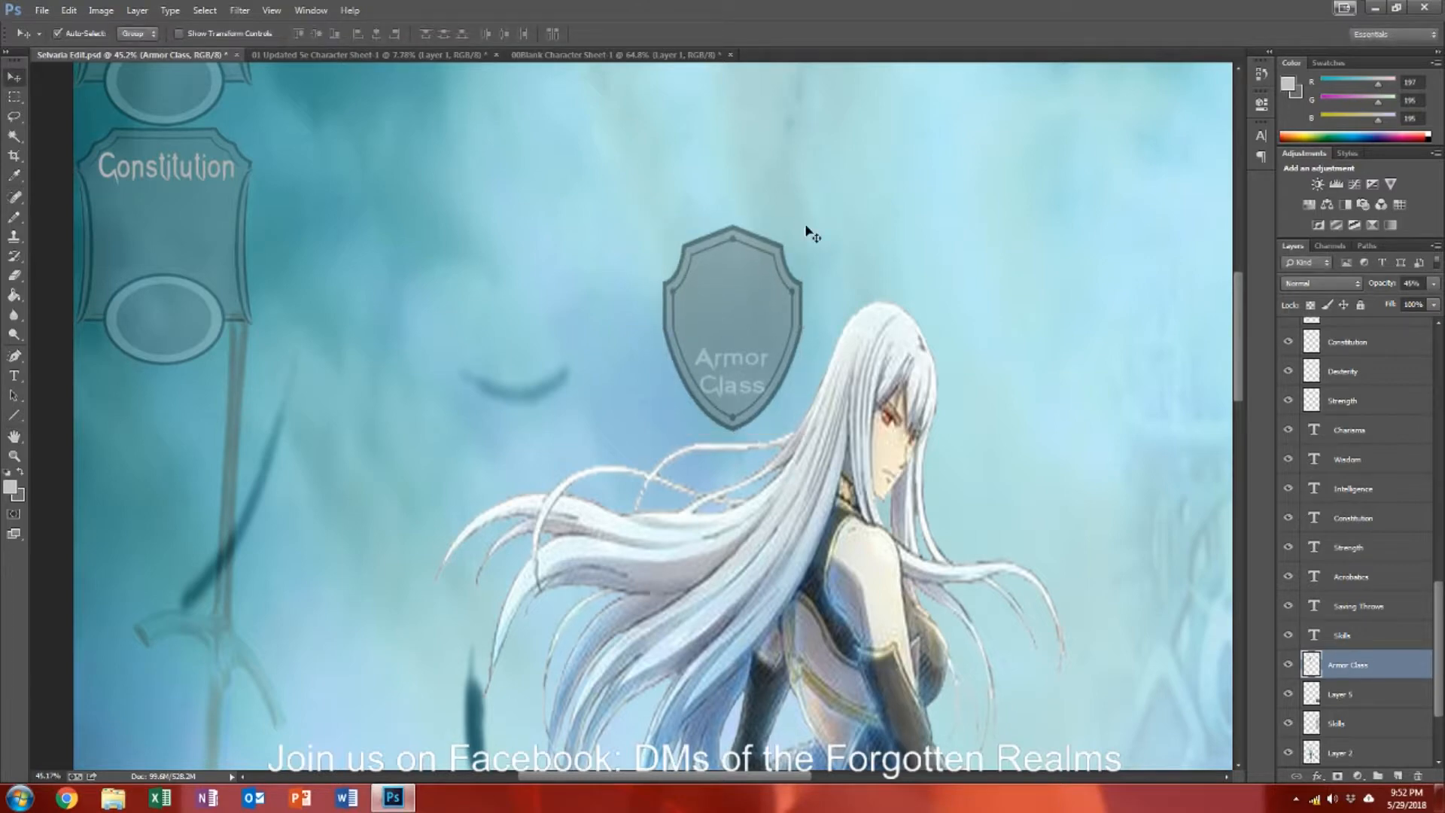
Step: Adjust the Armor Class shield and place it over the sky left of the character's head, just above her flowing hair
scroll(861, 247, "down", 5)
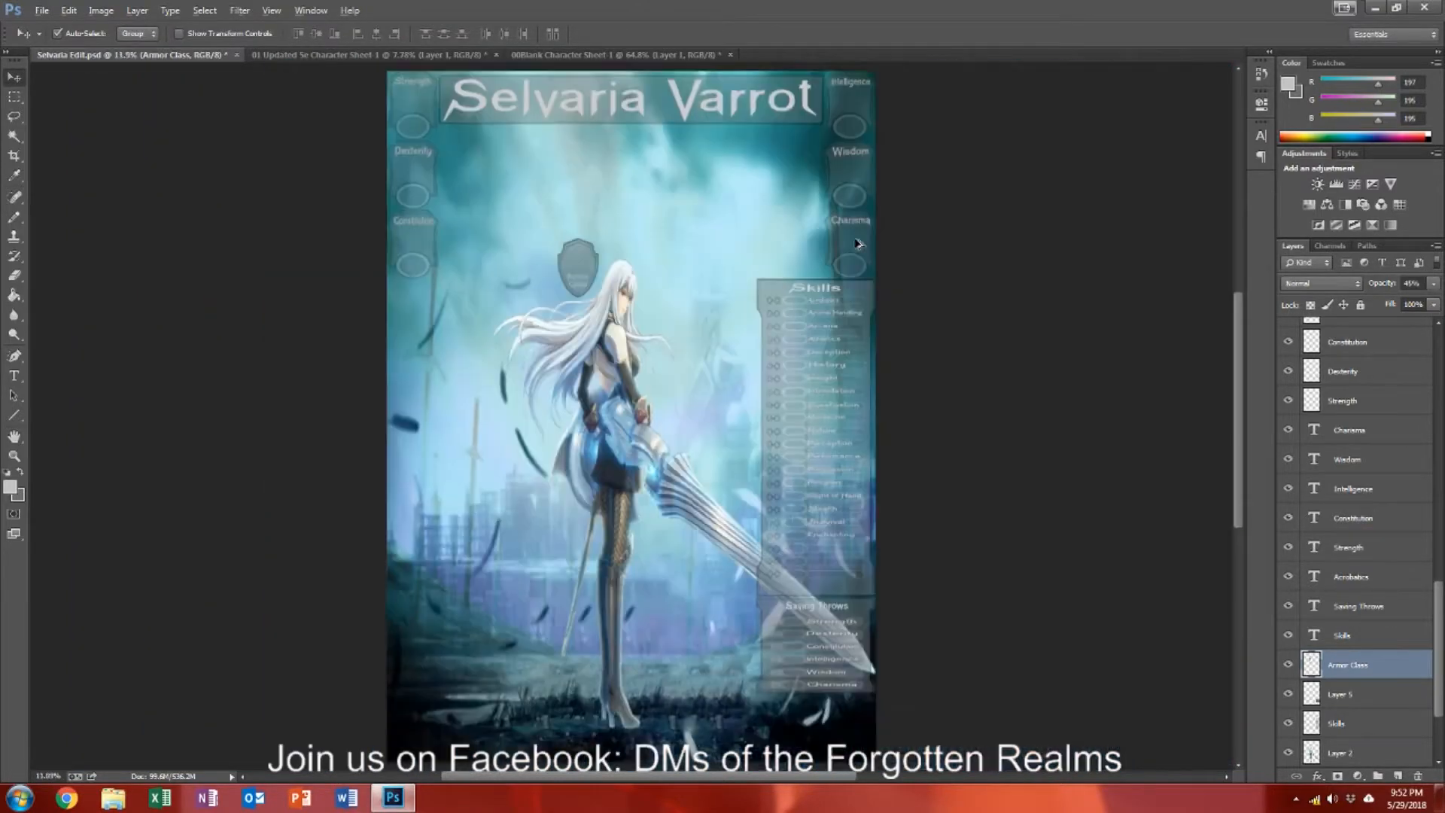
scroll(598, 295, "up", 3)
left_click_drag(576, 265, 795, 507)
key("ctrl+t")
left_click_drag(714, 454, 532, 274)
key("Return")
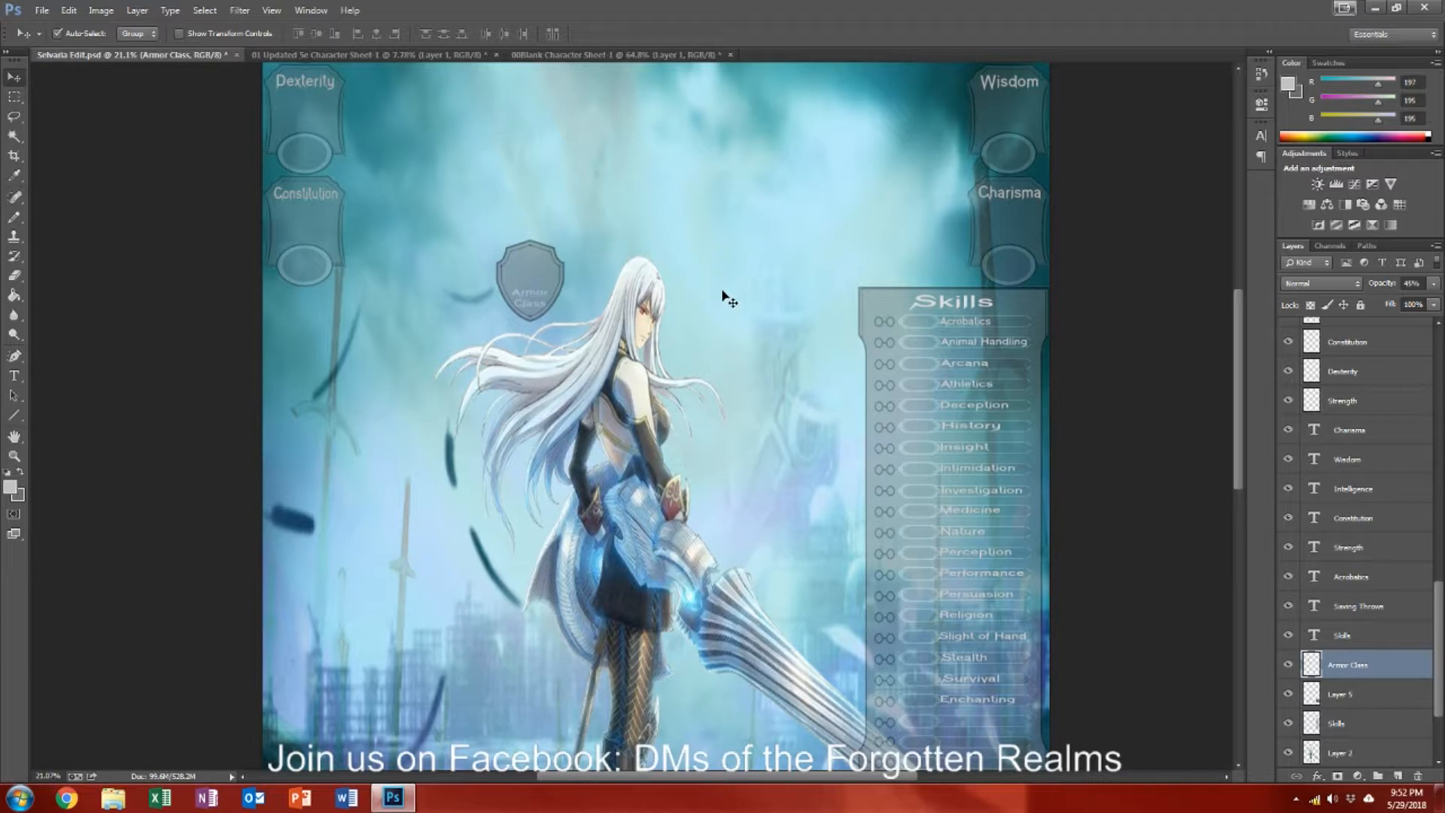
scroll(728, 299, "up", 2)
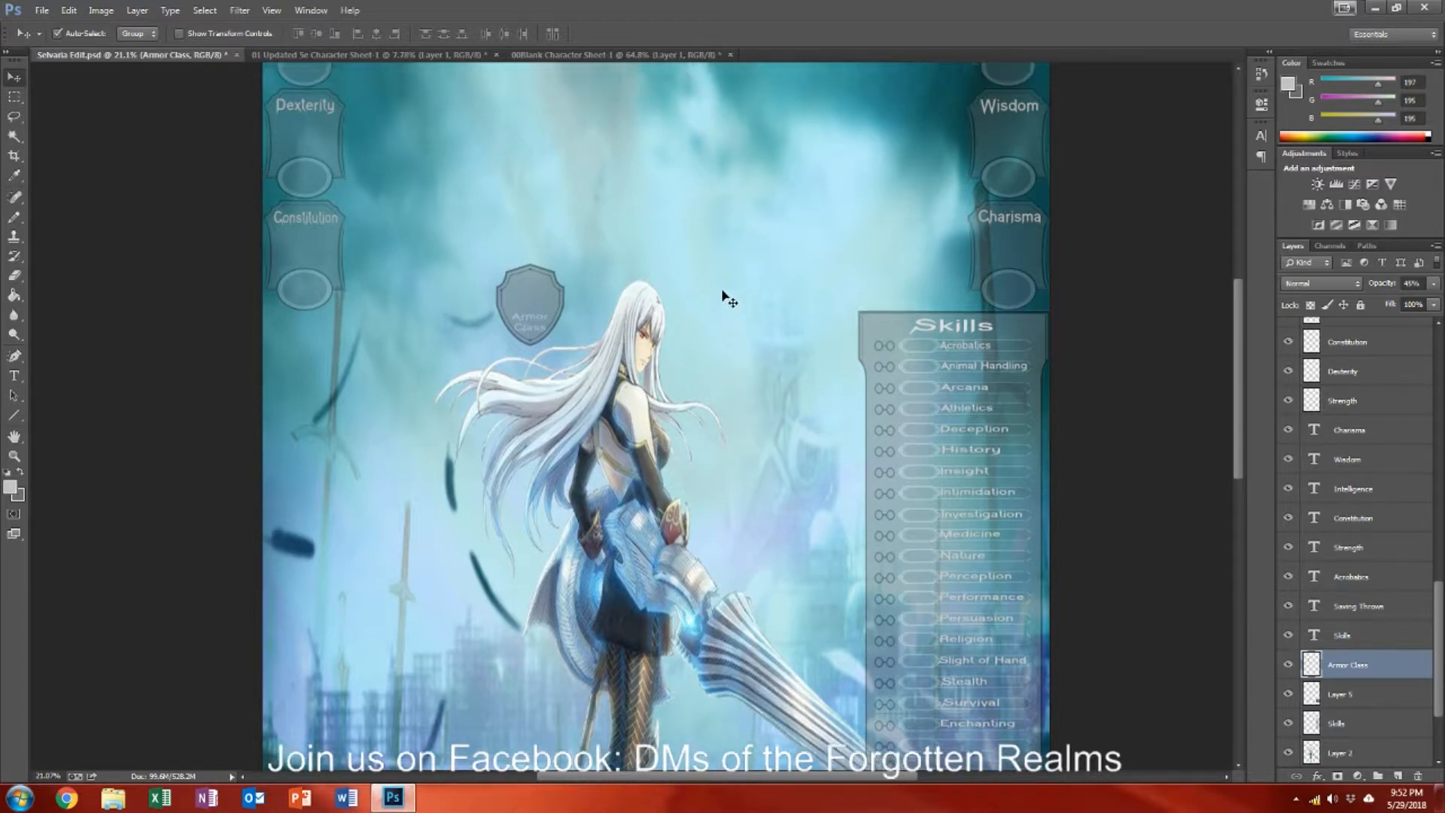
scroll(730, 308, "down", 1)
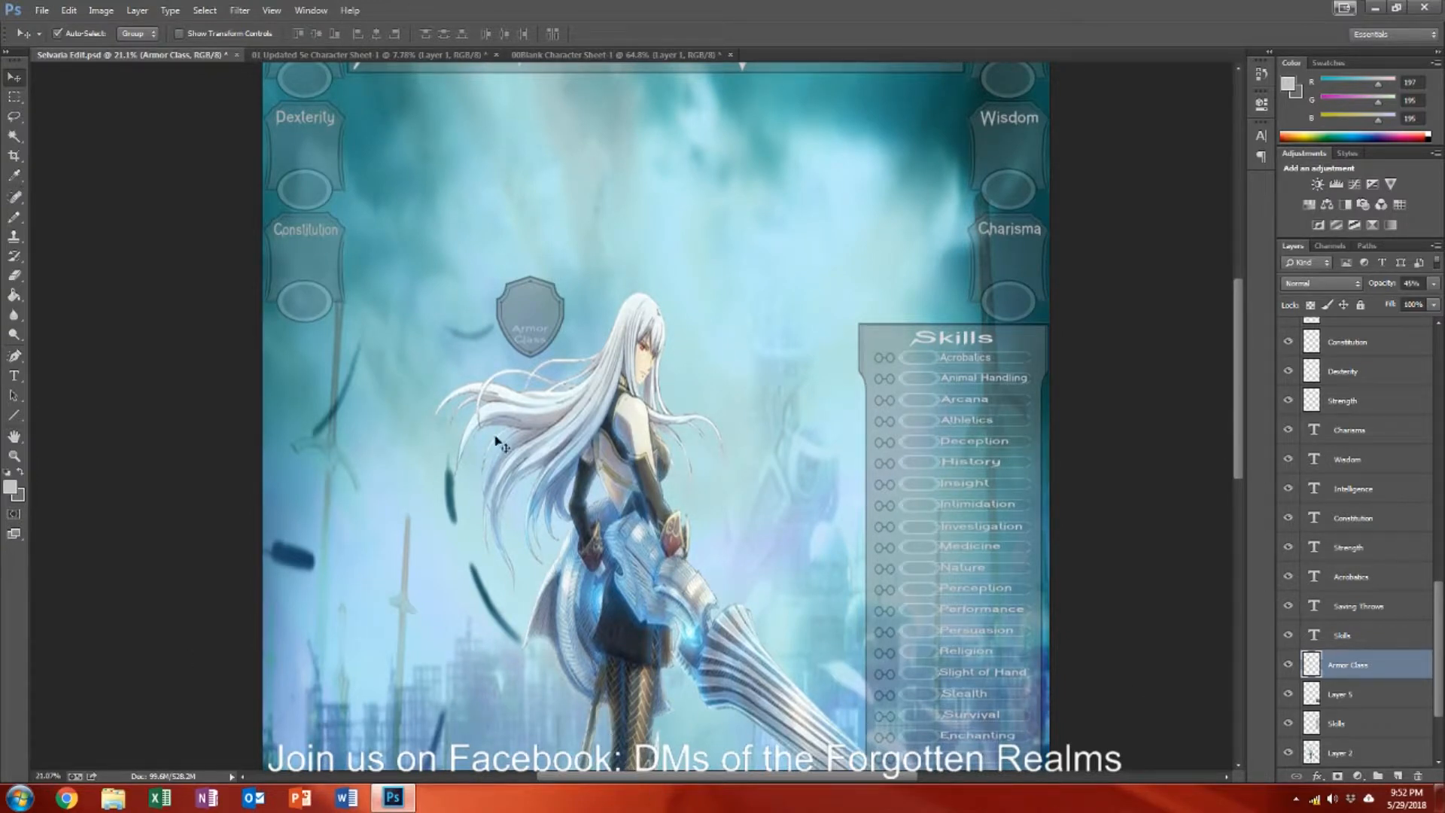
scroll(681, 410, "down", 5)
scroll(685, 412, "down", 2)
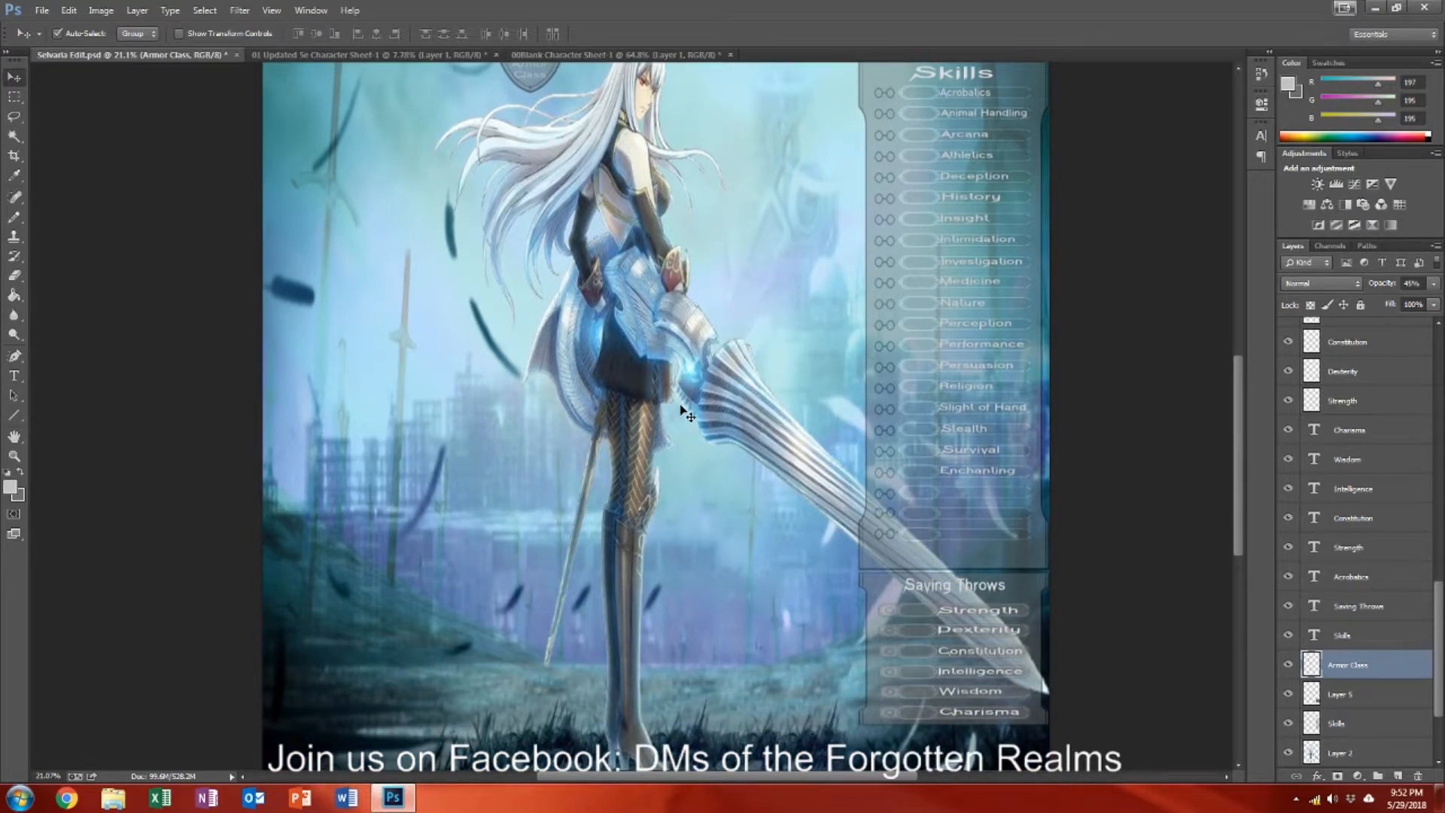
scroll(680, 405, "up", 4)
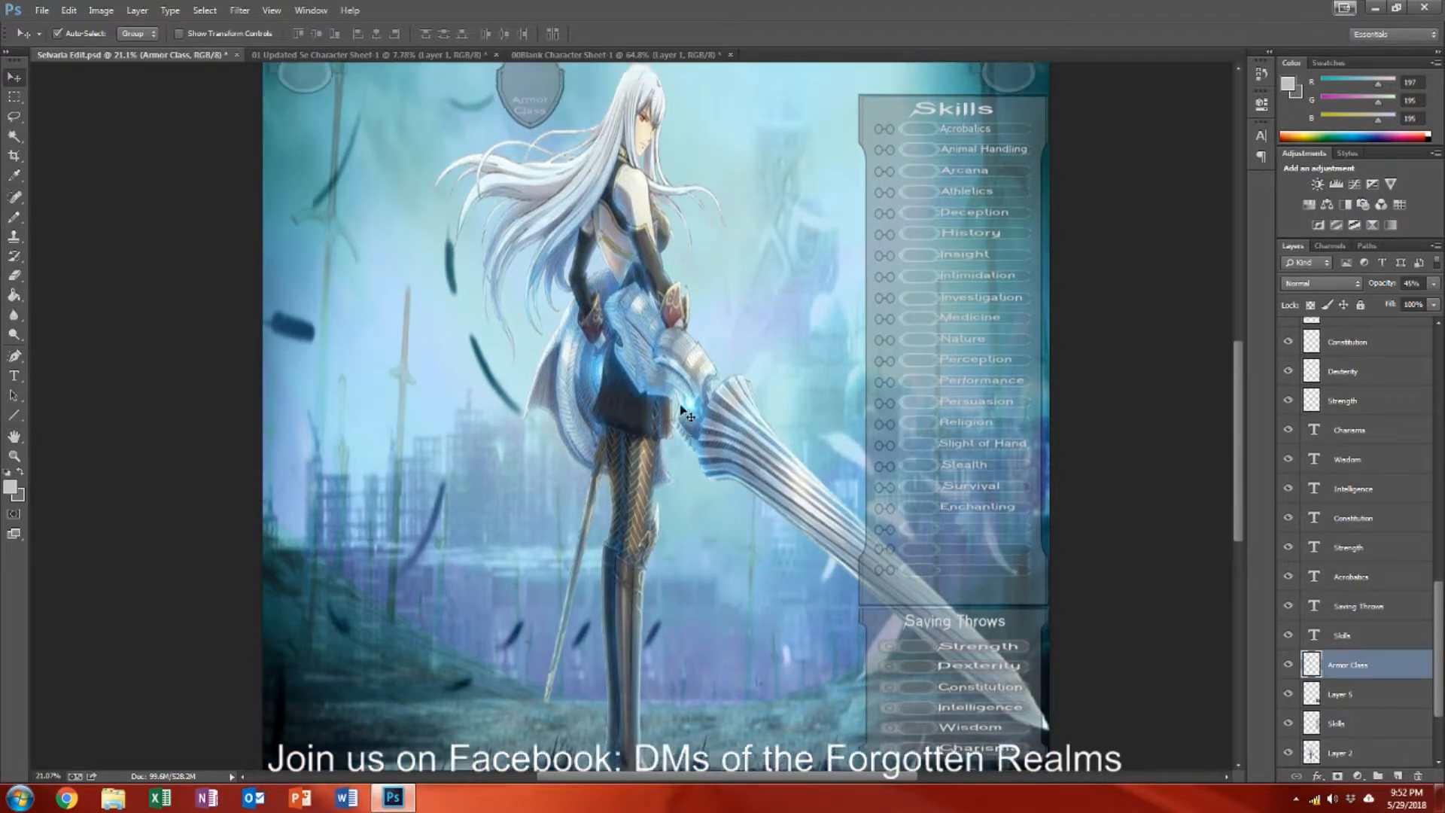
scroll(683, 419, "up", 2)
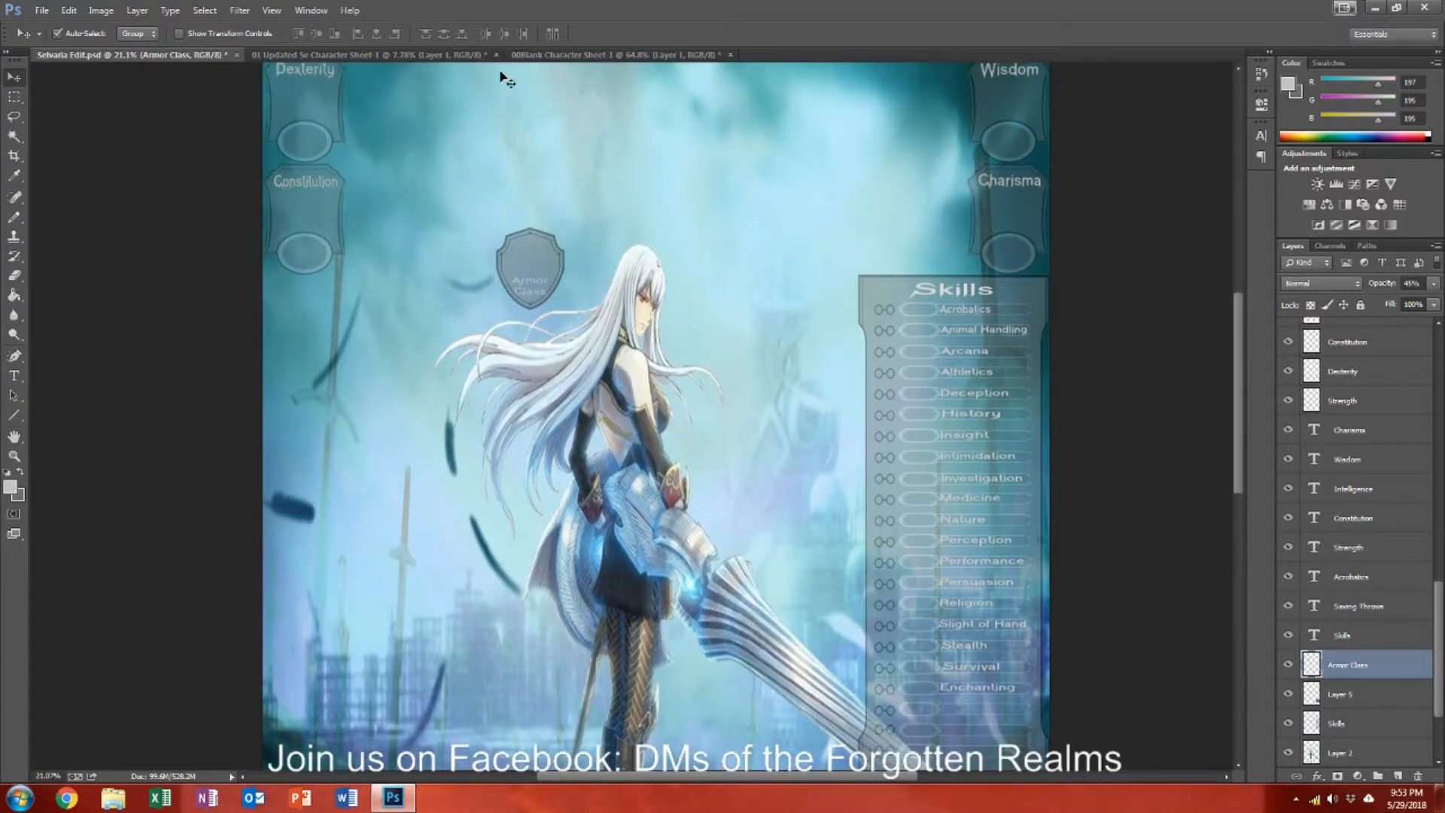
Step: In the 01 Updated 5e Character Sheet document, select the "MAX HP" lettering with a rectangular marquee and delete it
left_click(393, 57)
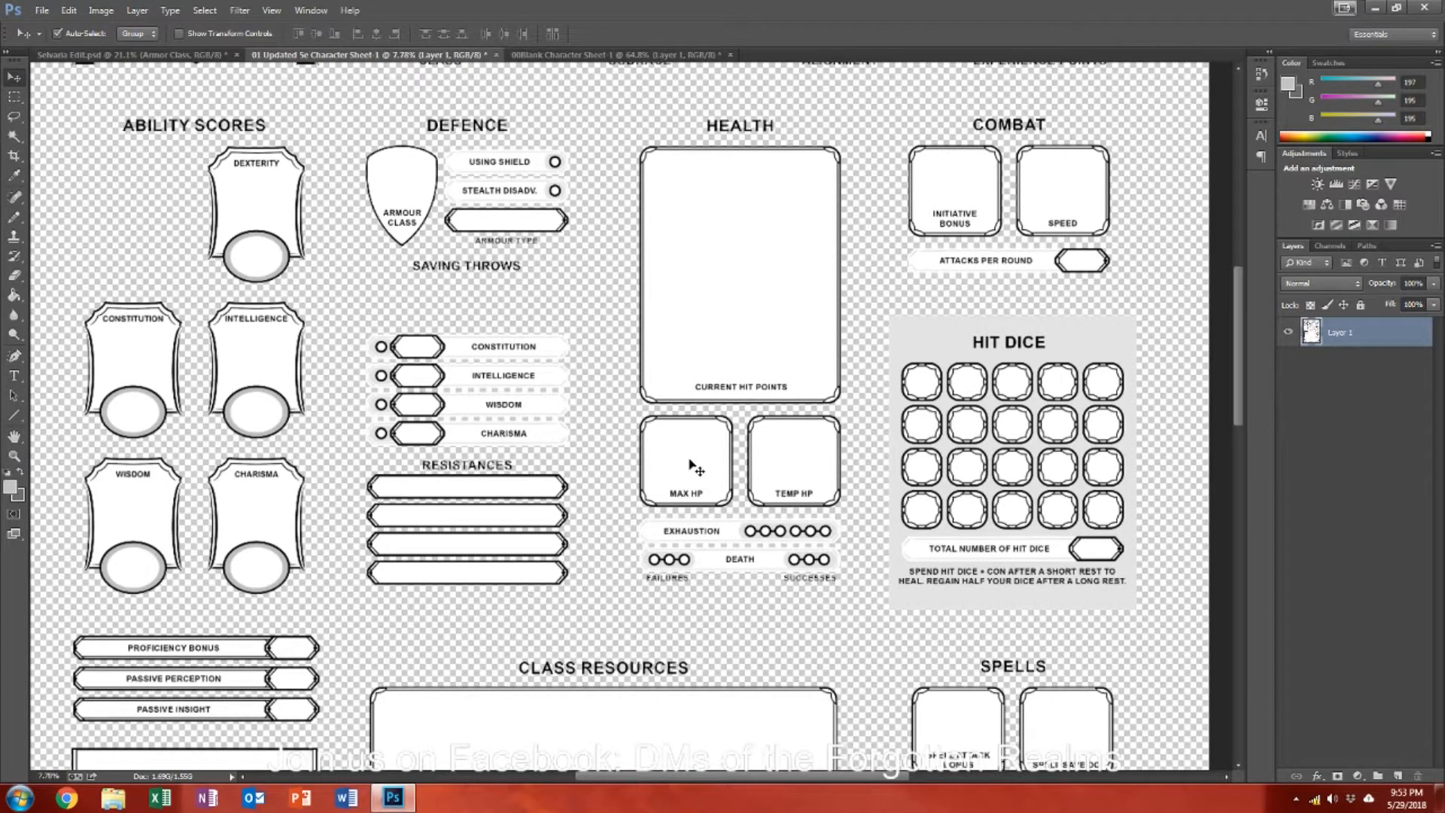
left_click(13, 96)
scroll(739, 476, "up", 1)
scroll(738, 476, "up", 5)
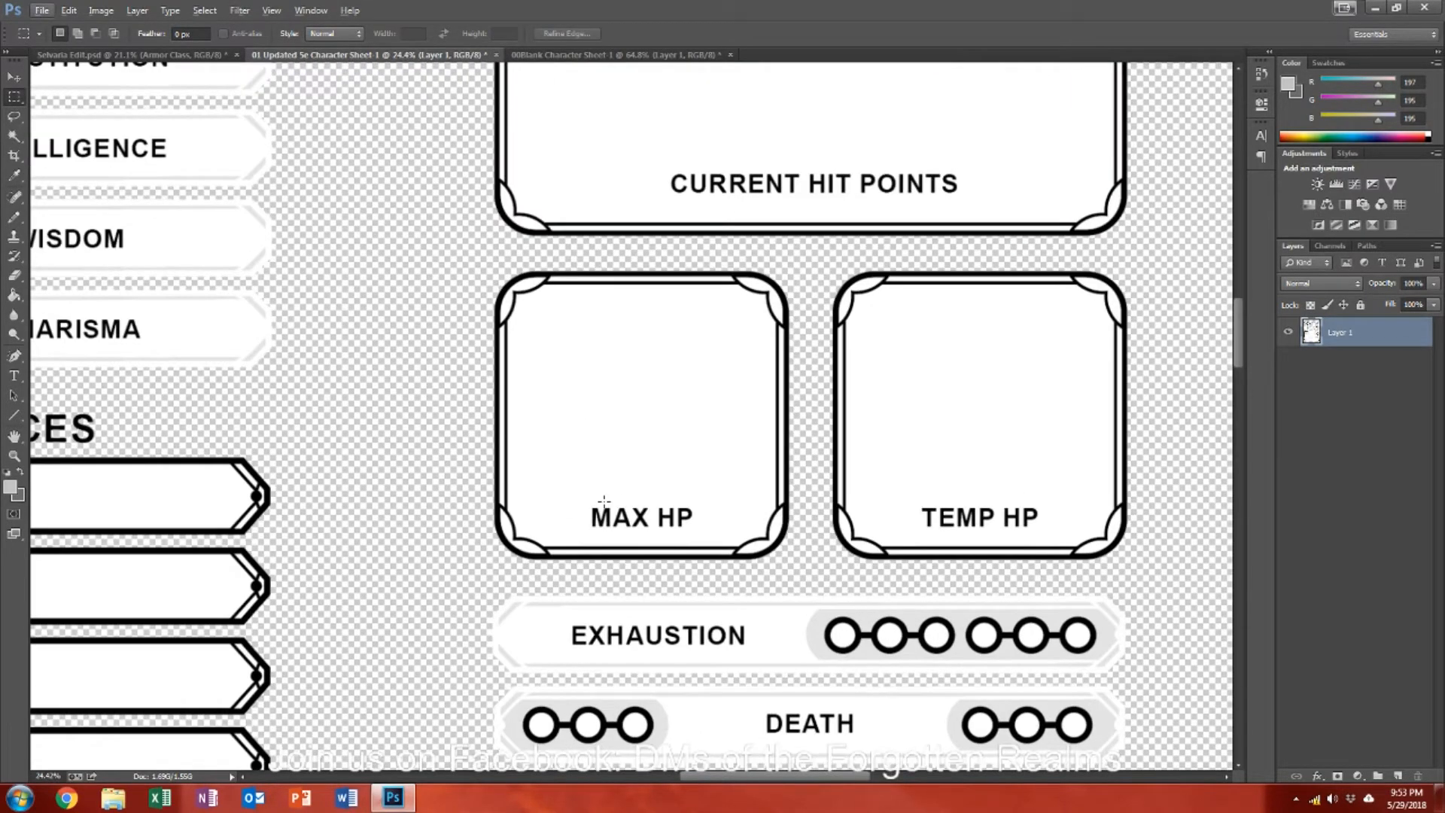
left_click_drag(587, 506, 697, 534)
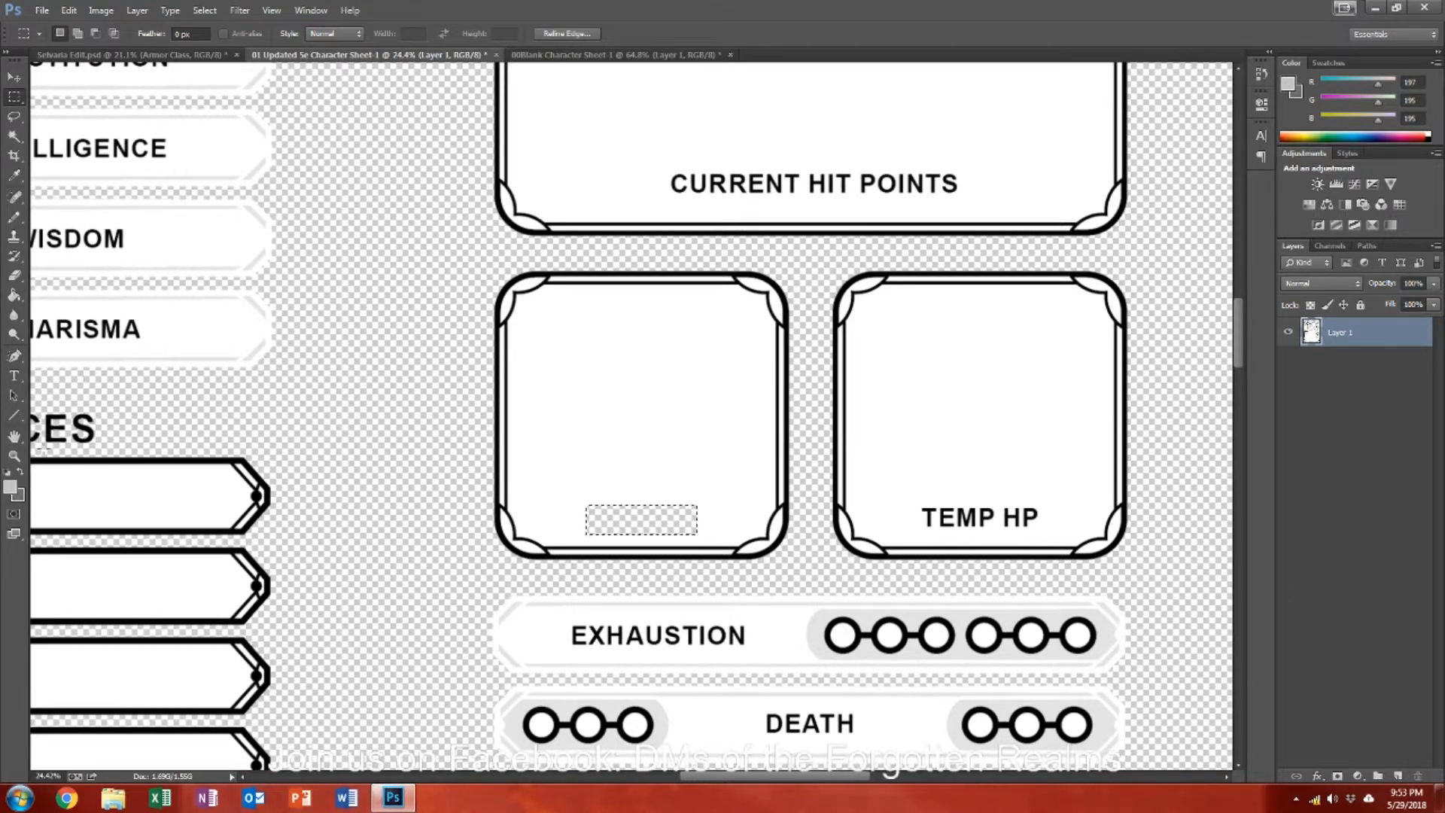
Step: Sample white from the blank Max HP box, fill its erased label area with the Paint Bucket, and clear the selection
left_click(14, 295)
left_click(667, 421, "alt")
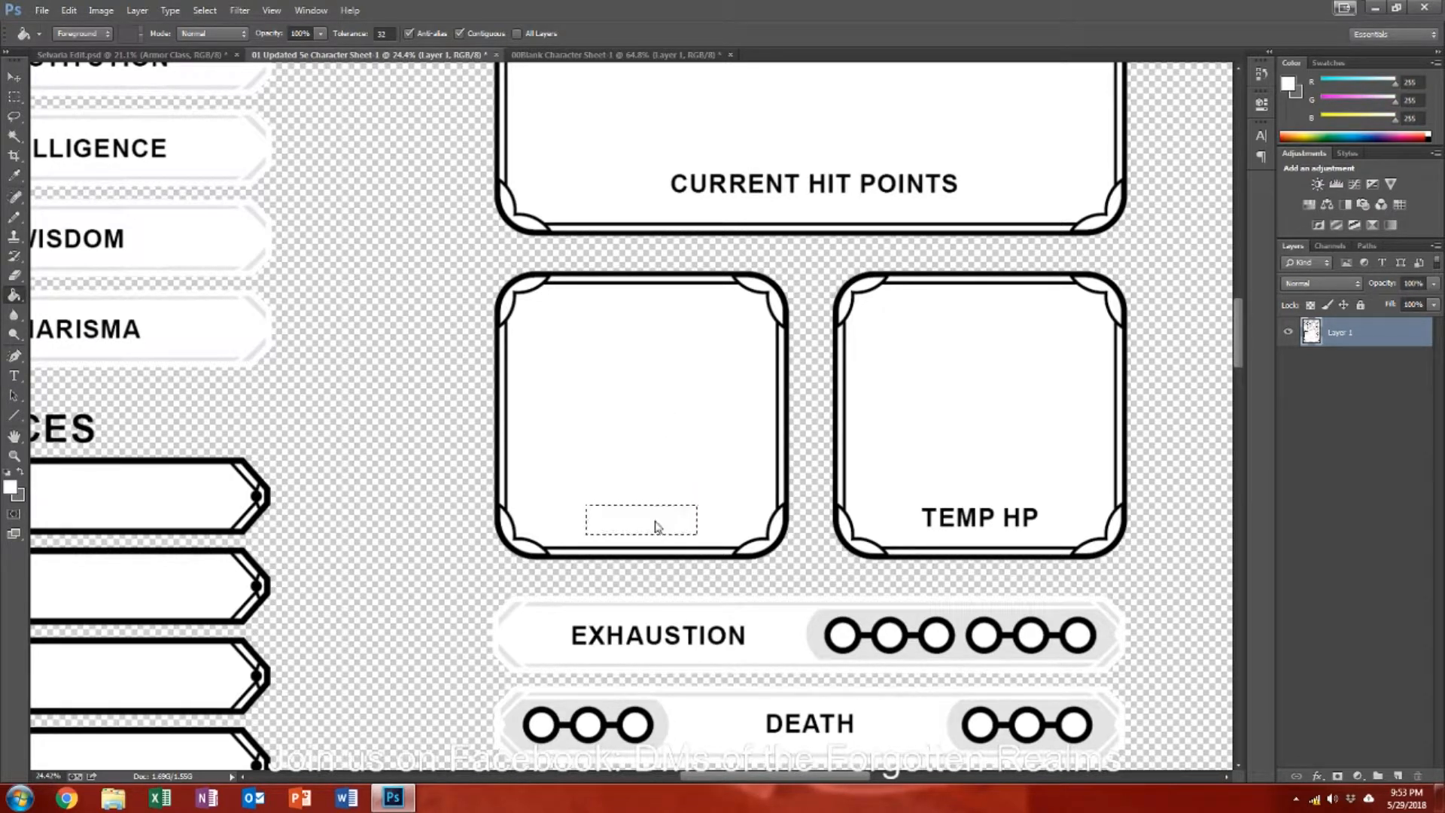
left_click(14, 97)
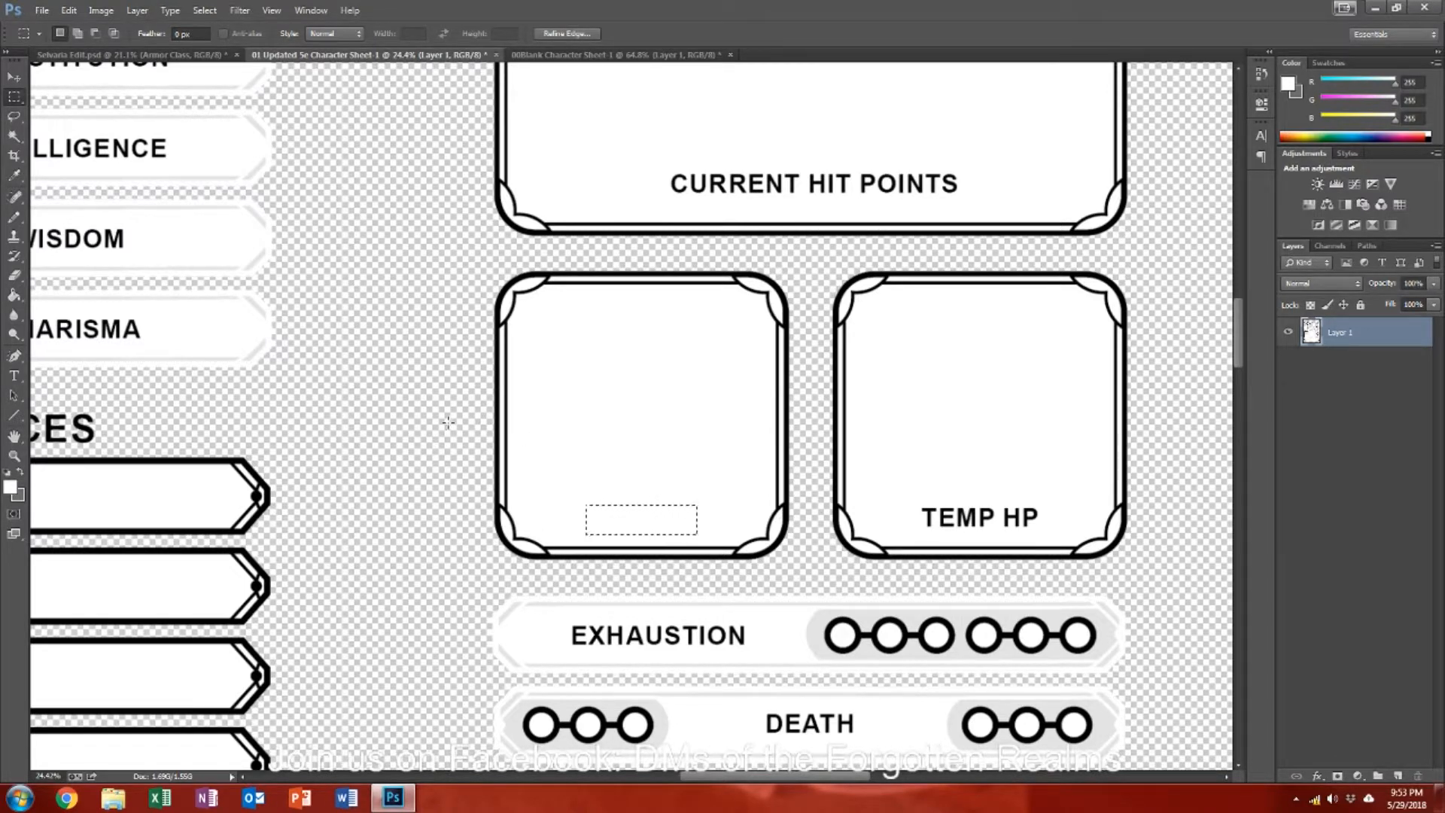
left_click(406, 408)
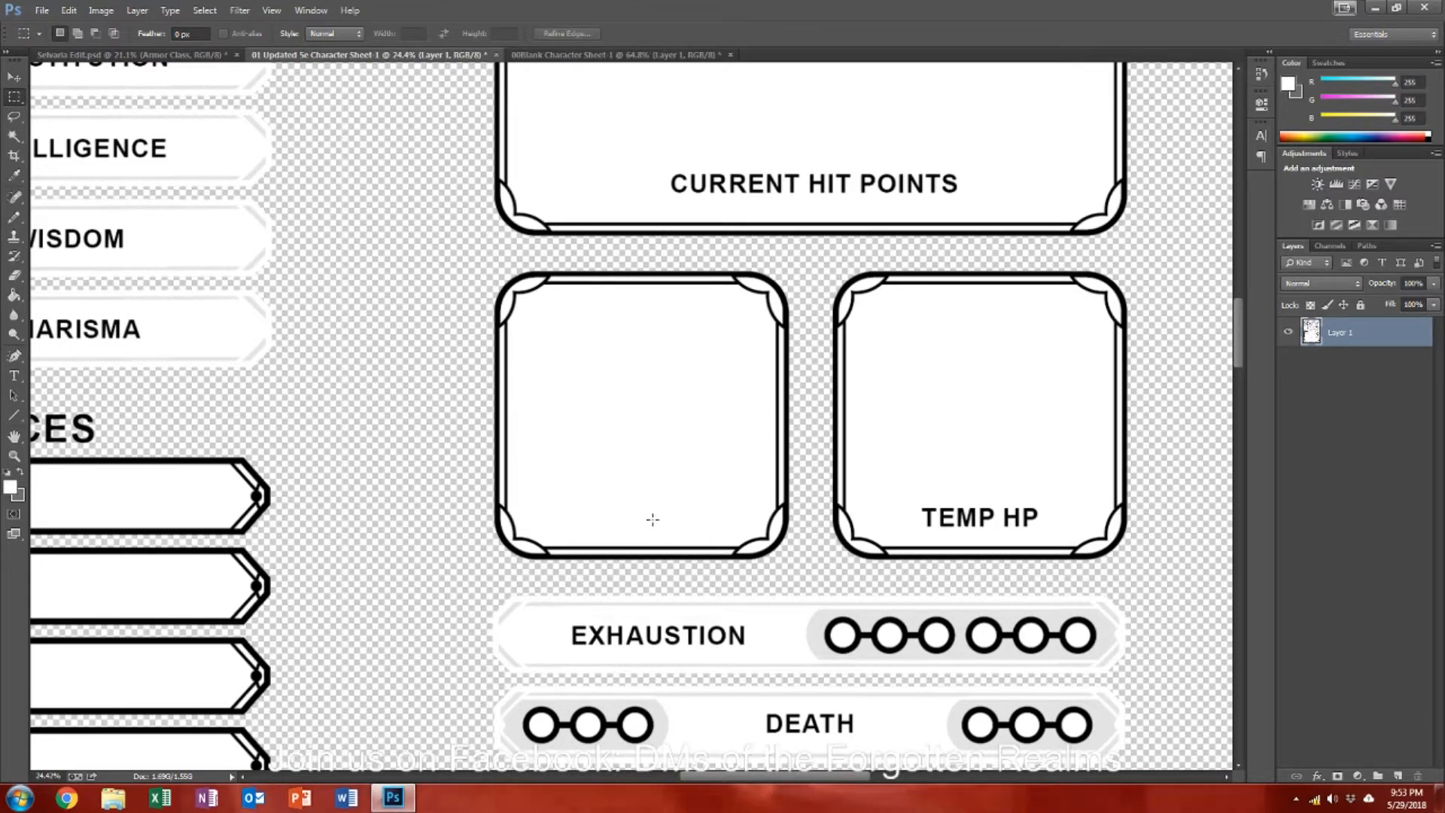
Step: Undo the white label patch, clear the selection, and refill the transparent strip in the blank box with white
key("ctrl+z")
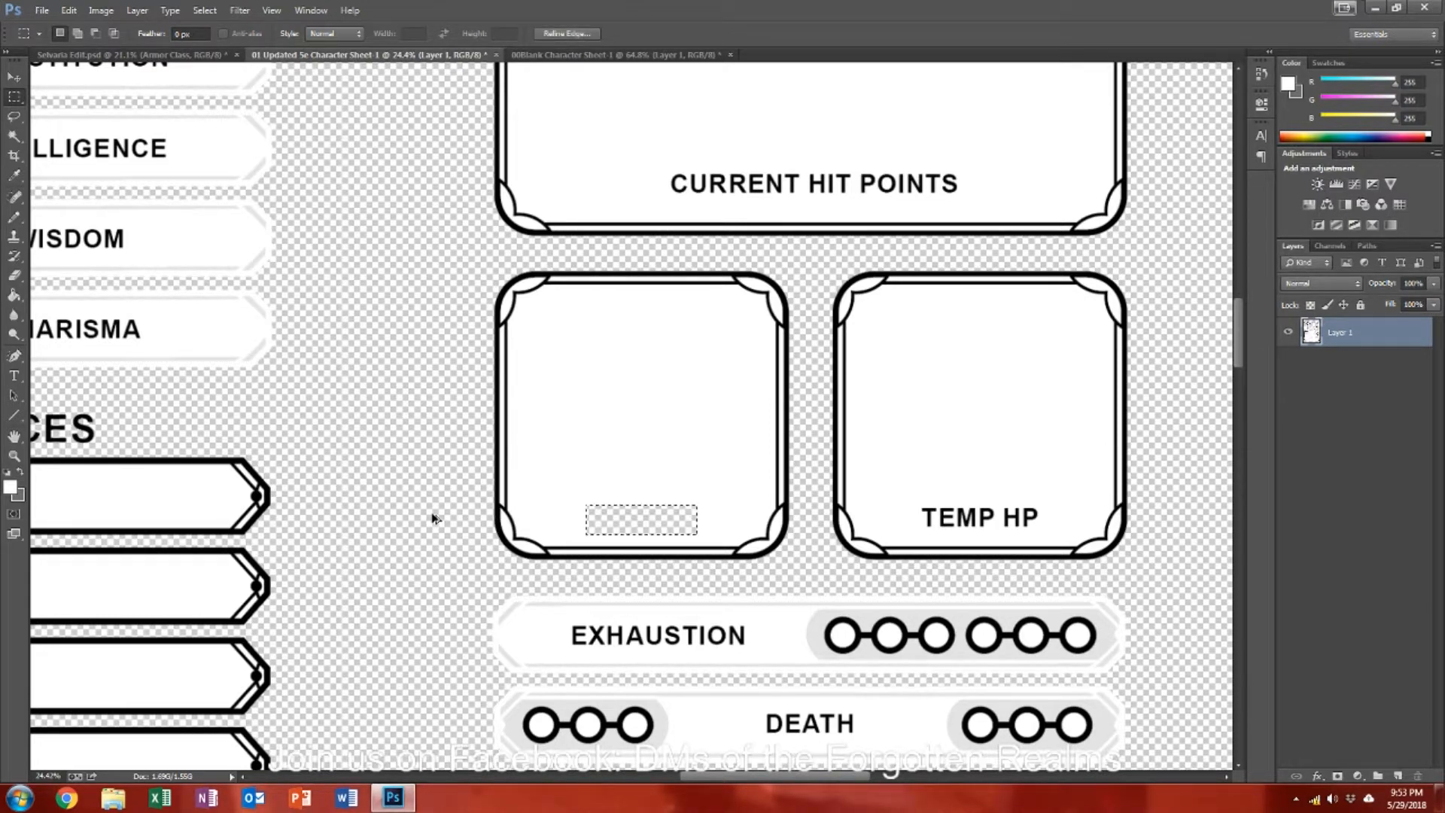
key("Delete")
left_click(416, 468)
left_click(14, 295)
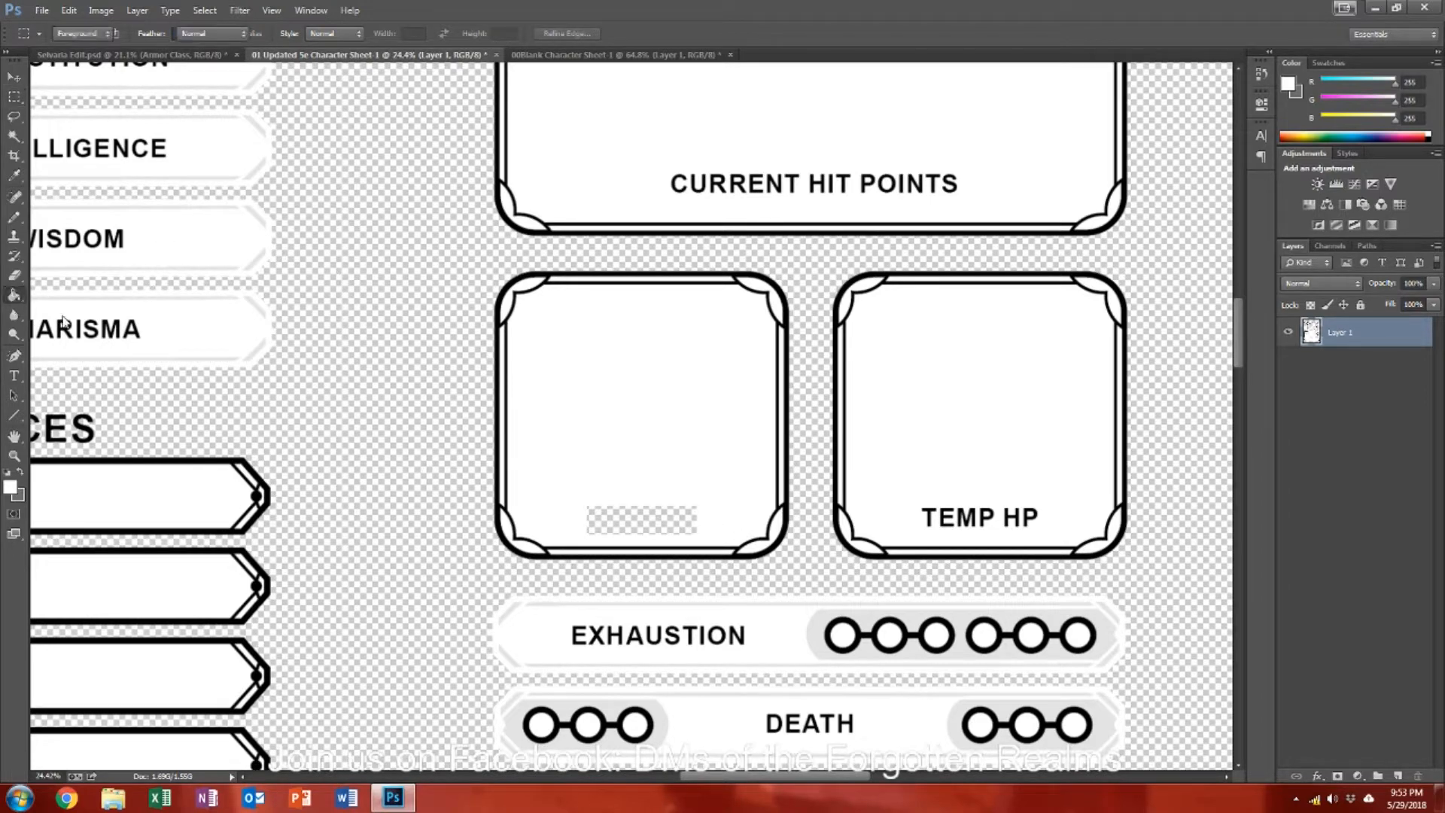
left_click(629, 524)
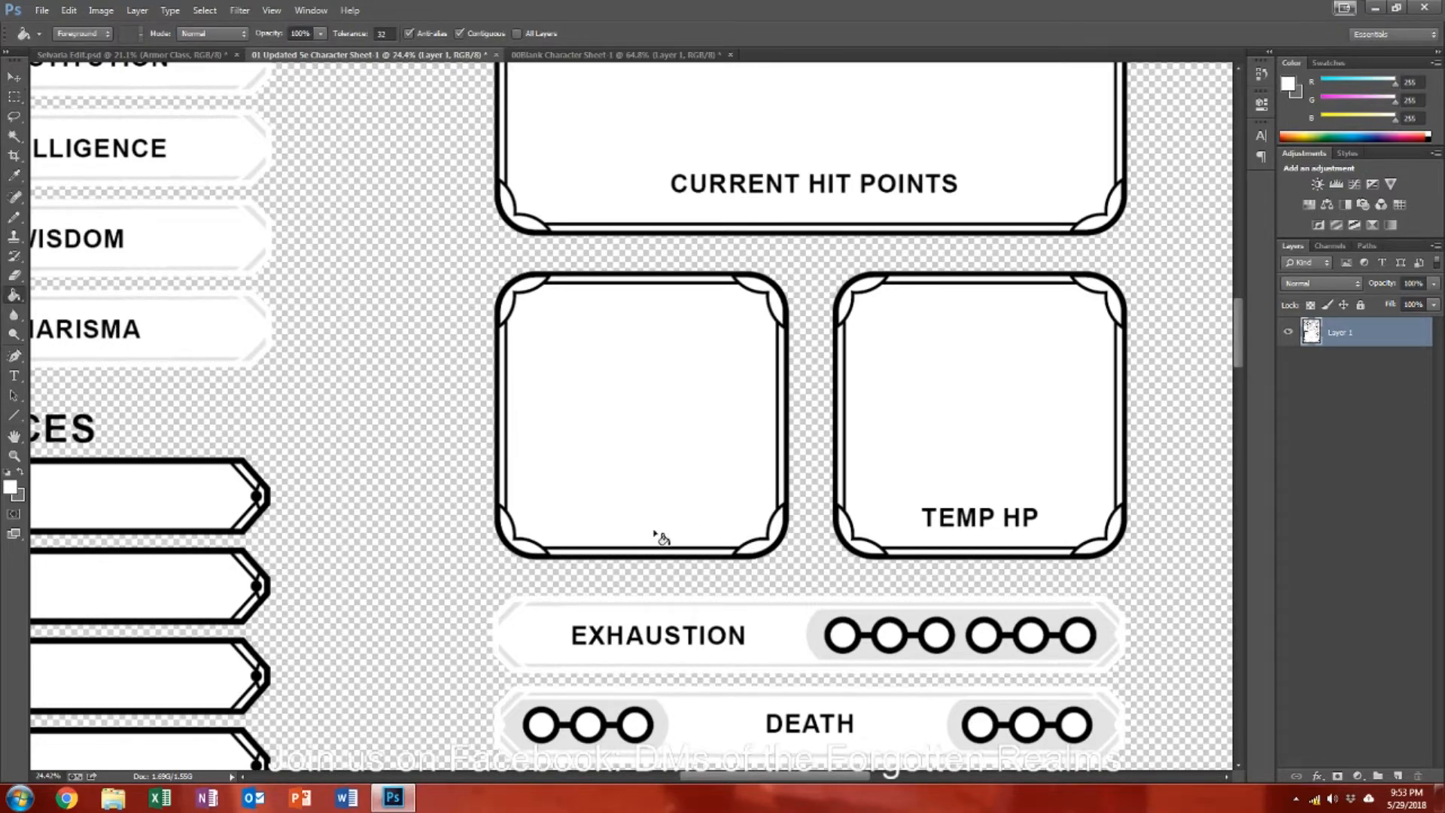
Step: Swap to the dark grey foreground colour and fill the blank Max HP box's interior, corner ornaments and border strips with it
scroll(658, 536, "up", 5)
scroll(661, 524, "up", 2)
scroll(662, 525, "down", 4)
key("alt")
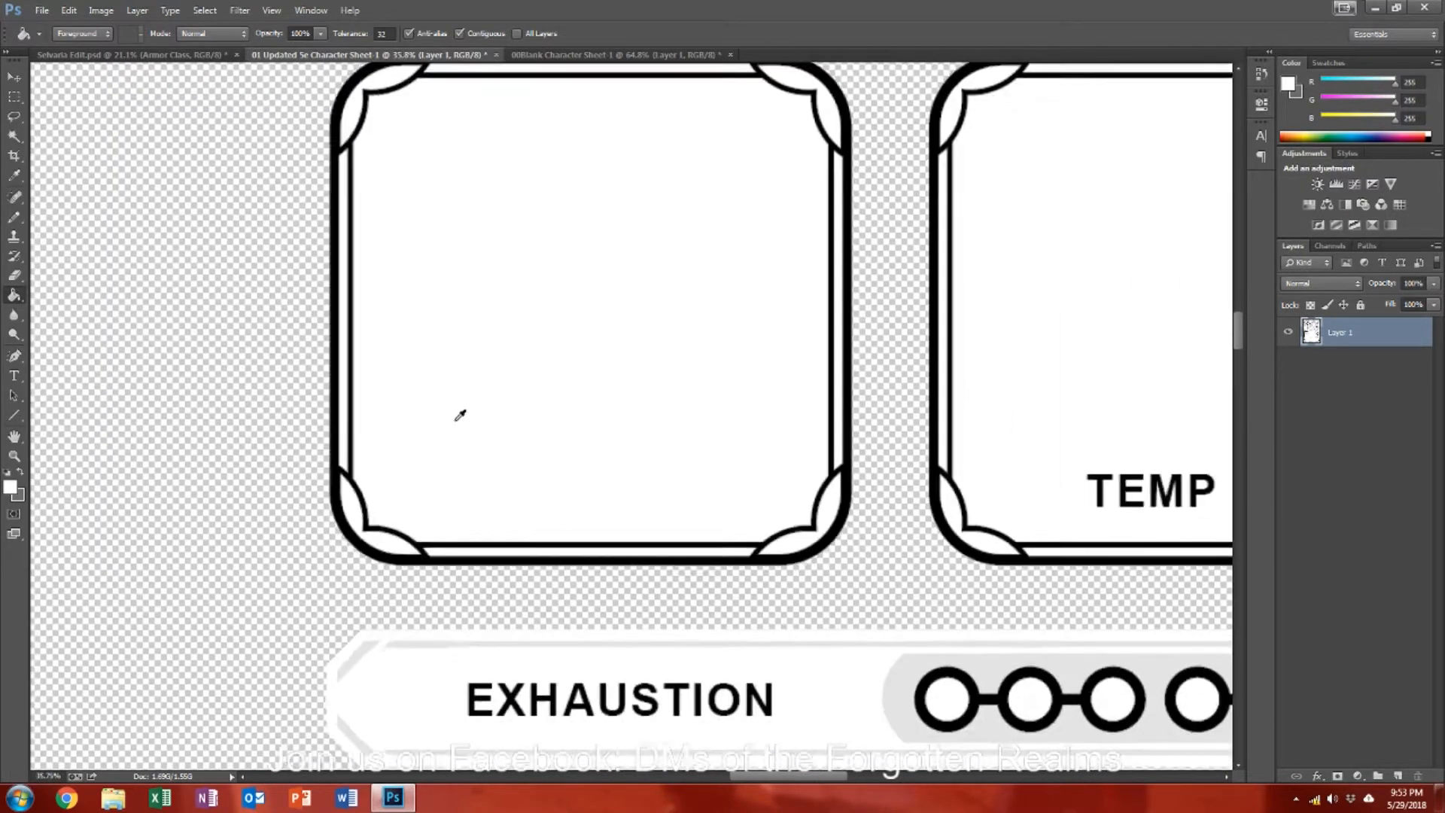
scroll(548, 478, "down", 3)
scroll(251, 319, "down", 1)
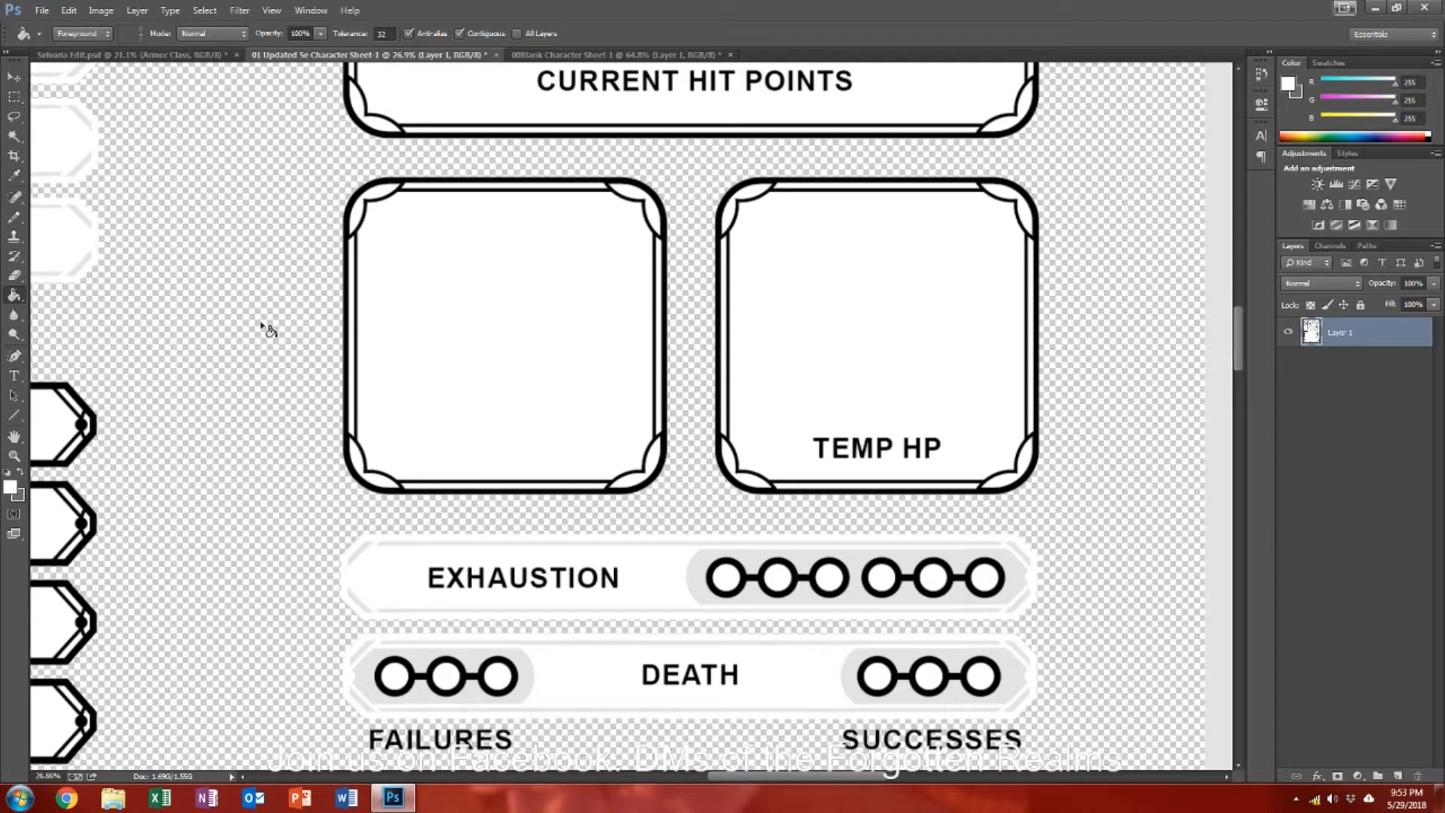
left_click(21, 478)
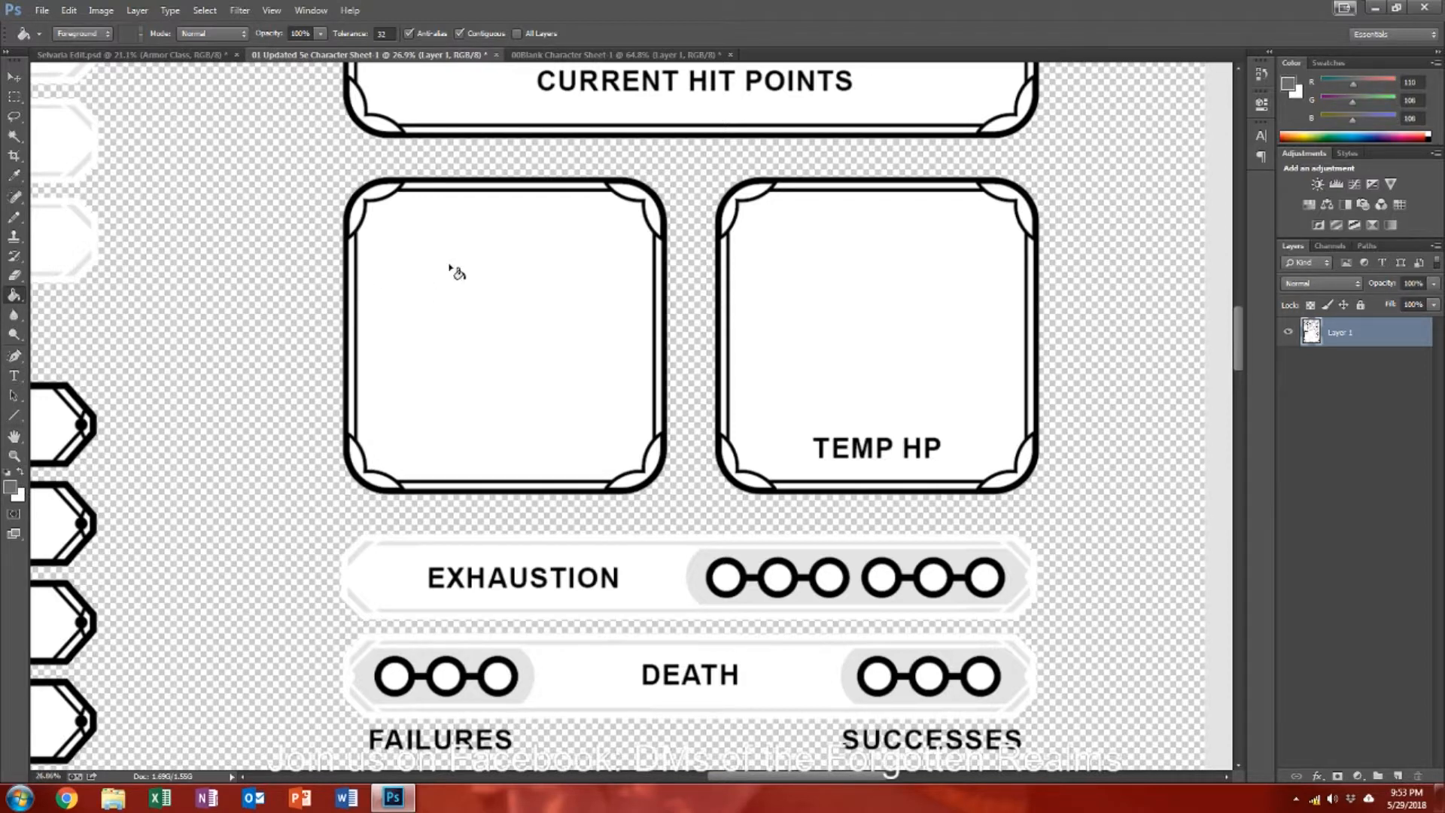
left_click(372, 231)
left_click(383, 197)
left_click(450, 188)
left_click(636, 205)
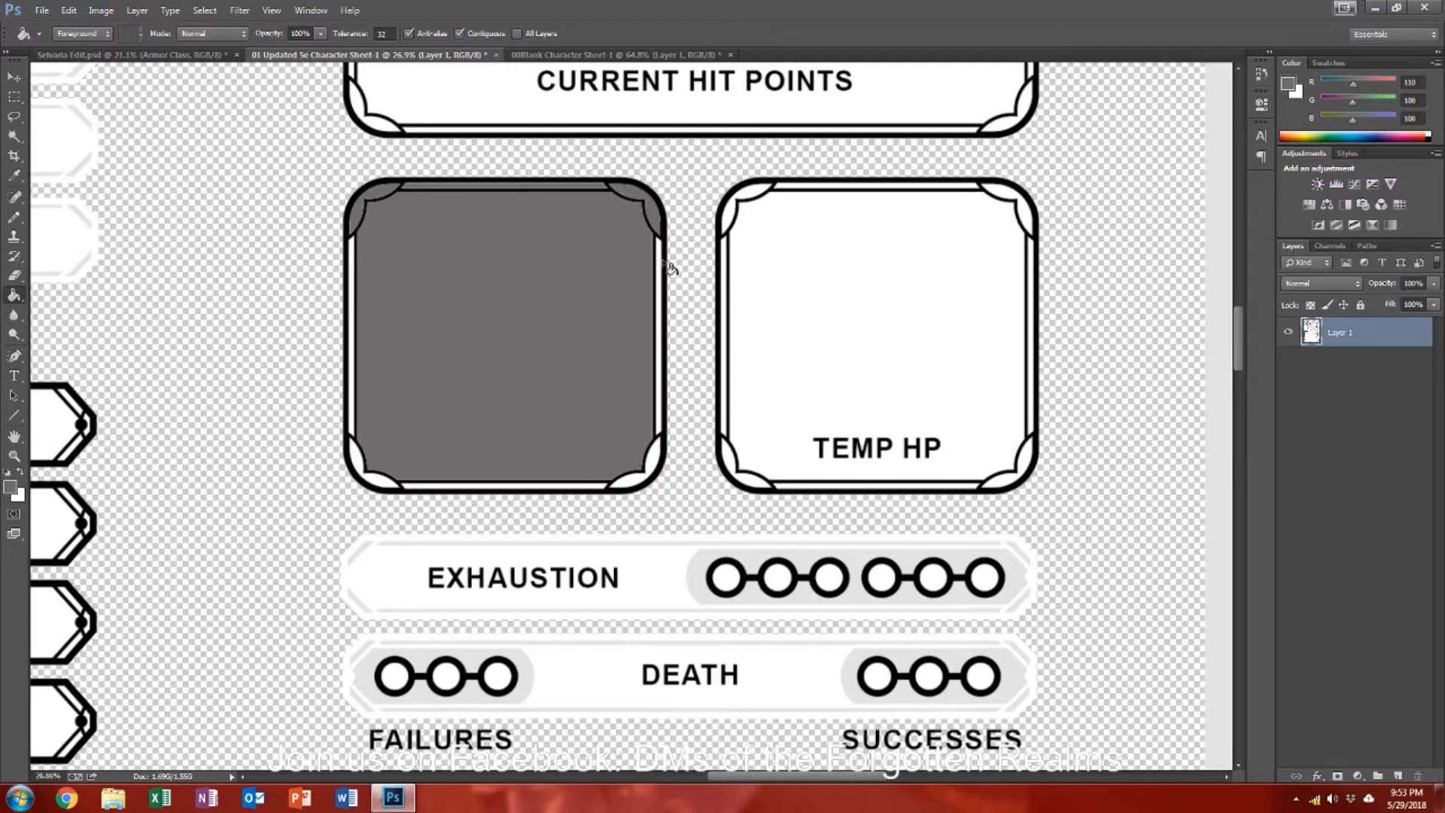
left_click(659, 265)
left_click(644, 465)
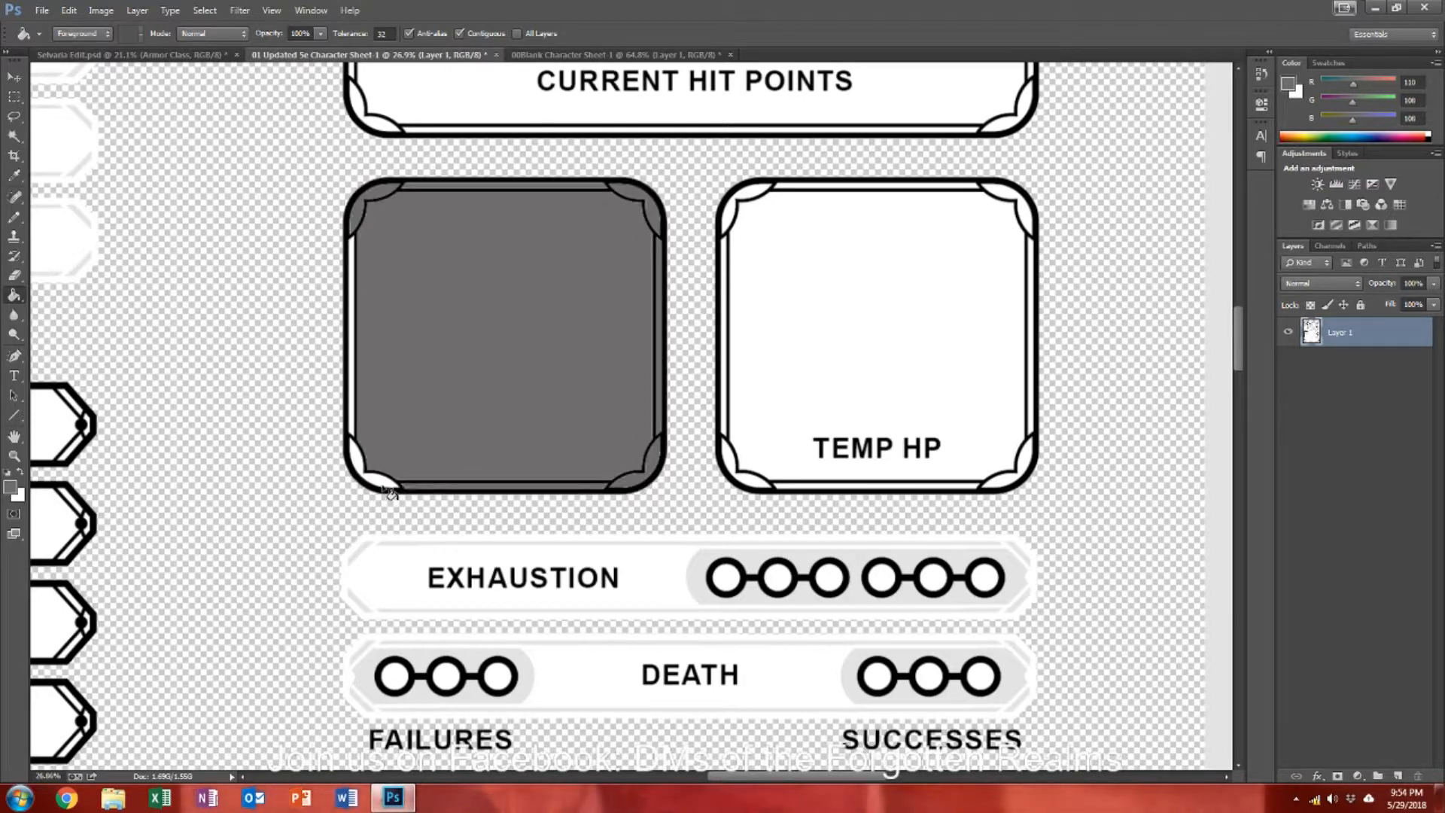
left_click(358, 432)
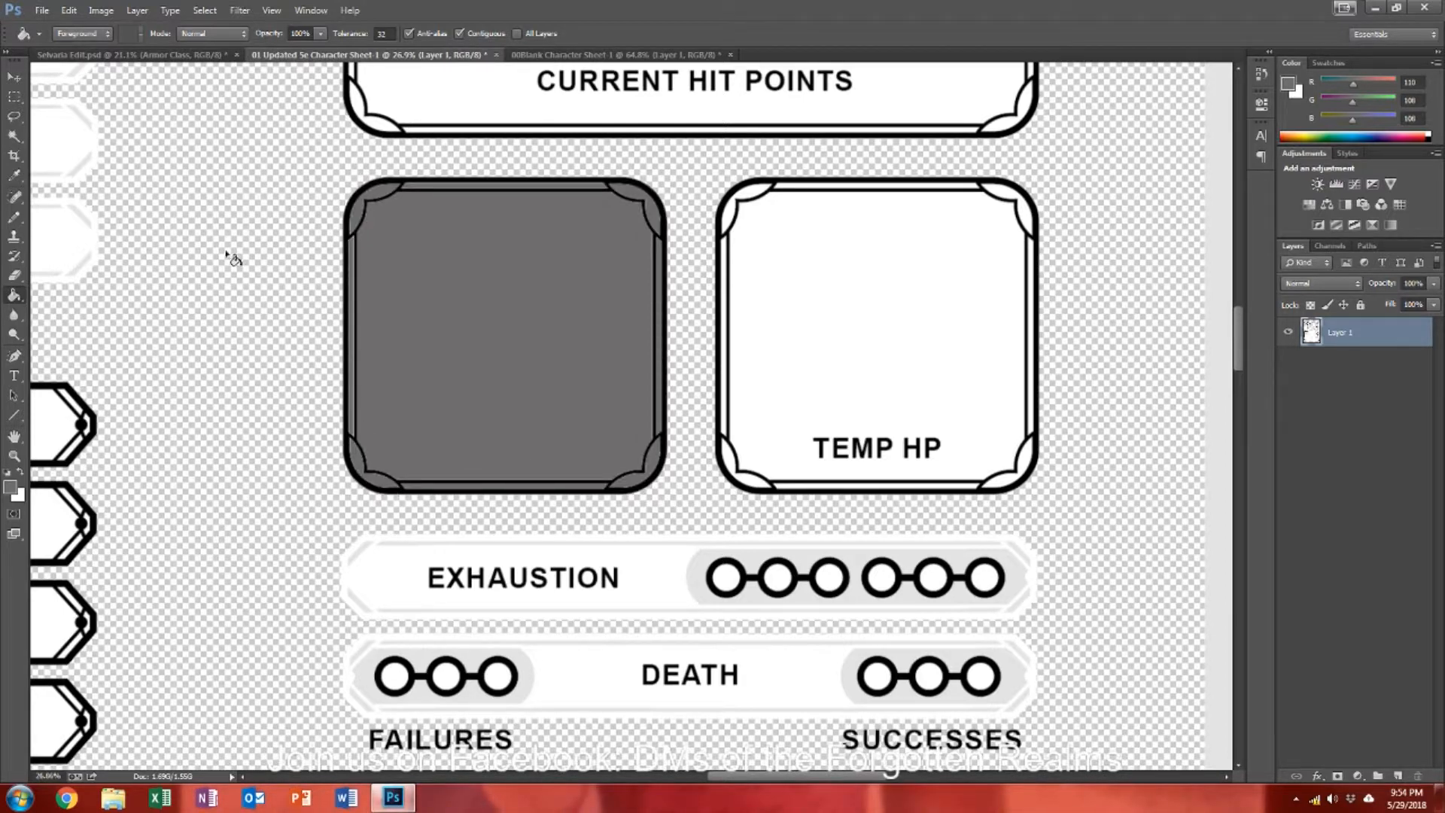
Step: Fill the light fringe beside the inner line of the grey box's left border with dark grey
scroll(364, 280, "up", 8)
scroll(364, 282, "up", 2)
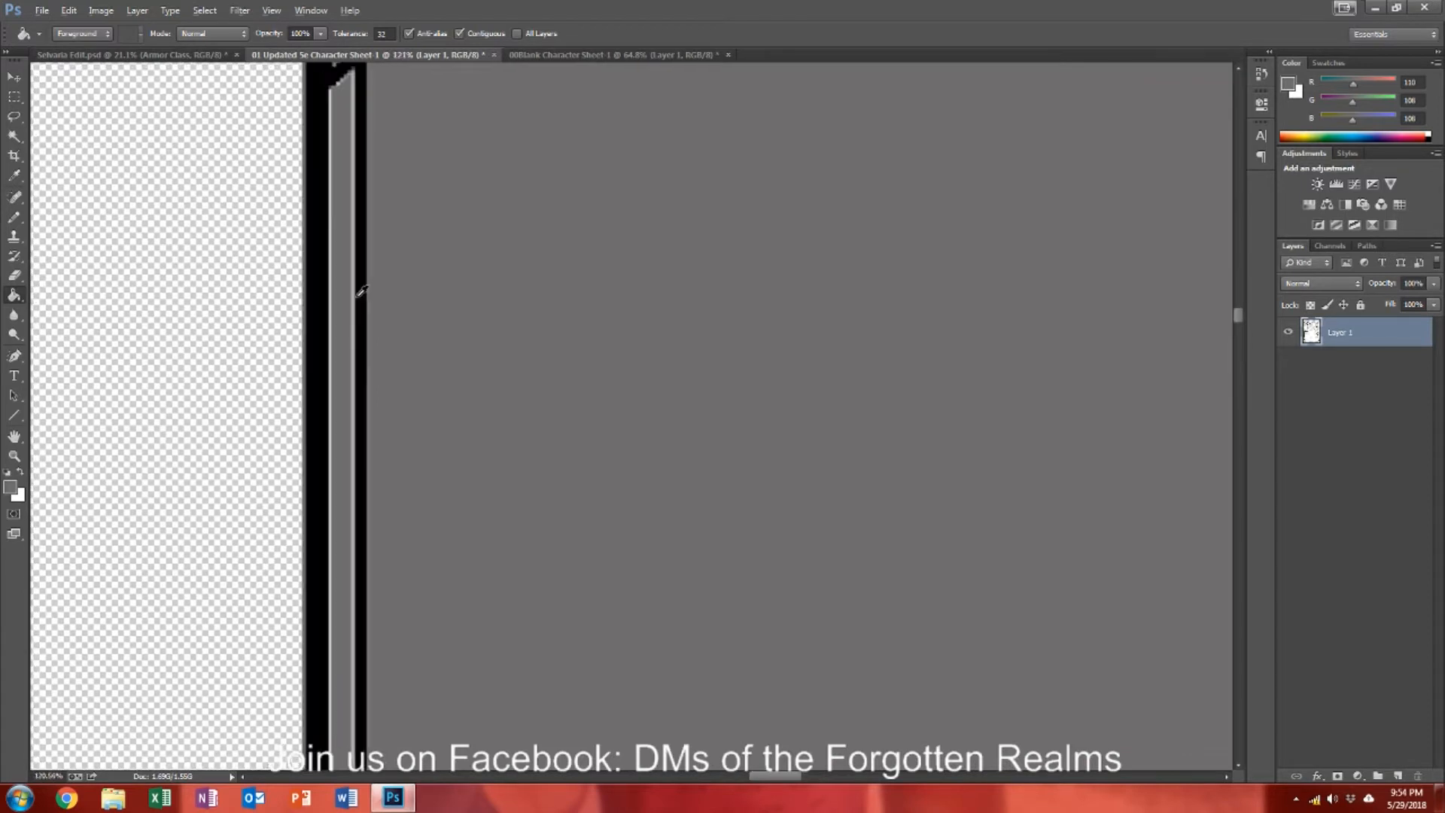
left_click(362, 241)
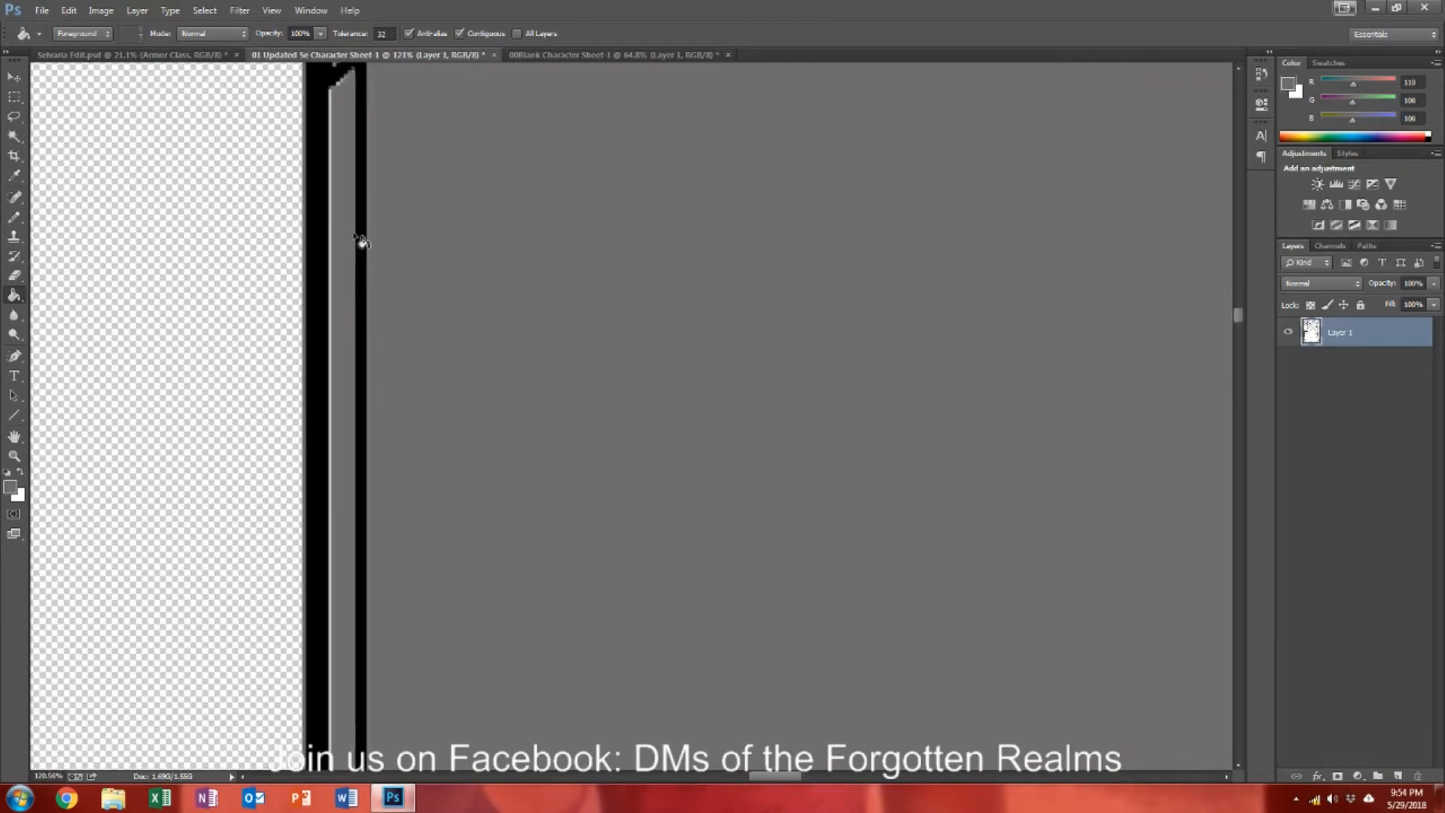
Step: Fill the remaining light slivers inside the box's left-hand and upper double borders with the grey foreground colour
left_click(334, 247)
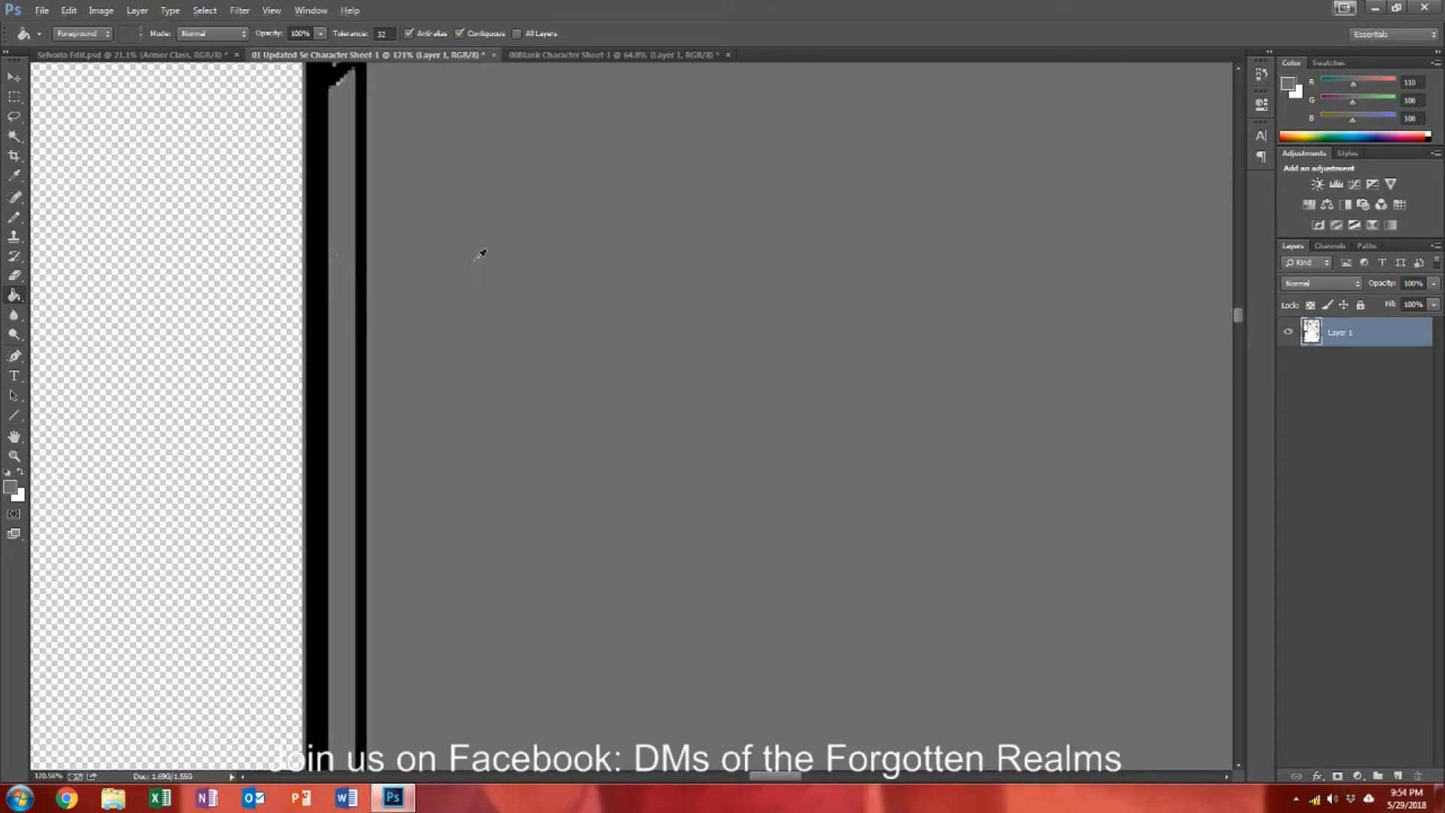
scroll(490, 255, "down", 6)
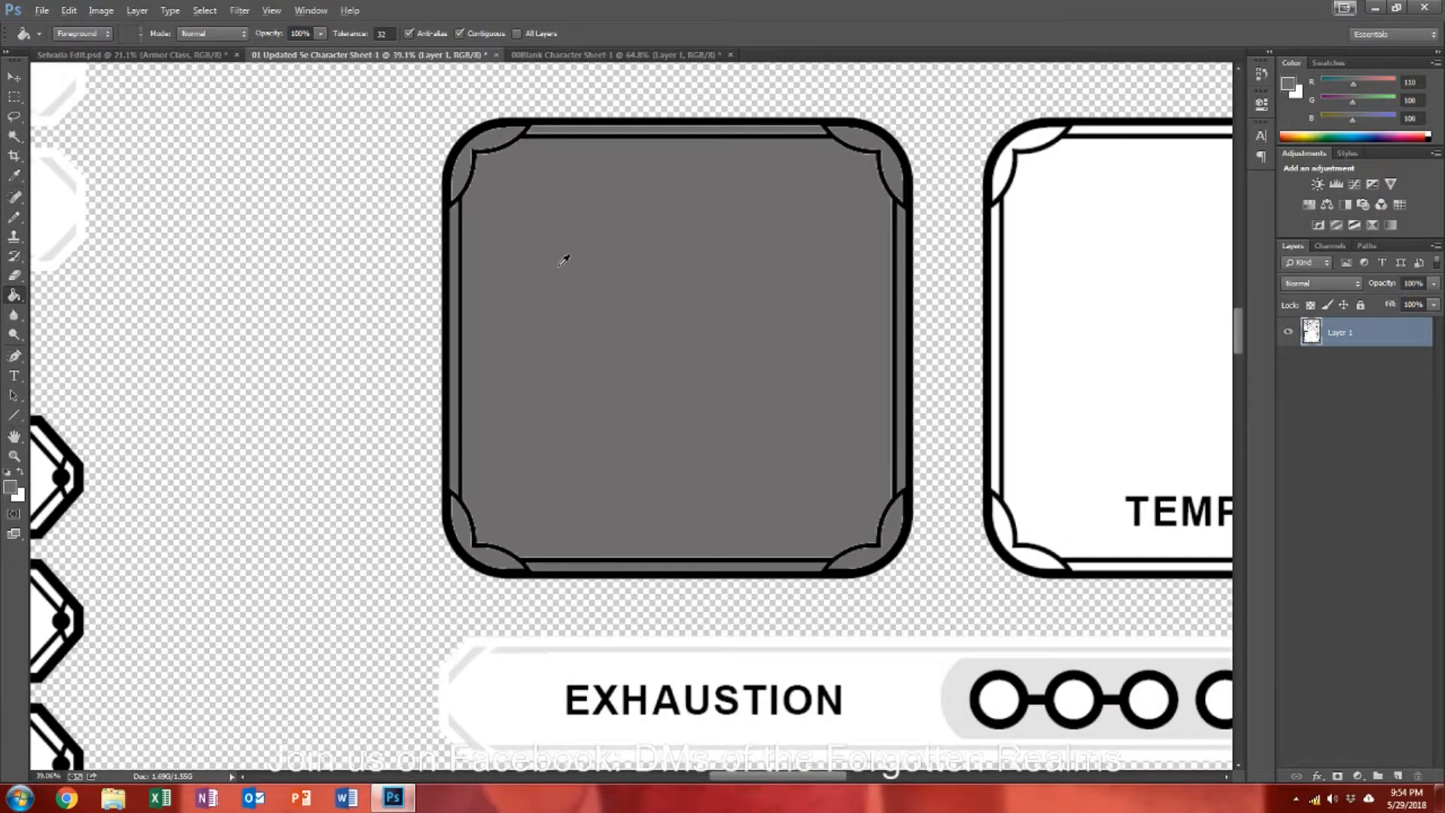
scroll(762, 156, "up", 5)
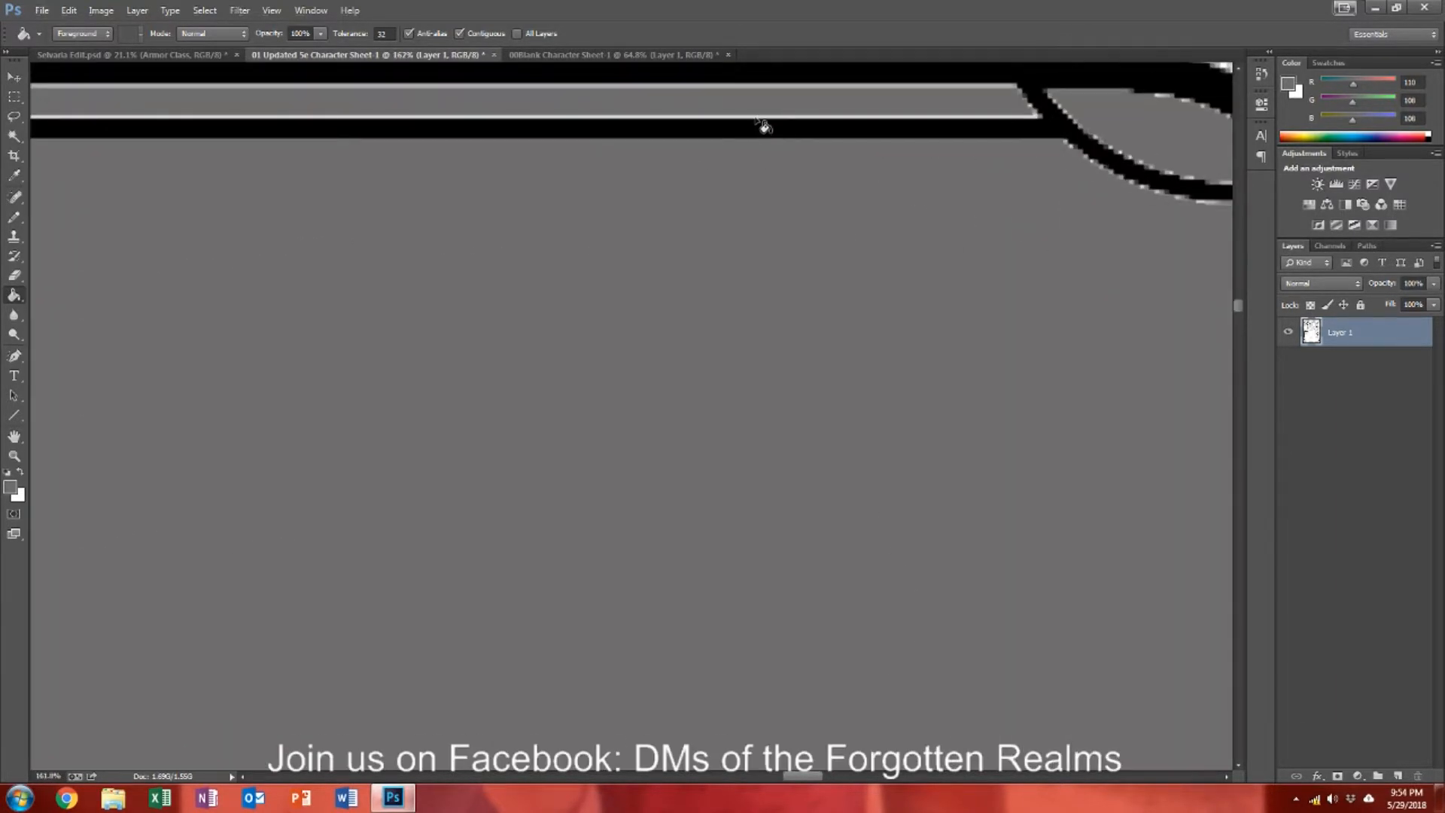
left_click(762, 98)
left_click(757, 87)
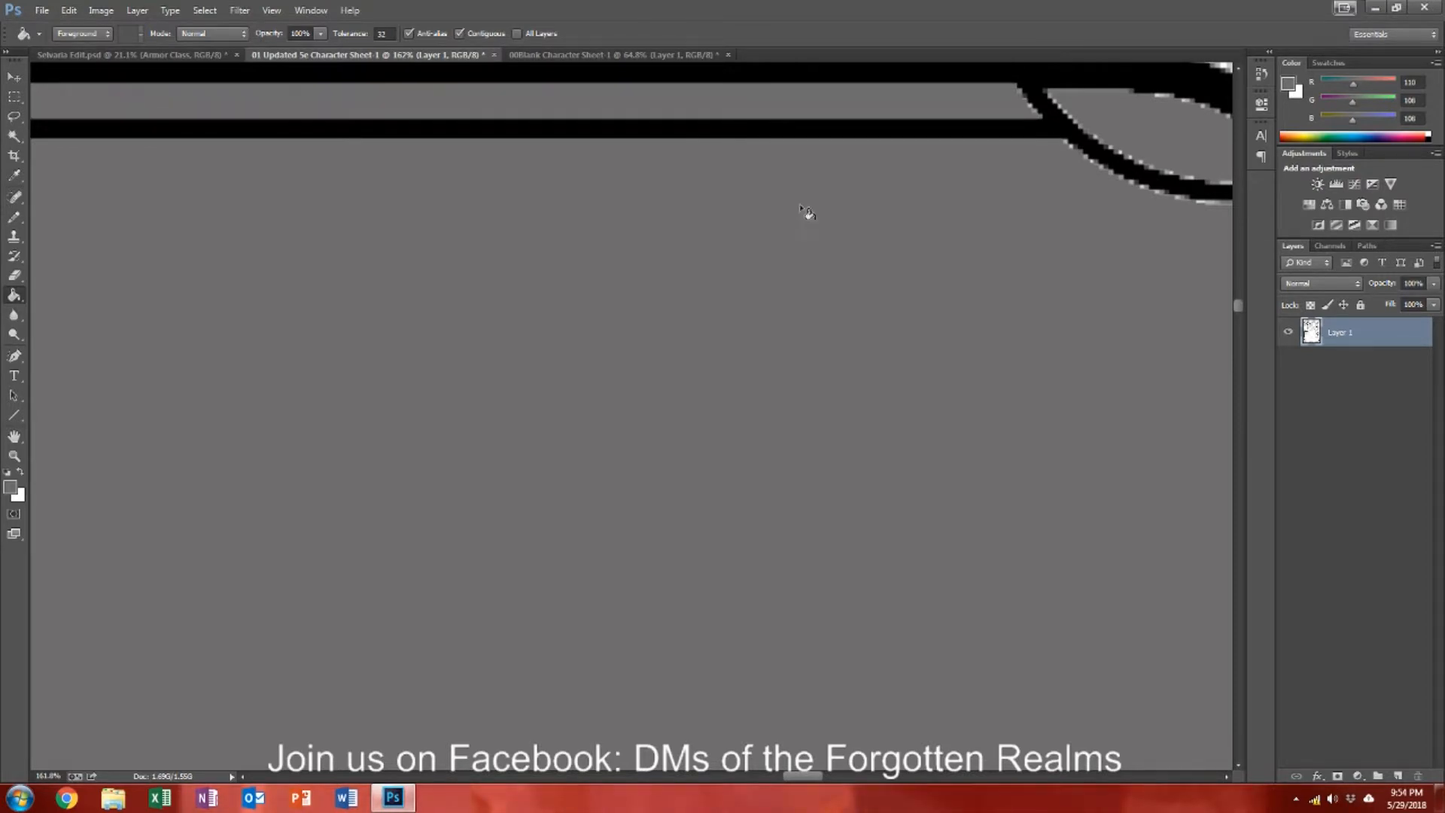
Step: Fill the light slivers along both sides of the grey box's right-hand border strip with the same grey
scroll(958, 384, "right", 4)
scroll(958, 383, "right", 3)
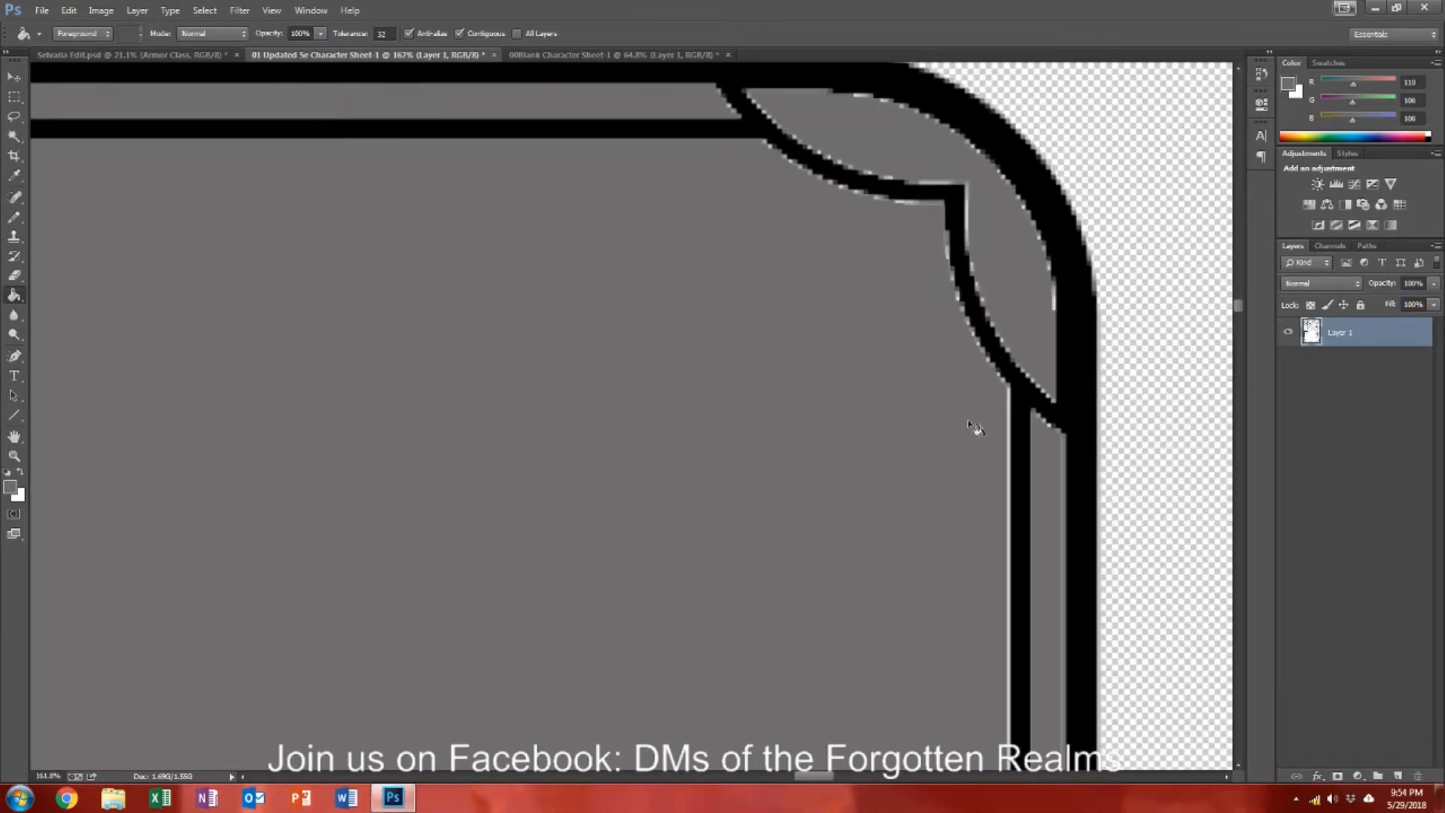
left_click(1010, 413)
scroll(838, 429, "down", 3)
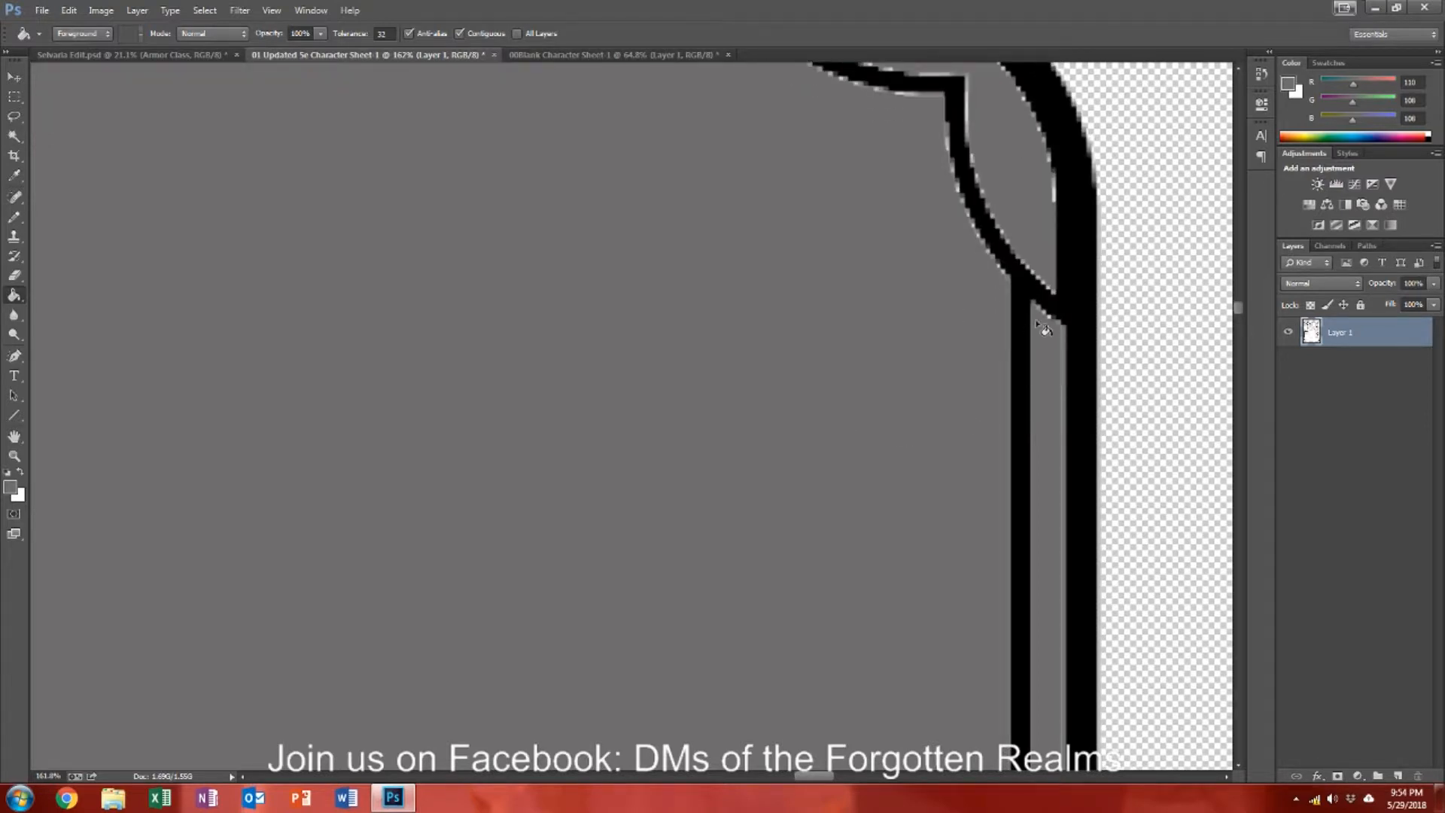
left_click(1072, 340)
scroll(681, 474, "down", 6)
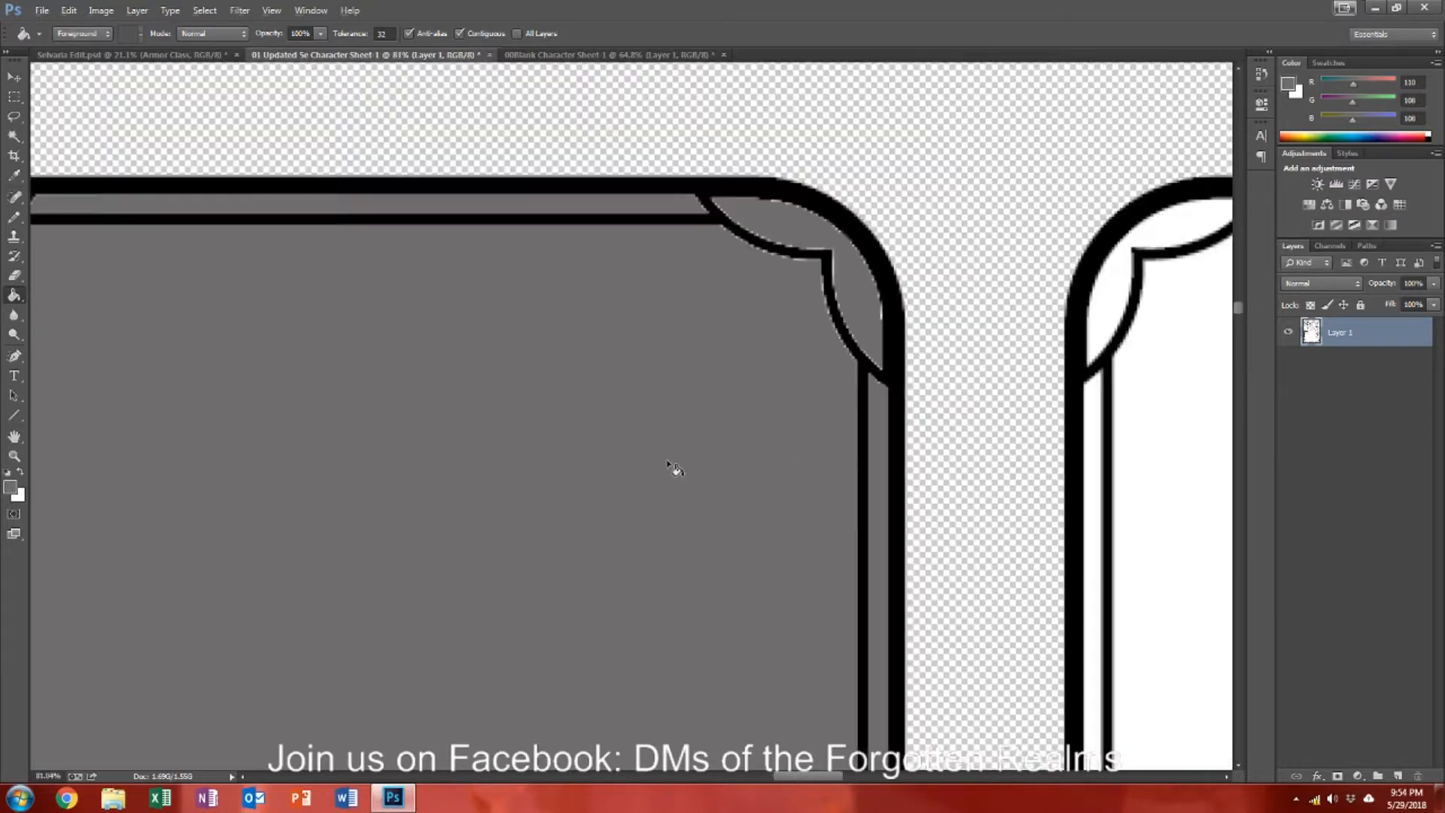
Step: Fill the light line above the grey box's lower inner border with the same grey
scroll(545, 670, "down", 3)
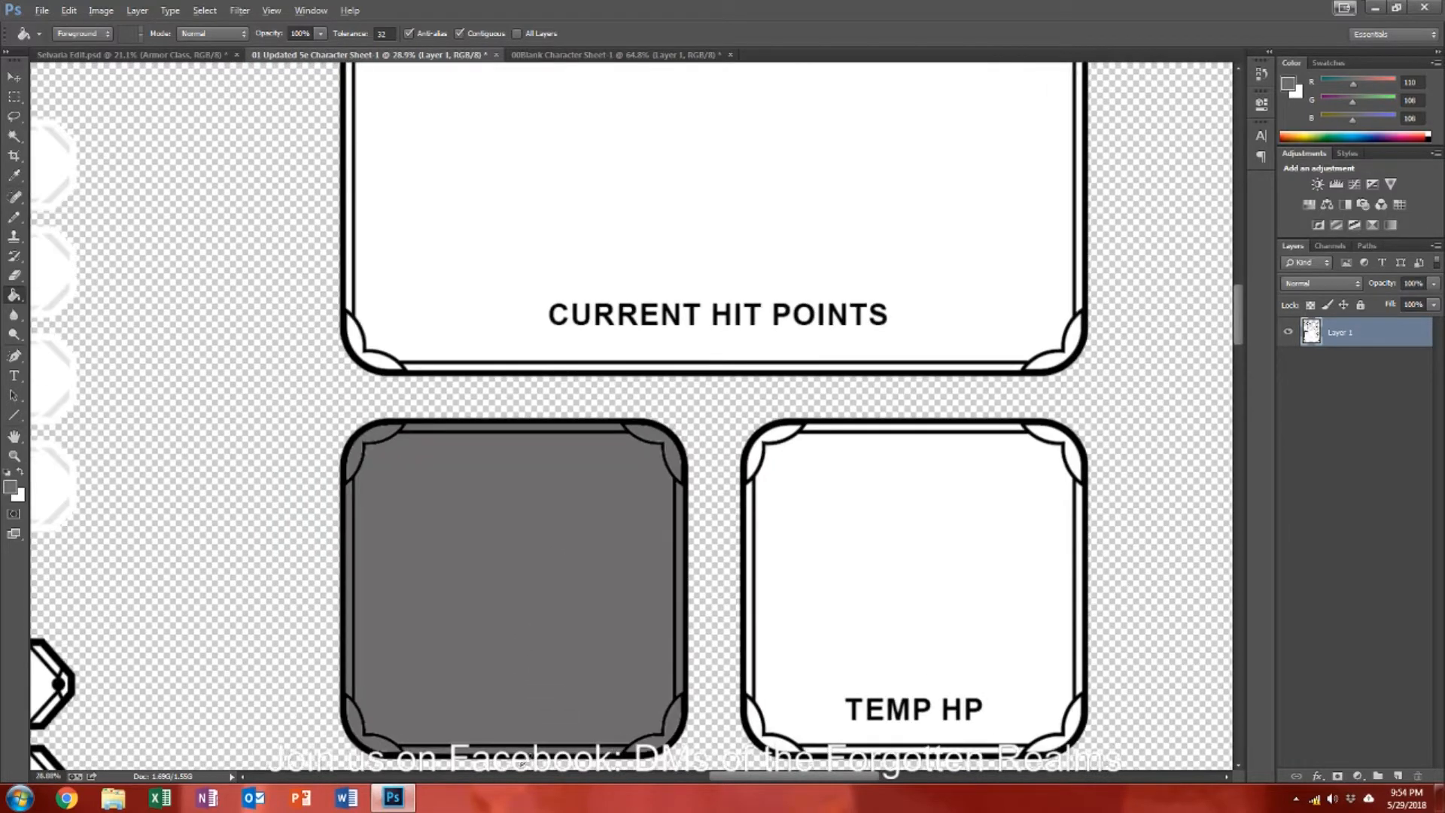
scroll(505, 702, "left", 2)
scroll(543, 749, "up", 6)
scroll(558, 749, "up", 5)
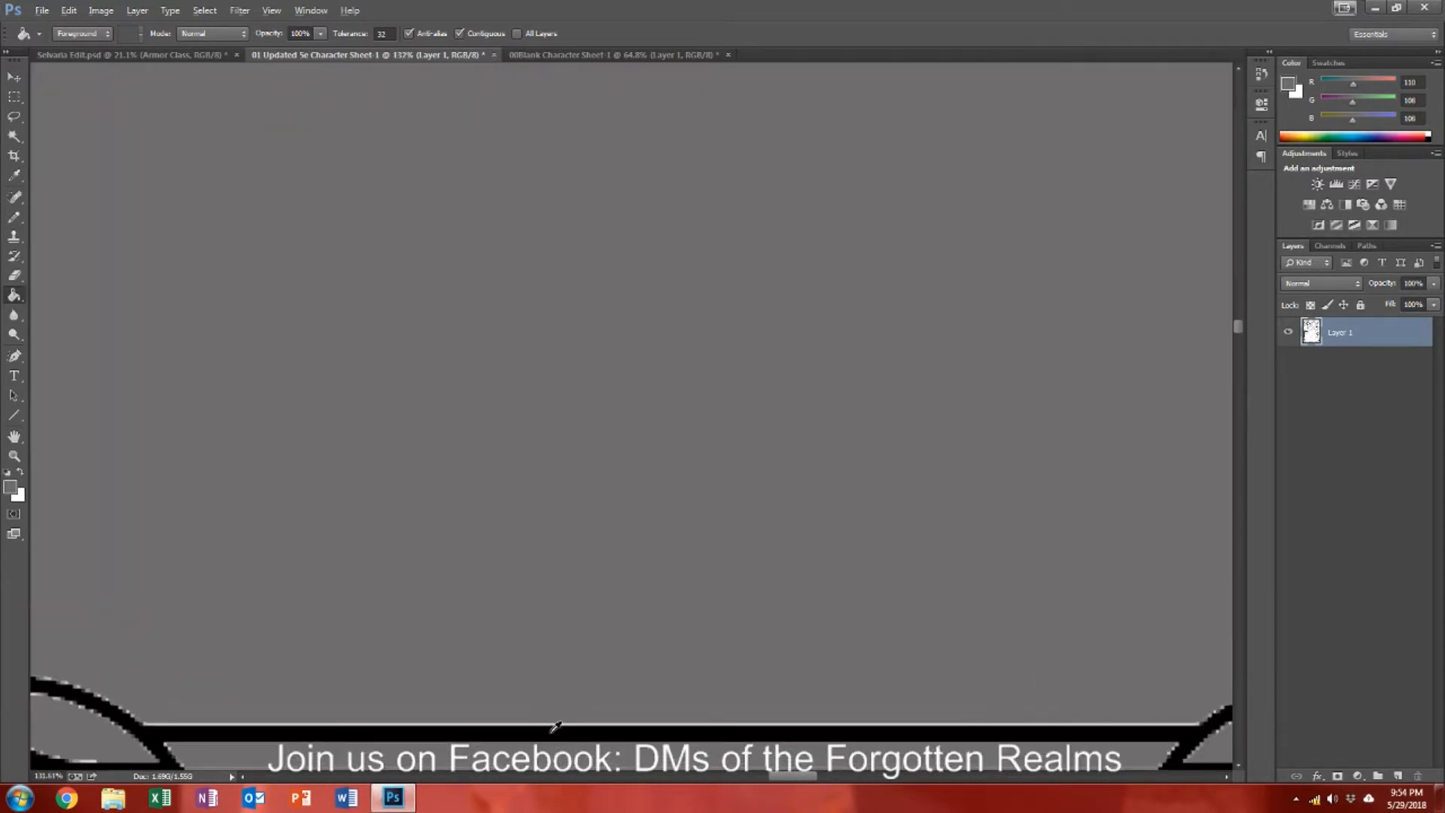
left_click(557, 725)
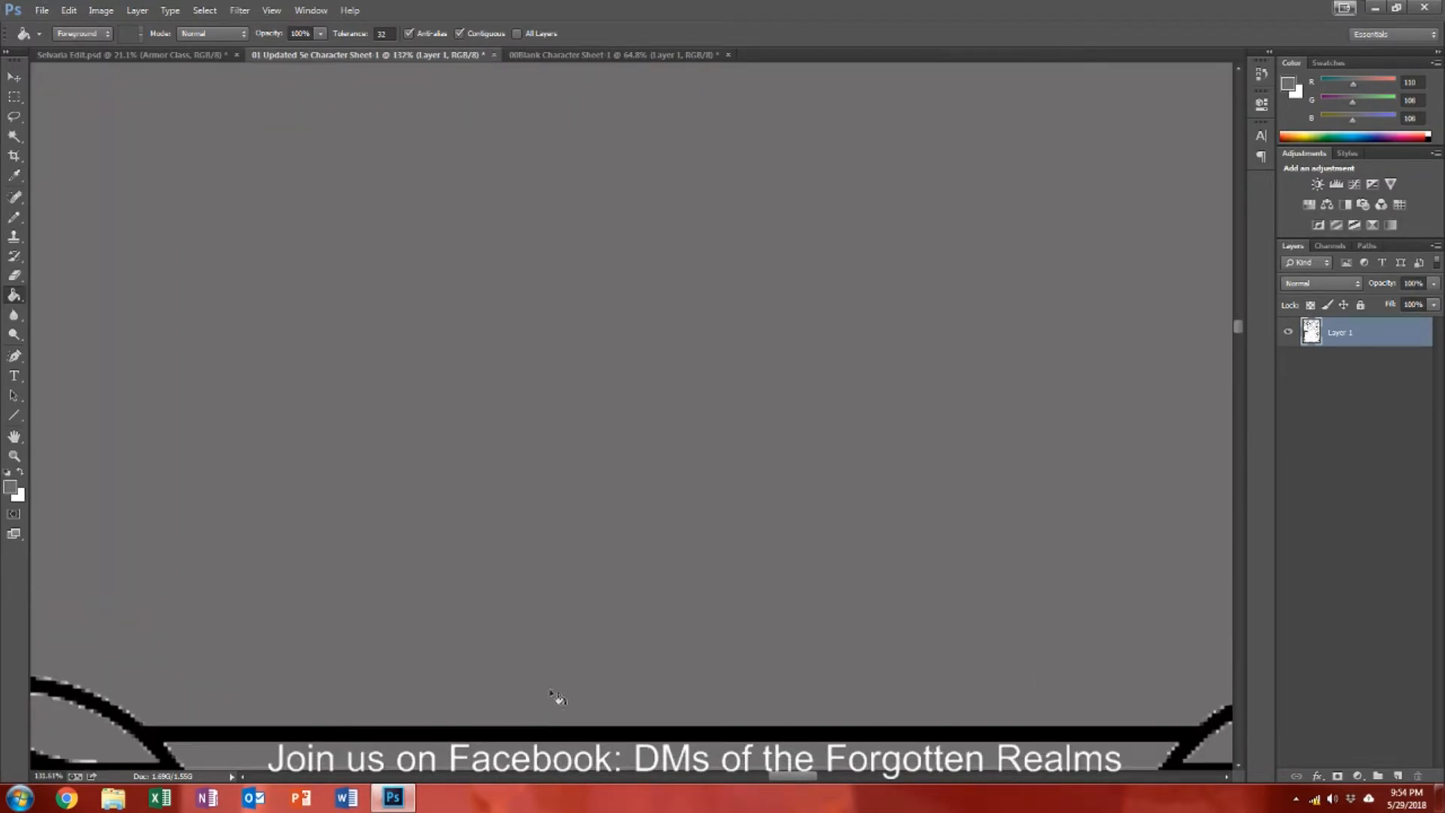
scroll(550, 564, "down", 6)
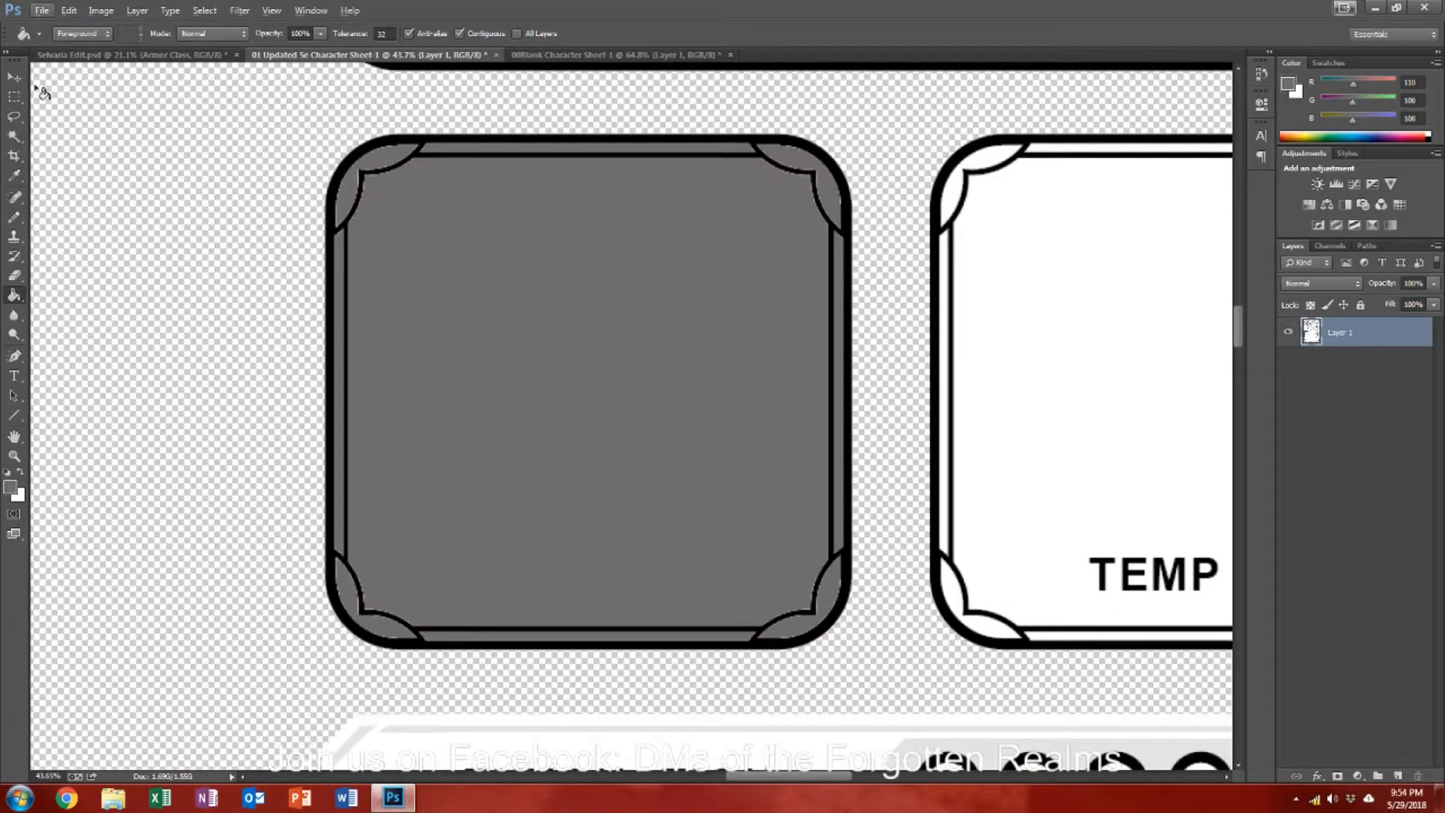
Step: Cut the whole grey box with a rectangular selection from the character sheet and paste it into Selvaria Edit.psd
left_click(14, 97)
left_click_drag(231, 104, 874, 684)
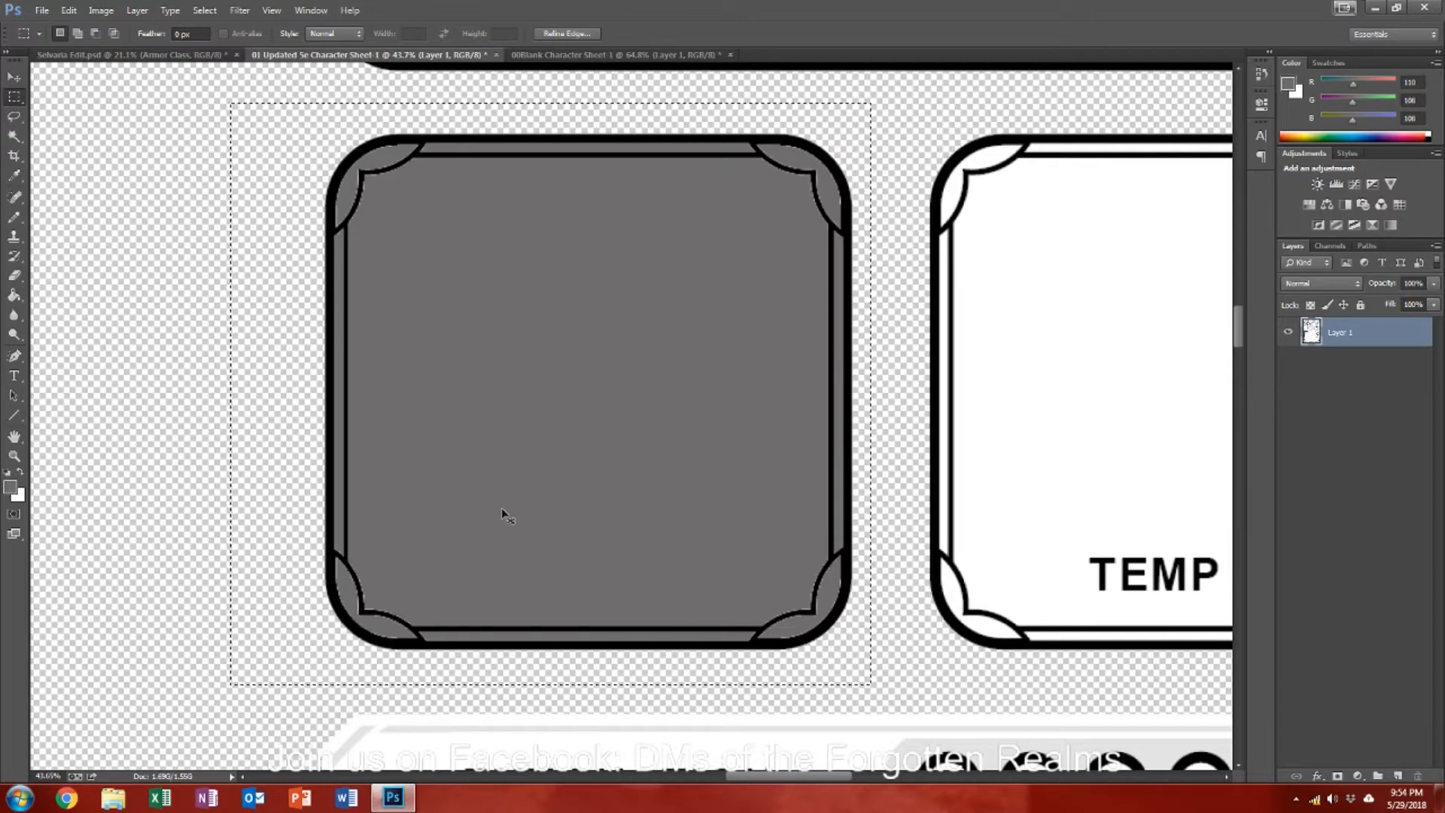
key("ctrl+x")
left_click(162, 55)
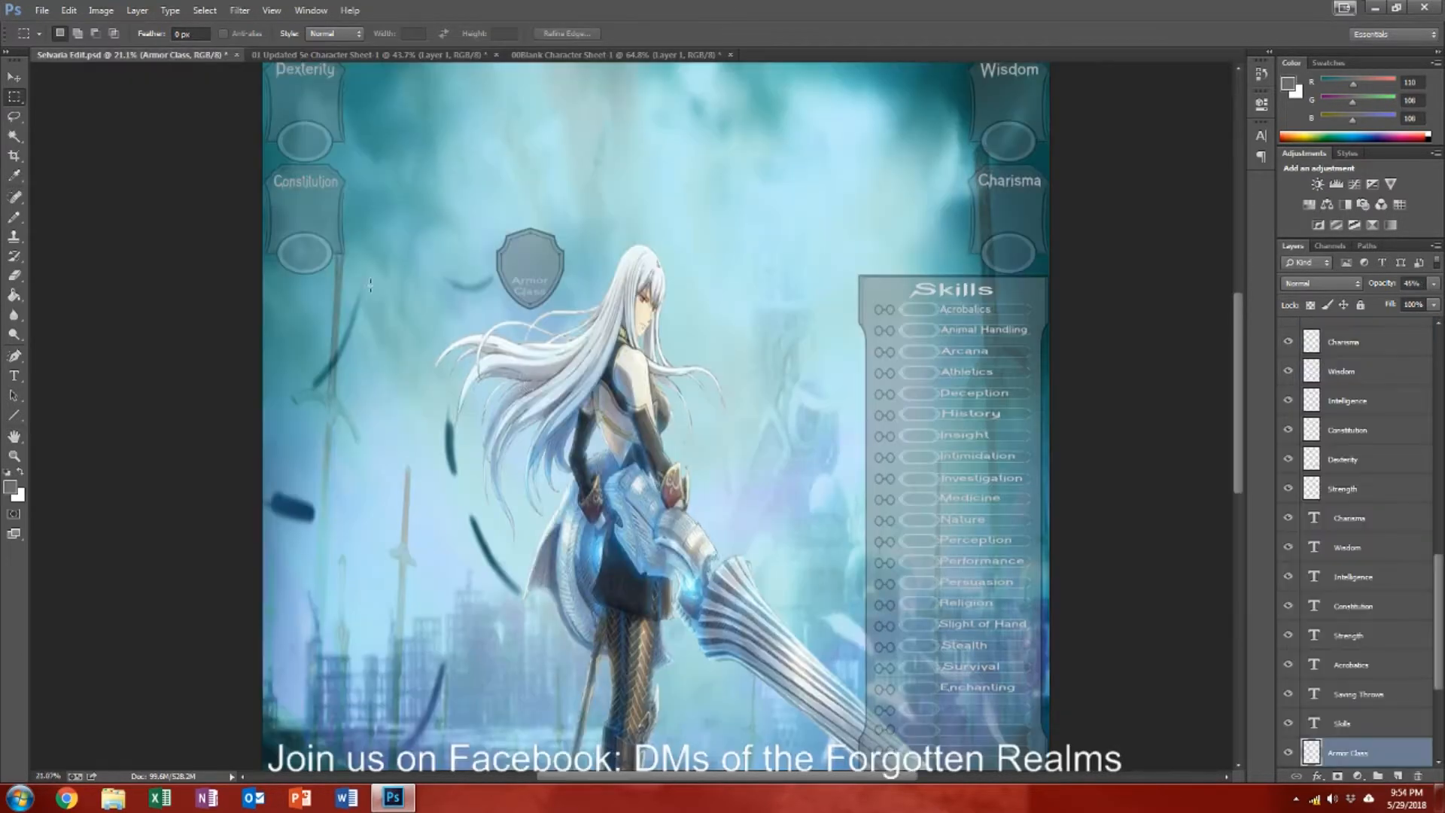
key("ctrl+v")
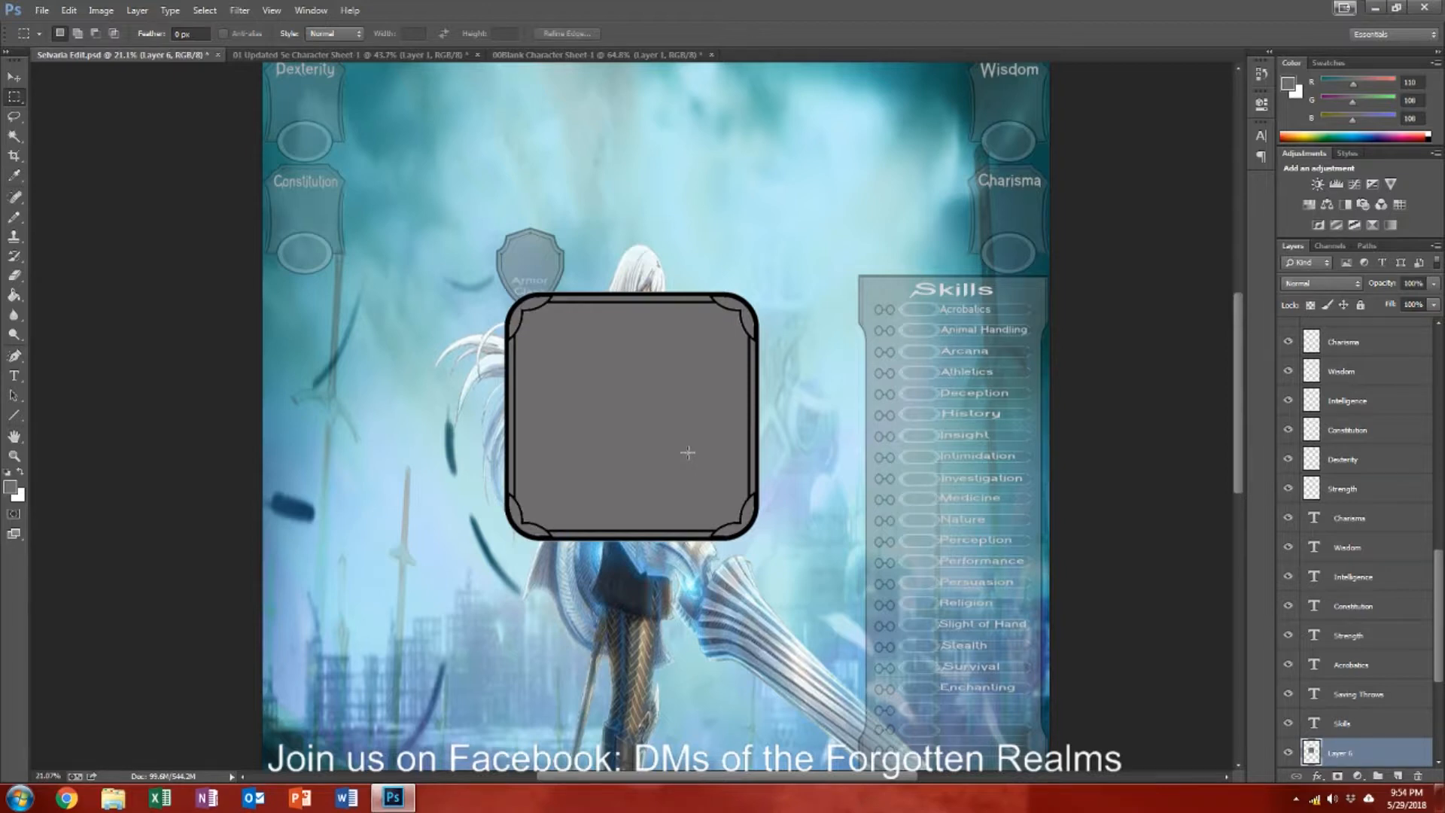
Step: Set the pasted box layer's opacity to 45%
left_click(1414, 284)
type("45")
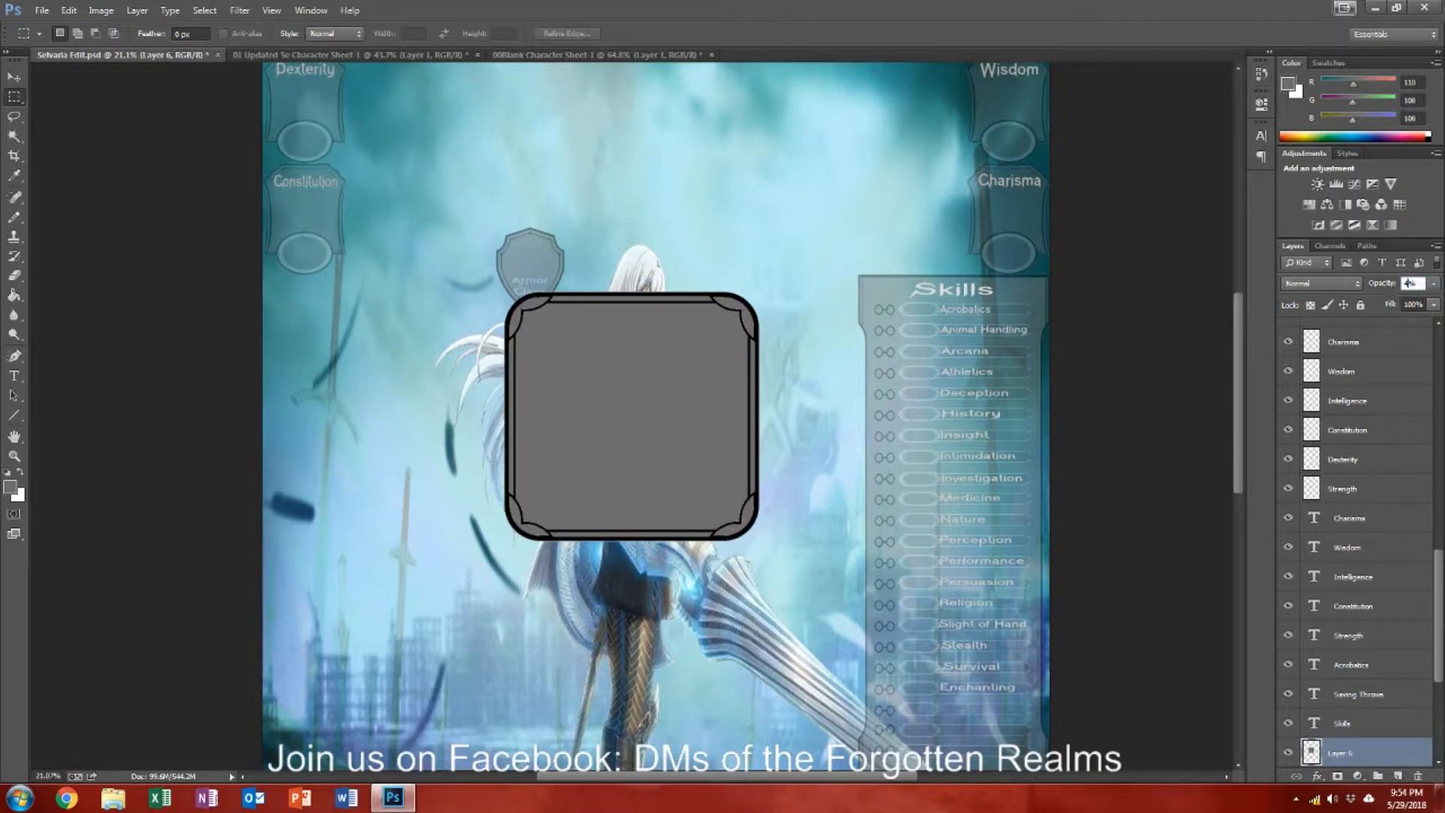
key("Return")
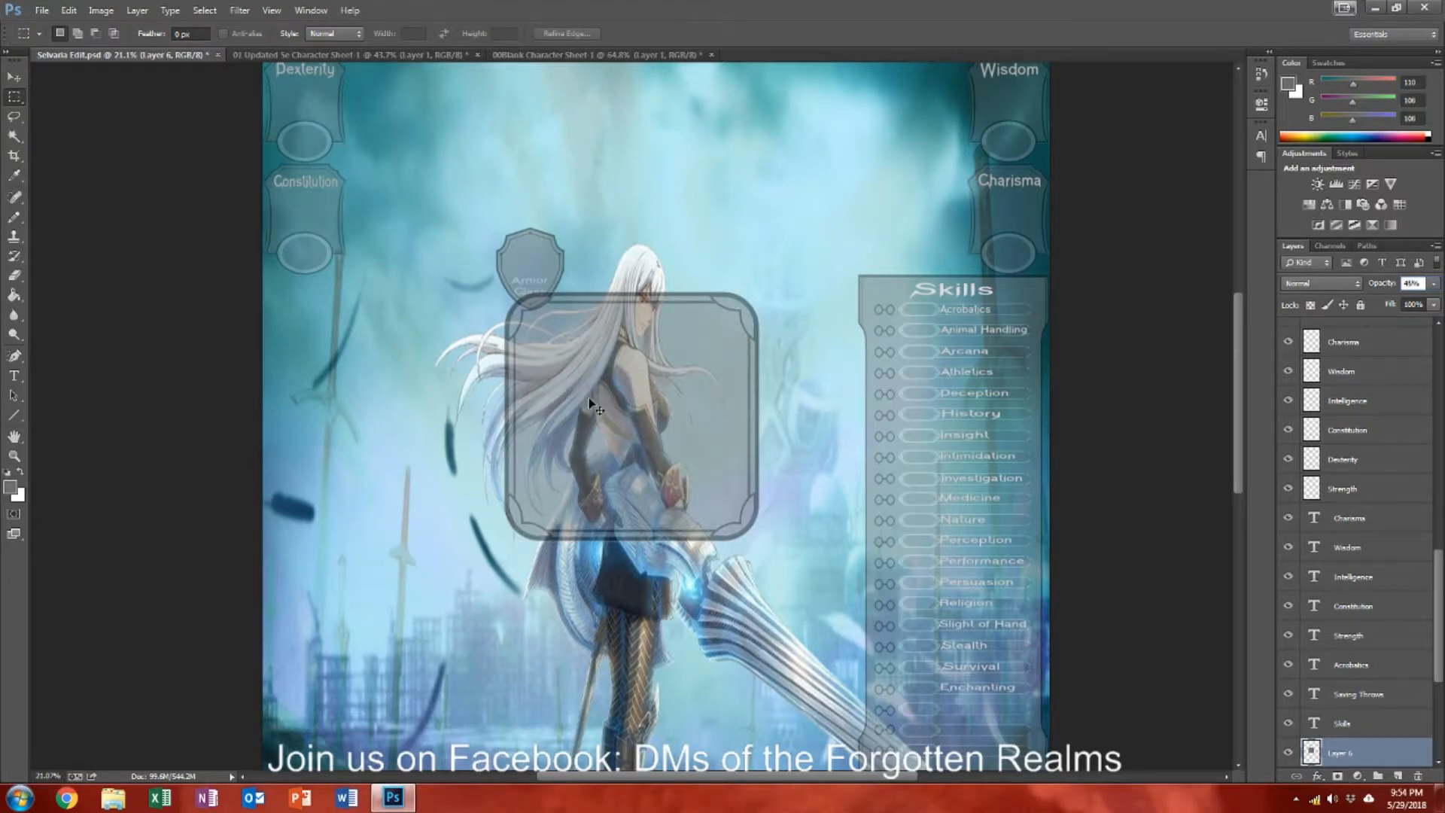
Step: Shrink the pasted box into a small wide rectangle and position it between the Armor Class shield and the Skills panel
key("ctrl+t")
left_click_drag(506, 296, 804, 292)
key("Return")
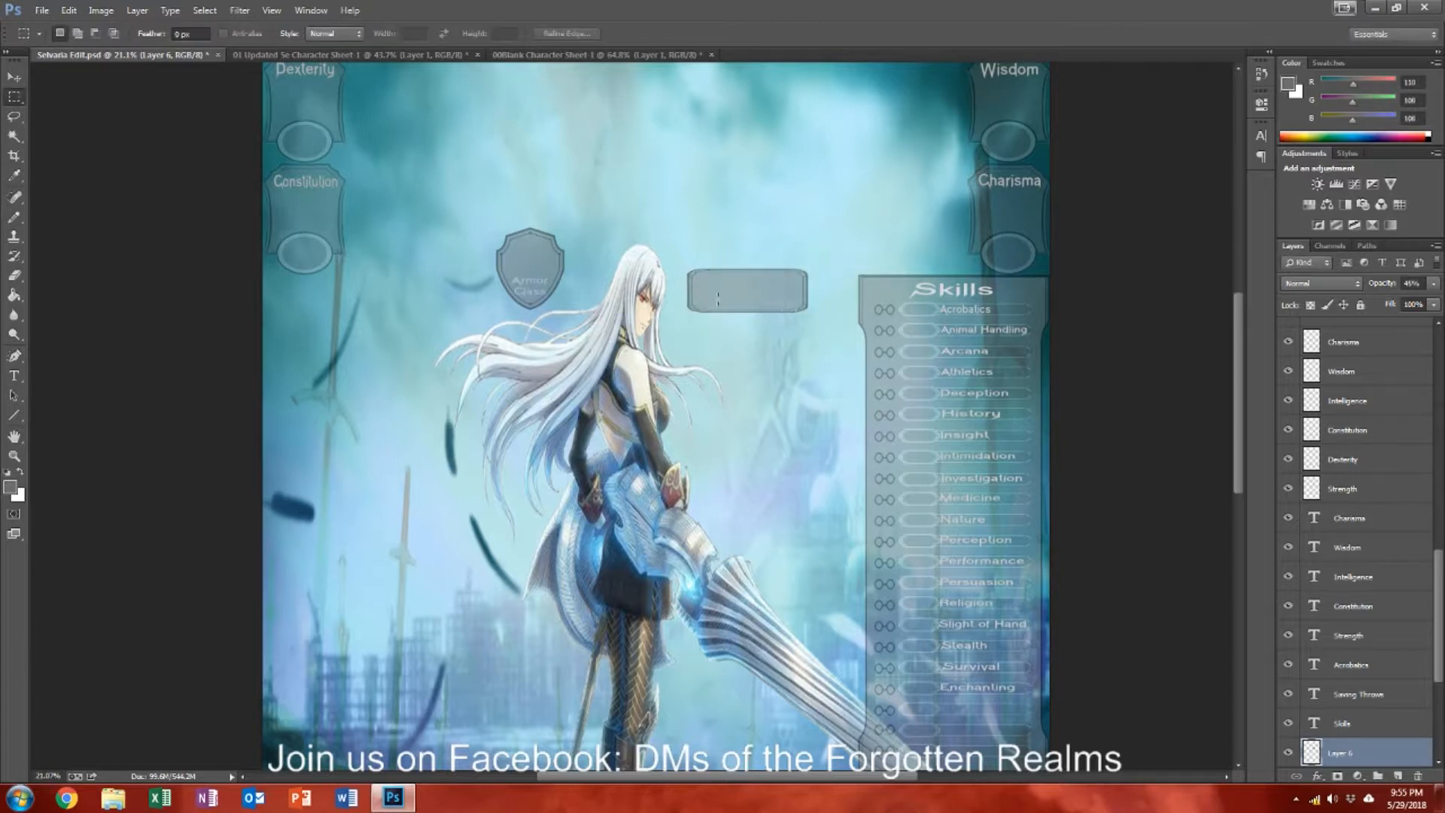
left_click(14, 77)
left_click_drag(776, 307, 784, 281)
left_click_drag(783, 279, 775, 280)
scroll(716, 275, "up", 1)
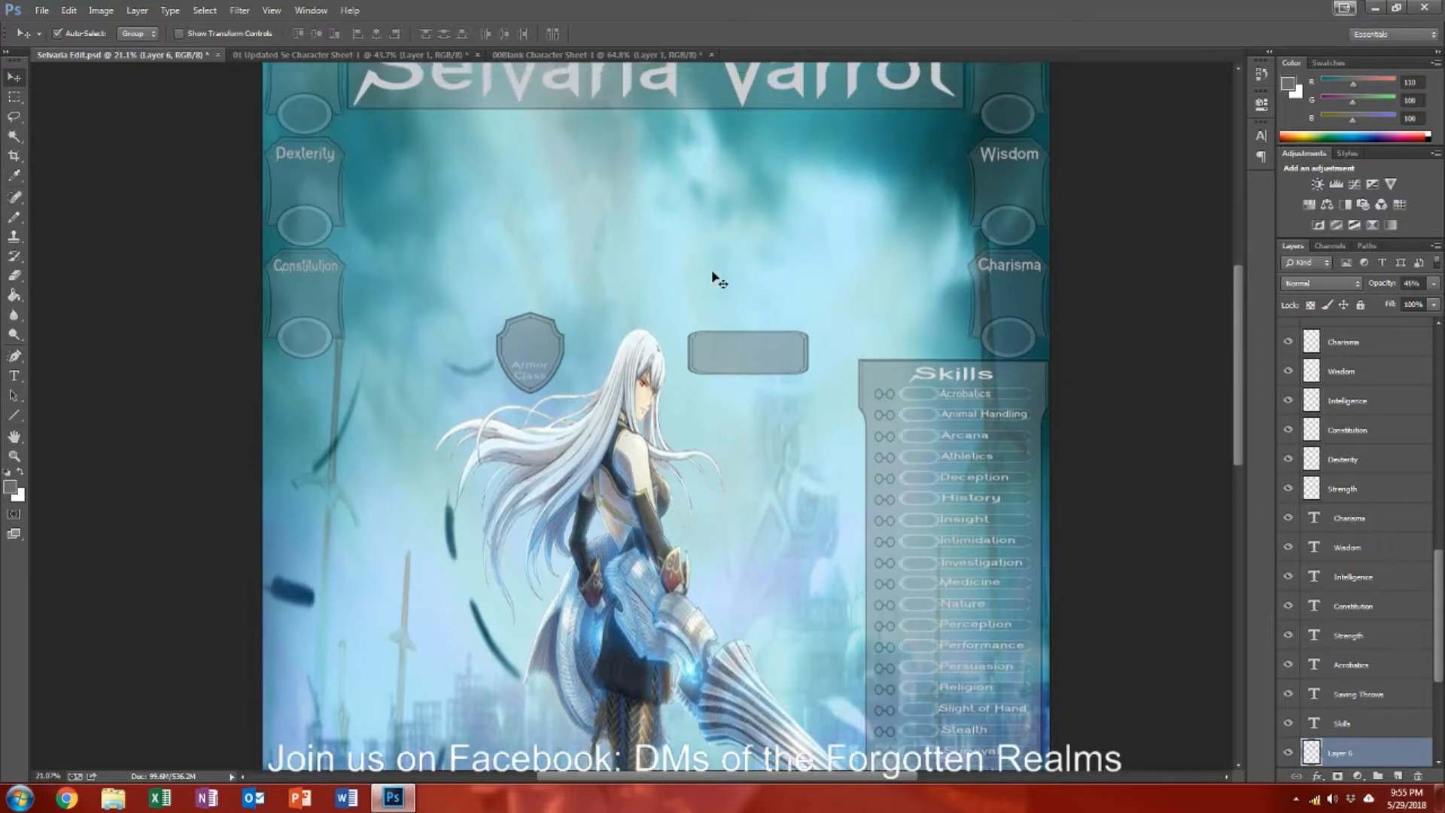
scroll(722, 316, "down", 4)
scroll(734, 363, "down", 1)
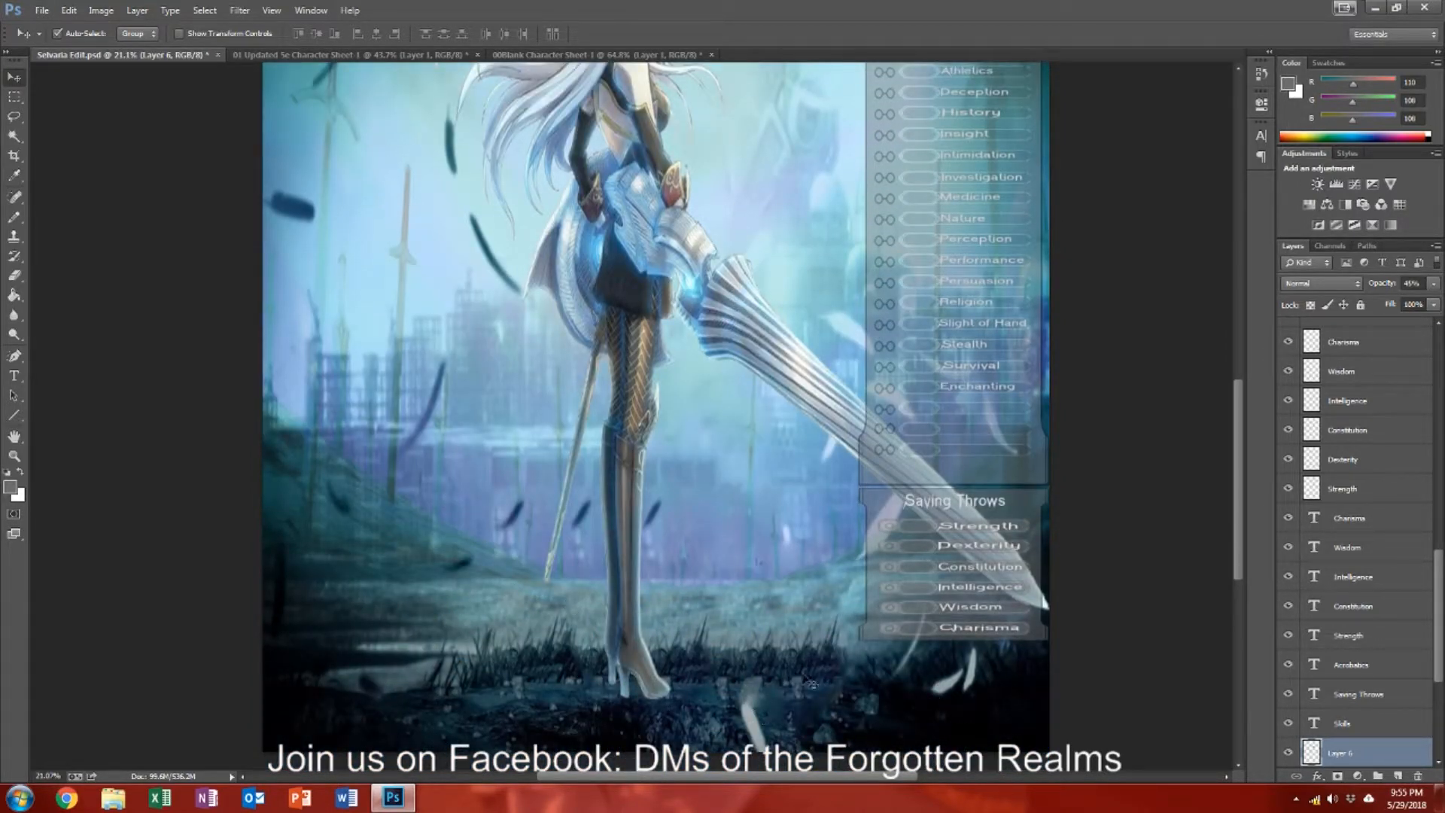
scroll(787, 642, "up", 1)
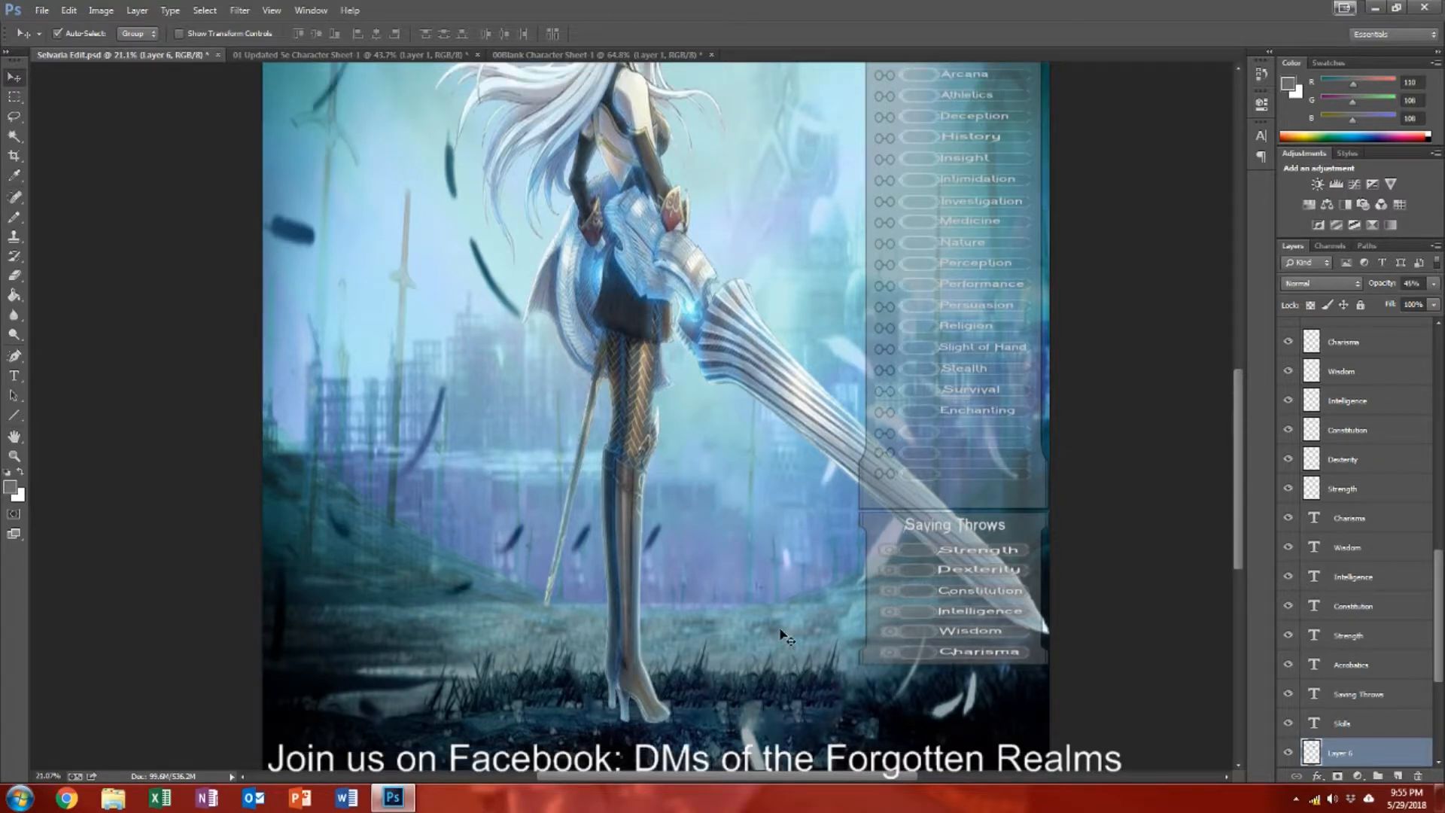
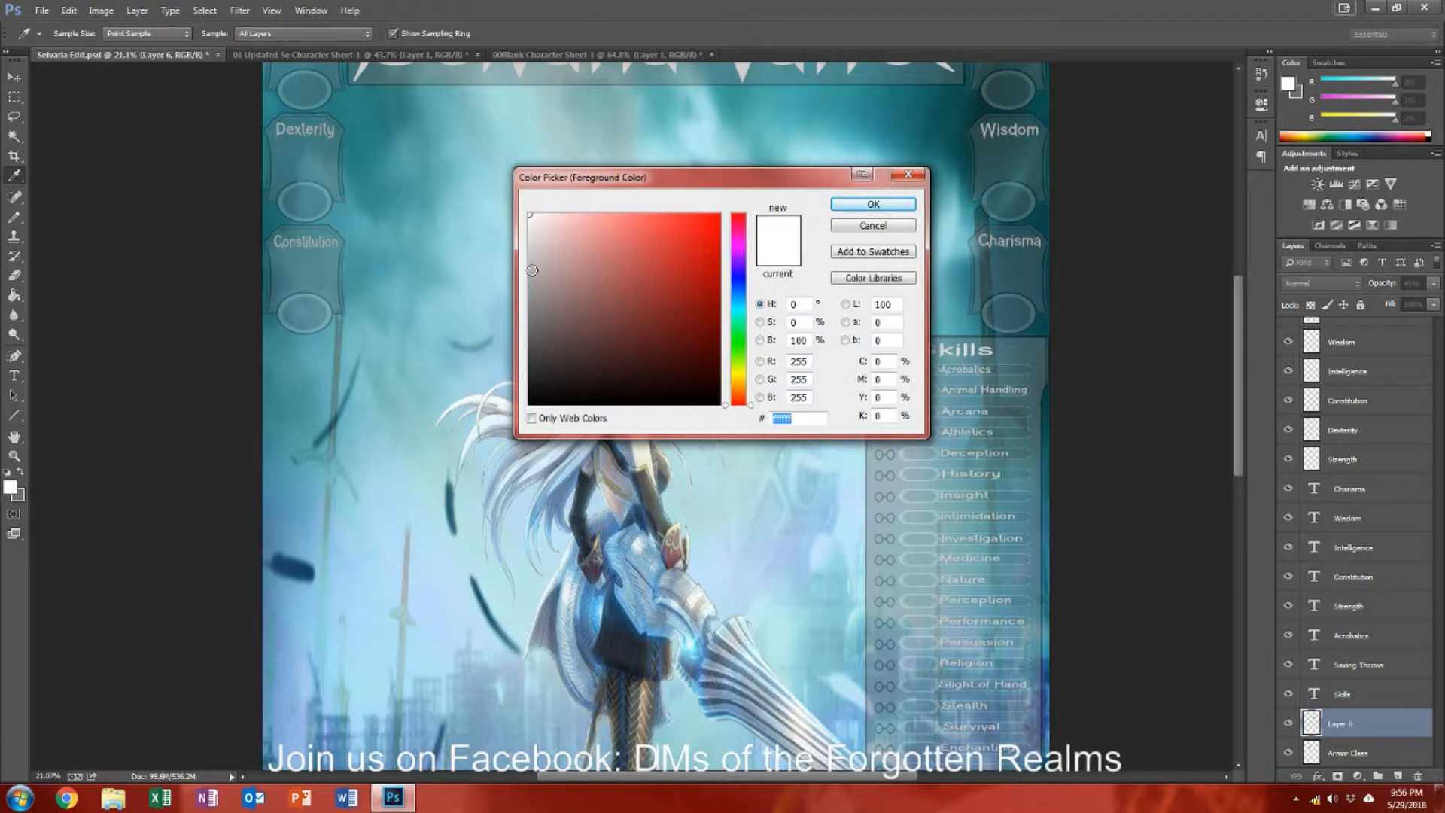
Step: Add a "Hit Points" text label in grey (RGB 181, 177, 177) near the lower edge of the small rectangular box
left_click(873, 205)
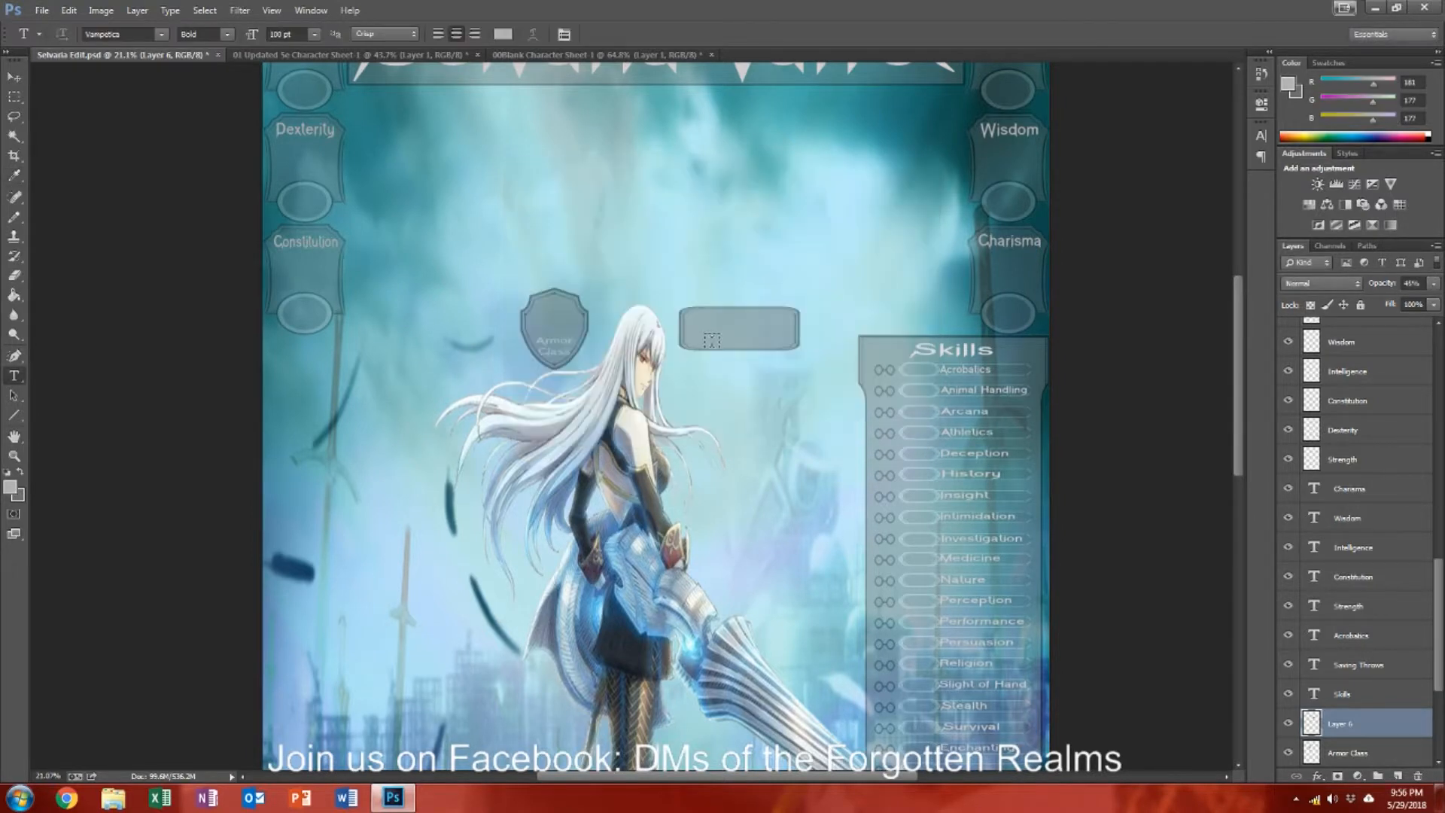
left_click(698, 339)
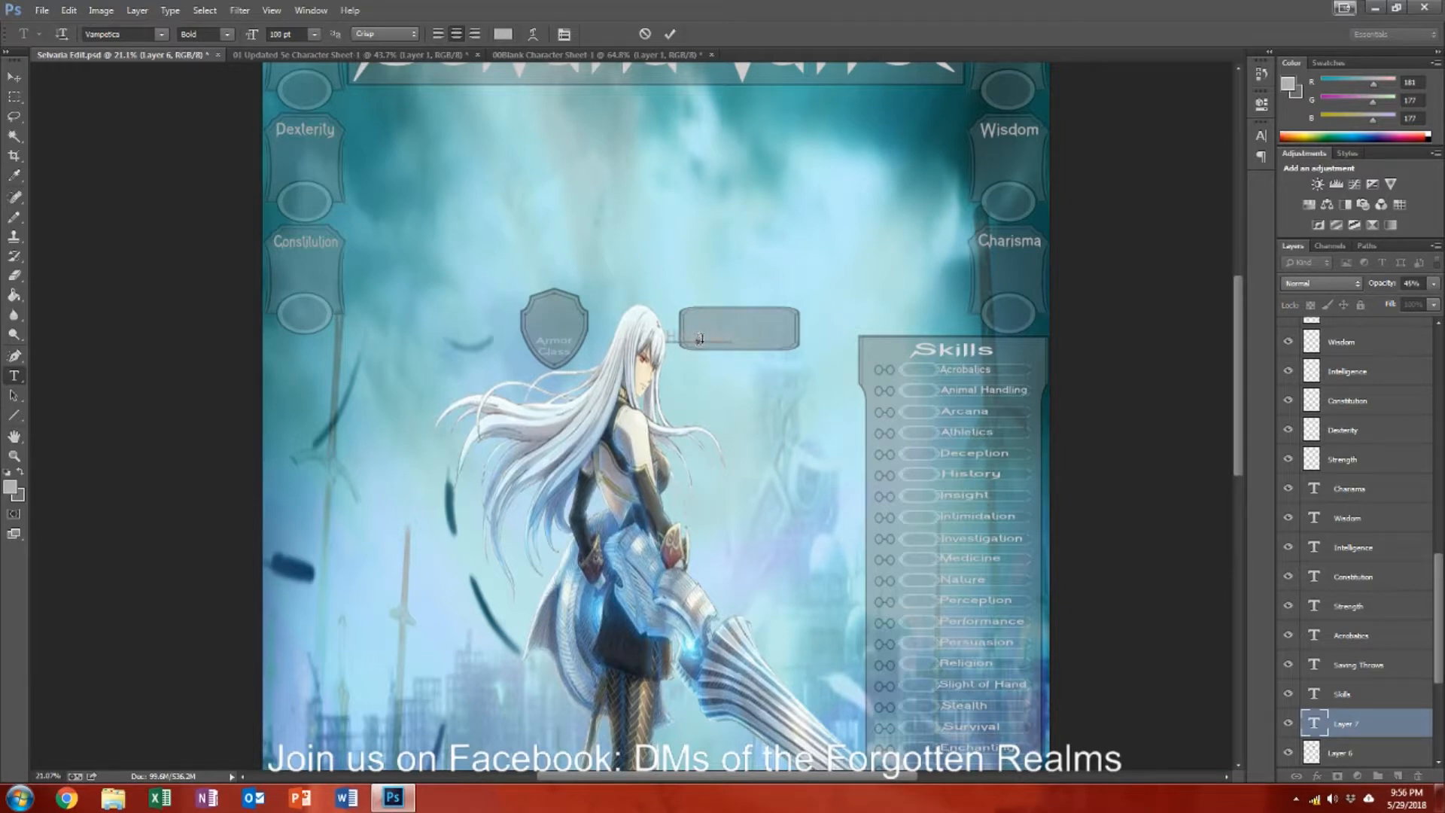
left_click_drag(696, 352, 736, 360)
Step: Recolour the whole Hit Points label to light grey #d9d6d6 and commit the text
key("ctrl+a")
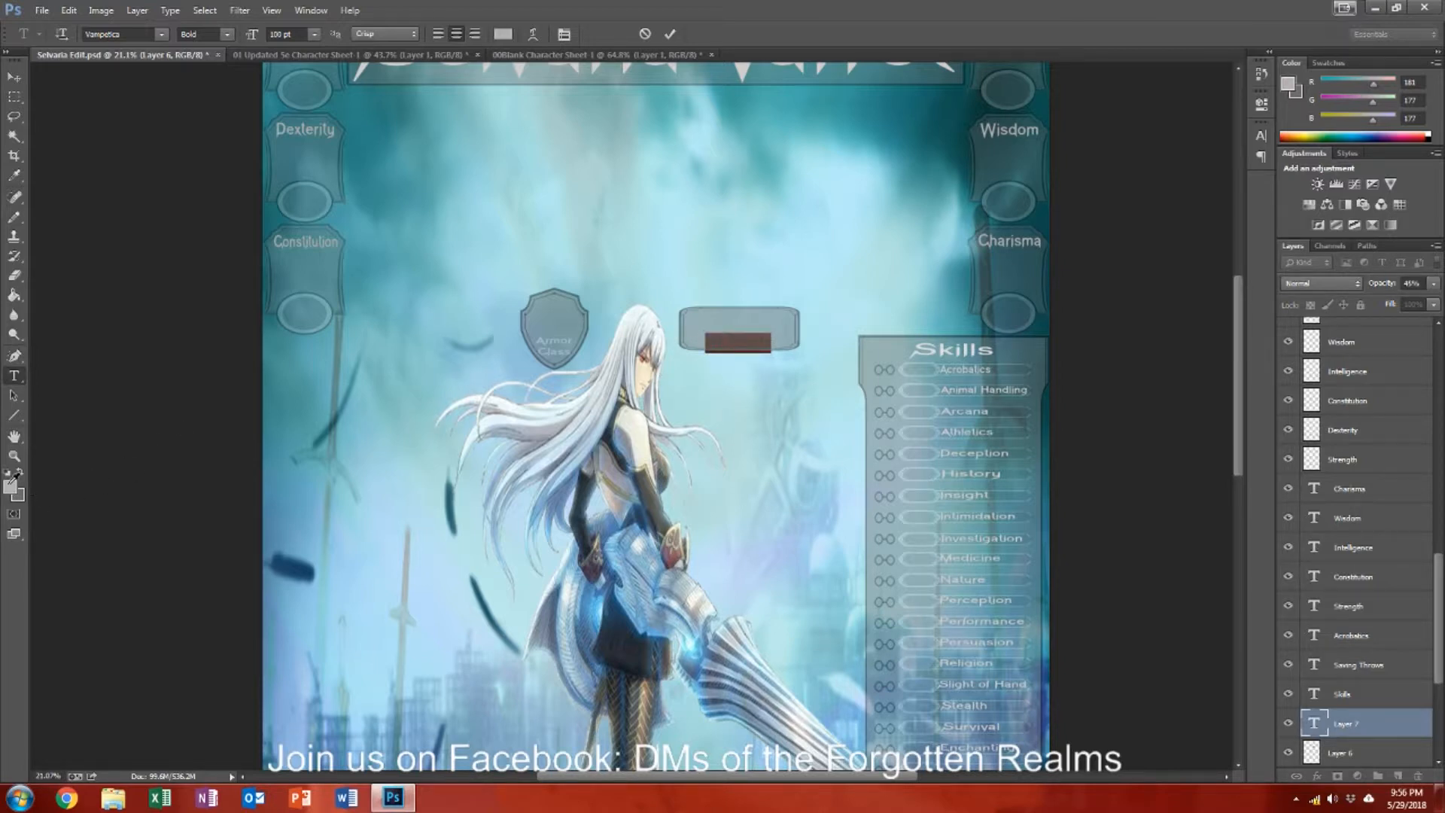
left_click(13, 481)
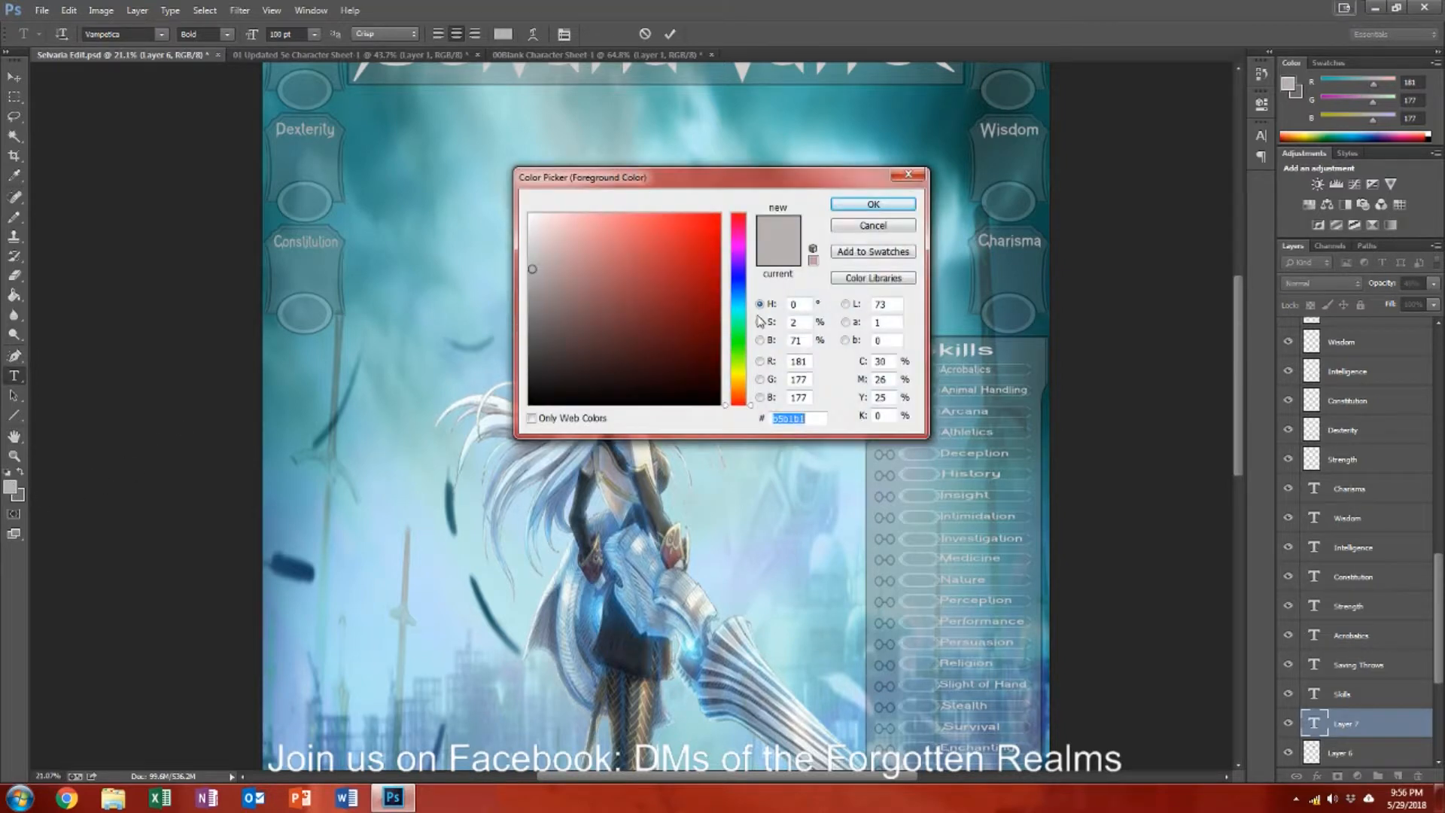
left_click(532, 241)
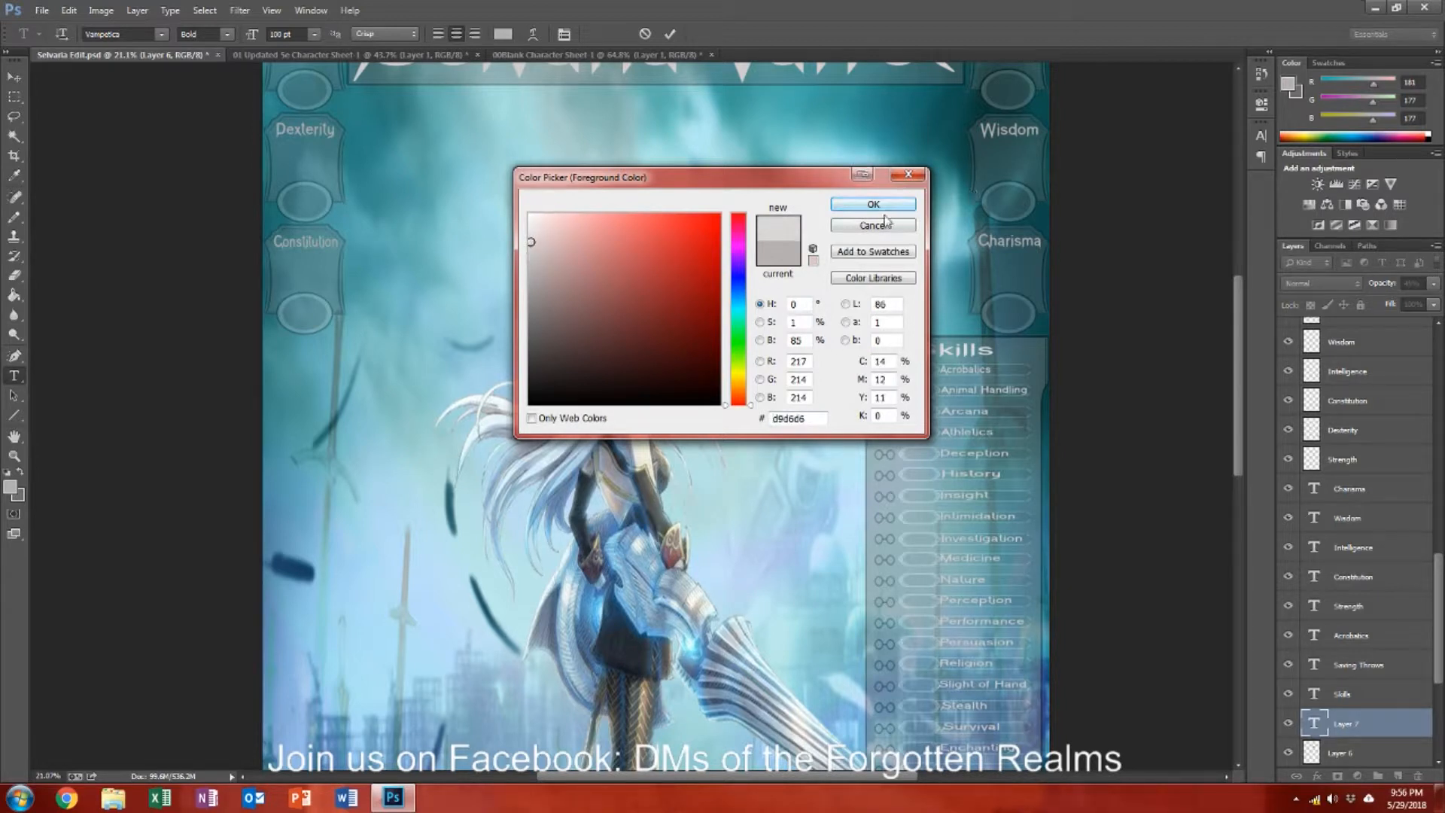
left_click(873, 204)
left_click(748, 335)
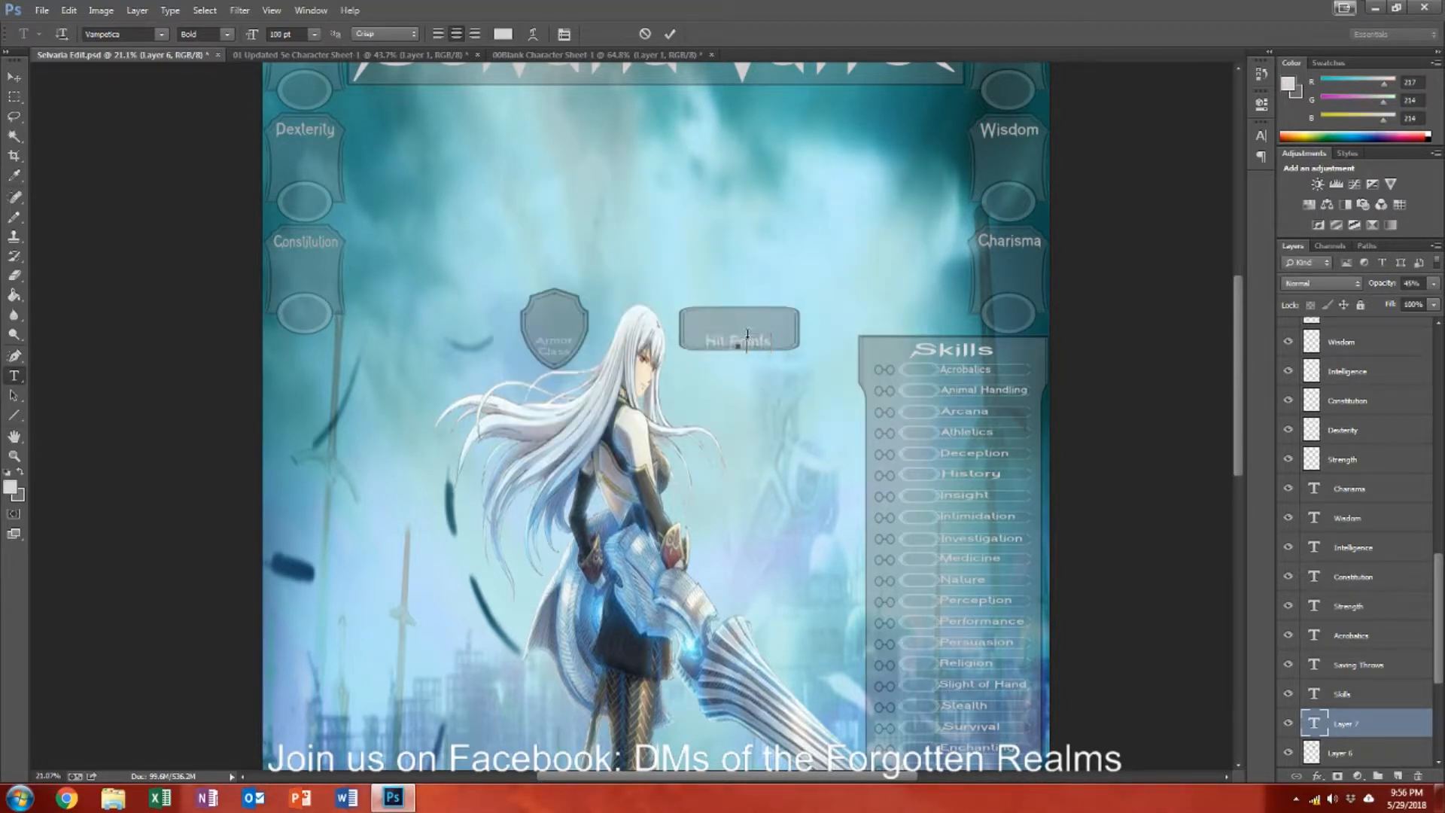
scroll(758, 399, "up", 5)
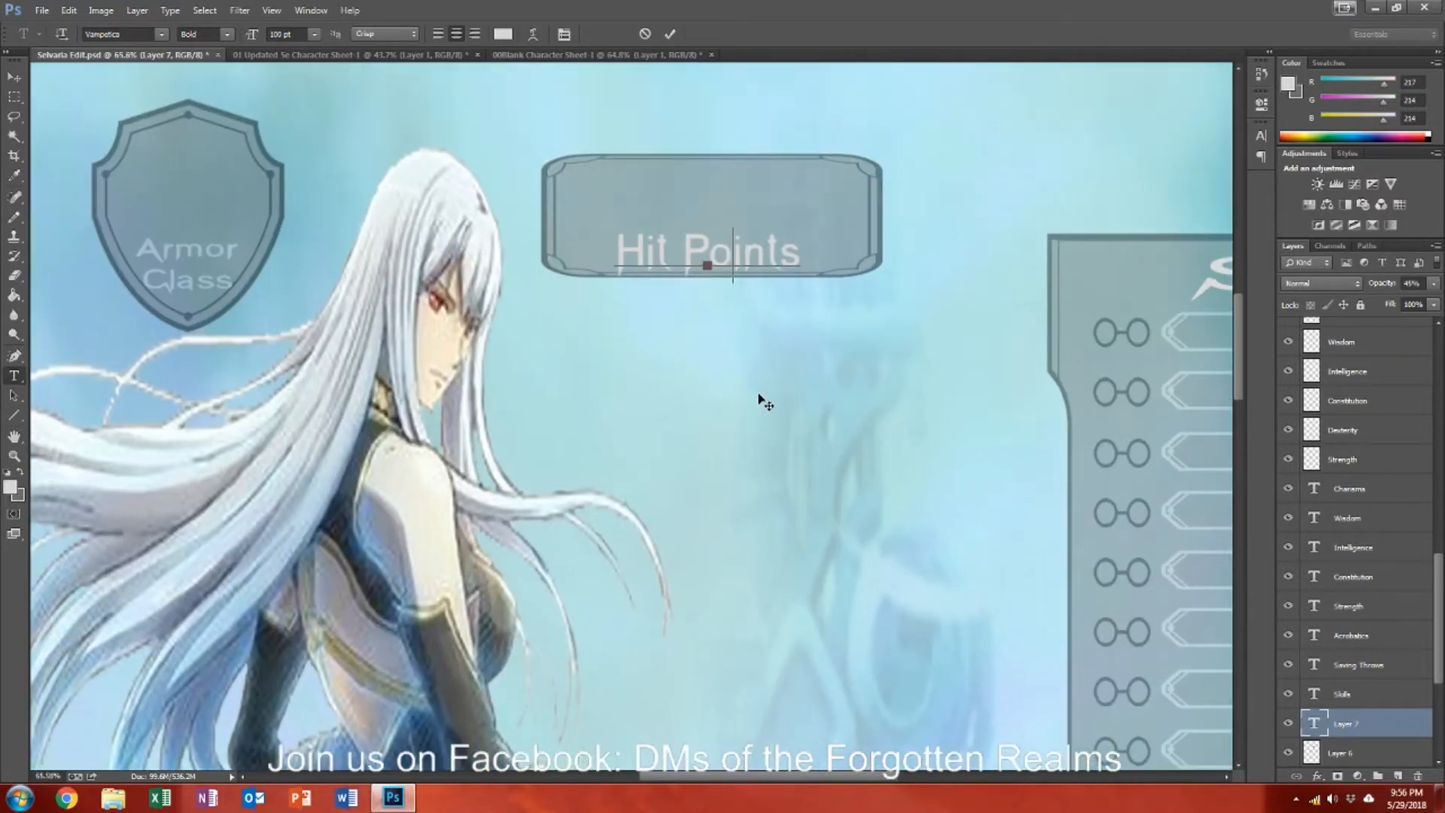
key("alt+space")
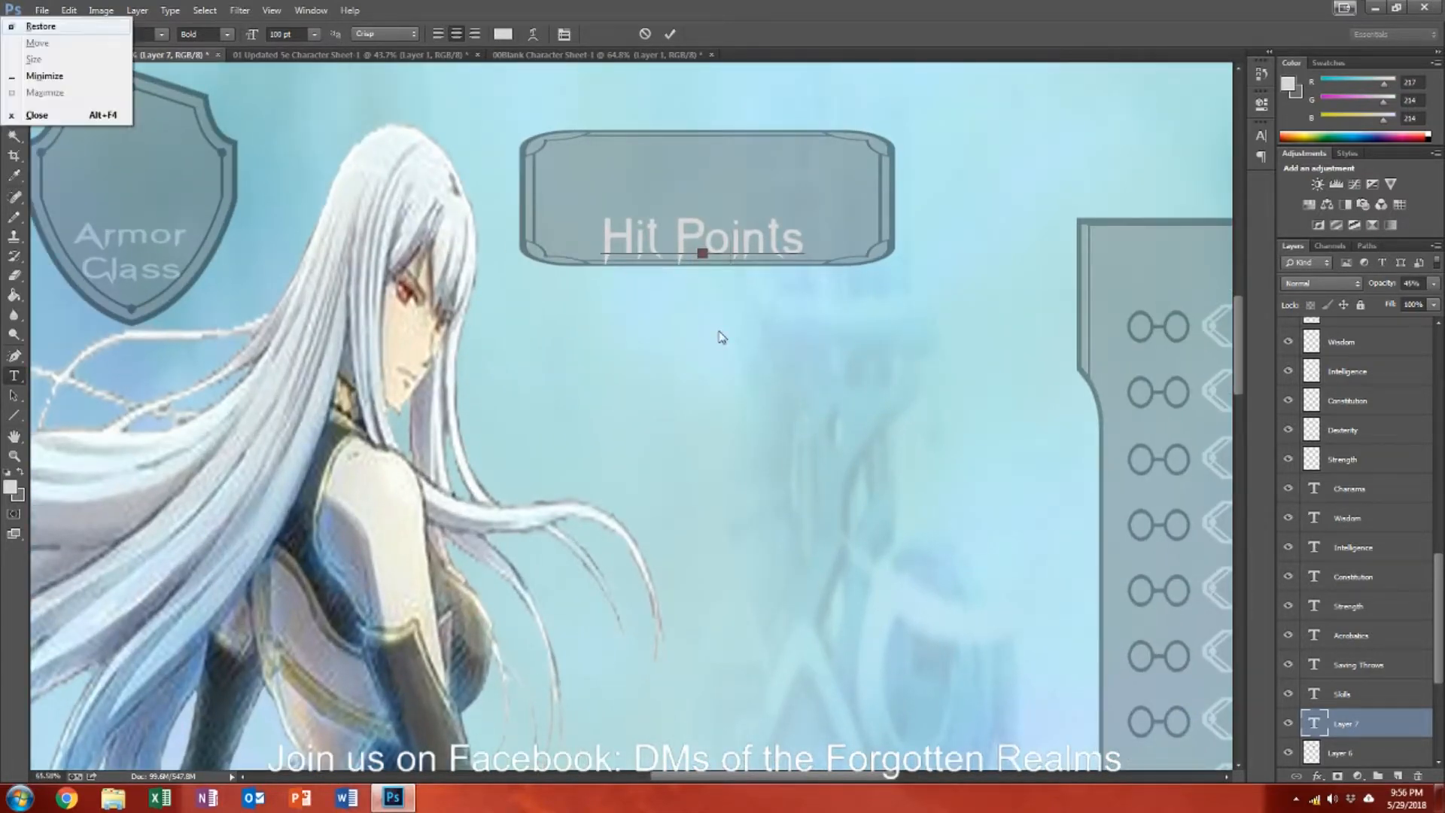
key("Escape")
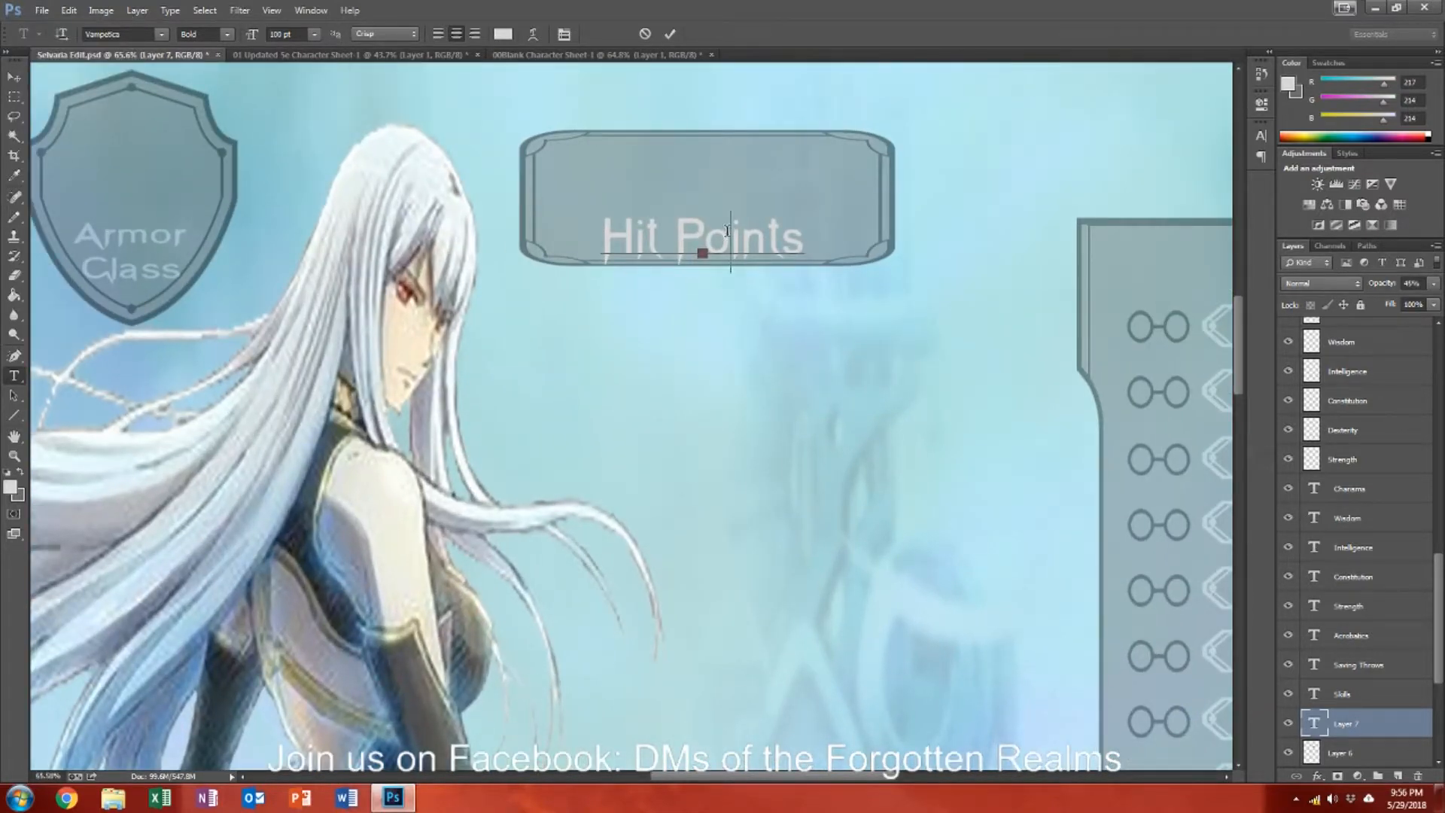
key("ctrl+Return")
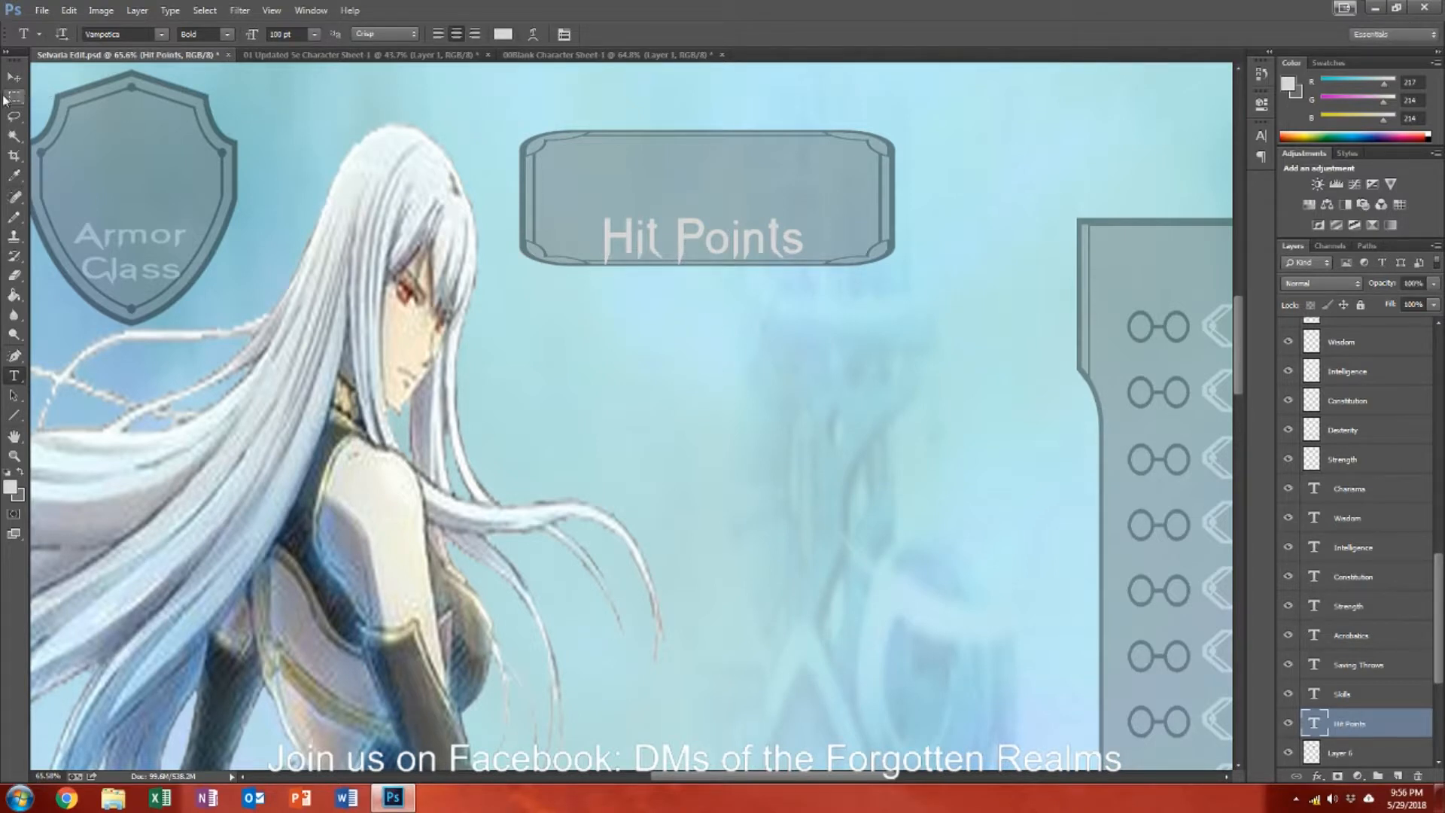
Step: Nudge the Hit Points label slightly right and up to centre it inside the lower part of its box
left_click(13, 78)
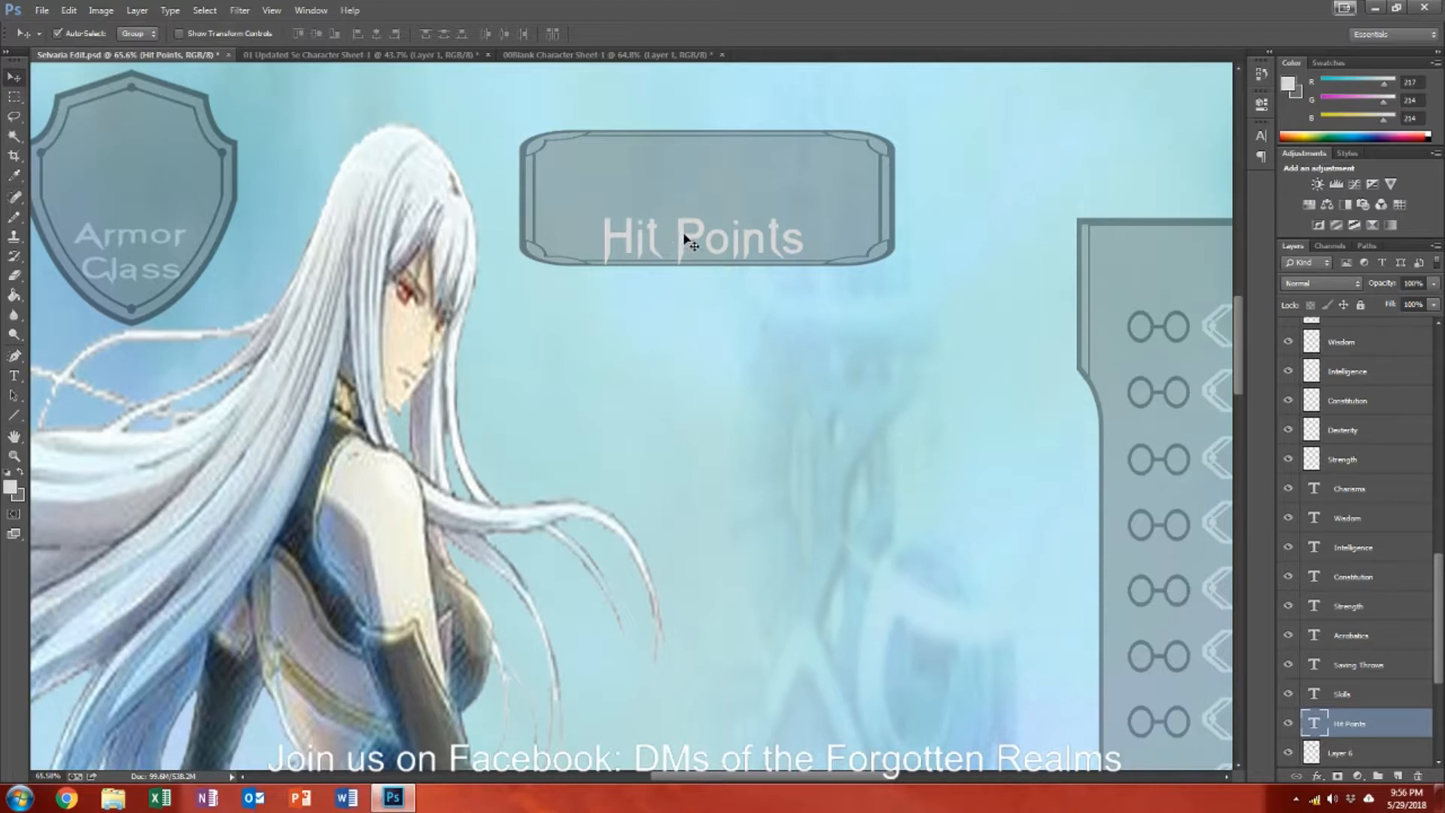
key("Right")
key("Right")
key("Right")
key("Right")
key("Up")
key("Up")
key("Up")
key("Up")
key("Up")
key("Up")
key("Up")
key("Up")
key("Up")
key("Up")
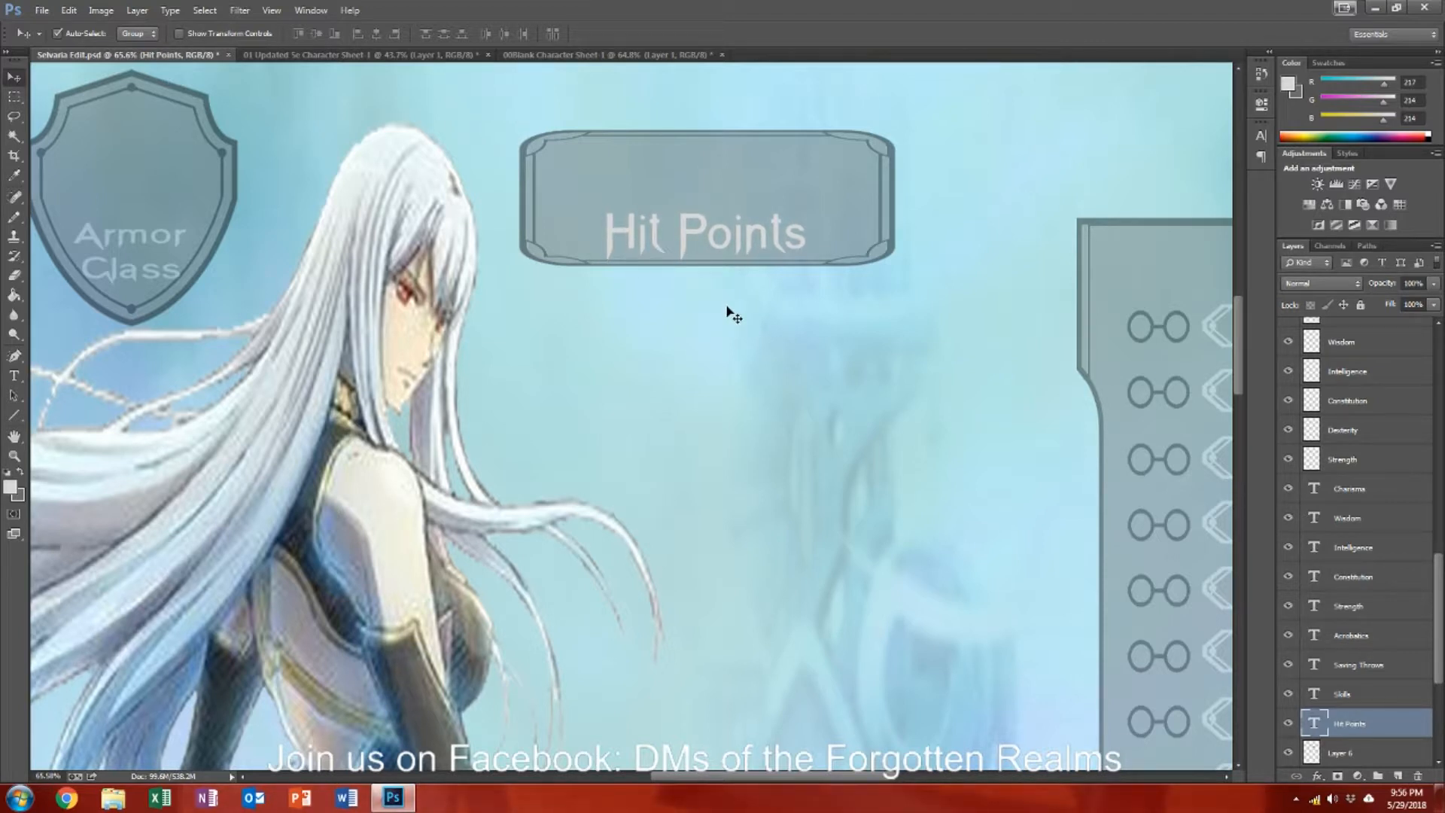
Step: Flatten the Hit Points label vertically with Free Transform so it sits just above the box's lower border
key("ctrl+t")
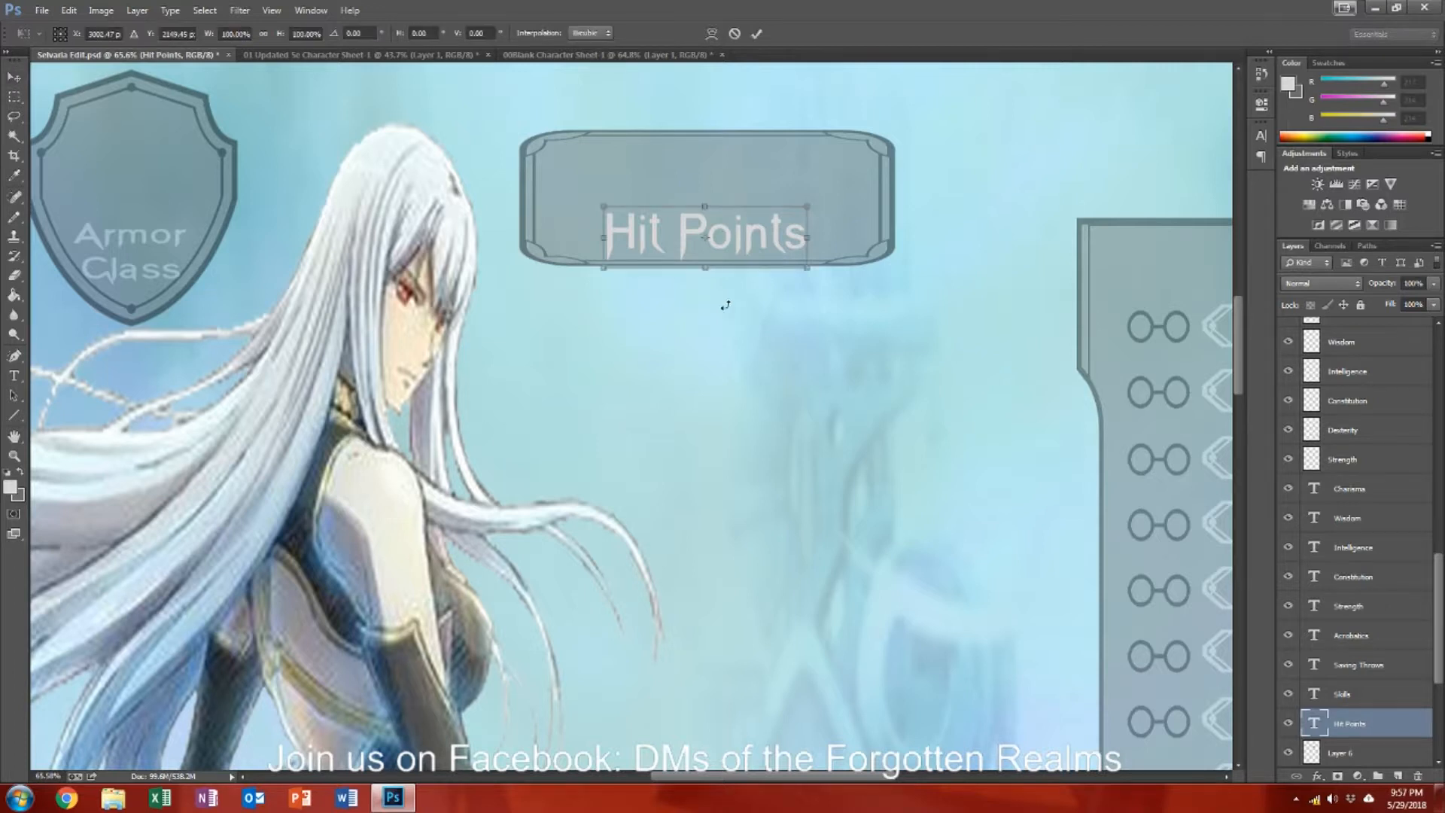
left_click_drag(705, 204, 706, 217)
left_click_drag(706, 269, 706, 263)
key("Return")
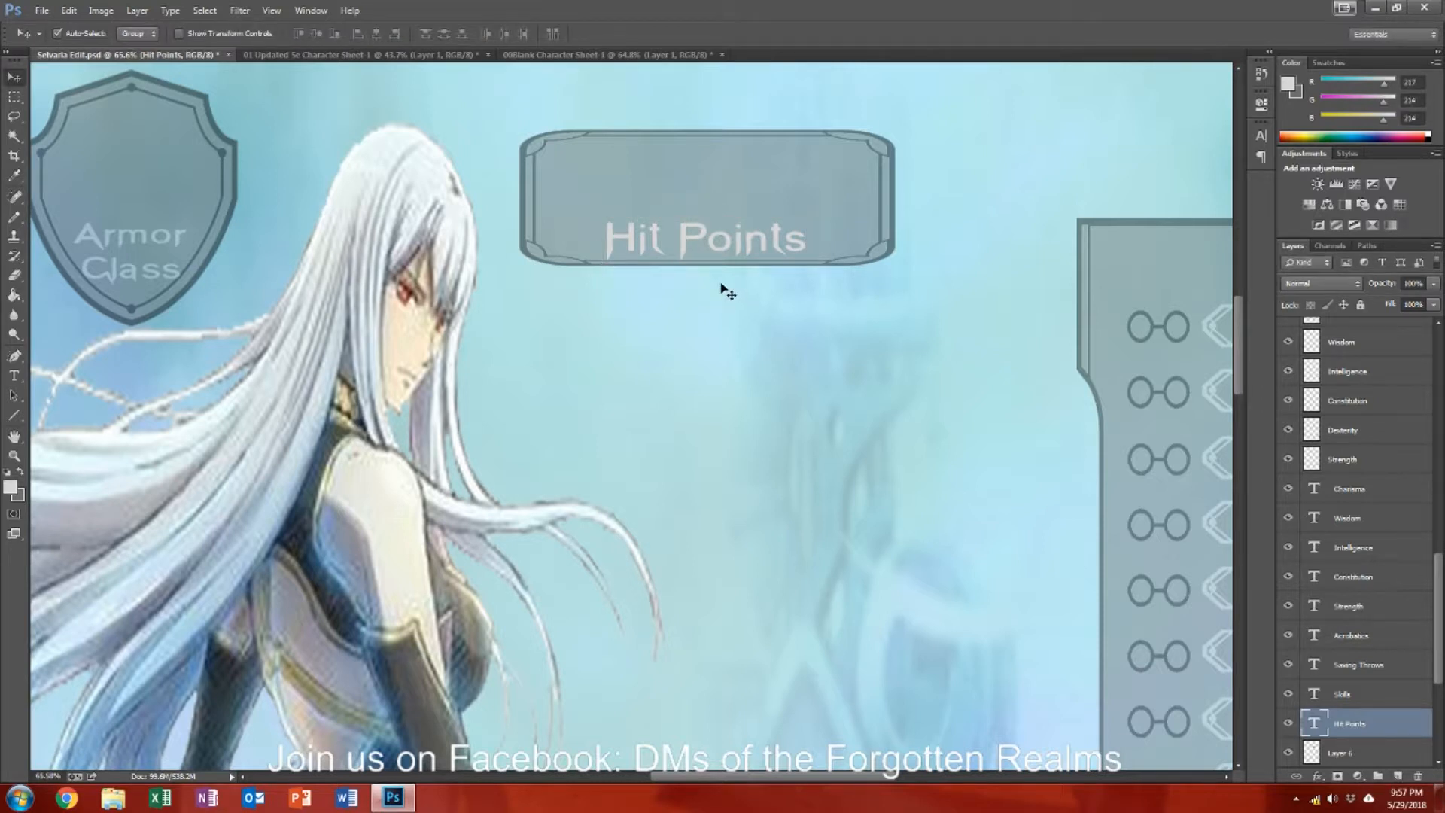
Step: Merge the Hit Points label with its rounded box into a single layer
left_click(815, 200, "shift")
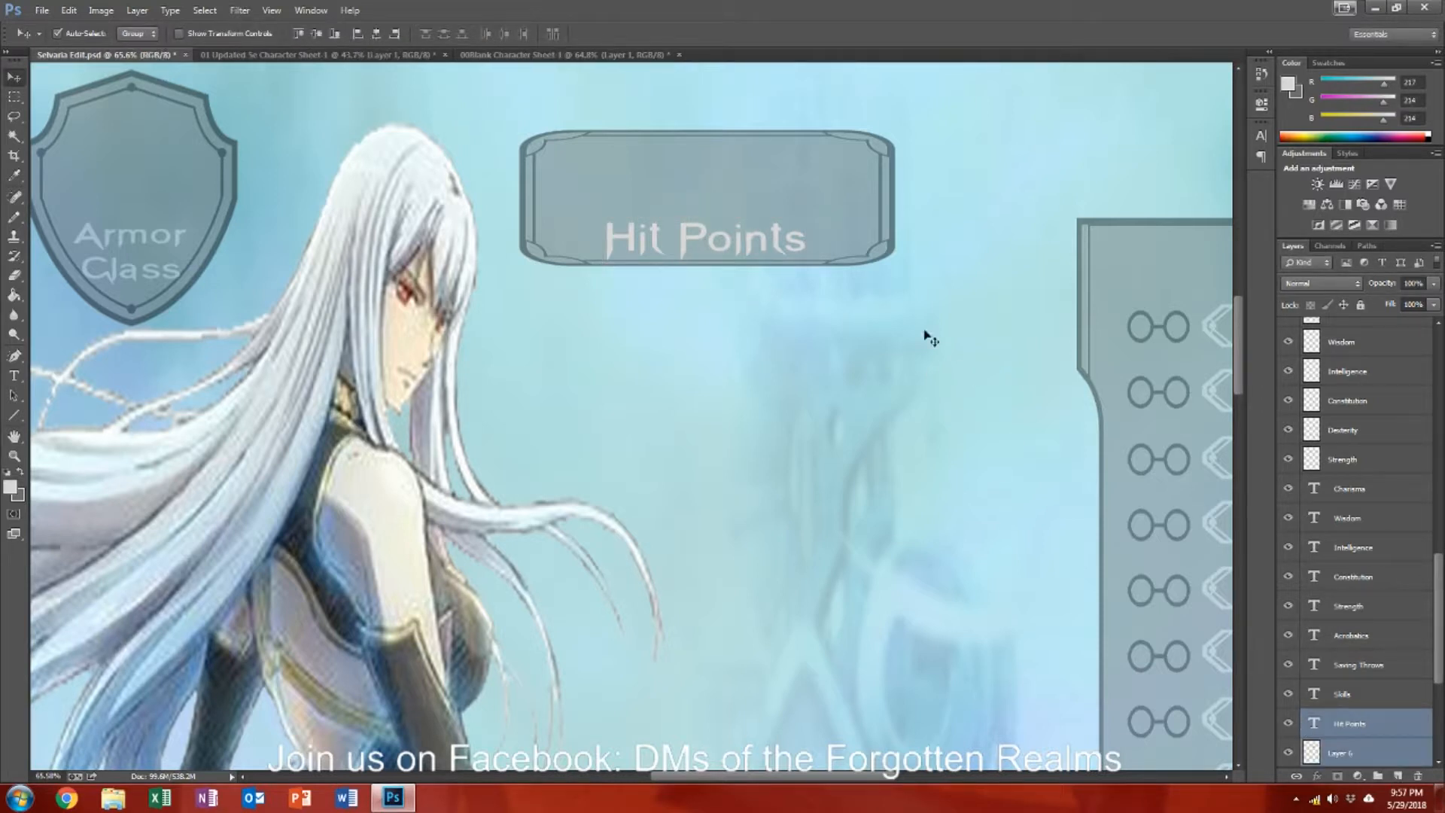
right_click(1352, 732)
left_click(1332, 569)
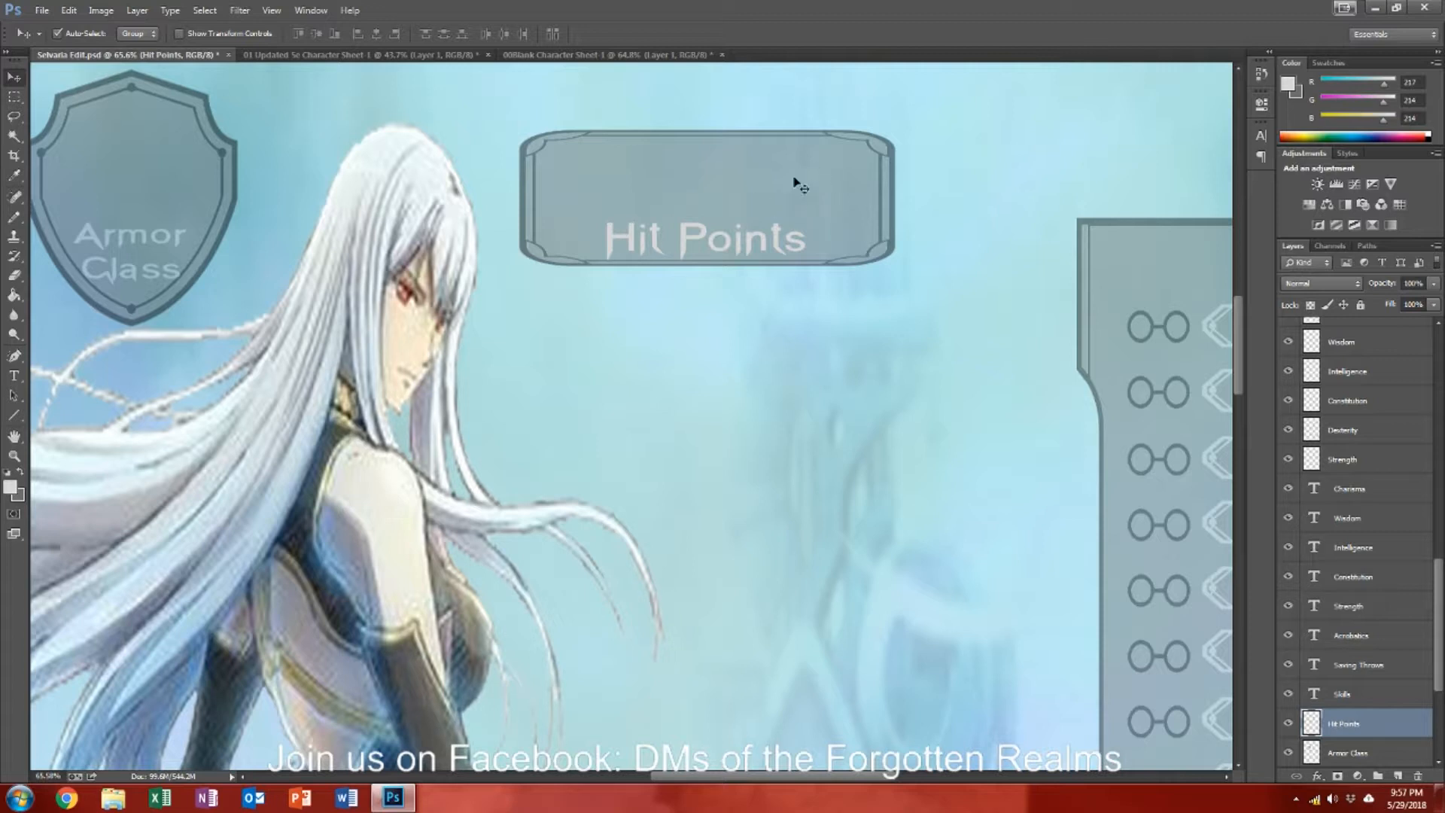
Step: Examine the blank and updated character sheet templates for the hit point, initiative and speed boxes
left_click(606, 55)
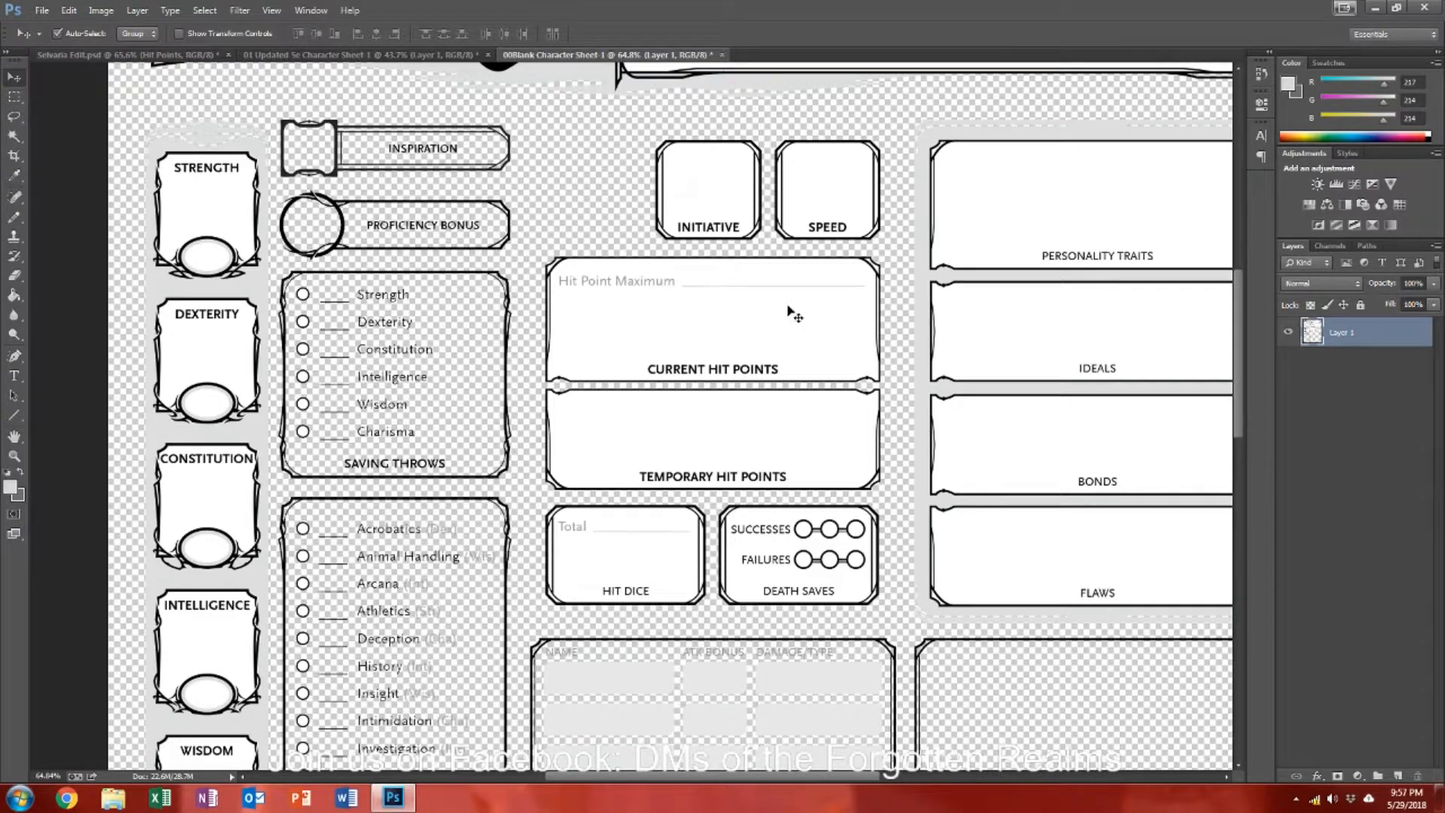
left_click(412, 56)
scroll(625, 261, "down", 5)
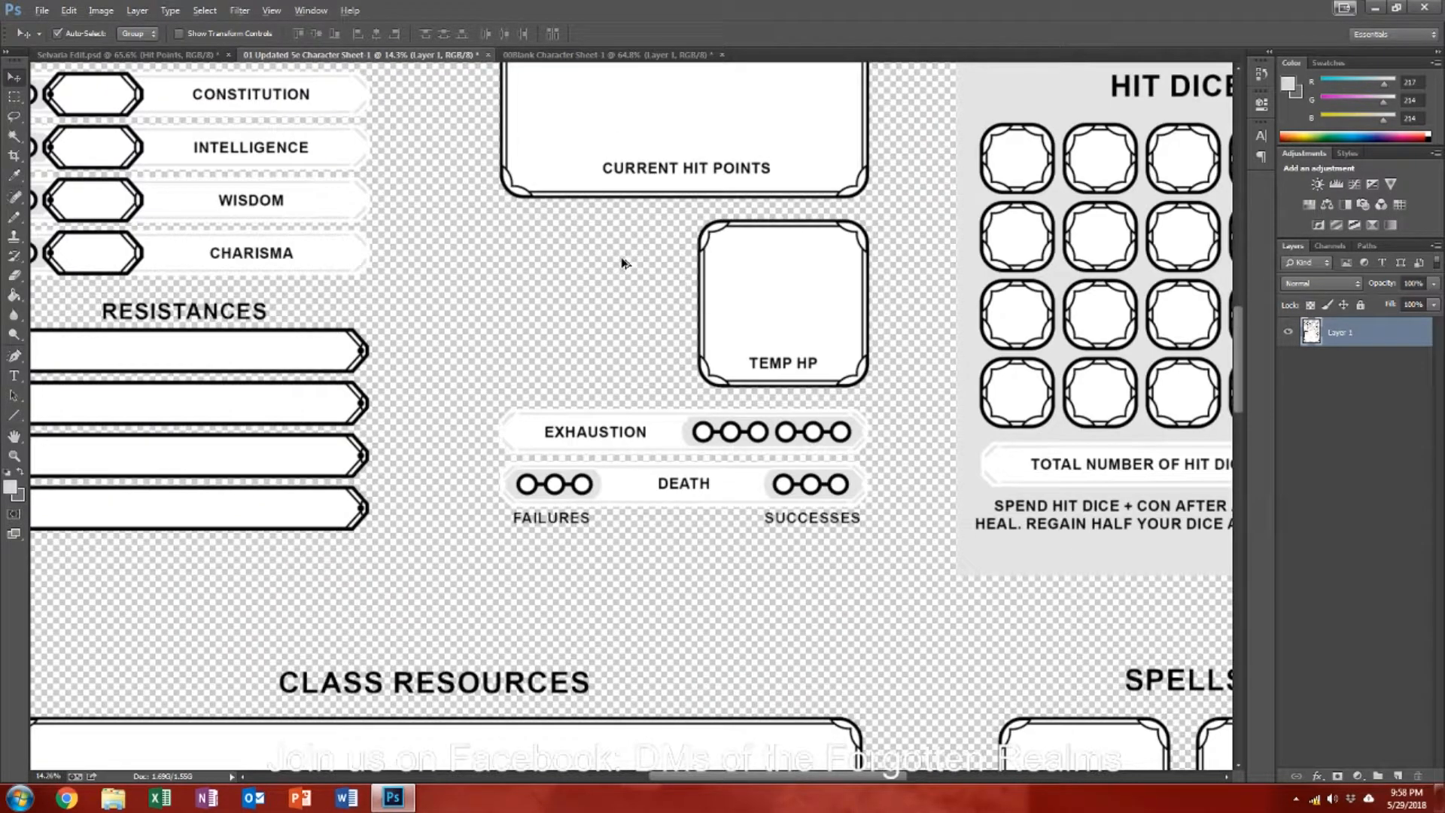
scroll(622, 262, "up", 3)
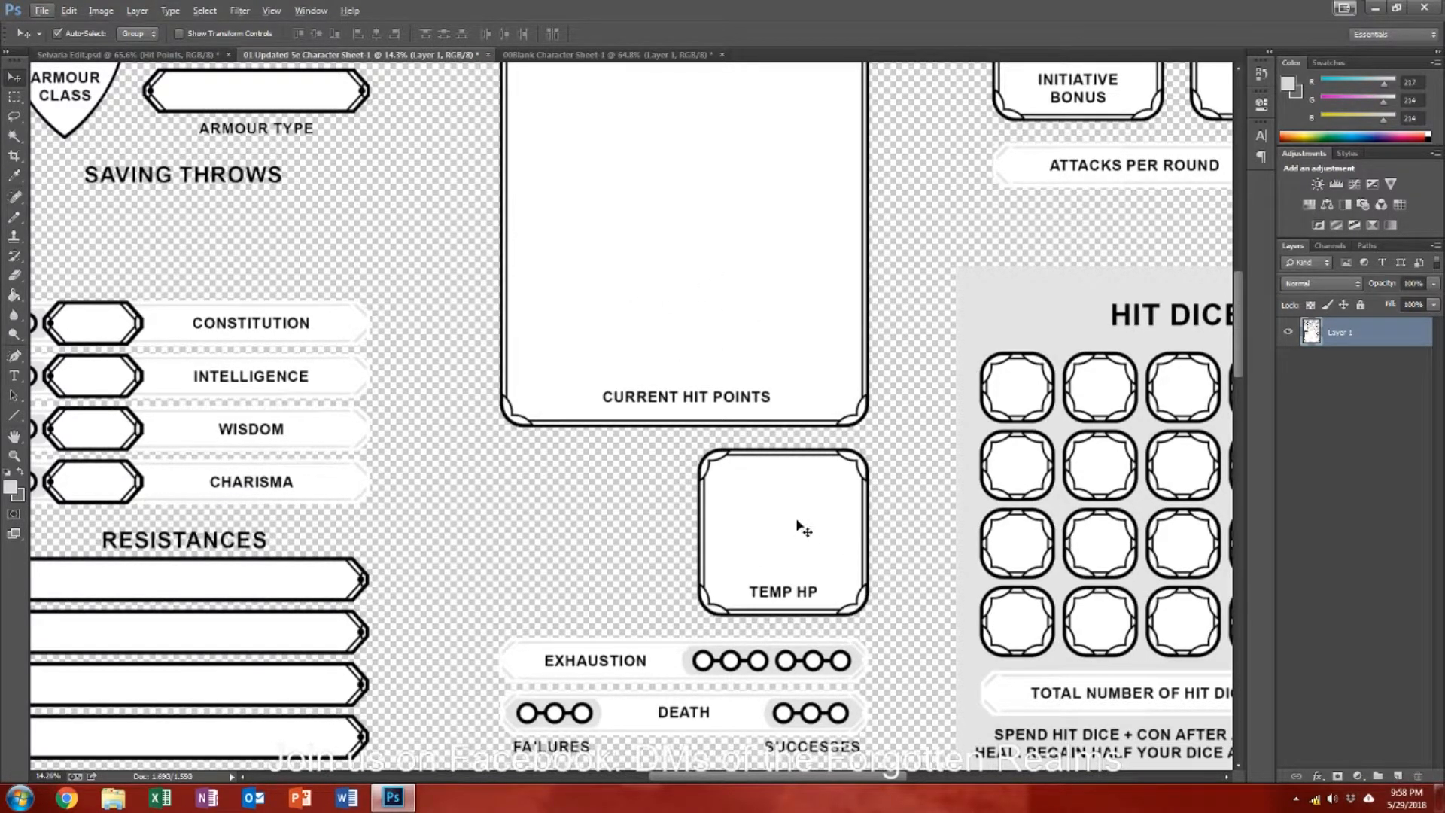
scroll(800, 525, "up", 1)
scroll(799, 525, "down", 3)
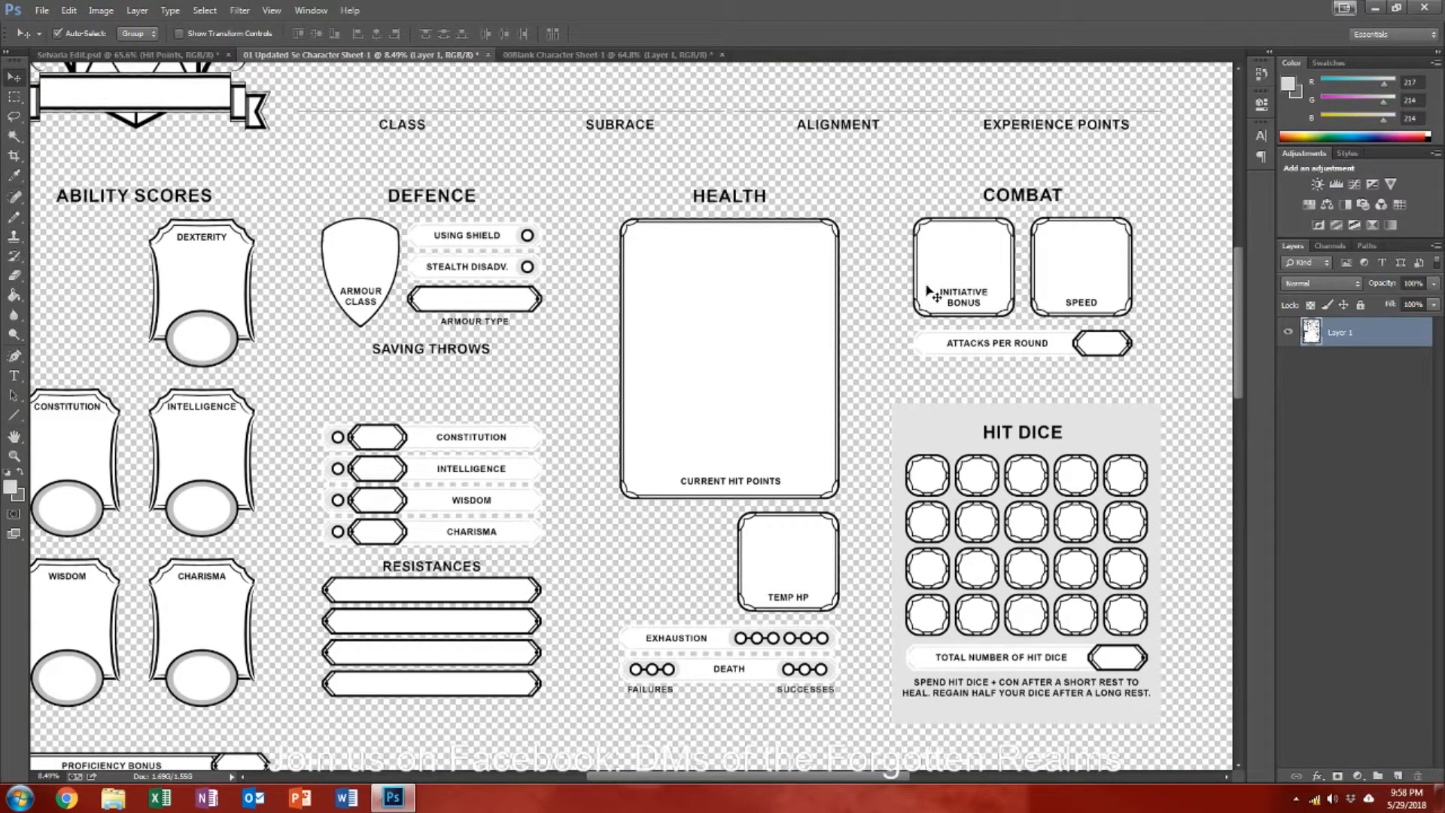
Step: Paste the copied square box into the Selvaria Edit artwork and position it over the character's upper body
left_click(194, 55)
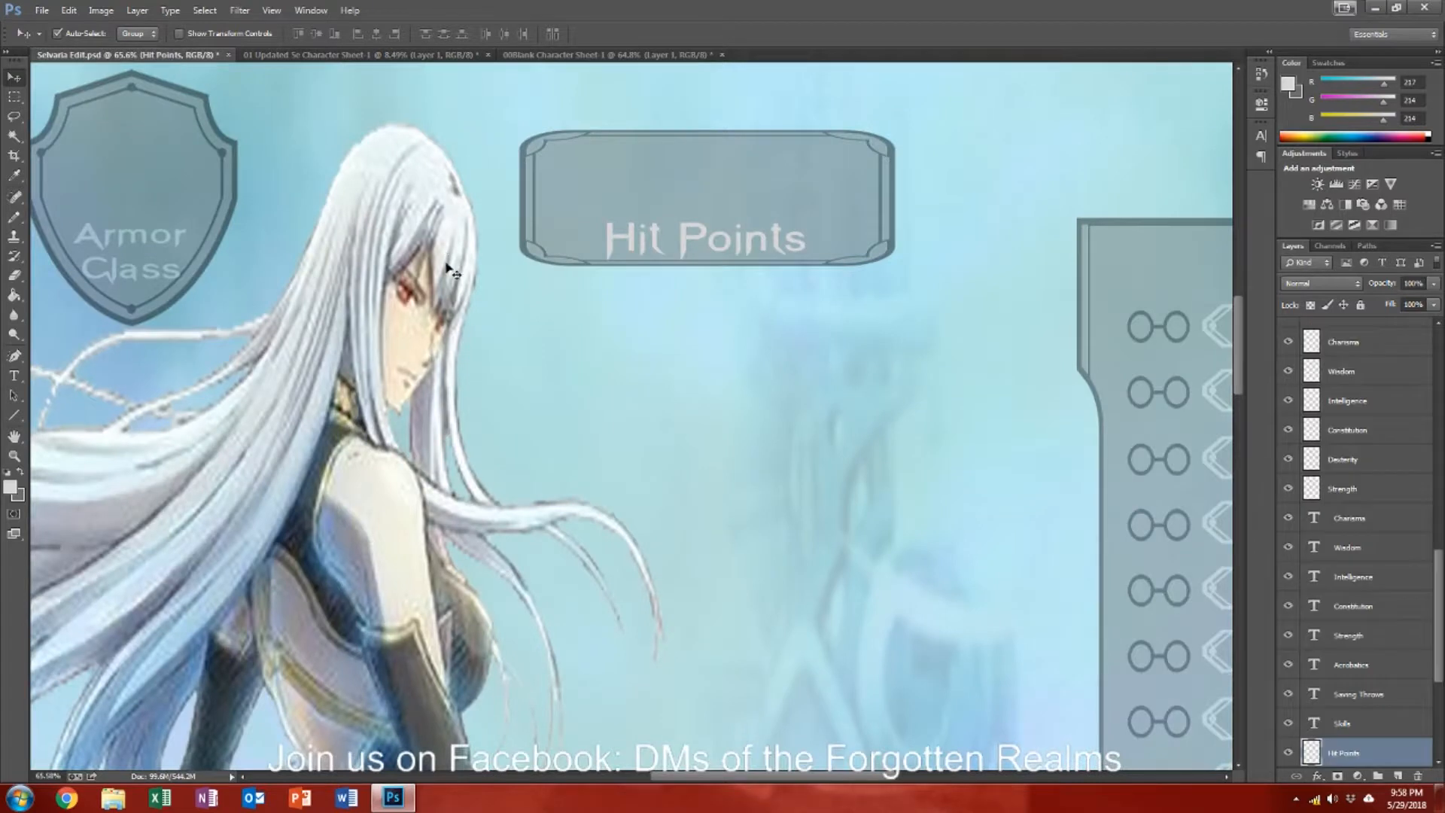
key("ctrl+v")
scroll(493, 316, "down", 5)
left_click_drag(549, 375, 413, 415)
Step: Review the blank and updated character sheet templates for stat boxes still needed, such as proficiency bonus, passive perception, initiative and speed
left_click(549, 55)
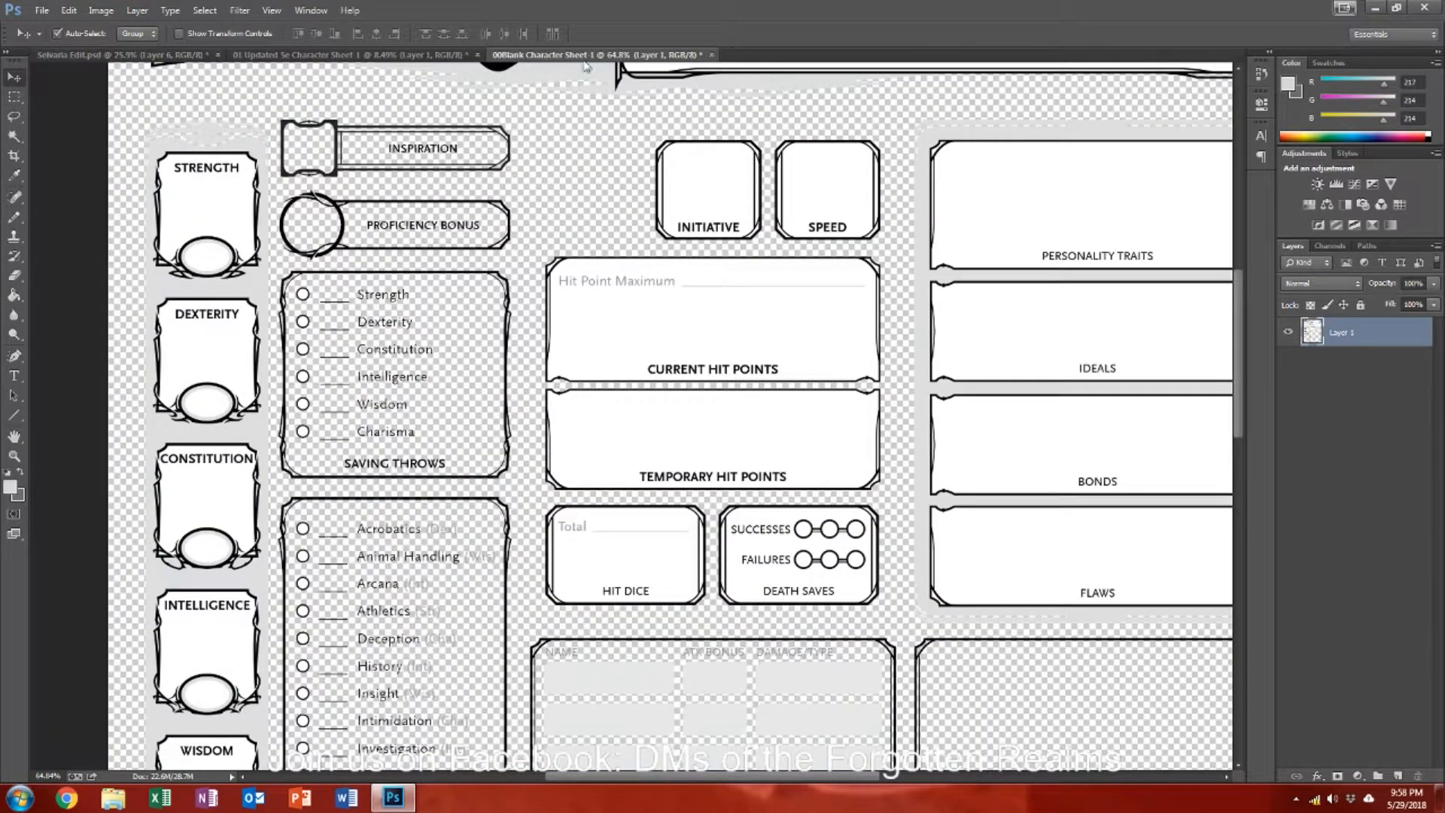
left_click(346, 55)
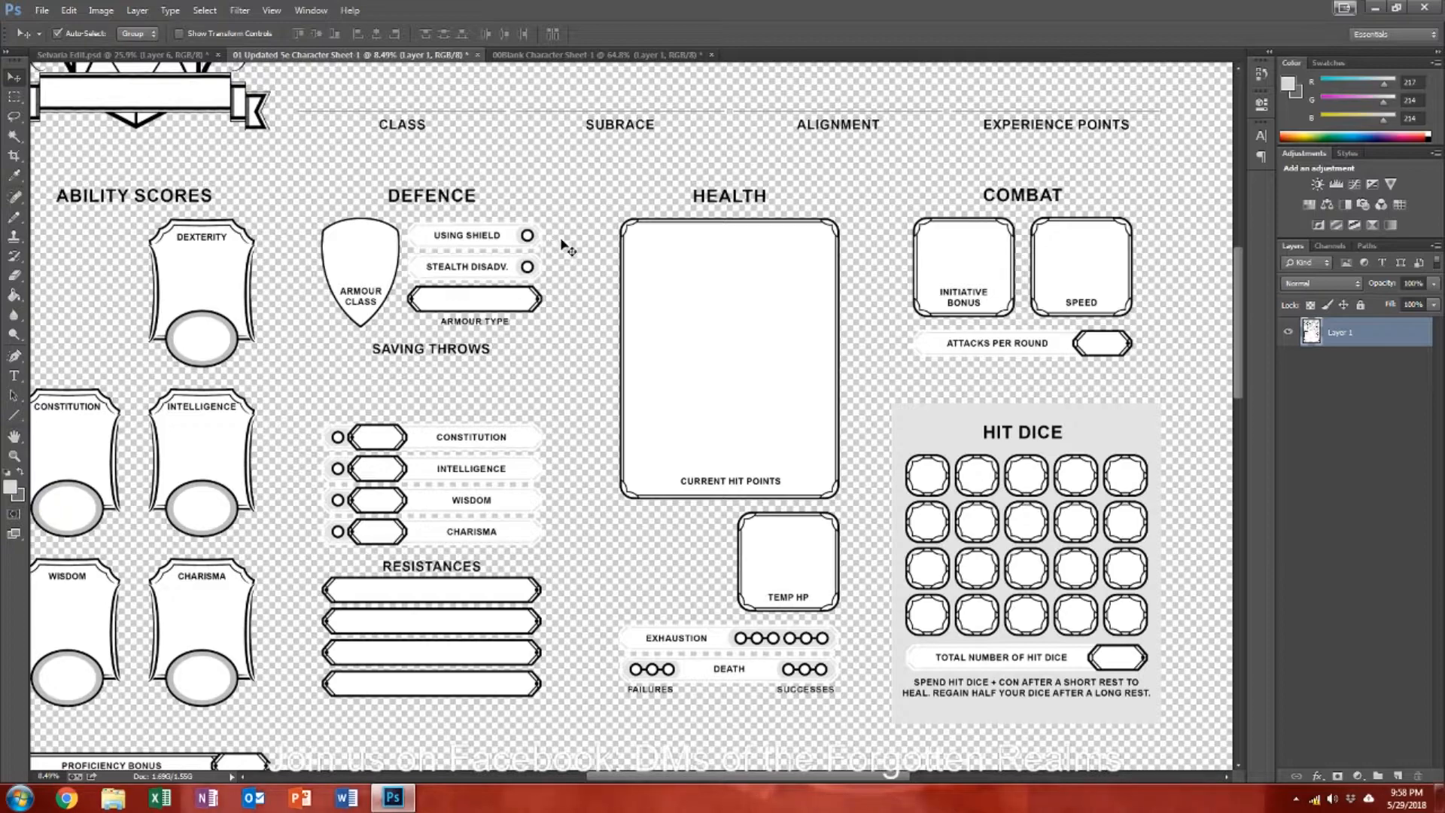
left_click_drag(827, 776, 786, 776)
scroll(772, 525, "up", 4)
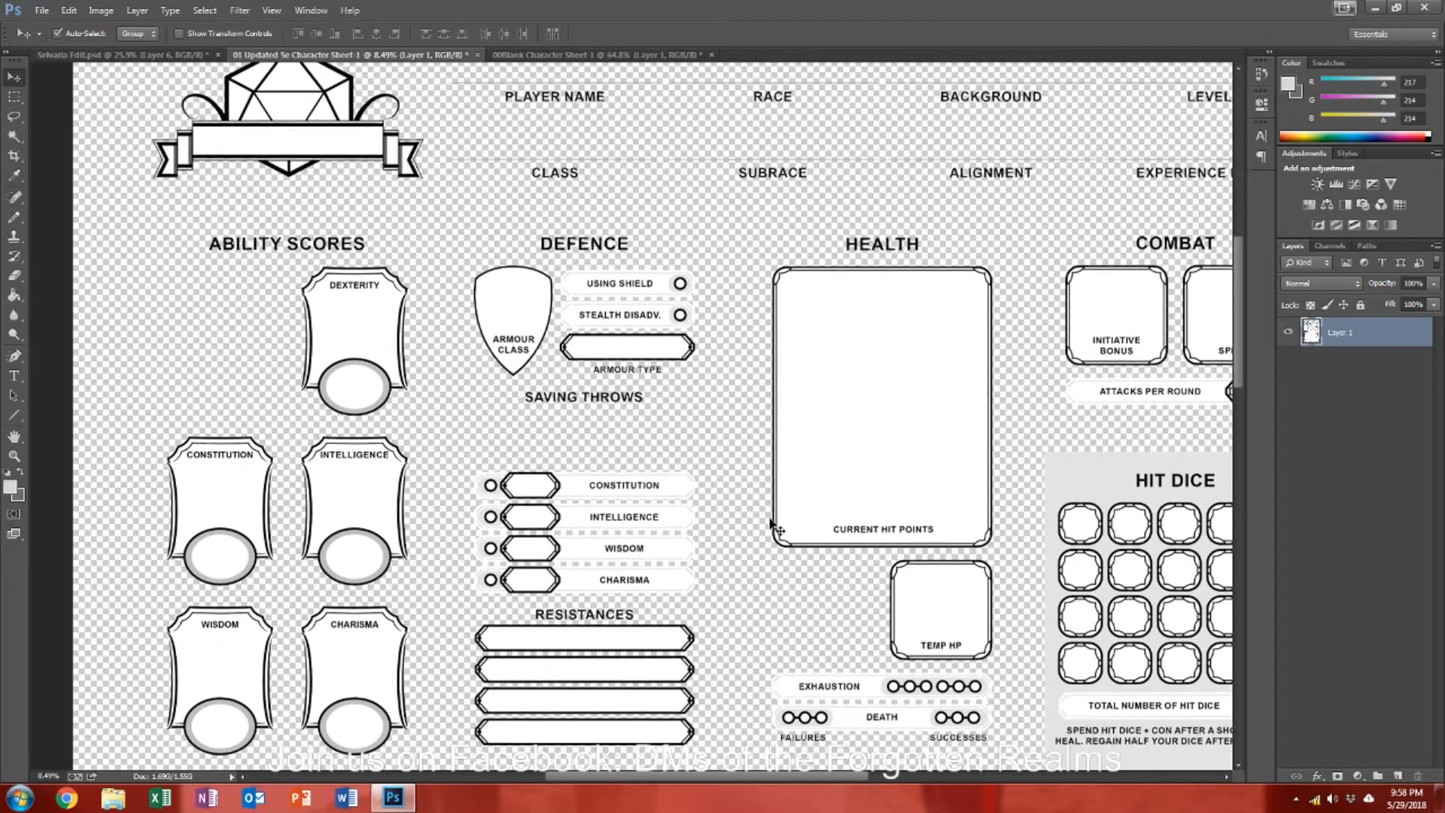
scroll(773, 525, "down", 4)
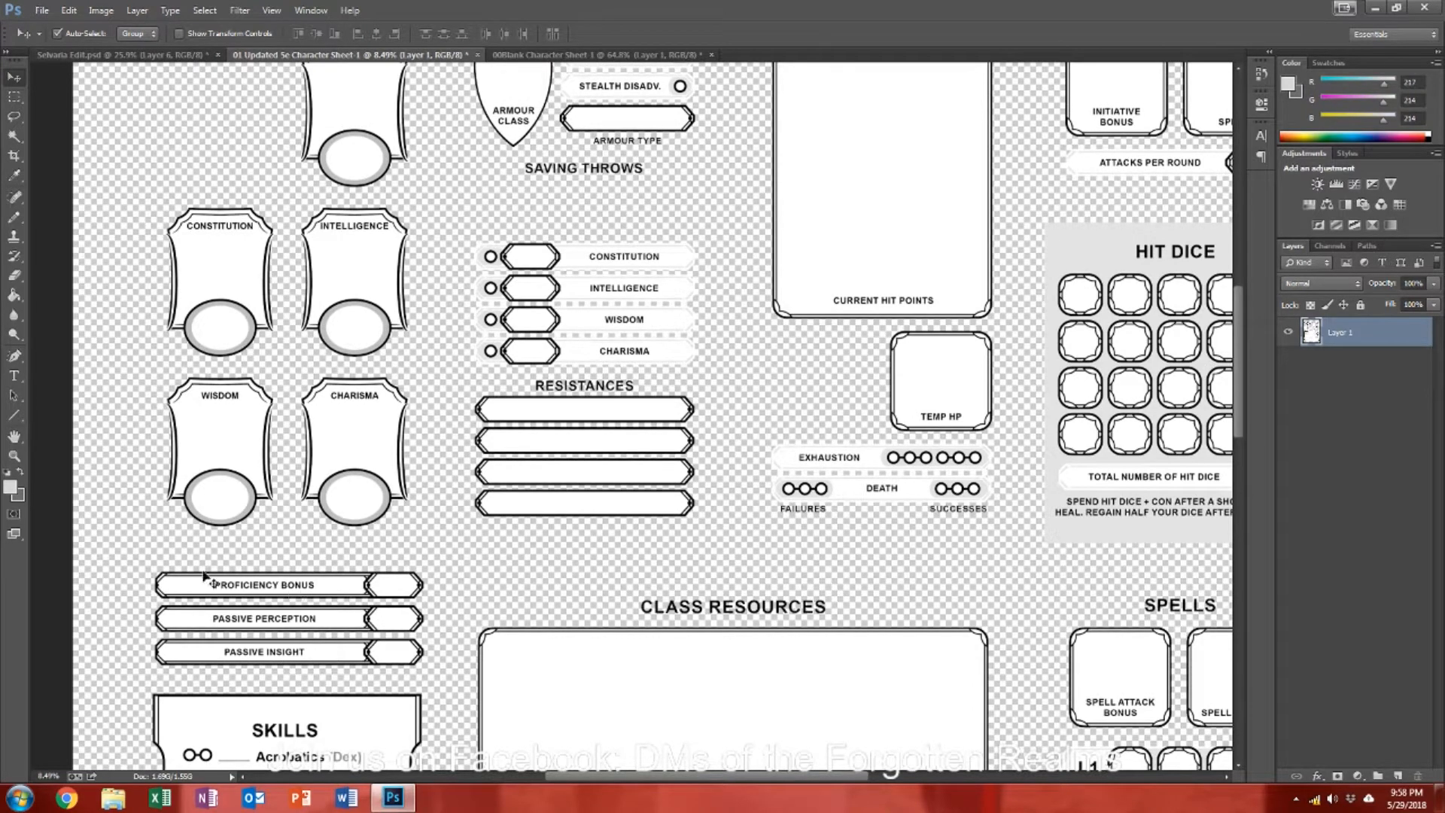
left_click_drag(682, 777, 785, 775)
scroll(660, 605, "up", 4)
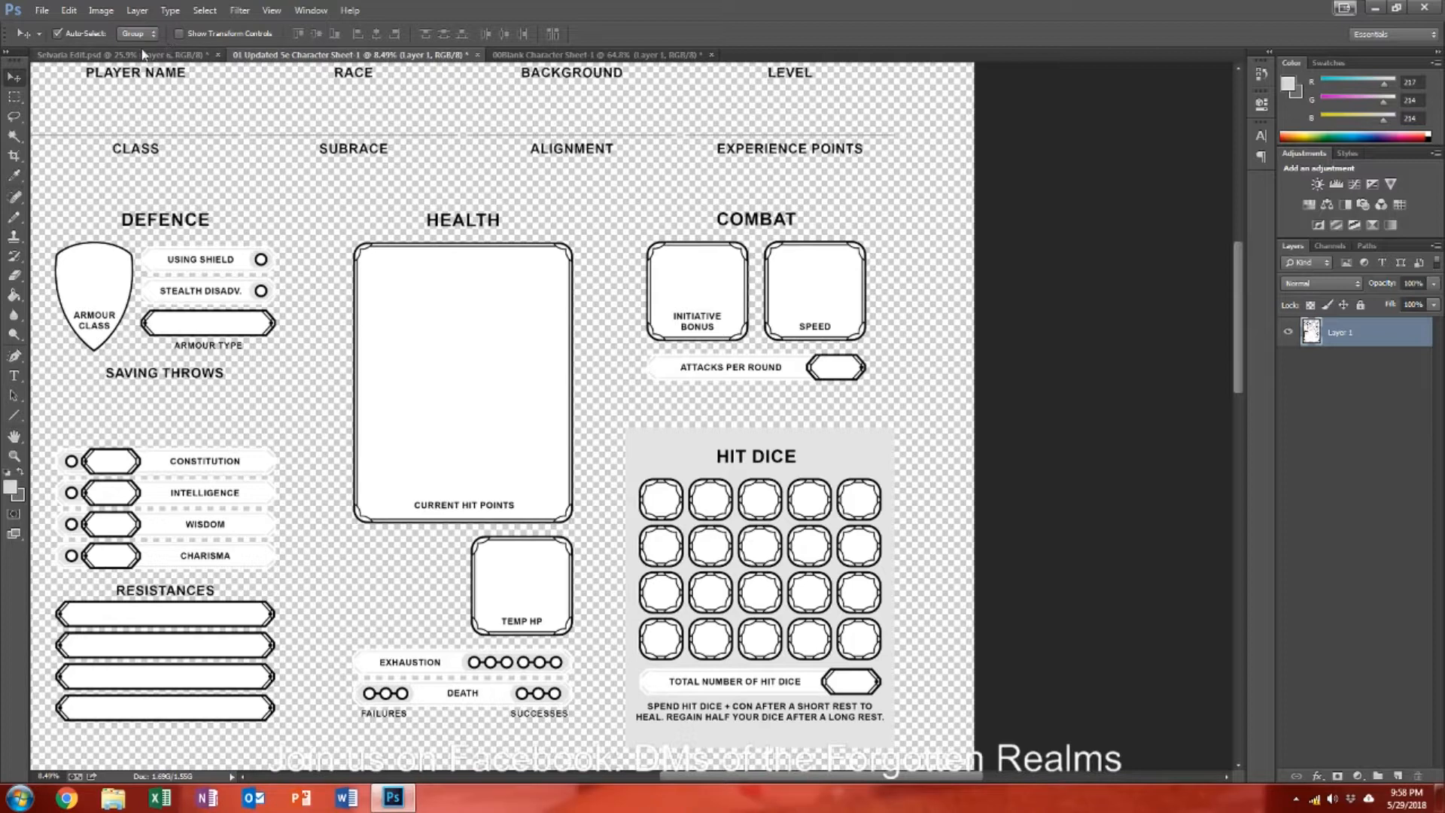
Step: Set the opacity of the pasted square box in the Selvaria Edit artwork to 45%
left_click(173, 55)
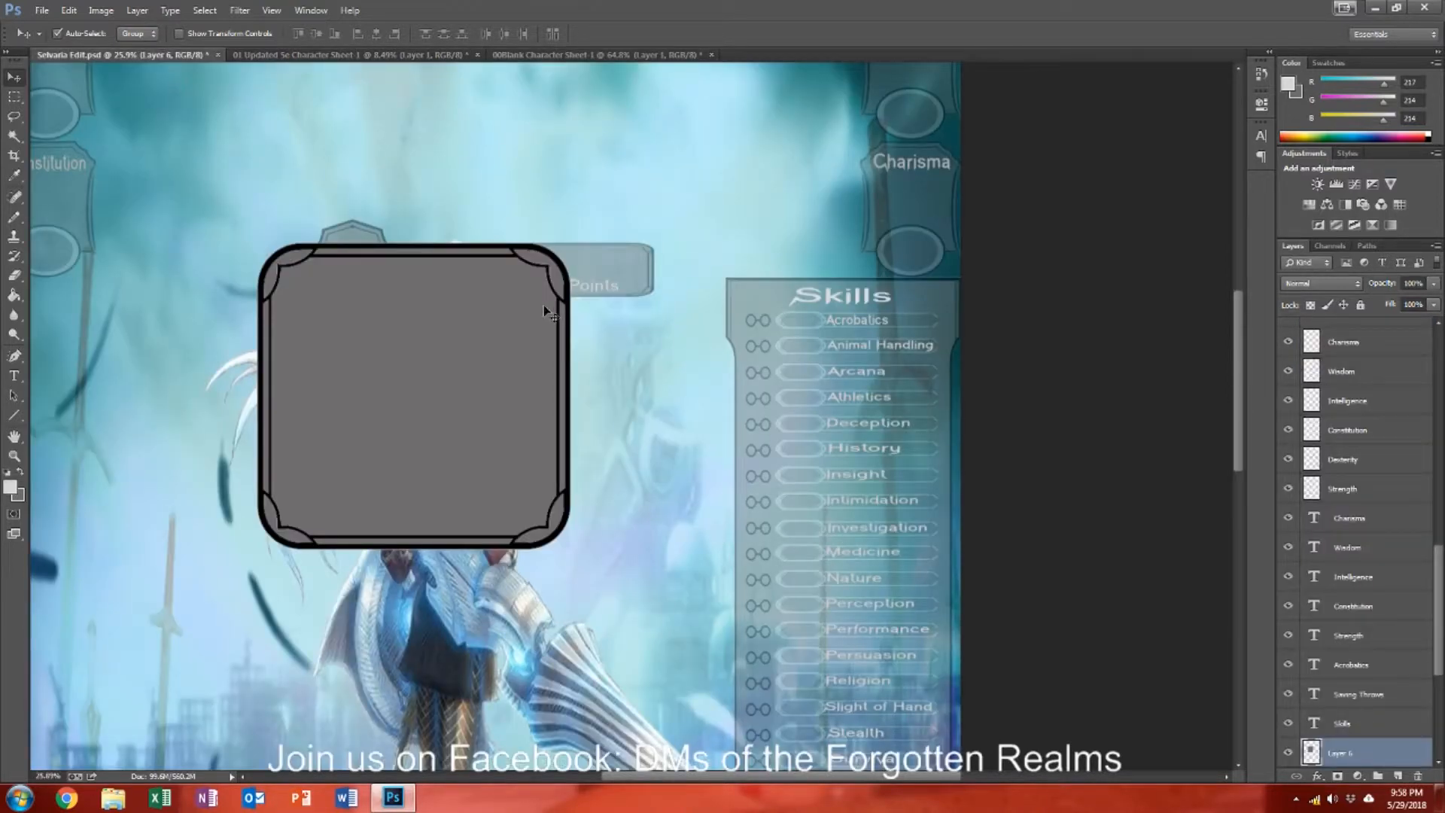
left_click(1415, 283)
type("45")
key("Return")
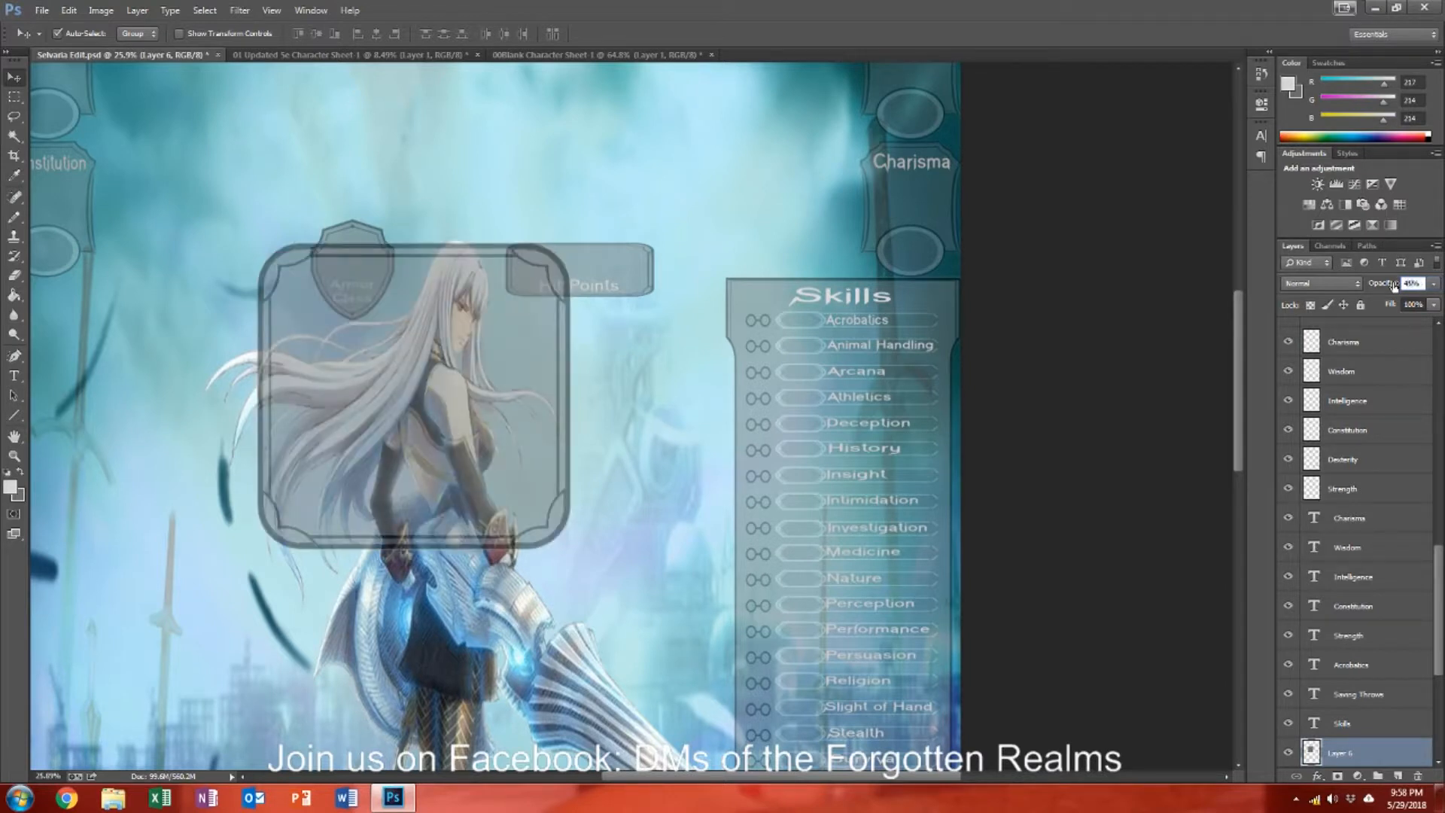
Step: Shrink the square box to about 26% with Free Transform and place it below the Constitution box
key("ctrl+t")
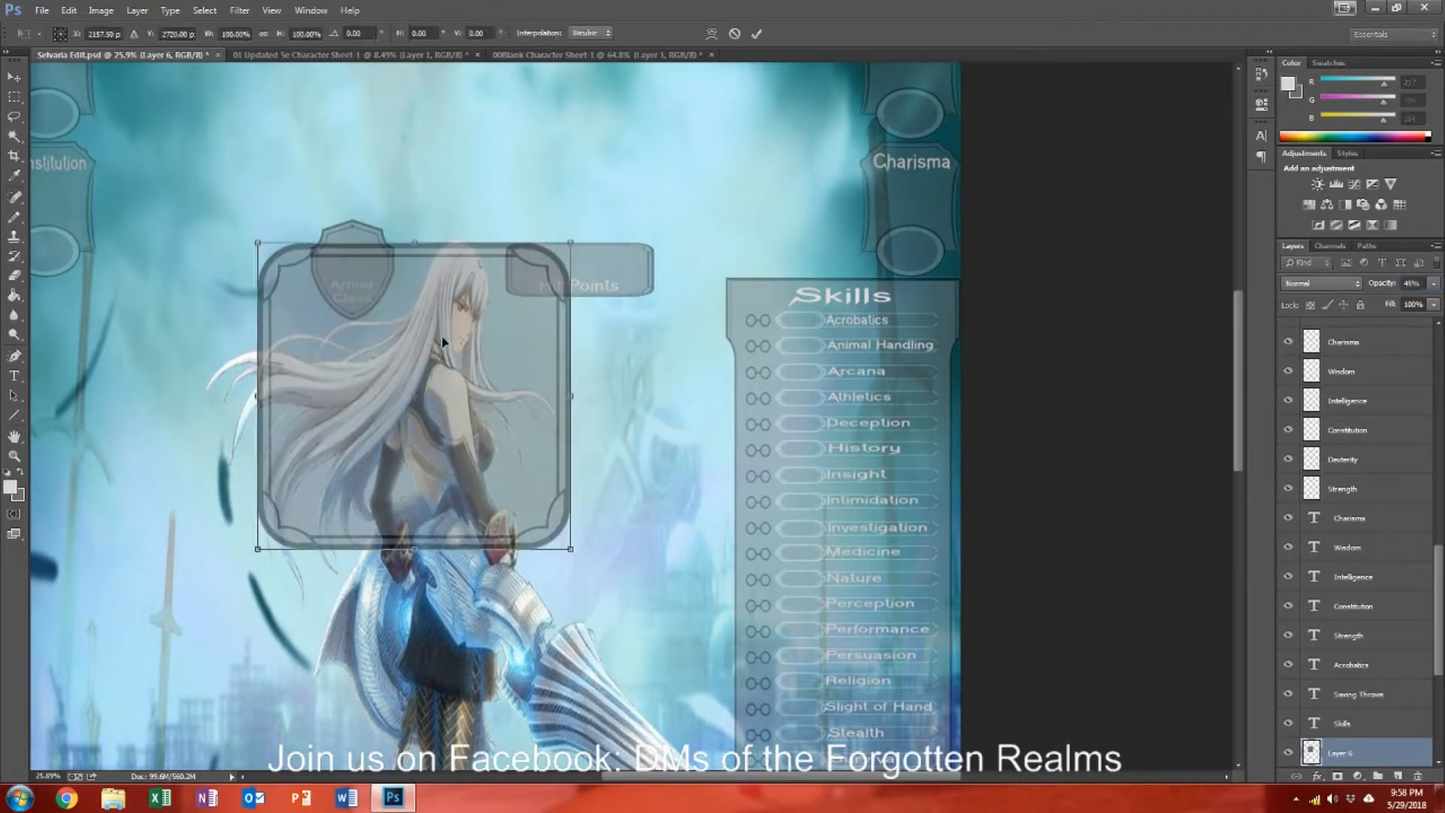
left_click_drag(250, 240, 489, 471)
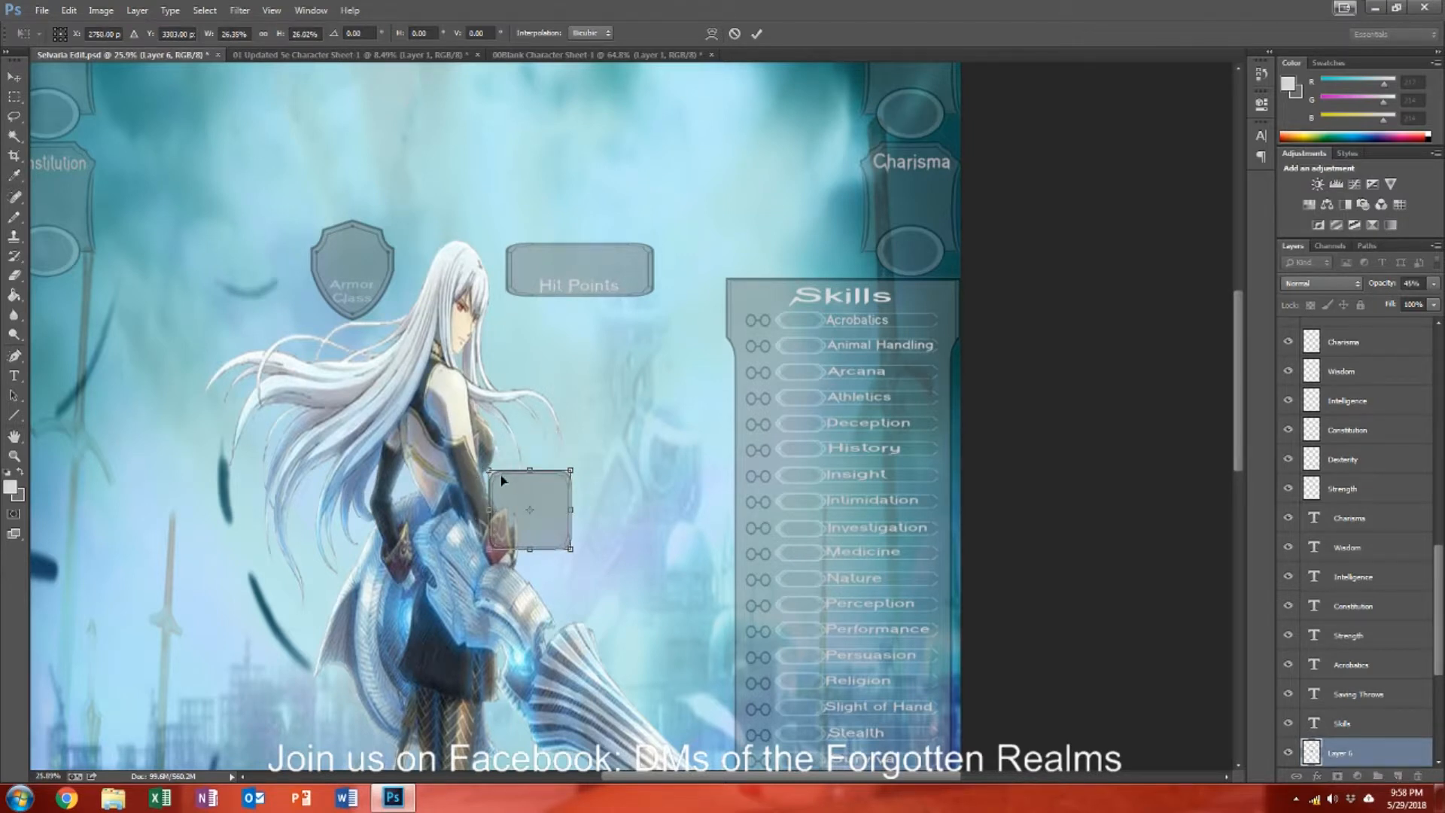
key("Return")
left_click_drag(578, 491, 772, 239)
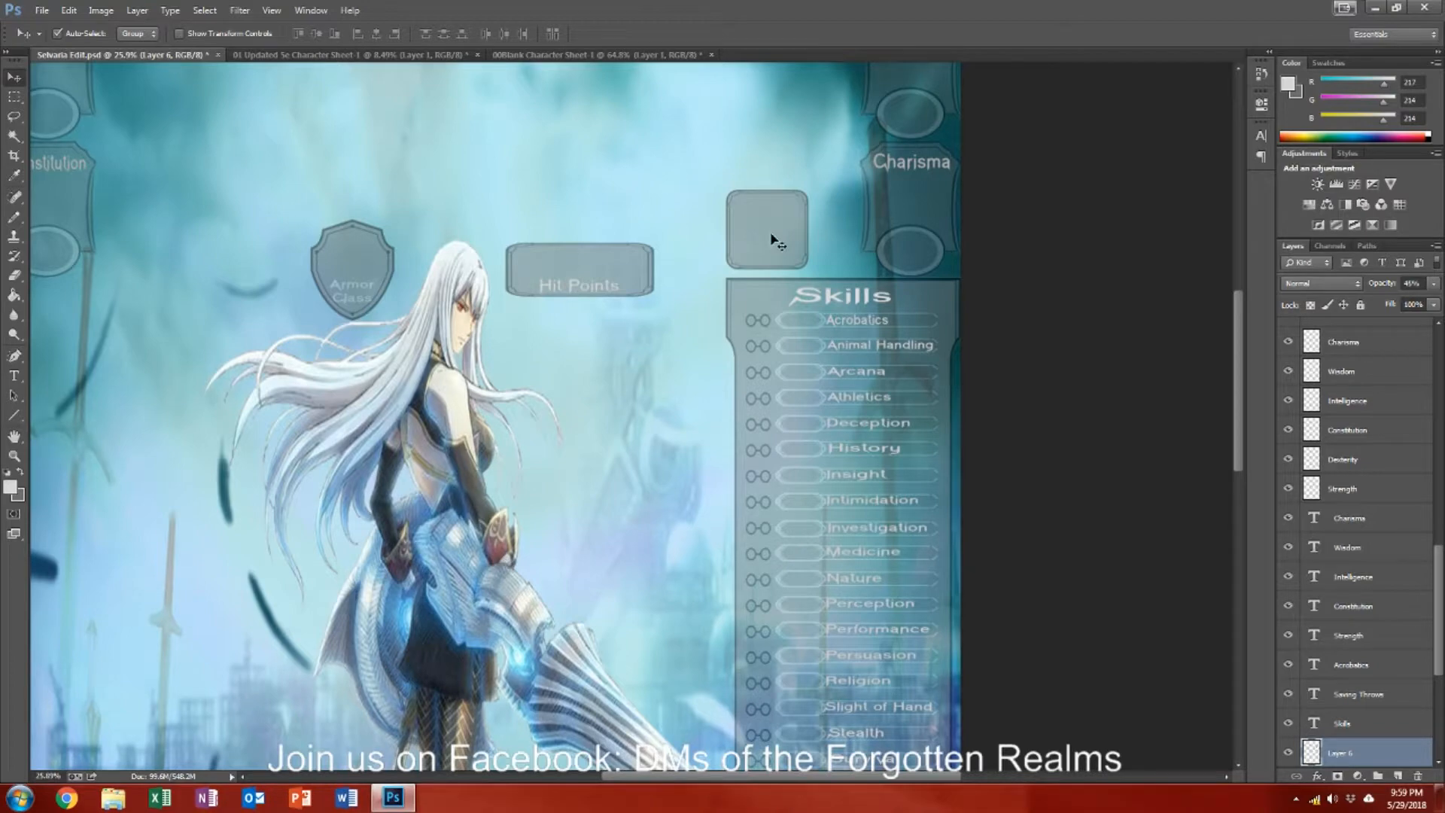
scroll(768, 221, "down", 4)
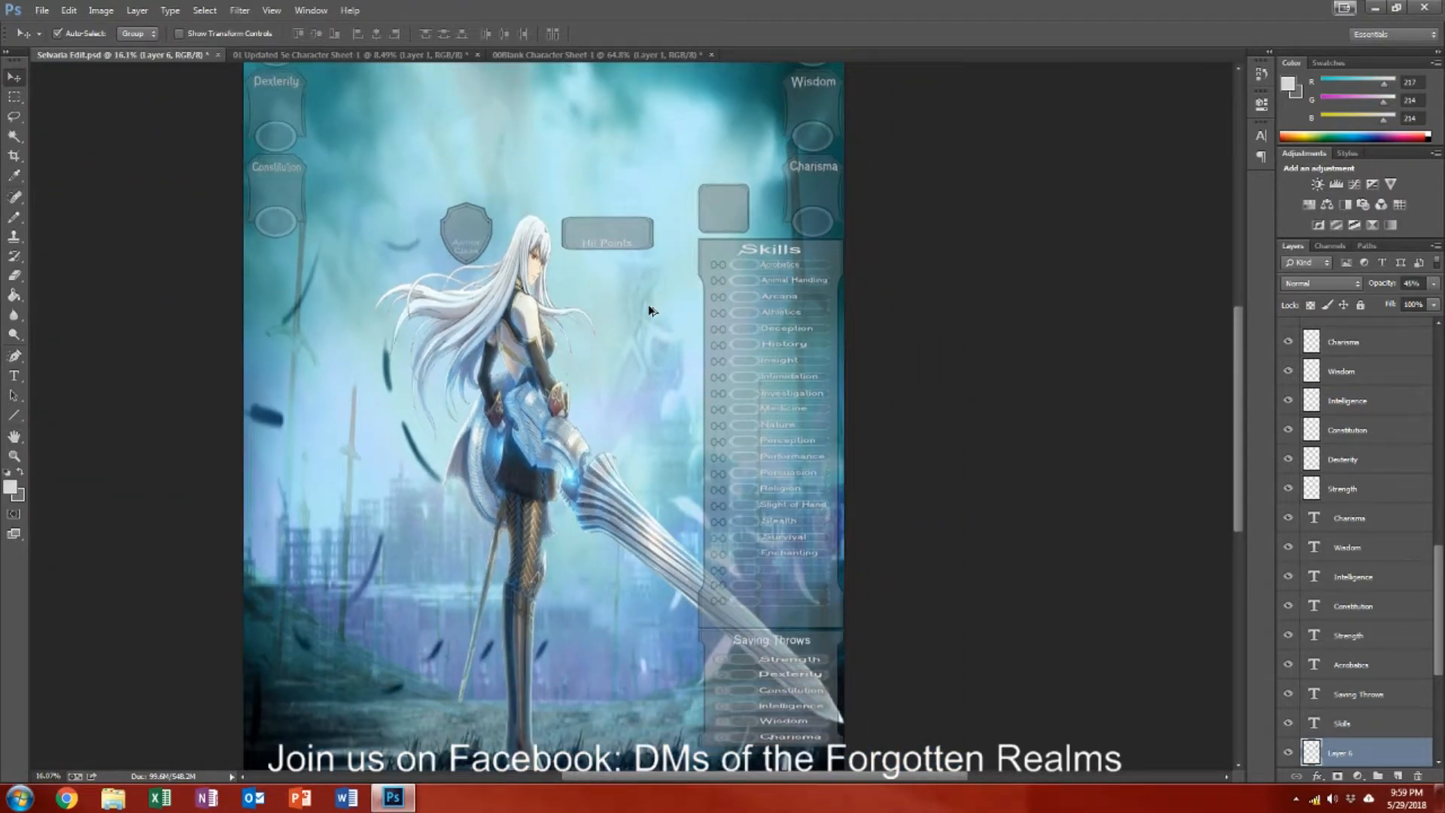
left_click_drag(739, 210, 288, 283)
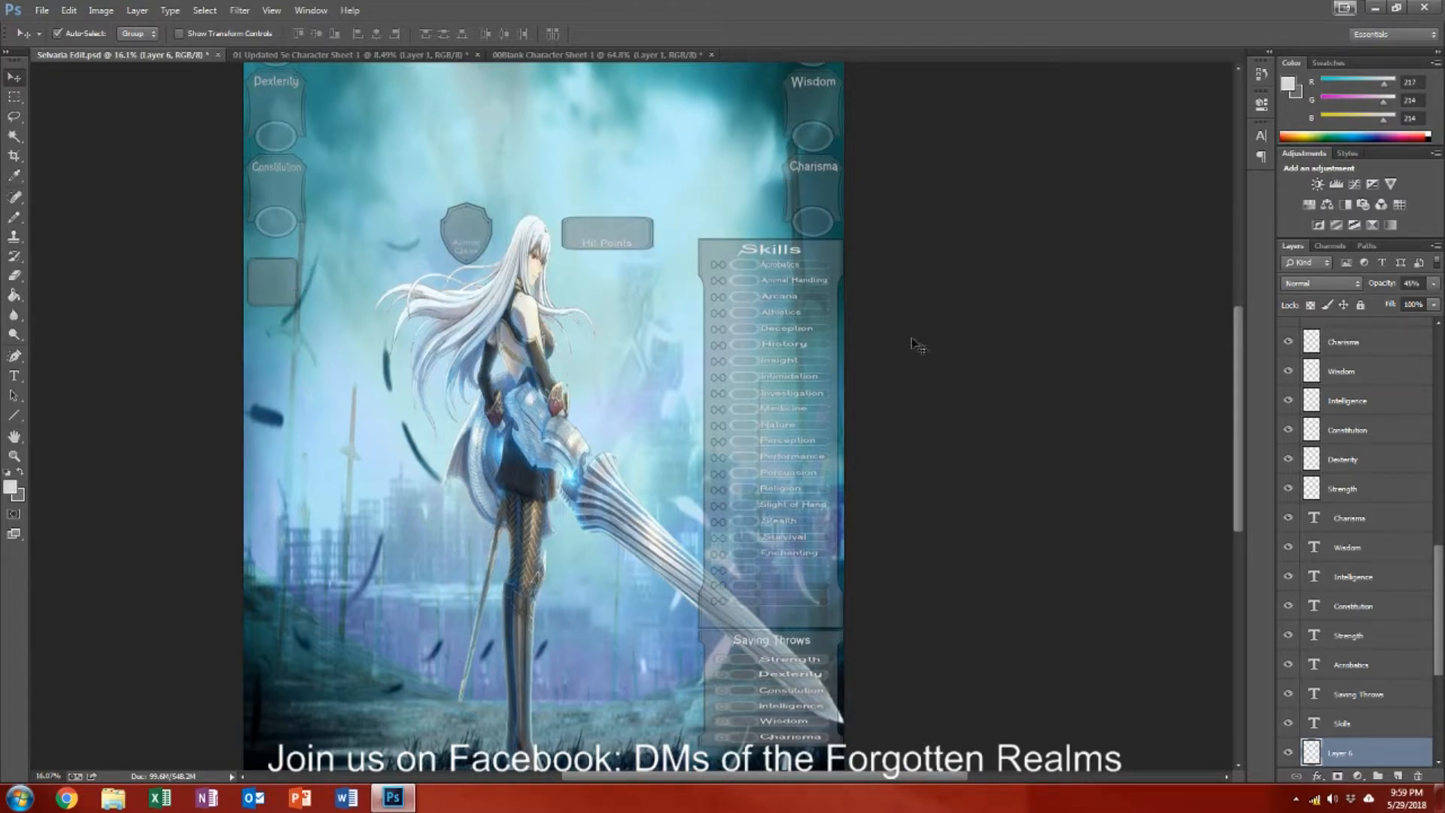
right_click(1345, 752)
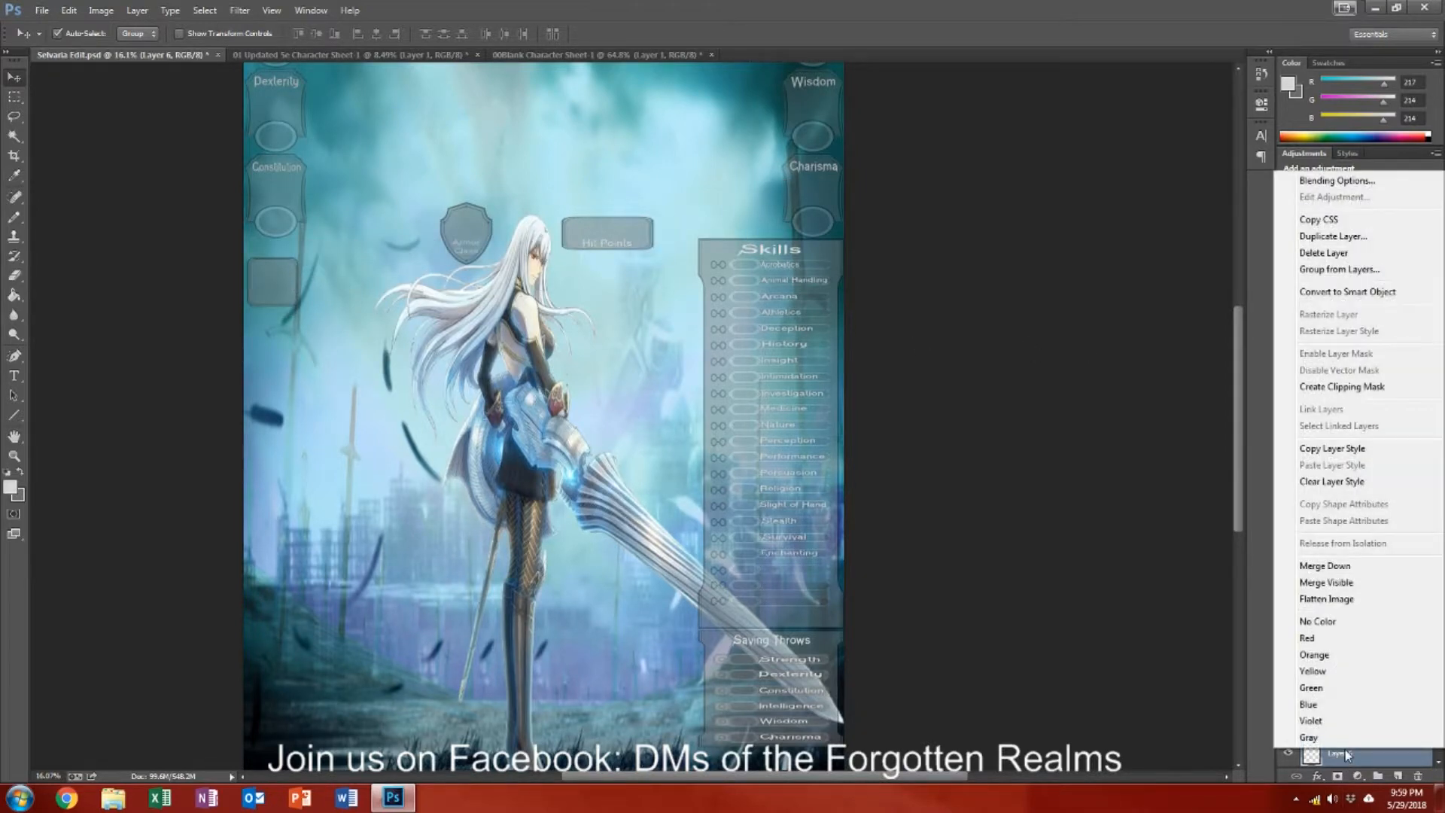
left_click(21, 113)
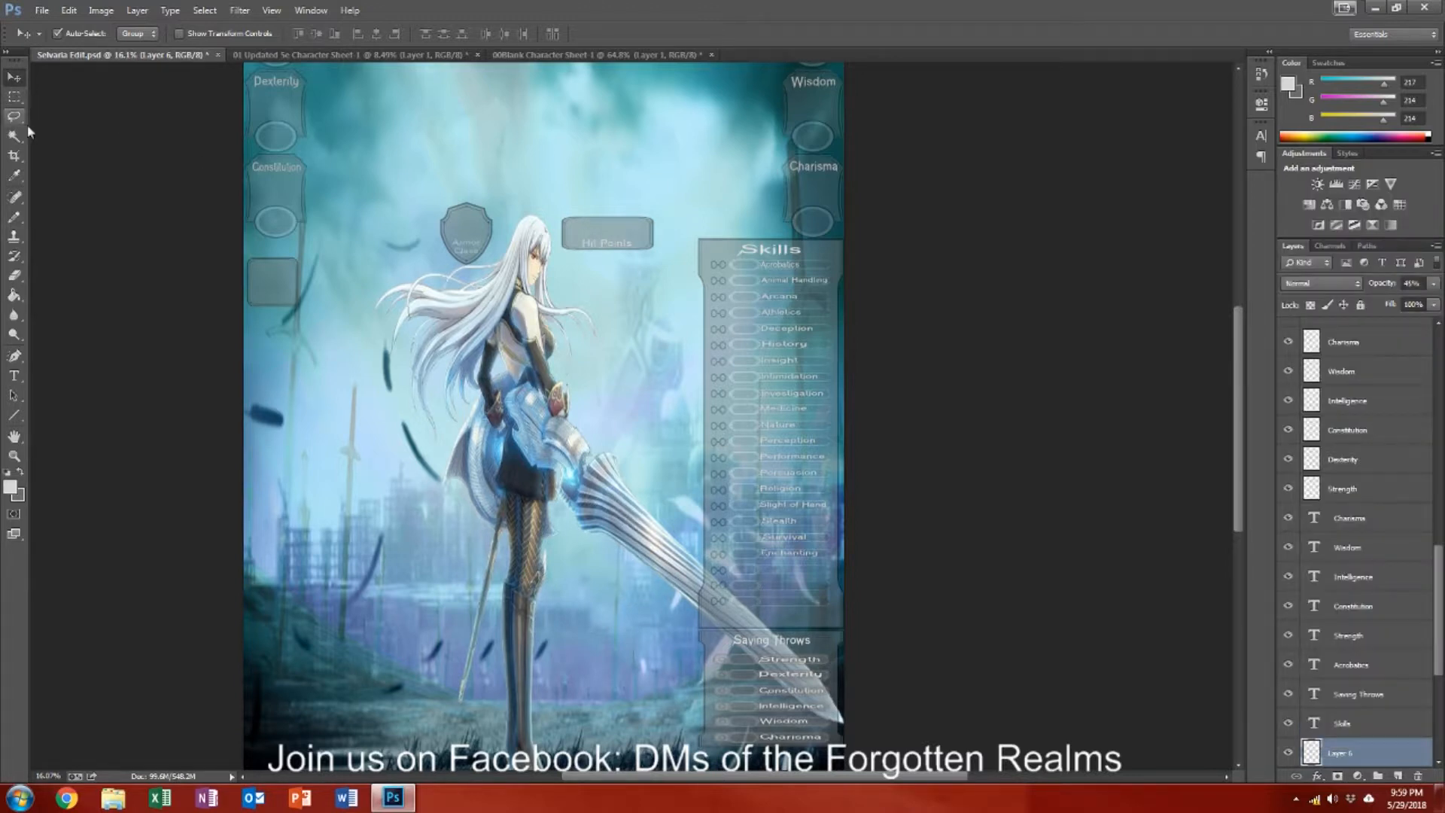
left_click_drag(202, 248, 369, 342)
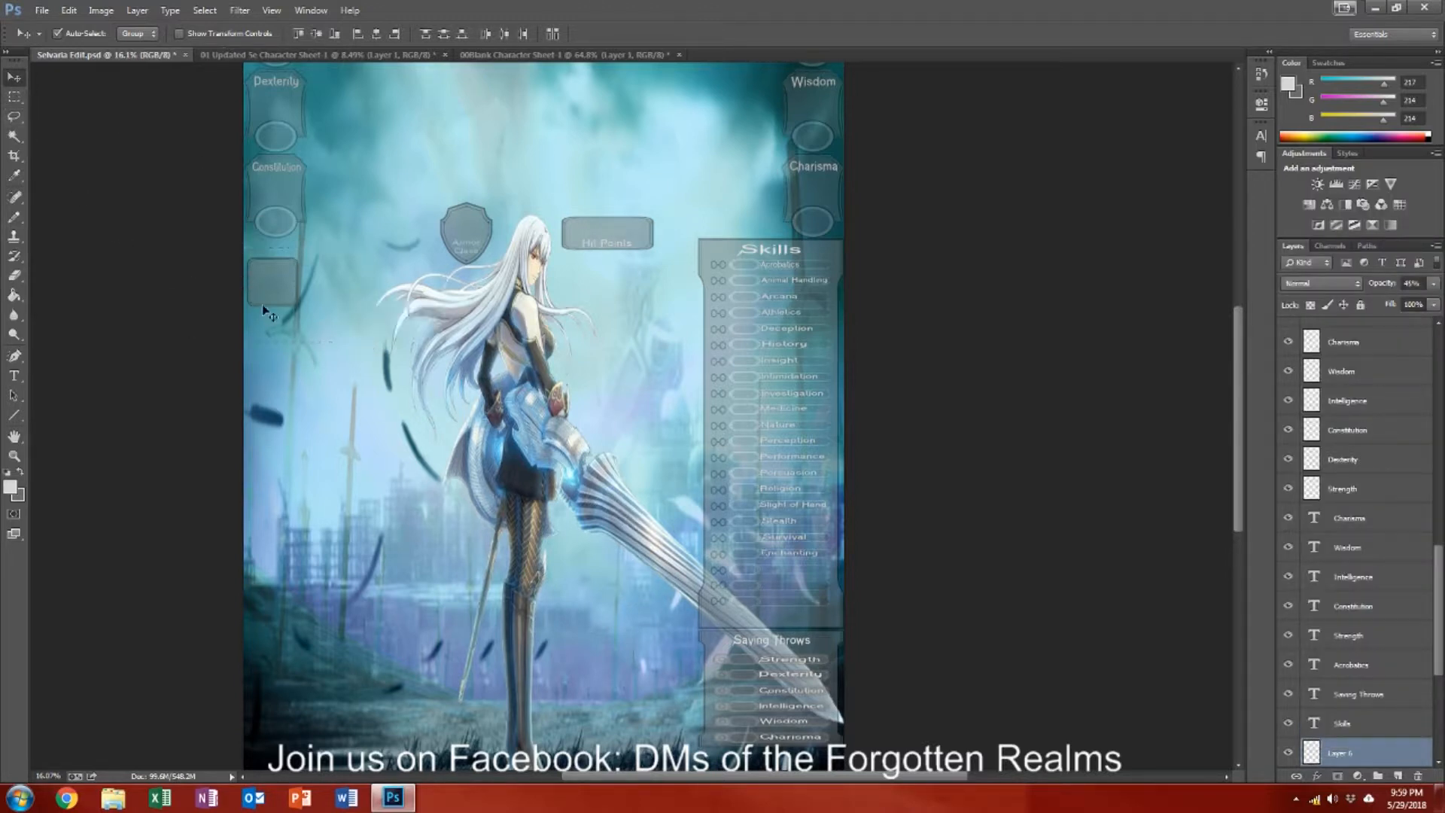
left_click_drag(326, 254, 312, 305)
key("ctrl+z")
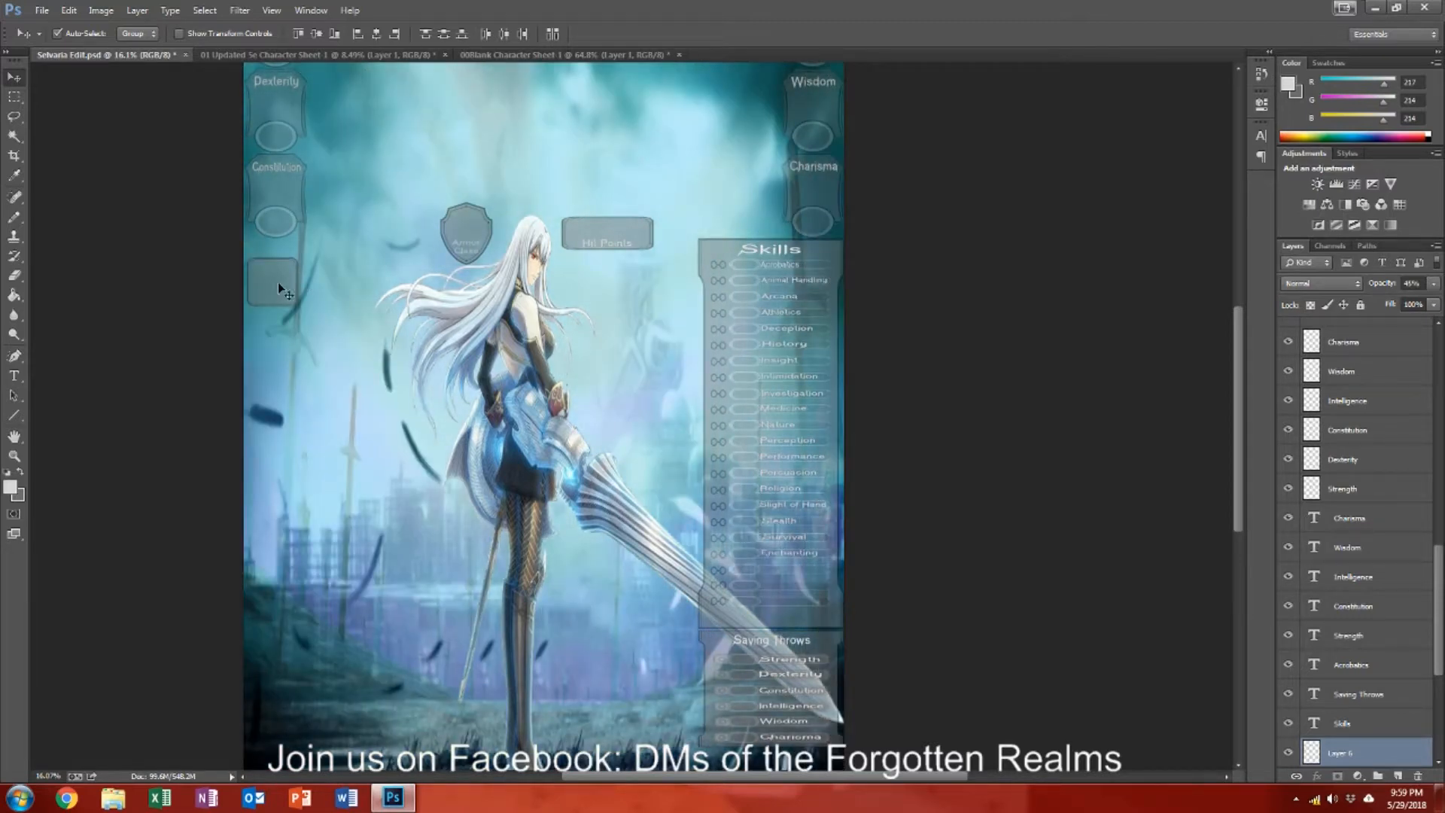
left_click(15, 98)
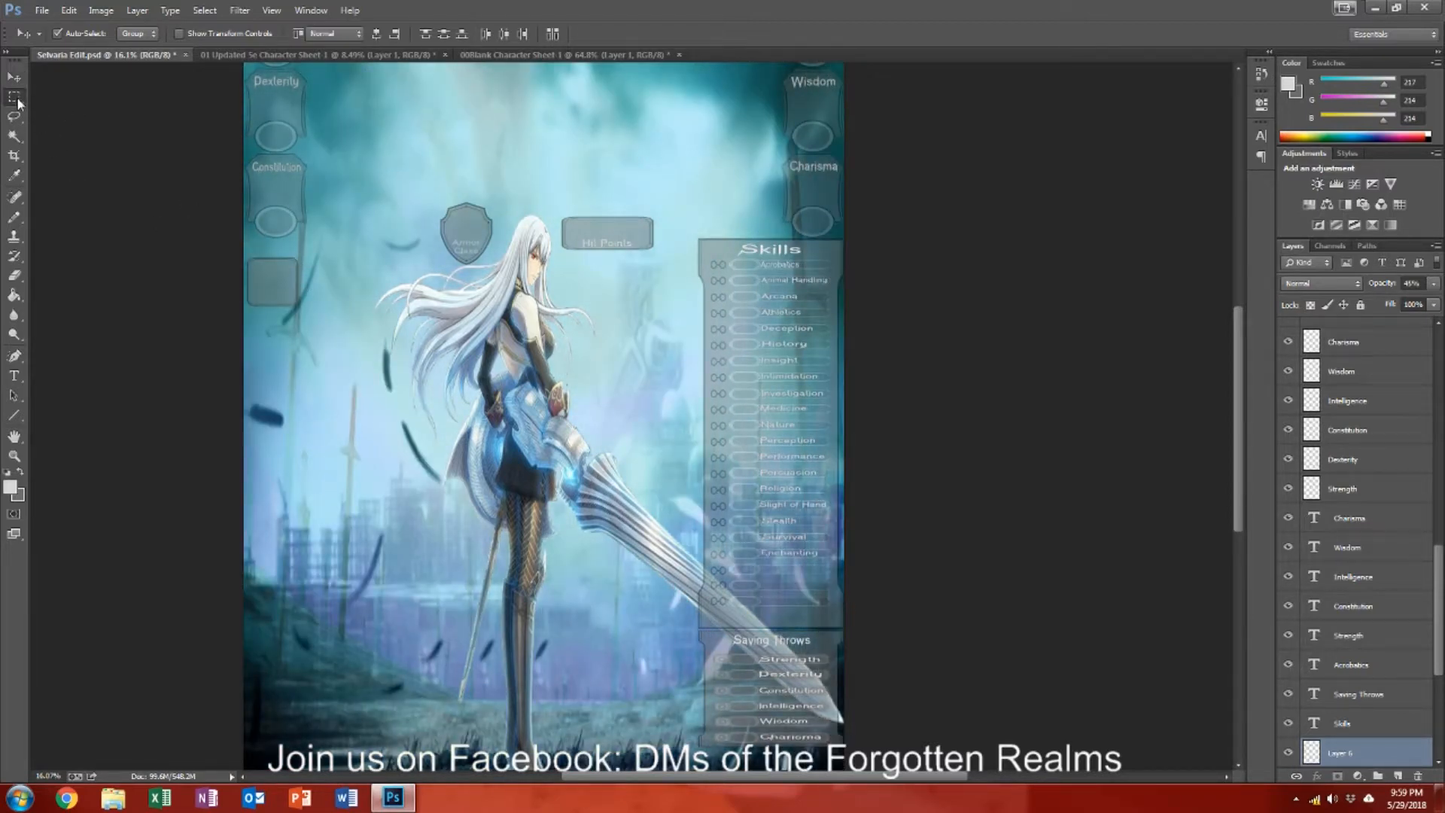
left_click_drag(327, 244, 290, 282)
left_click(13, 78)
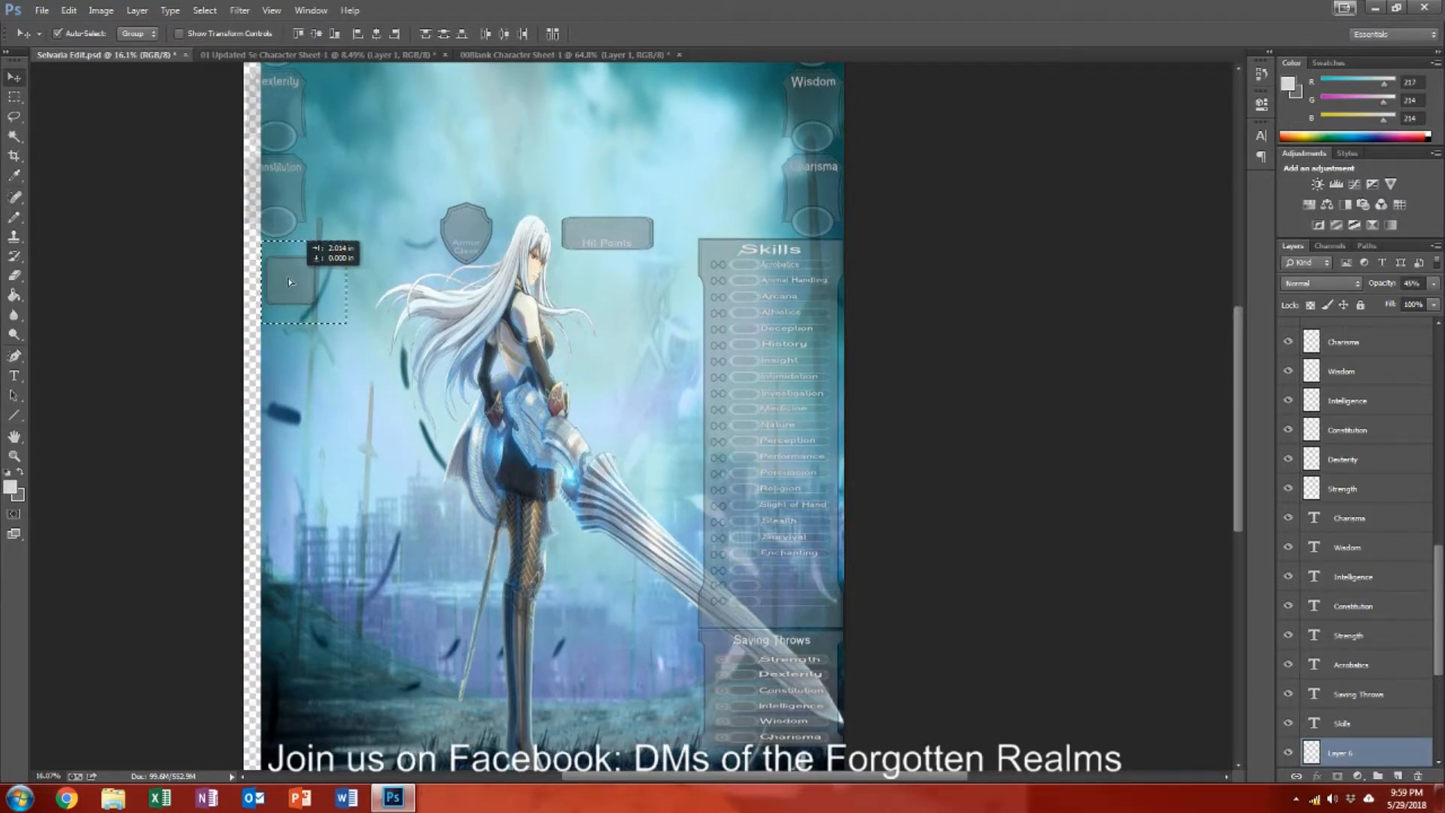
key("ctrl+z")
key("ctrl+d")
Step: Select the small square box on Layer 6 with a rectangular marquee, shift it slightly, and copy it
left_click(14, 96)
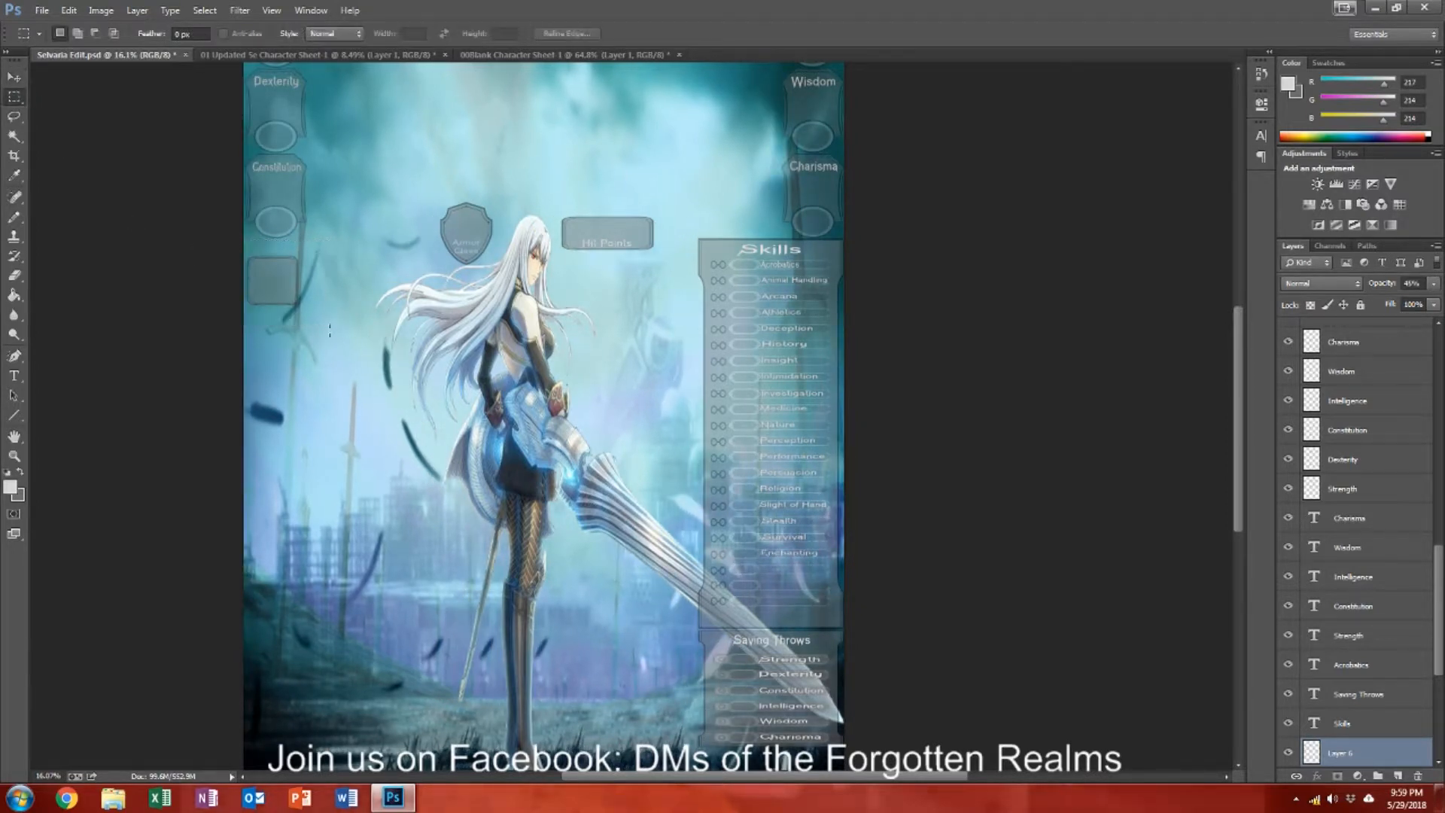
scroll(1354, 677, "down", 5)
left_click(1348, 694, "ctrl")
left_click(1357, 734, "ctrl")
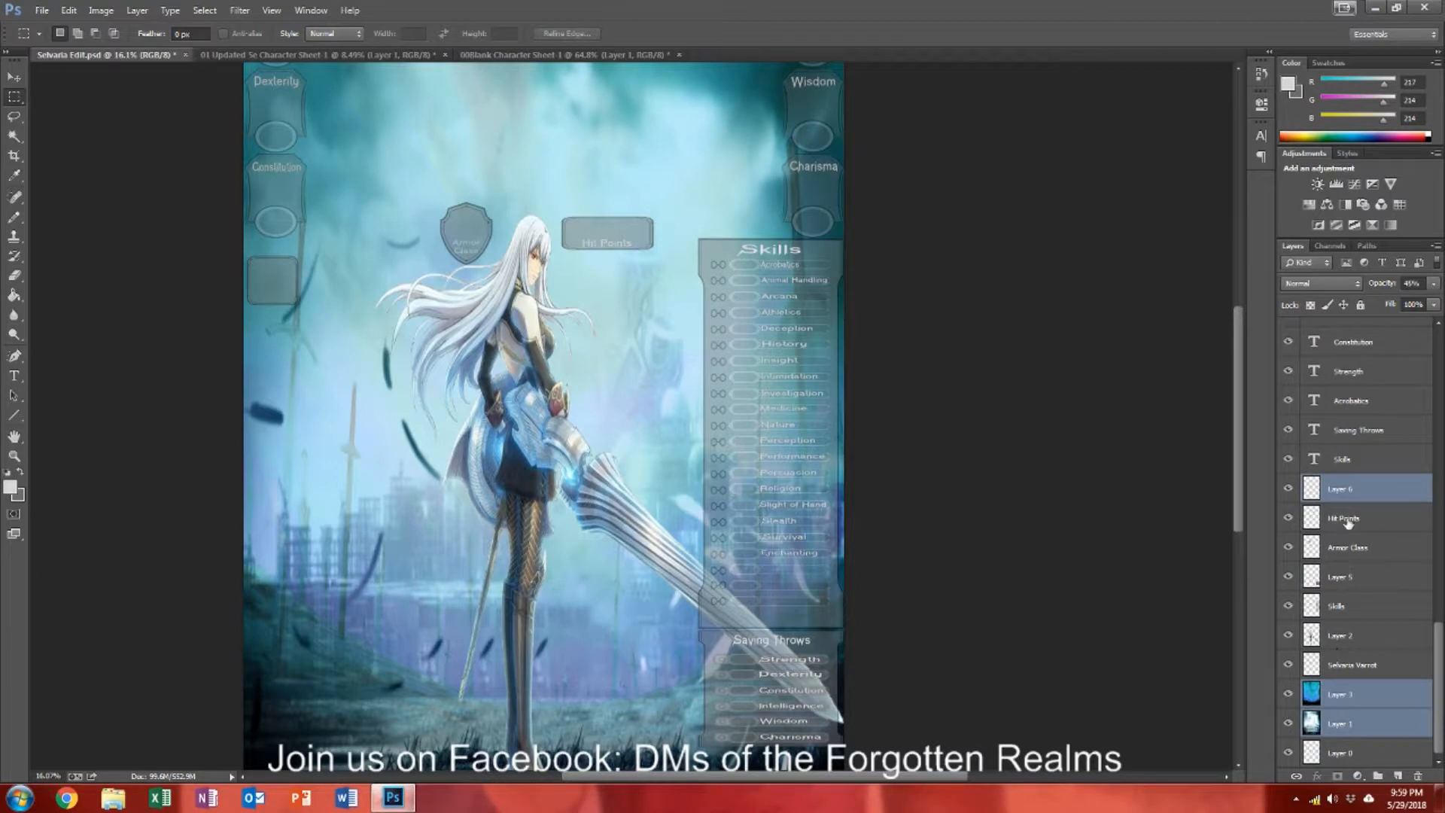
left_click(1376, 734)
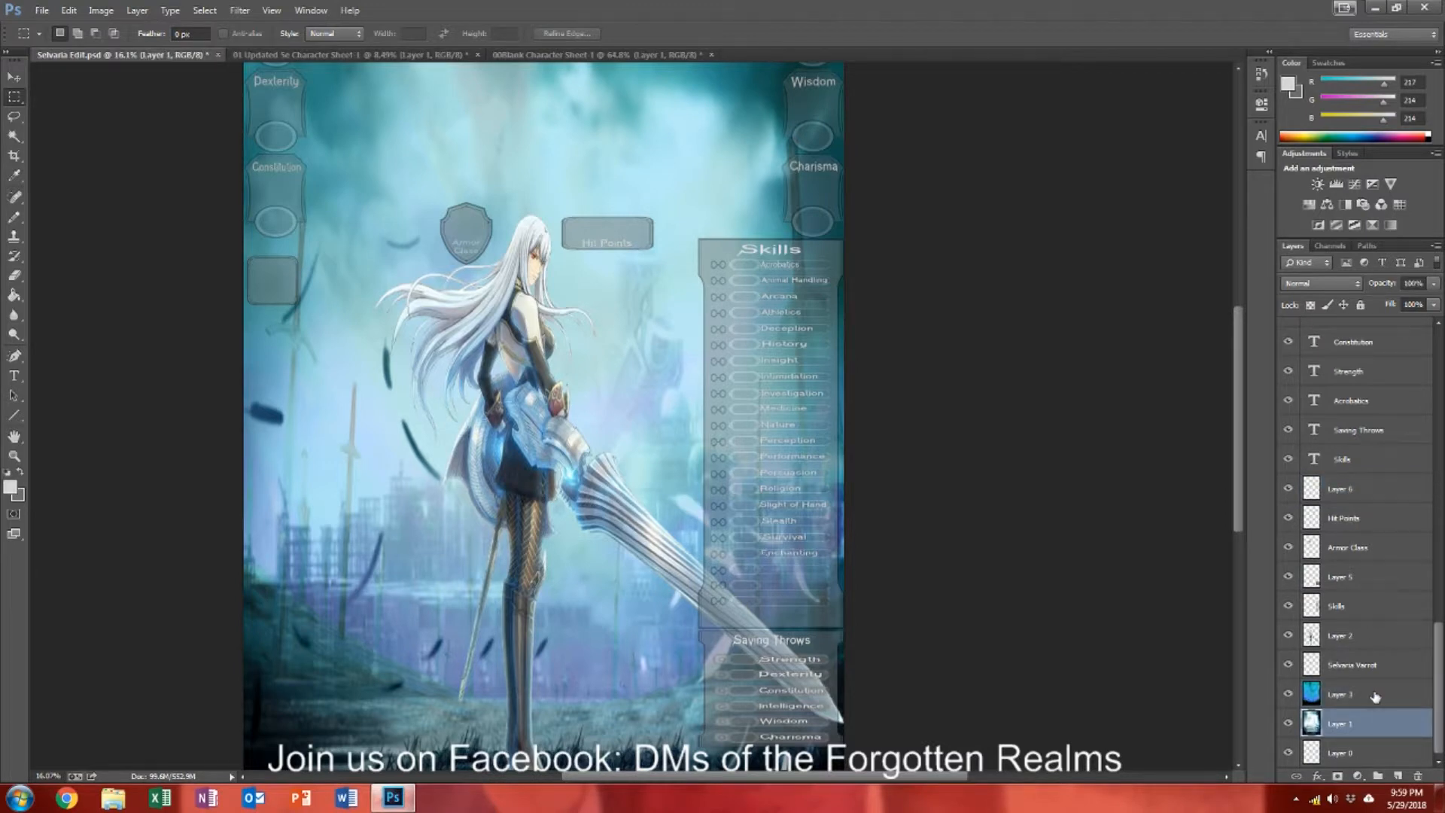
left_click(1374, 491)
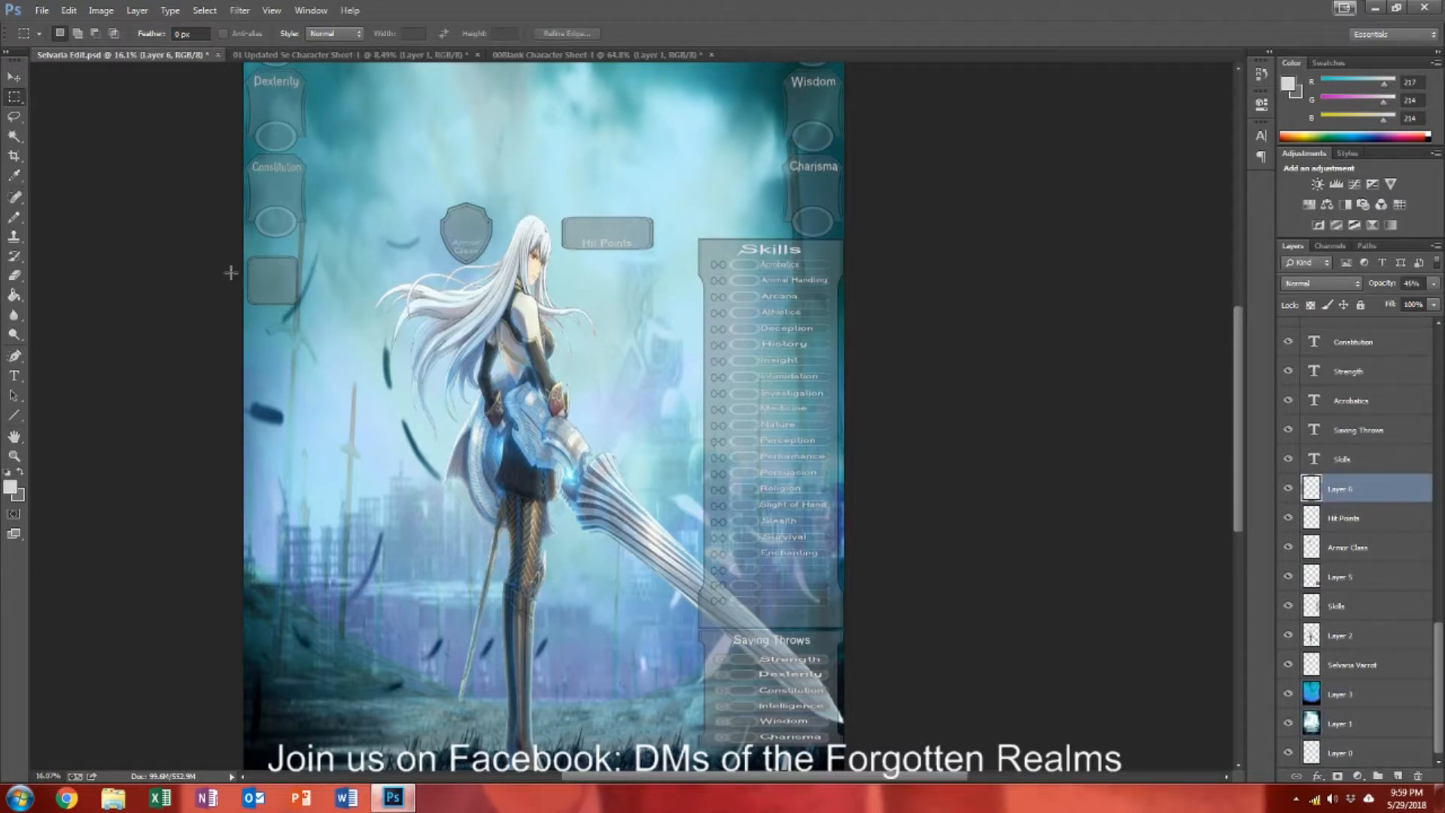
left_click_drag(334, 241, 162, 363)
left_click_drag(273, 282, 302, 298)
key("ctrl+x")
Step: Paste two copies of the square box and stack them beneath the first one along the artwork's left edge
key("ctrl+v")
left_click_drag(632, 411, 273, 289)
key("ctrl+v")
left_click_drag(603, 407, 245, 346)
key("ctrl+v")
left_click_drag(641, 423, 283, 424)
Step: Set the middle square box's opacity to 50% and the lowest one's to 45%, and align and evenly space the three boxes
left_click(276, 349)
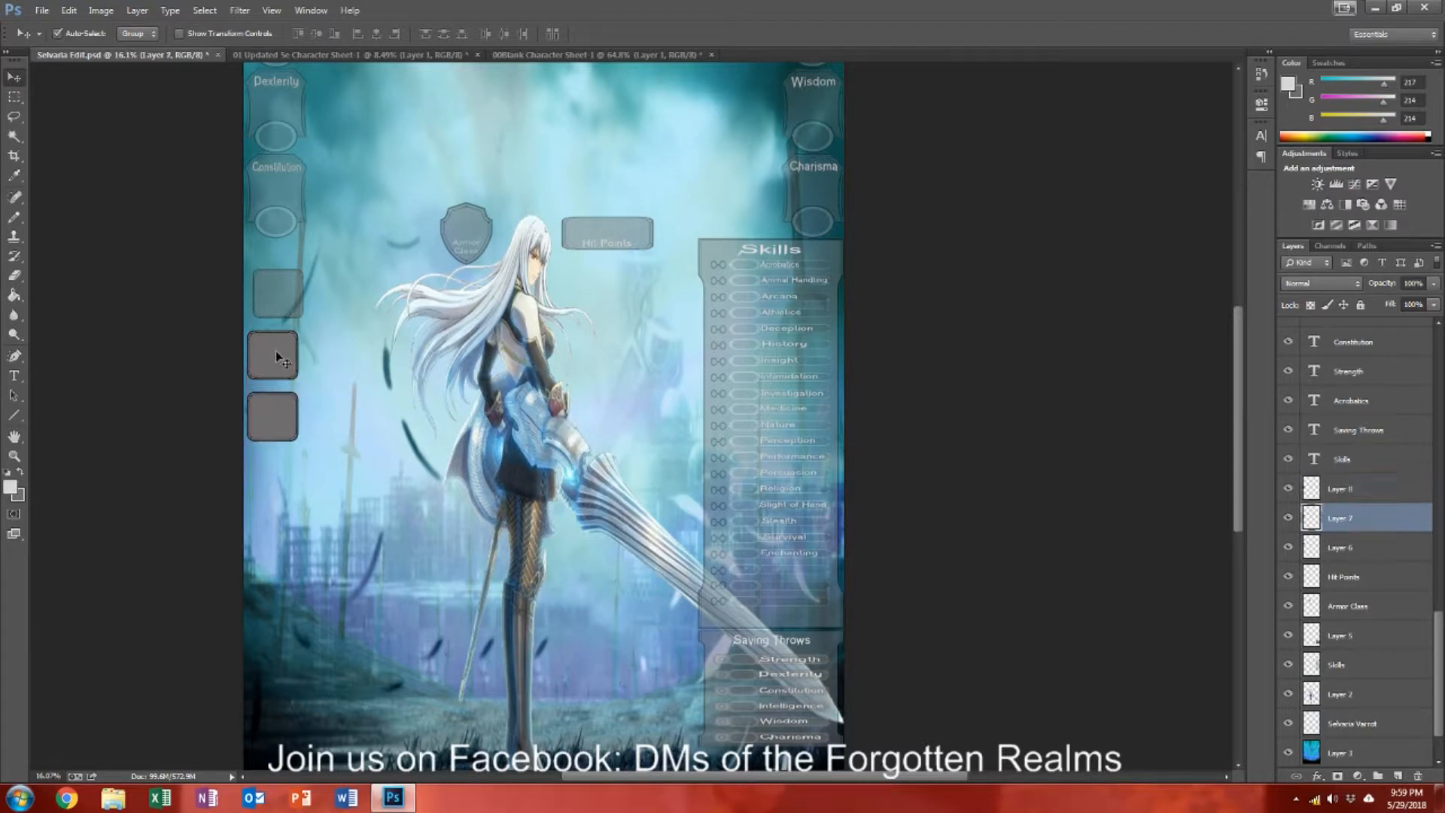
left_click(1413, 284)
type("50")
left_click(281, 416)
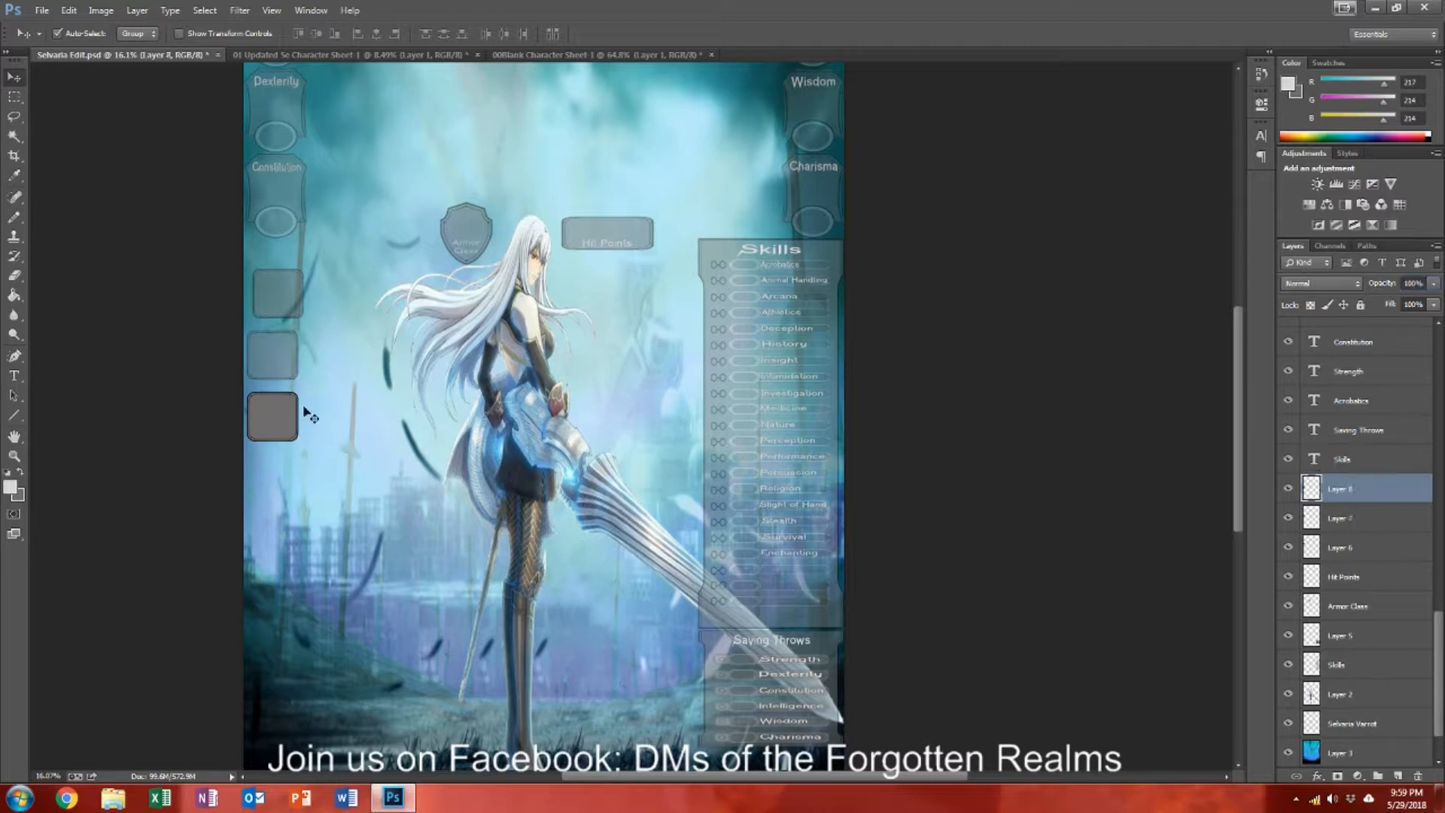
left_click(1414, 284)
type("45")
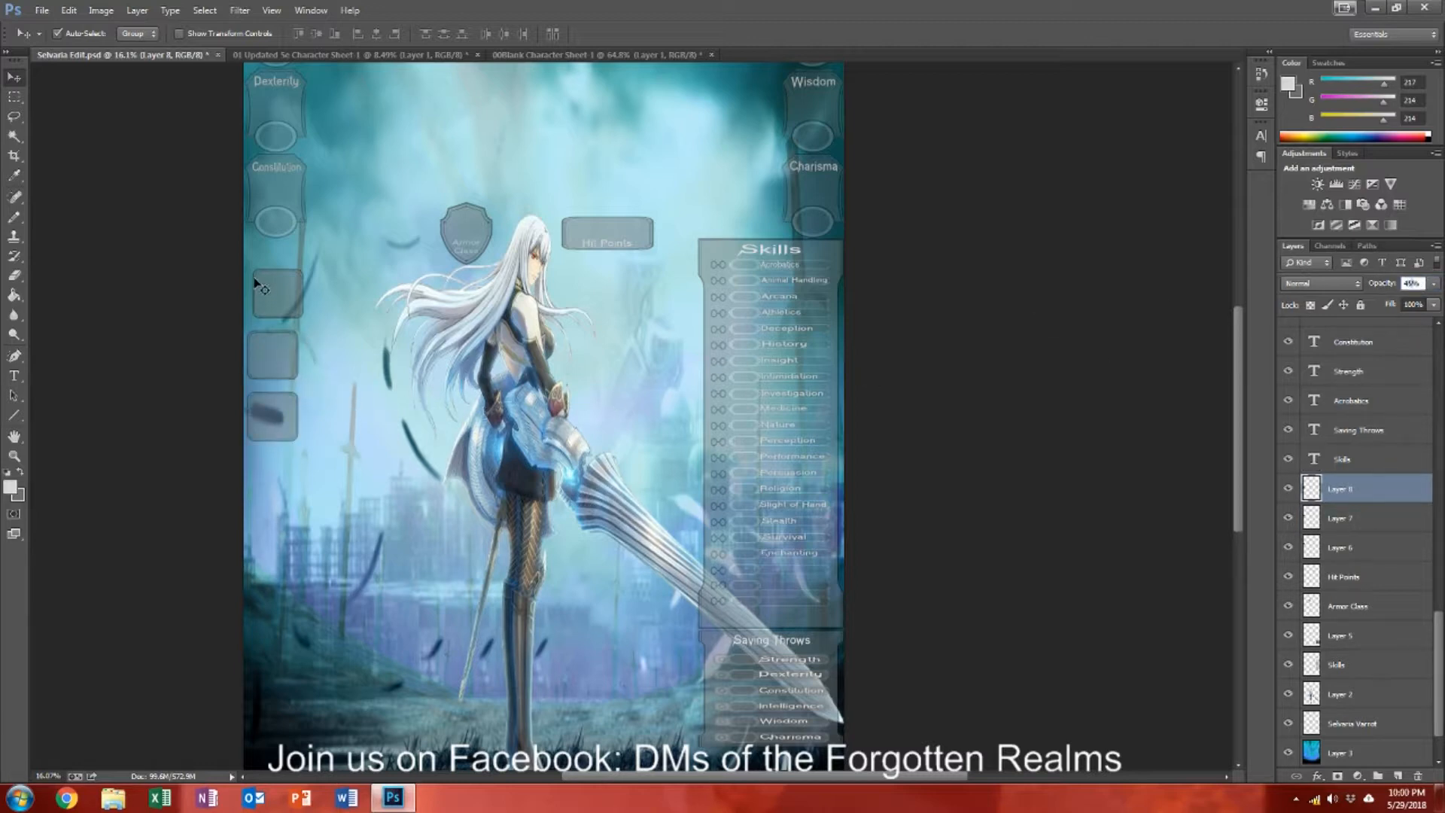
left_click_drag(301, 301, 296, 309)
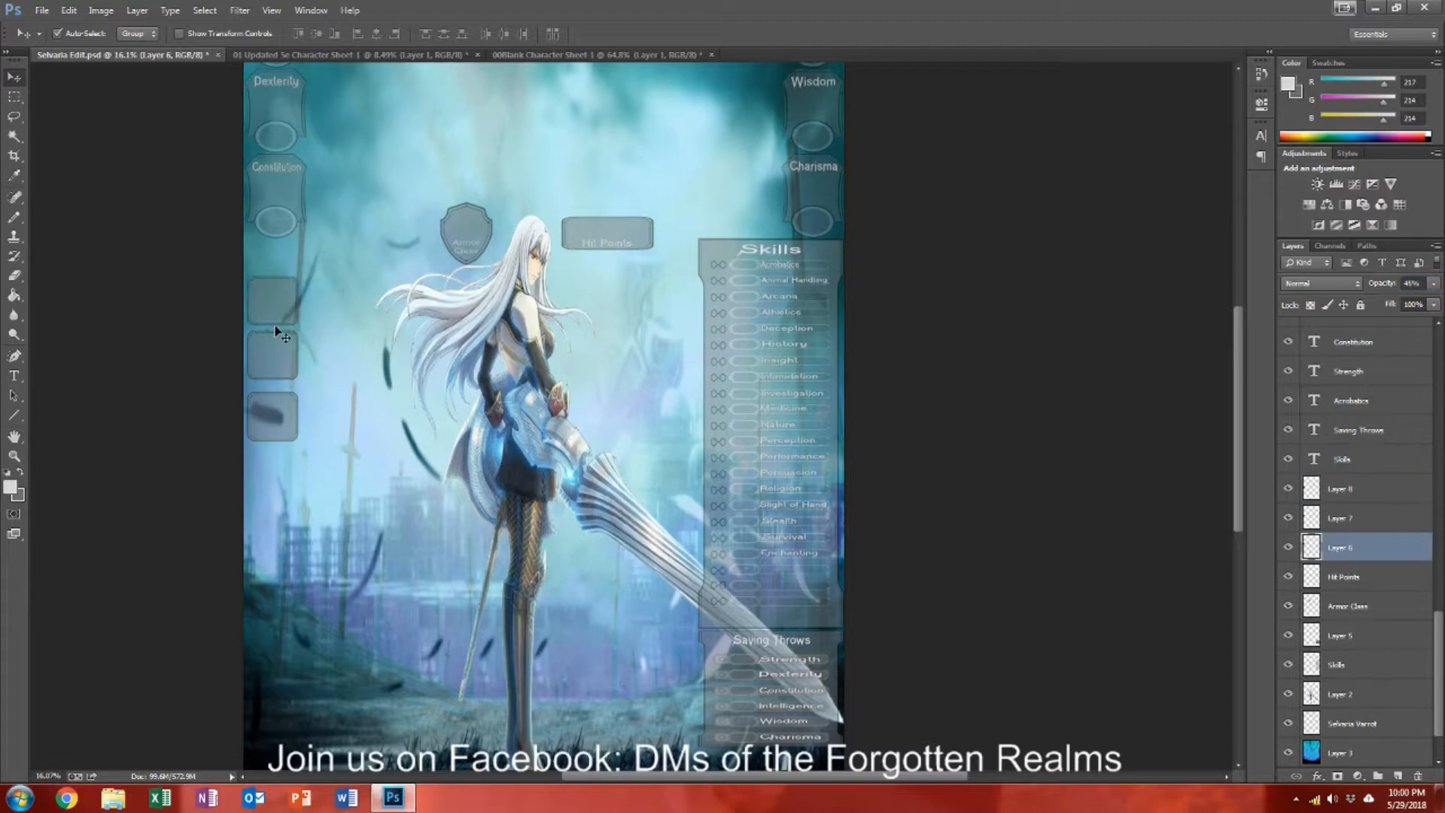
left_click_drag(279, 418, 279, 411)
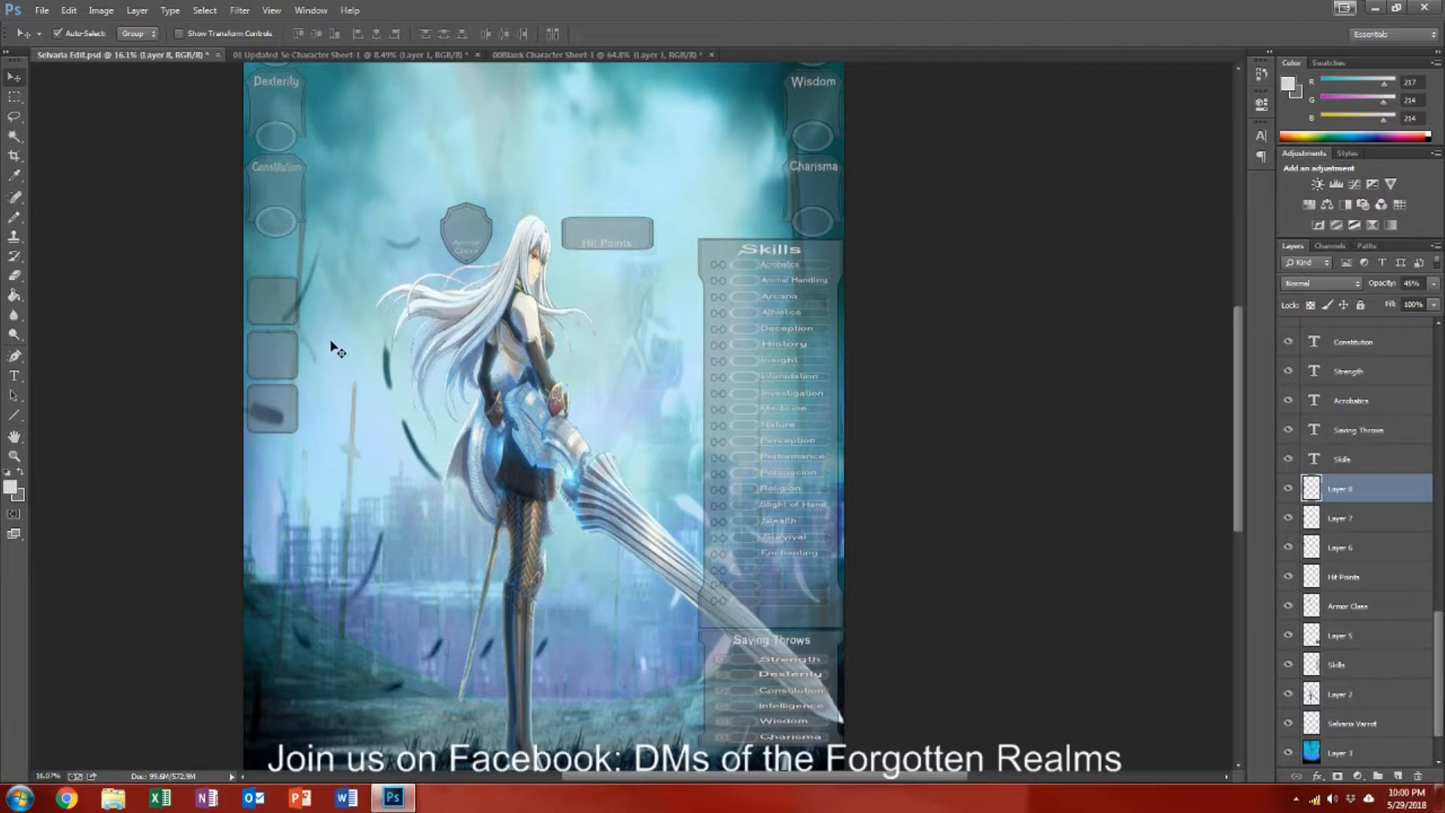
Step: Review the 01 Updated 5e Character Sheet document from the defence, health and combat sections down to the weapon table
left_click(380, 55)
scroll(617, 307, "down", 5)
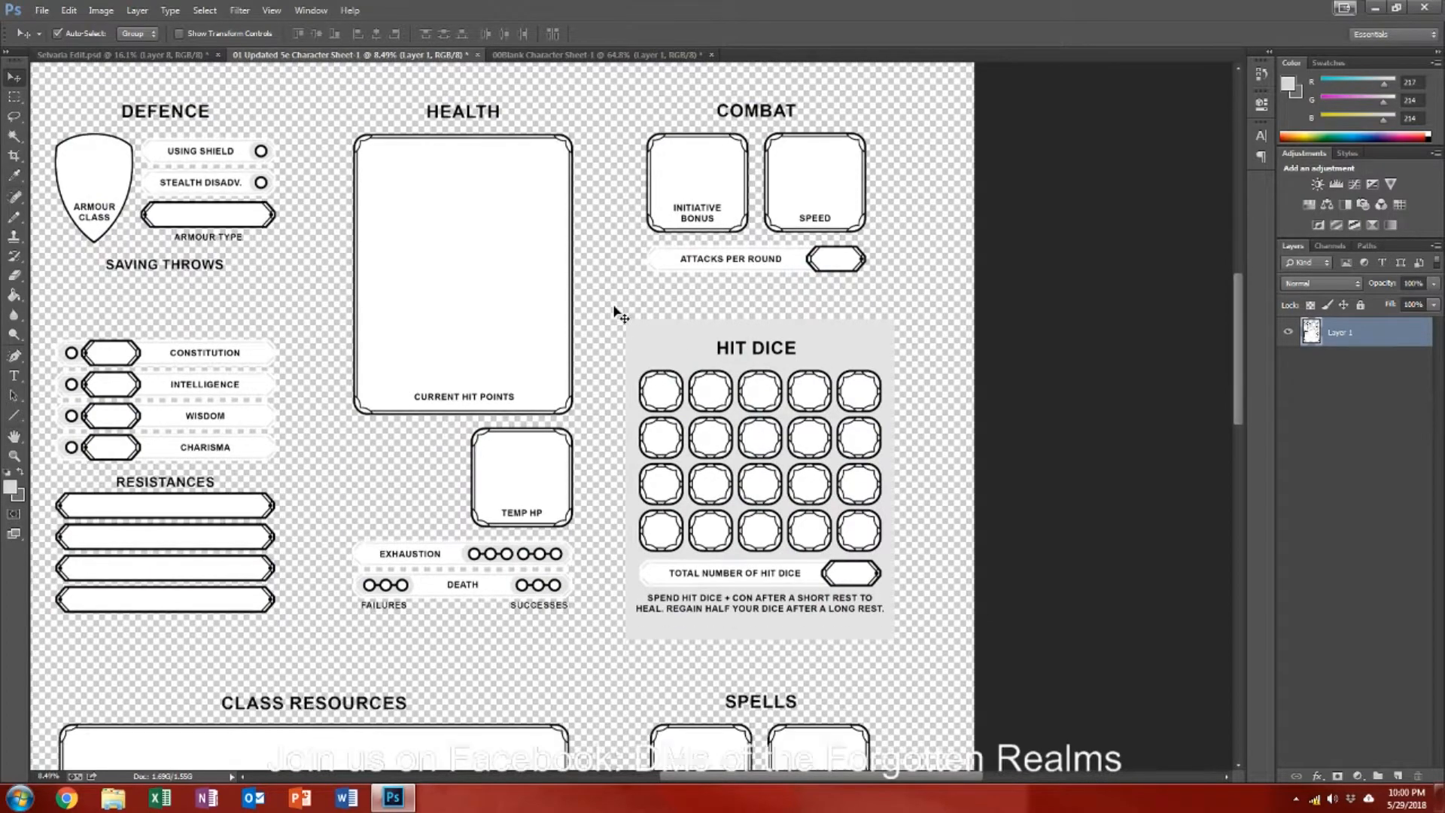
scroll(616, 314, "down", 4)
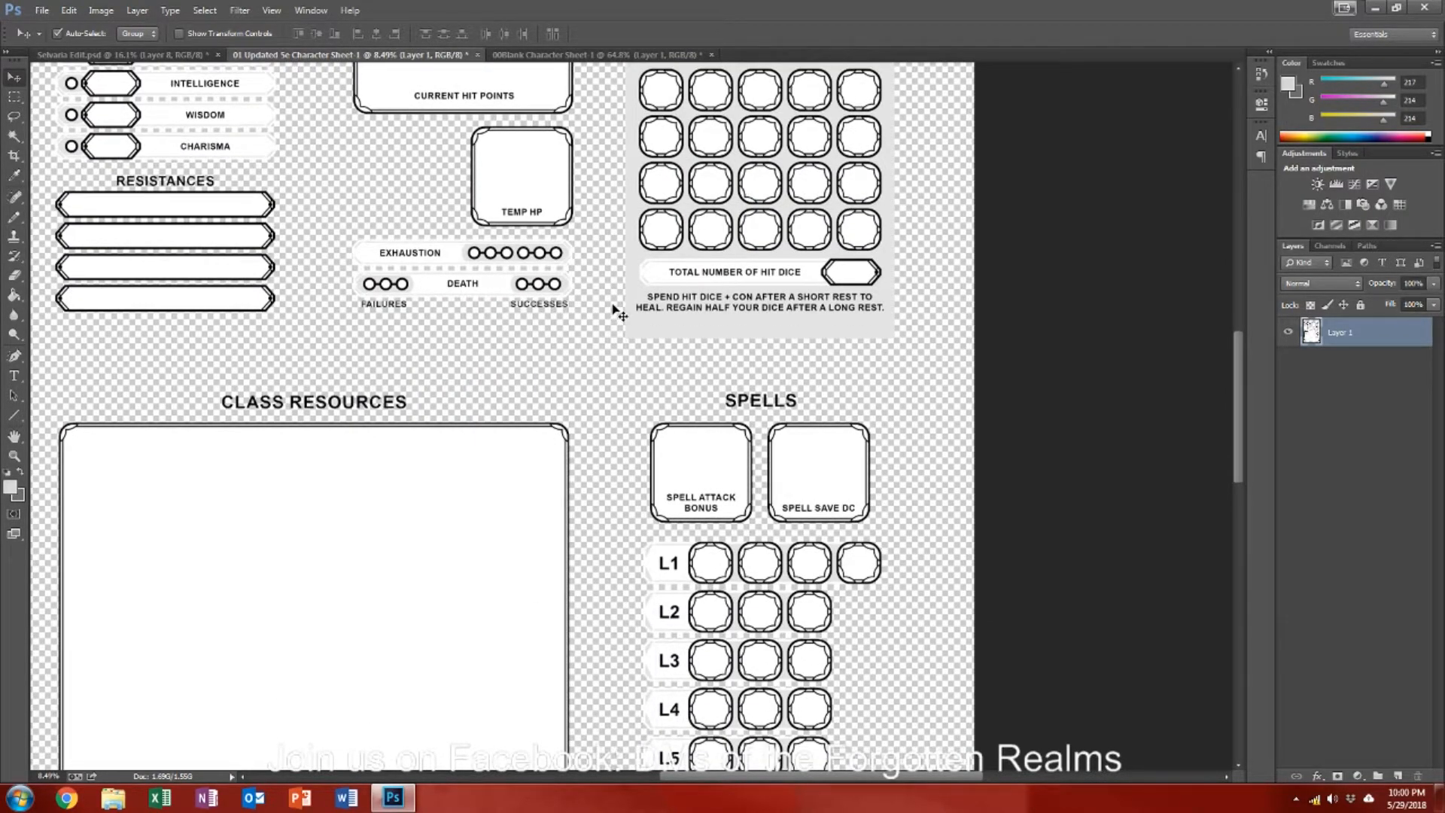
scroll(616, 312, "down", 4)
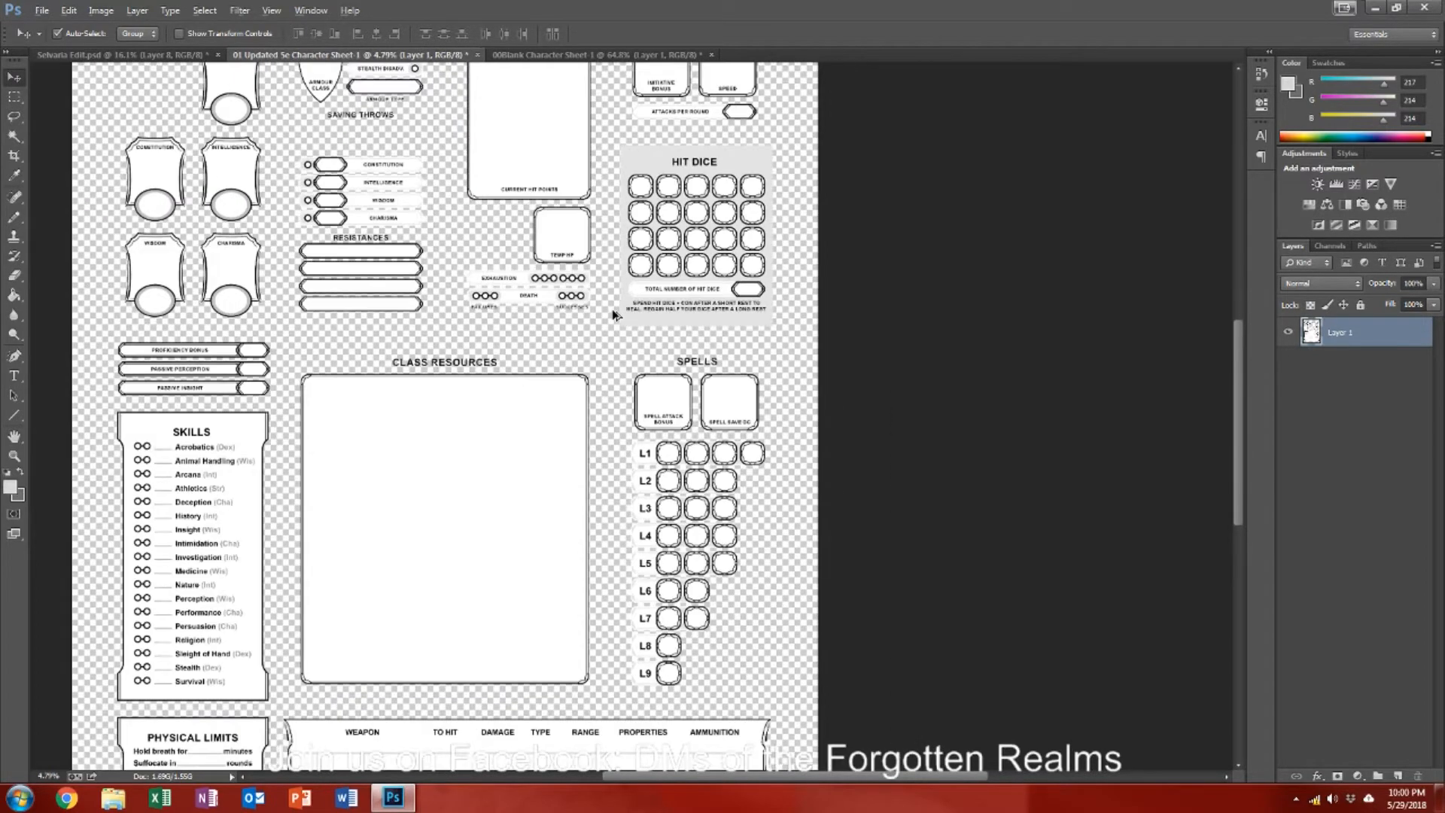
scroll(429, 336, "down", 3)
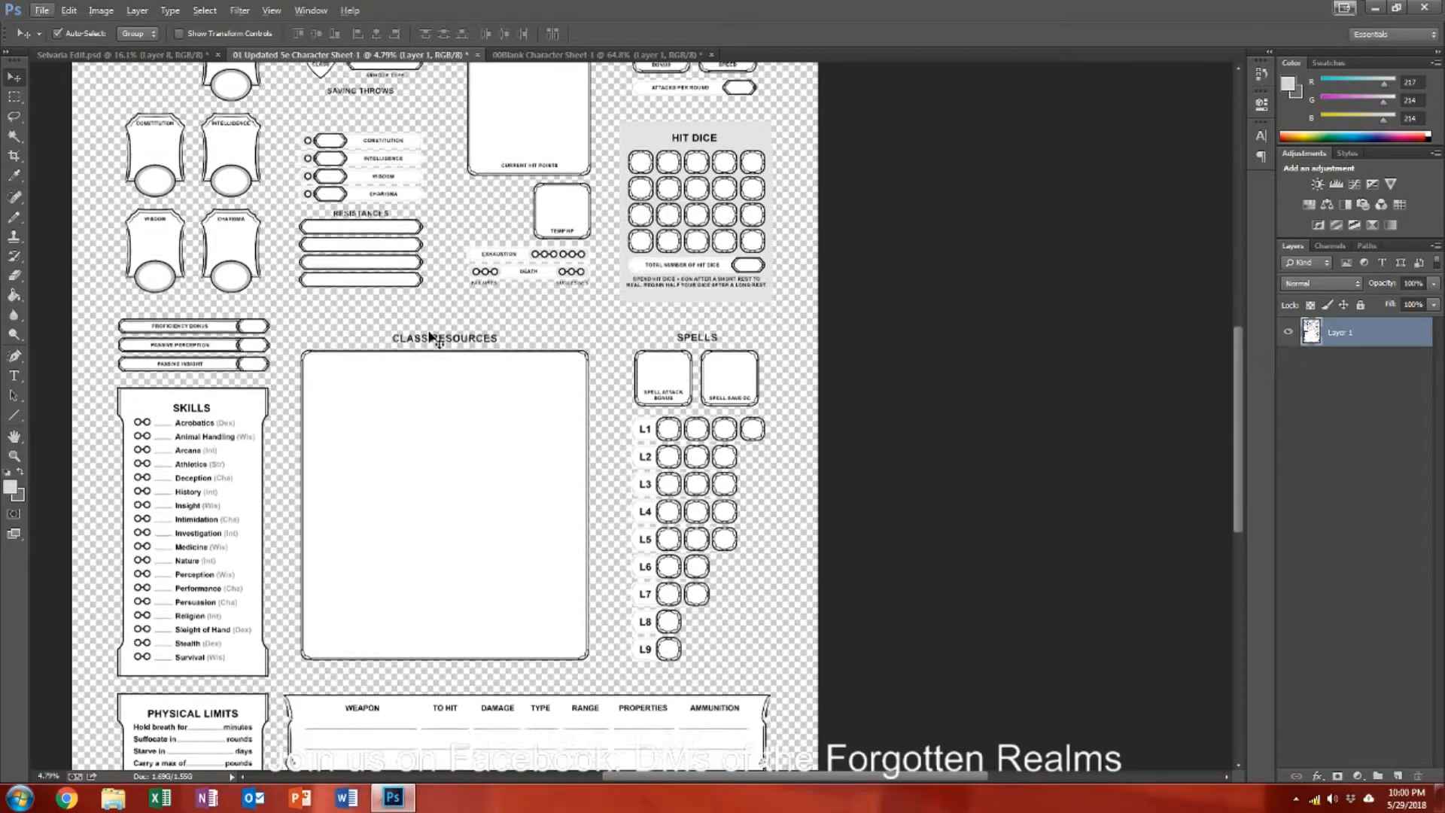
scroll(435, 340, "down", 3)
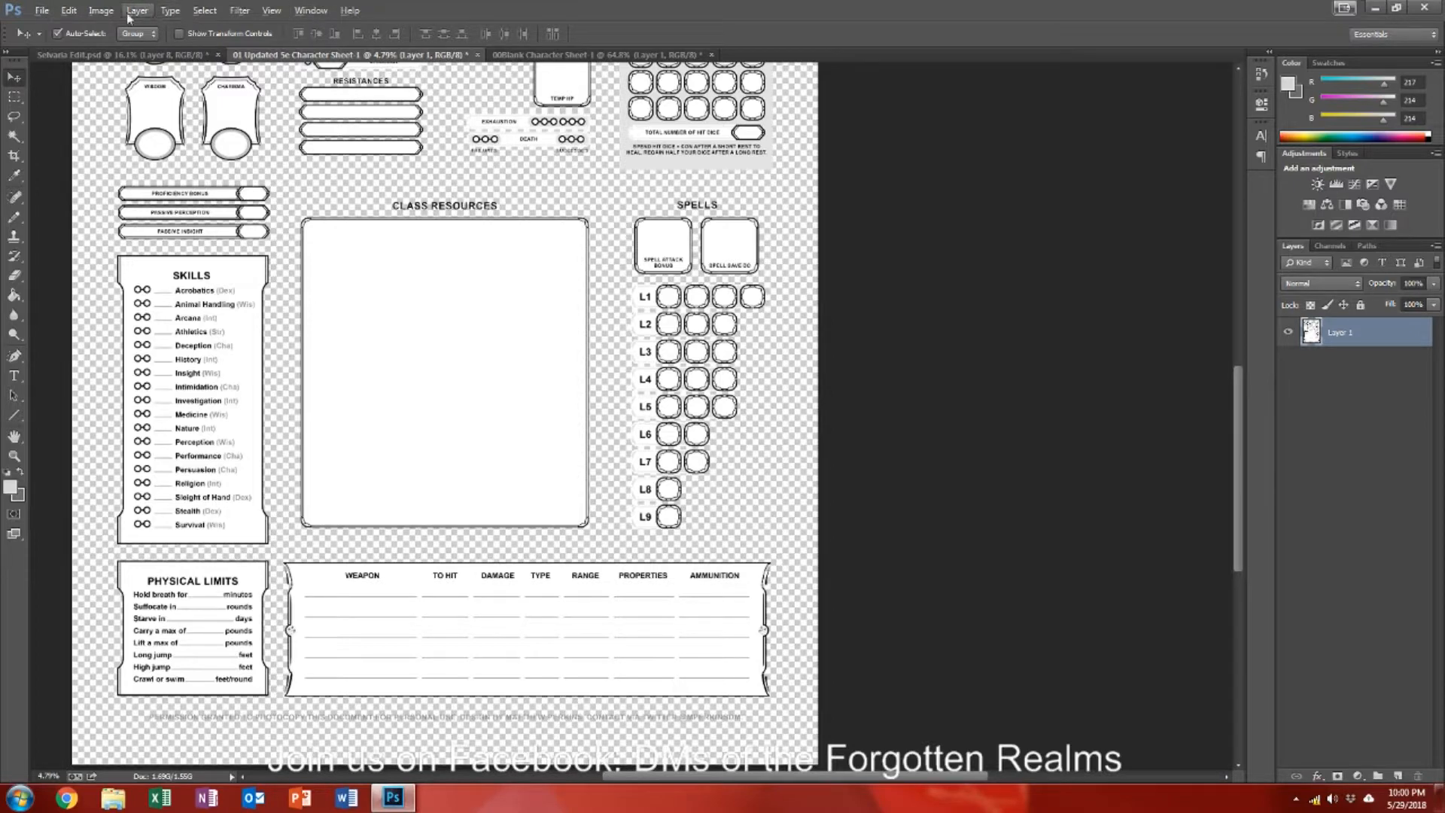
Step: Open Rial Nayeli.pdf from the Custom Character Sheets folder and examine its attack, proficiencies and coin boxes as a reference
left_click(41, 10)
left_click(58, 41)
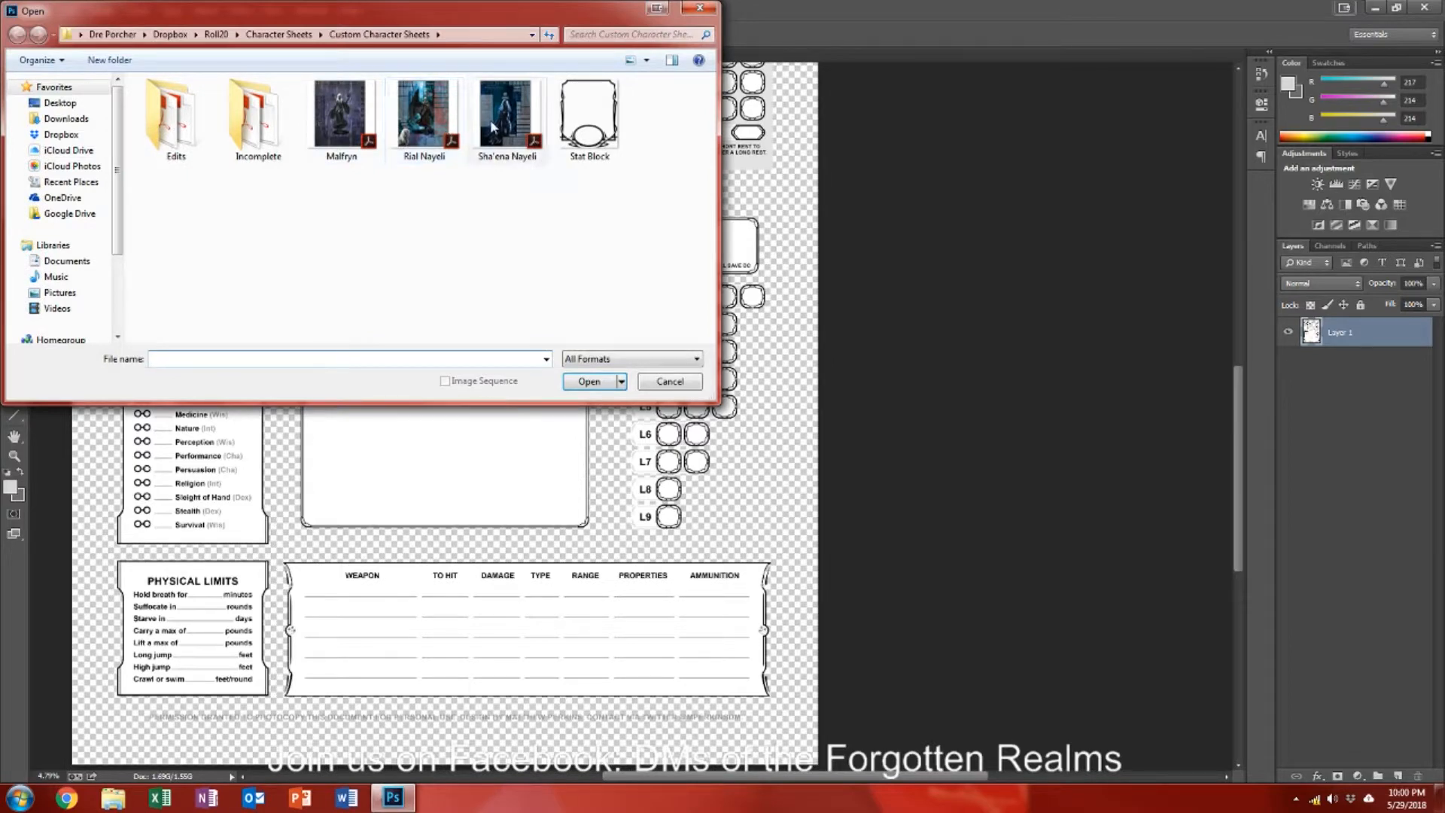
double_click(423, 119)
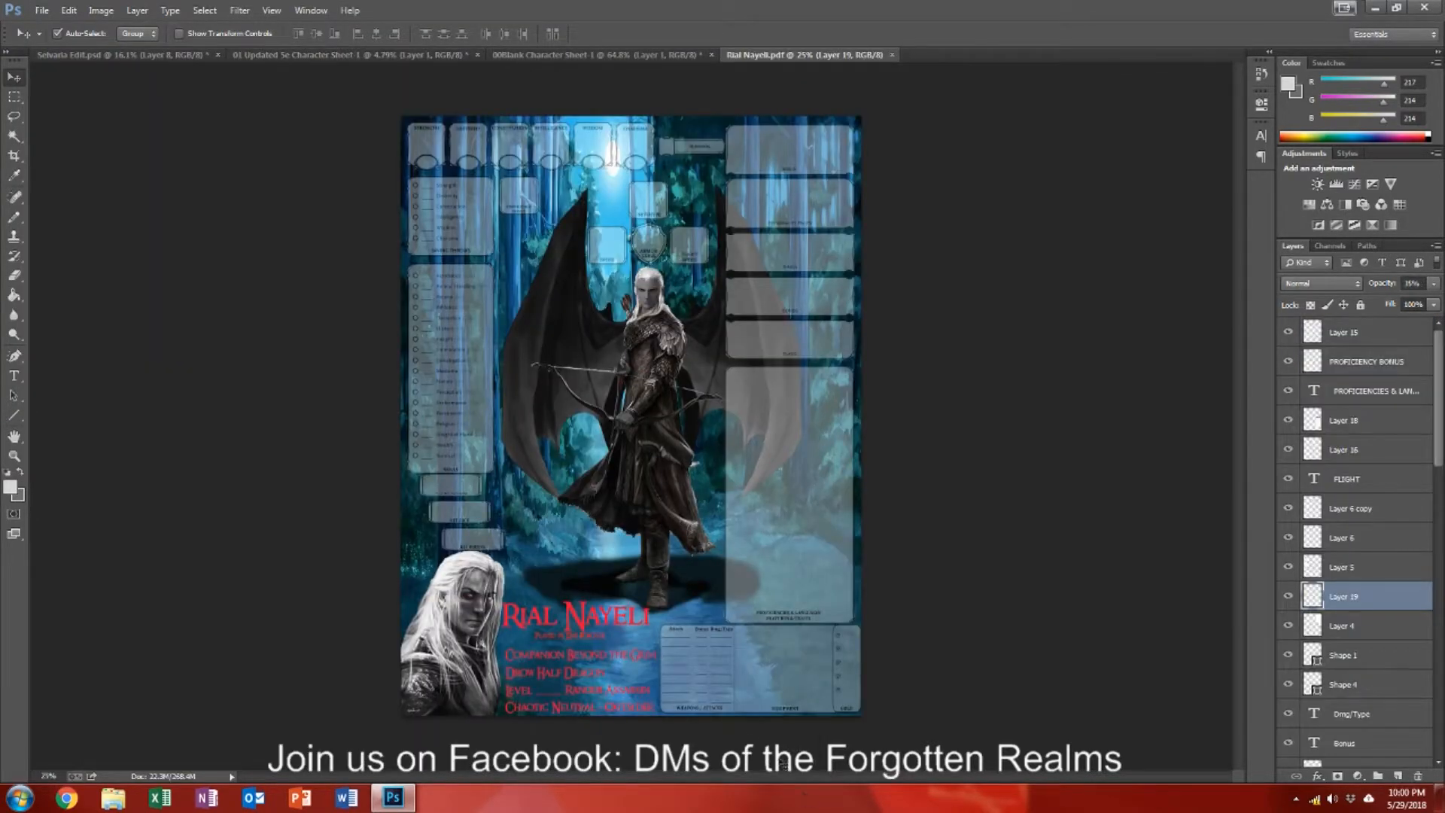
scroll(734, 689, "up", 5)
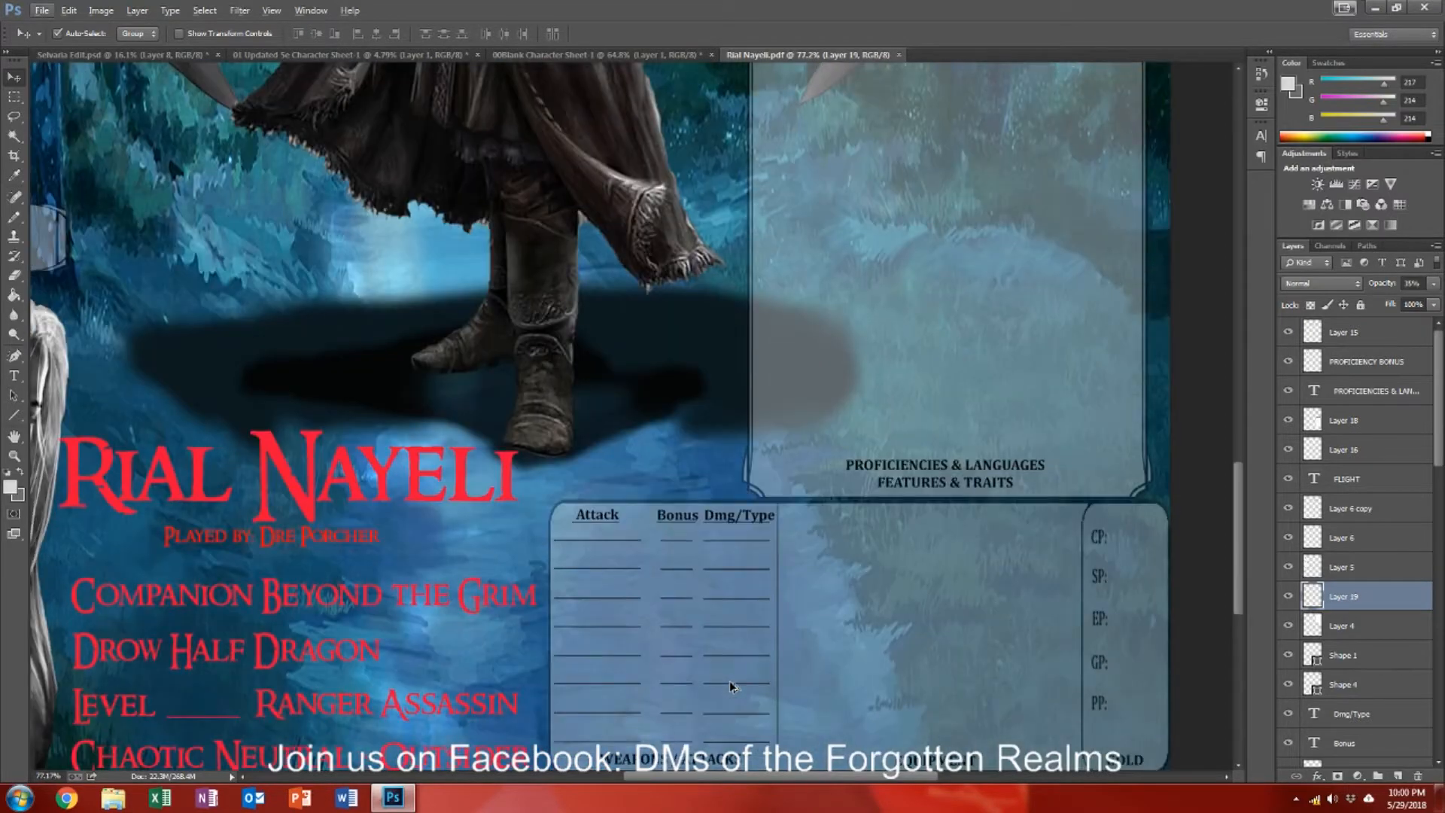
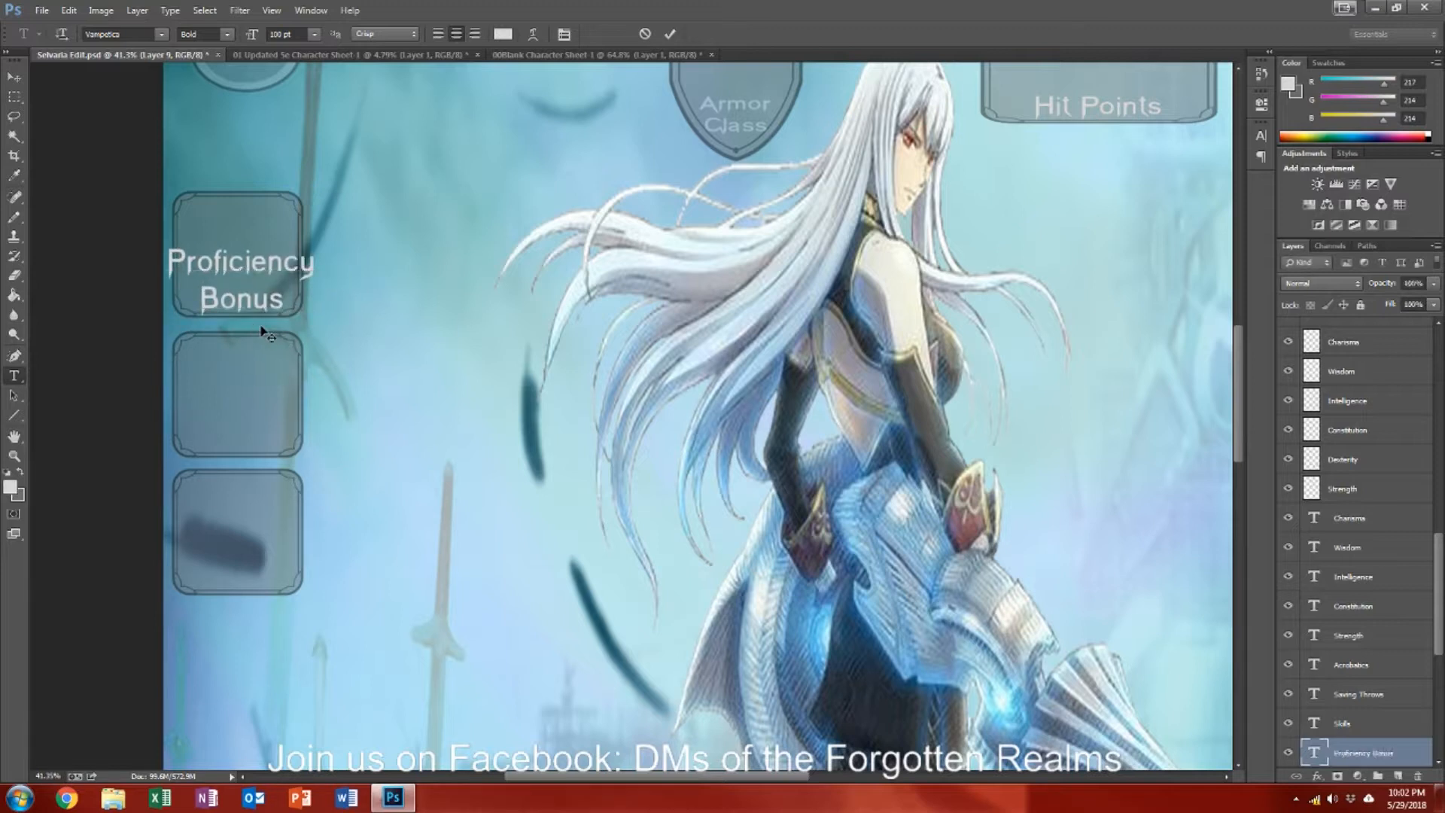
Step: Finish the Proficiency Bonus label and add the text "Initiative" centred along the lower edge of the middle square box
key("ctrl+Return")
left_click(213, 425)
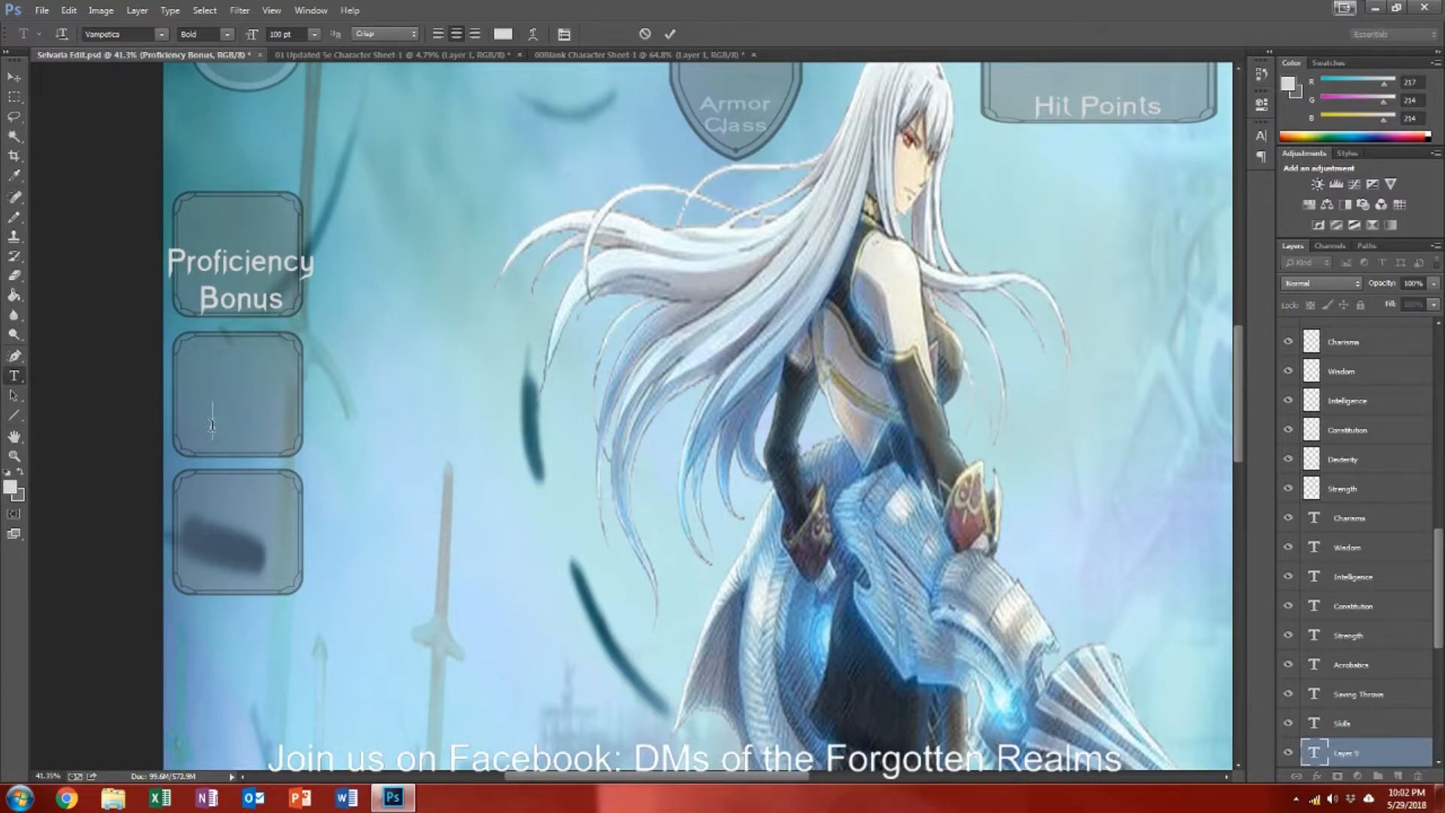
type("Initiative")
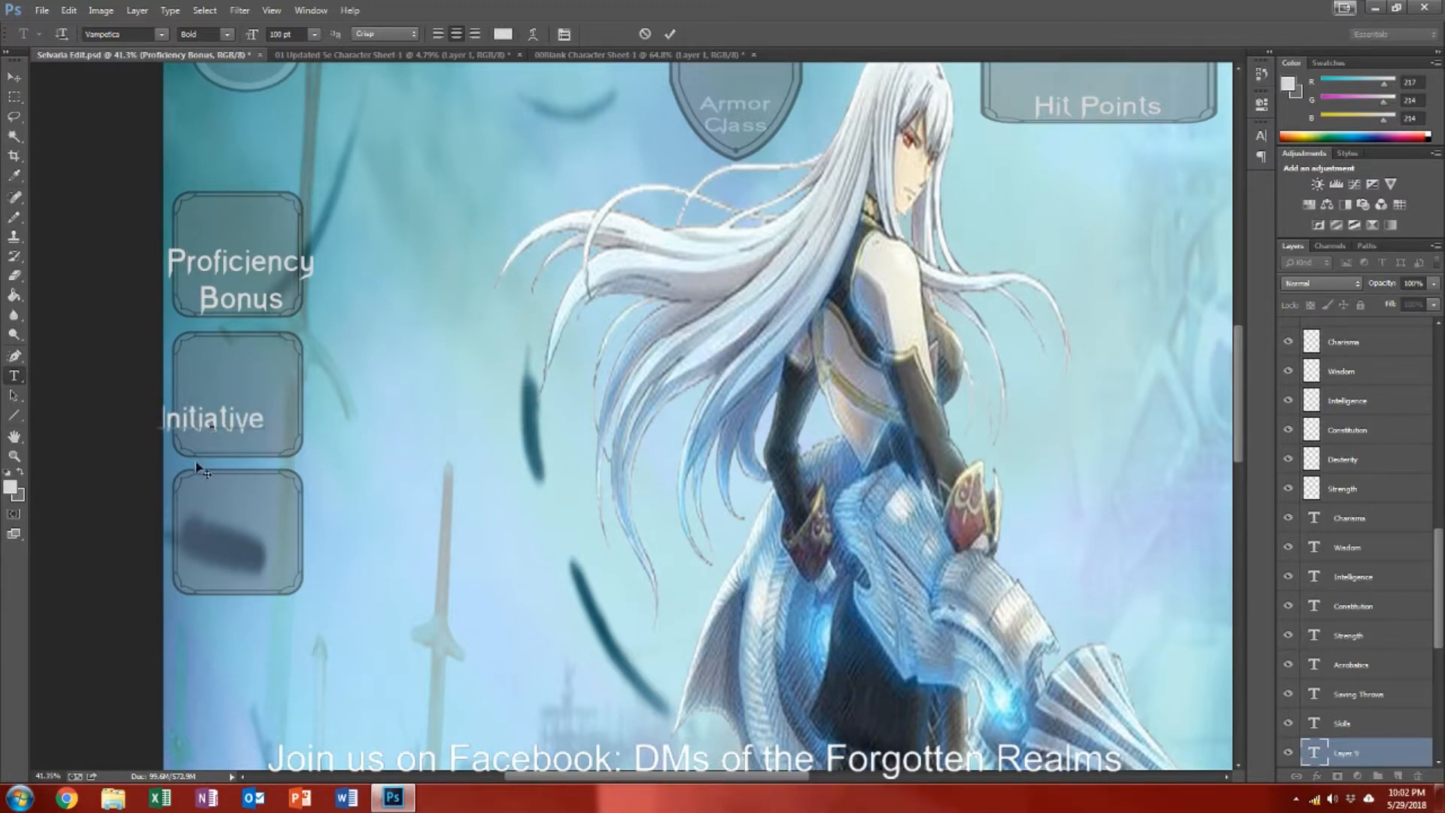
left_click_drag(197, 444, 226, 461)
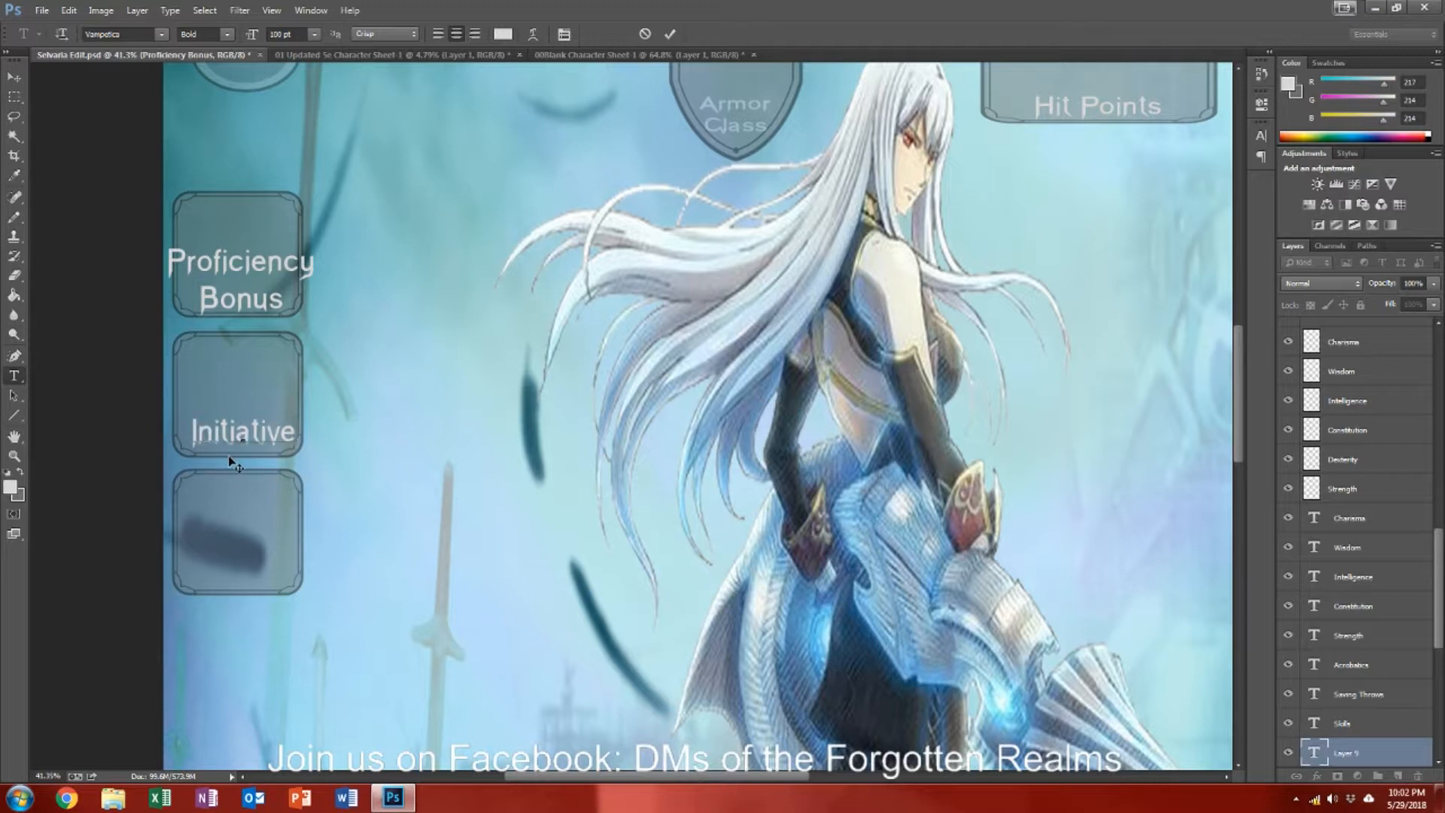
key("ctrl+Return")
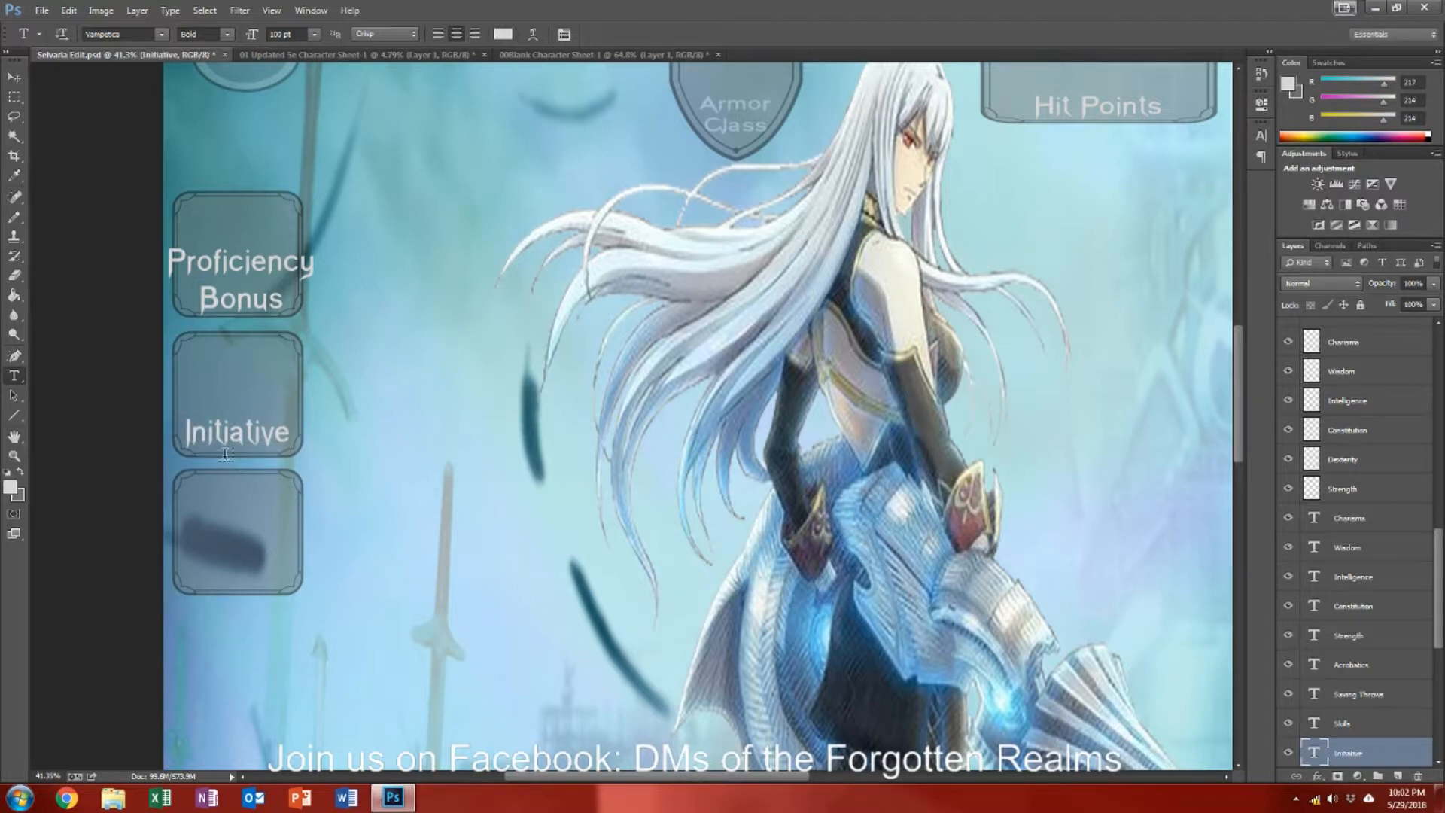
Step: Add the text label "Speed" centred along the lower edge of the lowest square box
left_click(212, 546)
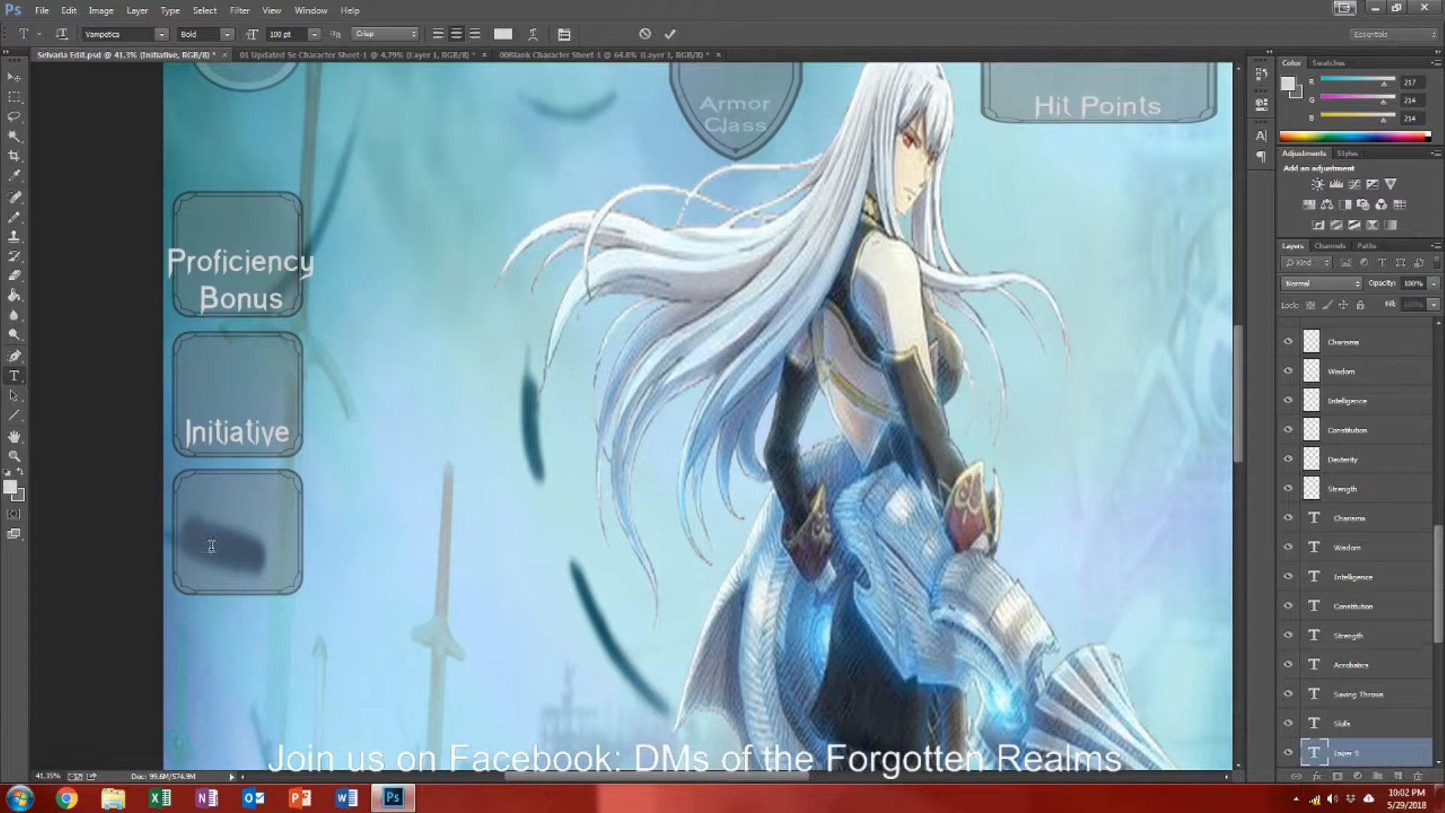
type("Sped")
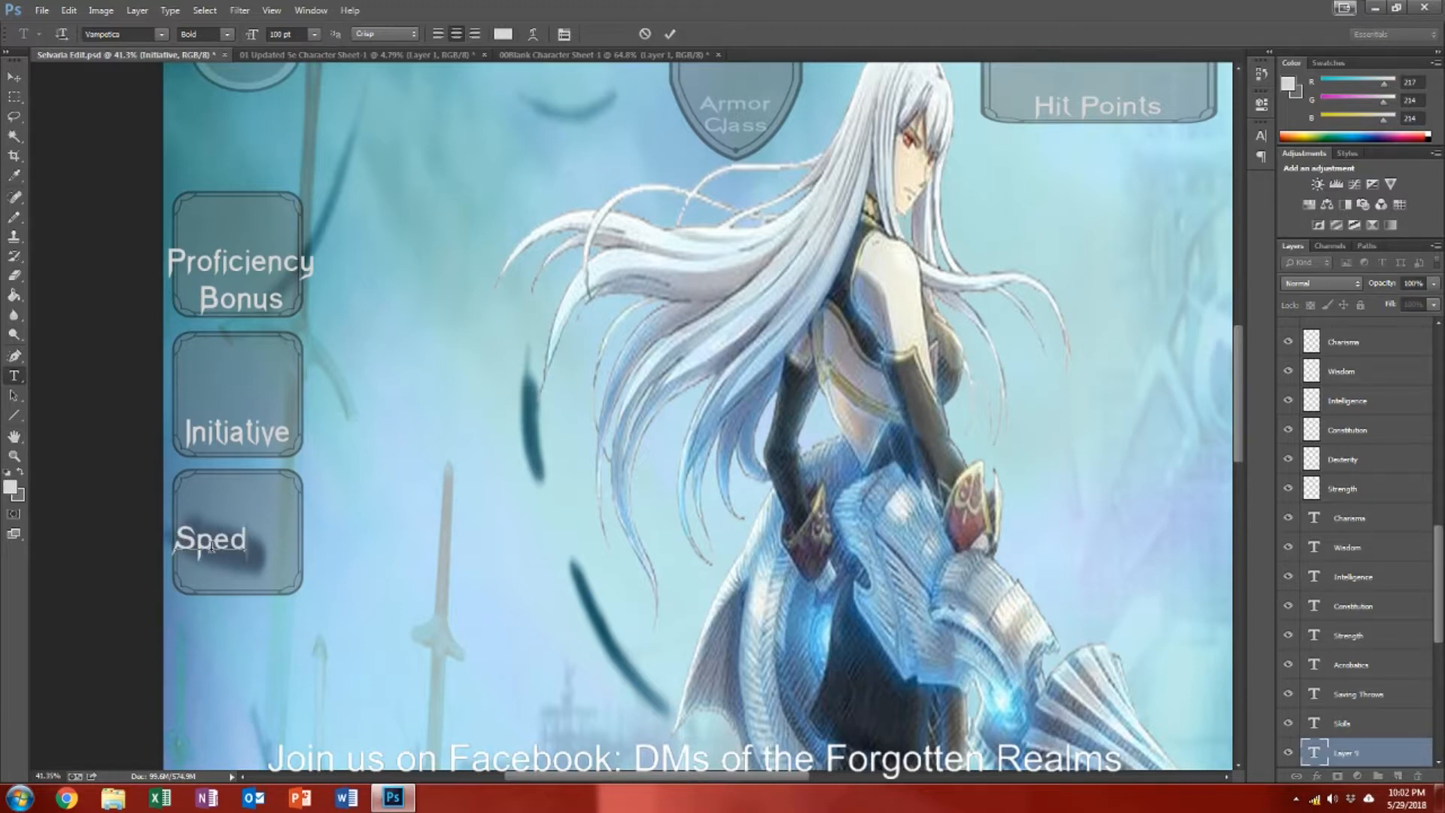
key("BackSpace")
type("ed")
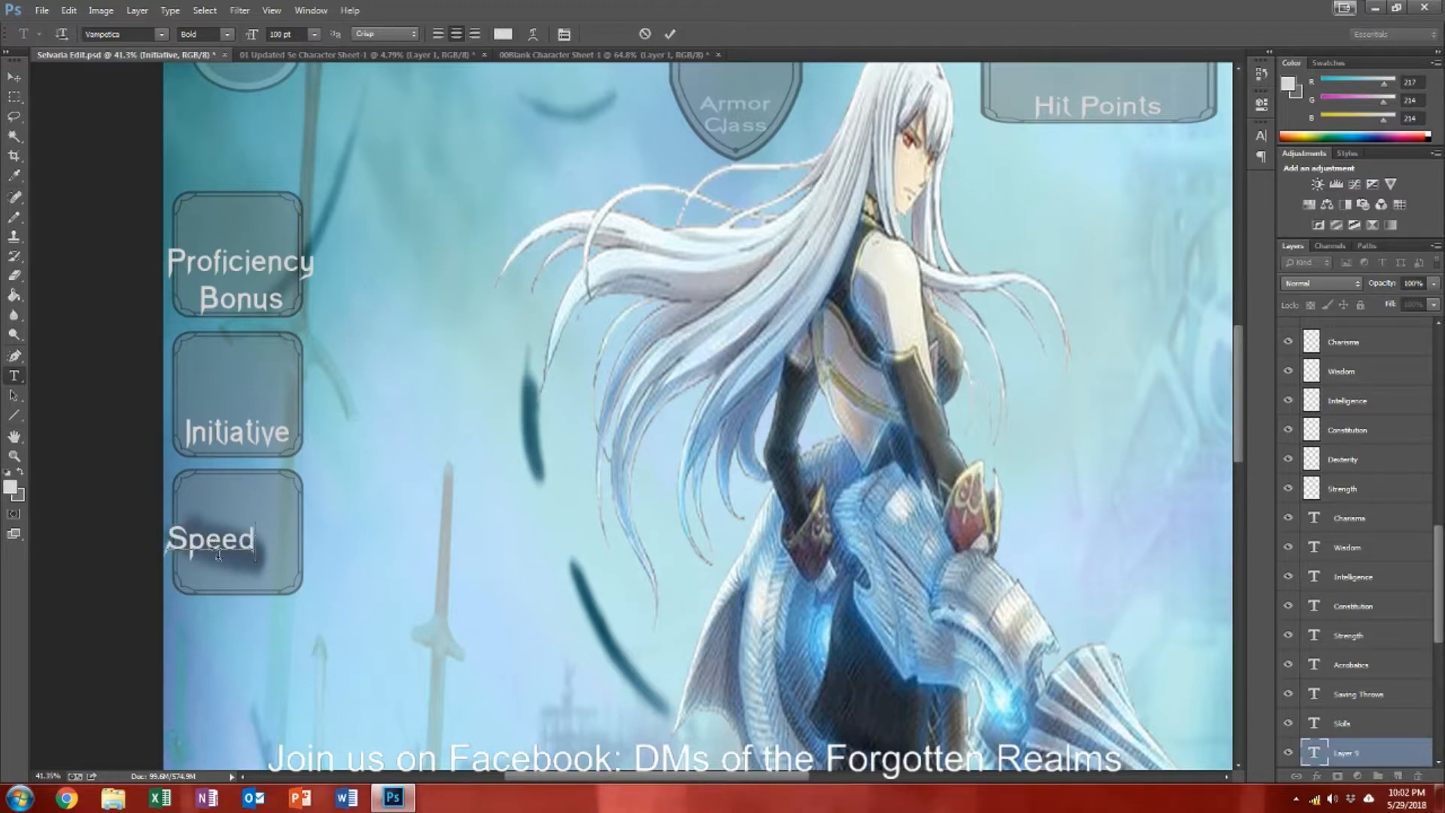
left_click_drag(245, 606, 246, 602)
key("ctrl+Return")
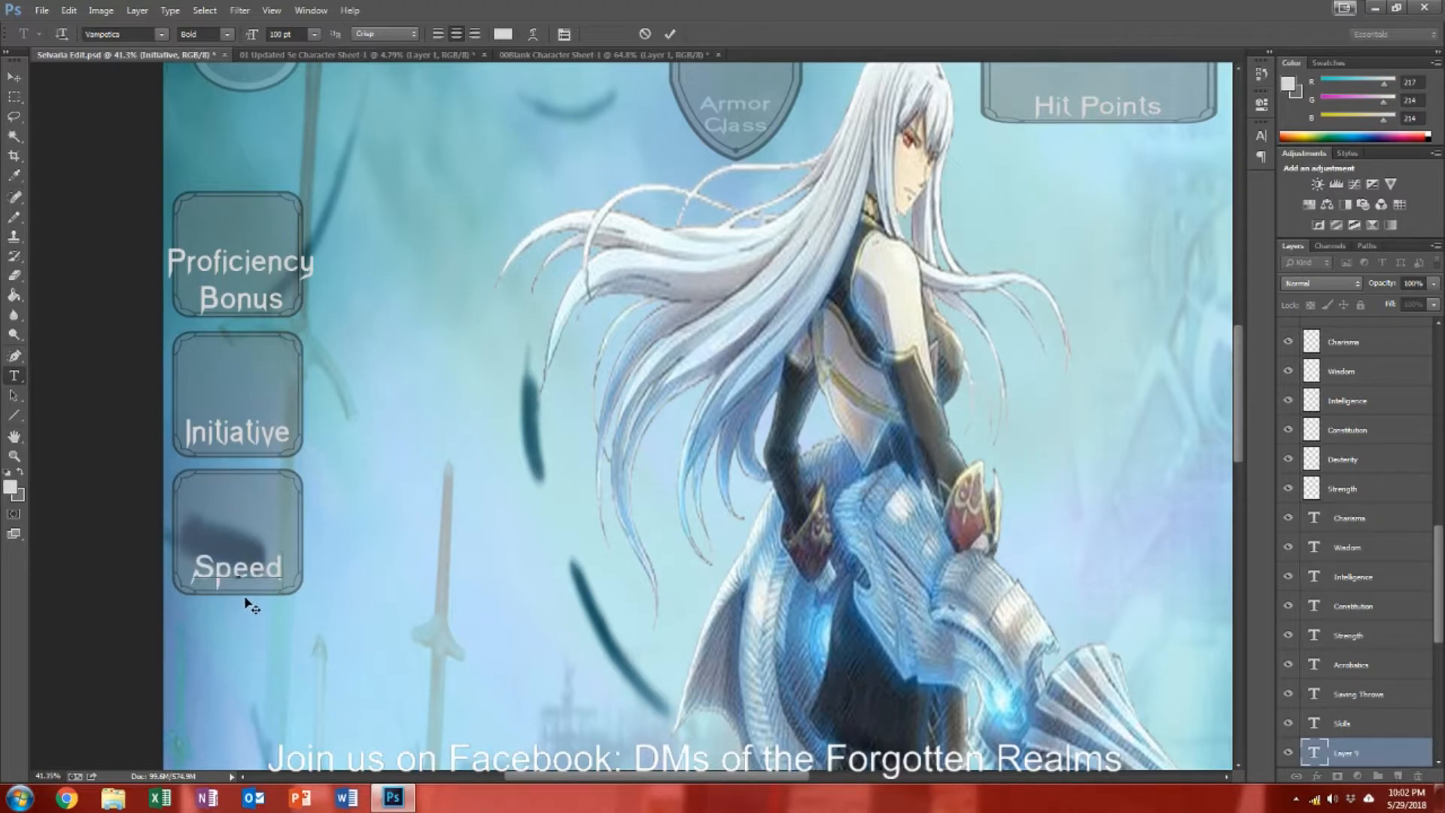
Step: Check the ability scores, combat and passive stat fields on the 01 Updated 5e Character Sheet, returning to Selvaria Edit.psd
left_click(360, 54)
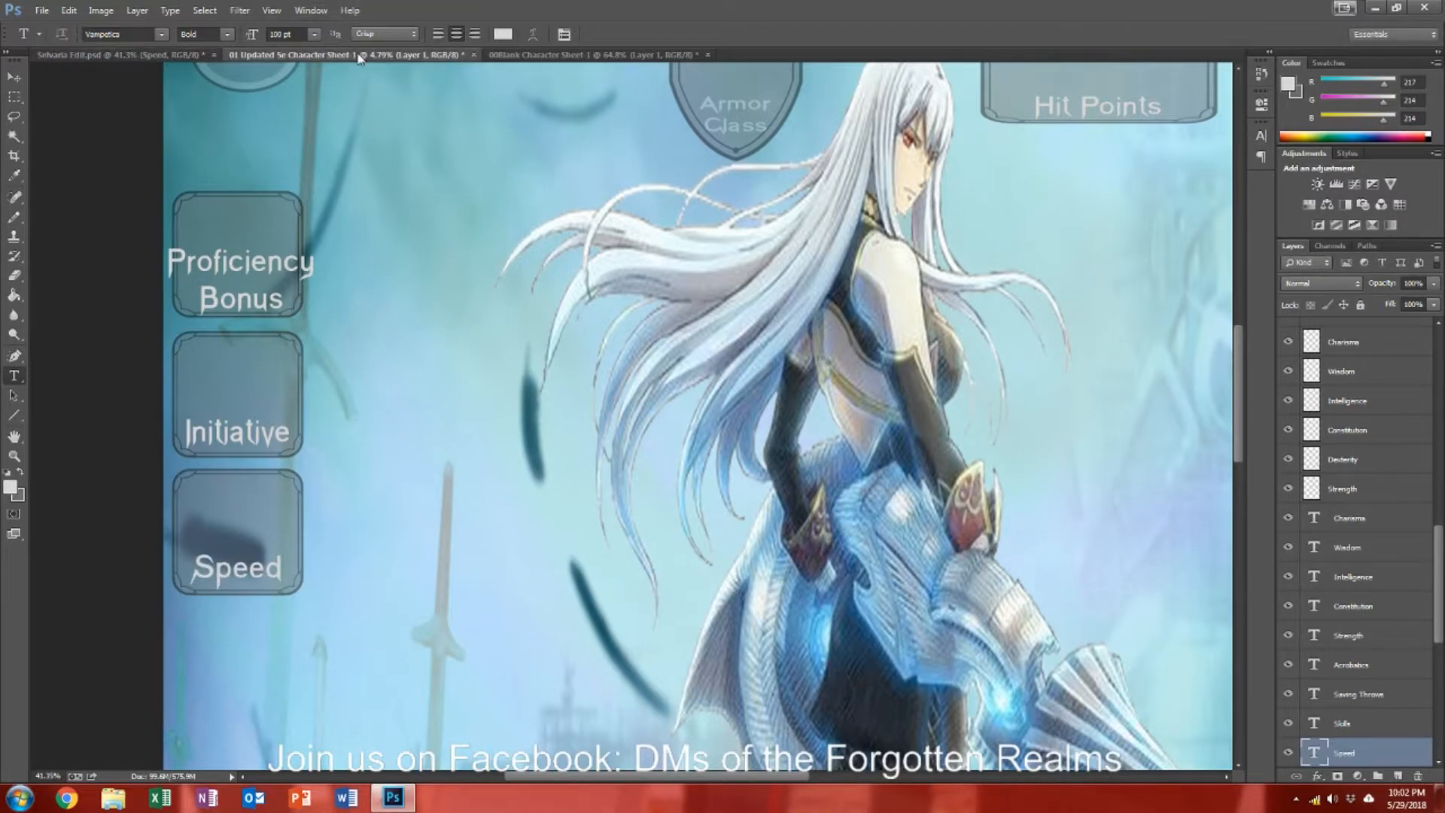
scroll(660, 242, "up", 5)
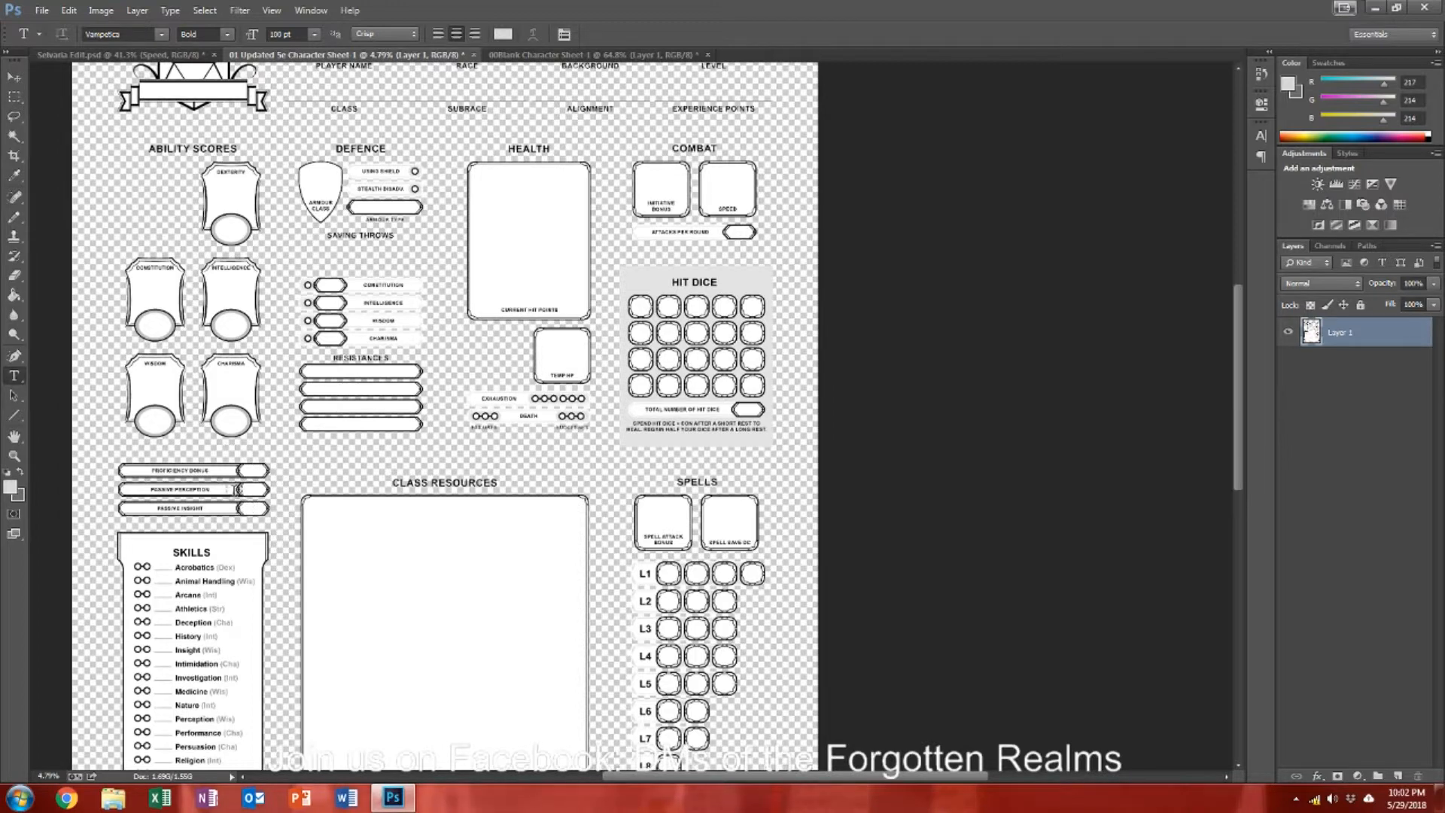
left_click(181, 55)
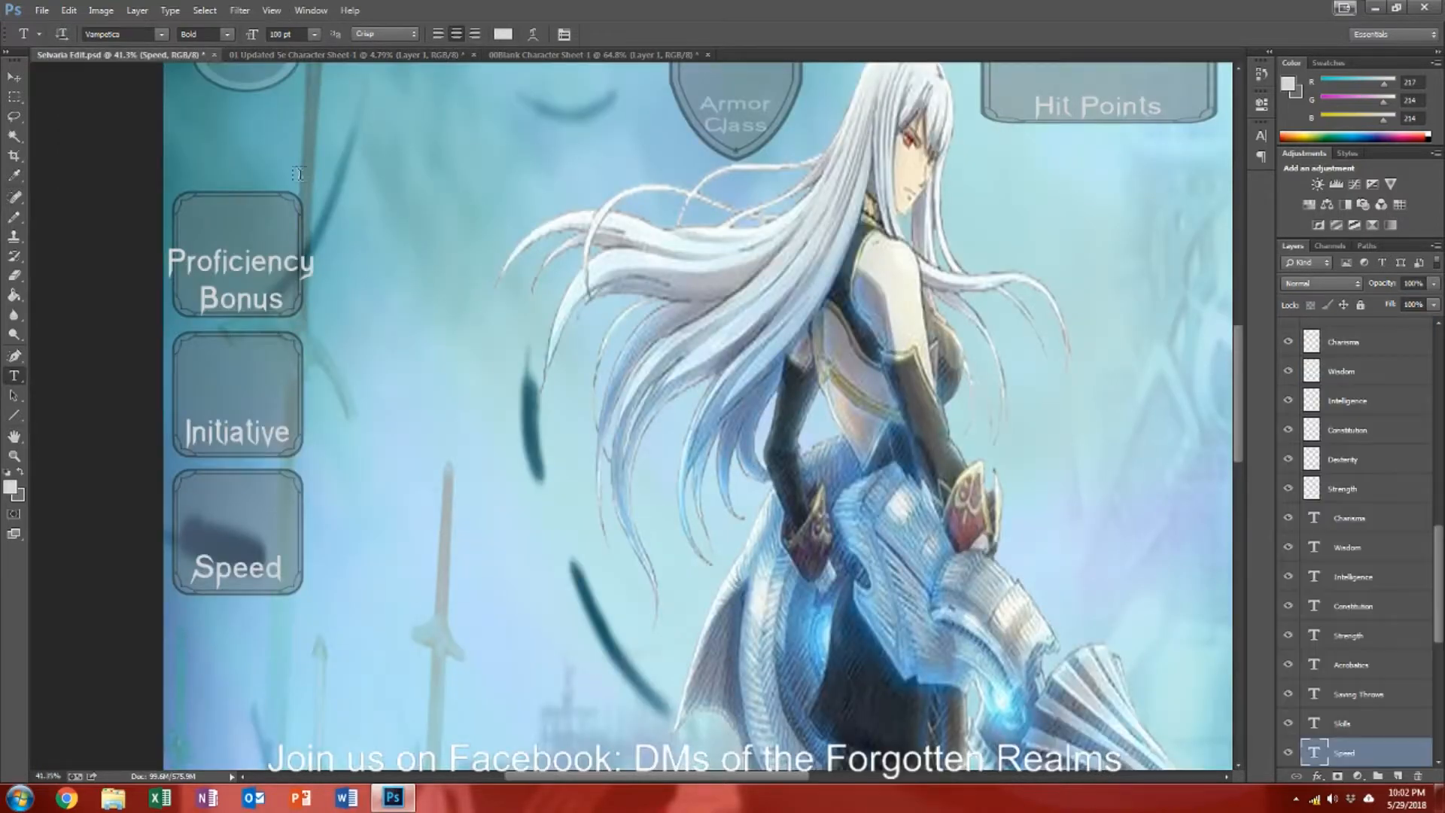
Step: Paste another copy of the square box onto the artwork beside the Initiative and Speed boxes
scroll(683, 356, "down", 4)
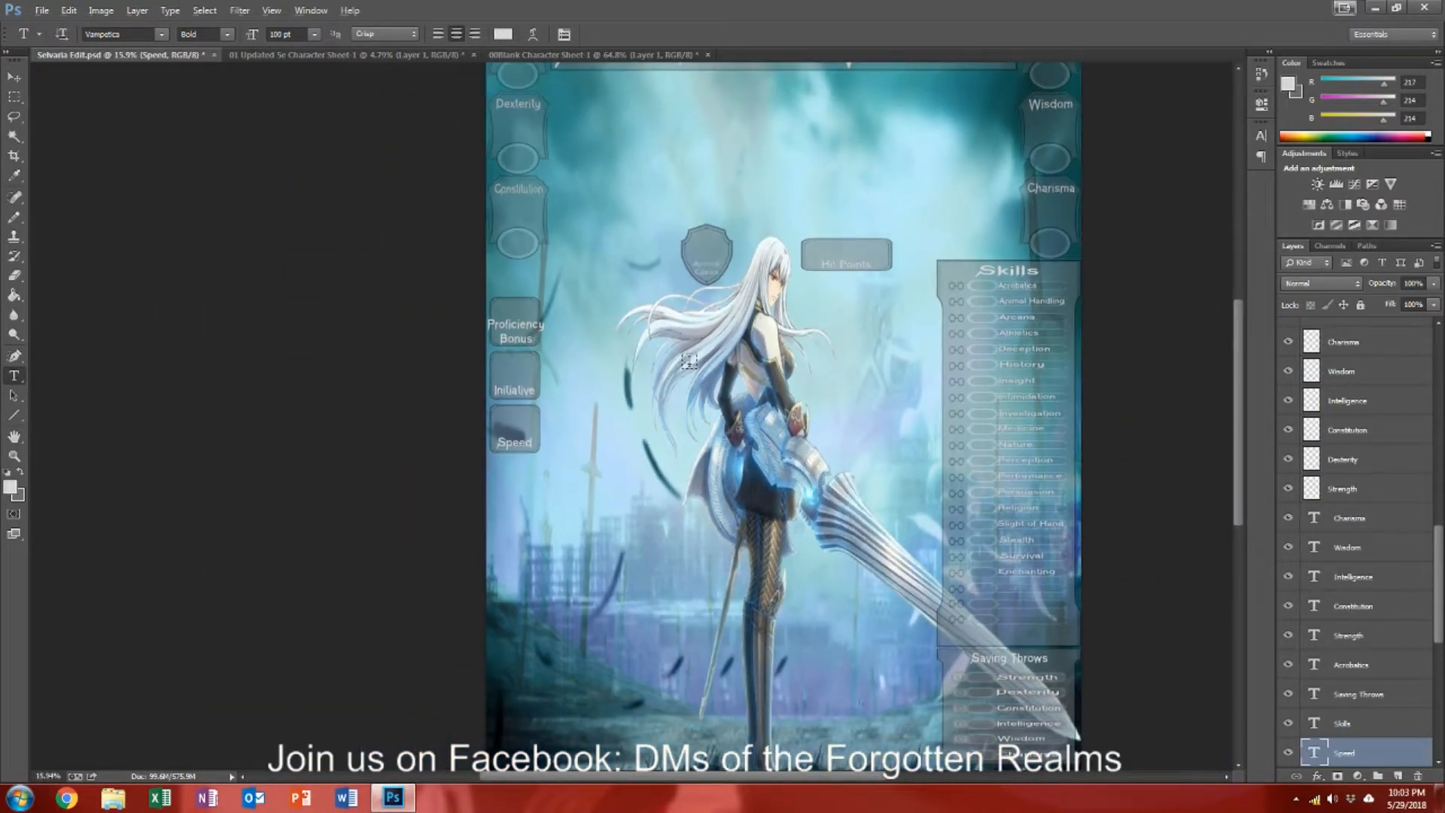
scroll(689, 362, "down", 3)
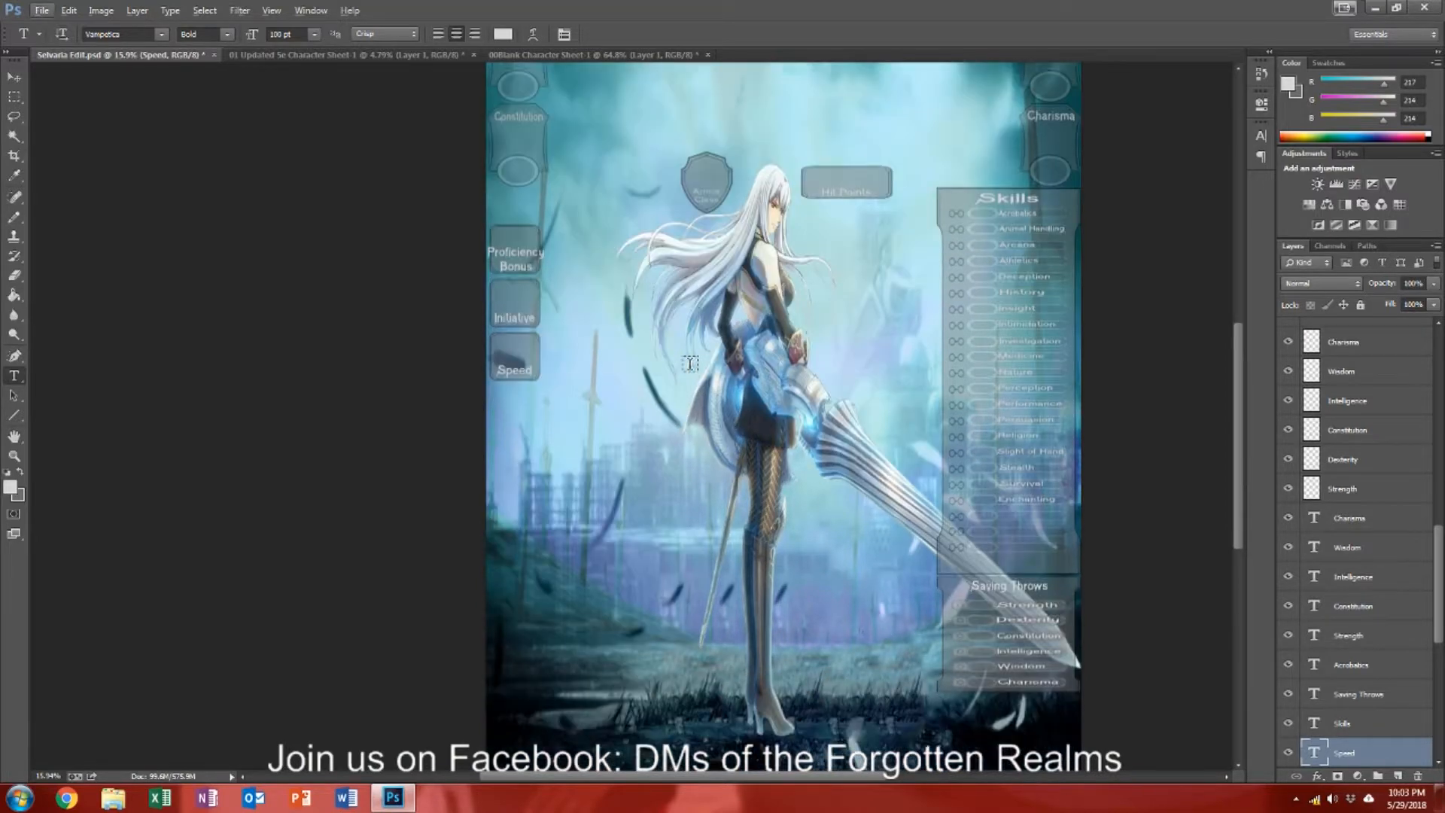
scroll(689, 368, "up", 3)
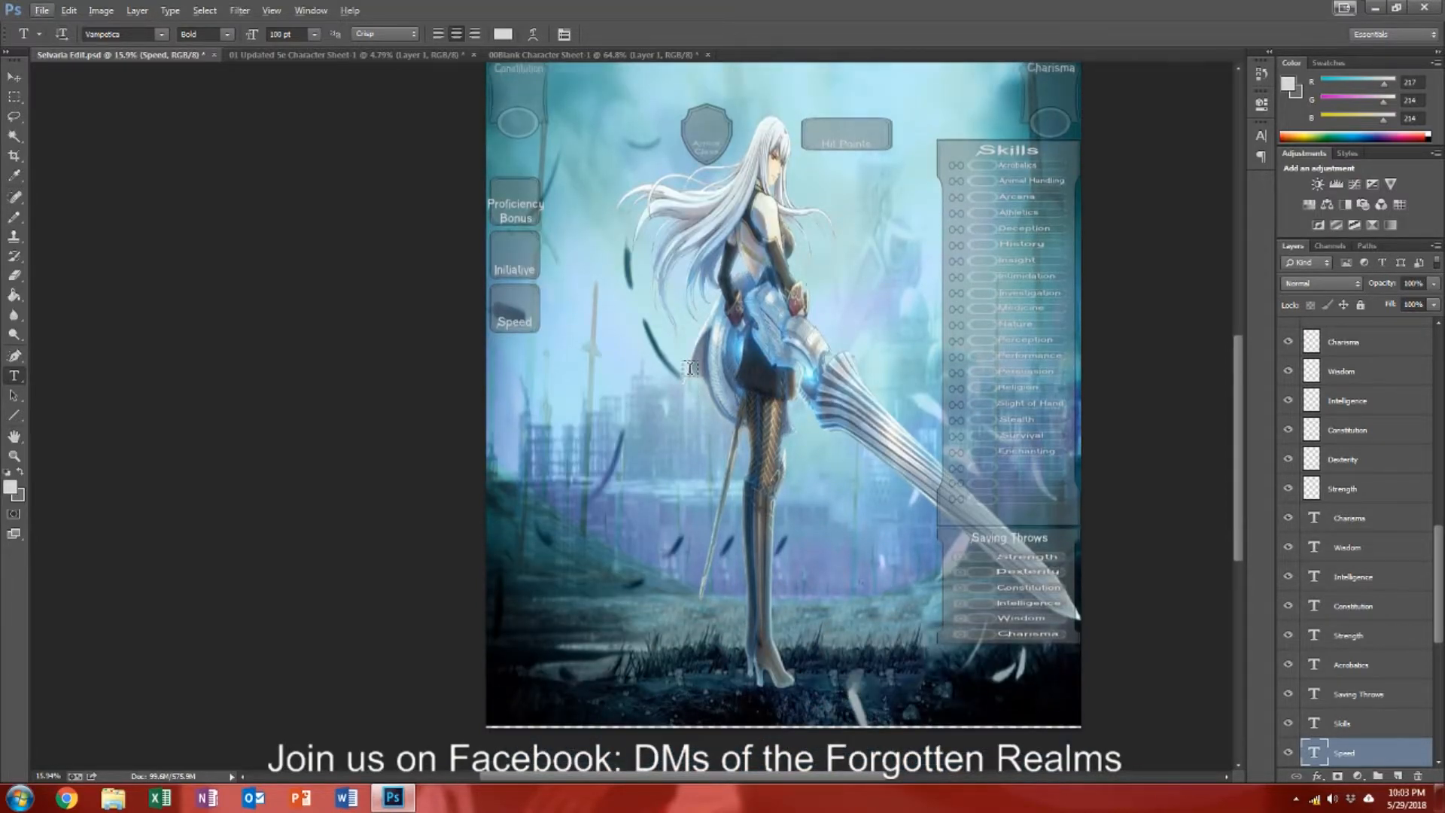
scroll(533, 322, "up", 3)
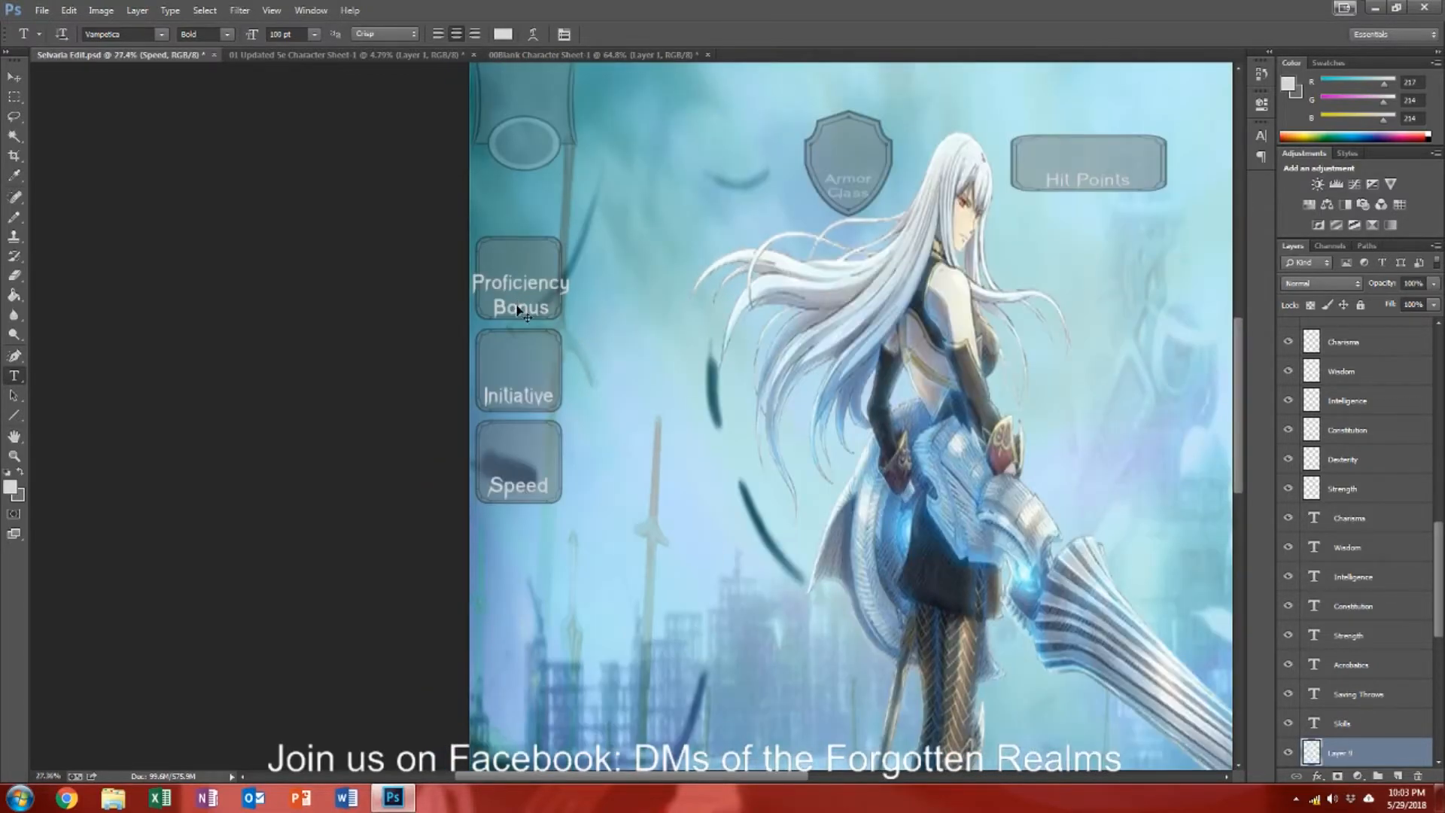
key("ctrl+v")
scroll(535, 323, "up", 1)
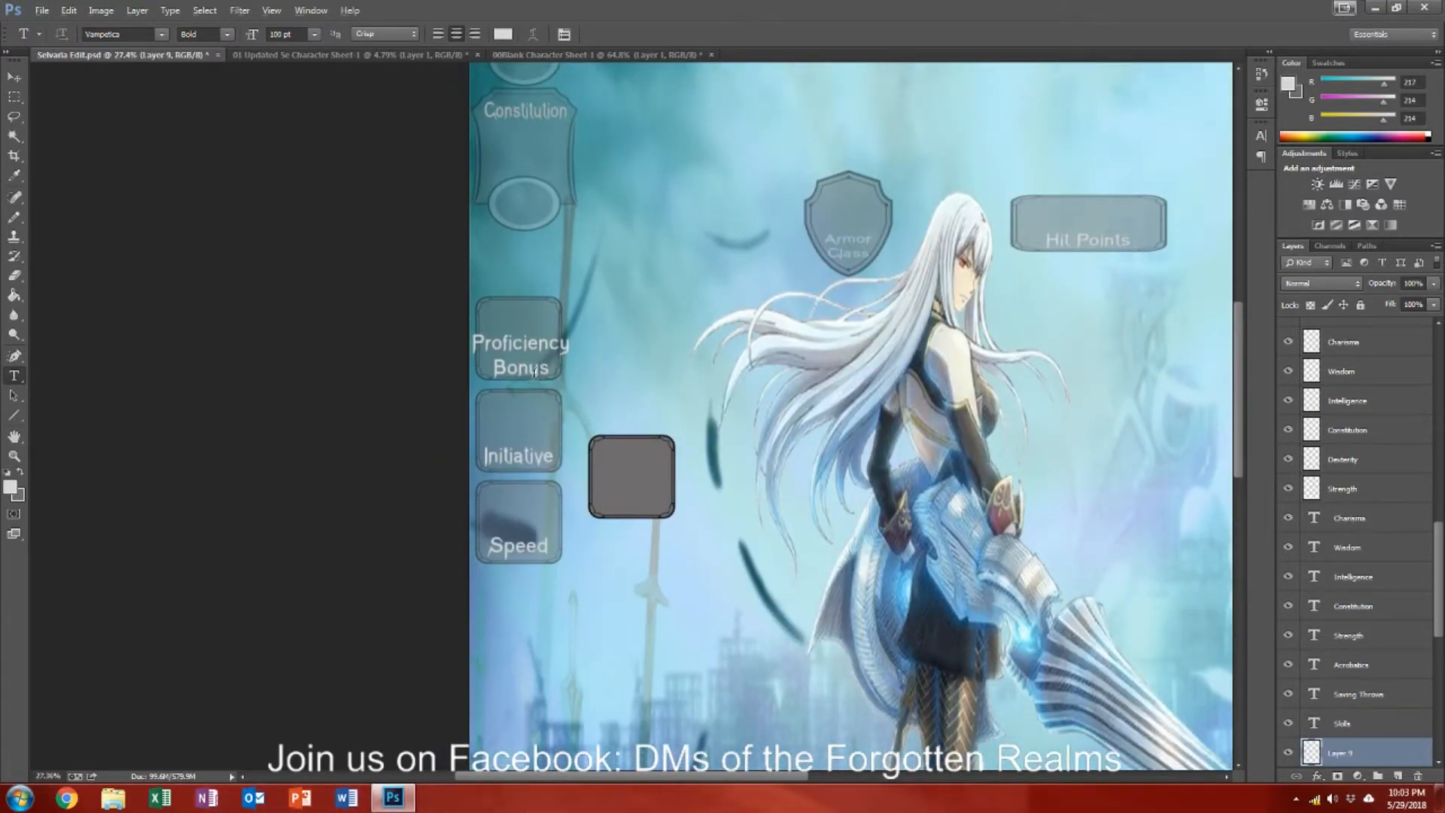
Step: Add the two-line label "Passive Perception" and position it in the lower half of the newly pasted box
scroll(531, 366, "up", 2)
left_click(637, 552)
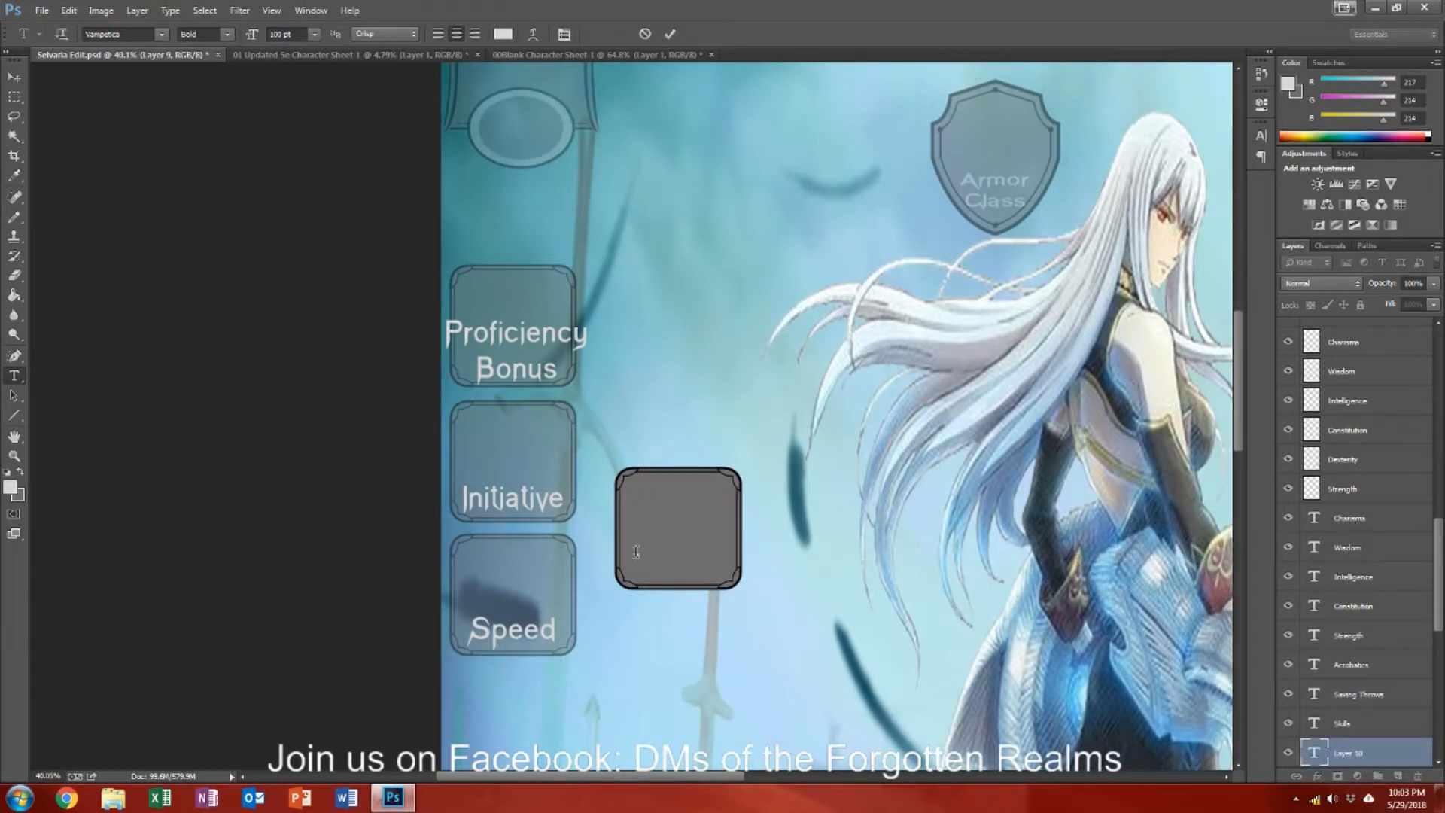
type("Passive")
key("Return")
type("P")
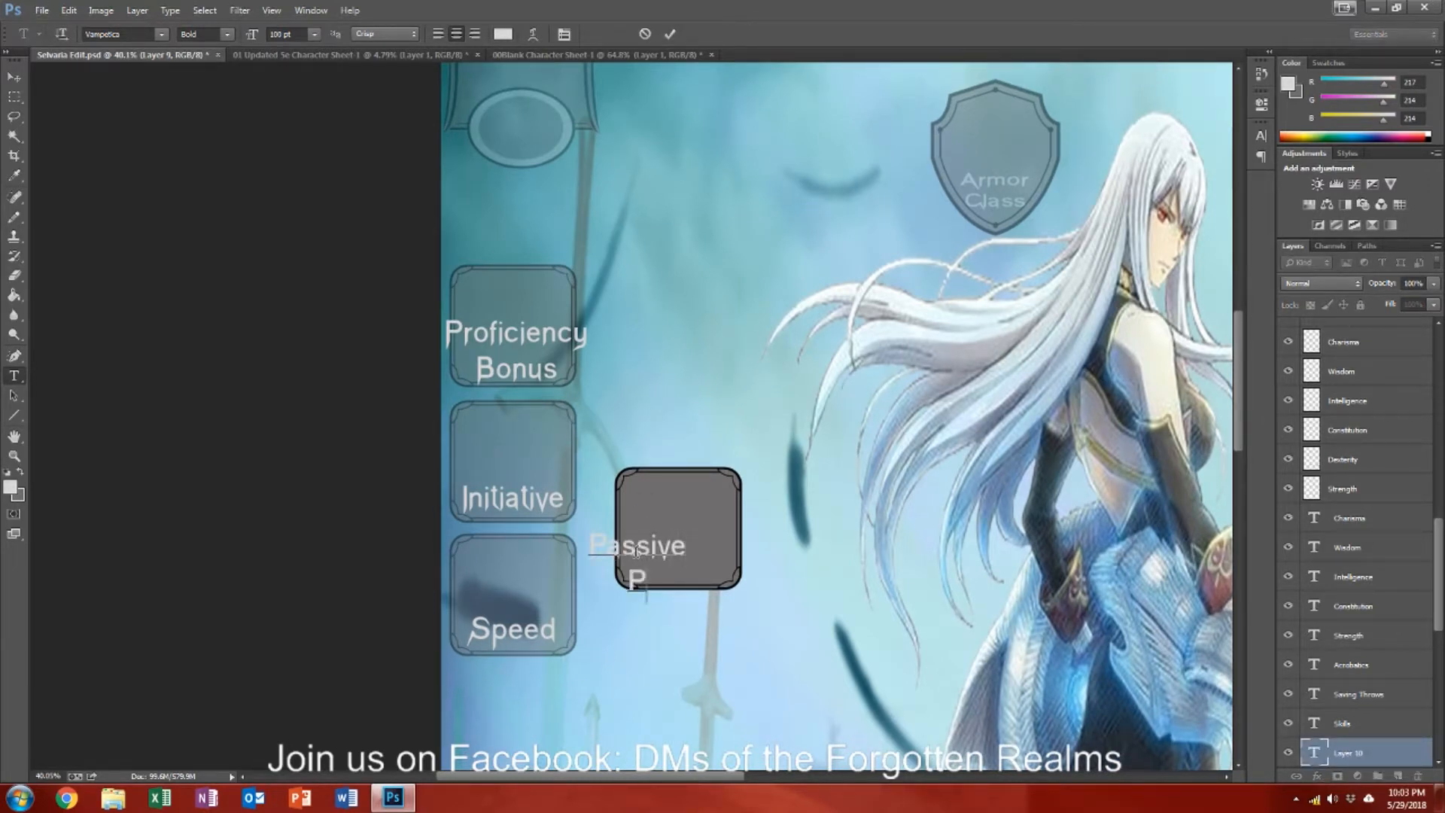
type("erception")
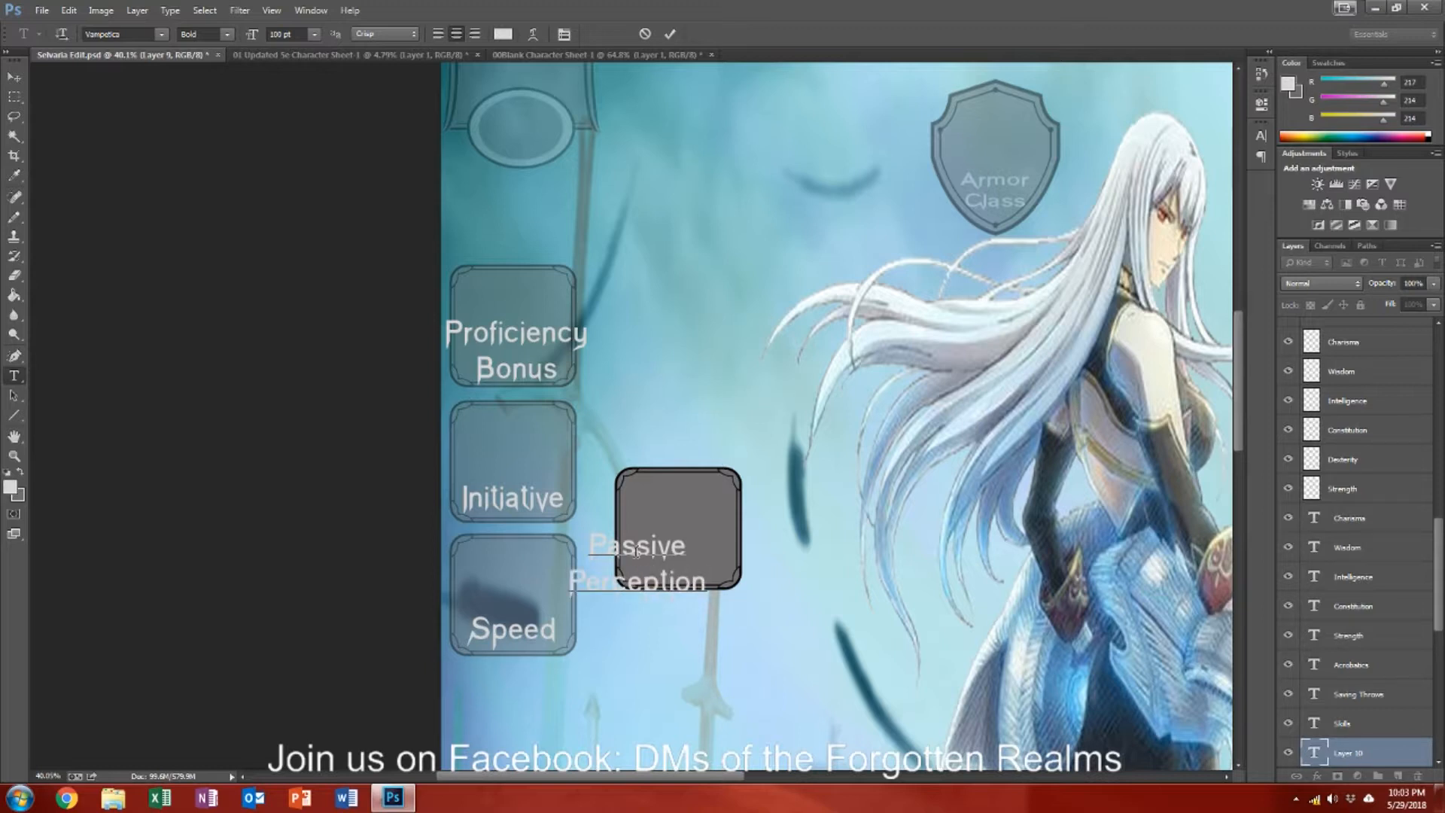
left_click_drag(661, 611, 700, 600)
left_click(785, 522)
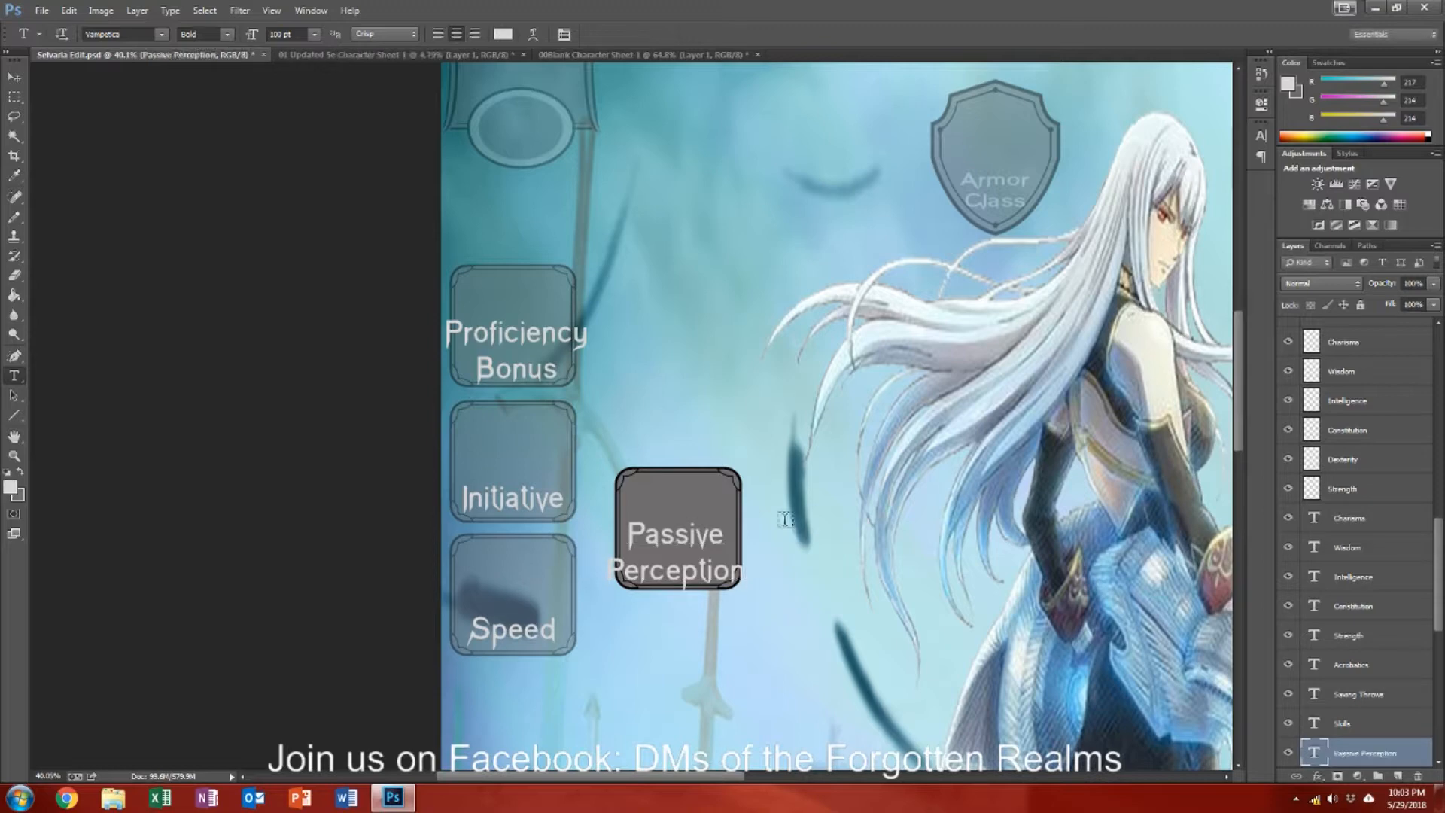
Step: Compare the Selvaria layout with the passive stat fields on the 01 Updated 5e Character Sheet
scroll(785, 522, "down", 3)
scroll(785, 522, "down", 2)
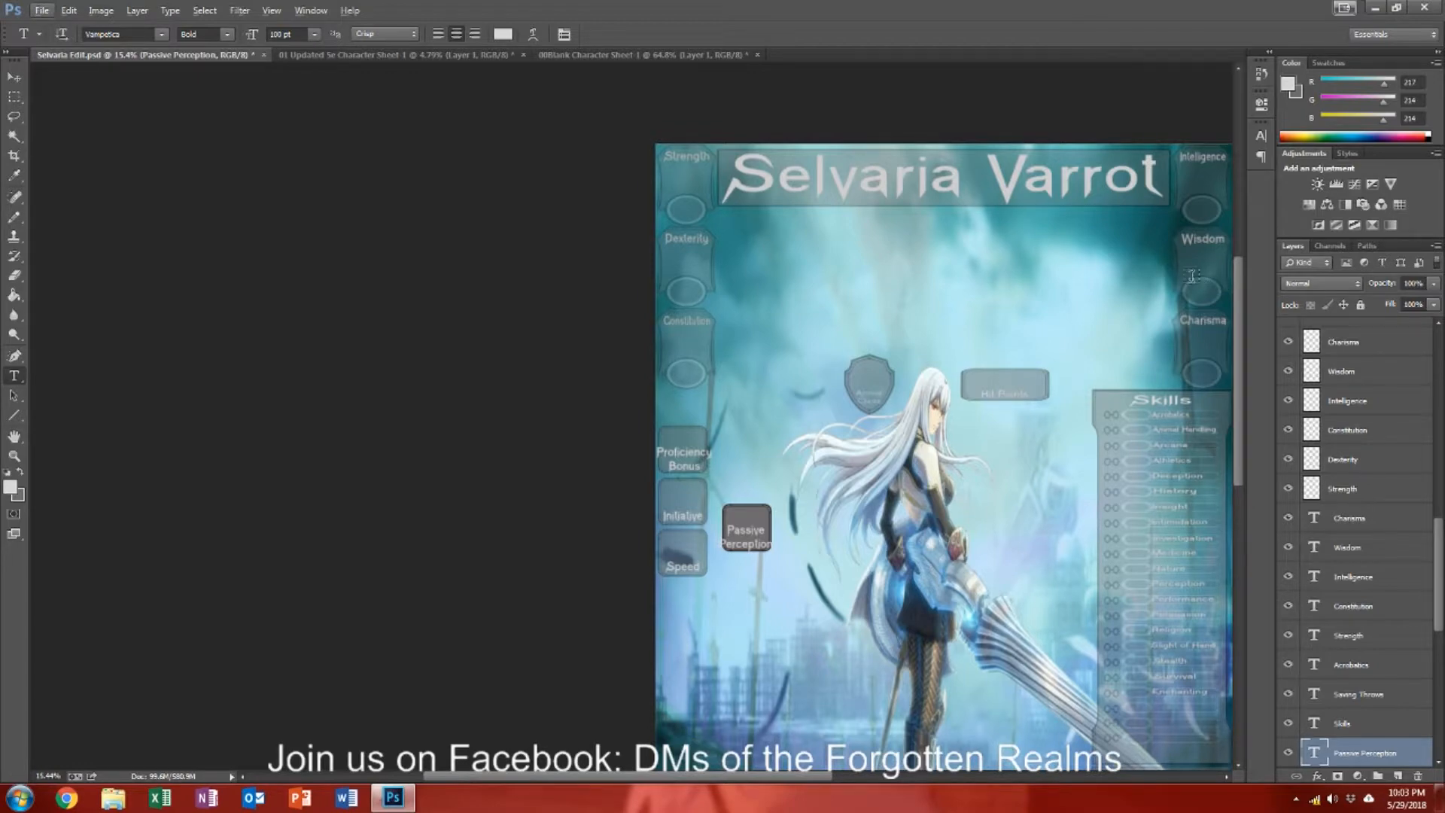
left_click(341, 56)
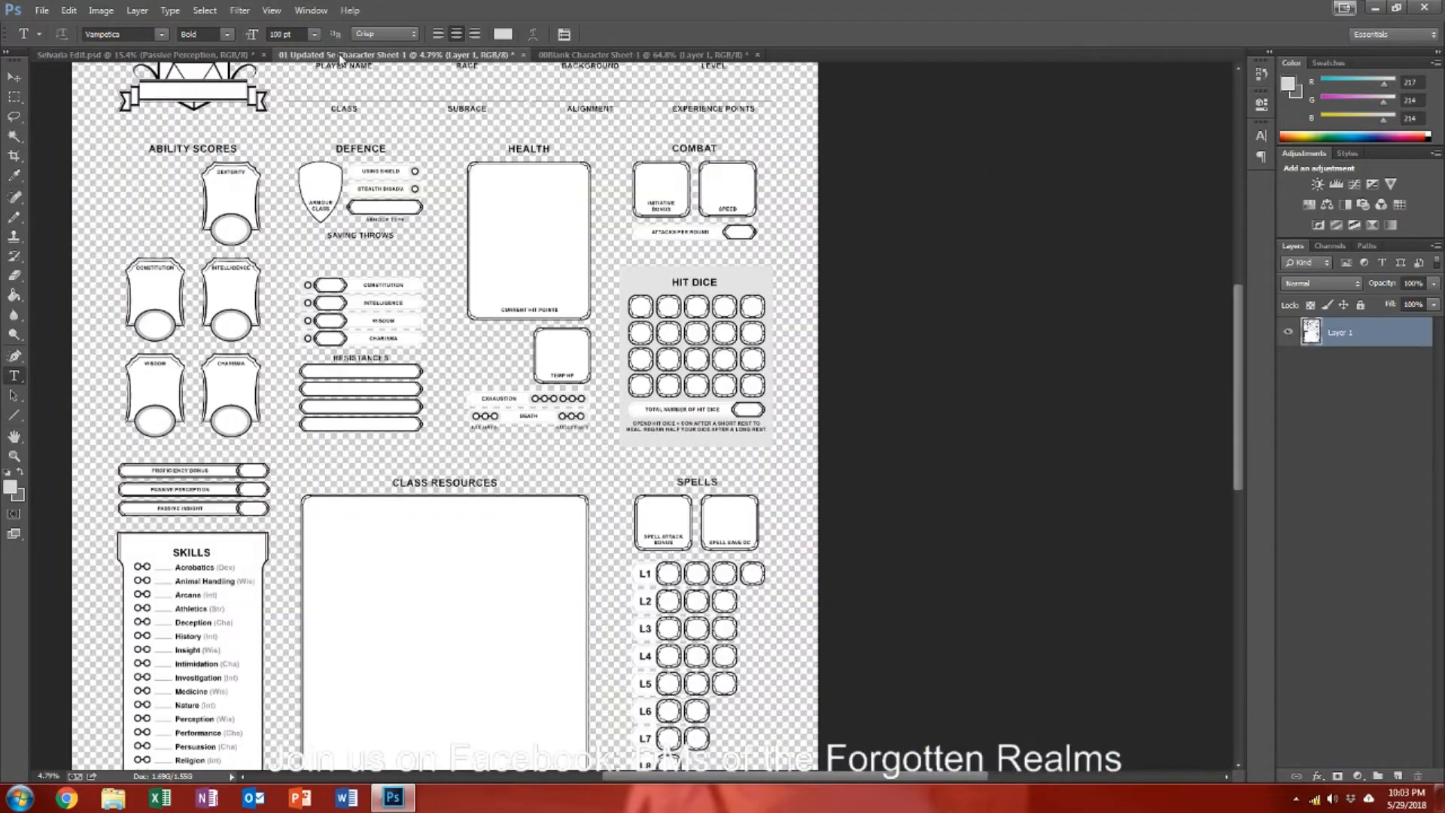
scroll(286, 678, "down", 3)
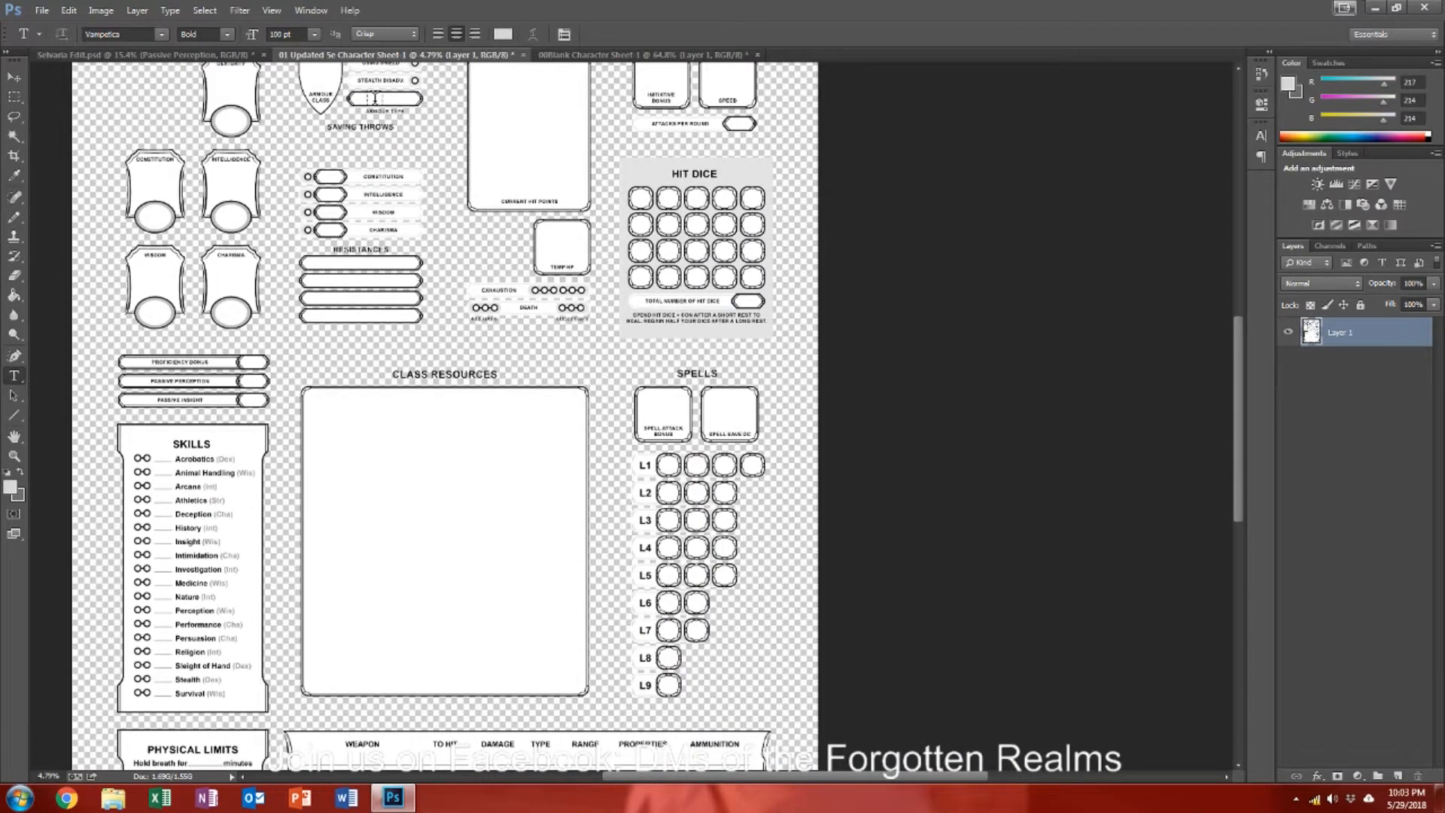
left_click(218, 55)
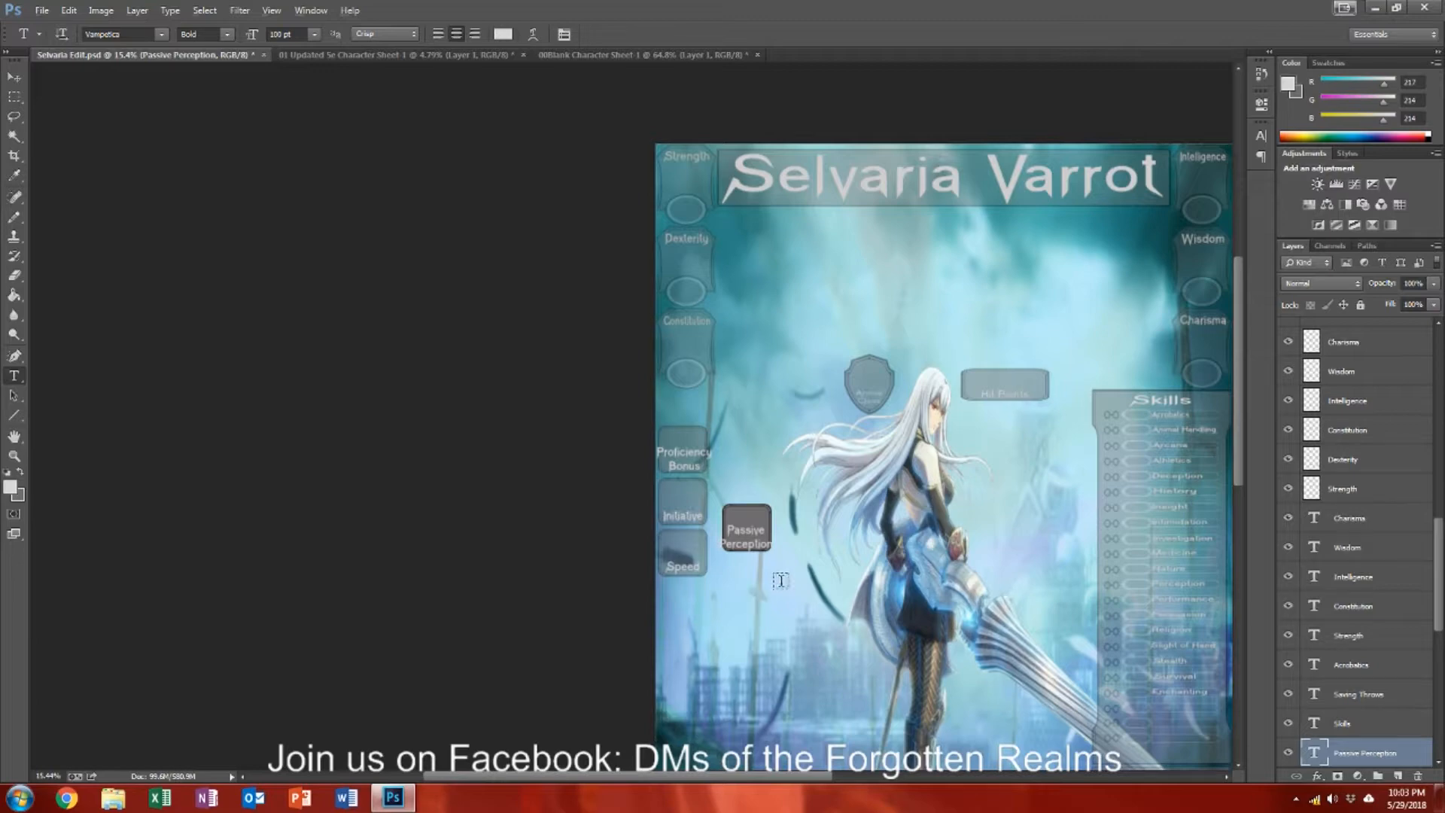
Step: Scale the Proficiency Bonus label to about 89% width and 55% height to fit the lower part of its box
scroll(781, 580, "up", 2)
scroll(780, 580, "up", 2)
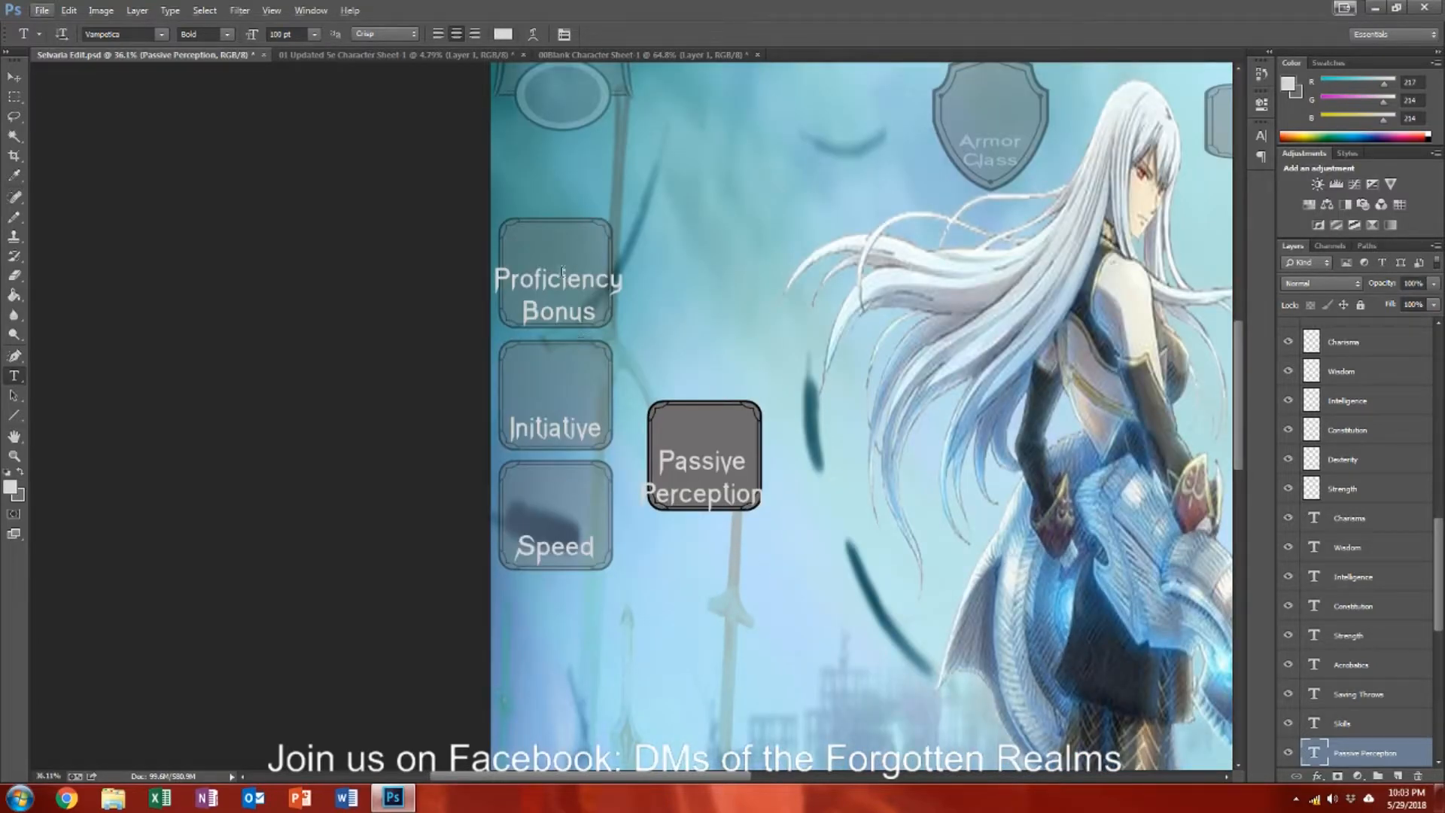
left_click(13, 77)
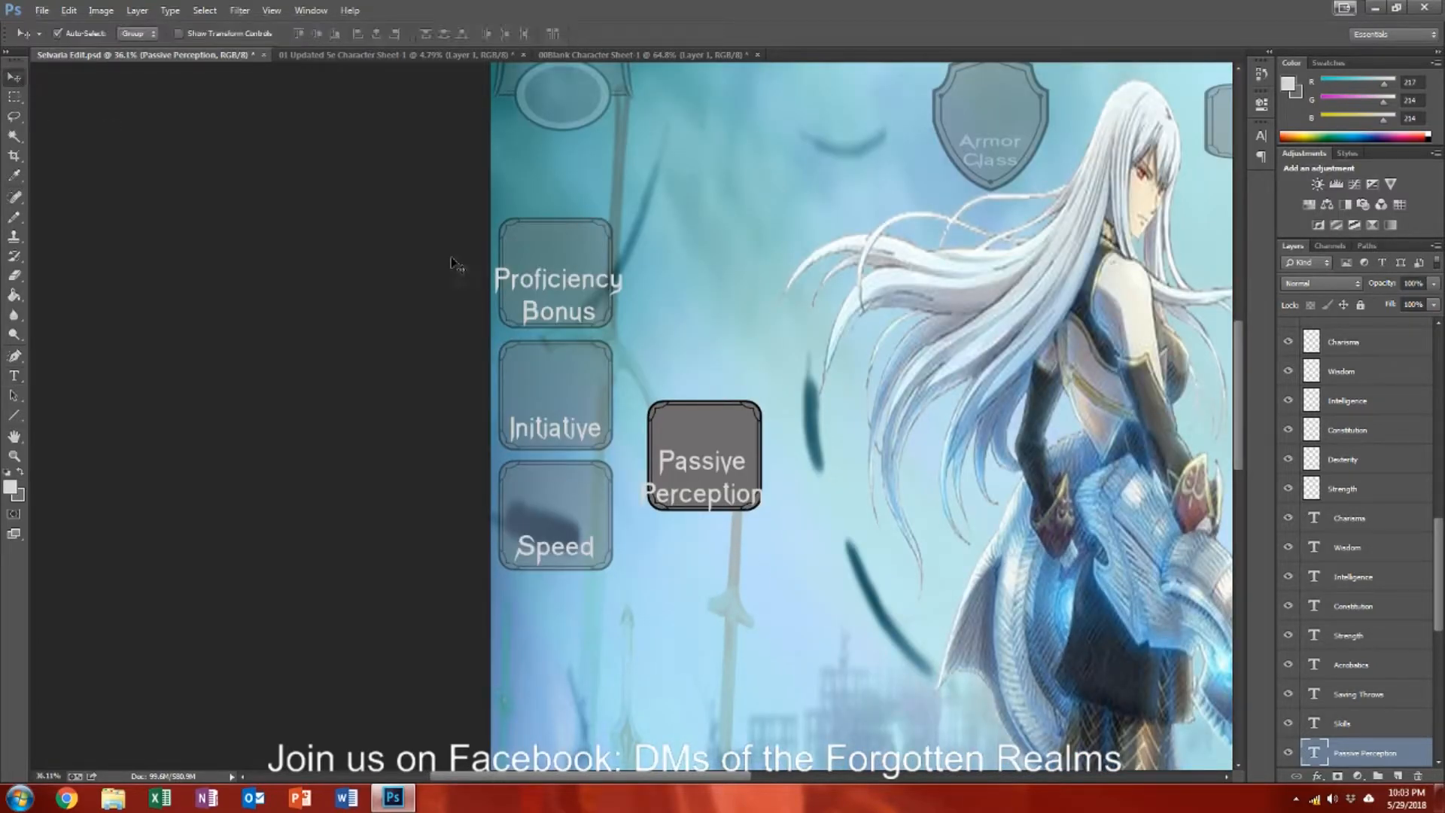
left_click(564, 282)
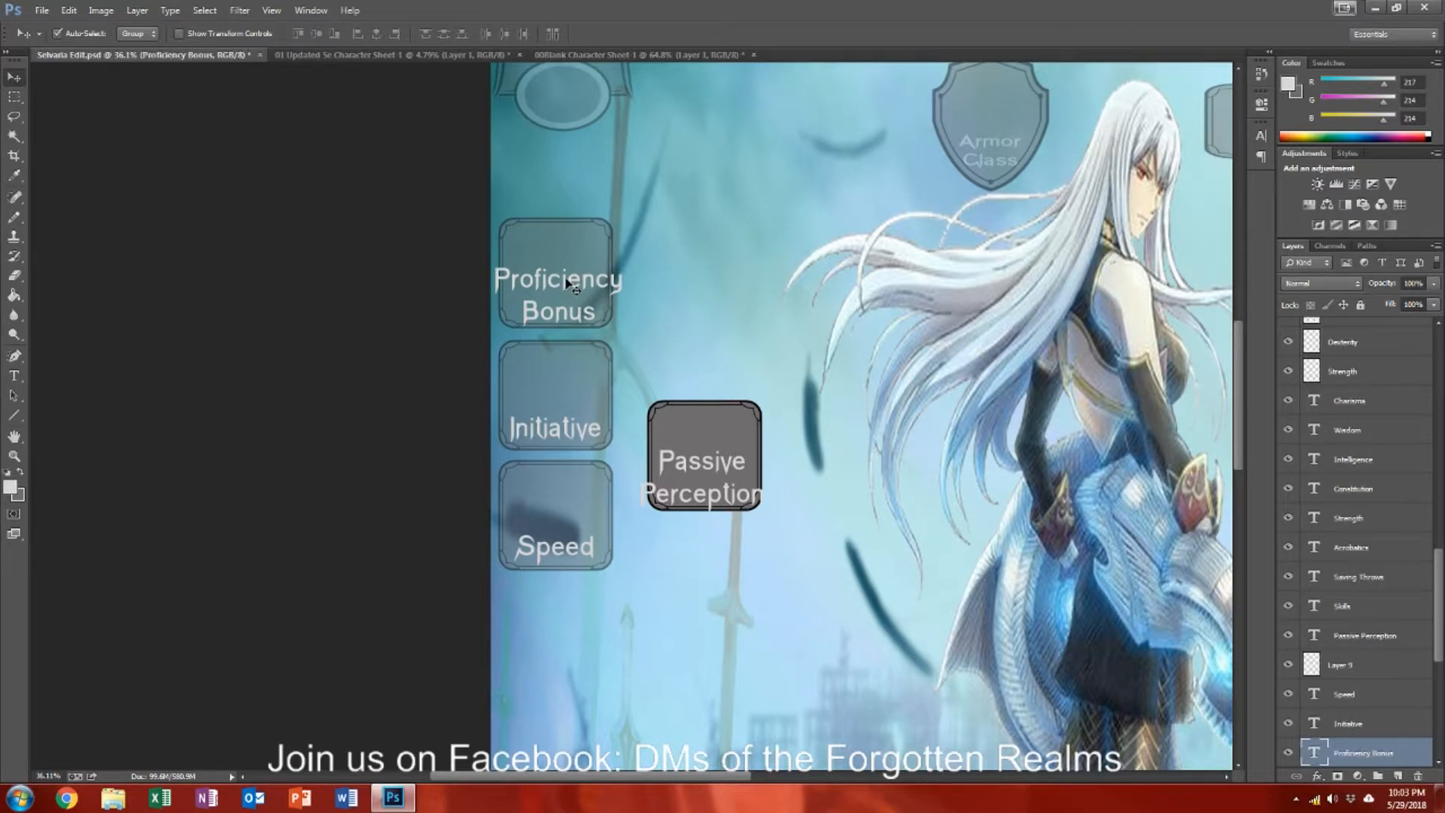
key("ctrl+t")
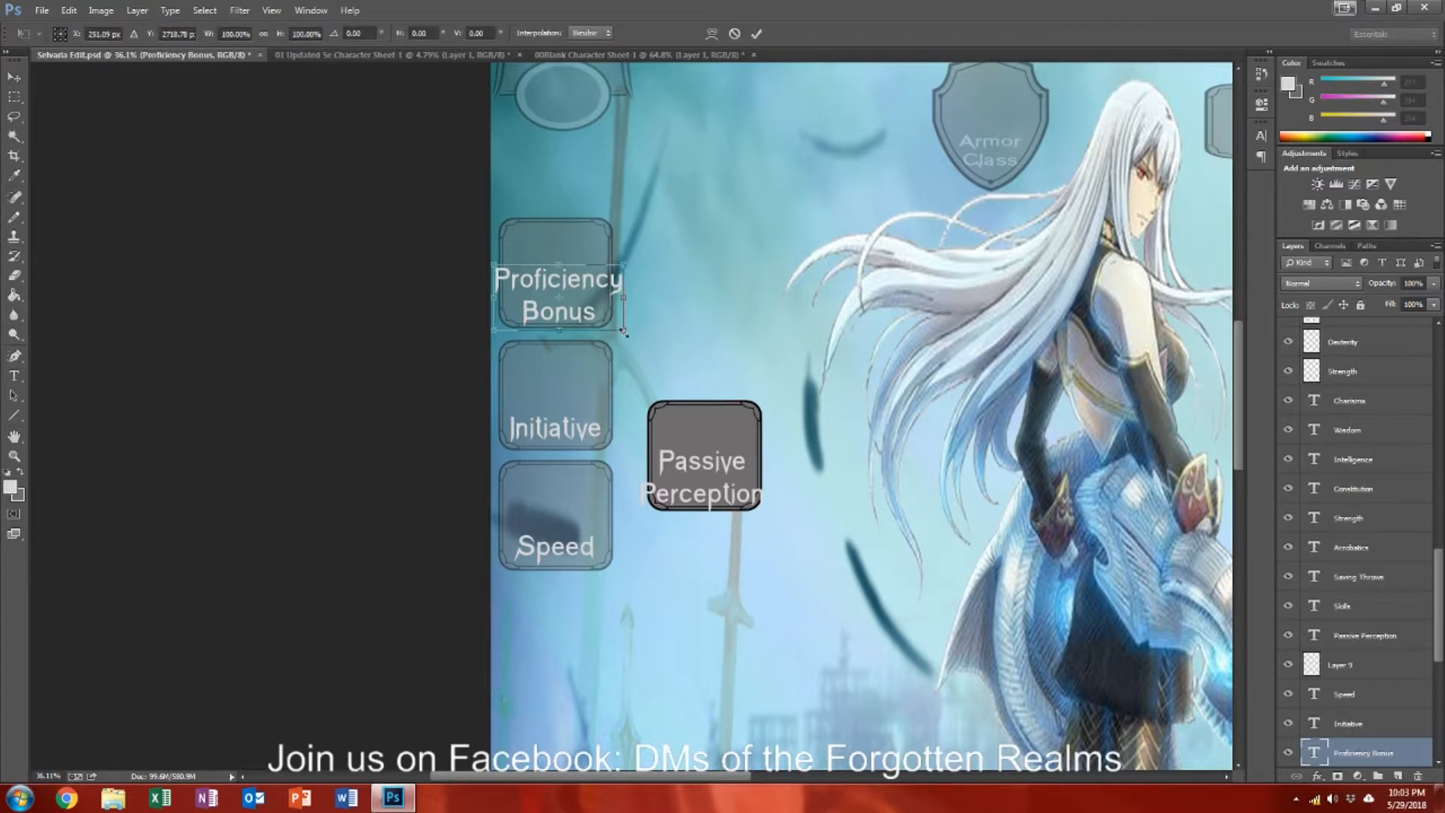
left_click_drag(621, 331, 611, 325)
left_click_drag(490, 260, 555, 293)
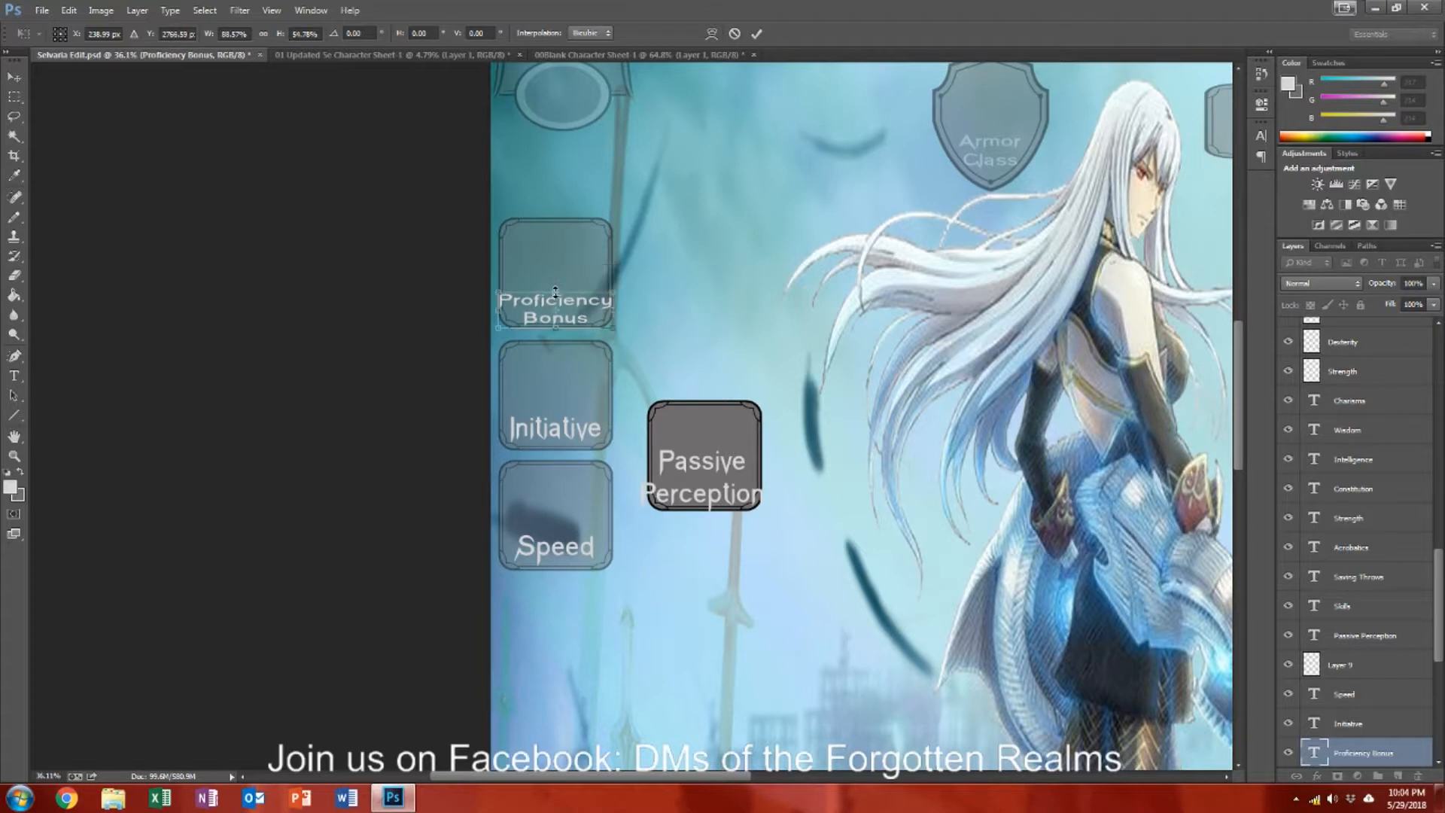
key("Return")
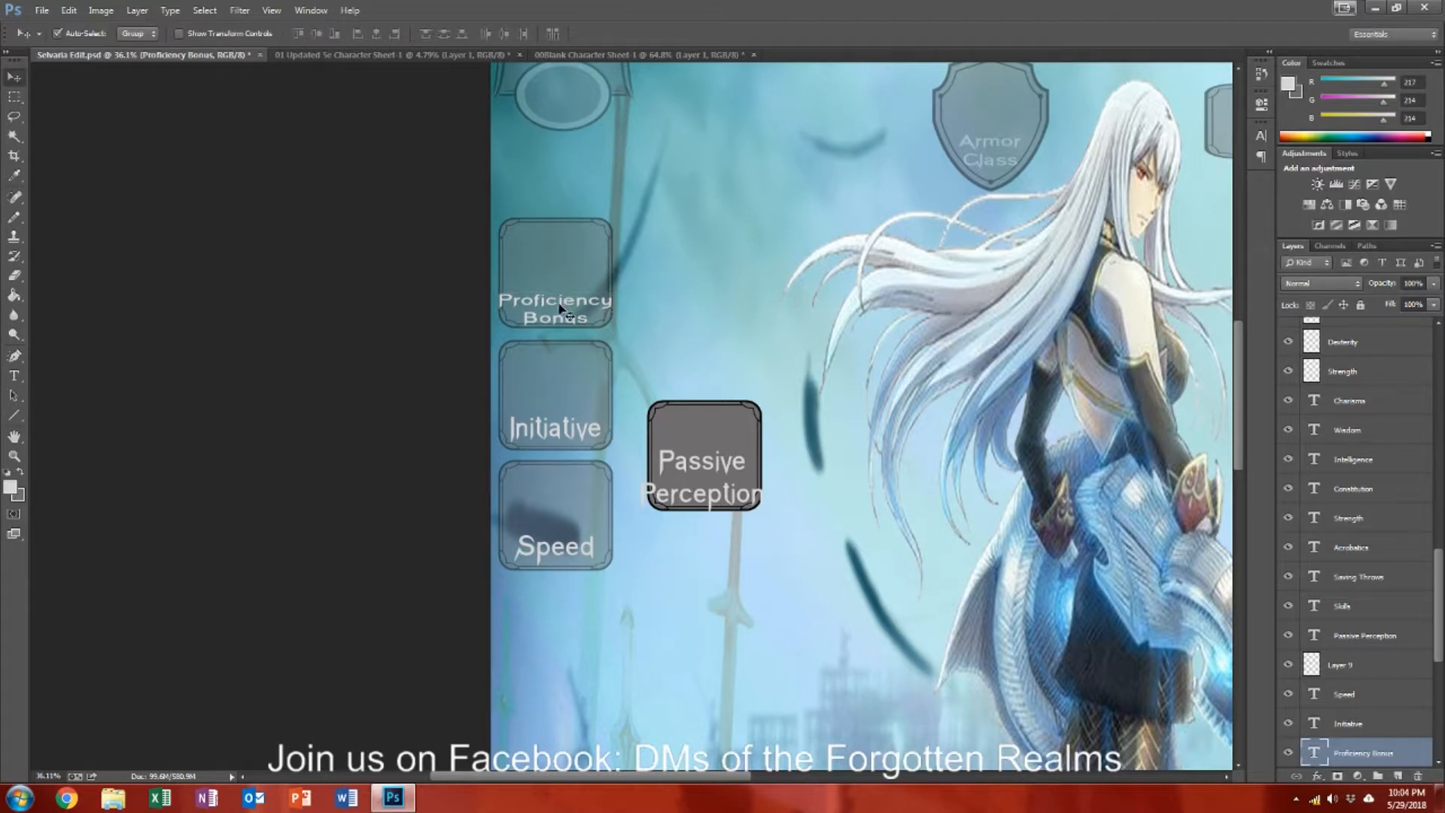
Step: Narrow the Proficiency Bonus label to about 93% width so it fits between the inner side borders of its box
key("ctrl+t")
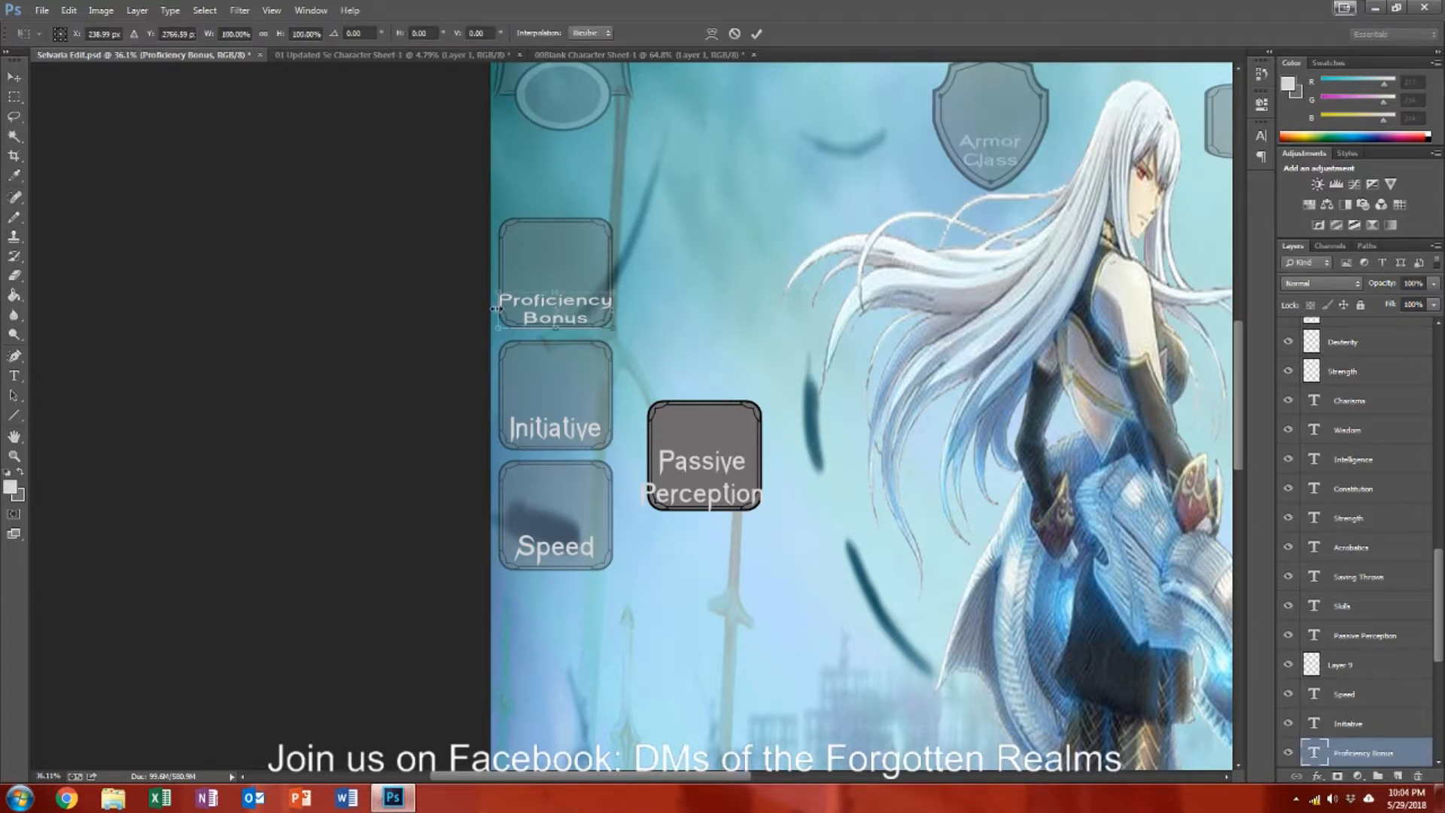
left_click_drag(499, 308, 501, 309)
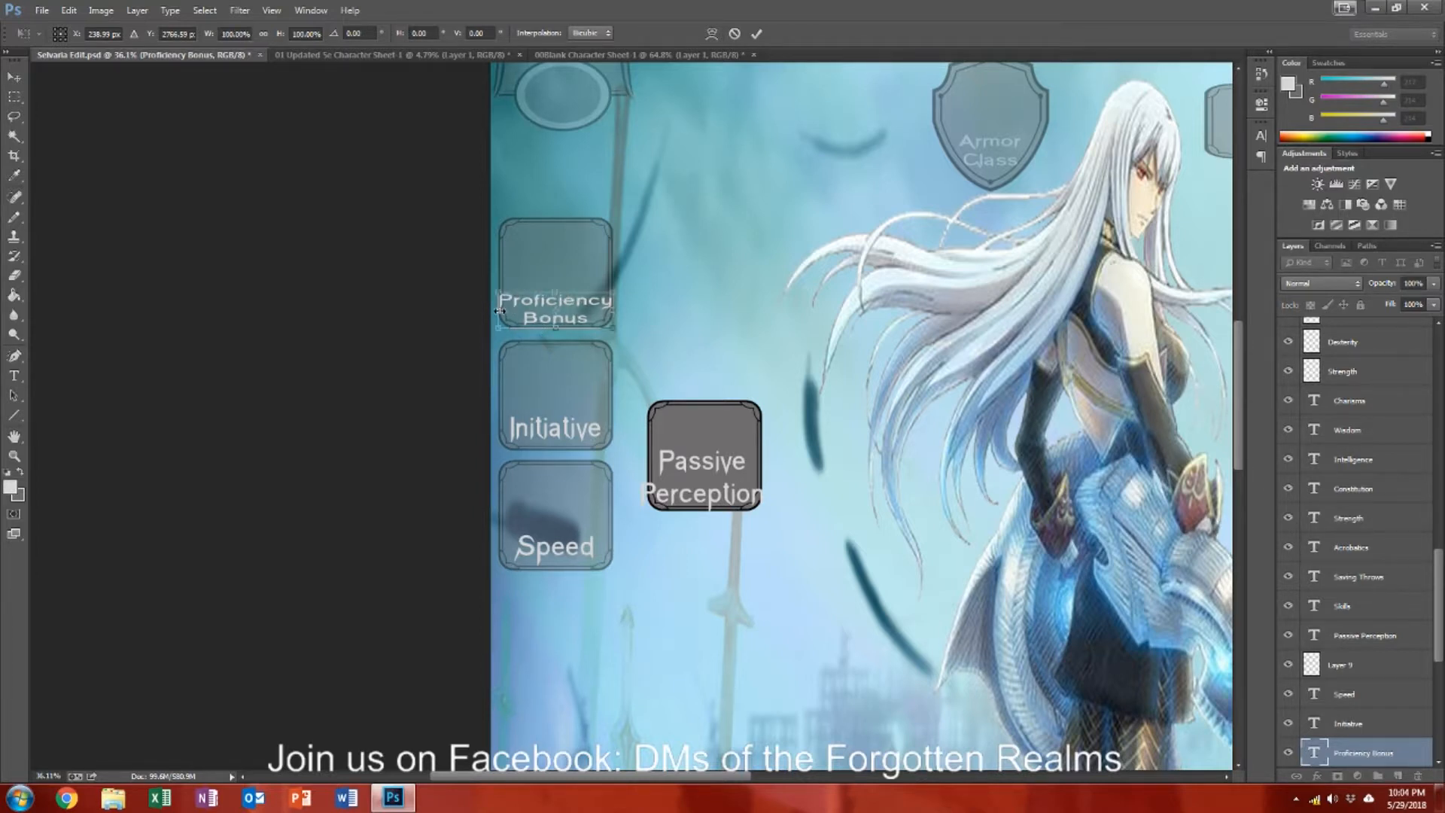
scroll(550, 295, "up", 5)
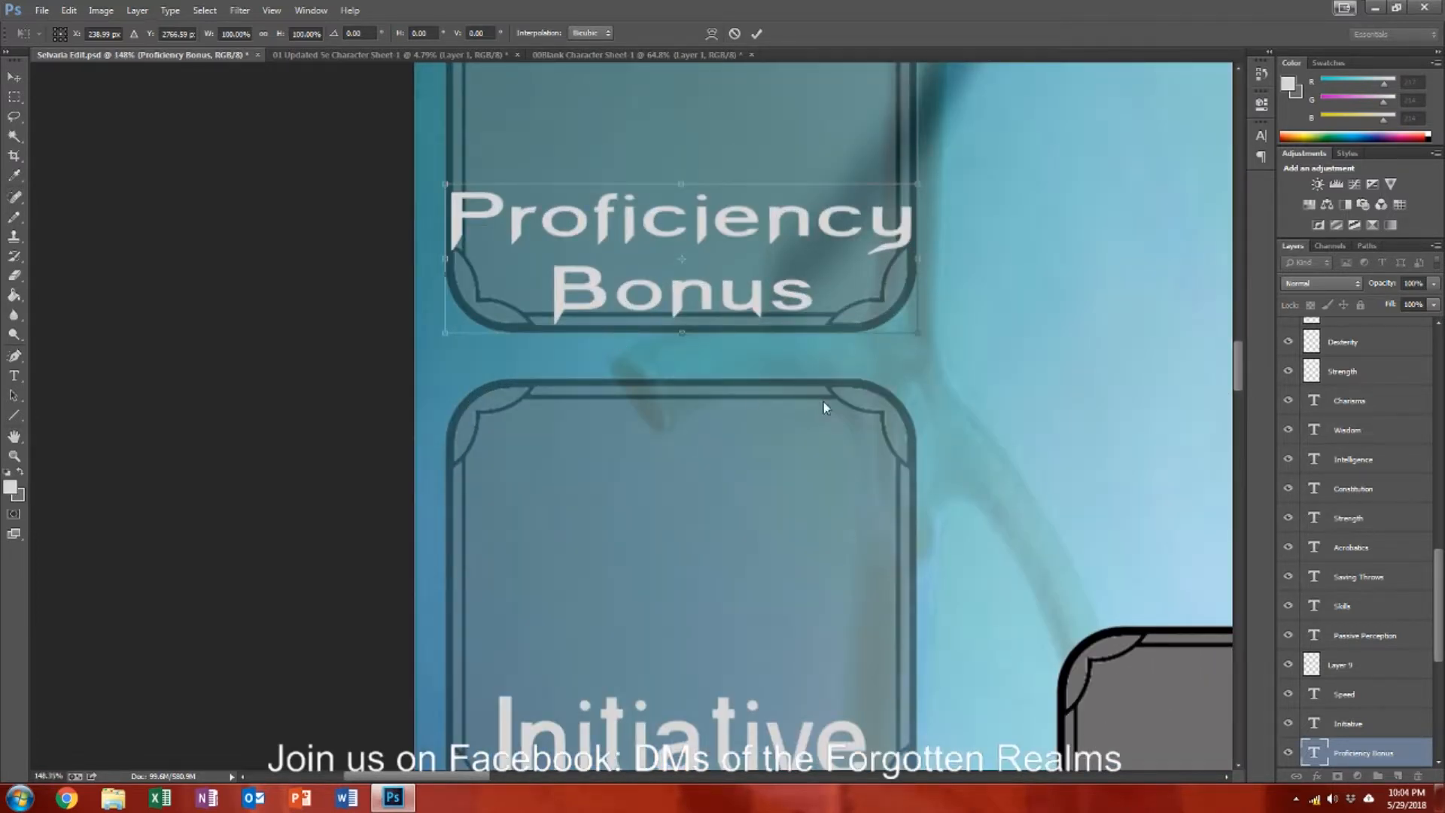
mouse_move(1236, 349)
left_mouse_down()
mouse_move(1238, 322)
mouse_move(1240, 351)
left_mouse_up()
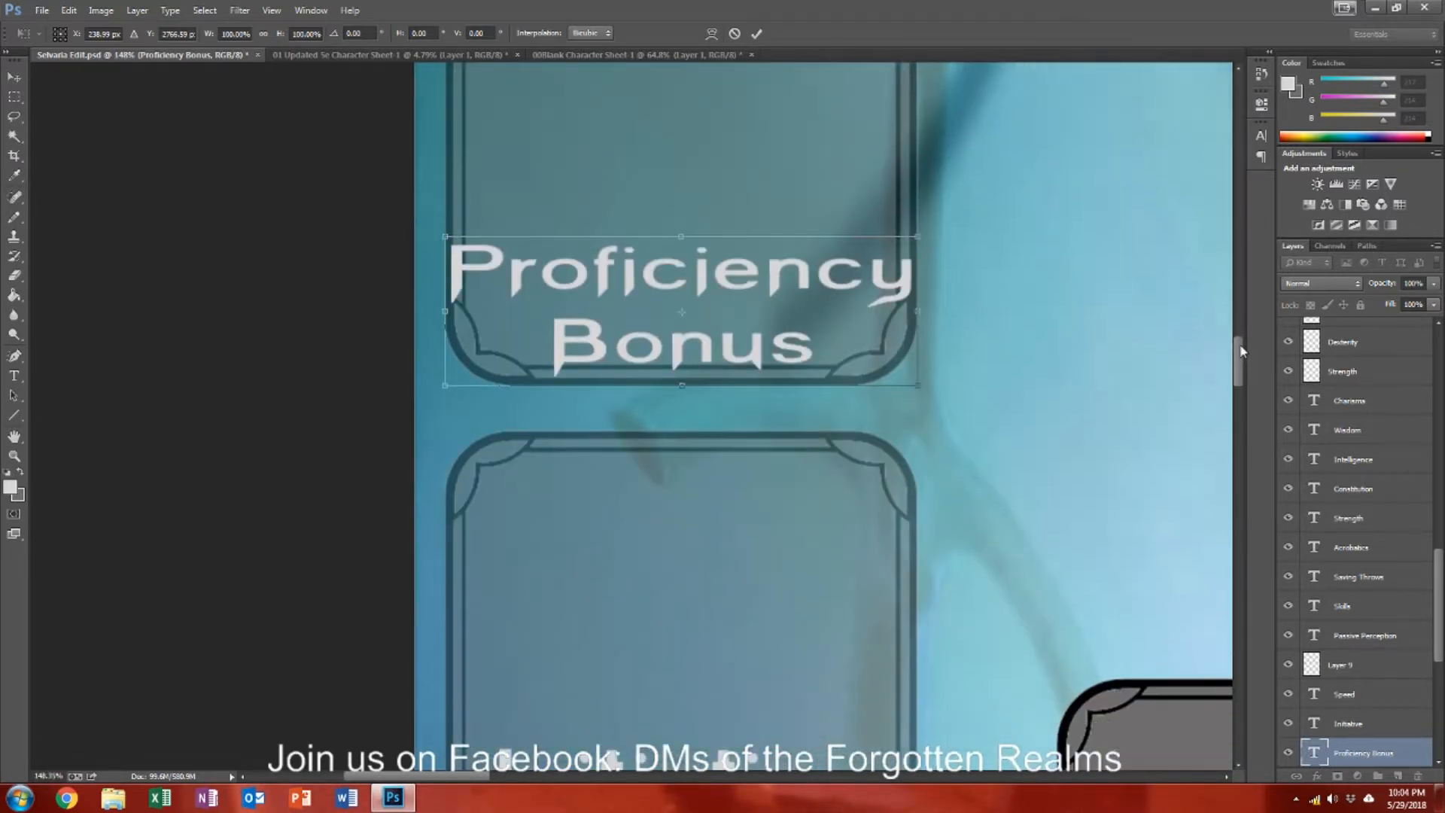
left_click_drag(919, 315, 900, 311)
left_click_drag(445, 309, 459, 309)
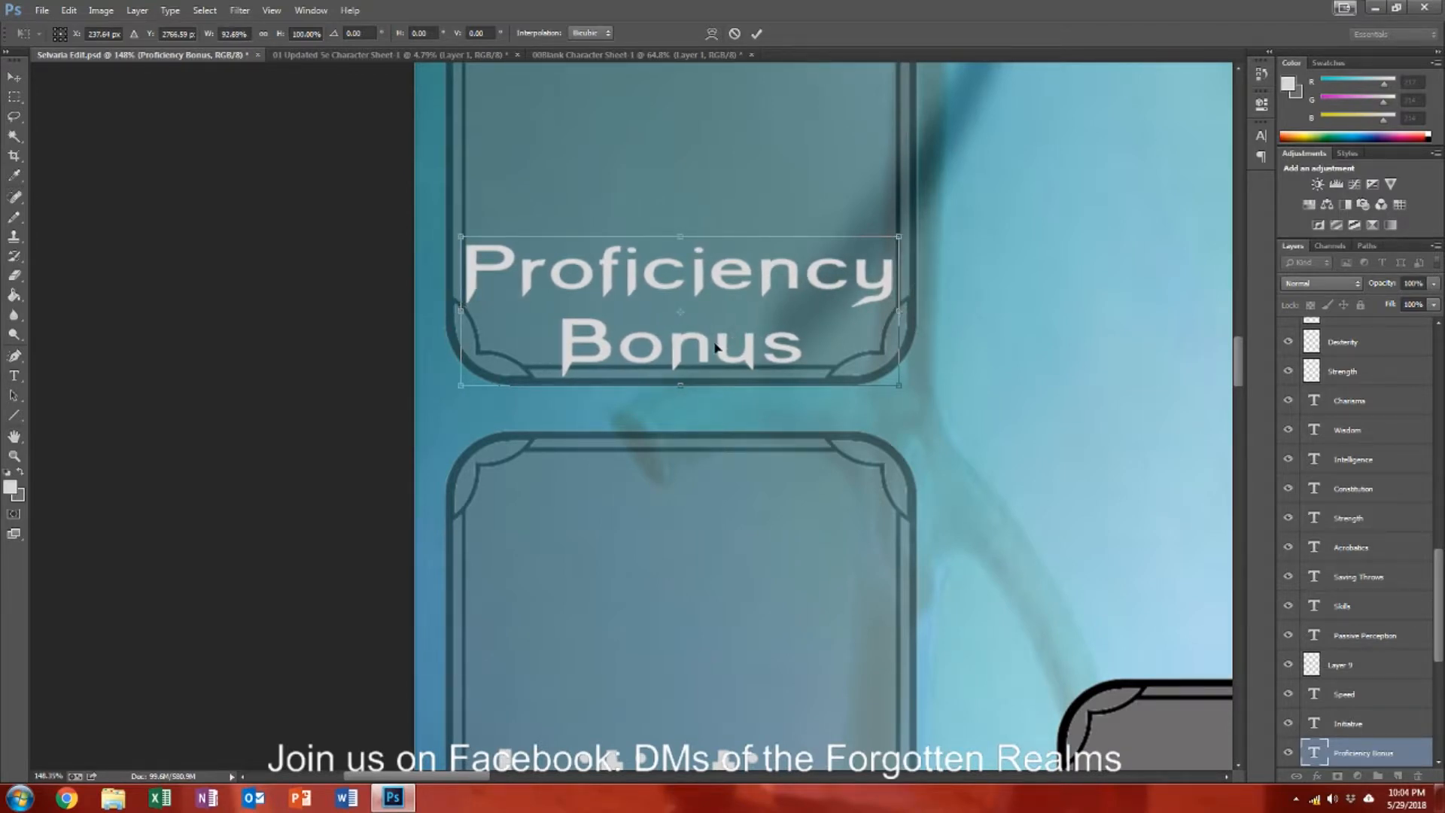
Step: Nudge the Proficiency Bonus label up slightly so both lines clear the box's lower border, and apply the transform
key("Up")
key("Up")
key("Up")
key("Up")
key("Up")
key("Up")
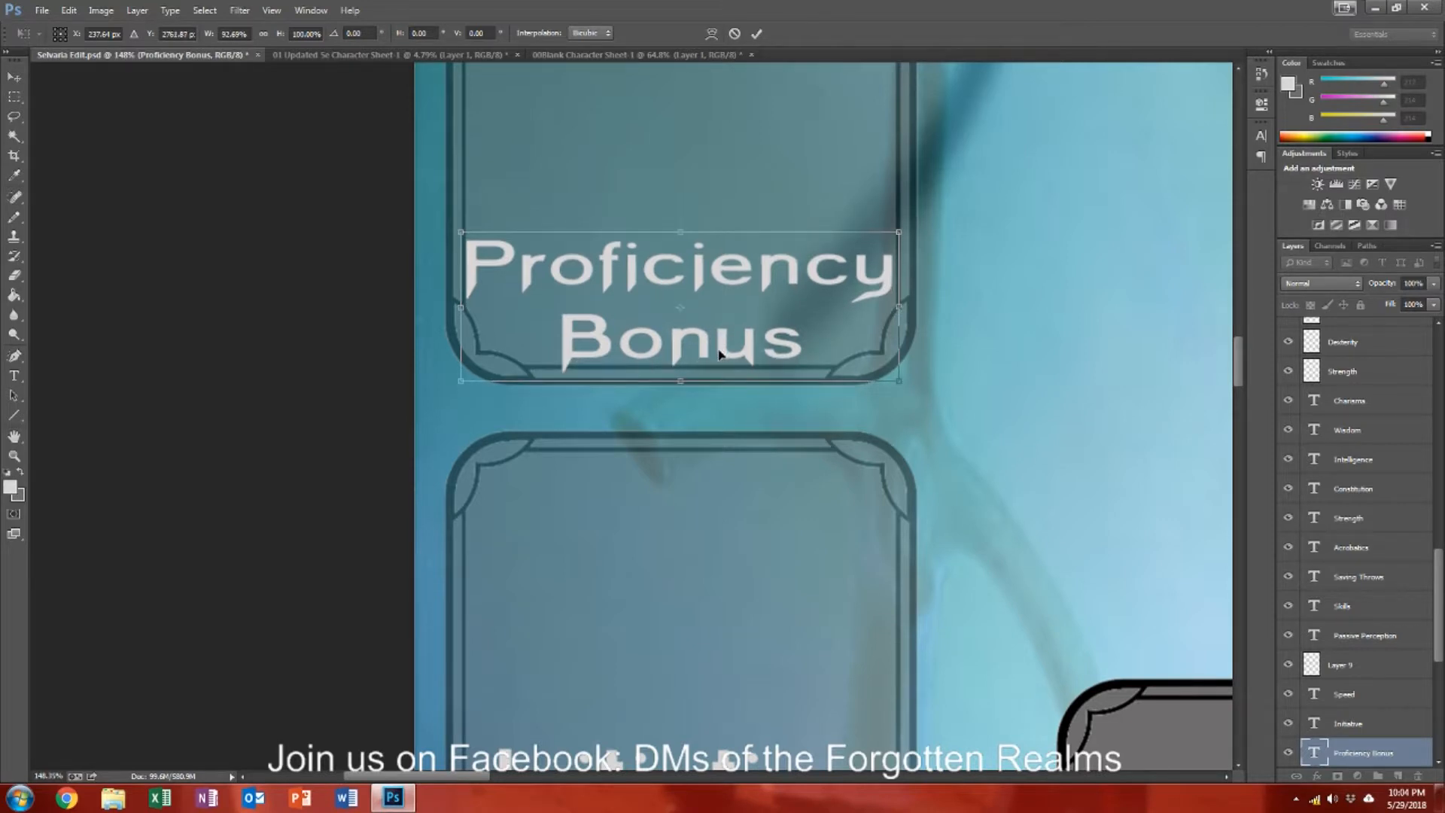
key("Up")
key("Up")
key("Up")
key("Up")
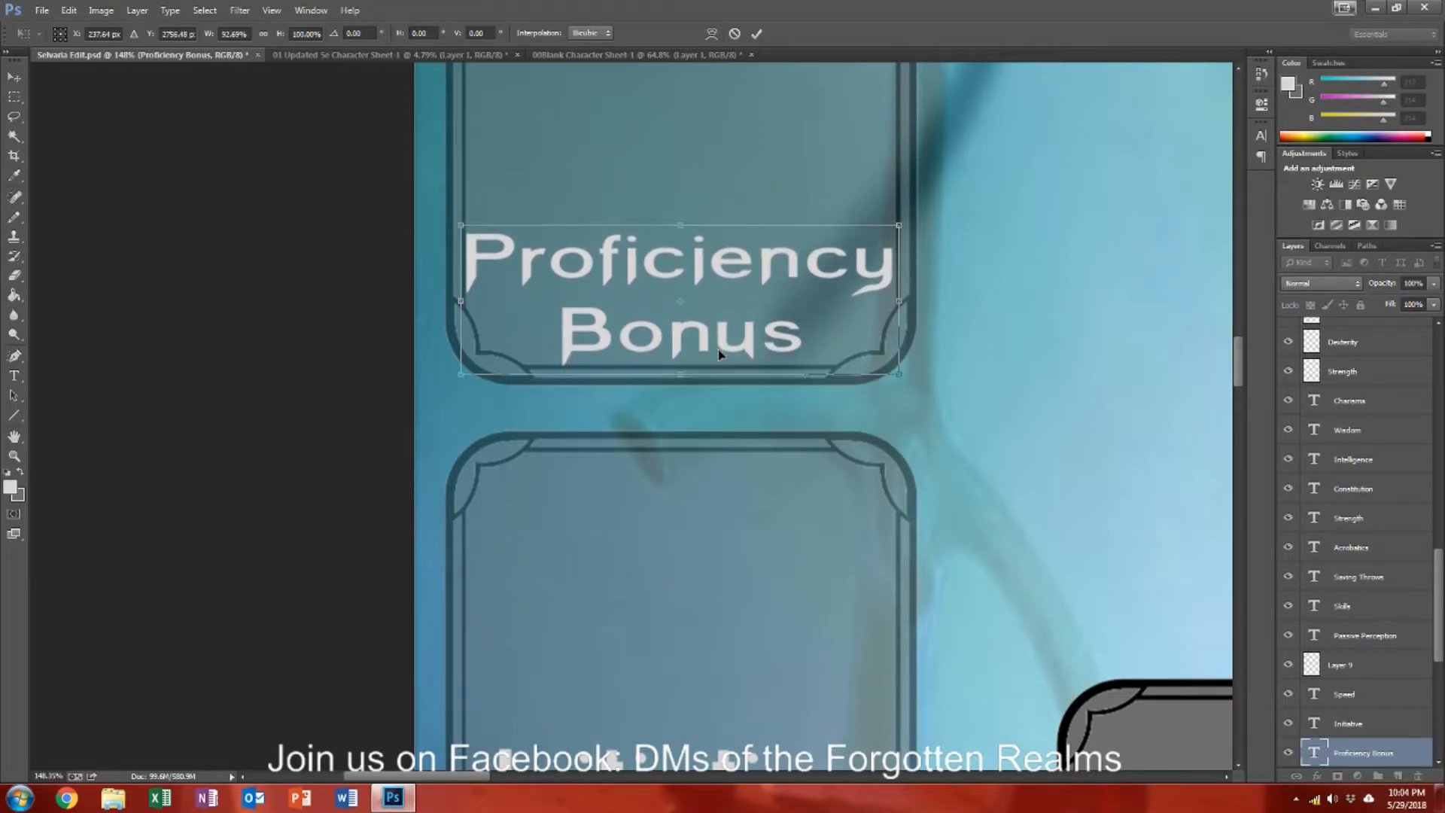
key("Return")
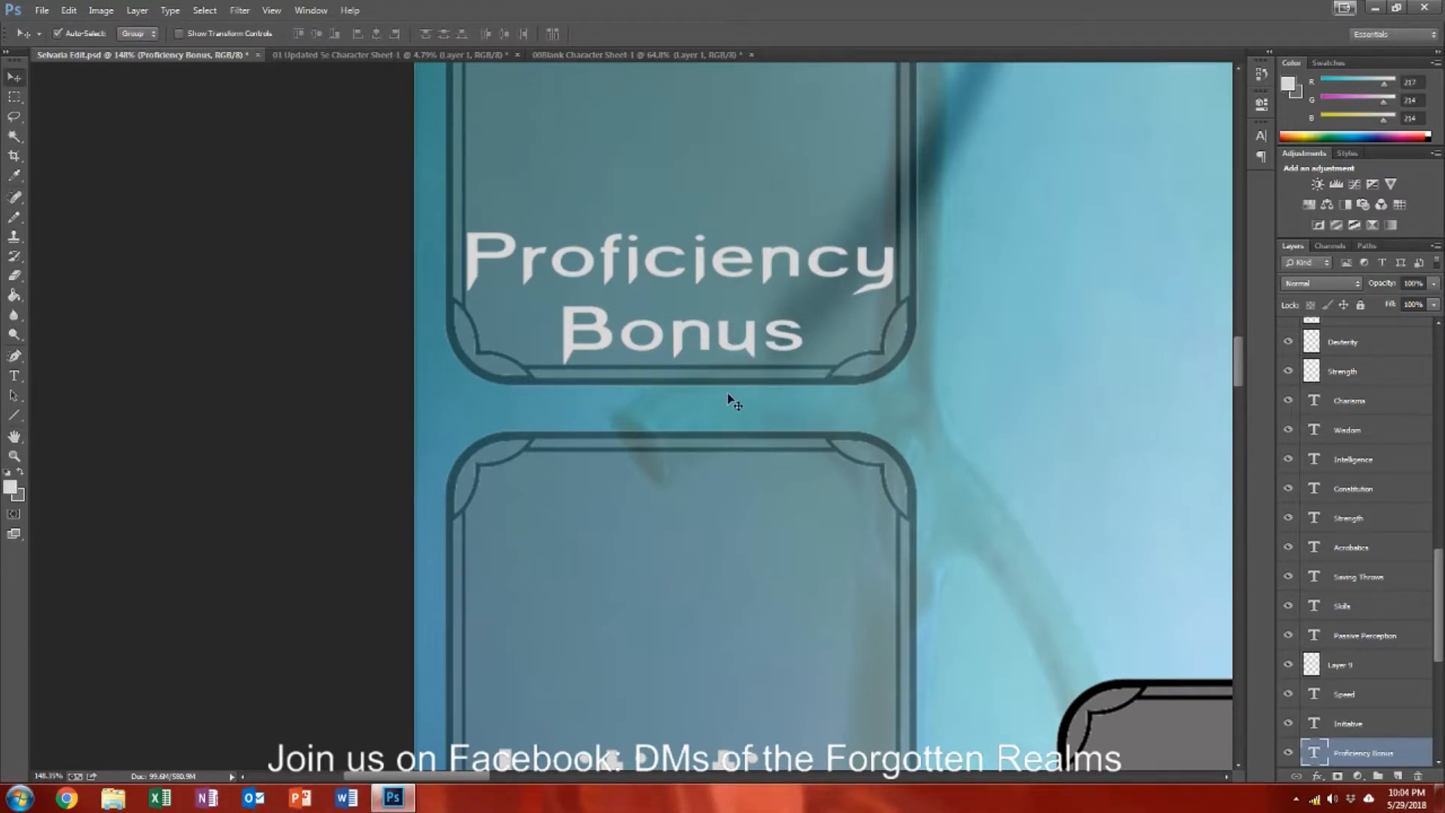
Step: Widen and flatten the Initiative label so it spans the lower part of its box between the inner borders
scroll(729, 399, "down", 5)
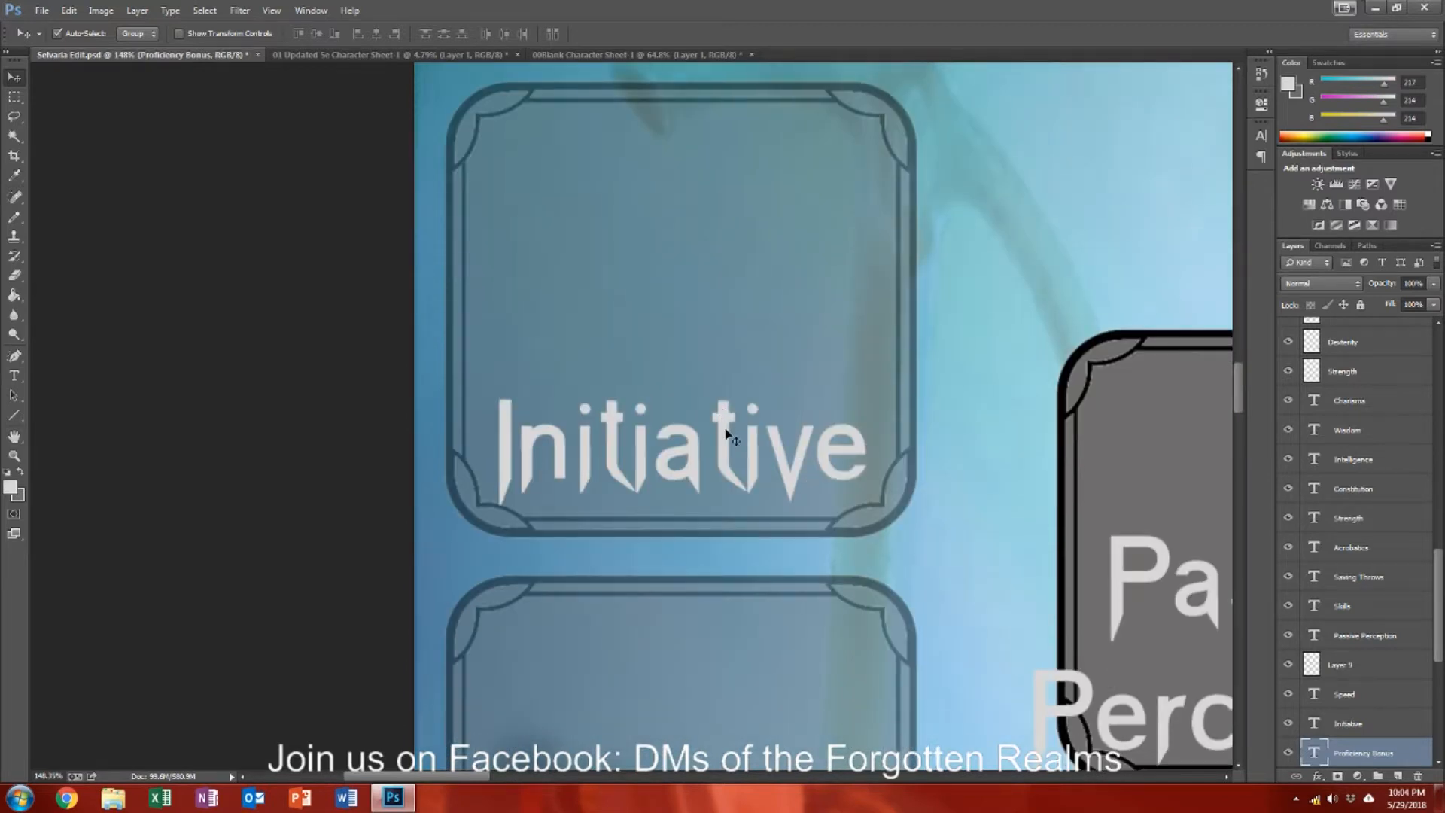
left_click(728, 435)
key("ctrl+t")
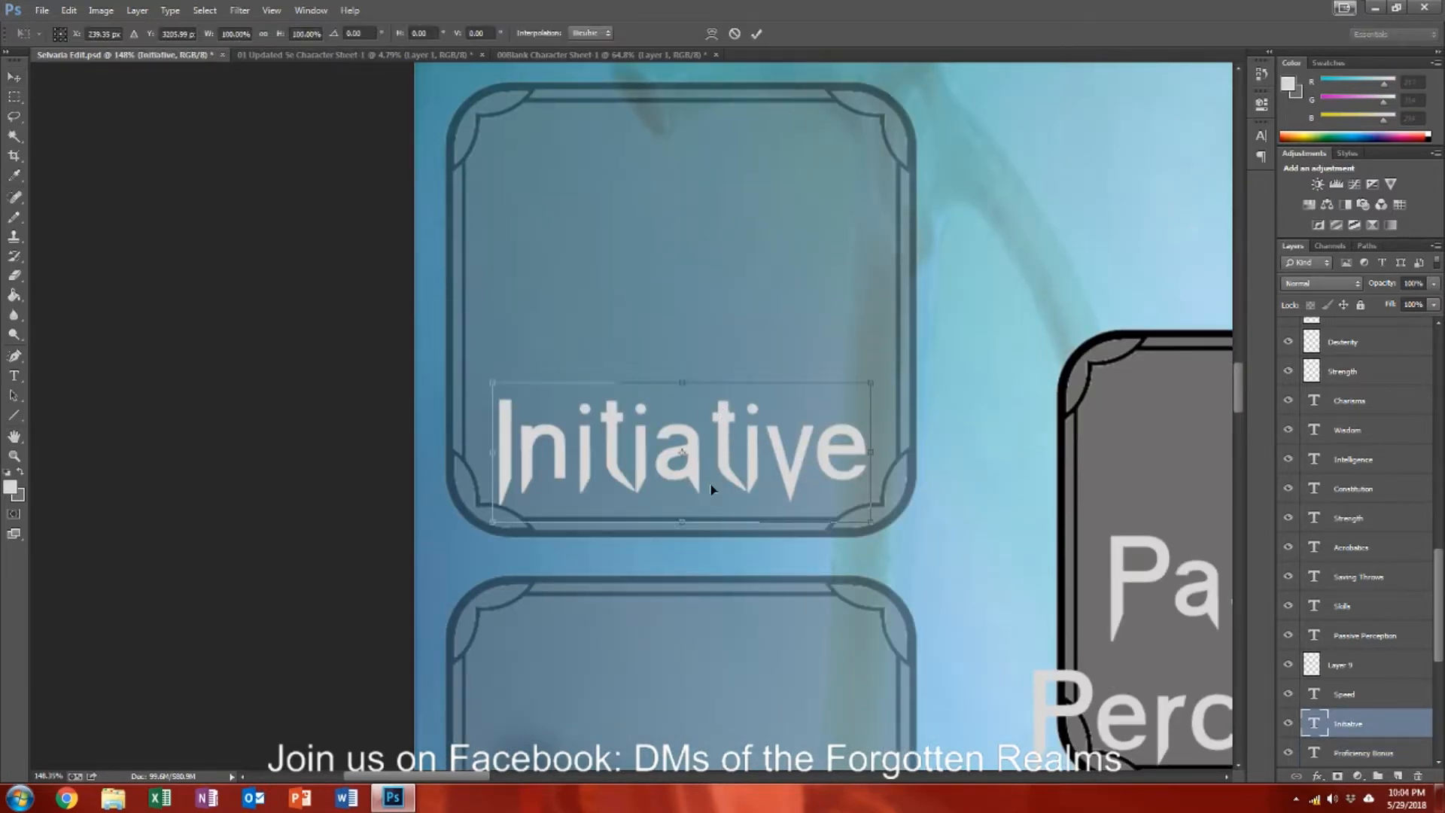
left_click_drag(691, 479, 692, 466)
left_click_drag(494, 440, 477, 440)
left_click_drag(870, 438, 893, 438)
left_click_drag(685, 368, 685, 406)
key("Return")
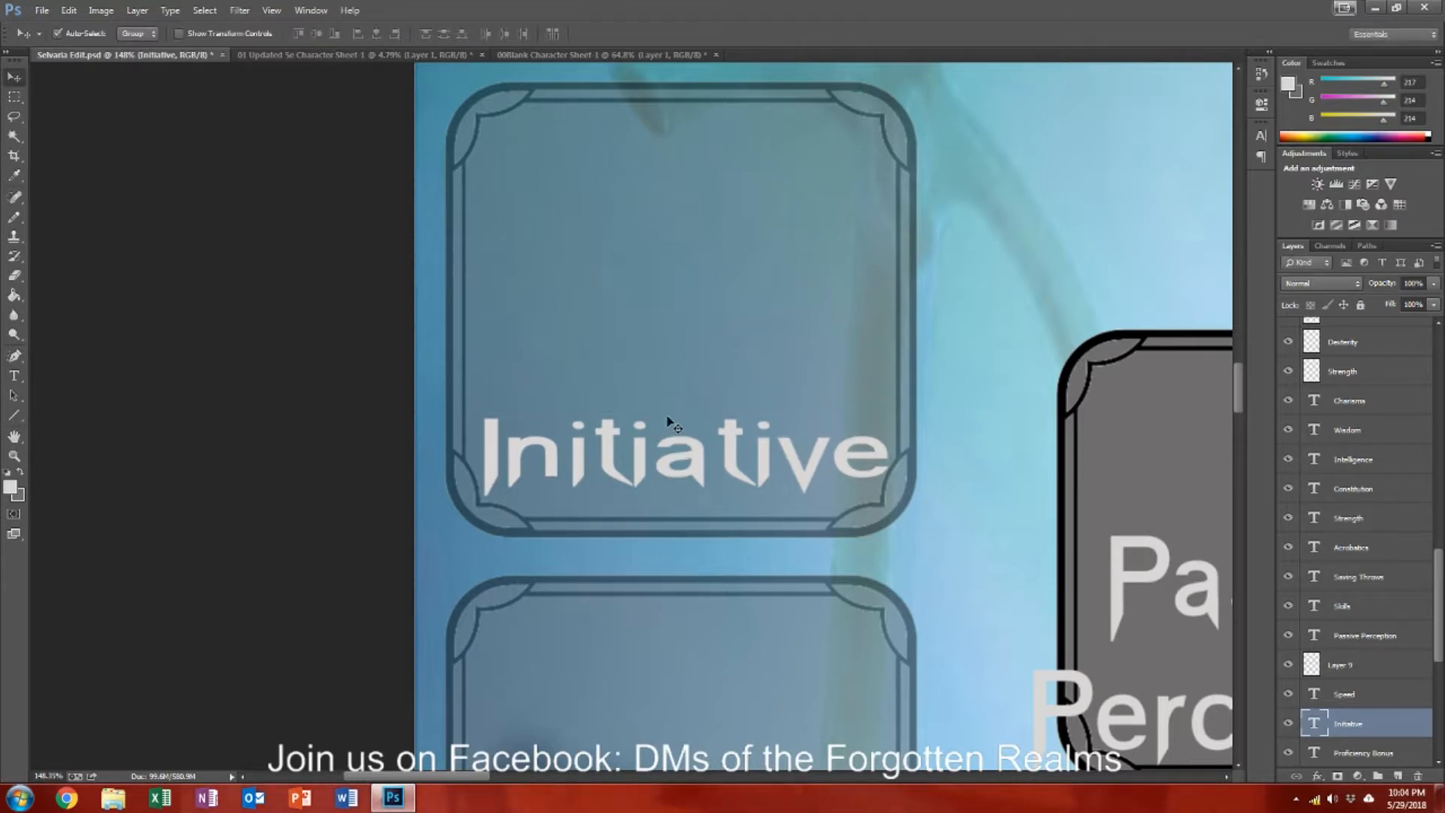
scroll(689, 429, "down", 5)
scroll(697, 435, "down", 3)
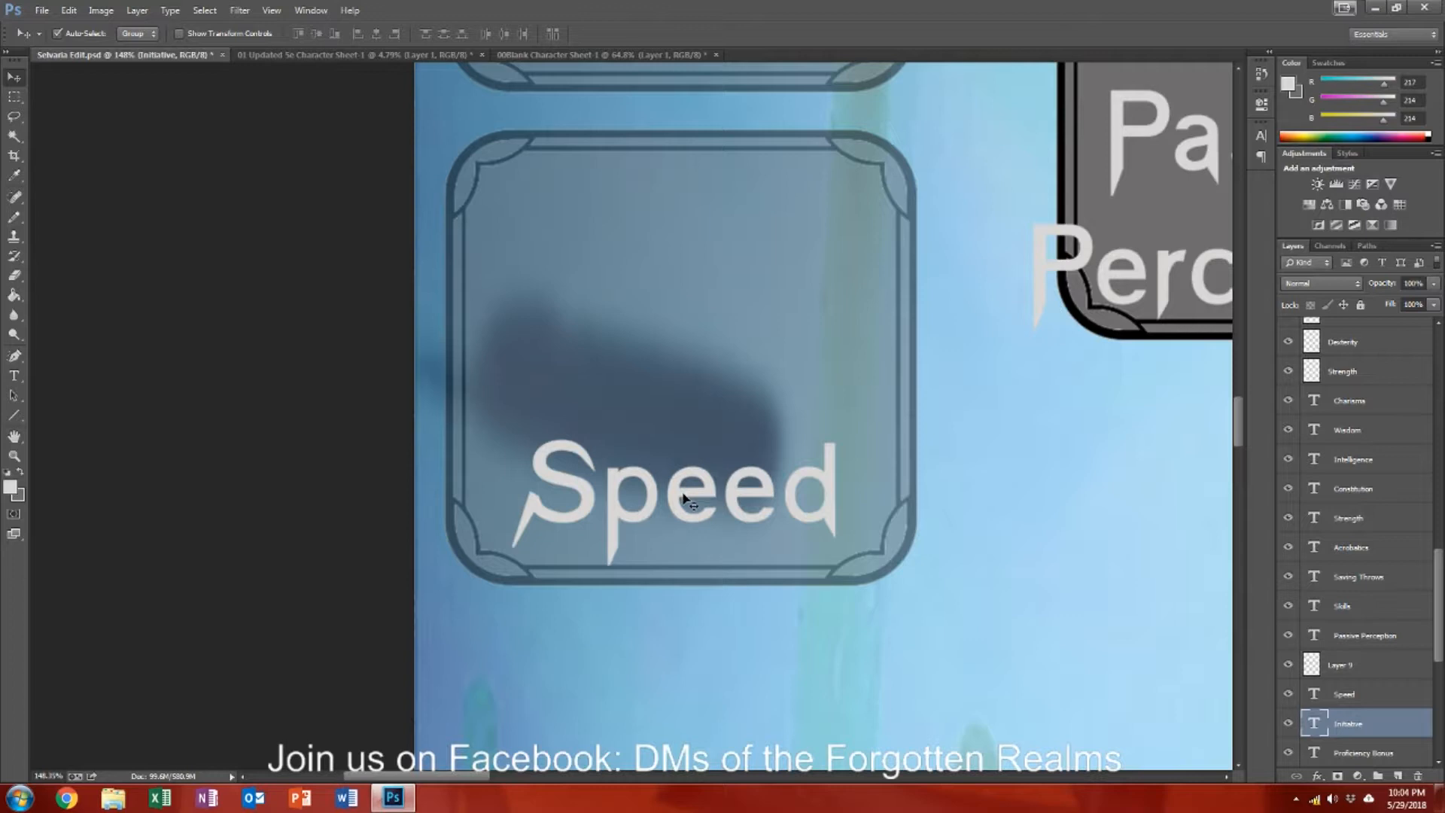
left_click_drag(684, 498, 693, 499)
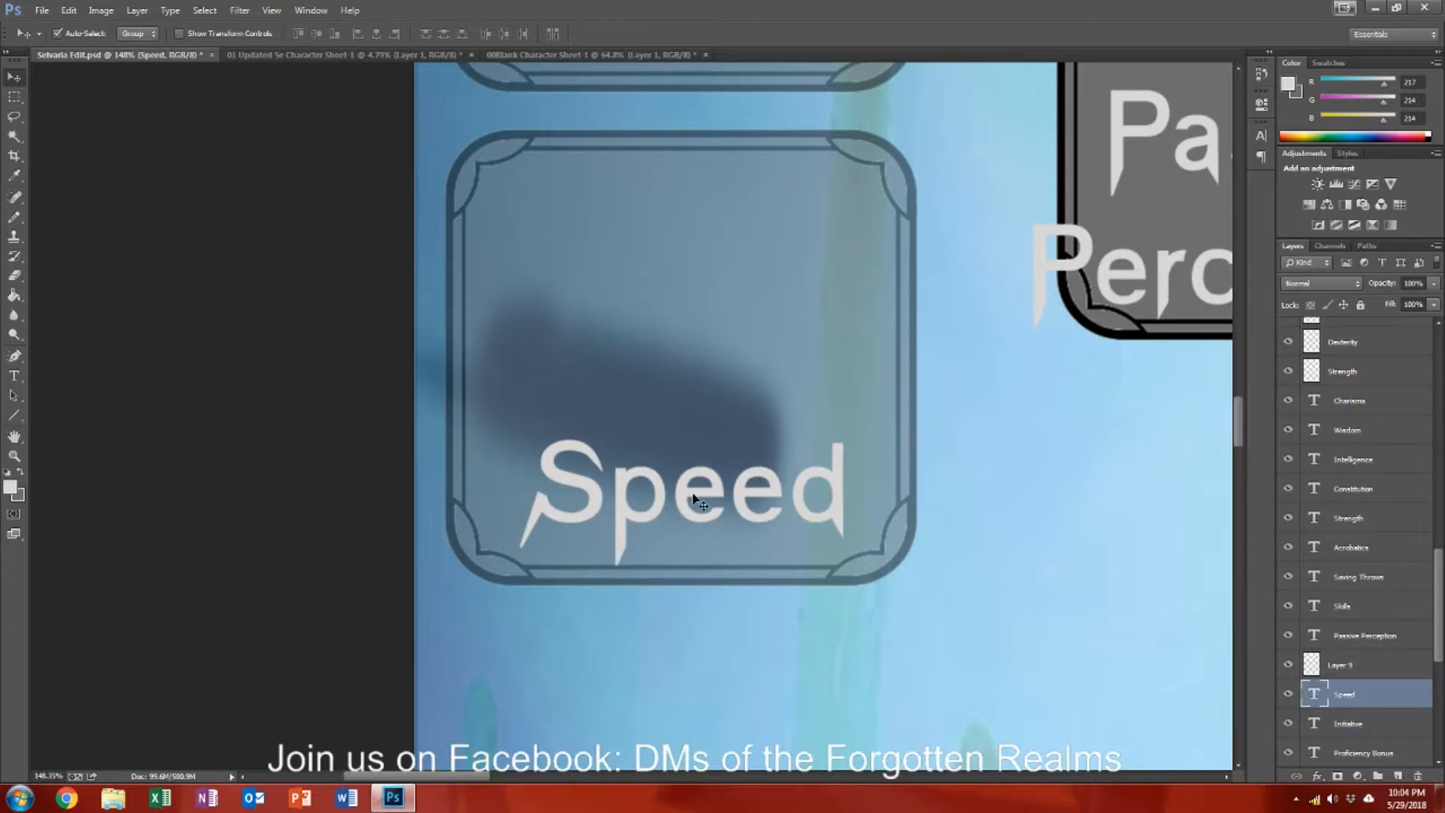
key("ctrl+z")
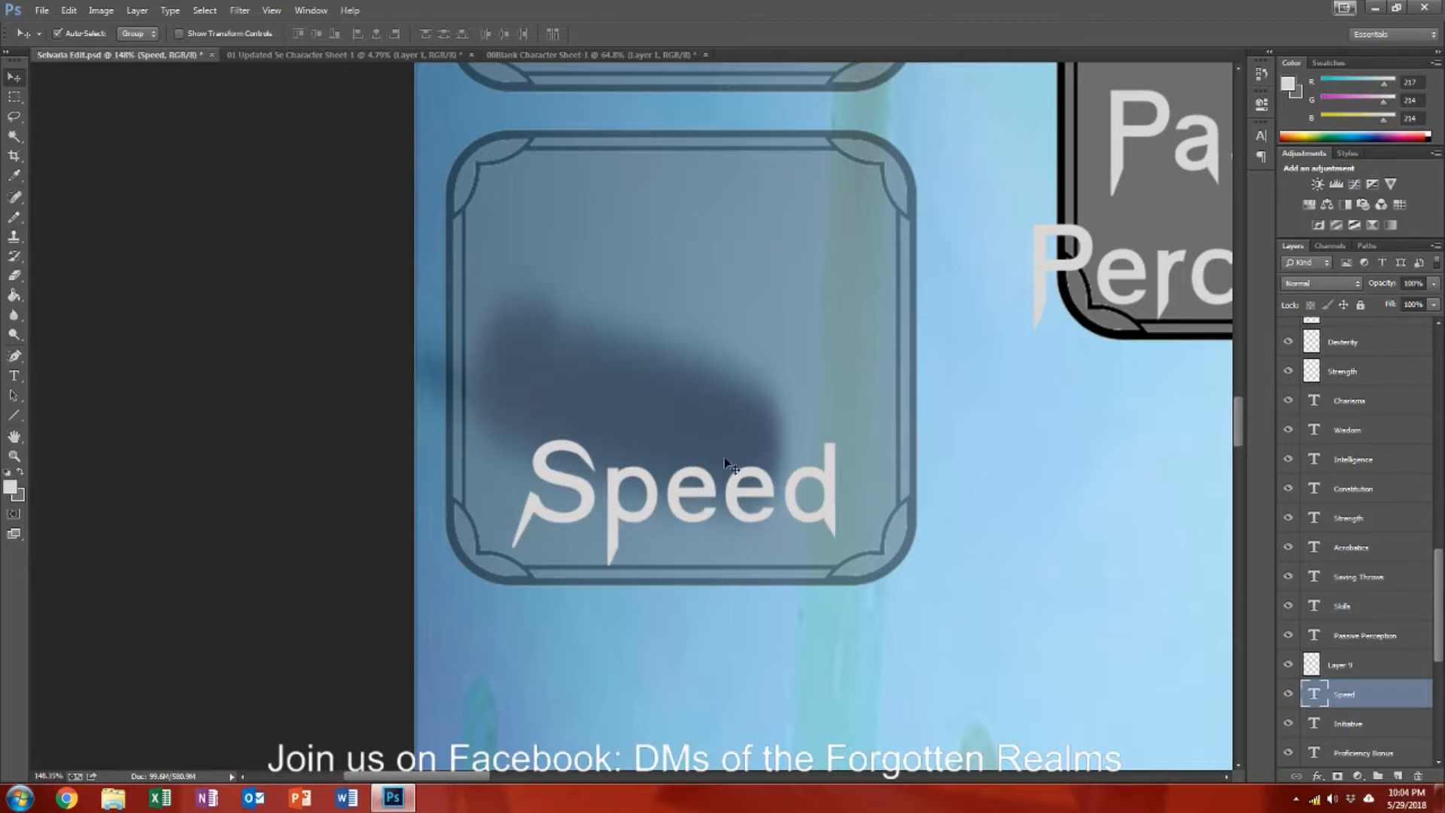
Step: Set the opacity of the box behind the Passive Perception label to 45%
scroll(780, 319, "down", 5)
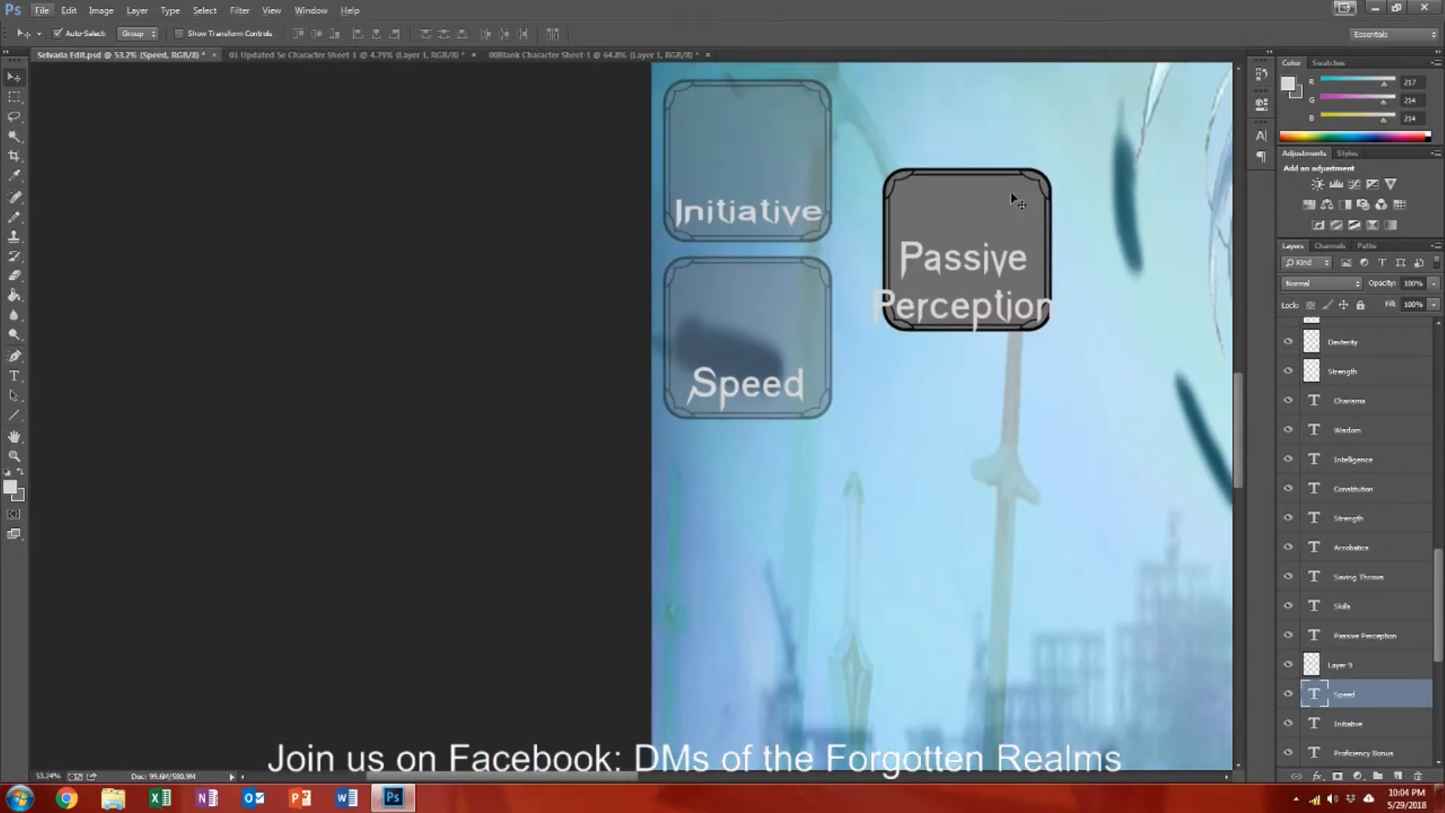
left_click(1208, 256)
left_click(1414, 283)
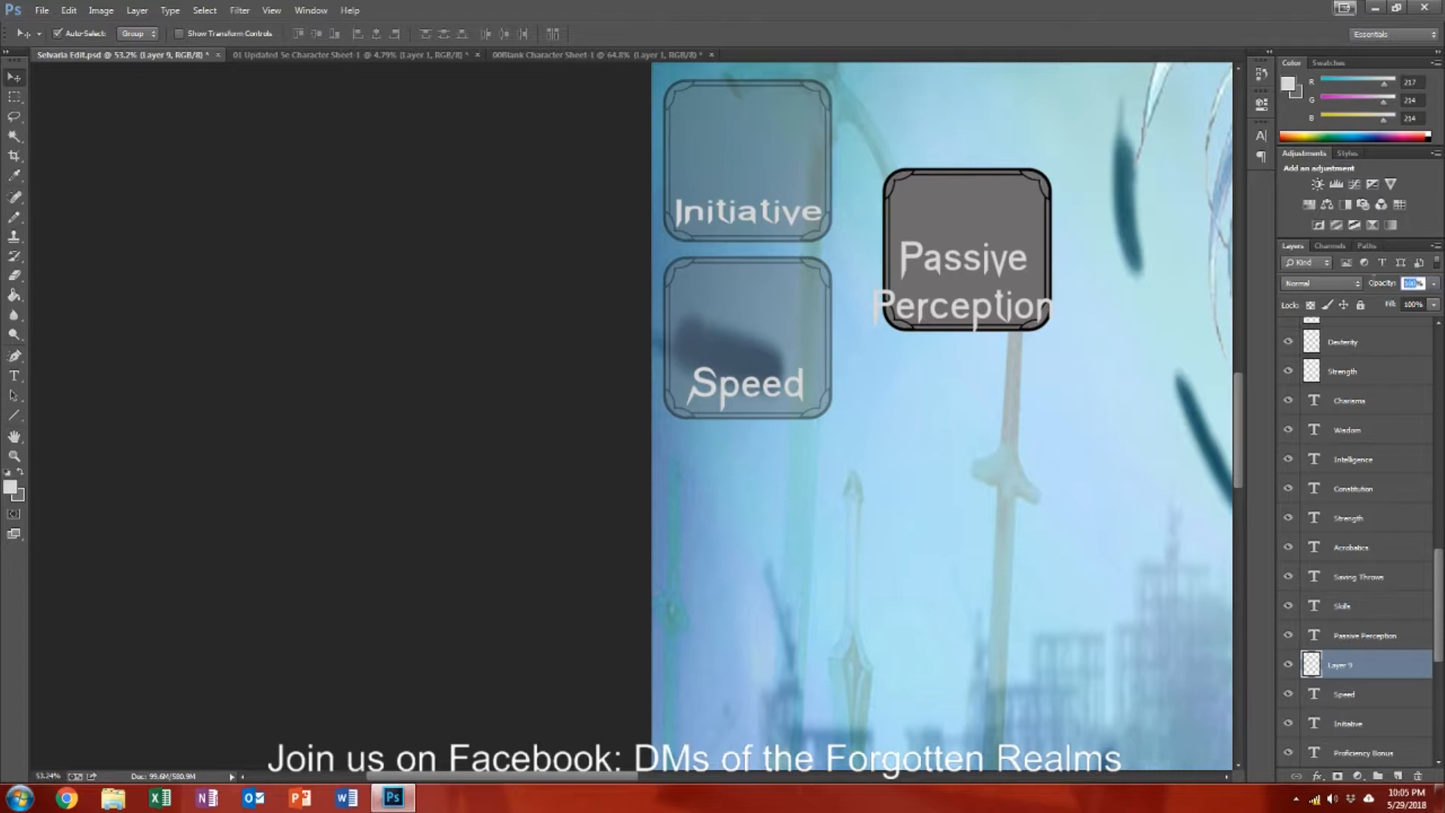
type("45")
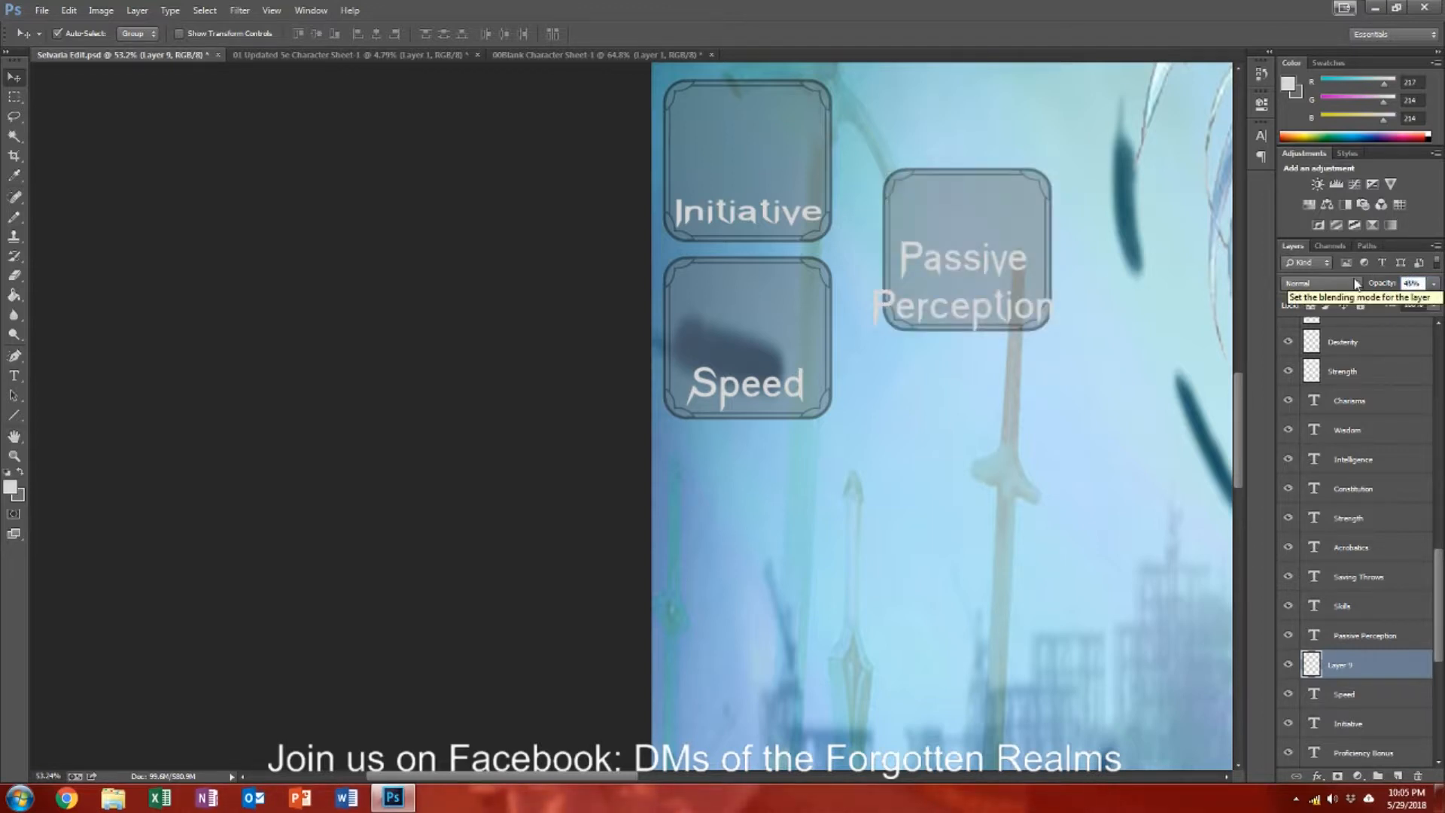
Step: Scale the Passive Perception label to about 80% width and 64% height and center it within the lower part of its box
left_click(977, 324)
key("ctrl+t")
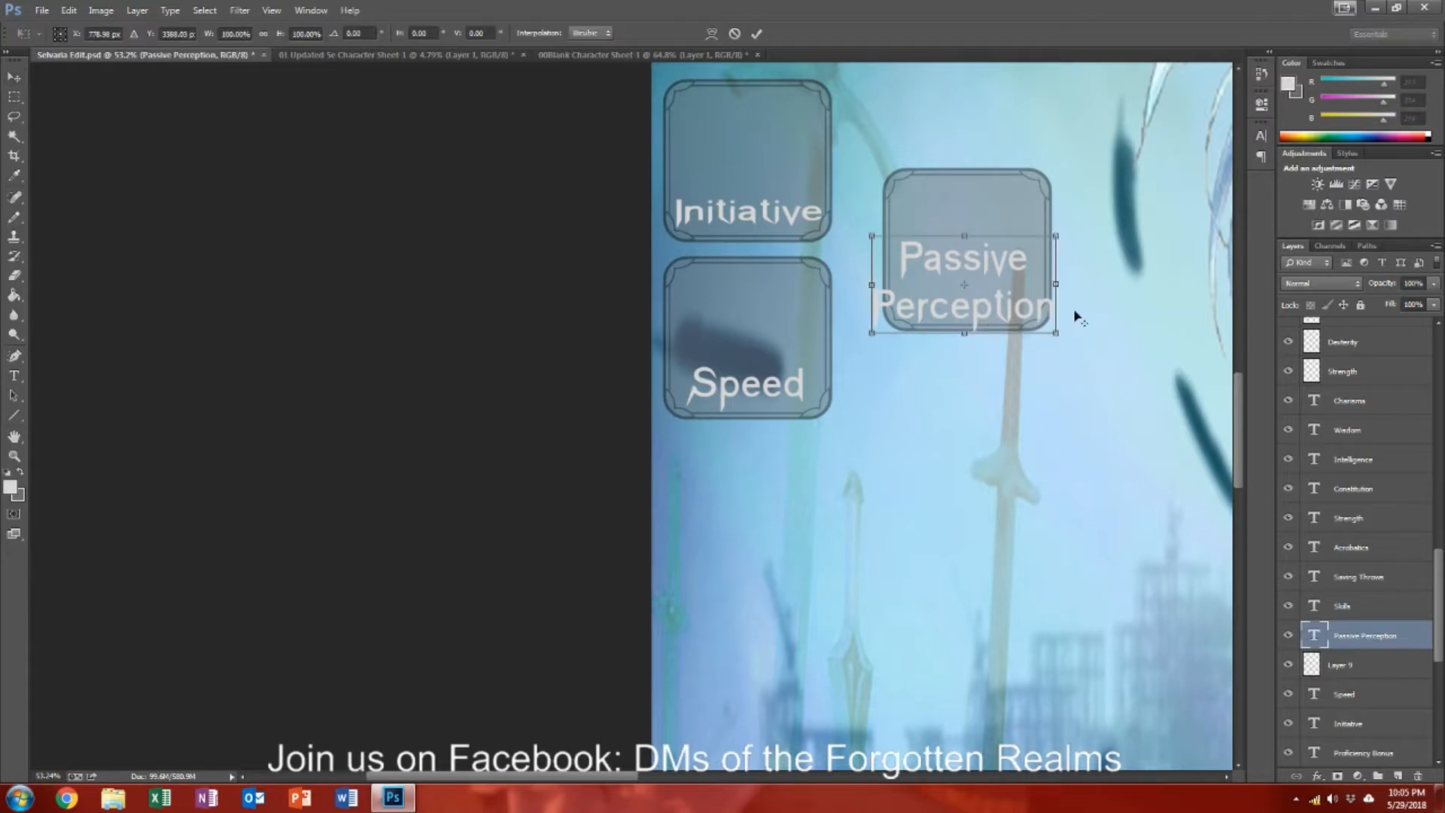
scroll(1078, 316, "up", 5)
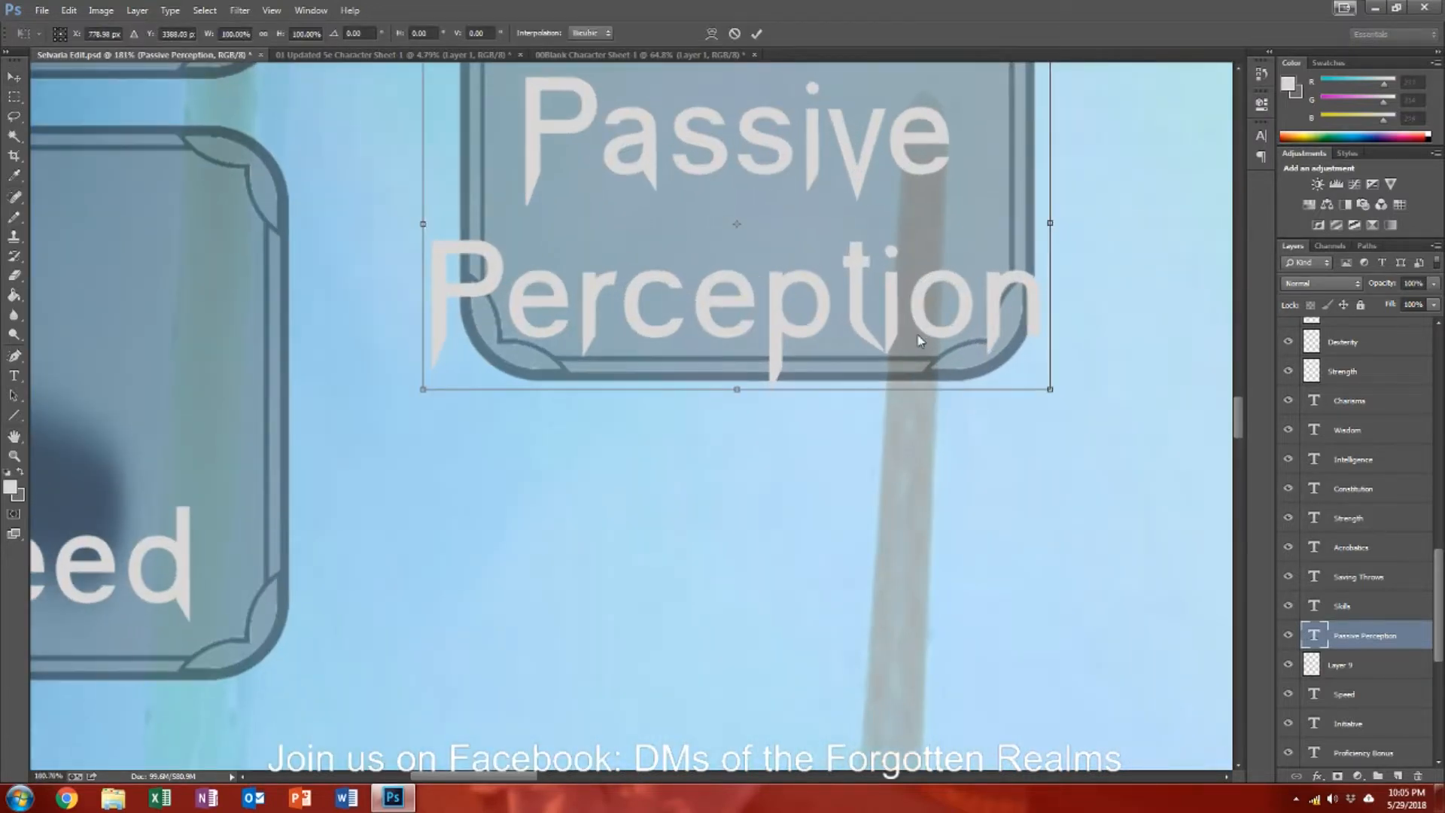
mouse_move(1234, 410)
left_mouse_down()
mouse_move(1239, 381)
mouse_move(1239, 401)
left_mouse_up()
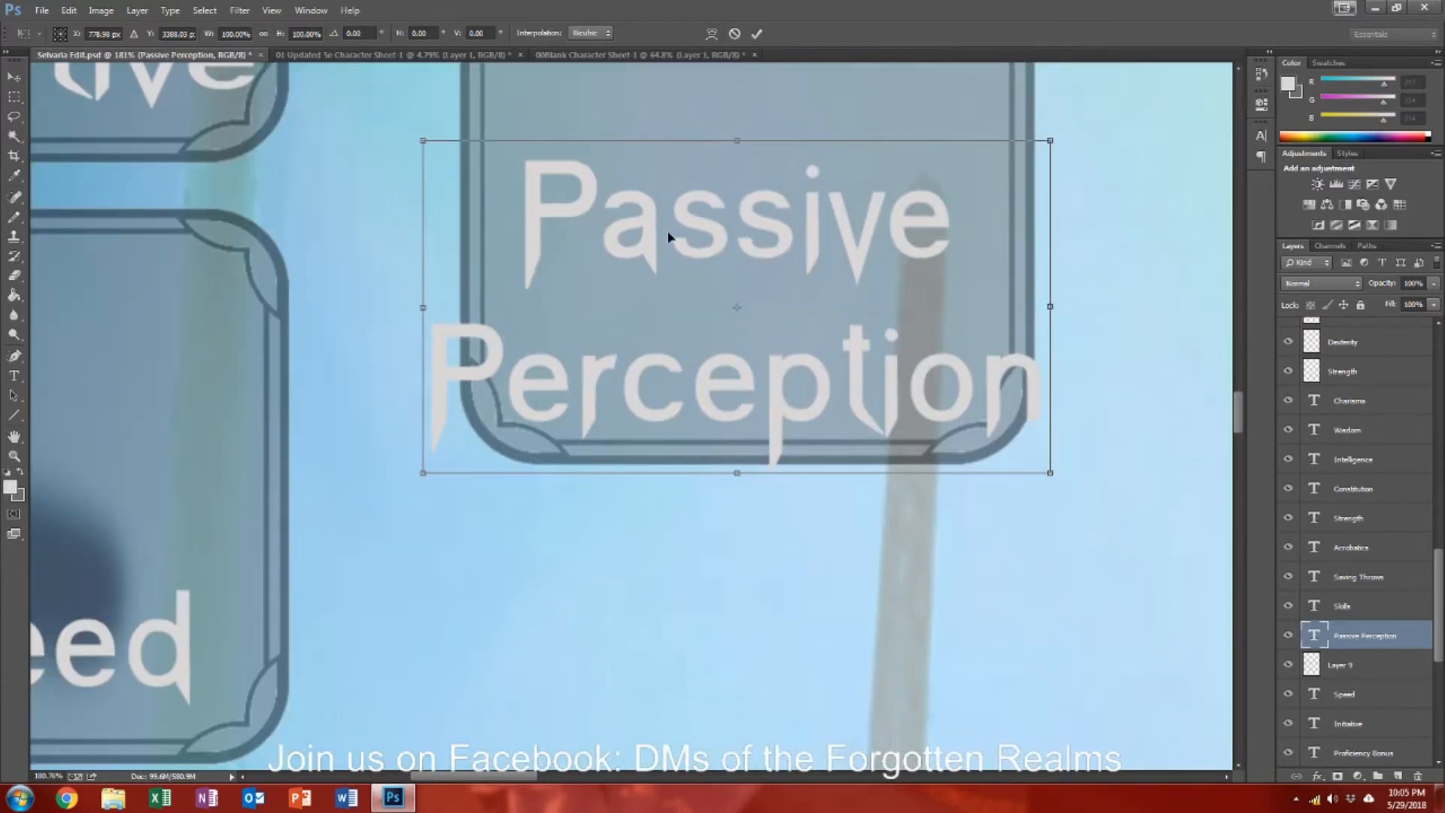
left_click_drag(422, 141, 484, 139)
left_click_drag(770, 476, 769, 446)
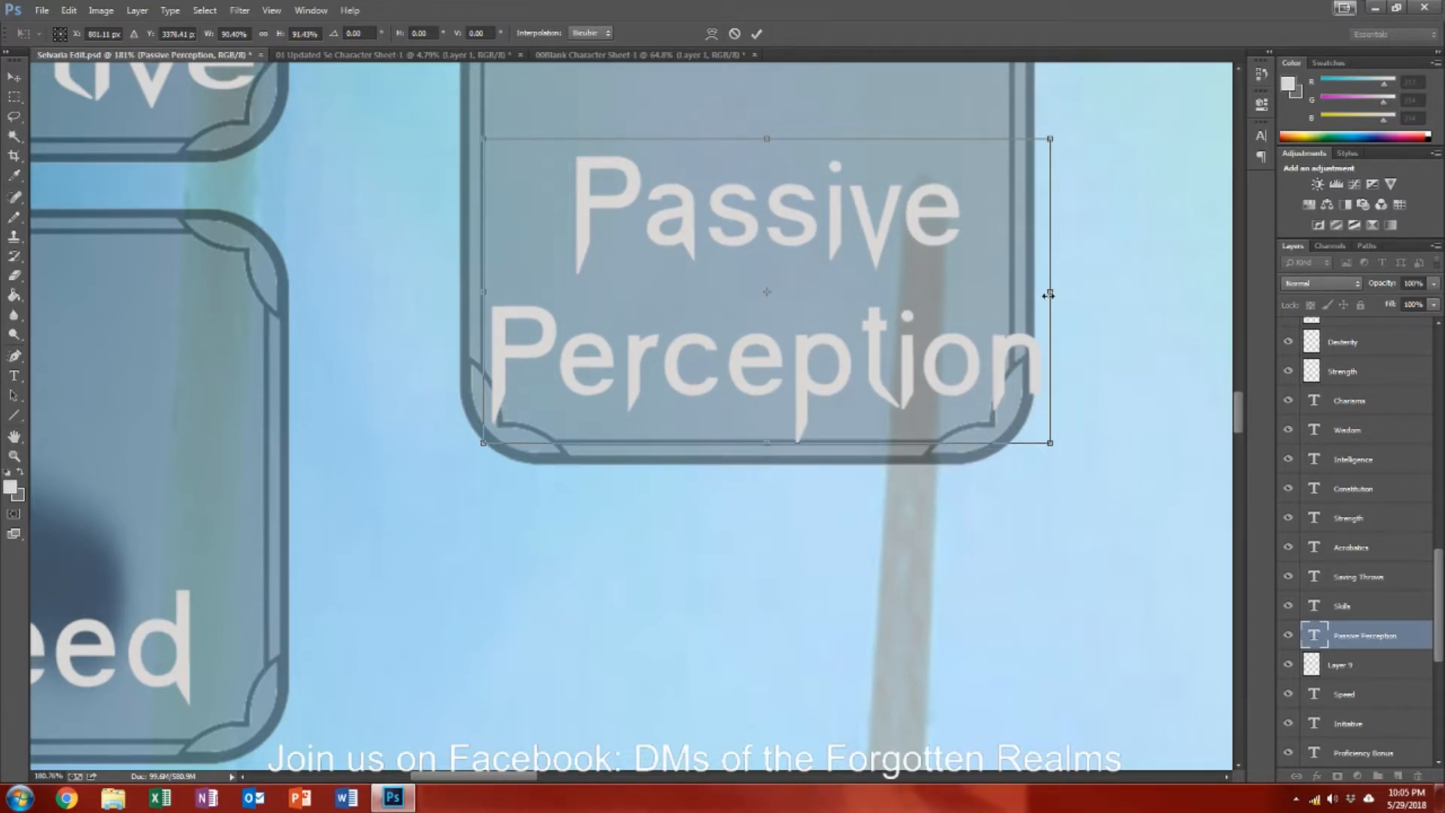
left_click_drag(1050, 292, 1015, 287)
left_click_drag(751, 139, 748, 235)
left_click_drag(782, 400, 784, 385)
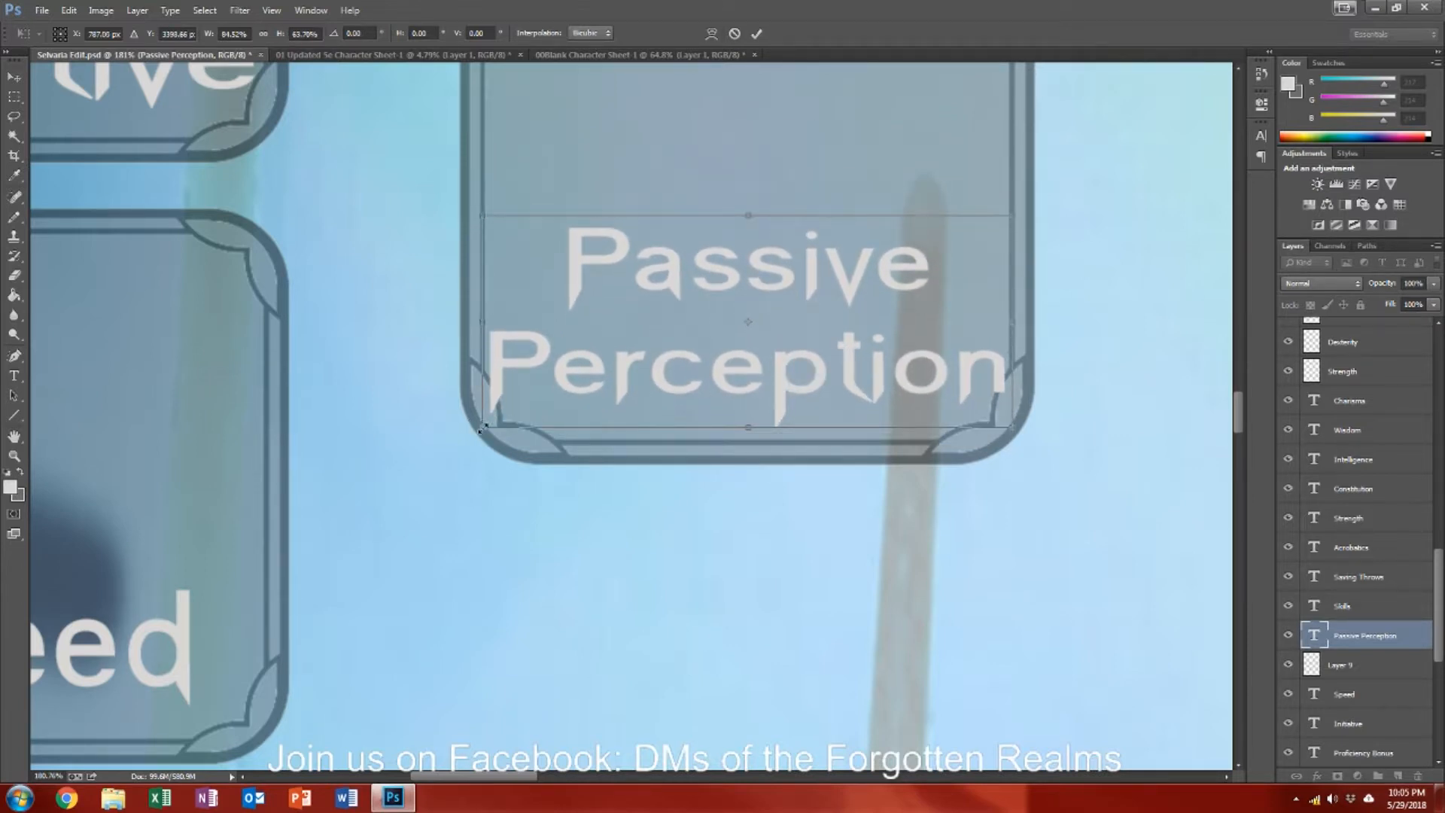
left_click_drag(485, 318, 502, 317)
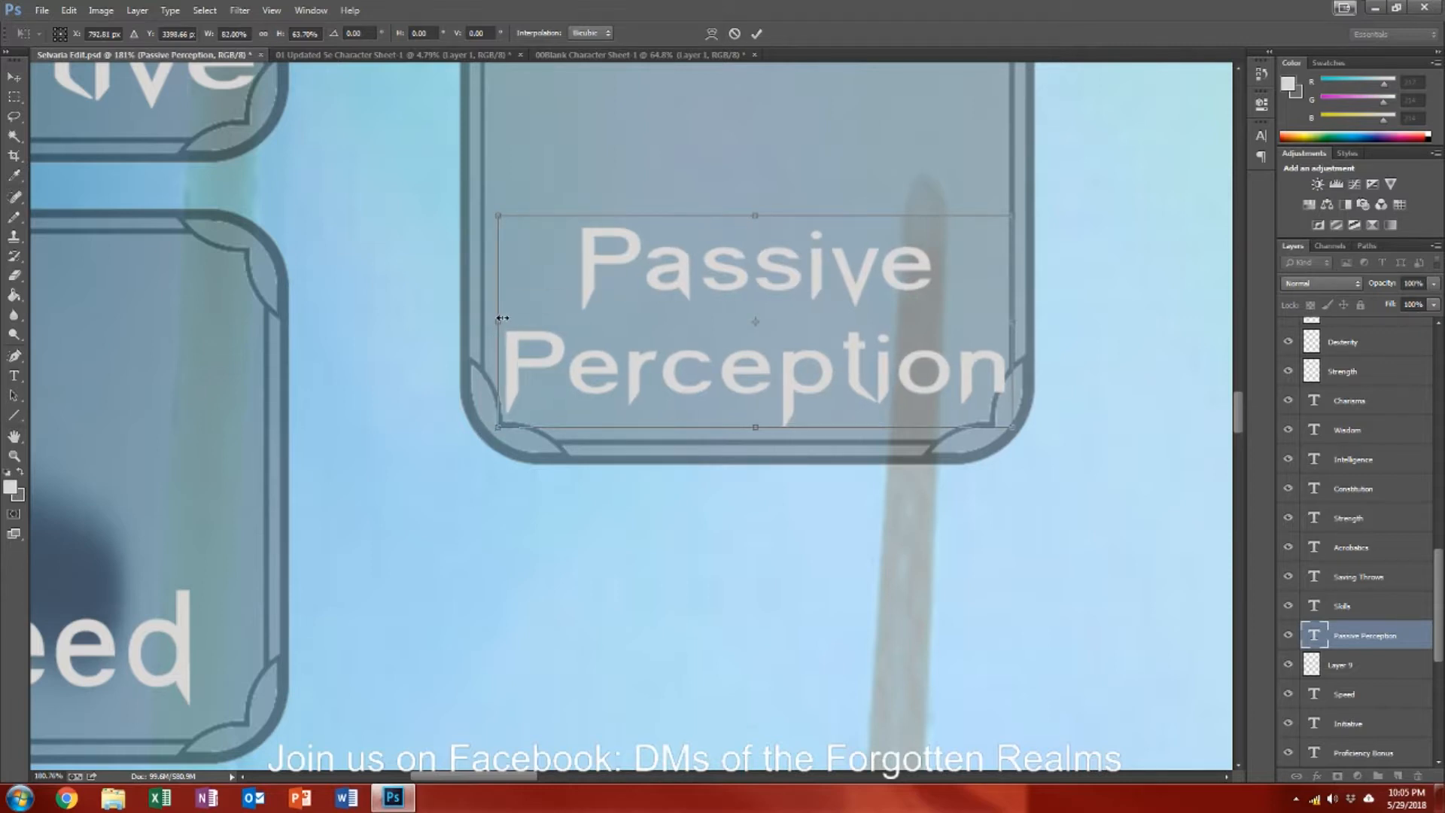
left_click_drag(1013, 320, 999, 321)
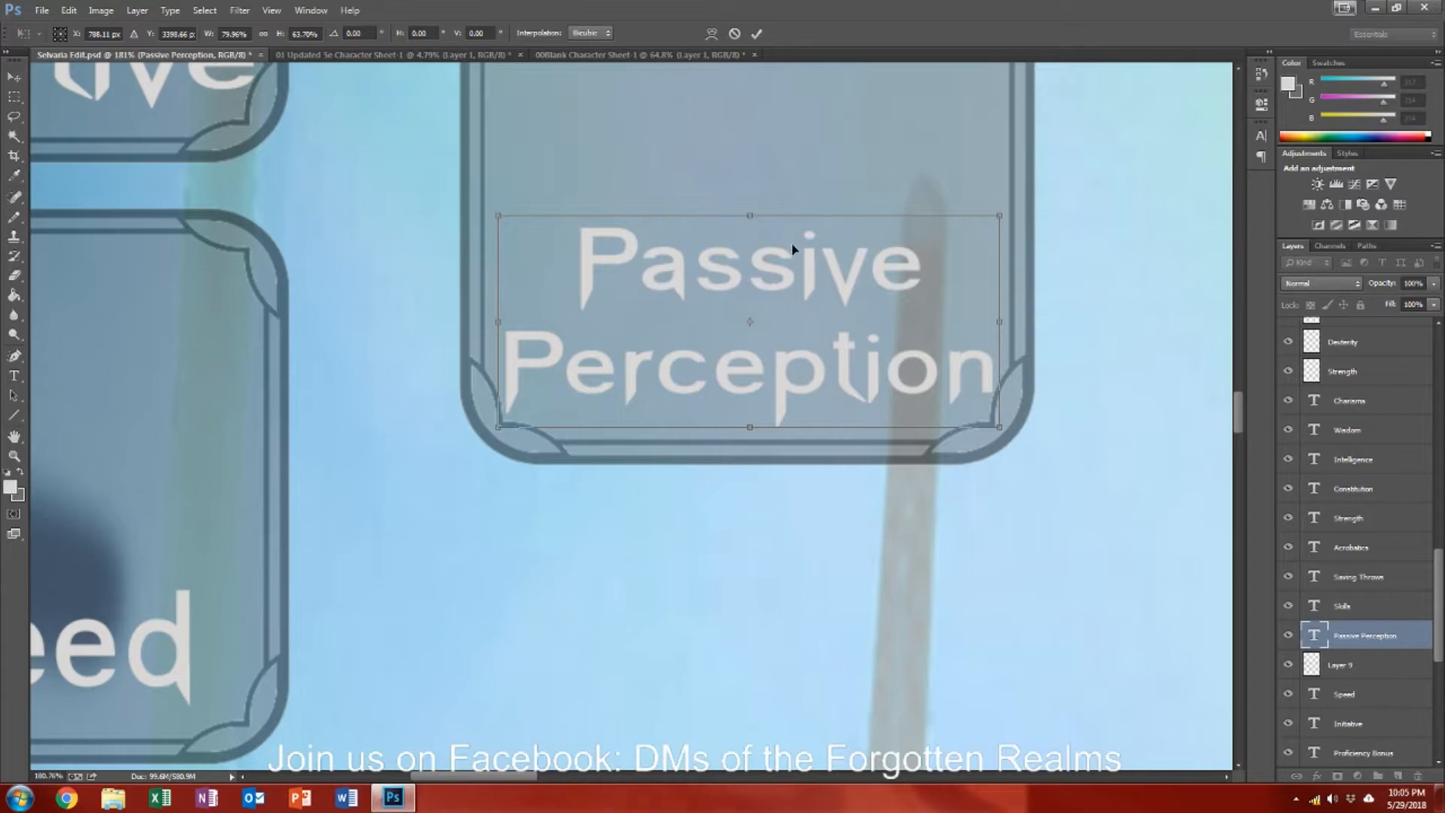
key("Return")
Step: Merge the Passive Perception label and its box into one layer
scroll(798, 256, "down", 2)
scroll(798, 254, "down", 6)
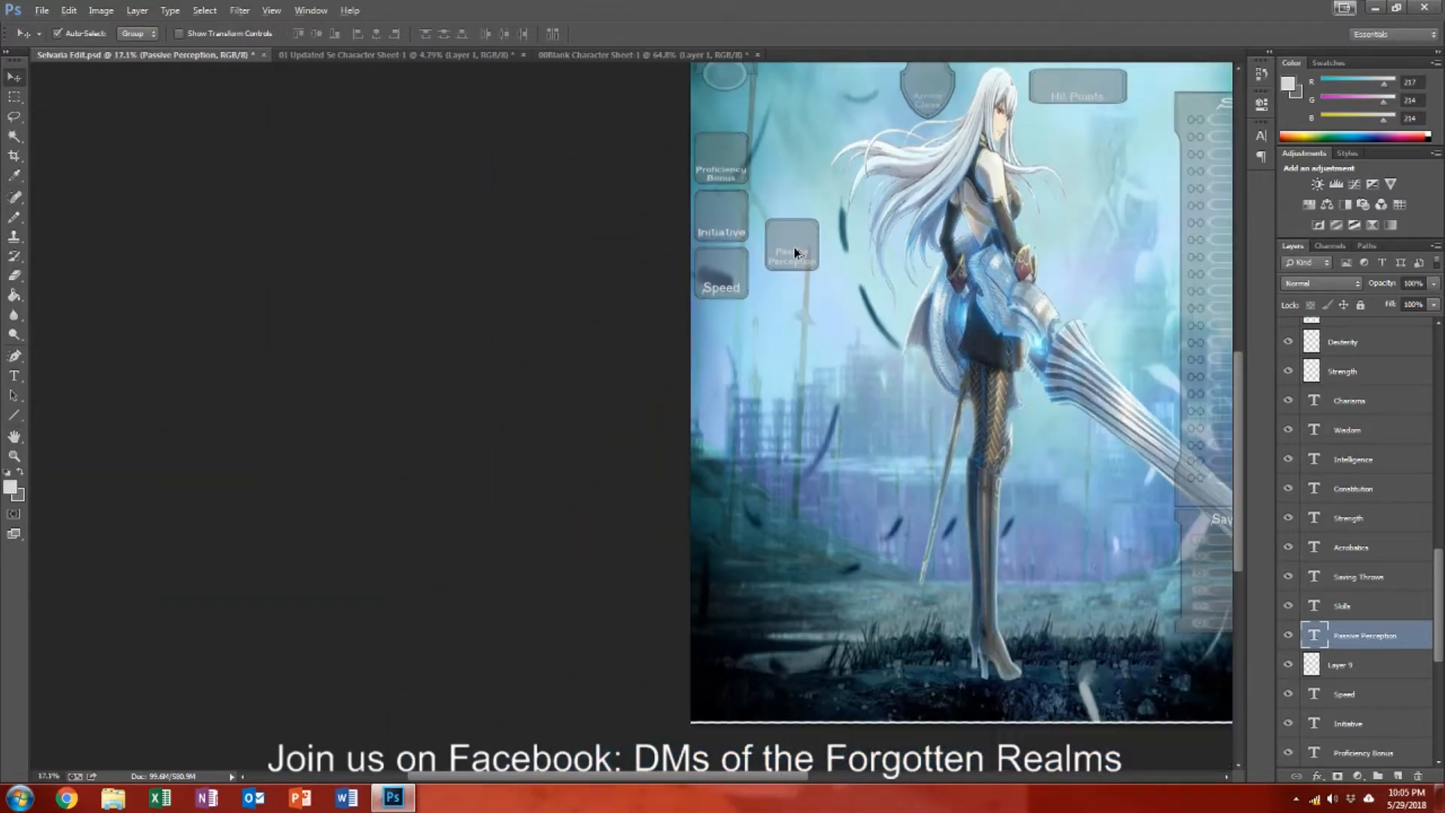
scroll(778, 261, "up", 3)
scroll(778, 266, "up", 1)
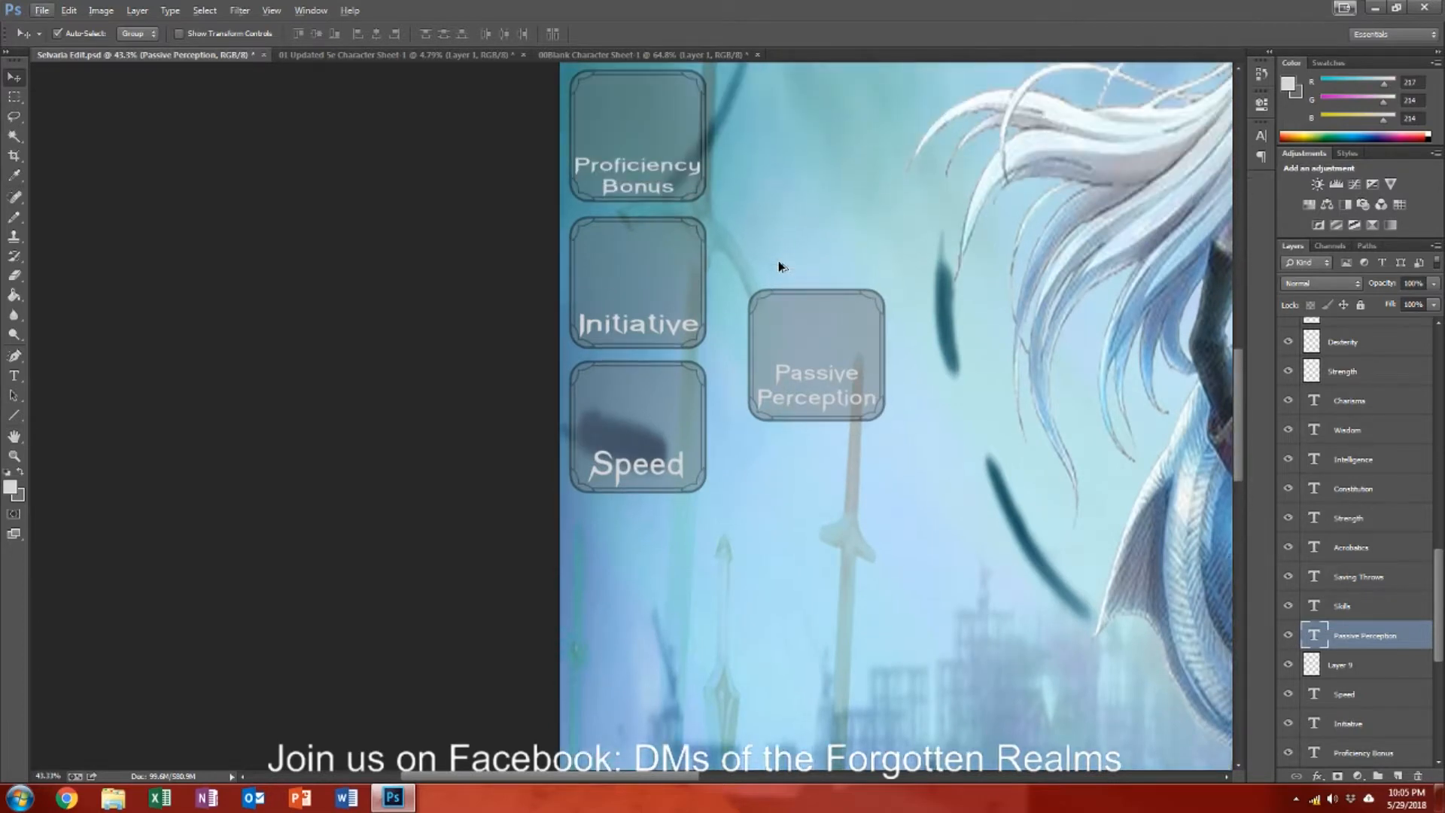
left_click(833, 340, "shift")
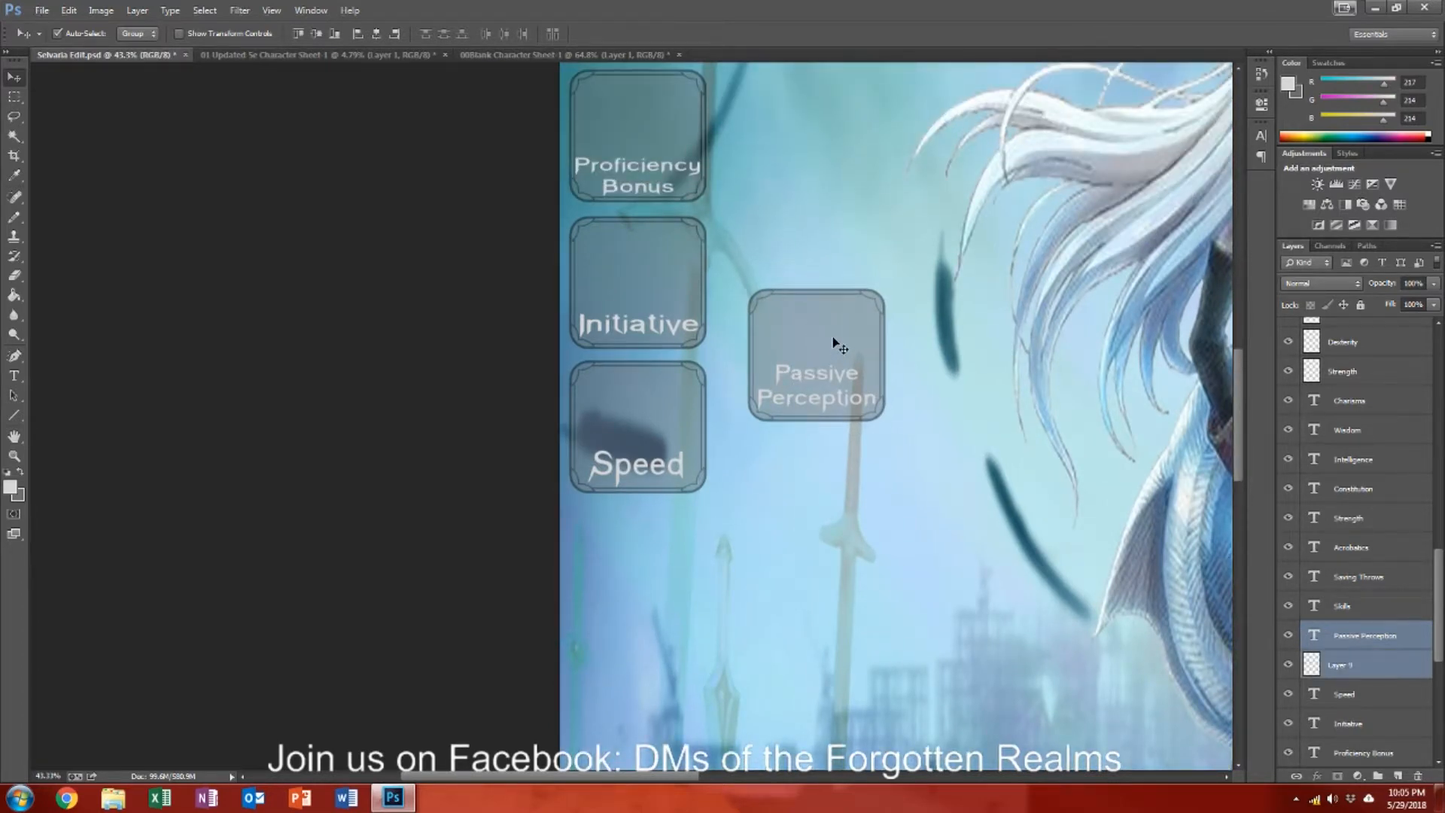
right_click(1381, 665)
left_click(1336, 501)
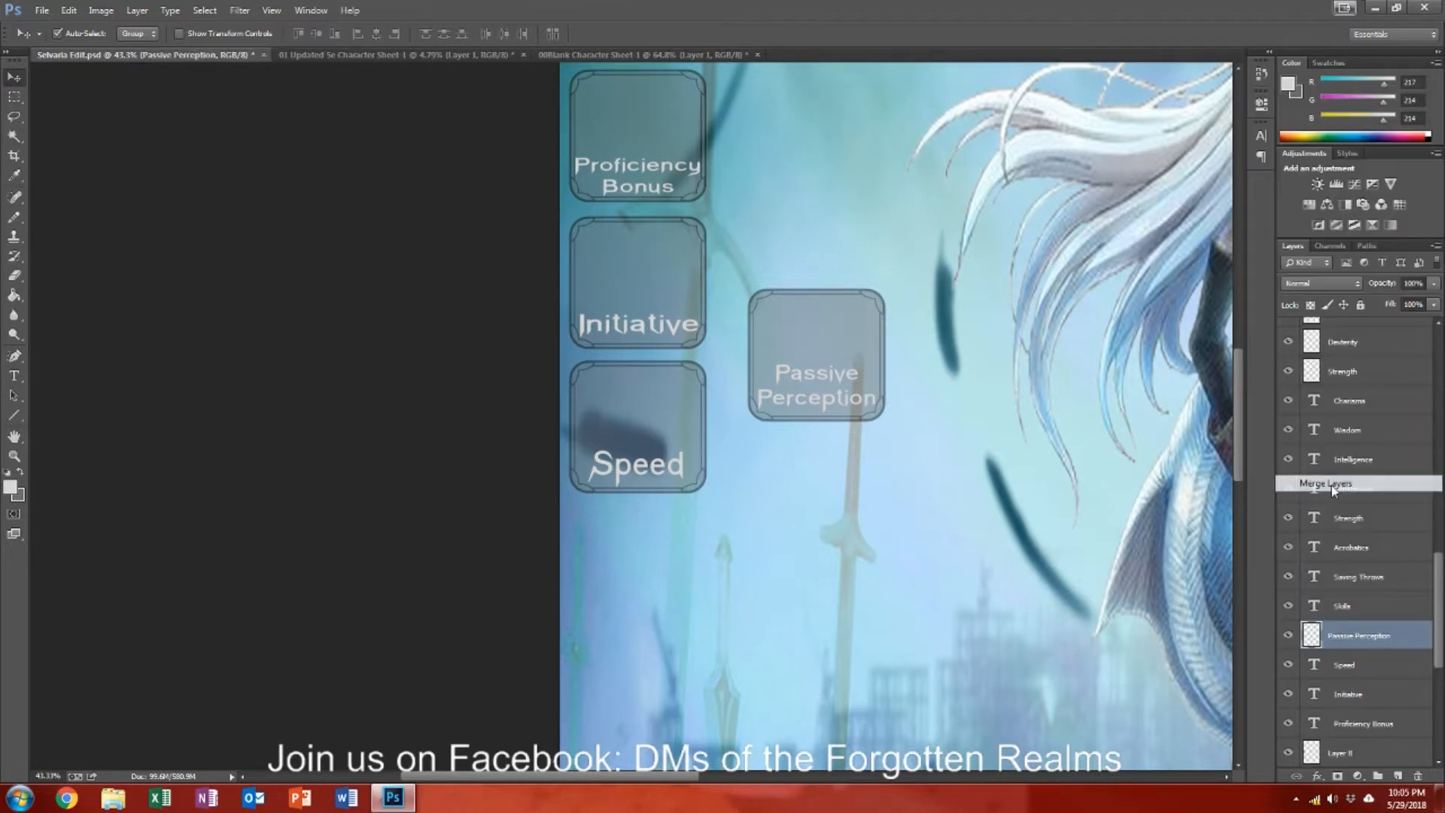
Step: Merge the Speed label and its box into one layer
left_click(622, 479)
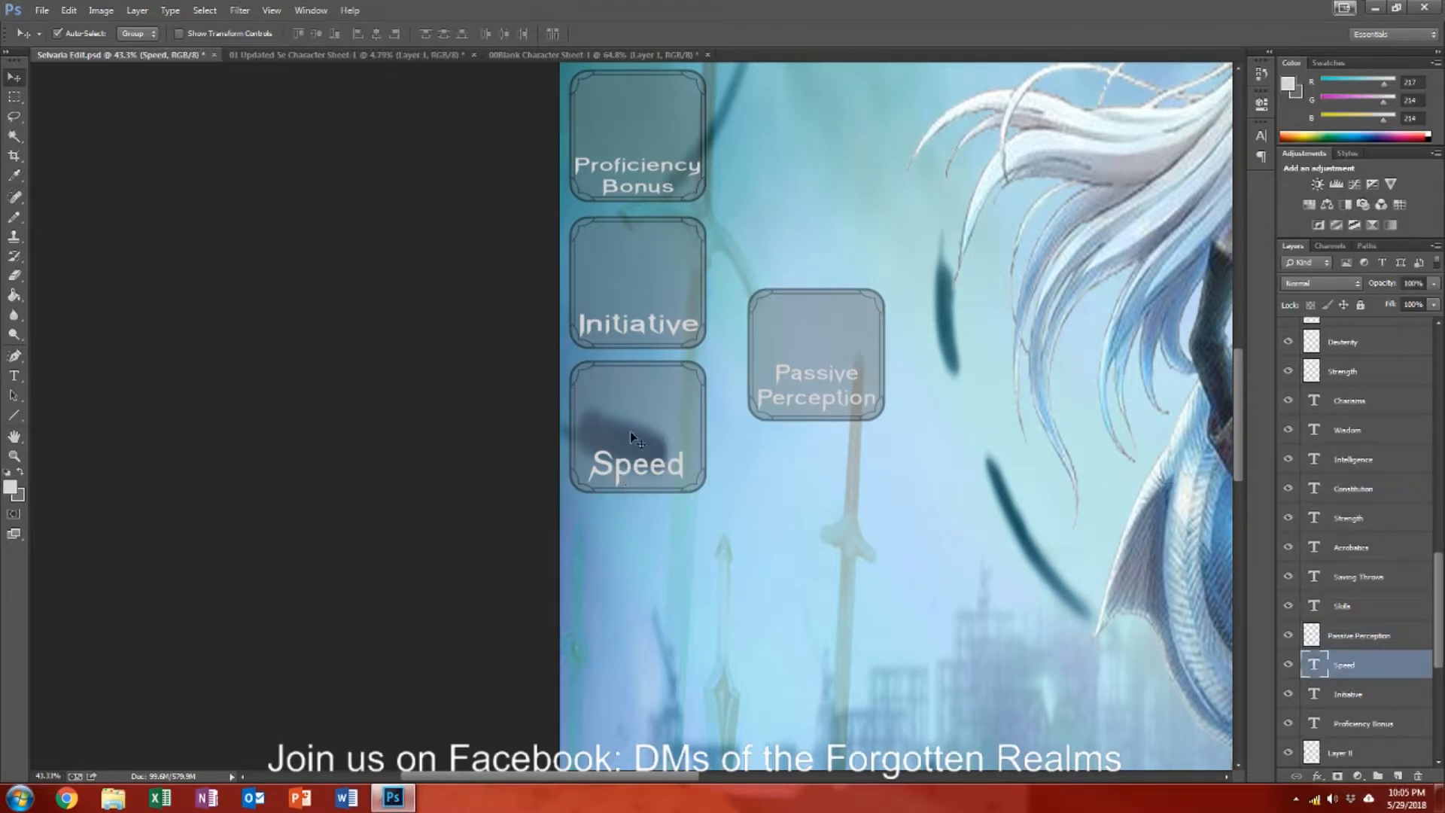
left_click(632, 441, "shift")
right_click(1369, 752)
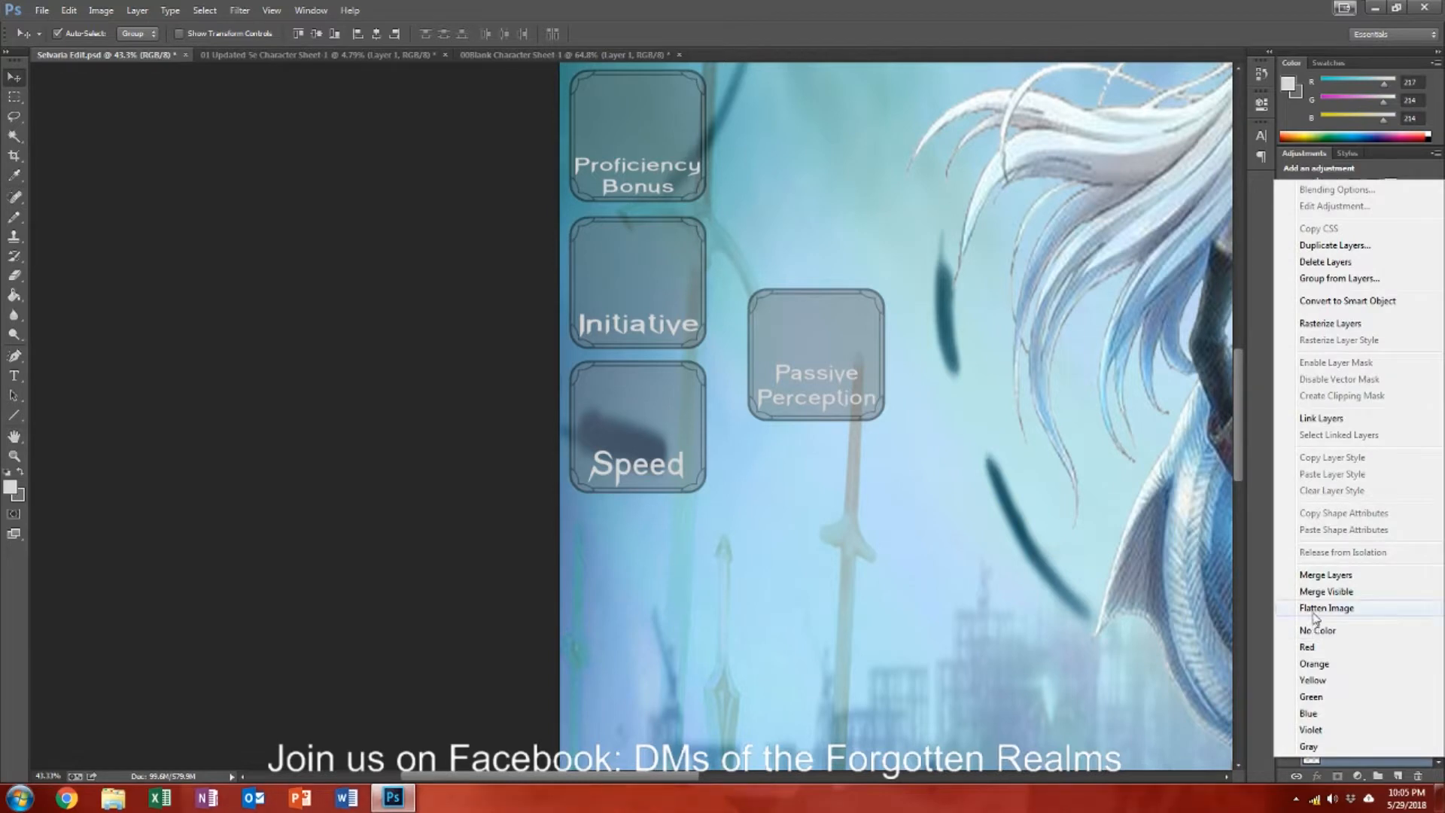
left_click(1336, 581)
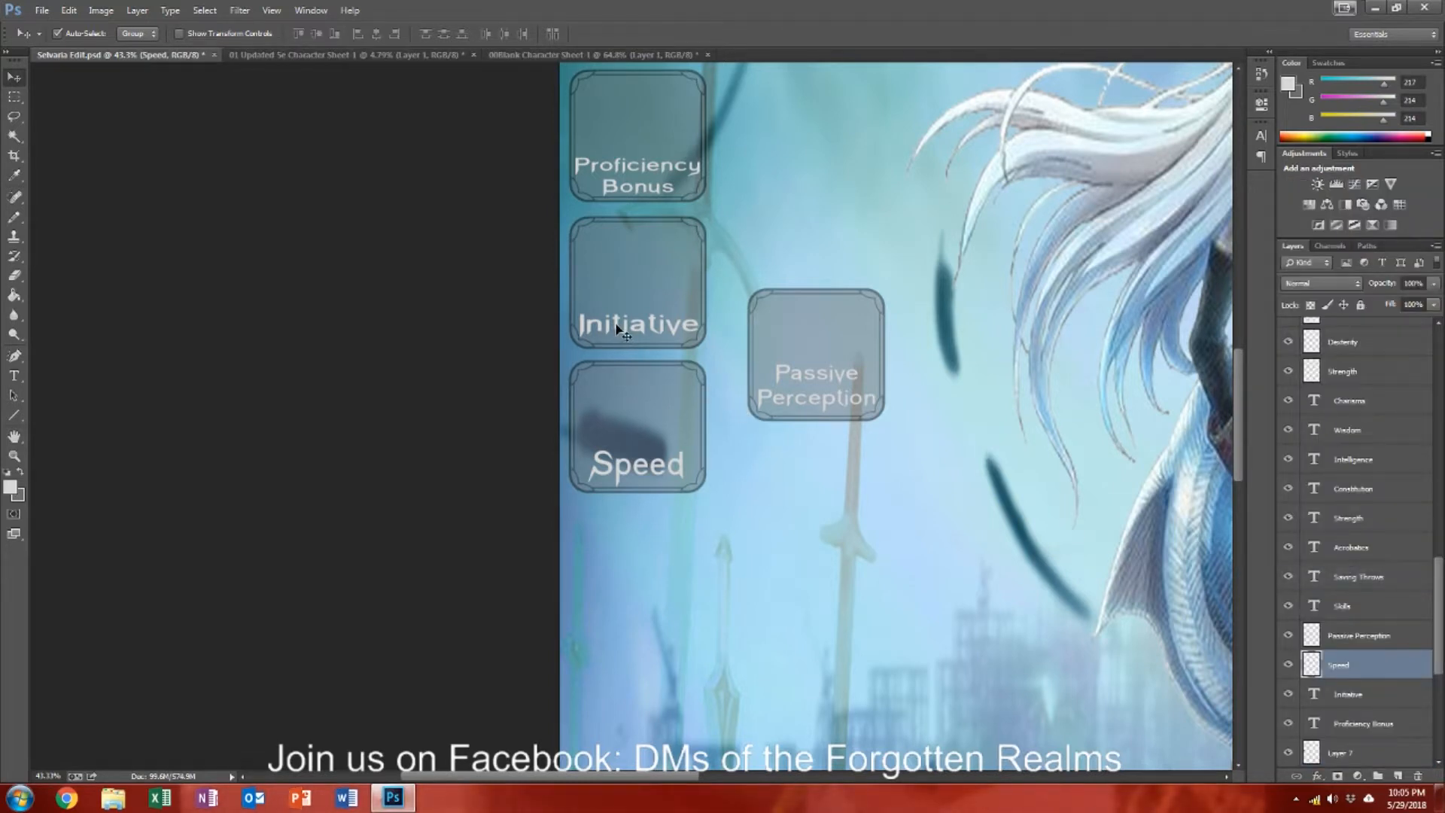
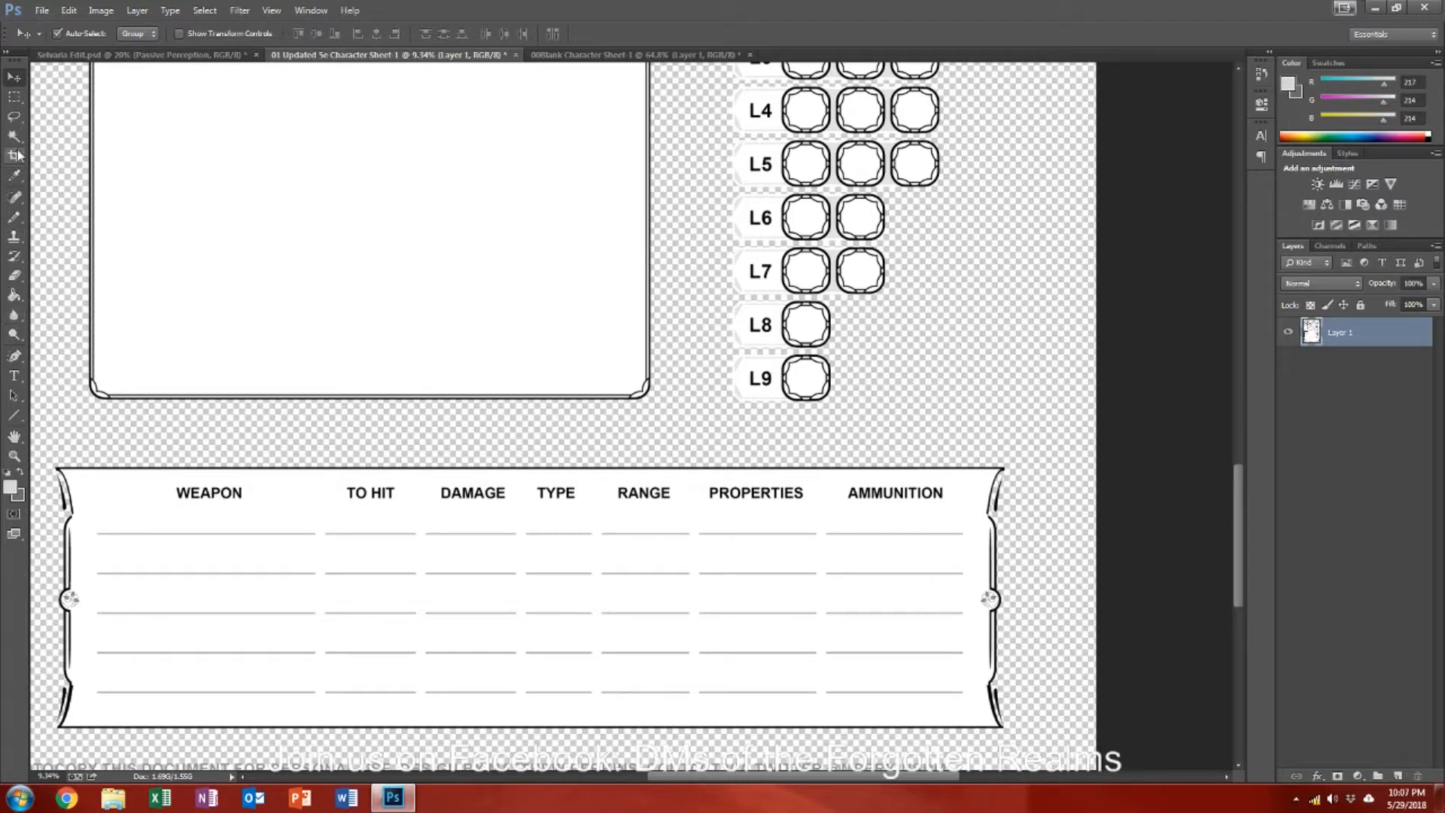
Step: In the updated 5e character sheet document, select the whole weapon table with a rectangular marquee and nudge it slightly
left_click(14, 97)
left_click_drag(46, 456, 1019, 748)
left_click(15, 76)
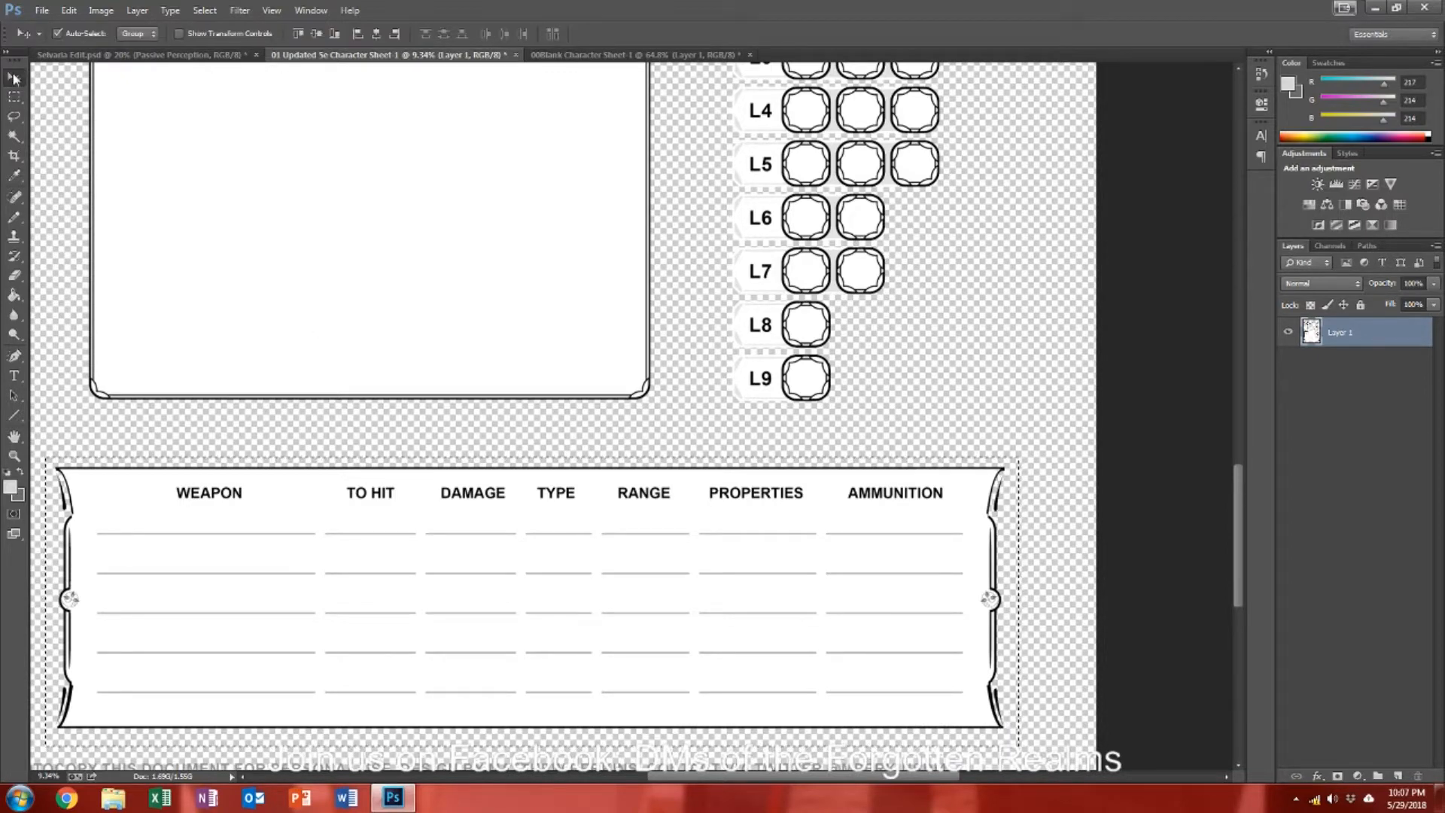
left_click_drag(340, 540, 349, 552)
Step: Invert the colors of the weapon table and clear the selection
left_click(102, 11)
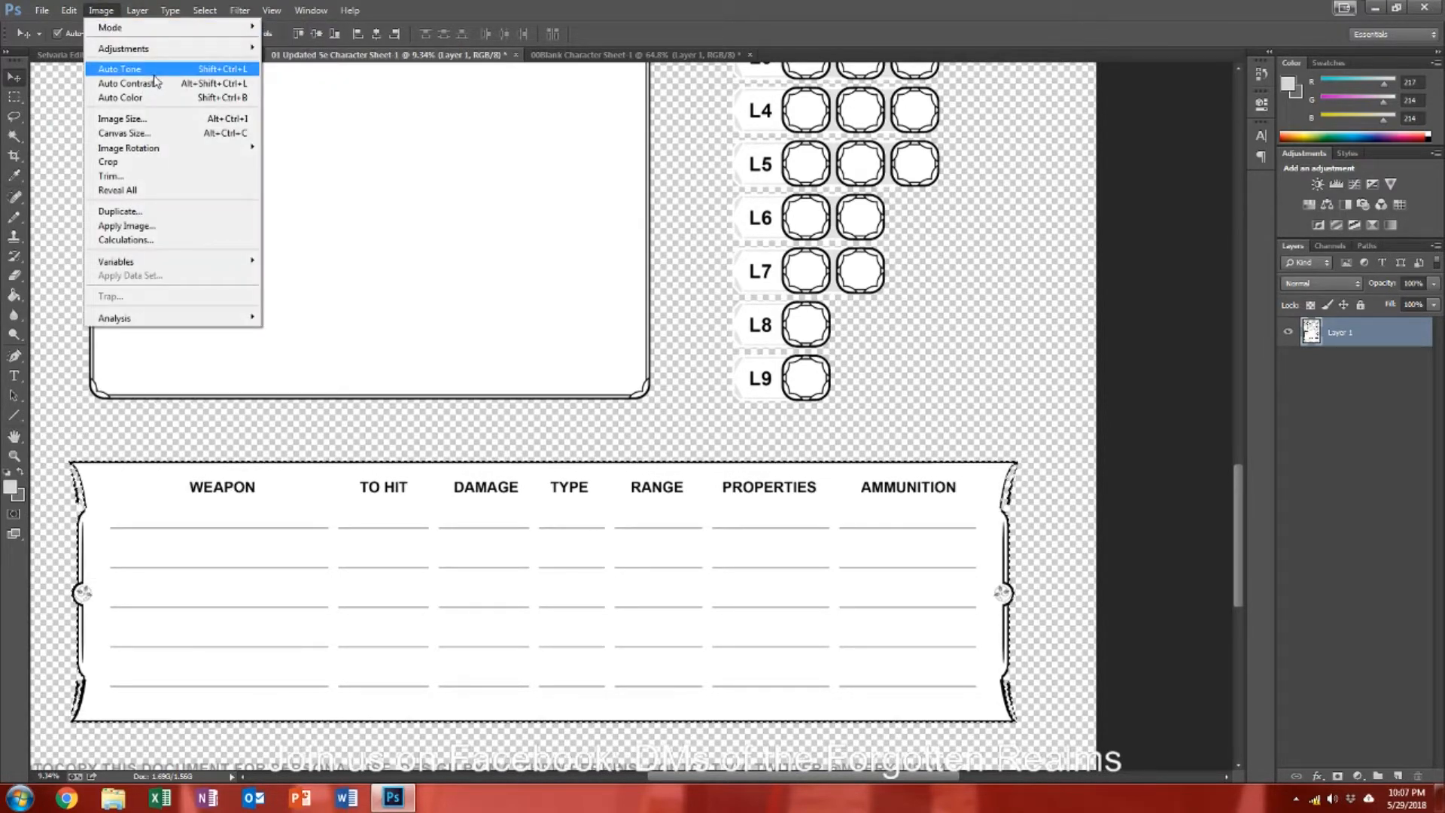
mouse_move(176, 49)
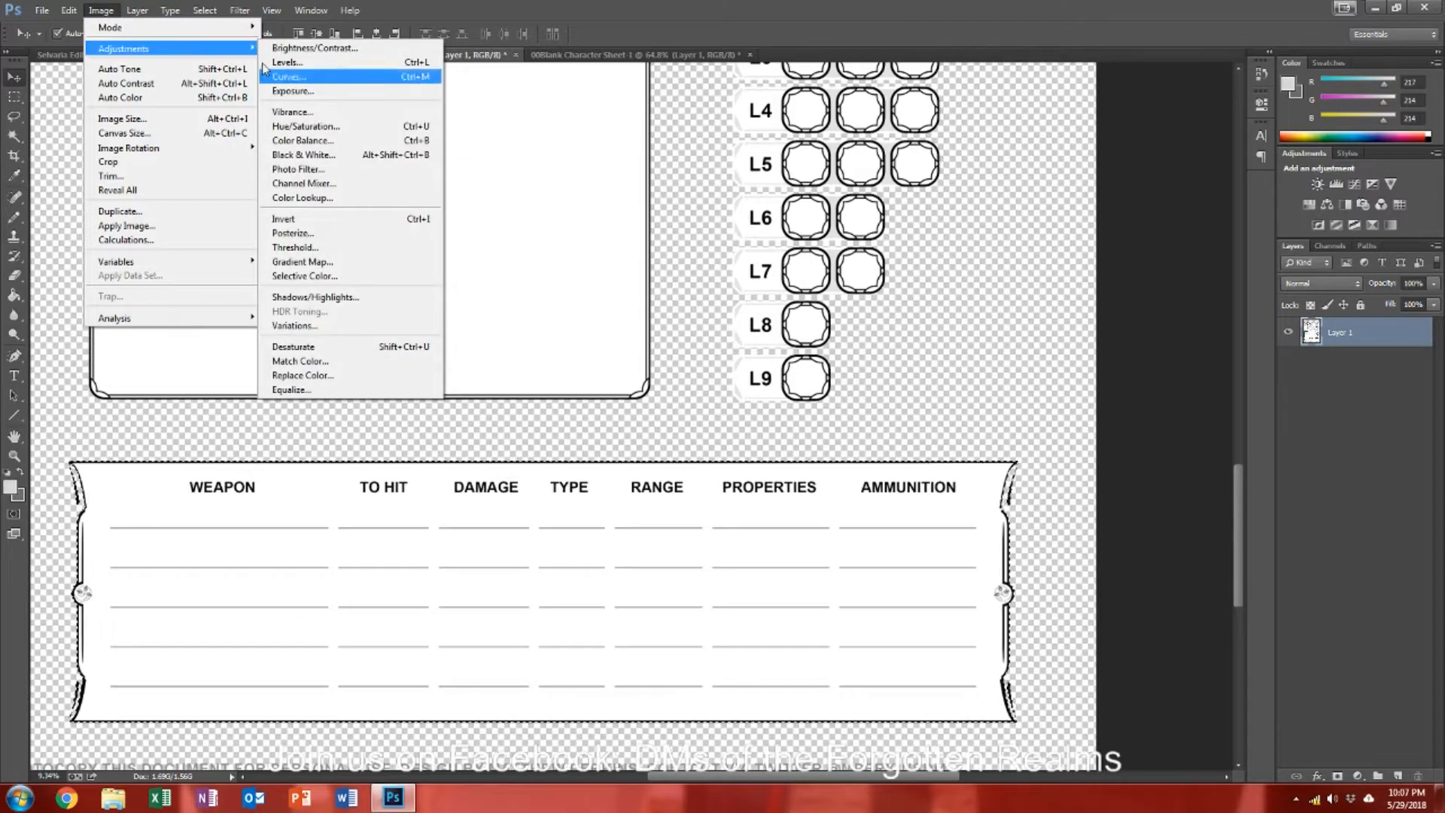
left_click(323, 218)
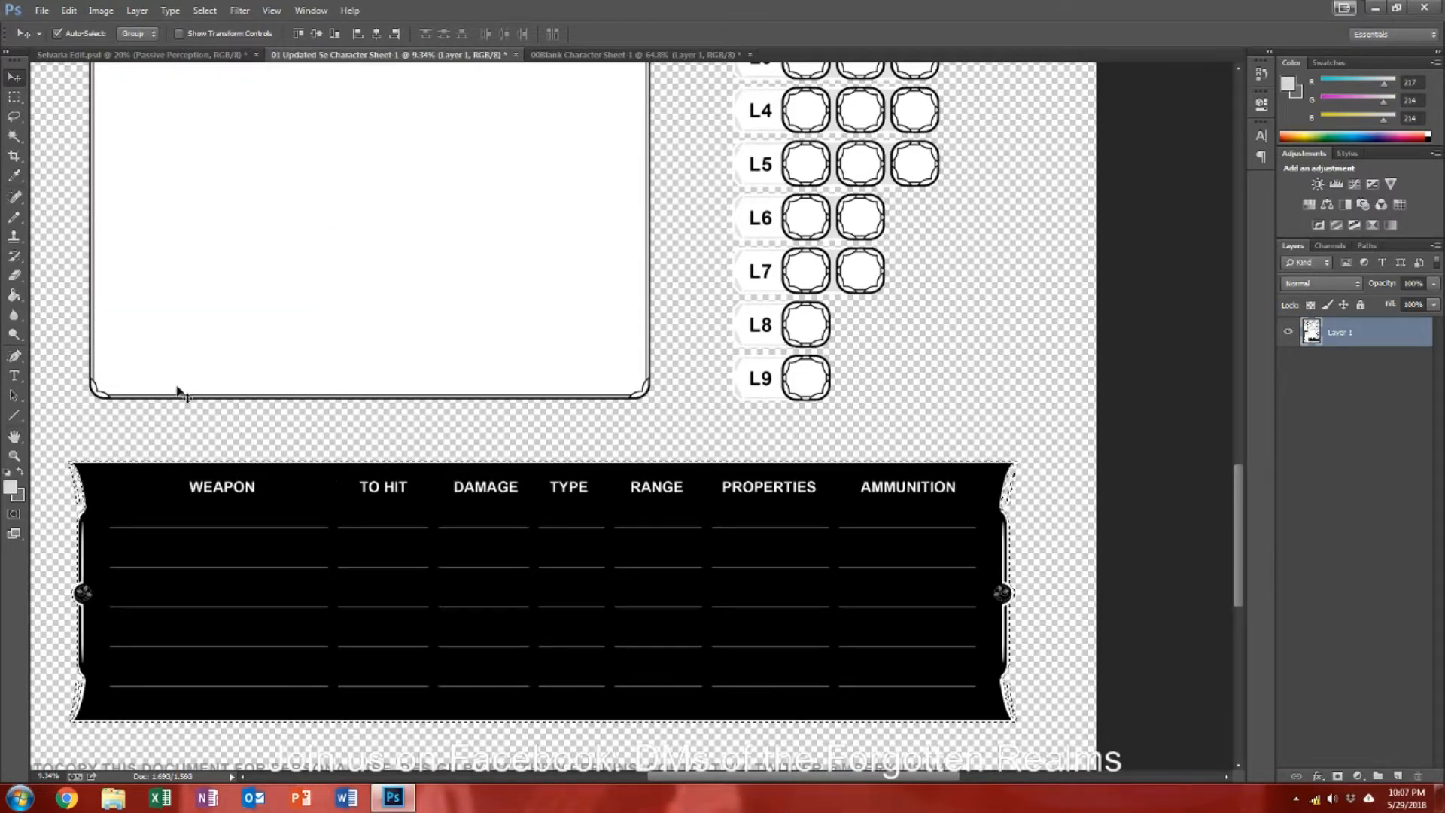
left_click(17, 98)
left_click(54, 126)
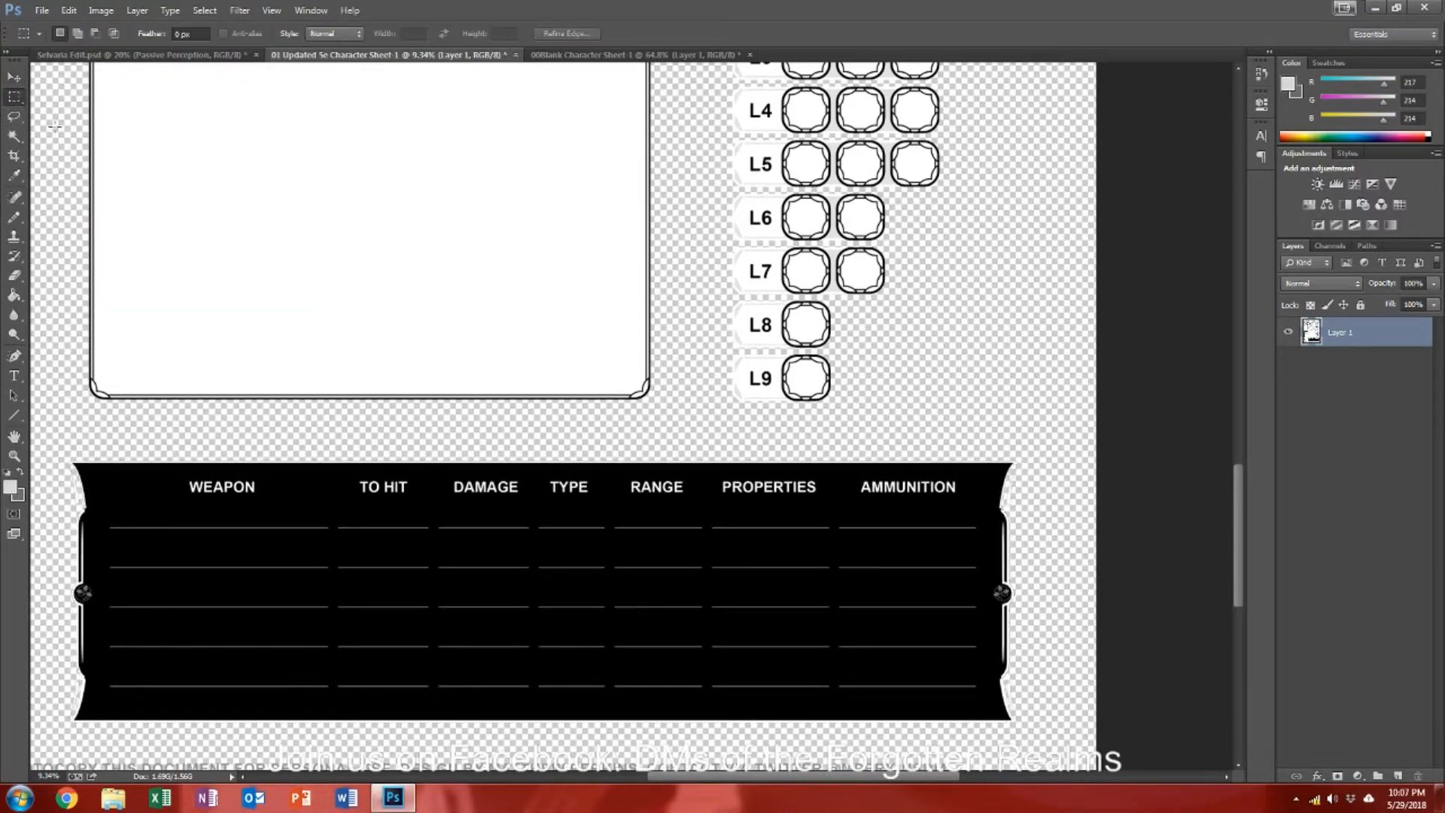
Step: Select the weapon table's black background with the Magic Wand, delete it and deselect
left_click(15, 136)
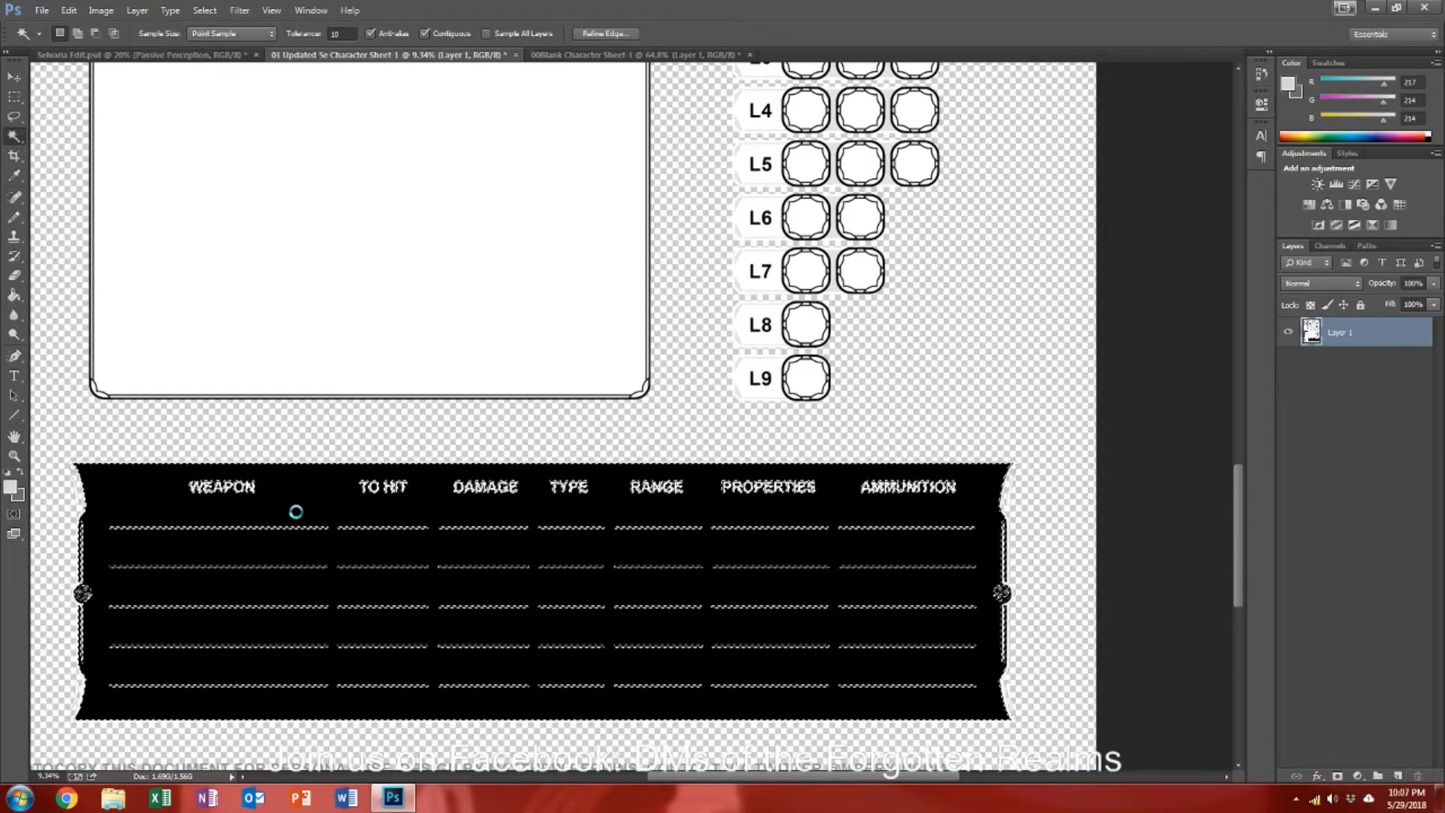
key("Delete")
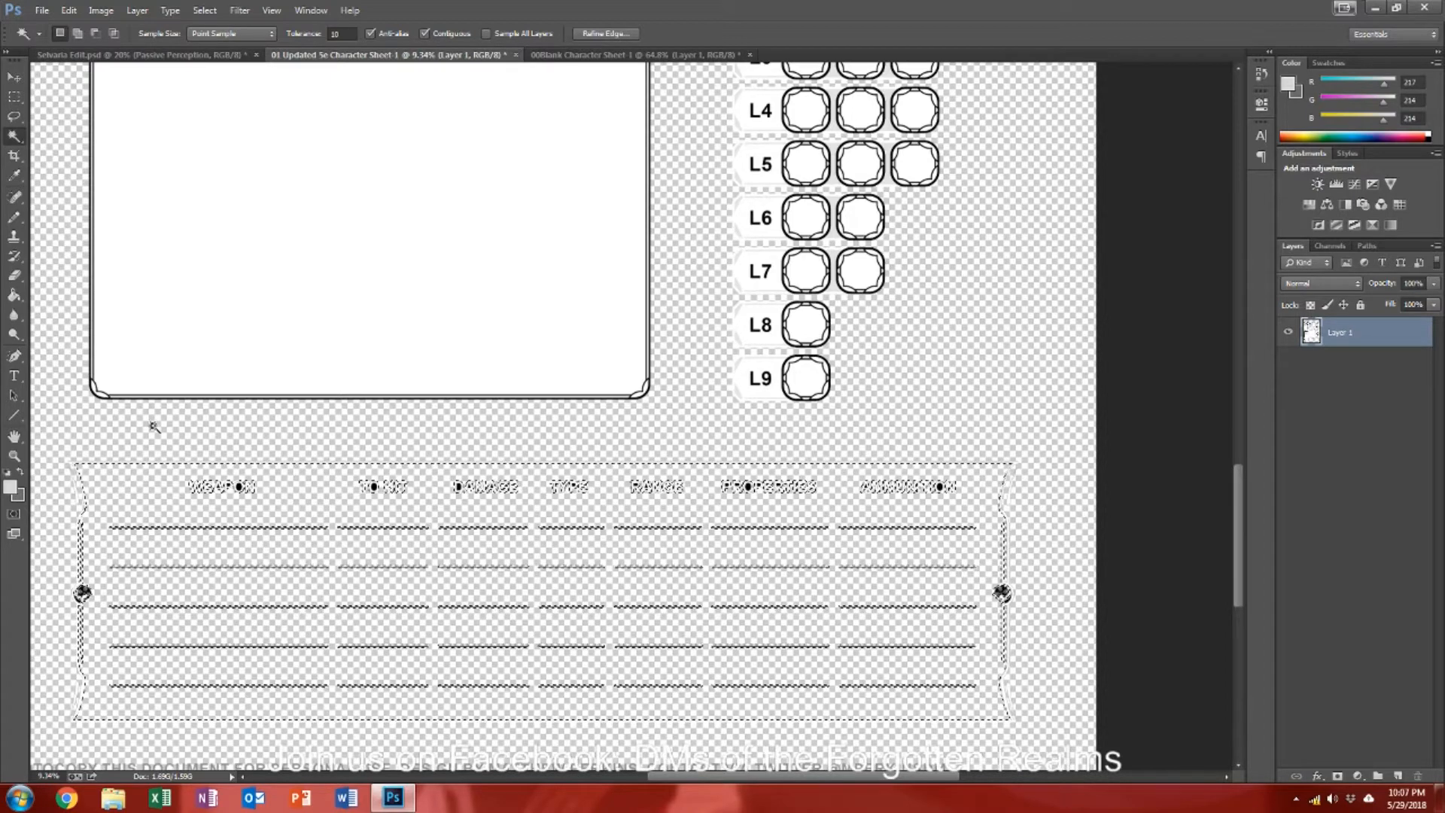
left_click(1167, 417)
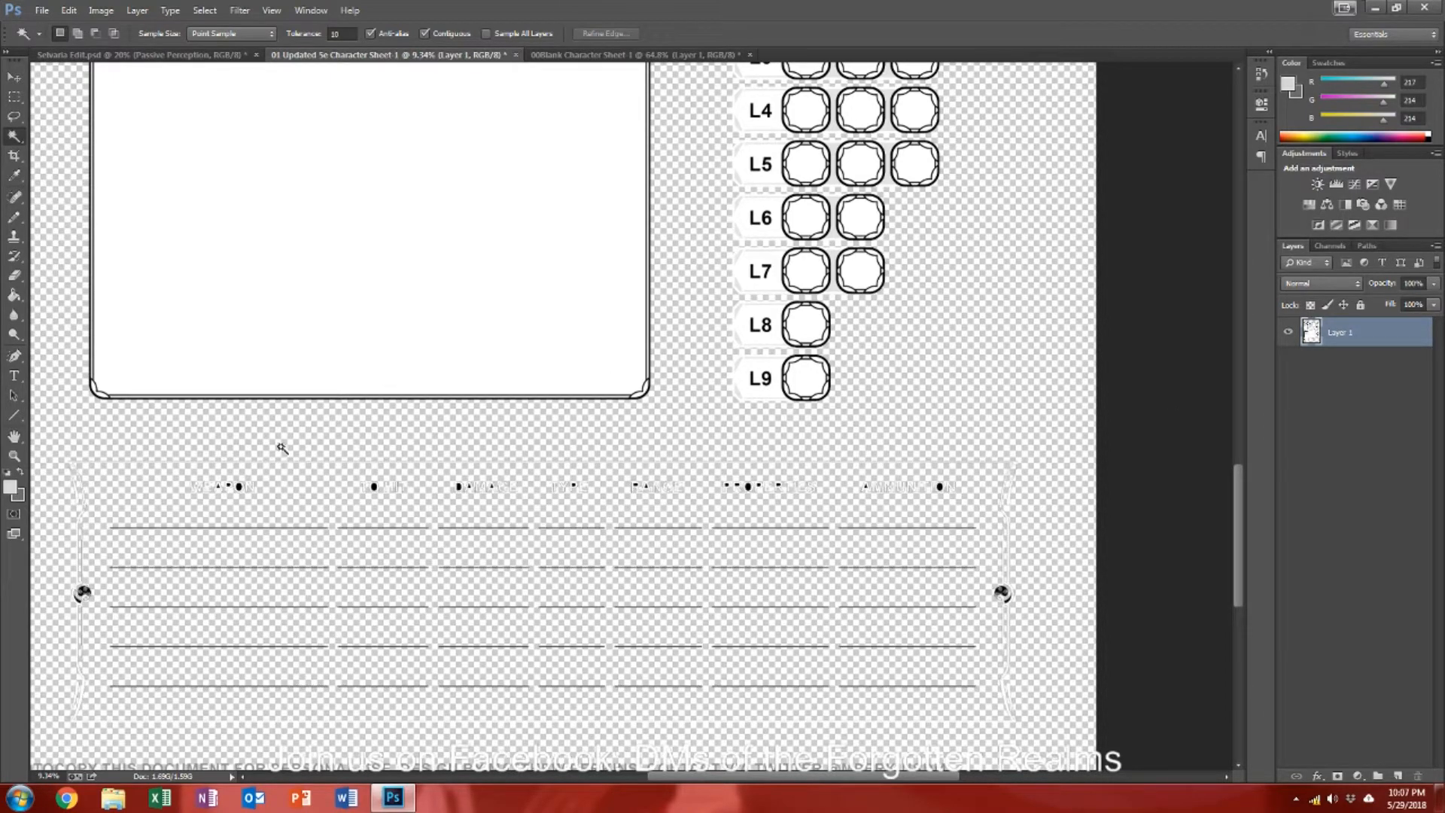
Step: Make the darker gray the foreground color and fill the weapon table's background with the Paint Bucket
left_click(21, 473)
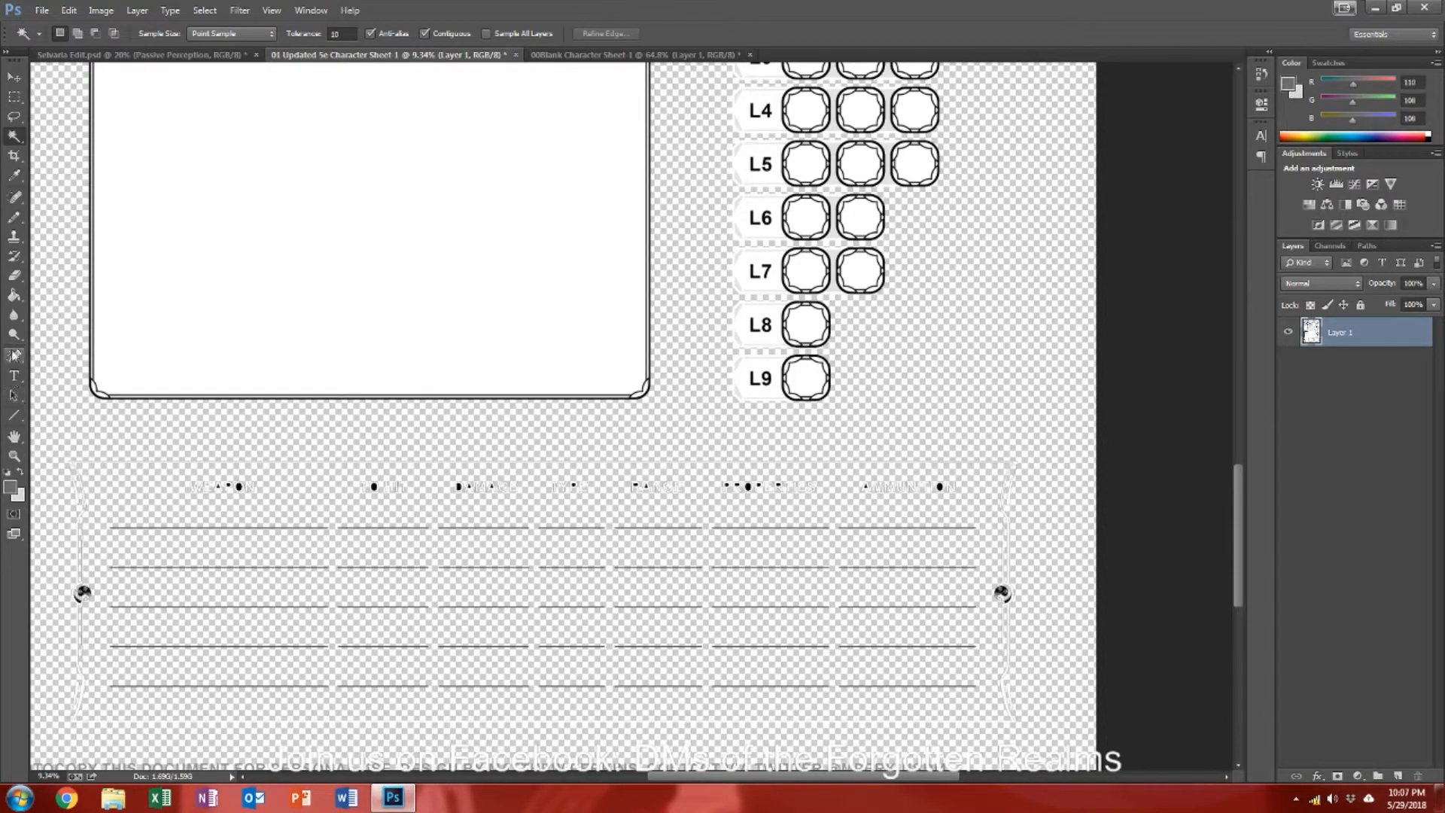
left_click(14, 295)
left_click(283, 489)
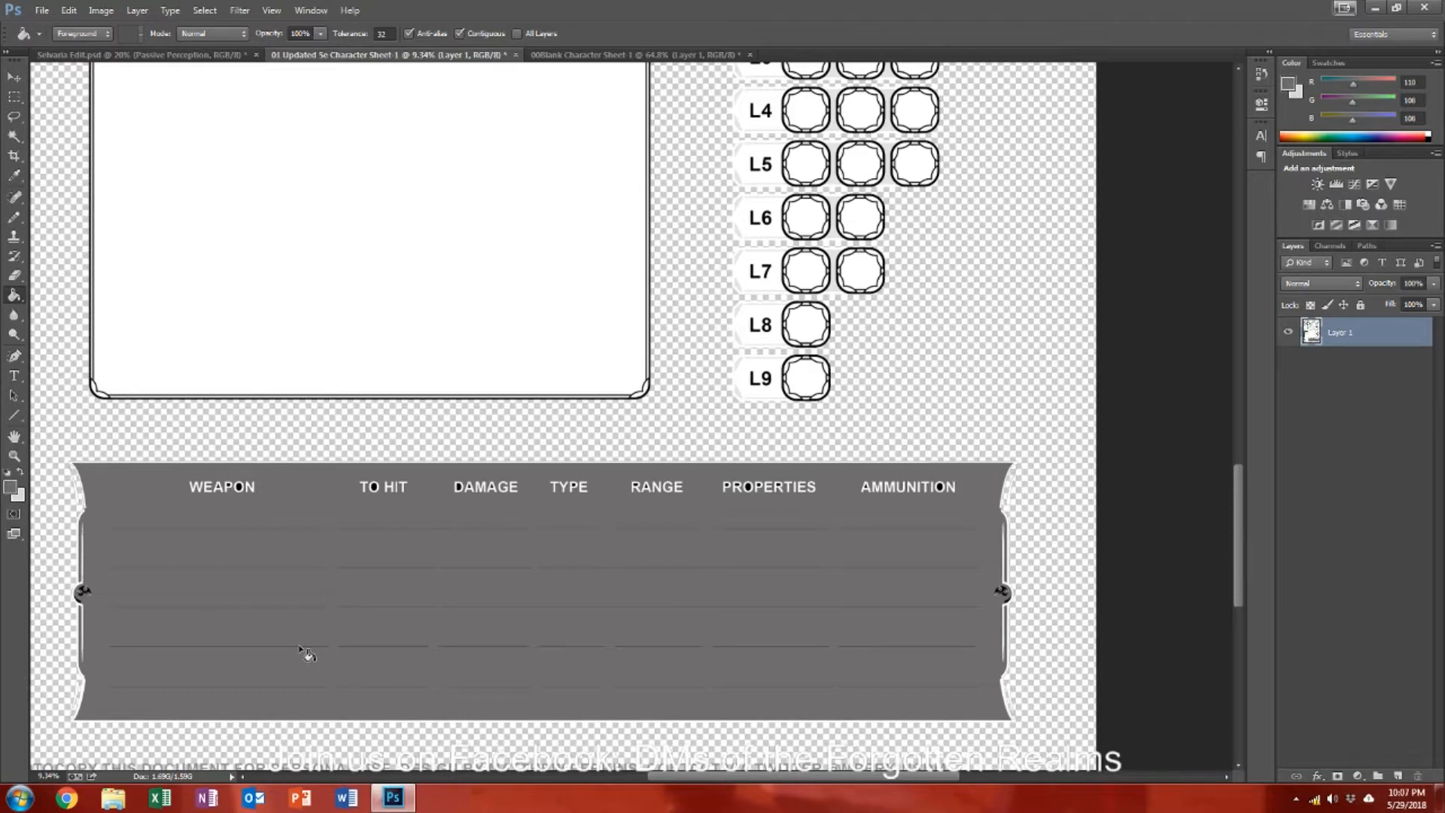
Step: Undo the gray fill, the background deletion and the color inversion of the weapon table, and clear the selection
key("ctrl+z")
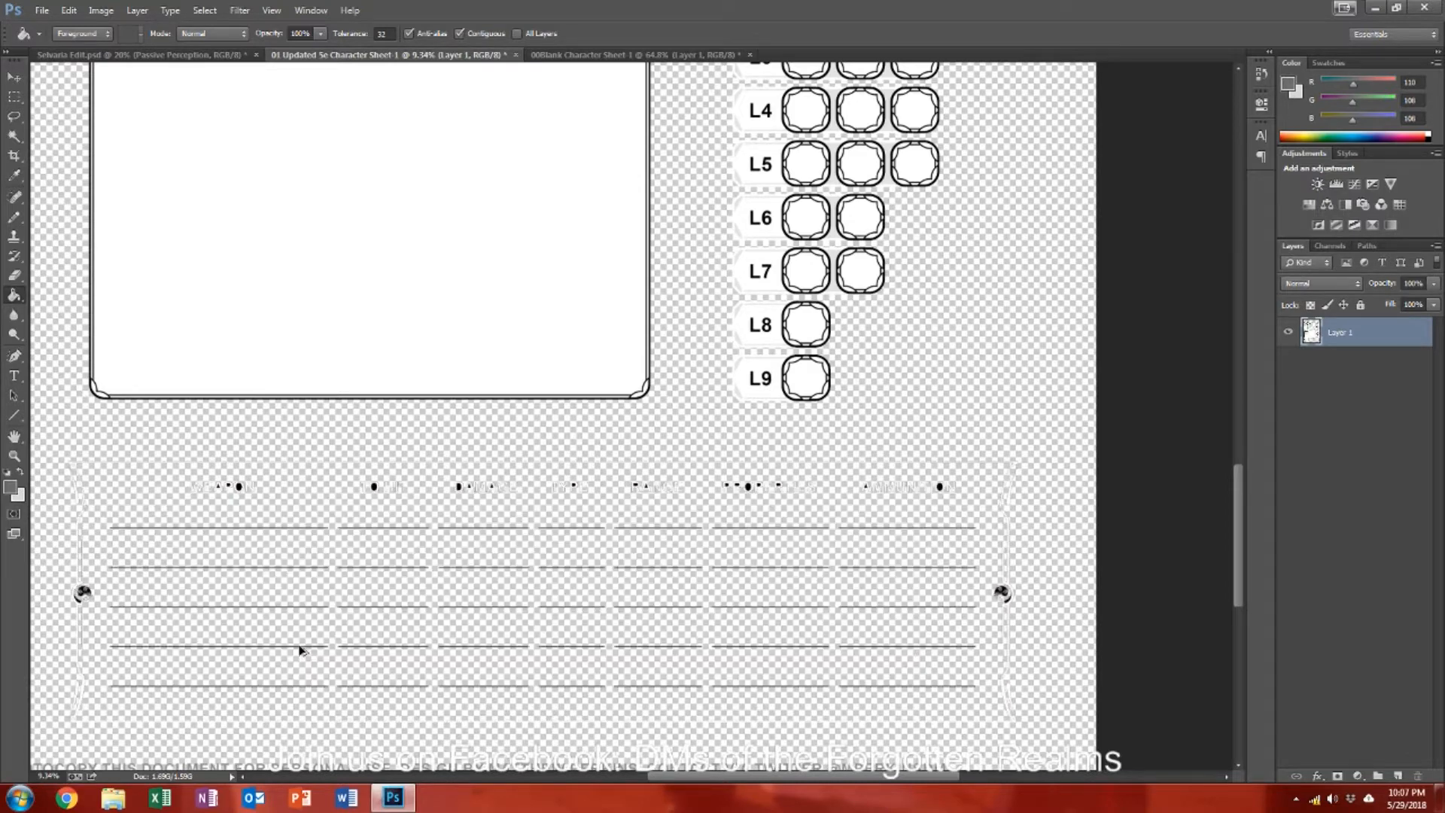
left_click(299, 650)
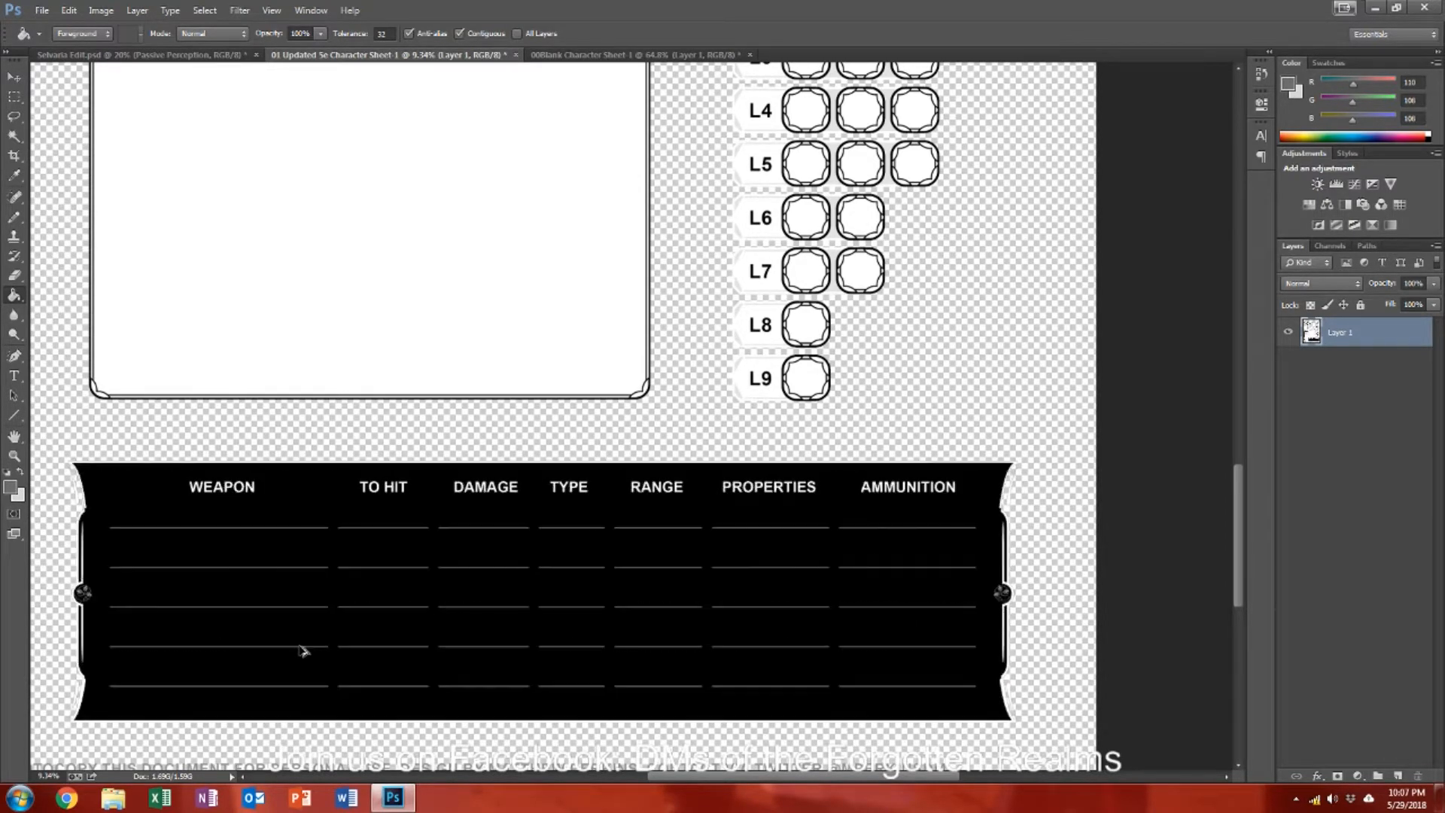
key("ctrl+i")
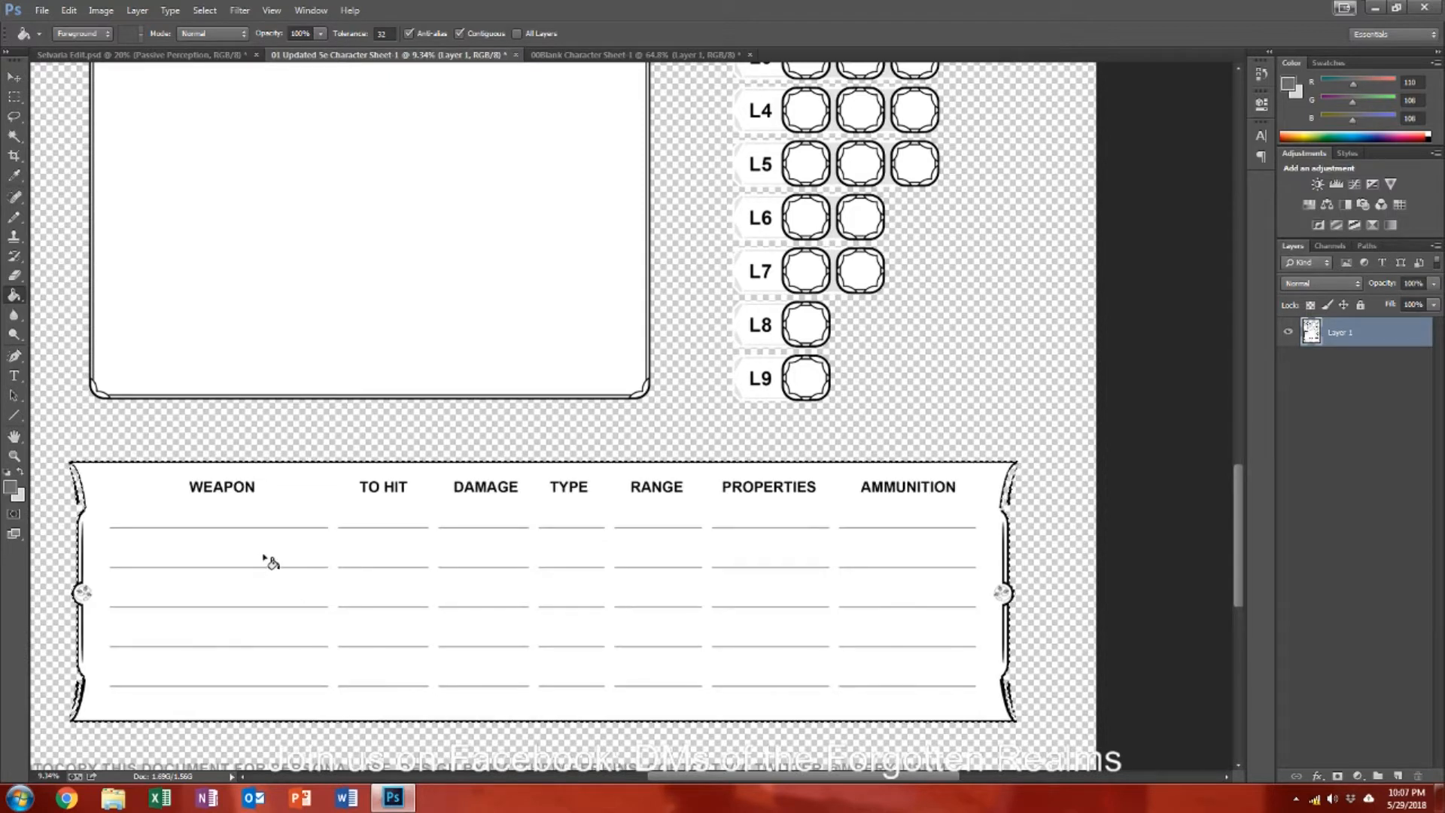
left_click(13, 97)
key("ctrl+d")
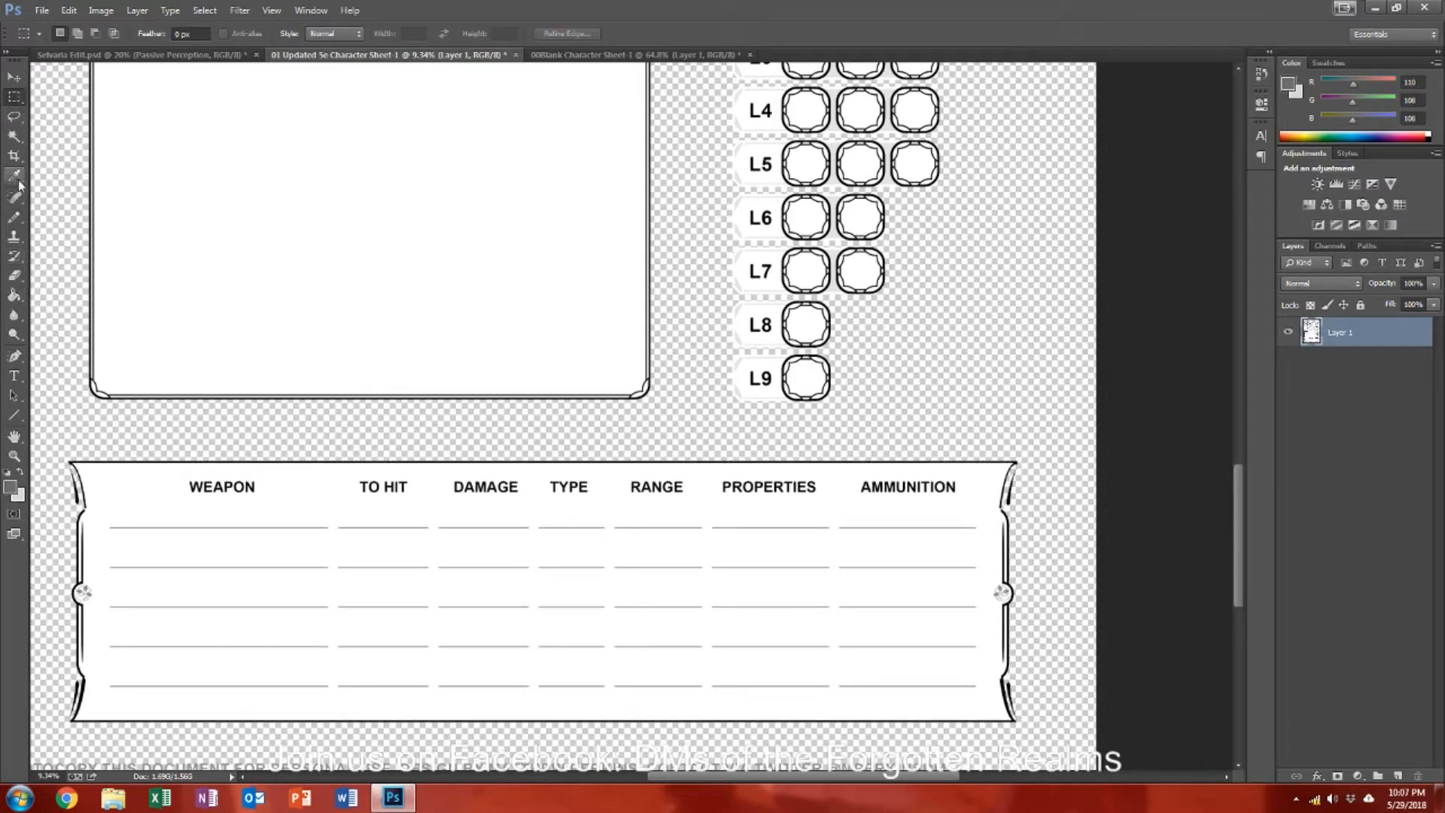
Step: Select the weapon table's white background with the Magic Wand, delete it to leave only outlines and text, and deselect
left_click(15, 137)
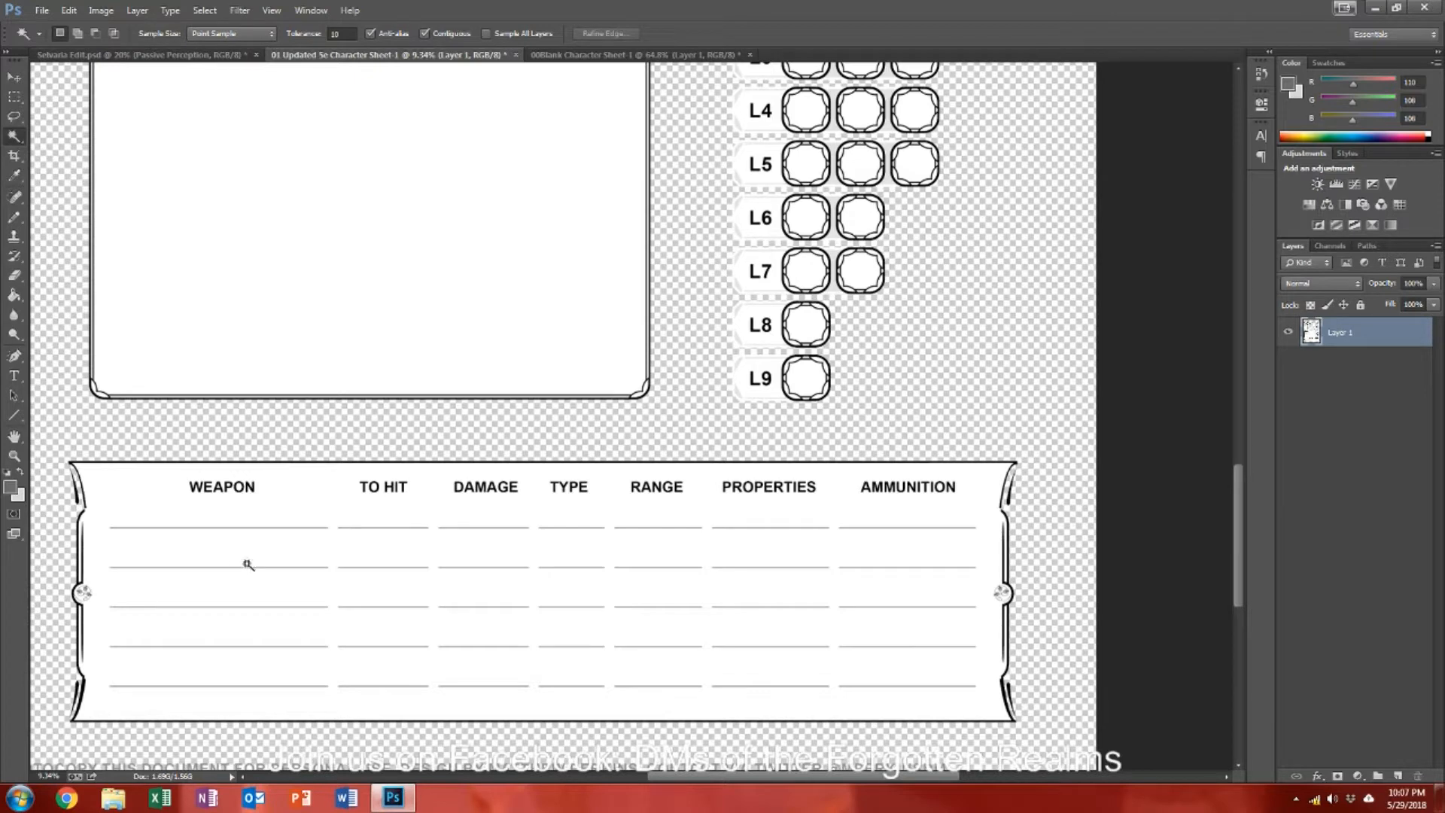
scroll(283, 568, "up", 2)
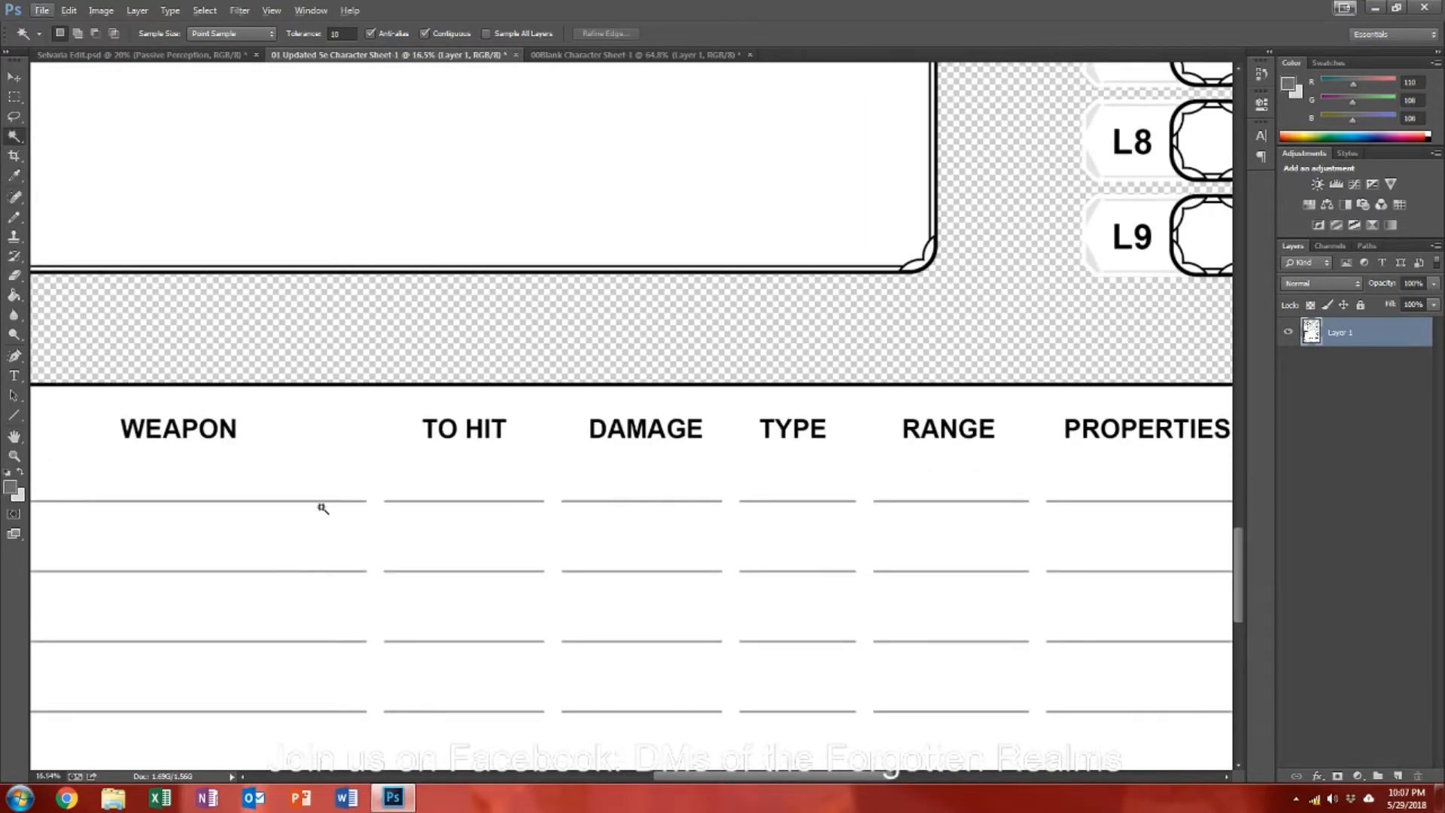
left_click(324, 501)
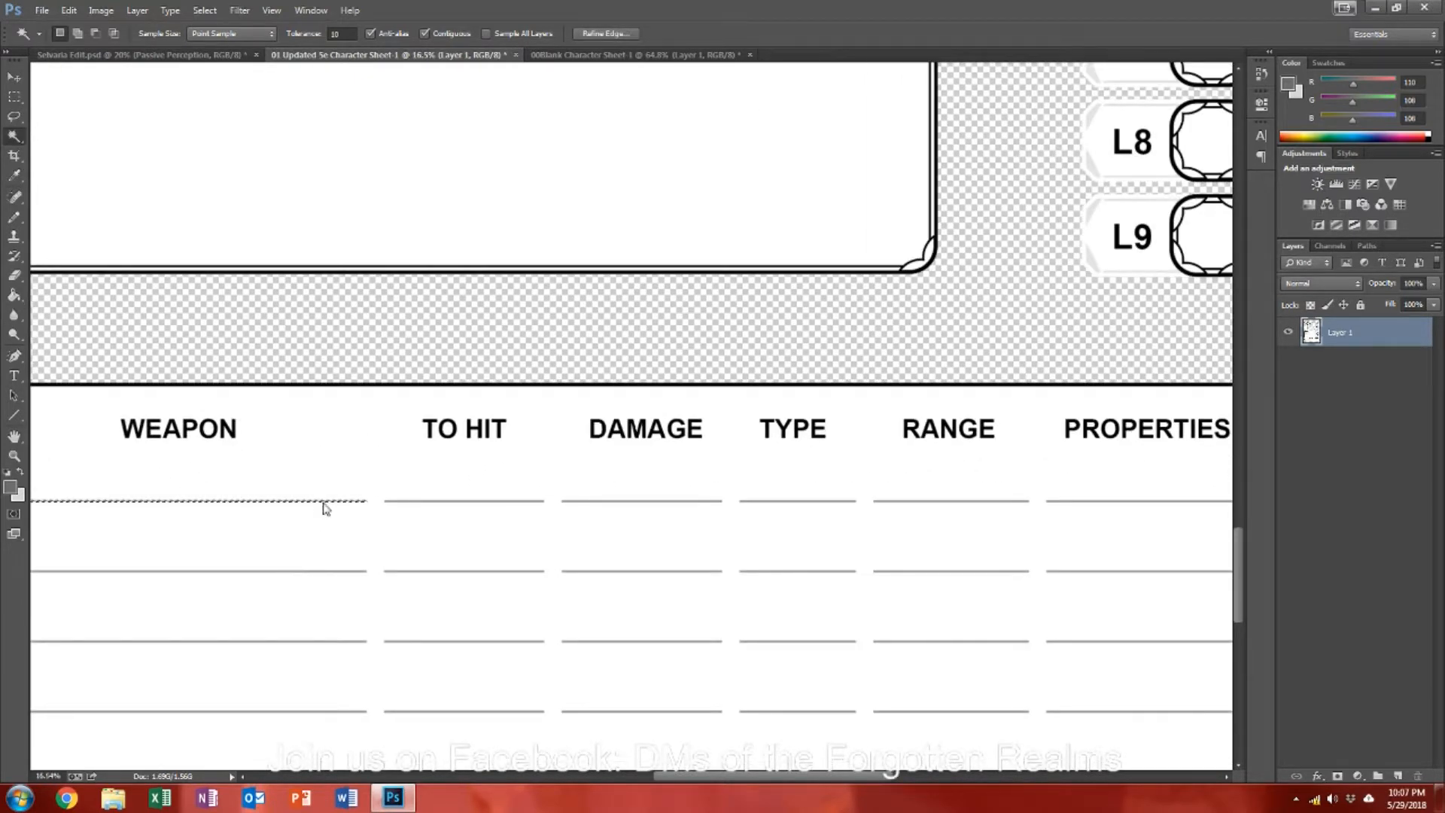
left_click(312, 572)
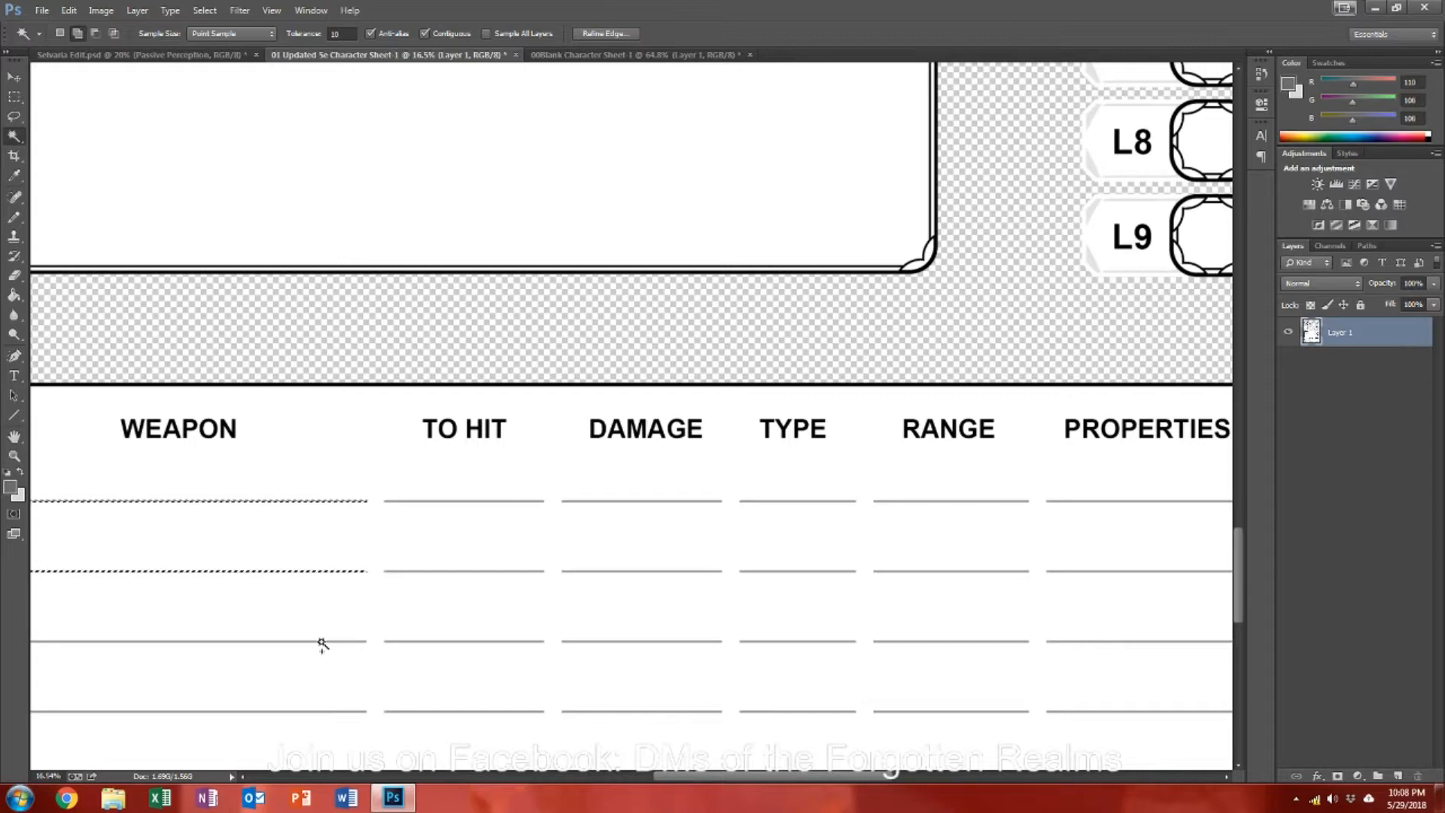
scroll(378, 594, "down", 2)
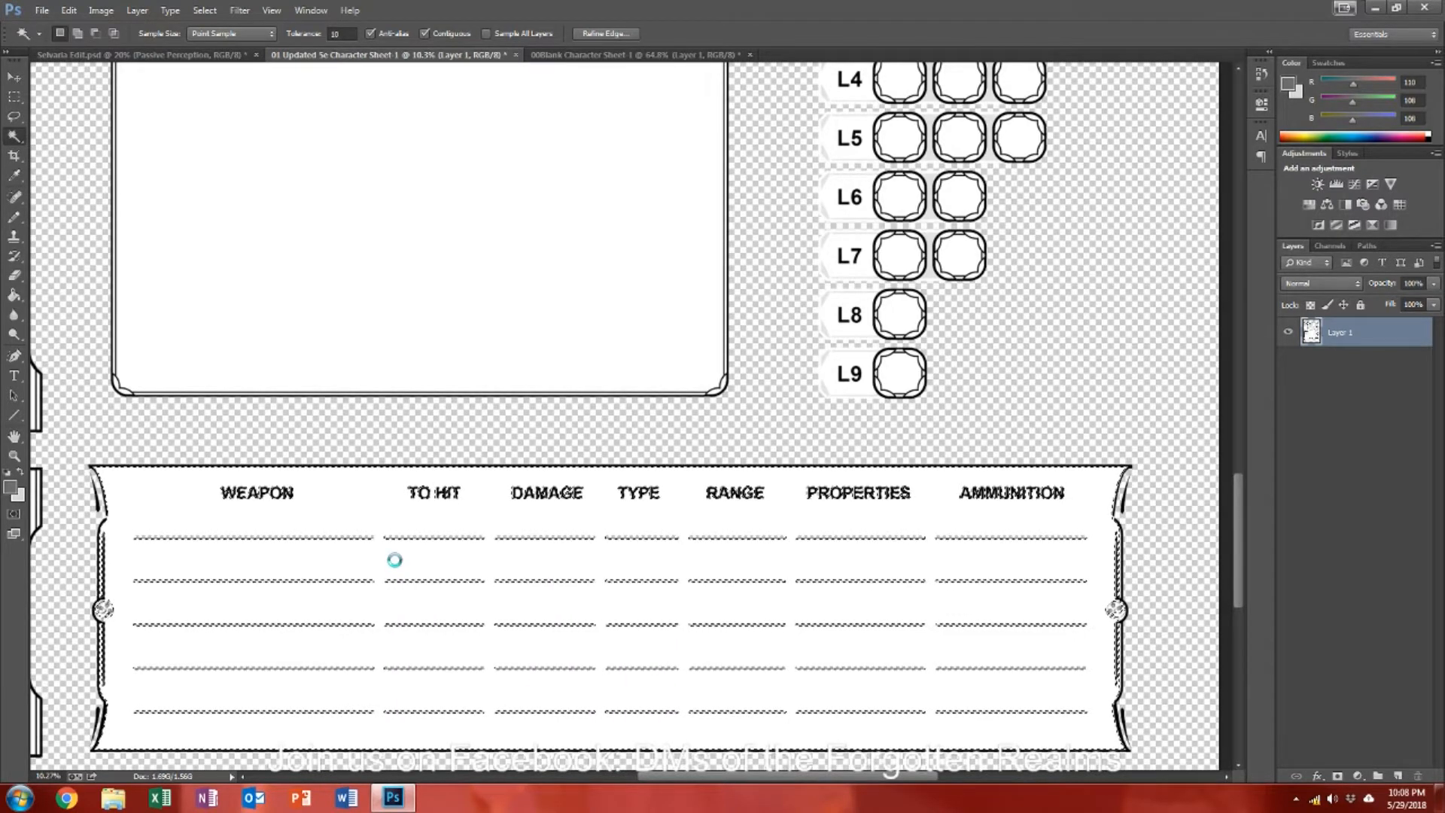
key("Delete")
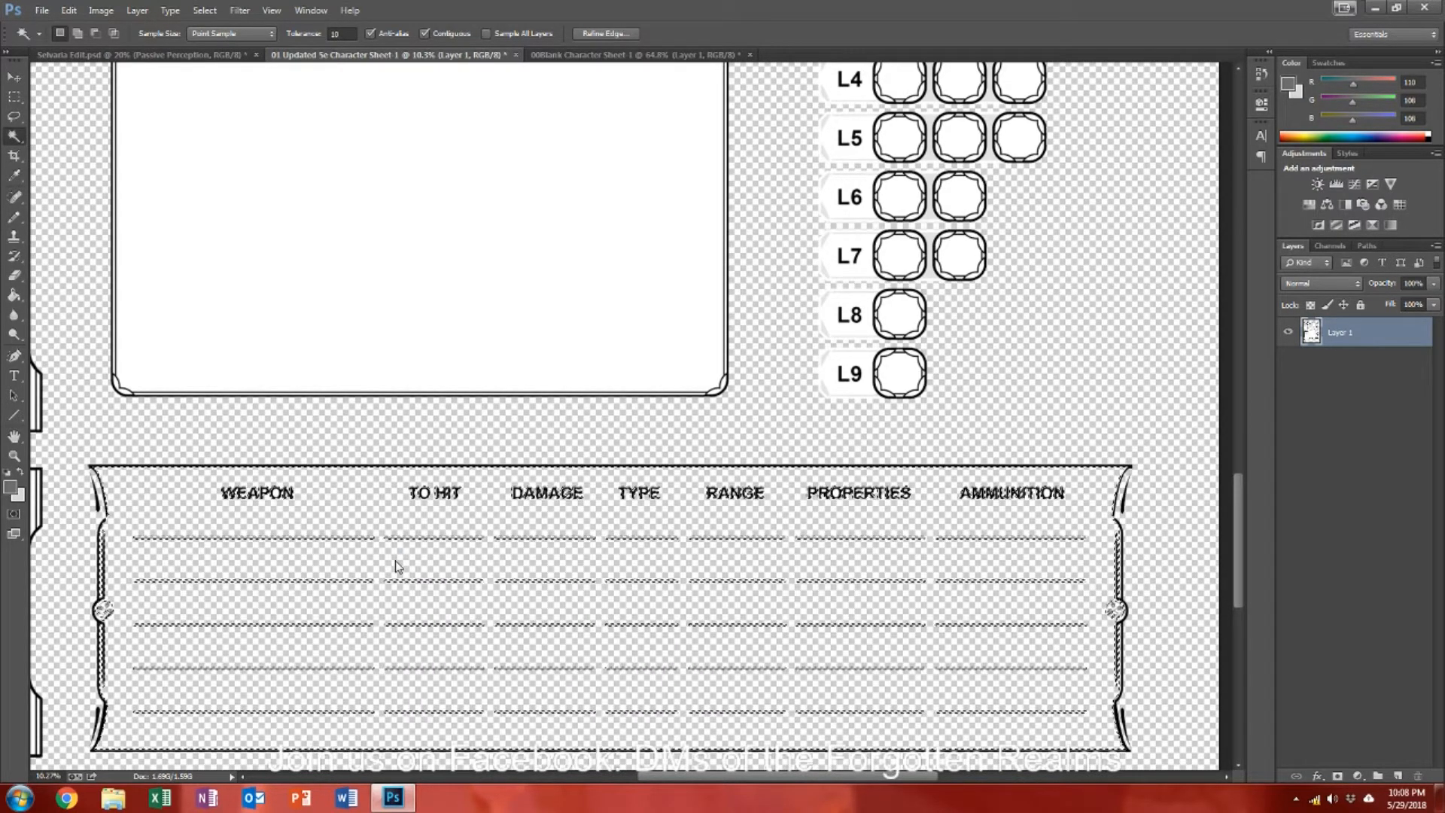
left_click(15, 95)
left_click(139, 514)
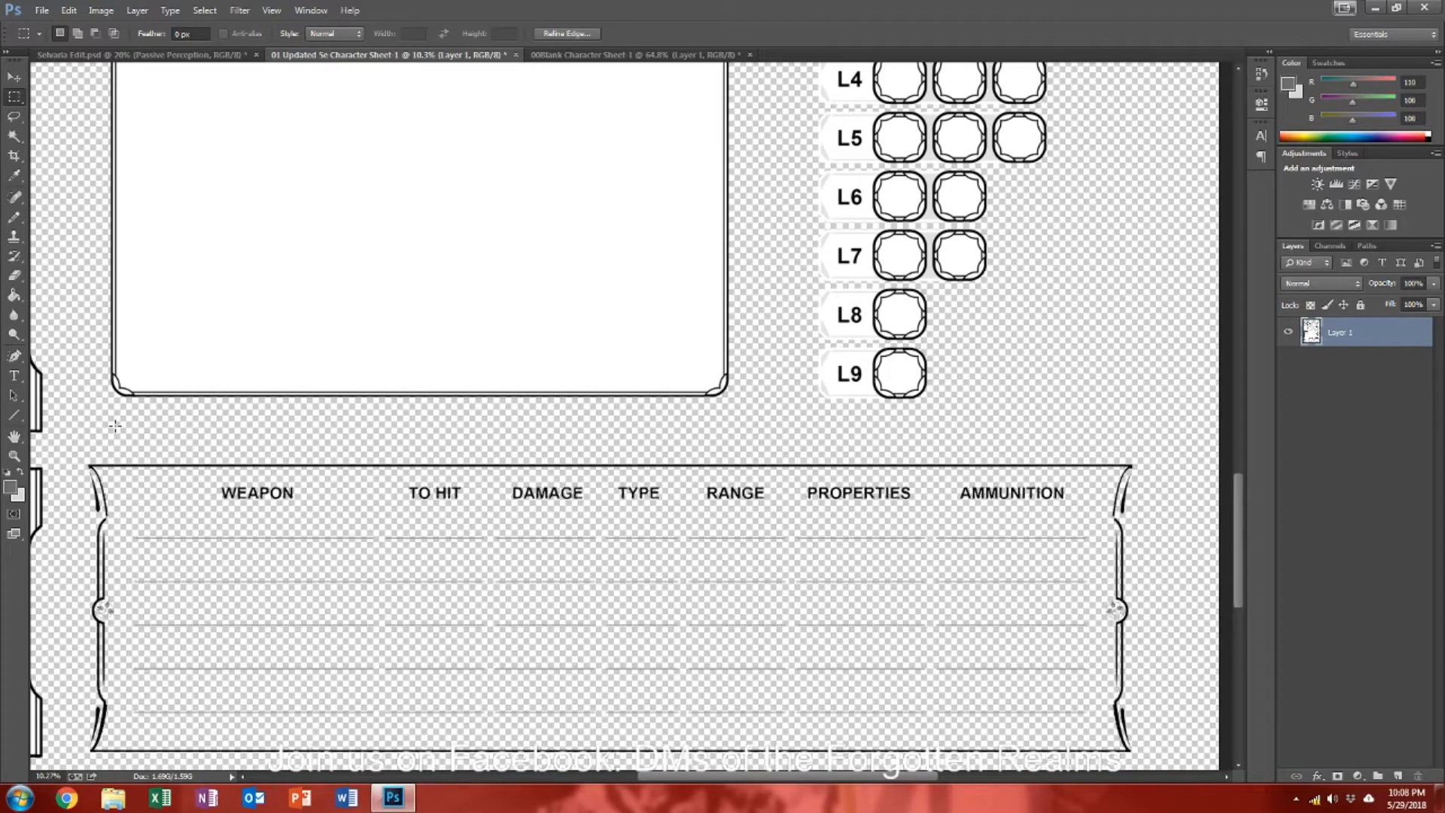
Step: Select all the ruled entry lines below the weapon table's headings and nudge them so the selection tightens to the lines
left_click_drag(178, 563, 1100, 727)
key("v")
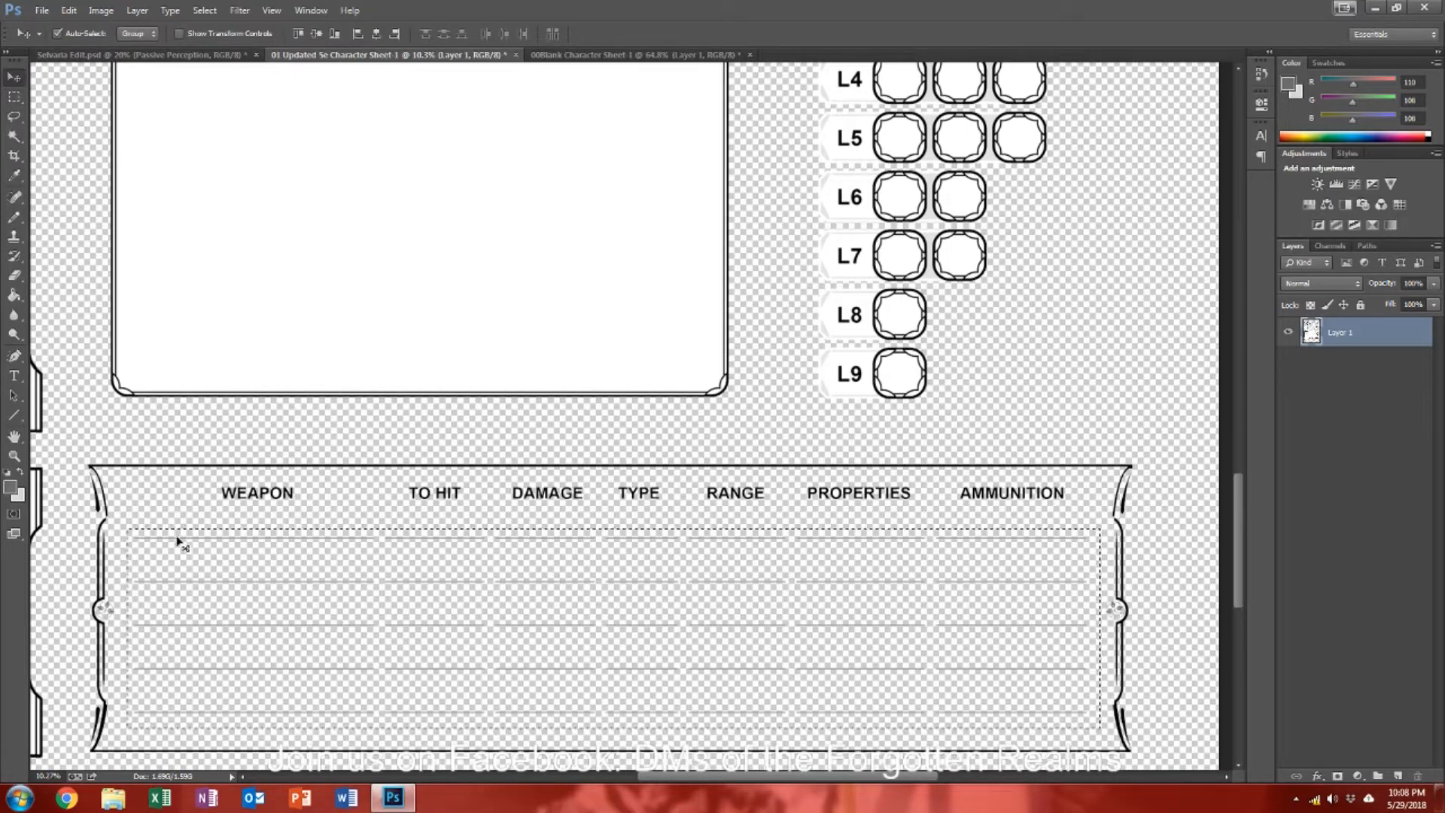
mouse_move(178, 543)
left_mouse_down()
mouse_move(180, 531)
mouse_move(175, 542)
left_mouse_up()
scroll(175, 542, "up", 5)
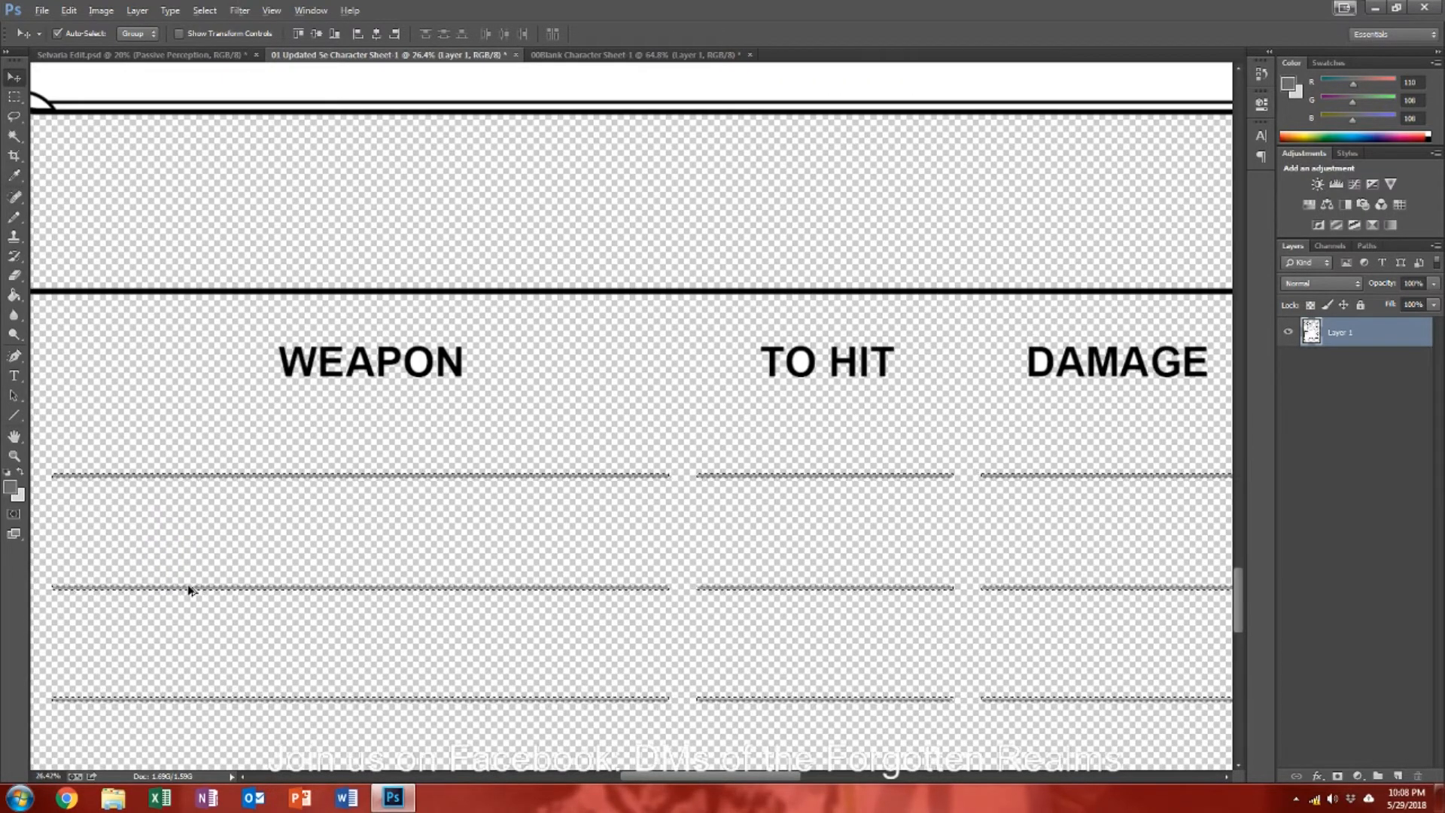
Step: Make light gray the foreground color and fill the selected lines of the Weapon, To Hit and Damage columns with it
left_click(21, 472)
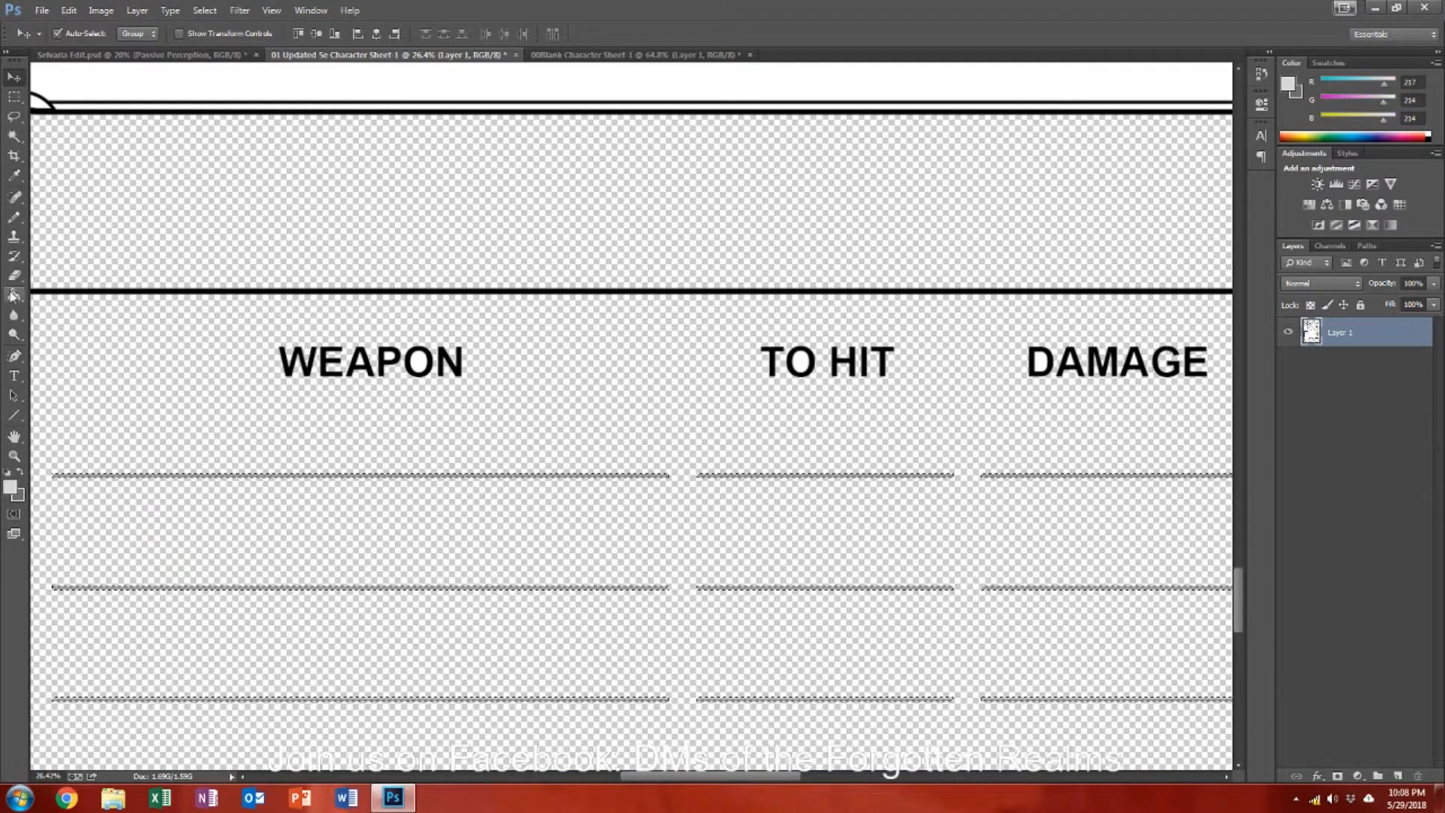
left_click(13, 295)
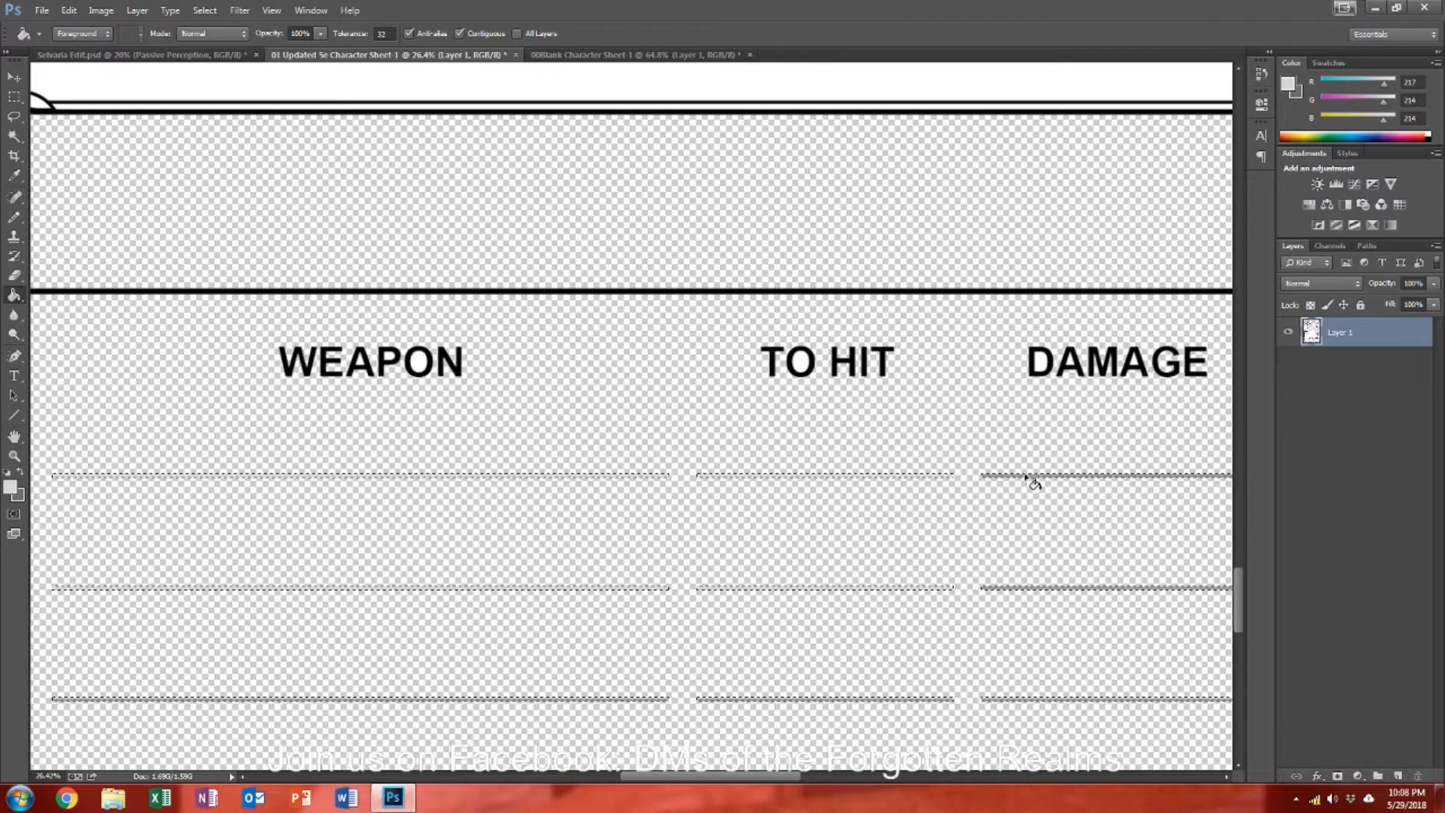
left_click(1029, 587)
scroll(703, 549, "down", 5)
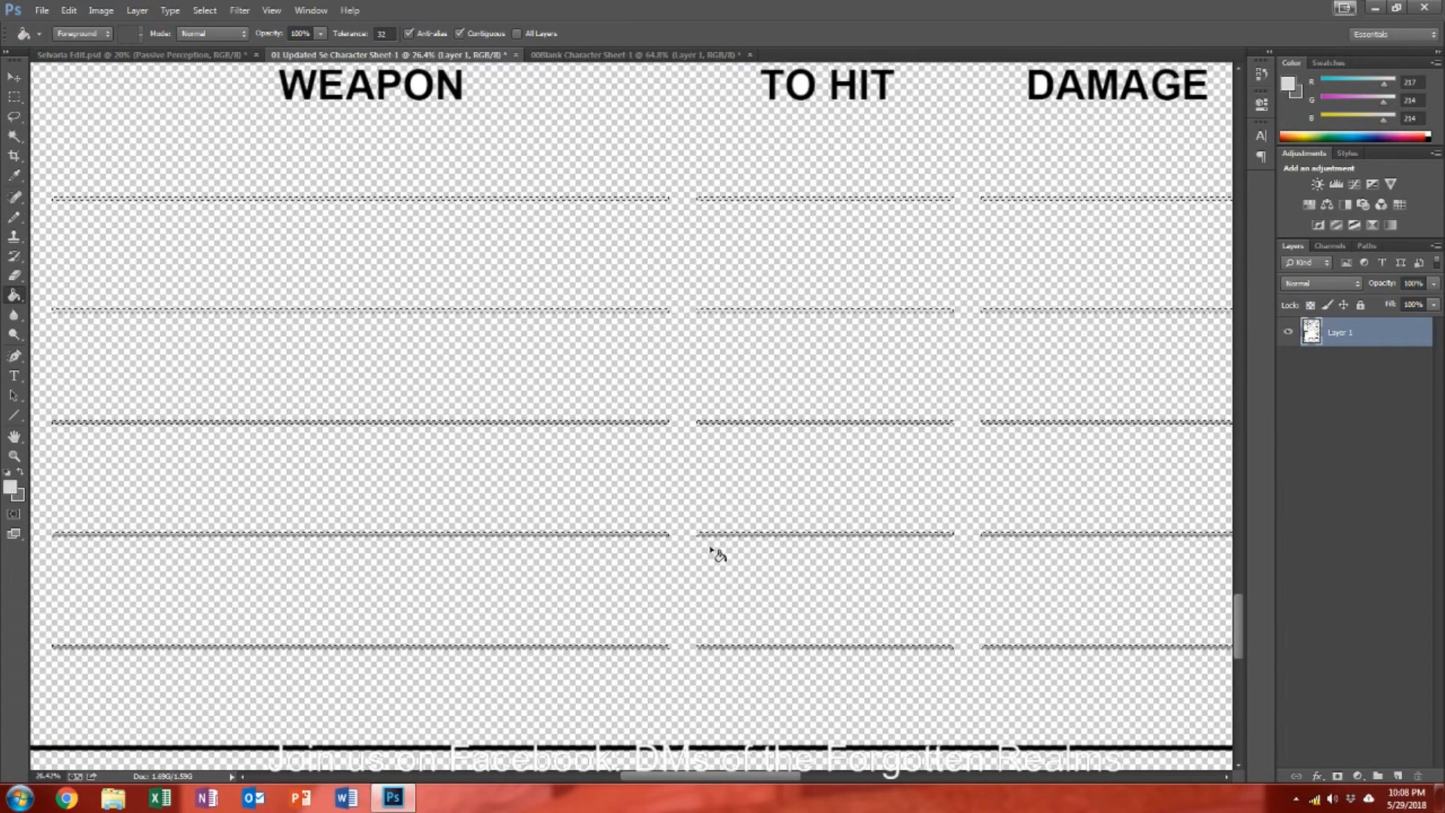
left_click(643, 329)
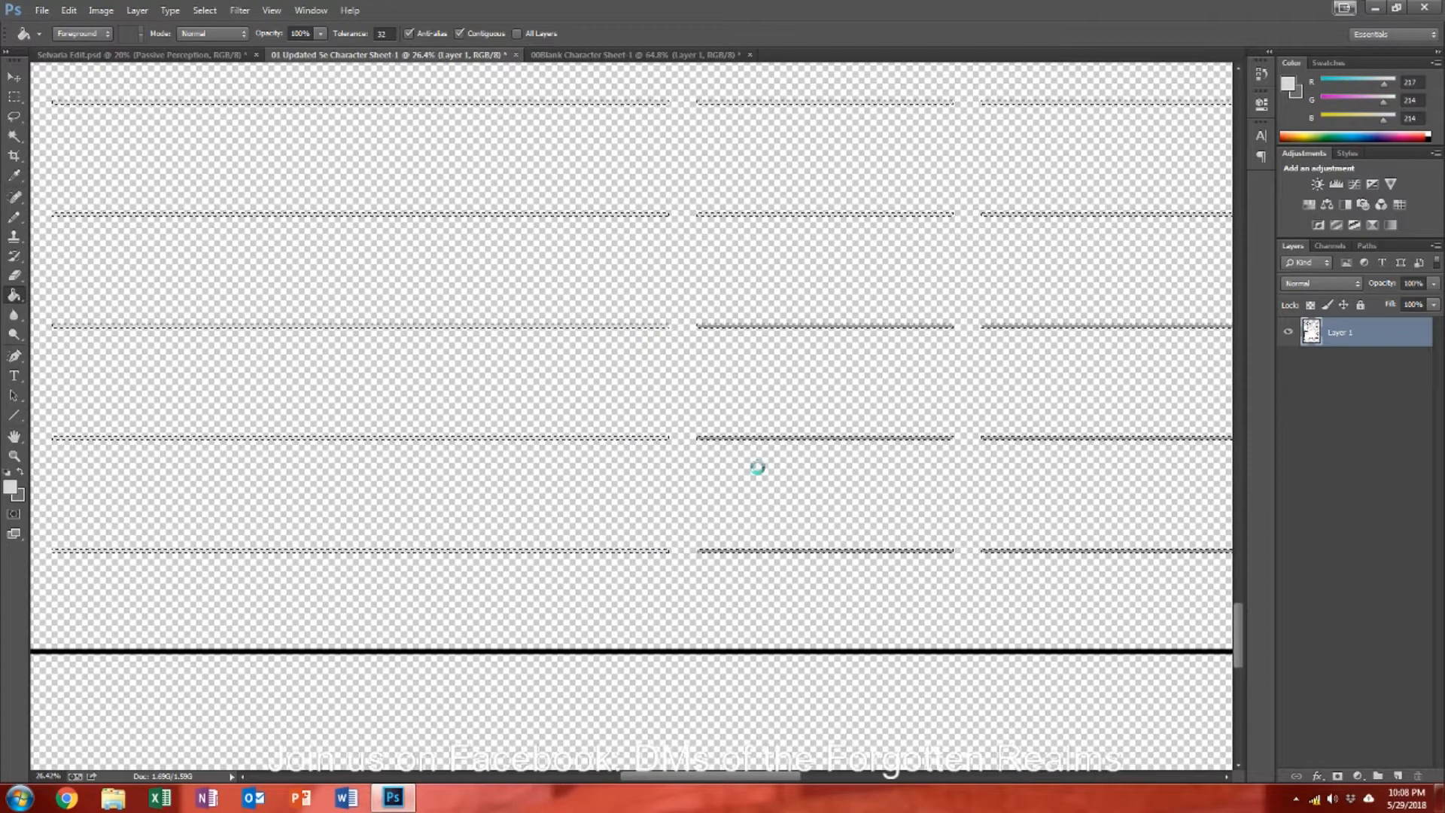
left_click(761, 329)
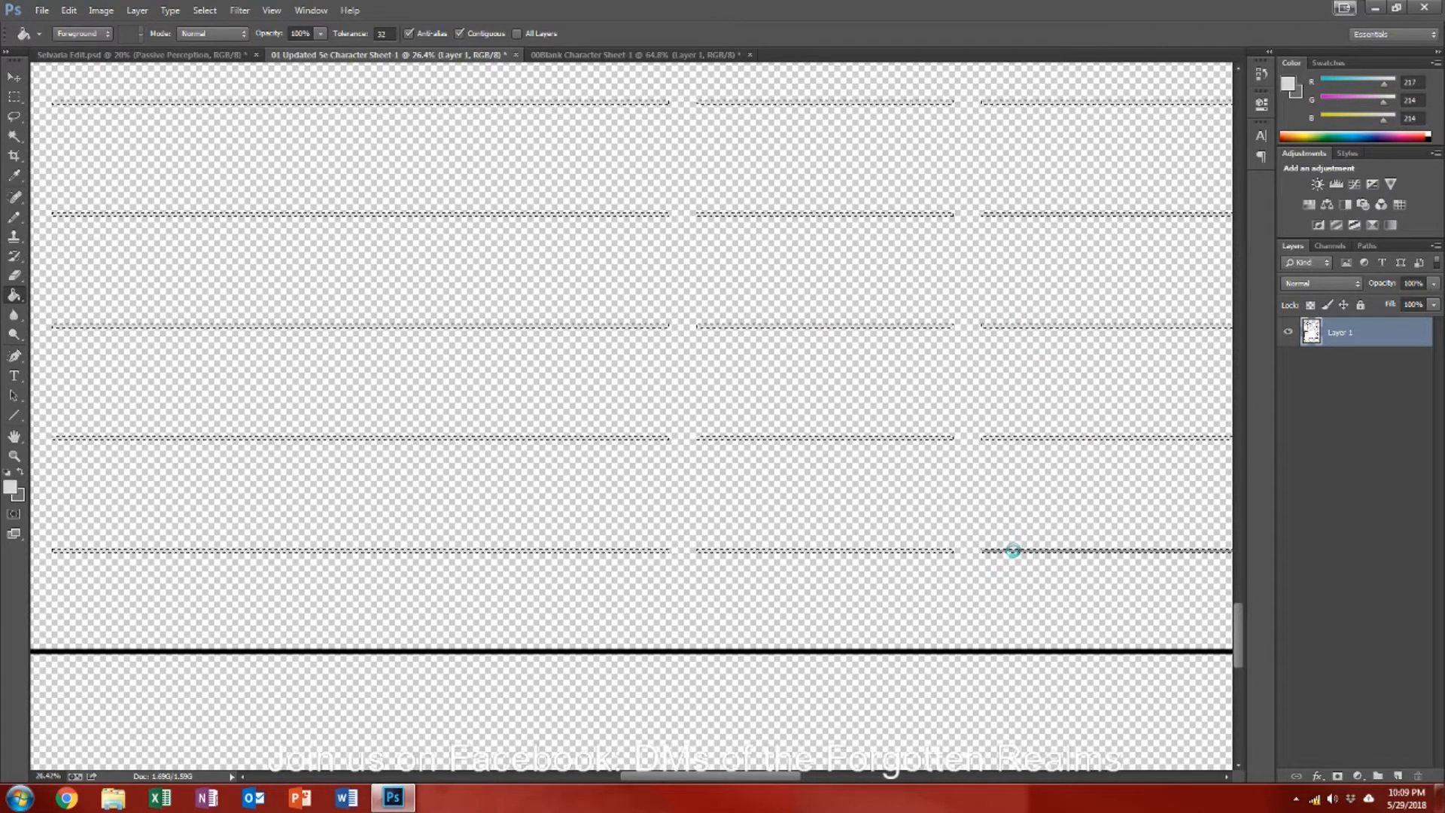
Step: Fill the selected entry lines of the Type, Range and Properties columns with the light gray foreground color
left_click_drag(748, 780, 911, 775)
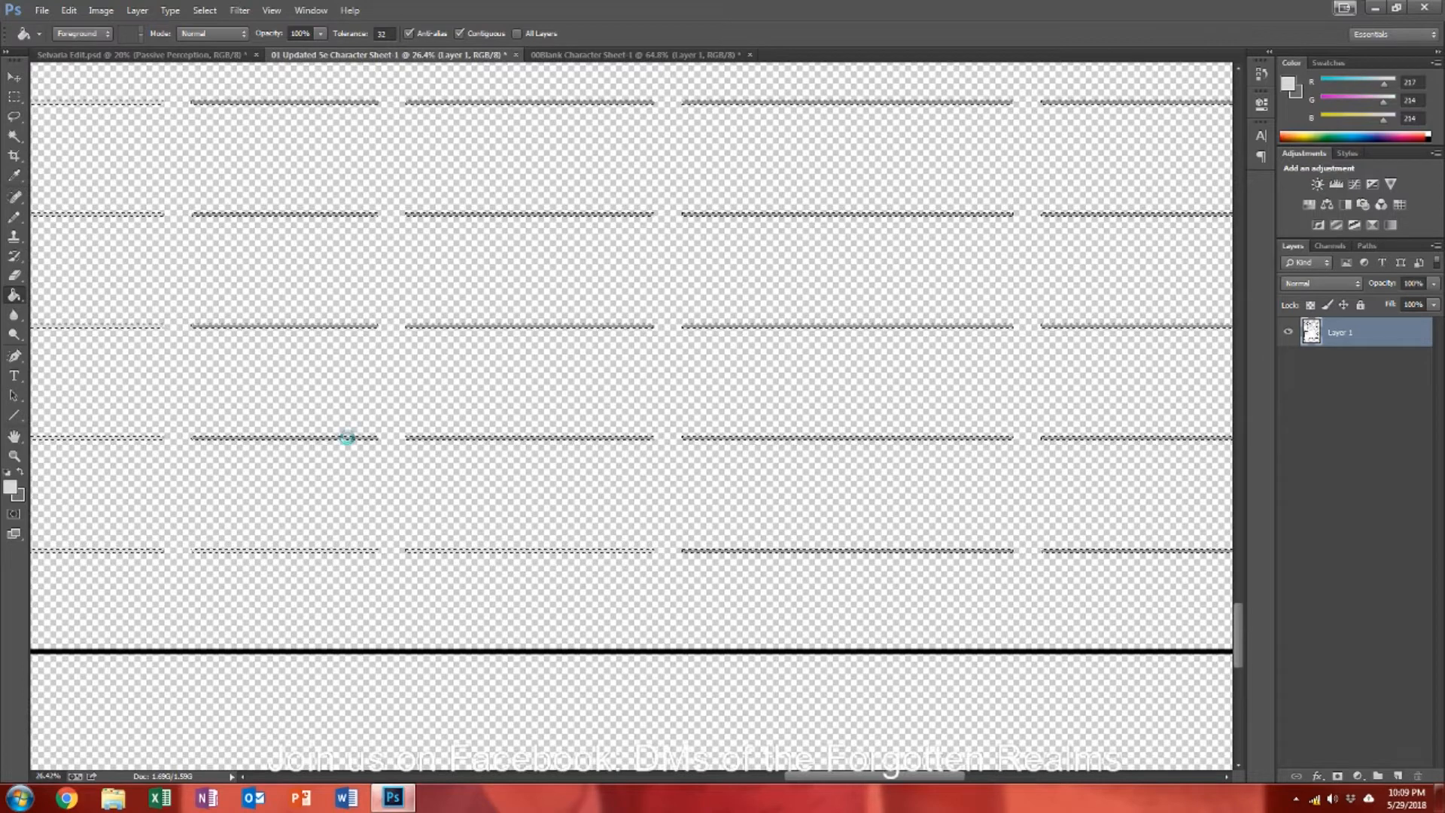
left_click(356, 327)
left_click(433, 326)
scroll(451, 376, "up", 5)
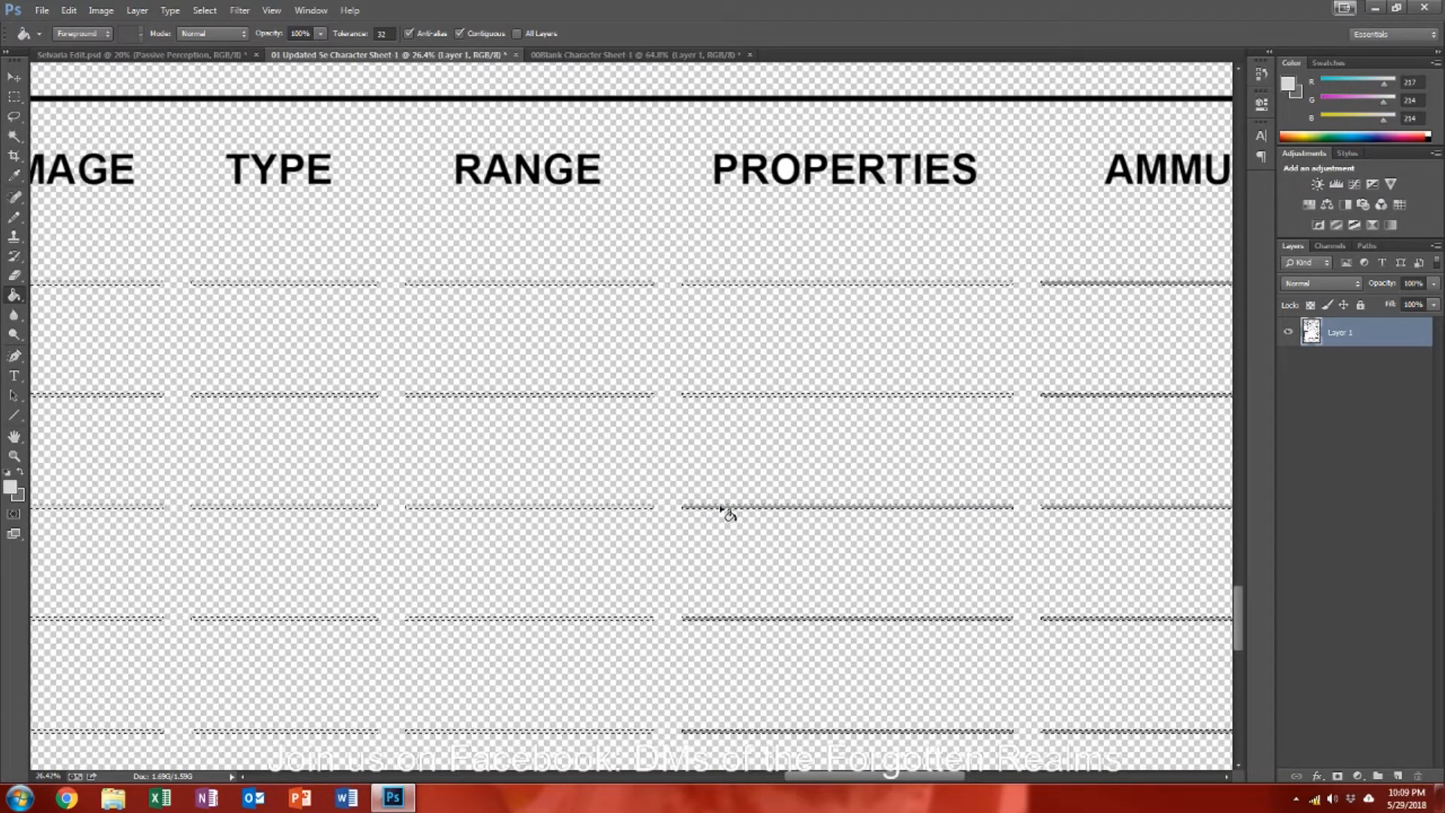
left_click(733, 620)
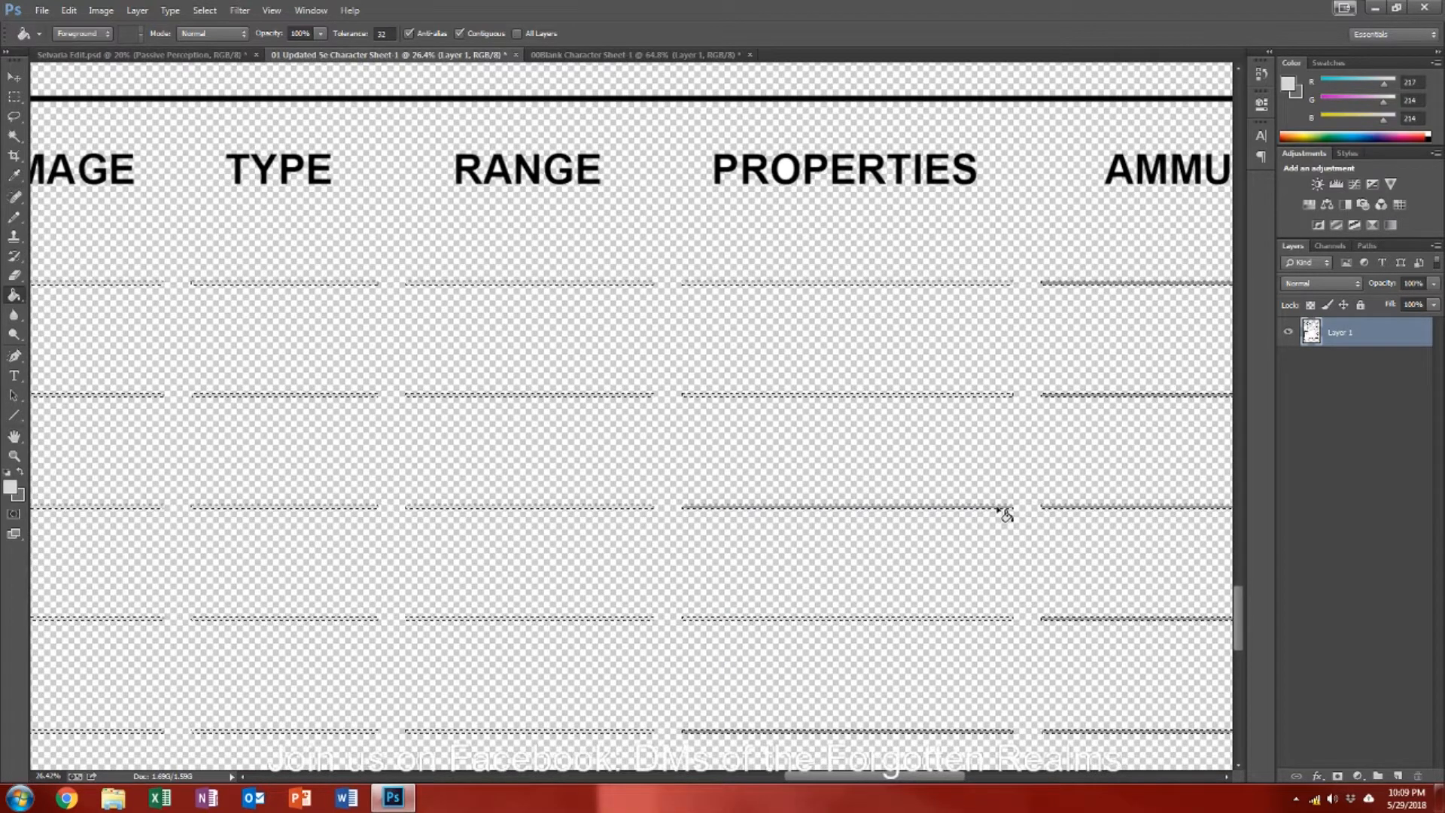
scroll(1000, 543, "down", 3)
left_click(991, 563)
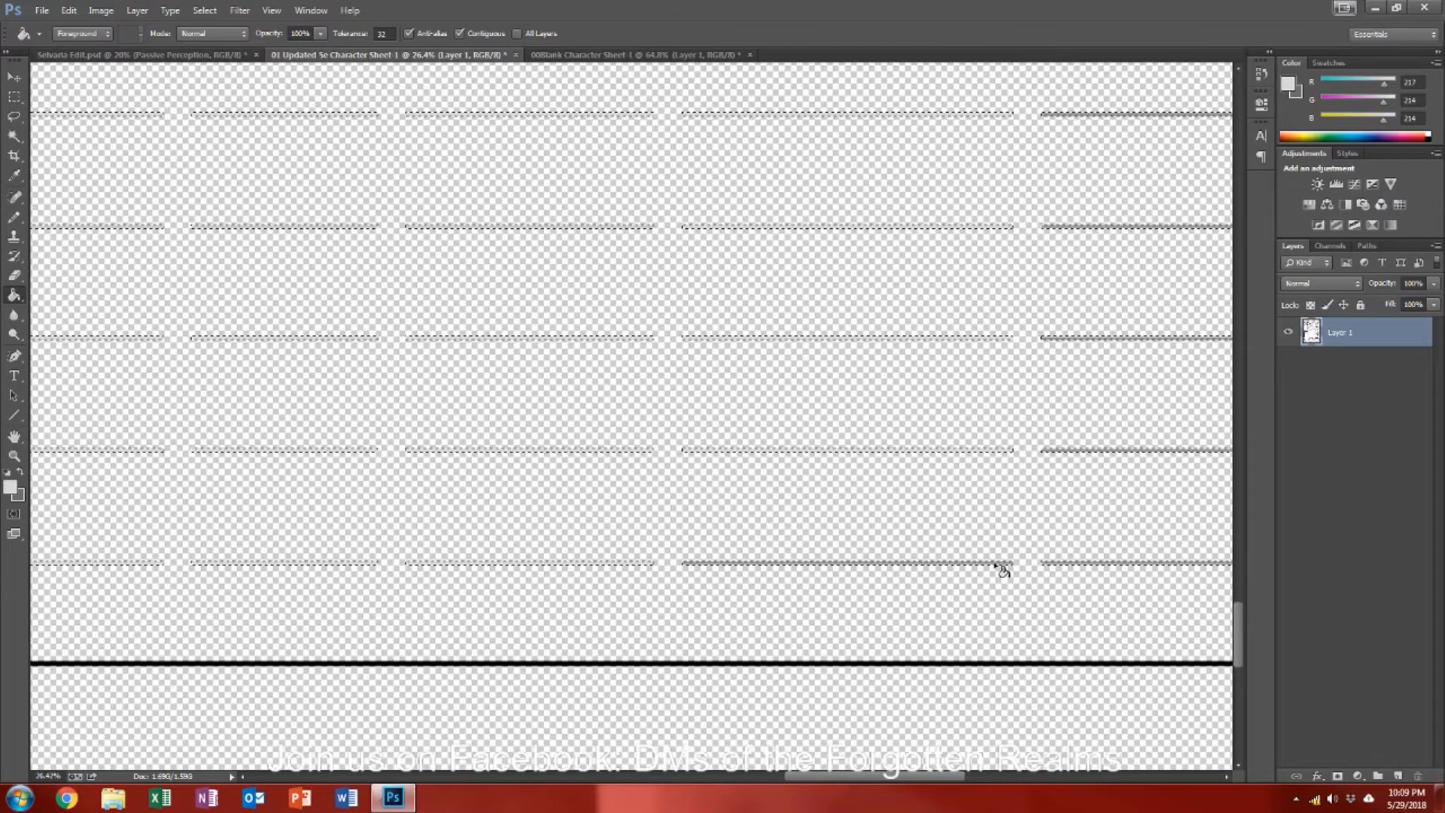
Step: Fill all the selected entry lines of the Ammunition column with the light gray foreground color
left_click(1059, 564)
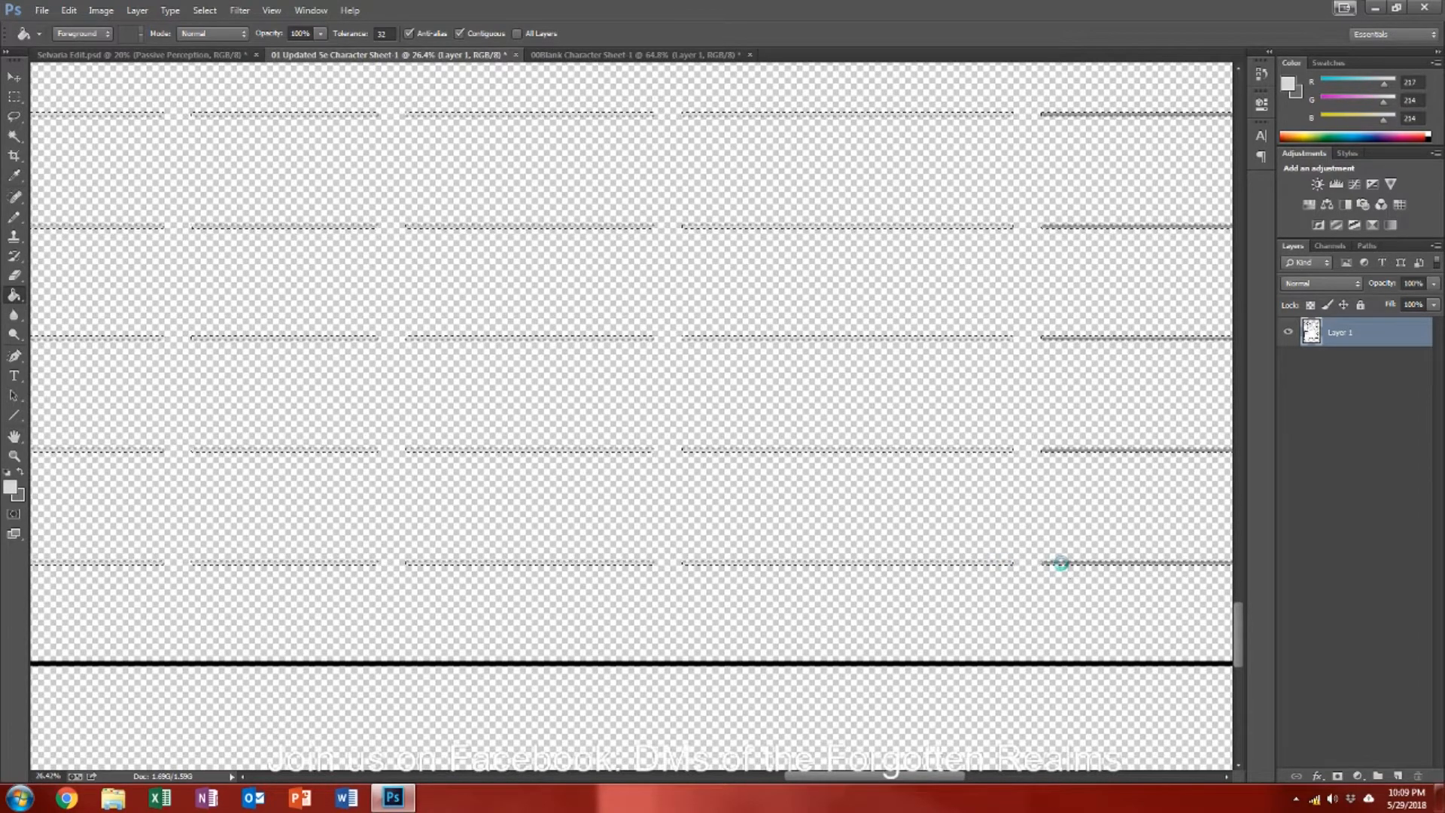
left_click(1086, 451)
scroll(1091, 467, "up", 1)
scroll(1090, 466, "up", 1)
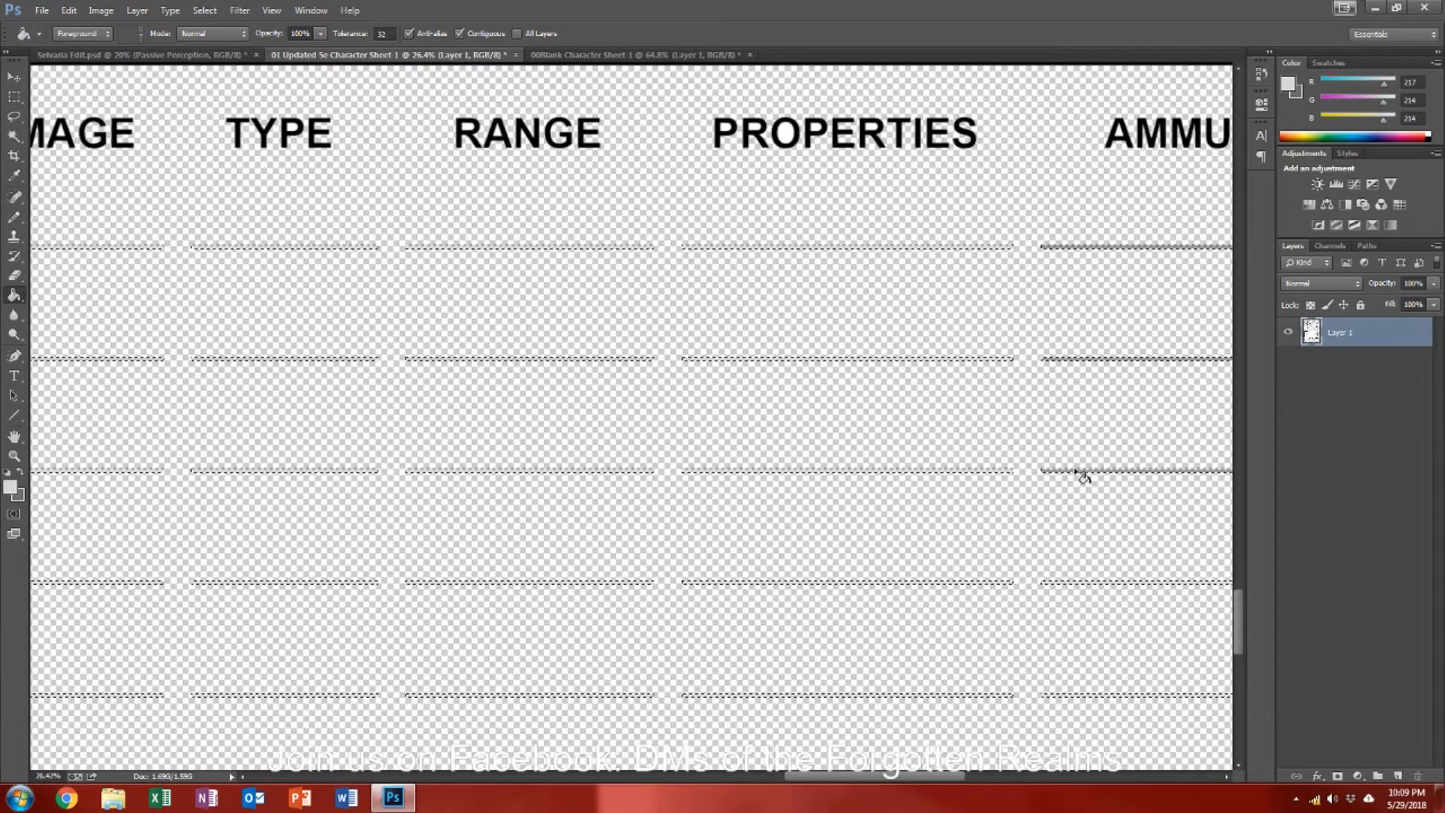
left_click(1078, 469)
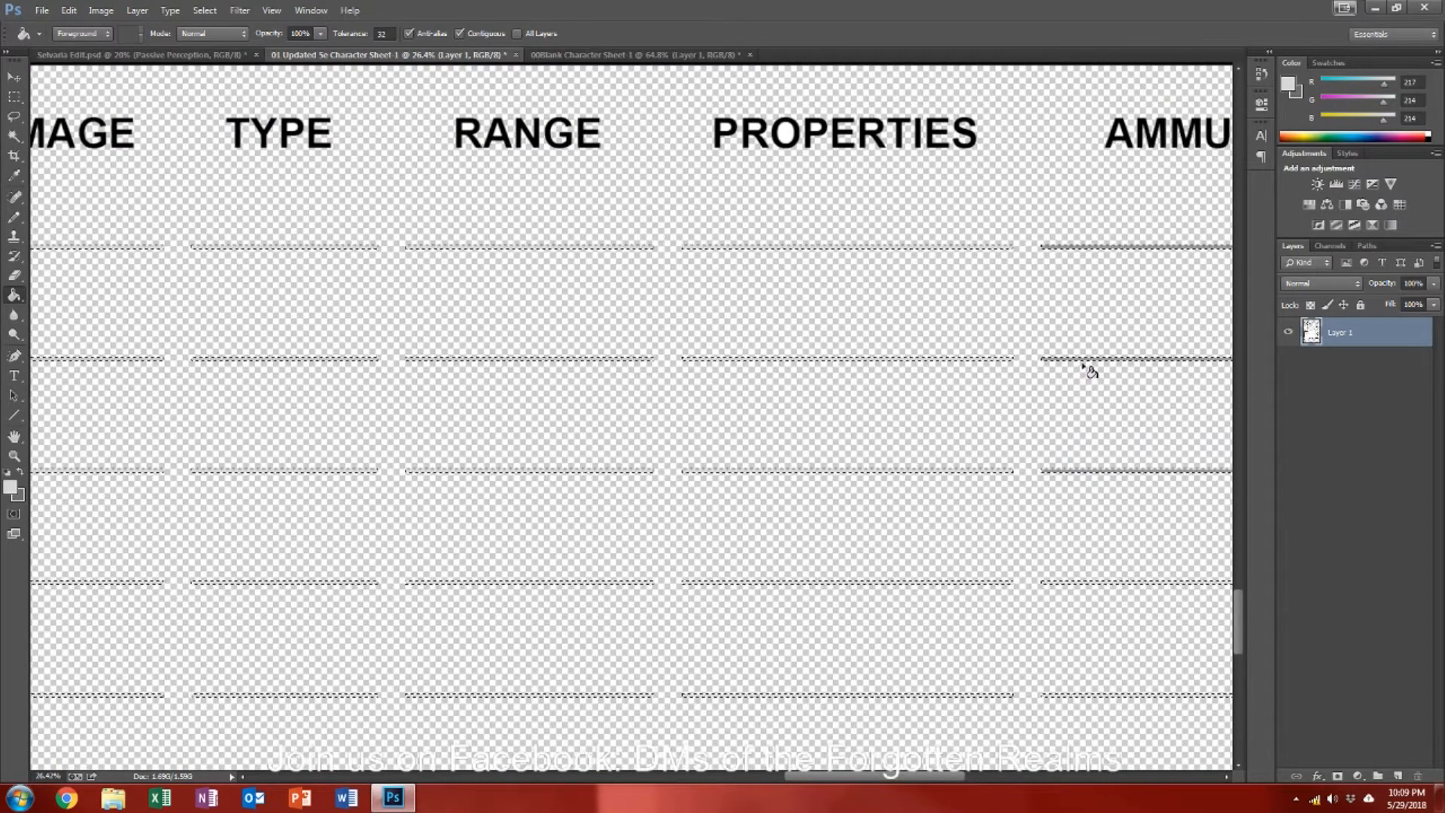
left_click(1048, 470)
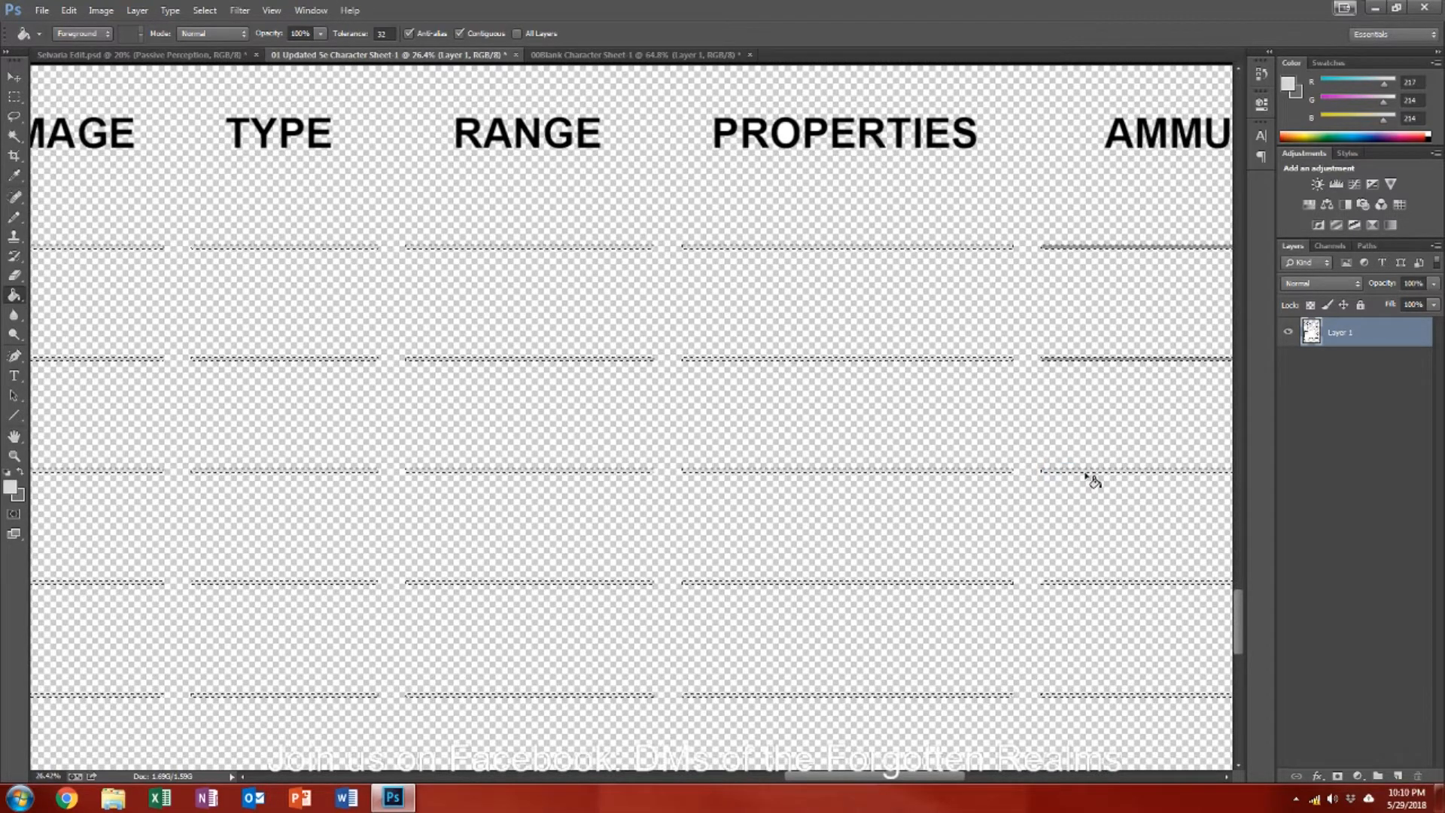
left_click(1080, 359)
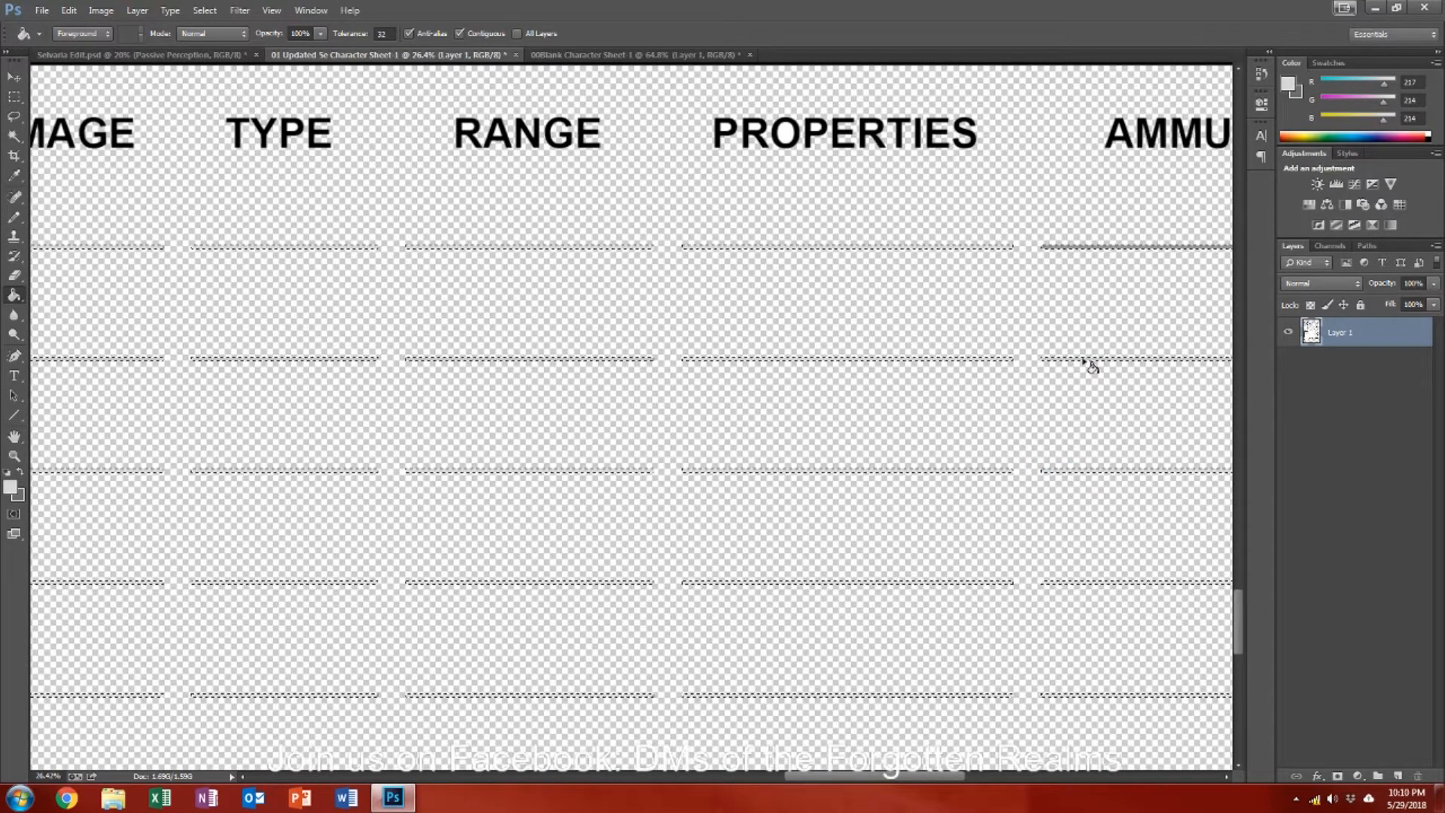
left_click(1074, 248)
Step: Clear the line selection, swap to the dark gray foreground color and fill the weapon table's transparent background with it
scroll(1084, 329, "down", 5)
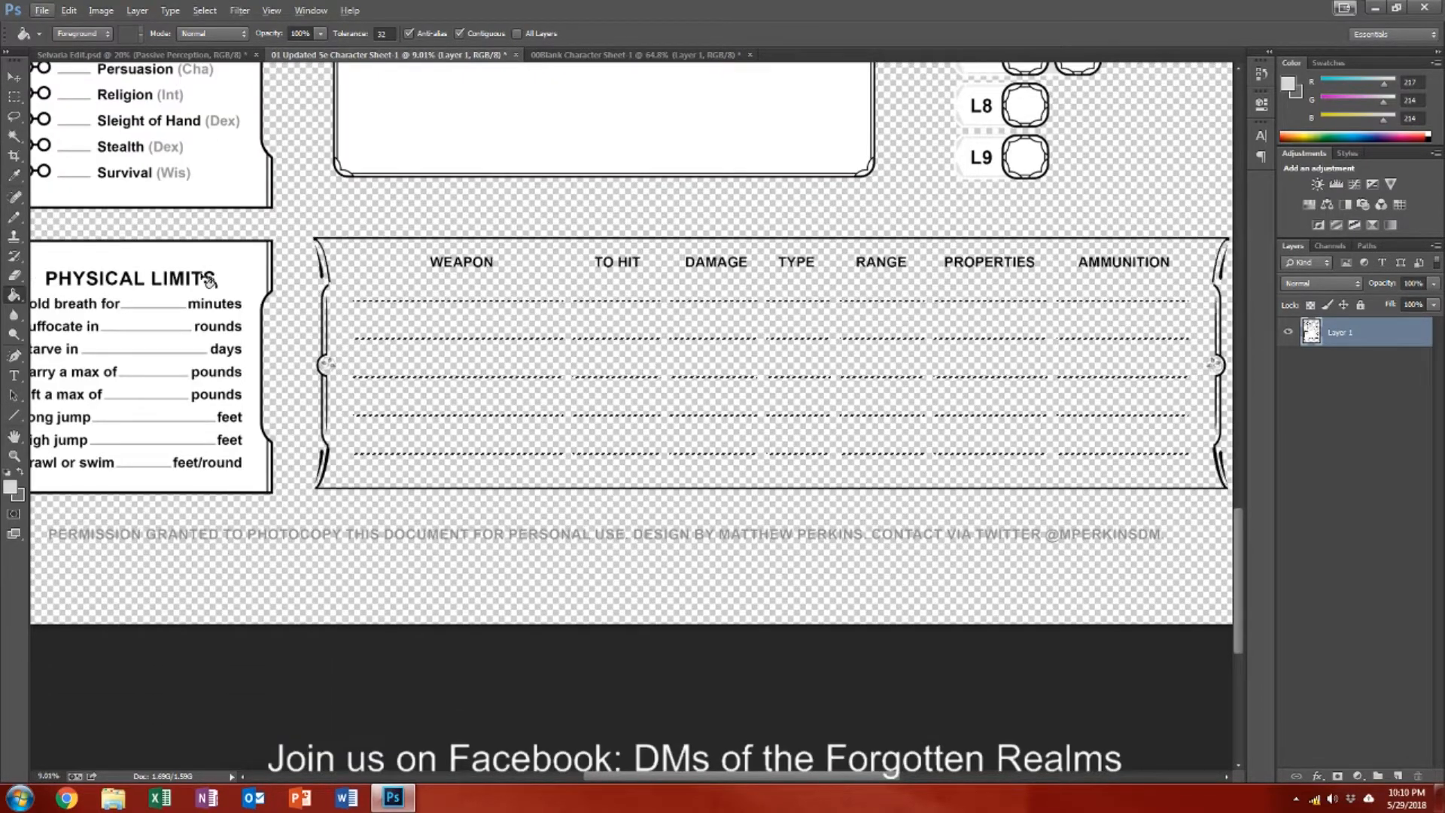
left_click(14, 96)
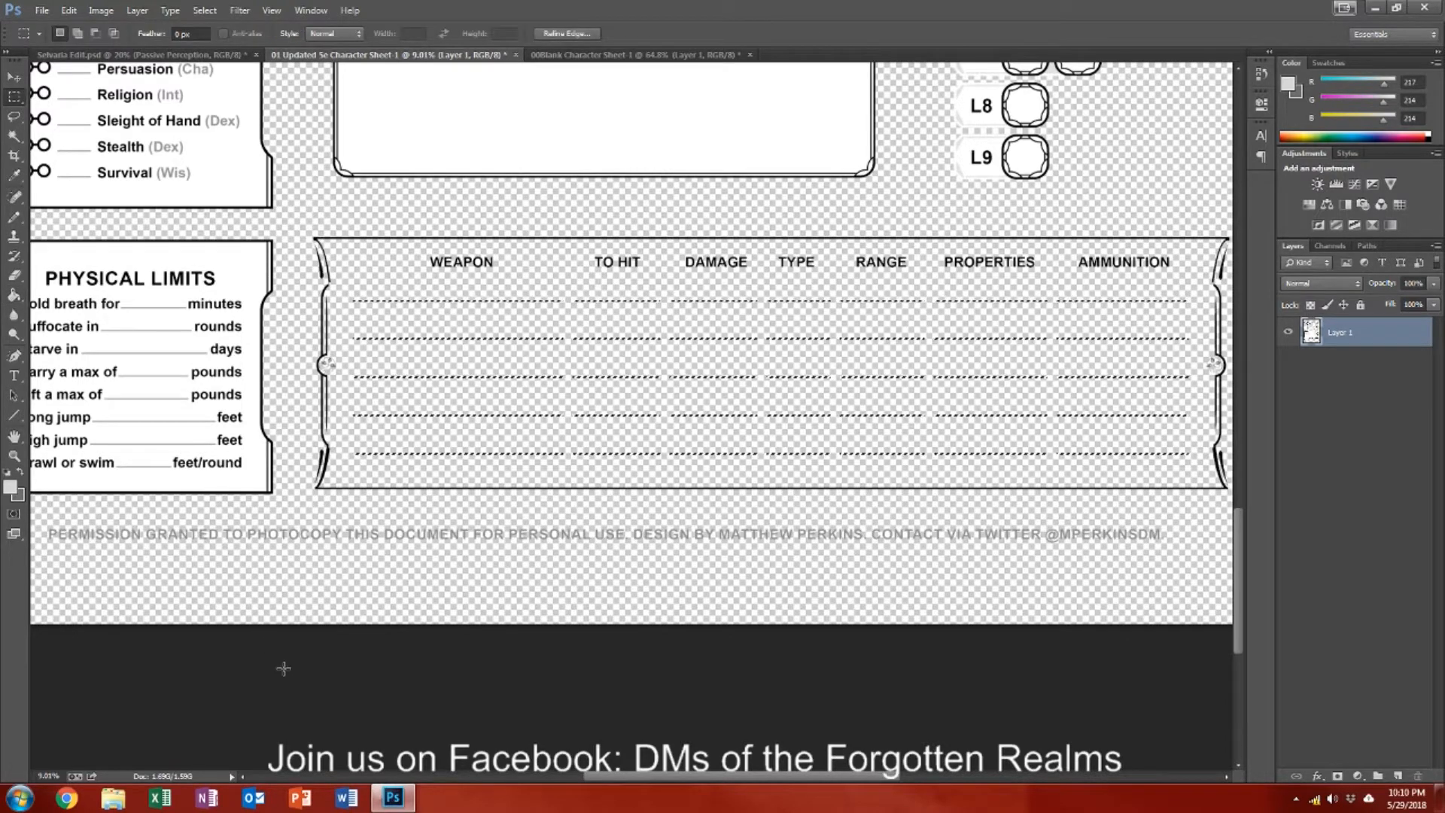
left_click(27, 471)
left_click(13, 294)
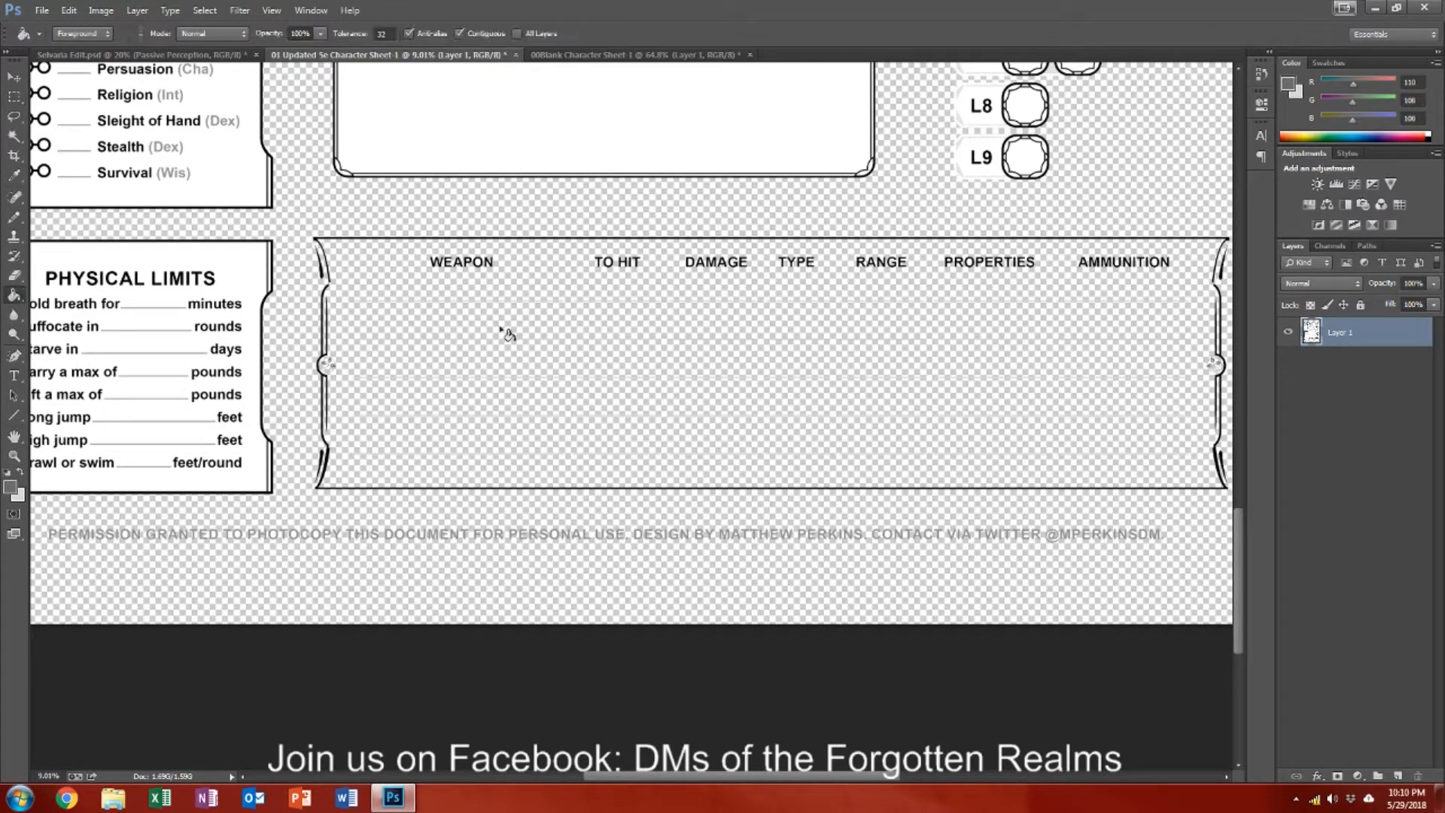
left_click(547, 291)
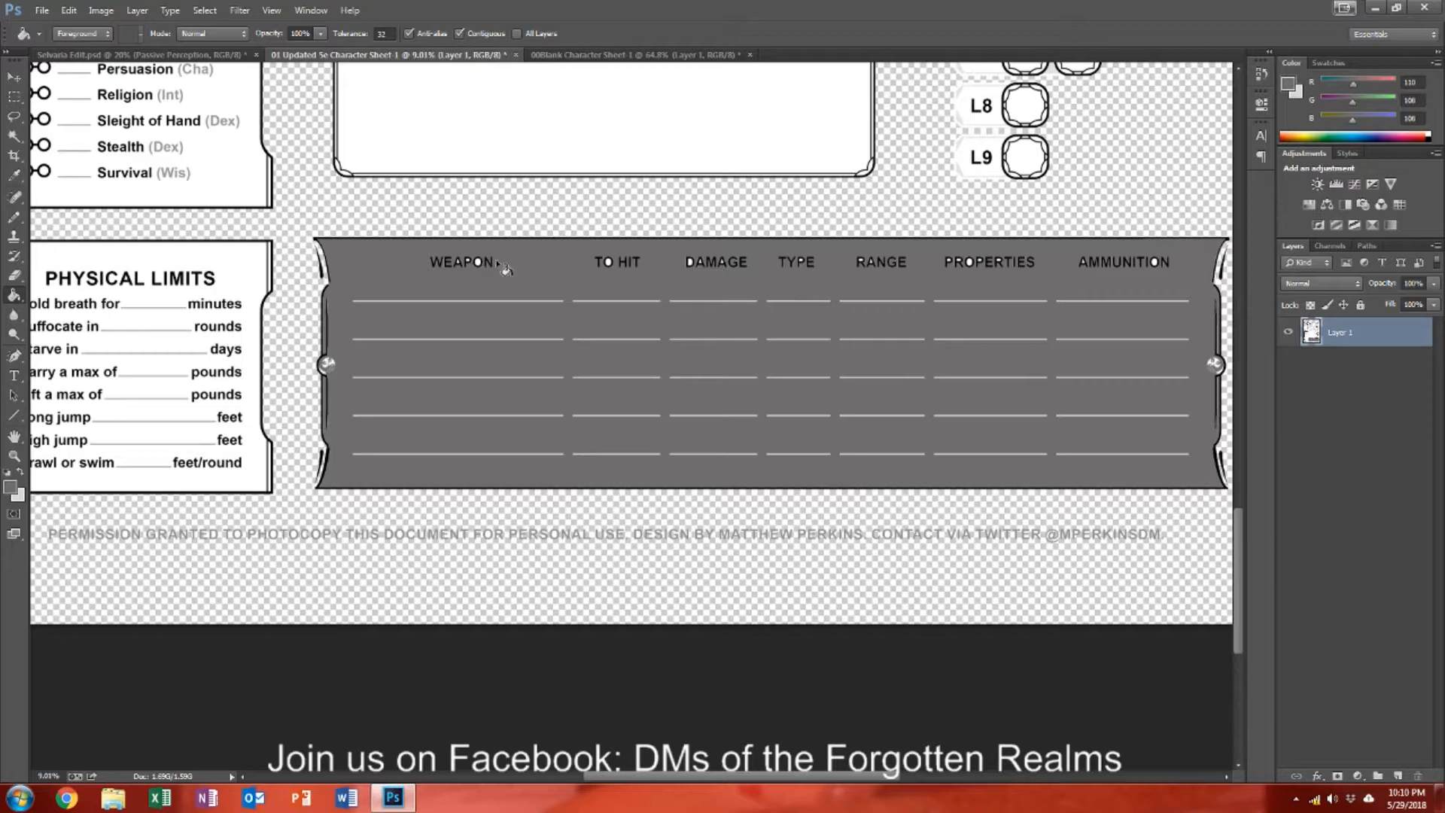
scroll(1093, 282, "up", 2)
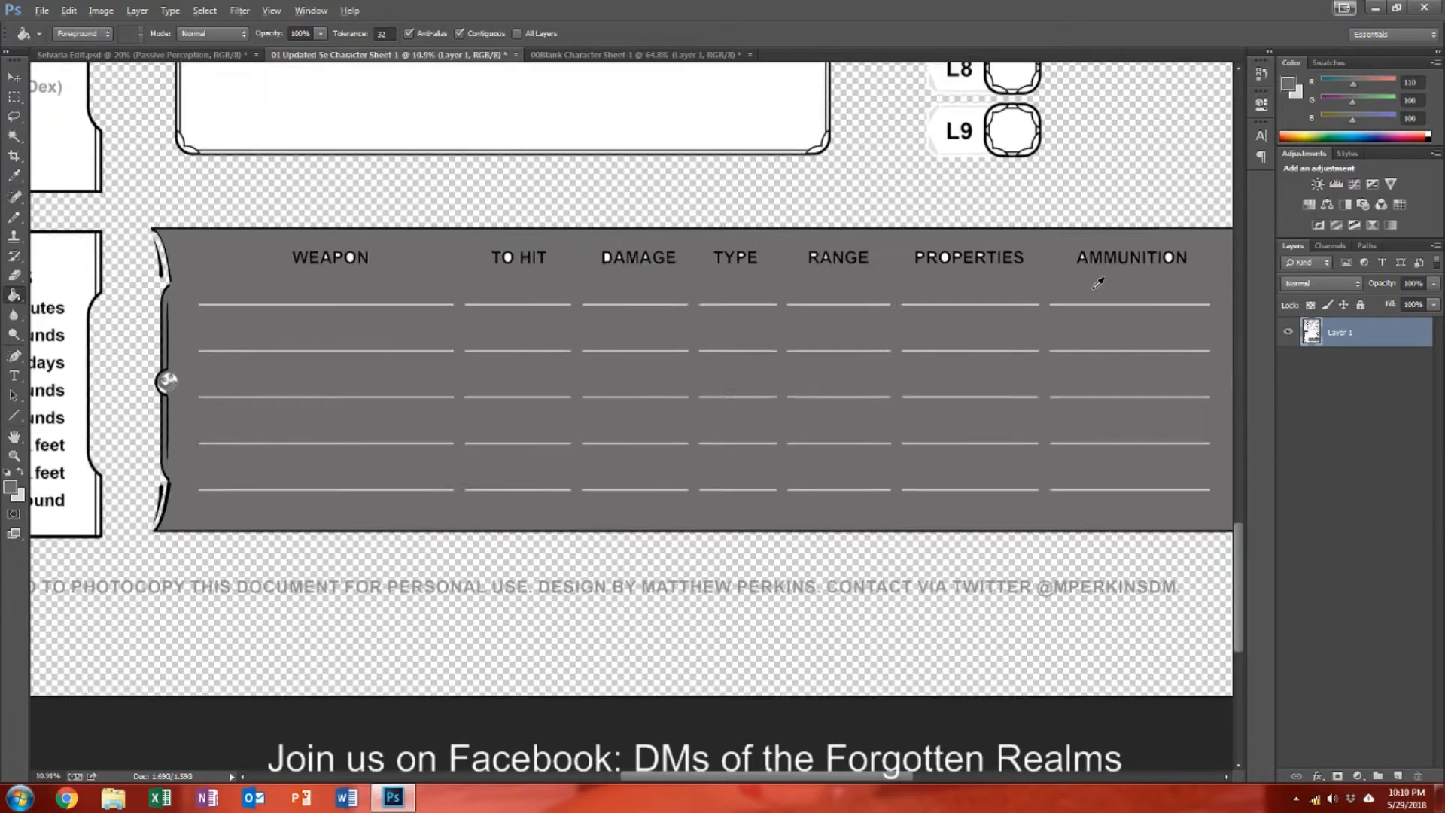
scroll(696, 320, "down", 1)
scroll(645, 336, "down", 1)
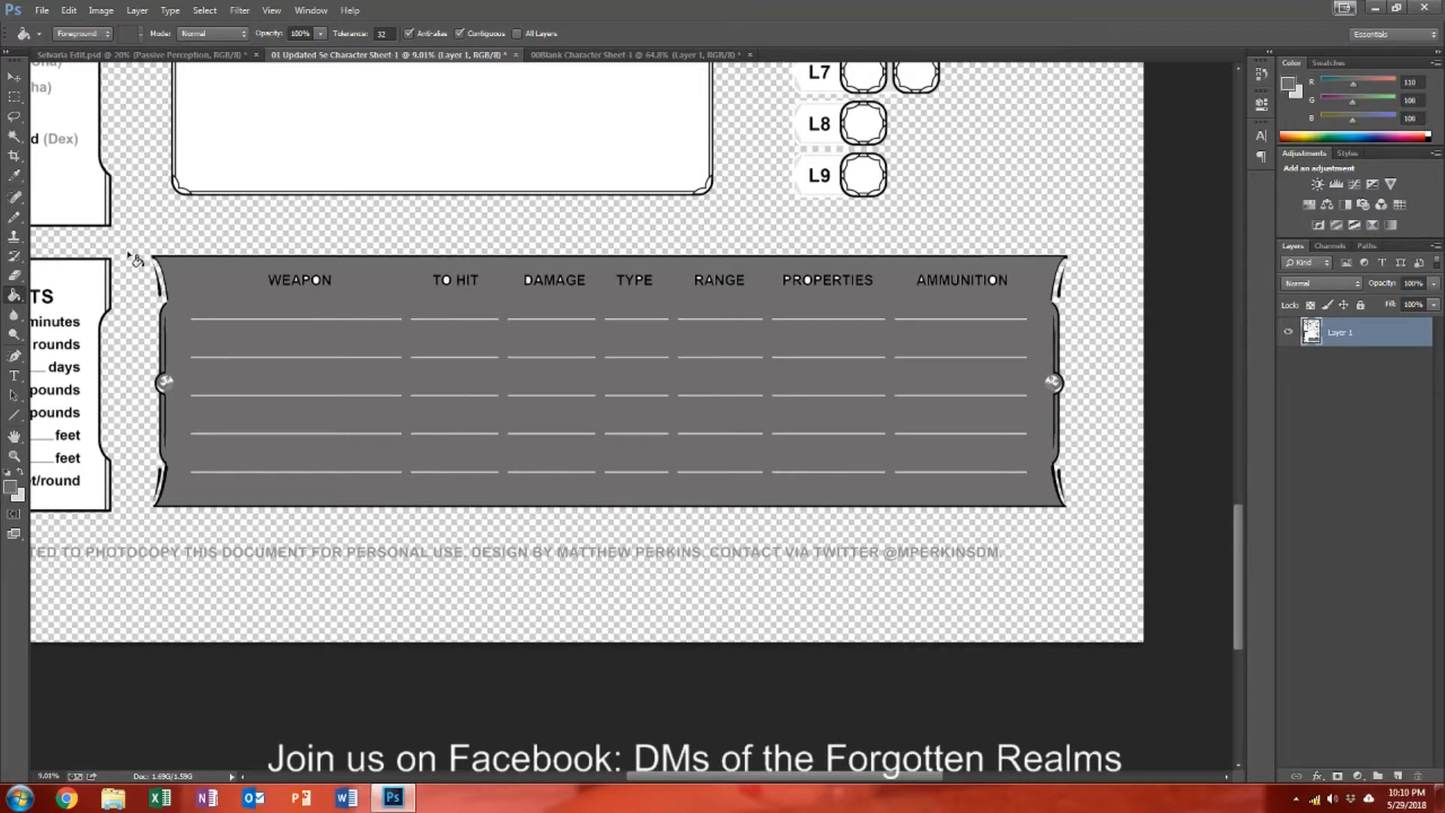
Step: Fill the white crescents in the round ornaments at both ends of the weapon table with dark gray
scroll(158, 361, "up", 5)
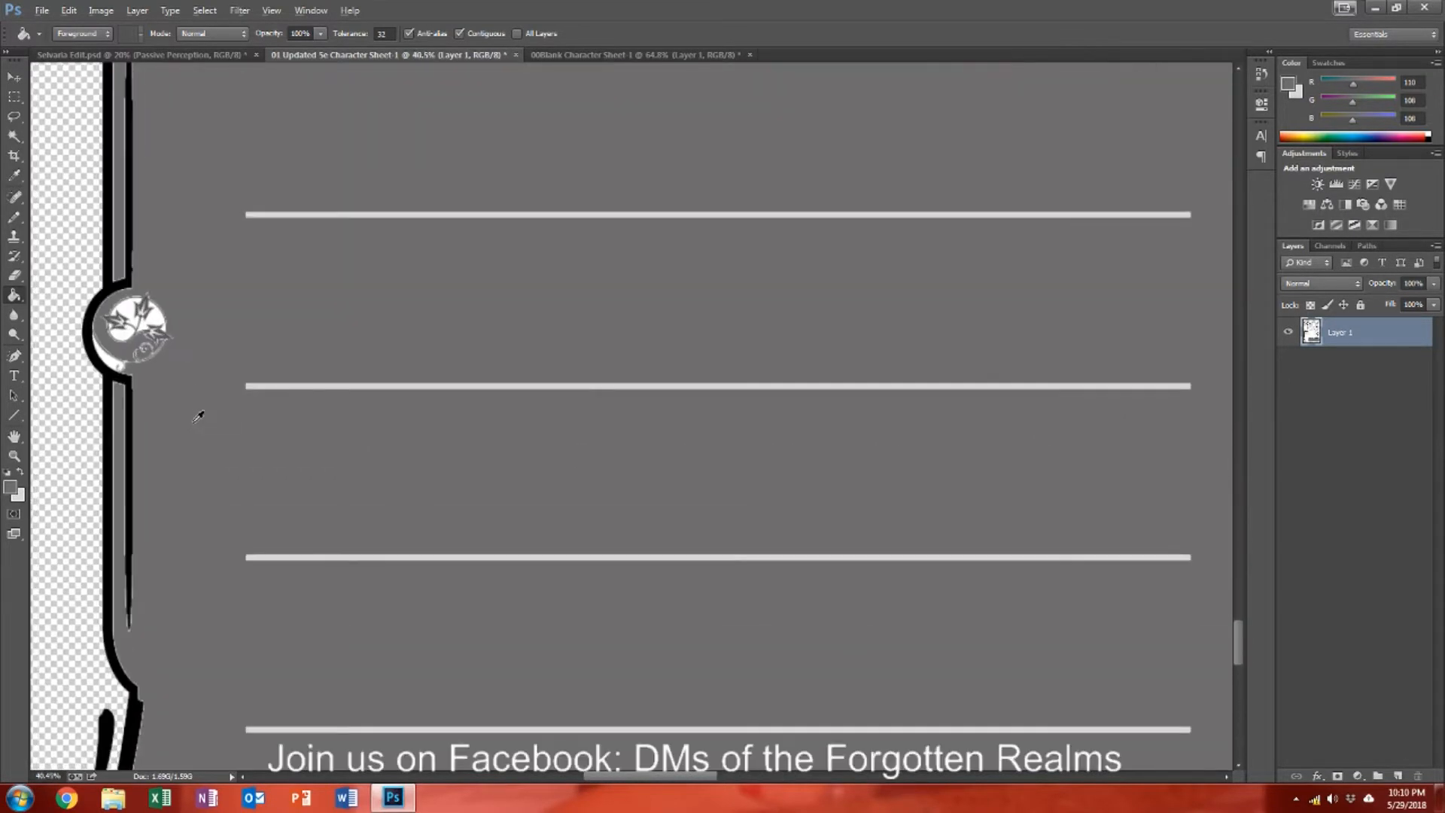
scroll(162, 350, "up", 2)
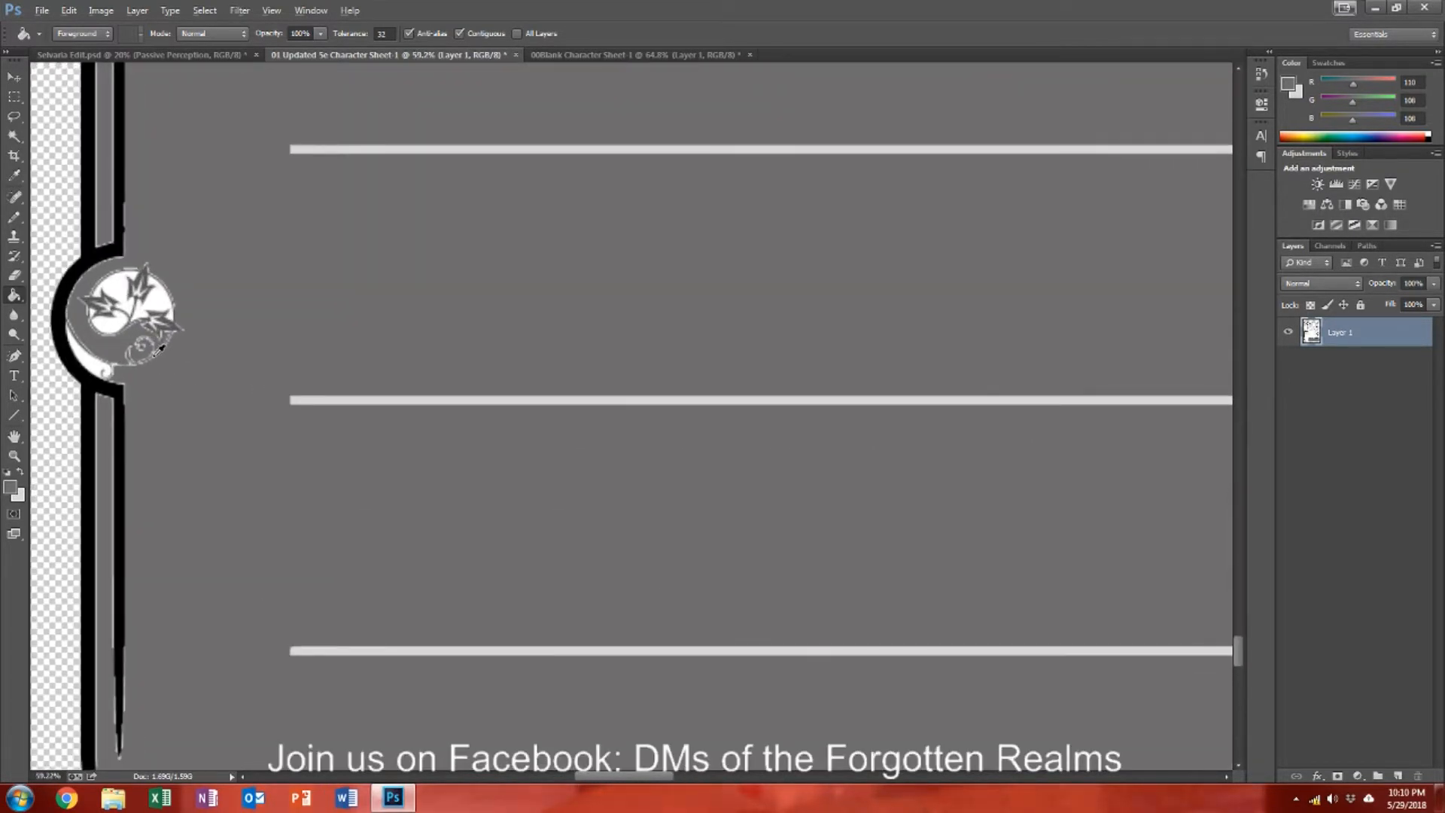
left_click(107, 368)
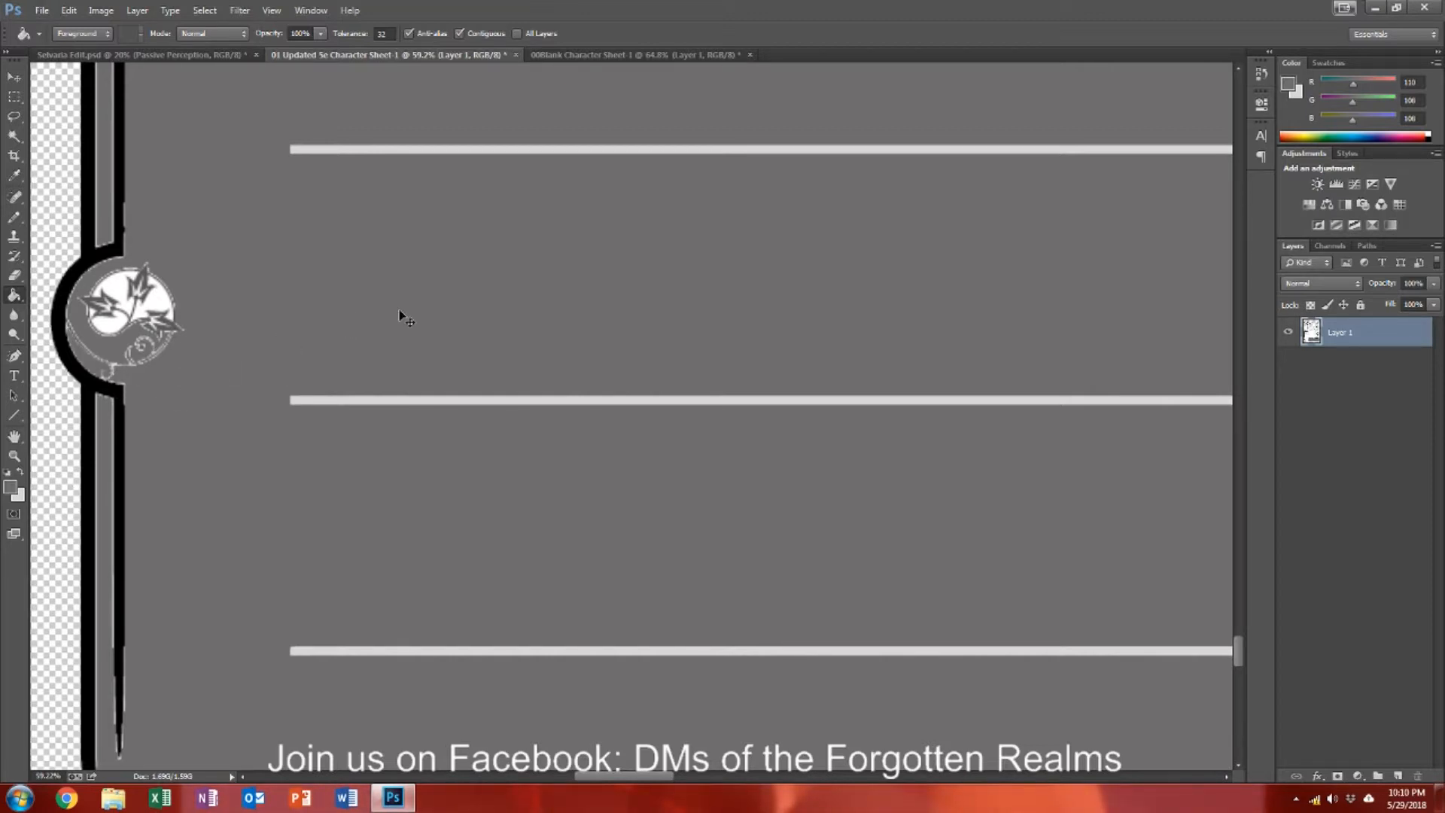
scroll(490, 317, "right", 1)
scroll(491, 316, "down", 5)
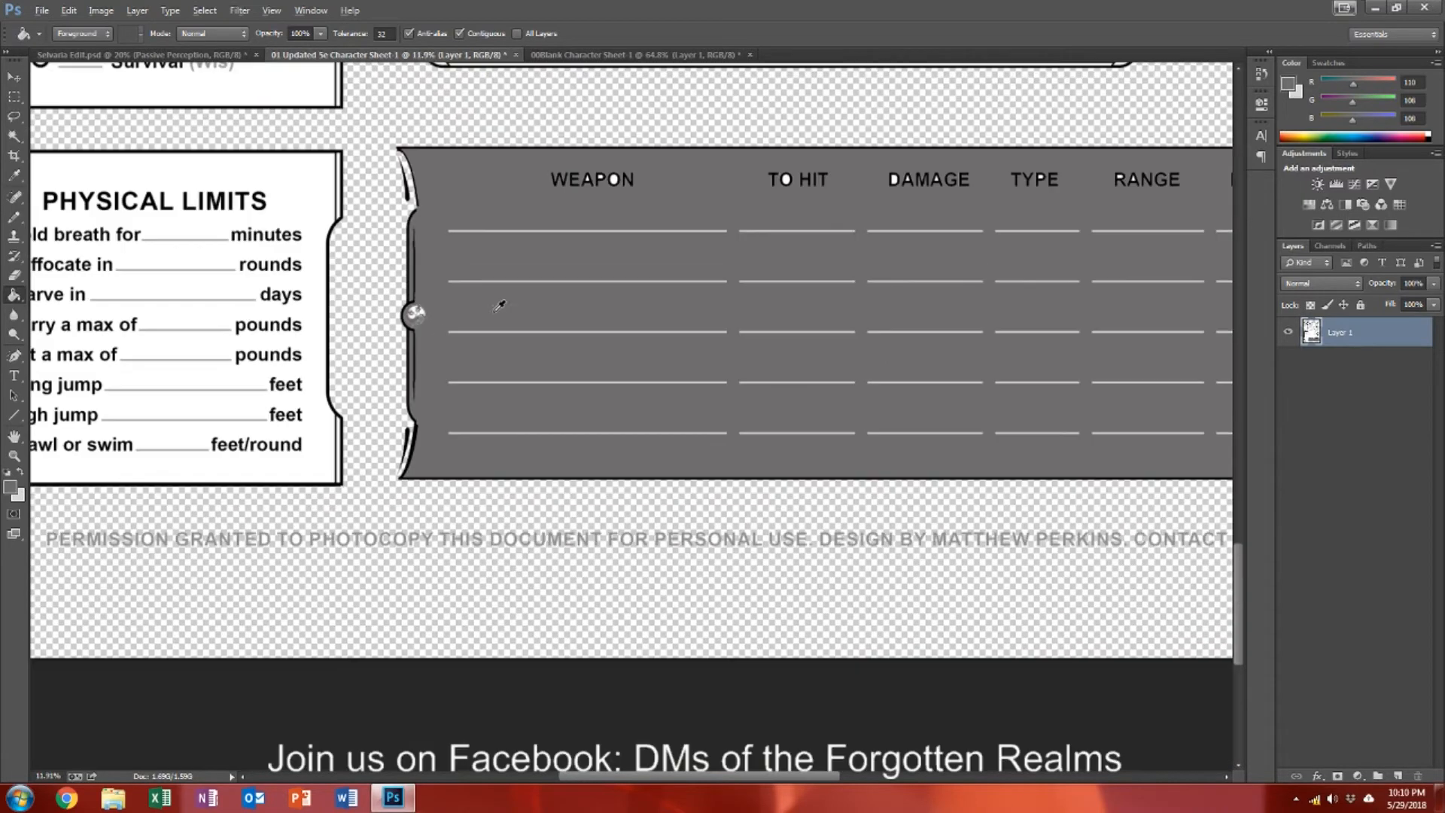
scroll(1152, 327, "up", 8)
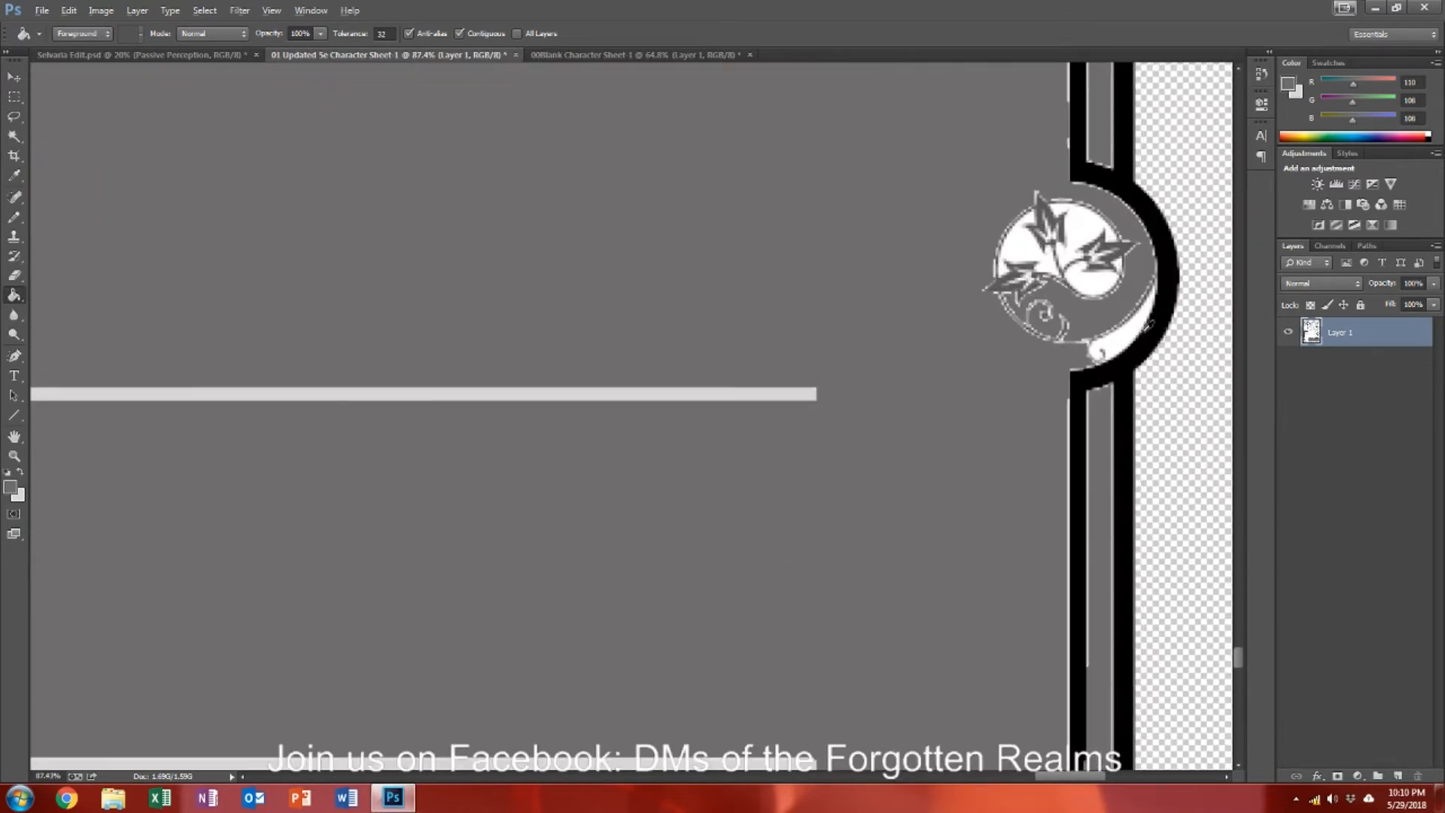
left_click(1142, 331)
left_click(1086, 249)
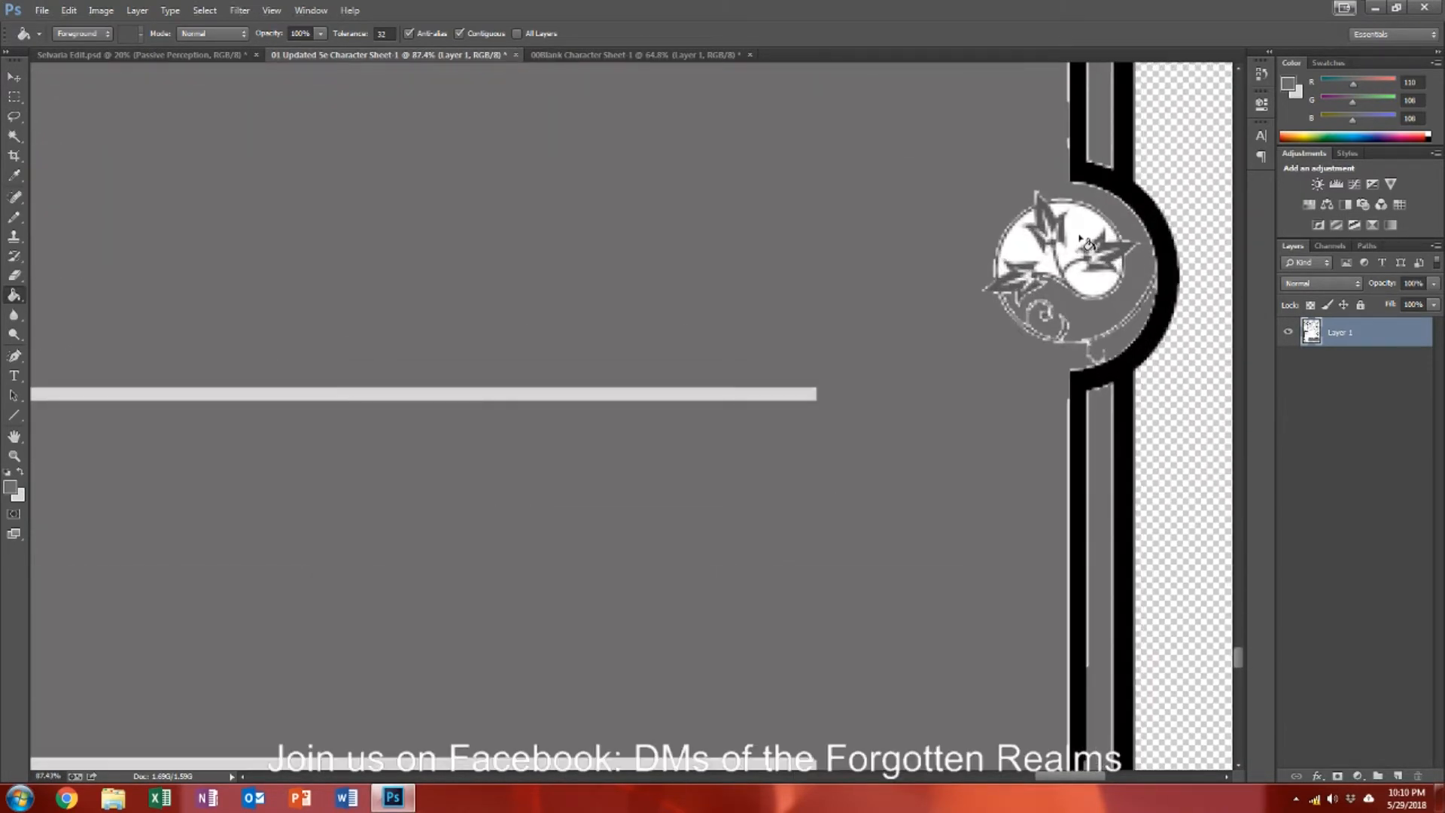
left_click(1095, 284)
left_click(1033, 258)
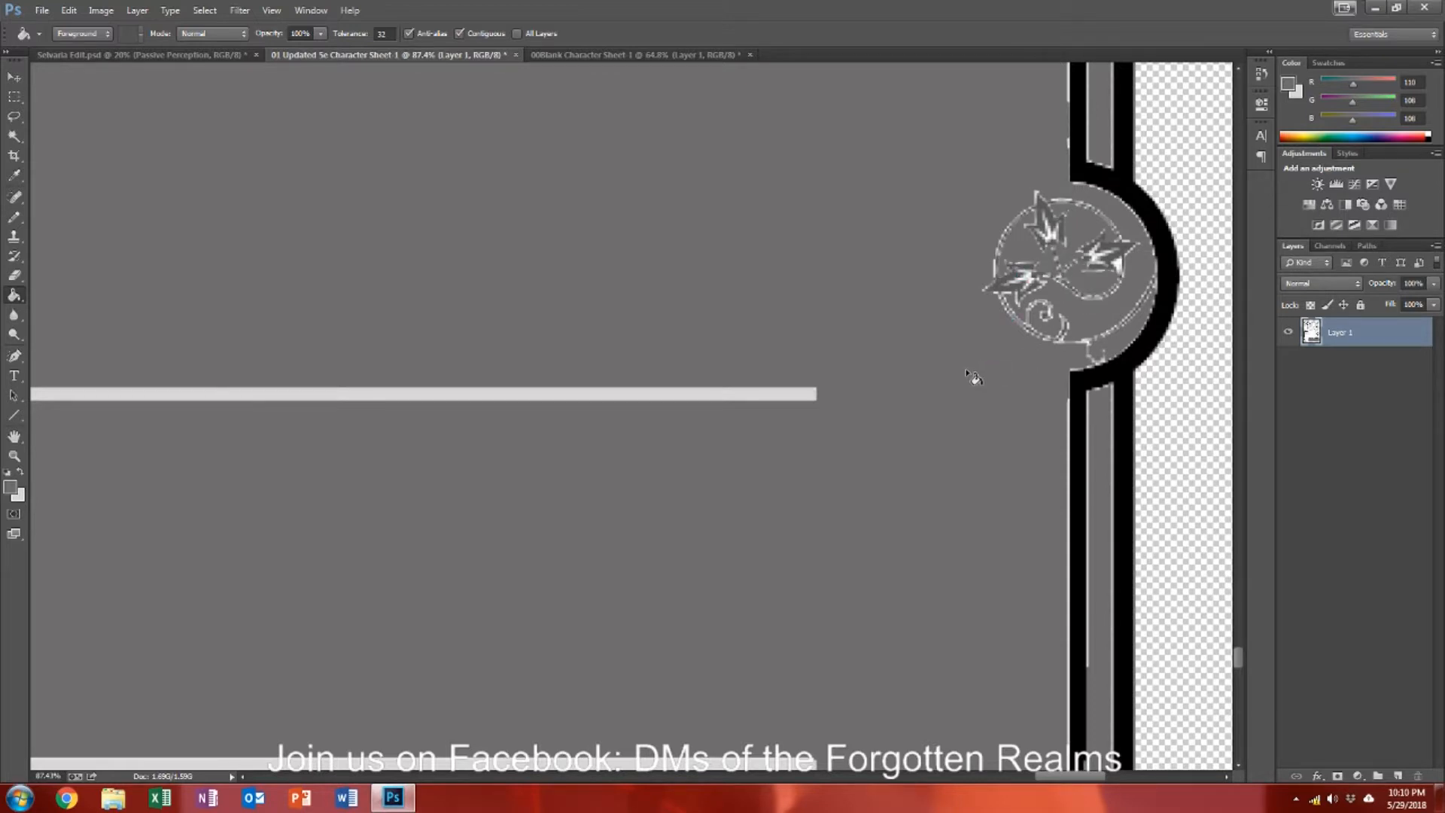
key("ctrl+alt+z")
key("ctrl+alt+z")
key("ctrl+alt+z")
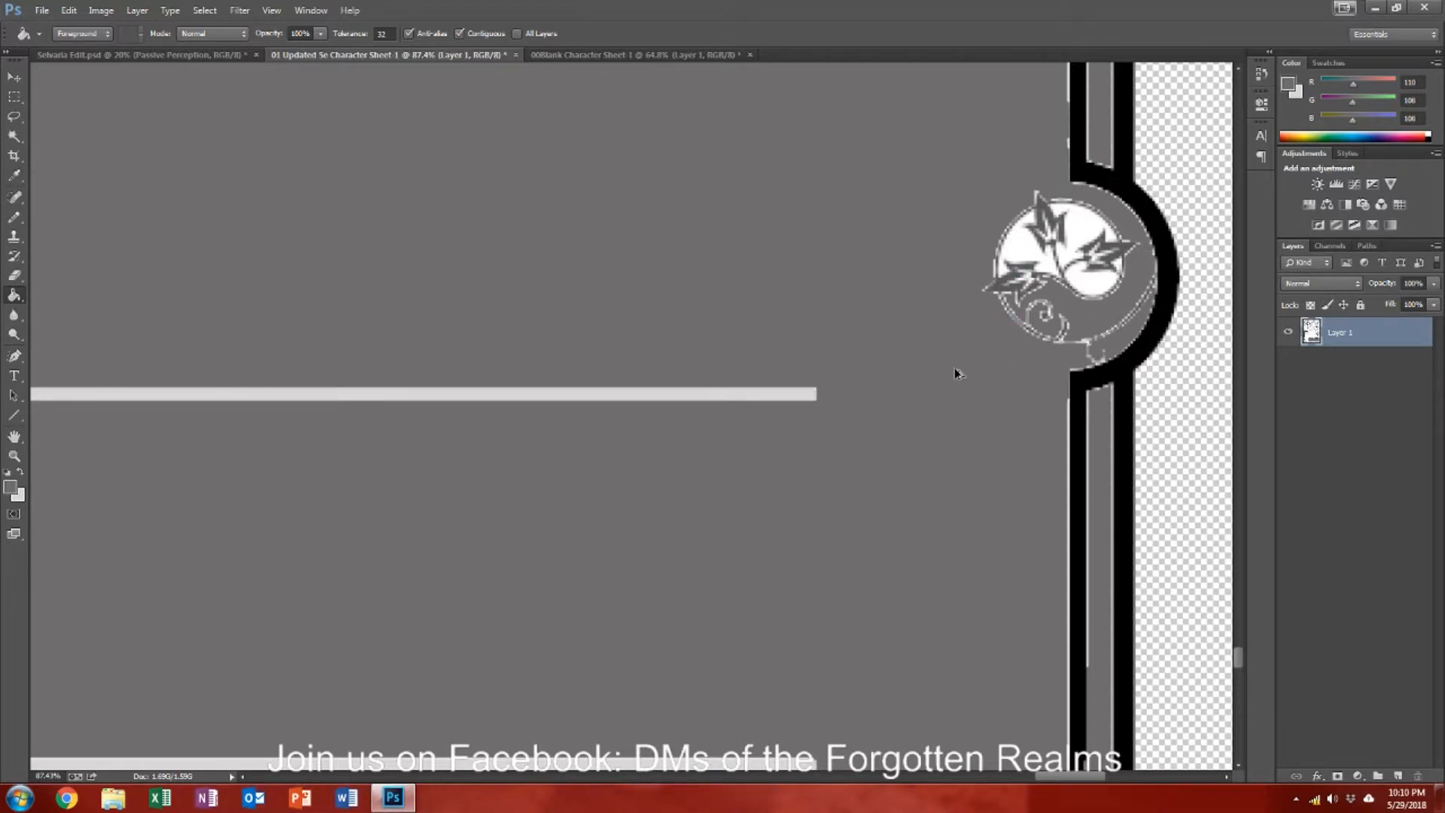
scroll(954, 373, "down", 10)
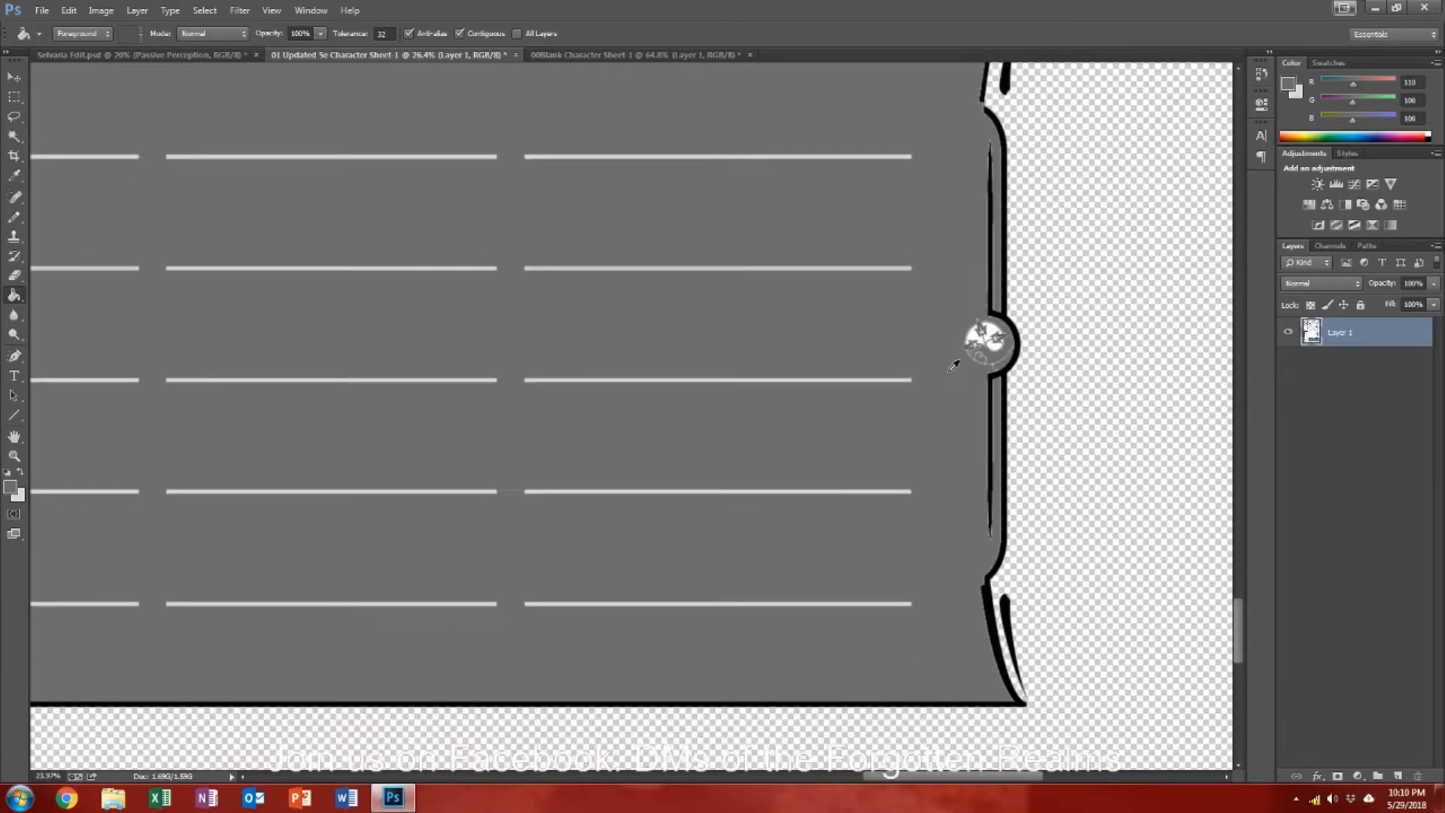
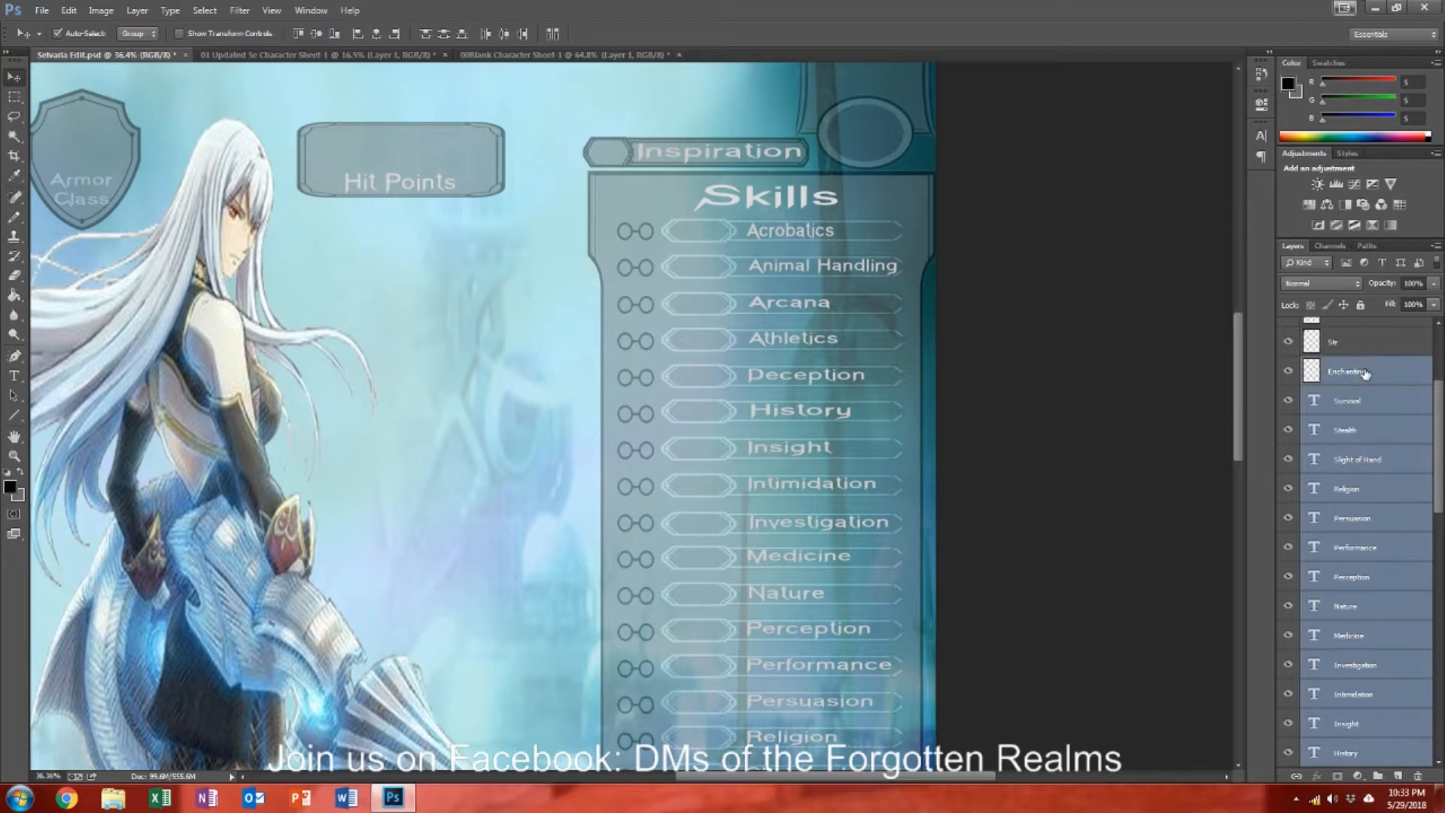
Step: Check the selected skill name layers, from Enchanting down to the Skills heading, and merge them into a single layer
scroll(1035, 512, "down", 5)
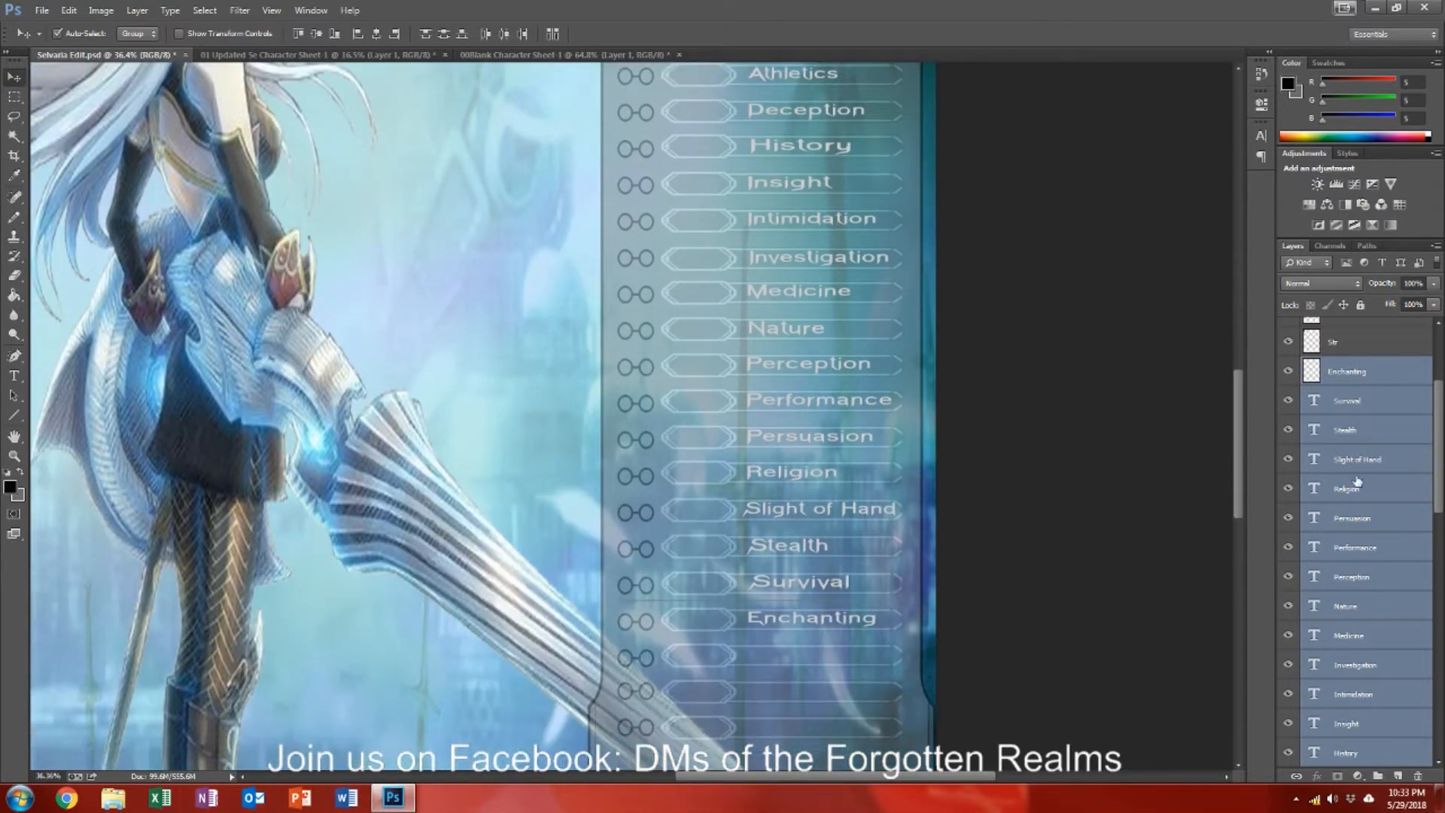
scroll(1355, 489, "up", 5)
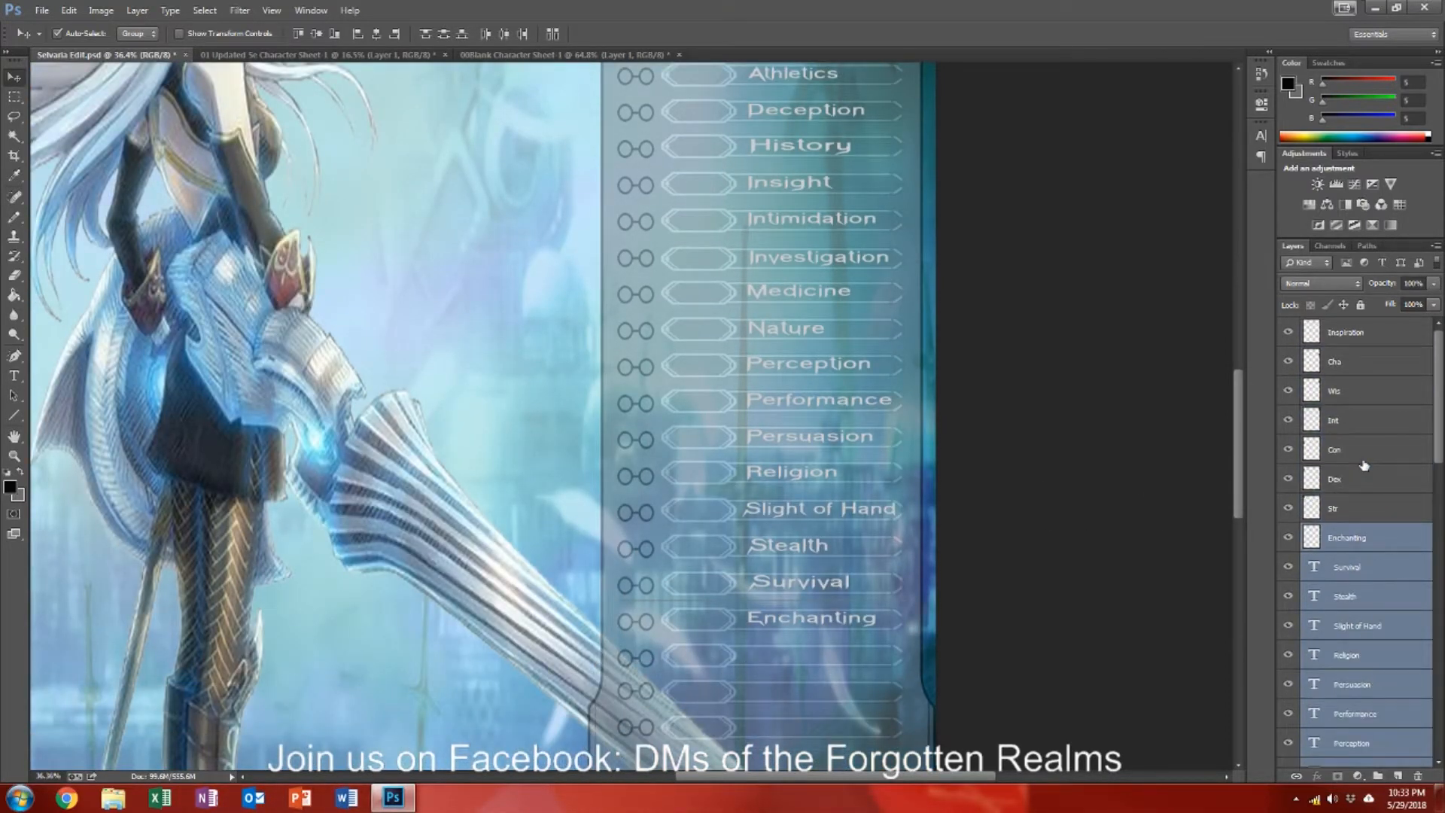
scroll(1364, 466, "down", 10)
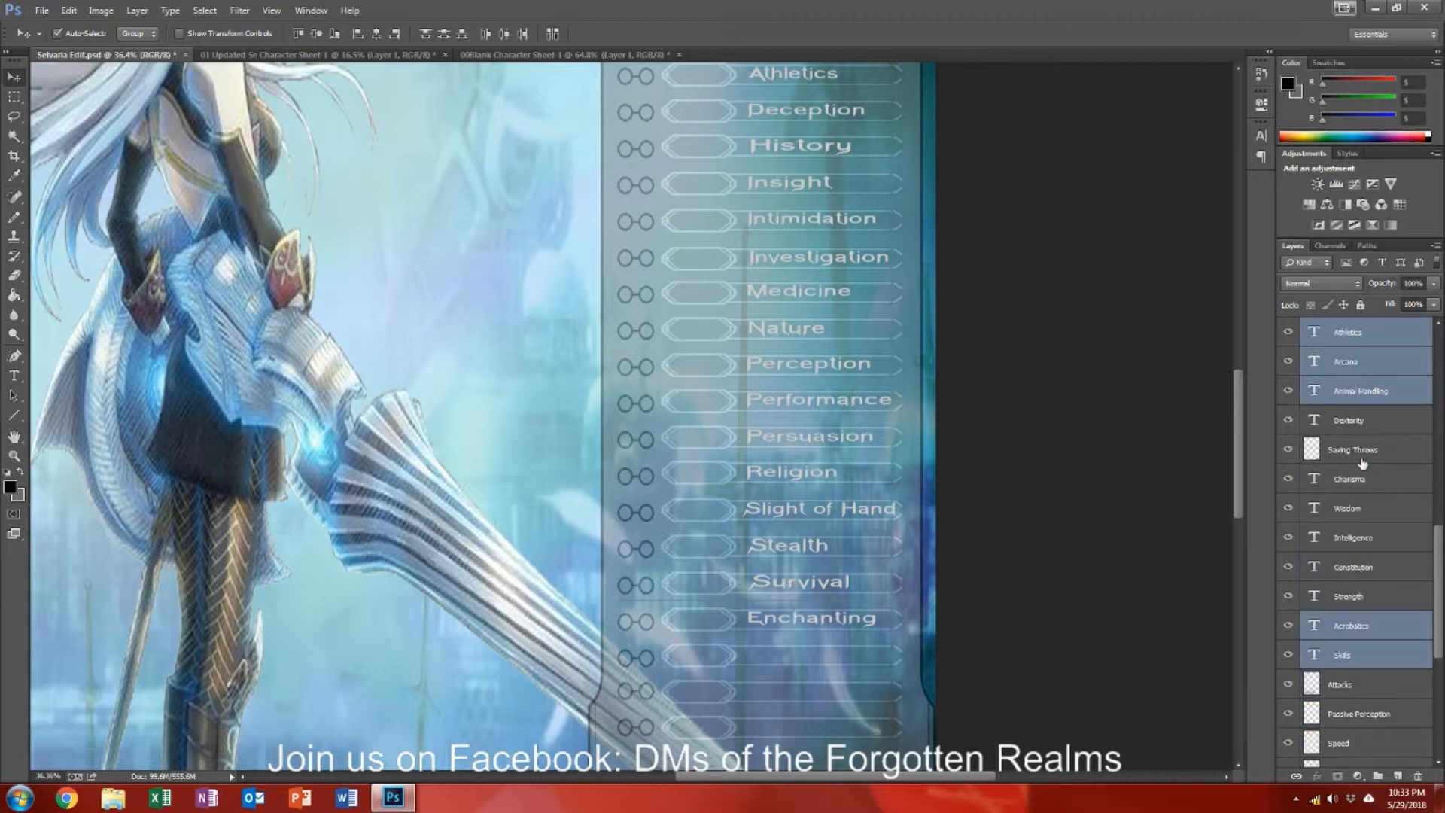
scroll(1363, 465, "down", 2)
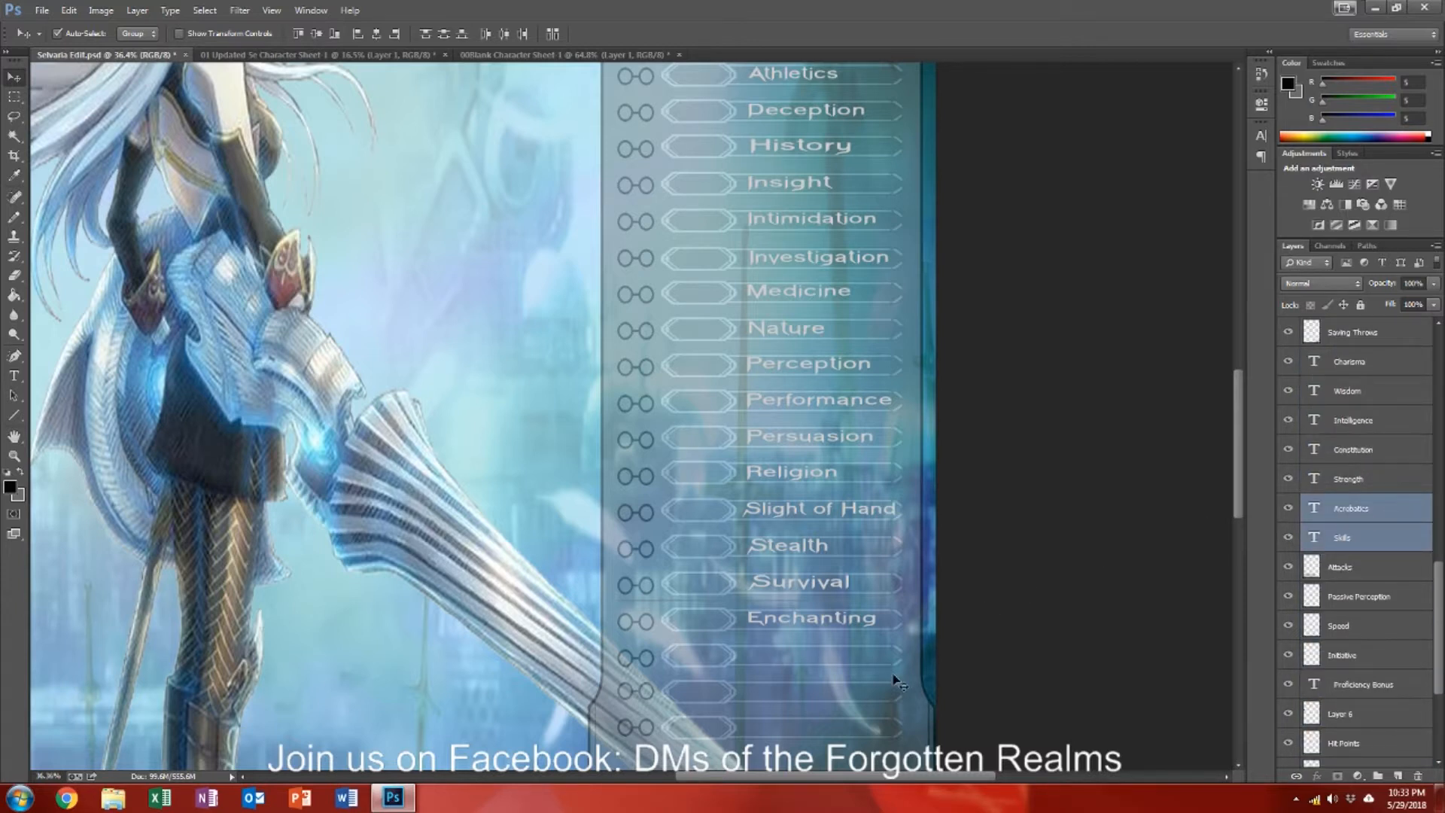
key("ctrl+e")
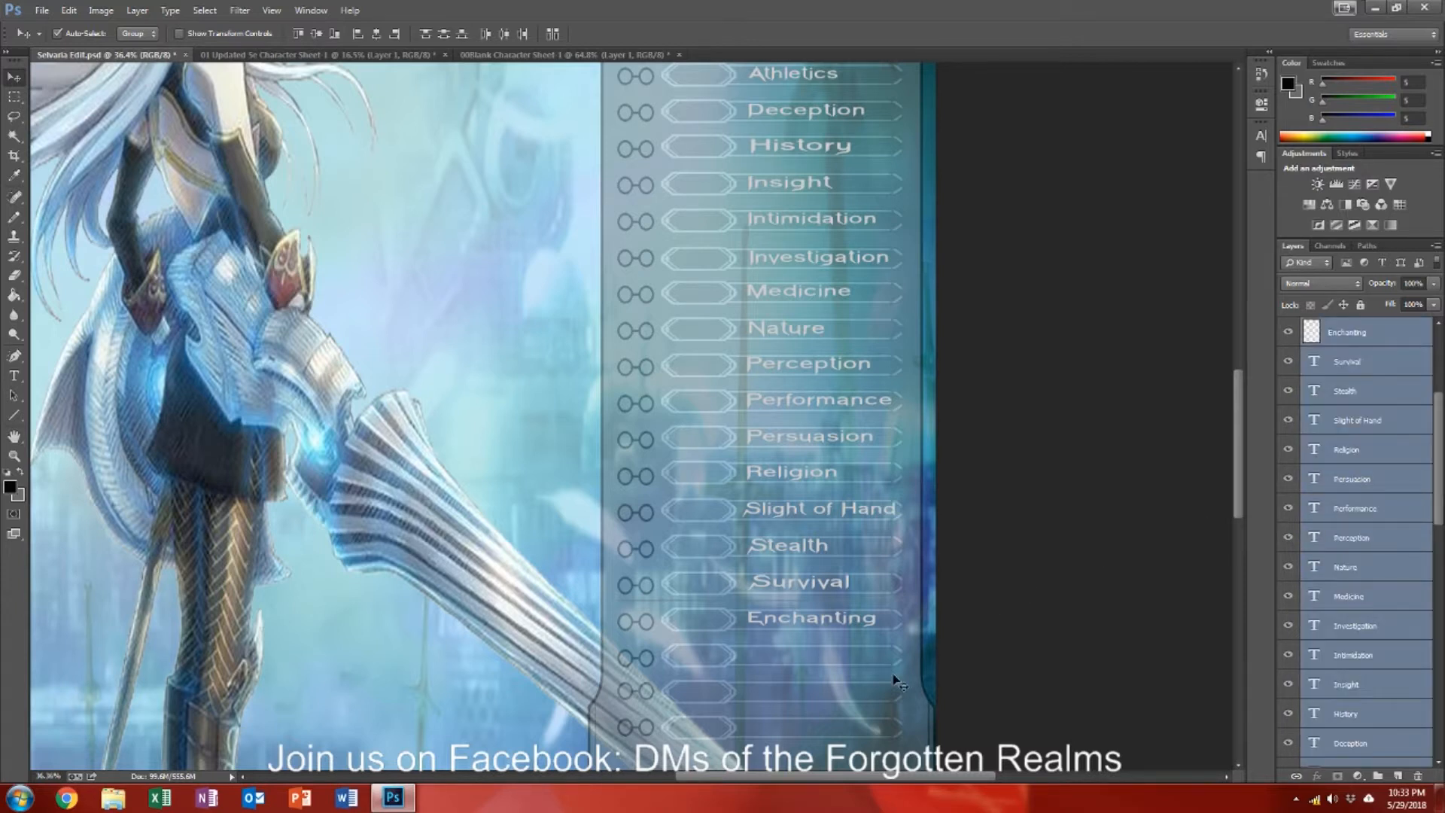
scroll(1371, 517, "down", 7)
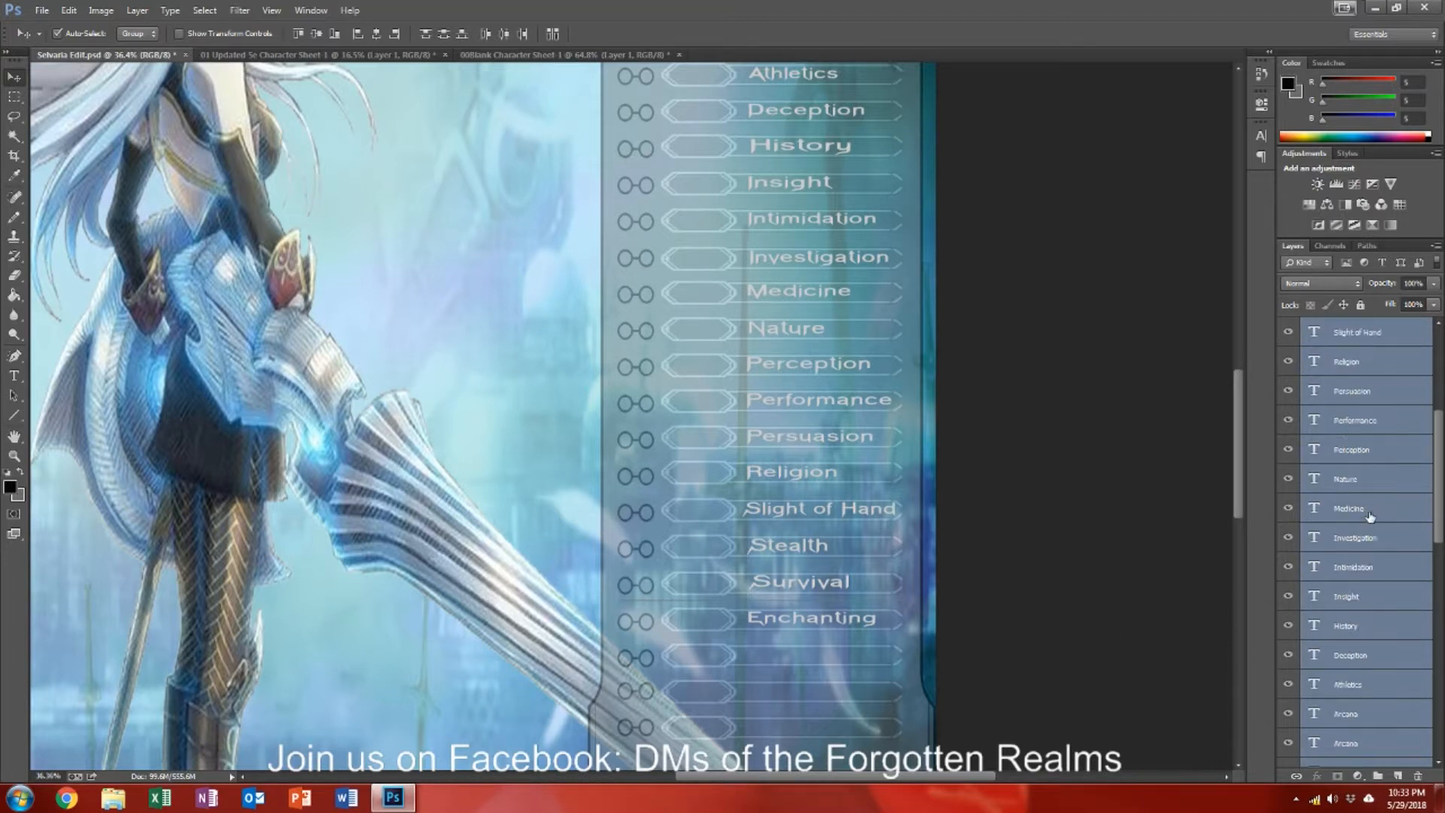
scroll(1372, 519, "up", 10)
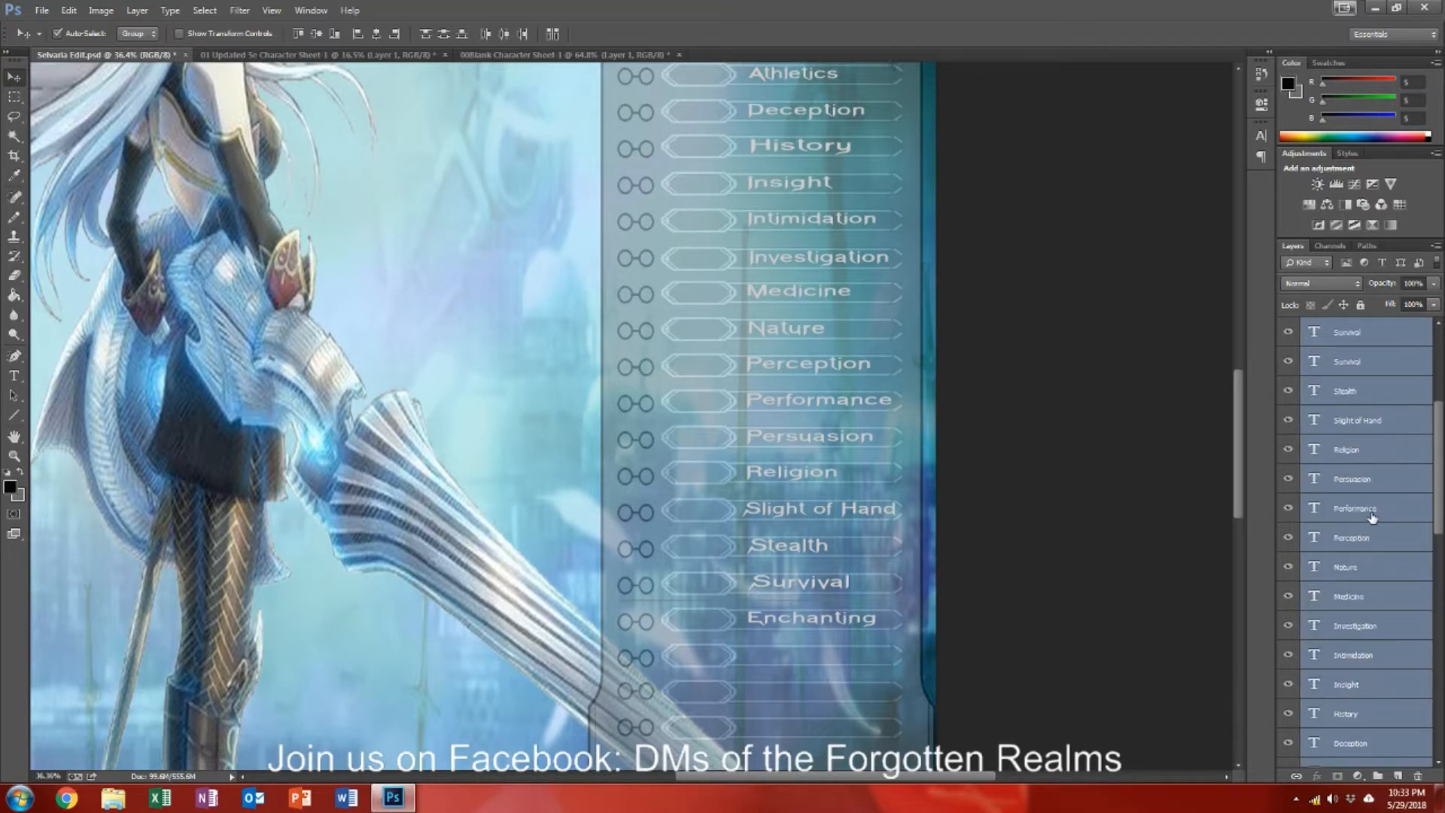
right_click(1371, 516)
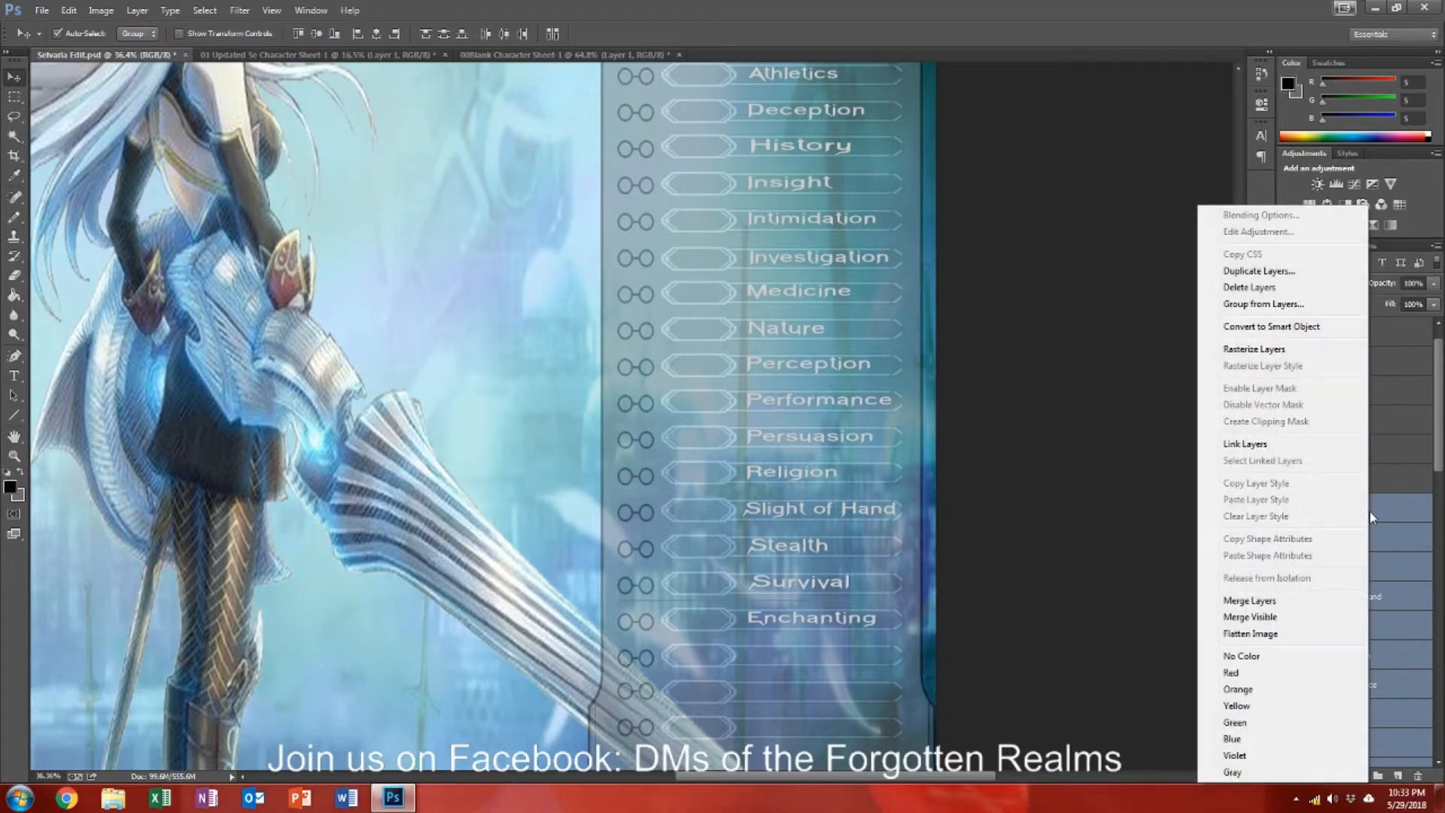
left_click(1266, 606)
Step: Rename the merged skill text layer as Skills
left_click_drag(836, 633, 747, 547)
scroll(748, 548, "down", 7)
left_click_drag(793, 451, 809, 489)
double_click(1360, 510)
type("Skills")
key("Return")
left_click_drag(748, 581, 770, 634)
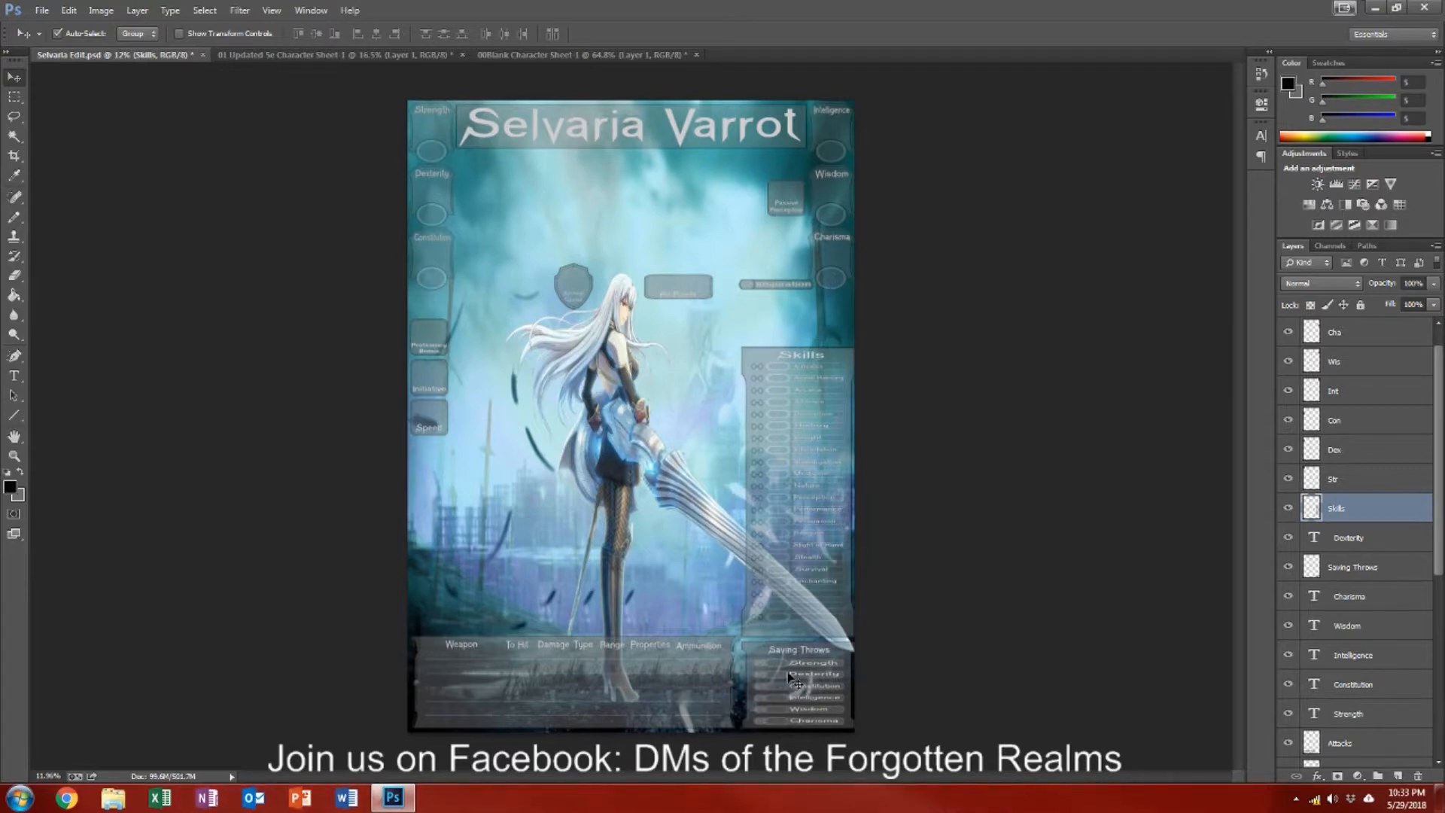
scroll(790, 676, "up", 3)
scroll(790, 676, "down", 2)
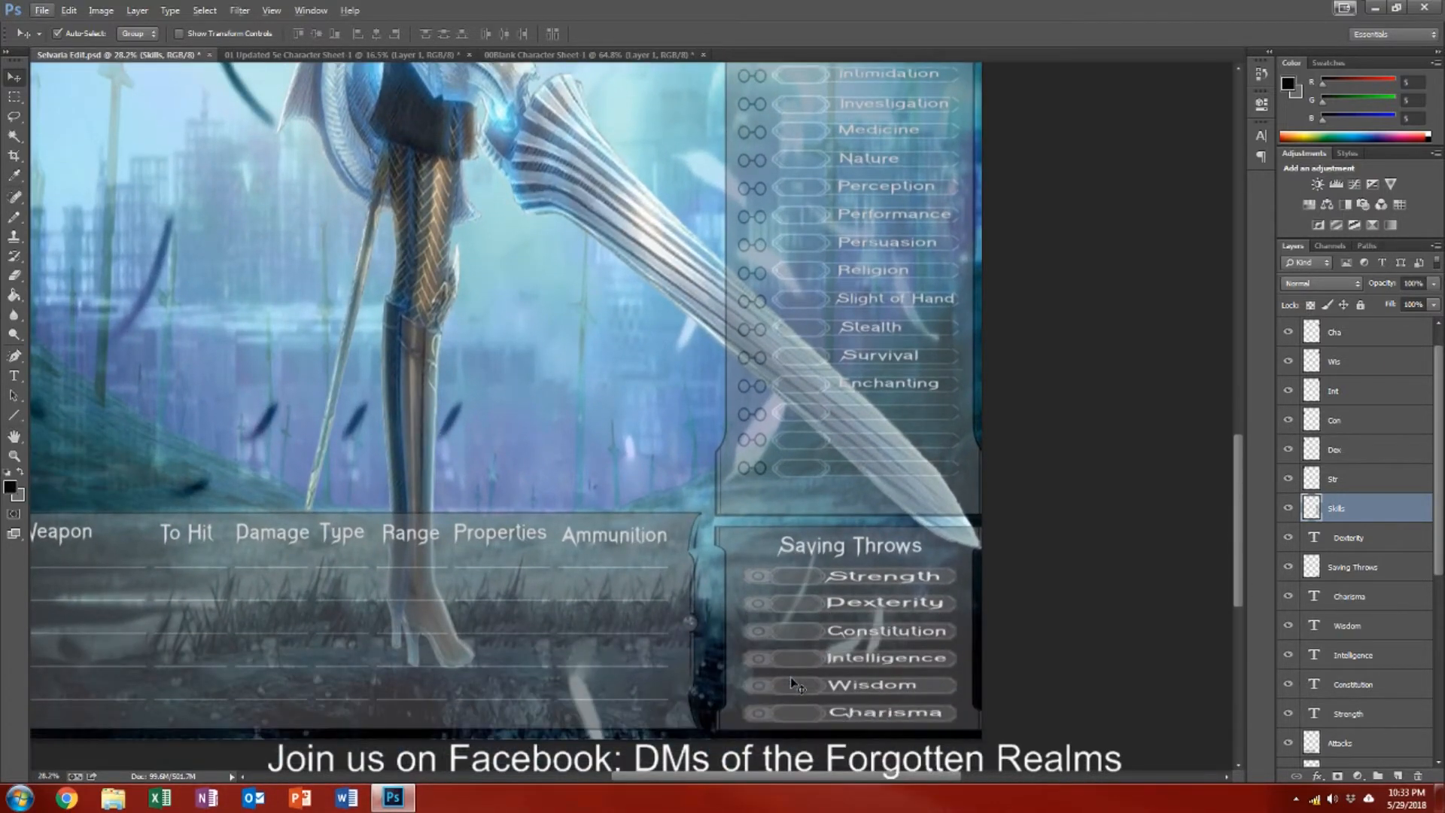
Step: Stretch the Saving Throws box upward to the weapon table's top edge and set the Skills panel directly above it
left_click_drag(757, 487, 755, 402)
left_click_drag(780, 595, 779, 595)
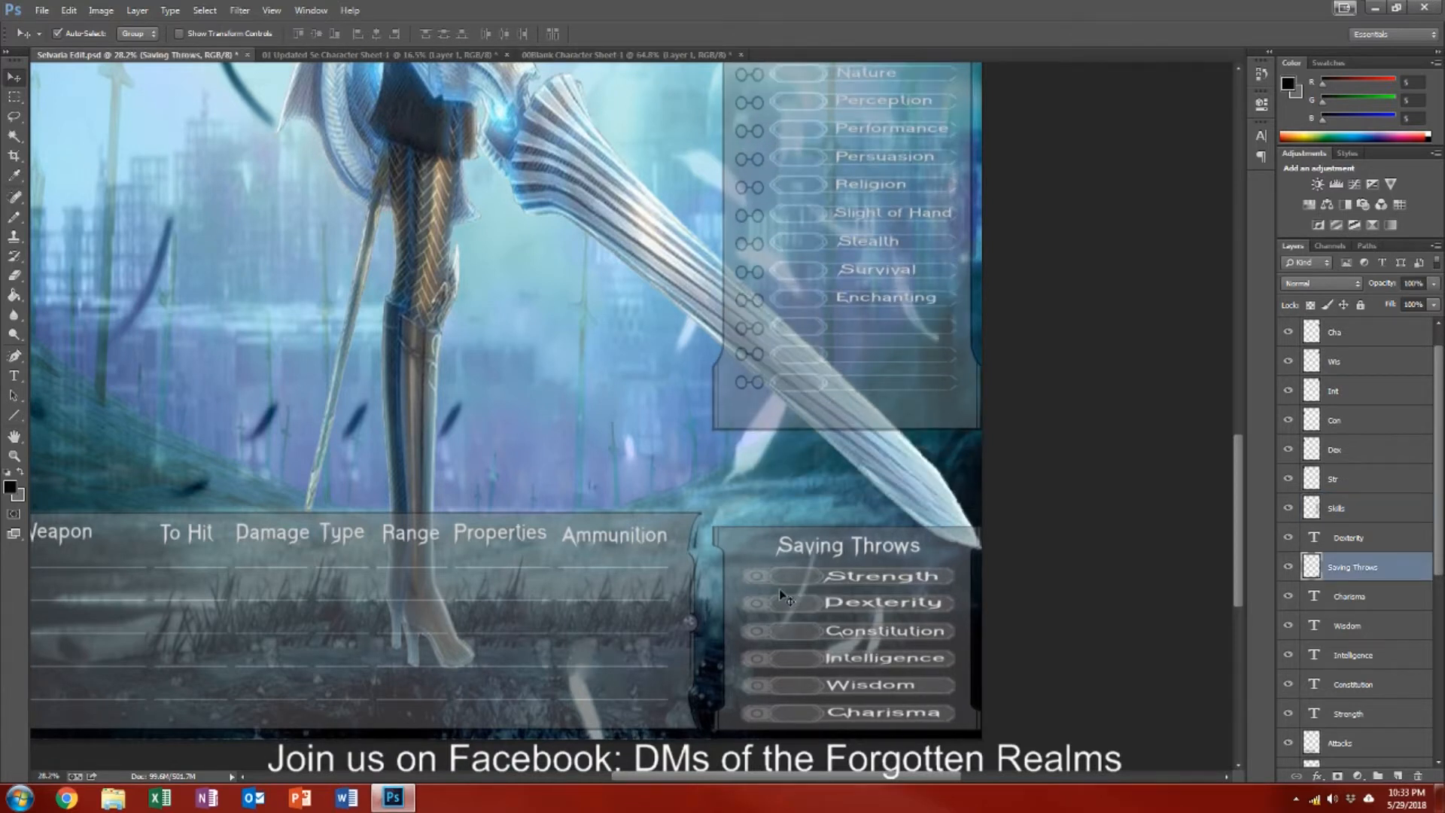
key("ctrl+t")
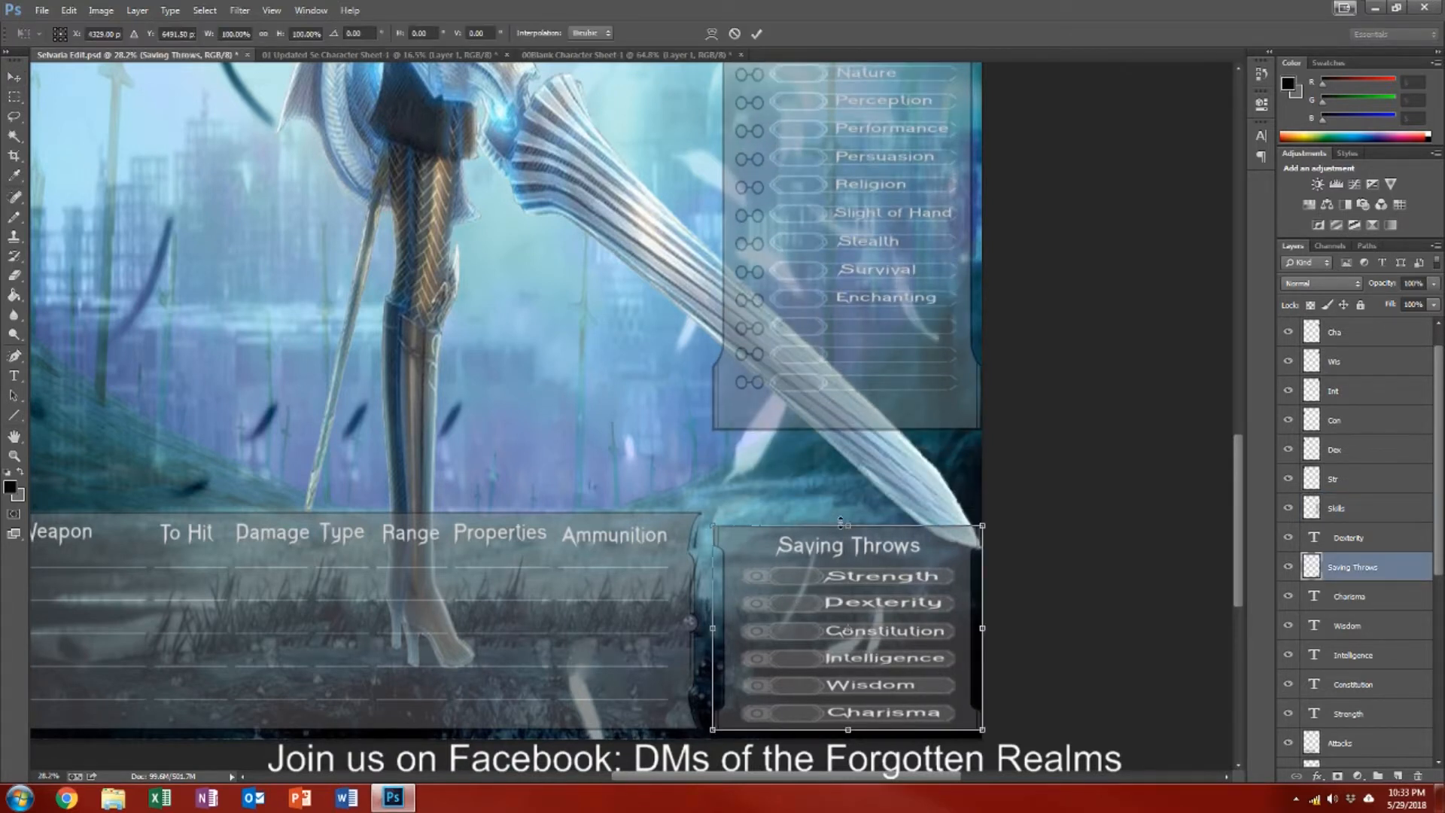
left_click_drag(849, 523, 844, 512)
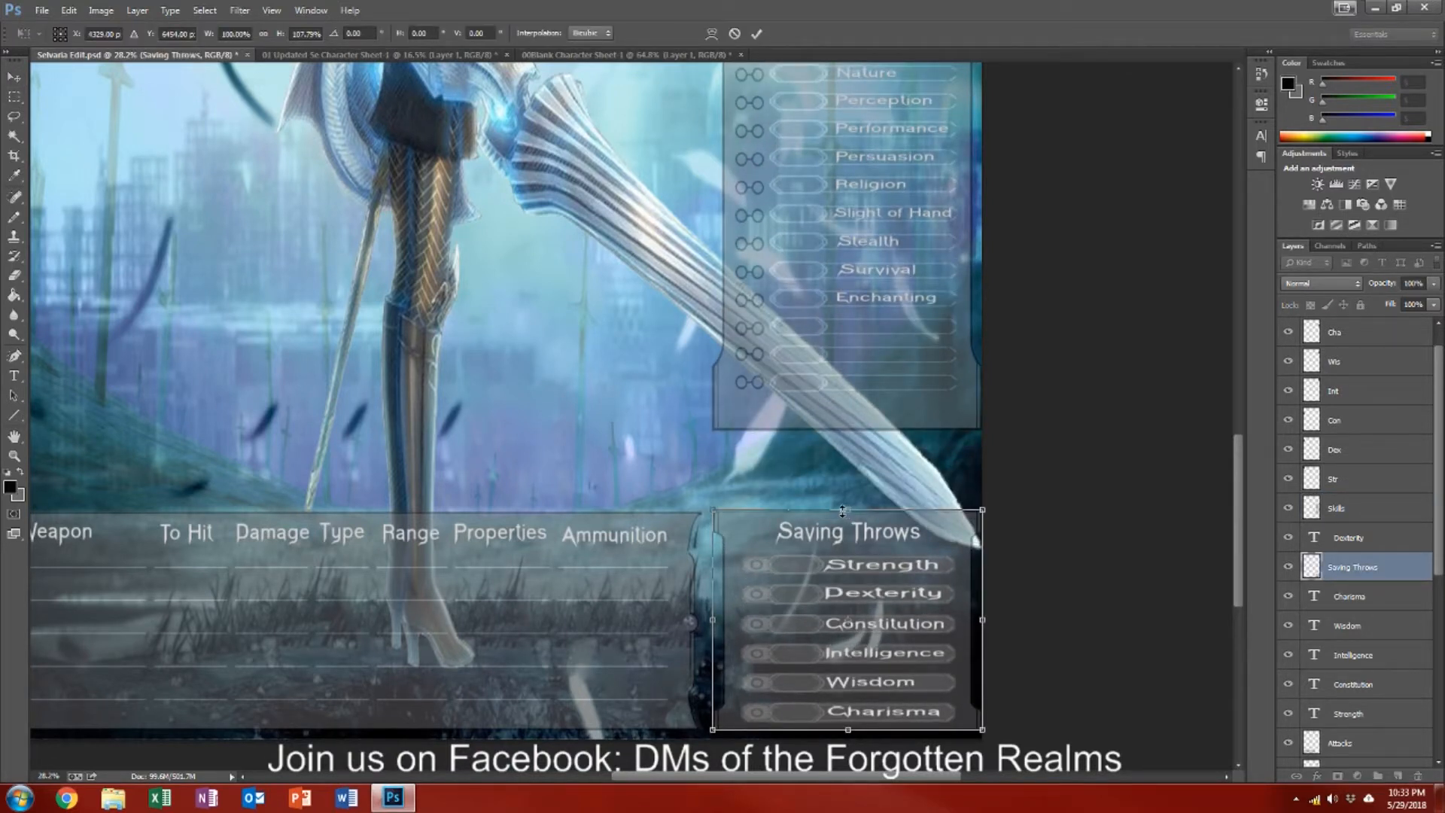
key("Return")
left_click_drag(843, 395, 841, 430)
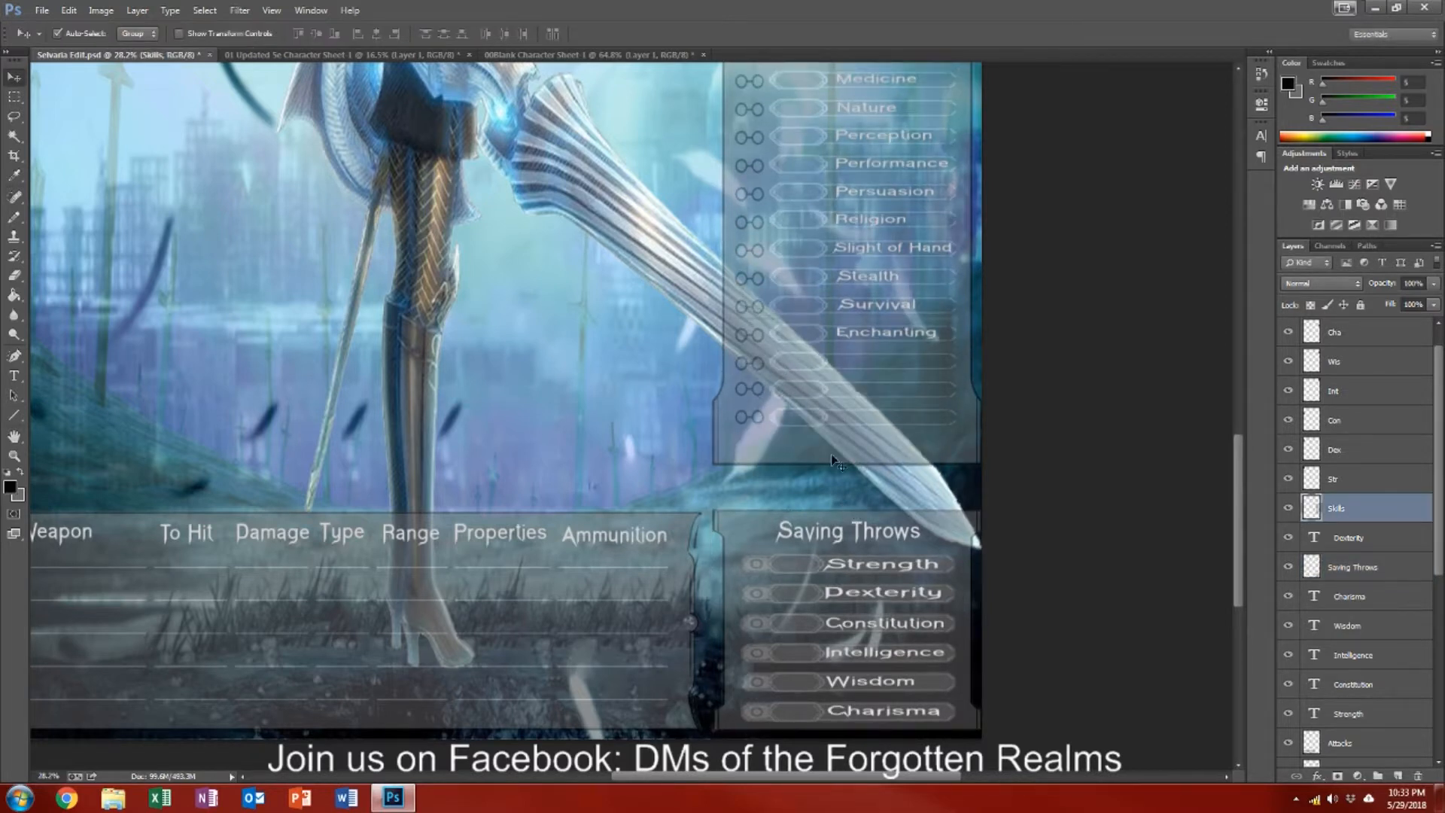
left_click(806, 530)
key("ctrl+t")
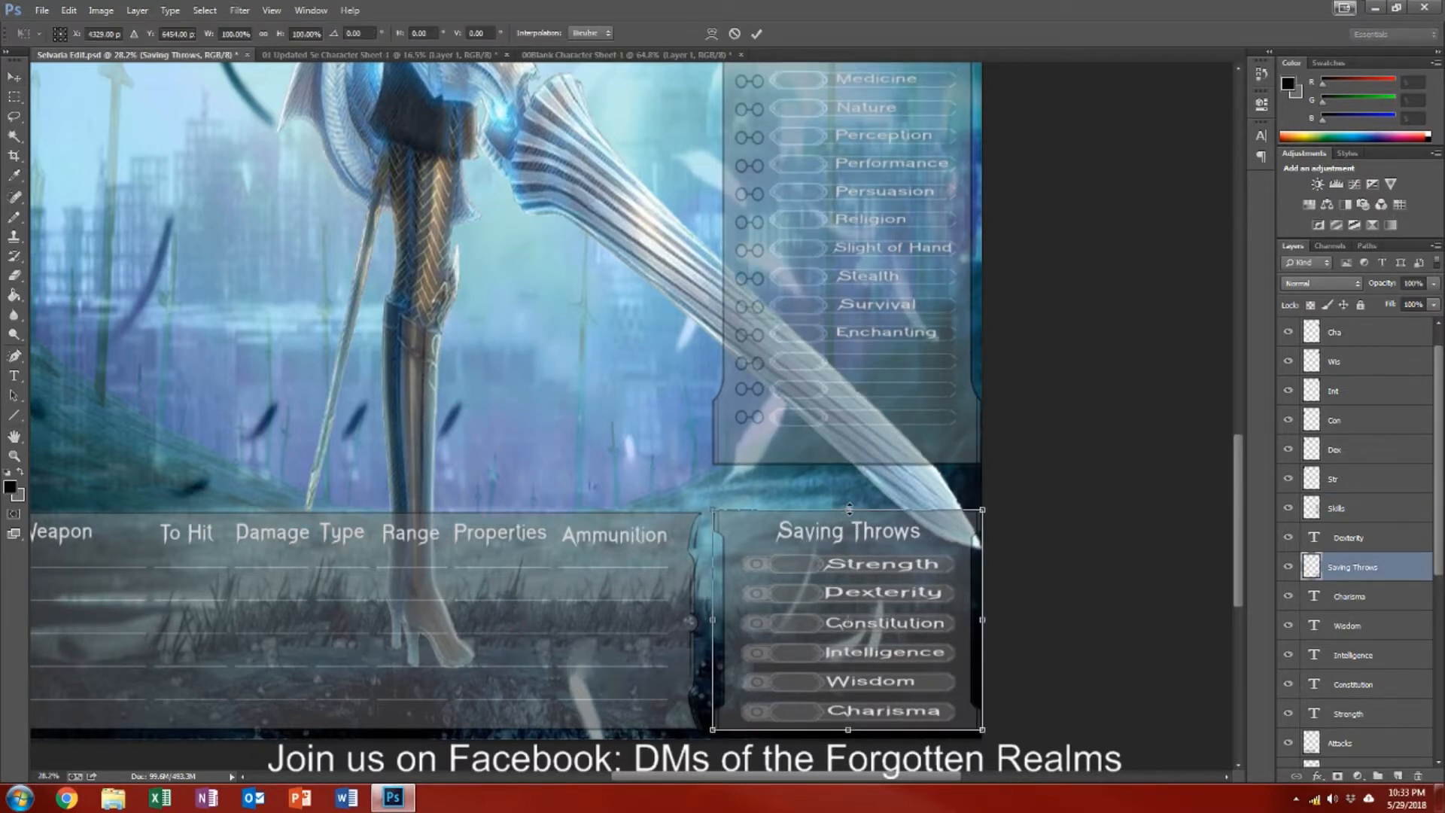
left_click_drag(850, 512, 849, 514)
key("Return")
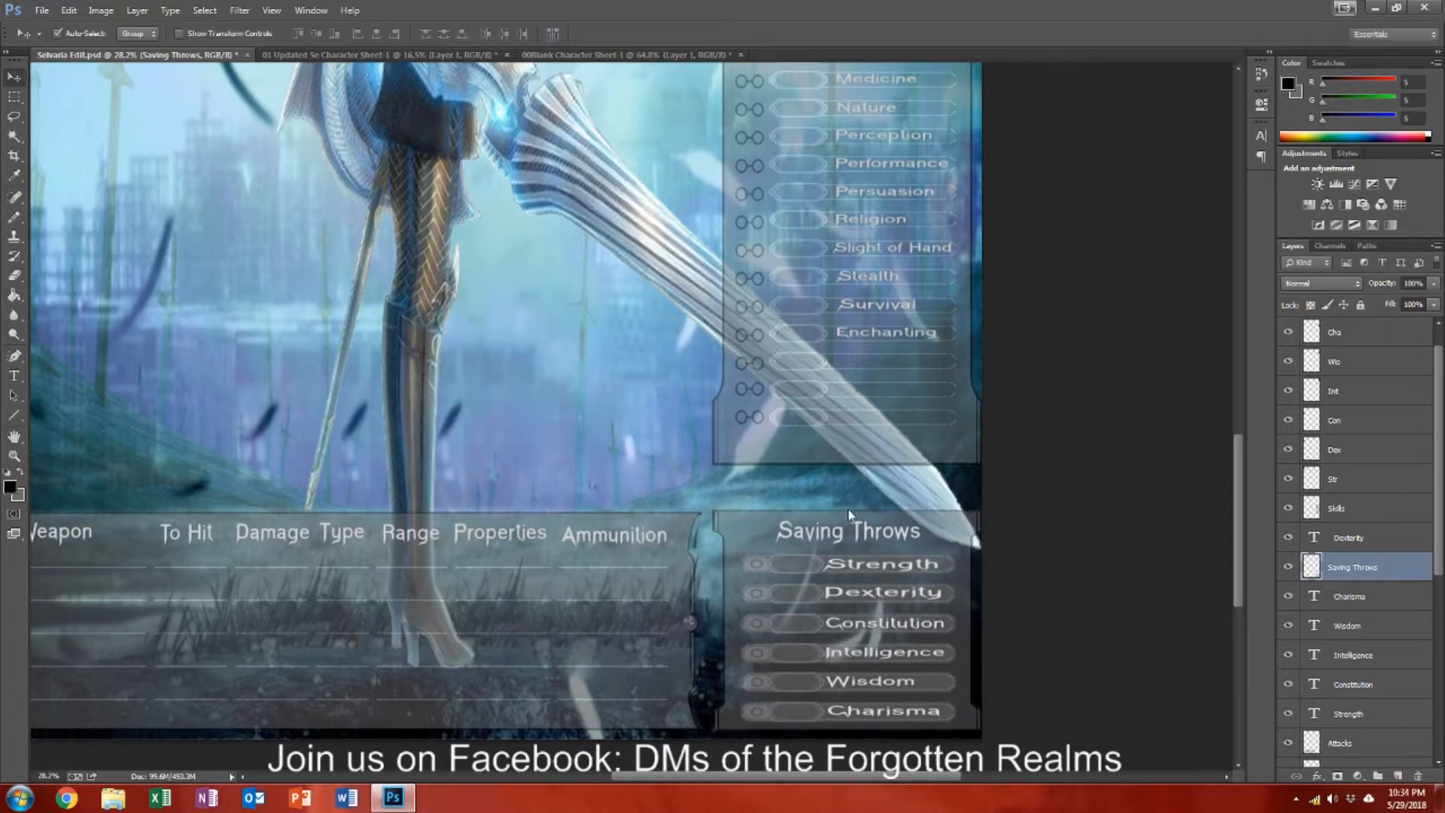
left_click_drag(840, 427, 842, 465)
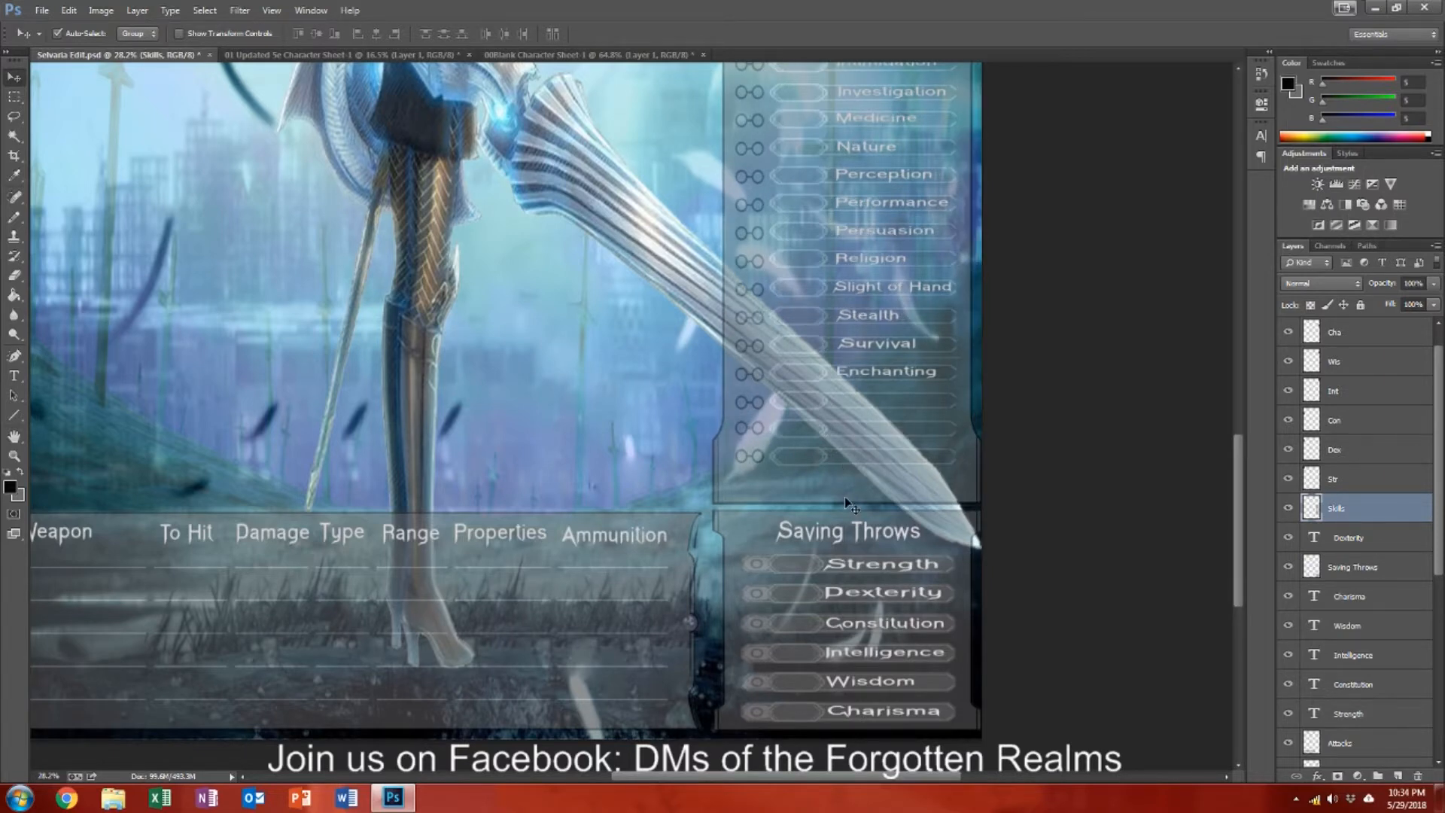
Step: Merge the Proficiency Bonus text layer with its box background layer
scroll(844, 498, "up", 5)
scroll(844, 503, "down", 3)
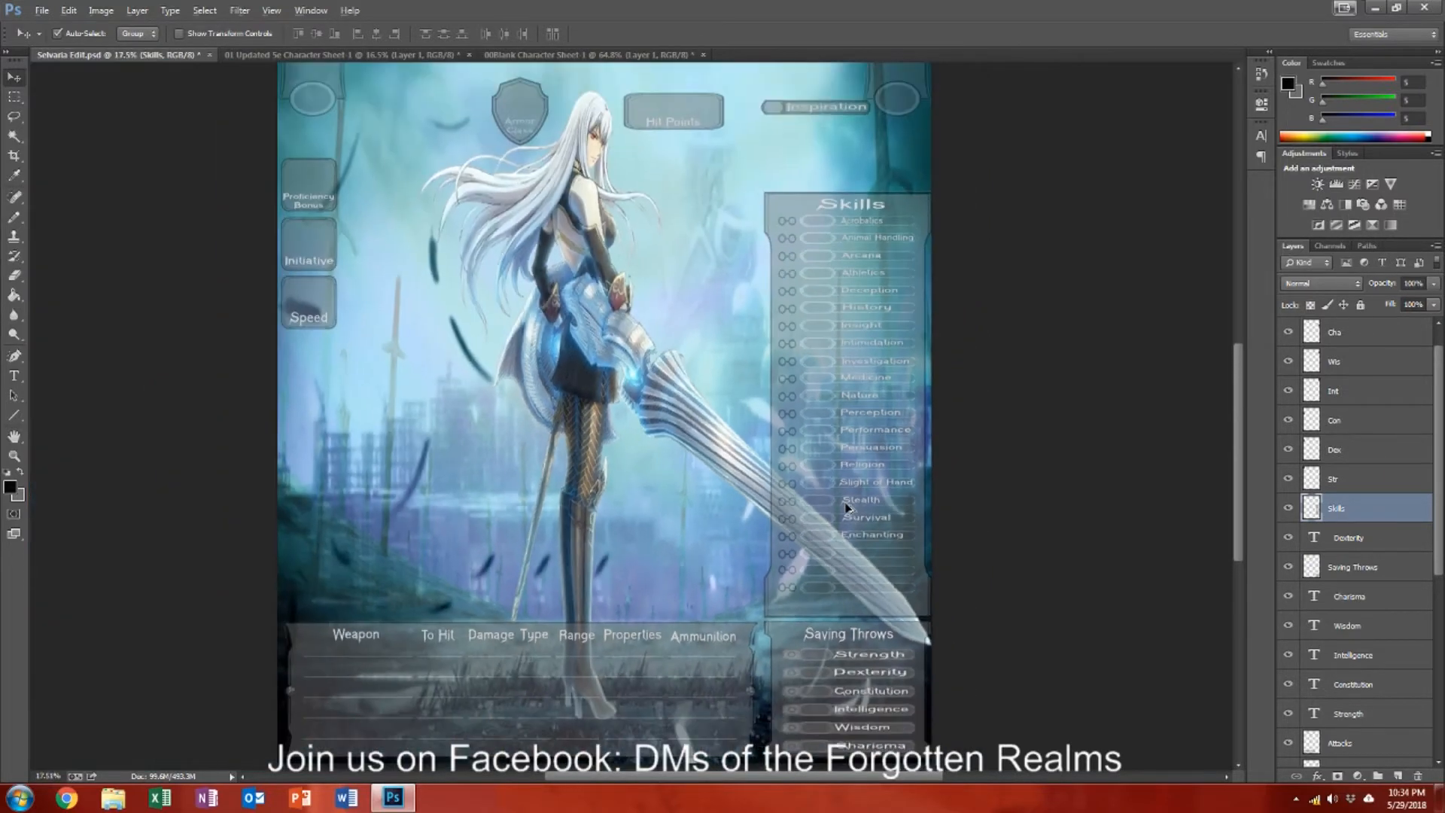
scroll(787, 636, "up", 4)
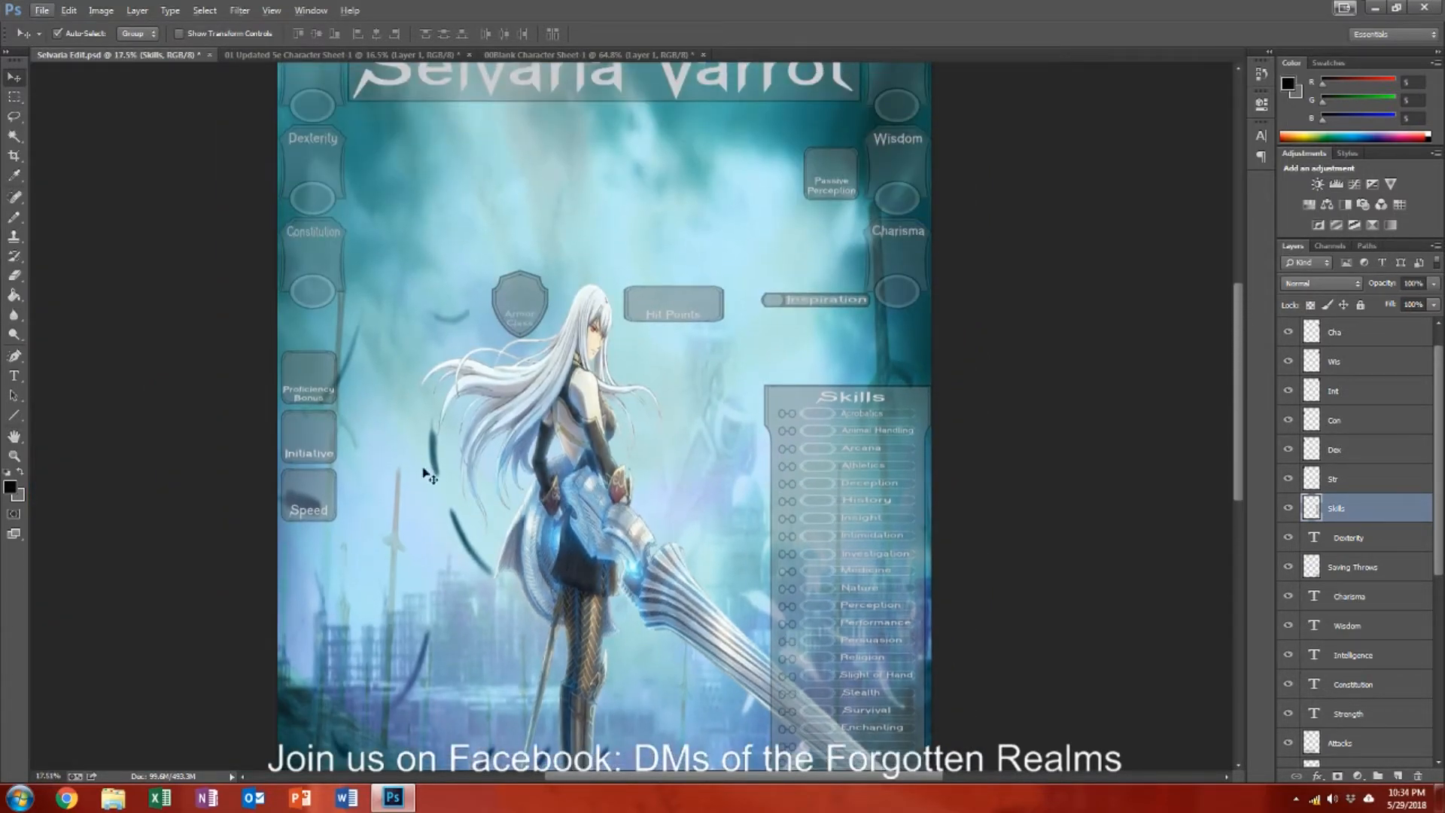
left_click_drag(300, 388, 783, 368)
key("ctrl+z")
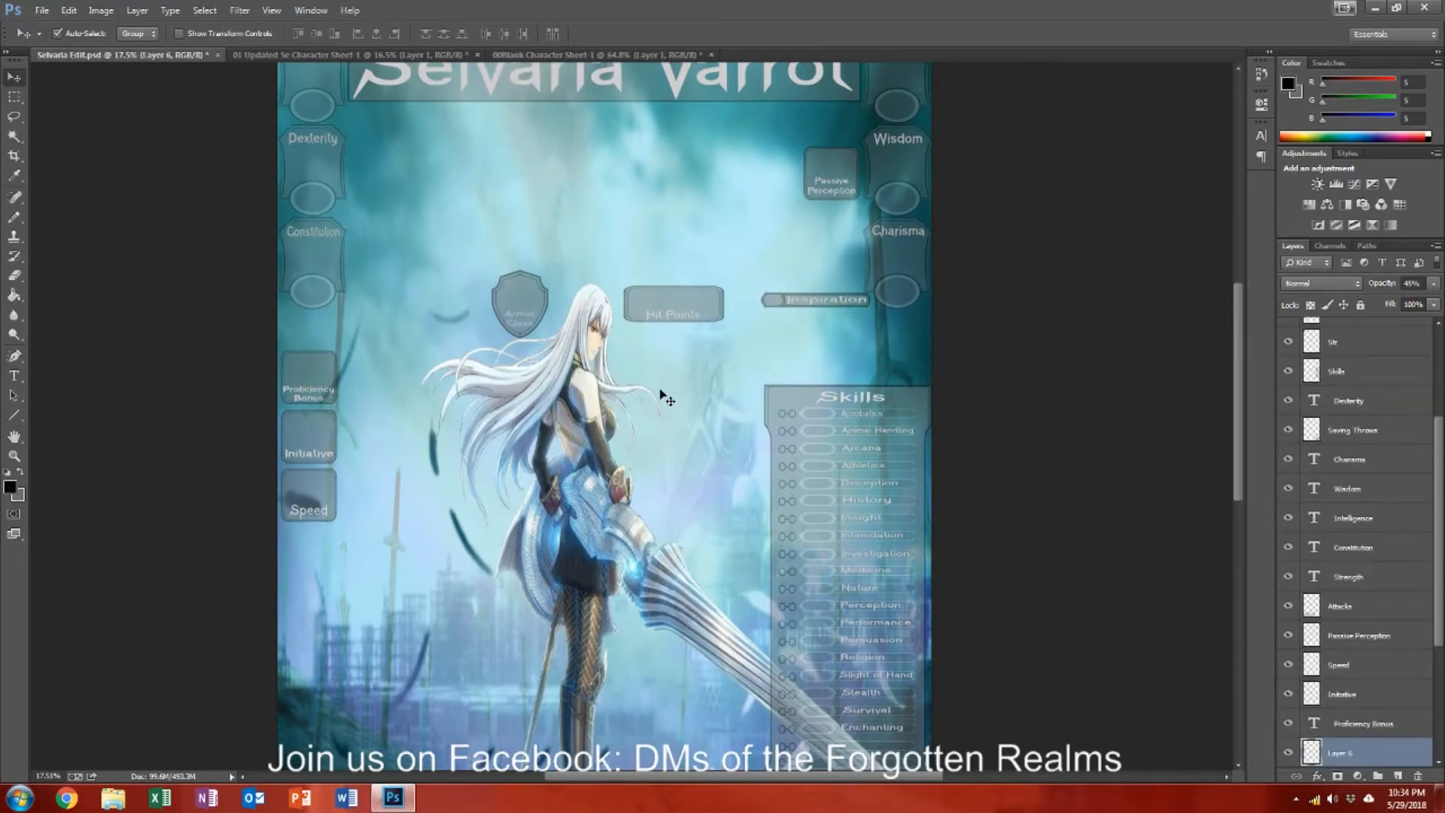
scroll(353, 412, "up", 2)
scroll(286, 412, "down", 2)
scroll(325, 440, "up", 4)
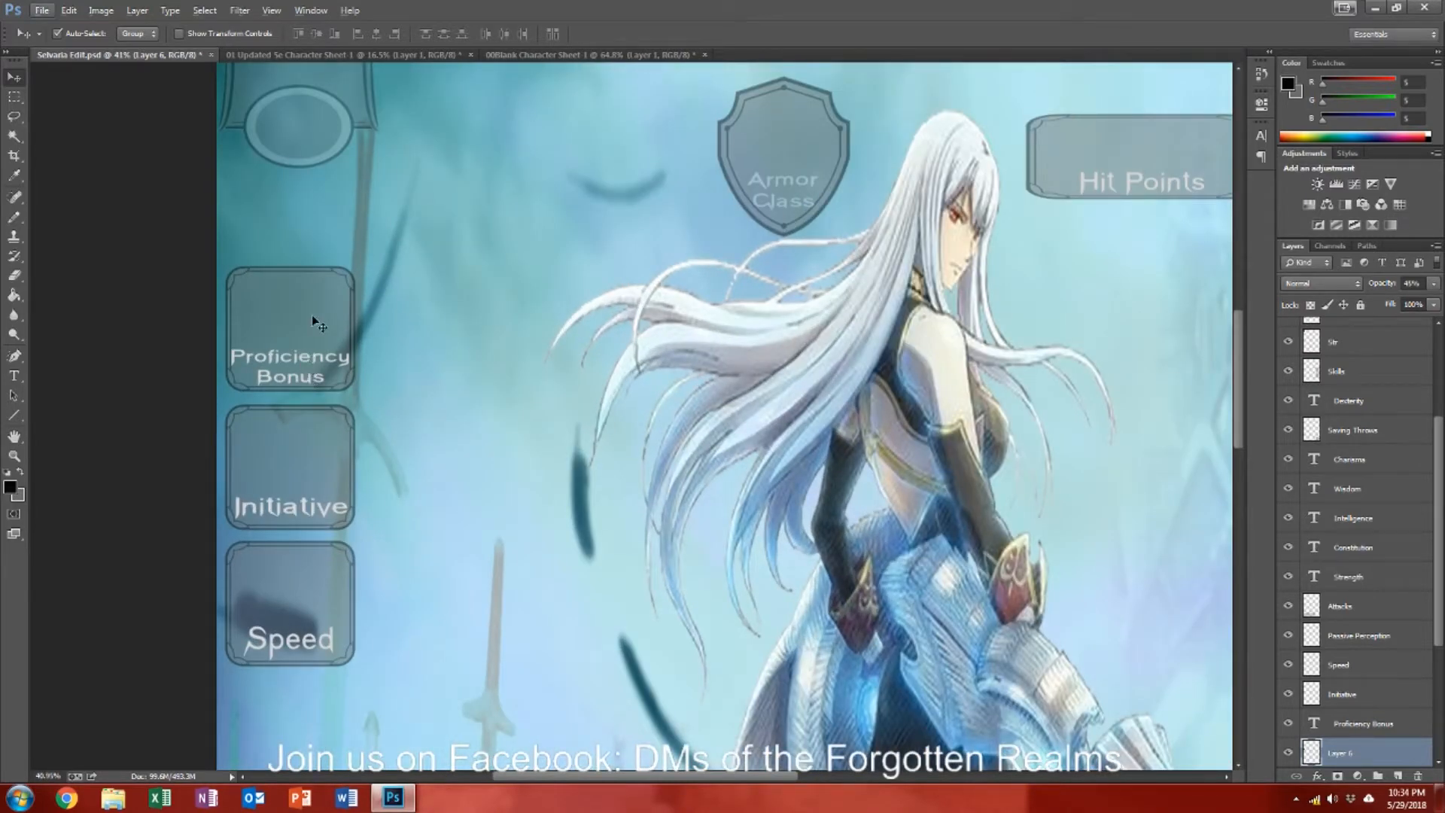
left_click(309, 361, "shift")
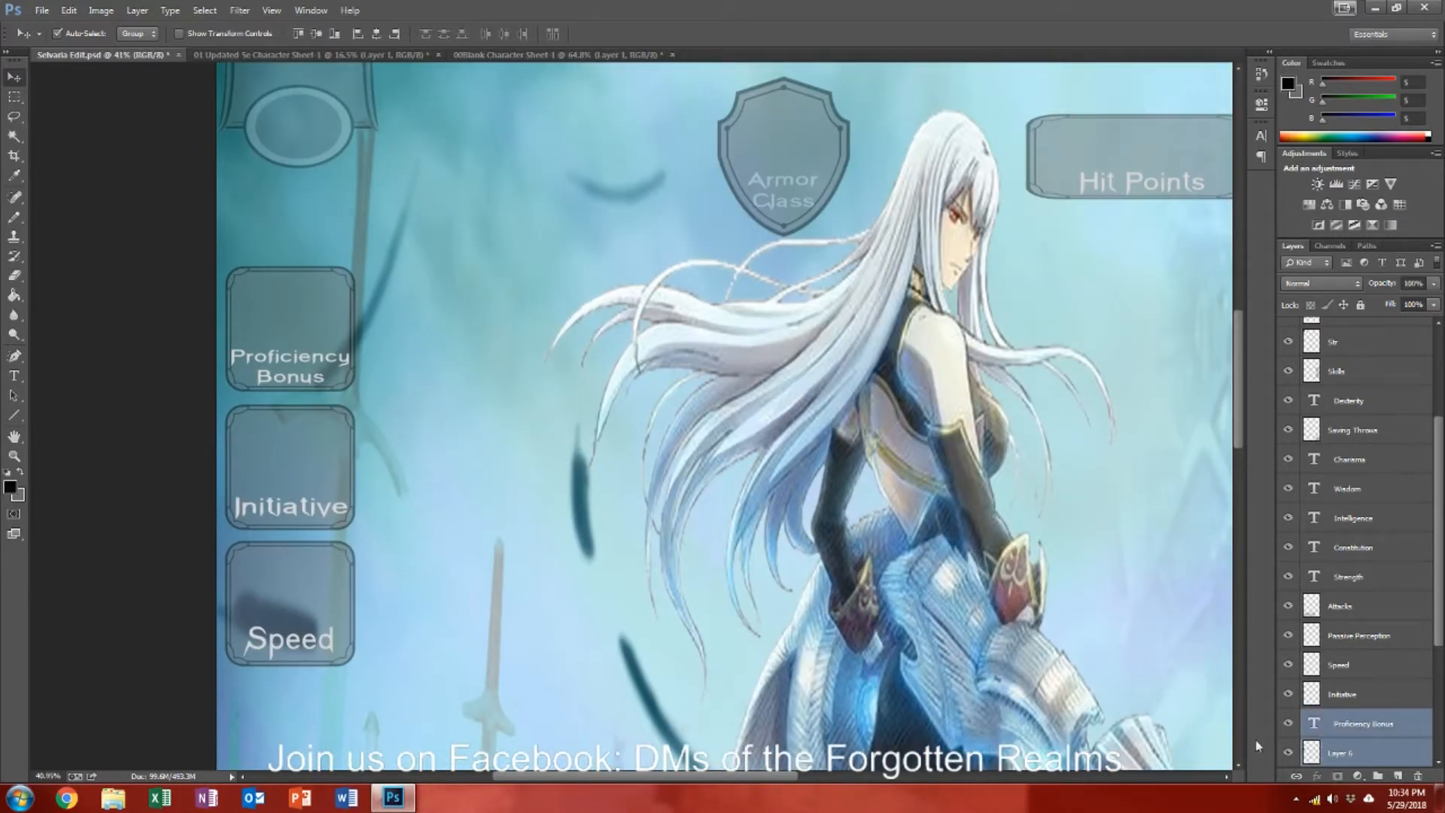
right_click(1363, 756)
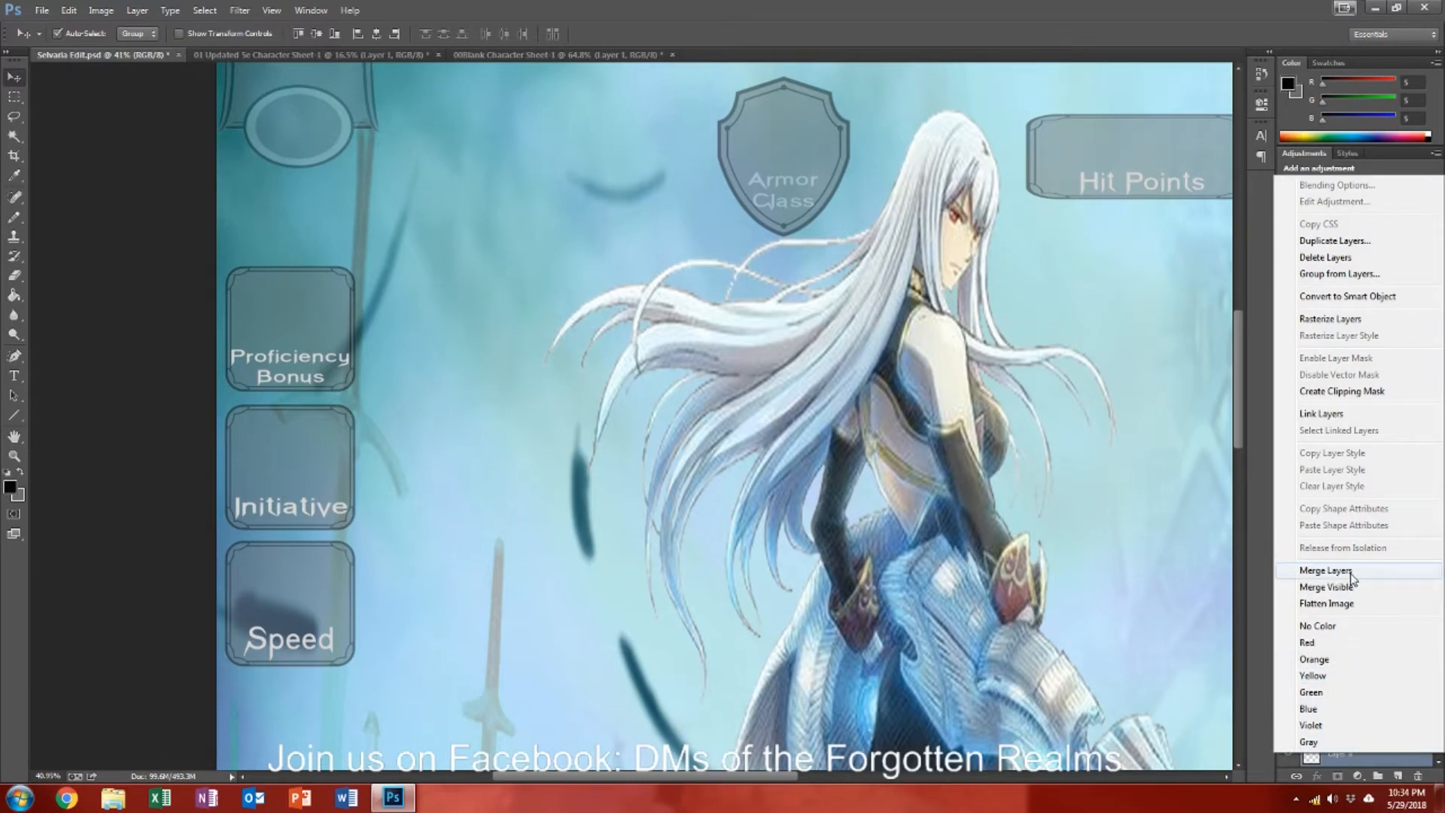
left_click(1288, 577)
Step: Shift the Initiative and Speed boxes slightly to the right, away from the Proficiency Bonus column
left_click(249, 470)
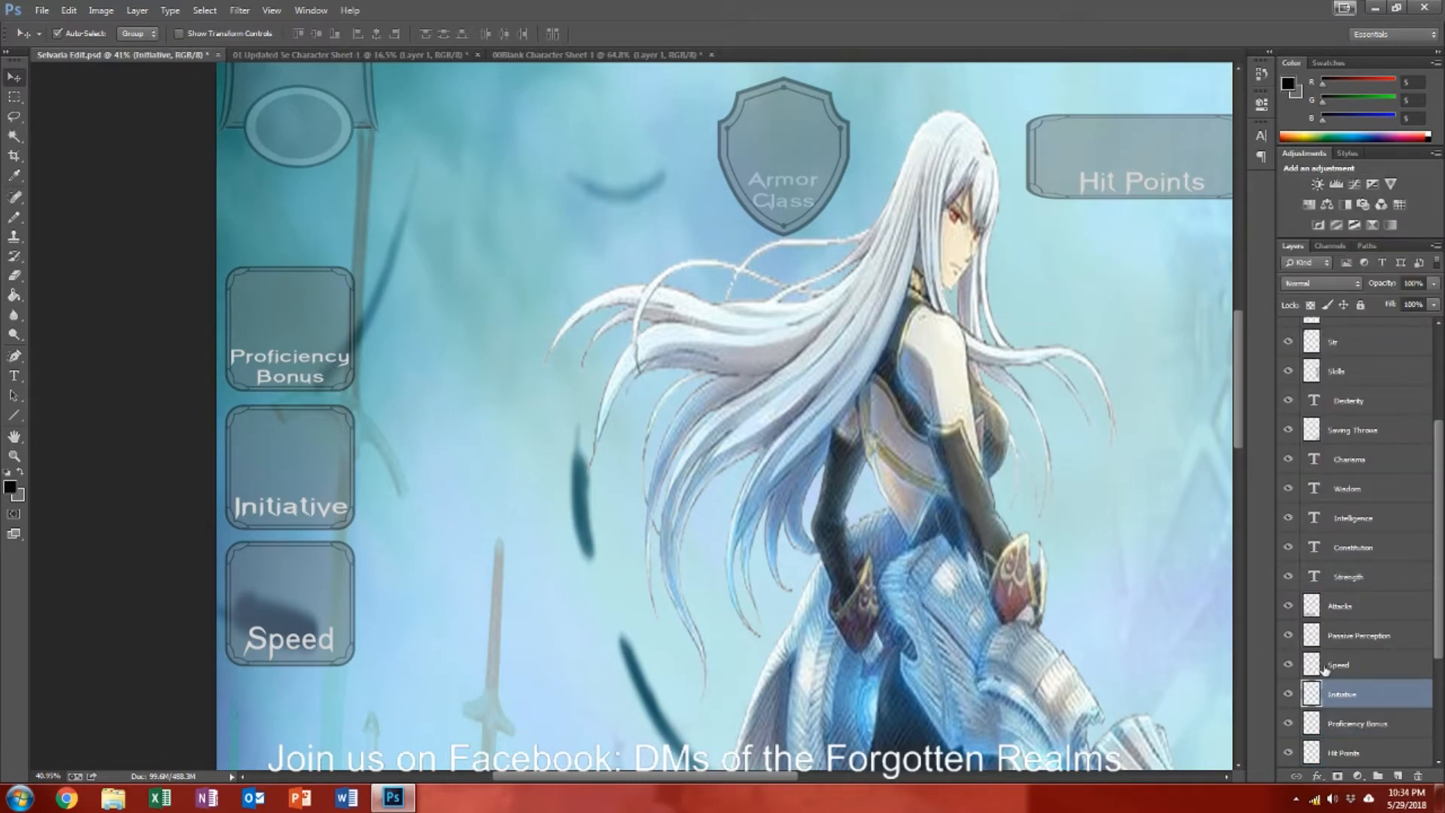
left_click(271, 510)
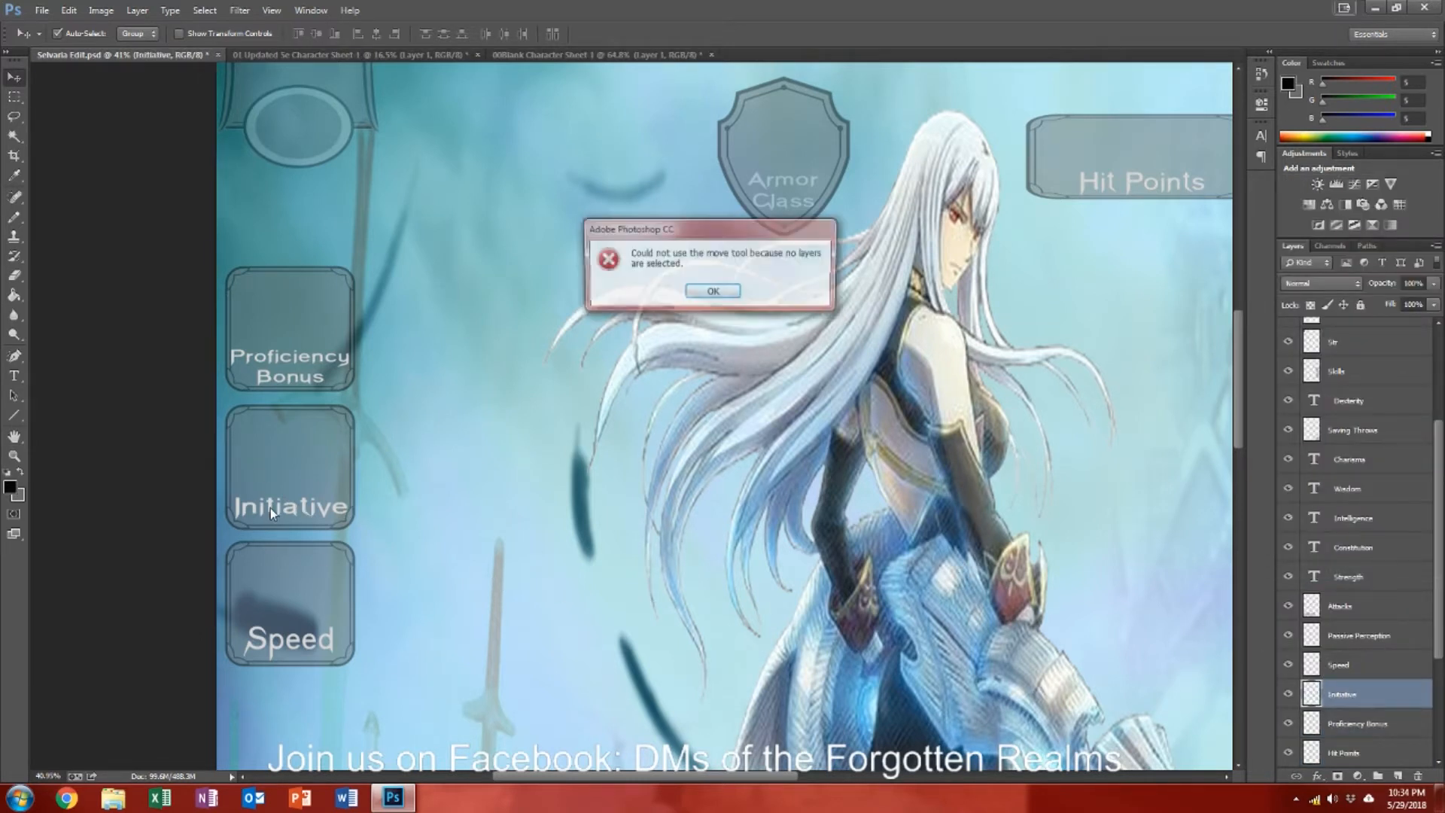
left_click(715, 295)
left_click_drag(285, 481, 328, 481)
left_click_drag(297, 587, 340, 587)
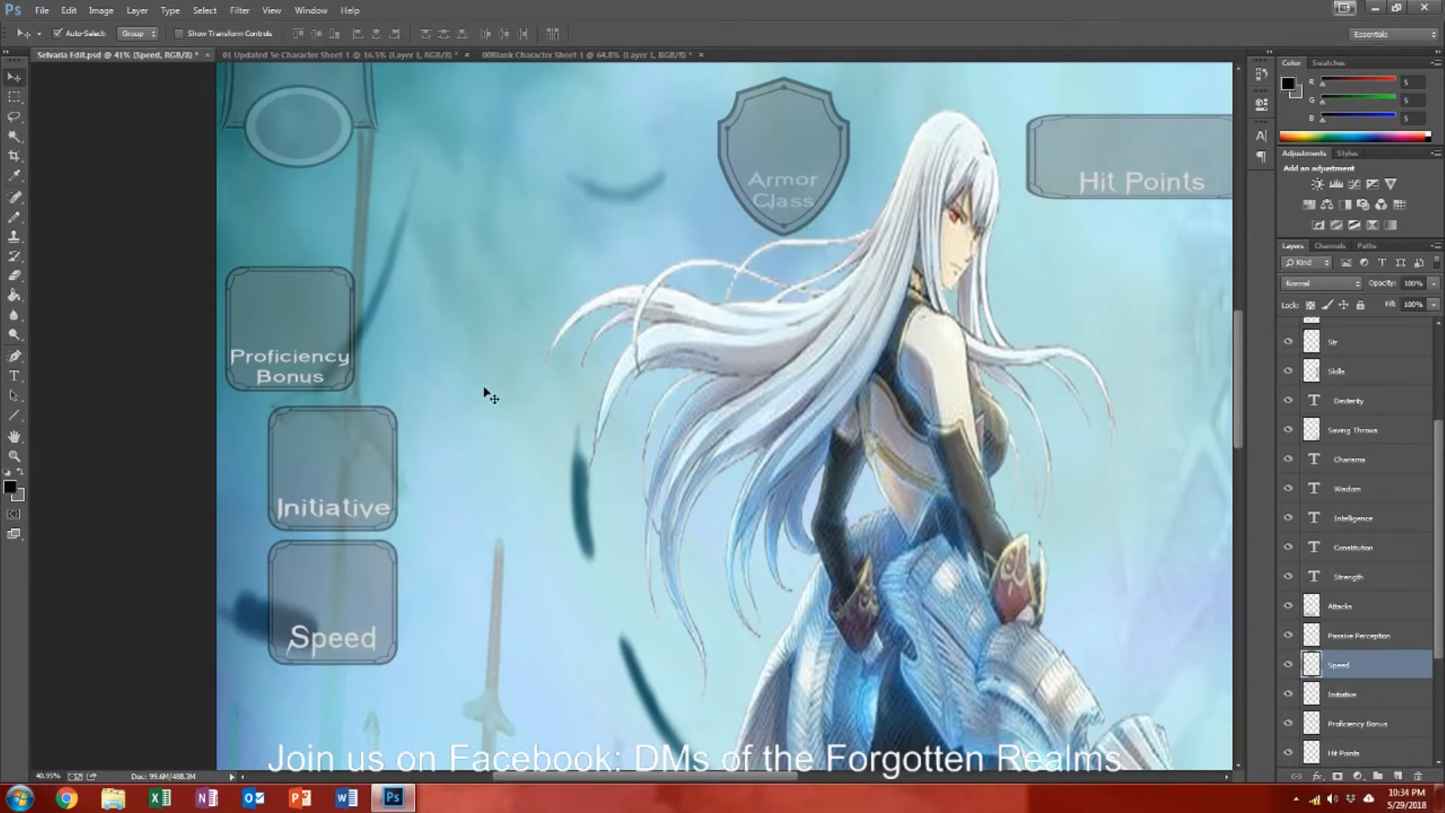
Step: Arrange the Proficiency Bonus, Initiative and Speed boxes in a closely spaced row directly above the Skills panel
scroll(489, 391, "down", 4)
left_click_drag(380, 369, 1017, 340)
left_click_drag(400, 430, 984, 344)
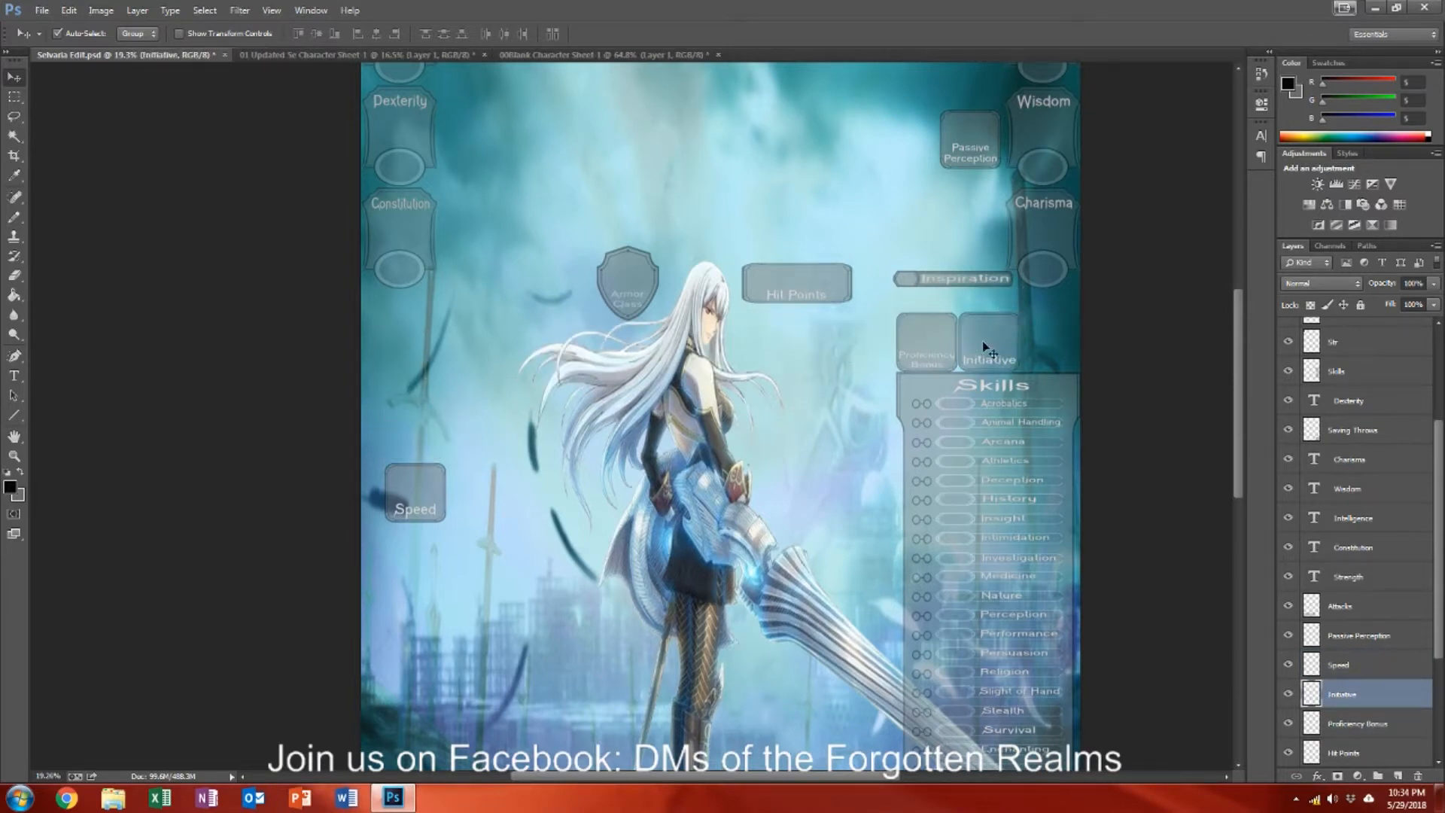
left_click_drag(421, 493, 1057, 343)
scroll(1056, 344, "up", 6)
key("alt")
left_click_drag(777, 340, 766, 340)
left_click_drag(873, 344, 868, 345)
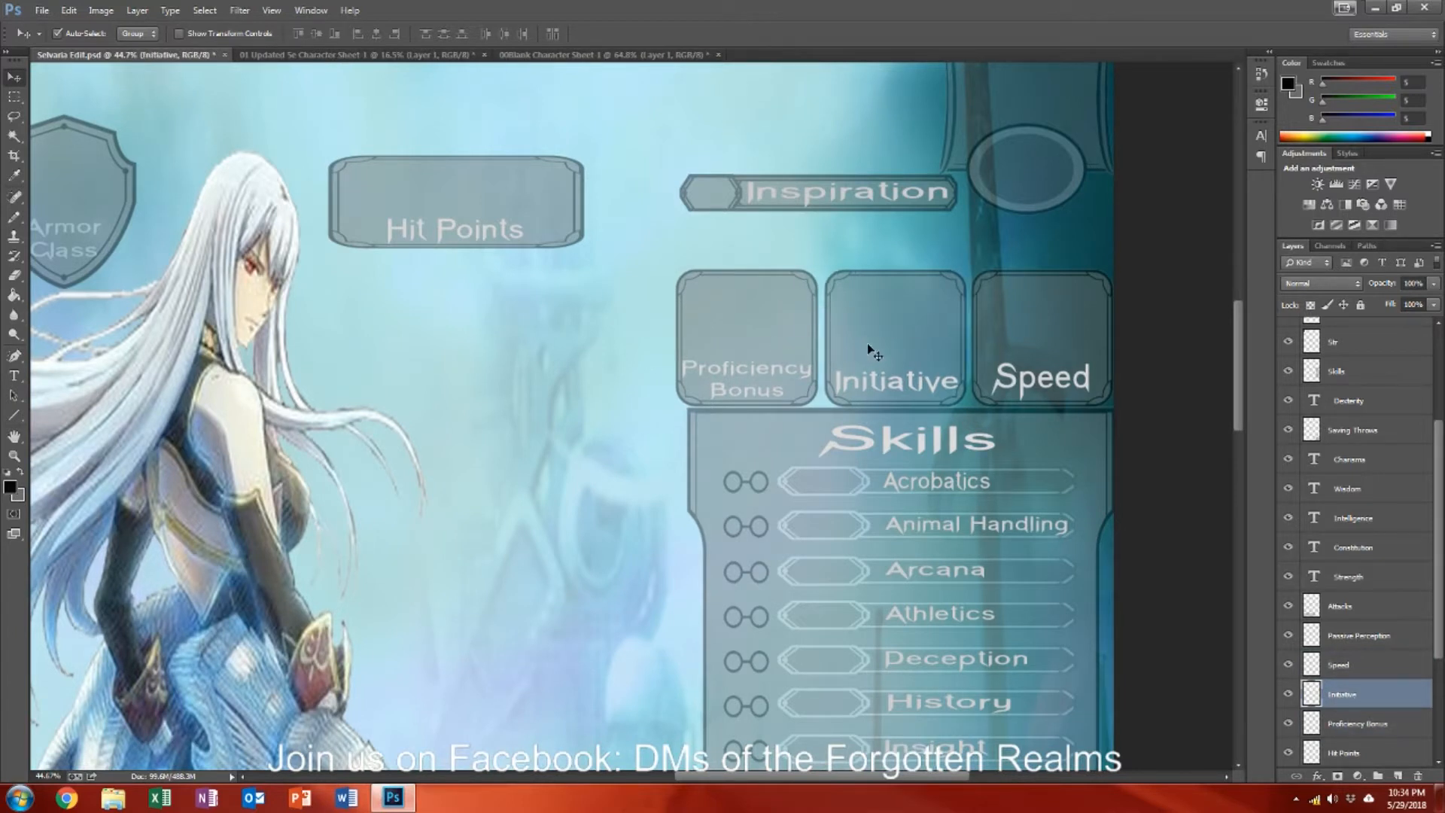
Step: Scale the Proficiency Bonus box down slightly from its upper outer corner
left_click(776, 351)
key("ctrl+t")
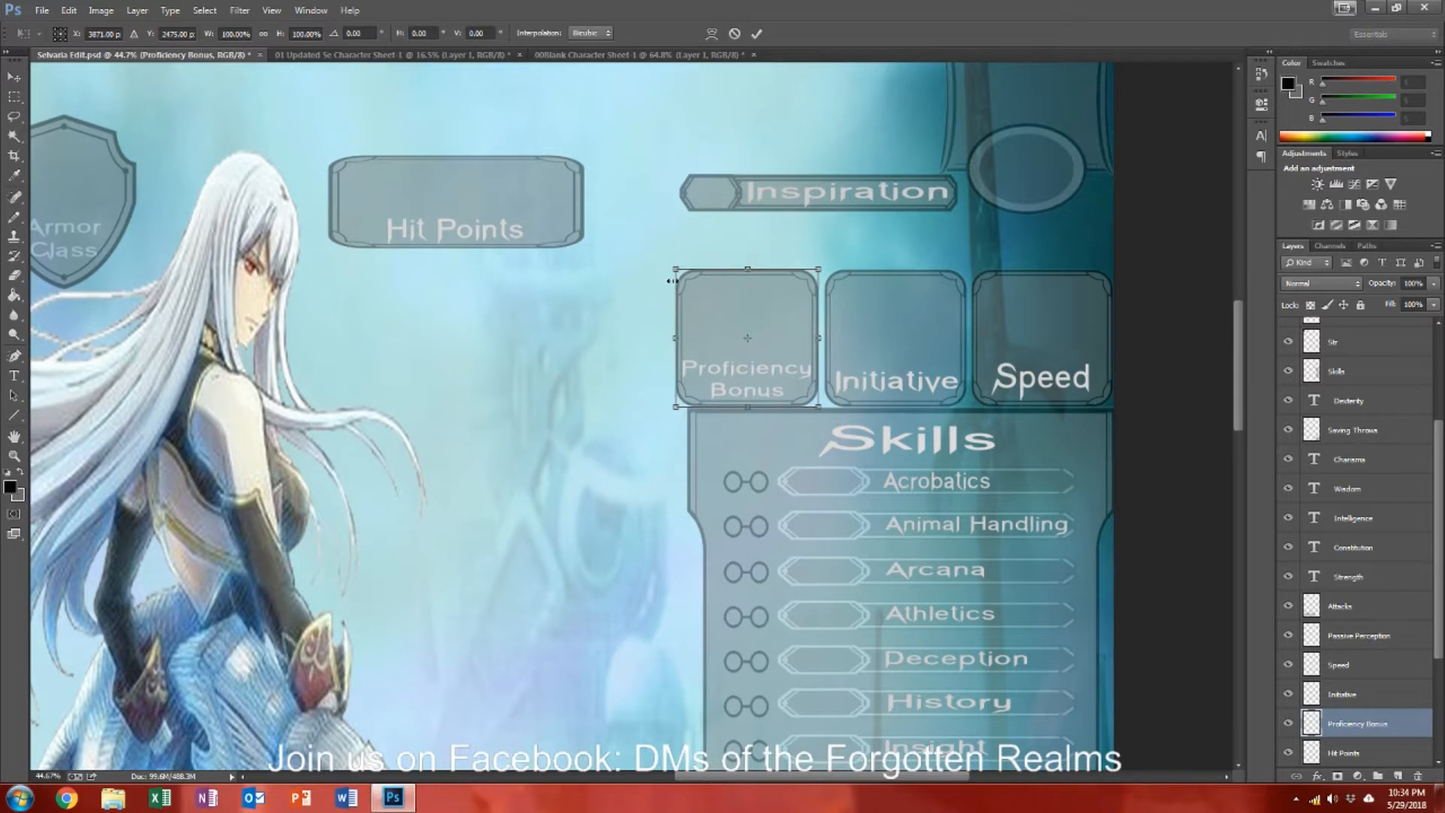
left_click_drag(676, 267, 682, 282)
key("Return")
Step: Lay the Initiative box over the Proficiency Bonus box and scale it to the same size, about 97.4% wide and 93.9% high
left_click_drag(878, 309, 739, 317)
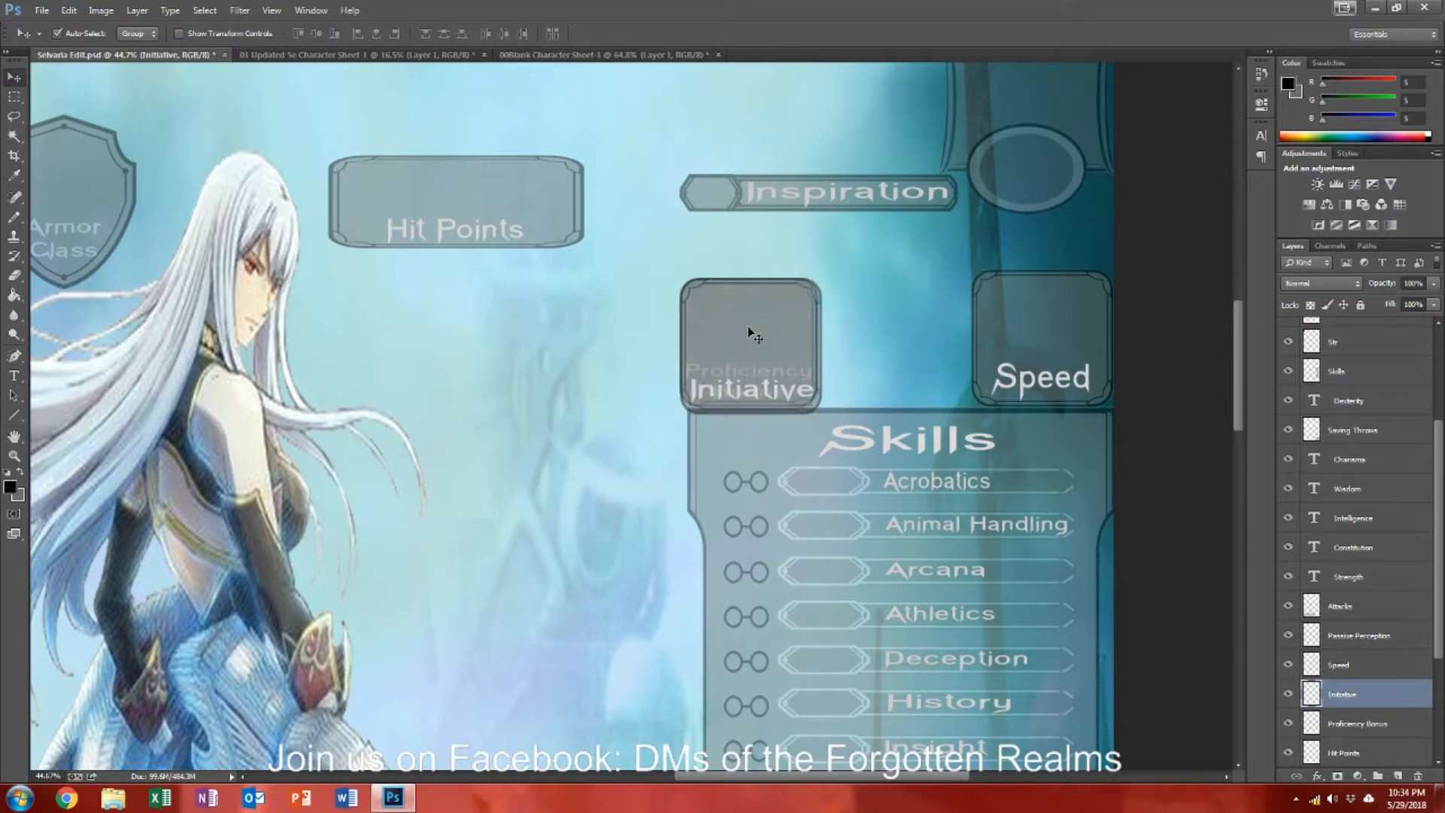
key("ctrl+t")
left_click_drag(822, 414, 817, 402)
left_click_drag(1045, 336, 921, 336)
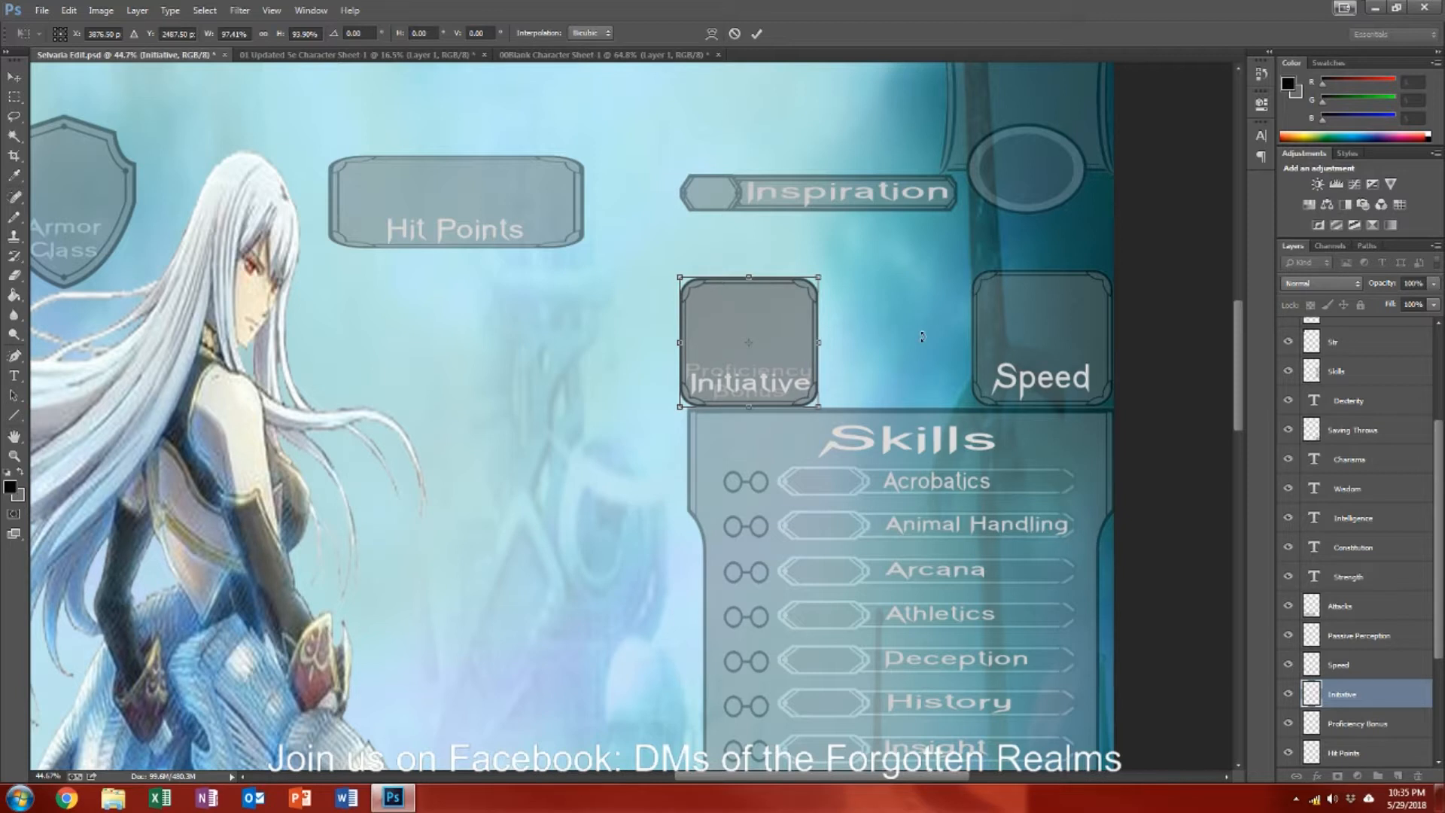
key("Return")
Step: Lay the Speed box over the other two and scale it to match, about 97.4% wide and 93.9% high
left_click_drag(1029, 335, 739, 340)
key("ctrl+t")
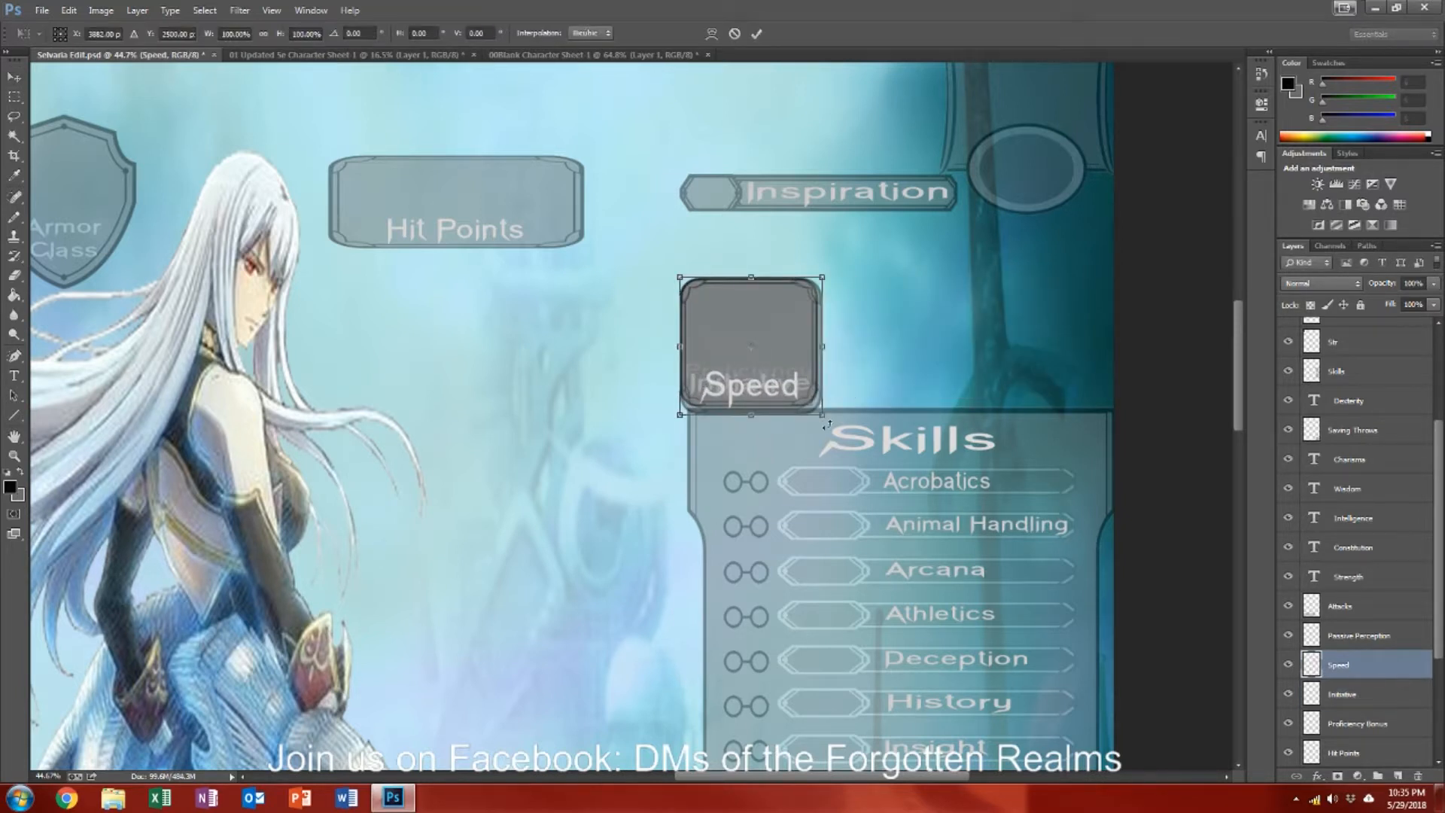
left_click_drag(822, 415, 818, 407)
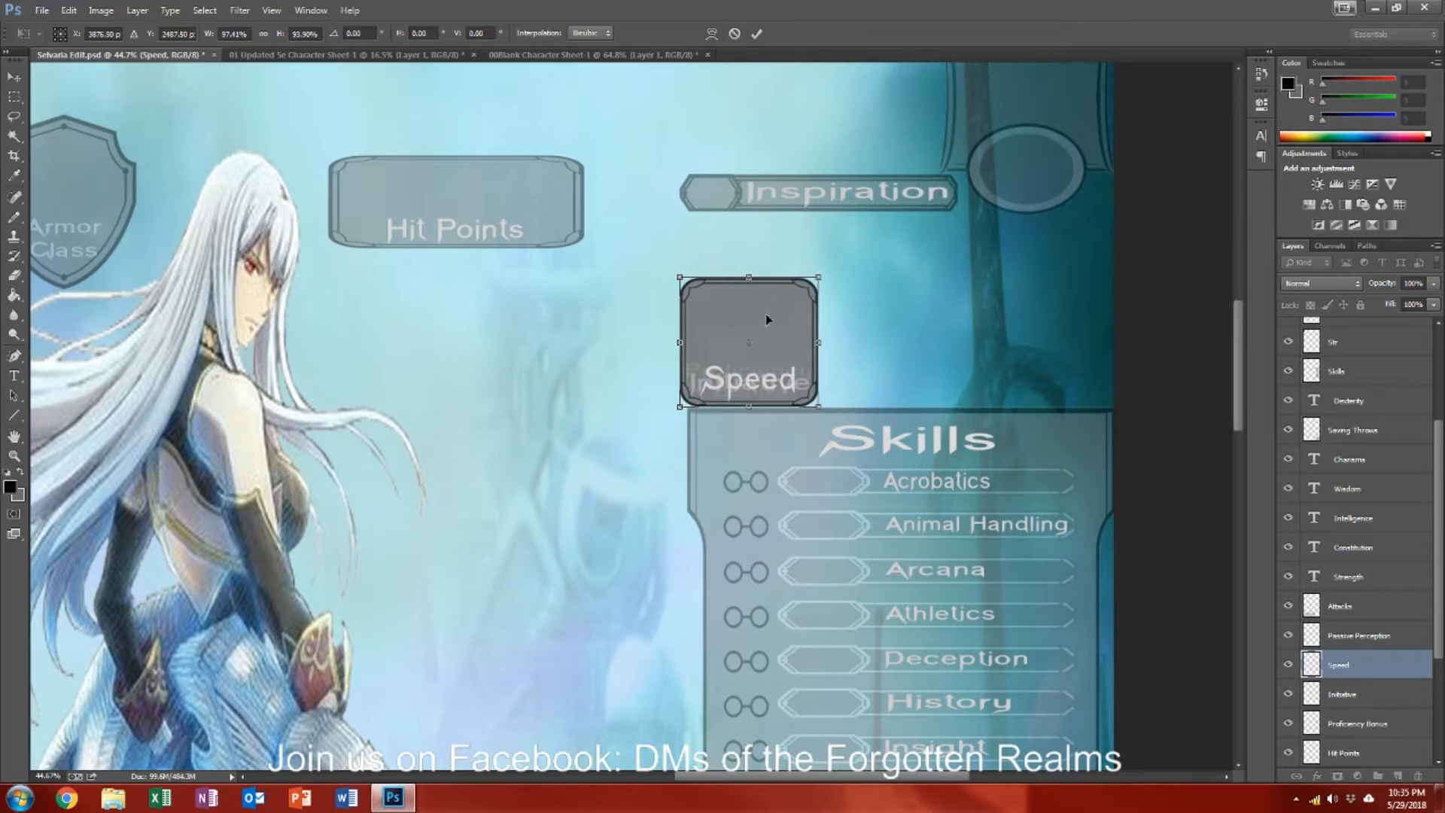
key("Return")
Step: Return the Speed and Initiative boxes to the row beside Proficiency Bonus and move the Inspiration bar just above the row
left_click_drag(767, 325, 1059, 328)
left_click_drag(806, 362, 929, 346)
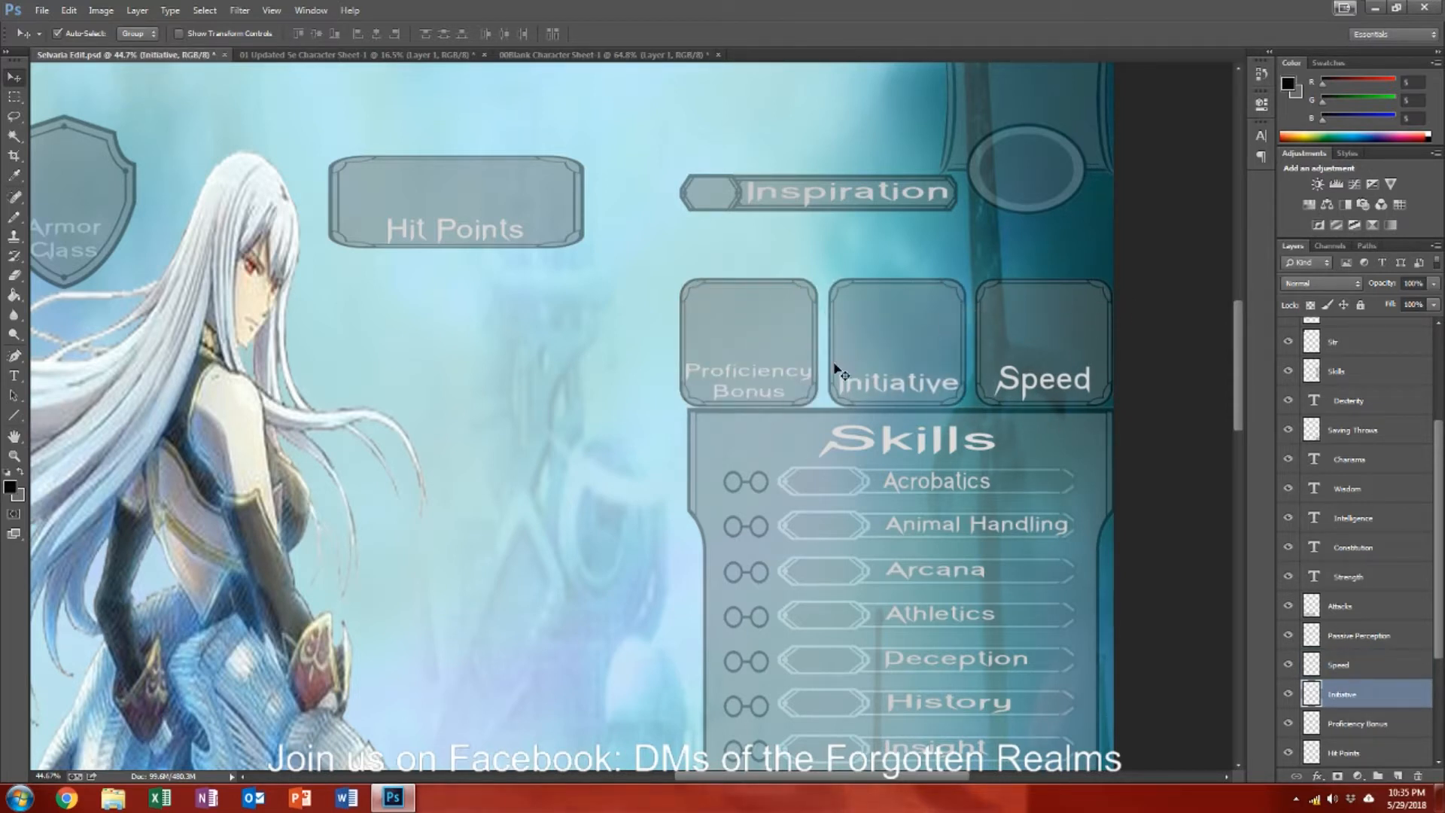
left_click_drag(859, 217, 953, 269)
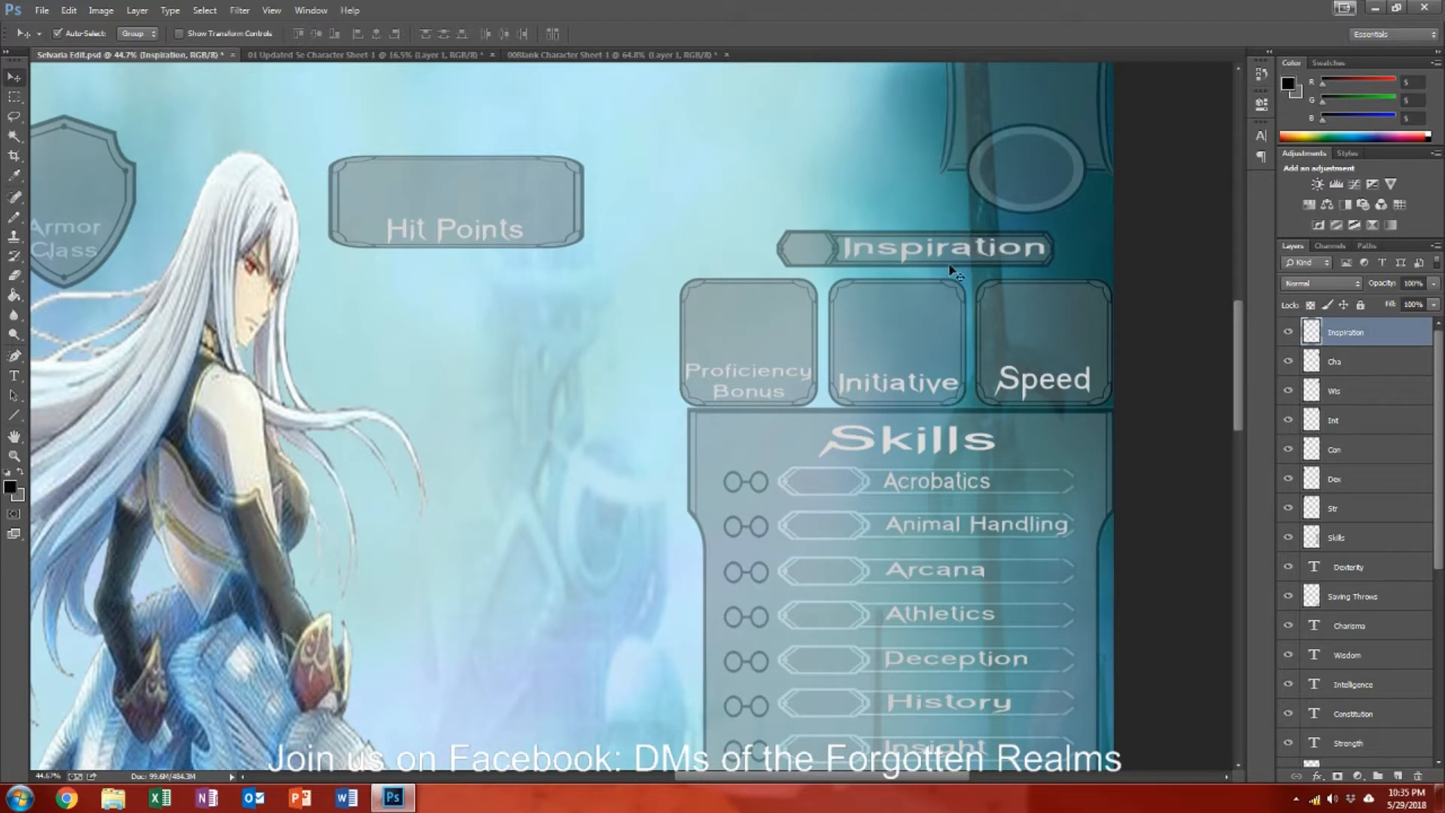
Step: Nudge the Proficiency Bonus box to the right until its outer edge lines up with the Skills panel's edge
left_click(813, 350)
key("Right")
key("Right")
key("Right")
key("Right")
key("Right")
key("Right")
key("Right")
key("Right")
key("Right")
key("Right")
key("Right")
key("Right")
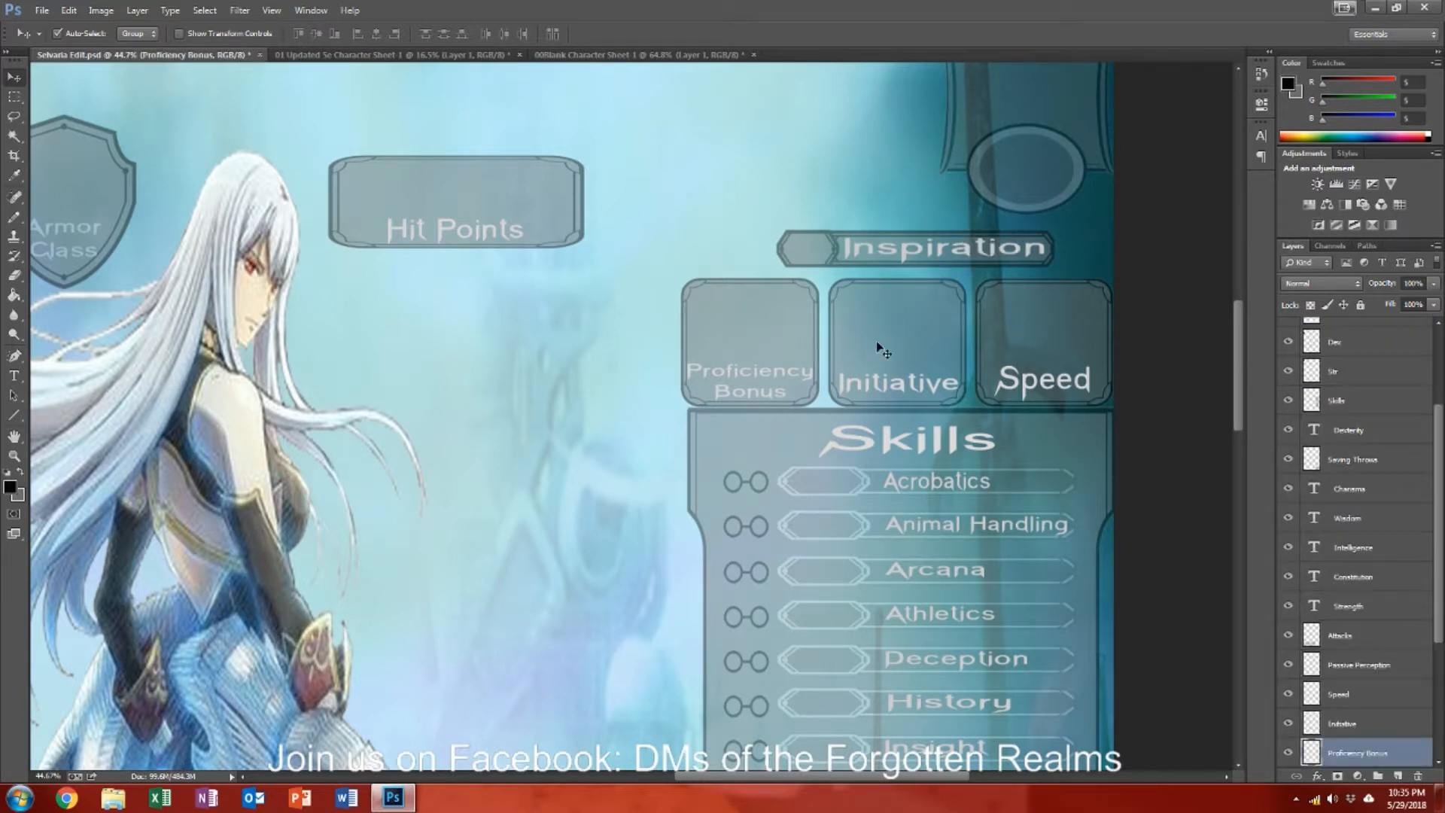
key("Right")
key("Right")
key("Right")
key("Right")
key("Right")
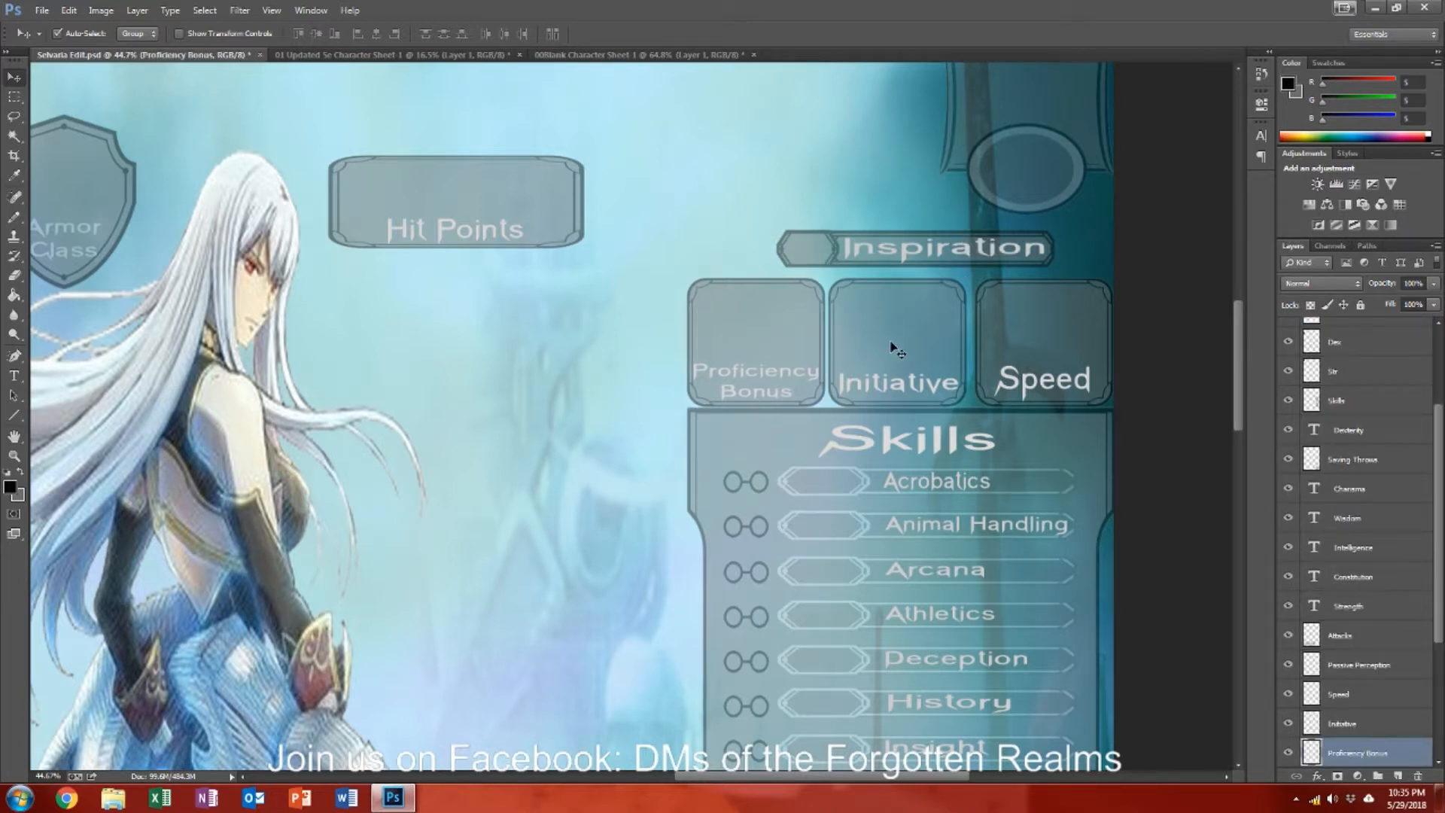
Step: Nudge the Initiative box slightly right to space it evenly between Proficiency Bonus and Speed
left_click(890, 344)
key("Right")
key("Right")
key("Right")
key("Right")
key("Right")
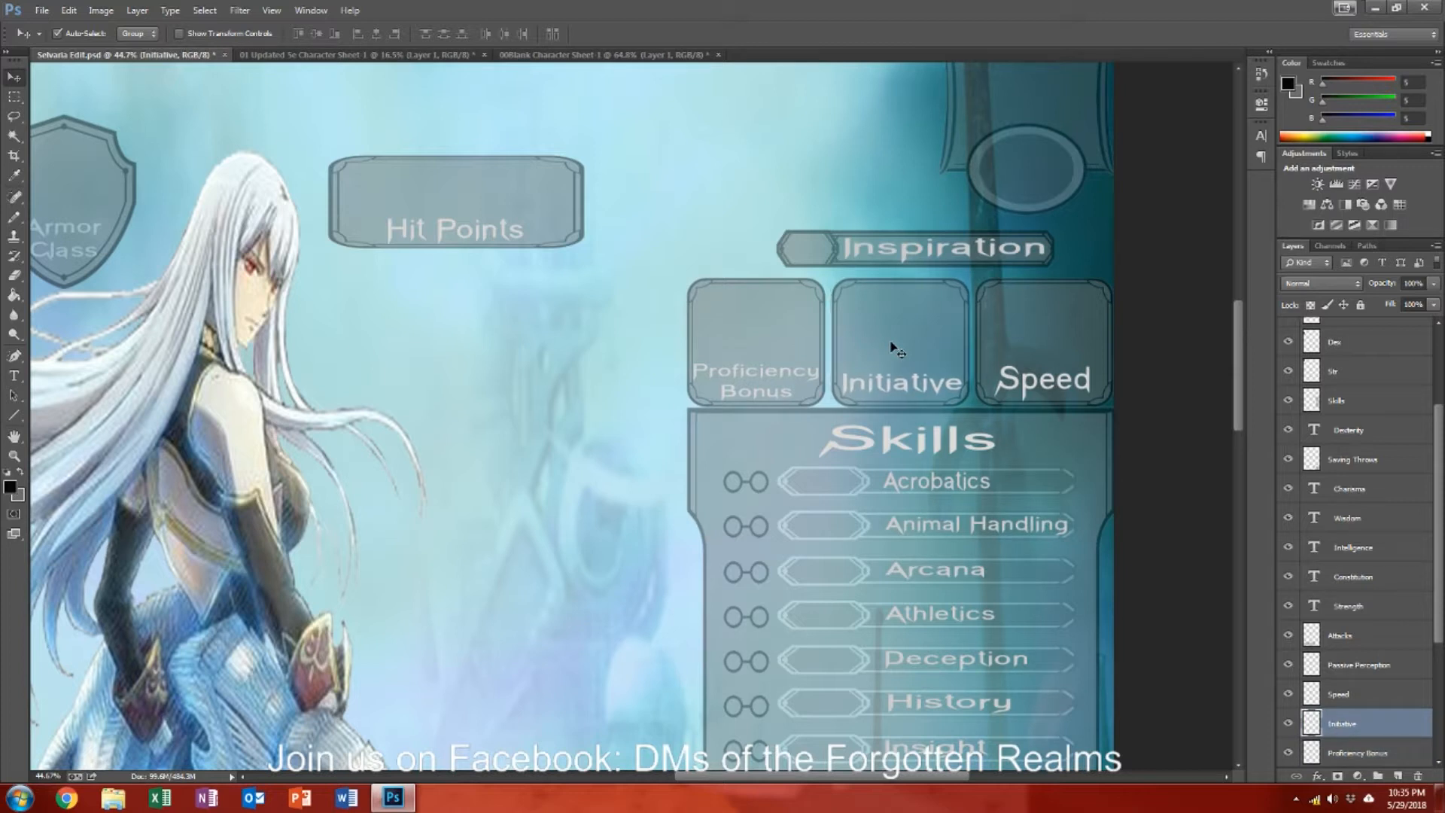
Step: Nudge the Proficiency Bonus box slightly further right and center the Inspiration bar above the three boxes
left_click(794, 349)
key("Right")
key("Right")
key("Right")
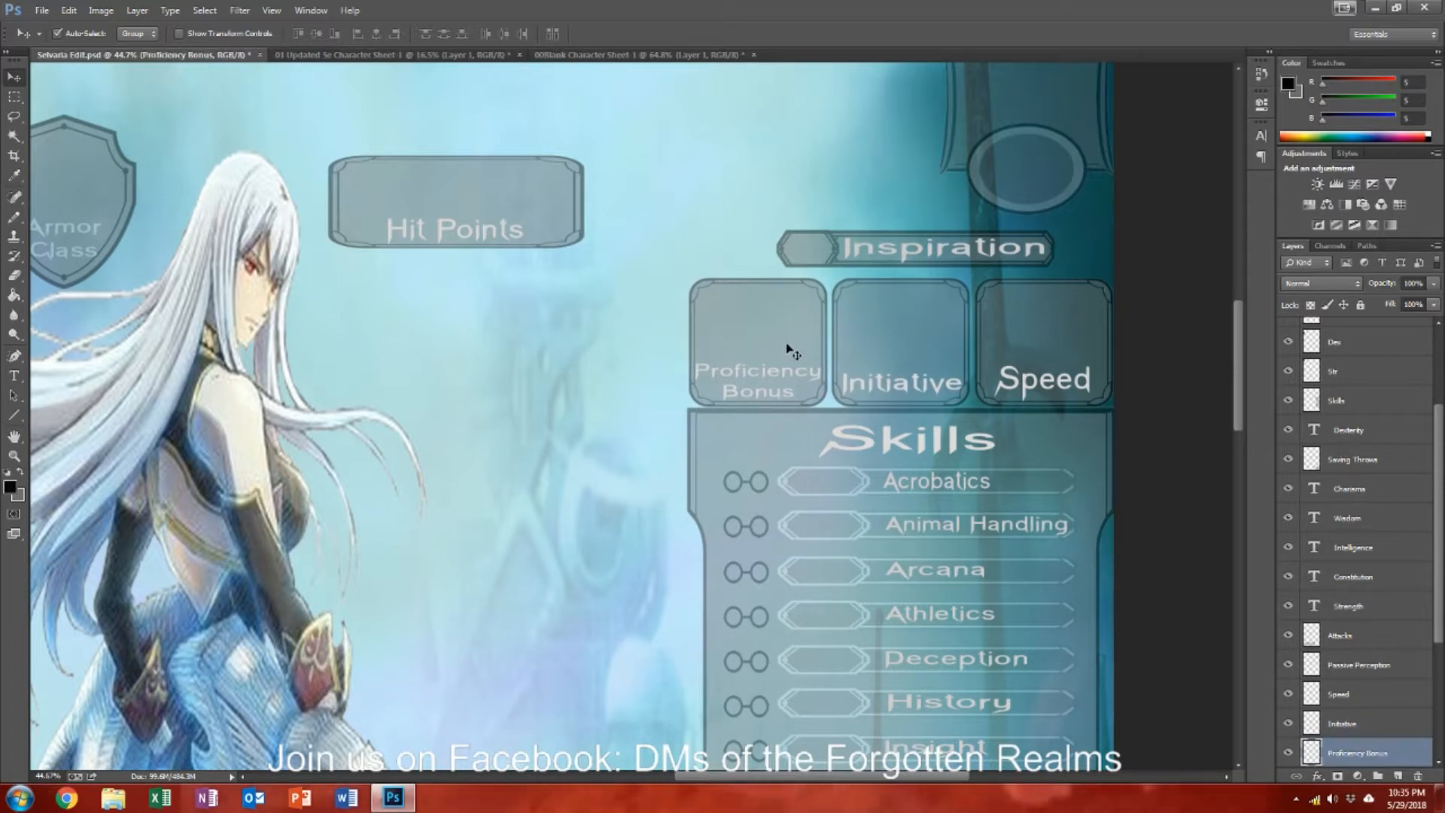
left_click_drag(904, 252, 884, 266)
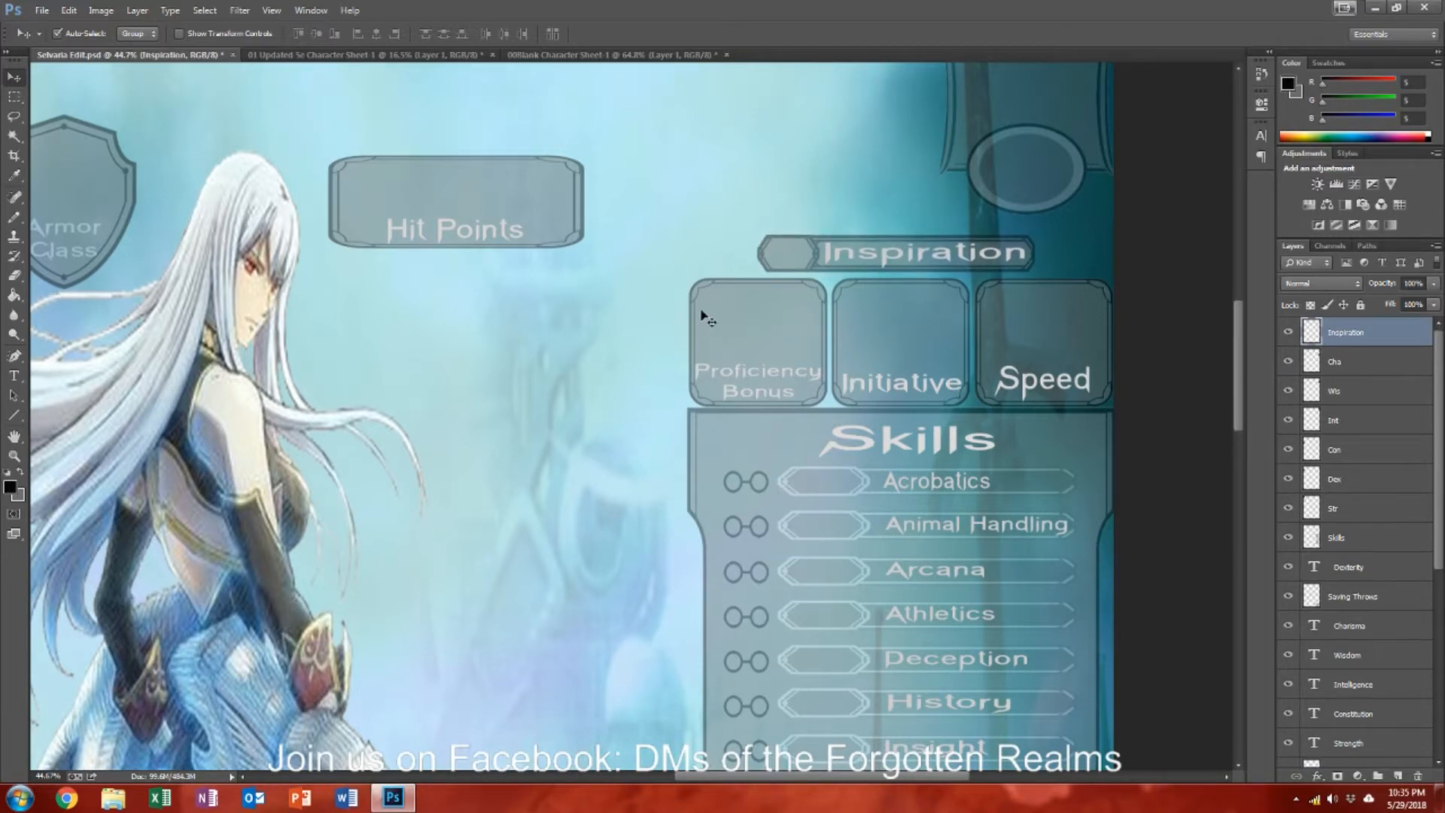
Step: Duplicate the Hit Points box and place the copy directly above the original
scroll(708, 320, "down", 5)
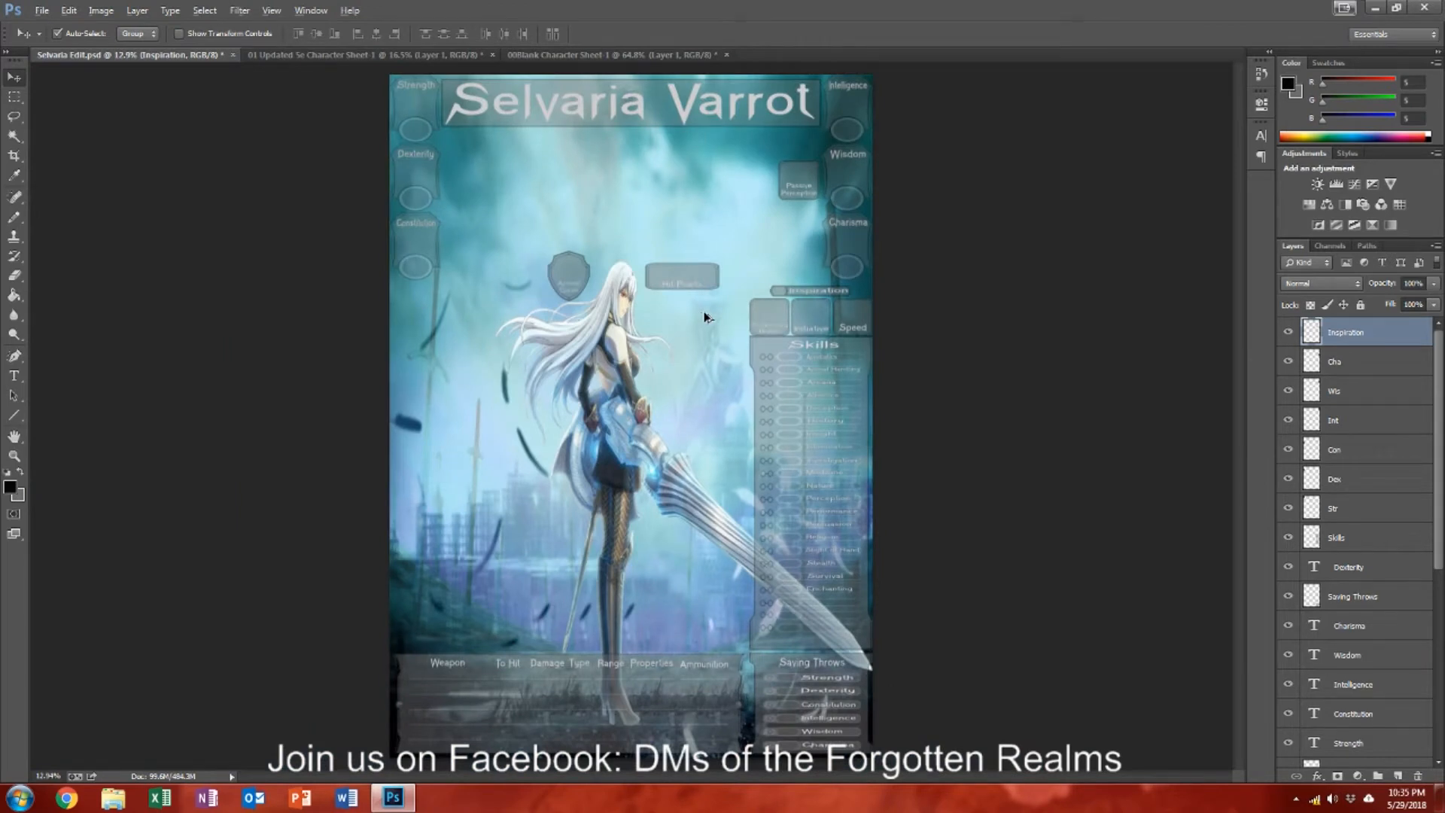
scroll(707, 317, "up", 1)
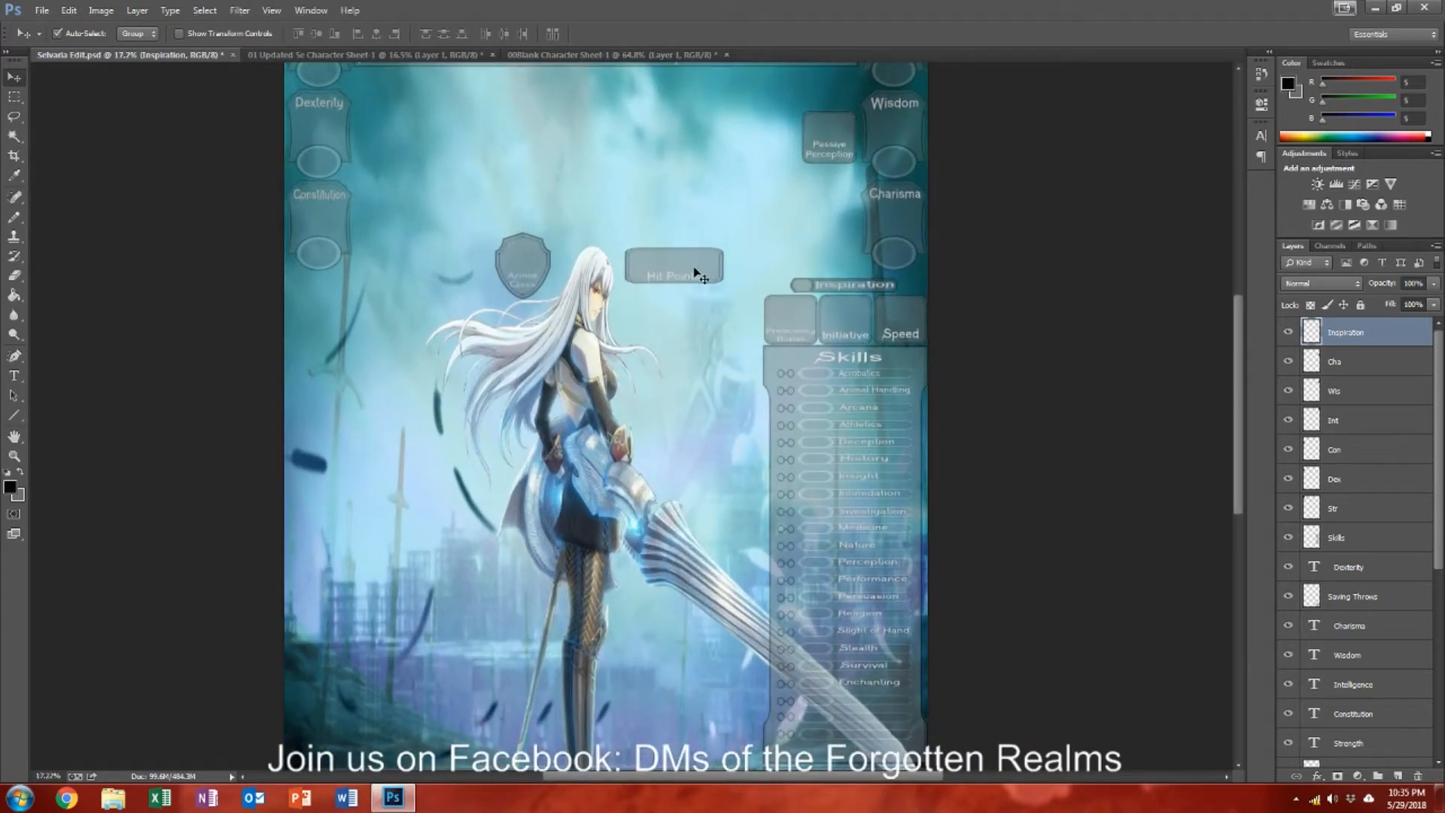
left_click_drag(694, 268, 695, 218)
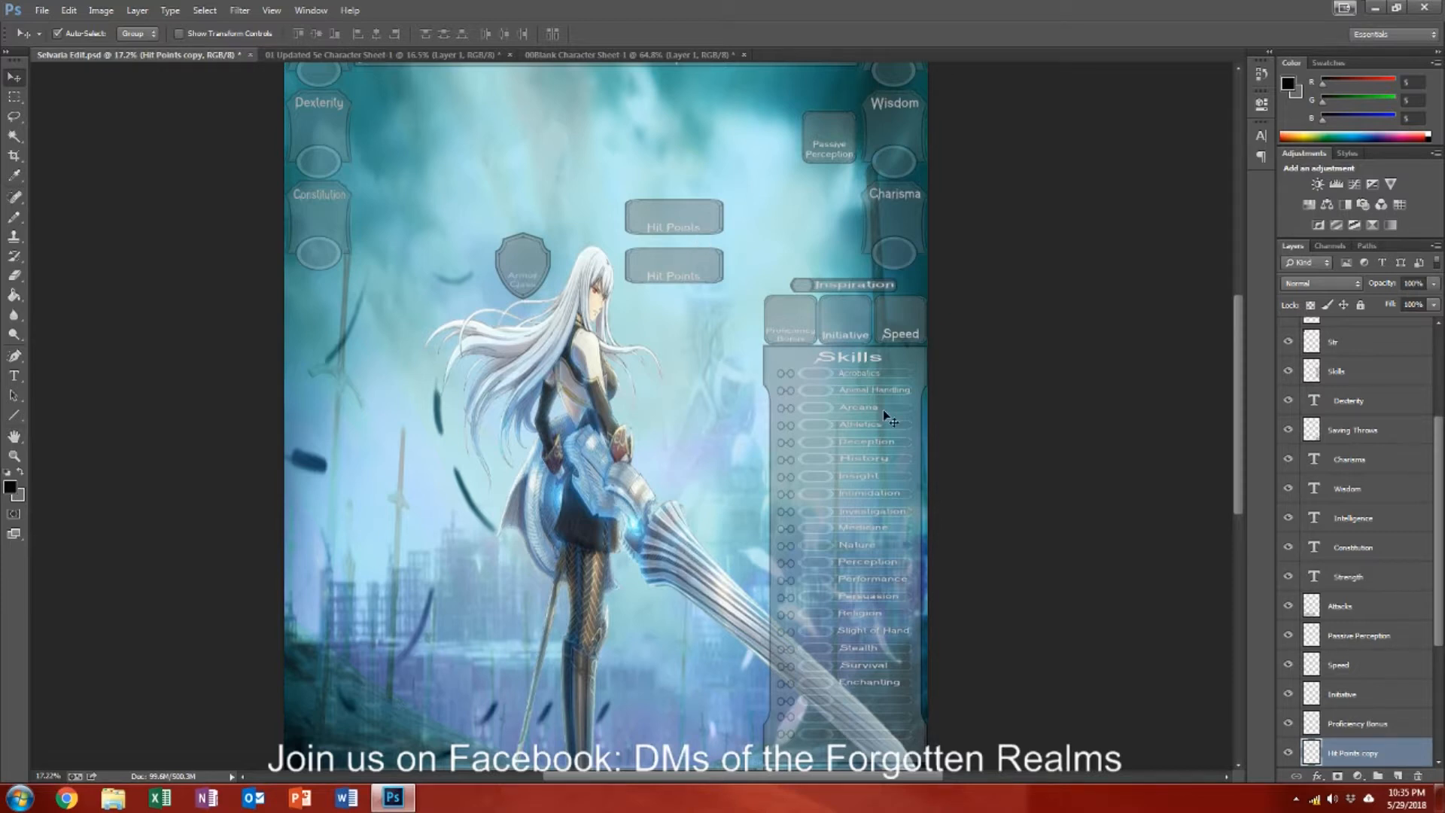
Step: Discard the new empty text layer and undo the duplication of the Hit Points box
scroll(695, 234, "up", 10)
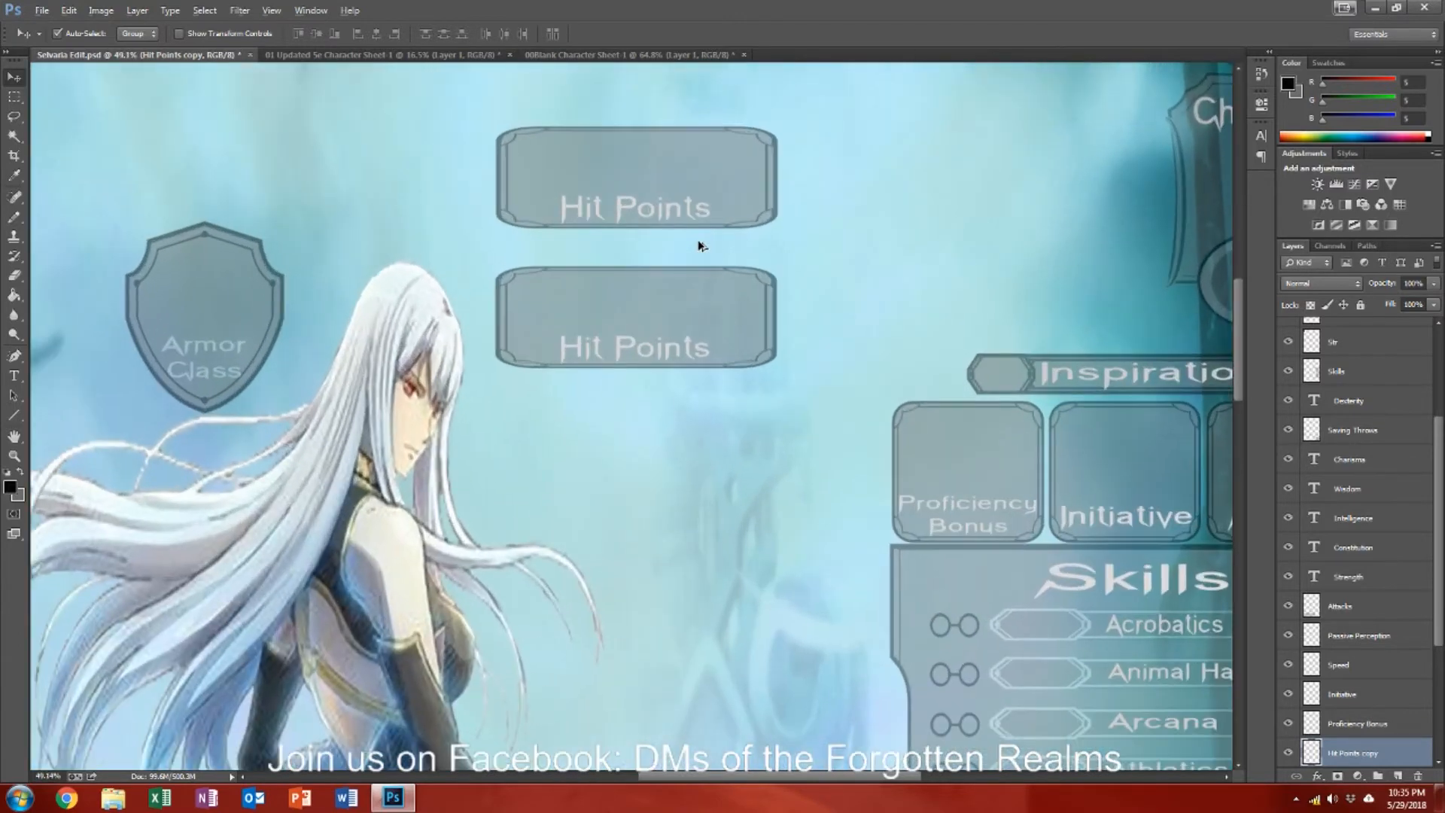
left_click(14, 375)
left_click(628, 207)
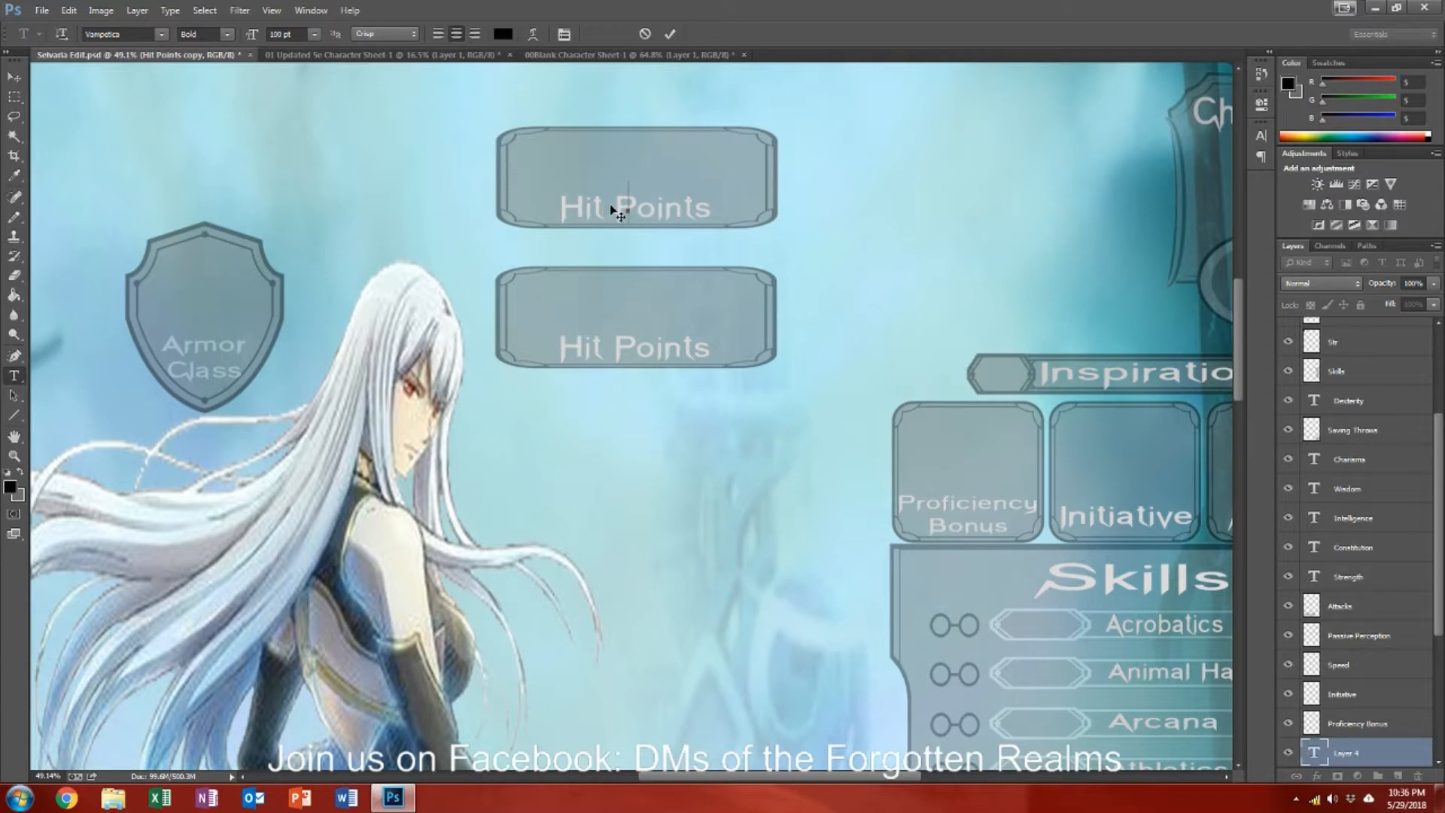
left_click(148, 121)
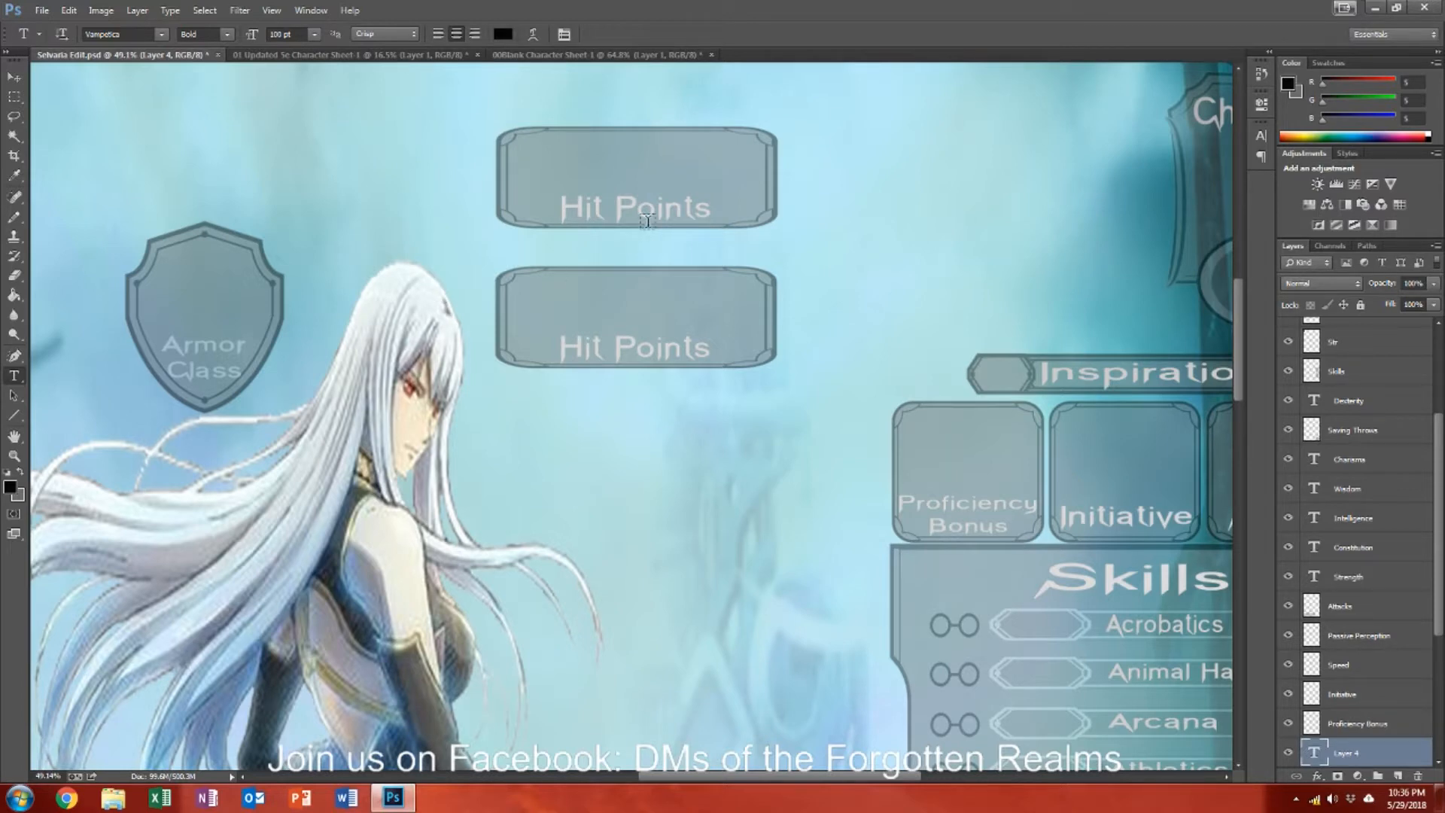
key("ctrl+z")
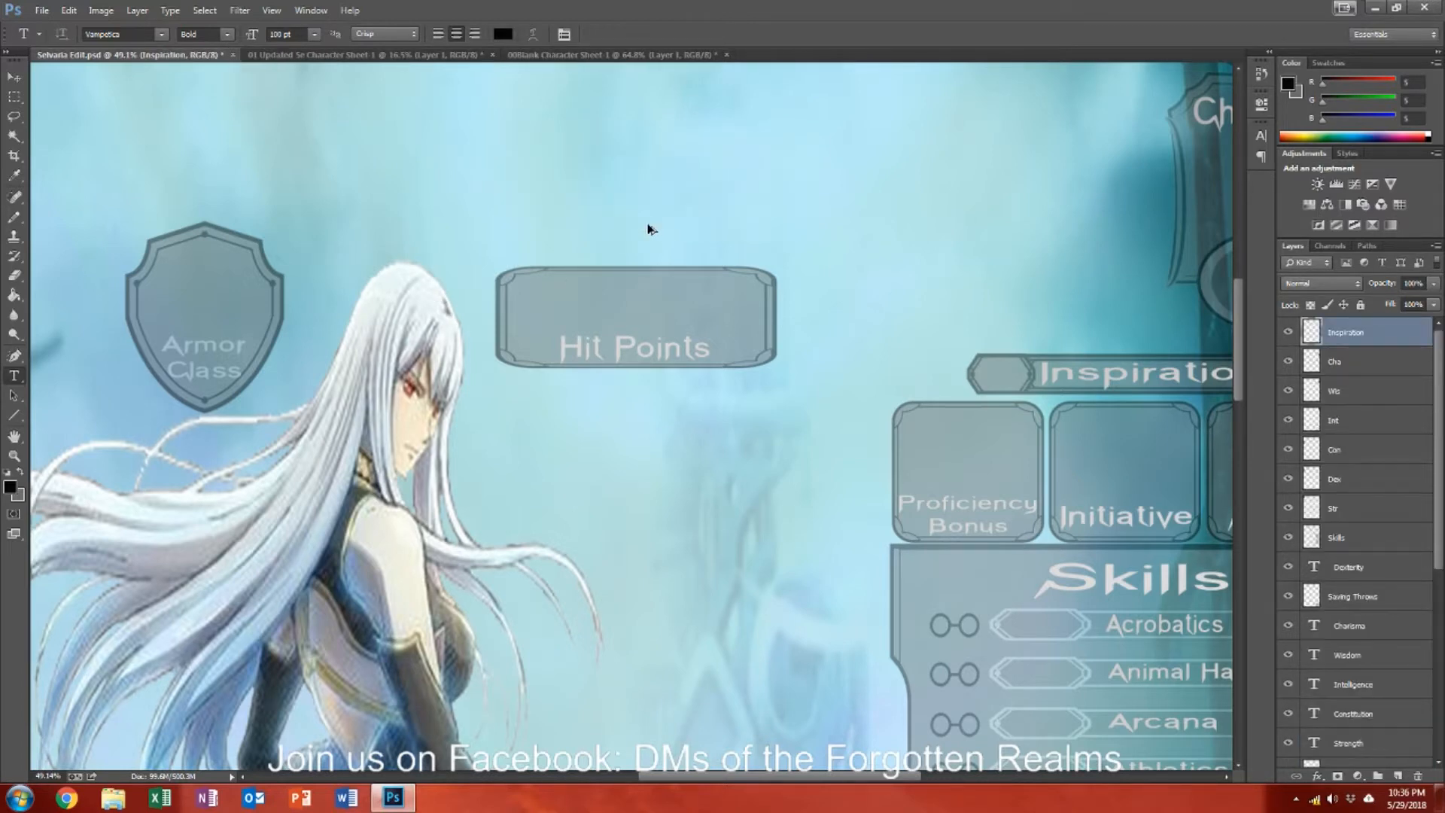
scroll(639, 232, "down", 5)
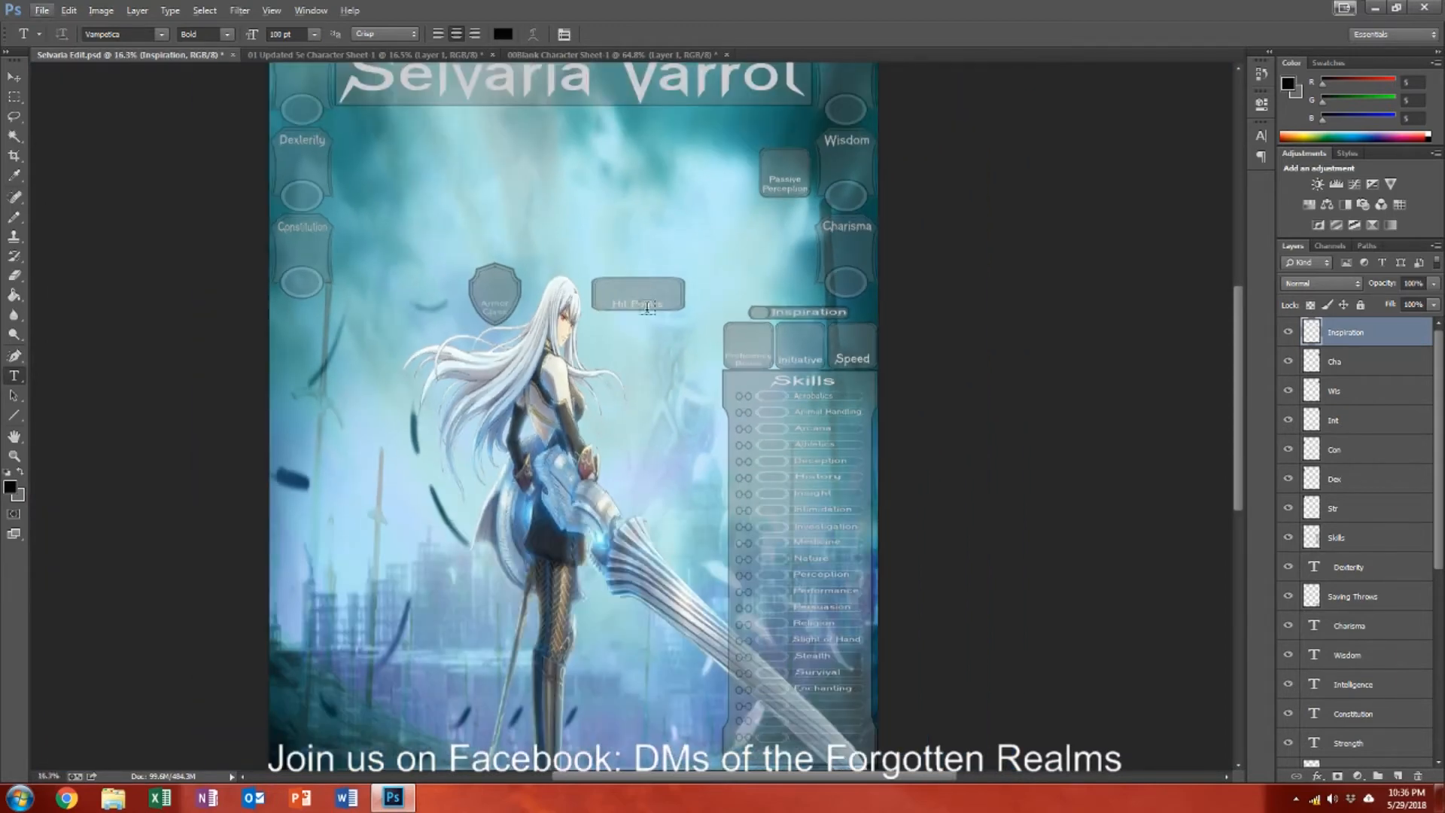
key("ctrl+v")
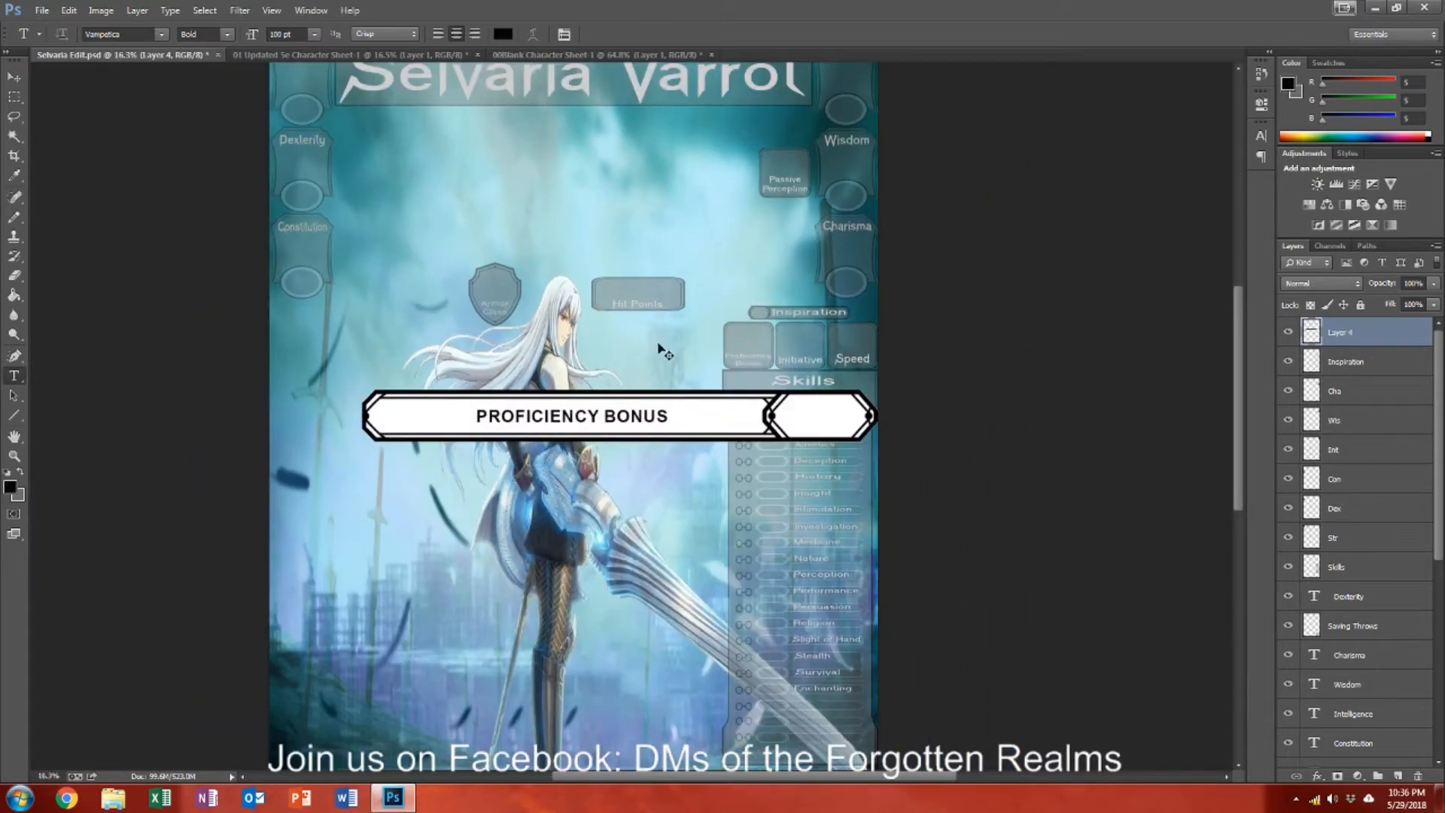
key("ctrl+z")
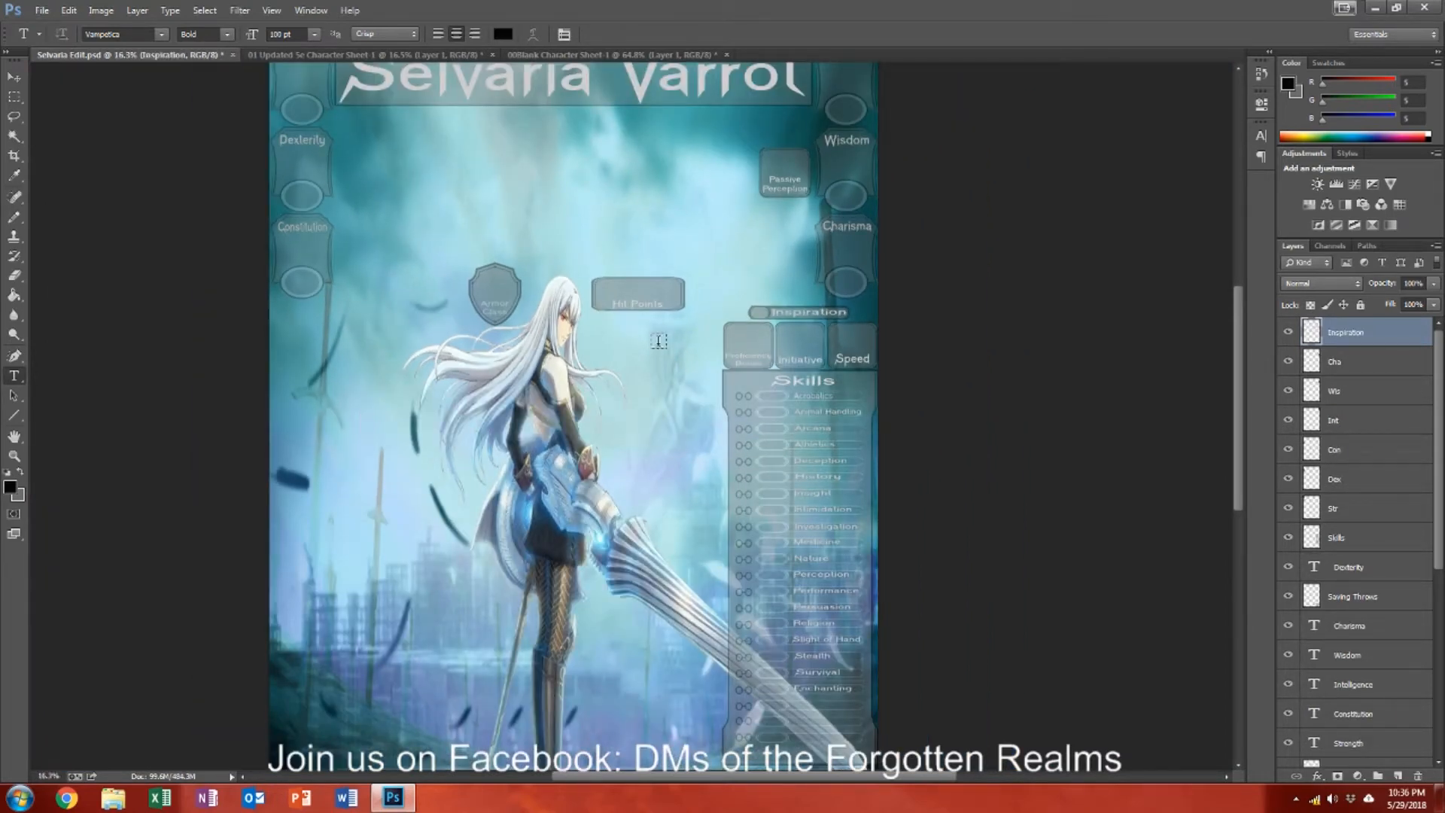
Step: In the updated character sheet document, marquee-select the TEMP HP label inside its box and delete it
left_click(424, 55)
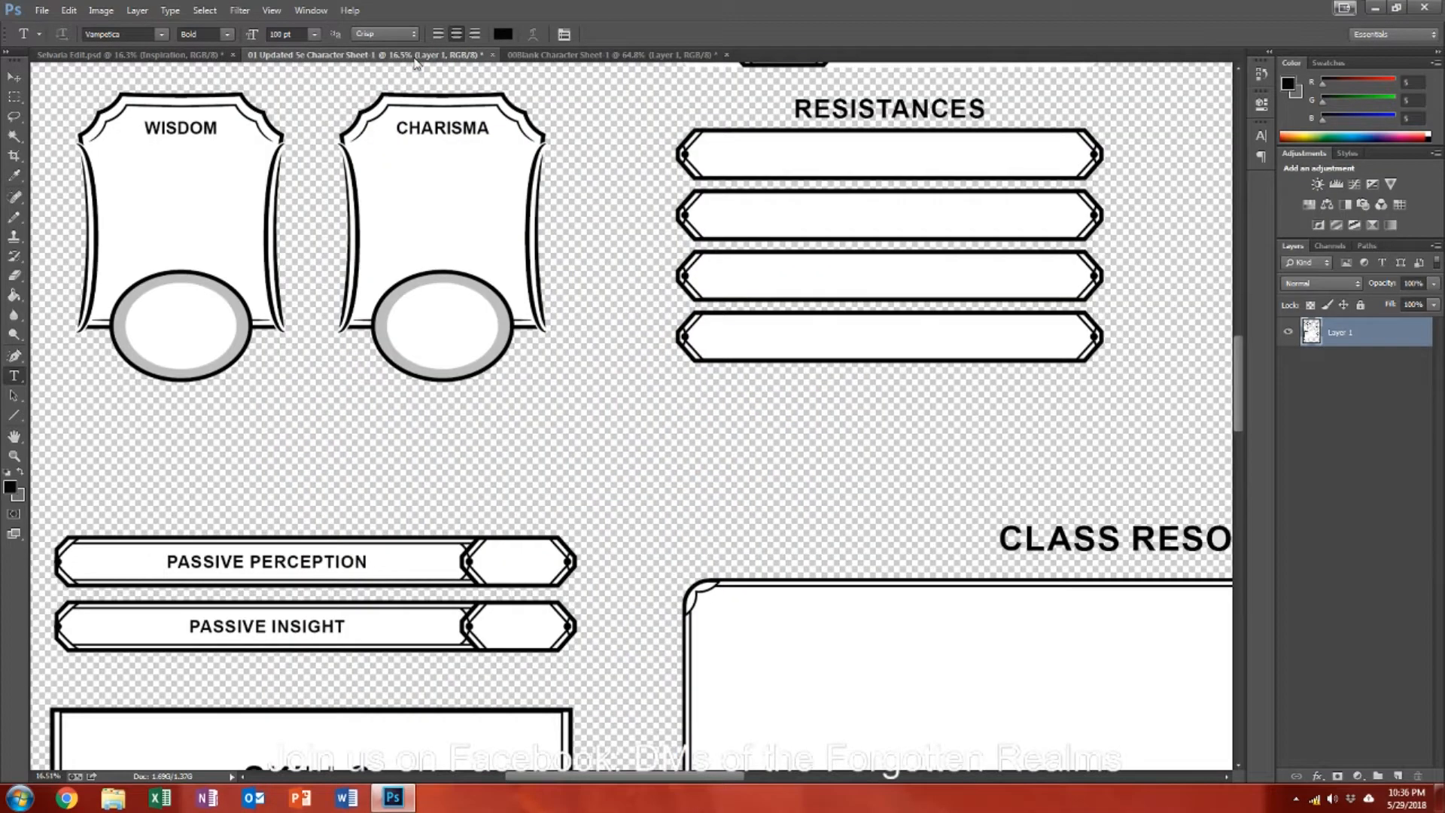
scroll(614, 243, "down", 6)
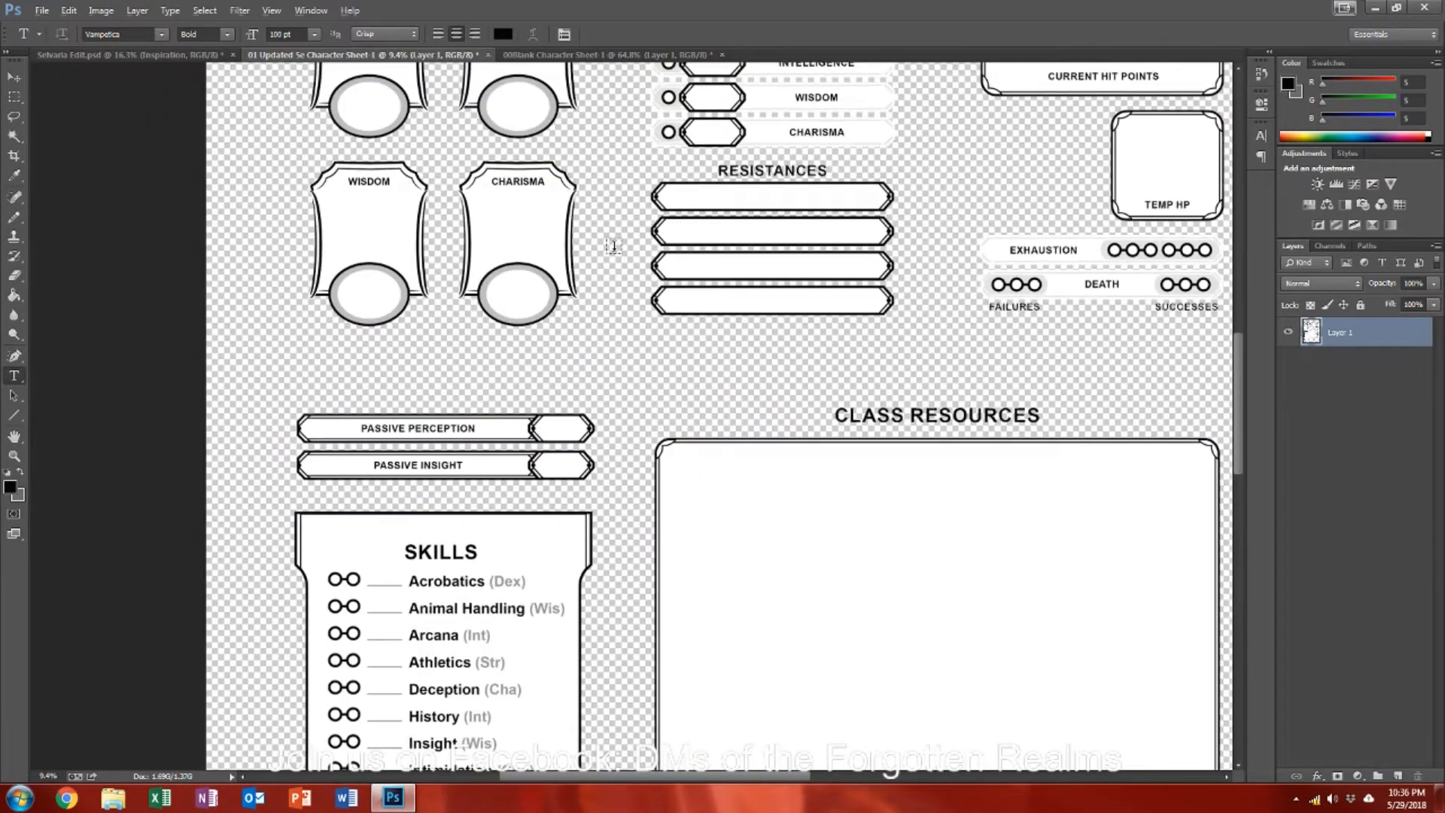
scroll(939, 222, "up", 5)
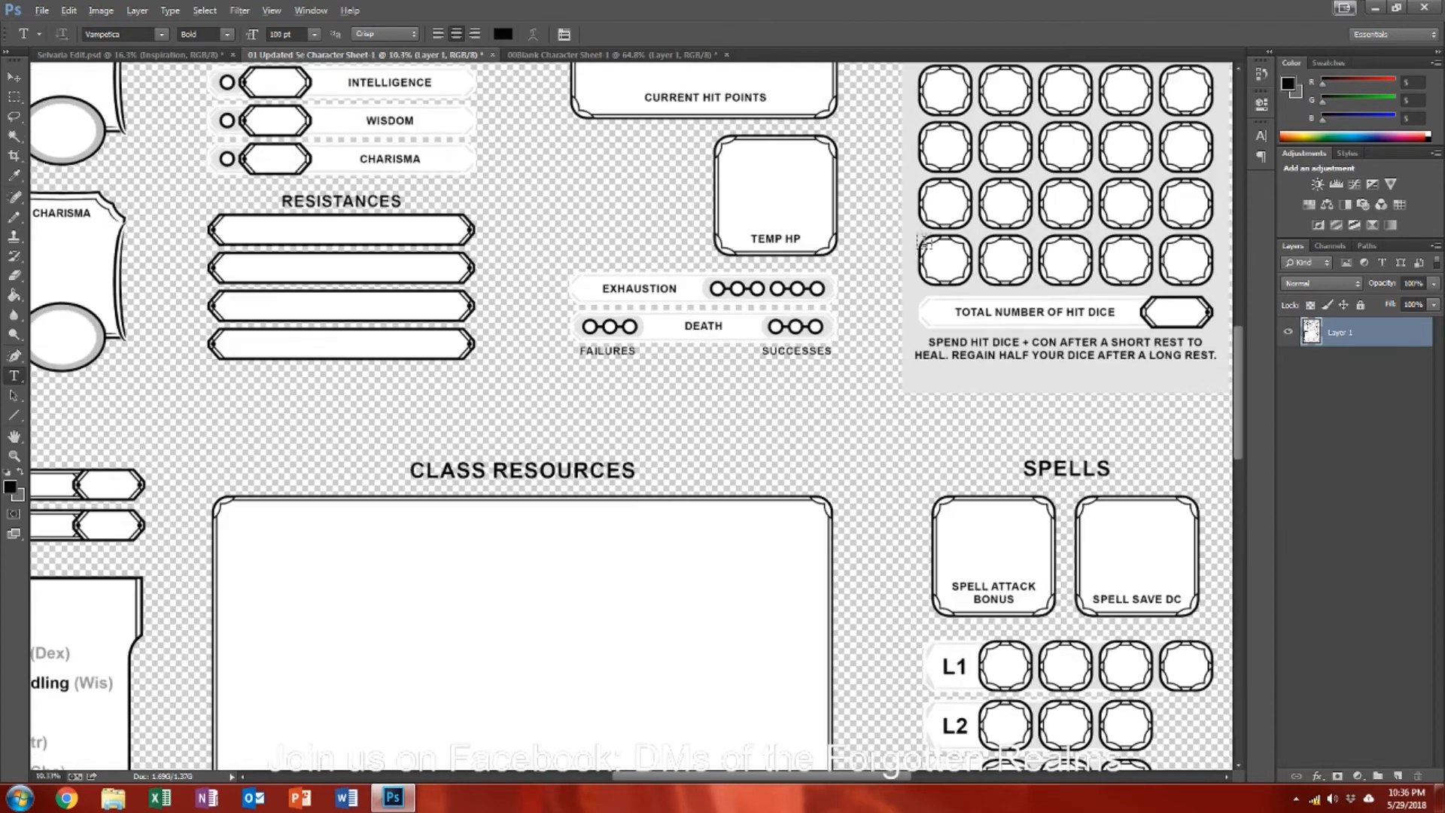
scroll(796, 249, "up", 2)
scroll(796, 249, "up", 1)
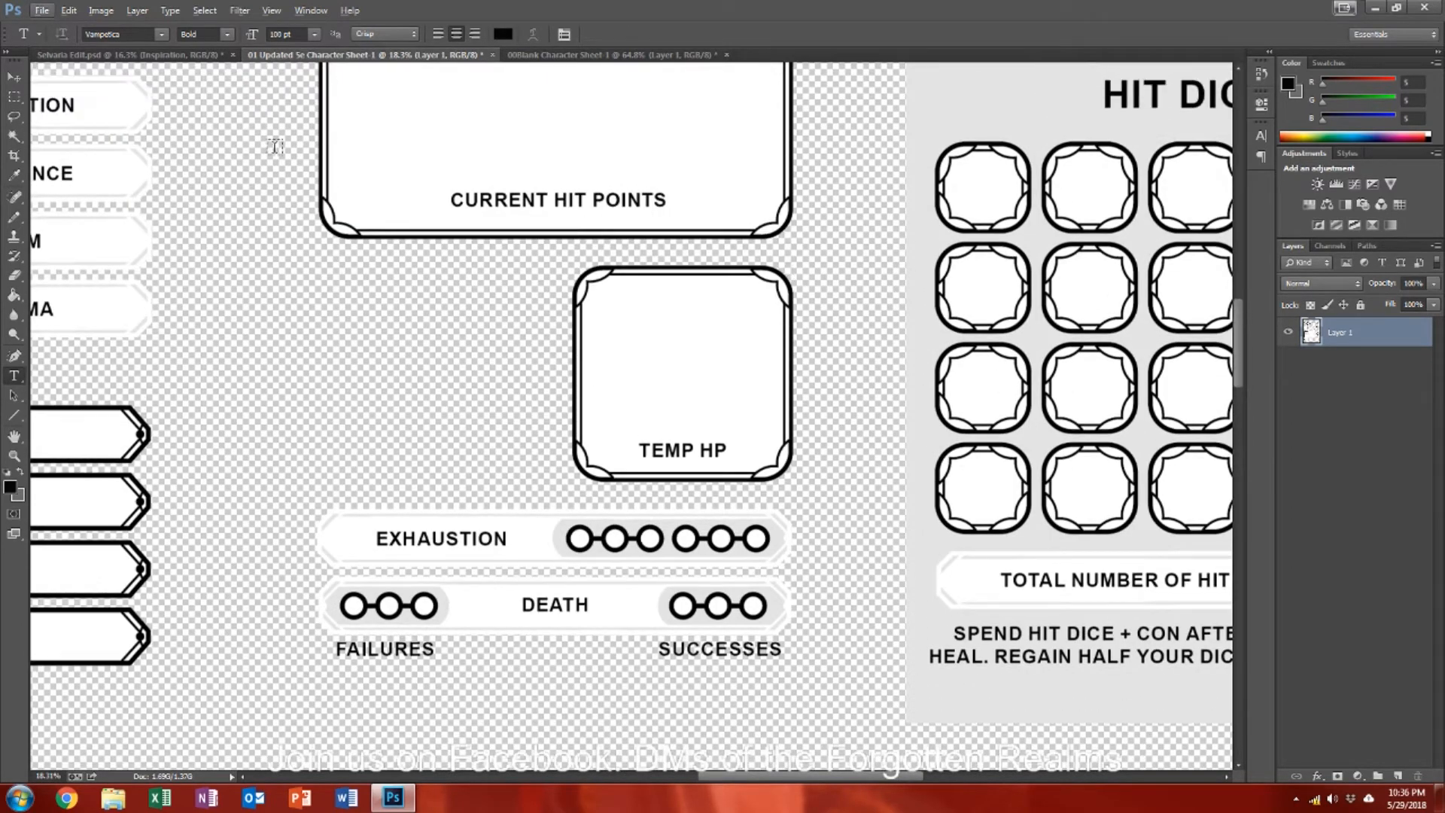
left_click(24, 471)
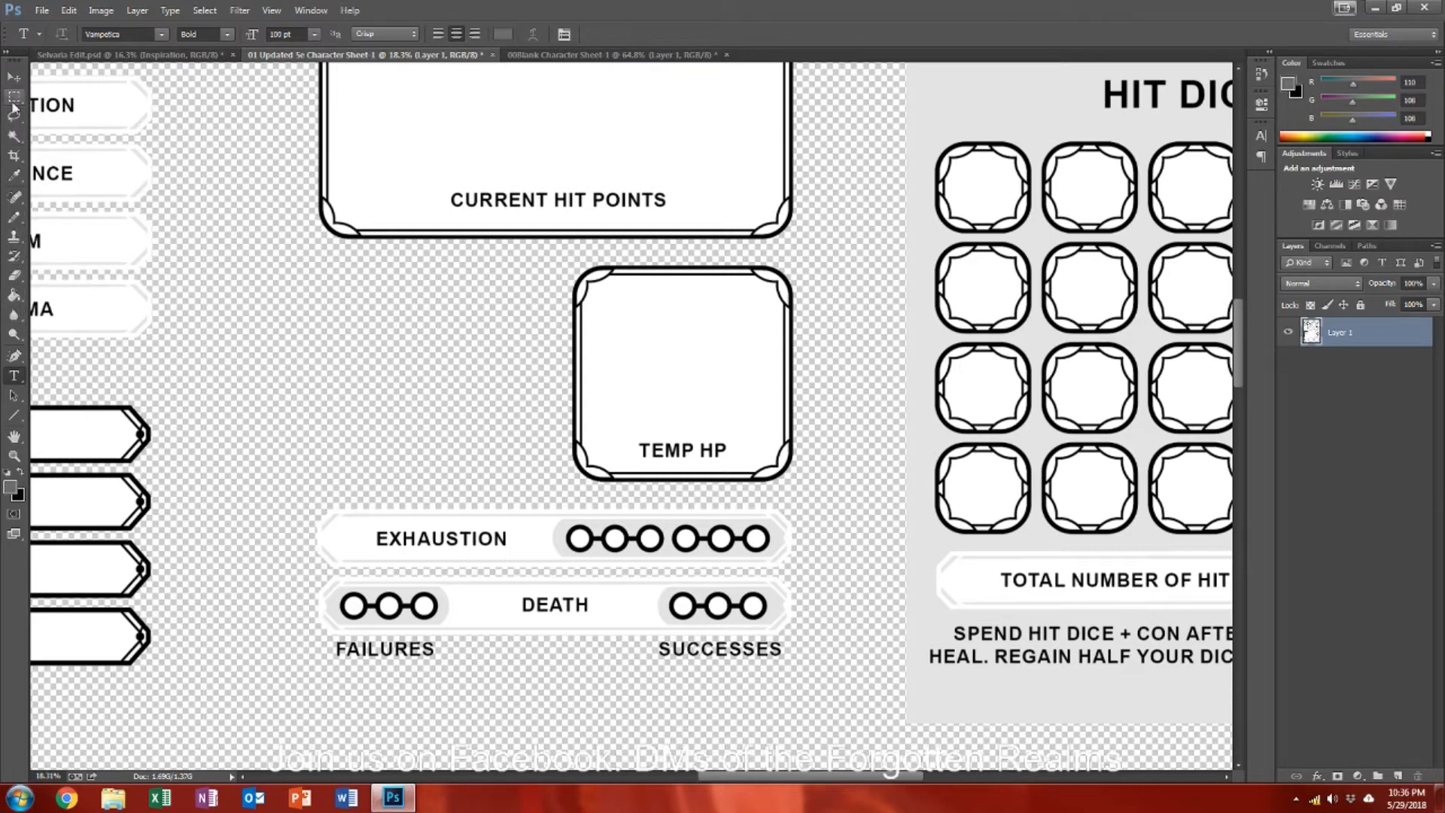
left_click(13, 101)
left_click_drag(631, 439, 733, 459)
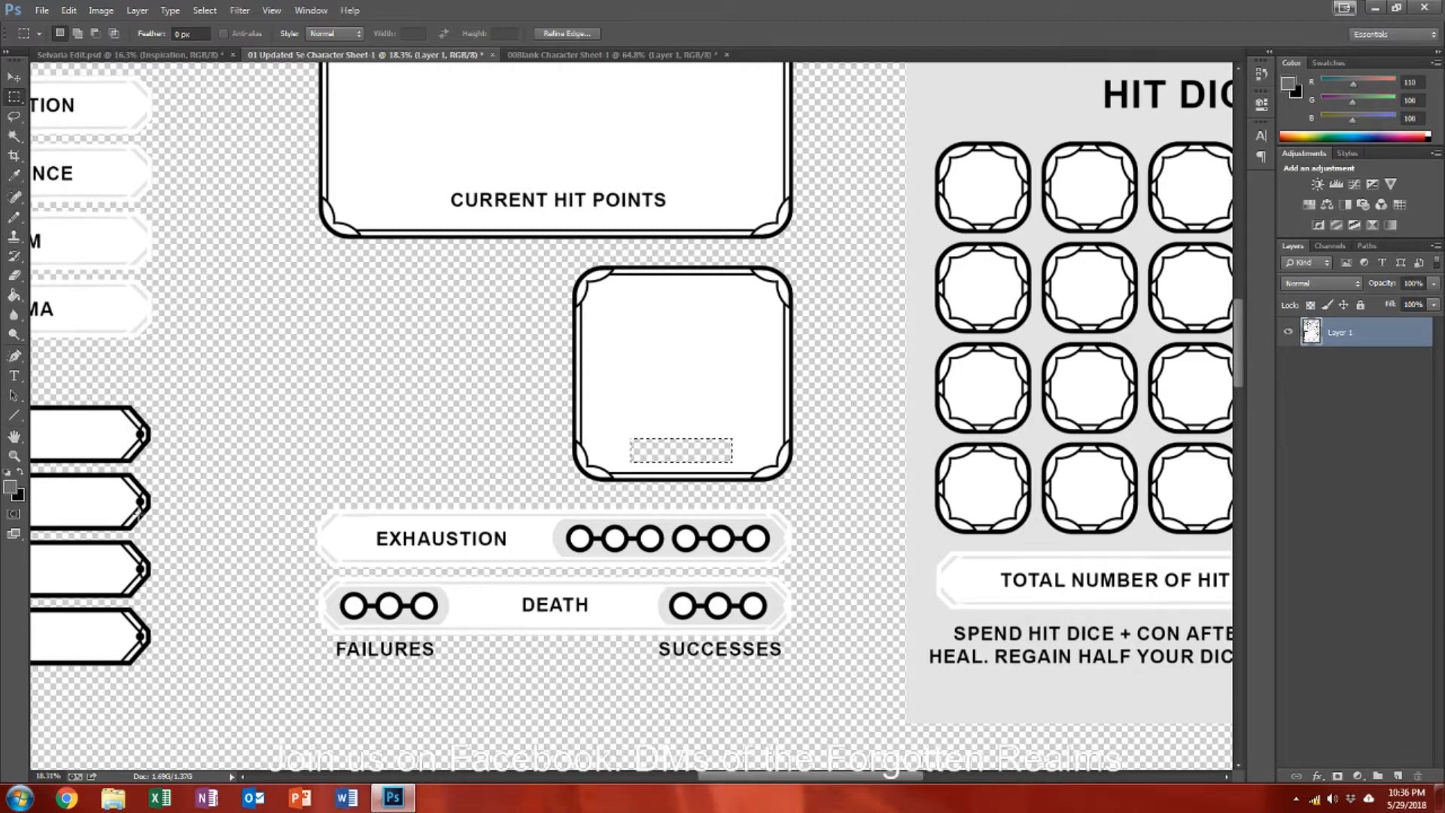
Step: Fill the cleared label area of the Temp HP box with white using the Paint Bucket
left_click(20, 473)
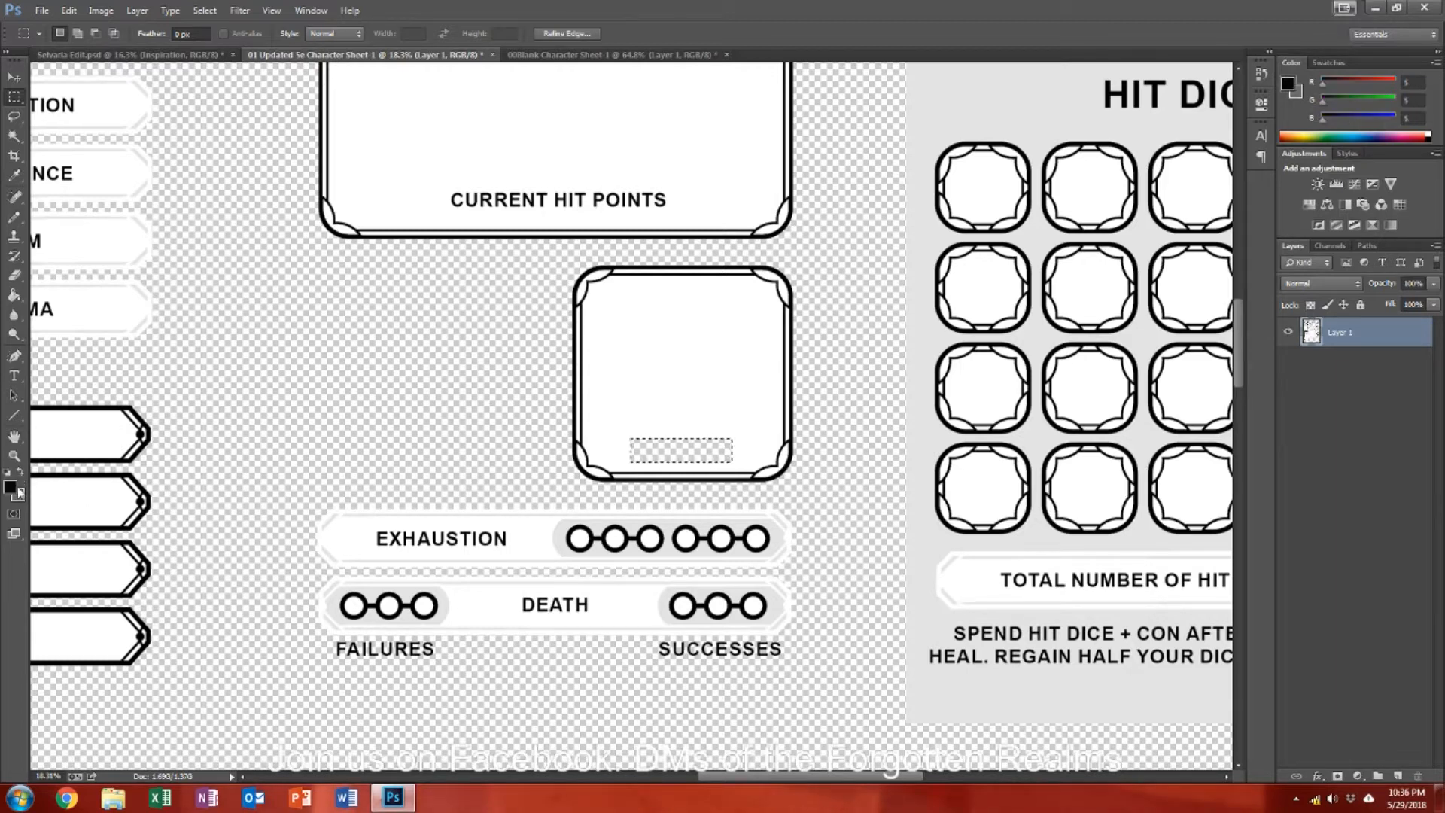
left_click(10, 488)
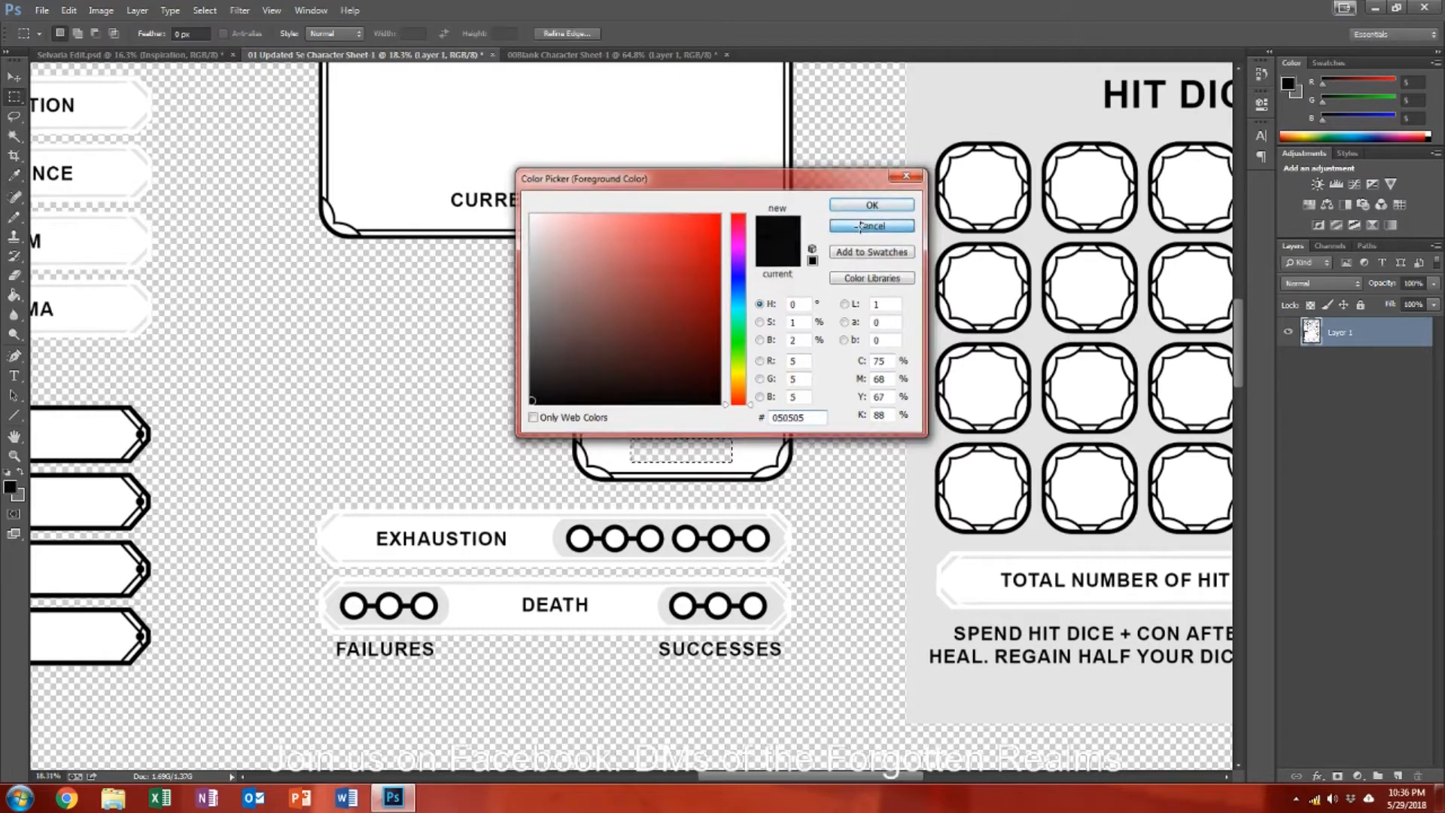
key("Return")
left_click(13, 295)
key("x")
left_click(636, 345)
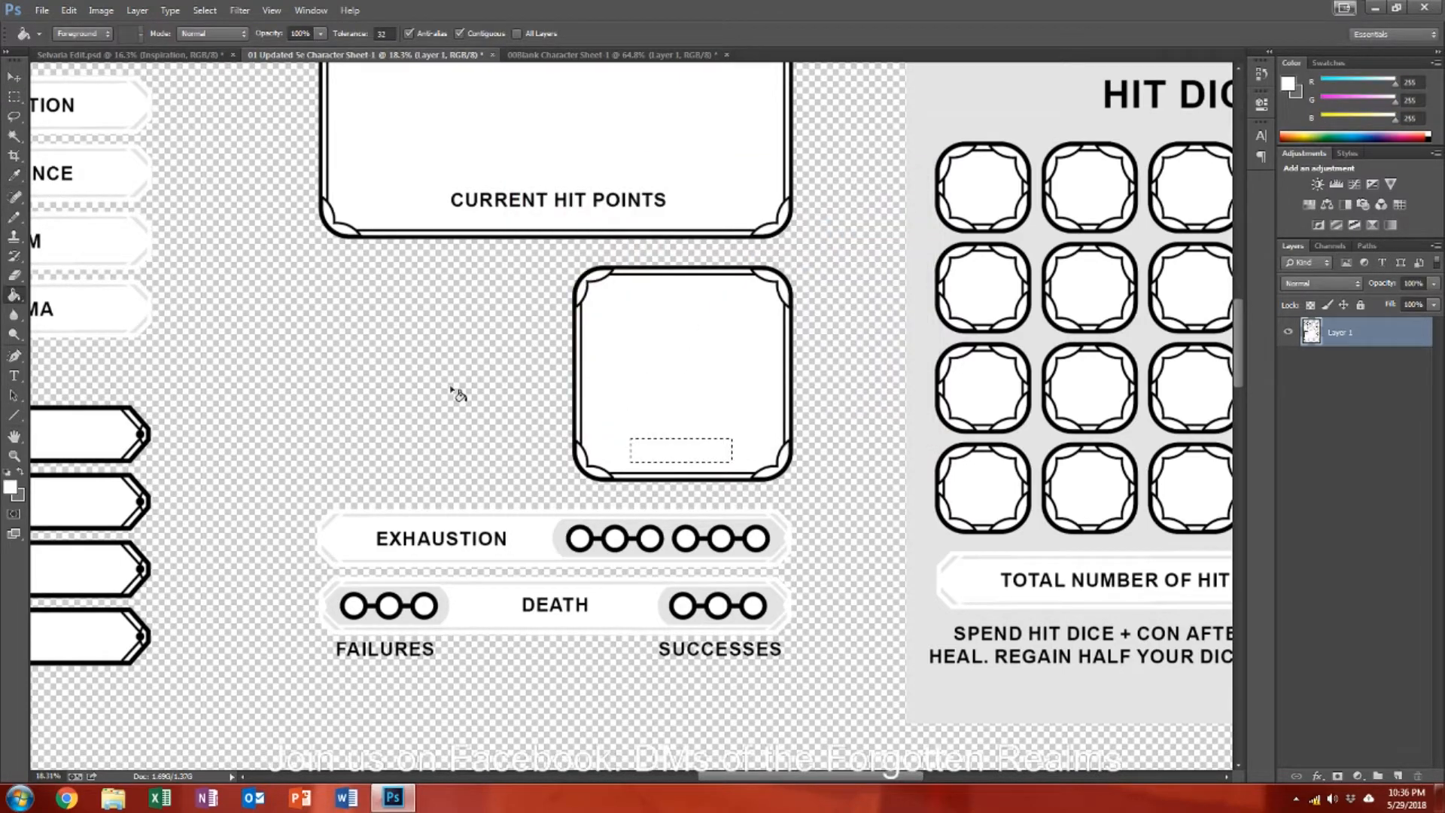
Step: Cut the blank Temp HP box from the character sheet template and paste it into Selvaria Edit.psd
left_click(14, 96)
left_click(288, 329)
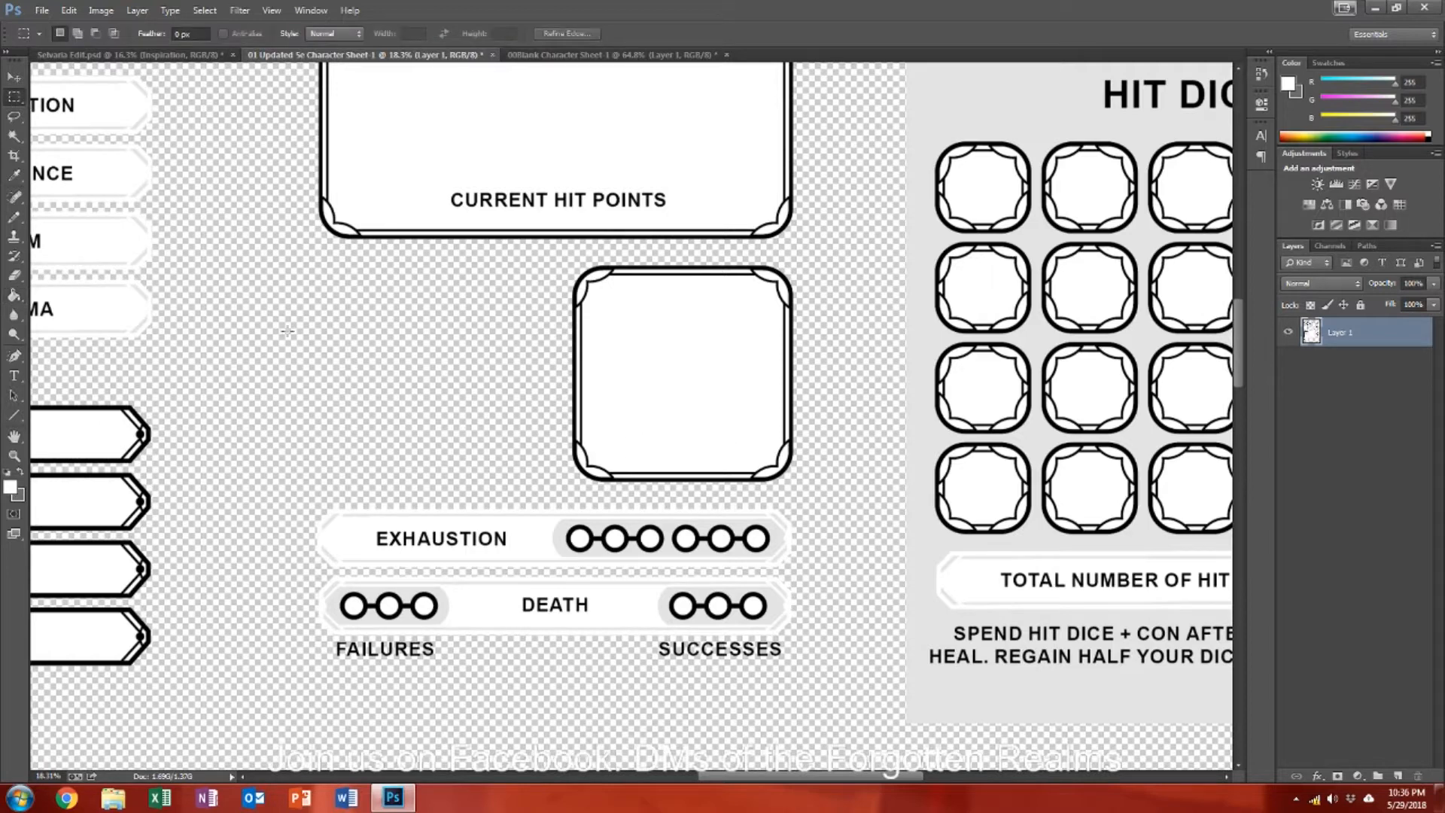
left_click_drag(544, 256, 815, 499)
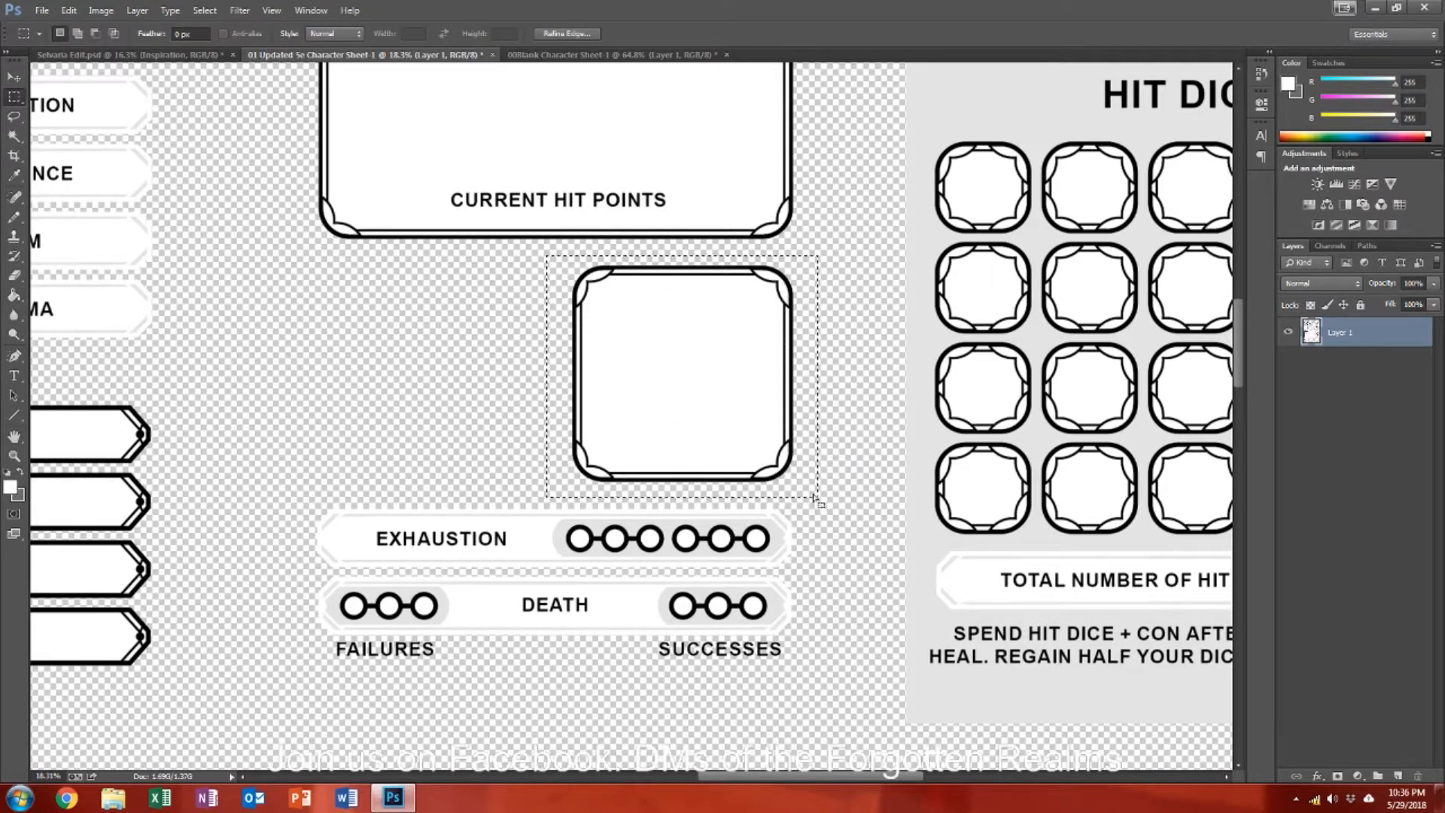
key("ctrl+x")
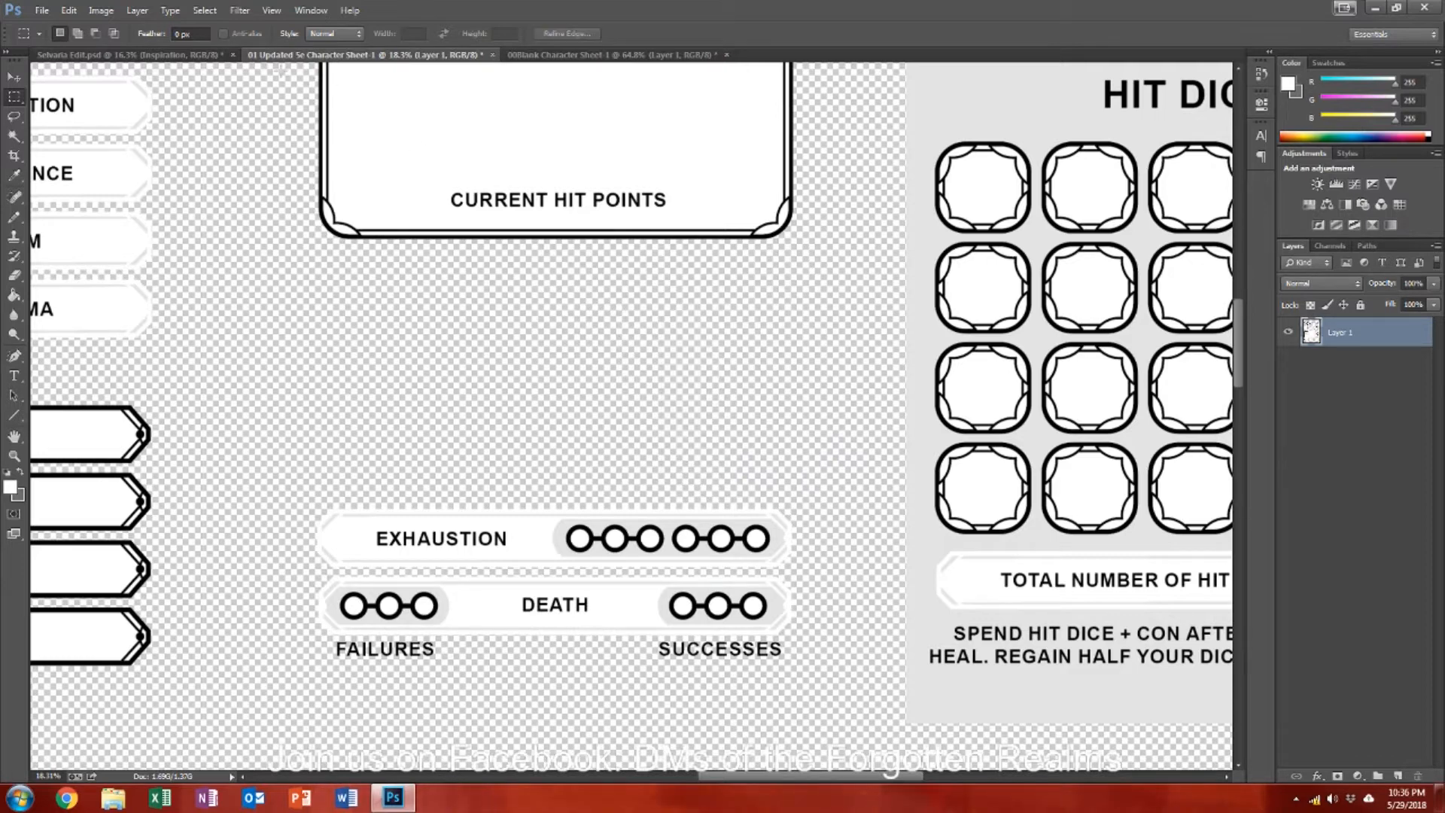
left_click(187, 55)
key("ctrl+v")
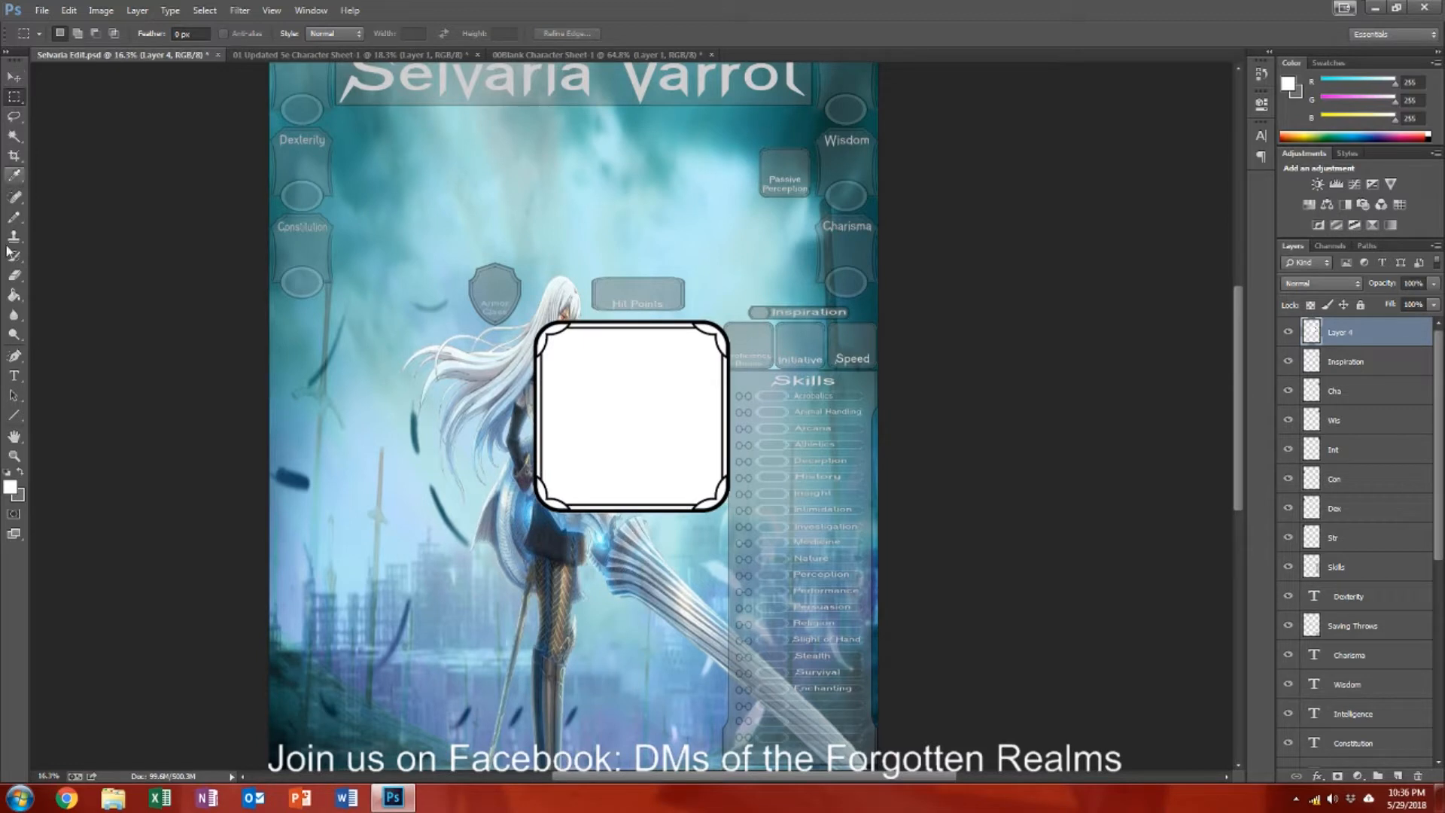
Step: Fill the pasted box's white interior with the grey color
left_click(19, 472)
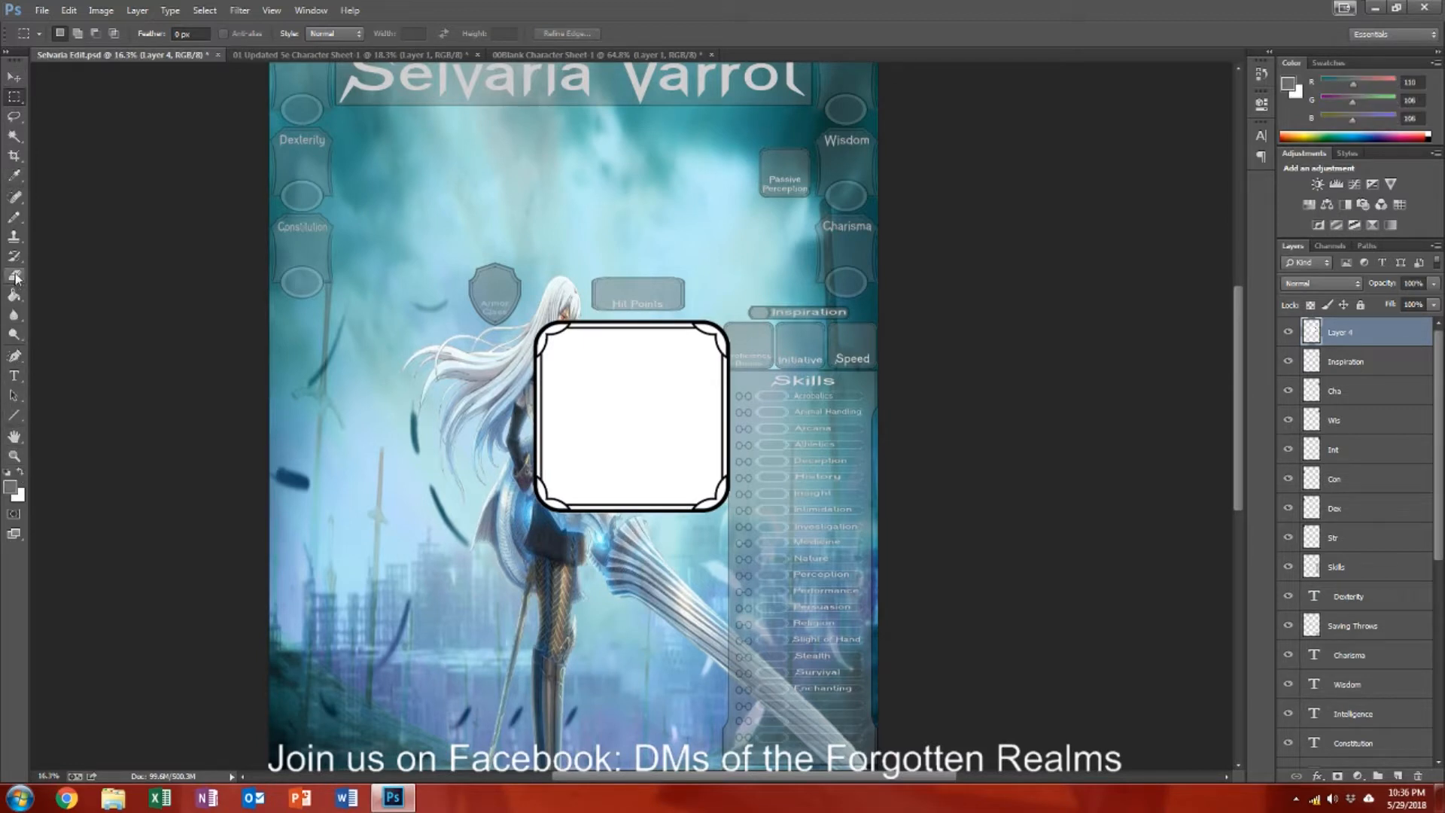
left_click(14, 295)
left_click(576, 378)
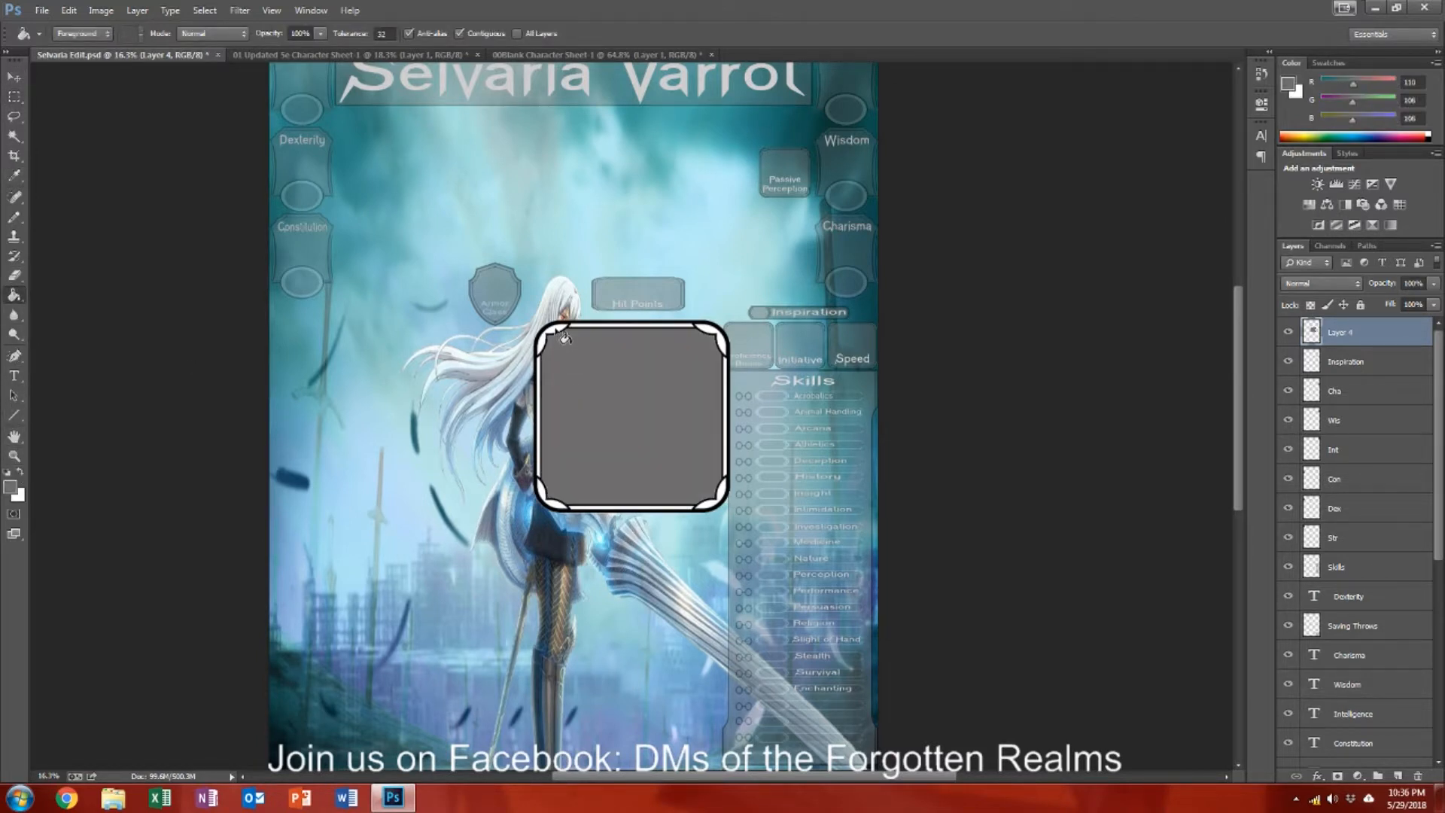
Step: Fill the remaining white border strips and corner ornaments of the pasted box with the same grey
scroll(666, 401, "up", 3)
scroll(666, 401, "up", 1)
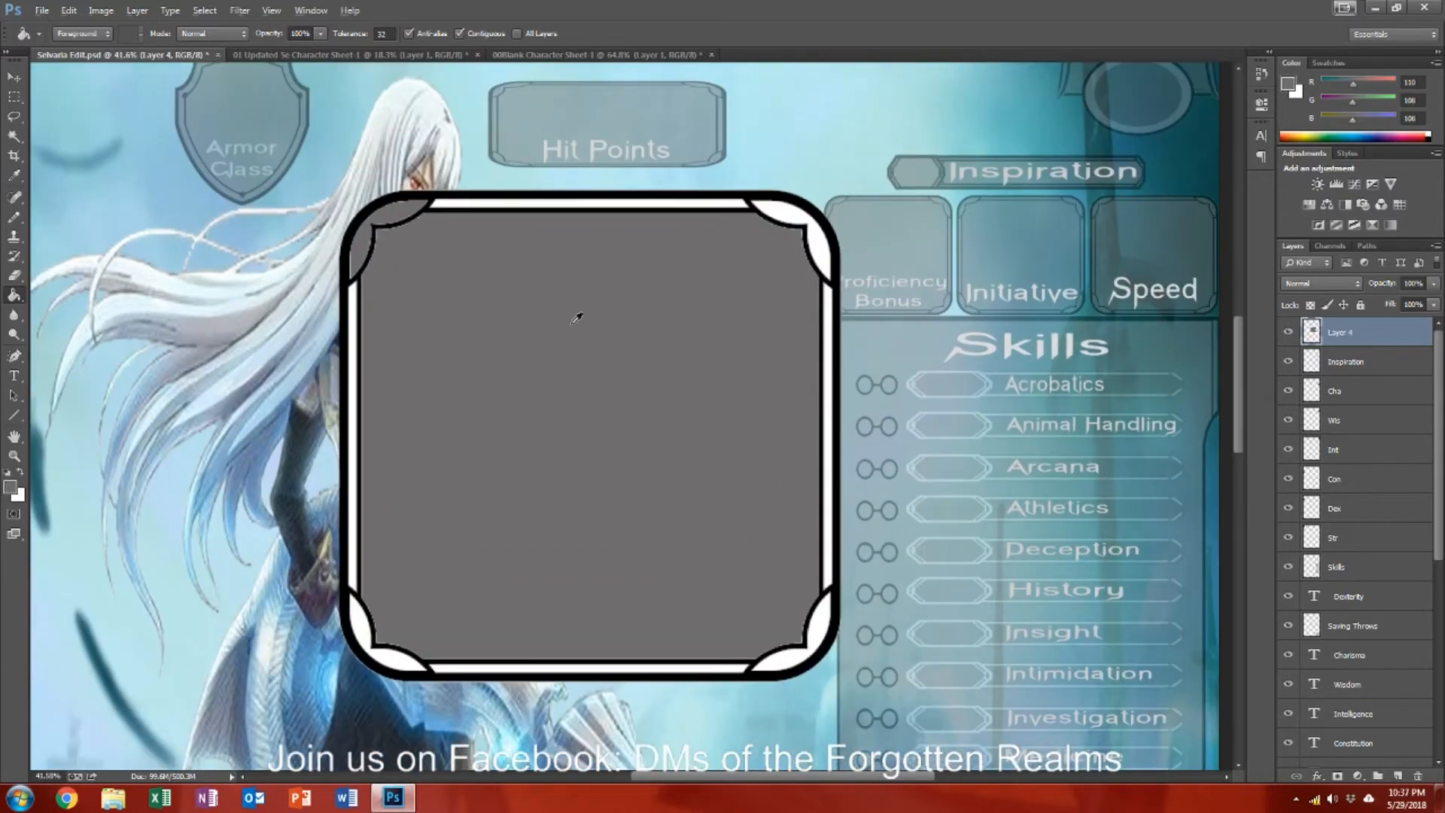
left_click(565, 207)
left_click(792, 218)
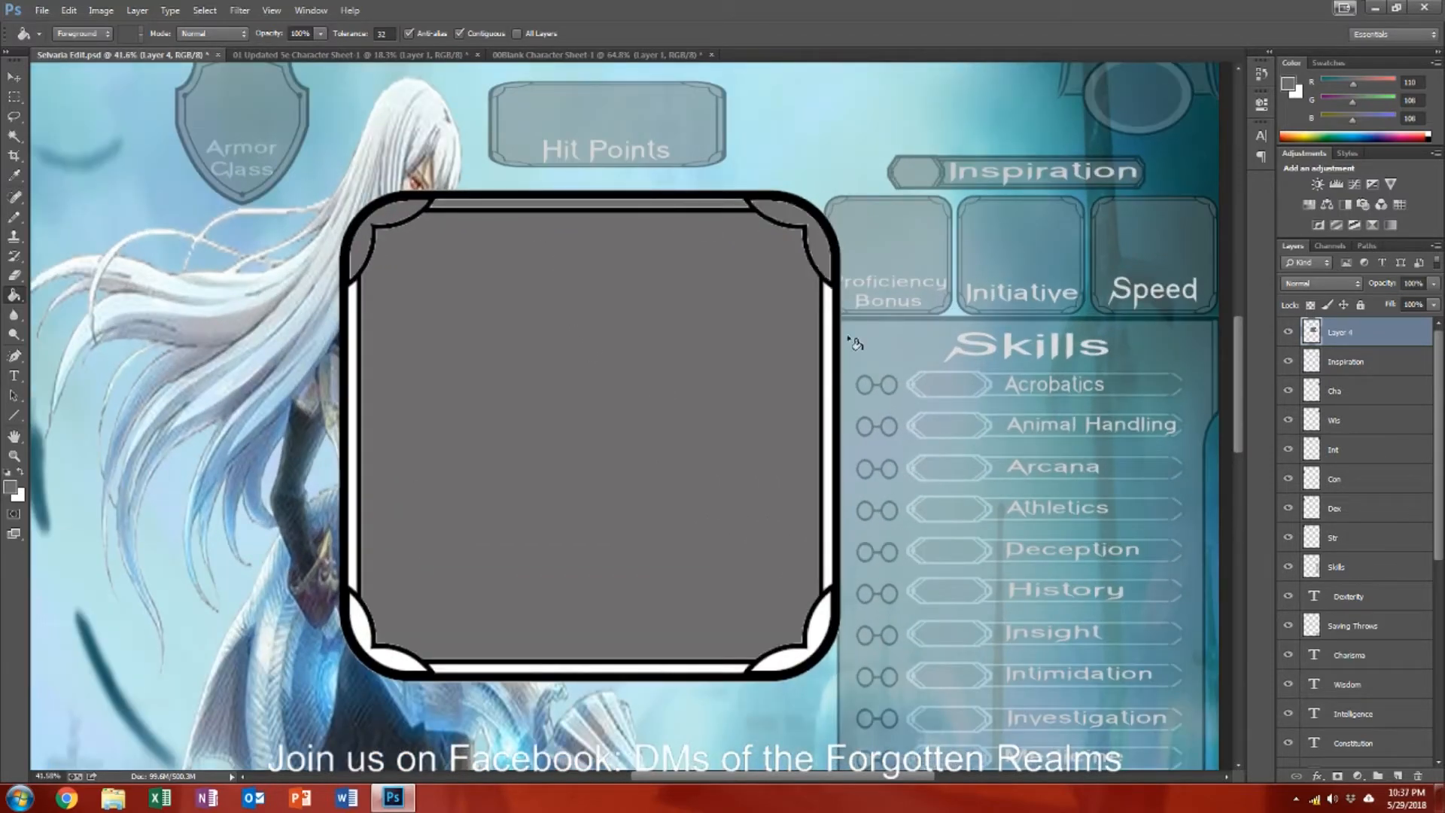
left_click(827, 346)
left_click(833, 619)
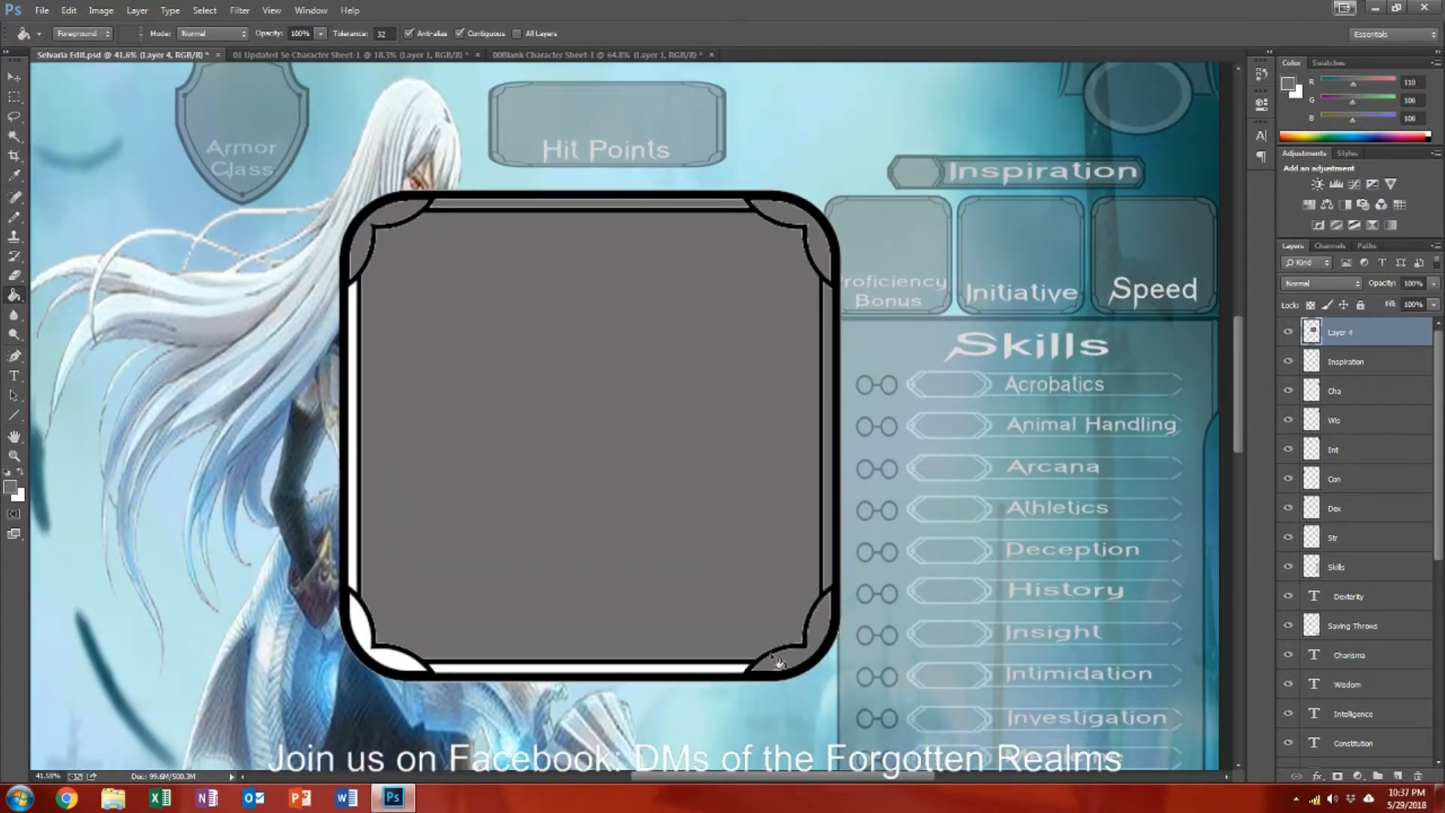
left_click(595, 670)
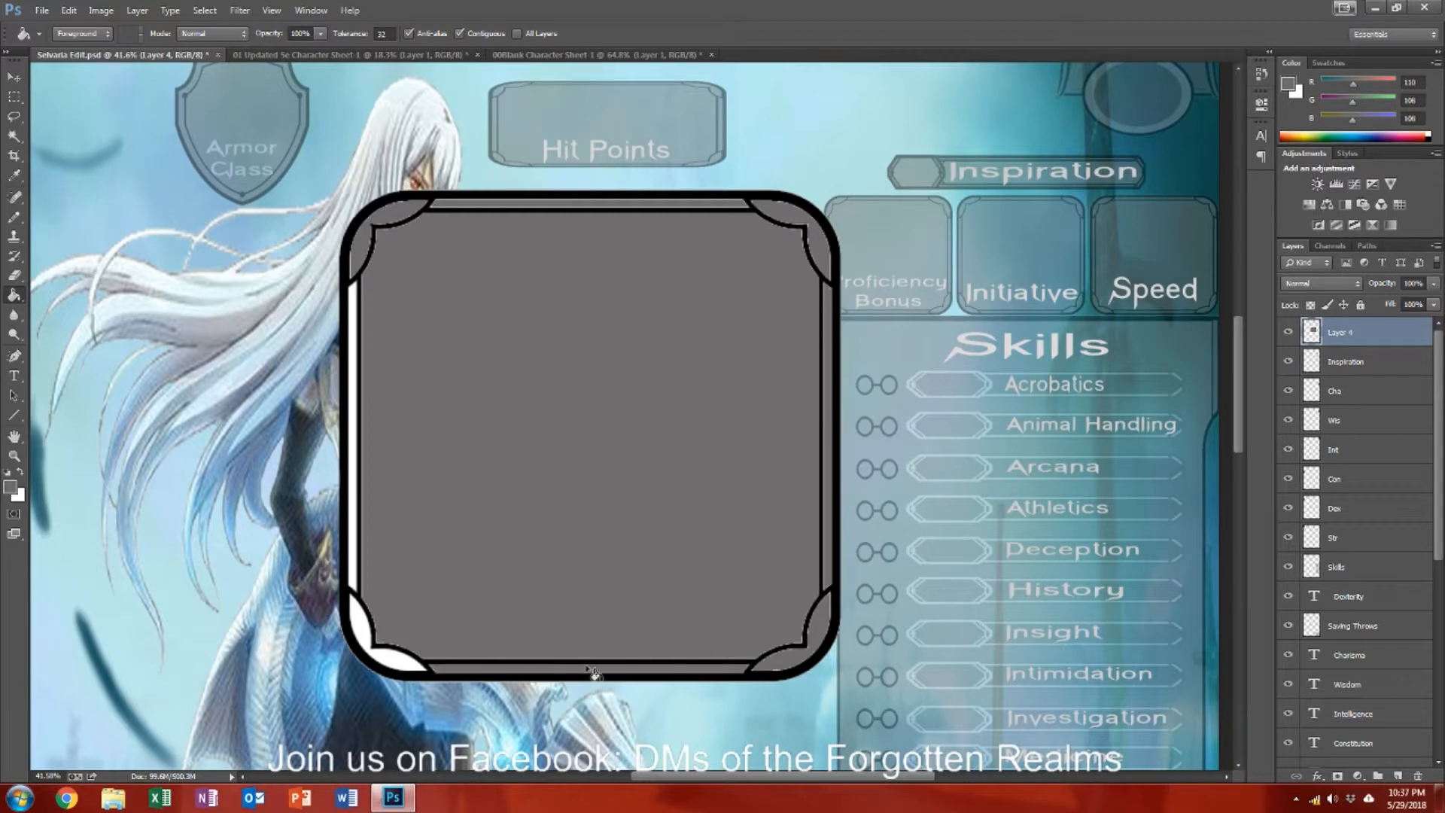
left_click(367, 626)
left_click(360, 585)
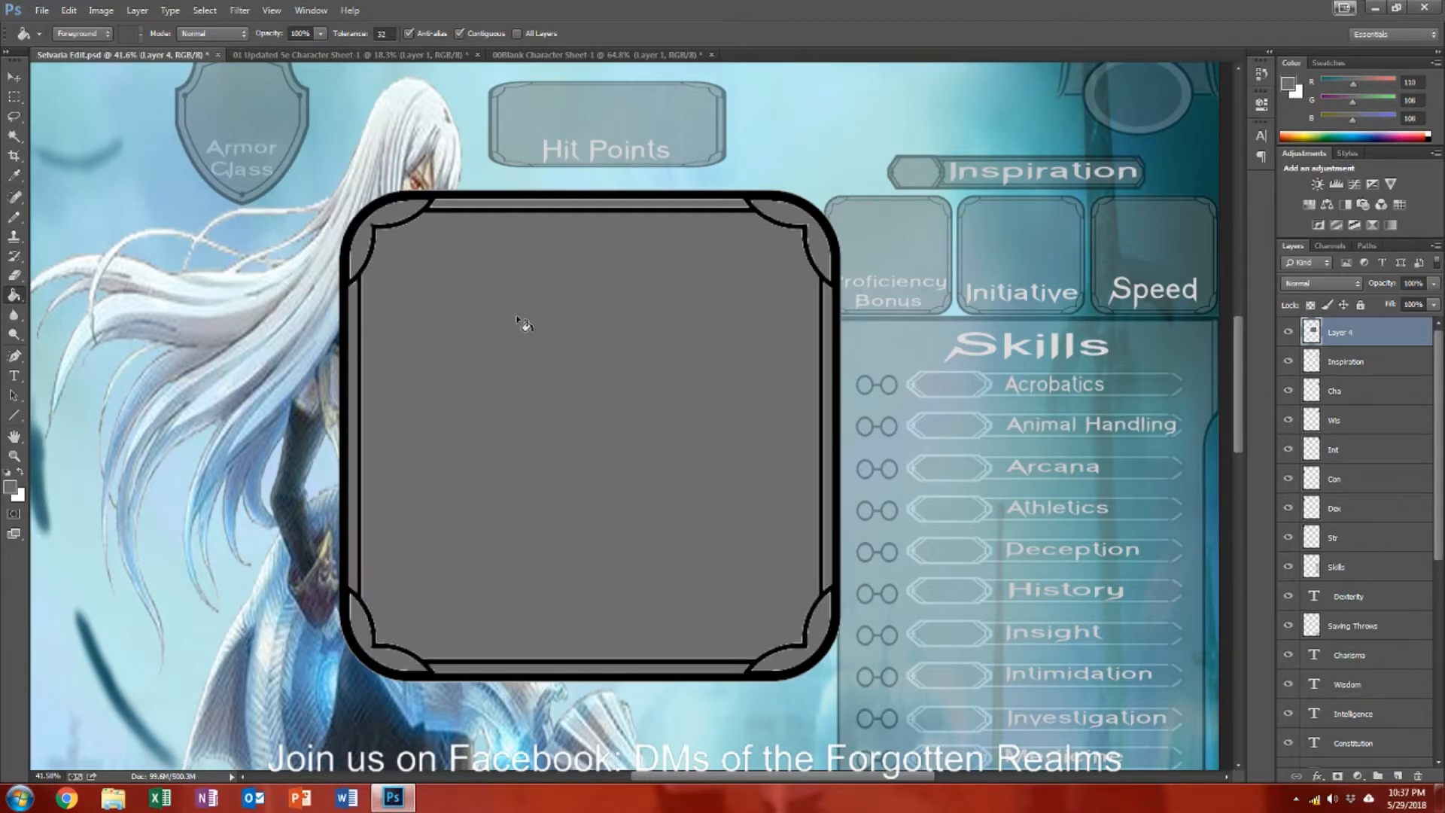
Step: Fill the thin light lines left along the pasted box's upper border strip with grey
scroll(669, 218, "up", 3)
scroll(669, 211, "up", 2)
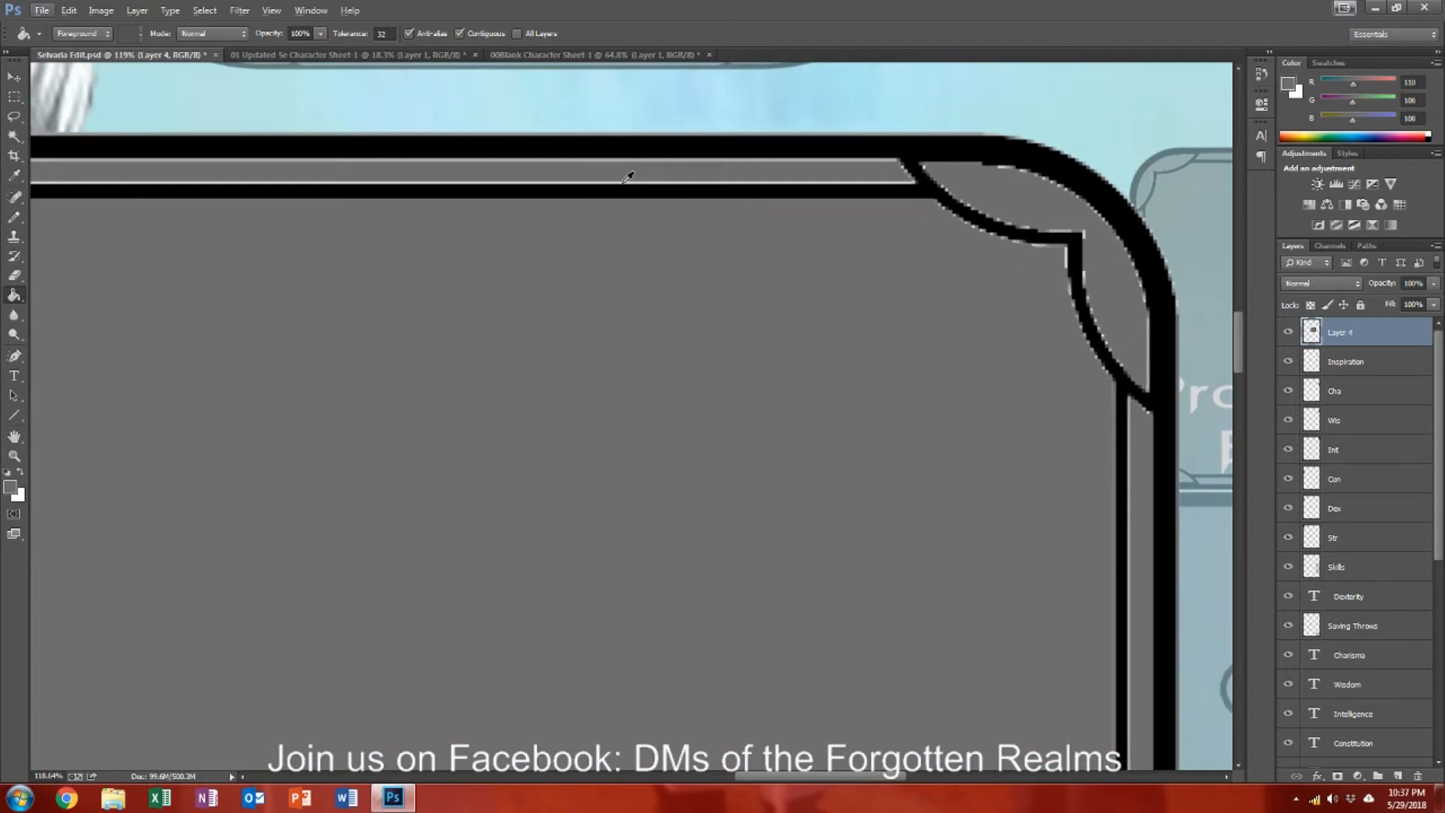
left_click(626, 183)
left_click(626, 164)
scroll(654, 276, "down", 5)
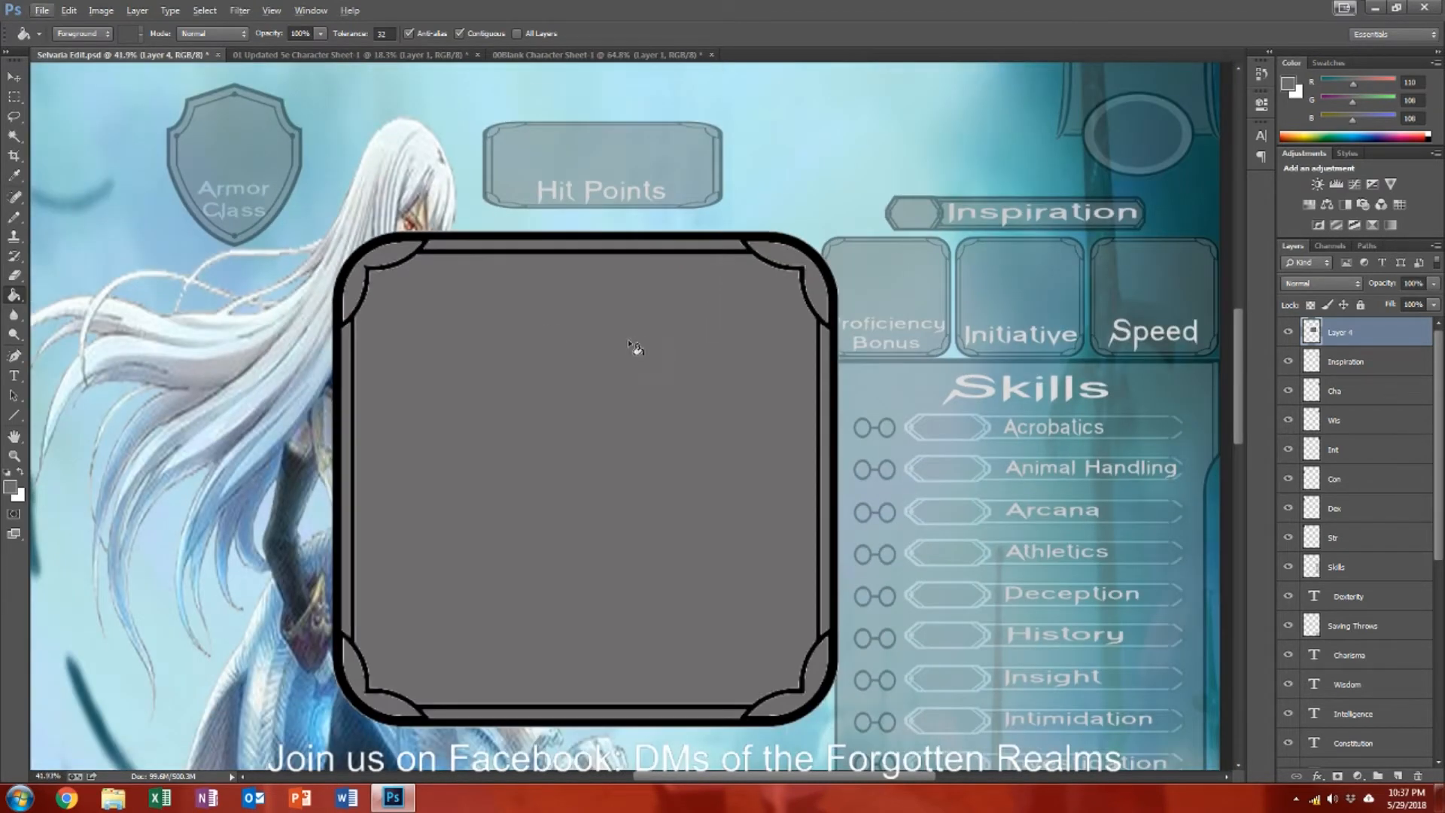
Step: Set the pasted box layer's opacity to 45%
left_click(15, 81)
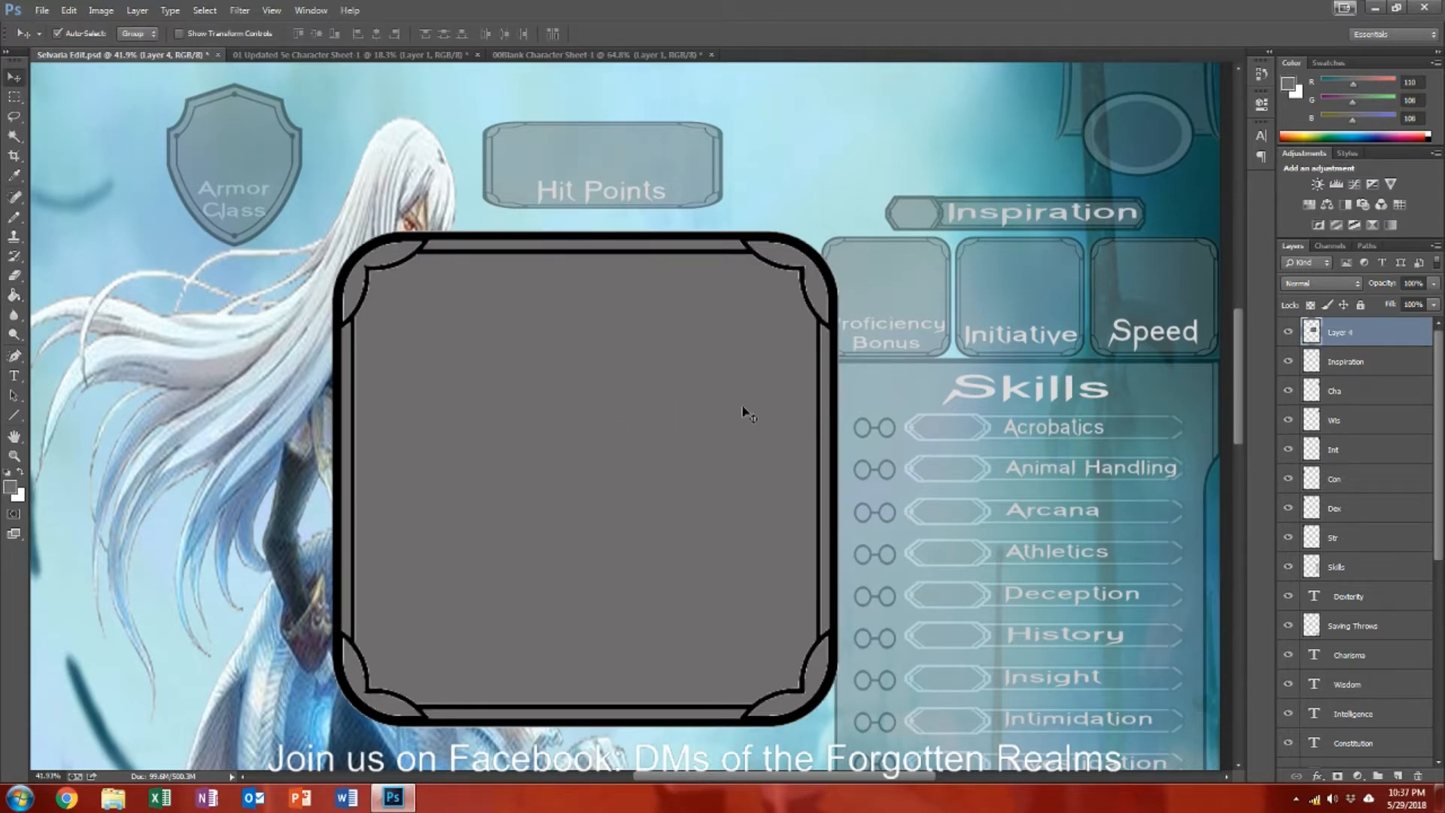
left_click(1415, 283)
type("45")
key("Return")
Step: Move the pasted box over the Hit Points box and scale it down to the same size
left_click_drag(444, 454, 604, 332)
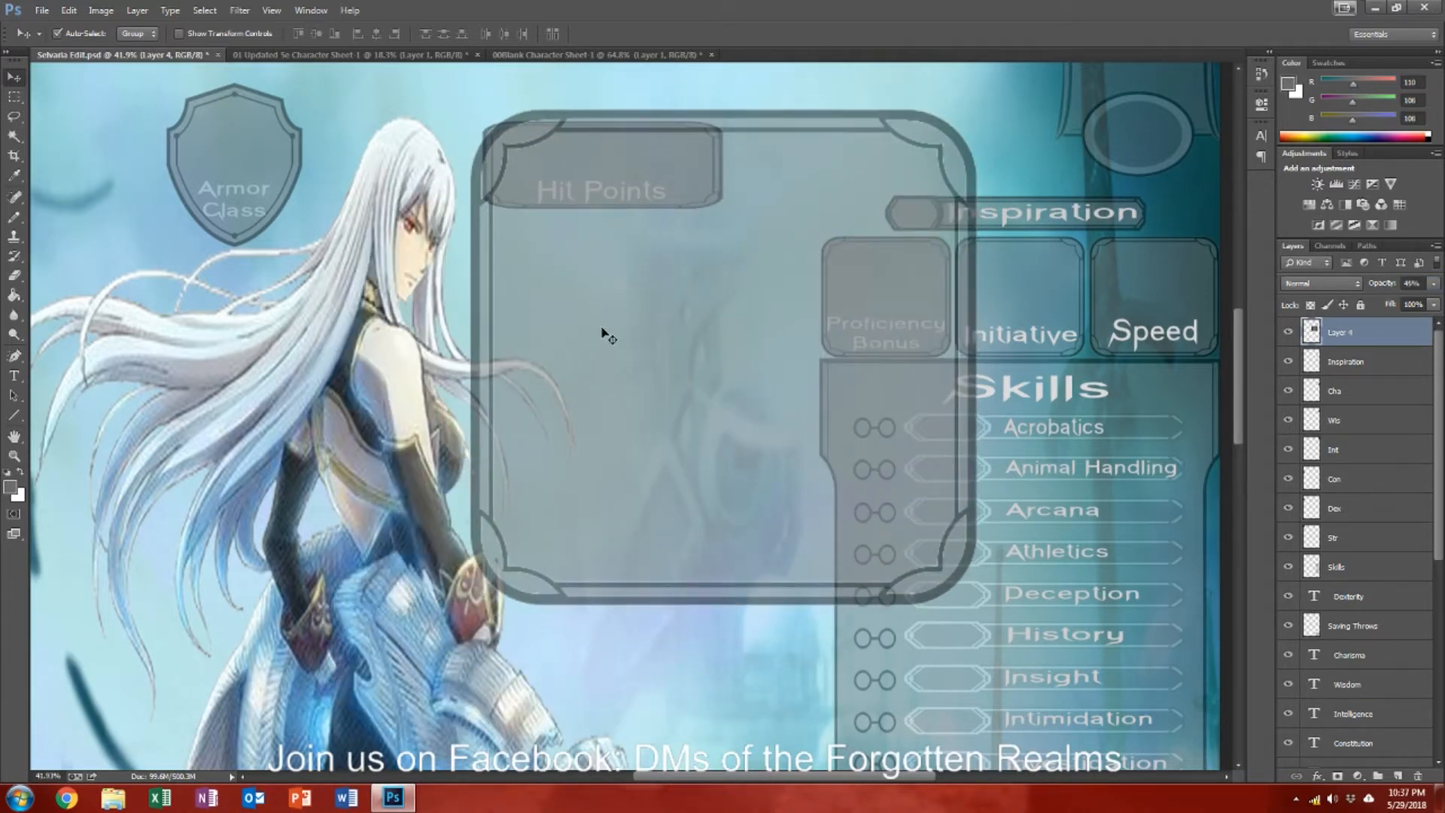
key("ctrl+t")
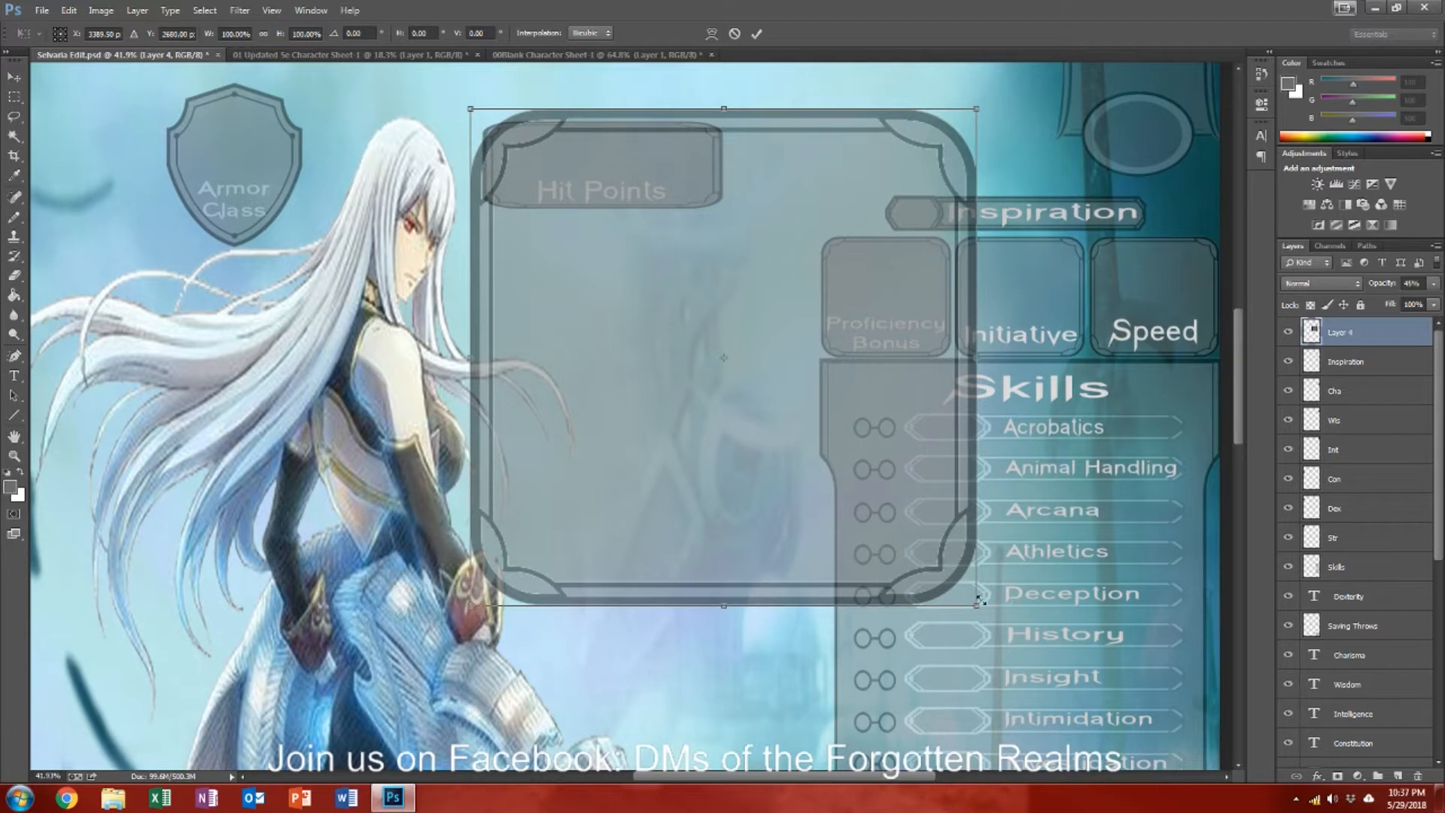
left_click_drag(975, 604, 721, 206)
left_click_drag(648, 155, 664, 164)
left_click_drag(735, 220, 727, 213)
key("Return")
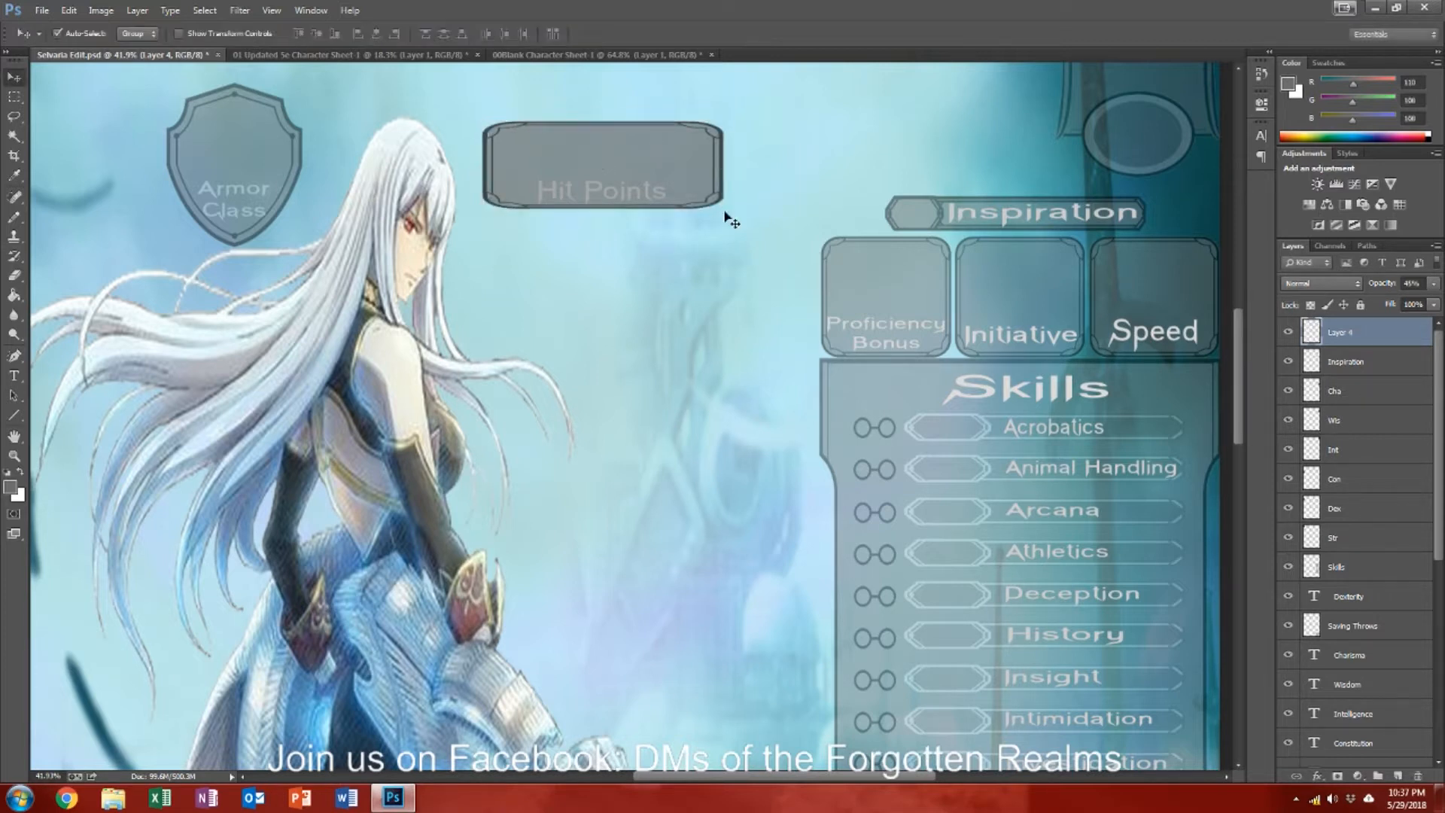
Step: Move the resized blank box directly below the Hit Points box, leaving a narrow gap
left_click_drag(681, 183, 662, 269)
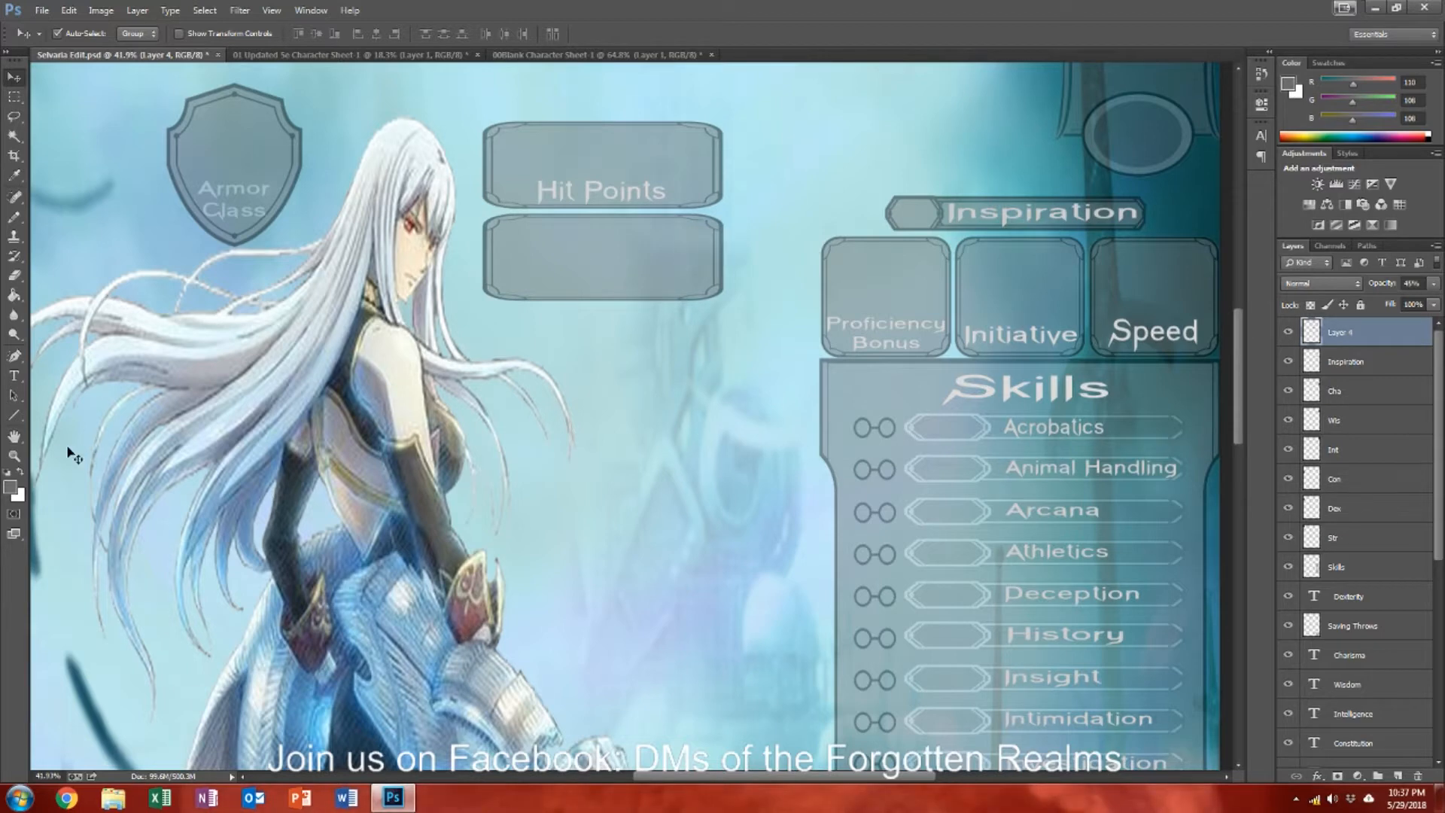
scroll(525, 435, "down", 2)
scroll(525, 435, "down", 2)
key("alt")
scroll(563, 459, "down", 1)
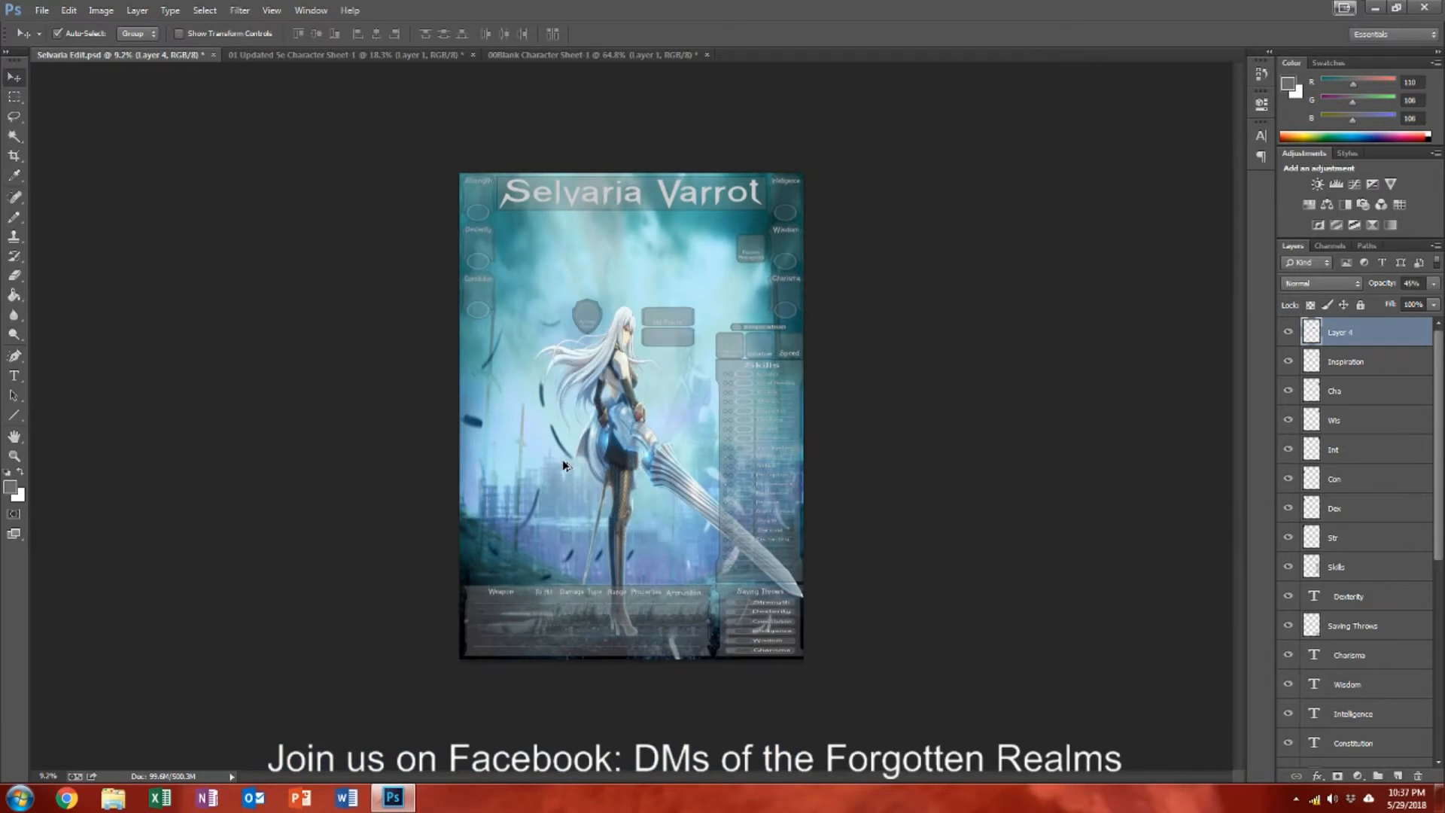
Step: Move the blank box down to just above the Ammunition column of the weapon table, beside the Skills panel
scroll(571, 466, "up", 1)
left_click_drag(698, 278, 725, 655)
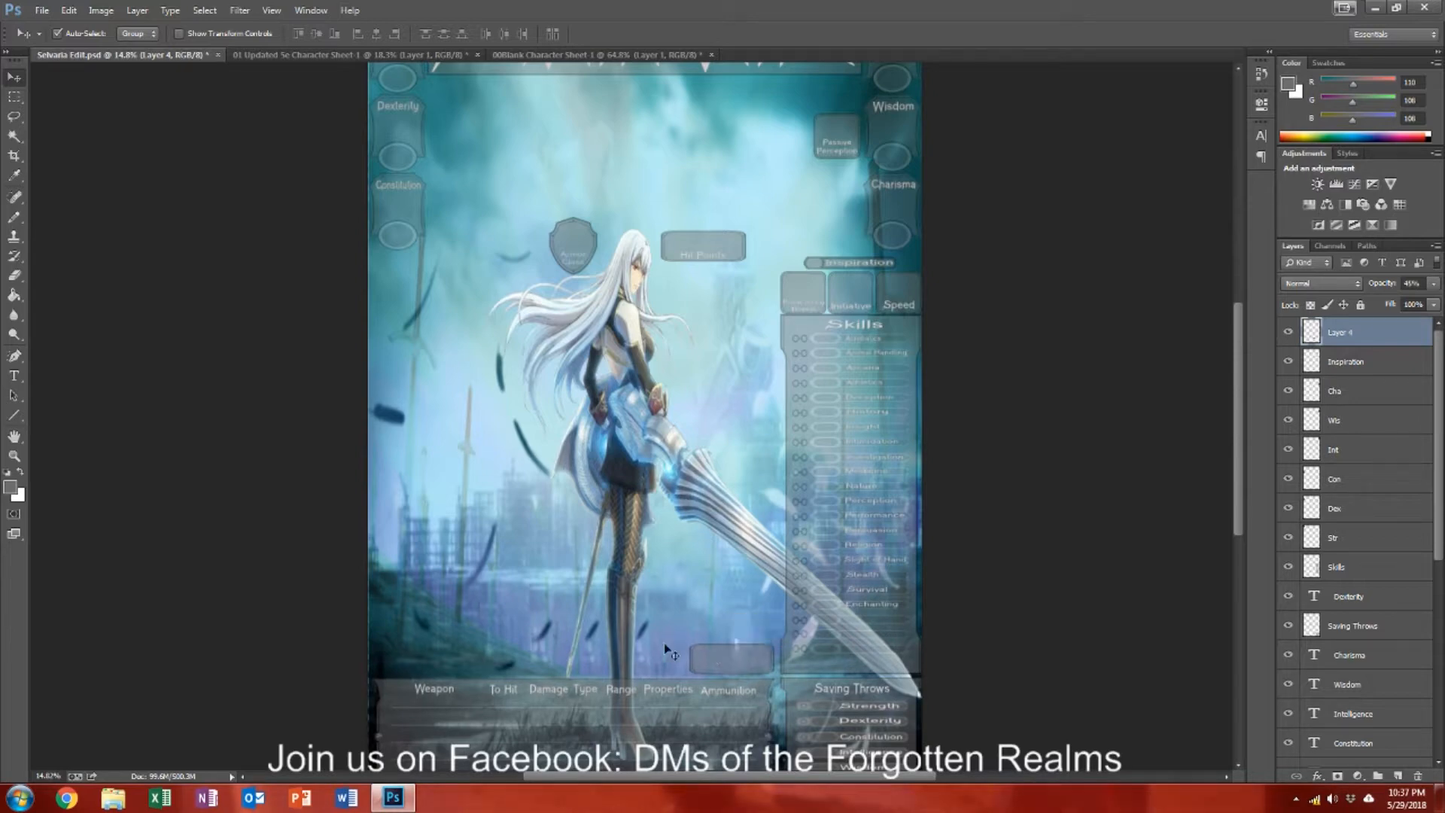
Step: Ready the Type tool and set the foreground colour to light grey for the labels
left_click(14, 376)
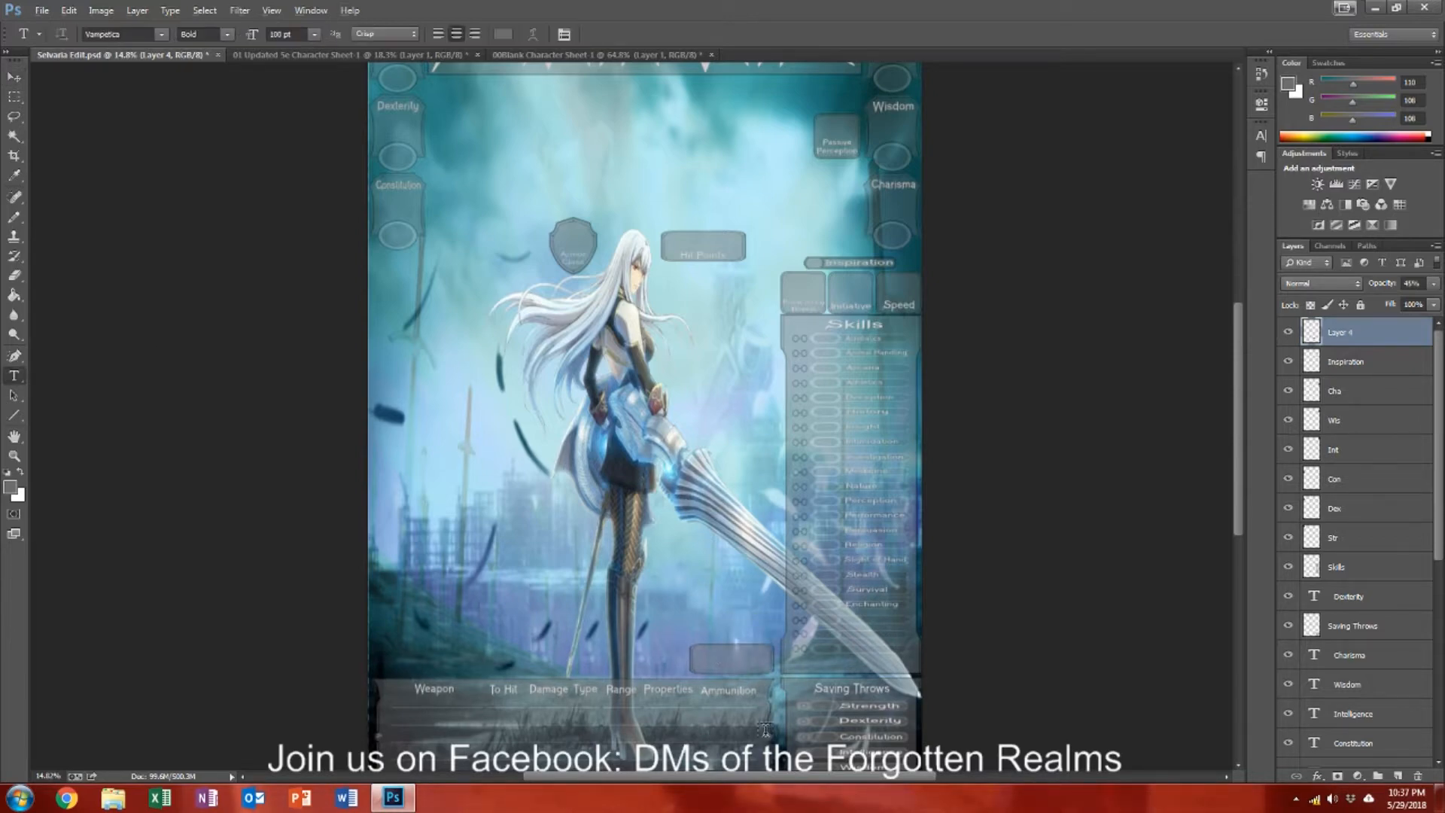
scroll(742, 659, "up", 3)
scroll(742, 660, "up", 2)
scroll(81, 478, "down", 3)
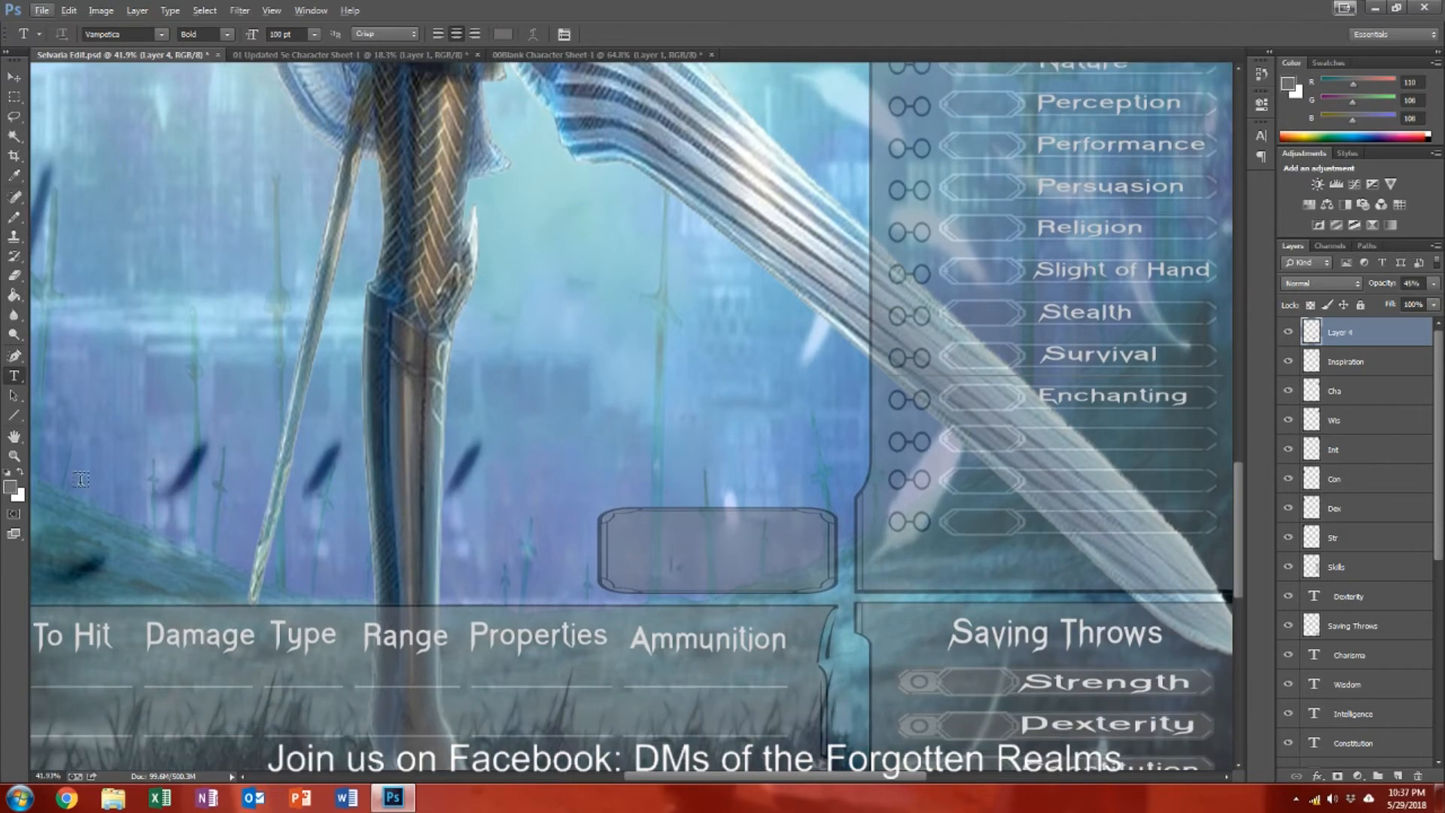
left_click(23, 472)
left_click(10, 487)
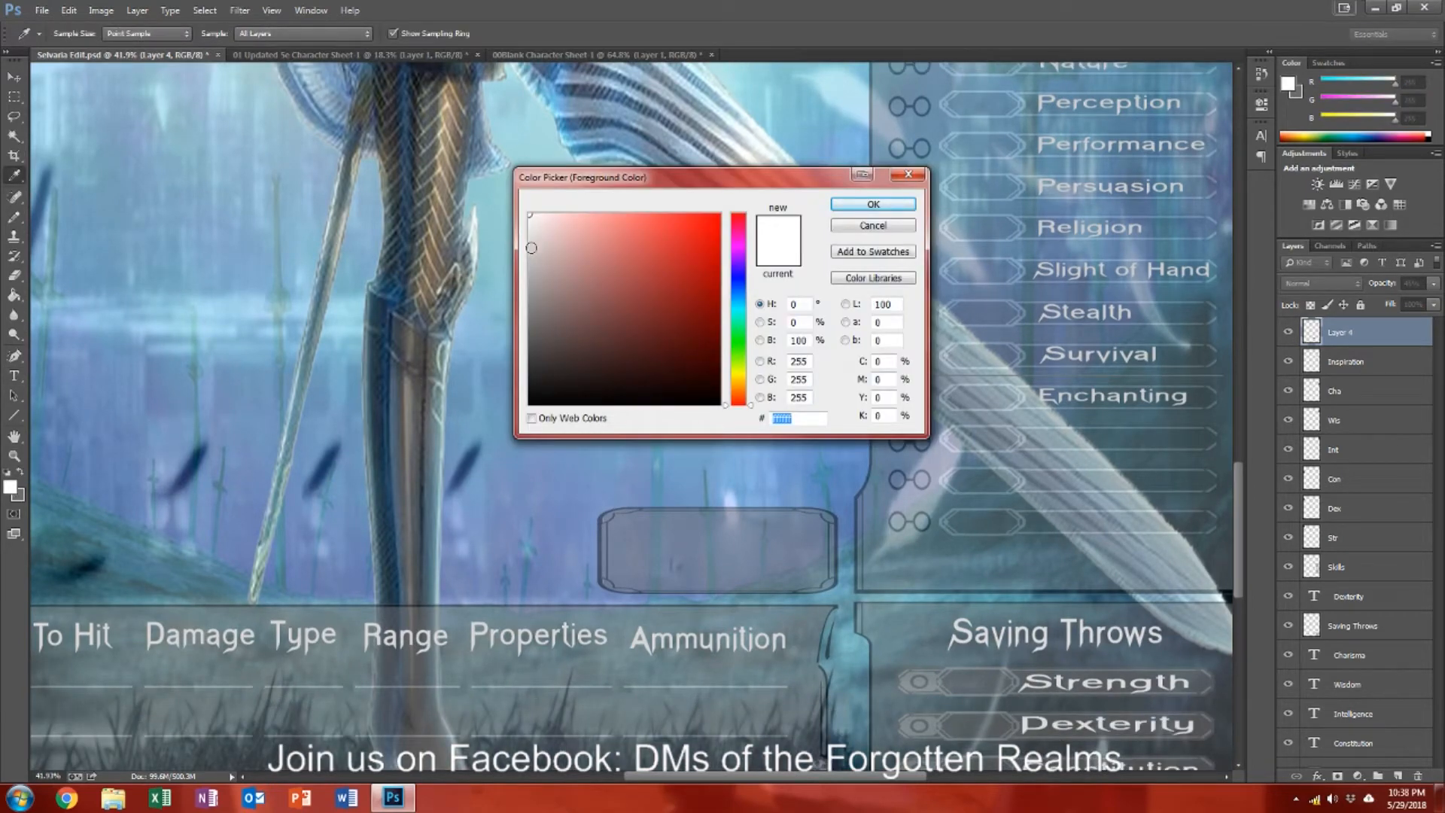
left_click(531, 248)
left_click(887, 209)
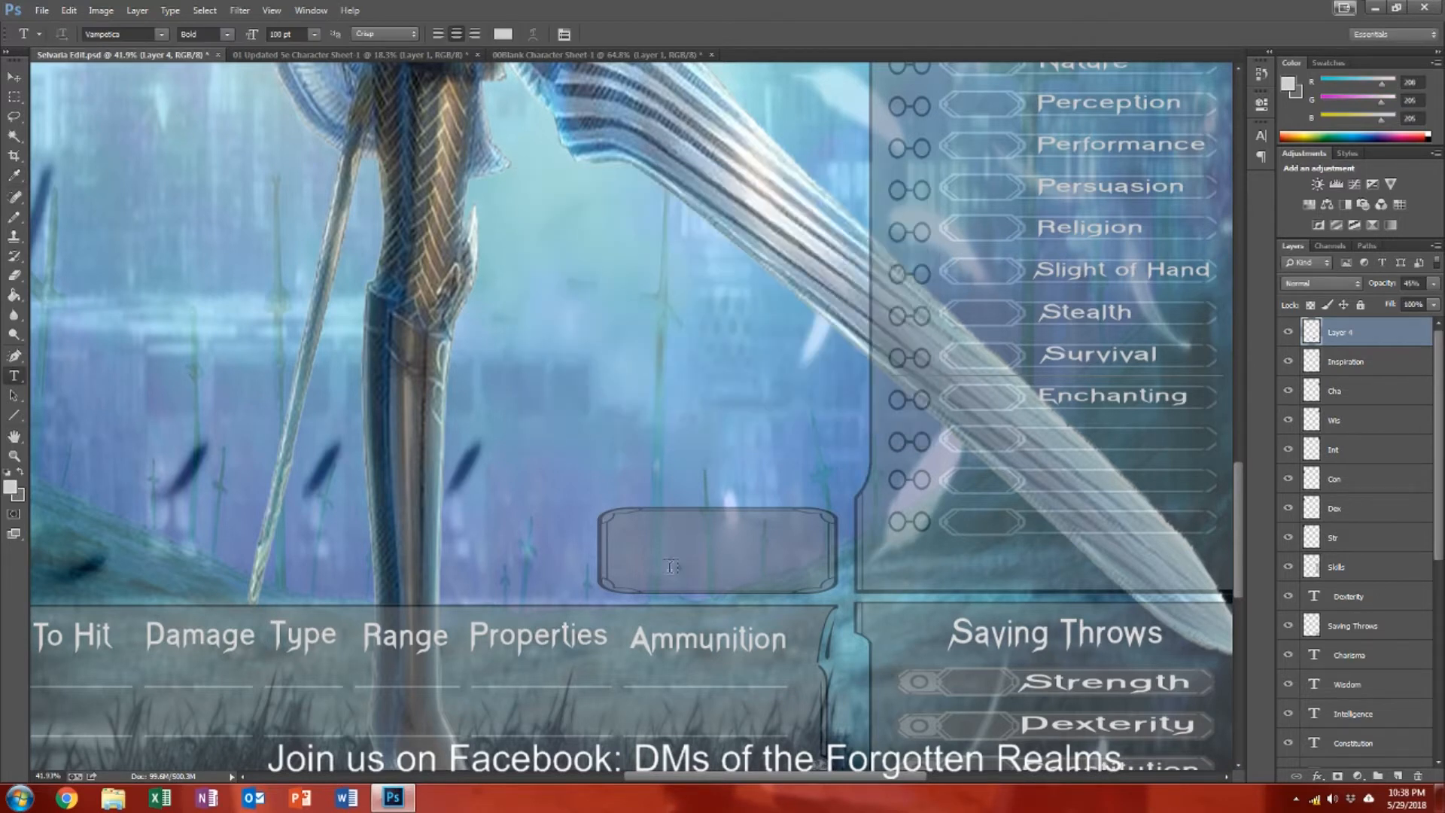
Step: Add the label "Hit Dice" centred along the lower edge of the blank box and save the document
left_click(640, 576)
type("Hit Dice")
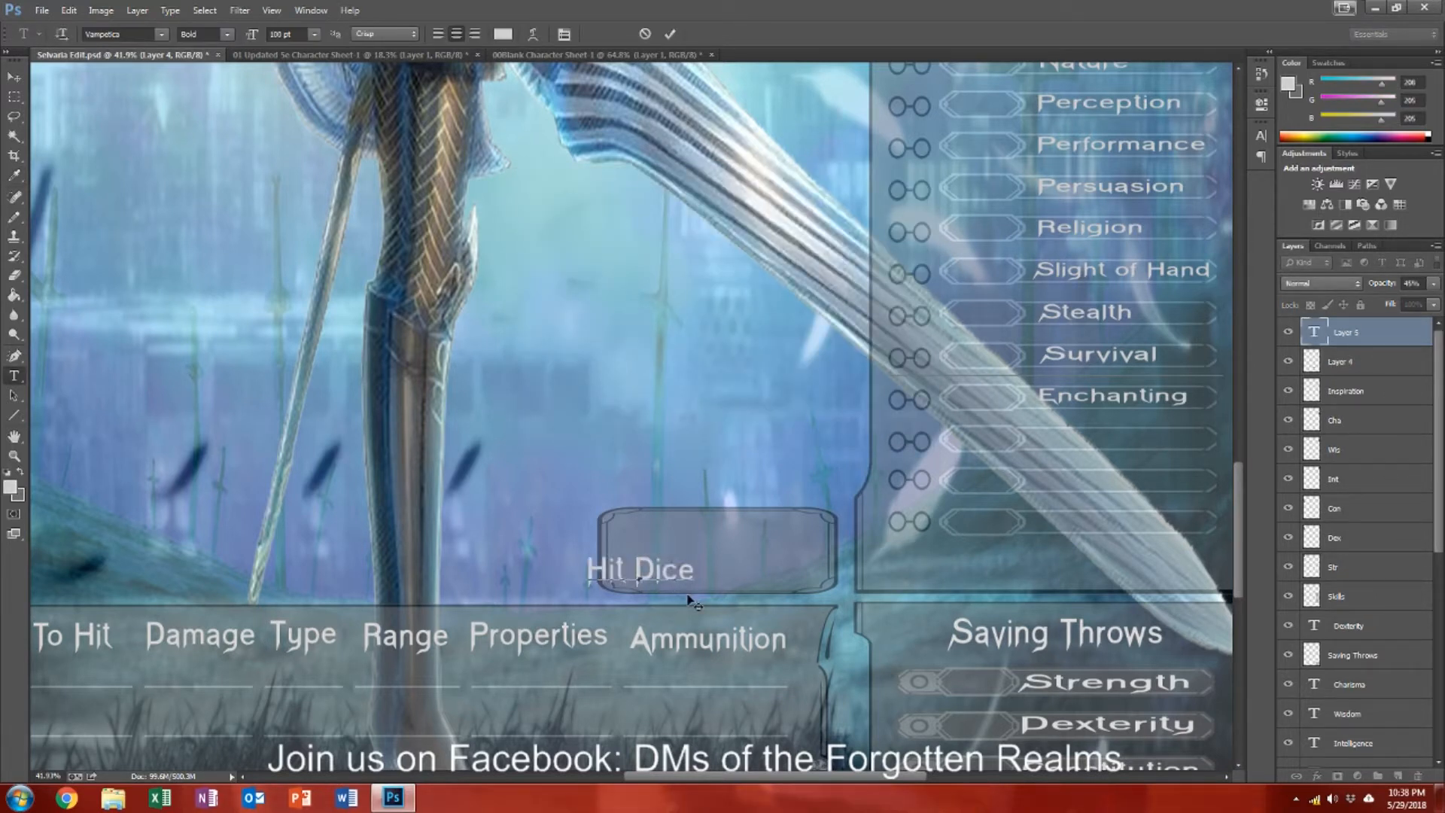
left_click_drag(668, 600, 739, 602)
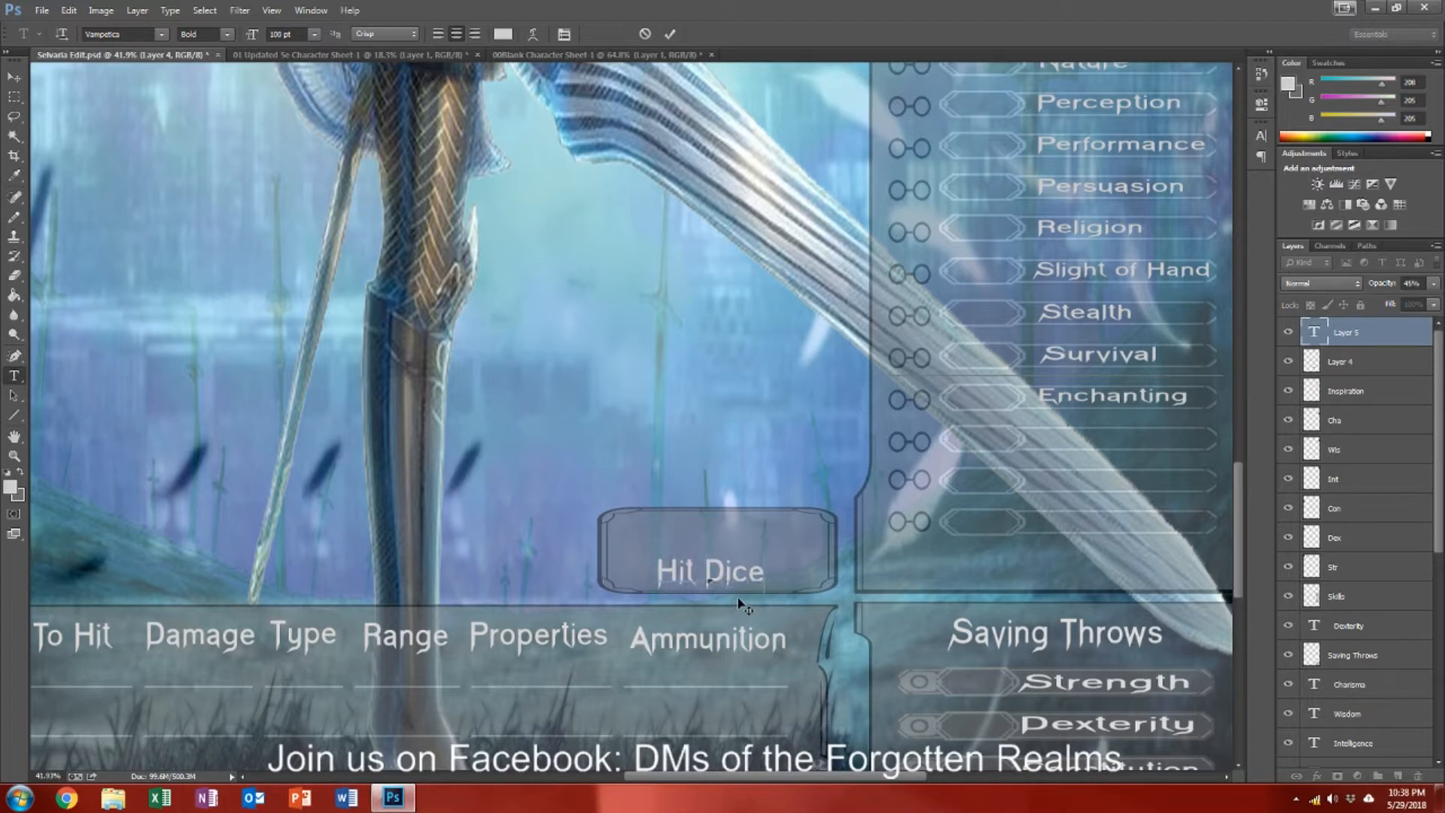
key("ctrl+Return")
key("ctrl+0")
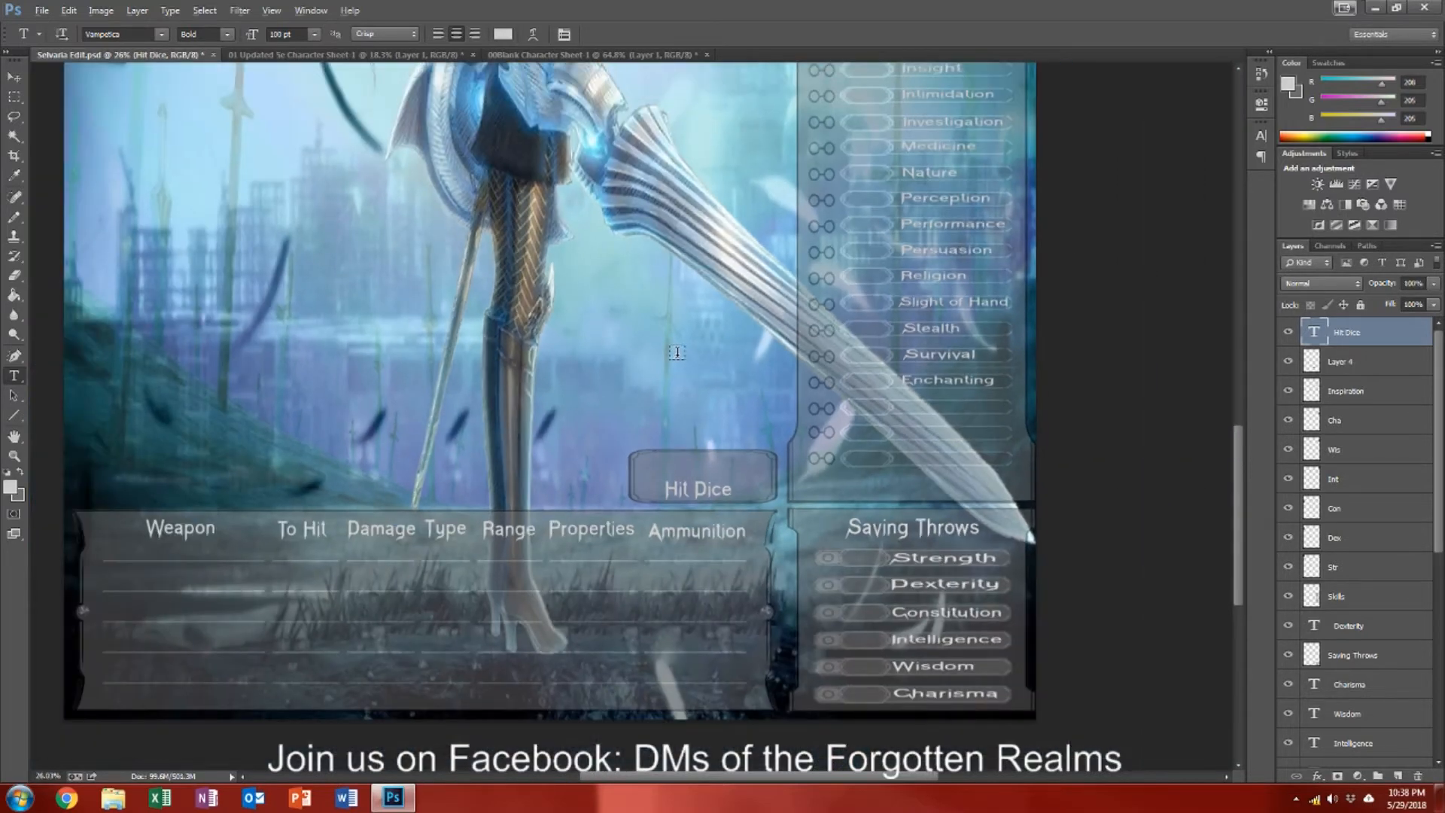
key("ctrl+s")
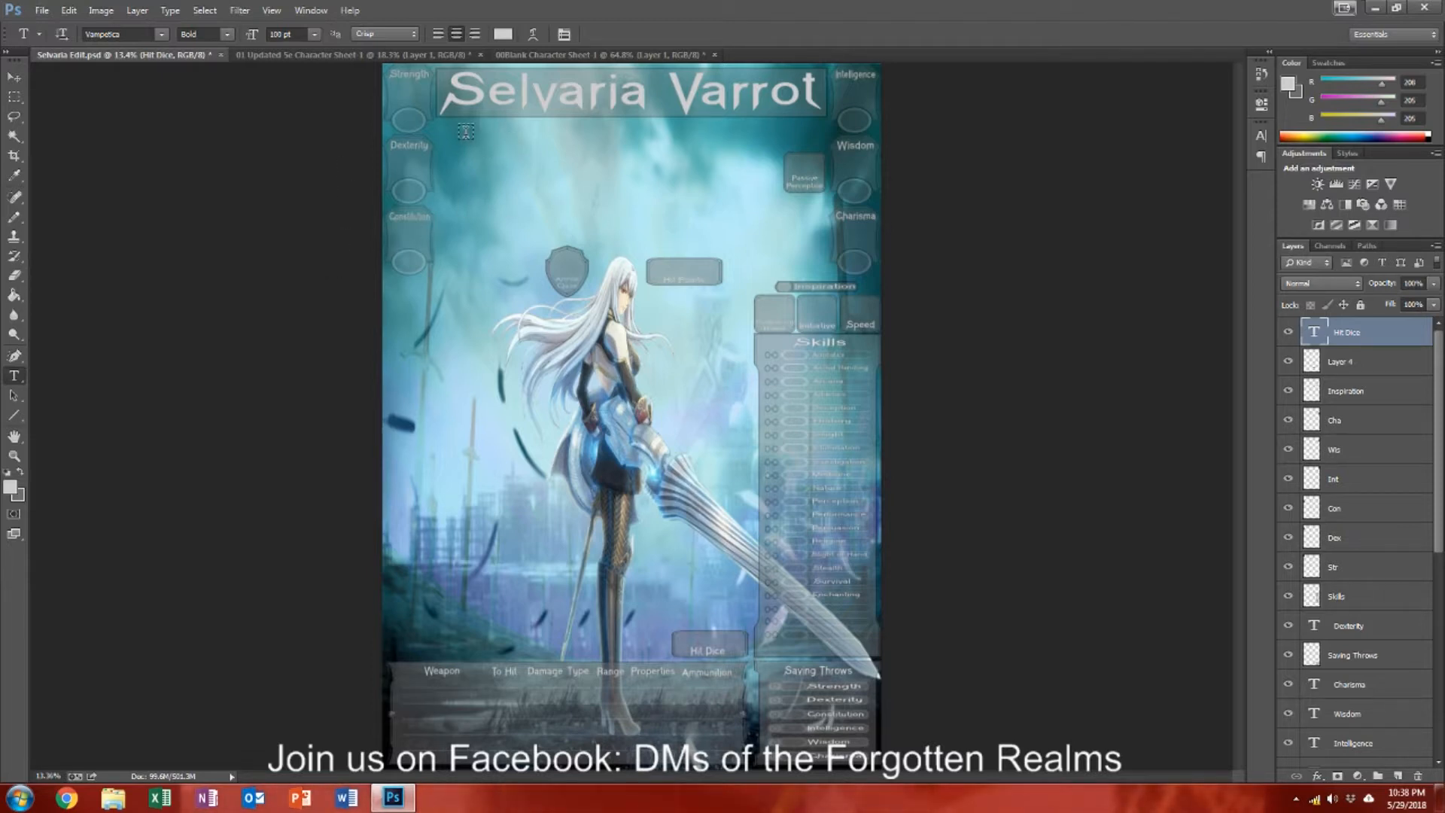
Step: Add a text label "Level" below the start of the character name banner, beside the Strength and Dexterity boxes
left_click(466, 134)
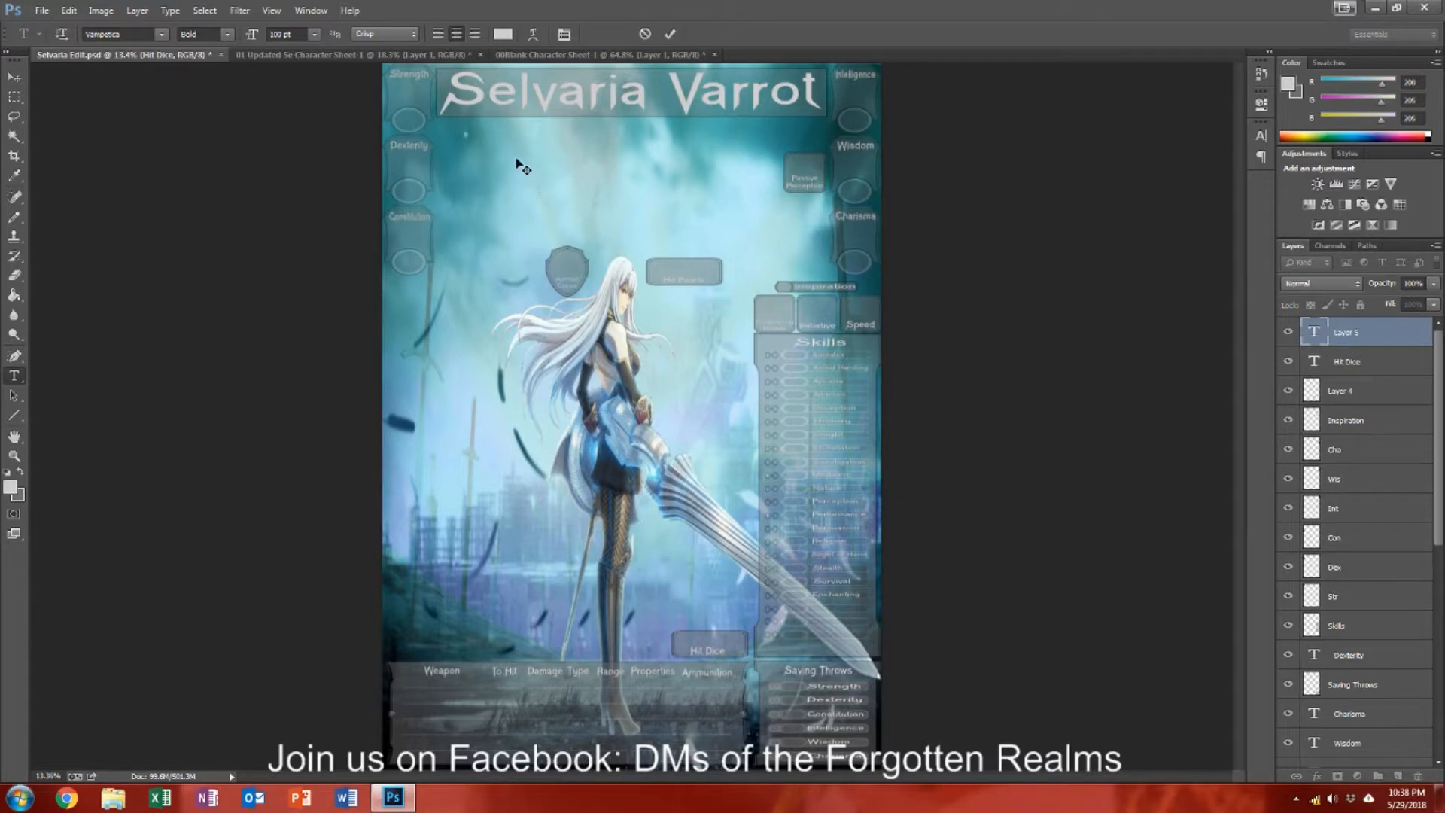
scroll(516, 161, "up", 5)
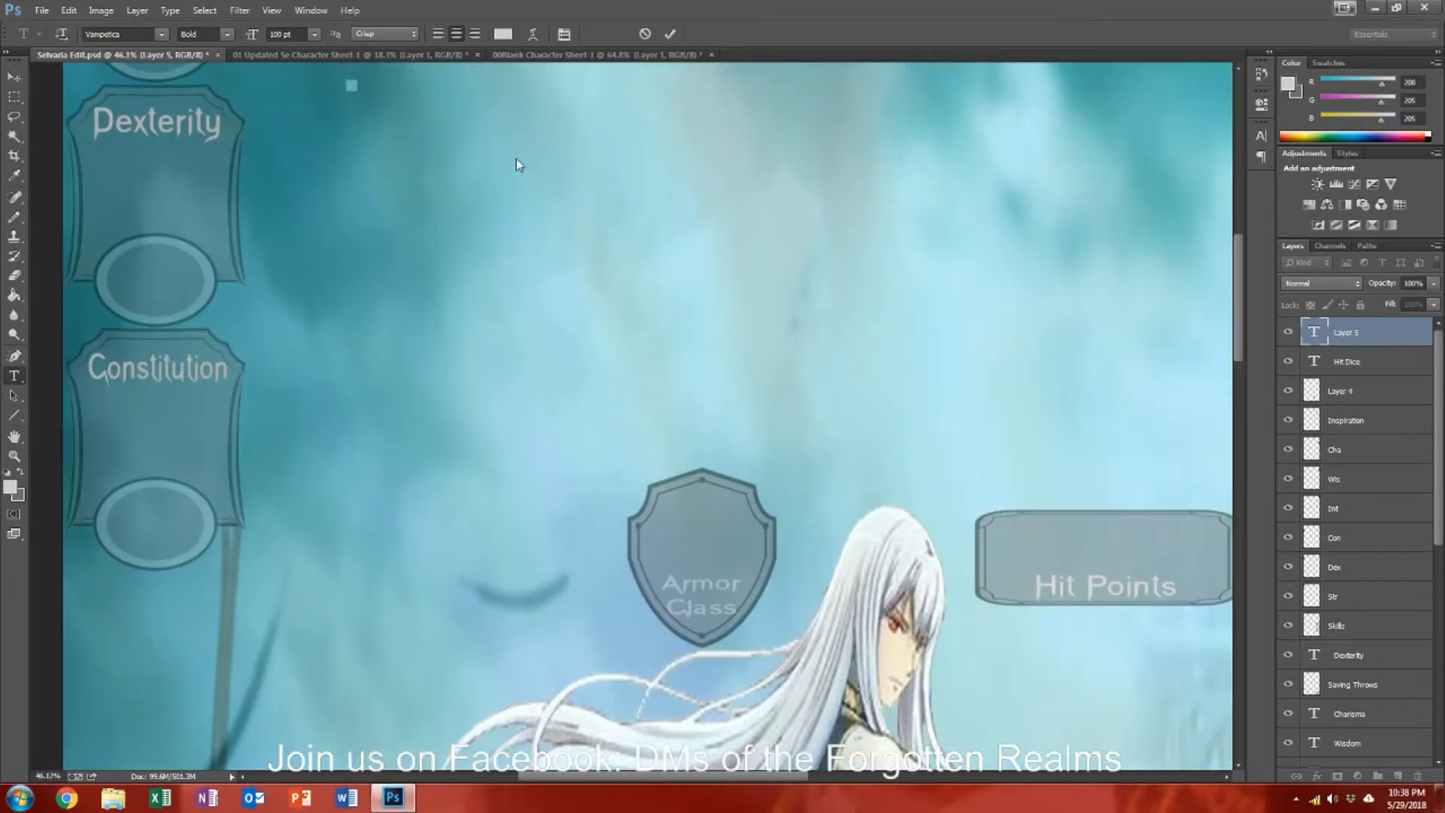
scroll(537, 284, "down", 1)
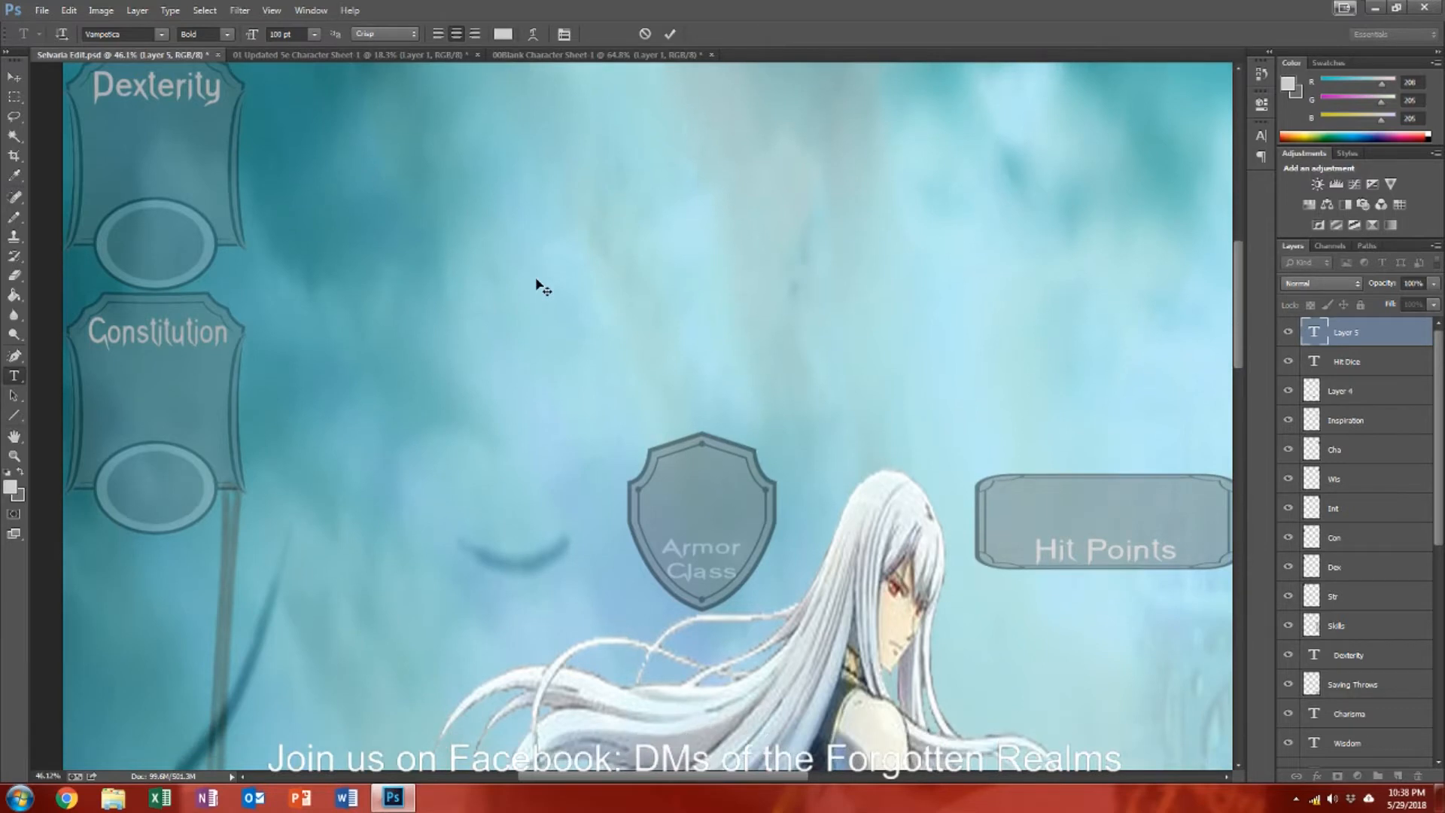
left_click_drag(1242, 305, 1238, 256)
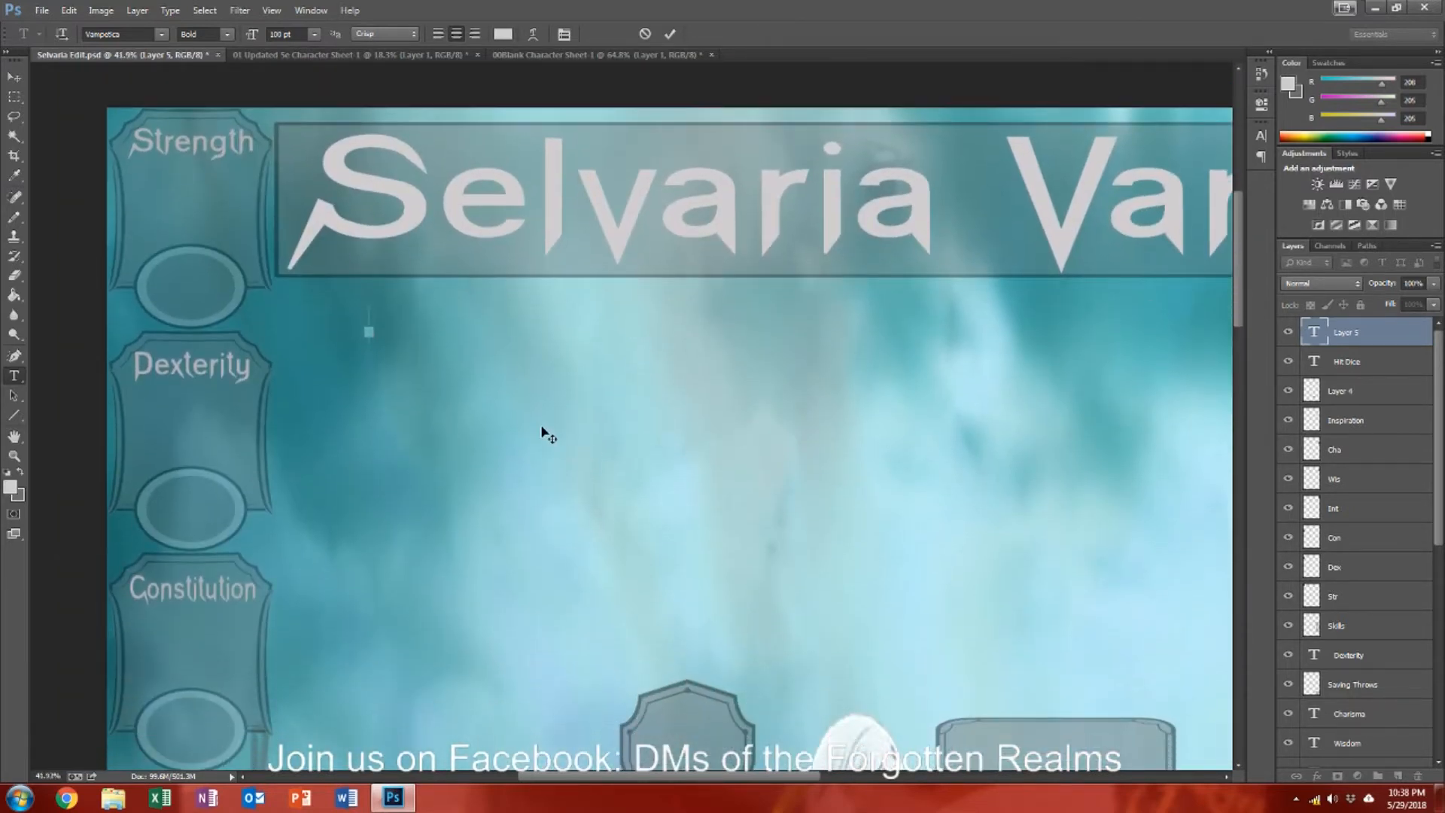
type("Level")
left_click(547, 436)
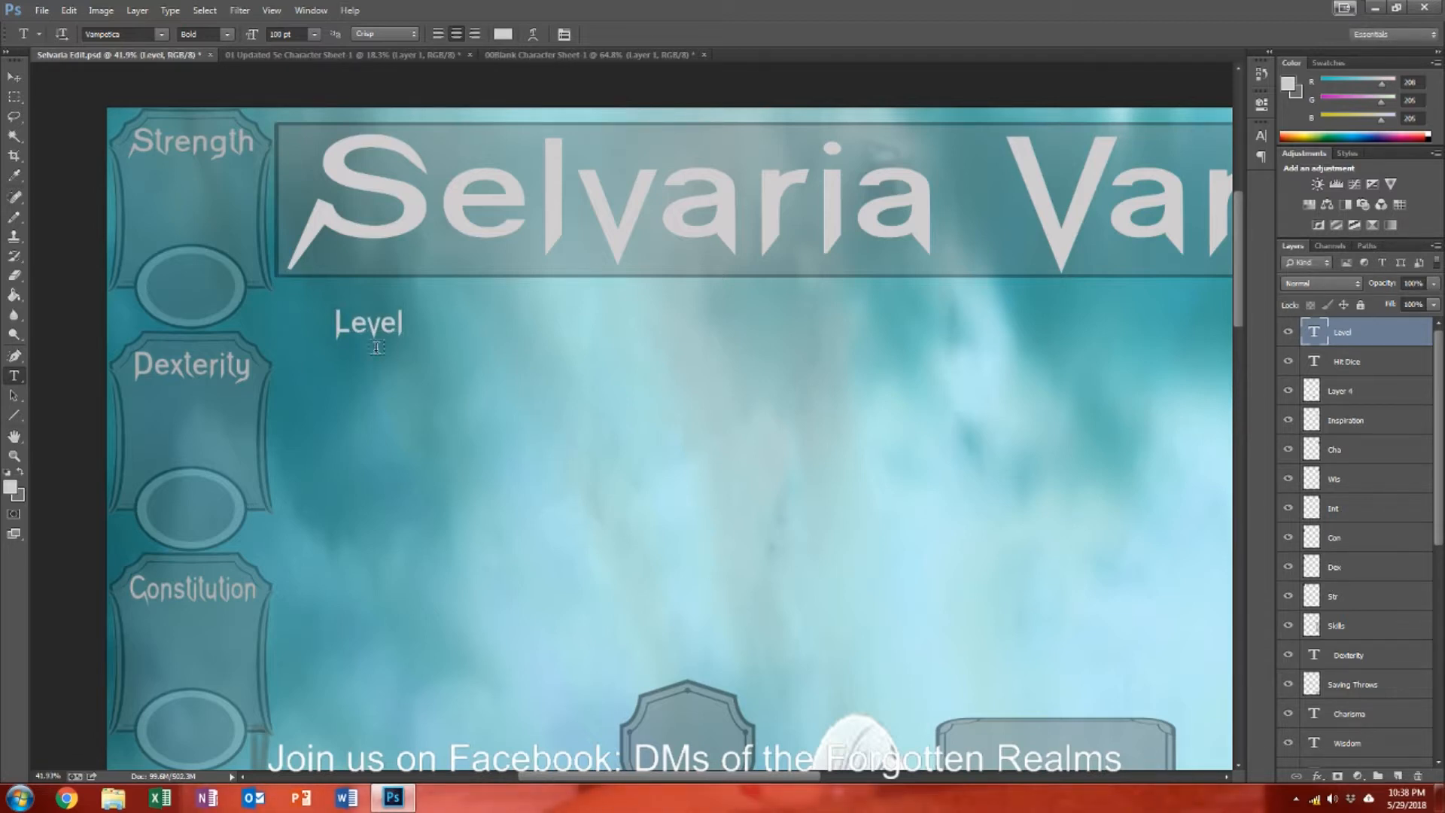
Step: Add a separate text label "Blood Hunter" below the name banner, to the right of Level
left_click(594, 340)
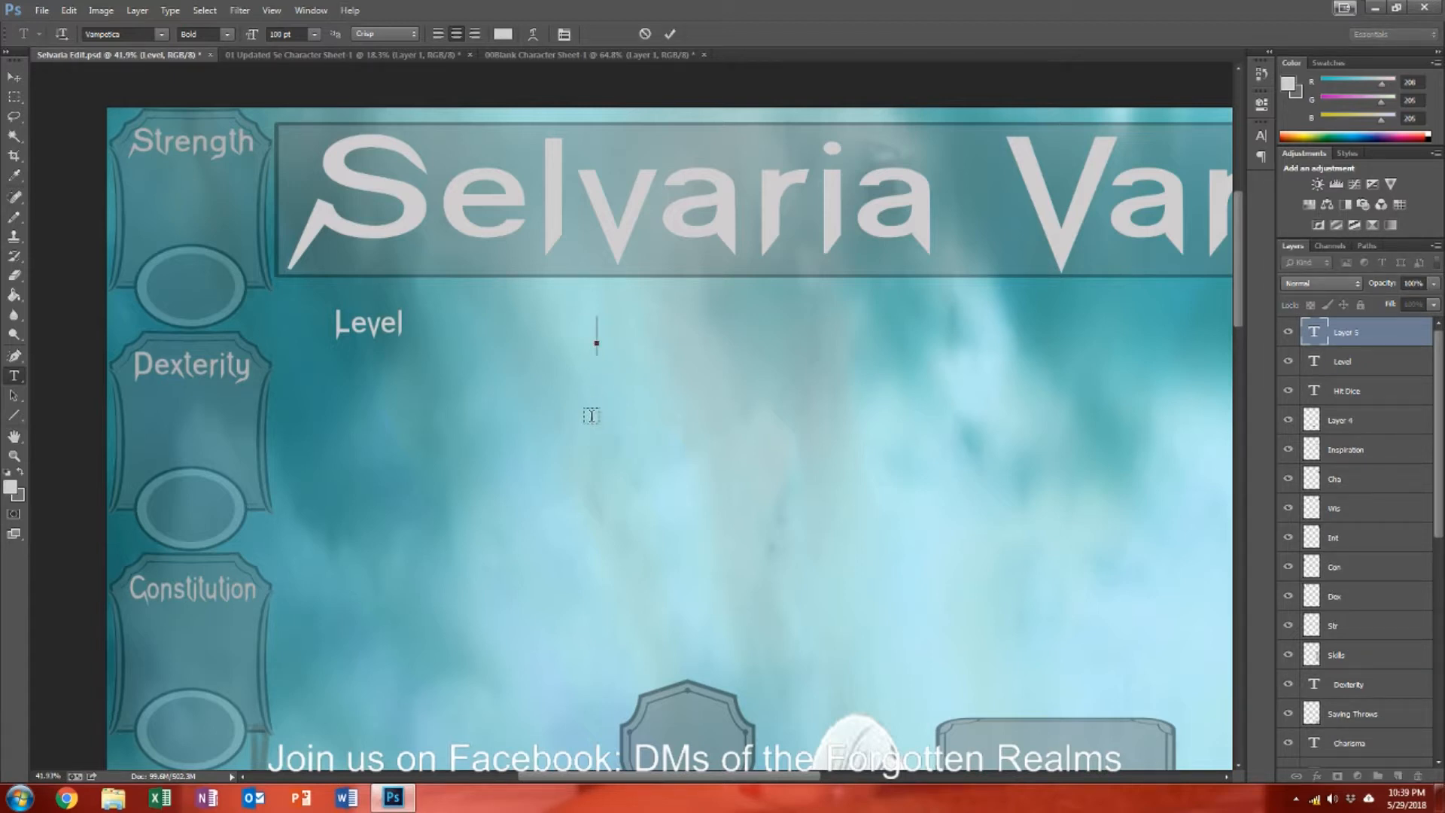
type("81")
type("ood Hunter")
key("ctrl+Return")
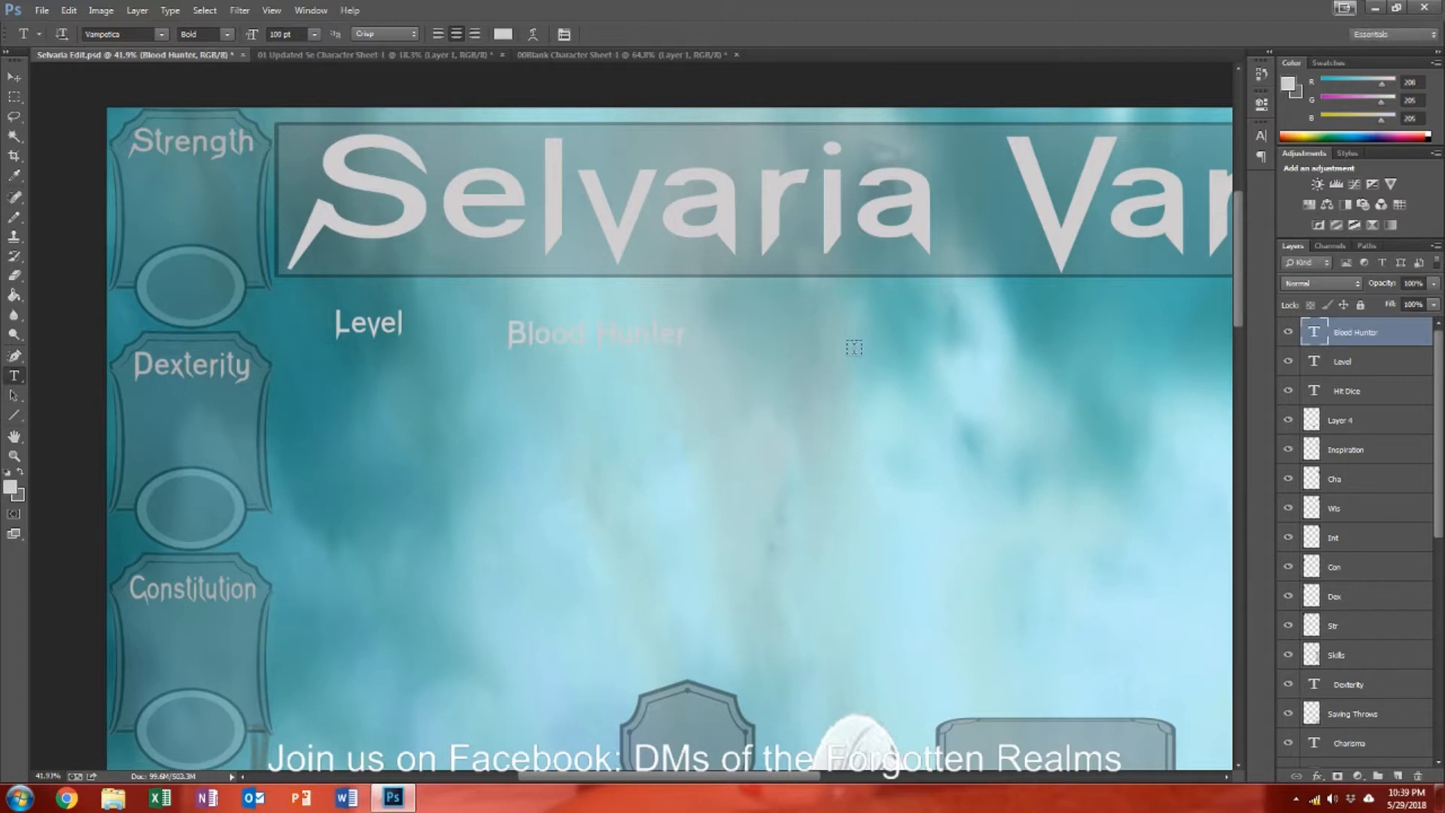
Step: Add a separate text label "Neutral" below the name banner, to the right of Blood Hunter
left_click(854, 347)
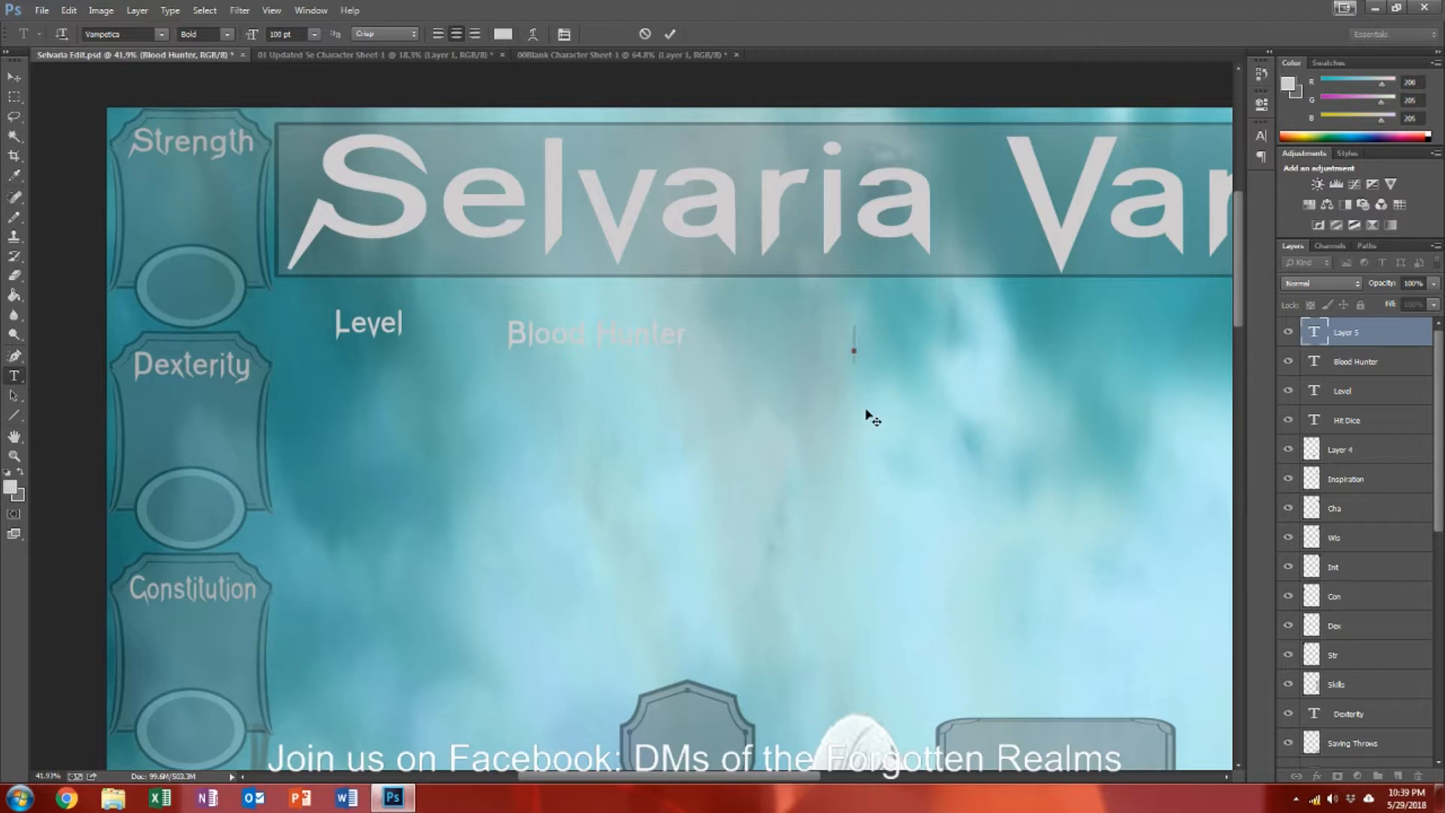
type("Nue")
type("t")
type("ral")
key("ctrl+Return")
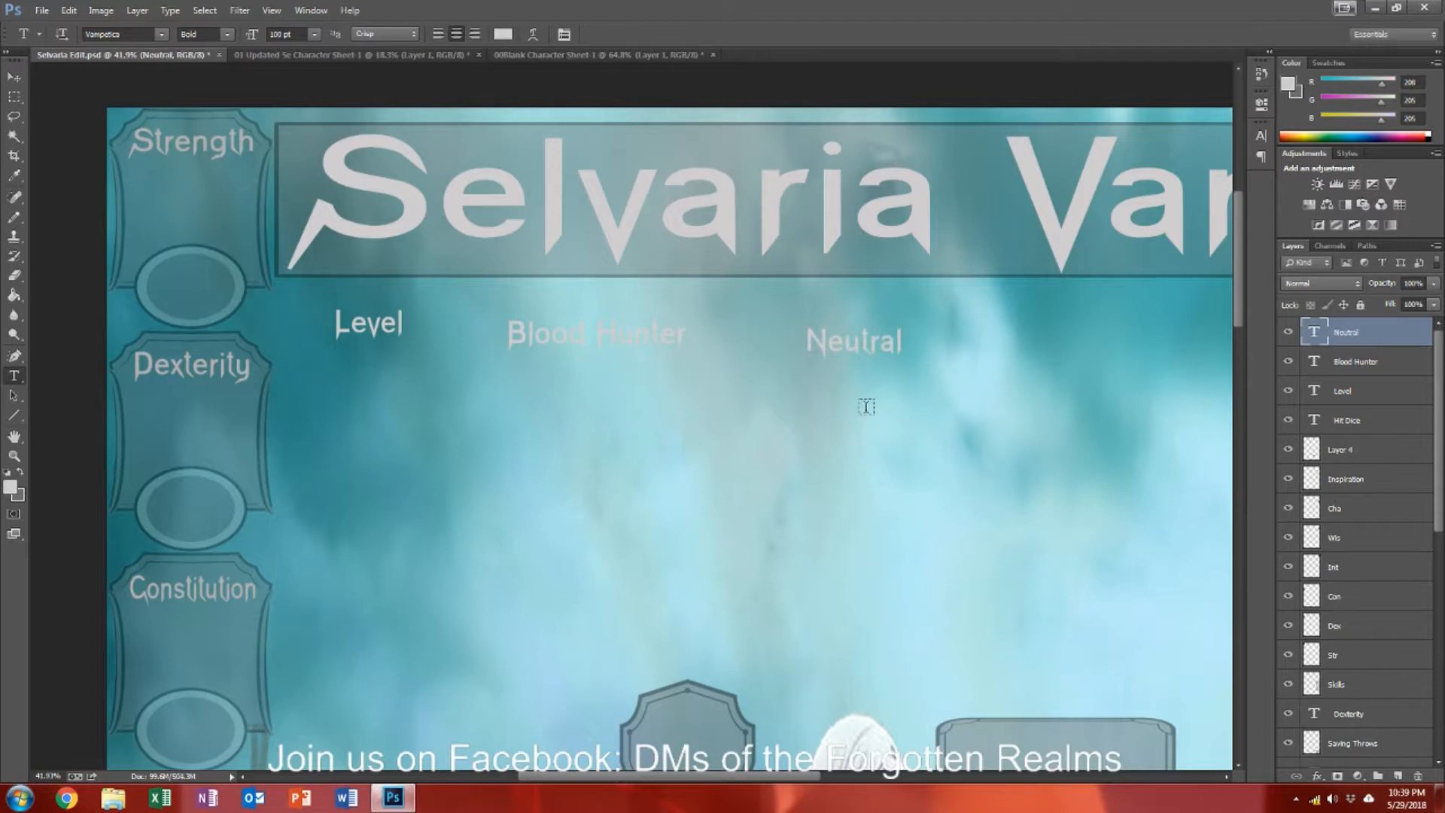
Step: Add a separate text label "Vampire Enchantress" to the right of and slightly below Neutral
left_click(1039, 404)
type("Vampire Entr")
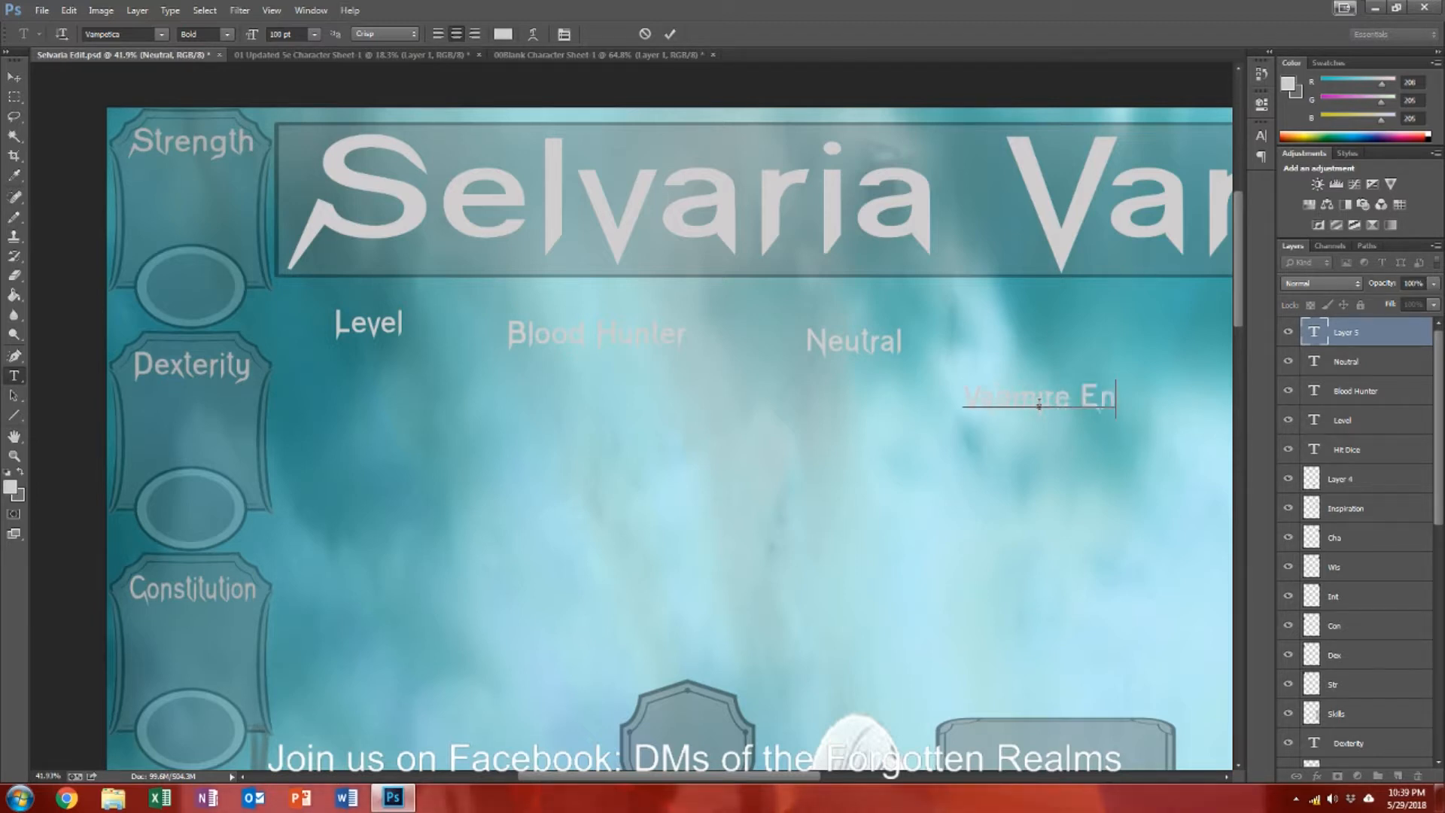
key("BackSpace")
key("BackSpace")
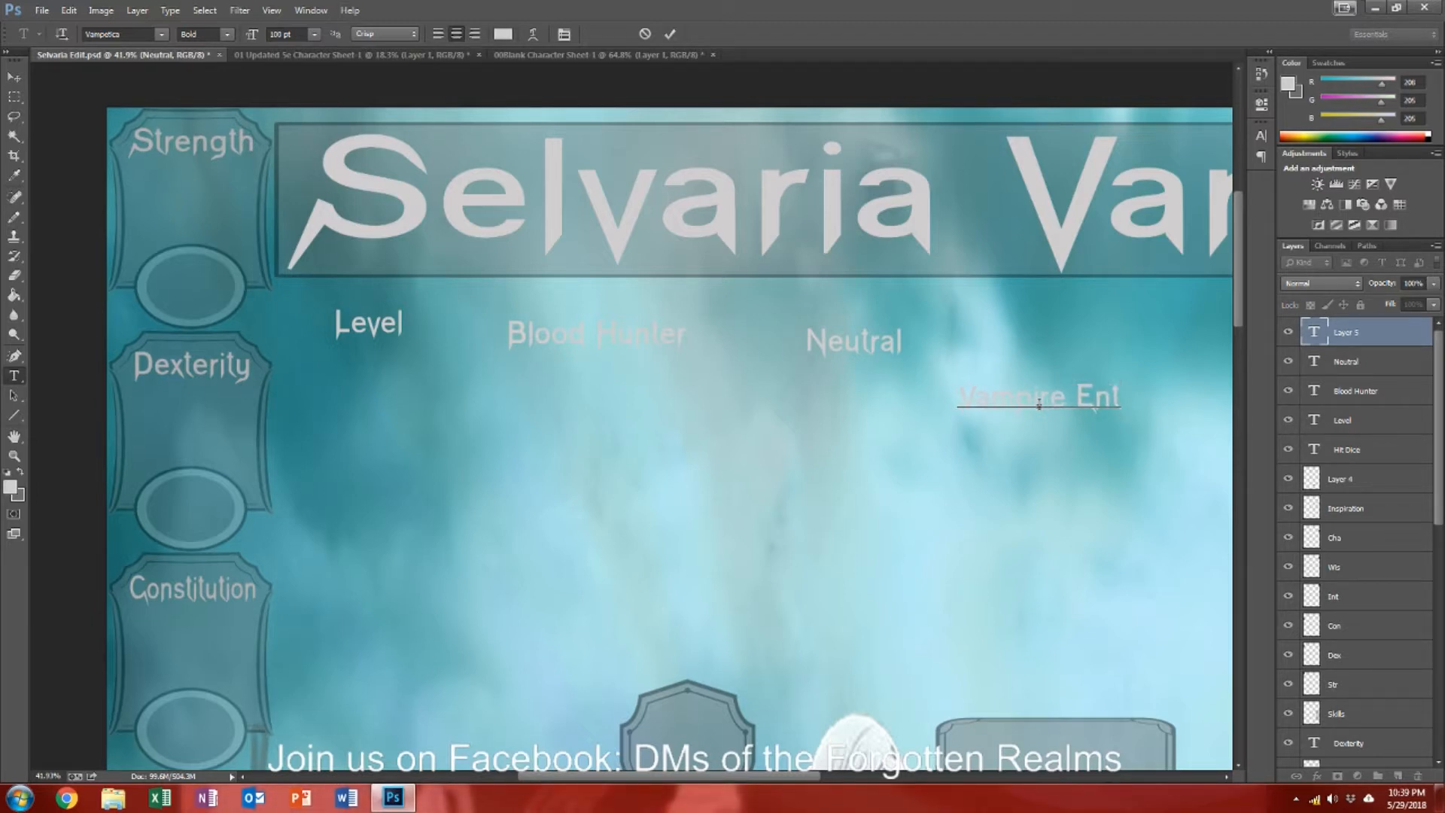
type("chantress")
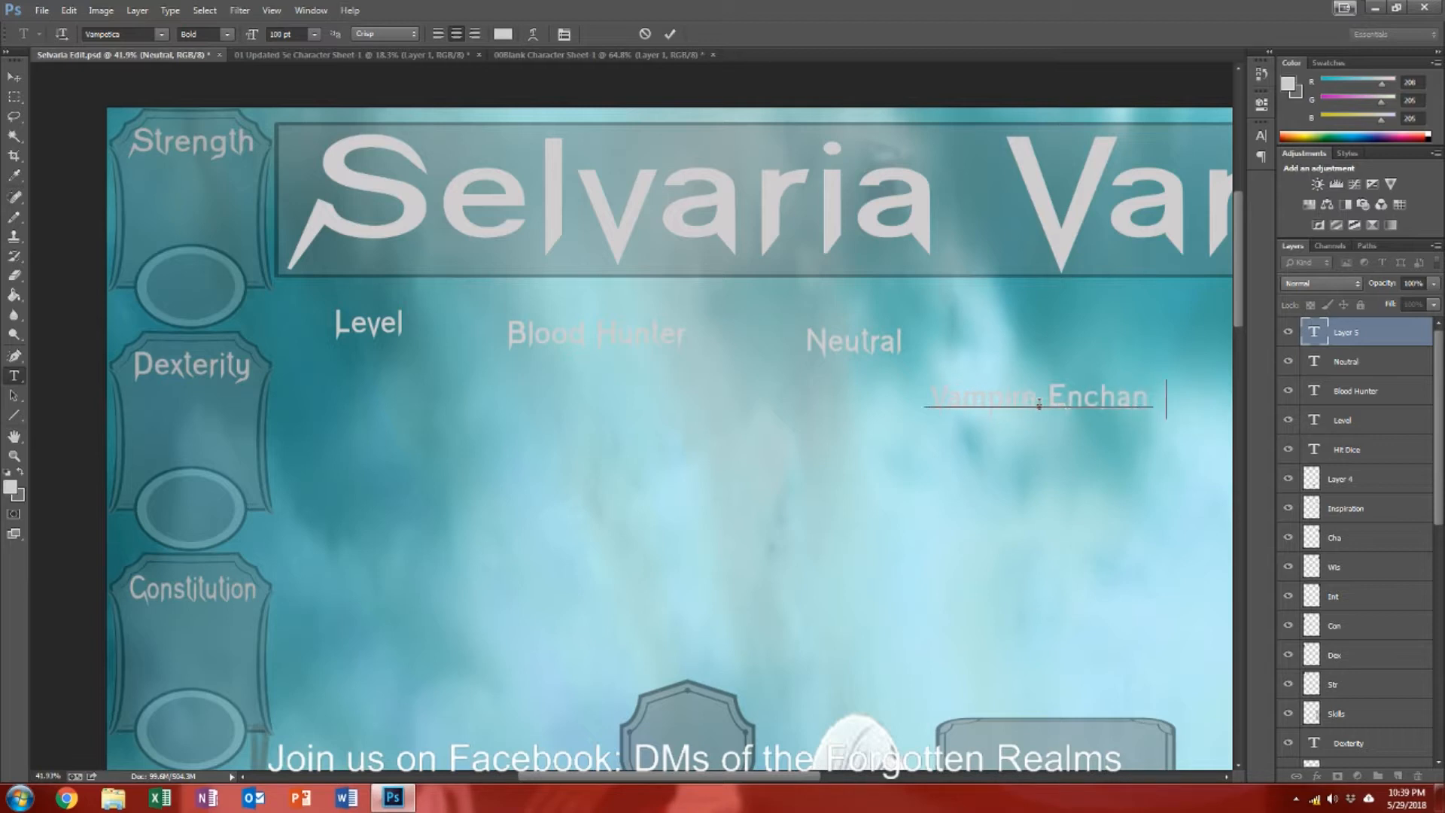
key("ctrl+Return")
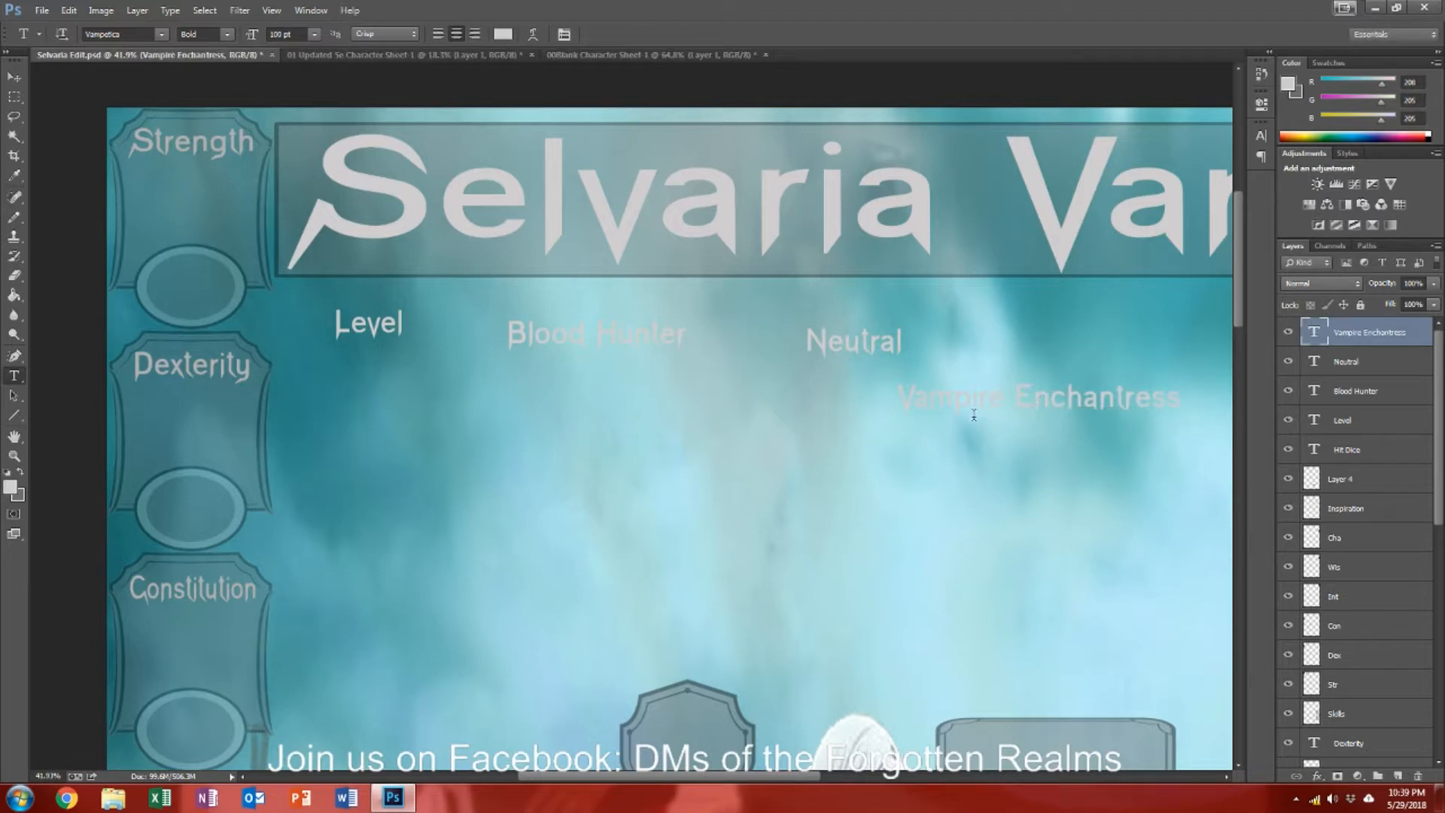
Step: Move the Vampire Enchantress, Neutral and Blood Hunter labels up and to the right, spacing them out just beneath the name banner
scroll(987, 414, "down", 5)
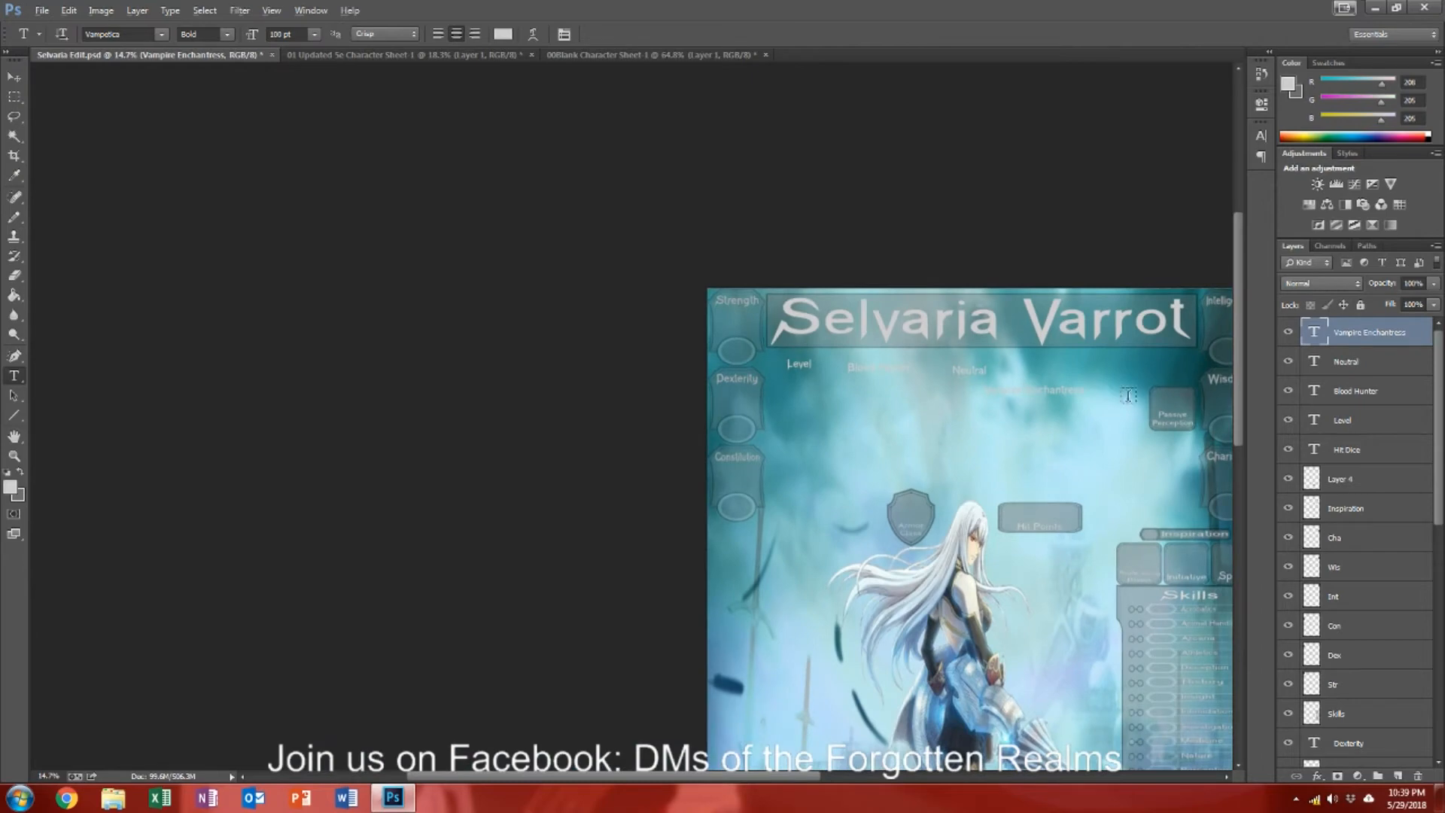
scroll(806, 223, "up", 4)
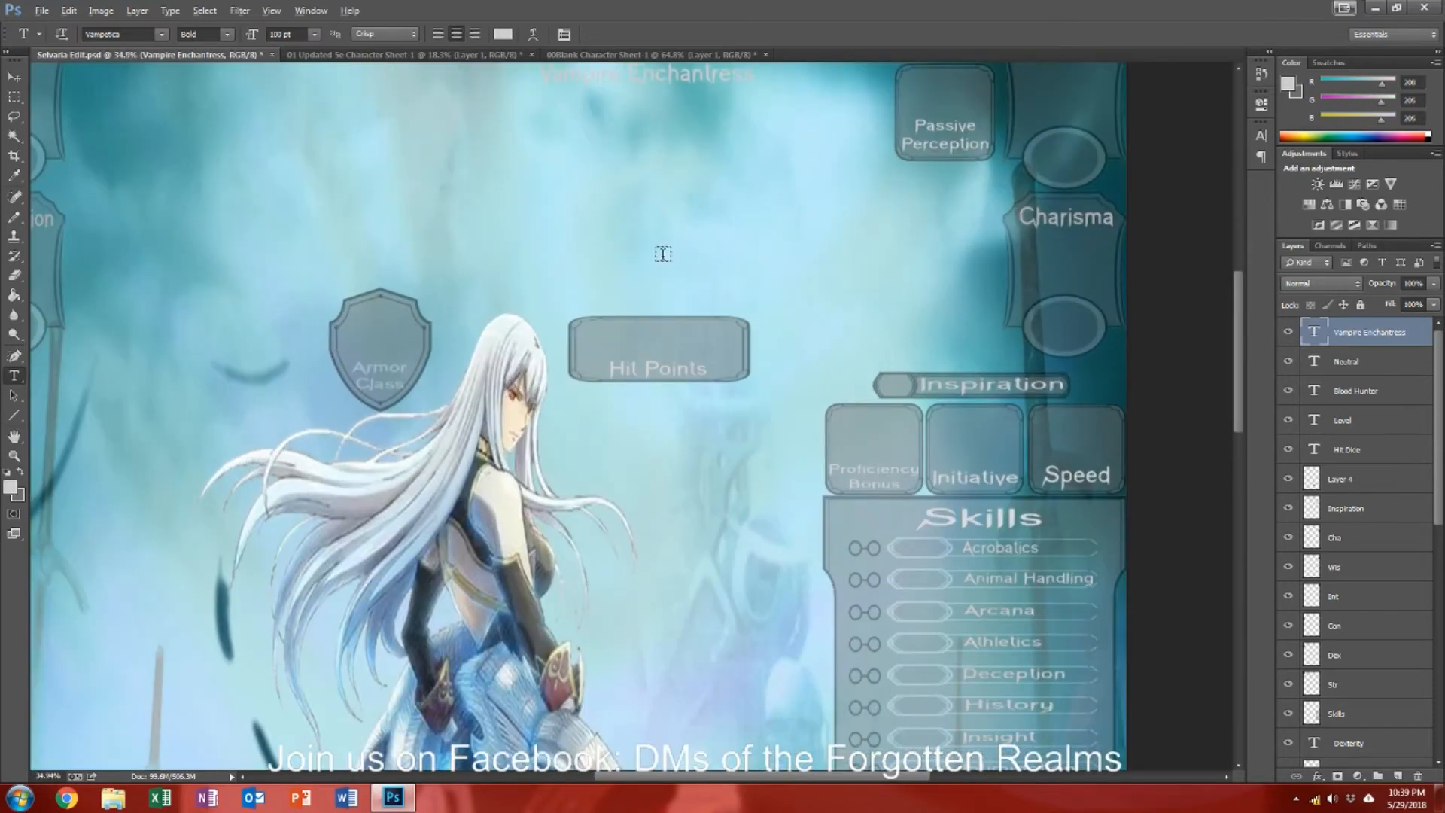
scroll(663, 253, "up", 2)
scroll(662, 253, "down", 2)
scroll(662, 255, "down", 3)
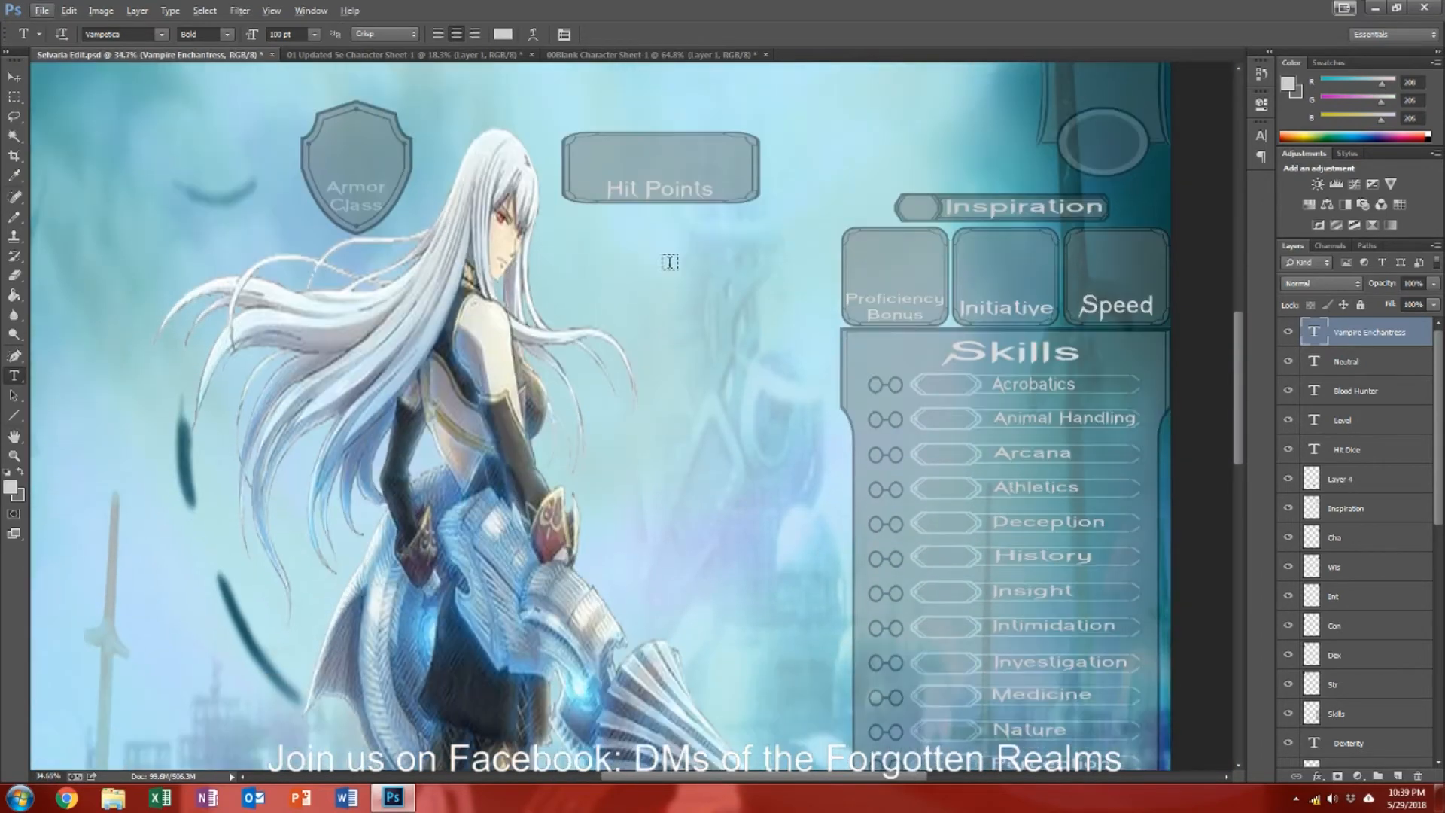
scroll(669, 261, "down", 4)
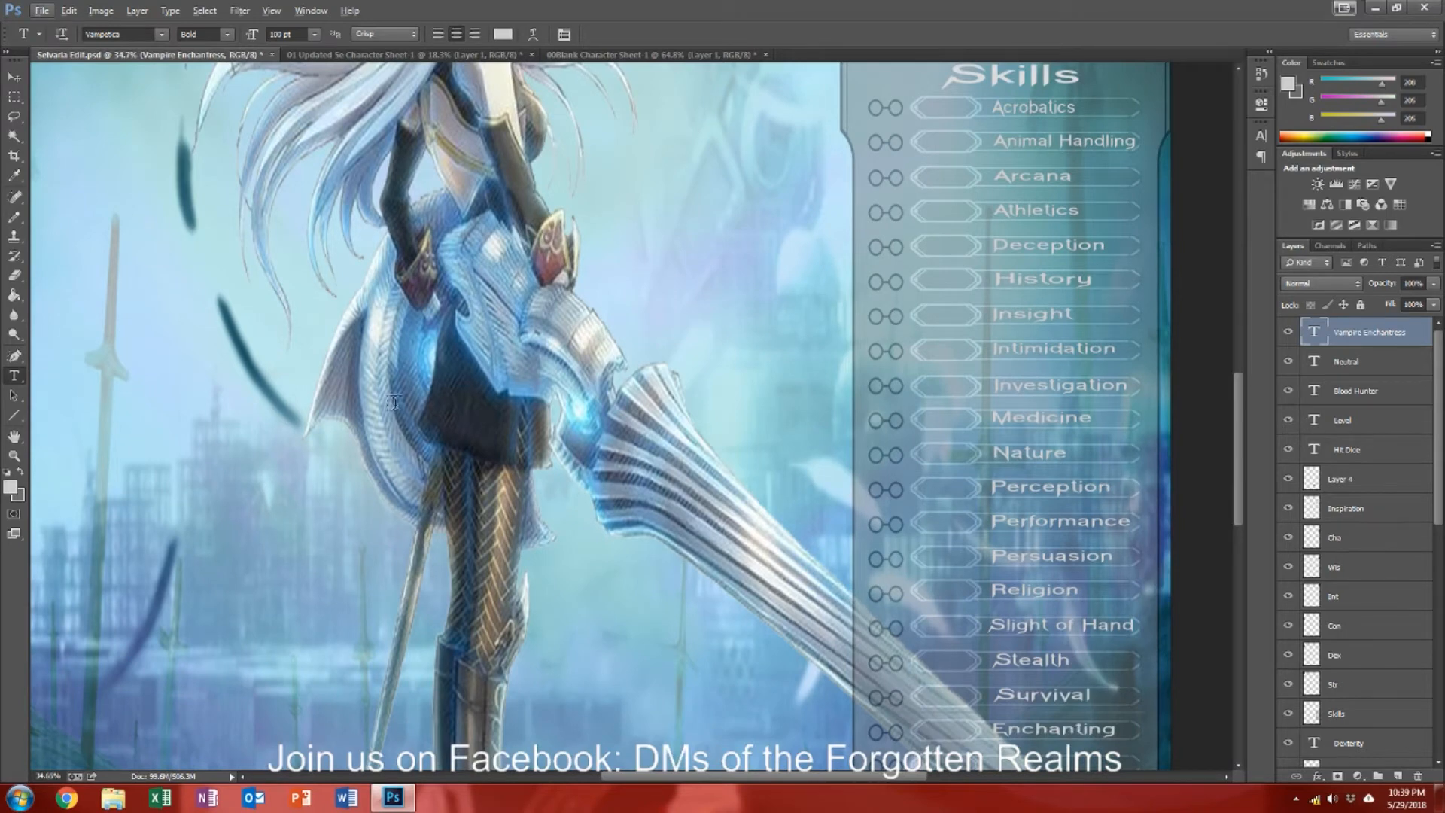
scroll(393, 403, "up", 7)
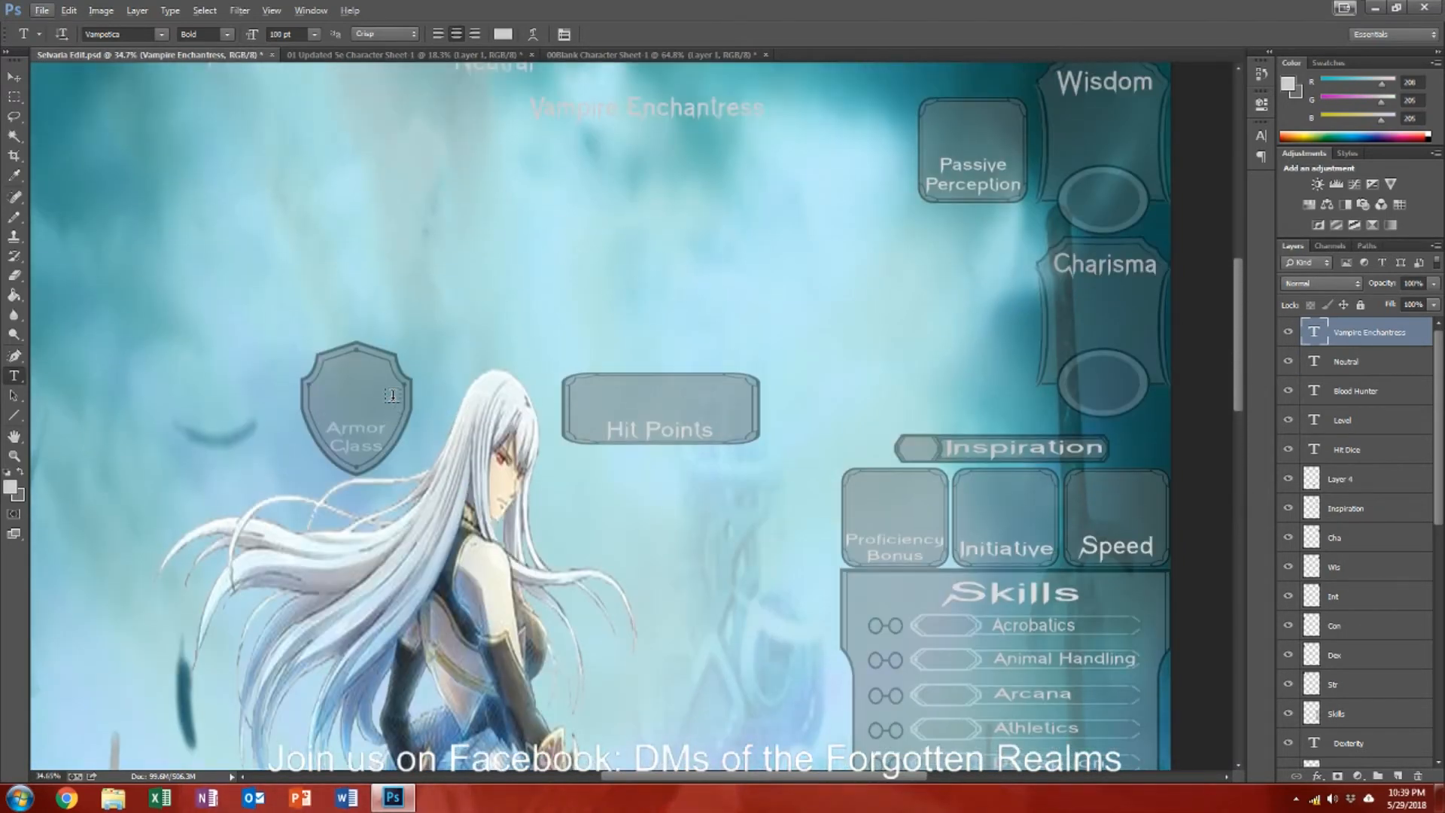
scroll(392, 396, "up", 3)
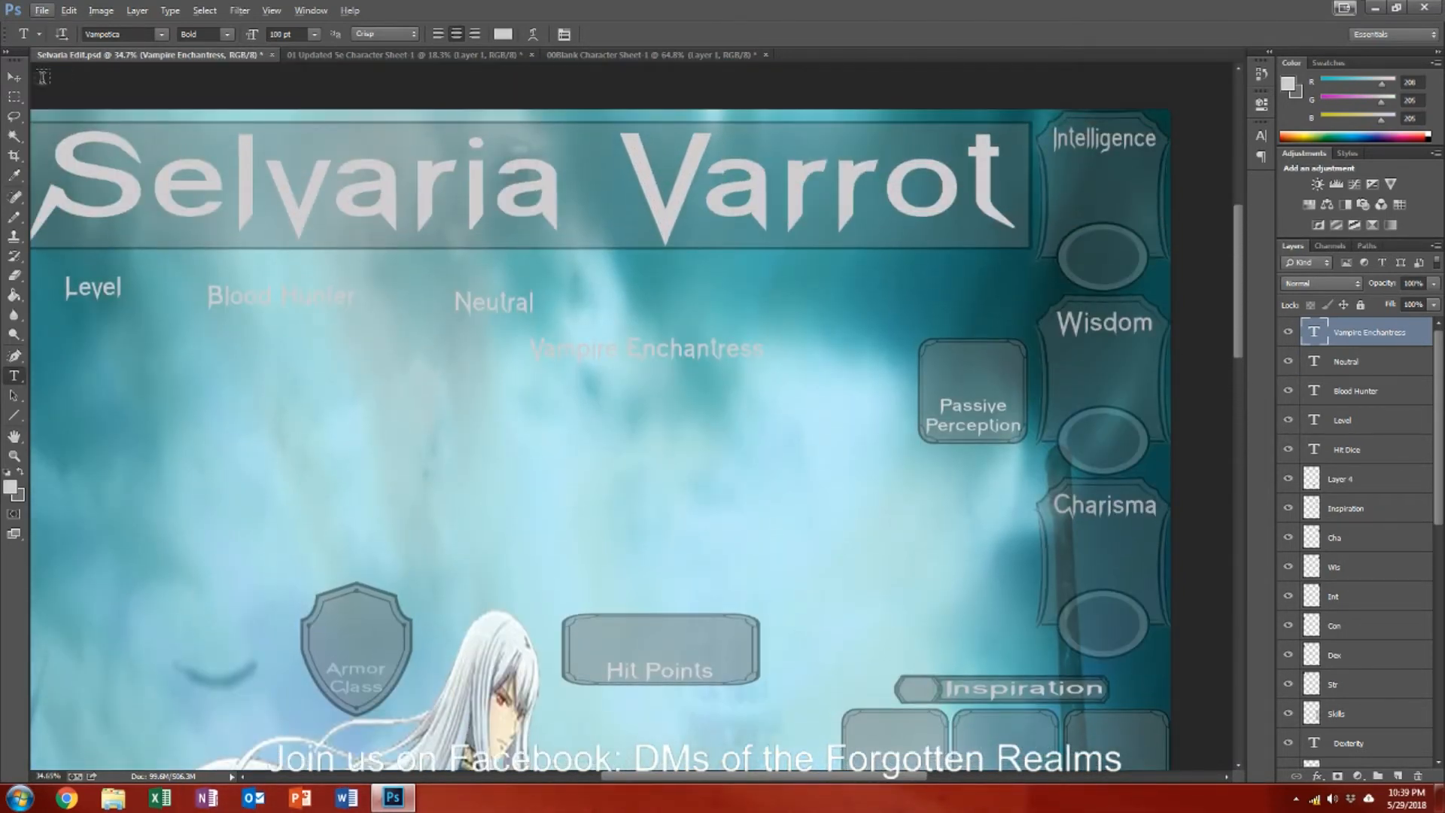
left_click(15, 77)
left_click_drag(675, 351, 918, 277)
left_click_drag(532, 310, 659, 282)
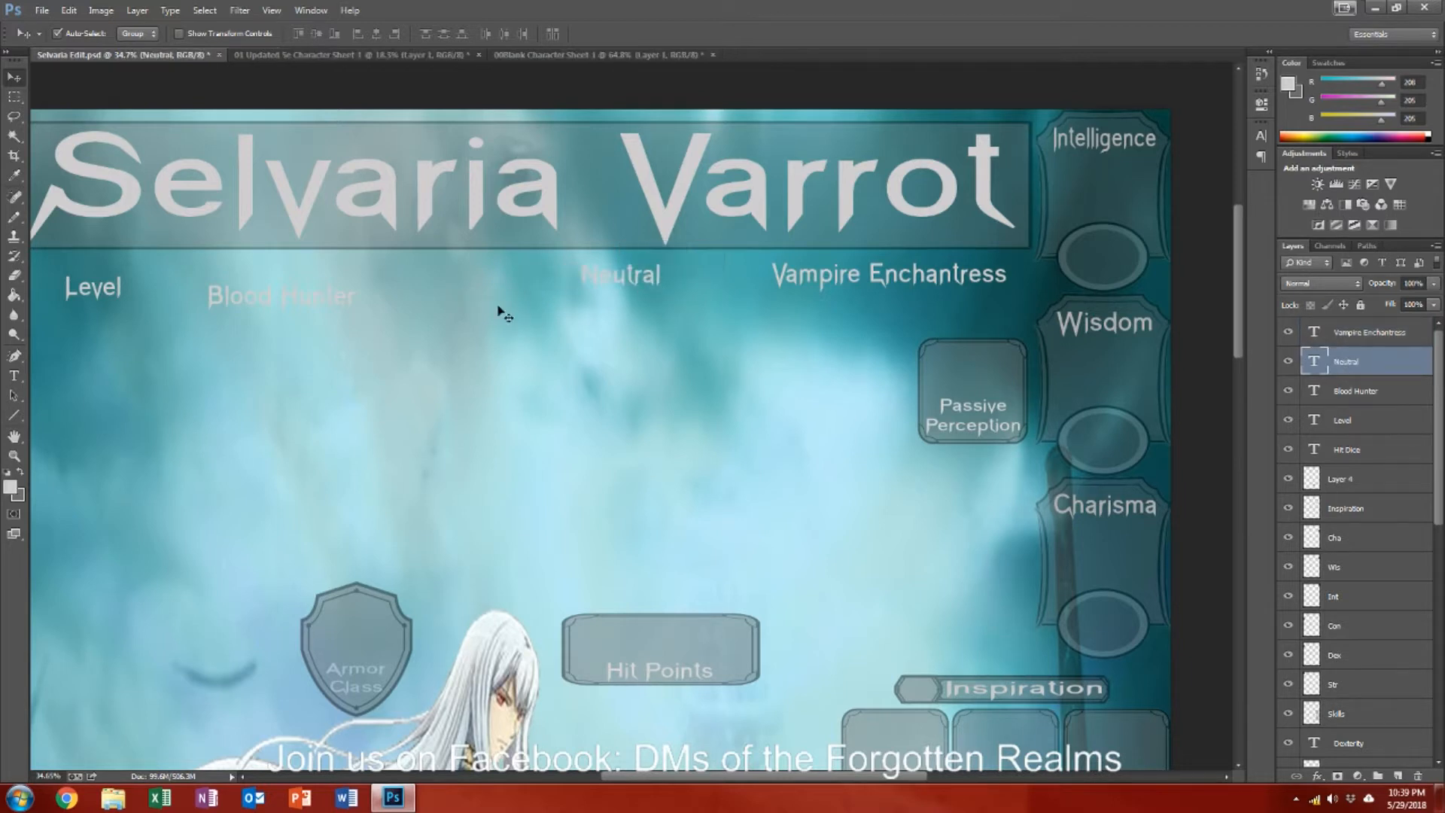
left_click_drag(352, 302, 427, 270)
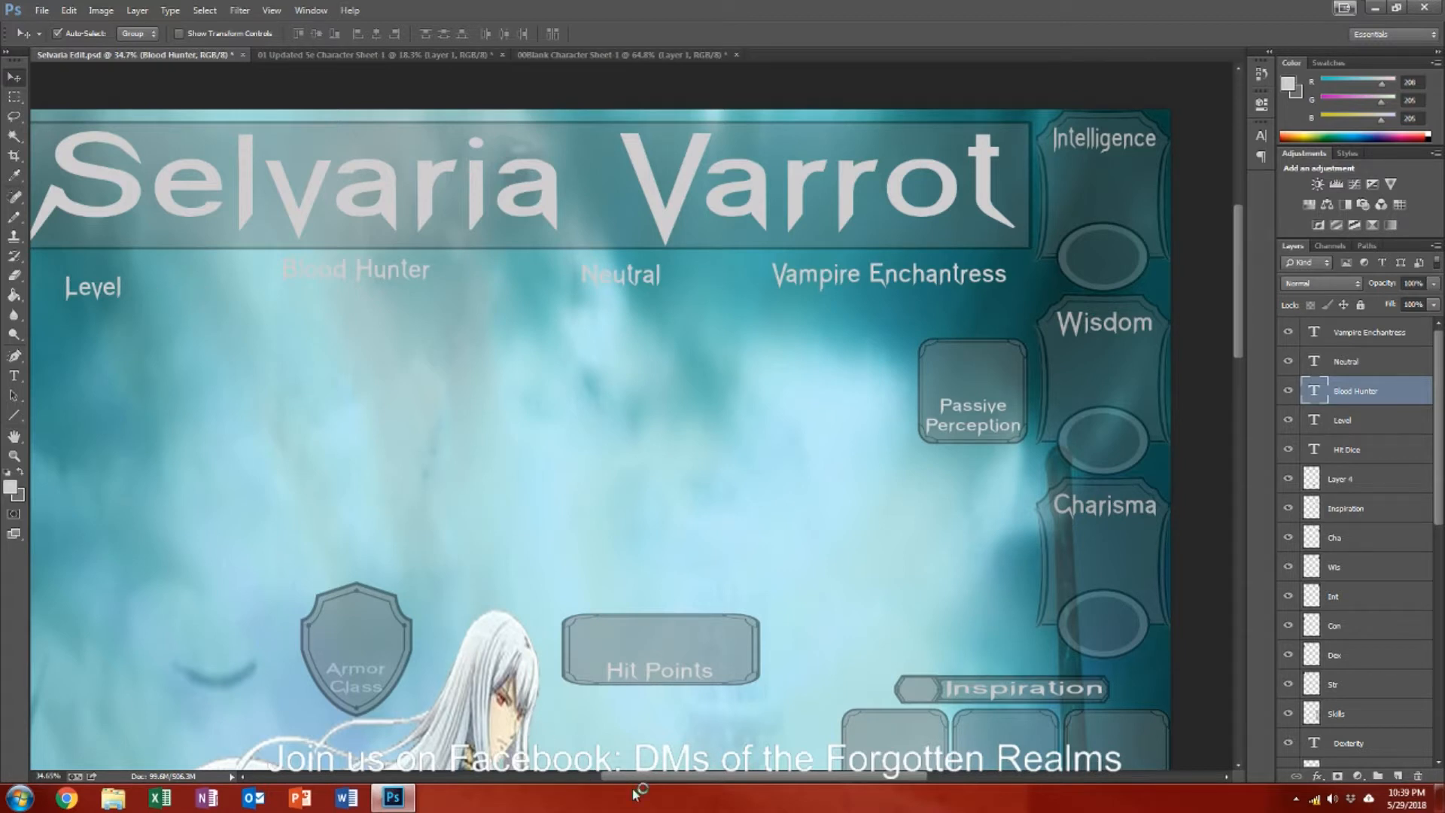
Step: Move Level up under the banner's left end and nudge Neutral and Vampire Enchantress up to line up with Blood Hunter
left_click_drag(632, 766, 594, 781)
left_click(272, 280)
left_click_drag(272, 280, 251, 260)
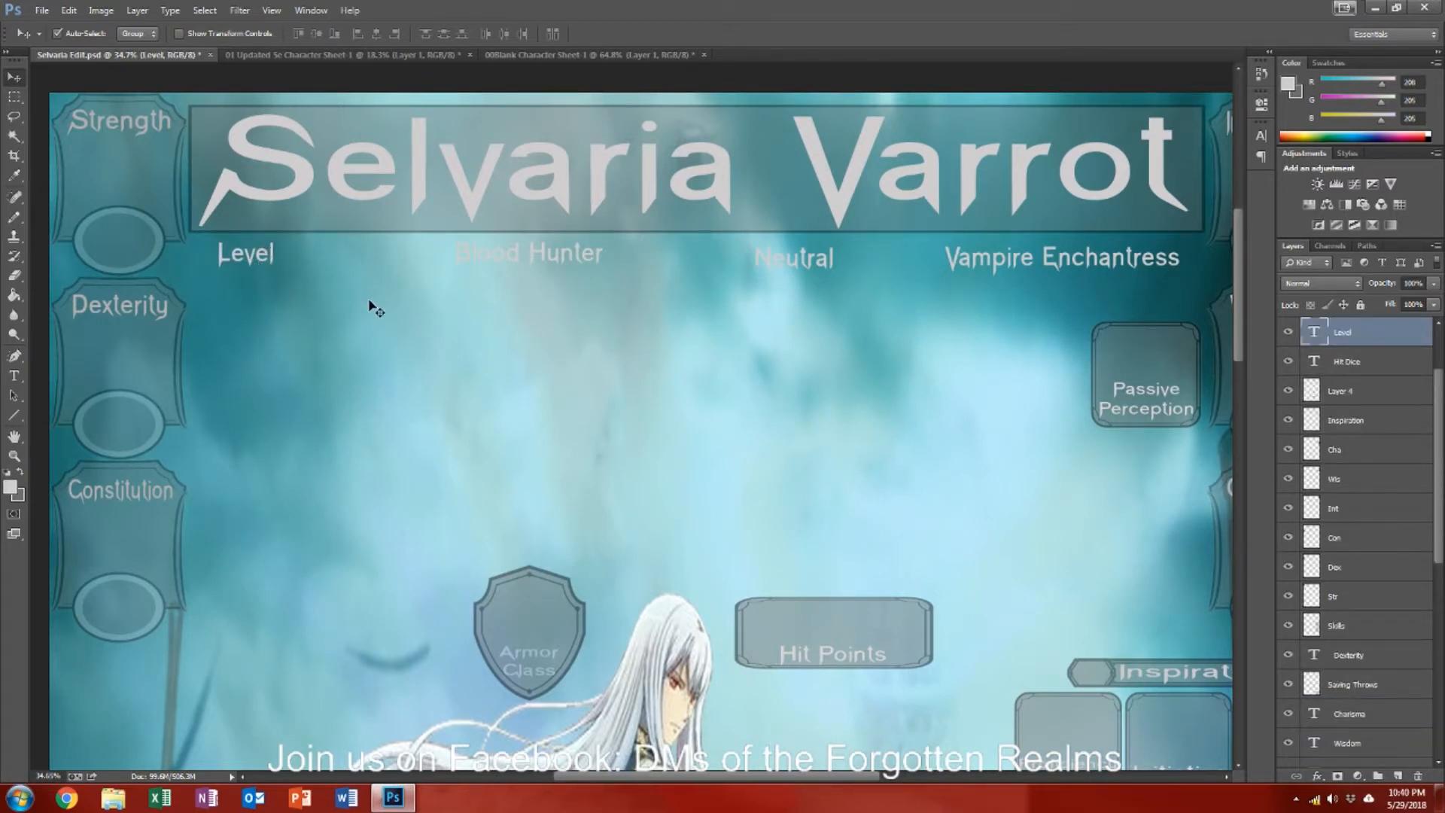
left_click(535, 262)
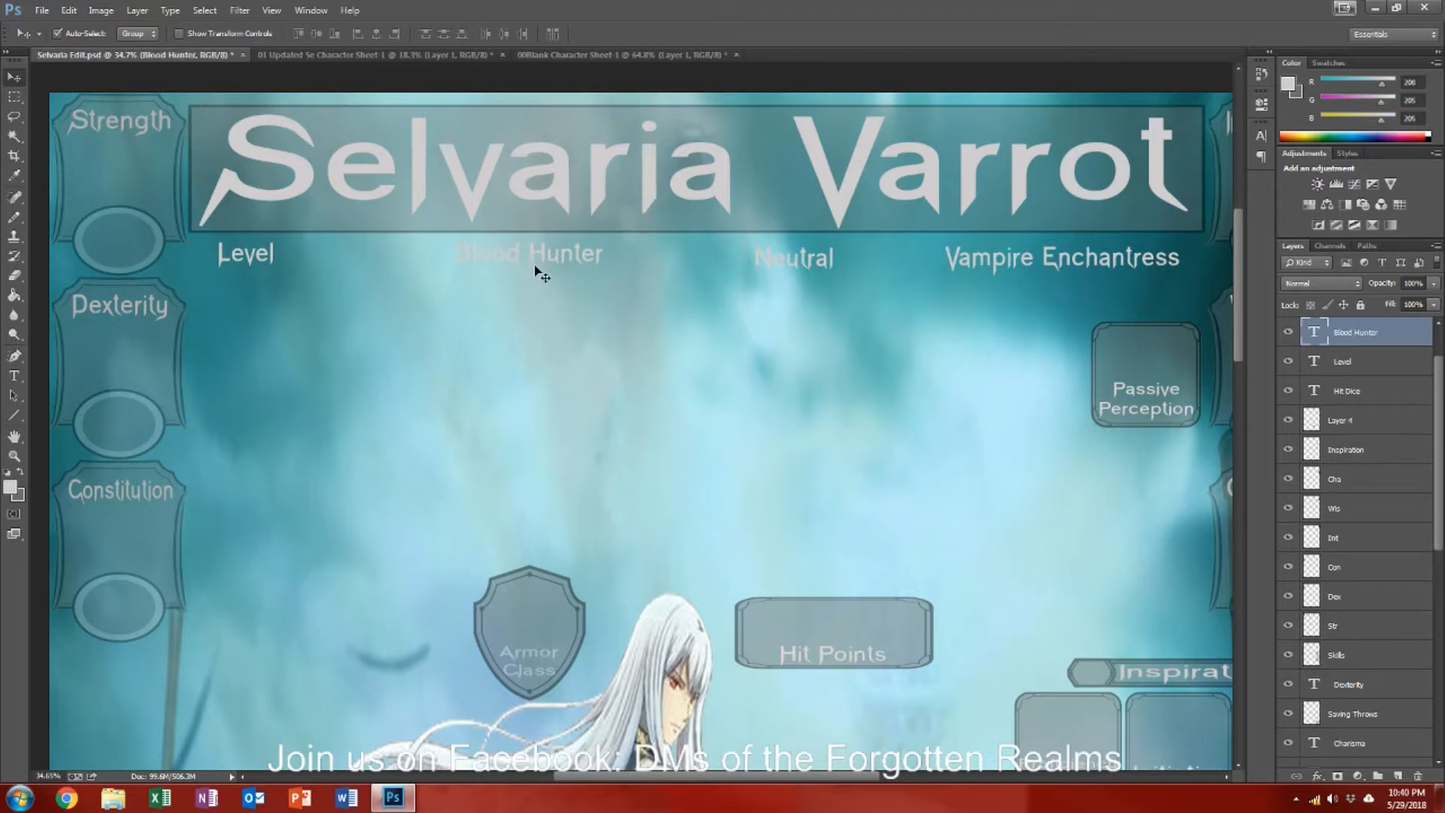
left_click(803, 270)
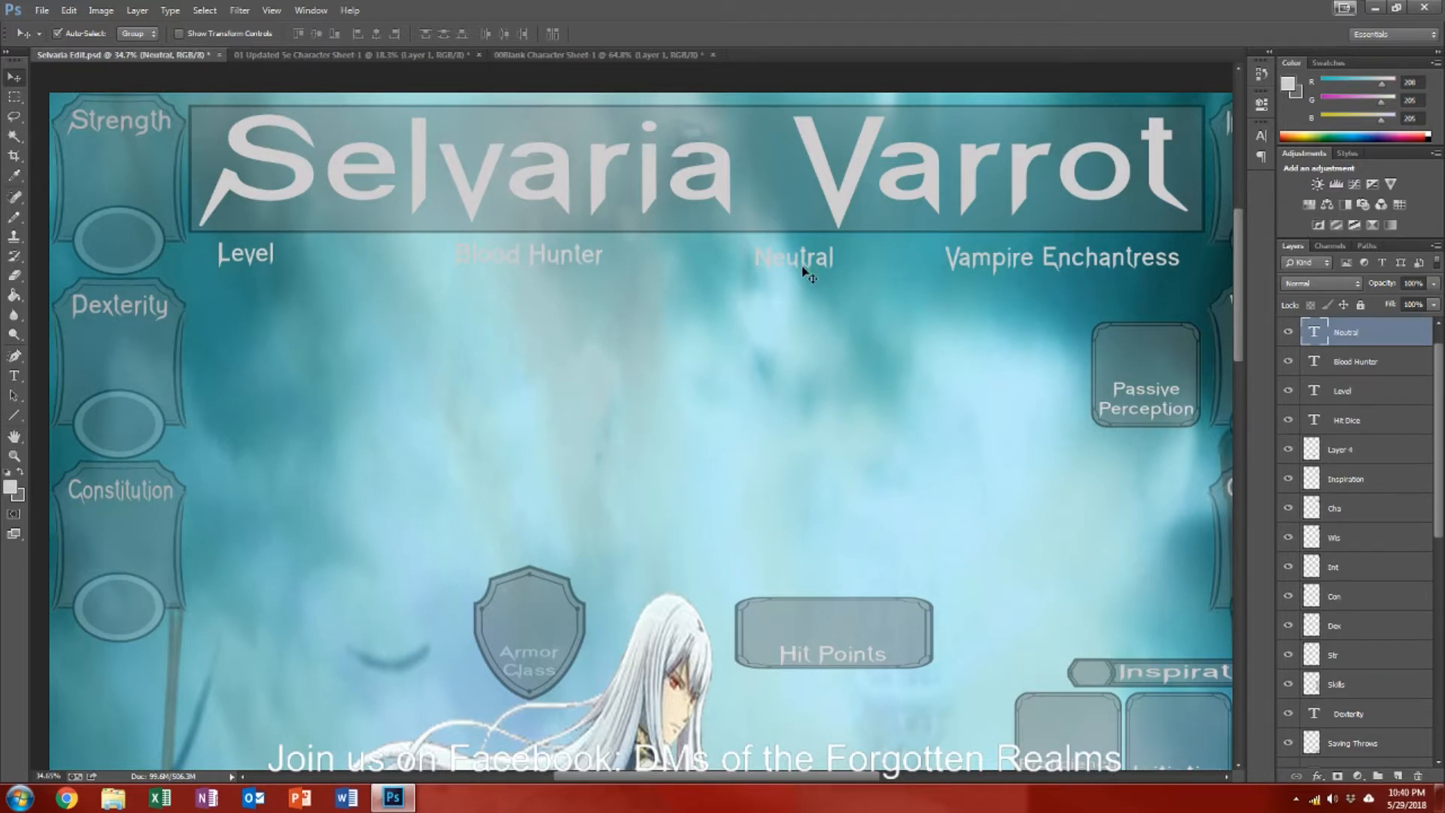
left_click(957, 260)
left_click_drag(955, 254, 956, 251)
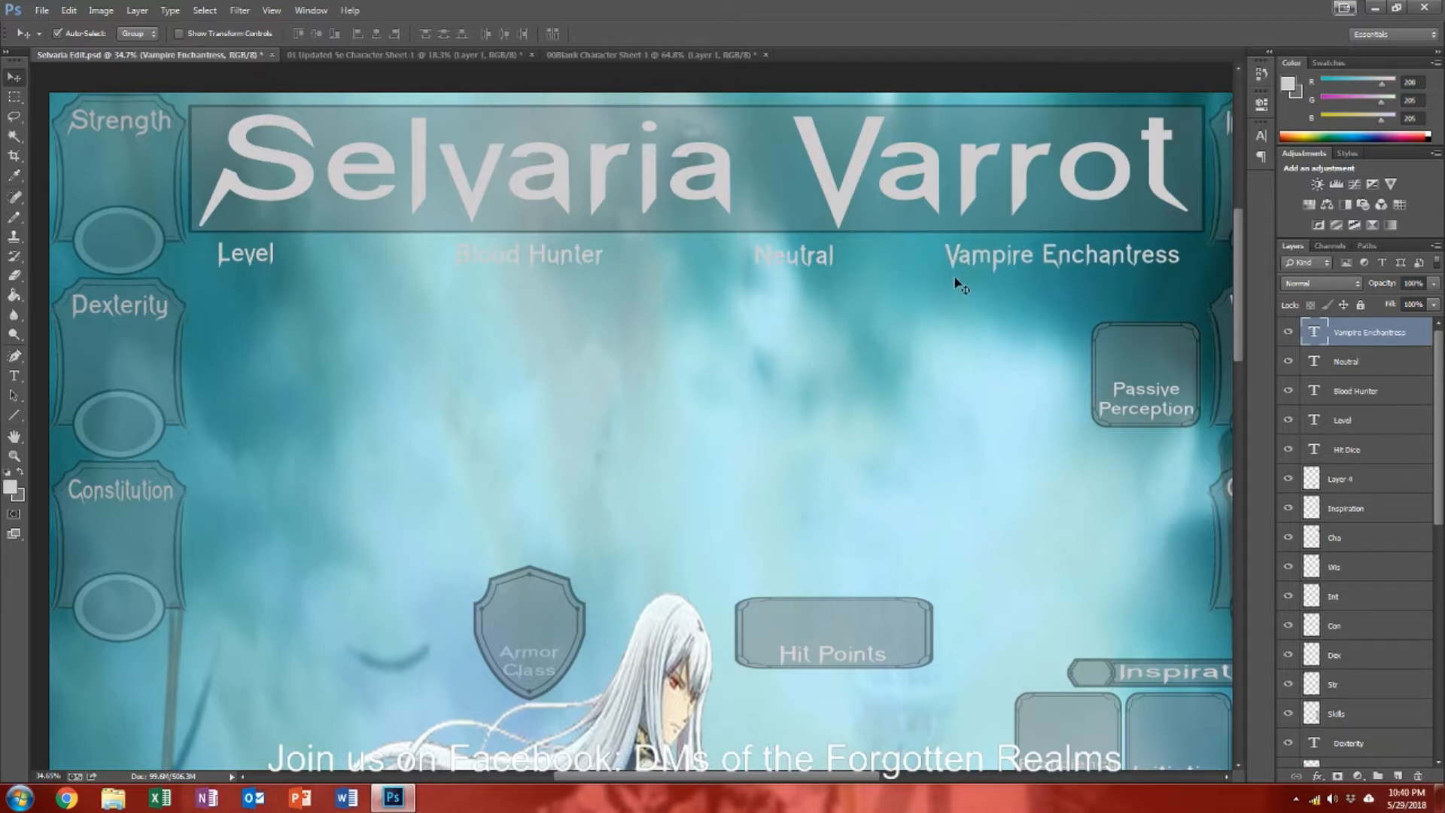
Step: Draw a rounded rectangle of about 440 × 128 px with 10 px corners over the Level label
left_click(18, 420)
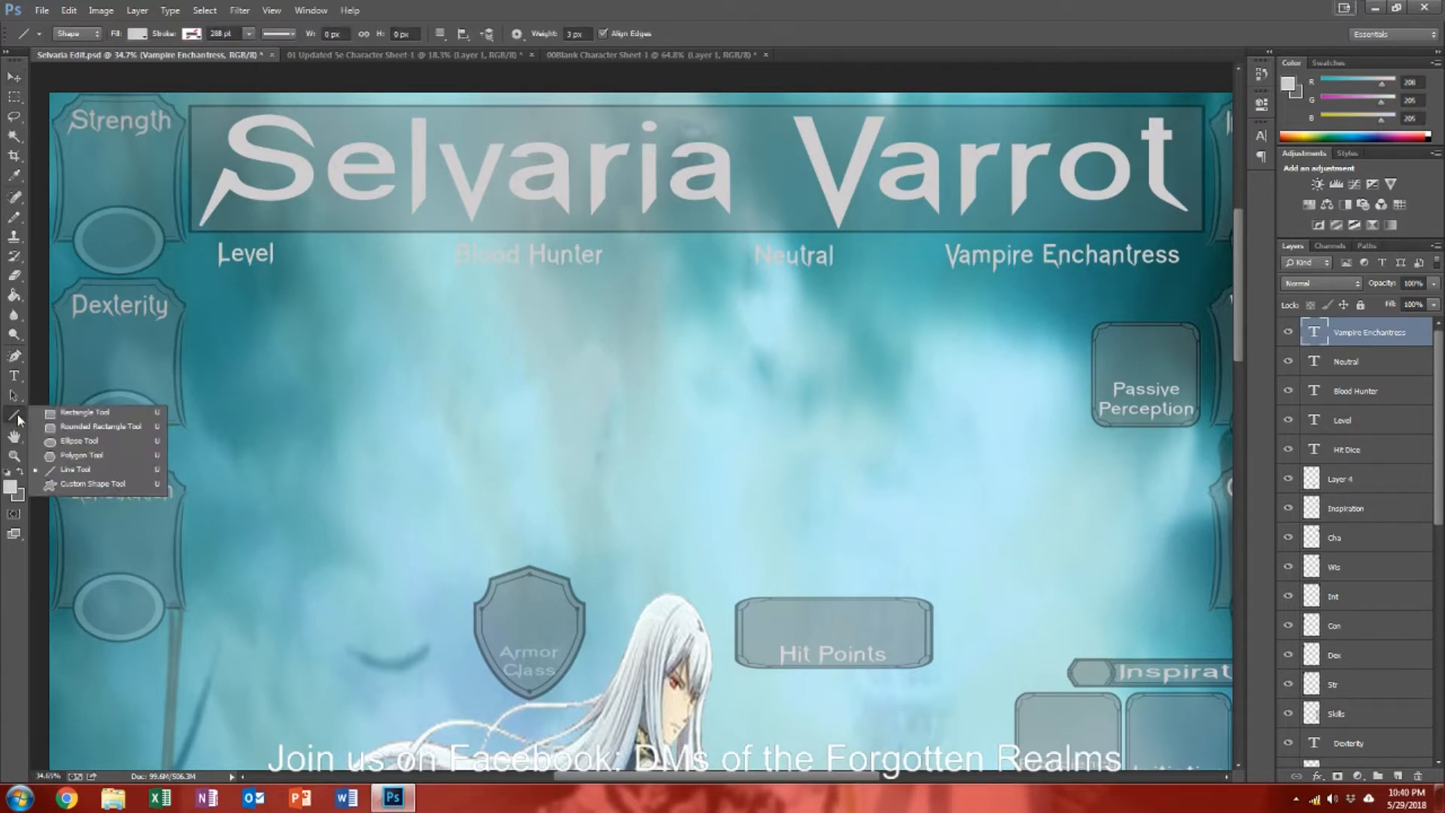
left_click(92, 426)
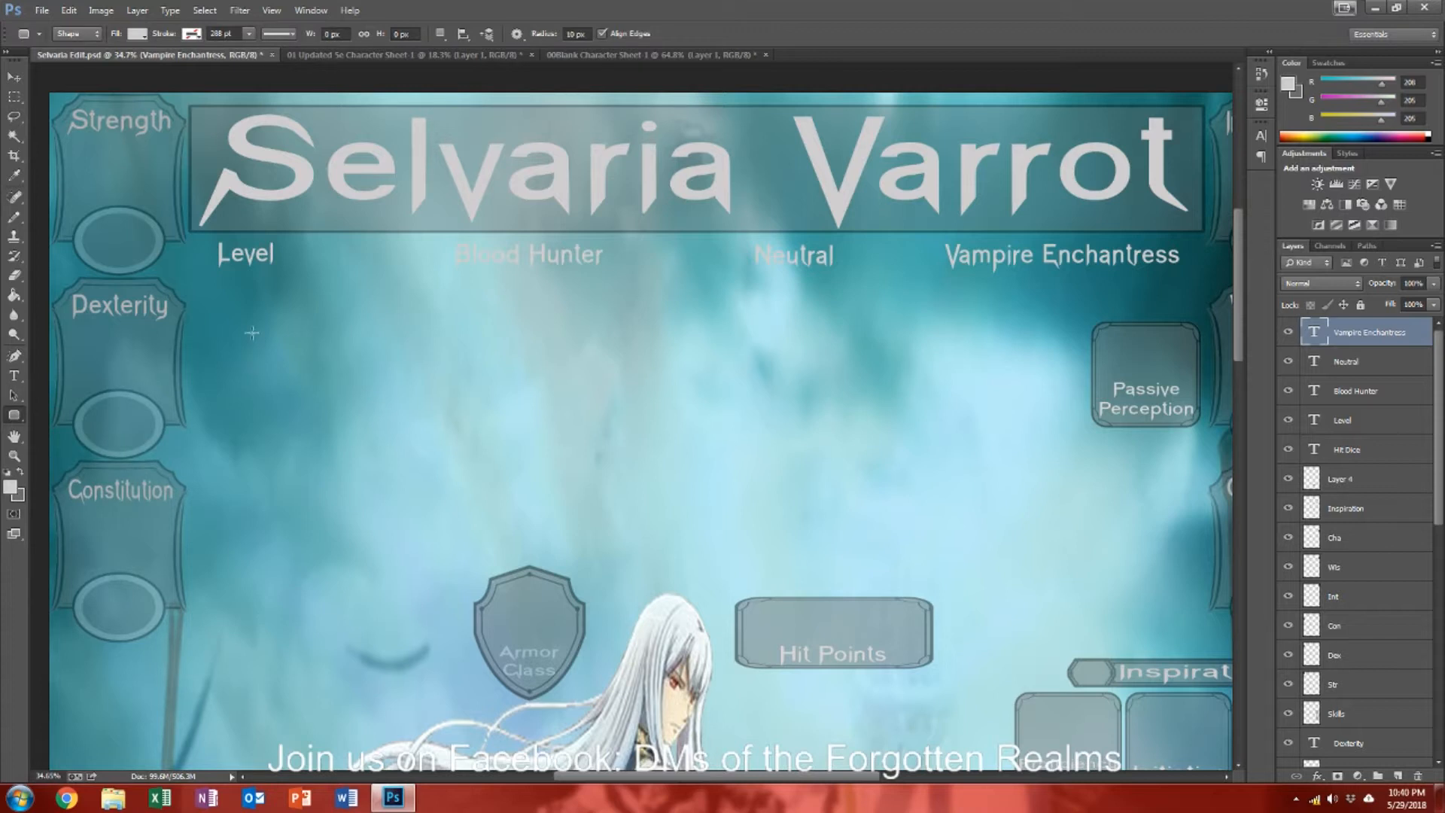
mouse_move(205, 296)
left_mouse_down()
mouse_move(276, 234)
mouse_move(222, 326)
mouse_move(226, 297)
left_mouse_up()
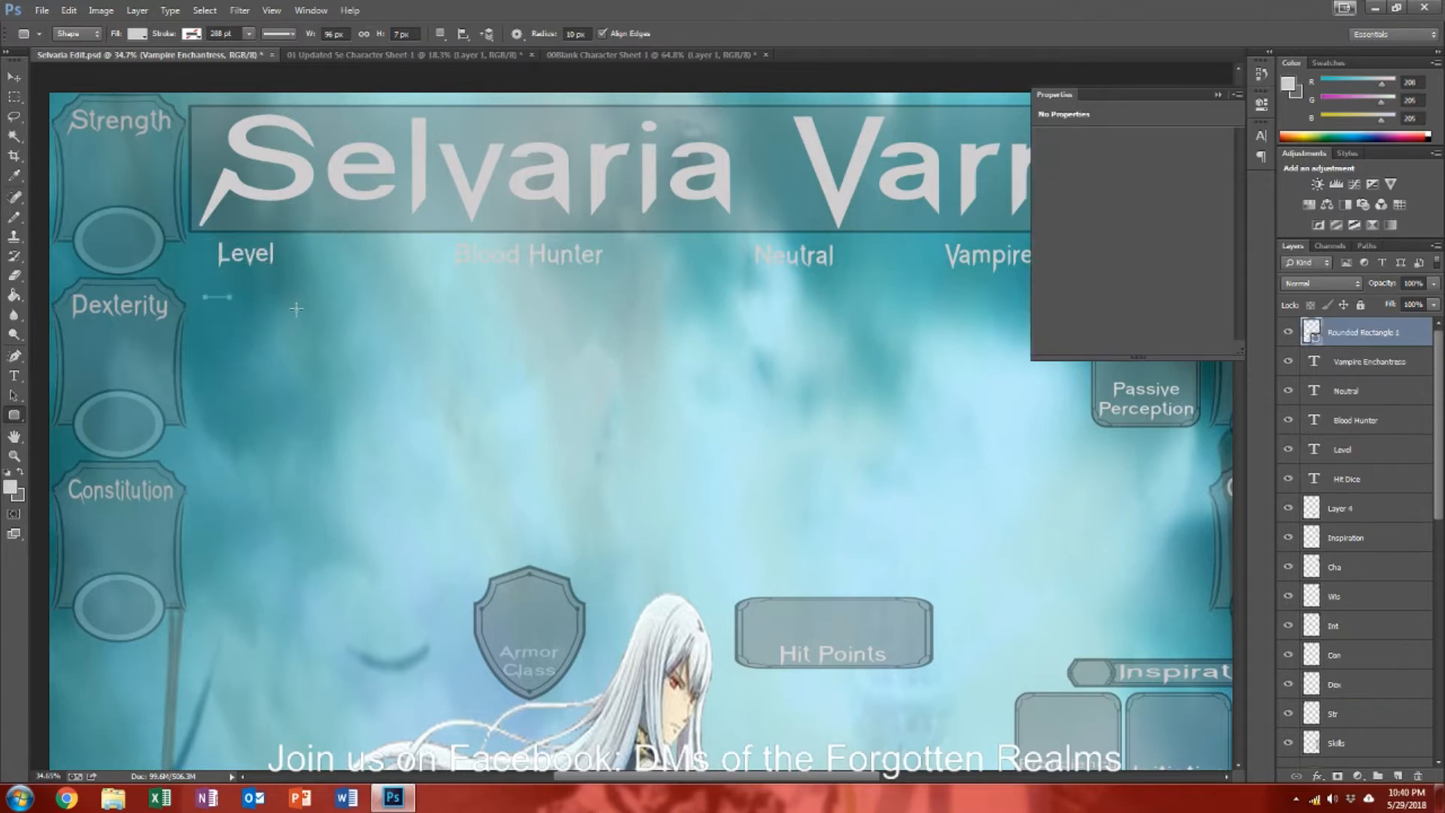
key("ctrl+z")
left_click_drag(213, 270, 325, 238)
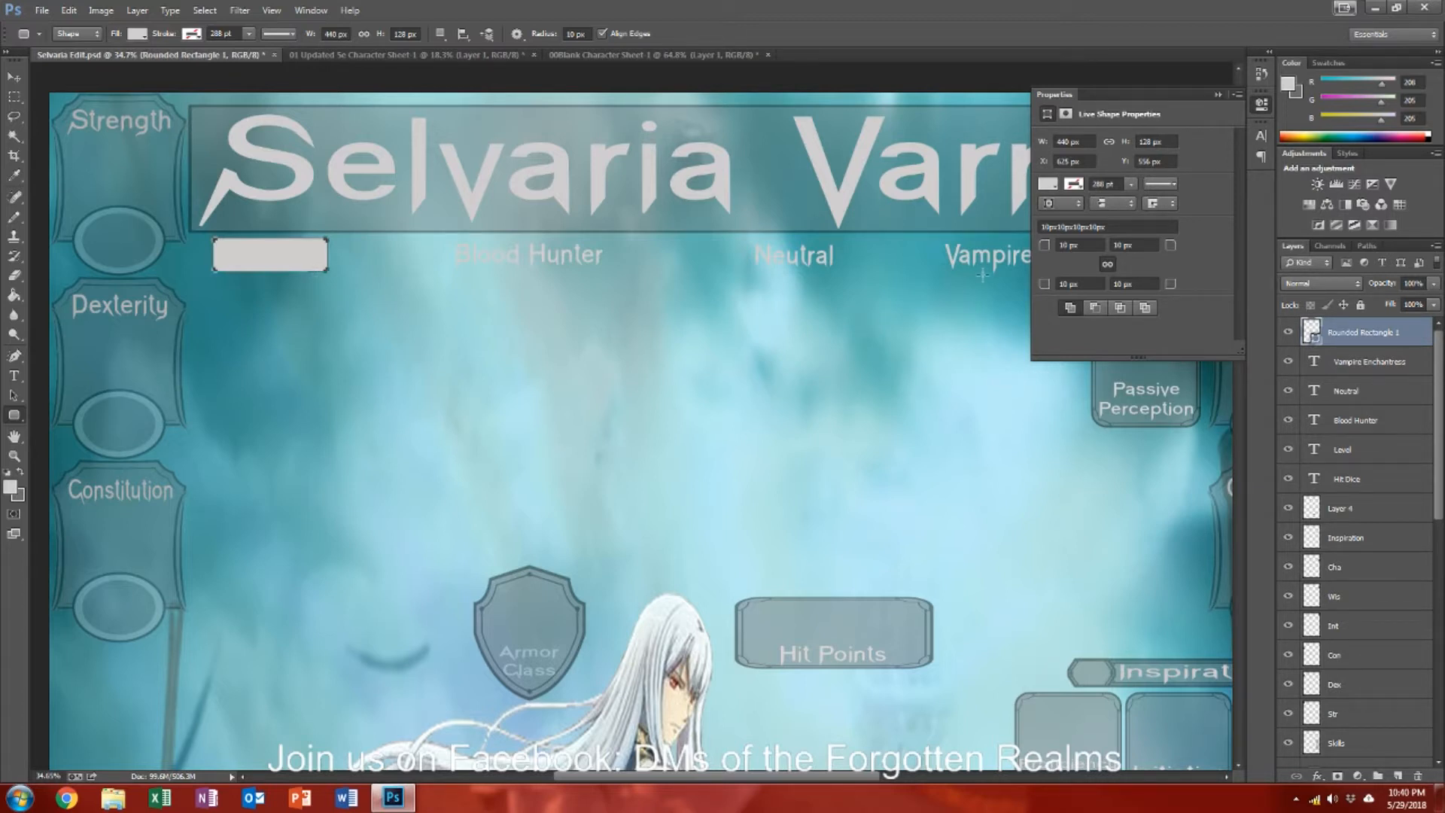
Step: Give the rounded rectangle over Level a 3 pt black stroke
left_click_drag(1104, 185, 1076, 186)
type("3")
key("Return")
left_click(1073, 187)
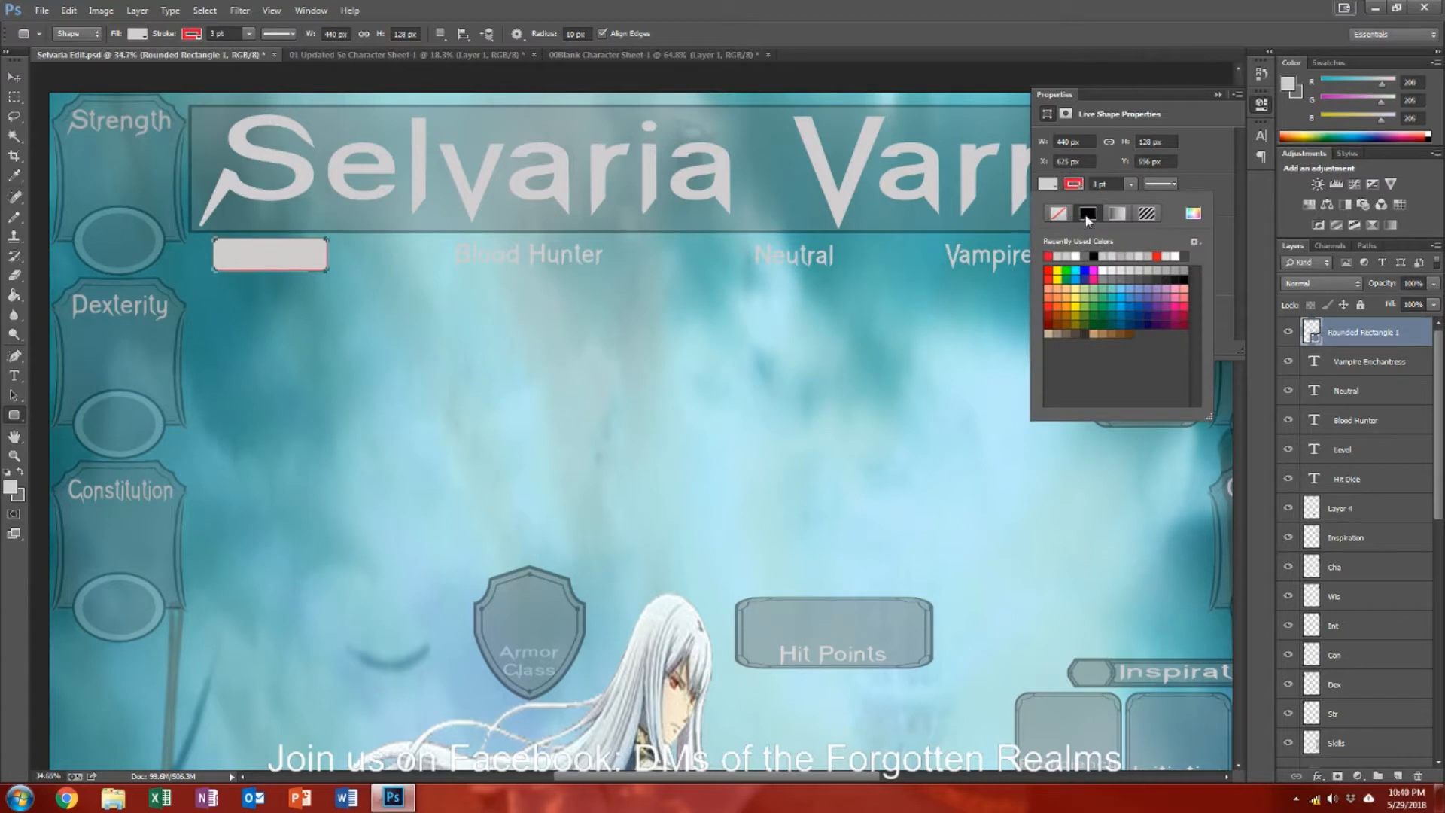
left_click(1093, 256)
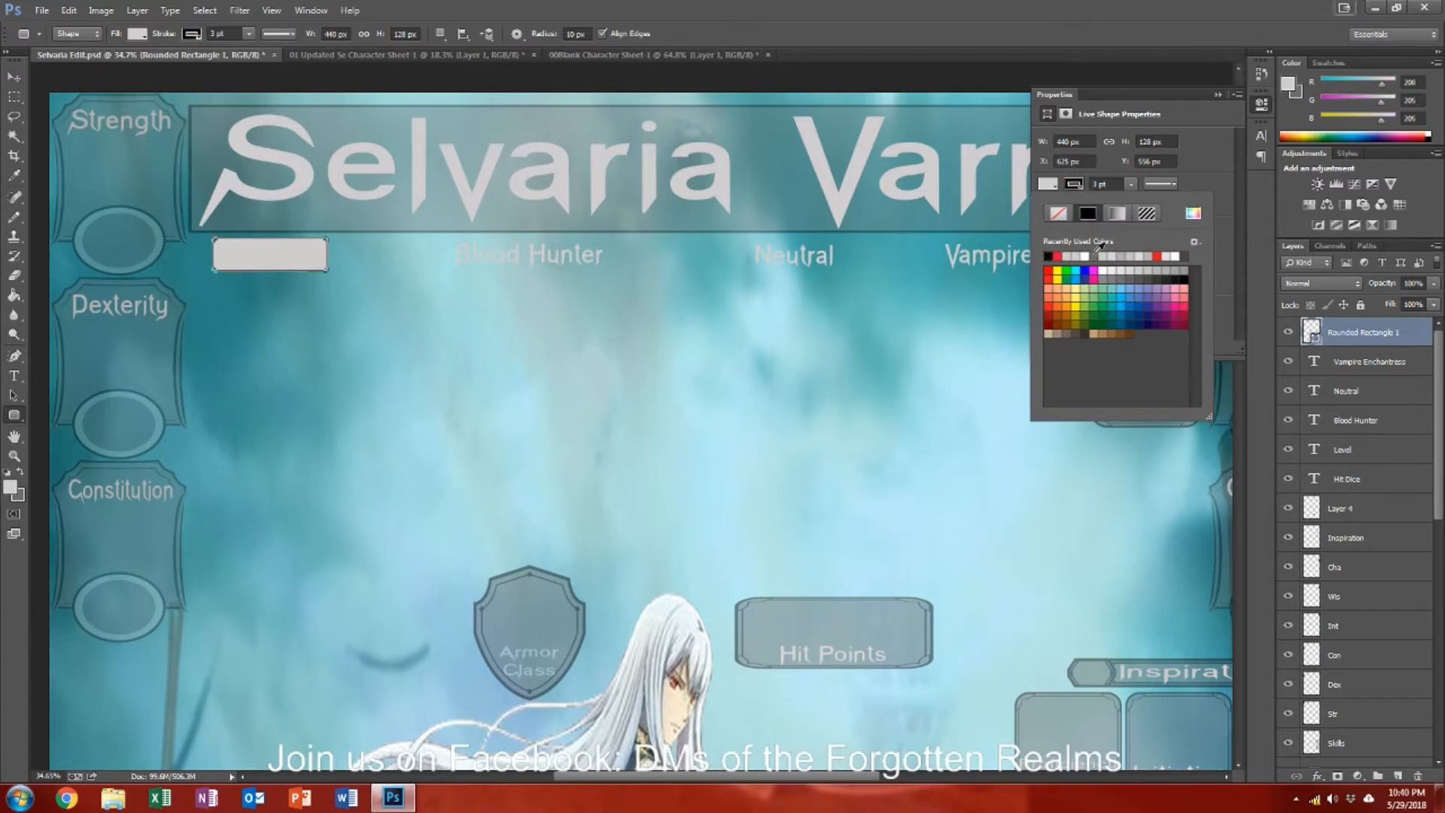
left_click(1214, 182)
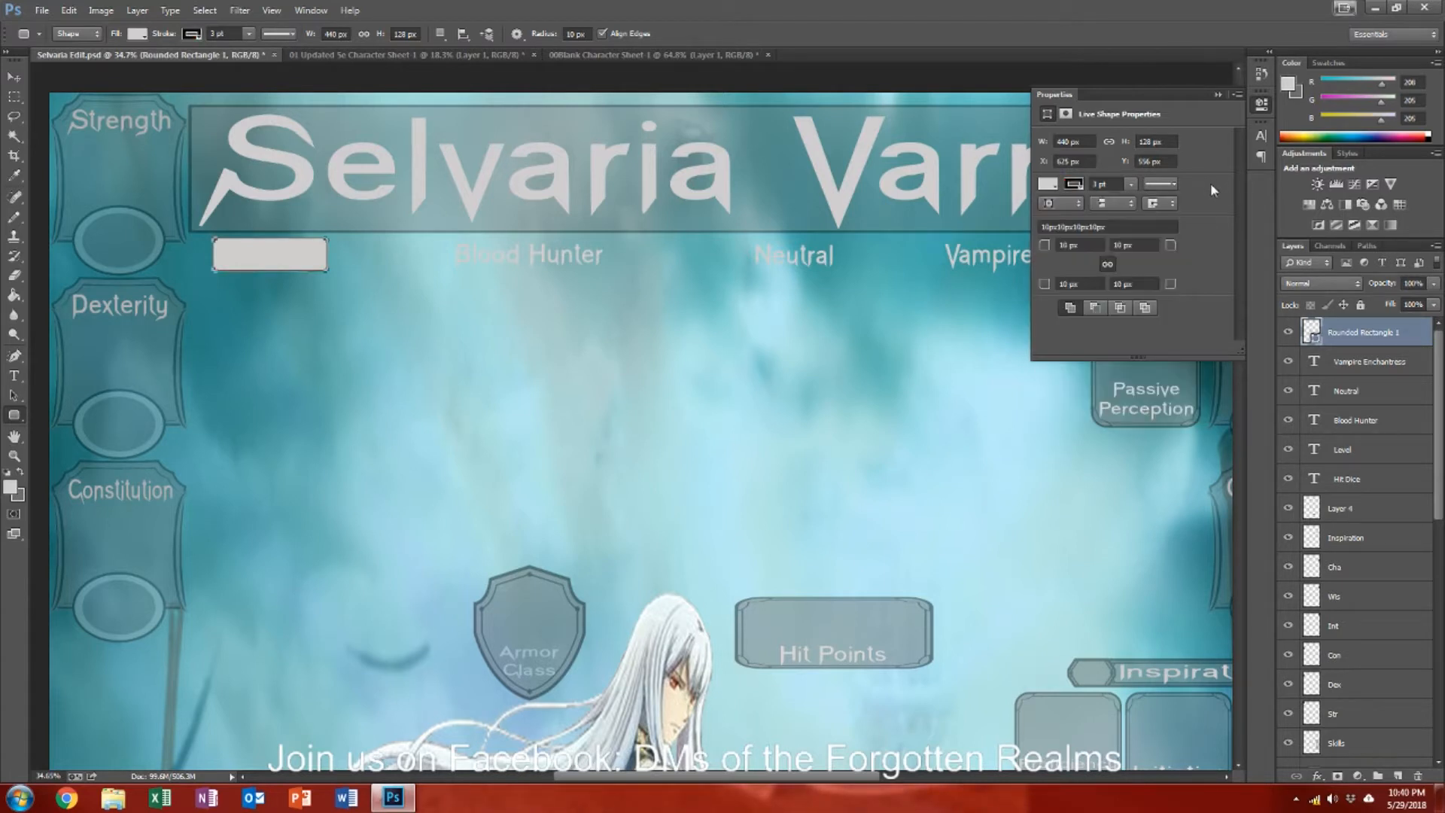
Step: Change the rounded rectangle's fill to dark grey and thicken its stroke to 5 pt
left_click(1048, 185)
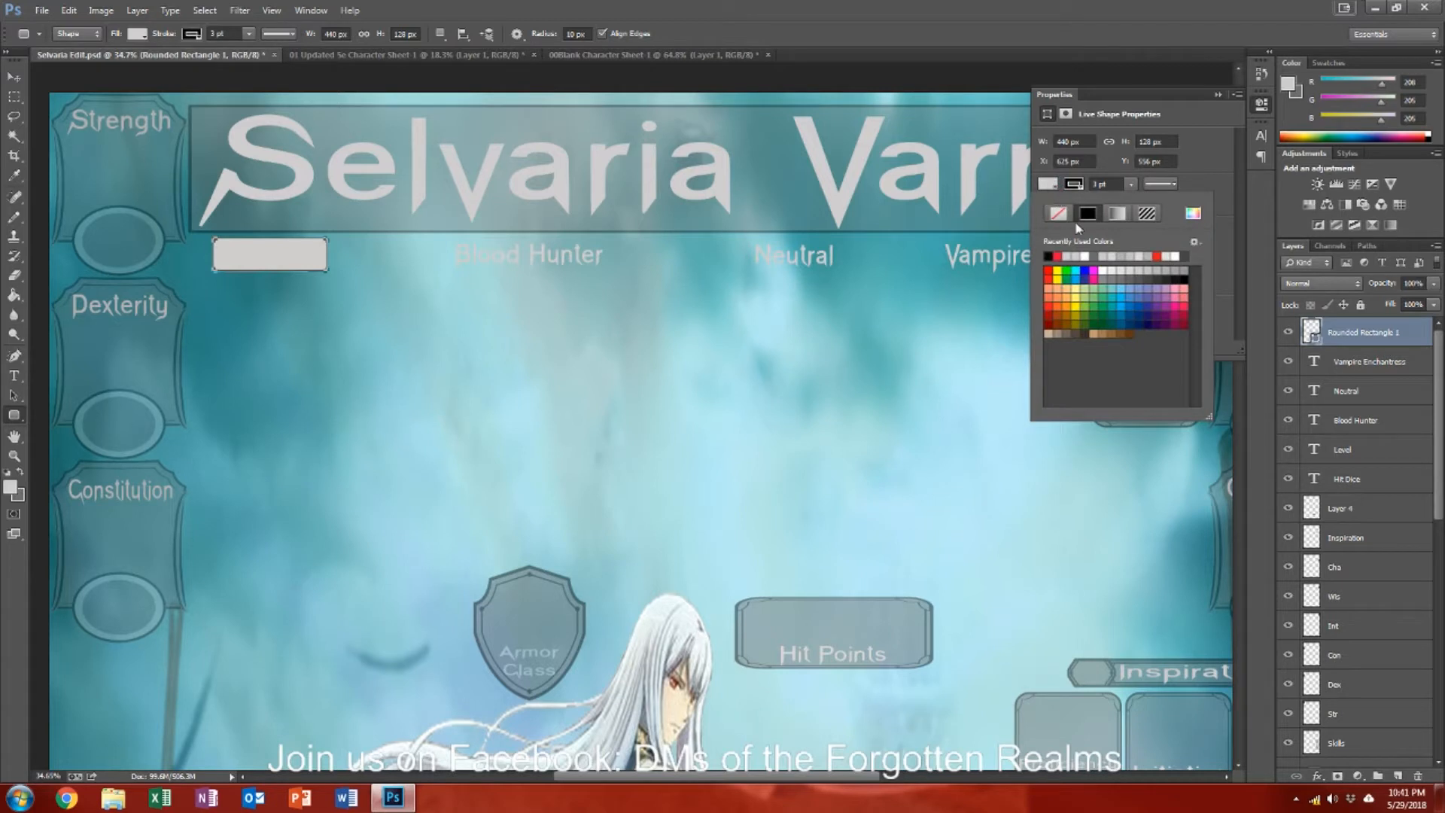
left_click(1099, 255)
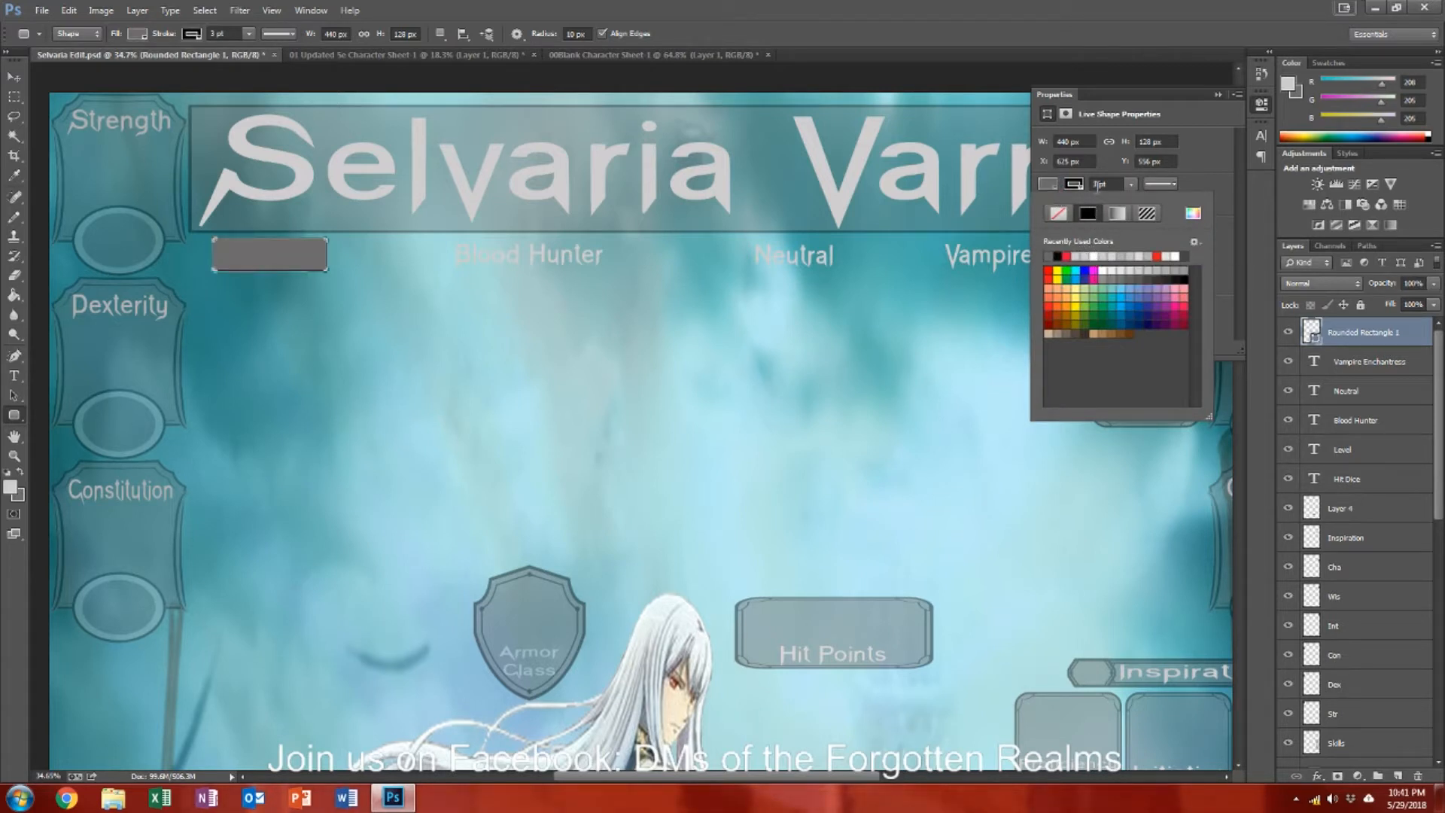
left_click(1097, 185)
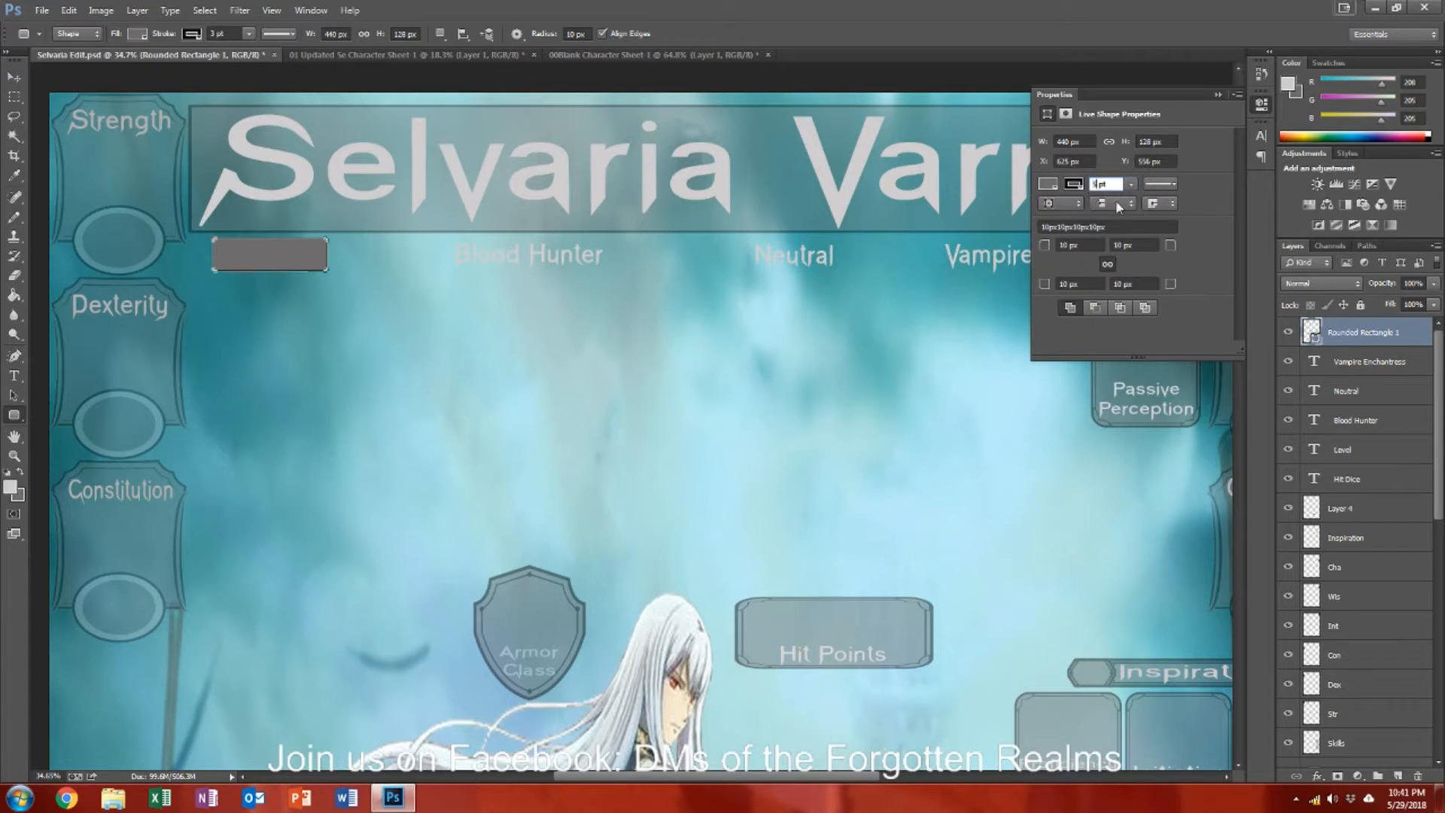
type("5")
key("Return")
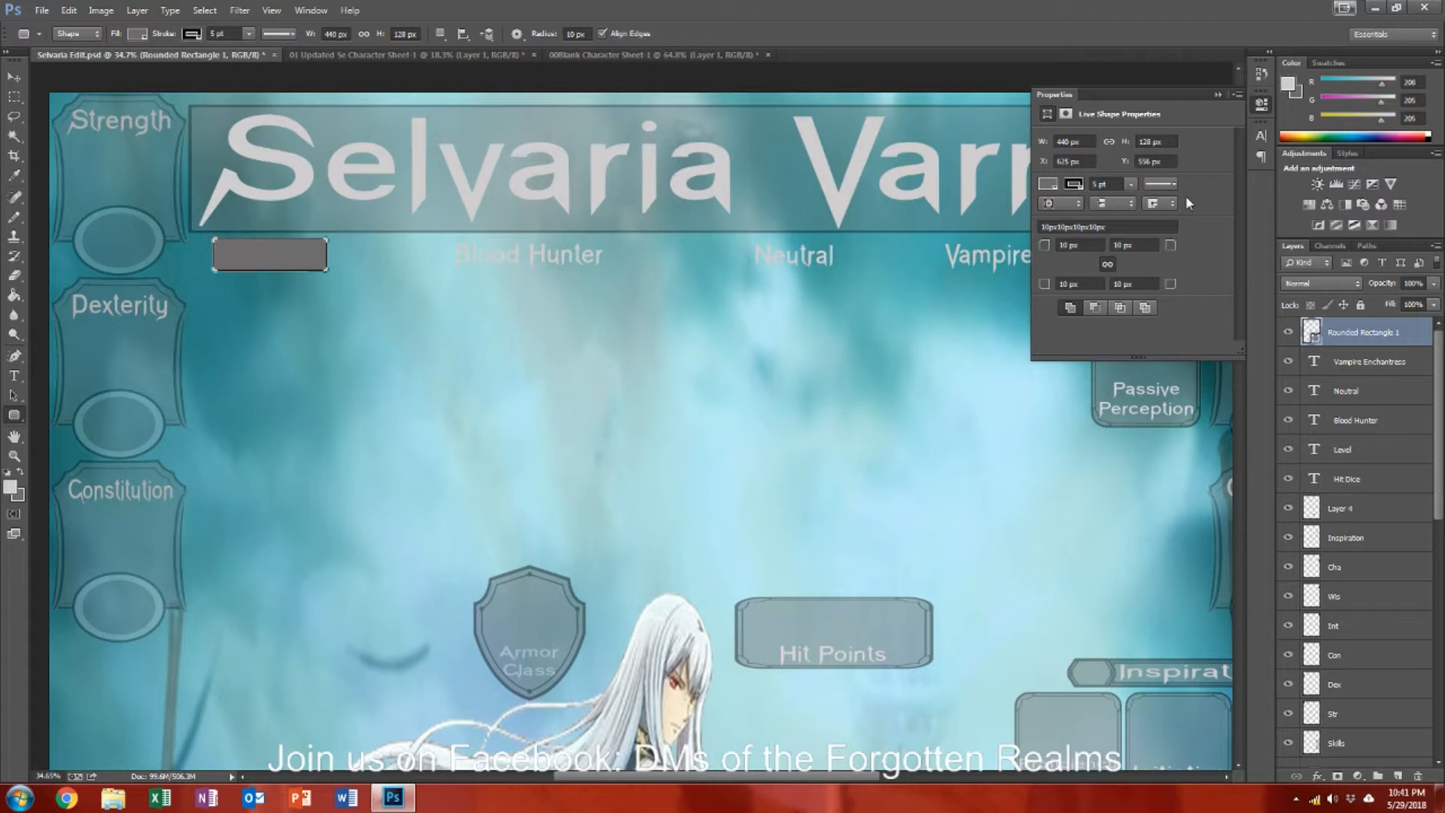
Step: Set the opacity of the rounded rectangle layer to 49%
left_click(1414, 283)
type("49")
key("Return")
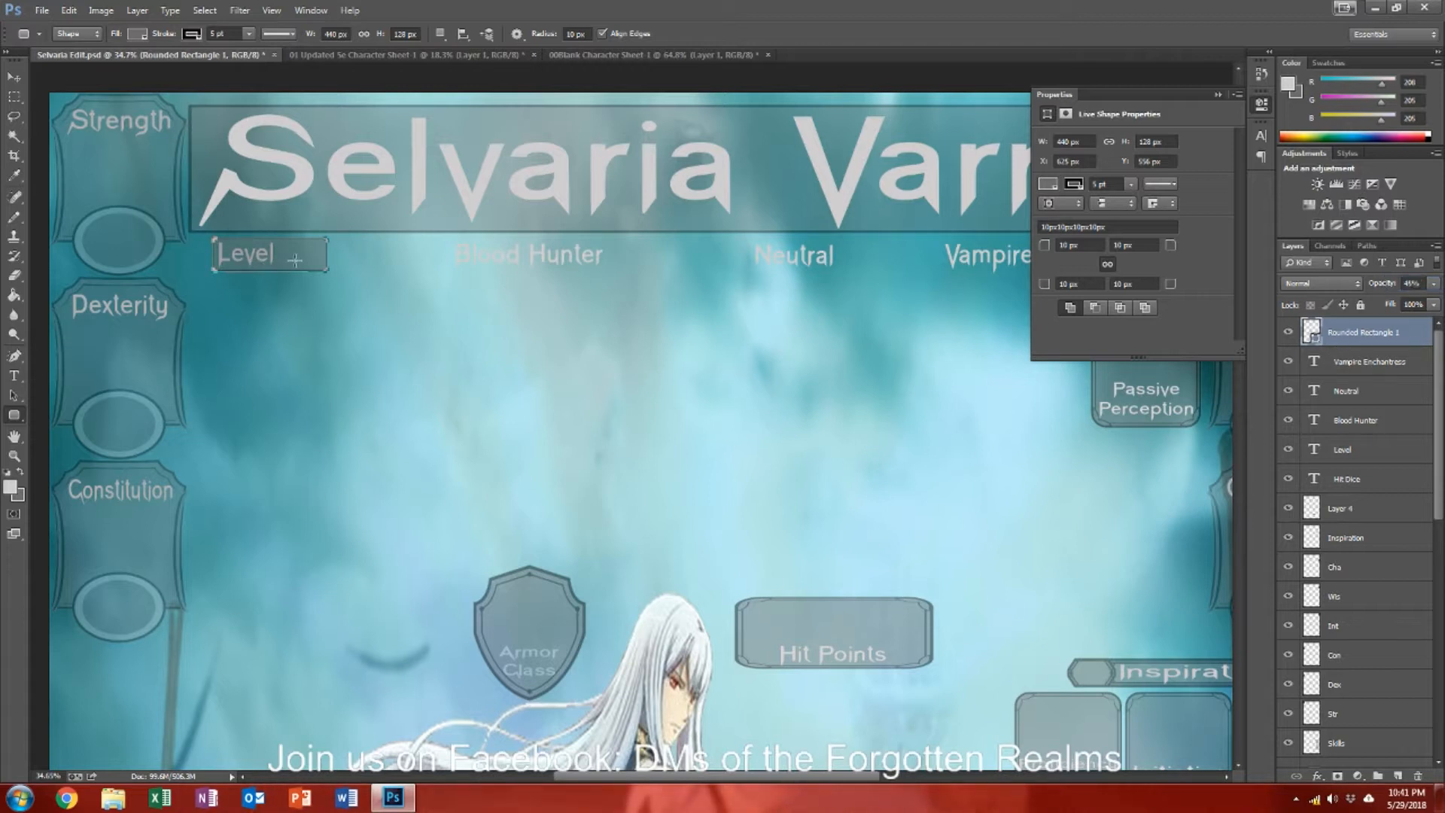
Step: Duplicate the Level box onto Blood Hunter, widened to about 633 px, and bring the Blood Hunter text layer above it
left_click(15, 77)
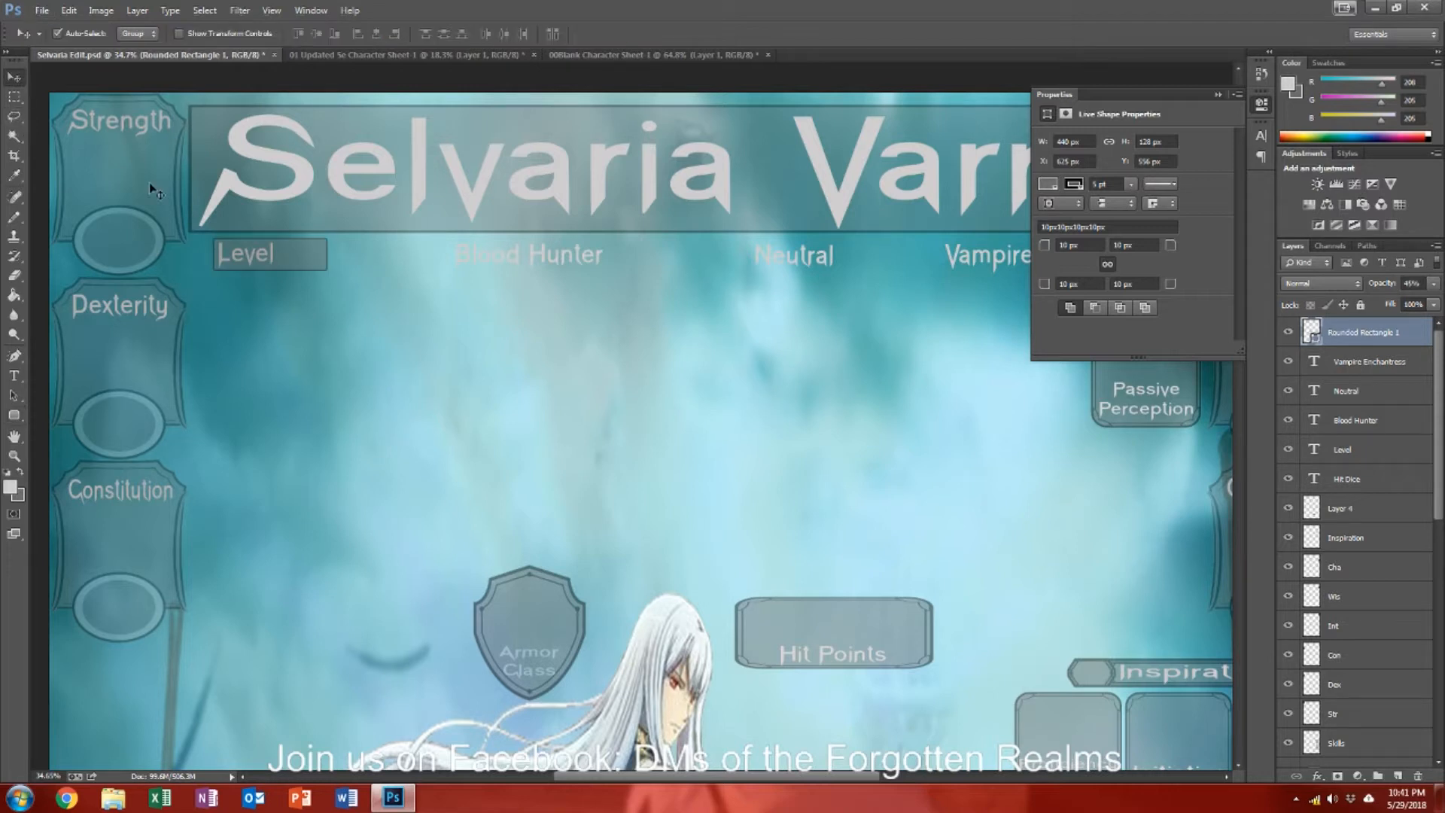
left_click_drag(301, 262, 613, 261)
key("ctrl+t")
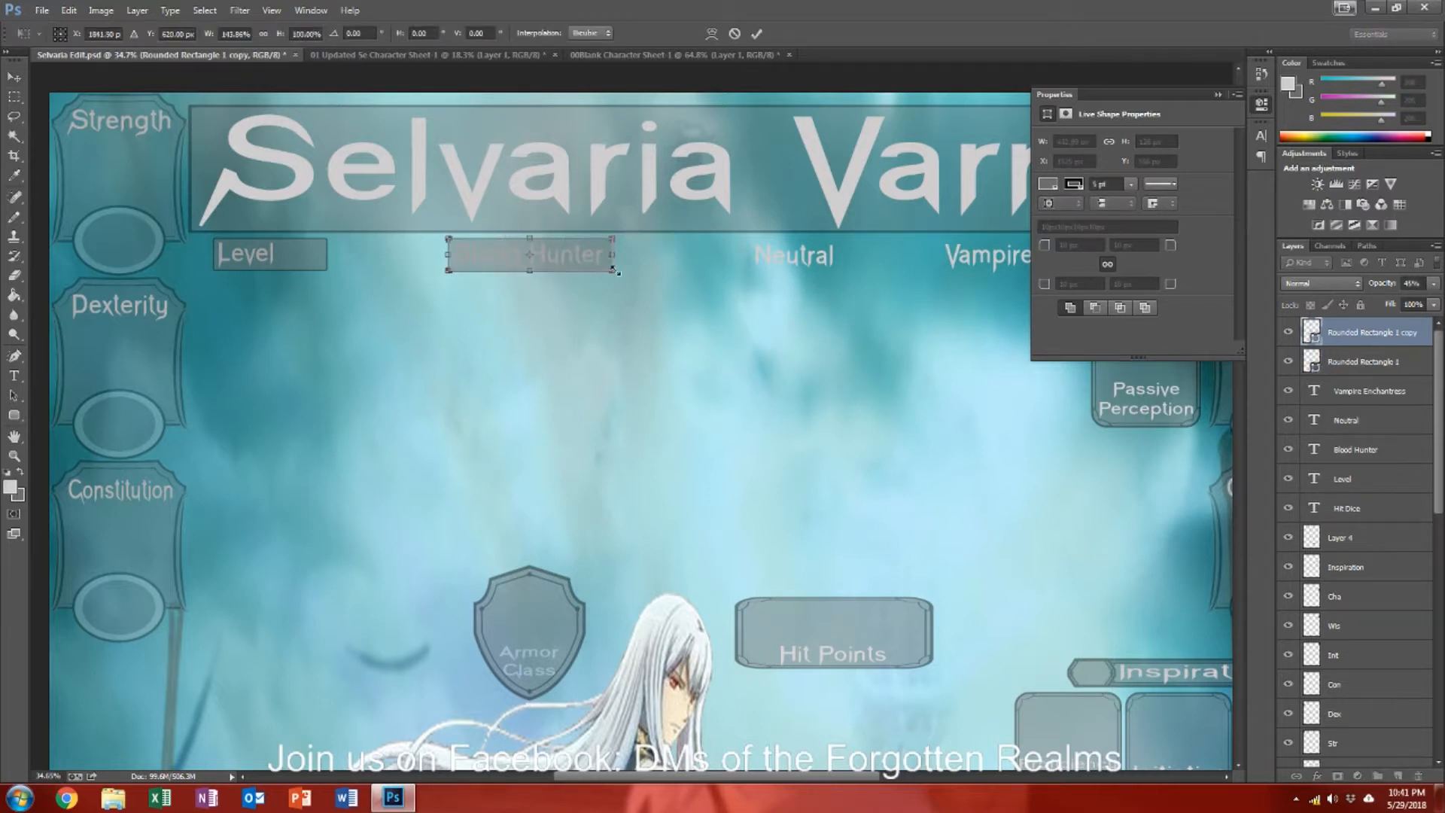
key("Return")
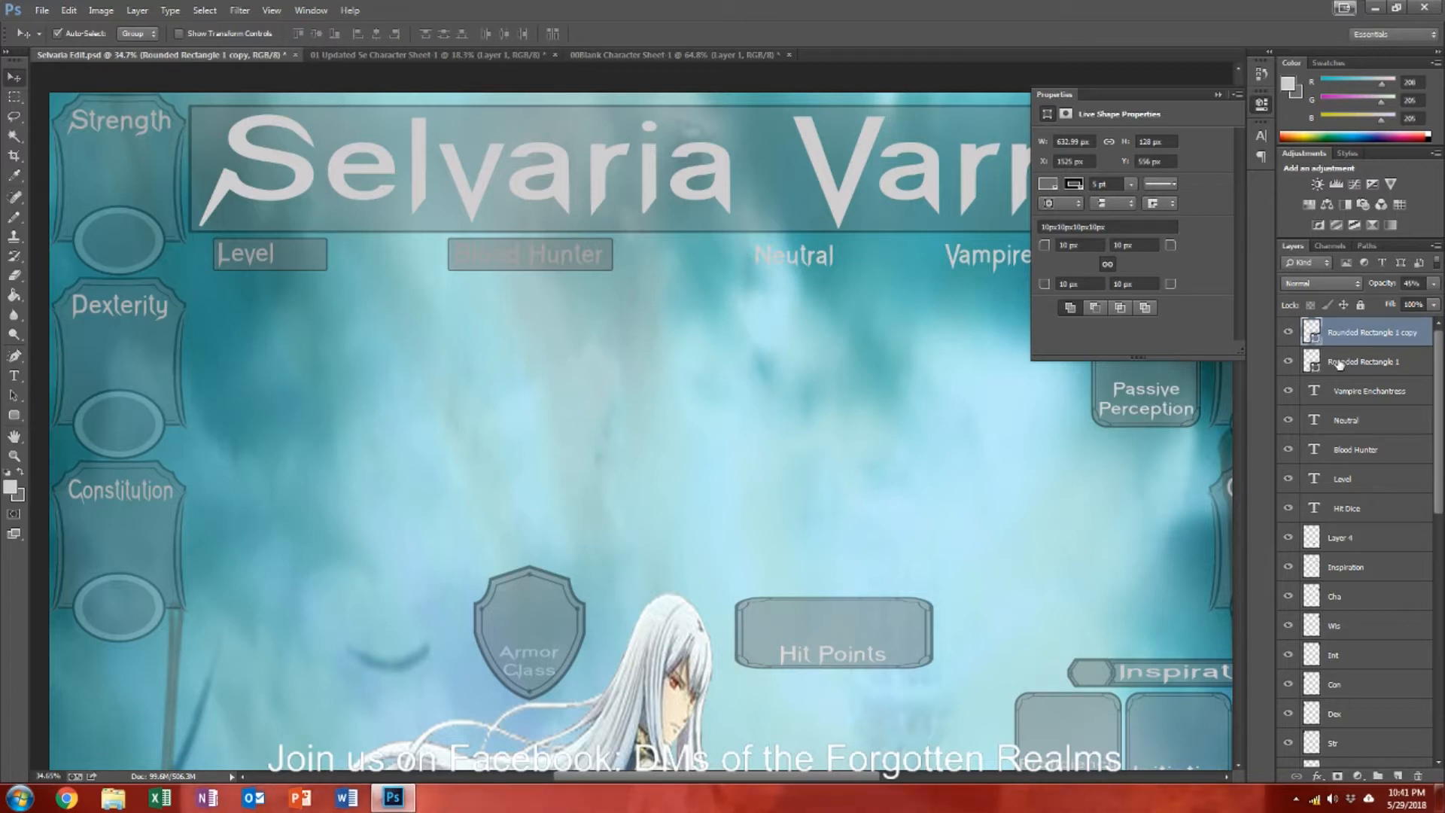
left_click_drag(1374, 450, 1369, 331)
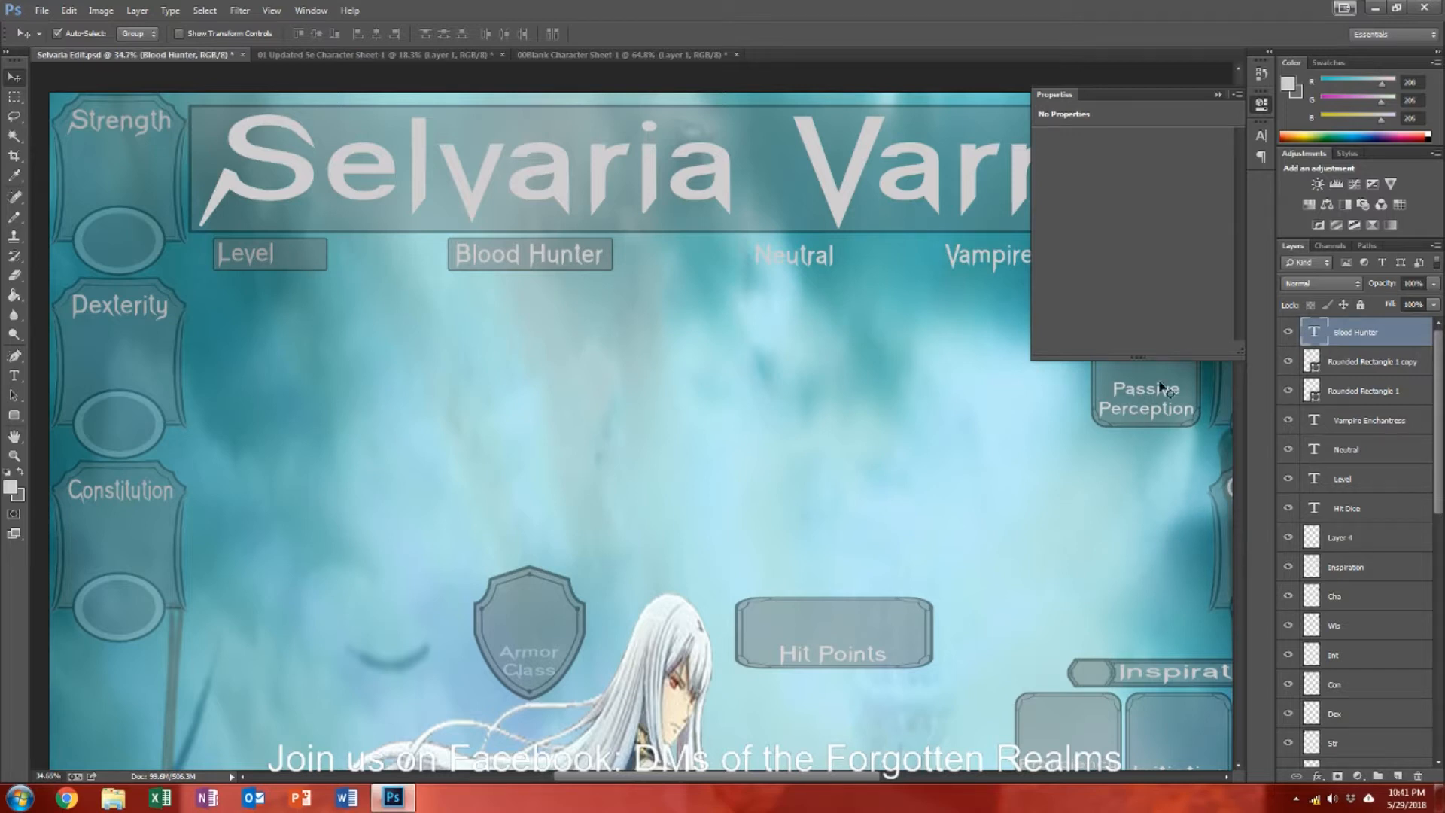
Step: Move the Level, Blood Hunter, Neutral and Vampire Enchantress text layers above the rounded rectangle layers
left_click_drag(1359, 486, 1353, 330)
left_click_drag(1366, 479, 1361, 387)
left_click_drag(1370, 486, 1369, 418)
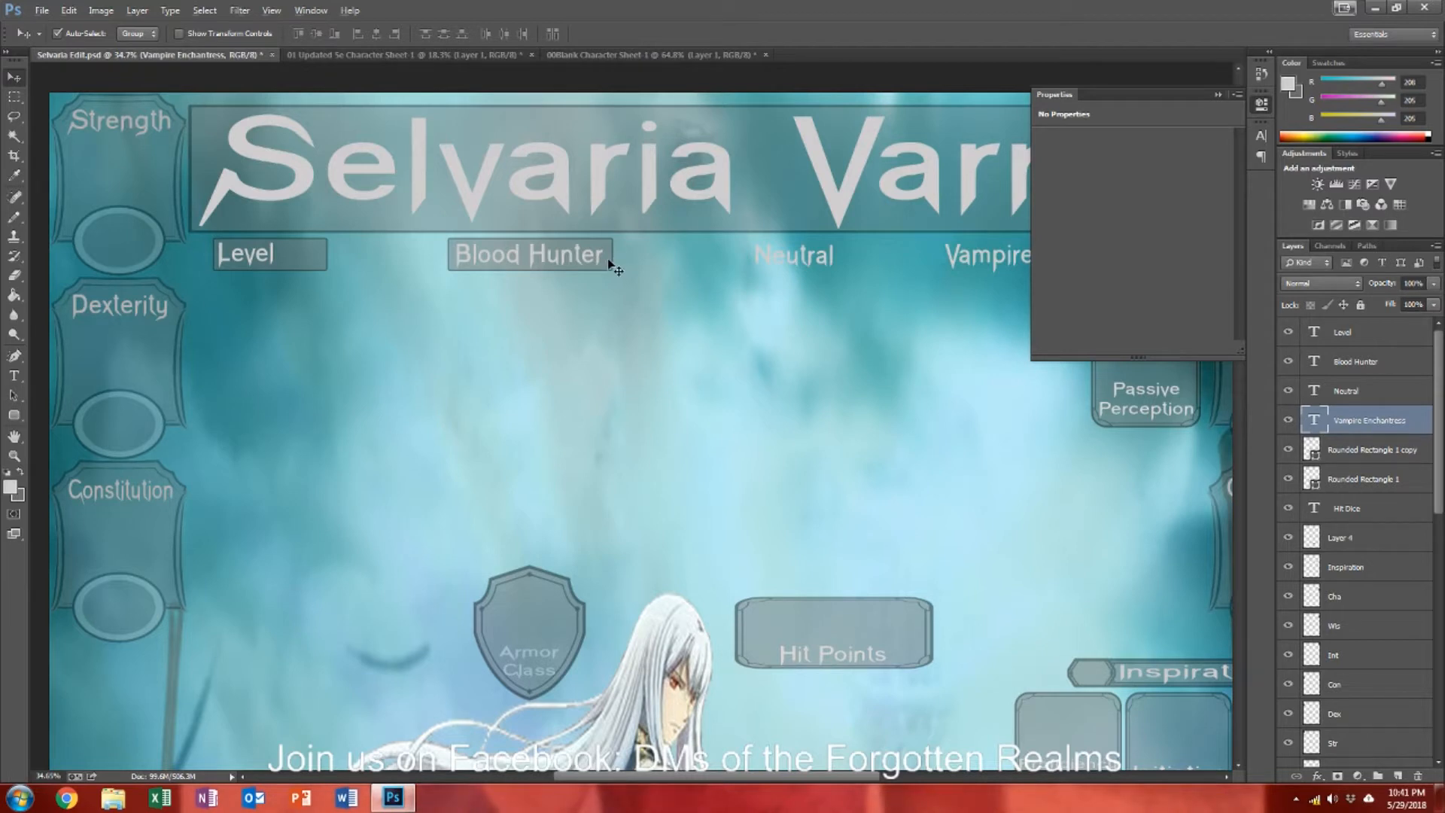
Step: Duplicate the Blood Hunter background rectangle behind the Neutral label and narrow the copy to fit the text
left_click_drag(606, 257, 843, 260)
key("ctrl+t")
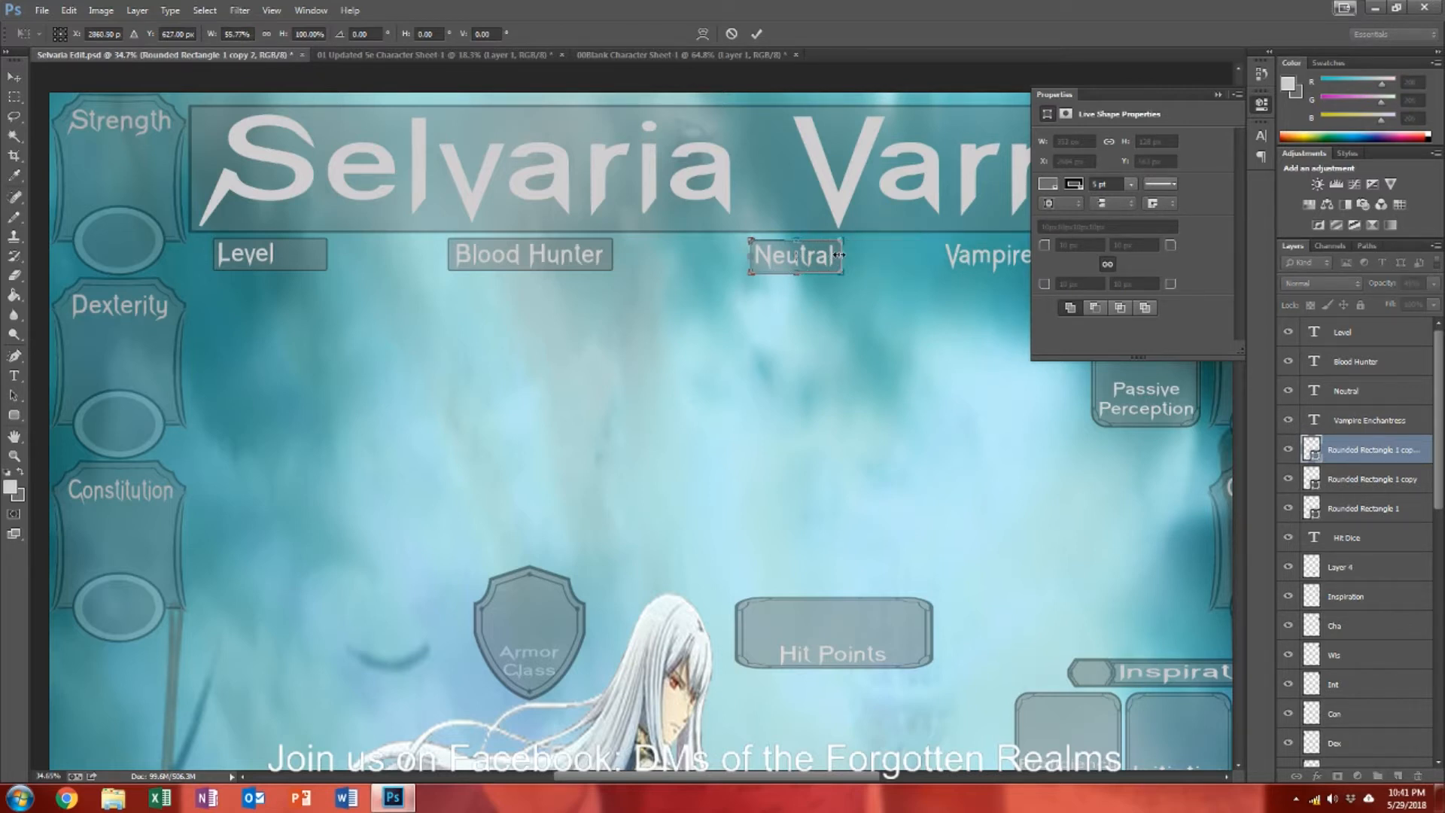
key("Return")
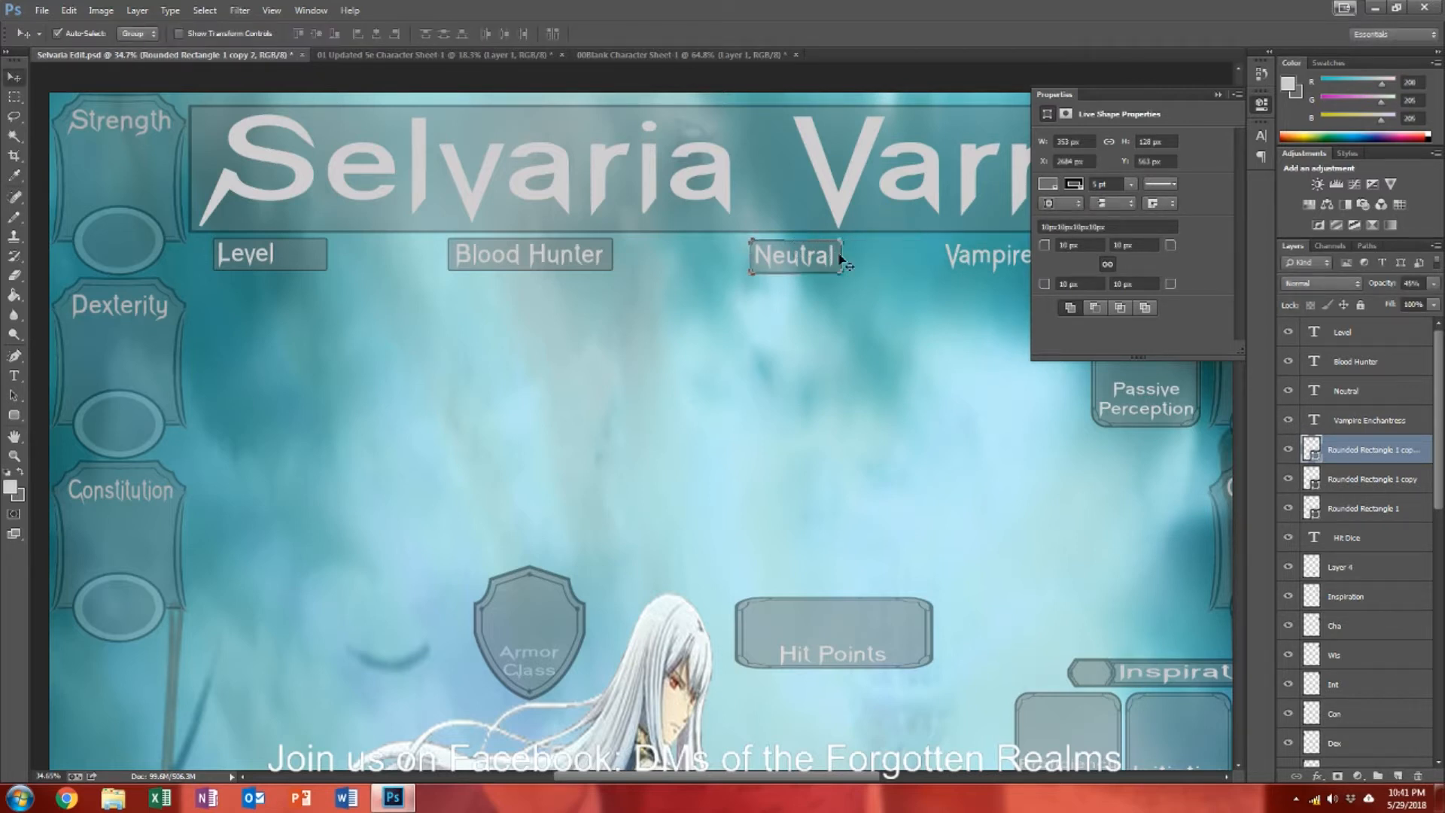
Step: Duplicate the Neutral background rectangle behind the Vampire Enchantress label and widen the copy to span the whole text
left_click(1216, 95)
left_click_drag(754, 776, 815, 775)
left_click_drag(625, 259, 818, 258)
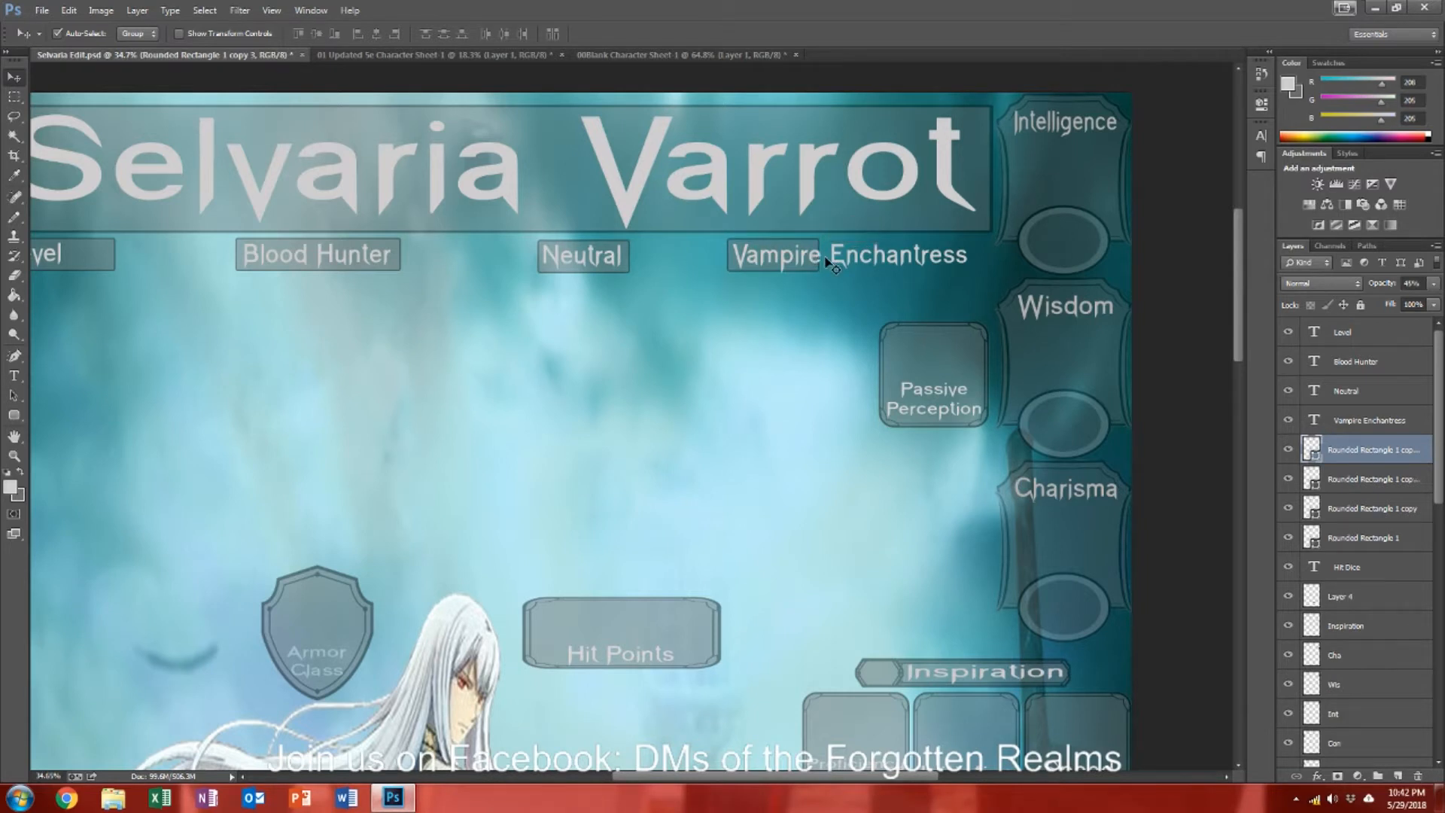
key("ctrl+t")
left_click_drag(818, 256, 976, 265)
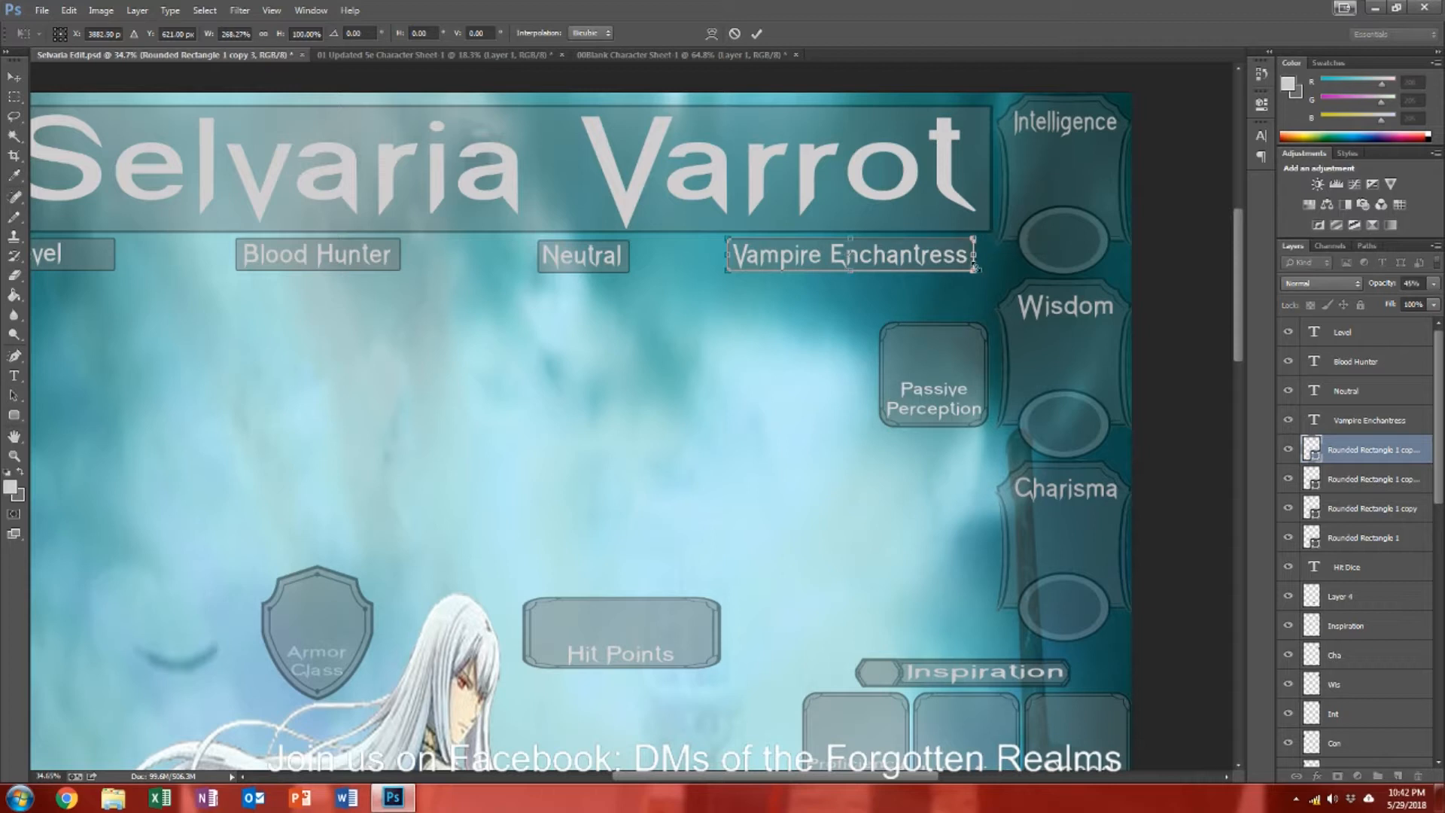
key("Return")
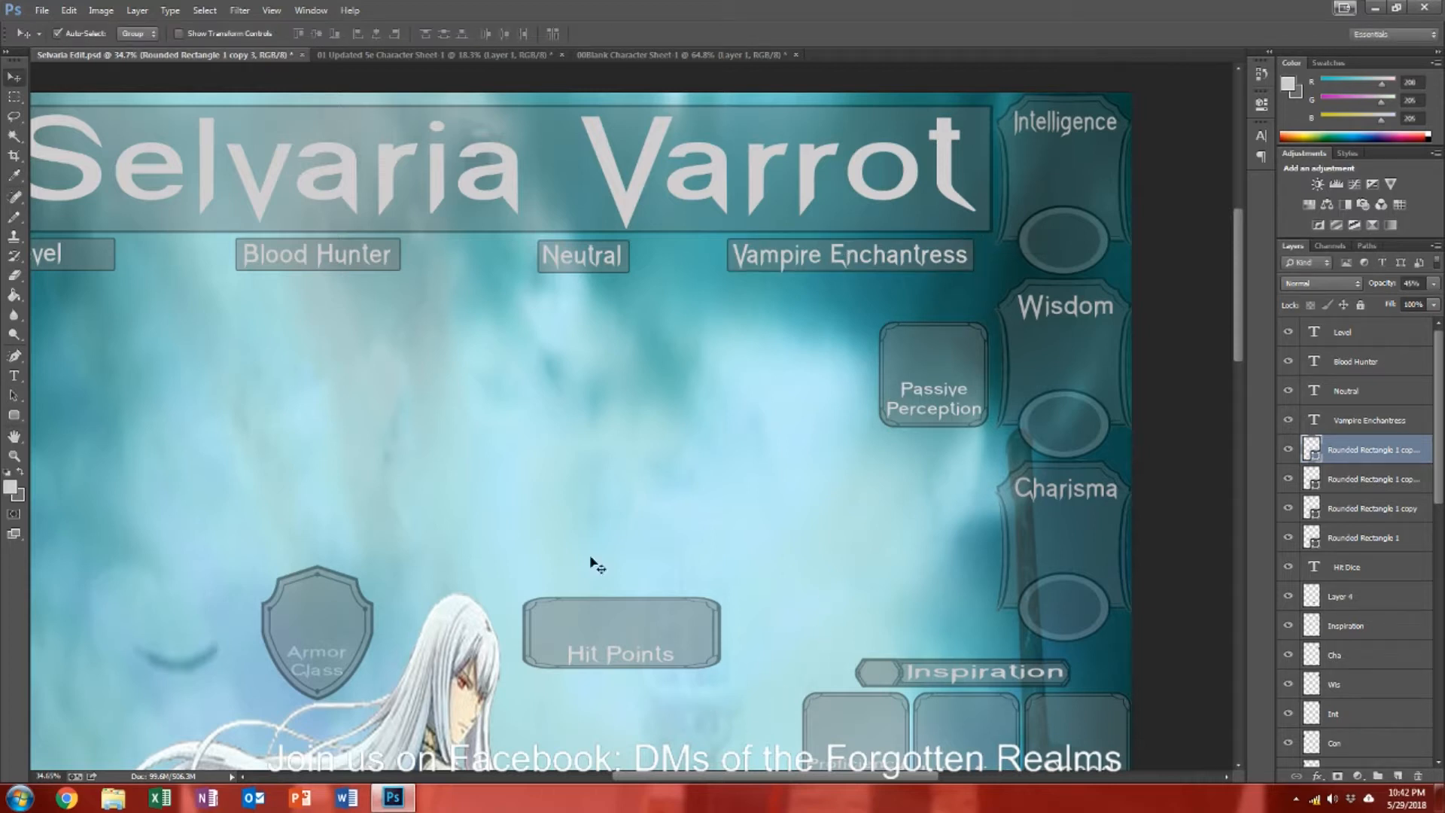
Step: Close the blank and the updated character sheet documents without saving, keeping only Selvaria Edit.psd open
scroll(550, 455, "down", 2)
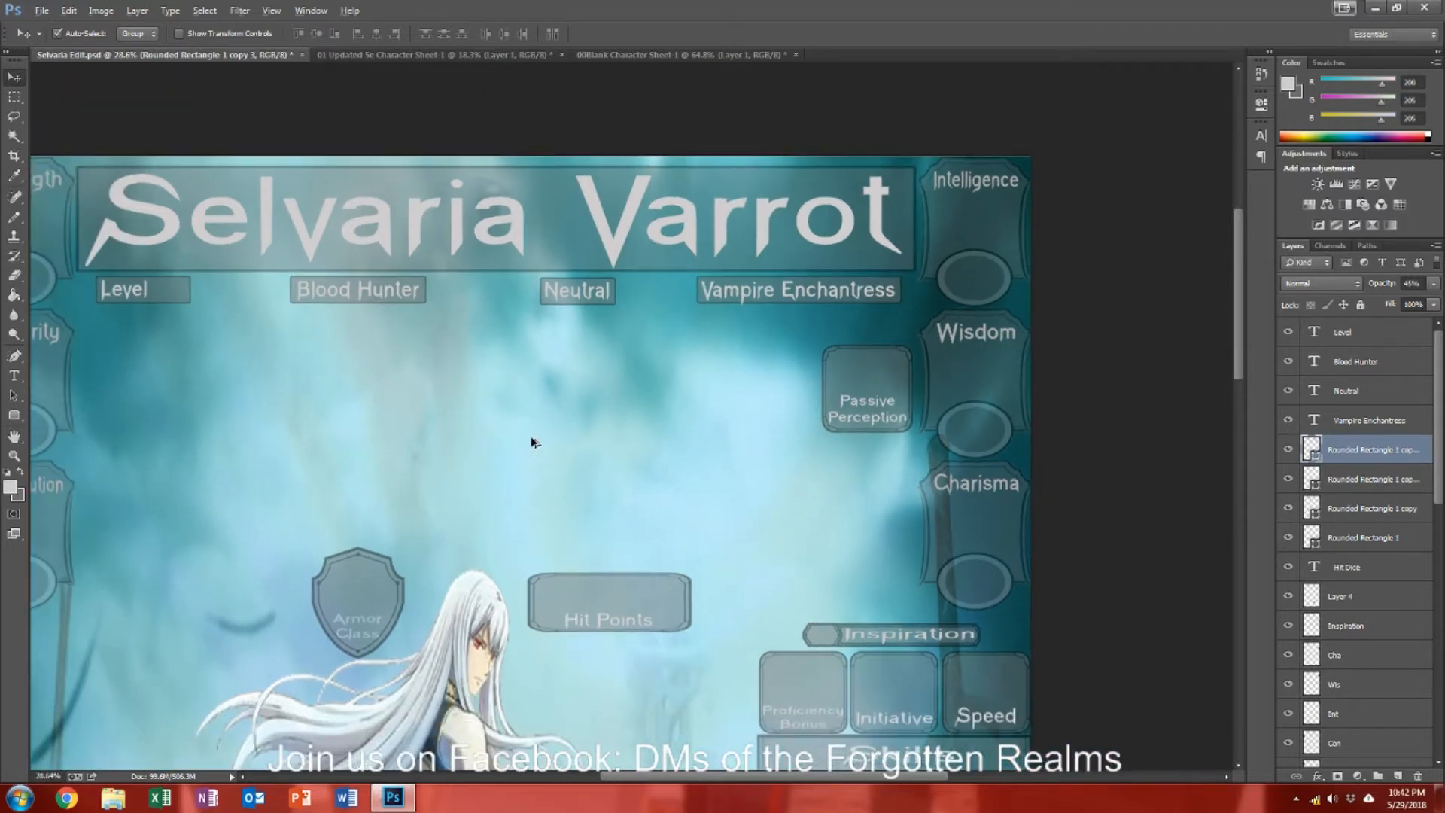
scroll(284, 324, "down", 3)
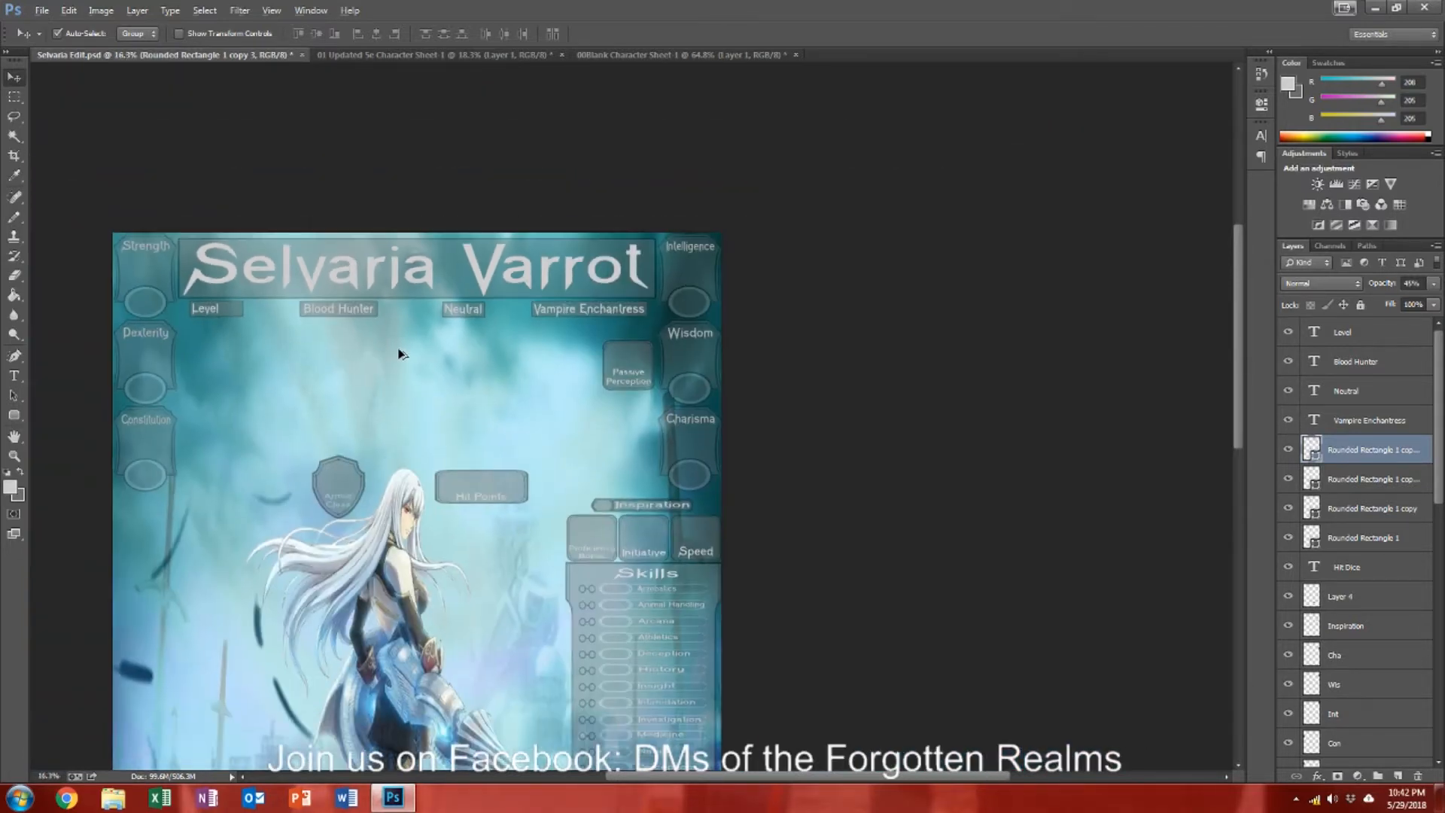
scroll(399, 352, "down", 1)
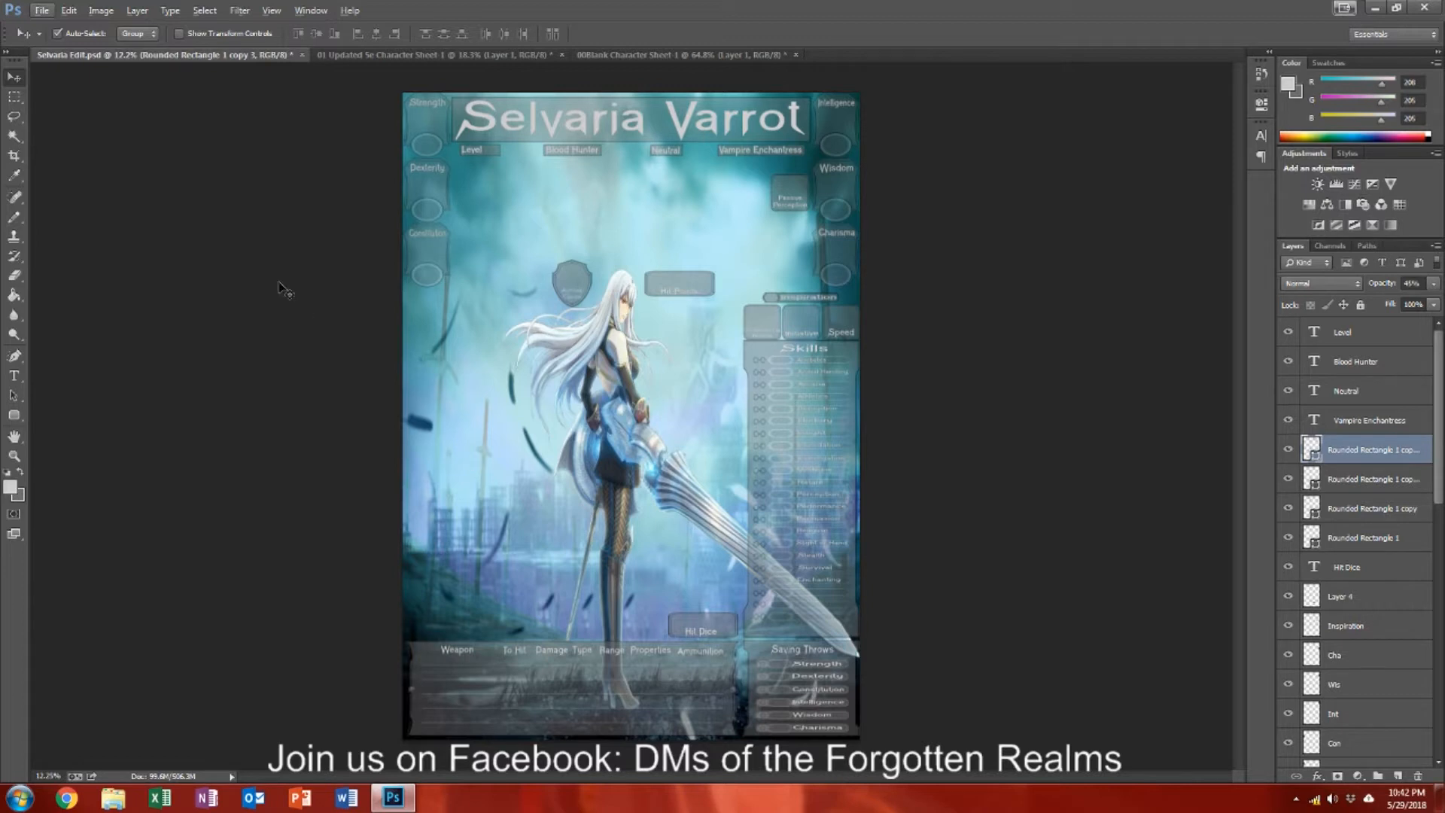
left_click(796, 59)
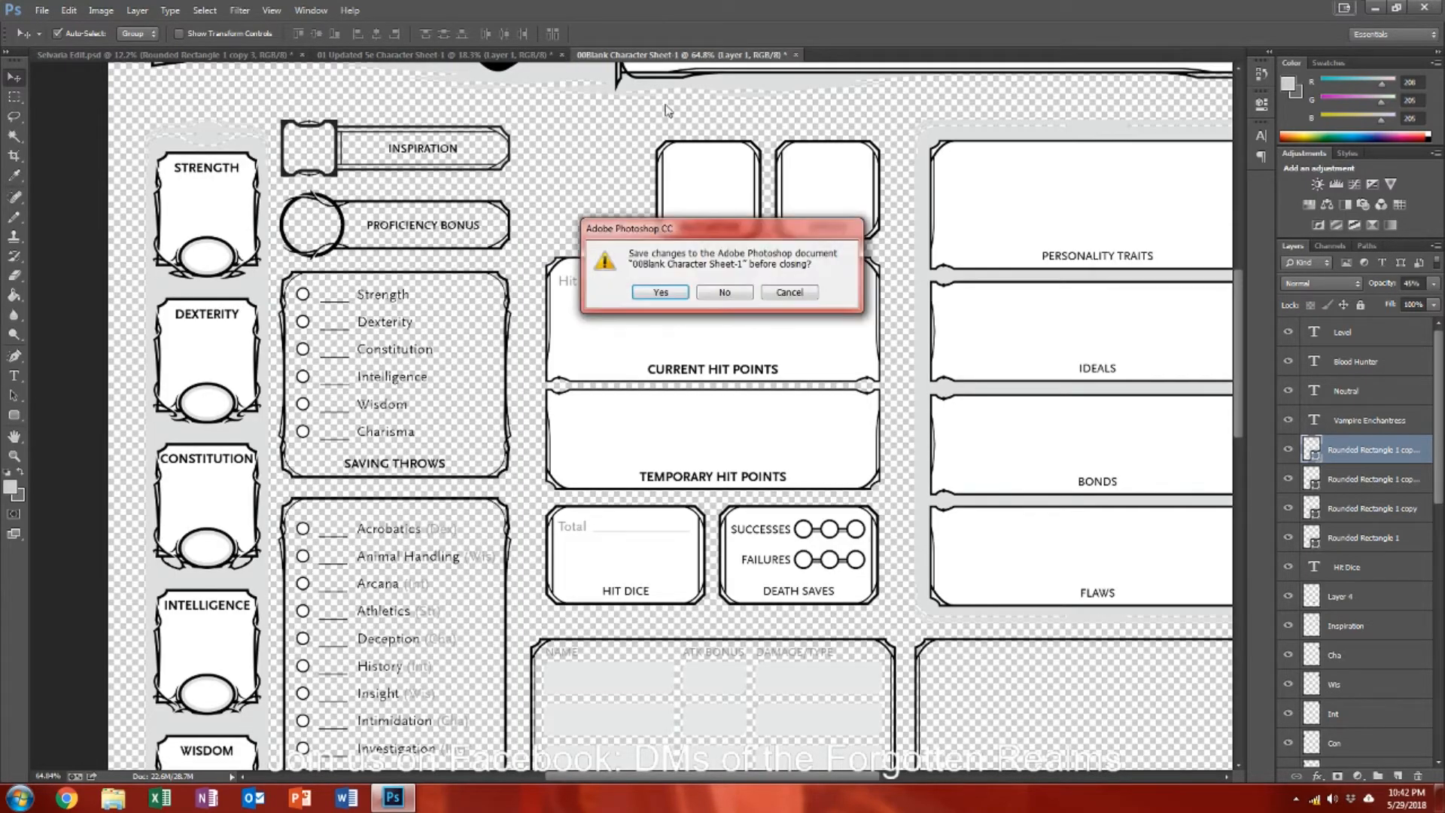
left_click(725, 293)
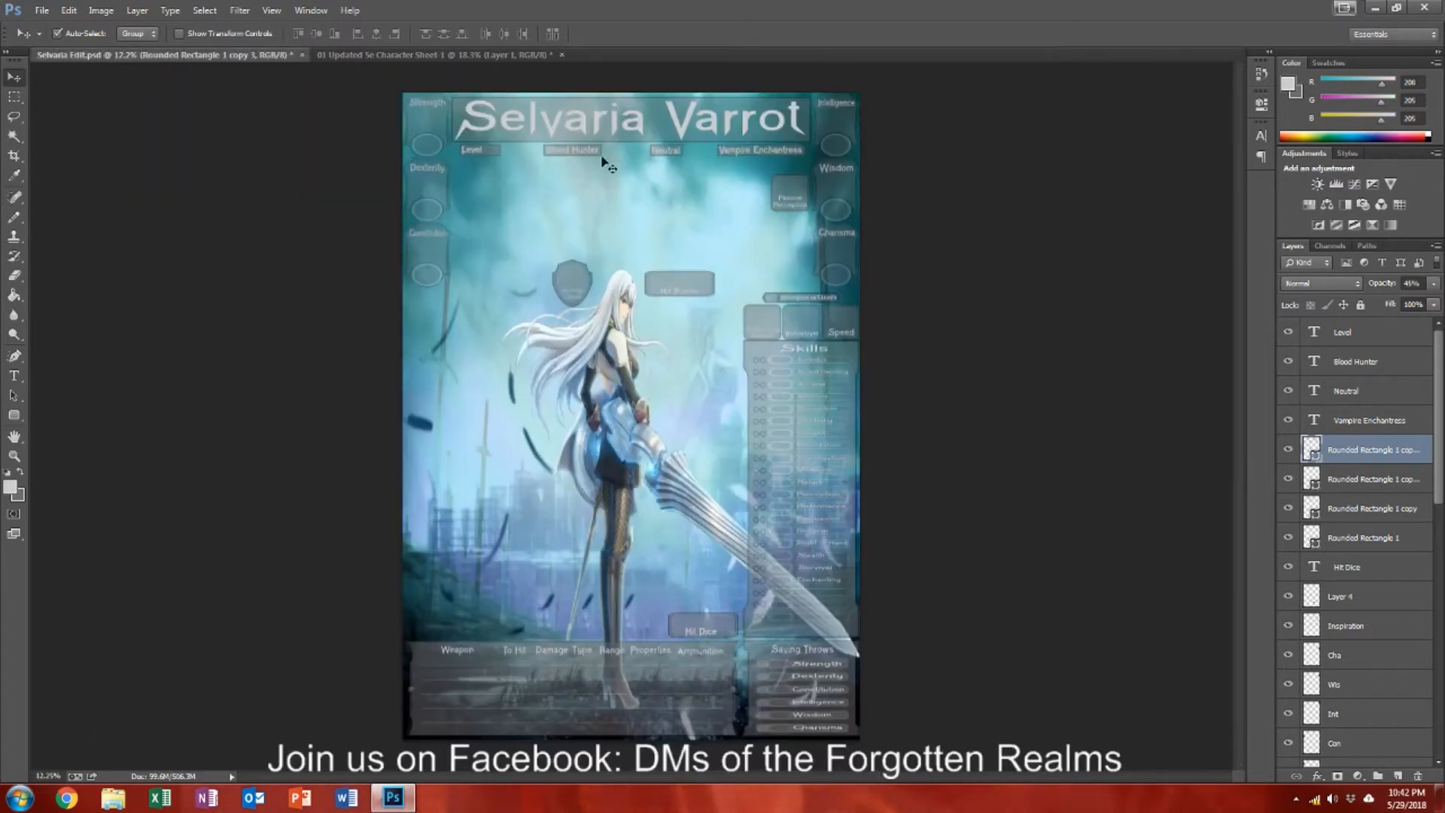
left_click(561, 55)
left_click(744, 294)
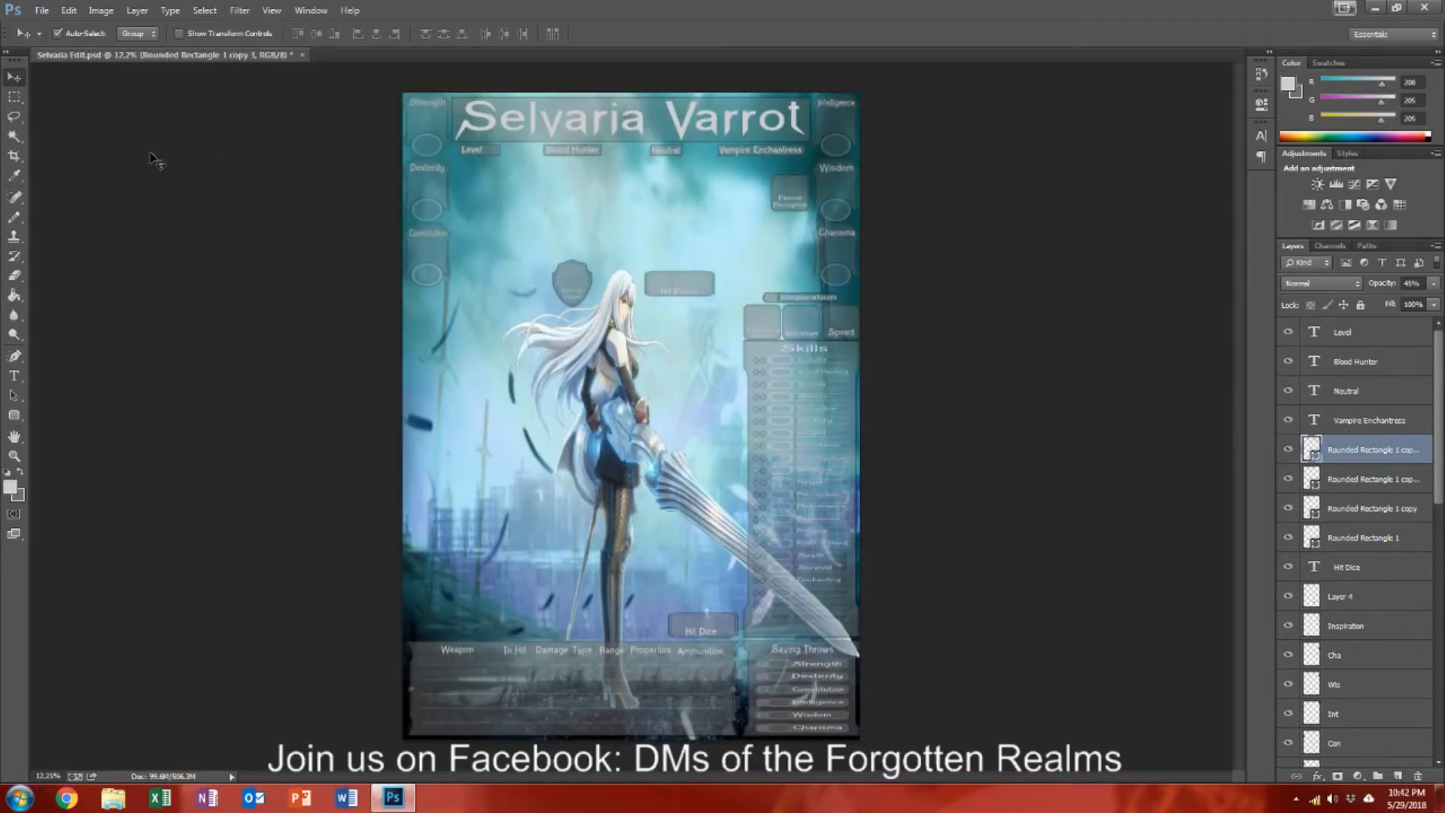
Step: Start saving the sheet under the Edits folder of Custom Character Sheets, decline replacing Selvaria Edit.psd, and open the file format choices
left_click(235, 113)
left_click(42, 10)
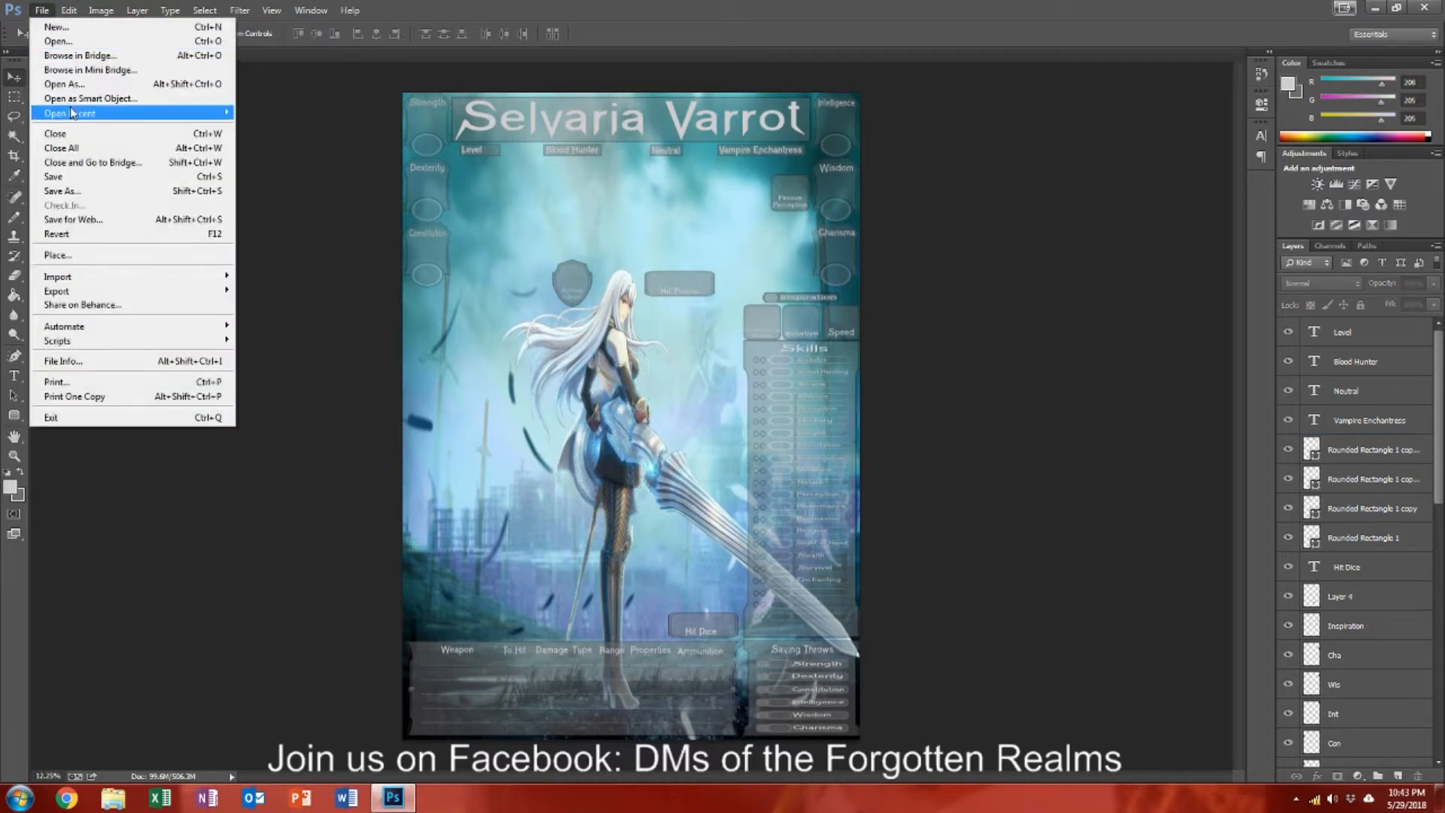
left_click(78, 192)
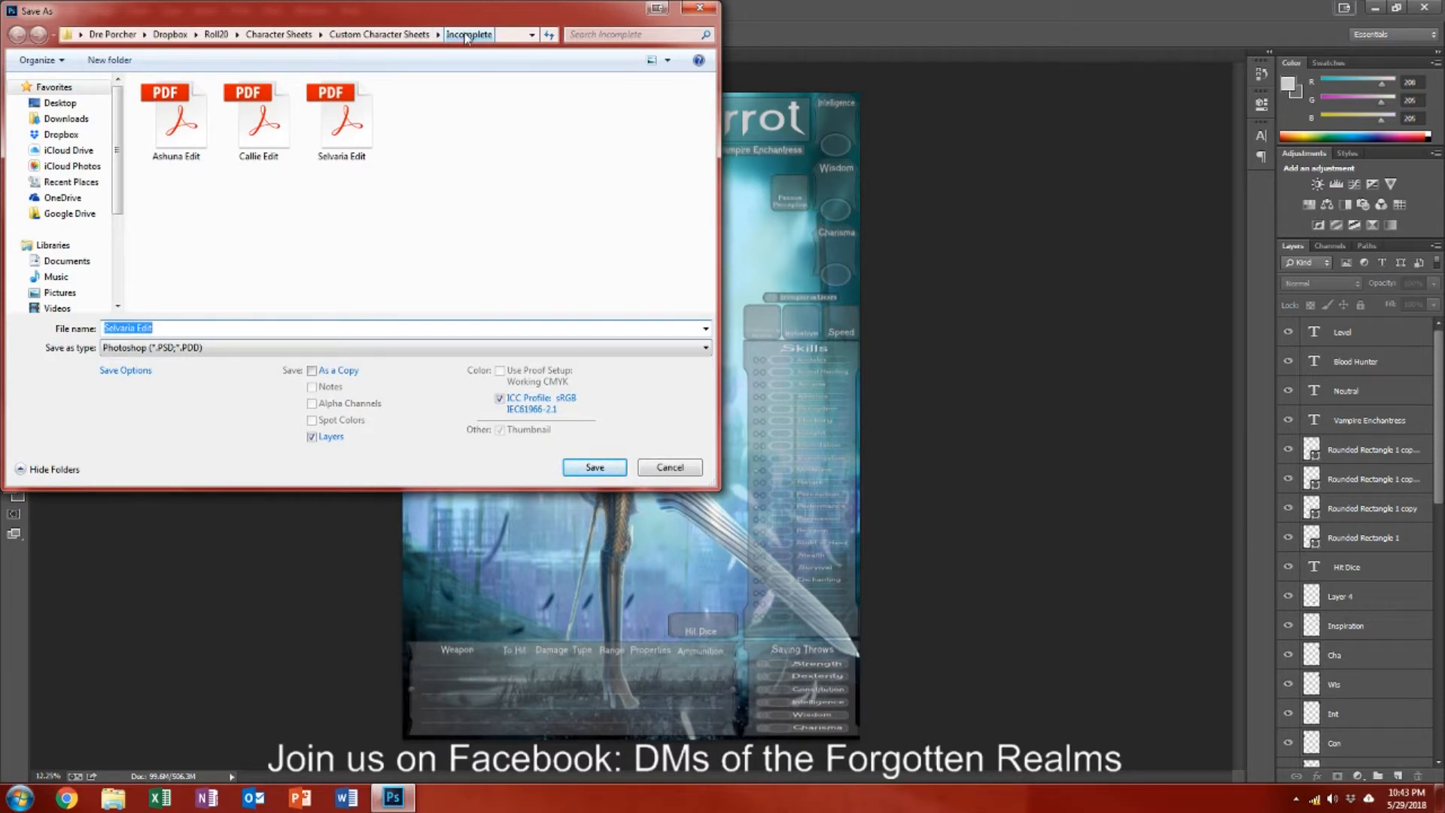
left_click(387, 36)
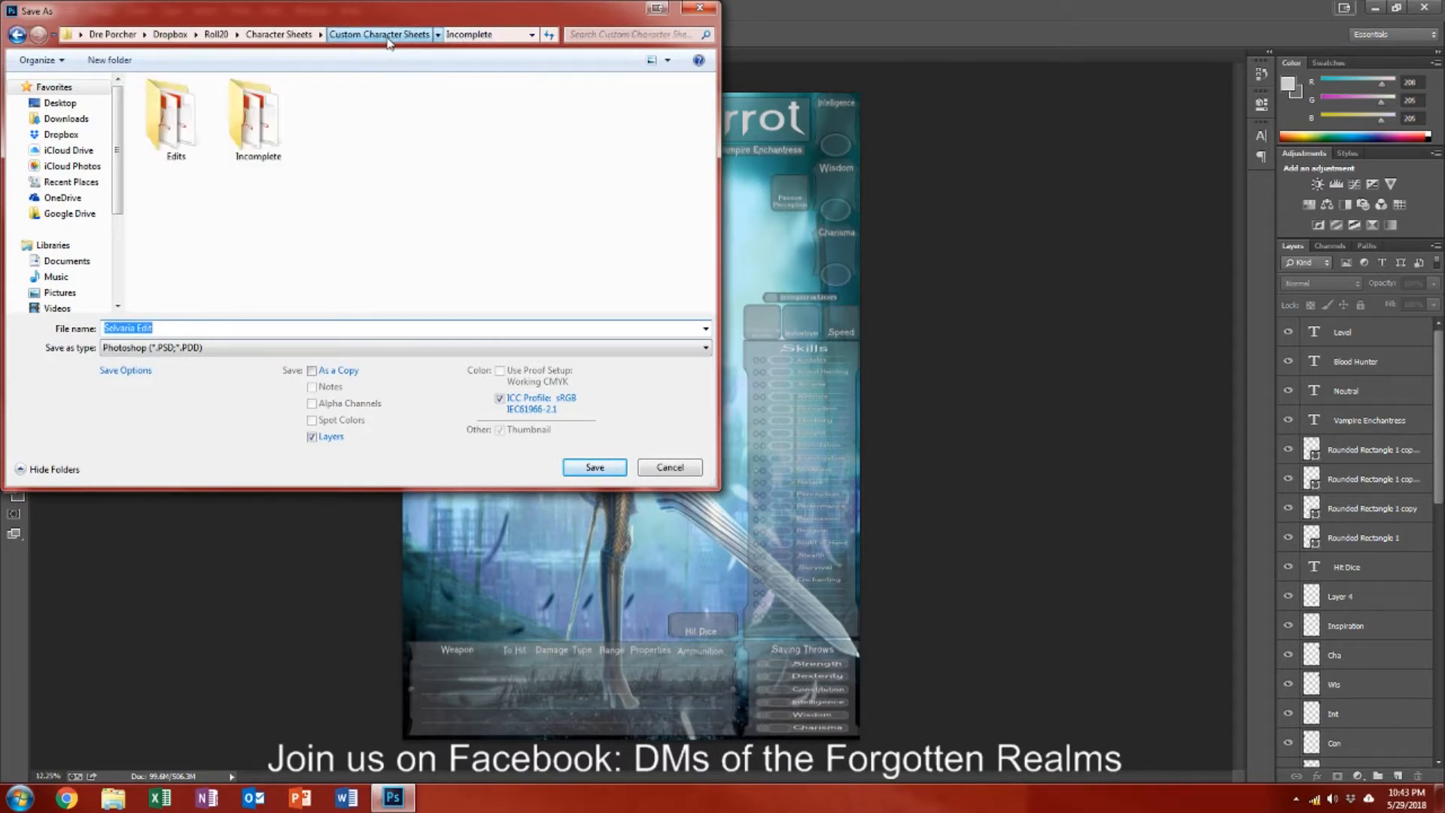
double_click(177, 124)
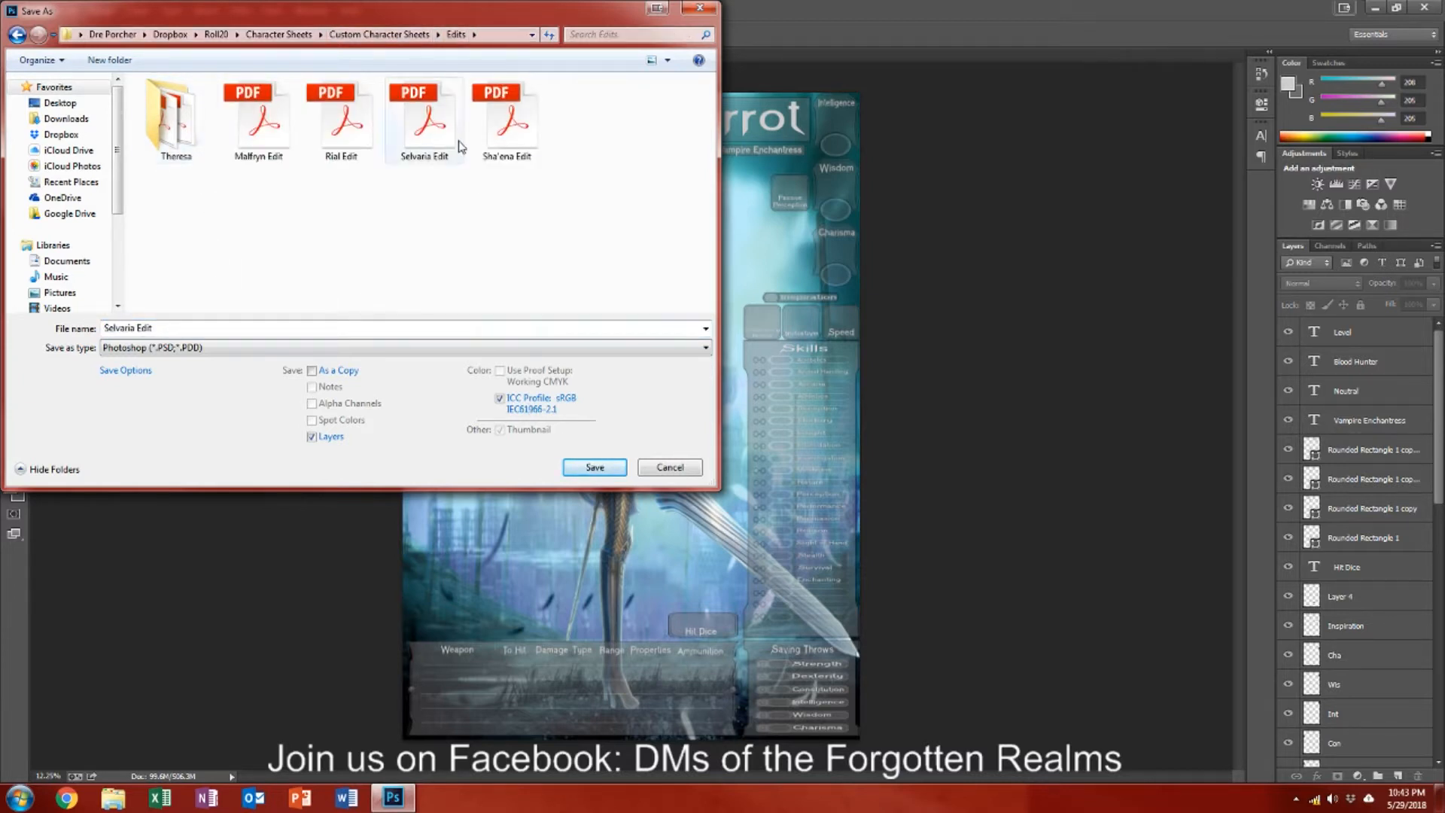
left_click(593, 469)
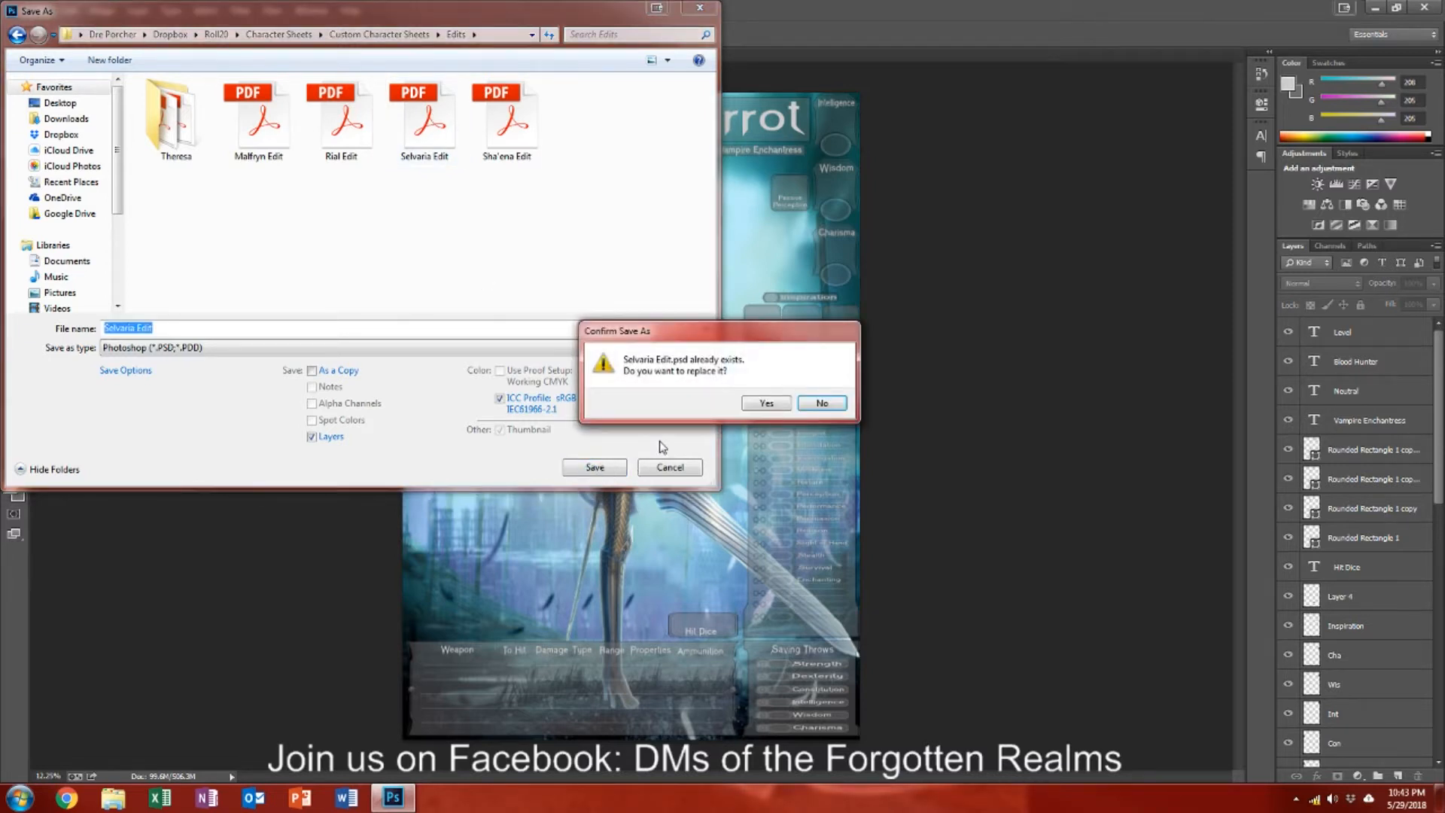
left_click(835, 405)
left_click(154, 350)
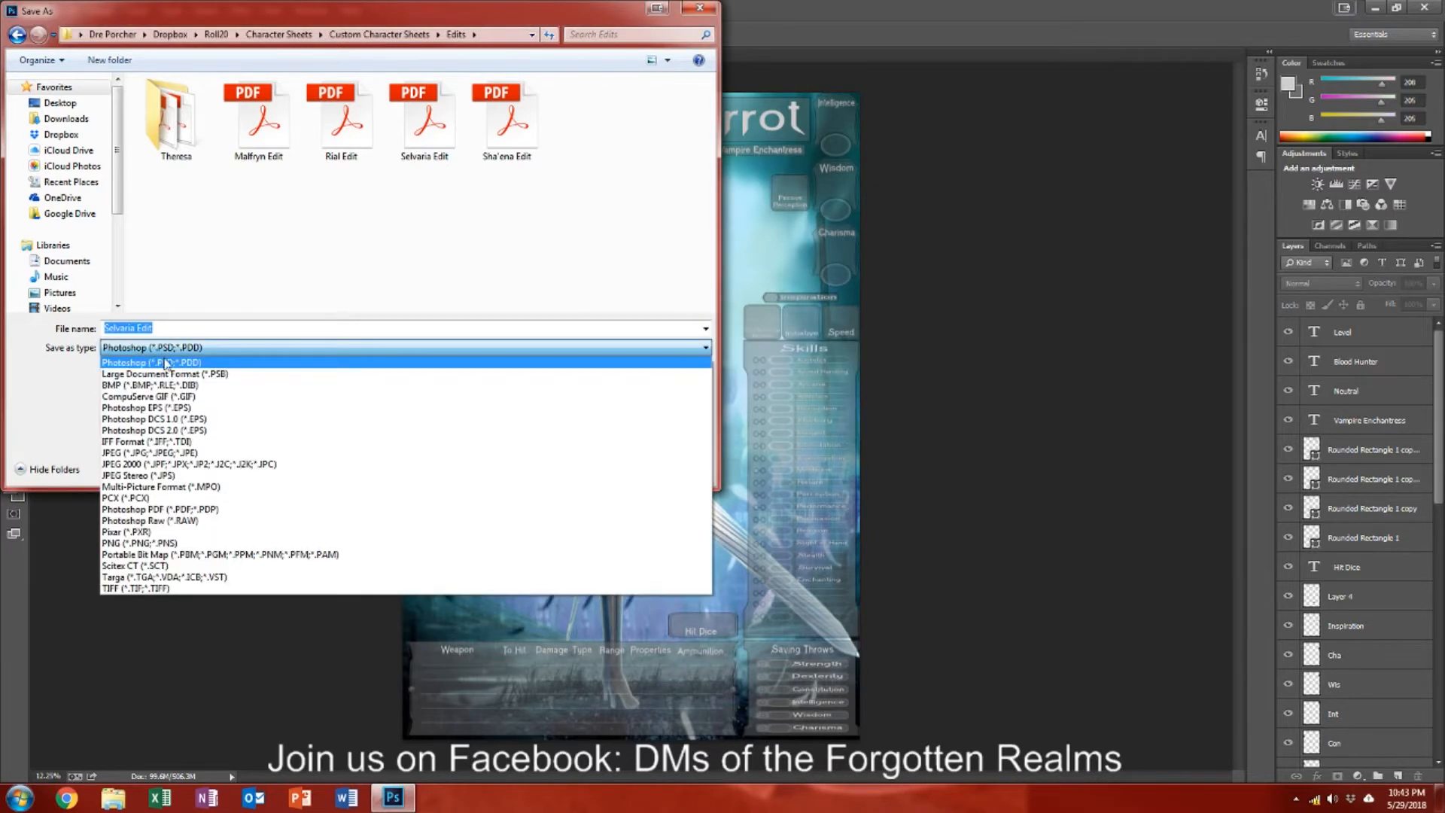
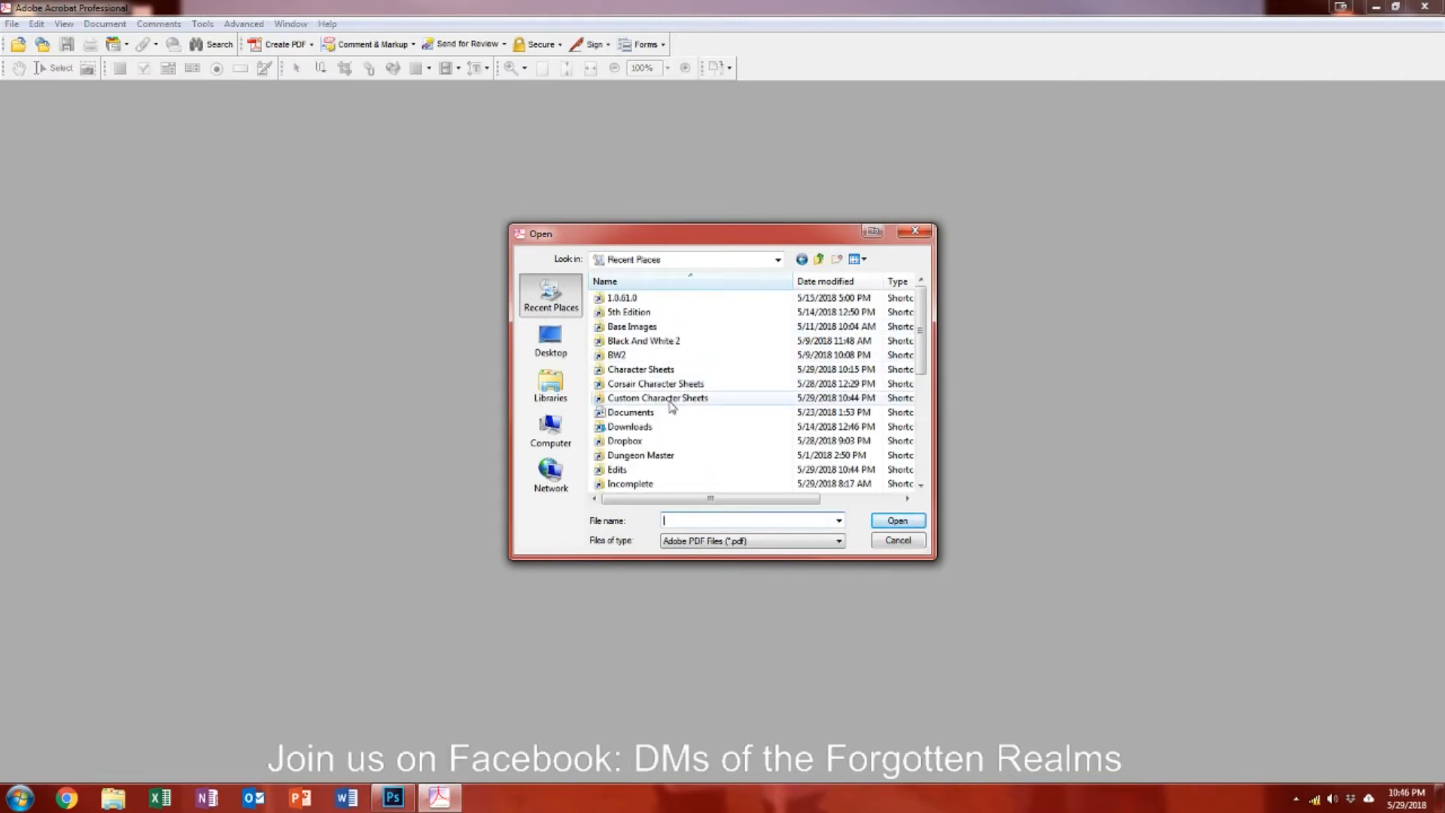
Step: In Adobe Acrobat Professional, open the Selvaria PDF from the Custom Character Sheets folder
double_click(670, 398)
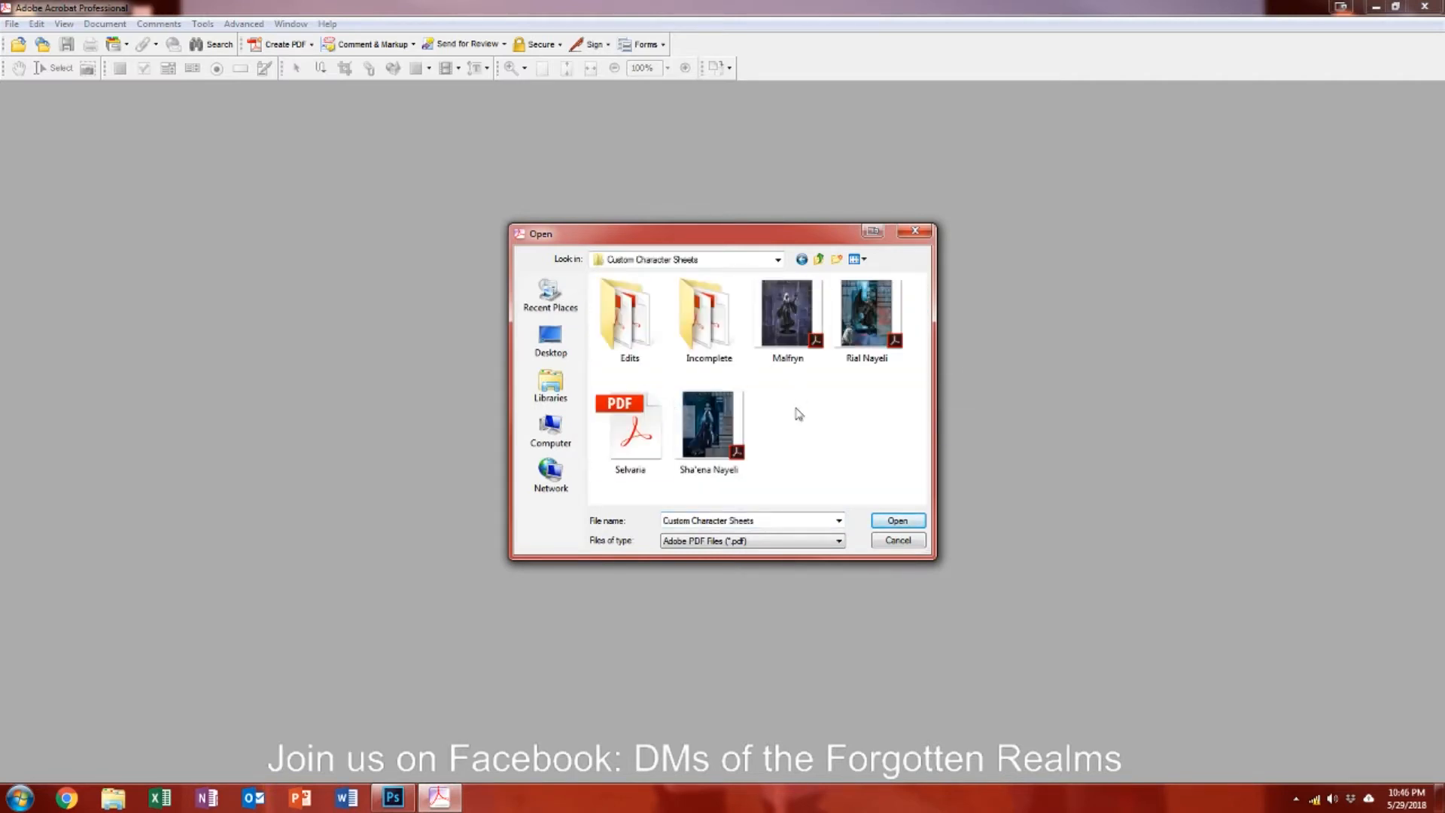
left_click(634, 425)
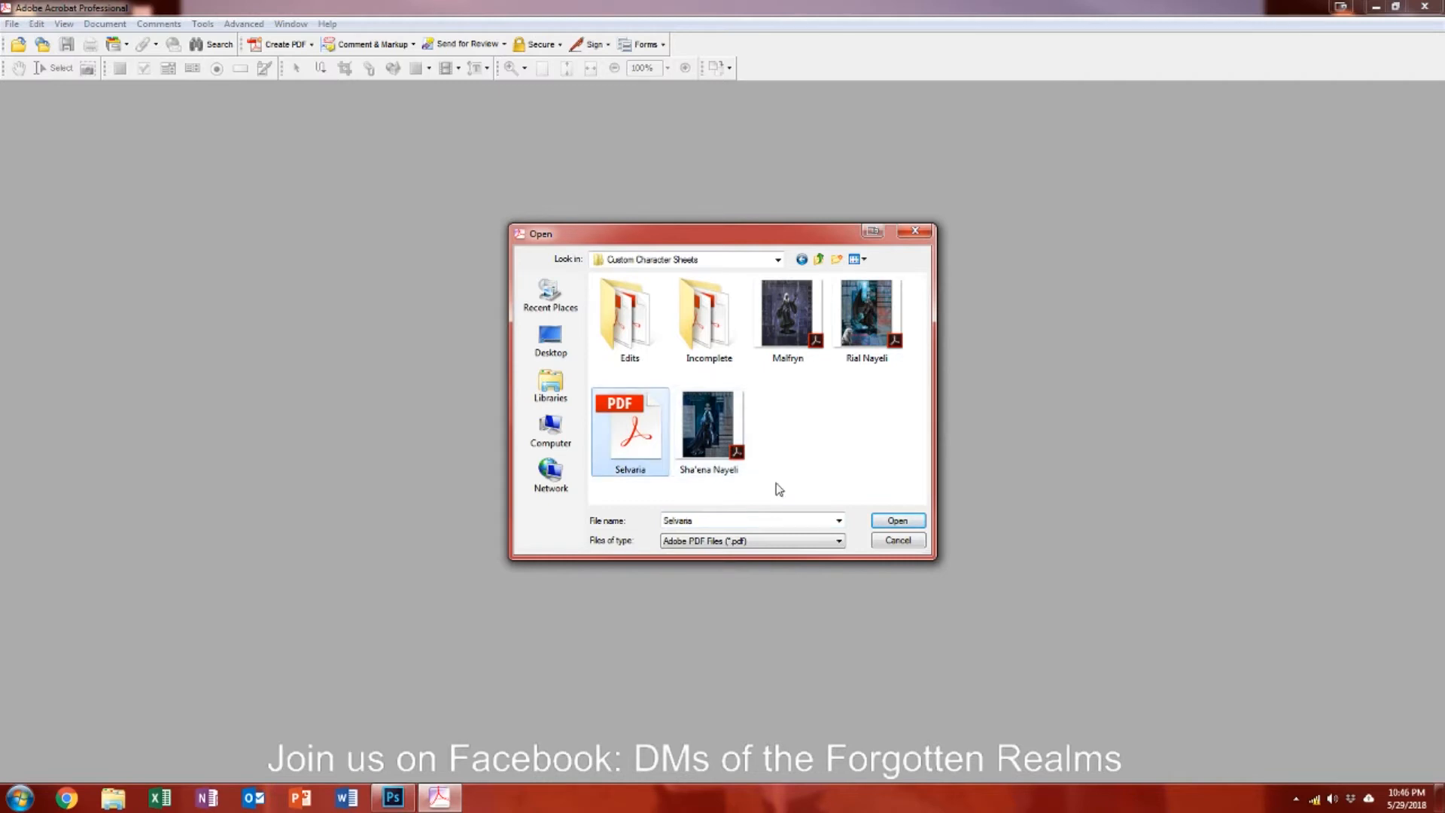
left_click(897, 520)
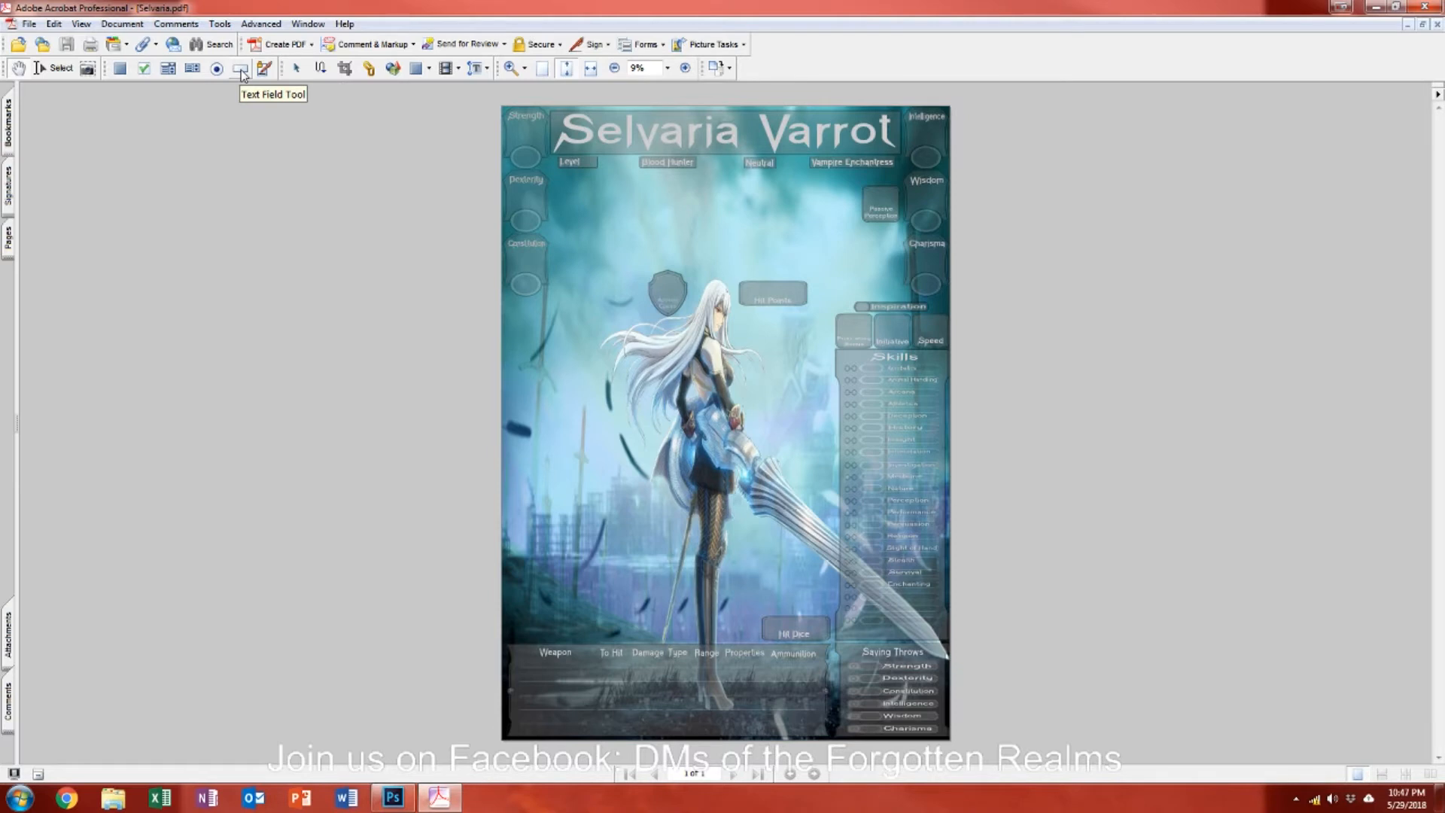
Step: Place a check box field over the first circle of the Acrobatics row in the Skills list
left_click(147, 71)
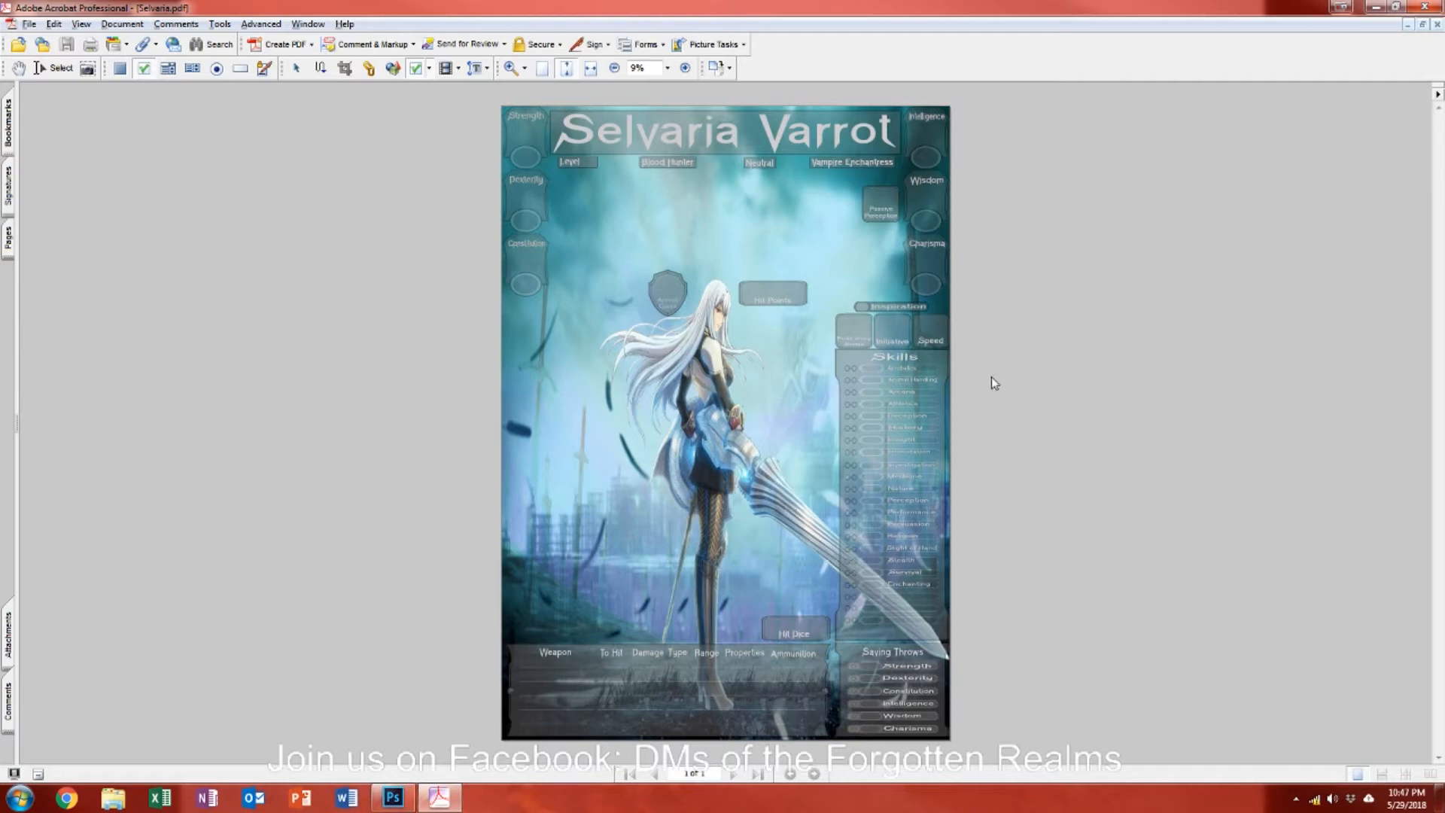
scroll(1009, 376, "up", 4)
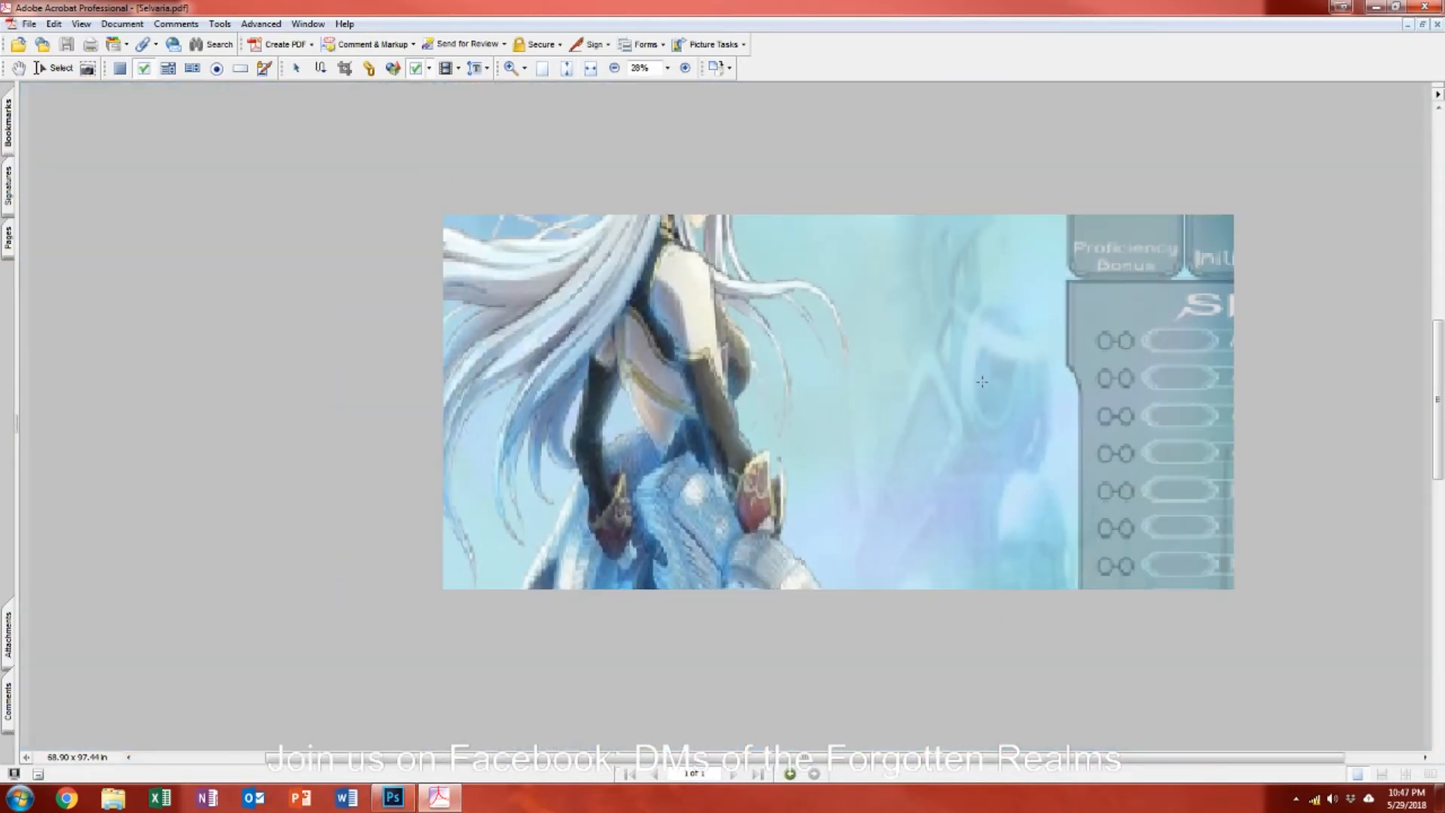
scroll(981, 380, "down", 2)
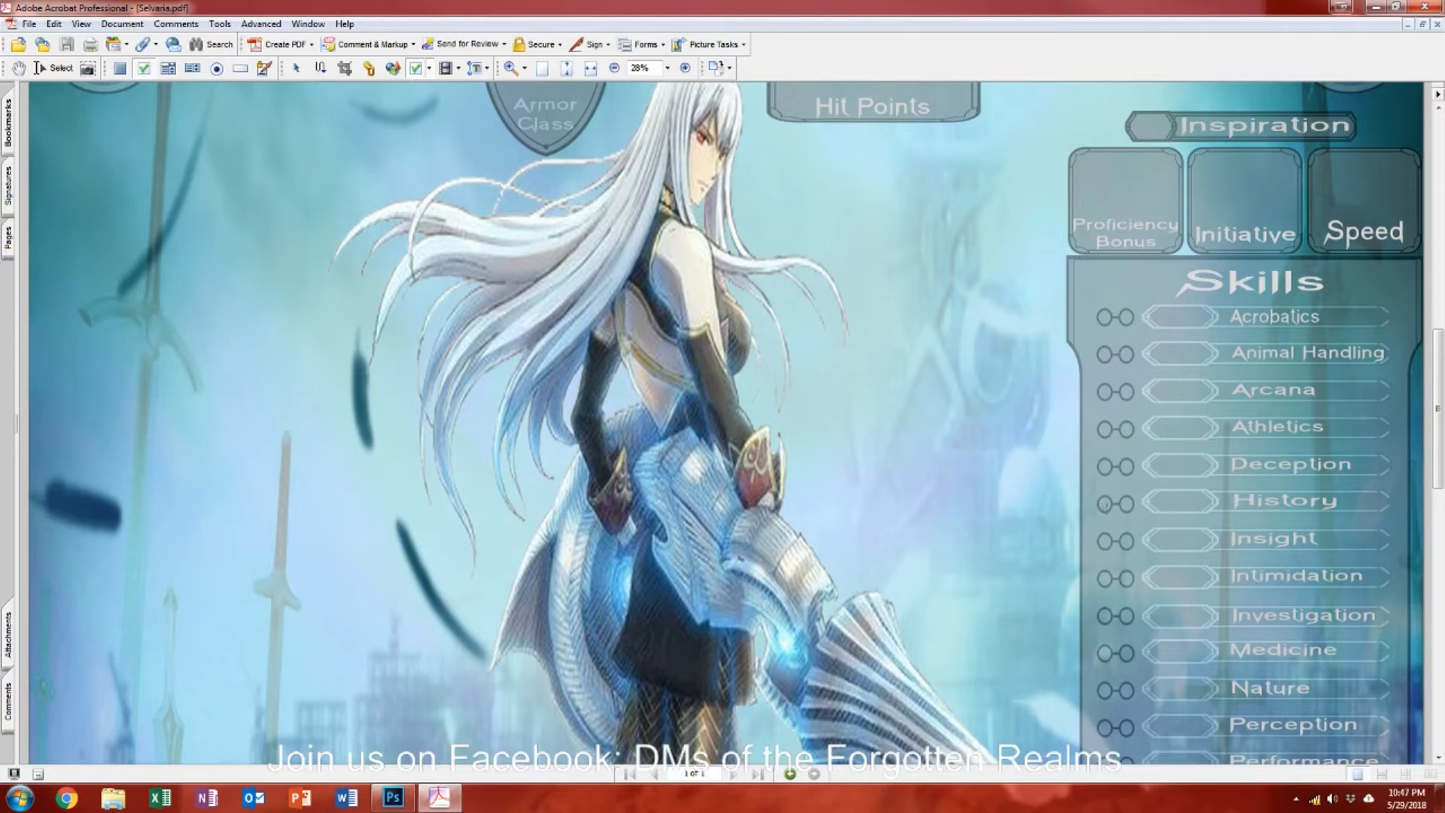
scroll(1105, 505, "up", 5)
scroll(1106, 505, "up", 3)
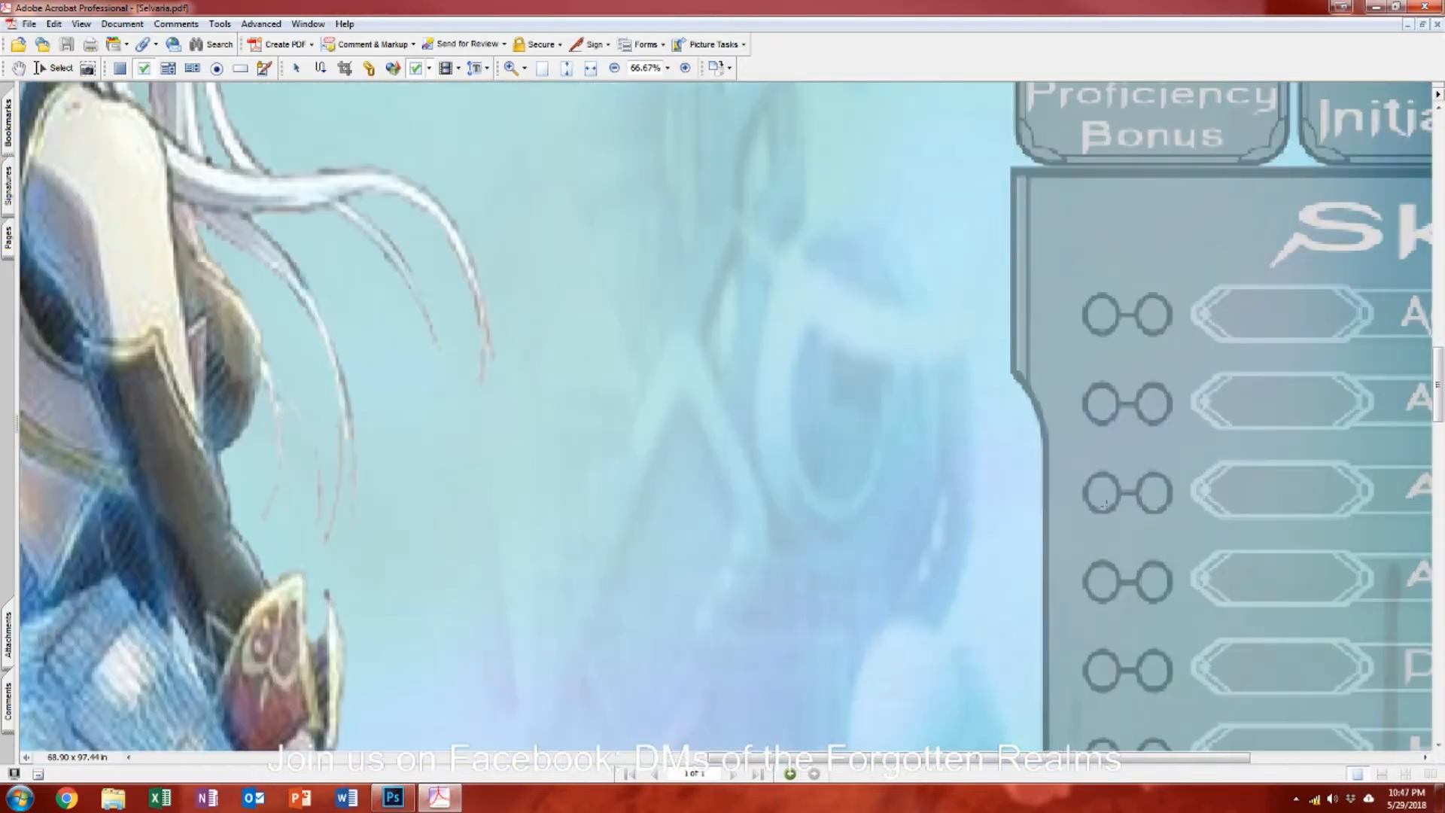
scroll(1106, 505, "down", 2)
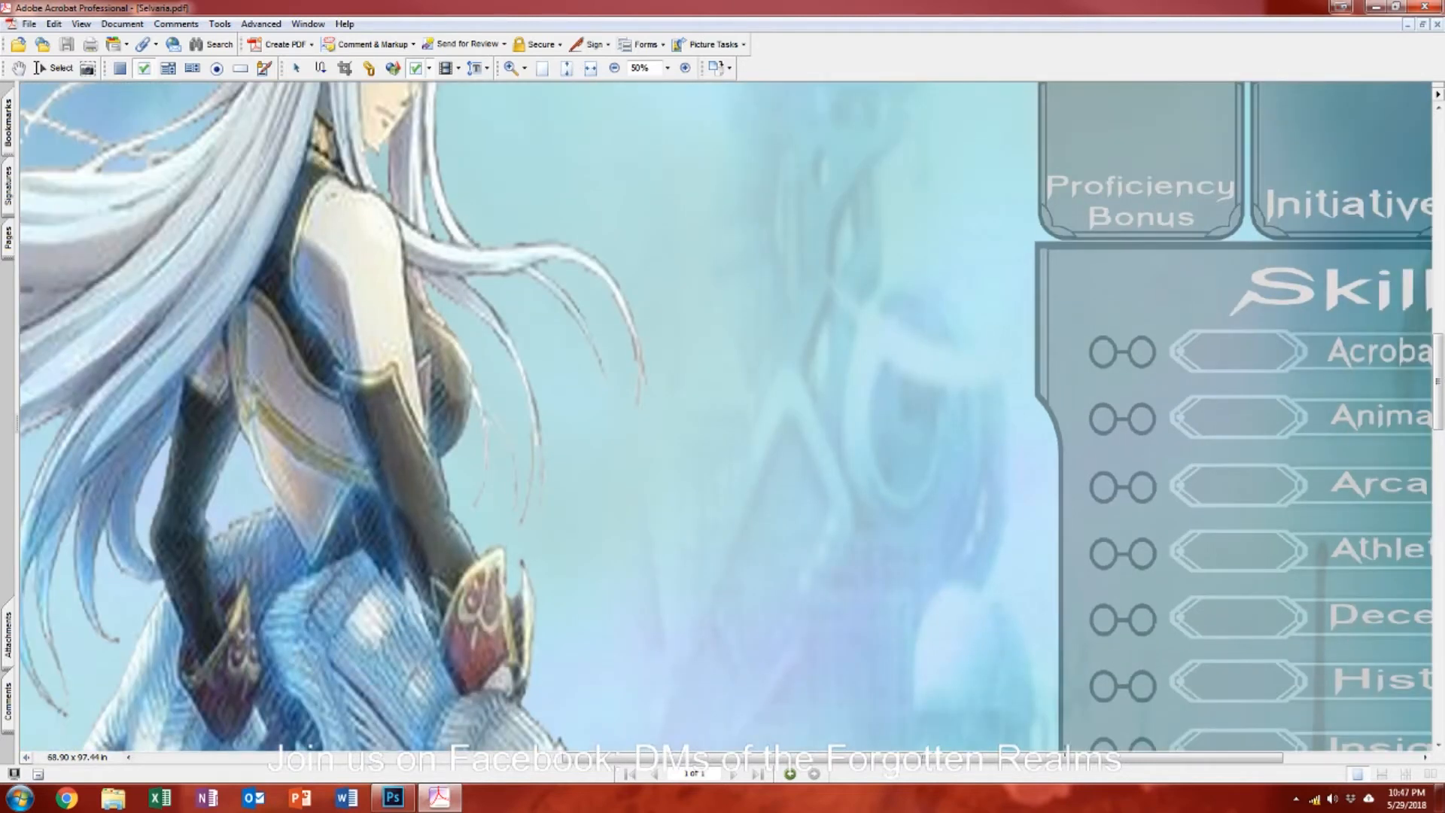
left_click_drag(1066, 758, 1224, 759)
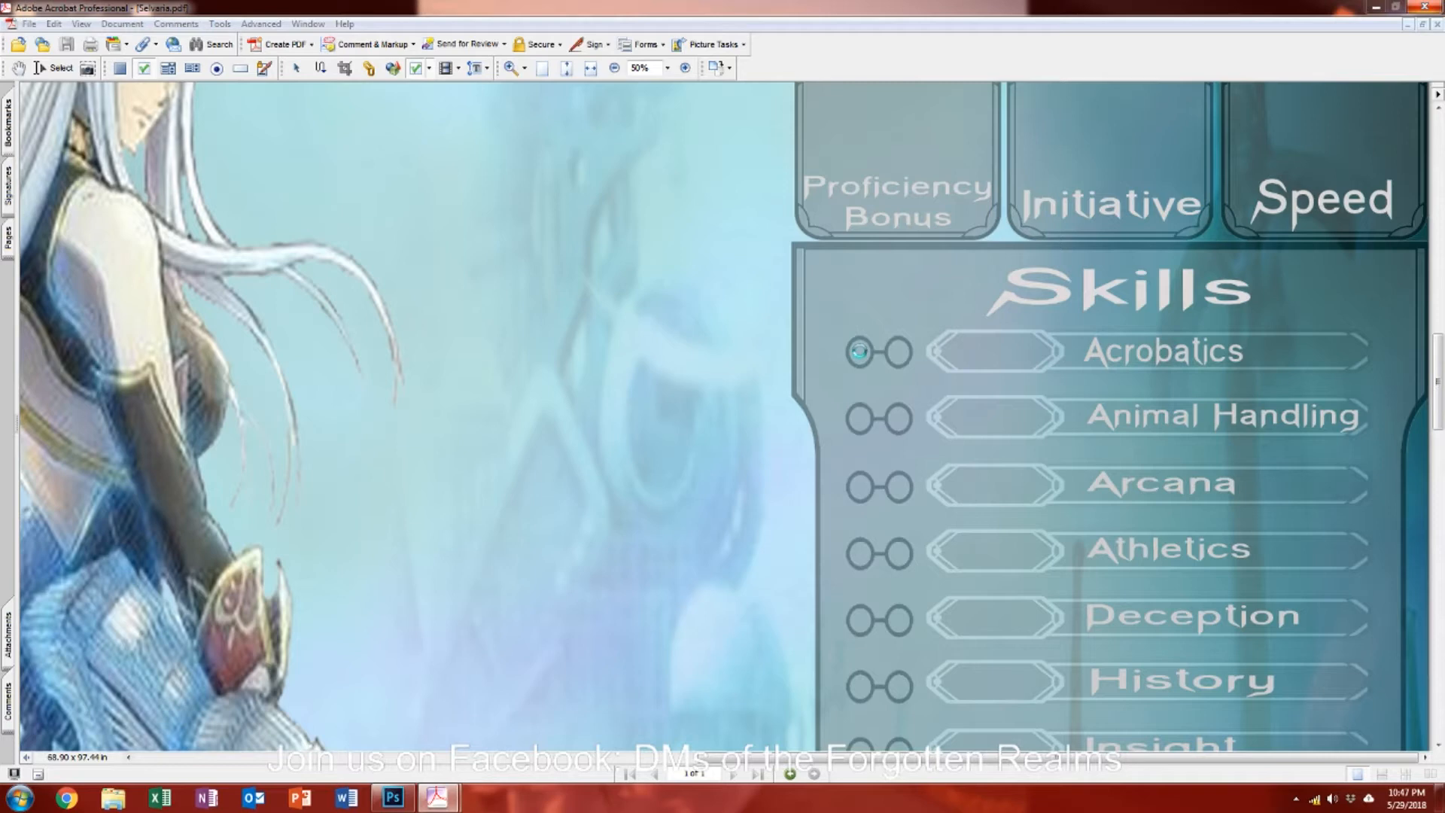
left_click(859, 351)
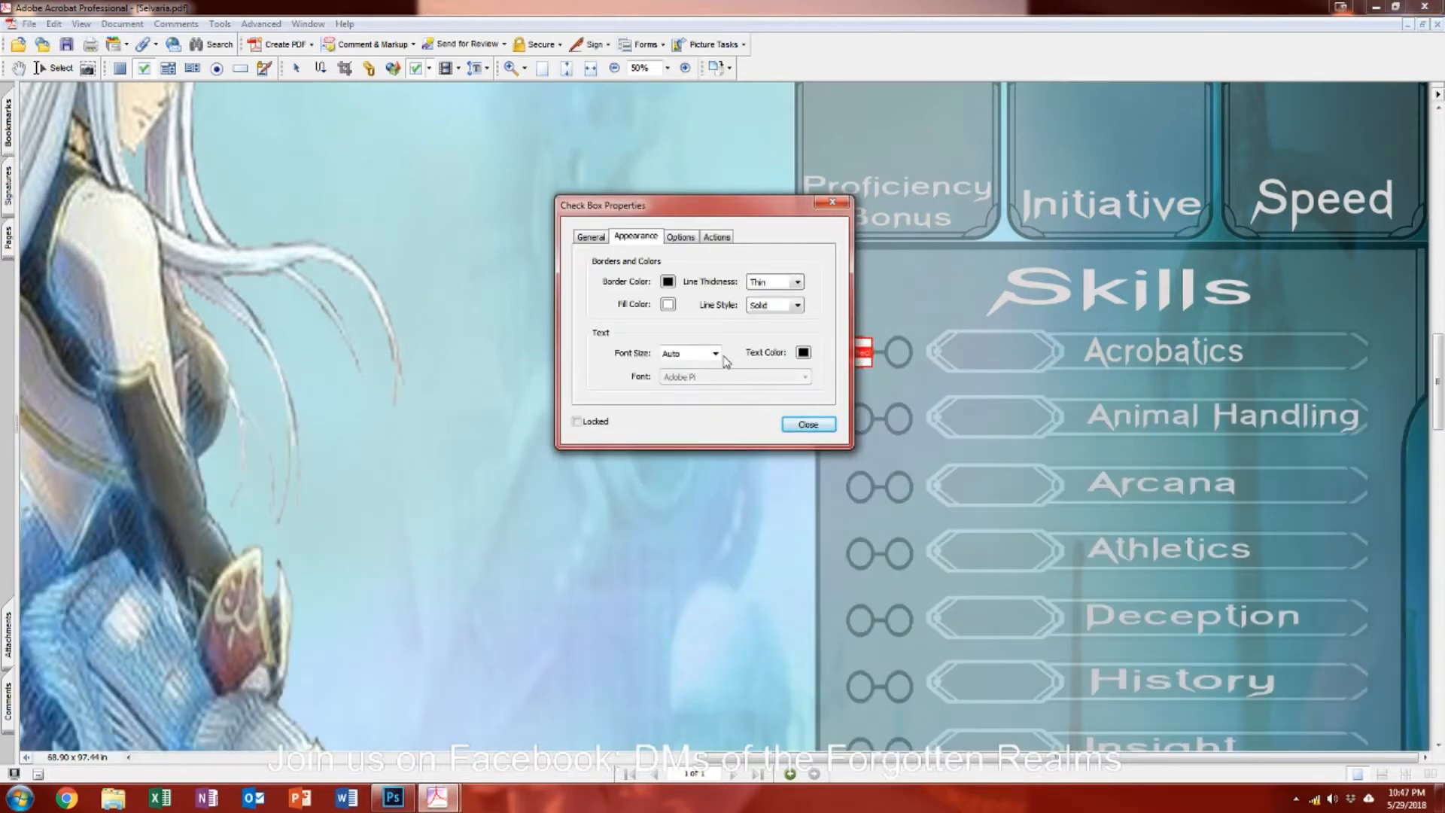
Step: Set the Acrobatics check box's text color to white and choose its border and fill colors
left_click(803, 352)
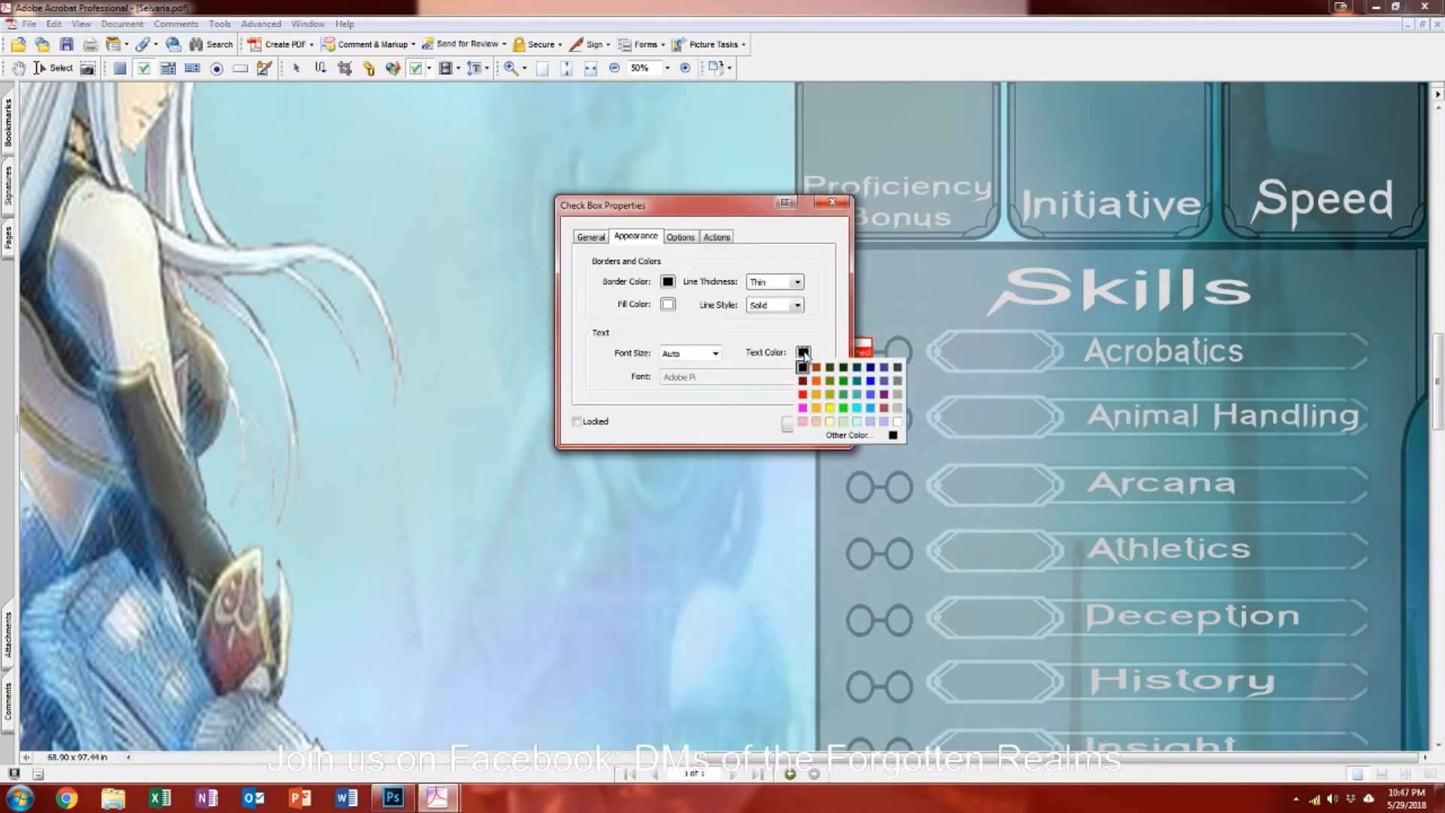
left_click(897, 421)
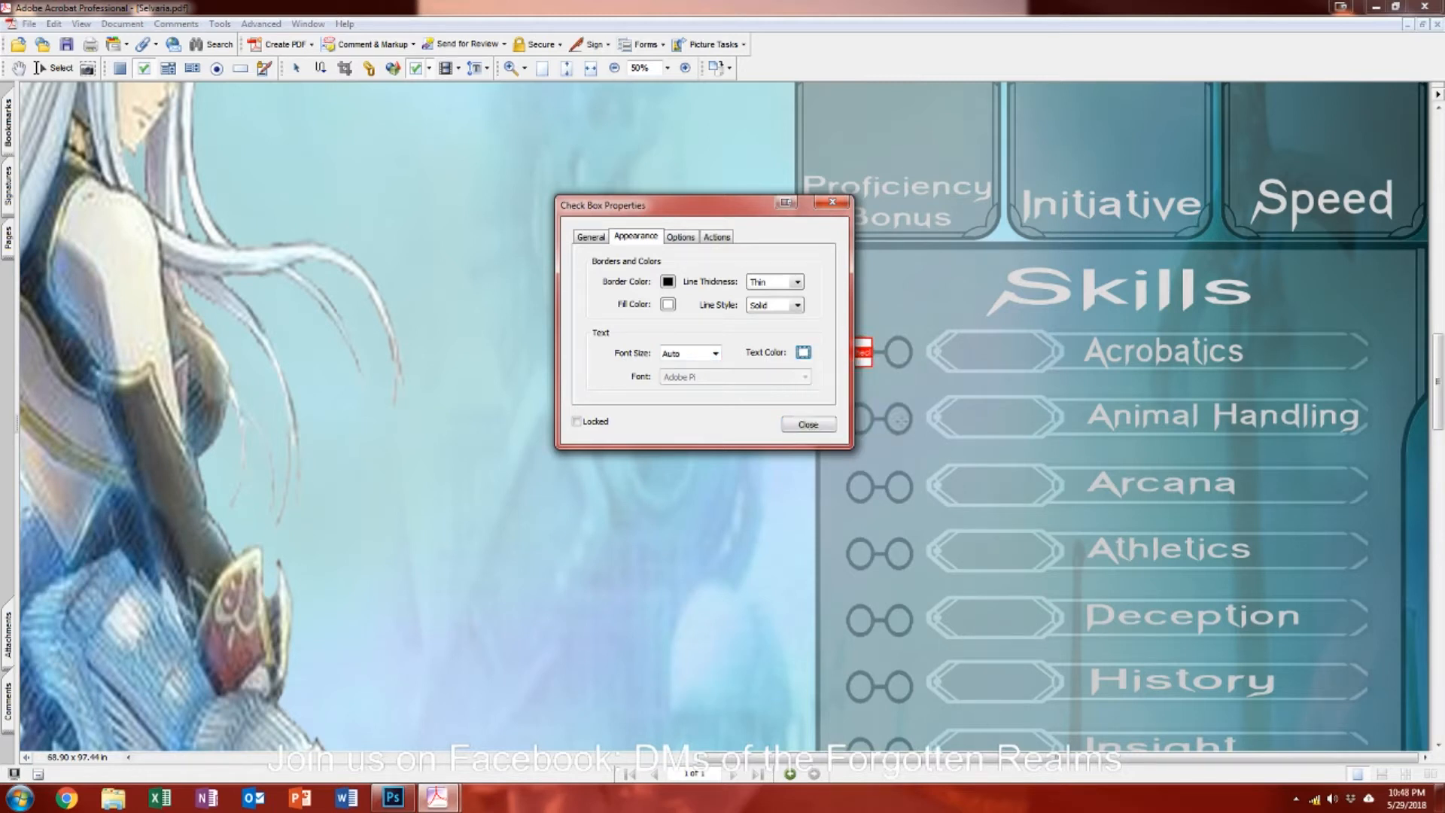
left_click(668, 282)
left_click(676, 296)
left_click(668, 305)
left_click(677, 320)
Step: Check the Acrobatics field's name, choose its check box style, and close the properties
left_click(596, 238)
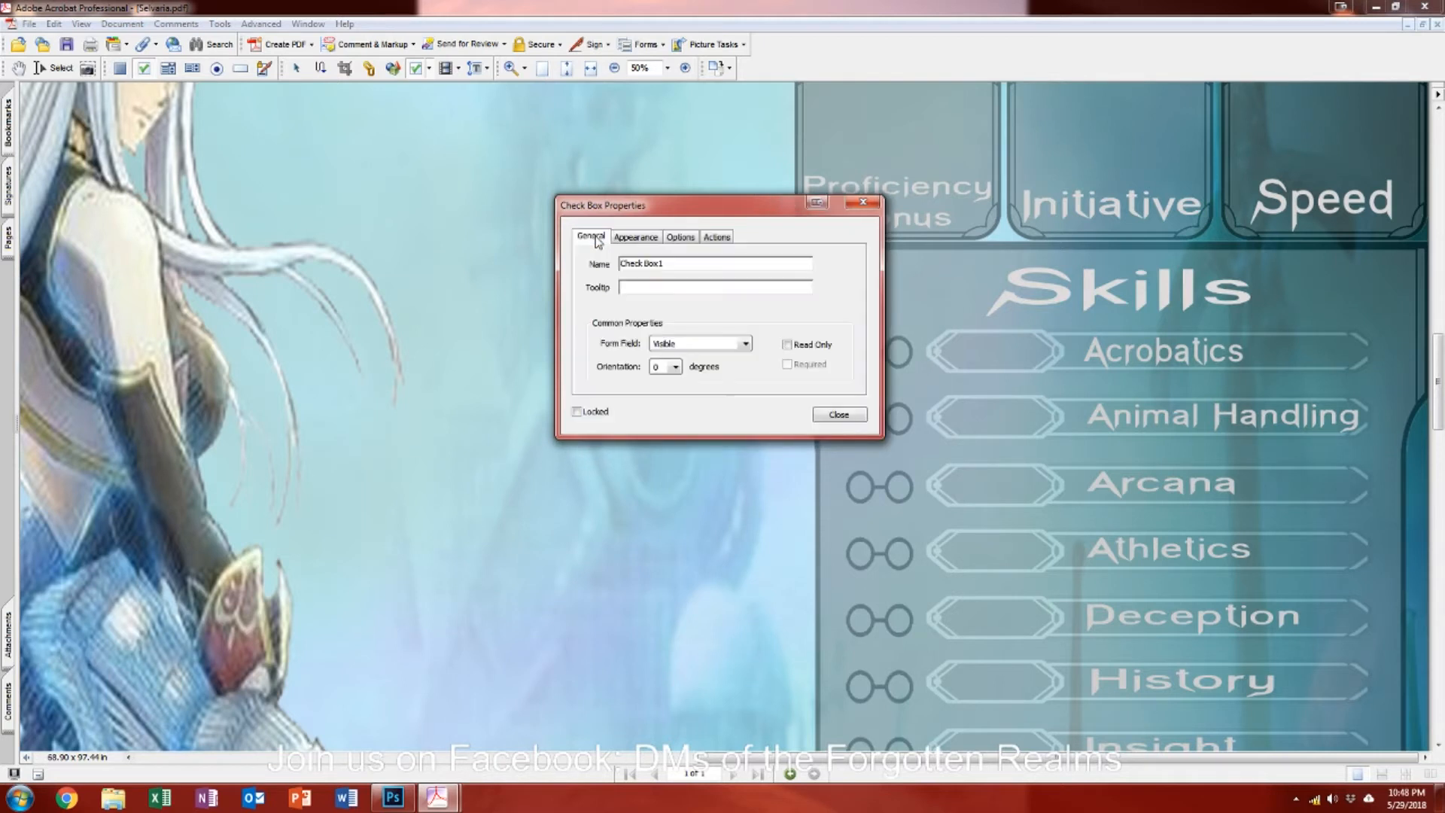
left_click(682, 264)
left_click_drag(682, 264, 584, 263)
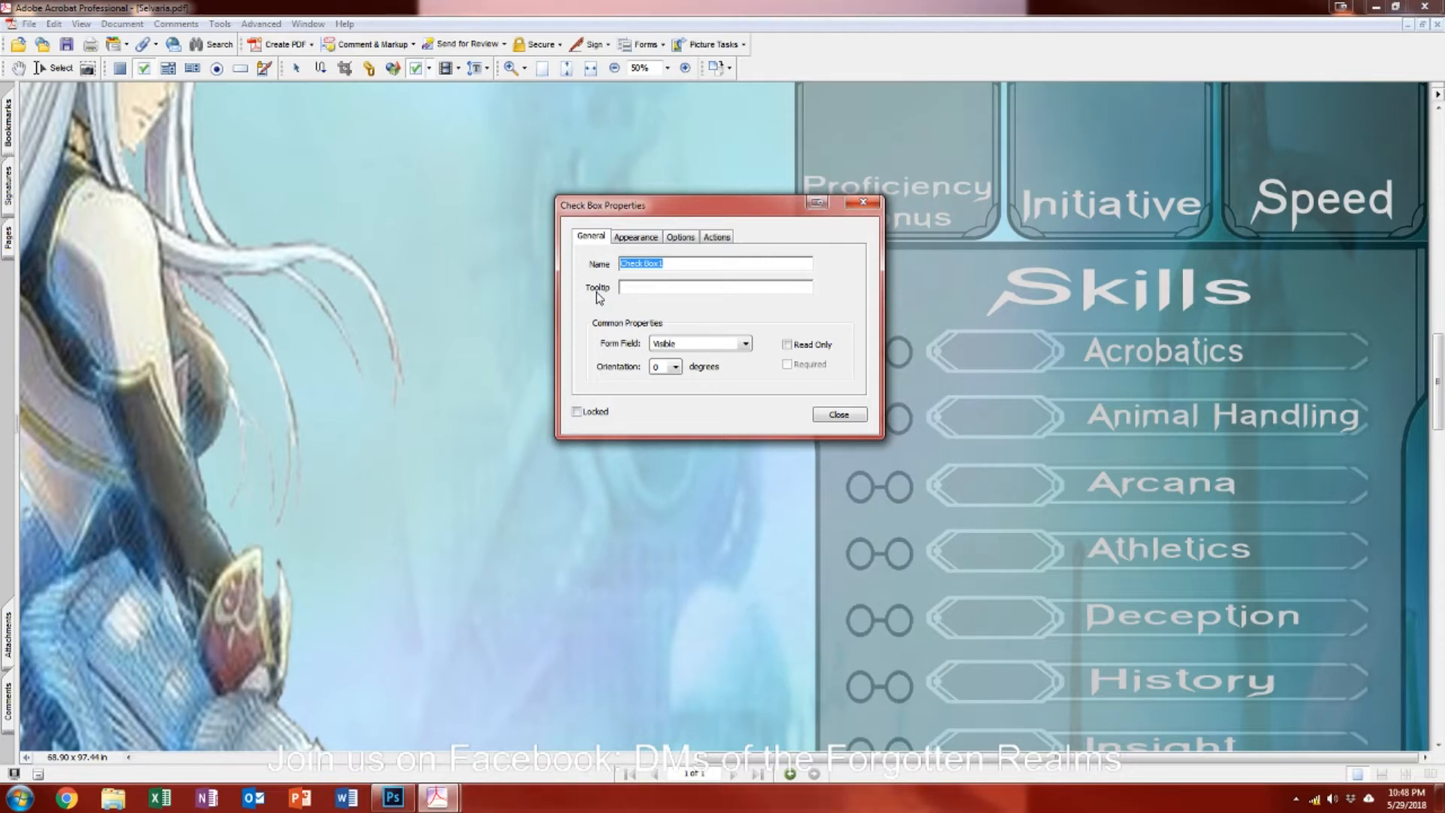
left_click(682, 236)
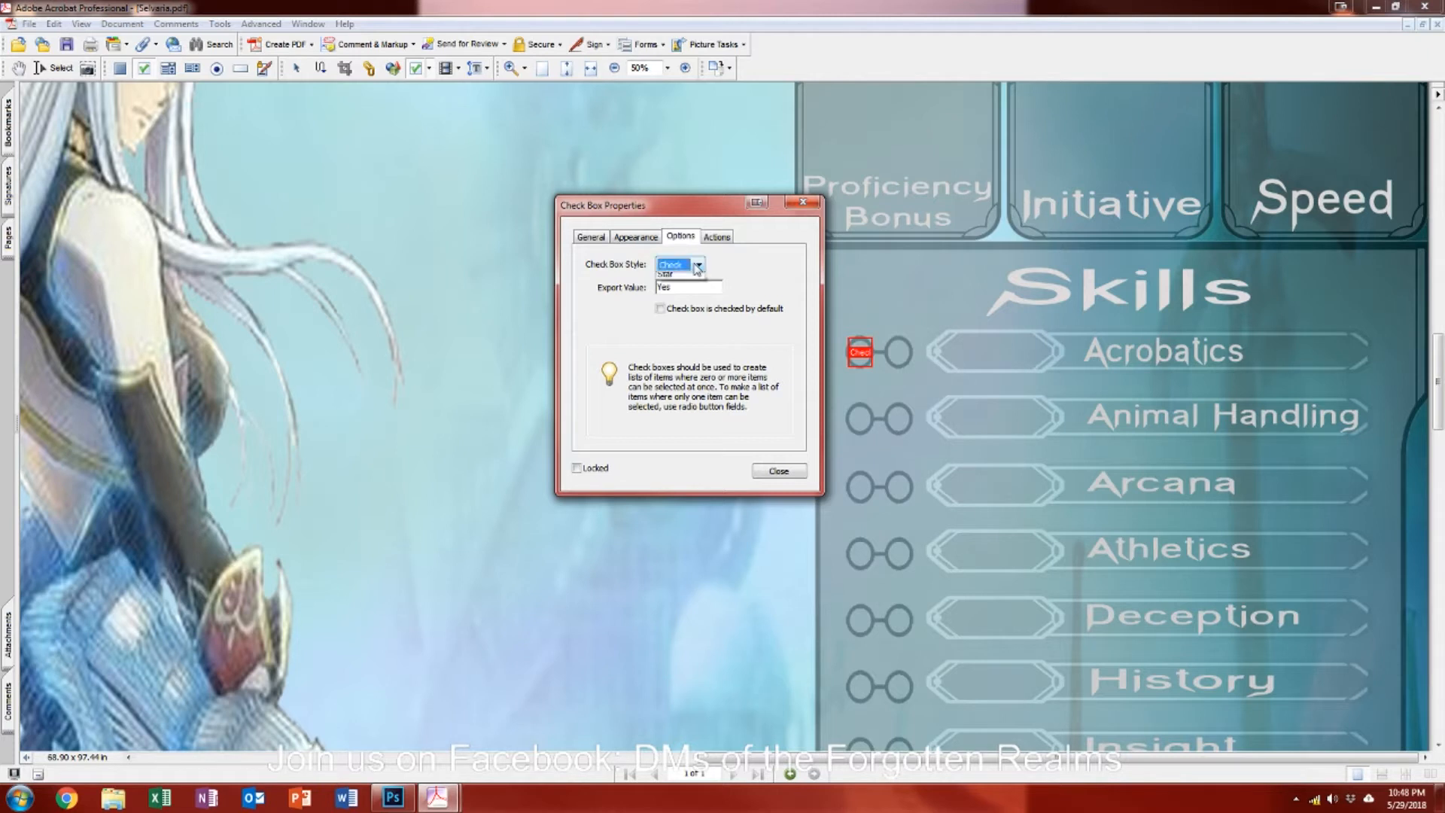
left_click(697, 265)
left_click(687, 293)
left_click(786, 472)
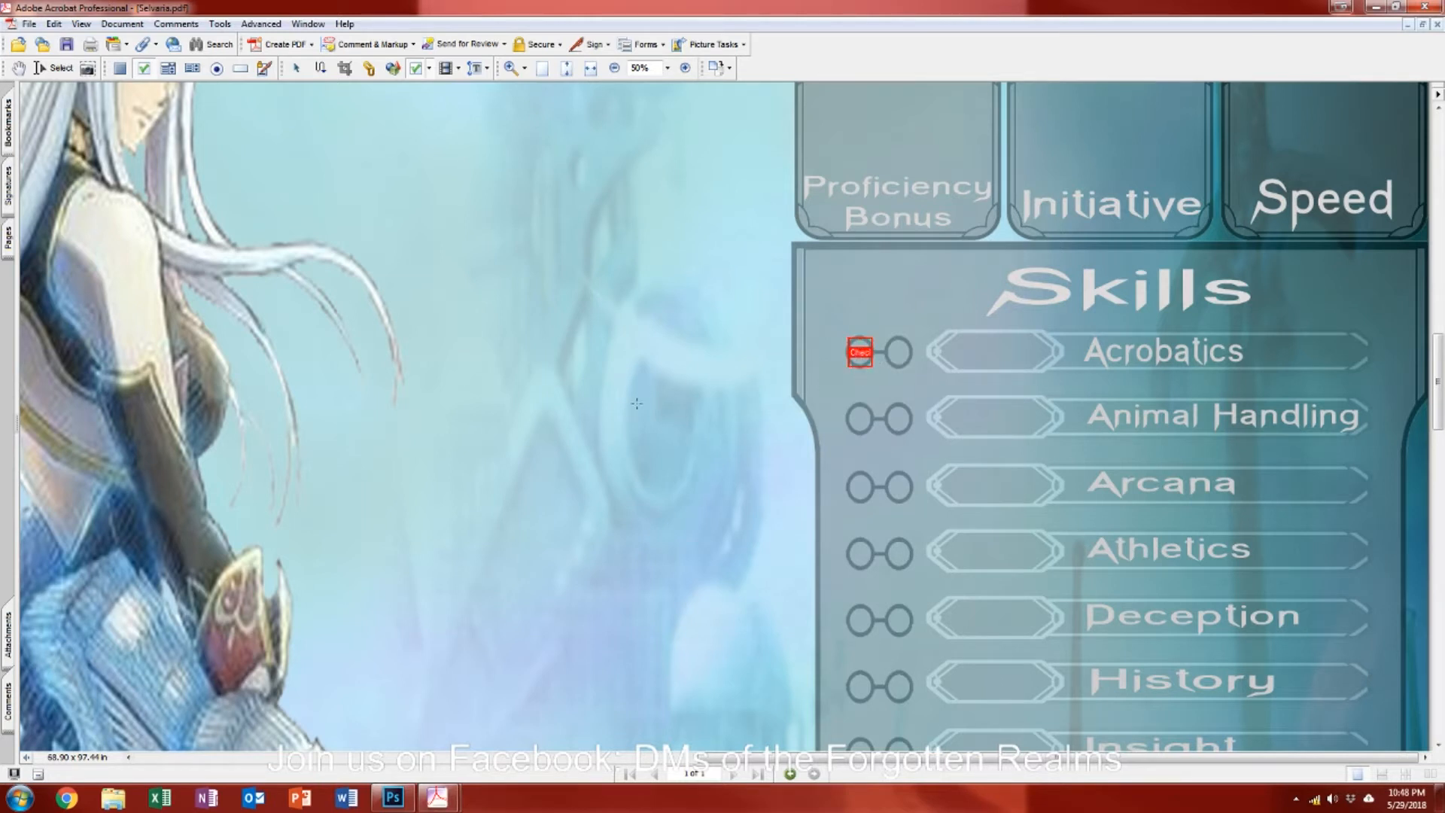
Step: Duplicate the Acrobatics check box onto the row's second circle and test ticking the pair
key("ctrl+v")
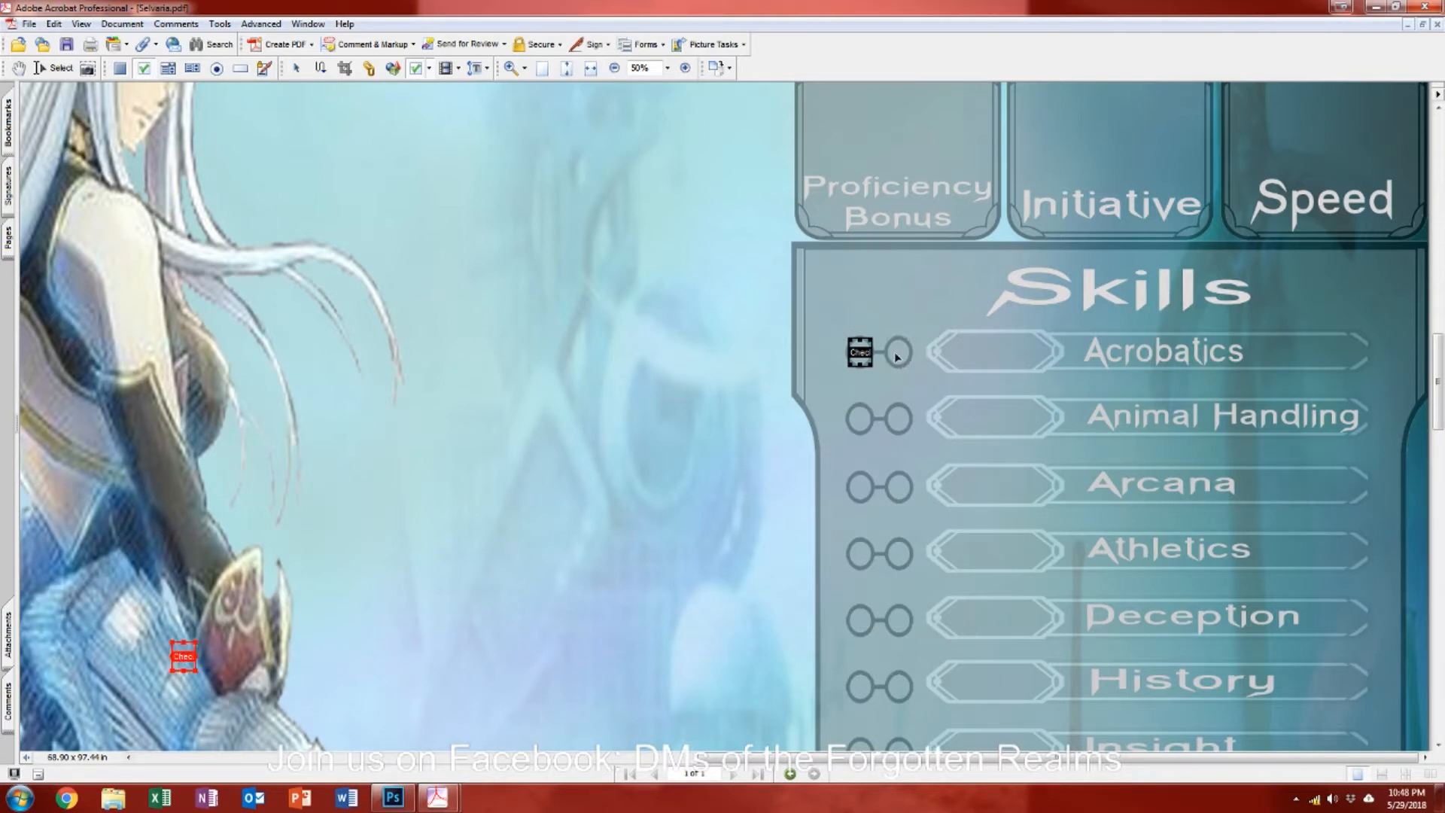
left_click_drag(897, 356, 897, 356)
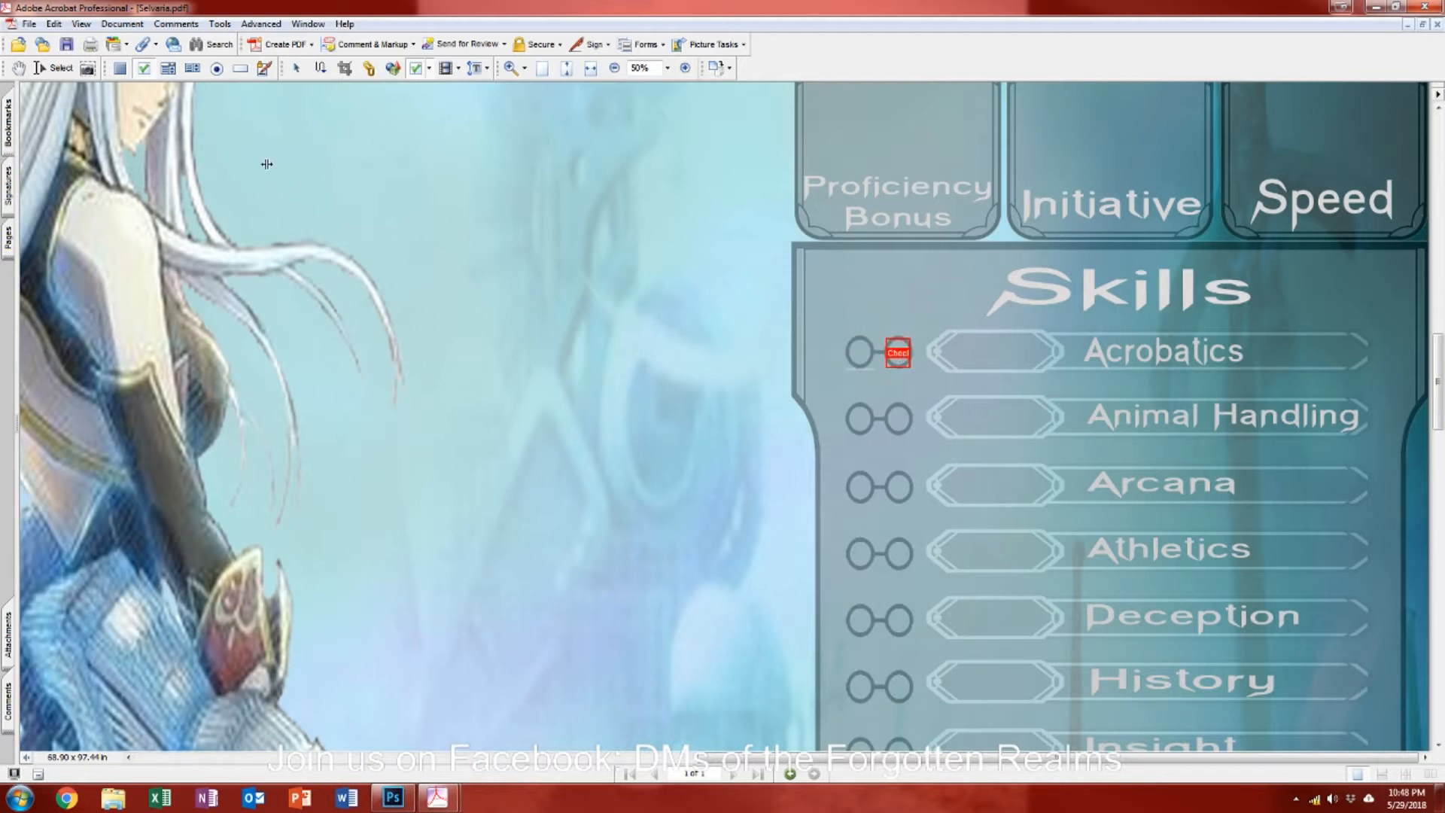
left_click(53, 73)
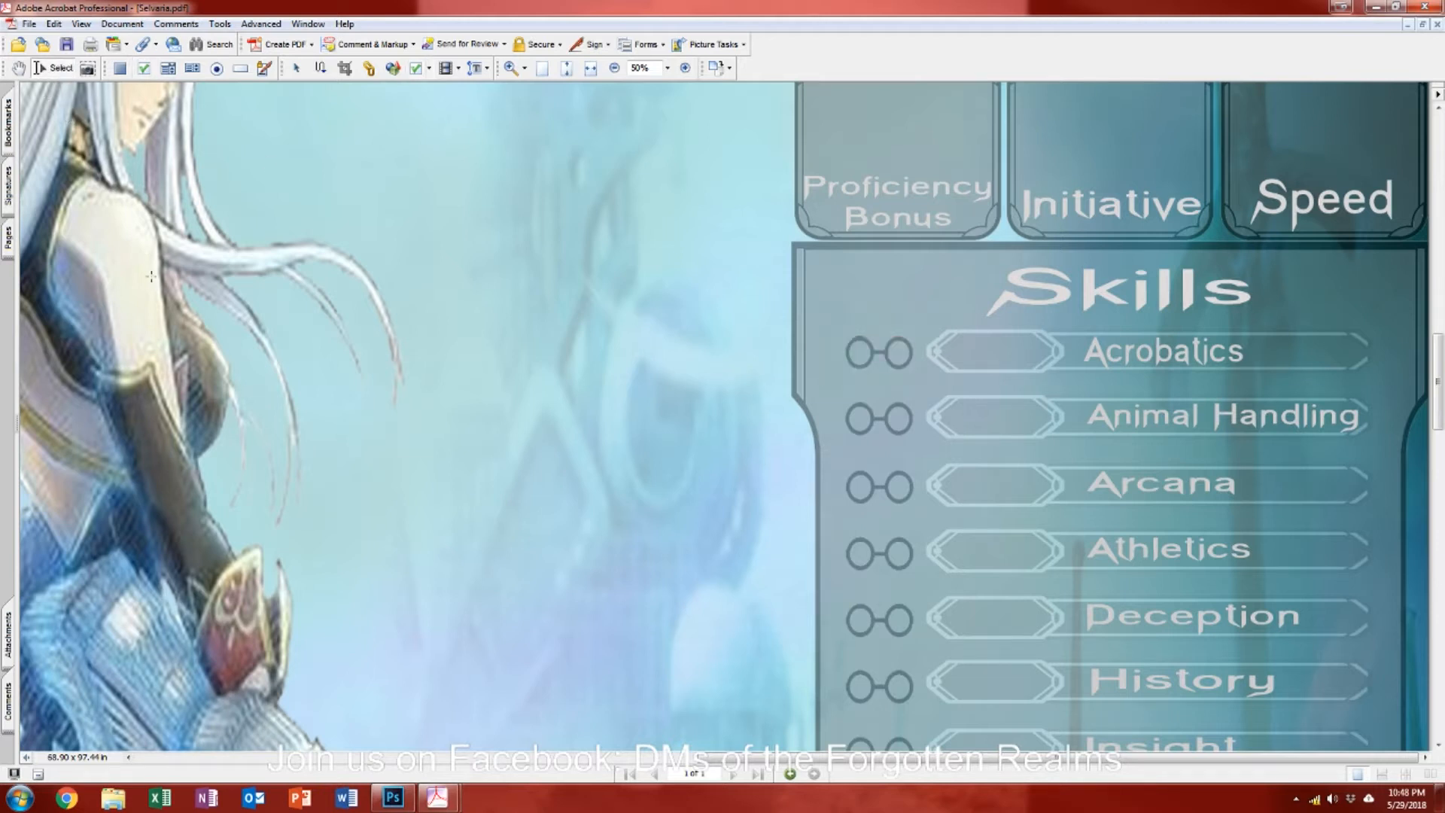
left_click(853, 360)
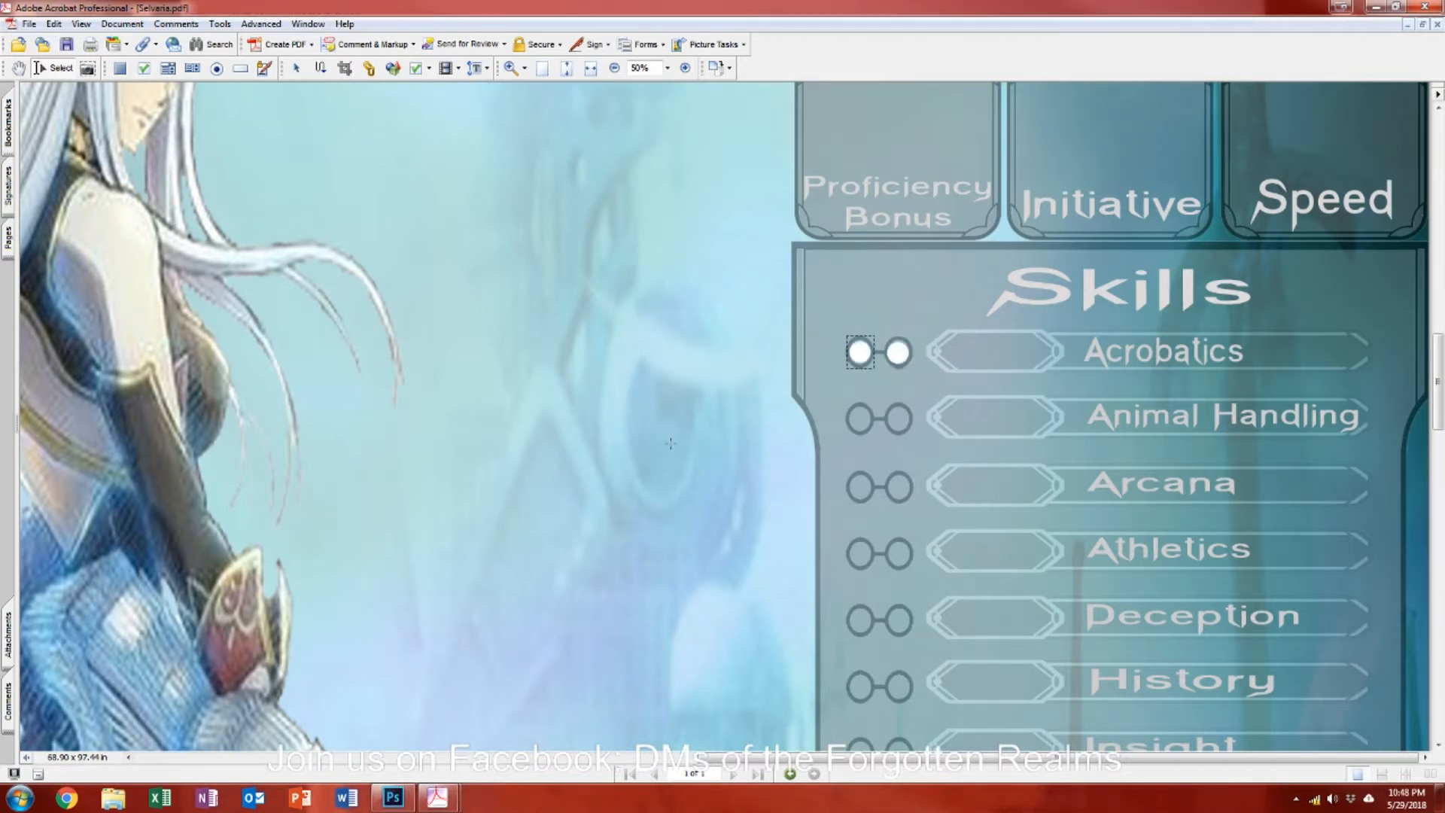
left_click(862, 358)
Step: Return to check box editing and rename the check box on Acrobatics' first circle as Prof01
left_click(144, 68)
left_click(898, 353)
key("Delete")
left_click(898, 352)
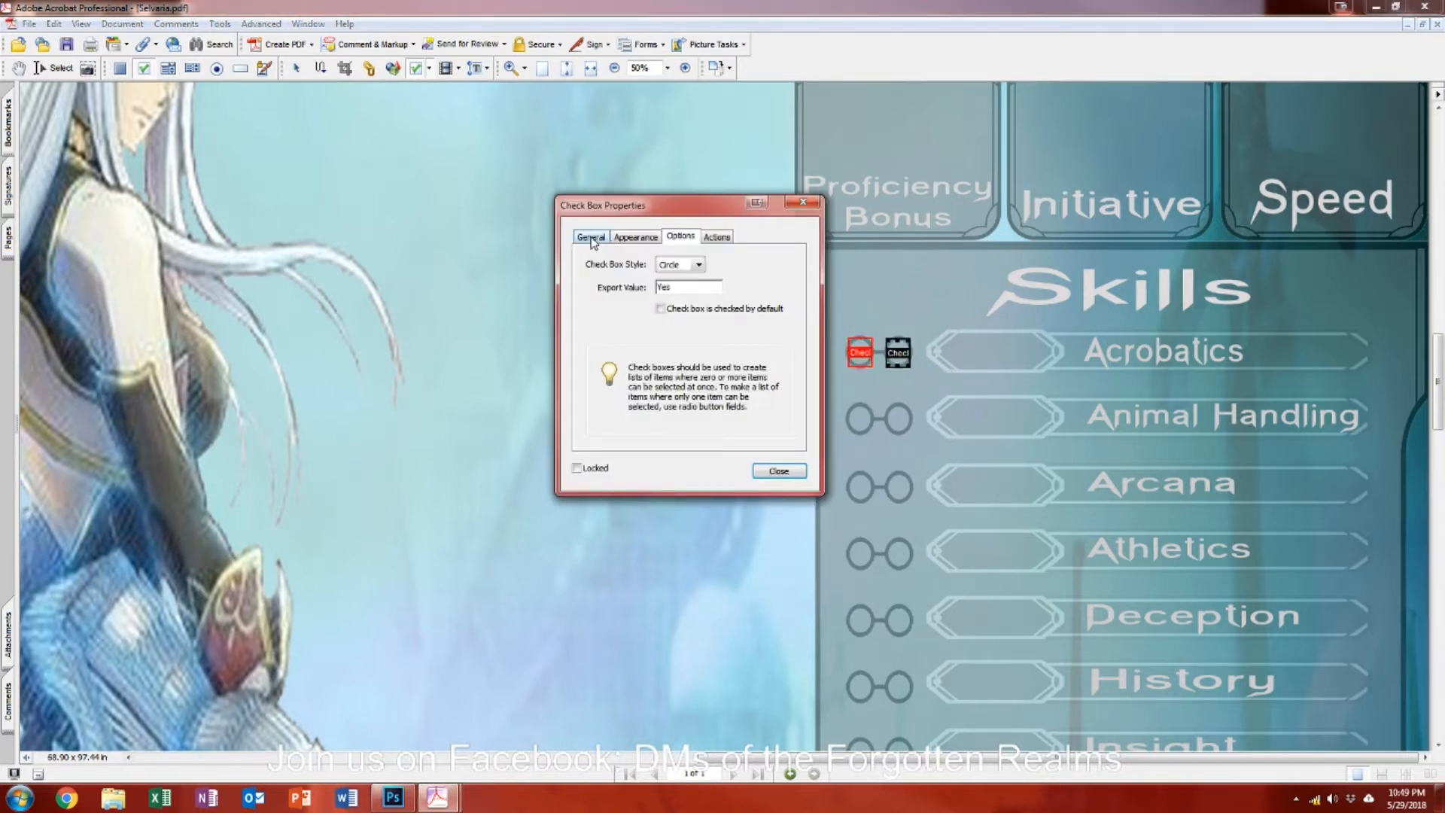
left_click(591, 238)
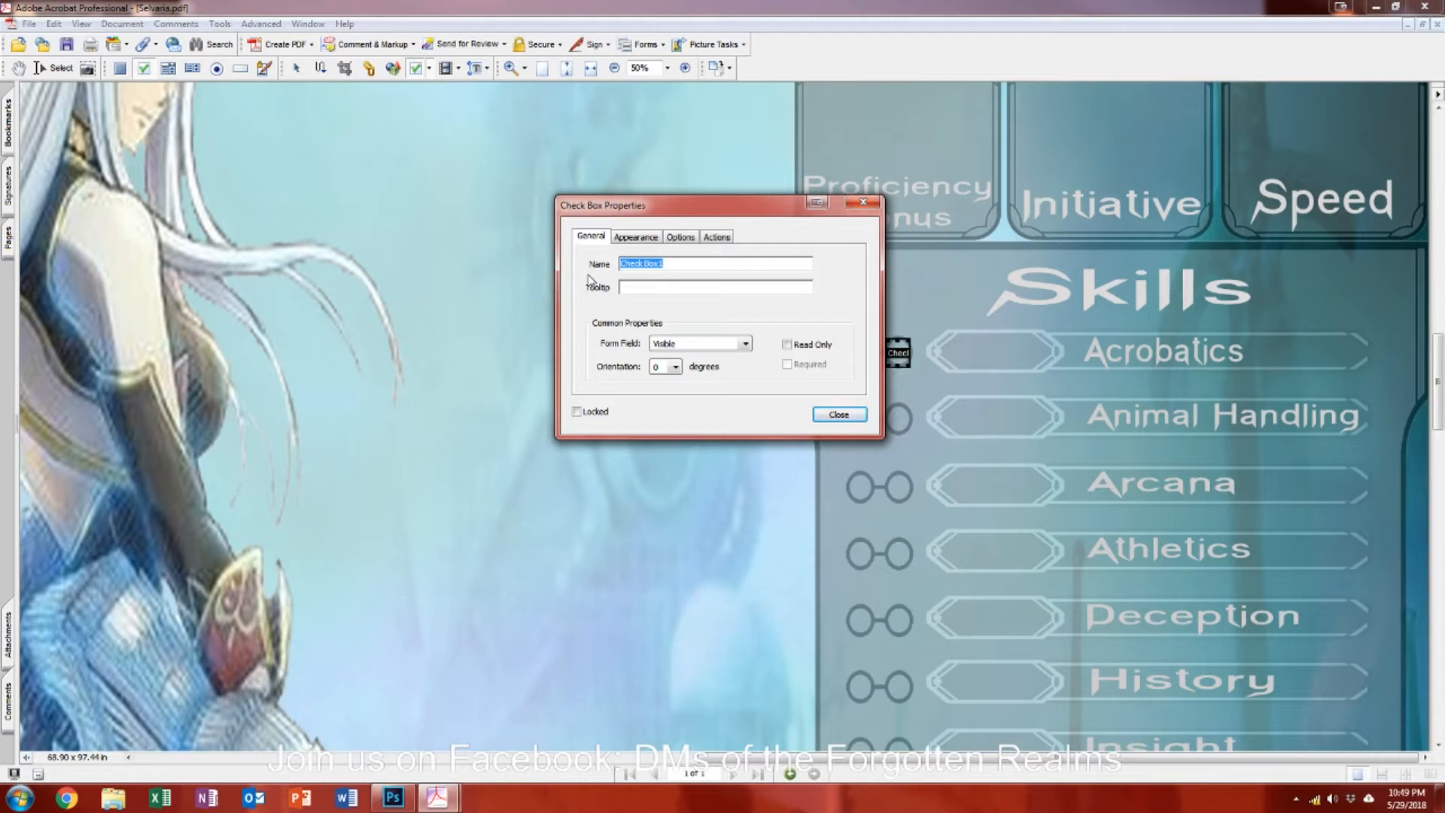
type("Prof01")
key("shift+Left")
key("shift+Left")
key("shift+Left")
key("shift+Left")
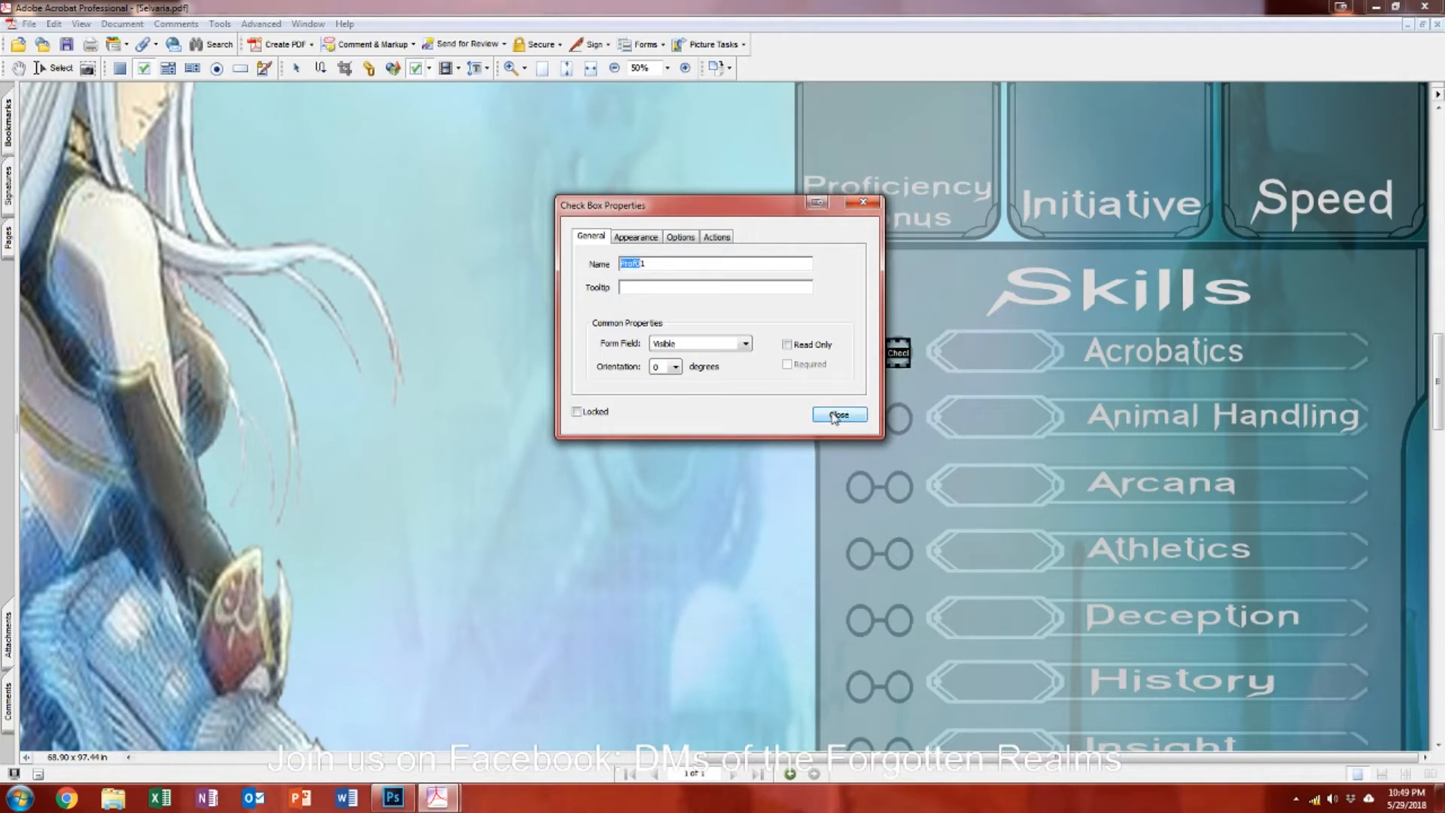
left_click(847, 420)
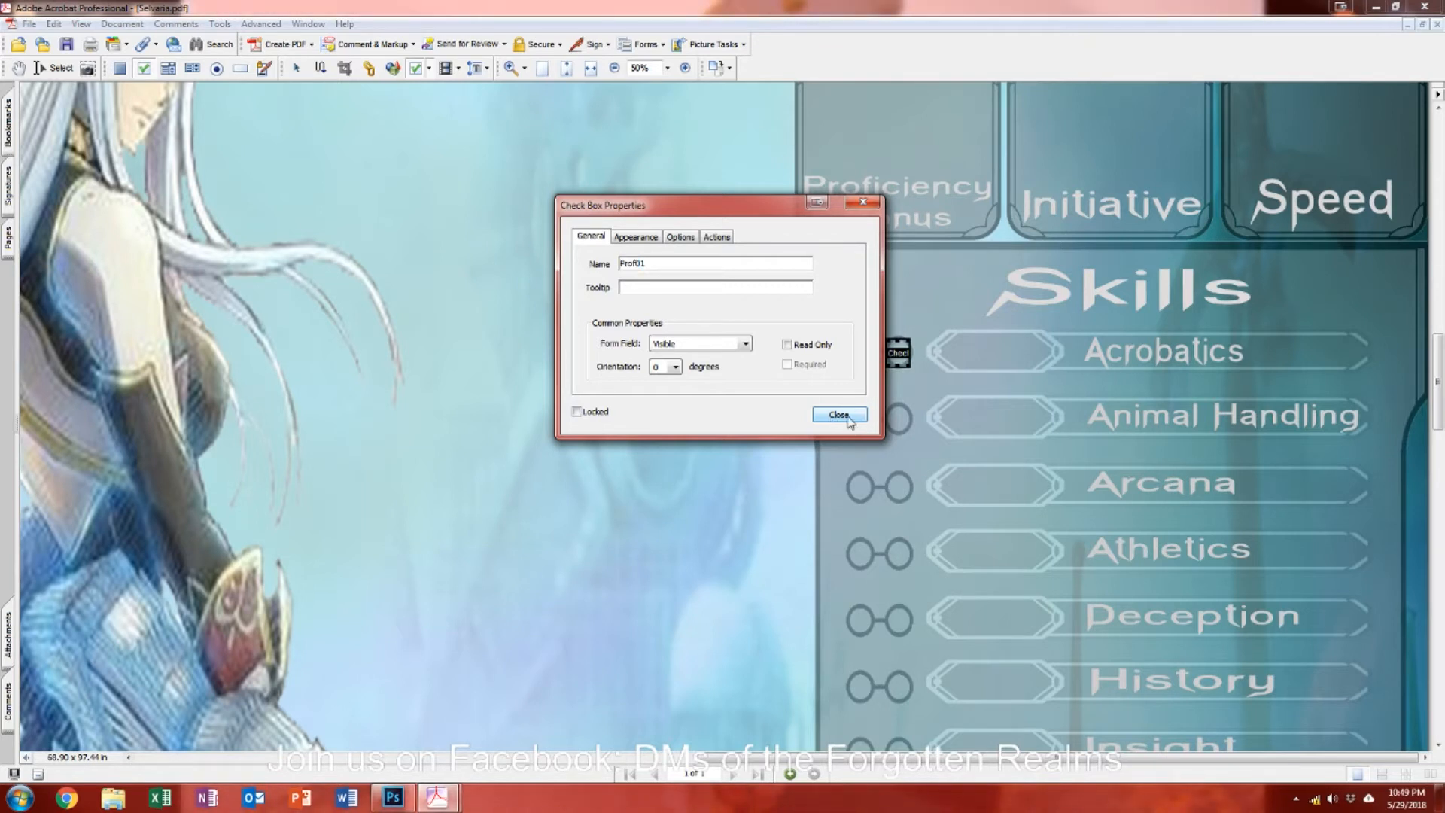
Step: Rename the check box on Acrobatics' second circle as Prof02 and move it onto Animal Handling's first circle
left_click(896, 357)
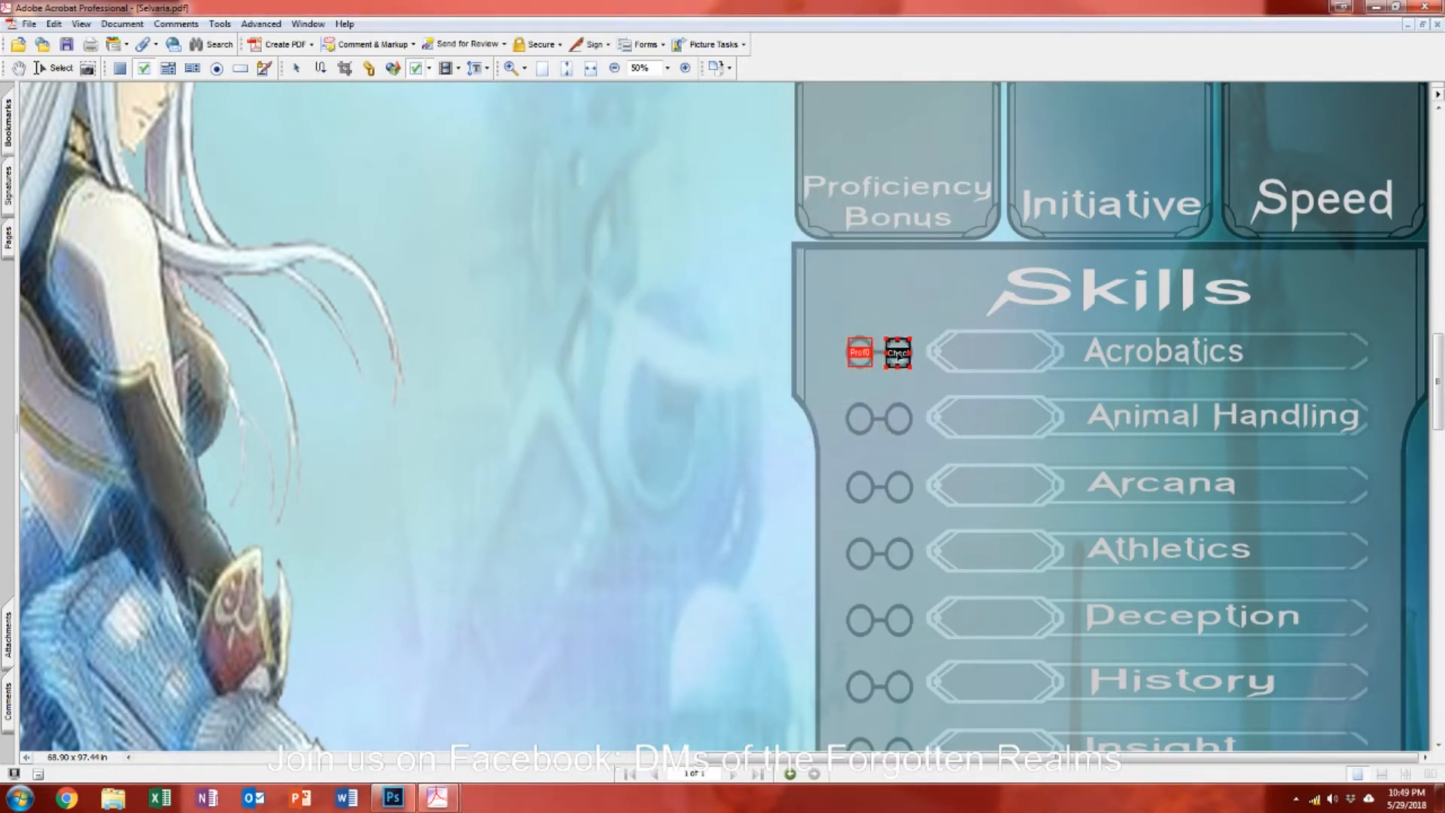
double_click(897, 353)
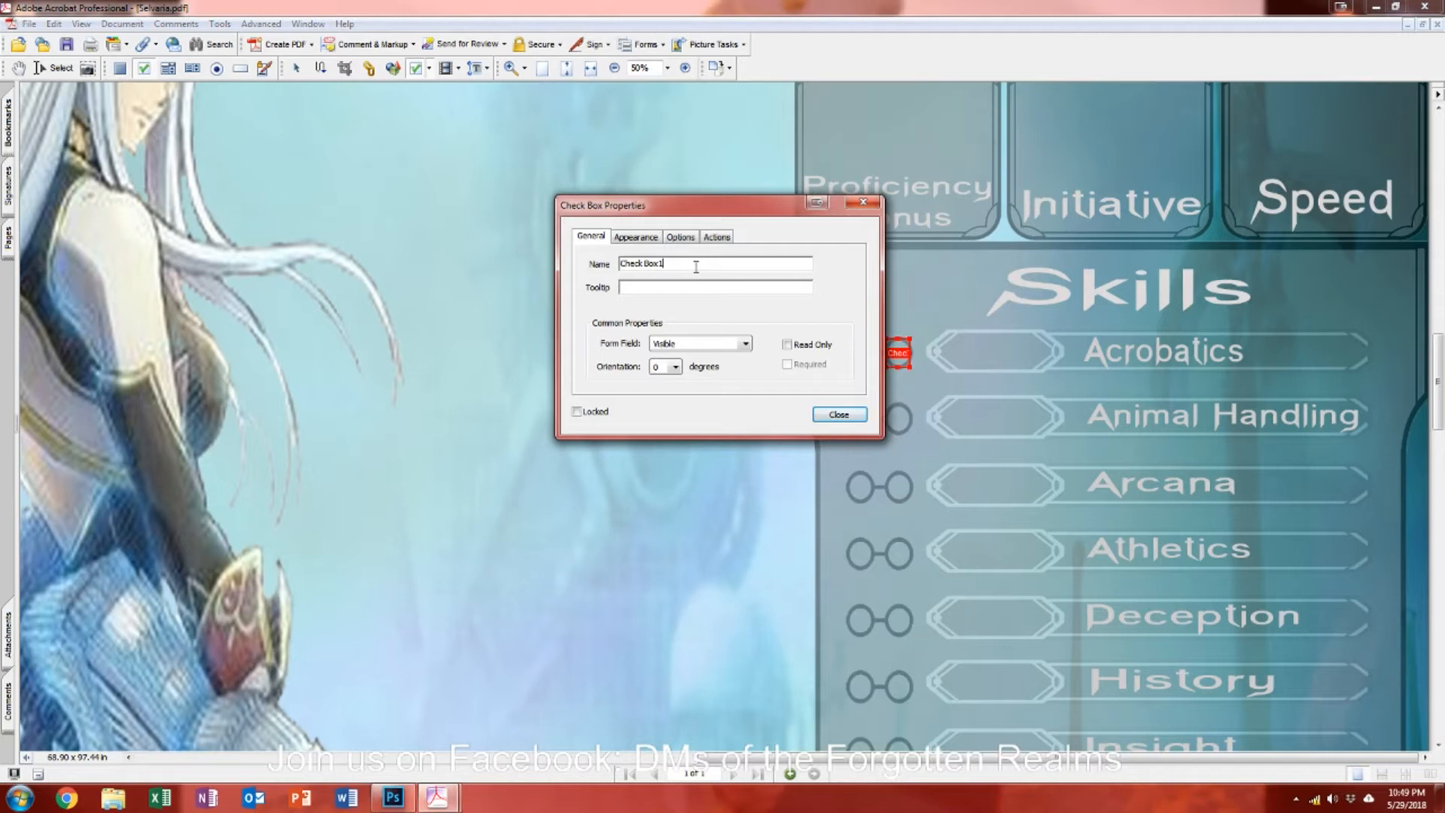
left_click_drag(685, 265, 548, 270)
type("Prof02")
left_click(850, 415)
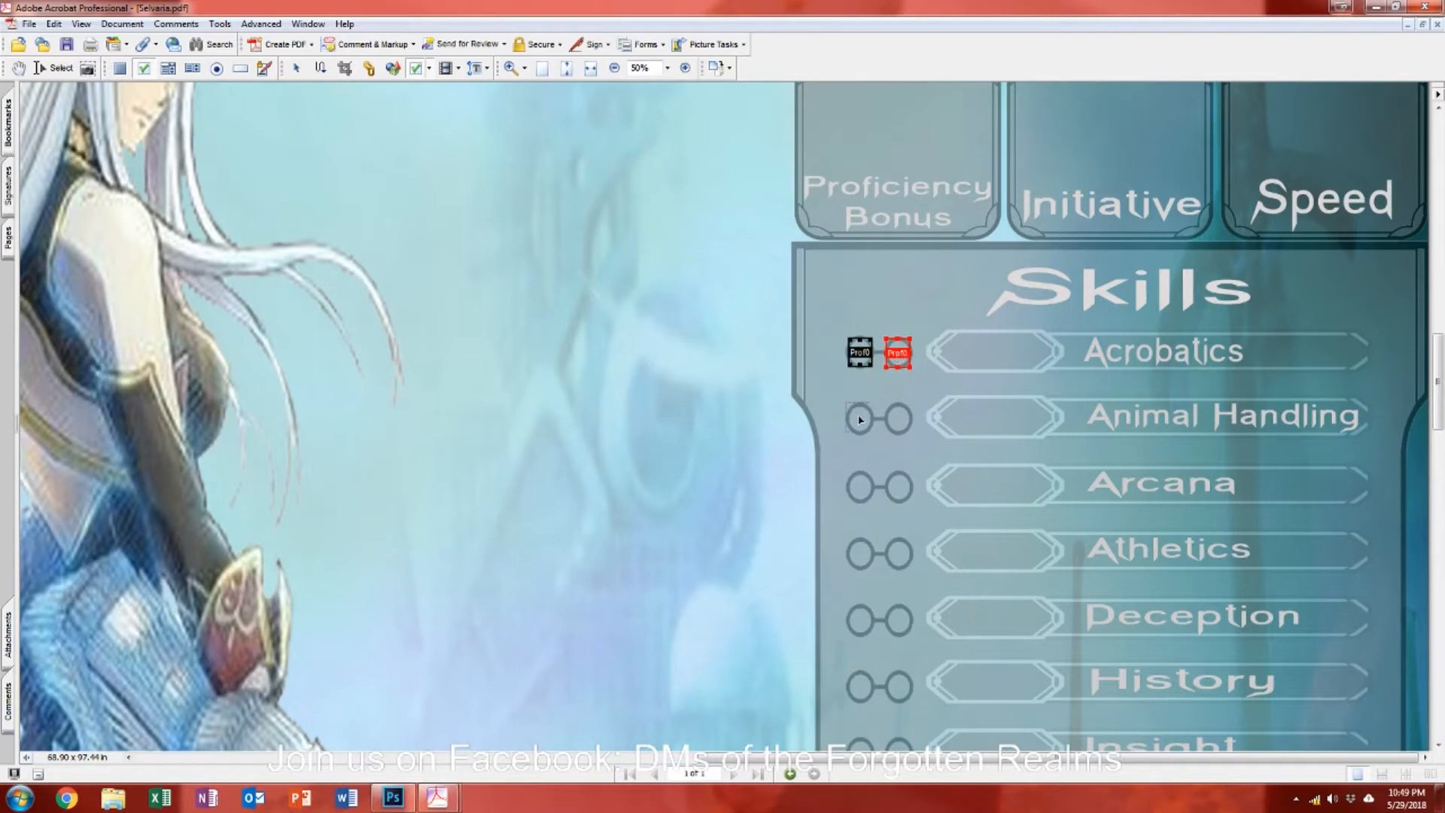
left_click_drag(860, 421, 859, 419)
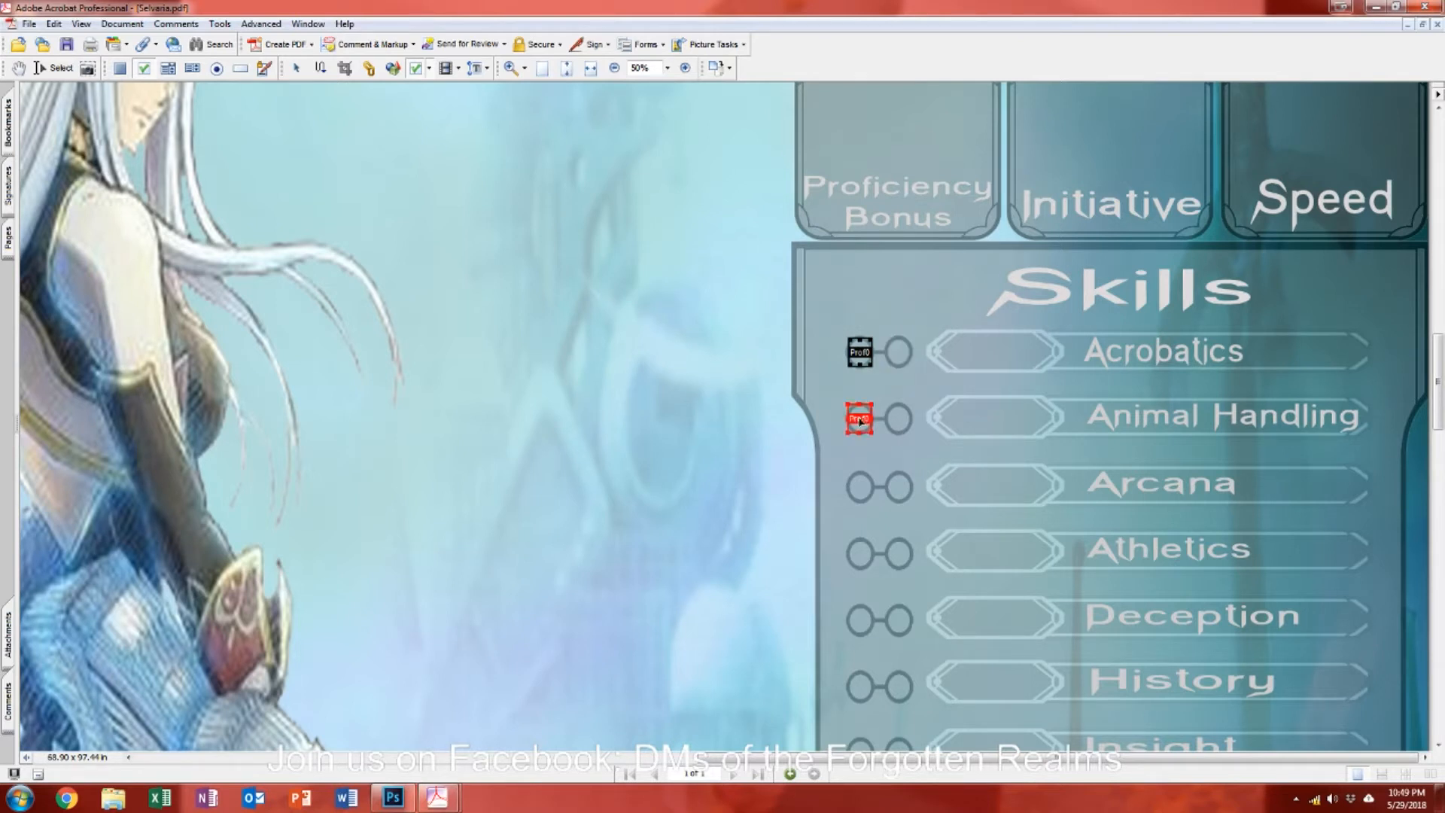
Step: Copy the Acrobatics and Animal Handling check boxes together onto the first circles of Arcana and Athletics
key("Delete")
left_click(859, 353)
key("Delete")
key("ctrl+z")
key("ctrl+z")
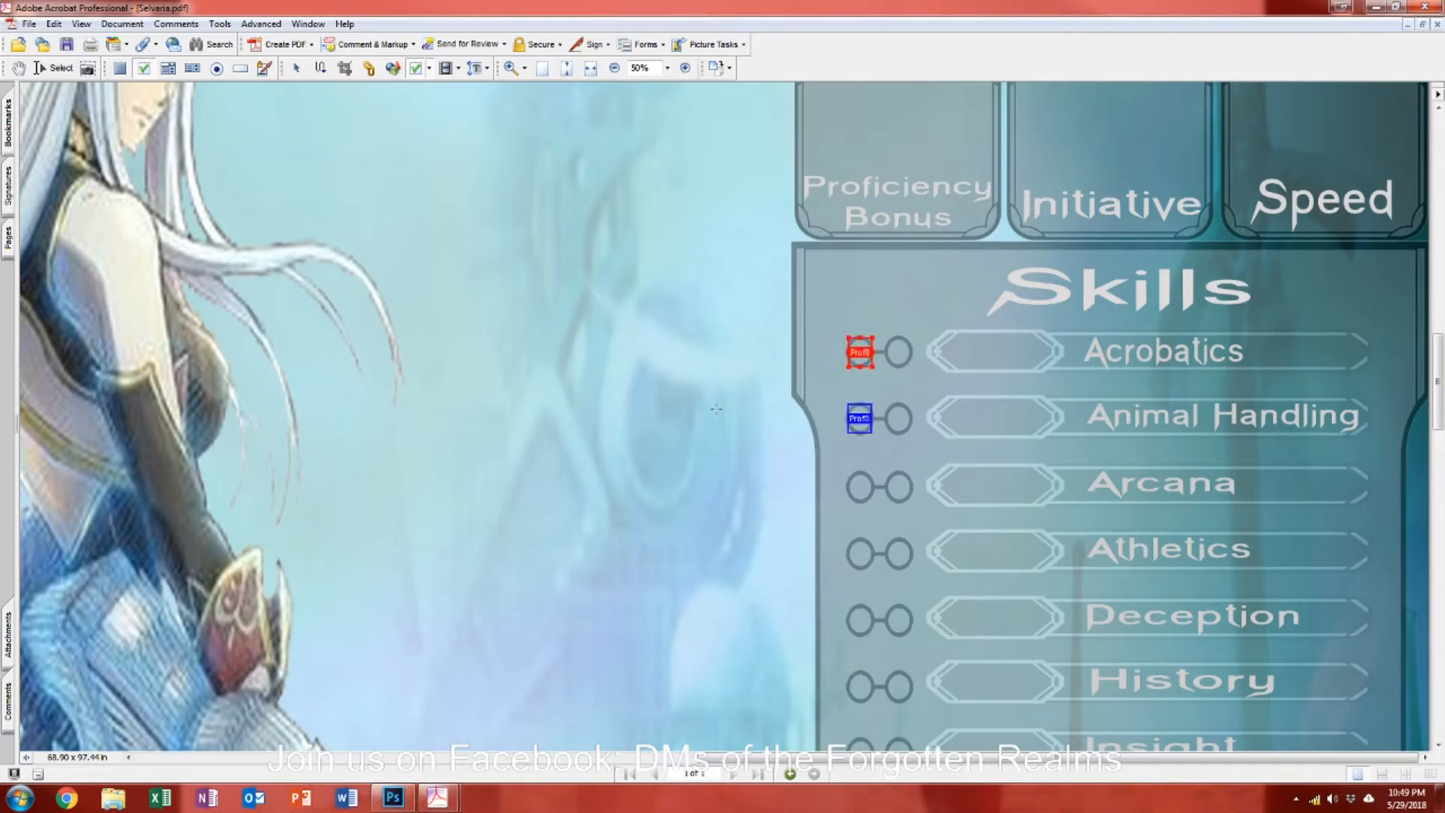
key("ctrl+v")
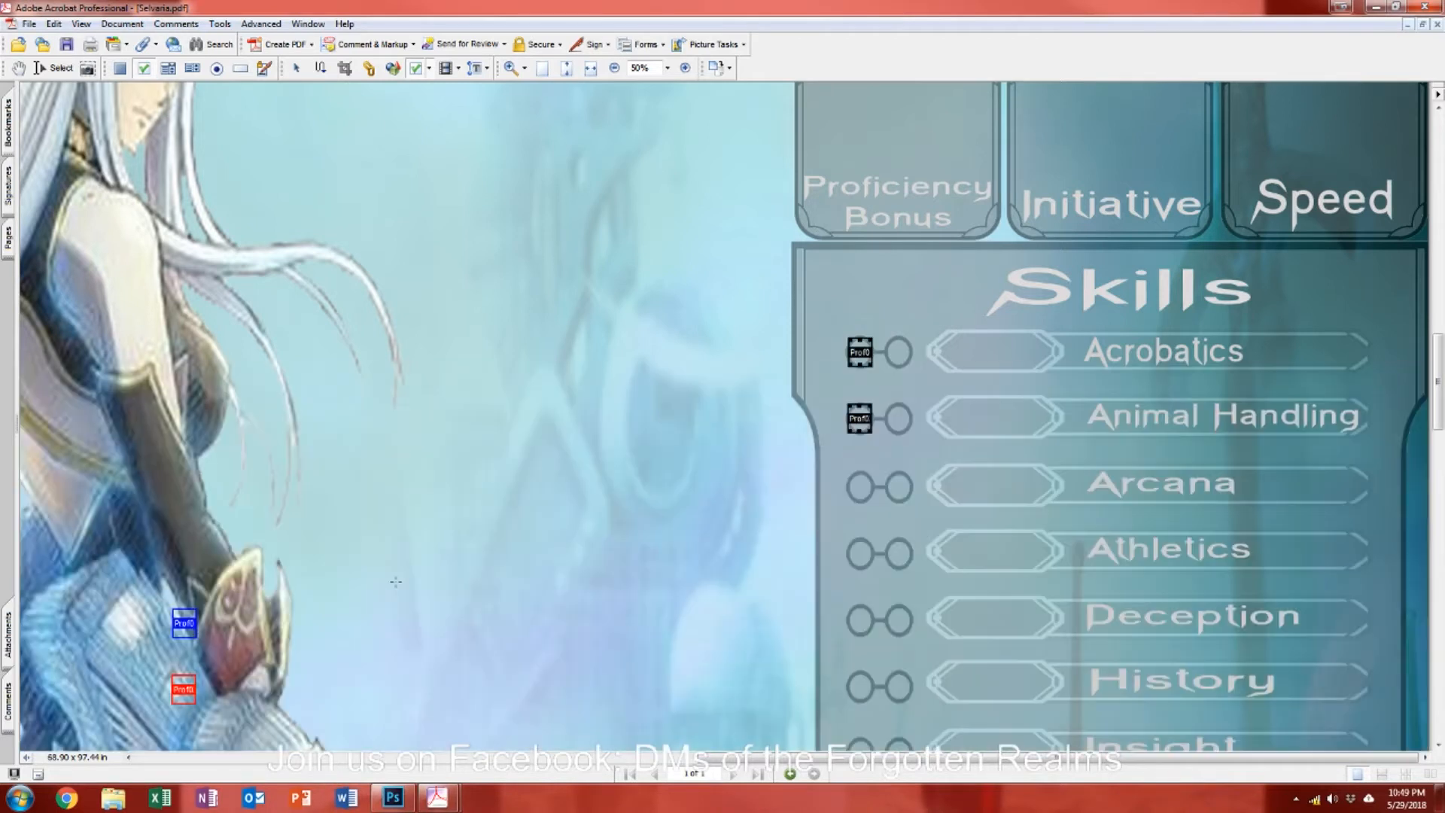
left_click_drag(184, 623, 864, 490)
Step: Rename the Arcana check box as Prof03 and give the Athletics check box the next number in the series
double_click(864, 490)
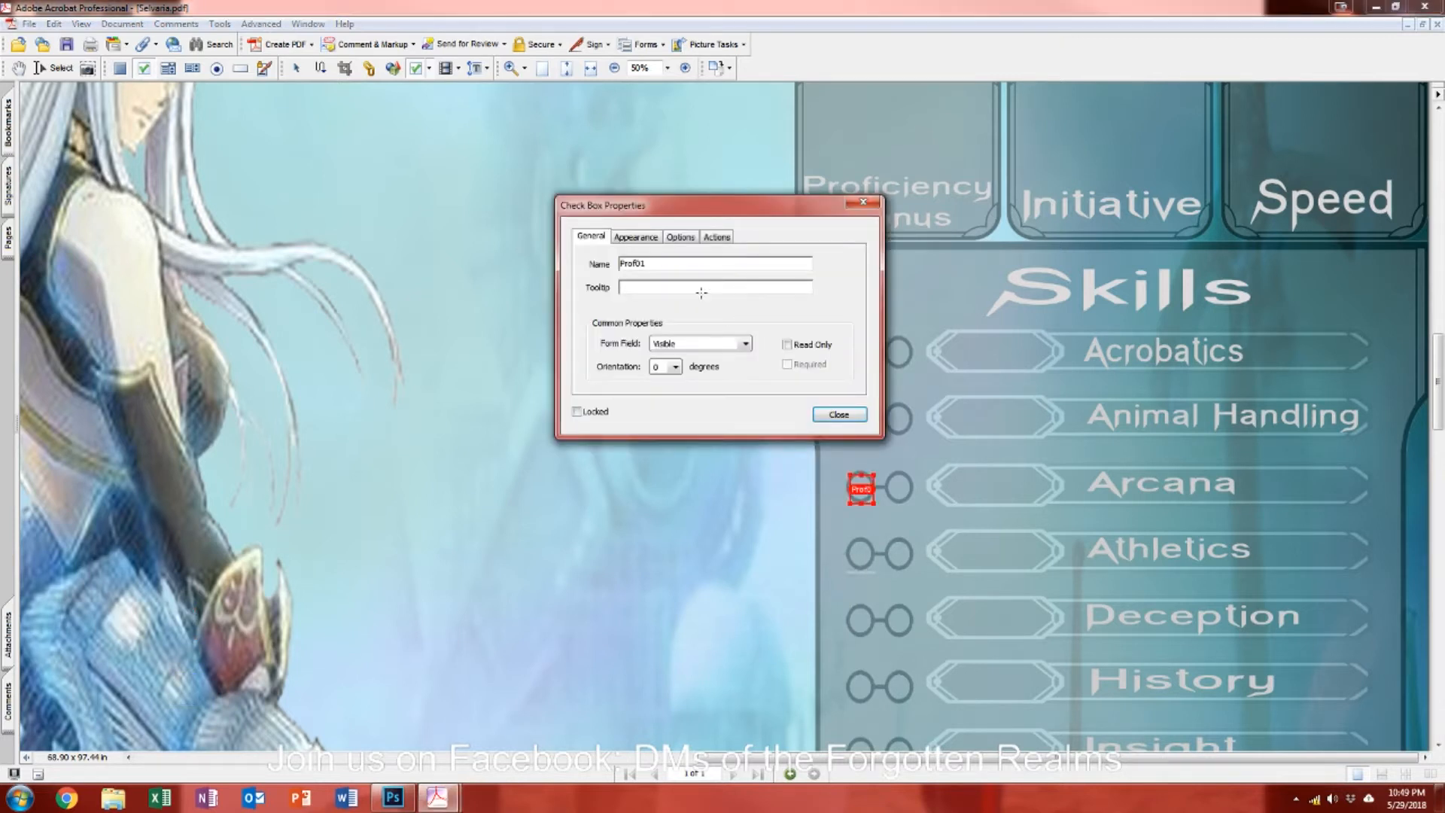
left_click_drag(686, 263, 531, 259)
type("Prof0")
left_click(837, 414)
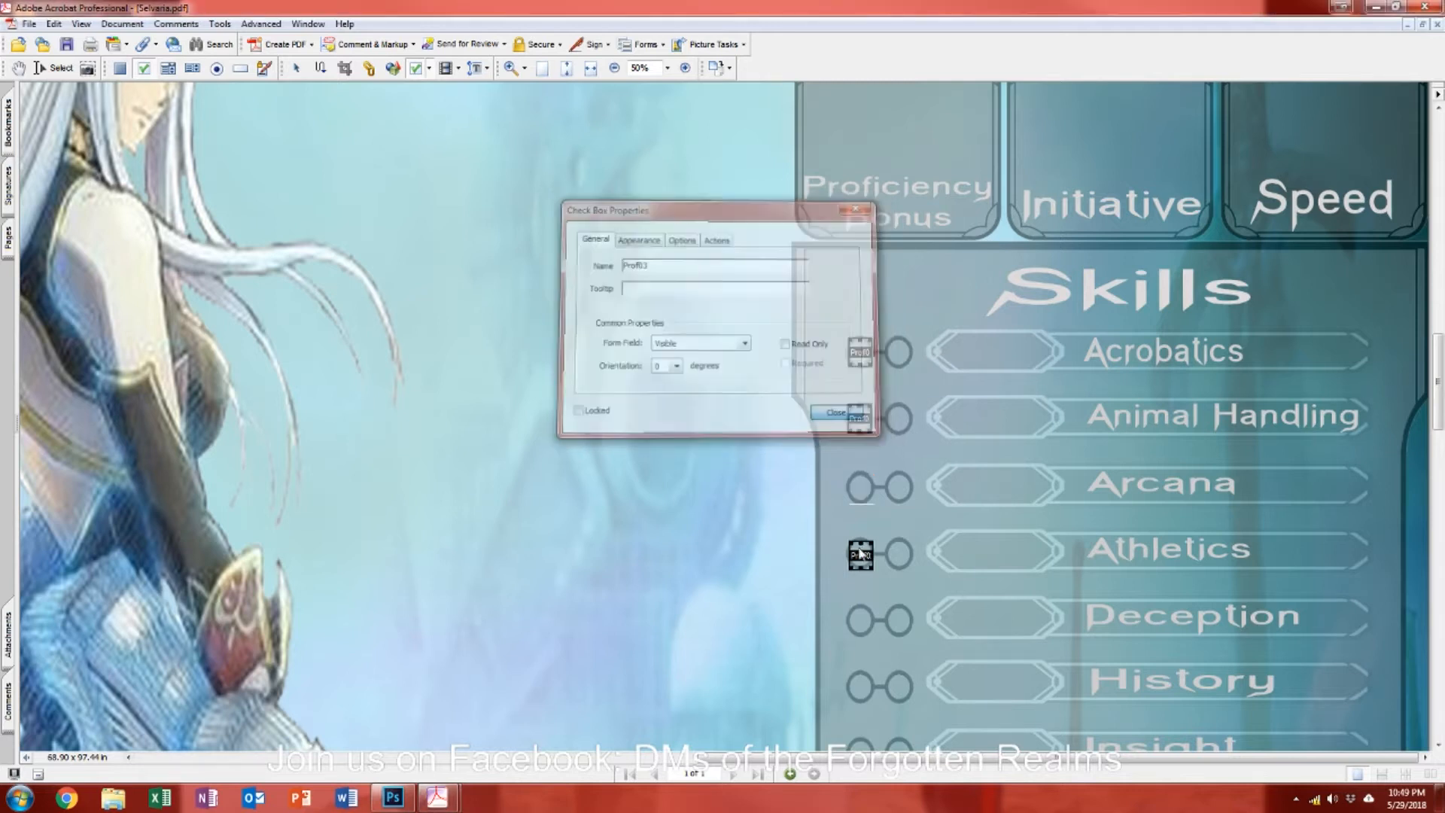
double_click(862, 556)
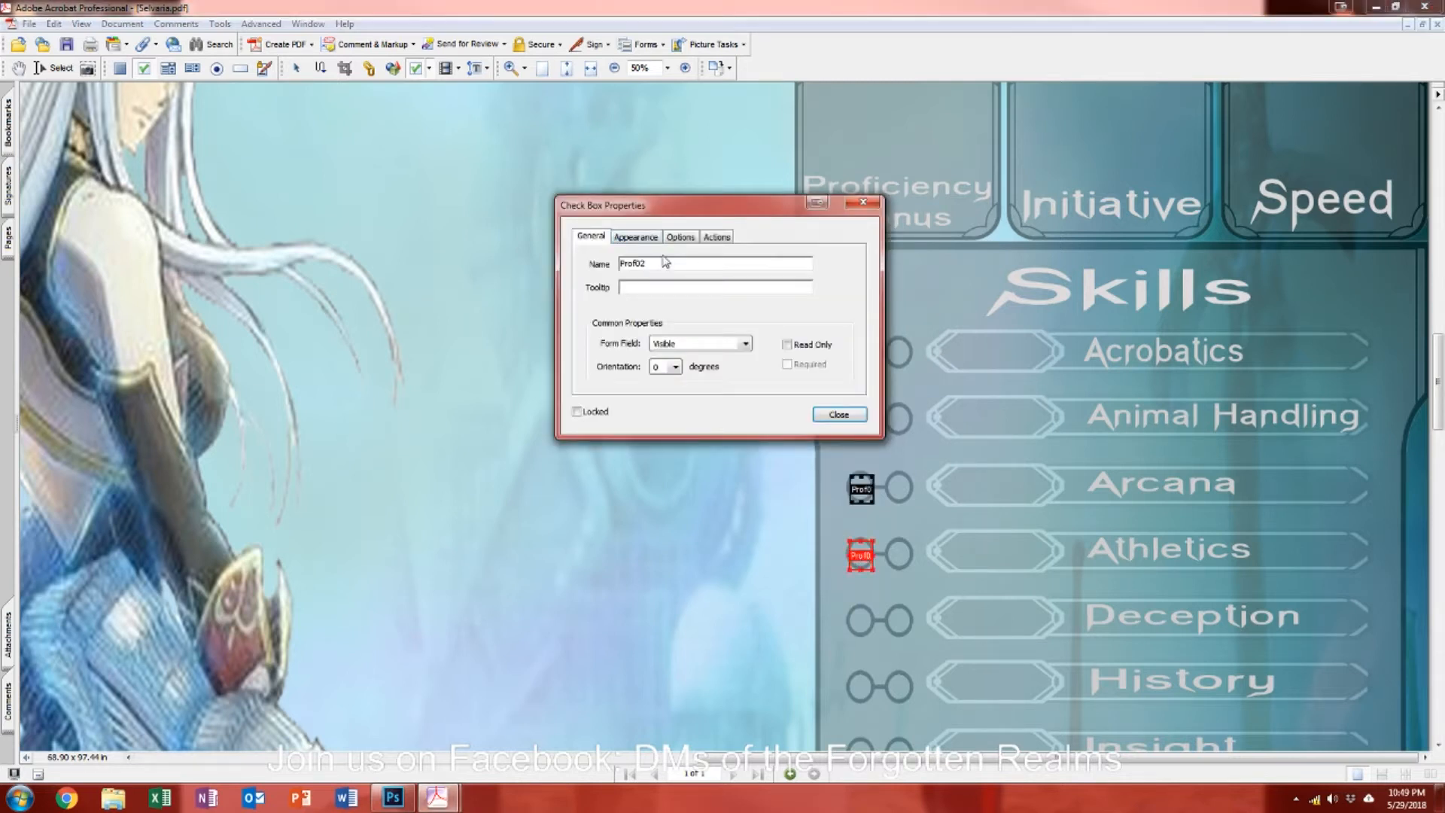
double_click(661, 262)
type("Prof0")
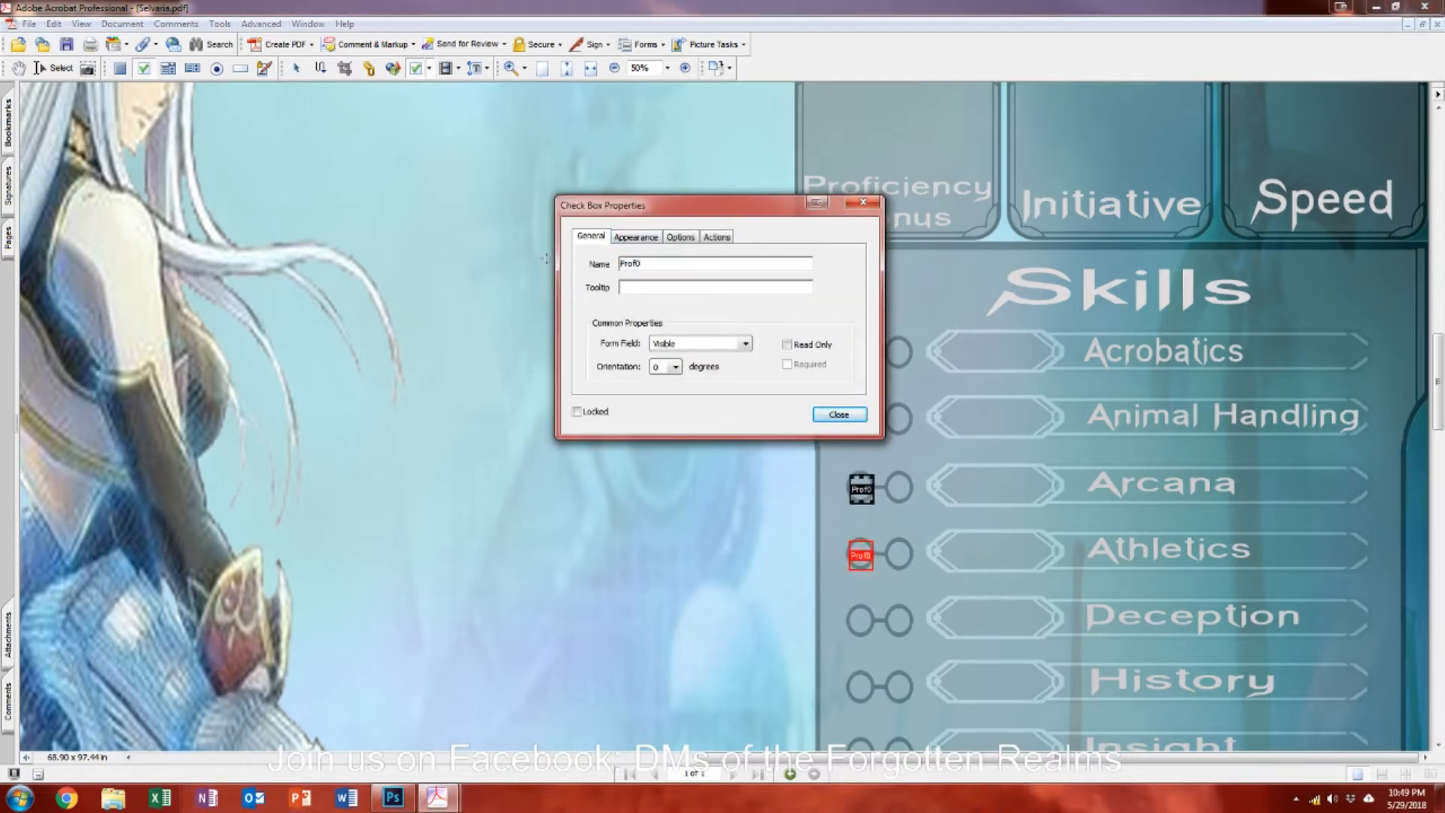
left_click(838, 415)
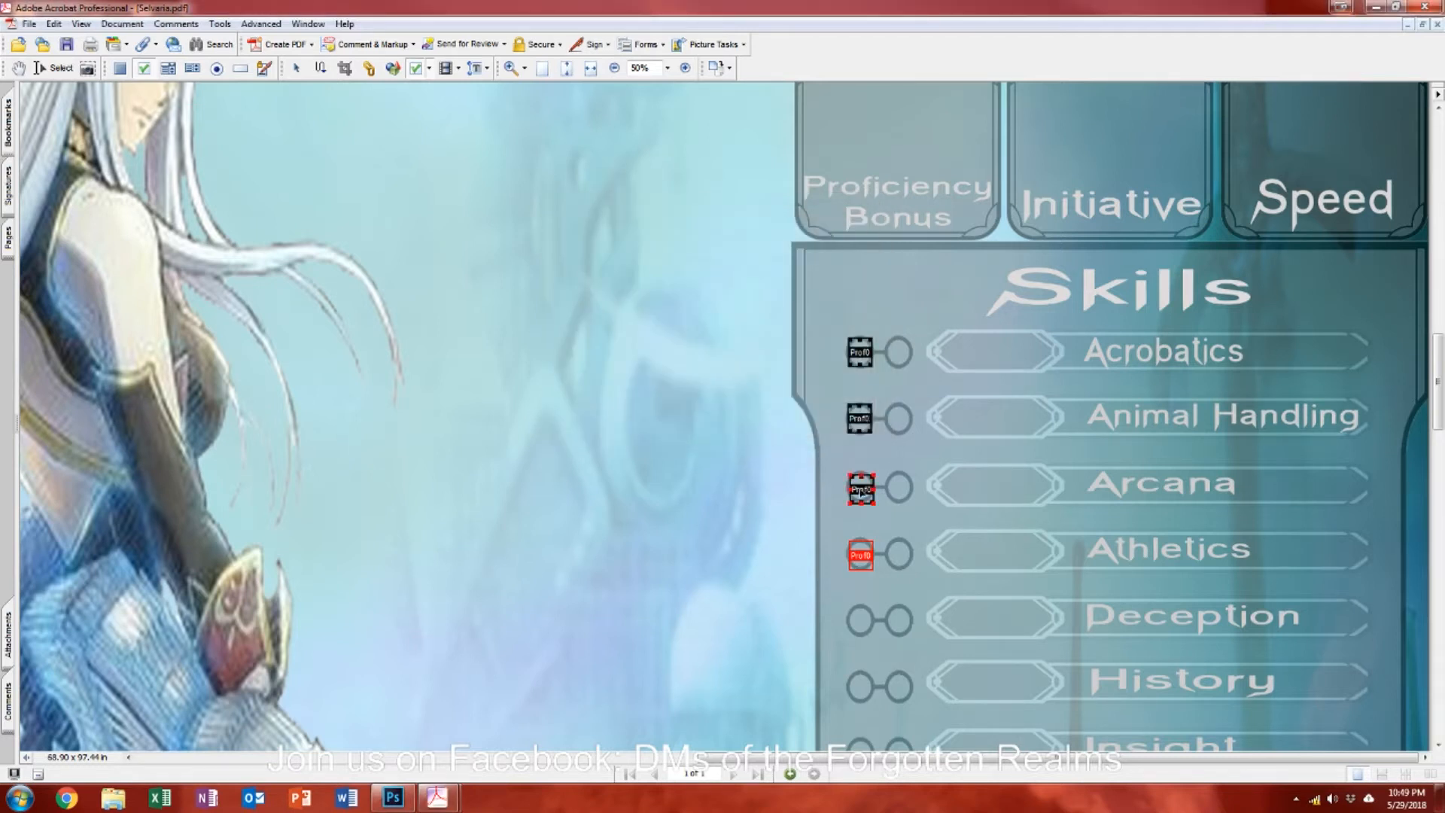
Step: Nudge the Arcana check box so that it sits squarely over the row's first circle
left_click(860, 489)
left_click(860, 489)
left_click(898, 487)
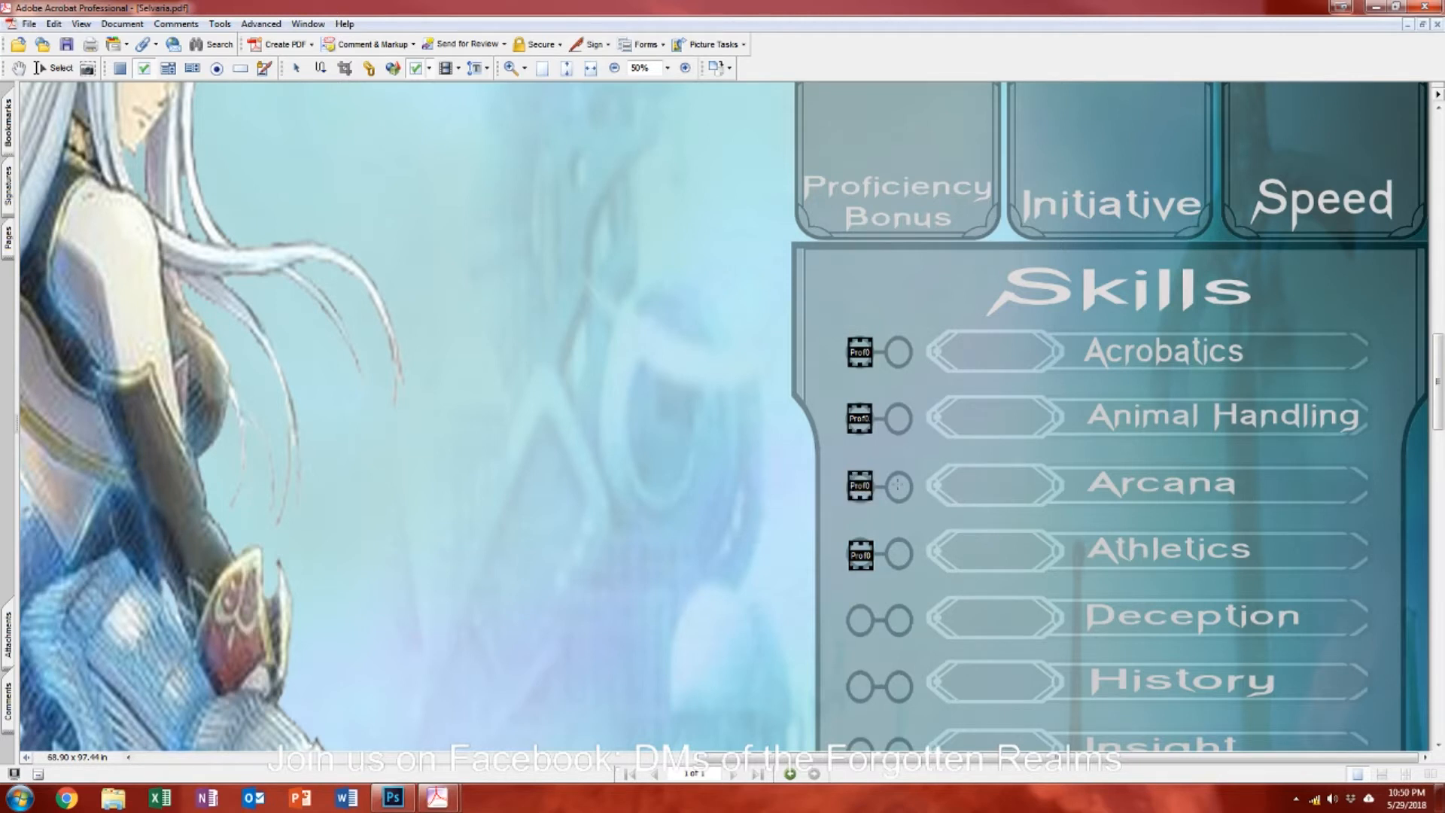
left_click(865, 489)
left_click(864, 486)
key("Down")
left_click(903, 483)
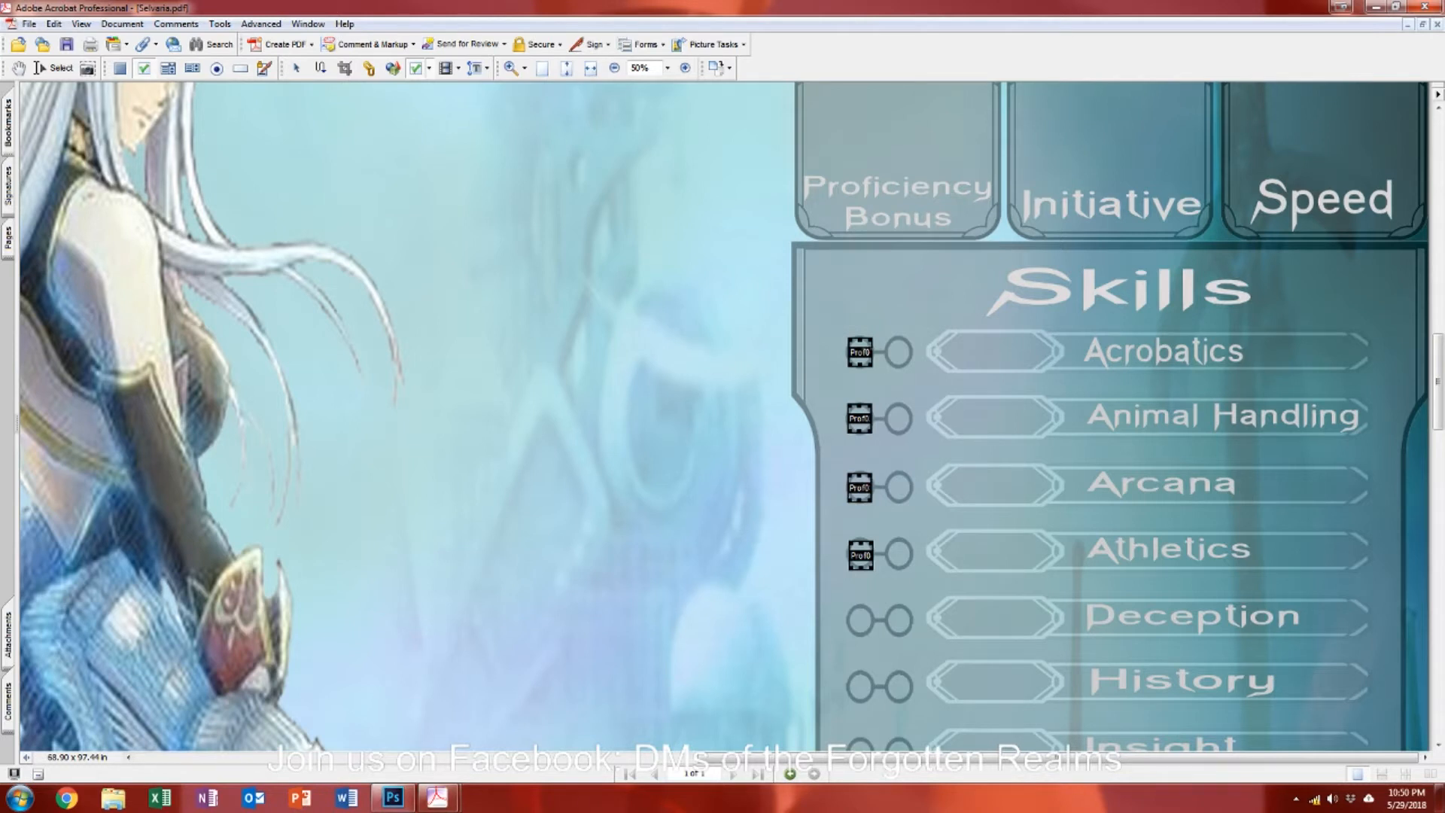
Step: Copy the four check boxes from Acrobatics to Athletics onto the first circles of Deception, History, Insight and Intimidation
left_click(864, 352)
left_click(864, 557, "shift")
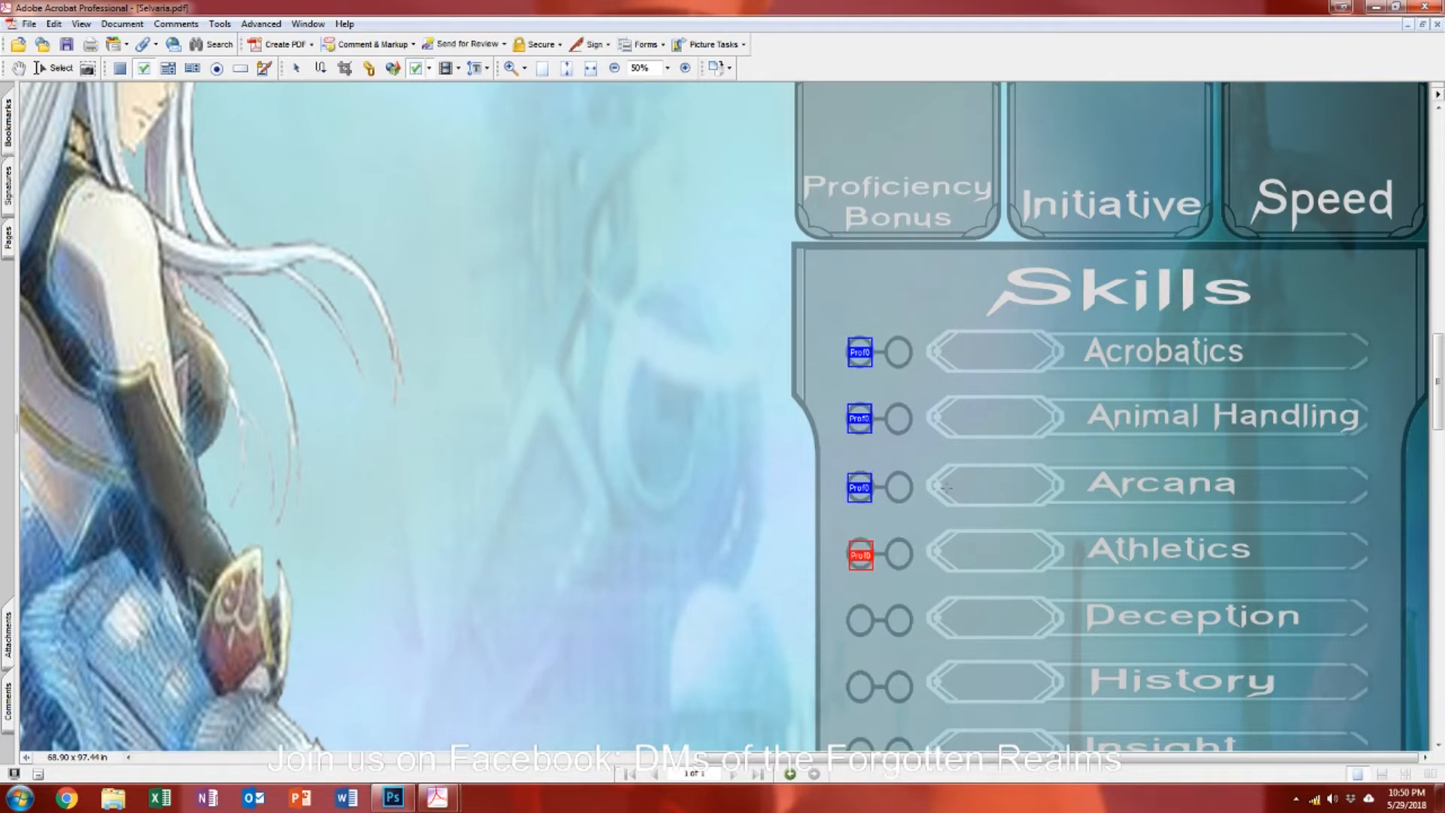
key("ctrl+v")
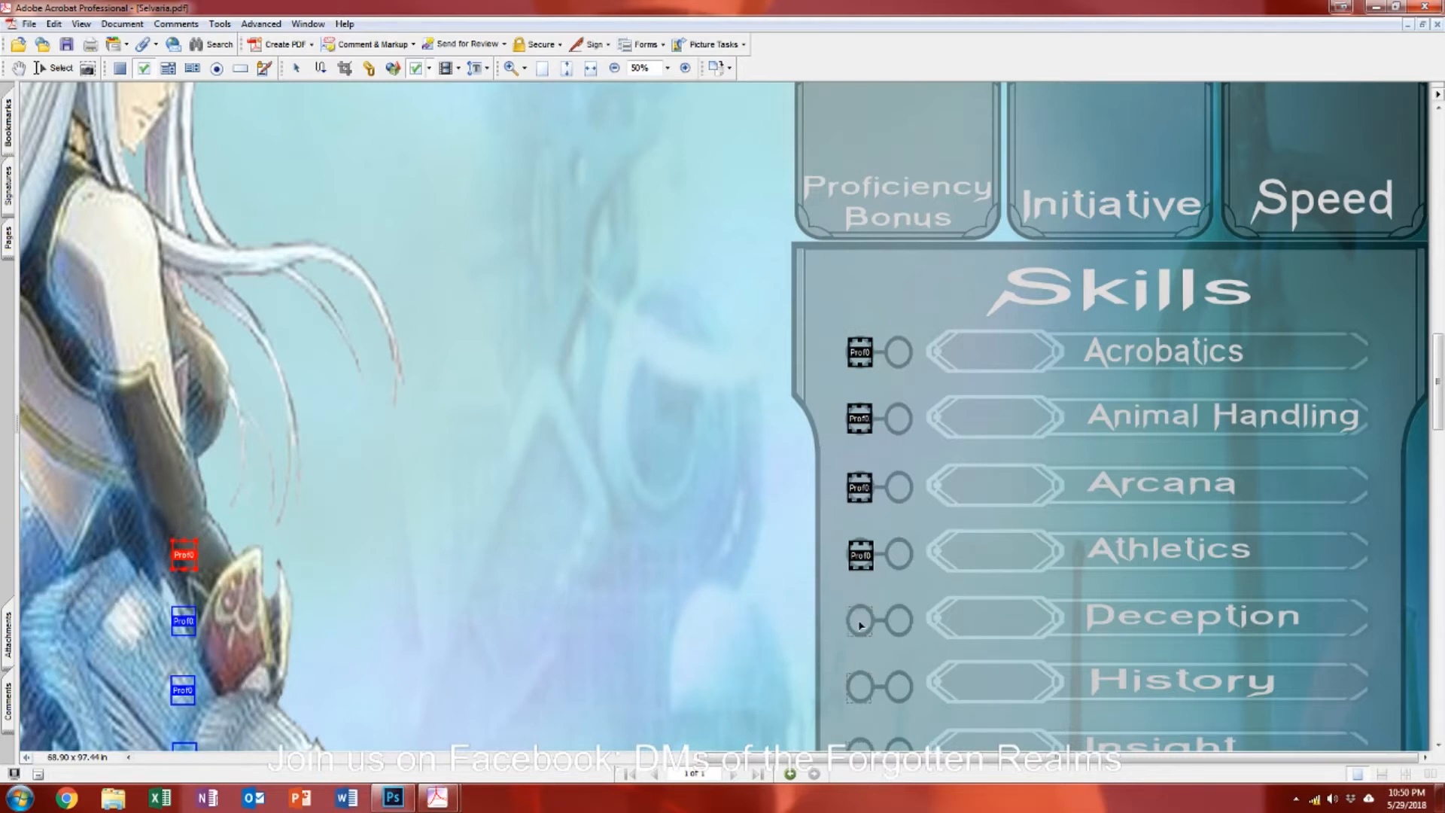
key("Delete")
key("ctrl+v")
scroll(925, 593, "down", 1)
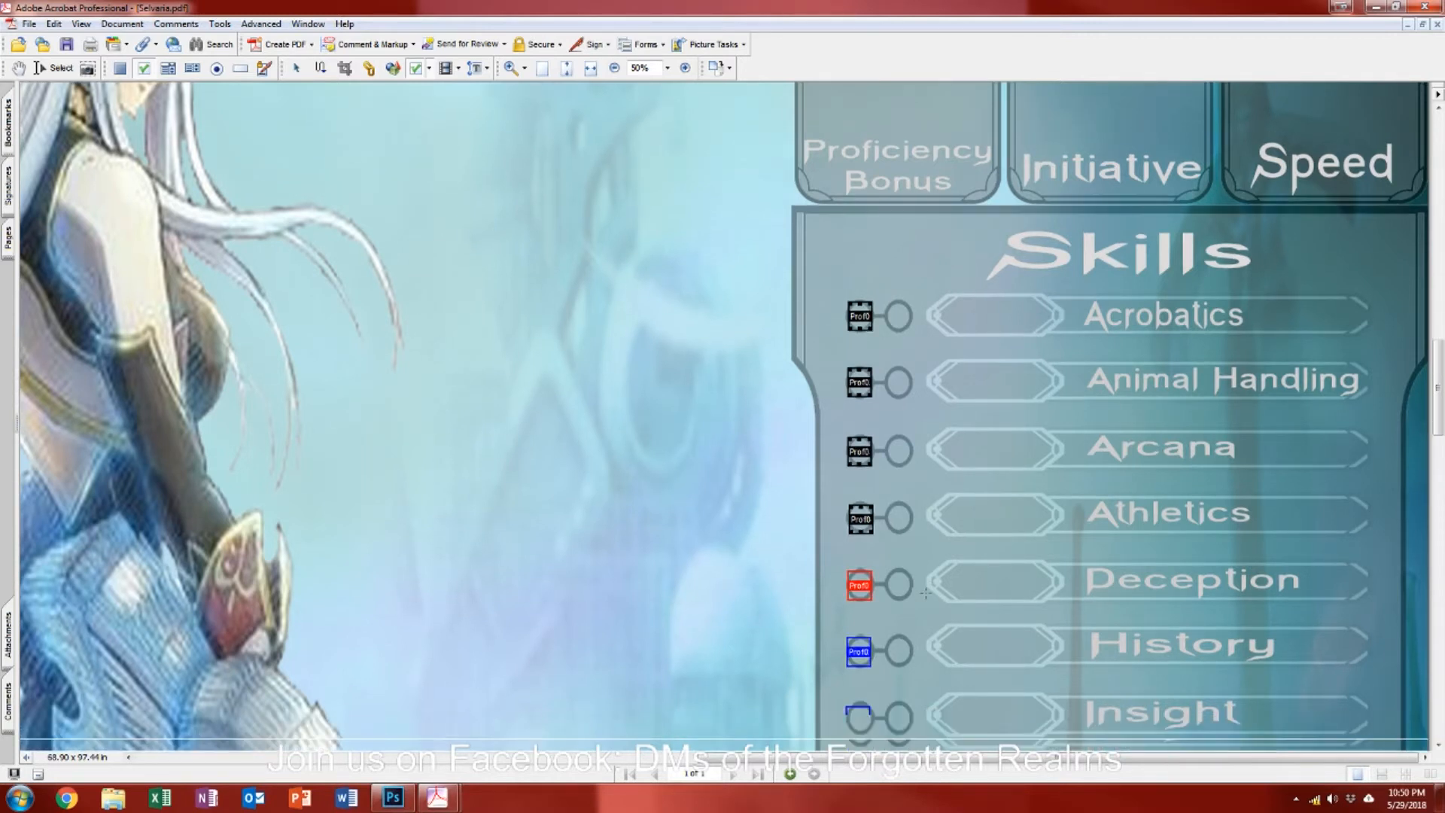
scroll(925, 593, "down", 2)
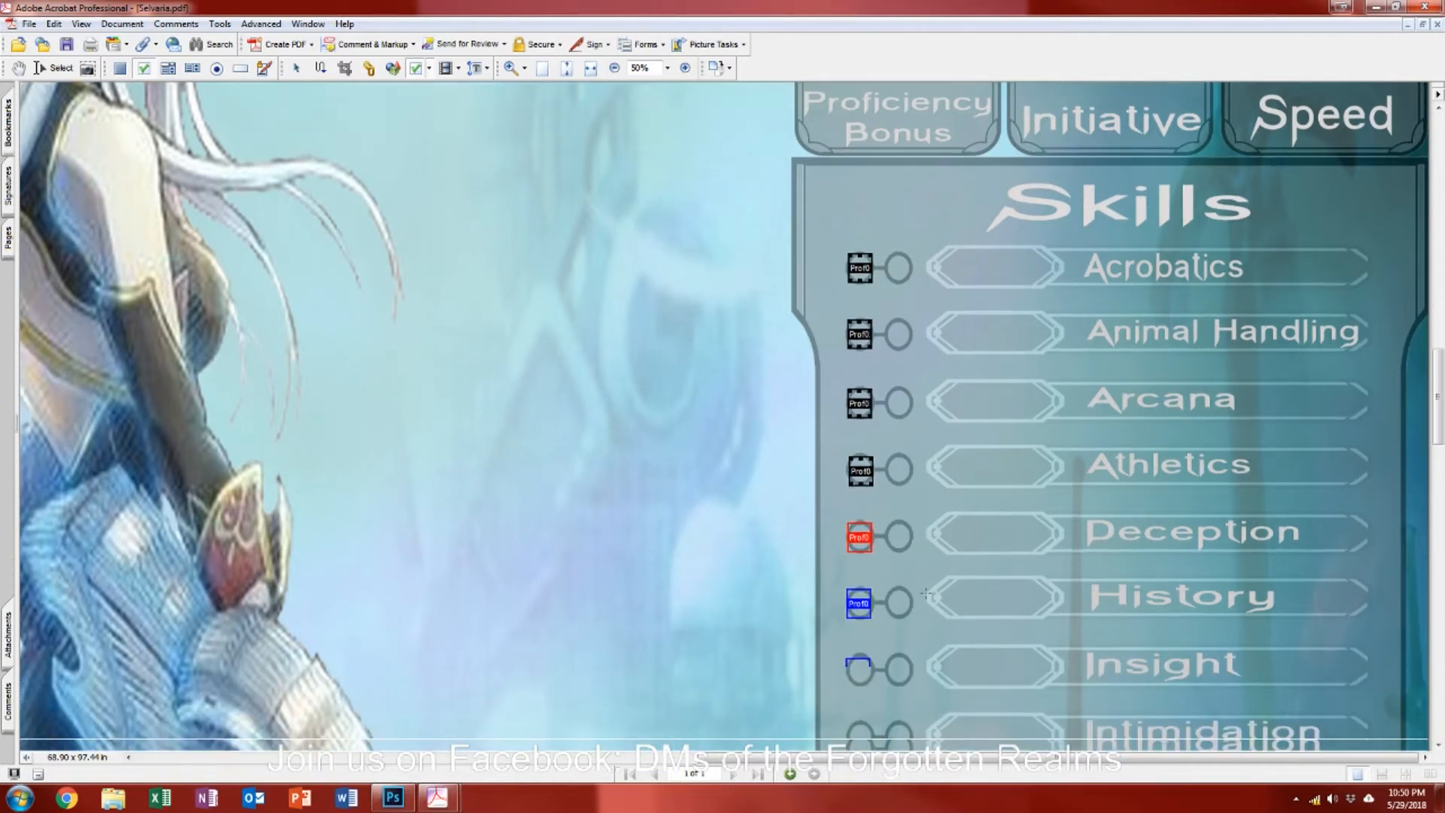
scroll(925, 593, "down", 1)
scroll(925, 593, "down", 2)
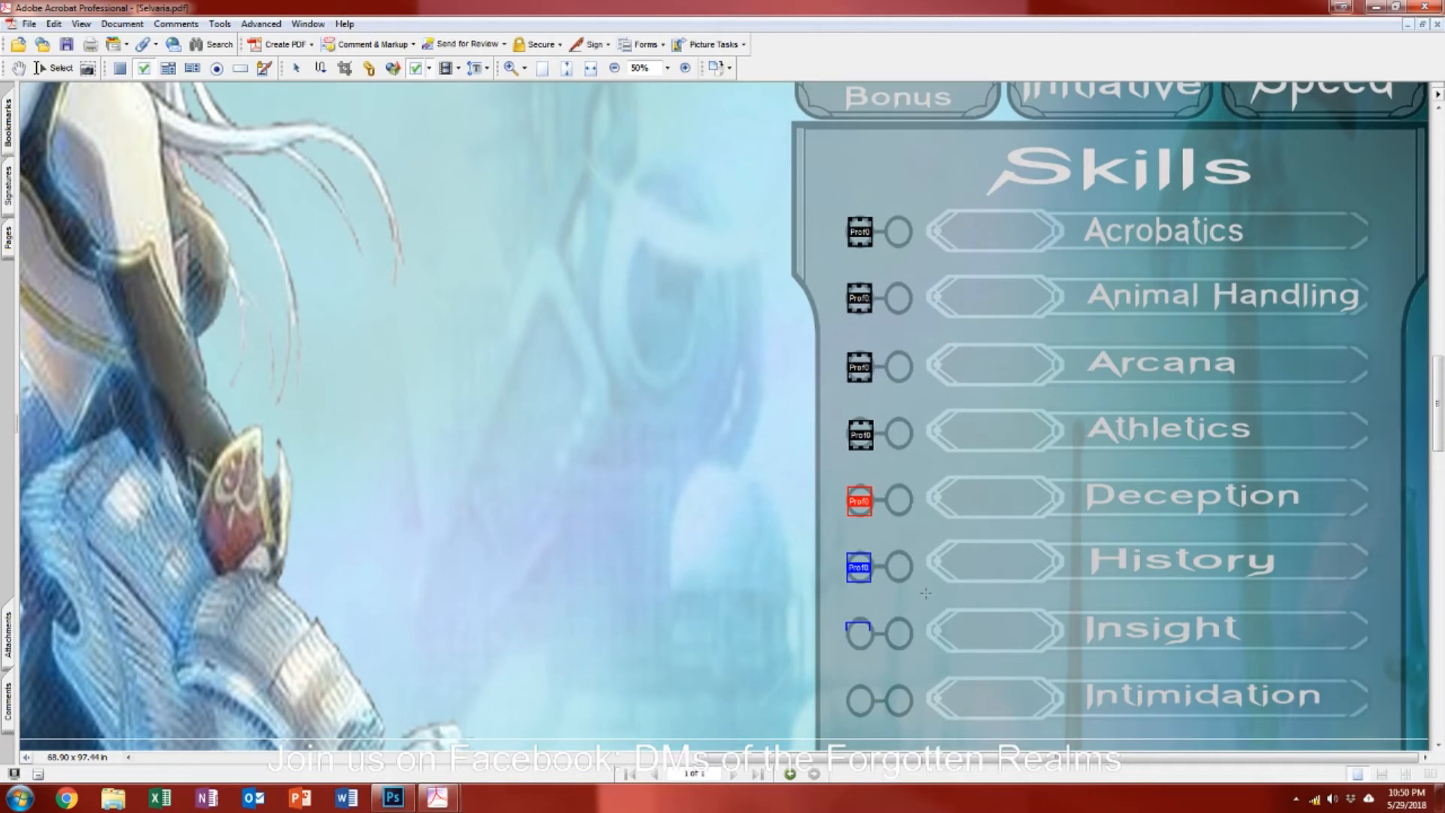
scroll(925, 593, "down", 1)
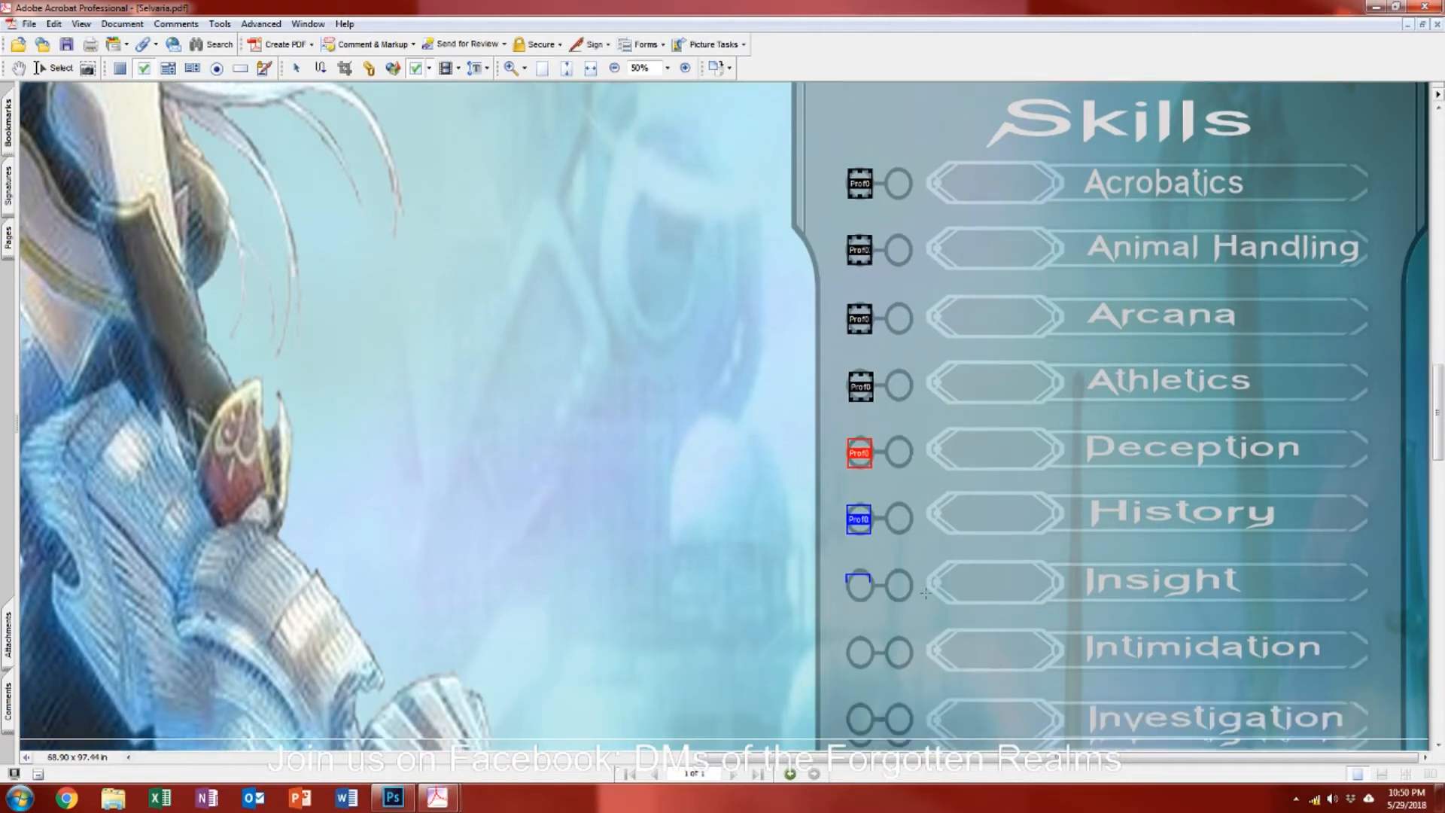
scroll(925, 593, "down", 1)
scroll(925, 593, "down", 1)
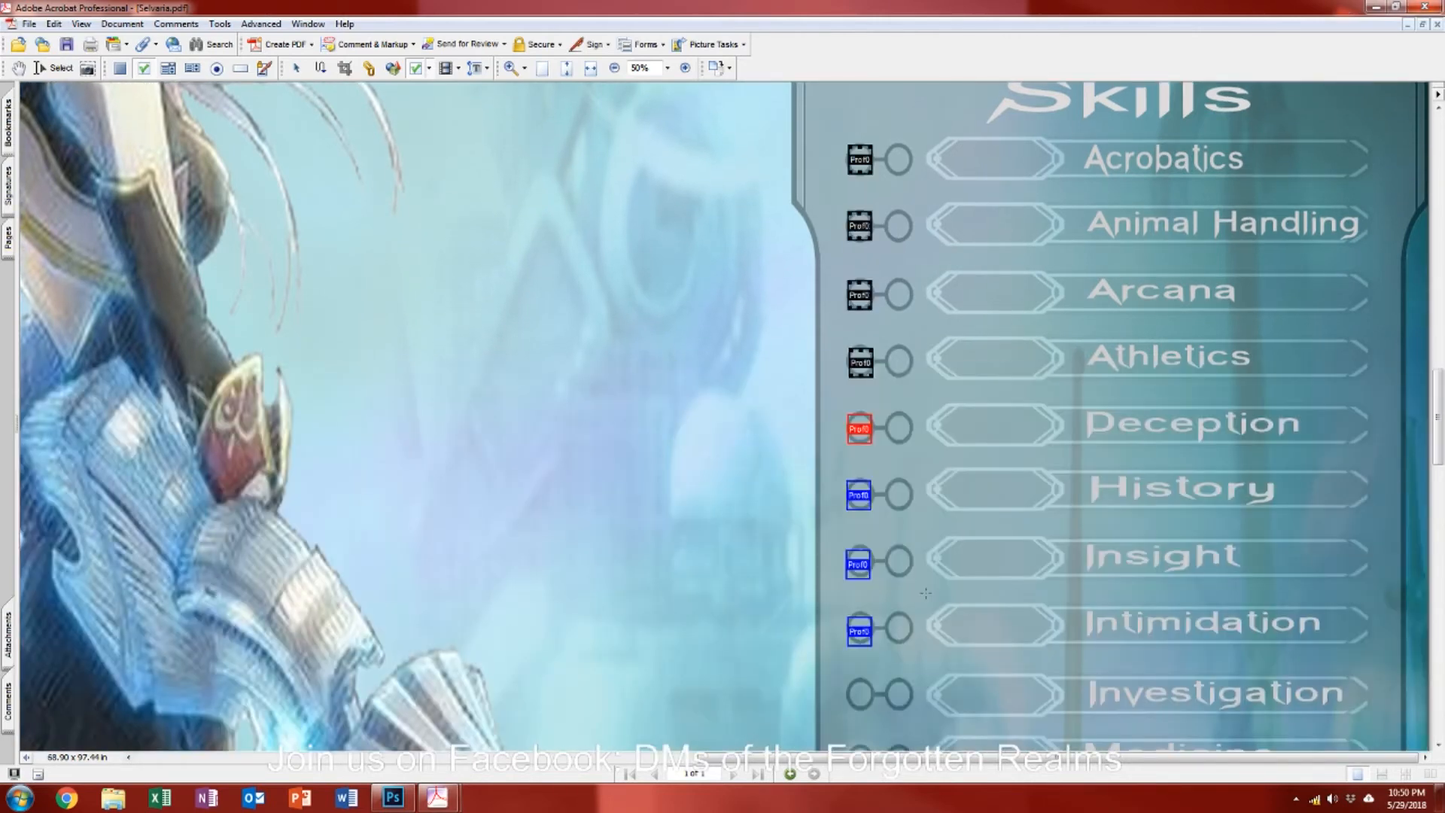
scroll(925, 593, "down", 2)
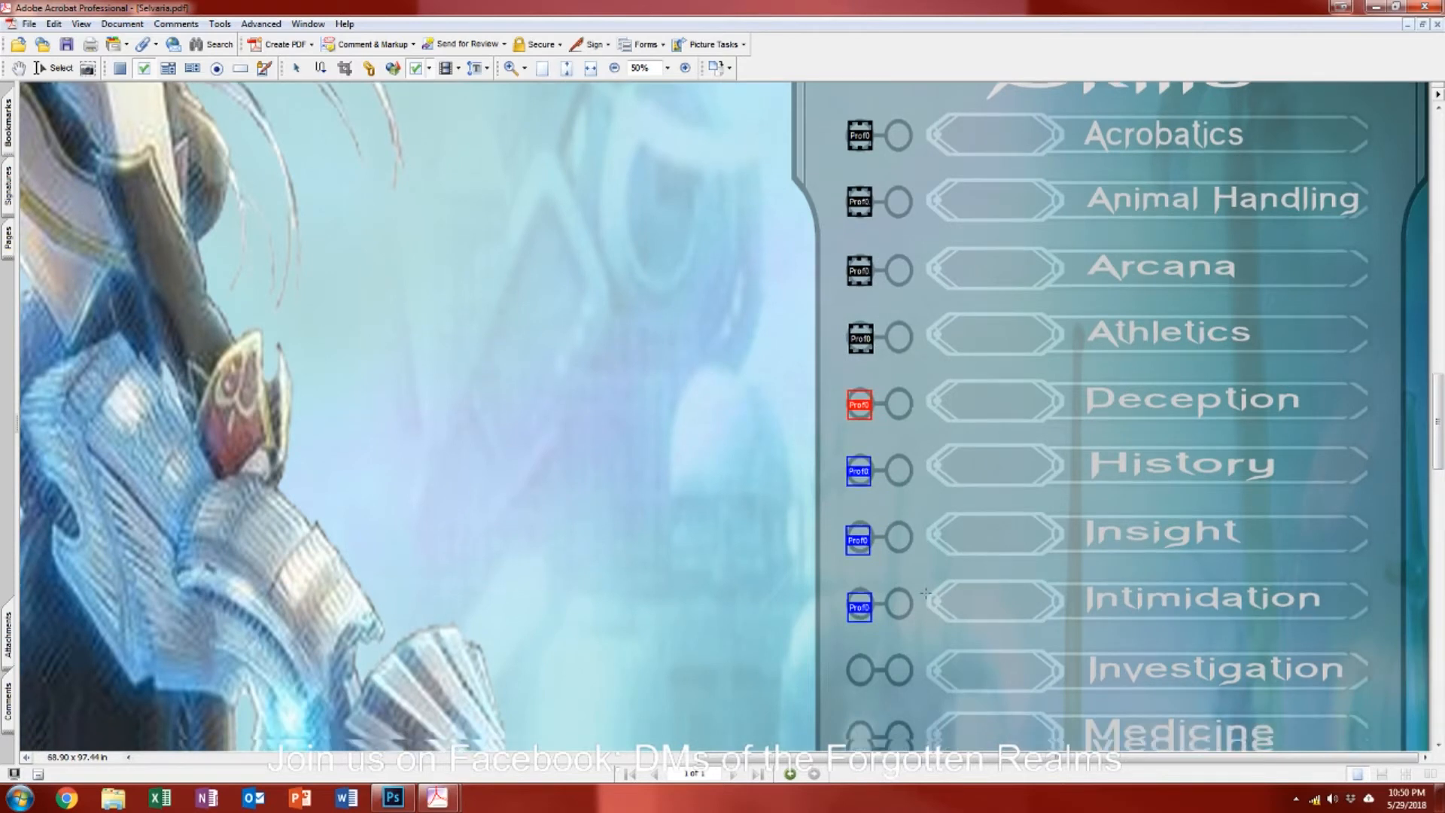
scroll(925, 593, "down", 3)
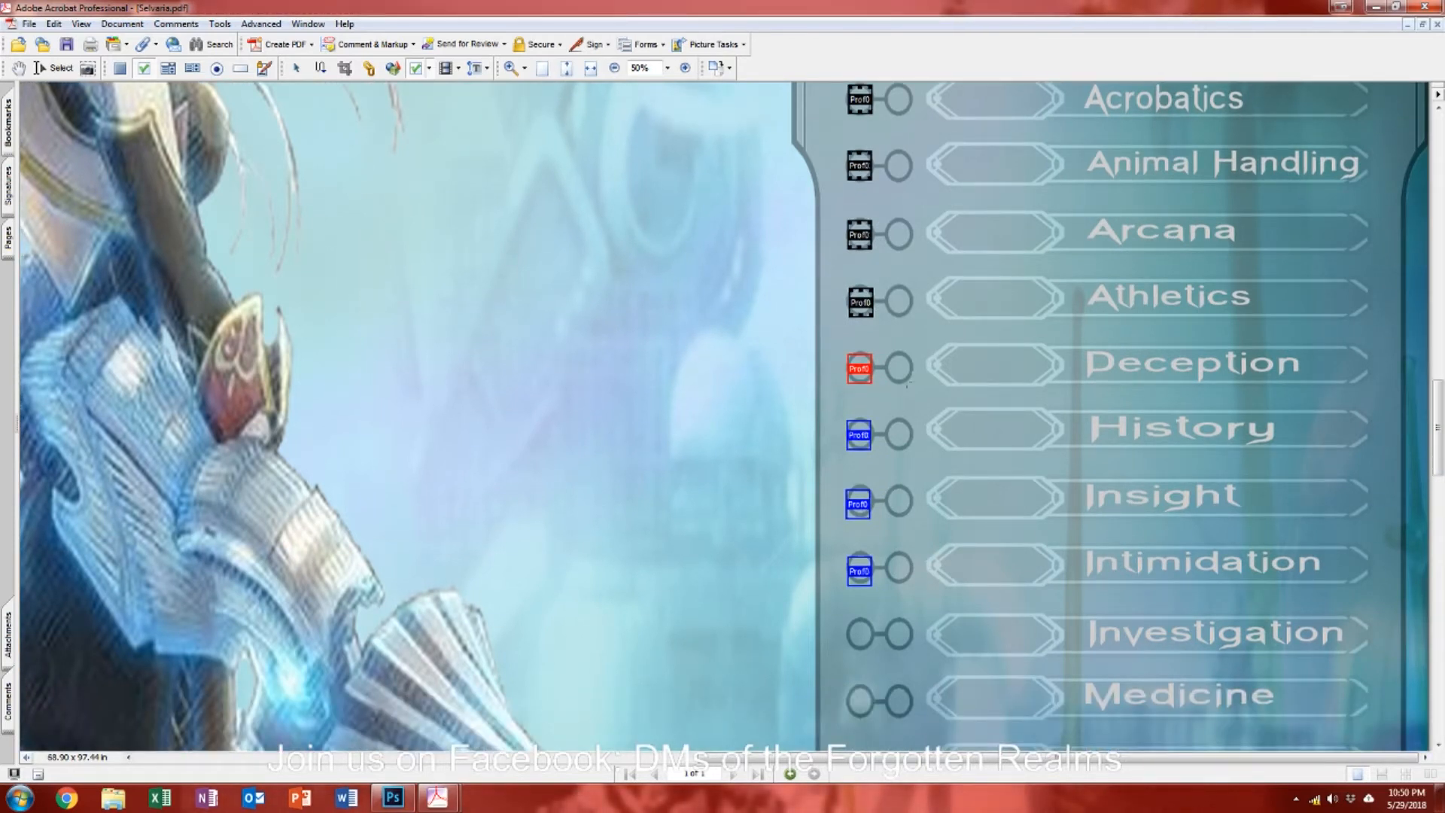
Step: Adjust the copied Insight and Intimidation check boxes so that they are centered over their first circles
left_click(859, 435)
left_click(908, 437)
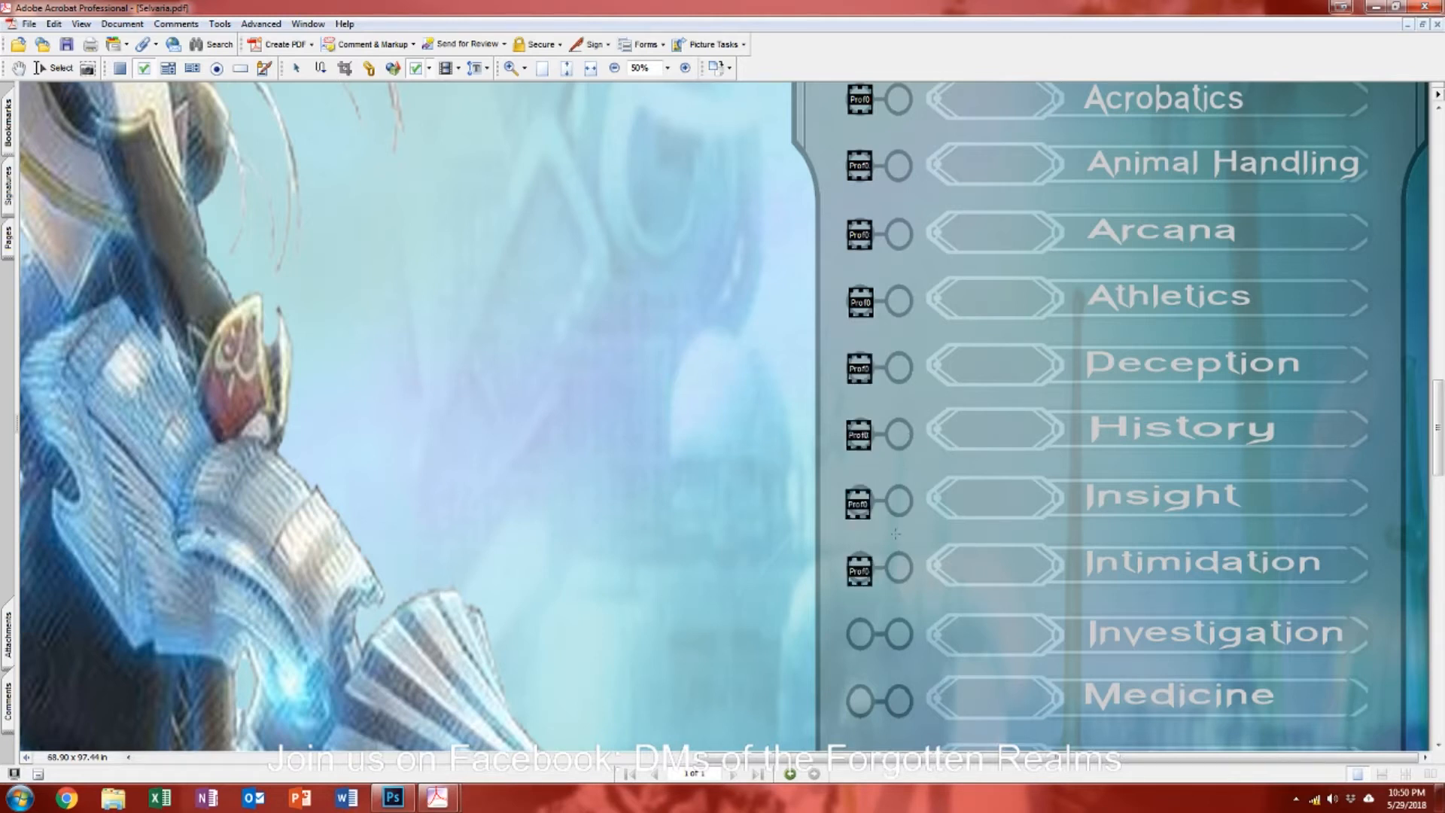
left_click(861, 505)
key("Delete")
left_click_drag(862, 571, 864, 566)
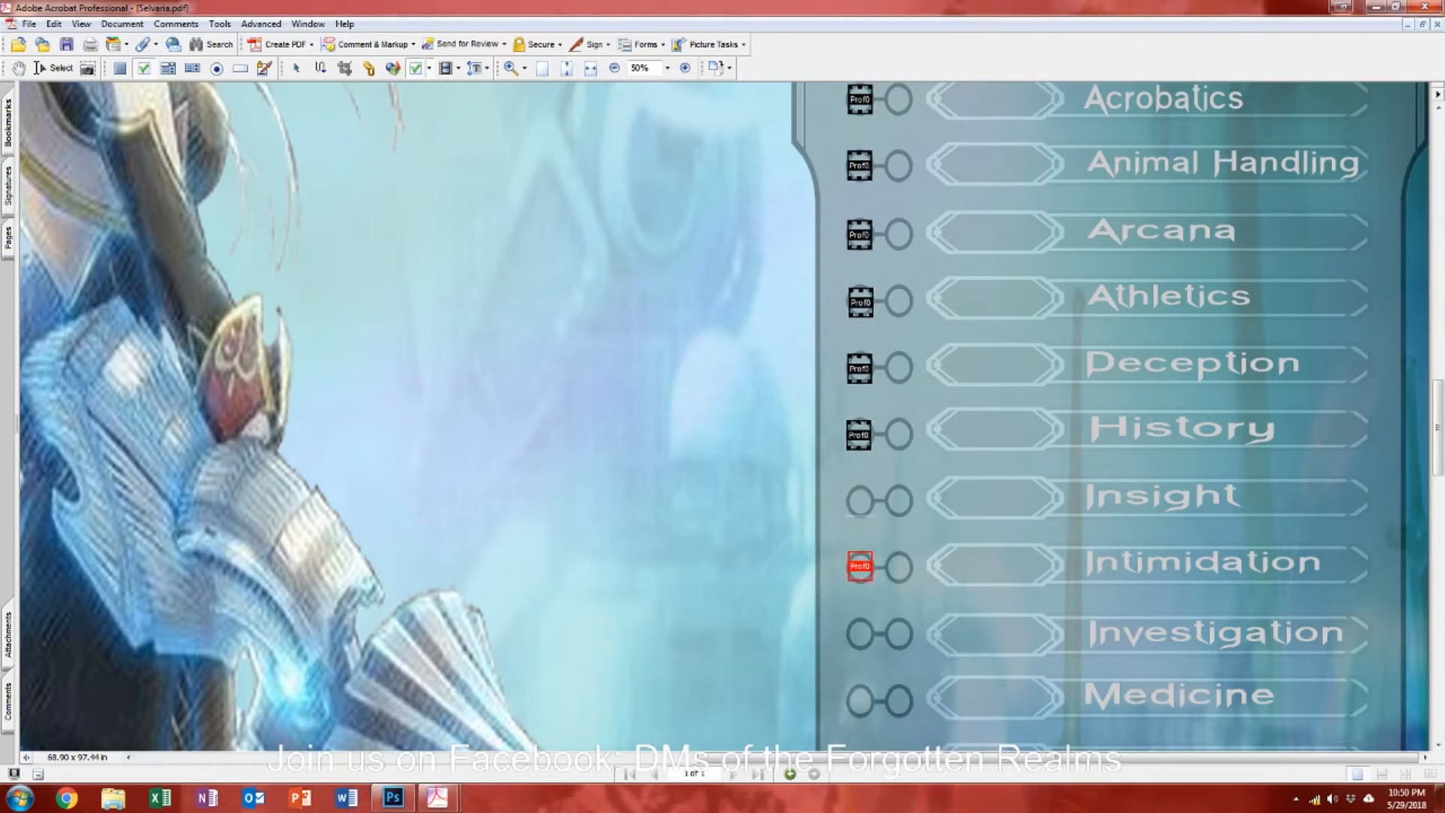
Step: Rename the Deception check box as Prof05 and the History check box as Prof06
double_click(860, 368)
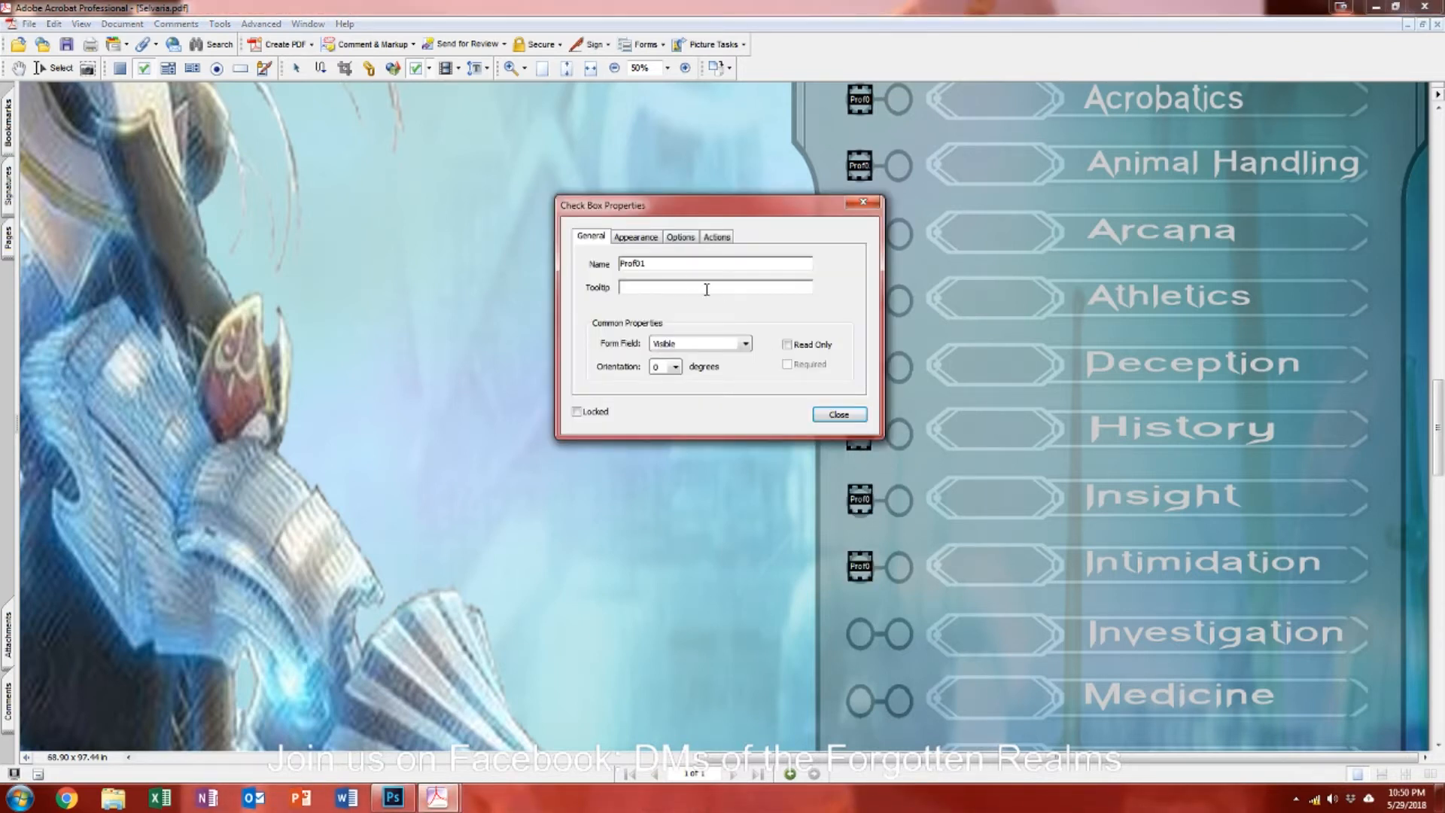
left_click_drag(685, 267, 566, 267)
type("Prof05")
left_click(837, 415)
double_click(859, 434)
type("Prof06")
Step: Rename the Insight check box as Prof07 and the Intimidation check box as Prof08
left_click(859, 499)
left_click(567, 260)
type("Prof07")
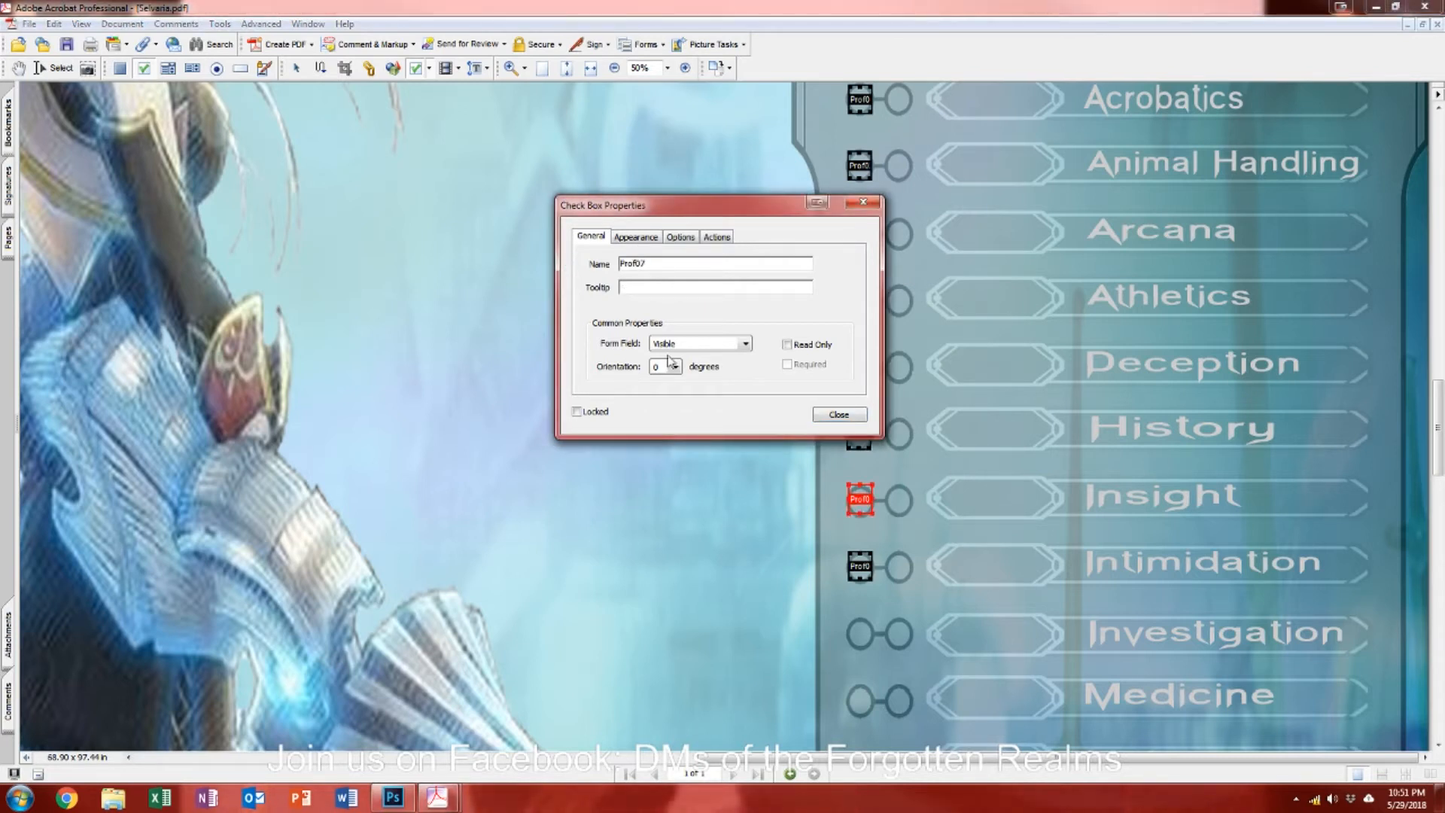
left_click(859, 566)
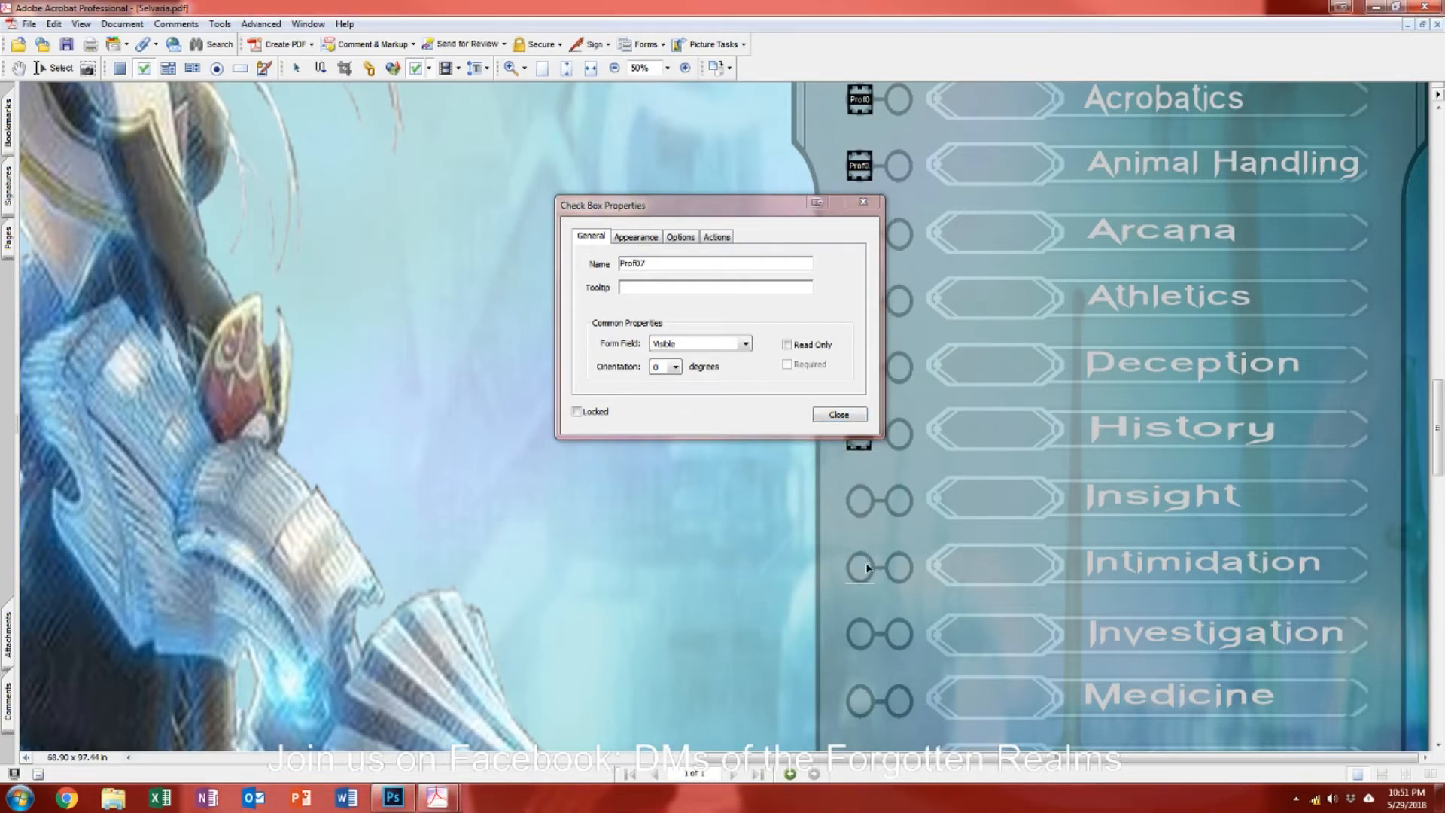
left_click(683, 269)
left_click_drag(683, 269, 570, 267)
type("Prof08")
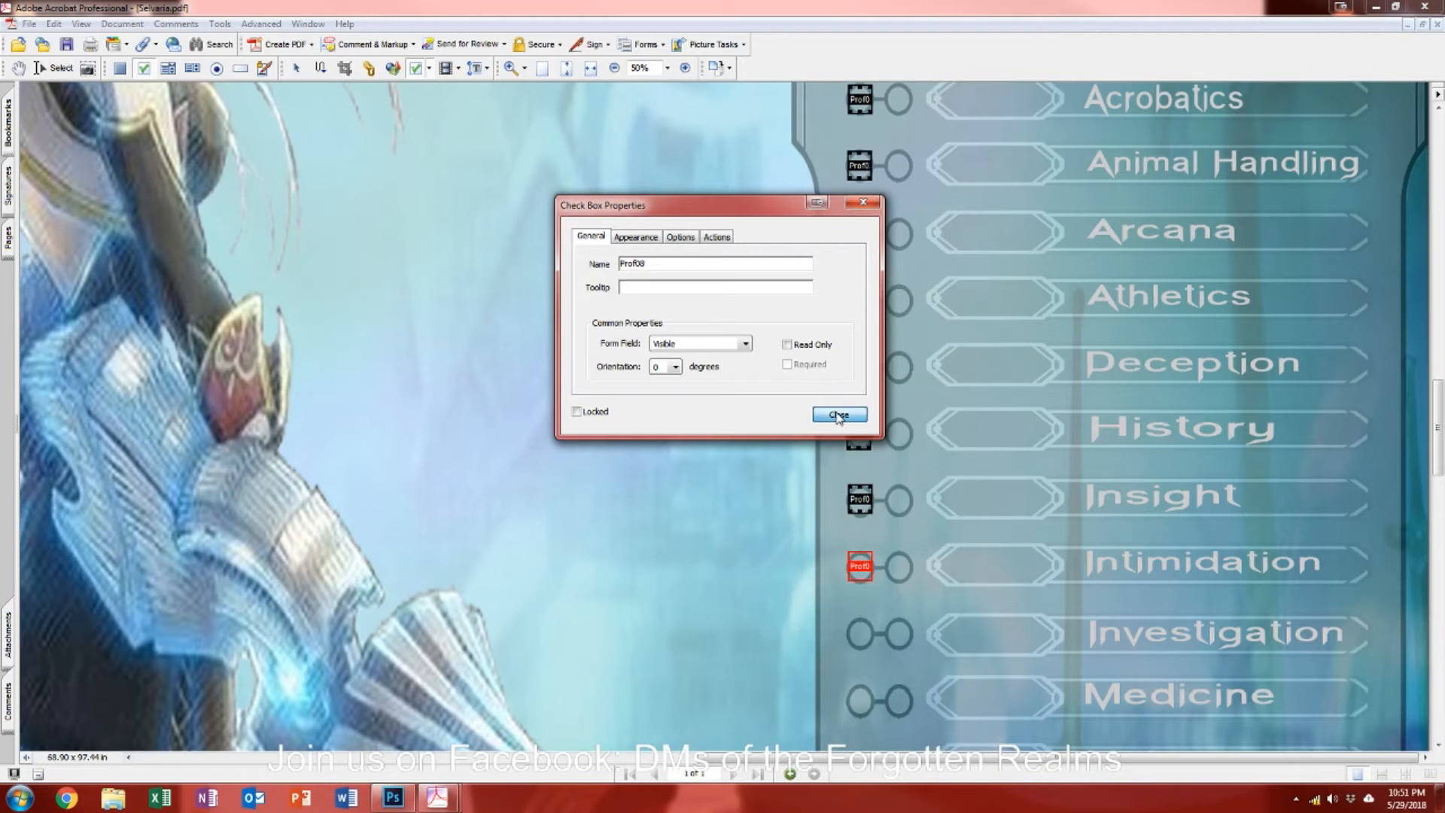
left_click(839, 415)
Step: Copy the eight check boxes from Acrobatics to Intimidation onto the first circles of the rows from Investigation to Slight of Hand
scroll(885, 479, "up", 2)
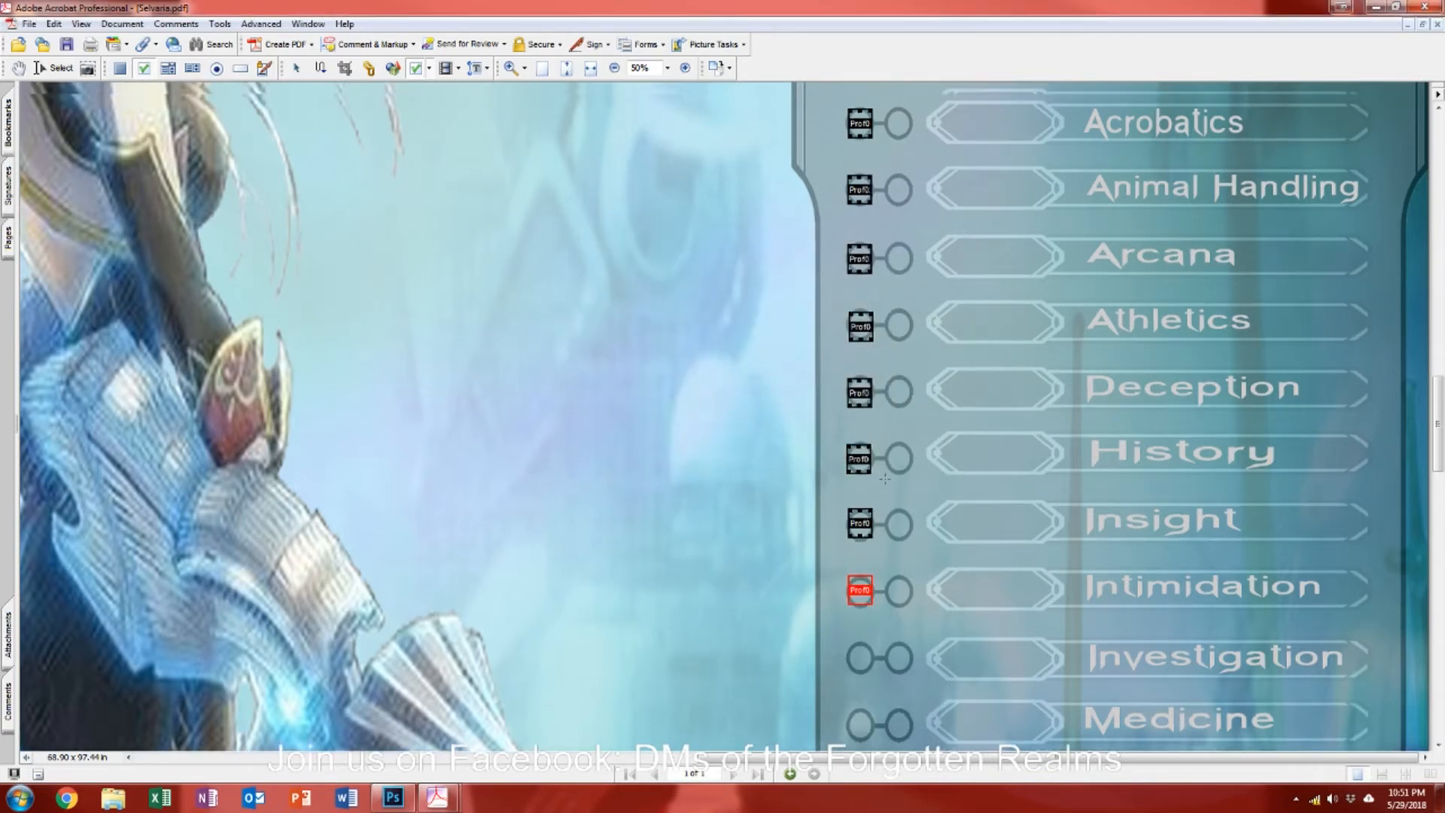
scroll(885, 479, "up", 3)
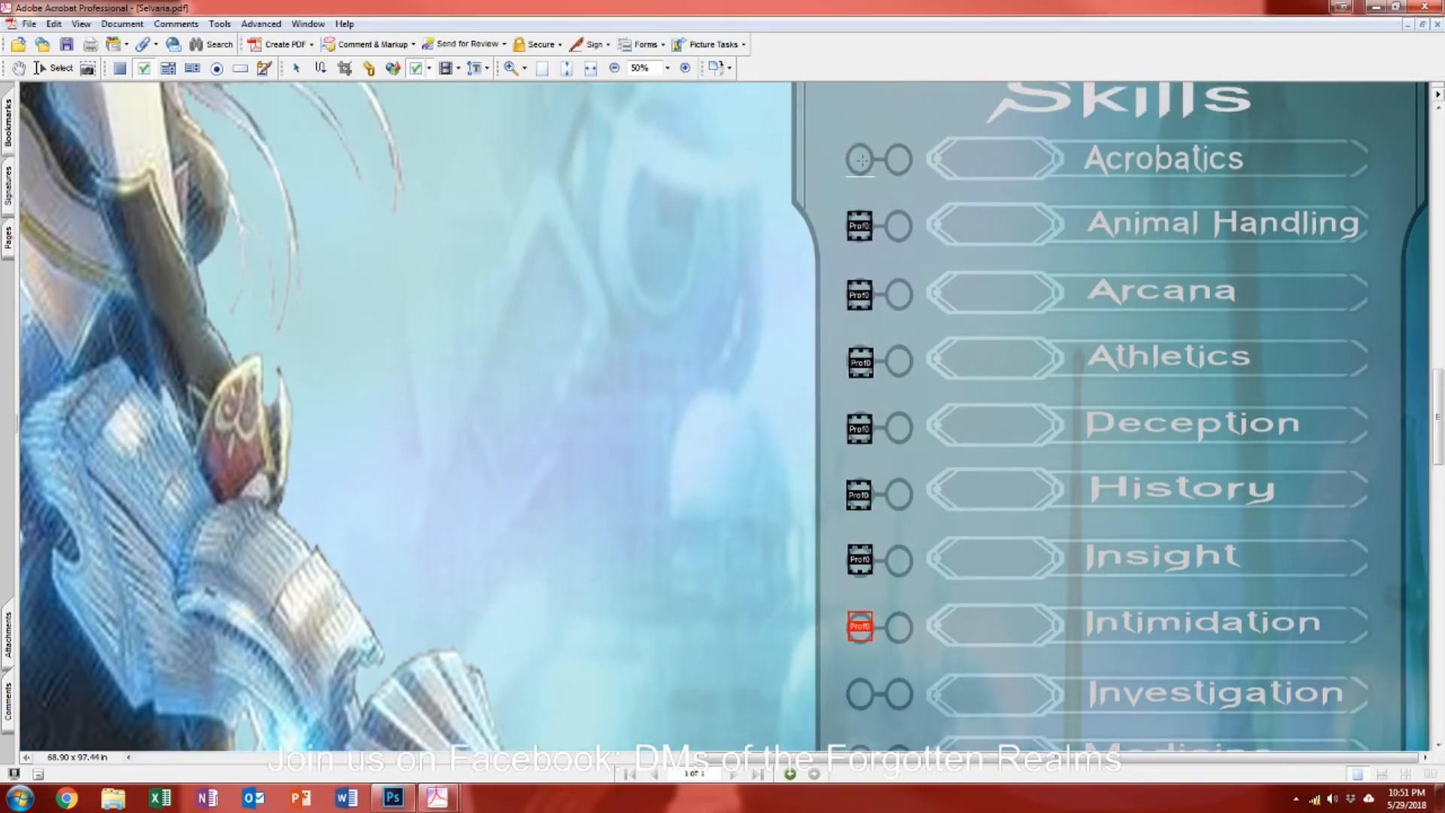
left_click(861, 160, "shift")
key("ctrl+c")
key("ctrl+v")
scroll(1016, 525, "down", 2)
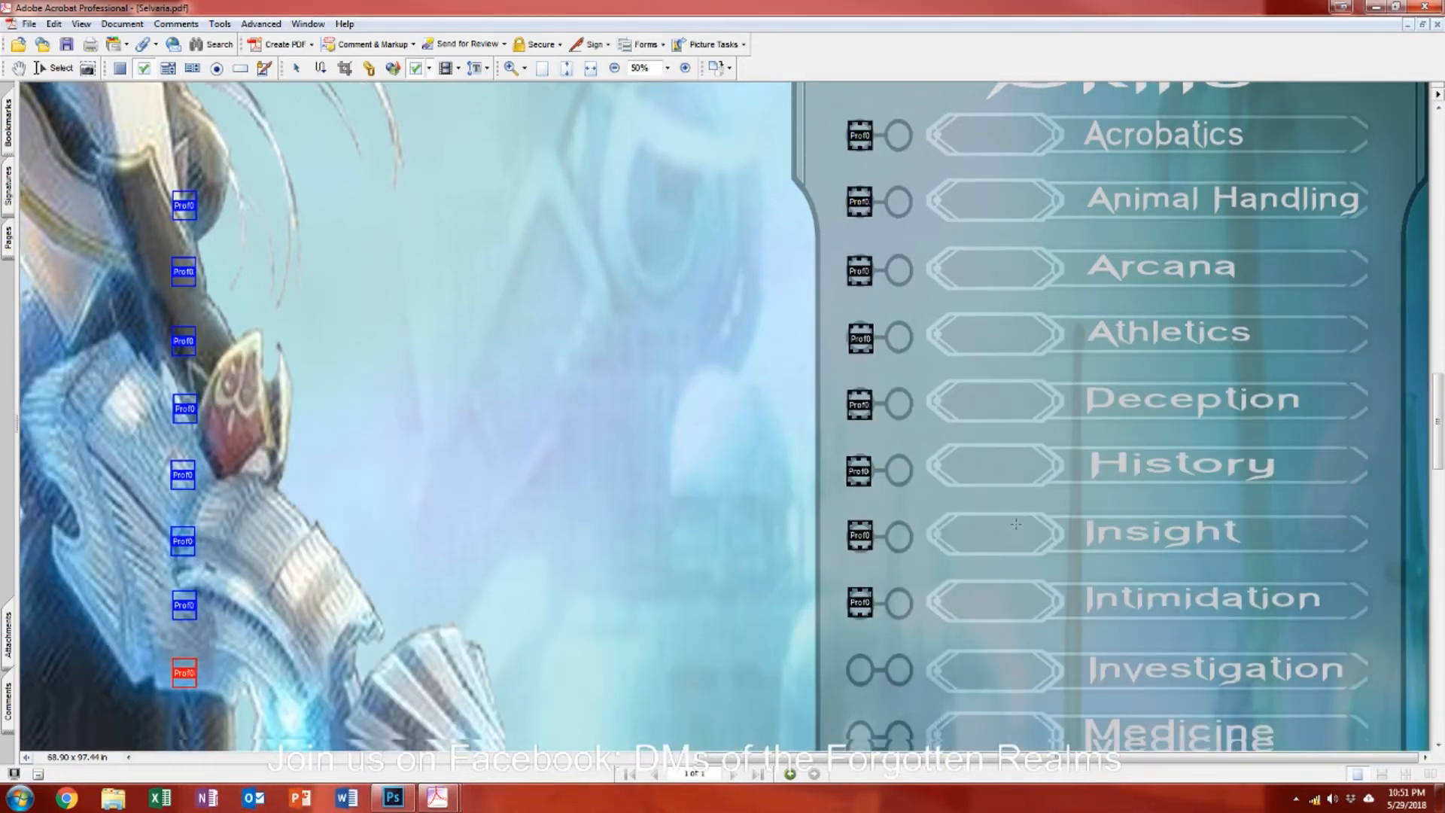
scroll(1016, 524, "down", 1)
scroll(1016, 525, "down", 4)
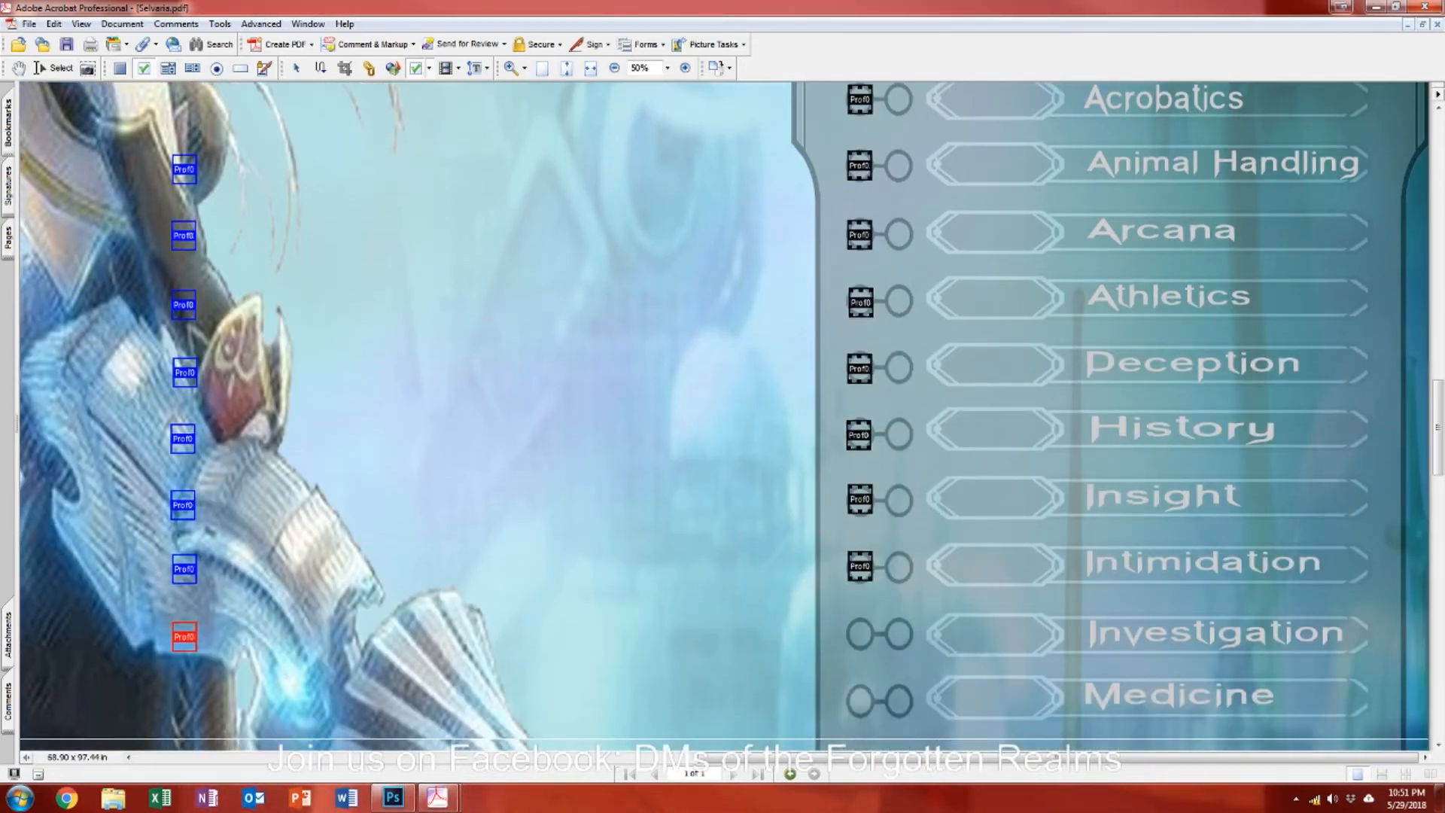
left_click_drag(1438, 422, 1439, 450)
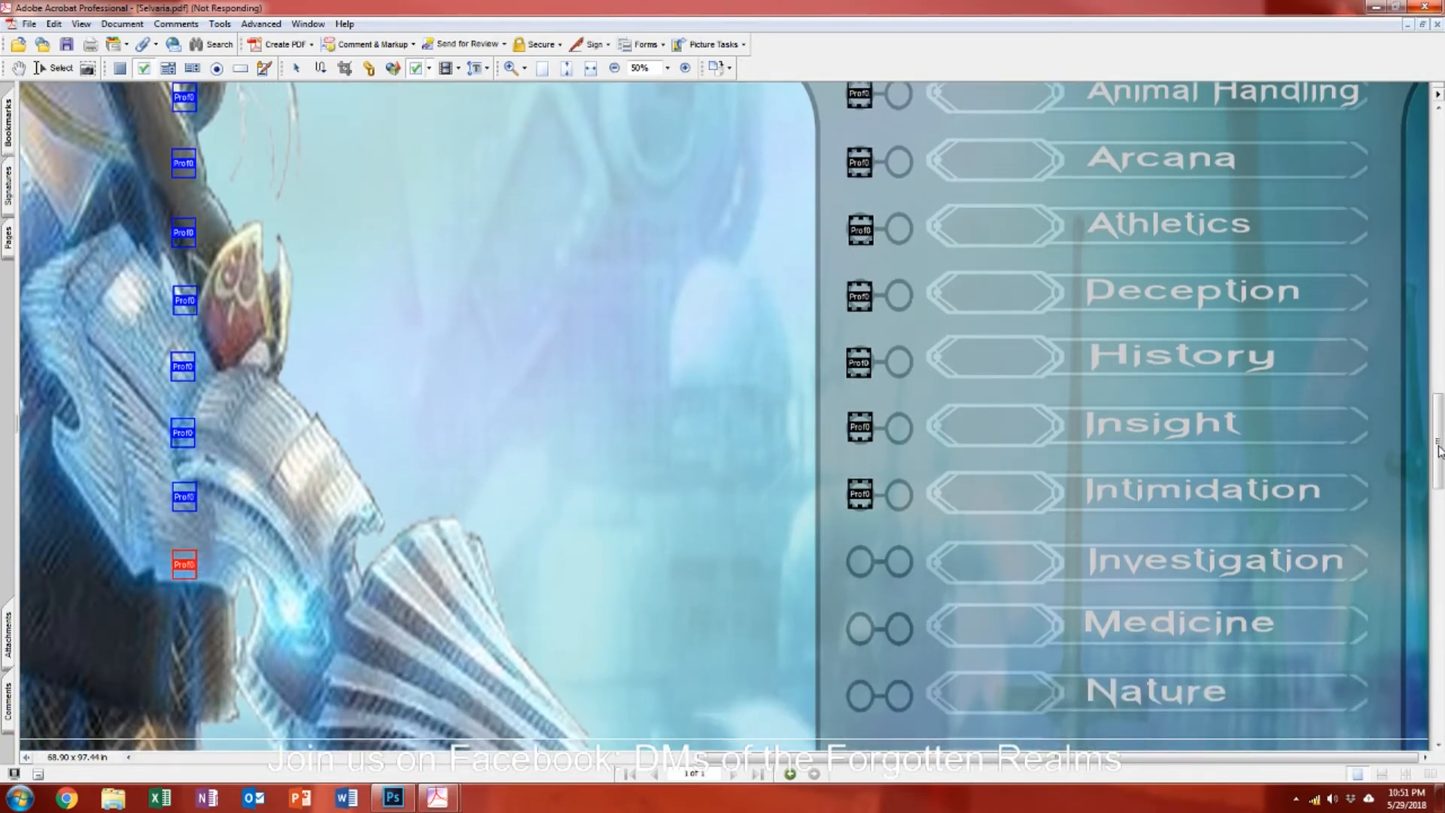
scroll(374, 339, "down", 2)
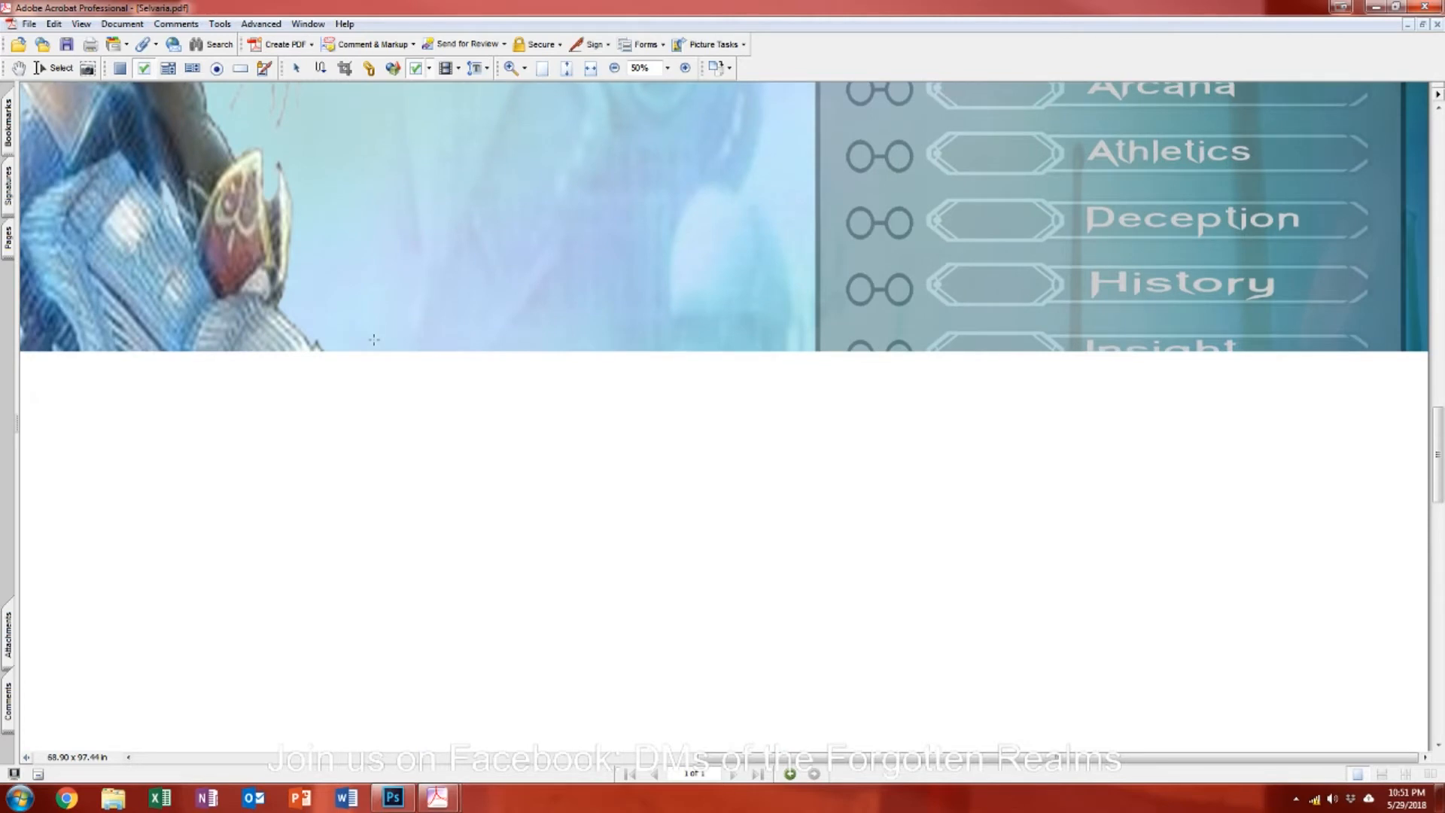
scroll(374, 339, "down", 5)
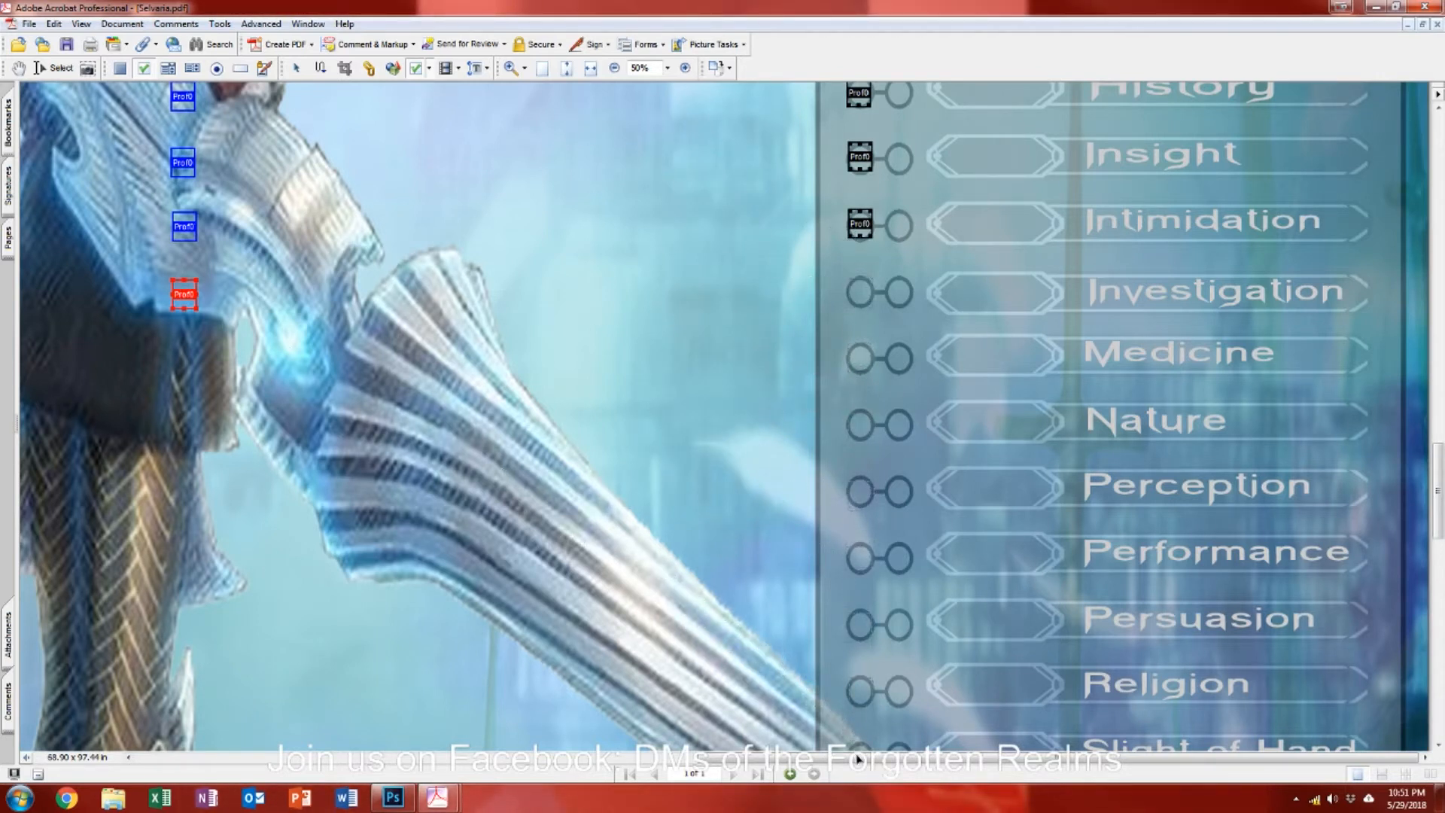
scroll(857, 757, "down", 1)
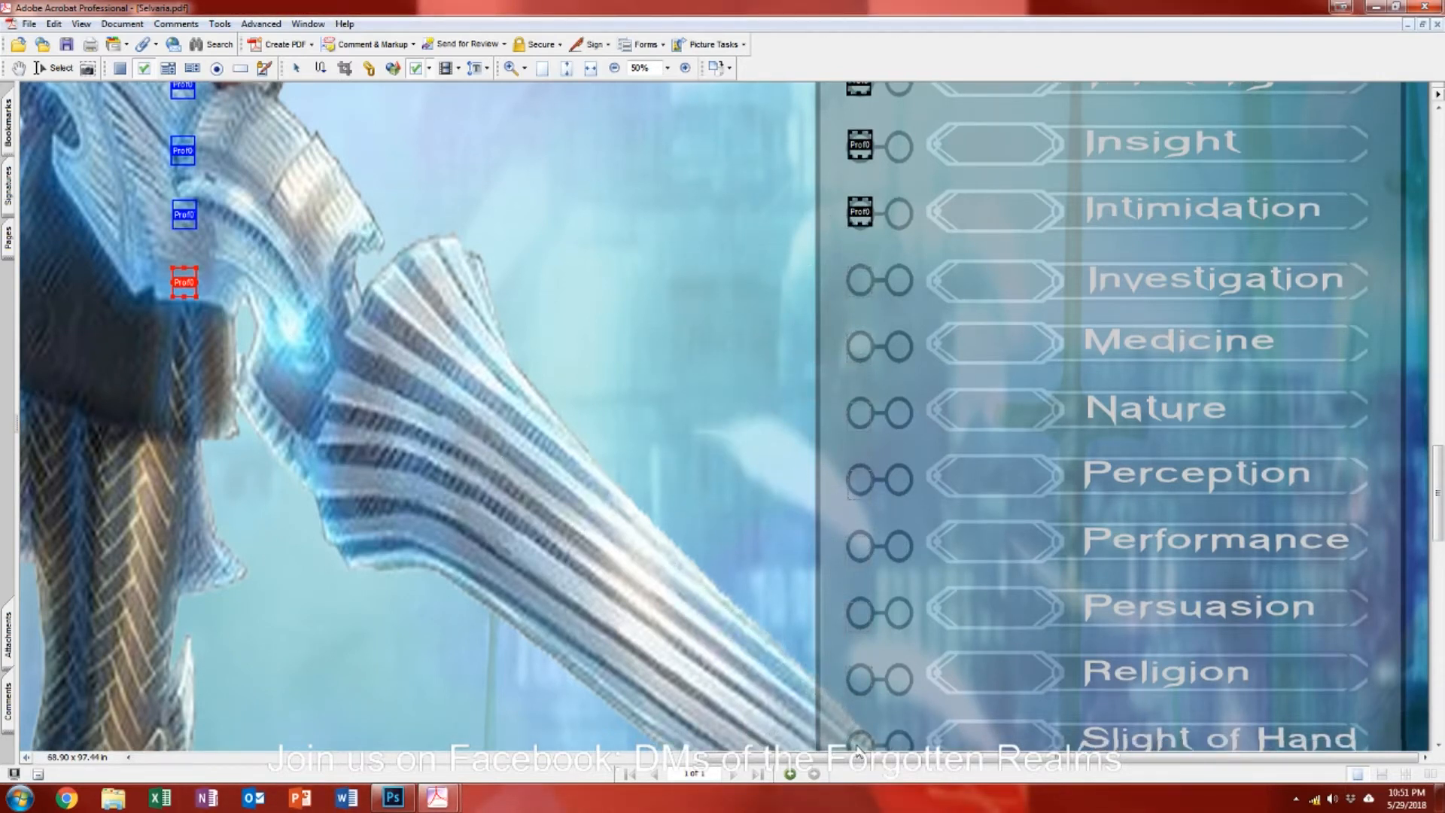
left_click_drag(857, 748, 857, 748)
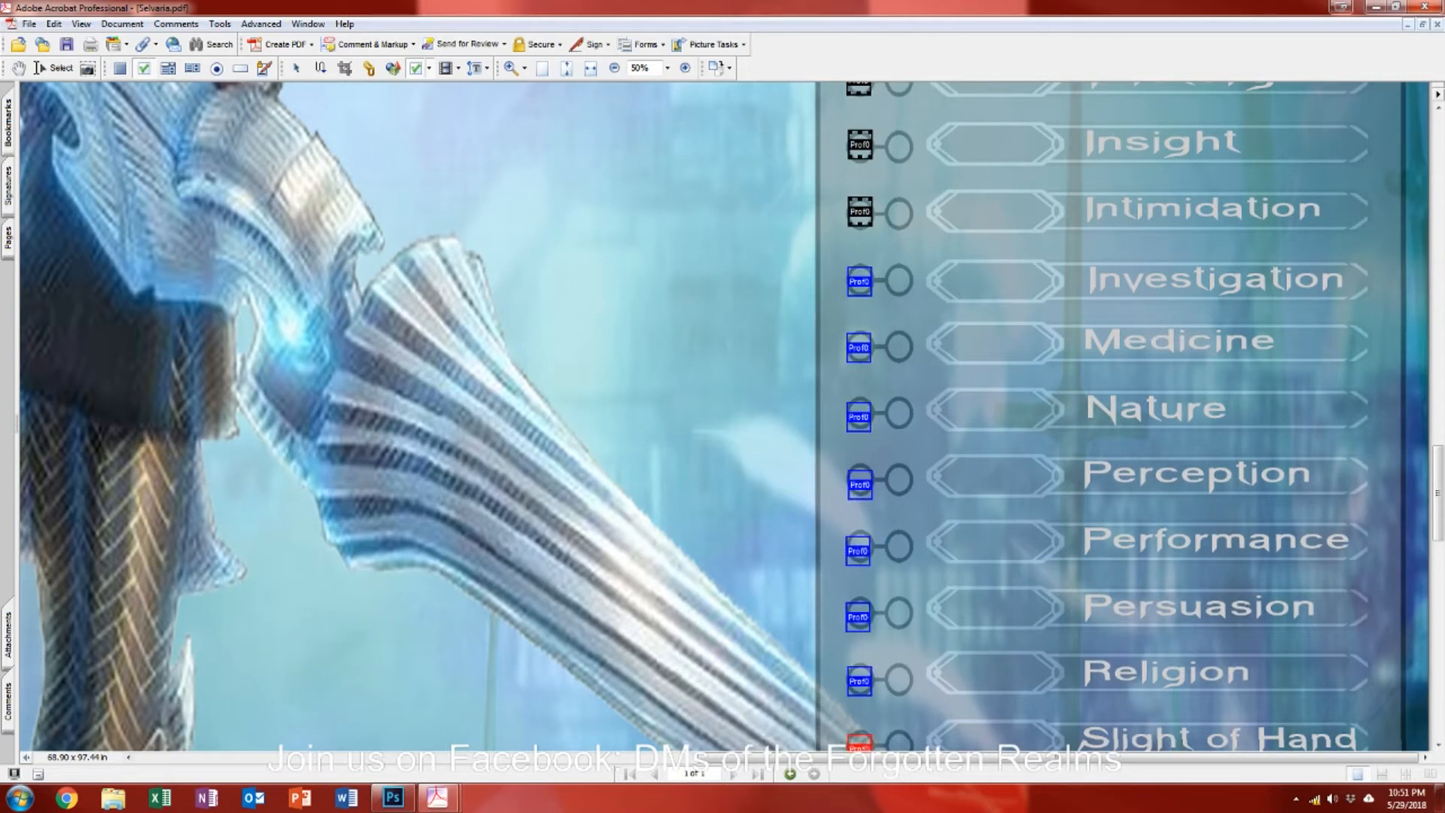
Step: Rename the Investigation check box as Prof09 and the Medicine check box as Prof10
double_click(864, 283)
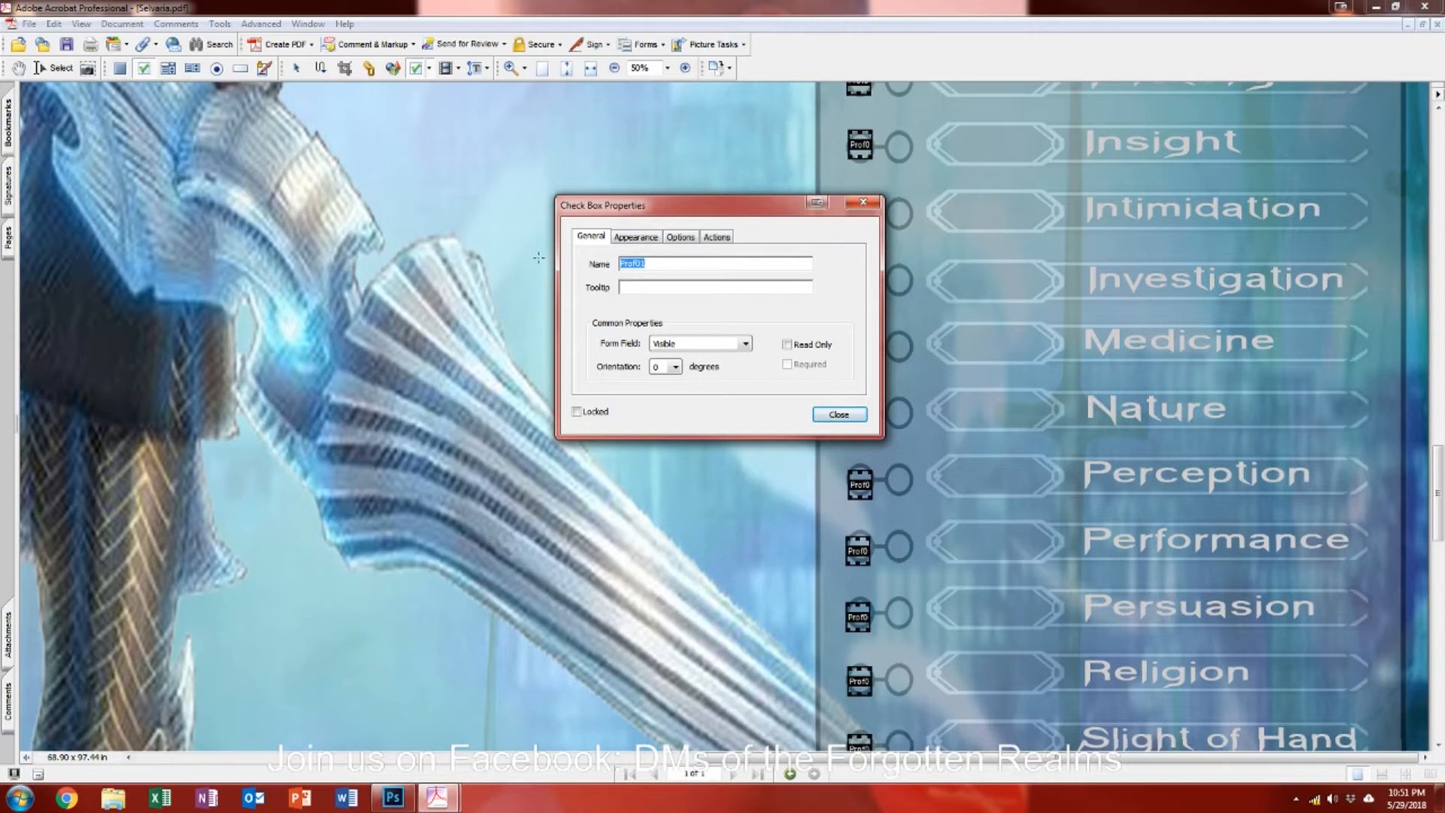
type("Prof09")
left_click(839, 415)
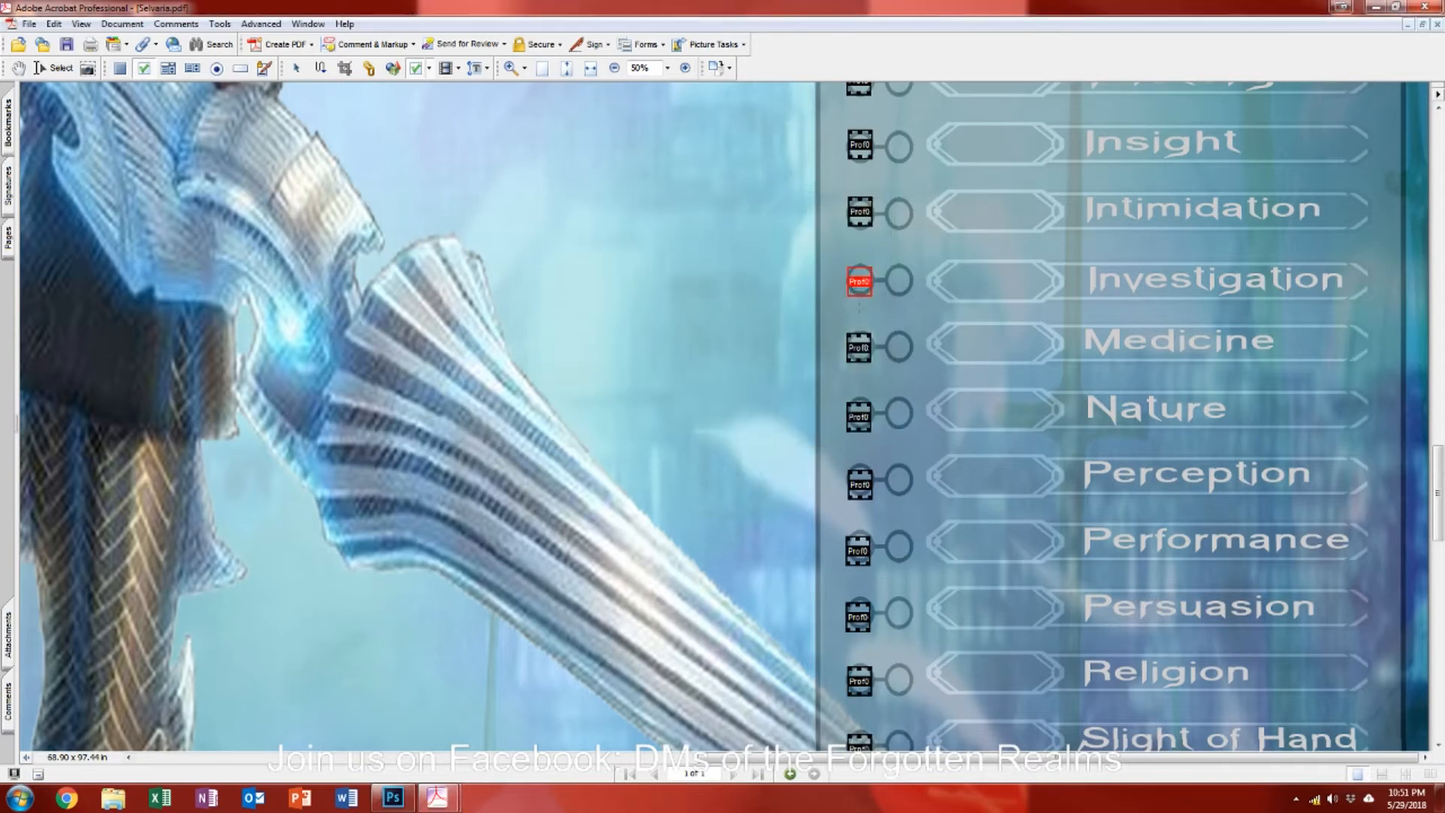
left_click(859, 348)
double_click(859, 347)
key("End")
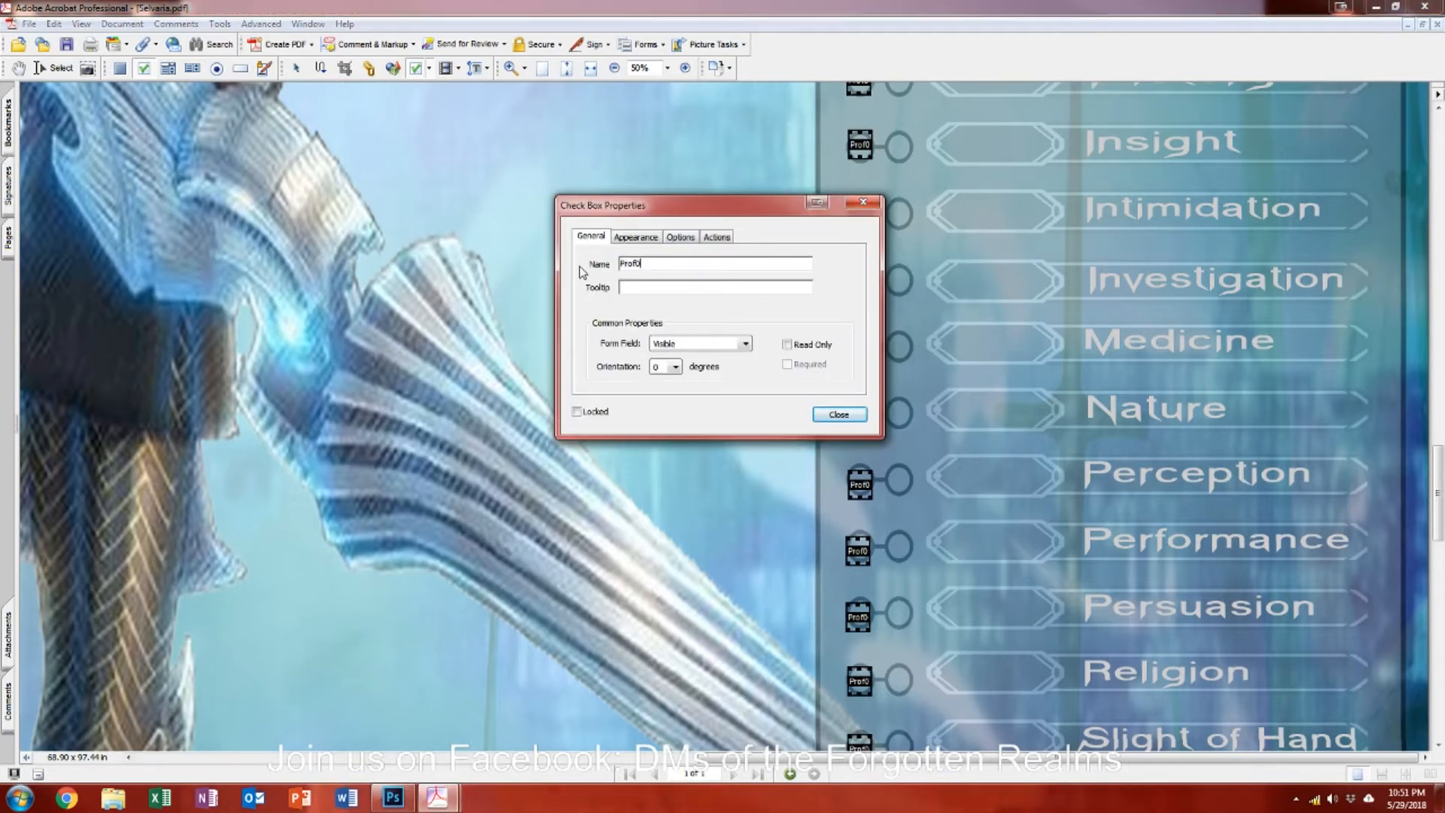
type("1")
key("shift+Left")
key("shift+Left")
key("shift+Left")
key("shift+Left")
key("shift+Left")
type("Prof10")
left_click(840, 415)
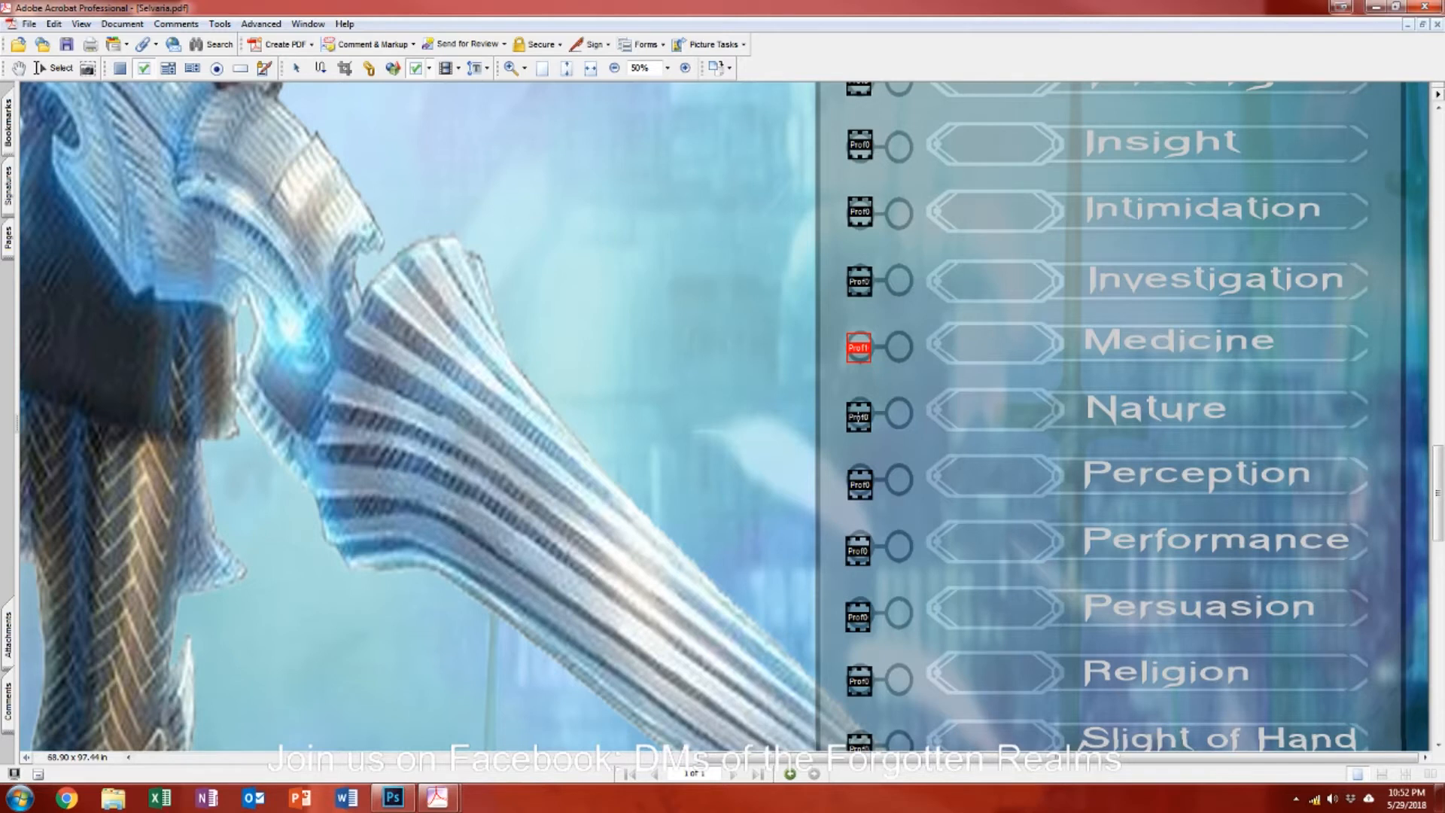
Step: Rename the Nature check box with the next number in the Prof series and center it over the row's first circle
double_click(858, 417)
double_click(636, 264)
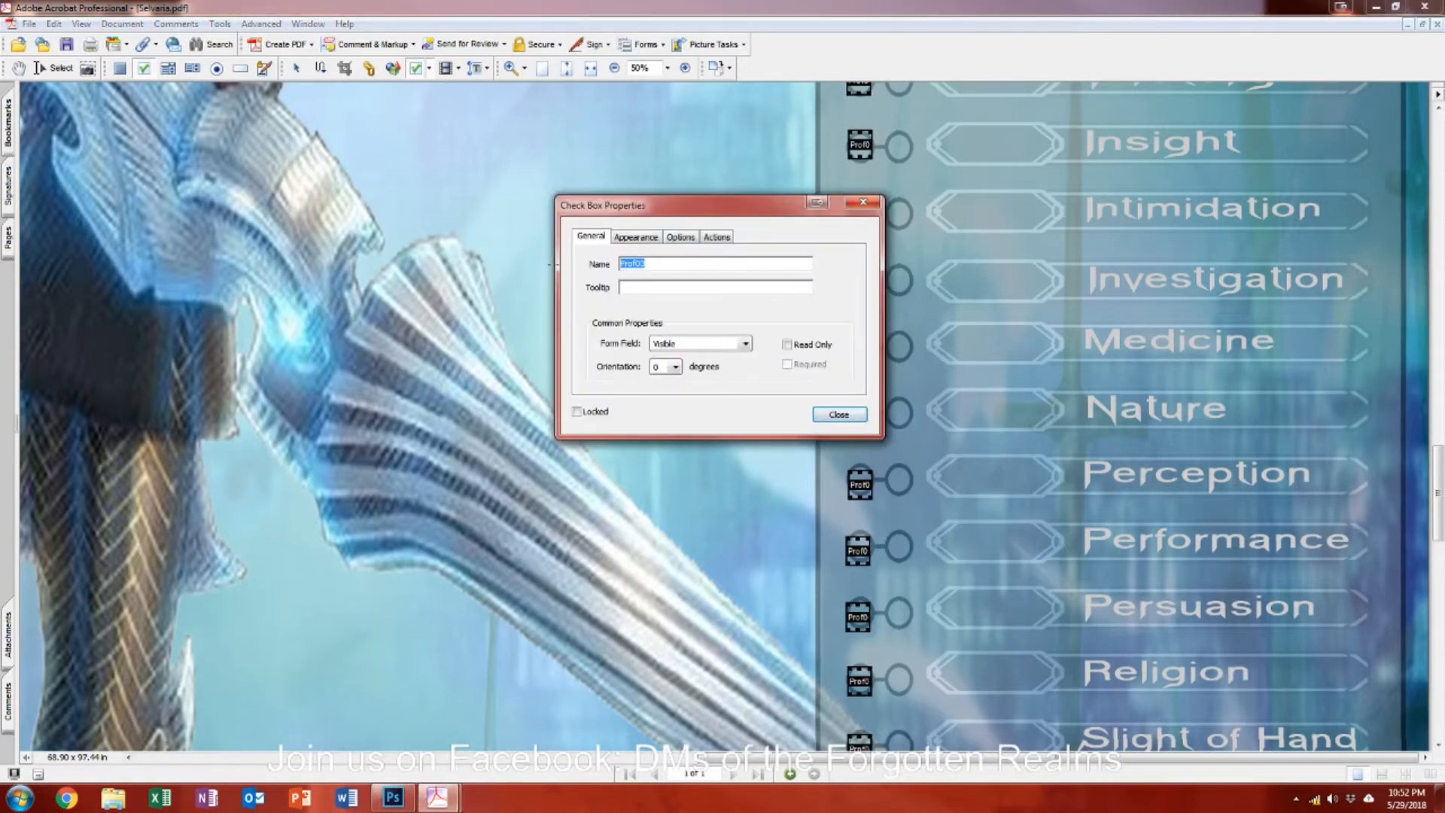
type("1")
key("BackSpace")
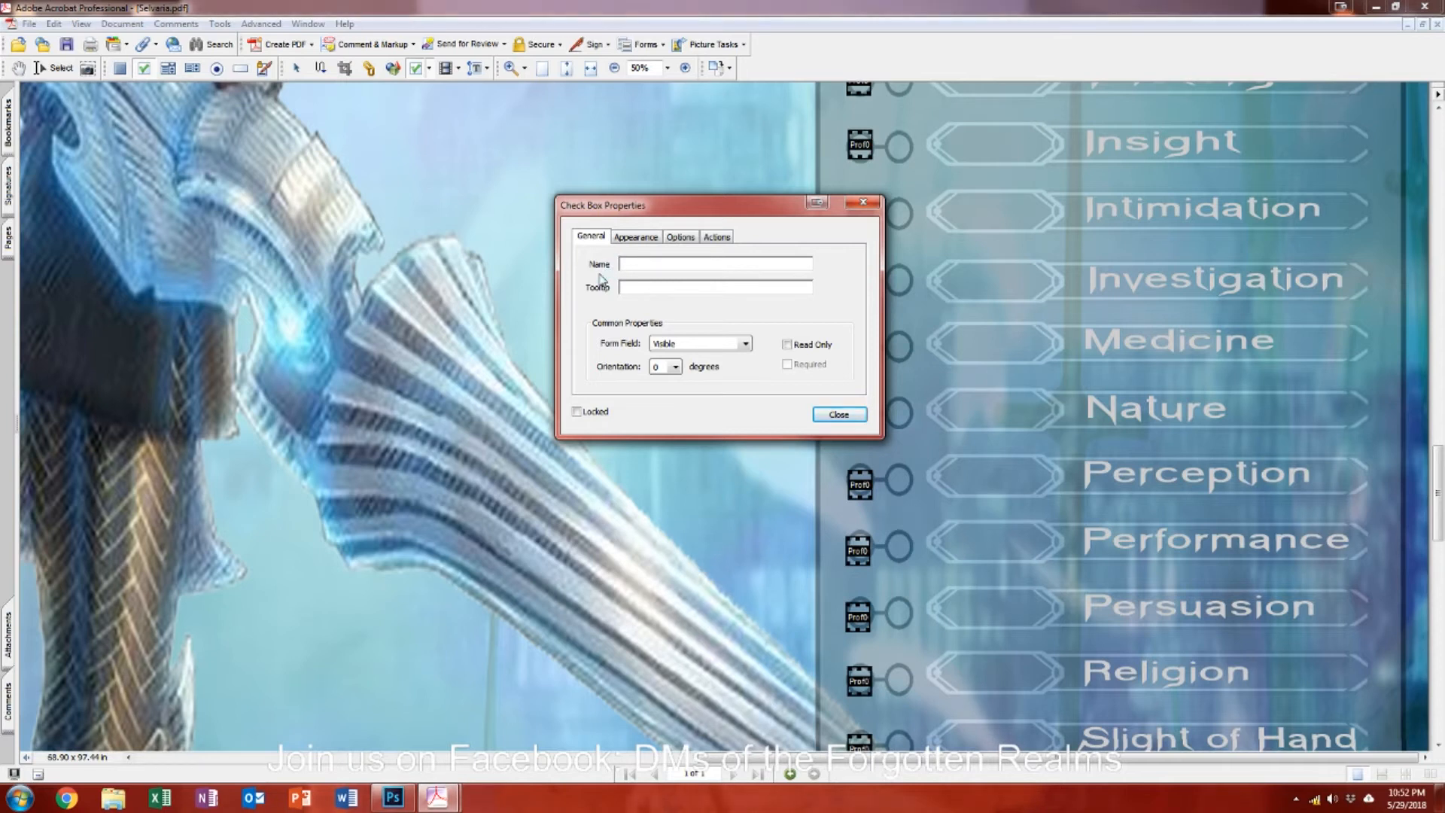
type("Prof03")
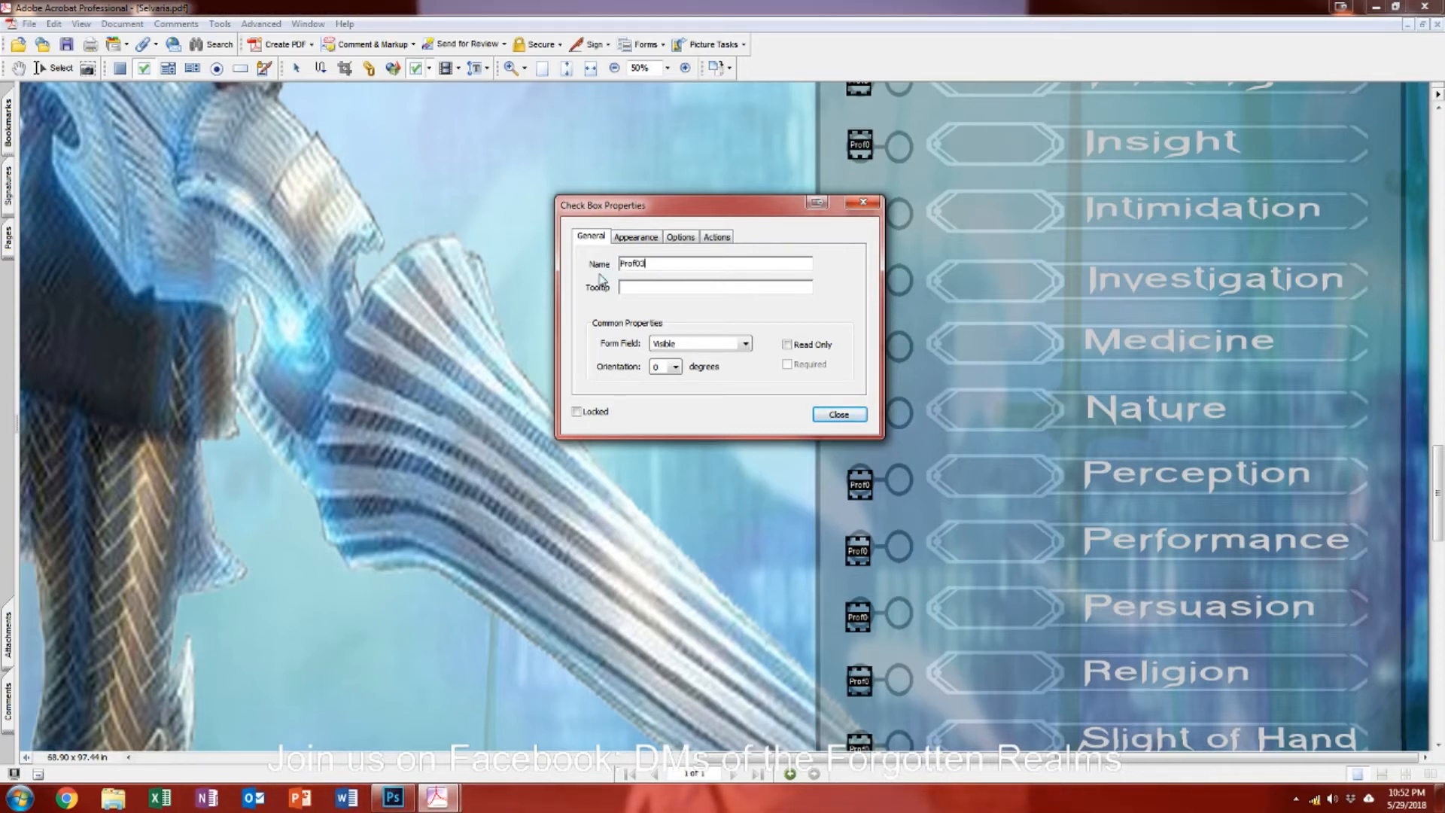
type("1")
key("shift+Left")
key("BackSpace")
key("shift+Home")
key("End")
key("shift+Home")
left_click(837, 414)
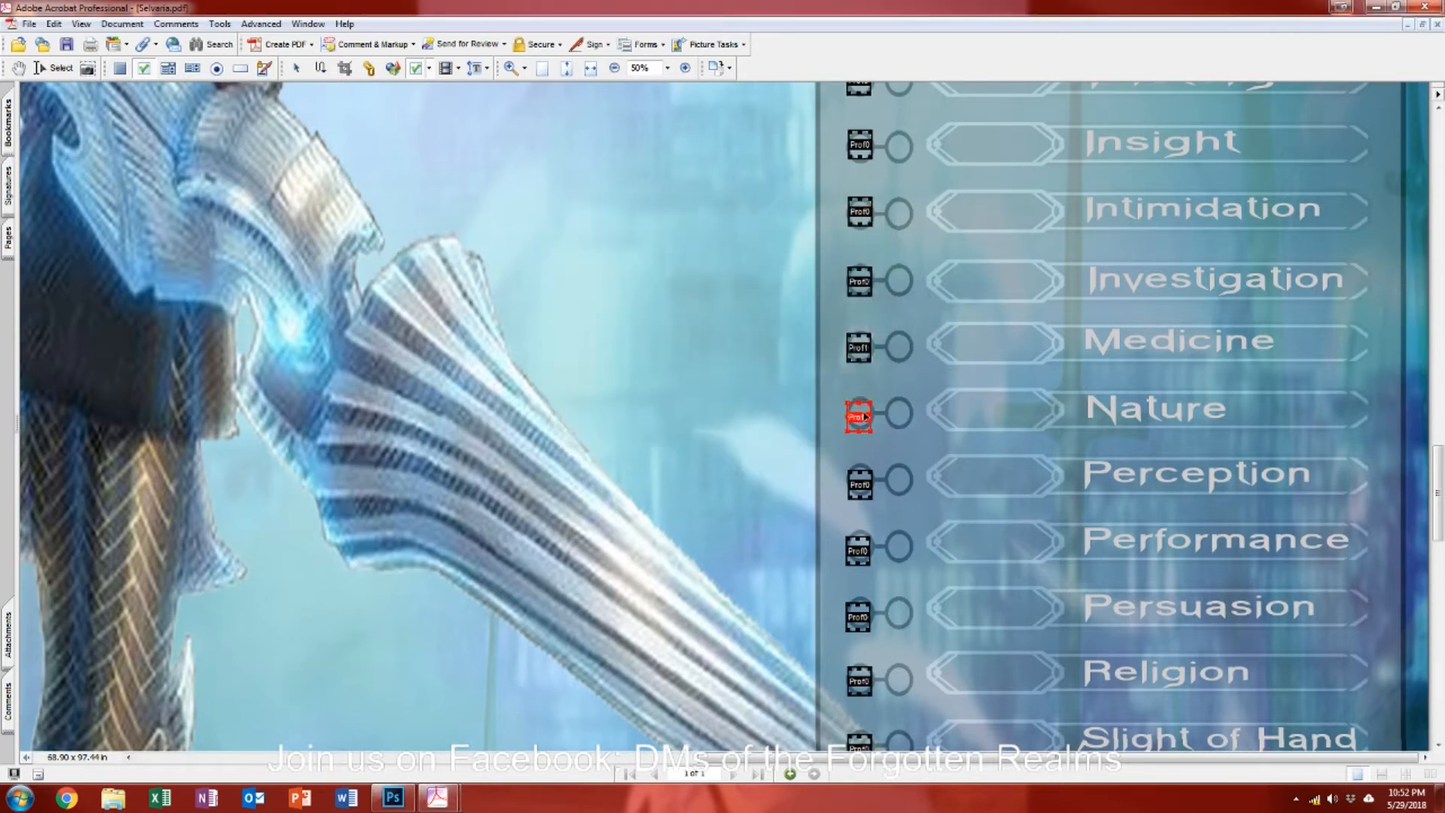
left_click_drag(863, 416, 864, 411)
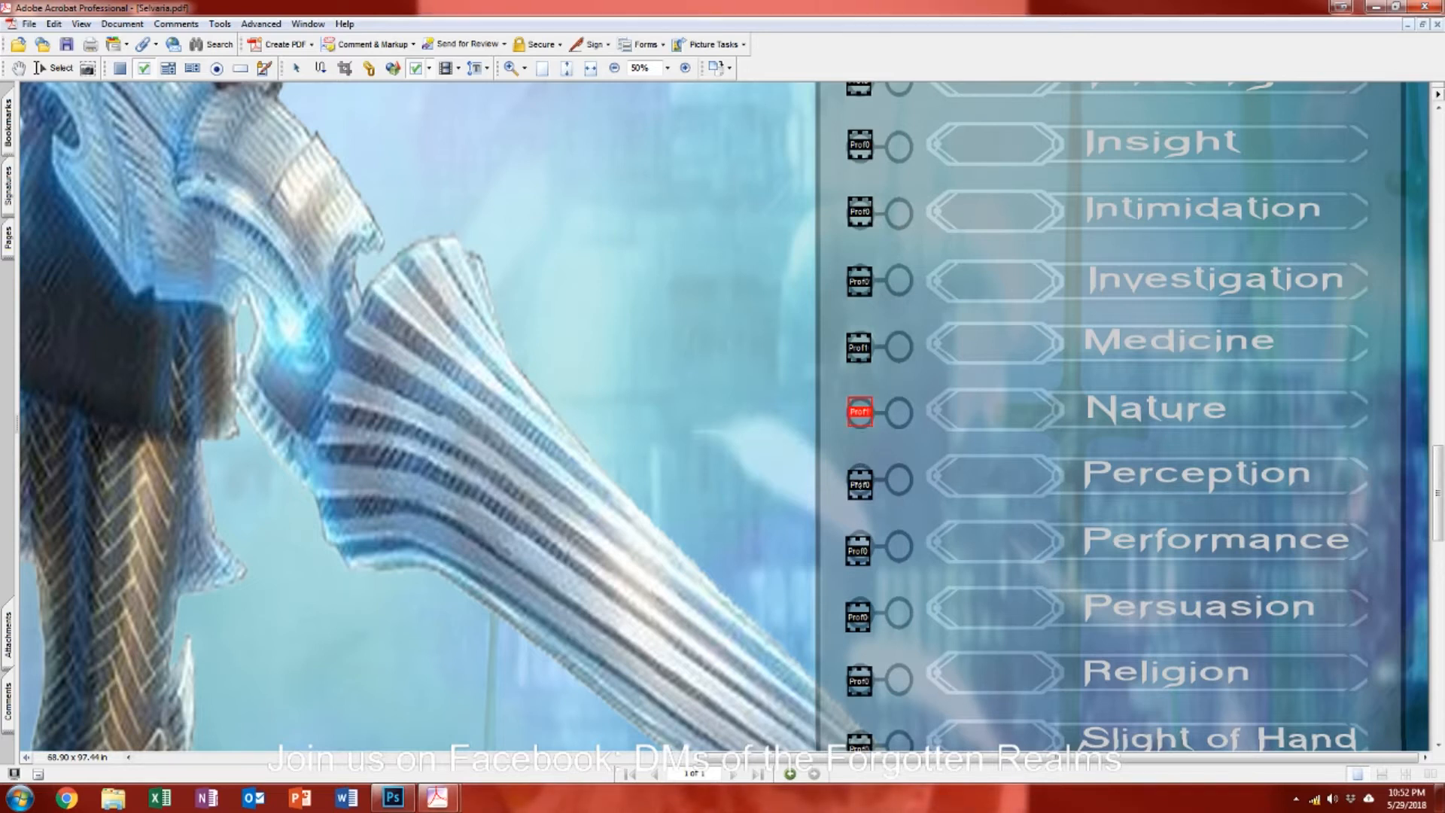
Step: Center the Perception check box over its first circle and rename it with the next number in the Prof series
left_click(861, 485)
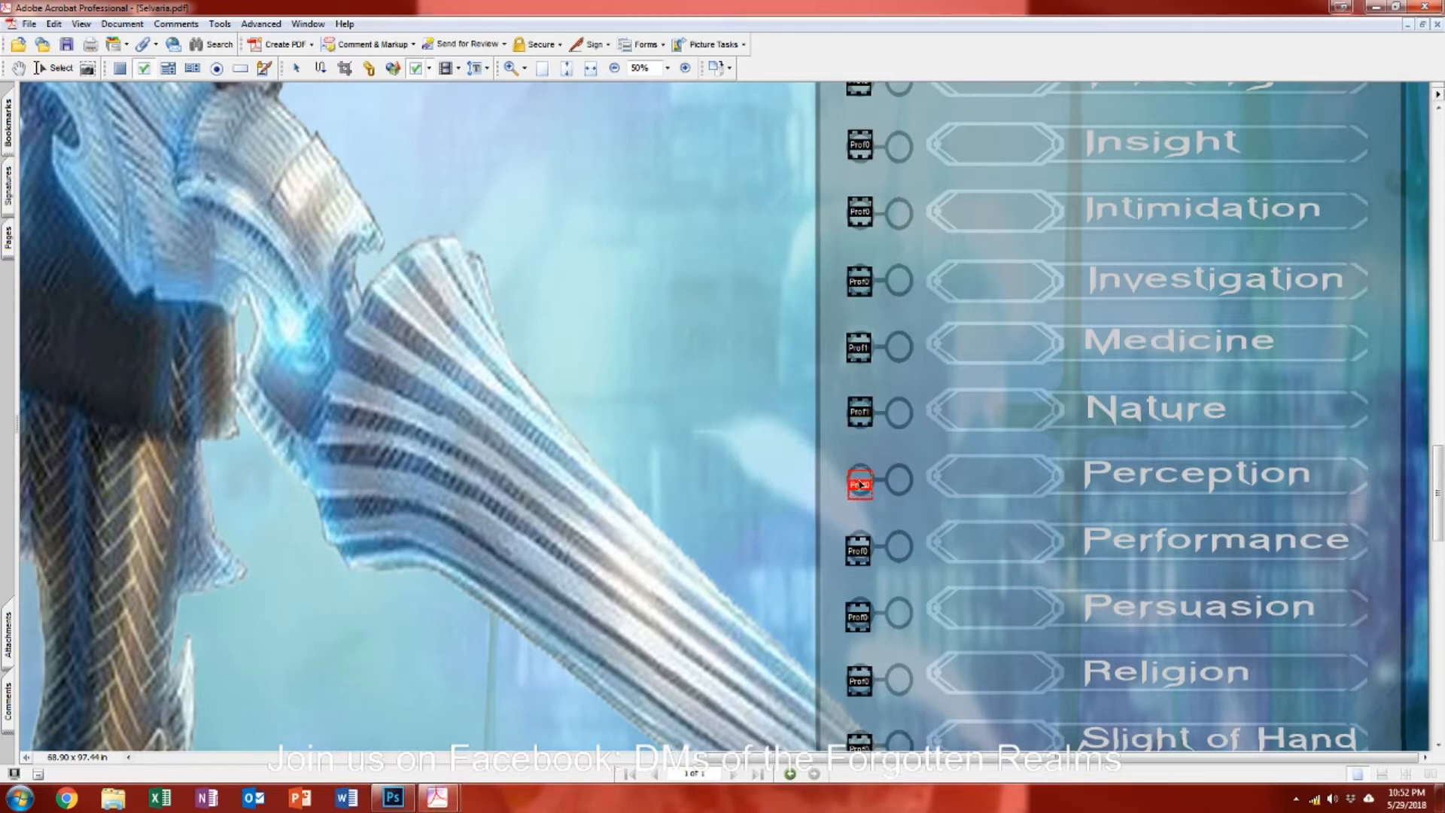
left_click_drag(860, 485, 859, 480)
double_click(860, 480)
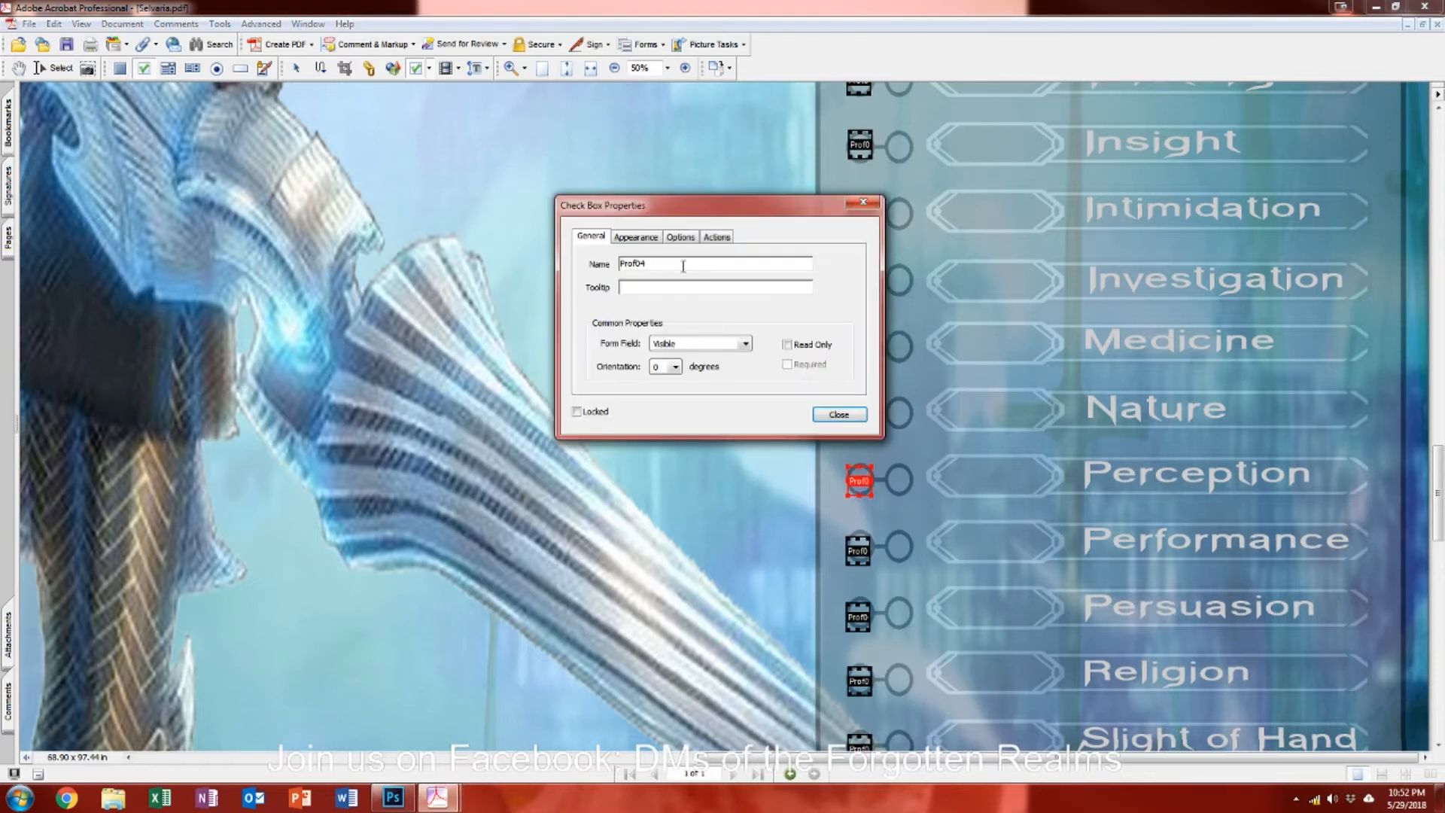
type("Prof13")
Step: Rename the Performance check box as Prof13 and the Persuasion check box as Prof14
left_click(858, 550)
type("Prof13")
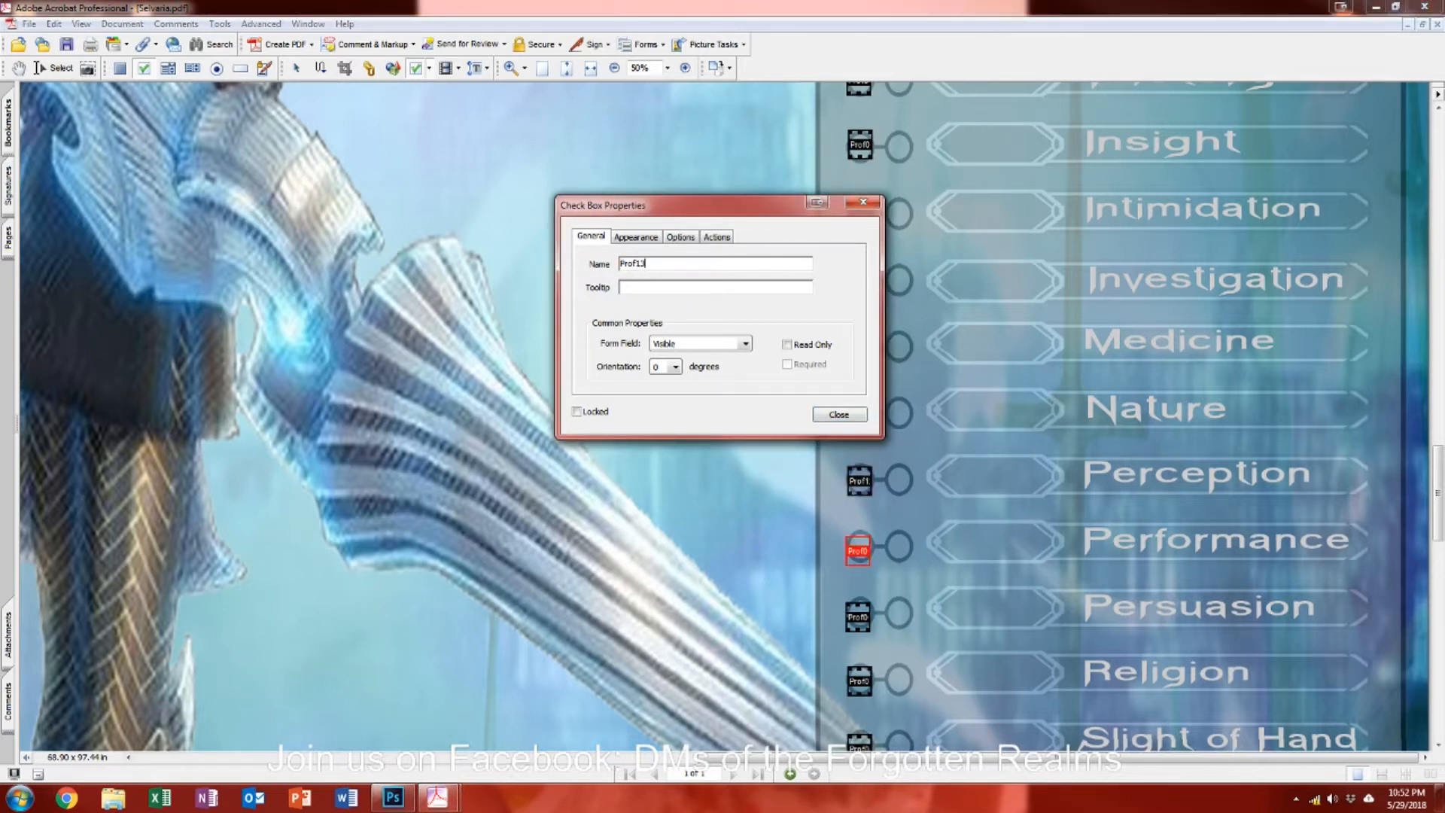
left_click(858, 615)
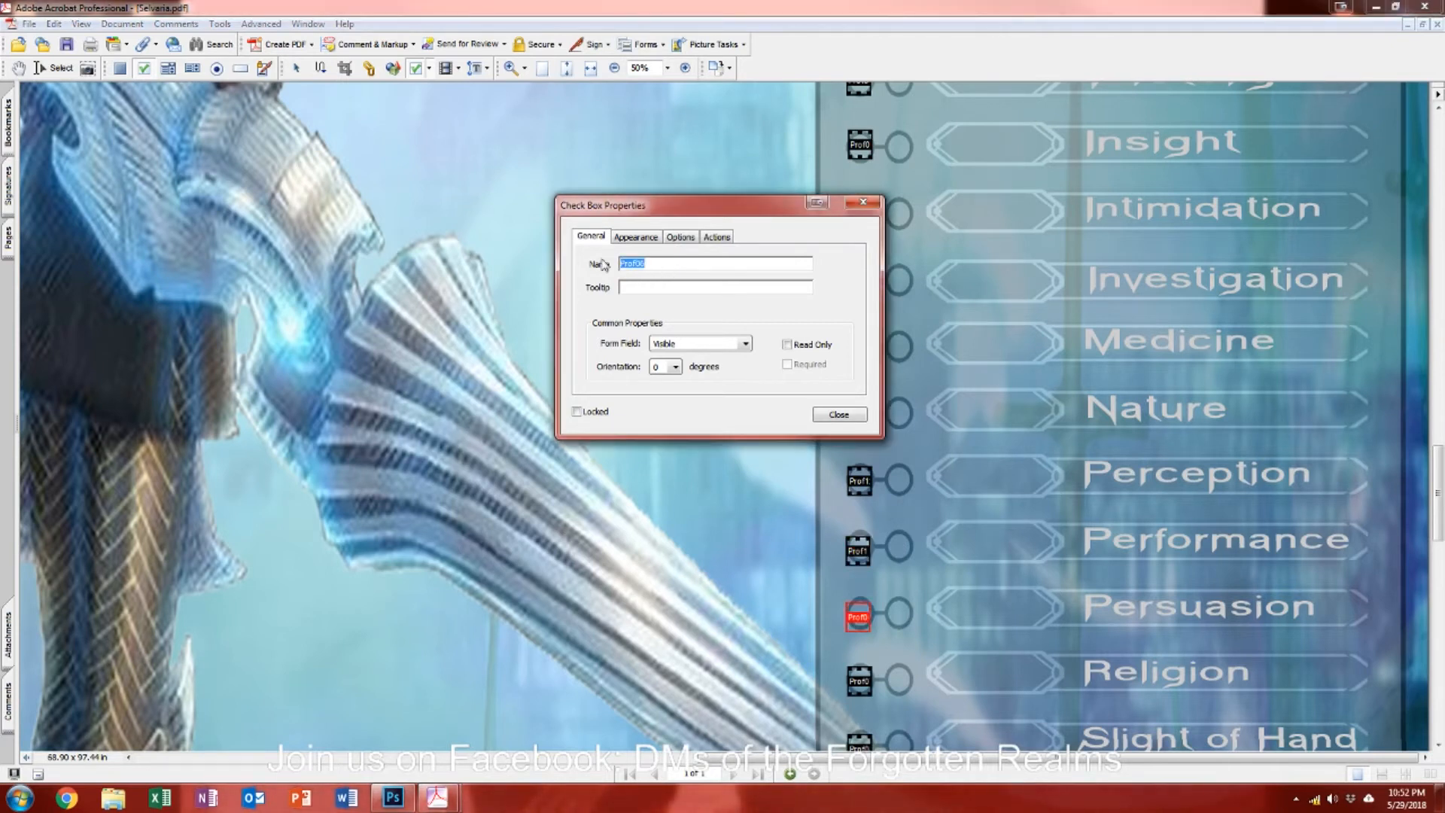
type("Prof14")
Step: Rename the Religion check box as Prof15 and the Slight of Hand check box as Prof16
left_click(858, 680)
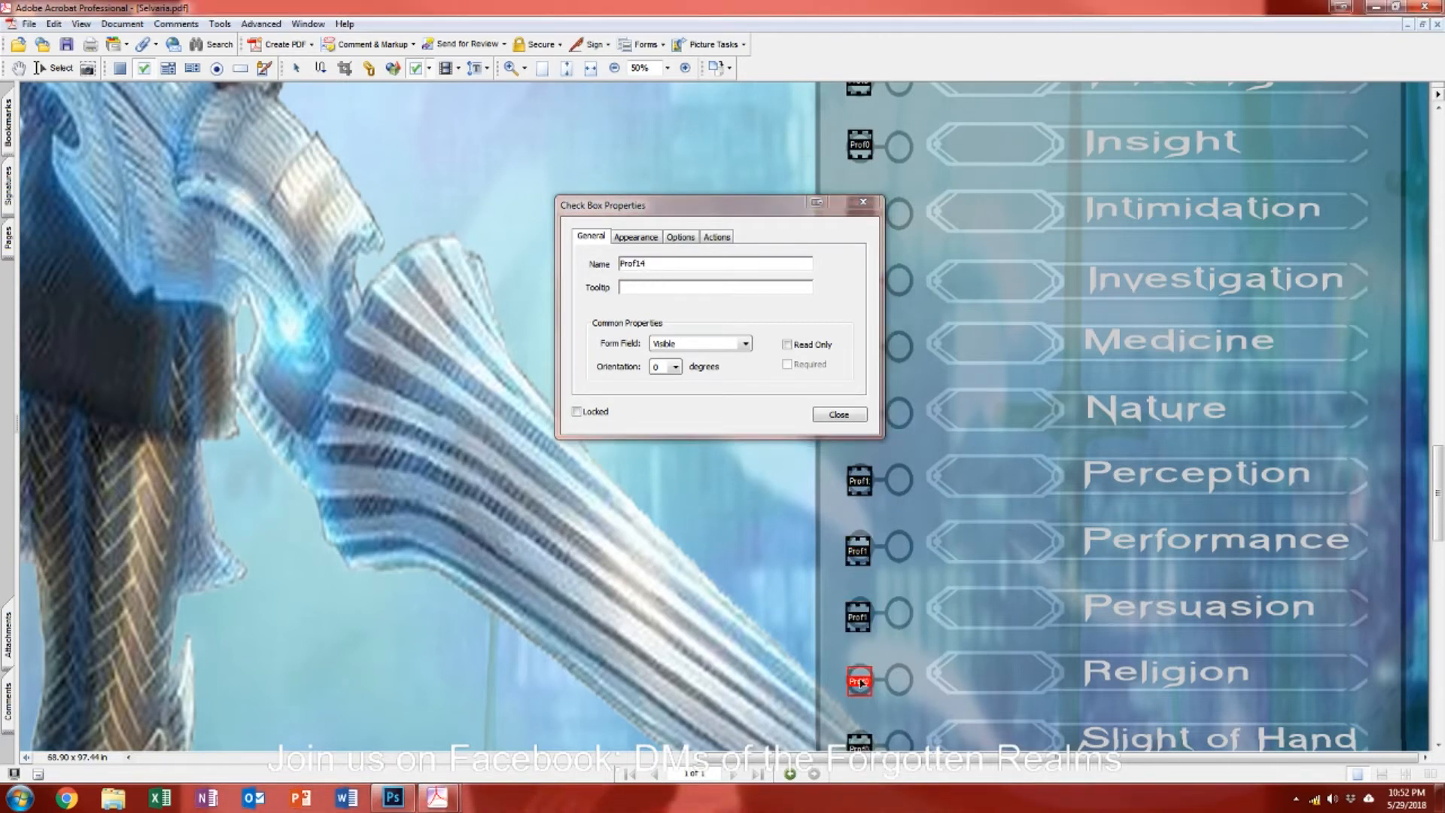
left_click(578, 260)
type("Prof15")
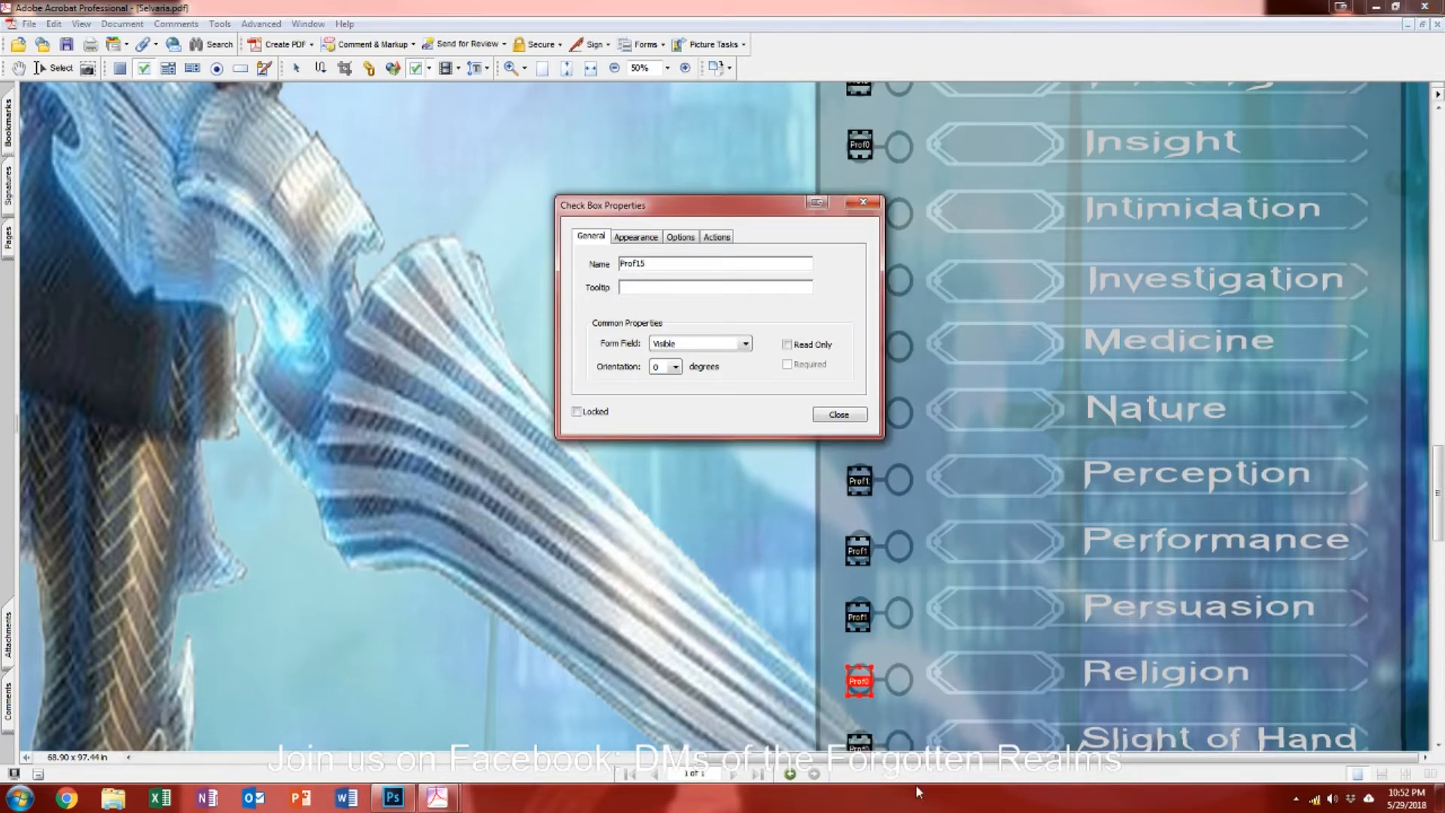
left_click(858, 744)
left_click(681, 261)
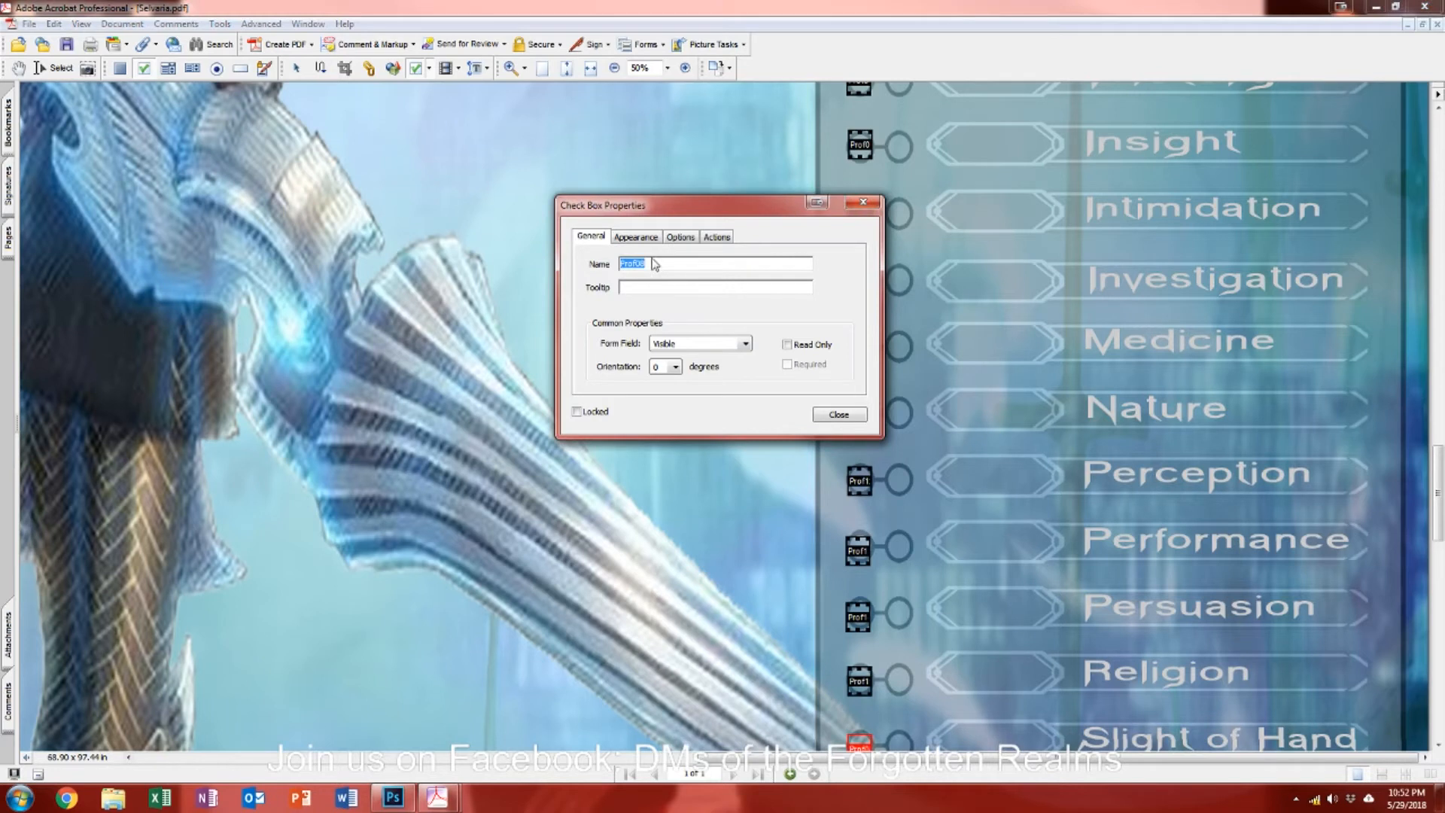
type("Prof16")
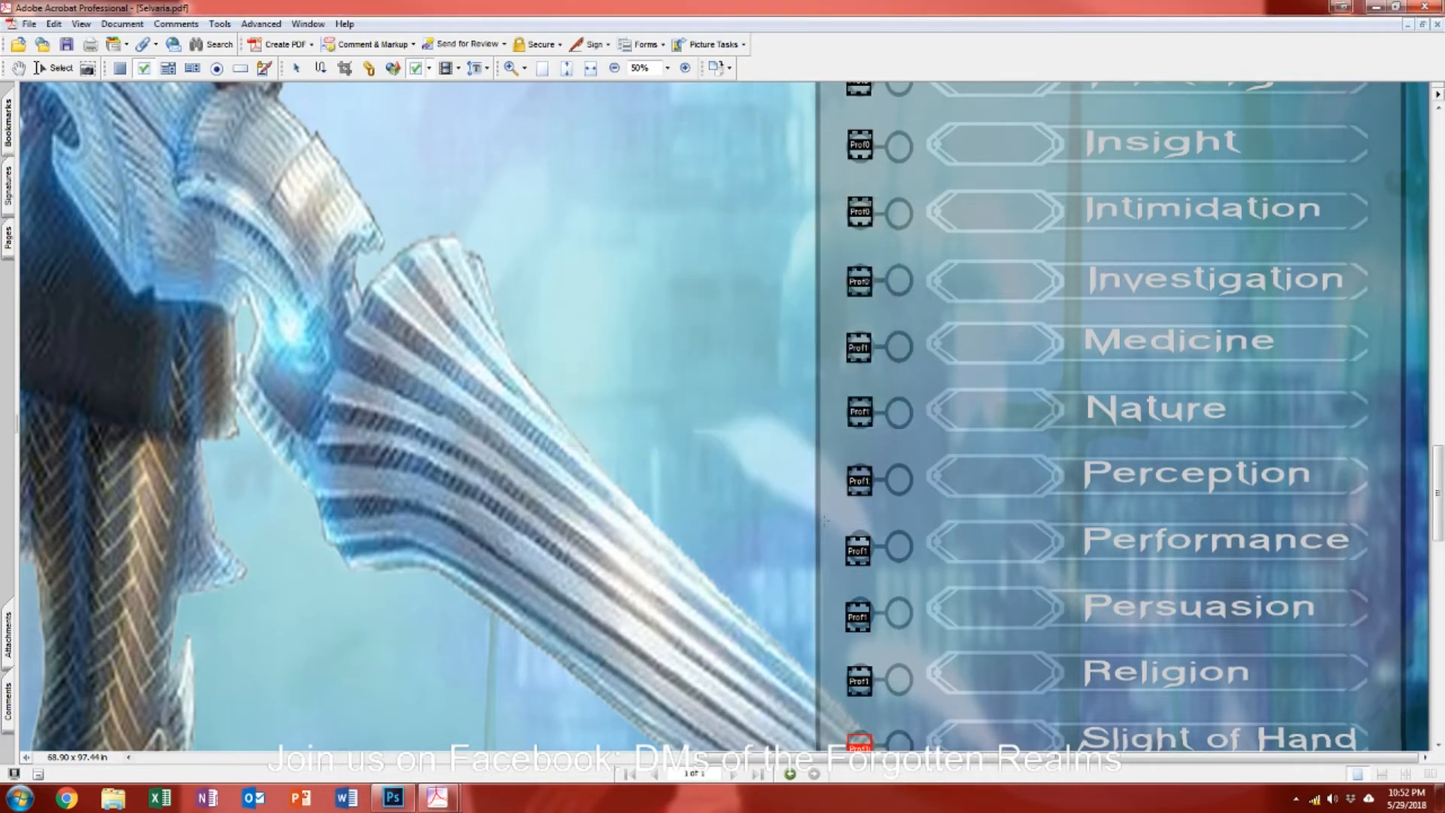
Step: Nudge the Performance and Persuasion check boxes so that they sit squarely over the first circles of their rows
scroll(830, 526, "down", 2)
scroll(831, 526, "down", 2)
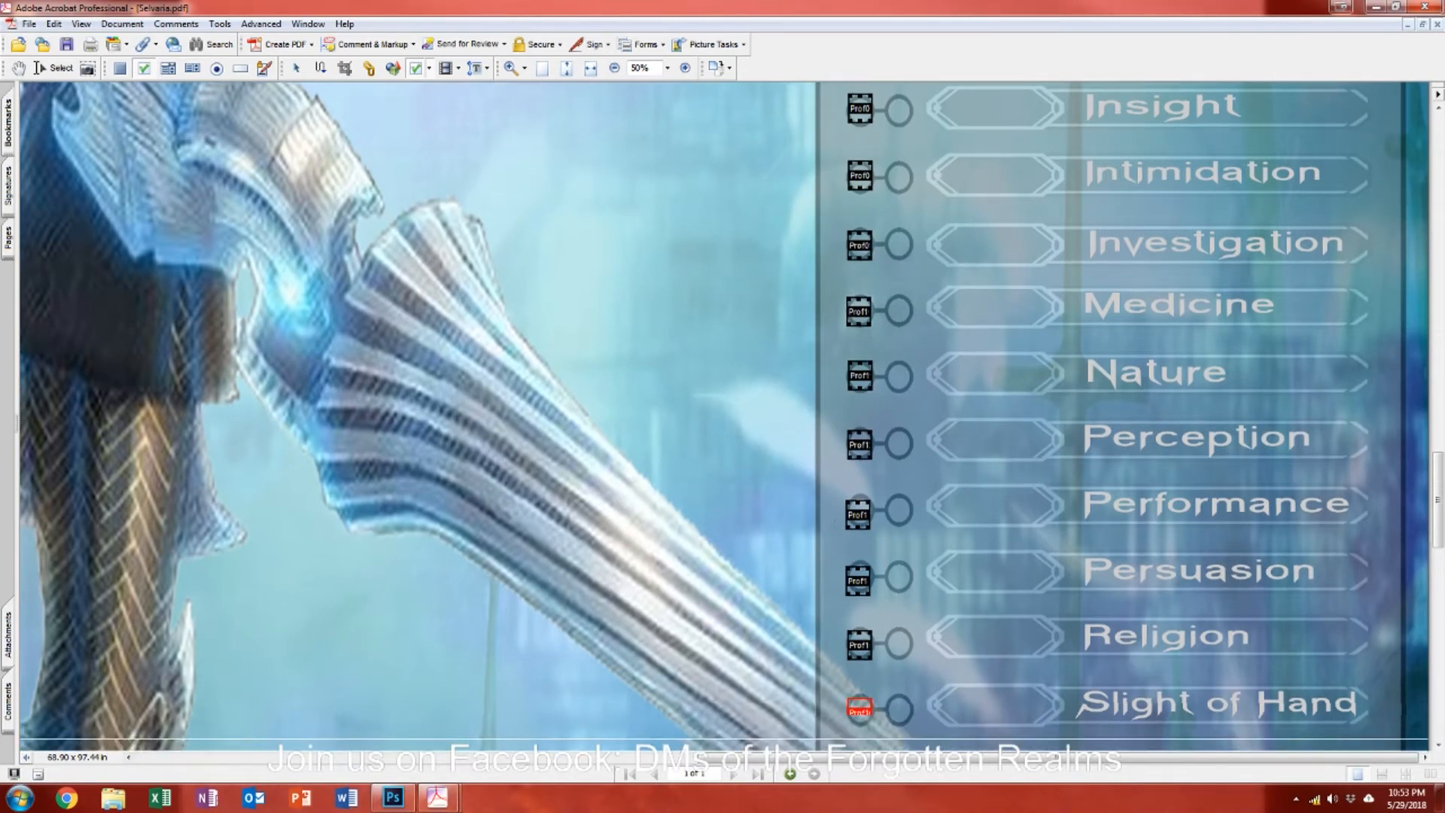
scroll(831, 525, "down", 2)
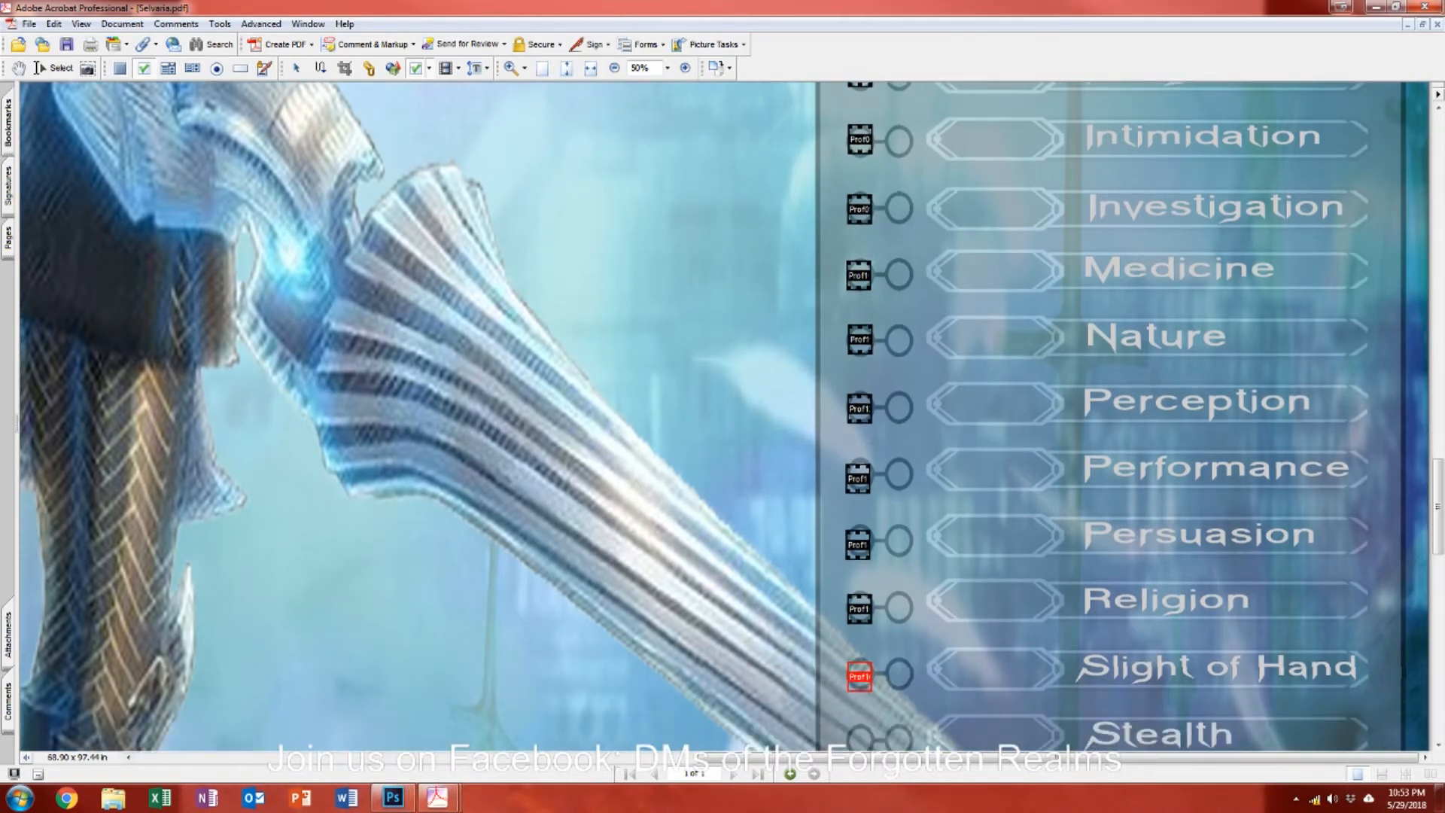
left_click(861, 477)
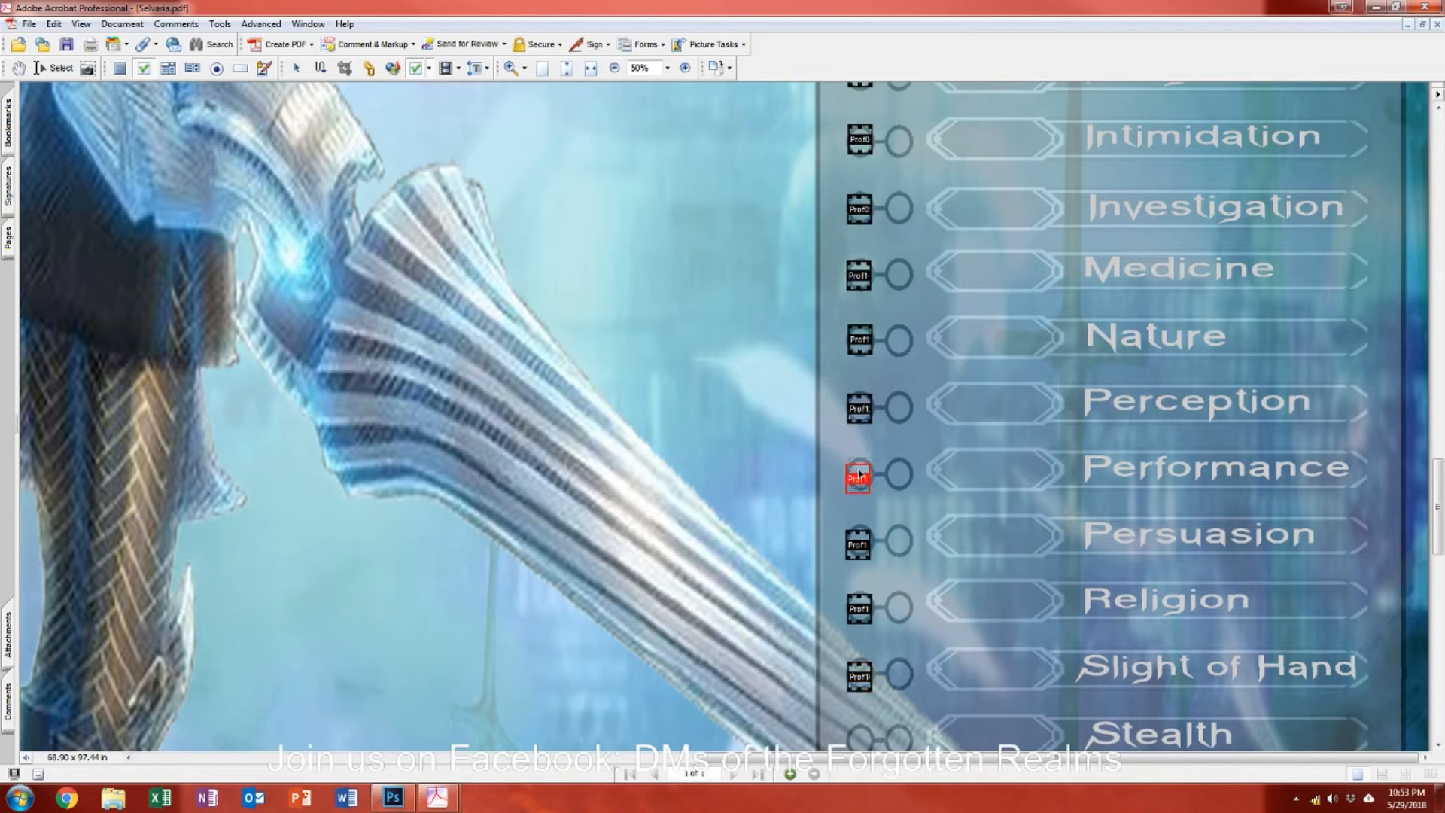
key("Up")
key("Up")
key("Up")
key("Up")
key("Up")
key("Up")
key("Right")
key("Right")
key("Right")
key("Right")
left_click(864, 545)
key("Delete")
left_click(859, 608)
key("Delete")
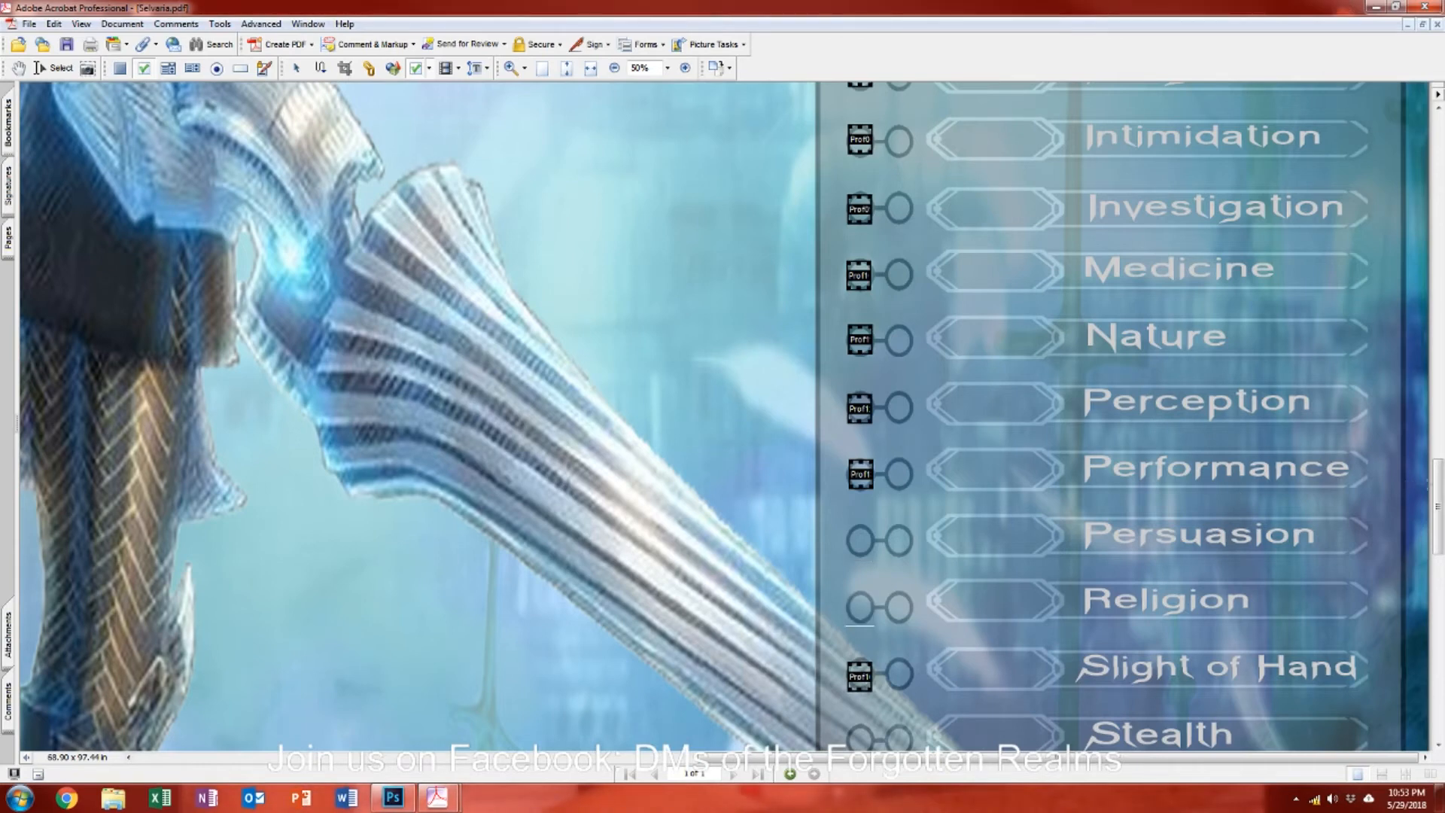
left_click_drag(1437, 486, 1438, 560)
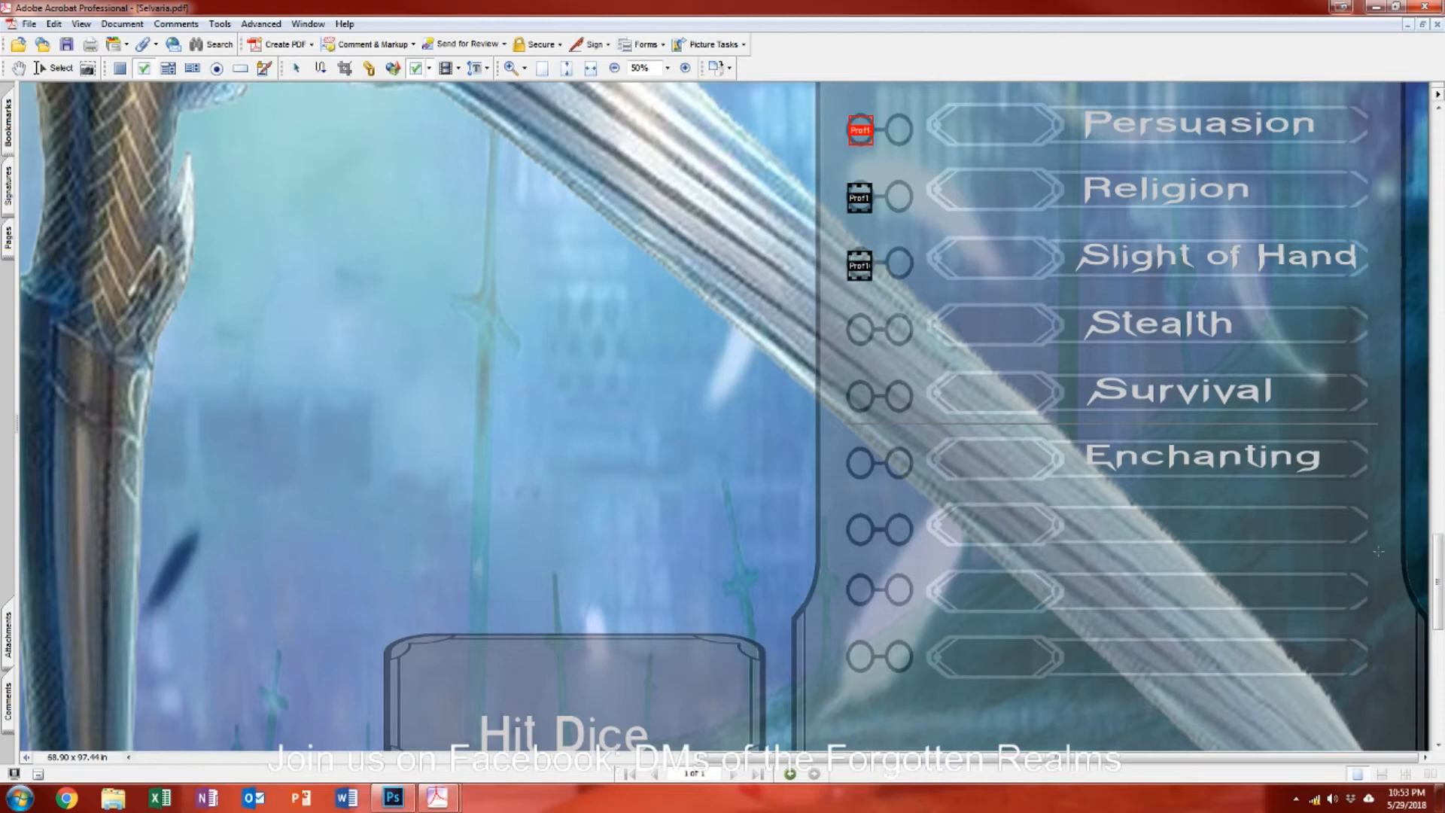
left_click_drag(1438, 560, 1438, 485)
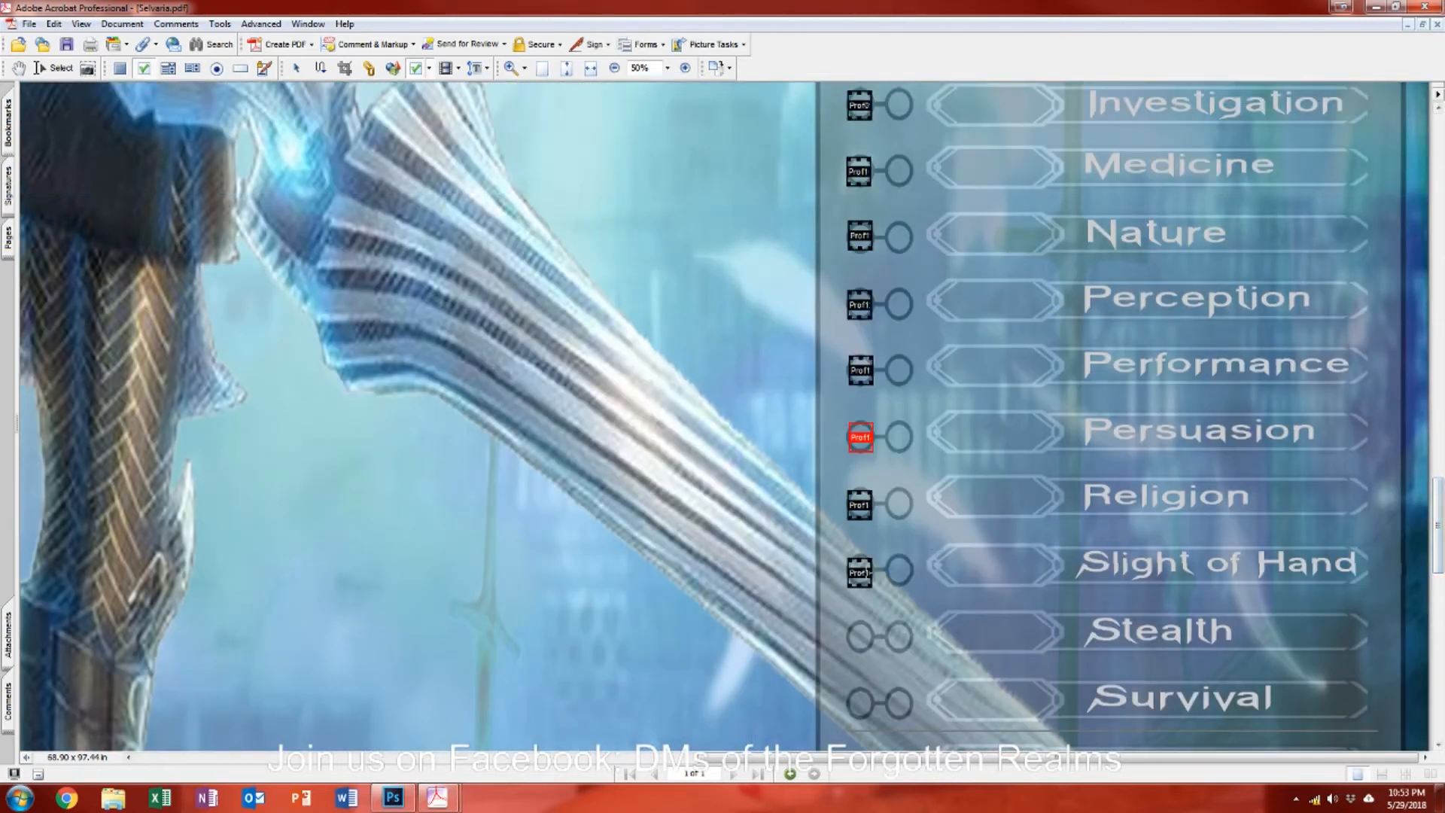
Step: Duplicate the six check boxes from Nature through Slight of Hand and place the copies over the first circles from Stealth to the last blank row
left_click(867, 573)
key("Delete")
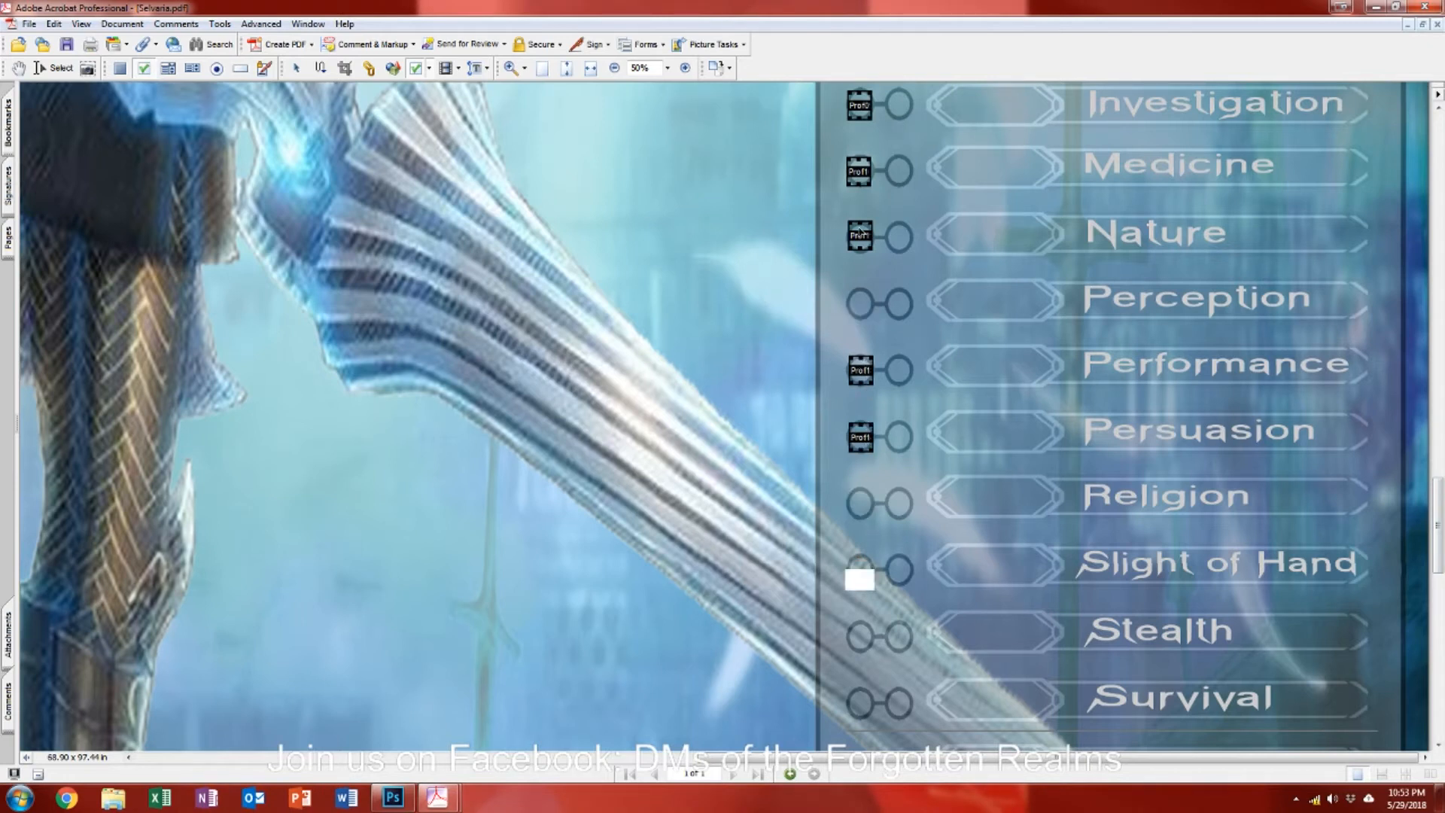
left_click(860, 235)
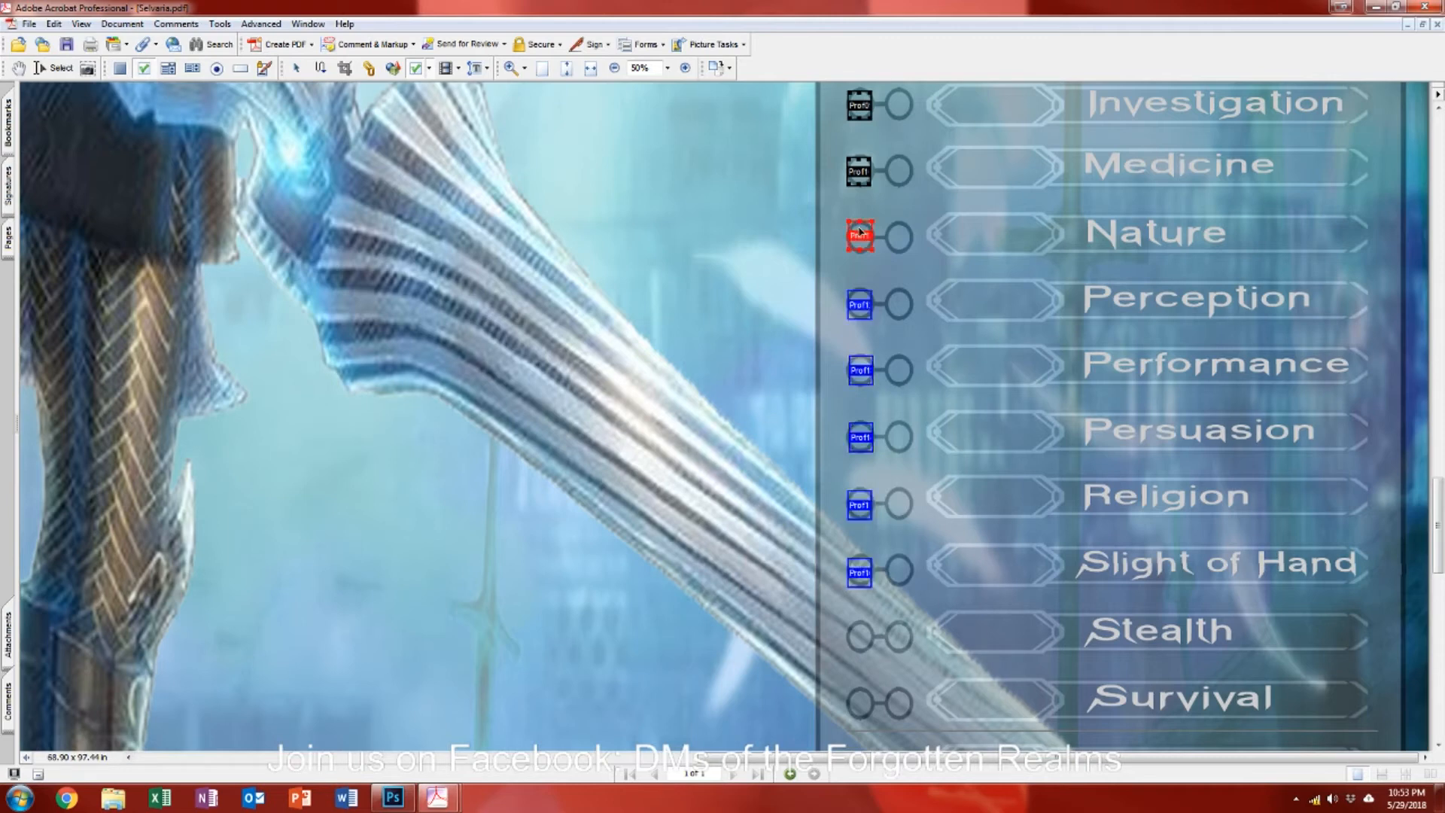
left_click(742, 242)
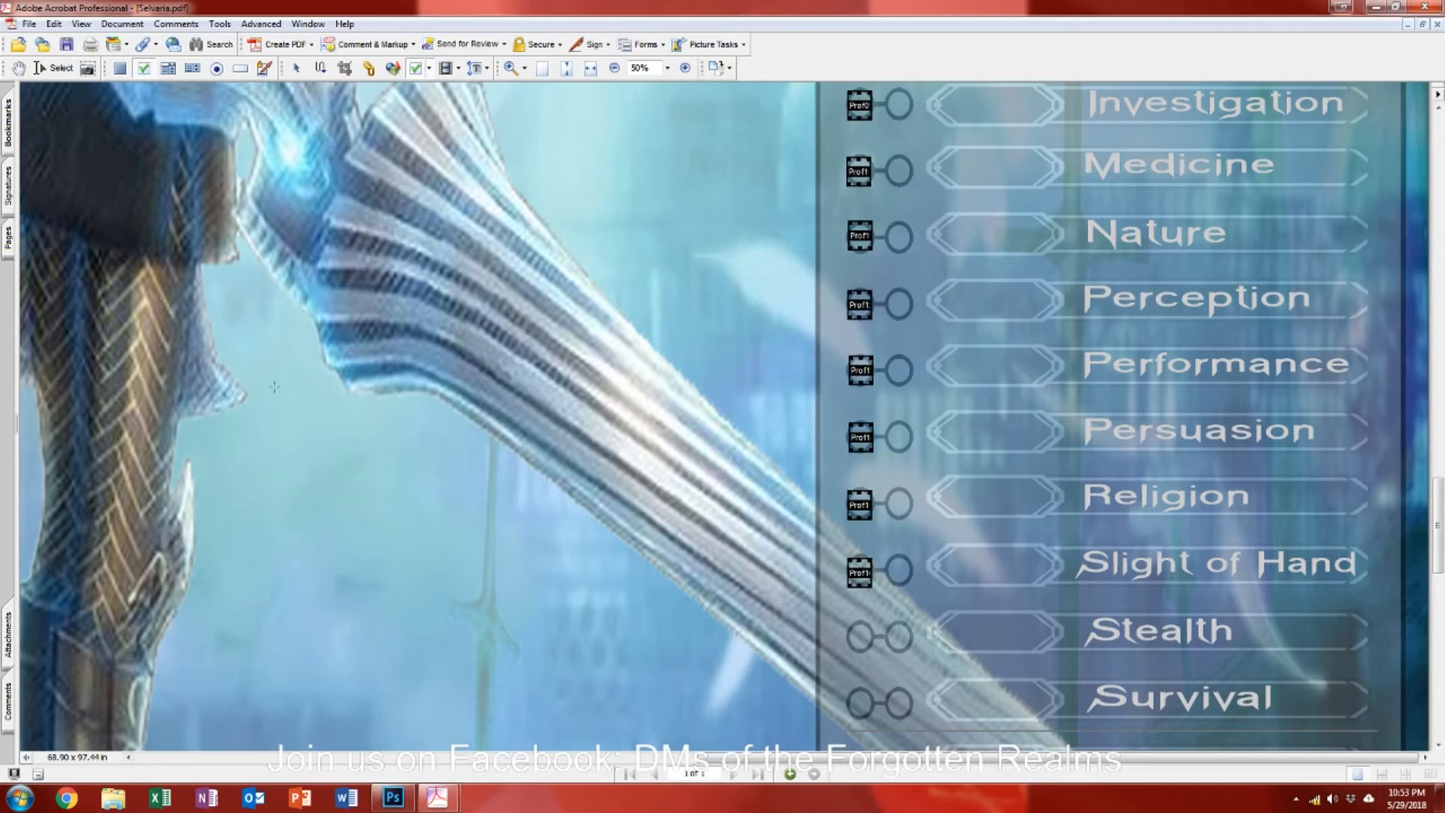
scroll(276, 395, "down", 3)
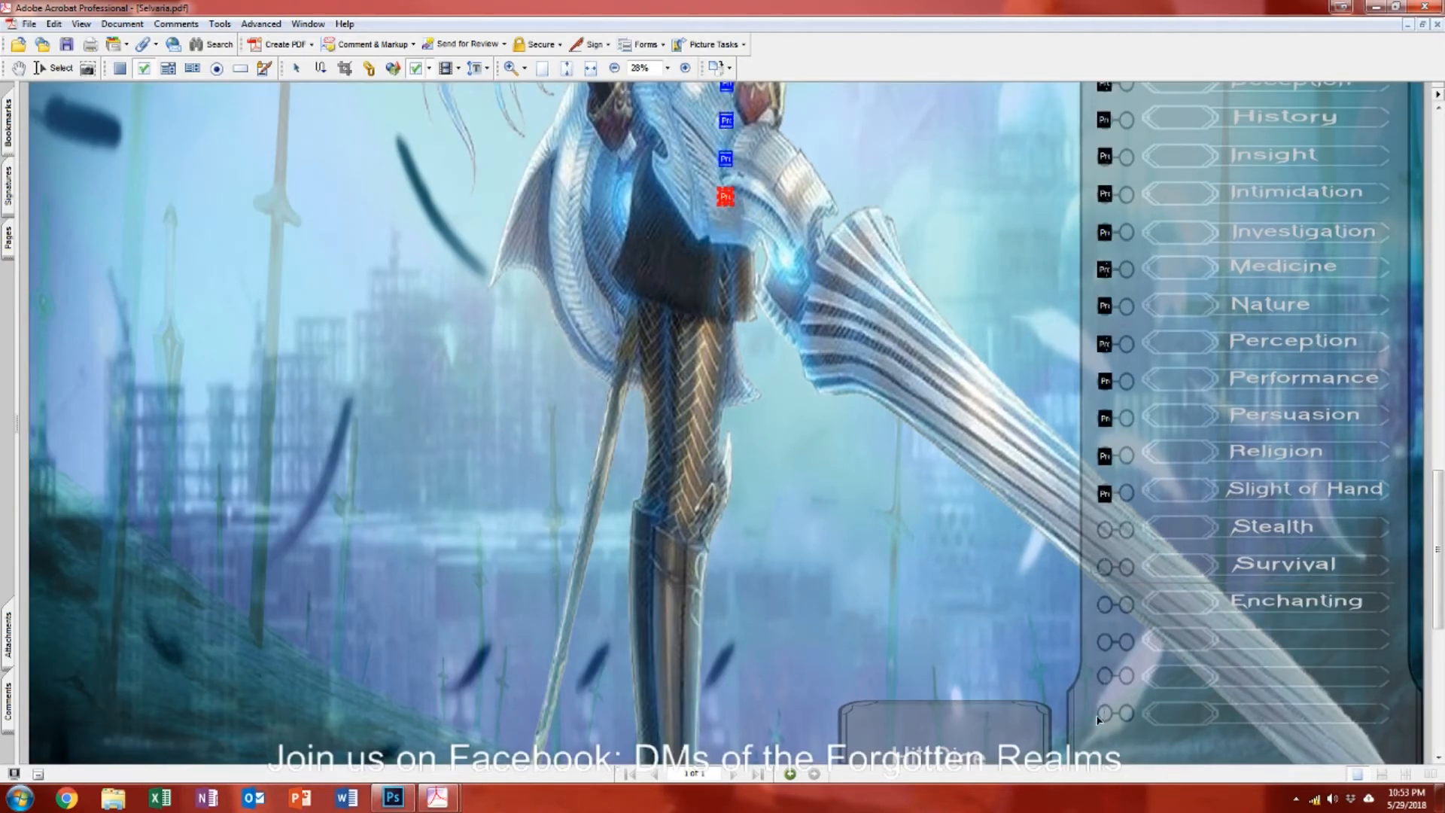
left_click_drag(726, 197, 1104, 715)
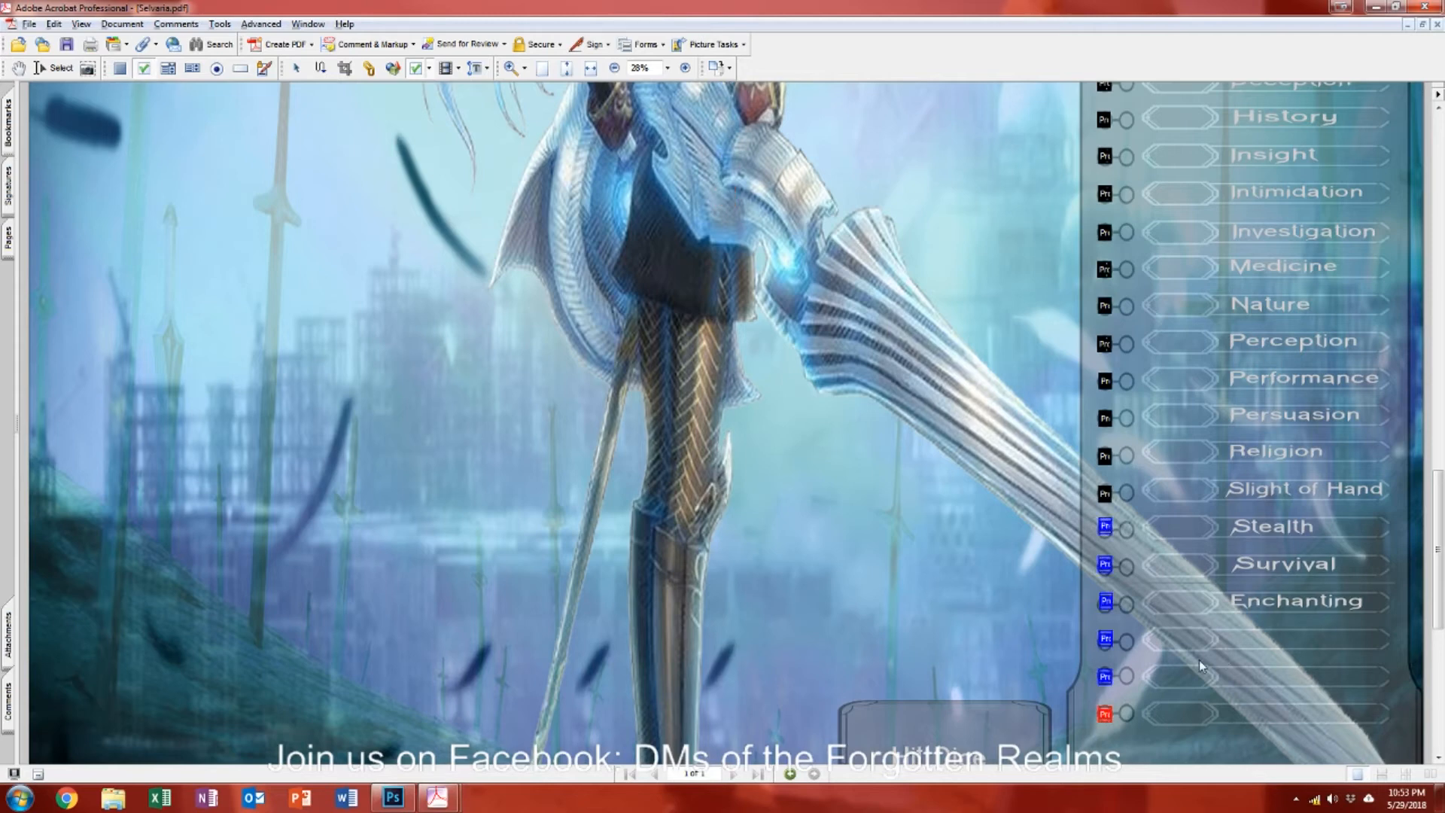
scroll(1204, 666, "up", 2)
scroll(1171, 649, "up", 1)
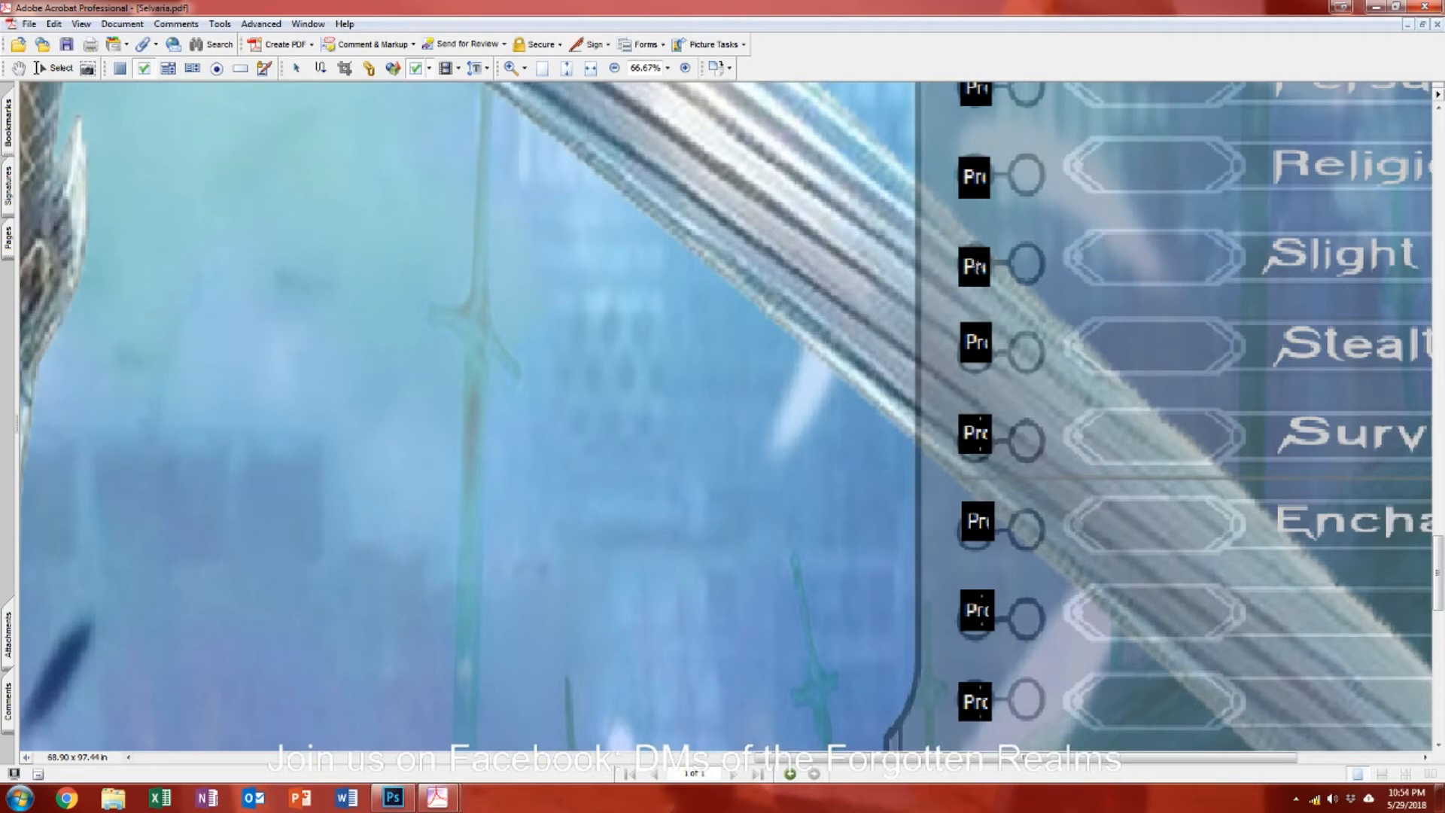
left_click(978, 268)
scroll(1101, 399, "down", 1)
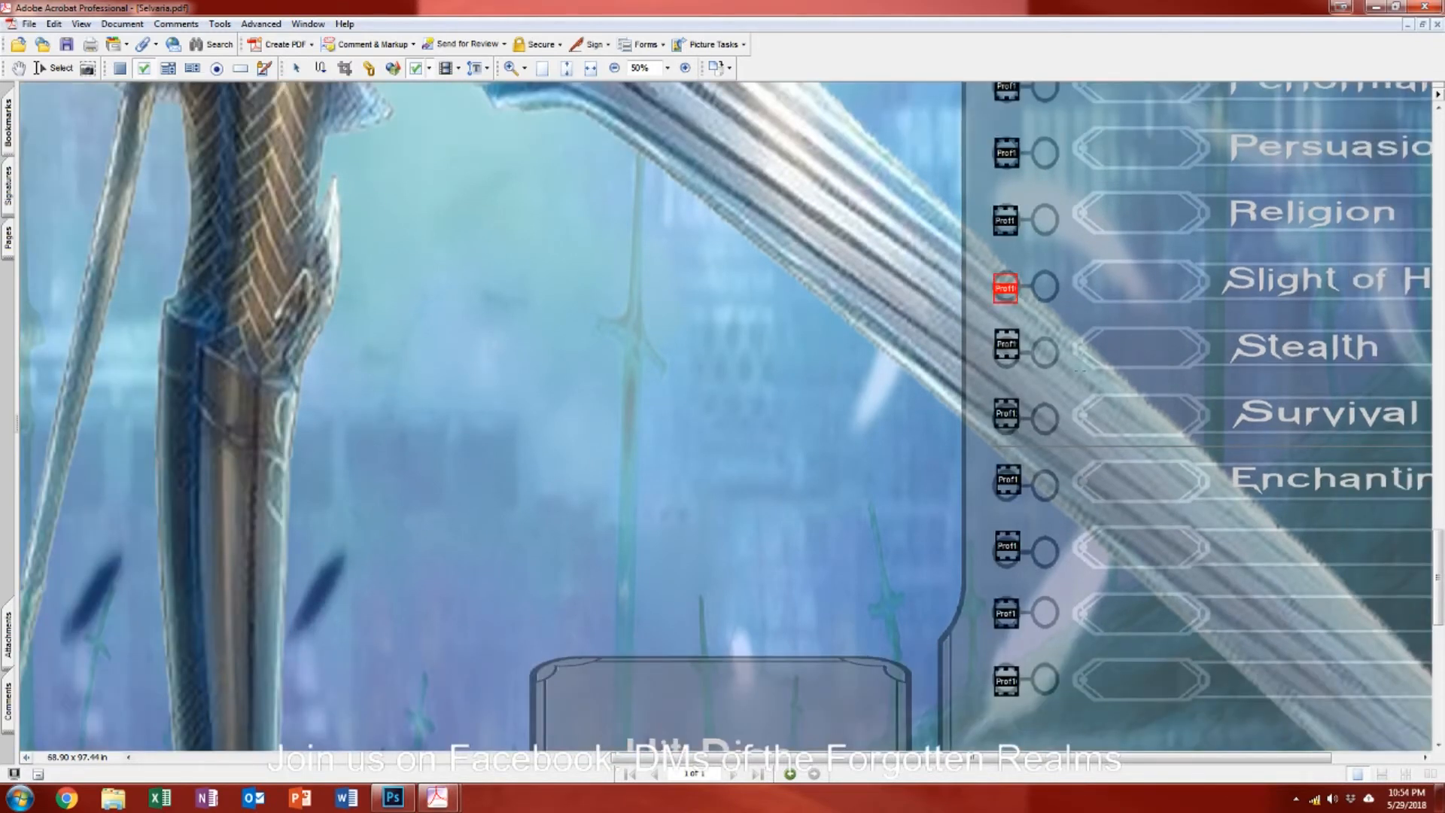
left_click(1007, 292)
key("Delete")
left_click(1008, 153)
key("Delete")
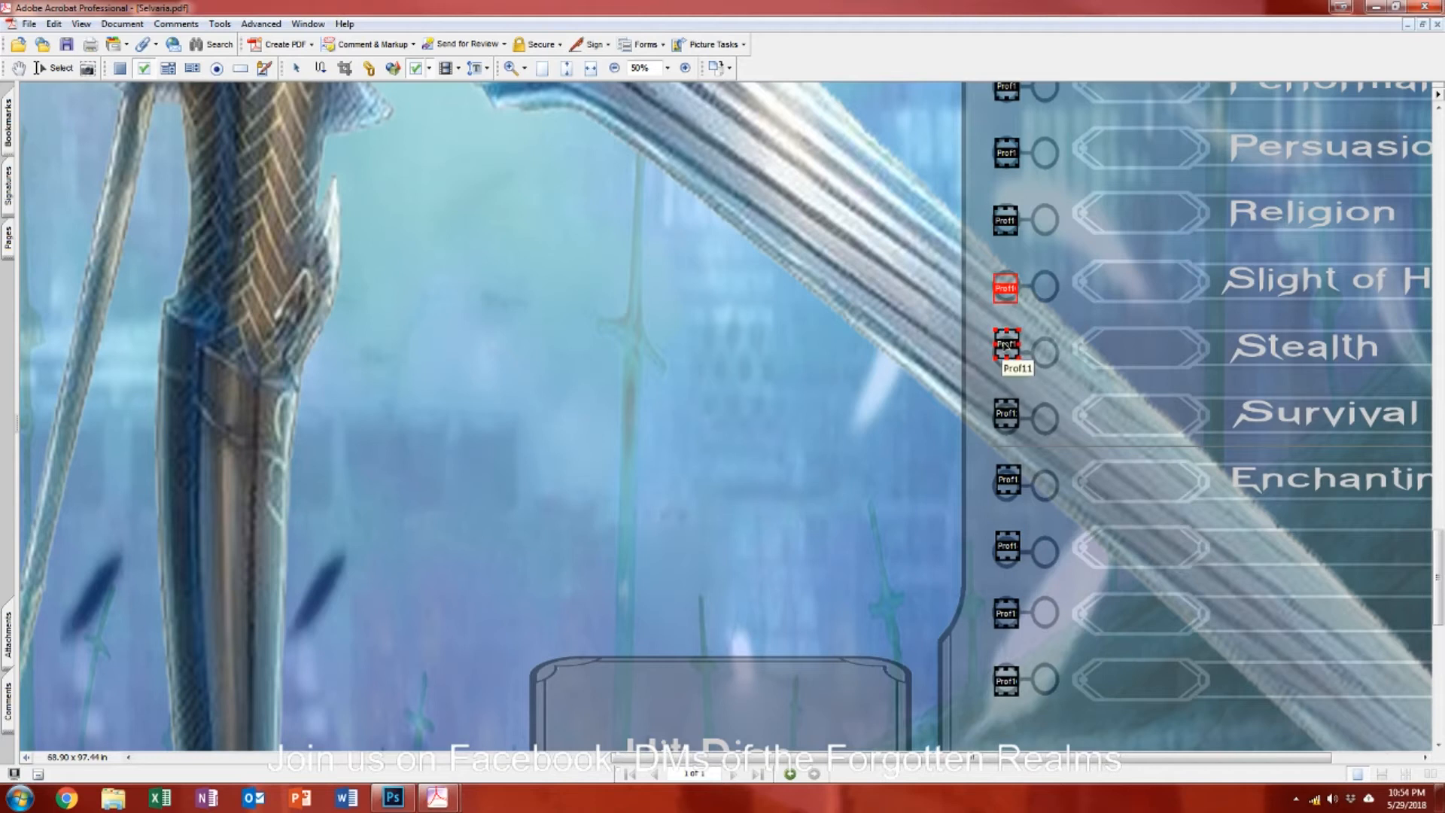
Step: Rename the Stealth check box as Prof17 and the Survival check box as Prof18
left_click(1004, 347)
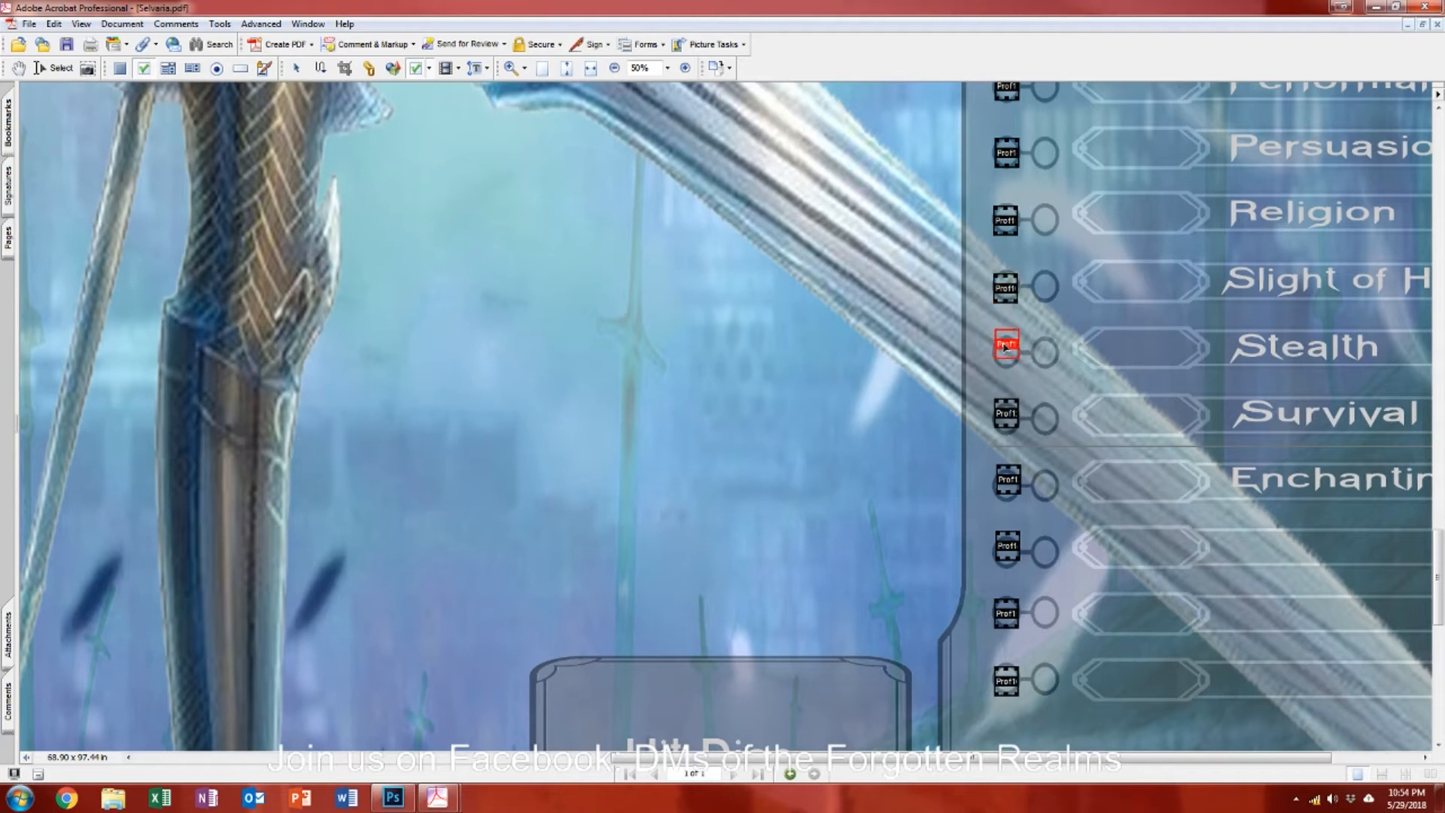
double_click(1006, 347)
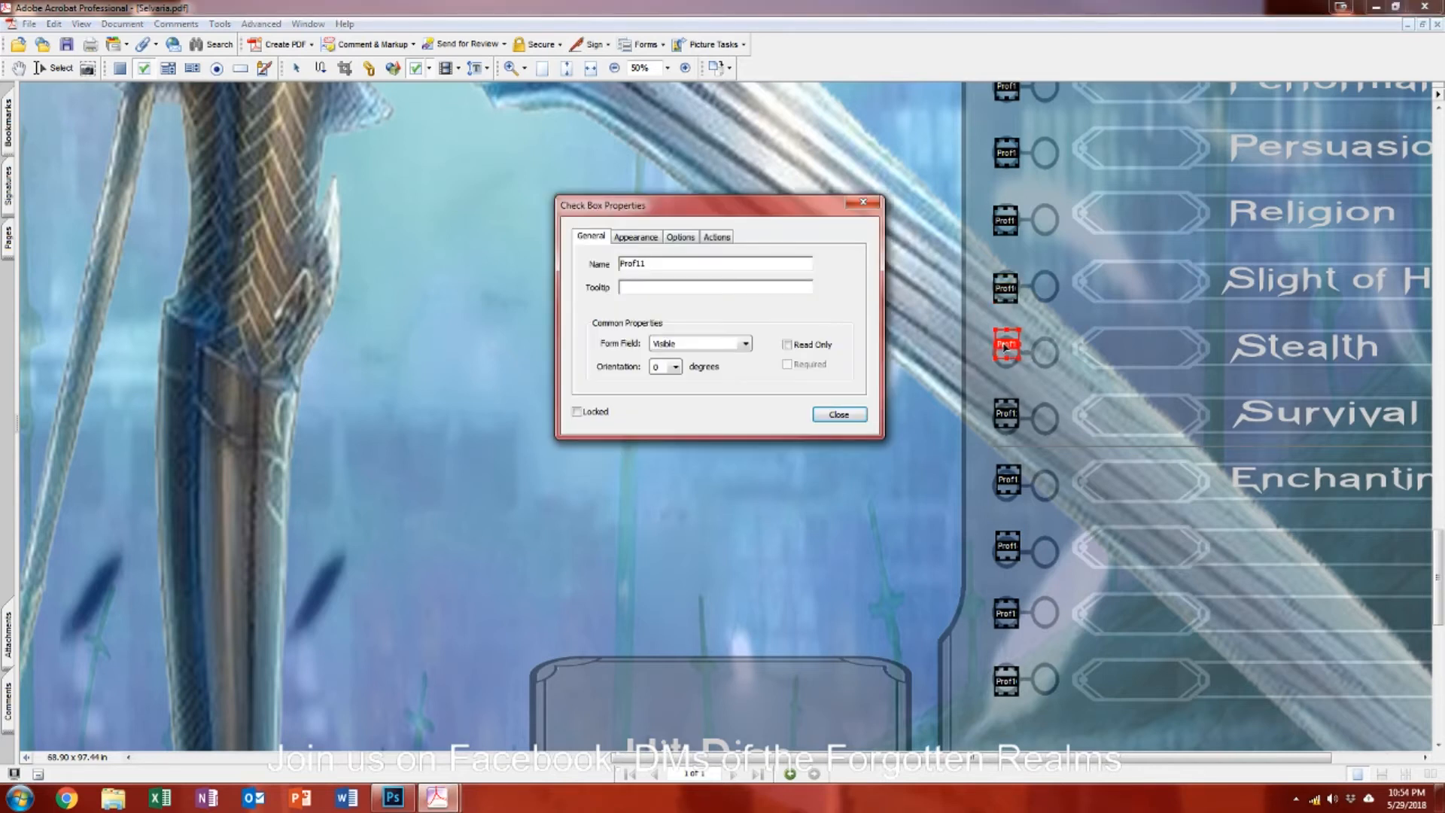
double_click(715, 272)
type("Prof17")
left_click(1006, 413)
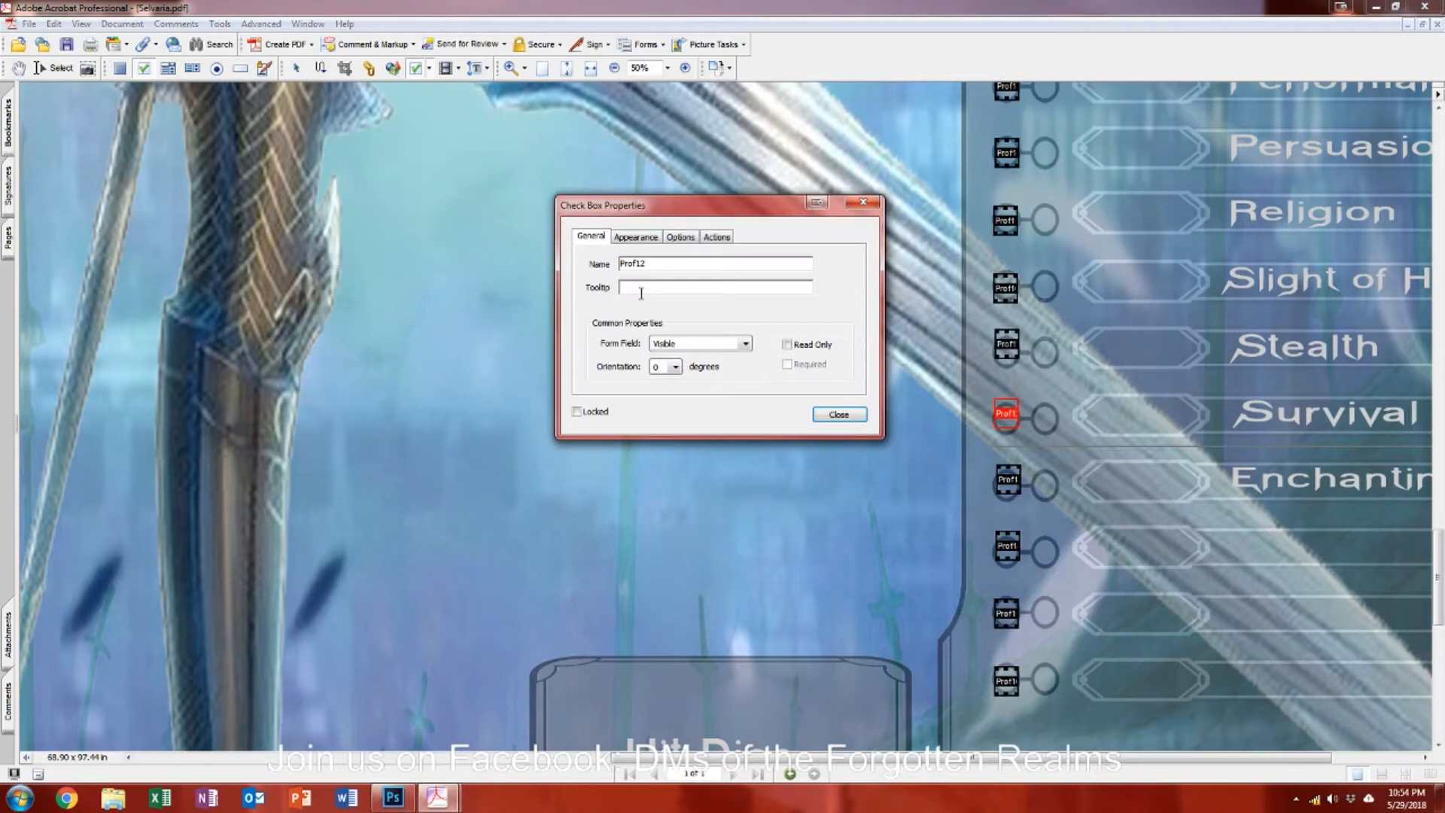
double_click(656, 265)
type("Prof18")
Step: Rename the Enchanting check box as Prof19 and the check box of the first blank row below it as Prof20
left_click(1012, 485)
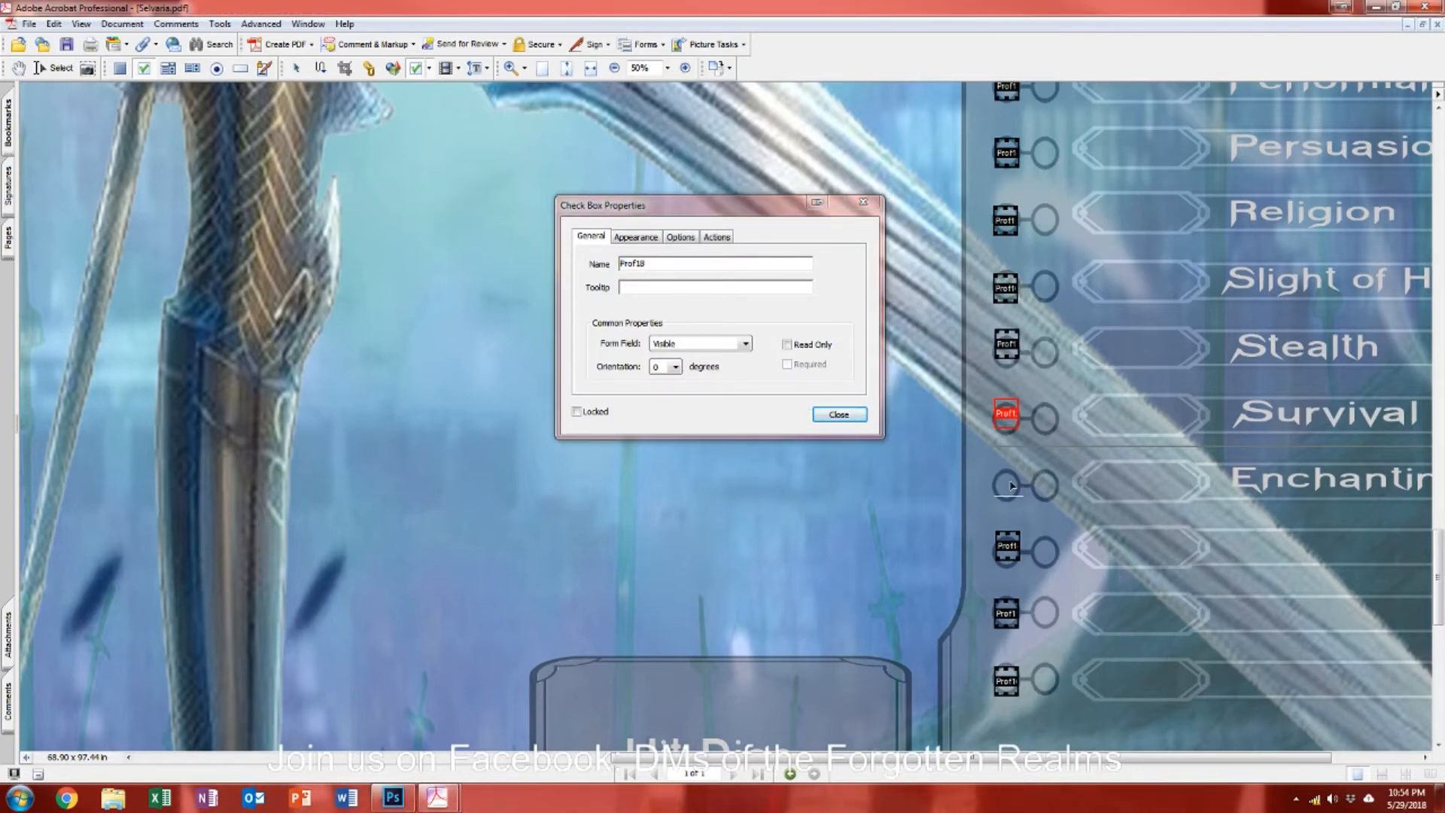
type("9")
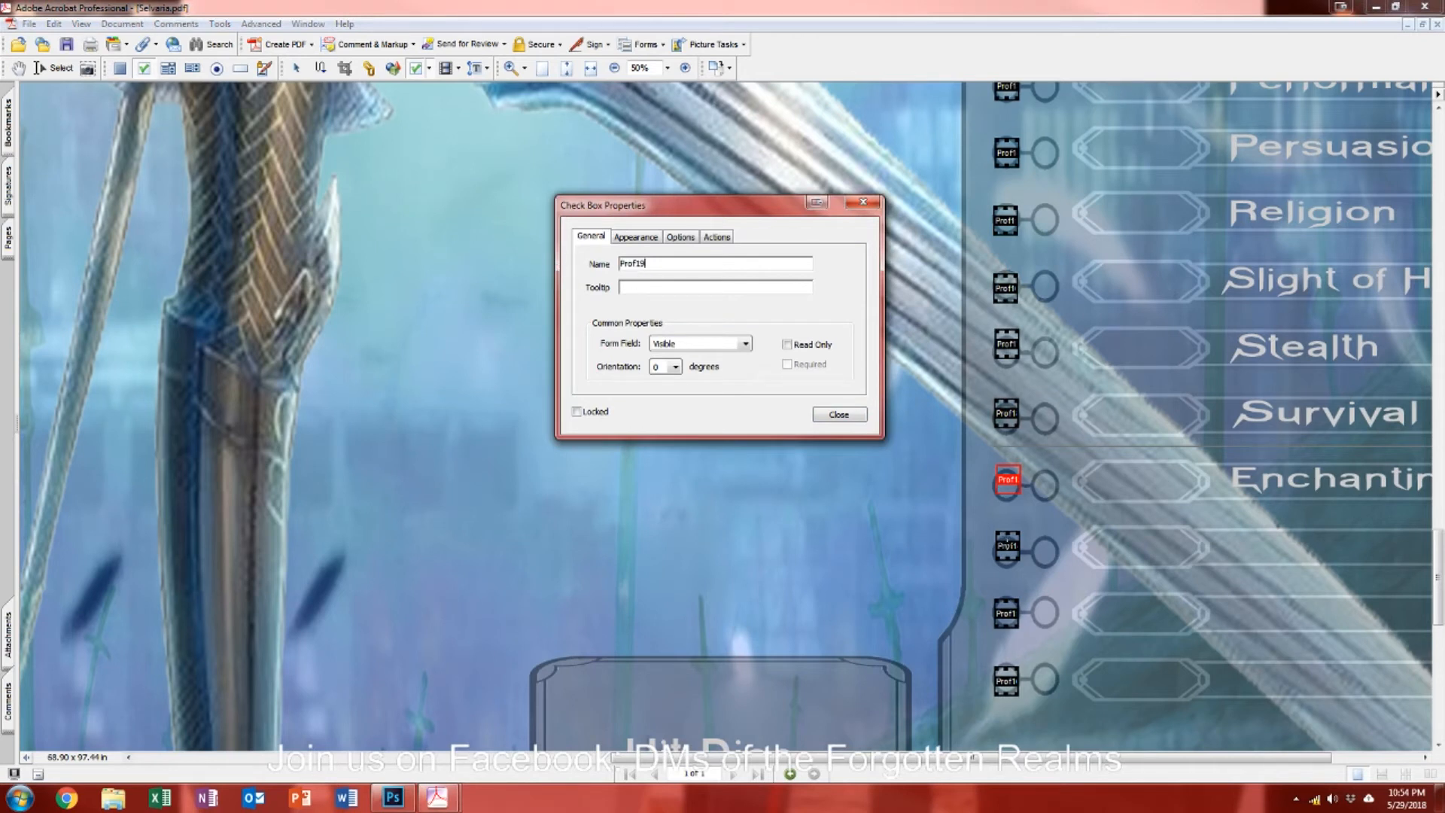
left_click(1007, 547)
left_click_drag(660, 264, 628, 265)
type("of1")
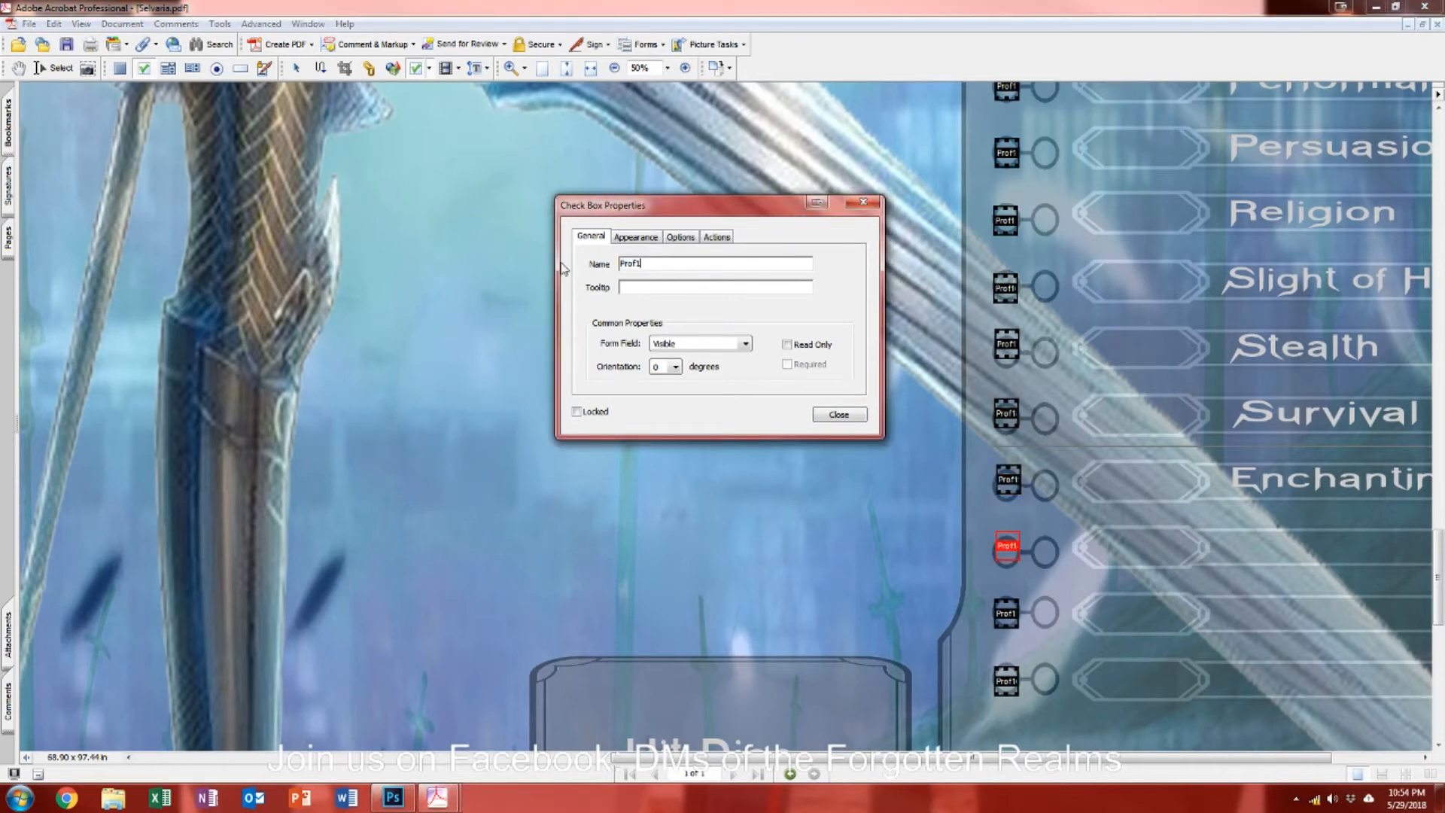
type("2")
key("ctrl+a")
key("End")
type("0")
key("Return")
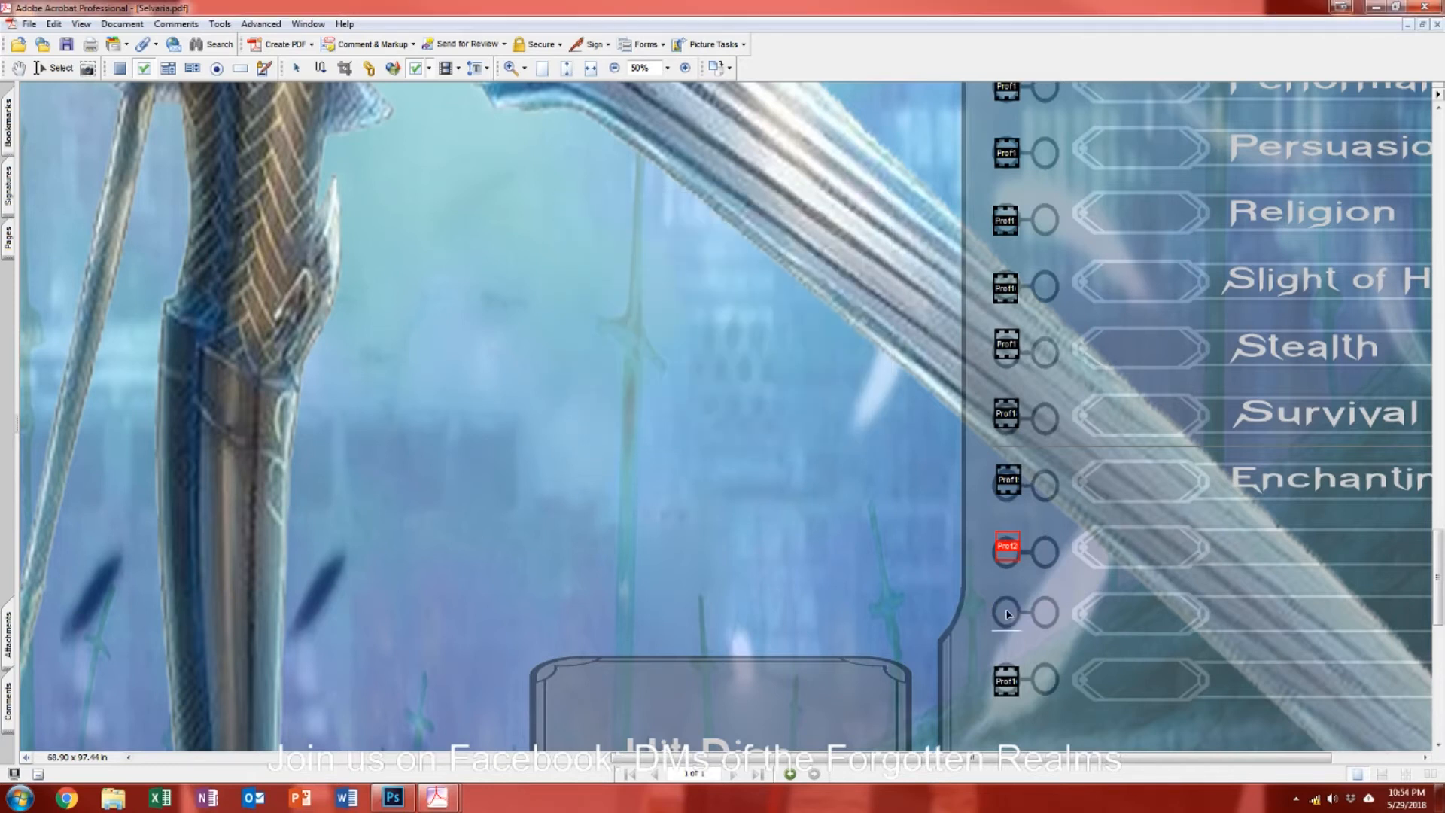
Step: Rename the check boxes of the last two blank skill rows as Prof21 and Prof22
double_click(1008, 615)
type("Prof21")
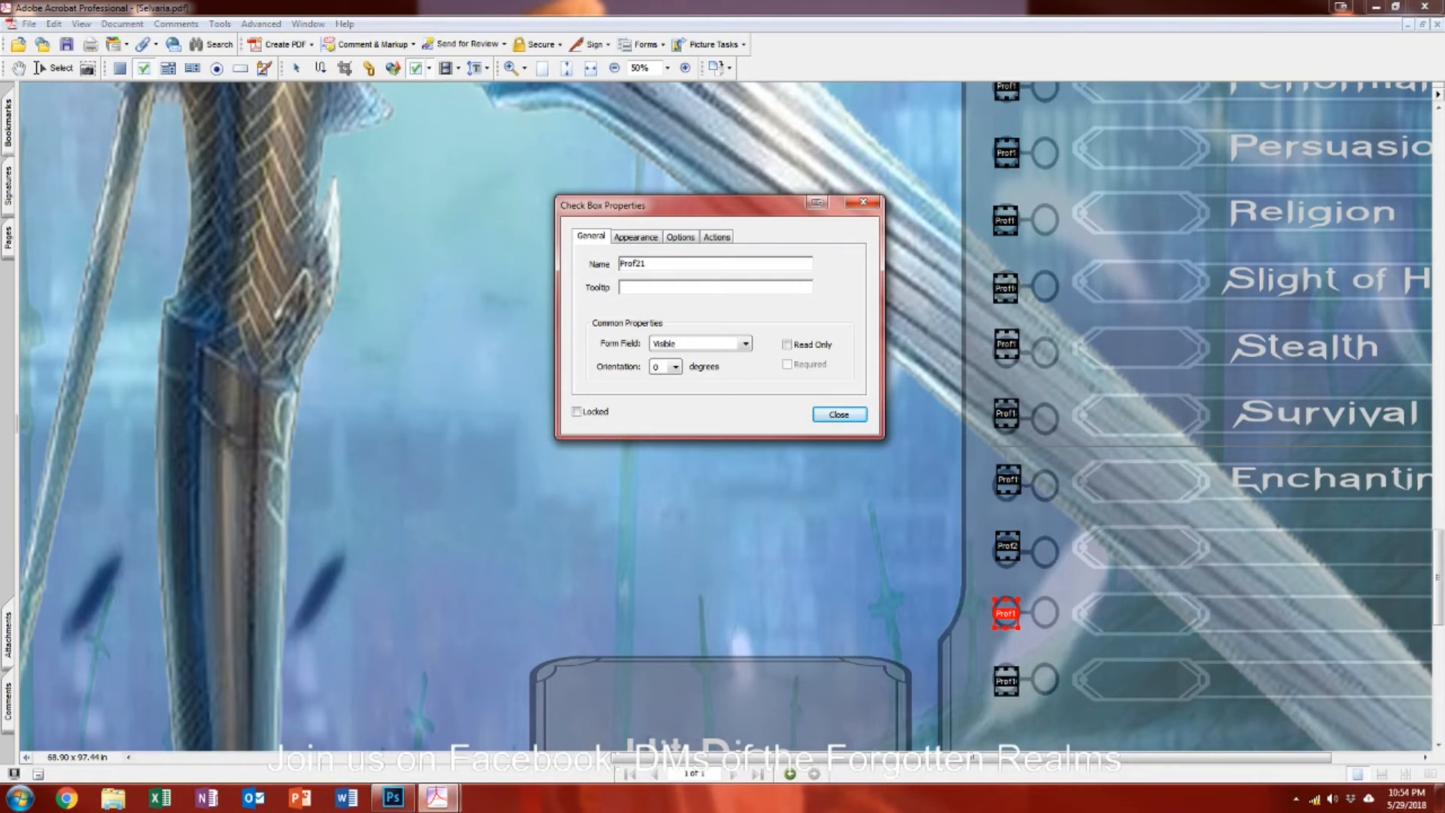
left_click(1005, 686)
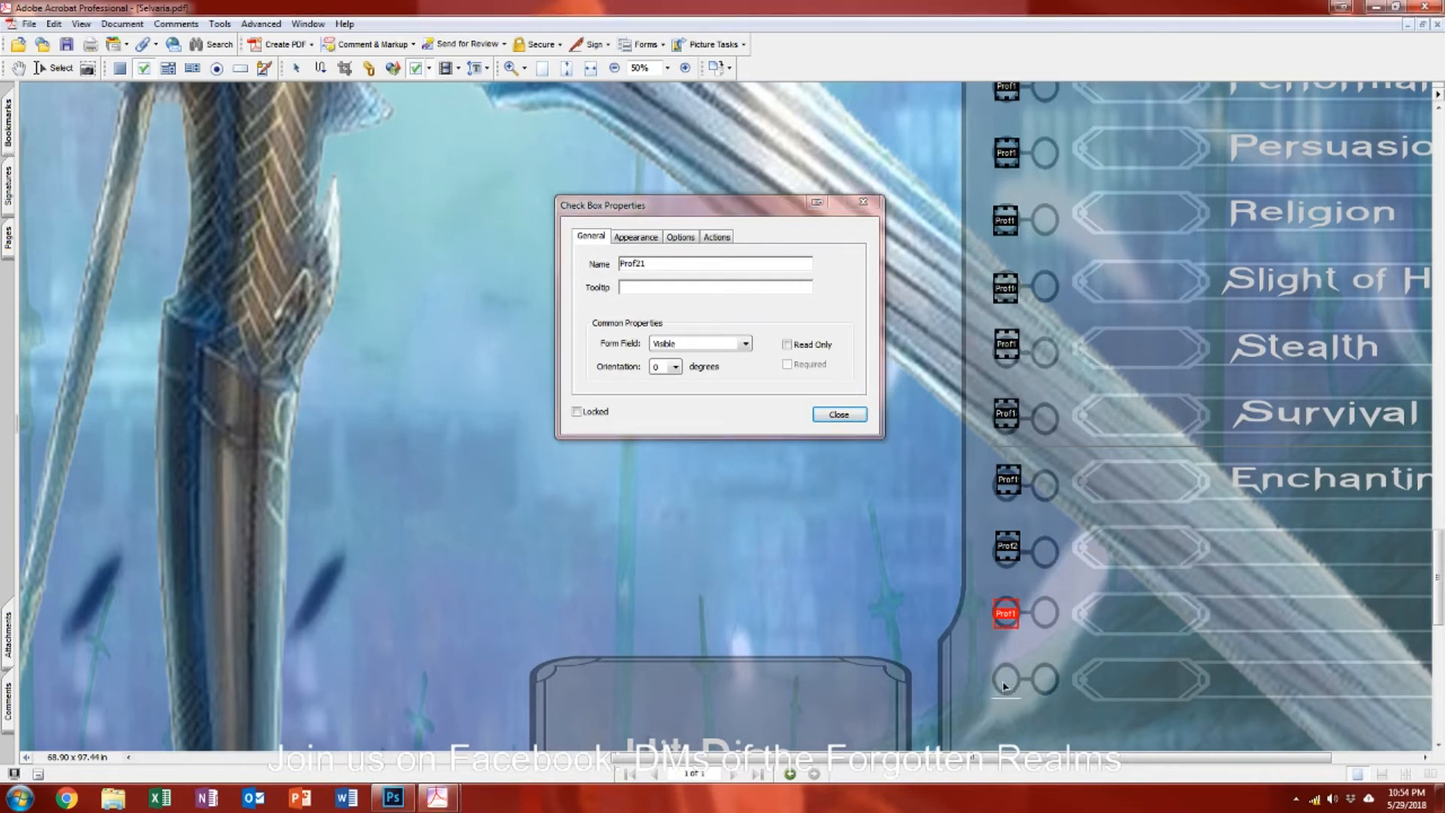
type("Prof22")
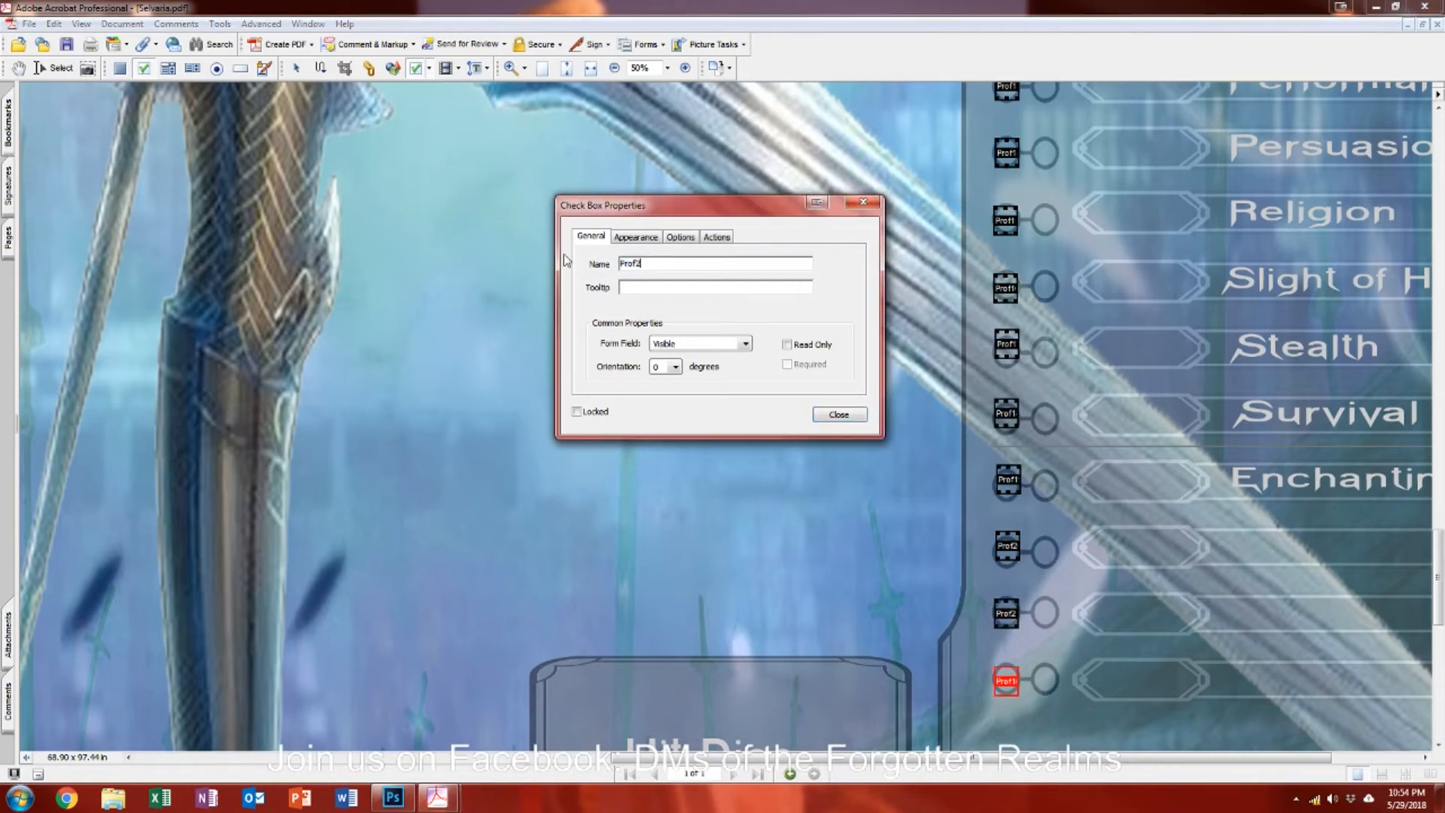
left_click(839, 414)
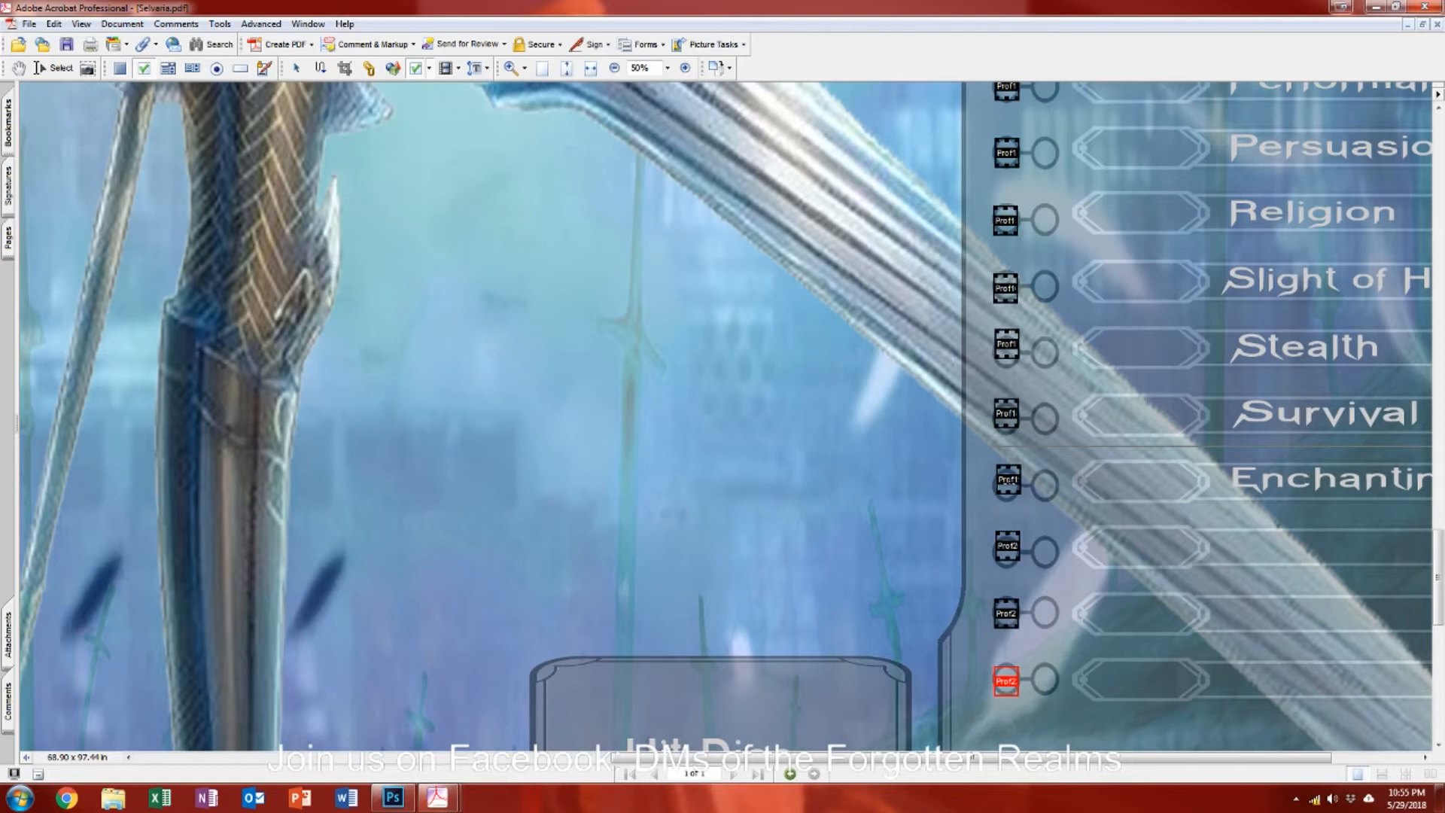
Step: Nudge the Enchanting check box and the one in the blank row below it down so that they sit squarely over their circles
left_click(1010, 486)
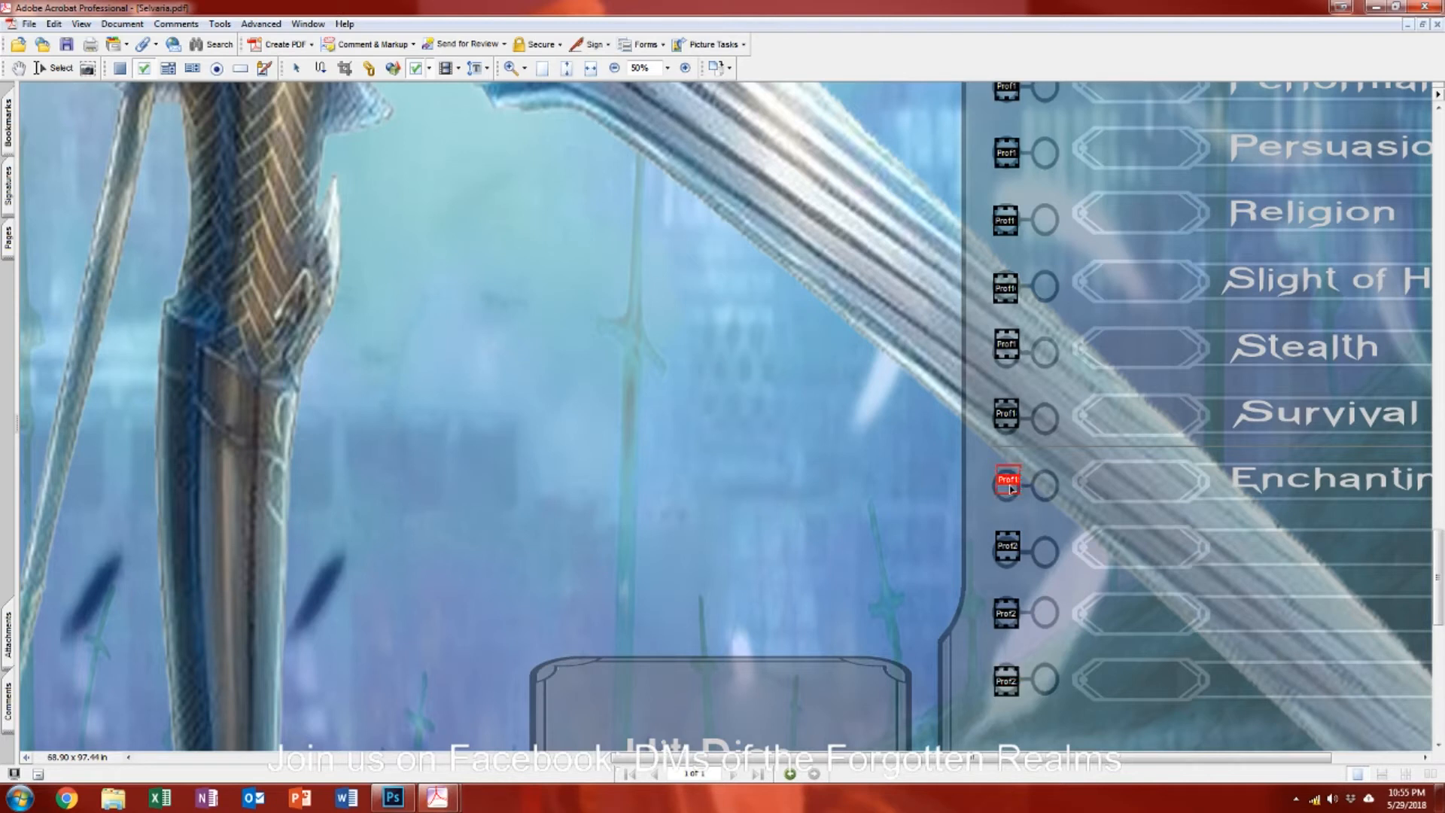
key("Delete")
left_click(1010, 549)
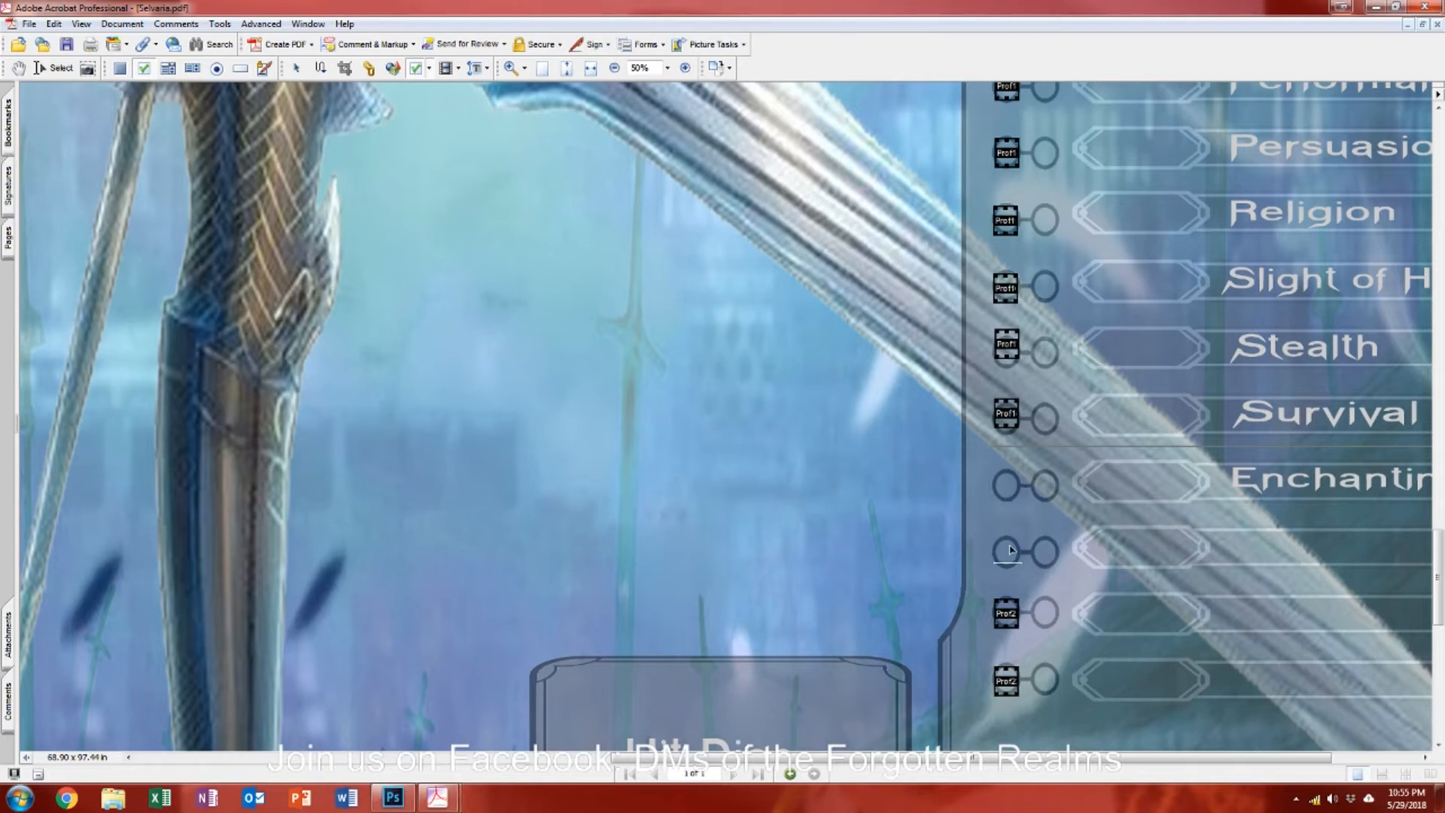
key("ctrl+z")
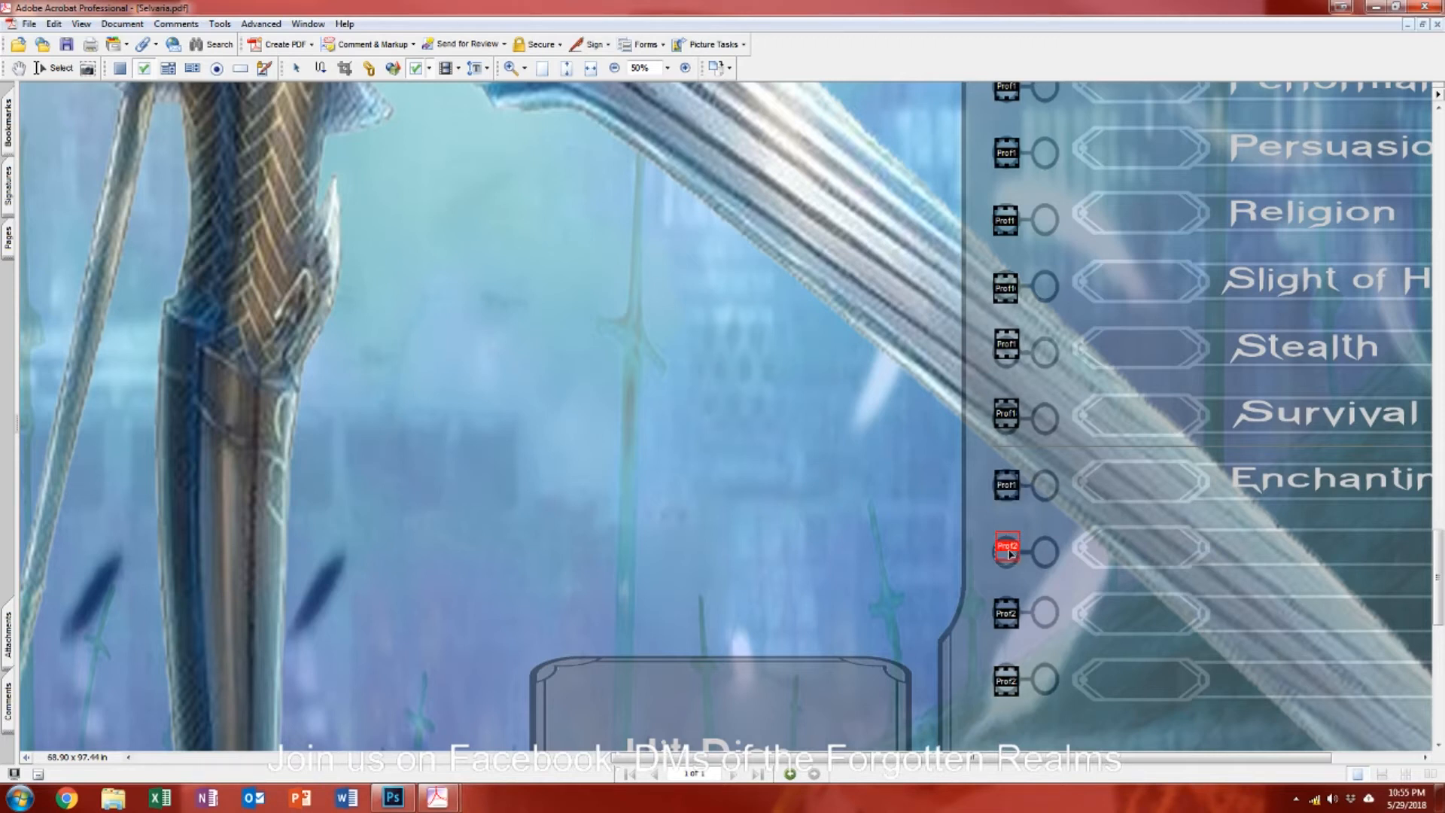
key("Delete")
key("ctrl+z")
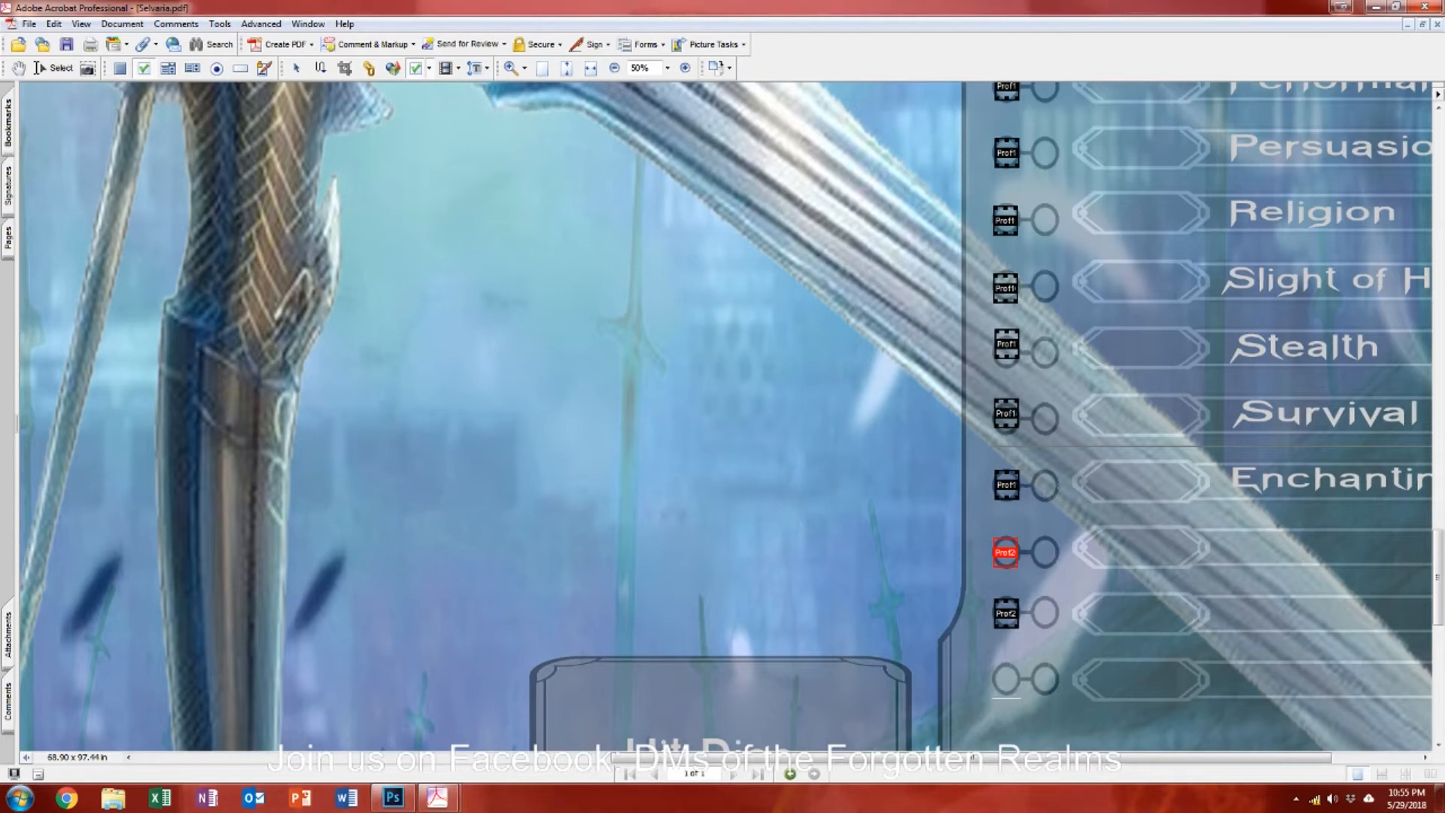
scroll(733, 411, "down", 1)
scroll(727, 416, "down", 1)
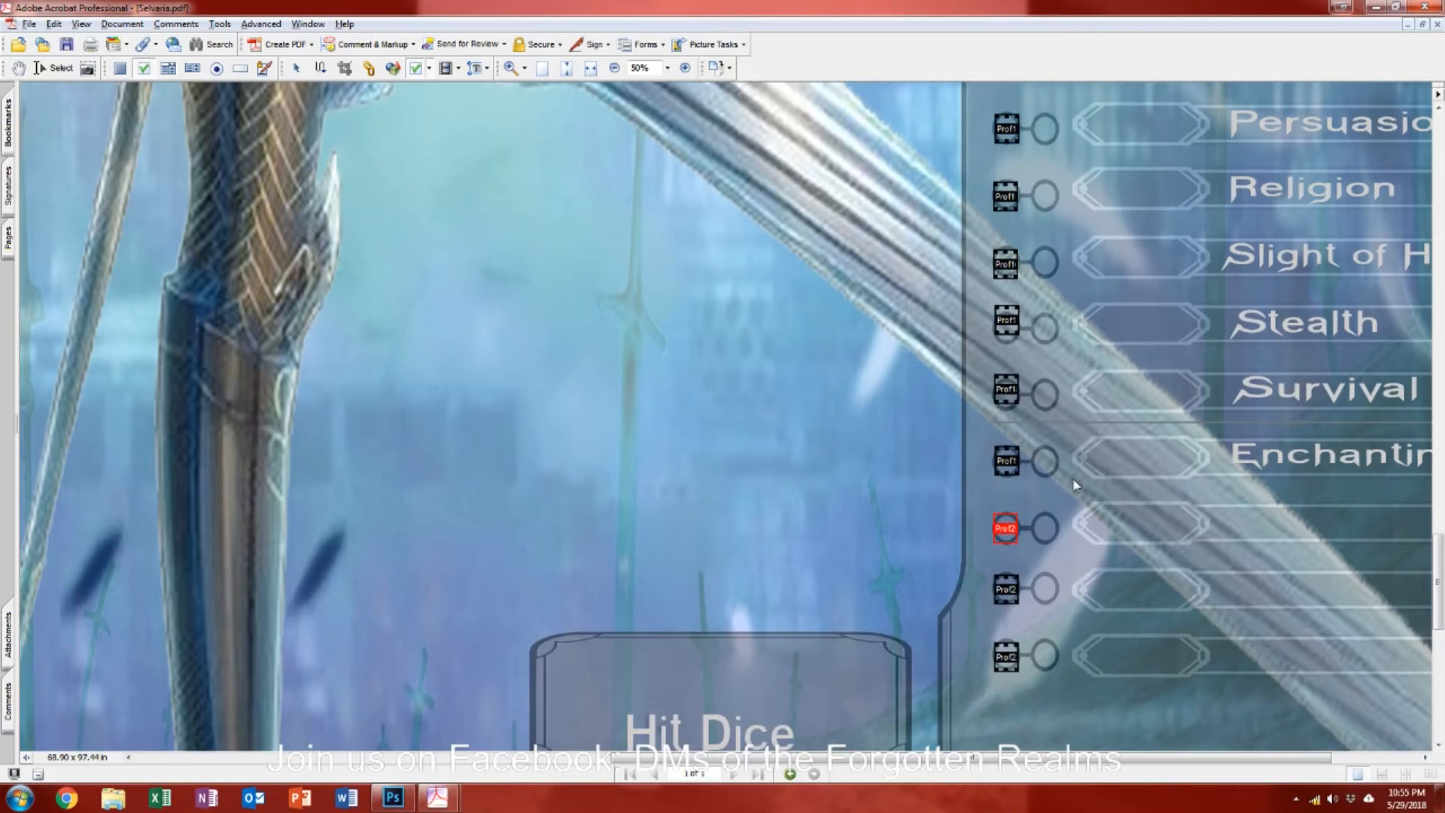
left_click(1081, 457)
Step: Draw a text field inside the Strength frame, between its label and the oval, and name it Str
scroll(1154, 422, "down", 5)
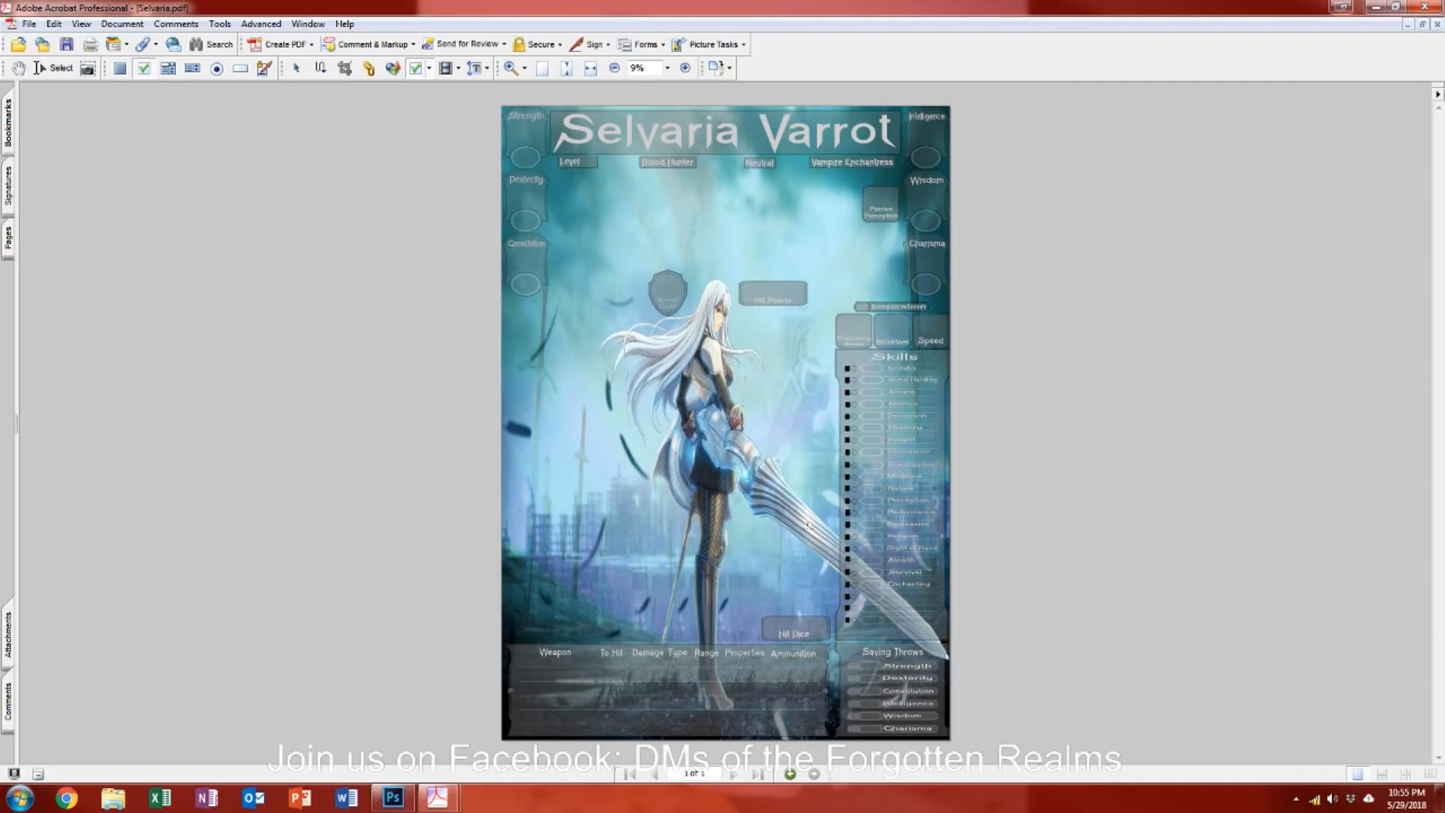
left_click(242, 70)
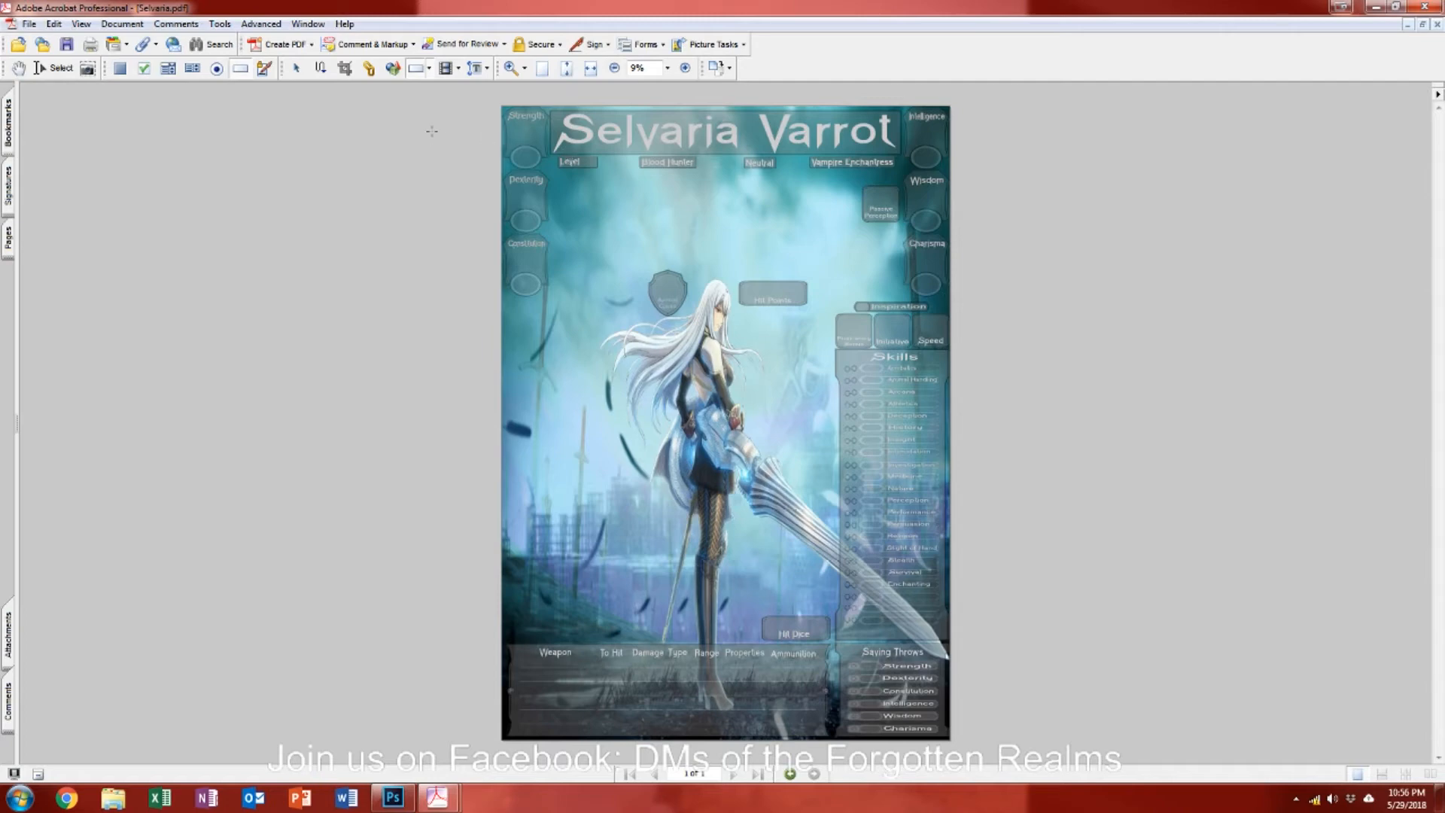
scroll(530, 140, "up", 3)
scroll(530, 140, "down", 1)
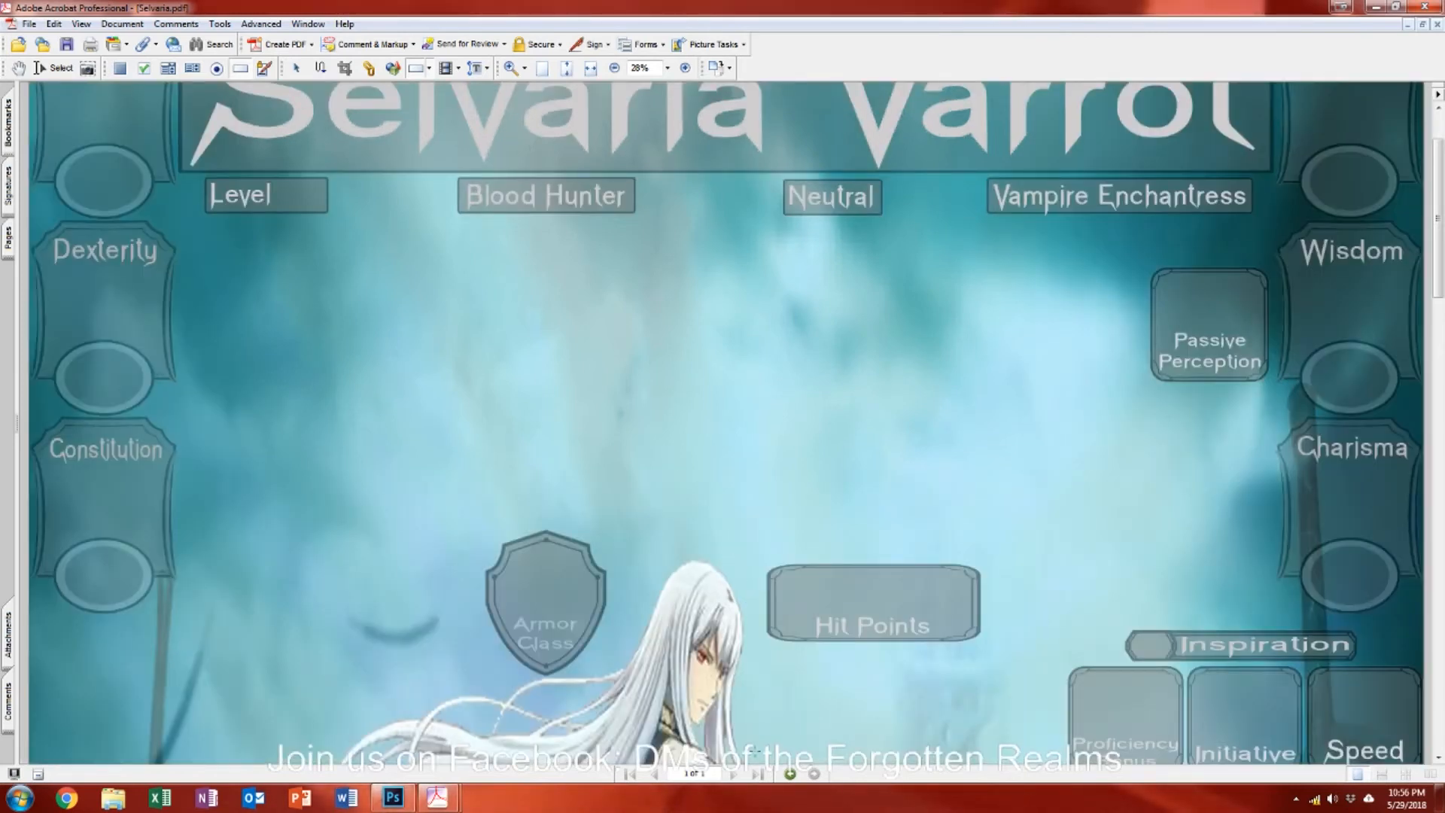
scroll(727, 423, "up", 1)
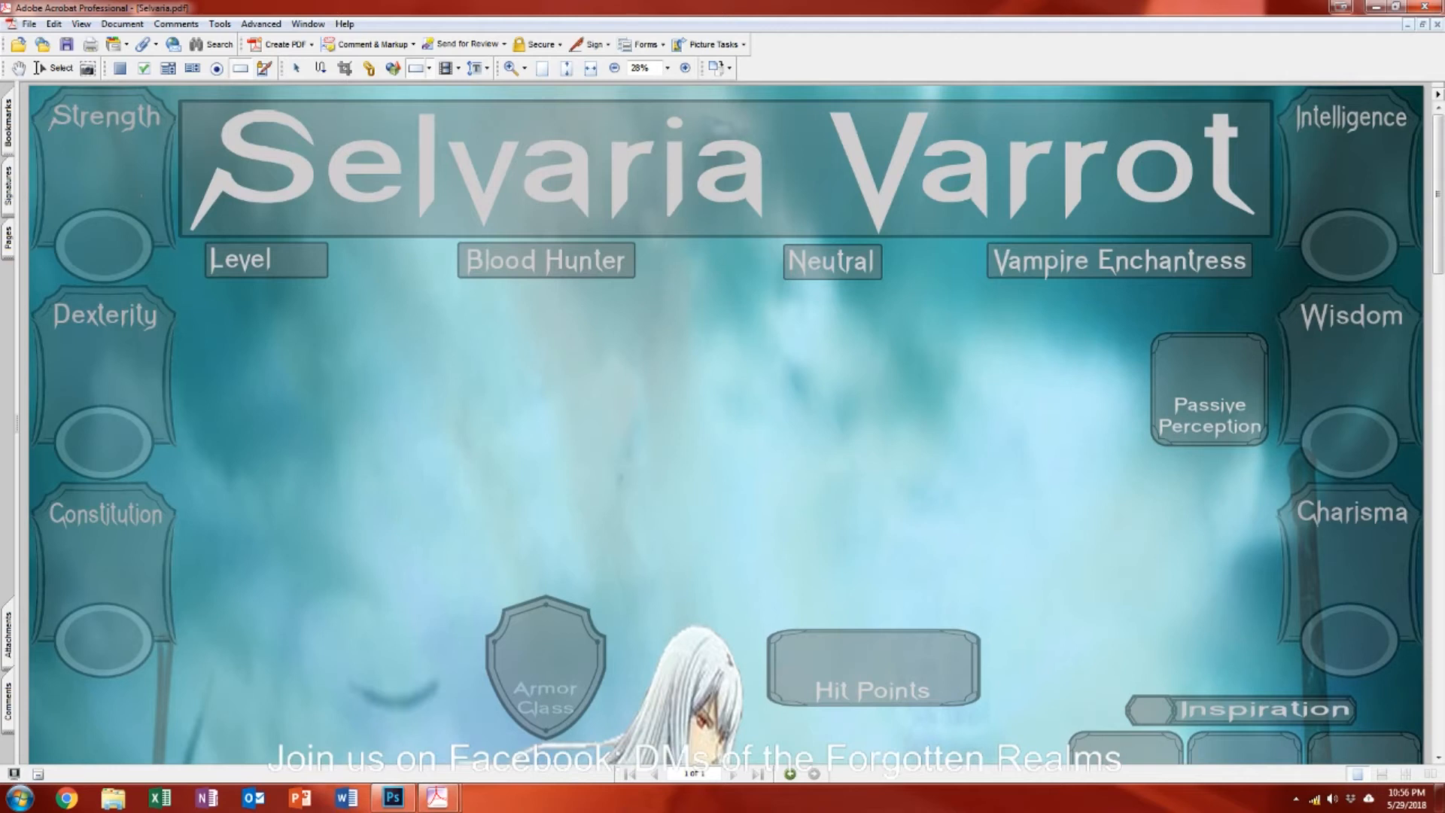
left_click_drag(158, 203, 48, 132)
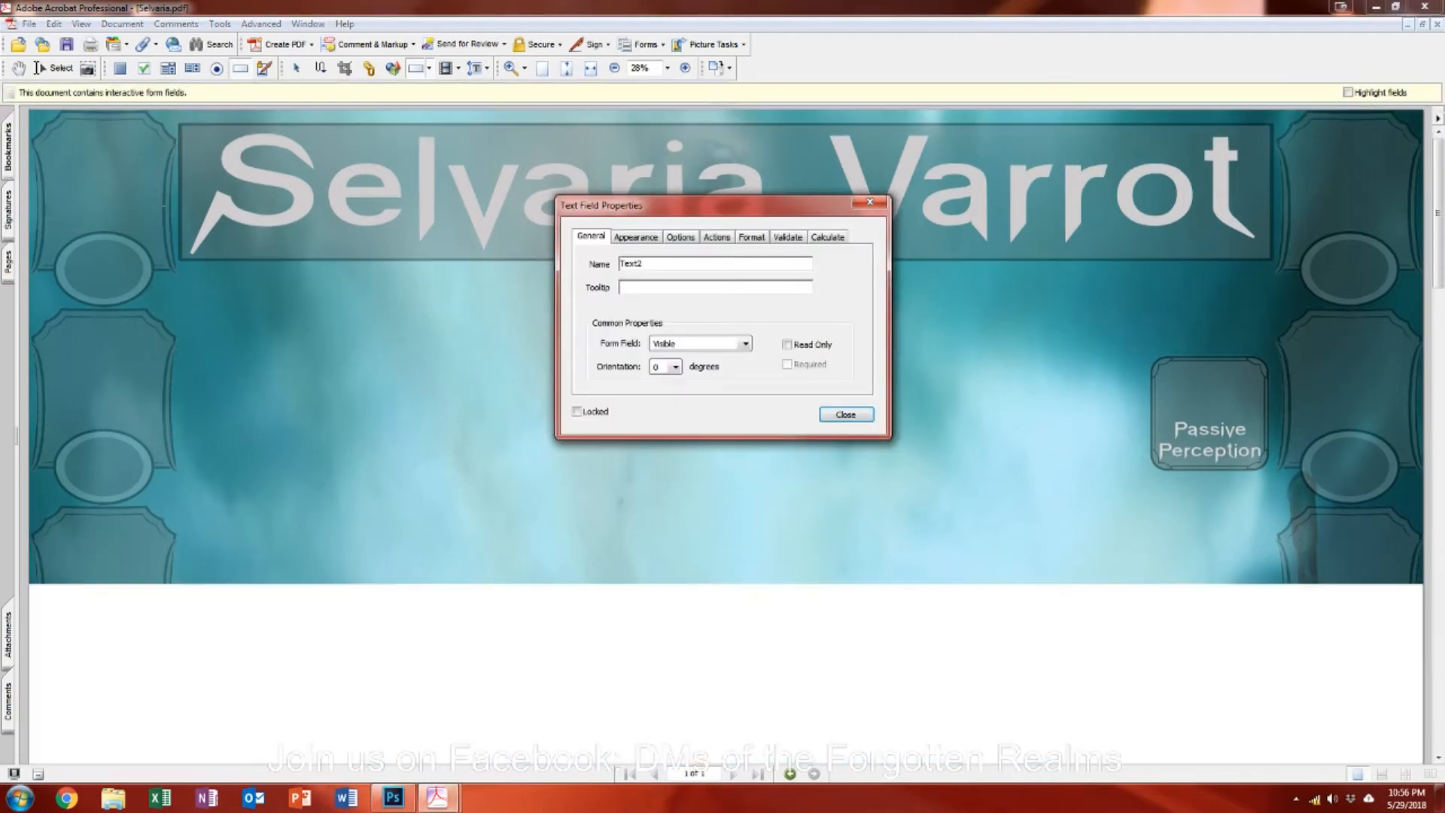
double_click(667, 264)
type("Str")
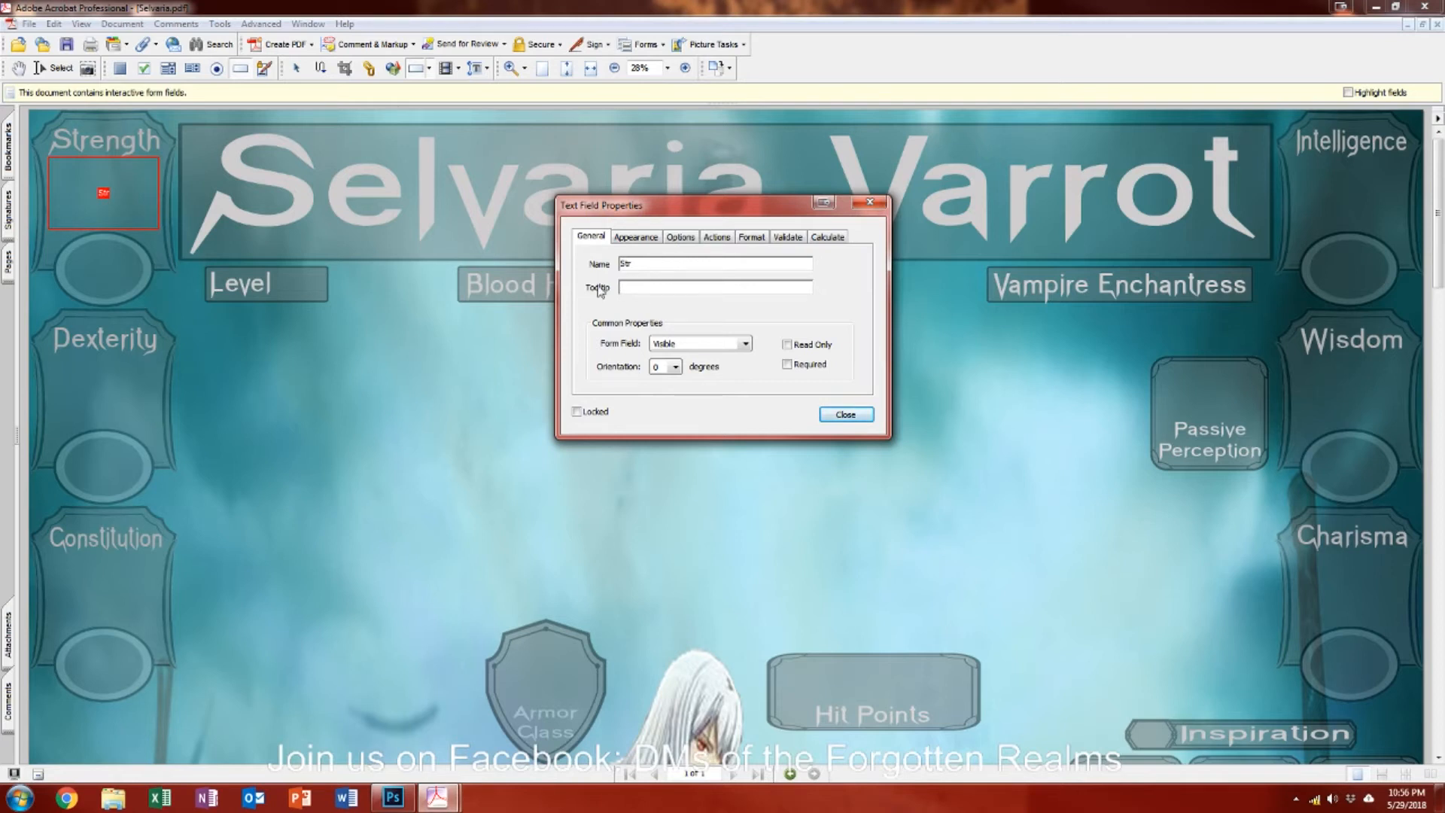
Step: Give the Str text field a black border and switch to the Select tool to view the form
left_click(640, 238)
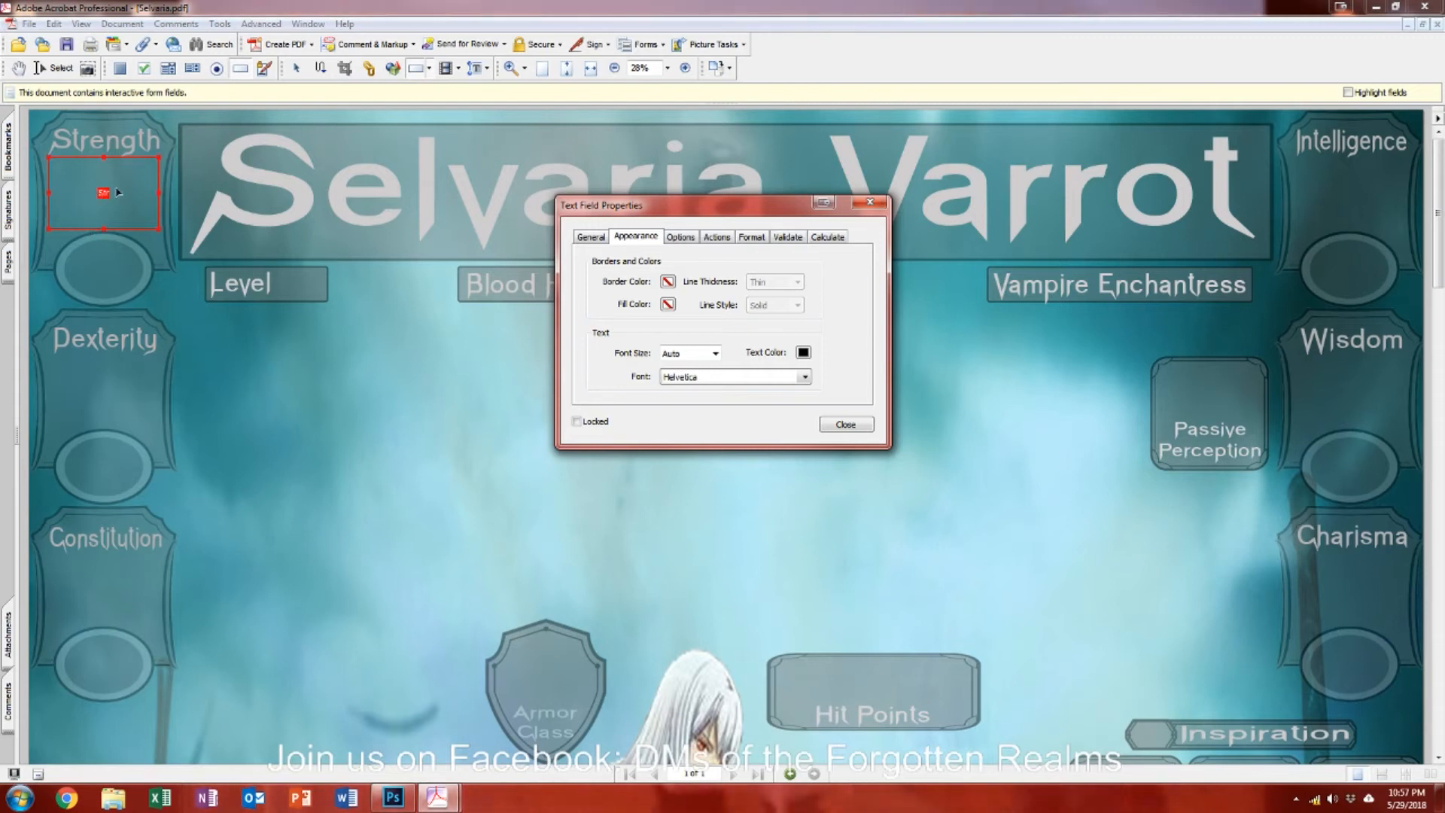
left_click(668, 282)
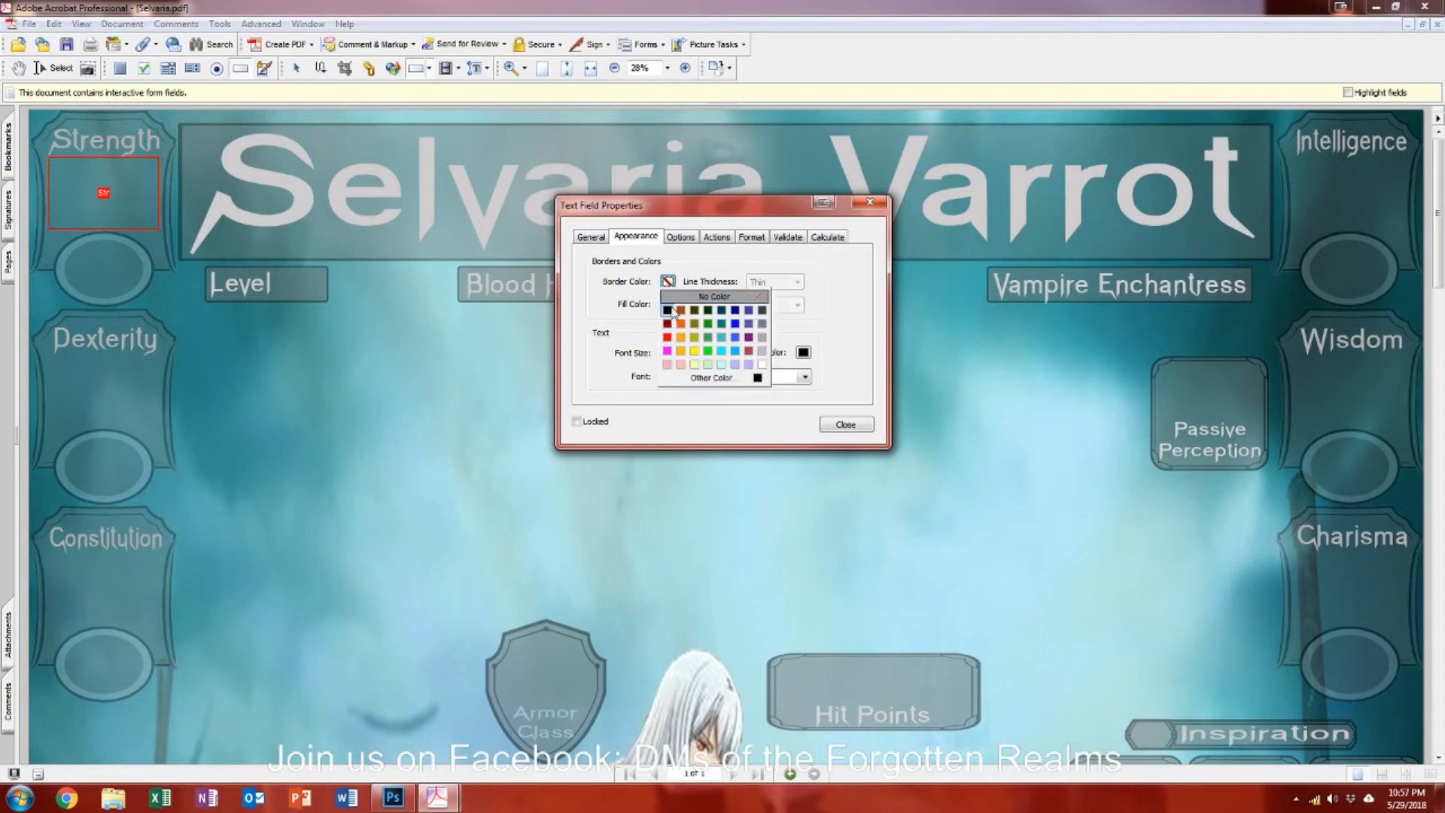
left_click(670, 313)
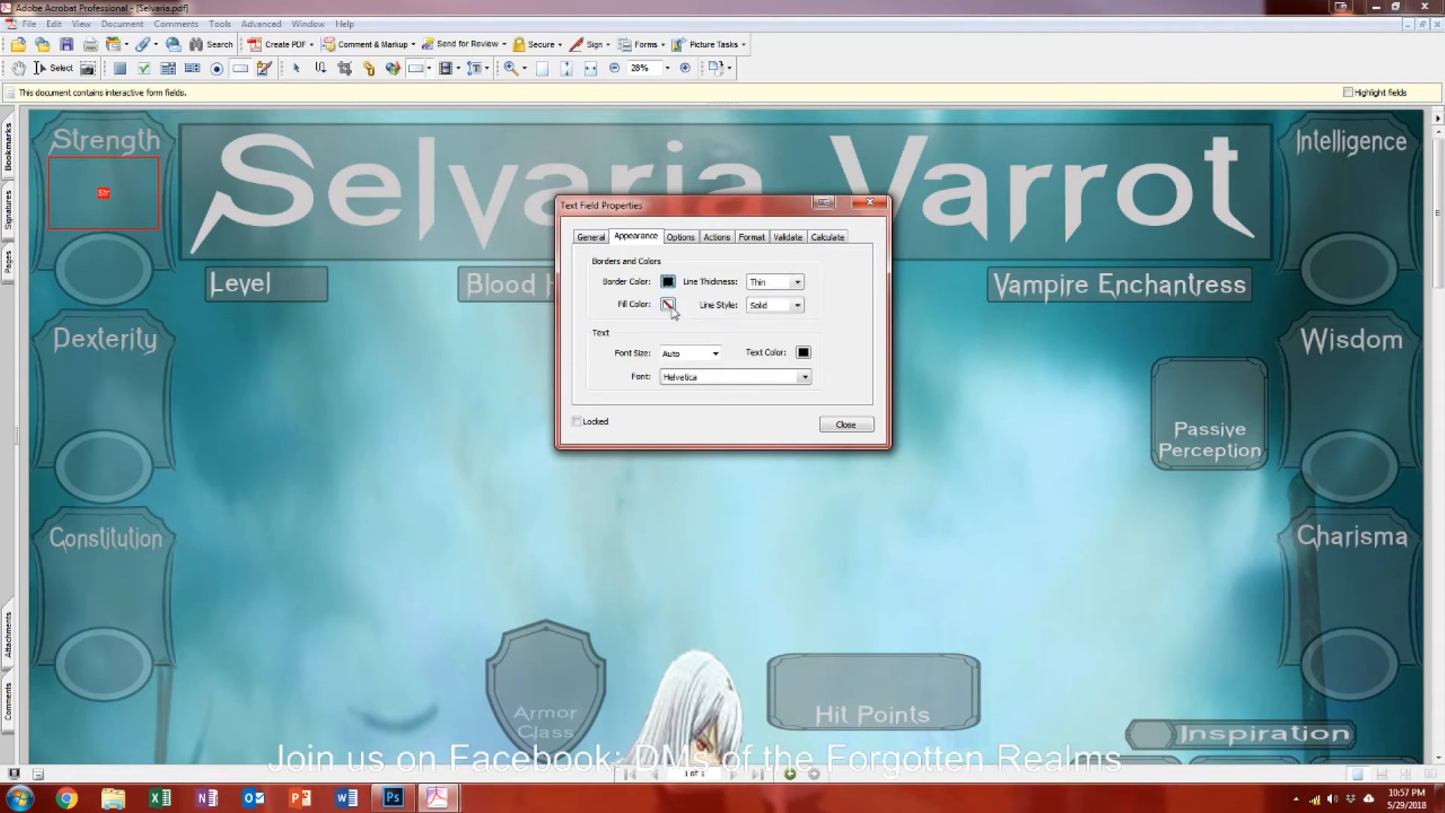
left_click(852, 425)
left_click(465, 415)
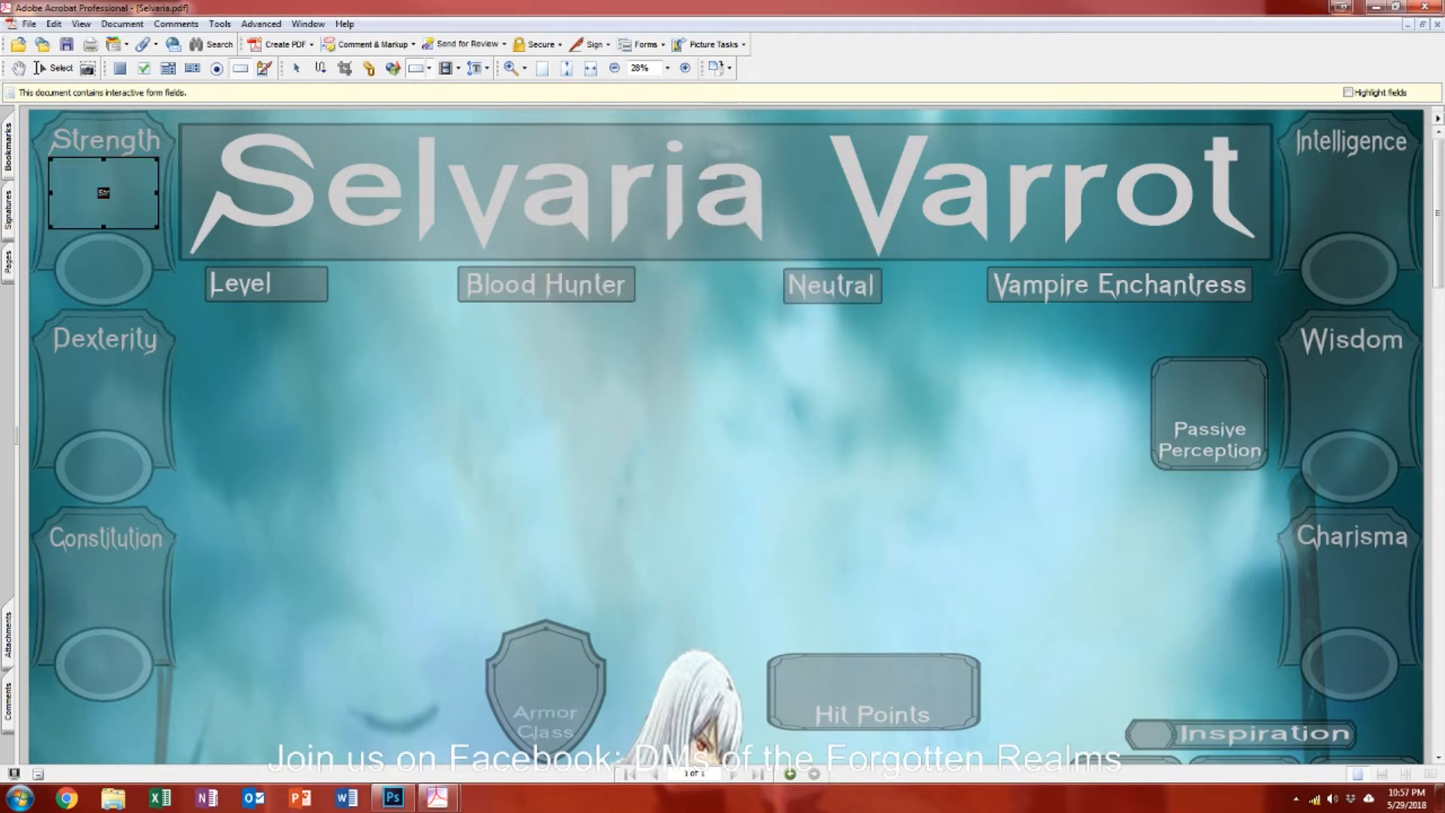
left_click(59, 67)
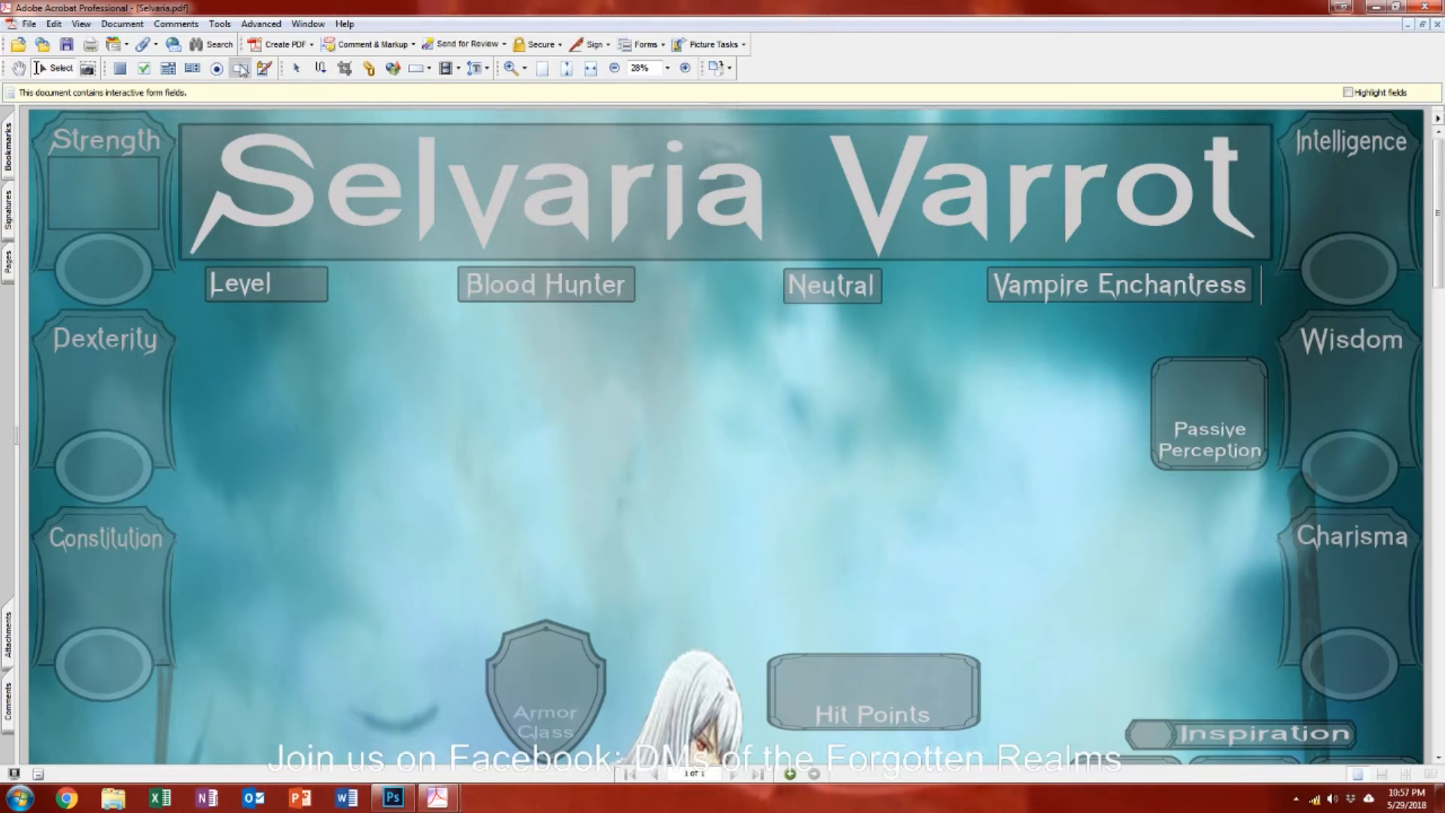
Step: Try a white fill on the Str text field and look through its border line style and thickness options
double_click(106, 193)
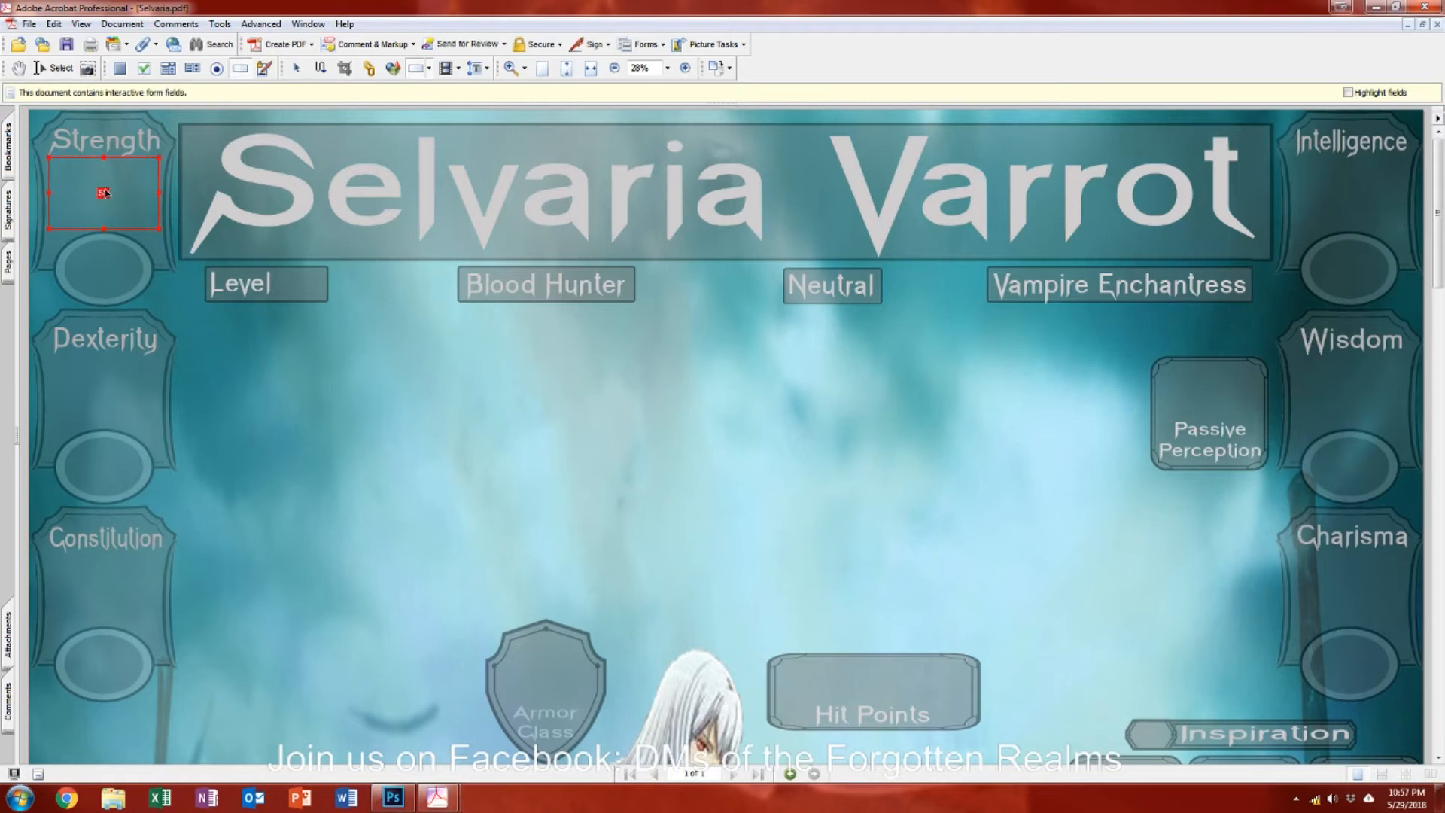
left_click(668, 304)
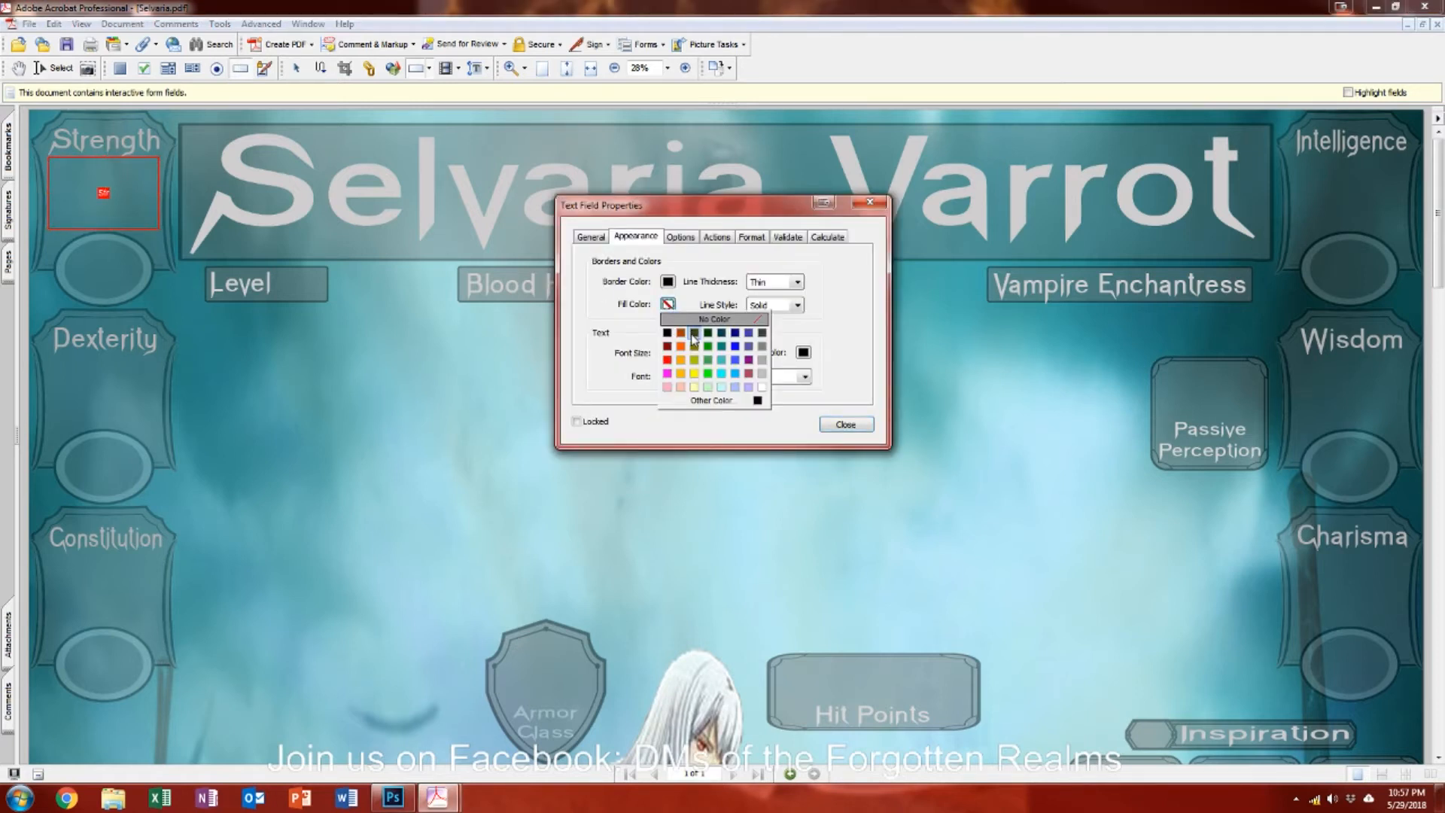
left_click(762, 388)
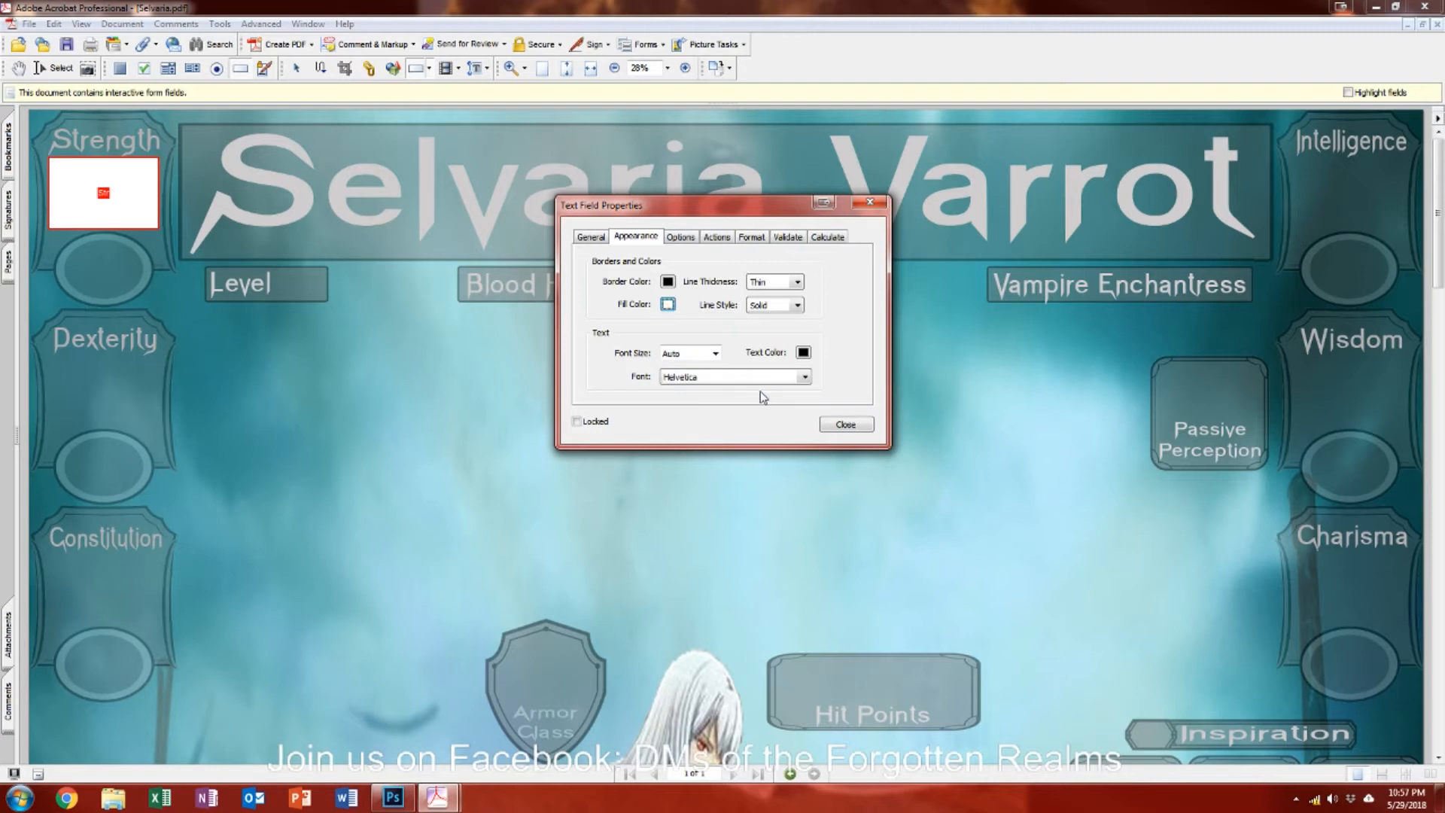
left_click(772, 308)
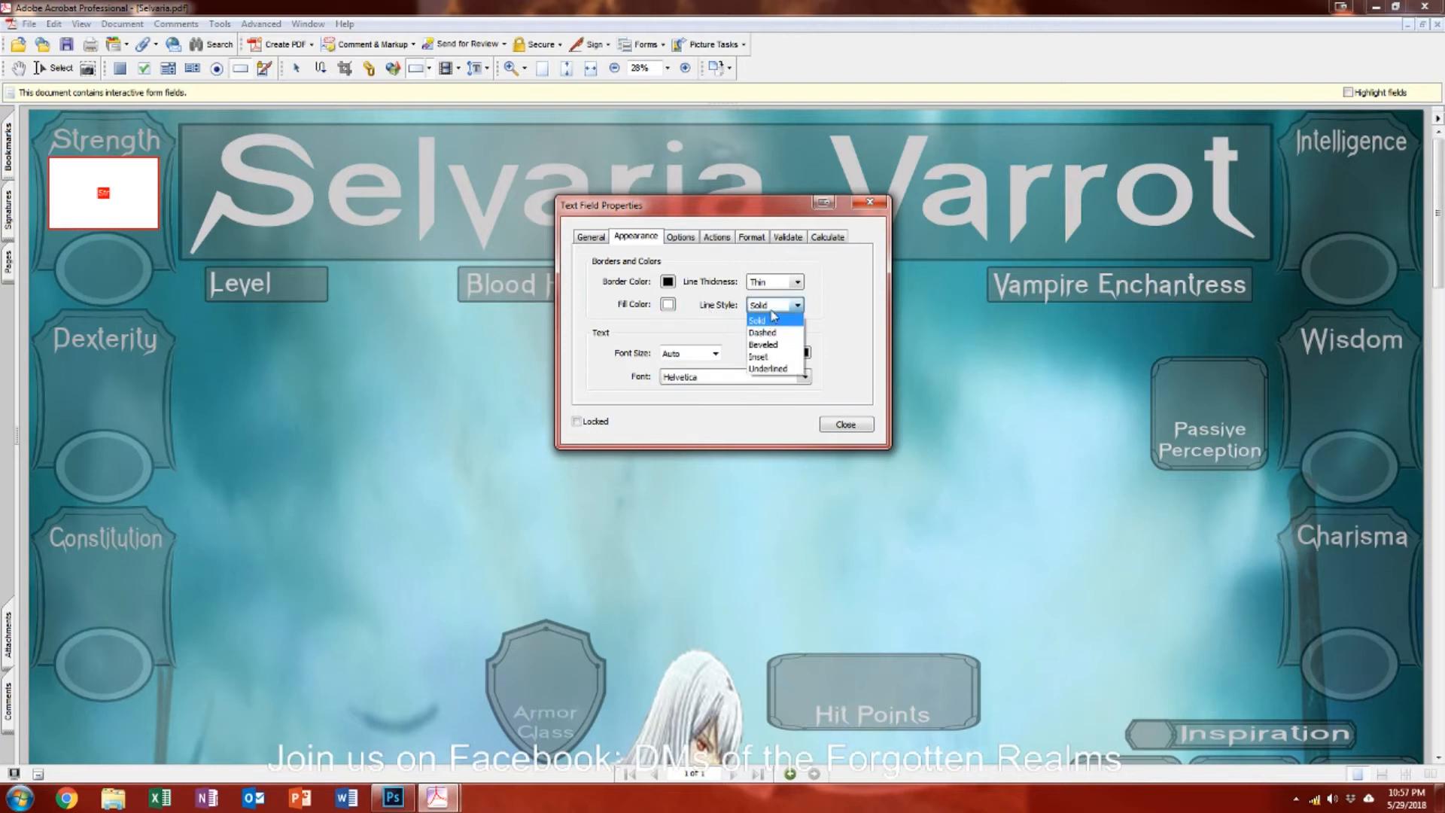
left_click(776, 287)
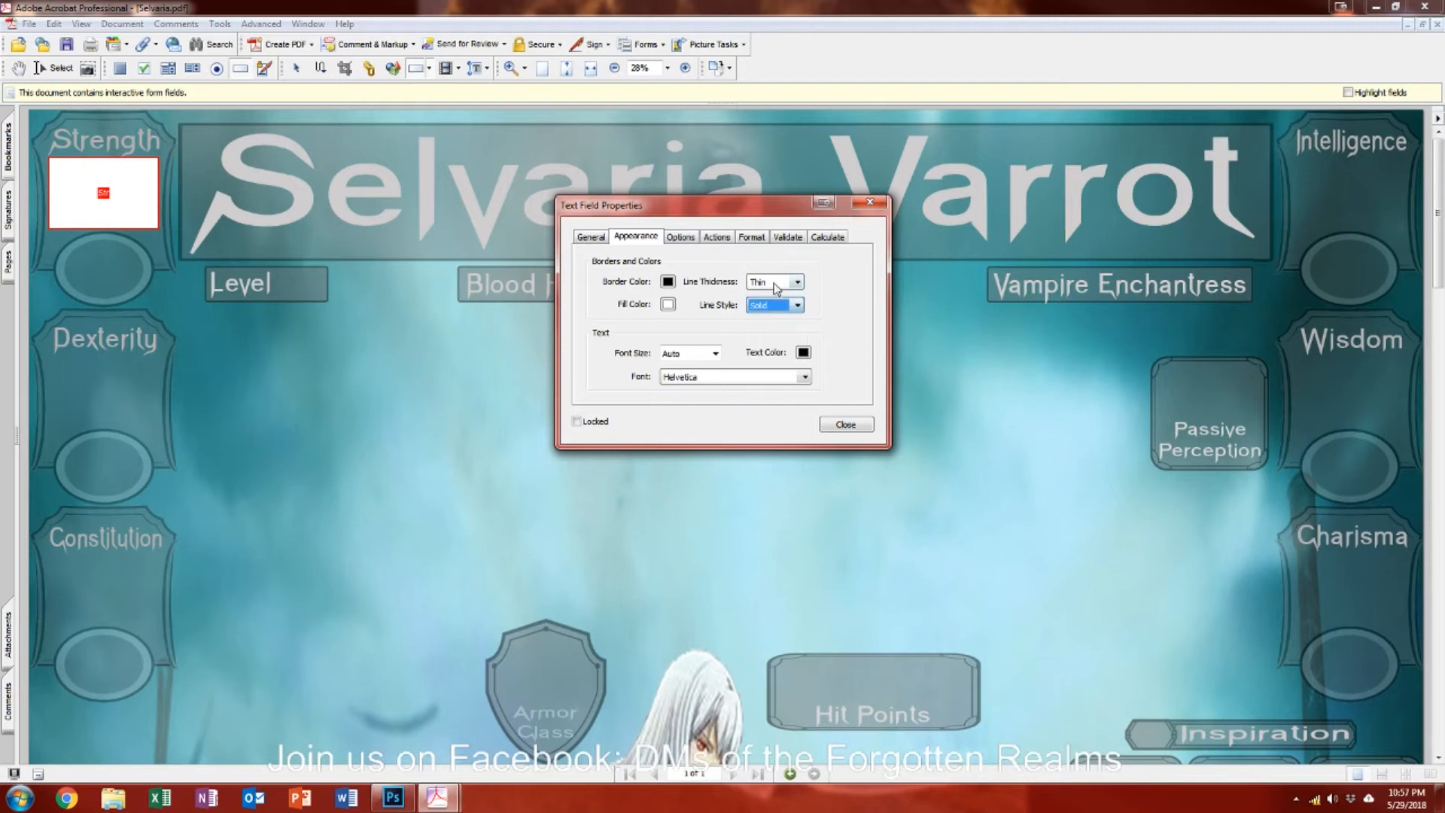
left_click(776, 285)
left_click(826, 283)
Step: Give the Str text field no border color, no fill color and light gray text
left_click(666, 283)
left_click(670, 296)
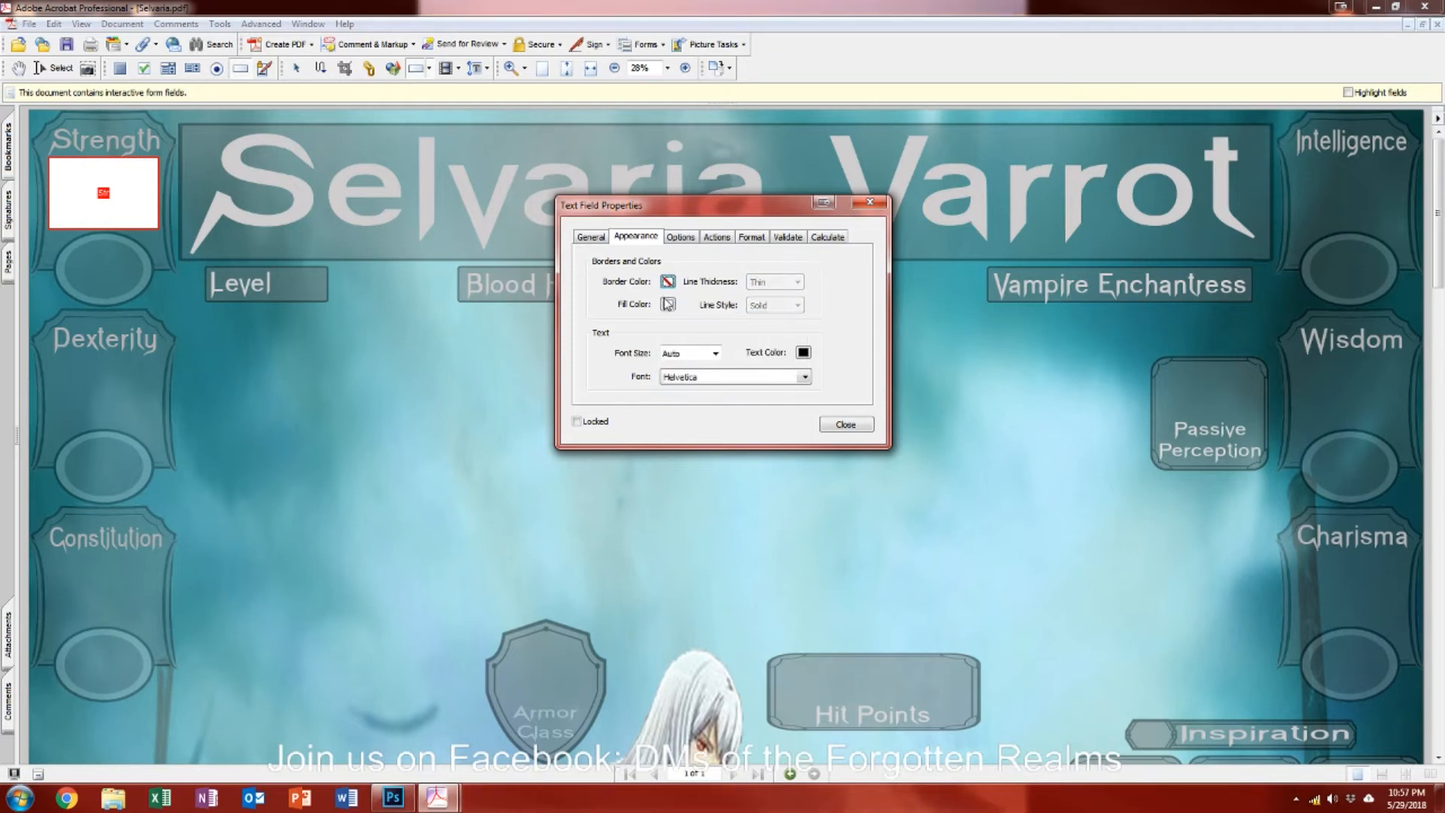
left_click(667, 305)
left_click(696, 319)
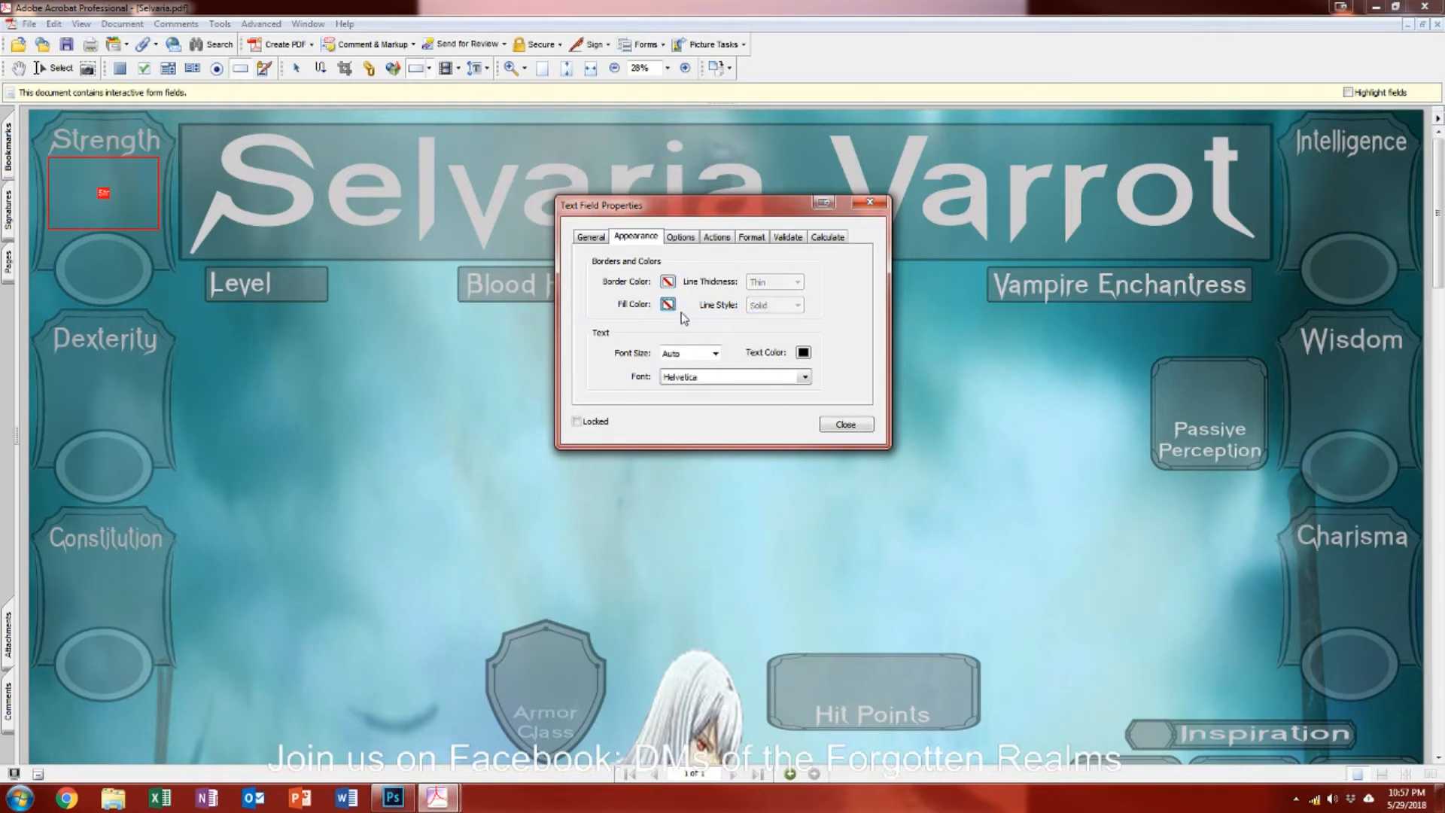
left_click(147, 194)
left_click(803, 353)
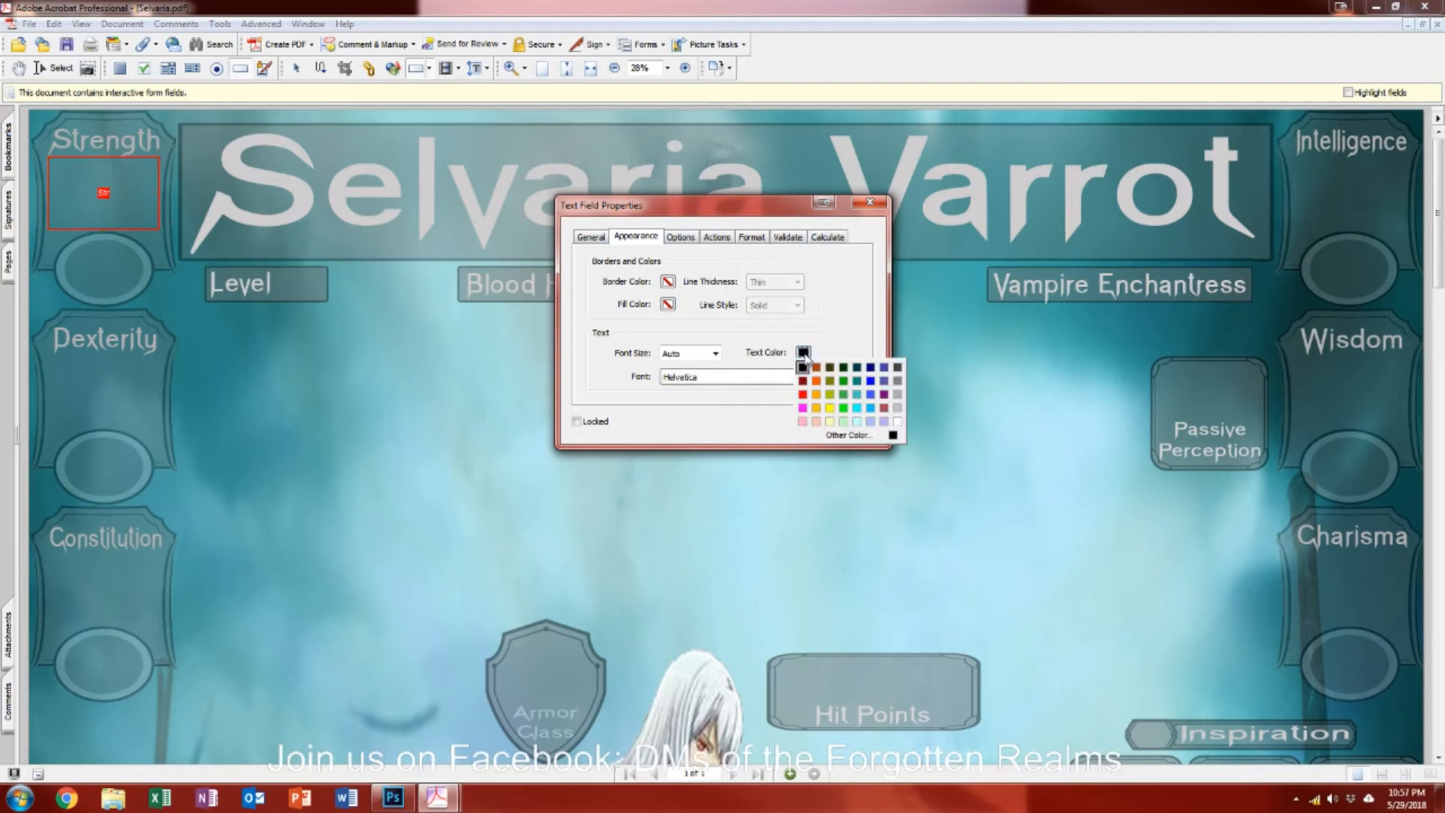
left_click(897, 409)
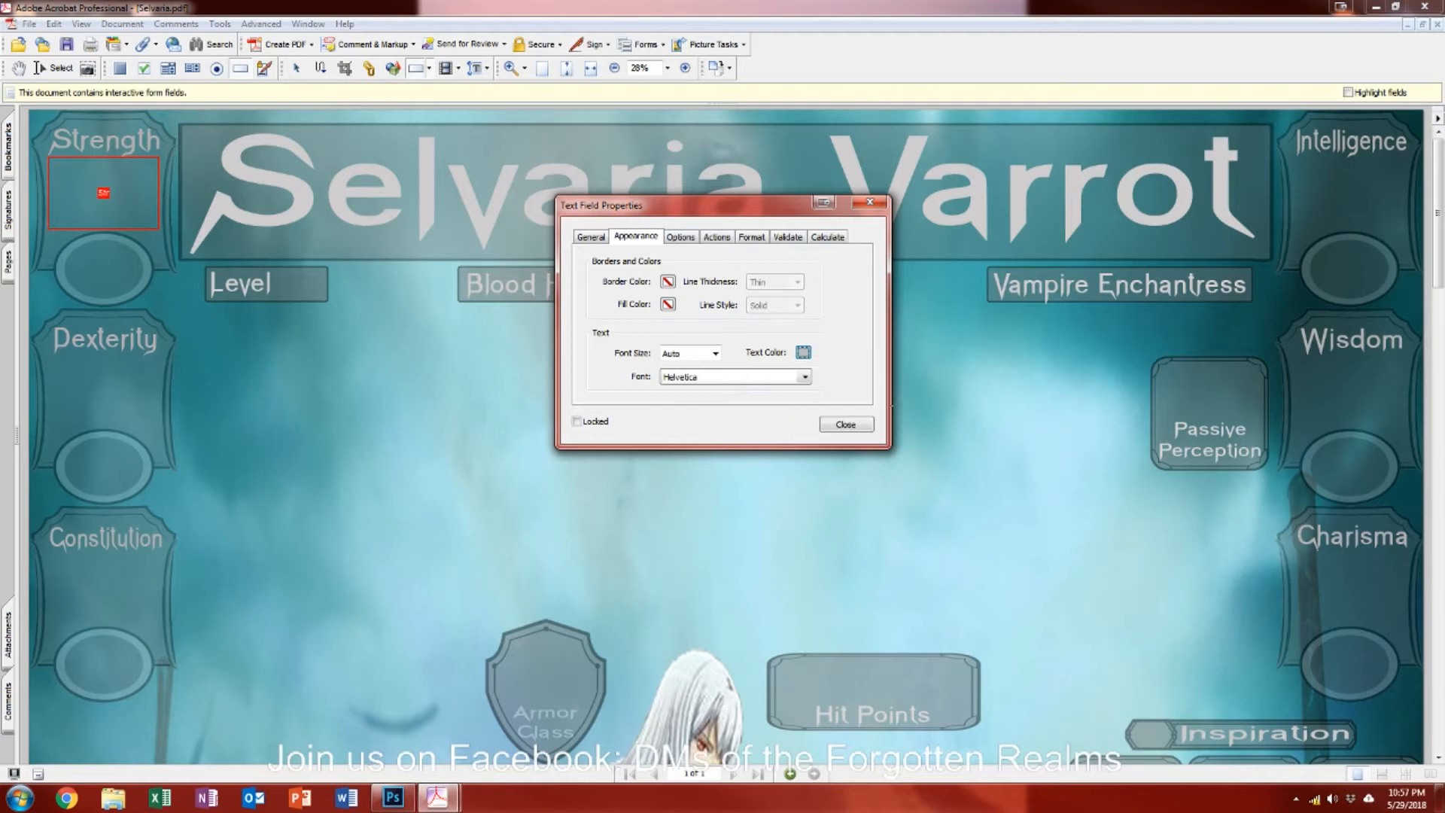
left_click(805, 378)
left_click_drag(806, 405, 806, 418)
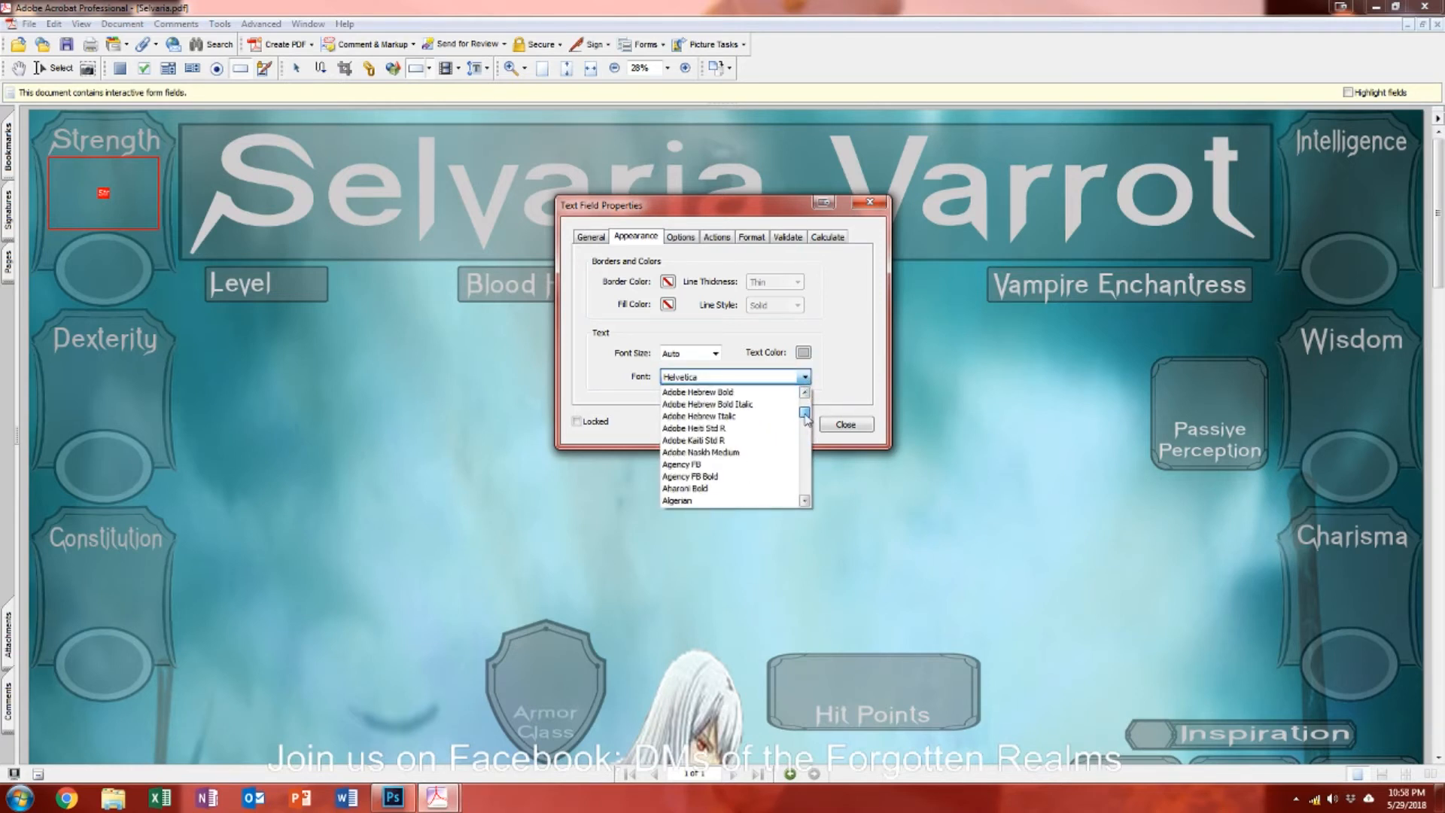
left_click(734, 392)
key("s")
key("s")
key("s")
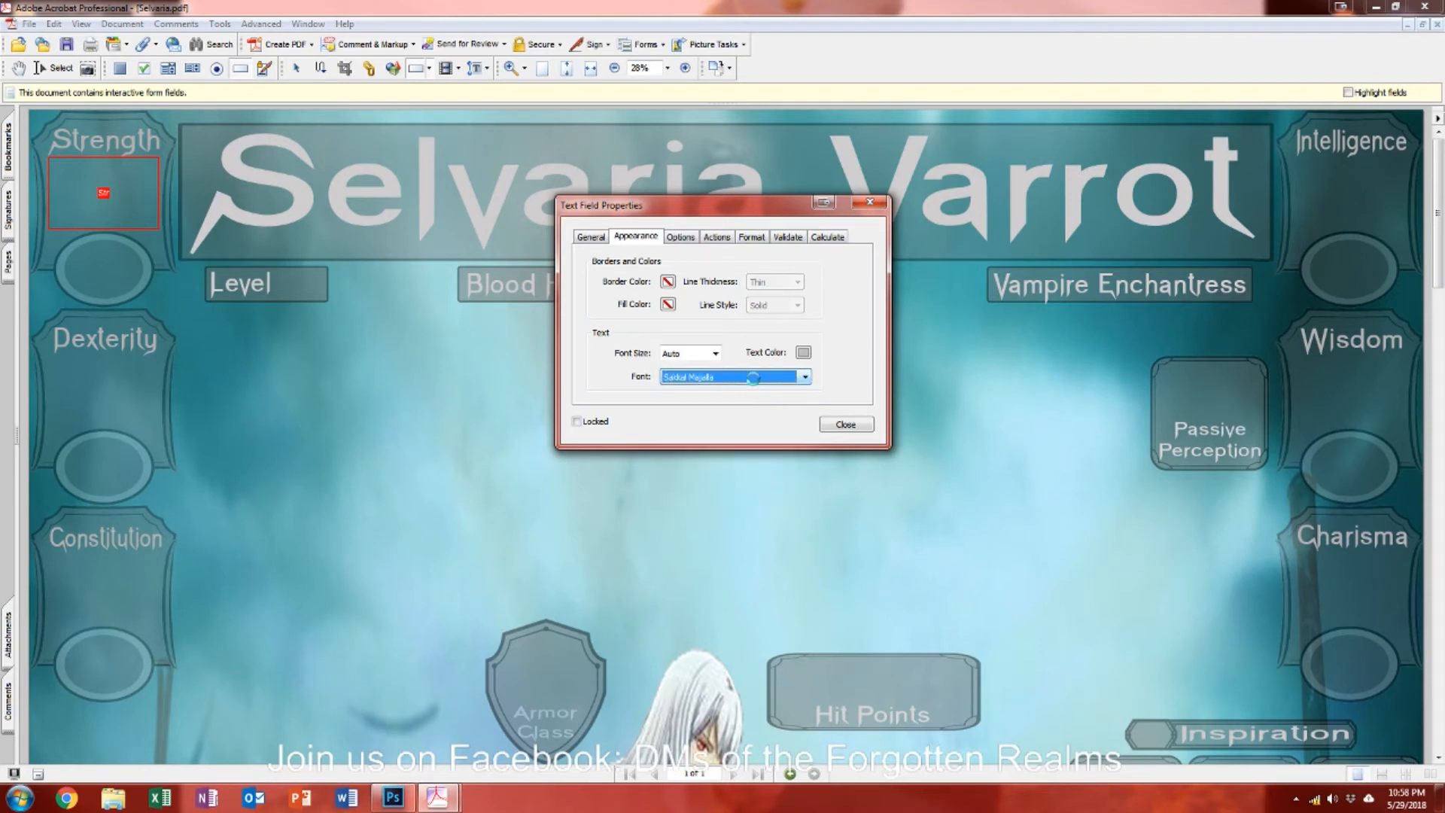
Step: Set the Str text field's font to Assassin$
left_click(803, 378)
key("a")
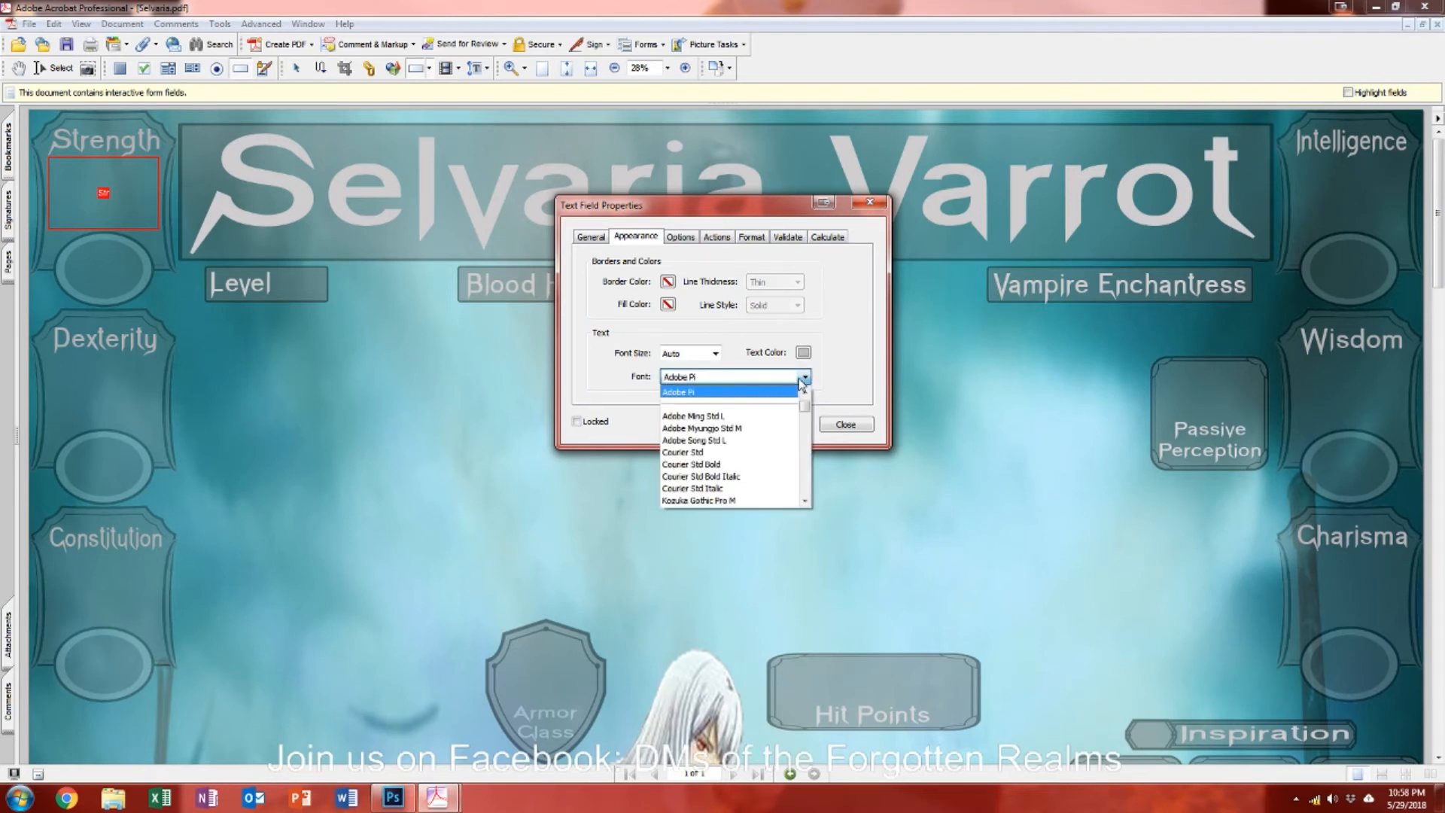
left_click_drag(805, 404, 805, 401)
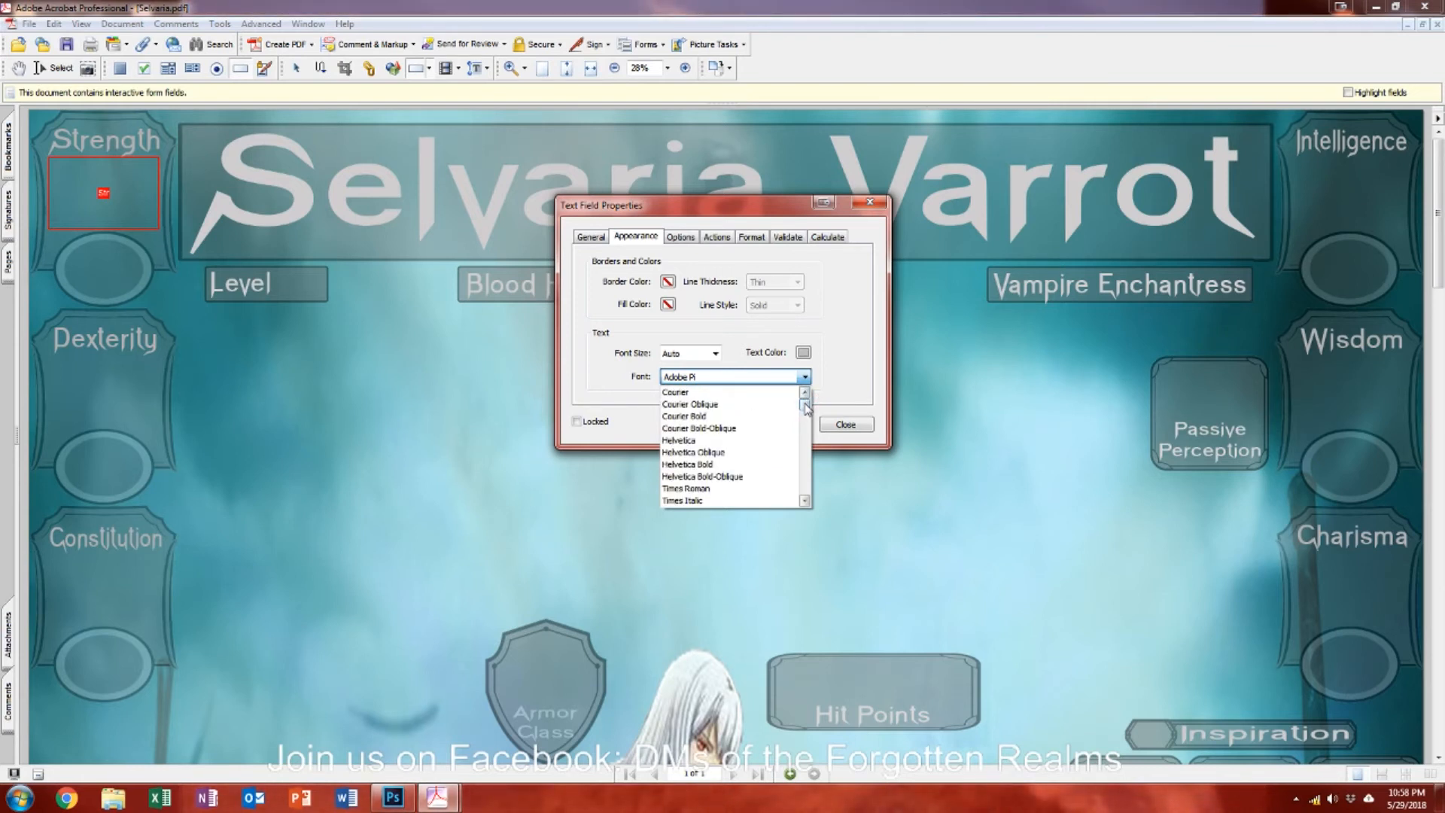
scroll(806, 407, "down", 4)
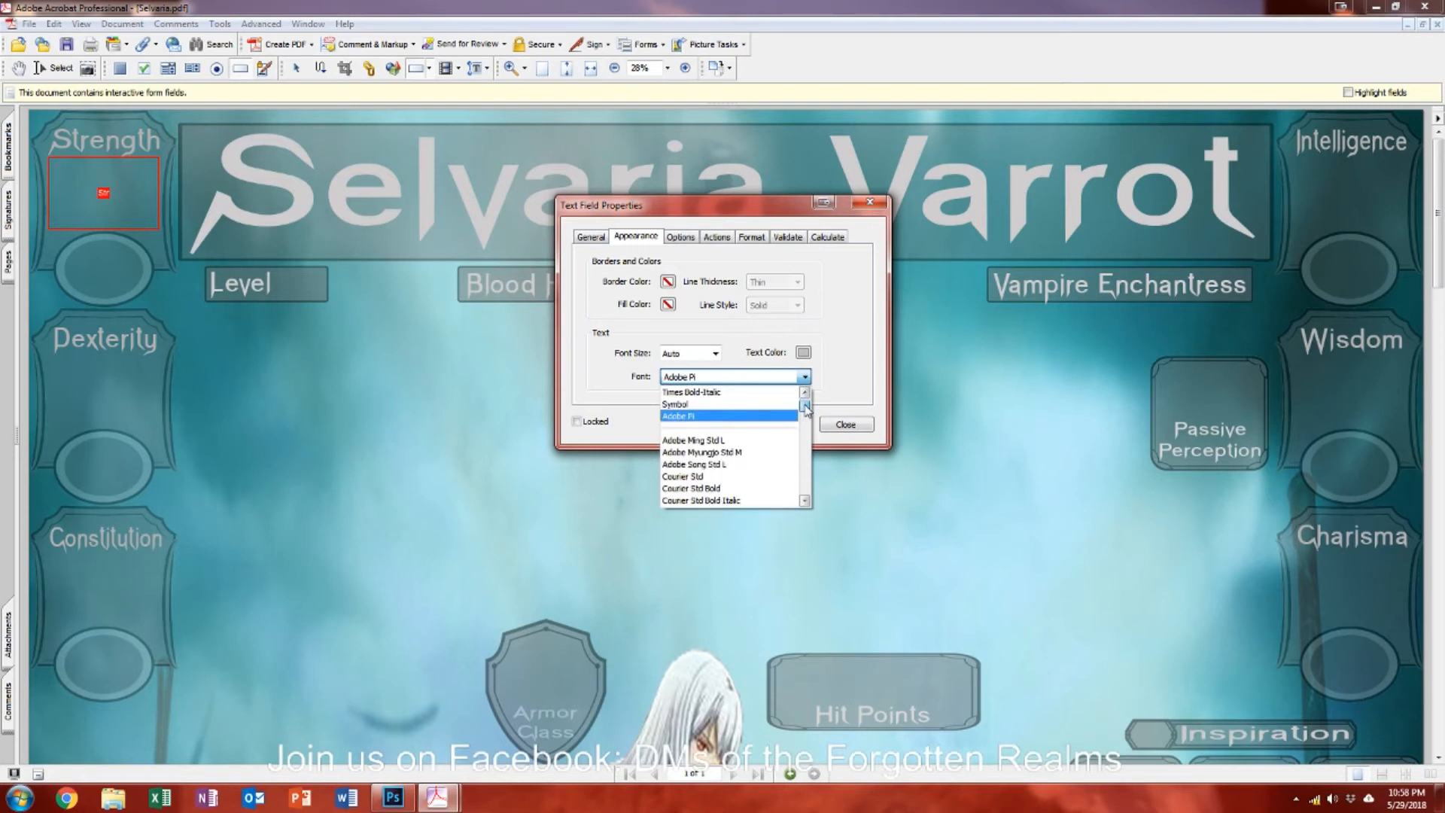
scroll(806, 407, "up", 3)
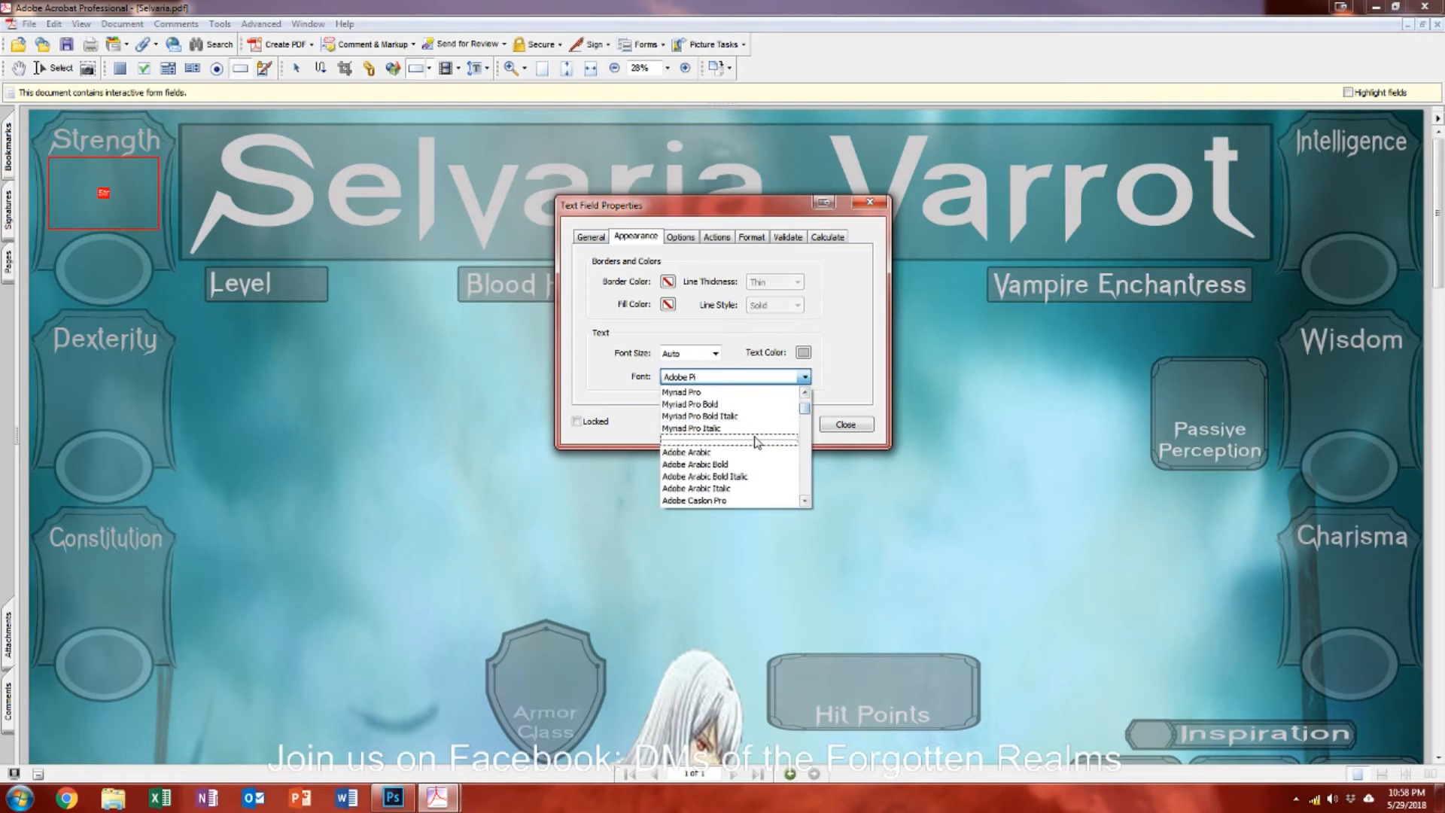
left_click_drag(805, 408, 806, 416)
scroll(806, 416, "up", 2)
scroll(806, 416, "down", 5)
scroll(806, 416, "down", 2)
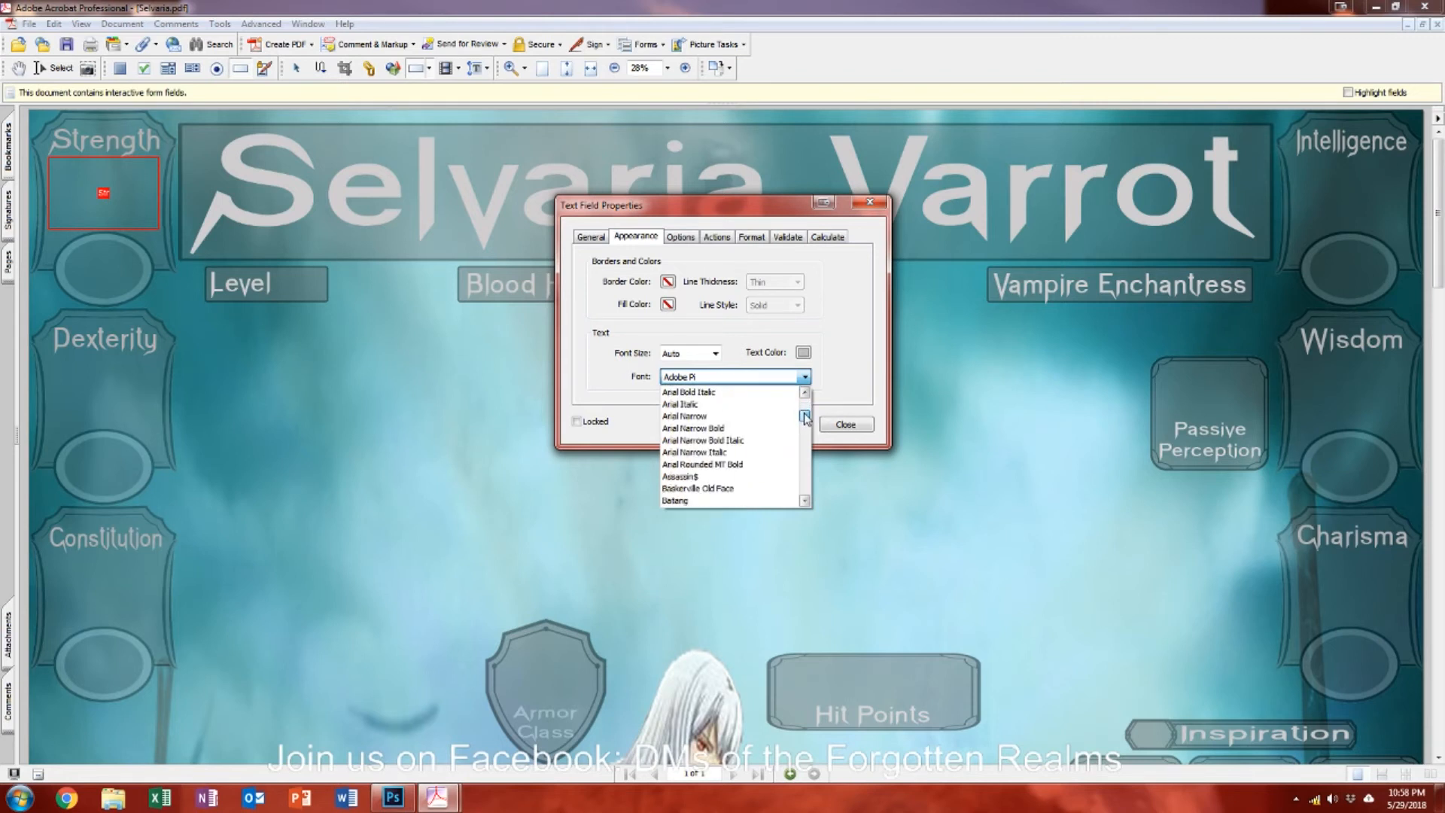
left_click(724, 474)
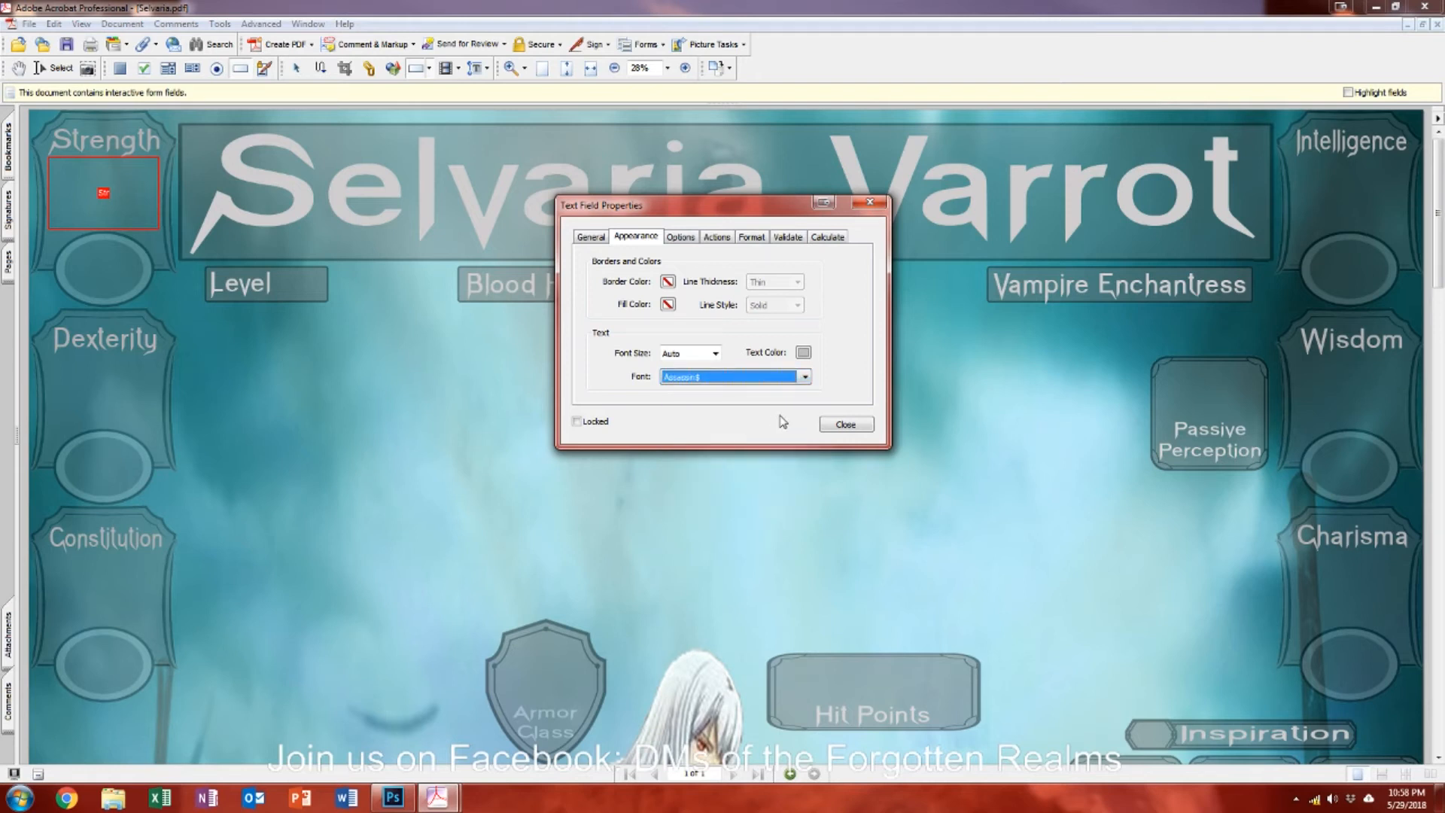
Step: Set the Str text field's alignment to Center
left_click(681, 238)
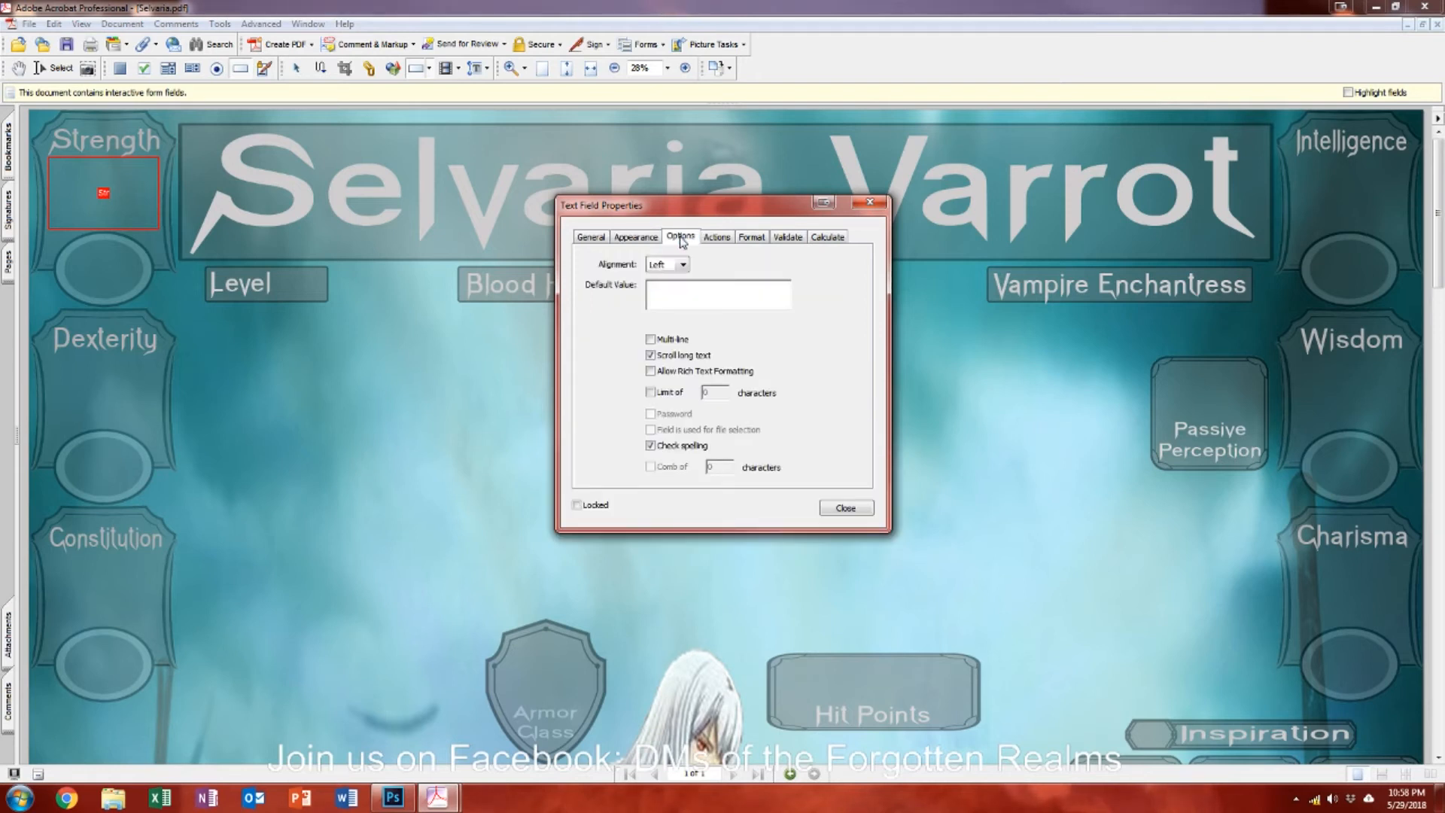
left_click(683, 264)
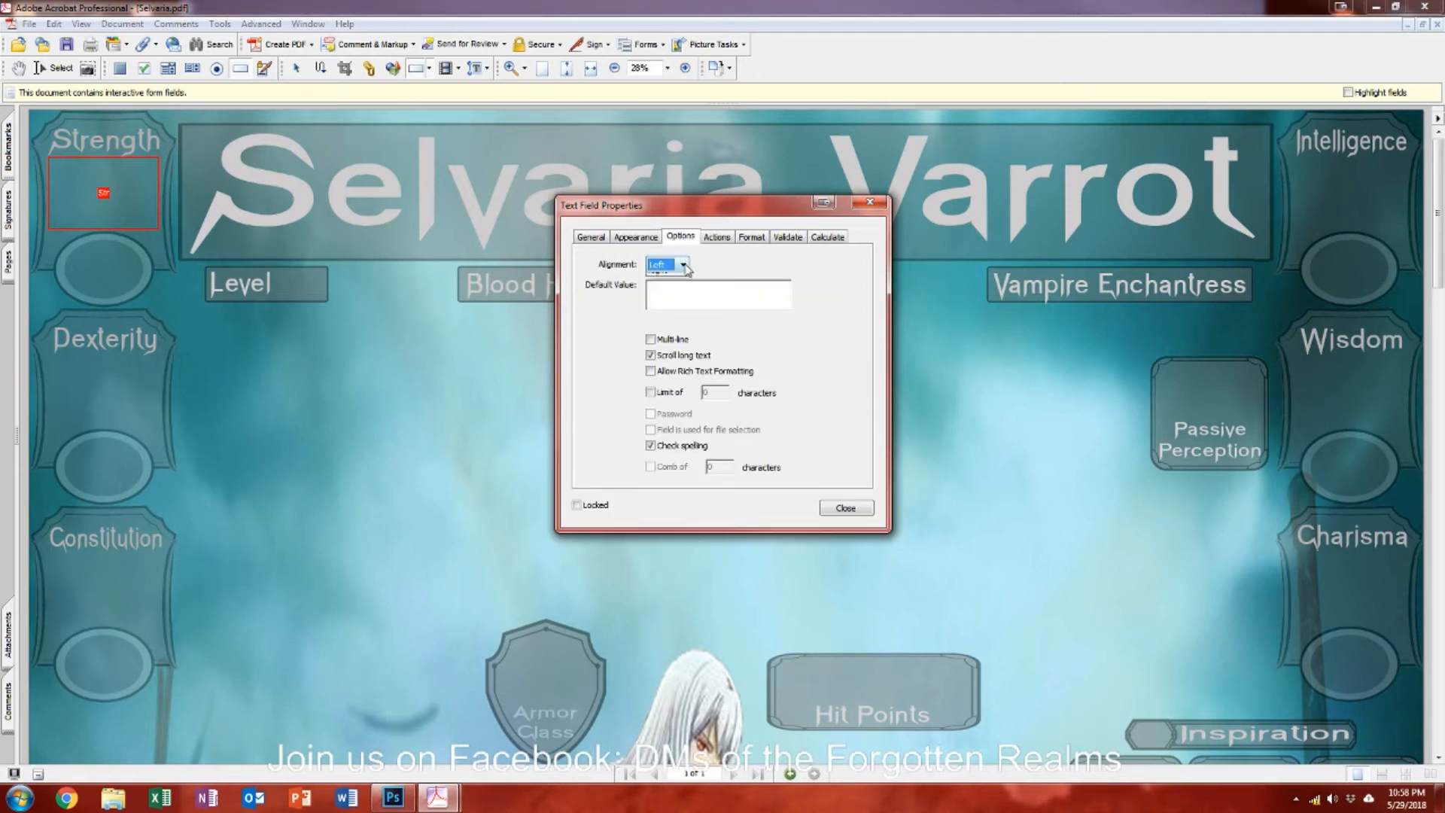
left_click(672, 291)
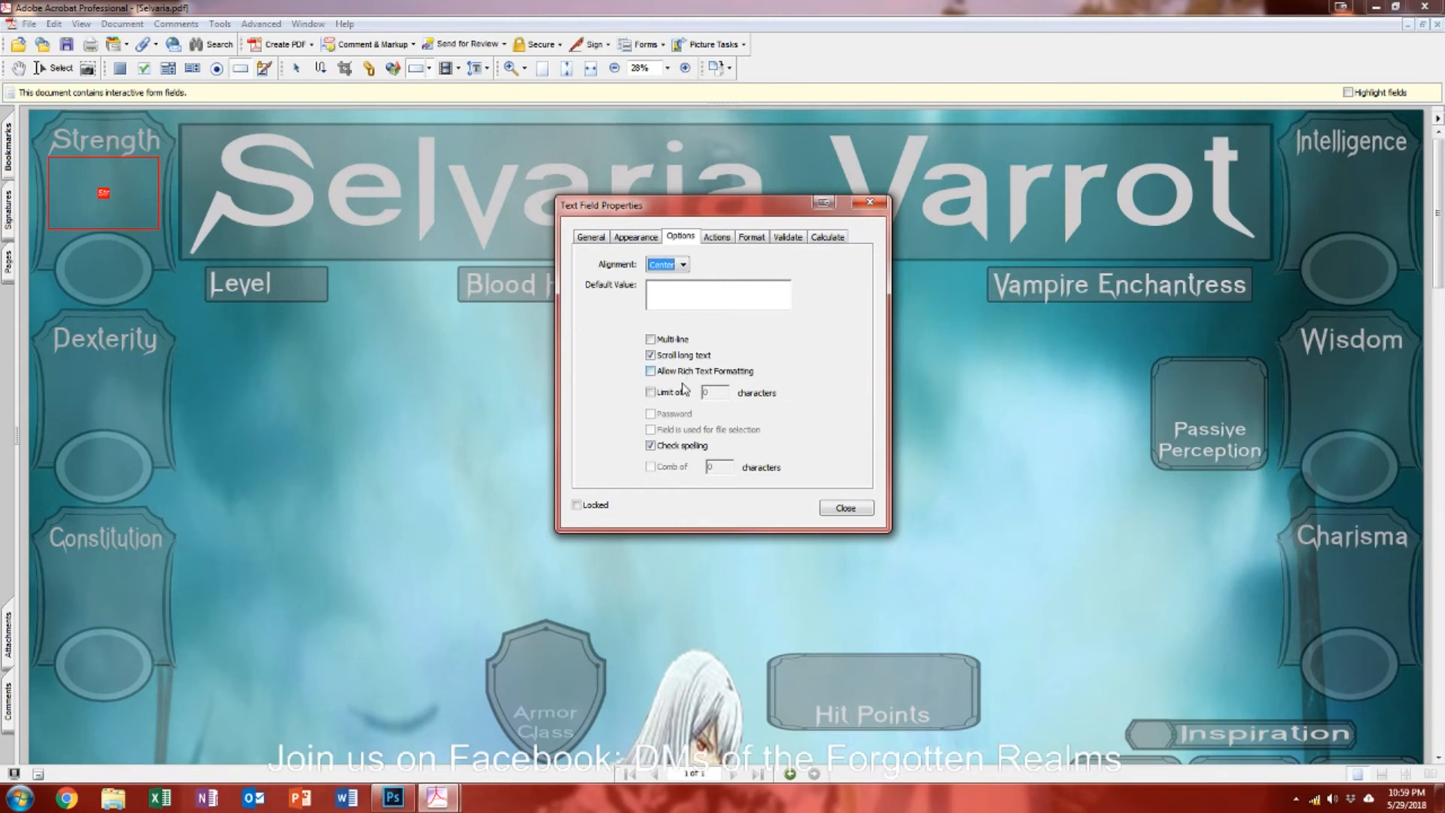
Step: Review the Str field's action, format, validation, calculation and option settings, and close its properties
left_click(730, 238)
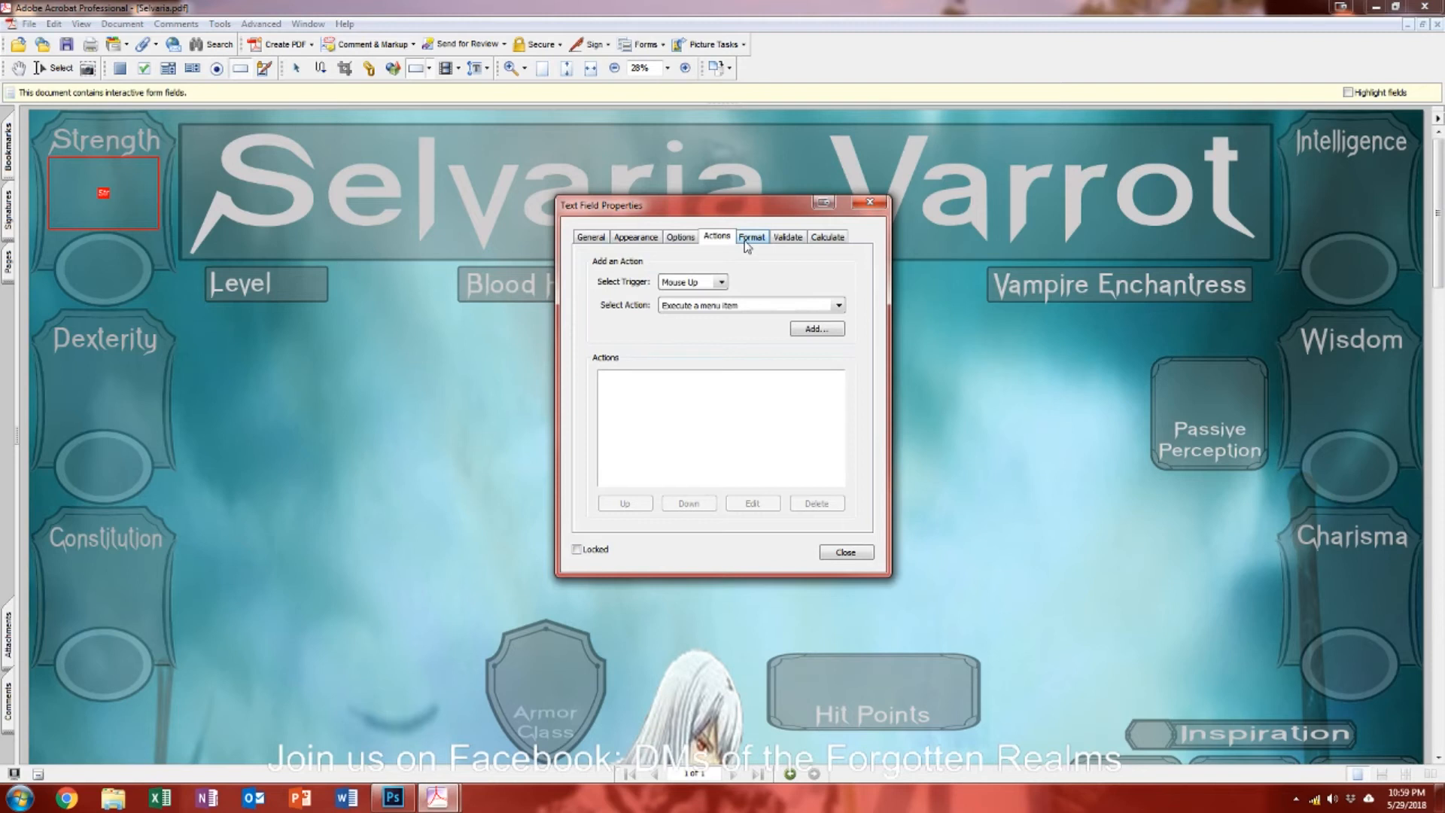
left_click(750, 237)
left_click(787, 238)
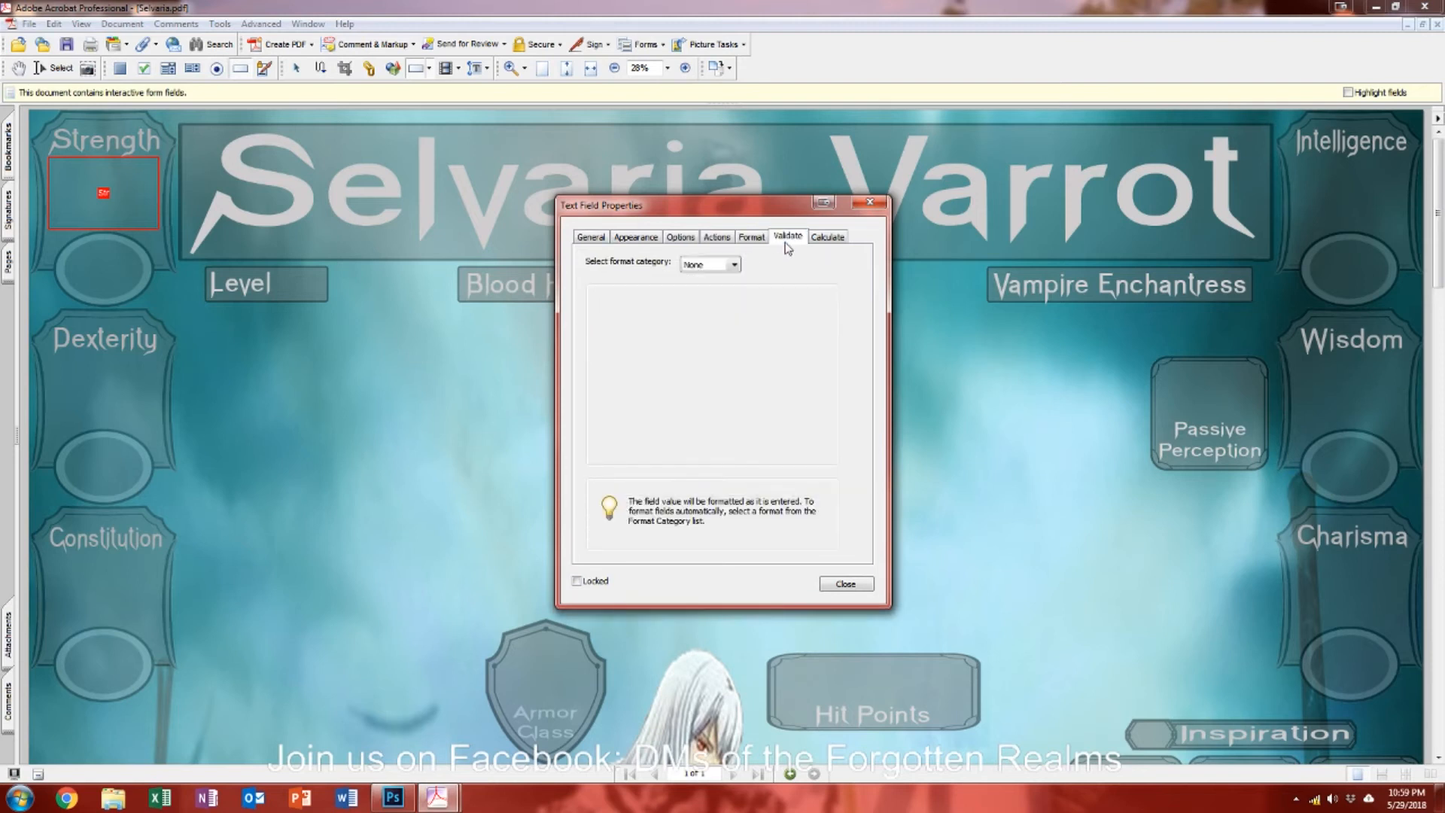
left_click(727, 238)
left_click(750, 238)
left_click(787, 237)
left_click(827, 237)
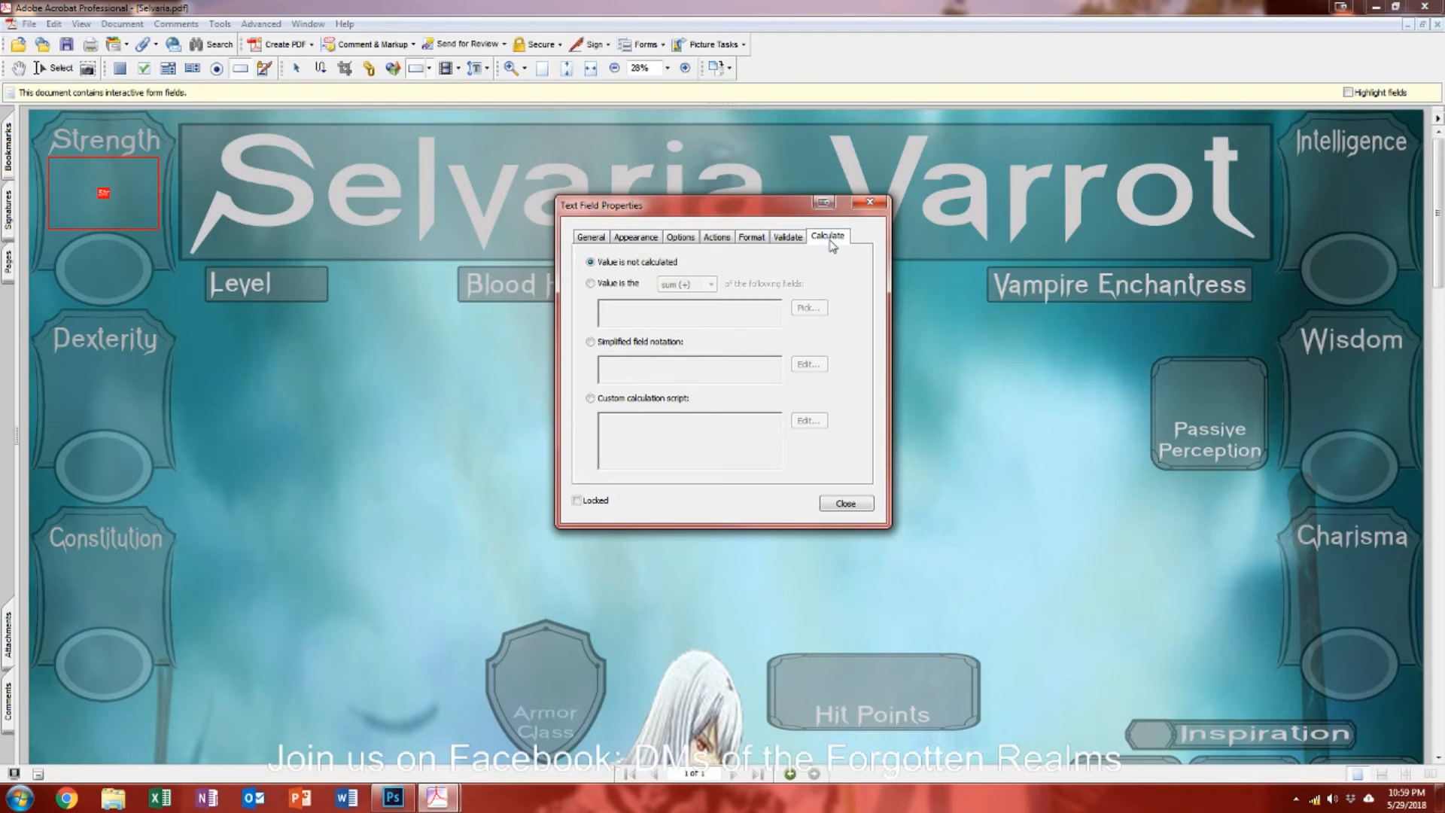
left_click(718, 237)
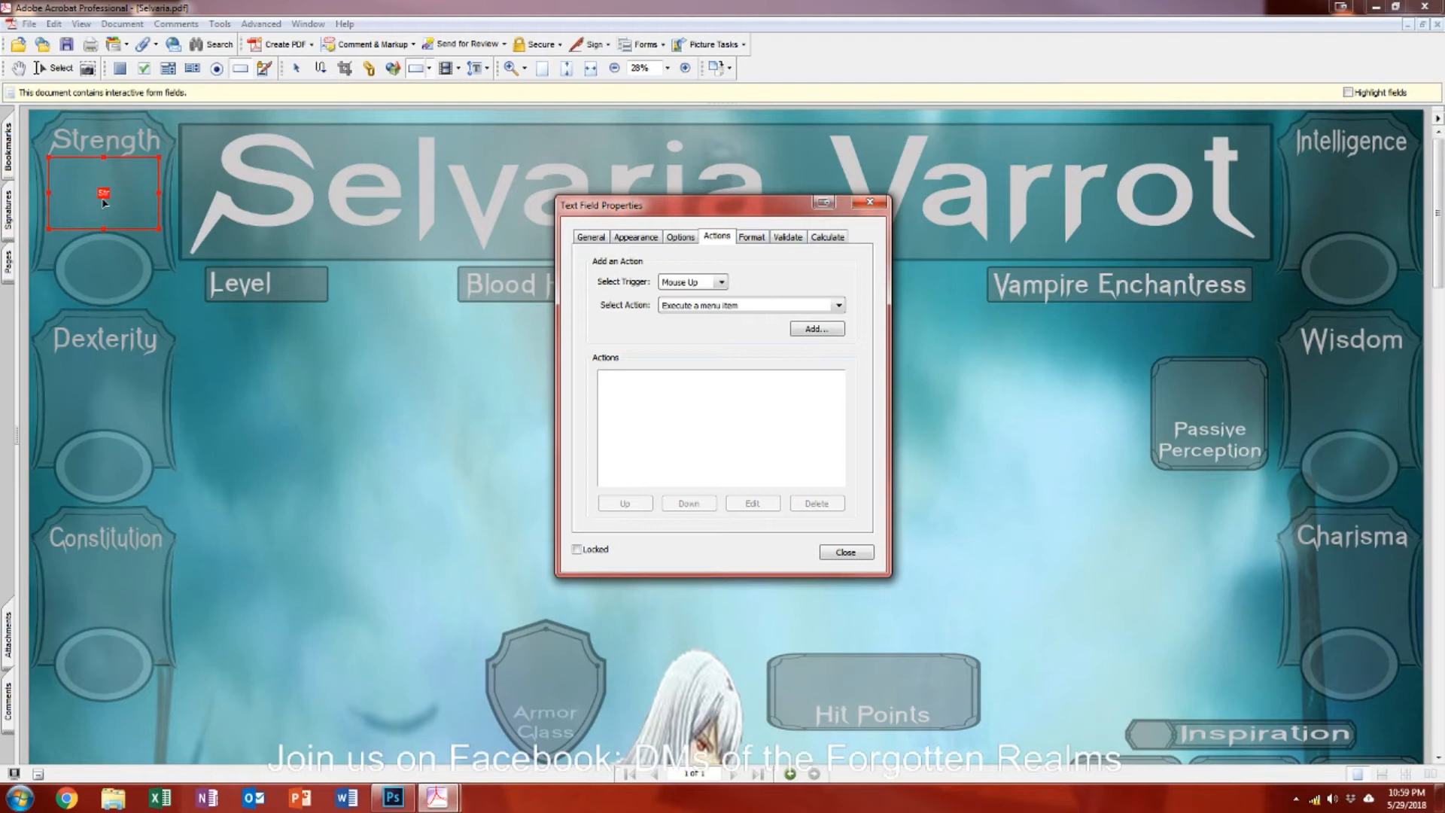
left_click(644, 237)
left_click(667, 238)
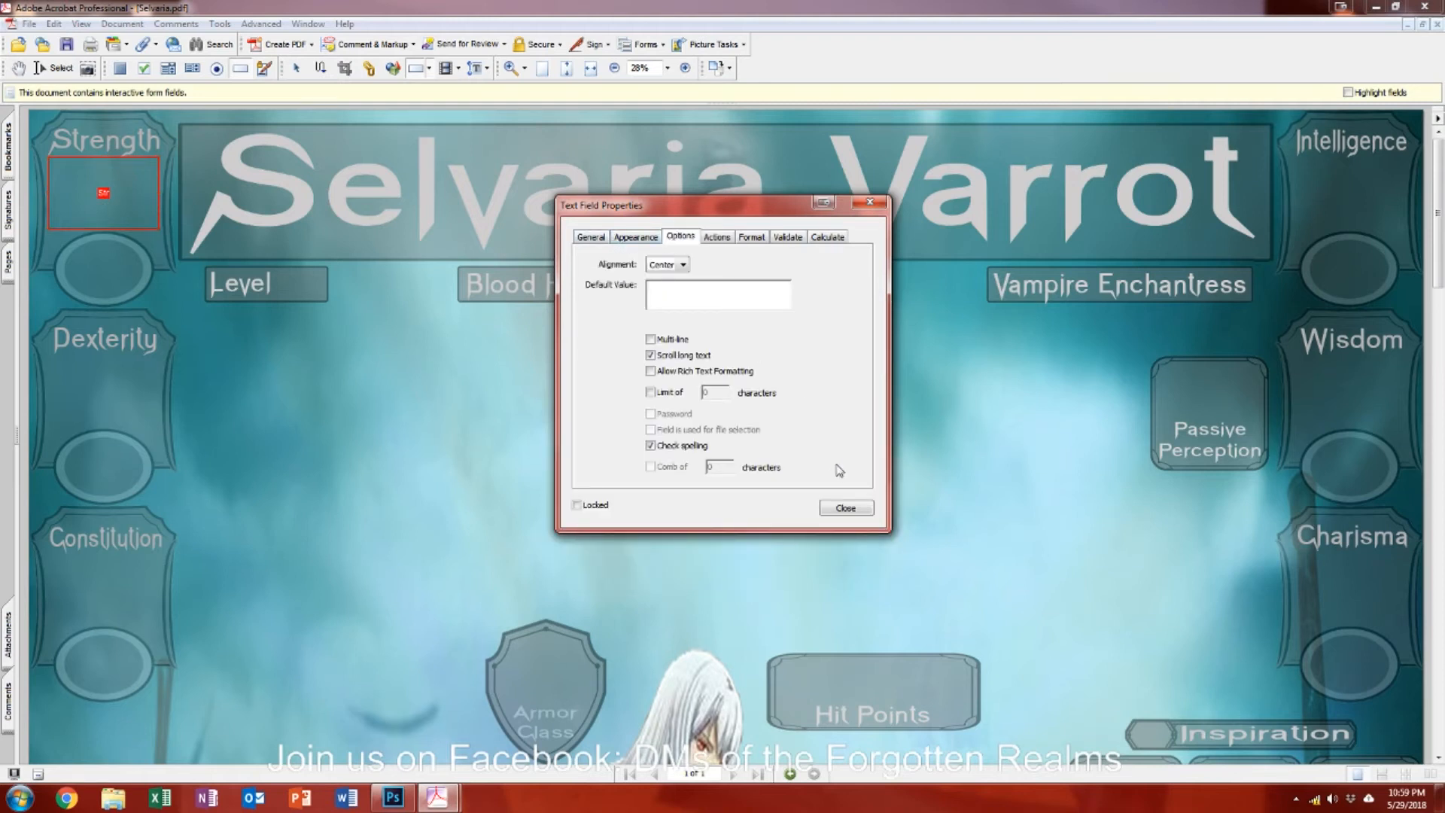
left_click(860, 507)
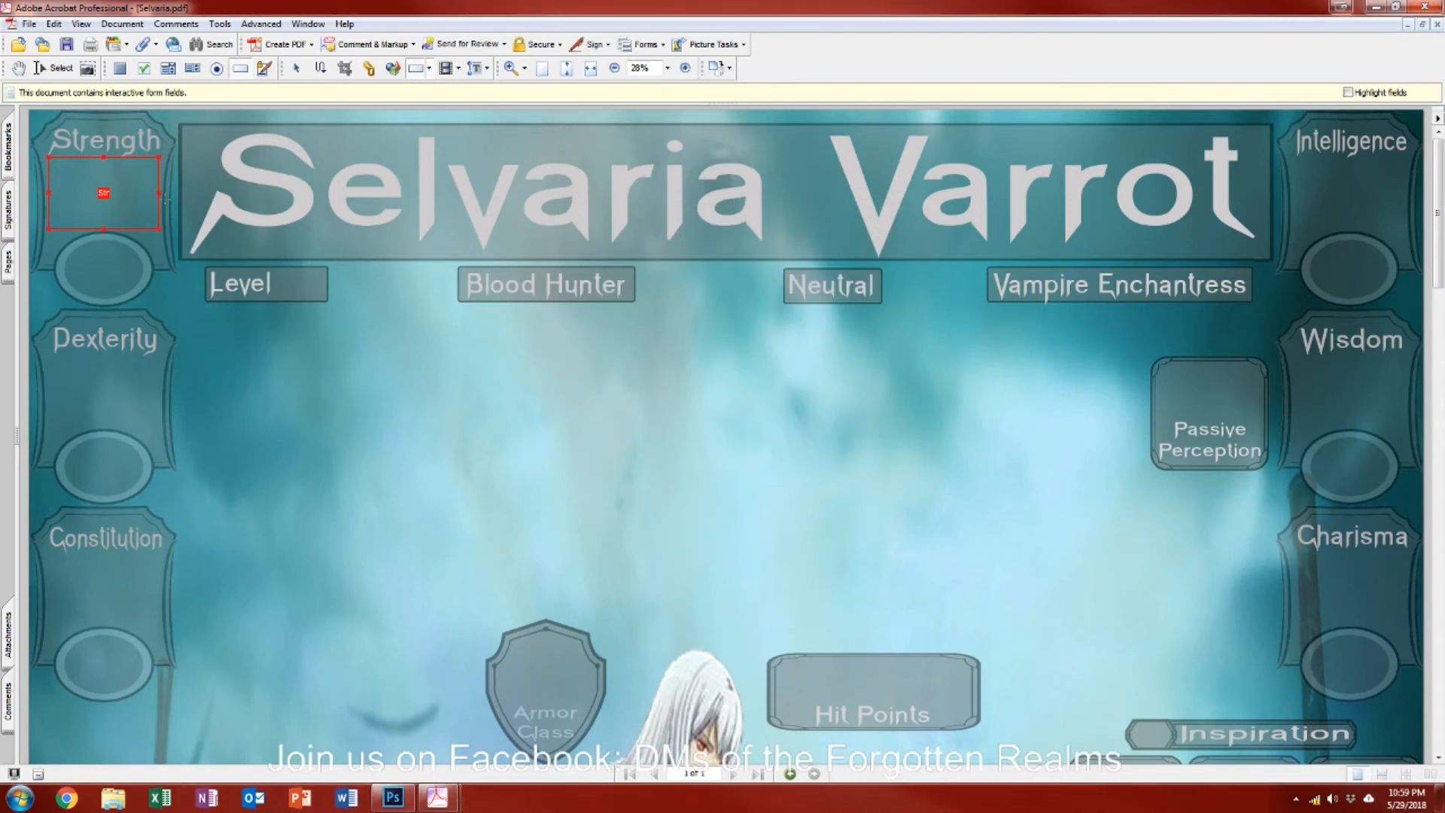
Step: Duplicate the Str text field and place the copy inside the Dexterity frame, between its label and the oval
left_click(517, 499)
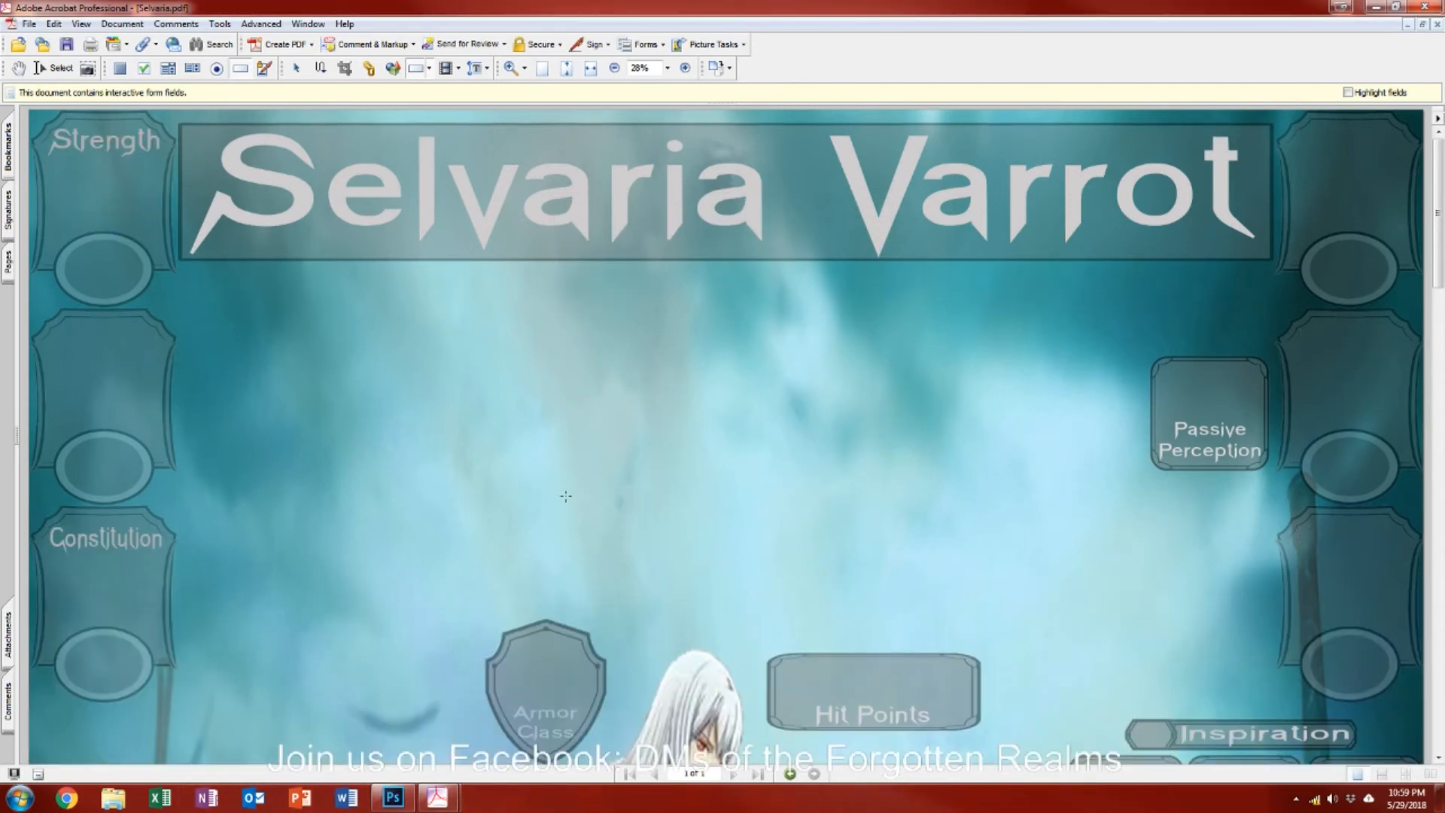
scroll(684, 526, "down", 4)
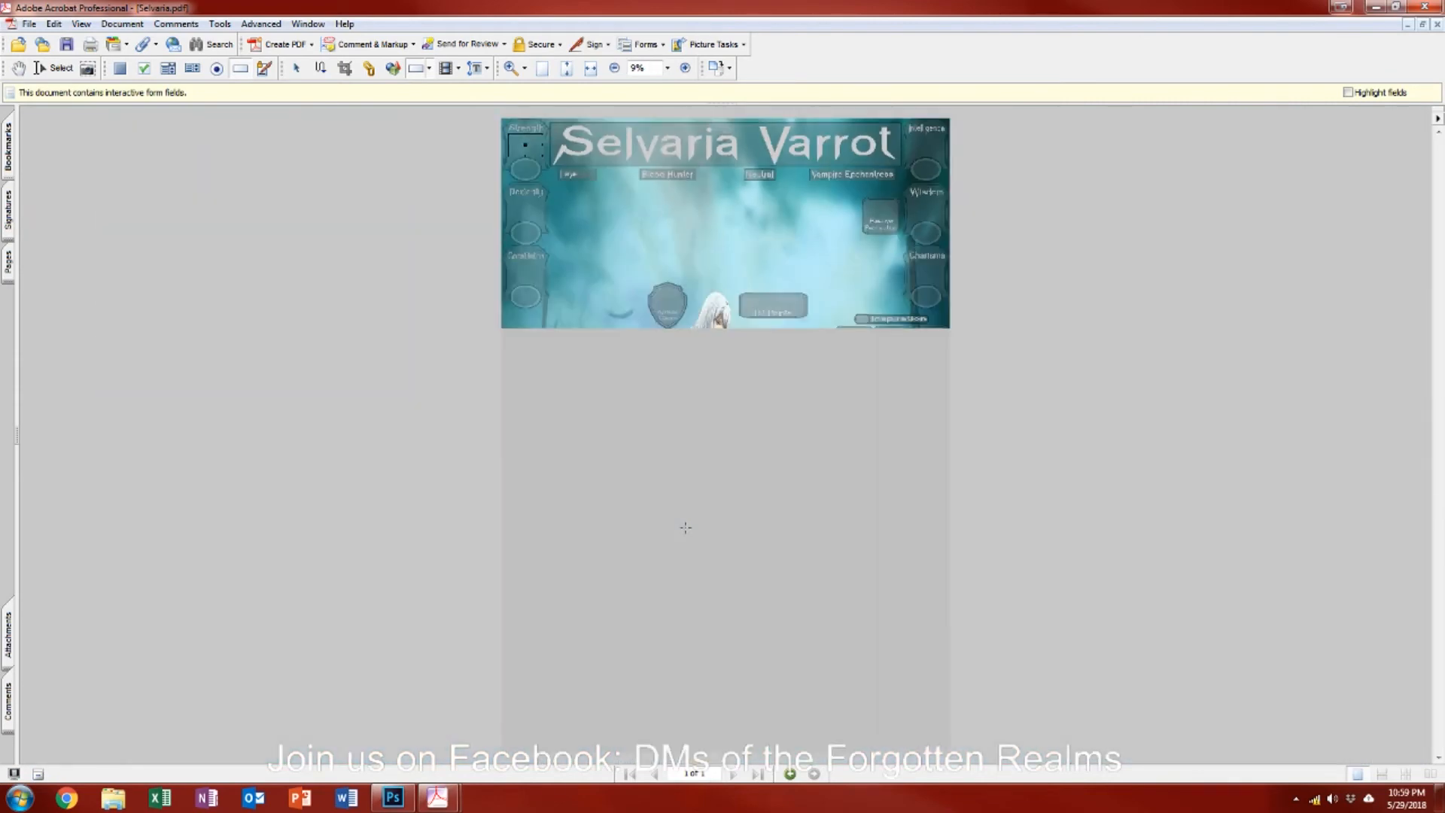
scroll(685, 527, "up", 1)
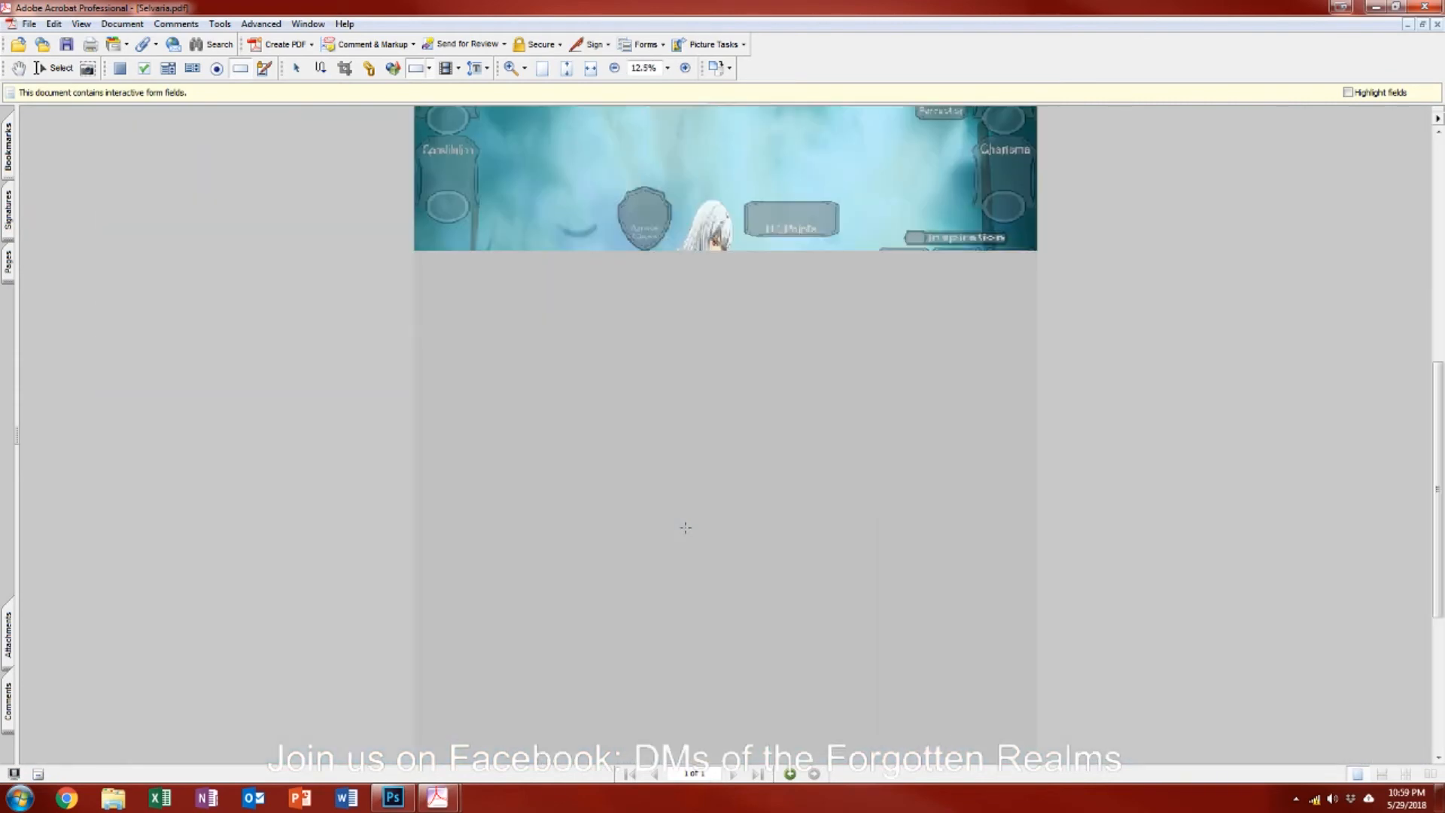
scroll(685, 526, "up", 4)
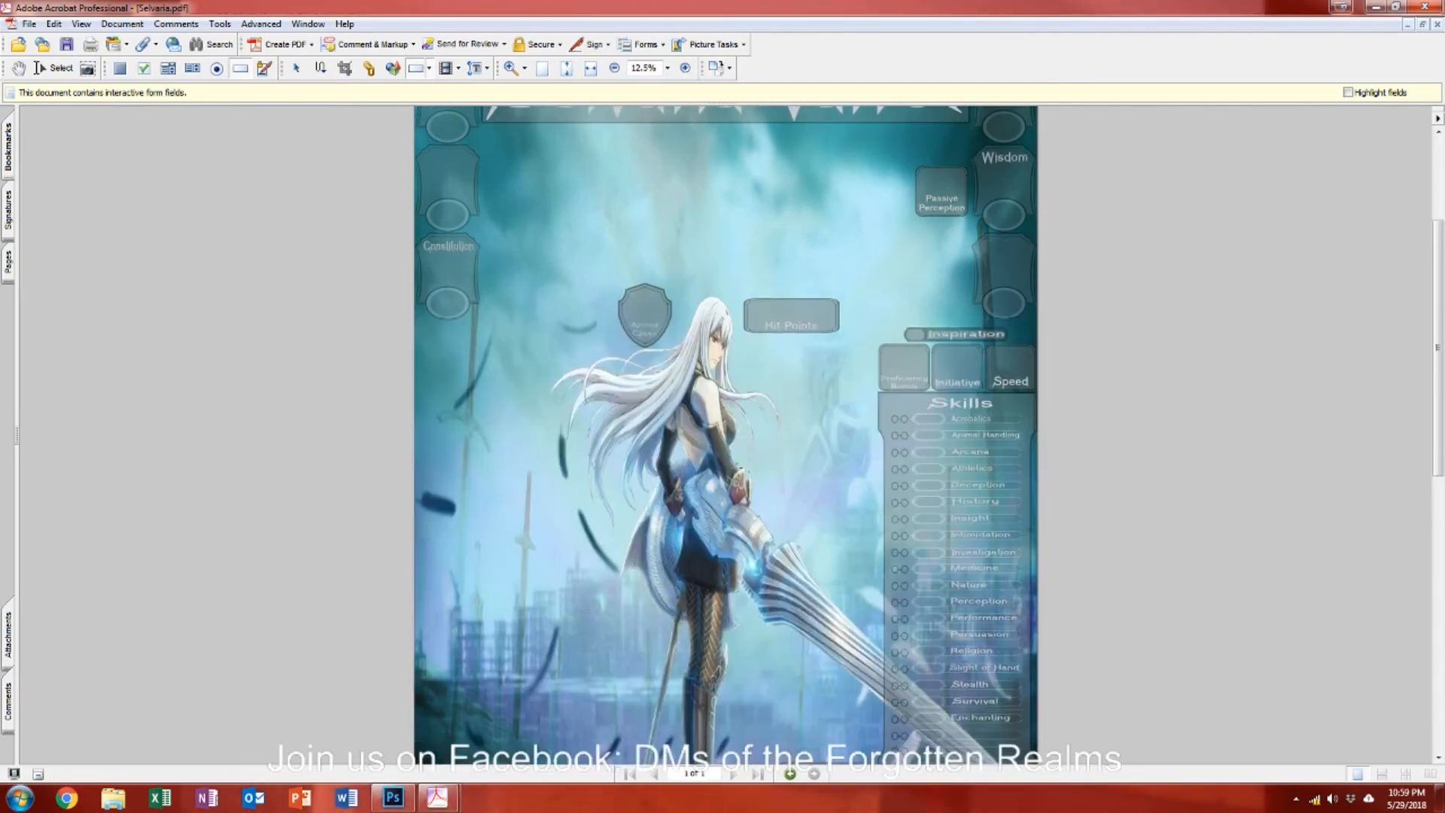
scroll(725, 435, "up", 2)
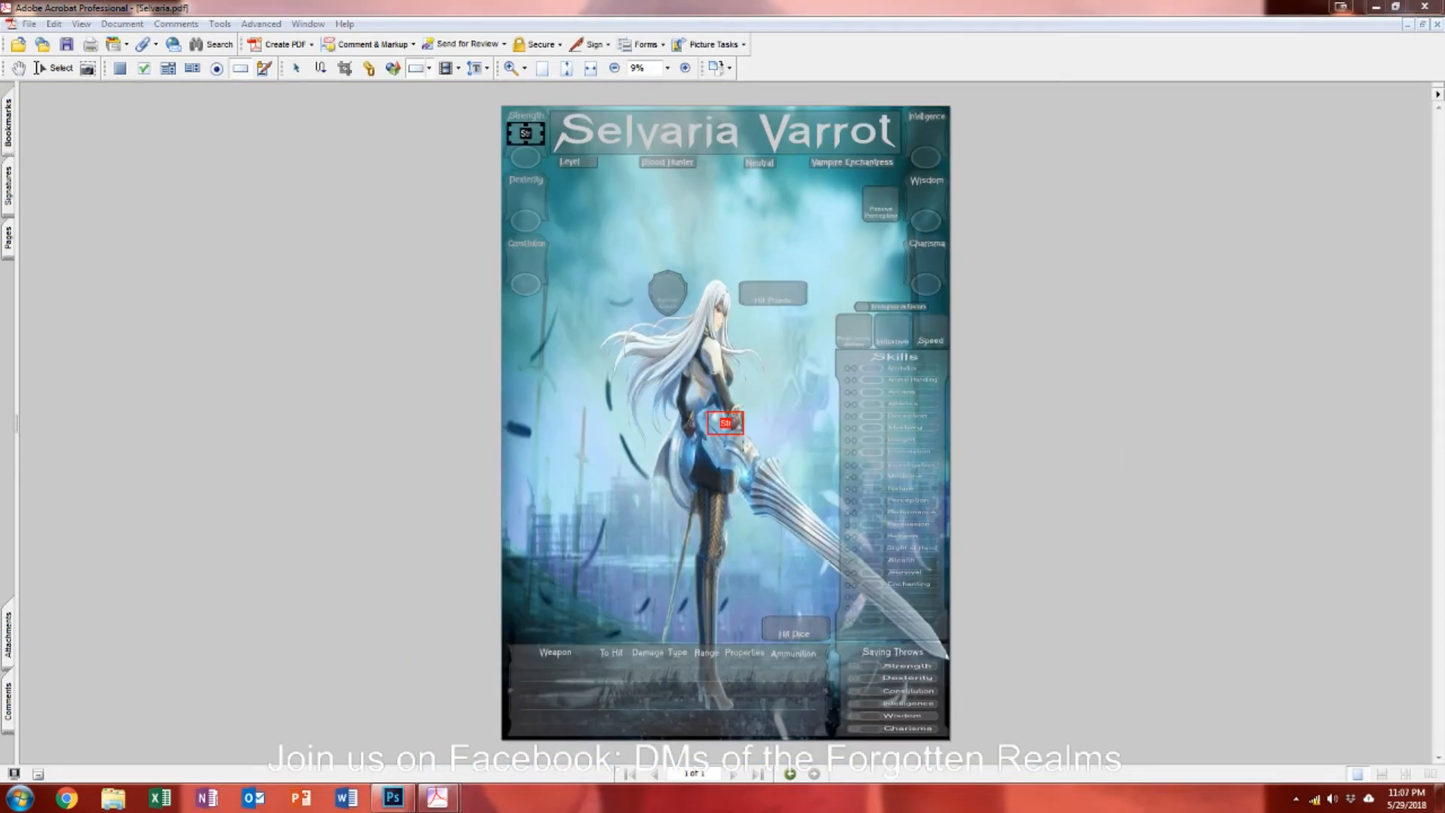
left_click(727, 423)
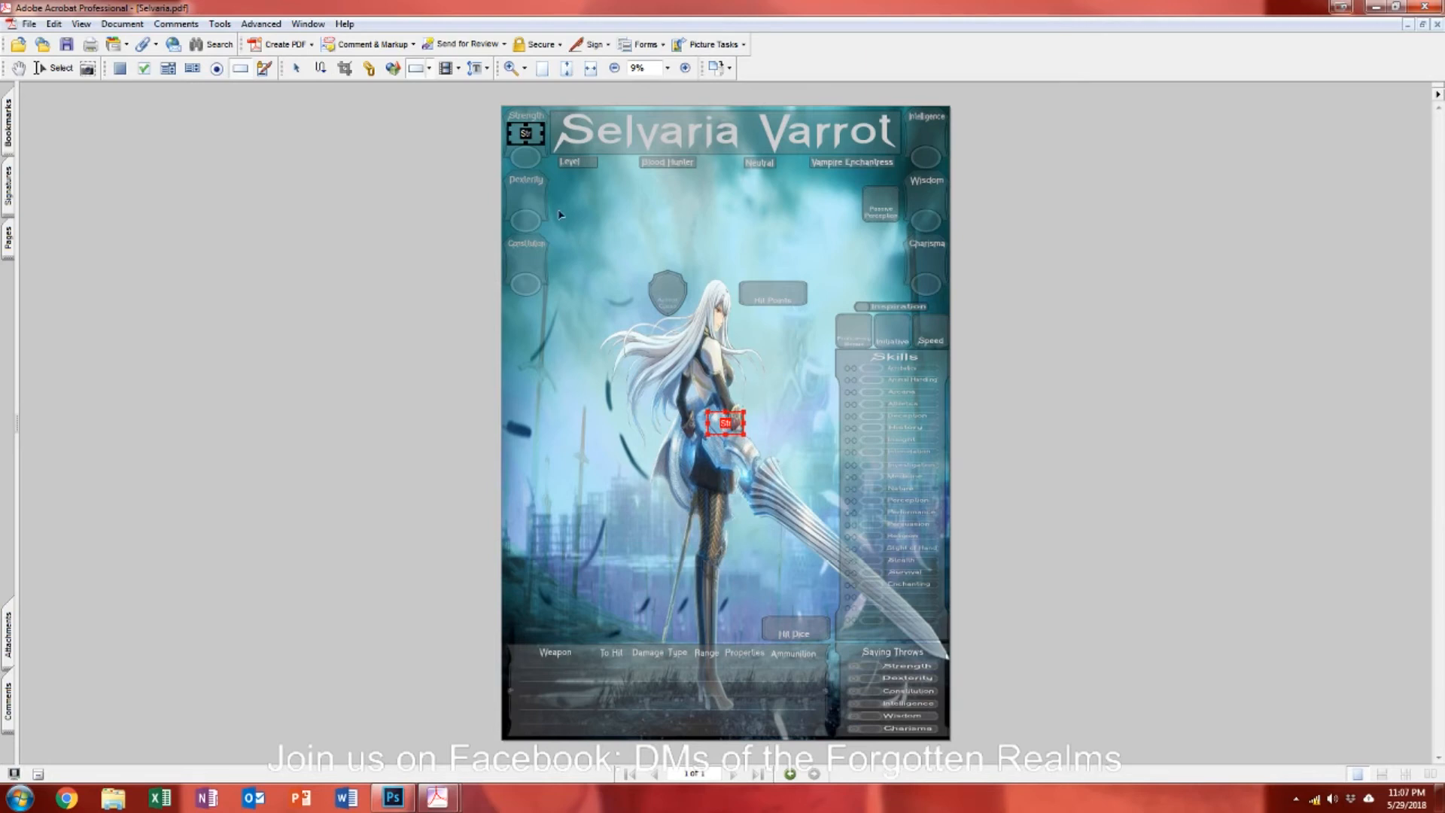
left_click_drag(527, 203, 528, 202)
Step: Rename the copied text field in the Dexterity frame as Dex
double_click(529, 201)
left_click(591, 236)
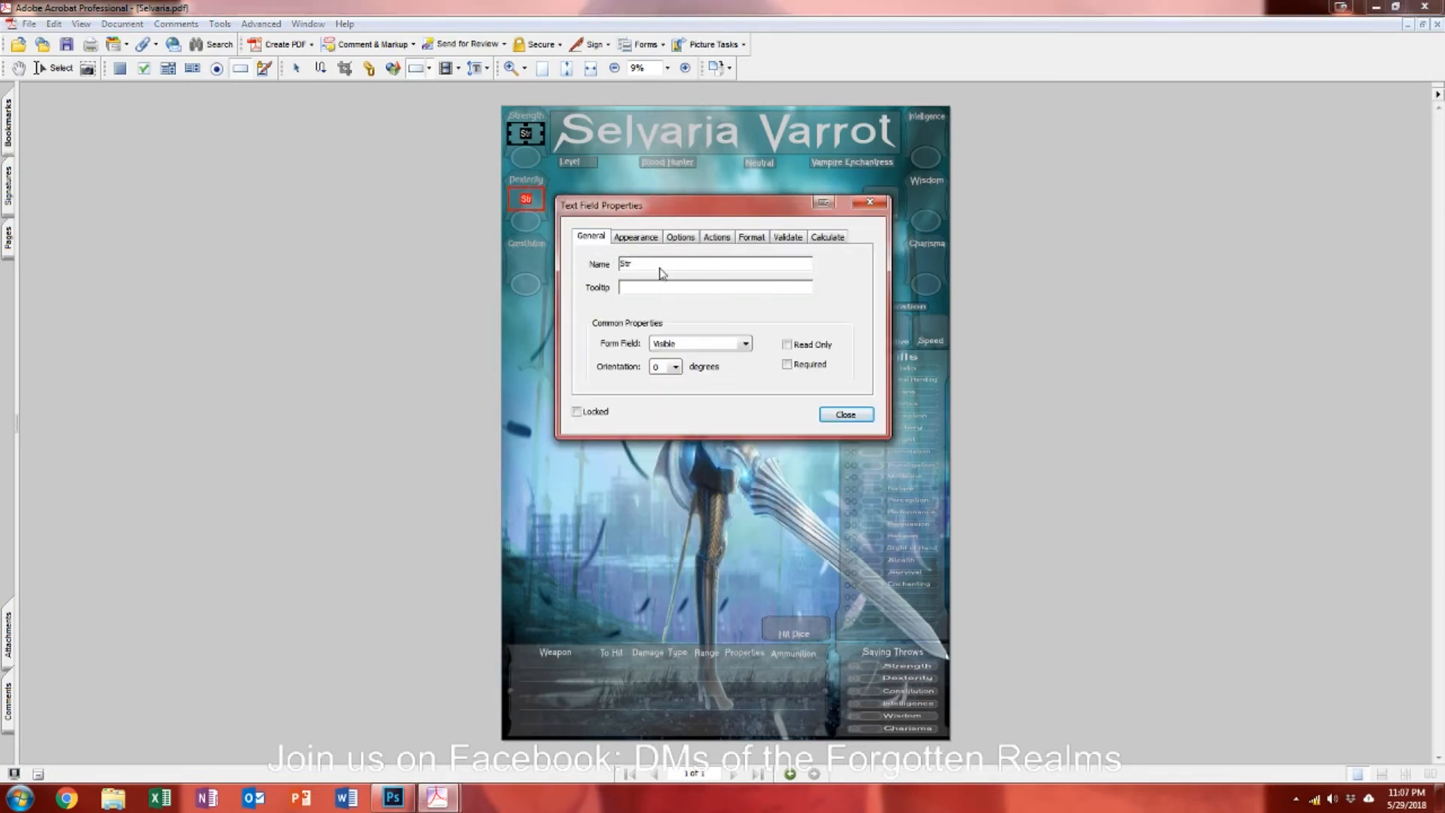
double_click(625, 263)
type("Dex")
left_click(831, 410)
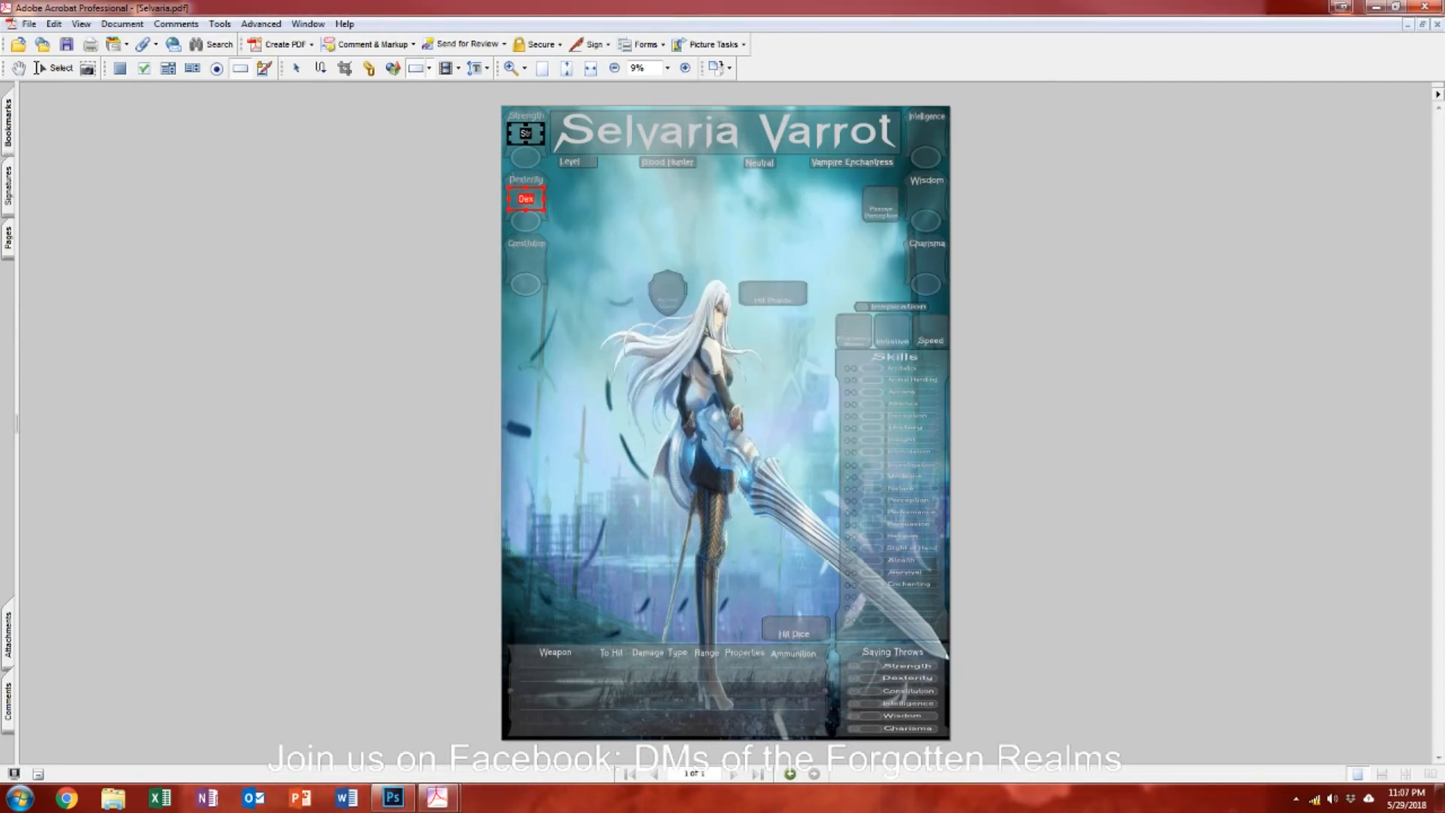
Step: Duplicate the Str and Dex text fields, placing the copies in the Constitution and Intelligence frames
left_click(526, 137)
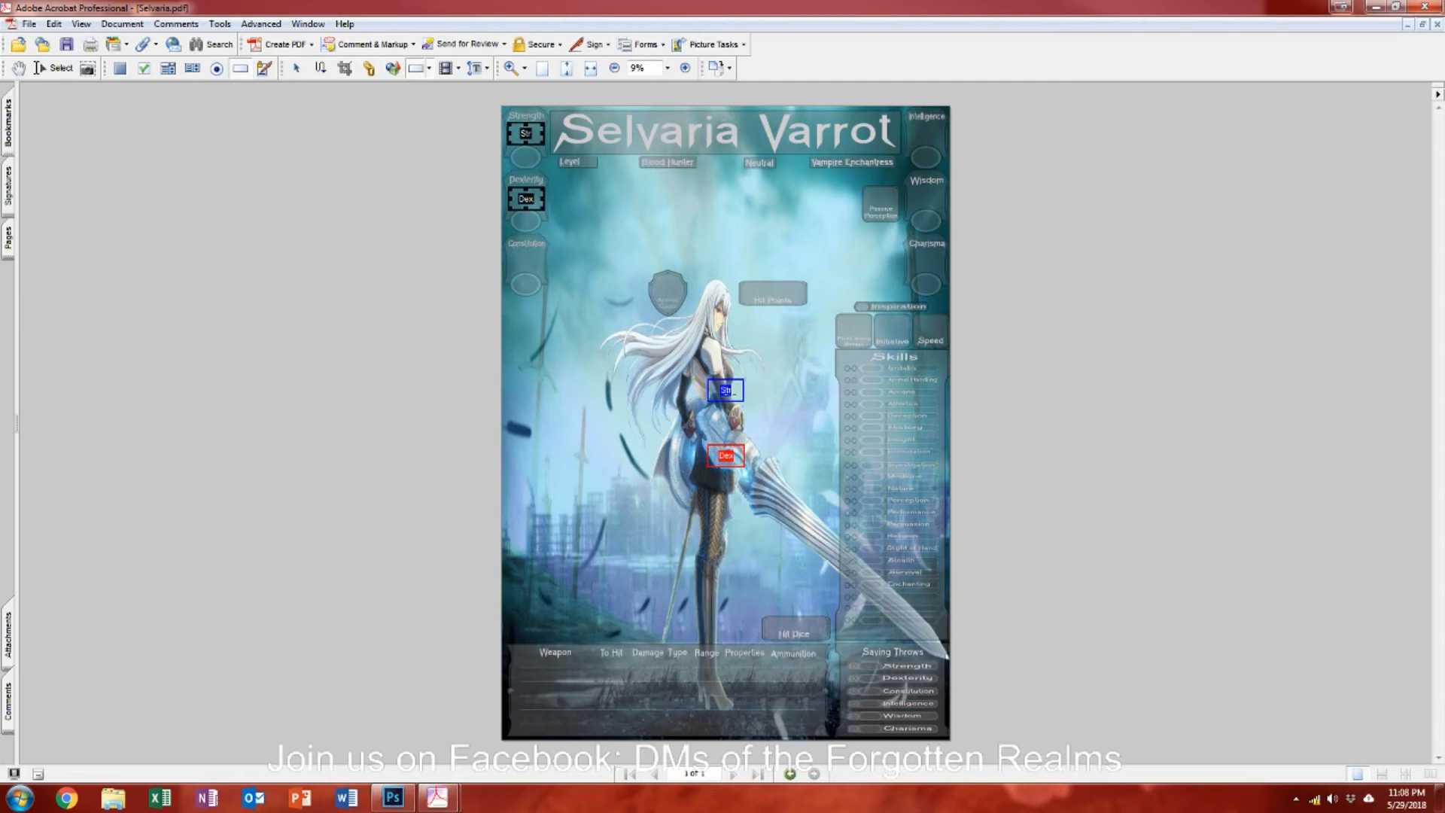
left_click(726, 456)
left_click_drag(532, 261, 533, 260)
left_click(536, 351)
left_click_drag(533, 324, 590, 314)
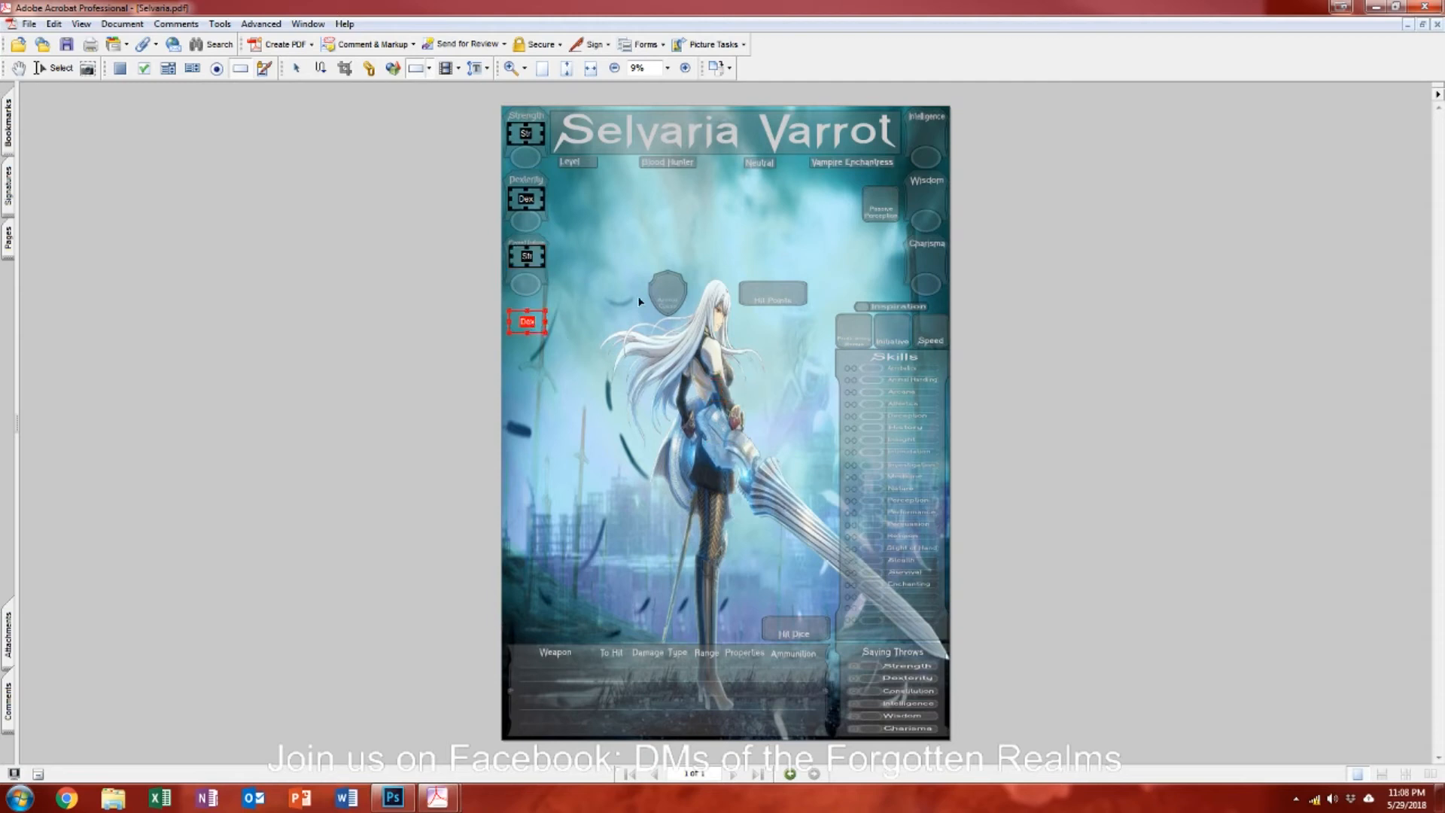
key("Delete")
left_click(527, 259)
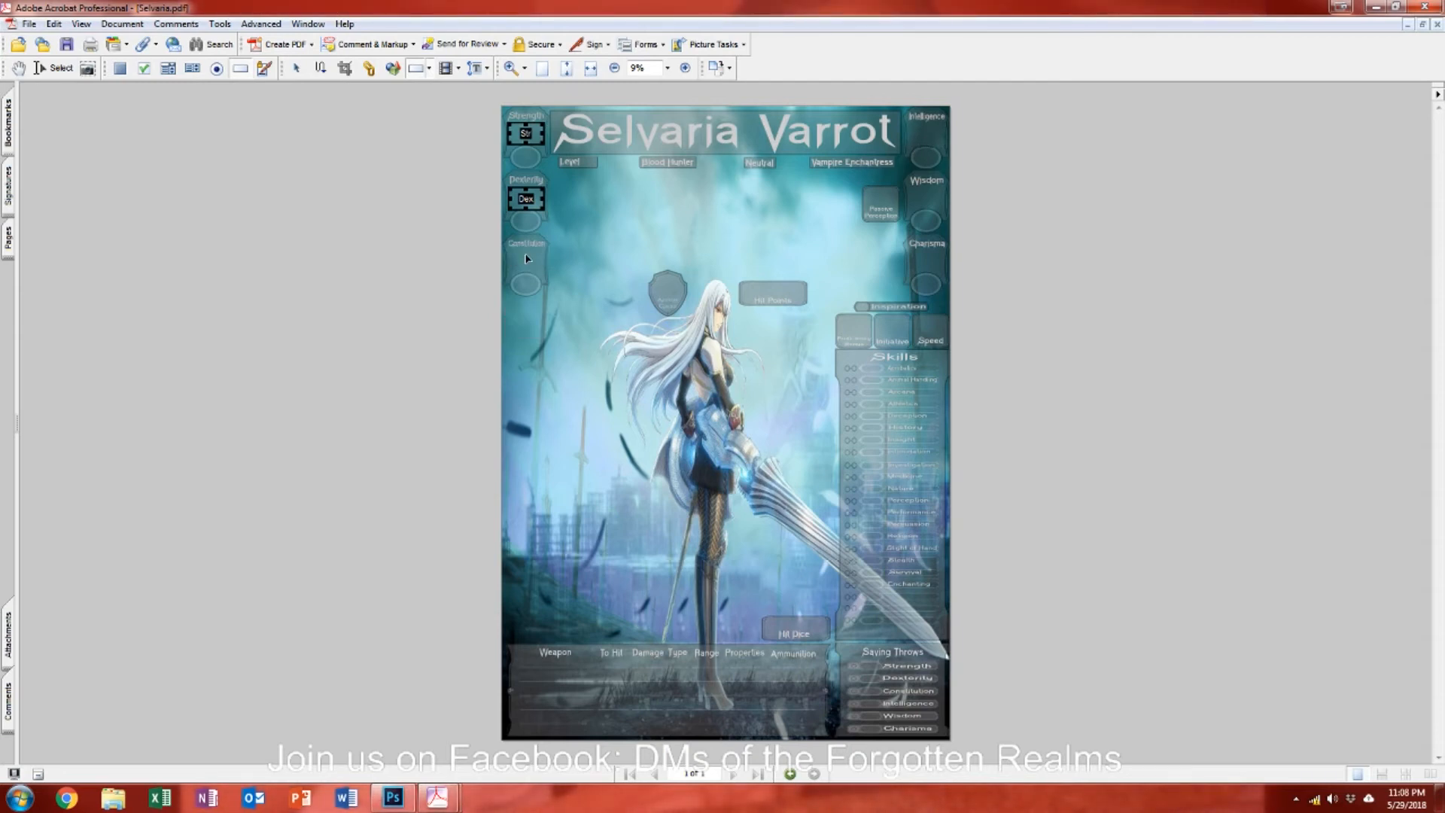
Step: Rename the copied text field in the Constitution frame as Con and the one in the Intelligence frame as Int
double_click(525, 259)
type("Con")
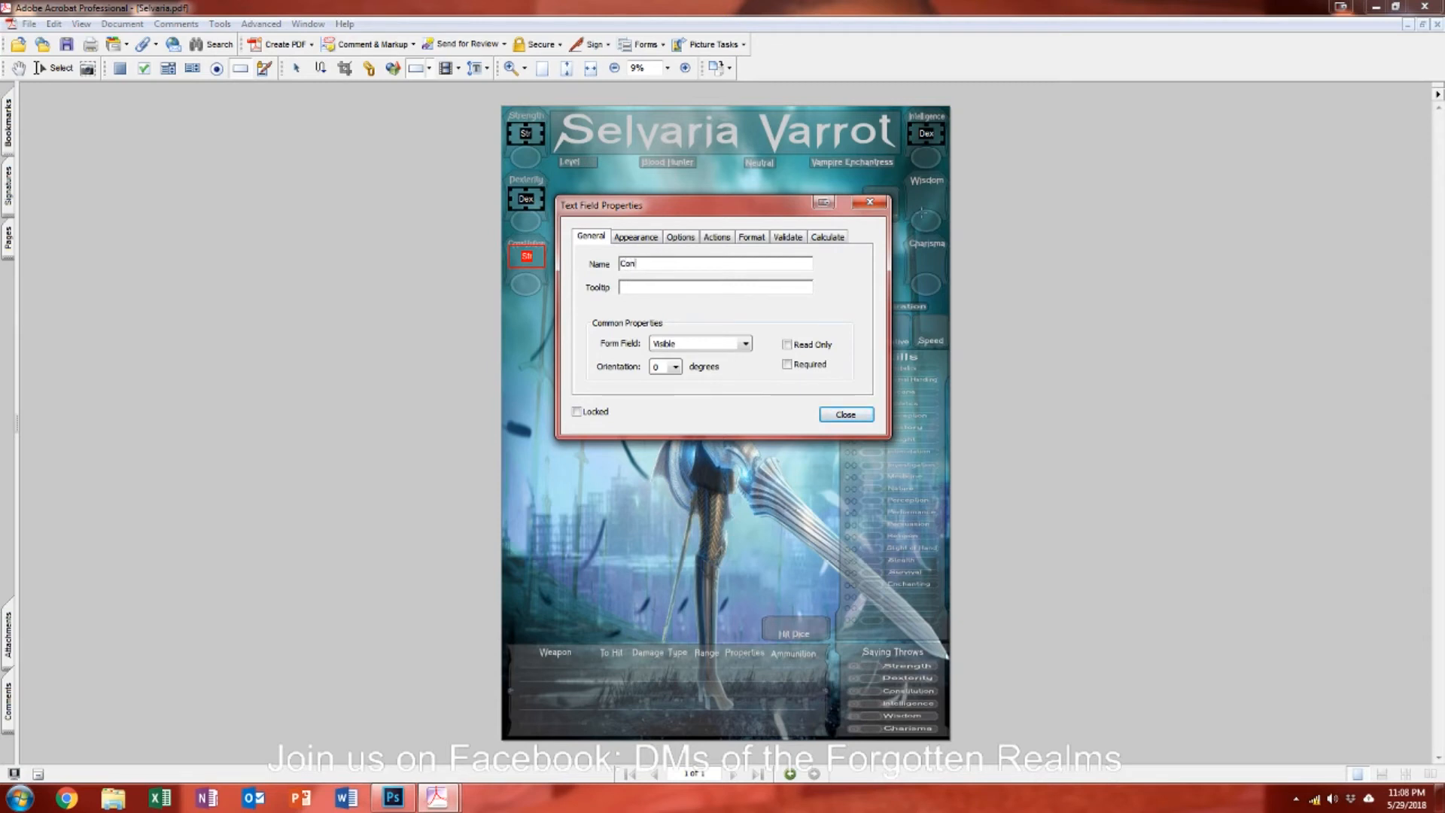
left_click(867, 190)
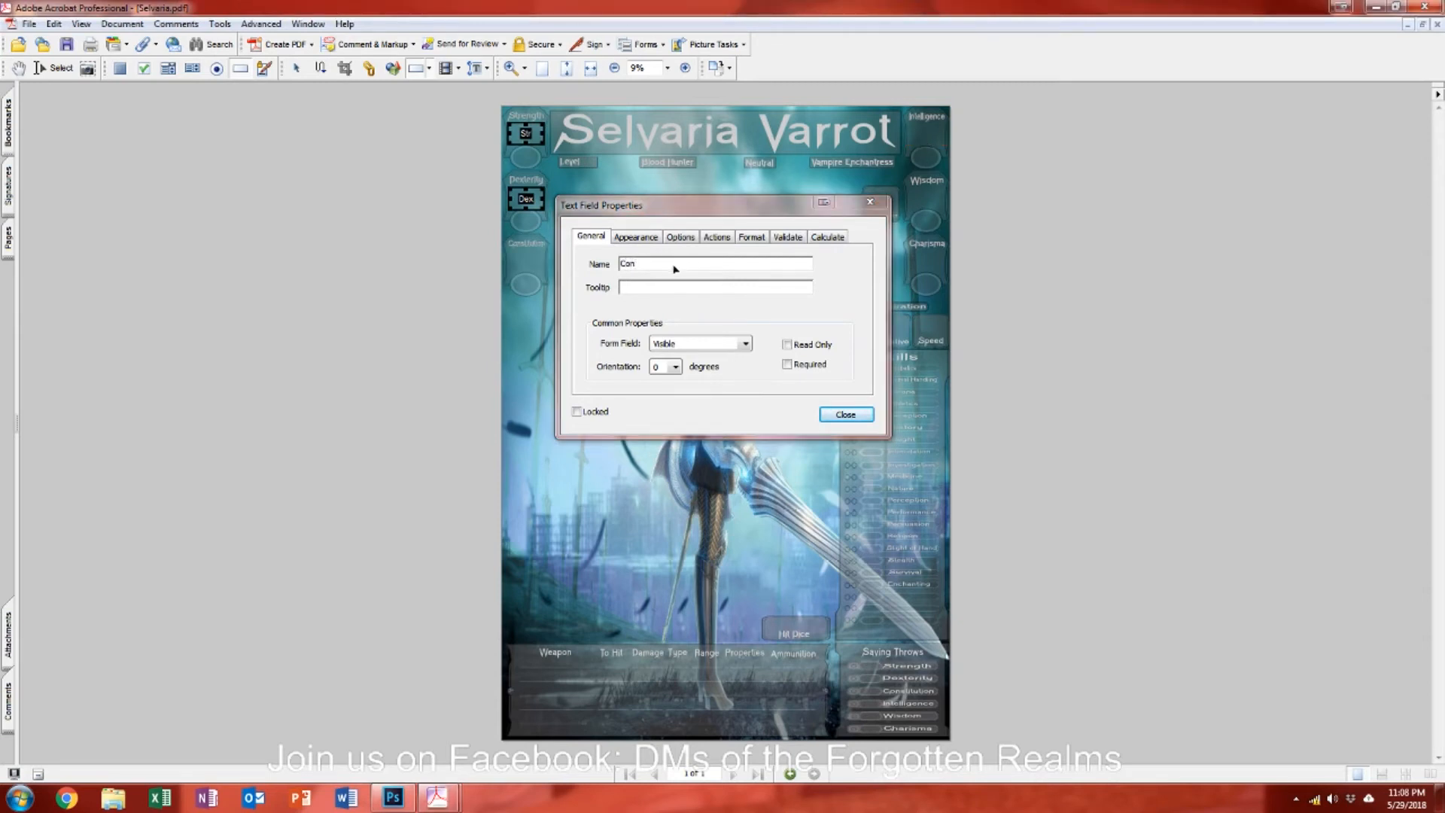
left_click_drag(675, 264, 596, 268)
type("Int")
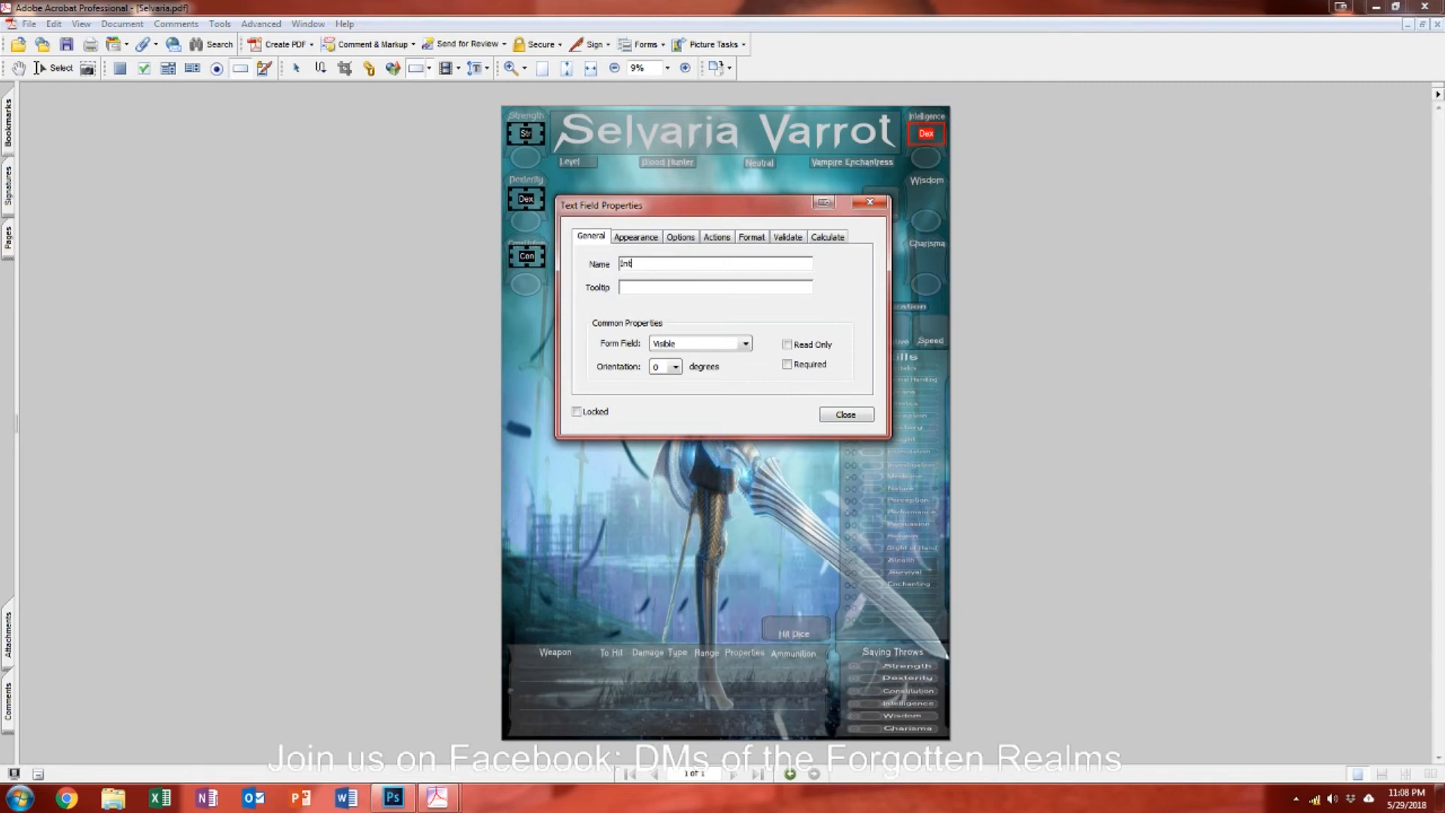
left_click(842, 416)
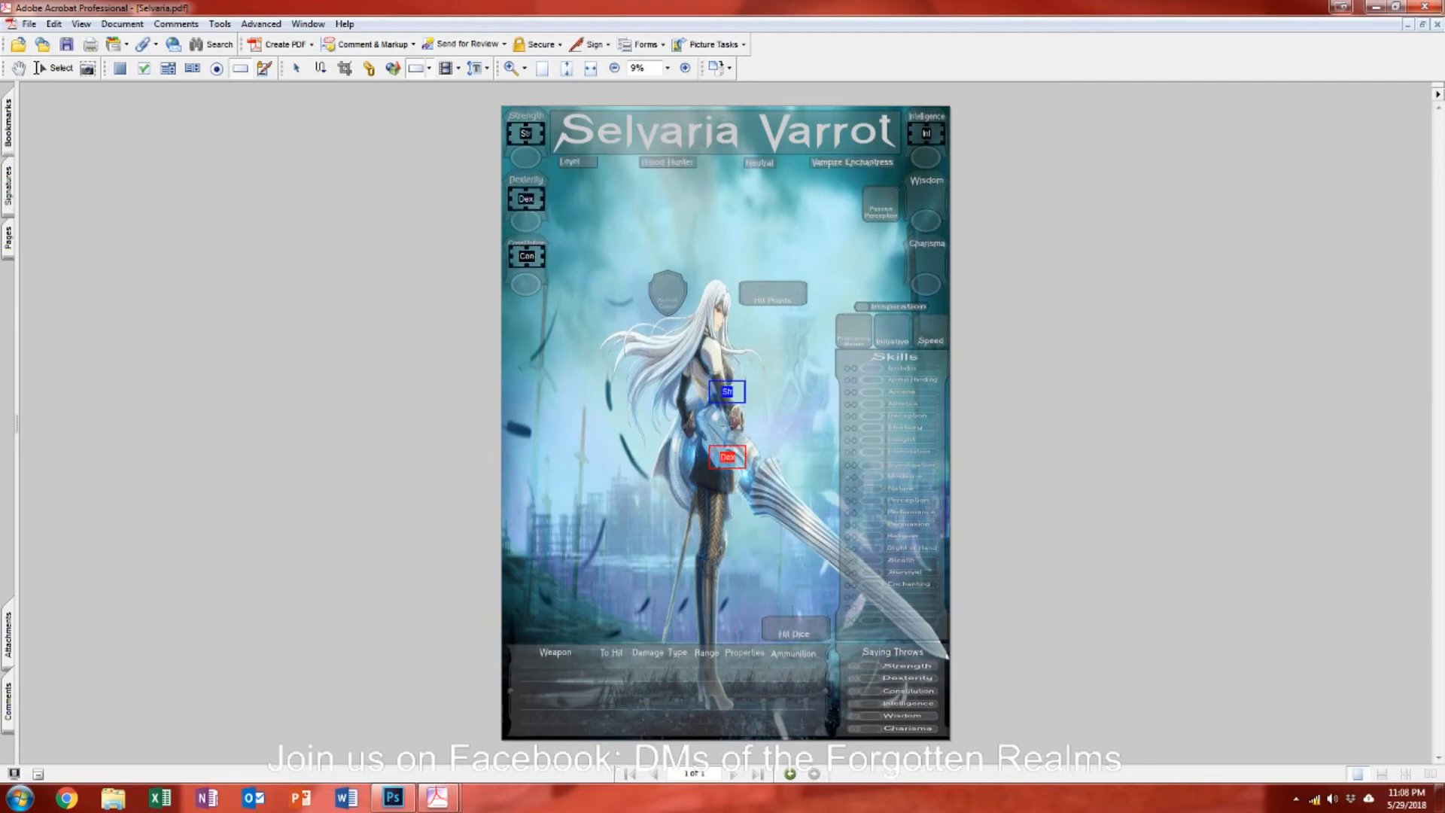
Step: Place copies of the Str and Dex text fields in the Wisdom and Charisma frames and rename them Wis and Cha
left_click_drag(931, 197, 931, 198)
double_click(931, 197)
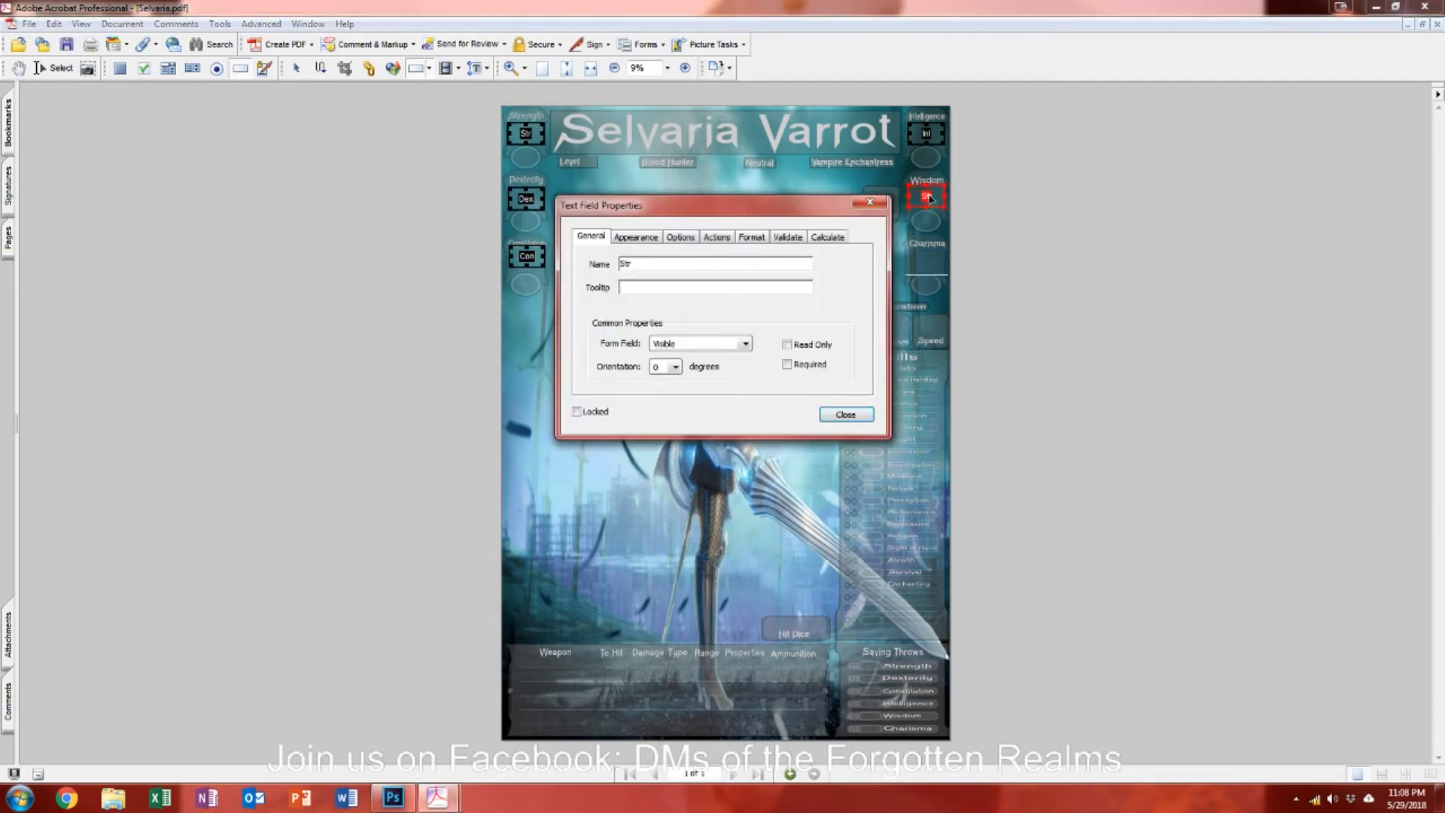
type("Wis")
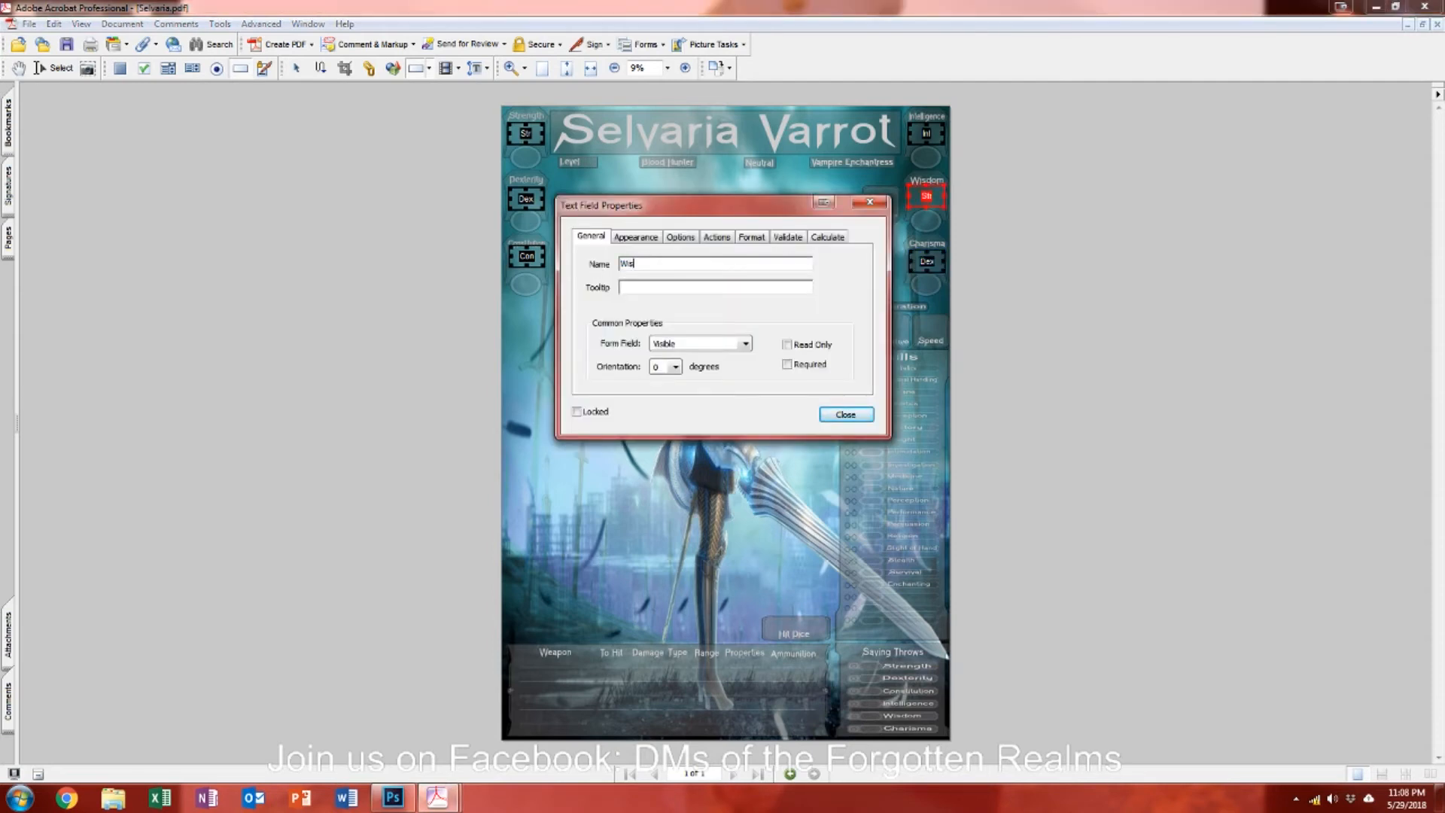
left_click(927, 262)
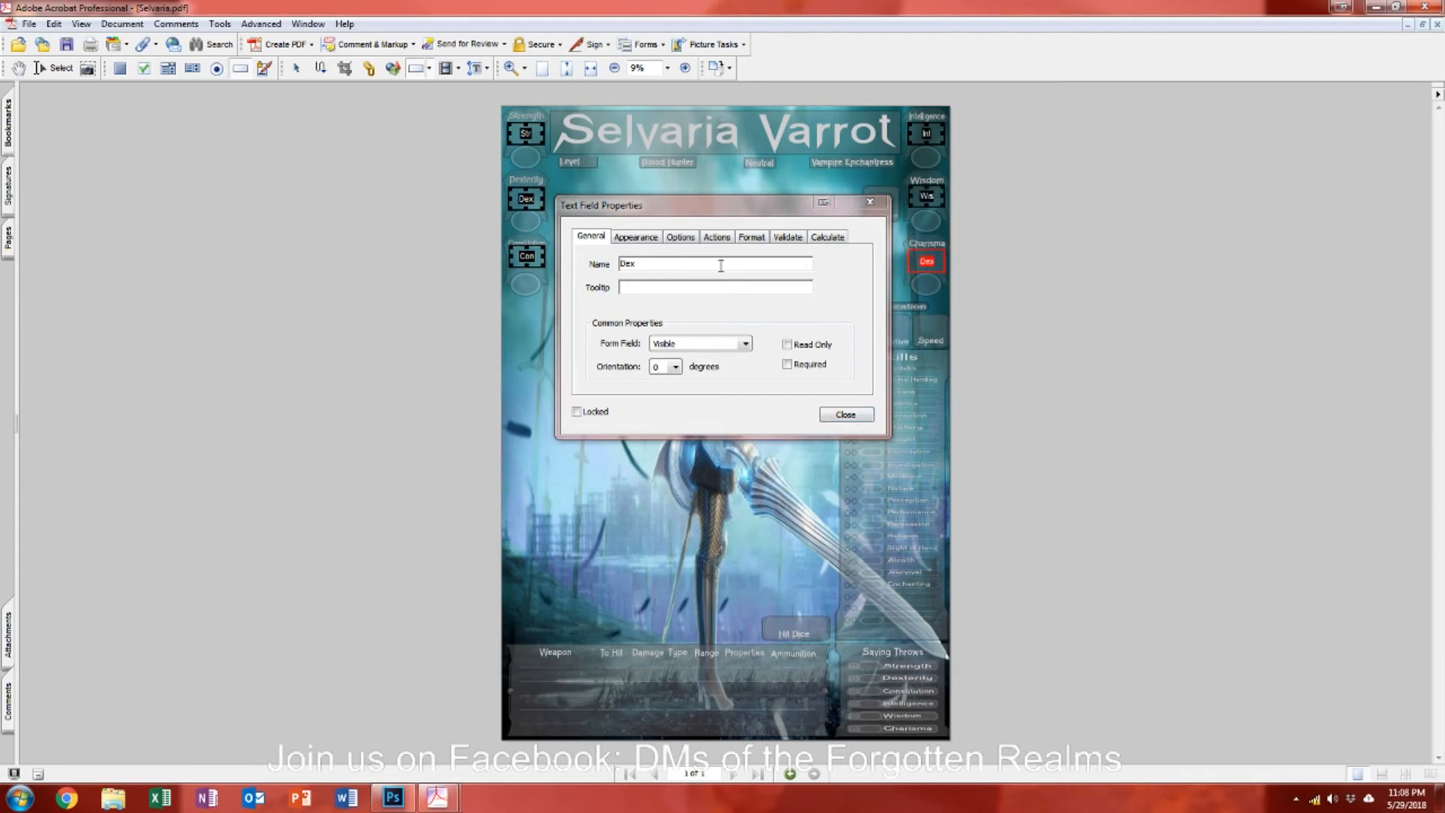
type("Cha")
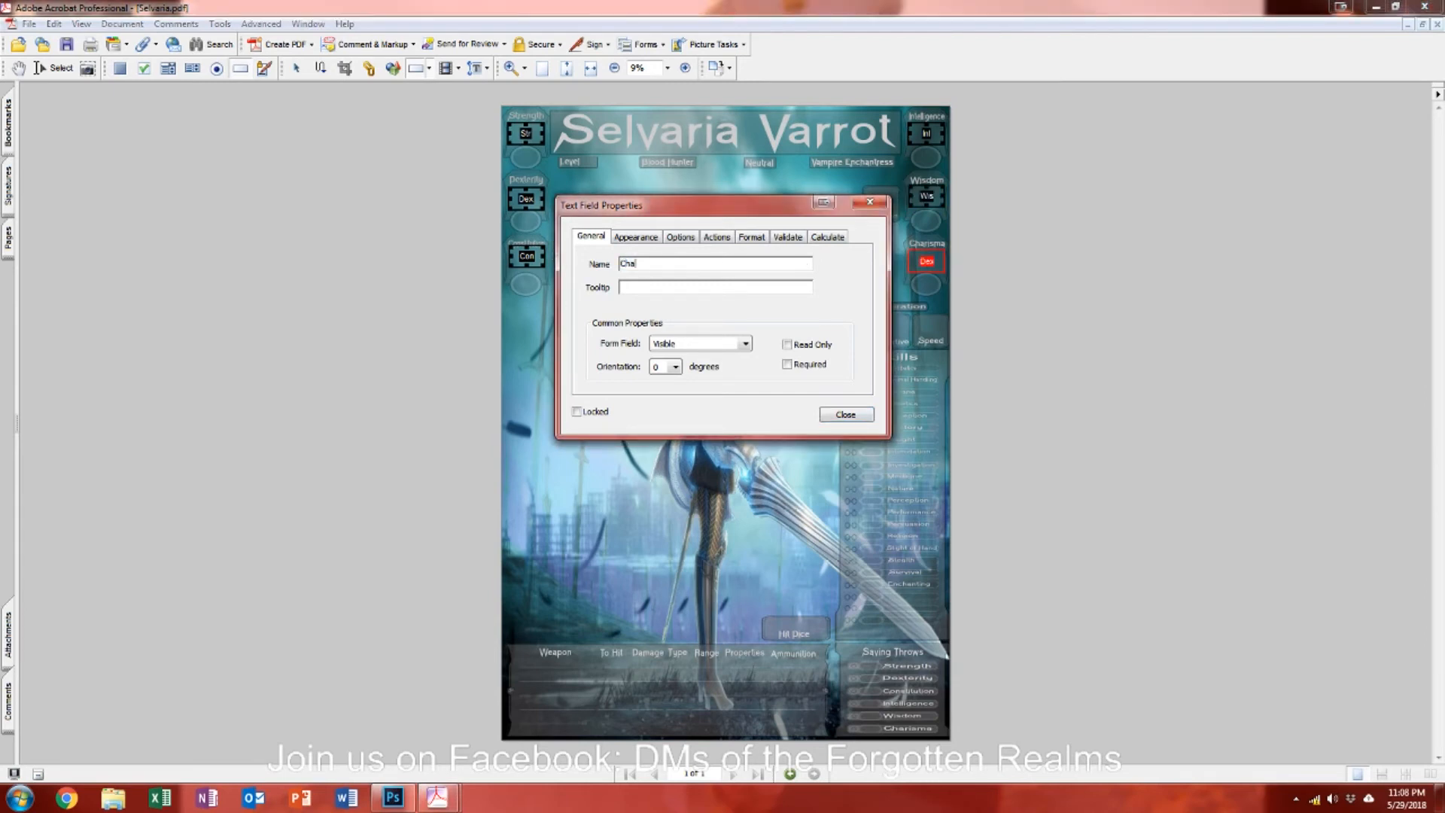
left_click(846, 415)
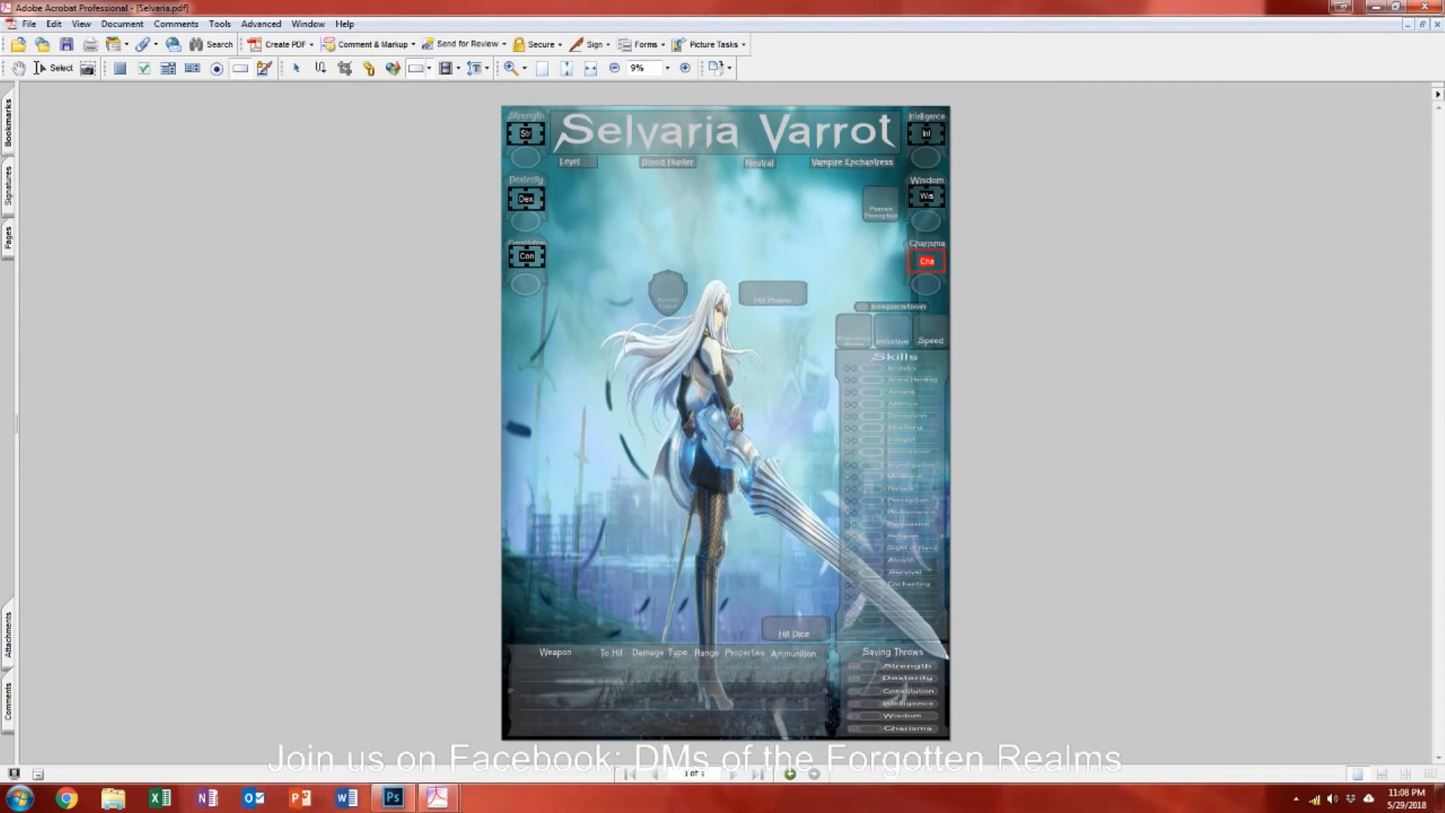
Step: Duplicate the Cha text field, place the copy beside the Level label, and shrink it to fit inside the label's box
left_click(929, 263)
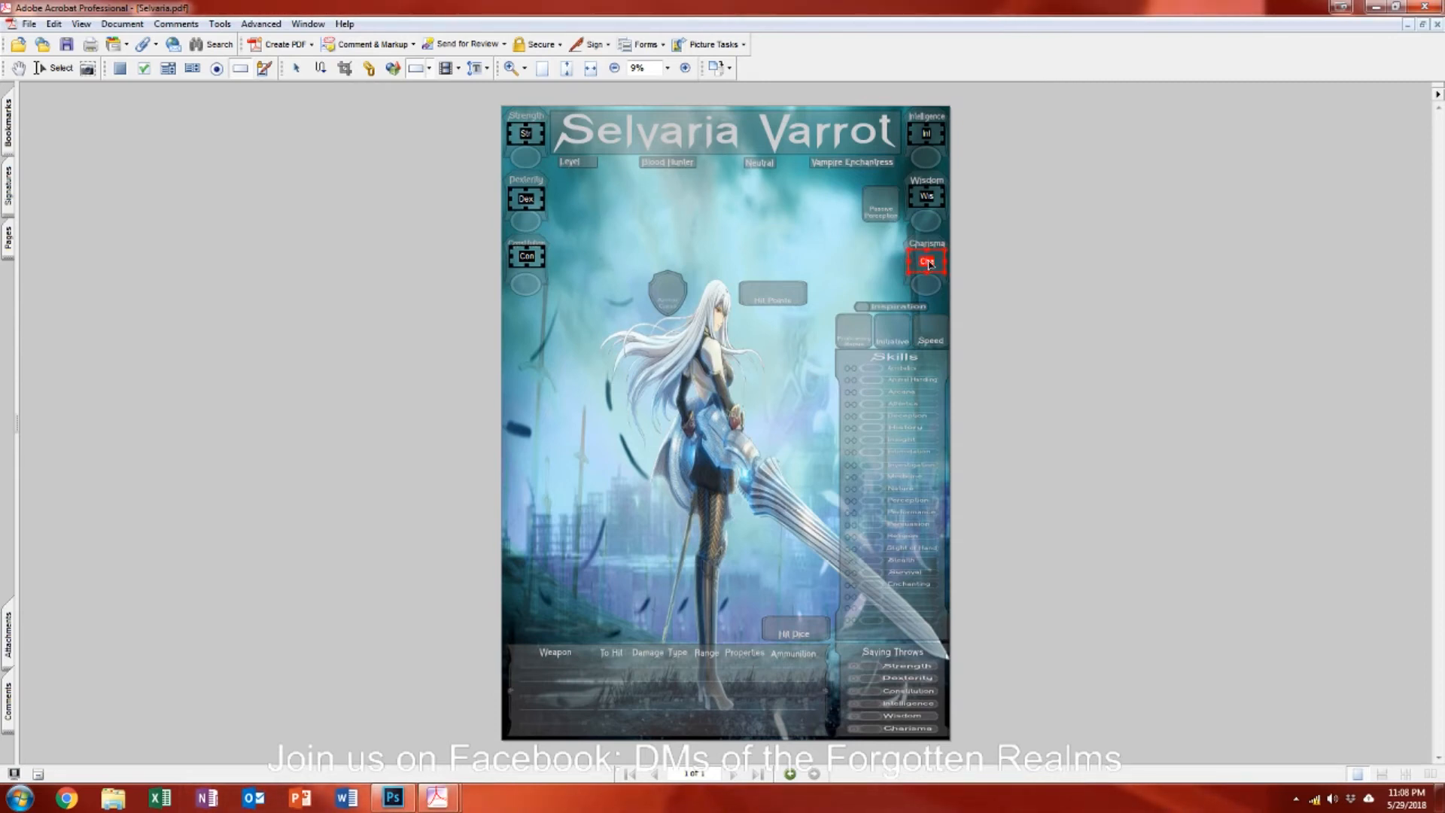
left_click(765, 323)
key("ctrl+s")
mouse_move(618, 180)
left_mouse_down()
mouse_move(602, 172)
mouse_move(614, 170)
left_mouse_up()
left_click_drag(614, 176, 603, 169)
scroll(600, 165, "up", 4)
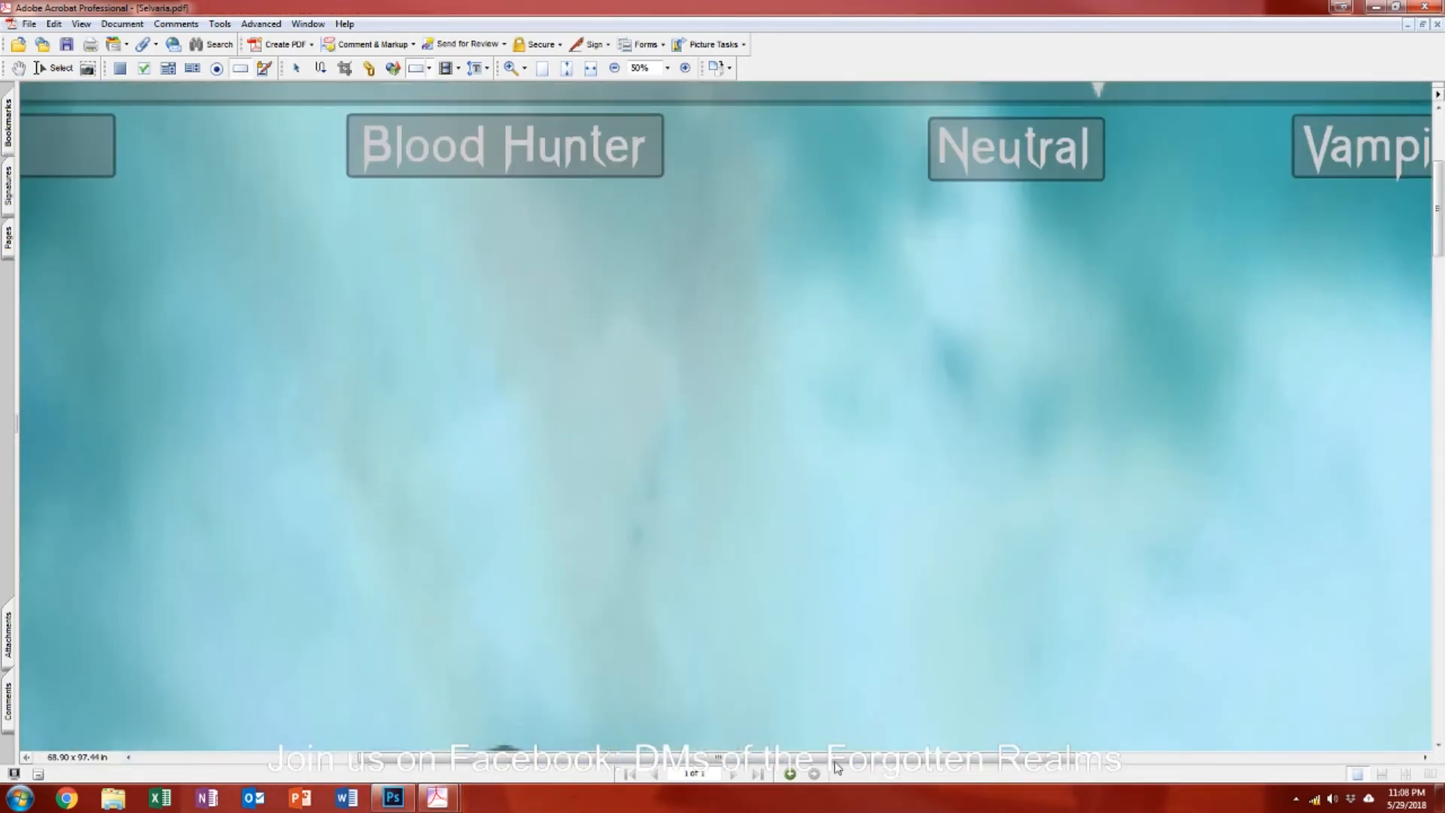
left_click_drag(797, 759, 677, 762)
scroll(764, 545, "up", 3)
scroll(767, 545, "up", 3)
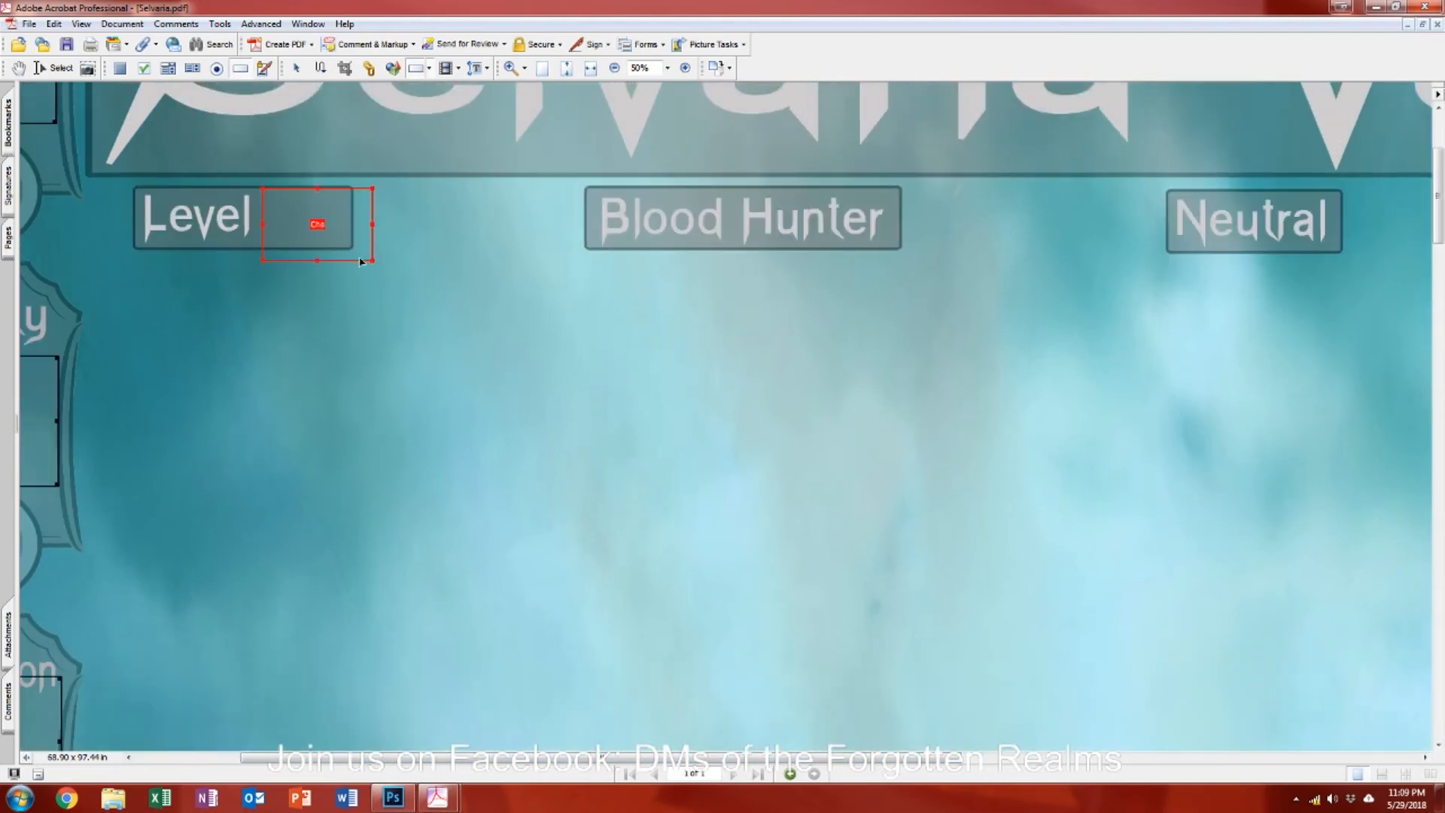
left_click_drag(372, 261, 351, 244)
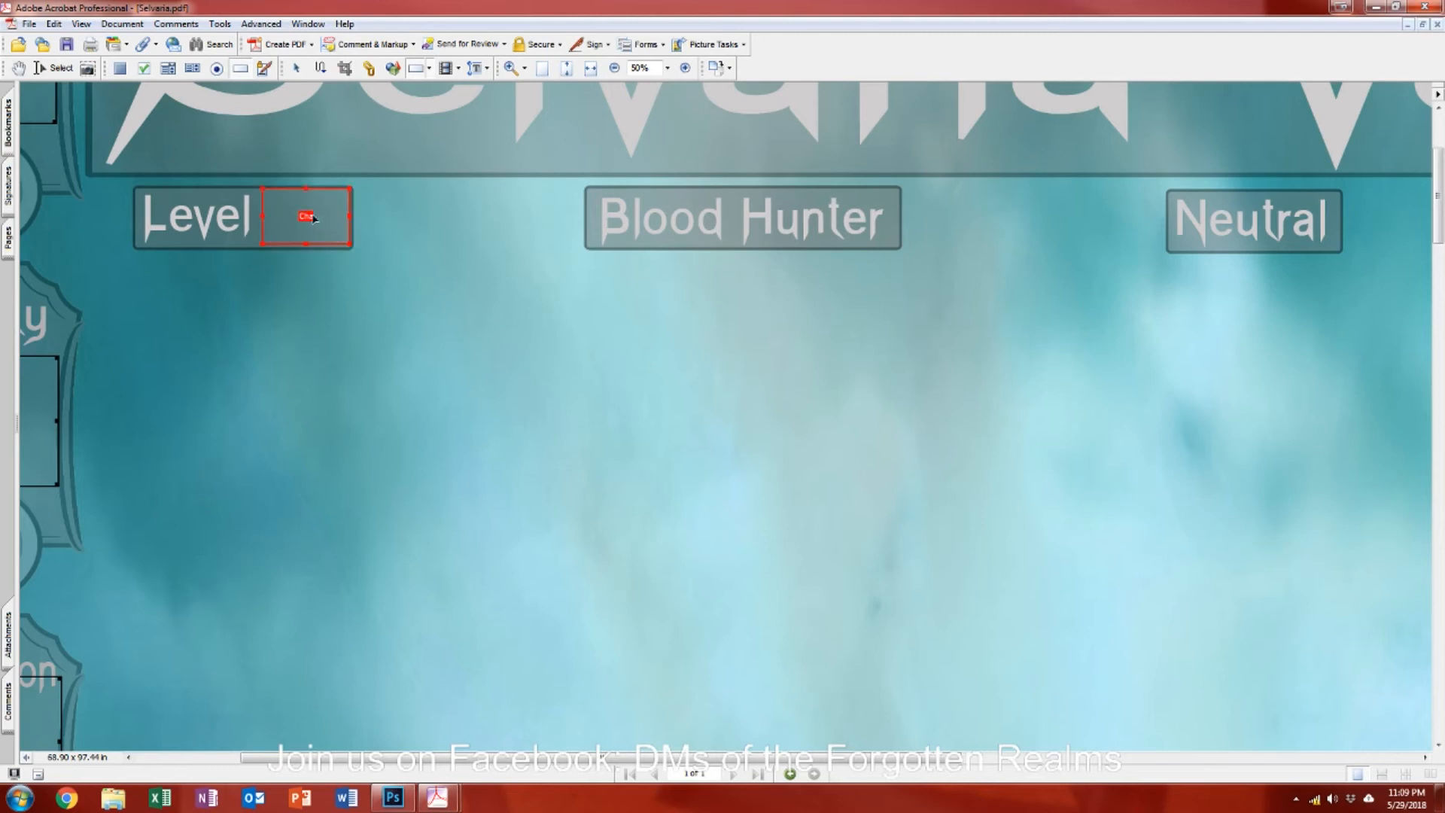
Step: Check the appearance settings of the copied field beside the Level label and rename the field as Level
double_click(313, 218)
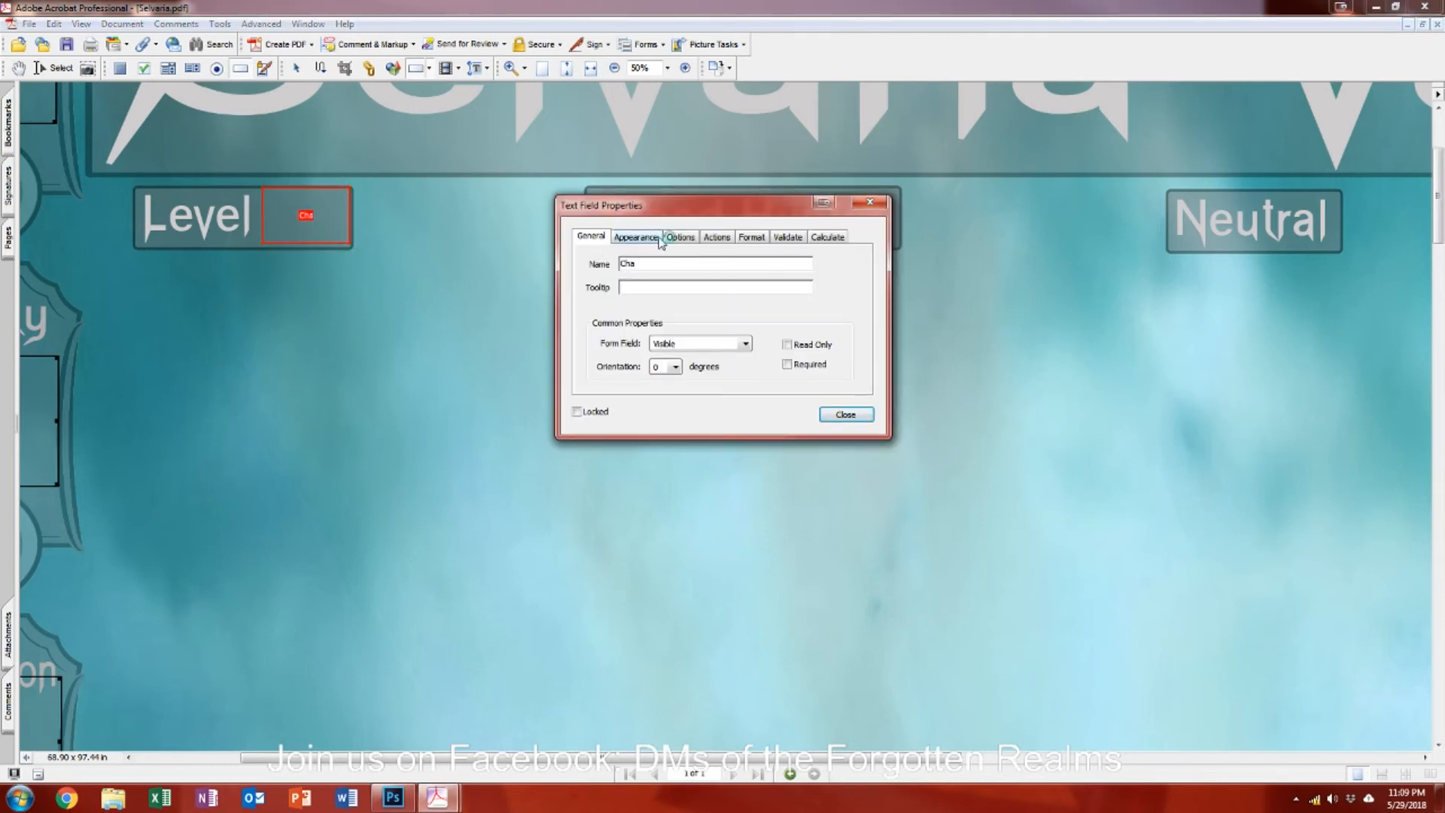
left_click(681, 237)
left_click(636, 237)
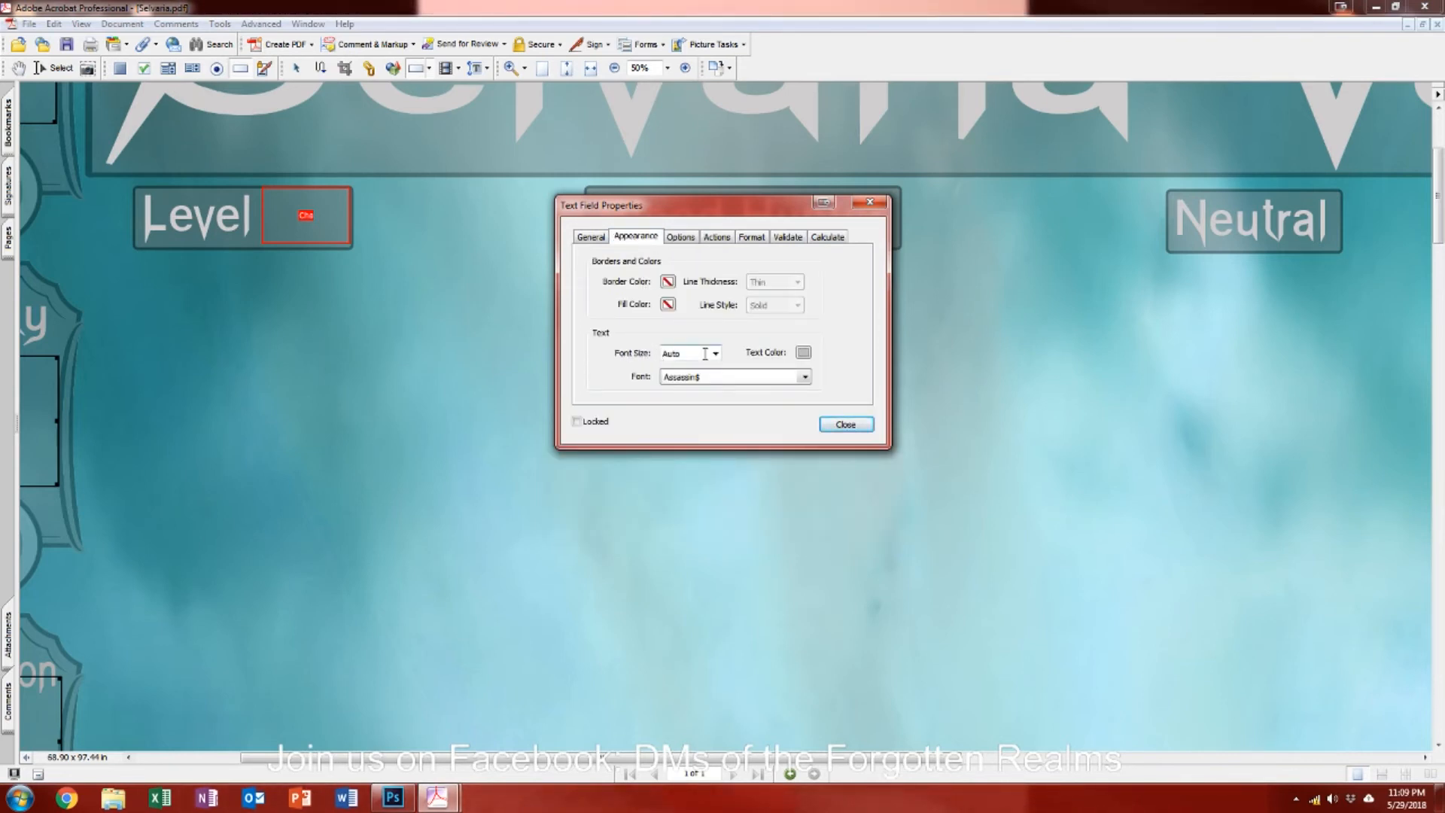
left_click(309, 219)
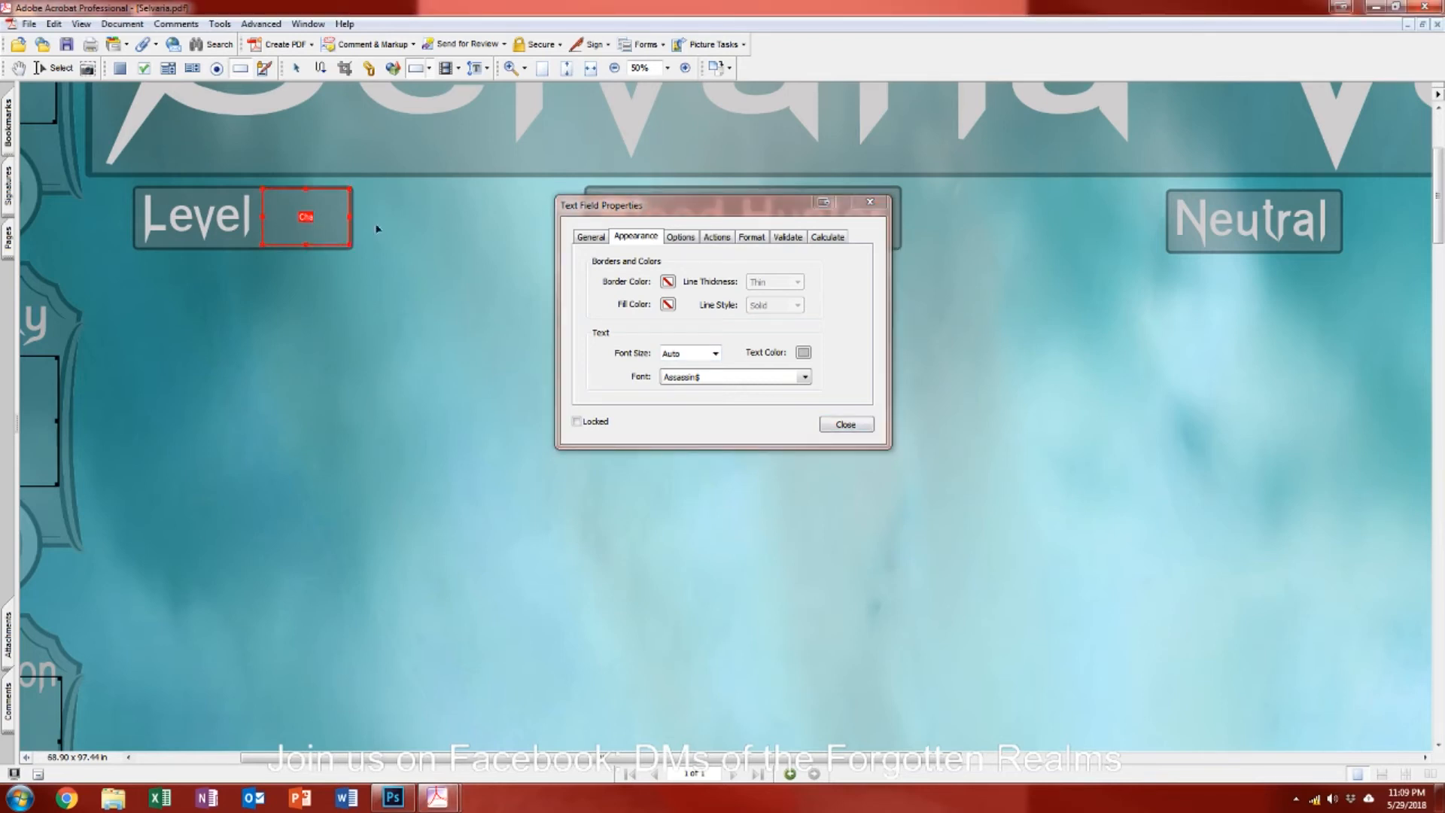
left_click(594, 237)
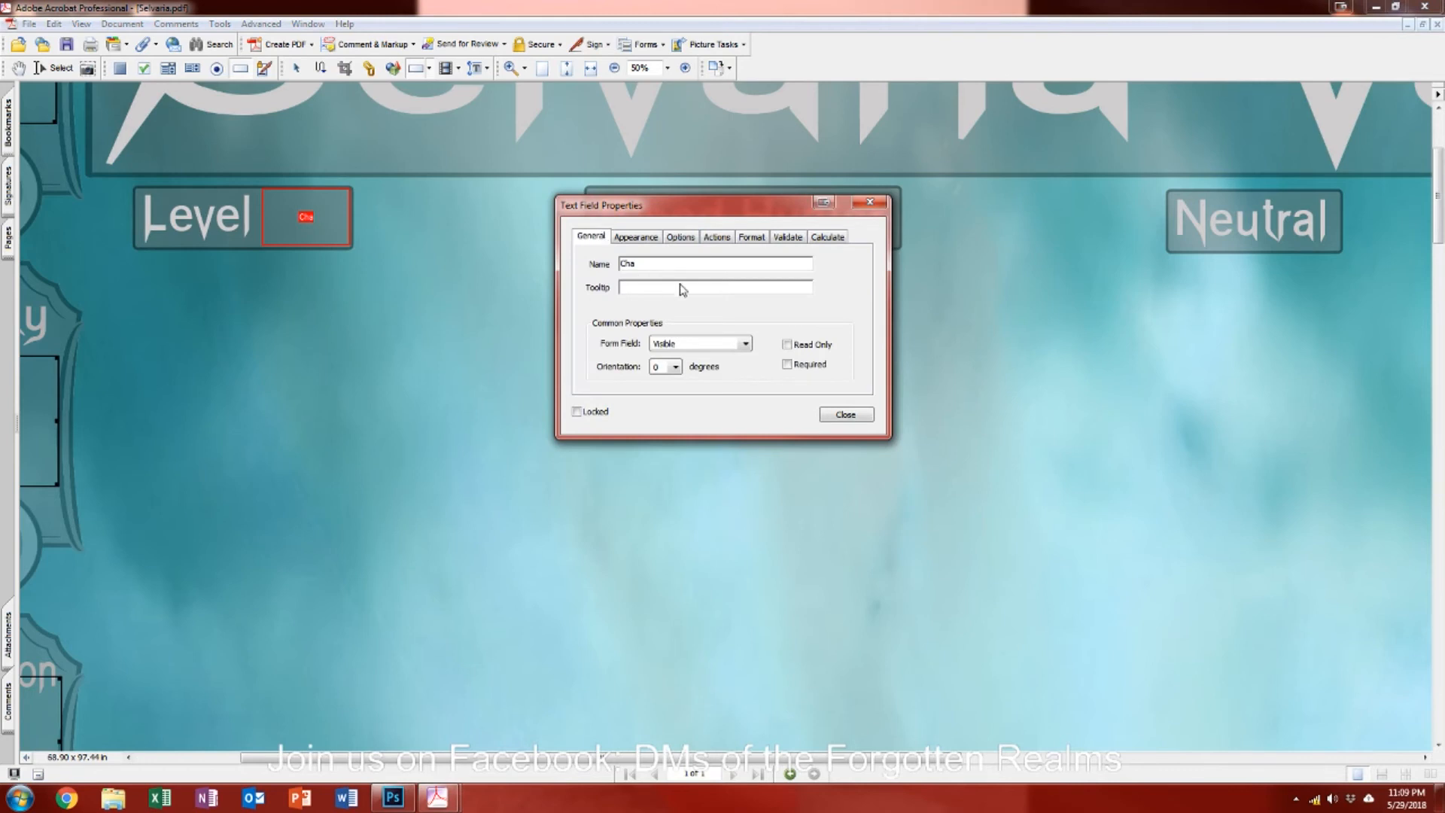
left_click_drag(688, 265, 612, 264)
type("Leve")
left_click(838, 413)
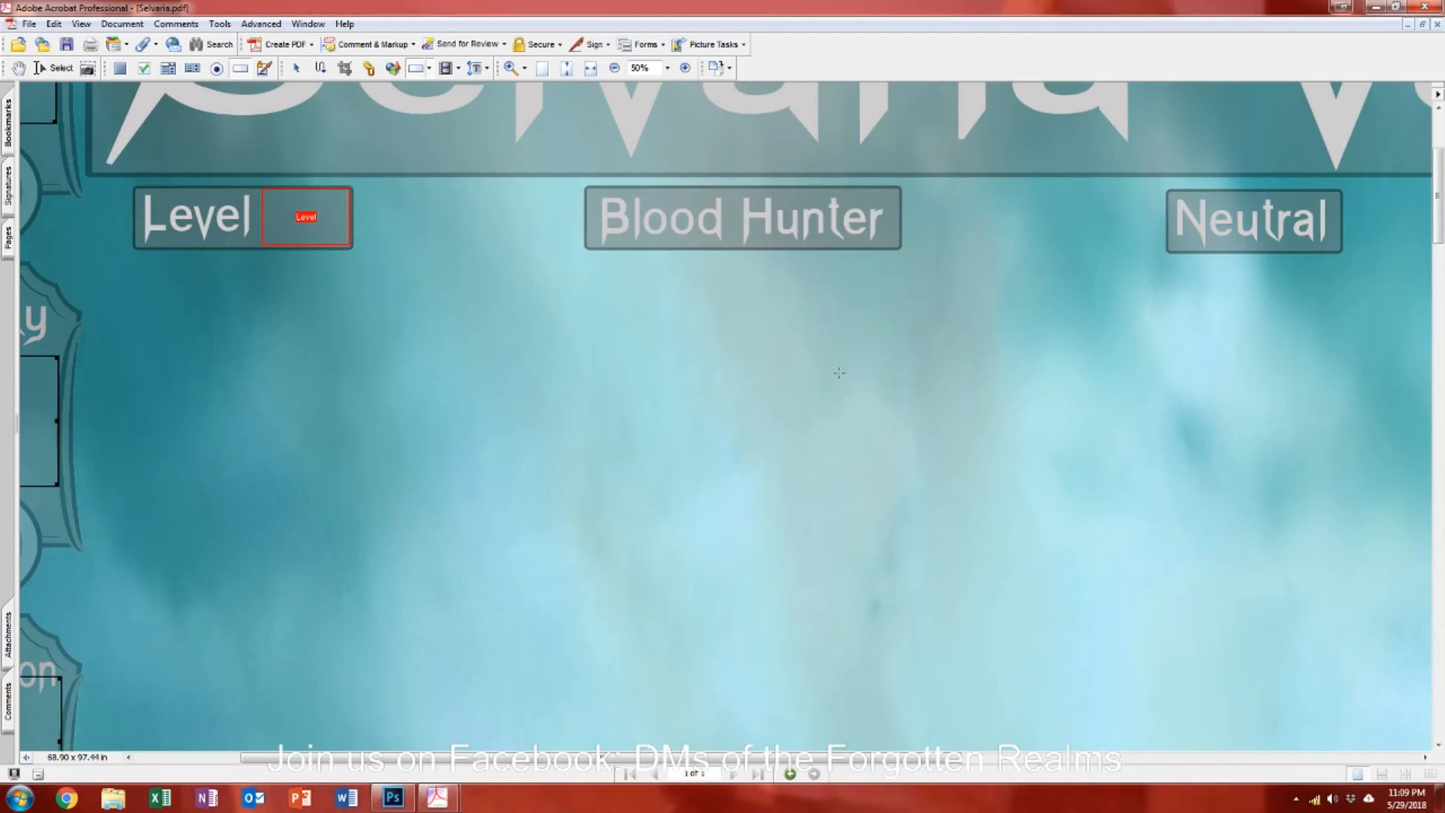
Step: Examine the whole character sheet, from the ability scores down to the weapons table and saving throws
scroll(838, 373, "down", 1)
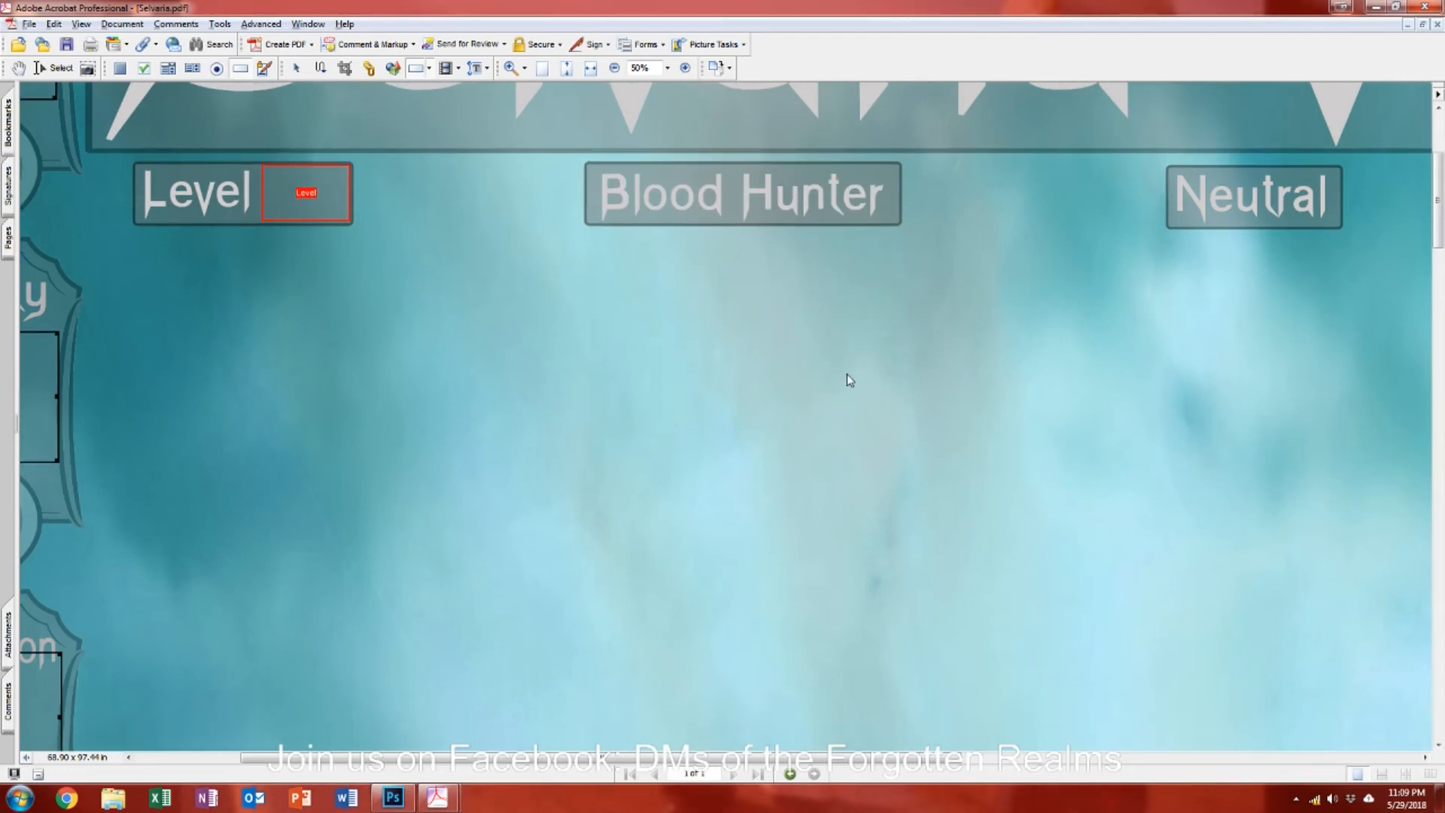
scroll(847, 373, "down", 3)
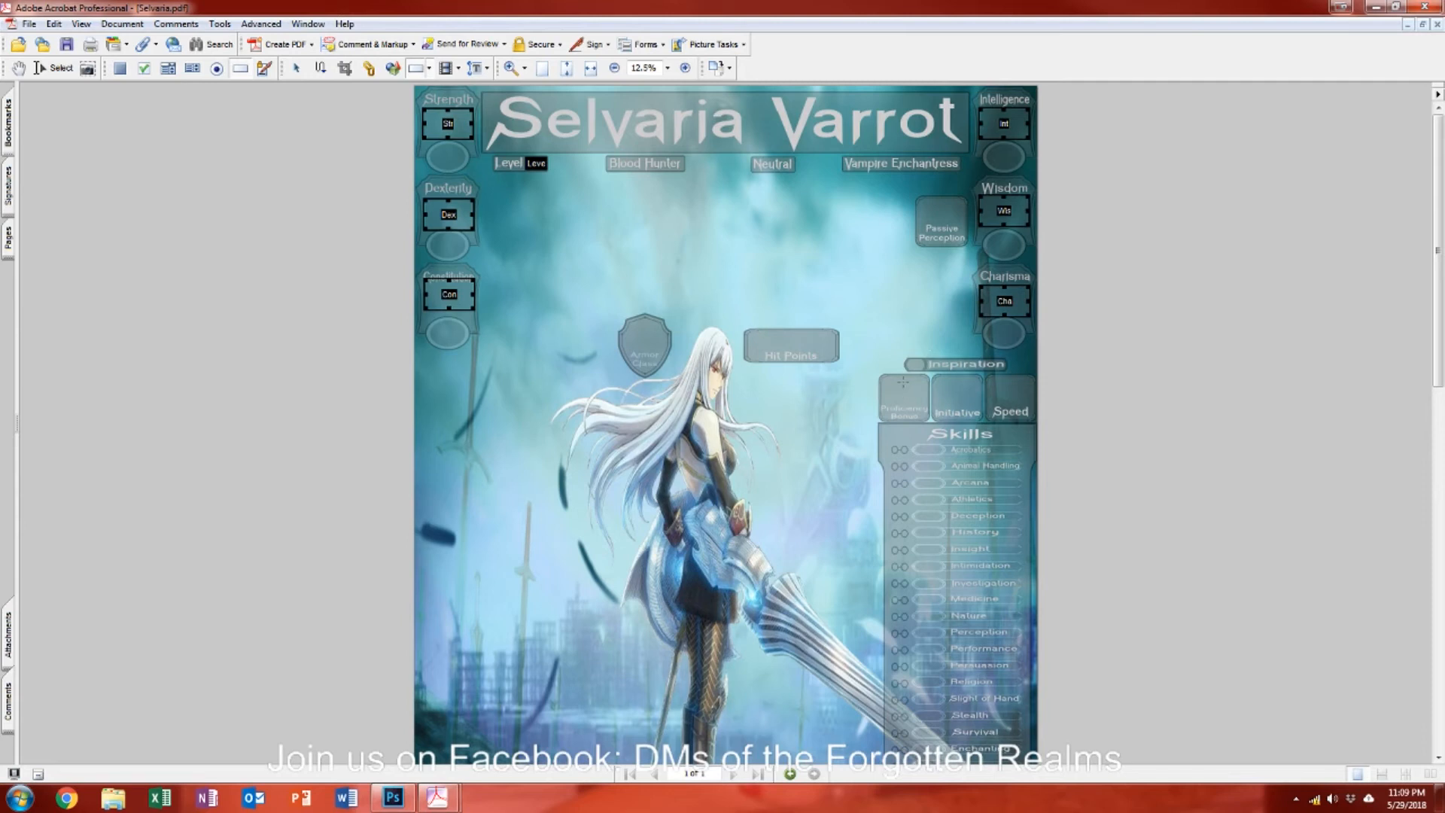
scroll(726, 422, "down", 3)
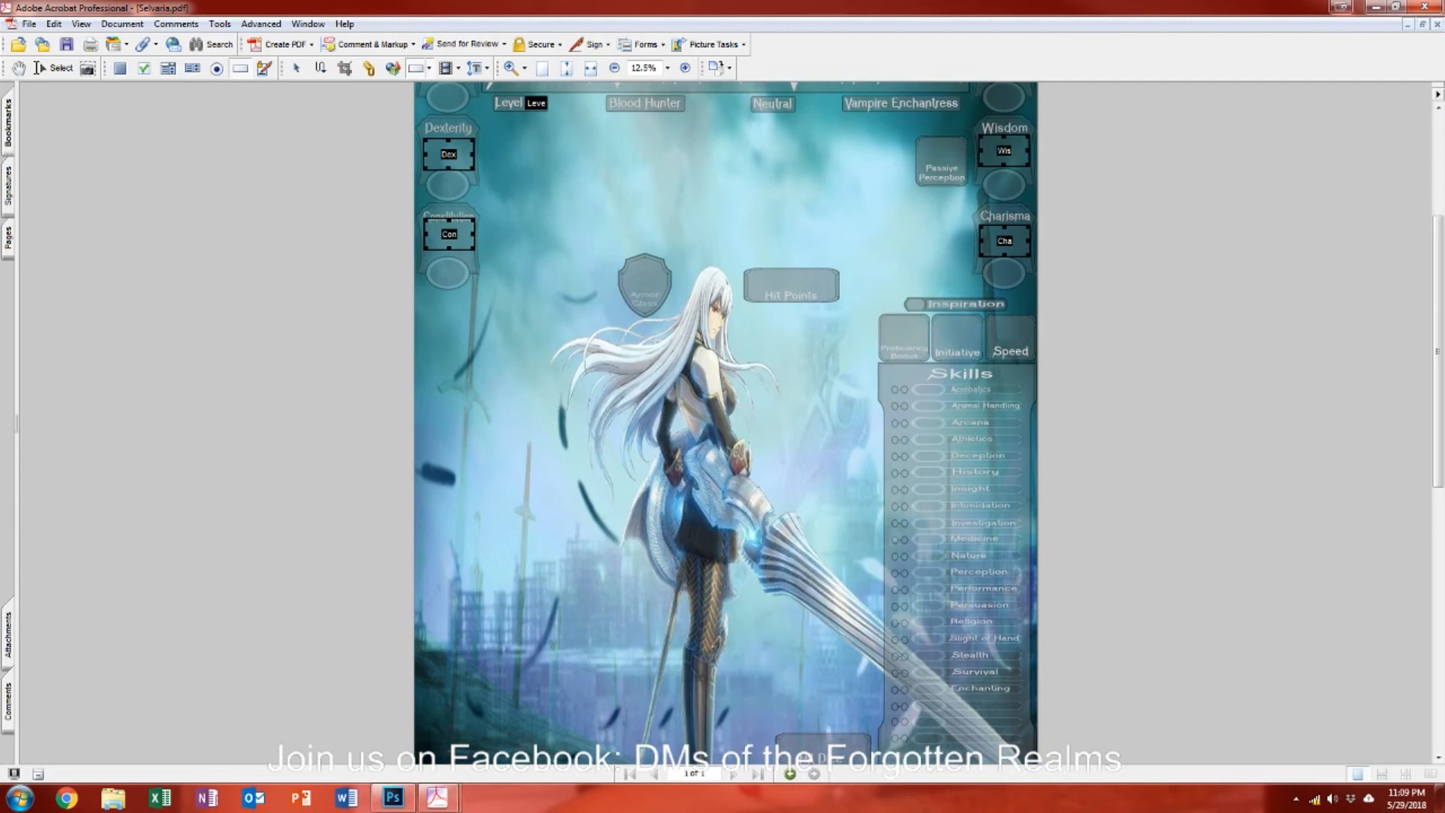
scroll(726, 422, "down", 1)
scroll(725, 421, "down", 2)
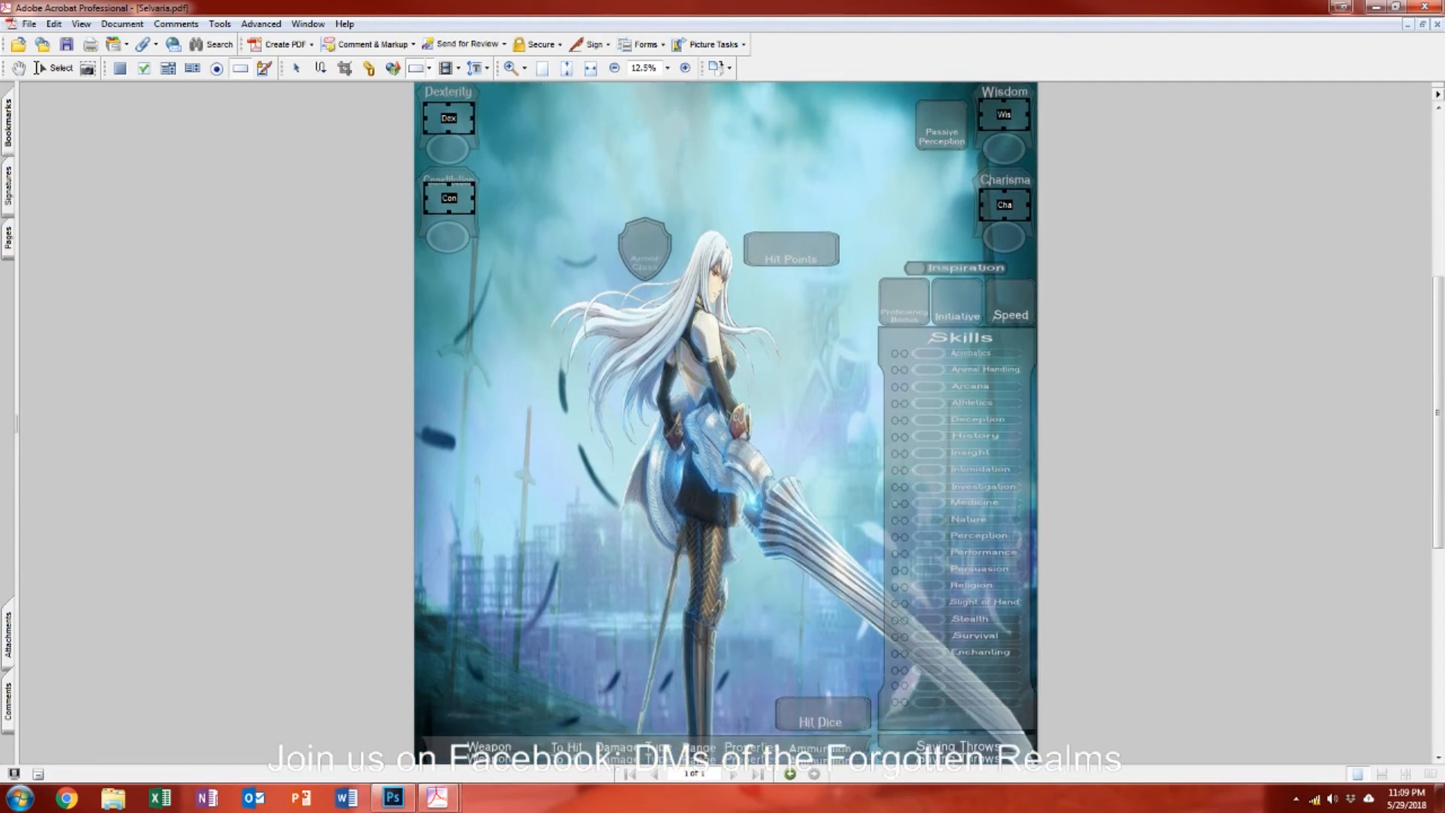
scroll(726, 422, "down", 3)
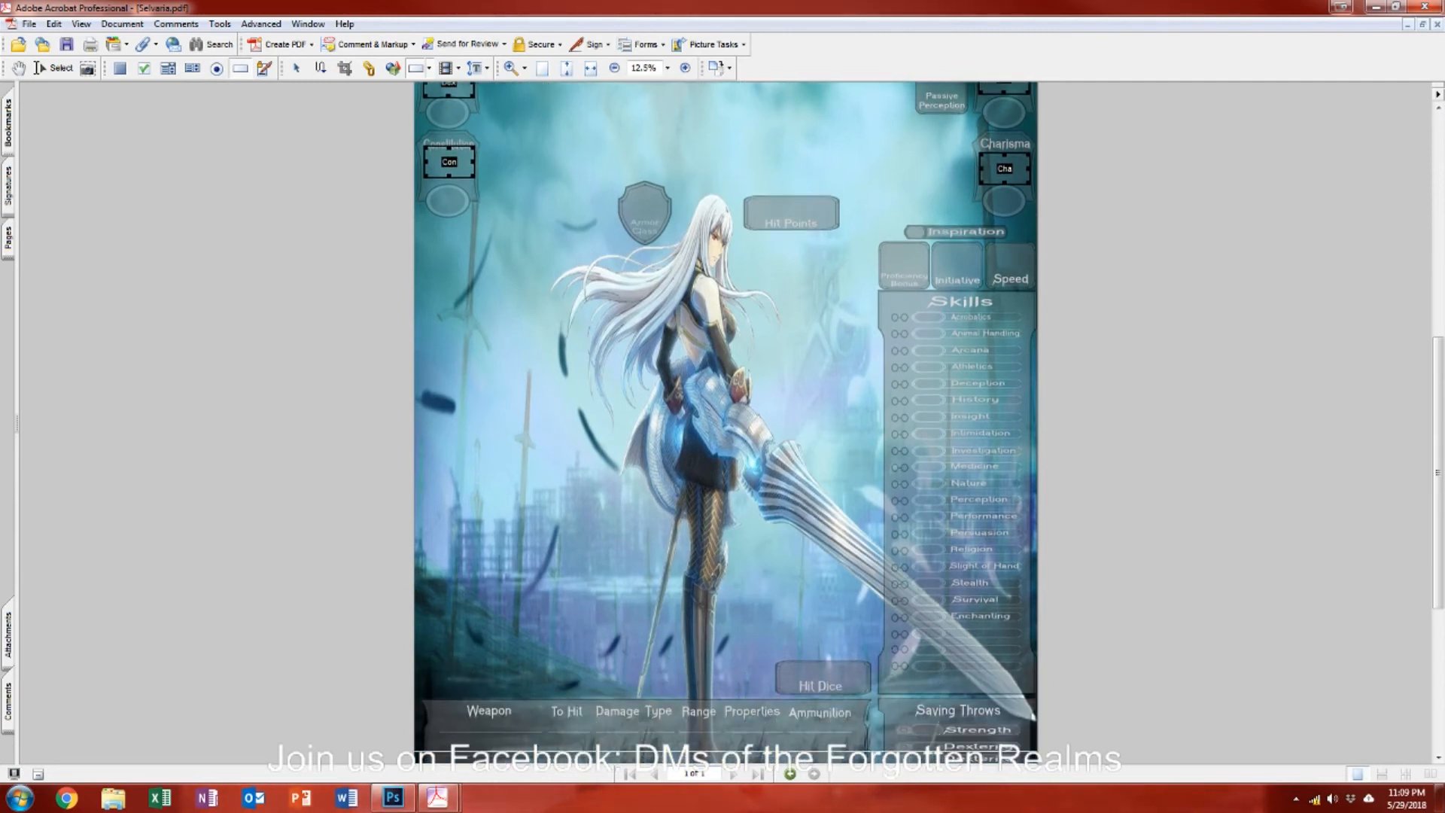
scroll(725, 422, "down", 2)
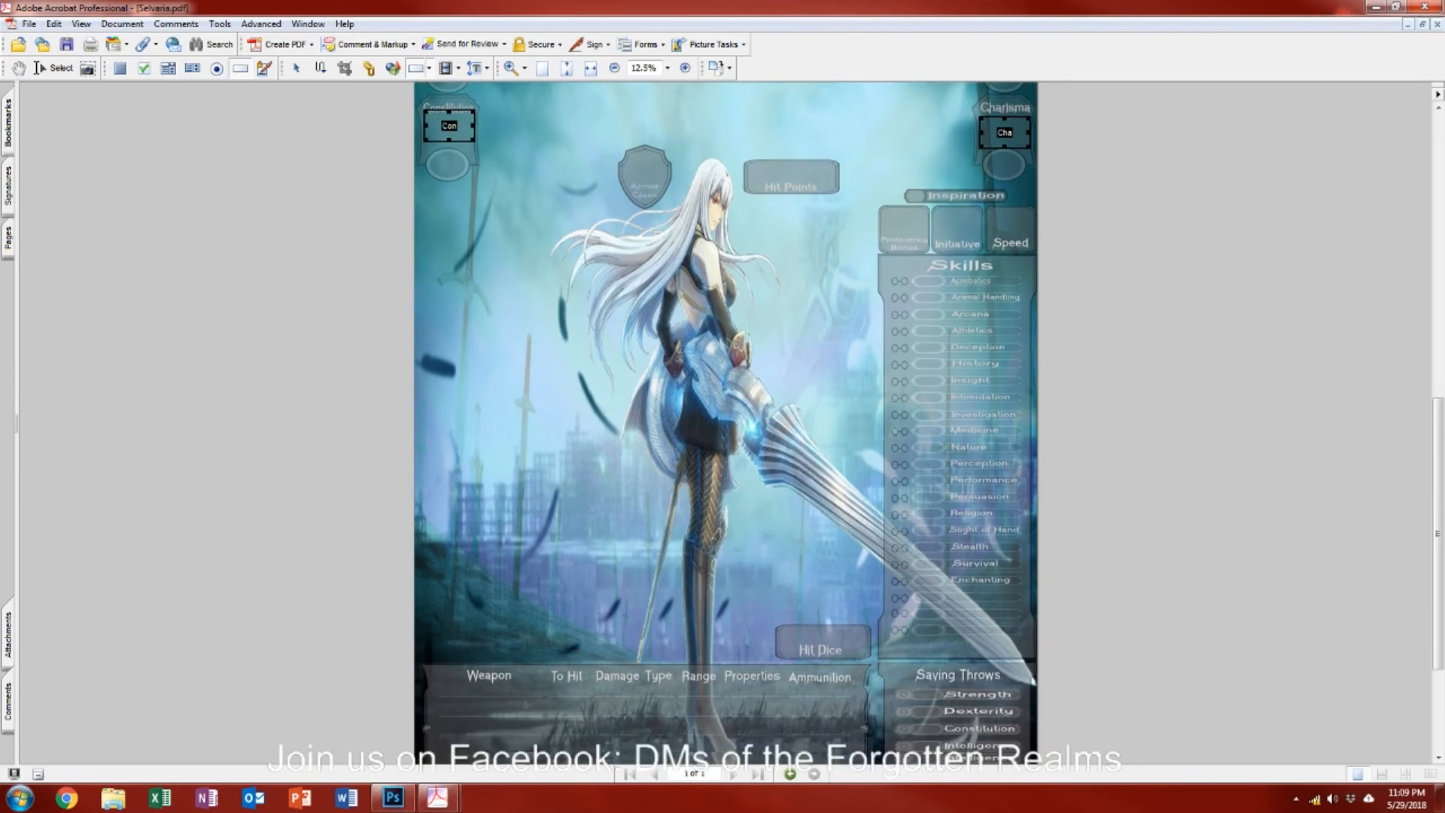
scroll(726, 422, "down", 1)
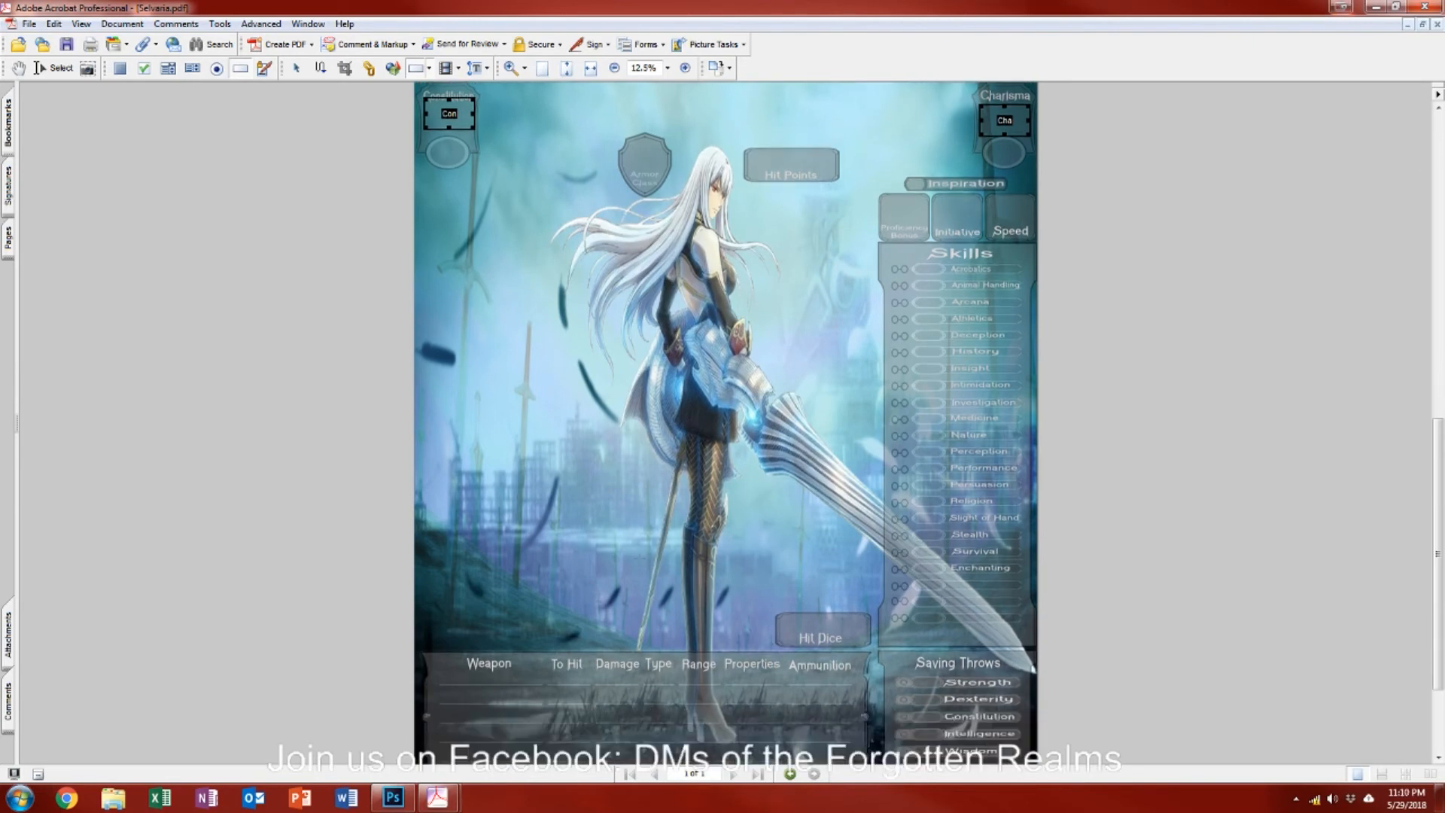
scroll(655, 455, "up", 10)
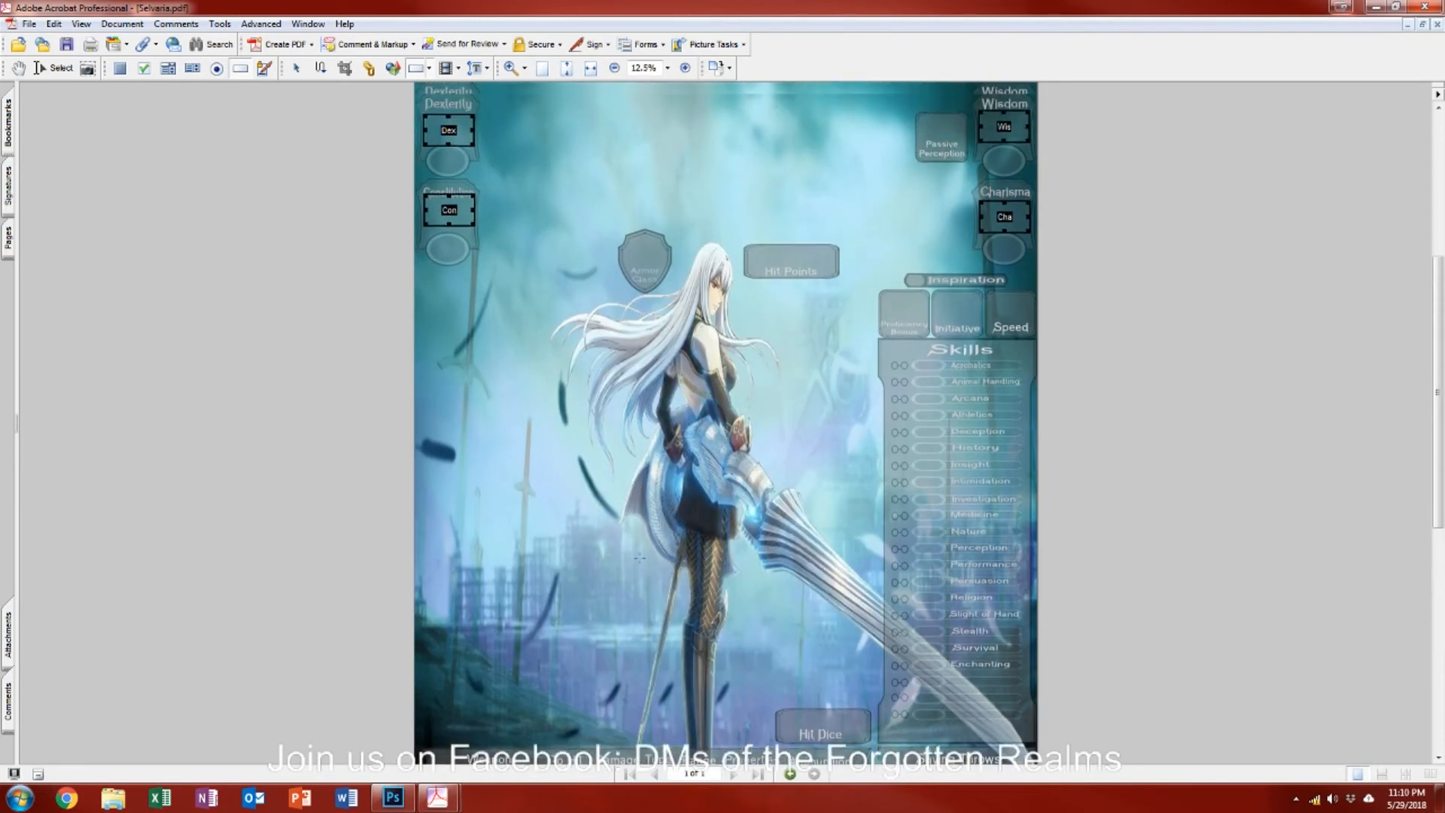
scroll(655, 457, "up", 2)
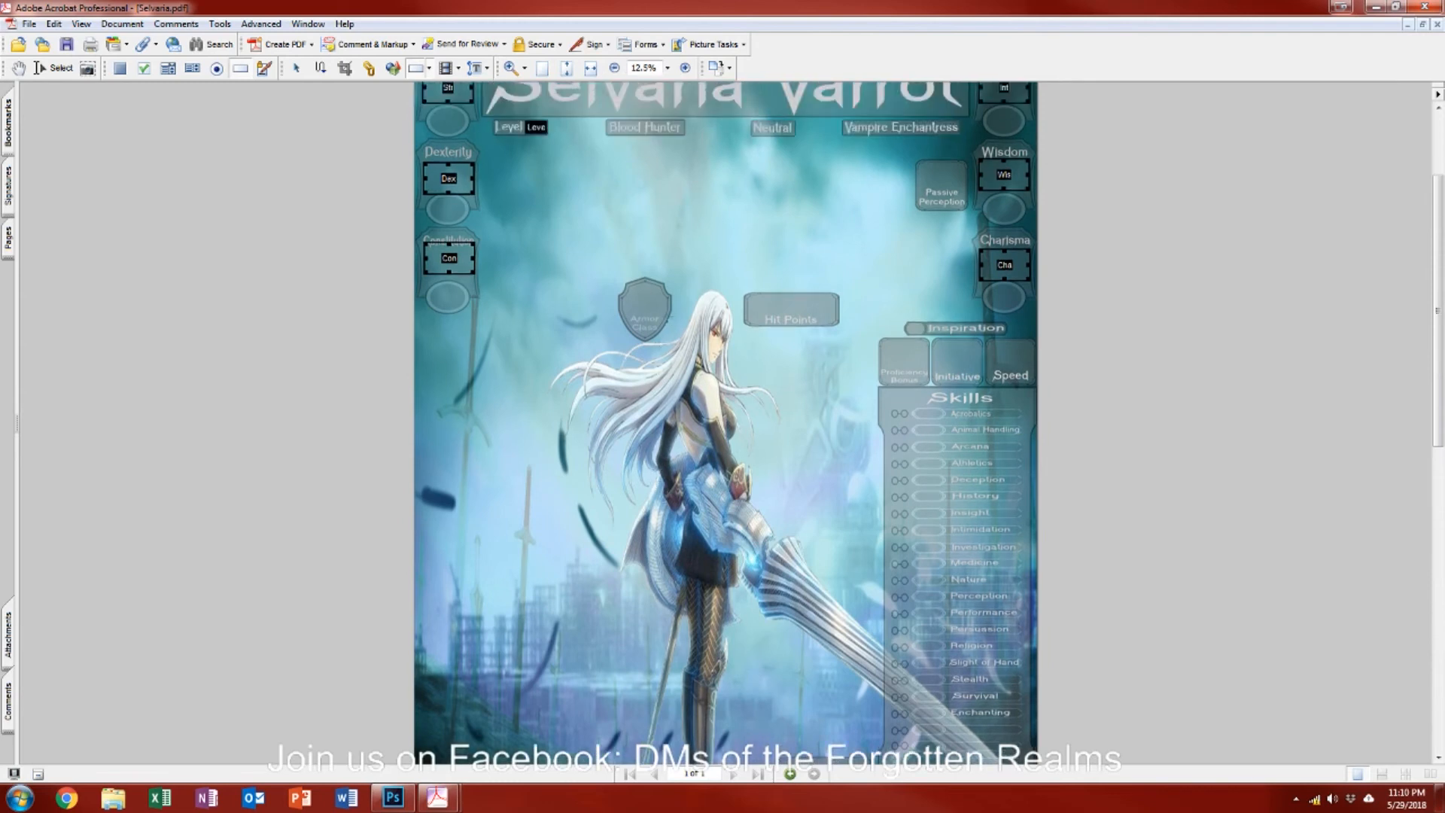
Step: Save the Selvaria PDF form with its current fields
left_click(321, 69)
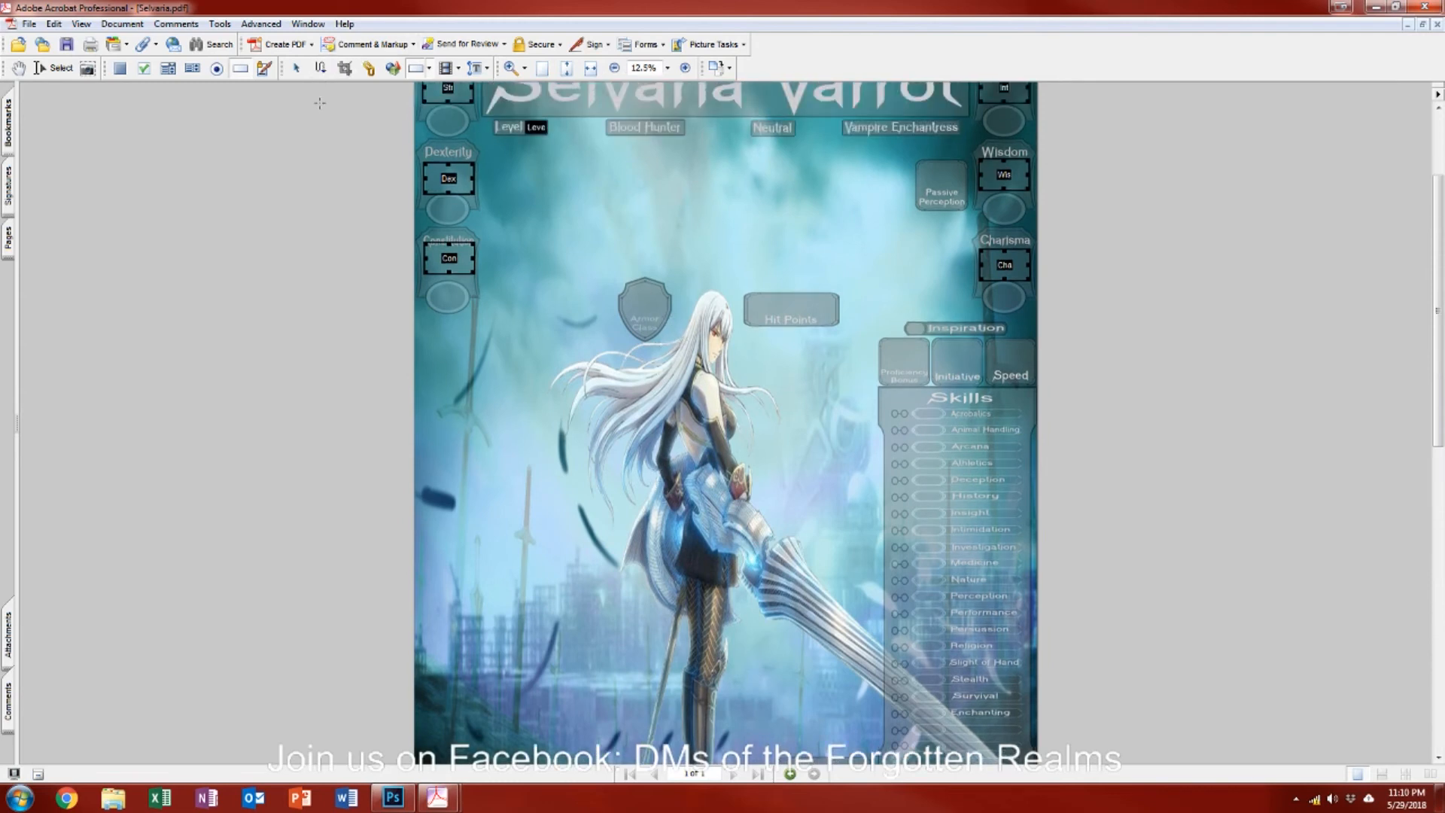
left_click(29, 24)
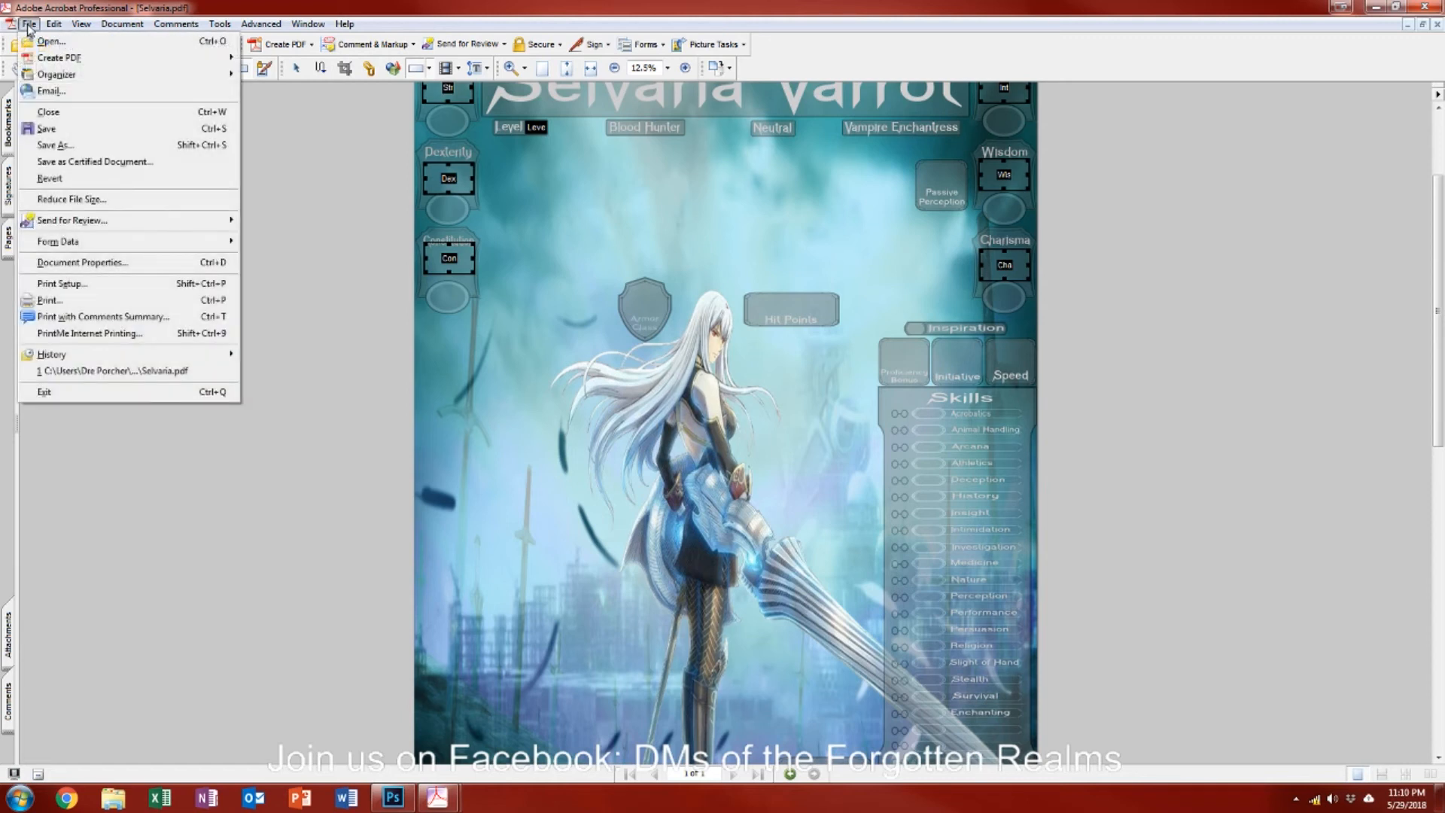
left_click(47, 128)
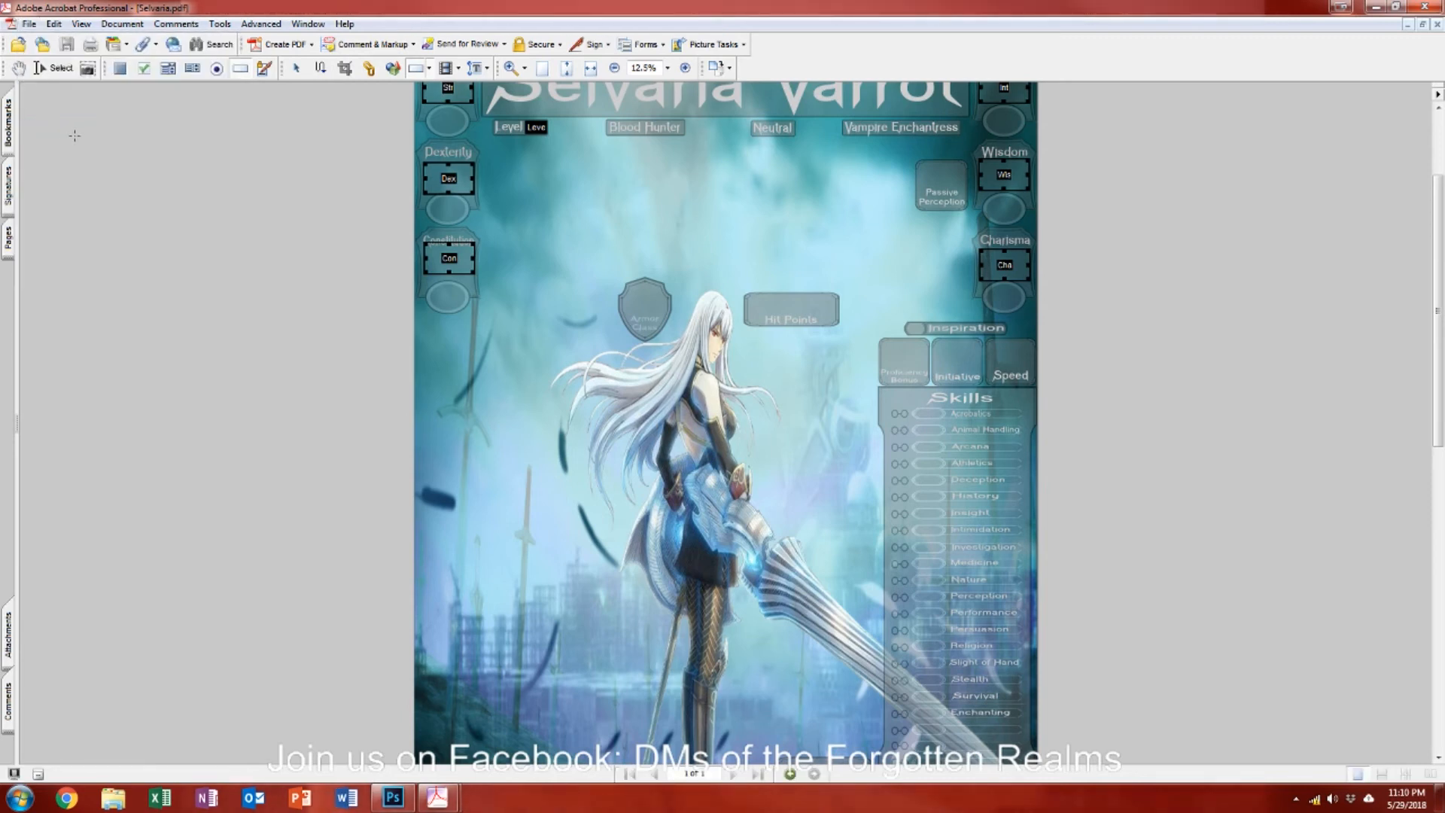
Step: Start creating a PDF from multiple files and add Selvaria.pdf from the Custom Character Sheets folder
left_click(29, 24)
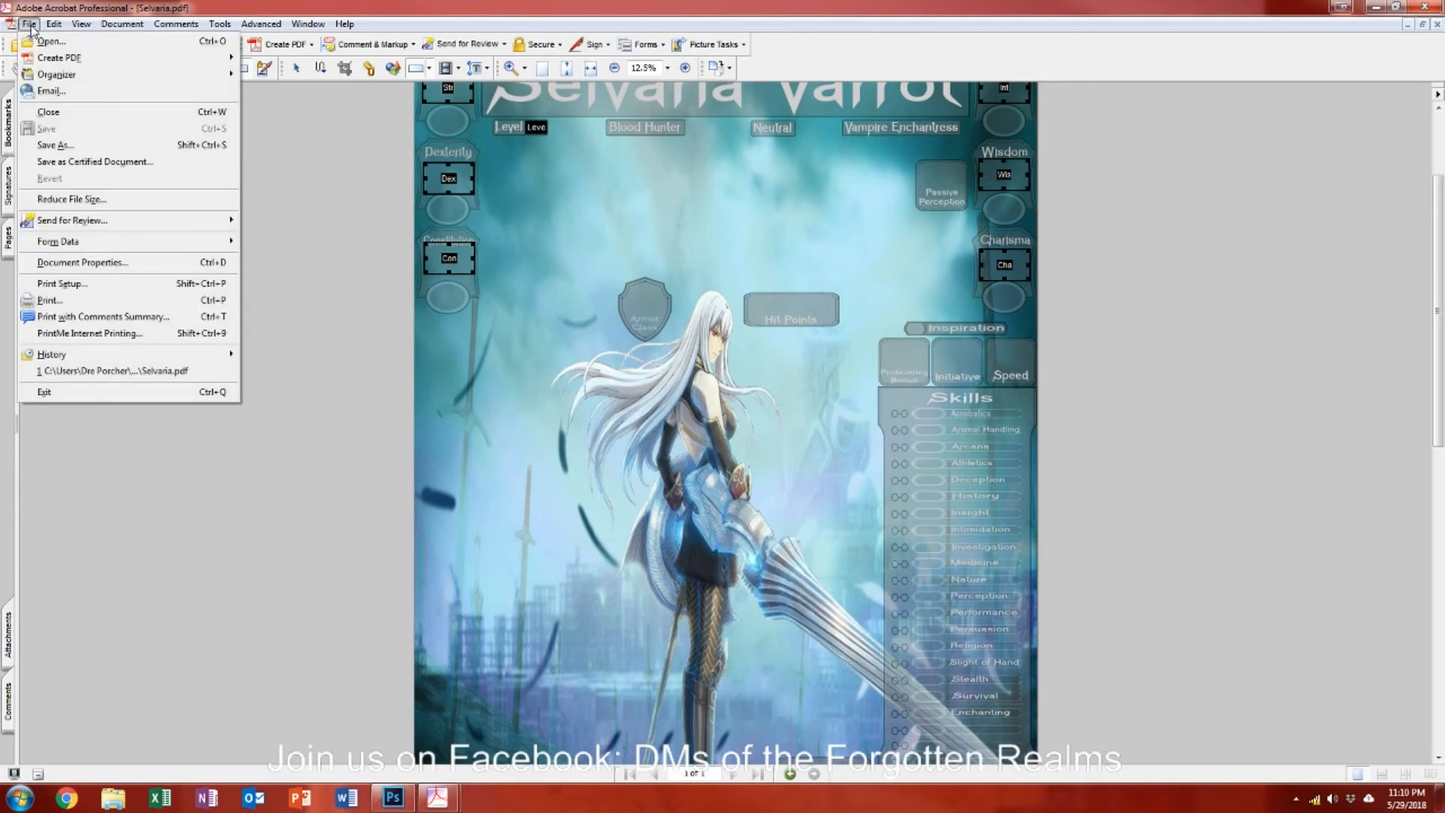
mouse_move(75, 59)
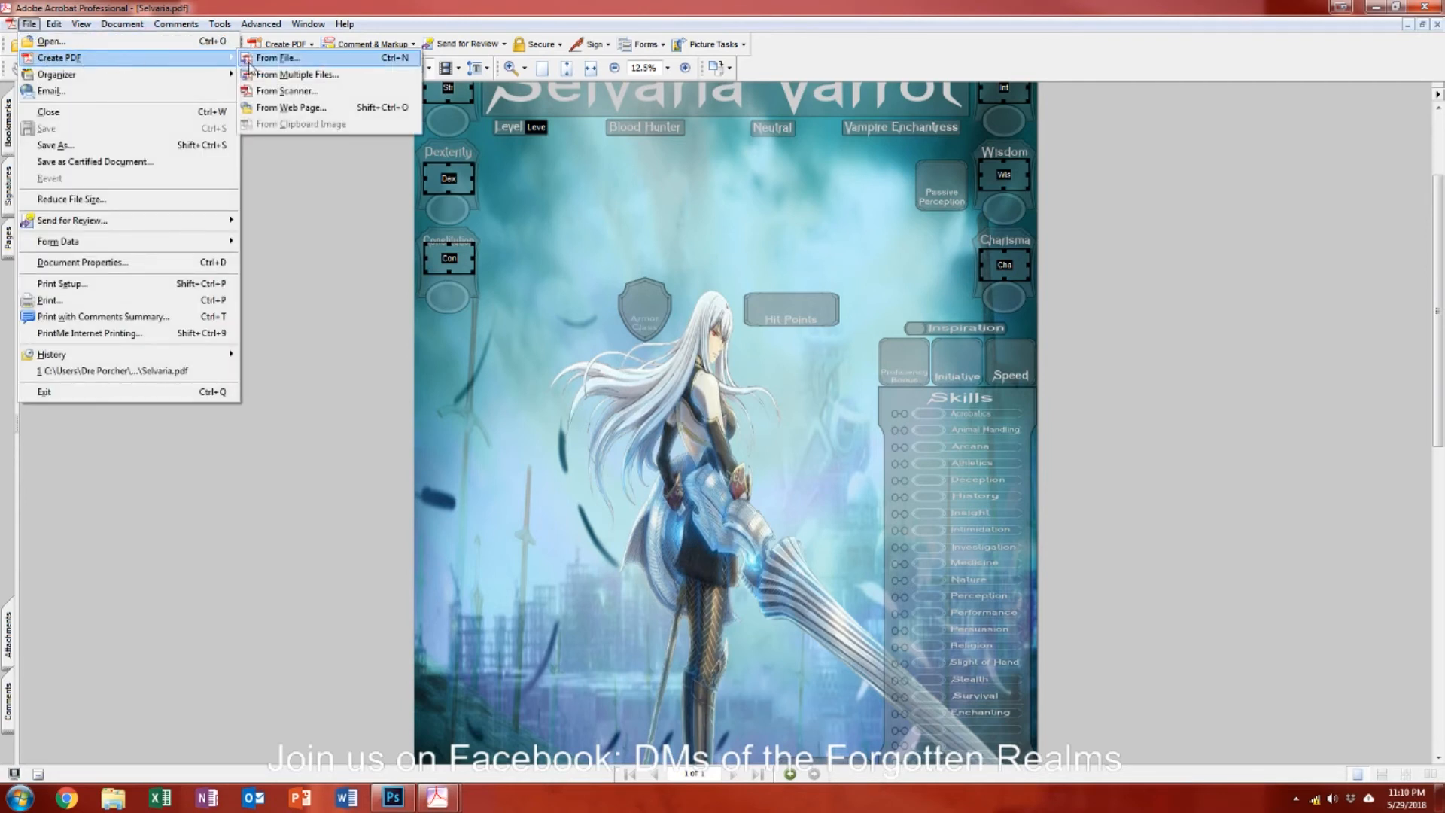
left_click(307, 74)
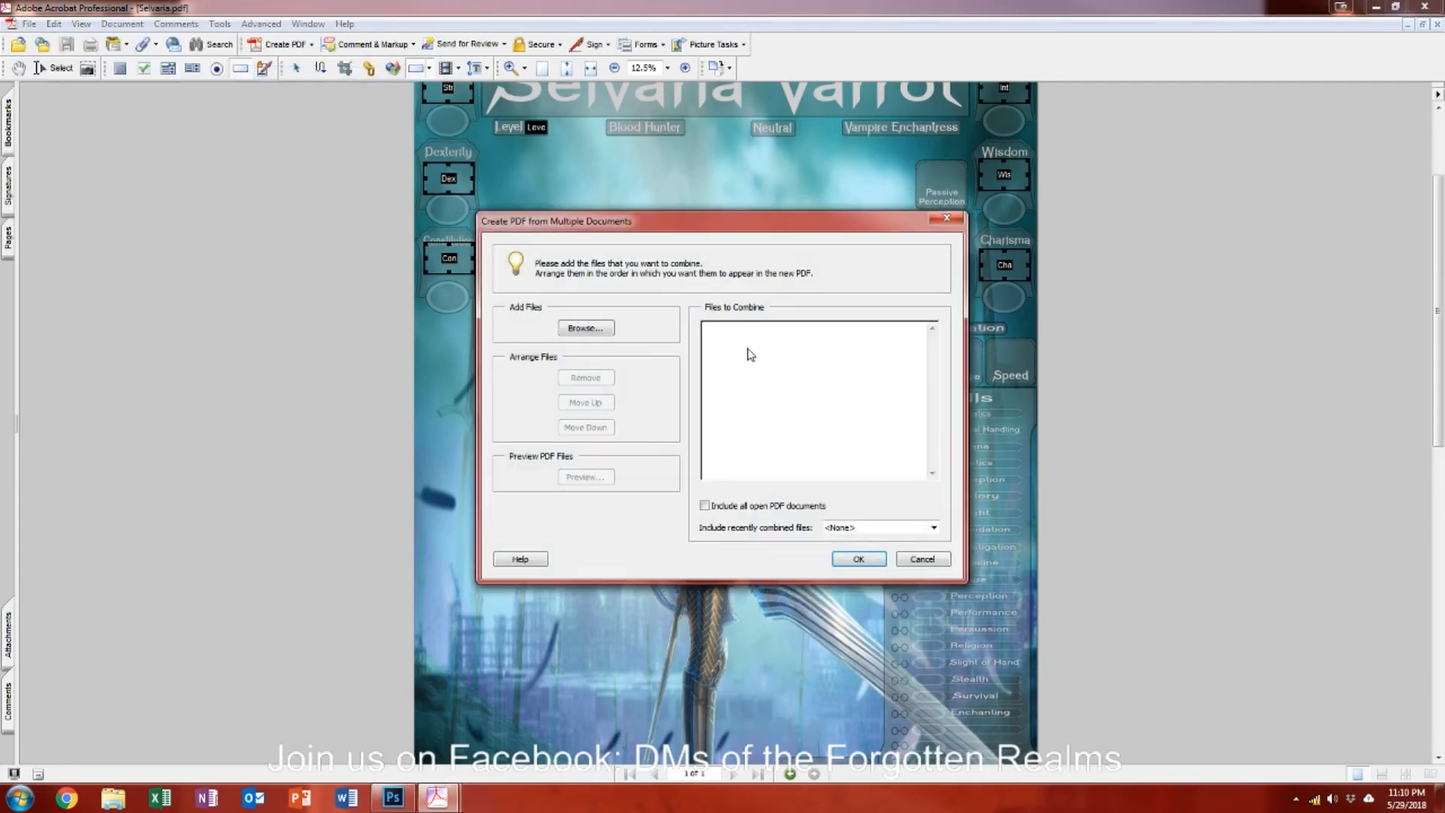
left_click(588, 328)
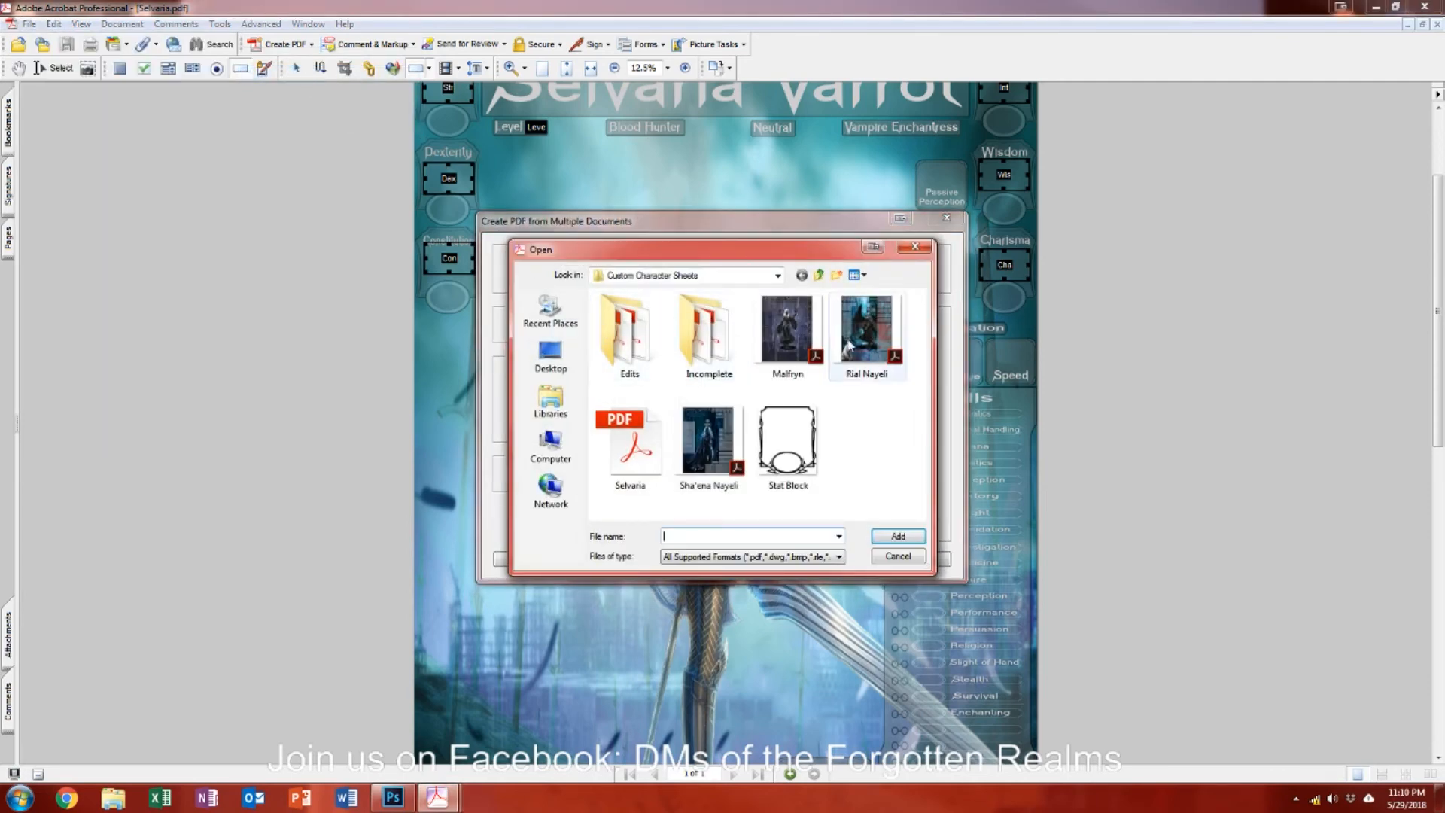
left_click(666, 465)
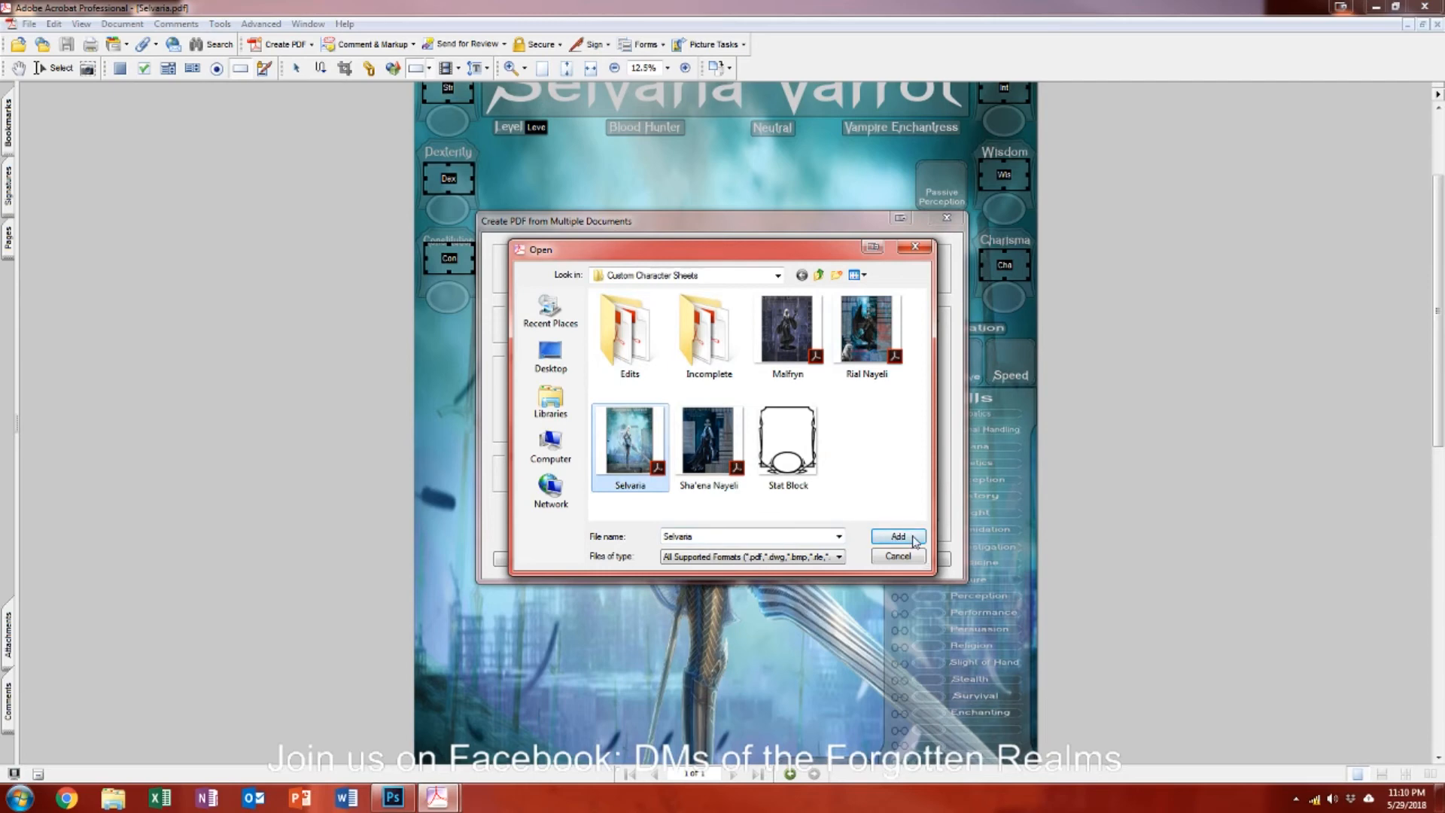
left_click(911, 539)
Step: Add 01 Updated 5e Character Sheet.pdf from the Character Sheets folder and combine both files, without saving the result yet
left_click(584, 328)
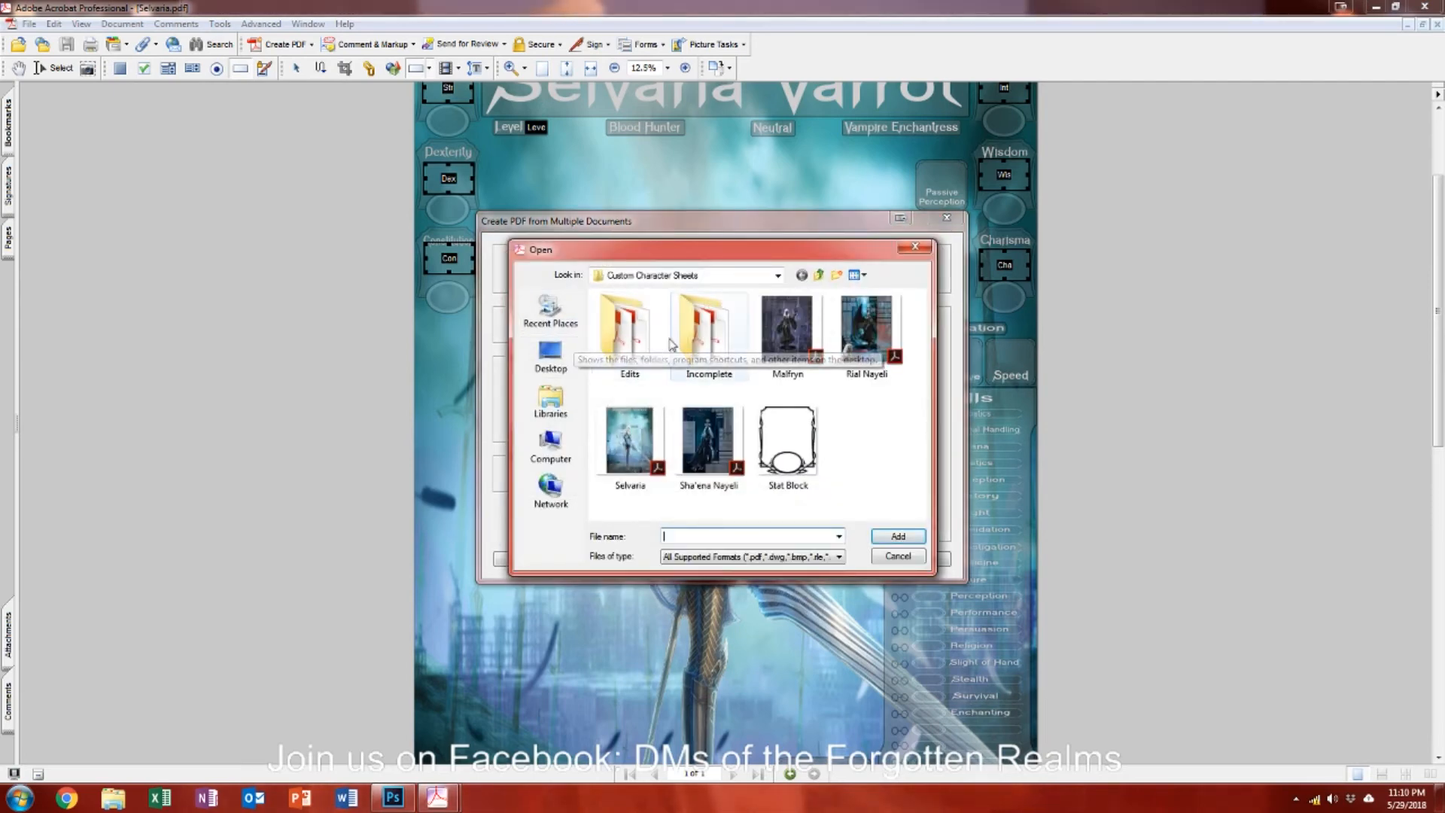
left_click(777, 276)
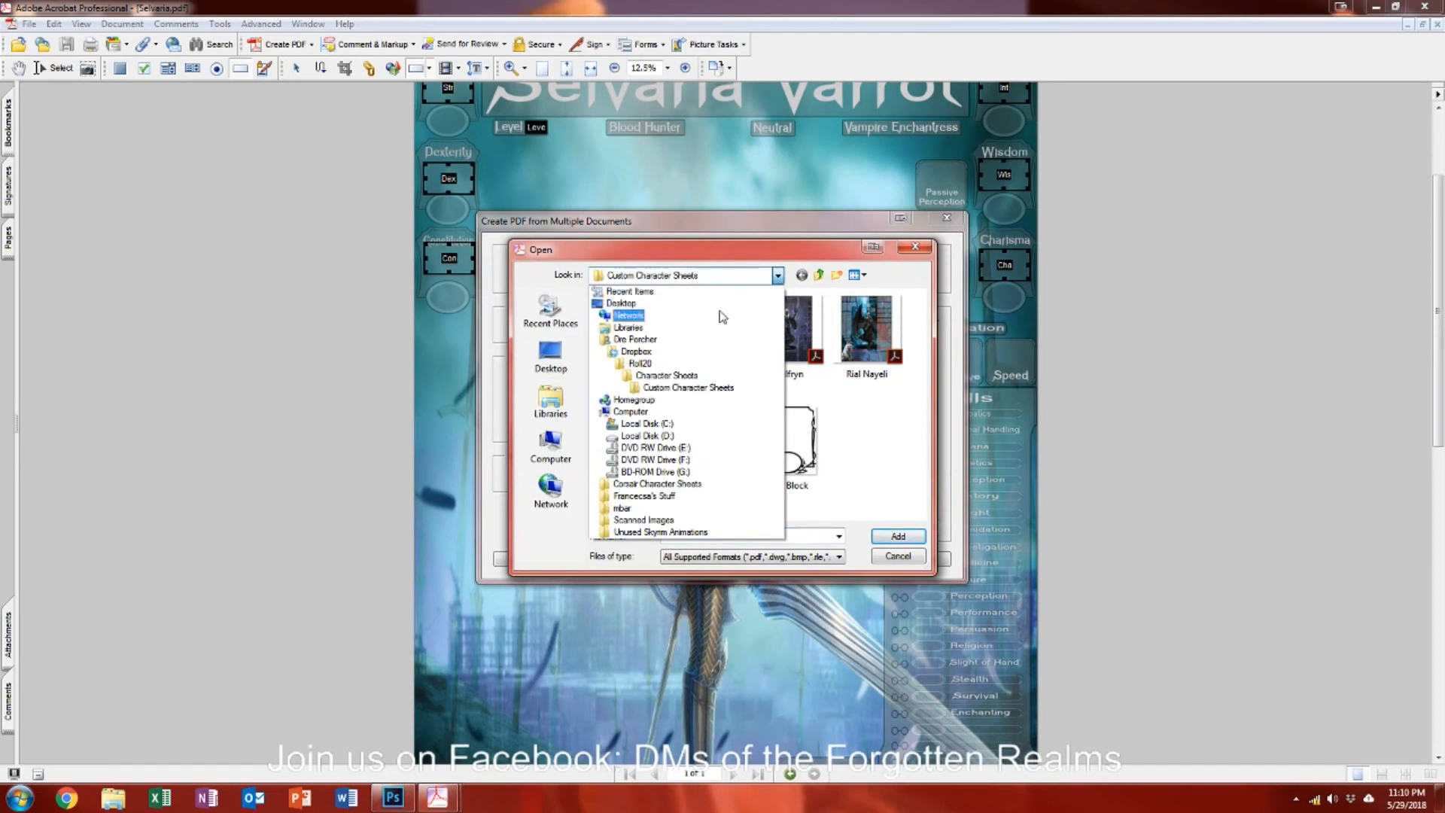
left_click(691, 375)
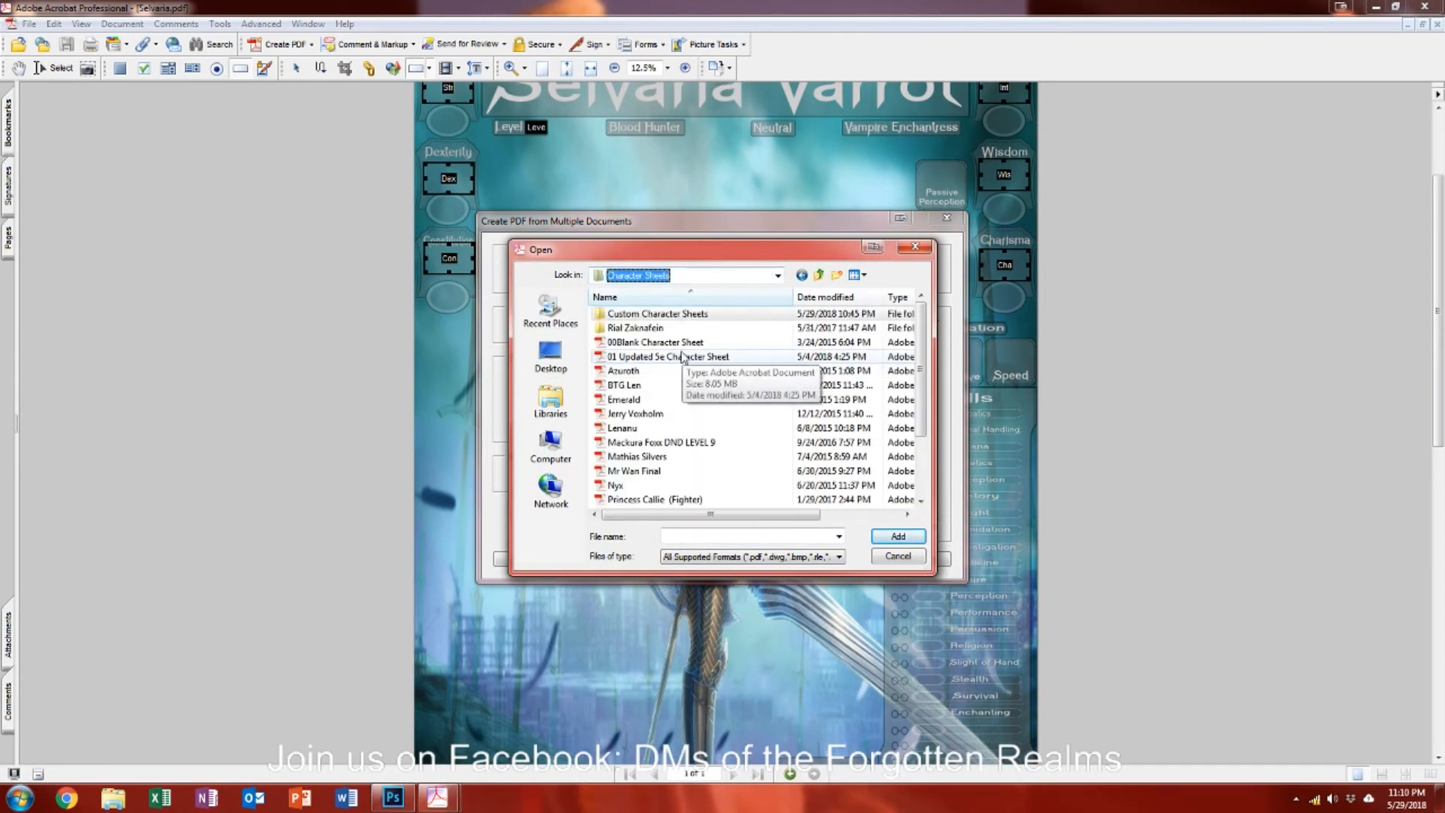
double_click(683, 357)
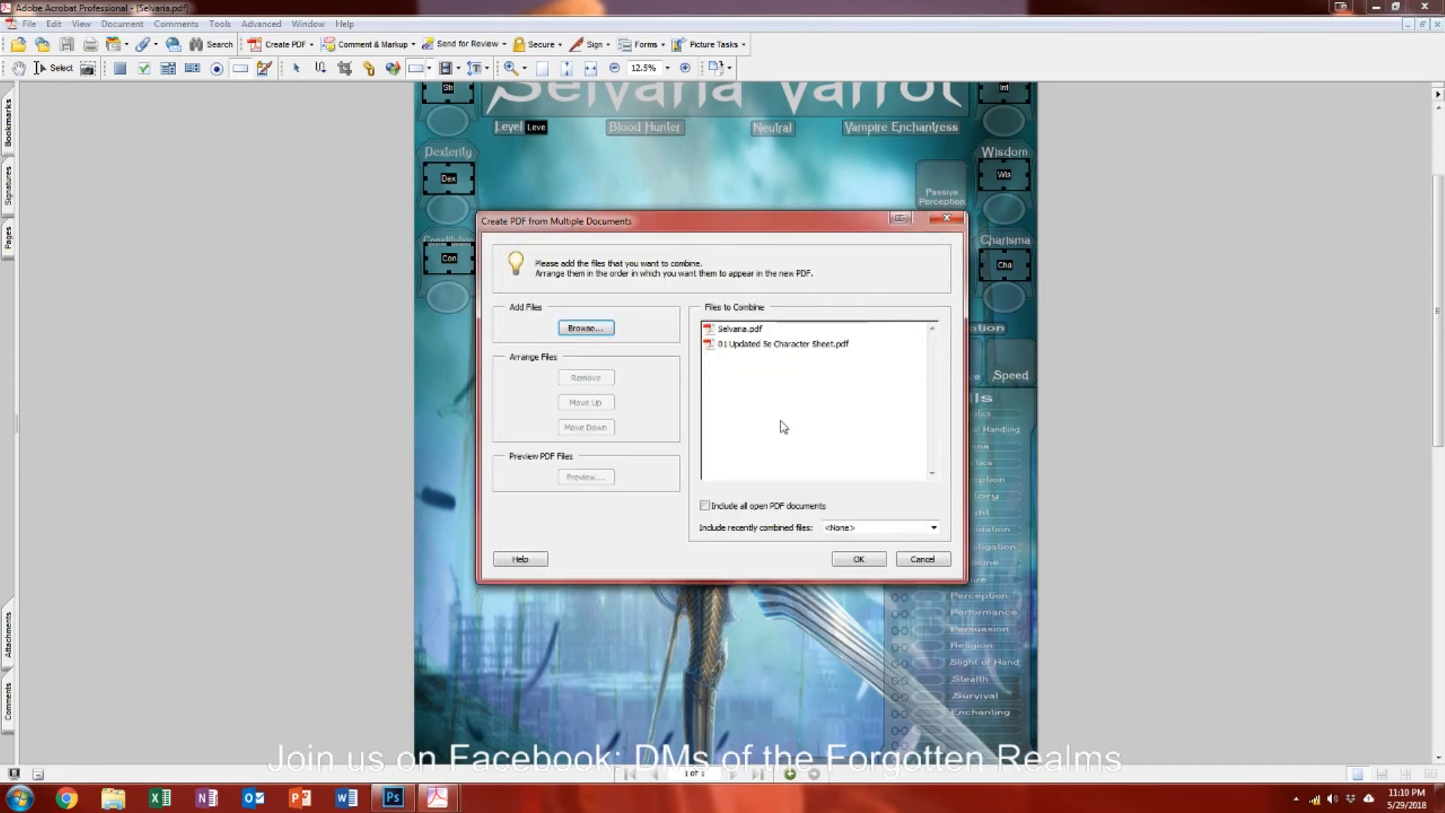
left_click(858, 558)
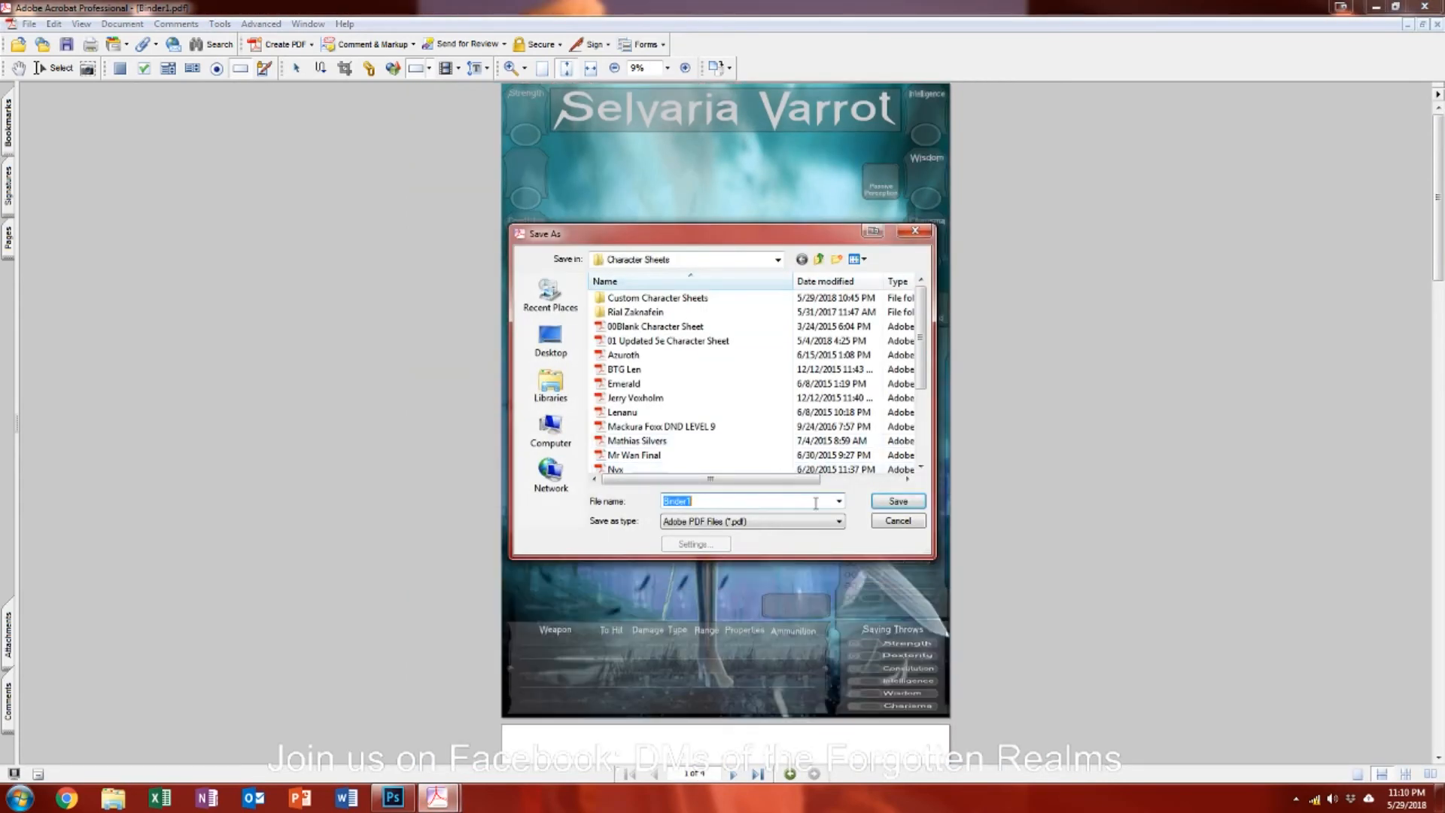
left_click(898, 521)
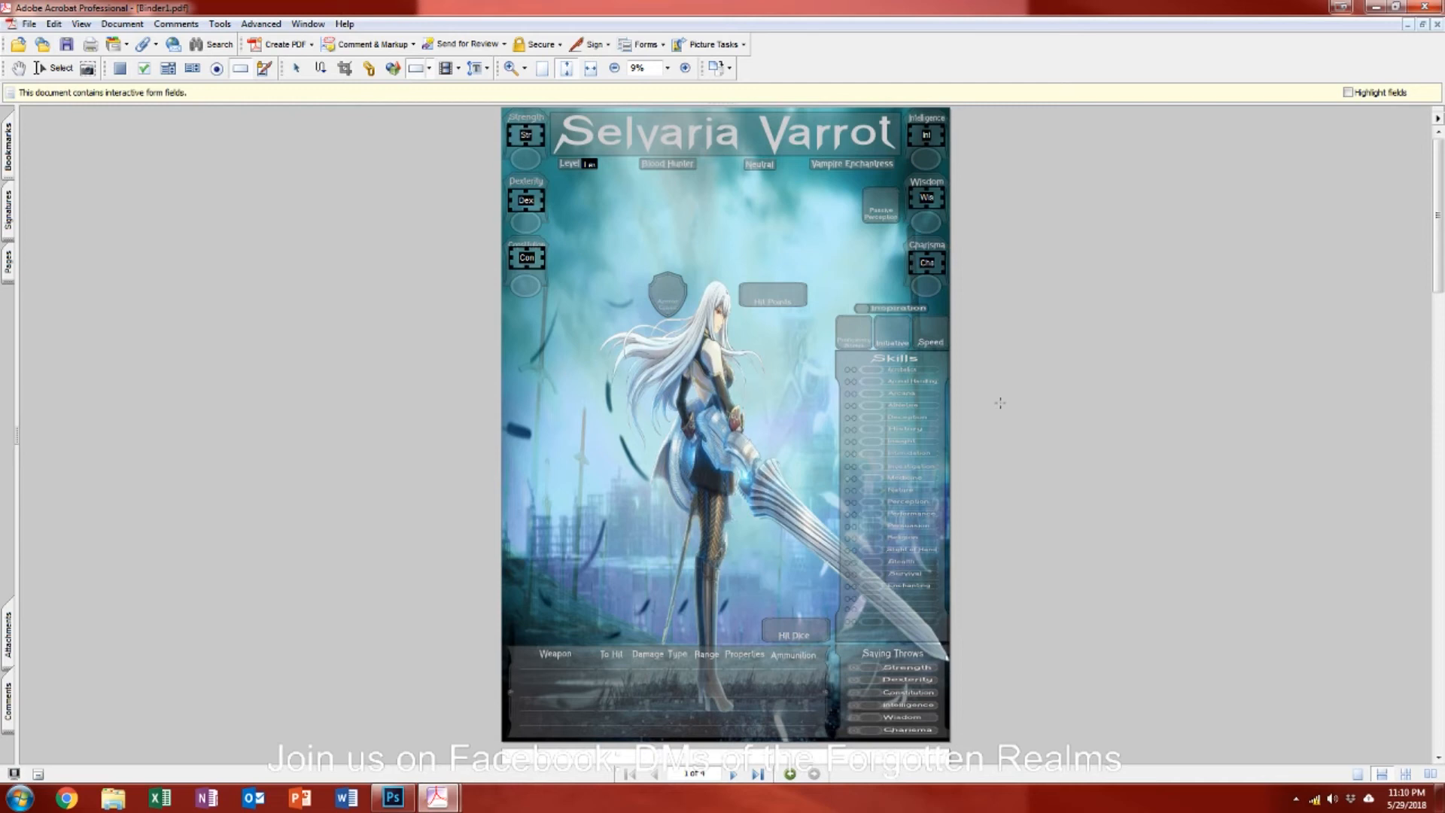
Step: Delete page 2, the standard sheet with ability scores and skills, from the combined document
scroll(998, 404, "down", 5)
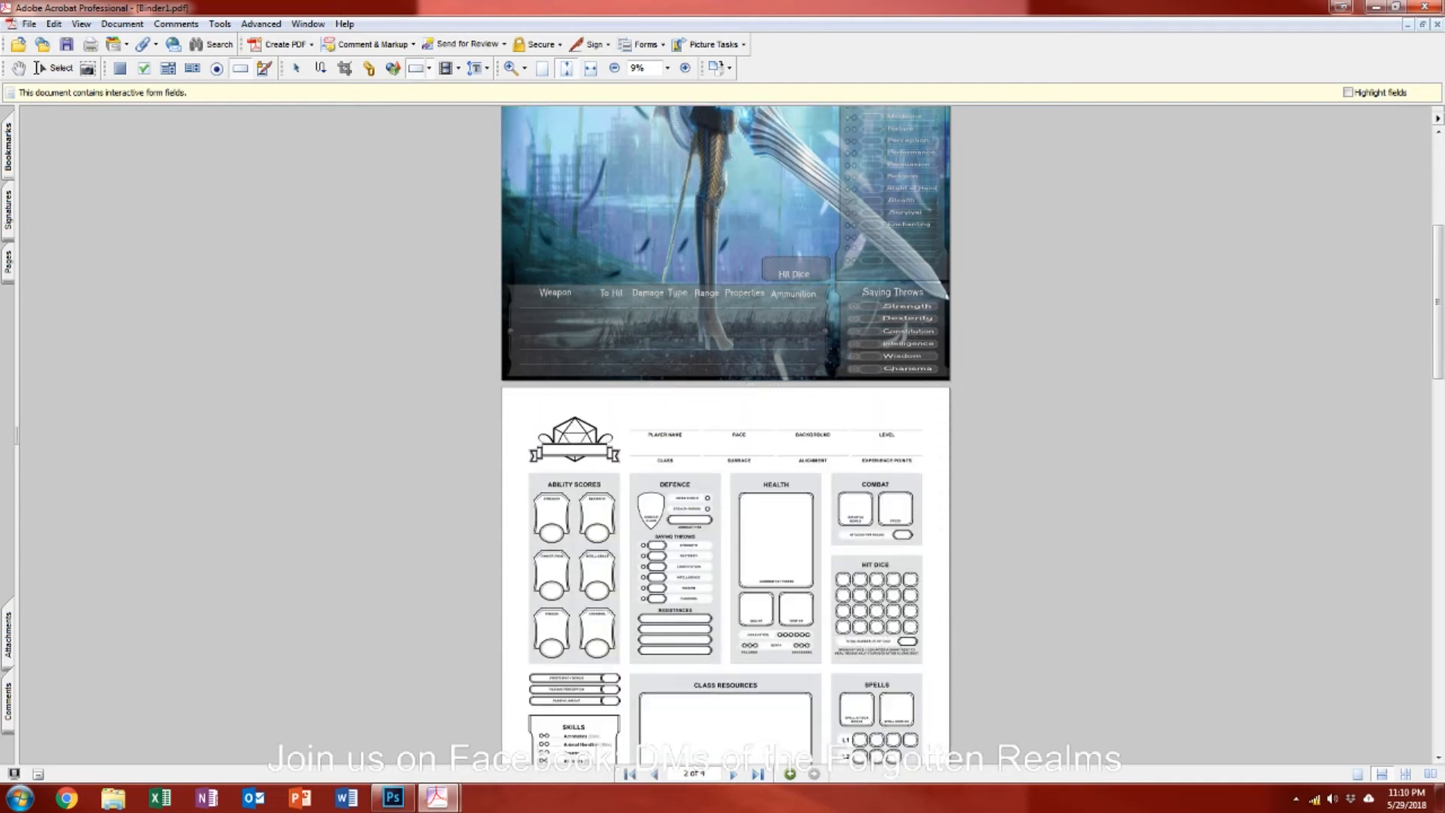
scroll(705, 219, "down", 12)
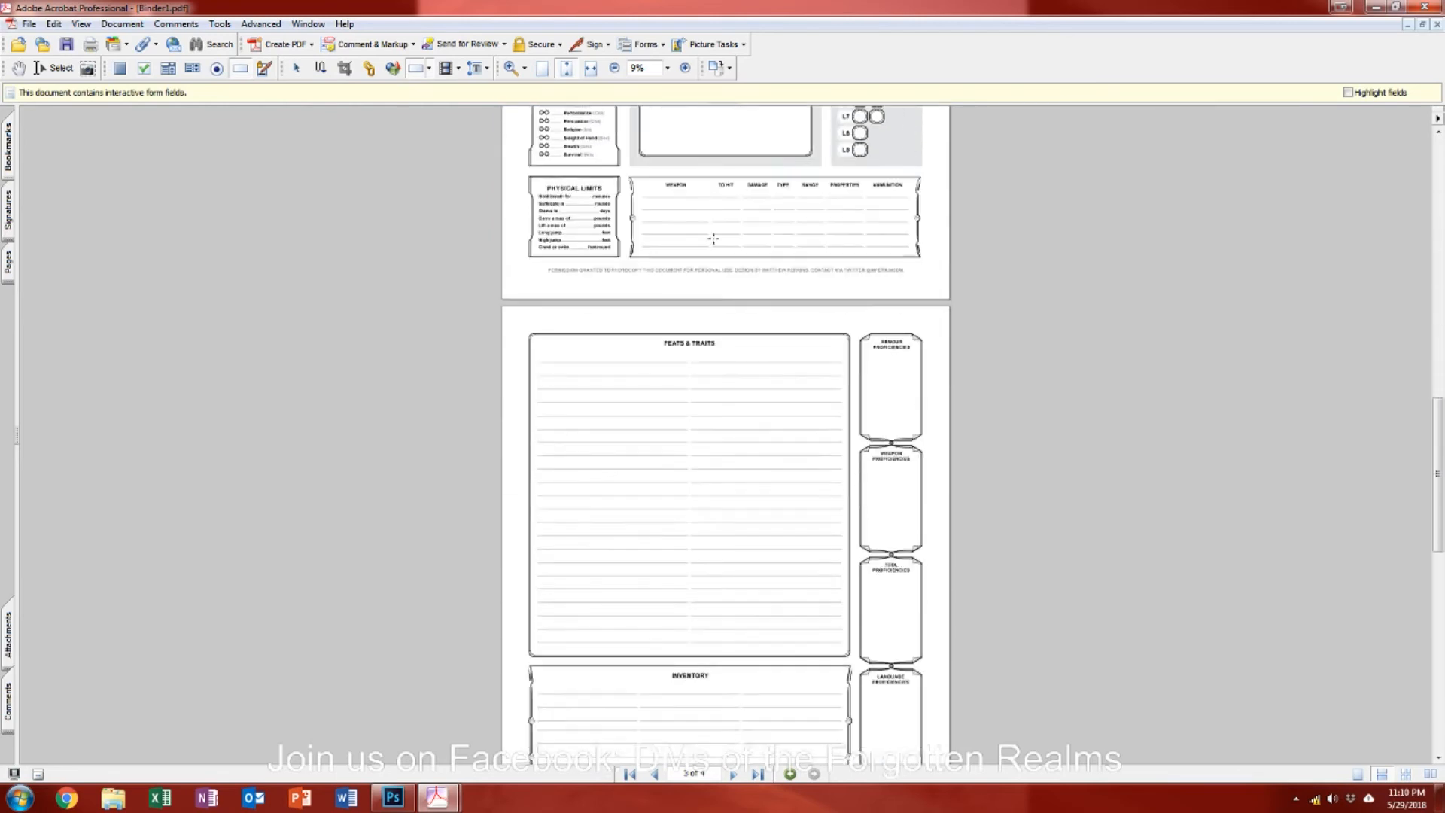
left_click(9, 267)
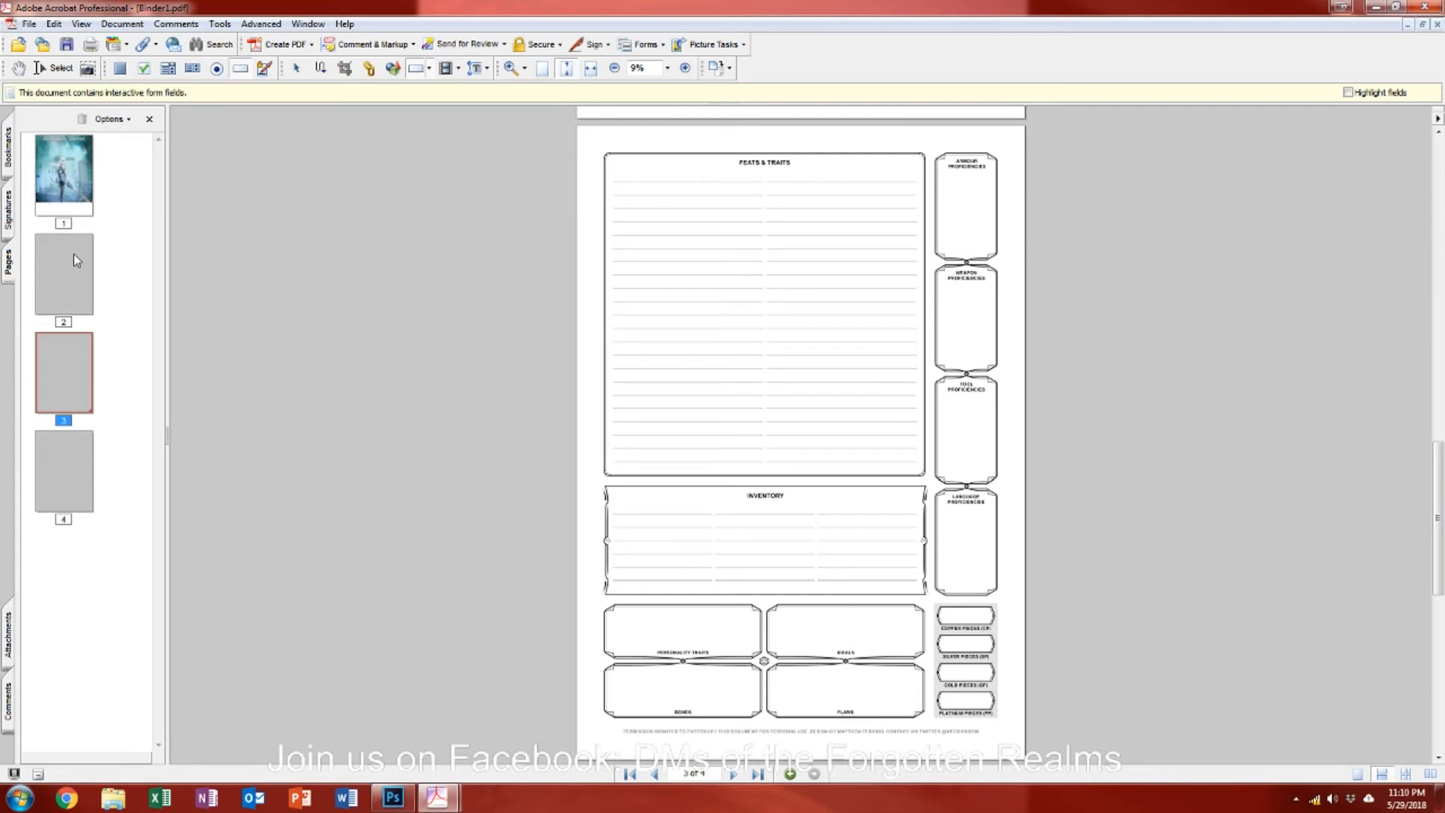
left_click(75, 258)
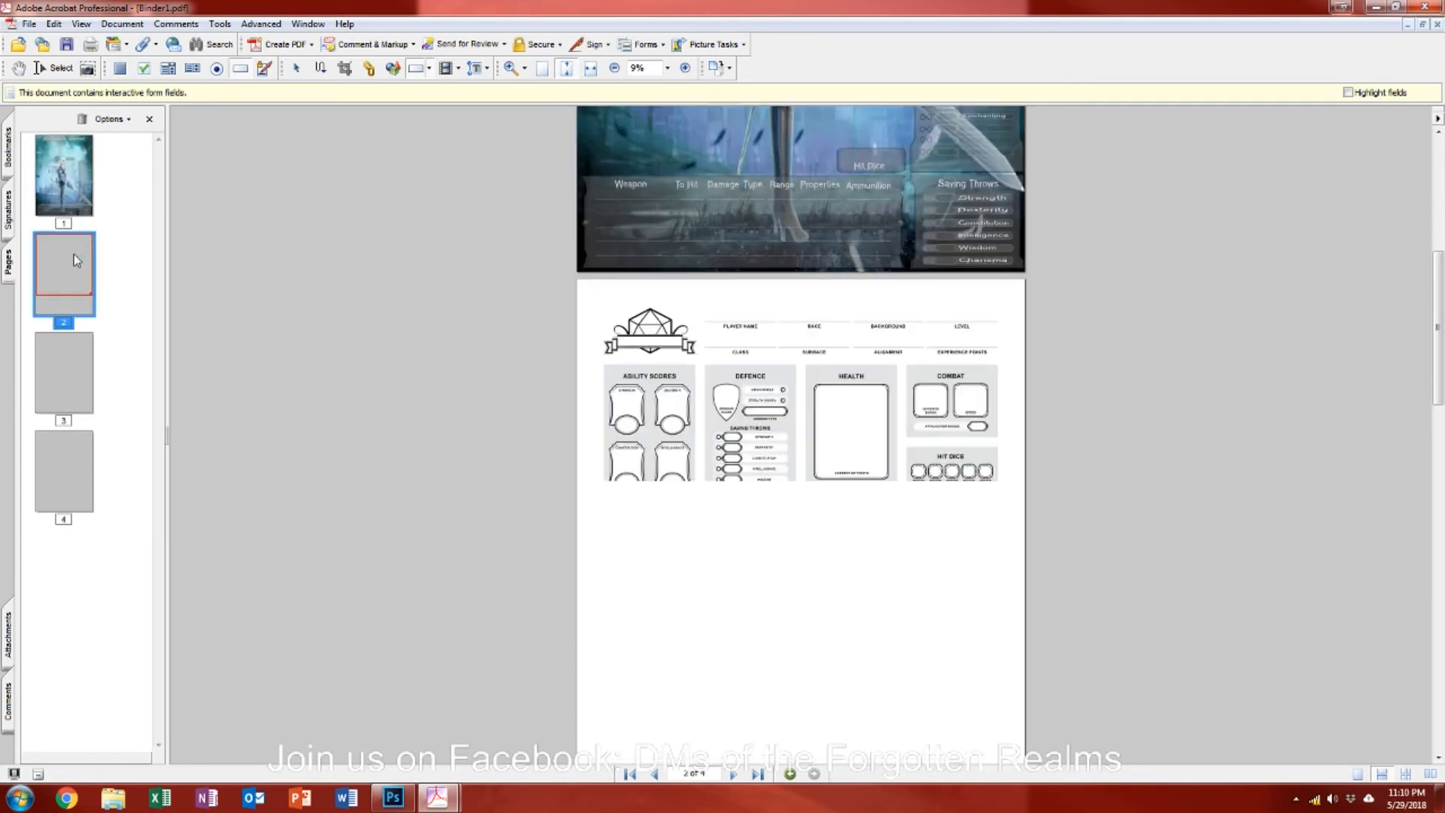
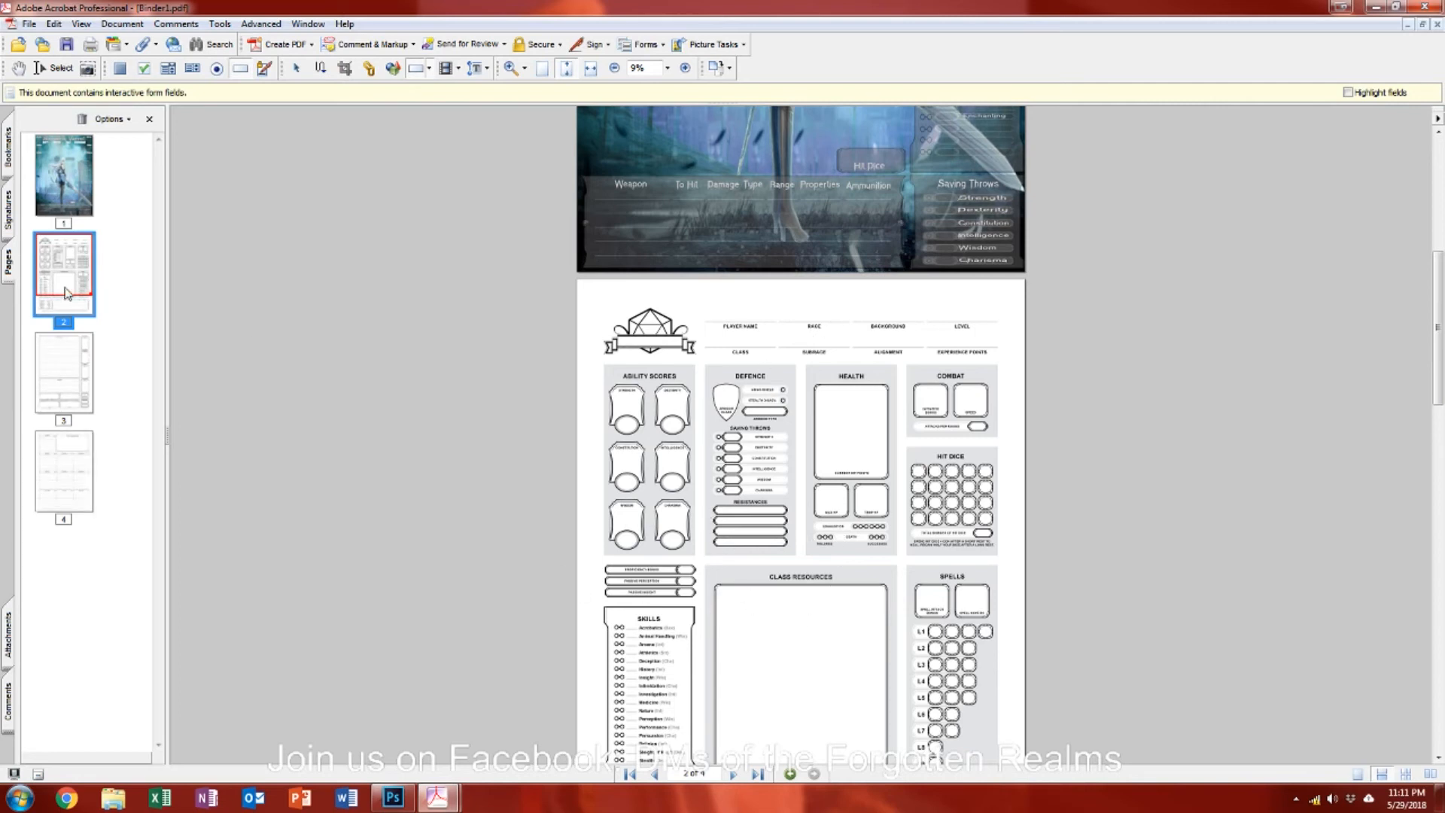
left_click(68, 283)
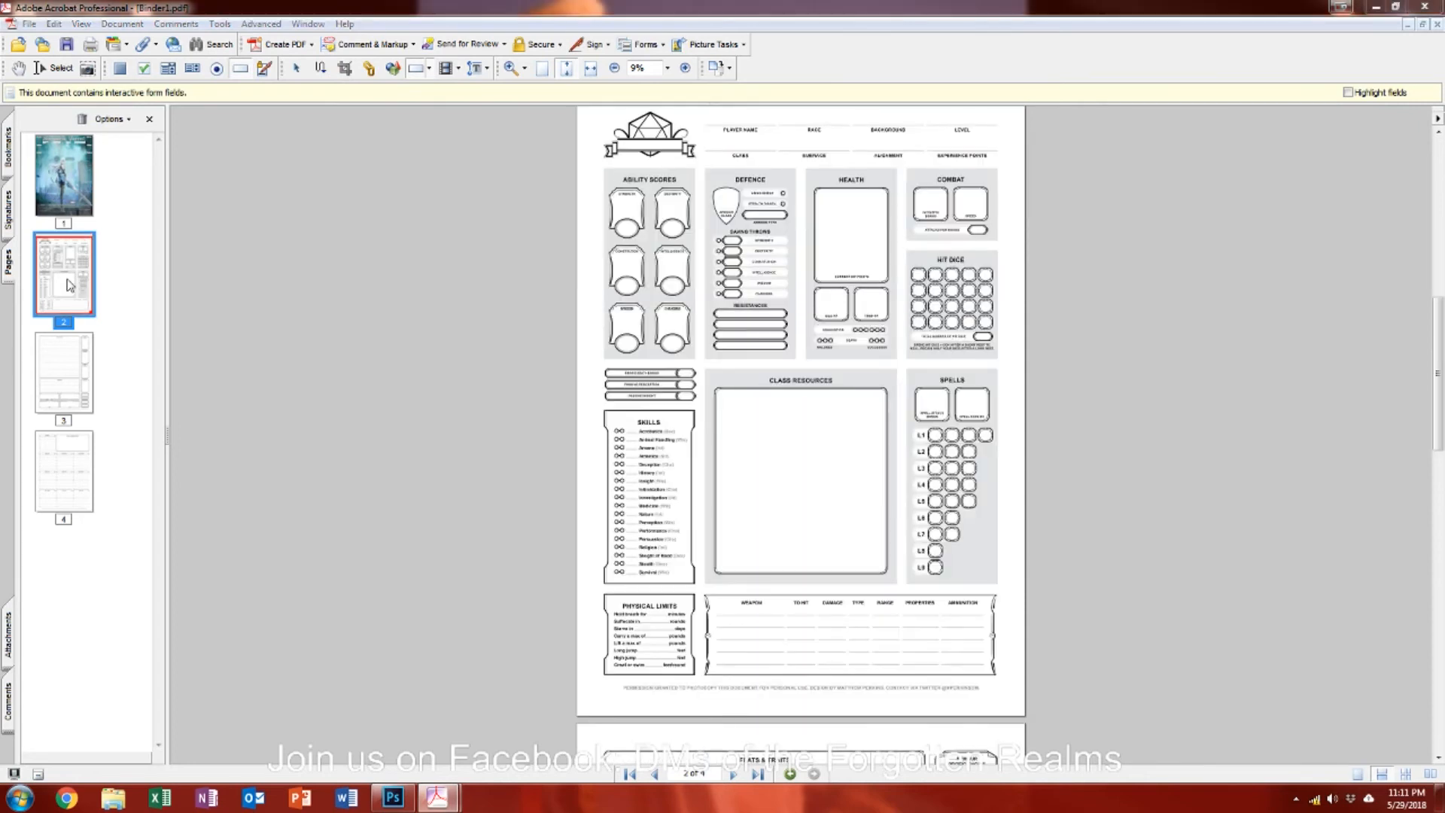
key("Delete")
left_click(790, 413)
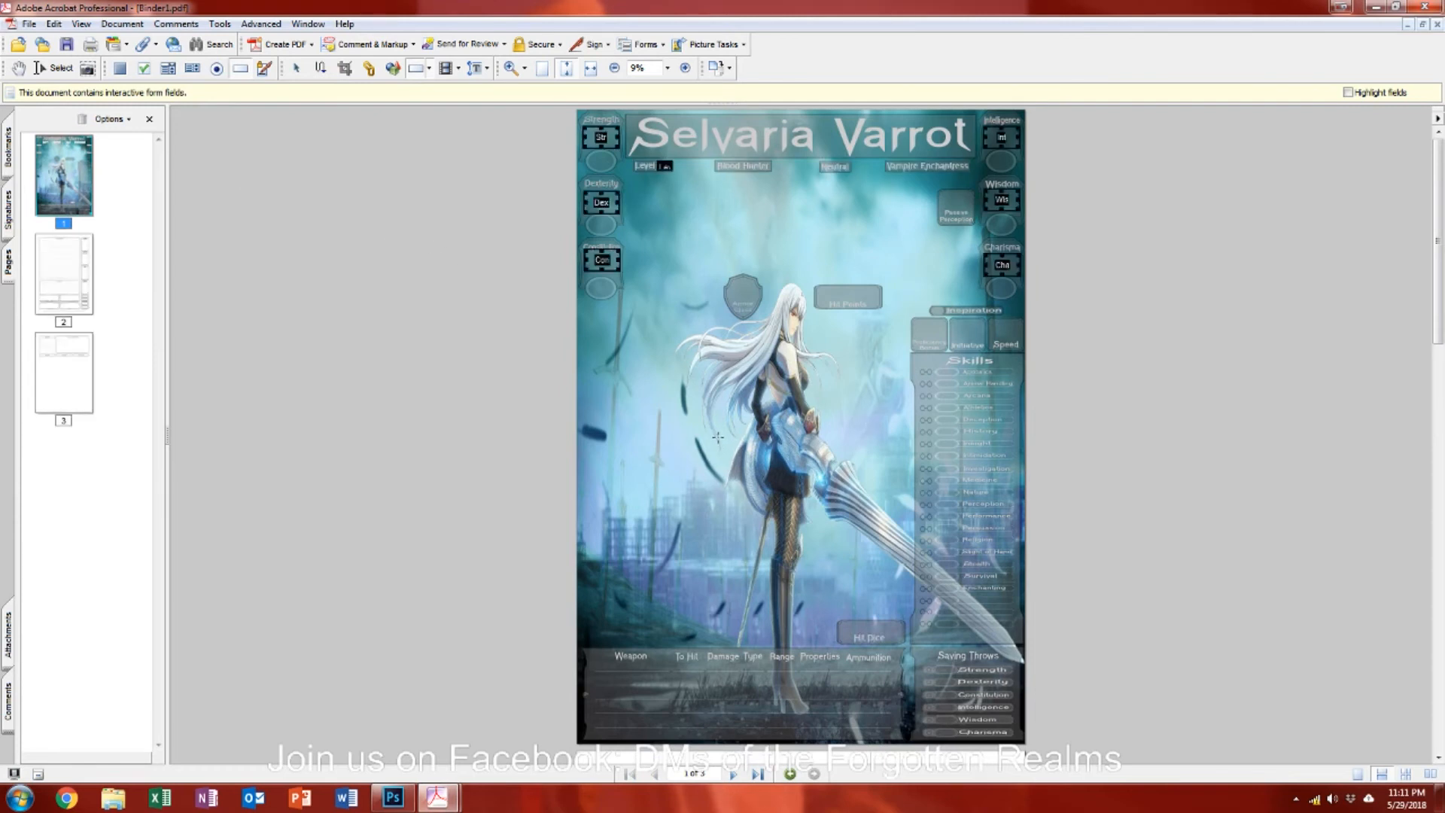
Step: Check the remaining pages and try to save the combined document over Selvaria in the Custom Character Sheets folder
scroll(666, 477, "down", 10)
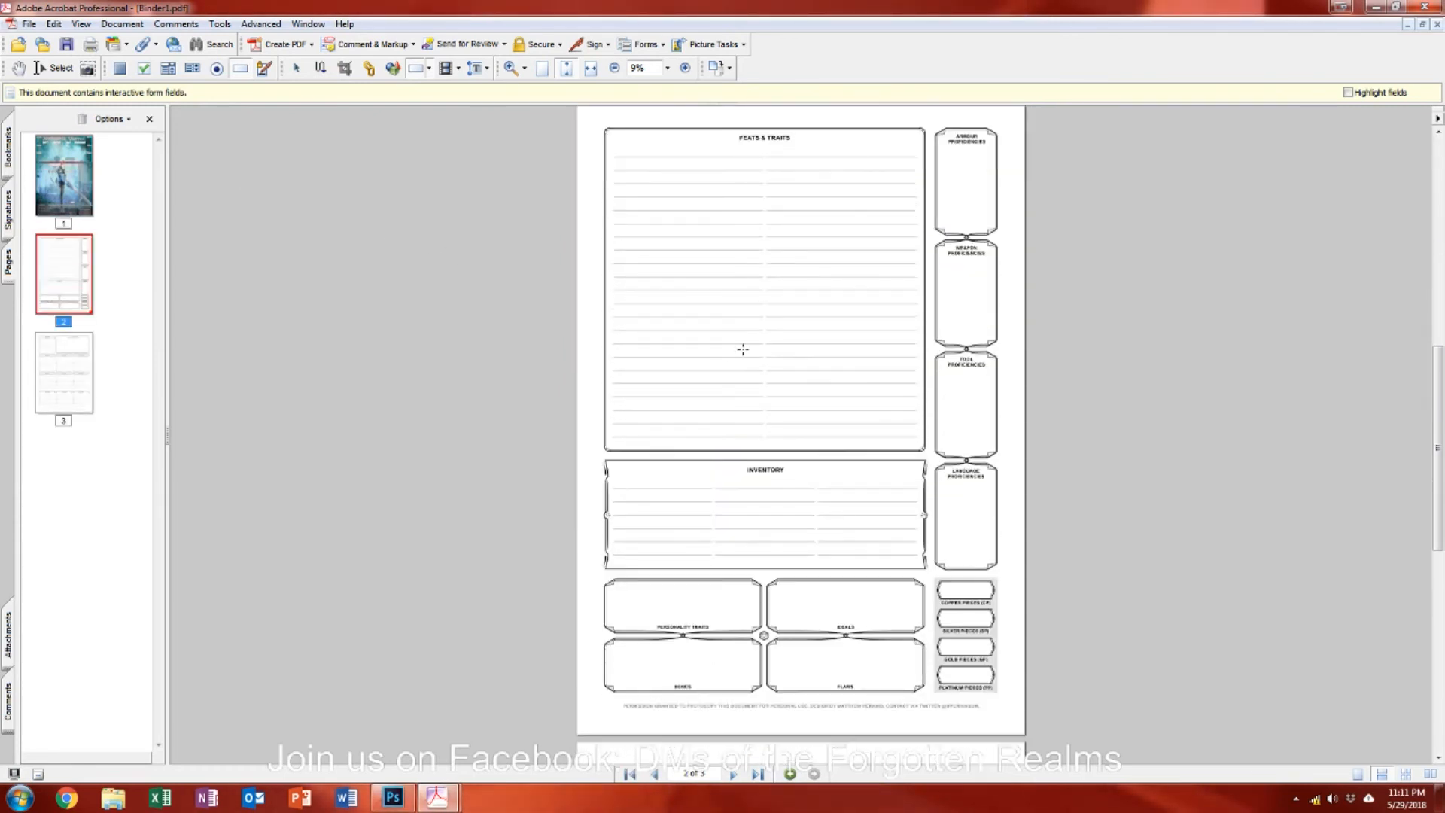
scroll(765, 342, "down", 5)
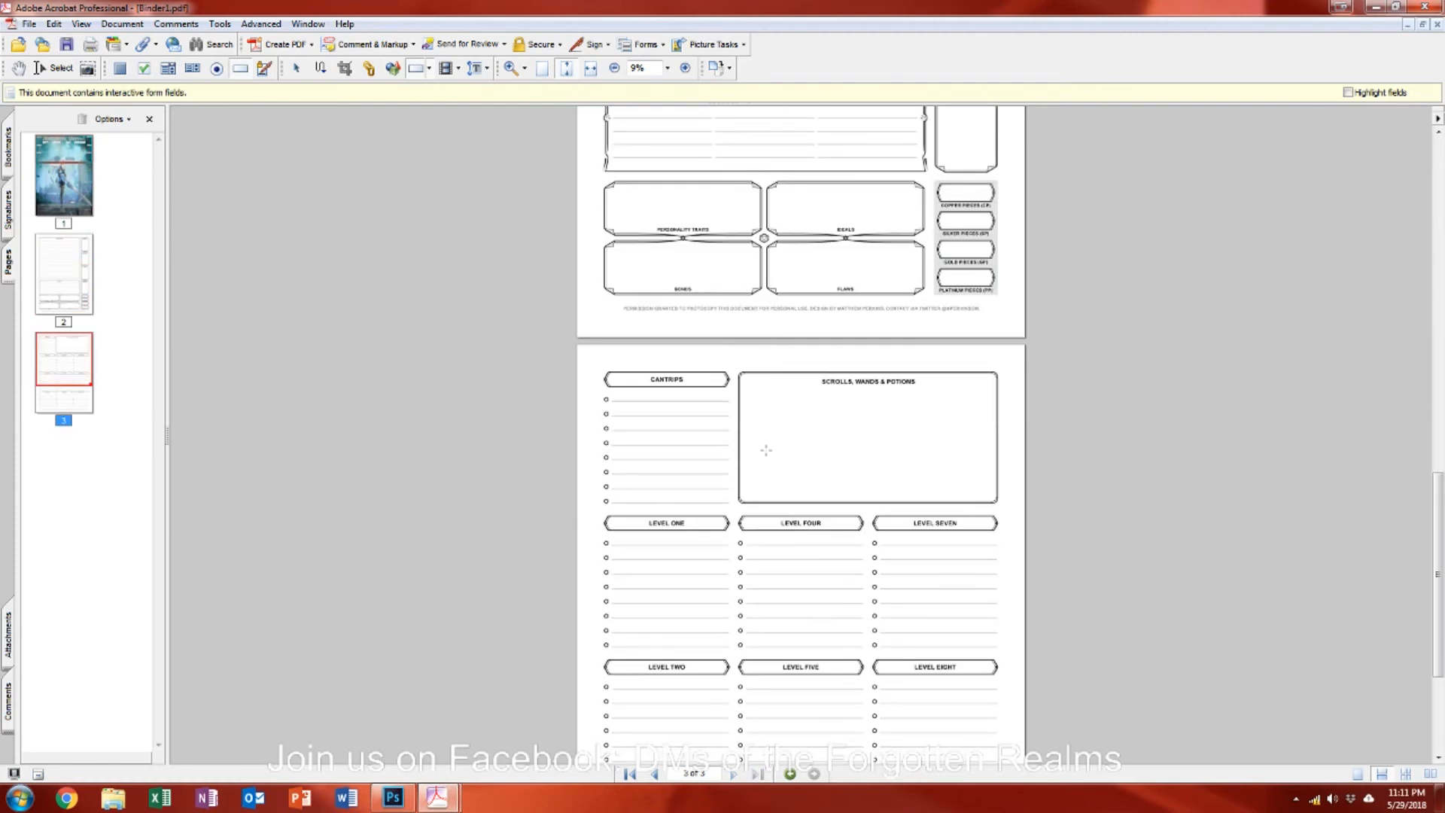
left_click(29, 23)
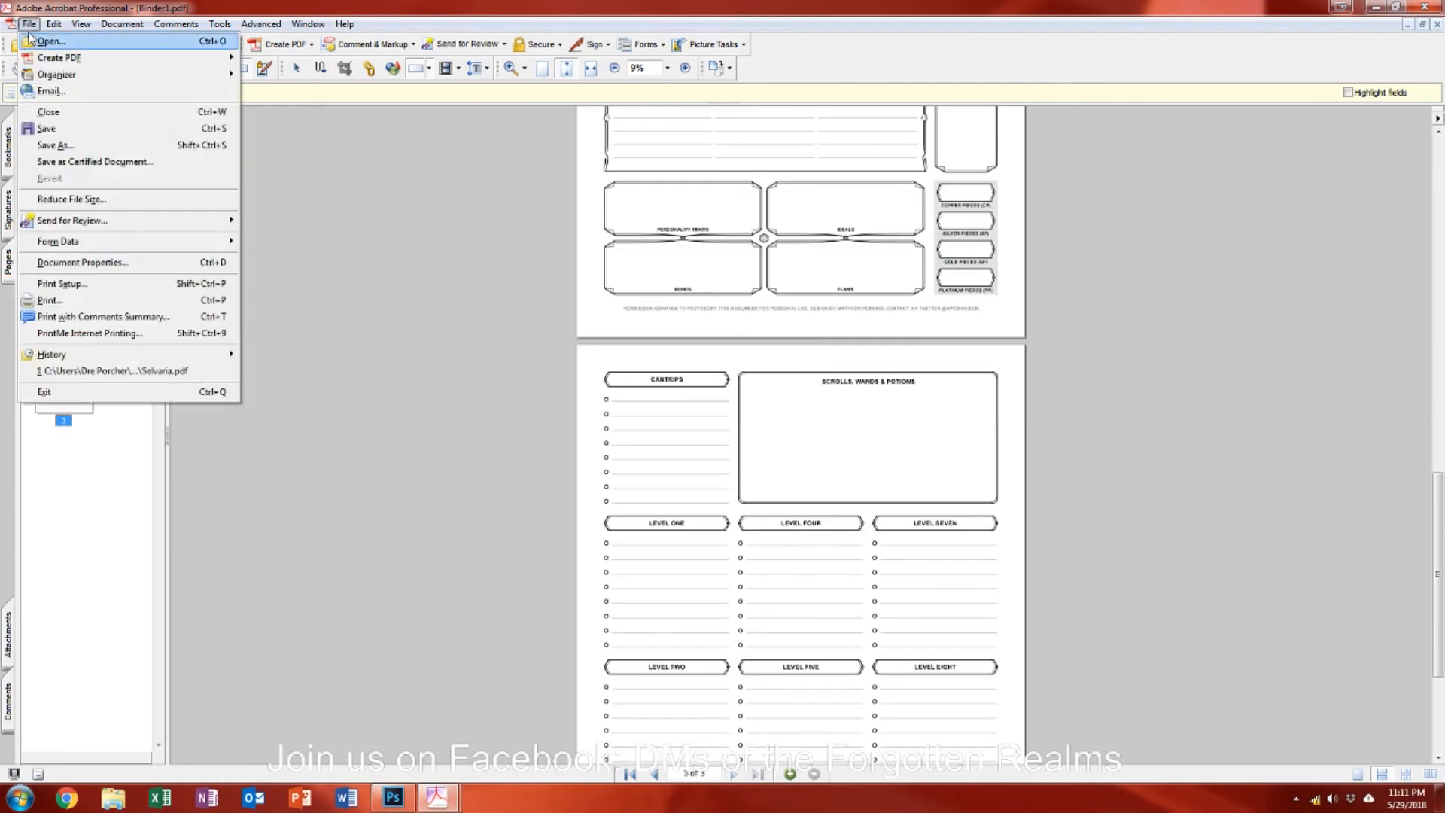
left_click(46, 129)
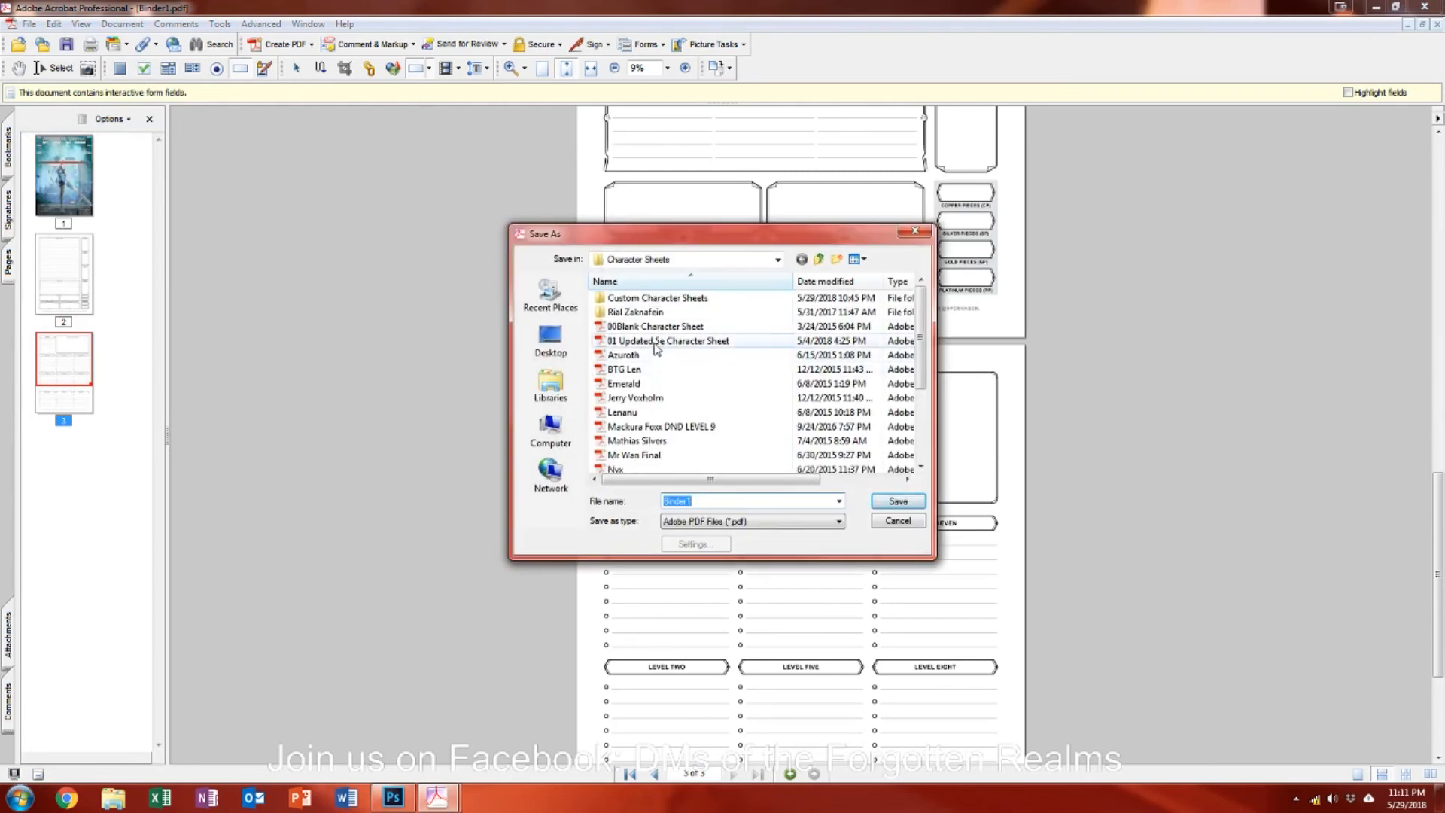
double_click(666, 298)
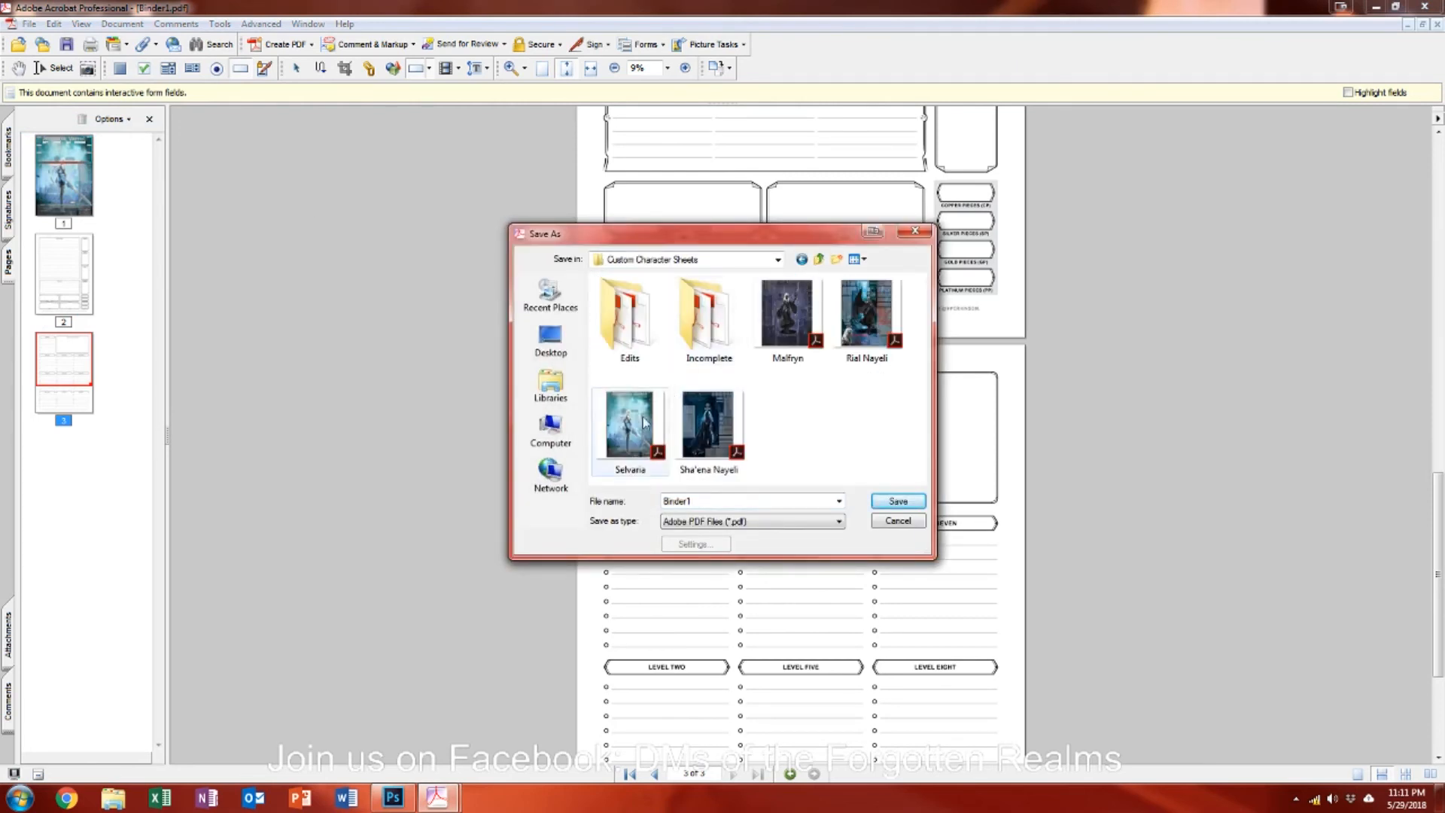
left_click(632, 438)
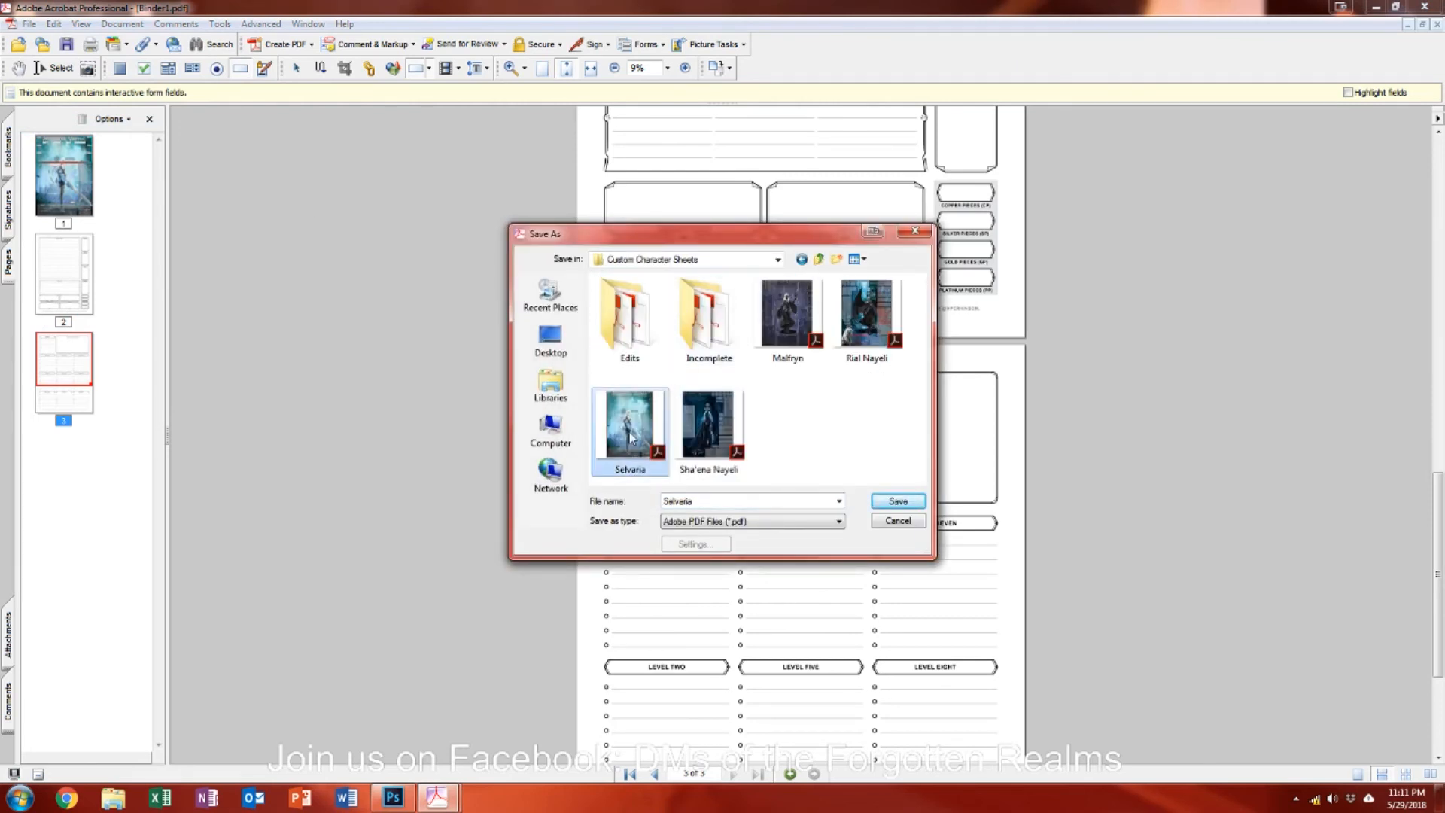
left_click(897, 501)
left_click(779, 460)
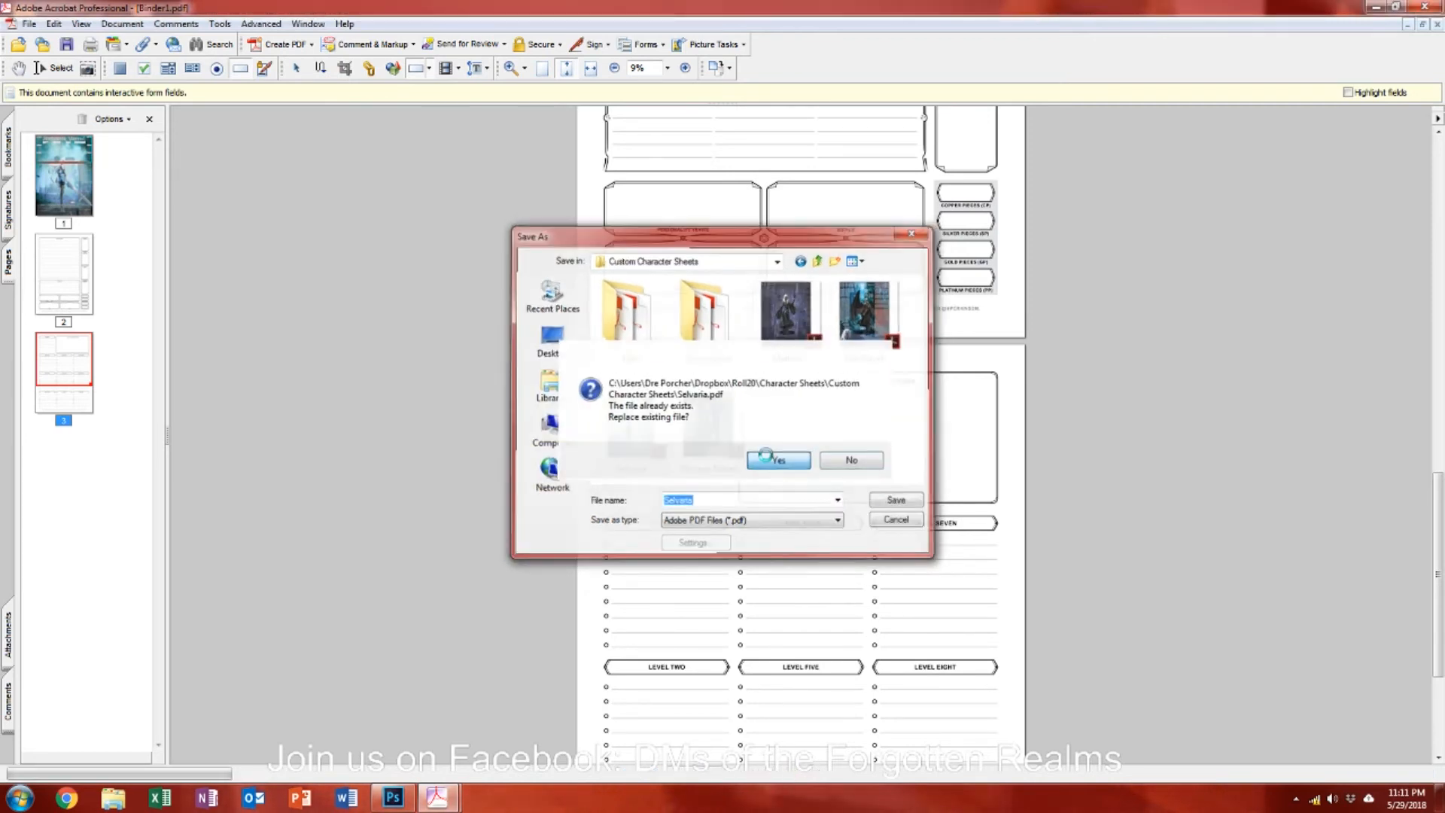
left_click(843, 411)
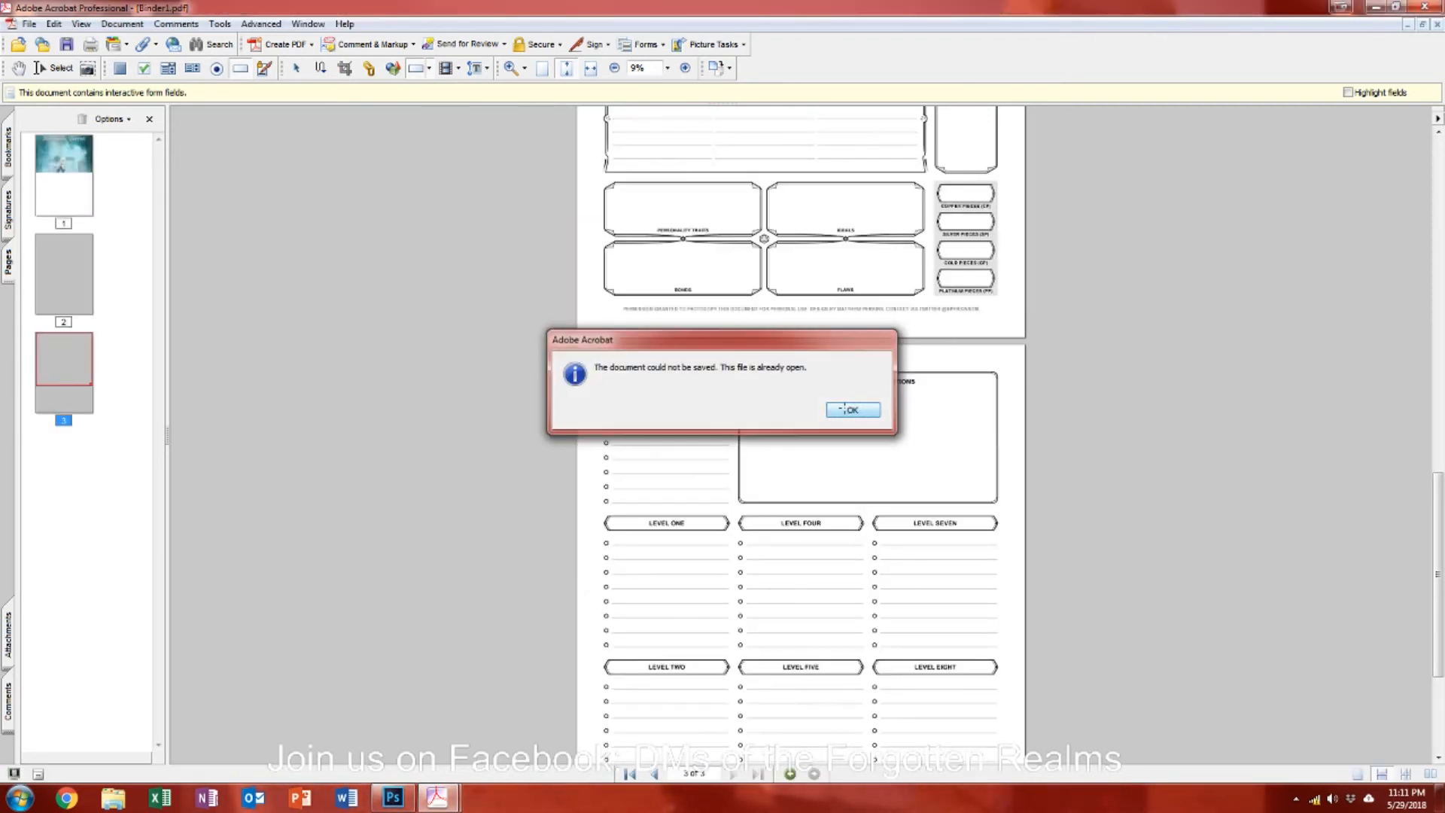
Step: Close Photoshop
left_click(393, 798)
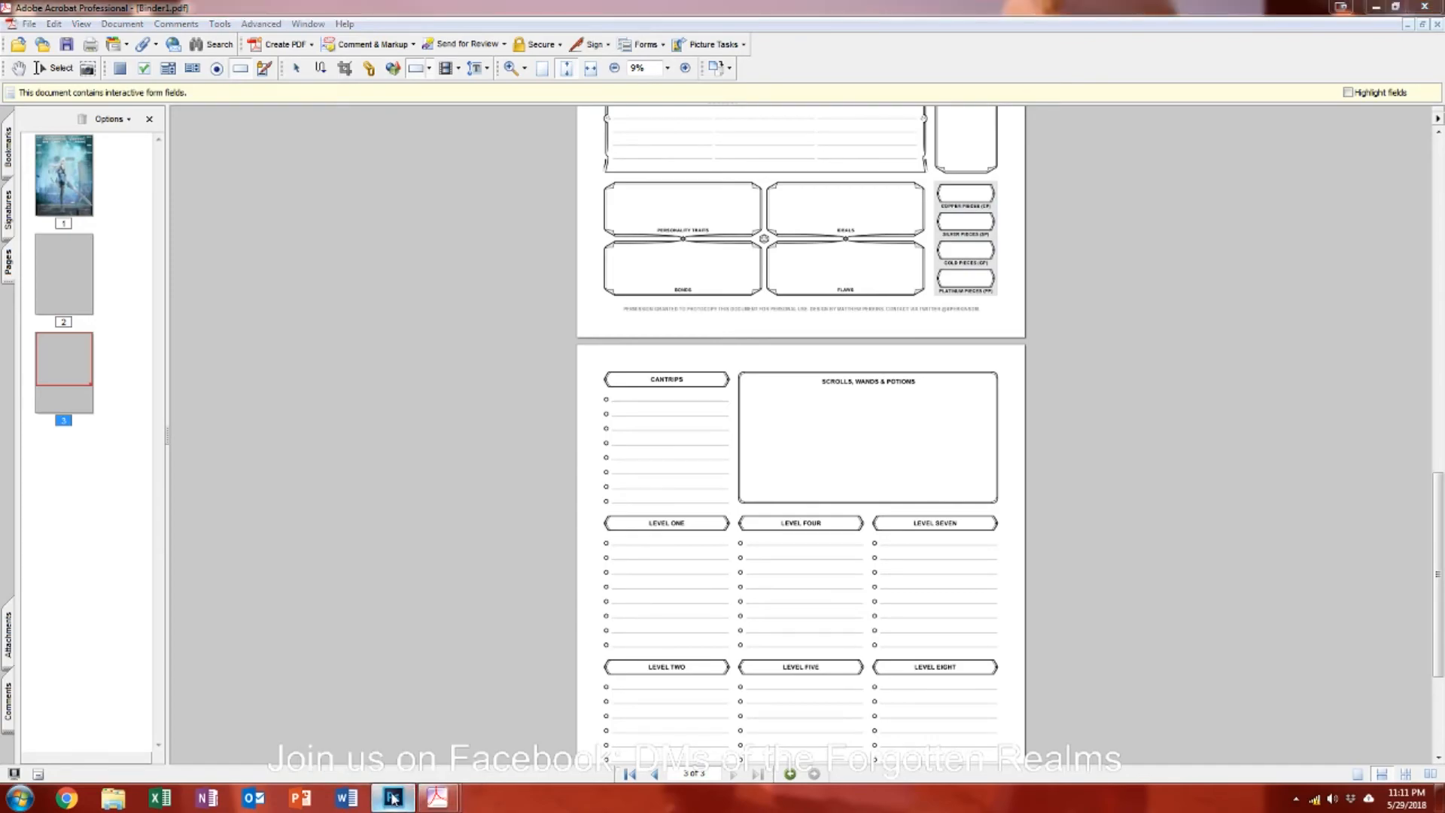
right_click(393, 798)
left_click(390, 773)
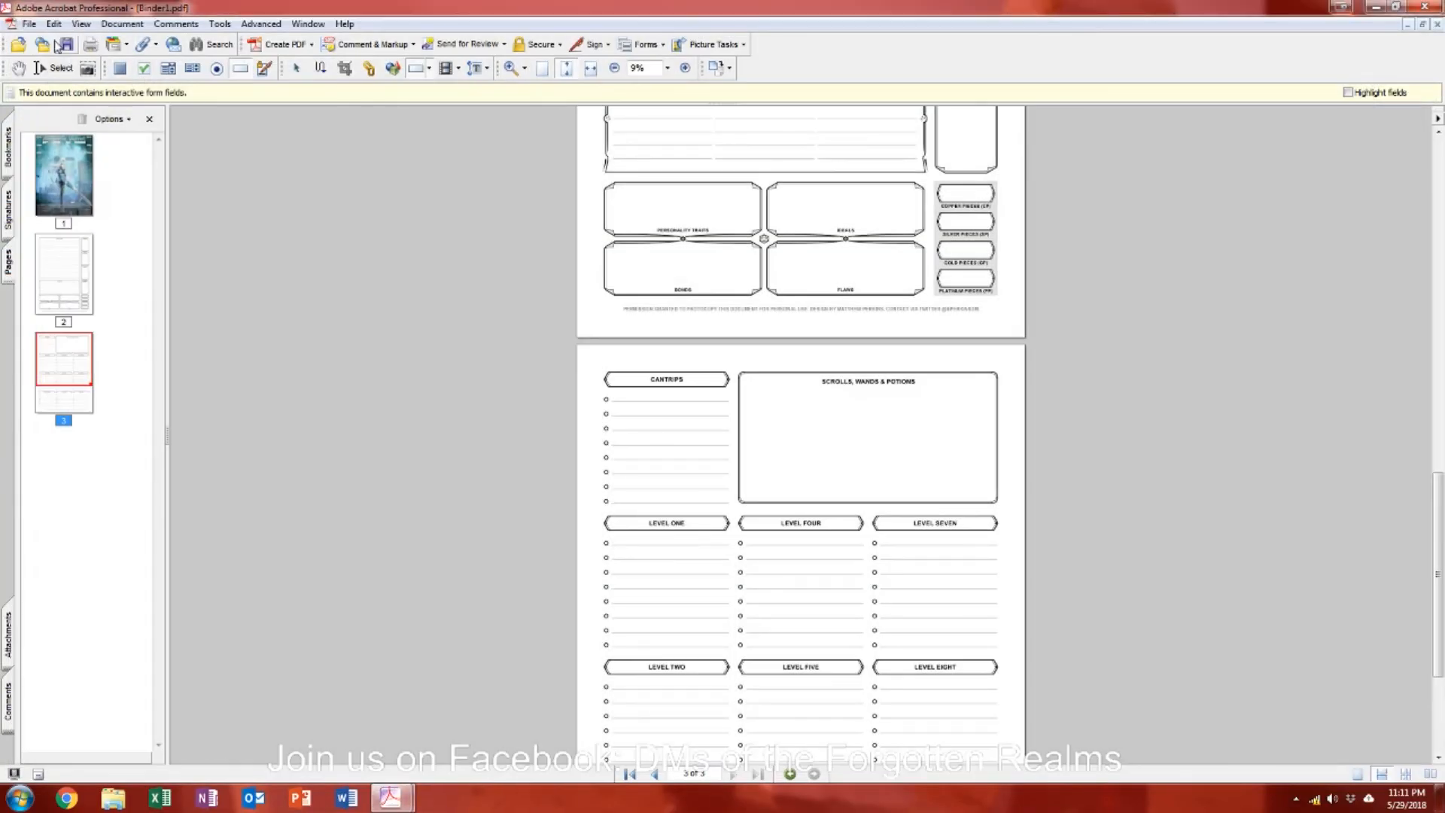
Step: Try again to save the combined document as Selvaria, replacing the existing file
left_click(29, 24)
left_click(47, 128)
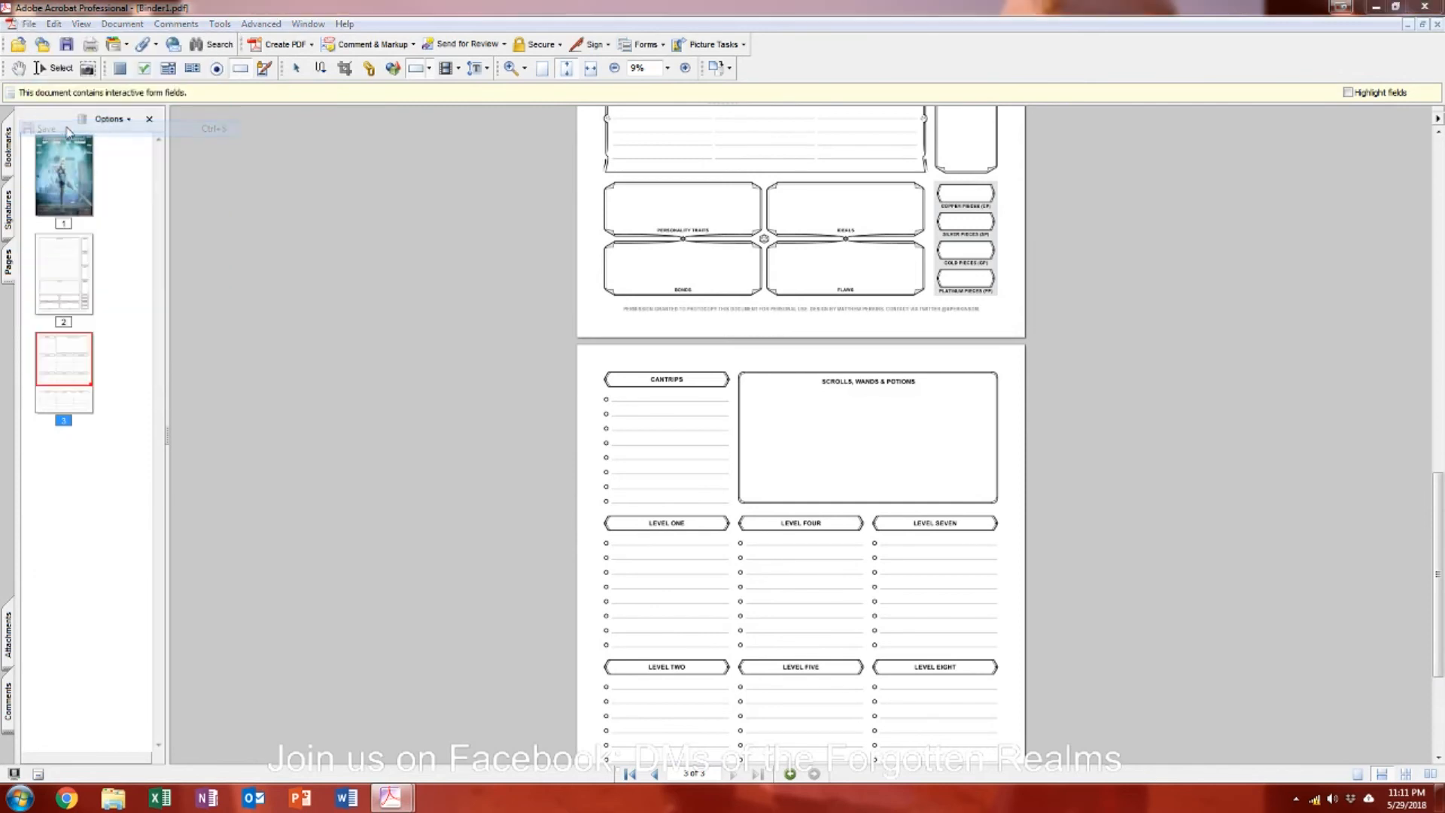
left_click(631, 425)
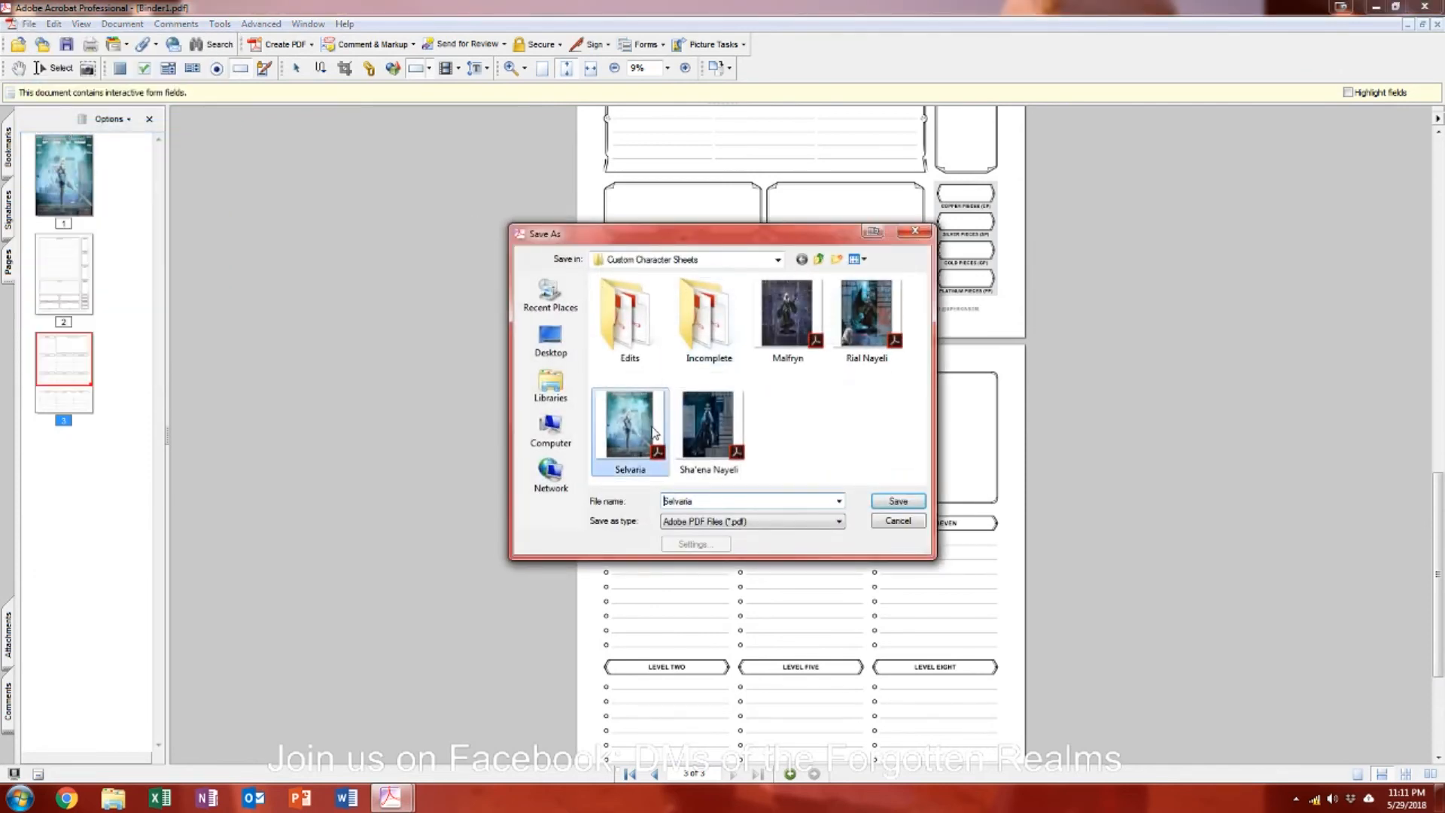
left_click(885, 502)
left_click(775, 461)
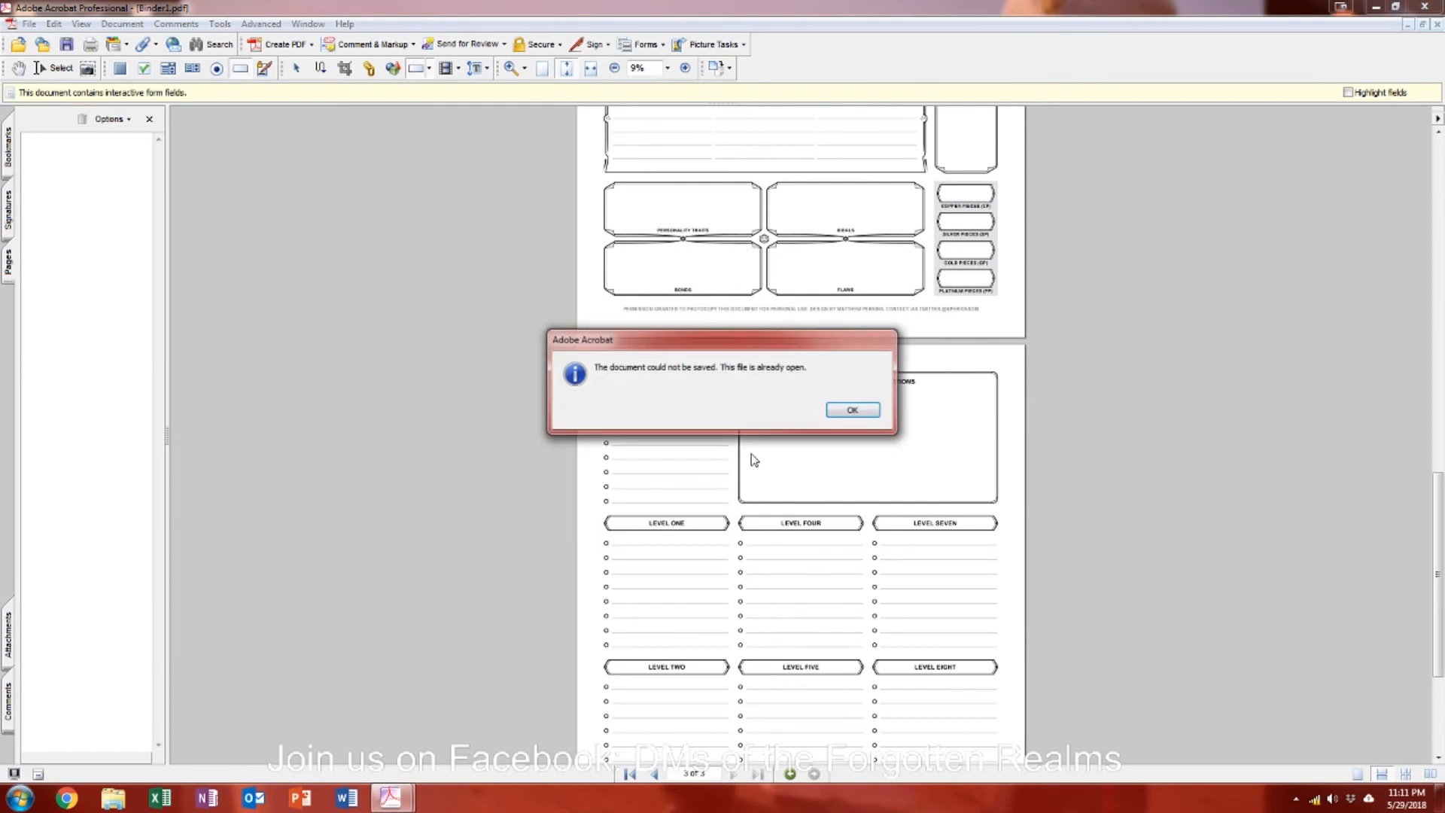
left_click(852, 411)
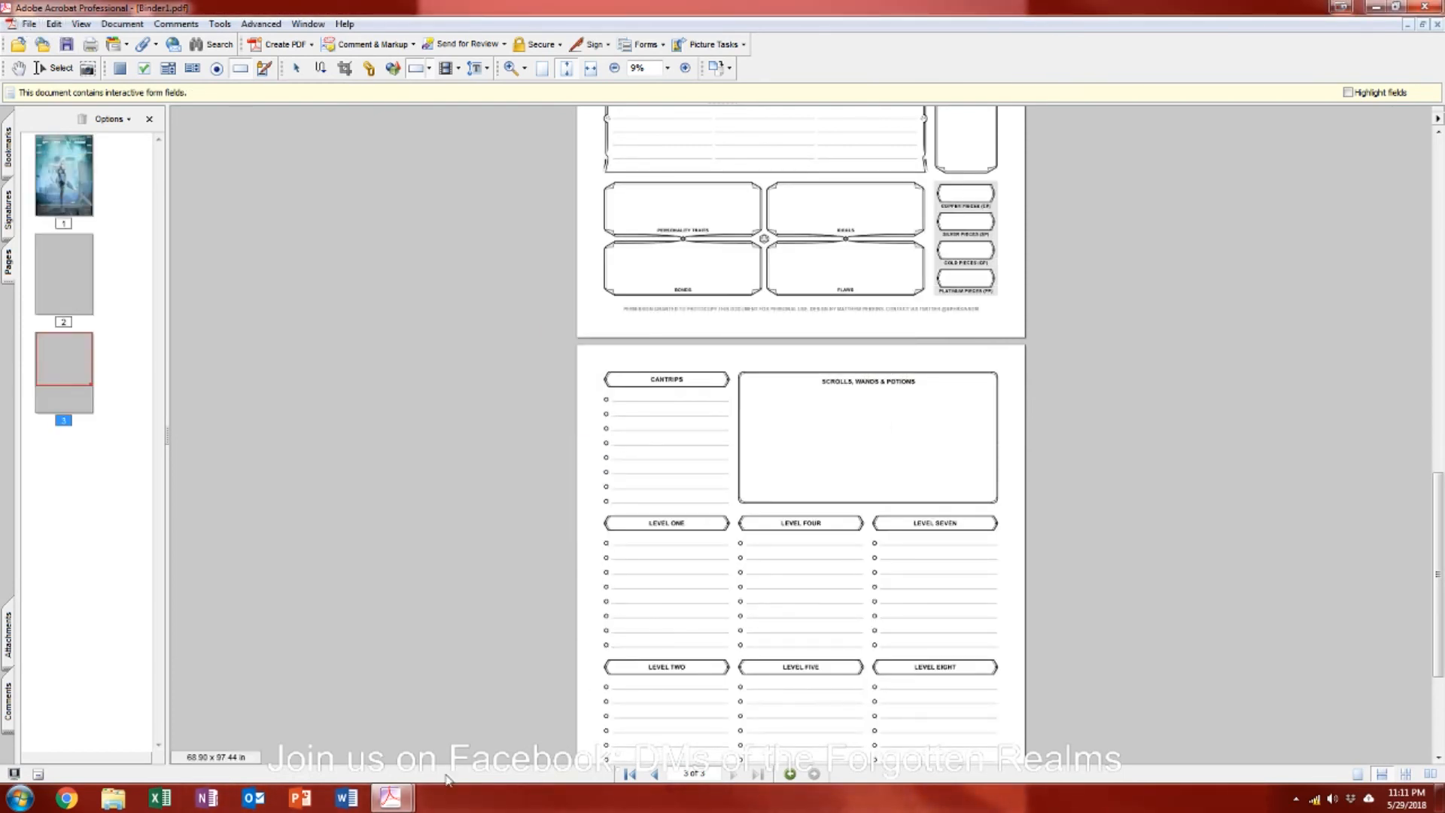
Step: Close the other open Selvaria.pdf and save the combined document as Selvaria in Custom Character Sheets, replacing the existing file
mouse_move(394, 787)
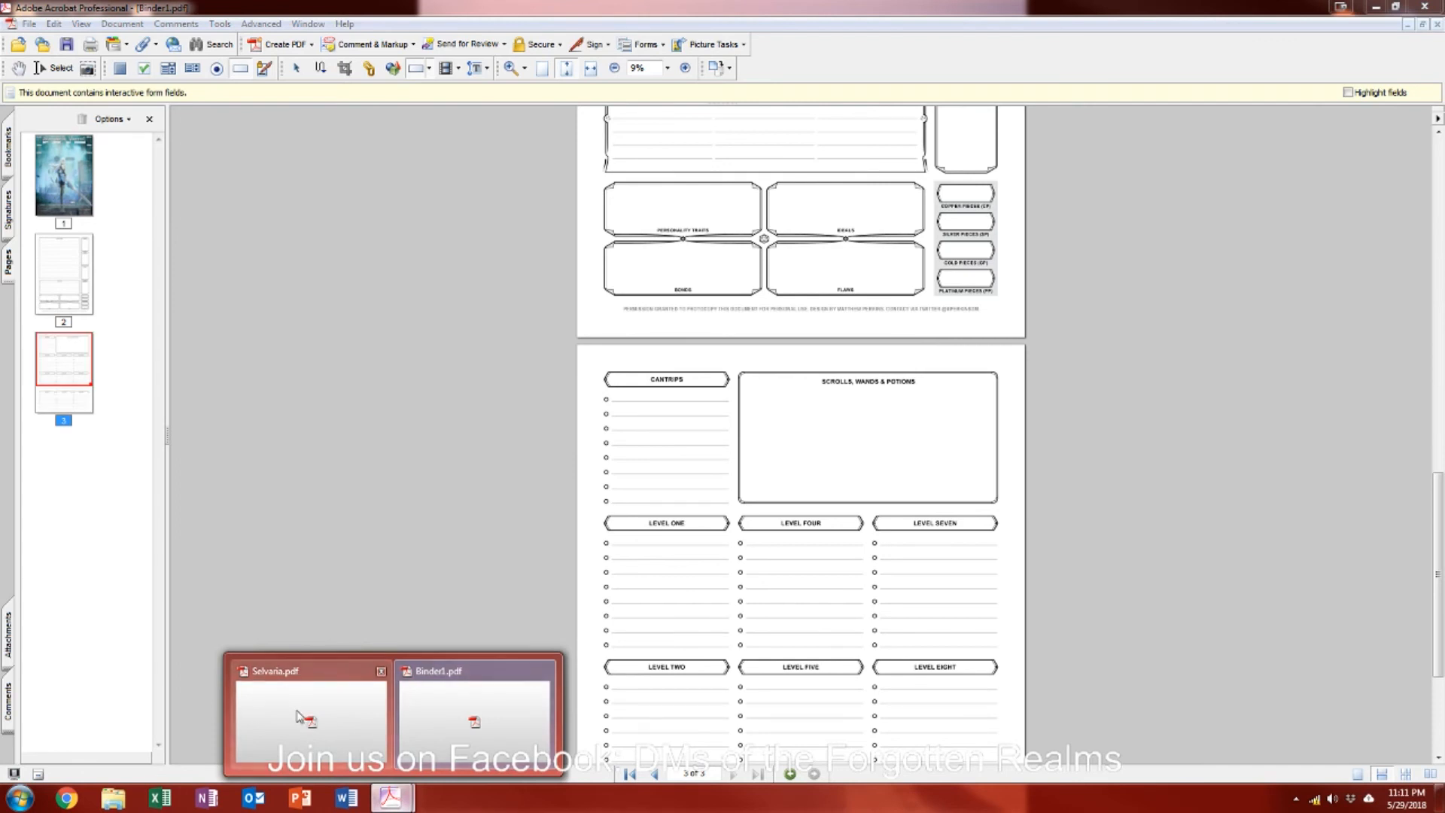
left_click(382, 671)
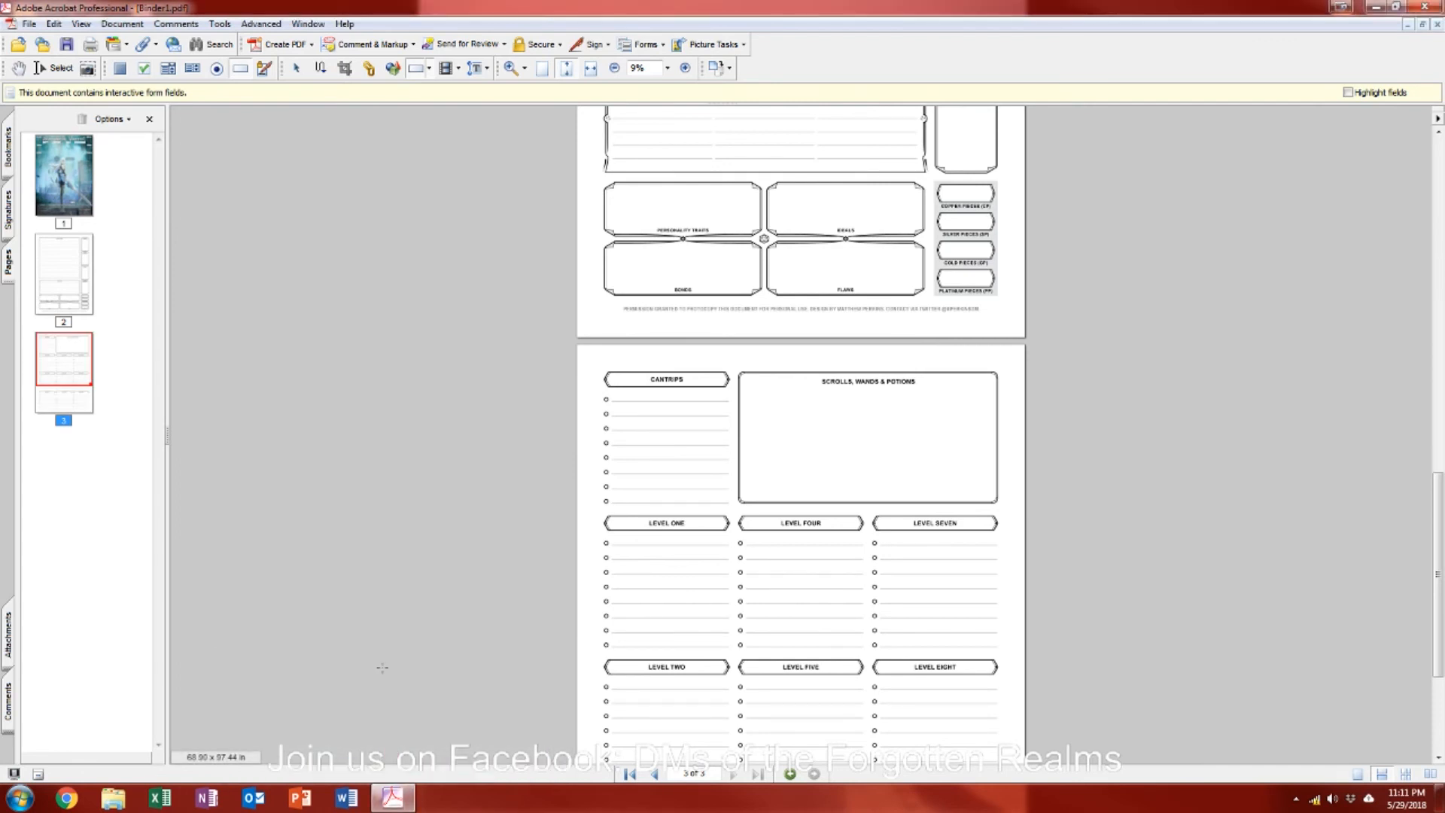
left_click(28, 24)
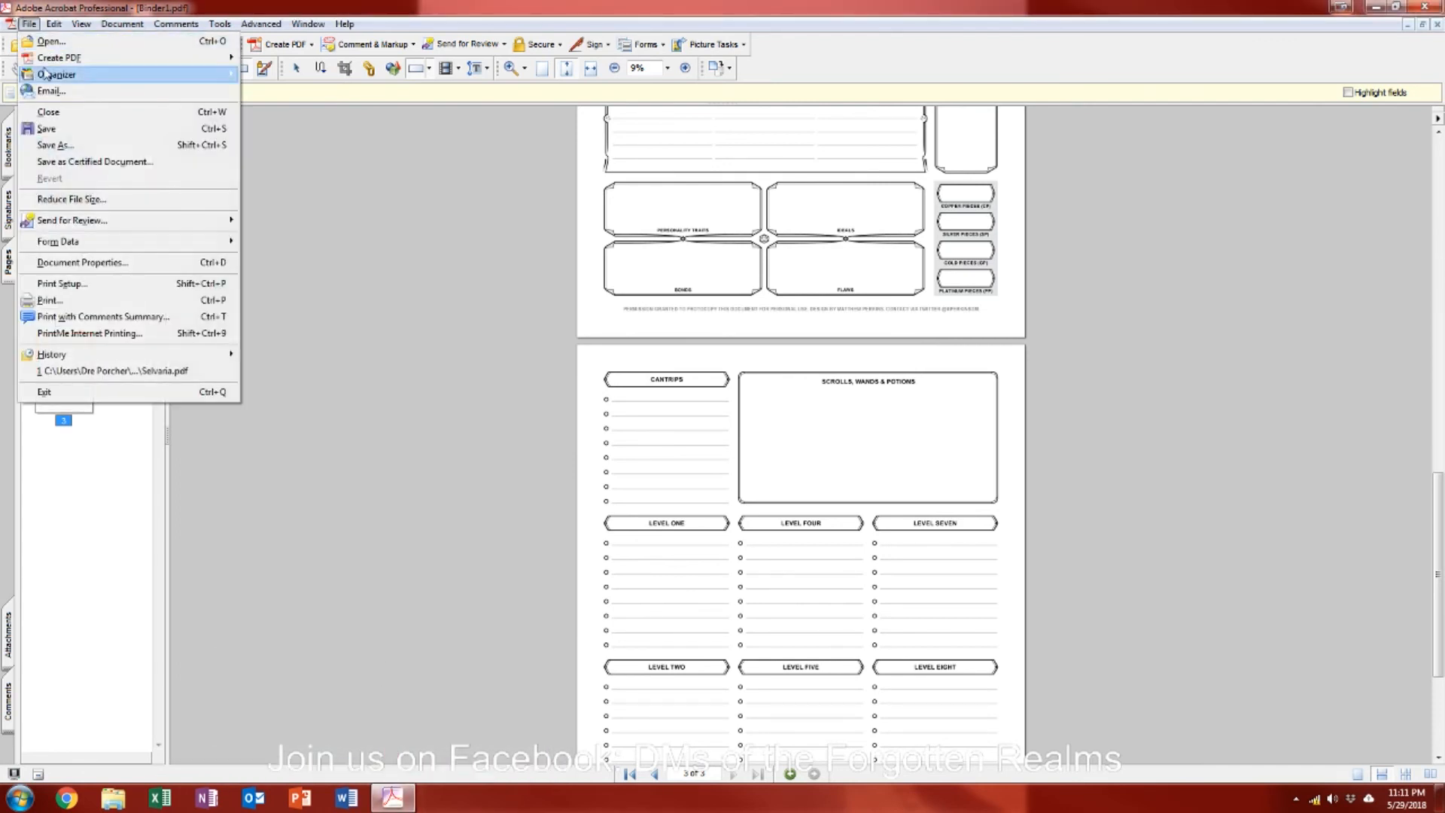
left_click(59, 131)
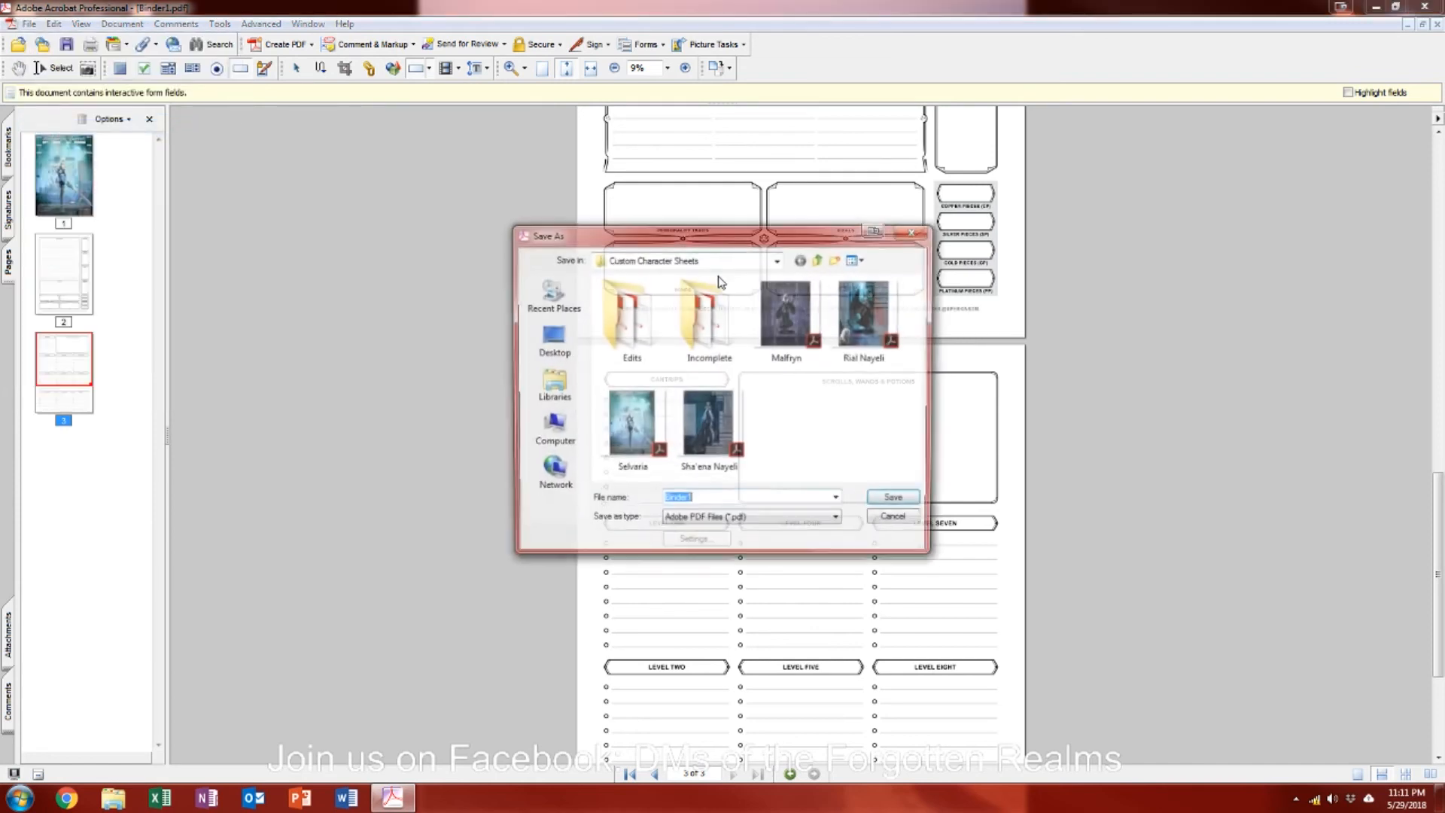
left_click(629, 425)
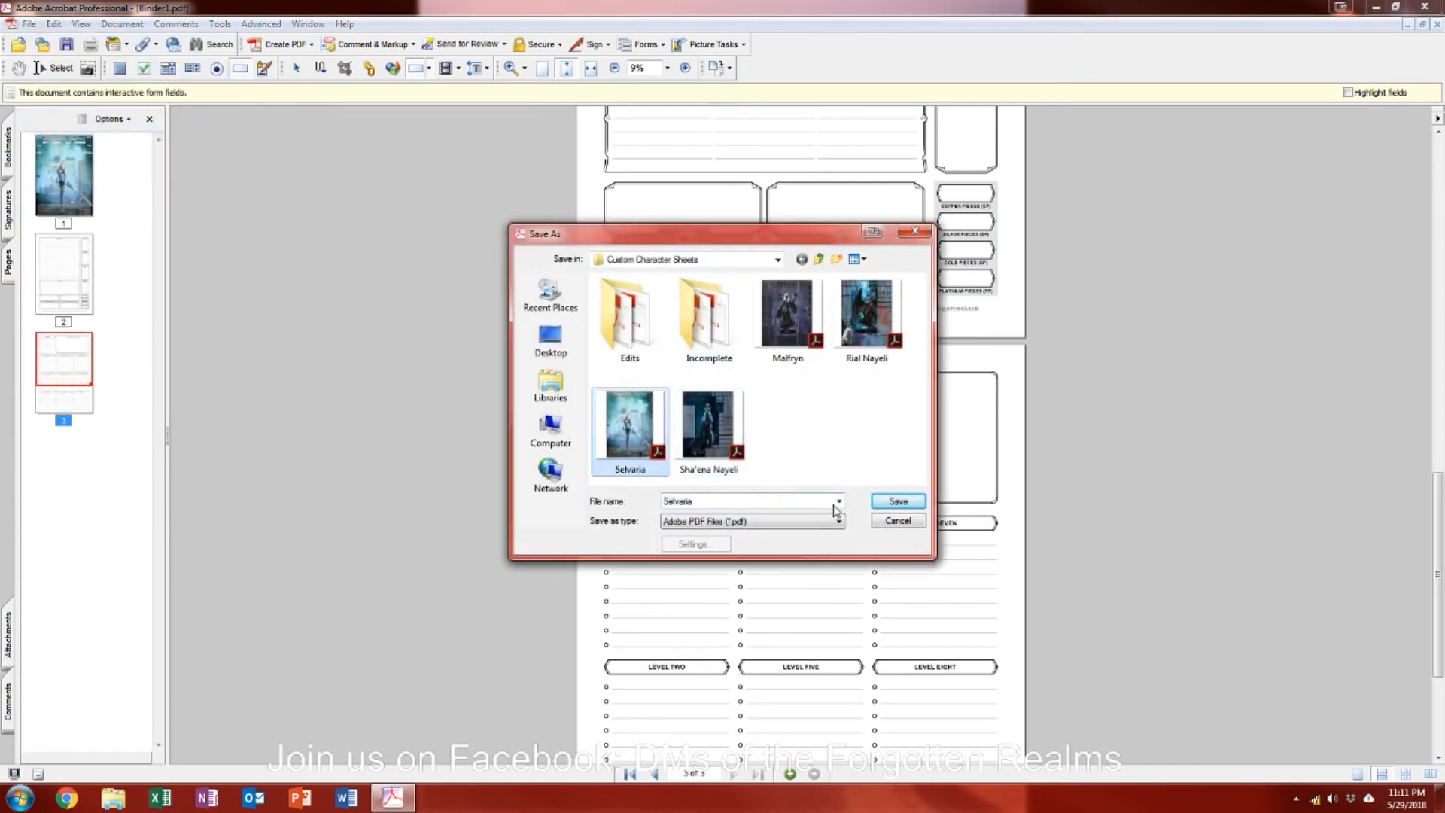
left_click(892, 503)
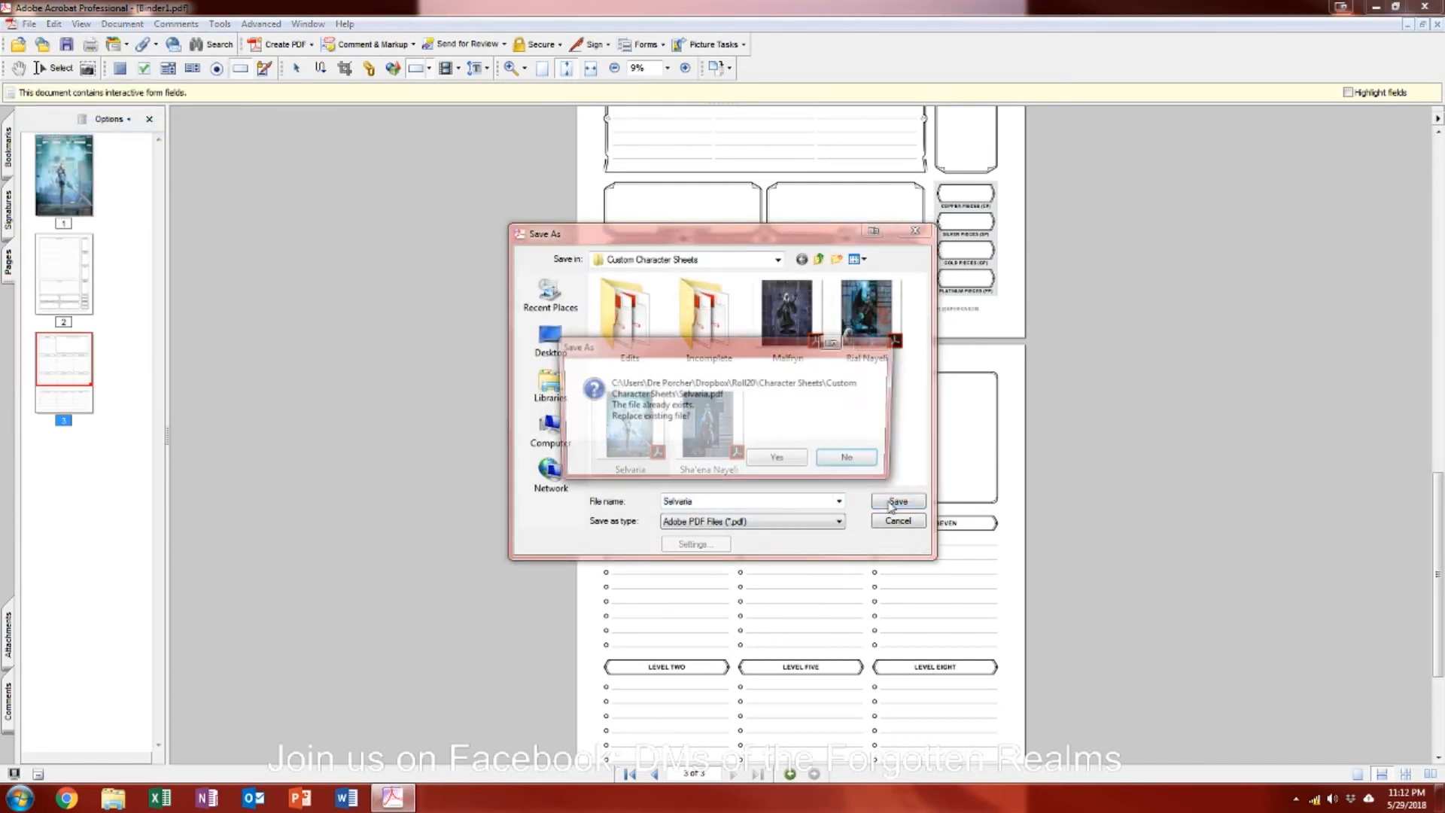
left_click(775, 457)
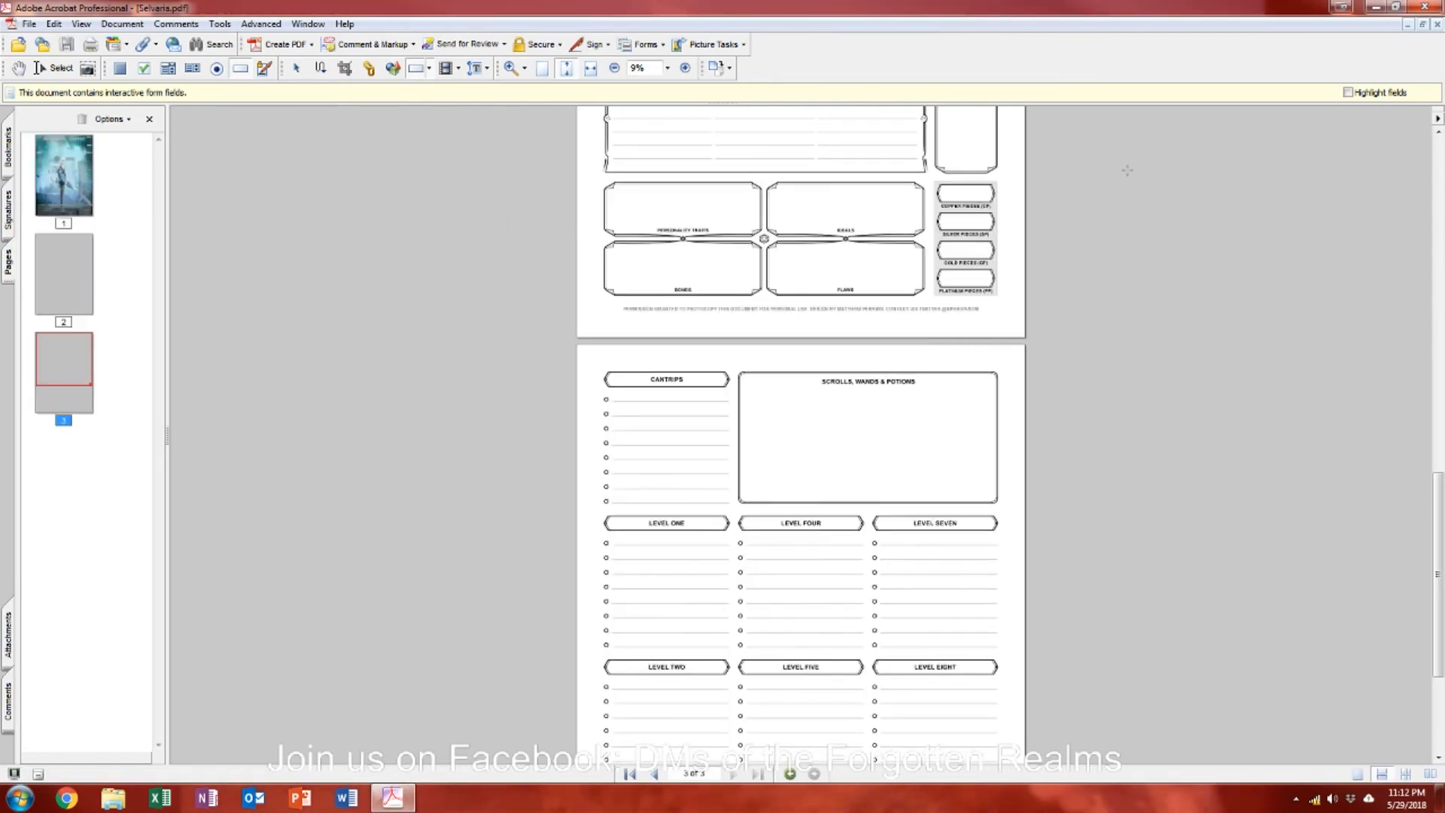
Step: Browse to Dropbox > Roll20 > Character Sheets > Custom Character Sheets in the file explorer and open Selvaria in Acrobat Reader DC
left_click(113, 797)
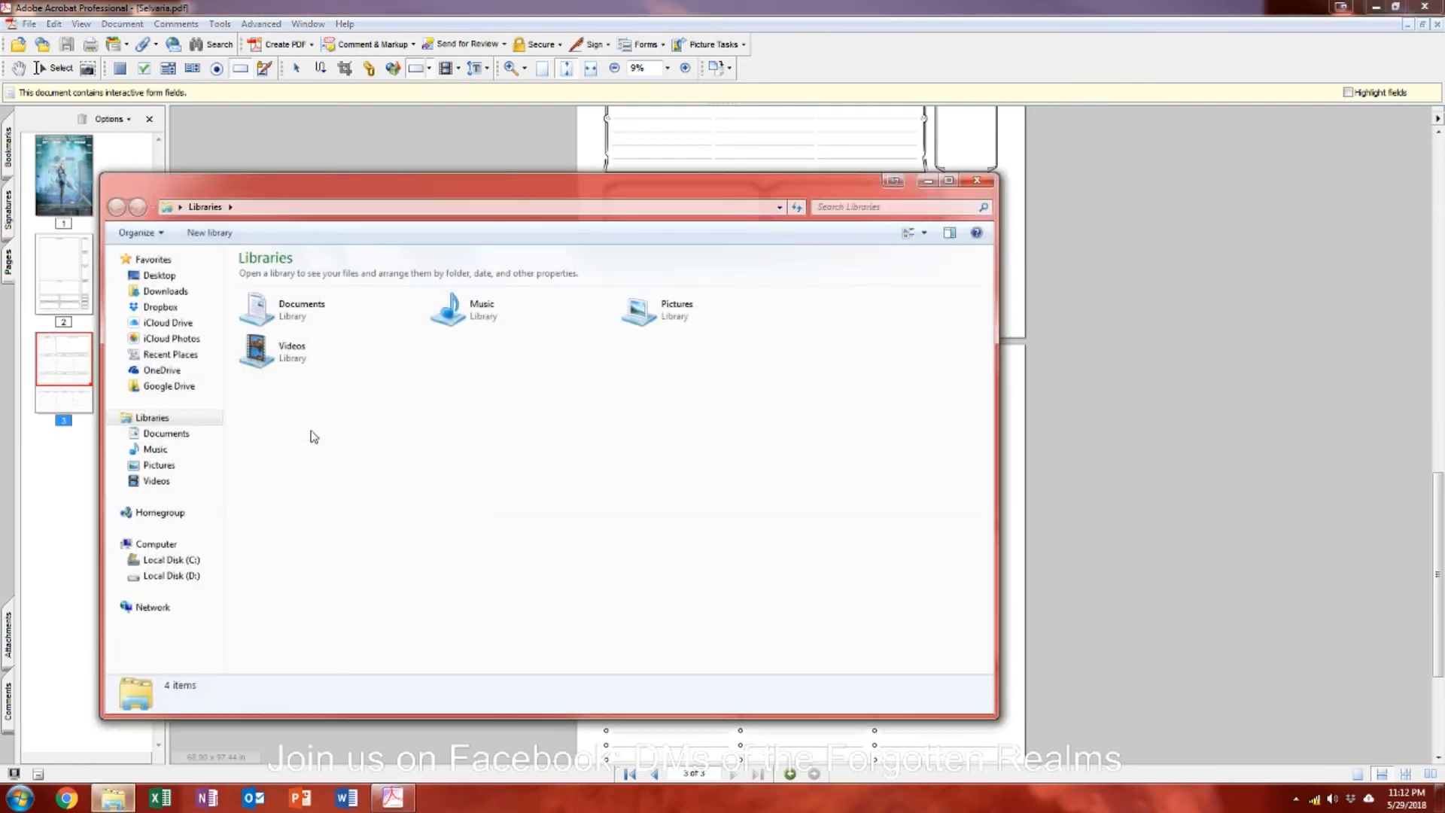
left_click(161, 306)
double_click(525, 388)
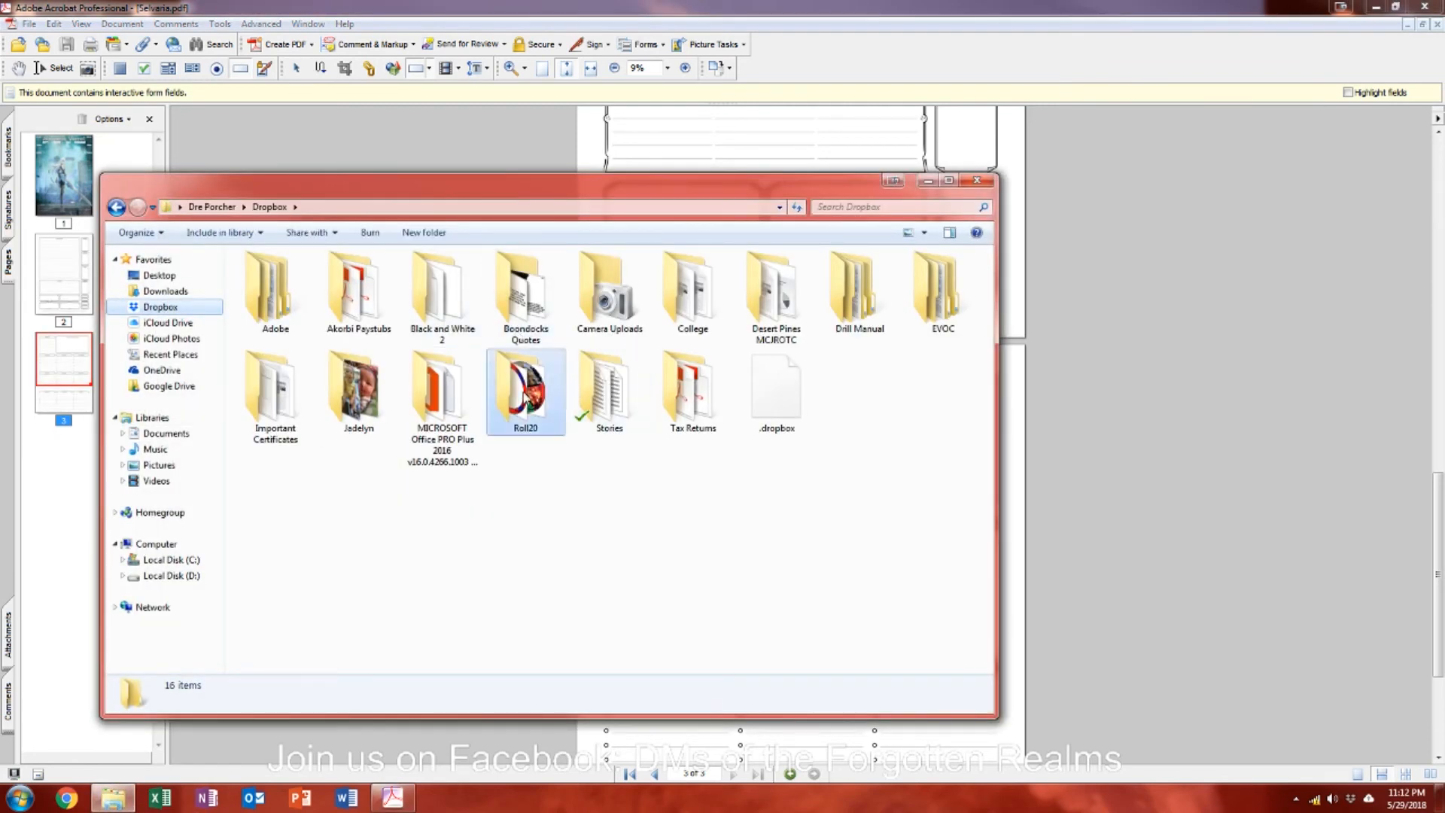
double_click(376, 309)
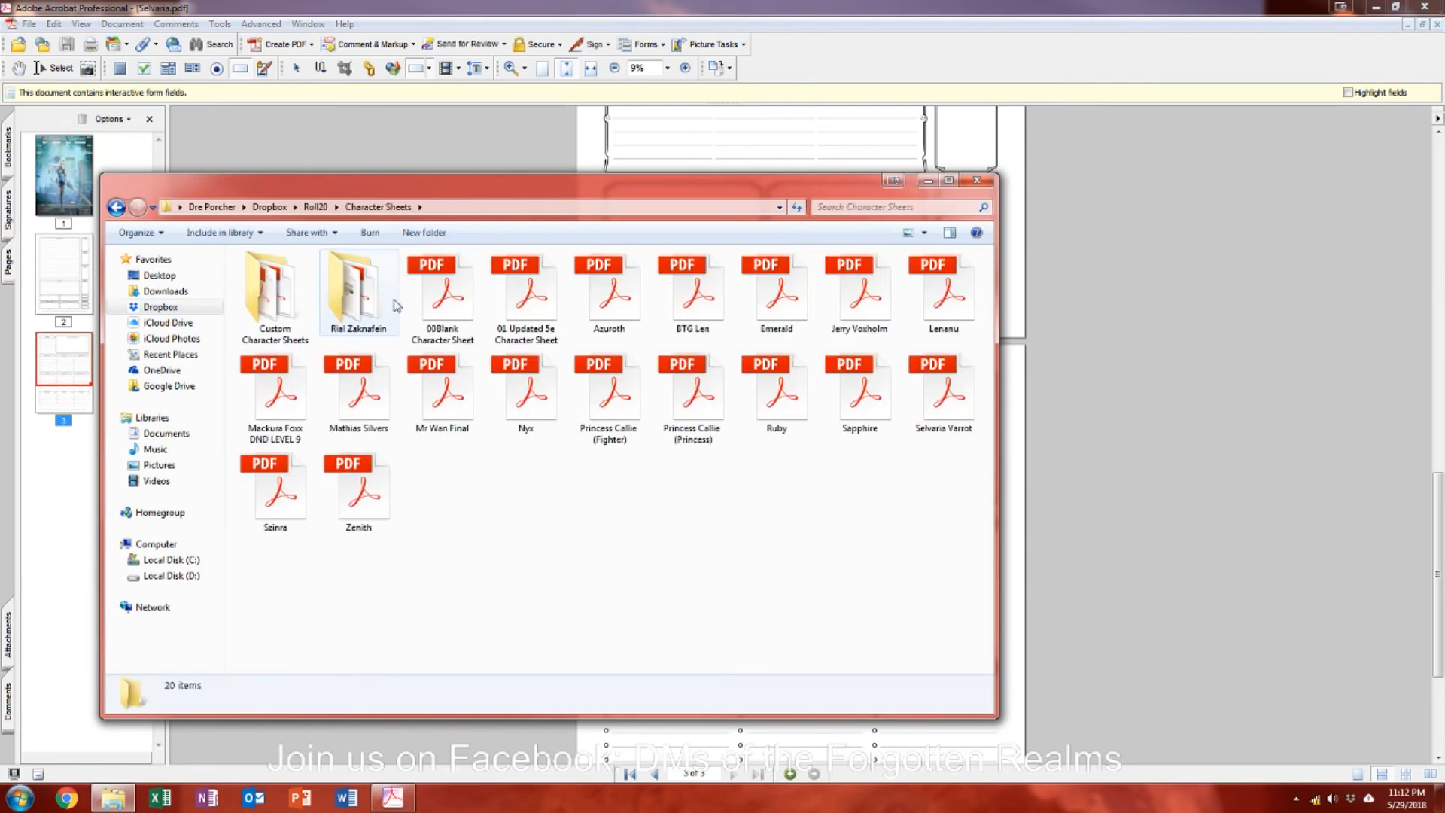
double_click(275, 295)
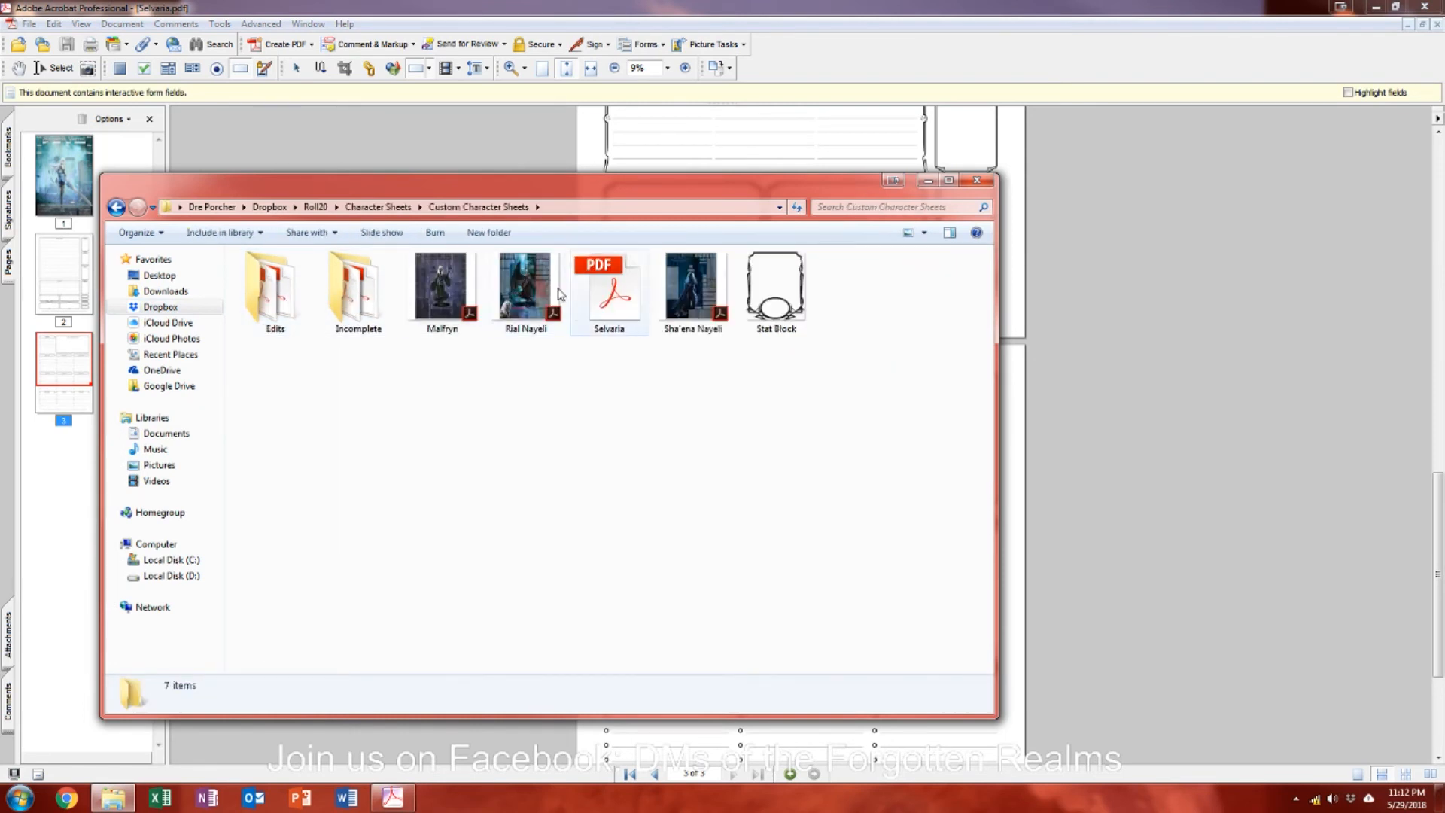
left_click(614, 301)
double_click(613, 301)
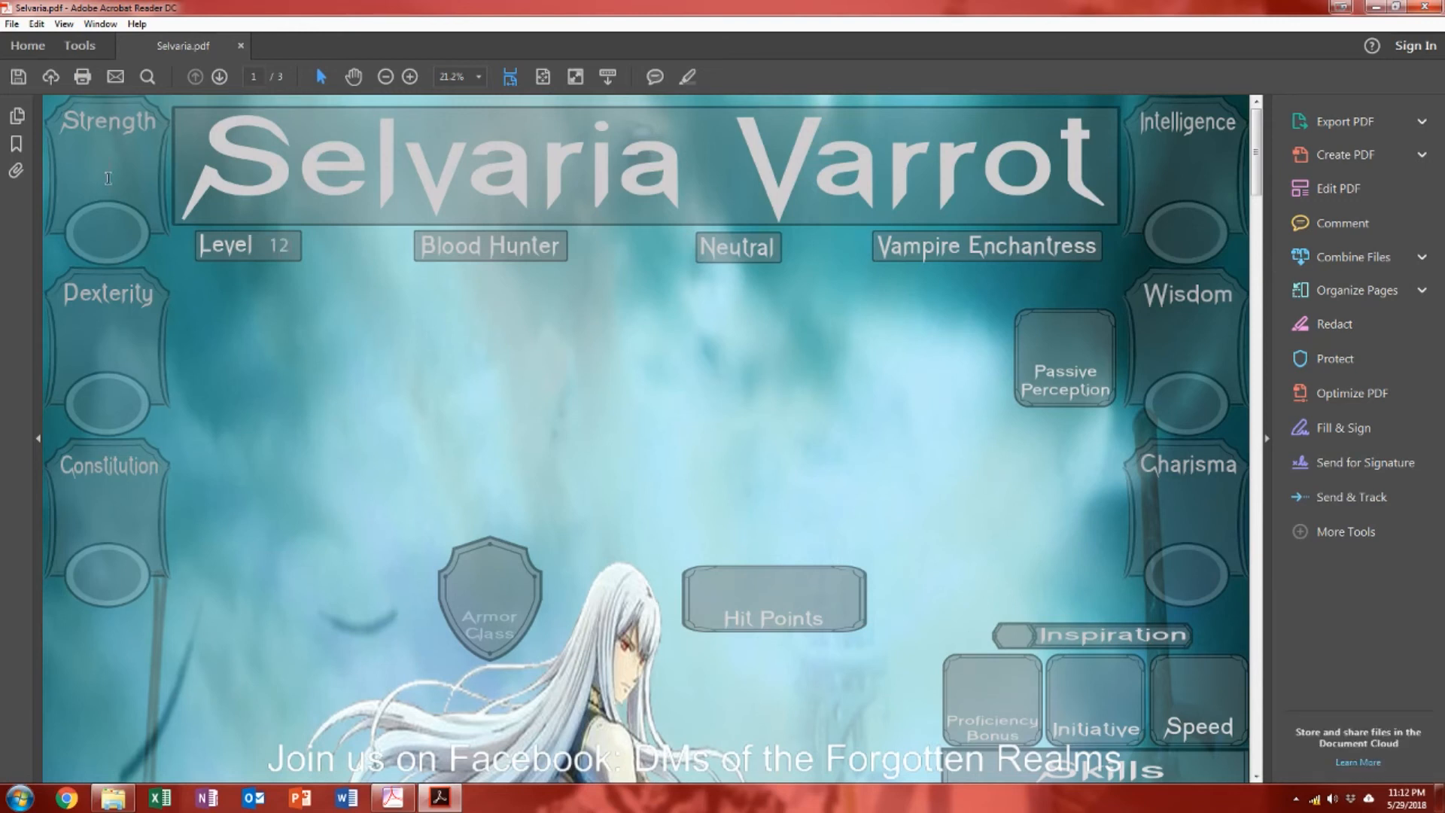
Step: Enter +3 in the Strength field on the first page and check the start of the second page
type("3")
scroll(876, 416, "down", 15)
scroll(839, 406, "down", 5)
scroll(839, 406, "down", 2)
scroll(837, 406, "down", 2)
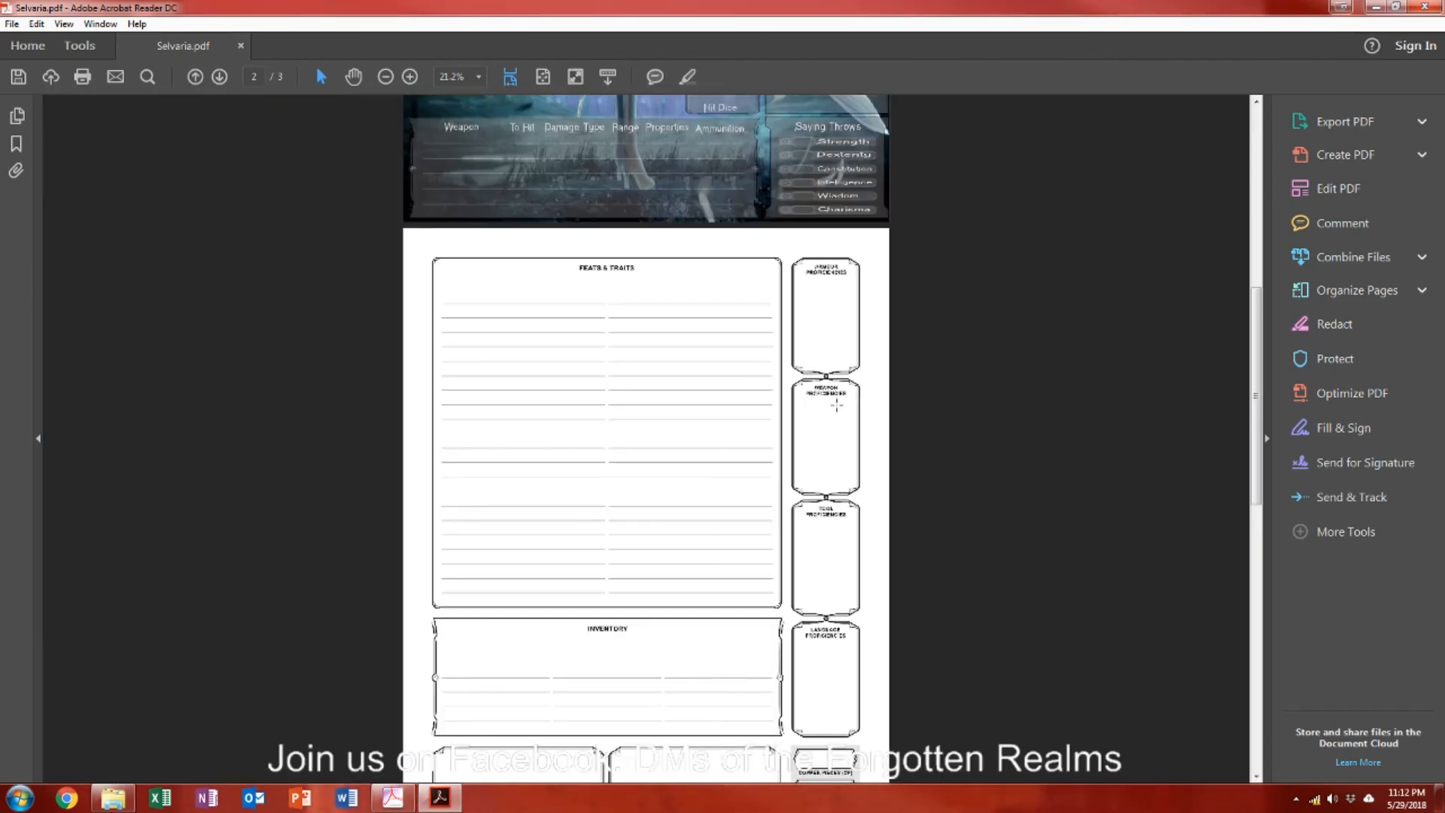
scroll(836, 406, "down", 4)
scroll(717, 393, "up", 3)
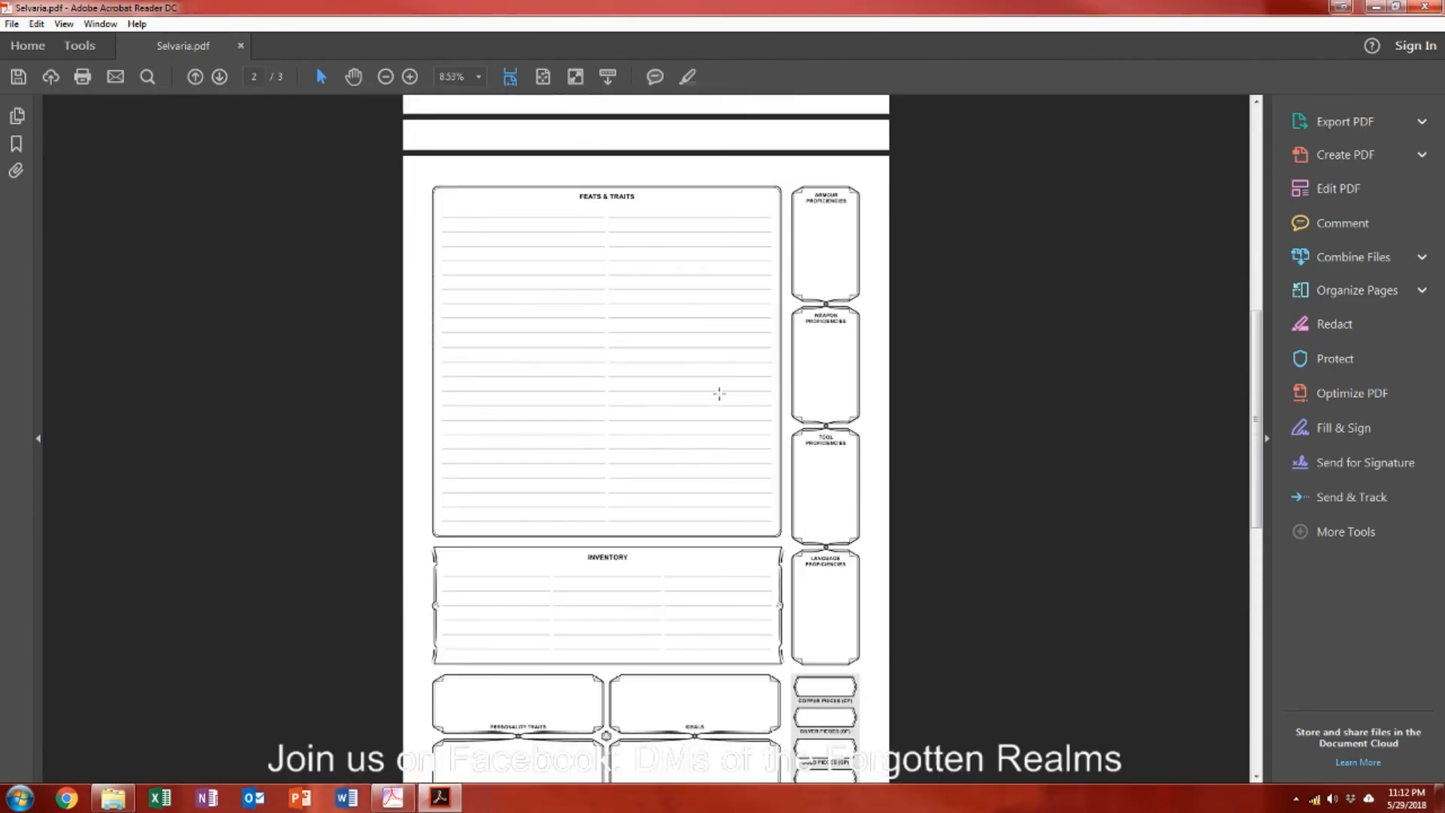
Step: Test the Feats & Traits area for fillable lines and examine the inventory, personality and spell sections
left_click(561, 282)
left_click(569, 287)
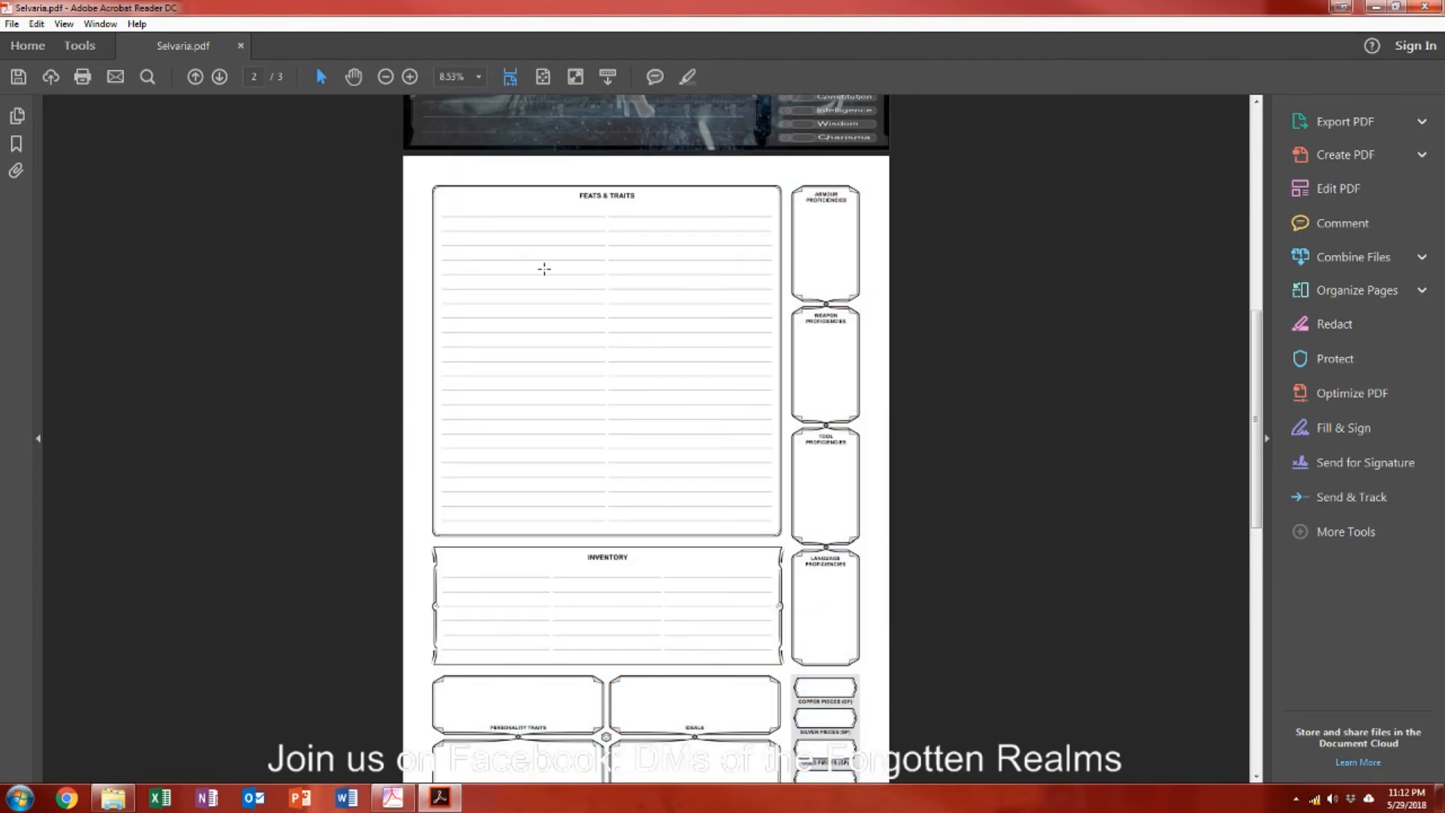
scroll(544, 269, "up", 3)
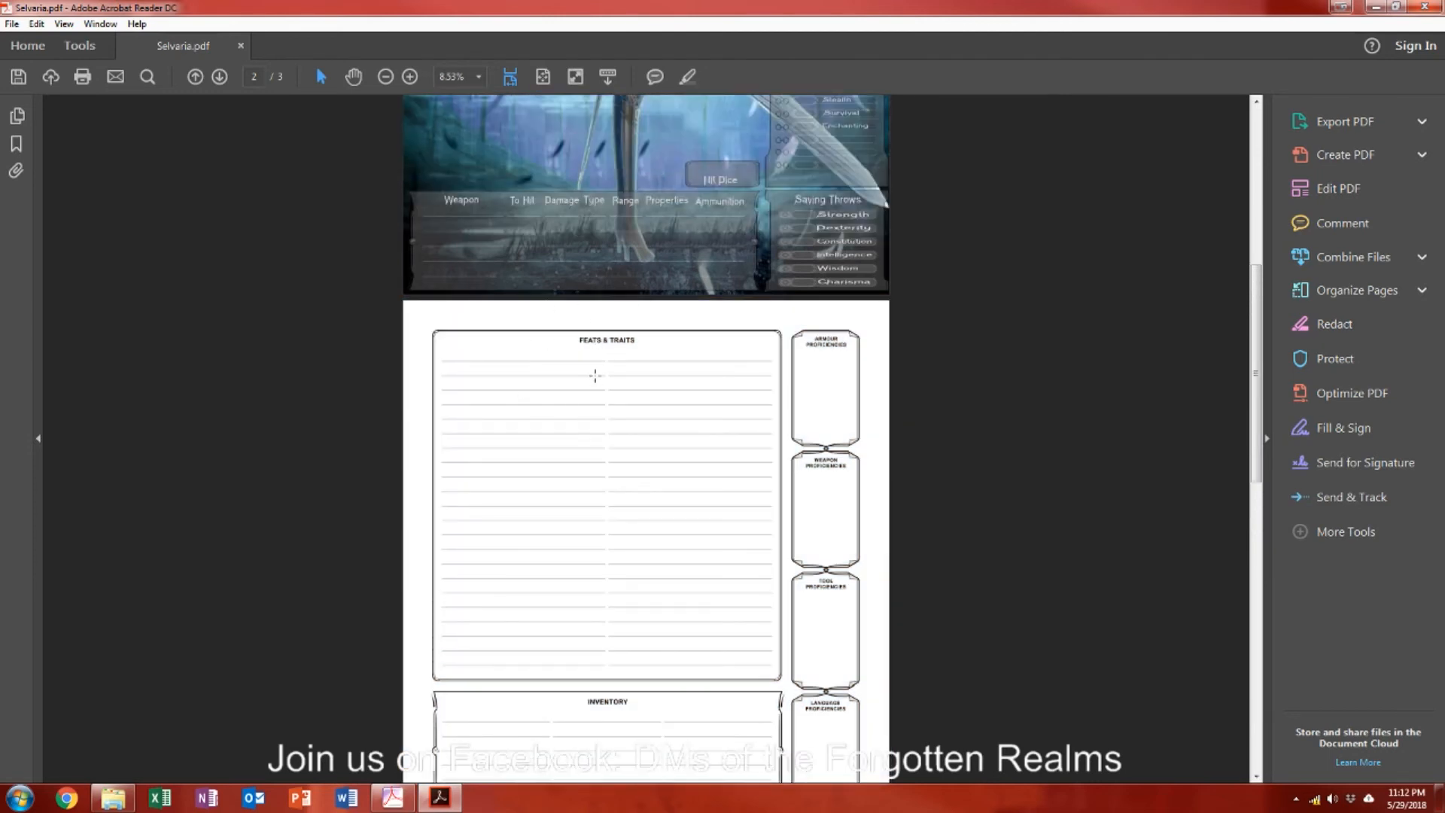
scroll(595, 376, "down", 10)
scroll(601, 376, "down", 5)
scroll(602, 375, "up", 8)
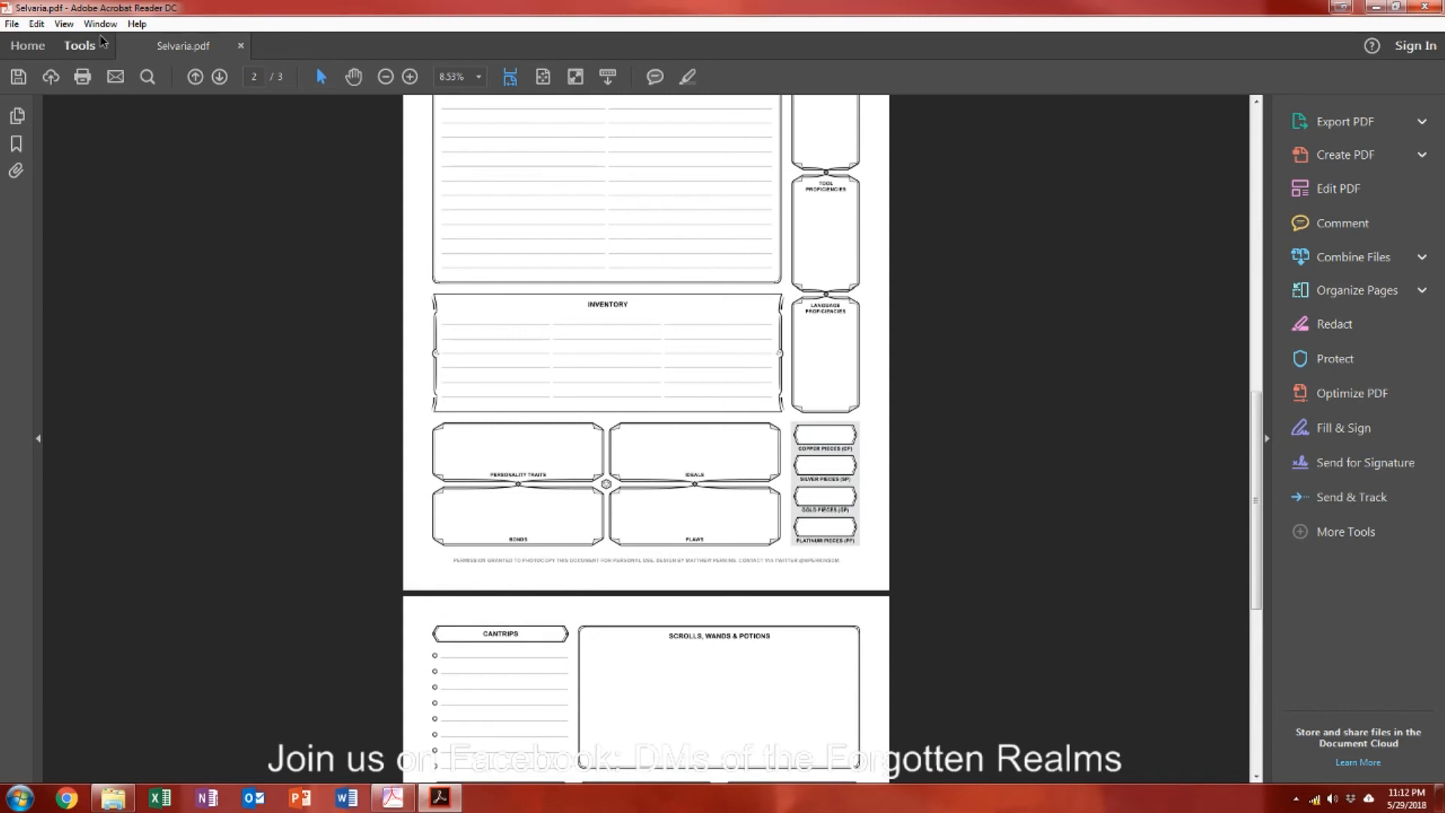
Step: Open 00Blank Character Sheet from the Character Sheets folder
left_click(51, 53)
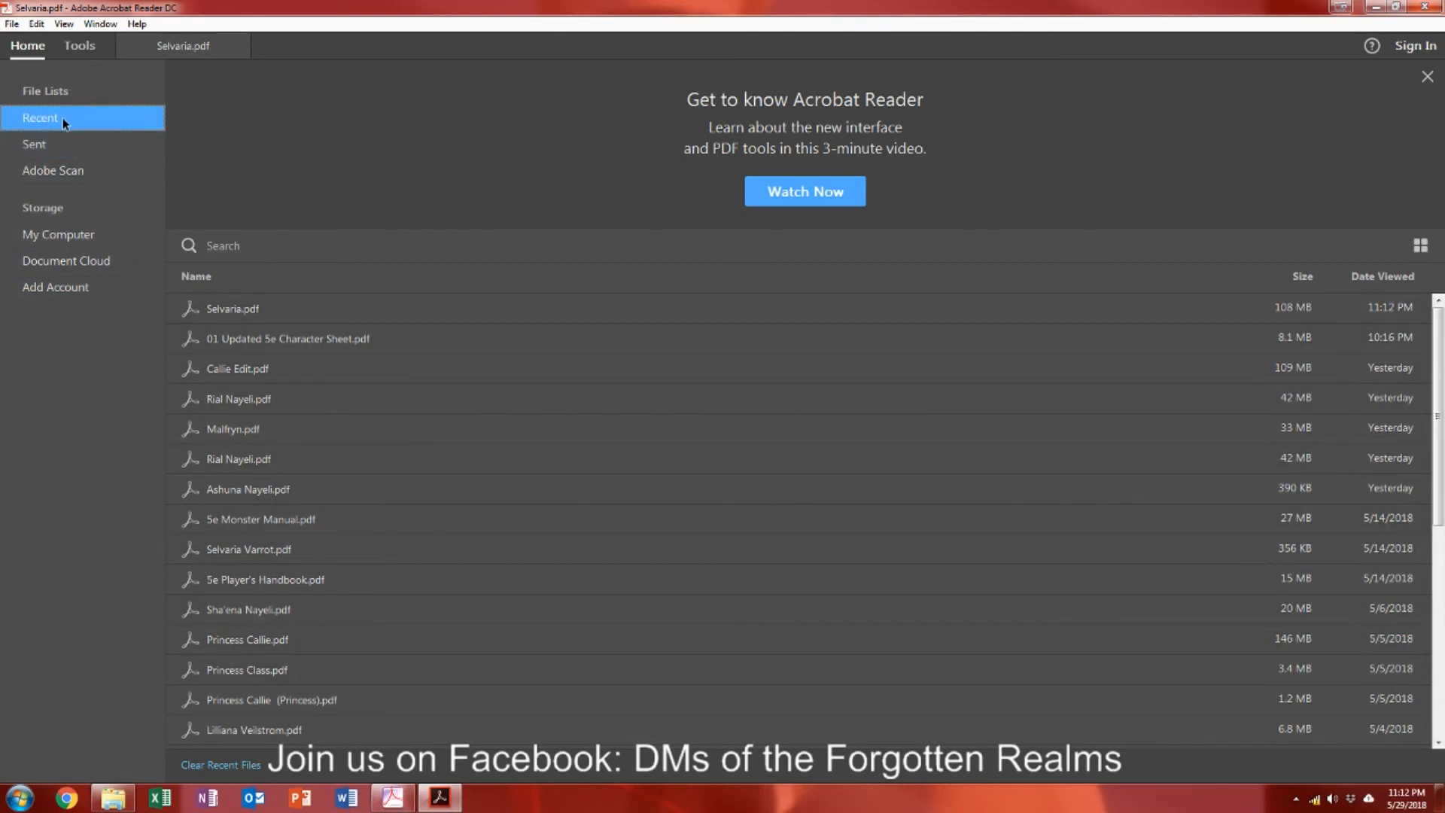
left_click(61, 233)
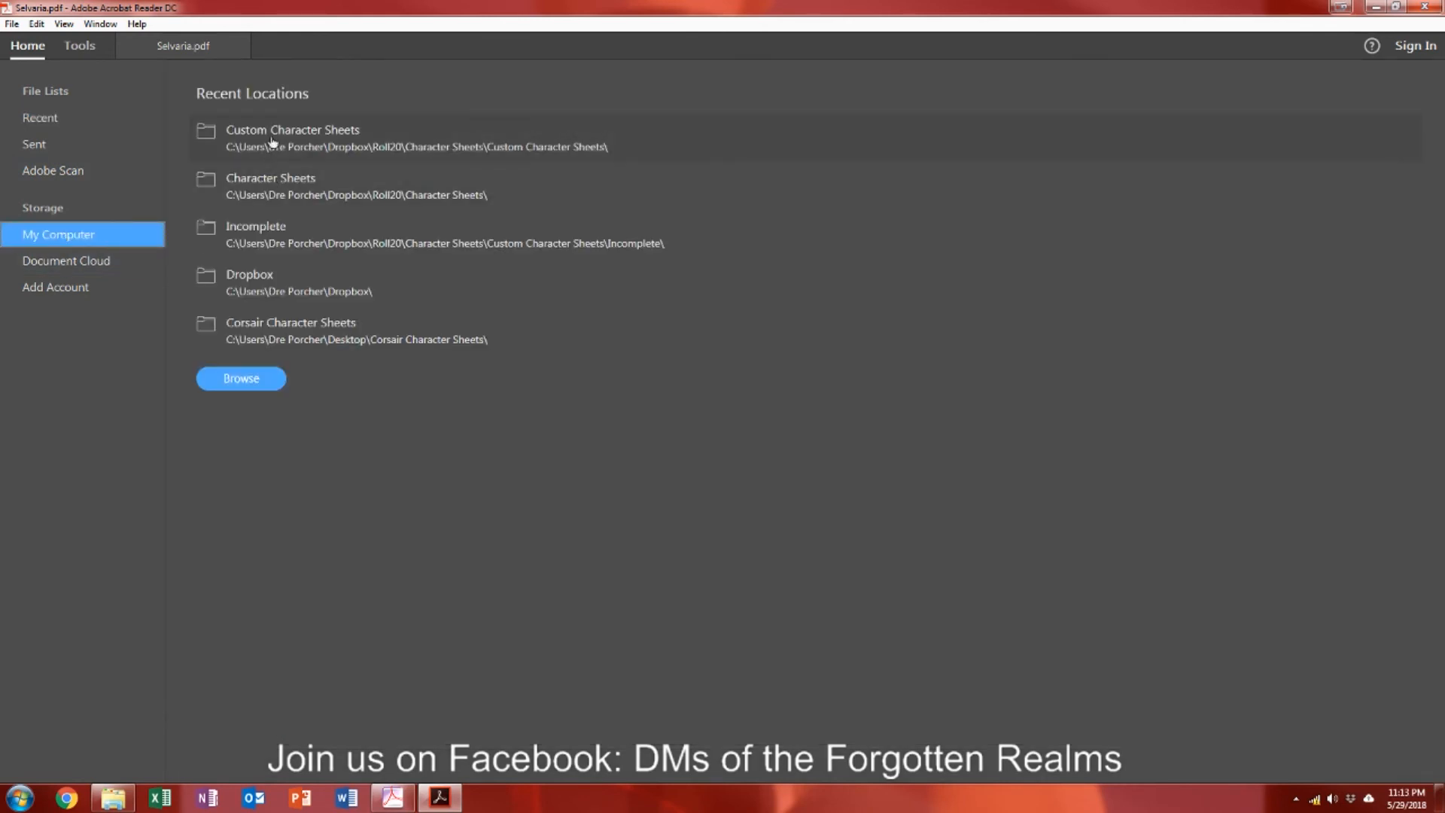
left_click(271, 182)
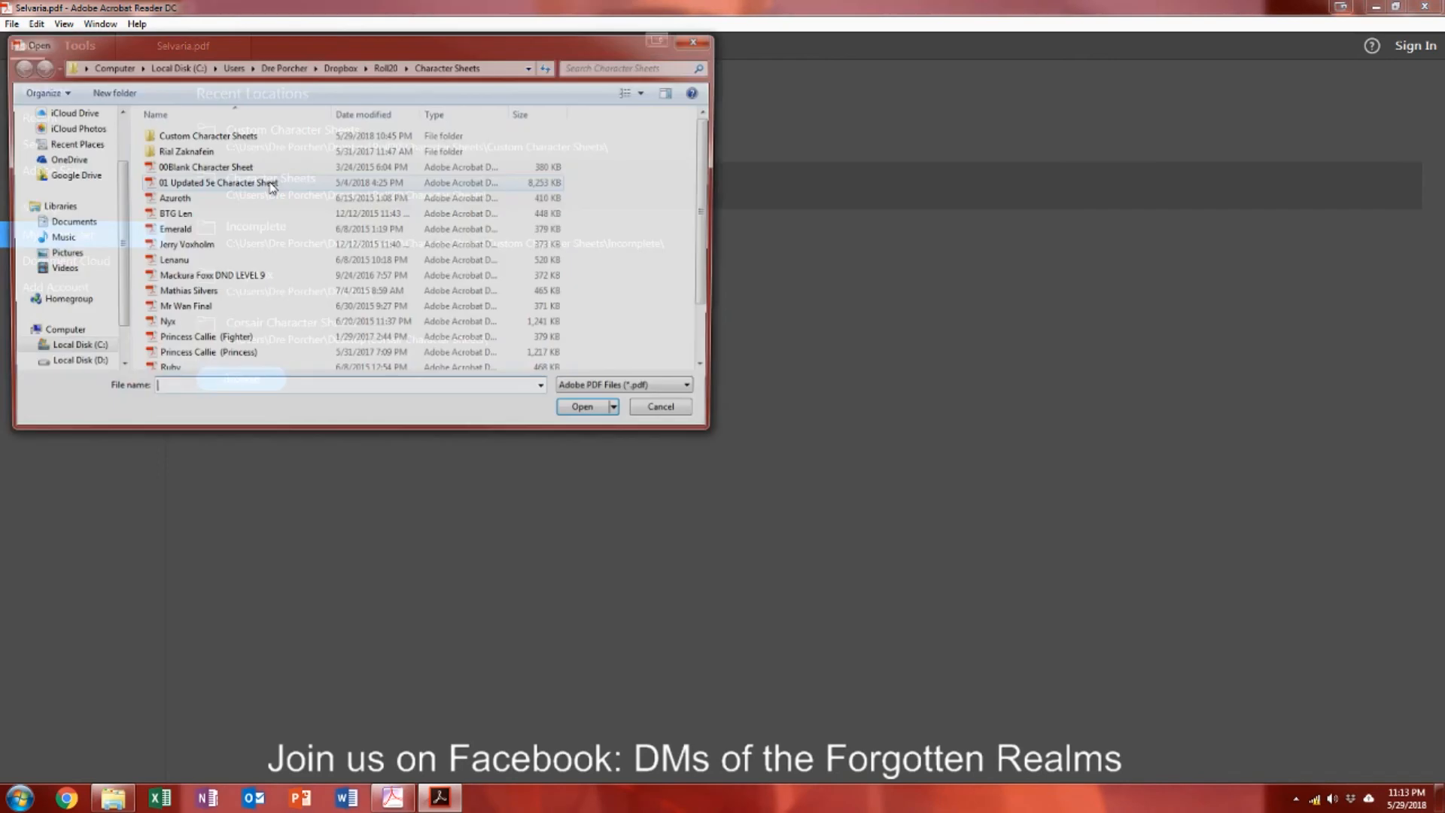
left_click(256, 167)
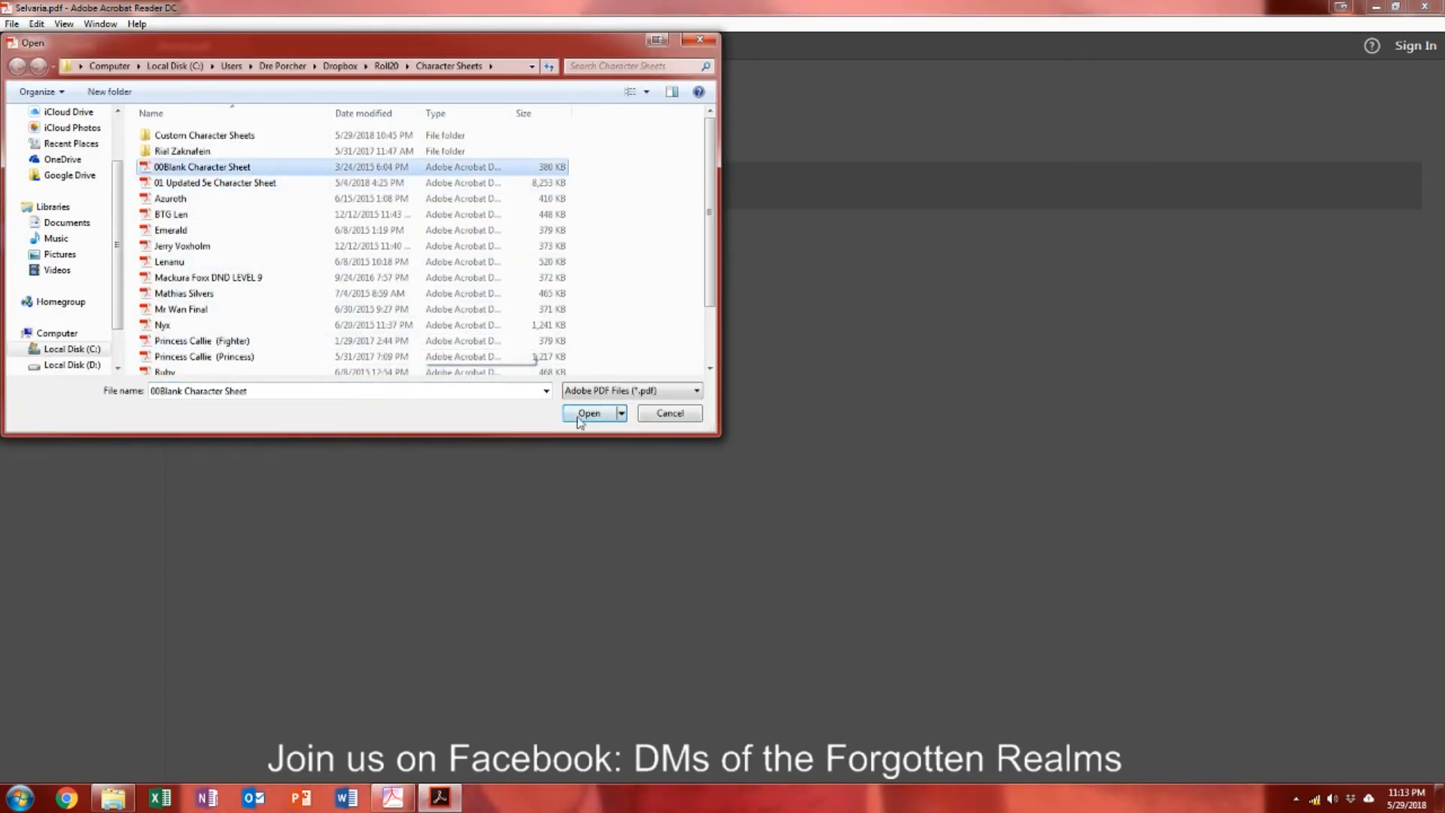
double_click(220, 167)
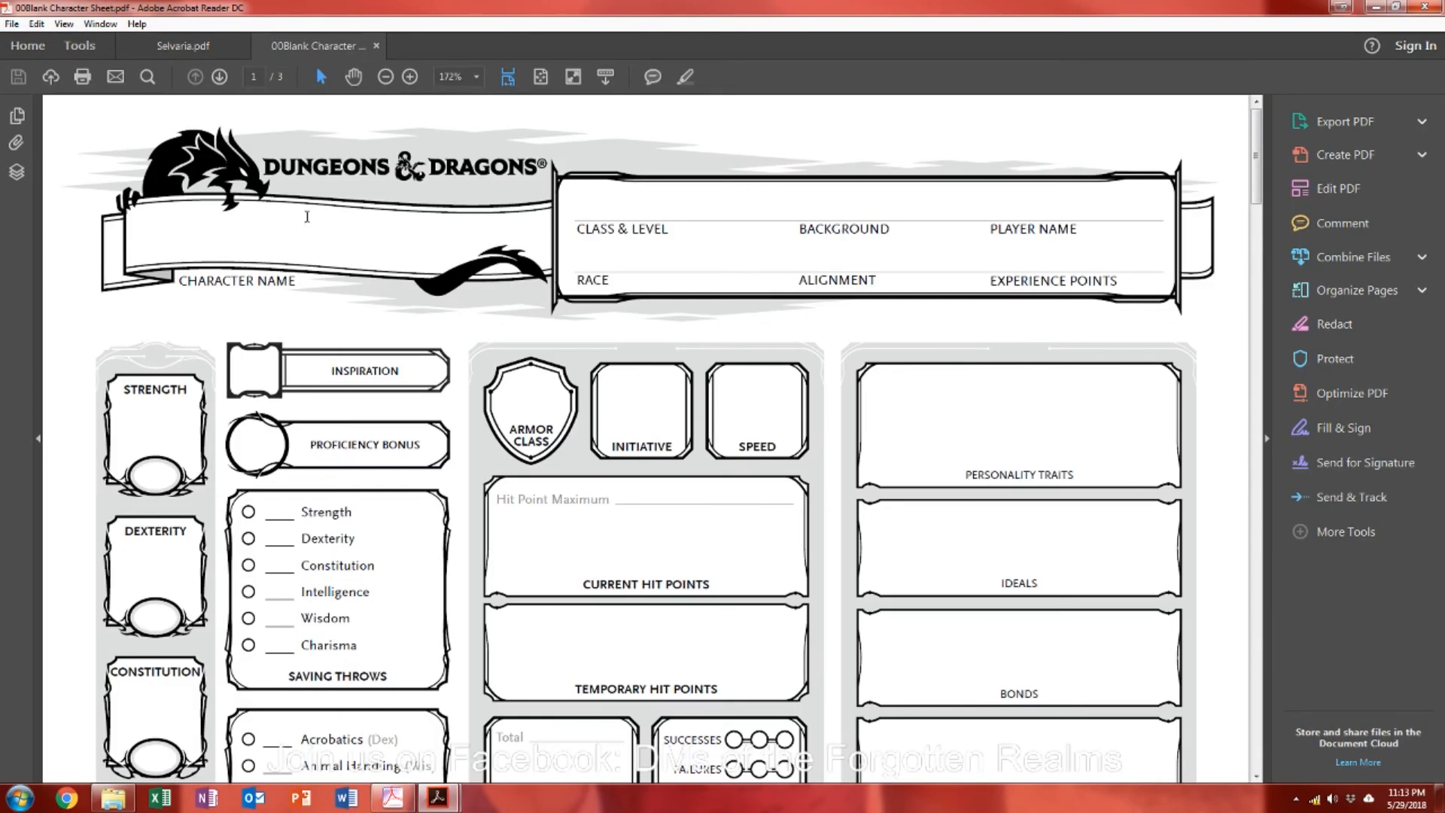
Step: Examine the proficiency bonus and saving throw fields of the blank character sheet, and close it
left_click(272, 443)
scroll(345, 588, "down", 1)
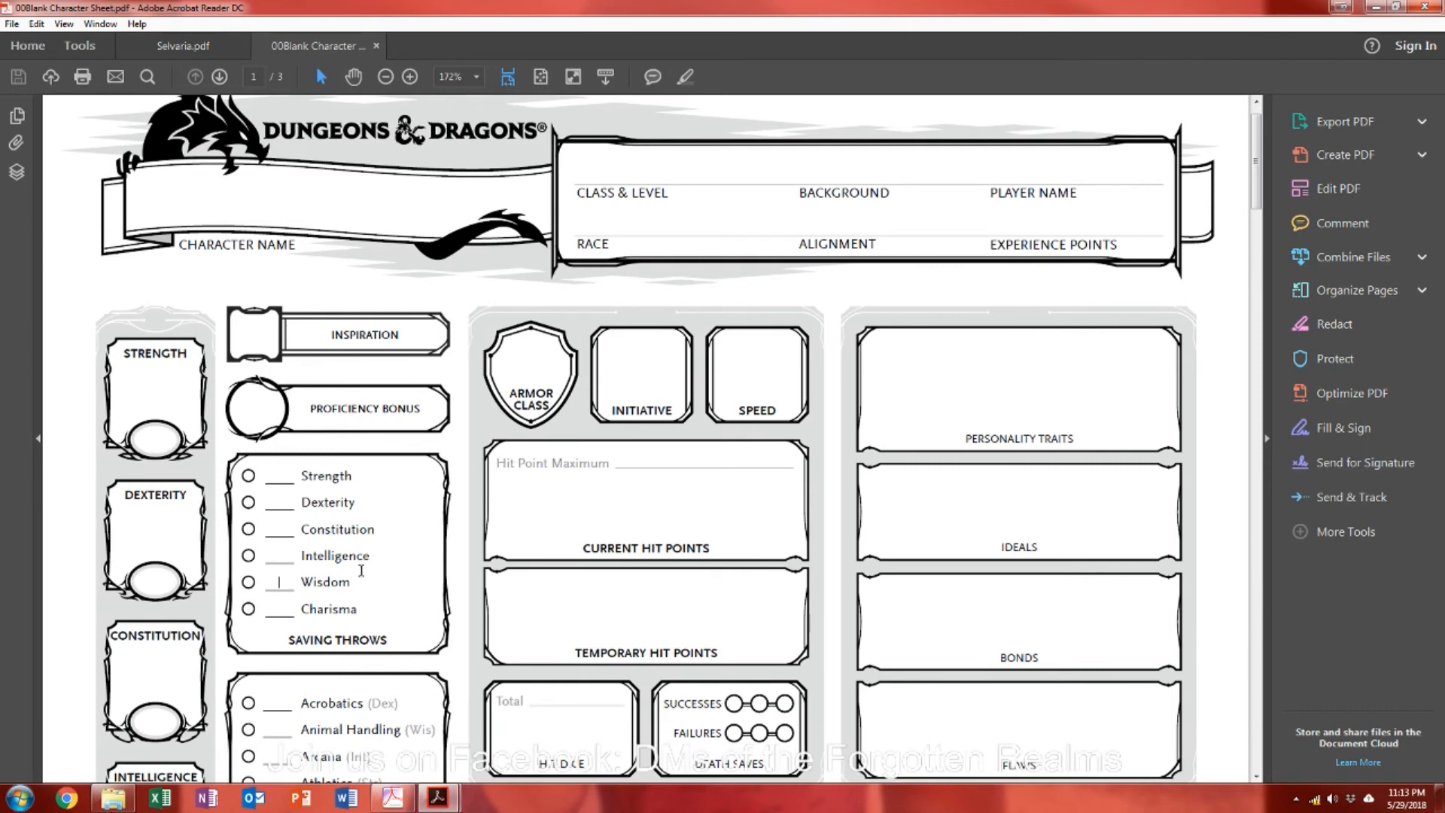
left_click(377, 46)
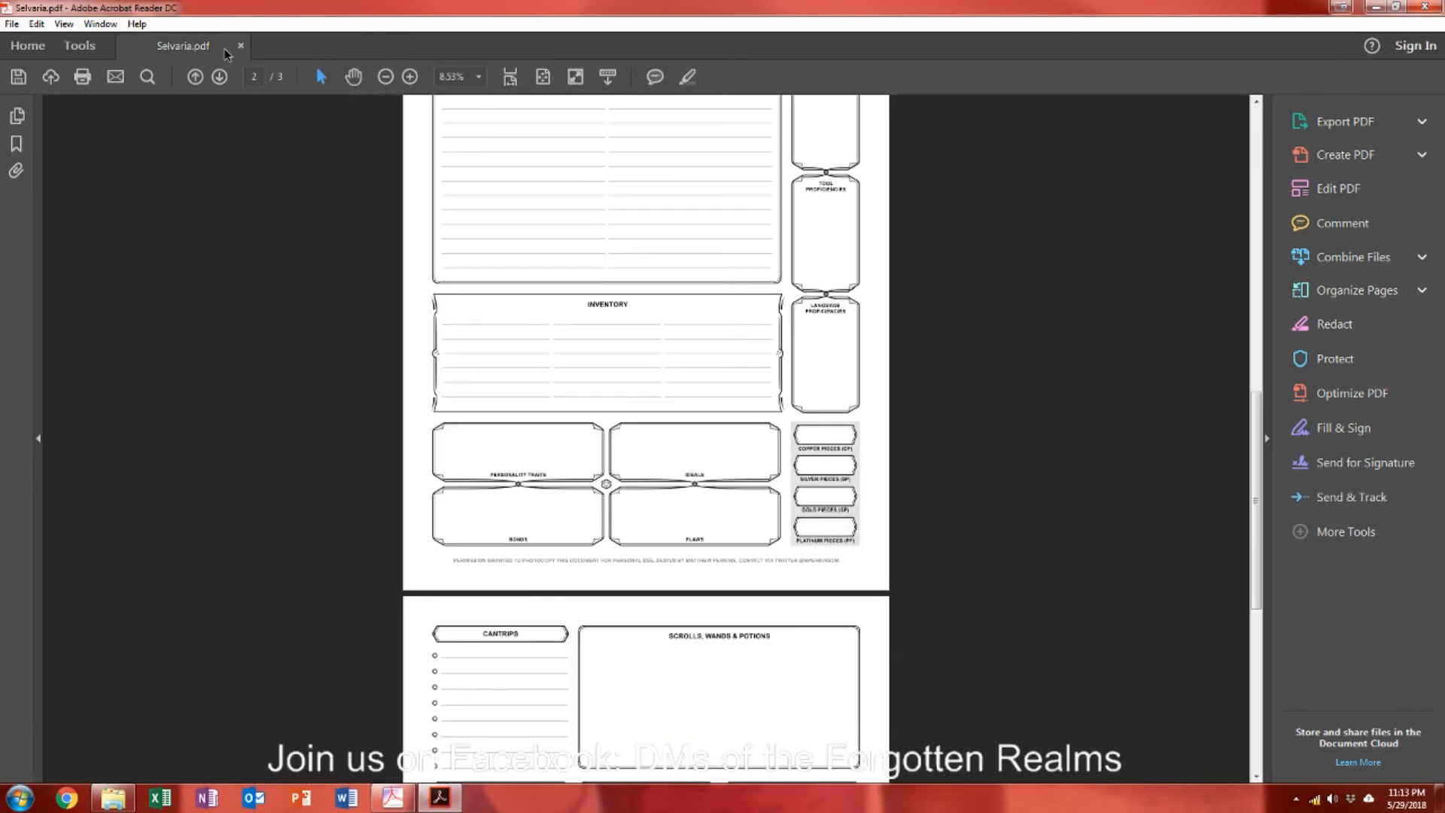
Step: Examine the pages of Selvaria.pdf, from the character art sheet through feats, inventory and personality to the spell lists
scroll(712, 617, "up", 1)
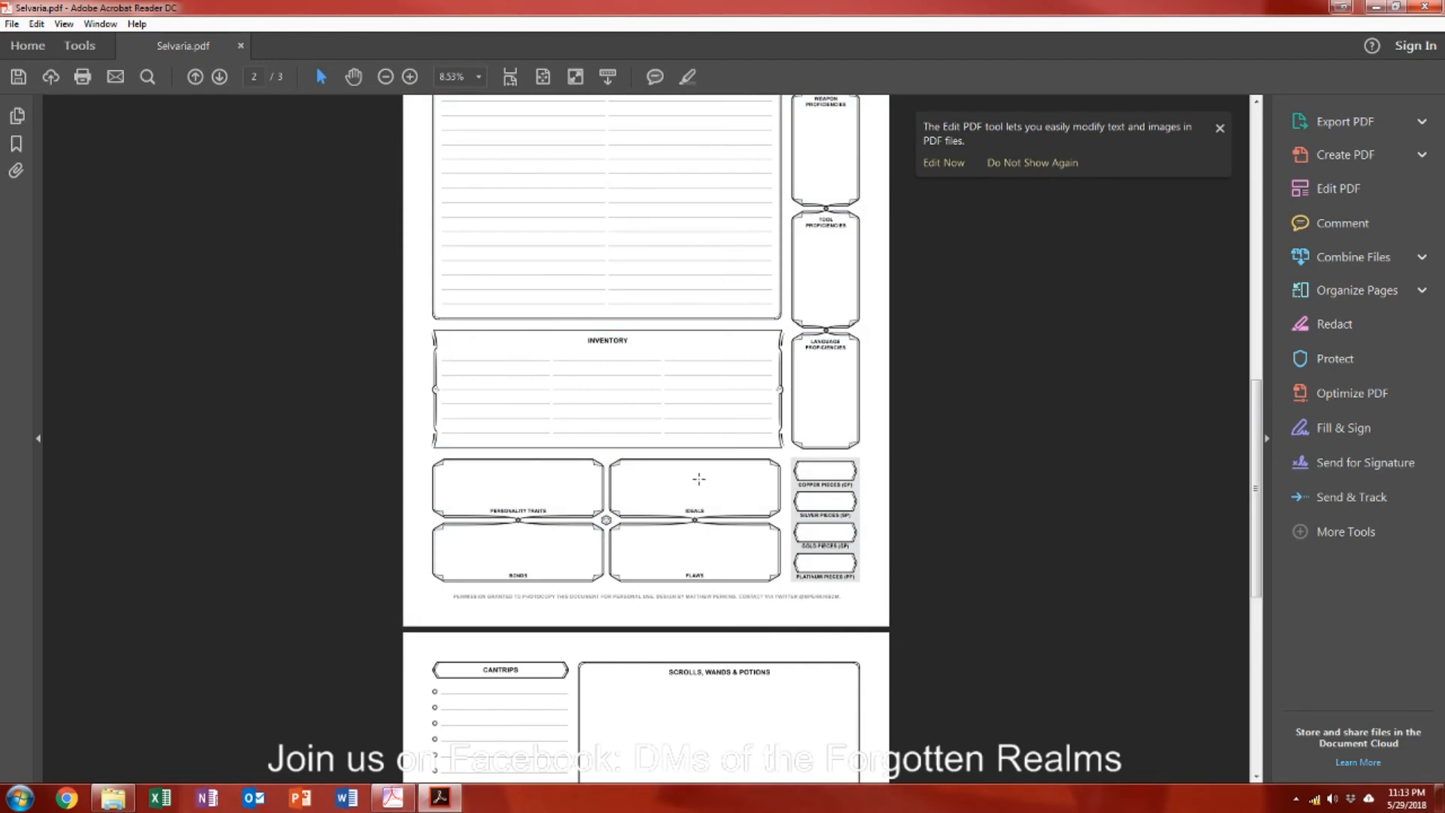
scroll(606, 376, "up", 6)
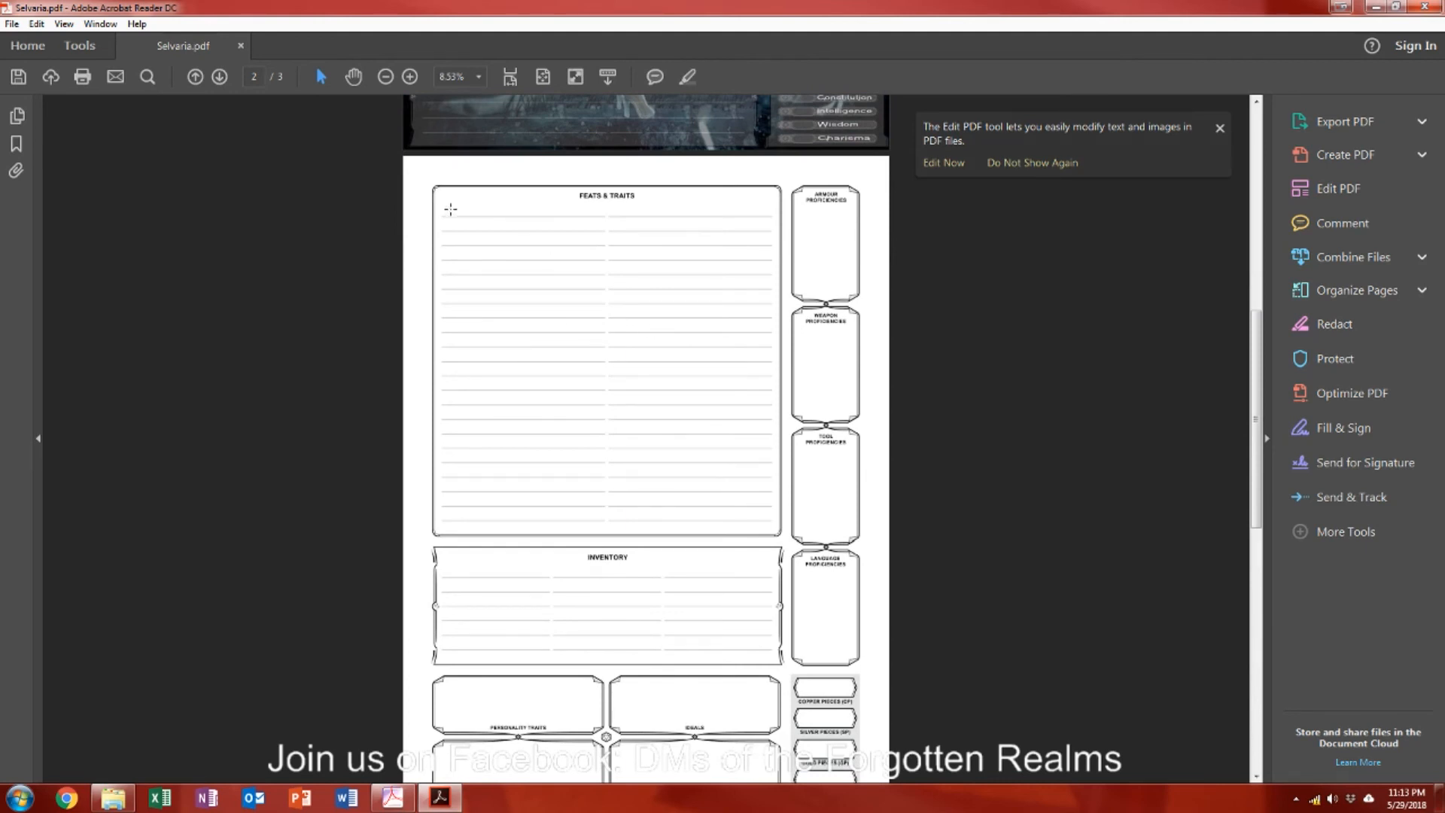
scroll(474, 209, "up", 10)
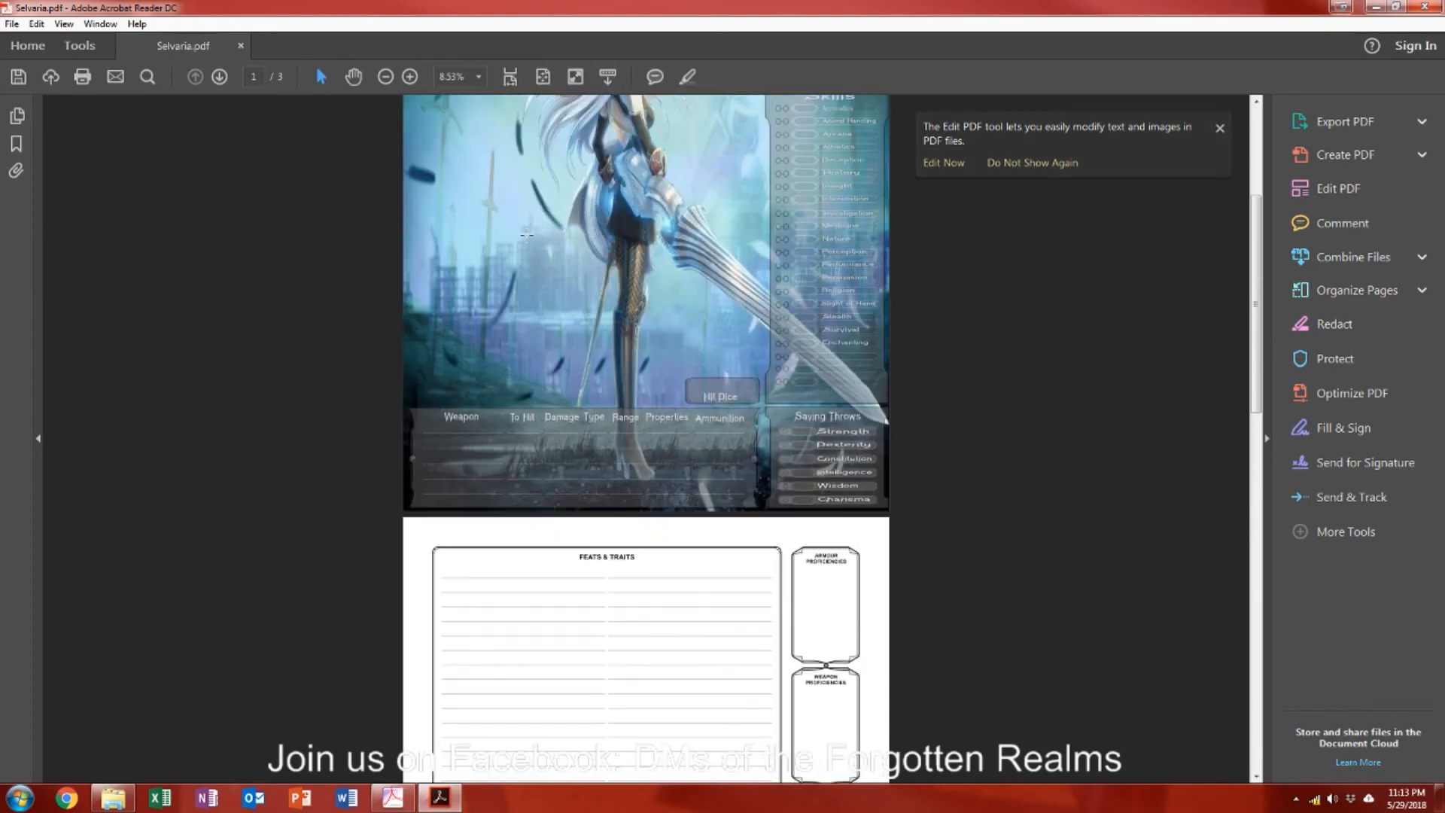
scroll(783, 262, "up", 7)
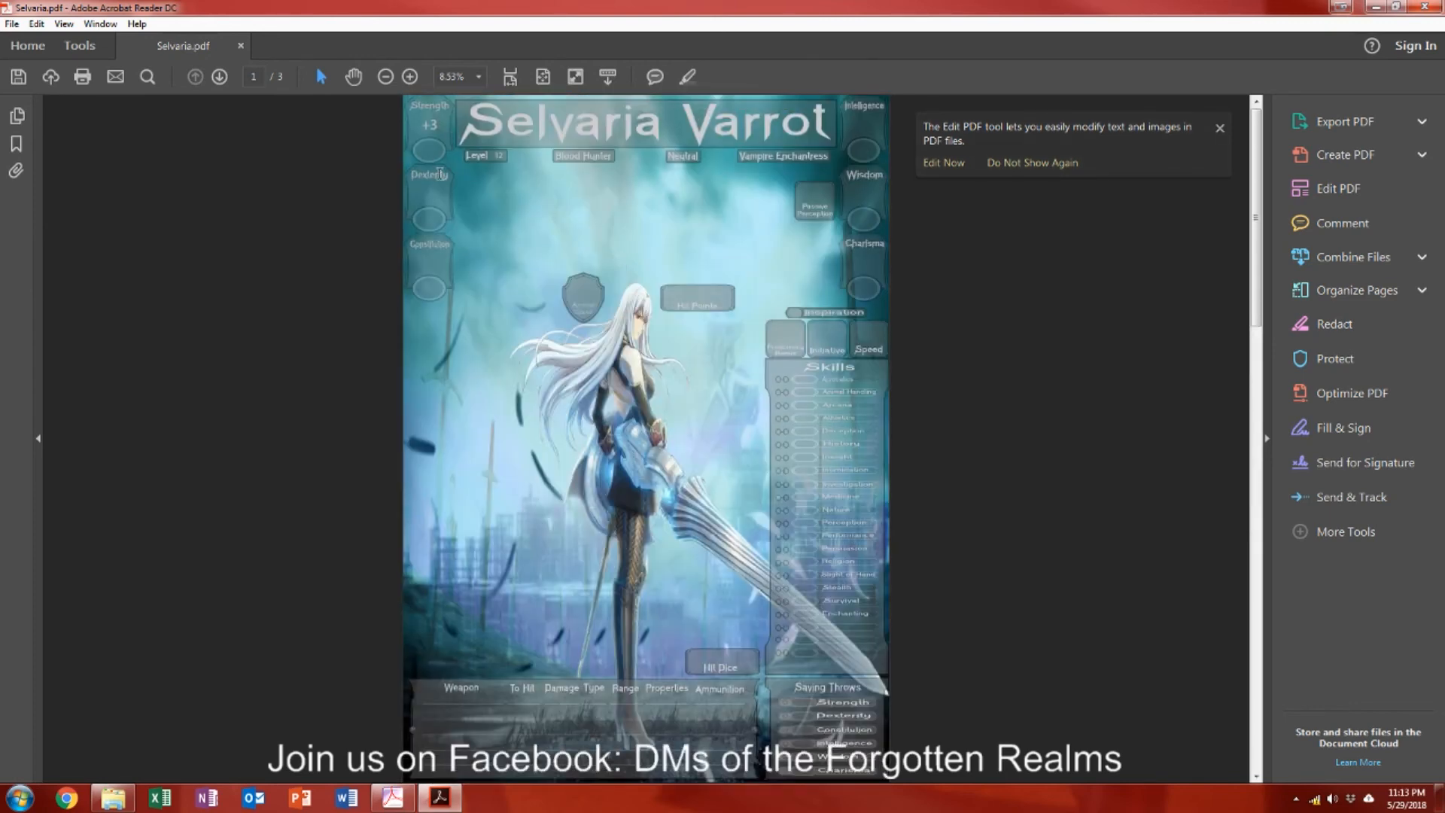
scroll(452, 265, "down", 14)
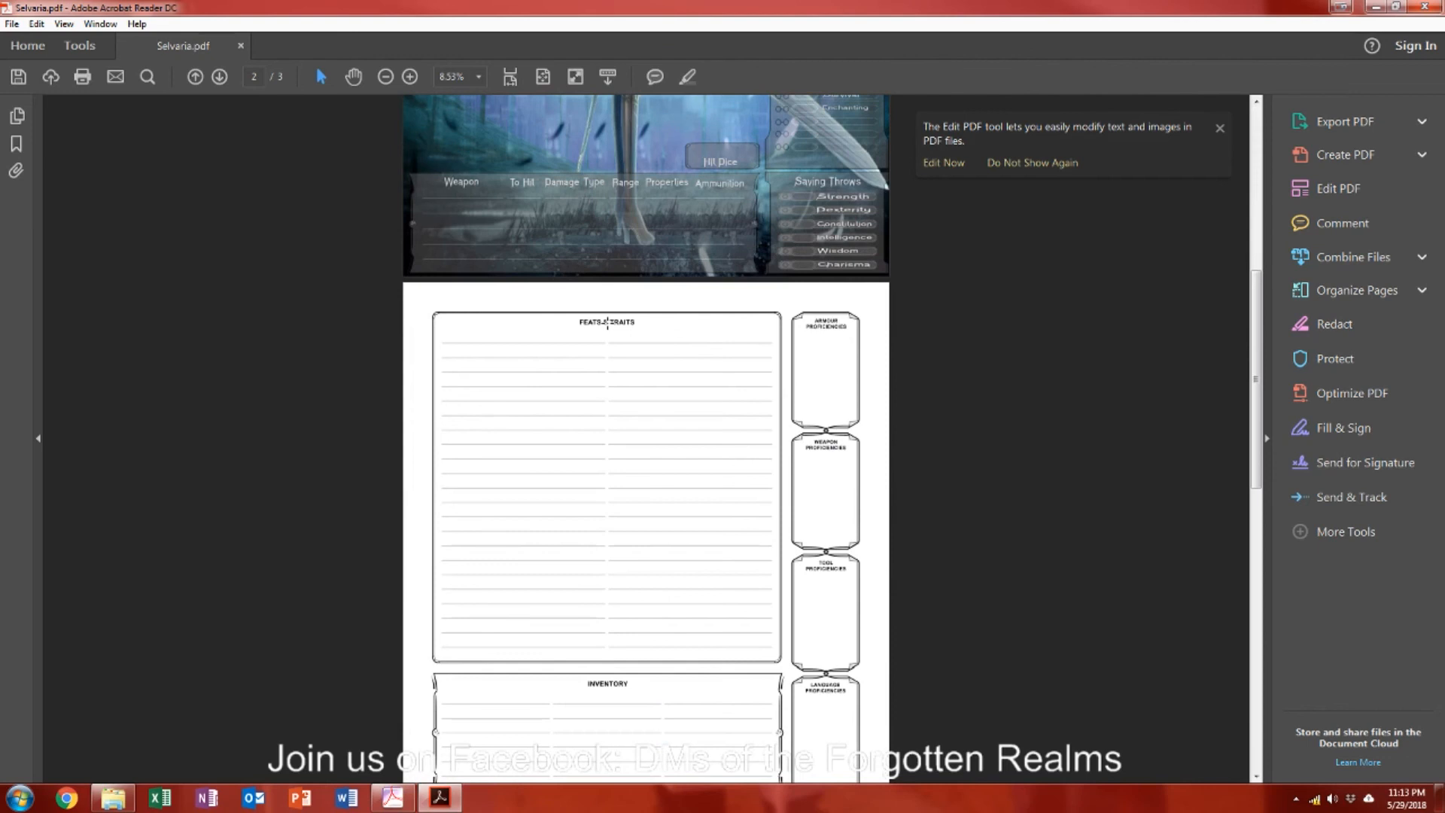
scroll(692, 509, "down", 5)
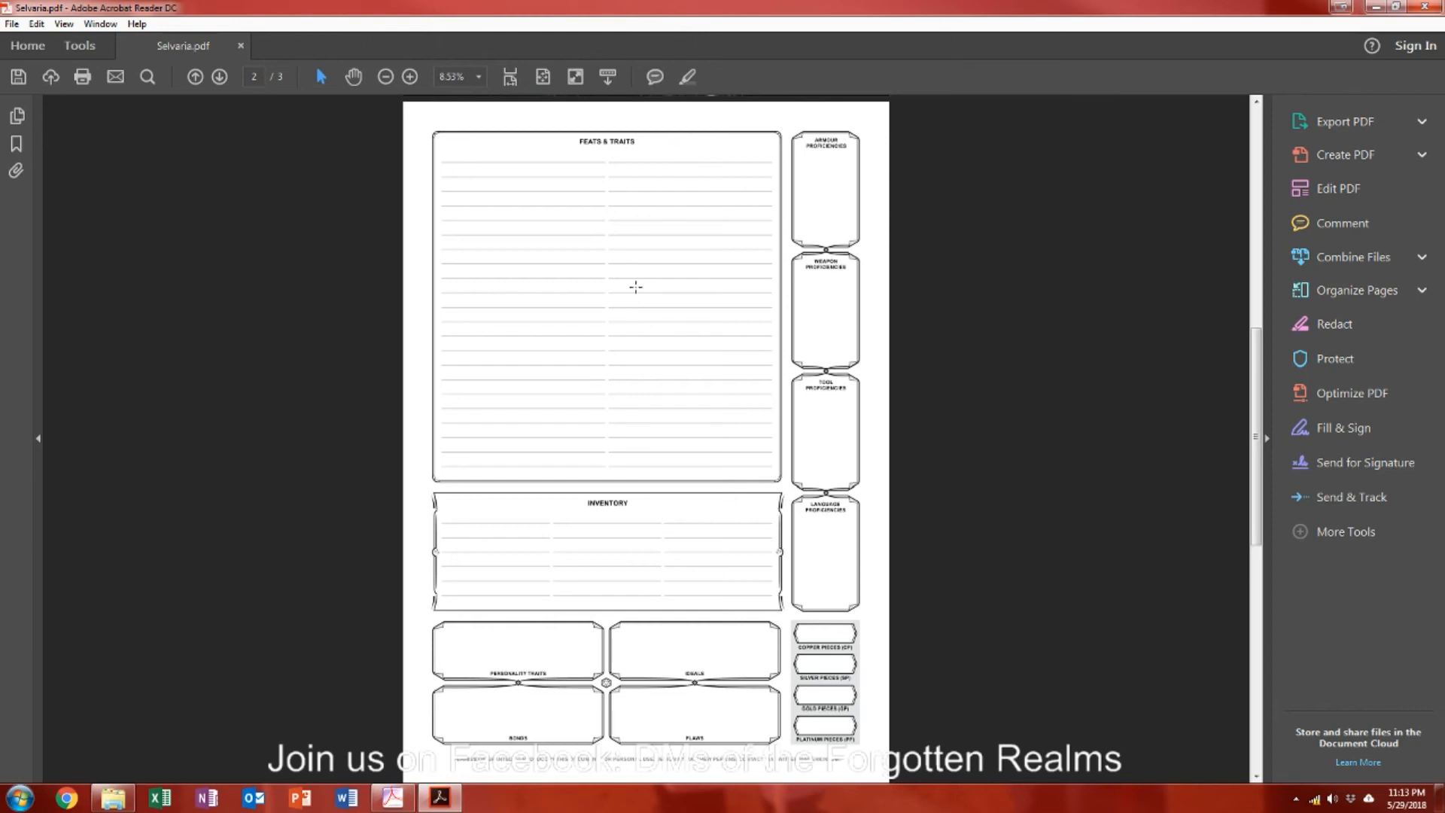
scroll(687, 478, "down", 10)
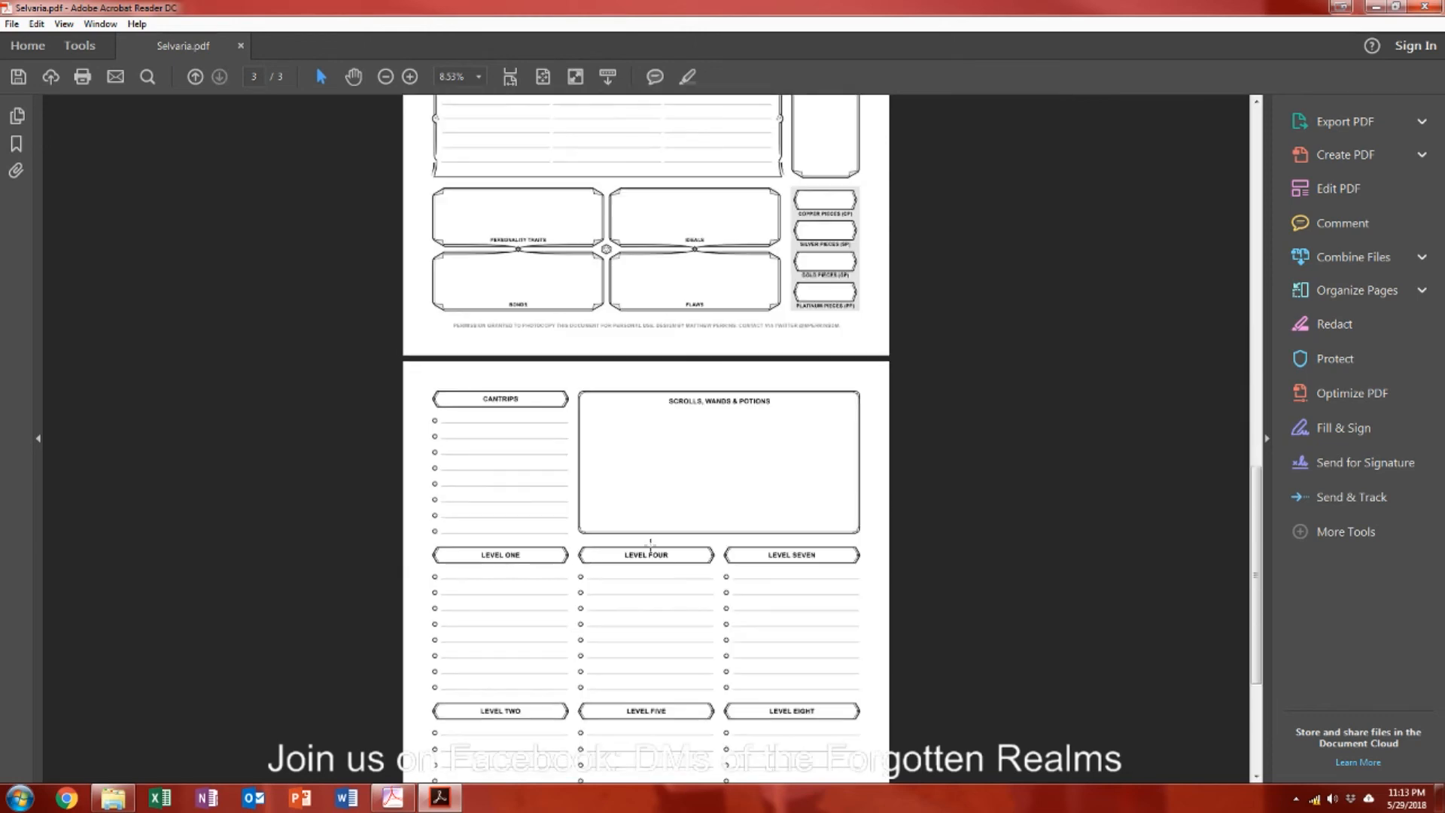
scroll(646, 610, "up", 20)
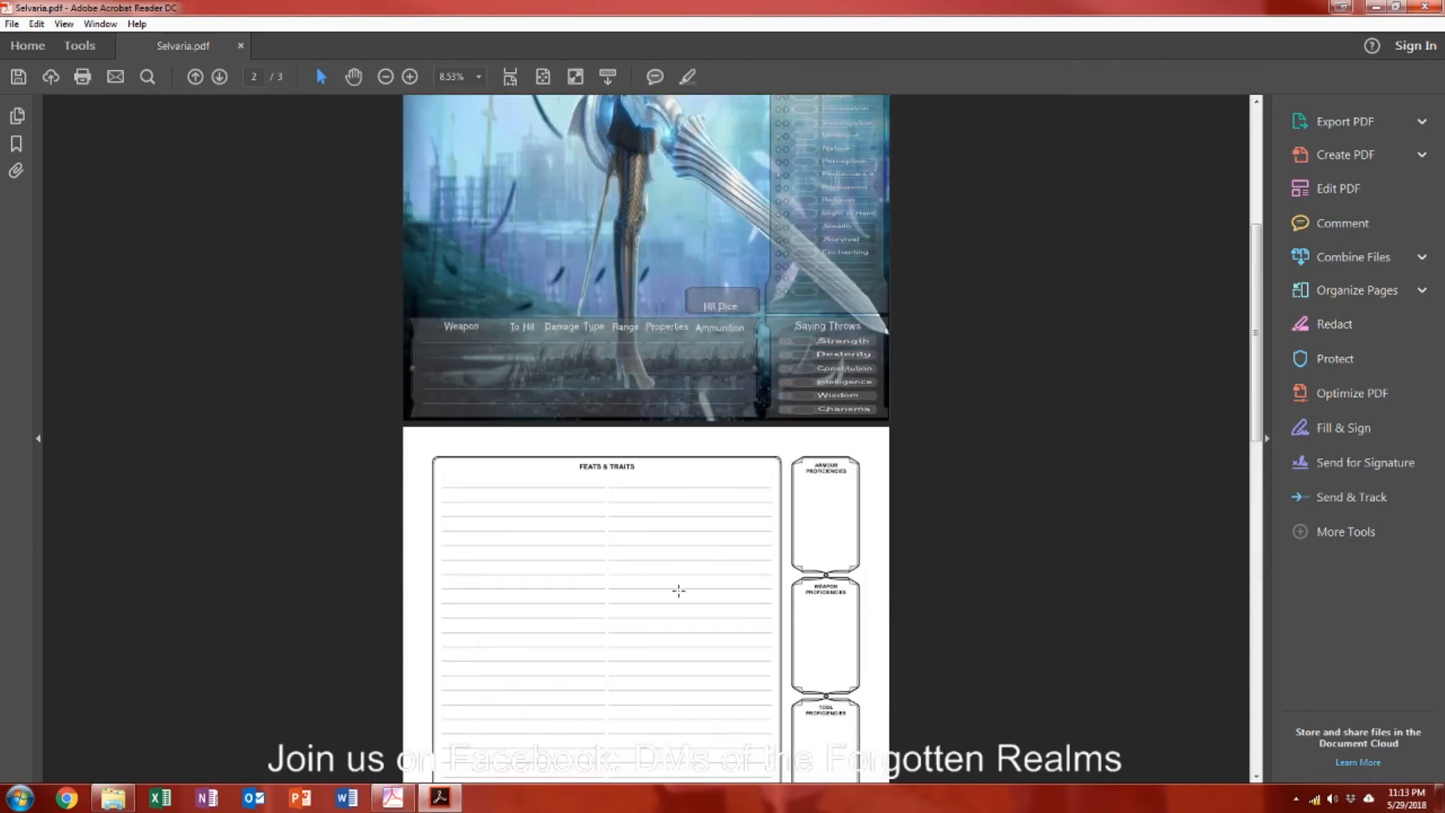
scroll(689, 385, "up", 3)
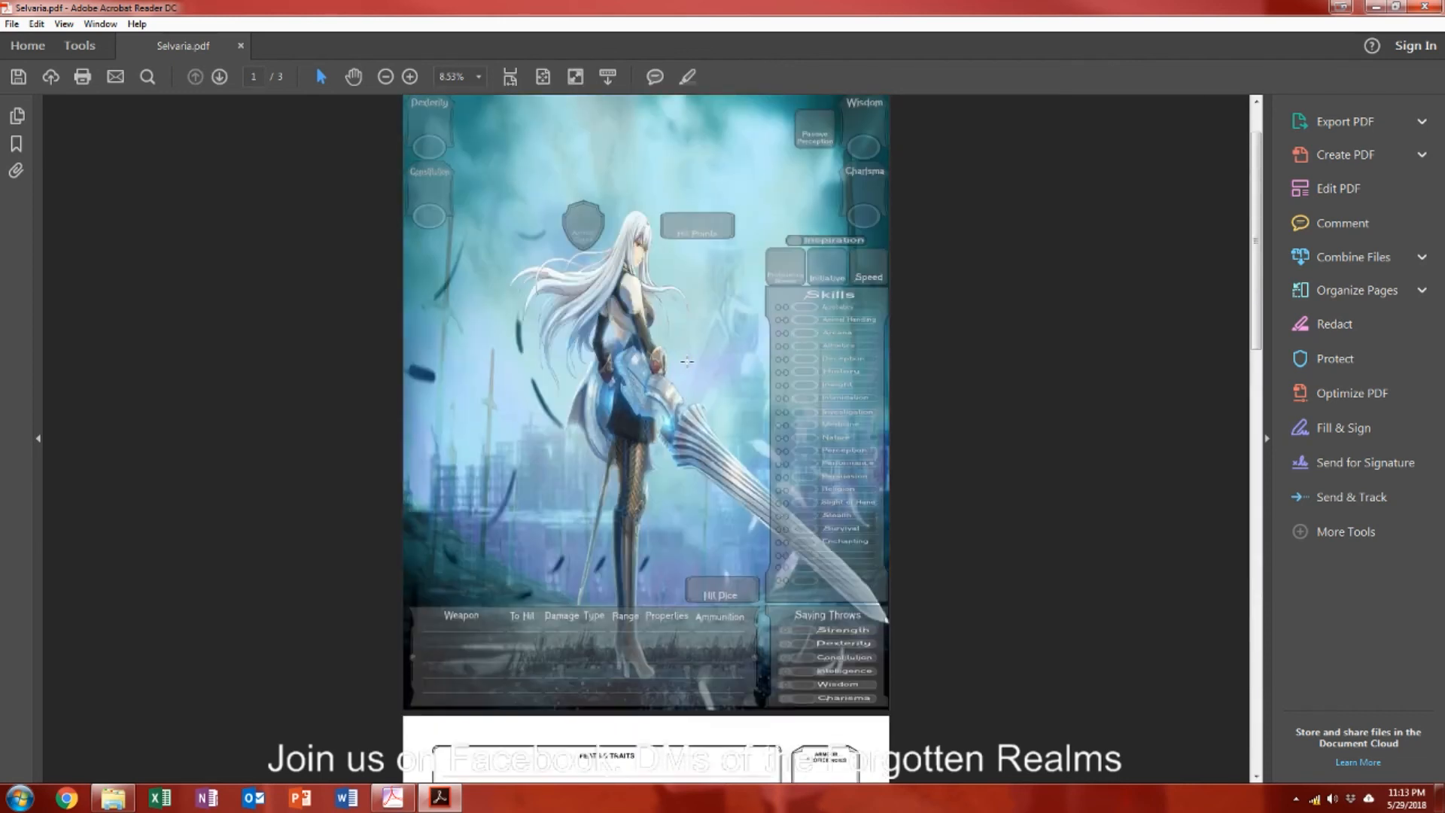
scroll(689, 360, "up", 2)
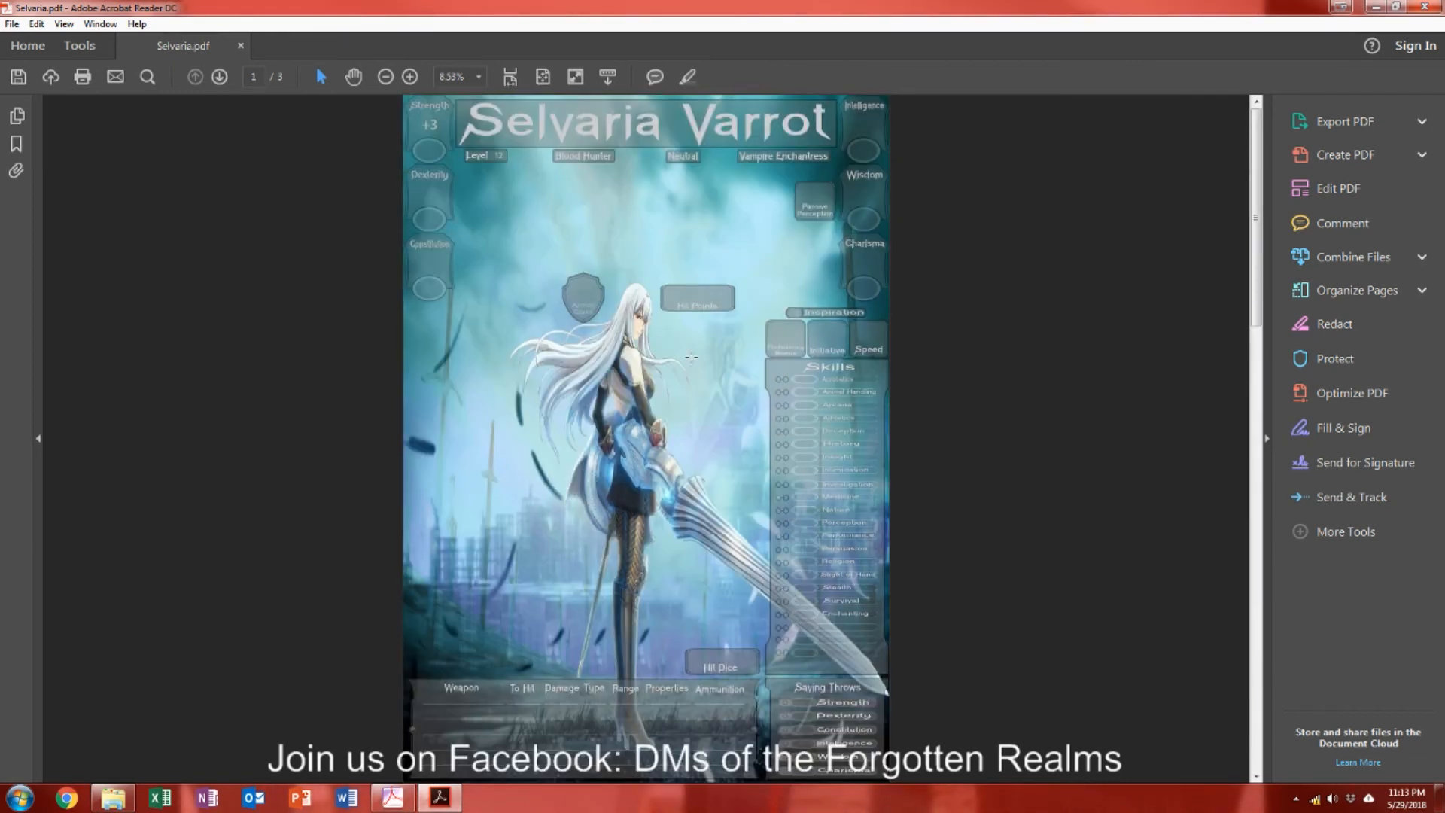
Step: Close Selvaria.pdf without saving the changes and exit Acrobat Reader
left_click(241, 47)
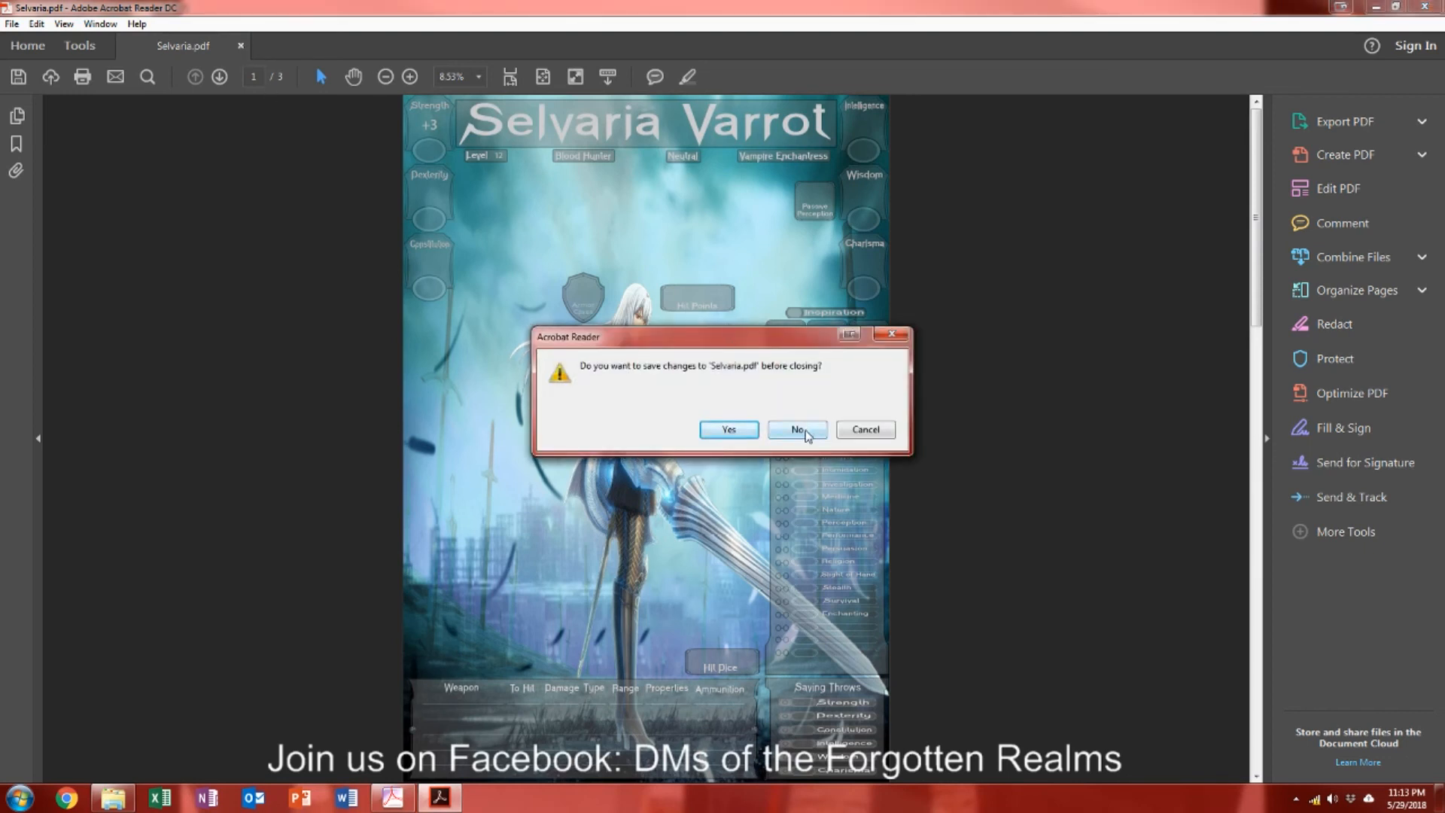
left_click(799, 430)
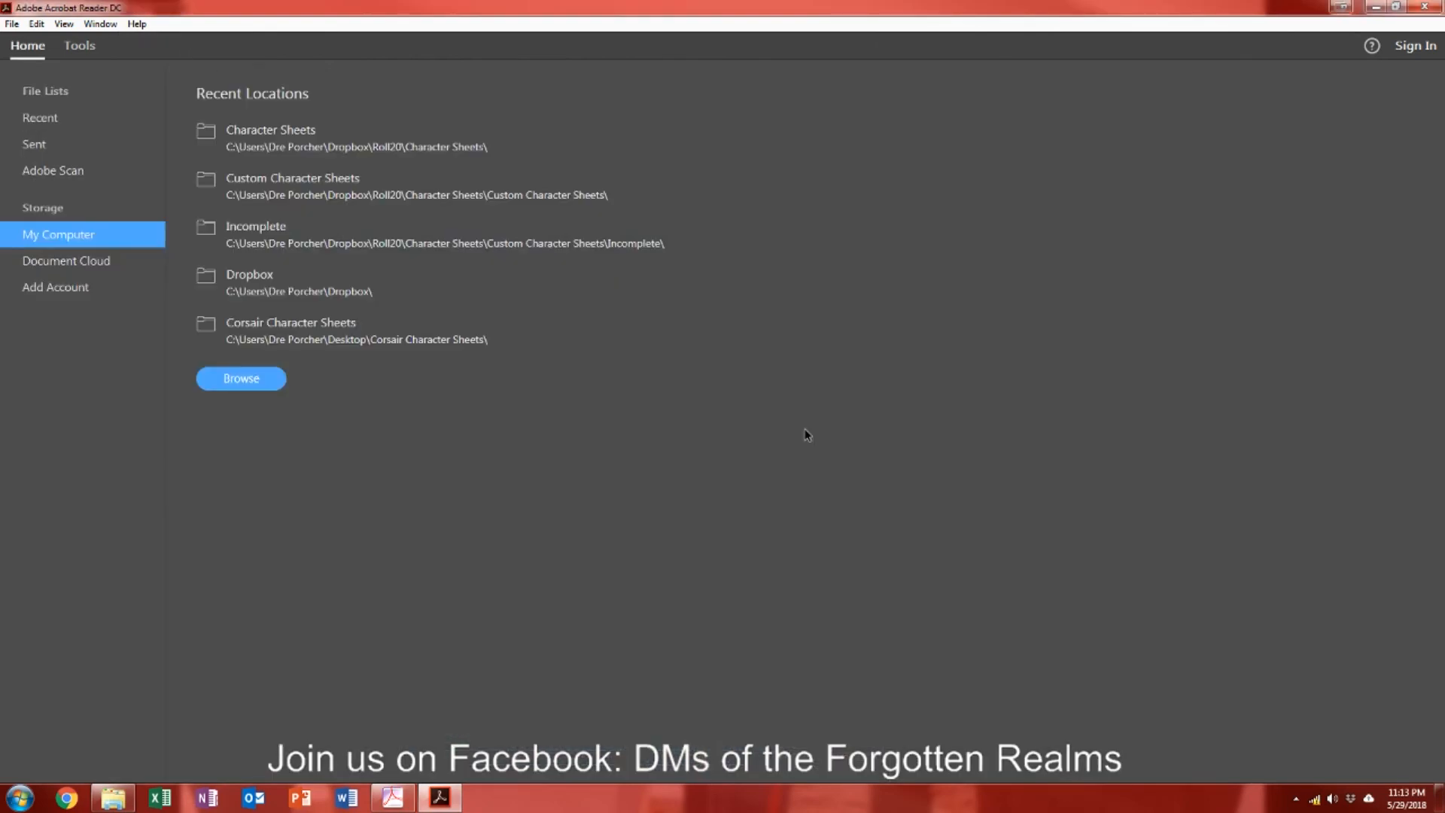
left_click(1425, 7)
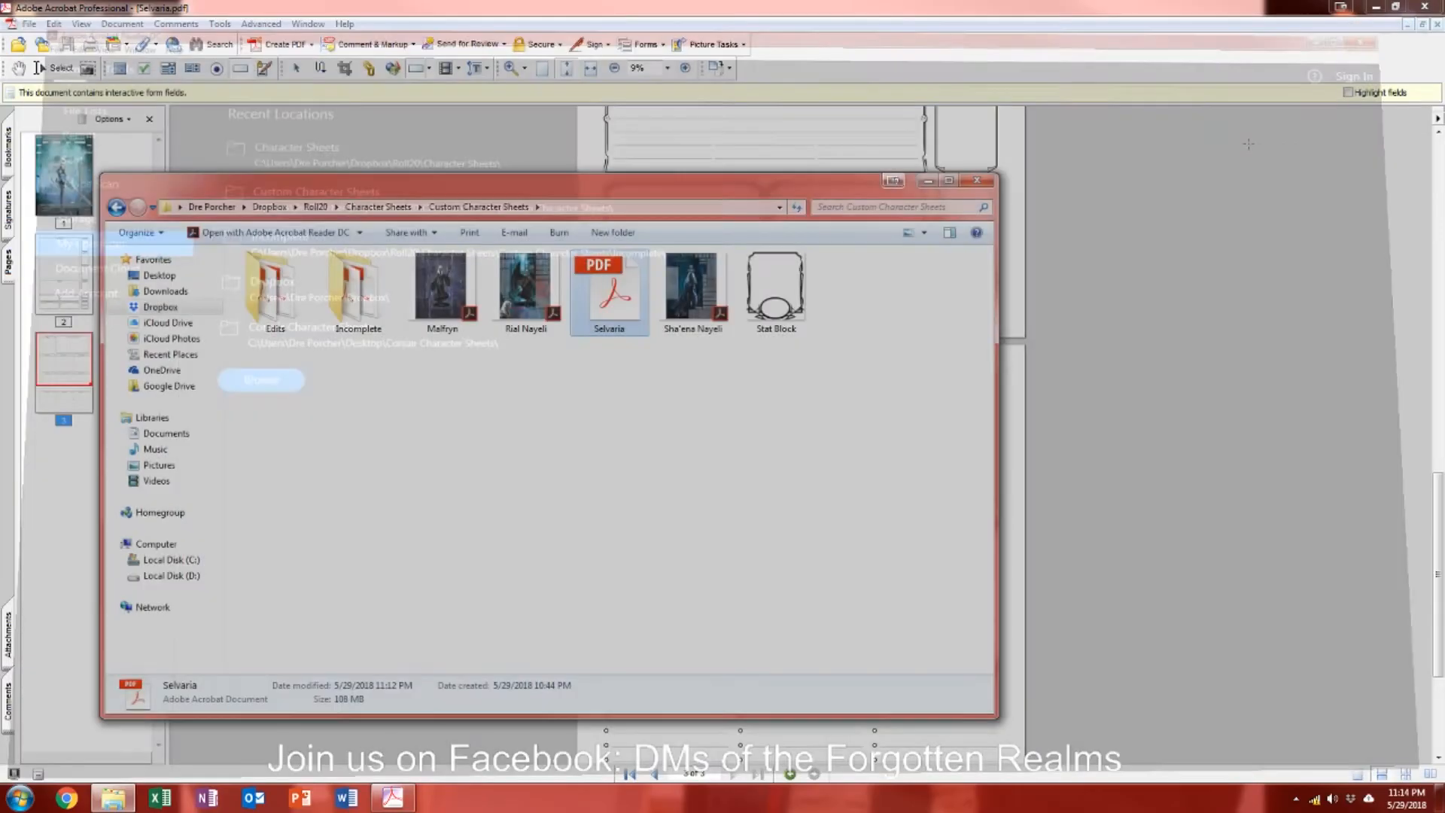
Step: Switch to Adobe Acrobat Professional, return to the first page of Selvaria.pdf and hide the page thumbnails
left_click(403, 799)
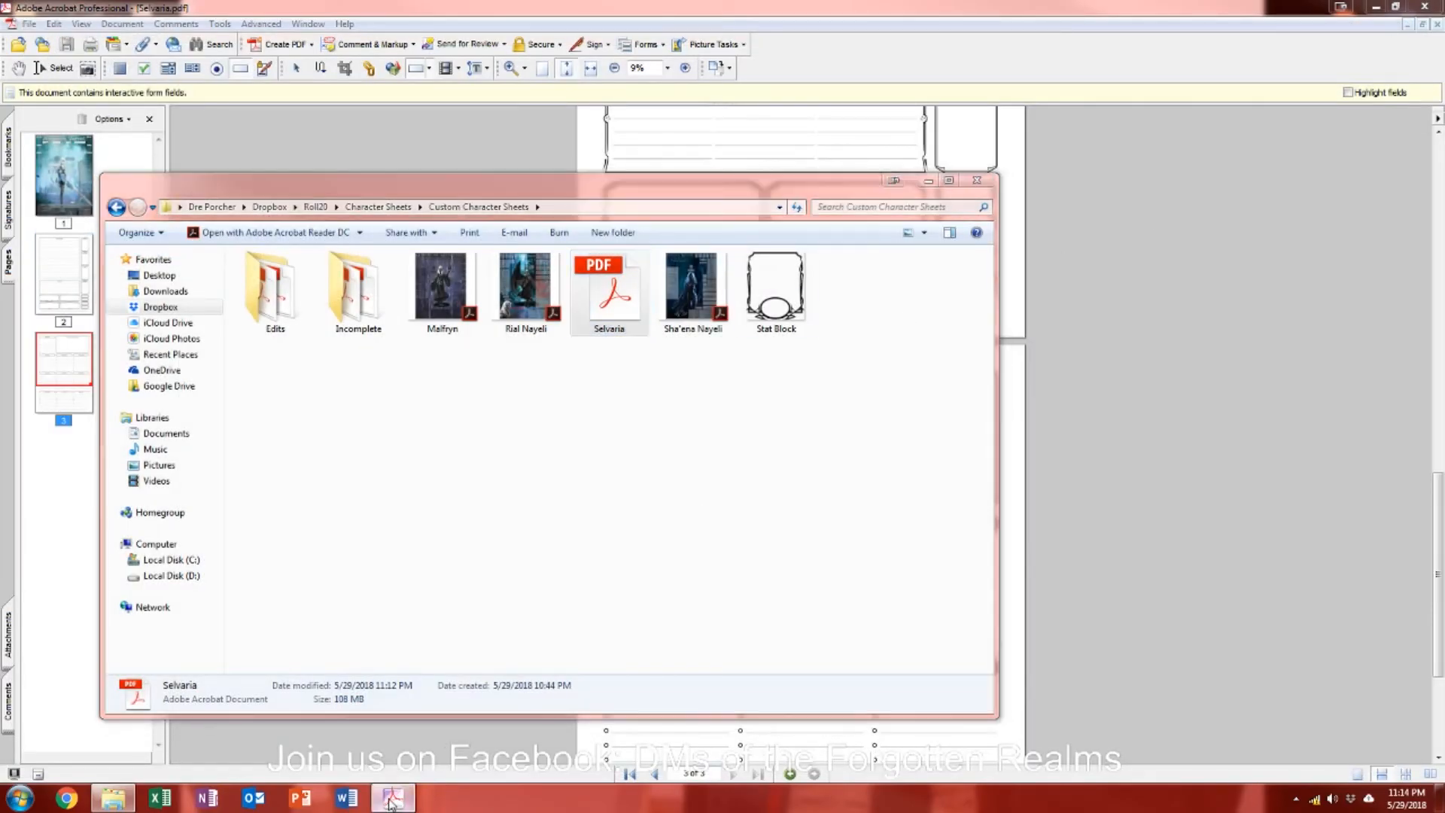
scroll(544, 430, "up", 5)
scroll(544, 430, "up", 2)
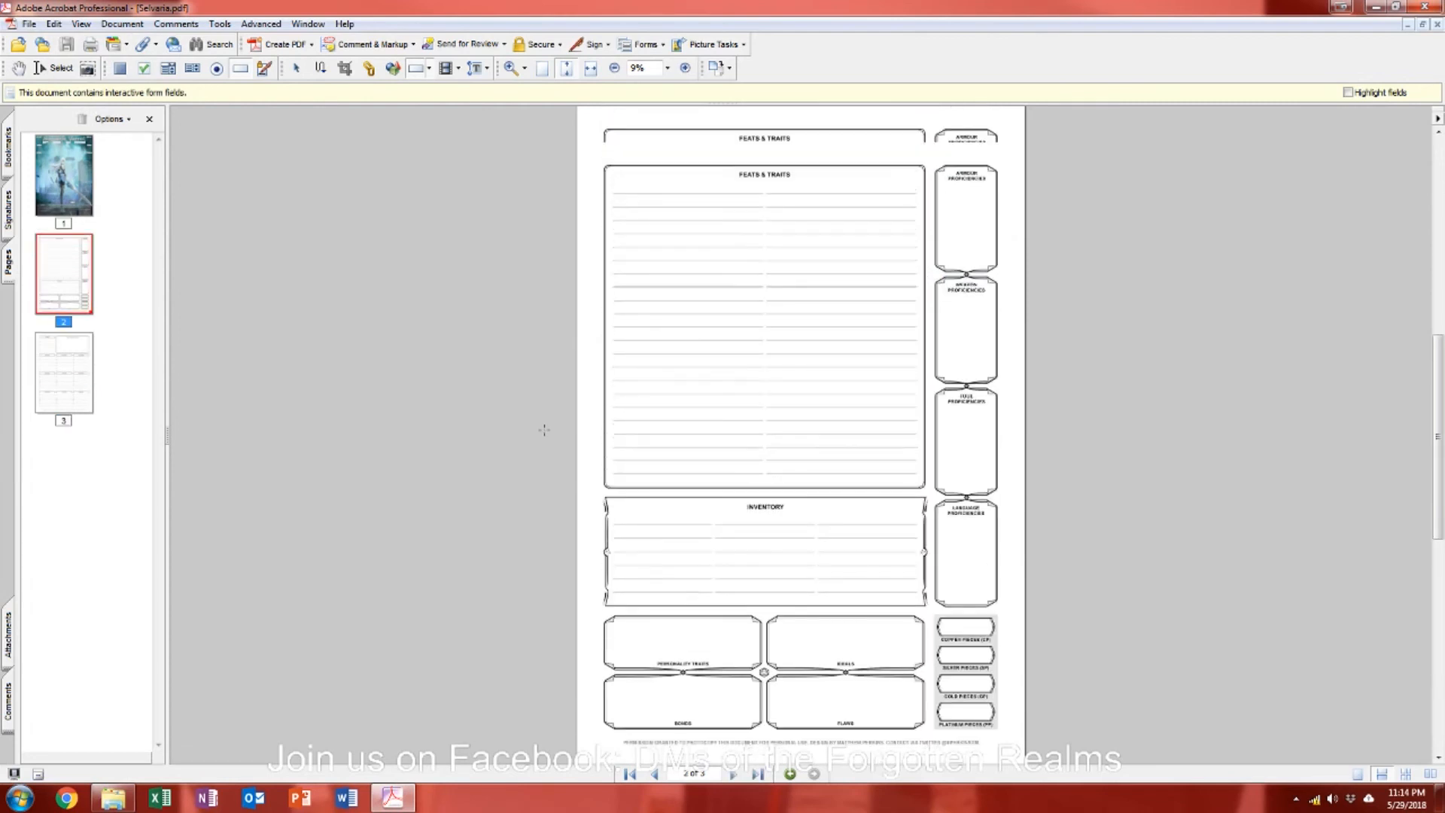
scroll(544, 429, "up", 4)
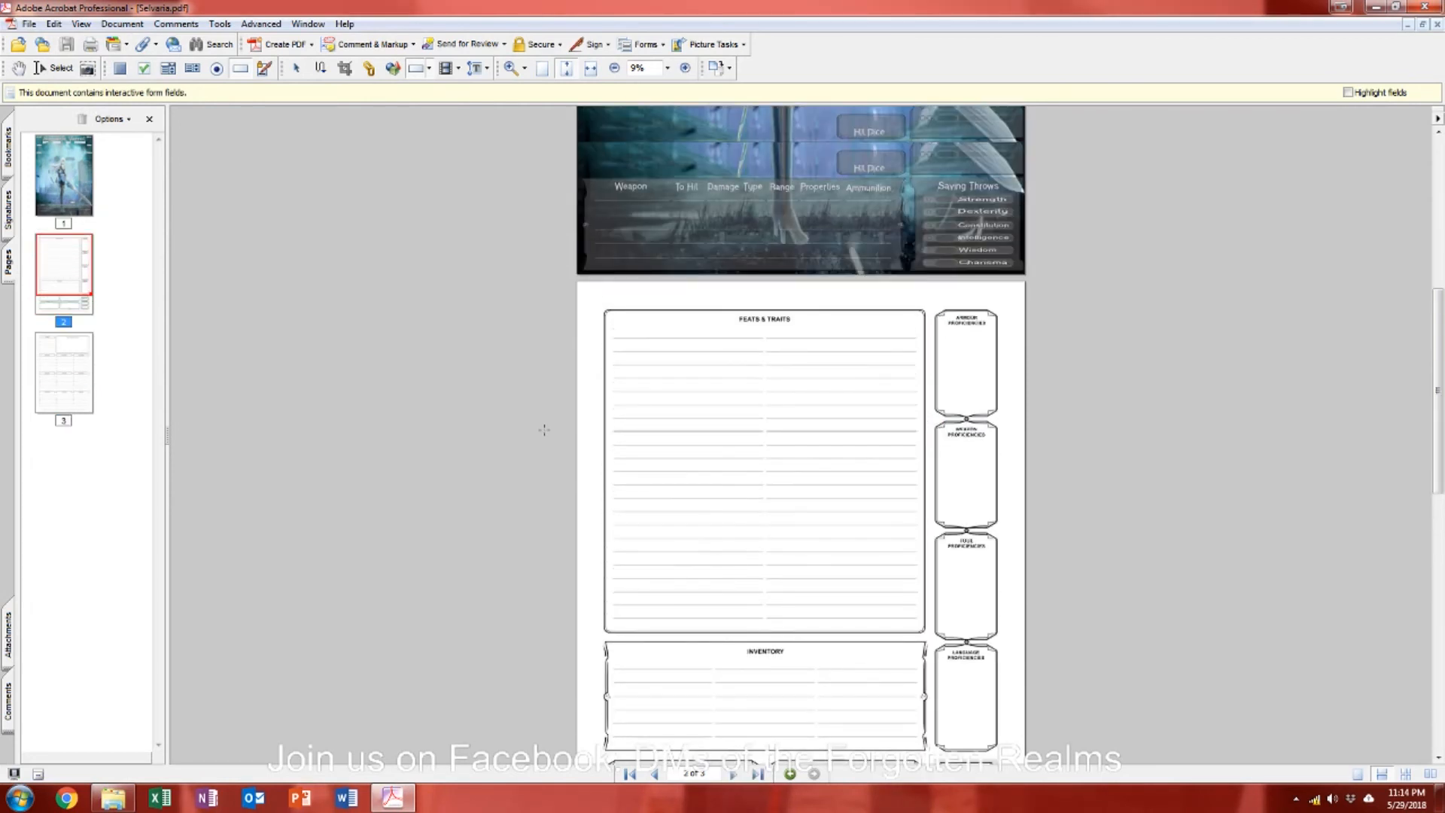
scroll(544, 429, "up", 3)
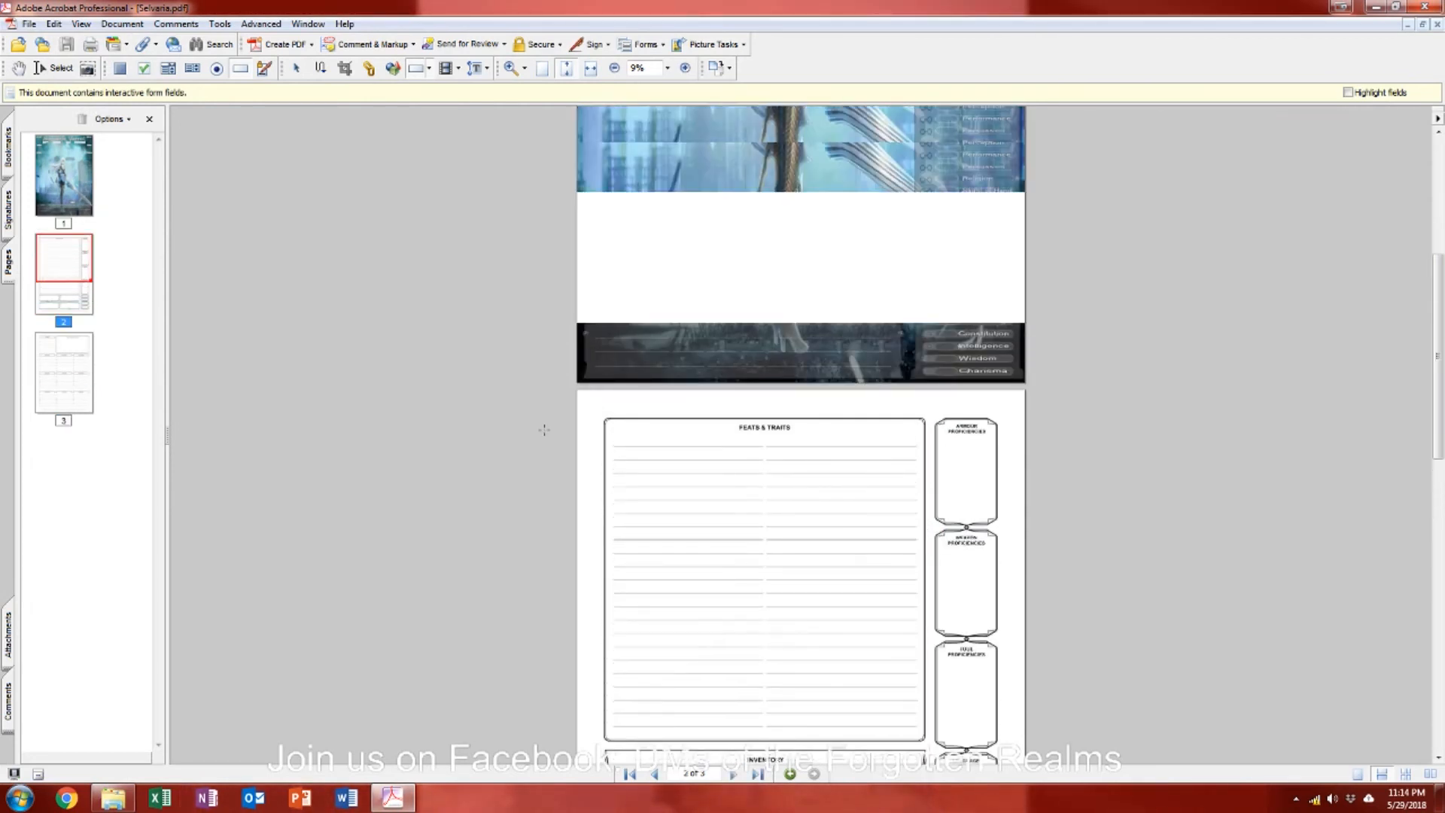
scroll(544, 430, "up", 5)
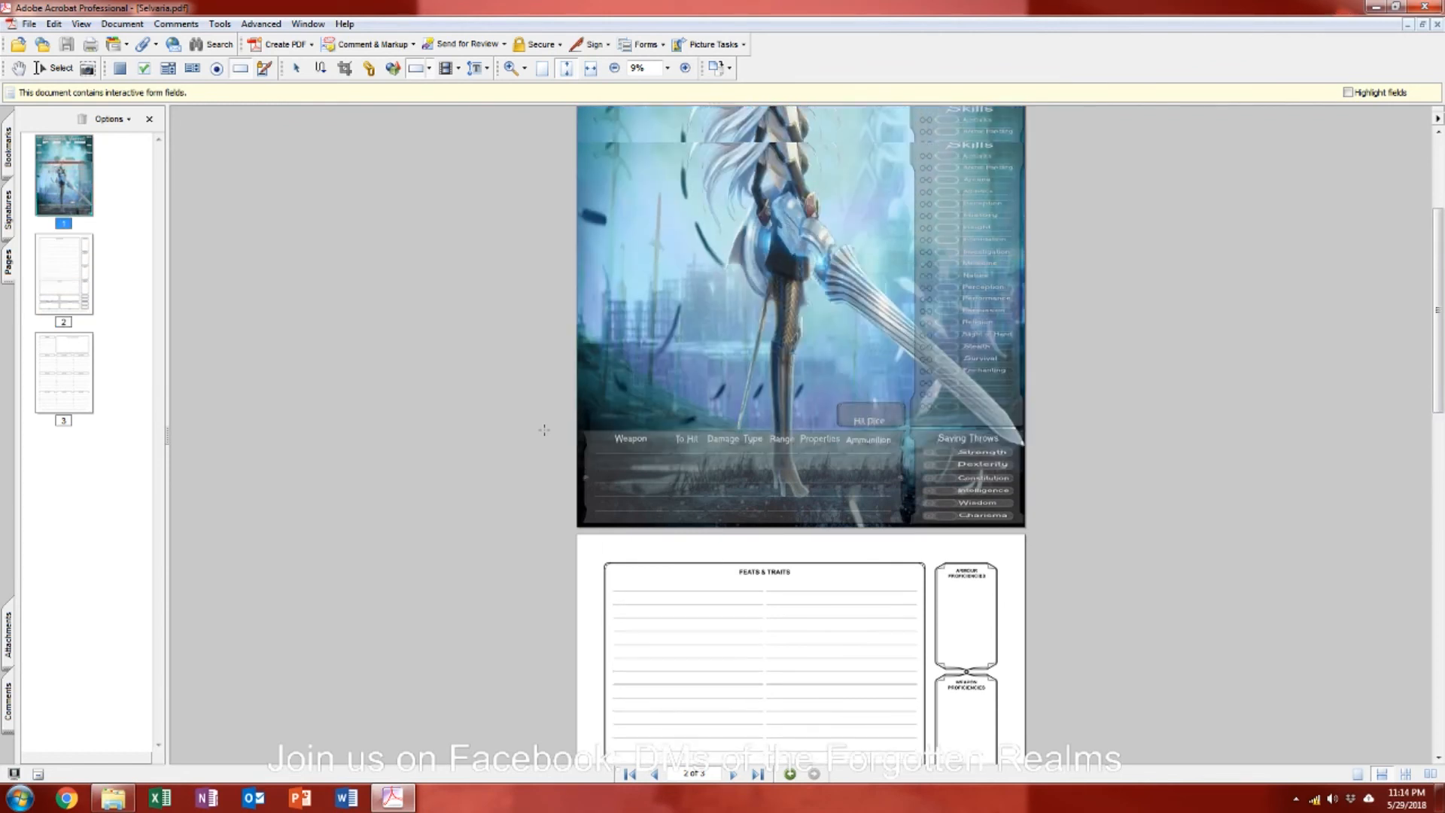
scroll(532, 426, "up", 5)
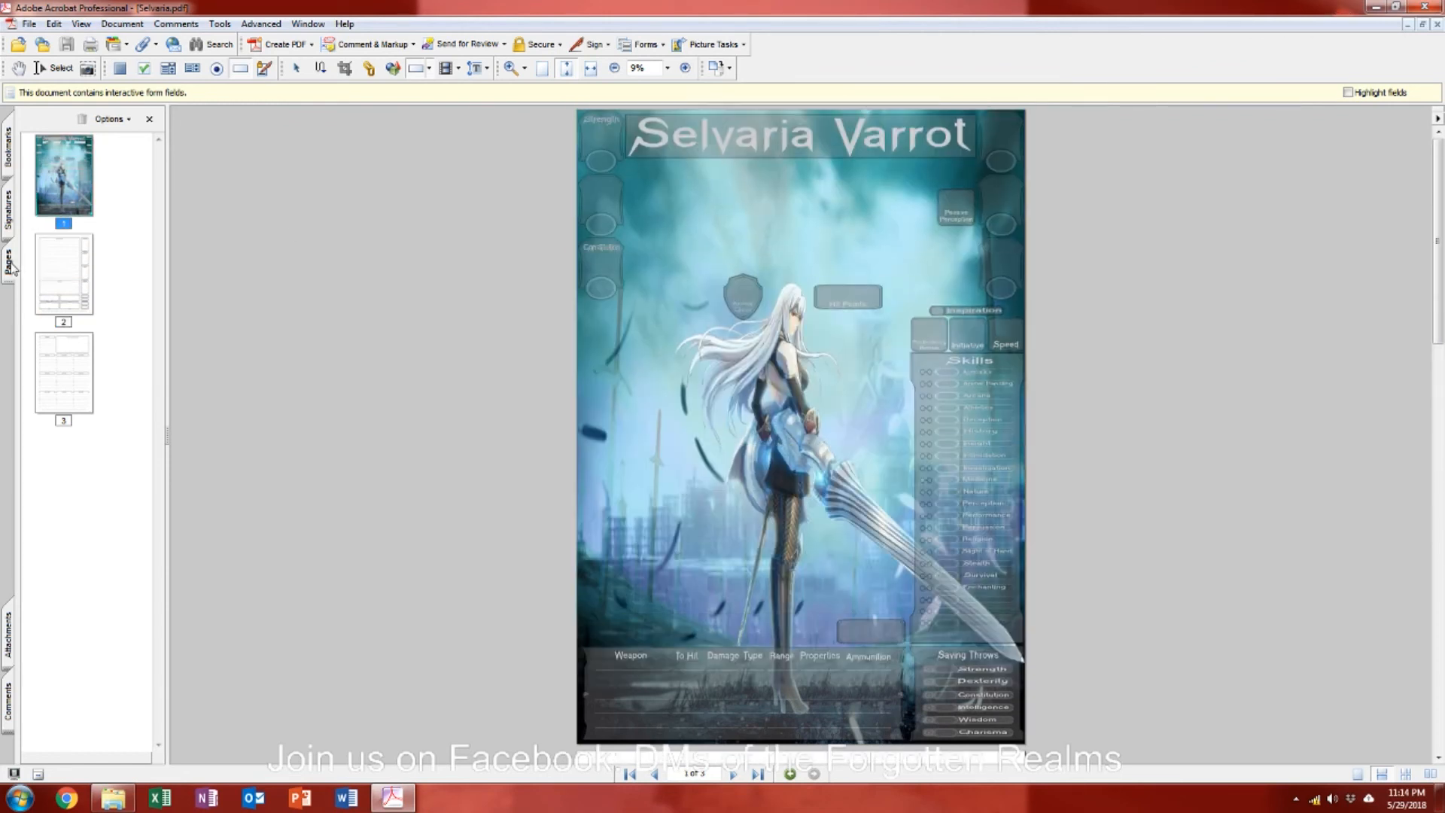
left_click(11, 265)
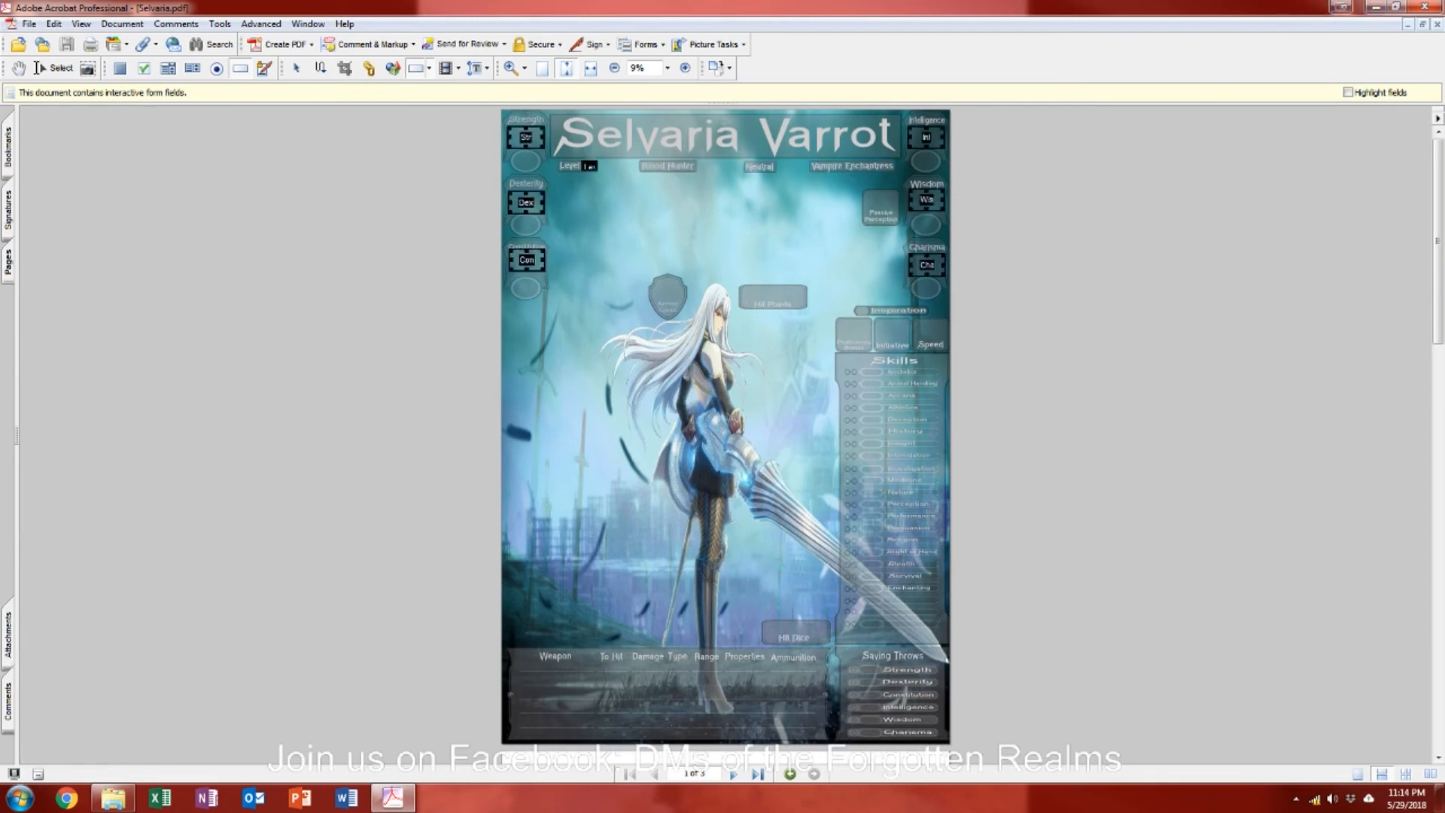
Step: Launch Photoshop and open Selvaria Edit from the Edits folder inside Custom Character Sheets
left_click(19, 800)
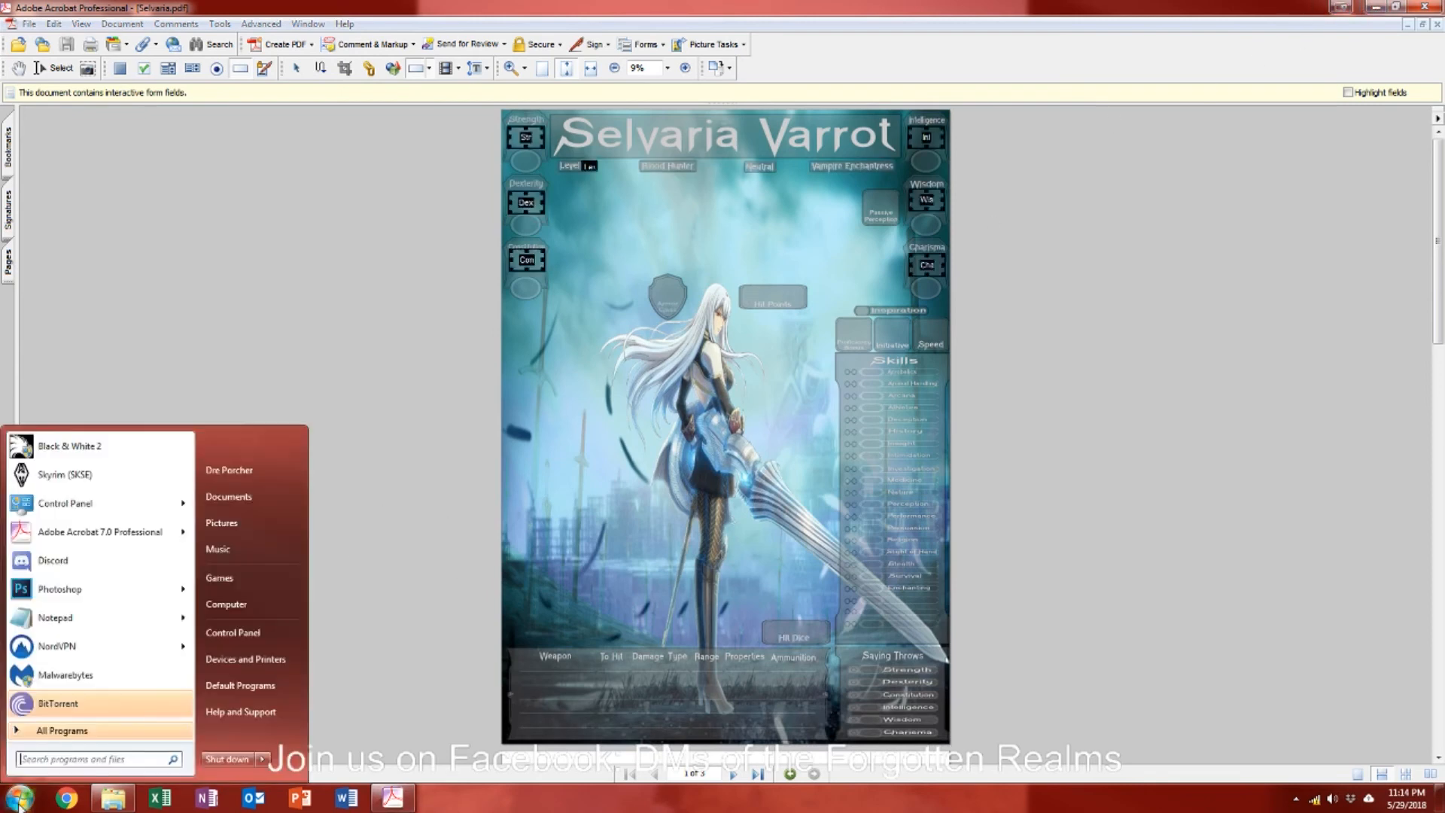
left_click(76, 591)
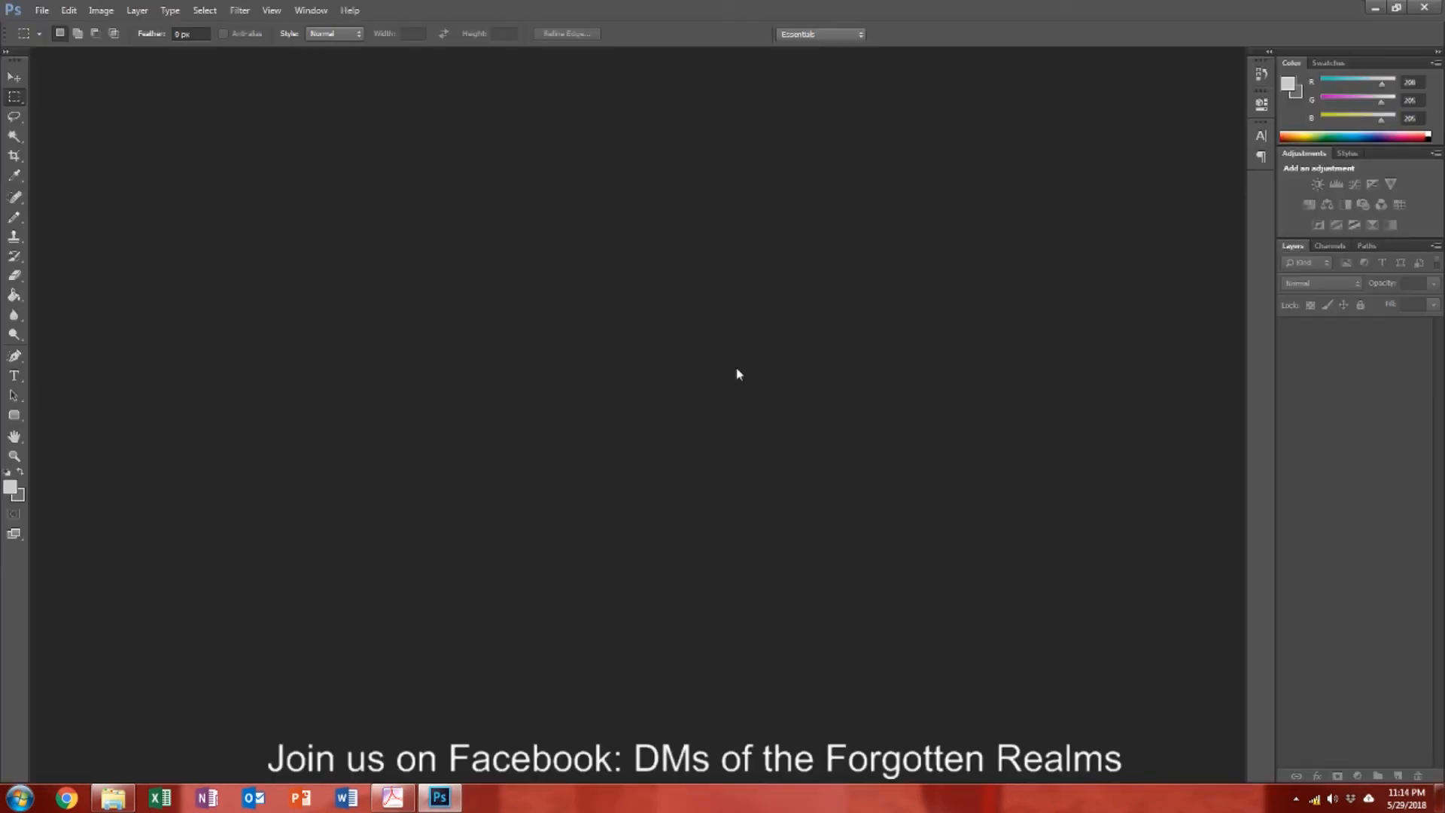
left_click(41, 10)
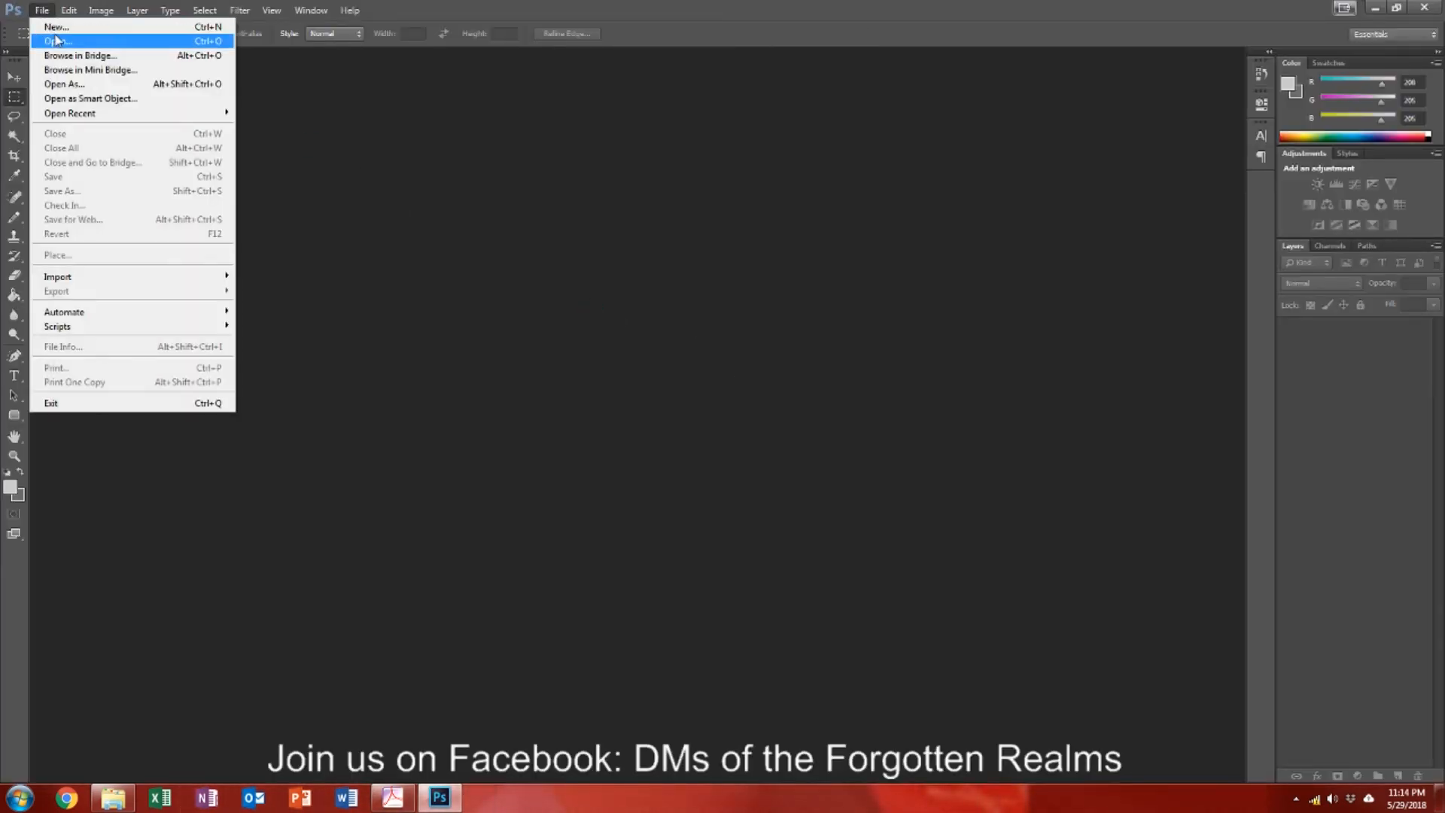
left_click(54, 41)
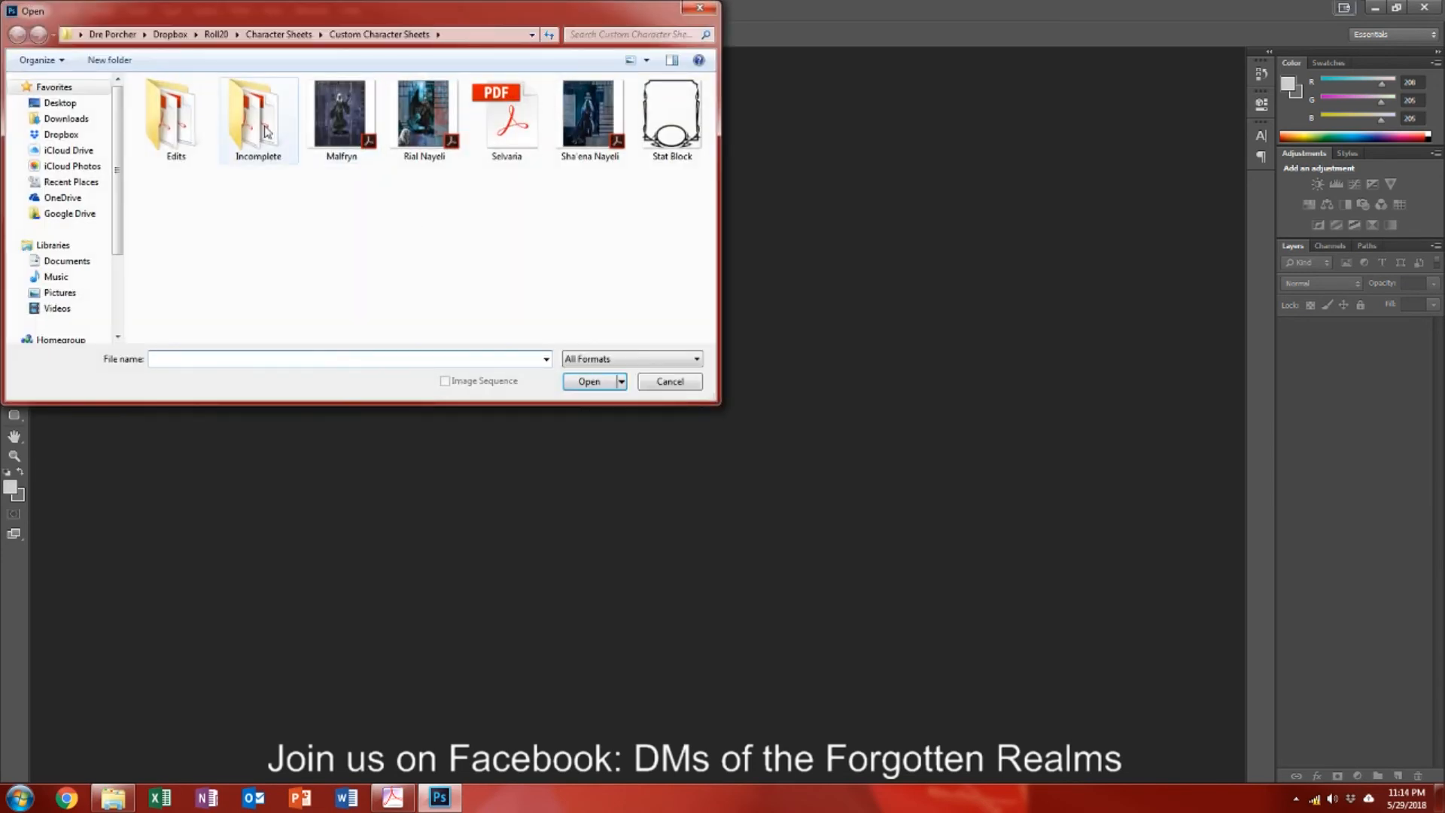
double_click(175, 119)
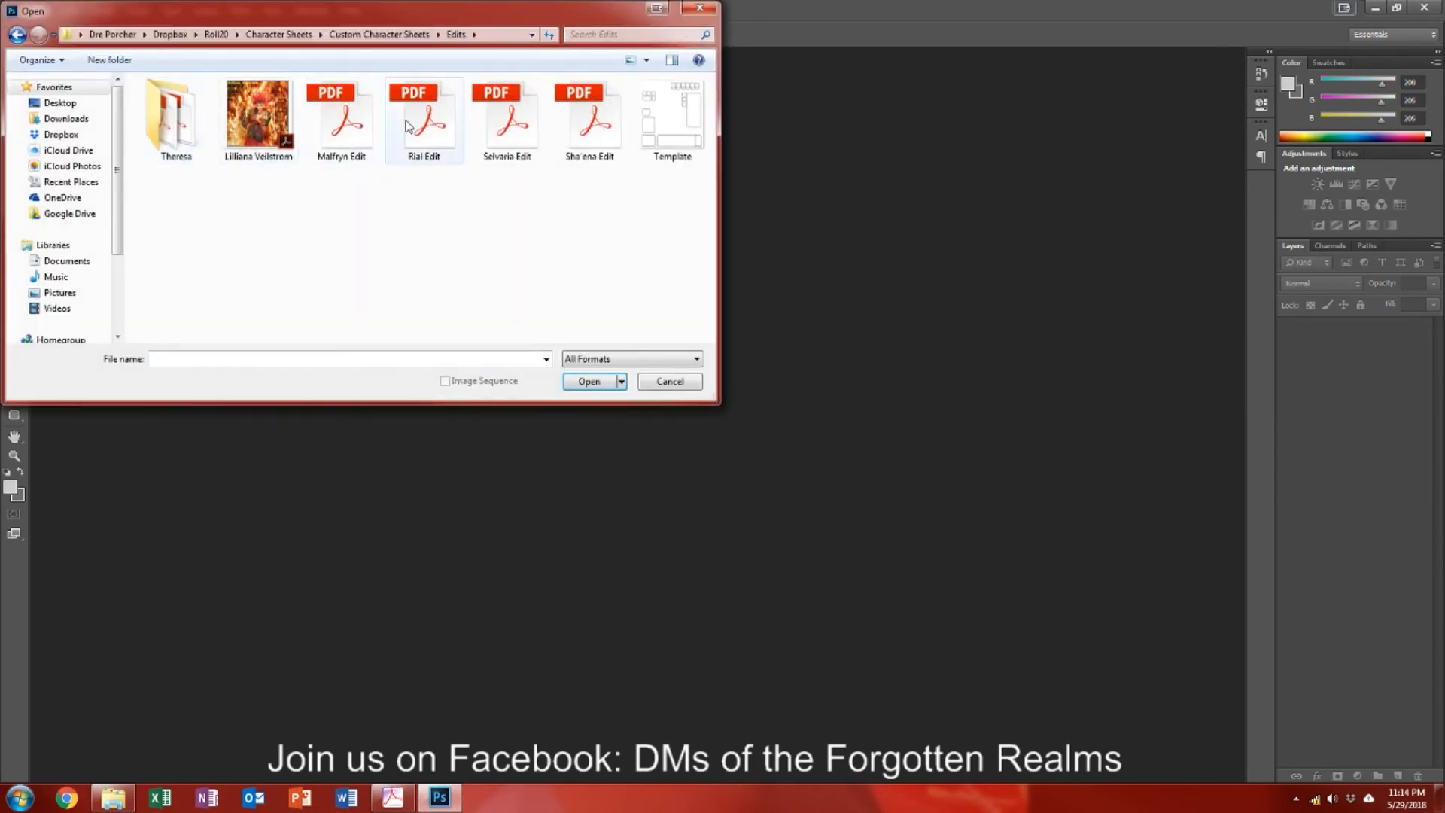
double_click(528, 125)
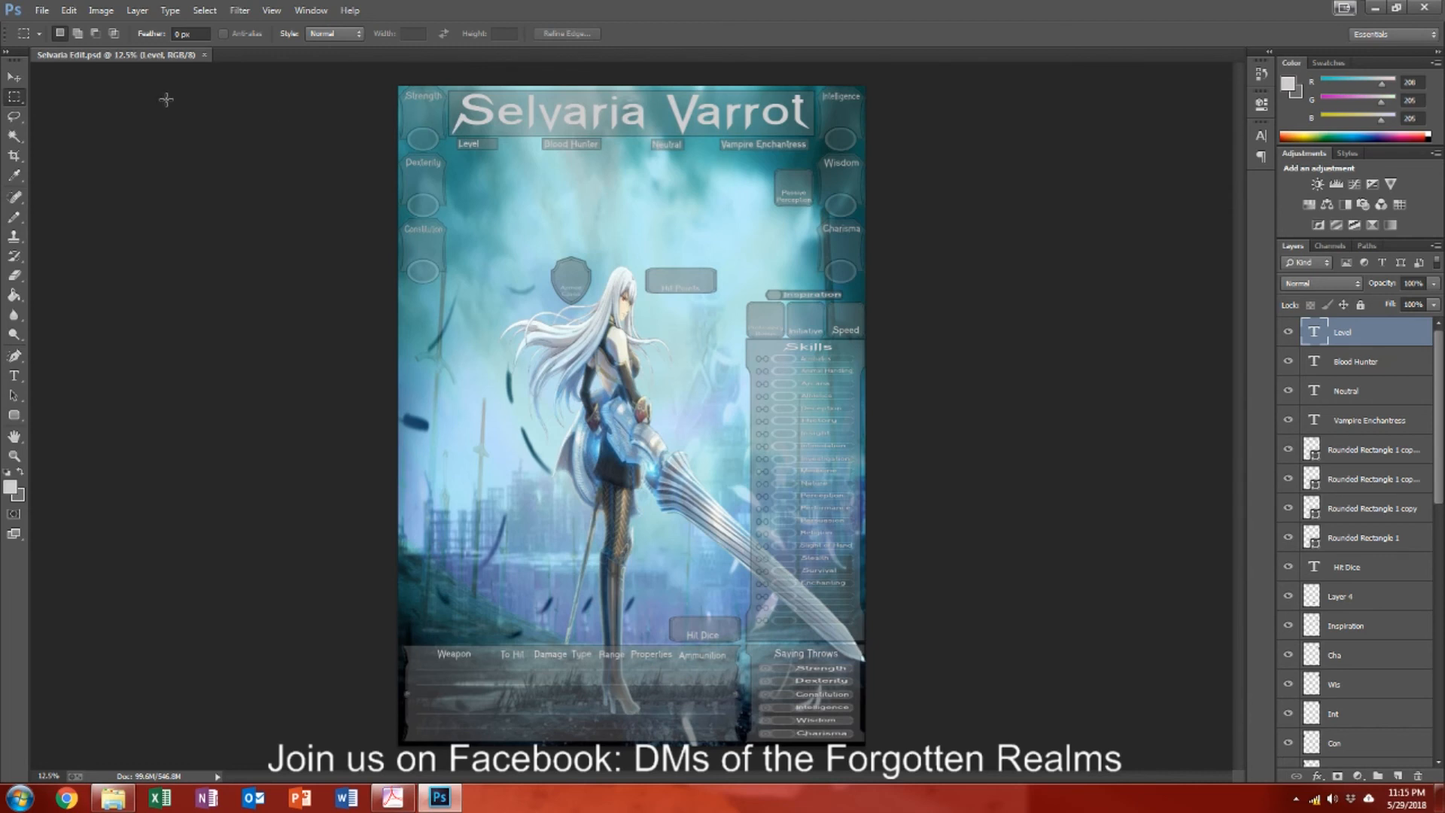
Step: Swap the positions of the Hit Points box and the Armor Class shield beside the character's head, and save the file
left_click(14, 78)
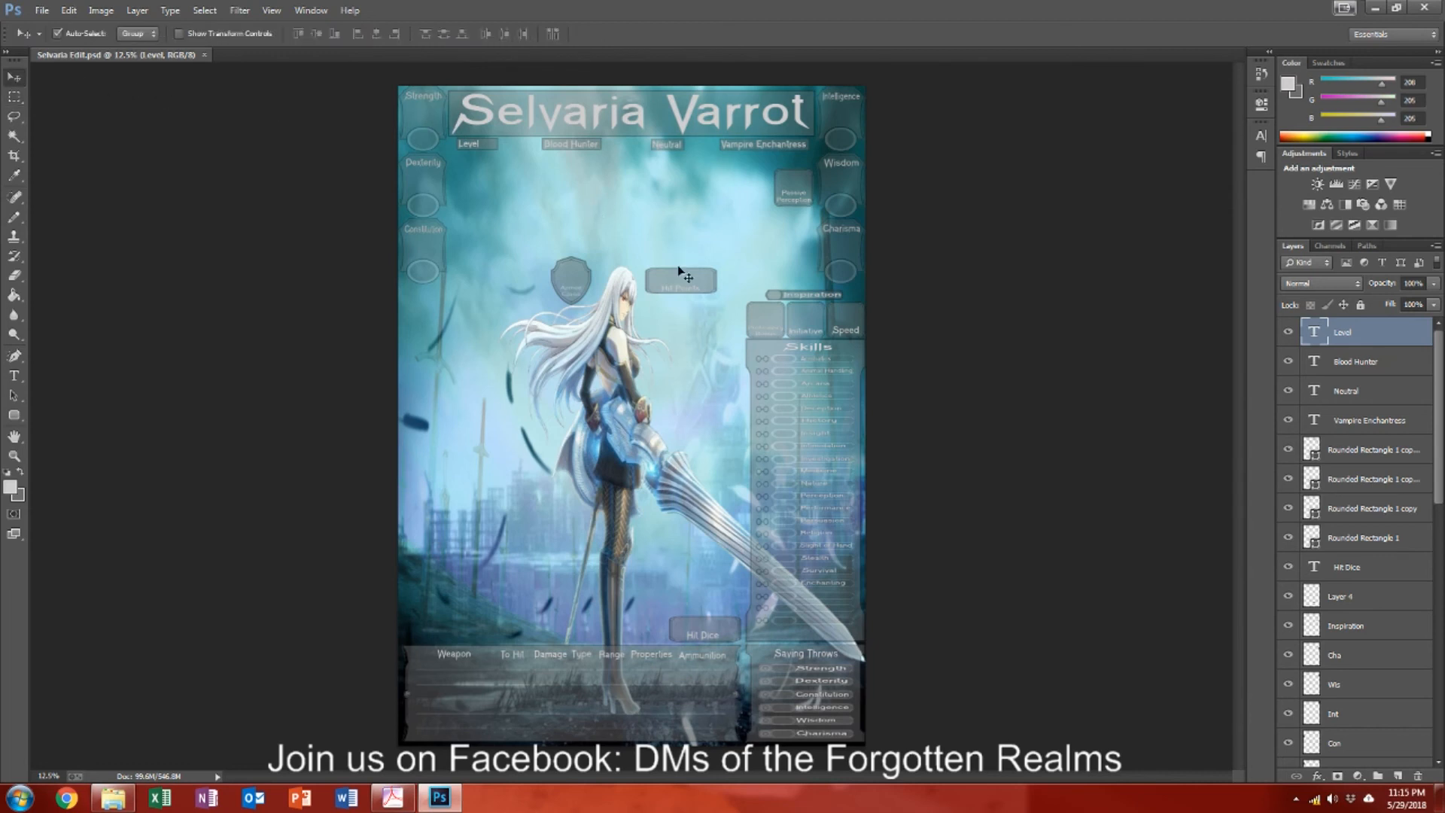
mouse_move(678, 284)
left_mouse_down()
mouse_move(529, 276)
mouse_move(681, 272)
left_mouse_up()
left_click(554, 276)
left_click_drag(557, 279, 577, 284)
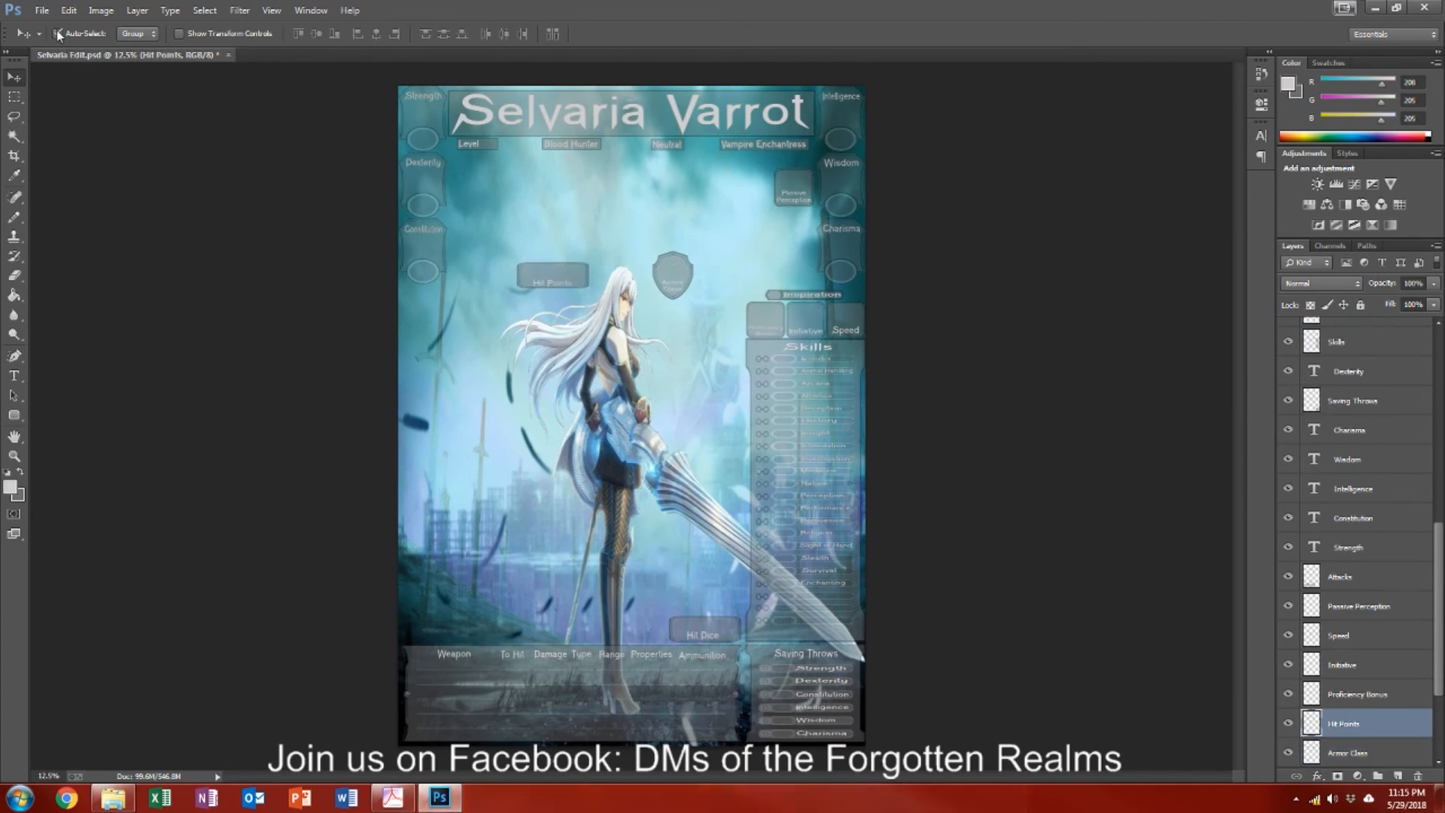
left_click(41, 10)
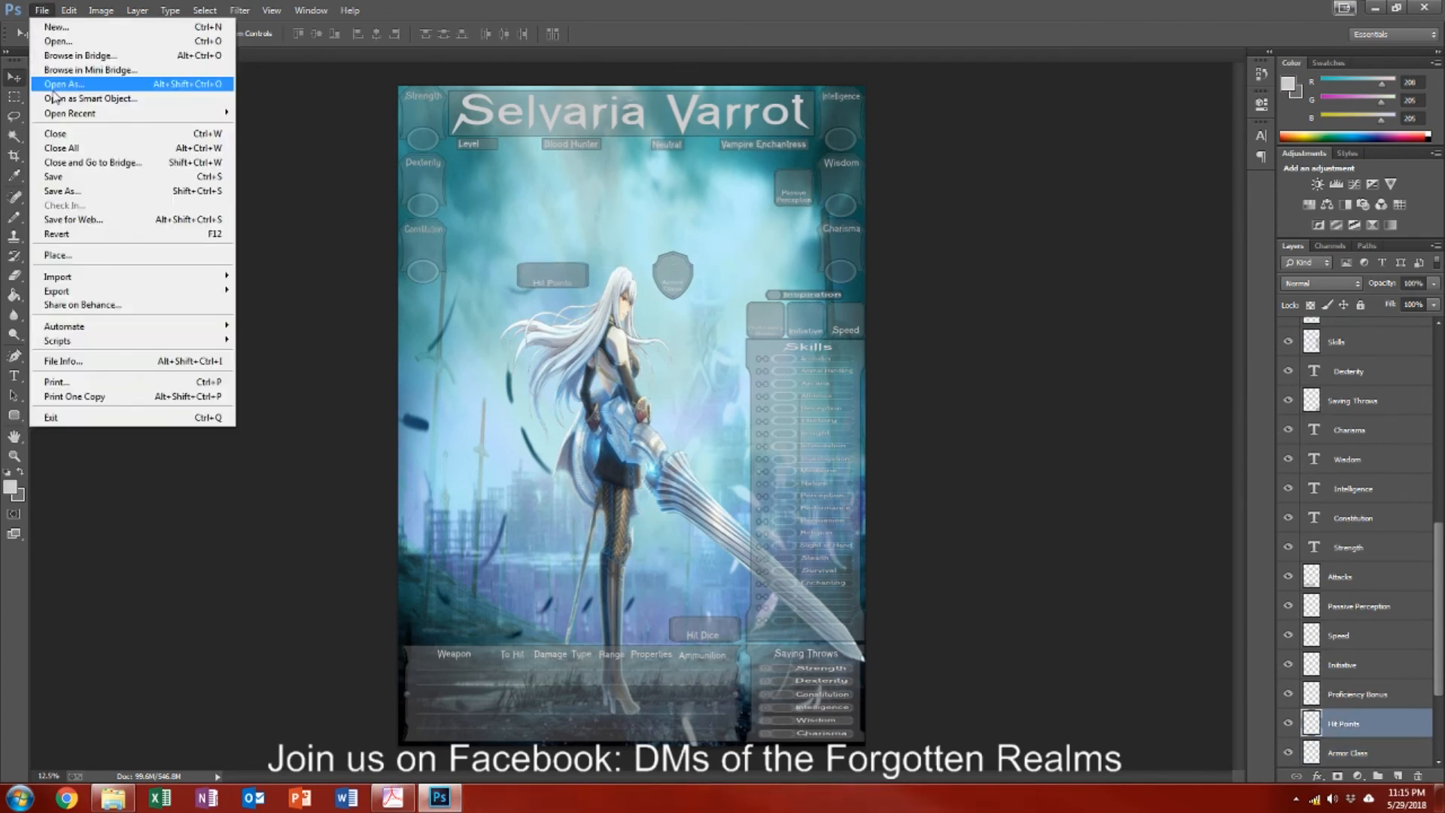
left_click(78, 181)
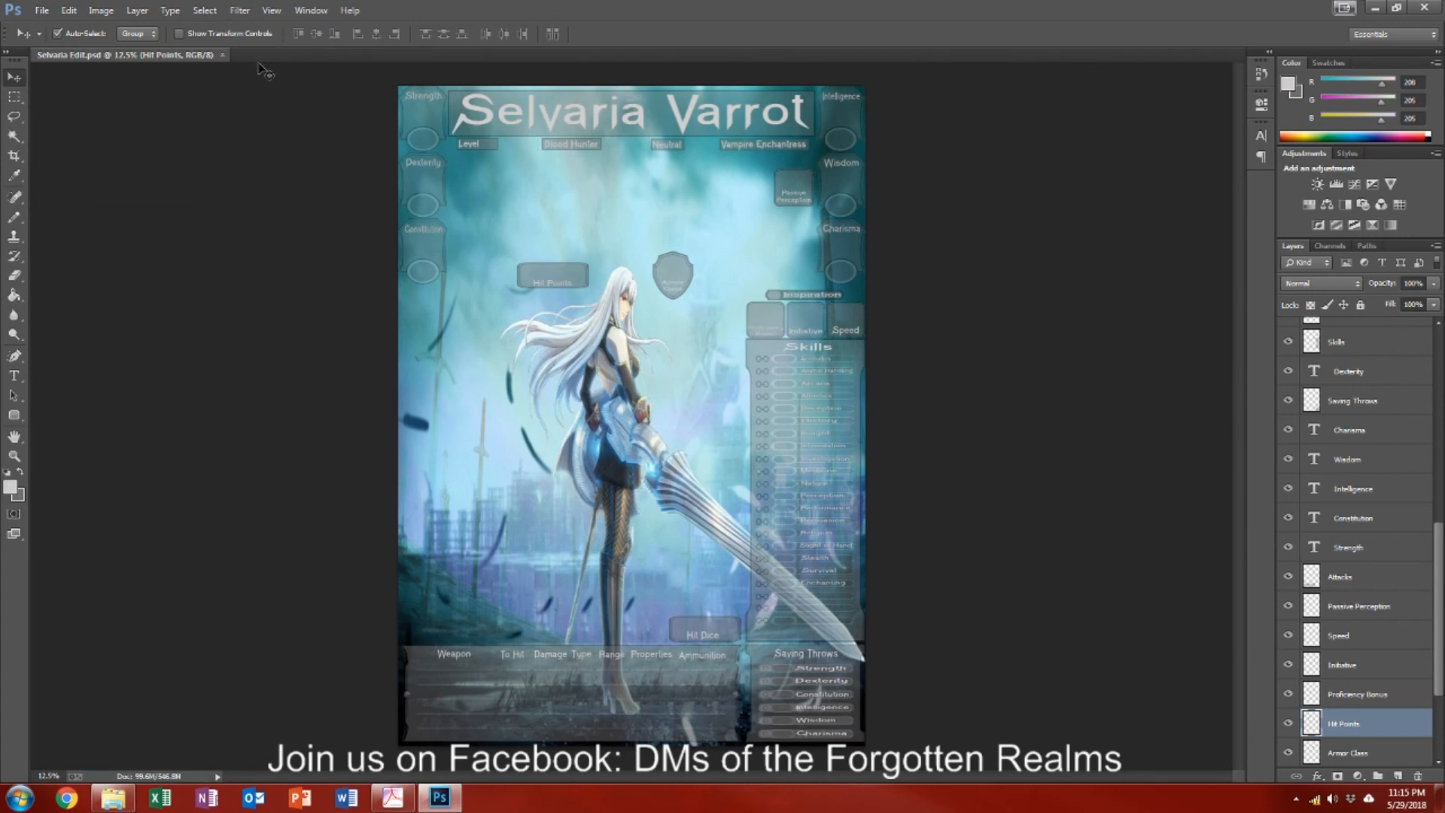
Step: Start saving a copy of the sheet in the Custom Character Sheets folder in Photoshop PDF format
left_click(42, 11)
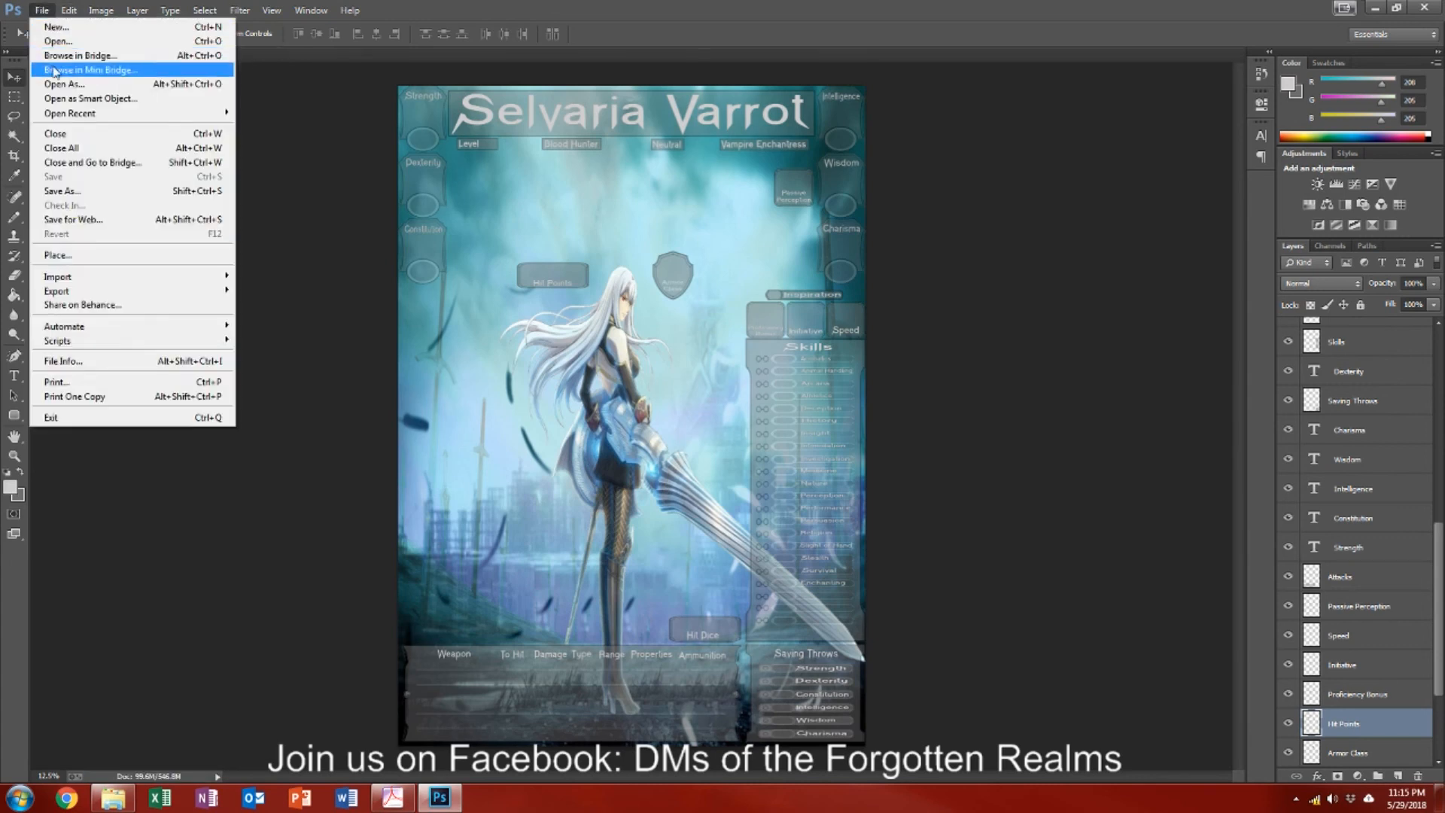
left_click(66, 190)
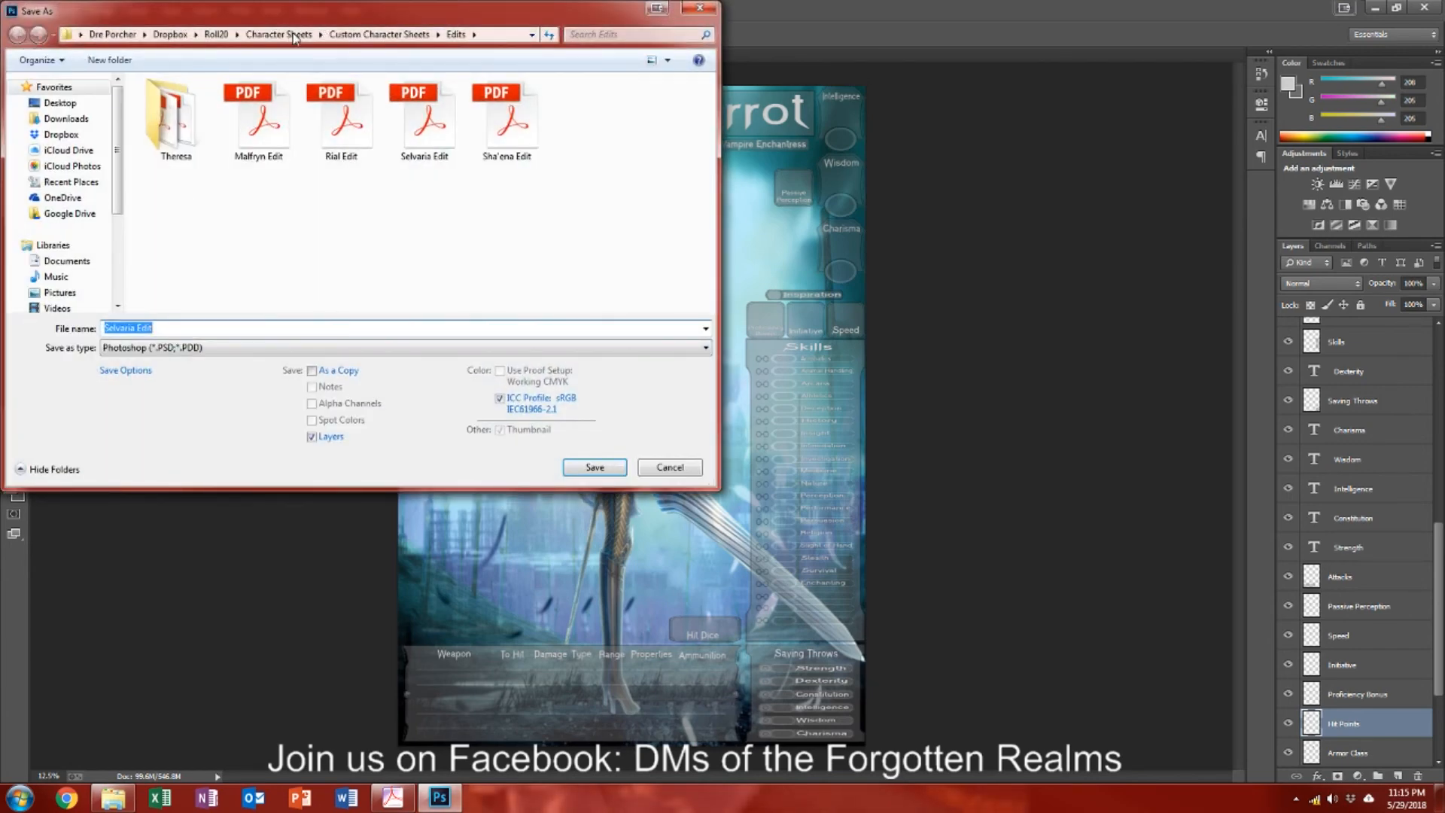
left_click(369, 35)
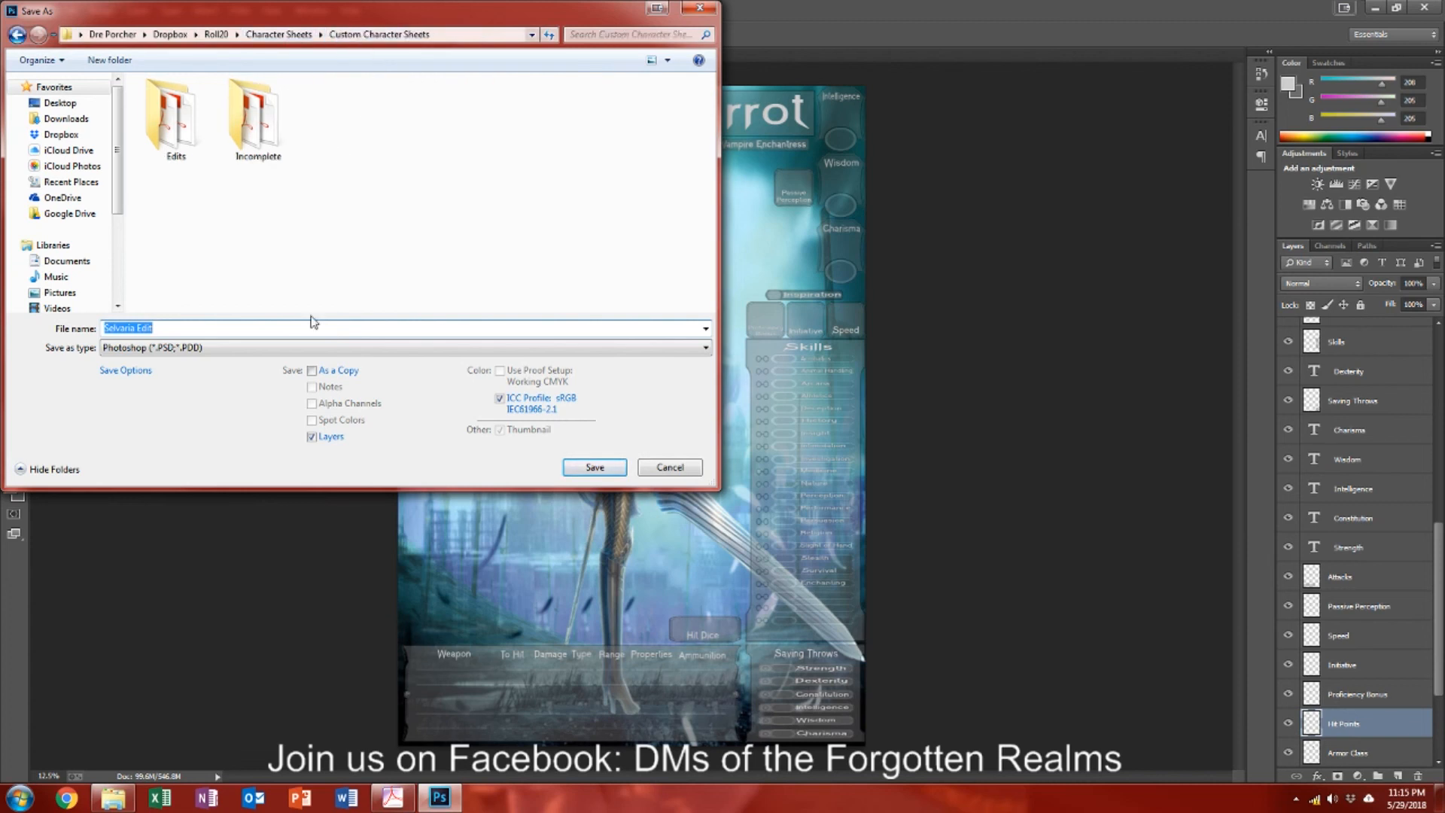
left_click(280, 347)
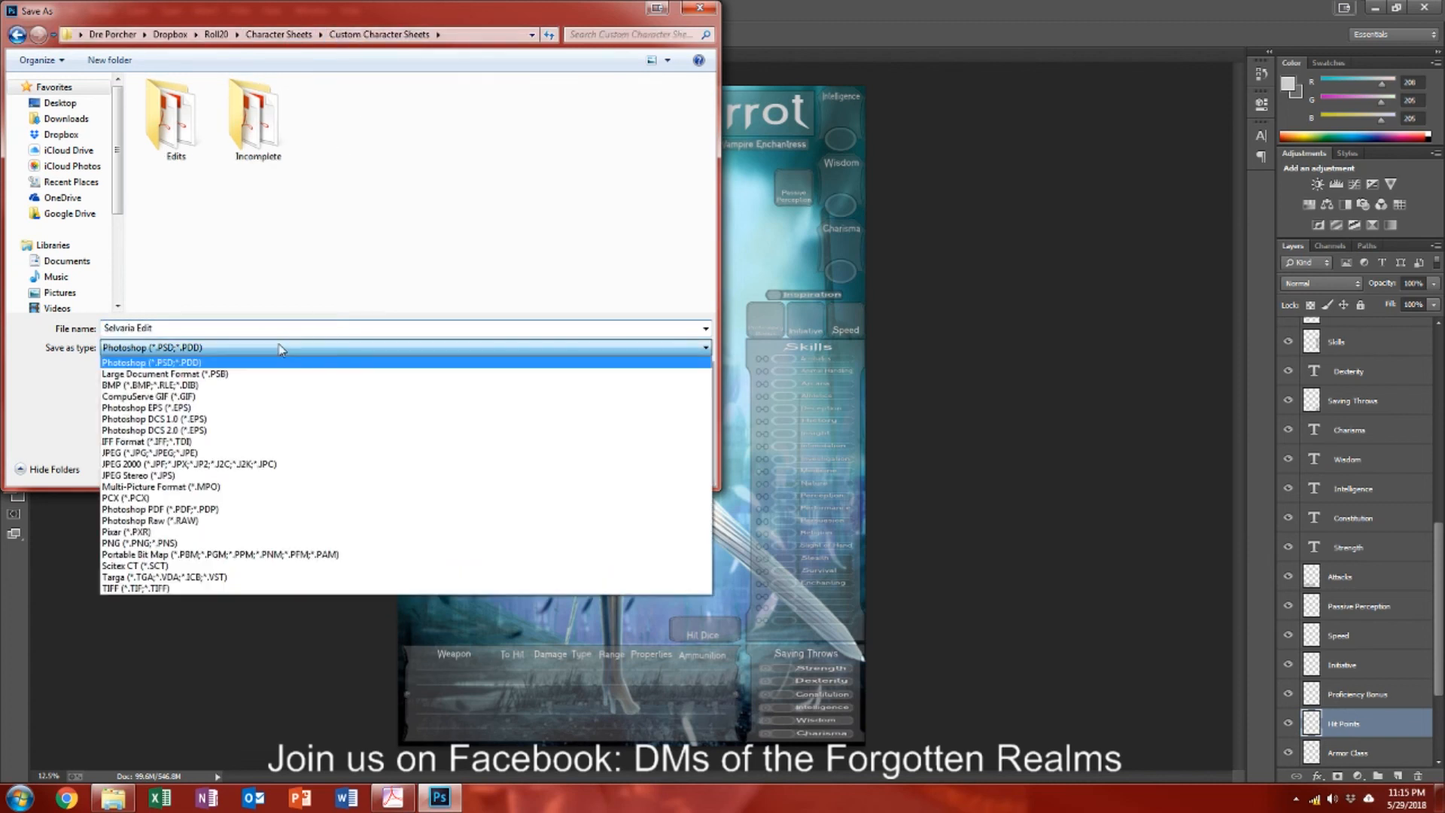
left_click(251, 509)
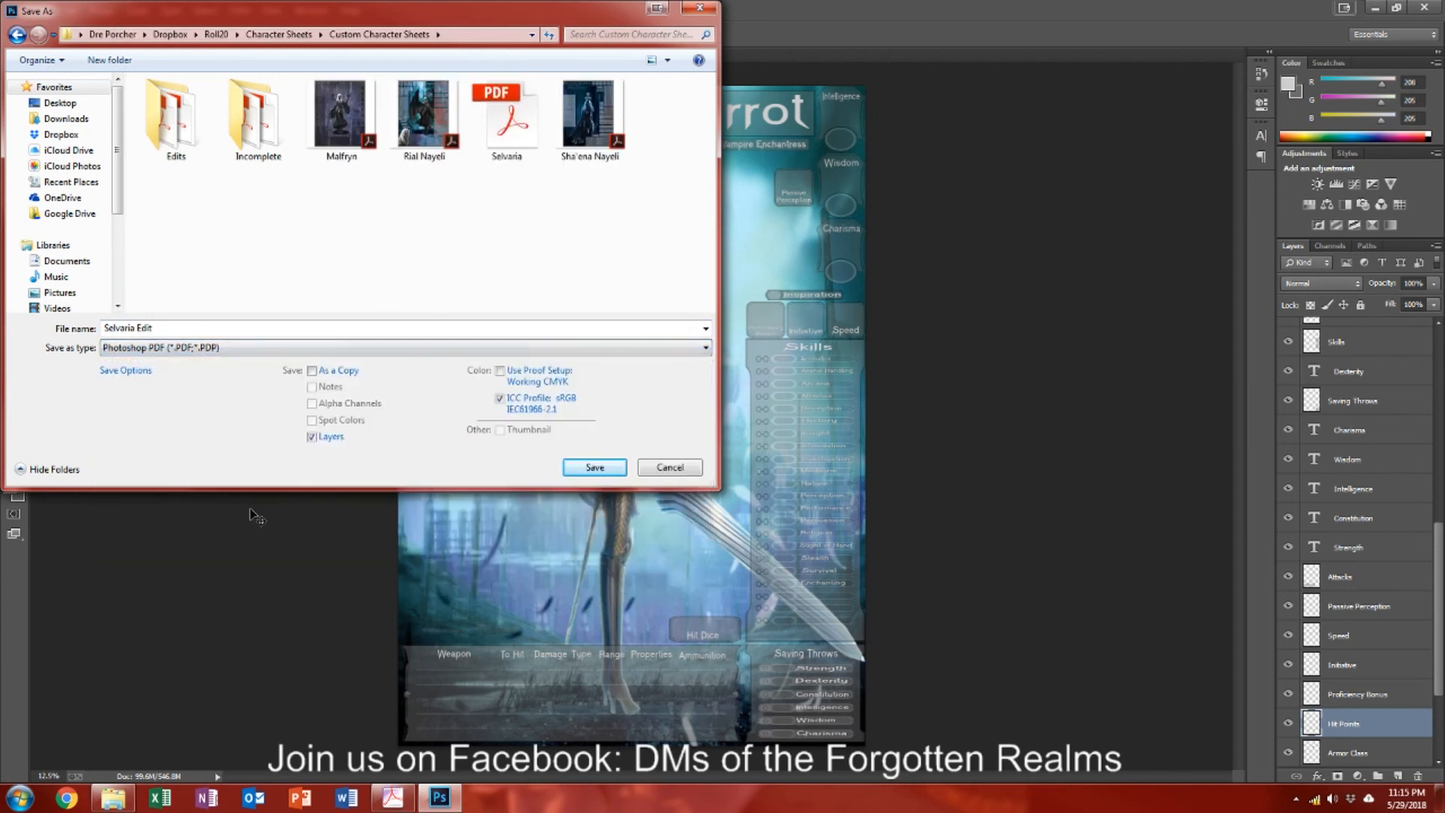
Step: Name the copy Selvaria 01 and save the PDF with the High Quality Print (Modified) preset
left_click(236, 329)
key("BackSpace")
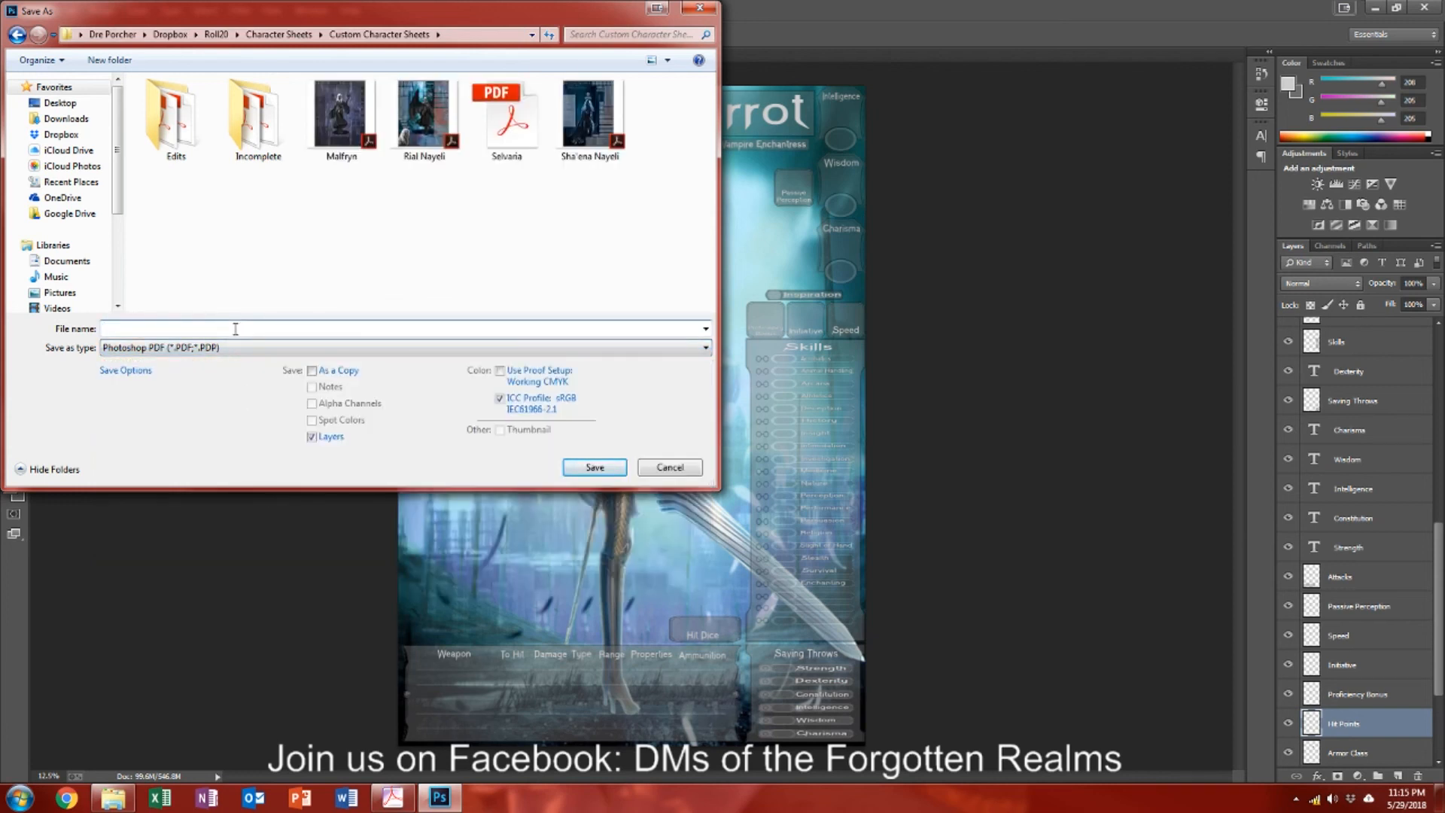
left_click(507, 119)
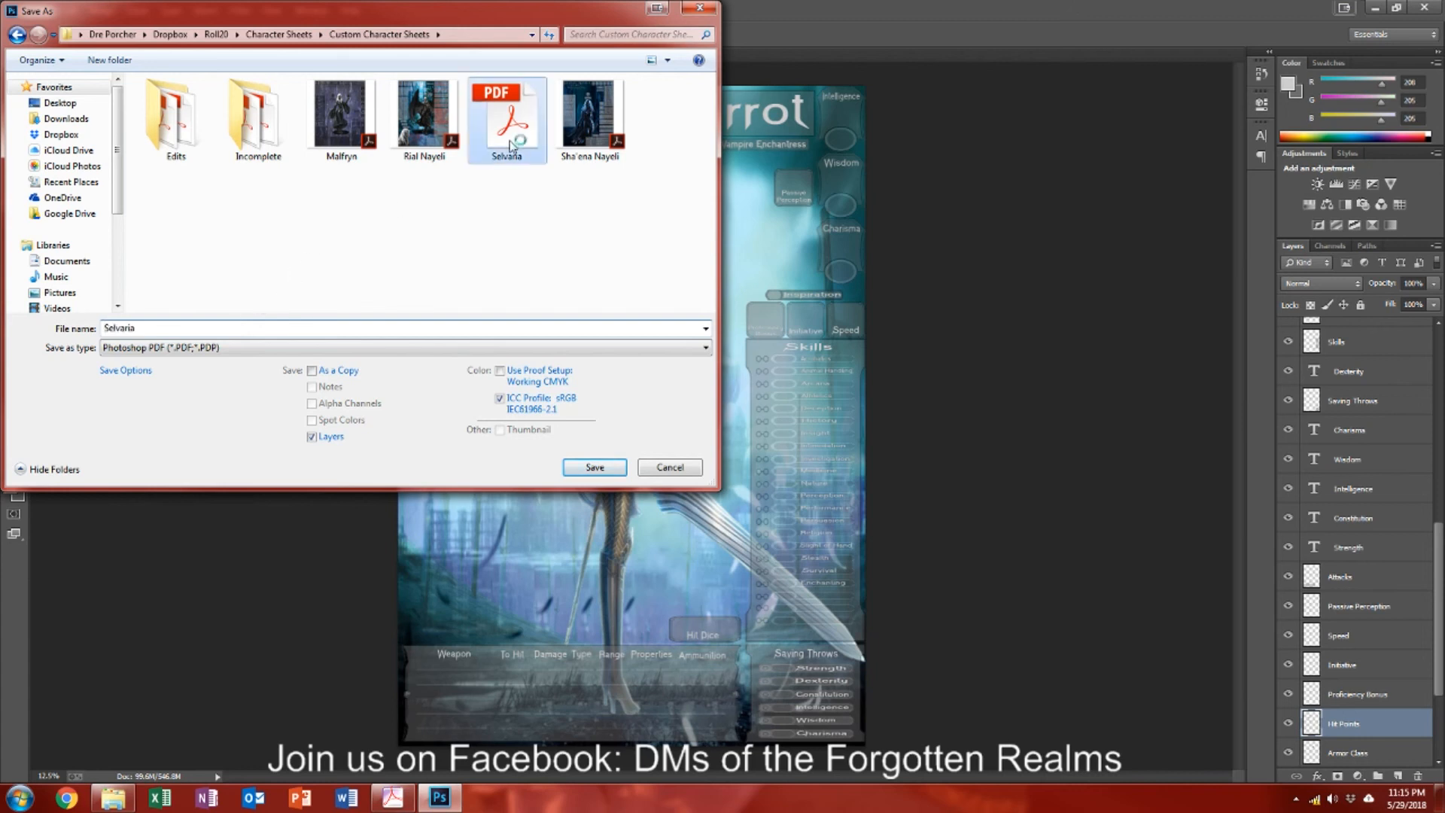
left_click(268, 325)
left_click(268, 325)
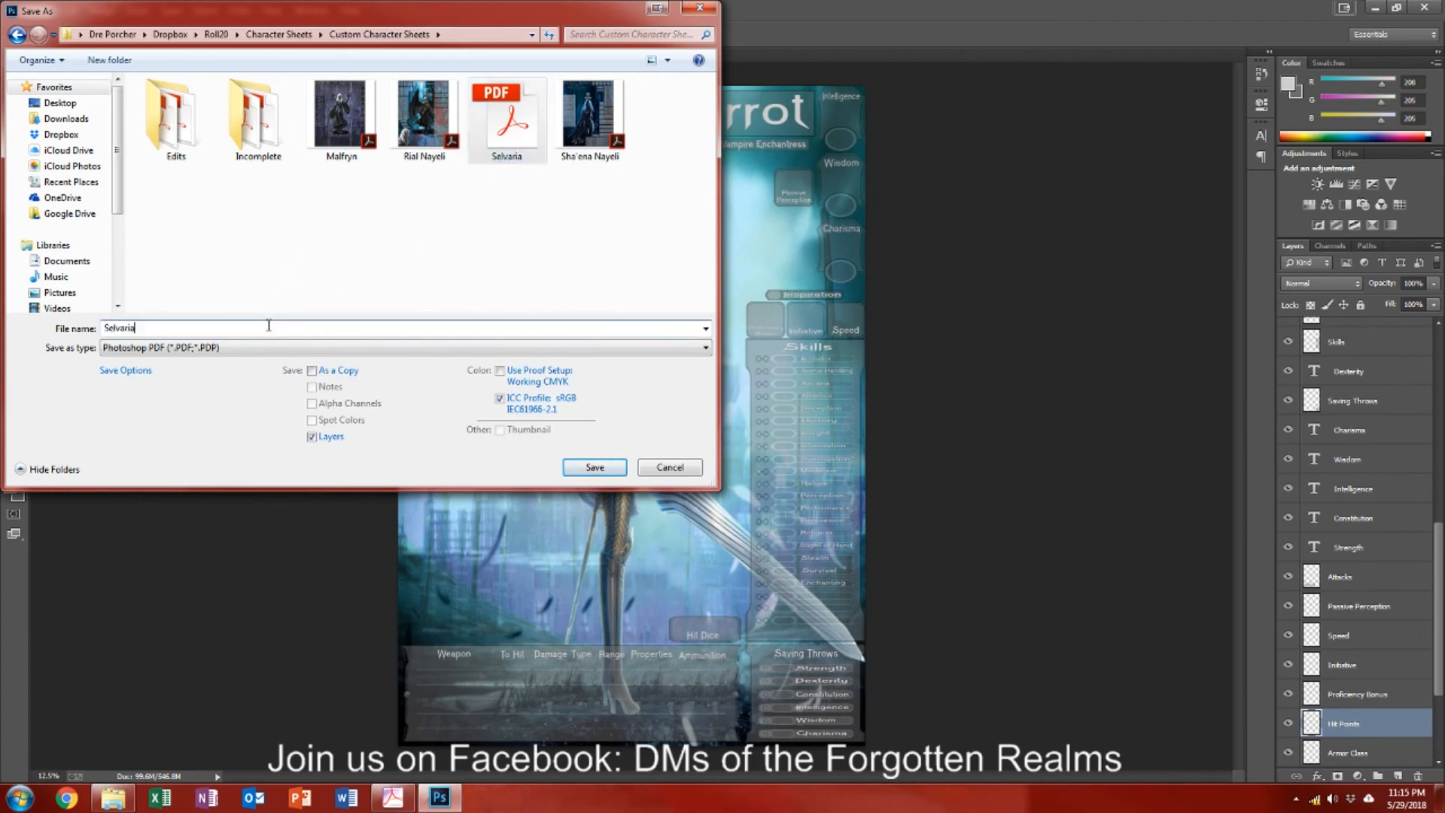
key("Return")
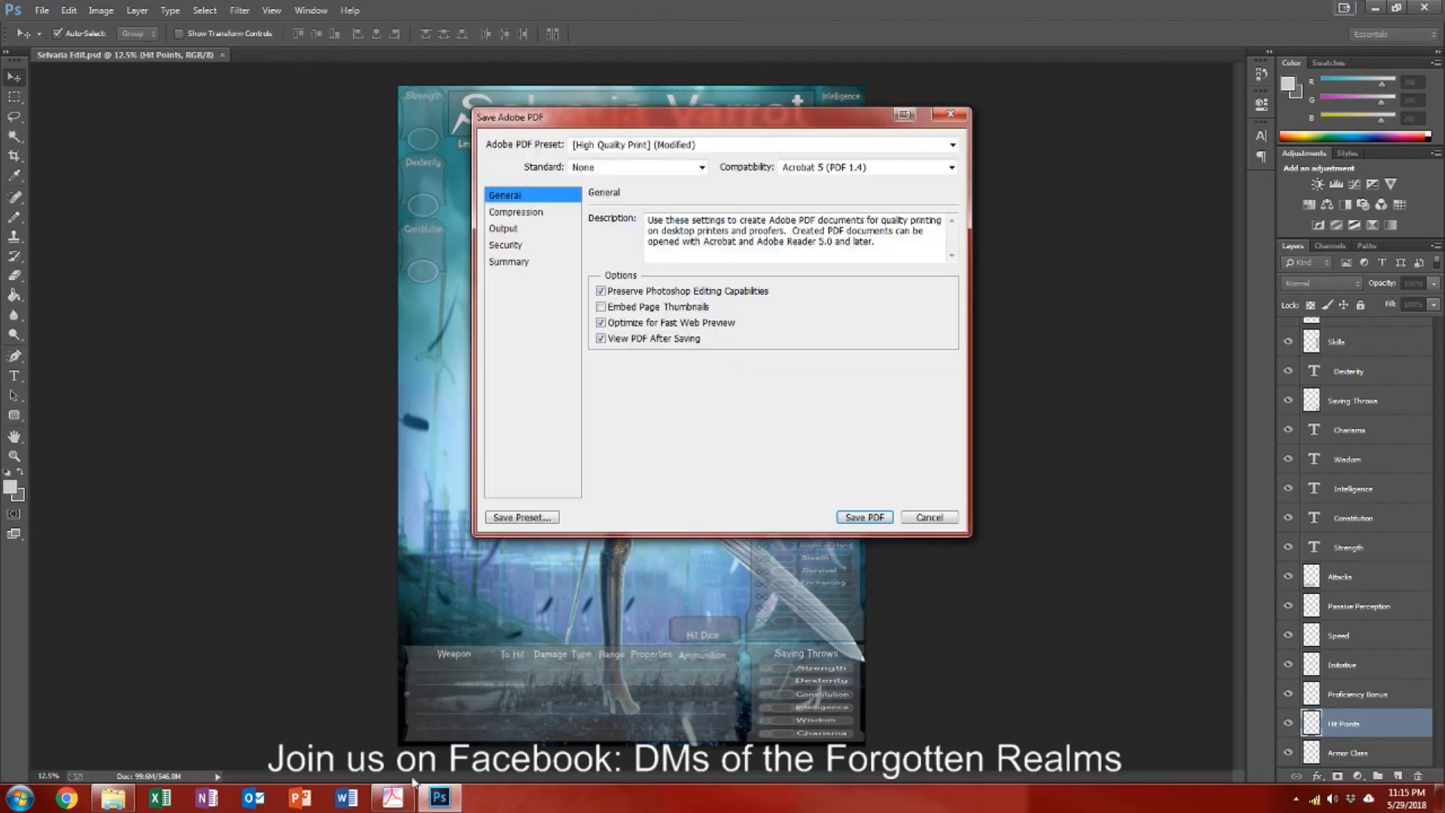
left_click(862, 518)
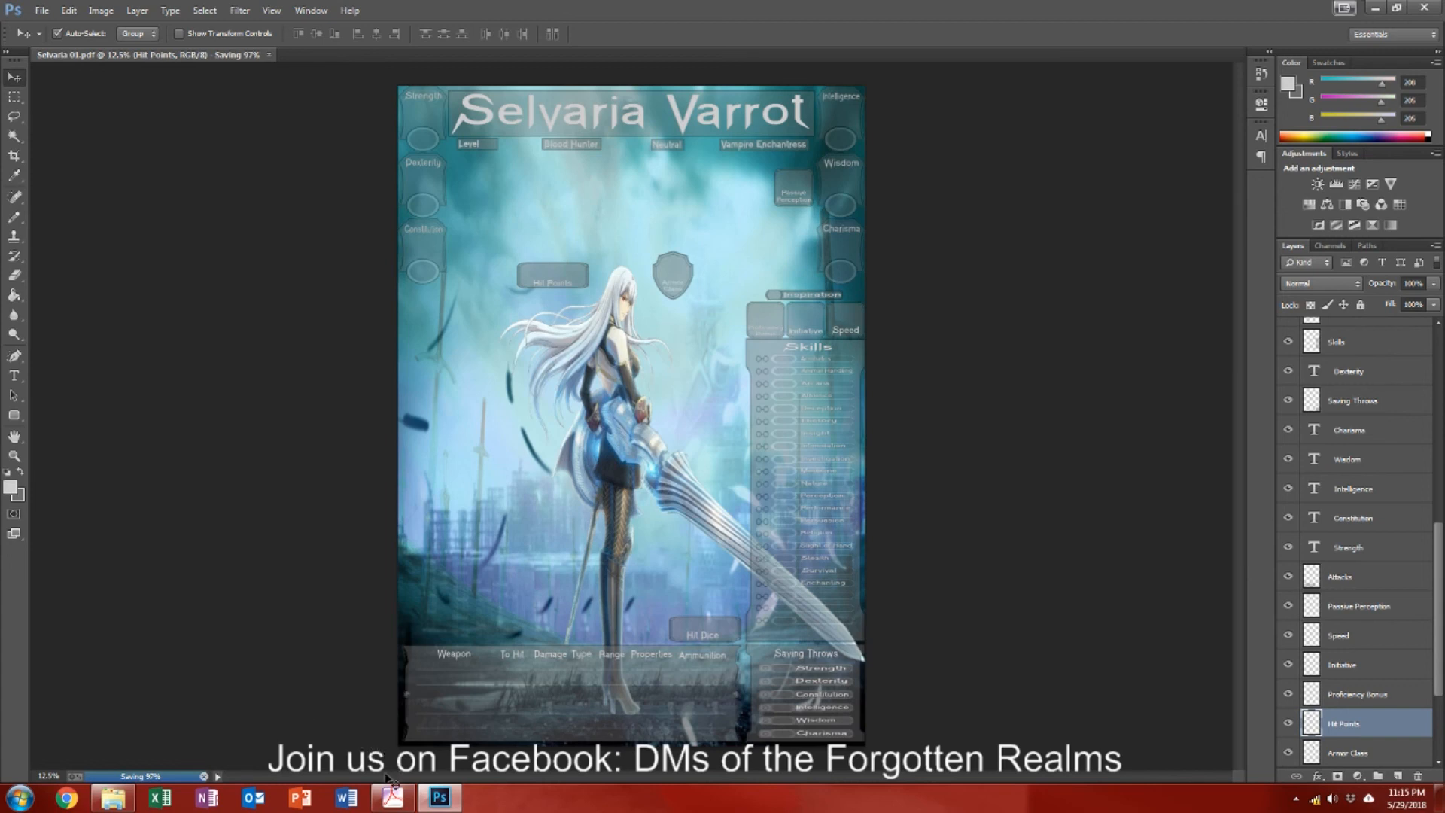
mouse_move(391, 804)
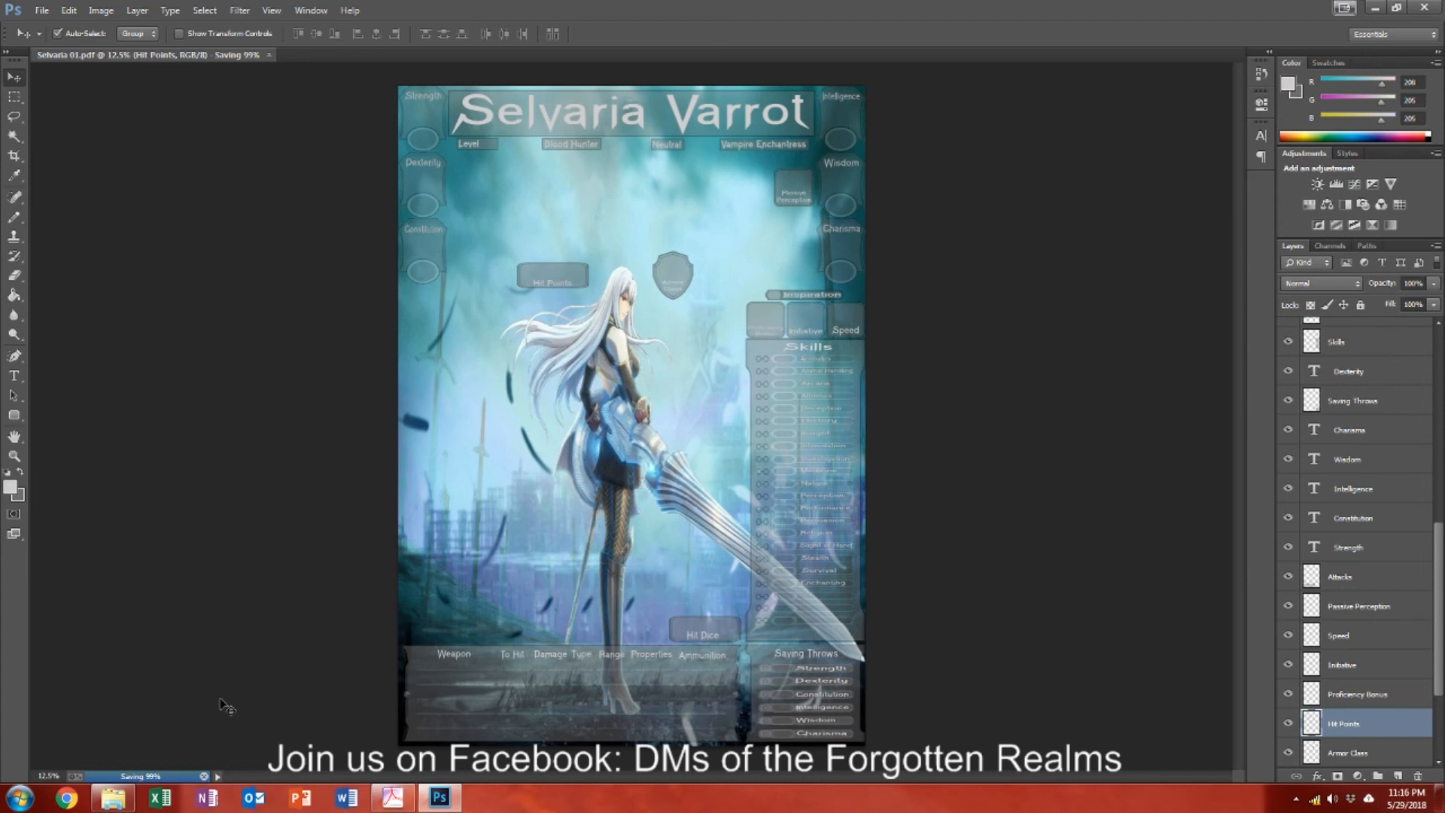
left_click(226, 705)
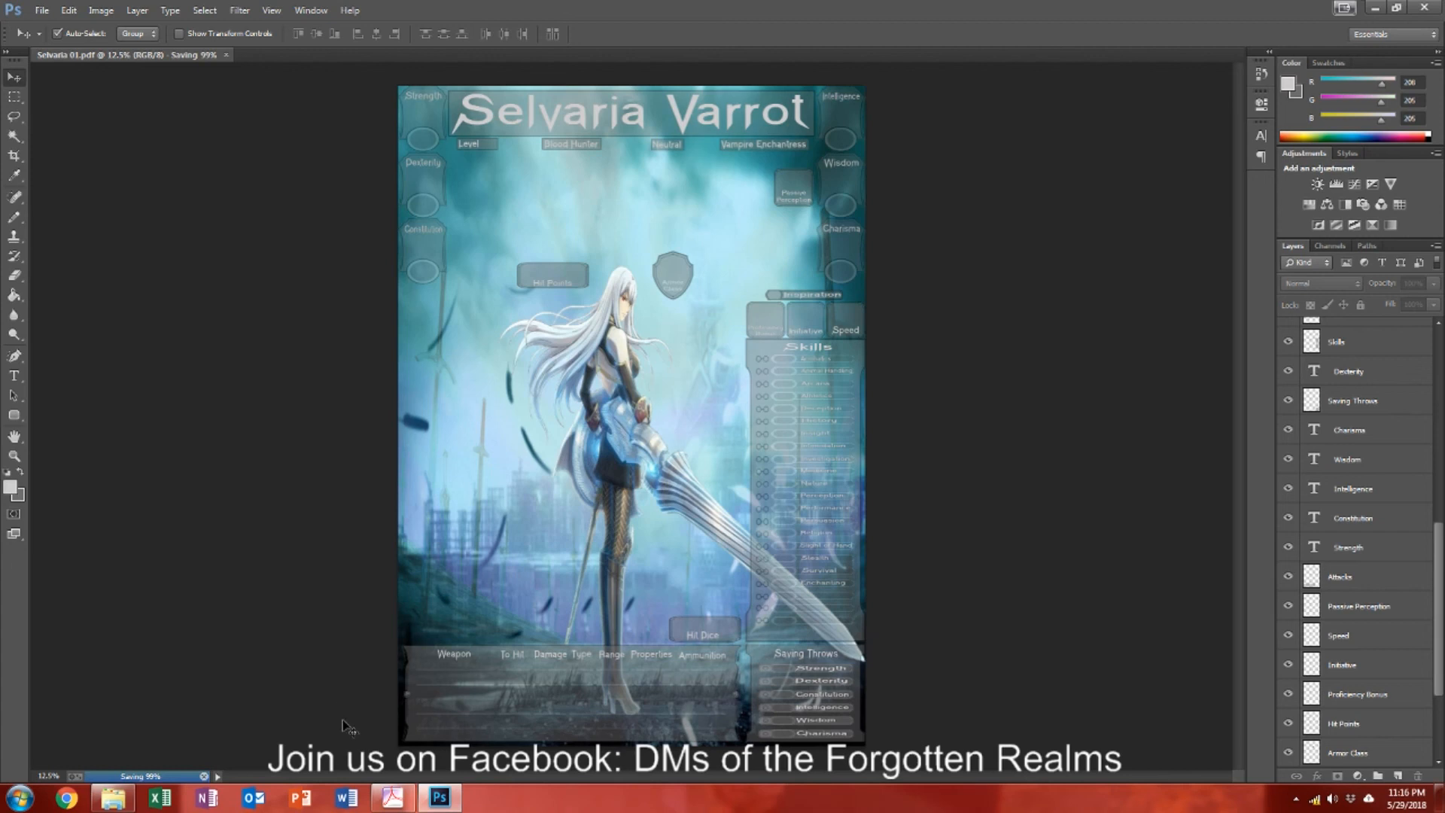
Step: Close the Acrobat Reader preview of the exported sheet and open Selvaria 01.pdf in Adobe Acrobat Professional
left_click(388, 798)
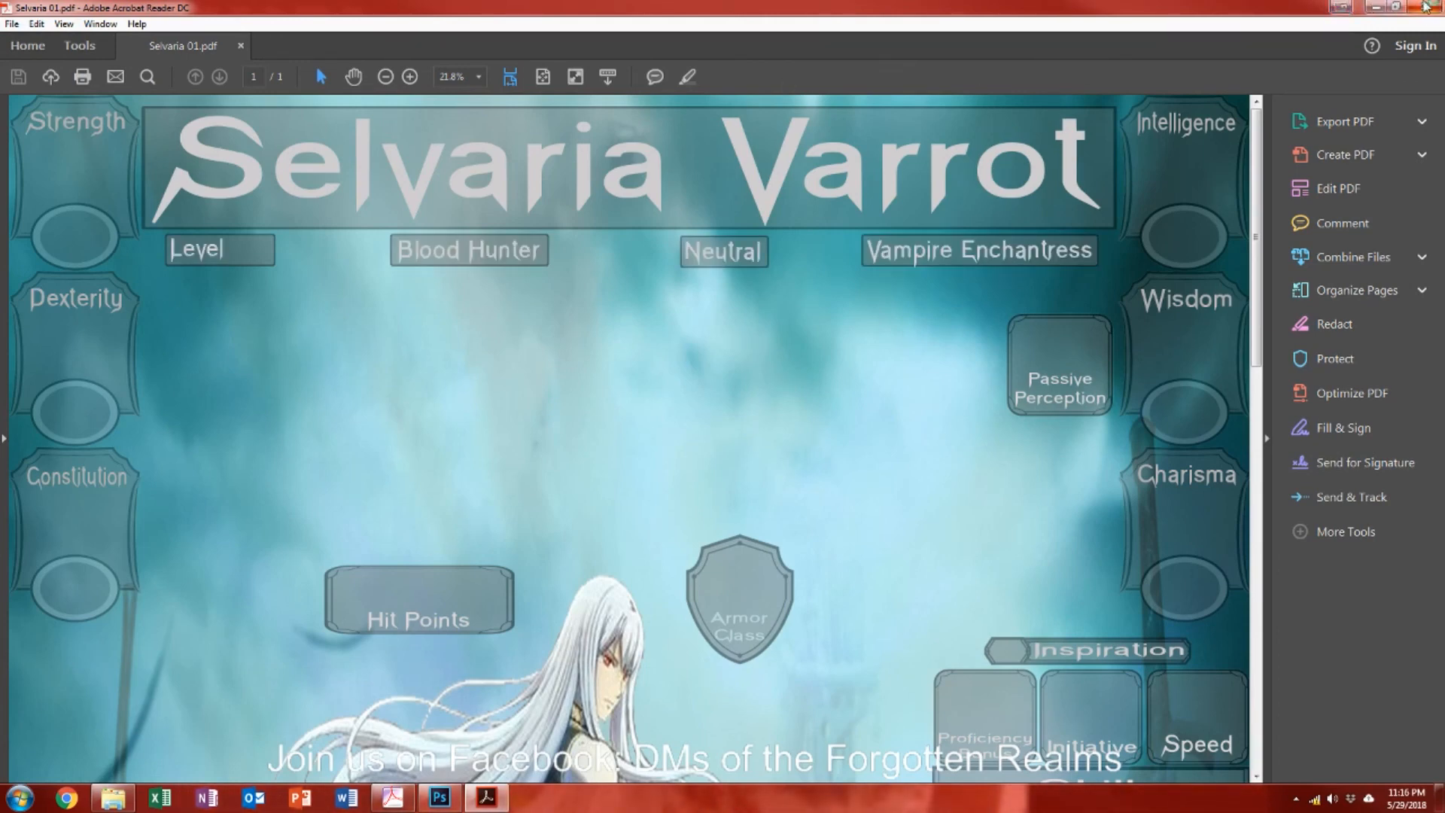
left_click(1426, 7)
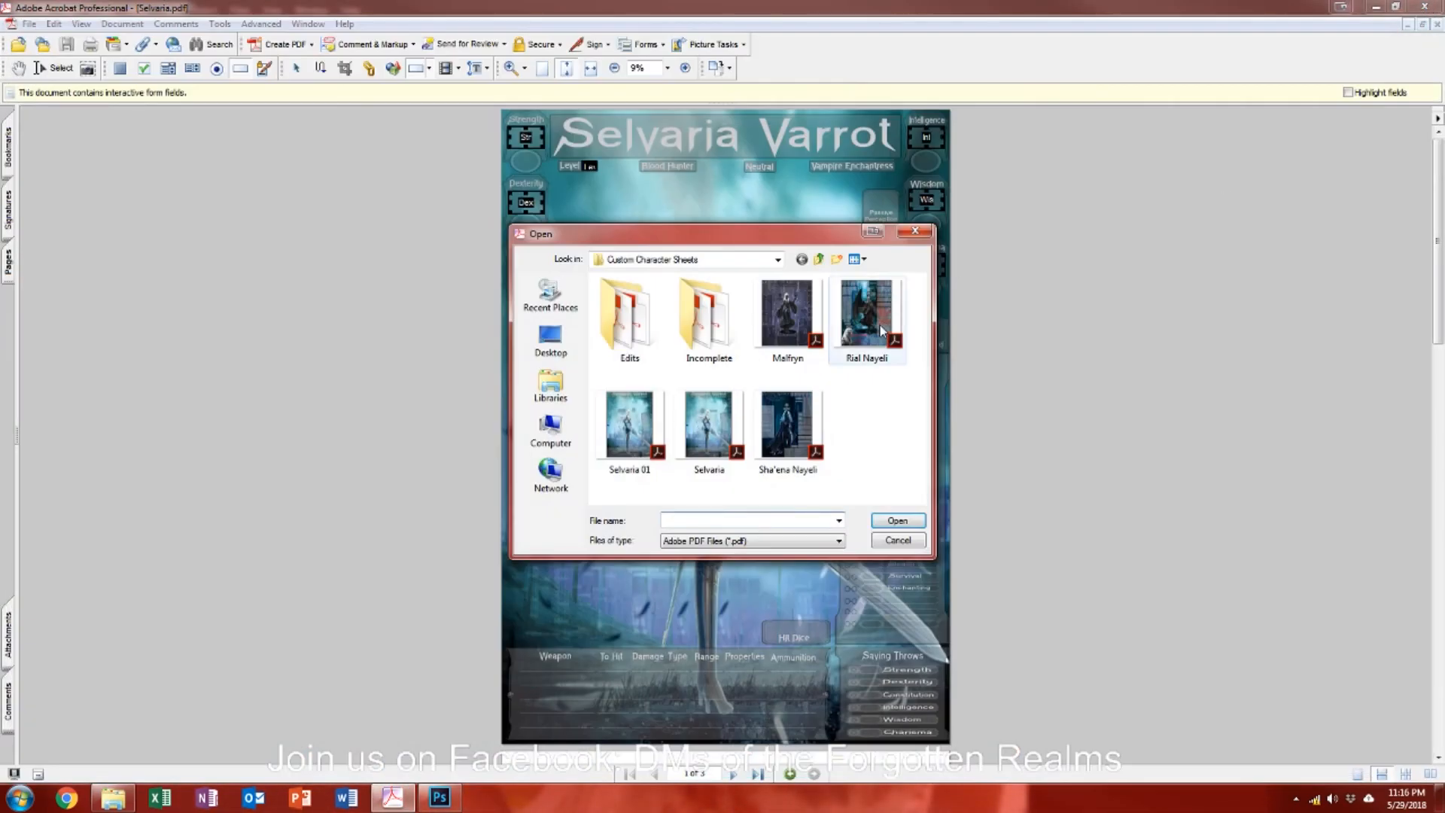
double_click(638, 438)
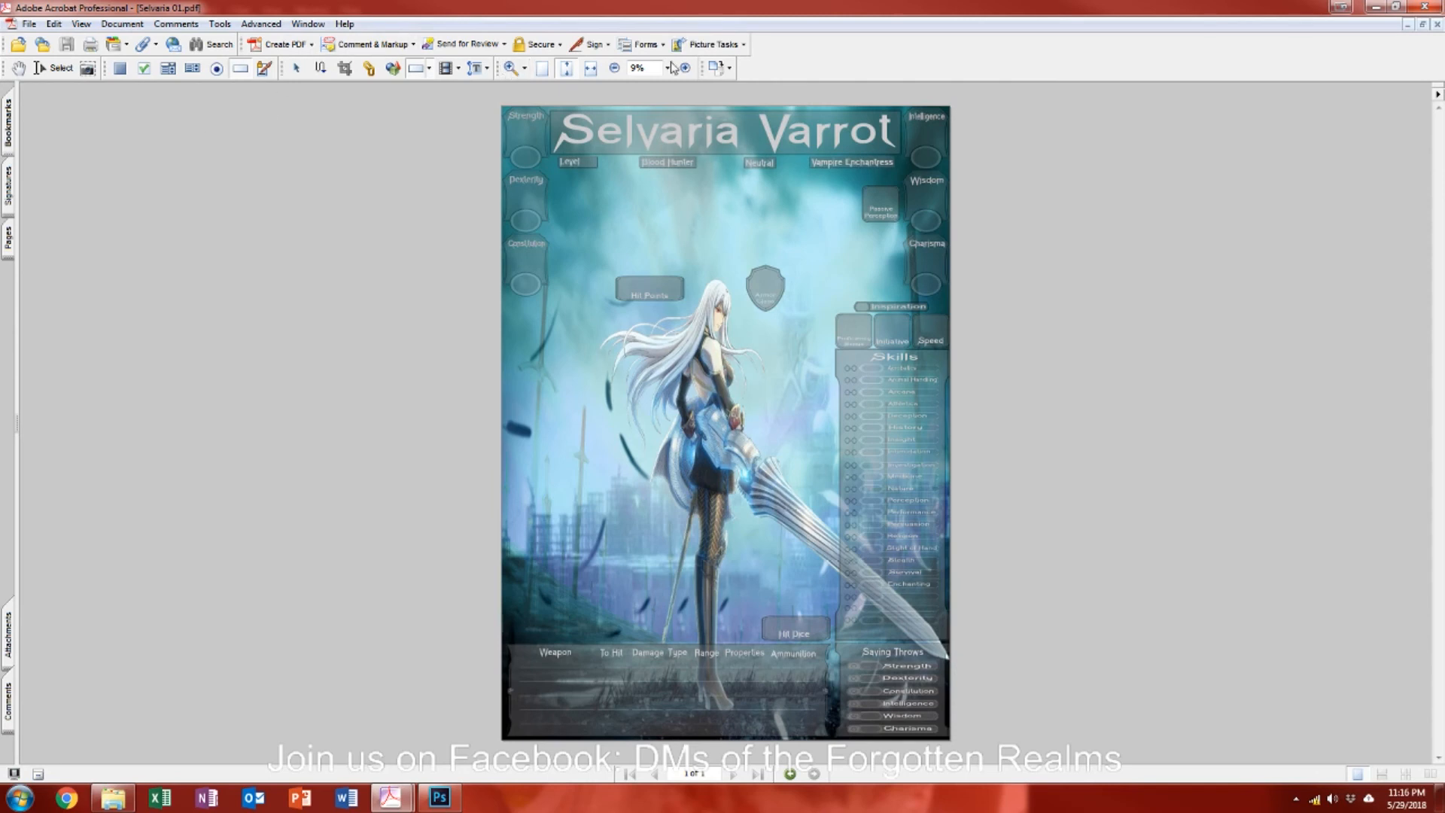
Step: Restore the document windows, move Selvaria 01.pdf aside and make it taller, and maximize Selvaria.pdf
left_click(1422, 24)
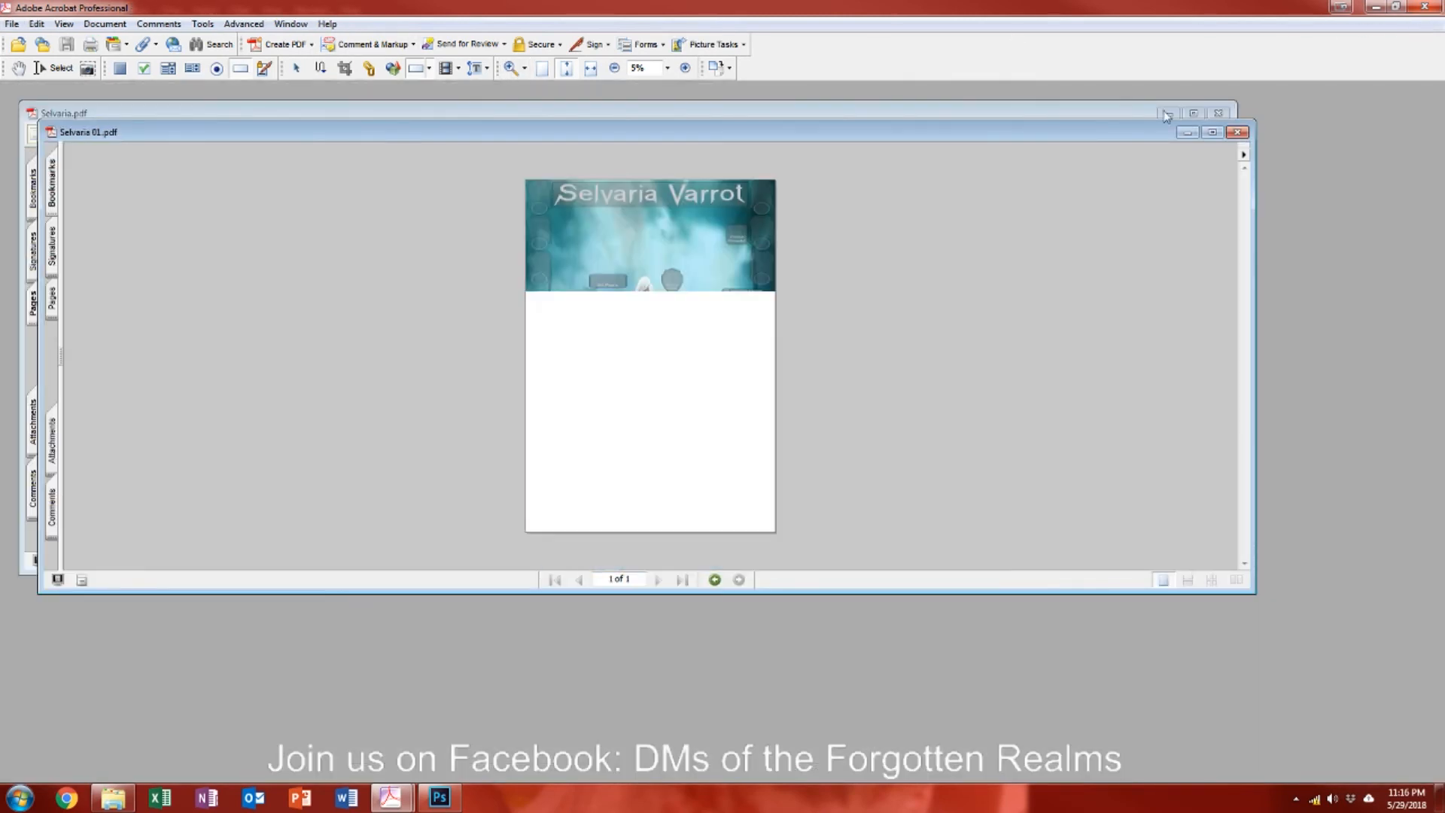
left_click_drag(1072, 134, 1272, 96)
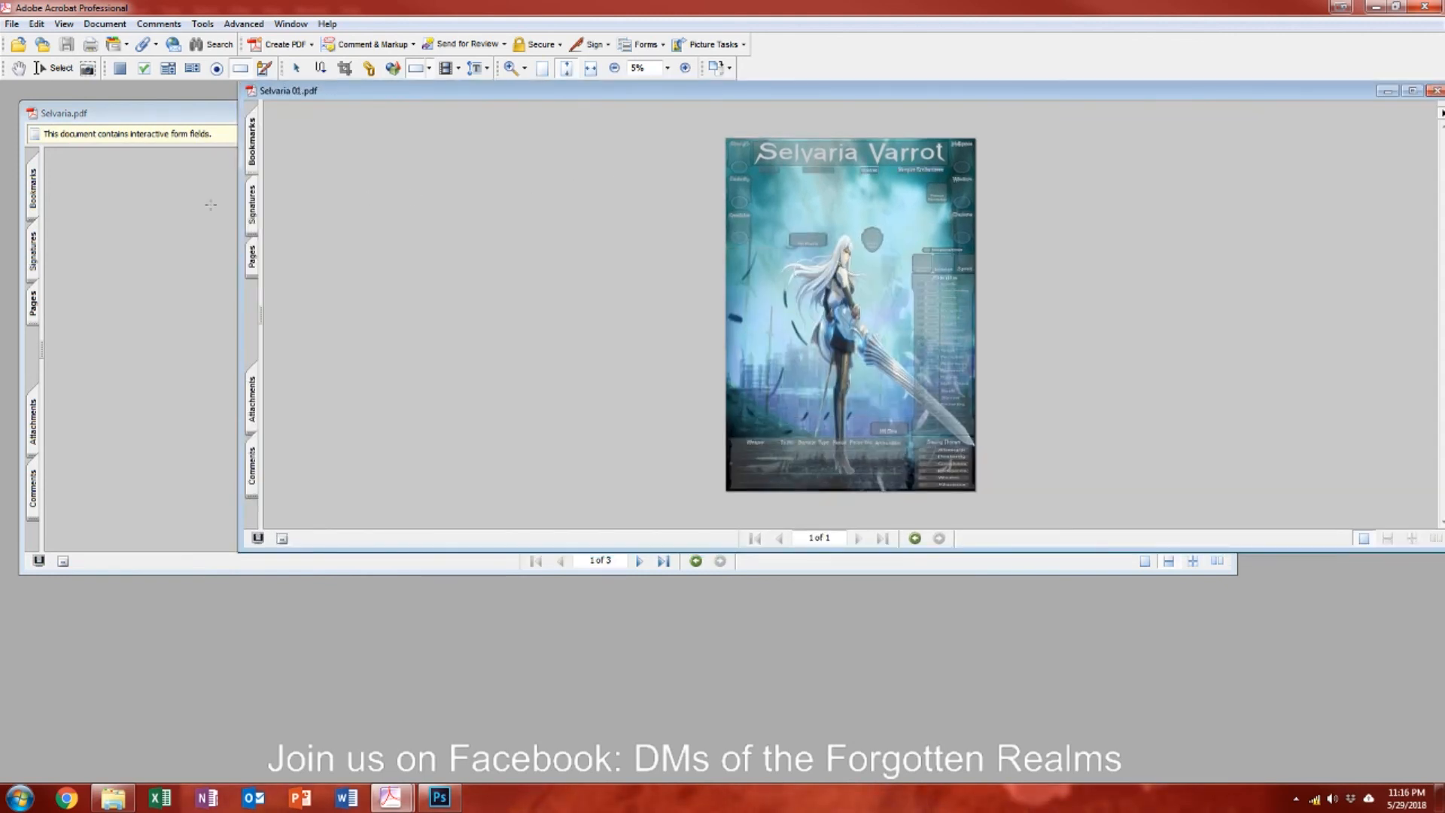
left_click_drag(238, 198, 581, 188)
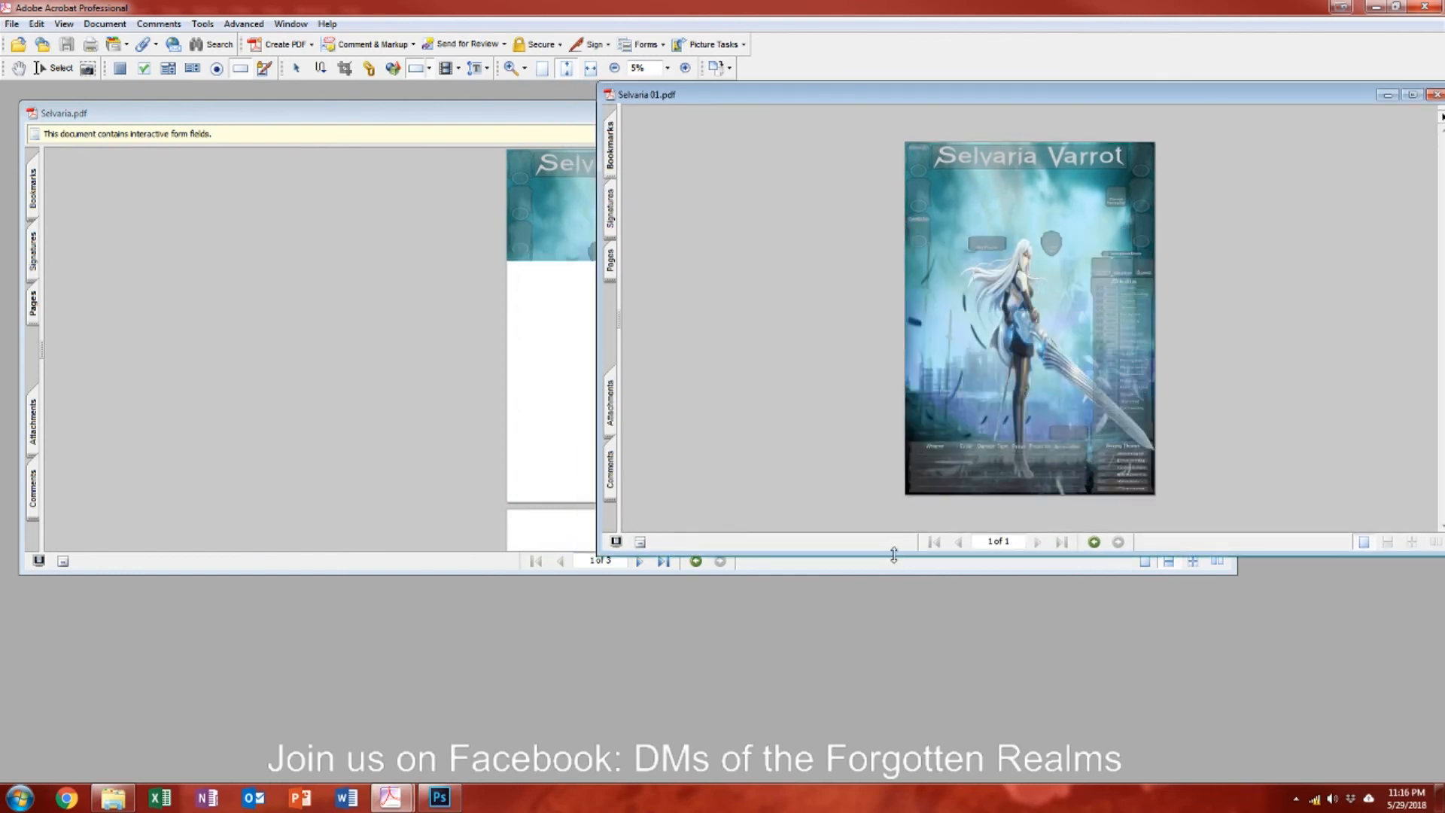
left_click_drag(897, 555, 902, 750)
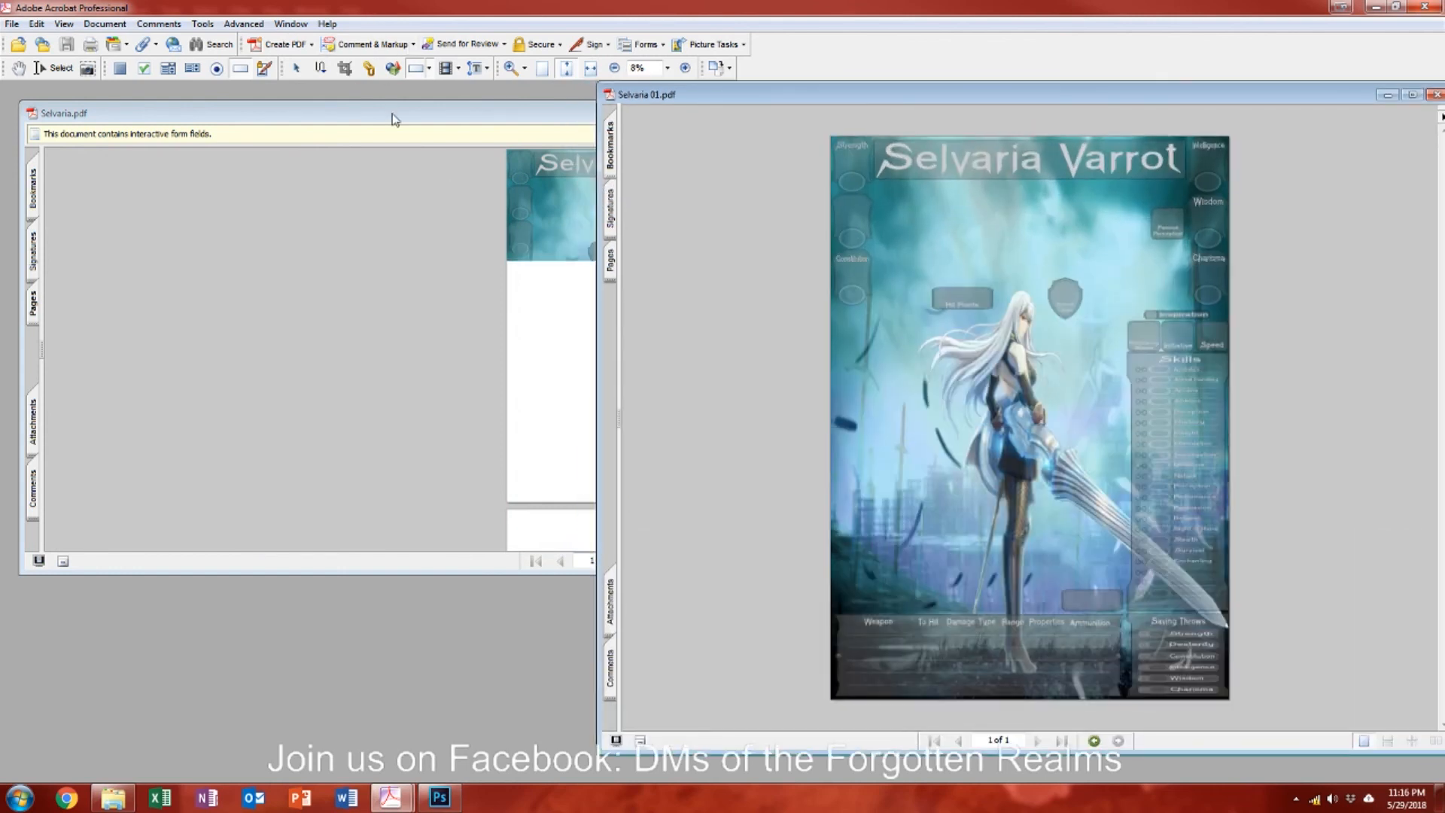
left_click(391, 119)
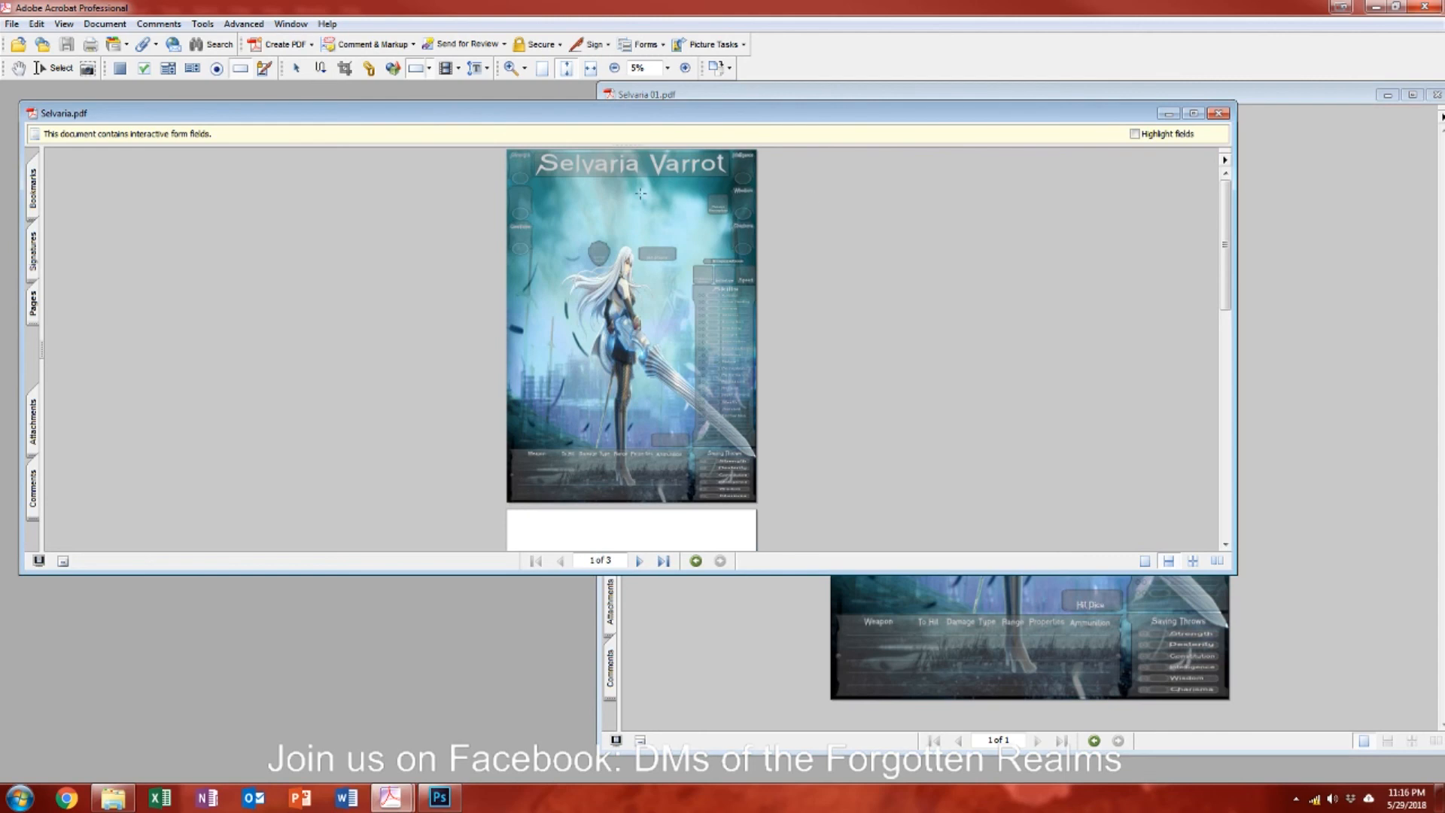
left_click(1194, 113)
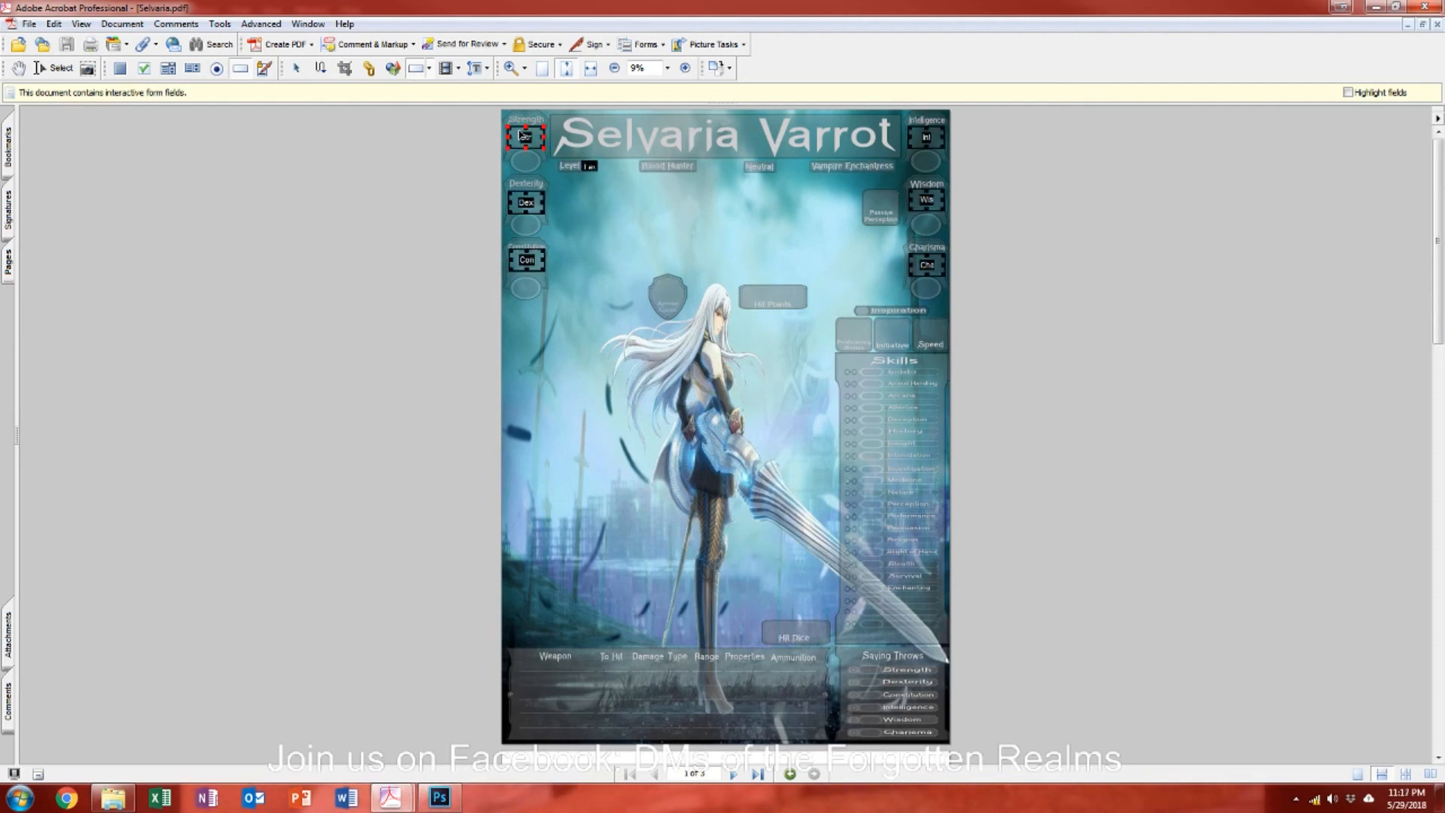
Step: Copy the Level field and the six ability score fields from Selvaria.pdf and paste them into Selvaria 01.pdf
left_click(518, 135)
left_click(927, 271, "shift")
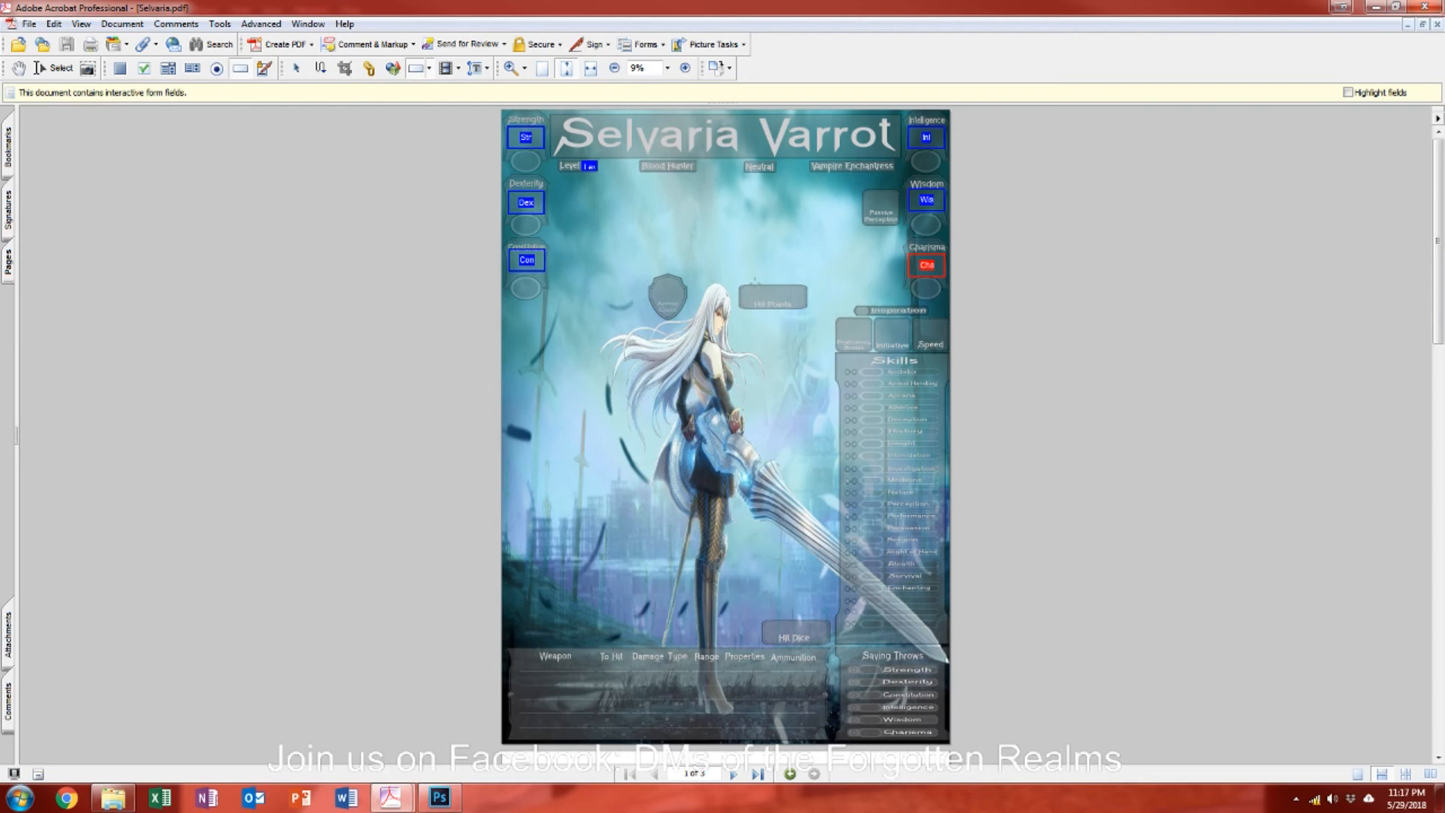
left_click(143, 70)
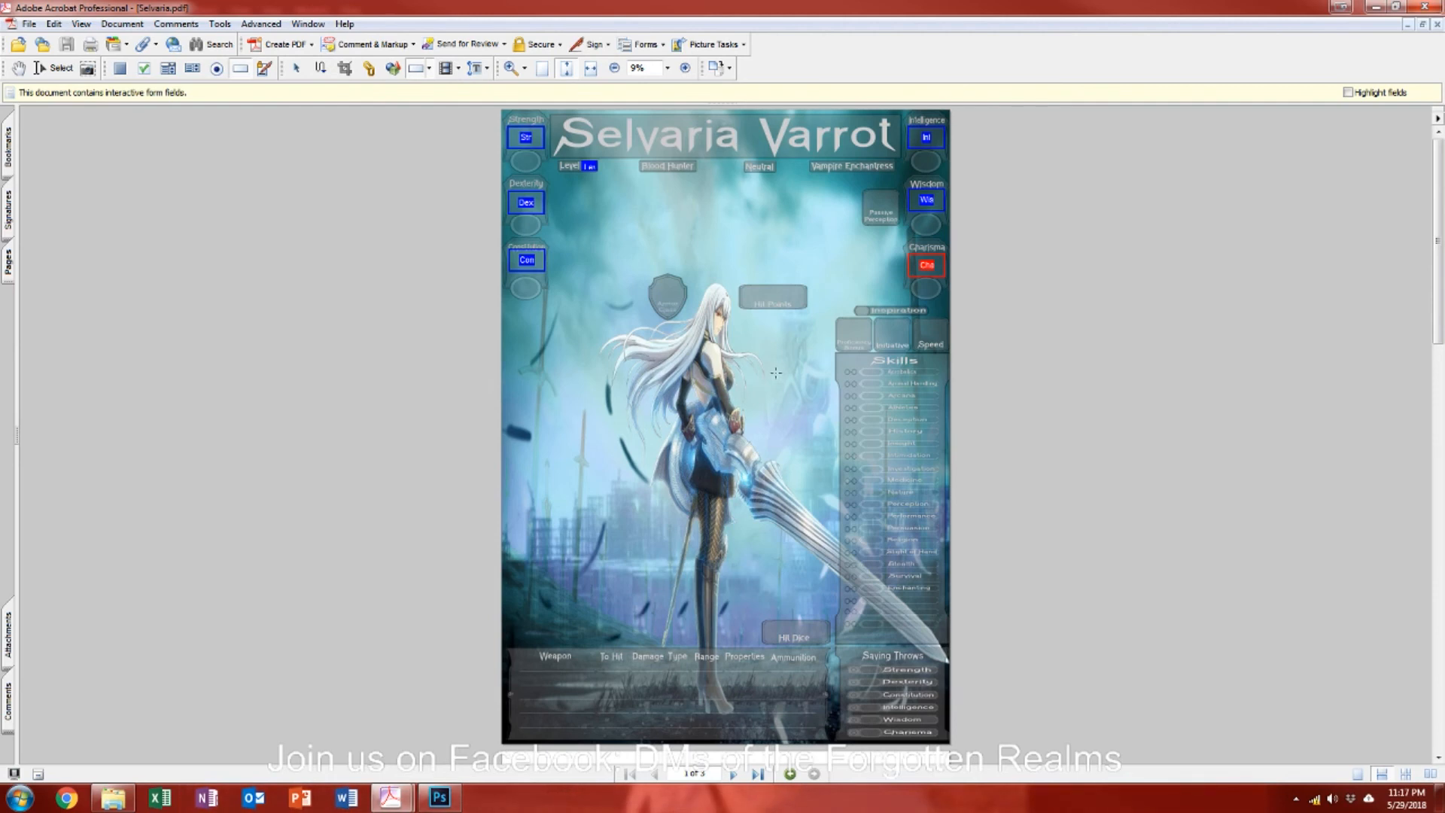
left_click(1407, 25)
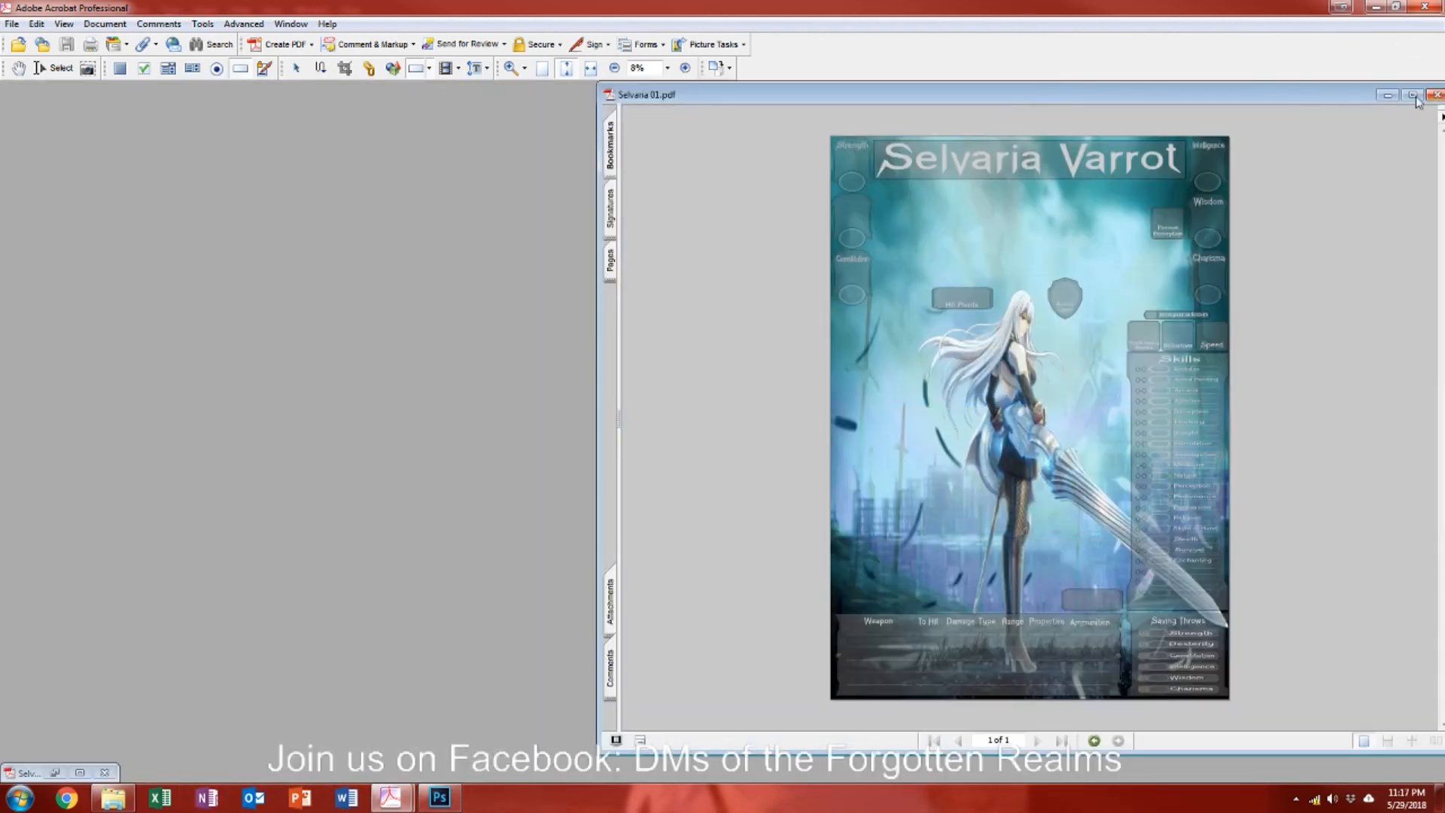
left_click(1412, 95)
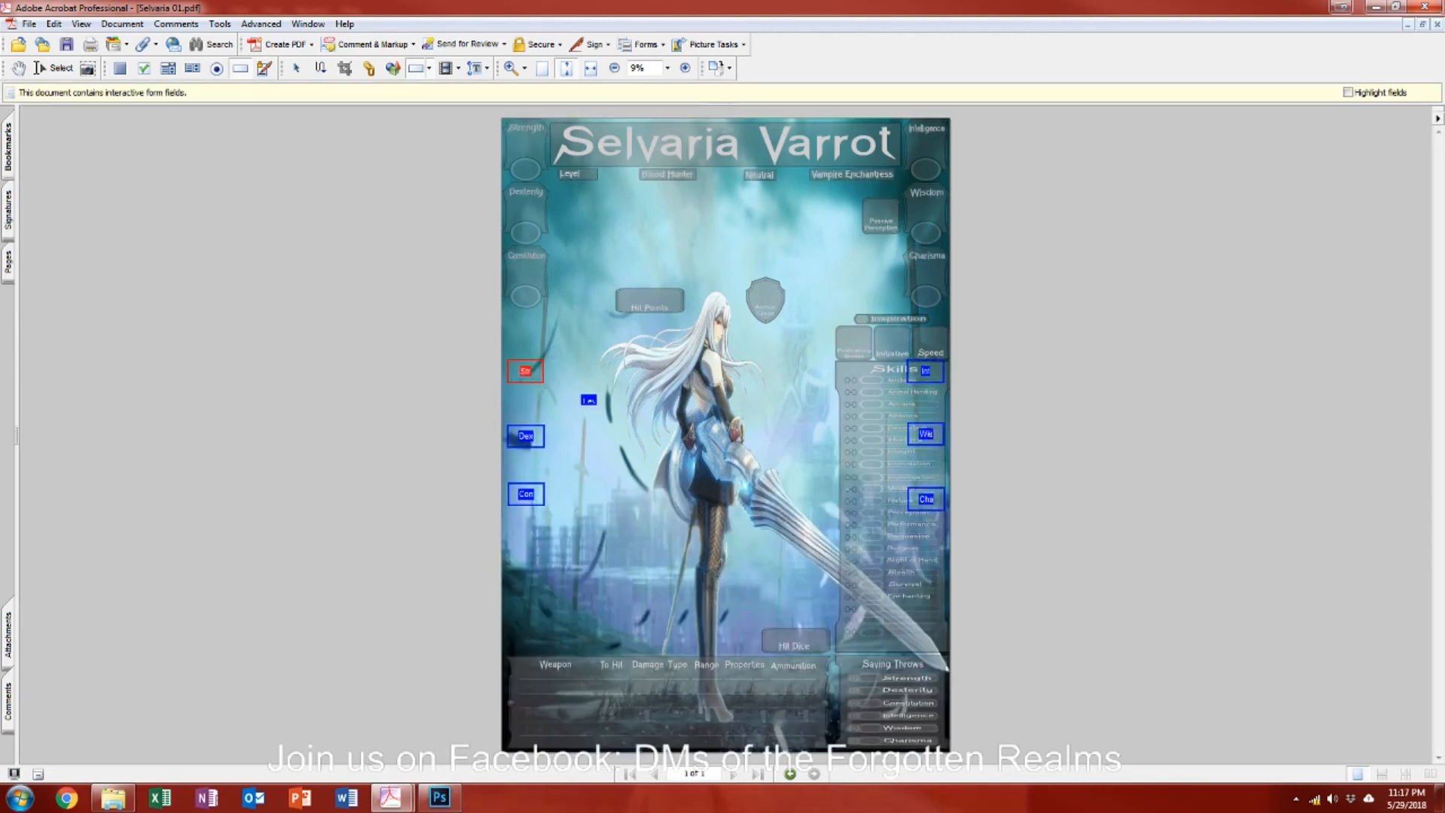
Step: Move the pasted form fields up together so they sit on the Level box and the six ability score boxes
left_click(528, 372)
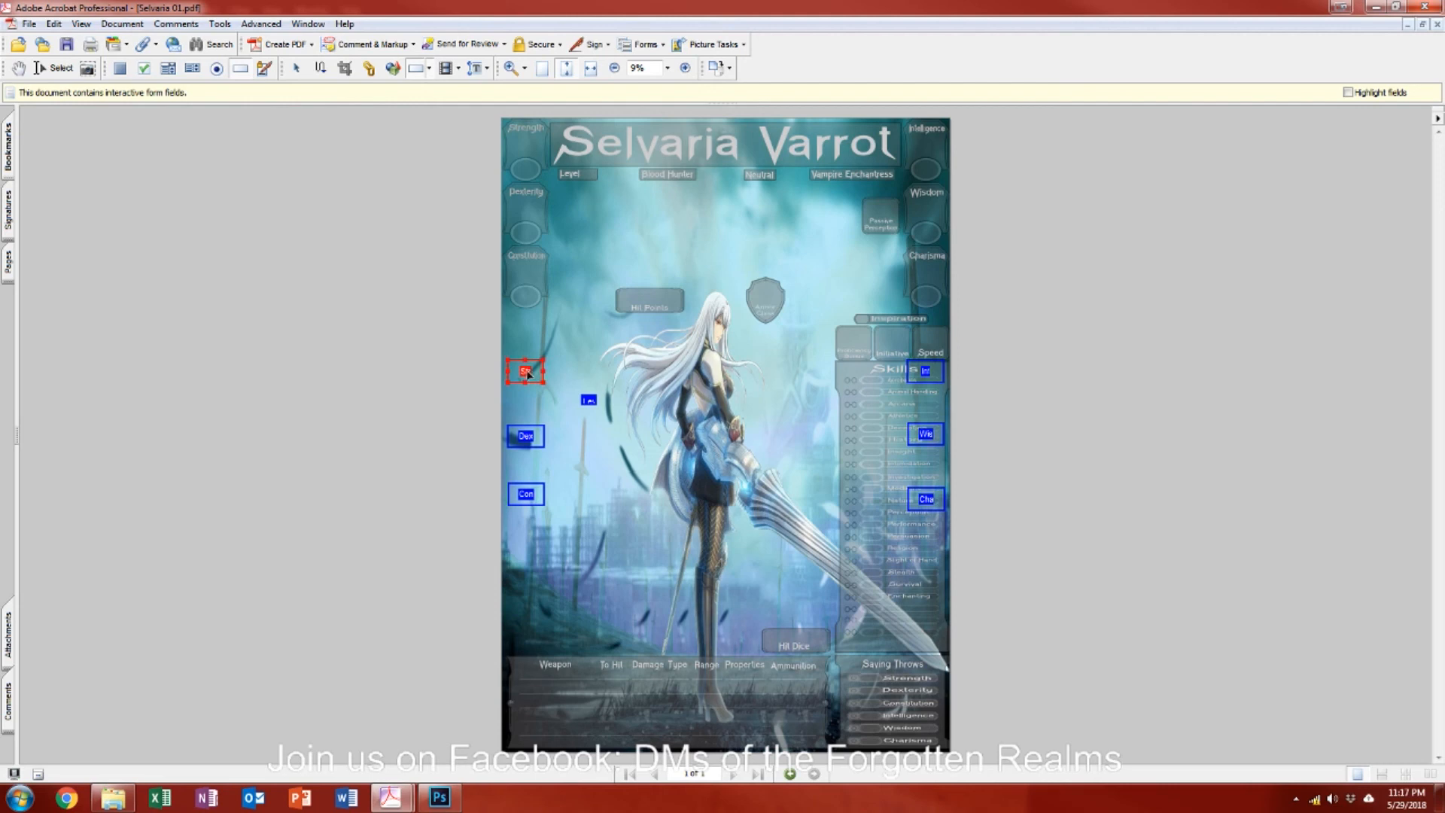
left_click(631, 379)
left_click(526, 375)
left_click_drag(525, 377, 527, 150)
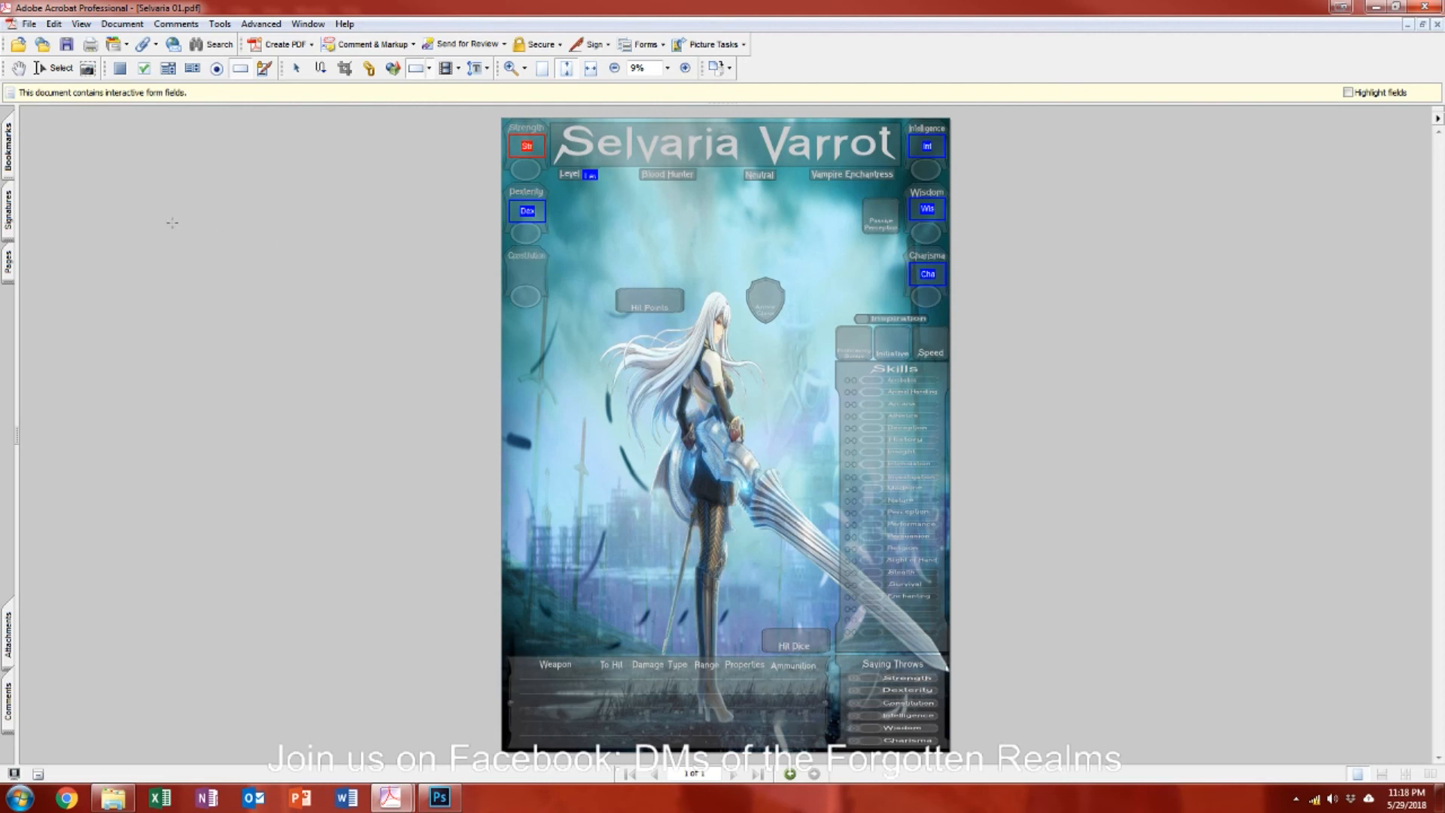
left_click(29, 23)
mouse_move(163, 65)
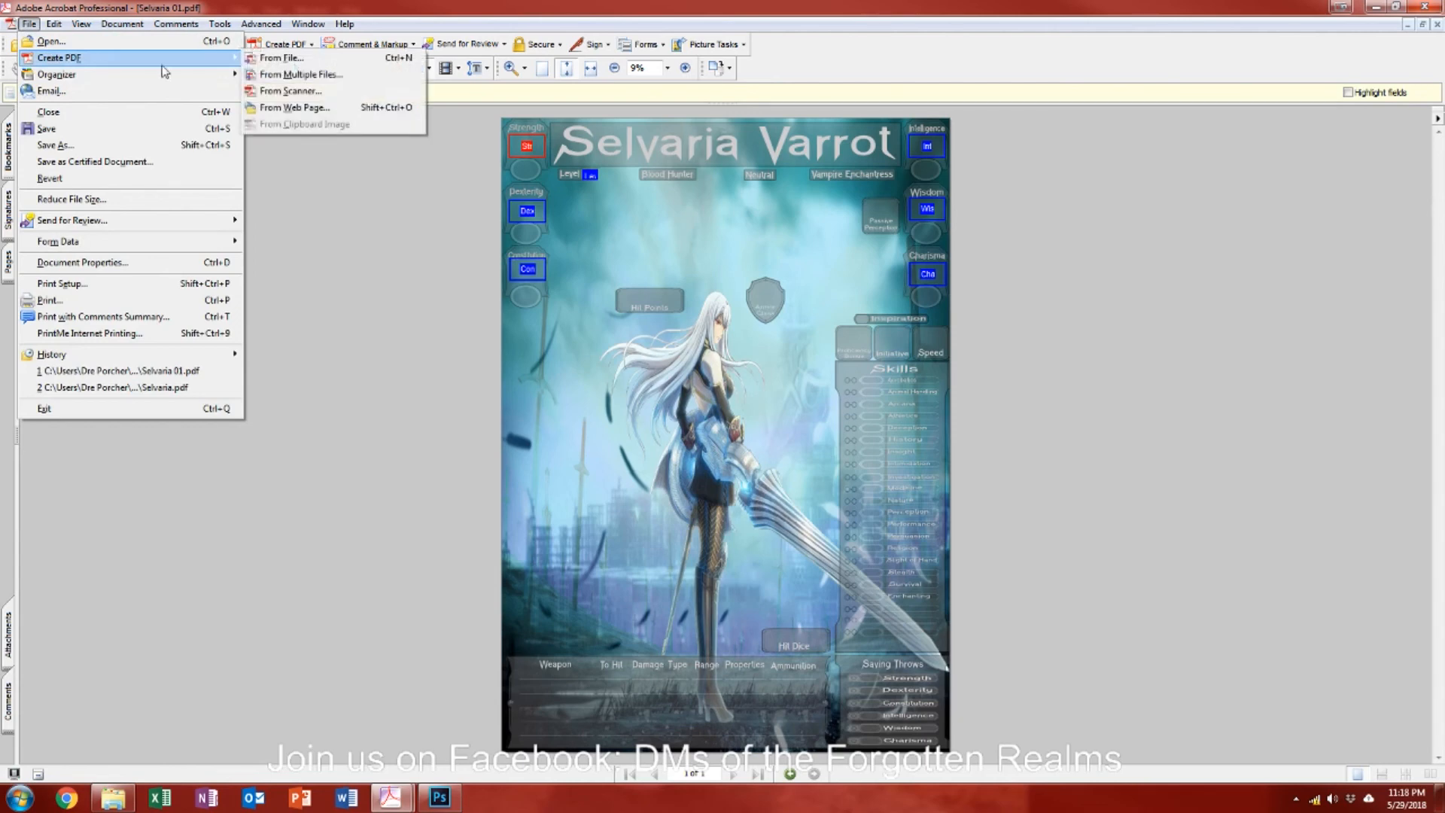
left_click(293, 74)
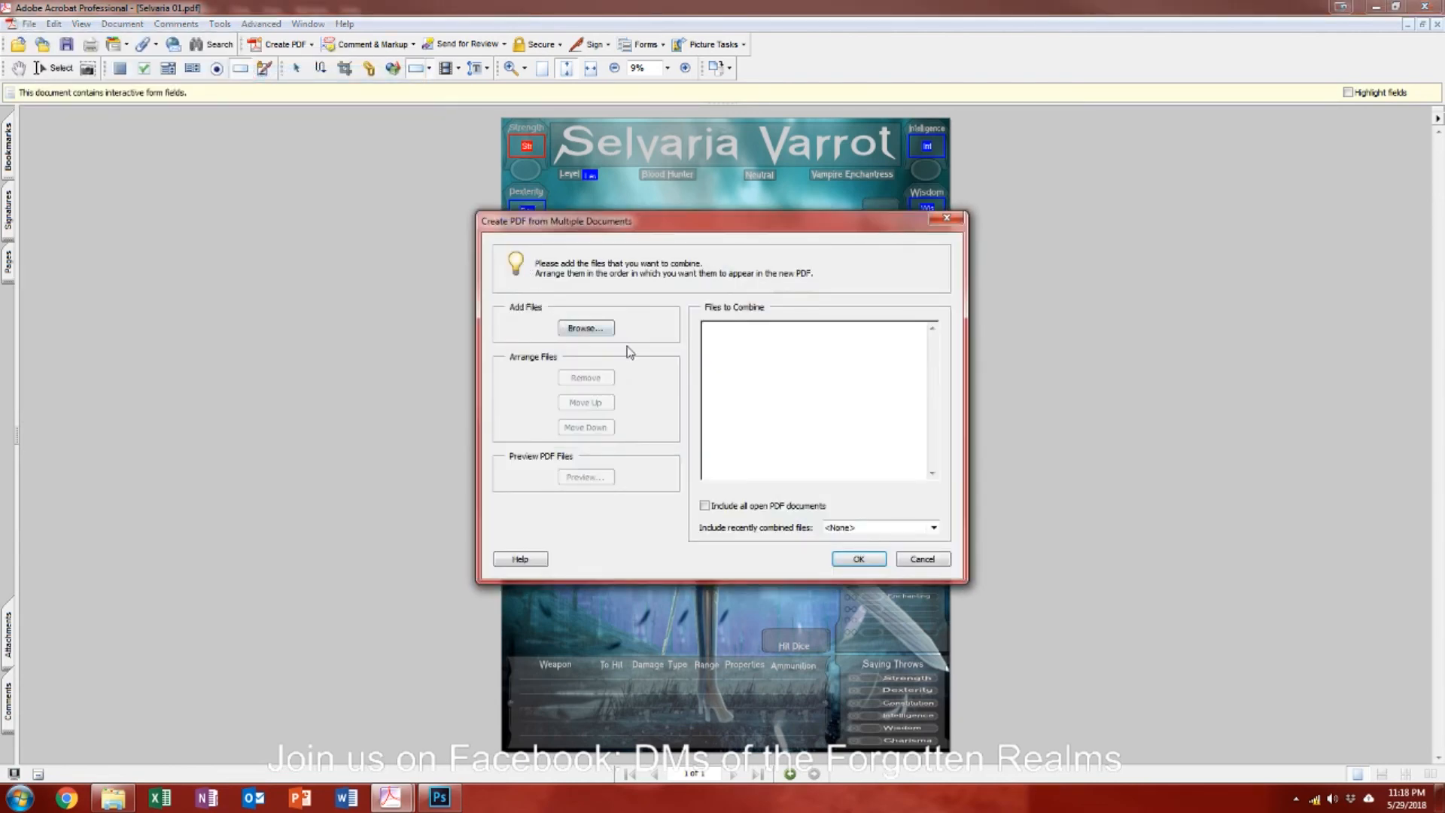
left_click(922, 559)
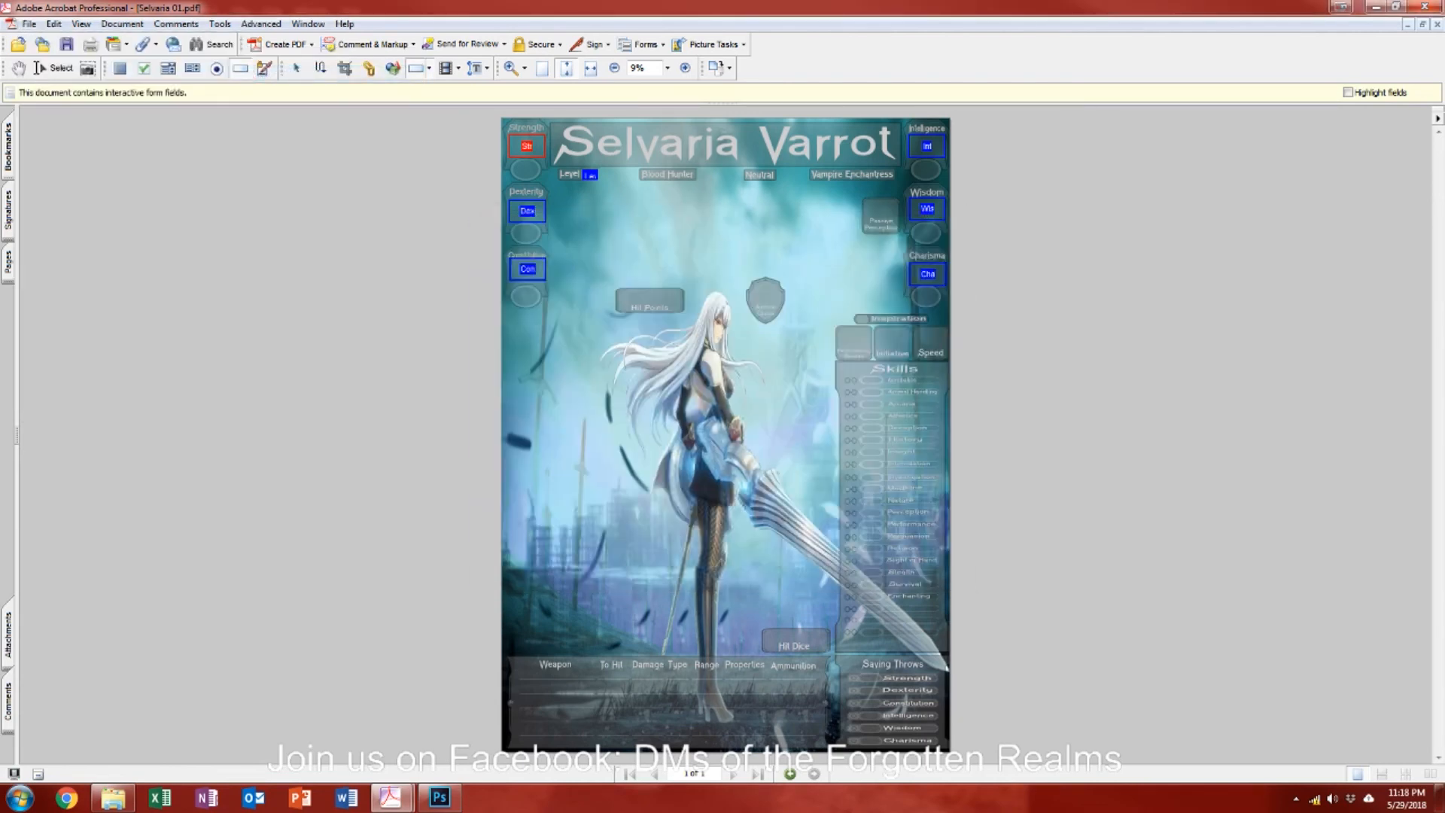